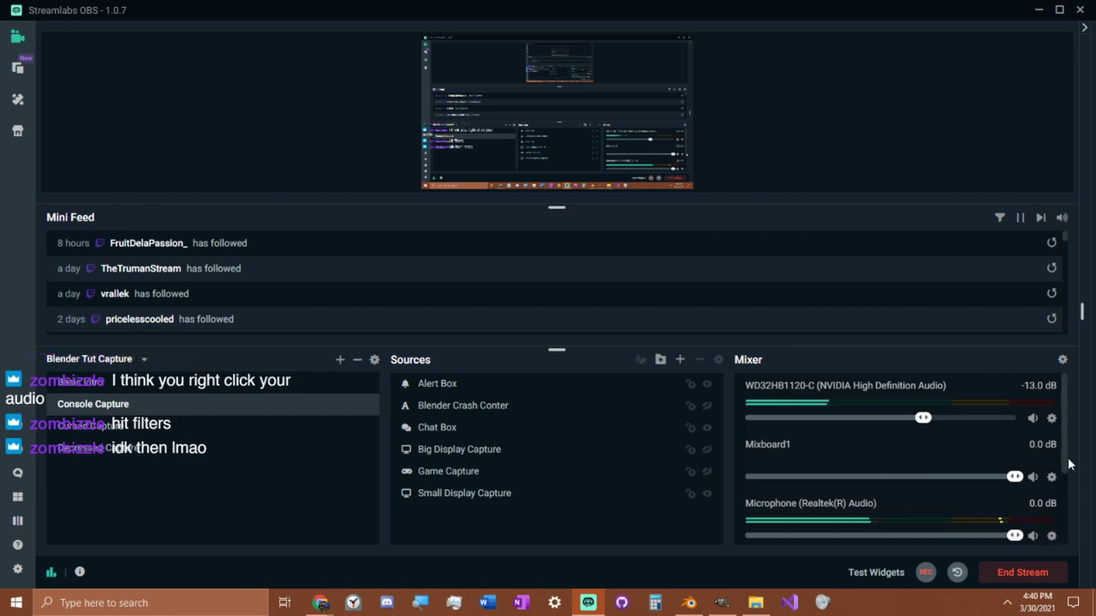
Open the source filters of Microphone (Realtek(R) Audio) and add a Noise Suppression filter.
scroll(1052, 486, "down", 2)
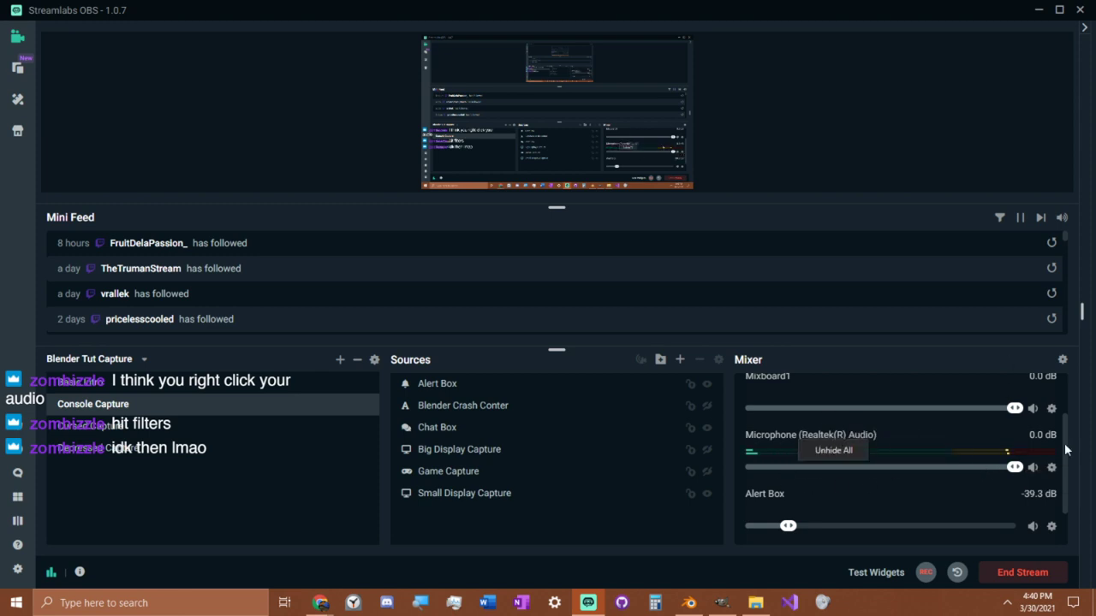
right_click(1046, 470)
right_click(1053, 475)
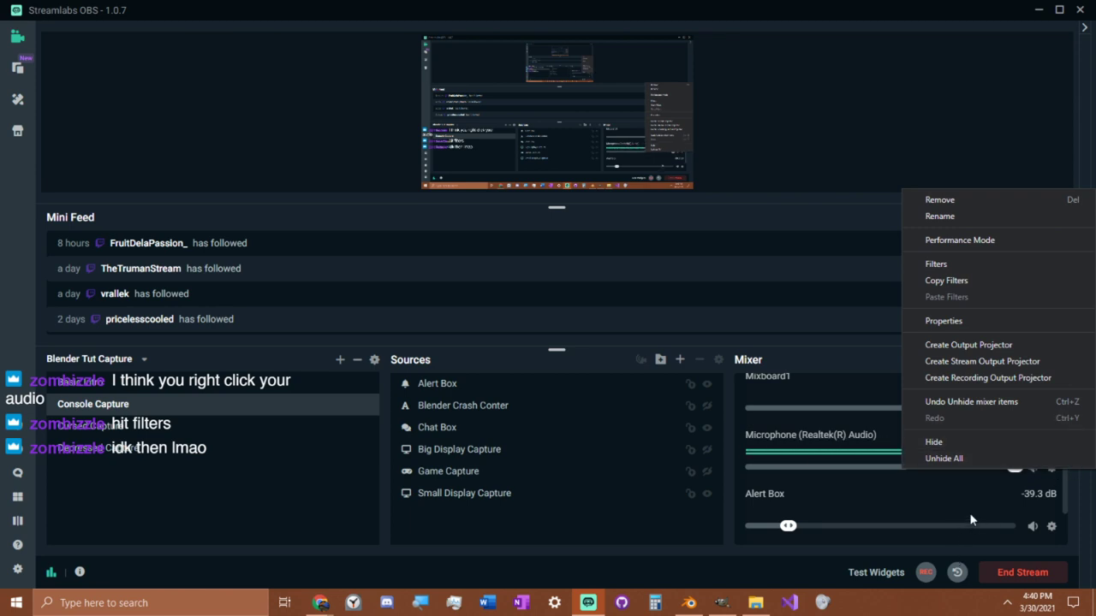
left_click(983, 267)
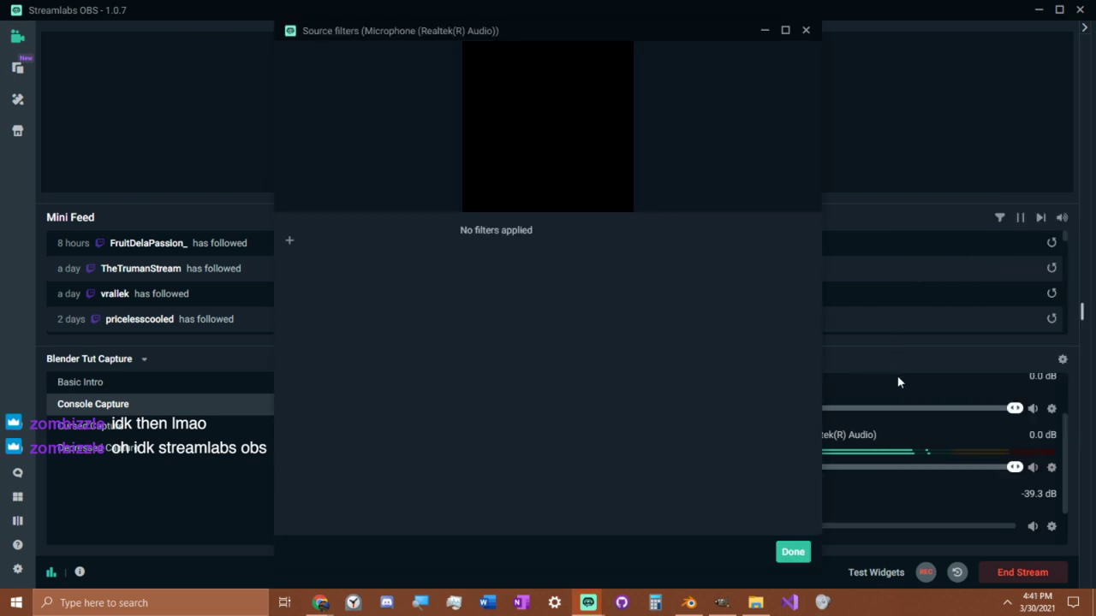
left_click(290, 243)
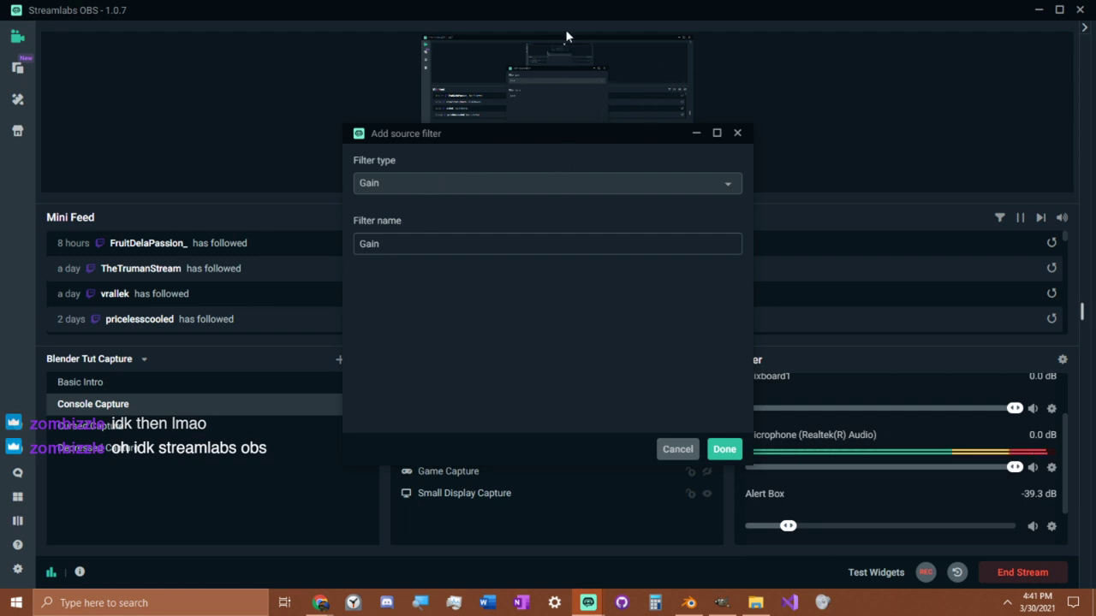
left_click(480, 182)
left_click(479, 233)
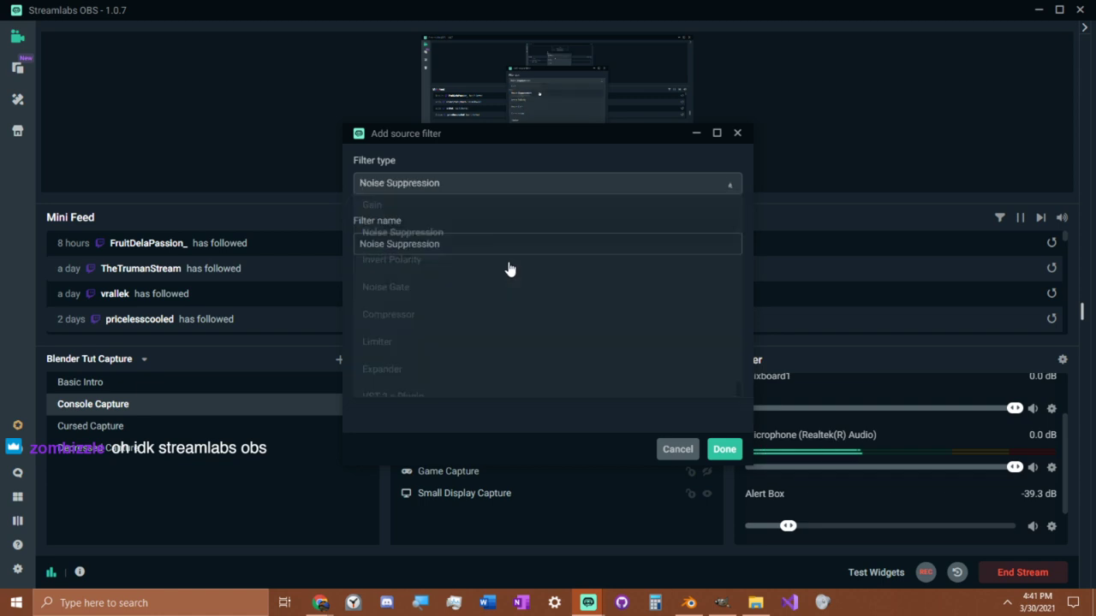
left_click(724, 449)
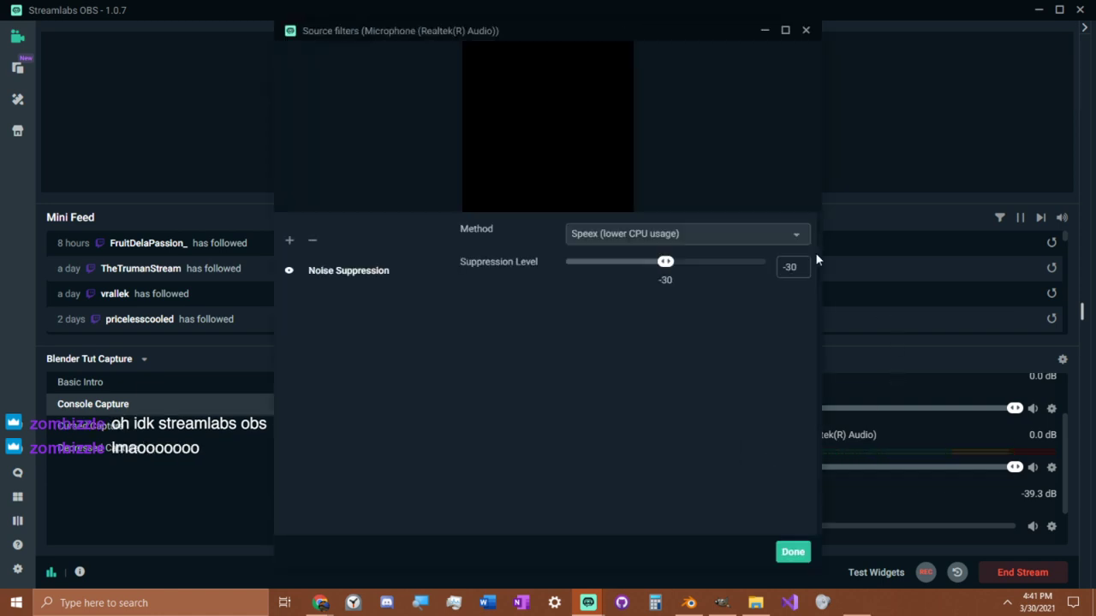
Add a Noise Gate filter to the microphone source.
left_click(290, 241)
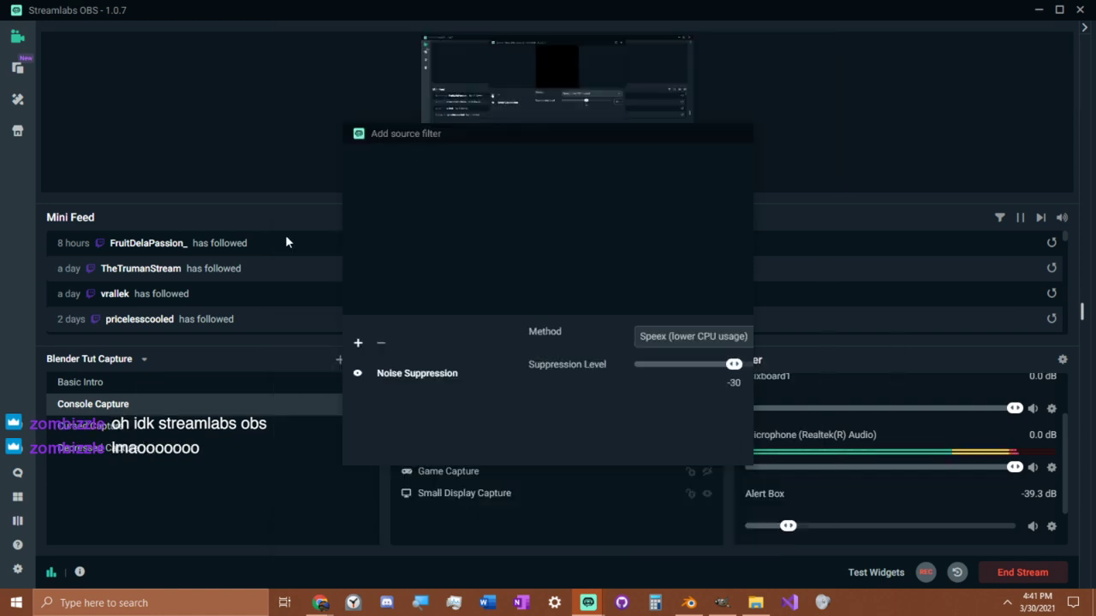
left_click(427, 184)
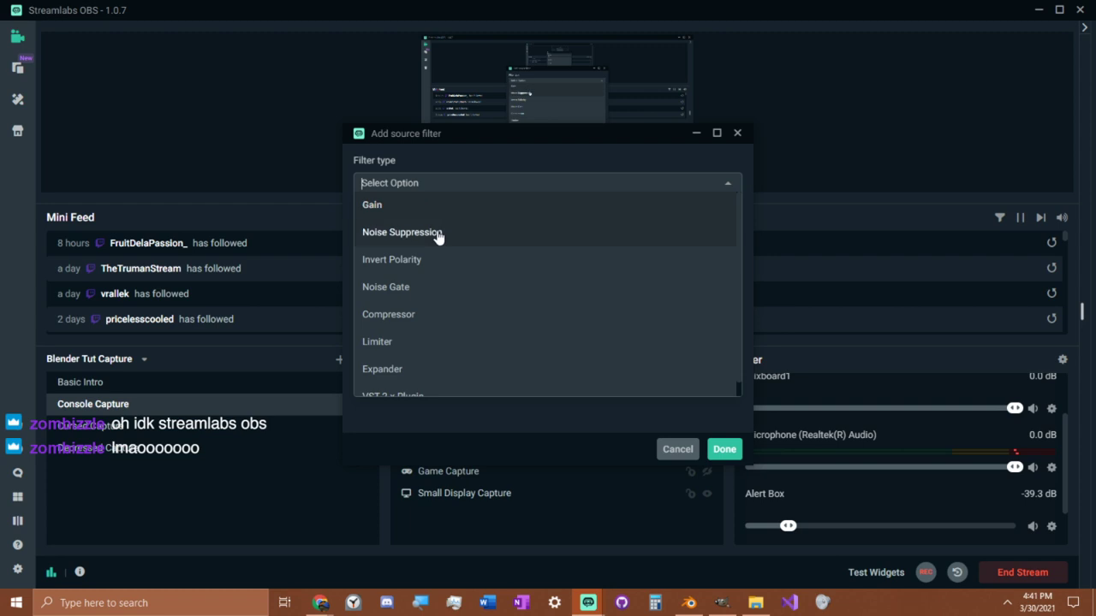
left_click(441, 290)
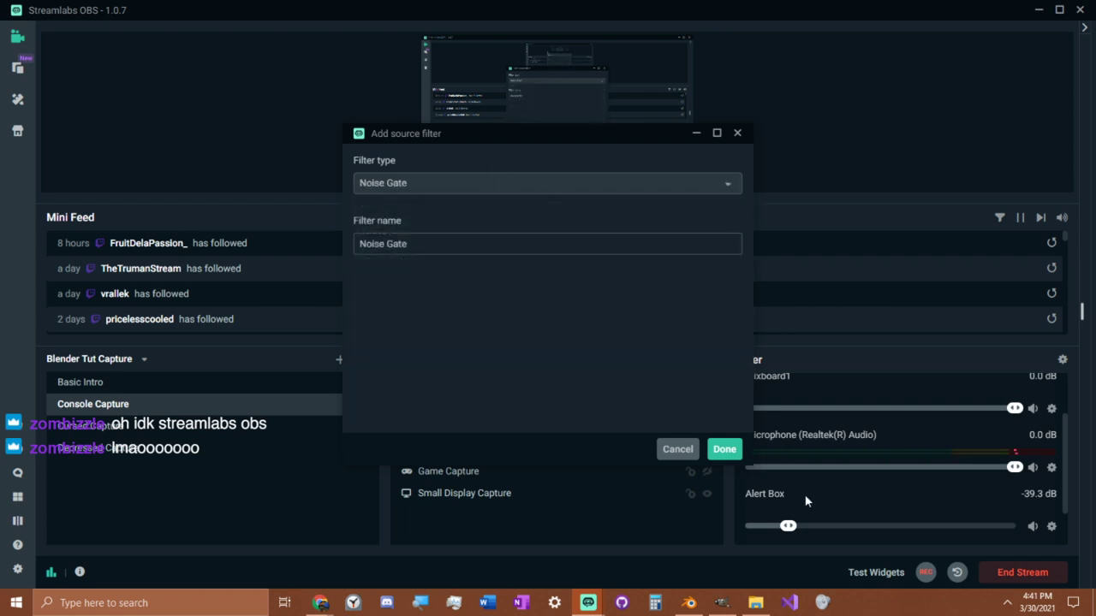
left_click(725, 450)
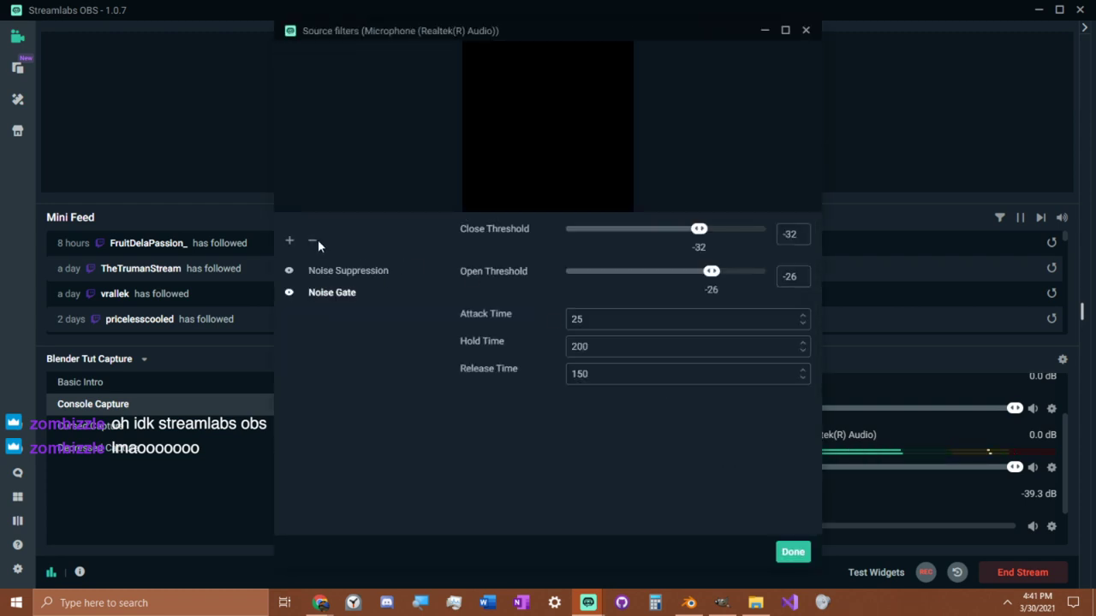
Add a Compressor filter to the microphone source and close its filter window.
left_click(290, 241)
left_click(380, 181)
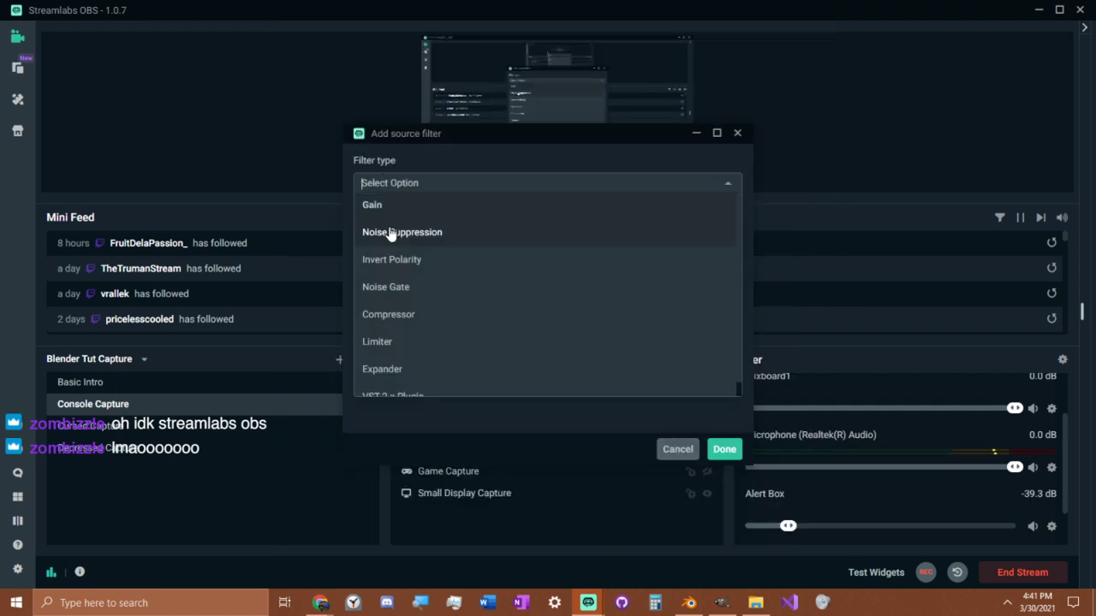
left_click(435, 315)
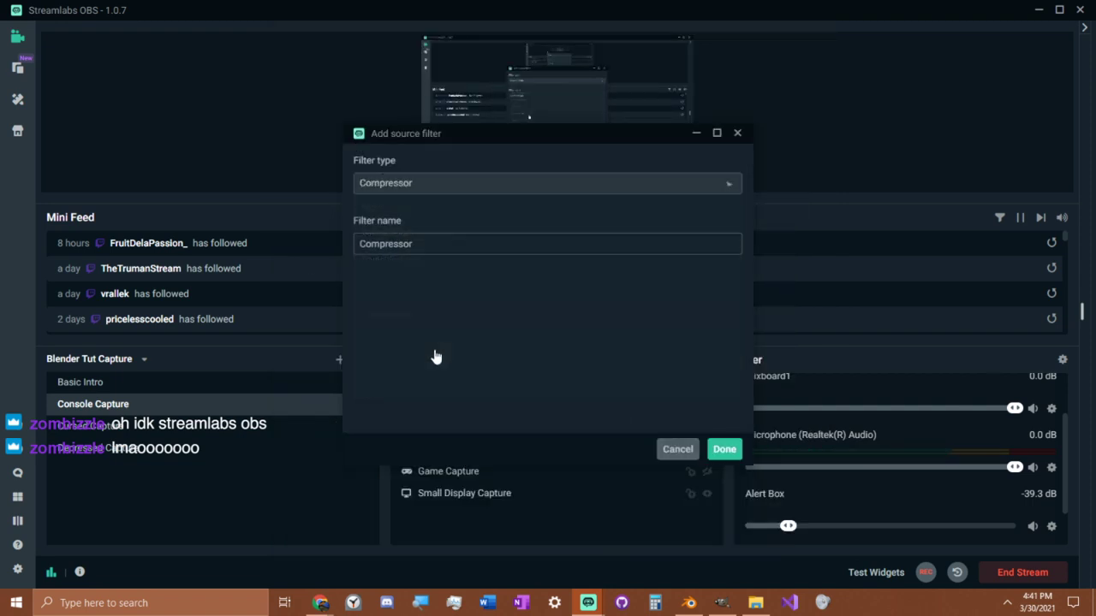
left_click(722, 454)
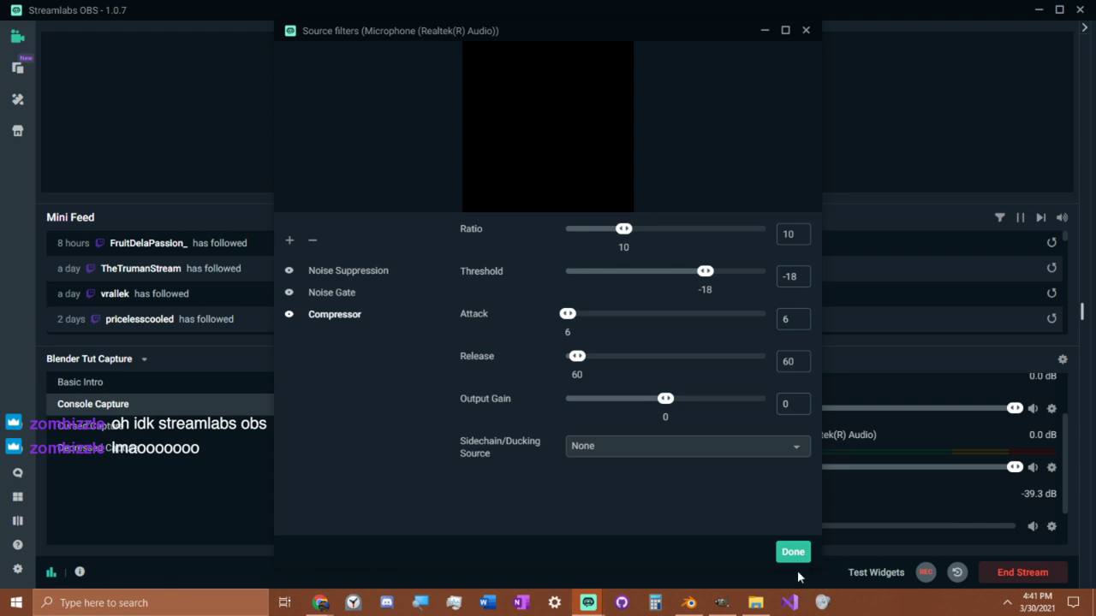
left_click(792, 552)
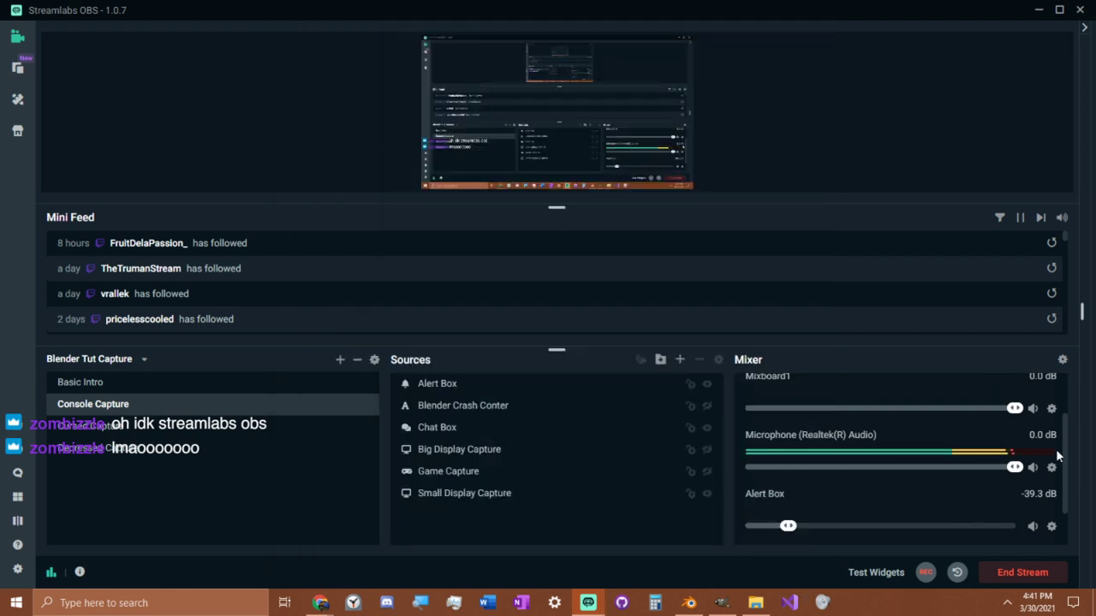
Open the source filters of Mixboard1 and move the windows aside to view its Noise Gate settings.
scroll(1045, 456, "up", 2)
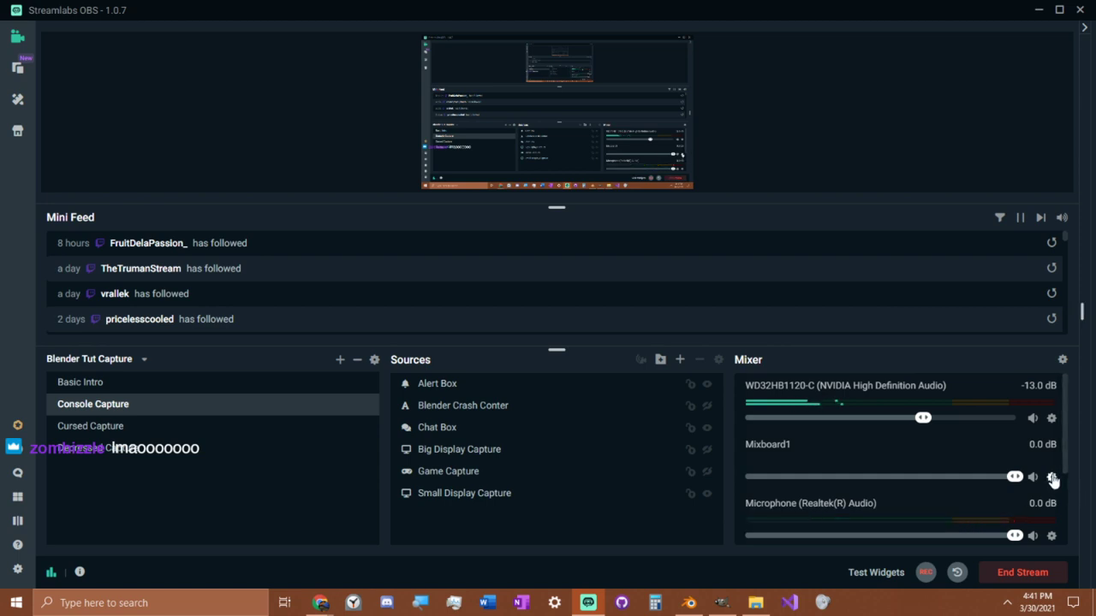
left_click(1052, 478)
left_click(998, 270)
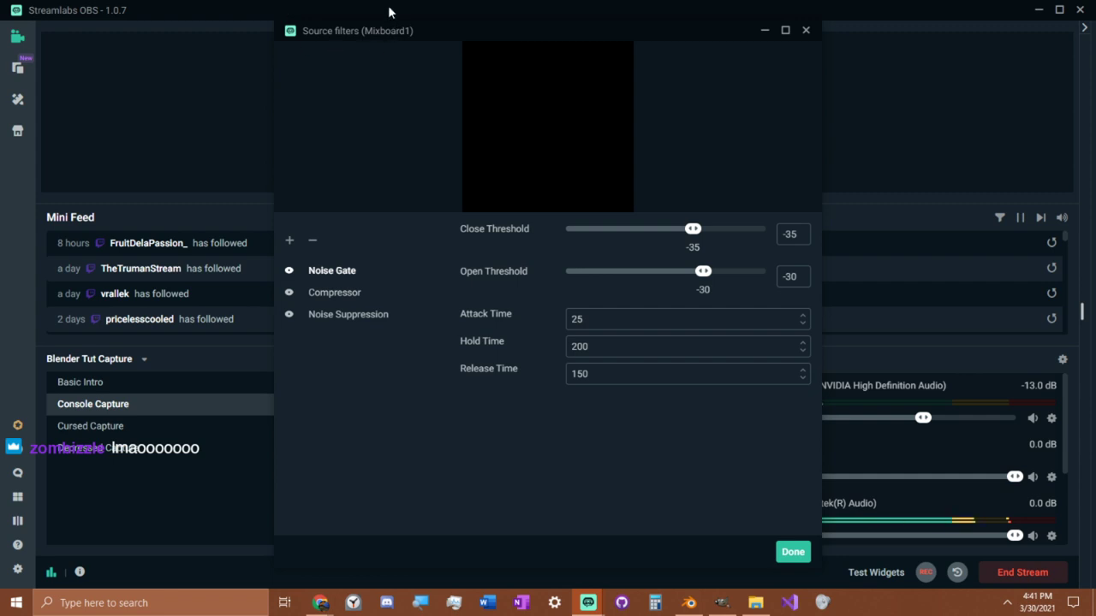
left_click_drag(388, 8, 0, 34)
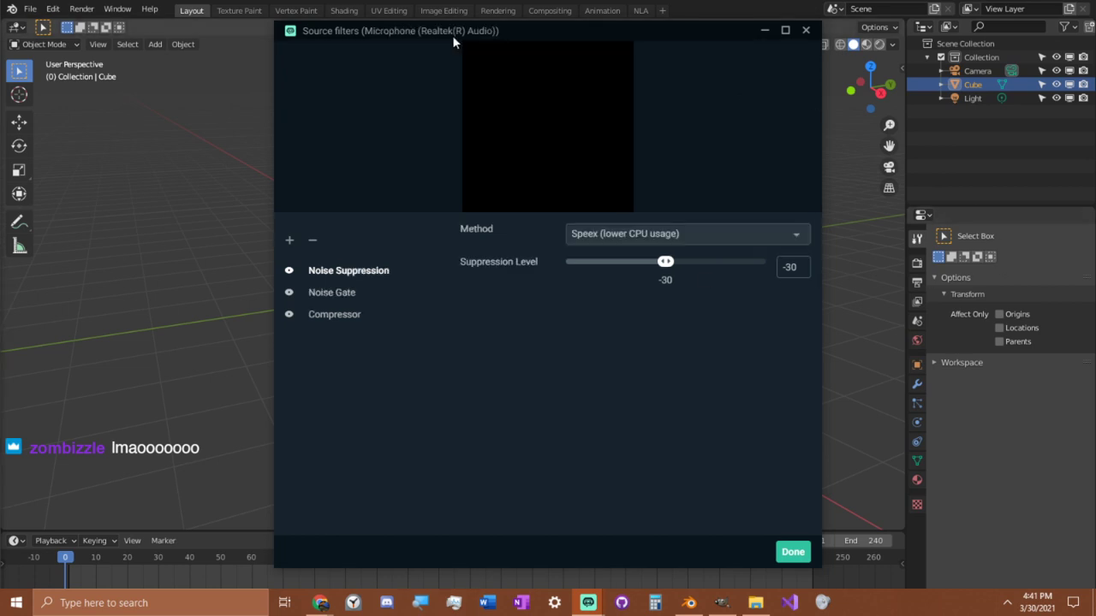
left_click_drag(452, 37, 382, 51)
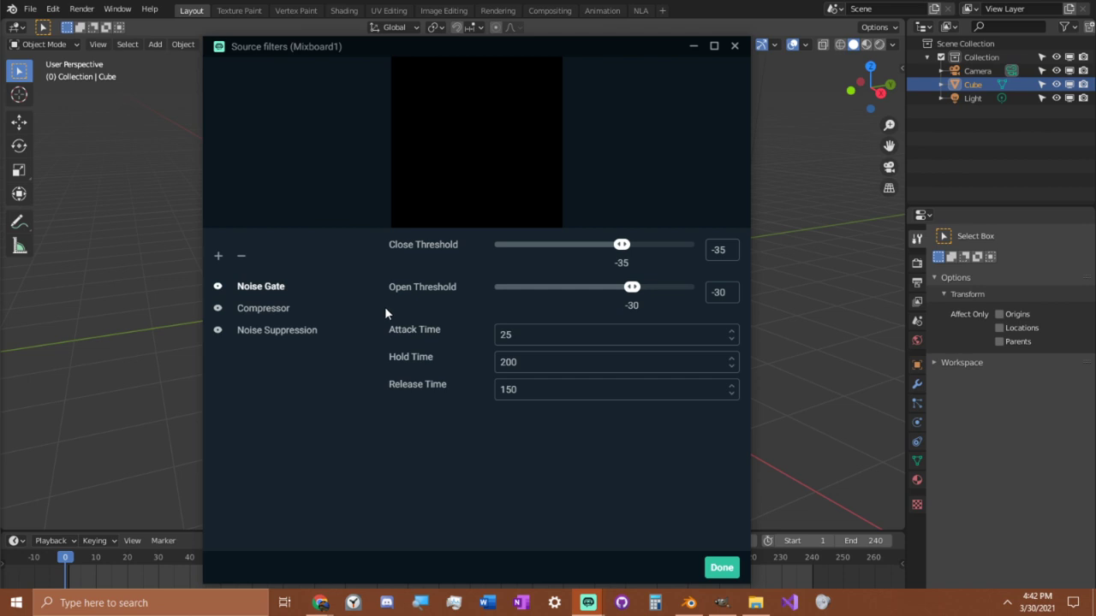
Switch to GIMP, close the three open images without saving, and paste the copied Noise Gate capture as a new image.
left_click(726, 603)
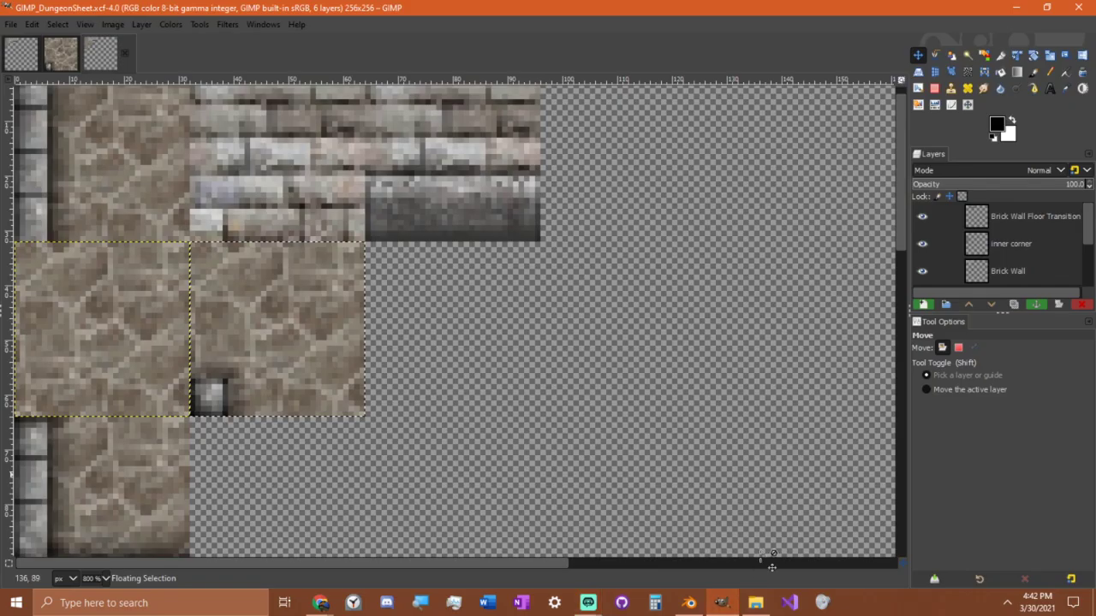
left_click(25, 53)
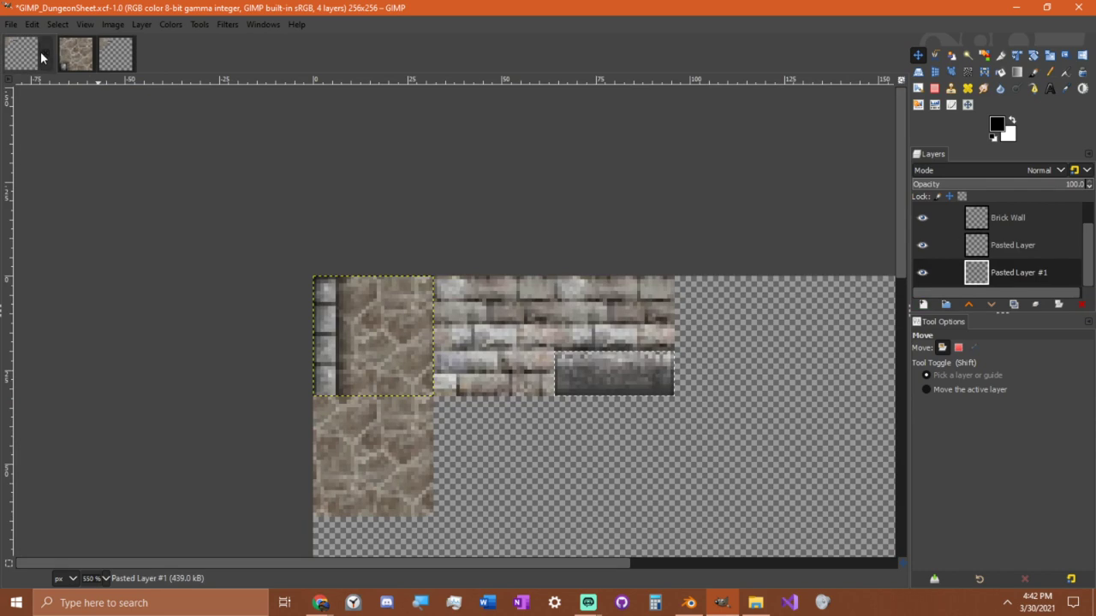
left_click(42, 55)
left_click(558, 370)
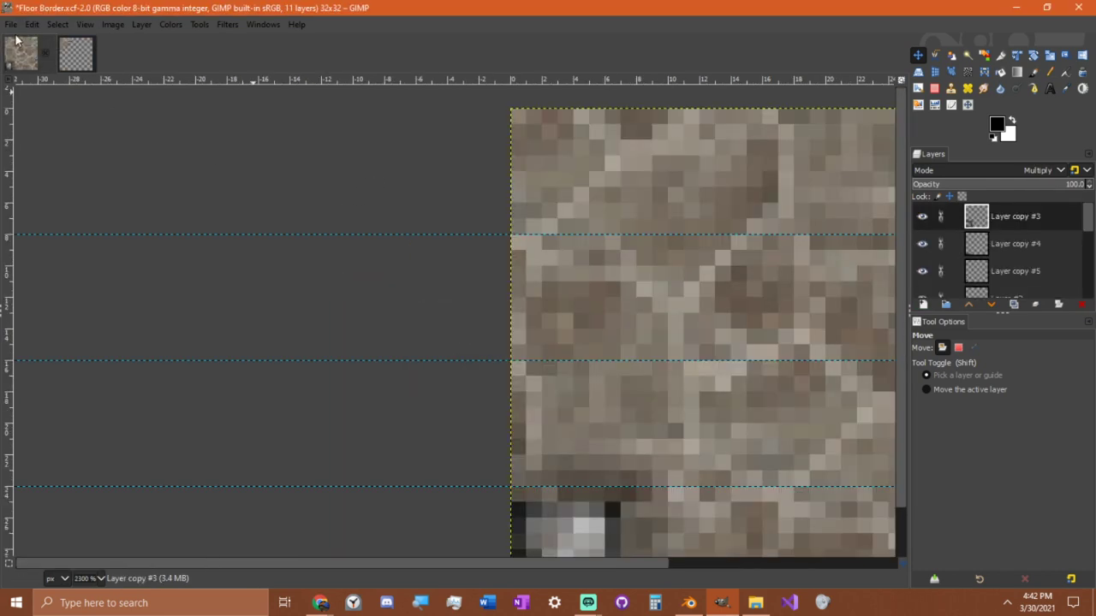
left_click(42, 57)
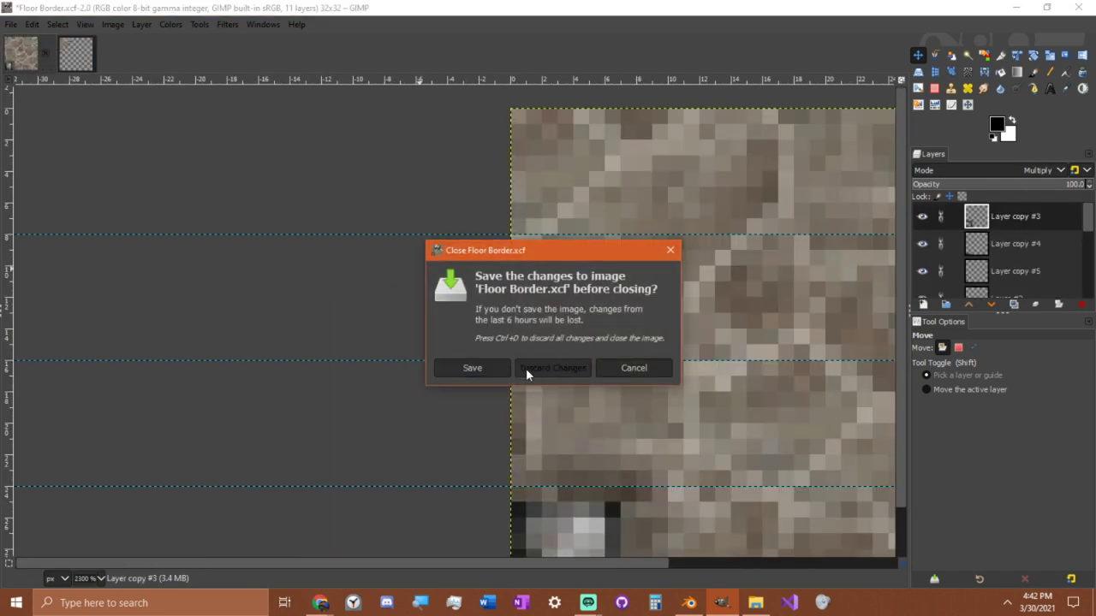
left_click(548, 372)
left_click(43, 55)
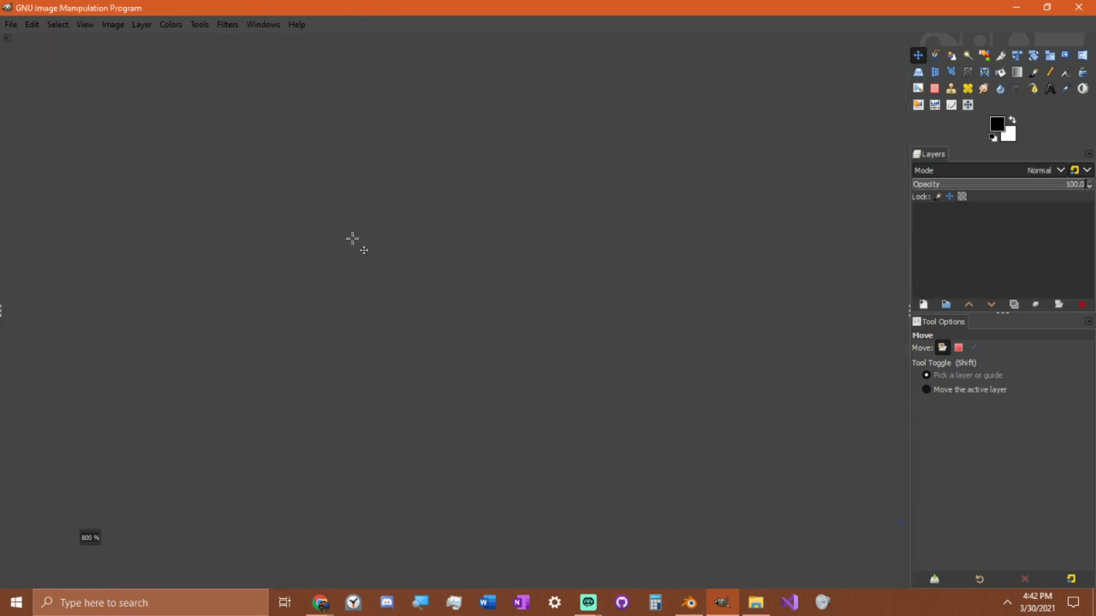
key("ctrl+shift+v")
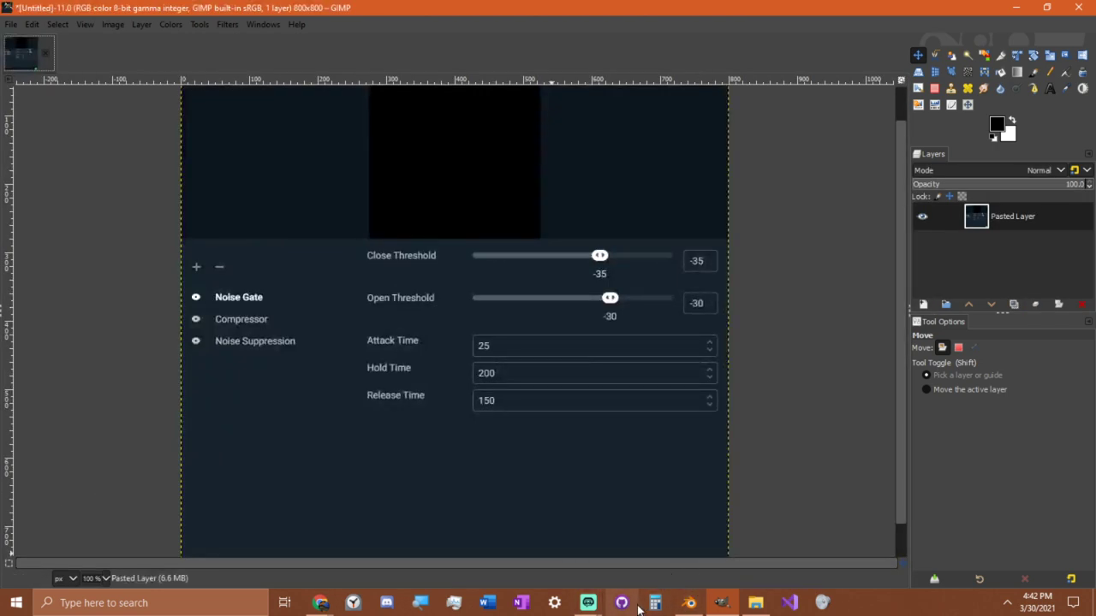
Capture the Noise Suppression settings of Mixboard1 and paste the capture into the GIMP image as a new layer.
left_click(589, 602)
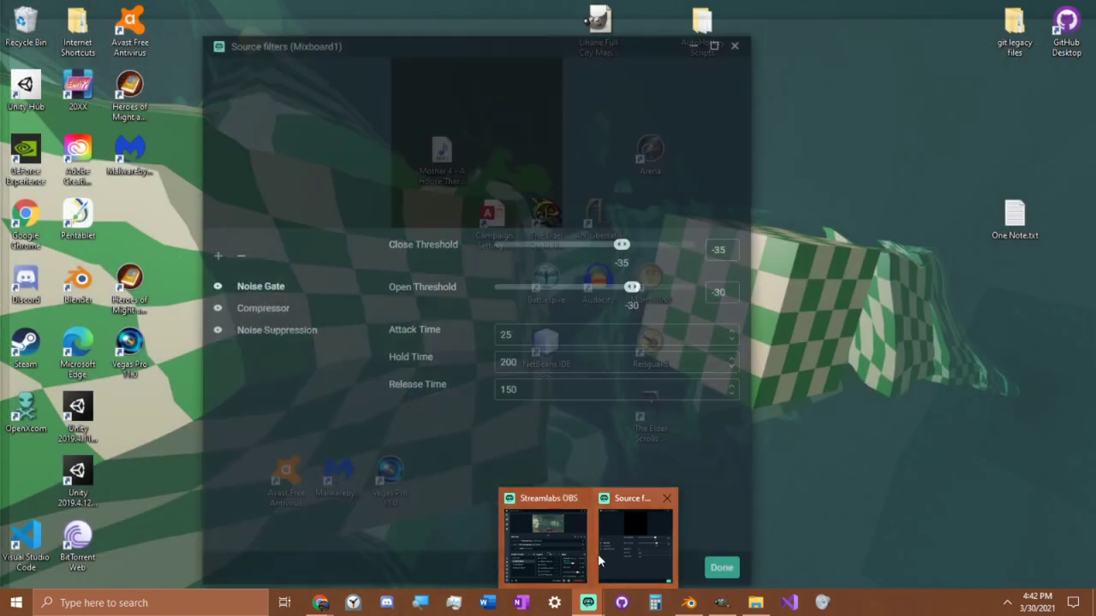
left_click(614, 541)
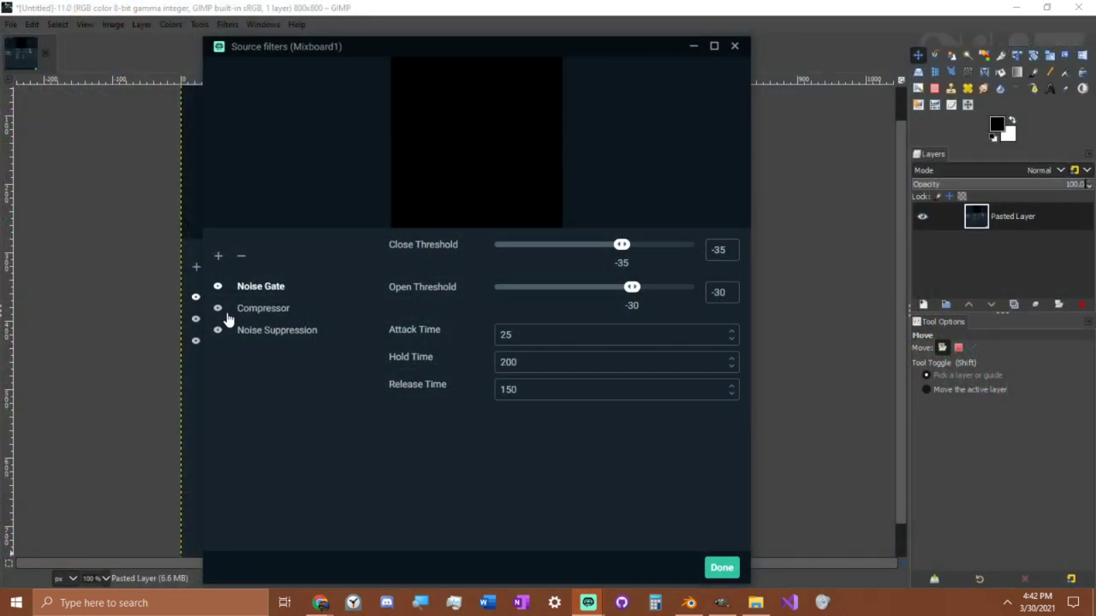
left_click(251, 322)
left_click(337, 338)
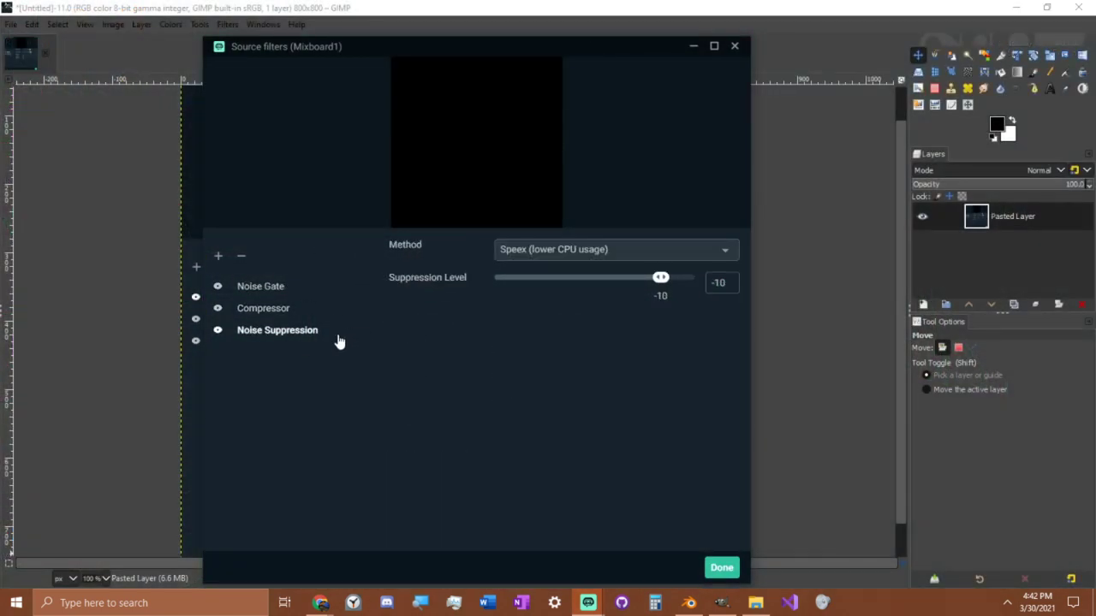
left_click(447, 6)
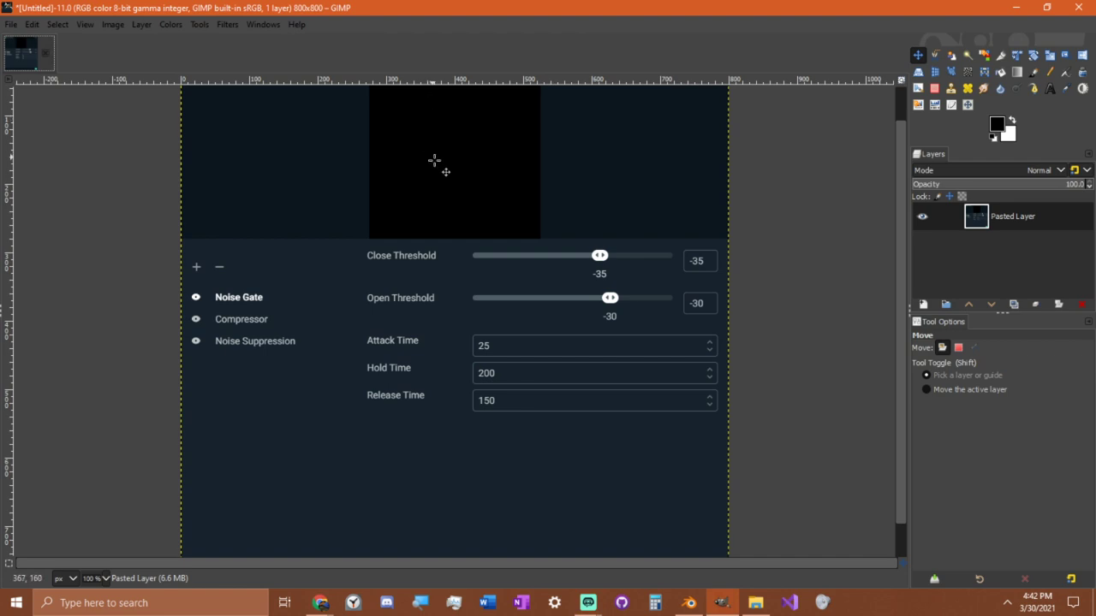
key("ctrl+v")
right_click(1007, 223)
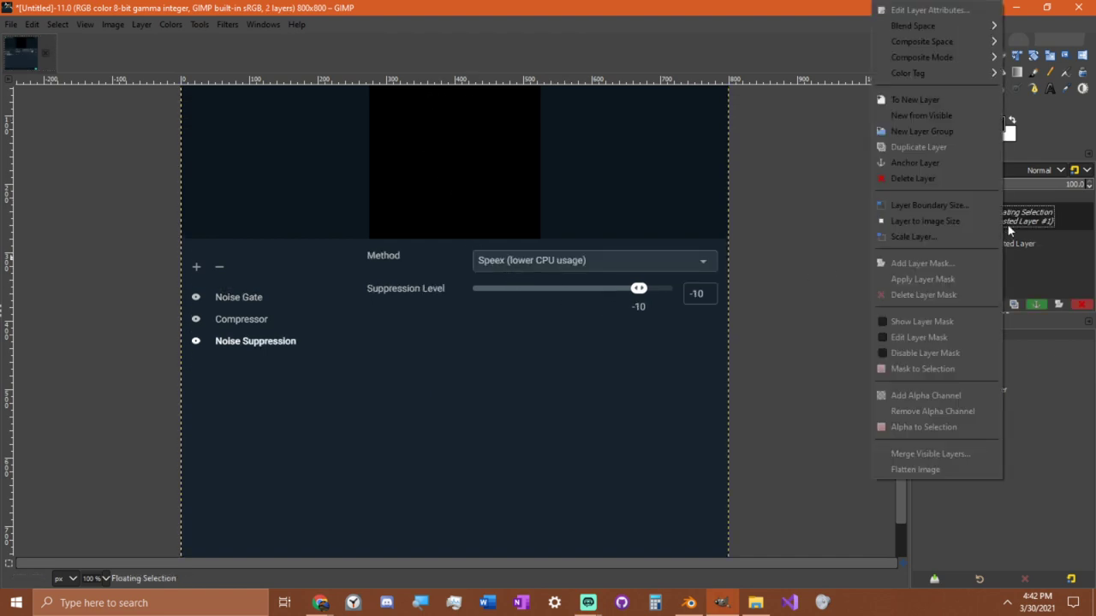
left_click(914, 100)
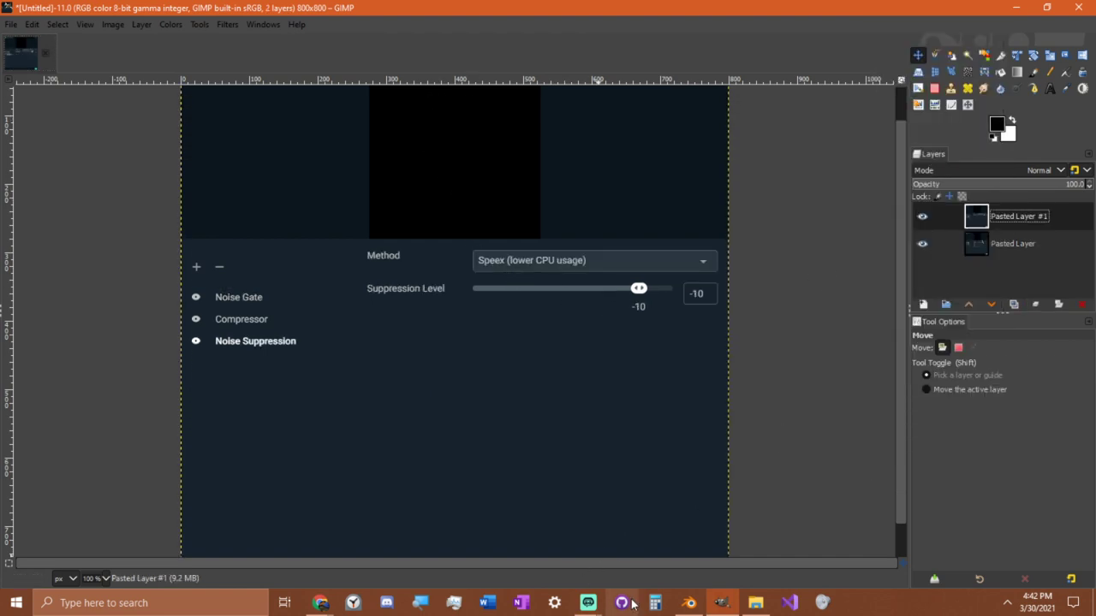
Move the Mixboard1 filter window, then toggle the upper pasted layer's visibility in GIMP to check both captures.
mouse_move(622, 603)
left_click(634, 539)
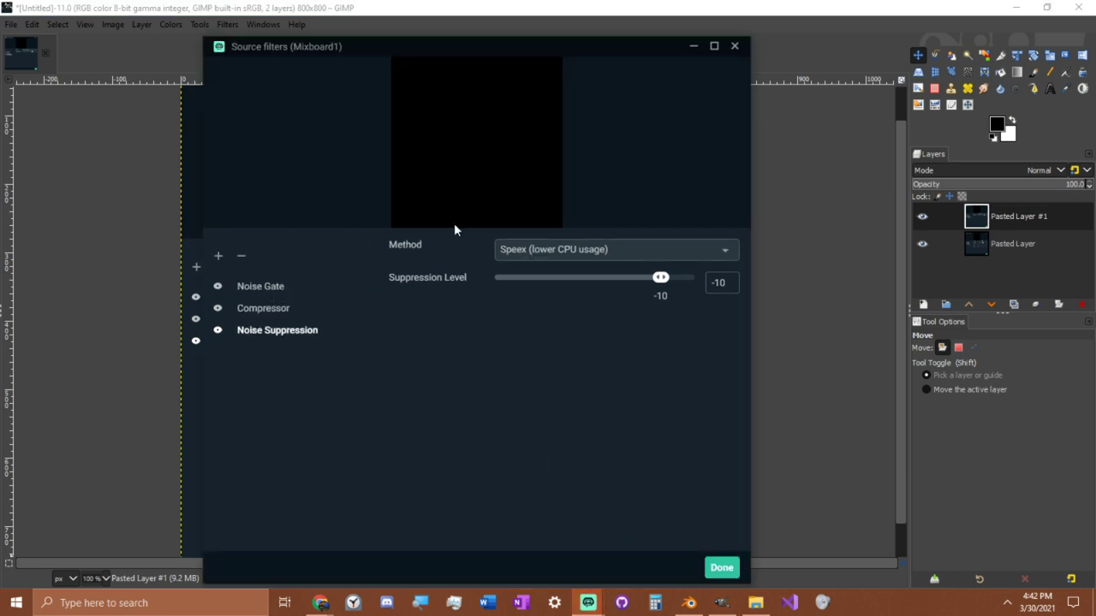
left_click_drag(393, 50, 341, 142)
left_click(1001, 246)
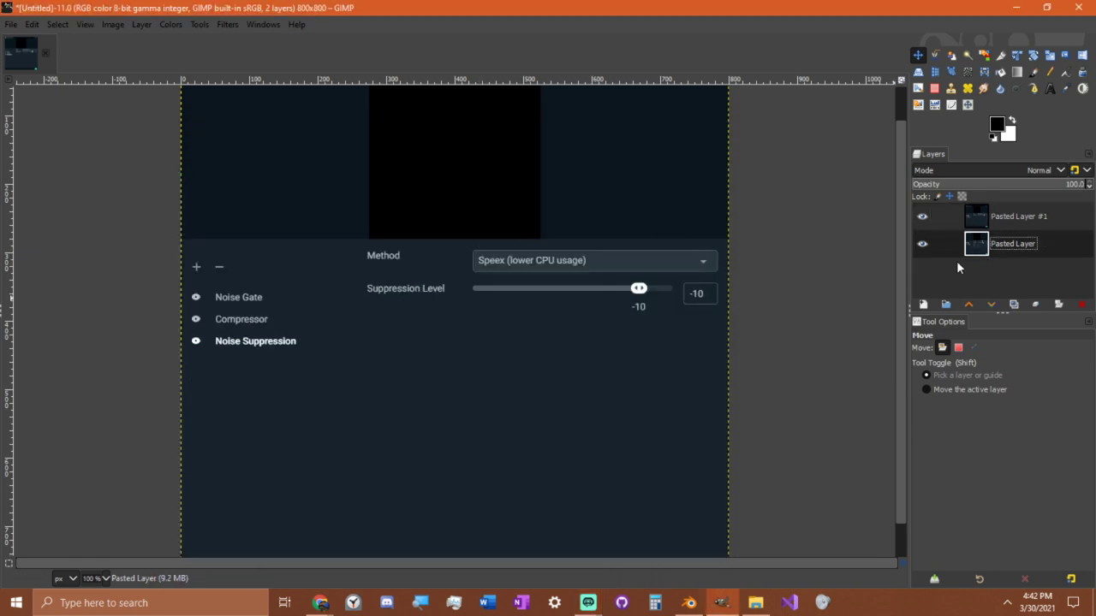
left_click(1015, 225)
left_click(920, 220)
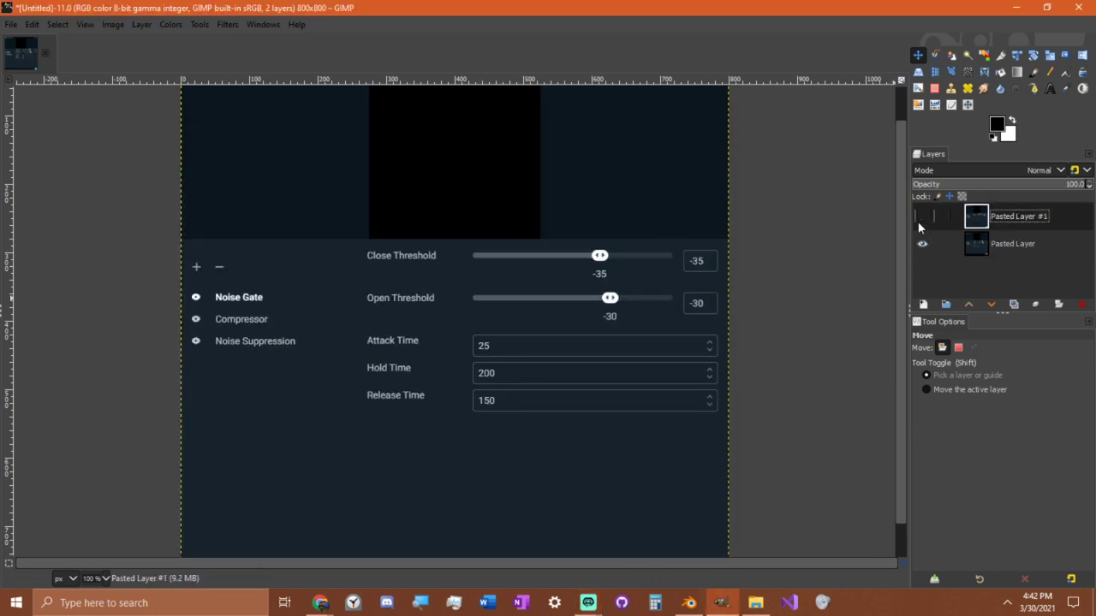
left_click(920, 220)
Show the Compressor settings of Mixboard1, capture them, and paste the capture into the GIMP image.
mouse_move(589, 602)
left_click(636, 526)
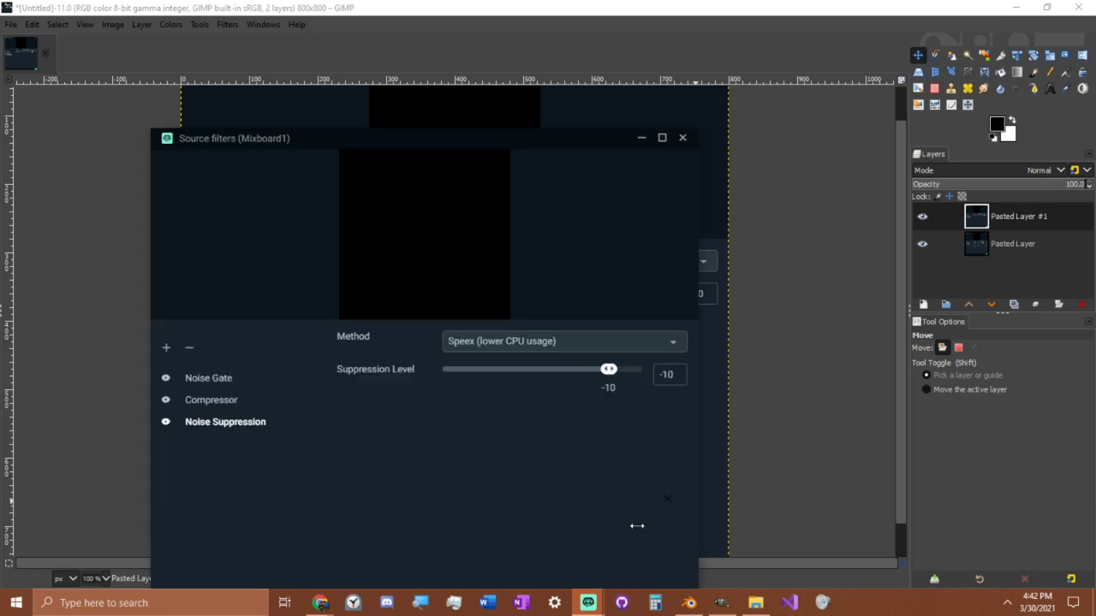
left_click(221, 401)
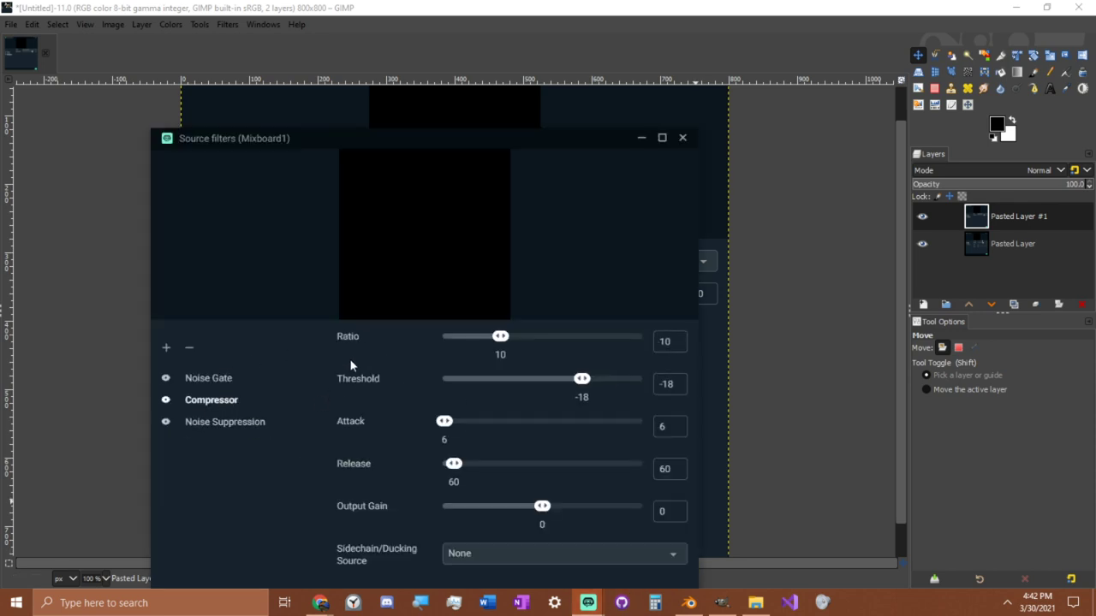
left_click_drag(382, 138, 429, 80)
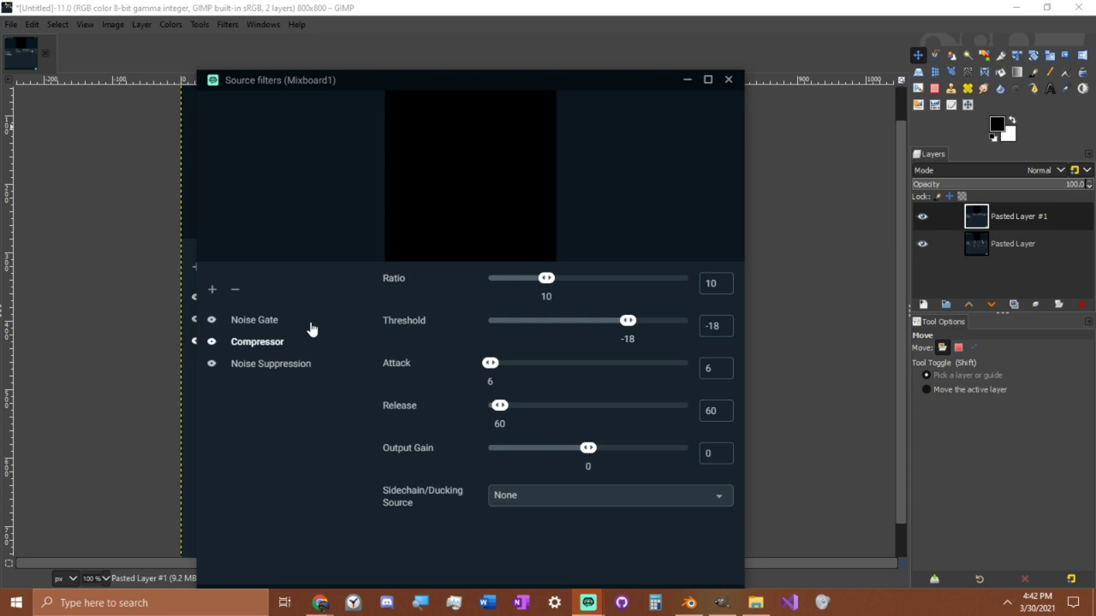
left_click(686, 82)
key("ctrl+v")
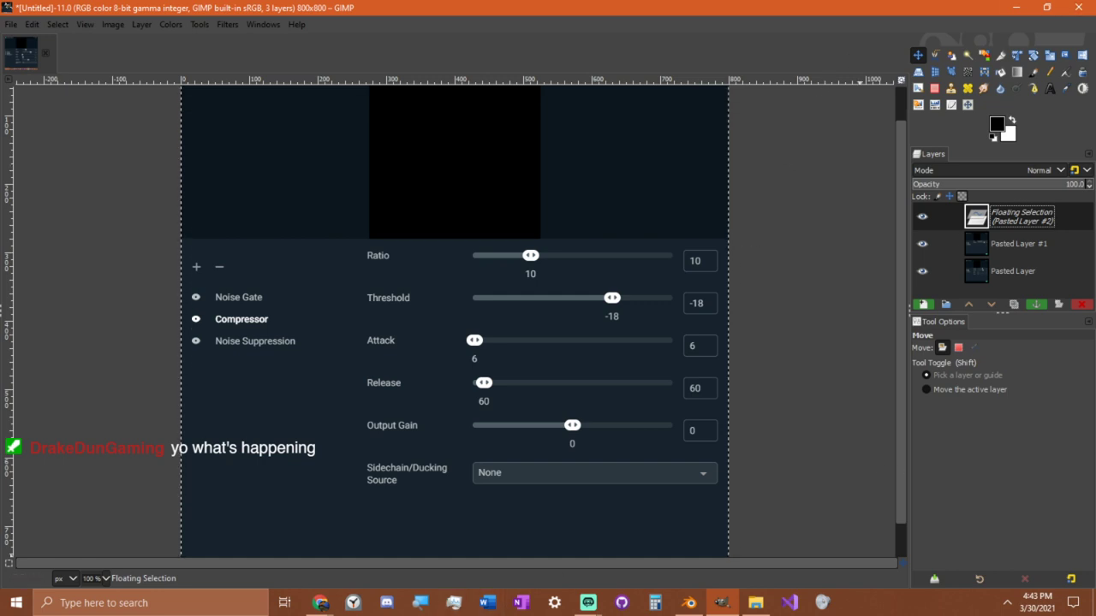
Switch to Blender, close the Mixboard1 source filters window over it, and minimize Blender to return to GIMP.
left_click(694, 605)
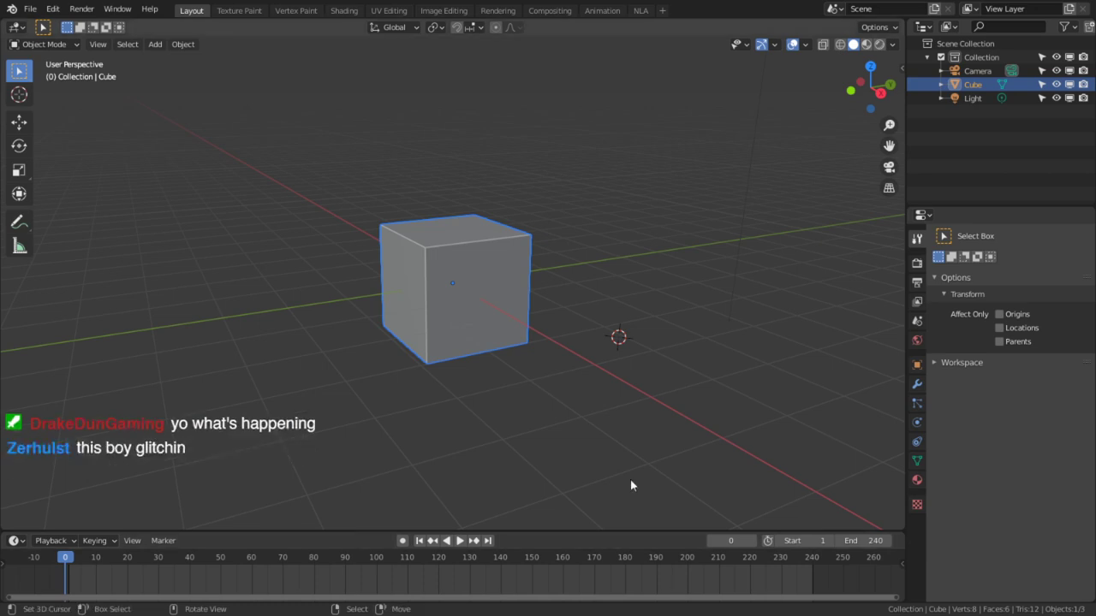
key("alt+Tab")
left_click(708, 186)
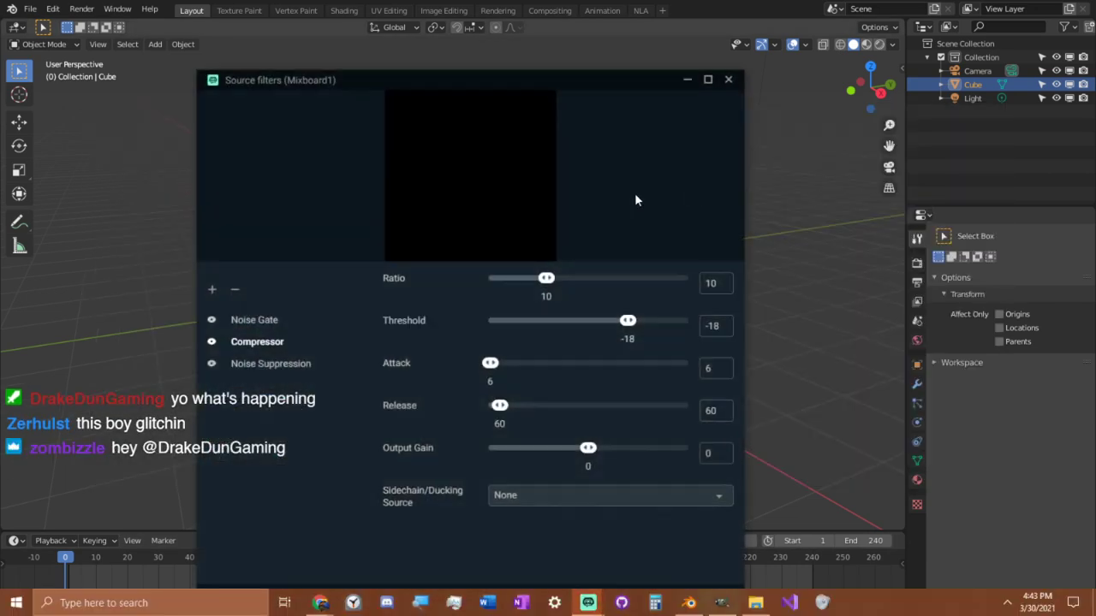
left_click(728, 80)
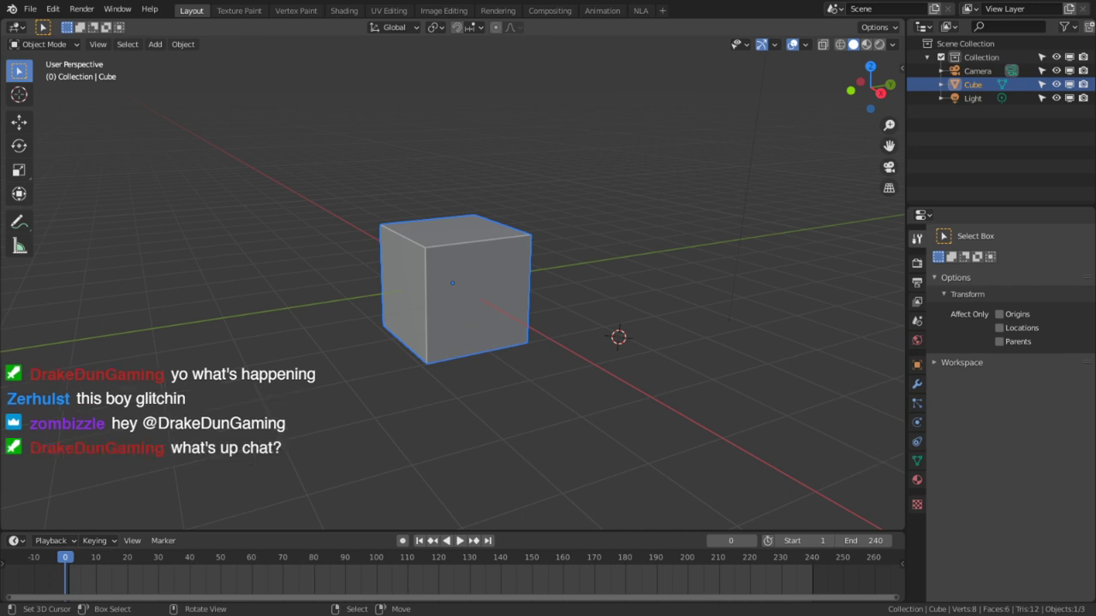
left_click(584, 227)
key("alt+Tab")
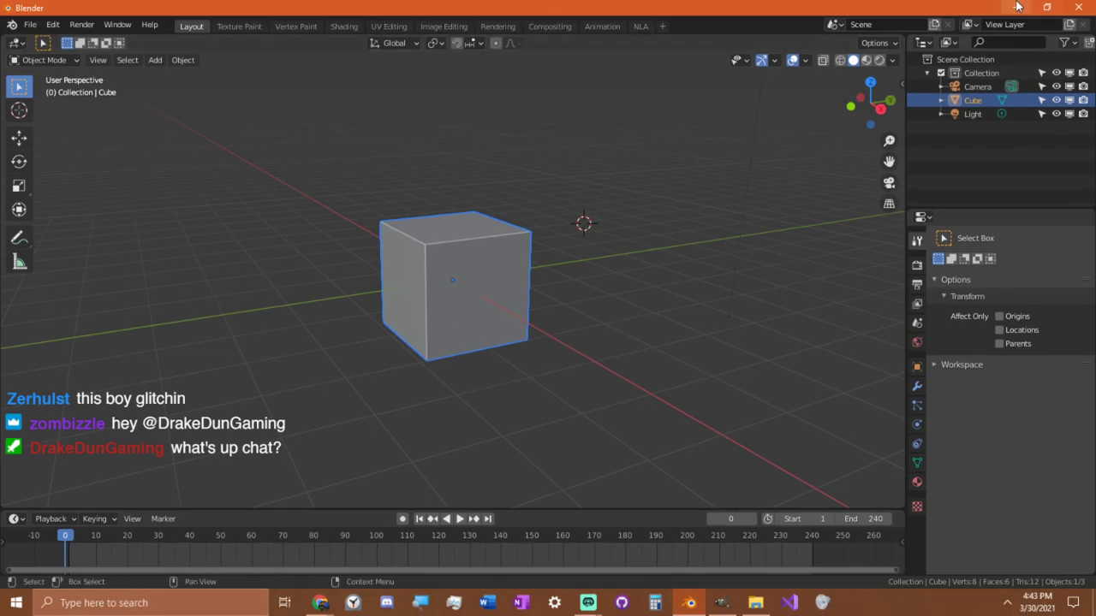
left_click(1017, 7)
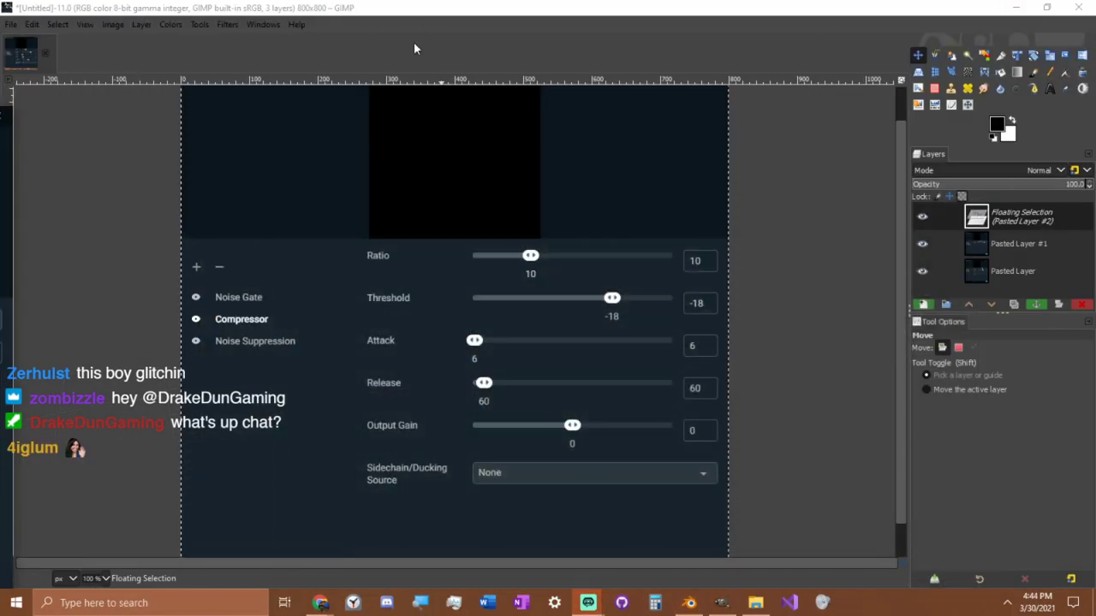
Dock GIMP to one half of the screen and place the microphone's source filters window beside it.
left_click_drag(448, 9, 1095, 202)
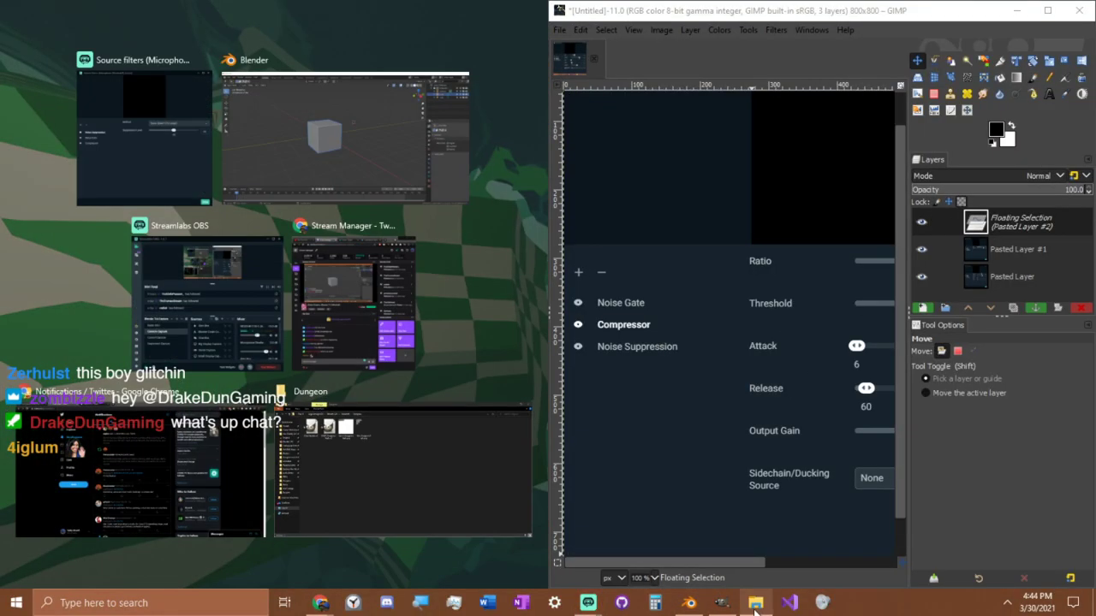
left_click(589, 603)
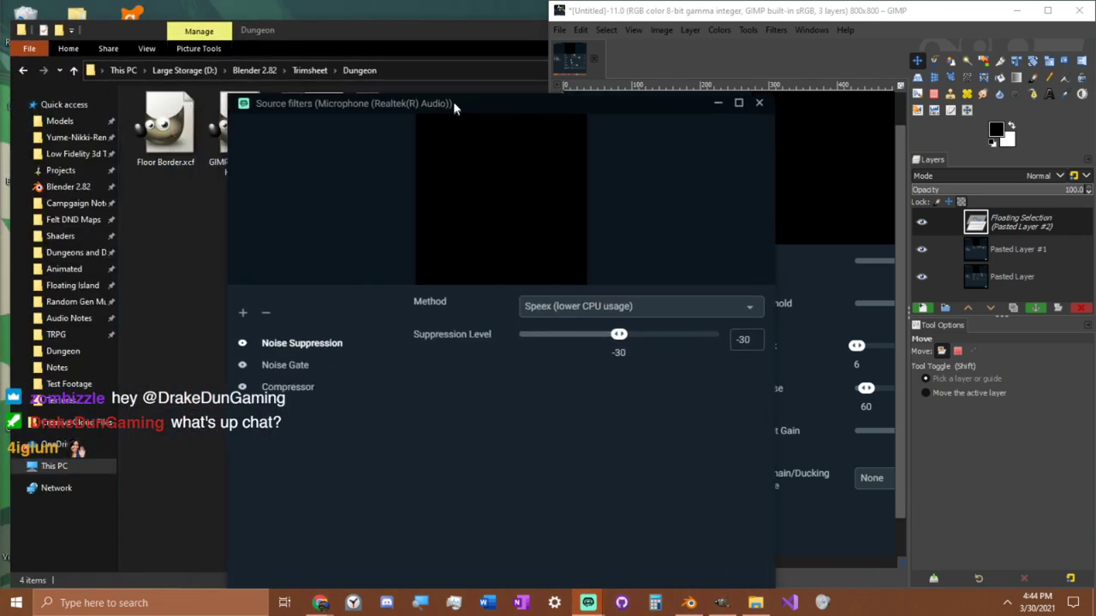
left_click_drag(453, 101, 214, 60)
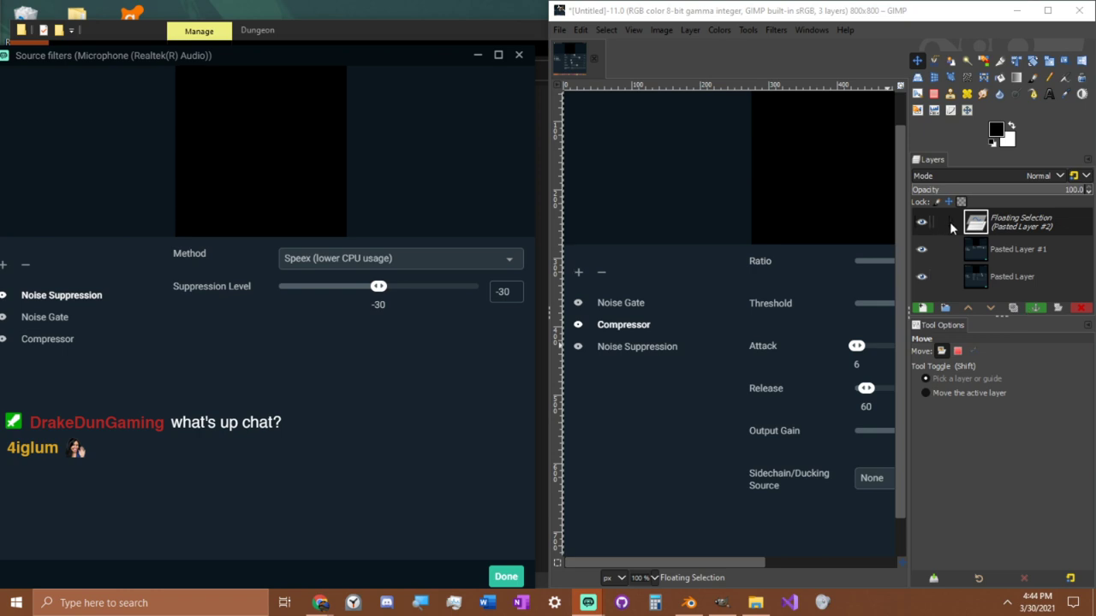
Turn the floating selection into a new layer and hide the two upper layers to show the Noise Gate capture.
right_click(995, 228)
left_click(909, 100)
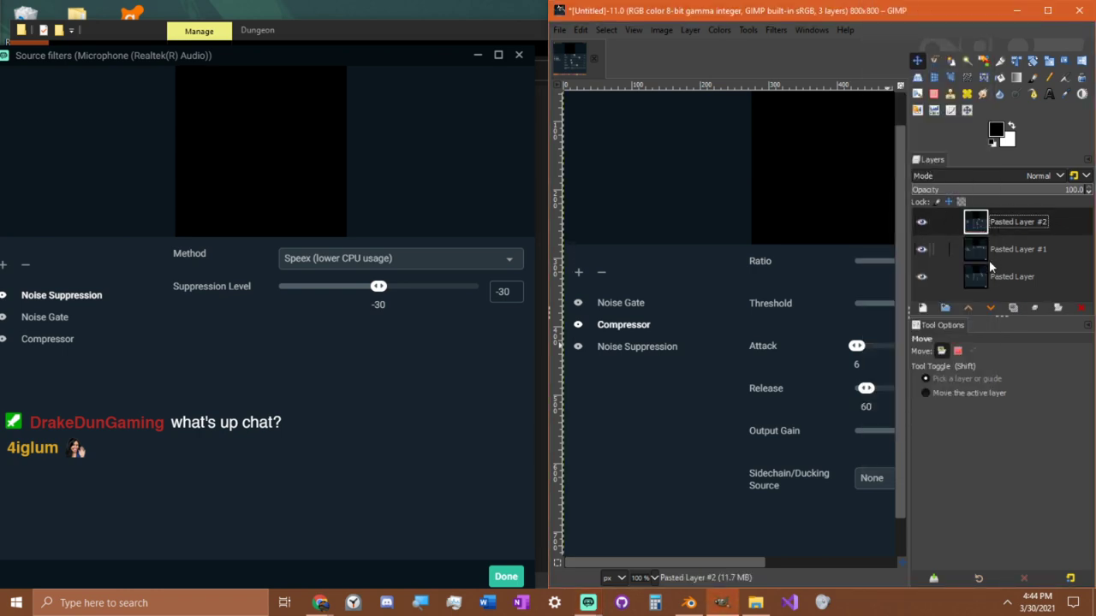
left_click(976, 276)
left_click(926, 221)
left_click(924, 248)
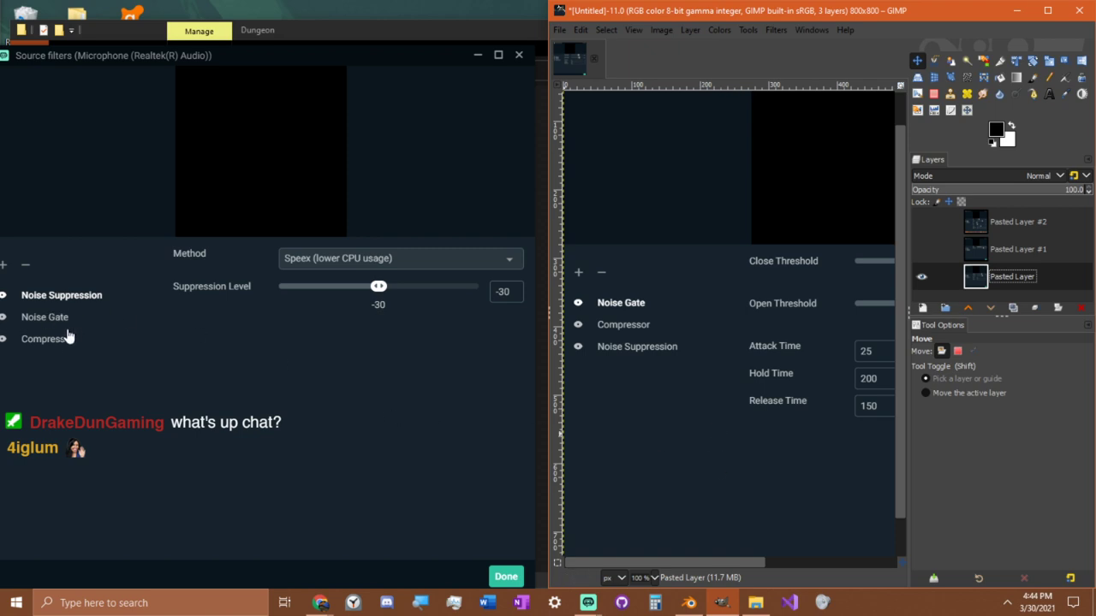
Move the microphone's Noise Gate above Noise Suppression and set its Close Threshold to -35 and Open Threshold to -30.
left_click_drag(60, 317, 81, 295)
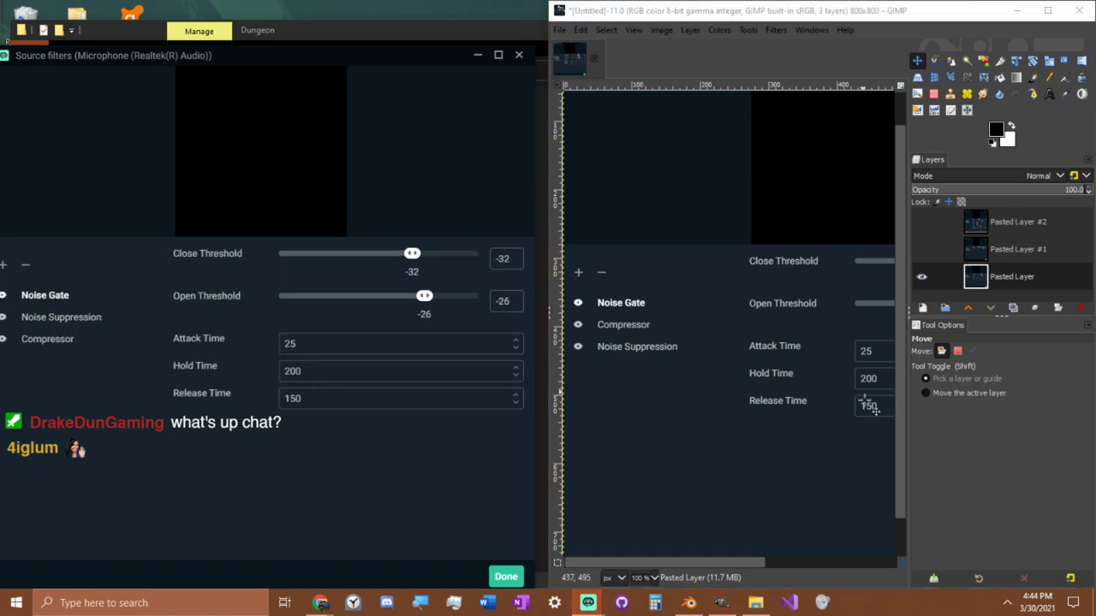
left_click_drag(737, 565, 860, 565)
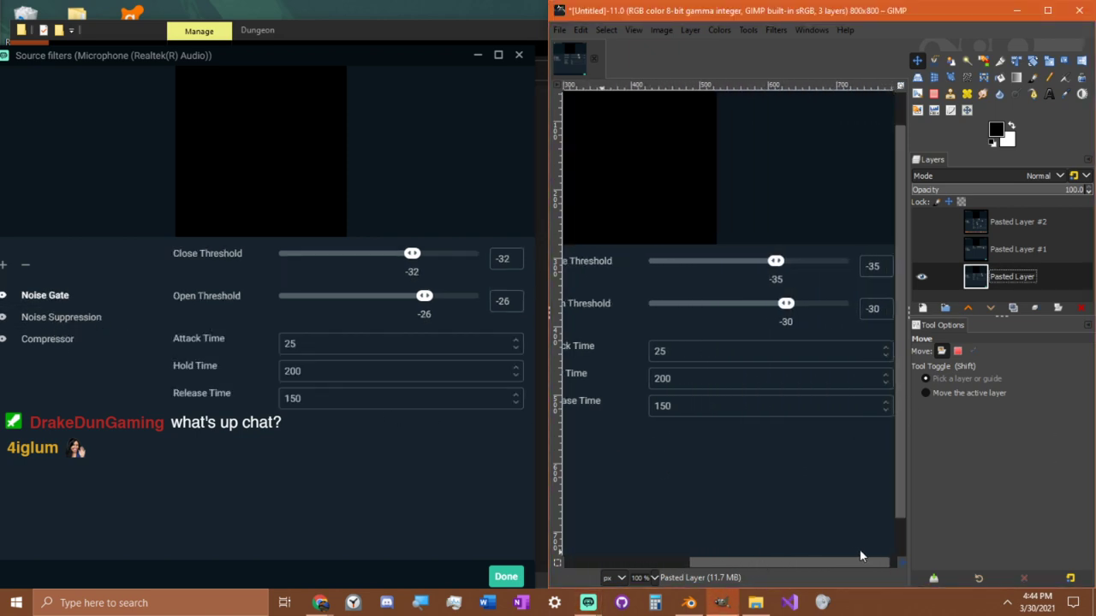
left_click(509, 258)
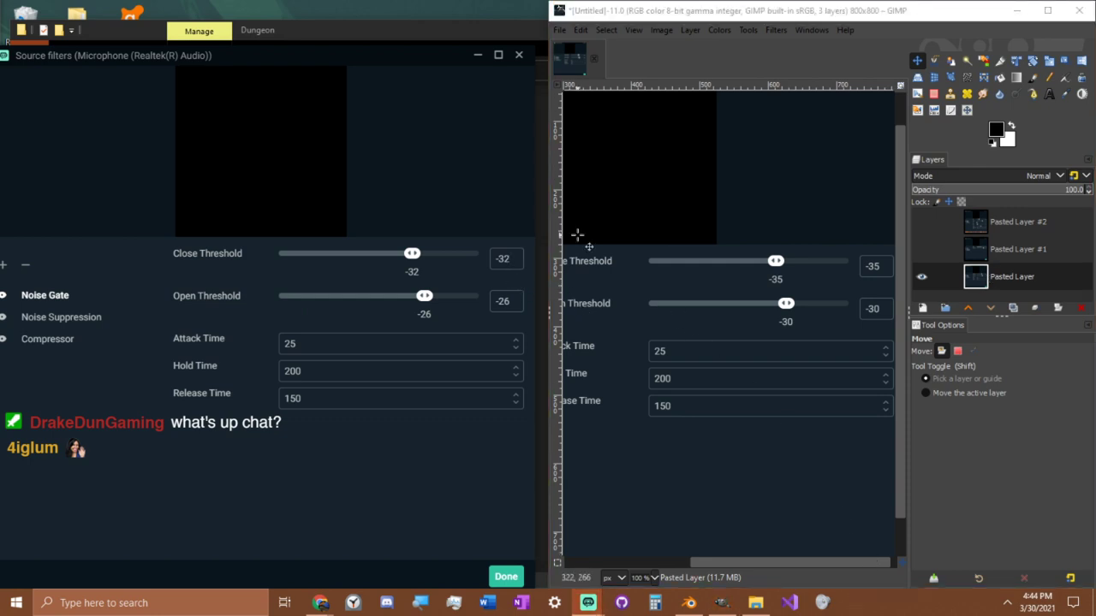
key("BackSpace")
type("5")
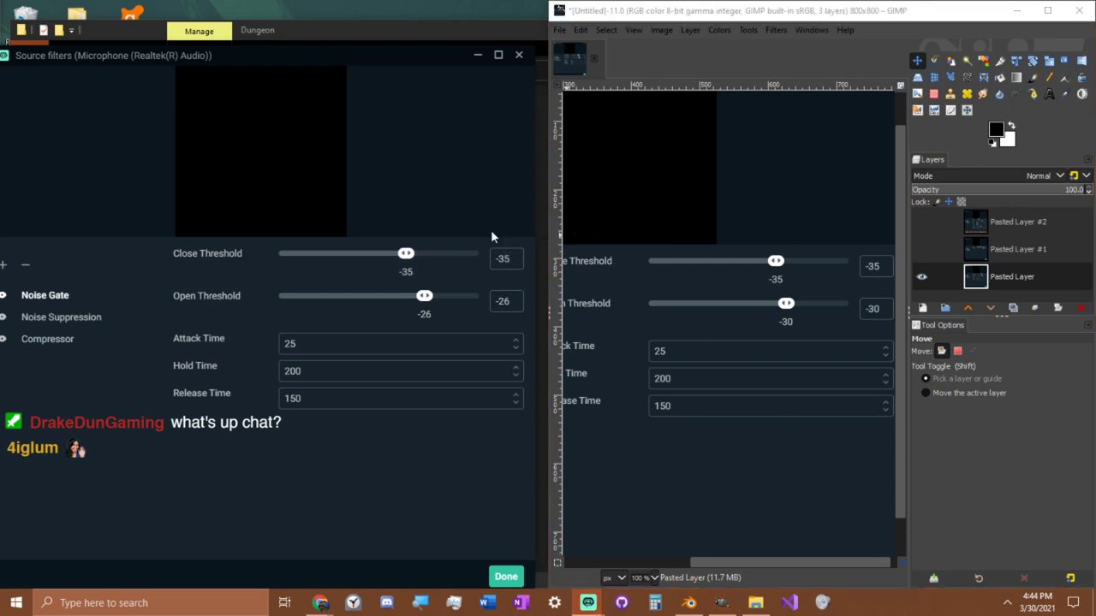
key("Tab")
type("-30")
Show the Noise Suppression capture in GIMP and set the microphone's Suppression Level to -10 to match it.
left_click(921, 249)
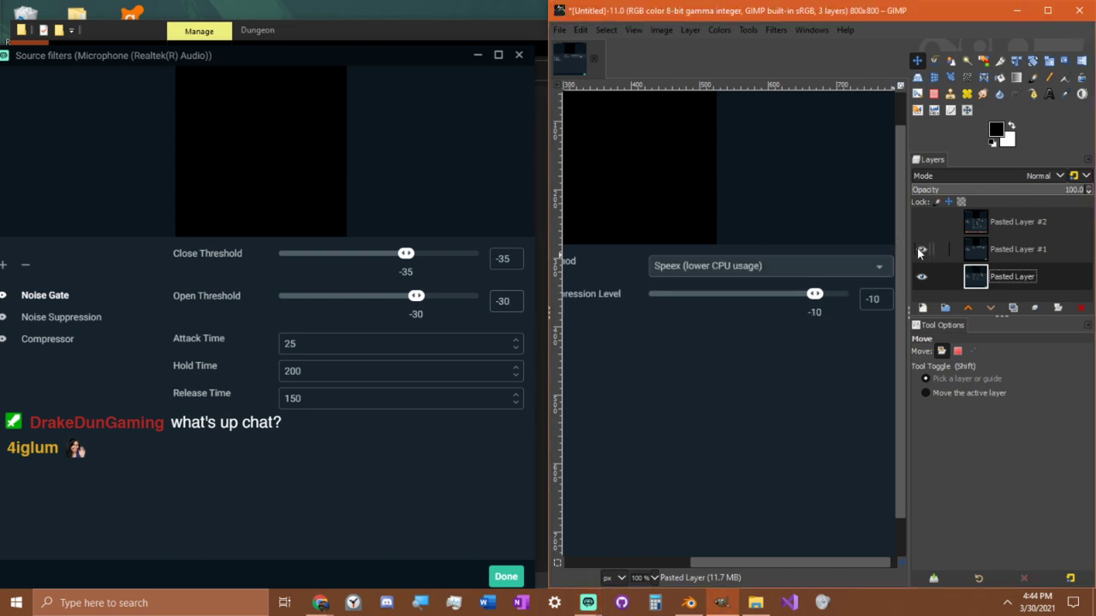
left_click_drag(733, 562, 607, 562)
left_click(203, 366)
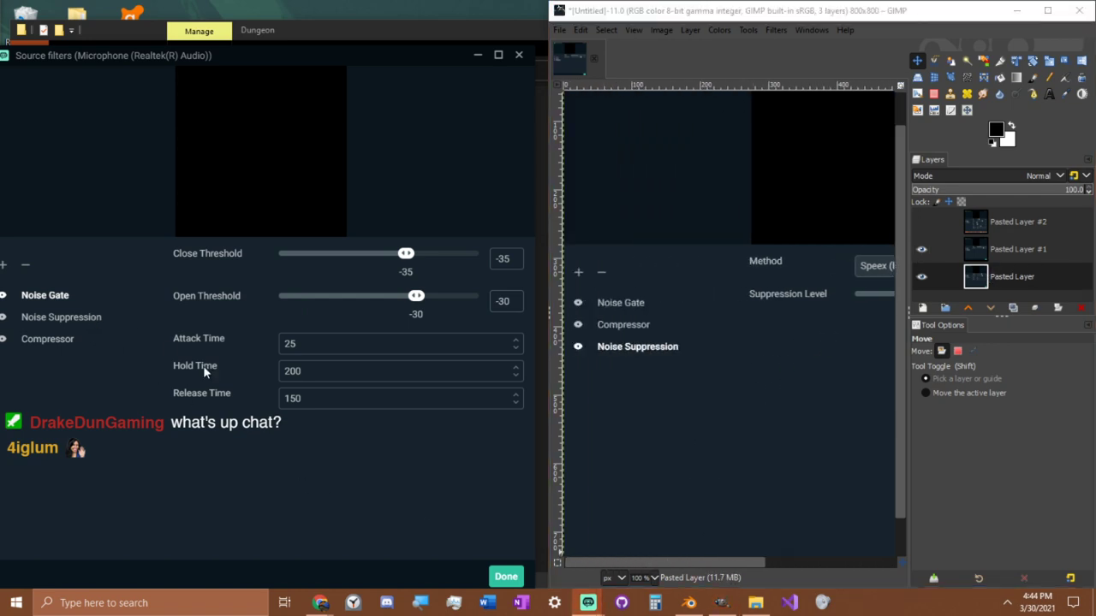
left_click(54, 317)
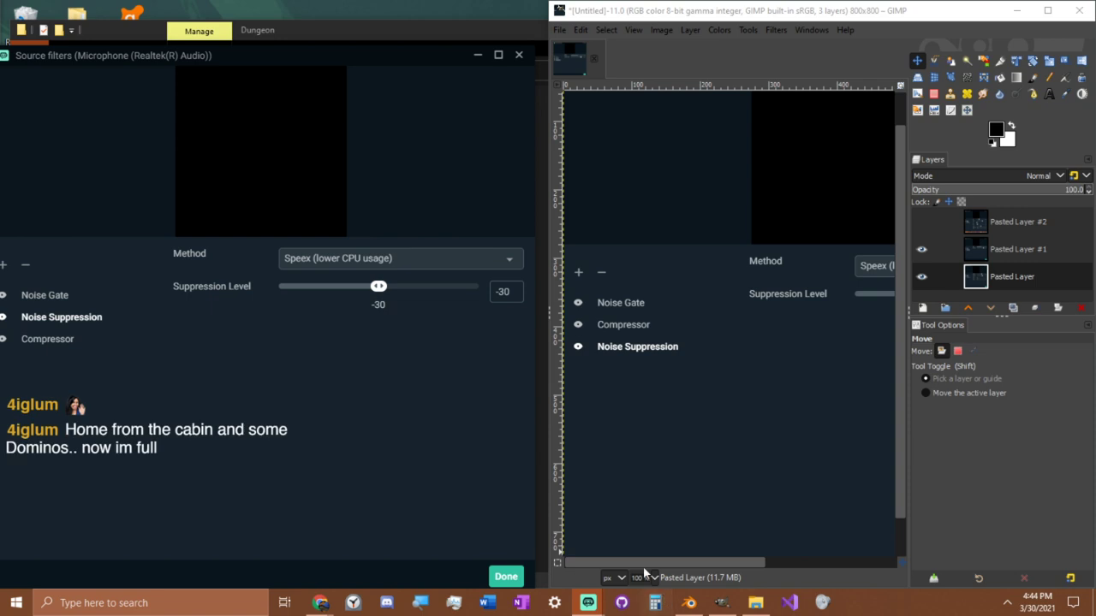
left_click_drag(643, 562, 792, 535)
left_click_drag(495, 292, 572, 294)
type("0")
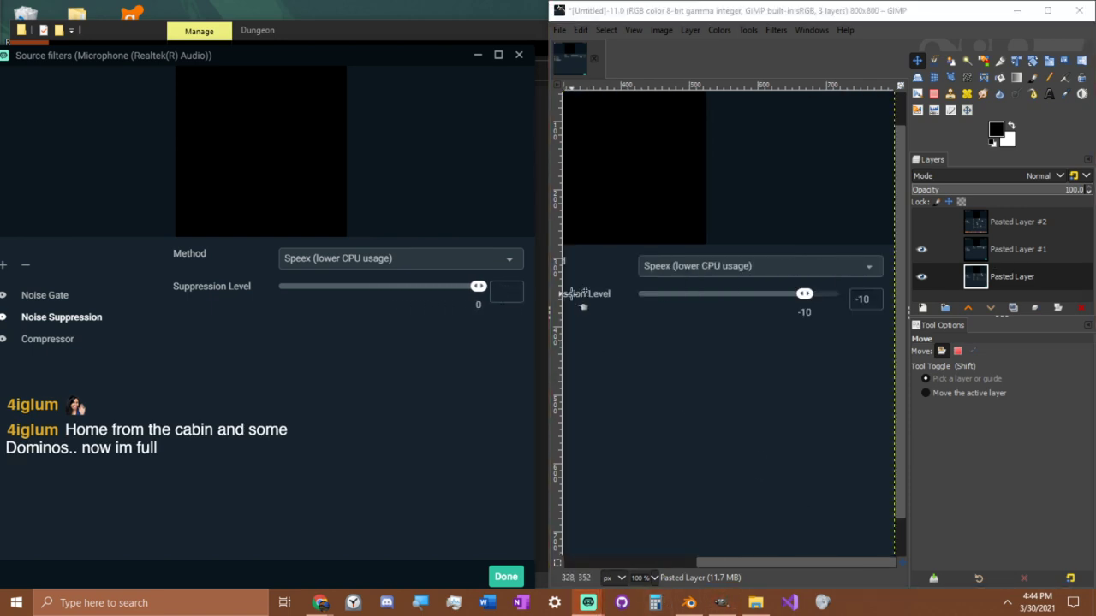
type("-10")
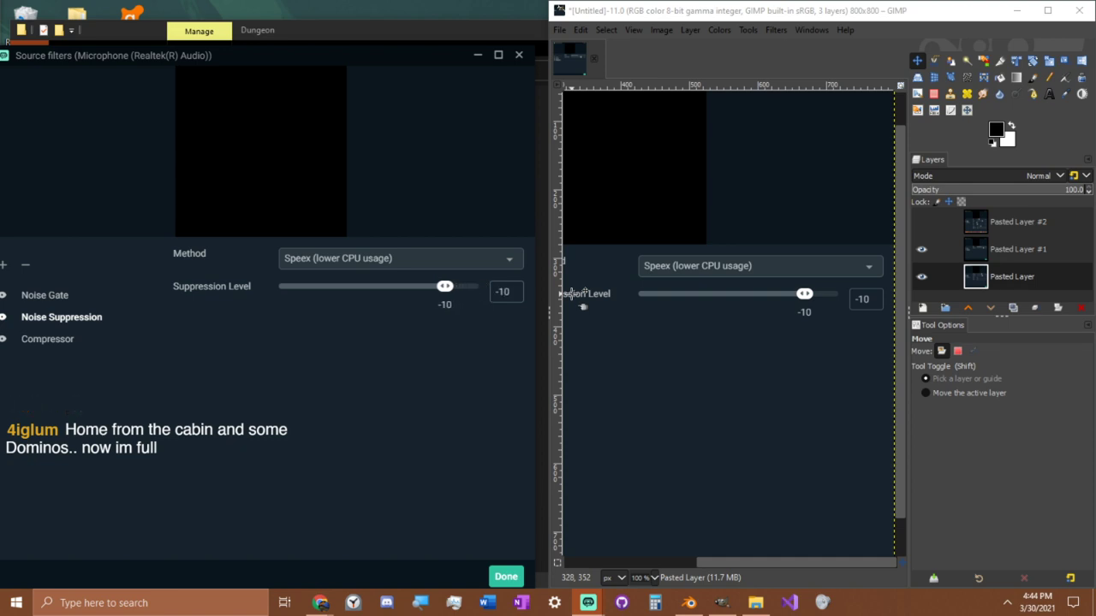
Compare the microphone's Compressor settings with the Compressor capture in GIMP.
left_click(85, 346)
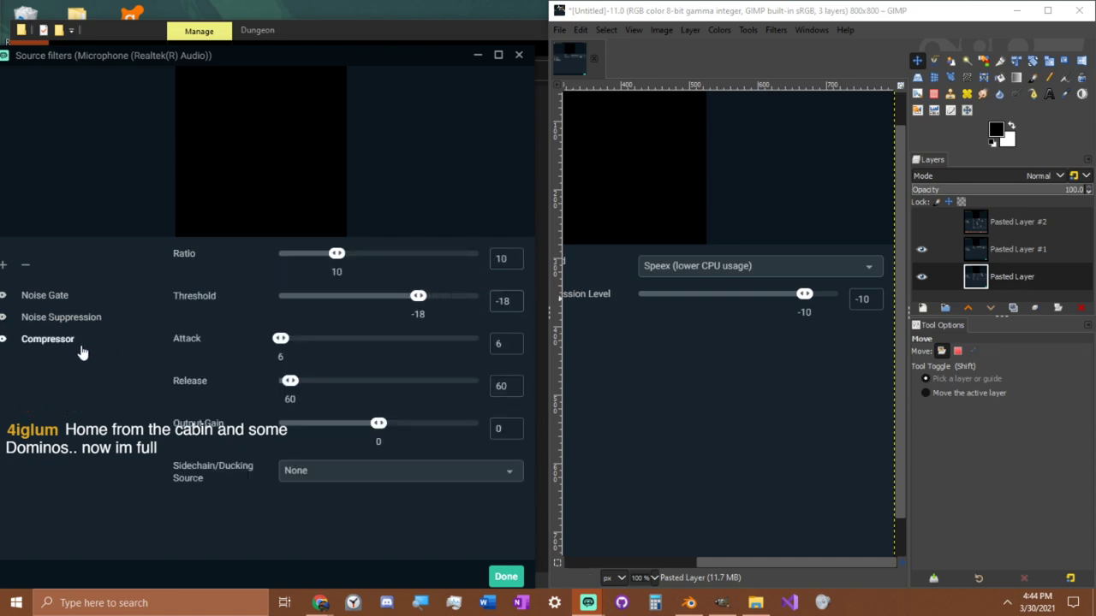
left_click(921, 222)
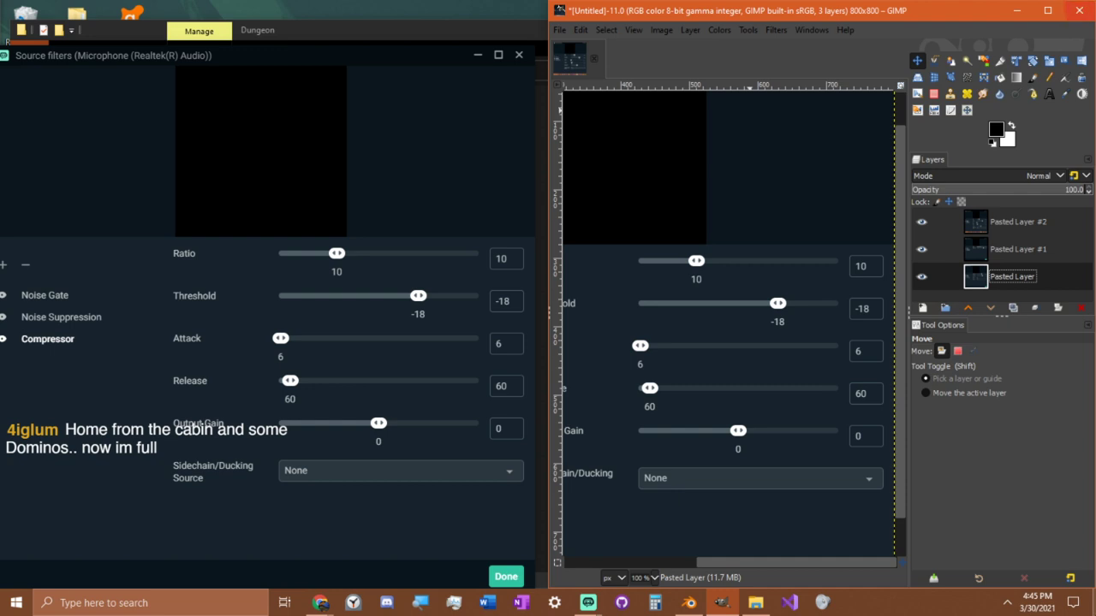
Quit GIMP, discarding the unsaved changes, and finish editing the microphone's source filters.
left_click(1081, 9)
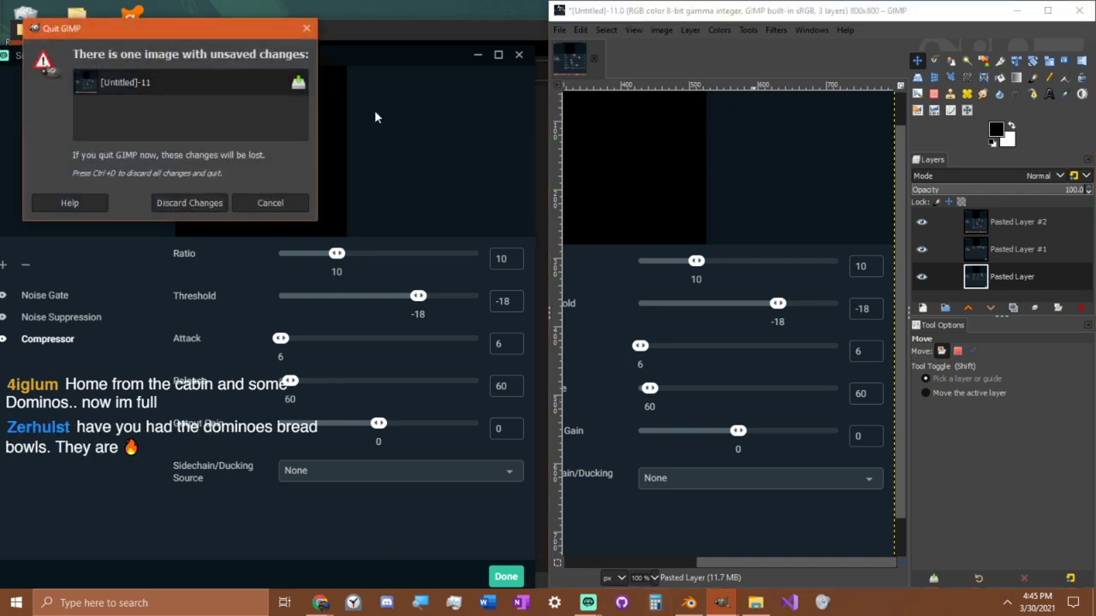
left_click(192, 205)
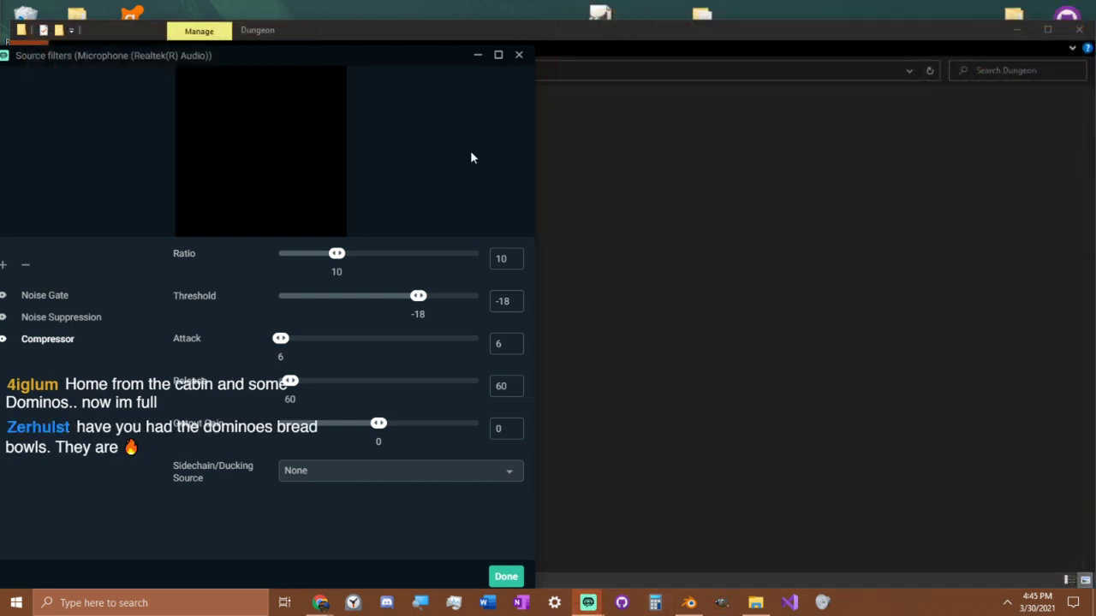
left_click(512, 580)
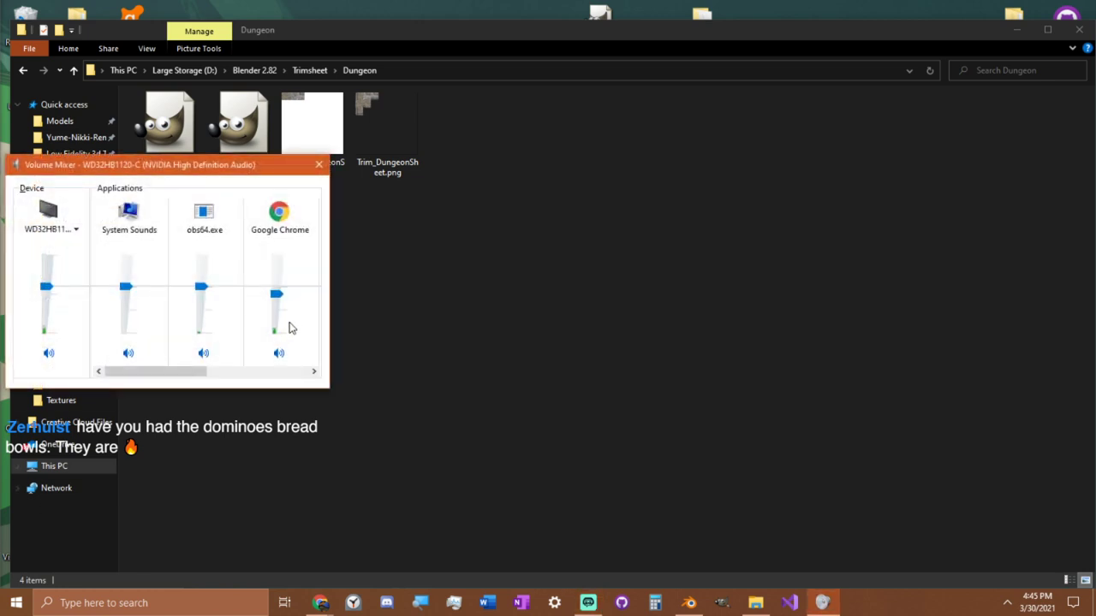
Raise the device and obs64.exe volumes to maximum in the Volume Mixer and reduce Google Chrome to a low level.
left_click_drag(193, 375, 429, 365)
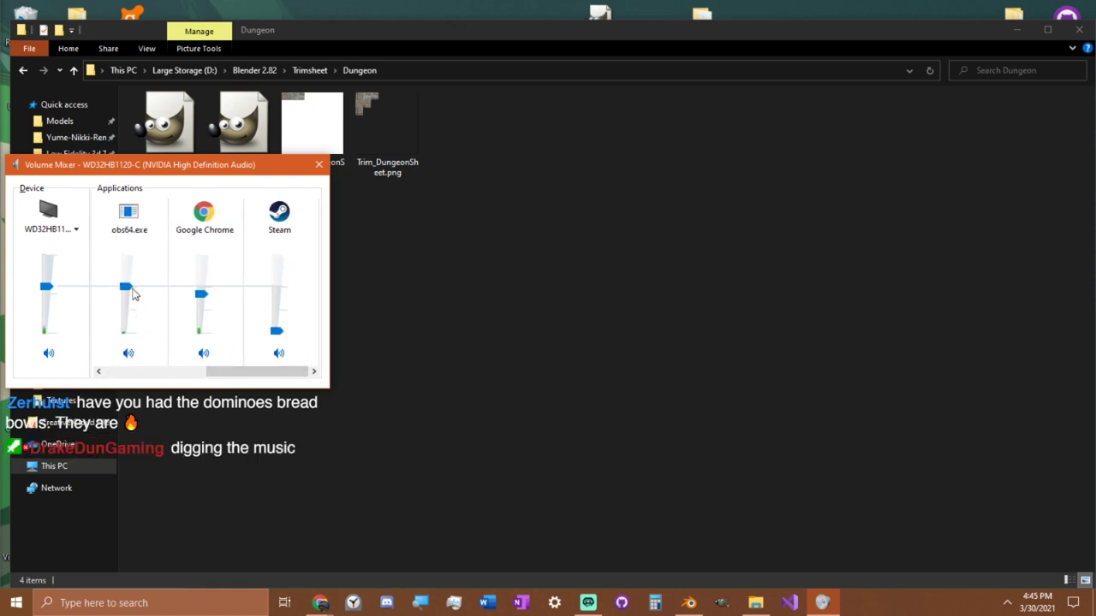
left_click_drag(126, 293, 126, 325)
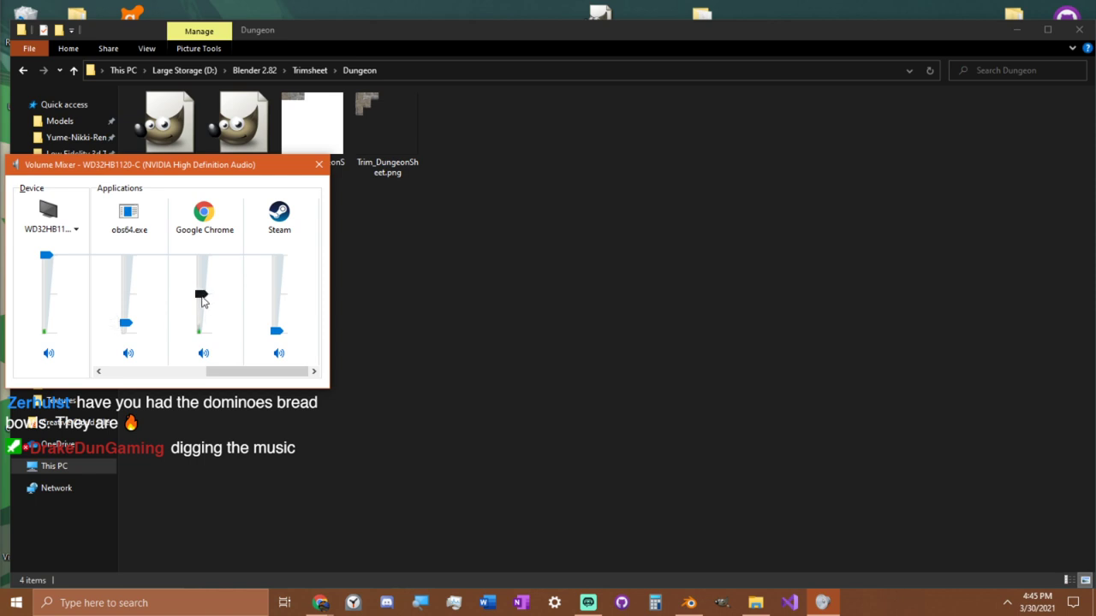
left_click_drag(201, 293, 201, 322)
left_click_drag(125, 321, 127, 256)
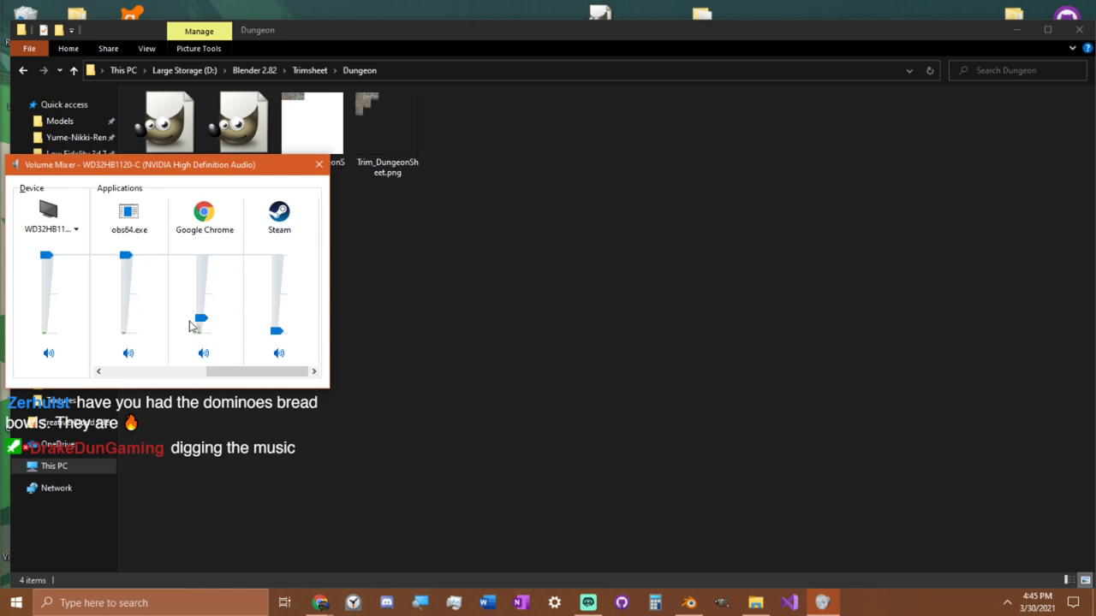
Lower Google Chrome's volume slightly further to near the minimum, and close the Volume Mixer and the Dungeon folder.
mouse_move(195, 321)
left_mouse_down()
mouse_move(201, 303)
mouse_move(201, 322)
left_mouse_up()
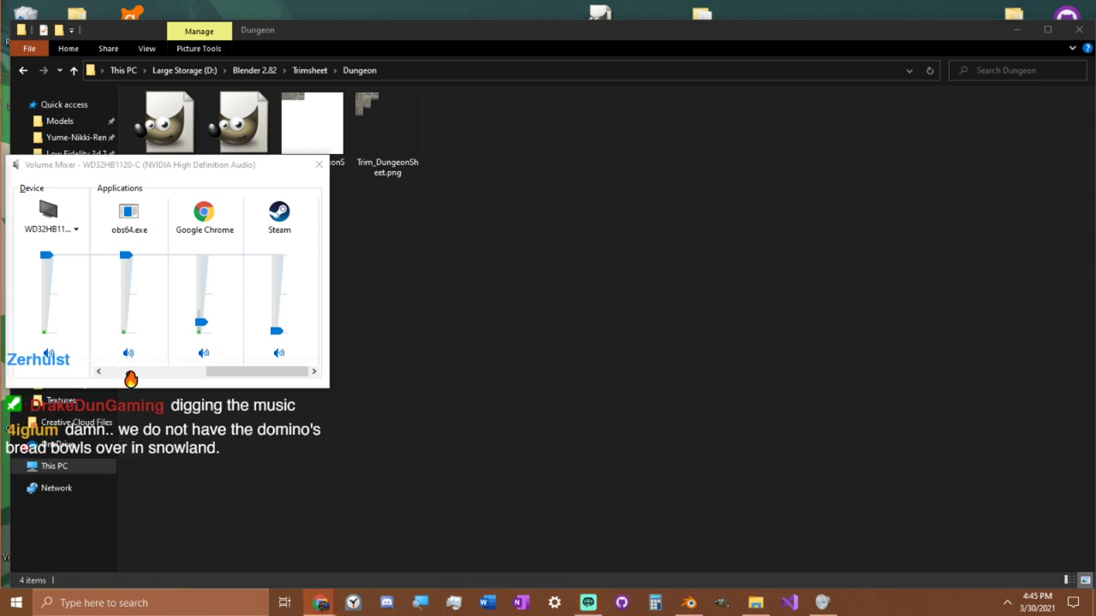
left_click_drag(200, 323, 200, 331)
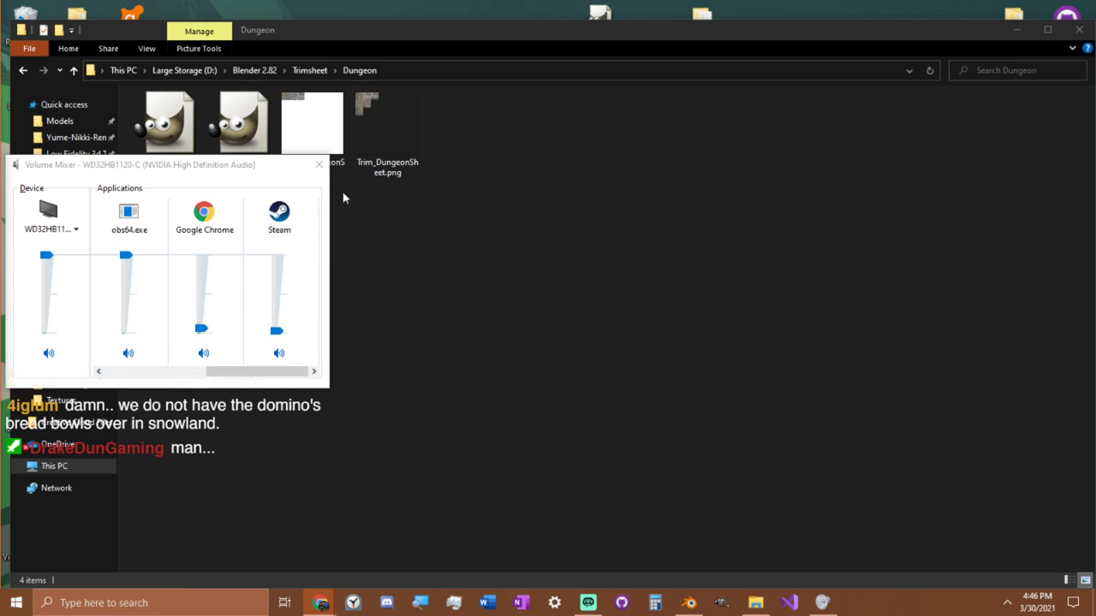
left_click(317, 165)
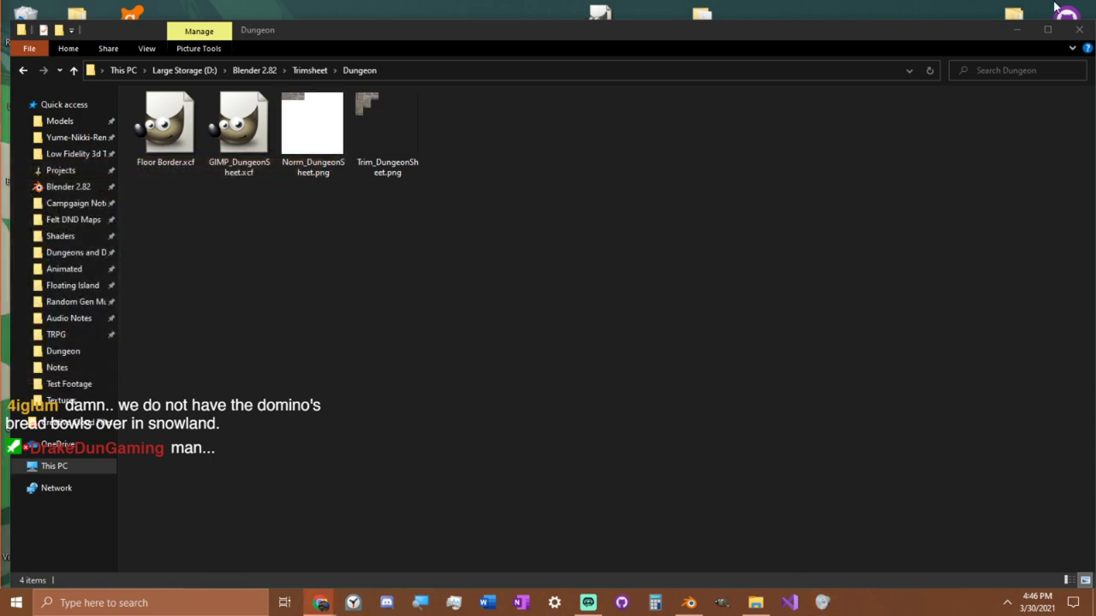
left_click(1077, 30)
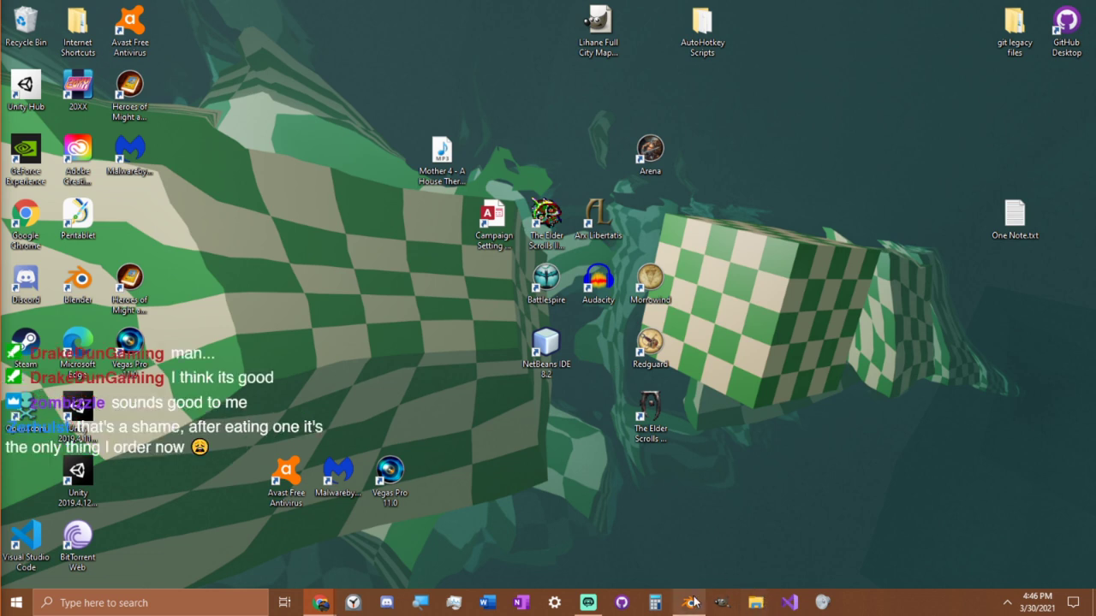
Switch to Blender and make its window fullscreen.
mouse_move(689, 603)
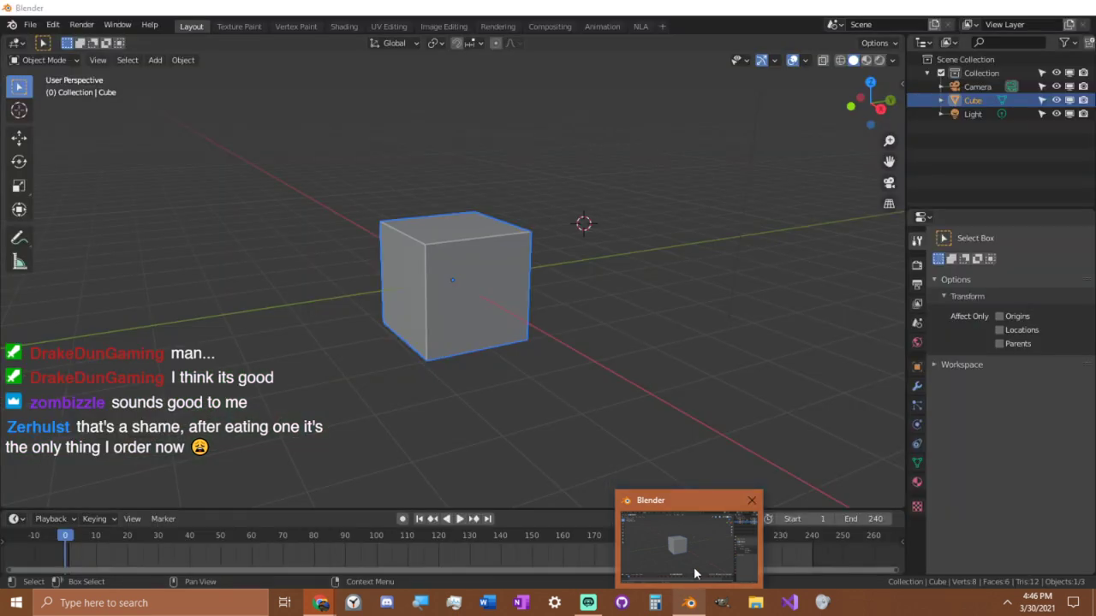
left_click(693, 566)
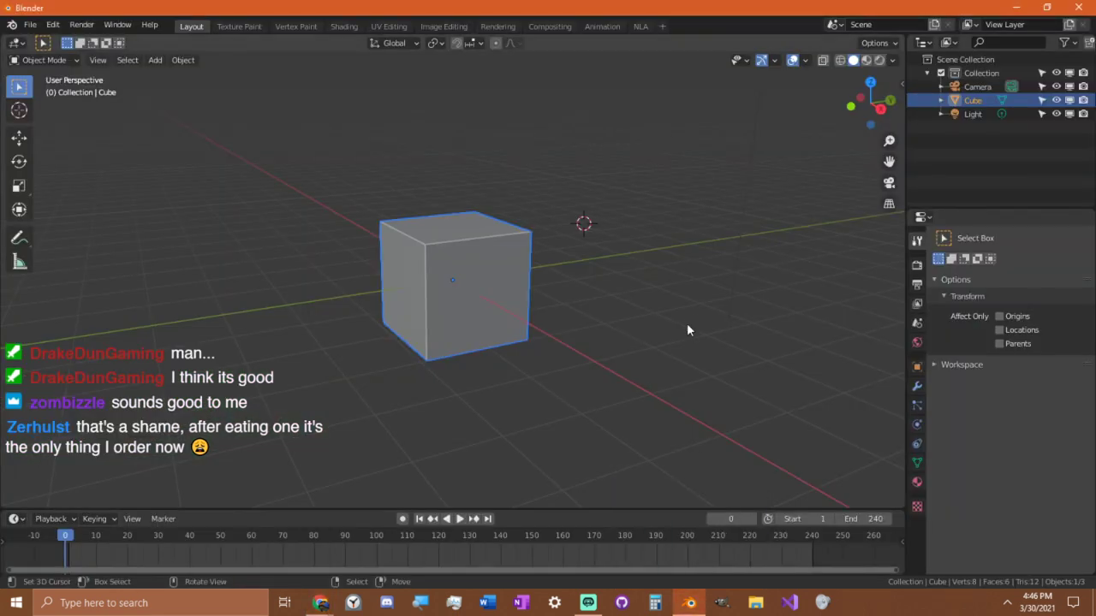
key("alt+F11")
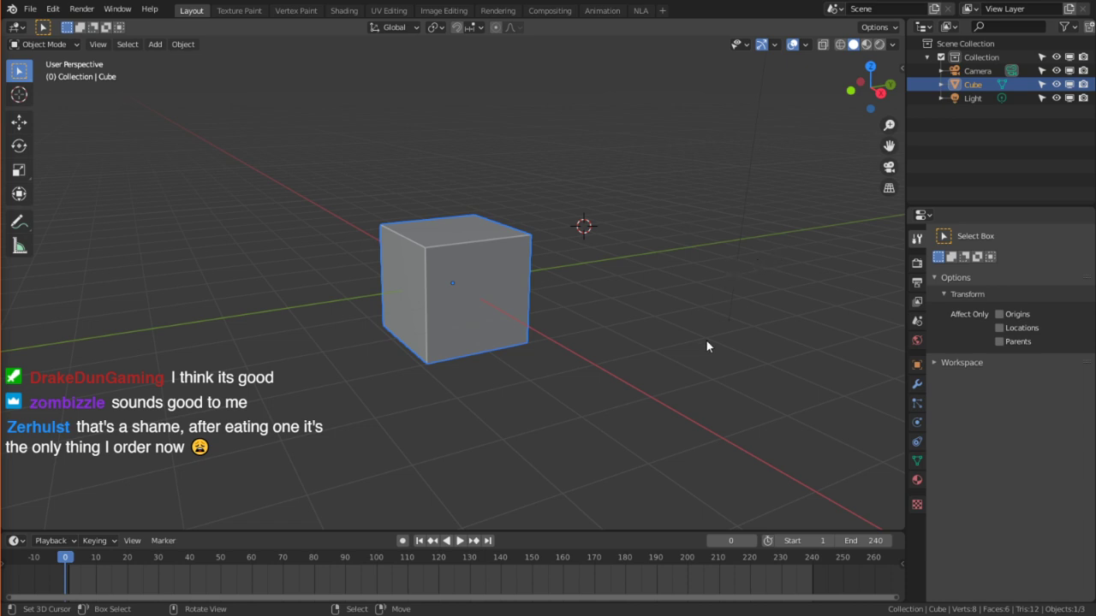
Delete the default cube and light from the scene, keeping the camera.
middle_click_drag(752, 273, 470, 226)
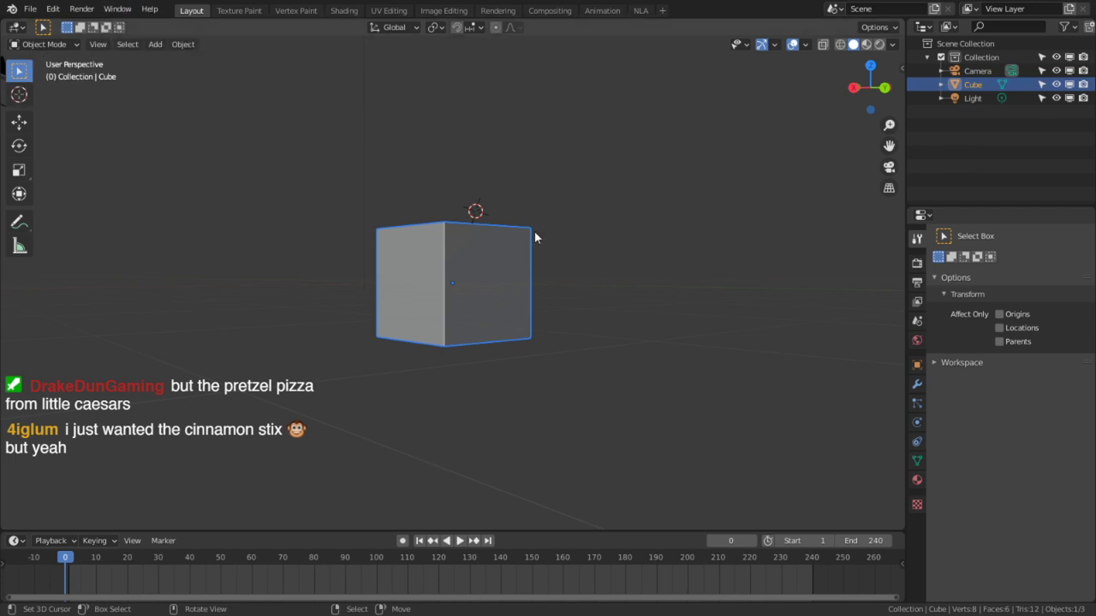
middle_click_drag(593, 272, 483, 307)
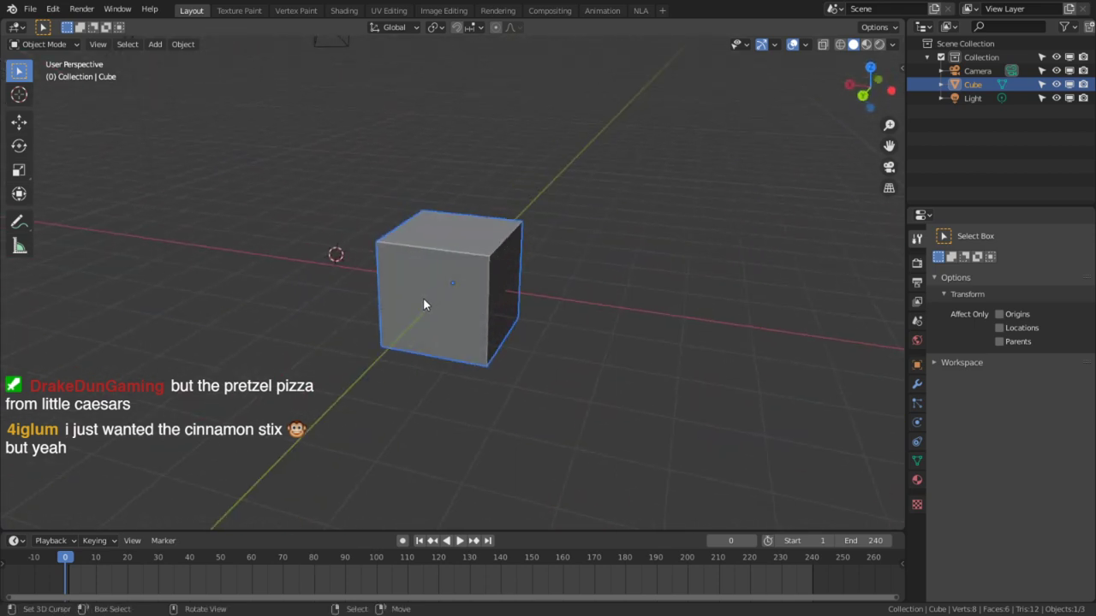
middle_click_drag(445, 283, 392, 255)
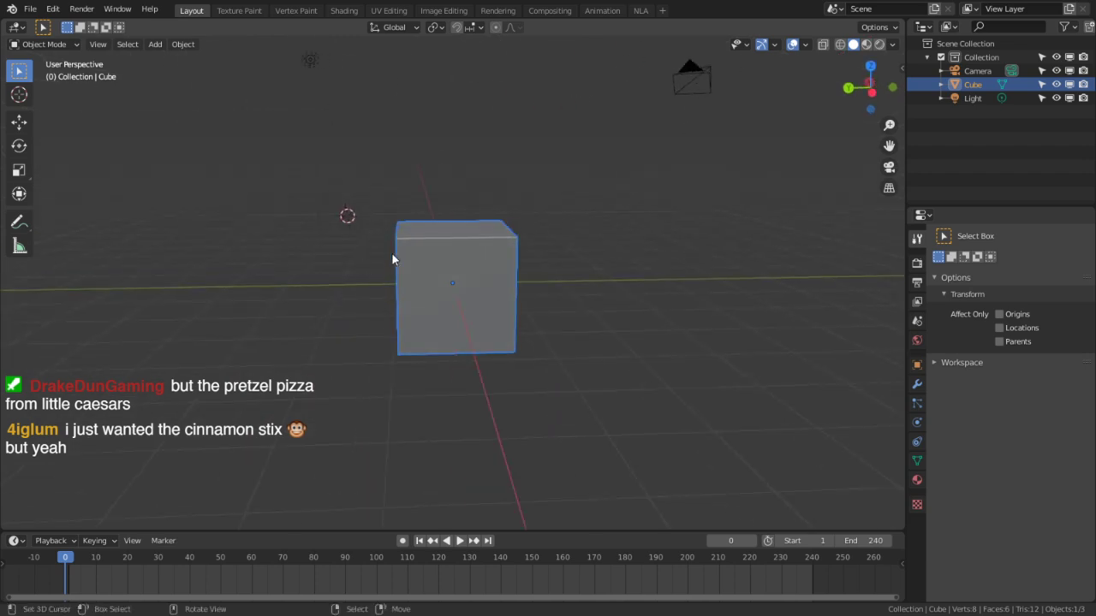
key("a")
middle_click_drag(526, 256, 590, 256)
right_click(484, 246)
scroll(484, 246, "down", 4)
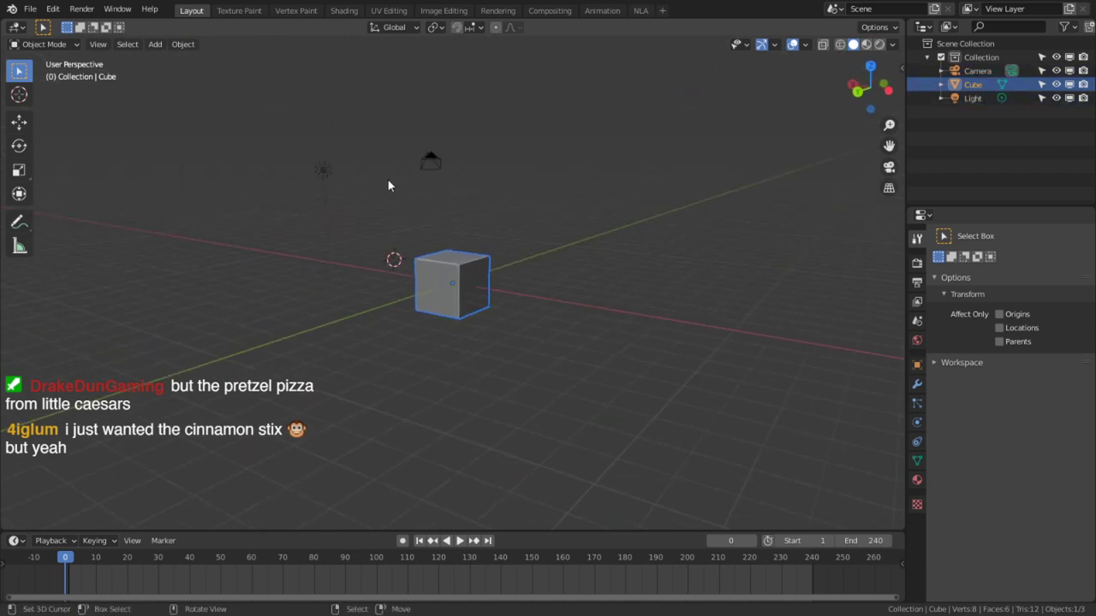
right_click(315, 169, "shift")
key("x")
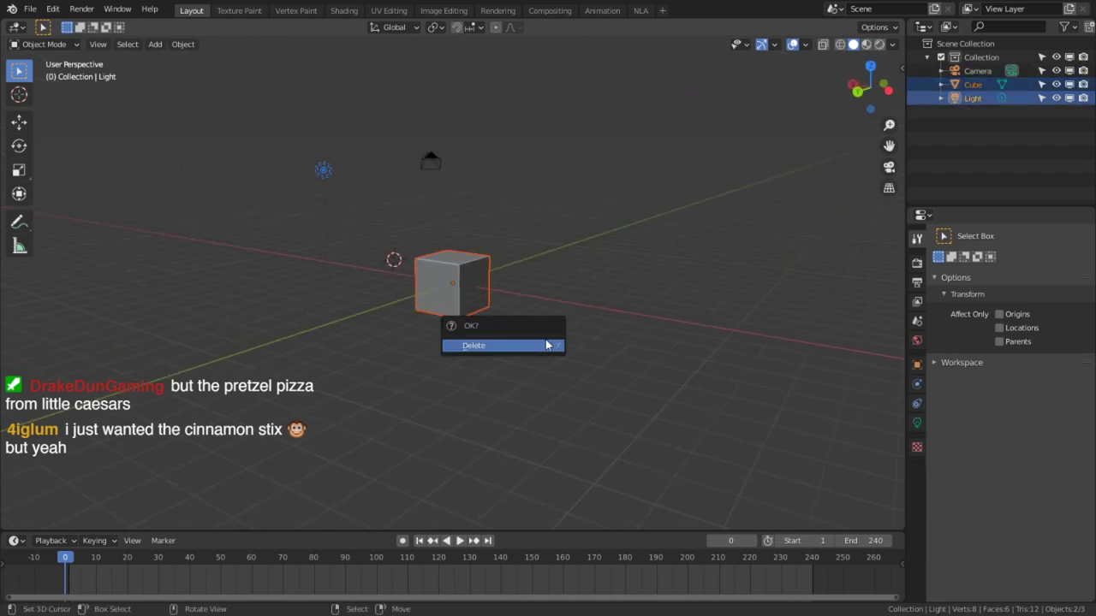
left_click(549, 344)
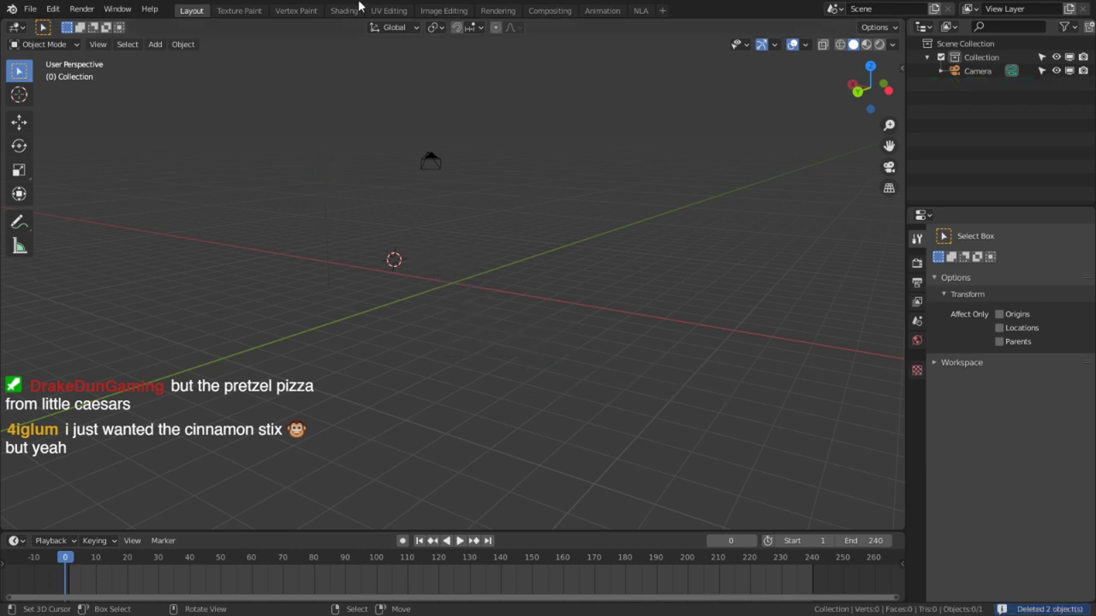
scroll(597, 310, "up", 3)
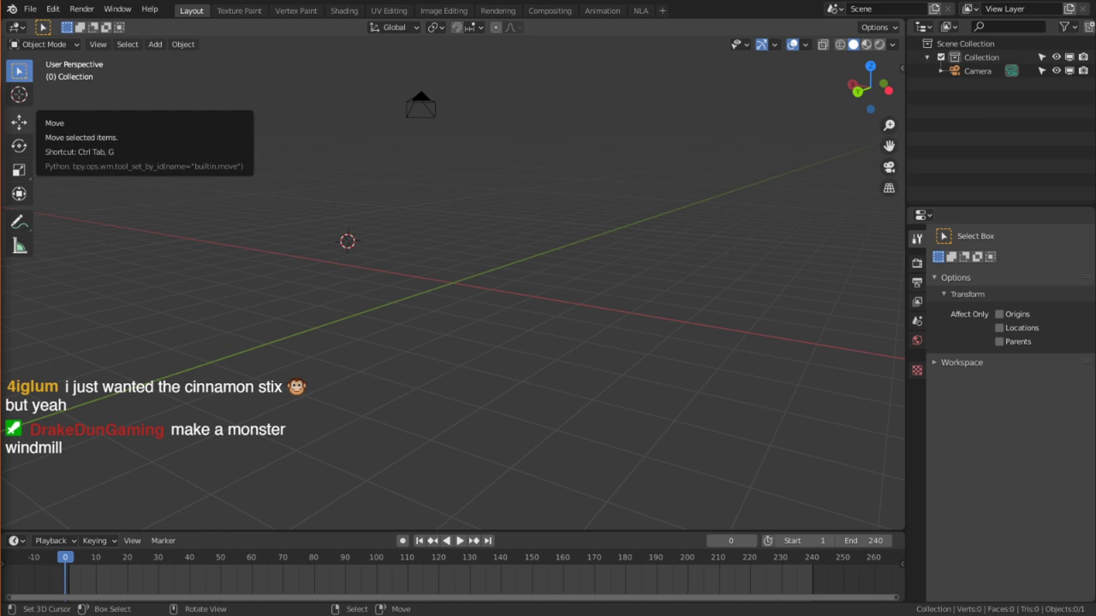
Switch to the browser's windmills search, browse its image results and preview the "Aerating Pond with a Windmill" picture.
left_click_drag(0, 176, 511, 2)
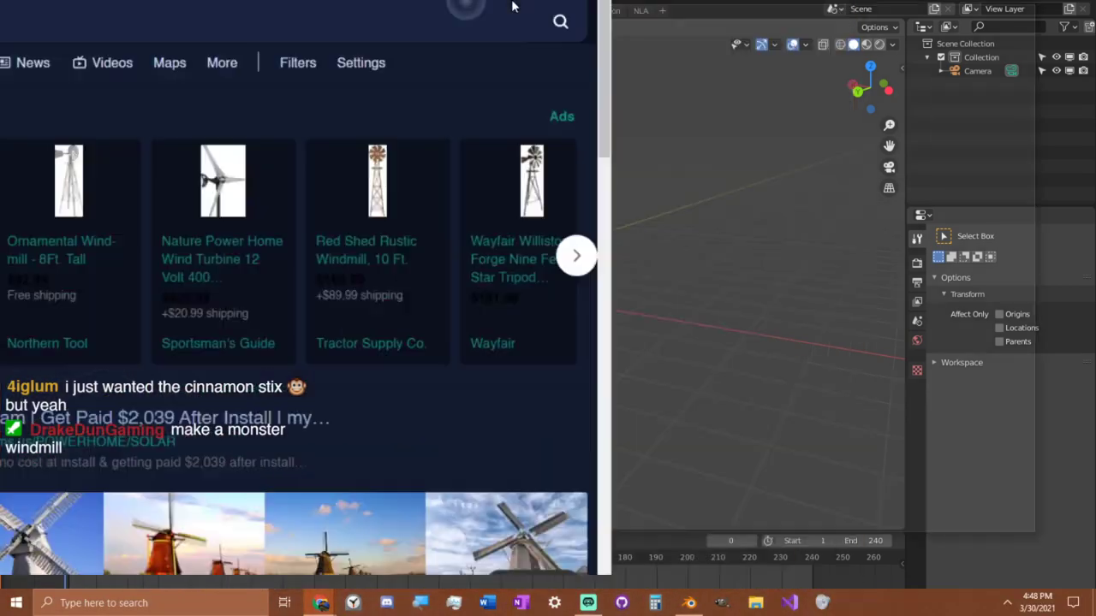
left_click(192, 132)
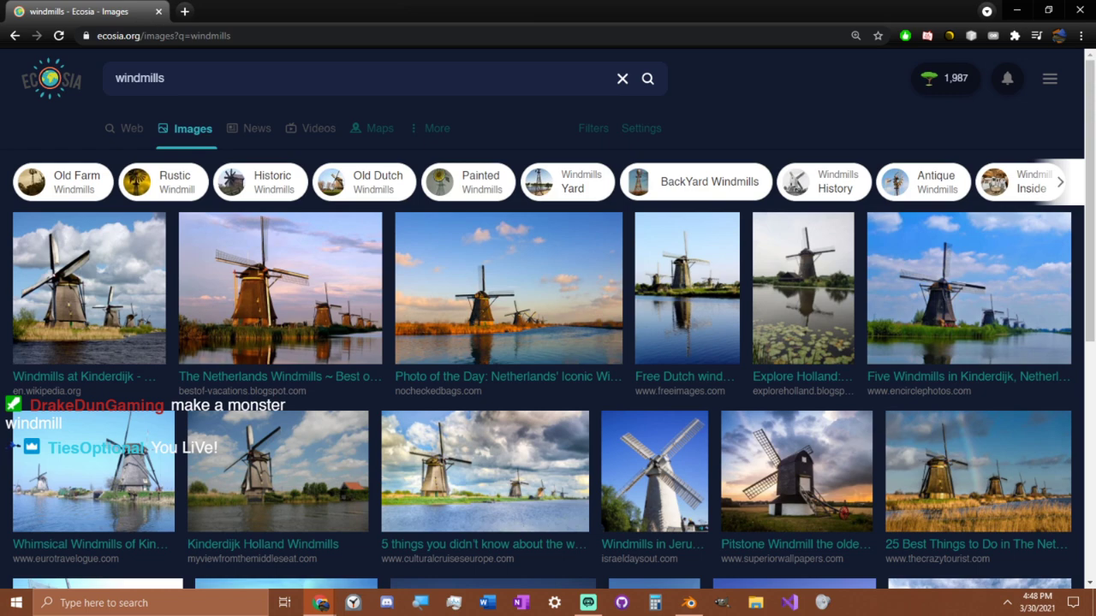
scroll(296, 291, "down", 3)
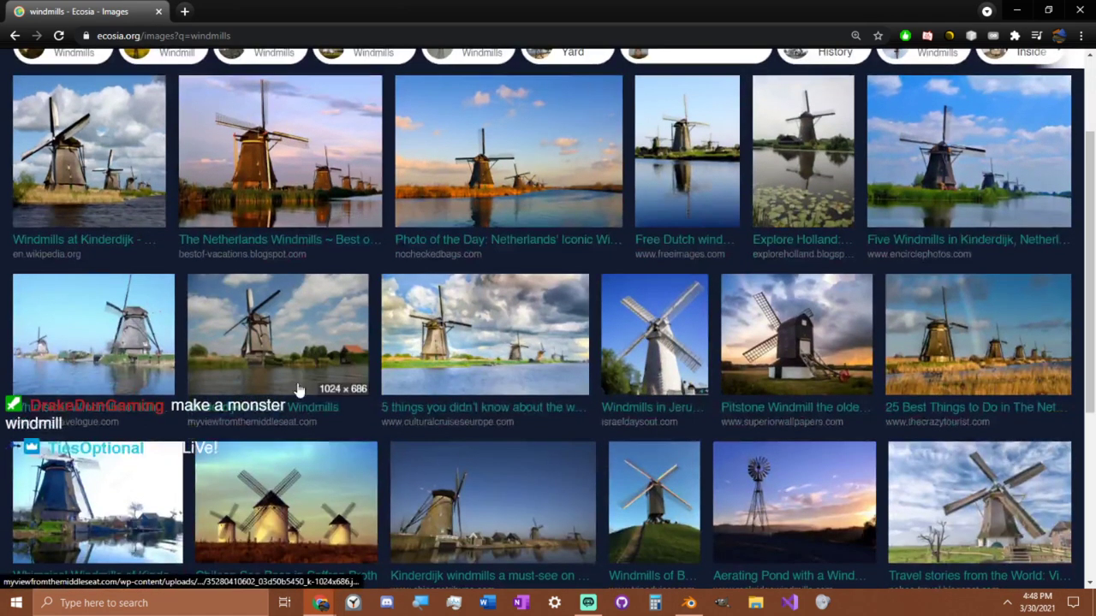
scroll(300, 304, "down", 1)
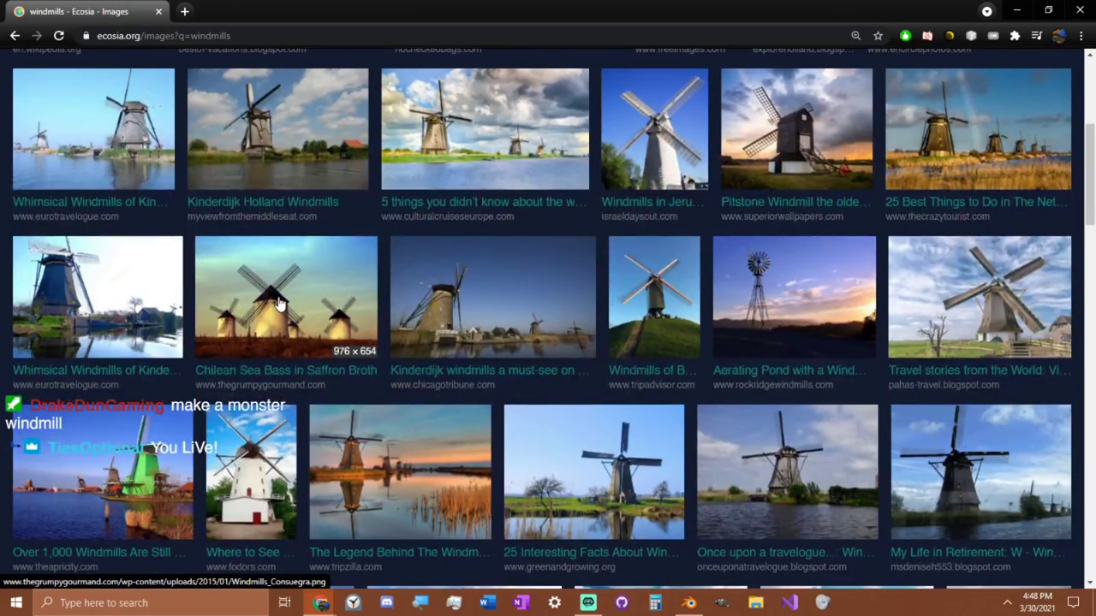
scroll(300, 303, "down", 2)
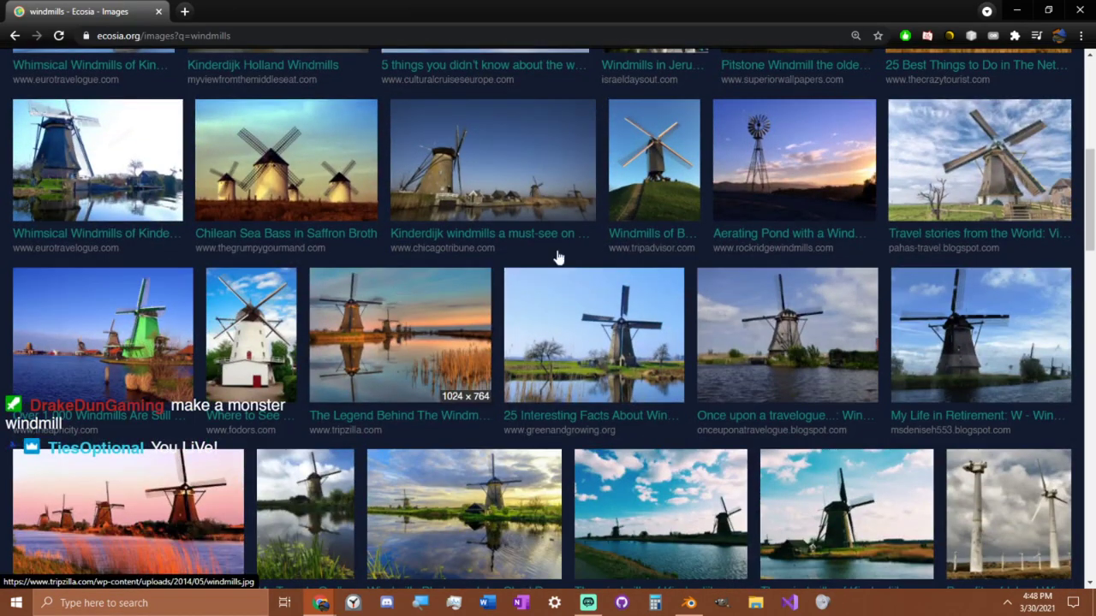
left_click(789, 173)
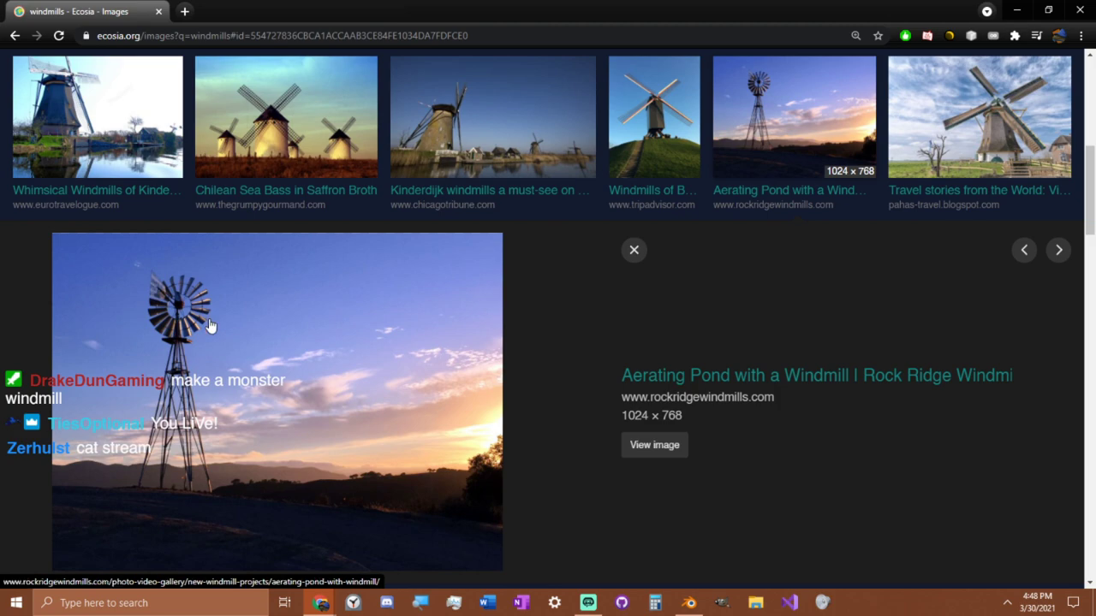
Look through more windmill images for a modelling reference and preview the Pitstone Windmill picture.
scroll(219, 325, "down", 7)
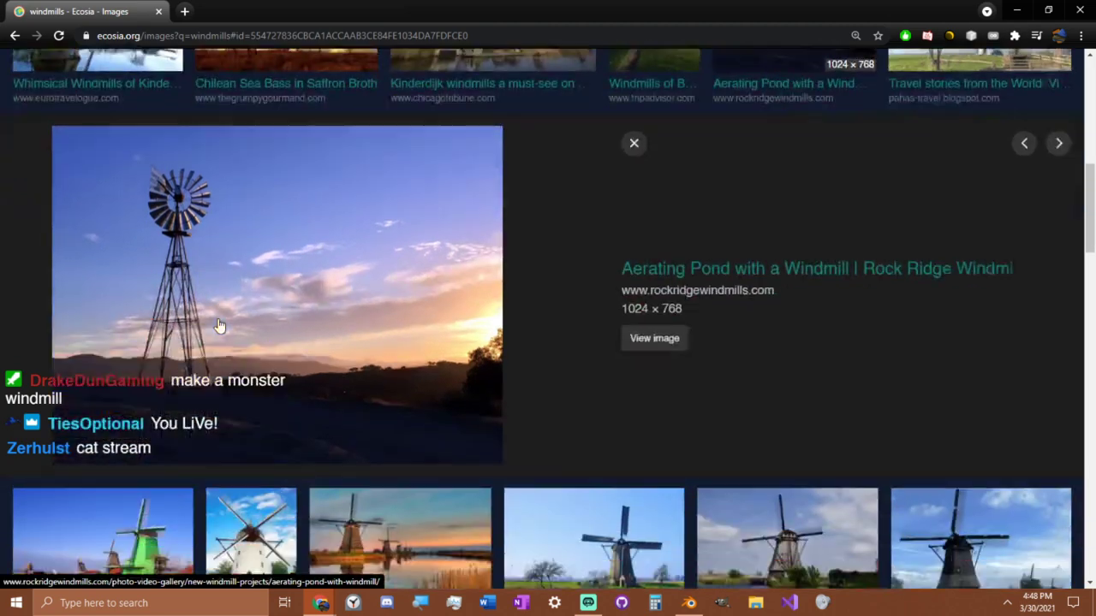
scroll(226, 326, "down", 2)
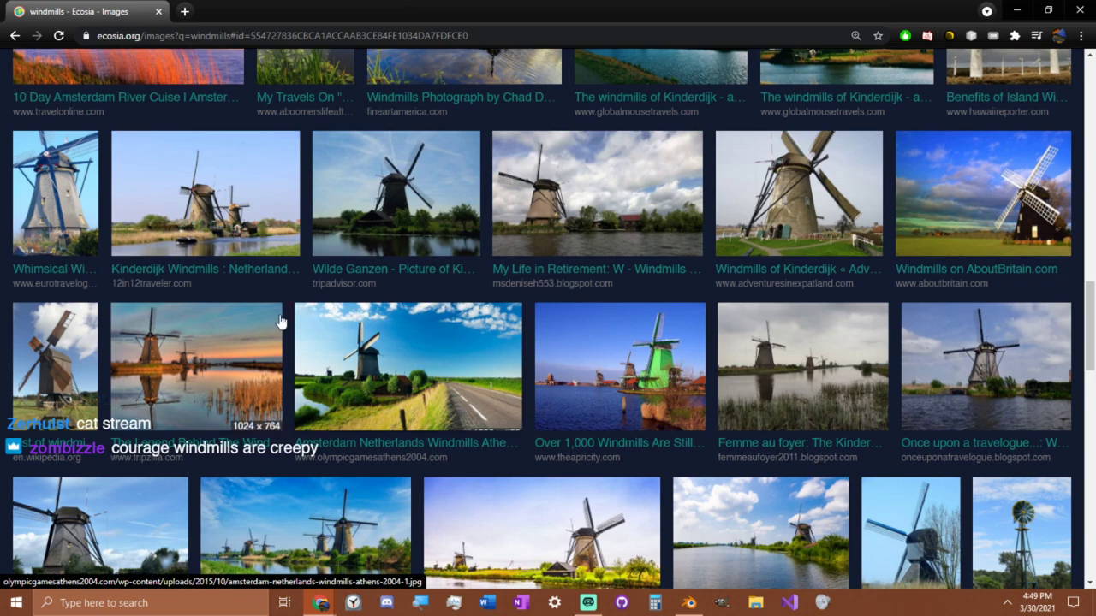
scroll(328, 293, "down", 1)
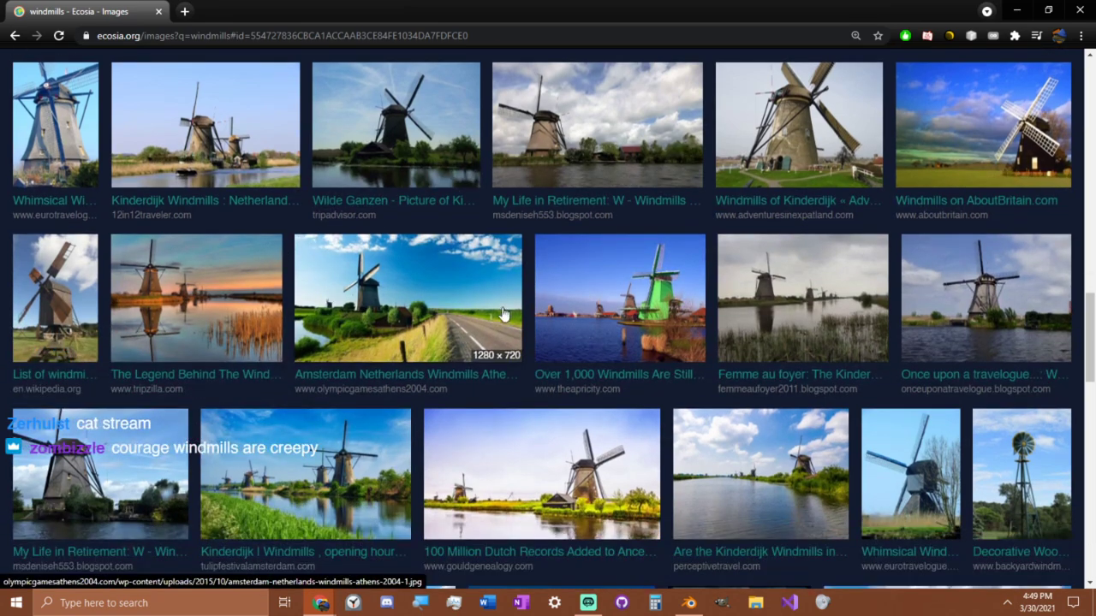
scroll(521, 338, "up", 12)
scroll(530, 358, "up", 6)
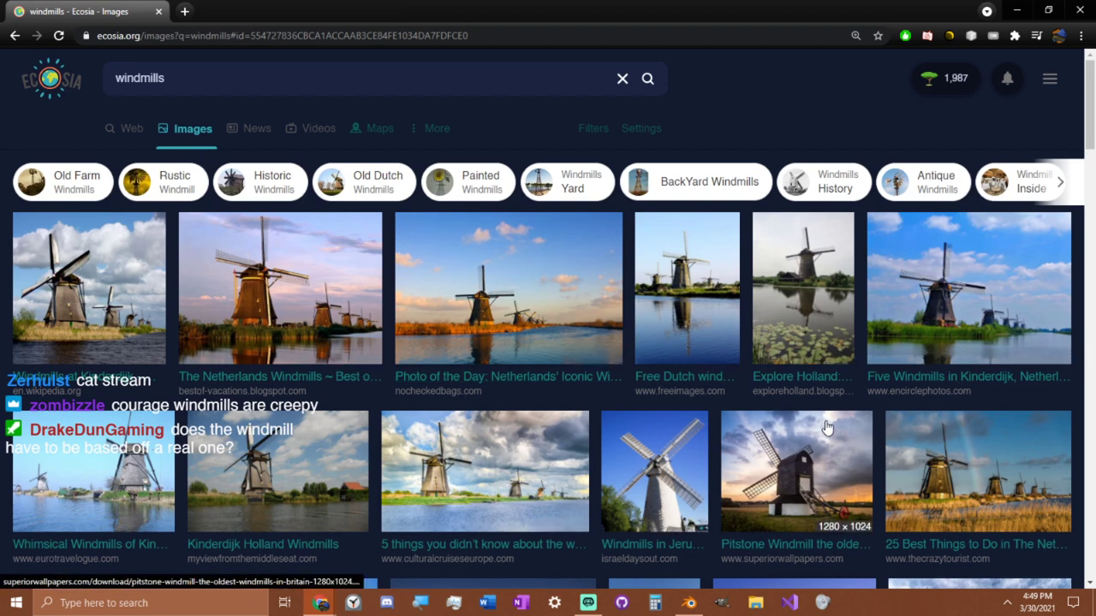
left_click(776, 497)
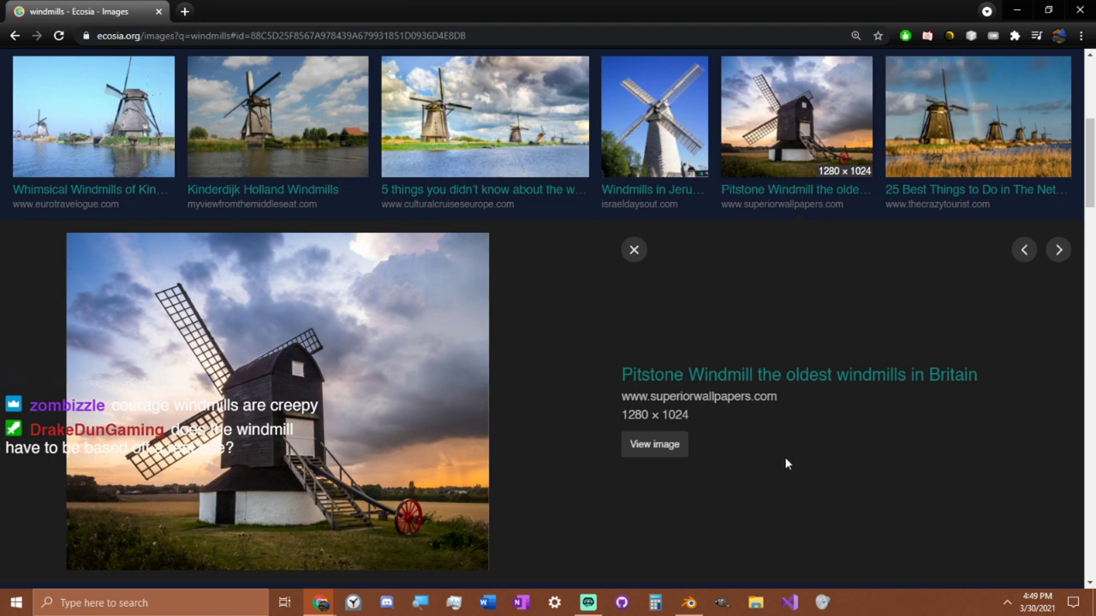
Switch back to Blender and add a grid mesh at the 3D cursor in front view.
left_click(689, 604)
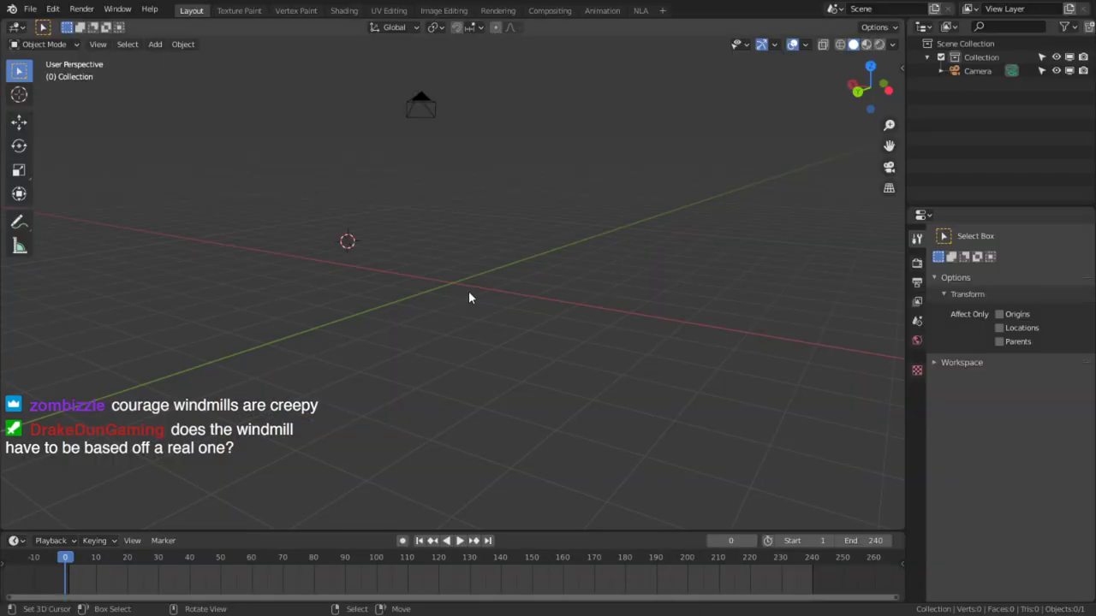
key("KP_1")
key("shift+a")
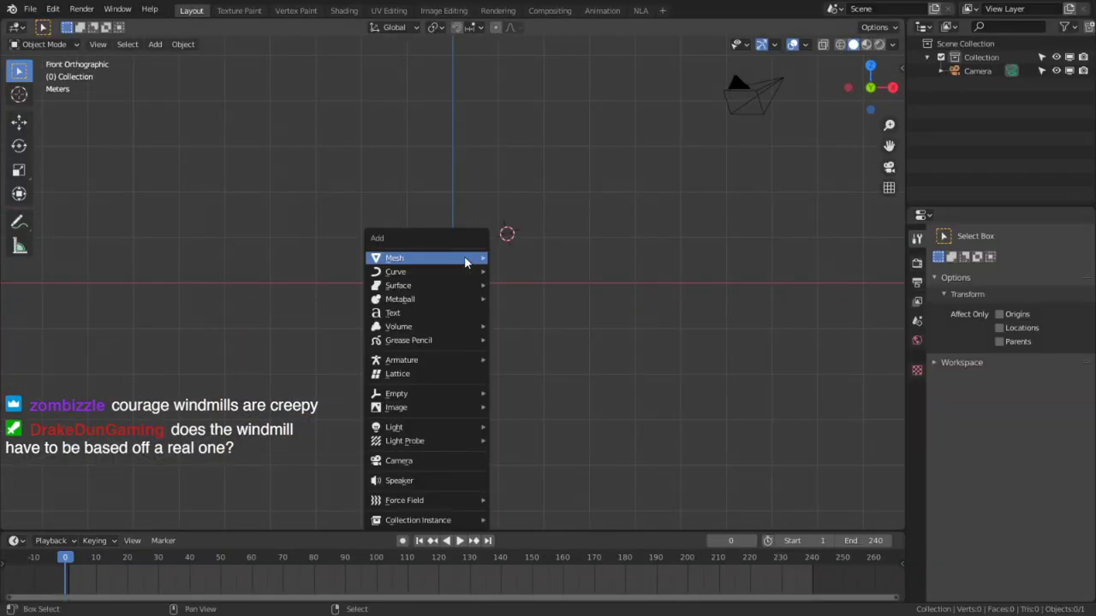
mouse_move(484, 264)
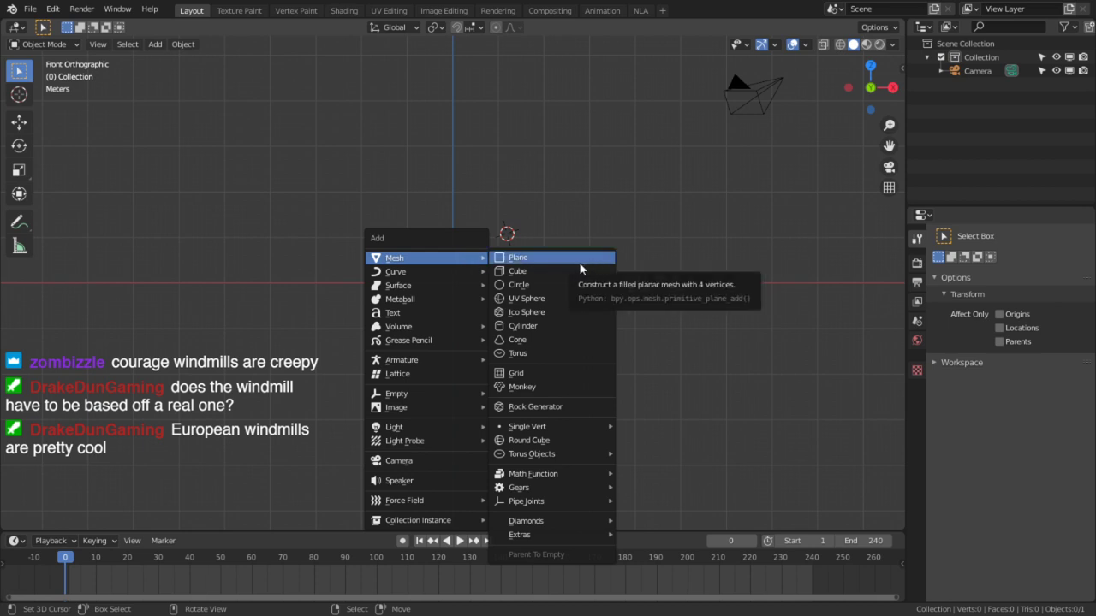
left_click(555, 375)
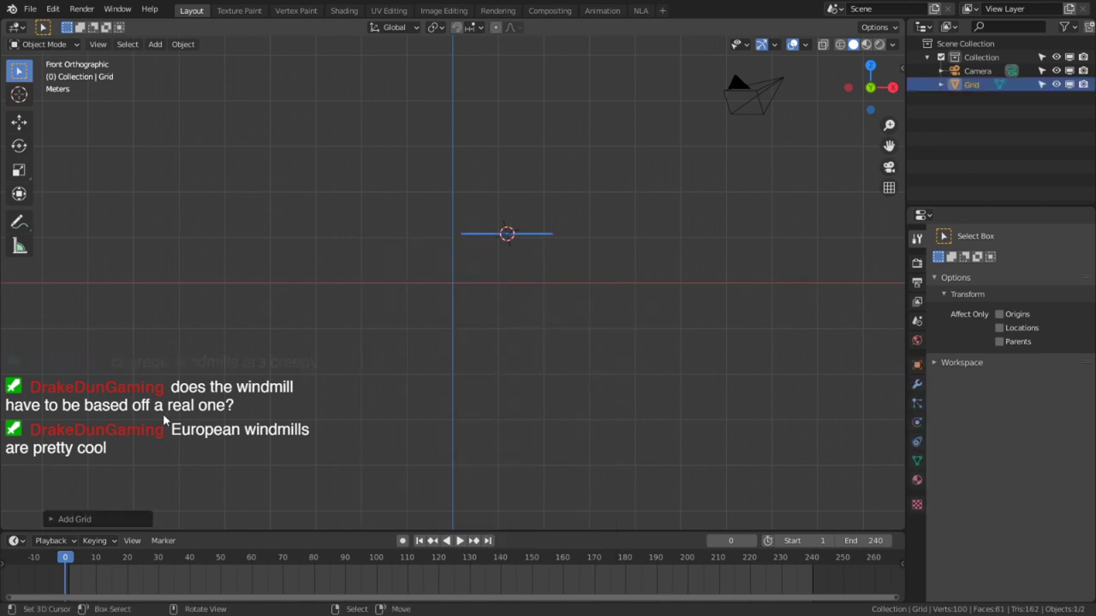
Set the new grid's size to 20 m and its X and Y subdivisions to 21.
left_click(86, 518)
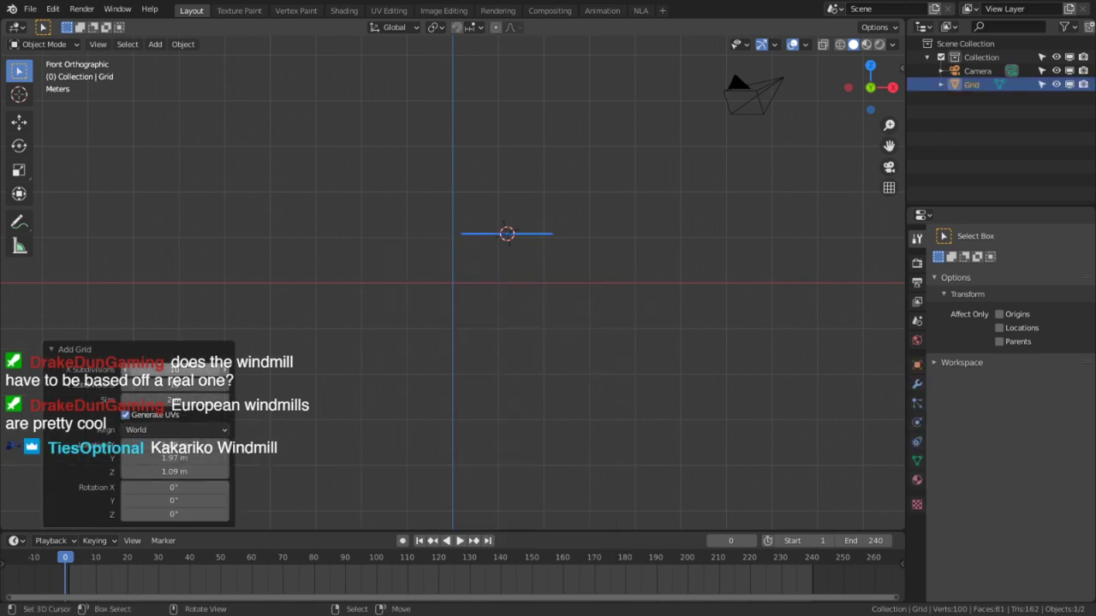
left_click(174, 395)
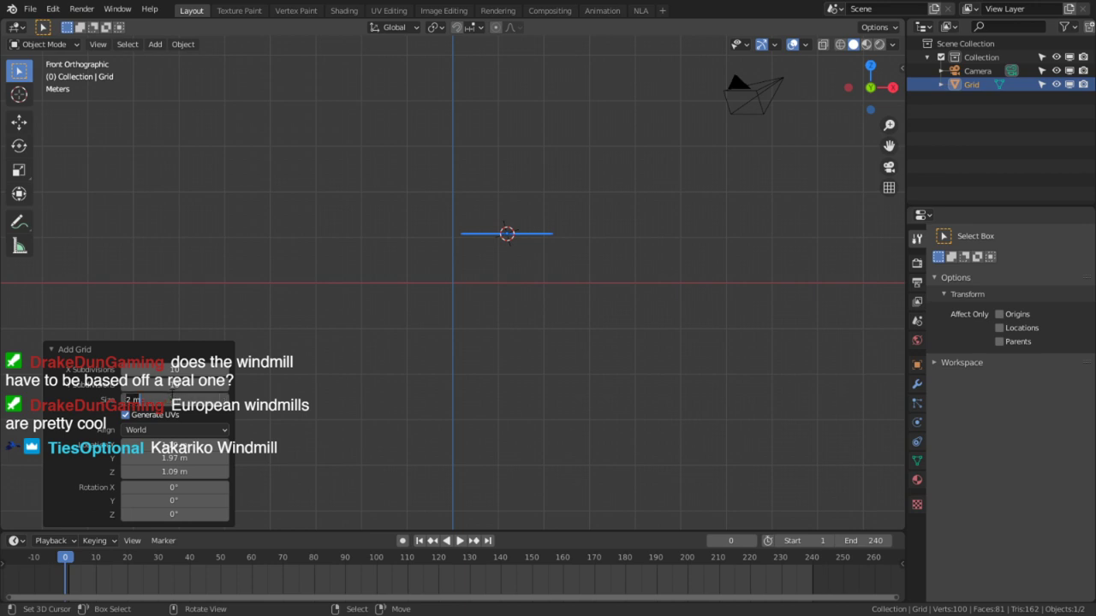
type("20")
key("Return")
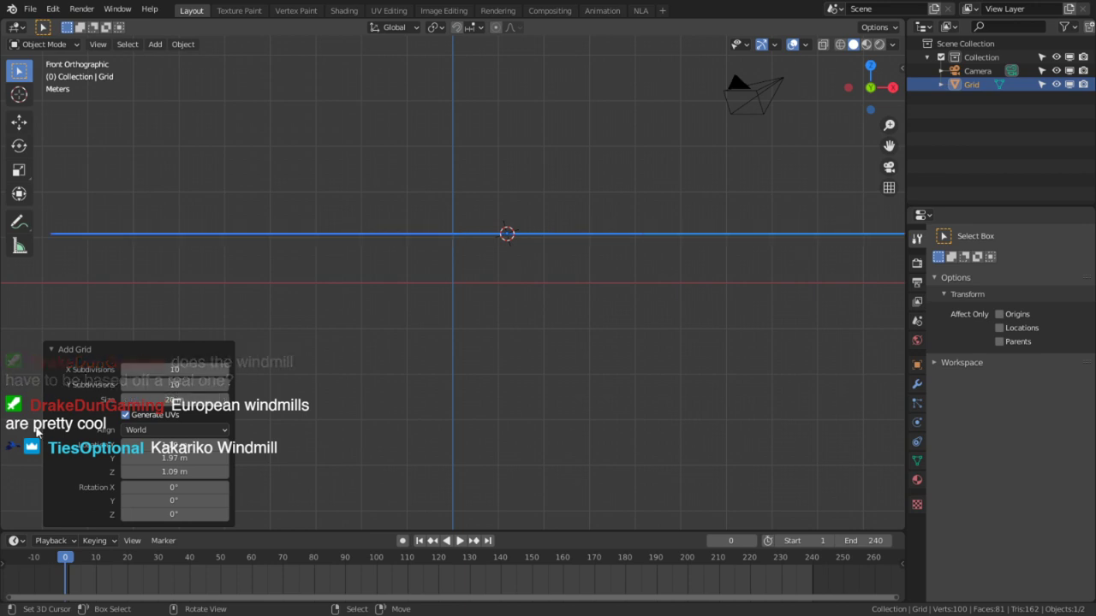
left_click_drag(171, 373, 173, 383)
type("21")
key("Return")
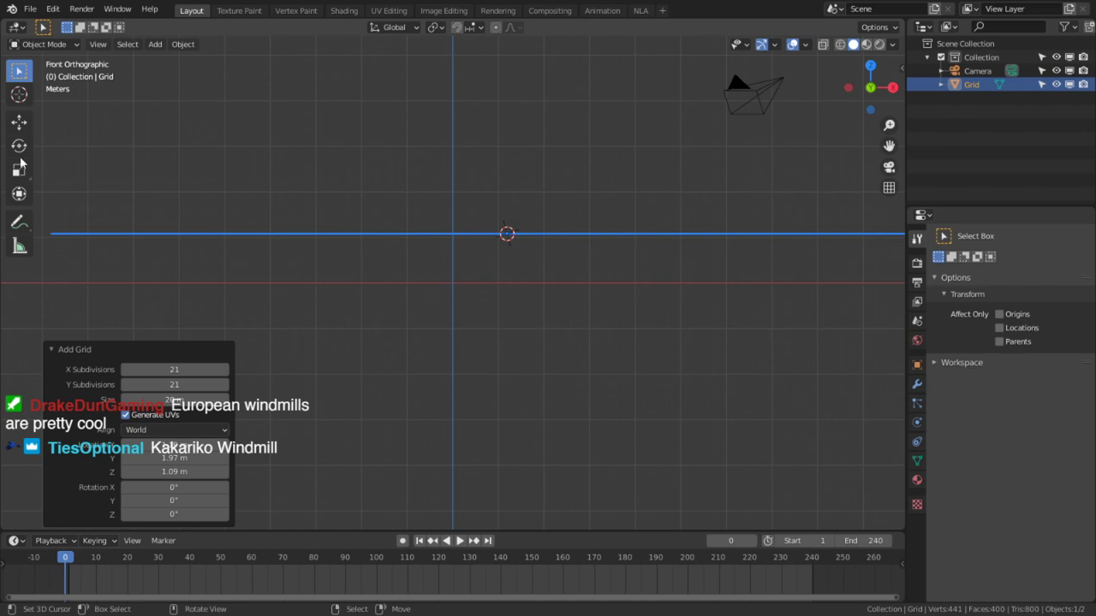
Switch to the browser, search images for "ocarina of time windmill" in a duplicate tab, and close that tab after viewing the results.
key("alt+Tab")
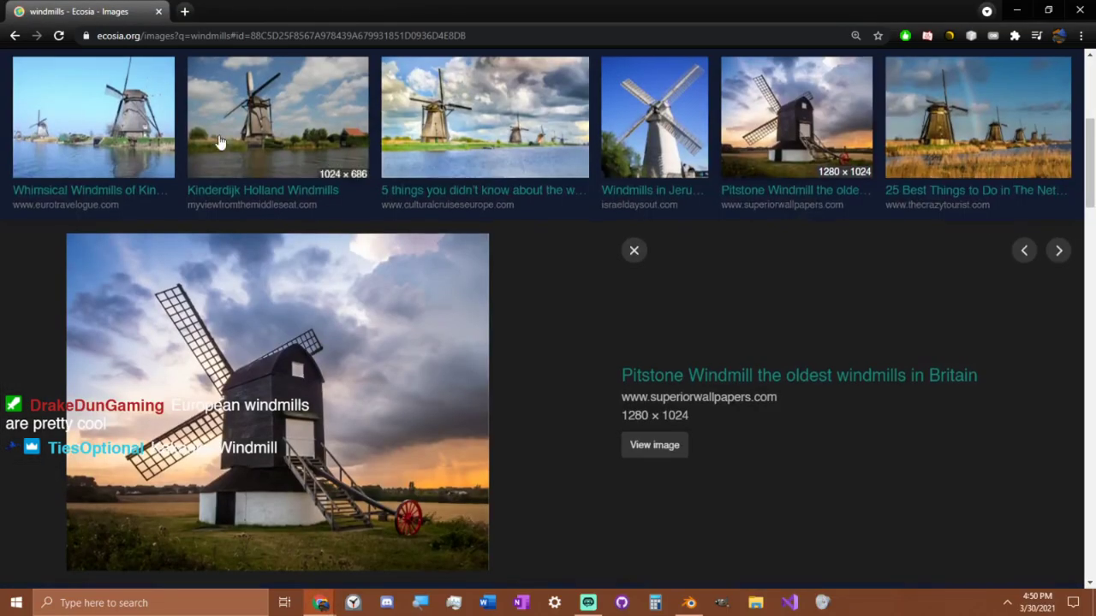
scroll(220, 142, "up", 5)
middle_click(58, 36)
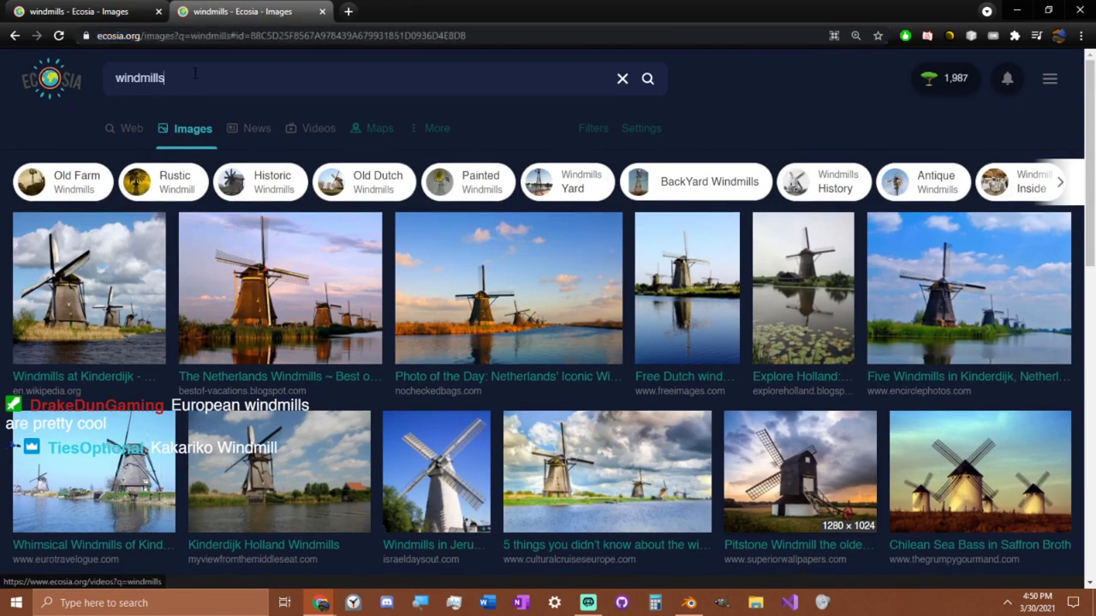
double_click(193, 79)
type("ocarina of time indmi")
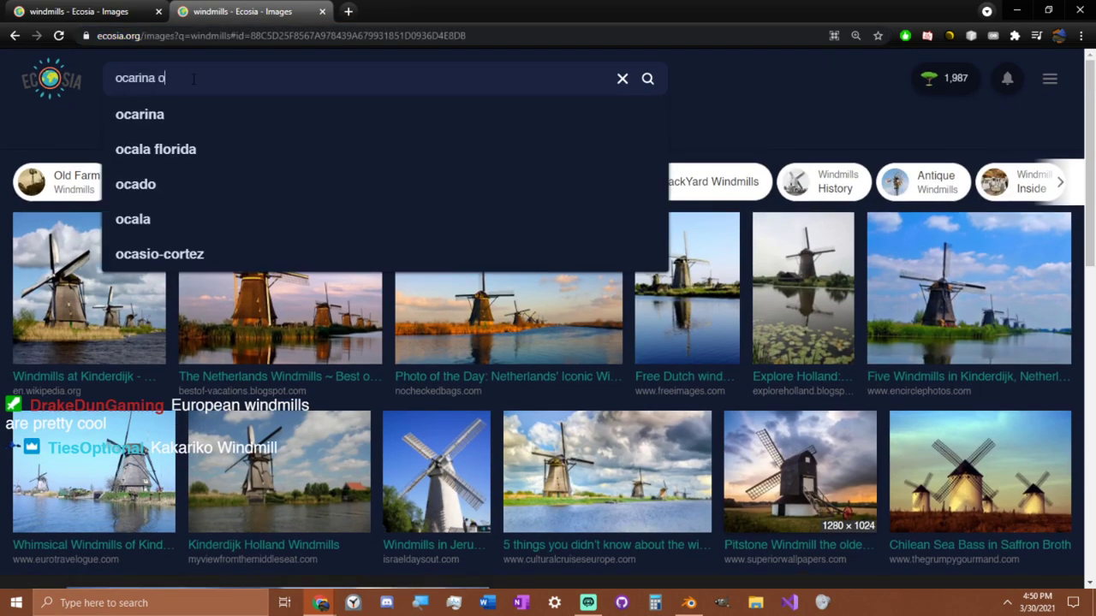
key("BackSpace")
key("BackSpace")
key("BackSpace")
key("BackSpace")
key("BackSpace")
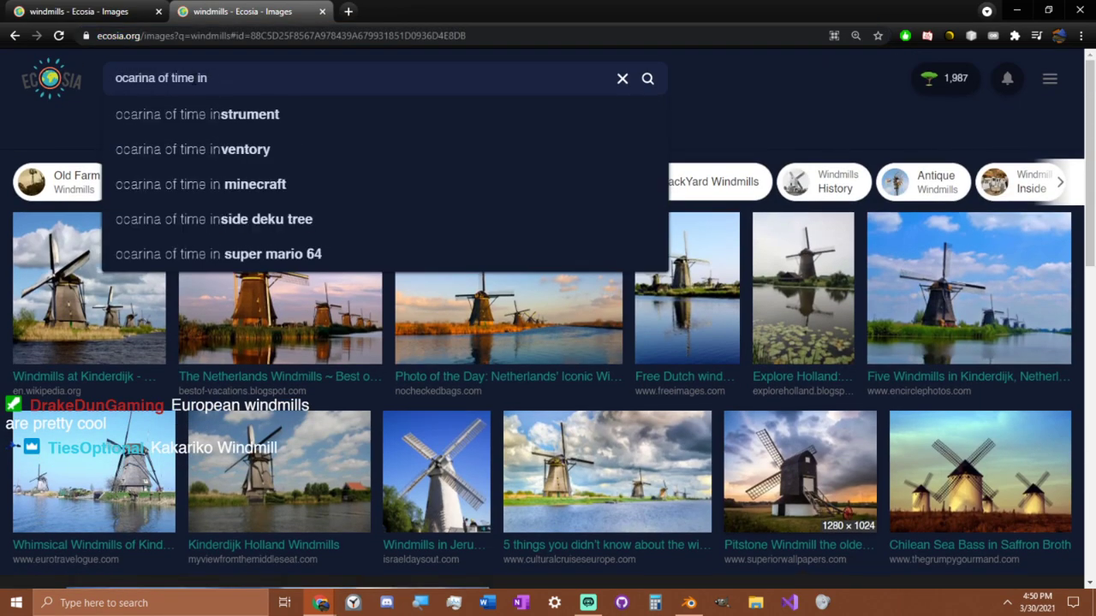
type("windmill")
key("Return")
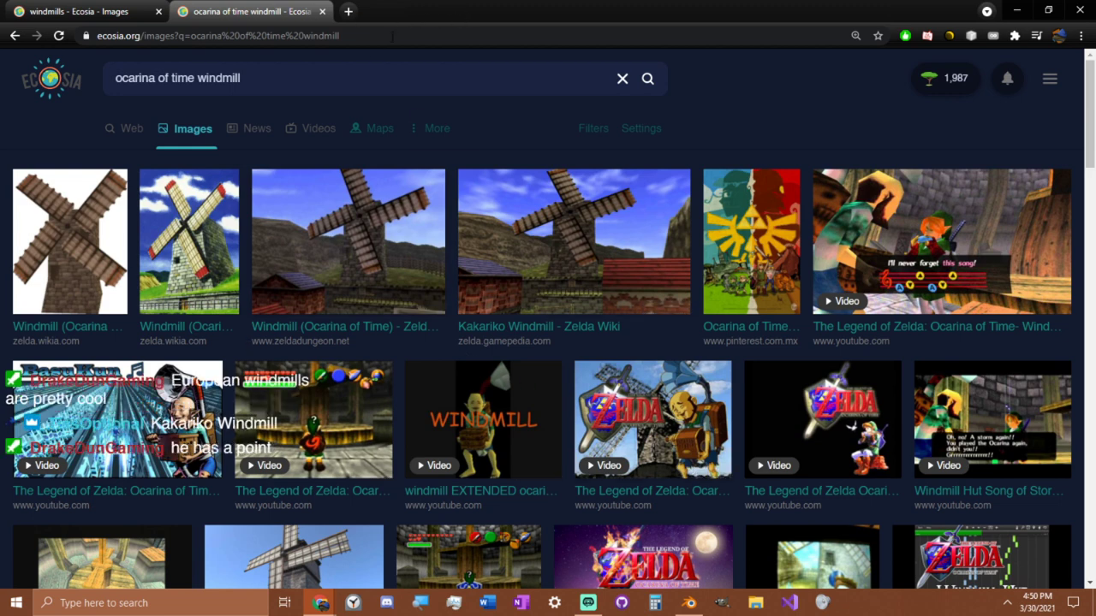
left_click(321, 12)
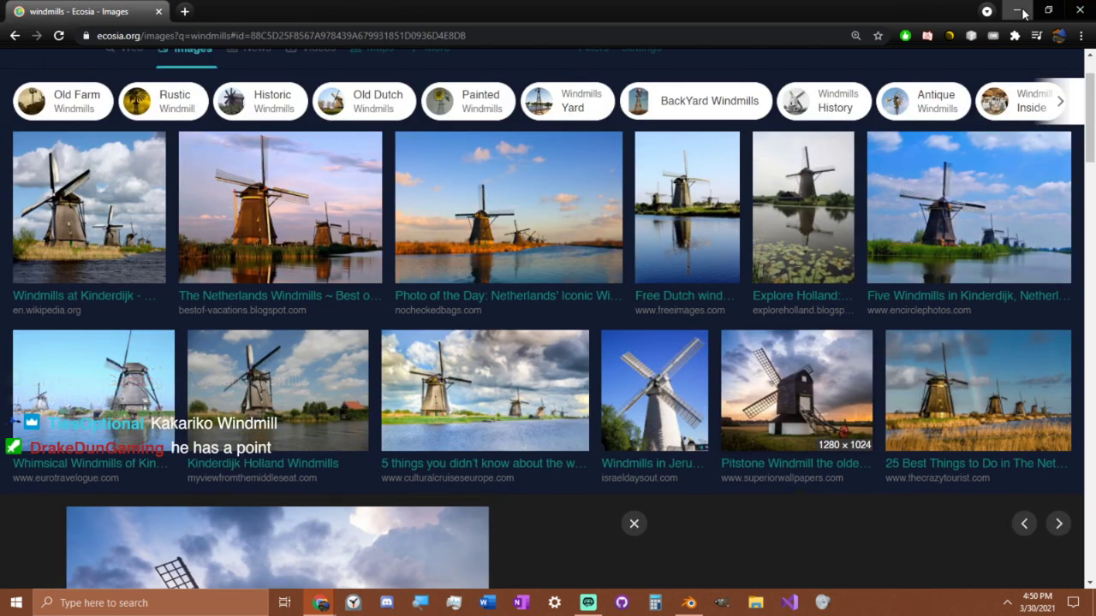
Switch to Blender and set the camera's focal length to 35 mm while looking through the camera.
key("alt+Tab")
middle_click_drag(687, 227, 582, 297)
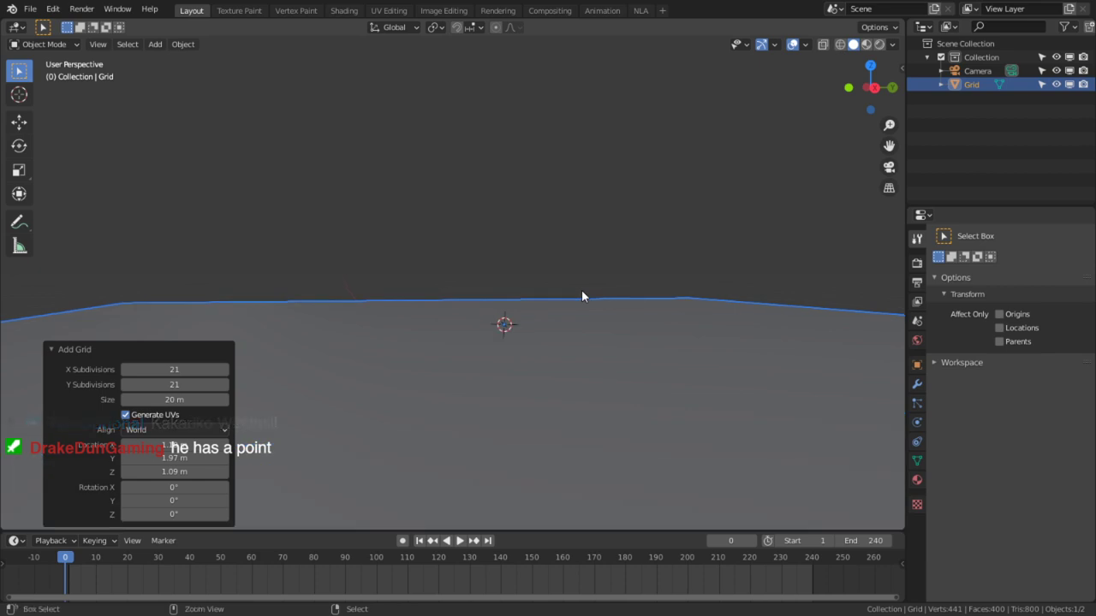
key("KP_0")
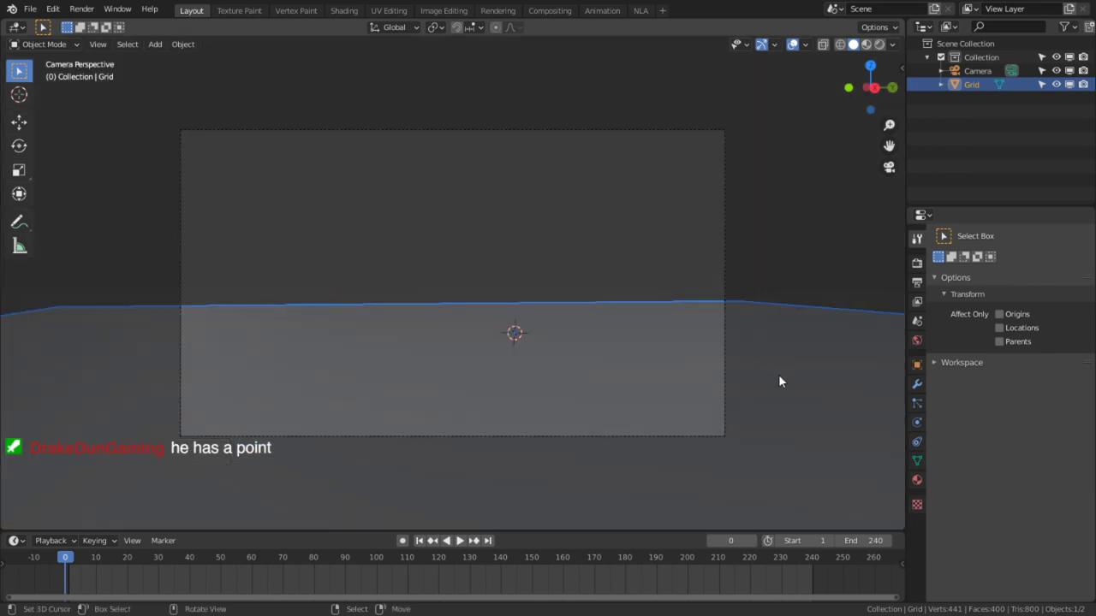
left_click(917, 460)
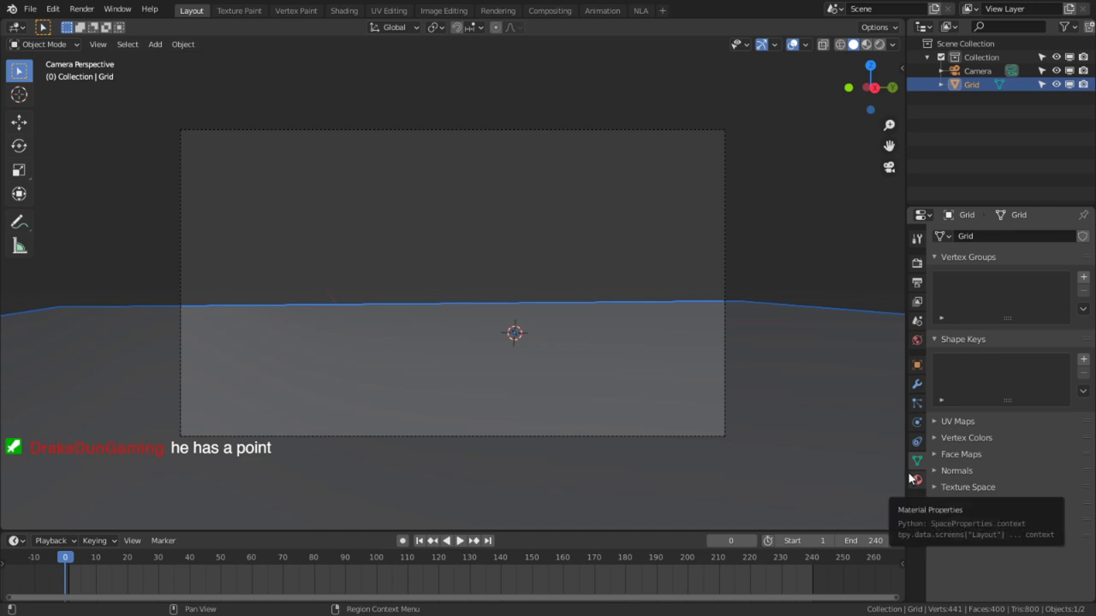
left_click(649, 138)
left_click(642, 131)
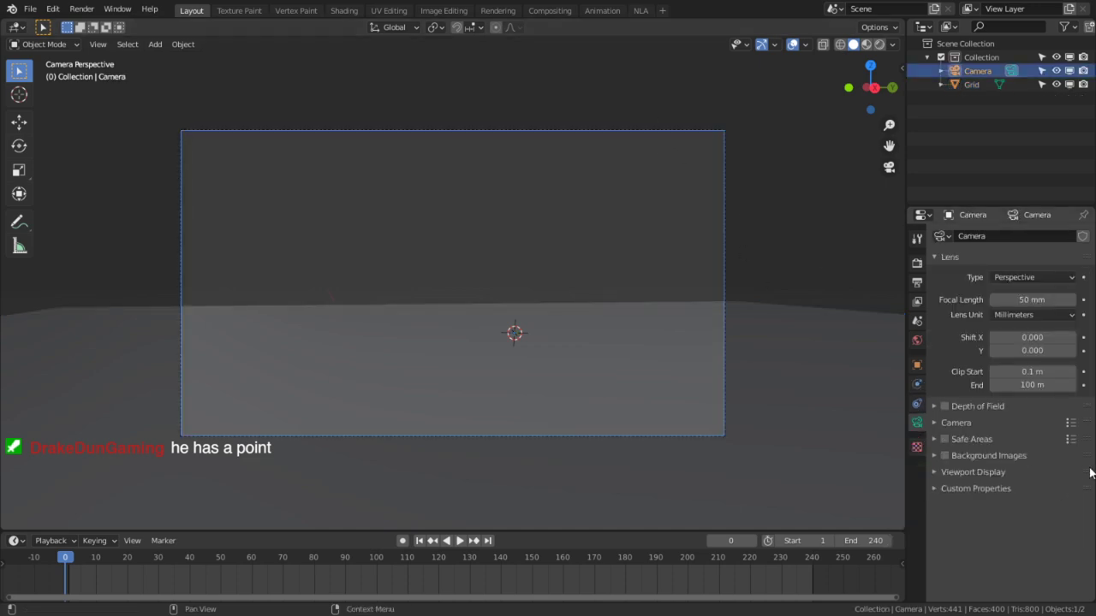
left_click(1027, 300)
type("35")
key("Return")
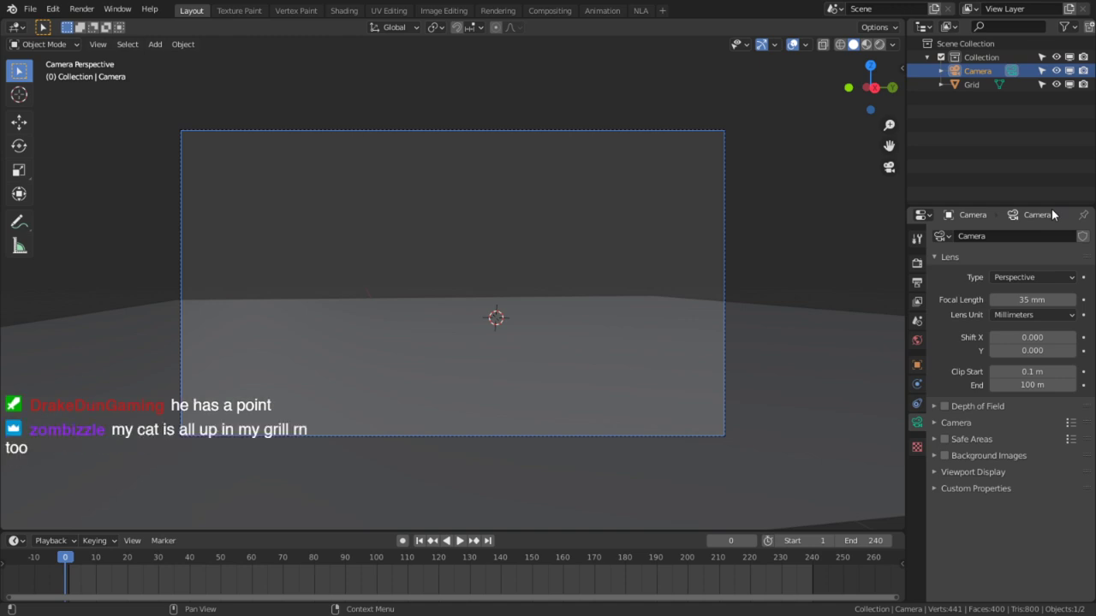
left_click(483, 377)
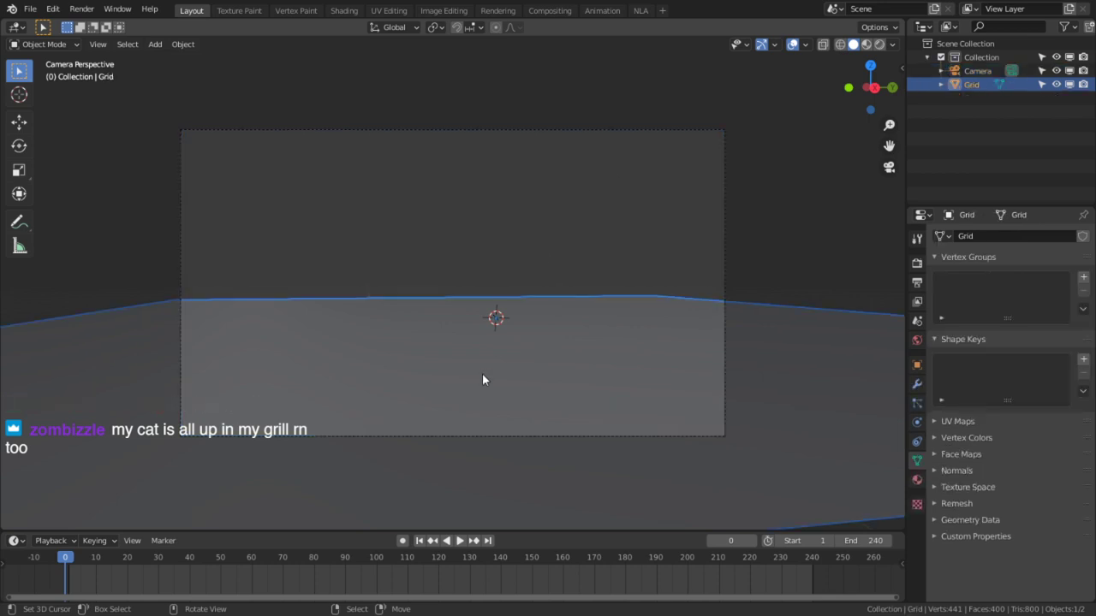
key("Tab")
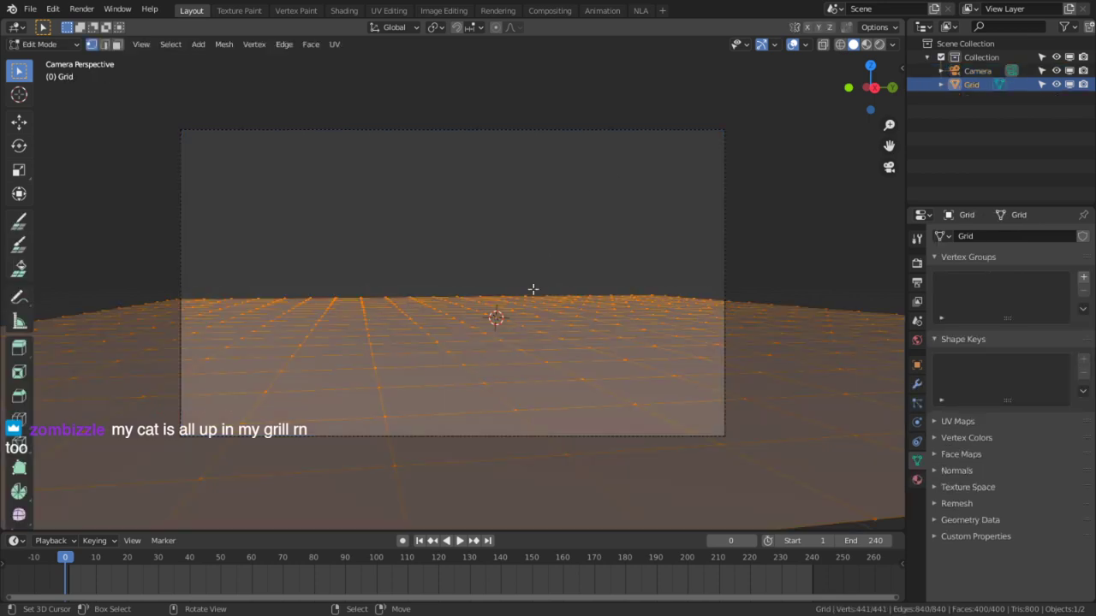
key("Tab")
left_click(638, 136)
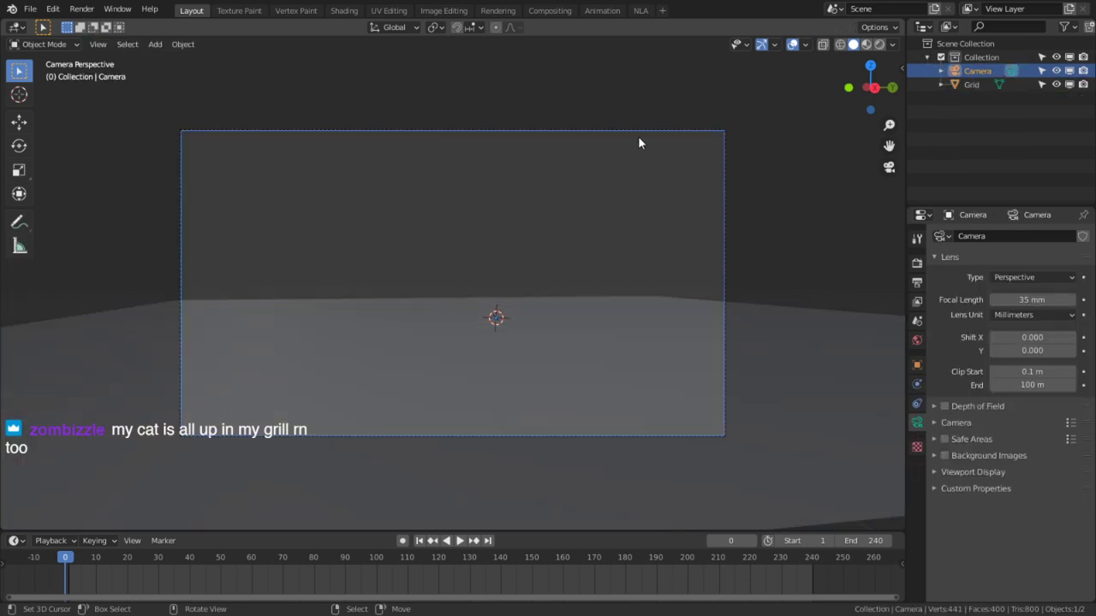
Rotate the ground grid about -9.35° around the global Z axis to square its far edge with the camera frame.
left_click(761, 323)
key("r")
key("z")
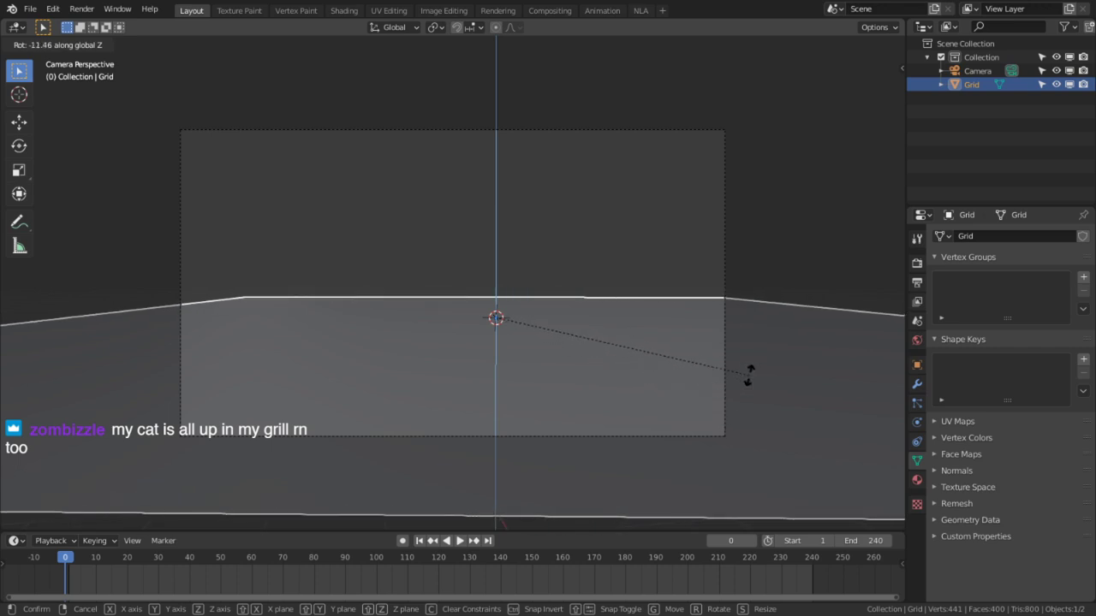
left_click(750, 379)
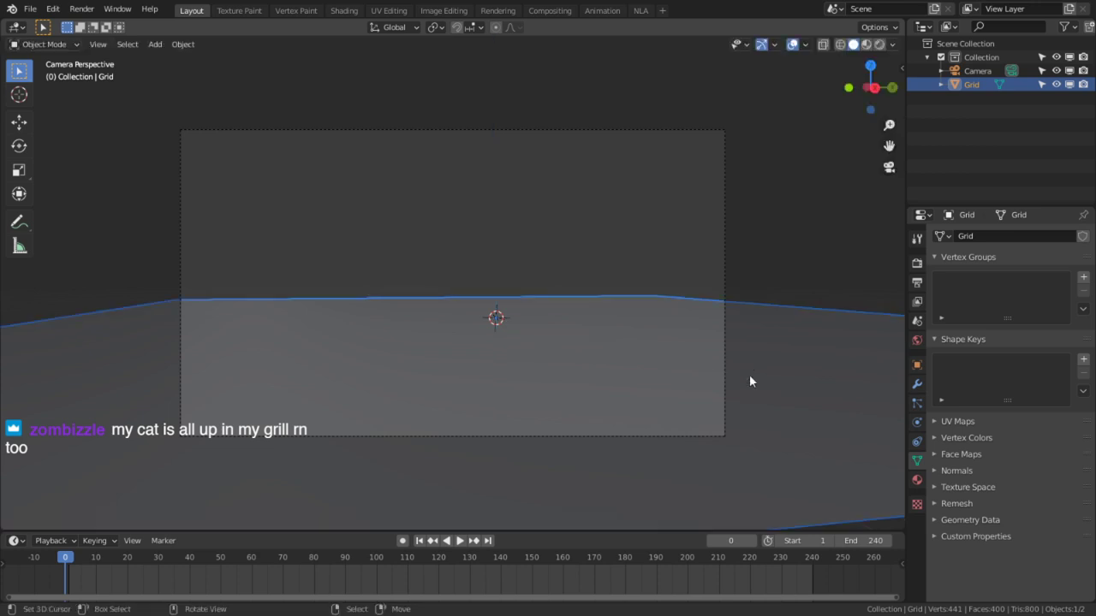
key("r")
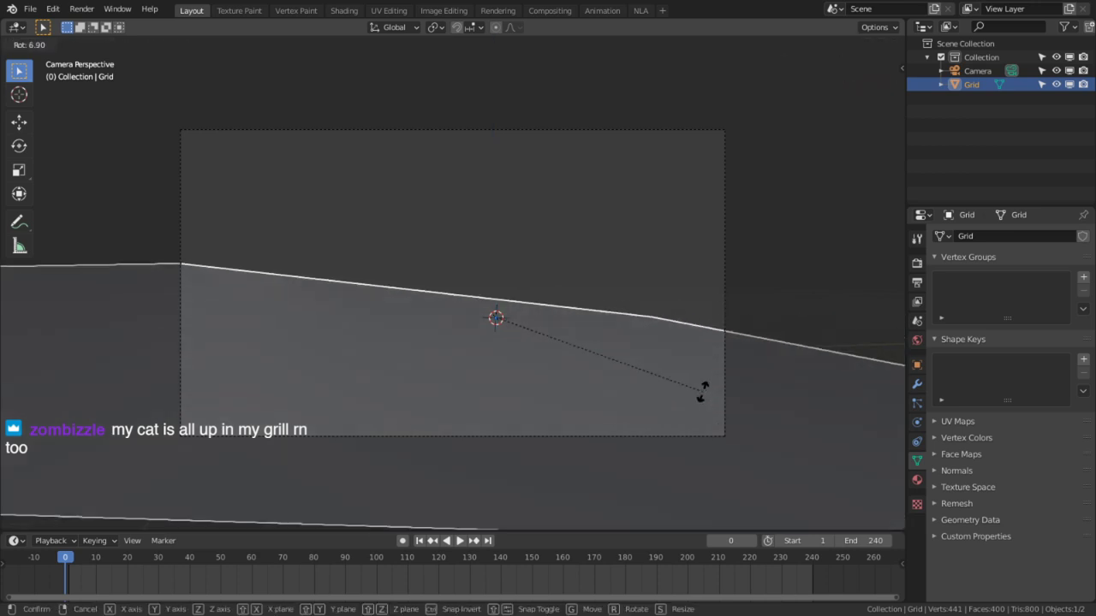
key("z")
left_click(701, 402)
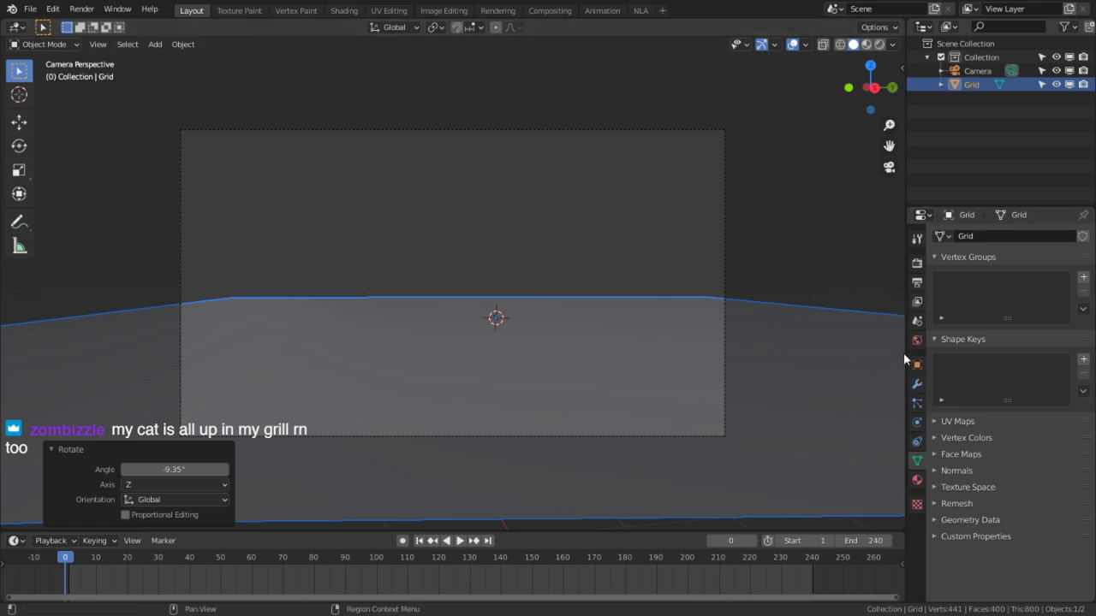
Create a new material for the ground grid and delete its Principled BSDF node in the Shading workspace.
left_click(916, 479)
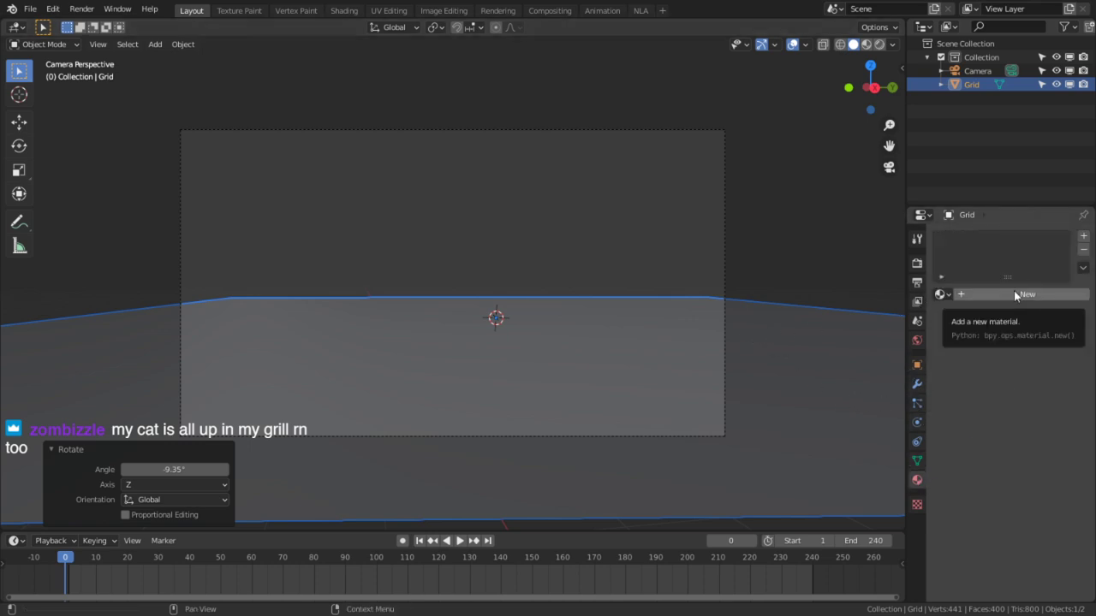
left_click(1015, 294)
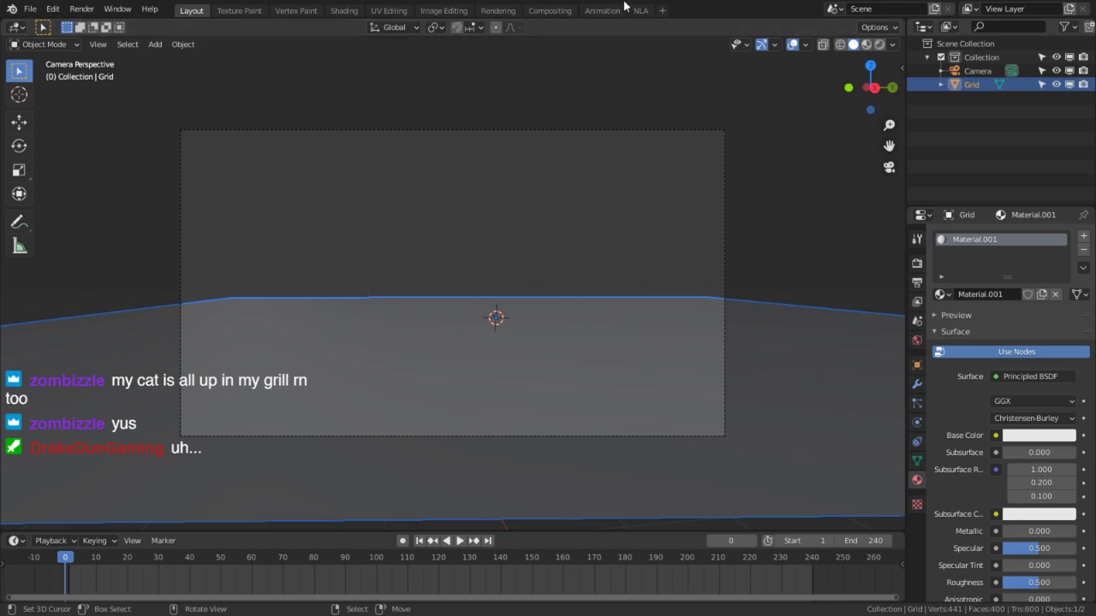
left_click(338, 10)
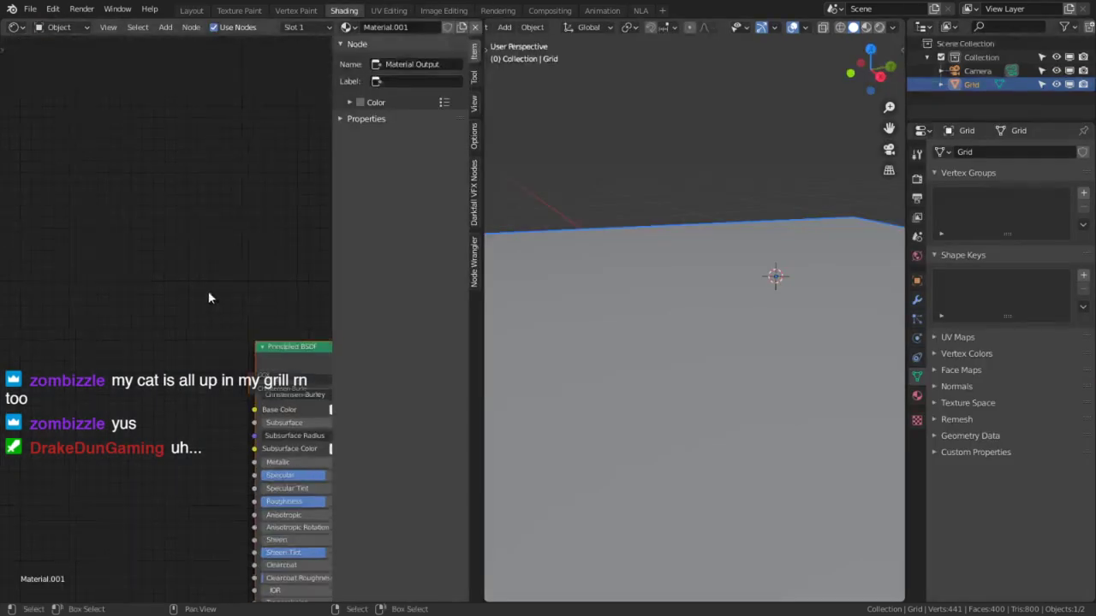
middle_click_drag(208, 291, 106, 243)
key("x")
Add a Diffuse BSDF node, connect it to the Material Output's Surface, and leave room between the two nodes.
key("shift+a")
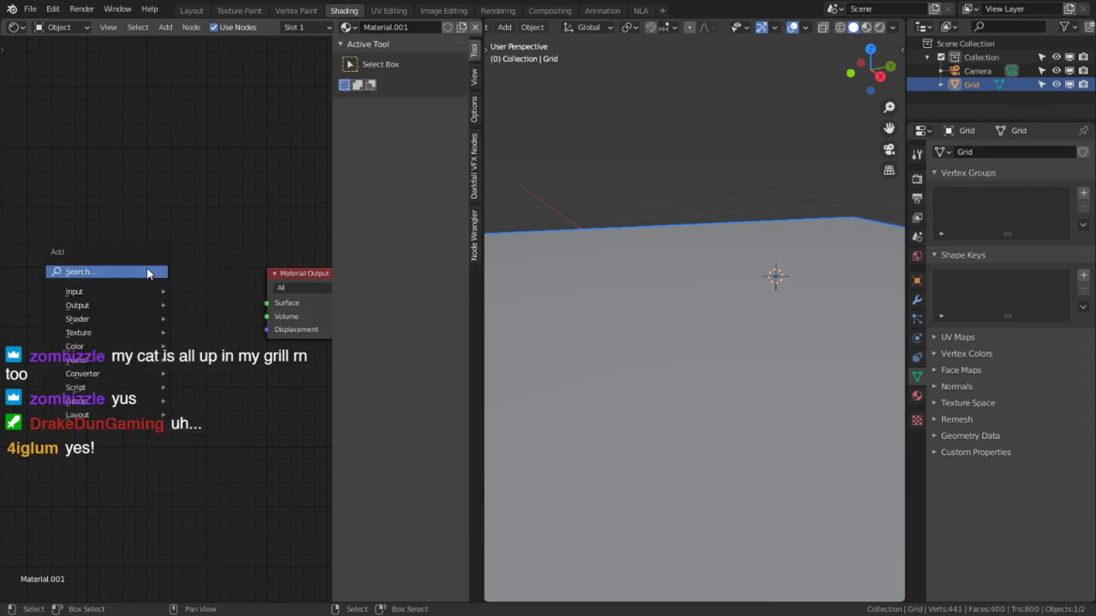
left_click(146, 271)
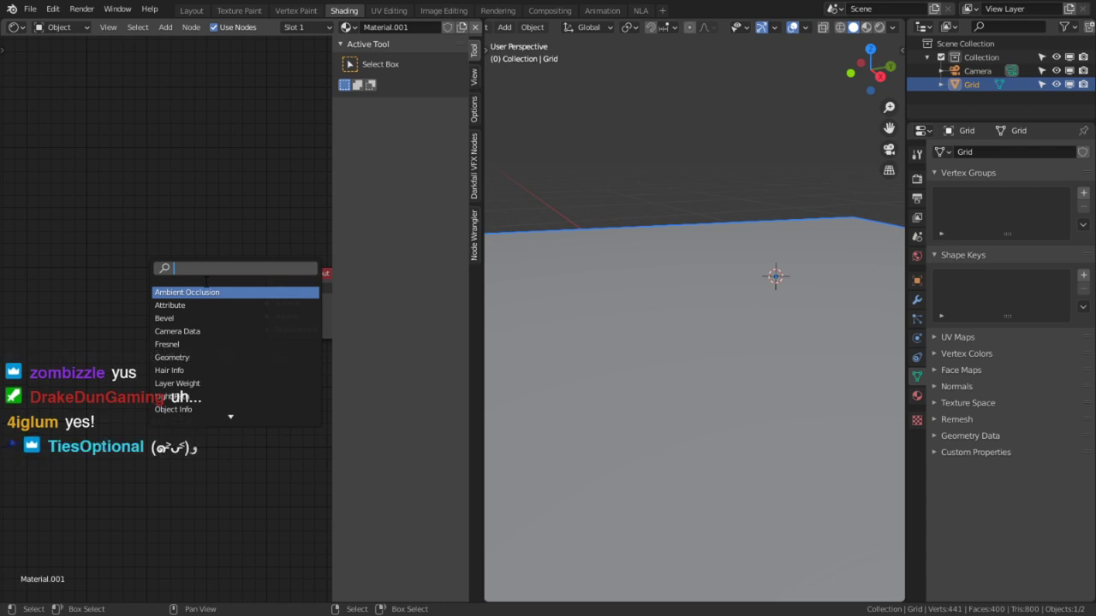
type("diff")
key("Return")
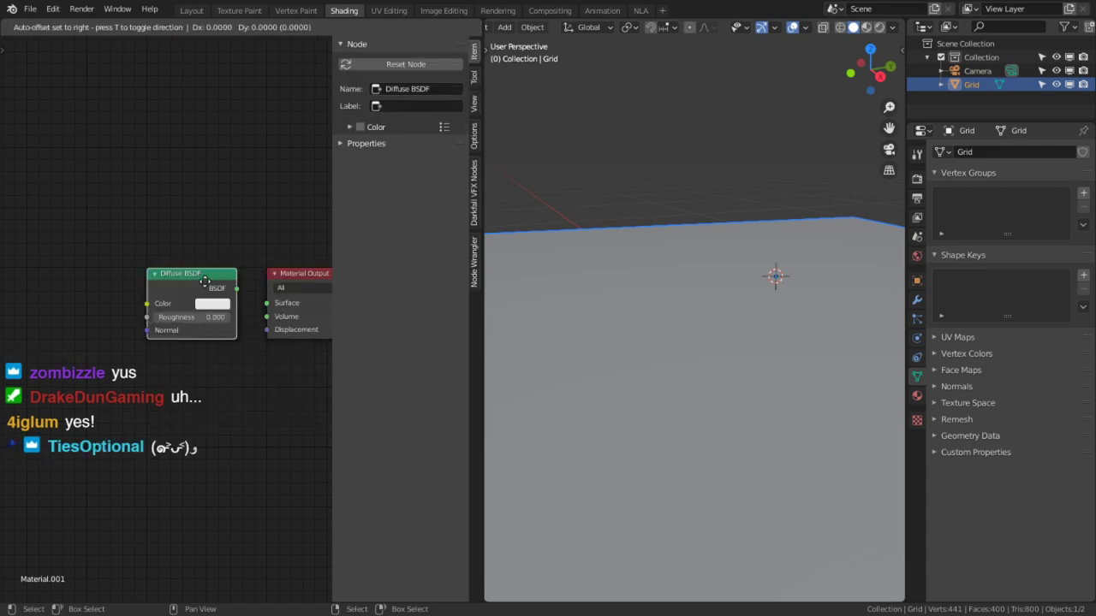
left_click(165, 289)
left_click_drag(195, 296, 267, 303)
left_click_drag(149, 289, 102, 289)
Insert a Mix Shader node into the link between the Diffuse BSDF and the Material Output.
key("shift+a")
left_click(236, 226)
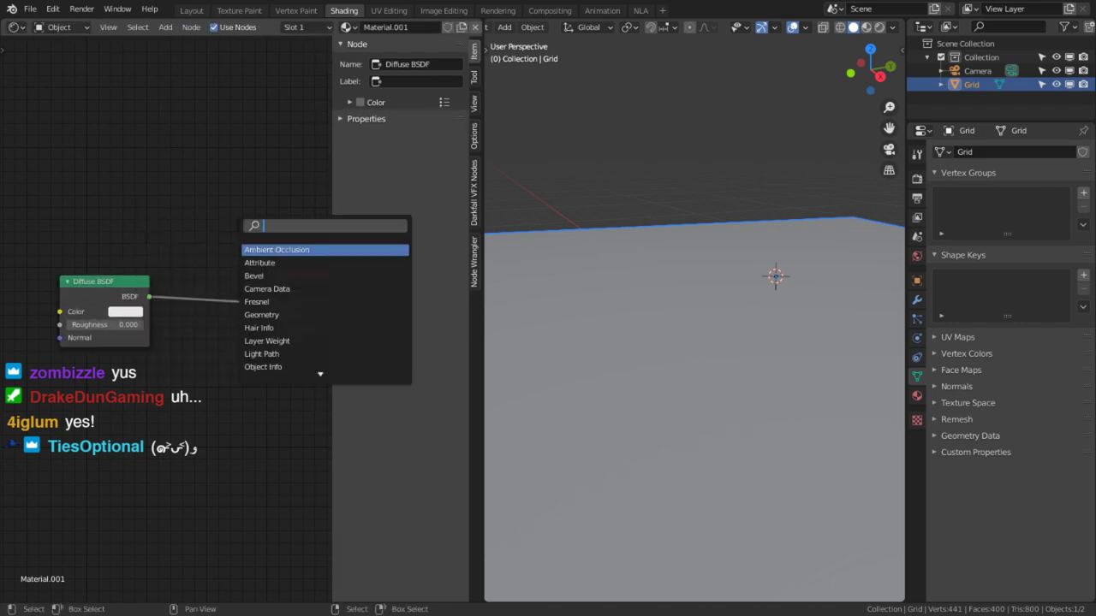
type("mix")
left_click(253, 249)
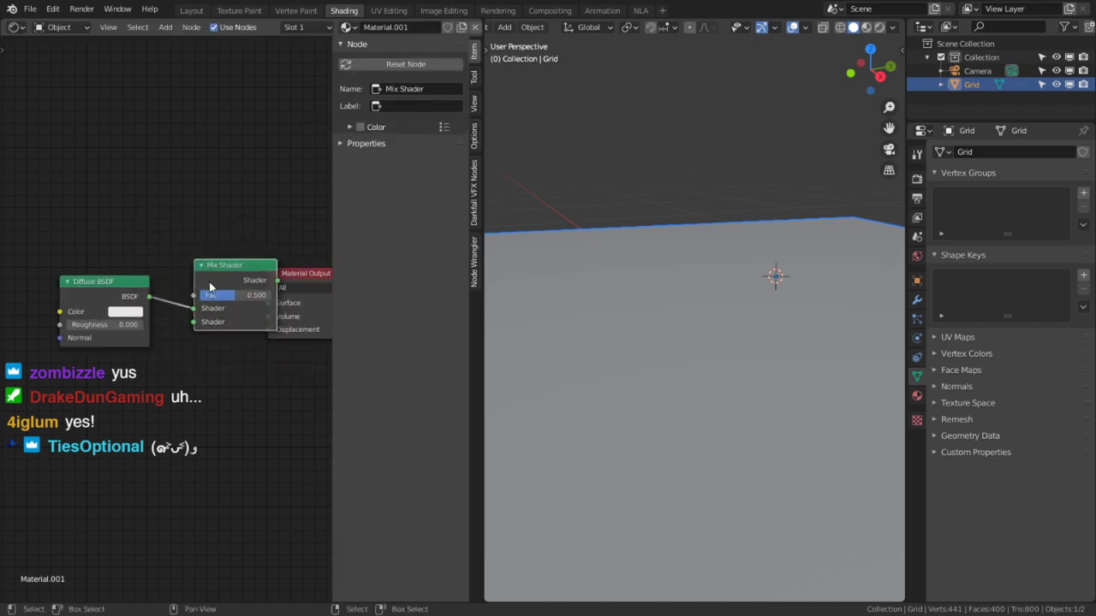
left_click(213, 286)
Add a Transparent BSDF node above the Diffuse BSDF and connect it to the Mix Shader's second Shader input.
key("shift+a")
left_click(170, 205)
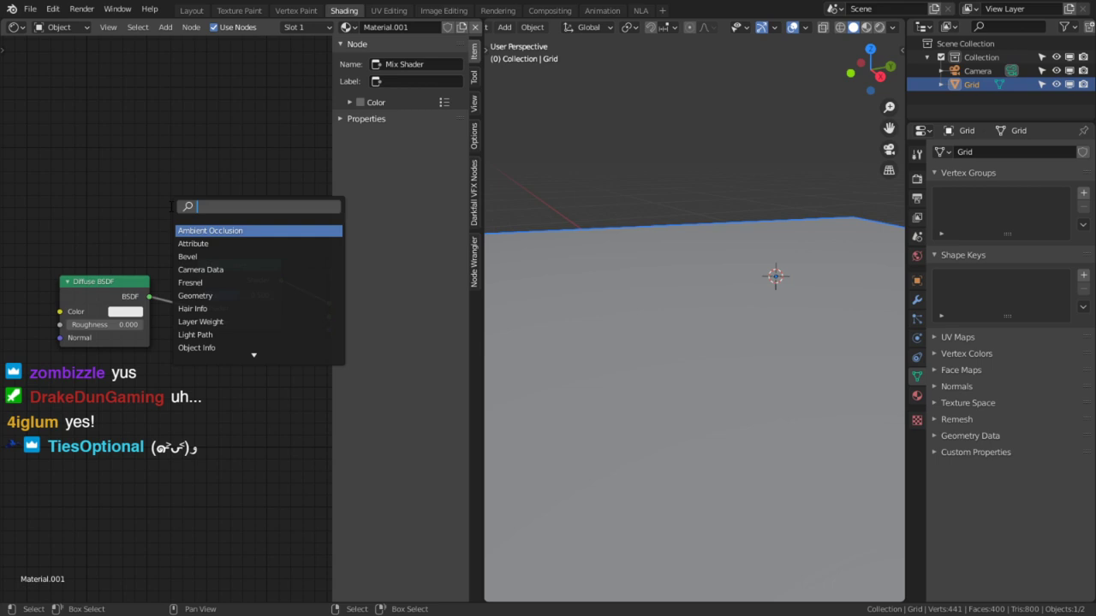
type("tra")
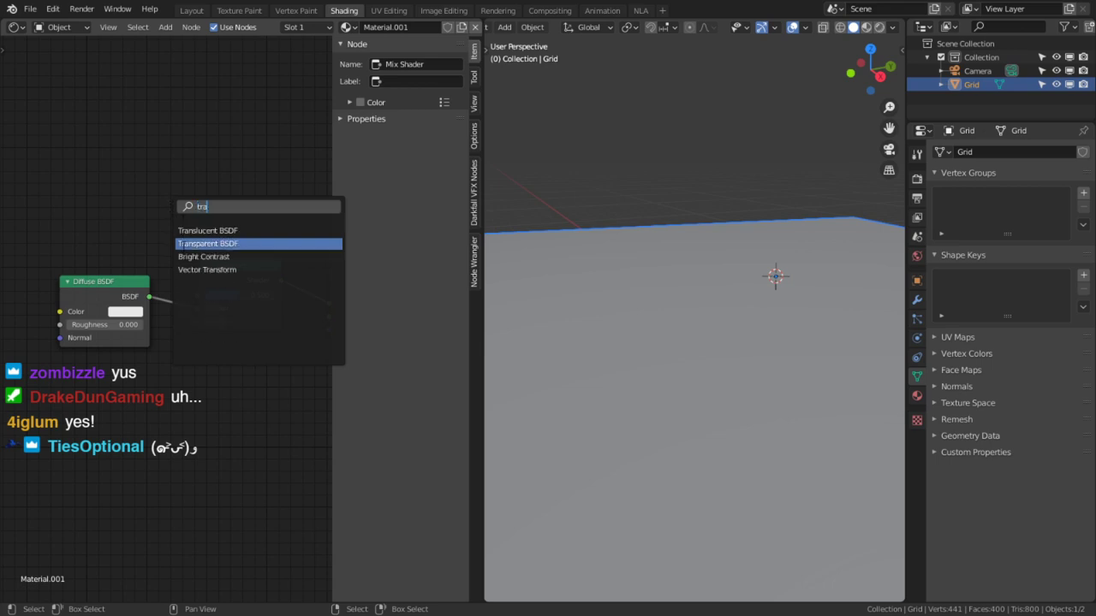
left_click(181, 244)
left_click(75, 249)
left_click_drag(148, 231, 192, 322)
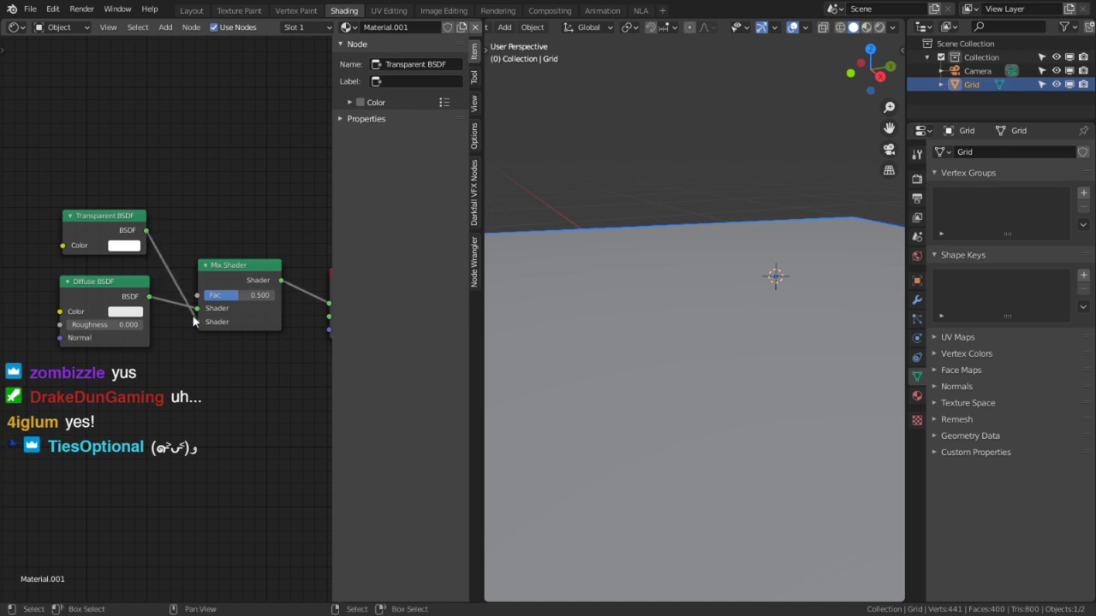
Move the Transparent BSDF and Diffuse BSDF nodes together lower, beside the Mix Shader.
left_click(112, 224)
left_click(119, 295, "shift")
key("g")
left_click(120, 344)
Add a color Mix node to the ground material and place it between the BSDF nodes and the Mix Shader.
middle_click_drag(134, 244, 146, 252, "shift")
key("shift+a")
left_click(145, 252)
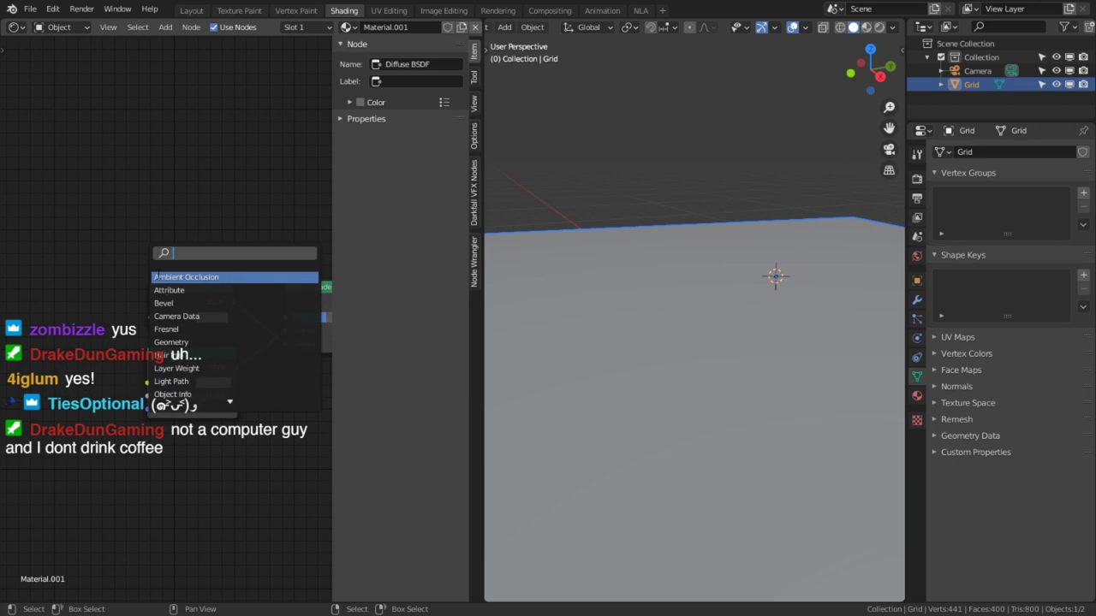
type("mix")
key("Down")
key("Return")
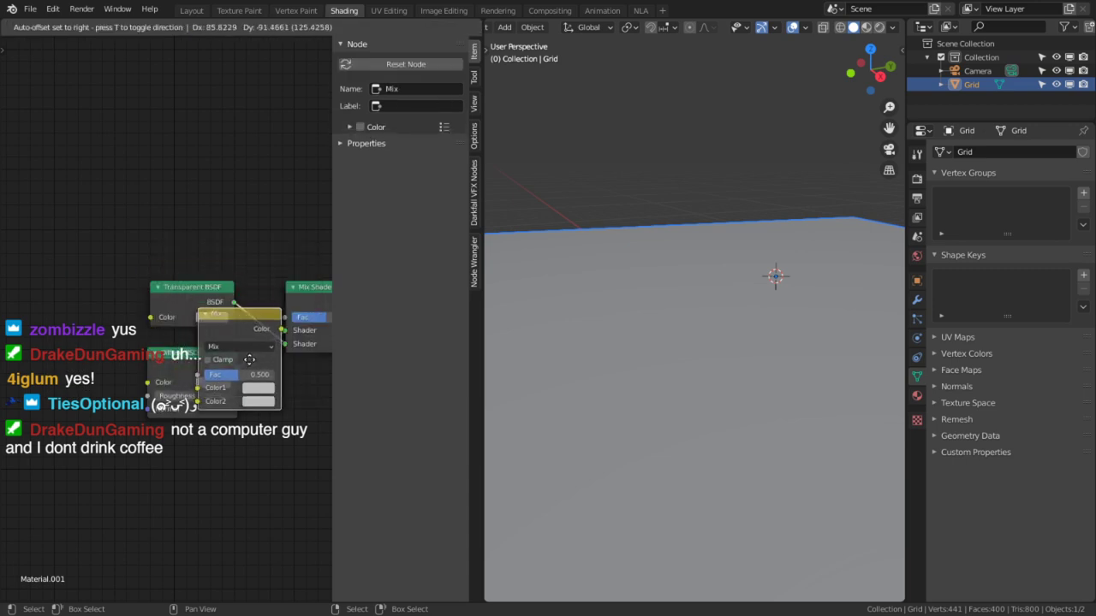
left_click(265, 376)
Link the Diffuse BSDF back to the Mix Shader's first Shader input and feed the color Mix node into the Diffuse's Color.
middle_click_drag(325, 416, 182, 394)
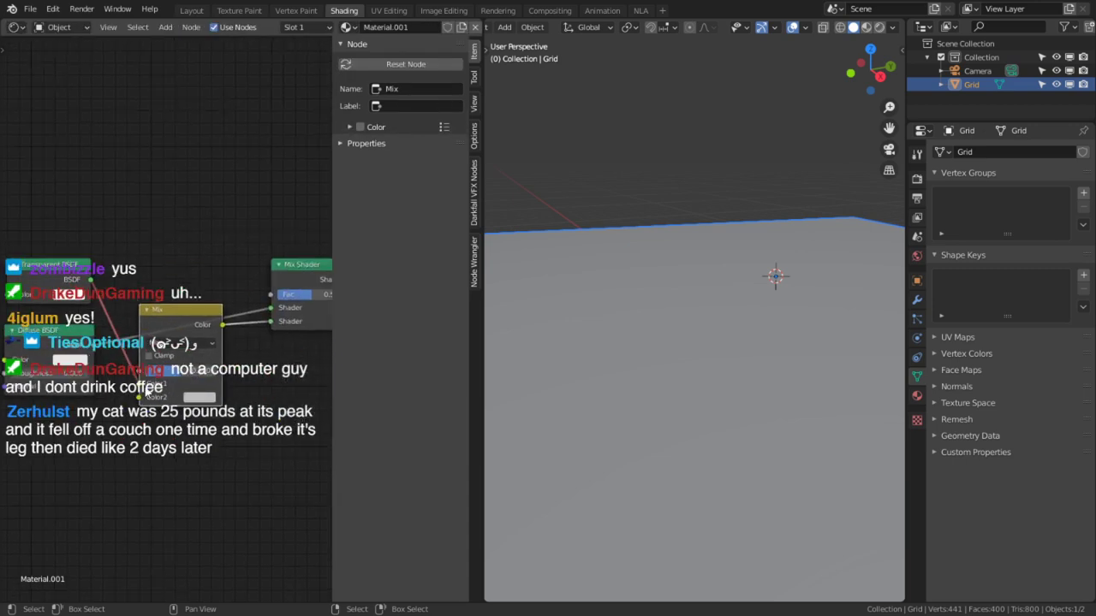
left_click_drag(174, 308, 177, 329, "alt")
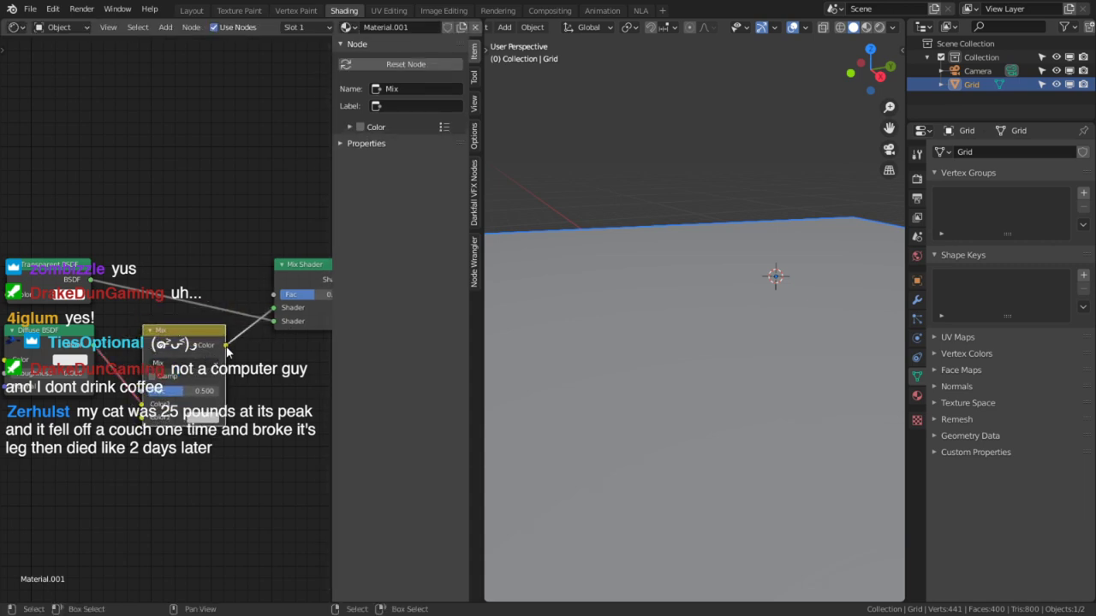
left_click_drag(142, 407, 272, 307)
left_click_drag(164, 335, 85, 414)
middle_click_drag(85, 415, 238, 403)
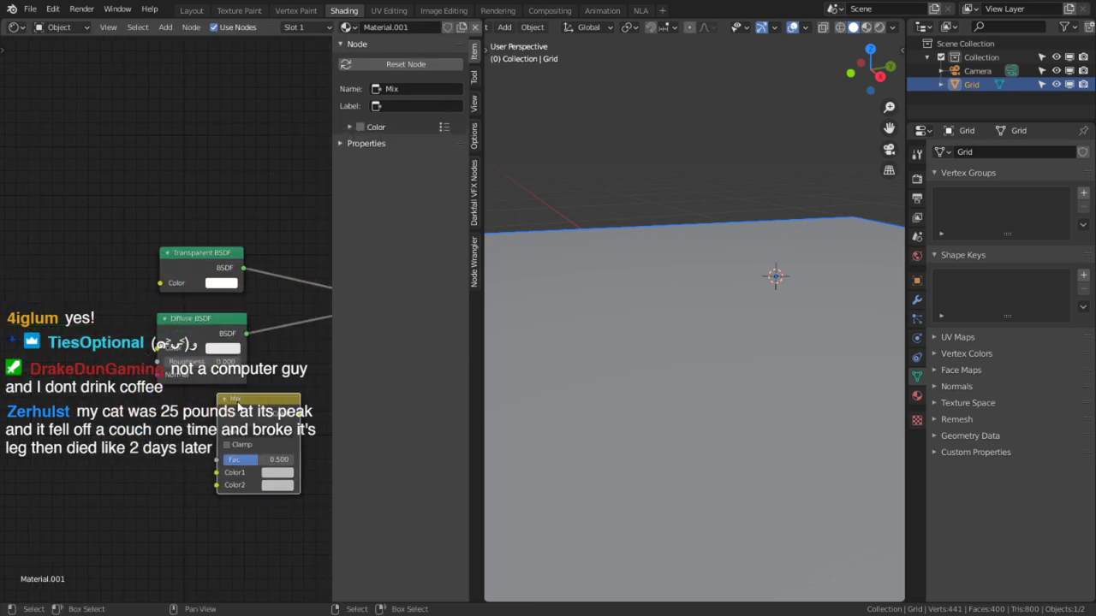
left_click_drag(238, 403, 32, 378)
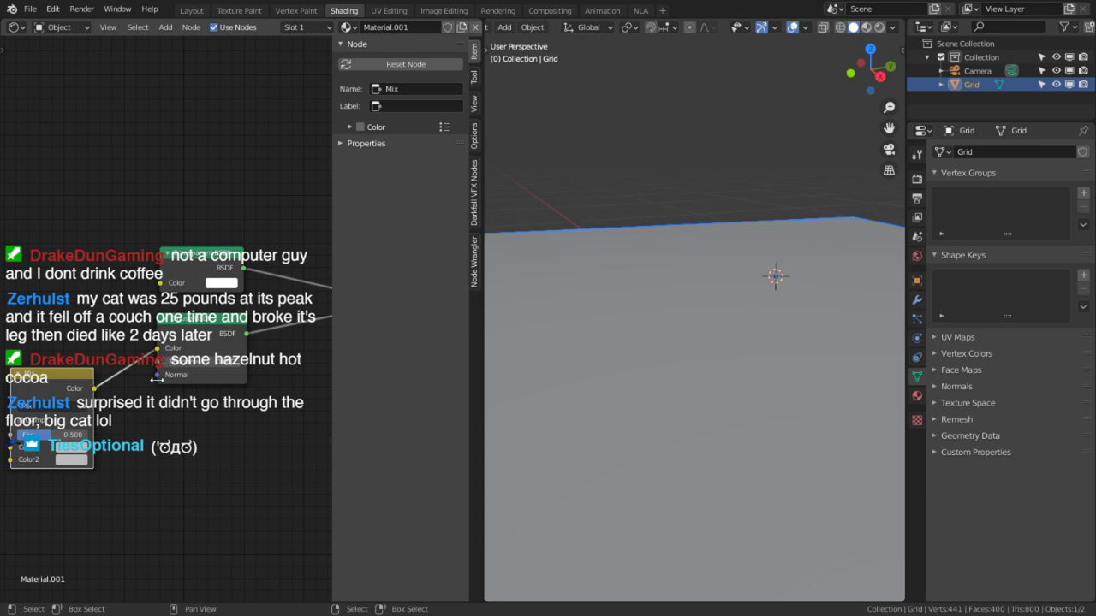
Arrange the Diffuse BSDF, Transparent BSDF and color Mix nodes closer together, leading toward the Mix Shader.
scroll(210, 315, "down", 4)
middle_click_drag(210, 310, 112, 369)
left_click_drag(114, 340, 136, 338)
left_click_drag(105, 386, 161, 389)
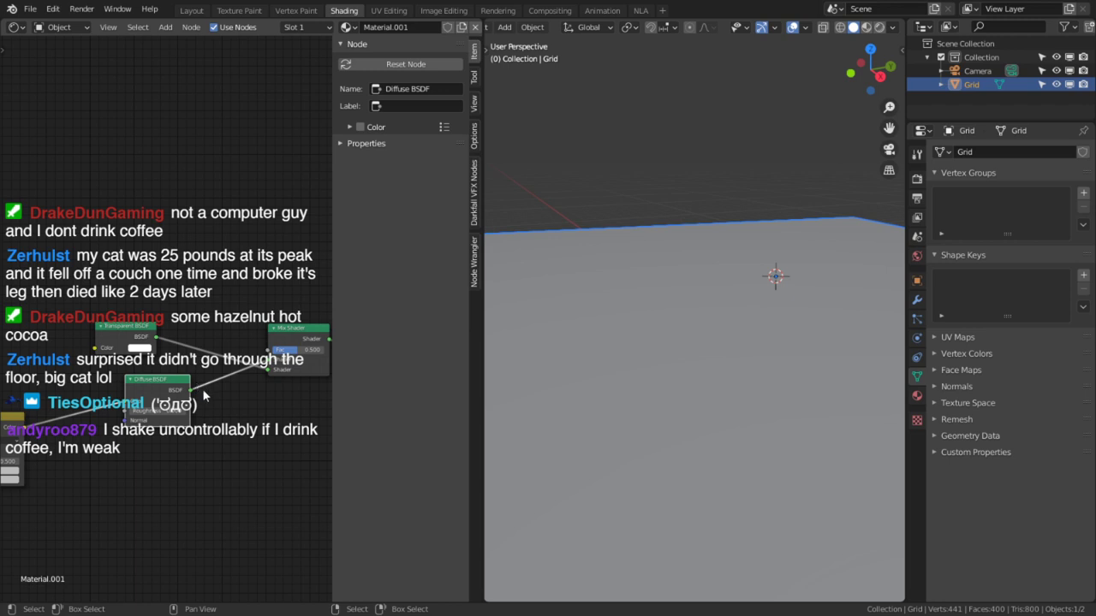
left_click_drag(156, 331, 192, 338)
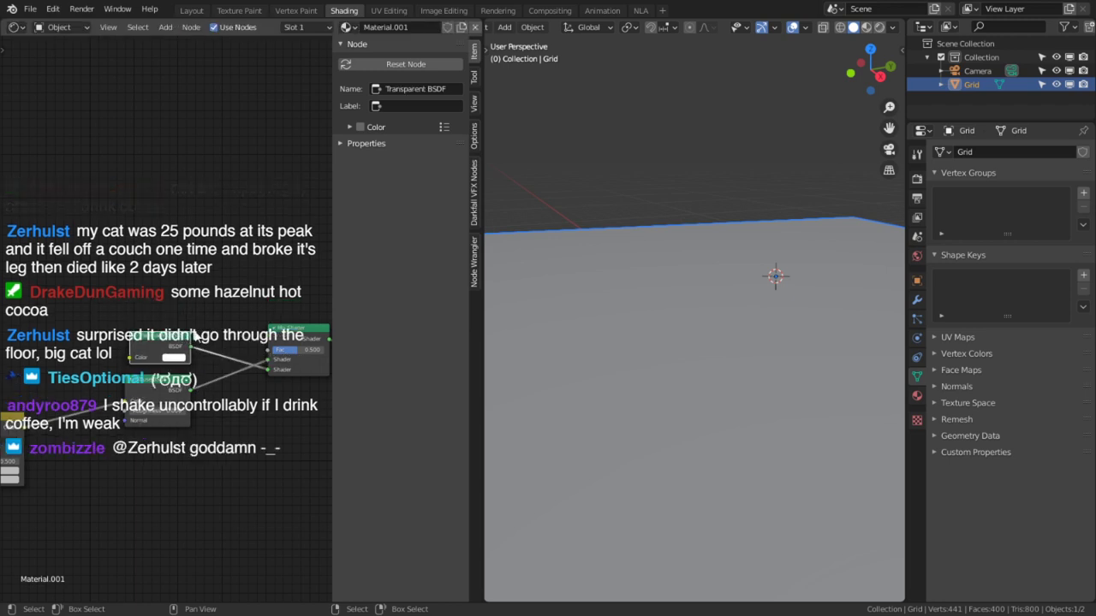
left_click_drag(13, 419, 83, 386)
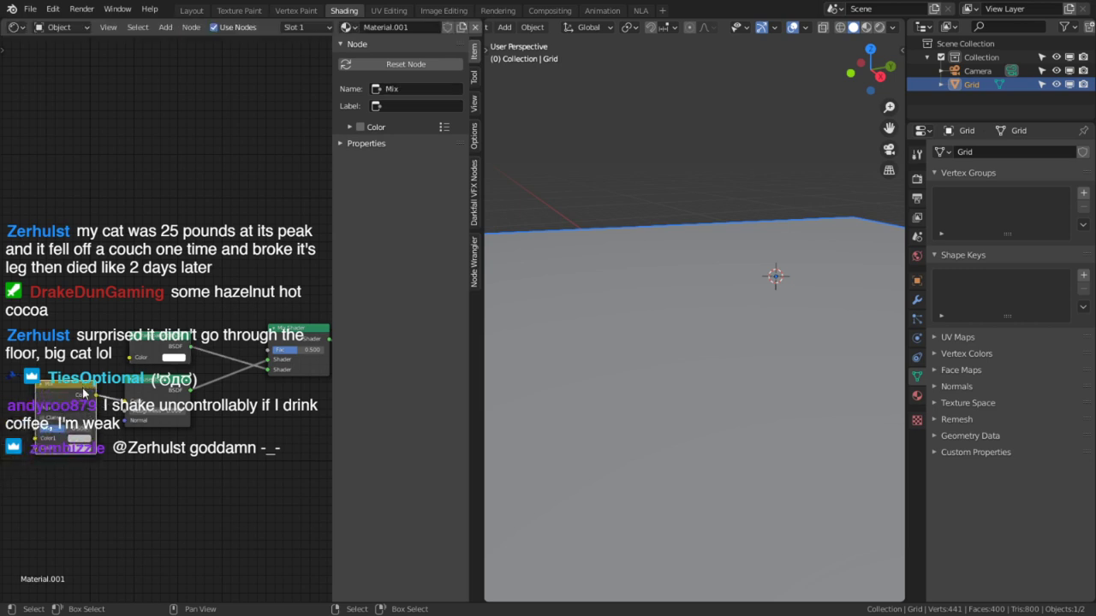
middle_click_drag(117, 406, 40, 425)
middle_click_drag(90, 379, 147, 398)
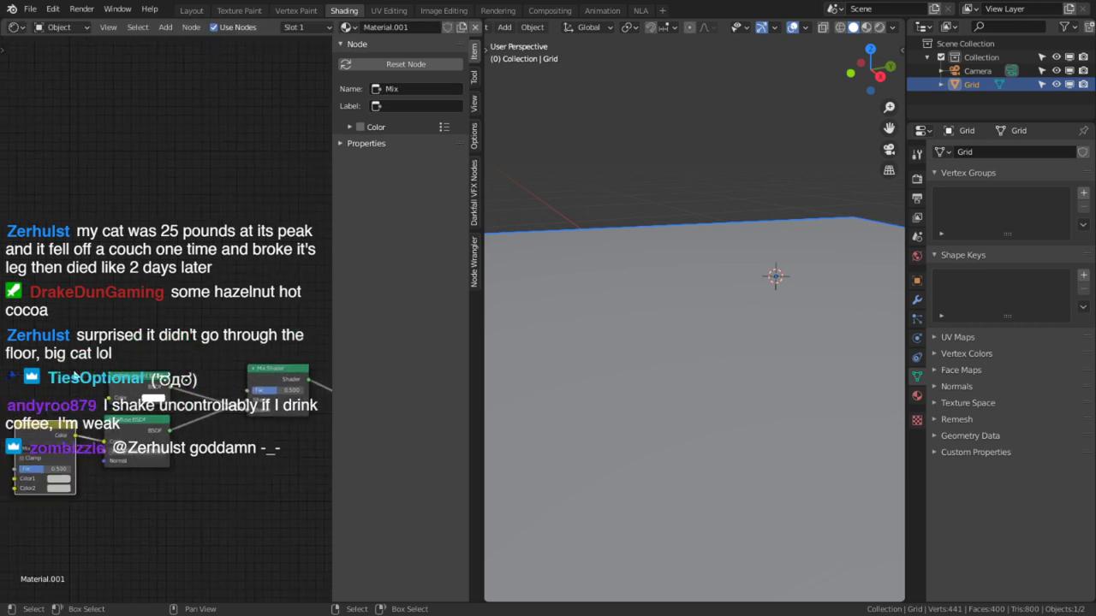
key("shift+a")
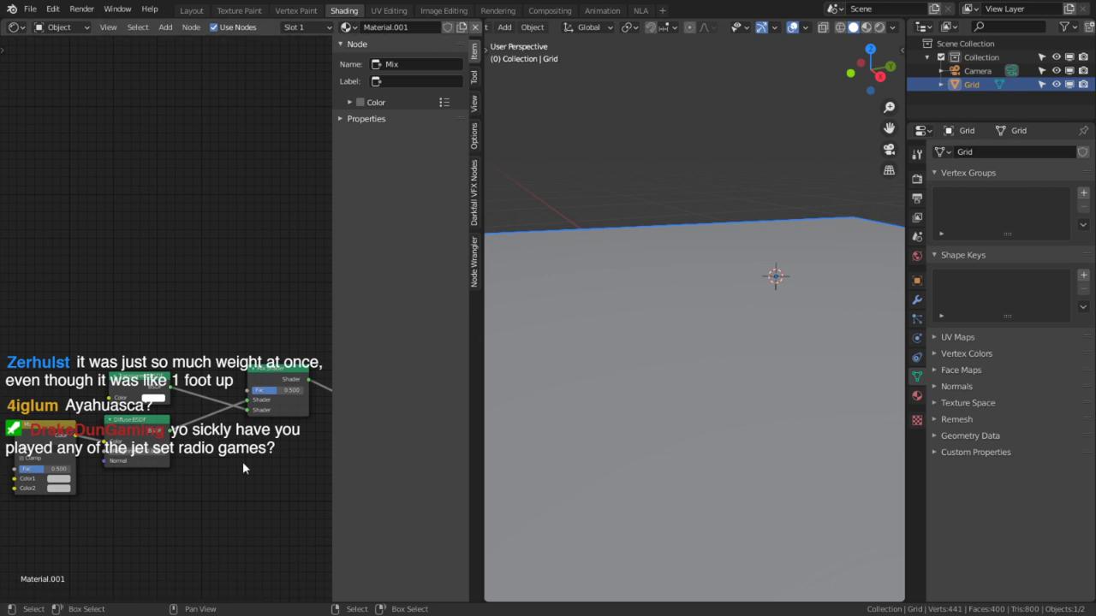
middle_click_drag(600, 411, 620, 376)
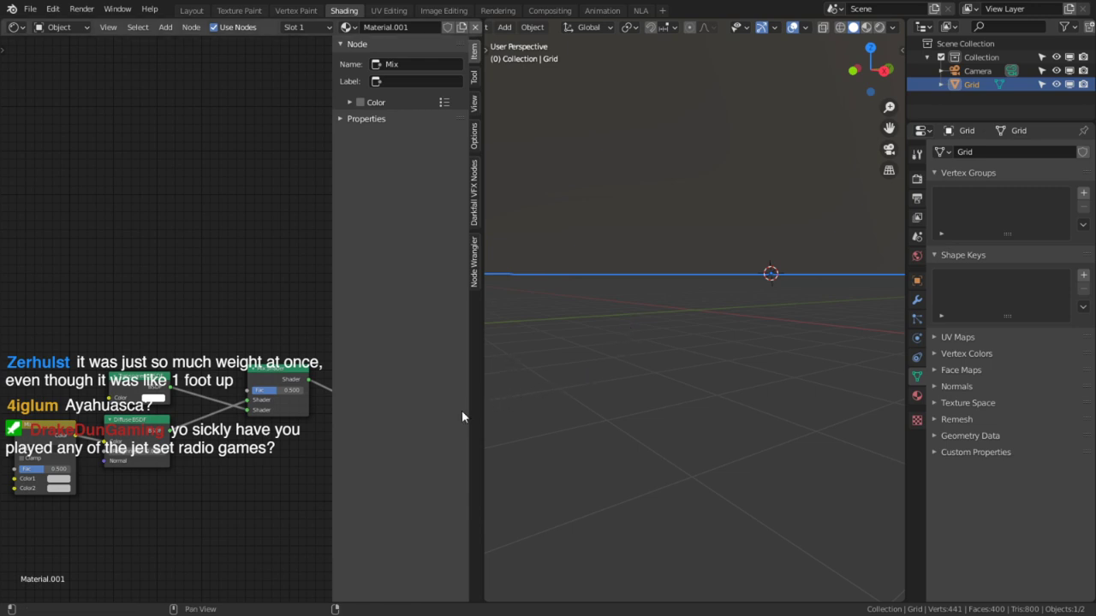
Check the grid through the camera and switch the 3D viewport to Material Preview shading.
key("KP_0")
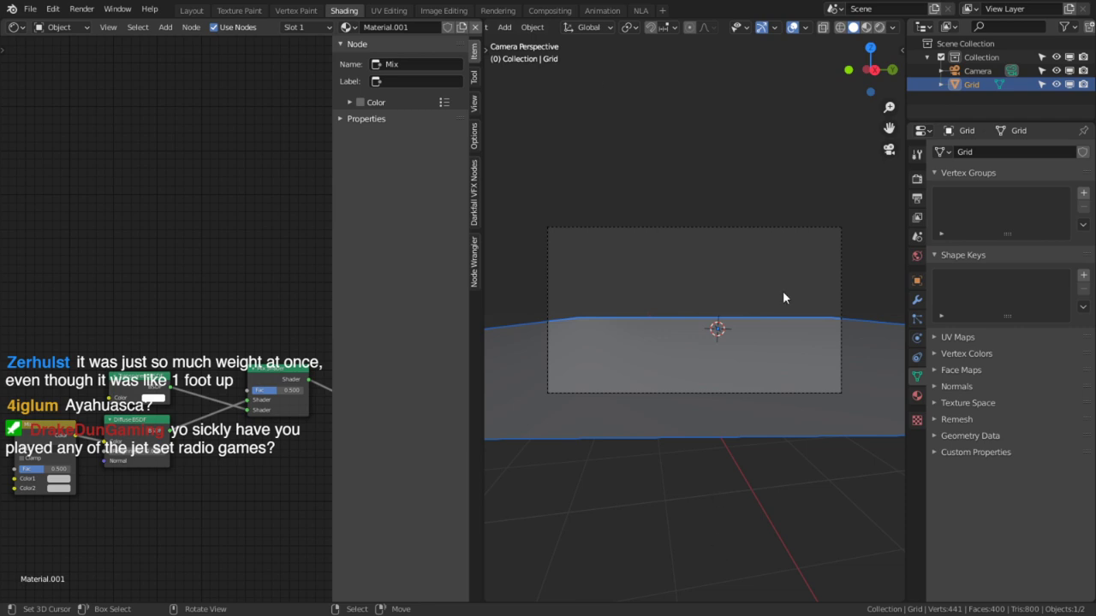
scroll(771, 345, "up", 1)
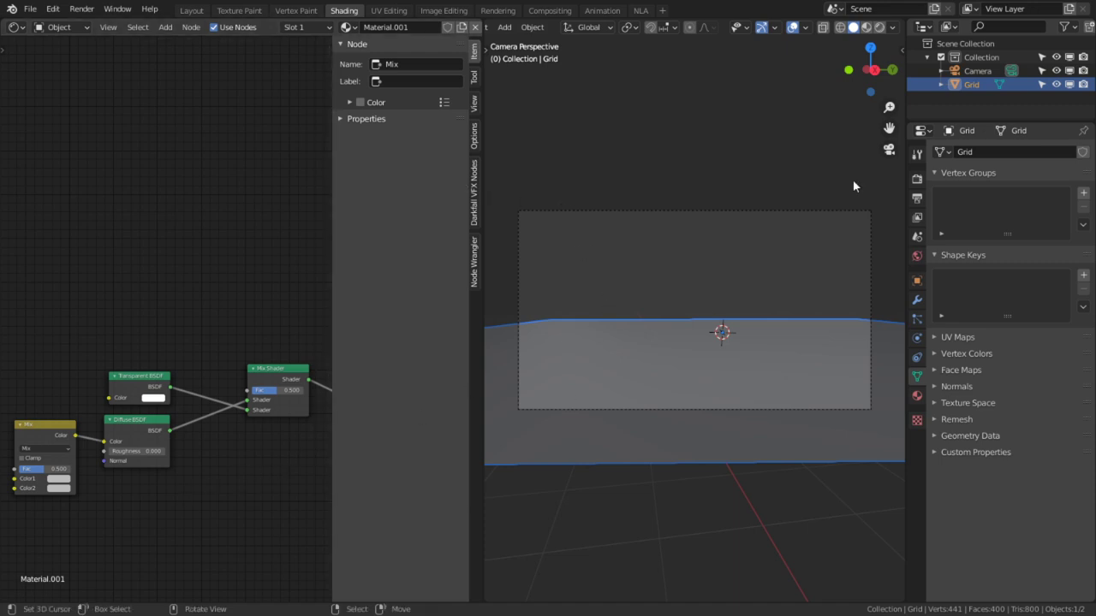
left_click(866, 27)
middle_click_drag(614, 274, 582, 286)
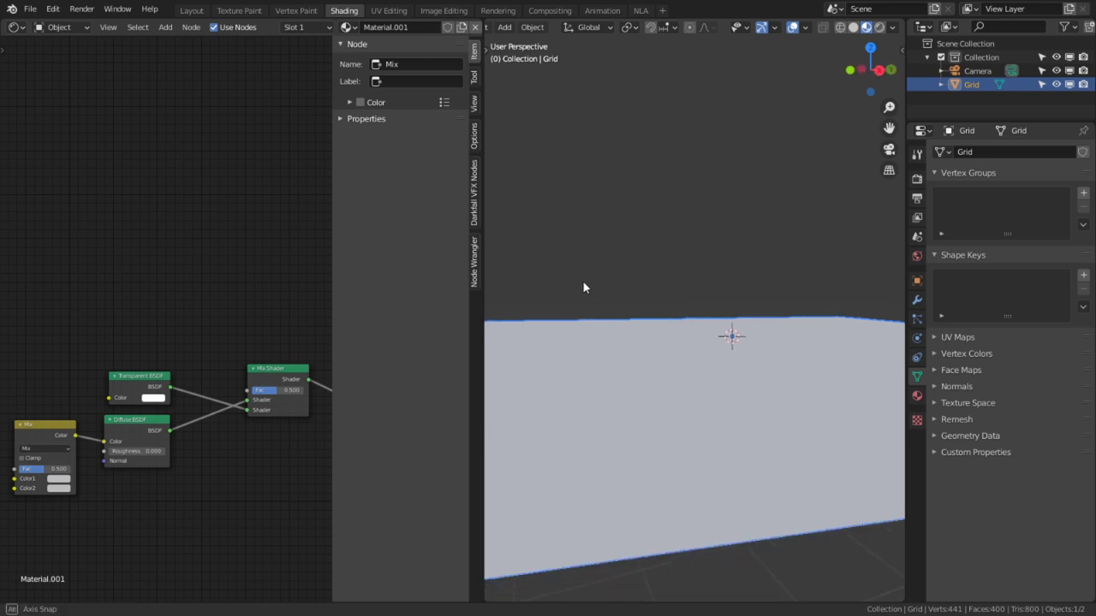
Add an Image Texture node to the ground material and link its Color to the color Mix node's Color1.
scroll(125, 335, "down", 1)
middle_click_drag(125, 335, 219, 302)
key("shift+a")
left_click(74, 284)
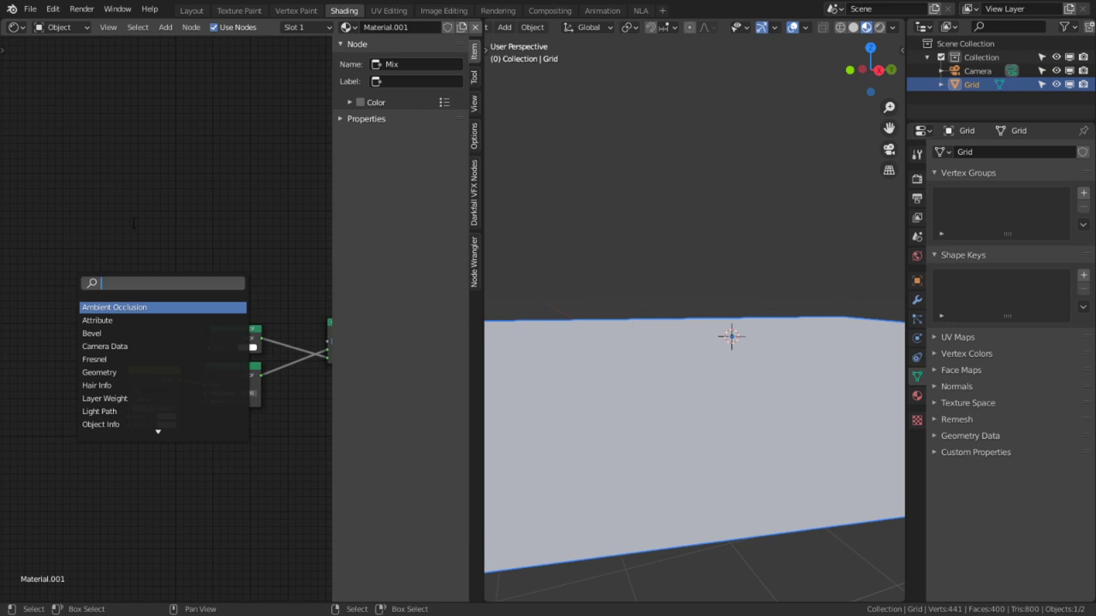
key("Escape")
key("shift+a")
key("t")
key("t")
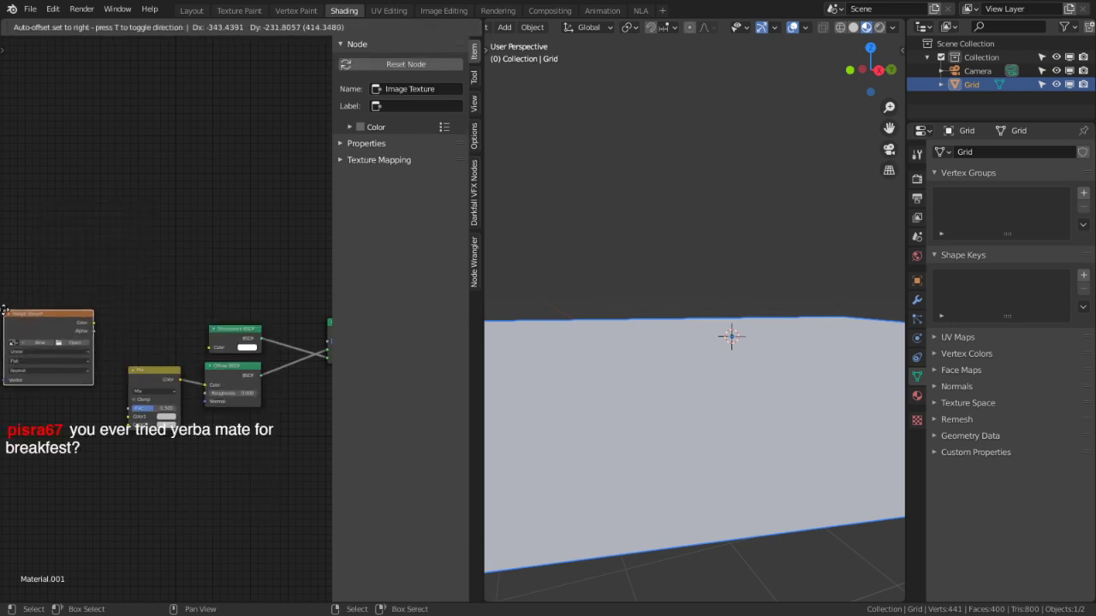
left_click(5, 314)
left_click_drag(81, 327, 131, 418)
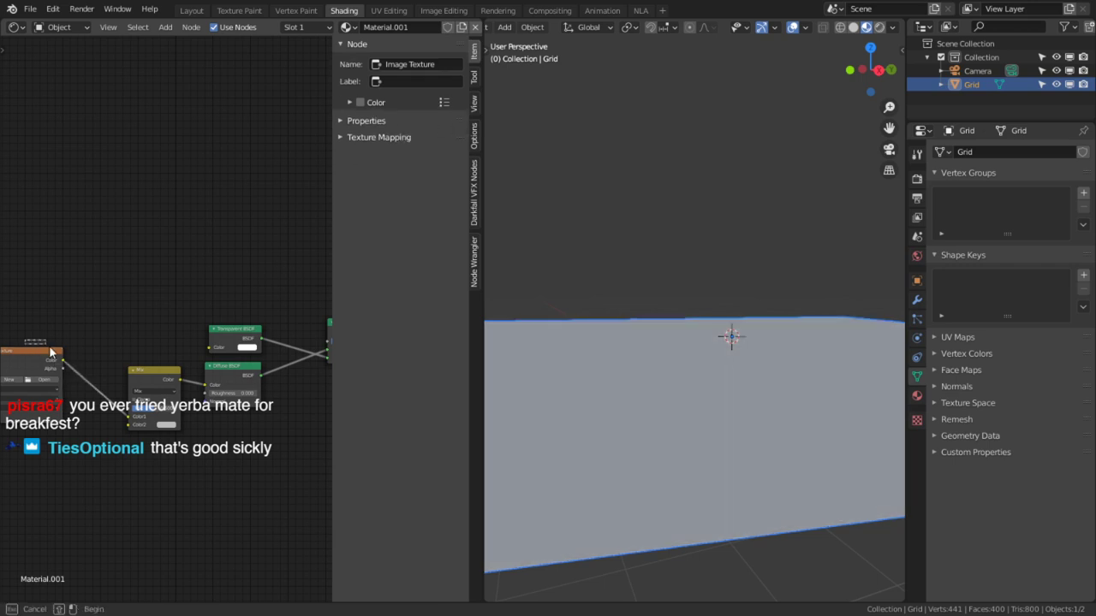
Move the Image Texture node beside the color Mix node and set the Mix blending mode to Multiply.
left_click_drag(47, 360, 47, 326)
left_click(154, 390)
left_click(154, 419)
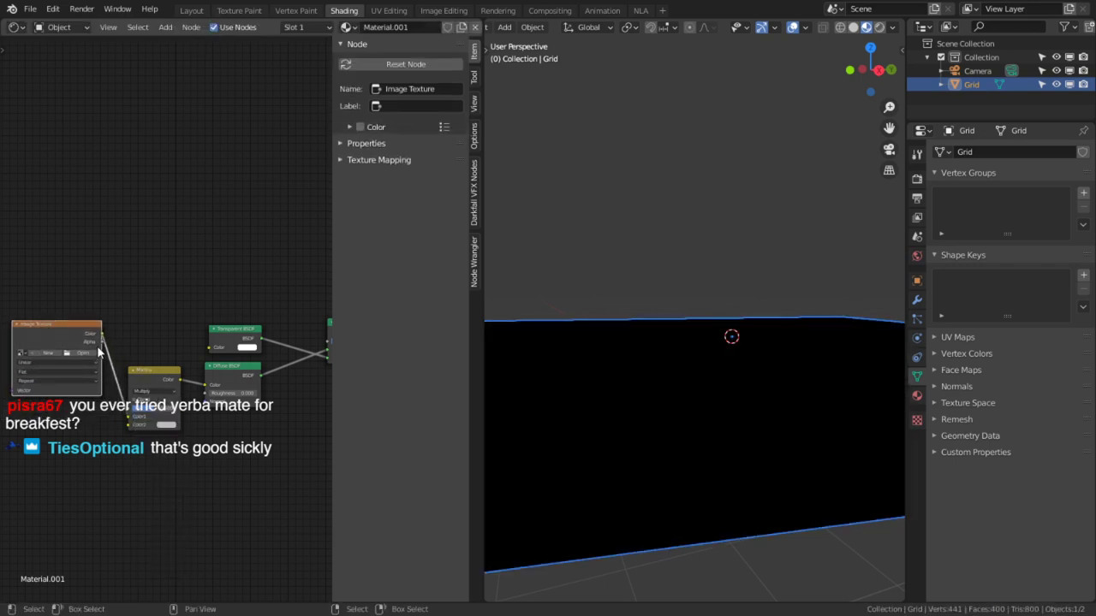
Connect the Image Texture's Alpha to the Mix Shader's Fac through a Reroute placed above the Transparent BSDF.
middle_click_drag(98, 351, 57, 356)
left_click_drag(60, 347, 293, 345)
key("shift+a")
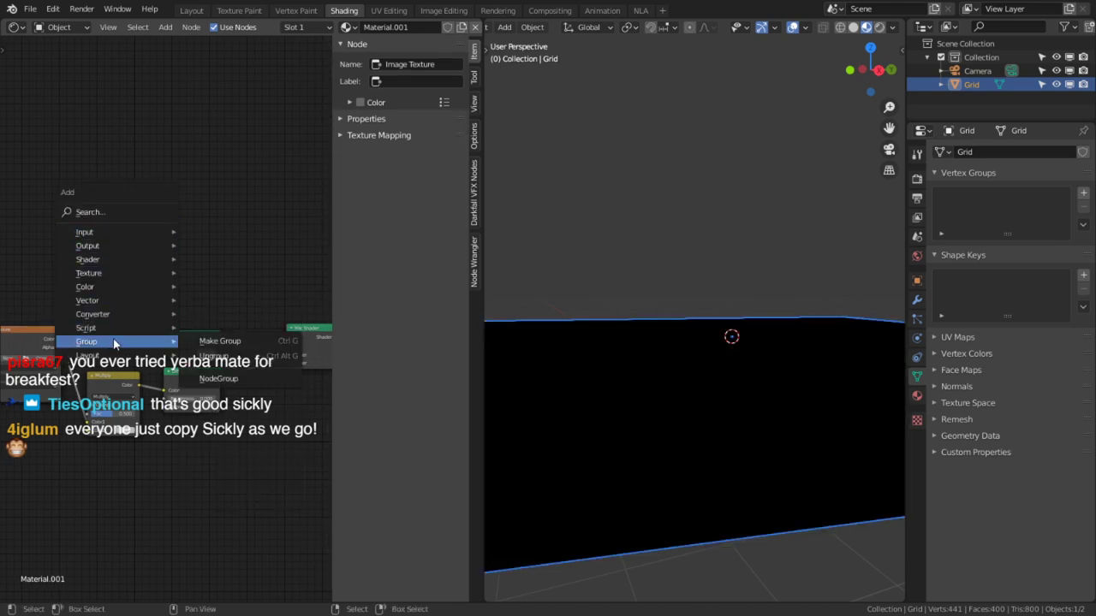
mouse_move(110, 355)
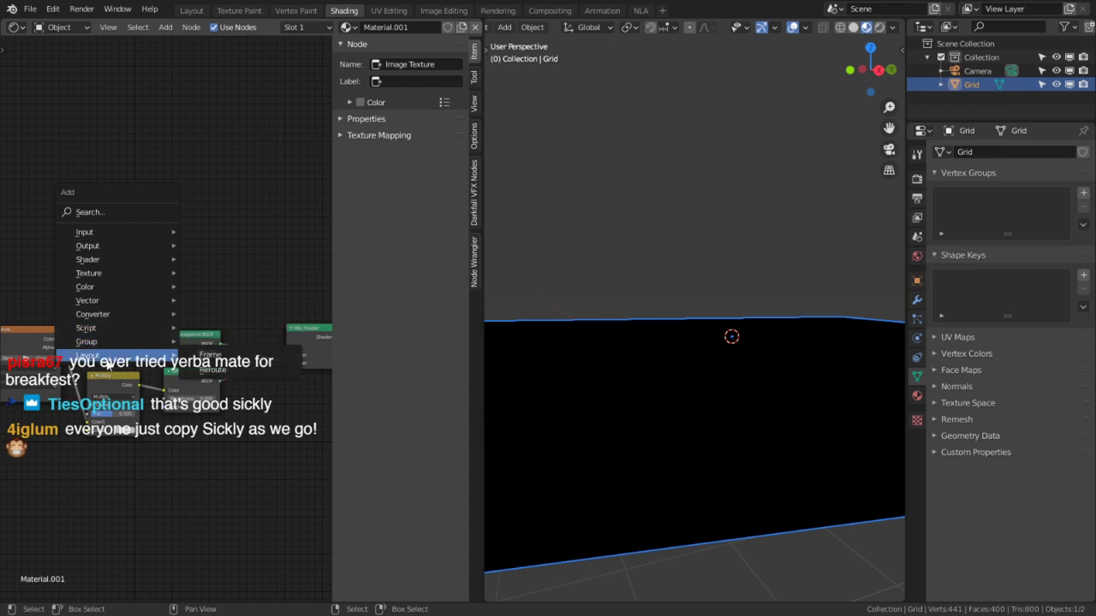
left_click(208, 370)
left_click(154, 309)
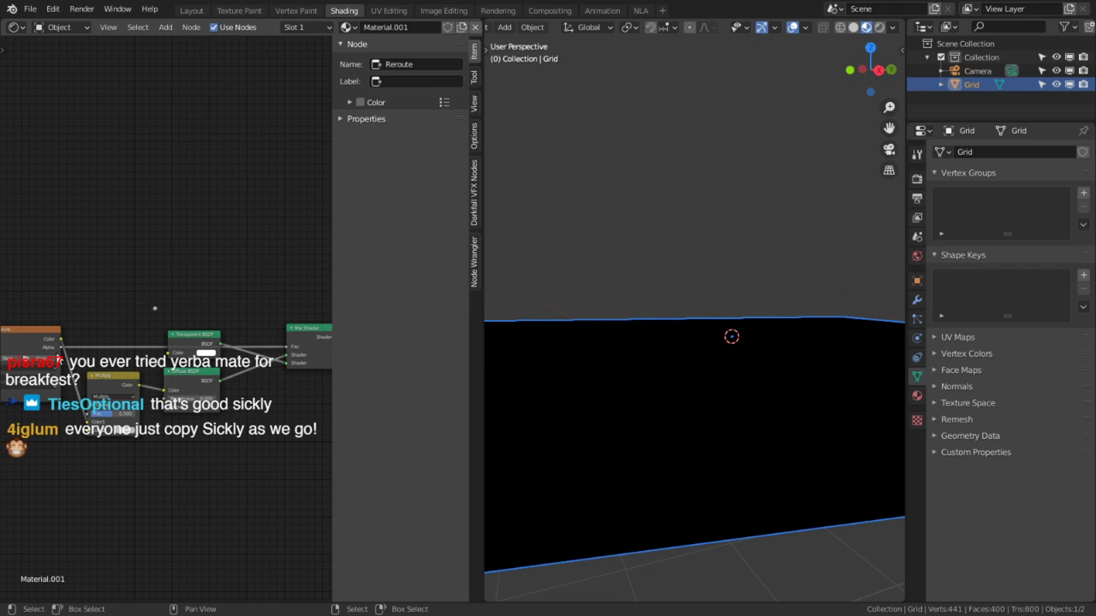
left_click_drag(59, 347, 320, 348)
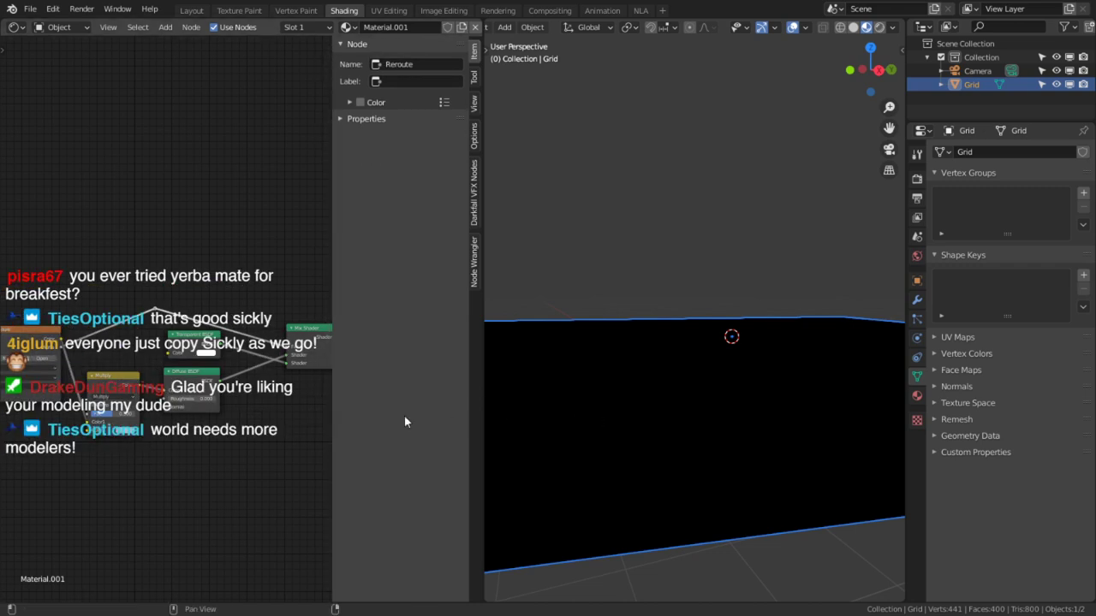
Set the ground material's Blend Mode to Alpha Clip.
left_click(917, 395)
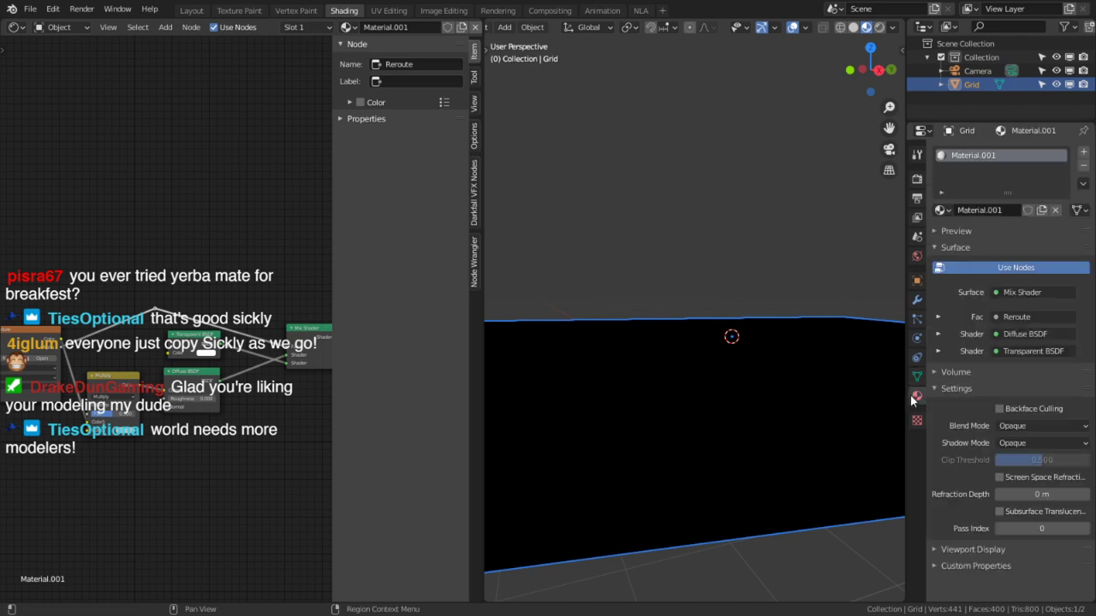
left_click(1058, 426)
left_click(1015, 456)
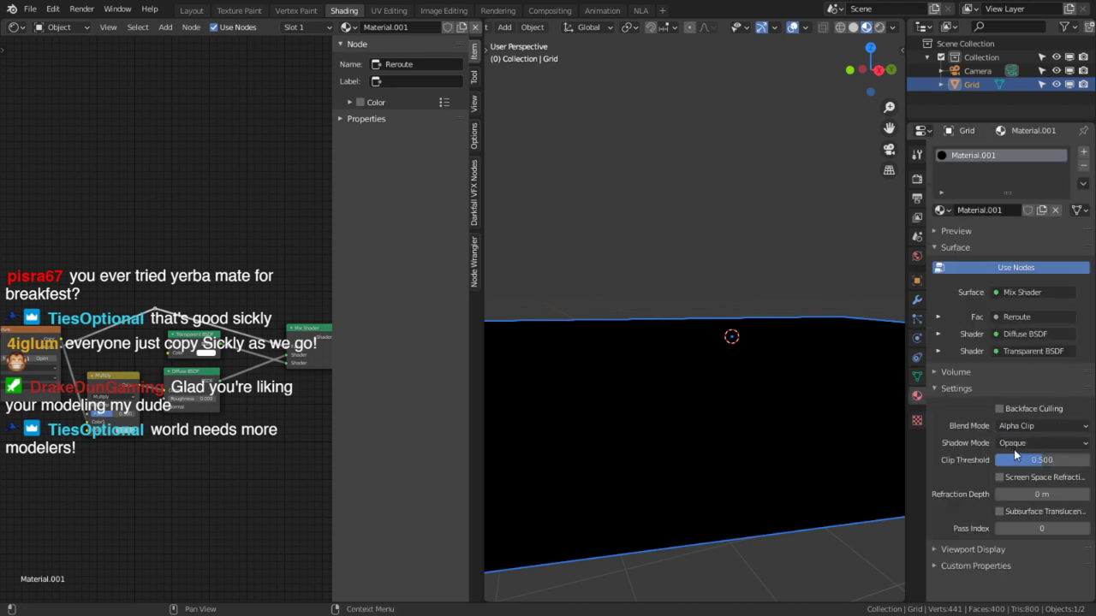
Swap the Mix Shader's two Shader inputs so Transparent BSDF comes first and Diffuse BSDF second.
middle_click_drag(856, 454, 435, 357)
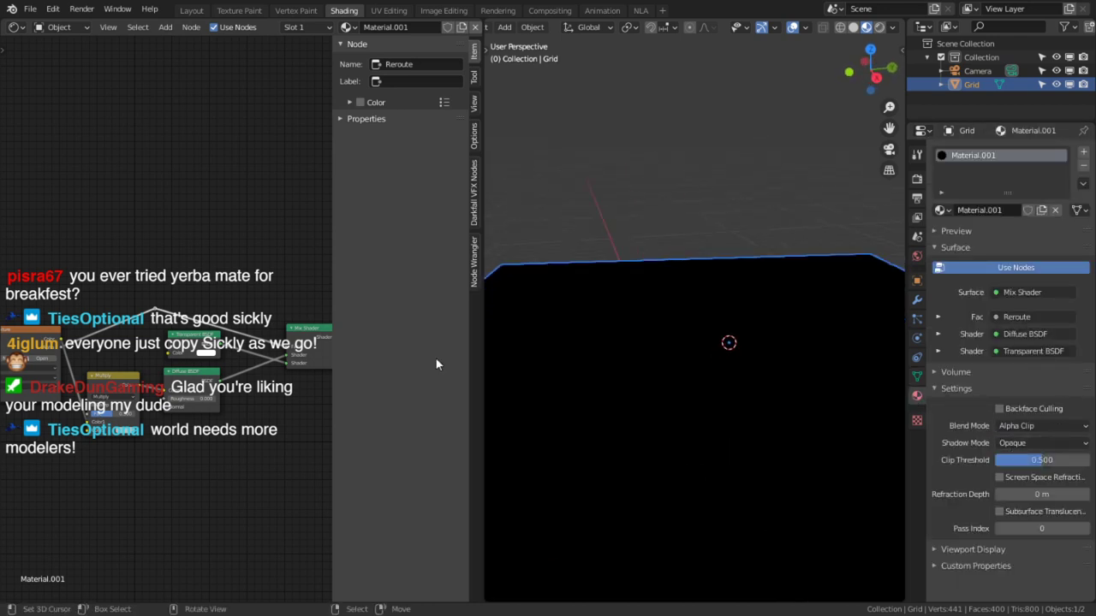
left_click(294, 358)
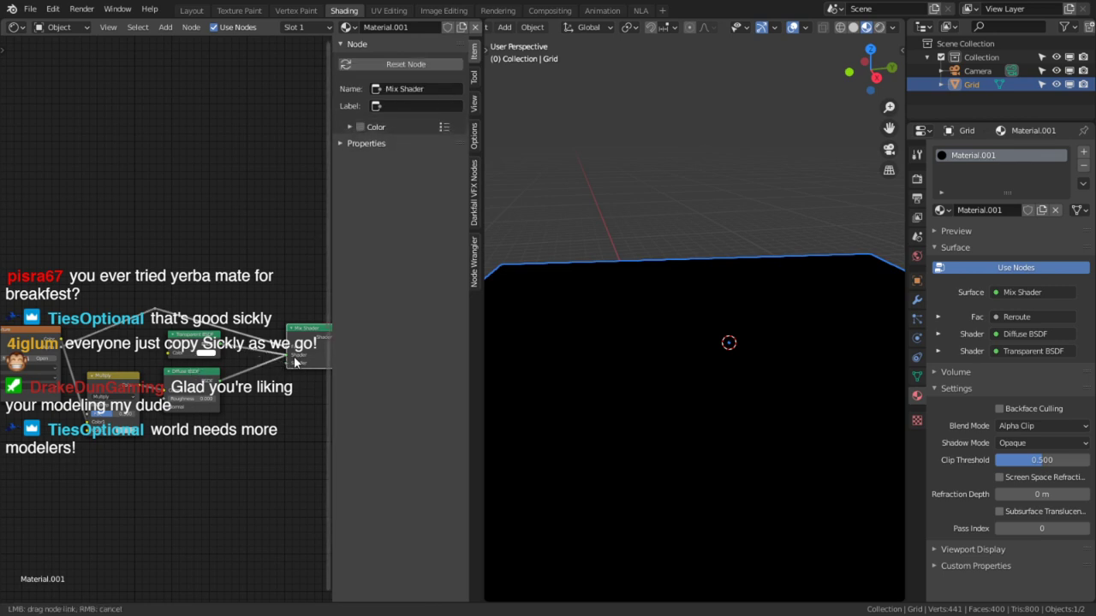
key("alt+s")
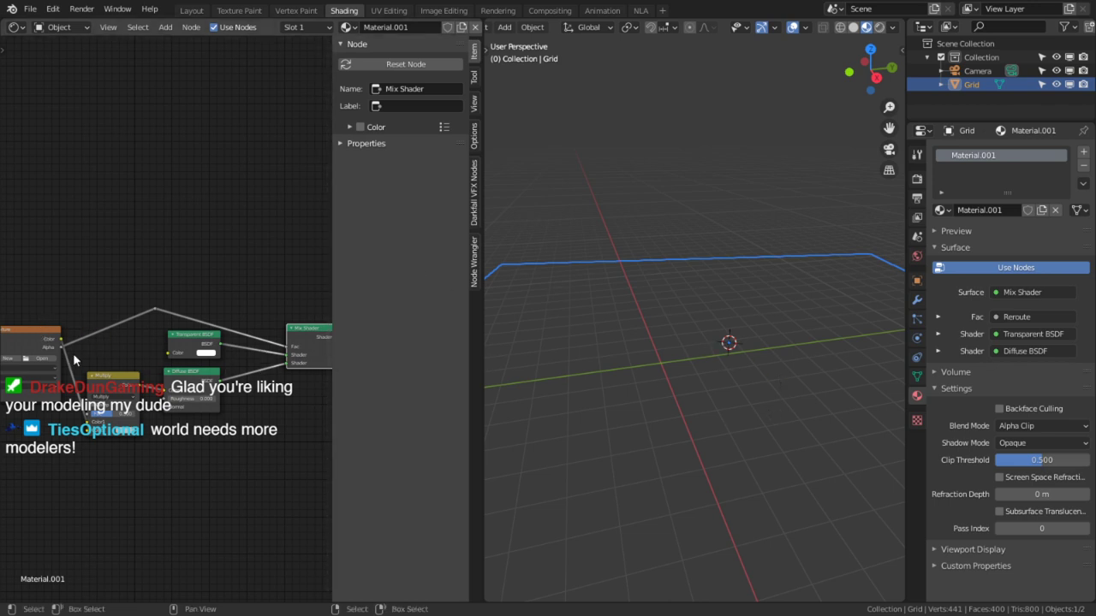
Load TEX_Grass.png from the D:\Blender 2.82\Textures folder into the Image Texture node.
scroll(126, 384, "down", 1)
middle_click_drag(66, 349, 151, 316)
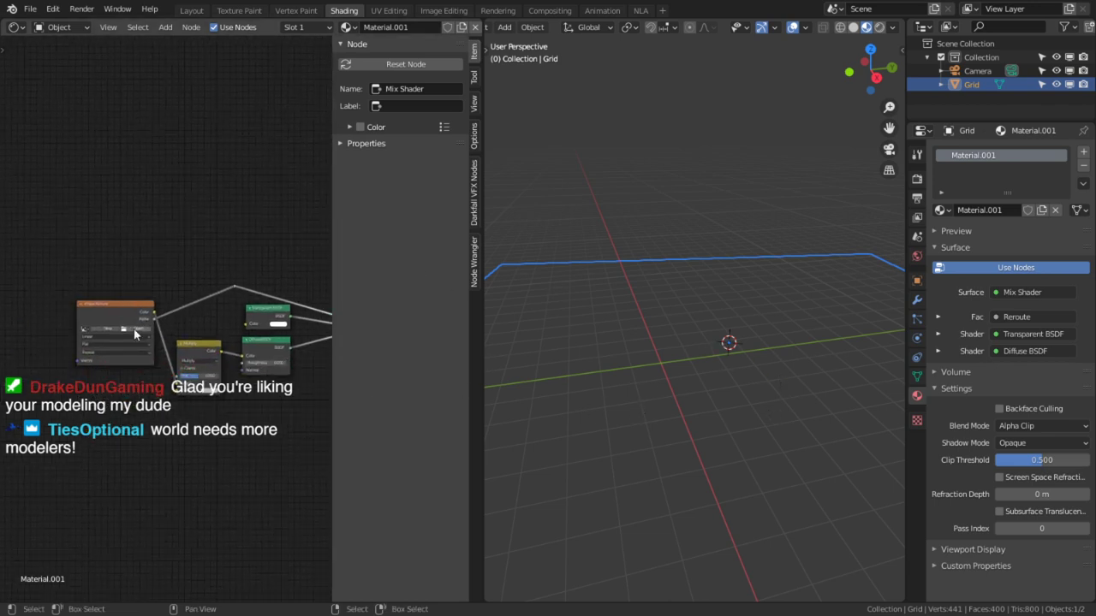
left_click(135, 329)
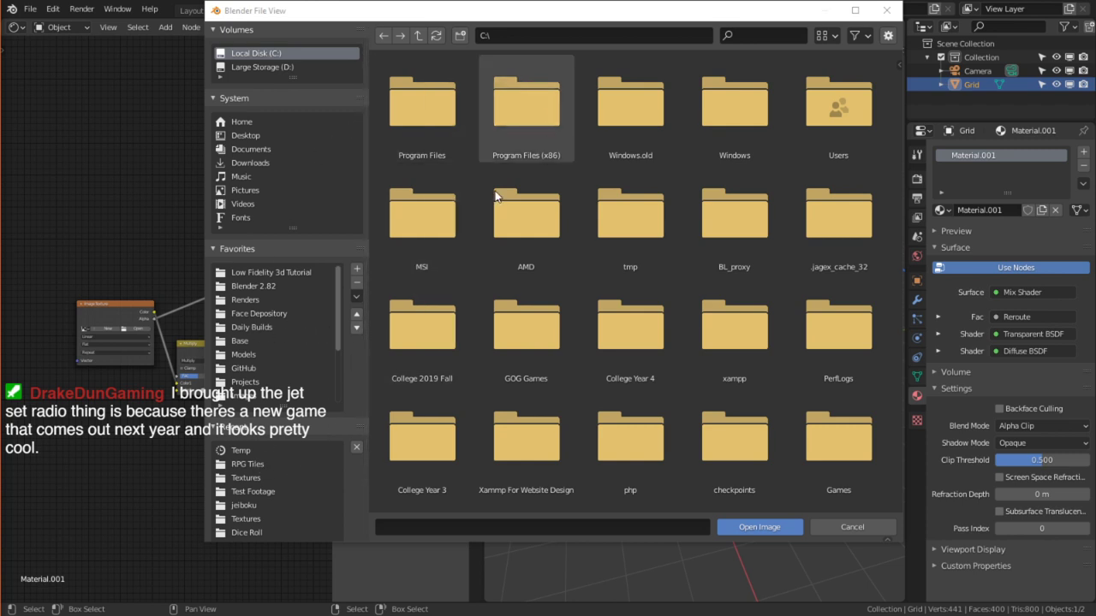
left_click(255, 286)
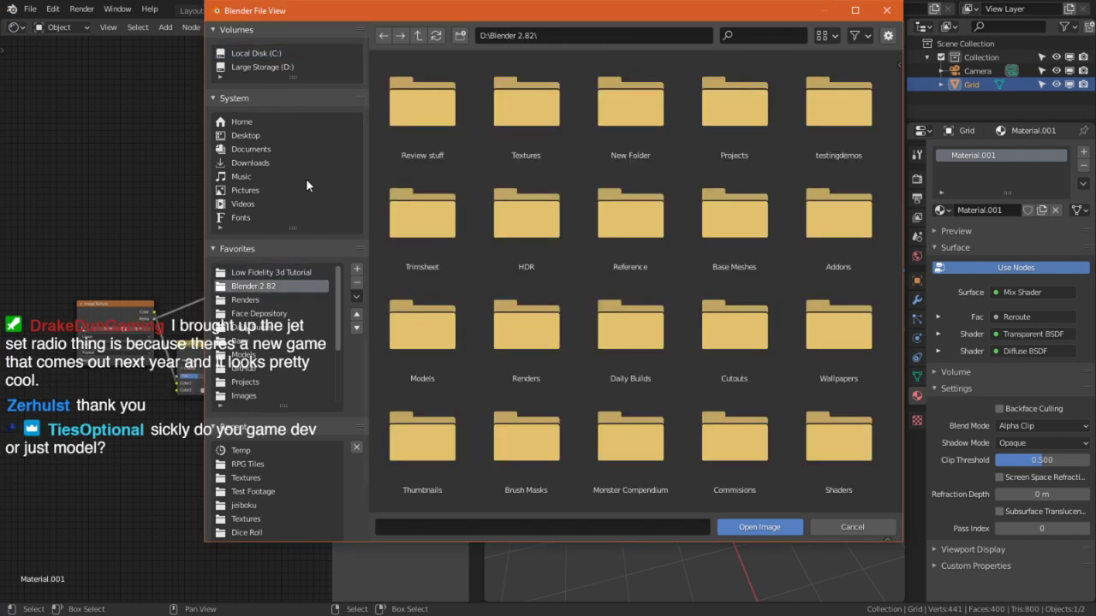
double_click(524, 124)
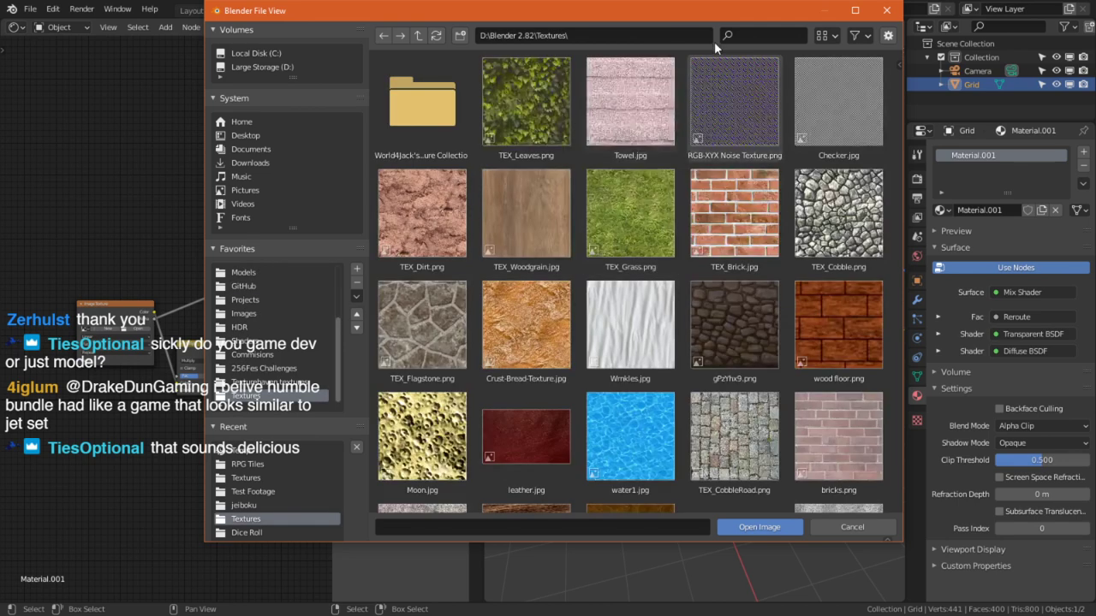
double_click(642, 211)
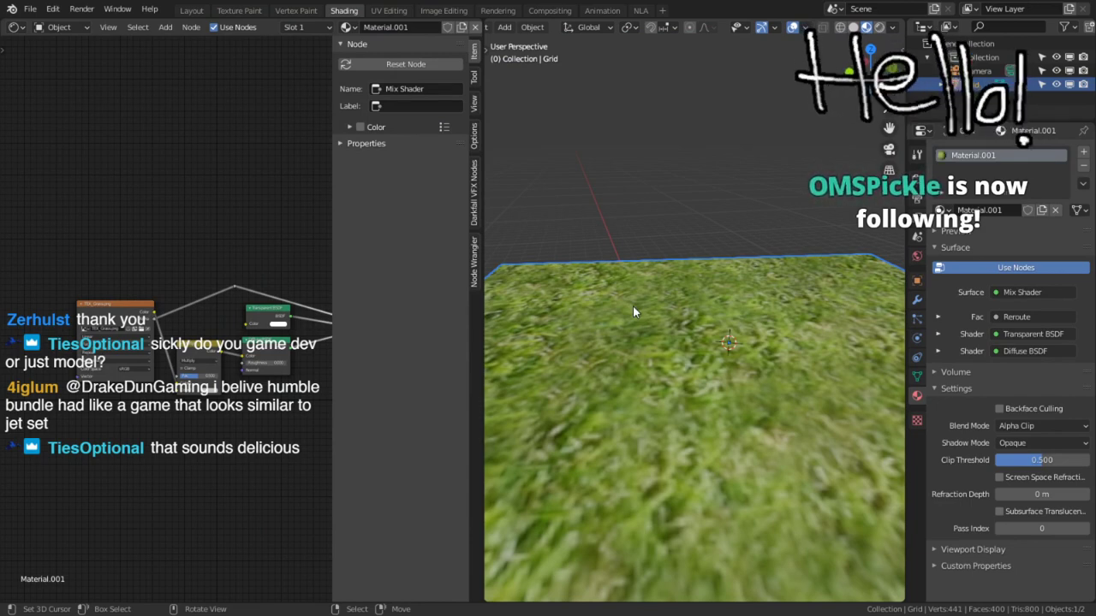
Enter Edit Mode on the grid and maximize the shader node editor.
scroll(632, 306, "down", 3)
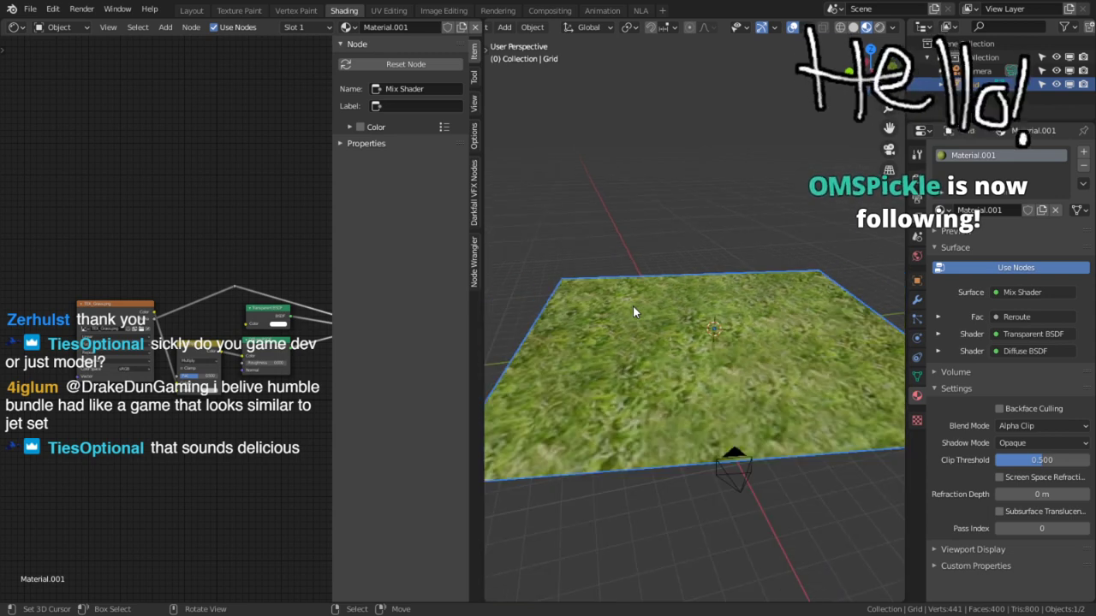
scroll(678, 335, "up", 3)
key("Tab")
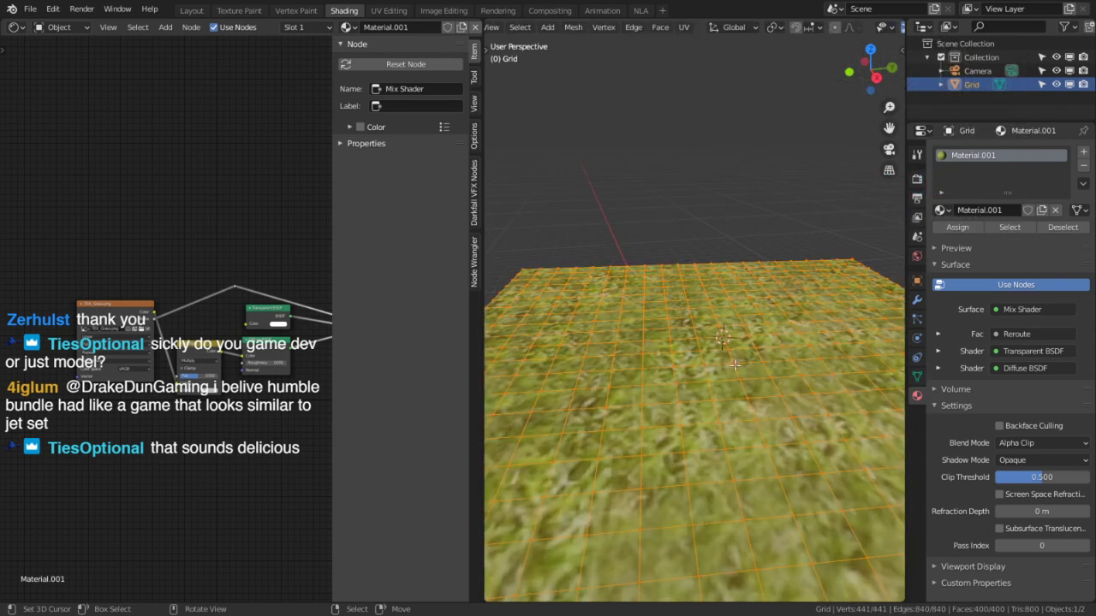
middle_click_drag(309, 289, 313, 364)
key("ctrl+space")
middle_click_drag(442, 433, 523, 445)
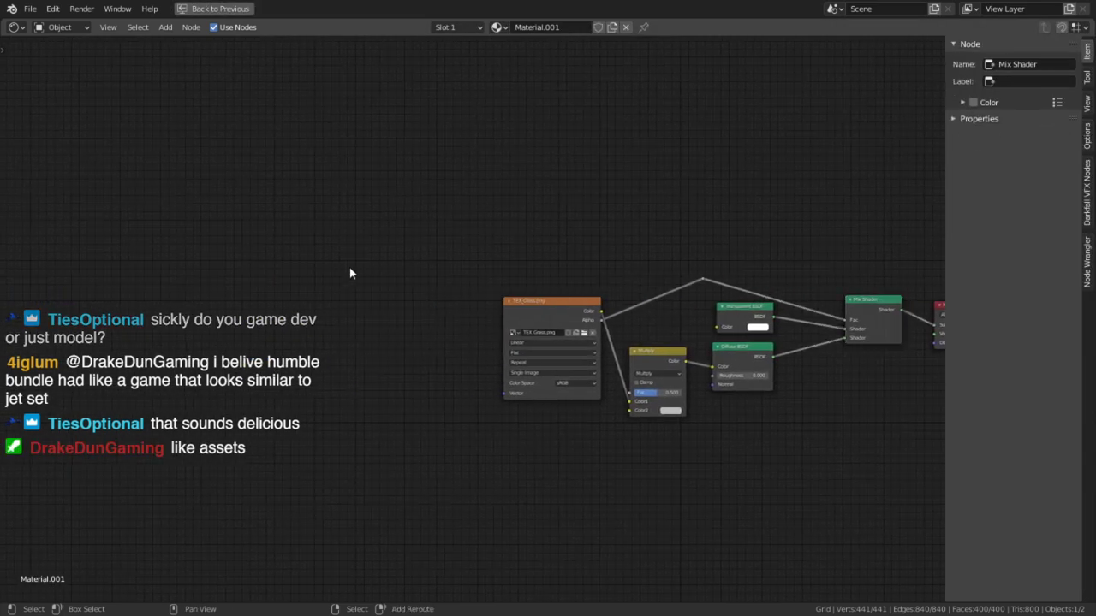
Group the Multiply, Diffuse BSDF, Transparent BSDF, Reroute and Mix Shader nodes into one node group.
key("shift+a")
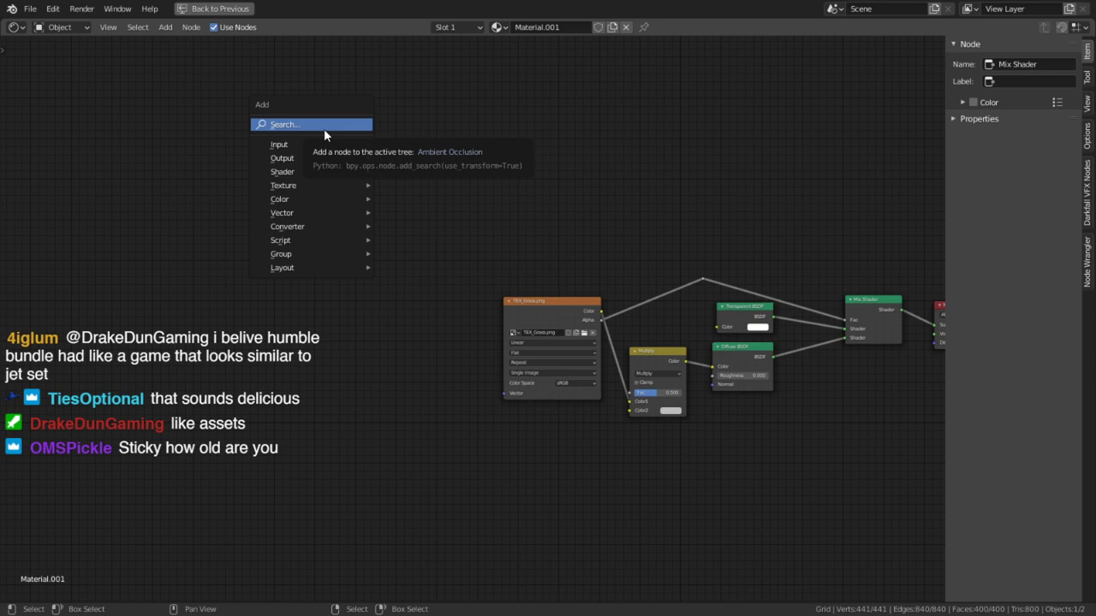
middle_click_drag(640, 241, 282, 235)
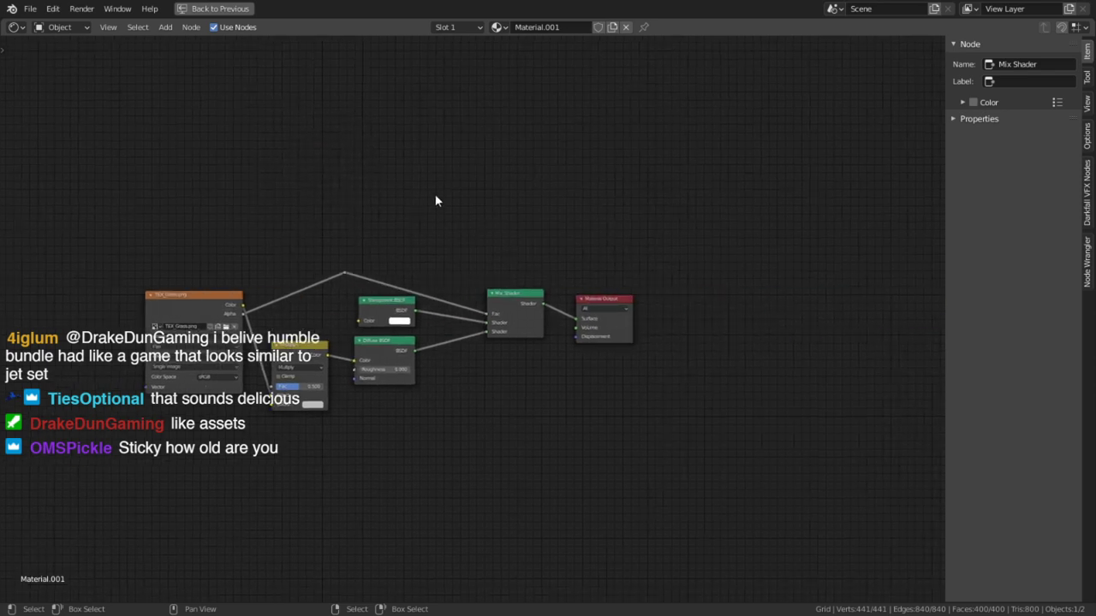
key("b")
left_click_drag(569, 188, 262, 511)
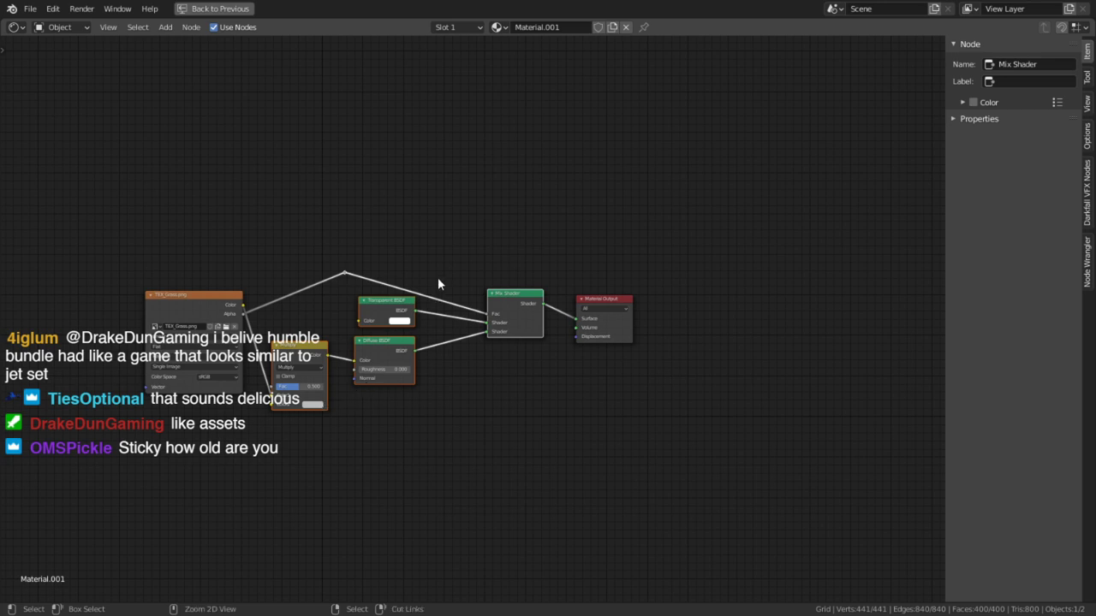
key("ctrl+g")
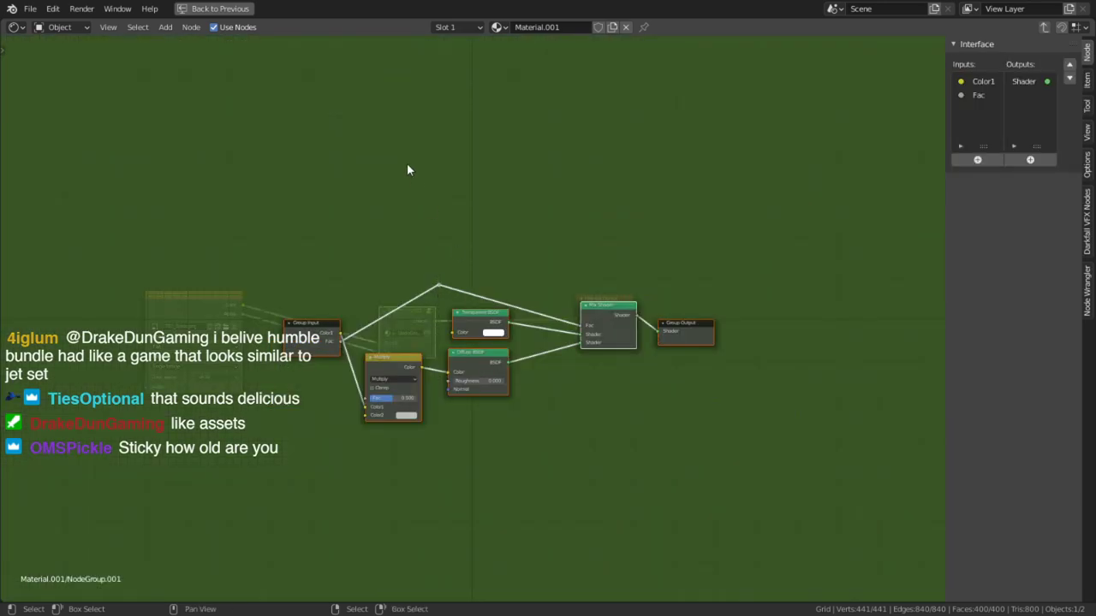
Expose the Multiply node's Color2 as a group input and set the node's Fac to 1.000.
scroll(324, 316, "up", 2)
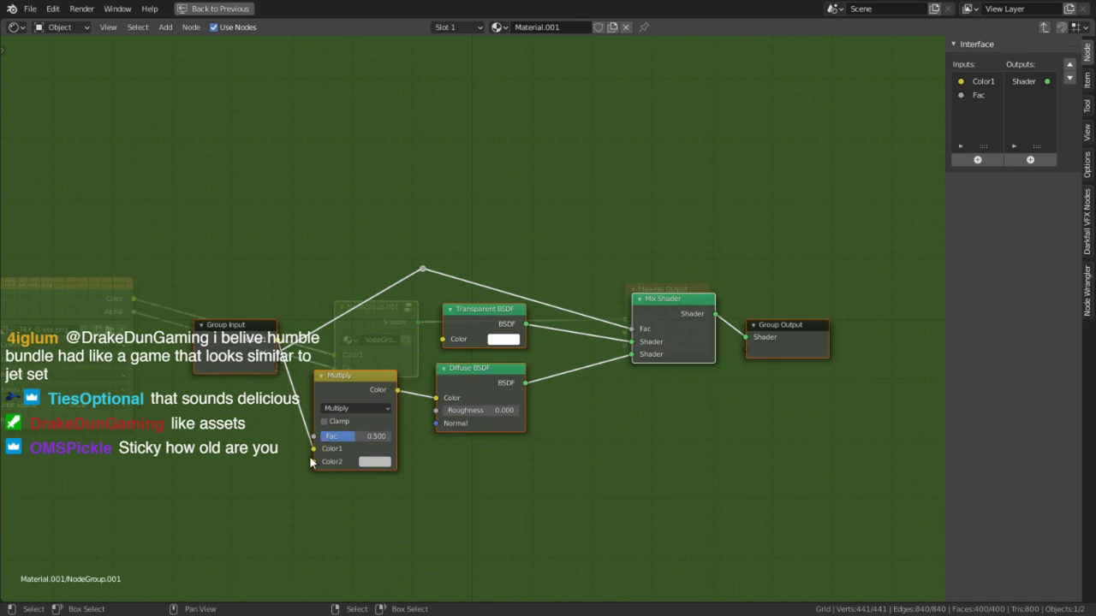
left_click_drag(314, 461, 274, 366)
left_click(334, 412)
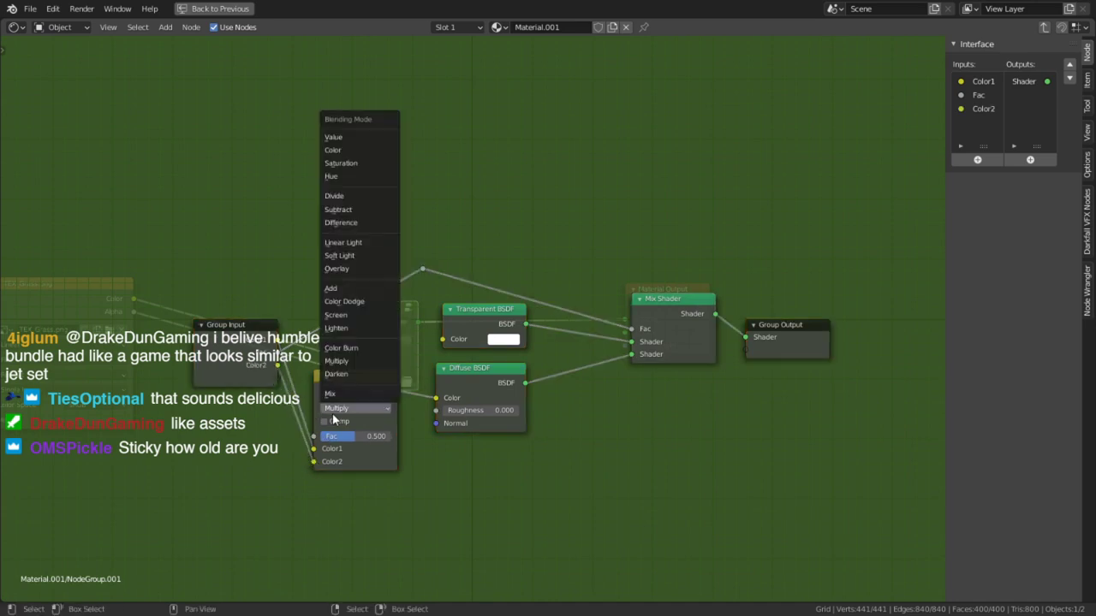
left_click(334, 414)
left_click_drag(363, 436, 406, 435)
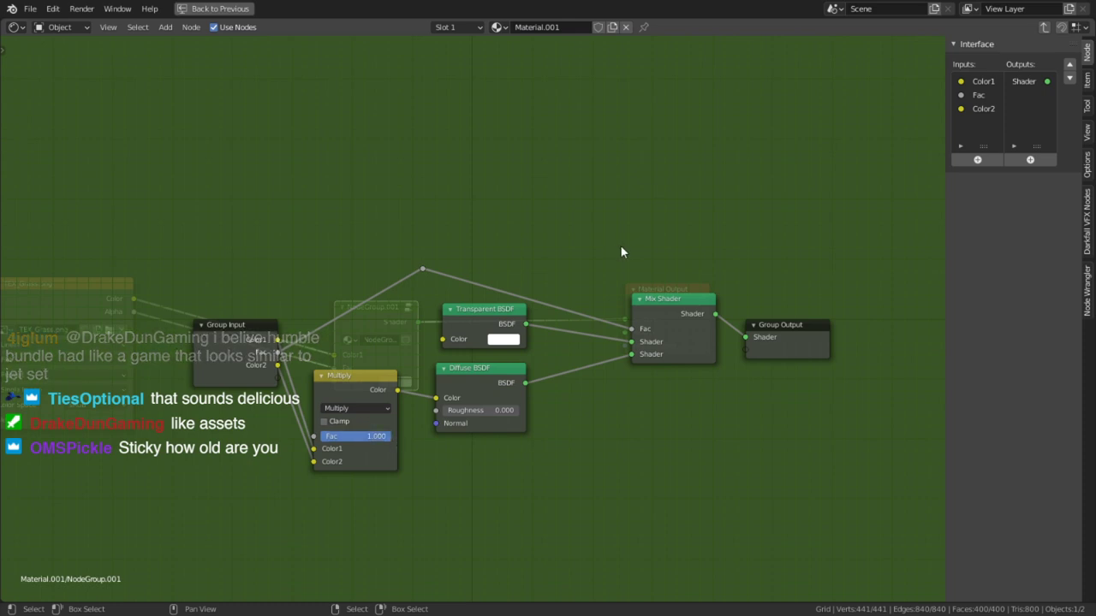
Rename the group inputs Color1 to Texture and Color2 to Vertex Color, and leave the node group.
left_click(983, 81)
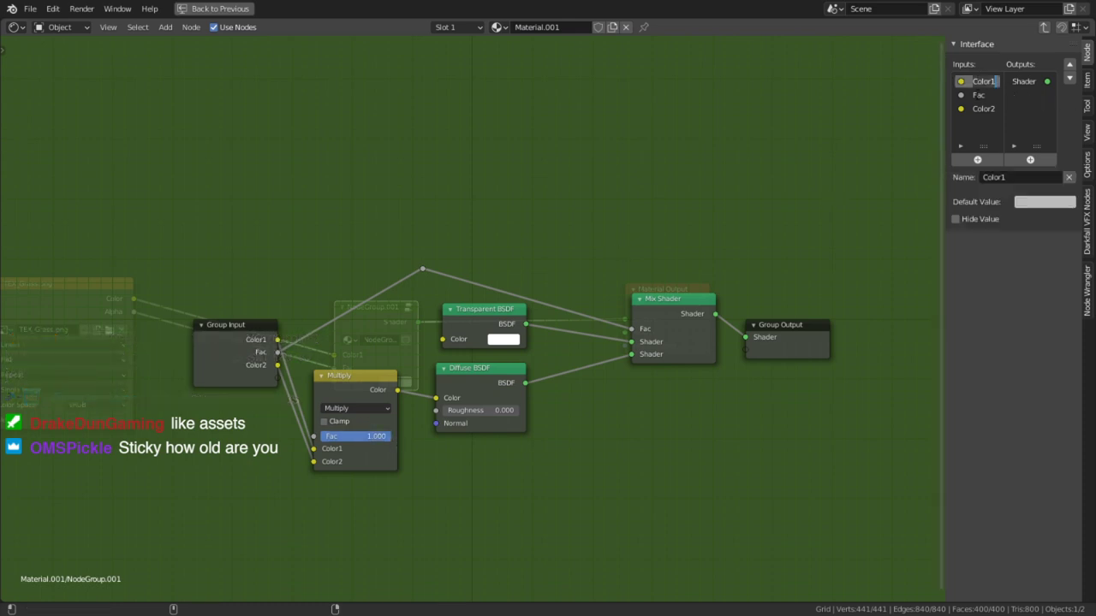
double_click(996, 82)
type("Texture")
key("Return")
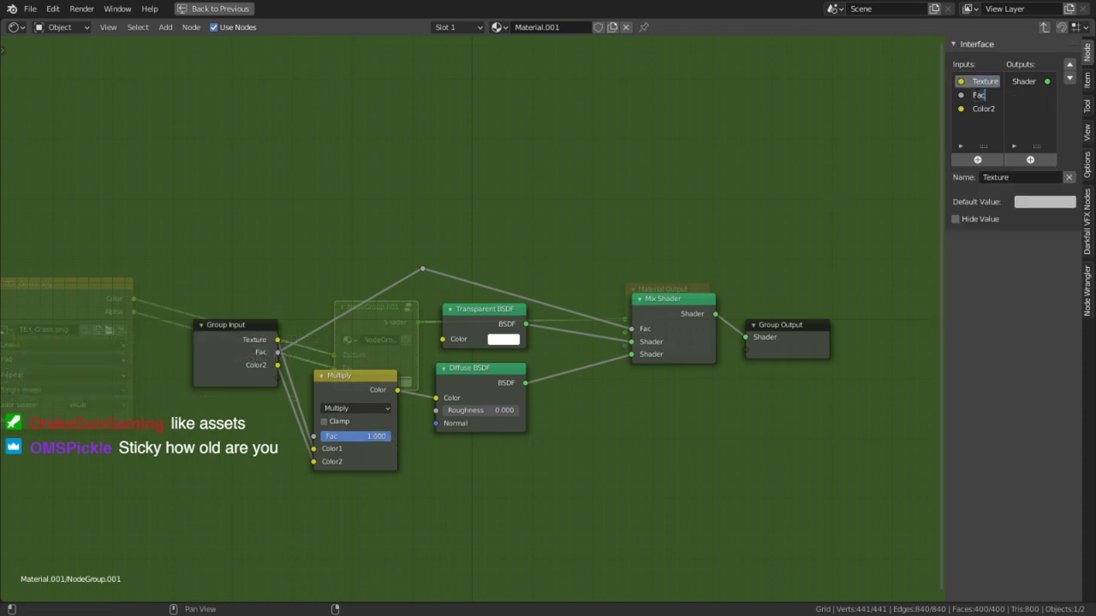
double_click(983, 108)
type("Vwe")
key("BackSpace")
key("BackSpace")
type("ertex Color")
key("Return")
key("Tab")
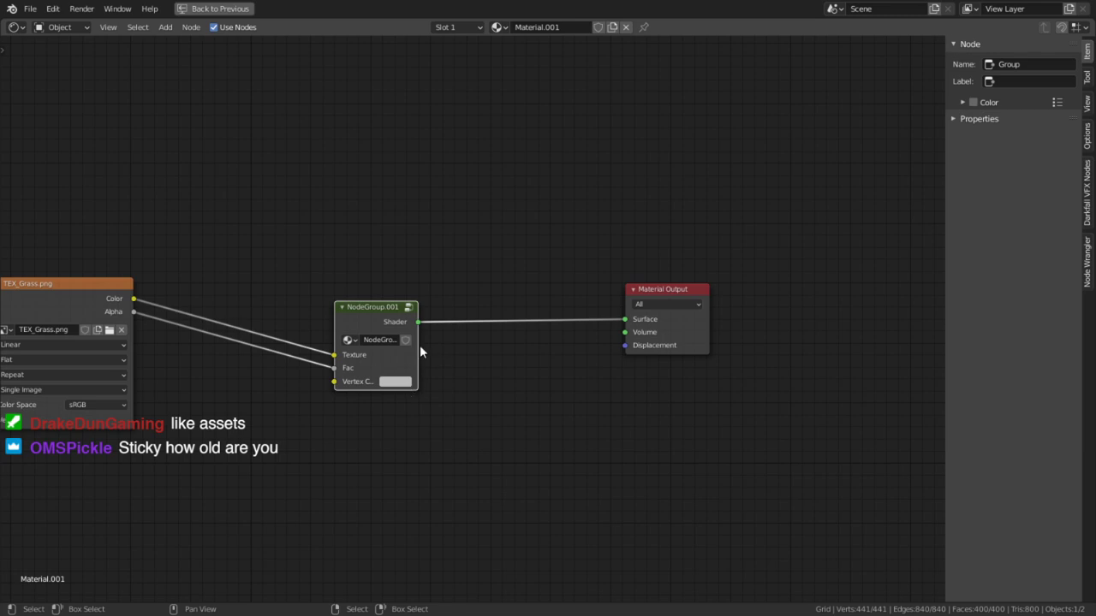
Set the node group's Vertex Color input to white and move the TEX_Grass.png texture node nearer to the group.
left_click(395, 381)
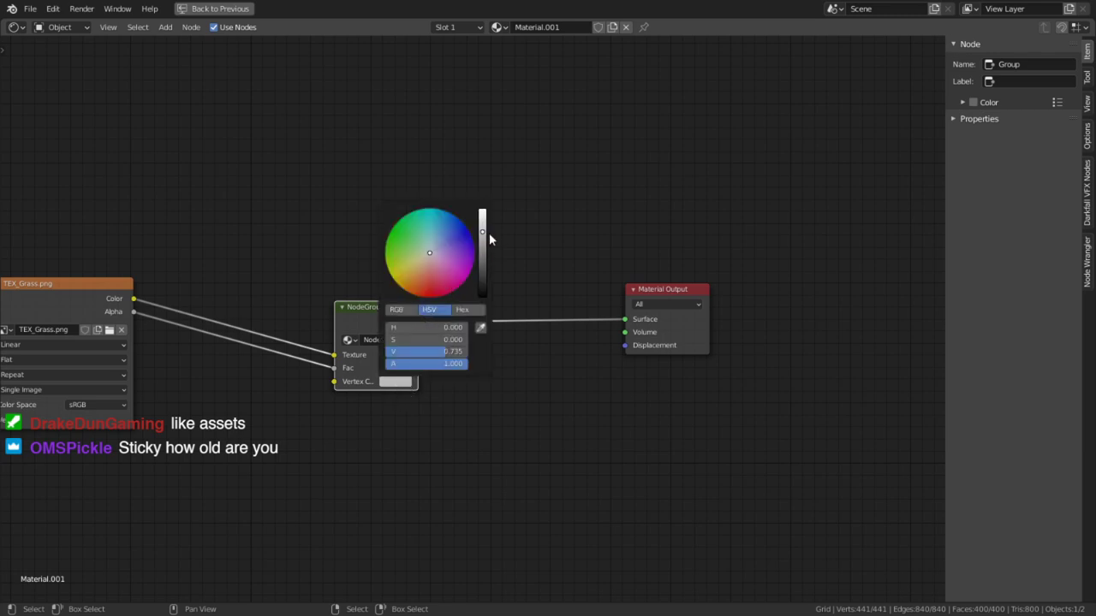
left_click_drag(484, 232, 483, 210)
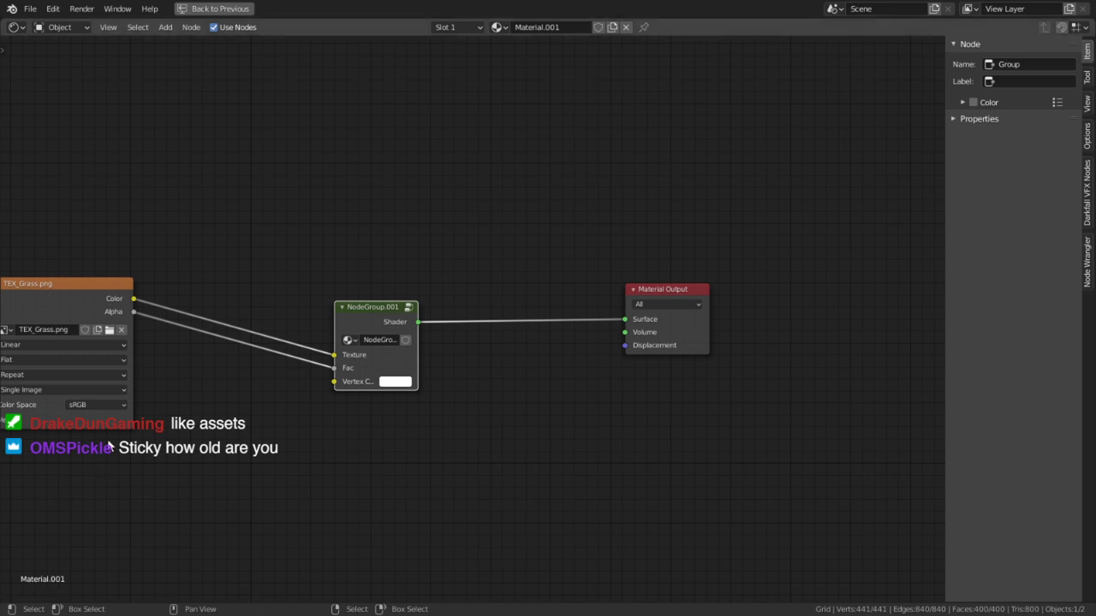
key("Home")
left_click_drag(125, 218, 293, 171)
middle_click_drag(361, 280, 637, 305)
middle_click_drag(375, 247, 420, 256)
Add a Texture Coordinate node well ahead of the TEX_Grass.png node.
left_click(306, 232)
key("shift+a")
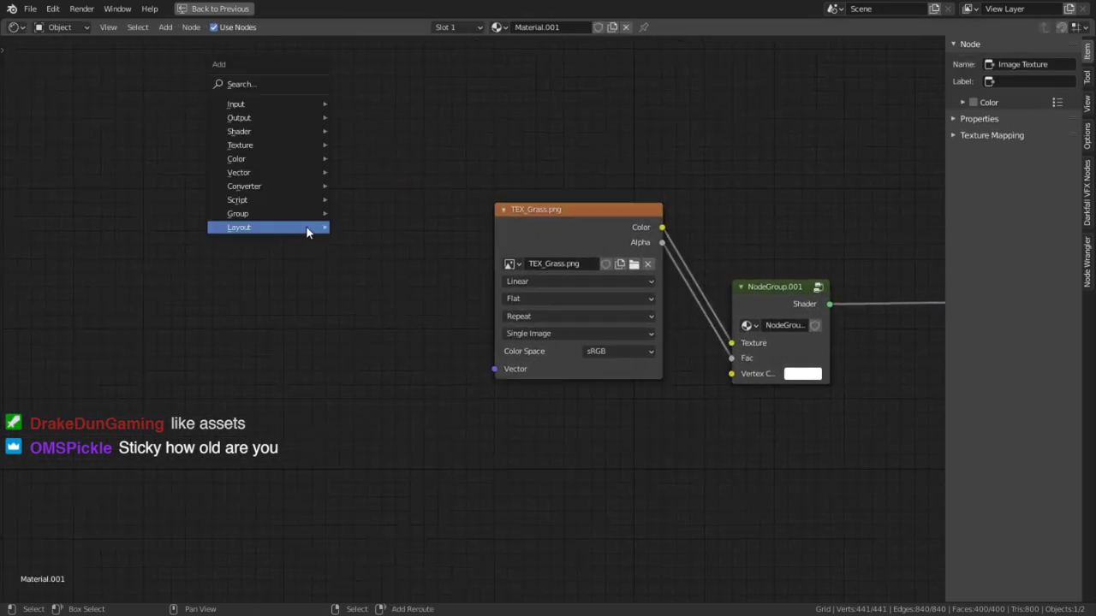
type("text")
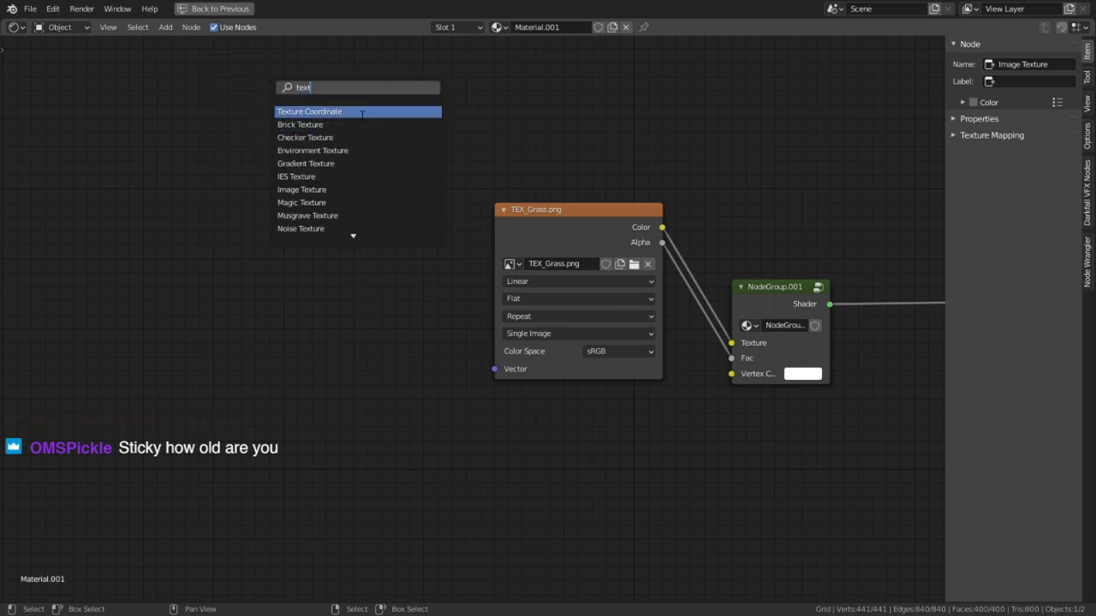
left_click(361, 113)
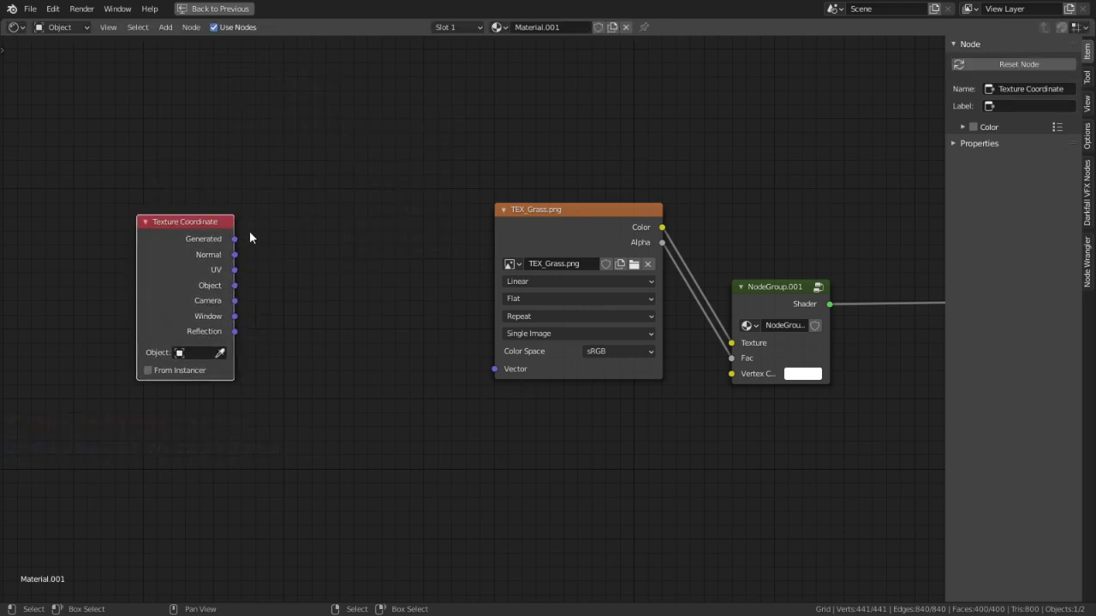
Add a Mapping node fed by the Texture Coordinate's UV output and link its Vector output to the grass texture's Vector input.
key("shift+a")
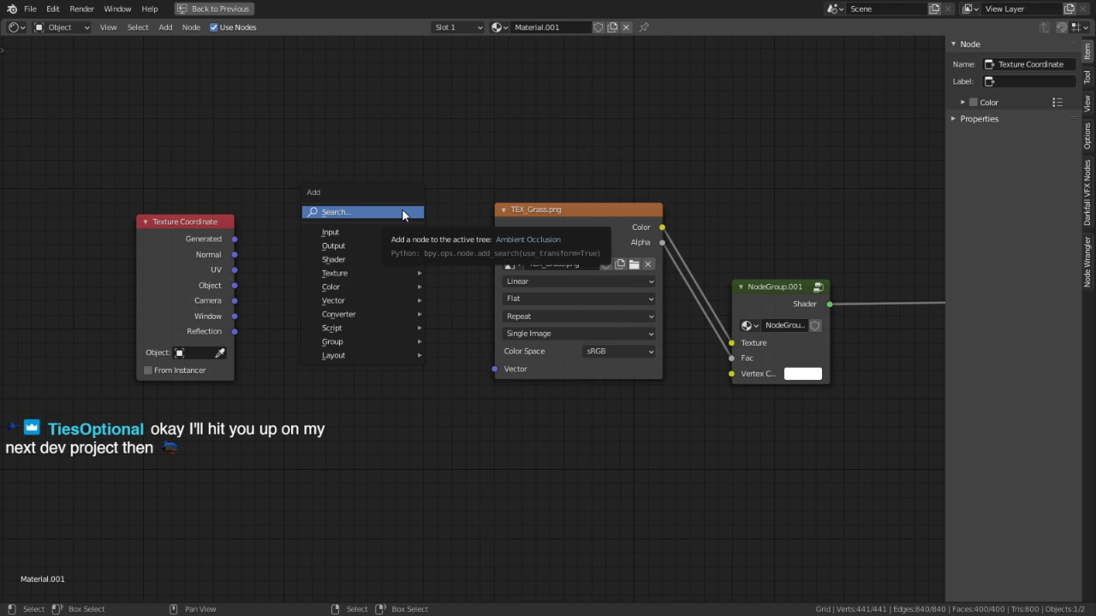
left_click(403, 213)
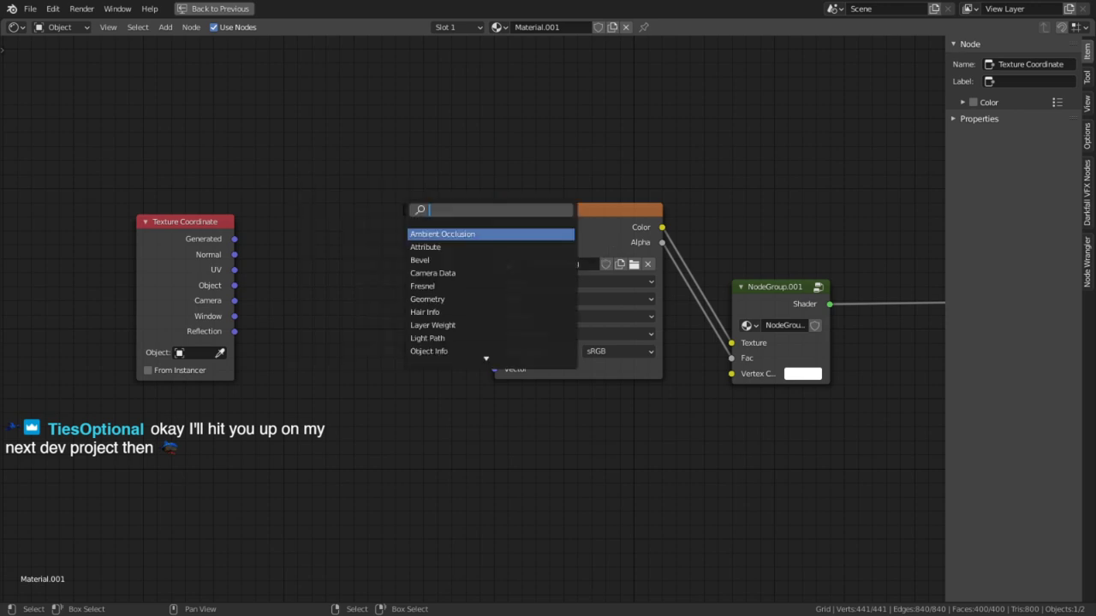
type("mapp")
left_click(431, 231)
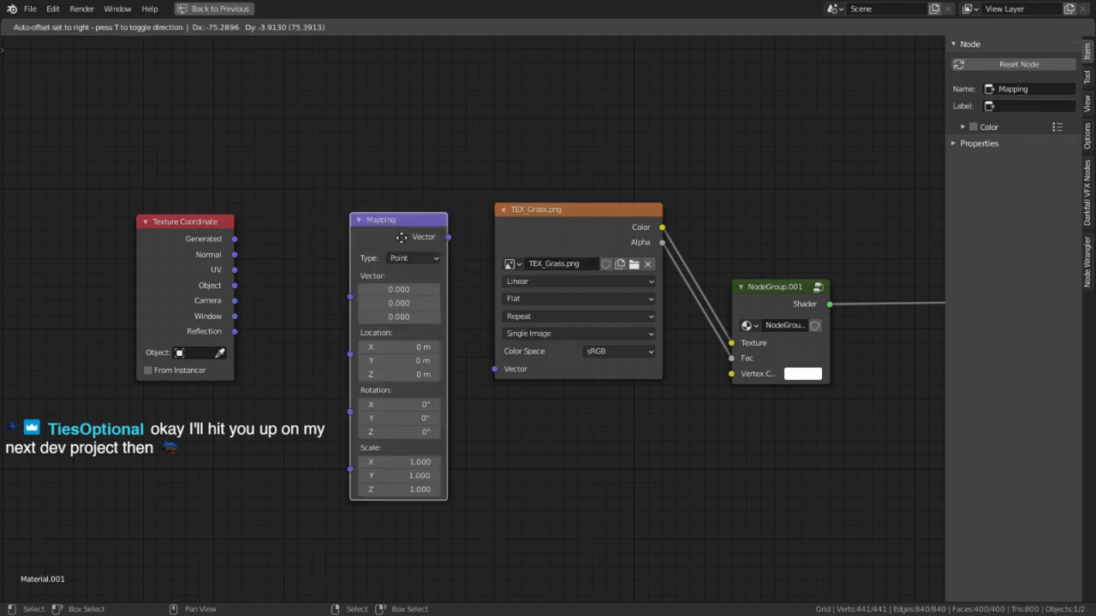
left_click(327, 229)
left_click_drag(234, 269, 324, 270)
left_click_drag(421, 209, 495, 369)
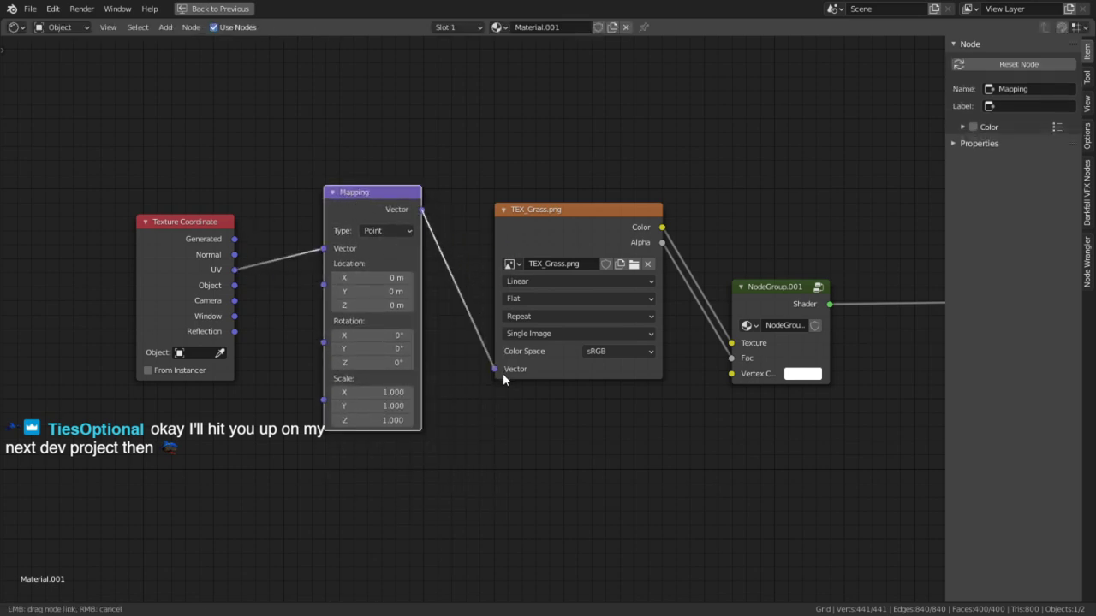
Group the Texture Coordinate and Mapping nodes, and move the Texture Coordinate node above the others inside the group.
left_click(185, 230)
left_click(378, 204, "shift")
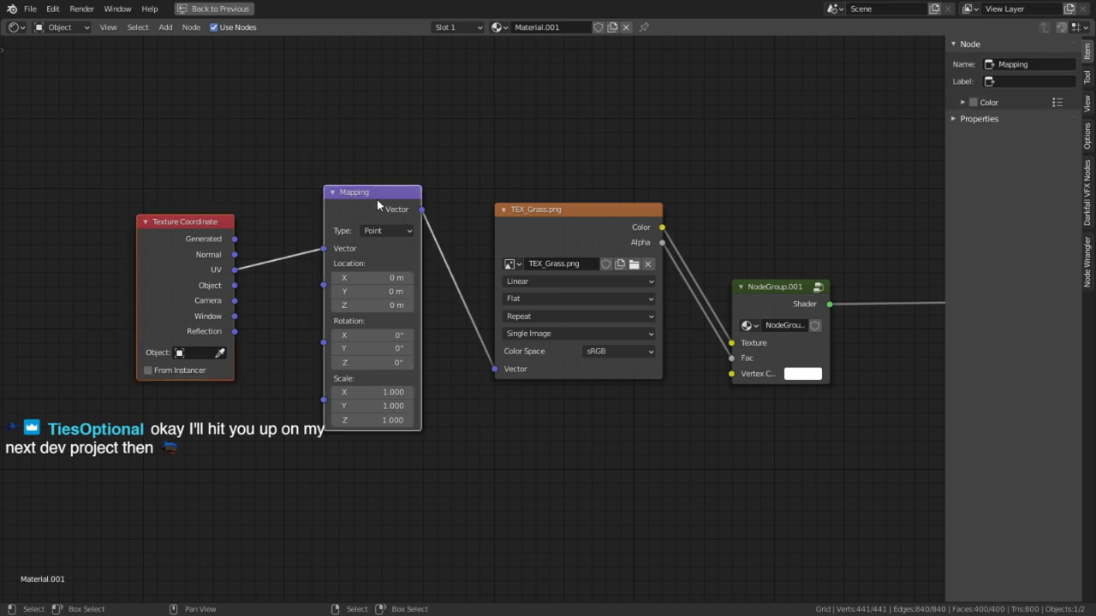
key("ctrl+g")
key("g")
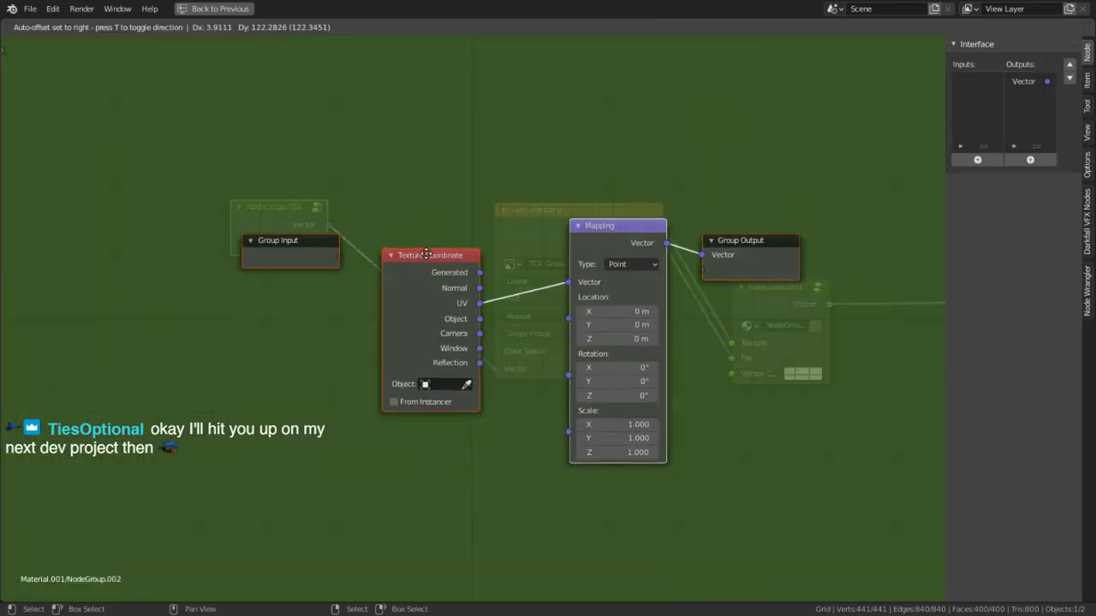
left_click(417, 287)
left_click_drag(423, 291, 448, 67)
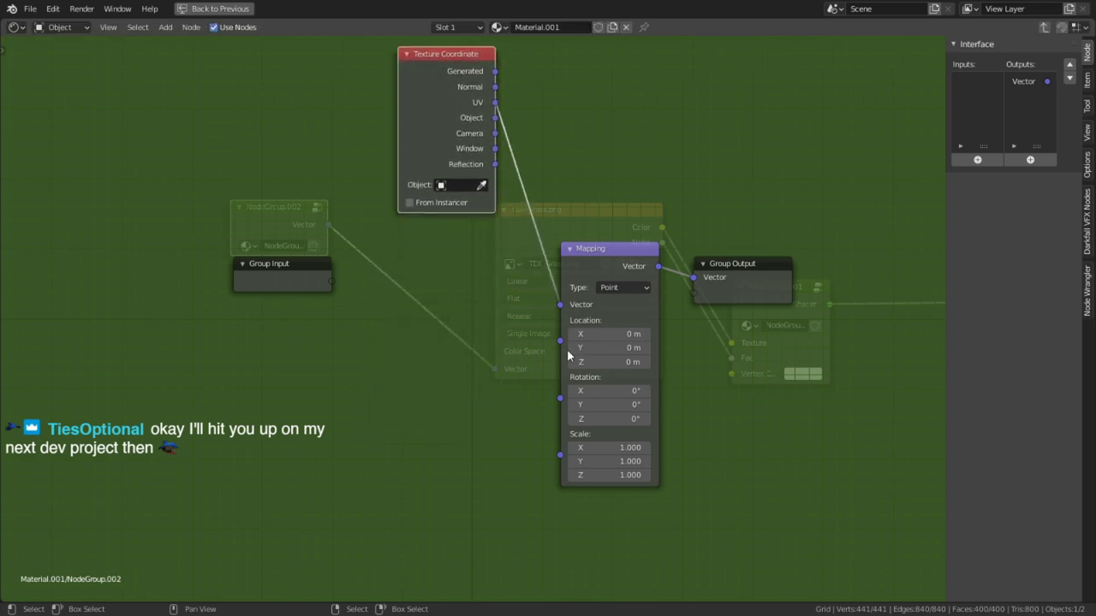
Expose the Mapping node's Location, Rotation and Scale as group inputs, and leave the node group.
left_click_drag(559, 340, 332, 281)
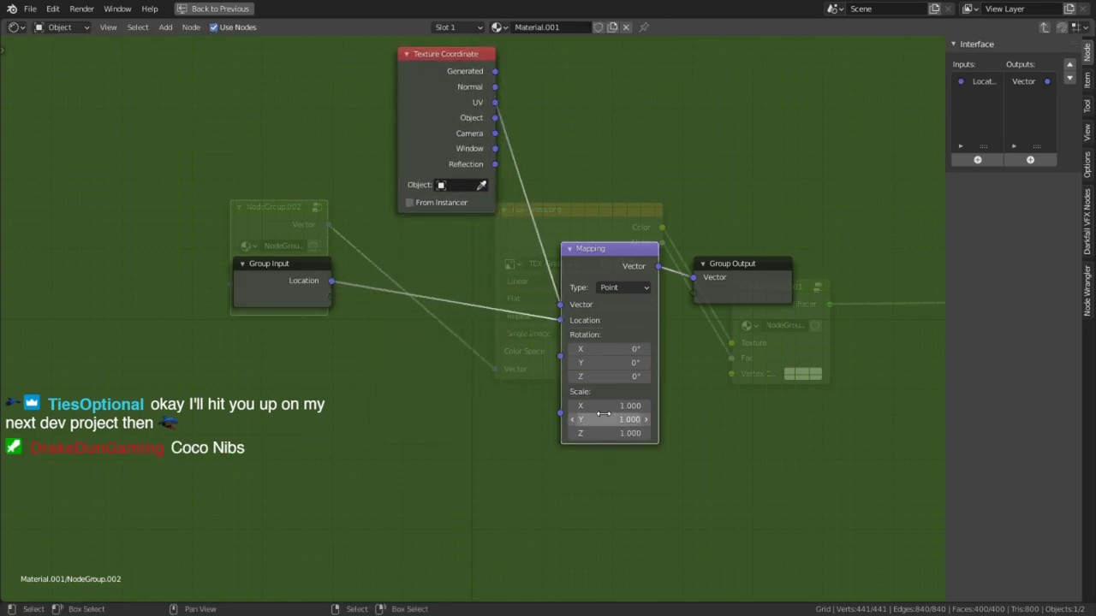
left_click_drag(560, 356, 333, 299)
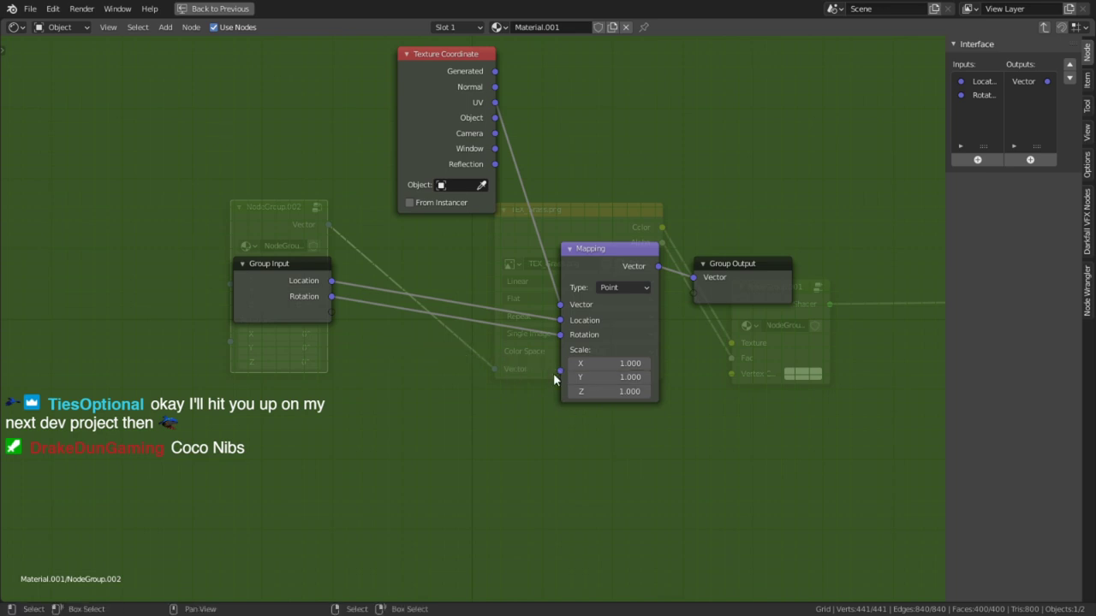
mouse_move(561, 377)
left_mouse_down()
mouse_move(307, 297)
mouse_move(333, 309)
left_mouse_up()
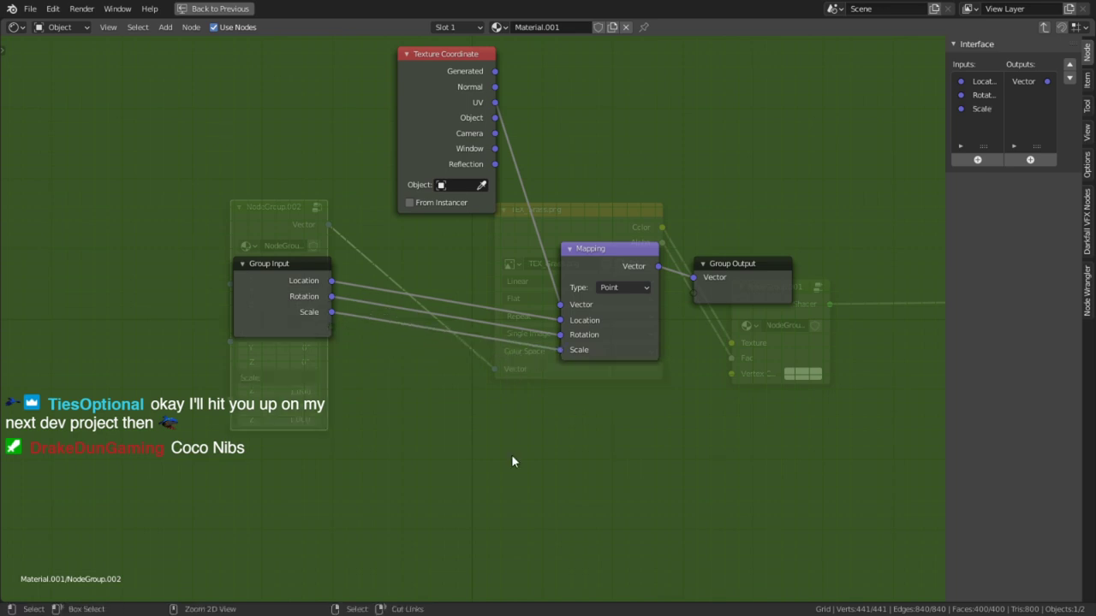
key("ctrl+space")
key("ctrl+space")
key("Tab")
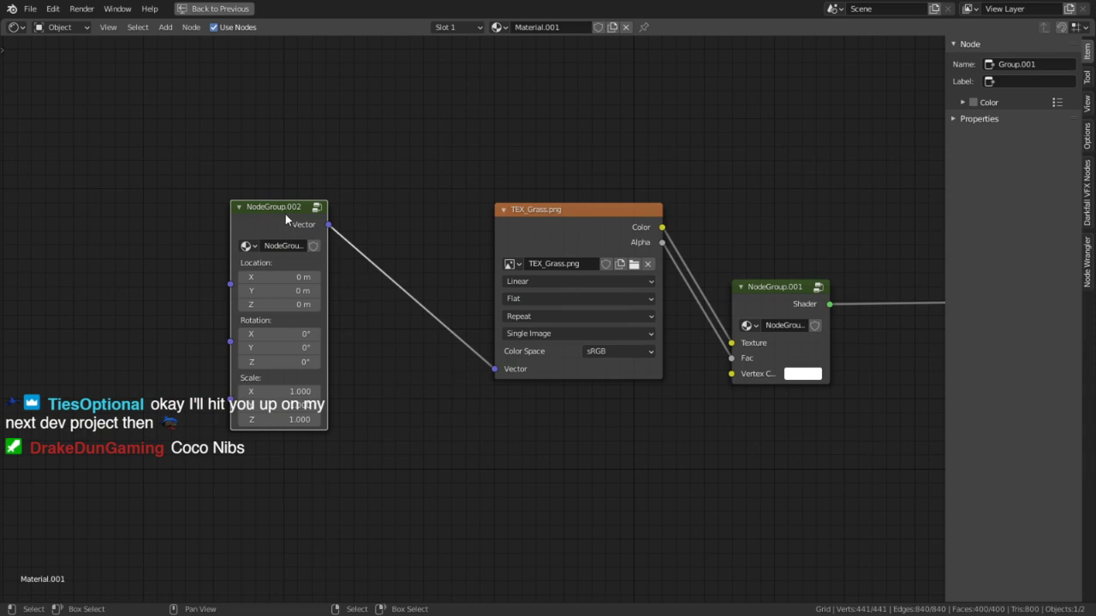
Select the shader node group feeding the material output and expand its properties.
left_click(762, 294)
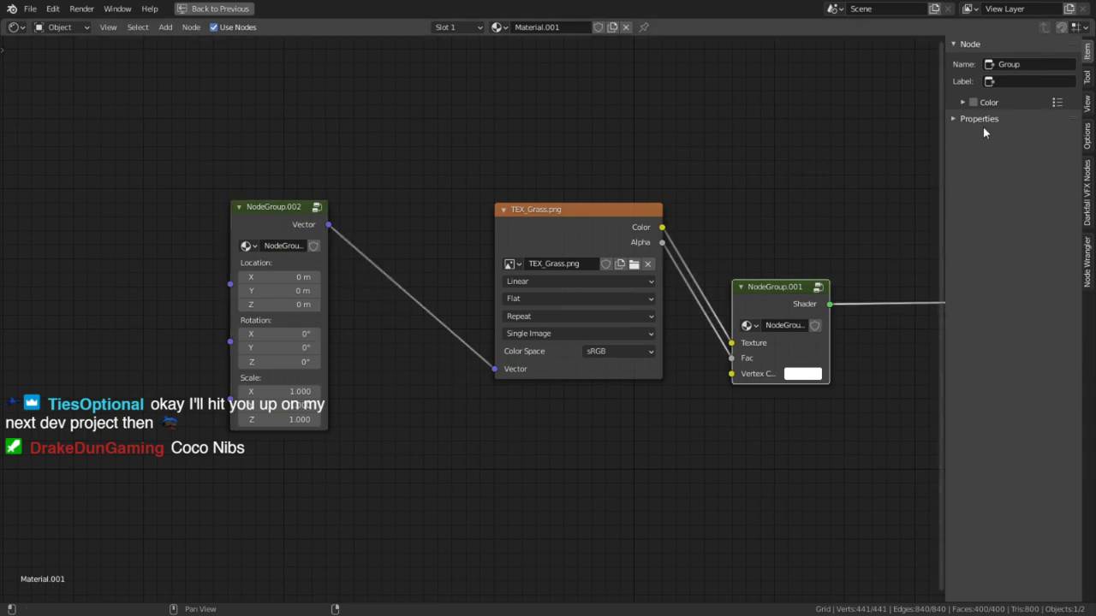
left_click(983, 123)
left_click(995, 140)
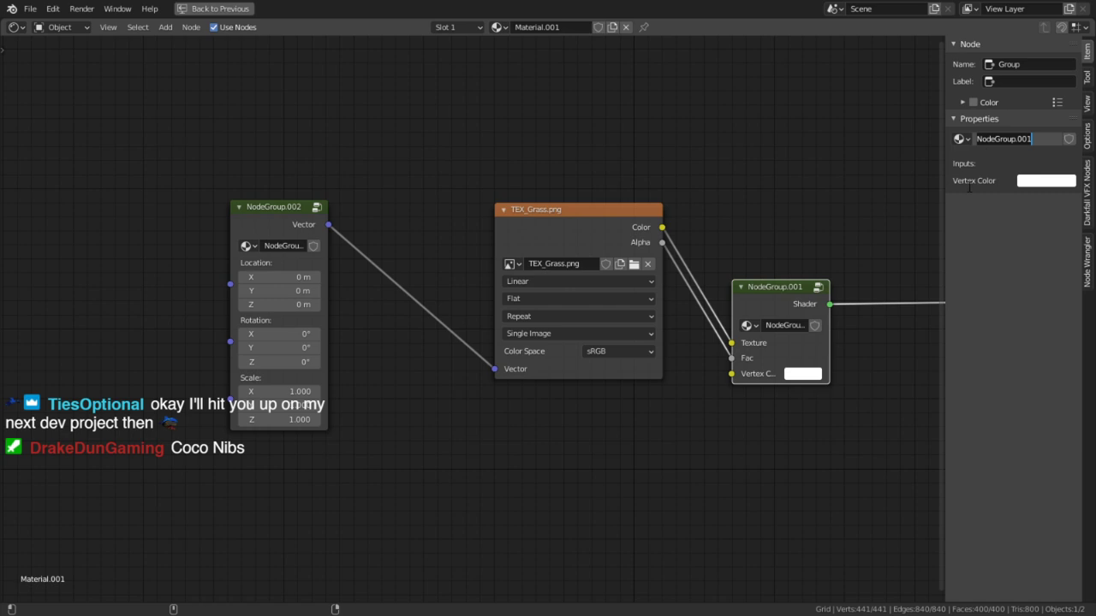
type("Diffuse")
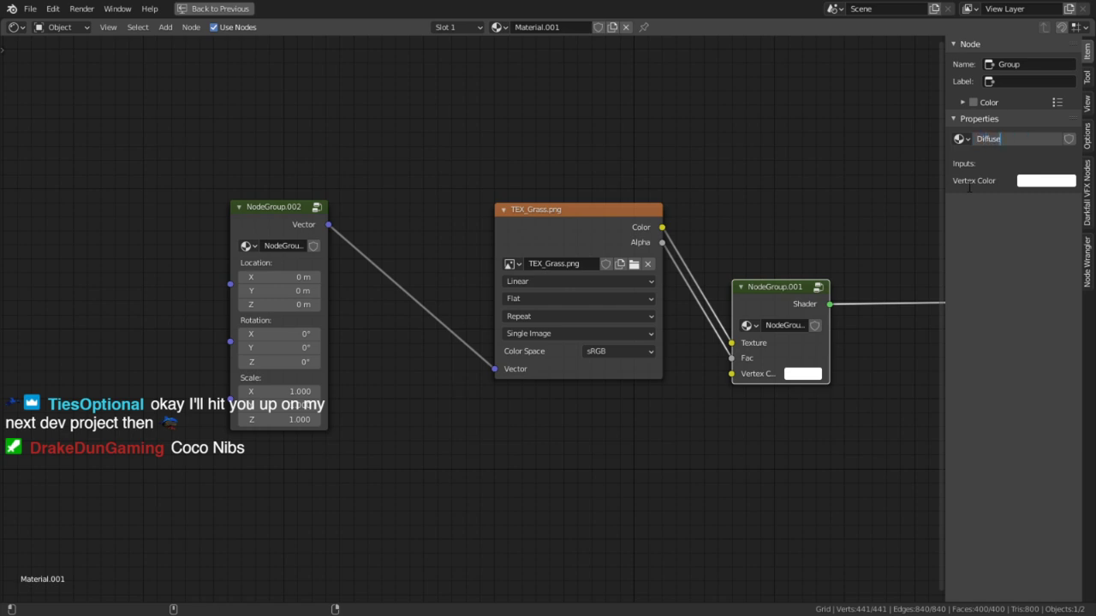
type(" w/ Alpha ab")
key("BackSpace")
type("nd VEr")
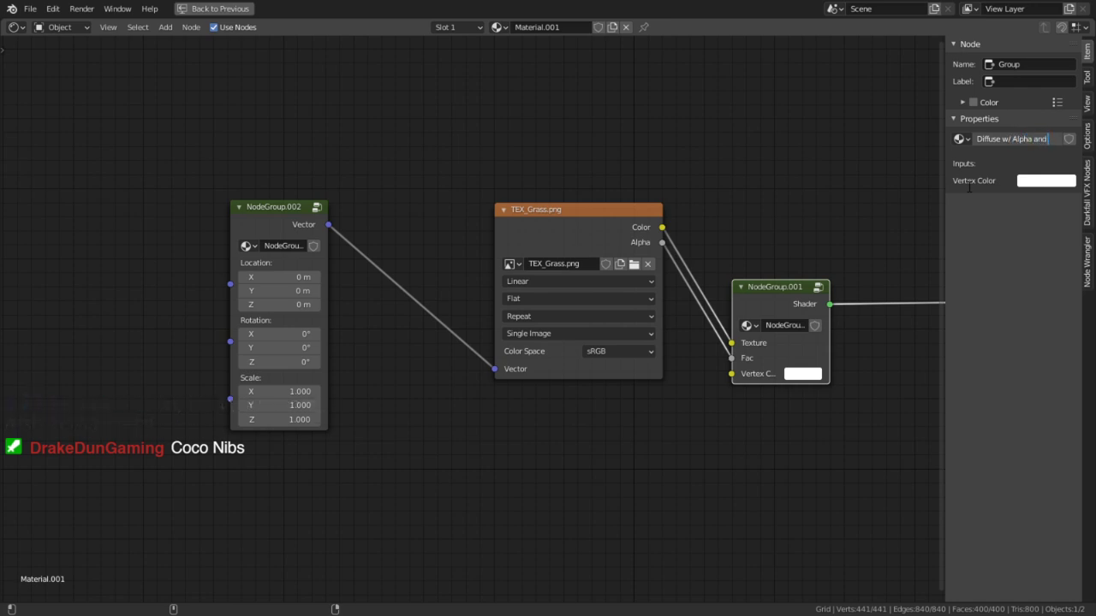
key("BackSpace")
key("BackSpace")
key("BackSpace")
key("BackSpace")
key("BackSpace")
key("BackSpace")
key("BackSpace")
key("Escape")
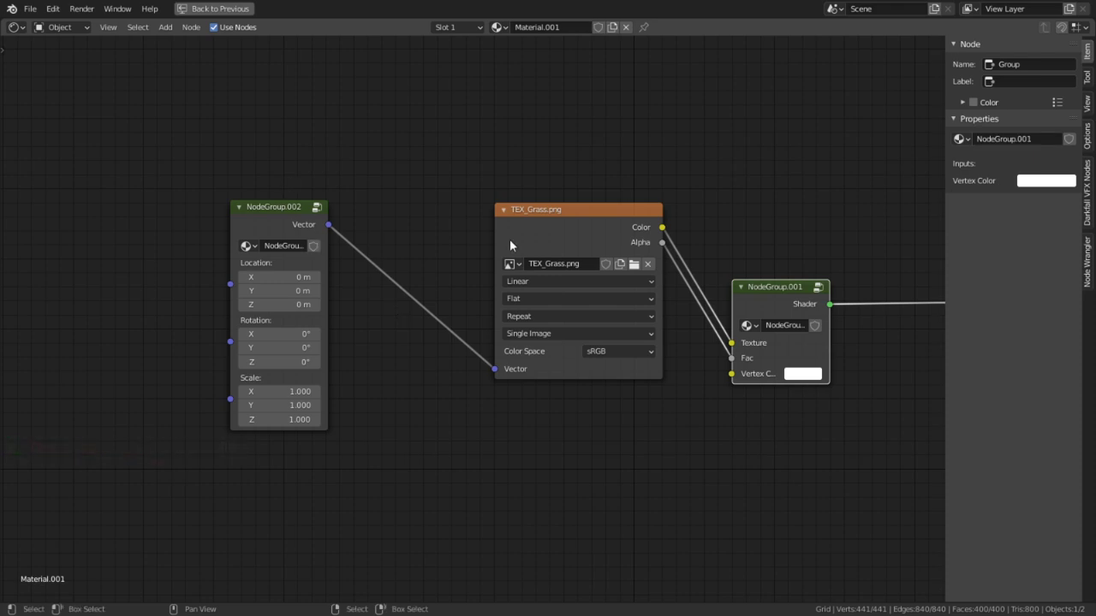
Rename the shader node group to Diffuse with Alpha.
left_click(997, 137)
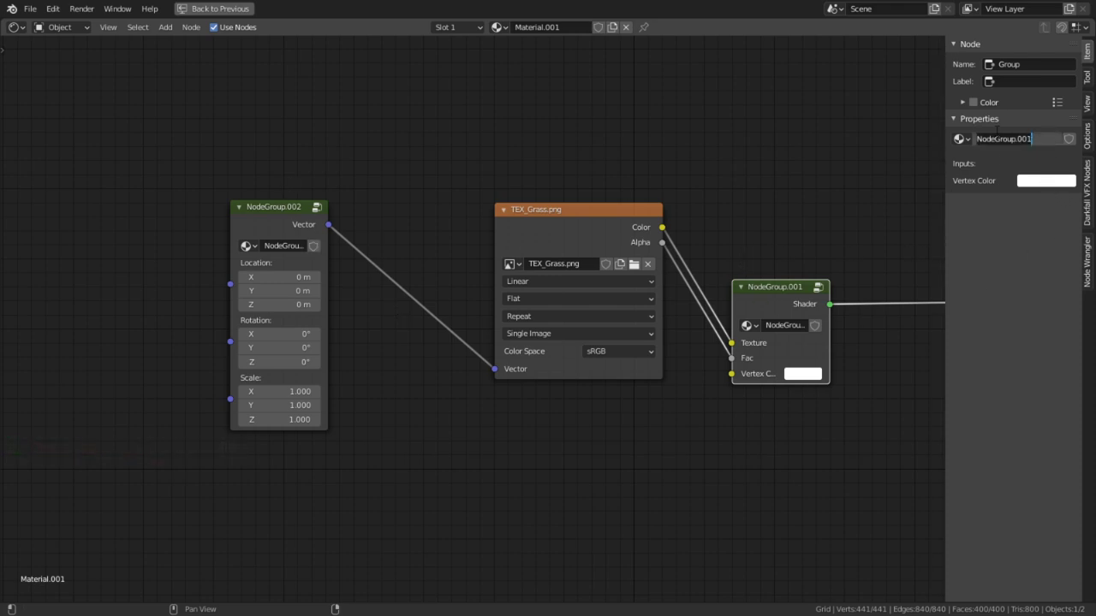
type("Di")
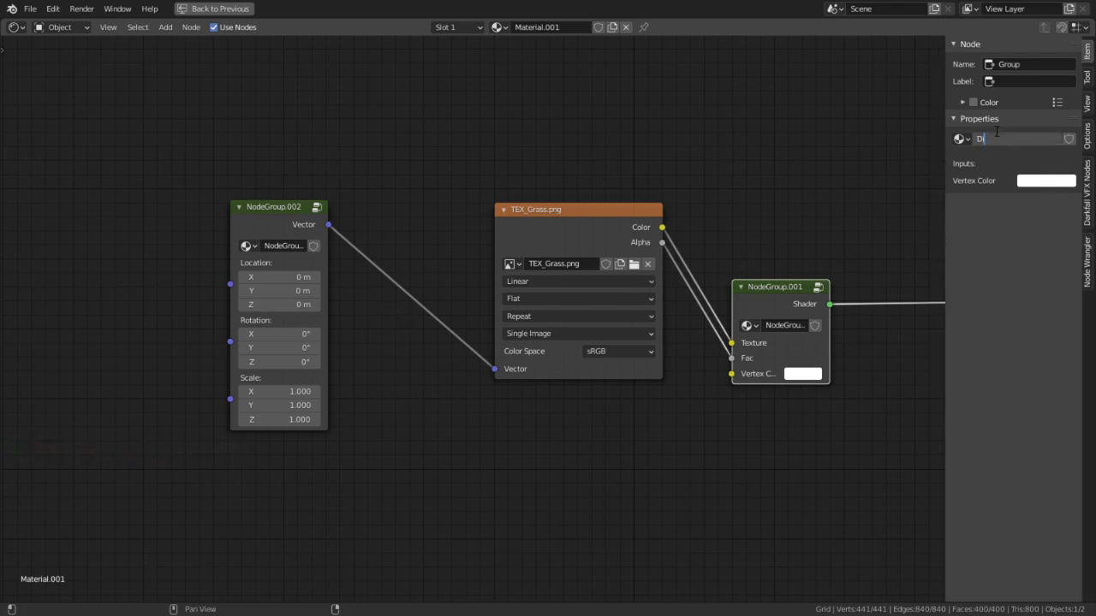
type("ffuse with Alpha")
key("Return")
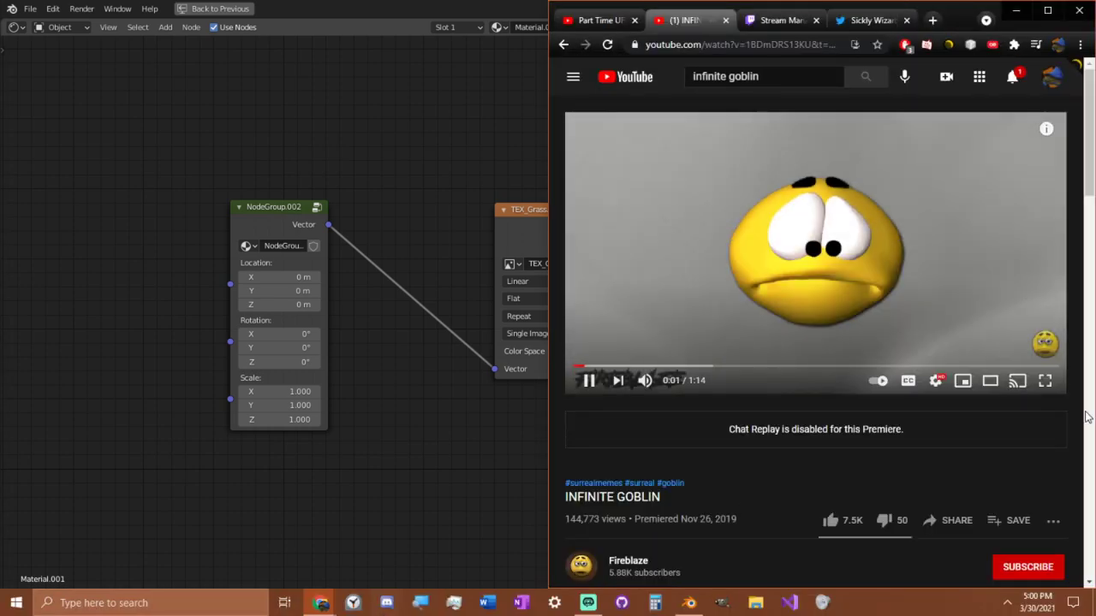
left_click(886, 252)
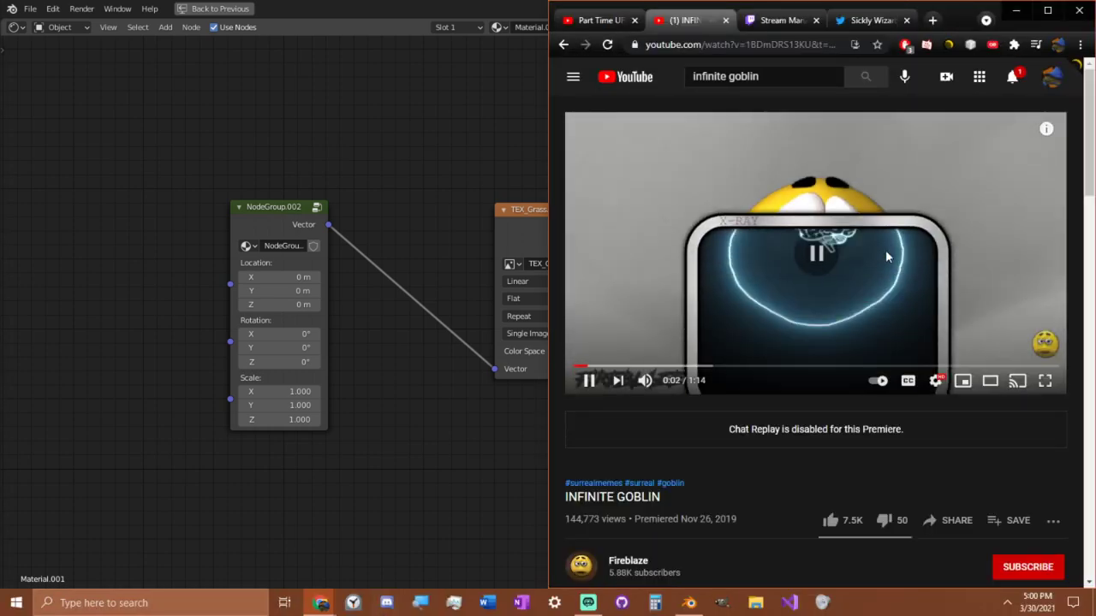
double_click(886, 250)
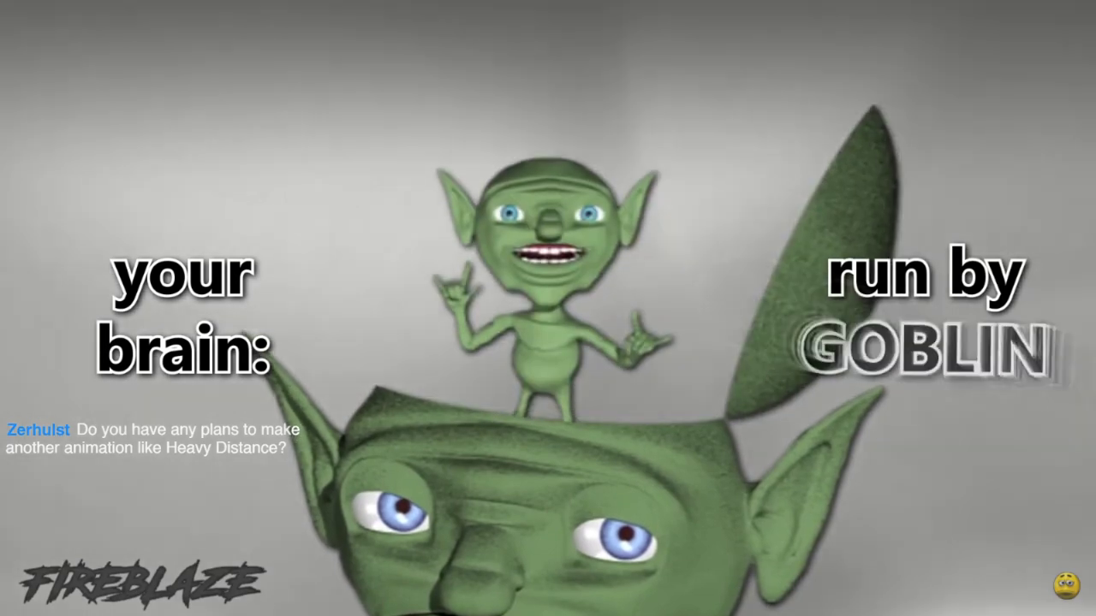
double_click(532, 249)
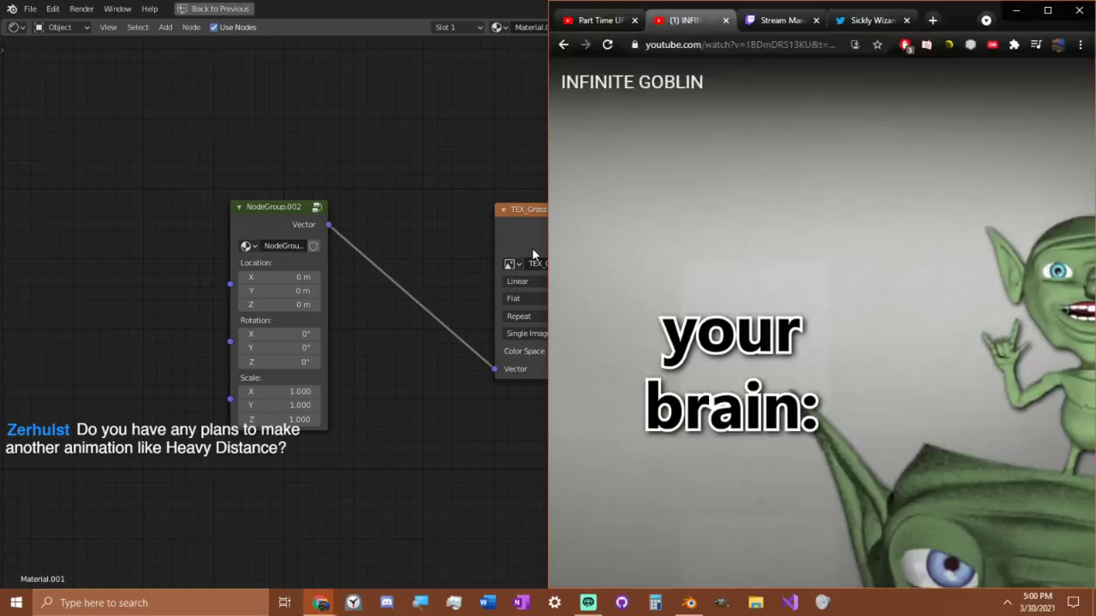
left_click(531, 249)
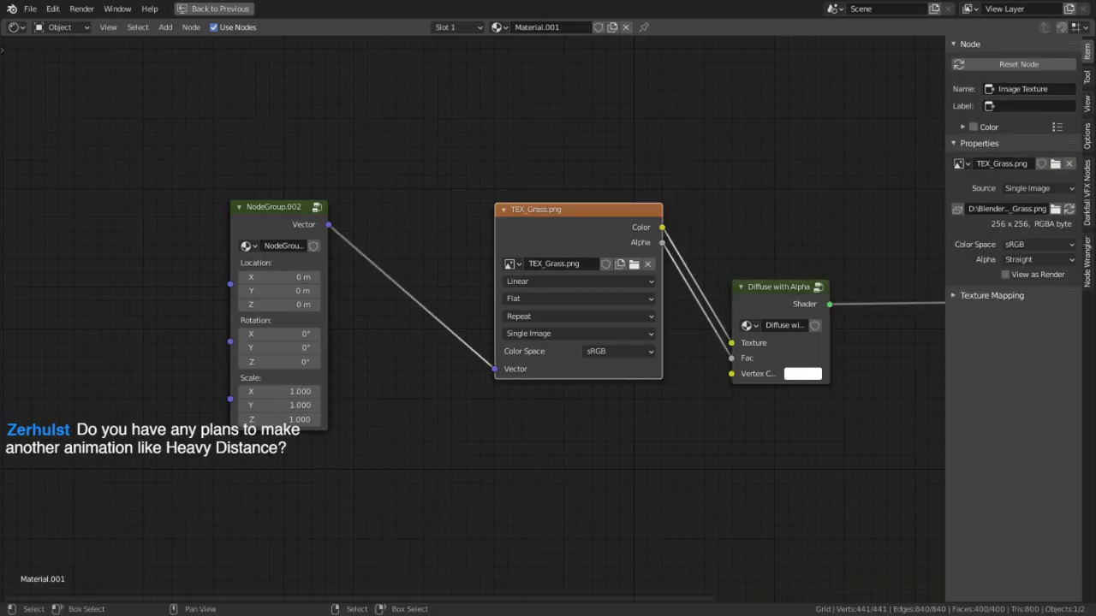
key("alt+Tab")
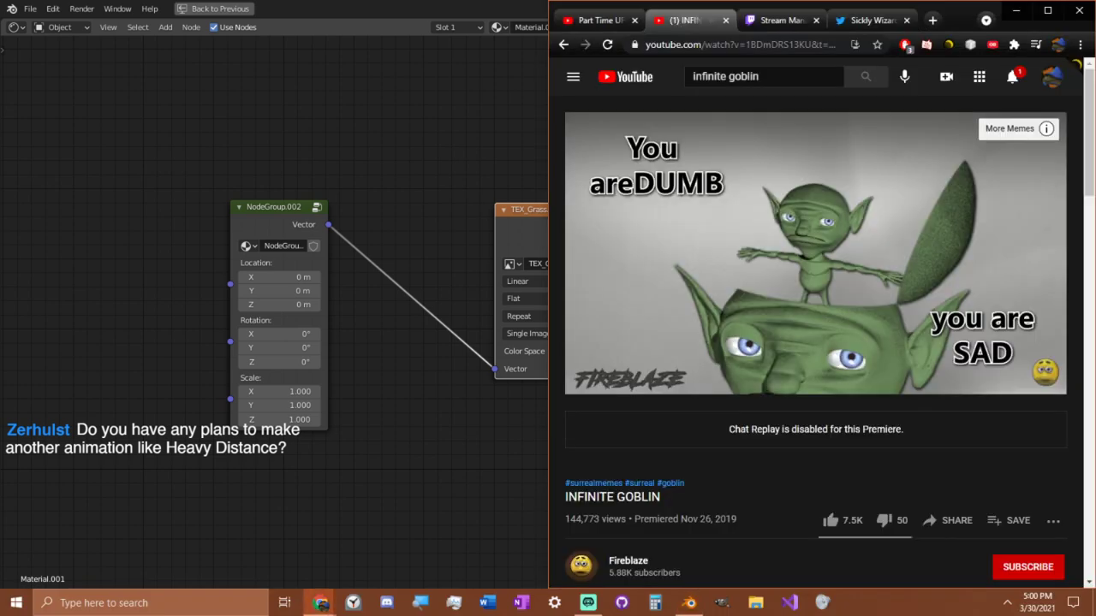
left_click(747, 288)
key("alt+Tab")
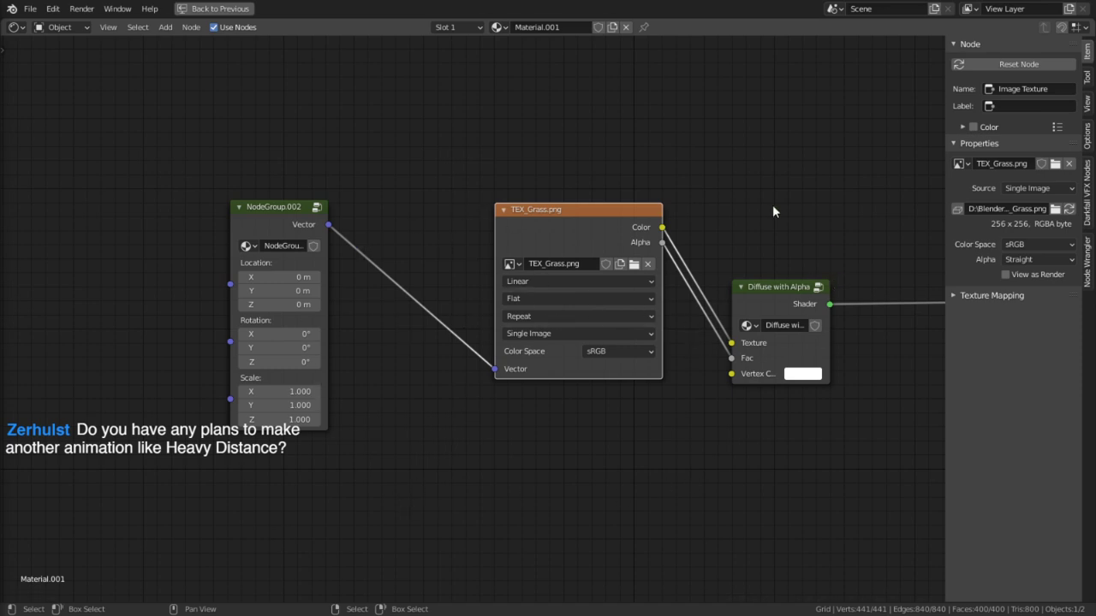
Rename the mapping node group that feeds the grass texture to Texture Coords.
left_click(308, 208)
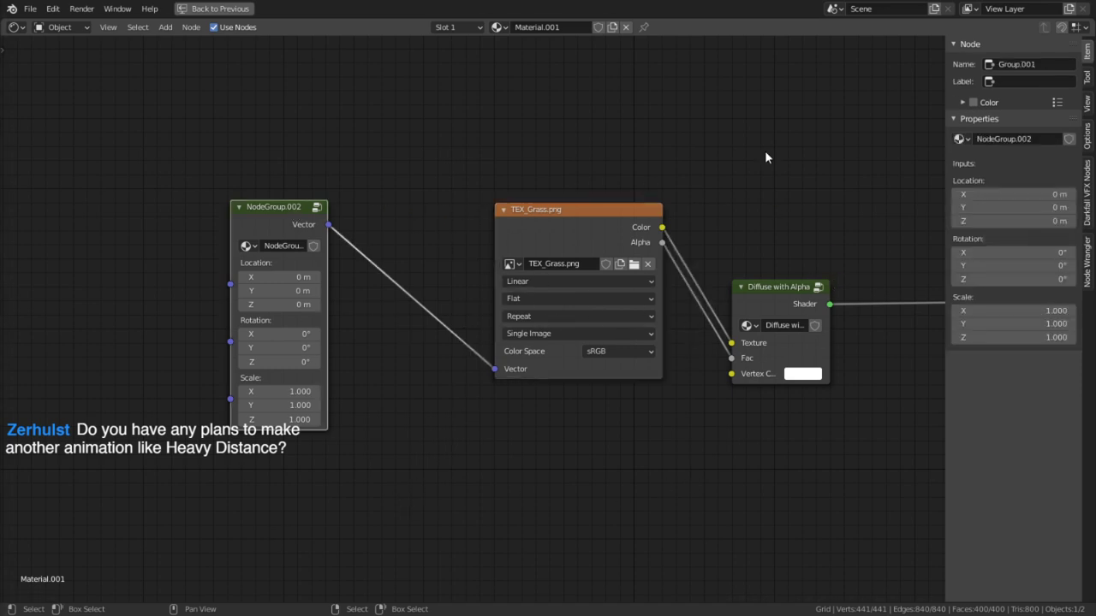
double_click(1032, 142)
type("Tex")
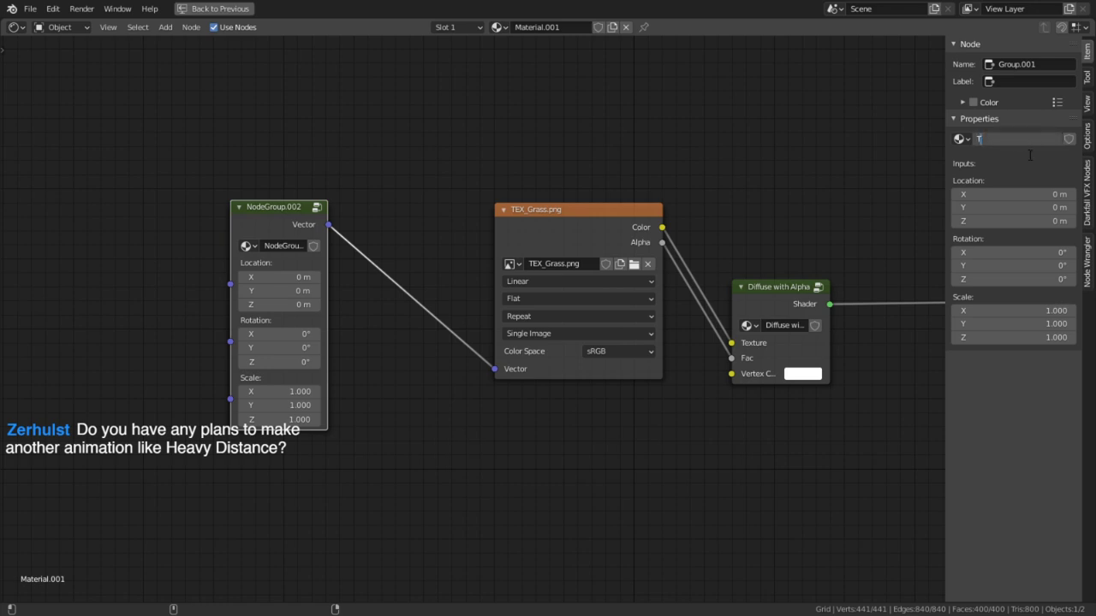
type("ture Co")
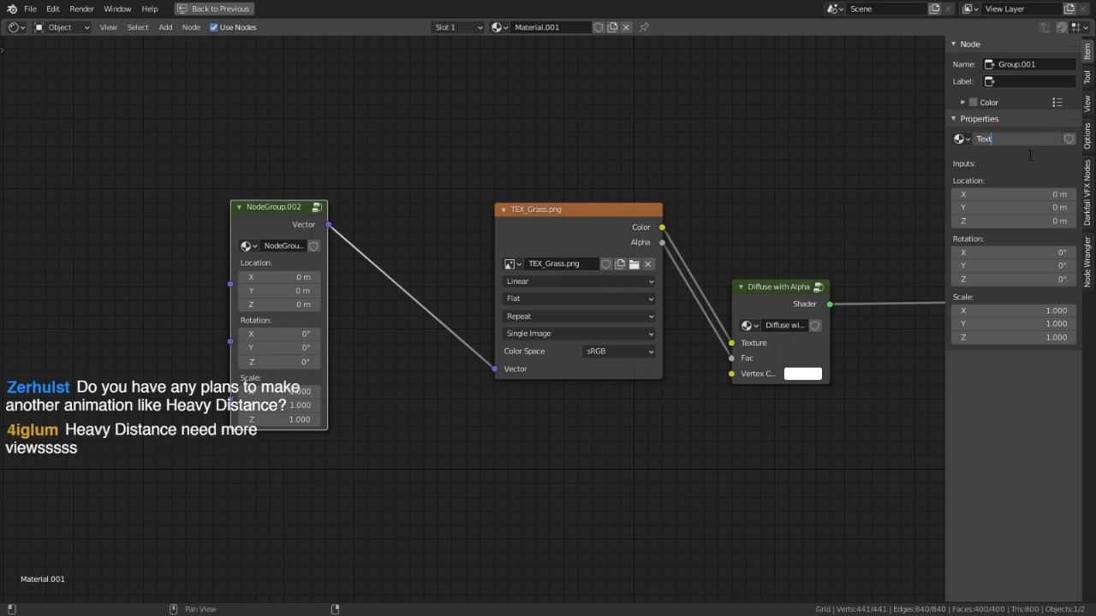
type("ords")
key("Return")
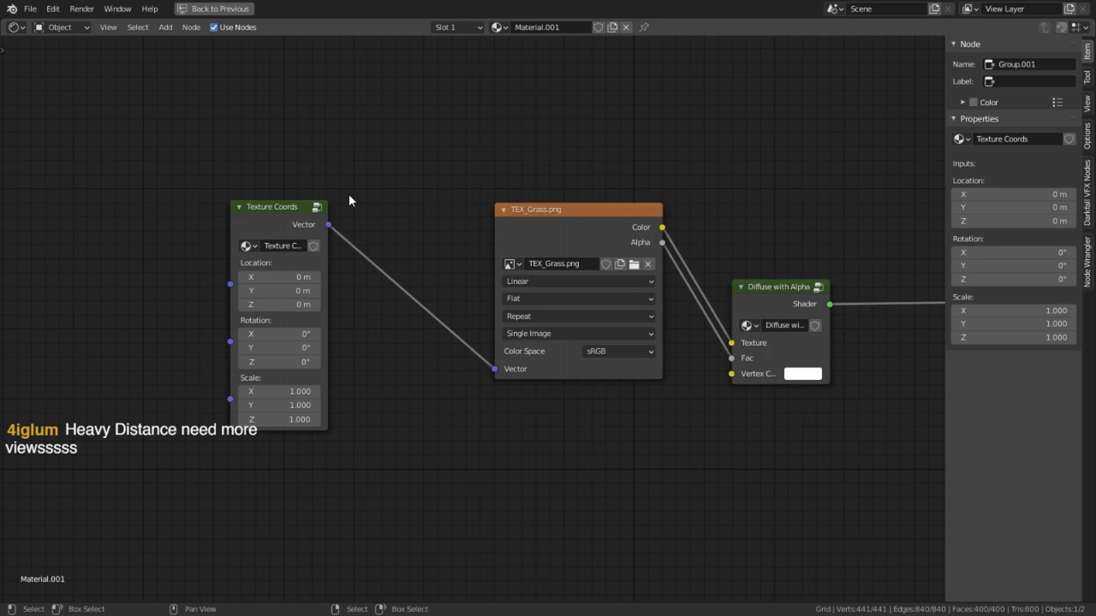
middle_click_drag(539, 221, 490, 263)
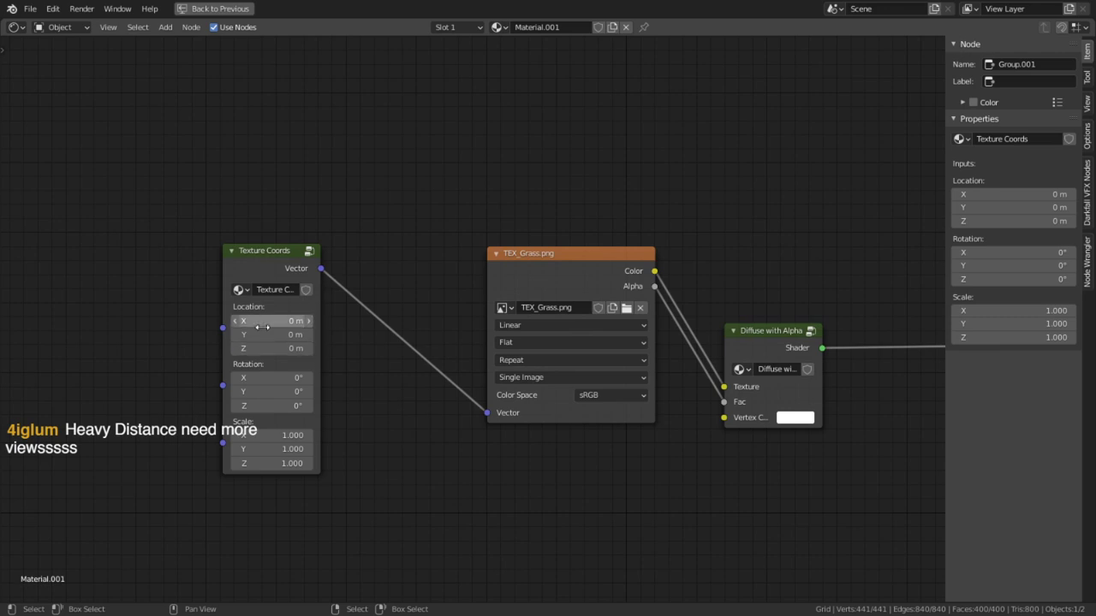
Try new Texture Coords group values: Location X 5.6 m, Rotation Z -4.4° and Scale Y 8.1.
left_click_drag(264, 326, 312, 326)
left_click_drag(236, 367, 199, 370)
left_click_drag(257, 407, 219, 407)
left_click_drag(269, 448, 330, 449)
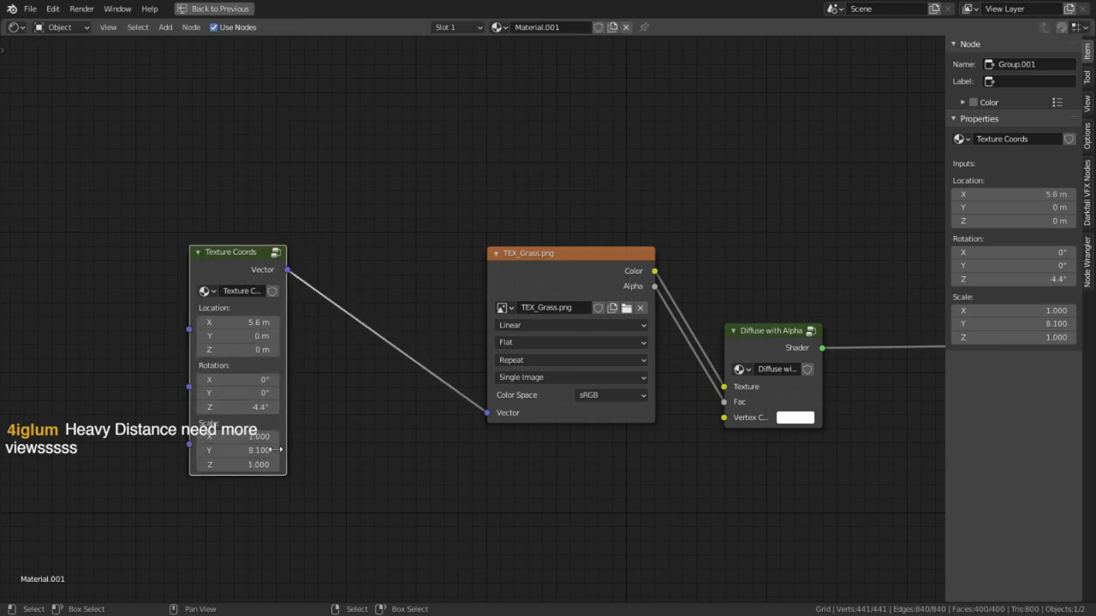
Add a second Texture Coords node group above the grass texture and delete it again.
middle_click_drag(500, 316, 408, 432)
left_click(449, 129)
key("shift+a")
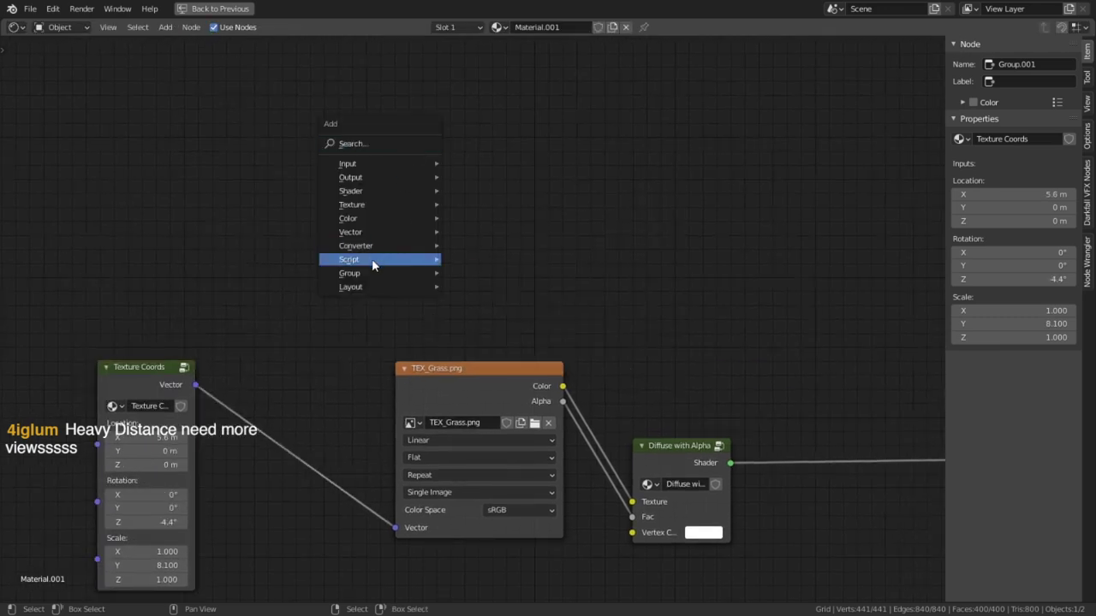
mouse_move(432, 274)
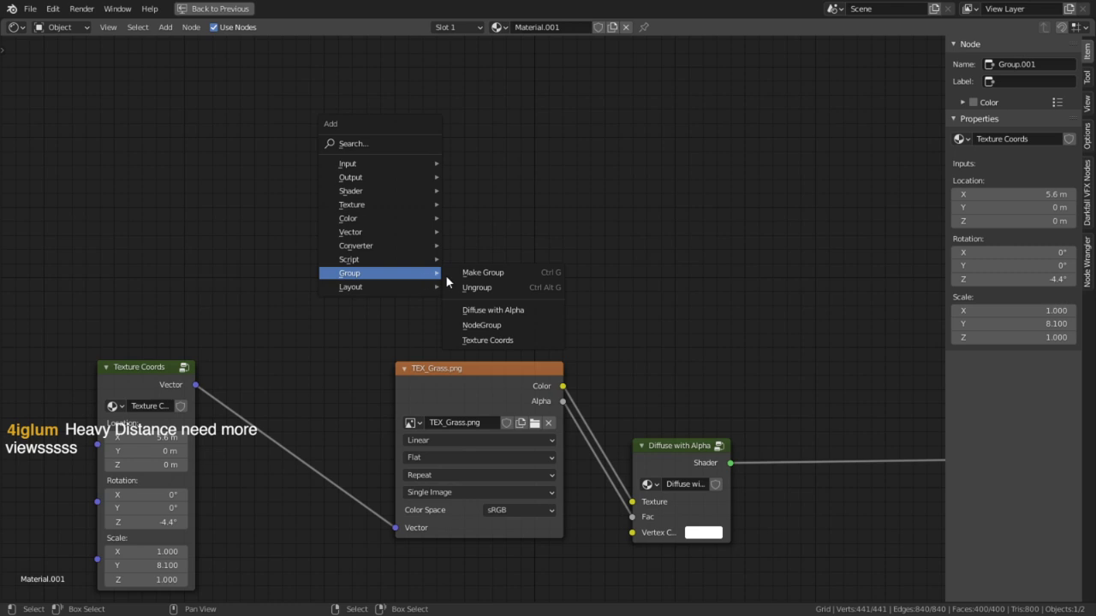
left_click(489, 340)
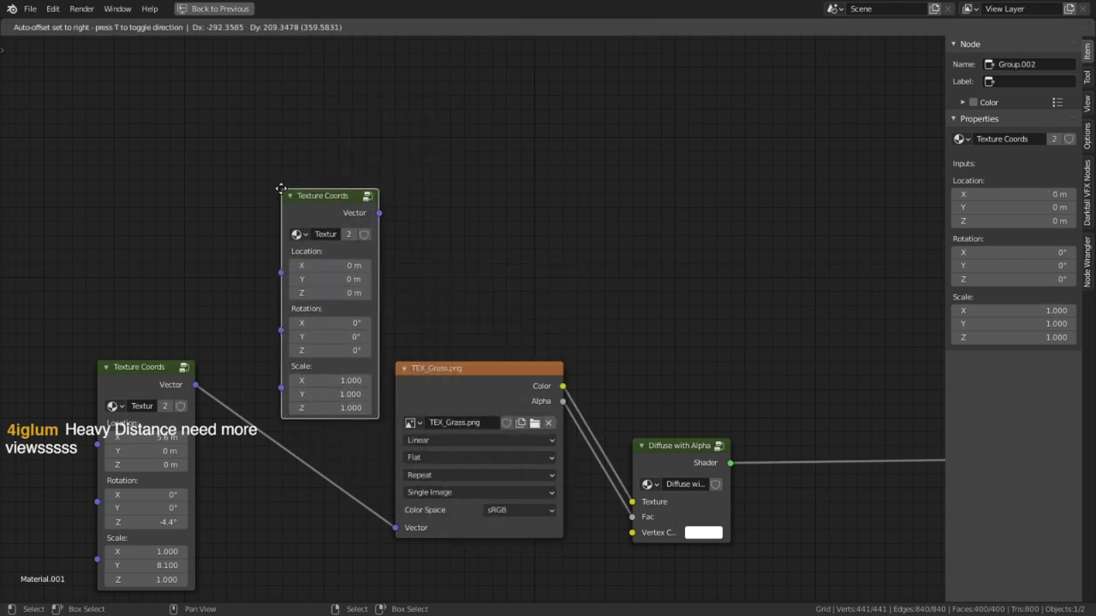
left_click(279, 186)
key("x")
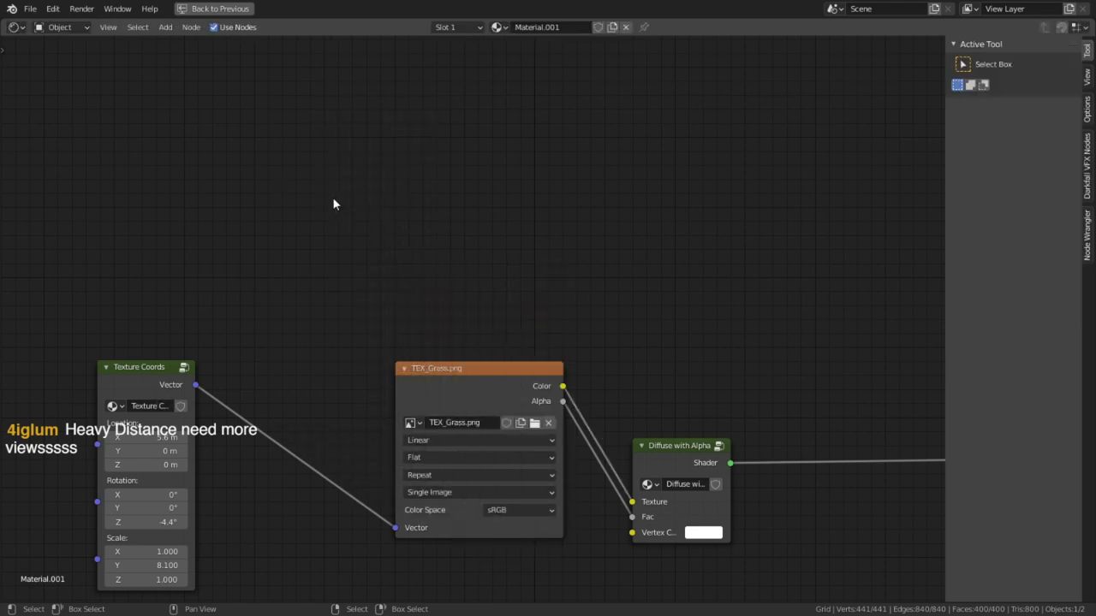
middle_click_drag(362, 262, 402, 265)
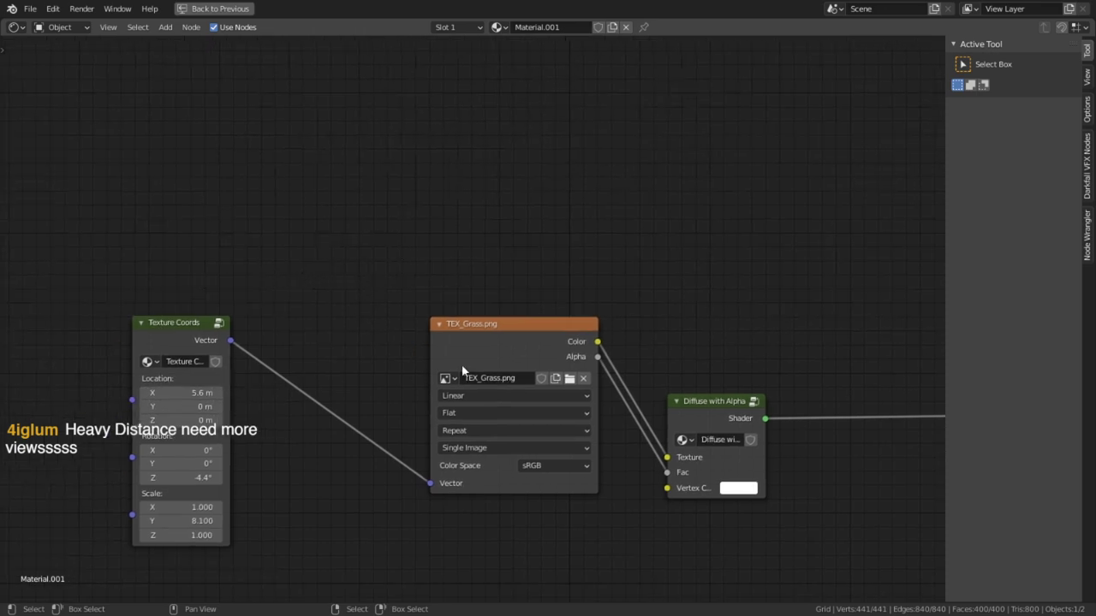
middle_click_drag(463, 370, 556, 319)
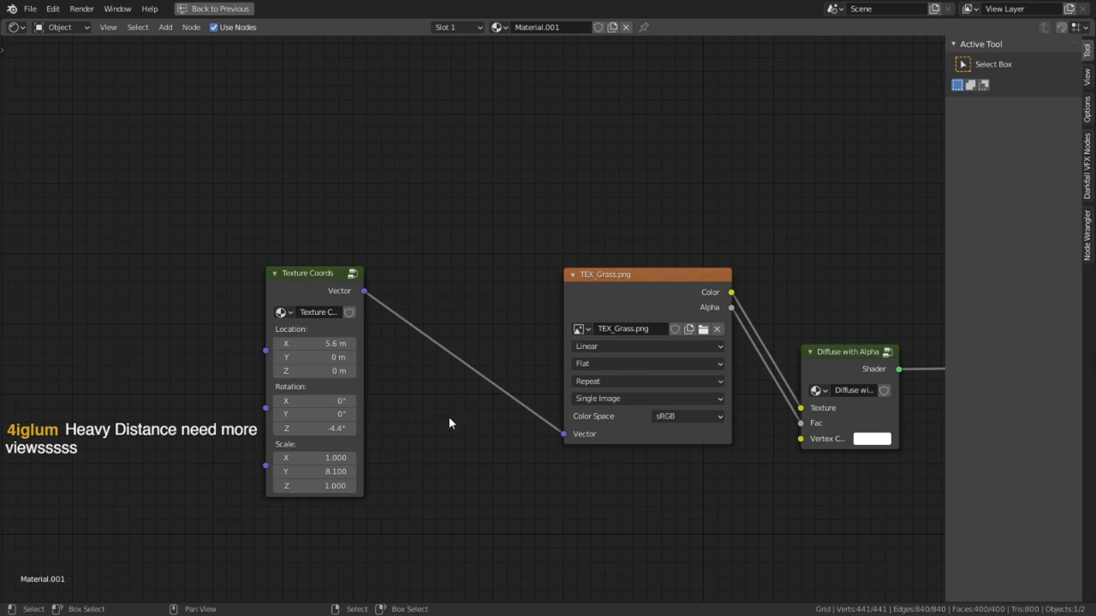
middle_click_drag(389, 291, 292, 375)
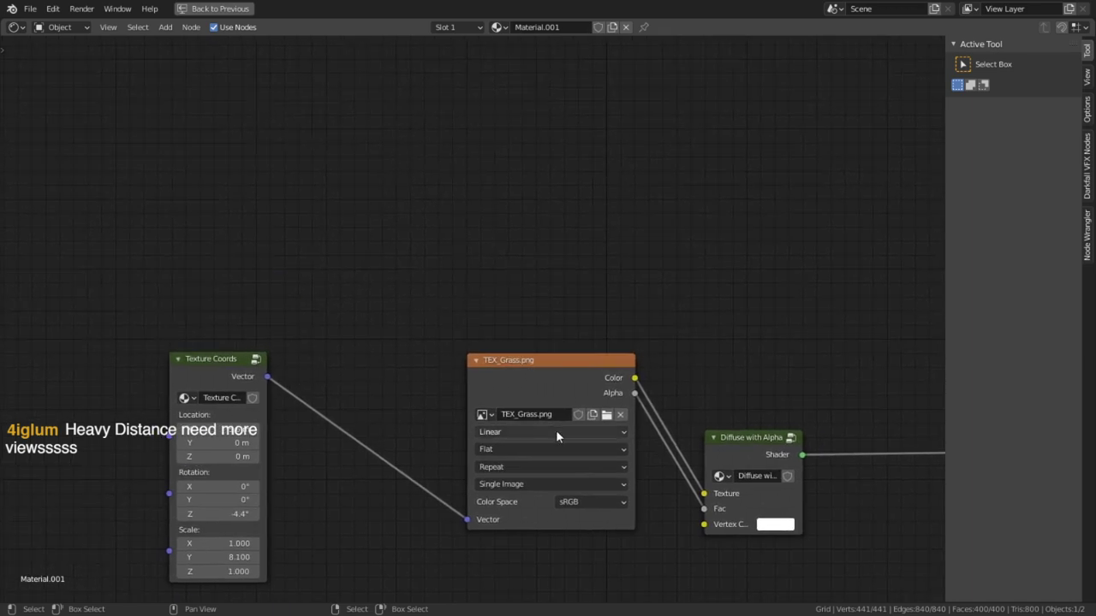
middle_click_drag(557, 433, 516, 366)
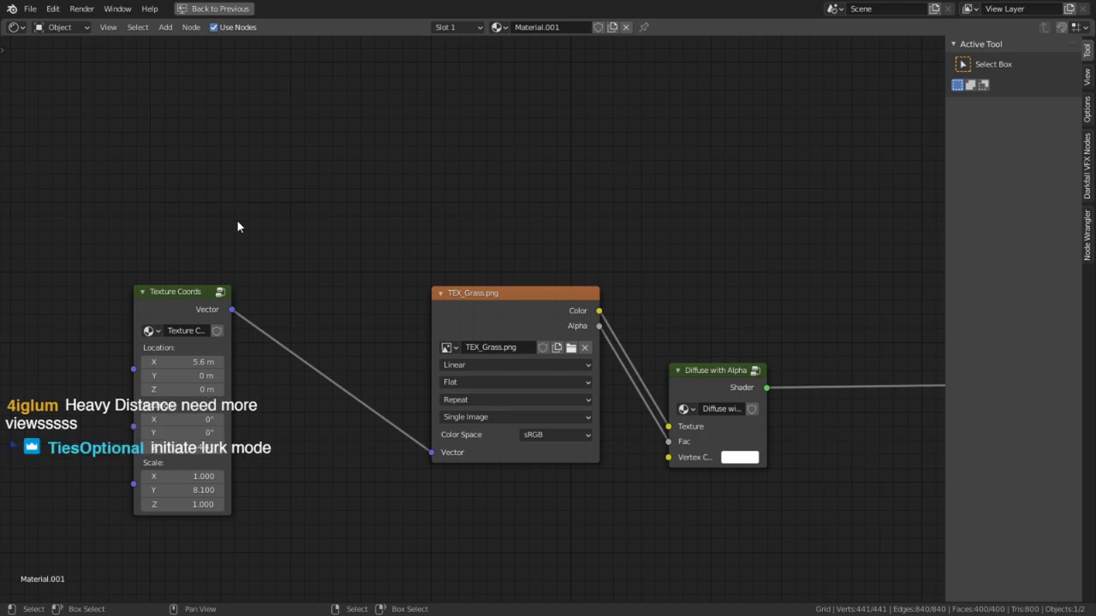
Move the Texture Coords group closer to the grass texture node and the Diffuse with Alpha group further away from it.
left_click_drag(178, 308, 180, 272)
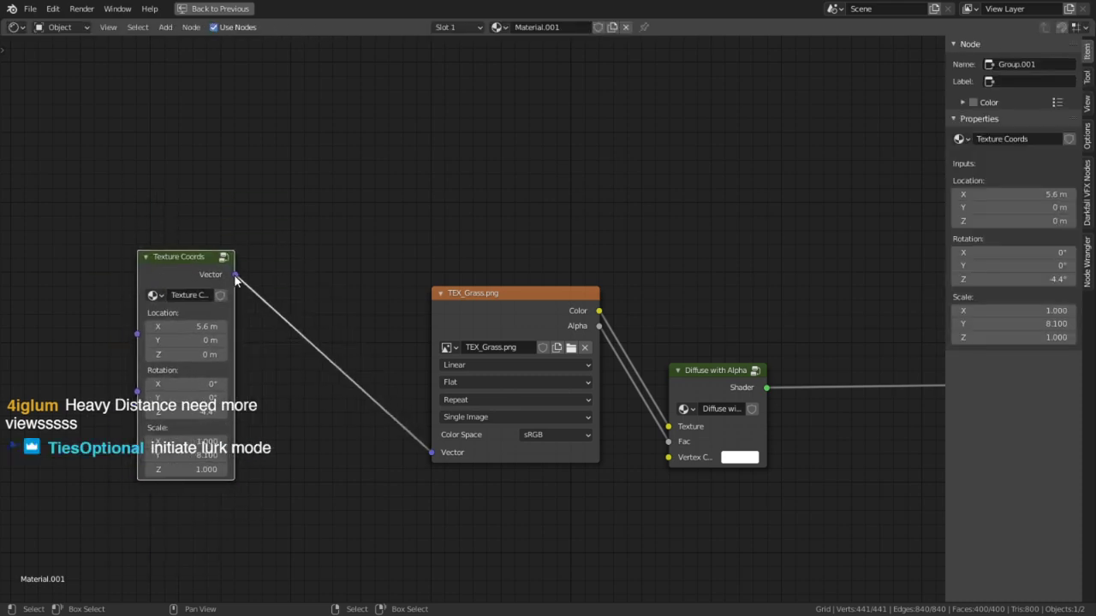
left_click_drag(182, 257, 246, 301)
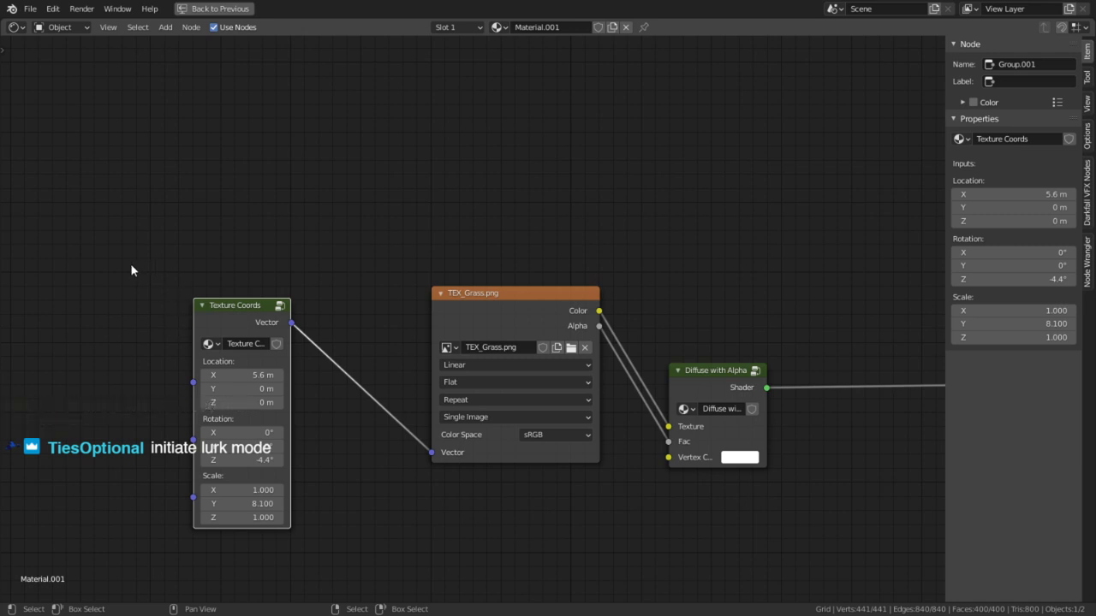
left_click_drag(240, 323, 196, 340)
left_click_drag(259, 156, 257, 279)
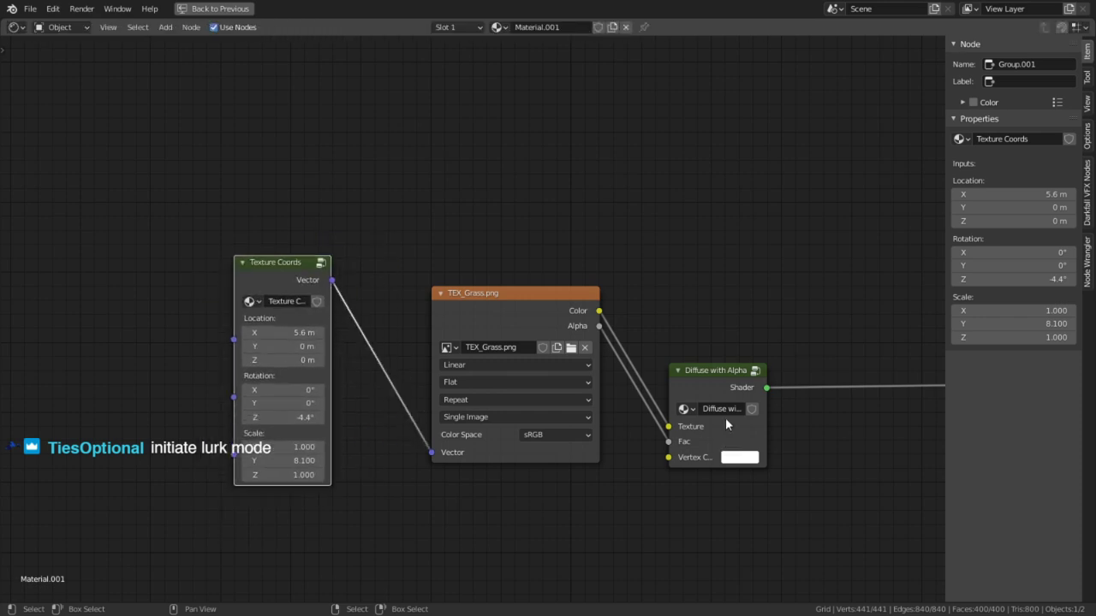
left_click_drag(725, 418, 794, 401)
key("Tab")
key("Tab")
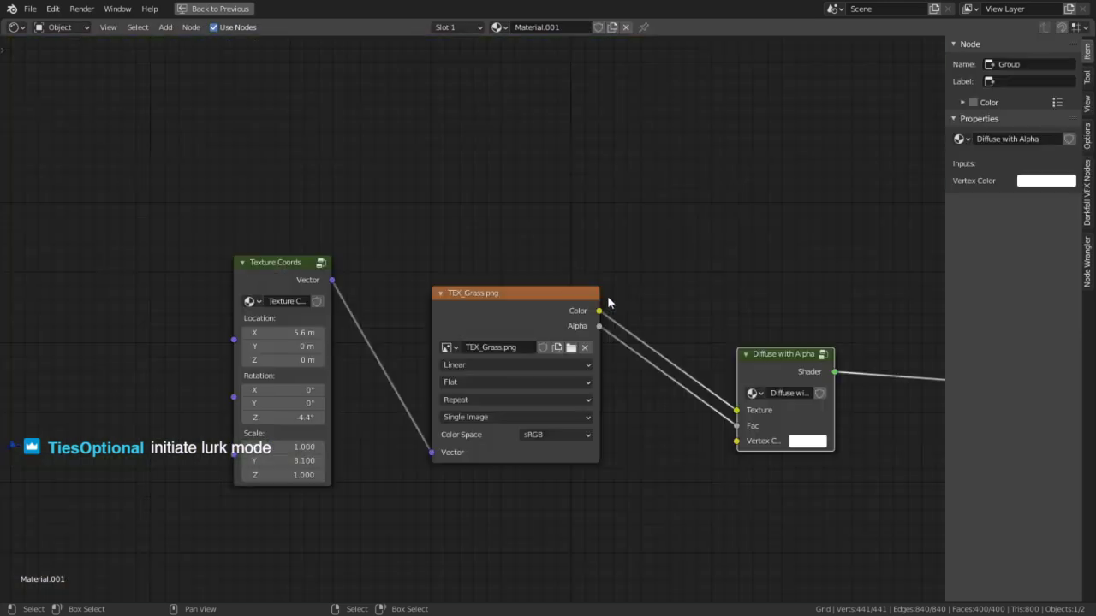
Start saving the file and create and open a new folder named Windmill inside Daily Builds.
key("ctrl+s")
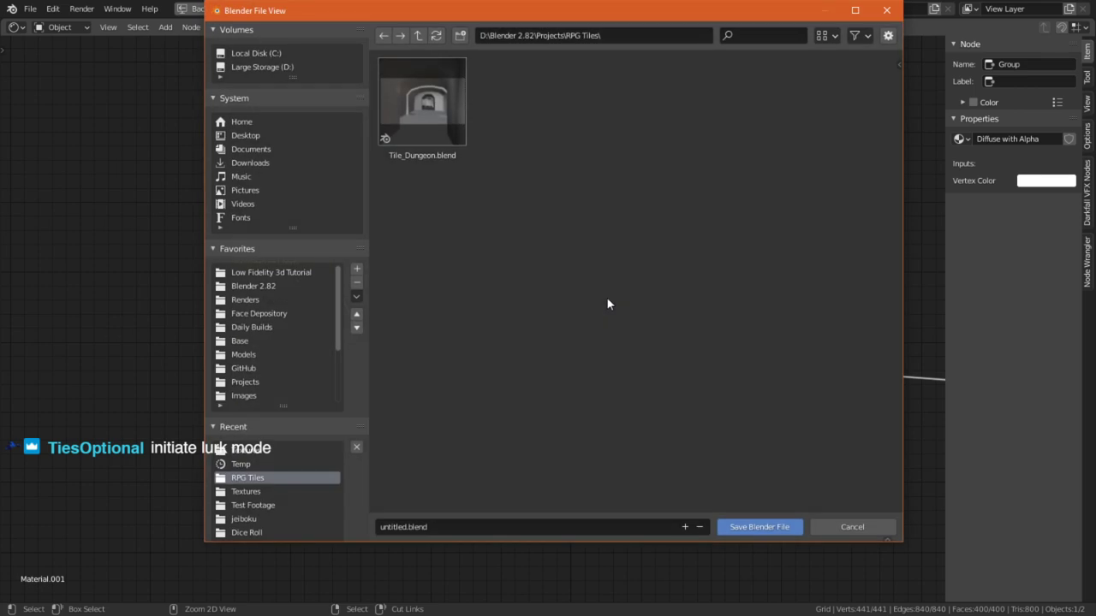
left_click(418, 37)
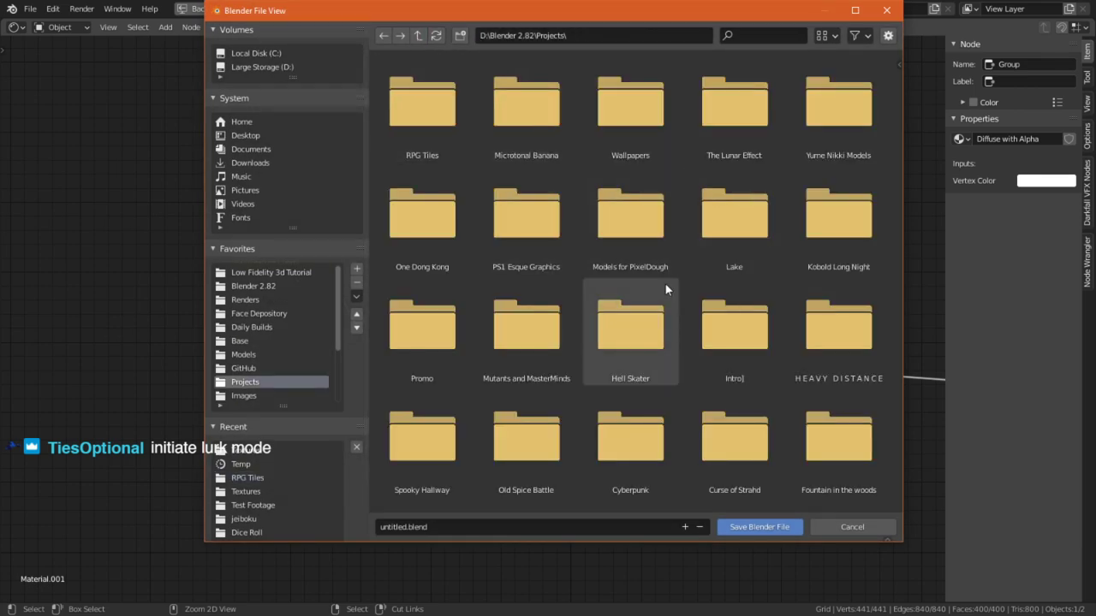
left_click(422, 35)
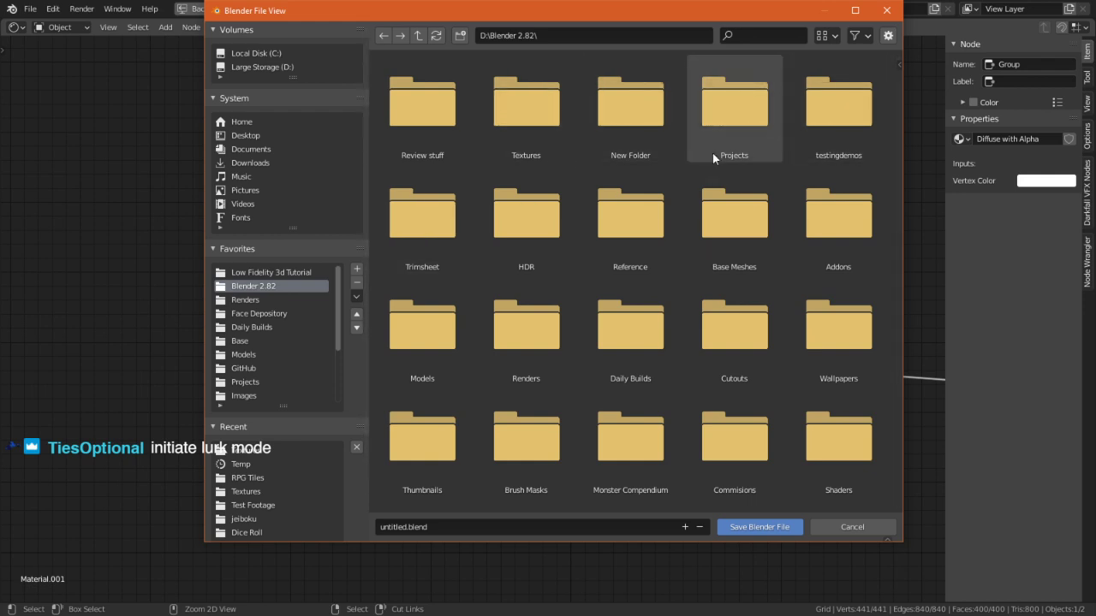
double_click(580, 338)
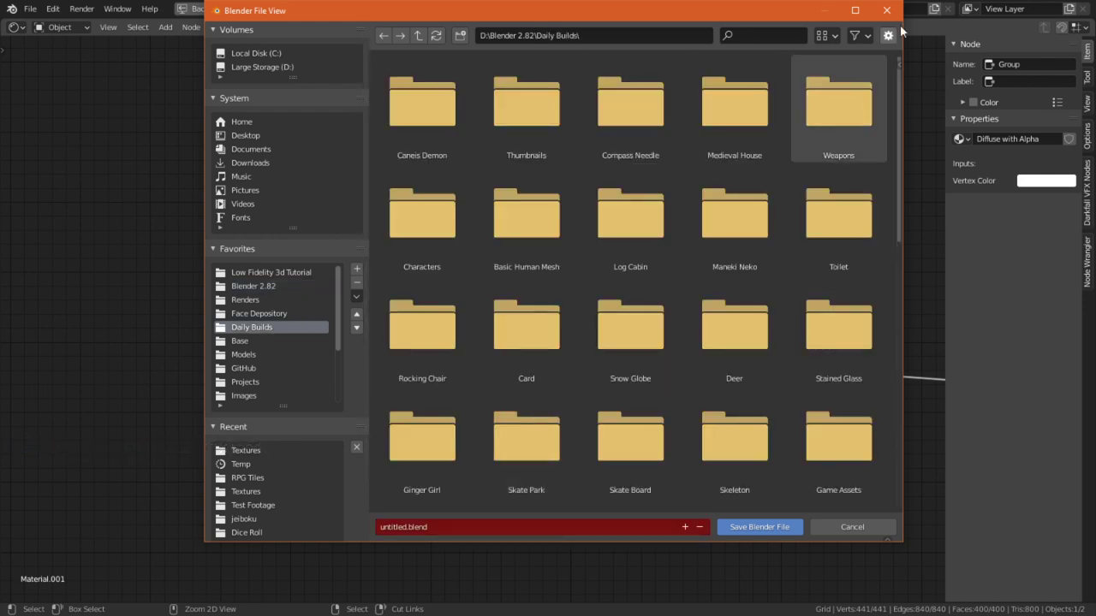
left_click(460, 35)
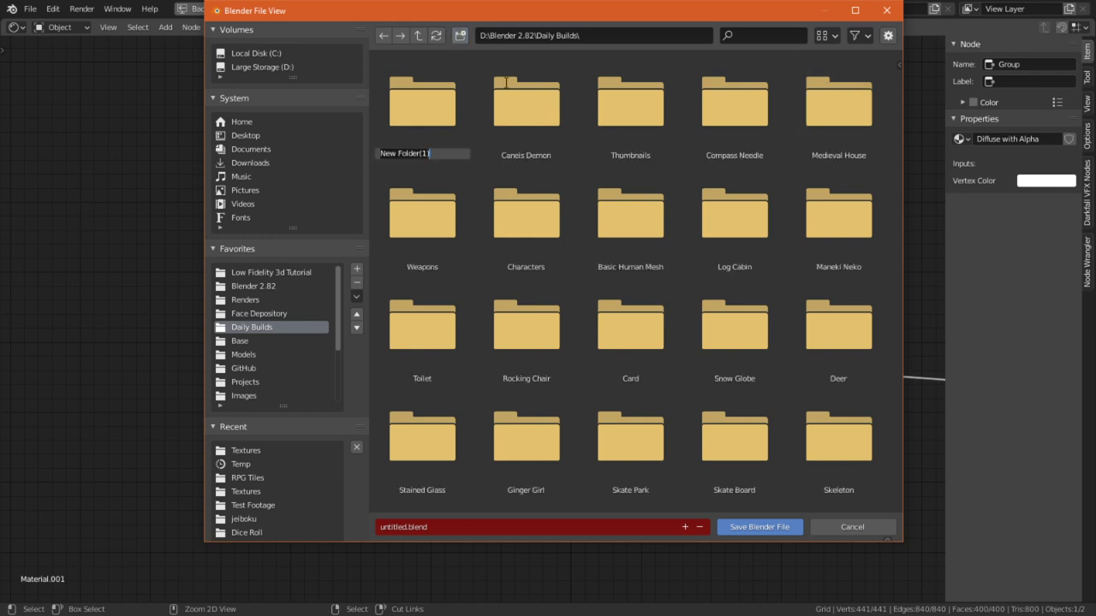
type("Windmill")
key("Return")
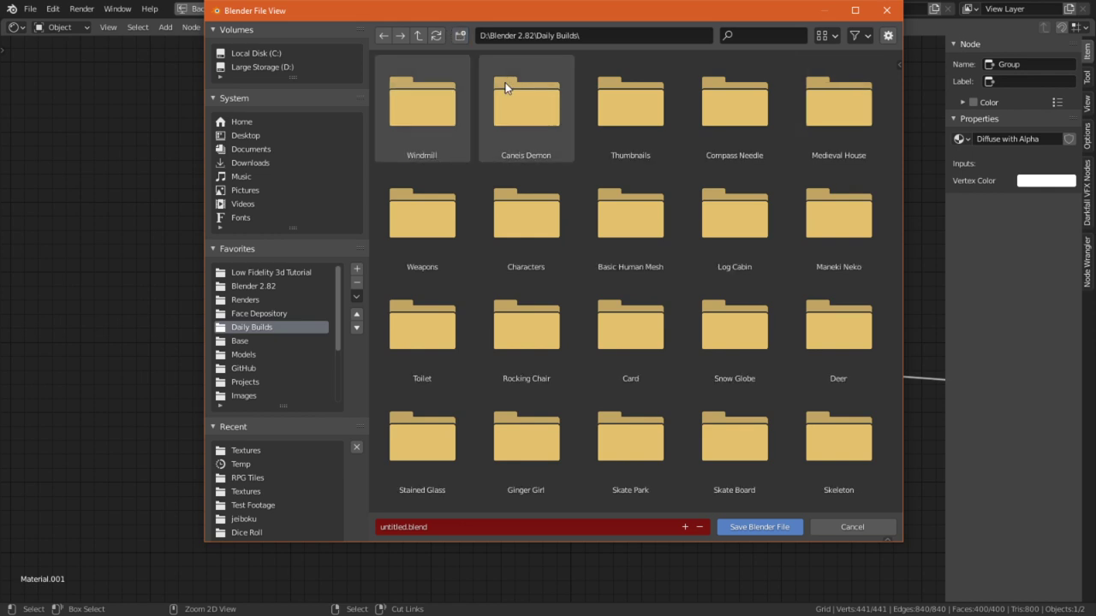
double_click(433, 142)
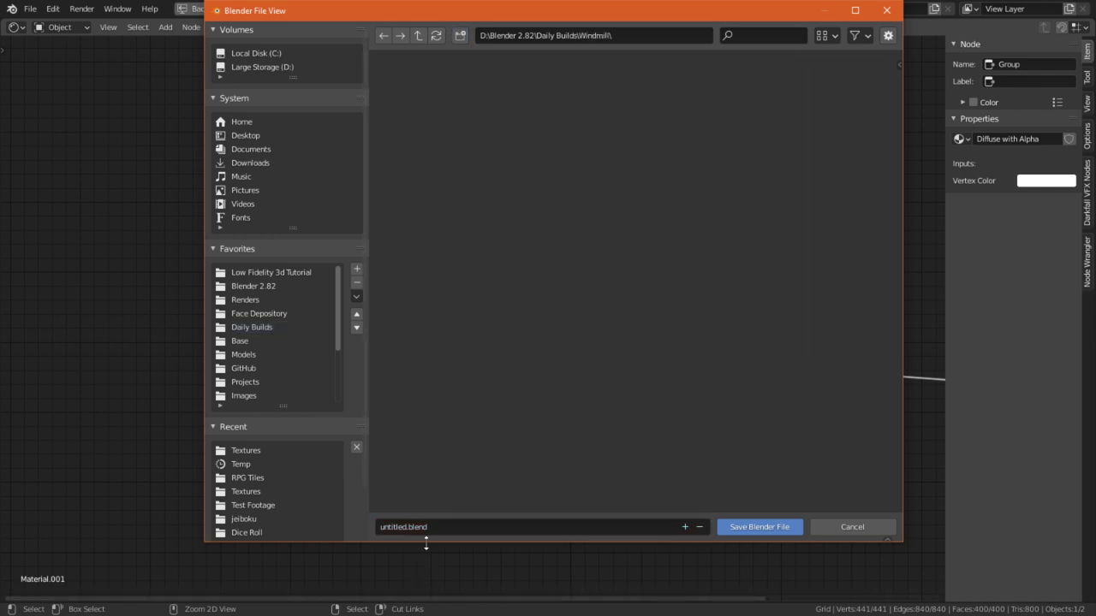
Name the file Windmill.blend and save it in the Windmill folder.
left_click(426, 526)
type("Winvm")
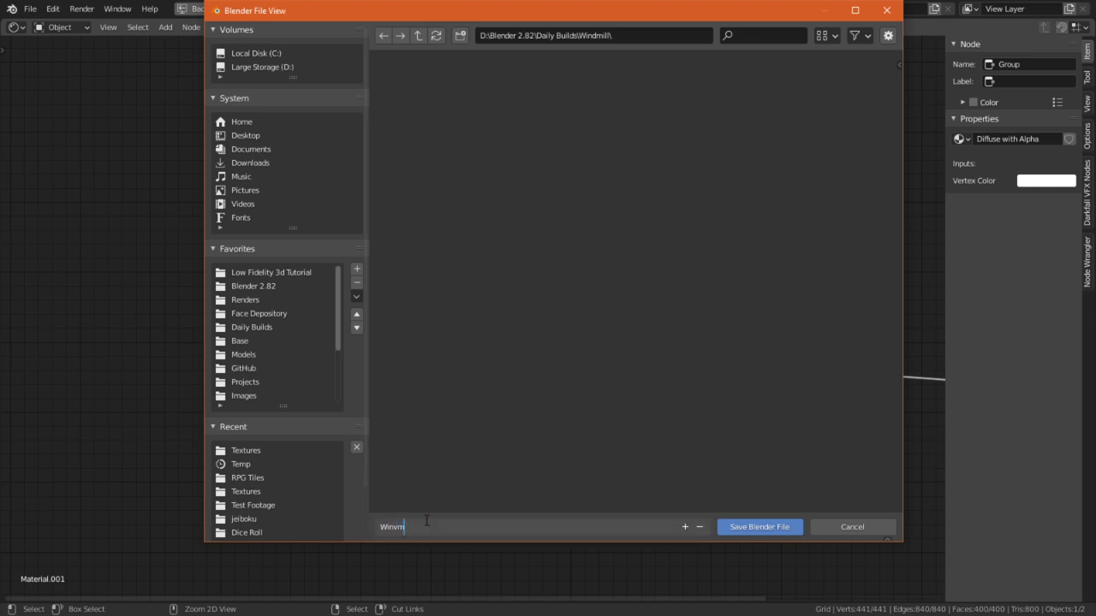
key("BackSpace")
key("BackSpace")
type("dmill")
key("Return")
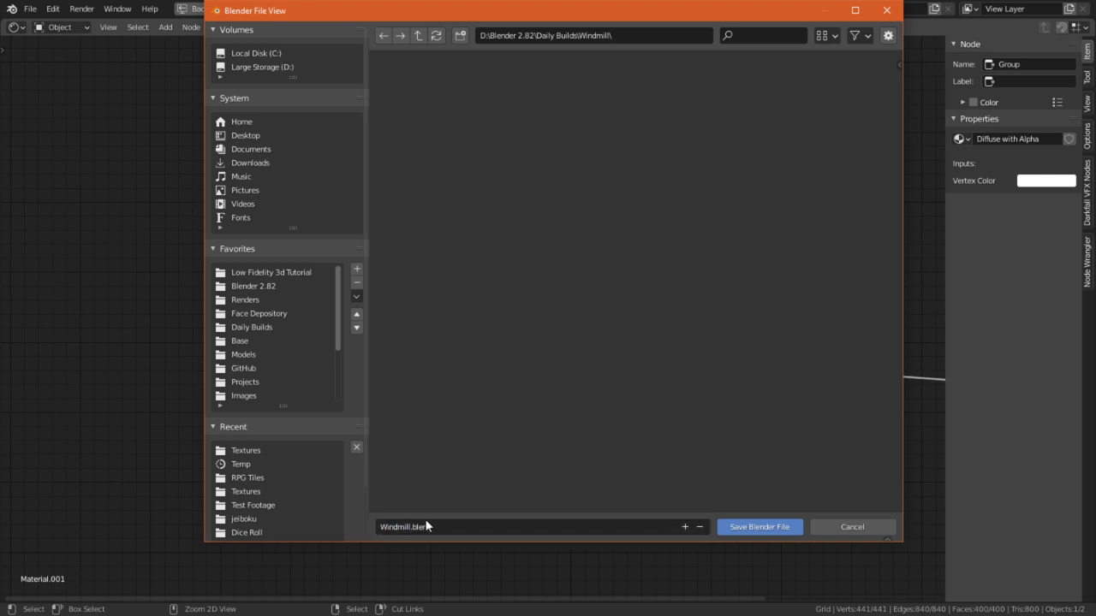
Reset the Texture Coords group's Location to 0 m and its Rotation to 0° on all axes.
key("ctrl+space")
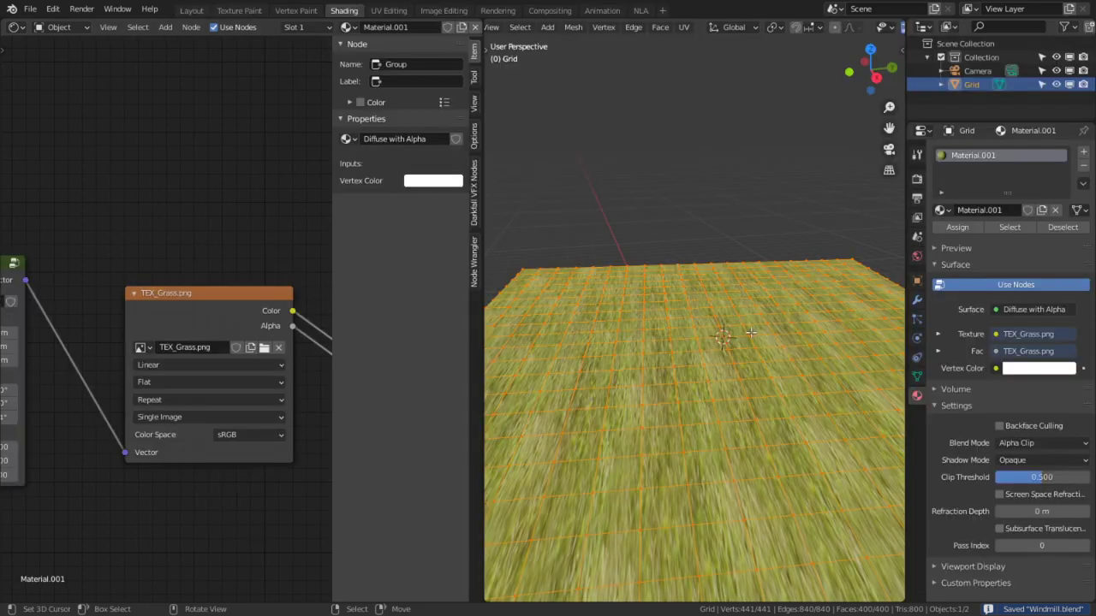
key("ctrl+space")
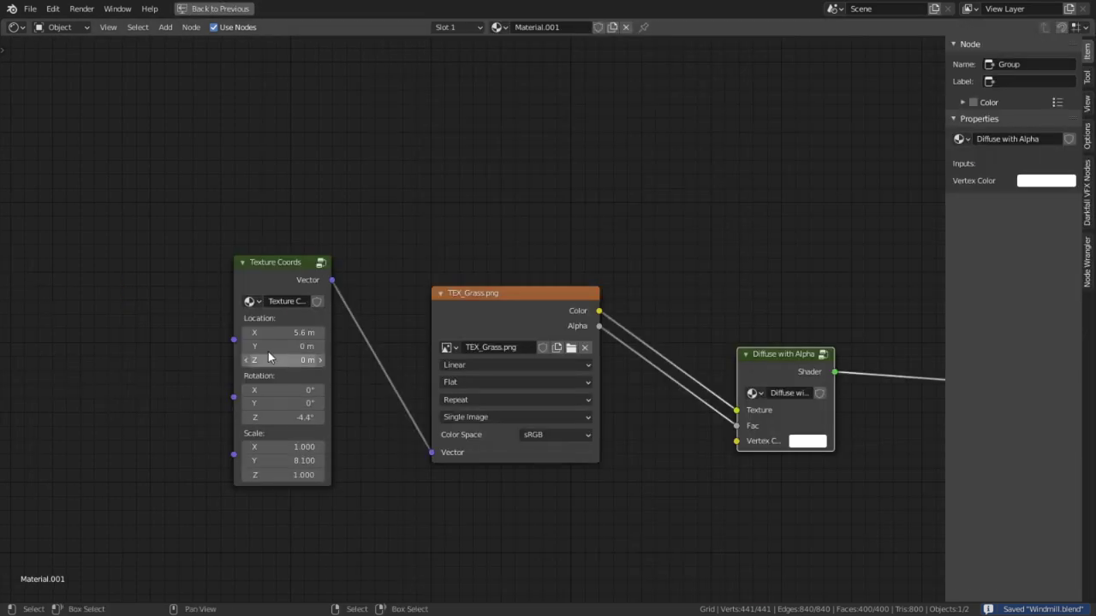
mouse_move(282, 332)
left_mouse_down()
mouse_move(282, 360)
mouse_move(280, 342)
left_mouse_up()
type("0")
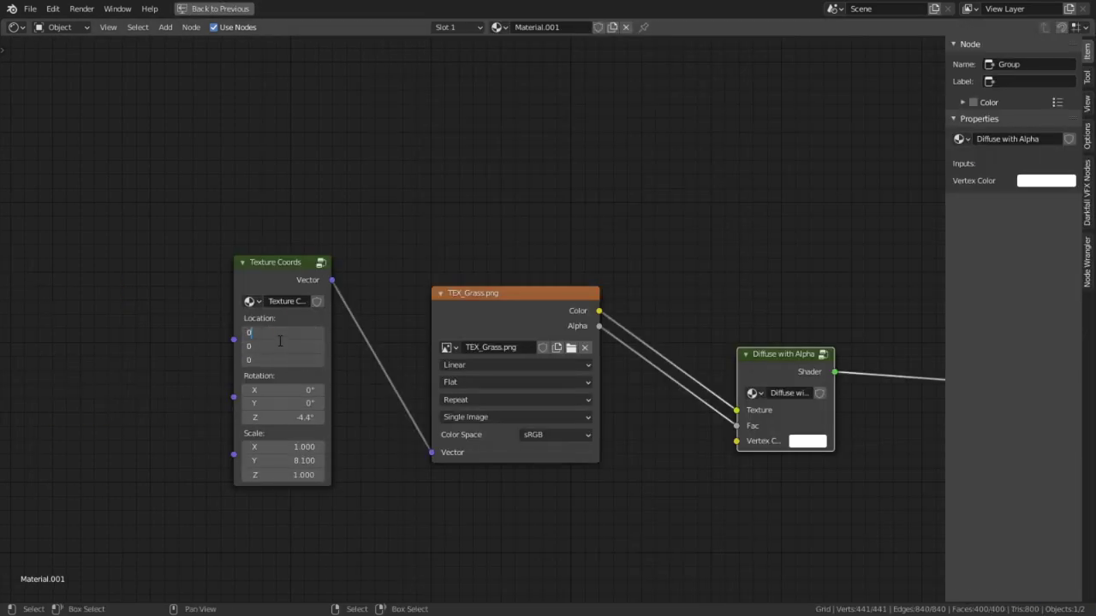
key("Return")
mouse_move(291, 390)
left_mouse_down()
mouse_move(292, 418)
mouse_move(292, 387)
left_mouse_up()
key("Return")
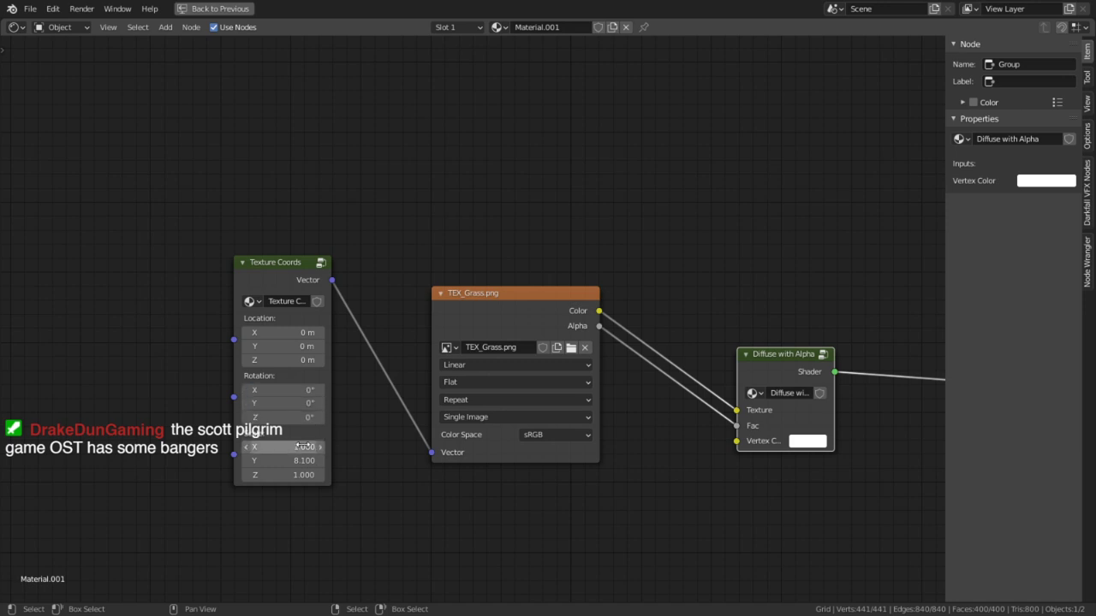
Set the Texture Coords group's Scale to 0 on all three axes.
left_click_drag(304, 447, 304, 474)
type("0")
key("Return")
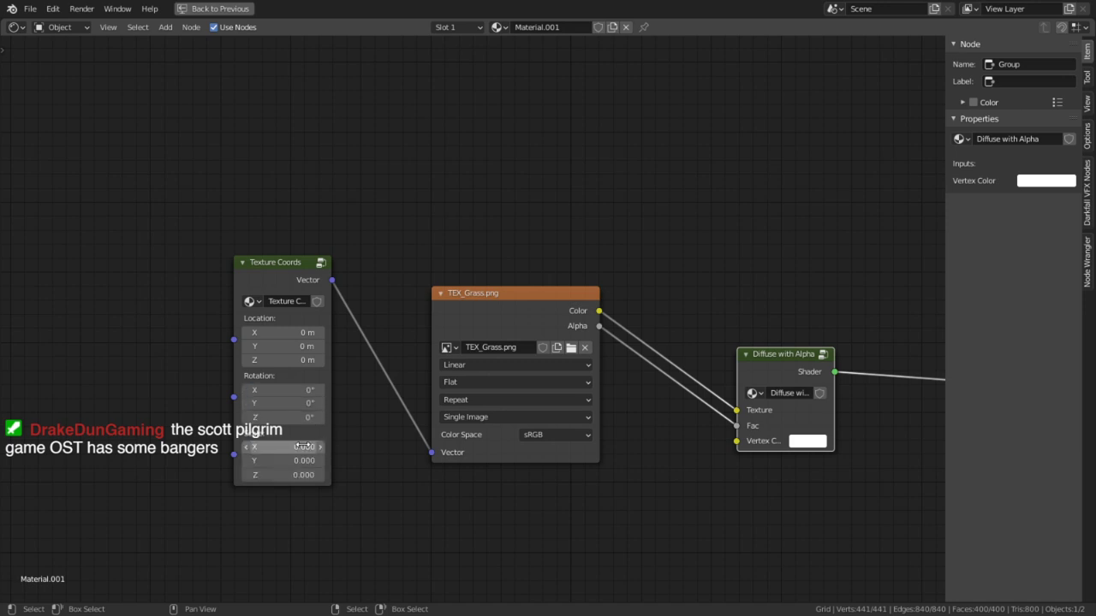
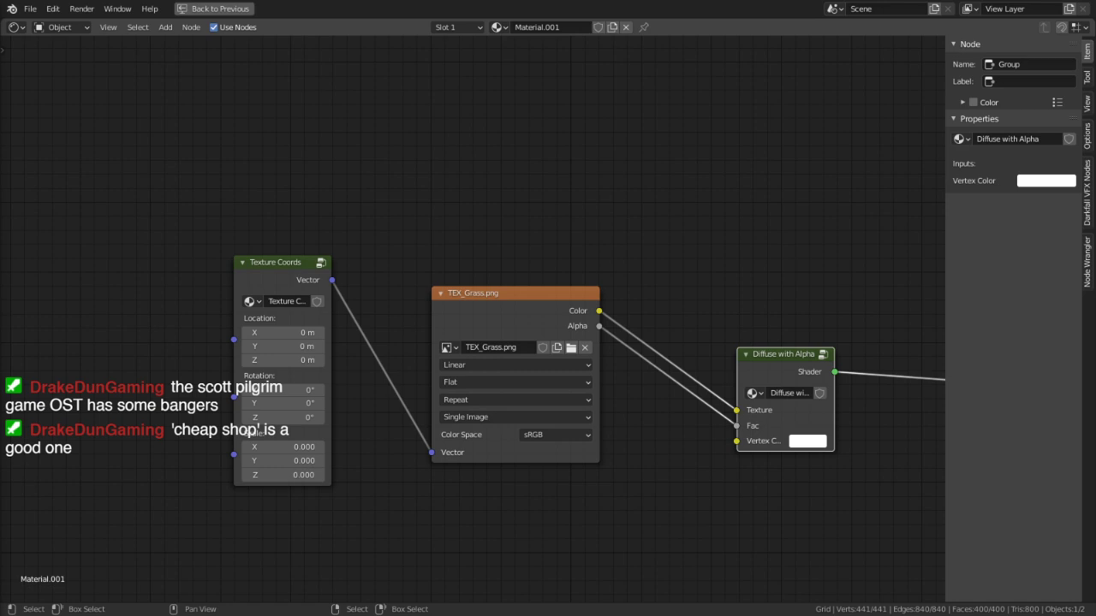
Restore the node editor and viewport side by side and raise the Texture Coords Scale uniformly so the grass tiles more densely.
middle_click_drag(739, 271, 529, 266)
key("ctrl+space")
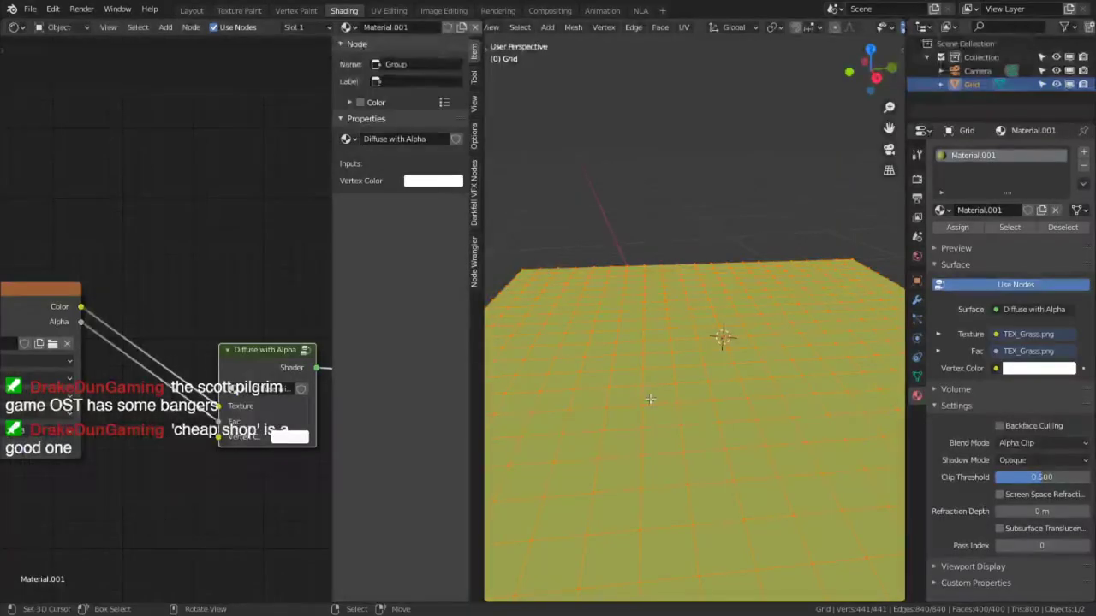
right_click(725, 260)
scroll(47, 332, "down", 2)
middle_click_drag(47, 332, 265, 299)
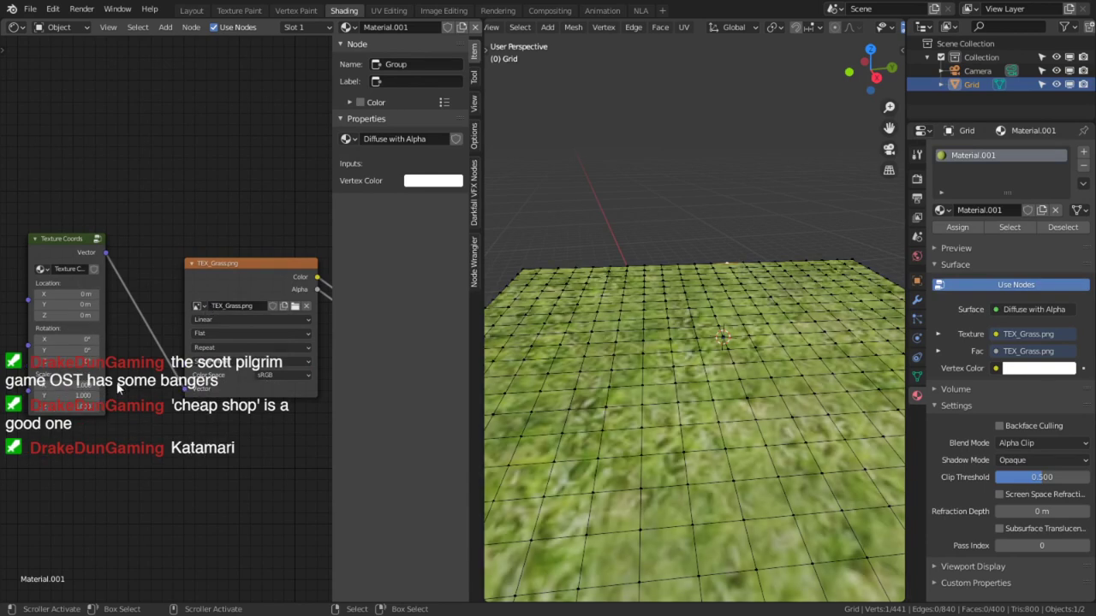
left_click_drag(72, 385, 192, 407)
Enter the Texture Coords group and spread out its Texture Coordinate and Group Input nodes away from the Mapping node.
key("Tab")
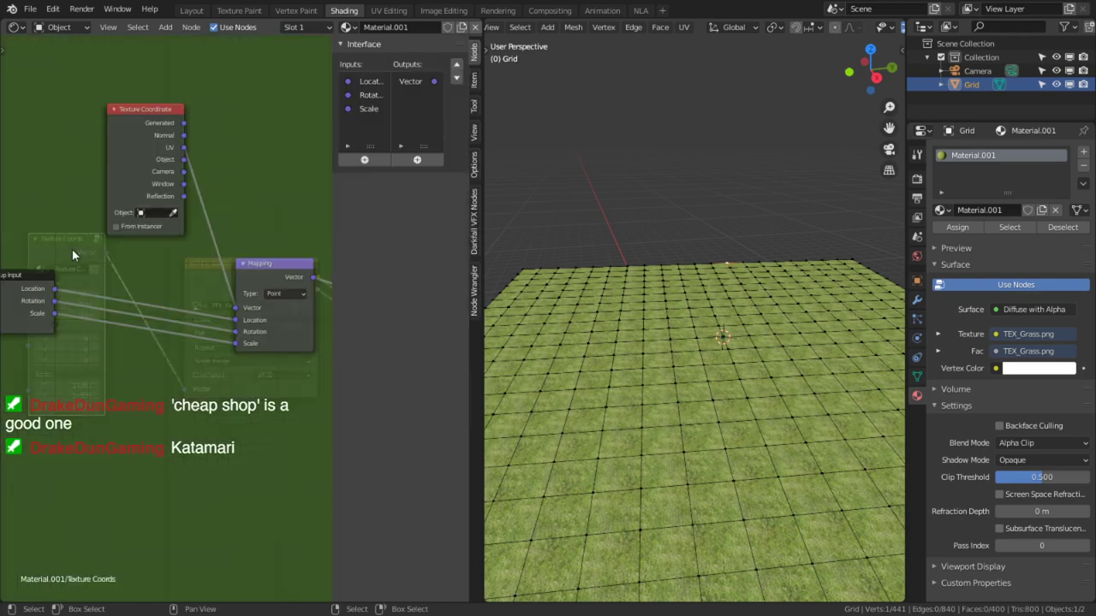
key("Home")
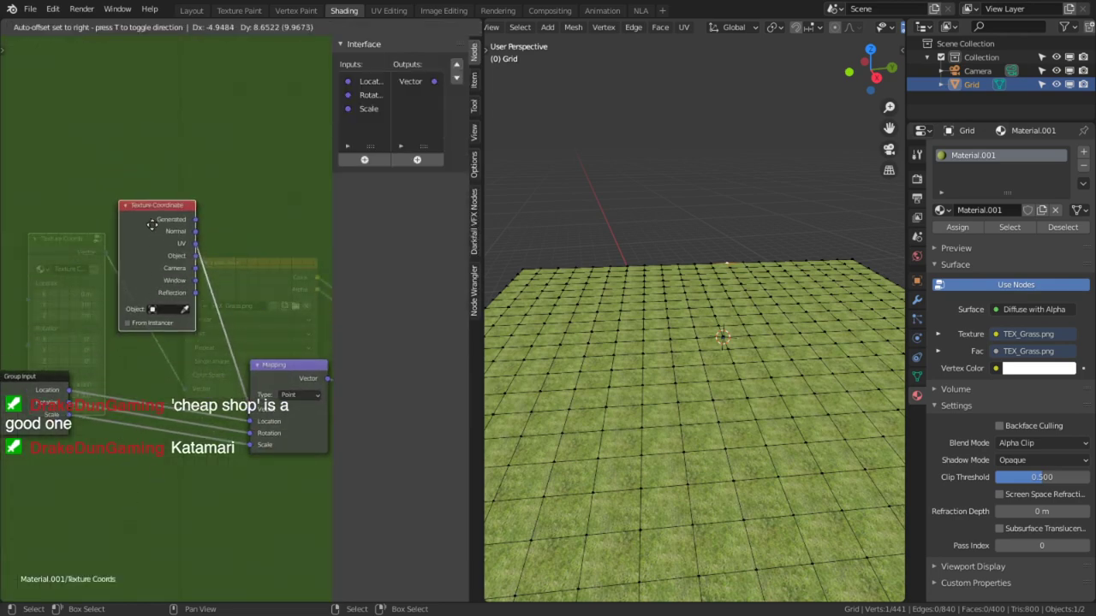
key("ctrl+space")
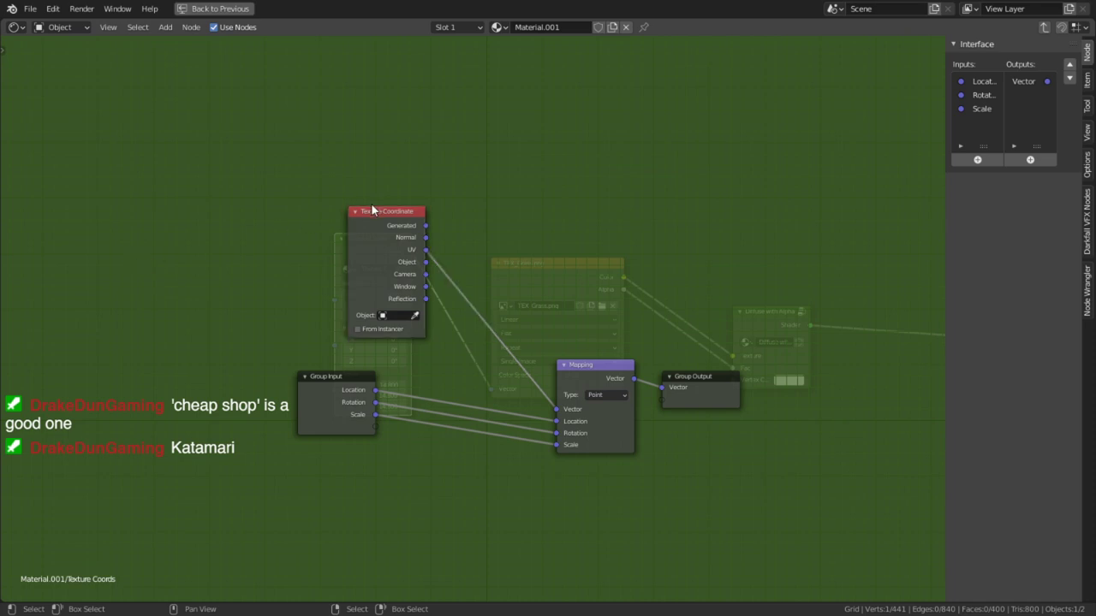
left_click_drag(363, 227, 316, 229)
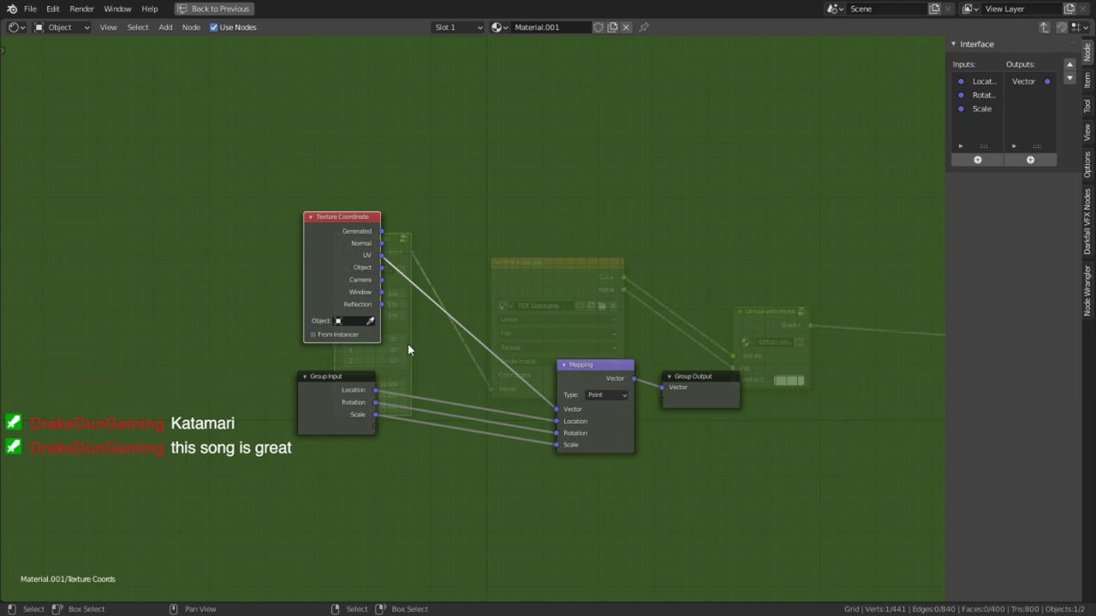
left_click_drag(327, 377, 272, 405)
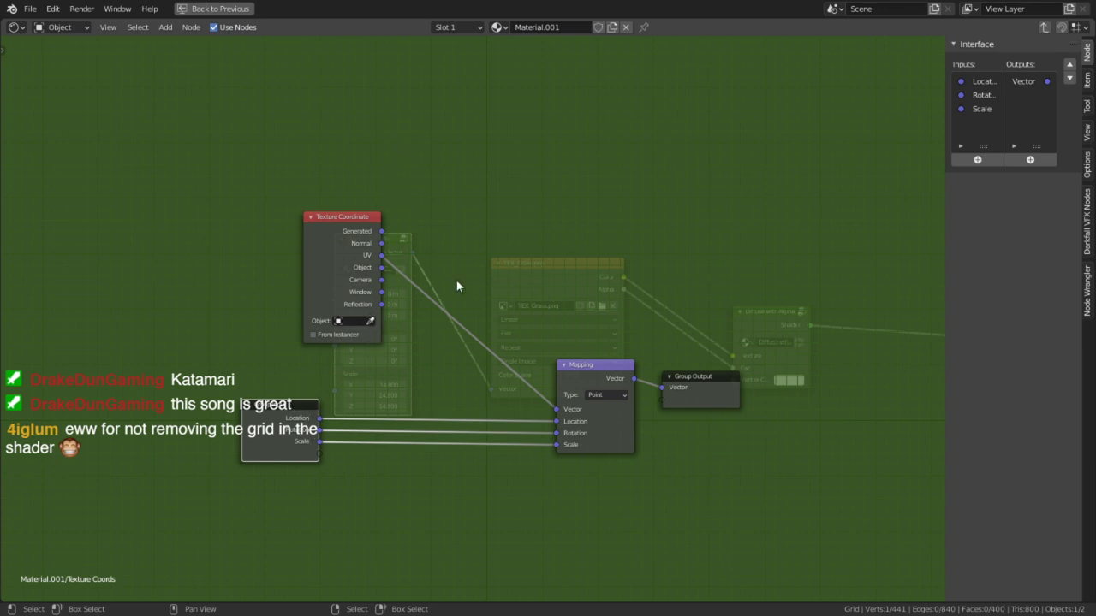
Move the Texture Coordinate node above the Group Input node inside the Texture Coords group, and leave the group.
left_click_drag(320, 235, 241, 209)
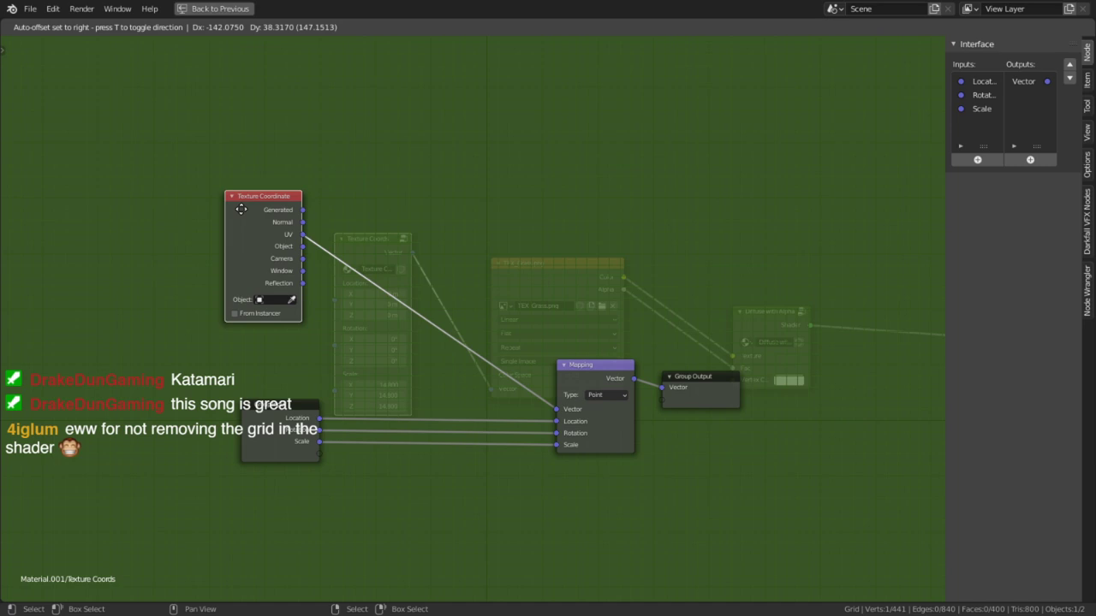
left_click_drag(241, 209, 246, 244)
key("Tab")
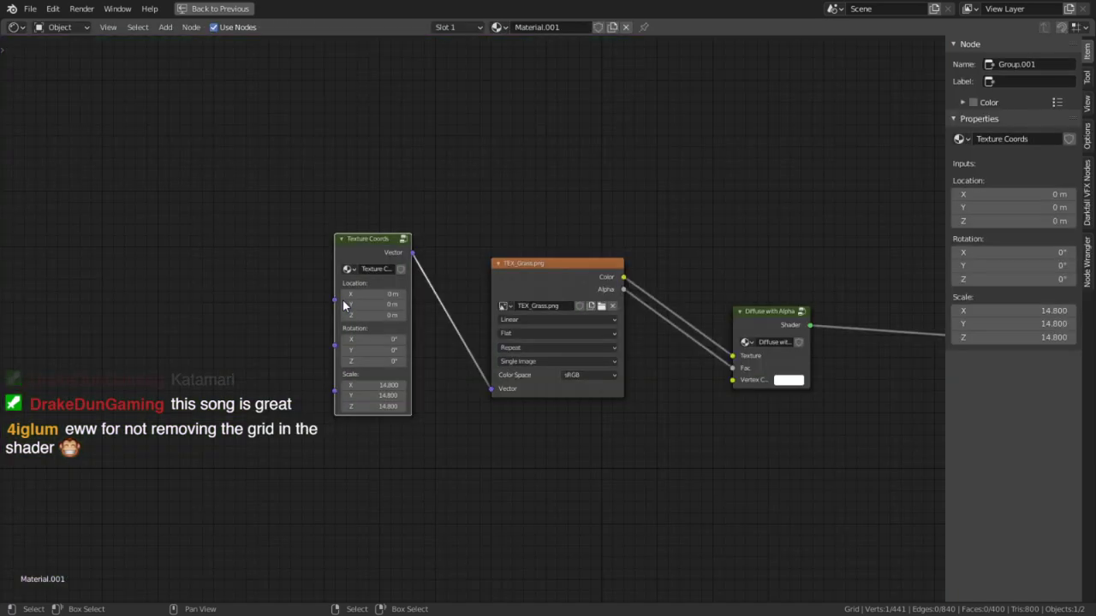
Return the grid to Object Mode to inspect the grass tiling, and exit the Texture Coords group to the main material tree.
key("Tab")
key("ctrl+space")
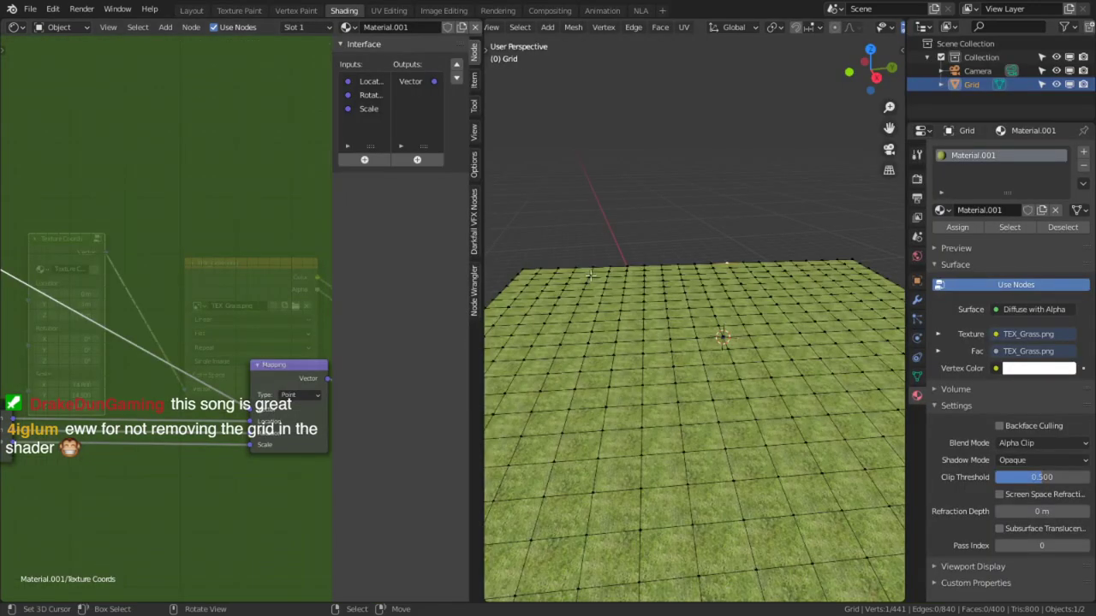
key("Tab")
scroll(691, 376, "up", 5)
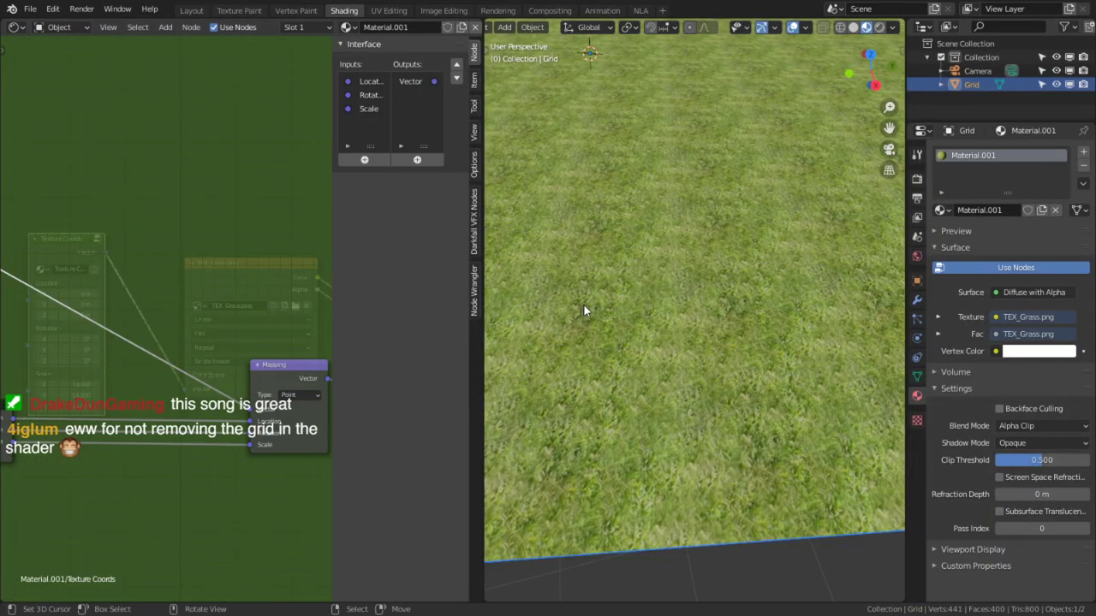
scroll(585, 308, "down", 4)
key("ctrl+space")
scroll(603, 304, "down", 2)
key("ctrl+space")
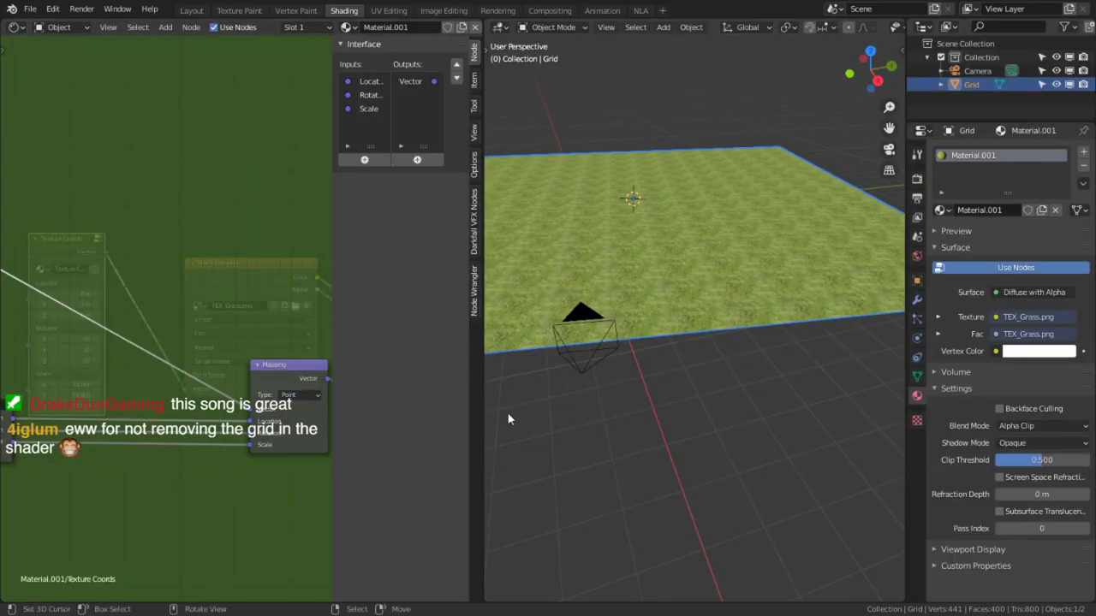
key("ctrl+space")
key("Tab")
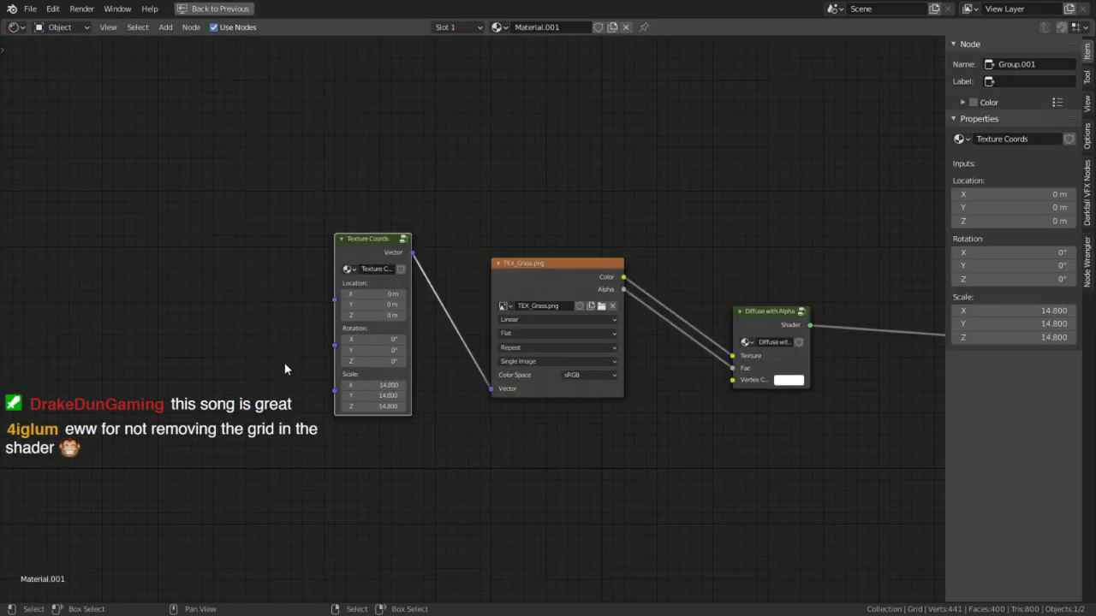
Look through the scene camera in a maximized 3D viewport and render a test image of the grass ground.
left_click_drag(374, 361, 445, 361)
key("ctrl+space")
middle_click_drag(511, 293, 625, 366)
key("ctrl+space")
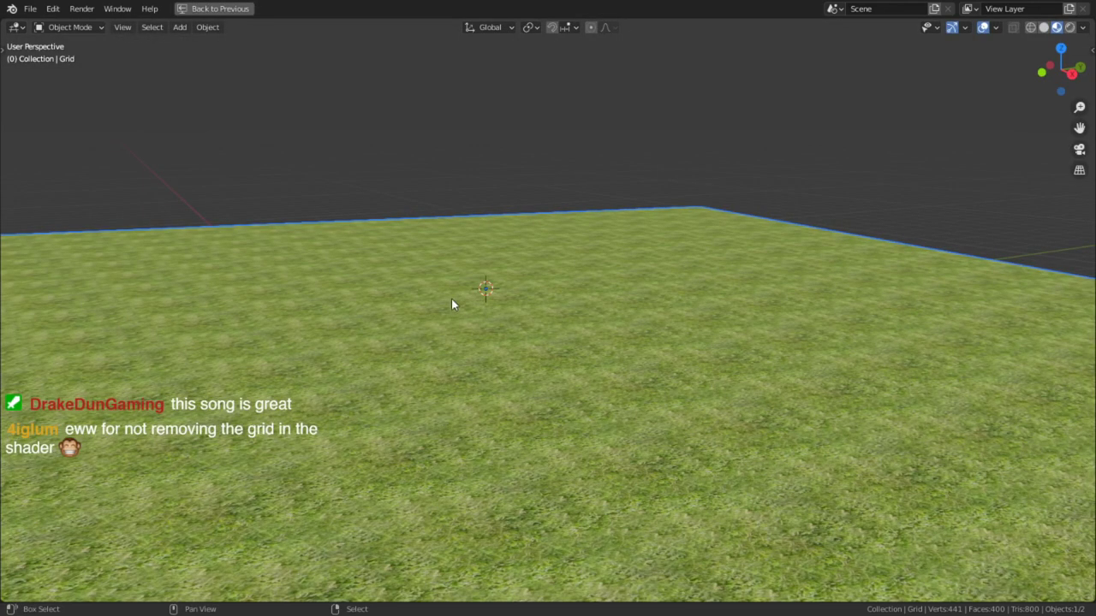
key("KP_0")
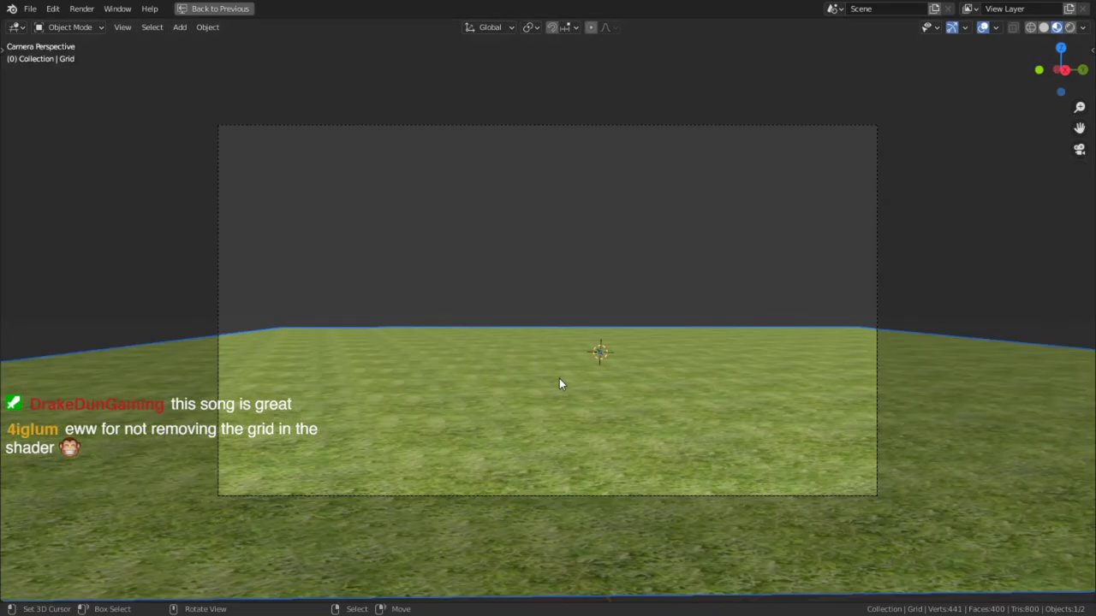
key("Tab")
key("Tab")
key("F12")
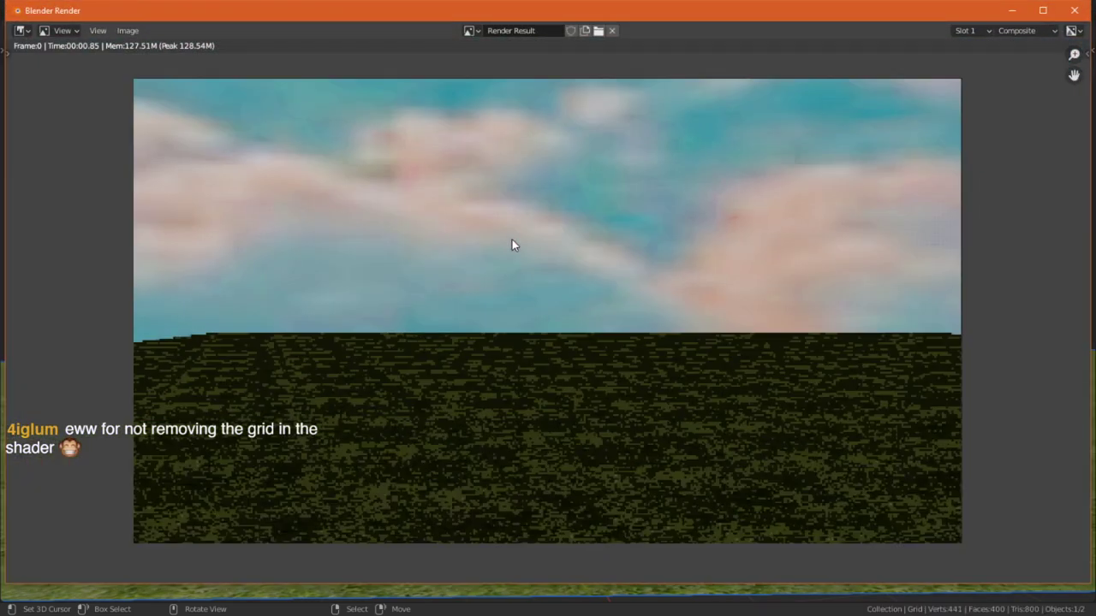
key("Escape")
Switch the viewport to rendered shading, add a Sun light and move it up above the ground.
key("shift+a")
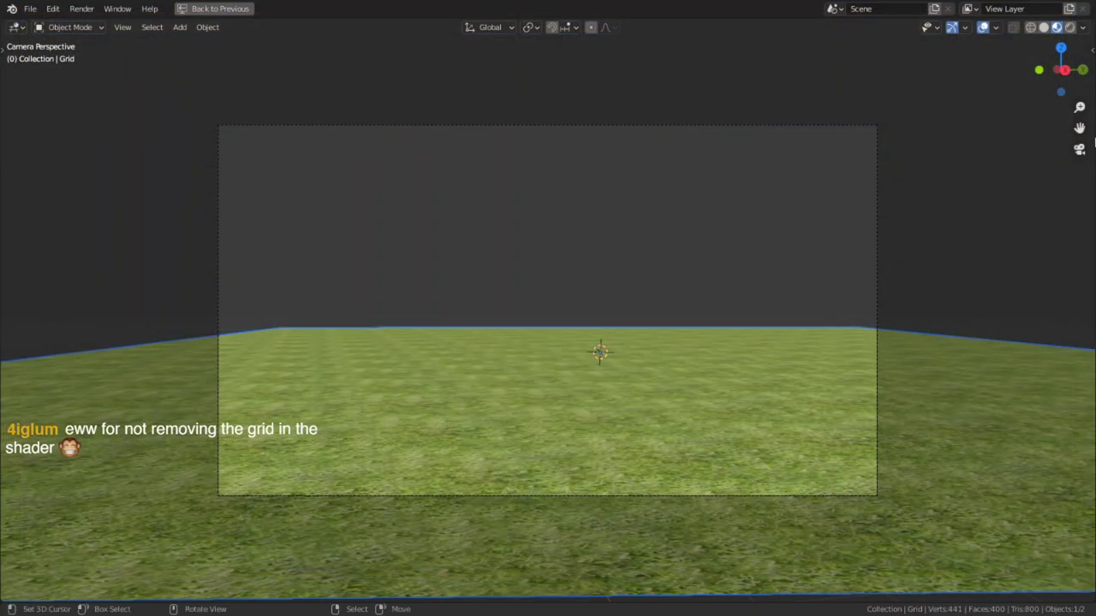
left_click(1069, 26)
key("shift+a")
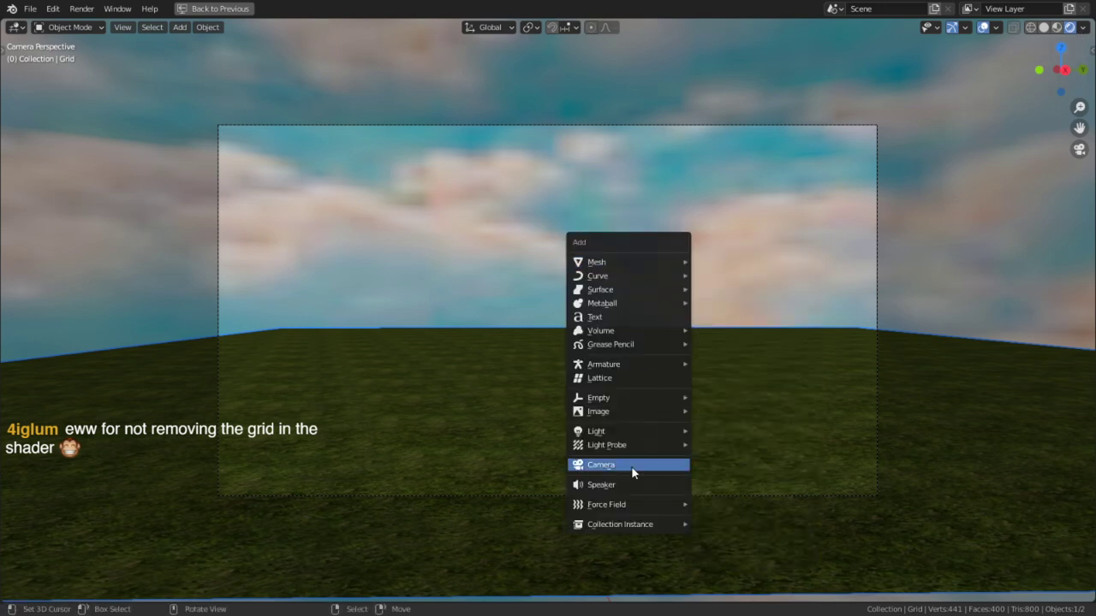
mouse_move(638, 440)
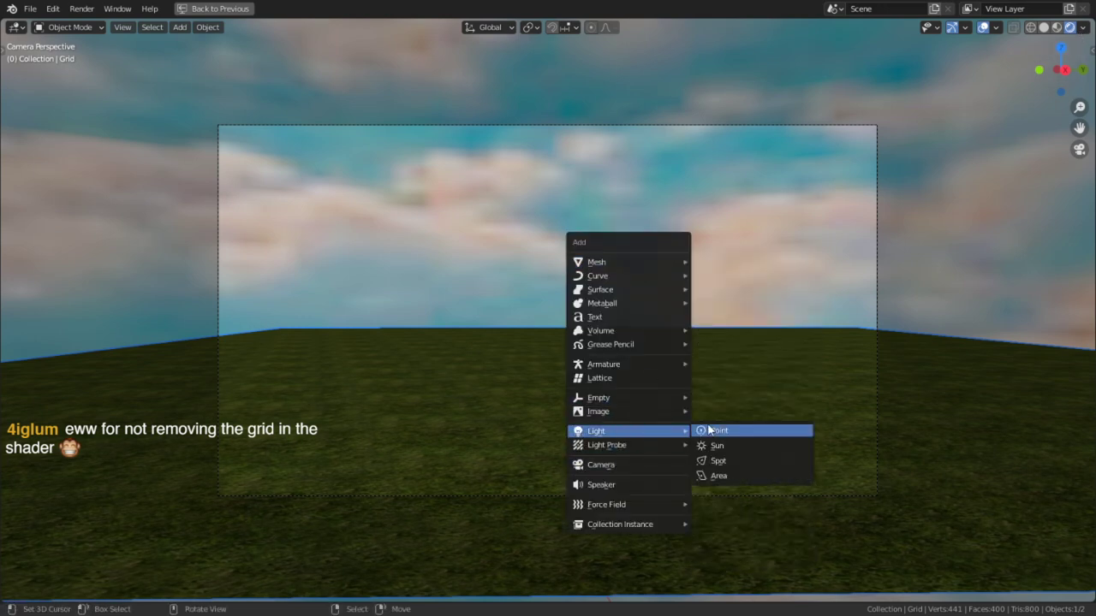
left_click(707, 445)
key("g")
key("z")
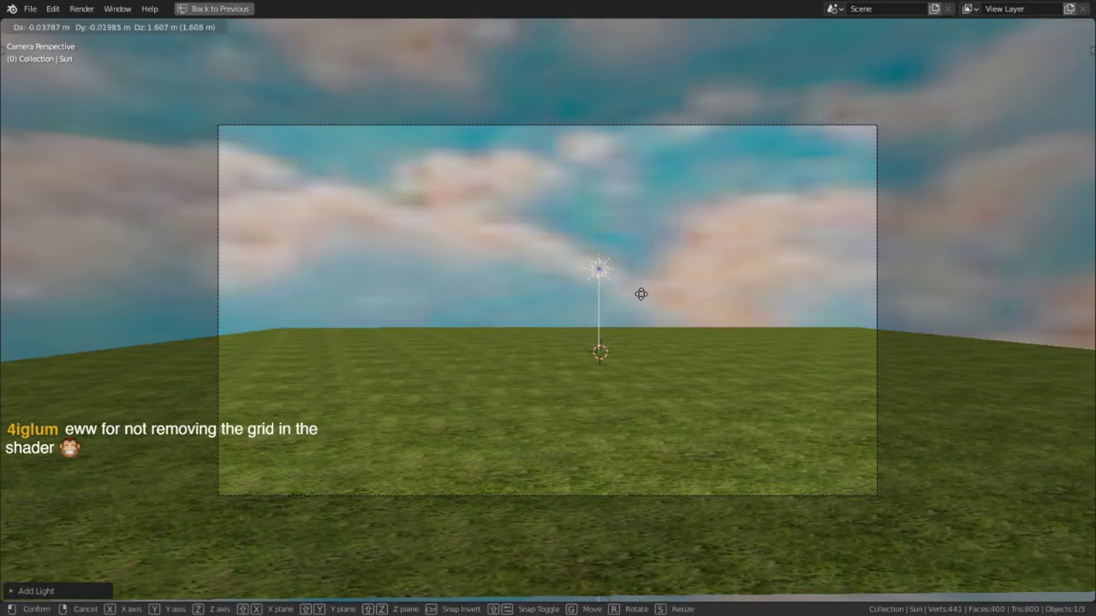
left_click(643, 248)
Rotate the Sun light freely in trackball mode so it shines diagonally onto the grass.
key("r")
key("r")
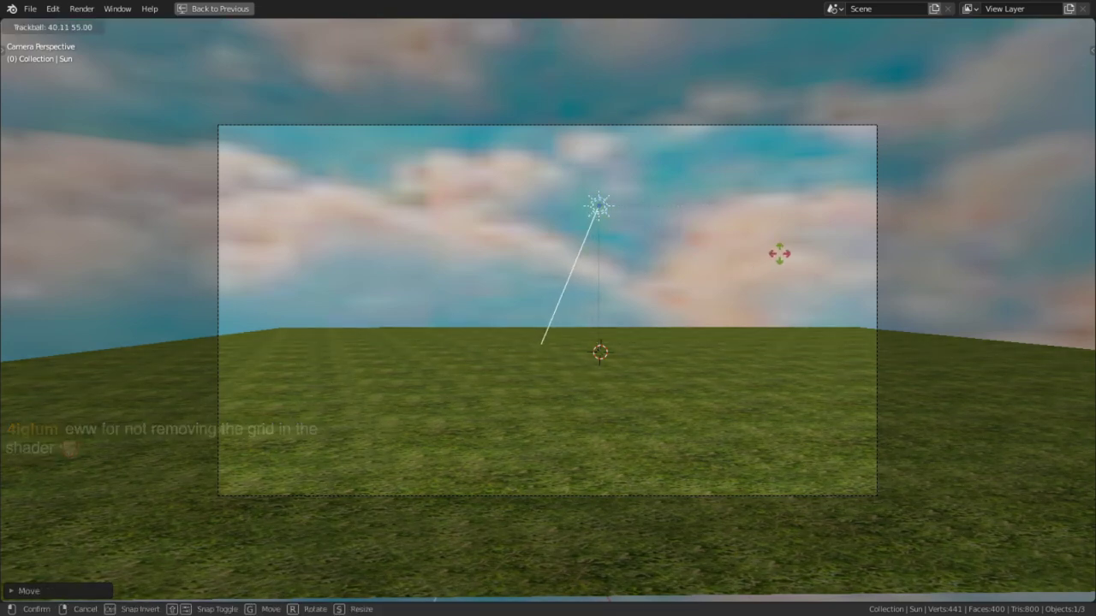
left_click(780, 261)
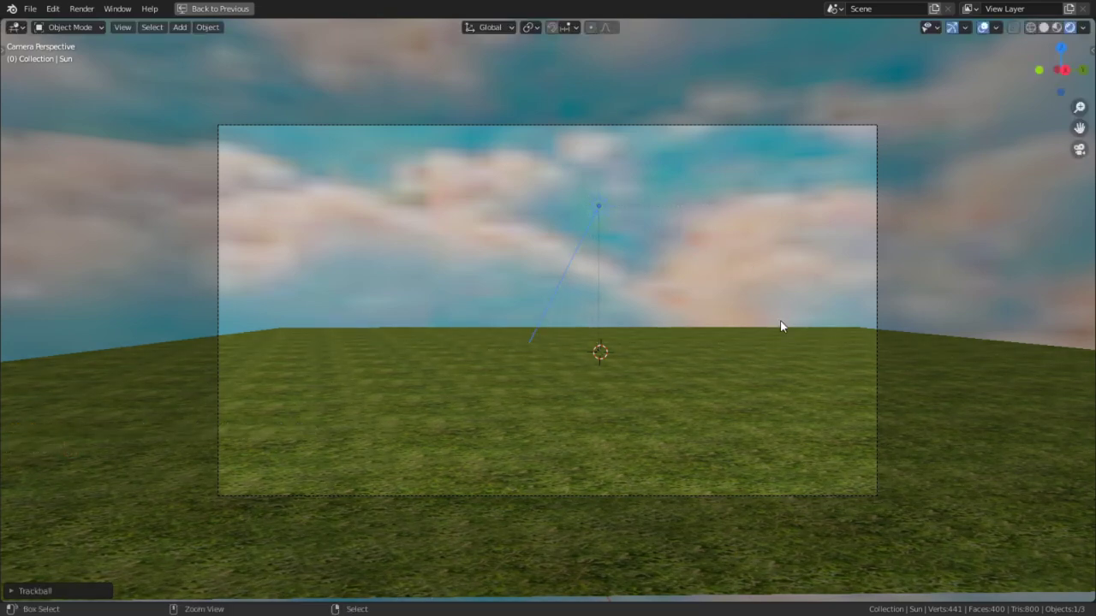
Restore the split editor layout and set the Sun light's Strength to 3.
key("ctrl+space")
double_click(1003, 241)
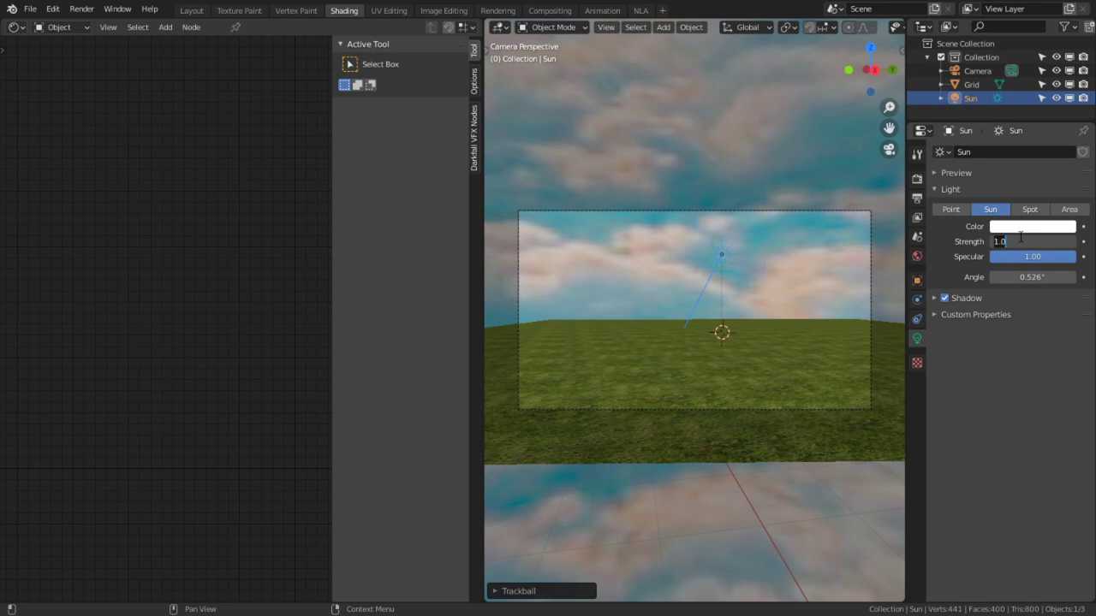
type("3")
key("Return")
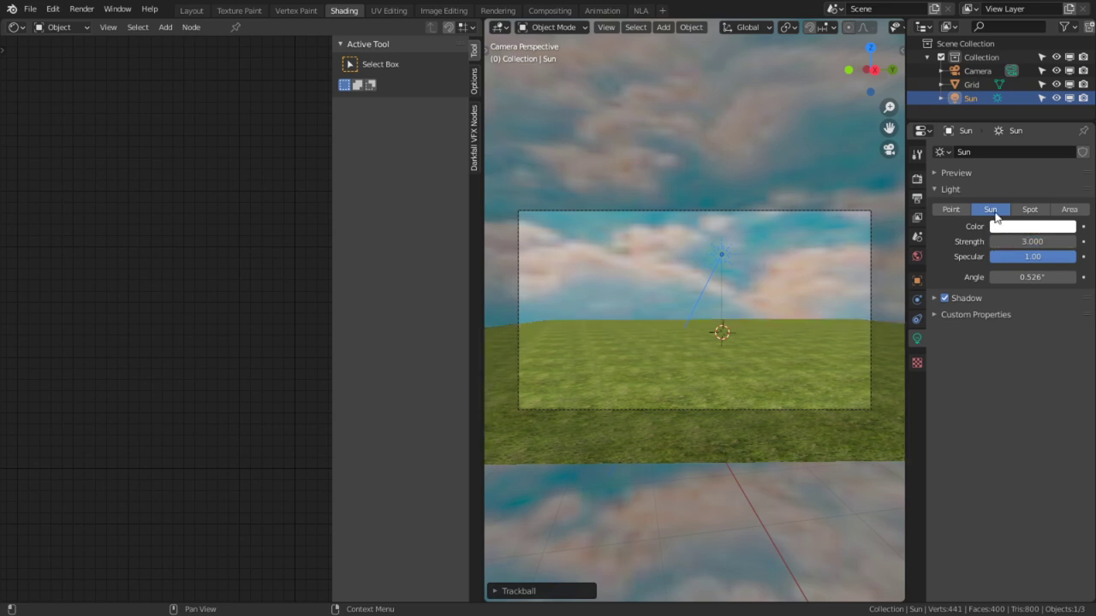
Render the camera view with the Sun light and examine the whole image.
scroll(779, 244, "up", 4)
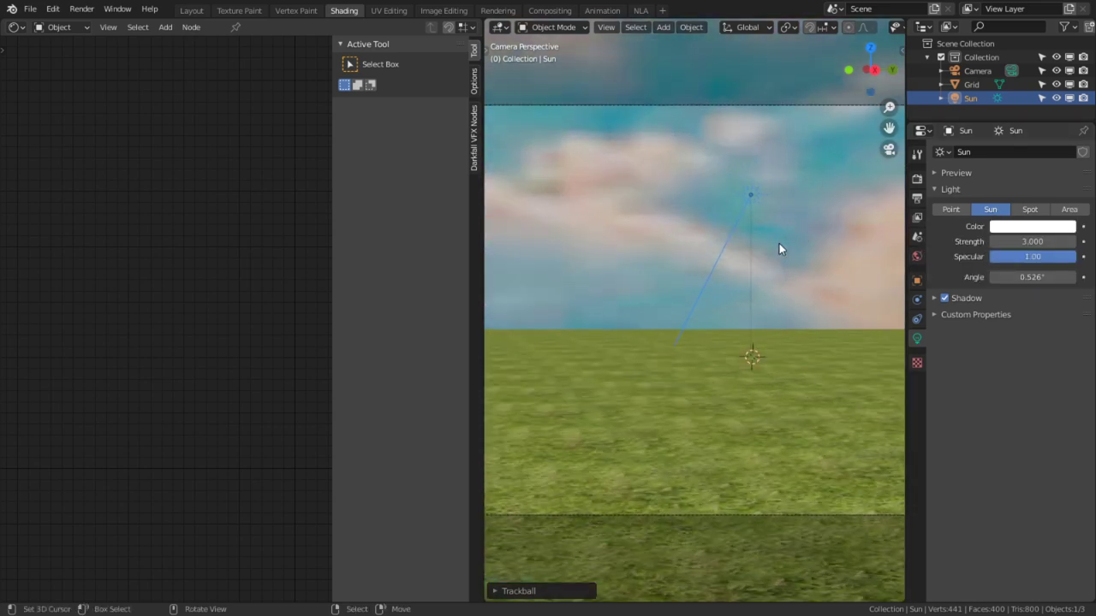
key("F12")
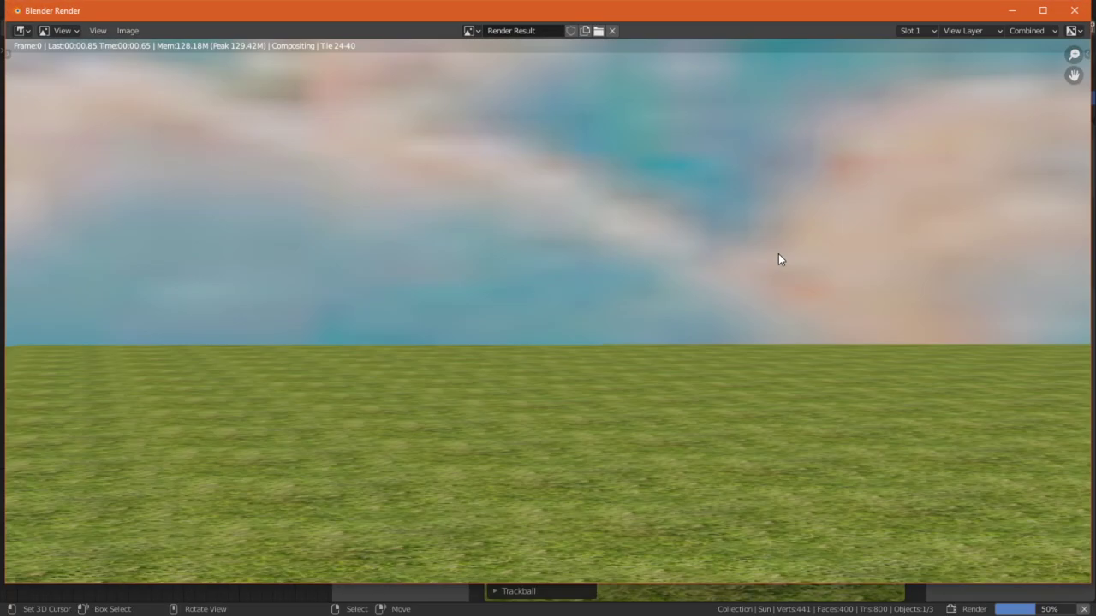
key("Home")
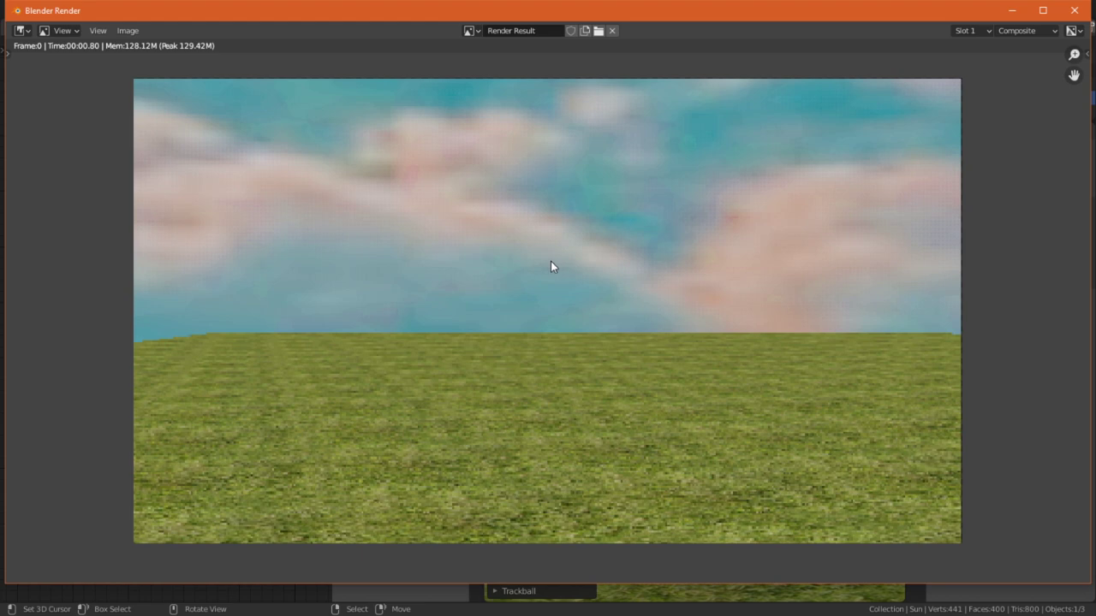
key("Escape")
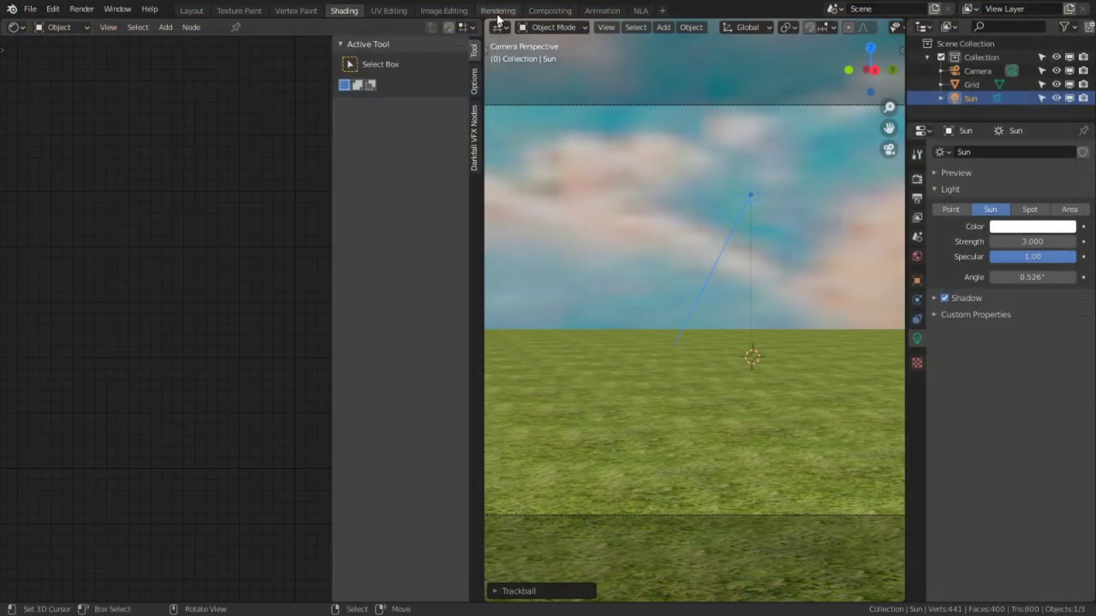
Open the Compositing workspace and examine the render result beside the PS1 Render Compositor node.
left_click(547, 11)
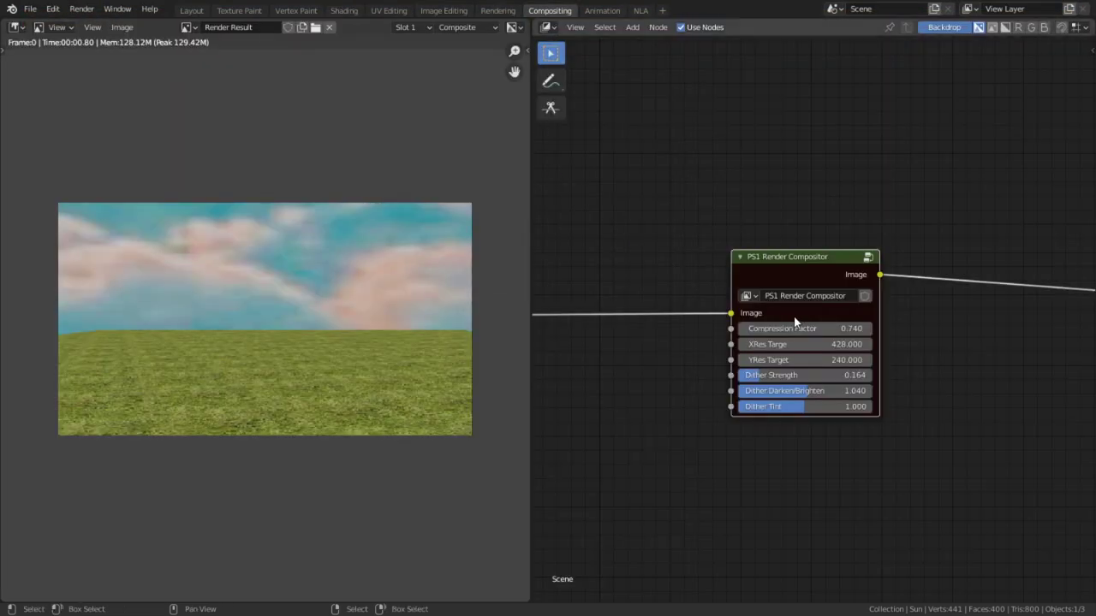
scroll(418, 298, "up", 3)
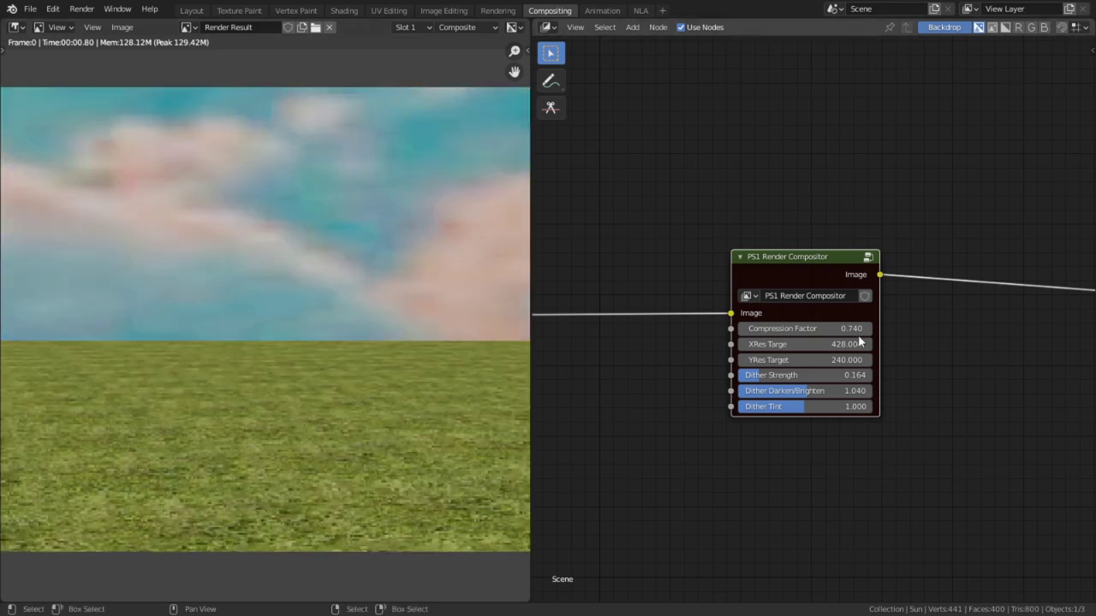
scroll(151, 317, "down", 3)
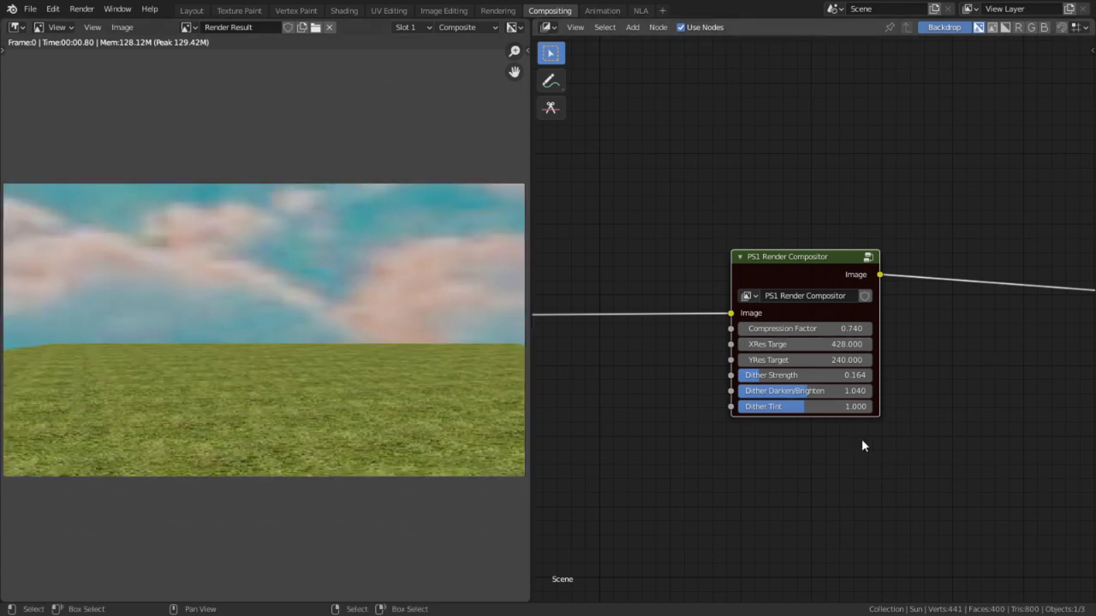
Try Compression Factor 1, Dither Strength 1, Dither Darken/Brighten 2 and Dither Tint 2 on the PS1 Render Compositor node.
left_click_drag(801, 329, 856, 329)
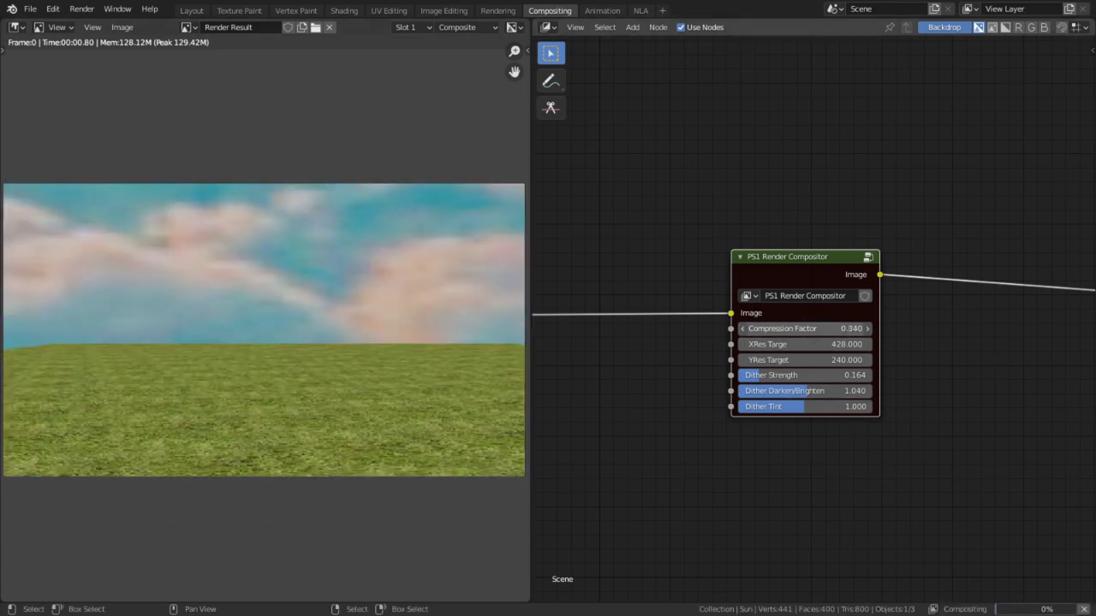
left_click_drag(796, 377, 882, 400)
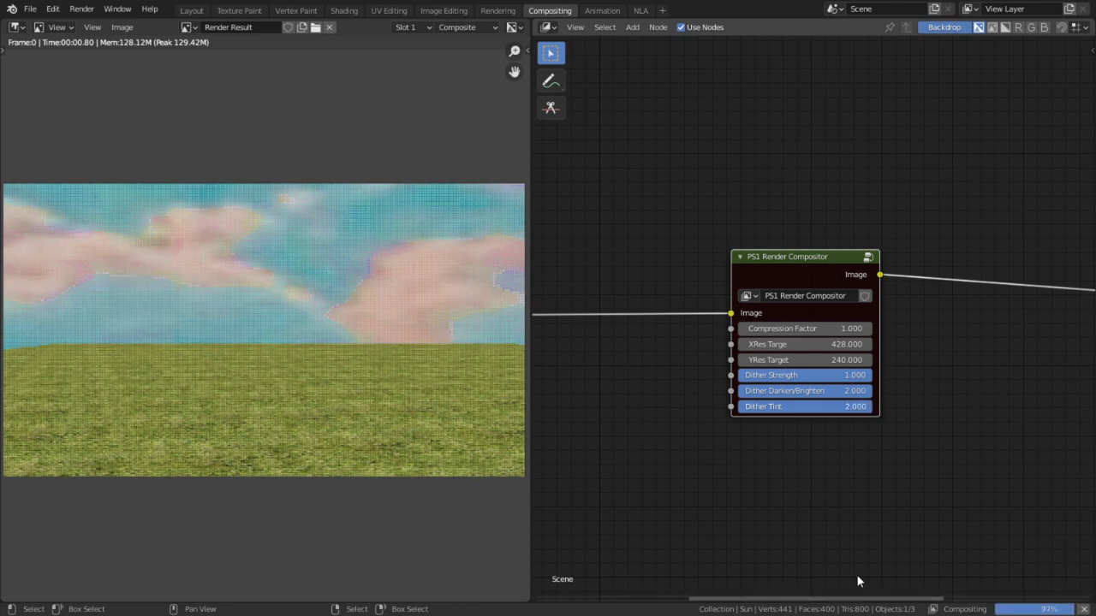
middle_click_drag(341, 401, 299, 413)
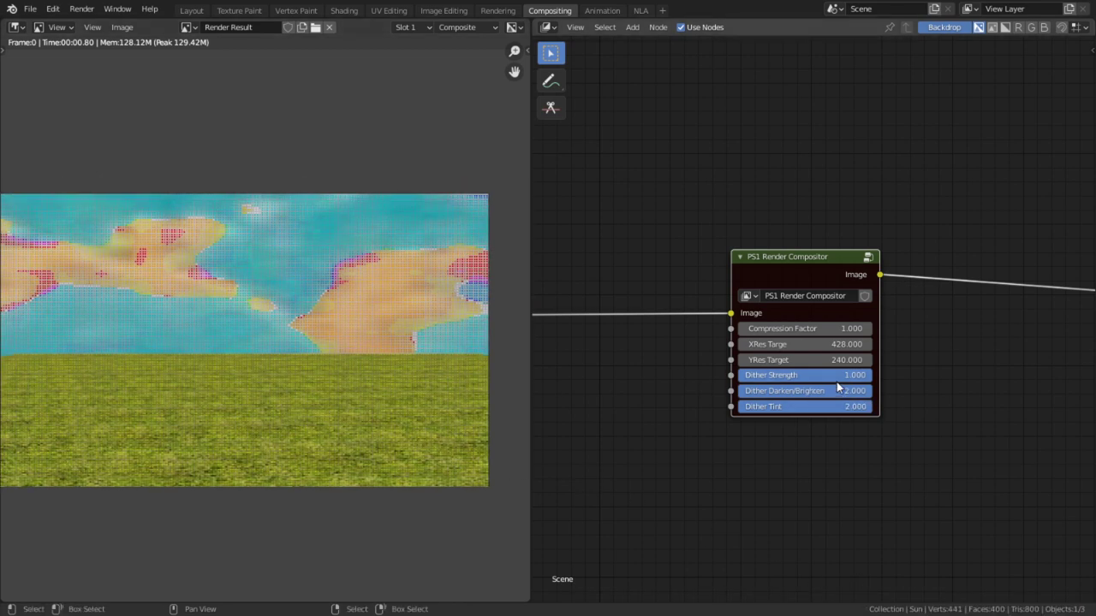
Undo the compression and dither changes on the PS1 Render Compositor node.
key("ctrl+z")
key("ctrl+z")
key("ctrl+z")
key("ctrl+z")
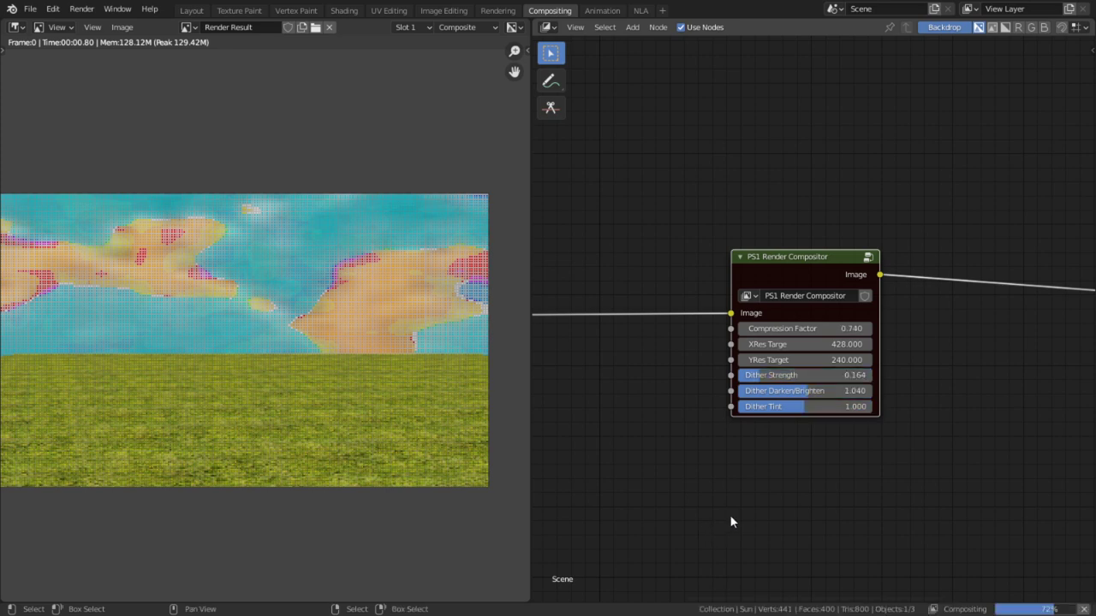
key("ctrl+z")
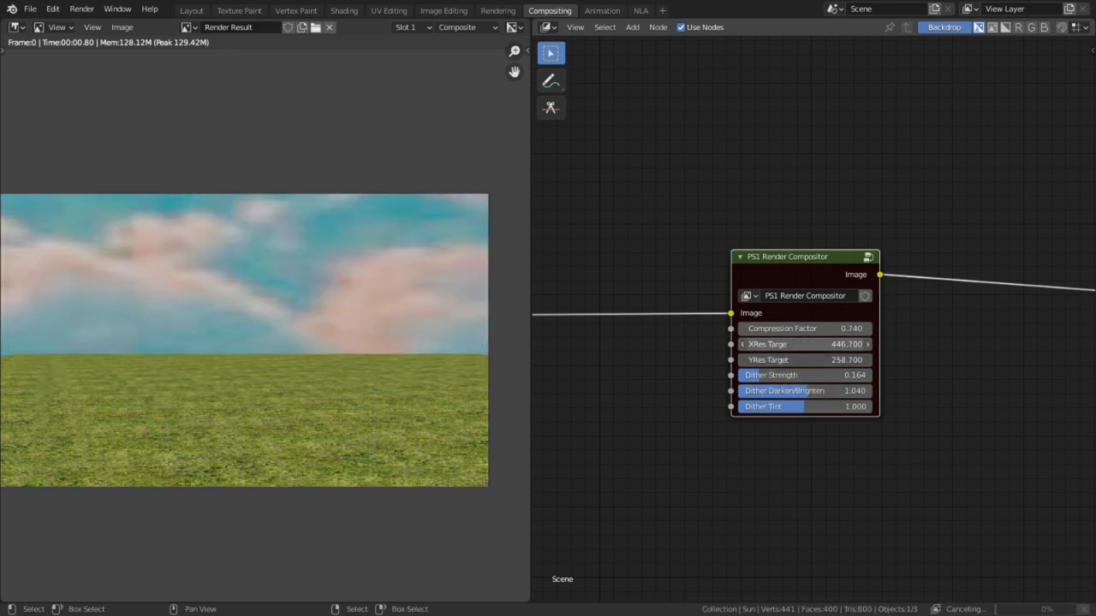
Try much higher X and Y resolution targets together on the PS1 Render Compositor node.
left_click_drag(803, 344, 907, 351)
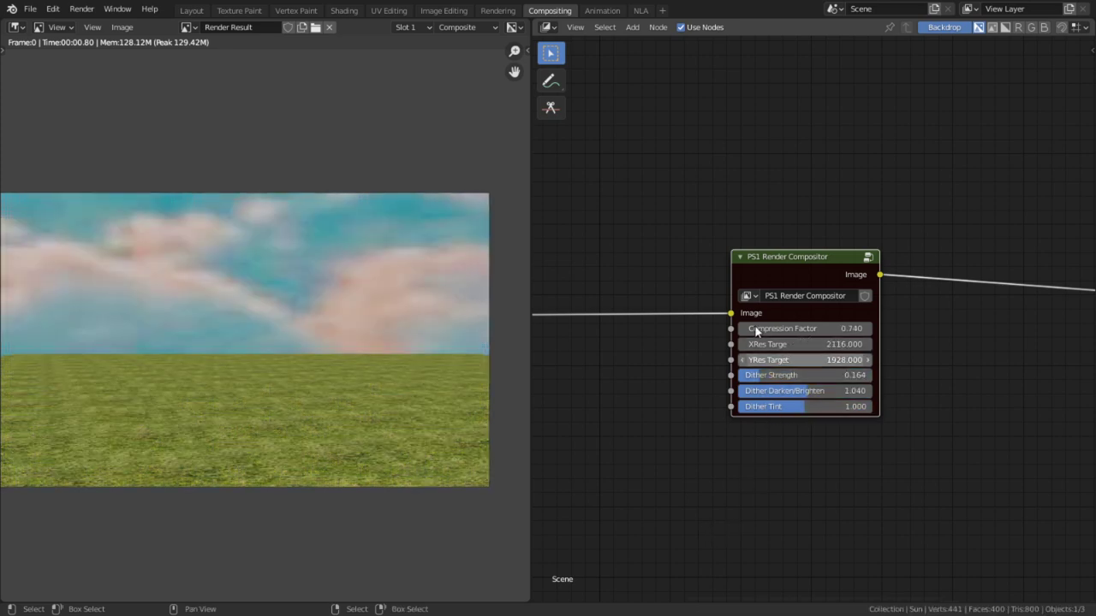
mouse_move(813, 344)
left_mouse_down()
mouse_move(724, 344)
mouse_move(808, 344)
left_mouse_up()
key("Escape")
Set the PS1 Render Compositor's X resolution target to 428 and its Y resolution target to 240.
left_click(818, 346)
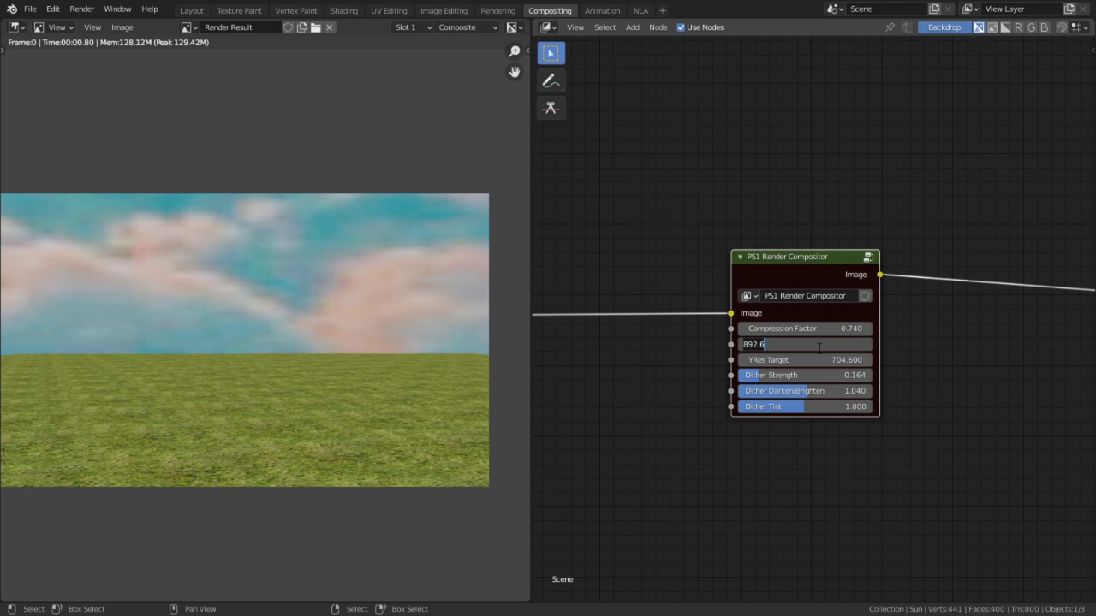
type("428")
key("Tab")
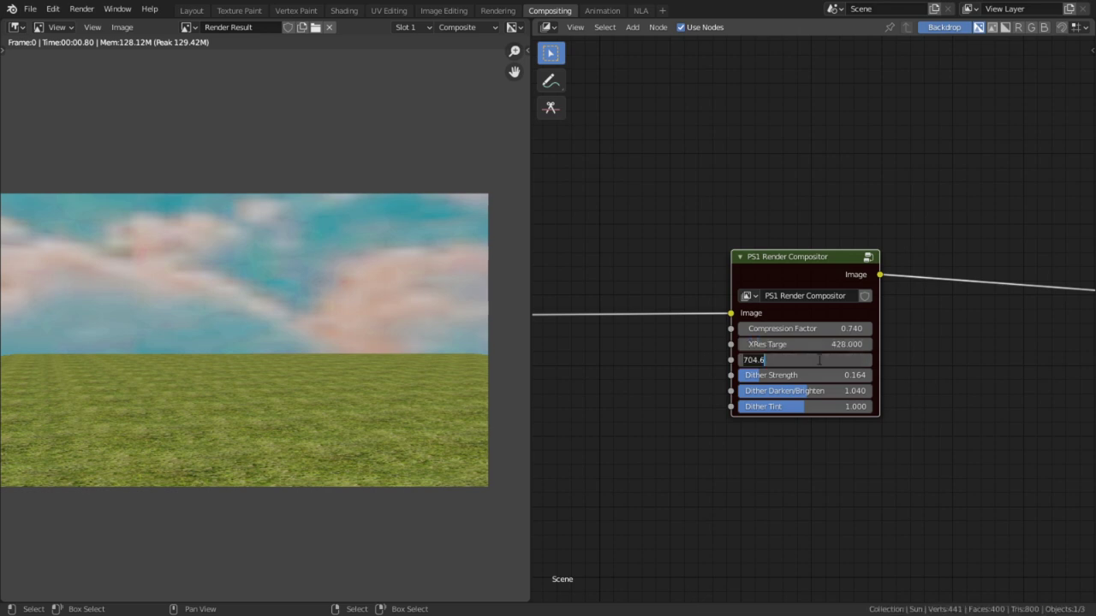
type("240")
key("Return")
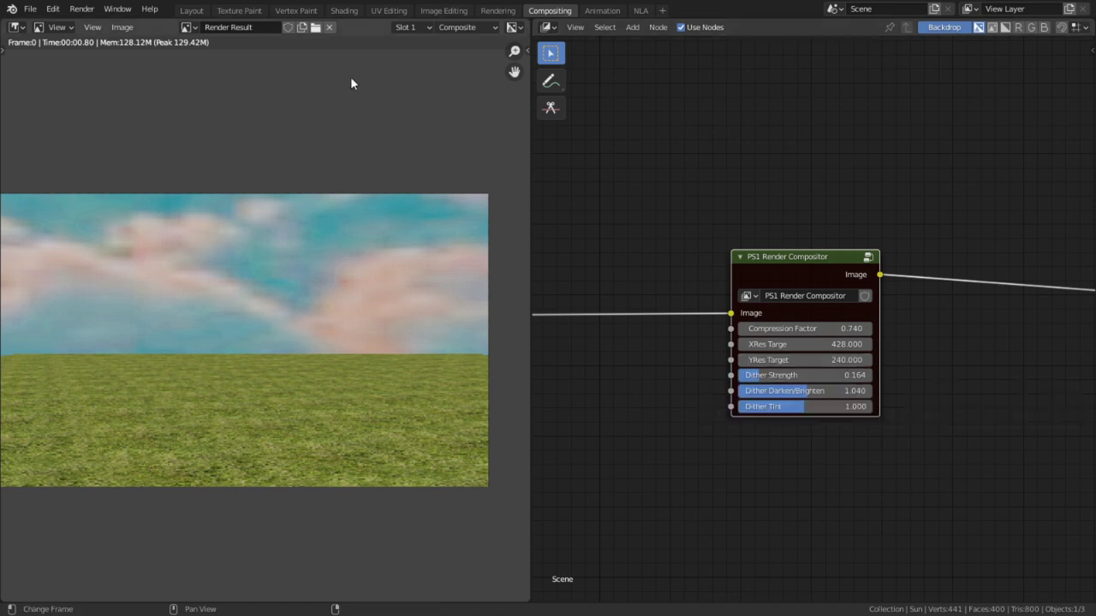
Return to the Layout workspace and show the camera view in Material Preview shading.
left_click(199, 11)
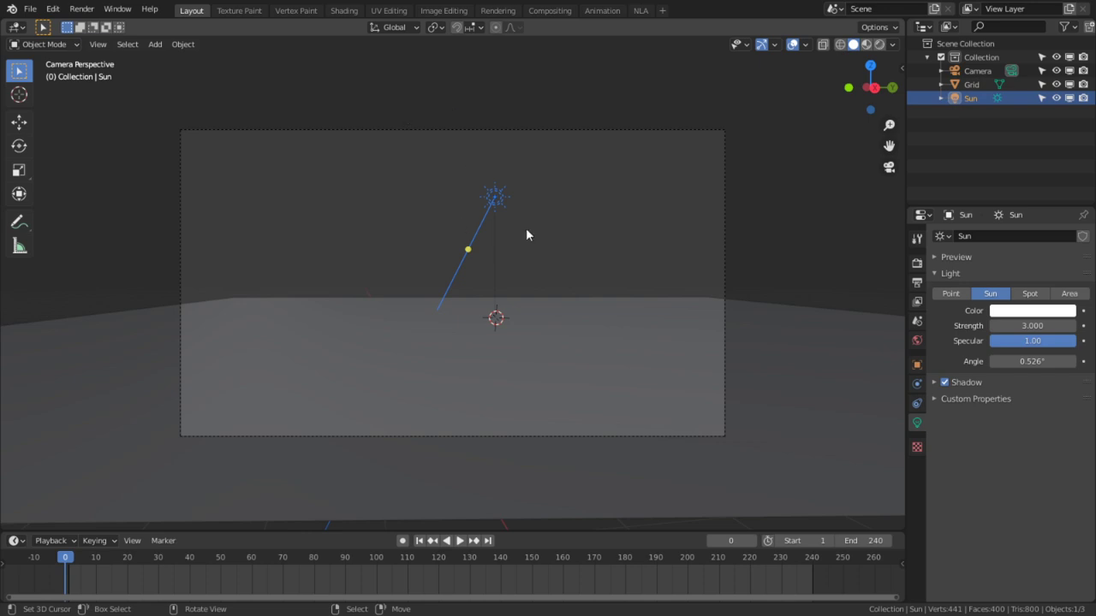
left_click(866, 44)
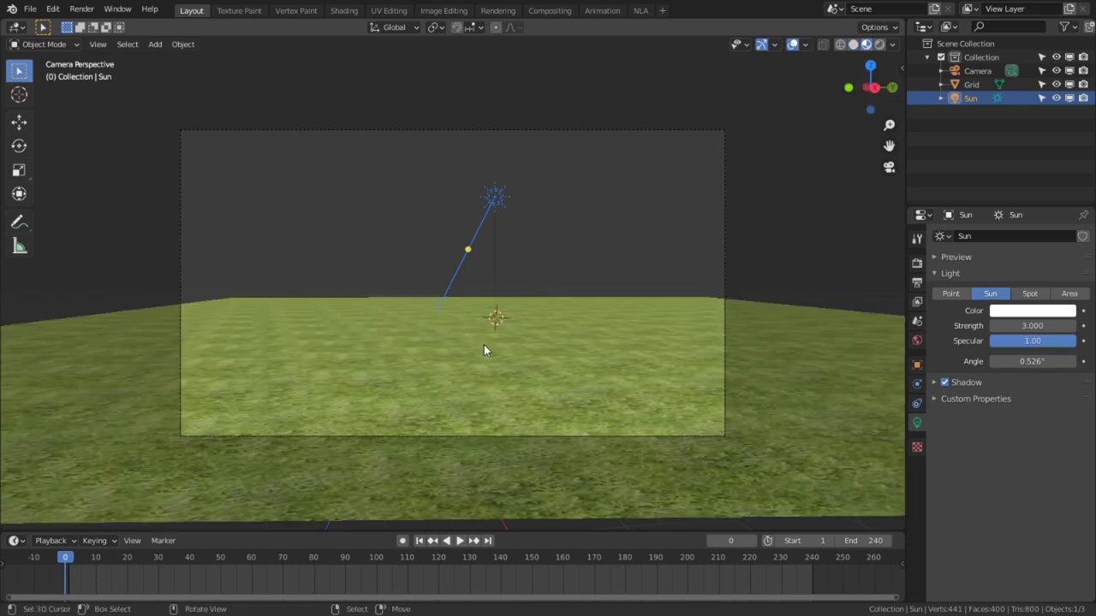
Enter Edit Mode on the grass ground grid and turn on proportional editing.
scroll(538, 362, "up", 2)
scroll(531, 402, "up", 1)
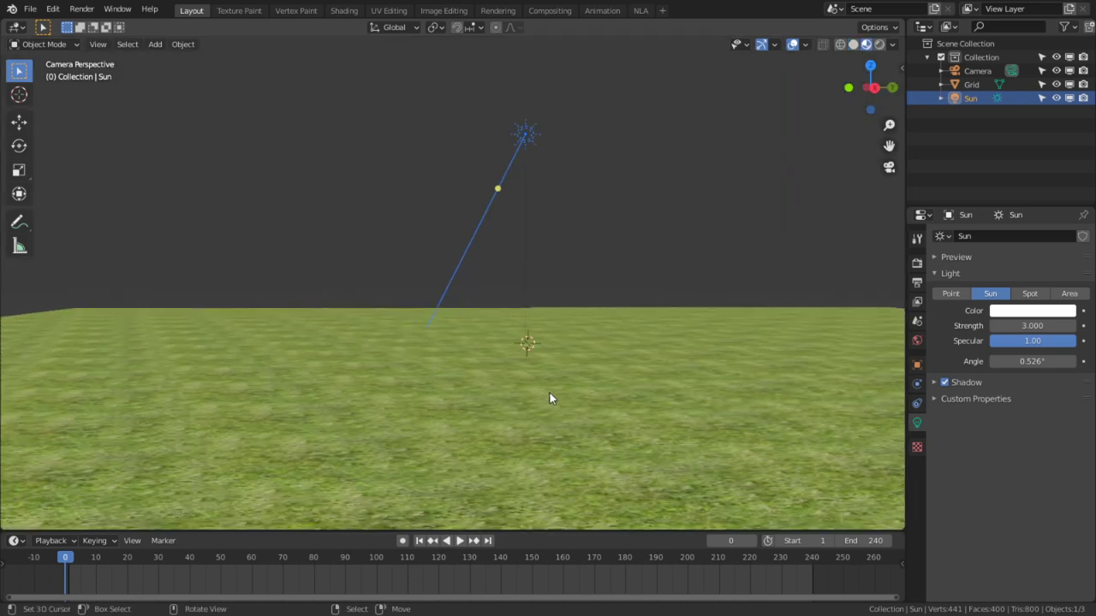
left_click(538, 420)
scroll(538, 420, "down", 3)
key("Tab")
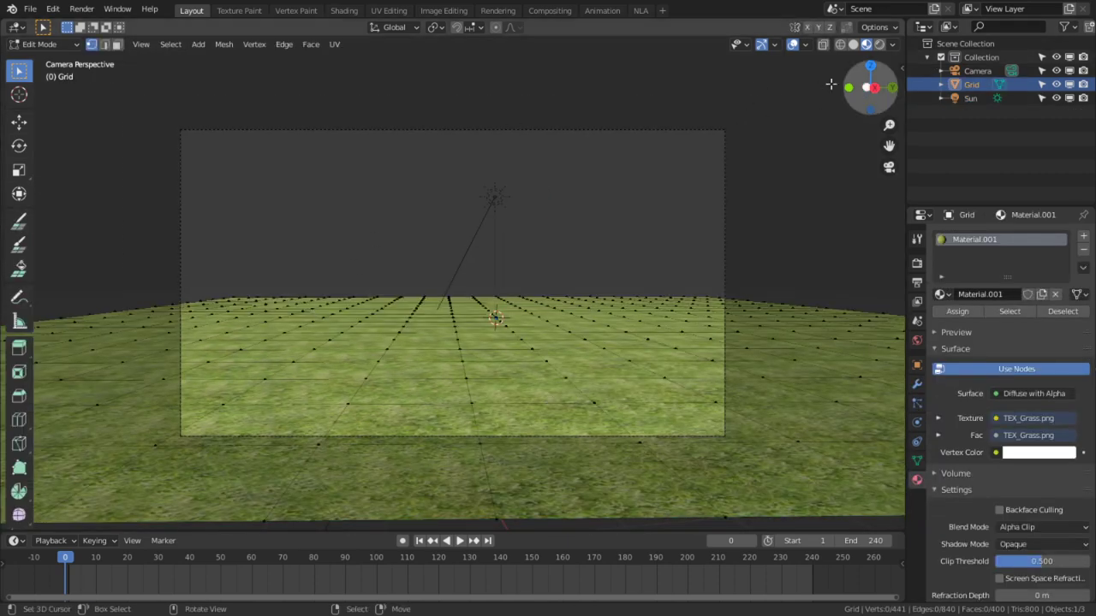
left_click(496, 27)
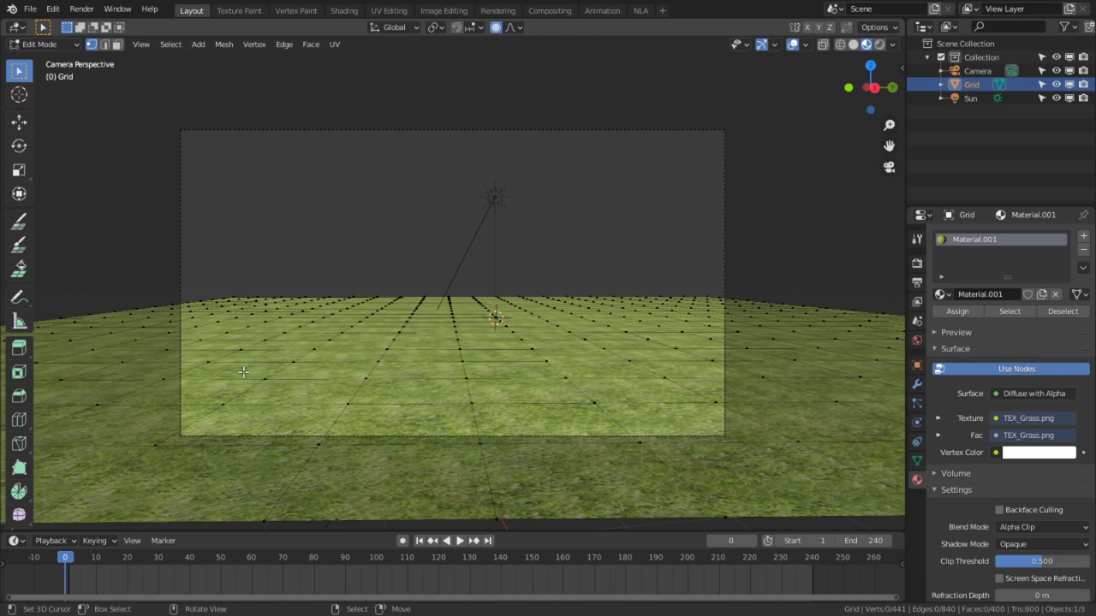
key("o")
key("o")
Raise two vertices on the left side of the ground about 0.31 m with a smooth proportional size of about 3.8 m.
key("g")
key("z")
scroll(286, 228, "down", 5)
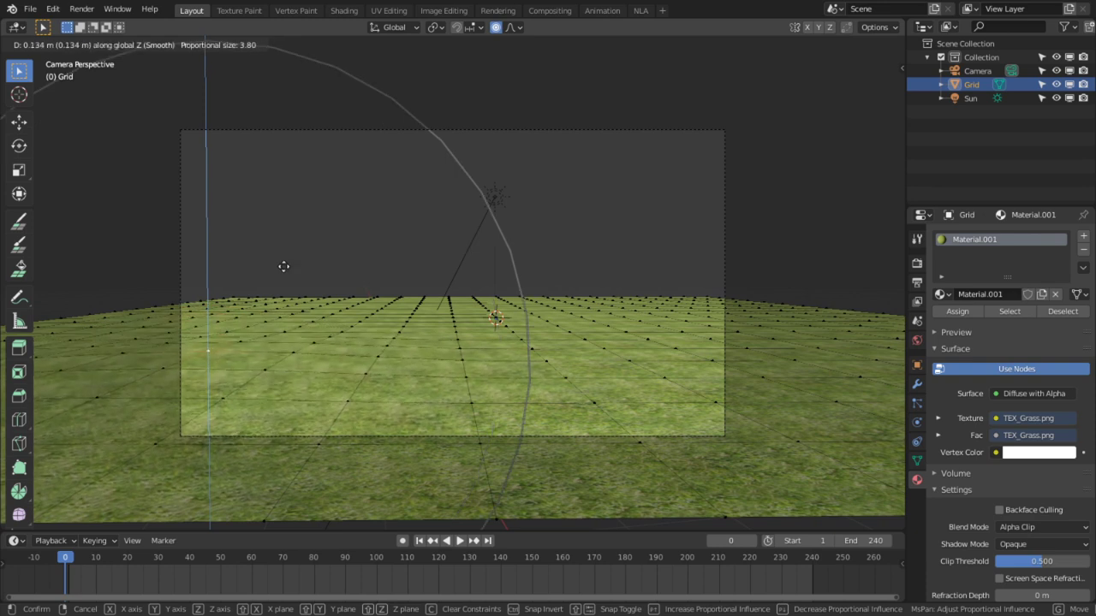
right_click(277, 276)
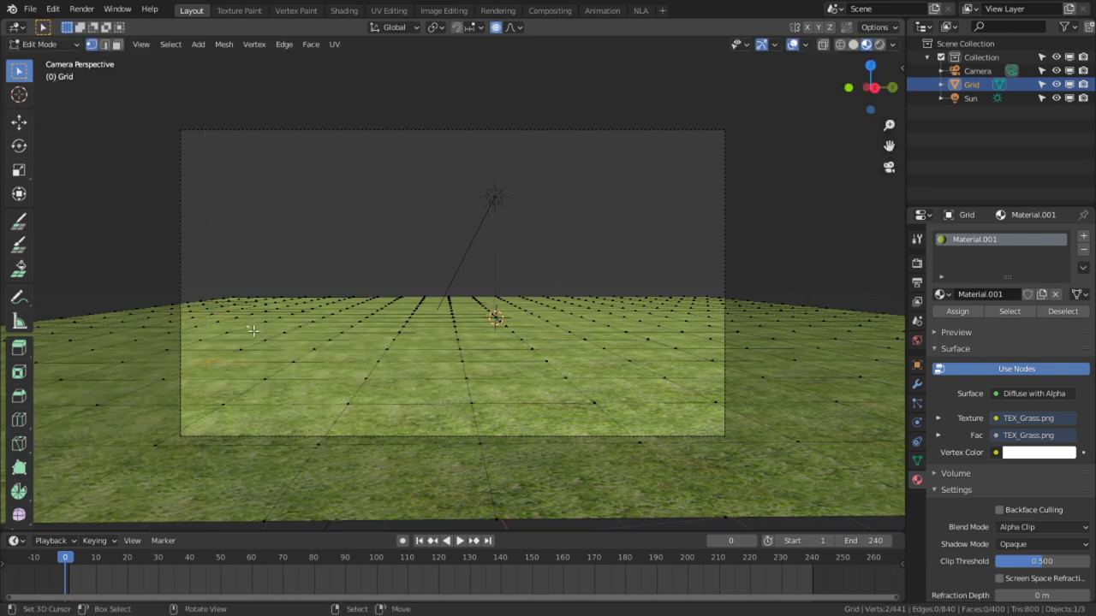
key("g")
left_click(263, 137)
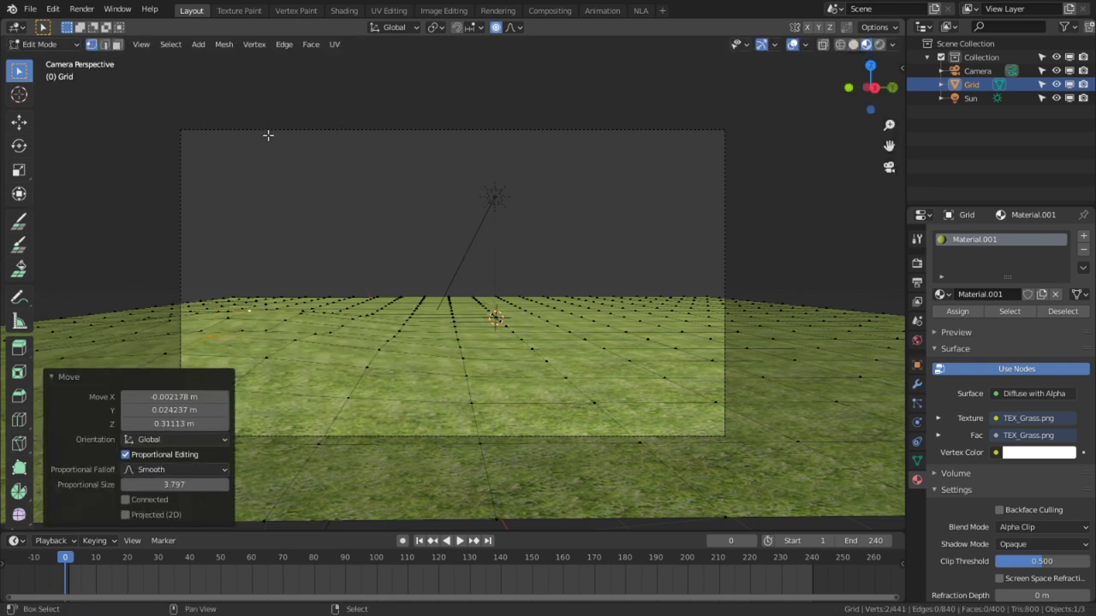
Raise two spots right of the ground's centre about 0.26 m and 0.13 m, using a proportional size of about 4.87 m.
key("g")
scroll(588, 289, "down", 2)
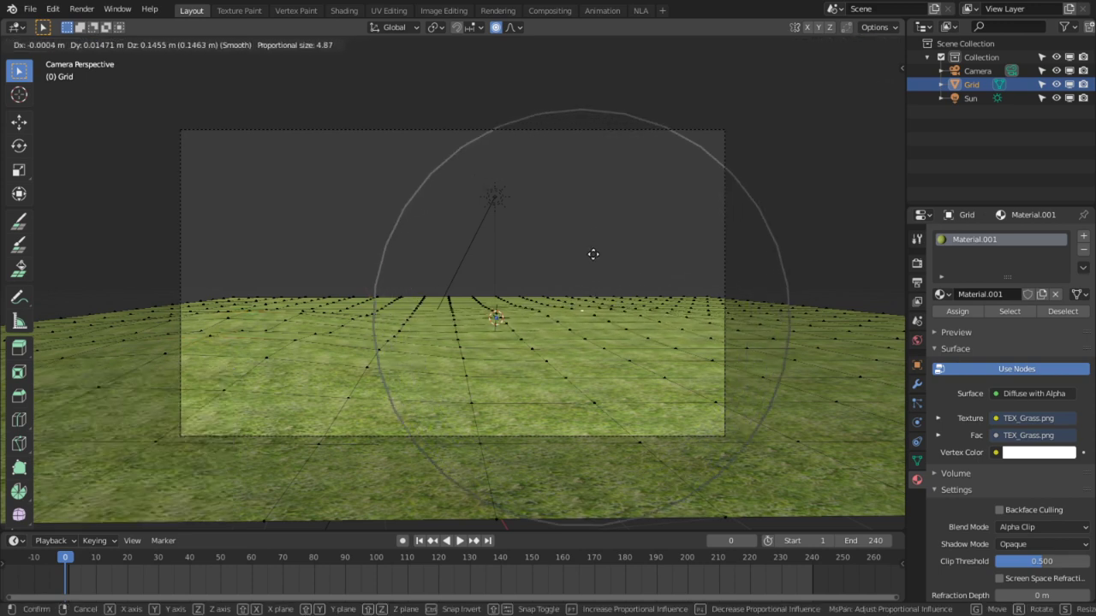
scroll(594, 189, "down", 1)
left_click(595, 206)
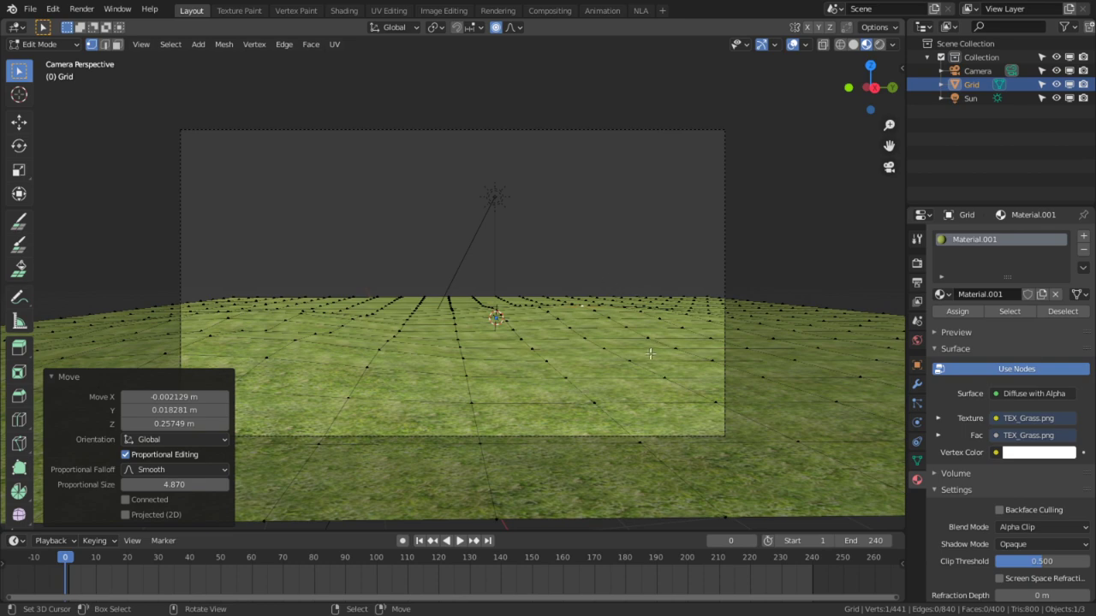
middle_click_drag(649, 354, 563, 346)
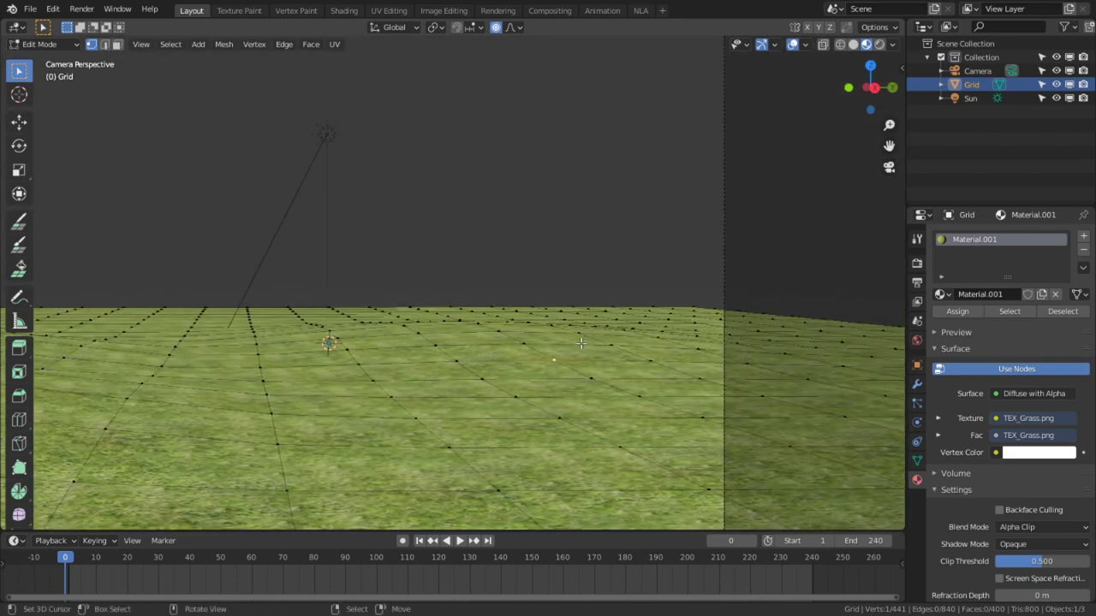
key("g")
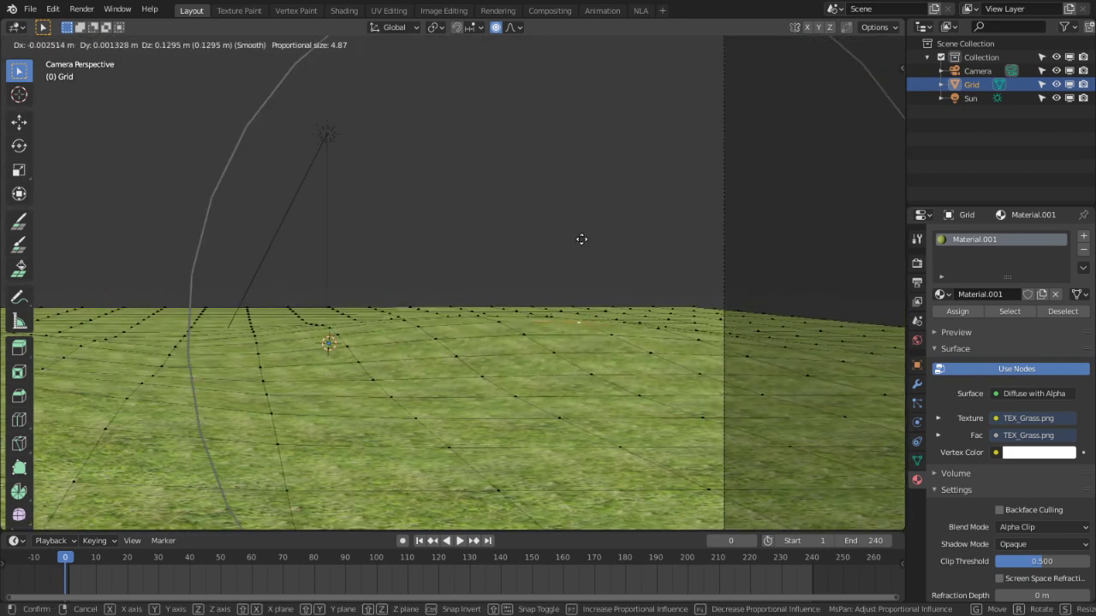
left_click(582, 238)
scroll(479, 132, "down", 3)
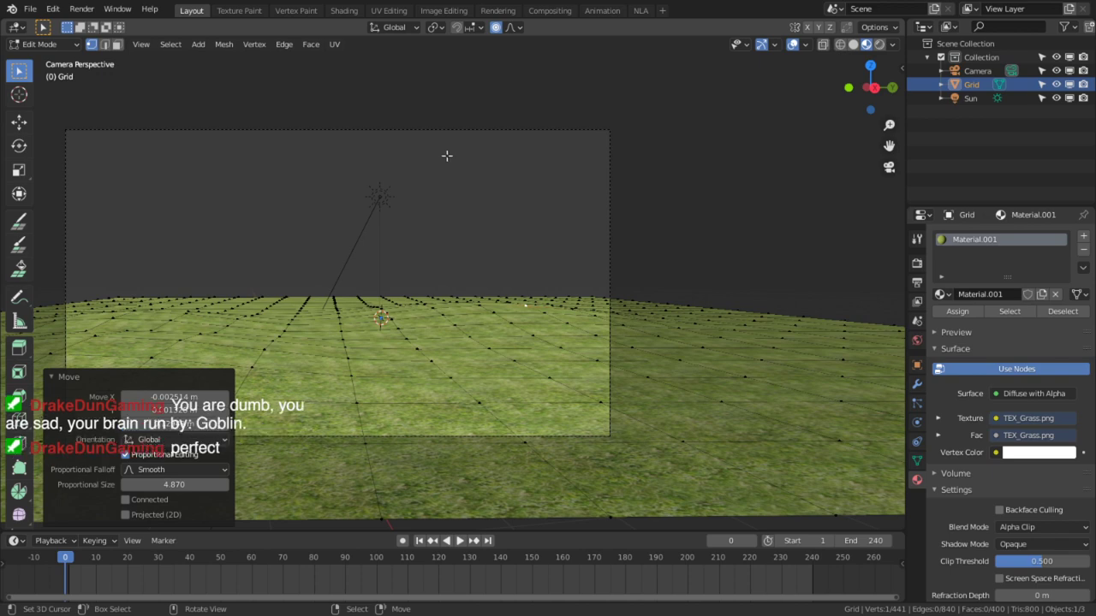
Lower a far-edge vertex left of the ground's centre along Z into a wide dip, using a proportional size of about 8.63 m.
scroll(480, 247, "down", 3)
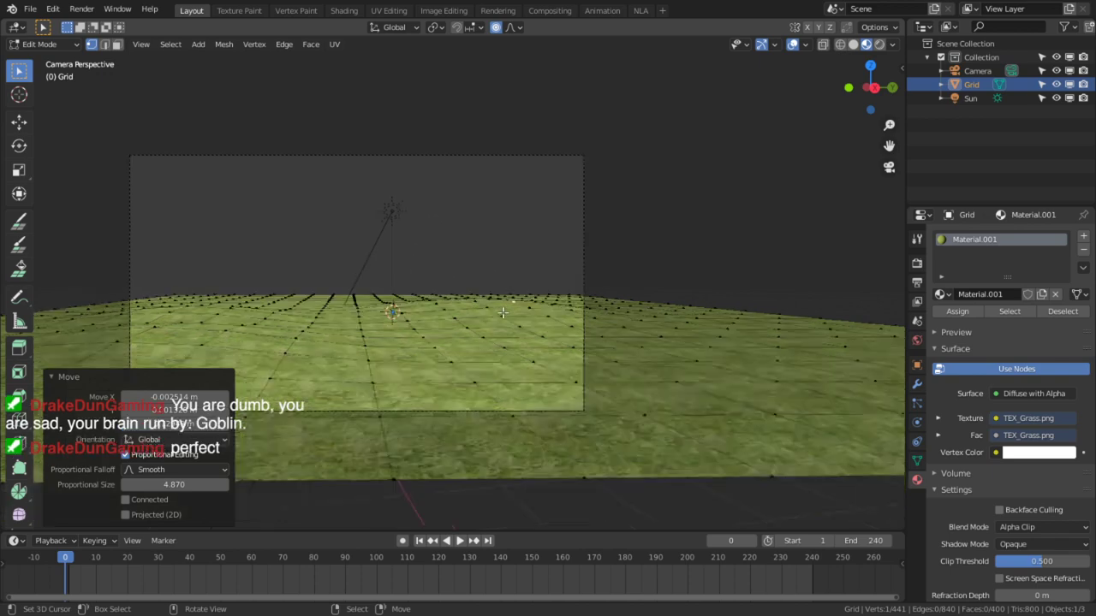
scroll(477, 295, "up", 6)
middle_click_drag(312, 273, 417, 218, "shift")
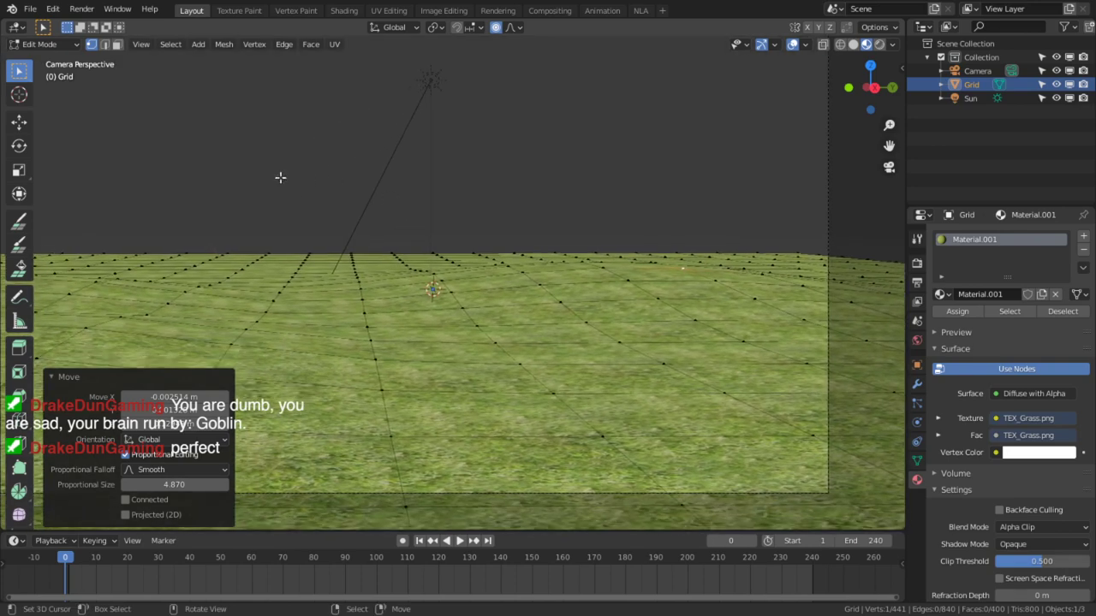
right_click(262, 178)
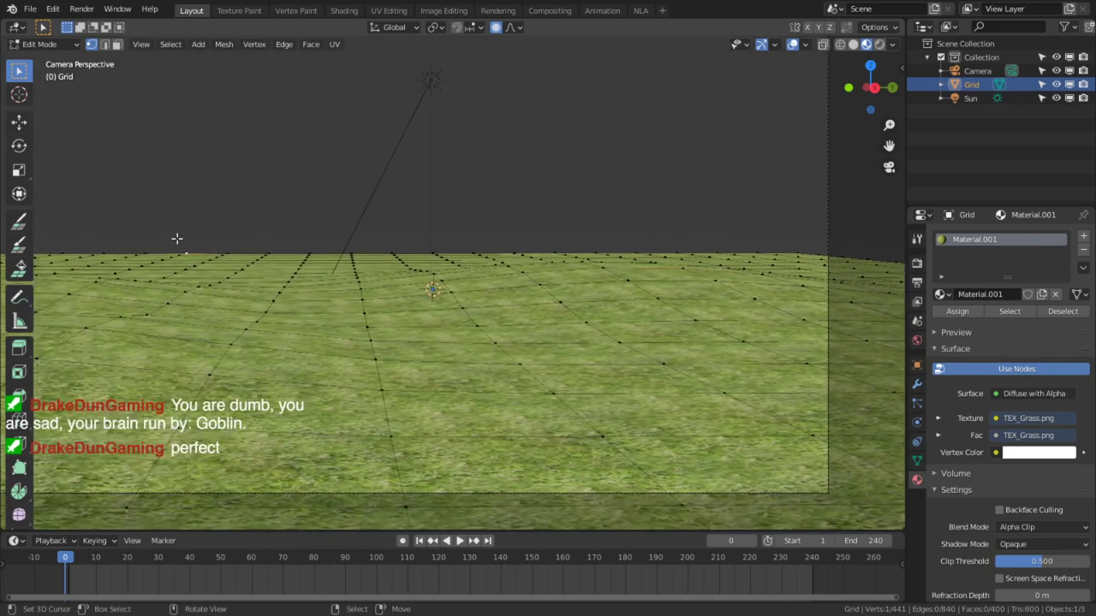
key("g")
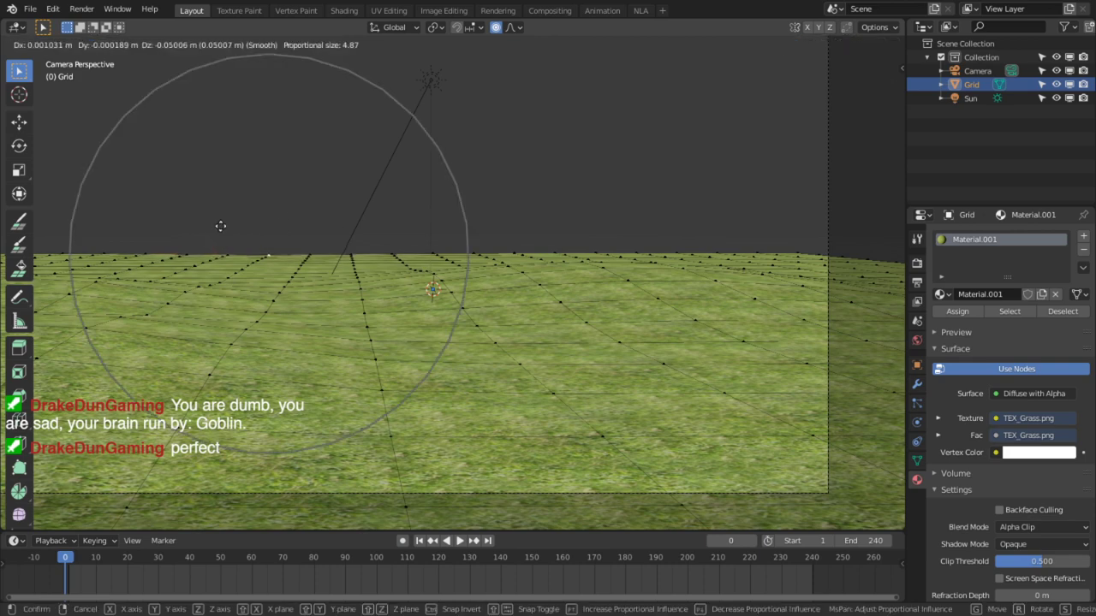
scroll(224, 227, "down", 4)
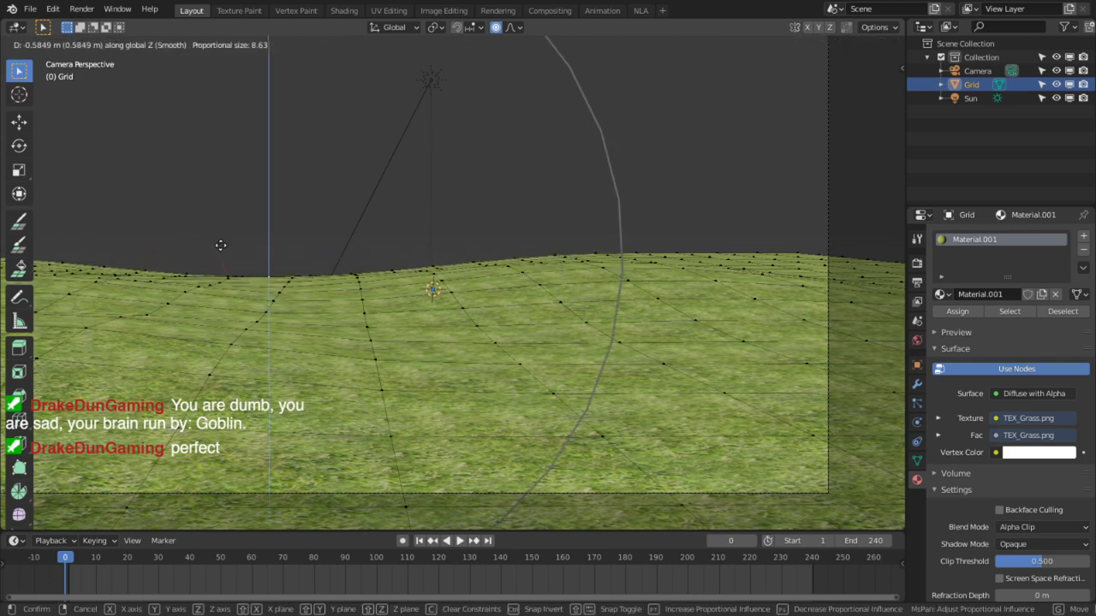
left_click(213, 252)
Lower a vertex on the ground's far right edge about 0.57 m with the same proportional falloff.
scroll(252, 272, "down", 3)
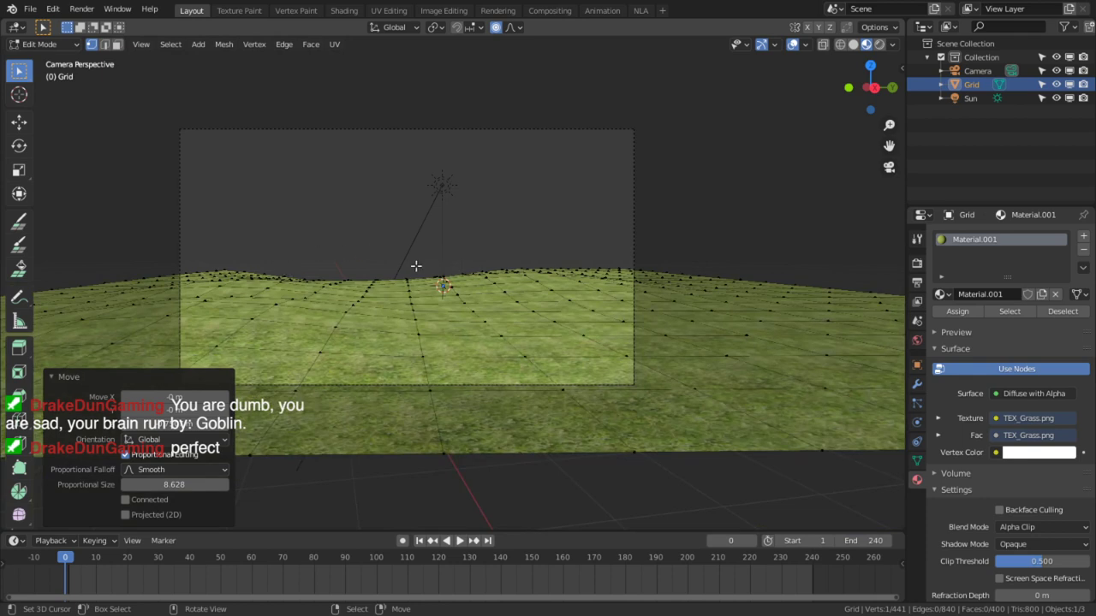
left_click(620, 267)
key("g")
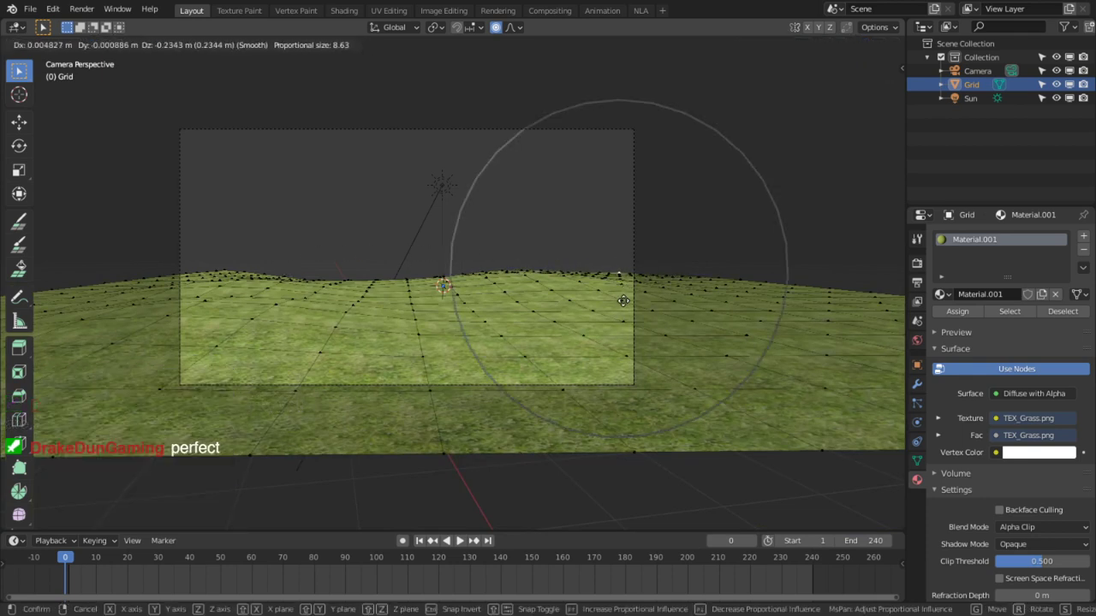
left_click(617, 364)
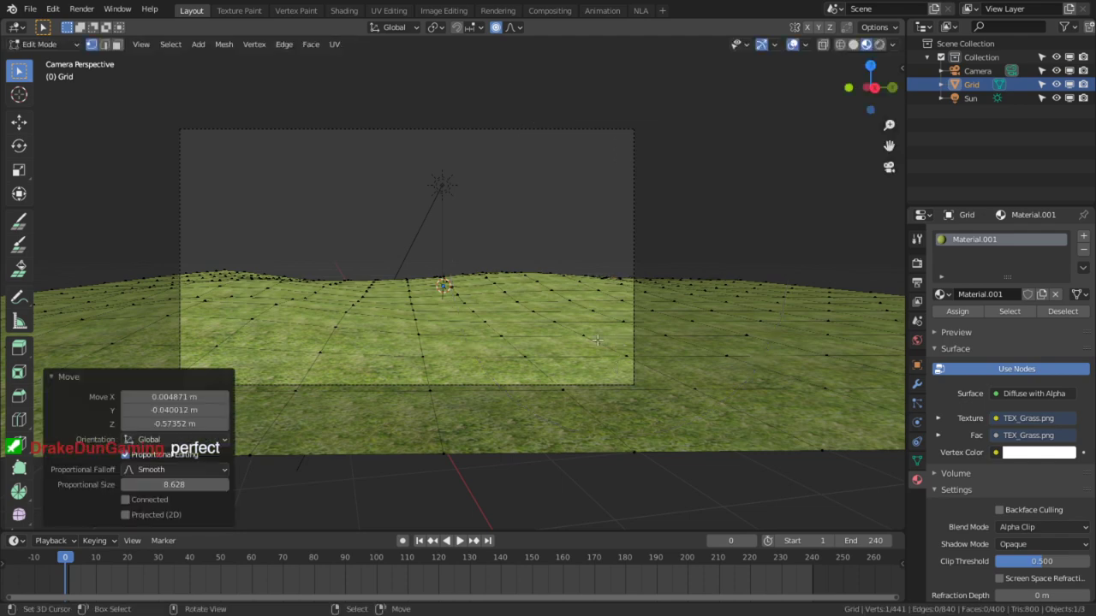
Leave Edit Mode and enable the Thirds composition guide in the camera's viewport display.
key("Tab")
left_click(521, 130)
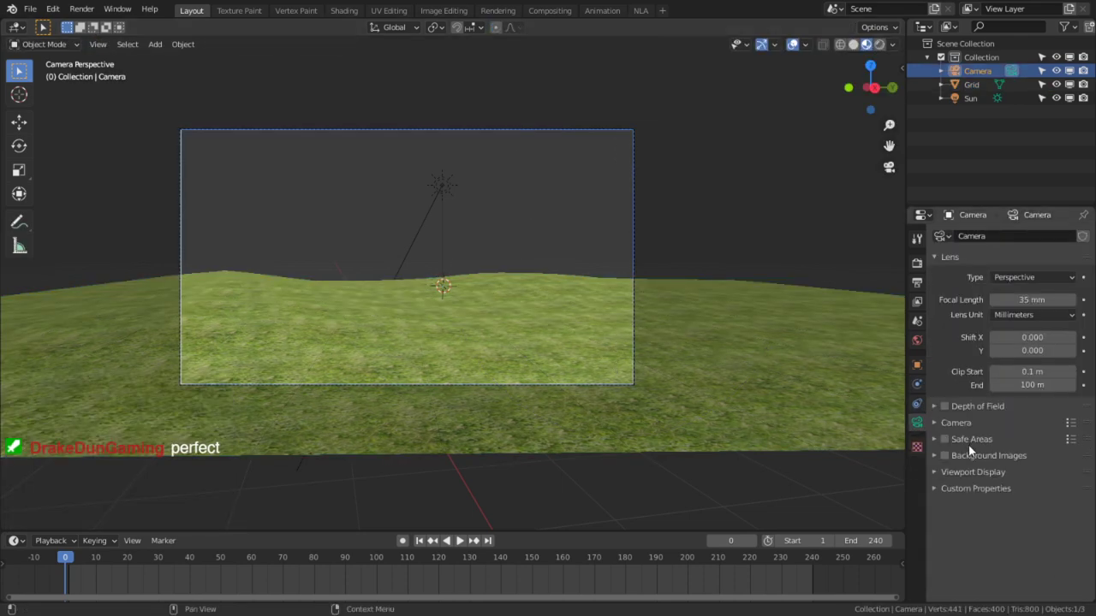
left_click(969, 473)
scroll(1023, 522, "down", 1)
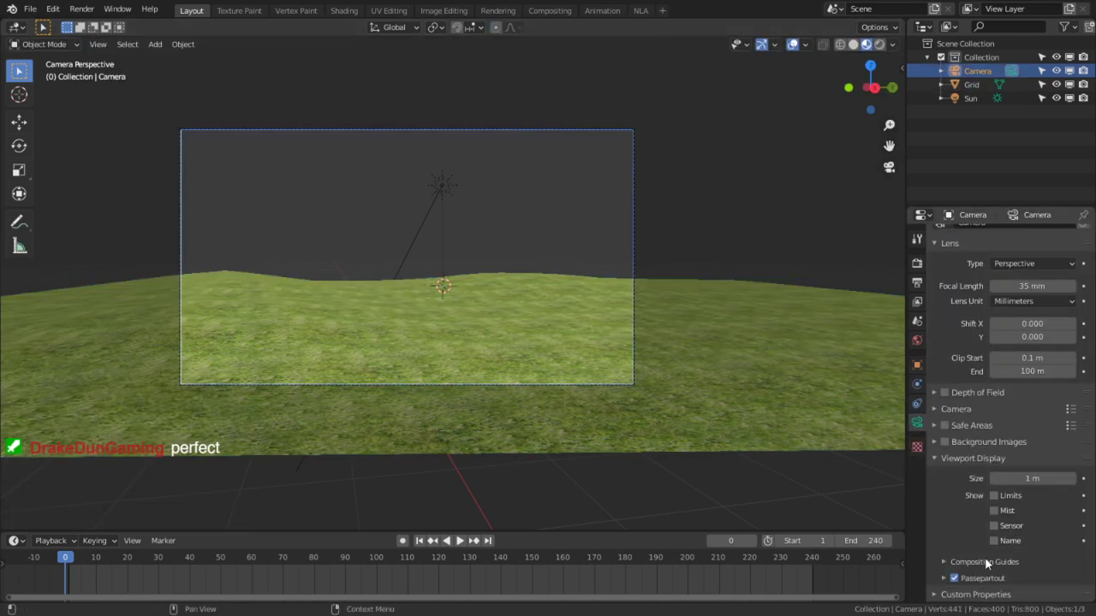
left_click(989, 561)
scroll(1010, 563, "down", 1)
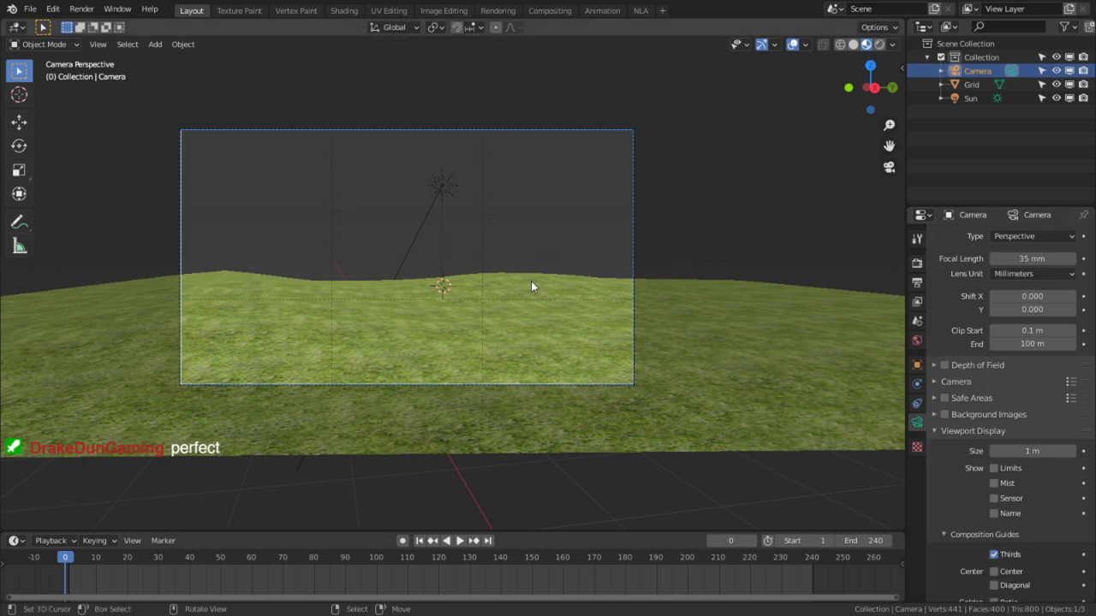
scroll(545, 235, "up", 5)
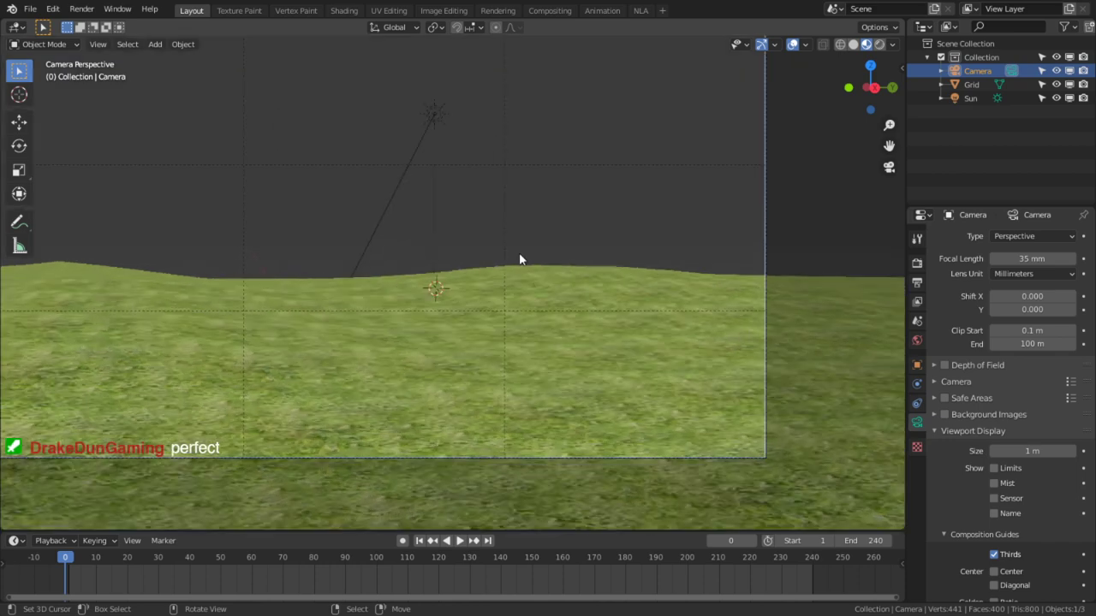
middle_click_drag(357, 185, 719, 171, "shift")
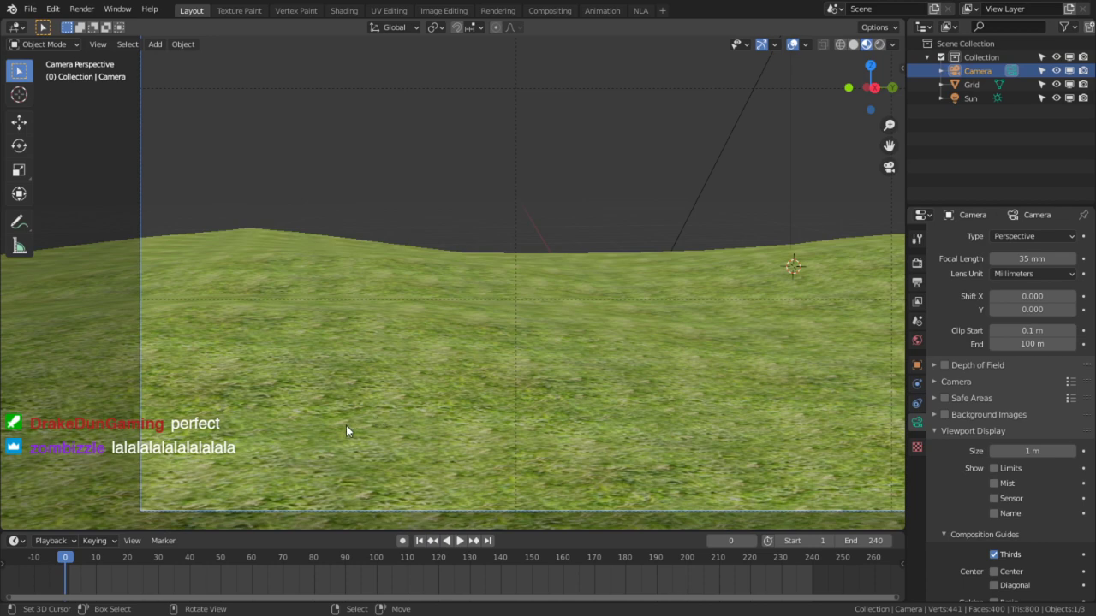
scroll(479, 261, "down", 3)
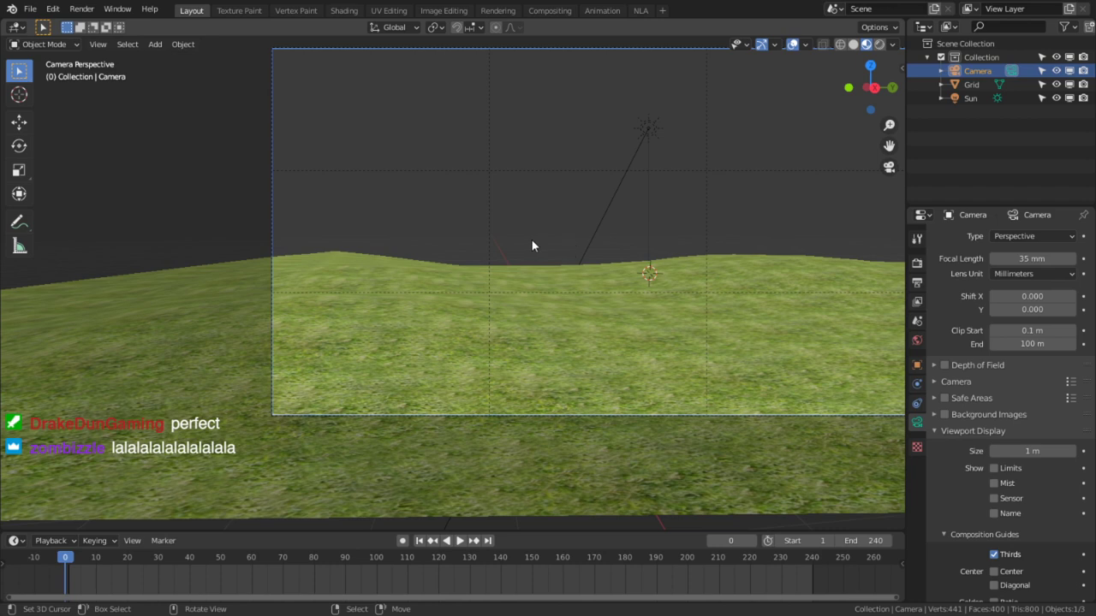
left_click(462, 296)
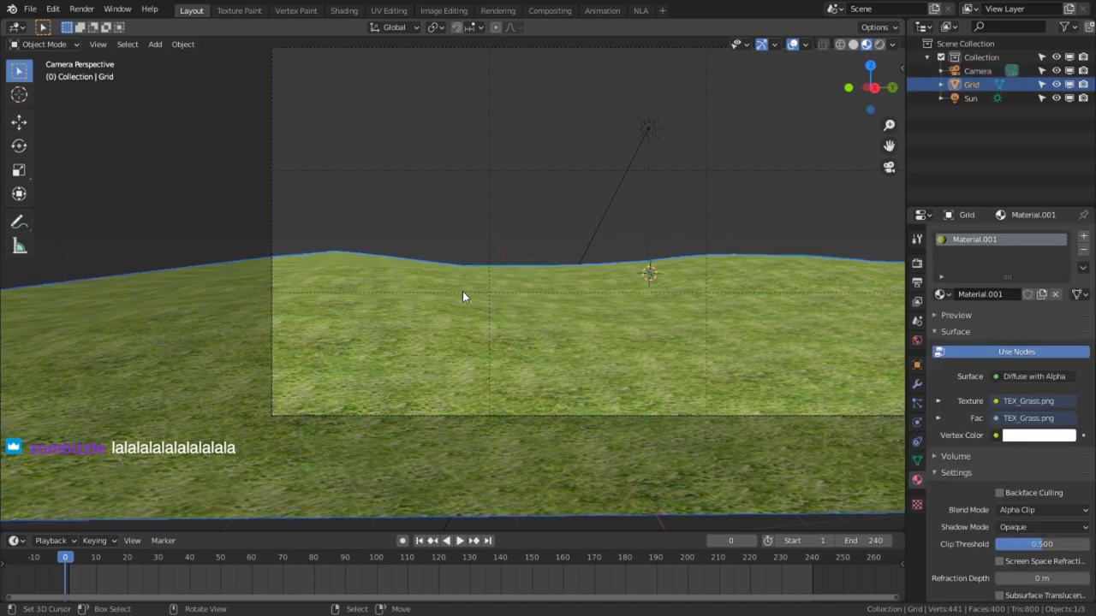
key("shift+a")
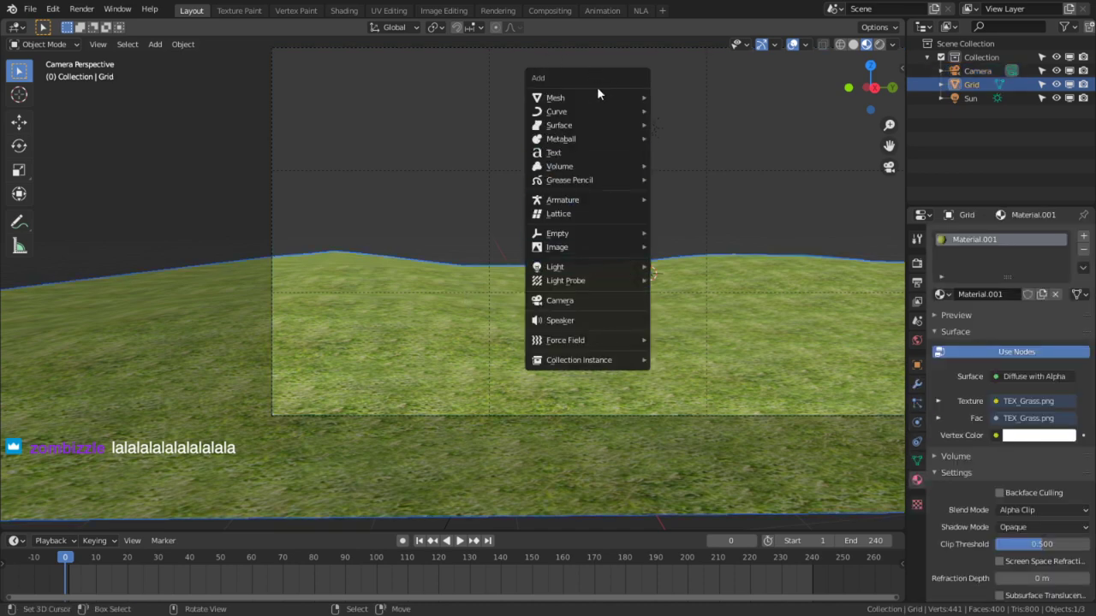
mouse_move(599, 98)
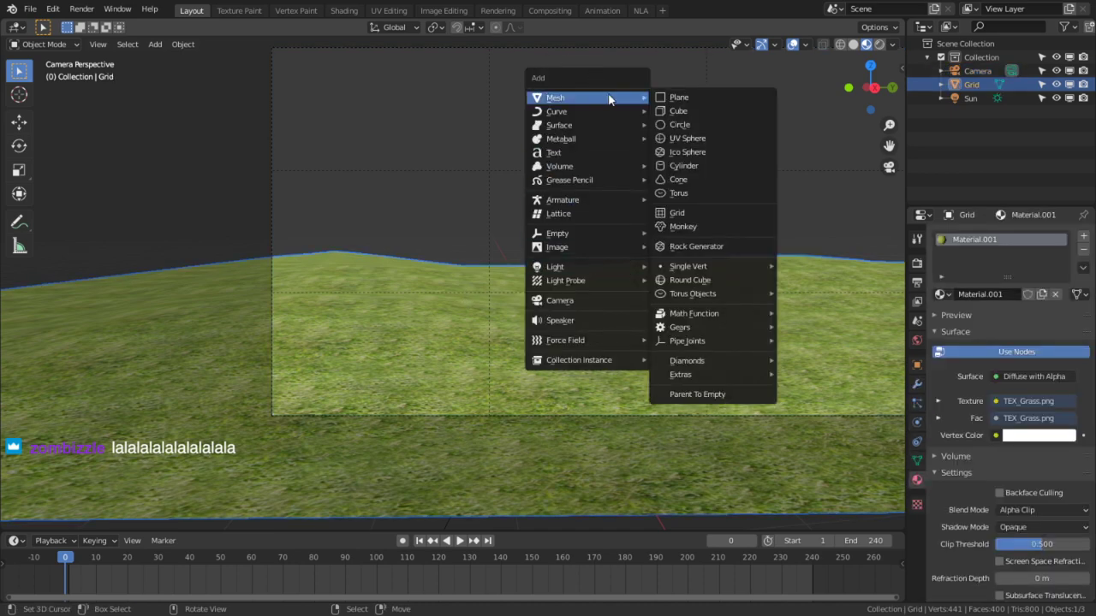
left_click(681, 98)
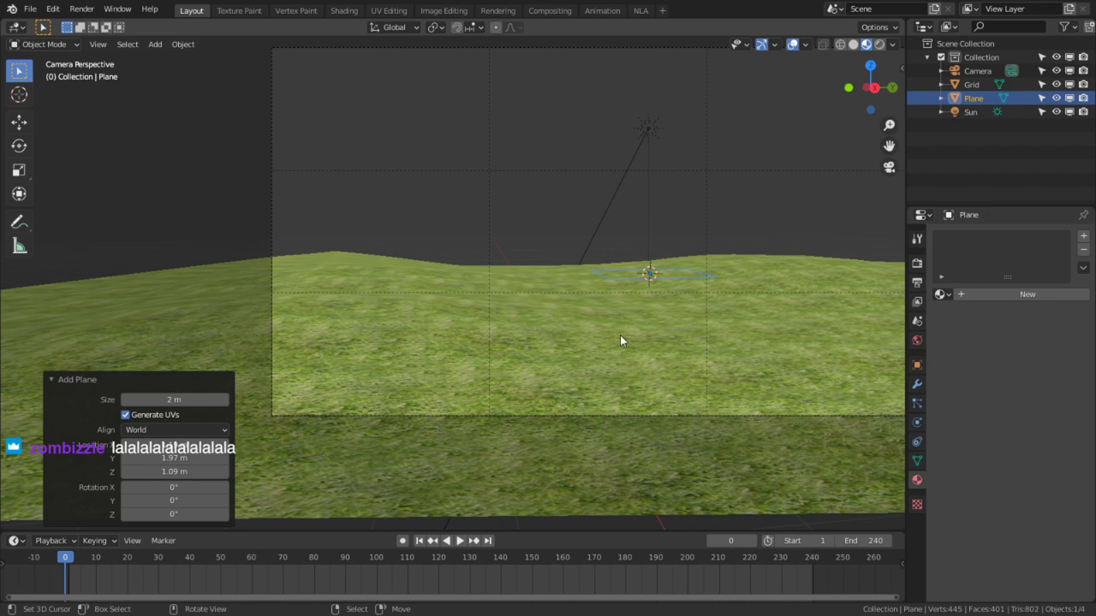
key("Delete")
Add a second grid mesh, 20 m in size, with 21 X and 21 Y subdivisions.
key("shift+a")
key("shift+a")
mouse_move(607, 232)
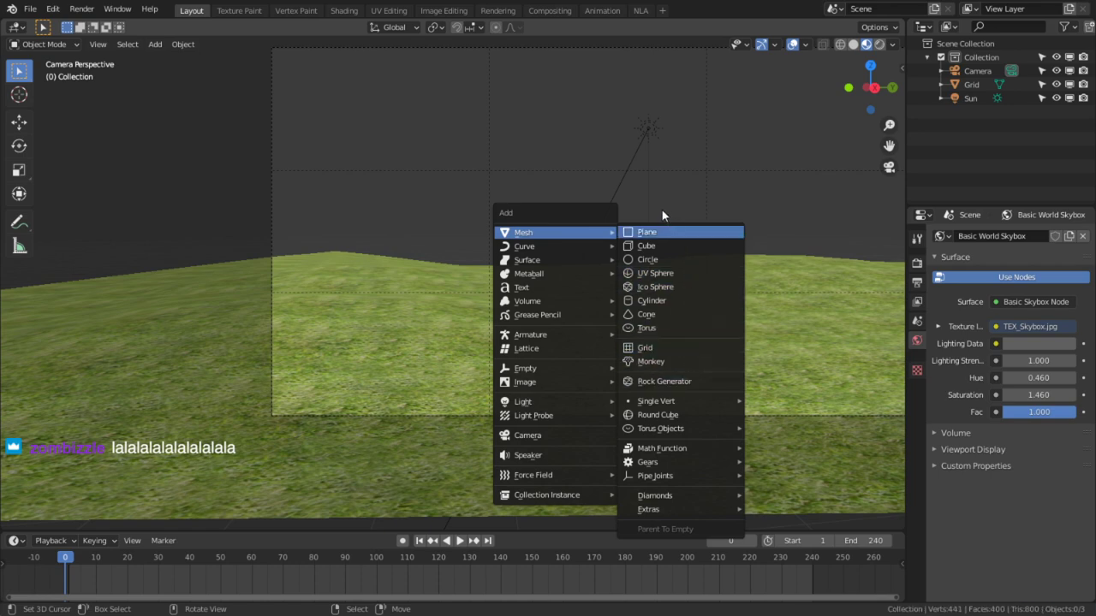
left_click(664, 347)
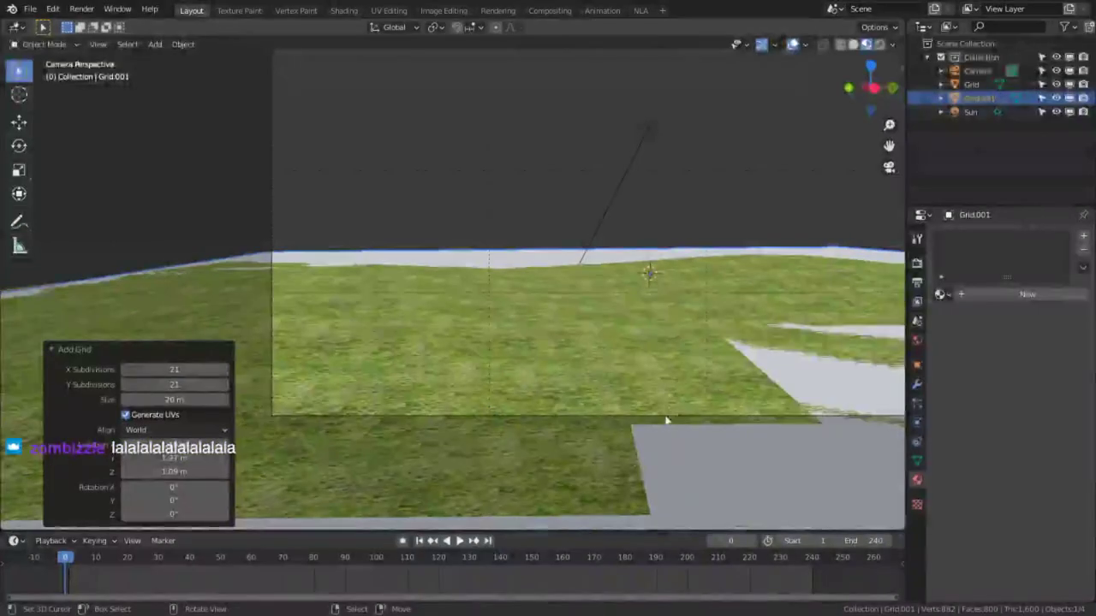
Move the new grid about 20.7 m back along negative X behind the hills and lower it about 0.93 m.
key("g")
key("z")
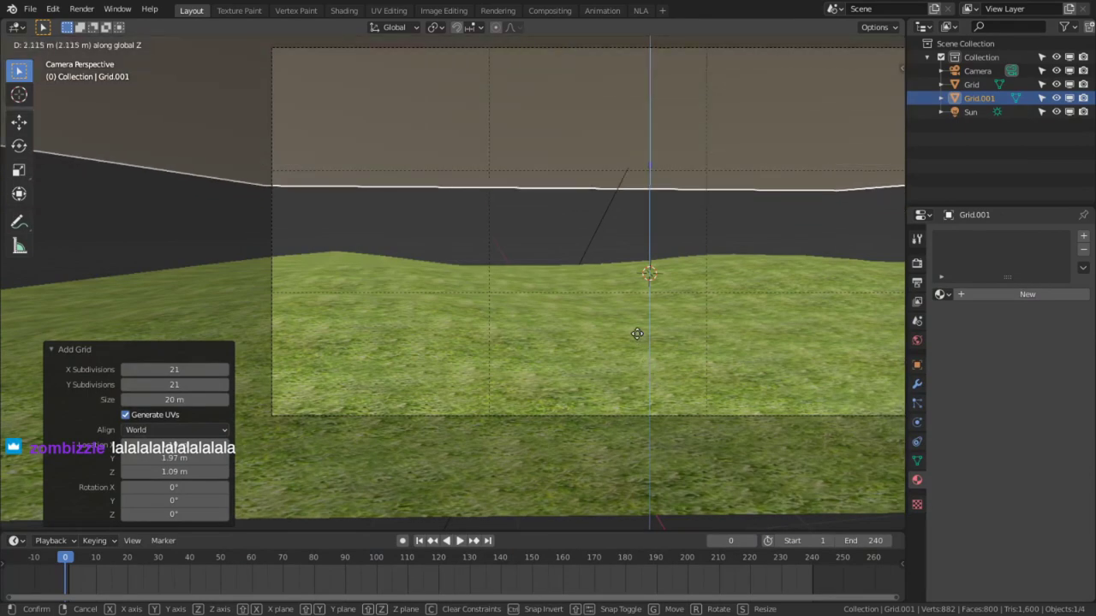
key("x")
key("x")
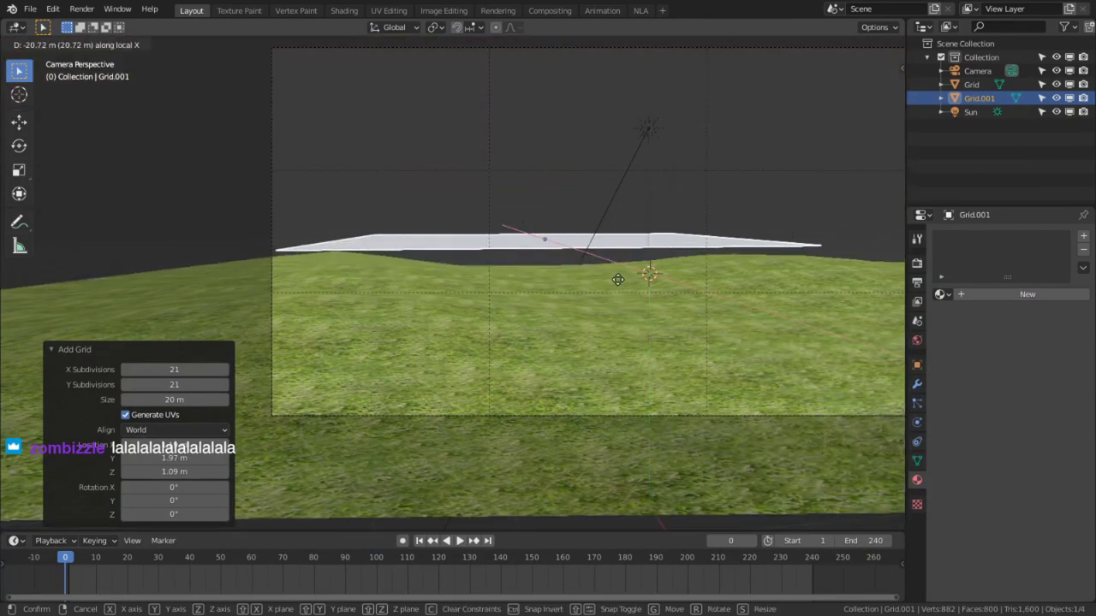
left_click(617, 276)
key("g")
key("z")
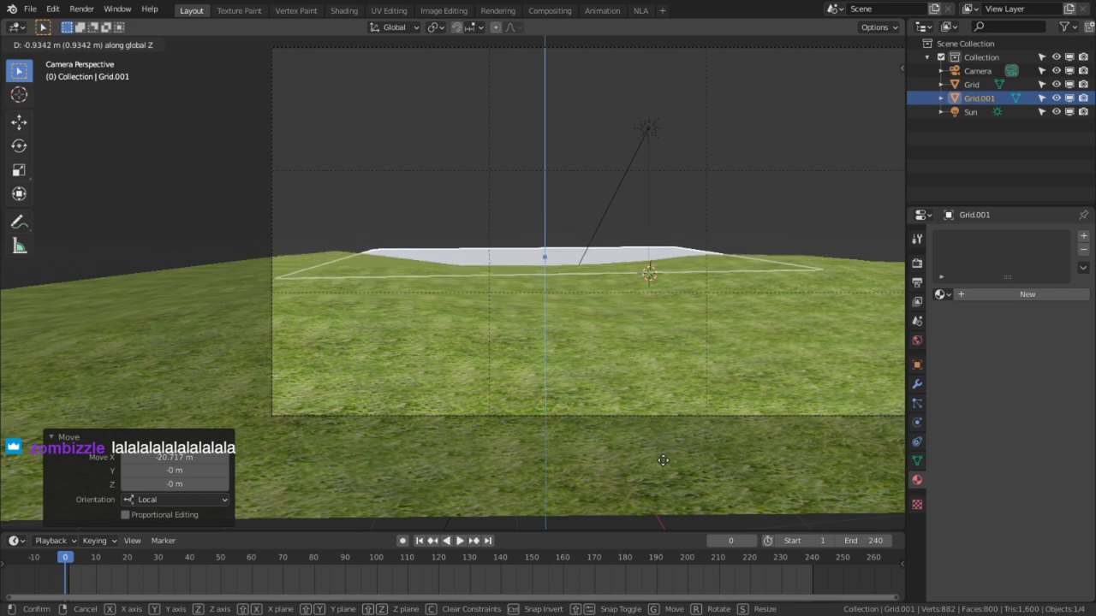
left_click(483, 398)
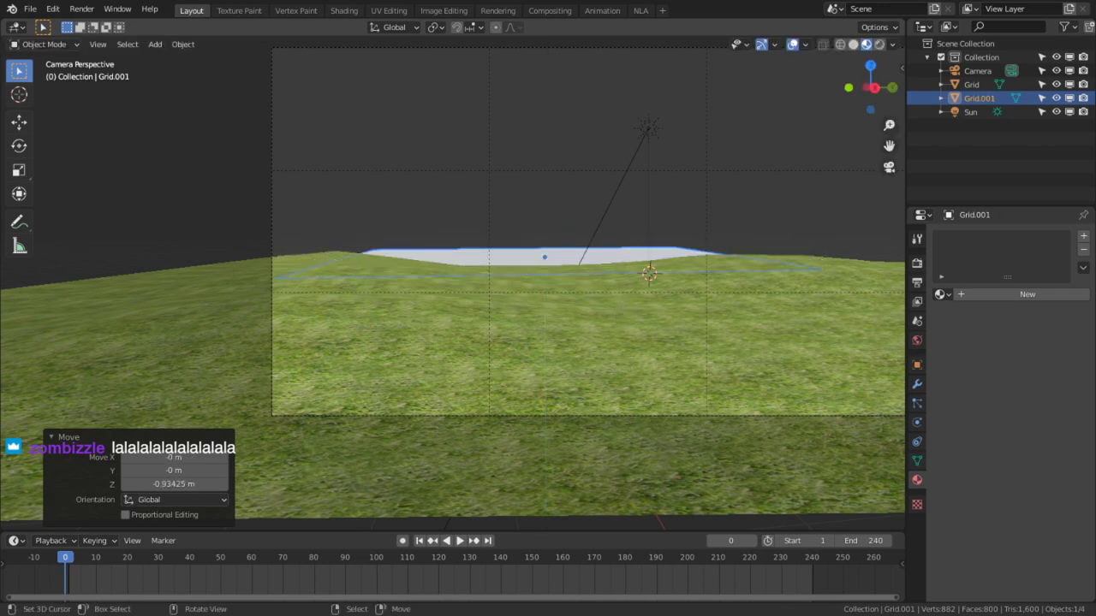
Scale the background grid by about 2.46 along Y so it spans wider than the camera frame.
scroll(520, 389, "down", 3)
key("s")
key("y")
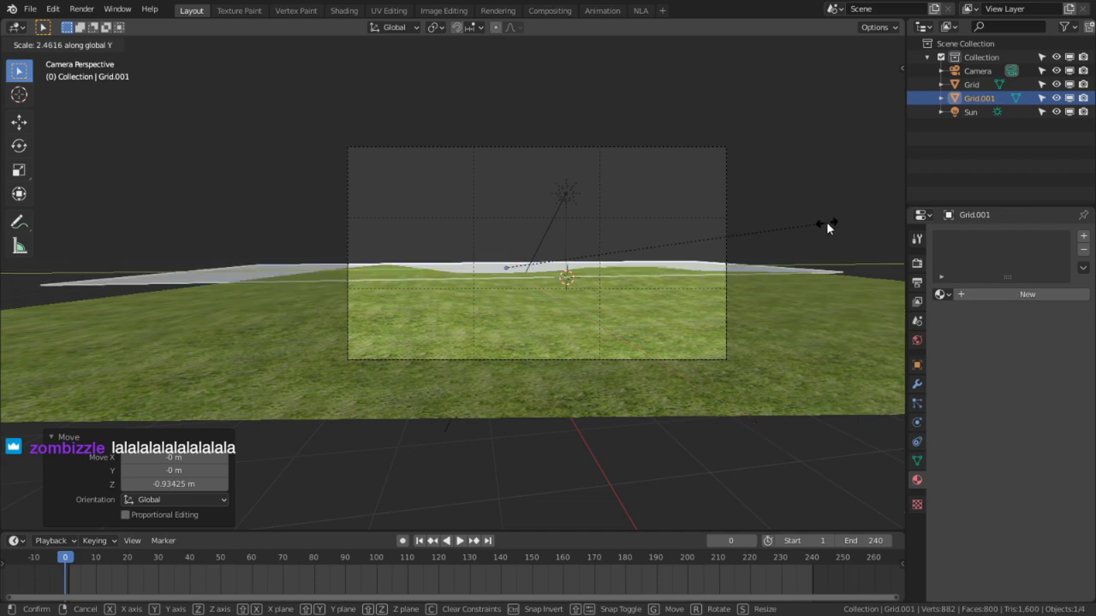
left_click(826, 224)
scroll(415, 206, "up", 4)
scroll(304, 241, "up", 1)
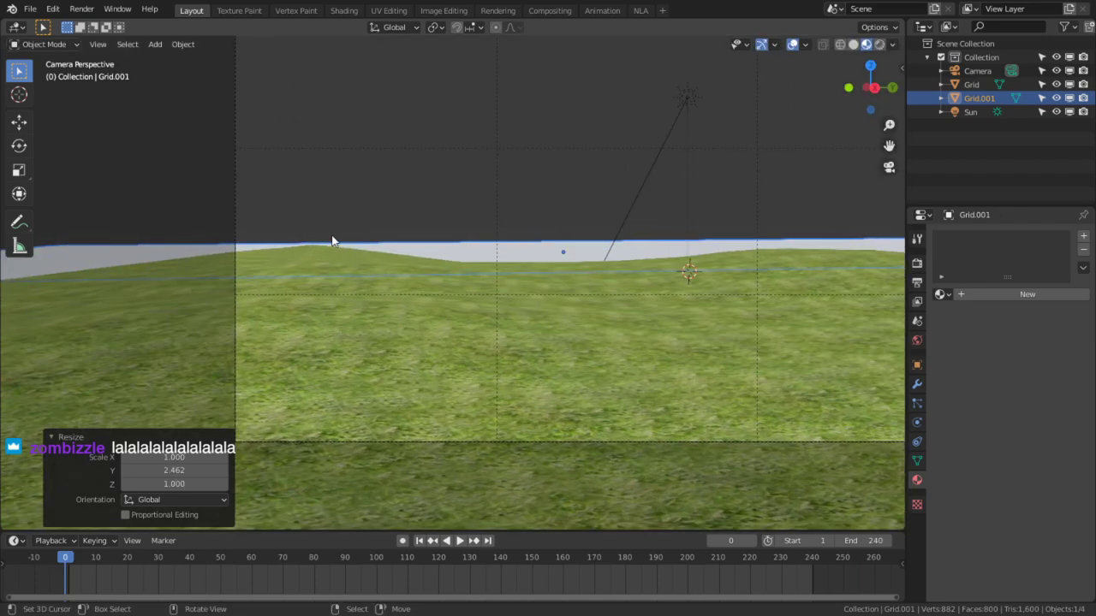
Lower a crest vertex of the grass ground's left hill along Z, with smooth proportional falloff of size 12.63.
left_click(391, 284)
key("Tab")
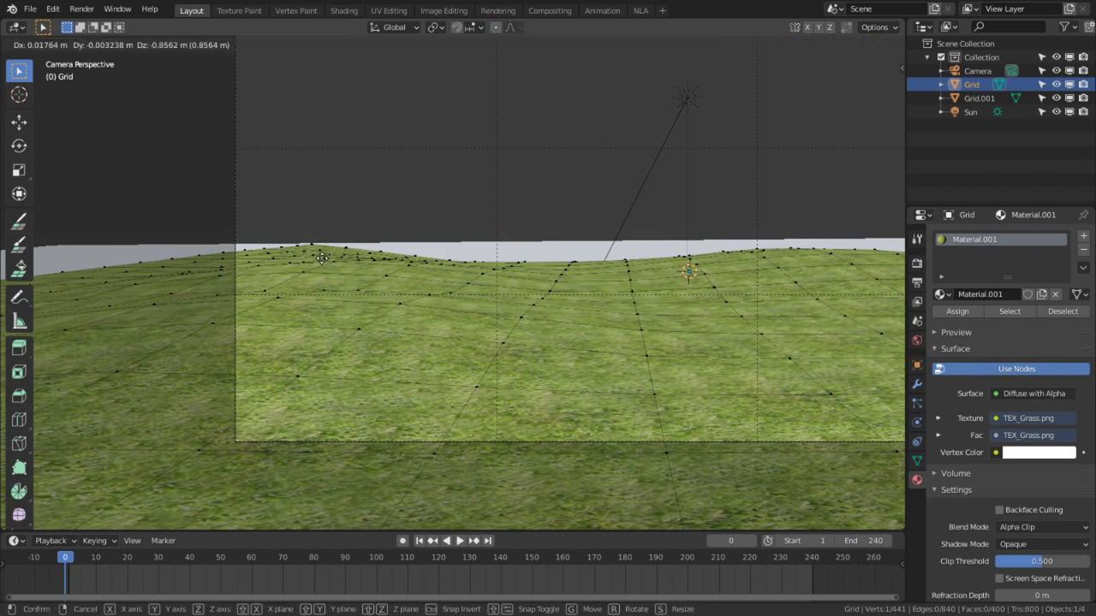
key("o")
key("shift+v")
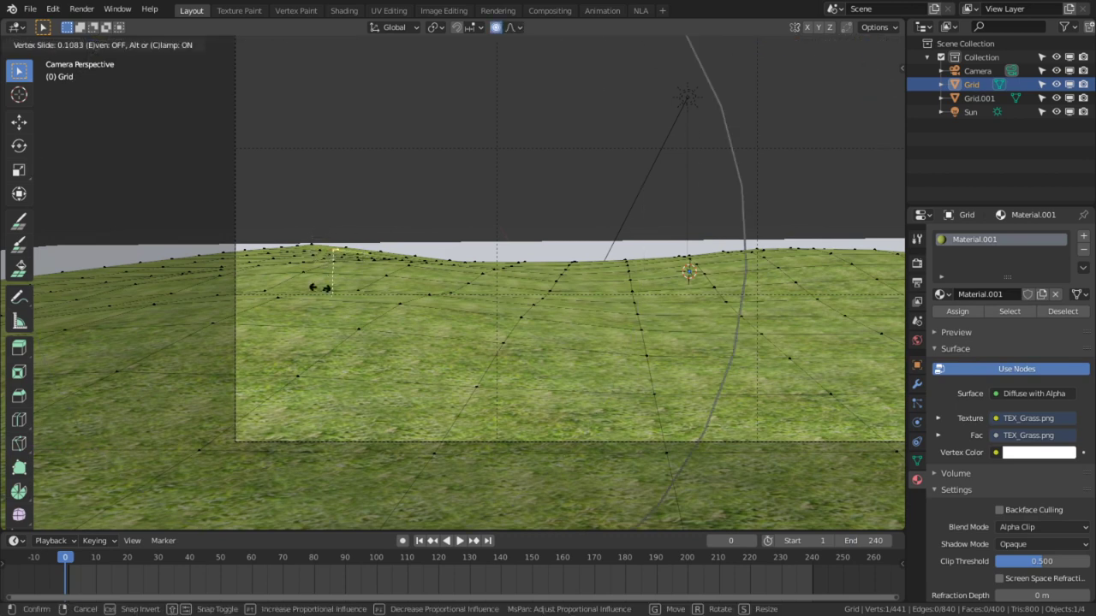
key("Escape")
key("g")
key("z")
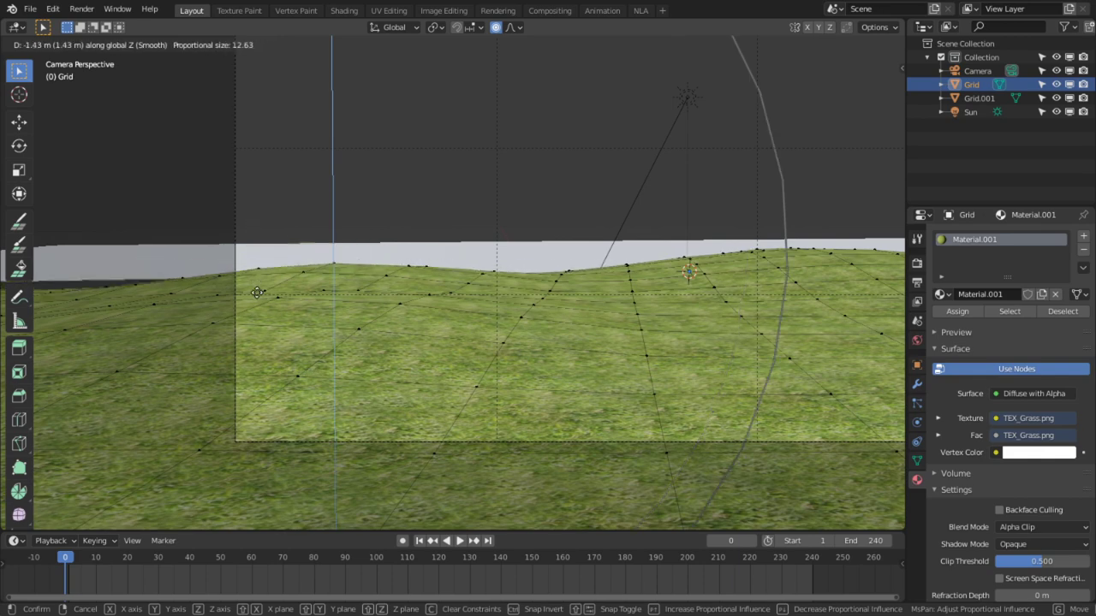
left_click(257, 256)
Flatten the left hill further with successive proportional vertex moves, including drops of about 0.47 m and 0.42 m.
key("g")
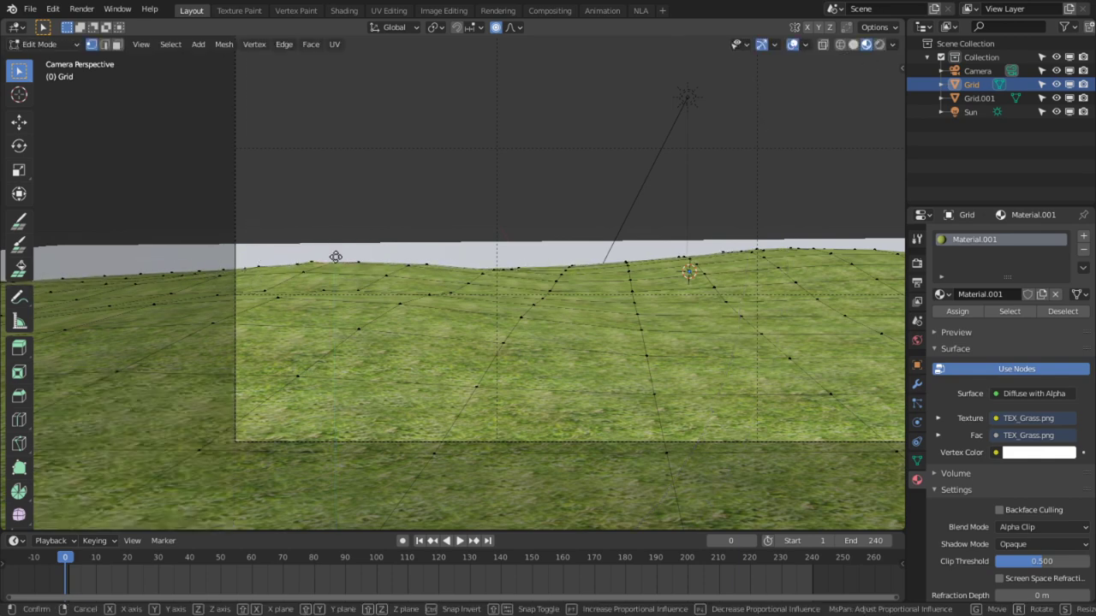
left_click(323, 274)
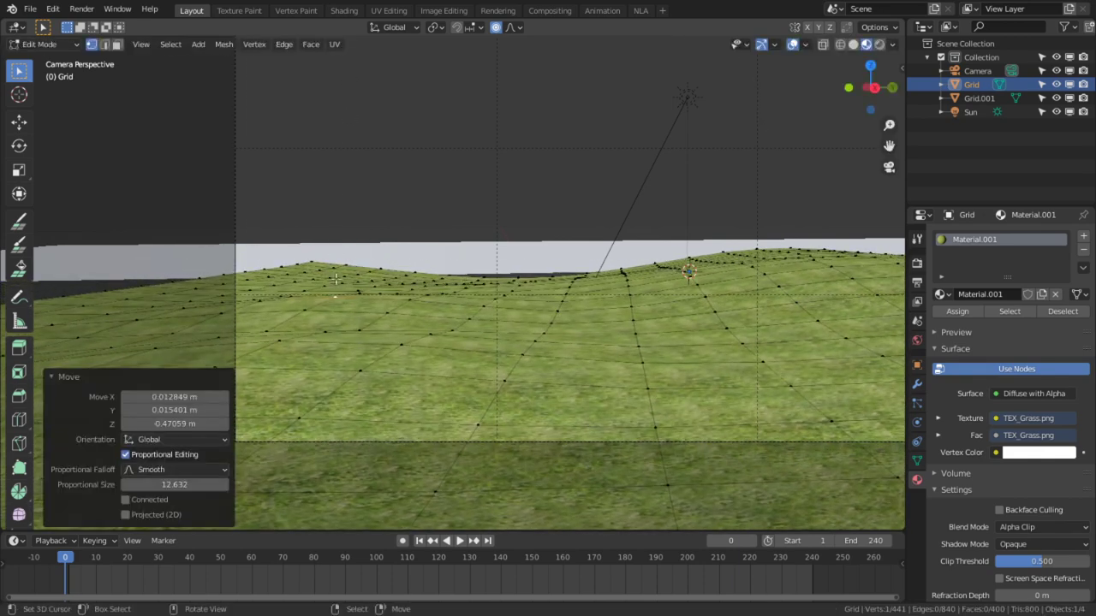
key("g")
left_click(323, 286)
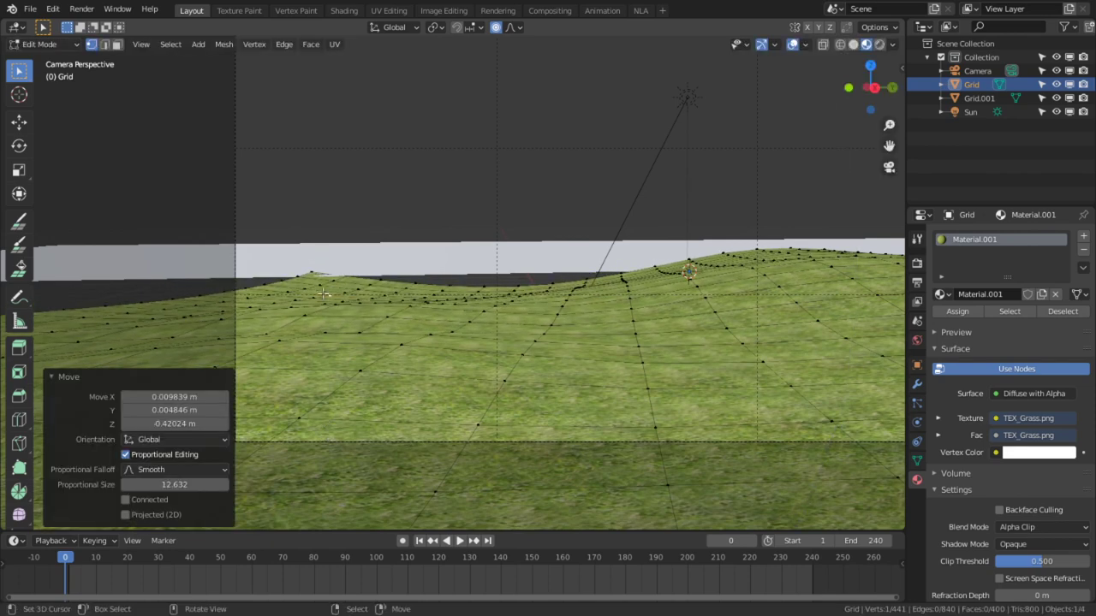
key("g")
left_click(324, 290)
key("g")
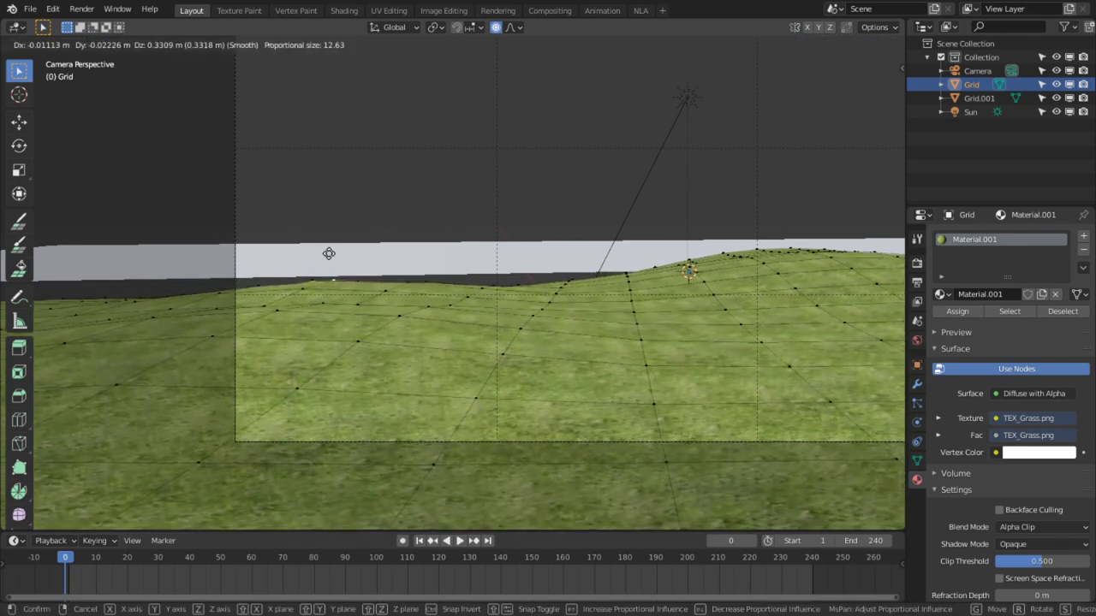
left_click(329, 250)
Leave Edit Mode and lower the background grid about 0.47 m behind the hills.
key("Tab")
left_click(337, 257)
key("g")
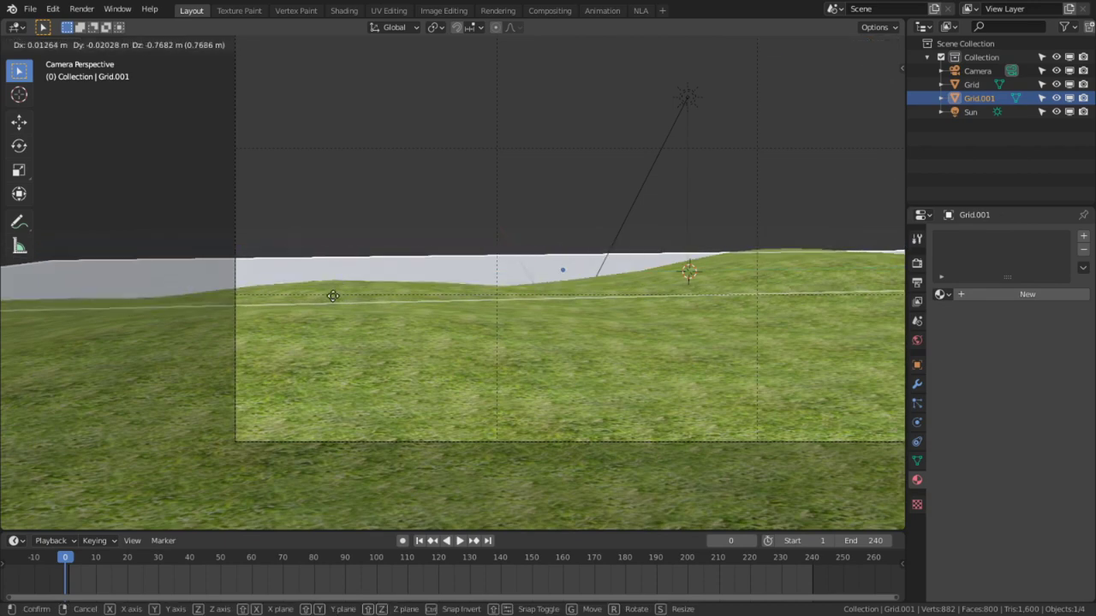
left_click(299, 231)
Lower a grass ground vertex just outside the camera frame's right edge, with proportional falloff of size 12.63.
middle_click_drag(608, 321, 371, 334, "shift")
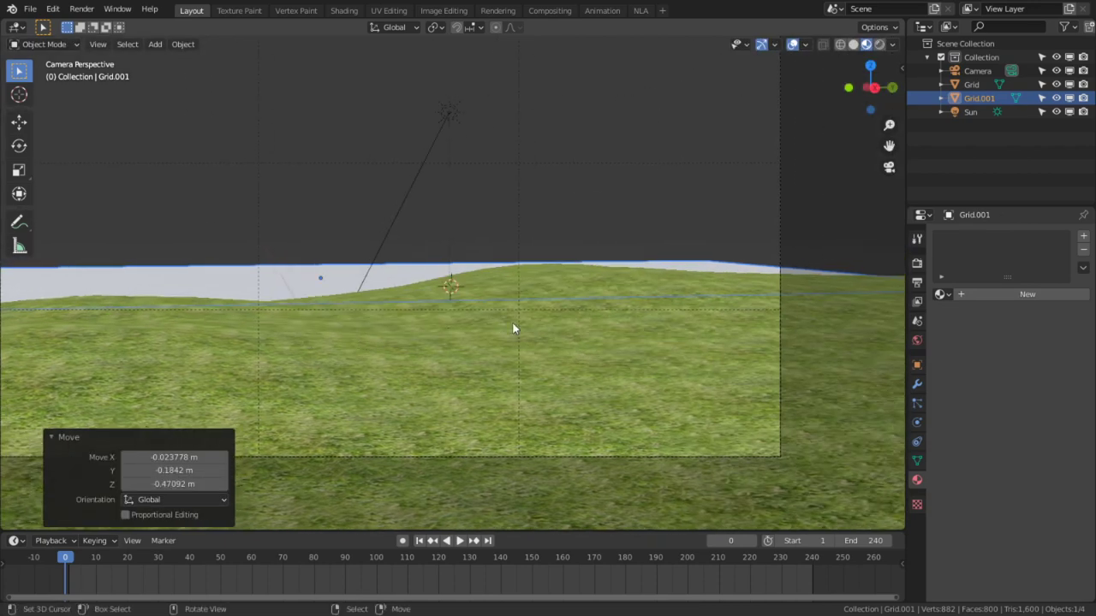
left_click(790, 272)
key("Tab")
key("g")
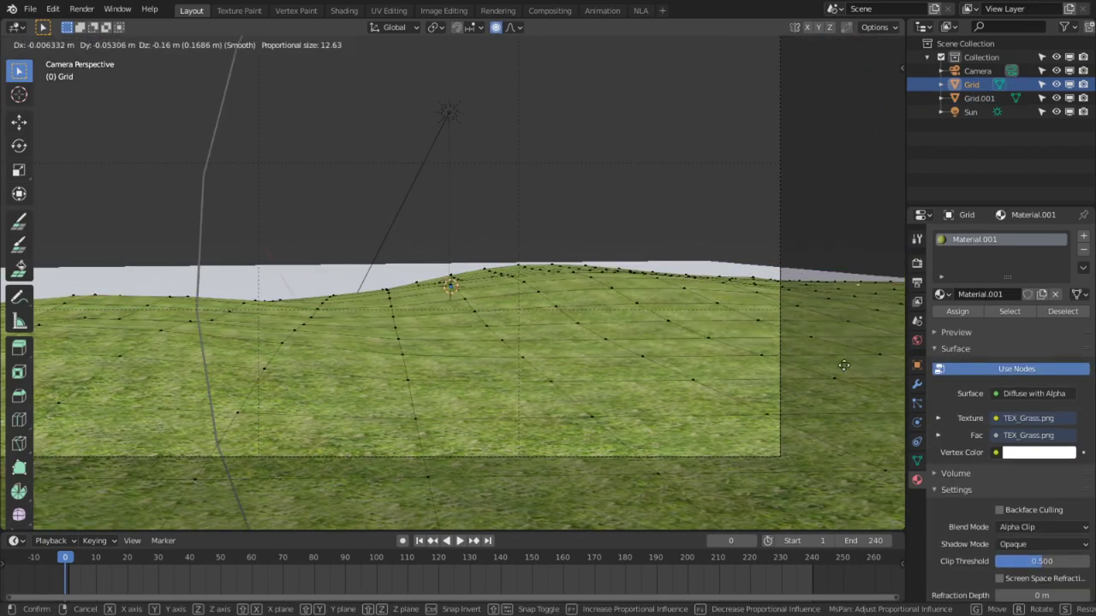
left_click(868, 486)
Adjust a ground vertex near the right frame edge with proportional size reduced to 4.25, then leave Edit Mode.
left_click(759, 278)
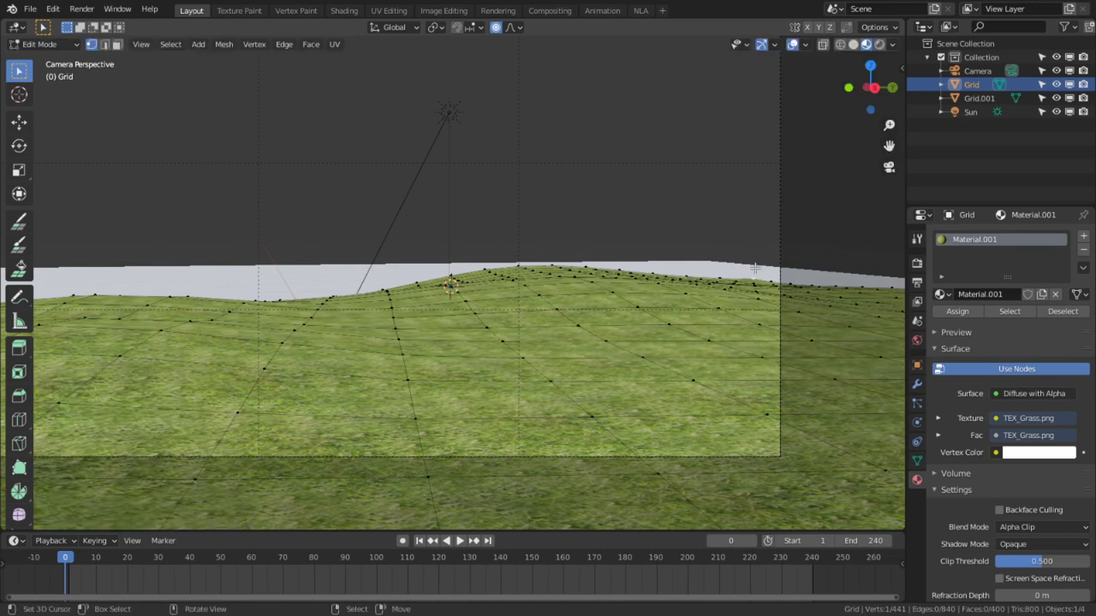
key("g")
scroll(736, 330, "up", 3, "shift")
scroll(733, 341, "up", 6)
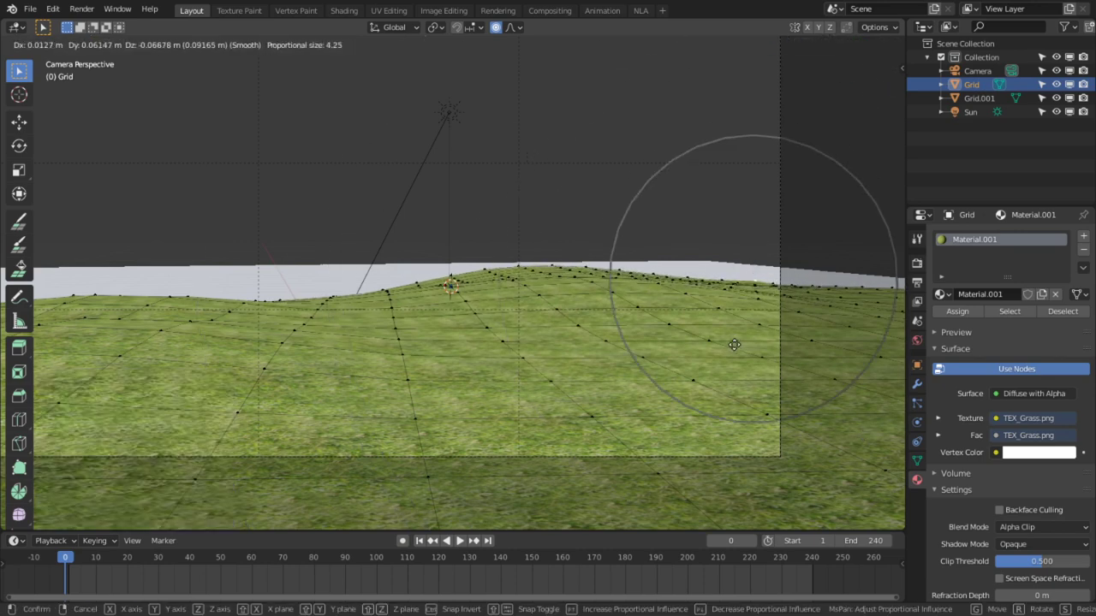
left_click(730, 274)
key("Tab")
Scale the whole background grid mesh by about 1.22 along Y in Edit Mode.
left_click(728, 272)
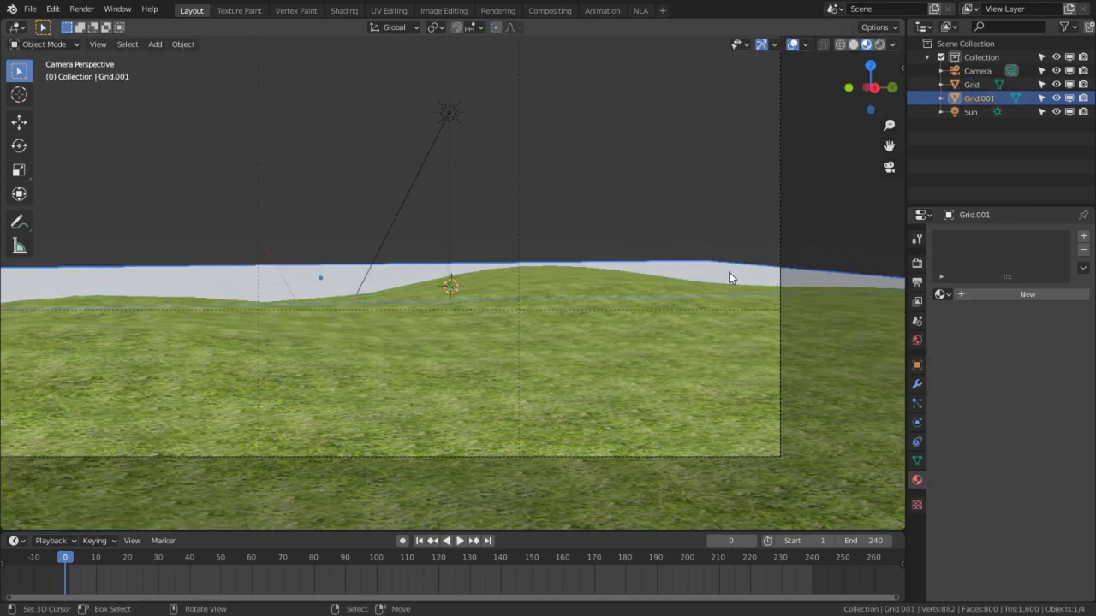
key("Tab")
key("s")
key("x")
key("y")
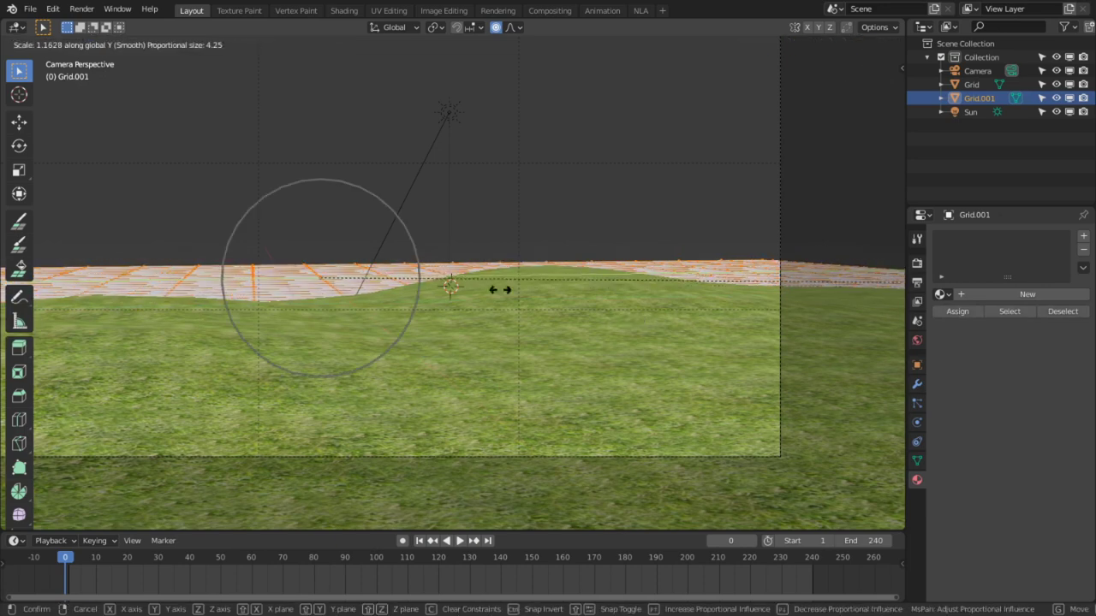
left_click(607, 232)
Clear the full mesh selection on the background grid and give the object the existing Material.001.
middle_click_drag(829, 228, 134, 234, "shift")
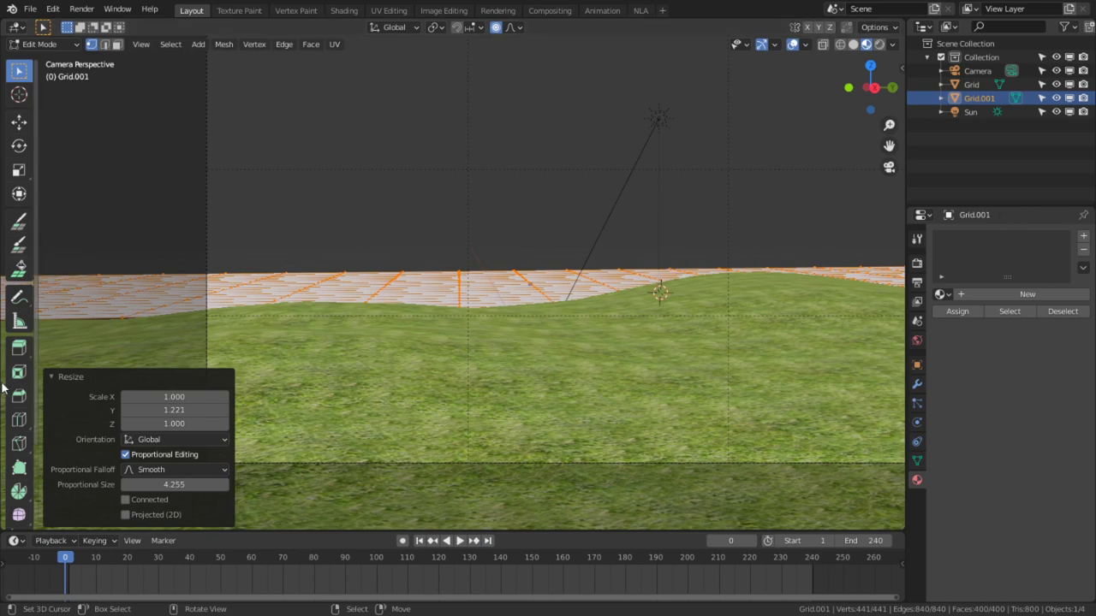
key("Tab")
key("Tab")
left_click(332, 276)
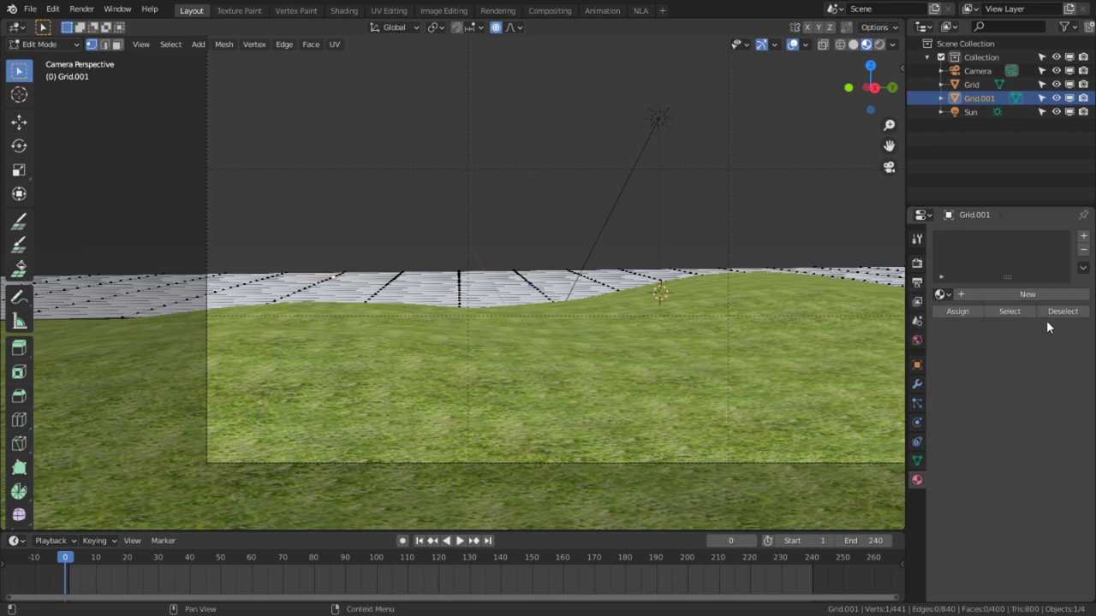
left_click(942, 294)
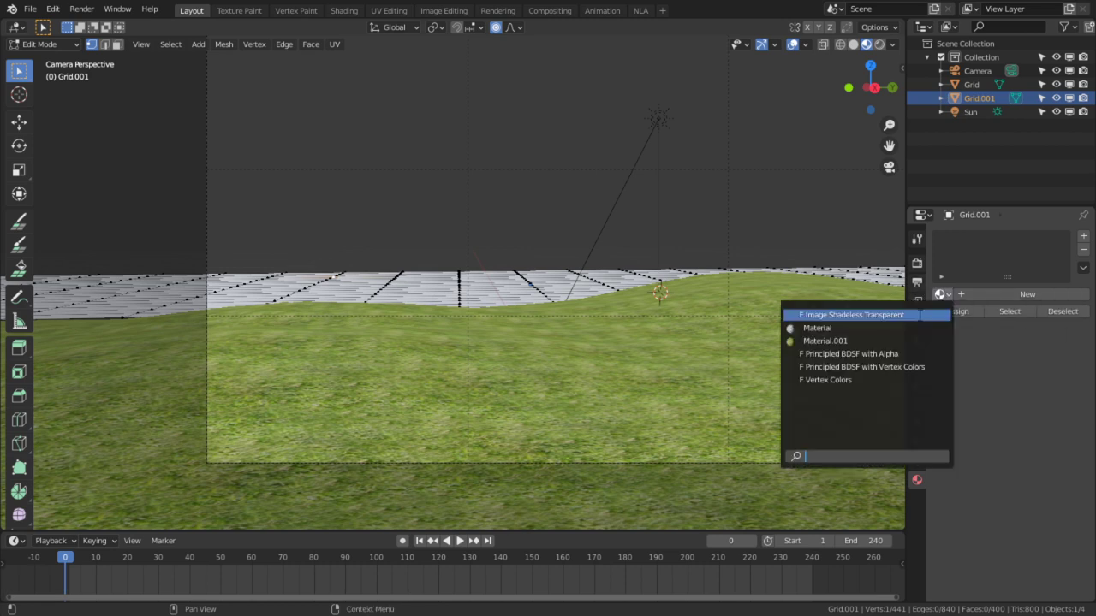
left_click(861, 340)
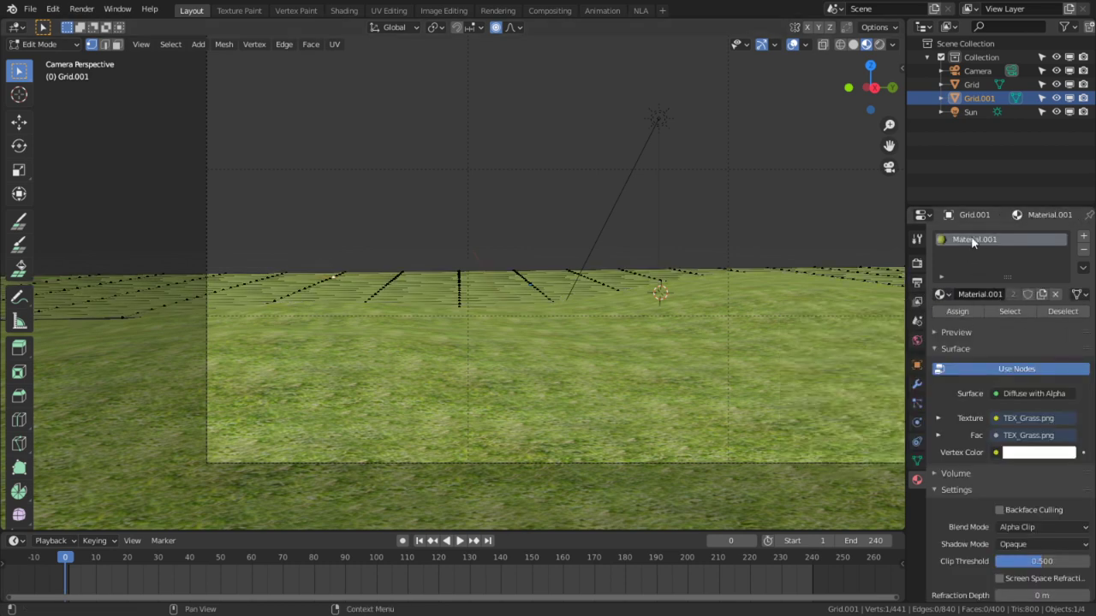
Rename the shared material to Grass and make a separate copy of it for the background grid.
double_click(979, 239)
type("Grass")
key("Return")
left_click(1011, 294)
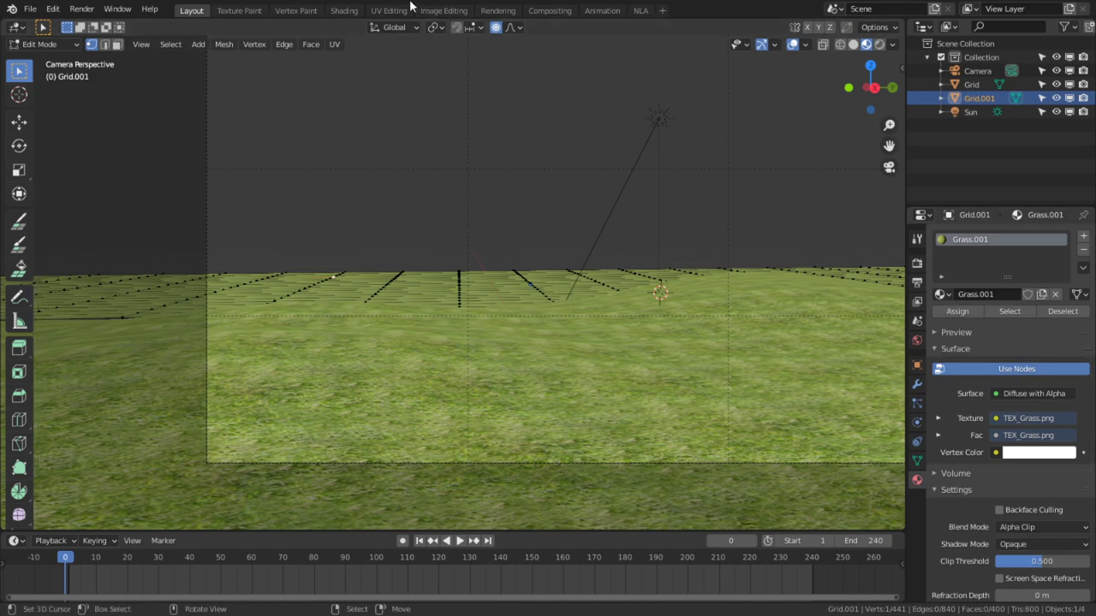
In the Shading workspace, move the Diffuse with Alpha node aside and add a Hue Saturation Value node.
left_click(344, 10)
scroll(557, 389, "up", 2)
middle_click_drag(148, 374, 264, 391)
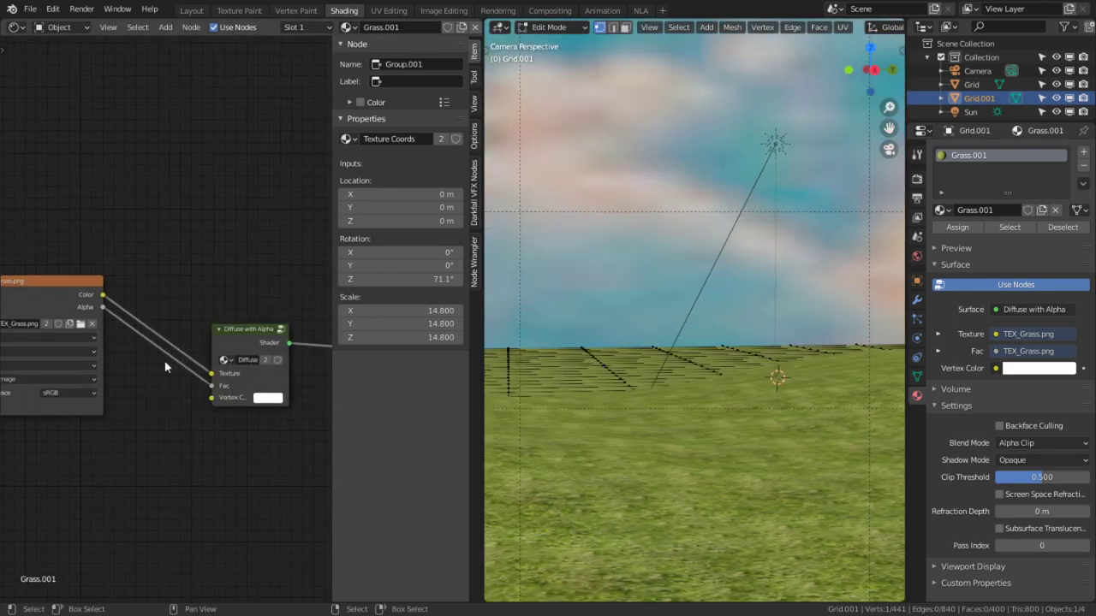
middle_click_drag(211, 443, 245, 448)
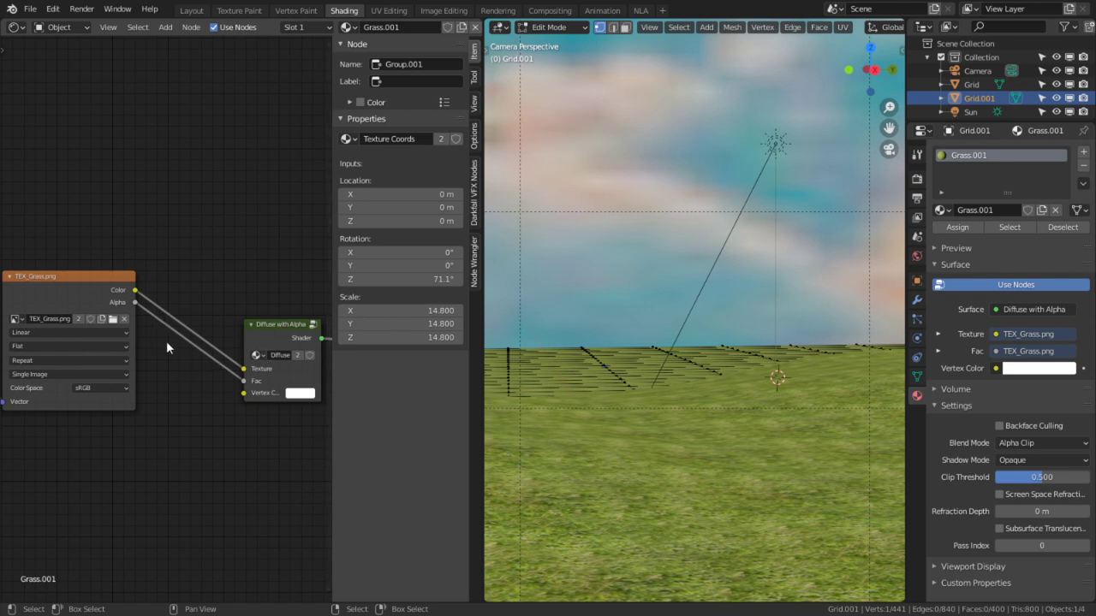
left_click_drag(277, 345, 291, 289)
key("shift+a")
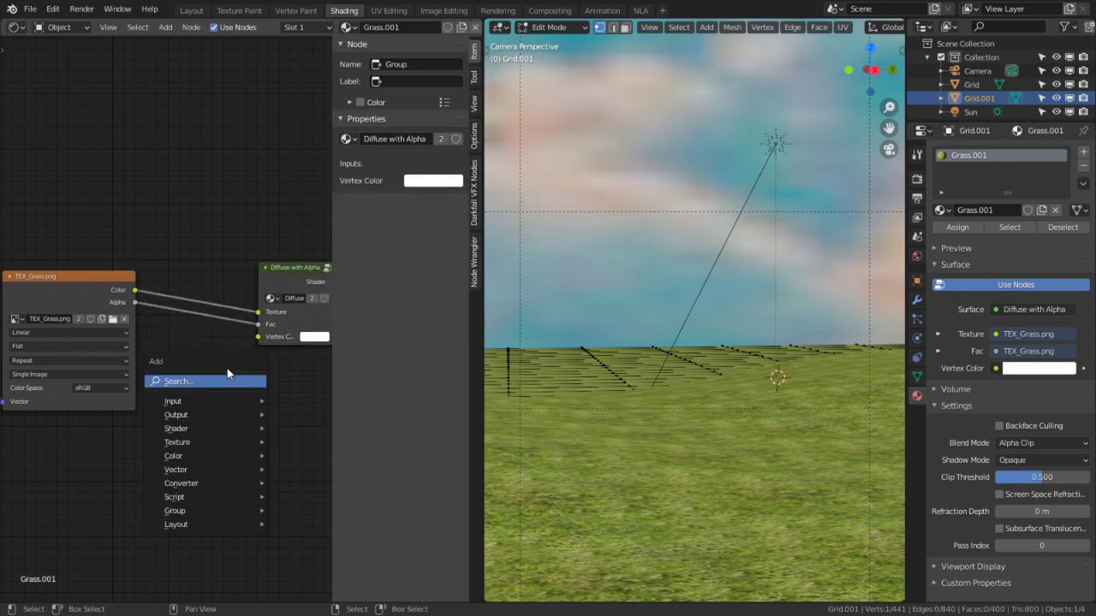
left_click(219, 382)
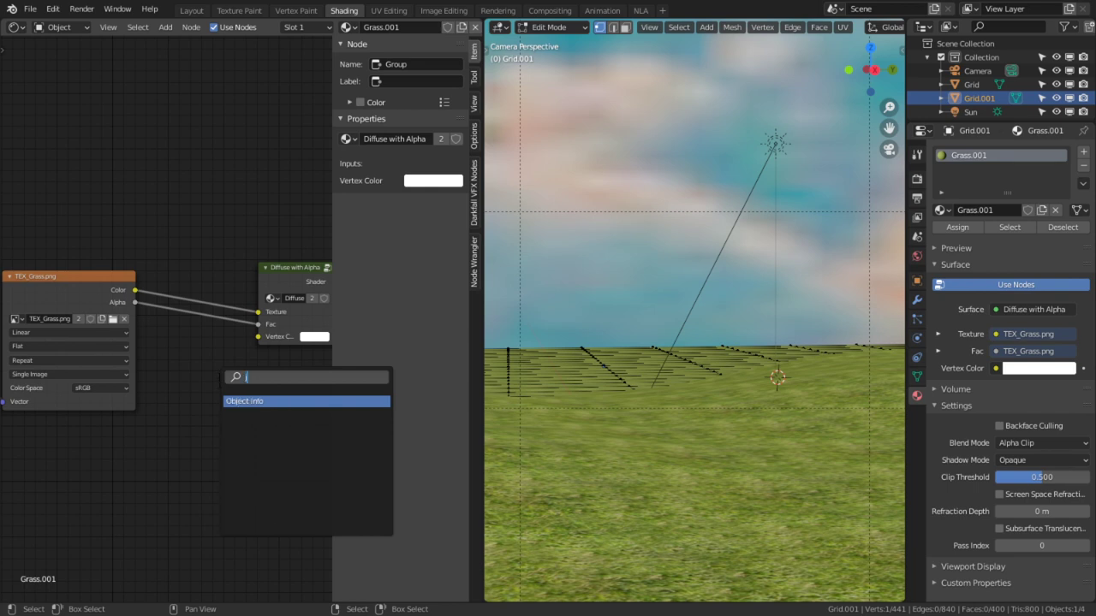
type("hue")
key("Return")
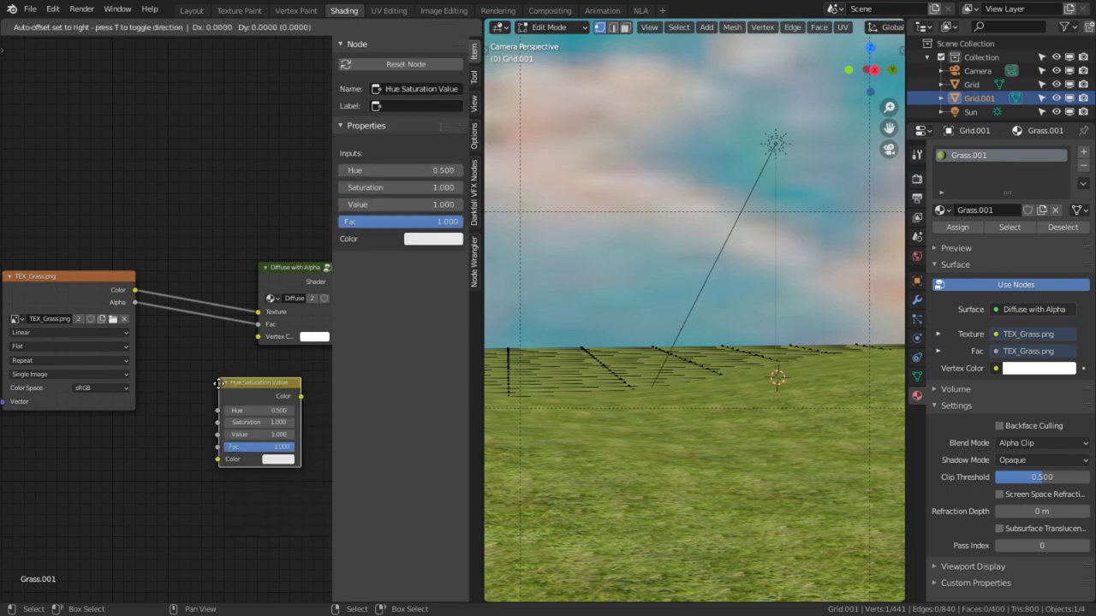
left_click(215, 388)
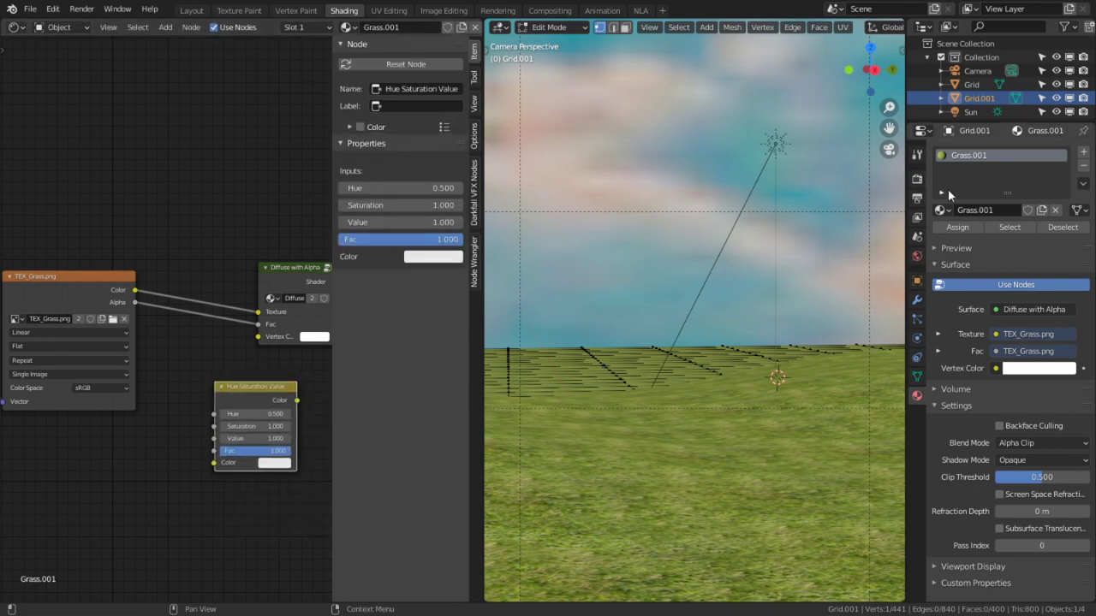
Rename the background grid's material copy to Farmland.
double_click(970, 210)
type("Farmlanmd")
key("Return")
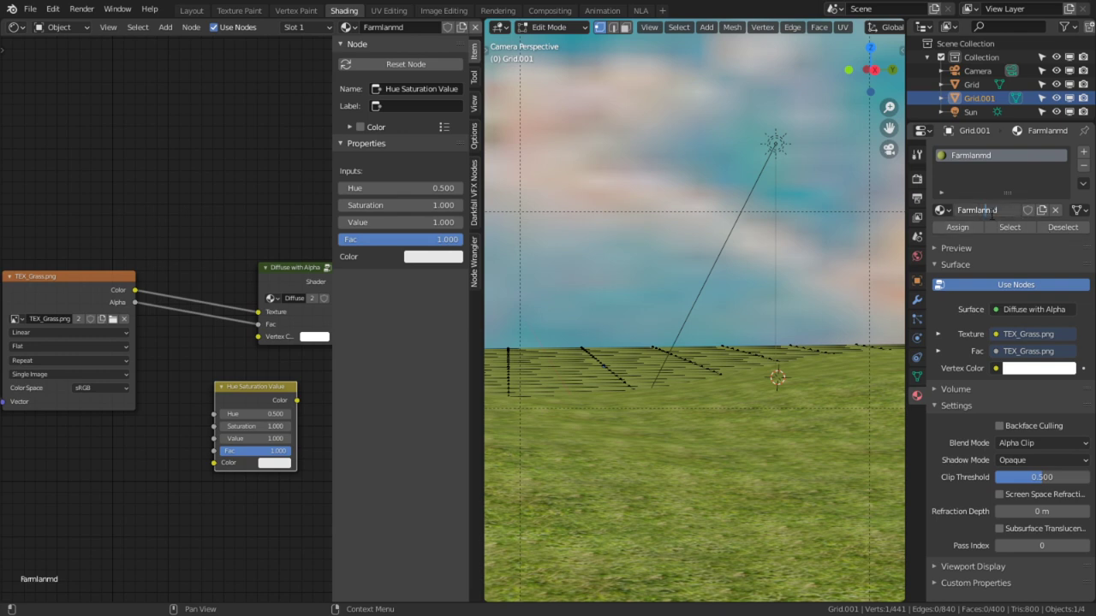
key("Return")
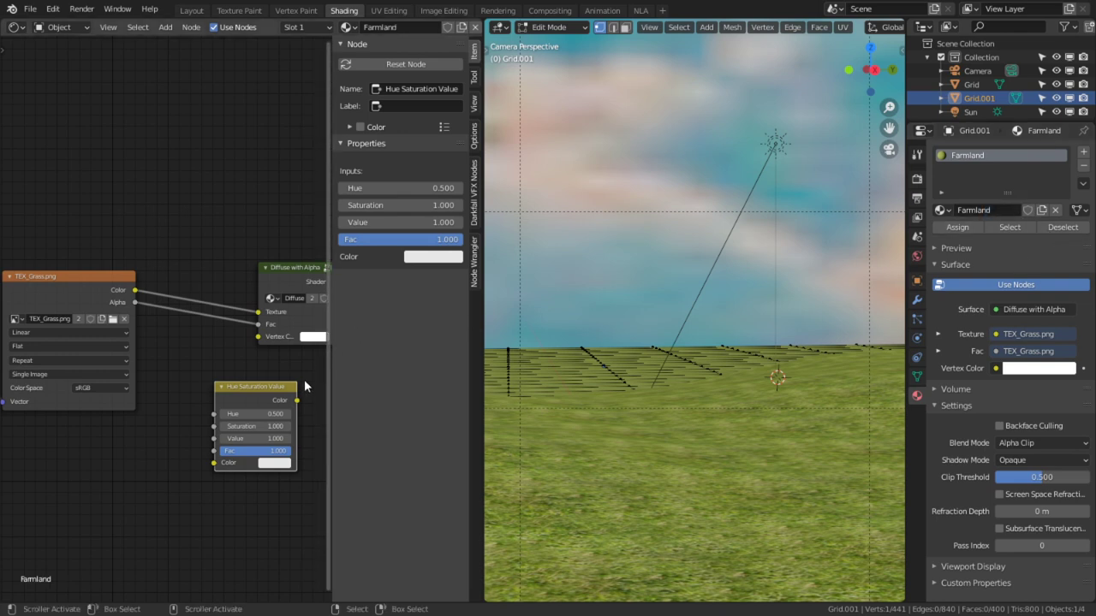
Insert the Hue Saturation Value node between the grass texture and Diffuse with Alpha, setting Hue 0.430, Saturation 0.870 and Value 2.000.
left_click_drag(247, 378, 249, 252)
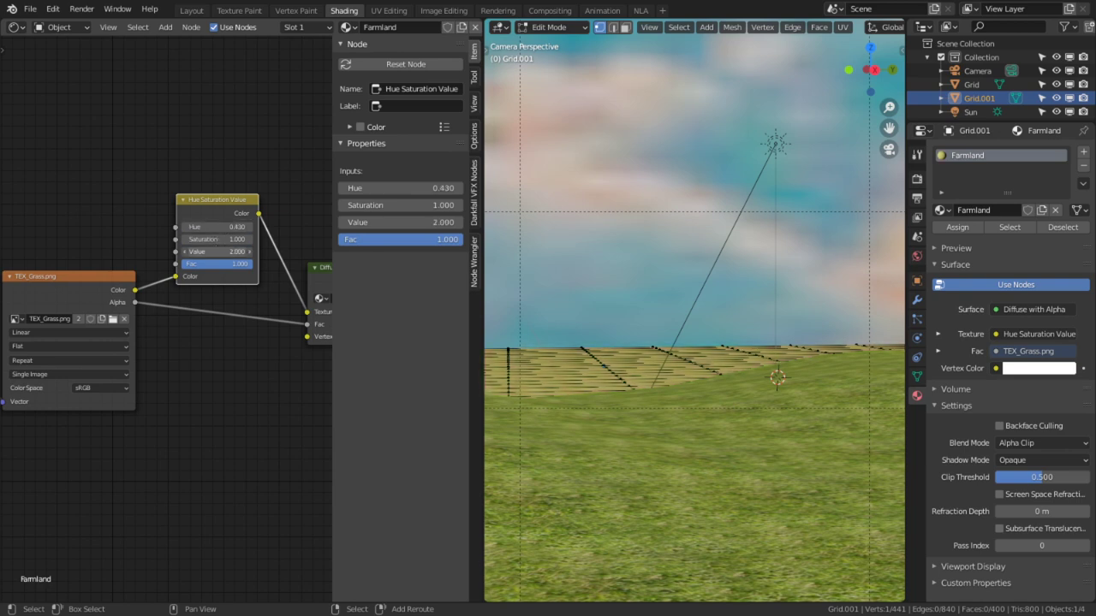
left_click_drag(219, 240, 214, 240)
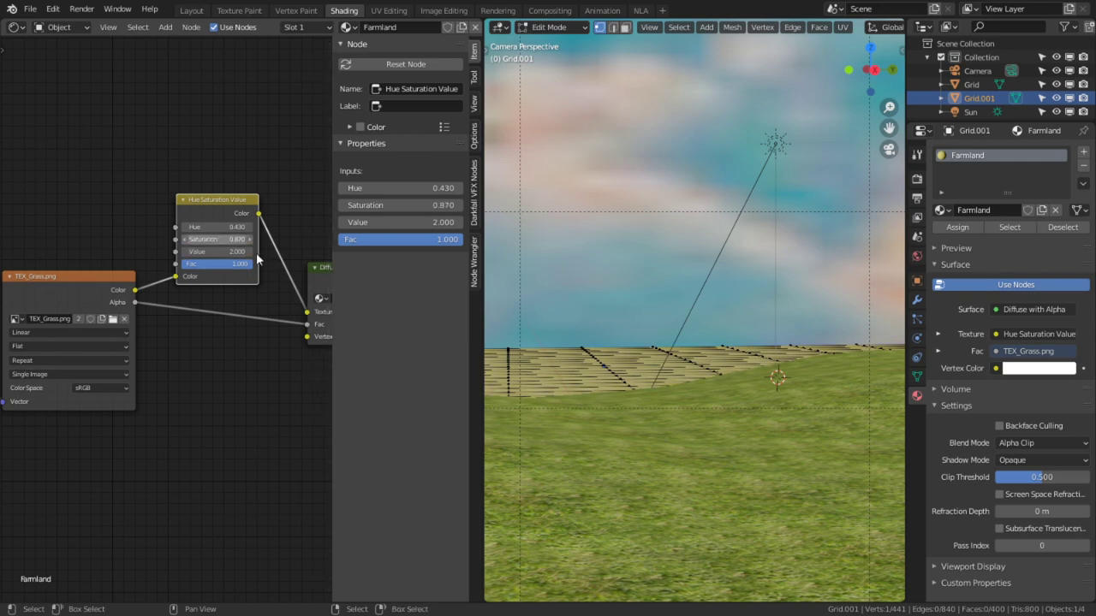
Render the camera view, then switch to the browser and place the Pitstone Windmill reference photo over the render for comparison.
key("F12")
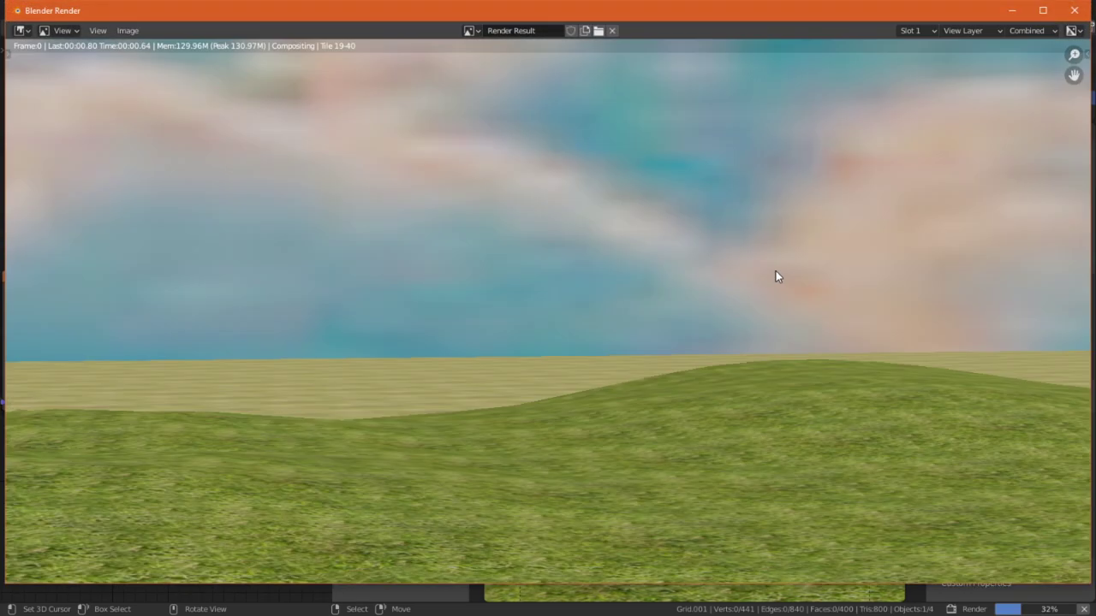
scroll(775, 273, "down", 2)
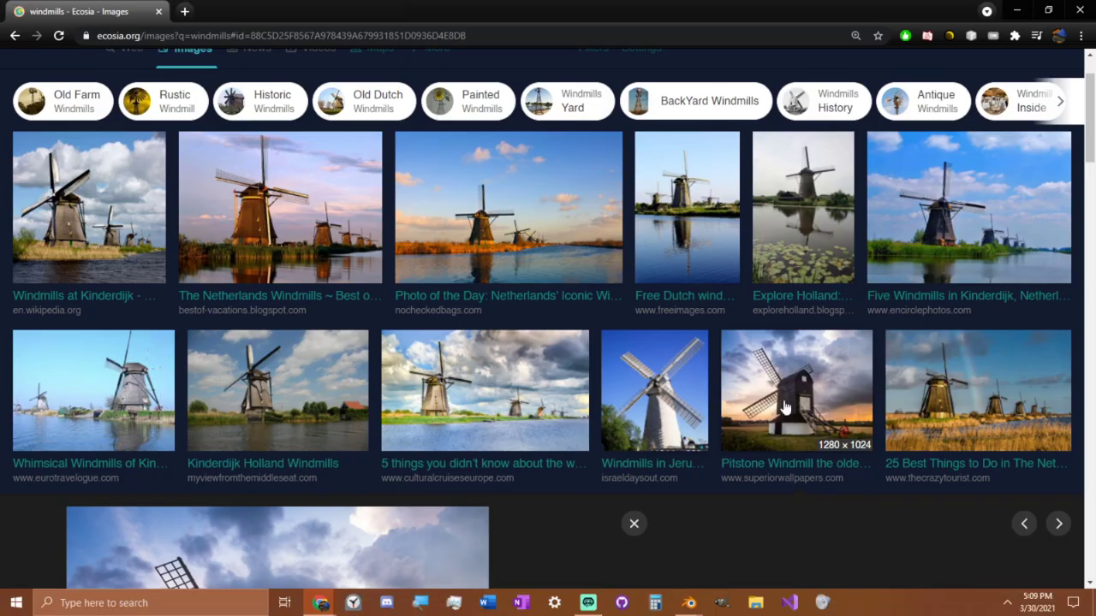
scroll(572, 255, "down", 4)
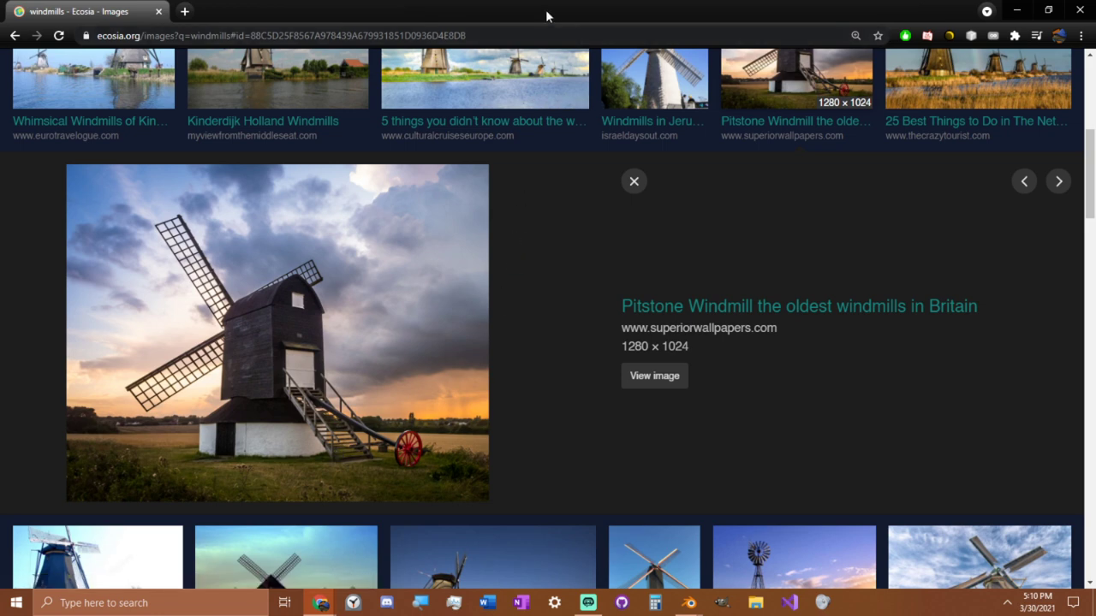
left_click_drag(550, 30, 407, 56)
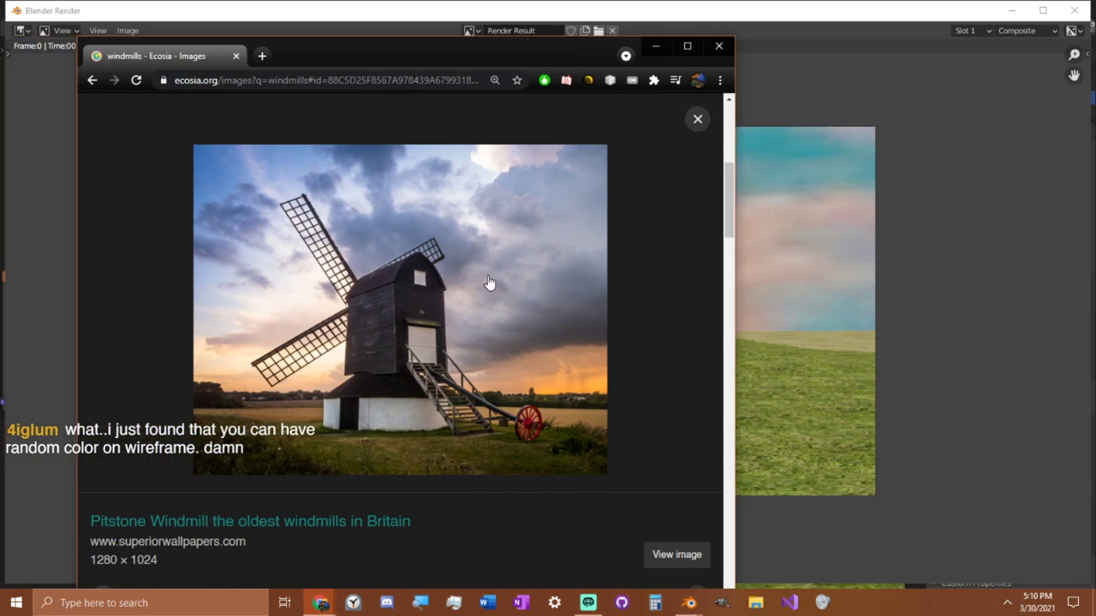
Leave the windmill reference photo, switch back to Blender, close the render and set the Farmland node's Saturation to 0.980.
left_click(682, 48)
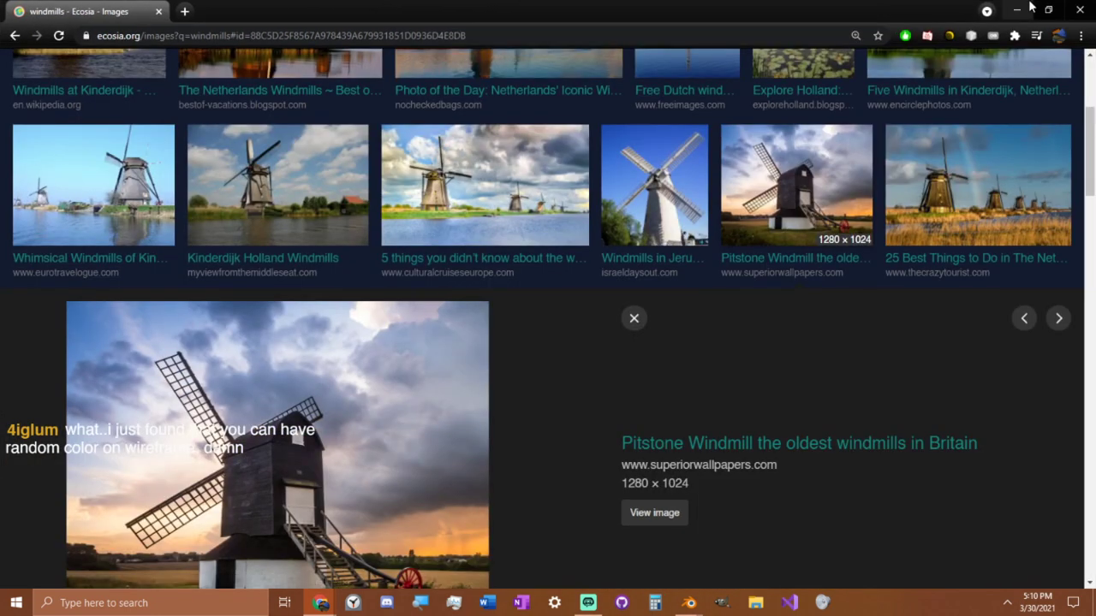
left_click(1018, 10)
key("Escape")
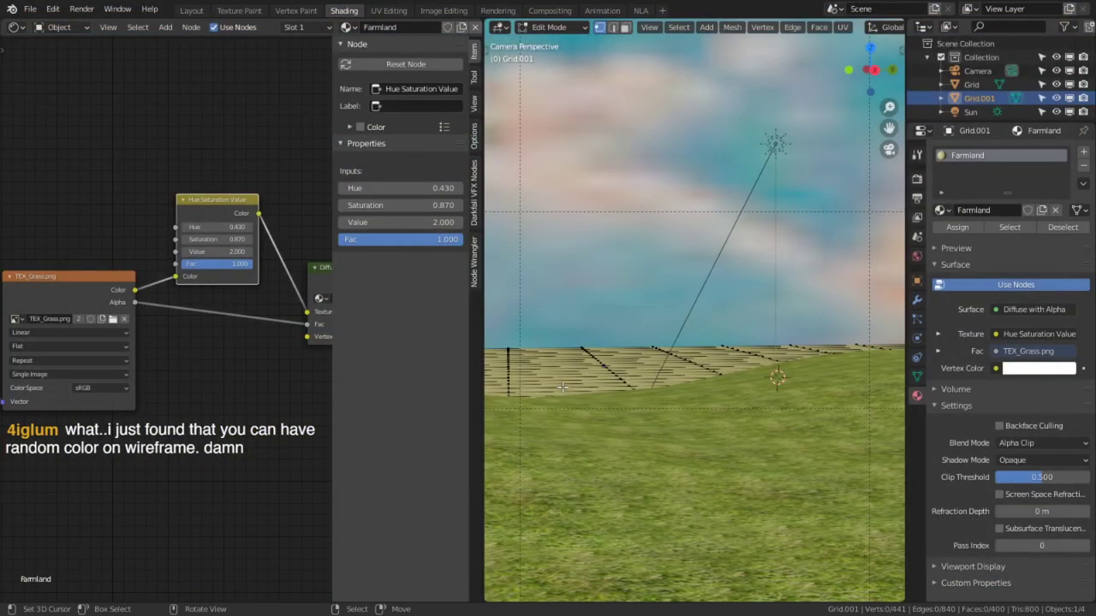
left_click_drag(215, 240, 248, 240)
Lower vertices along the farmland mesh's far edge with proportional editing to give its central horizon a gentle dip.
left_click(692, 335)
left_click(663, 332)
key("g")
scroll(700, 360, "down", 10)
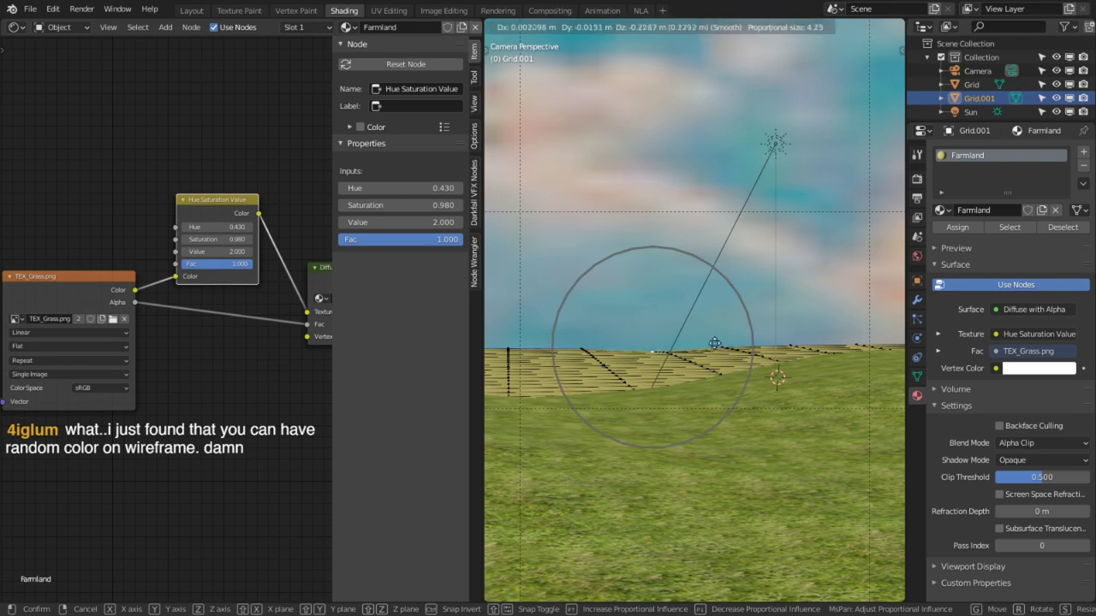
left_click(720, 435)
left_click(813, 345)
key("g")
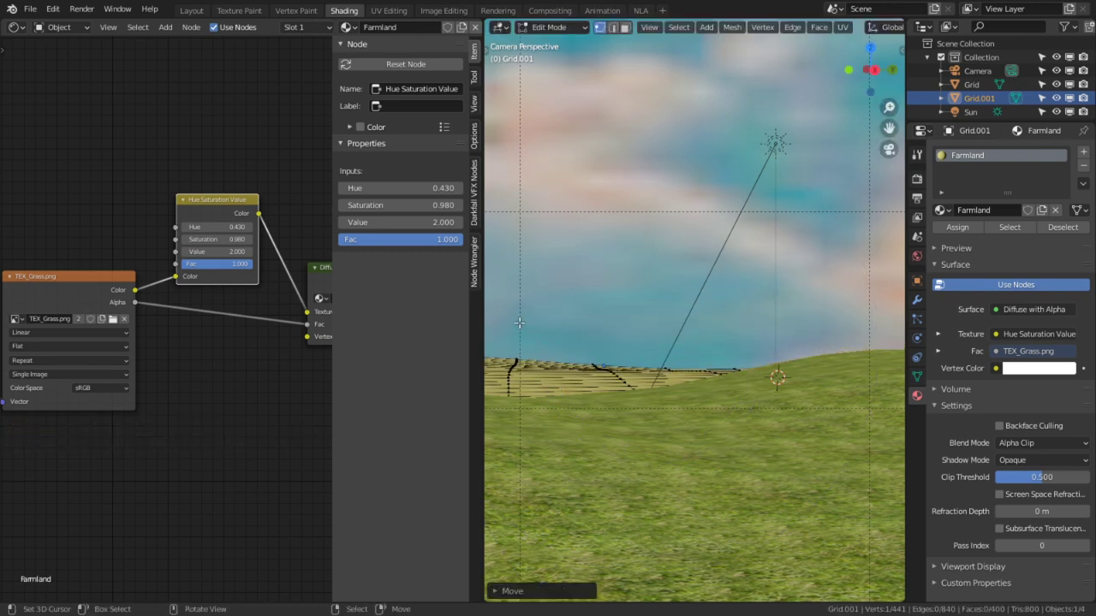
left_click(739, 340)
Reshape the horizon on the farmland's left side by moving vertices downward with a wide proportional falloff.
middle_click_drag(653, 341, 871, 326, "shift")
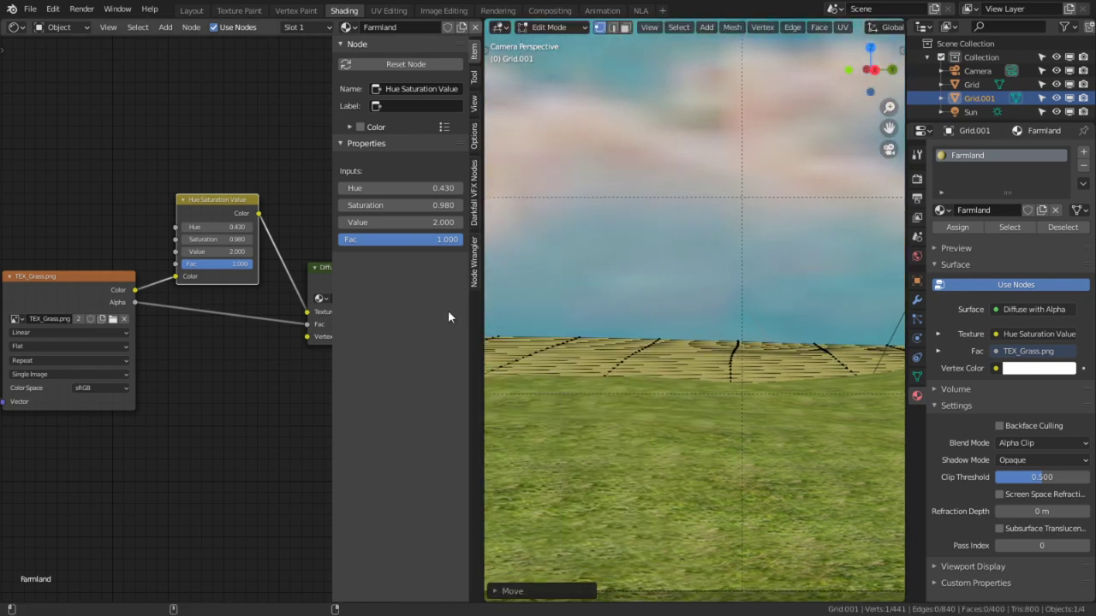
middle_click_drag(492, 325, 698, 279, "shift")
right_click_drag(732, 295, 729, 308)
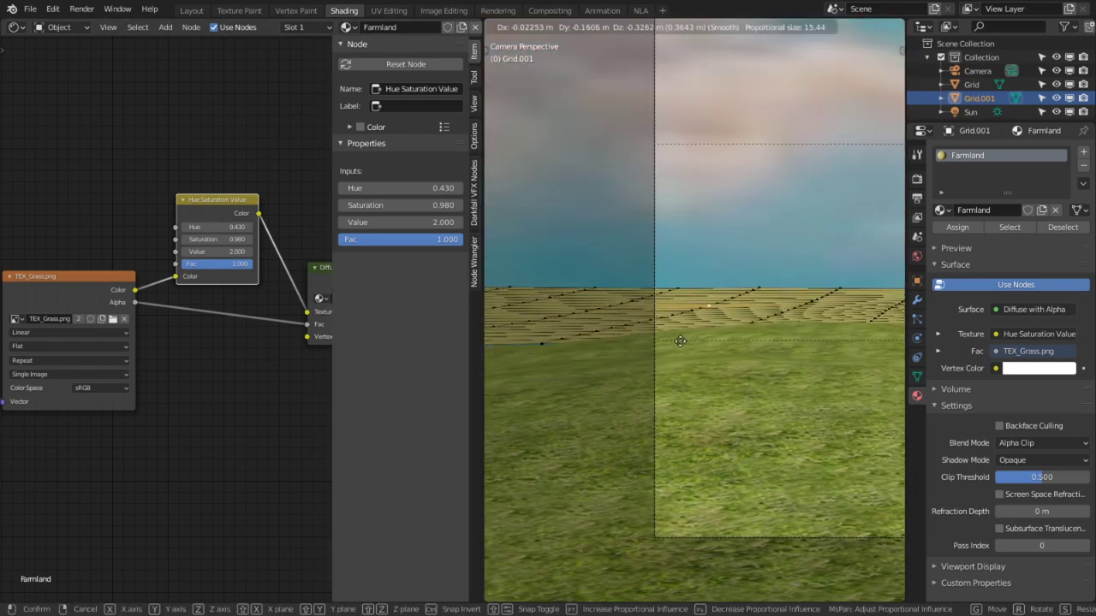
right_click_drag(678, 278, 668, 217)
right_click(837, 285)
key("g")
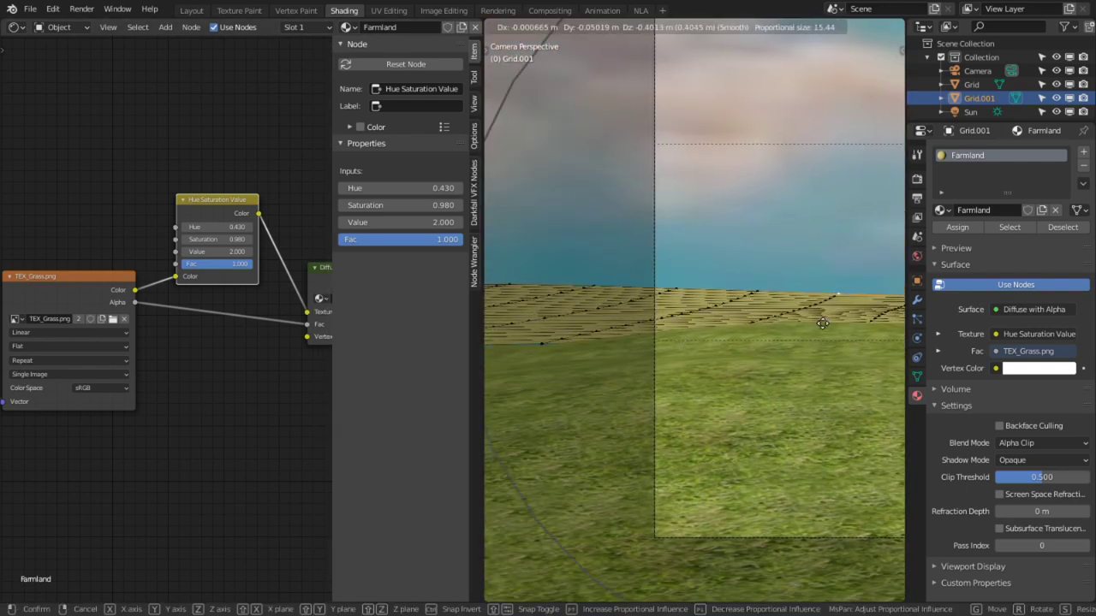
scroll(824, 321, "up", 9)
left_click(824, 322)
mouse_move(863, 327)
middle_mouse_down("shift")
mouse_move(488, 320)
mouse_move(843, 336)
middle_mouse_up("shift")
scroll(843, 337, "down", 4)
scroll(699, 340, "down", 3)
scroll(694, 340, "up", 6)
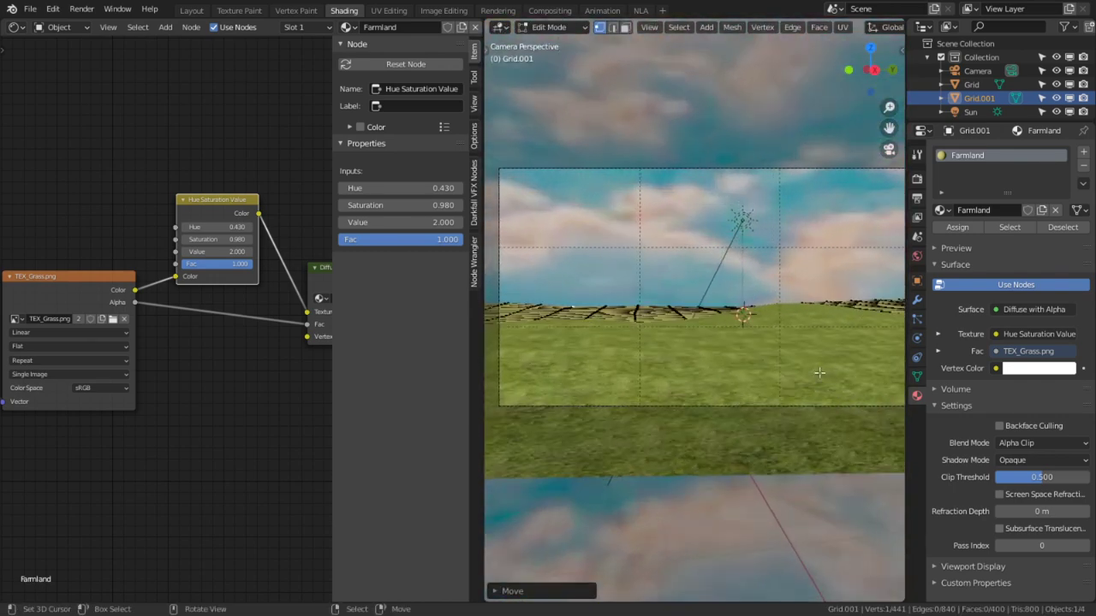
key("s")
right_click(685, 326)
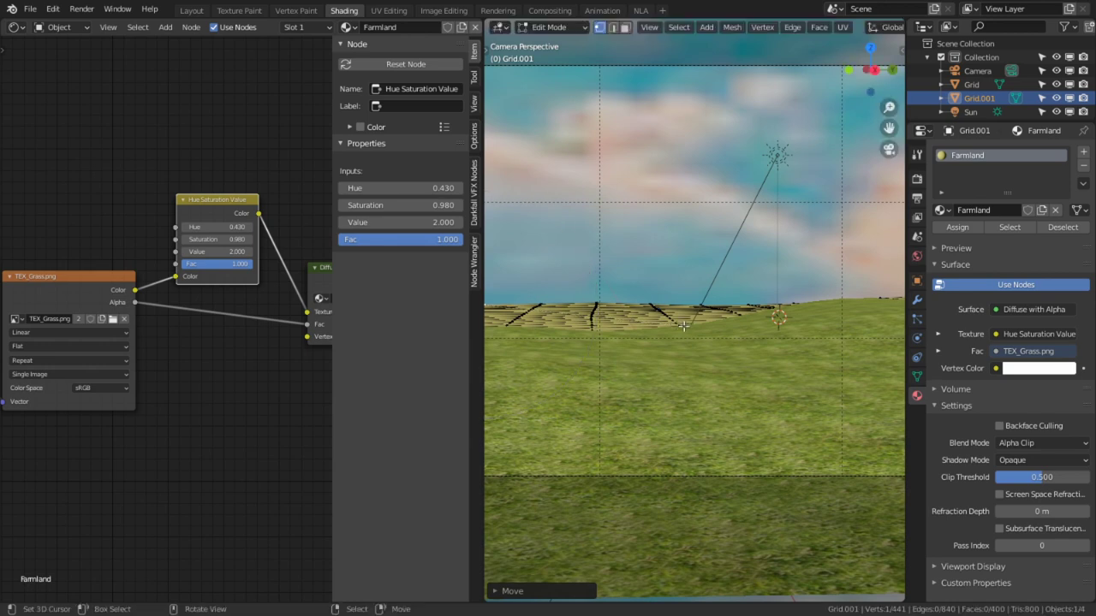
key("s")
right_click(690, 329)
Duplicate the whole farmland mesh along X behind the original and separate the copy into its own object.
key("a")
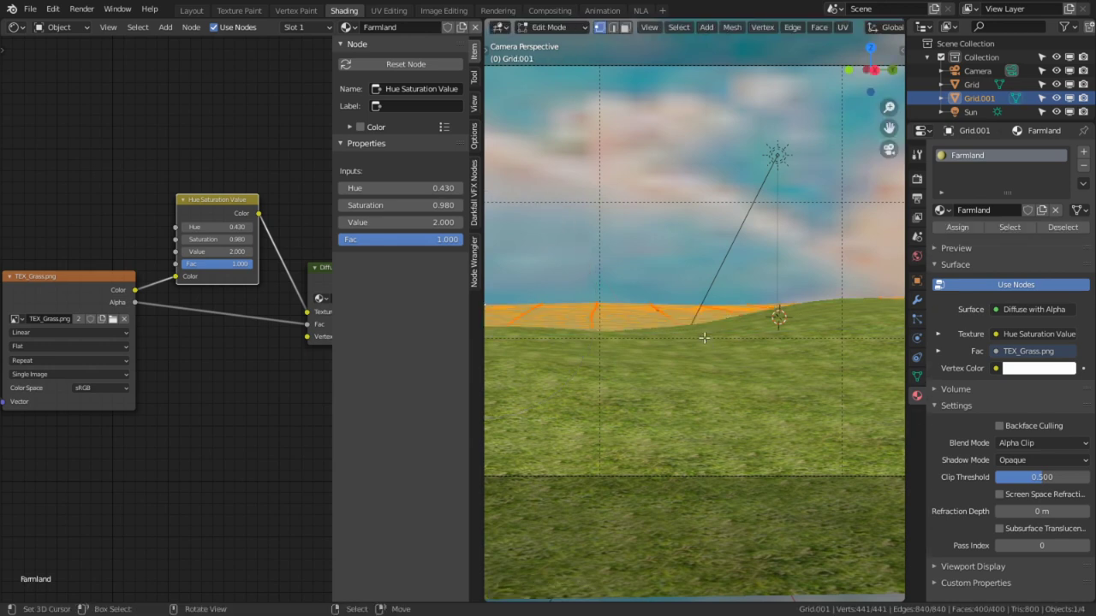
key("shift+d")
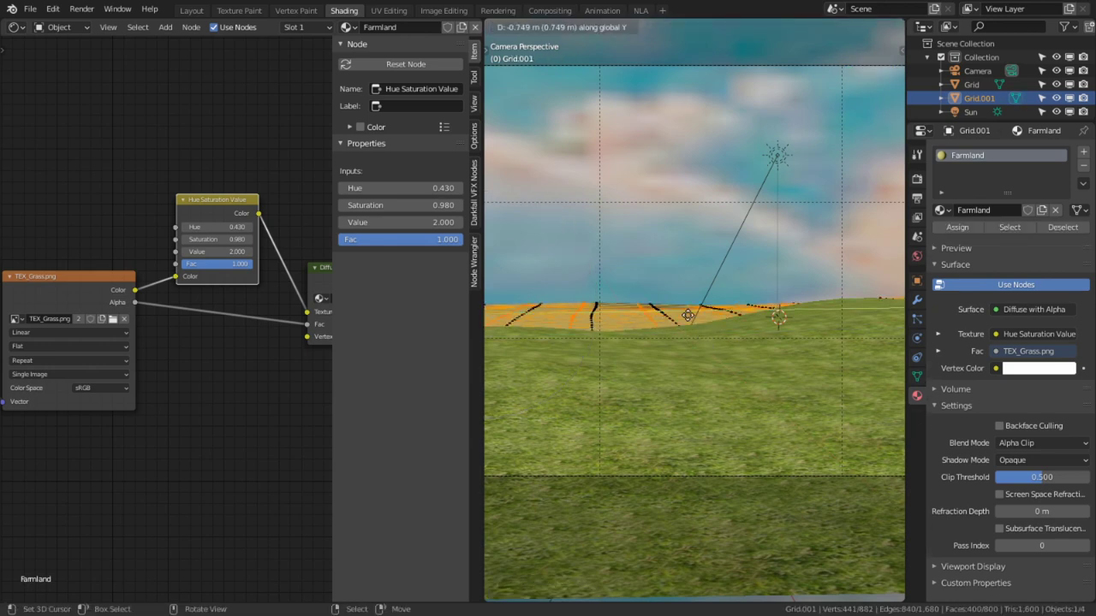
right_click(786, 415)
key("g")
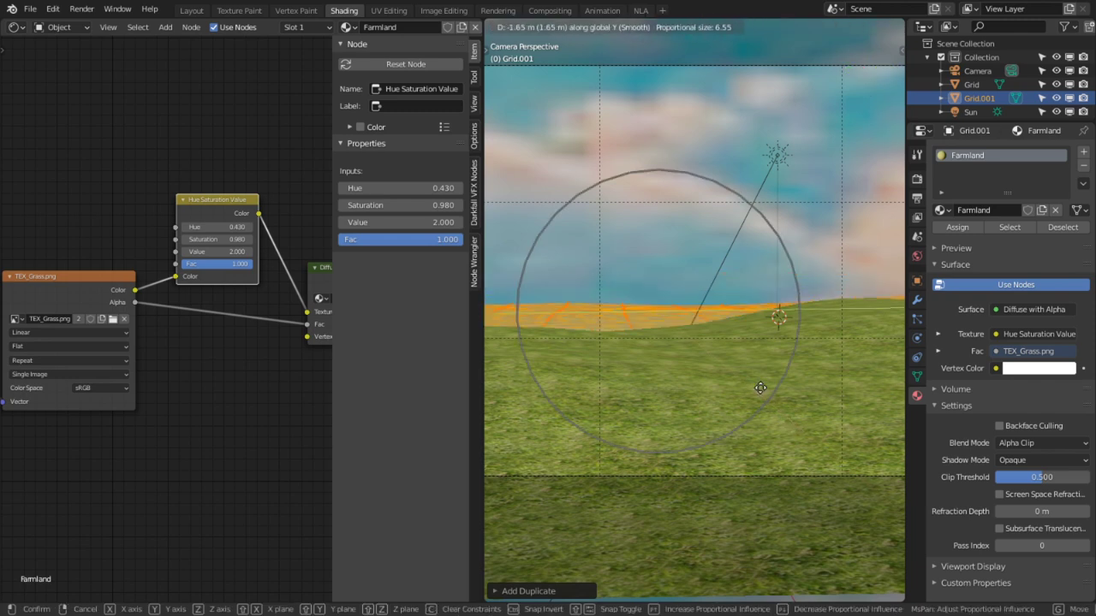
right_click(751, 386)
key("g")
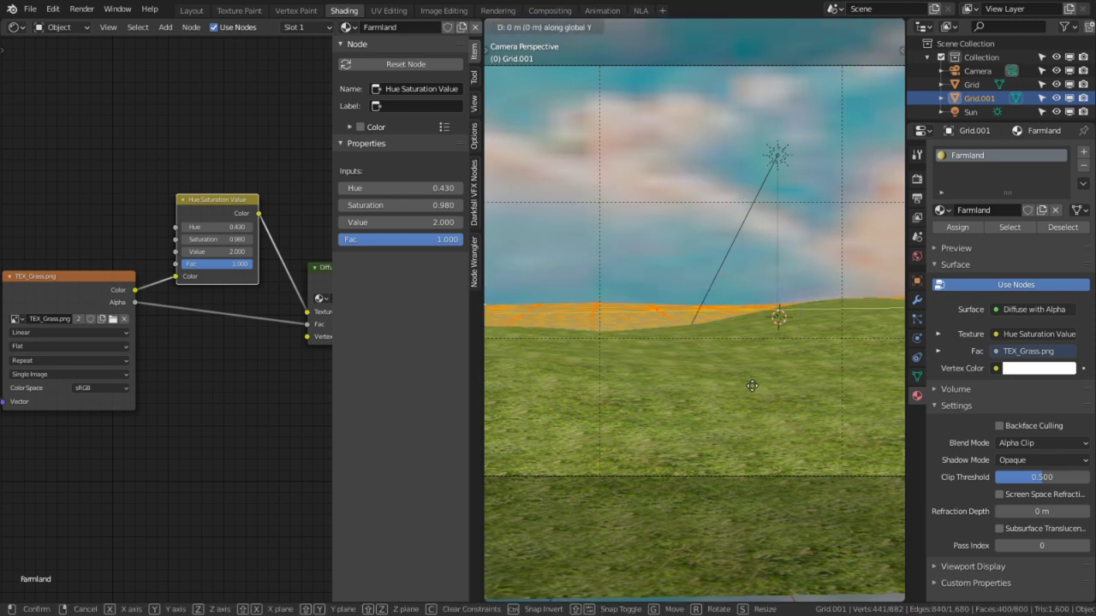
key("x")
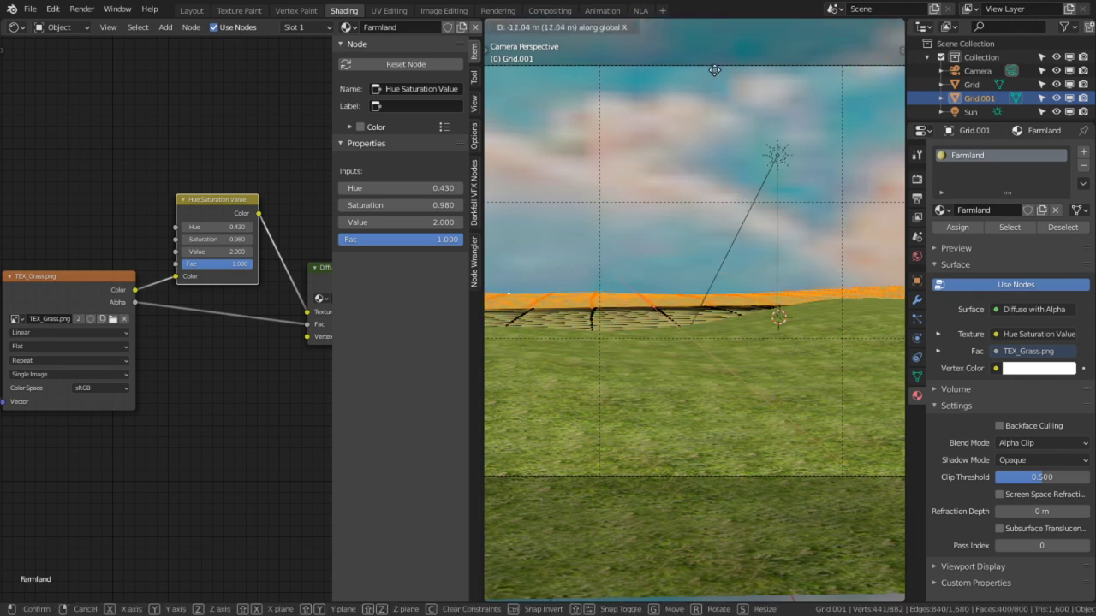
left_click(682, 20)
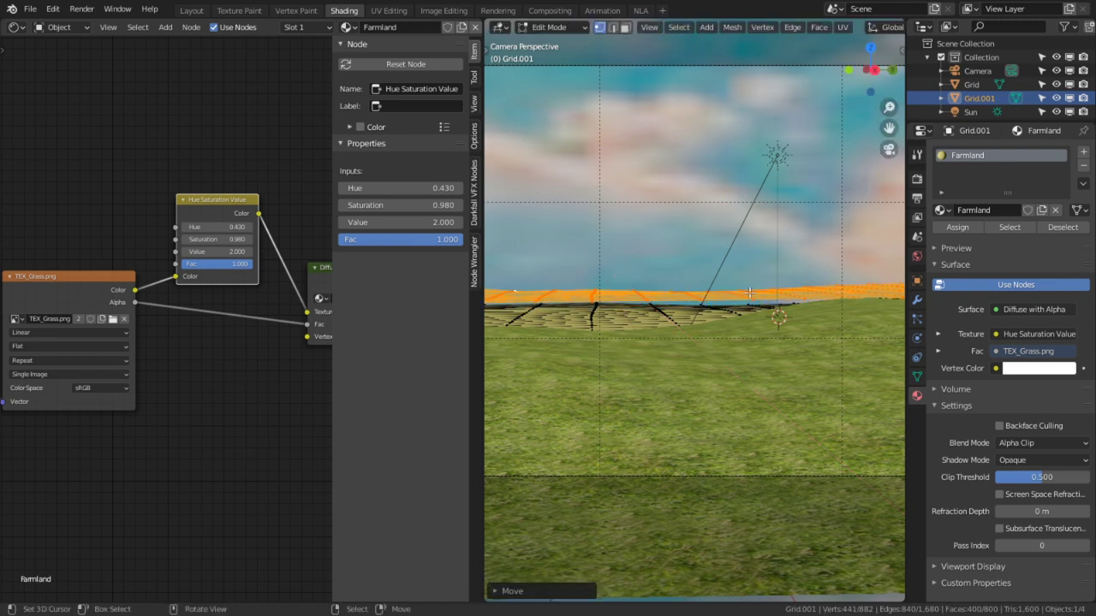
key("p")
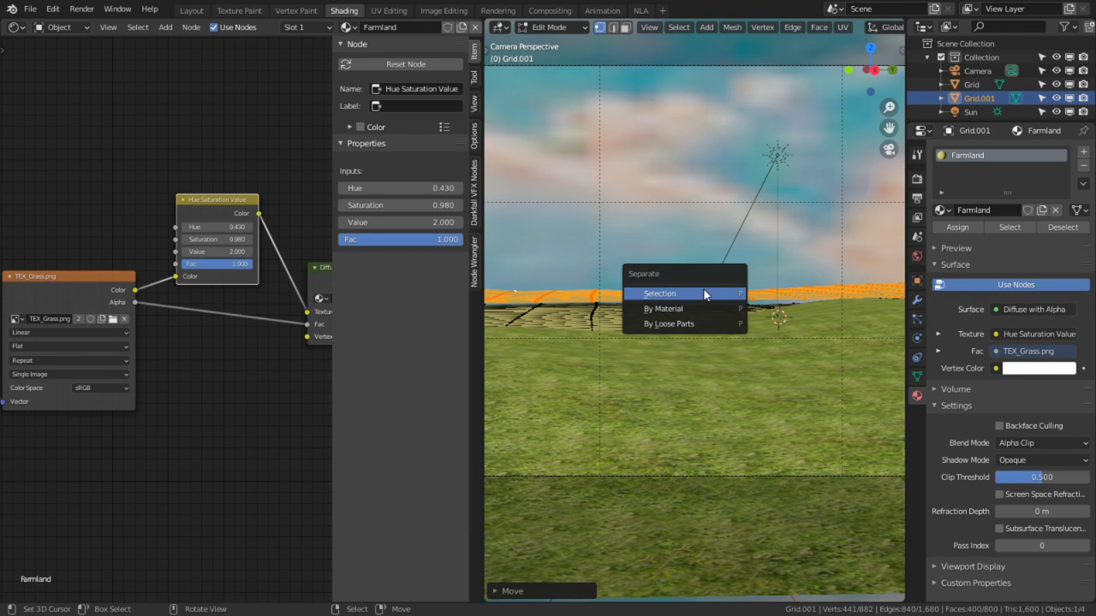
left_click(704, 294)
left_click(1042, 209)
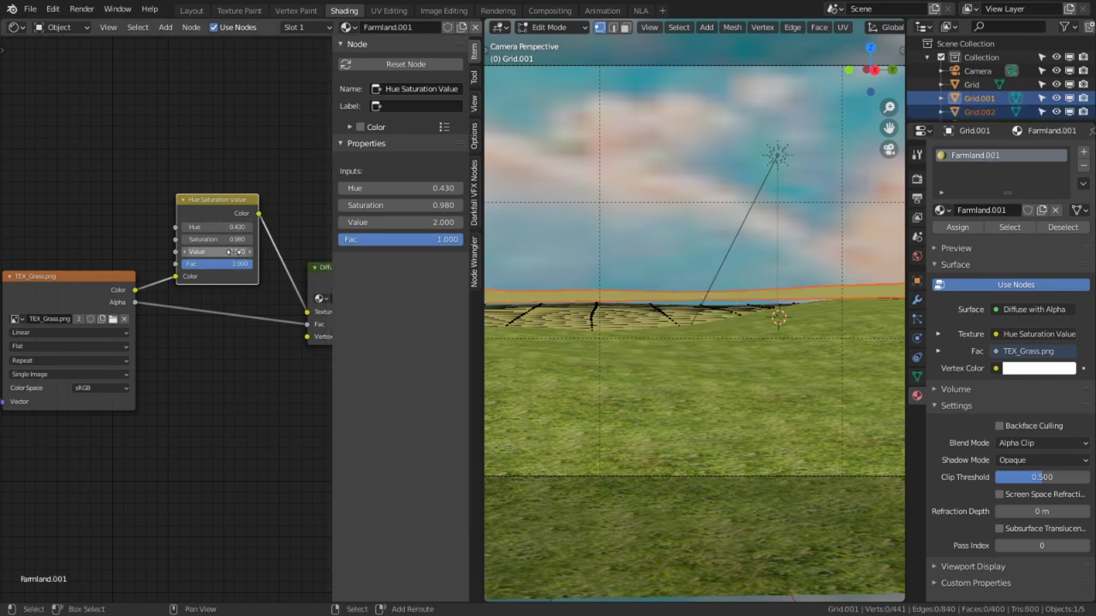
left_click_drag(241, 252, 171, 252)
key("ctrl+z")
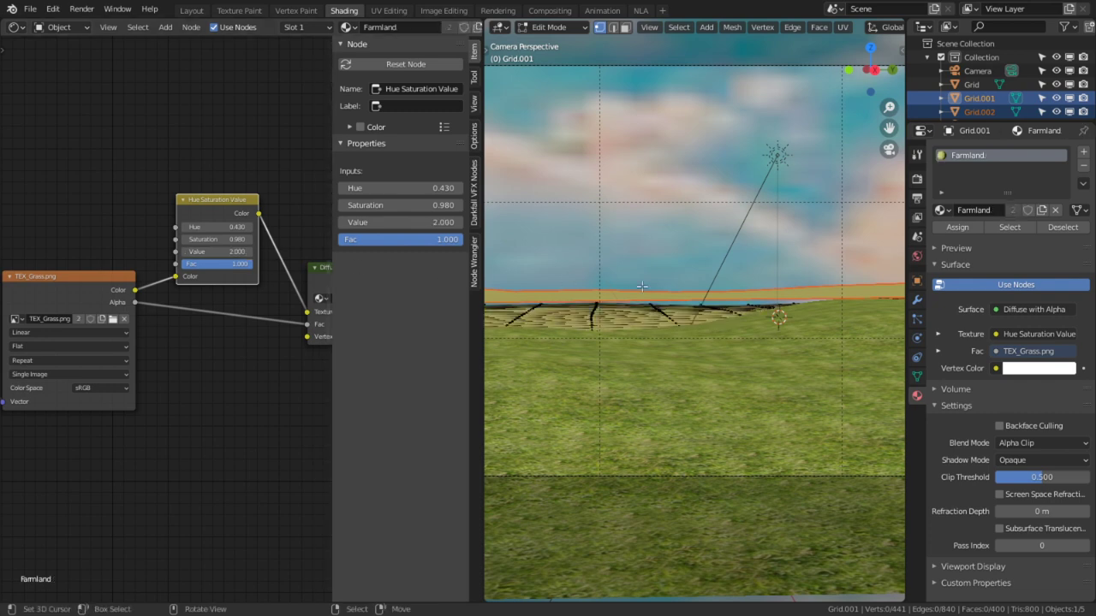
In Object Mode, give the rear farmland its own material copy and set its Hue Saturation Value node's Value to 1.360.
key("Tab")
right_click(625, 292)
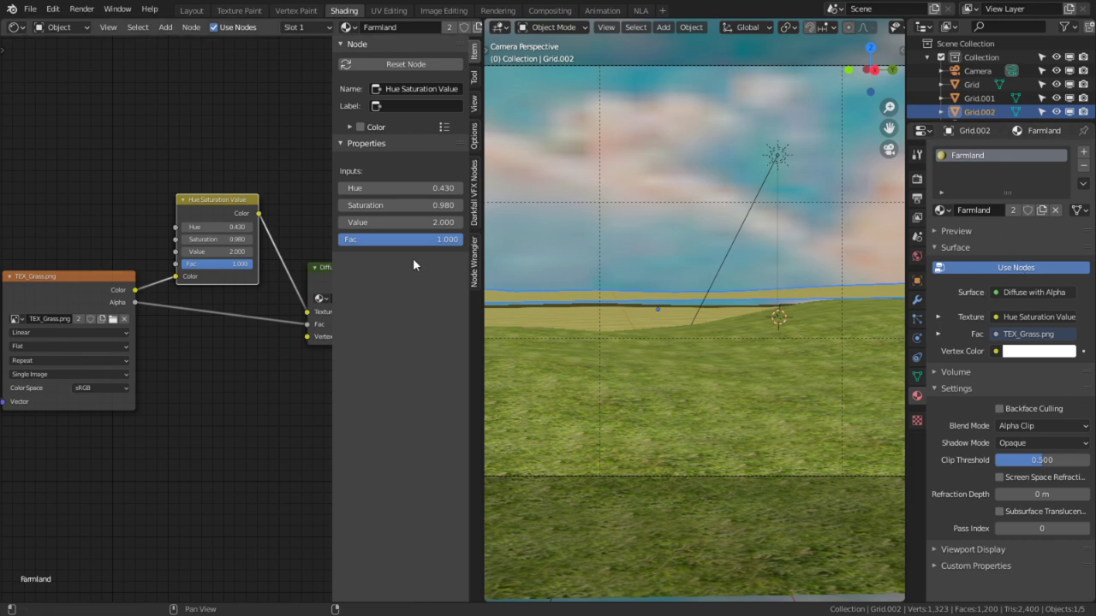
left_click_drag(236, 251, 129, 251)
key("ctrl+z")
right_click(607, 322)
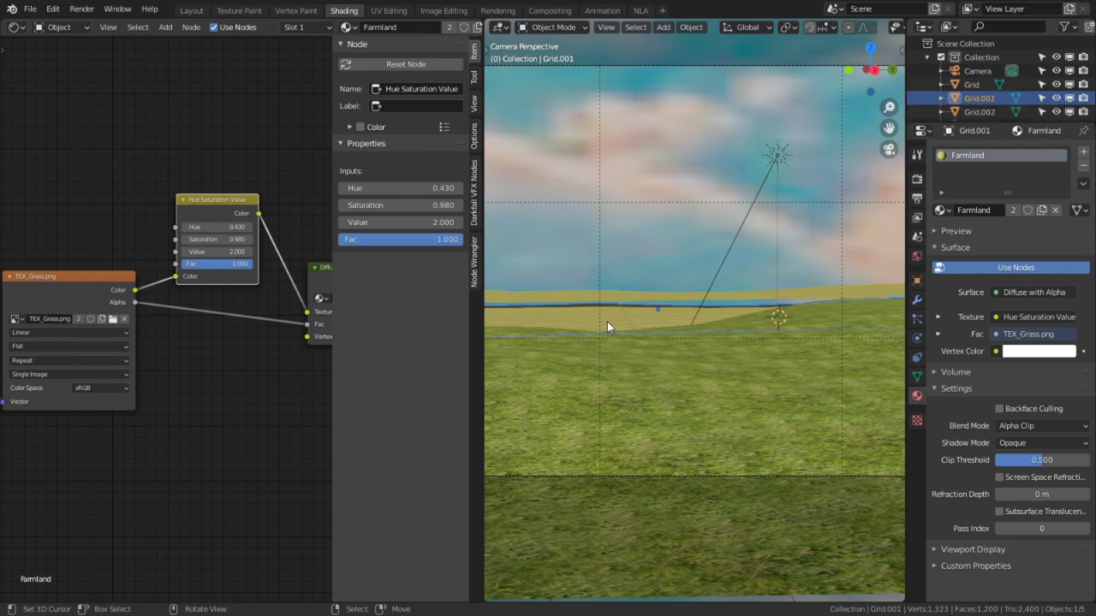
right_click(606, 291)
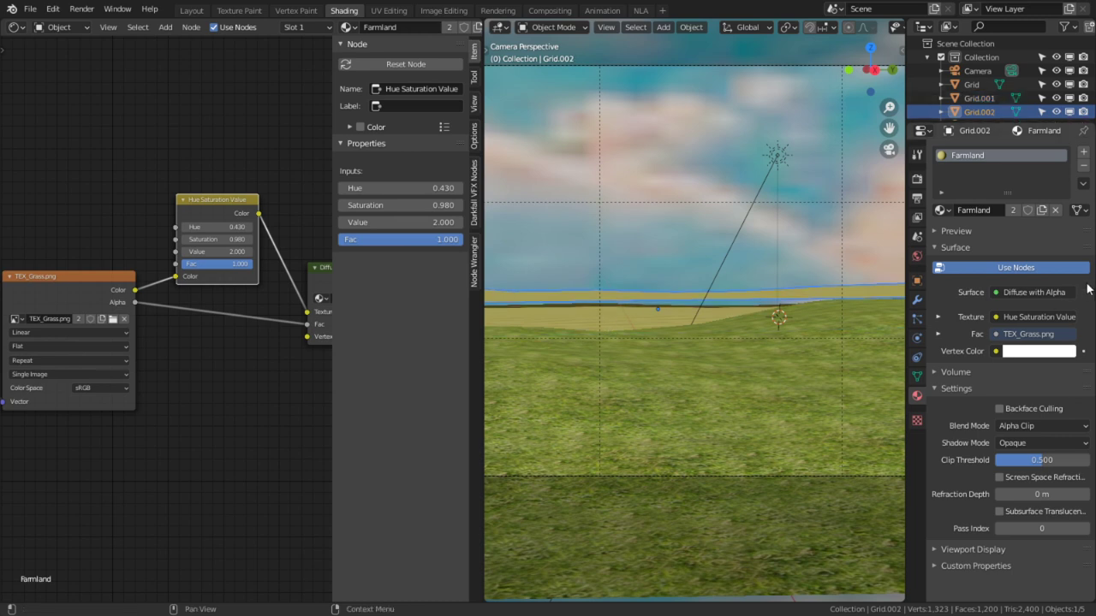
left_click(1040, 211)
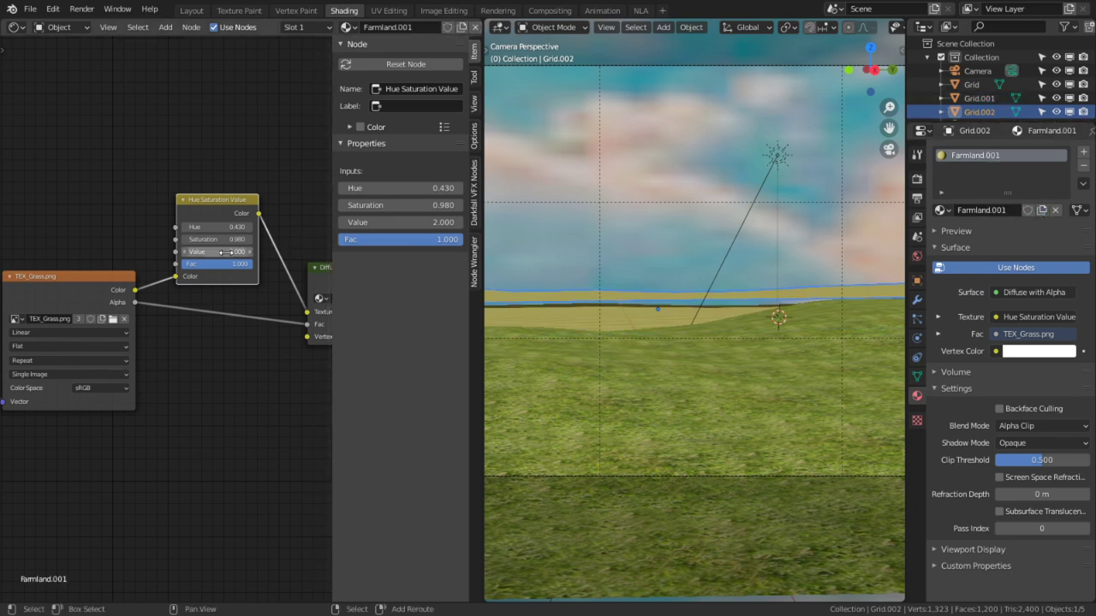
left_click_drag(226, 252, 202, 252)
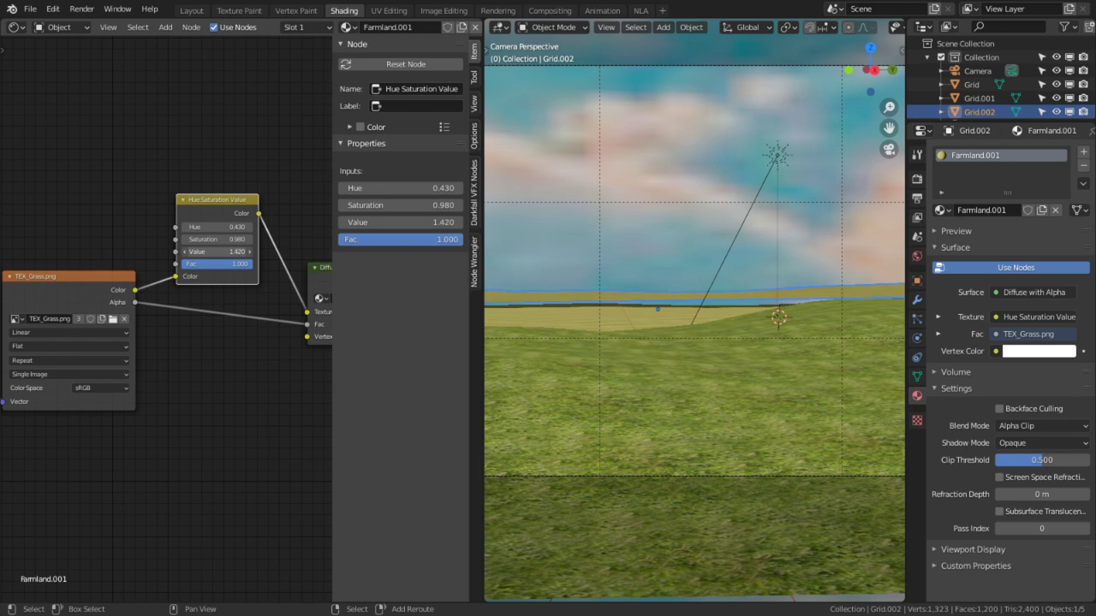
Lower the rear farmland along Z to close the gap behind the front field and adjust its horizontal placement.
key("g")
key("z")
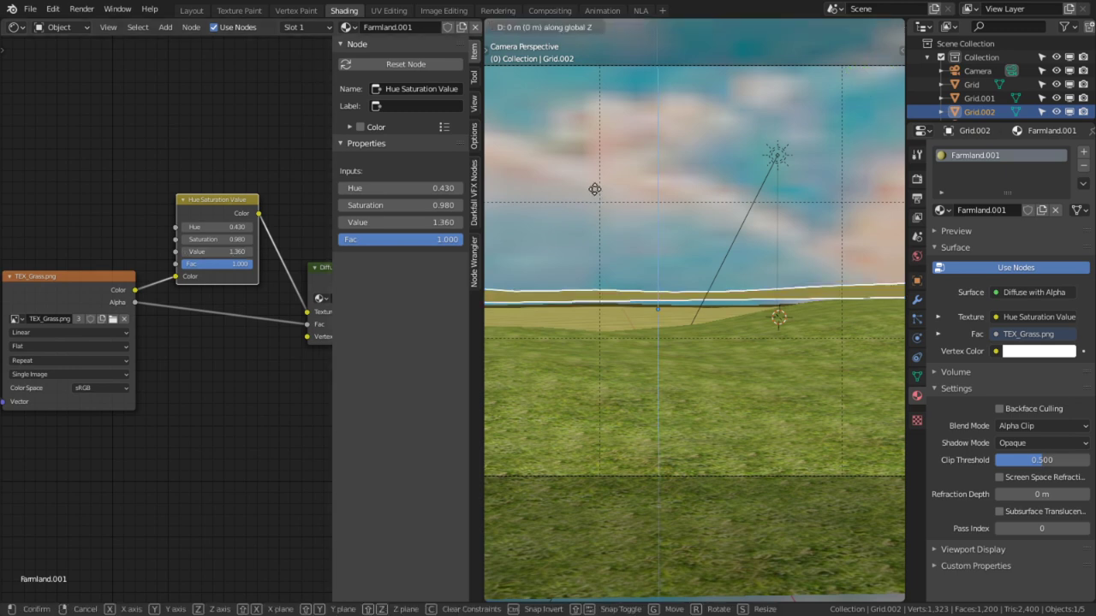
left_click(589, 303)
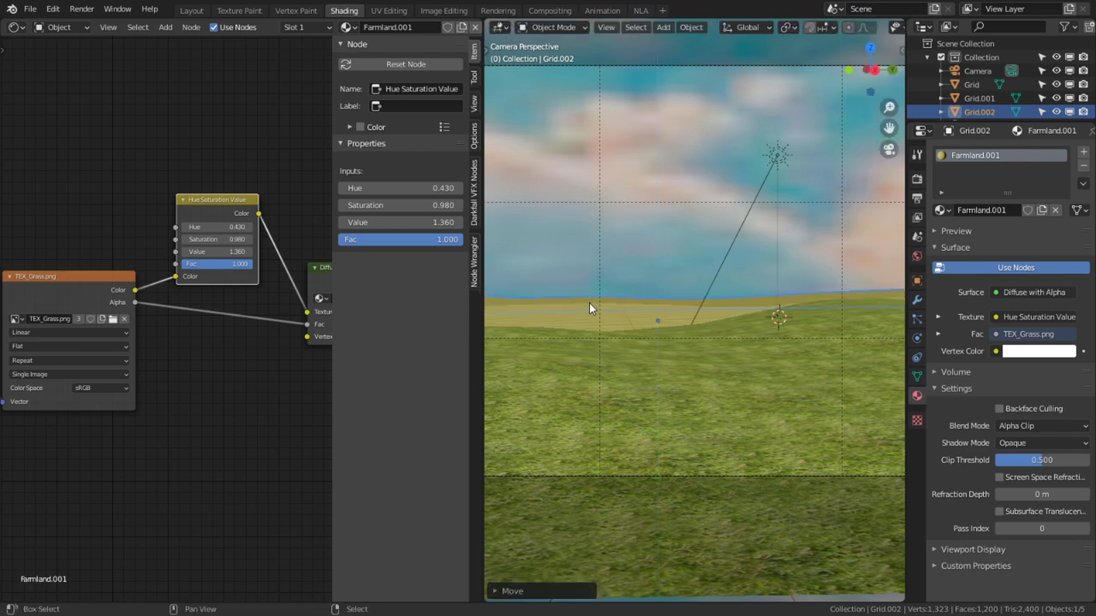
scroll(799, 359, "down", 2)
middle_click_drag(742, 377, 790, 377, "shift")
key("x")
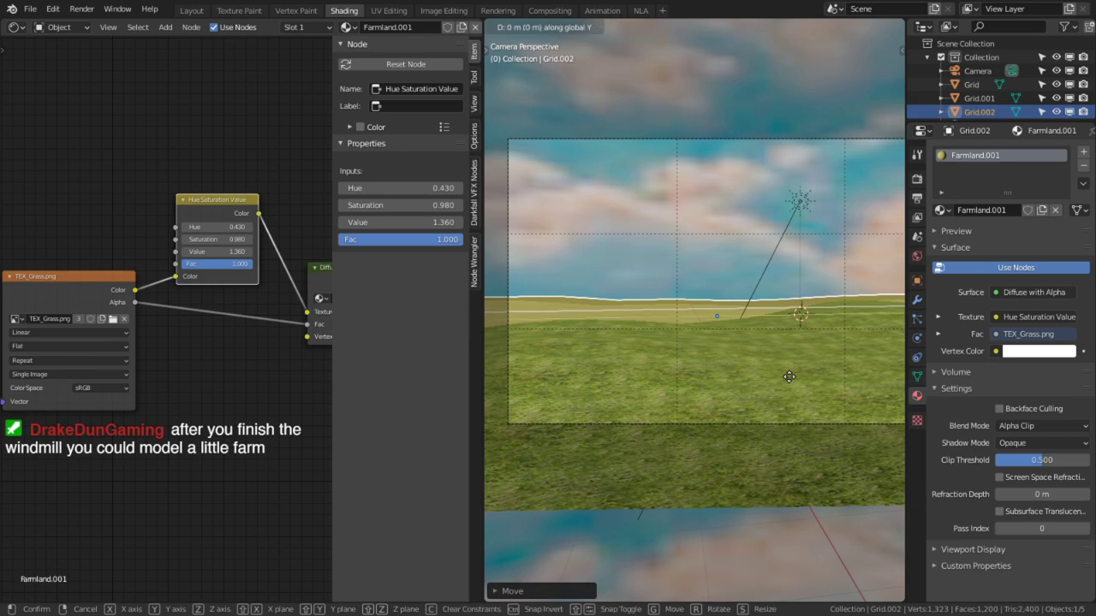
left_click(787, 324)
Maximize the 3D viewport and render the camera view to check the layered farmland background.
key("ctrl+space")
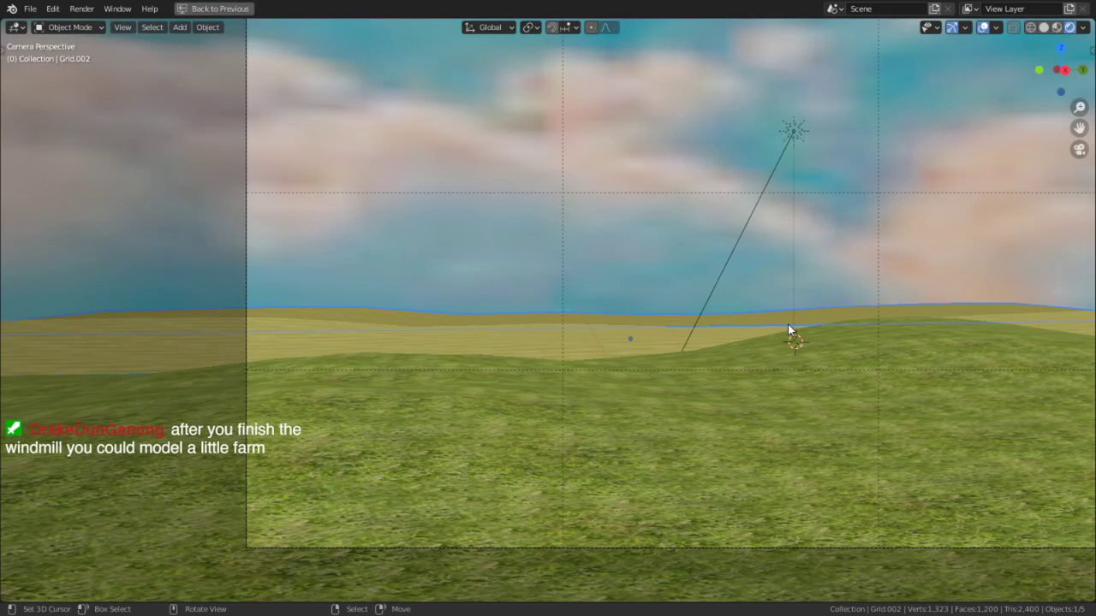
key("F12")
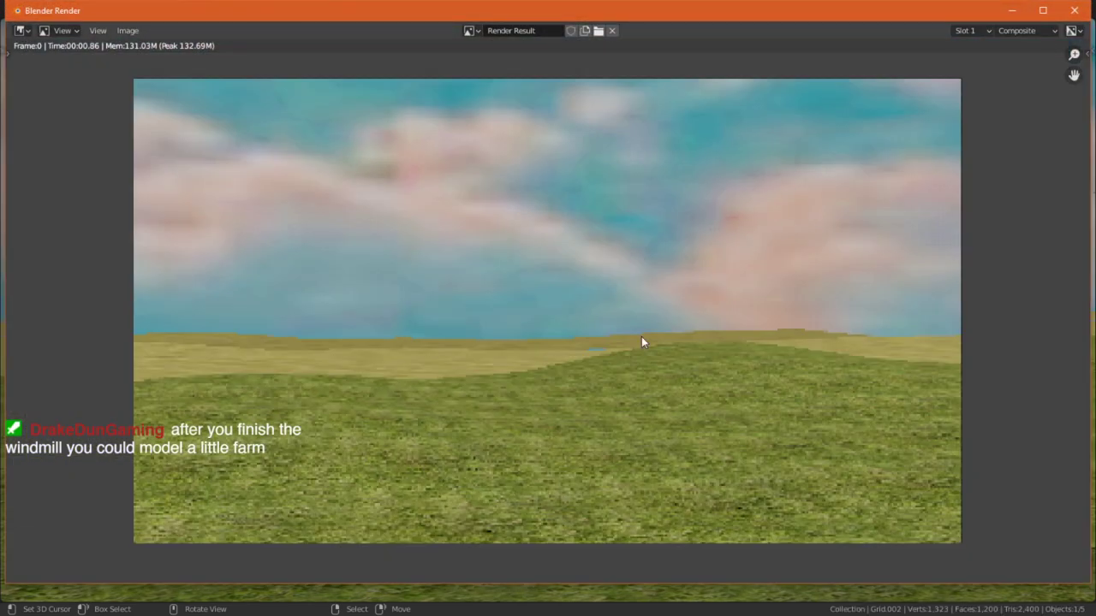
key("Escape")
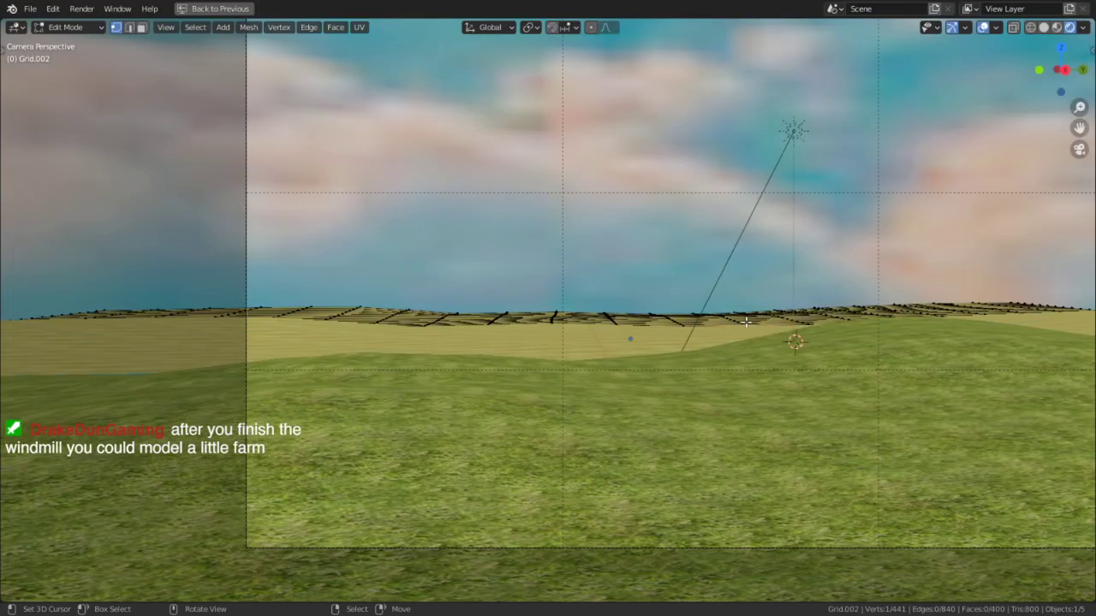
Turn on proportional editing and move a vertex of the rear farmland mesh to adjust its hills.
key("g")
key("Escape")
key("o")
key("g")
left_click(772, 489)
middle_click_drag(790, 384, 499, 437, "shift")
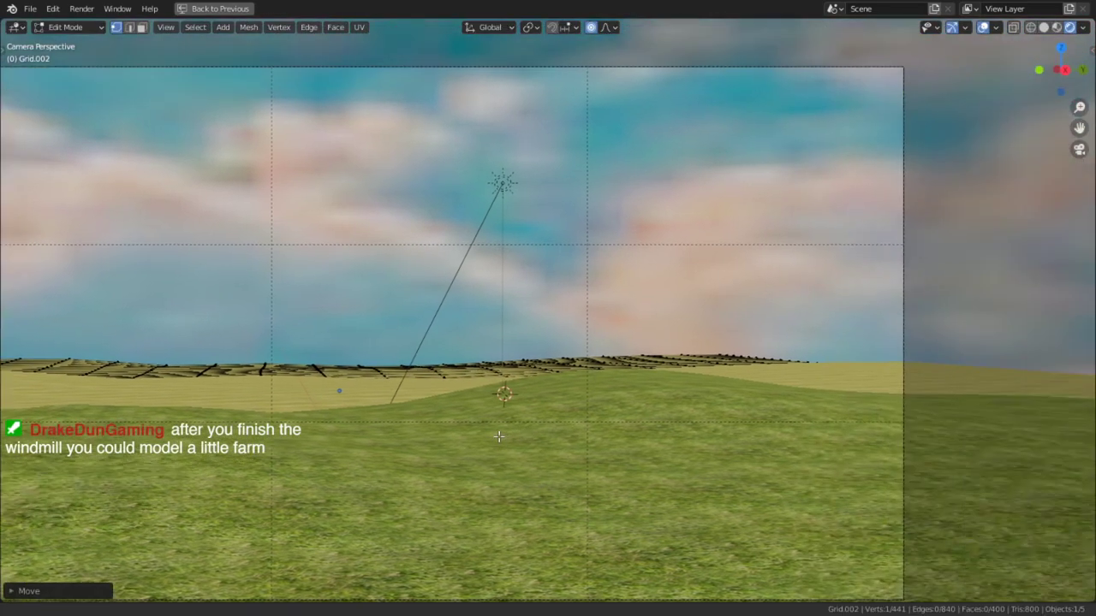
Return to Object Mode and shift the rear farmland in the positive Y direction across the camera view.
scroll(499, 437, "down", 5)
key("Tab")
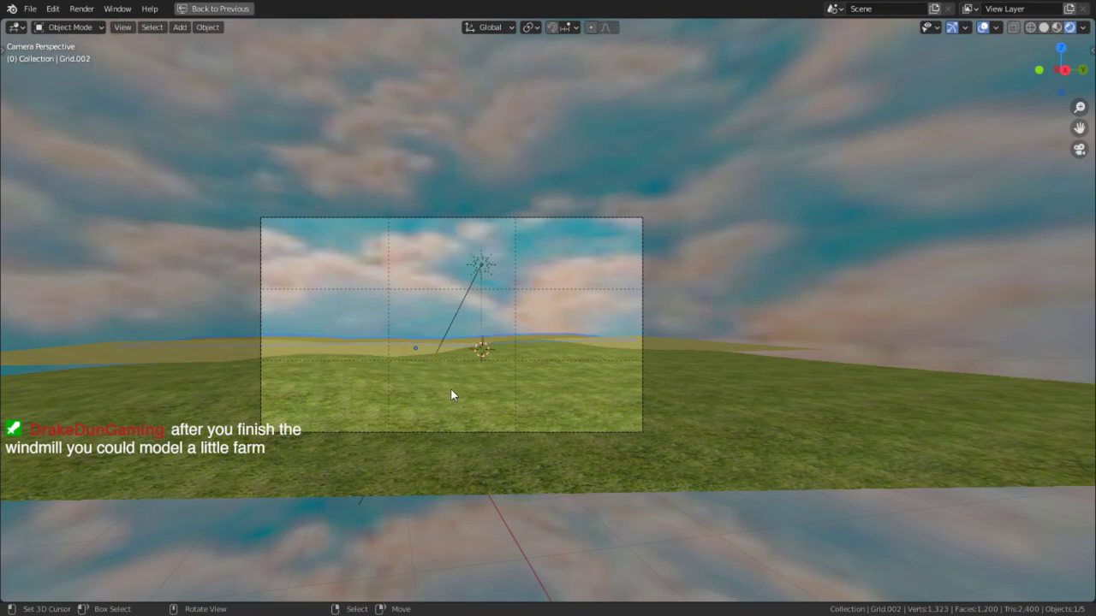
key("g")
key("y")
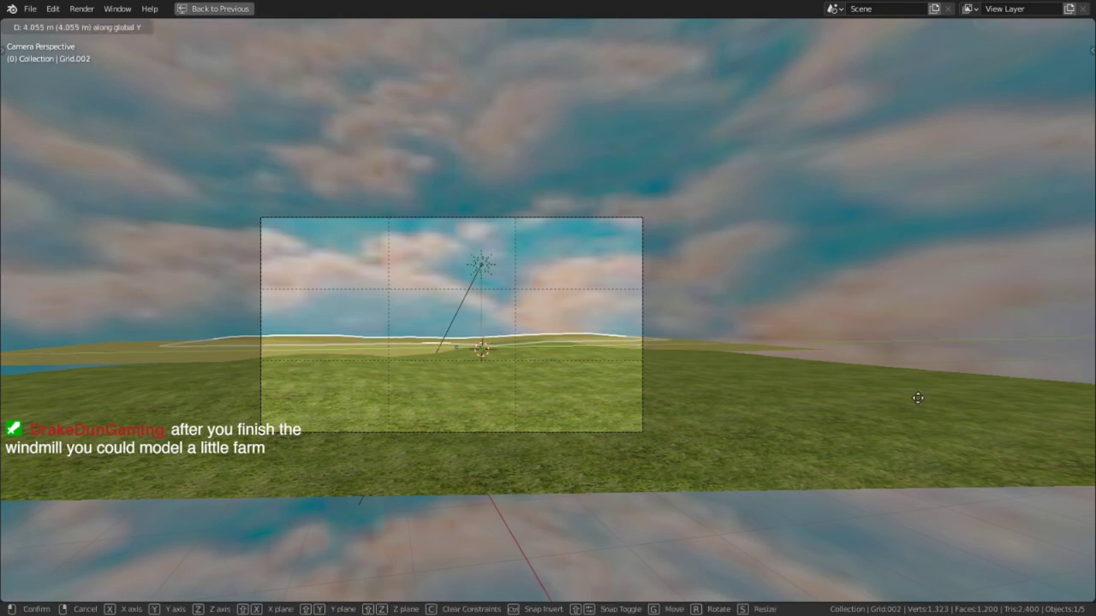
left_click(1031, 399)
Inspect the rear farmland up close and render the camera view to check its new position.
key("Tab")
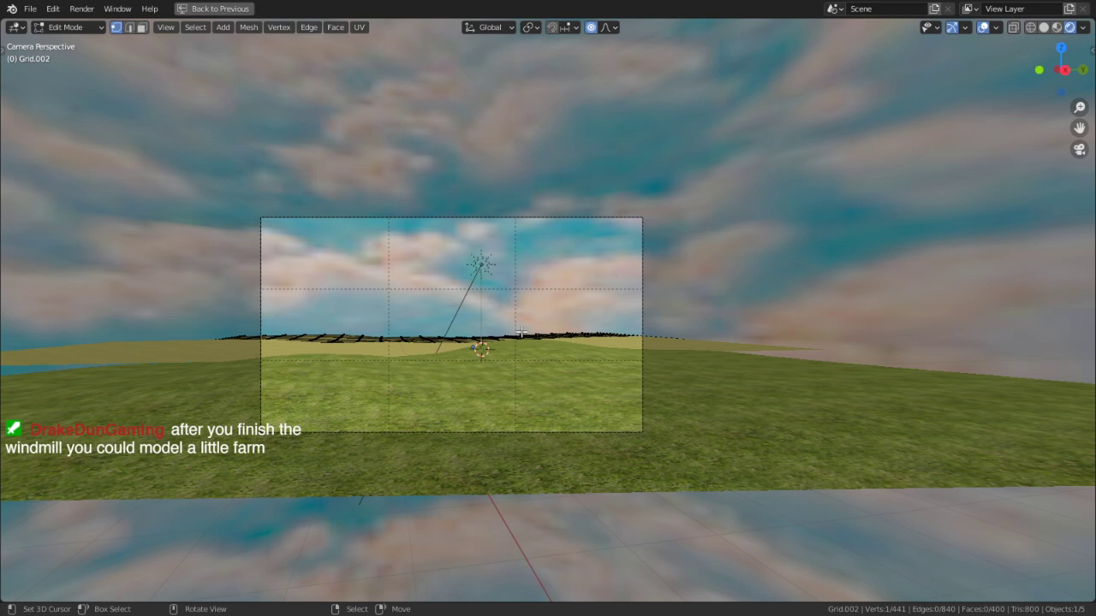
scroll(521, 331, "up", 3)
key("Tab")
scroll(555, 371, "up", 3)
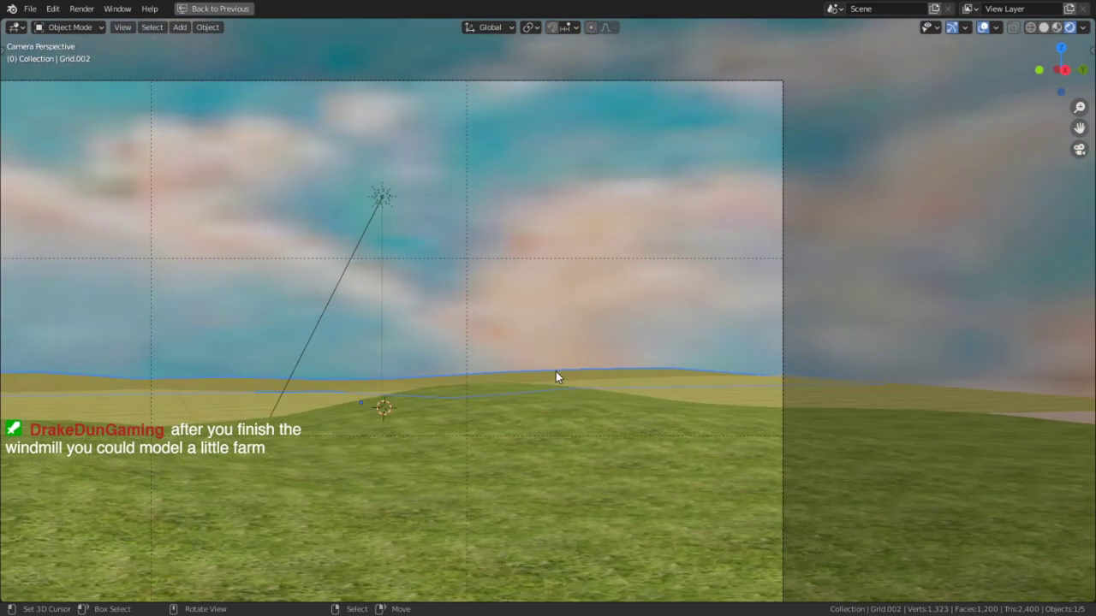
key("F12")
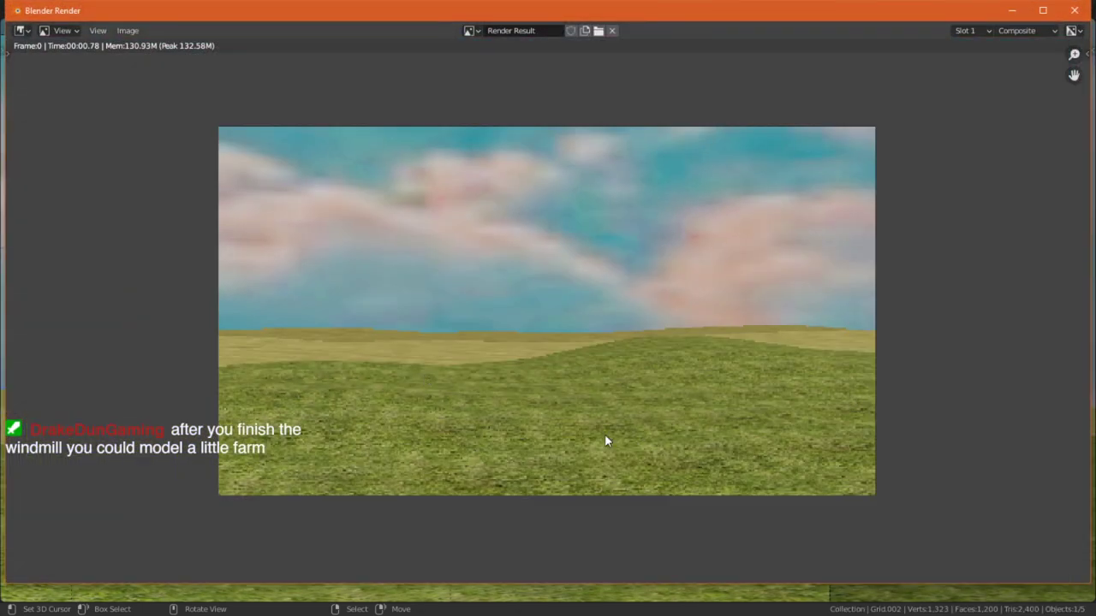
Close the render and look over the grass hill and farmland layers from a wider, raised angle.
key("Escape")
middle_click_drag(736, 342, 694, 398)
scroll(694, 405, "down", 5)
middle_click_drag(682, 343, 678, 379)
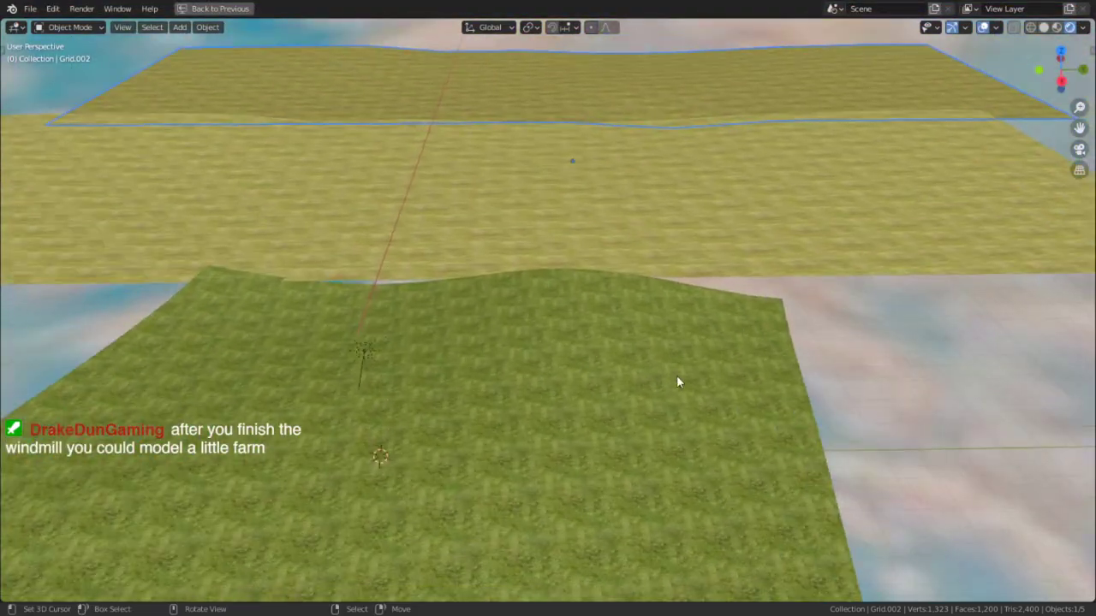
key("Tab")
scroll(770, 253, "down", 2)
scroll(728, 272, "up", 5)
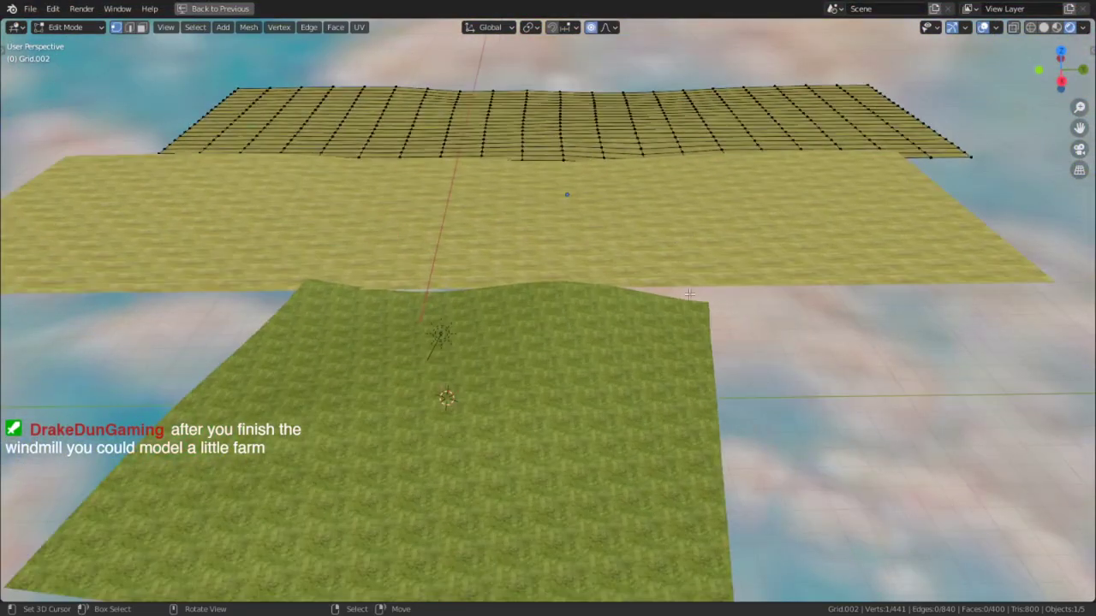
middle_click(590, 361, "alt")
scroll(548, 366, "up", 4)
middle_click_drag(545, 367, 459, 316)
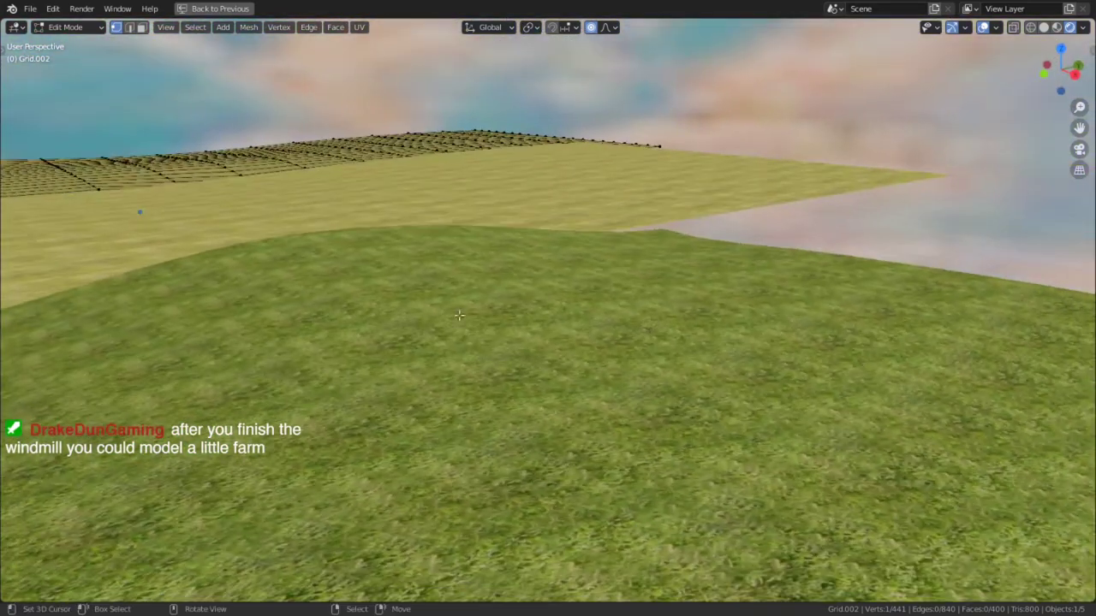
key("shift+a")
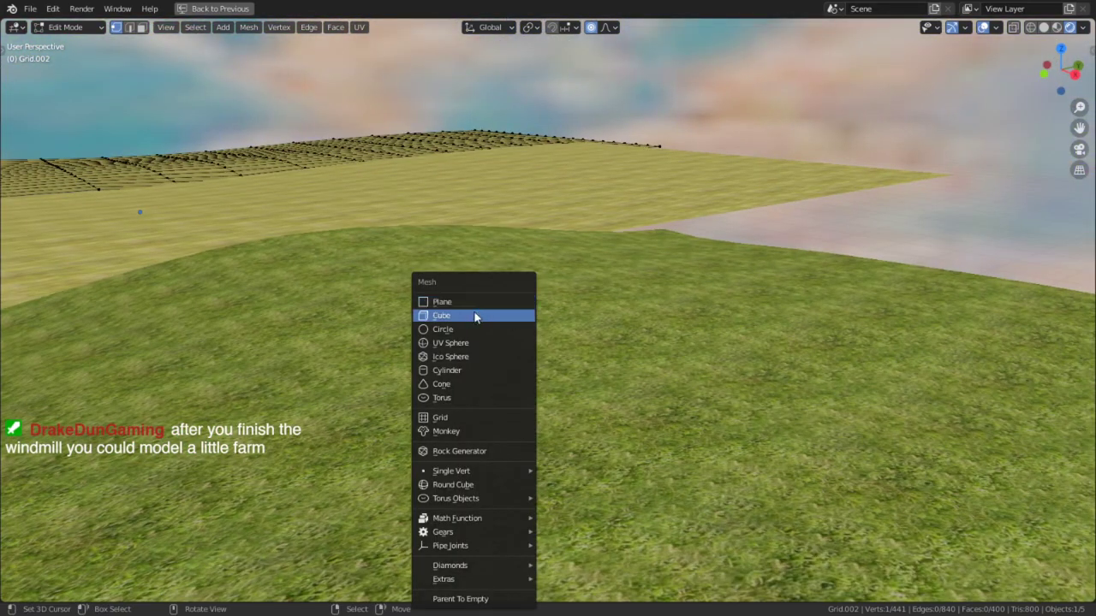
left_click(474, 315)
key("ctrl+space")
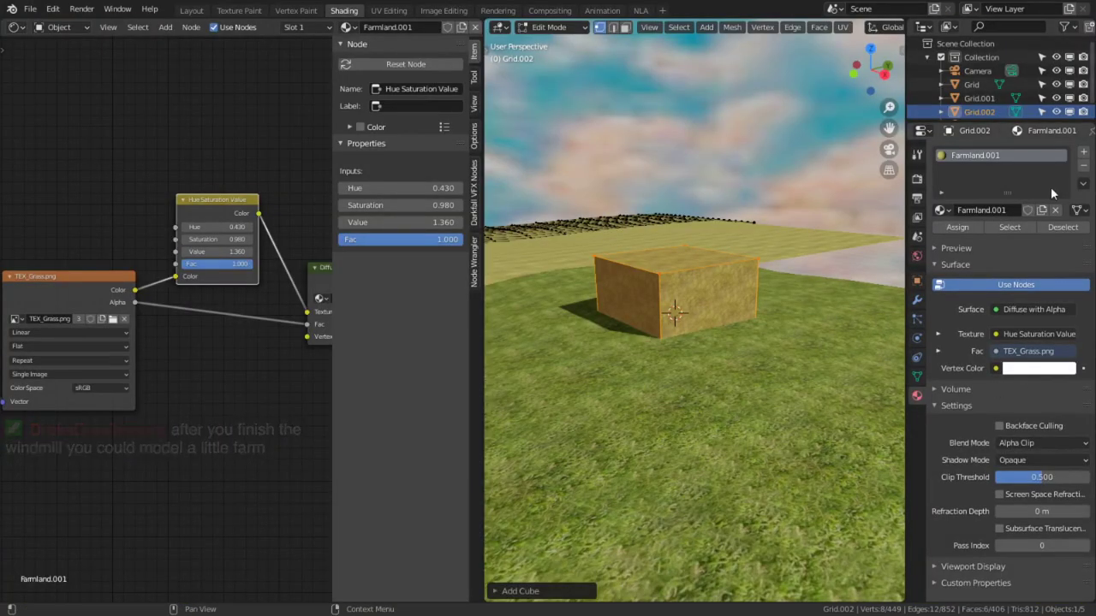
left_click(1055, 209)
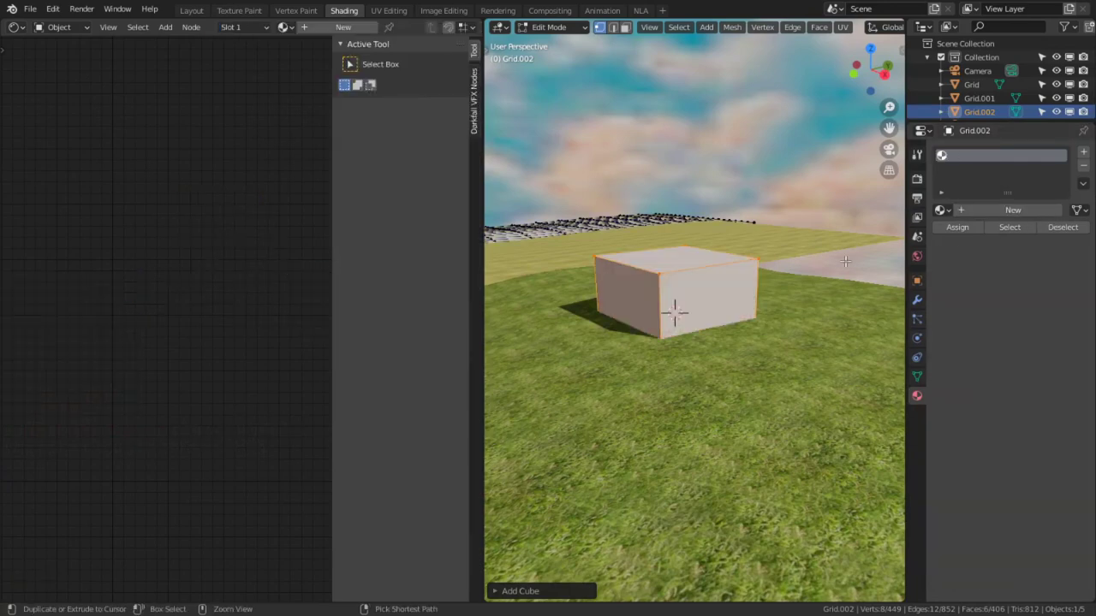
key("ctrl+z")
key("ctrl+z")
key("ctrl+z")
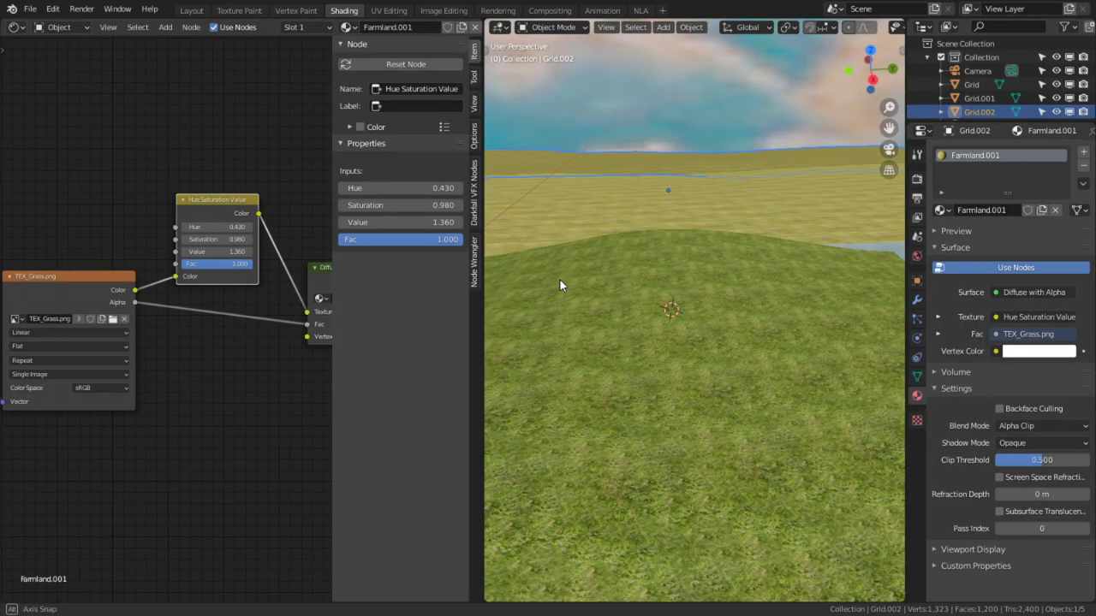
Add a cube mesh as a separate object on the grass hill and give it a new material.
key("shift+a")
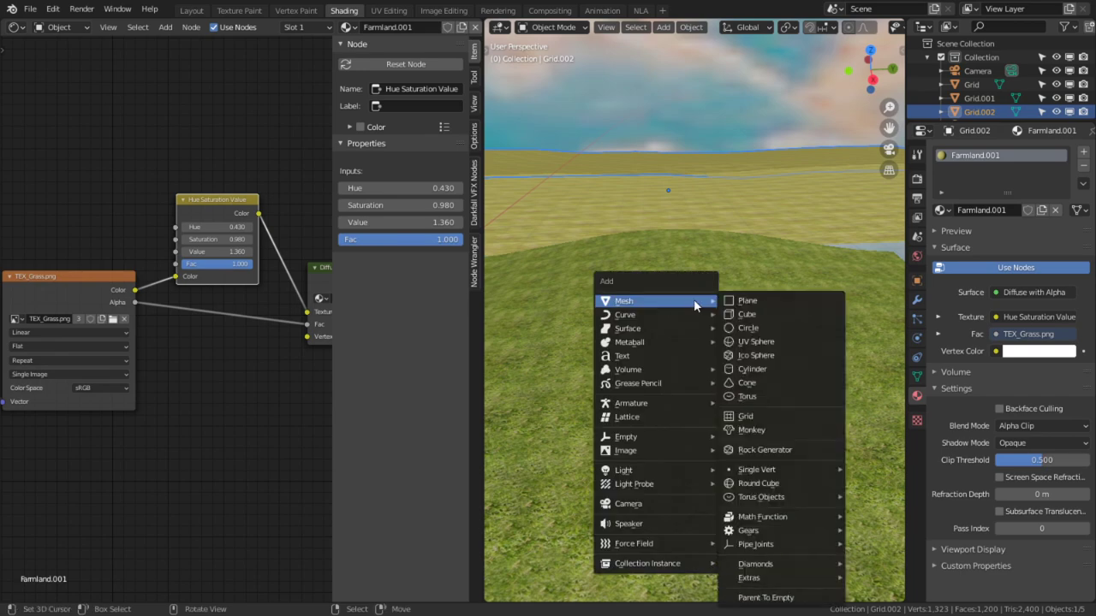
left_click(758, 315)
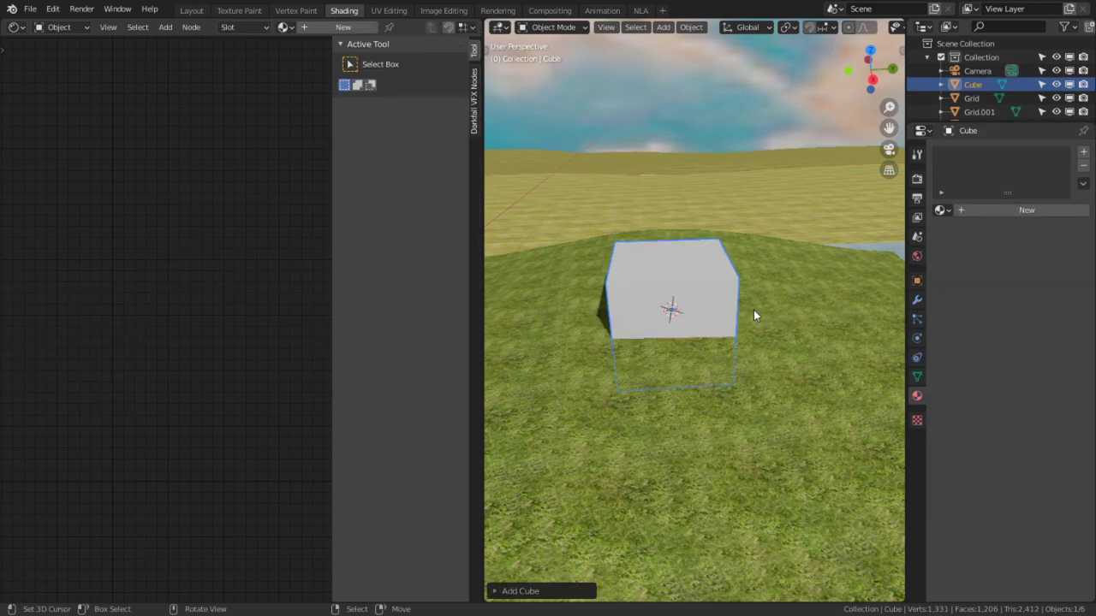
left_click(1045, 209)
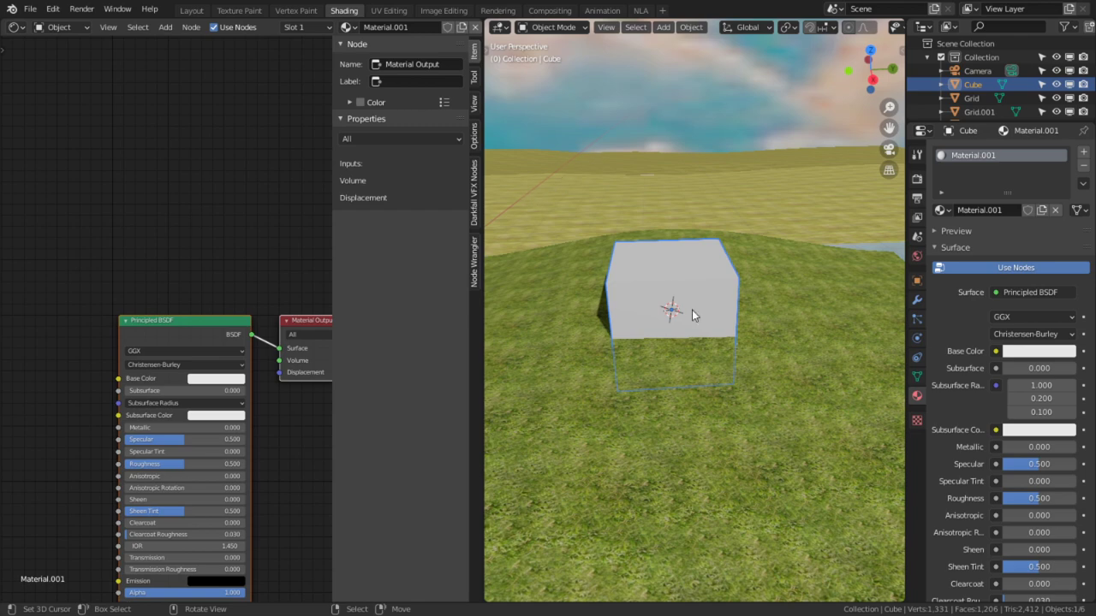
Isolate the cube in local view and switch the viewport's shading mode.
key("KP_Divide")
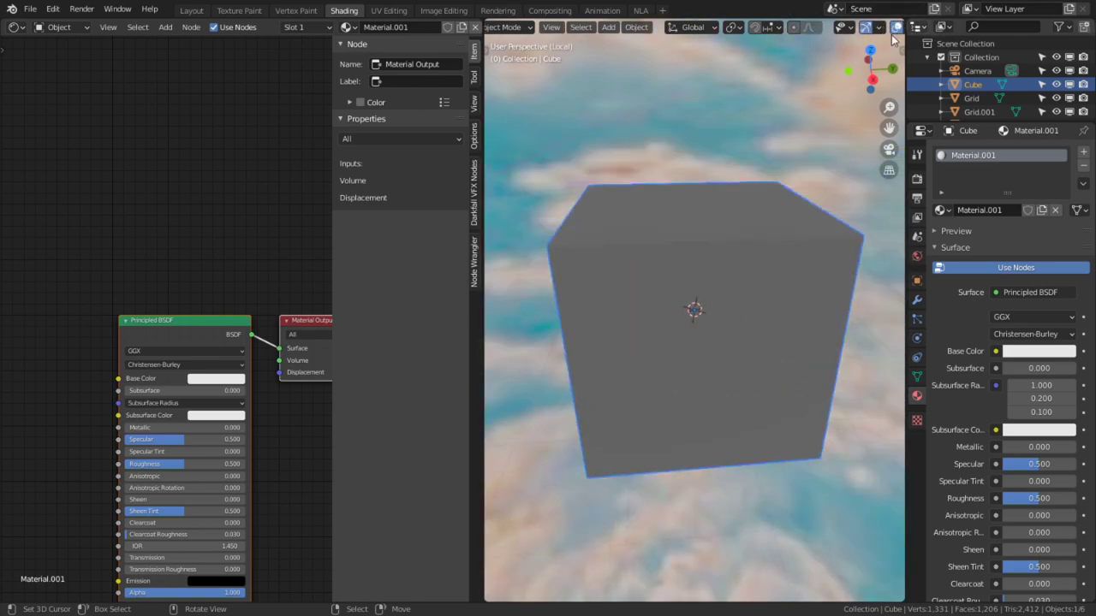
scroll(891, 40, "down", 5)
scroll(889, 30, "down", 3)
left_click(866, 28)
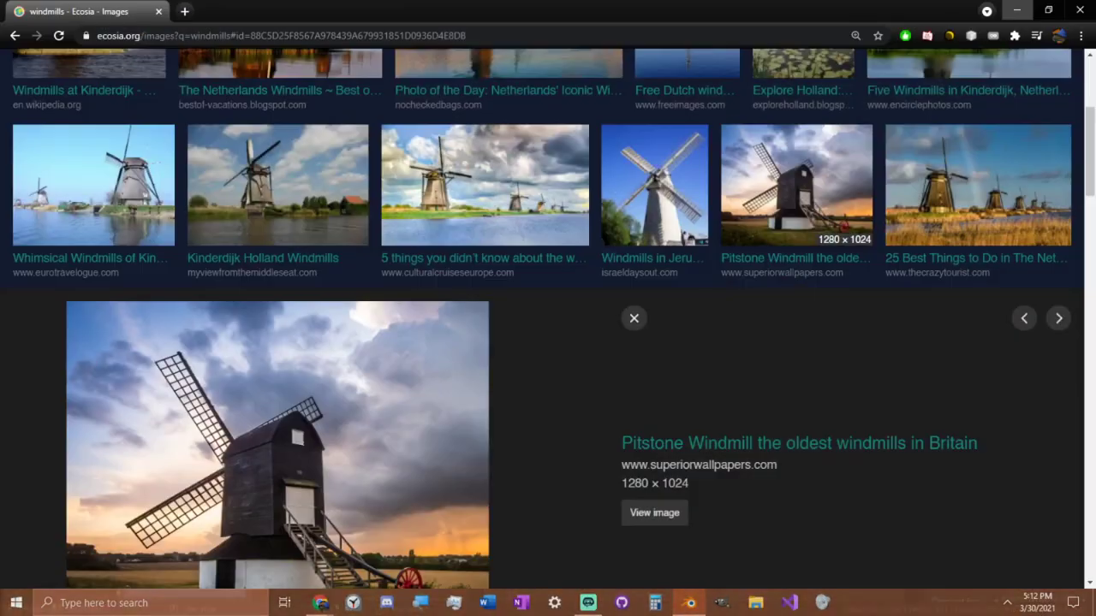
In the browser's windmill image results, open the pahas-travel.blogspot.com Dutch windmill photo and bring up its image options.
scroll(550, 307, "down", 3)
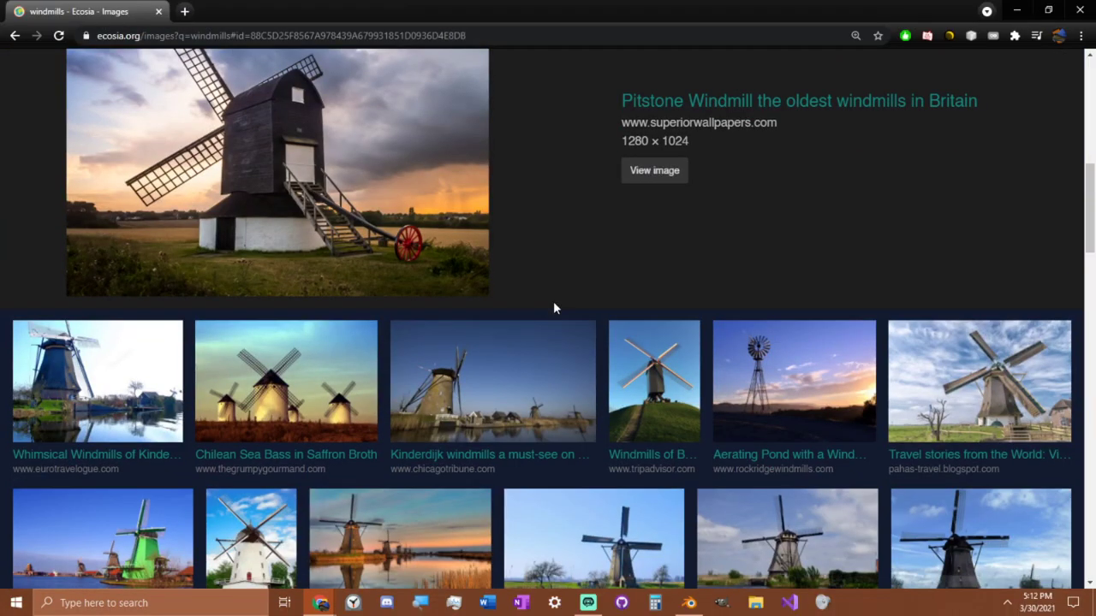
scroll(553, 304, "up", 2)
scroll(553, 305, "down", 4)
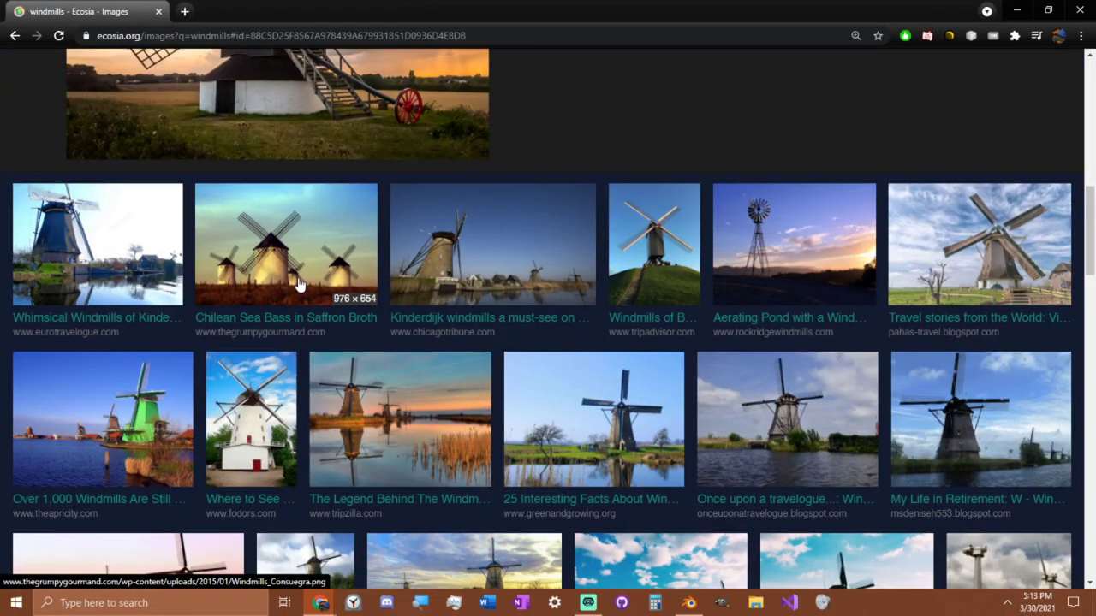
scroll(514, 359, "down", 1)
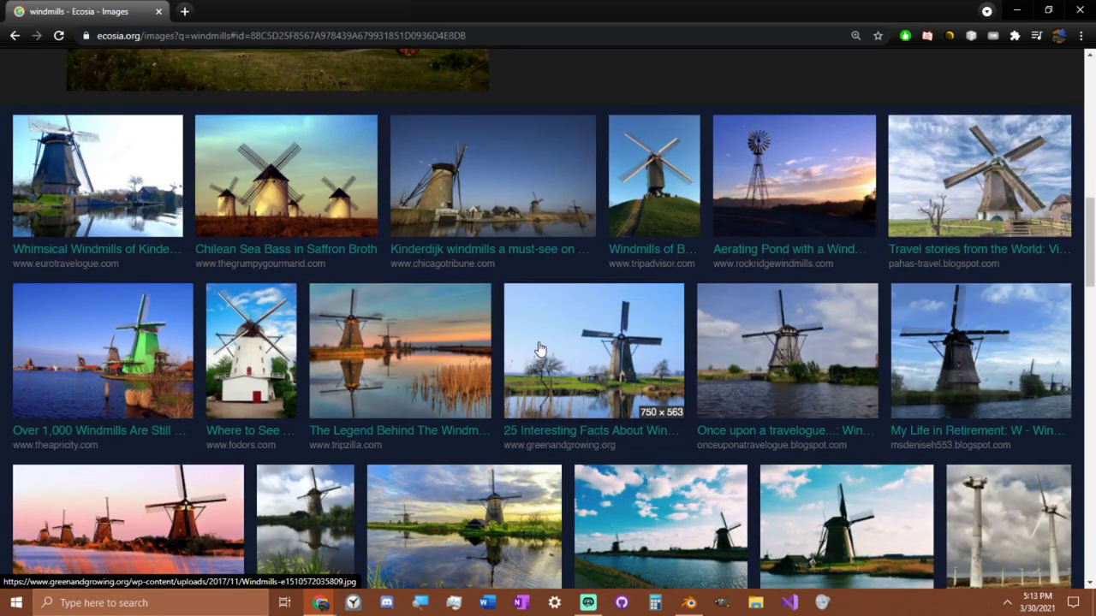
left_click(973, 187)
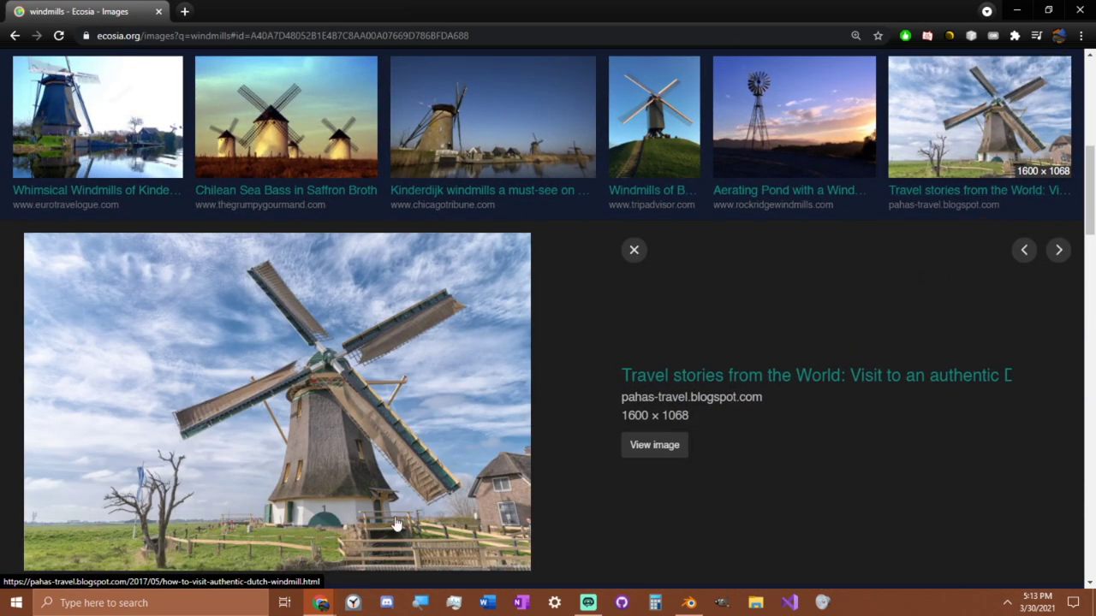
right_click(300, 434)
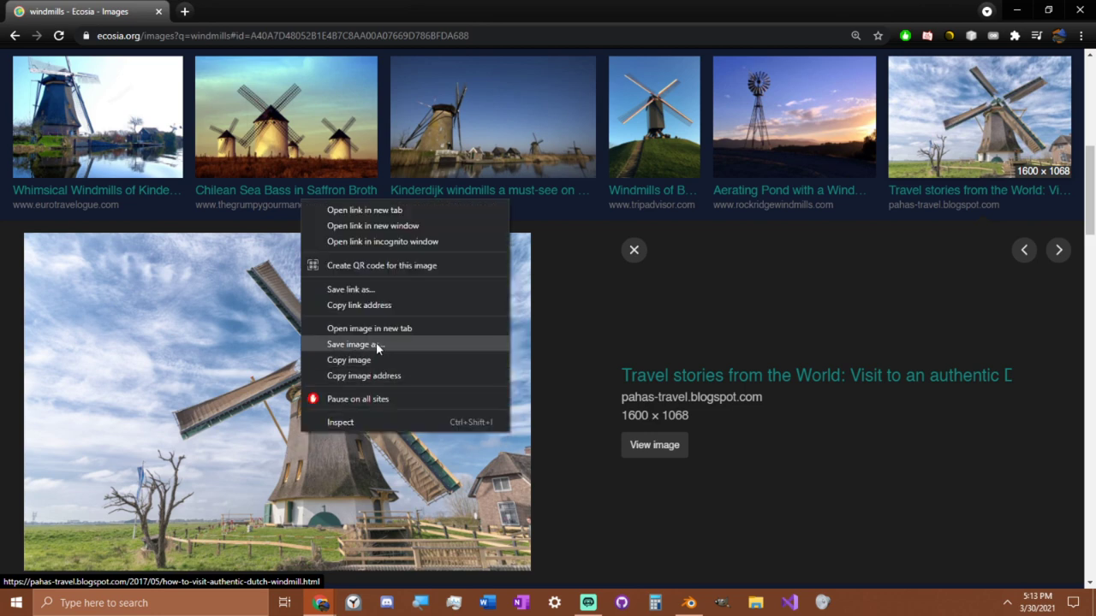
Start saving the enlarged windmill photo and browse to Blender 2.82 > Daily Builds > Windmill as the destination.
left_click(376, 344)
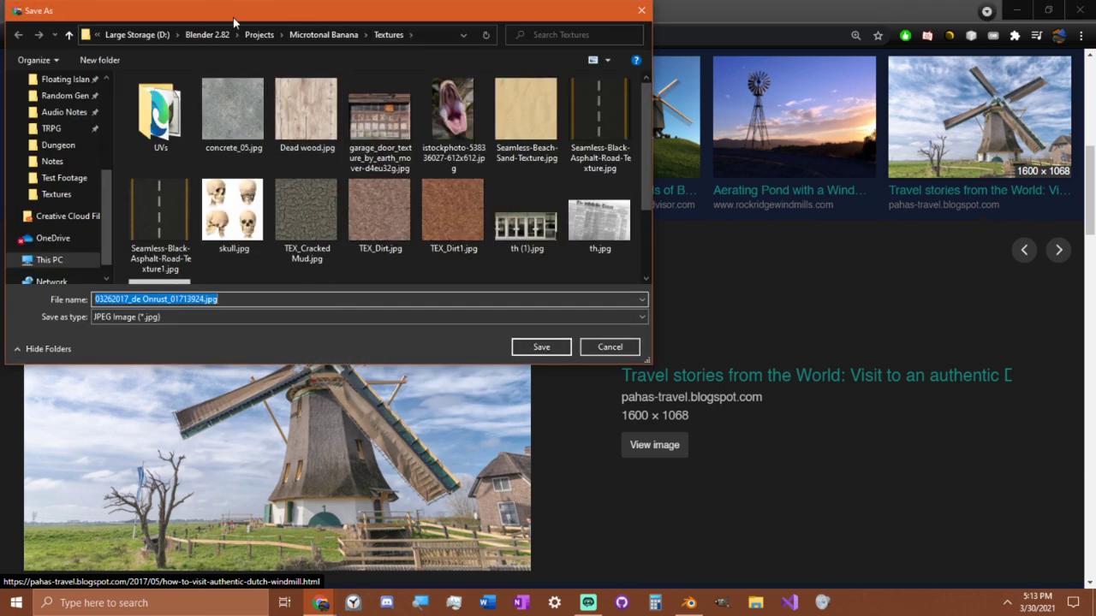
left_click(192, 35)
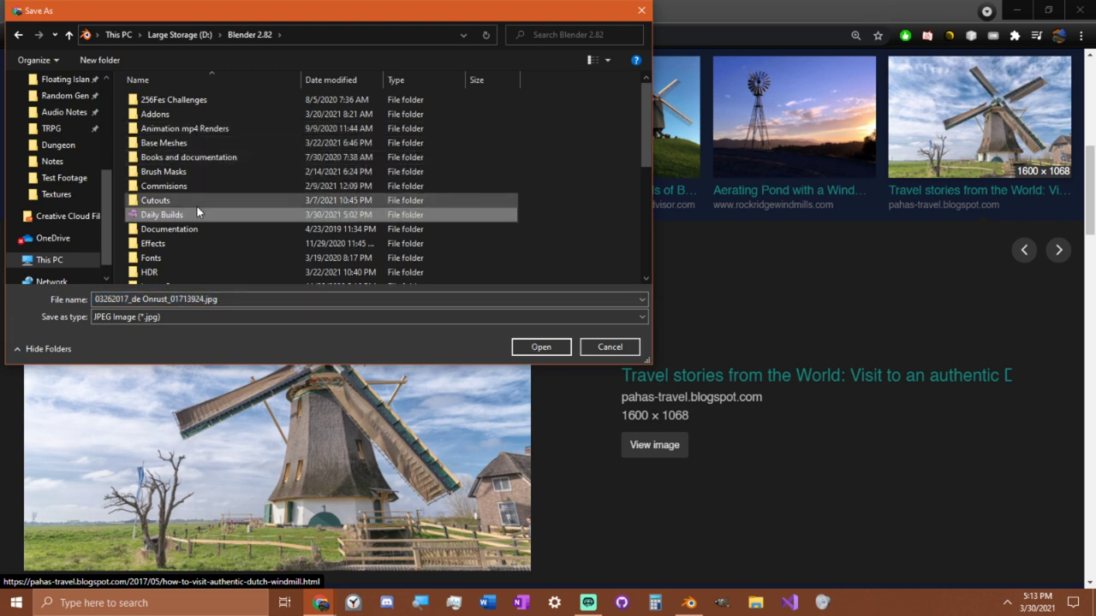
double_click(176, 215)
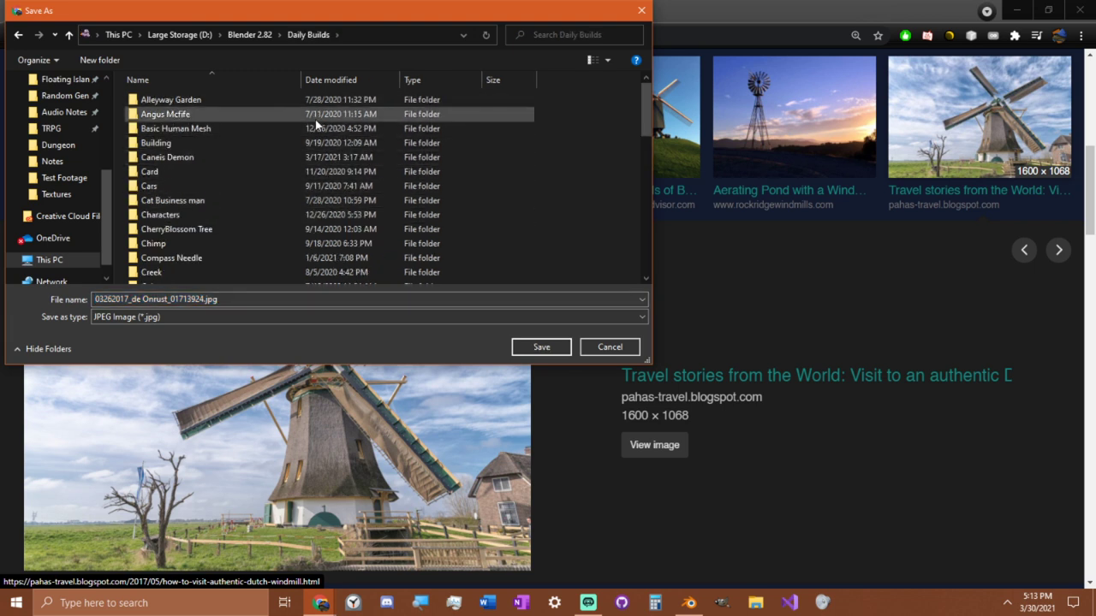
scroll(252, 243, "down", 7)
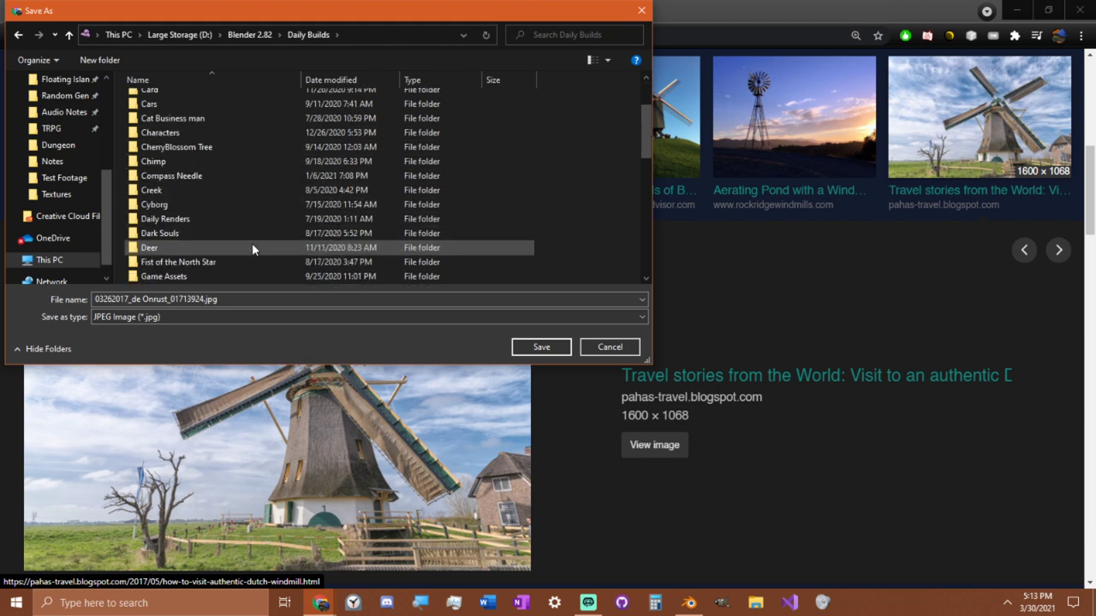
scroll(252, 247, "down", 2)
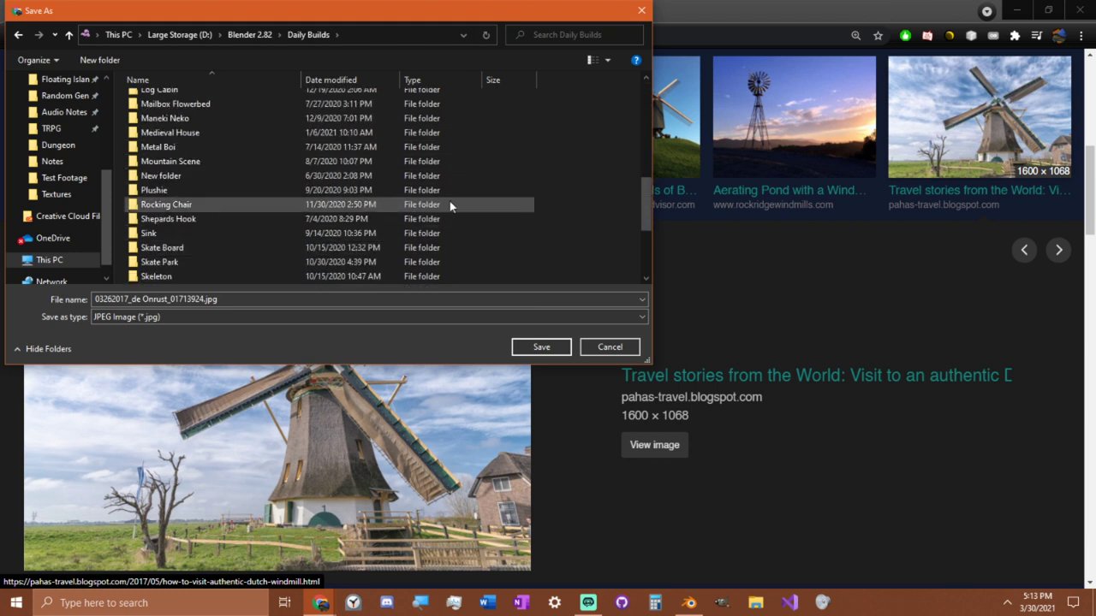
left_click(571, 35)
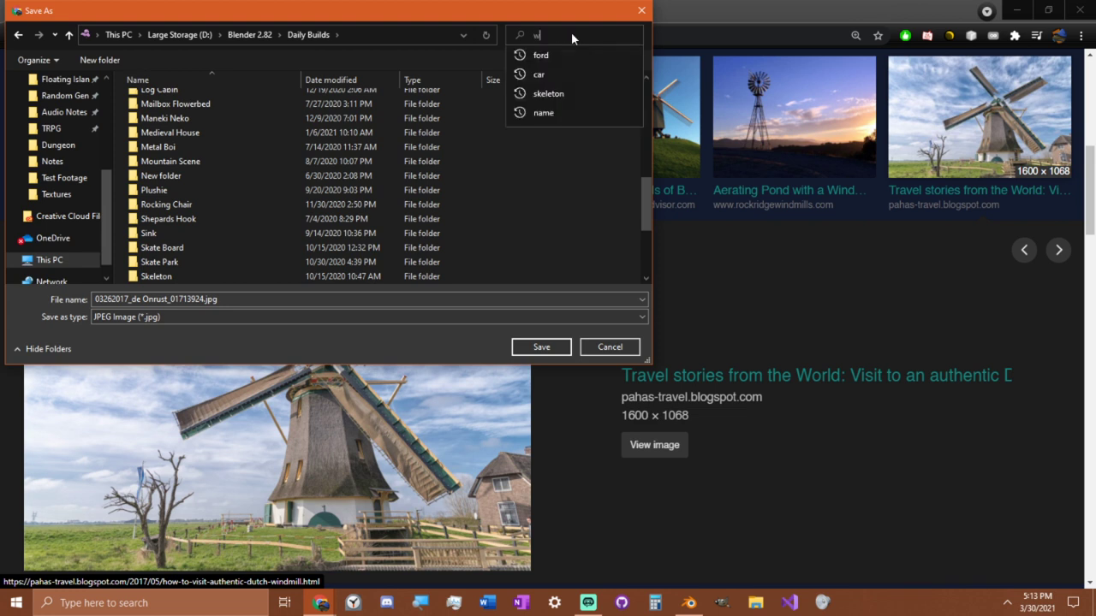
type("wi")
scroll(341, 175, "down", 3)
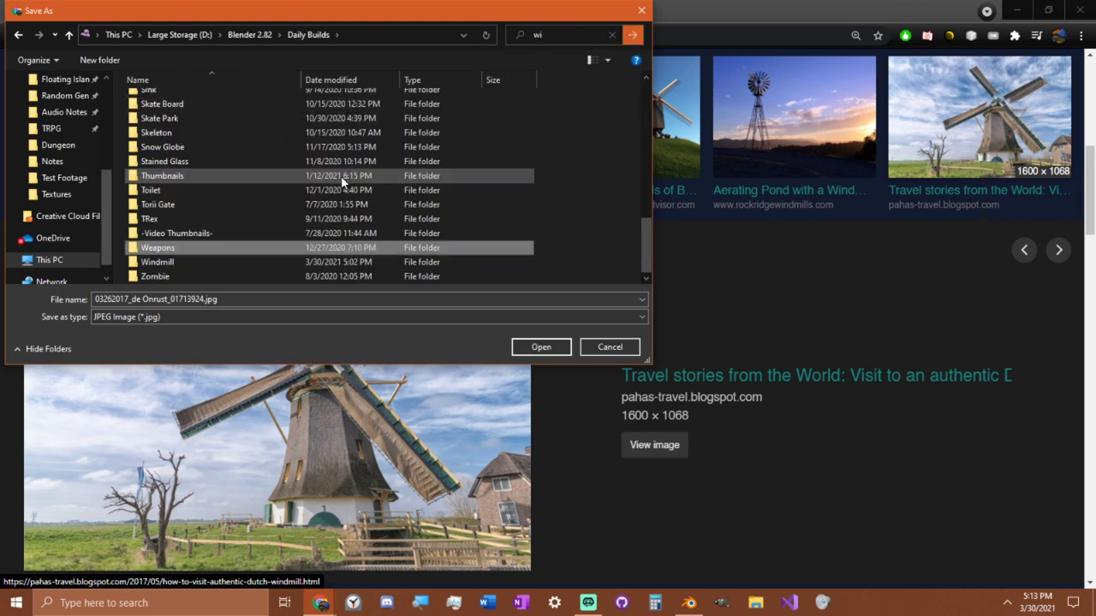
double_click(176, 264)
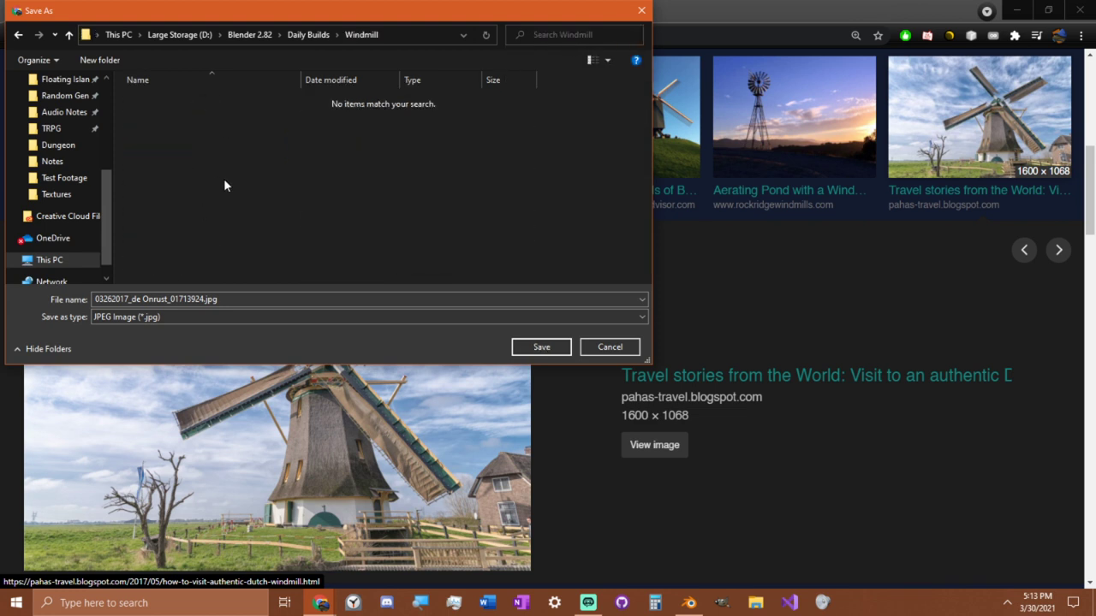
Create a folder named Reference inside Windmill and save the windmill JPEG in it.
right_click(354, 220)
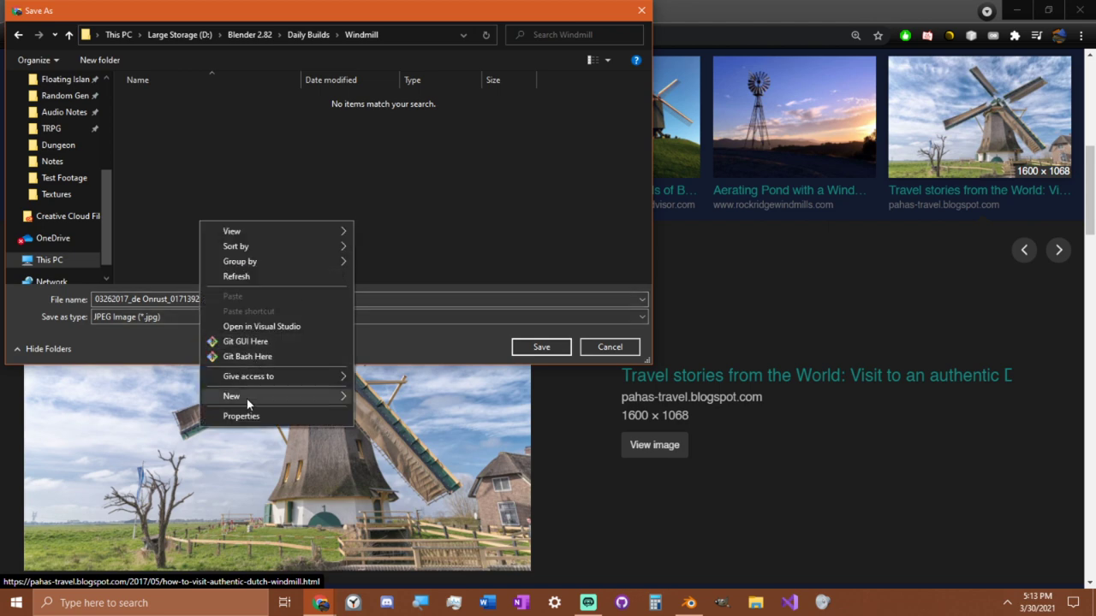
mouse_move(246, 398)
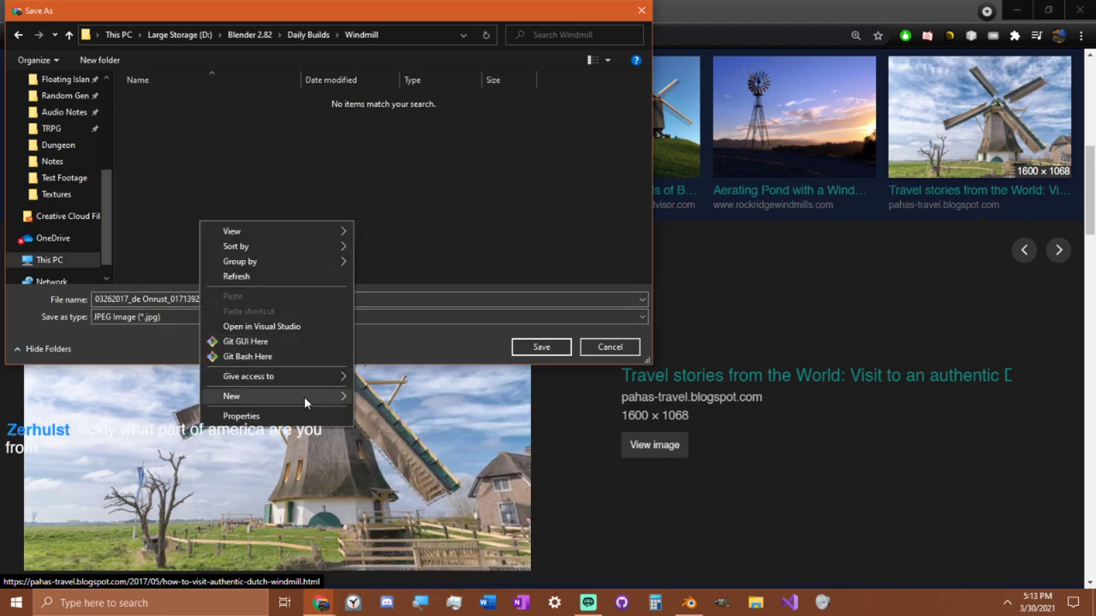
left_click(386, 398)
type("Reference")
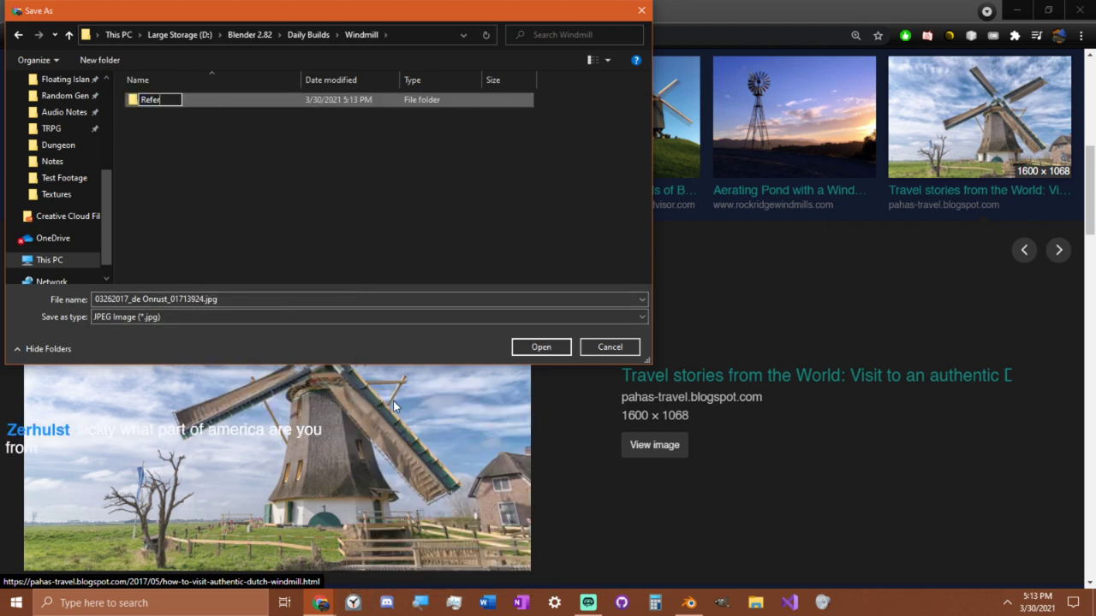
key("Return")
key("Return")
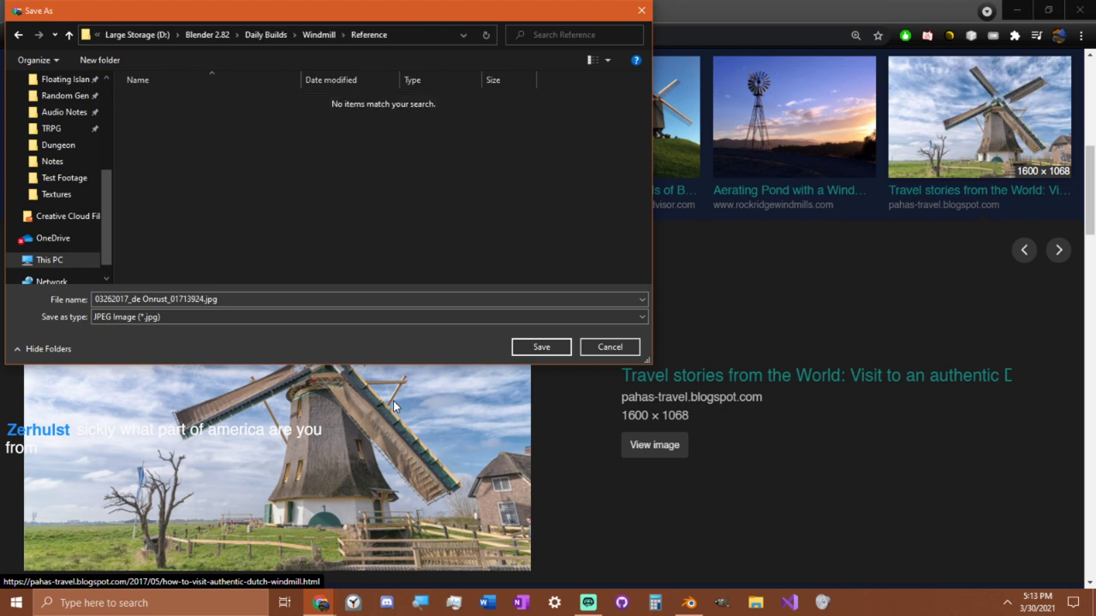
left_click(543, 352)
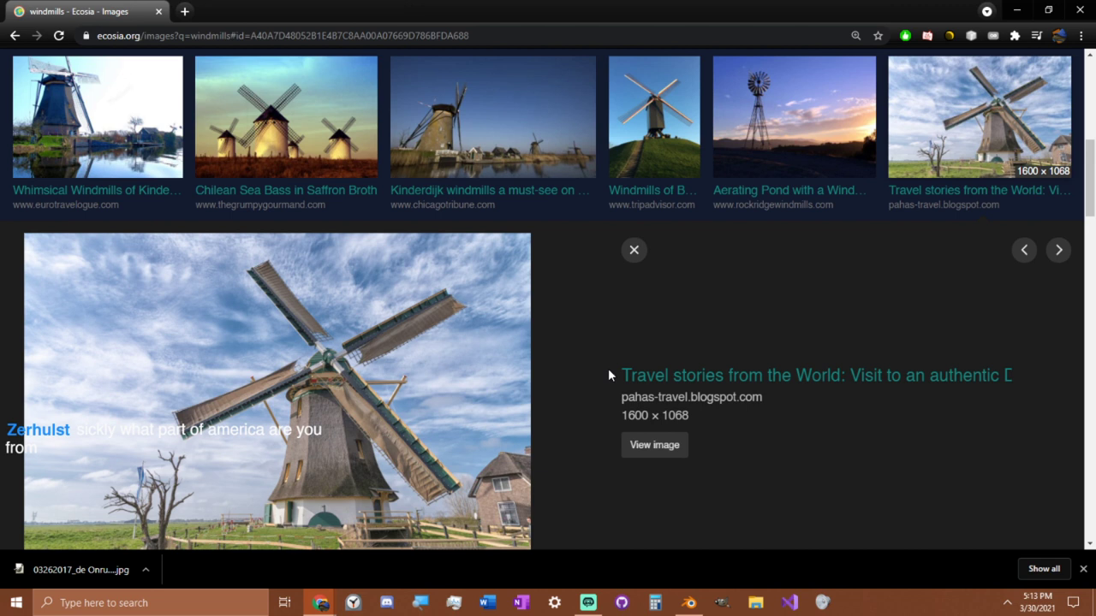
Switch to Blender and place the saved windmill photo as a reference image in the front view.
left_click(1018, 13)
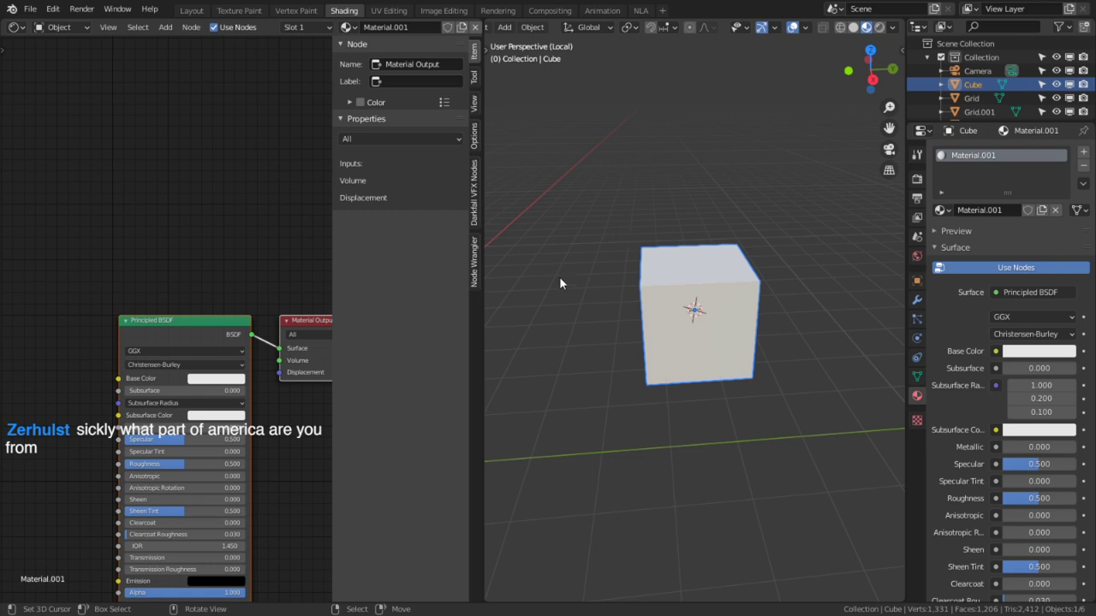
scroll(660, 325, "up", 3)
scroll(690, 318, "down", 2)
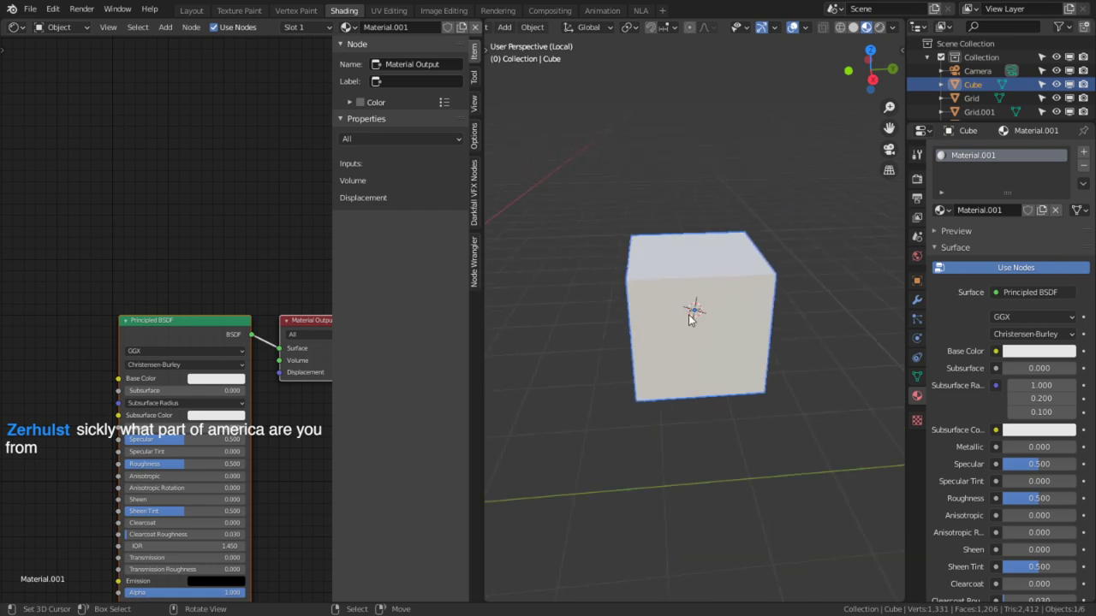
key("KP_1")
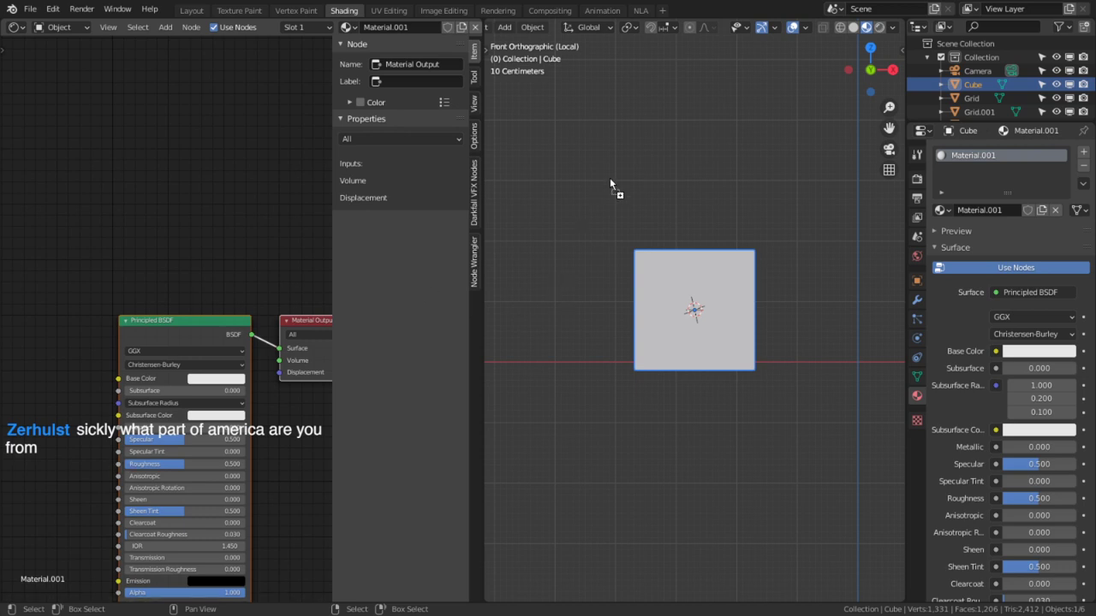
left_click_drag(609, 177, 611, 179)
scroll(665, 267, "down", 2)
scroll(668, 246, "up", 3)
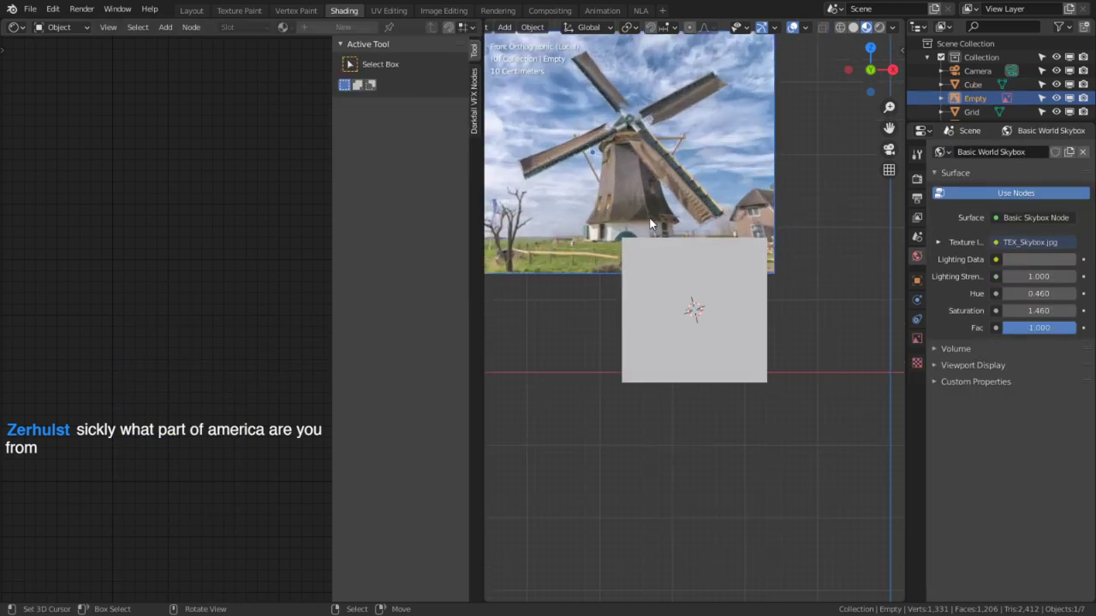
Maximize the 3D viewport so the reference image and the cube fill the window.
key("ctrl+space")
scroll(635, 199, "up", 3)
middle_click_drag(591, 166, 579, 398, "shift")
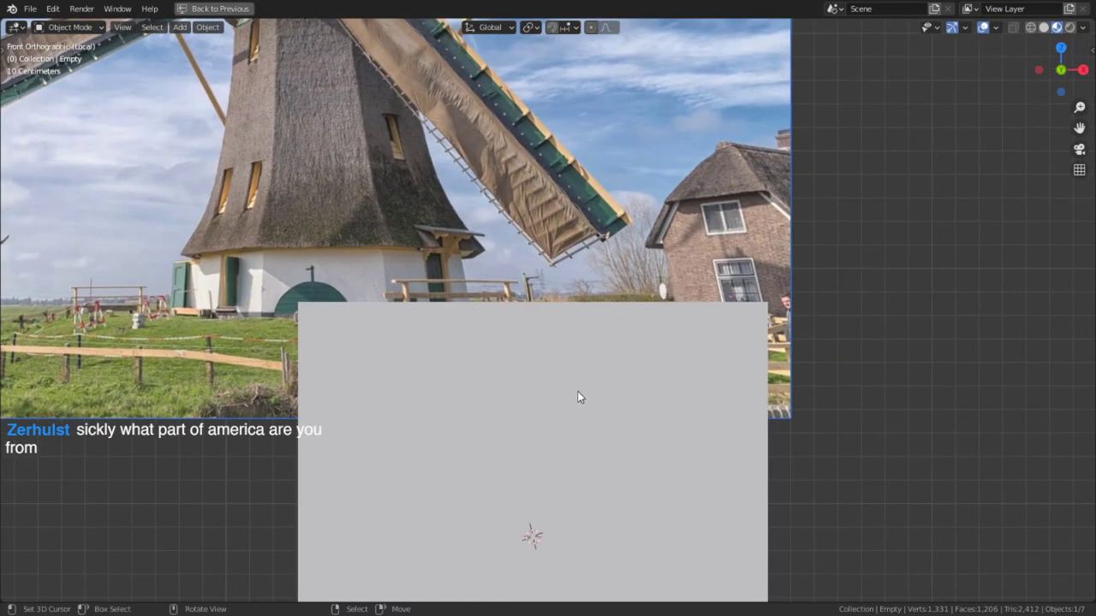
scroll(534, 392, "down", 3)
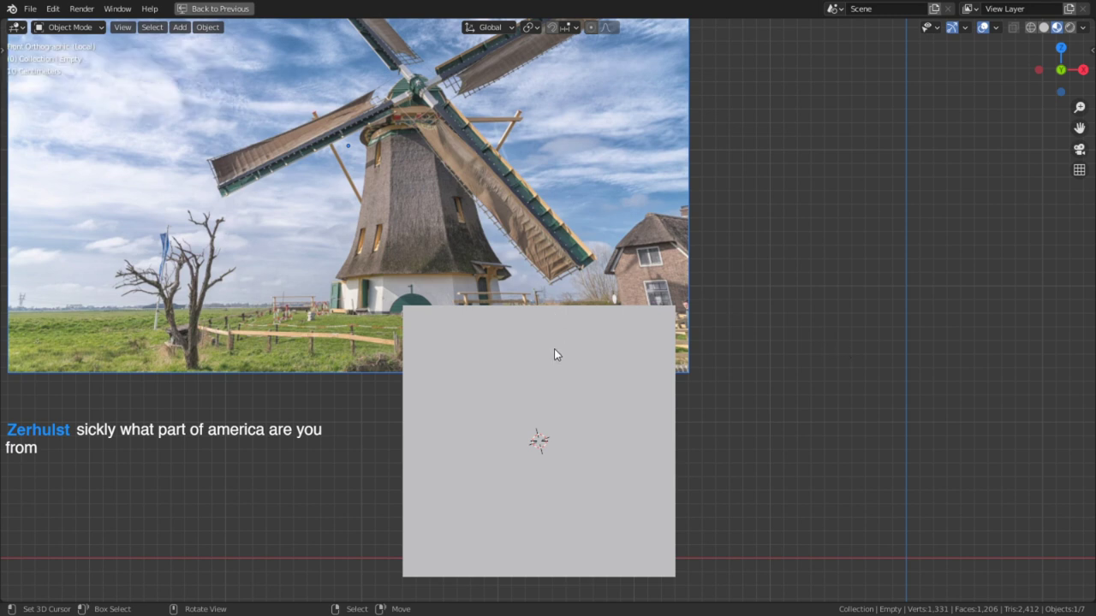
Delete the cube's top and bottom faces, leaving only its four side walls.
key("Tab")
middle_click_drag(524, 417, 526, 461)
left_click(588, 405)
key("x")
left_click(586, 406)
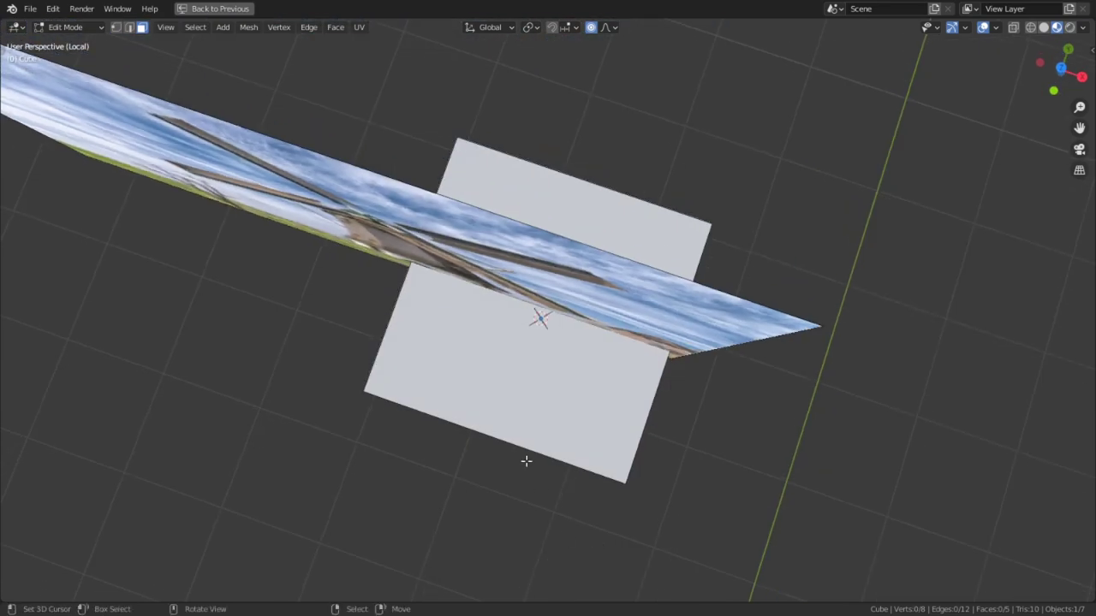
left_click(523, 409)
key("x")
left_click(521, 412)
middle_click_drag(522, 412, 543, 394)
key("Tab")
Move the windmill reference image back along the Y axis so it stands behind the open cube.
right_click(475, 193)
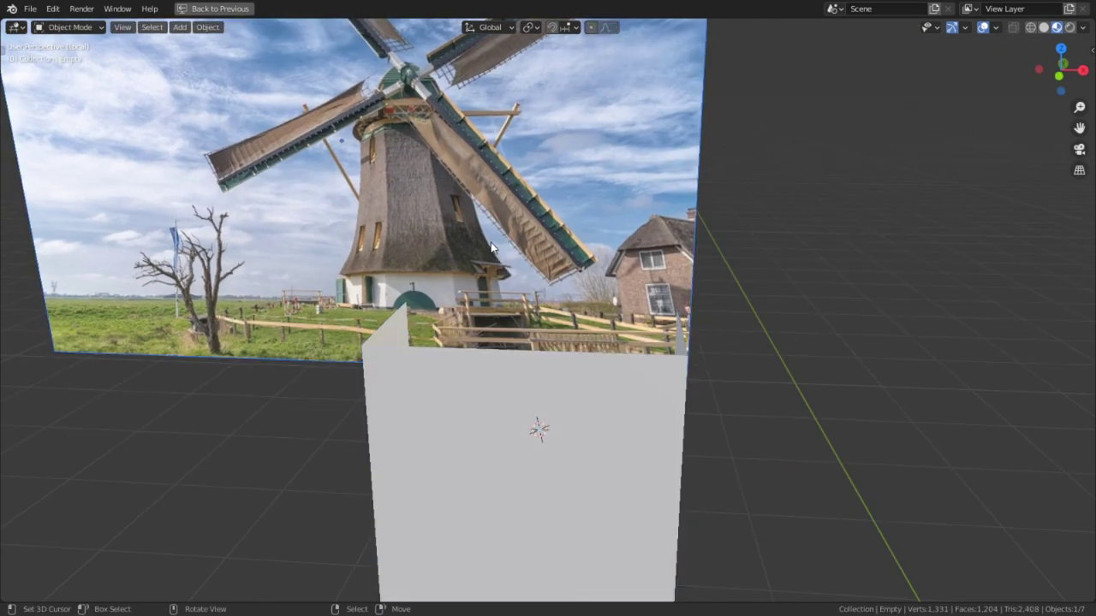
key("g")
key("y")
left_click(560, 557)
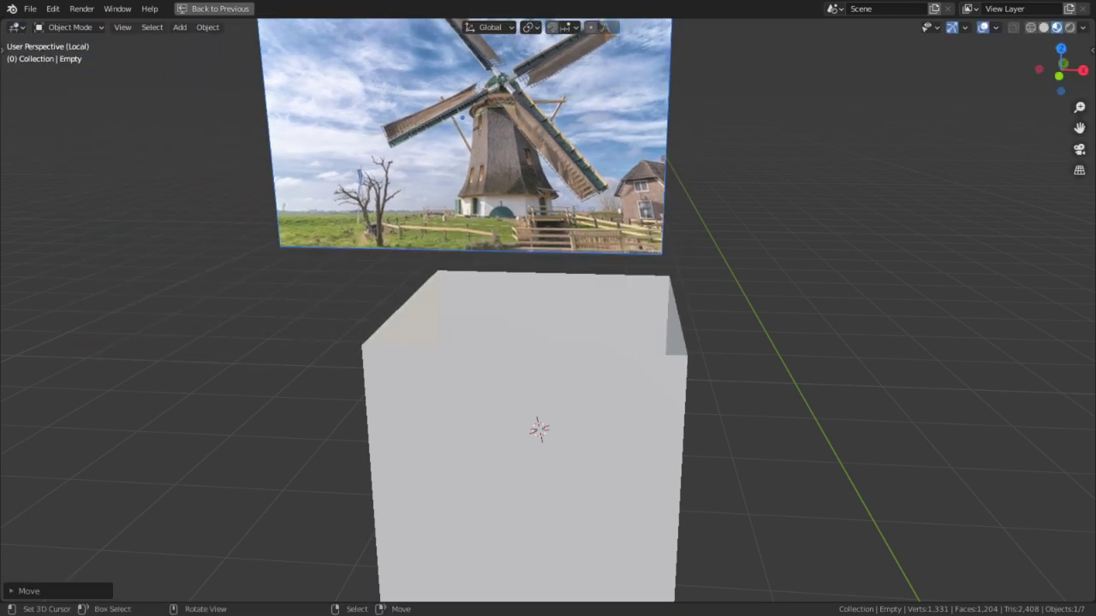
Bevel the cube's four vertical edges with one segment to turn the walls into an octagonal tube.
right_click(594, 455)
key("Tab")
middle_click_drag(619, 454, 732, 390)
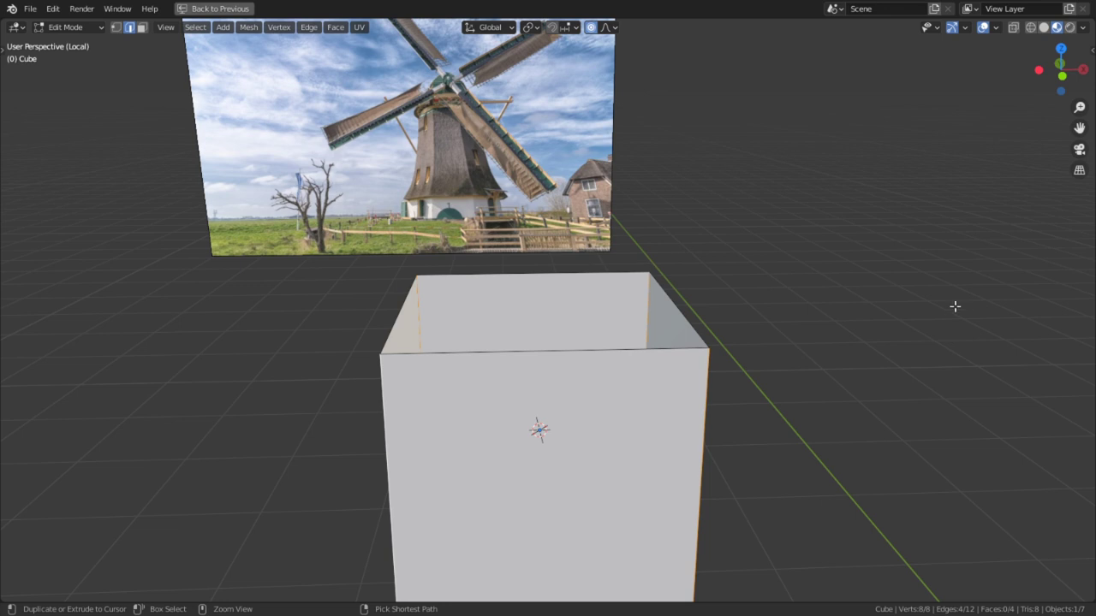
key("ctrl+b")
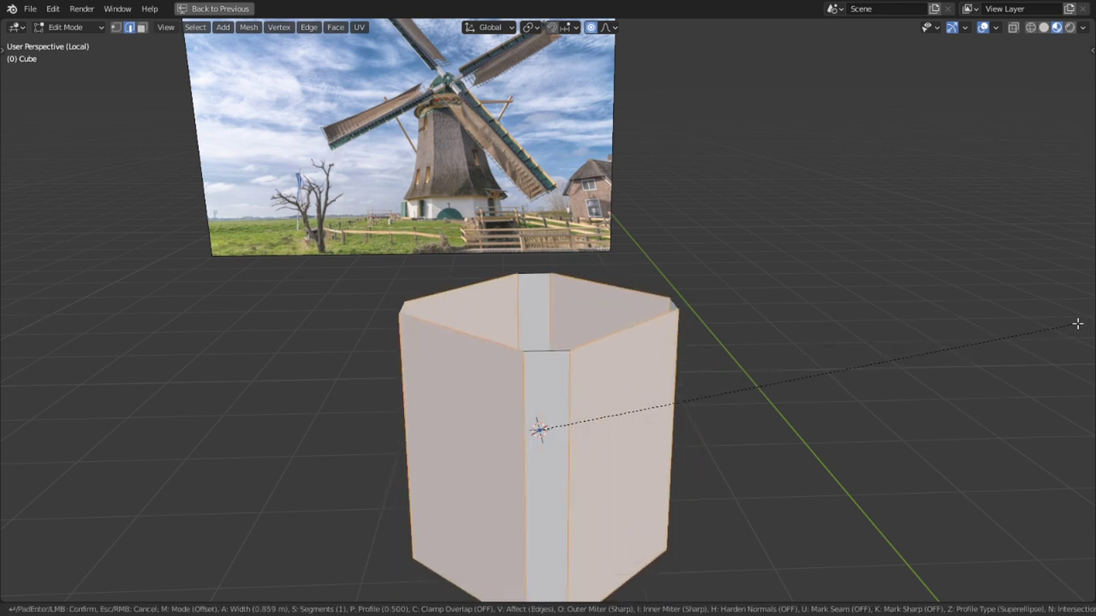
left_click(1042, 321)
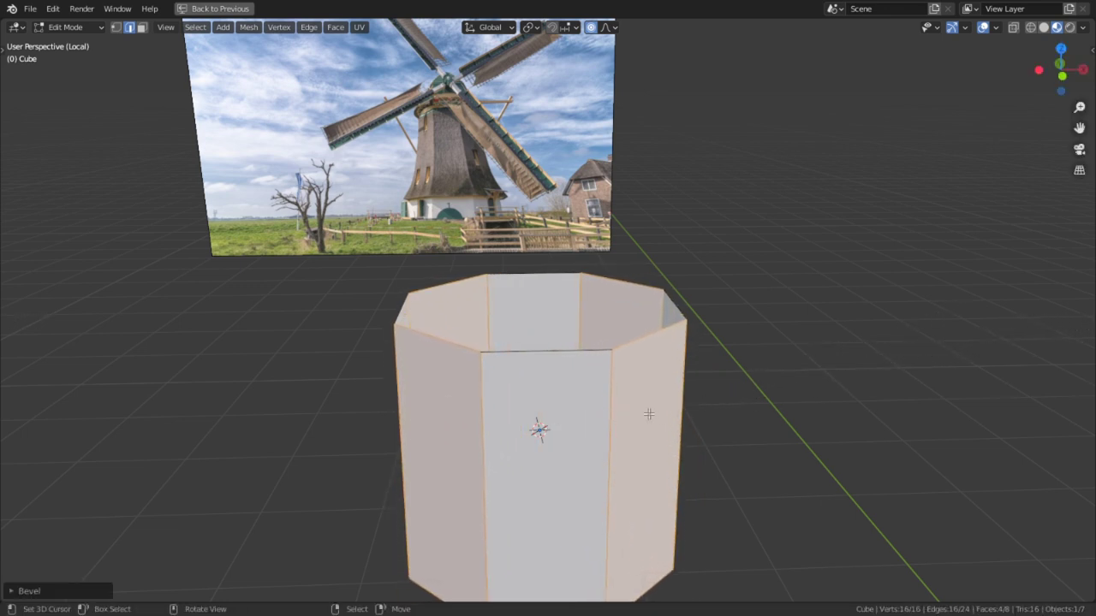
Select the octagonal tube's upper rim and compare the tube with the windmill photo from several angles.
scroll(621, 320, "up", 5)
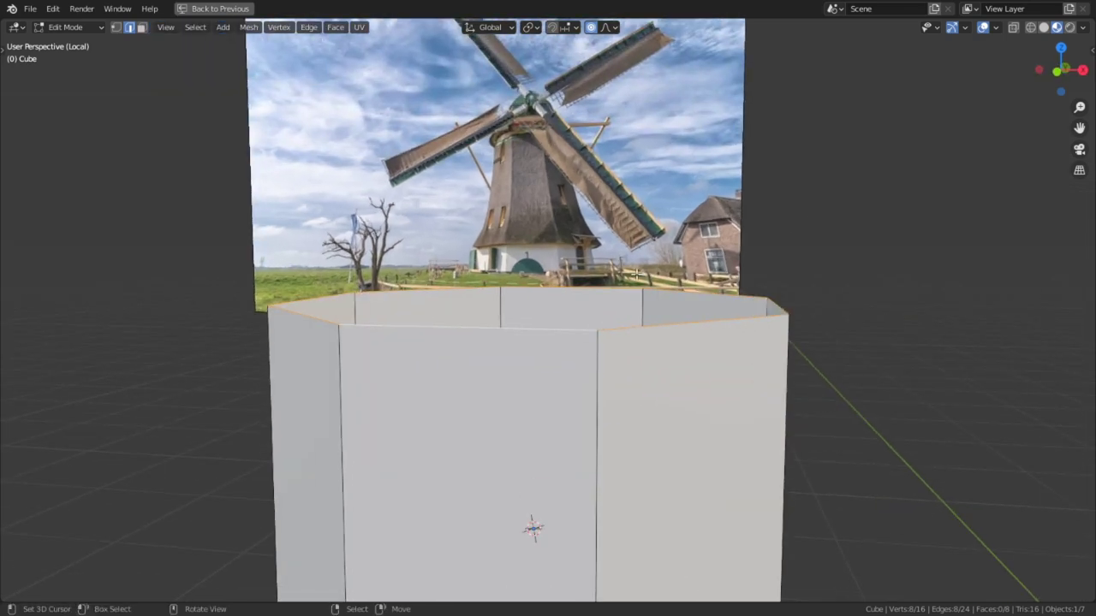
scroll(638, 277, "down", 3)
middle_click_drag(678, 249, 758, 246)
scroll(723, 254, "down", 3)
scroll(702, 205, "up", 2)
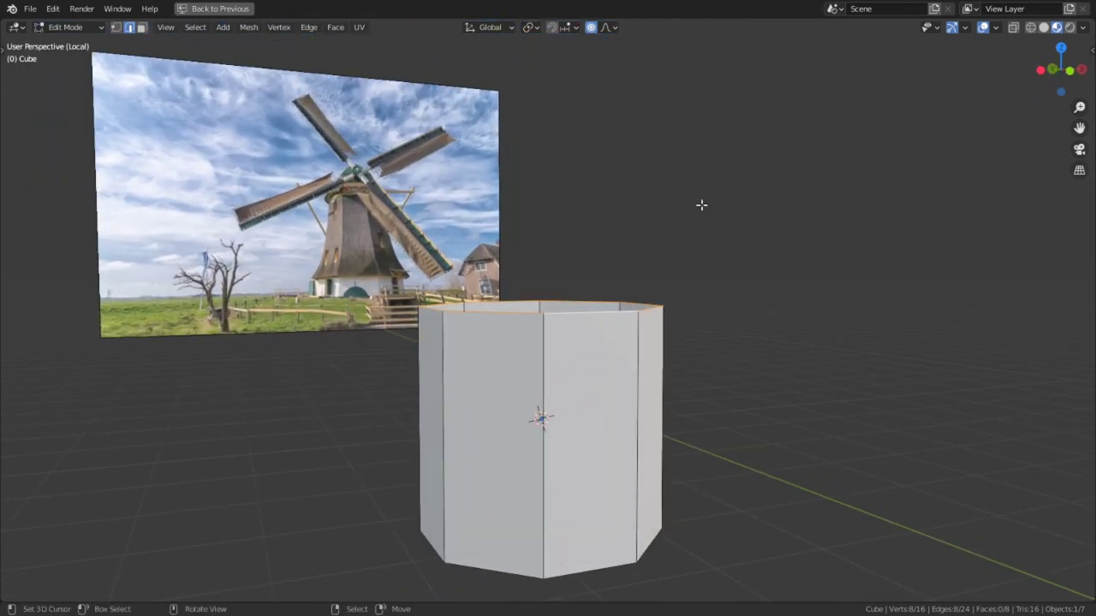
scroll(702, 205, "up", 2)
middle_click_drag(677, 257, 614, 69)
scroll(636, 367, "down", 3)
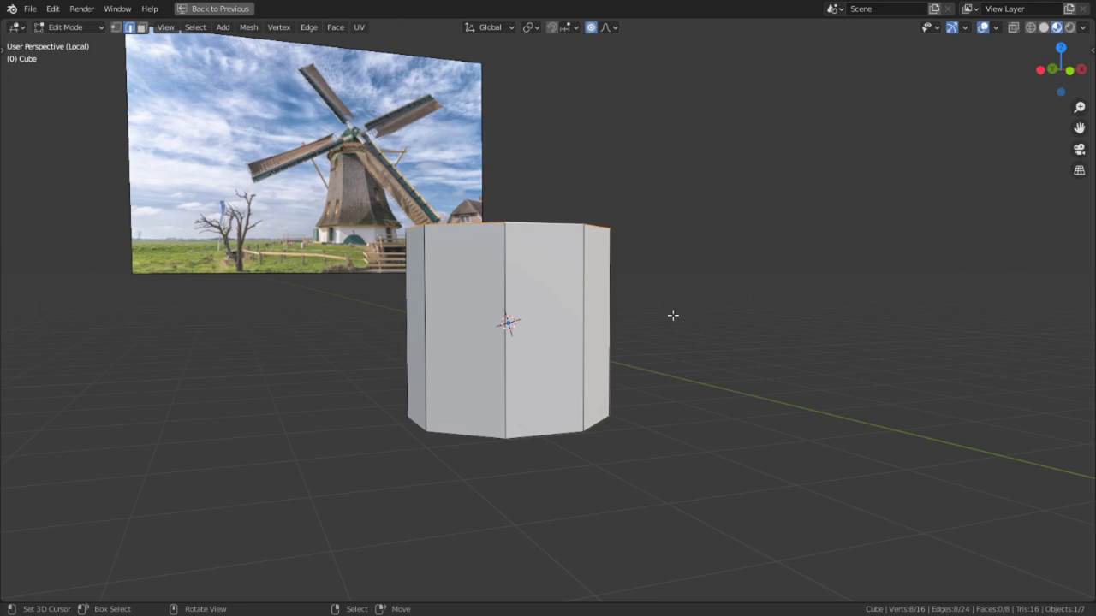
Clear the octagonal tube's location to the world origin and raise it 1 m along Z.
key("Tab")
middle_click_drag(661, 354, 796, 358)
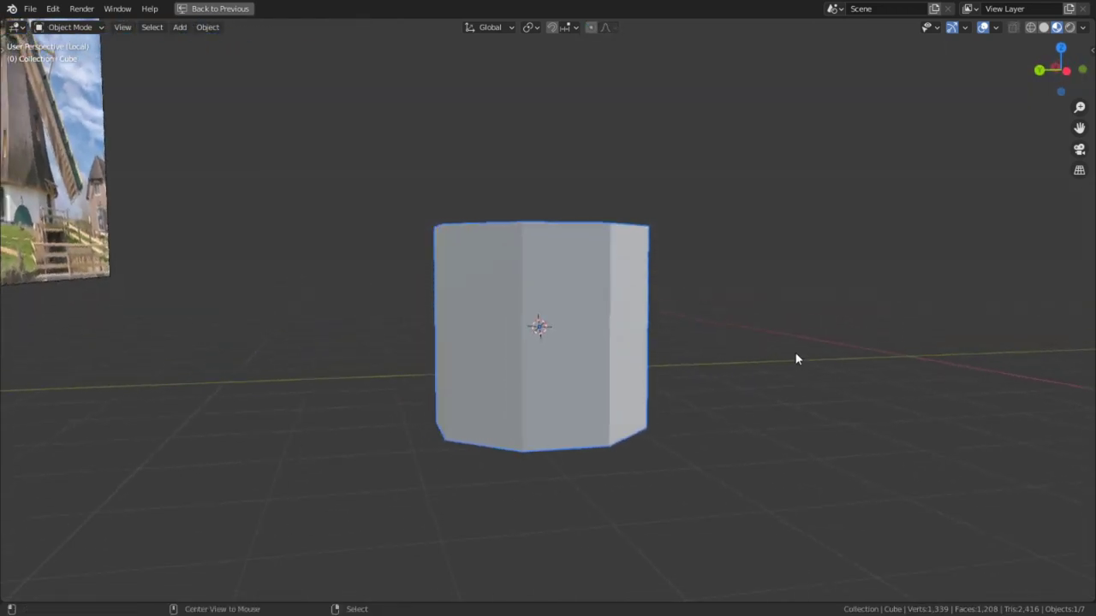
key("alt+g")
type("gz1")
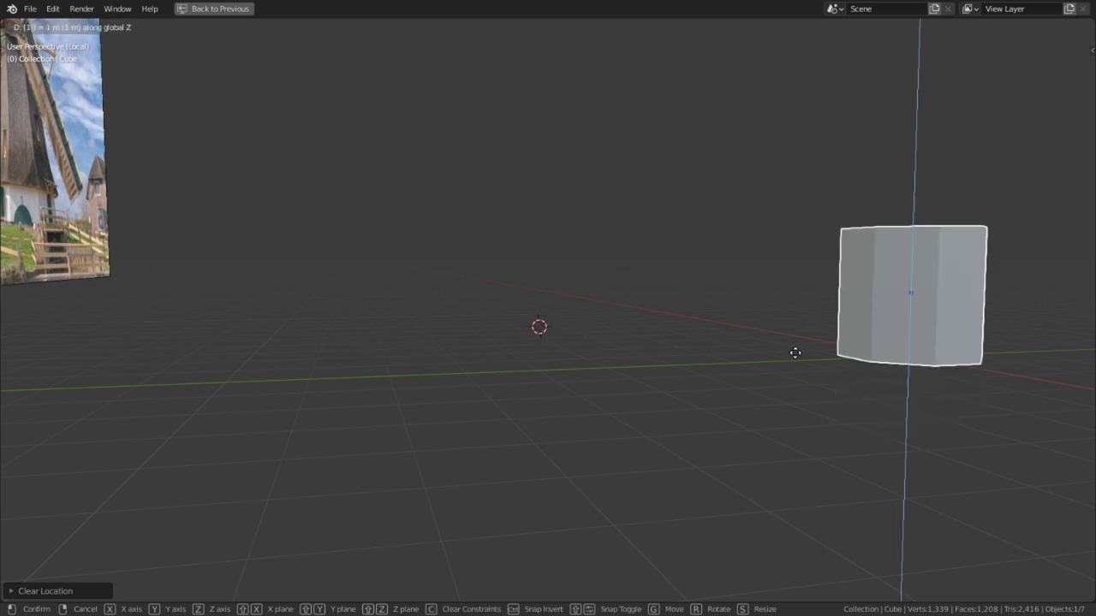
key("Return")
Move the windmill reference image about 6.6 m along negative Y, closer to the octagonal tube.
key("KP_3")
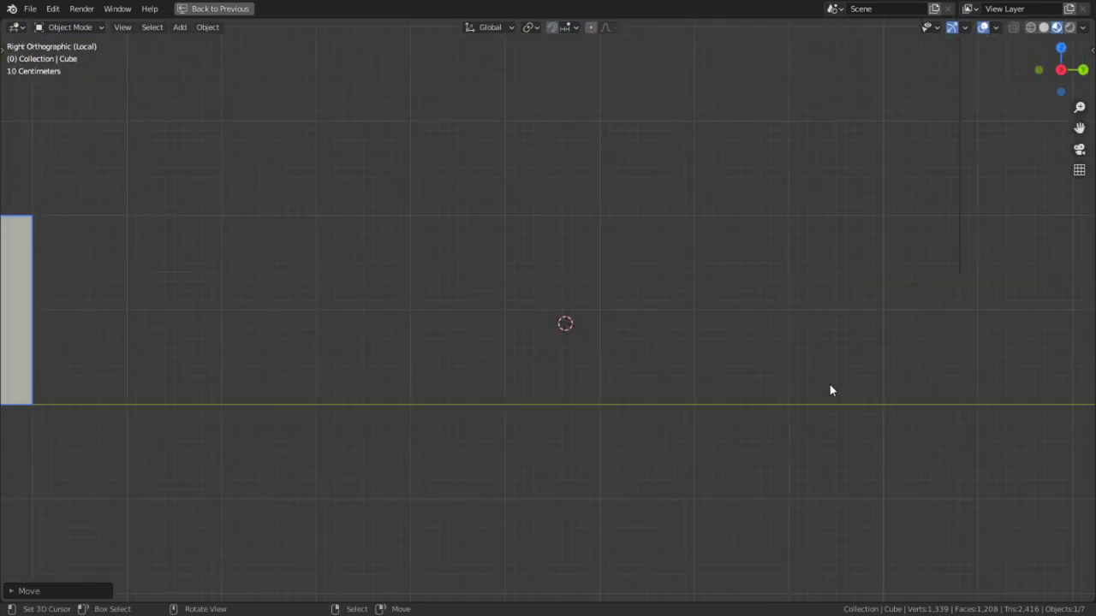
key("KP_Decimal")
middle_click_drag(686, 339, 740, 313)
scroll(740, 313, "down", 6)
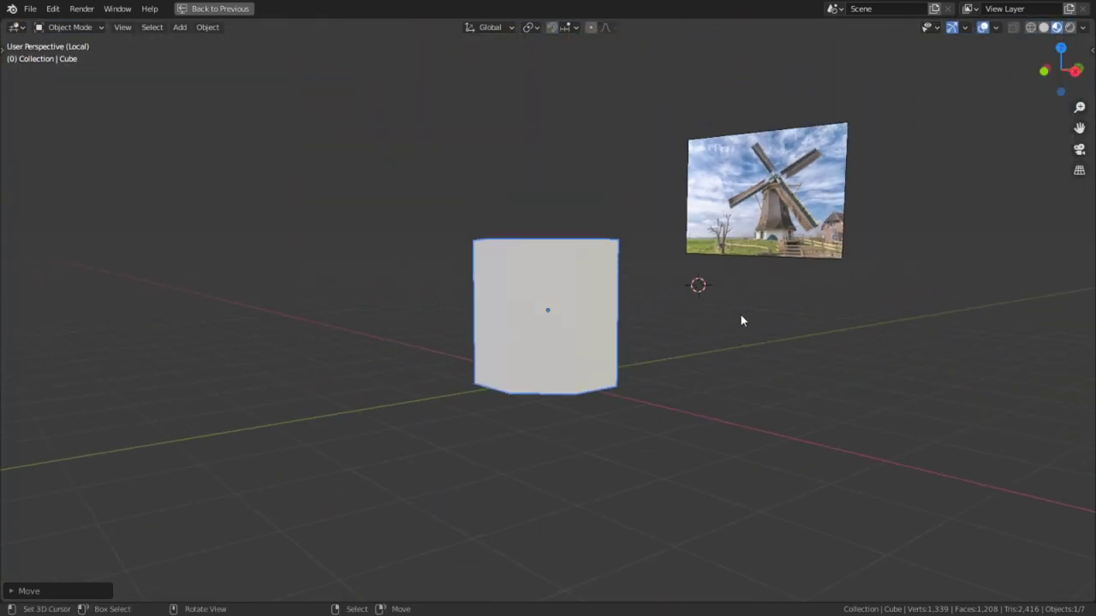
left_click(755, 228)
key("g")
key("y")
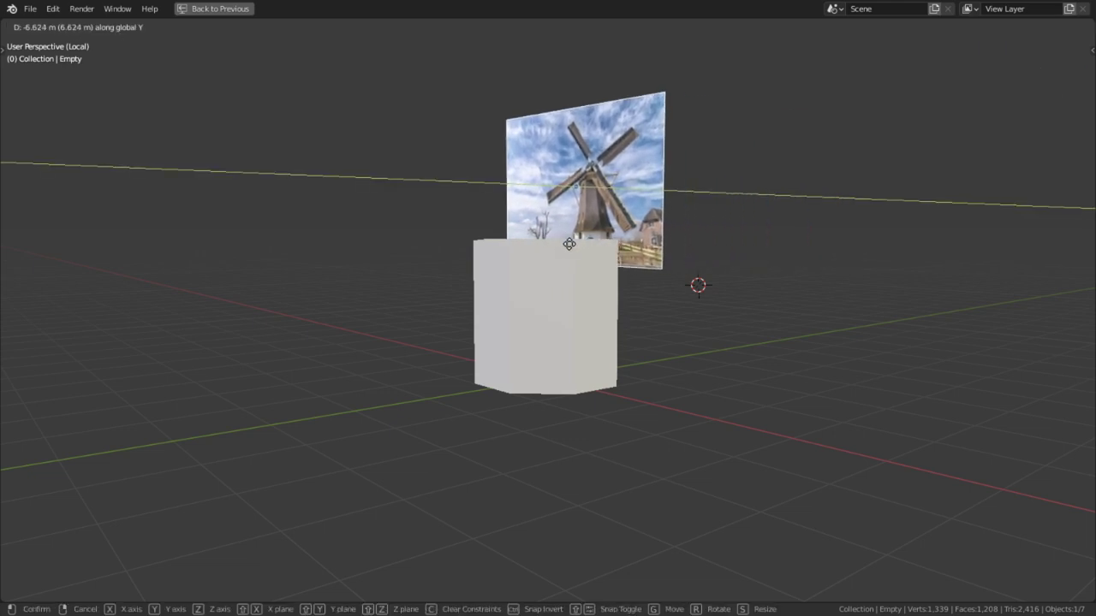
left_click(559, 246)
Lower the windmill reference image along the Z axis toward the ground beside the octagonal tube.
middle_click_drag(559, 245, 606, 273)
key("g")
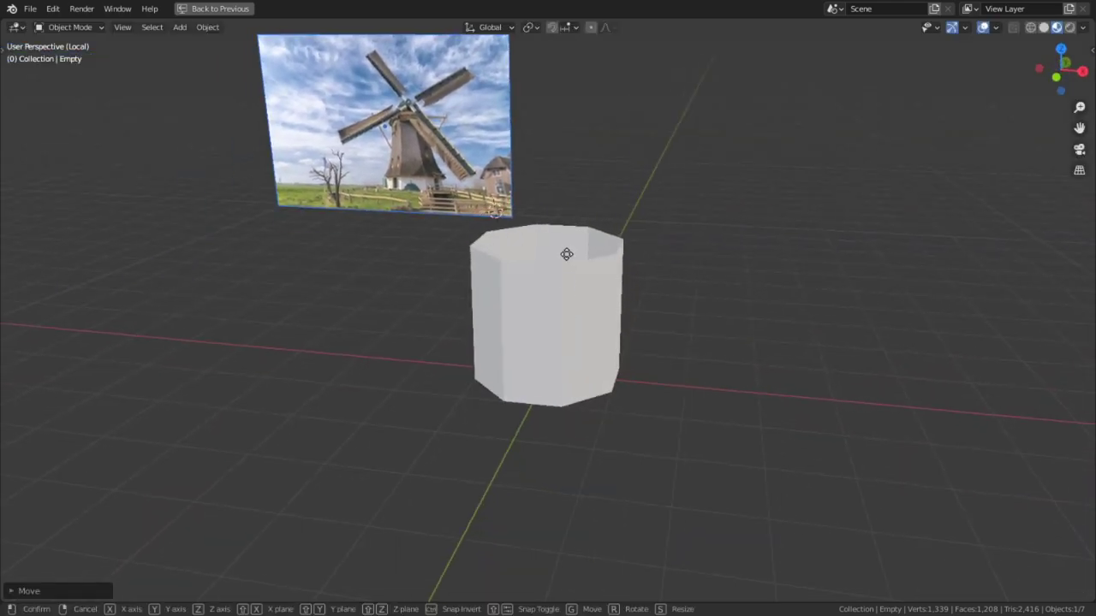
key("z")
left_click(566, 304)
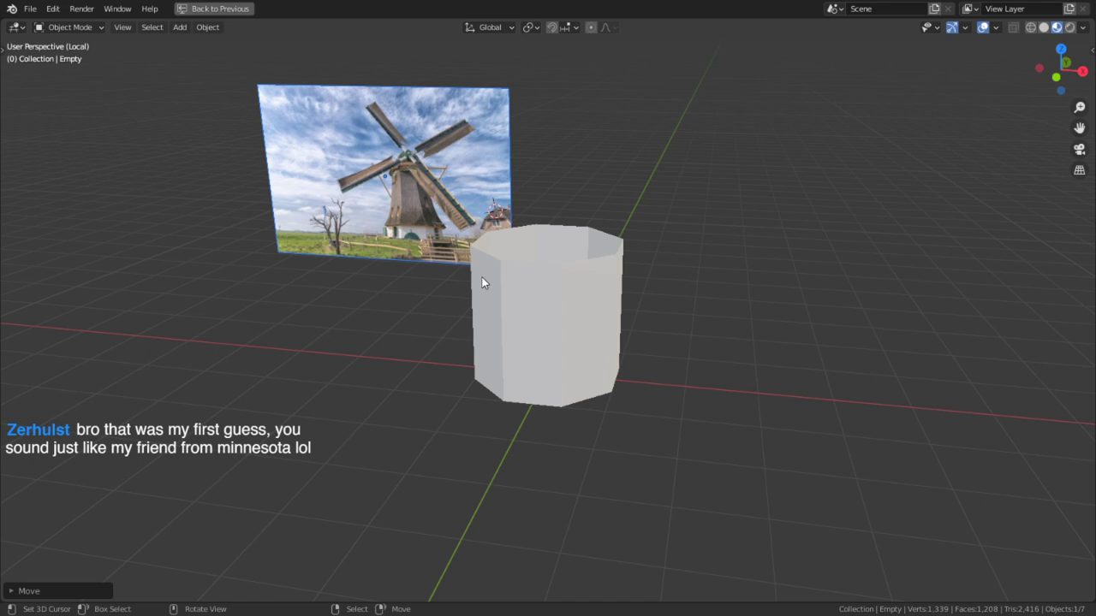
Extrude the octagonal tube's upper rim and flare the new edge loop slightly outward with Shrink/Fatten, with proportional editing off.
middle_click_drag(482, 282, 582, 223)
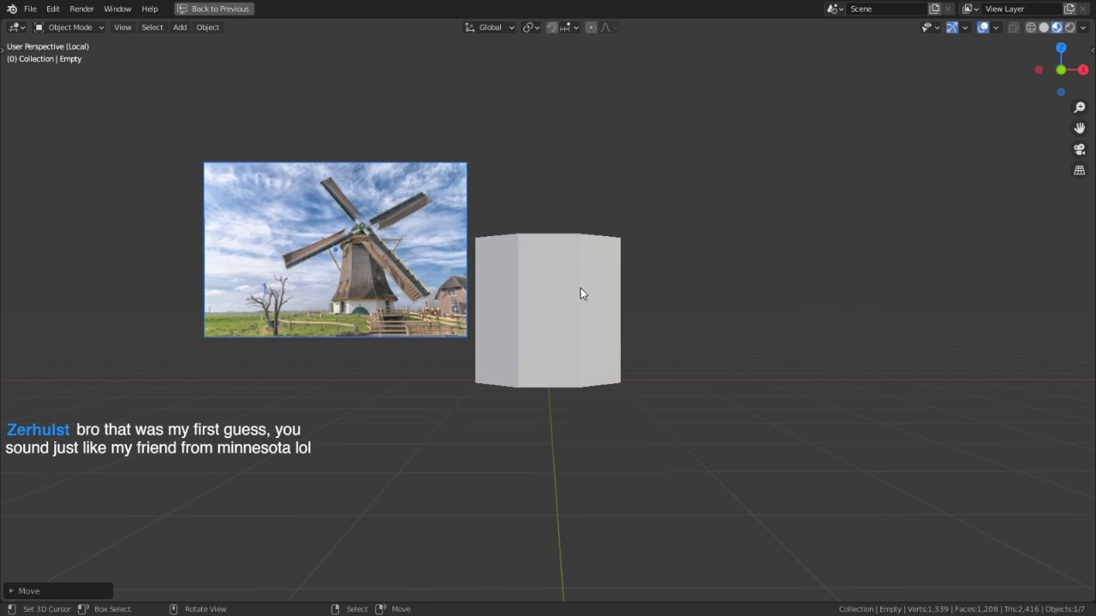
scroll(539, 304, "up", 4)
middle_click_drag(538, 304, 592, 379)
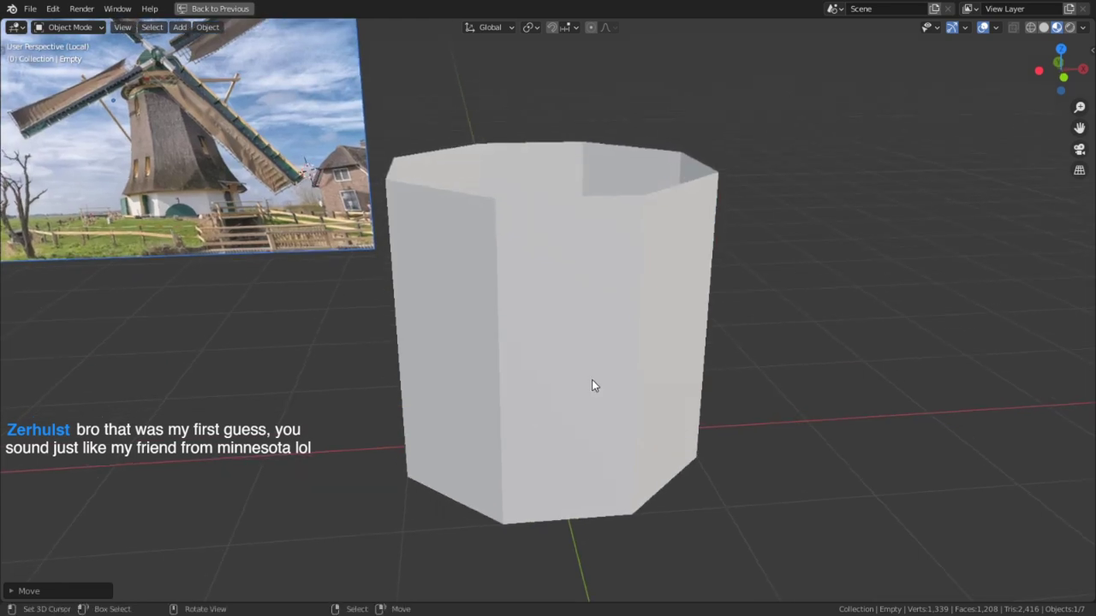
right_click(590, 376)
key("Tab")
scroll(674, 116, "up", 1)
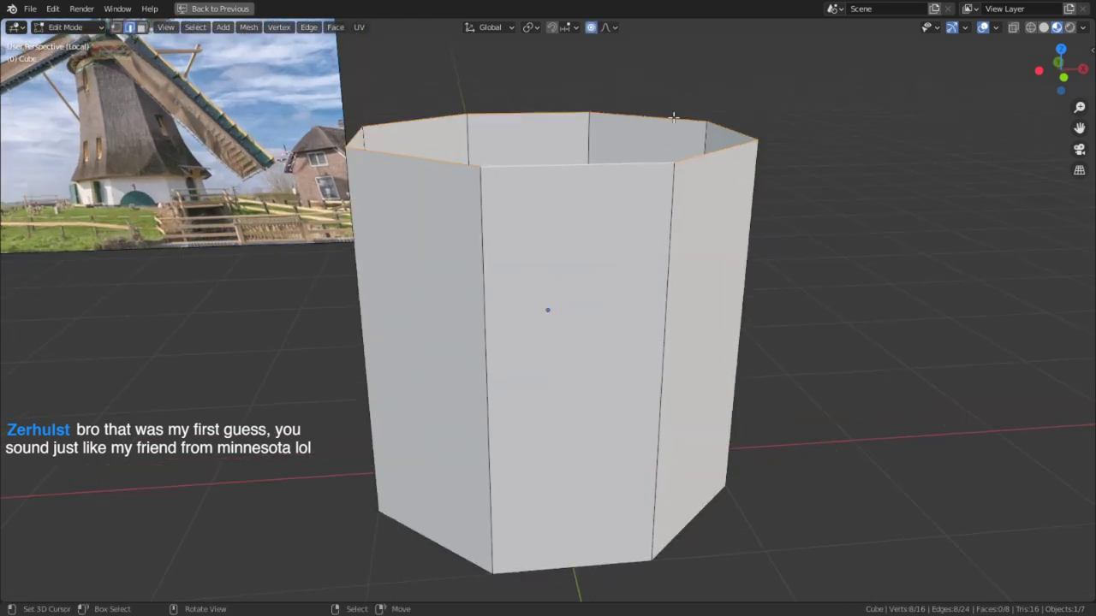
key("e")
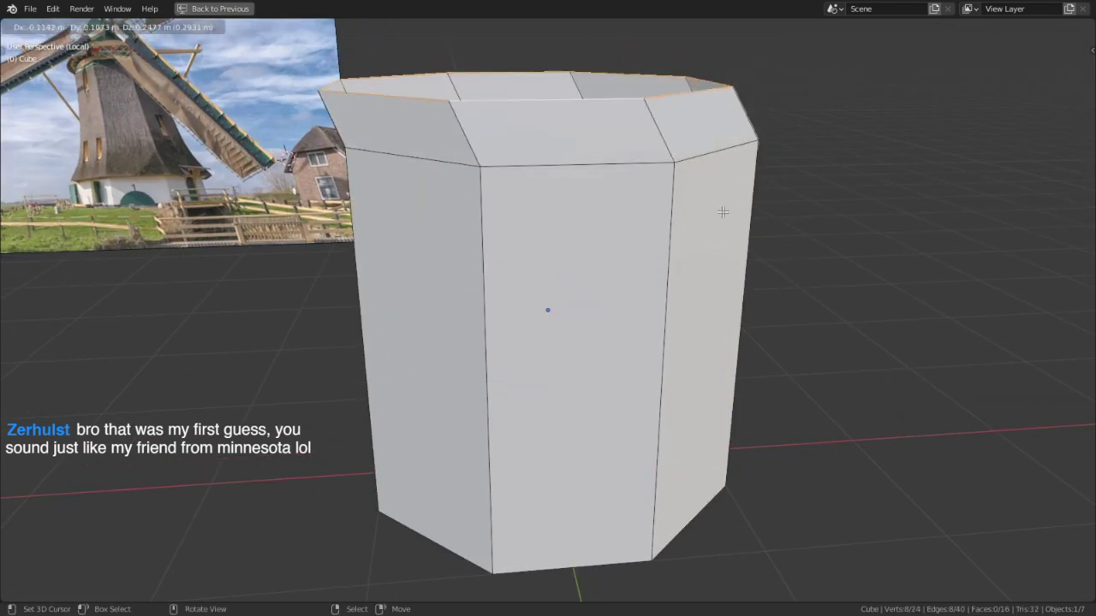
key("Escape")
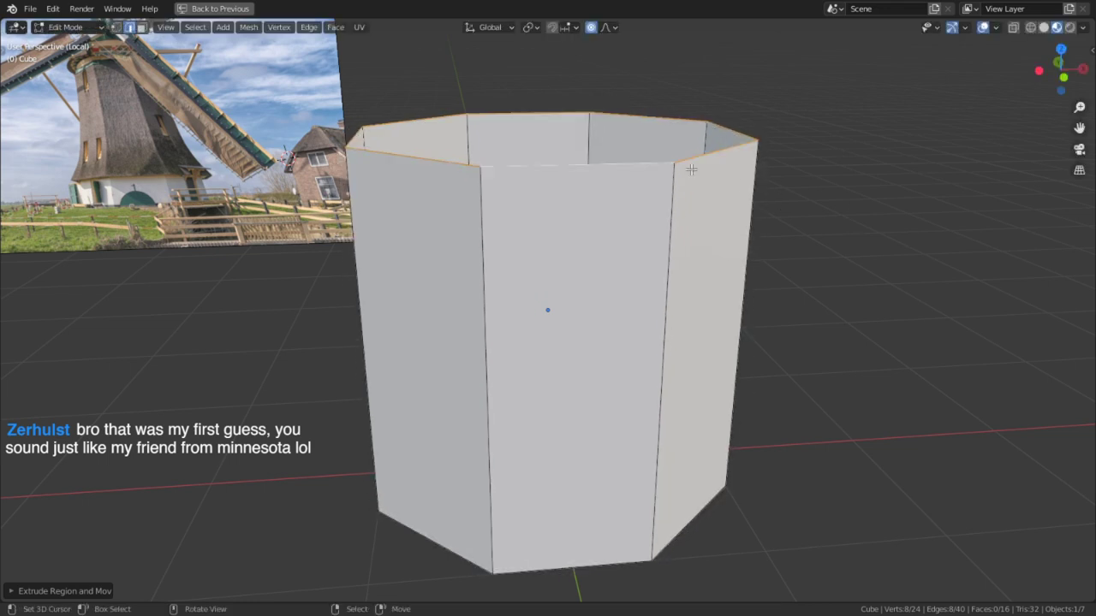
key("o")
key("alt+s")
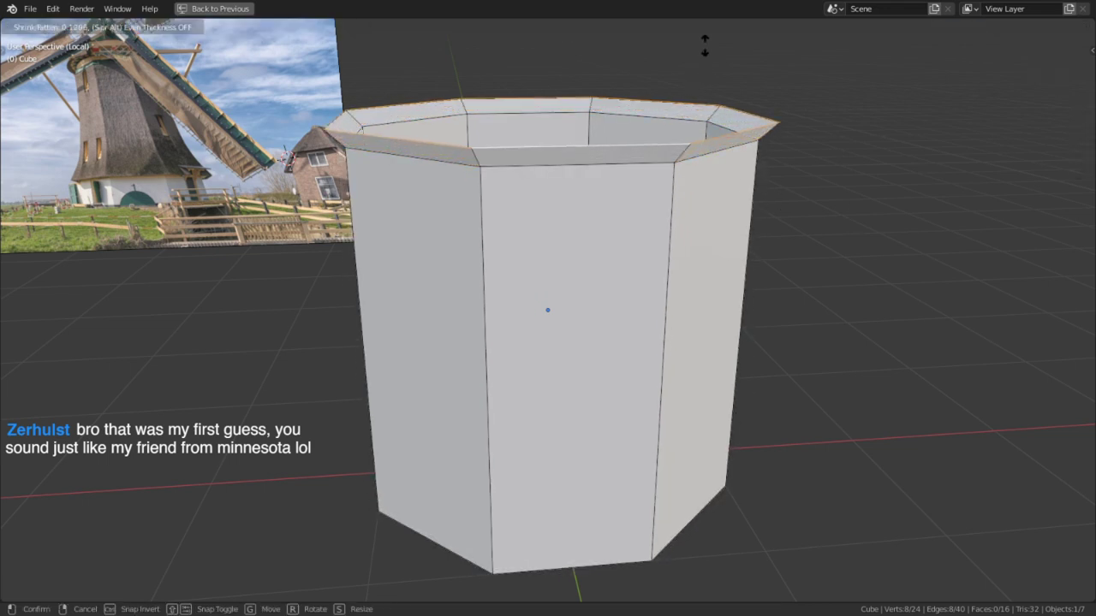
left_click(700, 49)
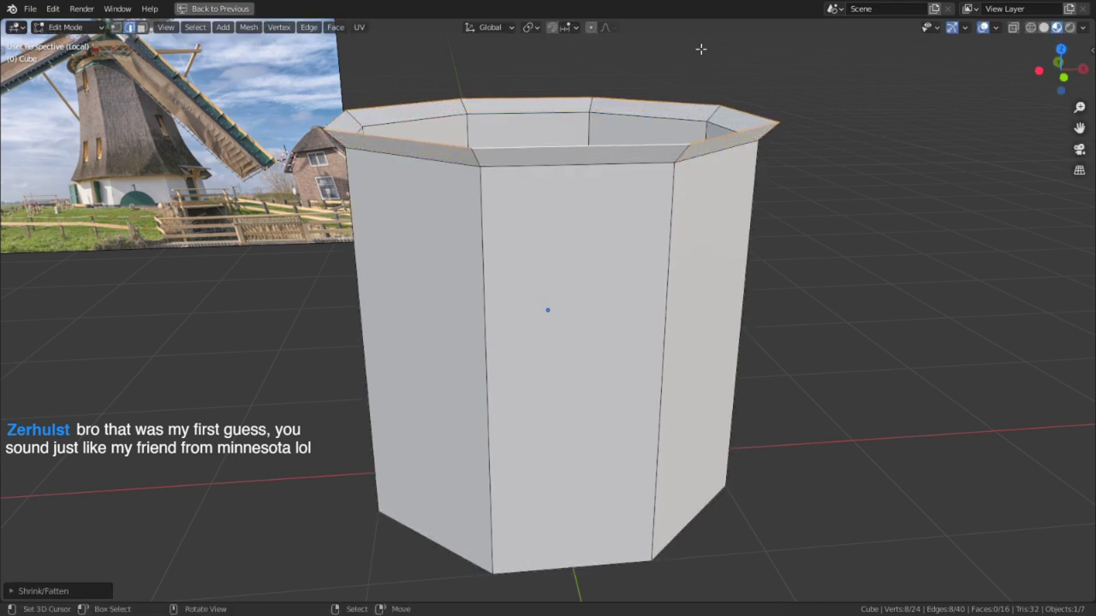
Enable vertex snapping and lower the flared rim along Z to the level of the tube's upper corners.
left_click(556, 29)
left_click(569, 27)
left_click(539, 95)
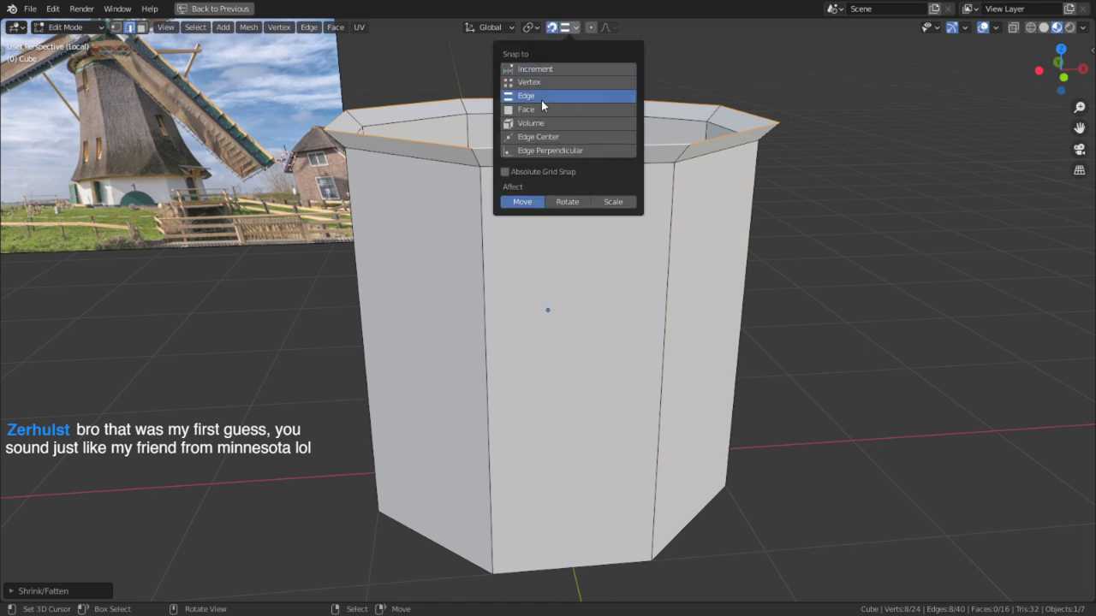
left_click(542, 87)
key("g")
key("z")
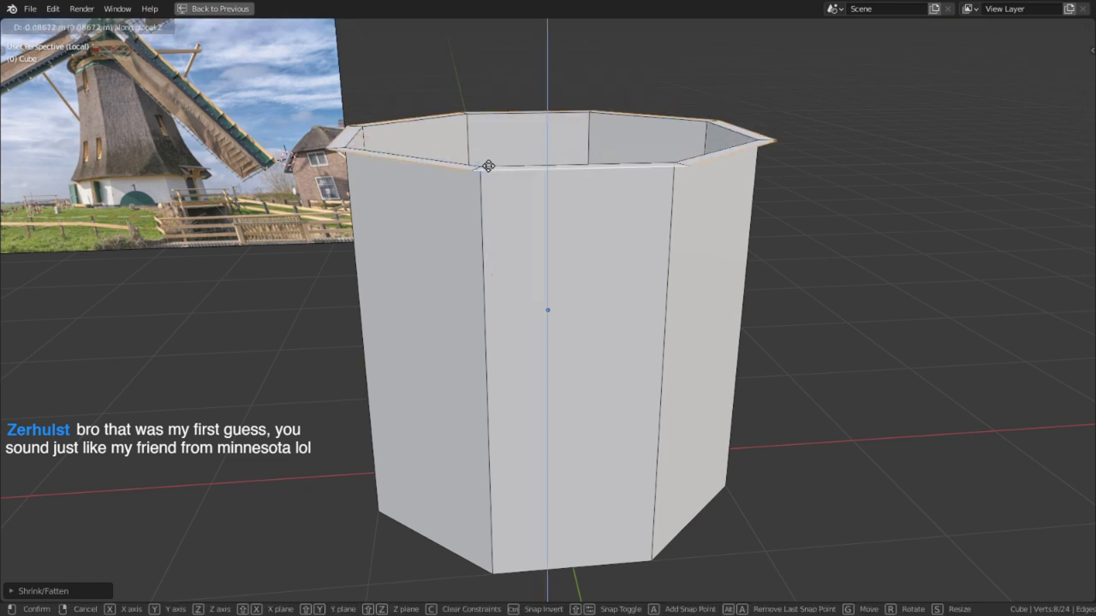
left_click(489, 166)
Scale the outer rim loop up to widen the flat overhang around the tube.
key("alt+s")
right_click(831, 328)
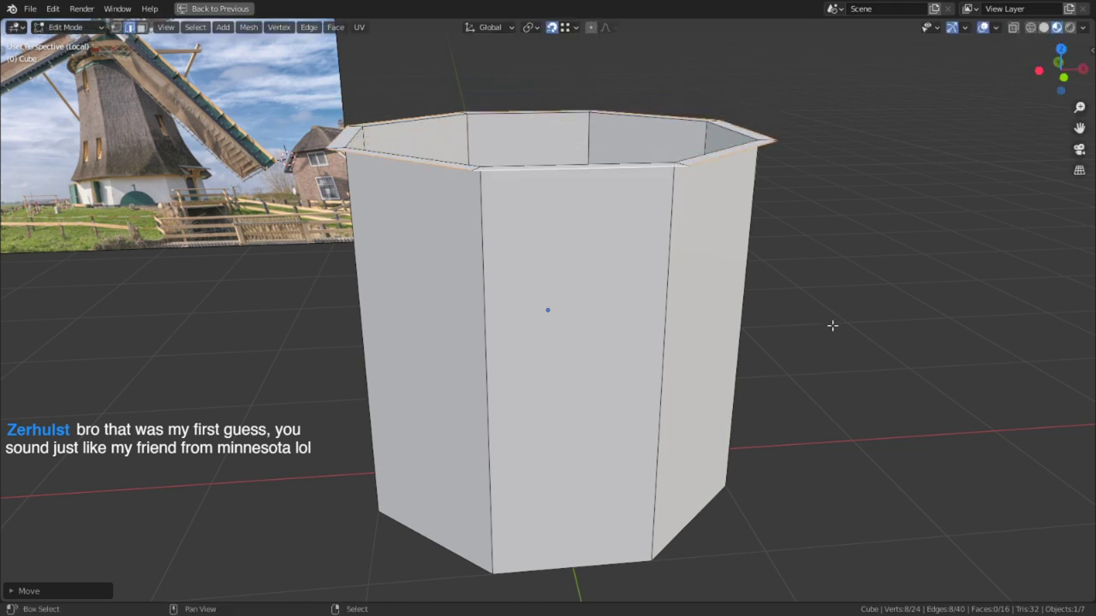
key("s")
left_click(264, 319)
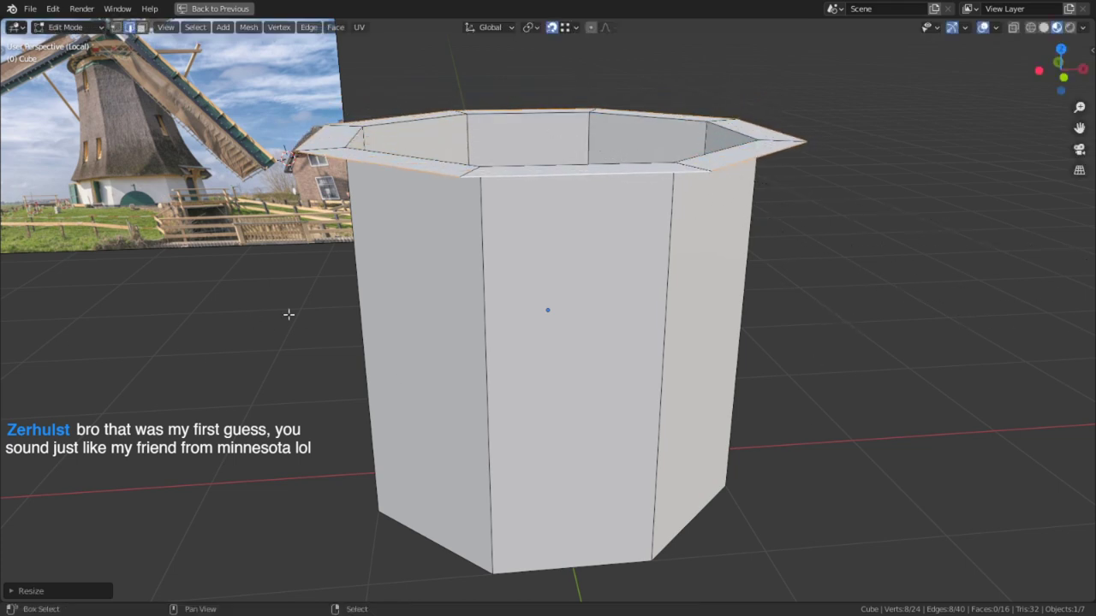
Extrude the overhang's outer loop upward along Z and scale it to about 0.84 to form a sloped skirt.
middle_click_drag(326, 323, 322, 283, "shift")
key("e")
key("z")
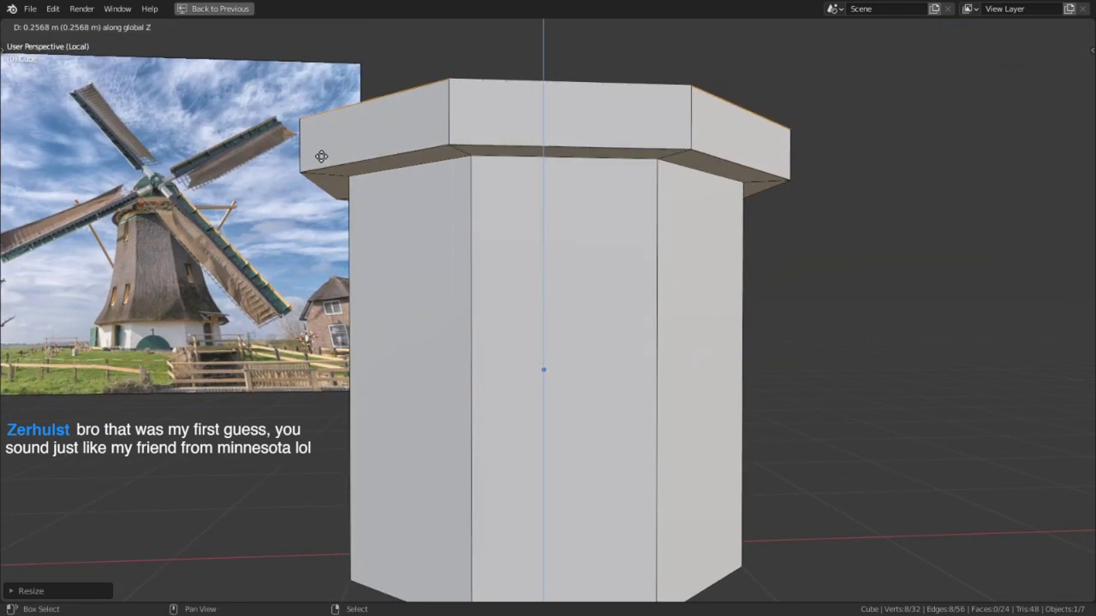
left_click(343, 61)
key("s")
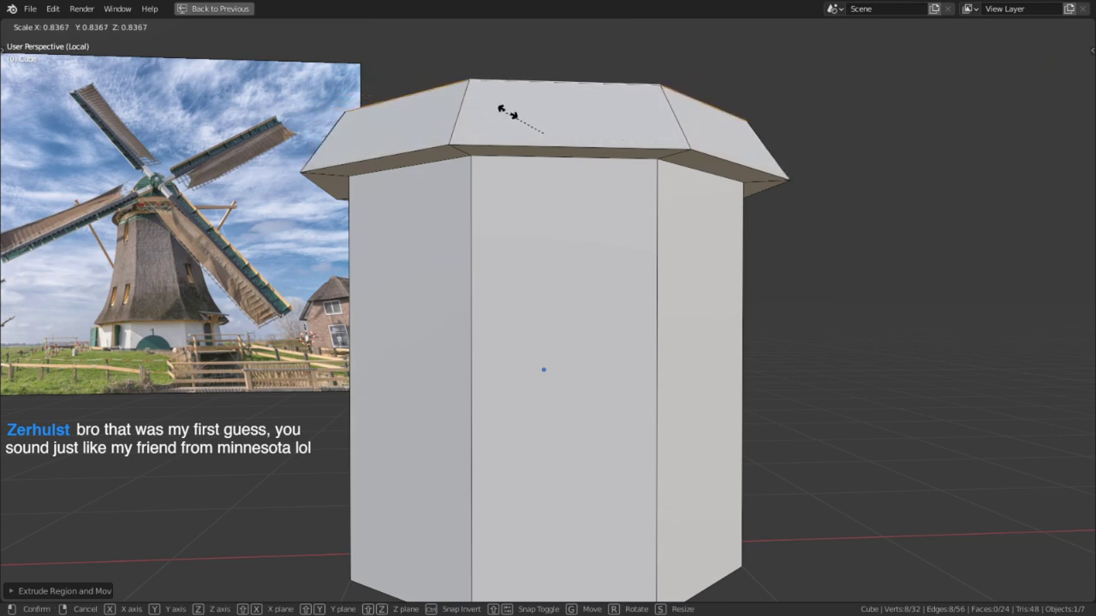
left_click(506, 108)
In front view, extrude the skirt's upper loop upward into a tall upper section and taper its top inward to about 0.8.
scroll(659, 223, "down", 3)
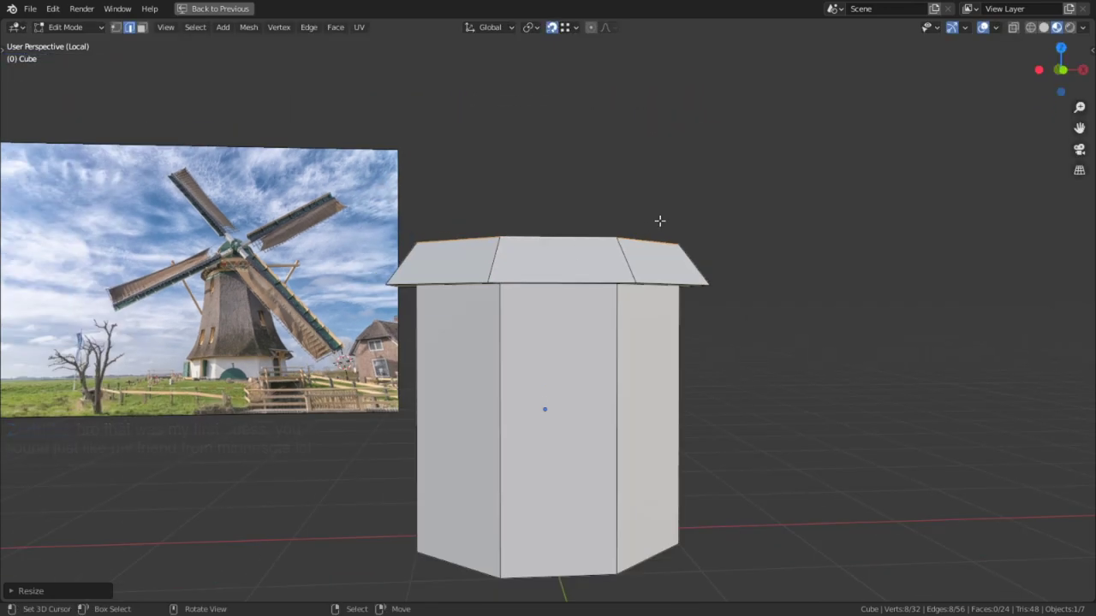
key("KP_1")
scroll(660, 220, "down", 3)
key("e")
key("z")
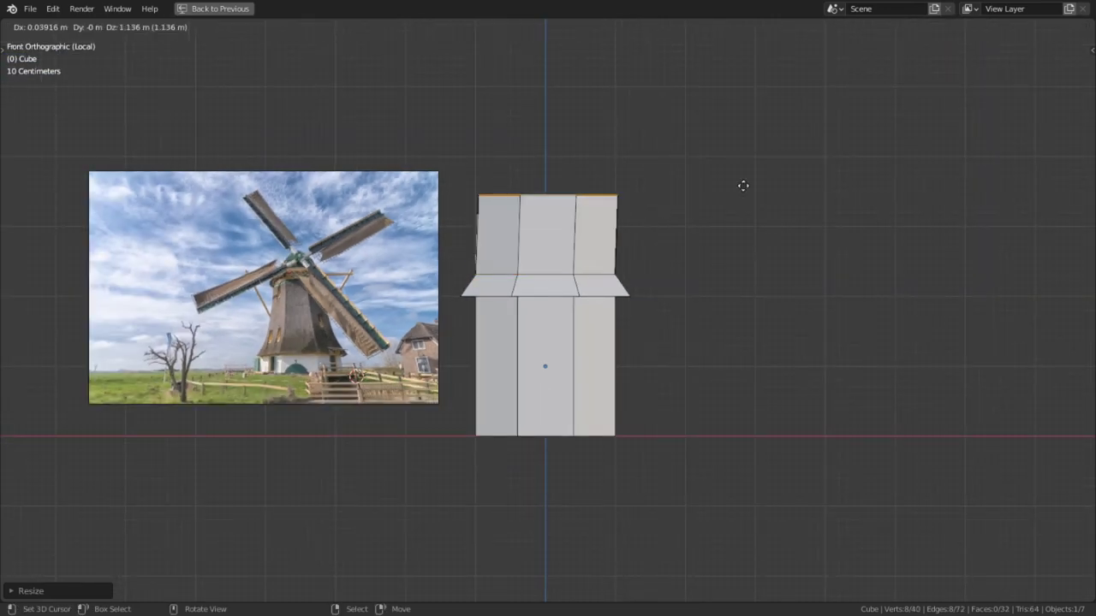
left_click(732, 133)
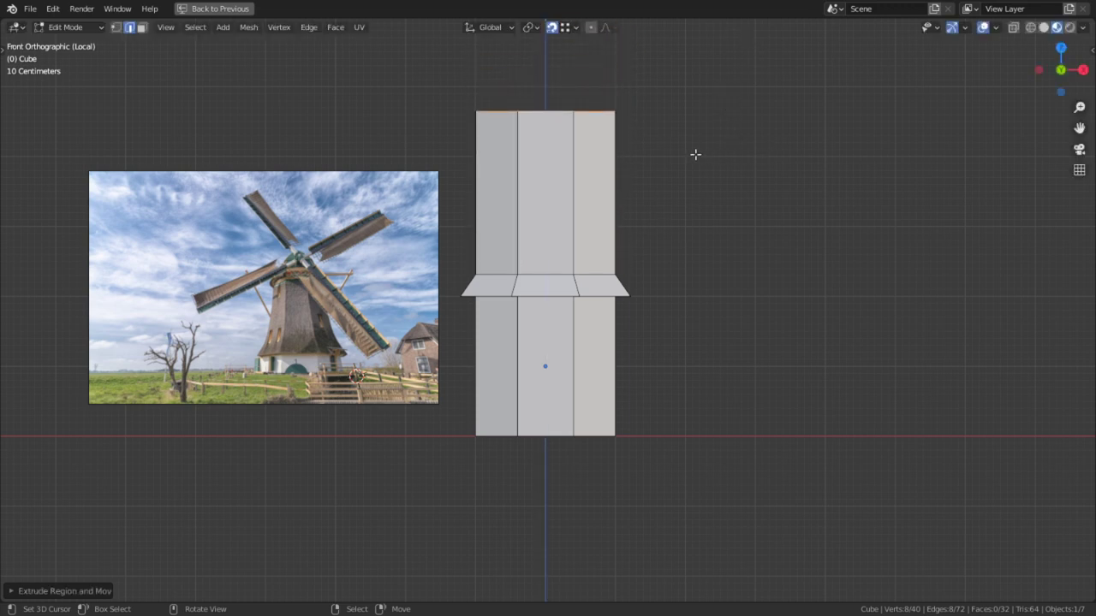
key("s")
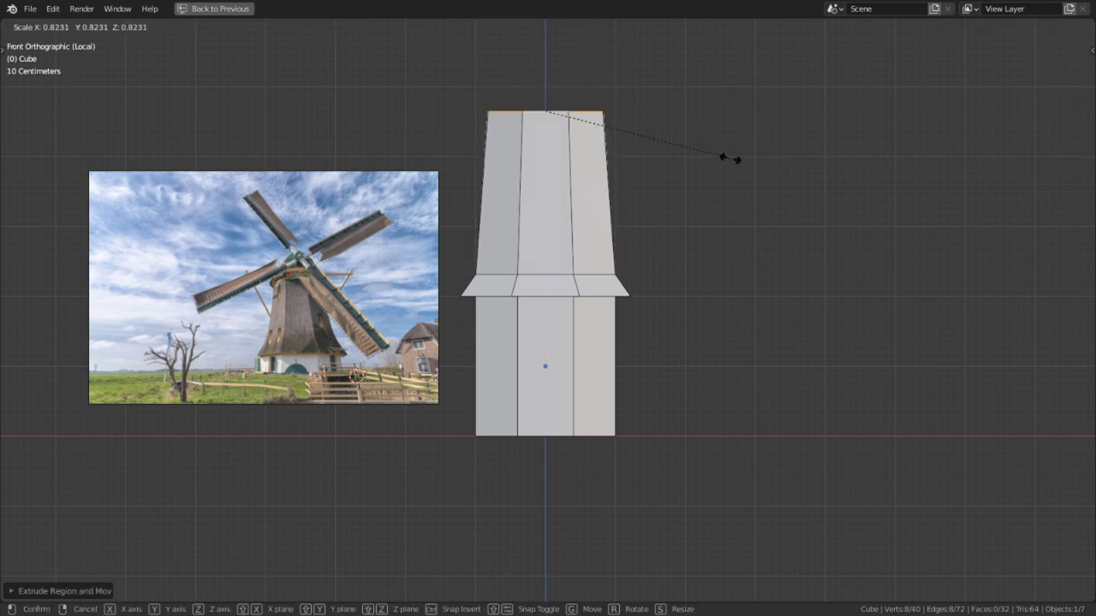
left_click(661, 143)
Add a centred horizontal loop cut around the upper section and scale it inward to curve the tower's profile.
key("ctrl+r")
left_click(594, 204)
right_click(595, 204)
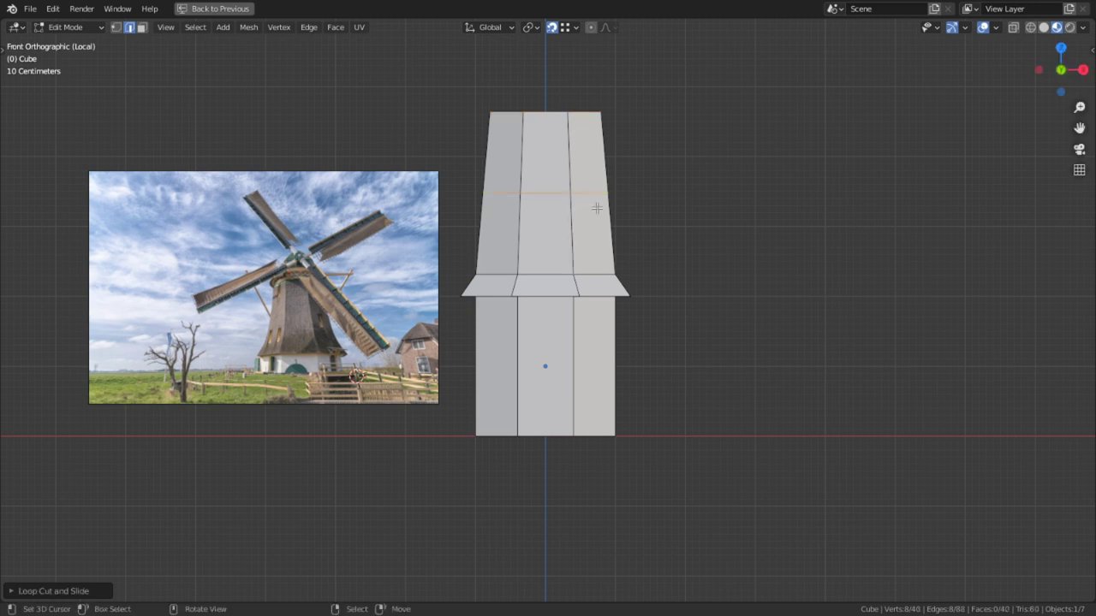
key("s")
left_click(613, 182)
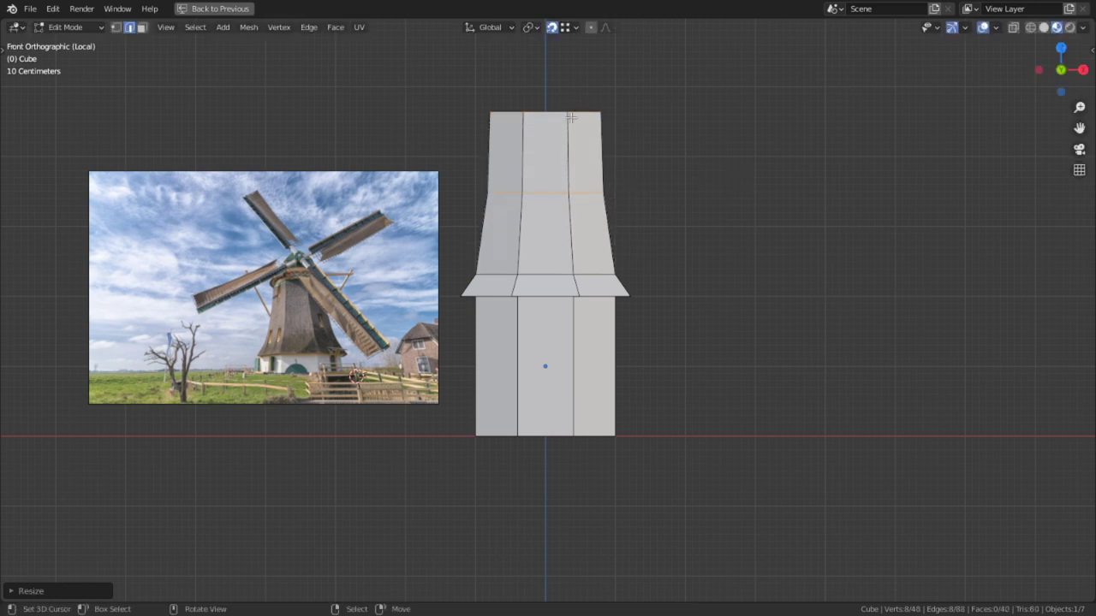
Narrow the tower's top rim to about 0.8 in X and Y only, using smooth proportional editing with size 2.78.
right_click(580, 104, "alt")
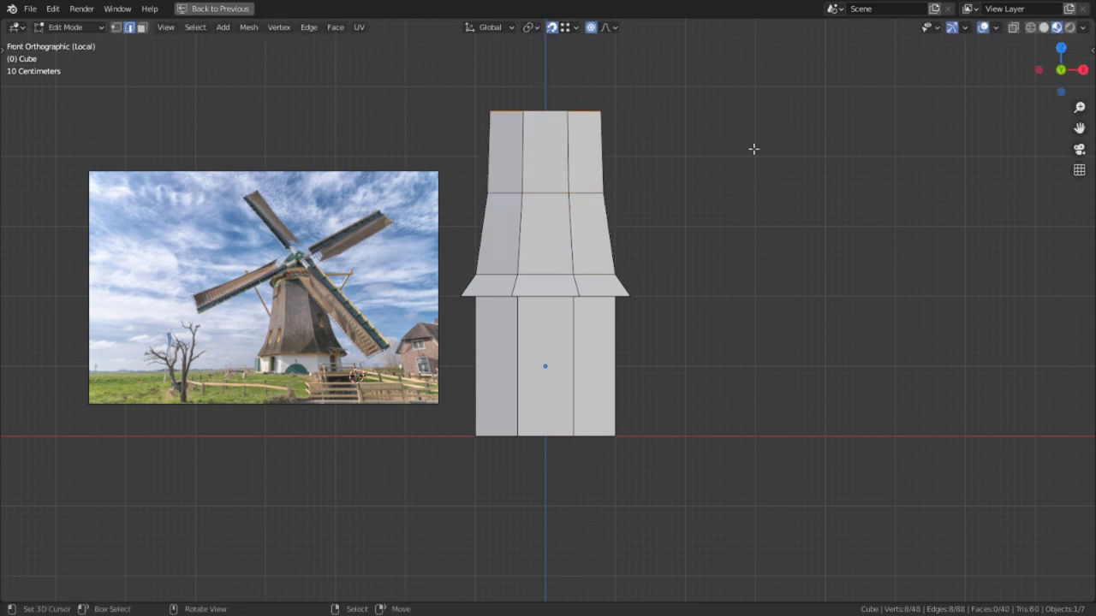
key("s")
key("shift+z")
scroll(613, 194, "down", 4)
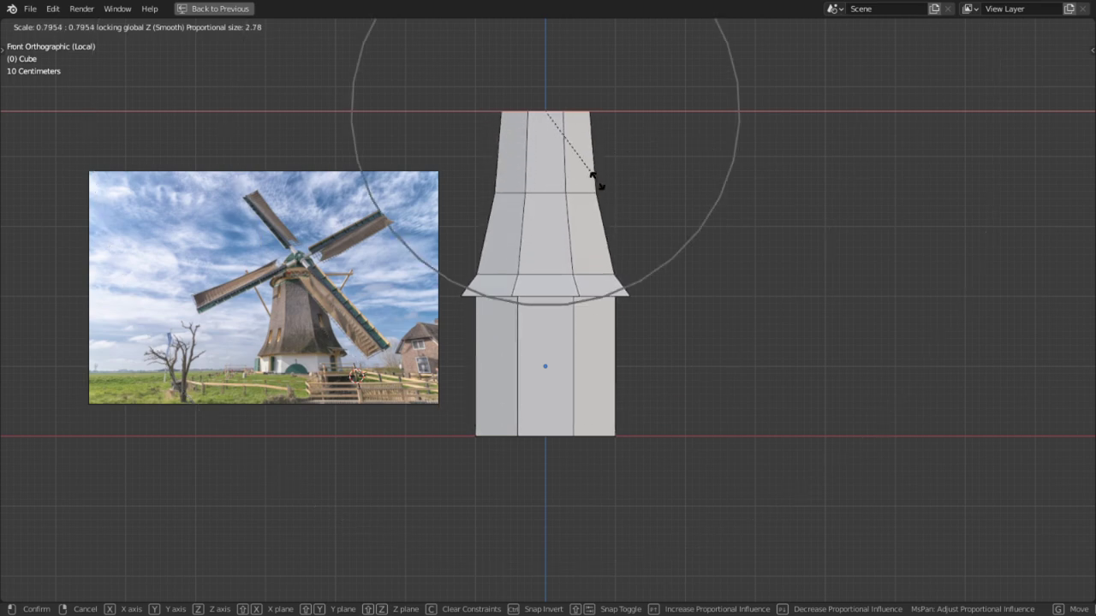
left_click(596, 180)
Examine the windmill photo's cap, its ring beneath the sails, and the thatched tower below it.
scroll(245, 337, "up", 7)
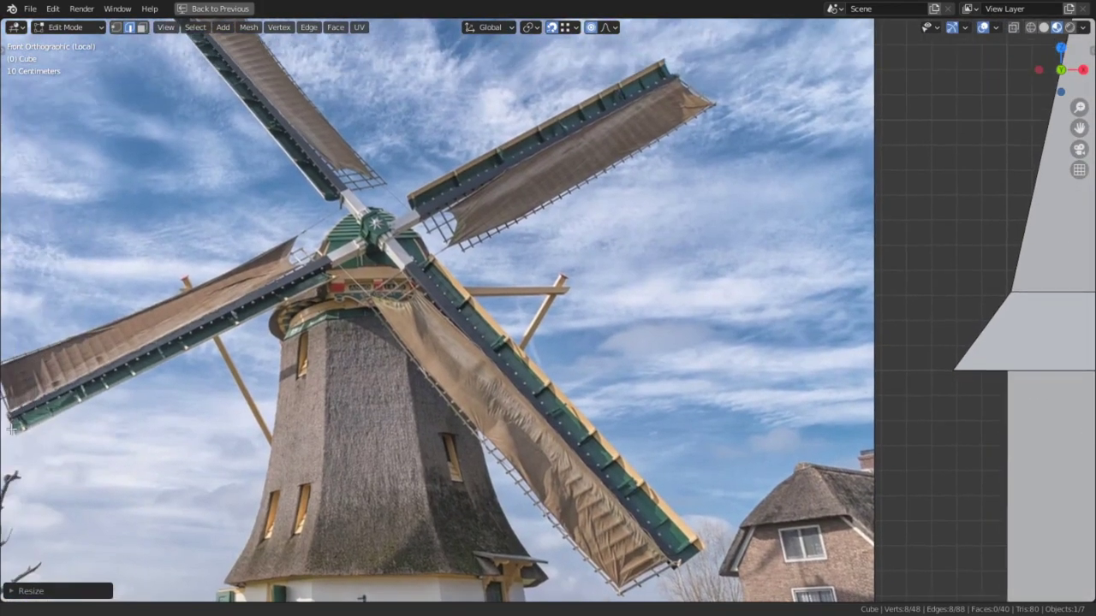
scroll(554, 389, "up", 8)
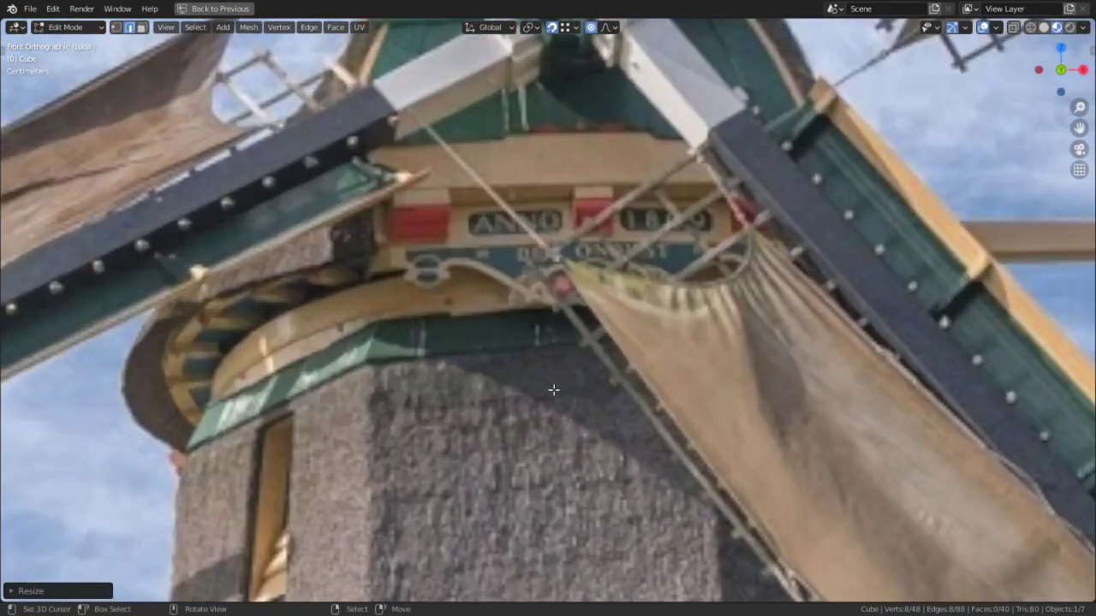
middle_click_drag(494, 404, 518, 267, "shift")
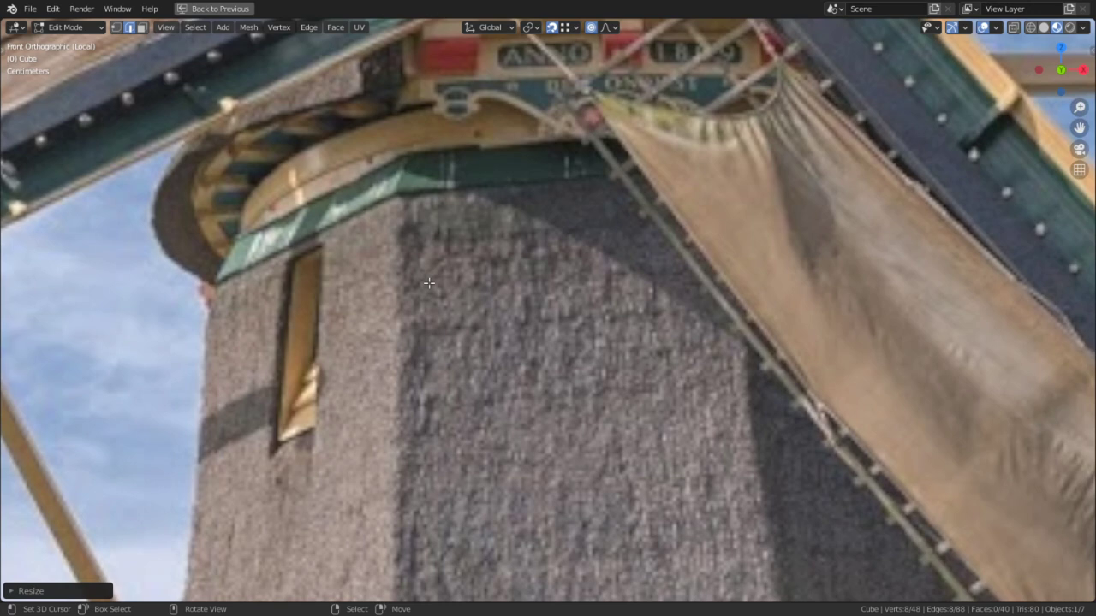
middle_click_drag(428, 275, 405, 442, "shift")
scroll(404, 442, "down", 2)
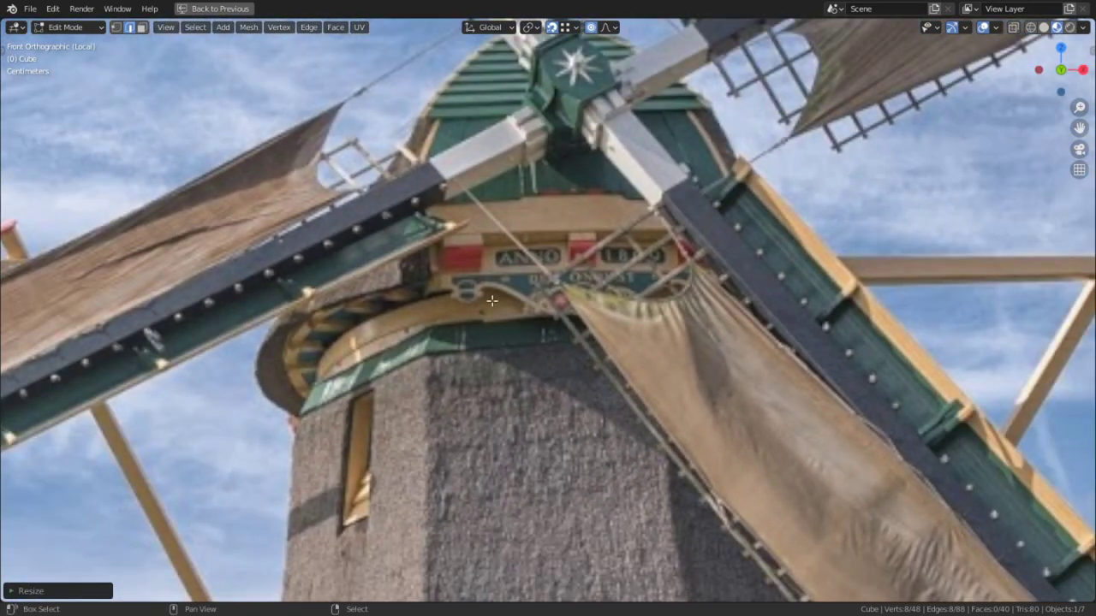
scroll(492, 299, "down", 4)
scroll(426, 127, "up", 3)
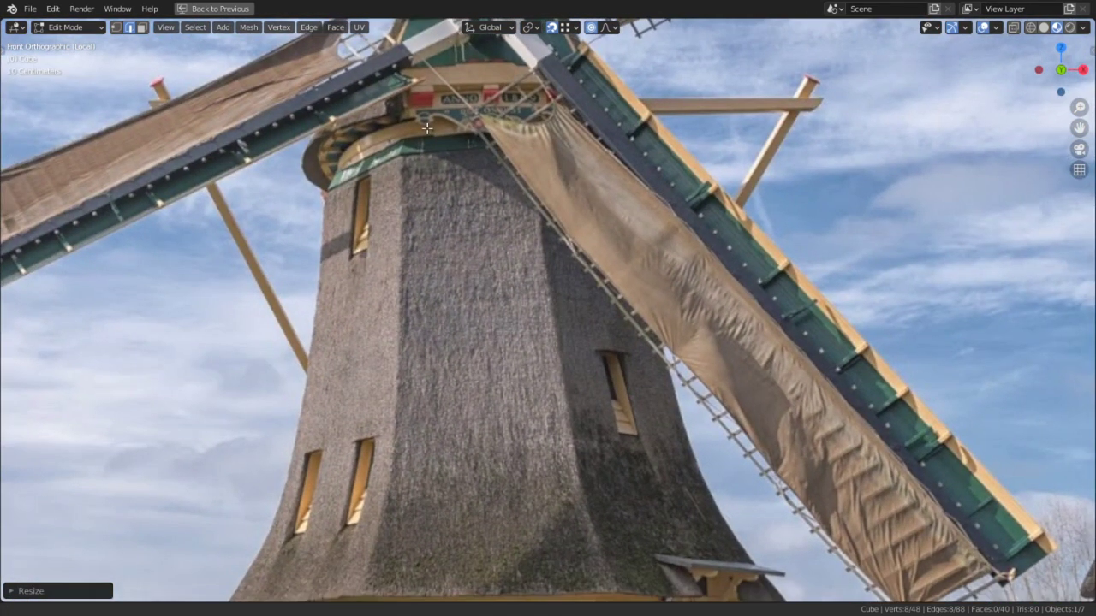
middle_click_drag(426, 128, 633, 398, "shift")
scroll(632, 398, "down", 1)
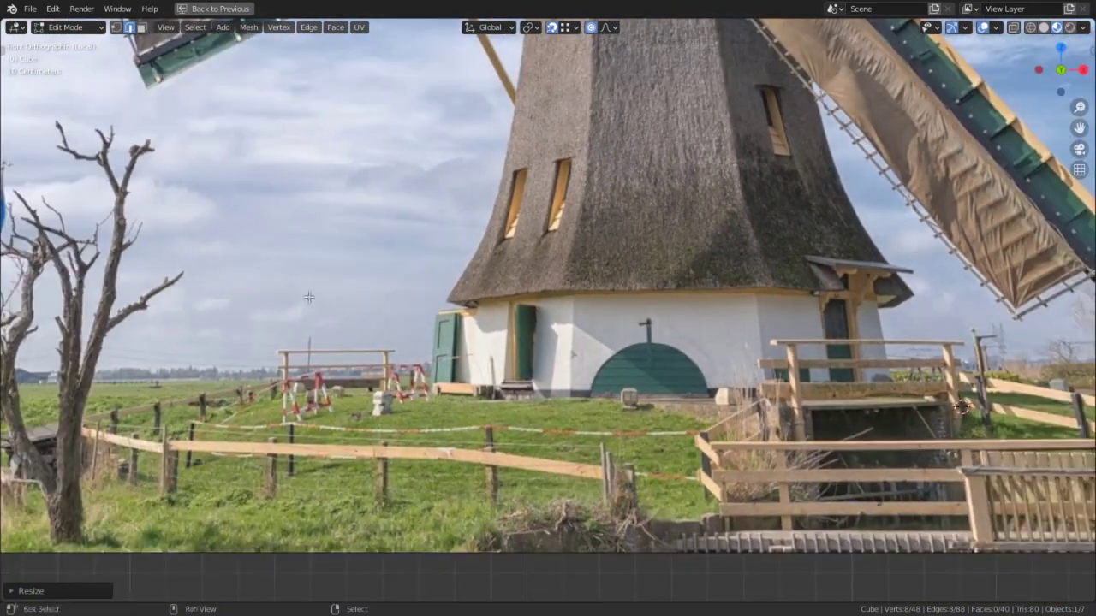
Inspect the photo's surroundings, including the bare tree and flag, the wooden fences and the brick house.
middle_click_drag(309, 296, 810, 416, "shift")
scroll(474, 433, "up", 7)
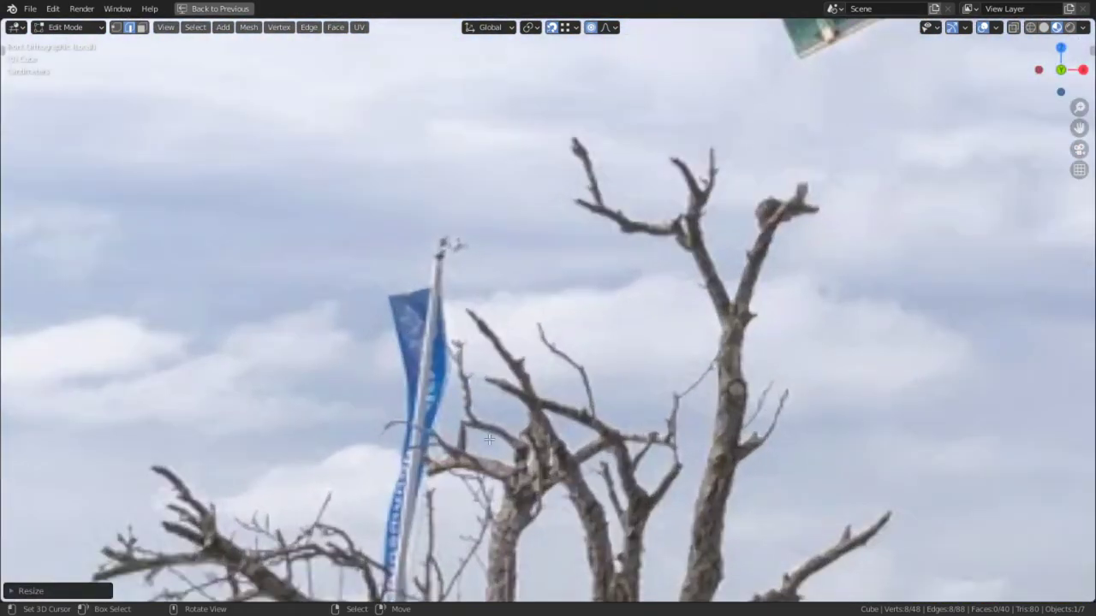
middle_click_drag(474, 432, 545, 217, "shift")
scroll(413, 436, "down", 7)
middle_click_drag(413, 436, 401, 451, "shift")
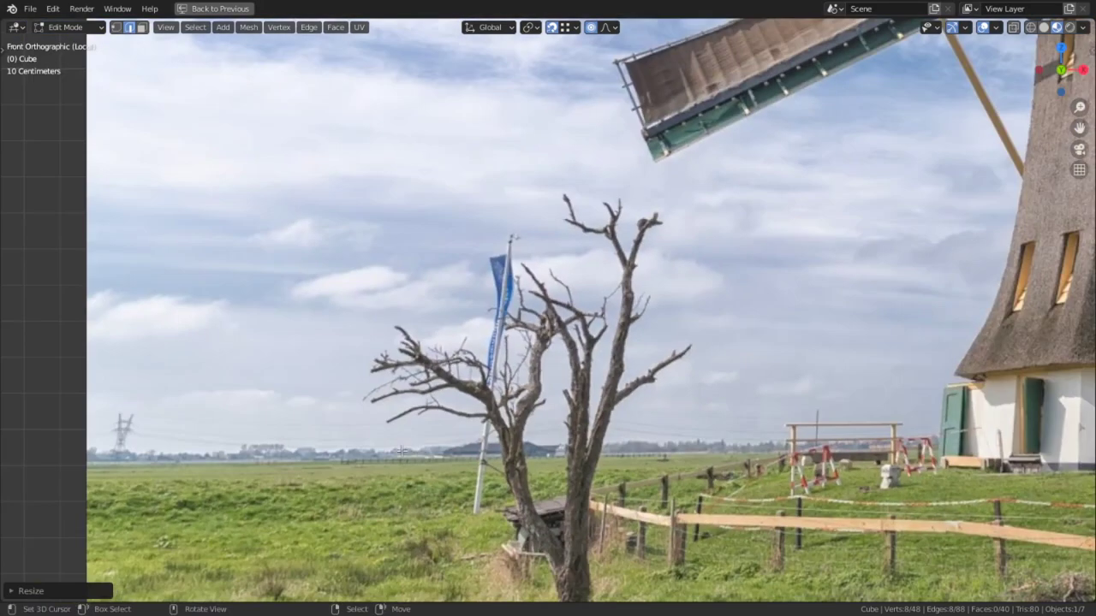
middle_click_drag(575, 460, 412, 377, "shift")
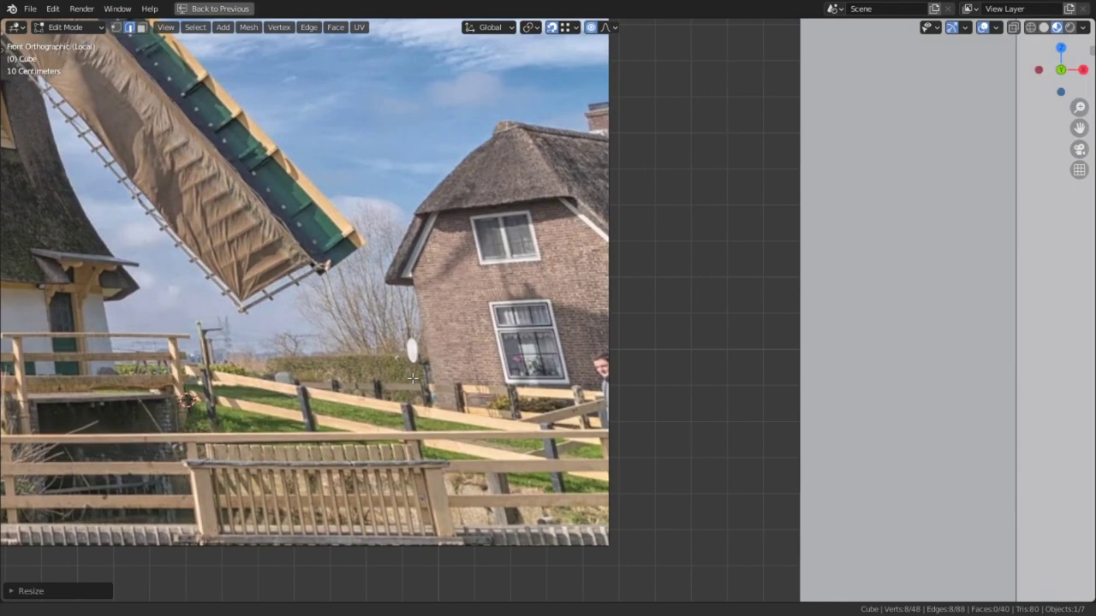
scroll(412, 378, "up", 5)
middle_click_drag(673, 391, 668, 305, "shift")
scroll(677, 347, "up", 2)
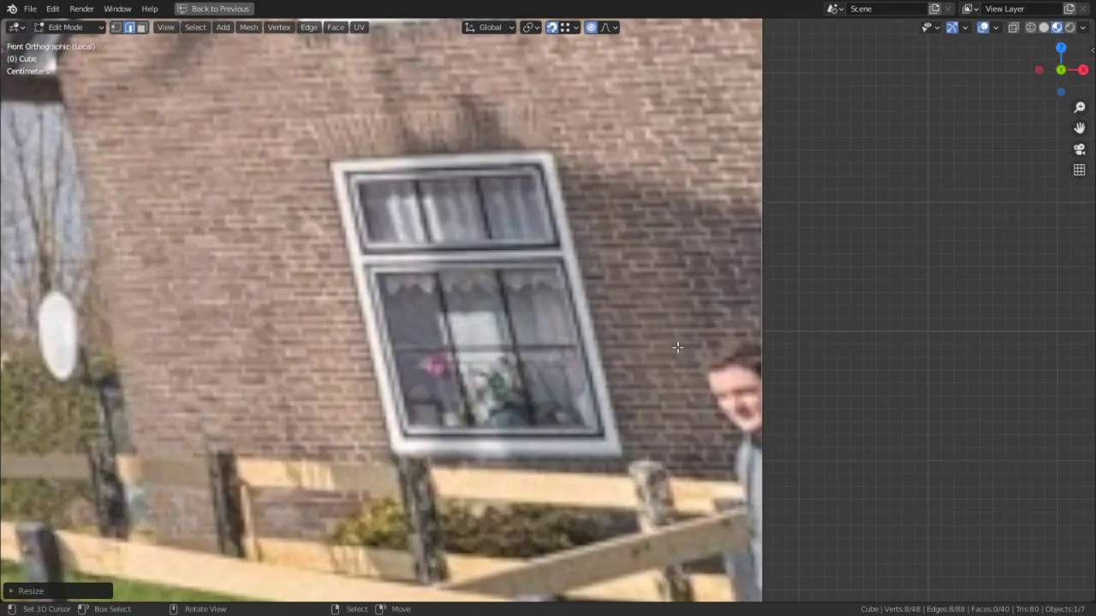
middle_click_drag(637, 366, 489, 229, "shift")
scroll(492, 226, "up", 4)
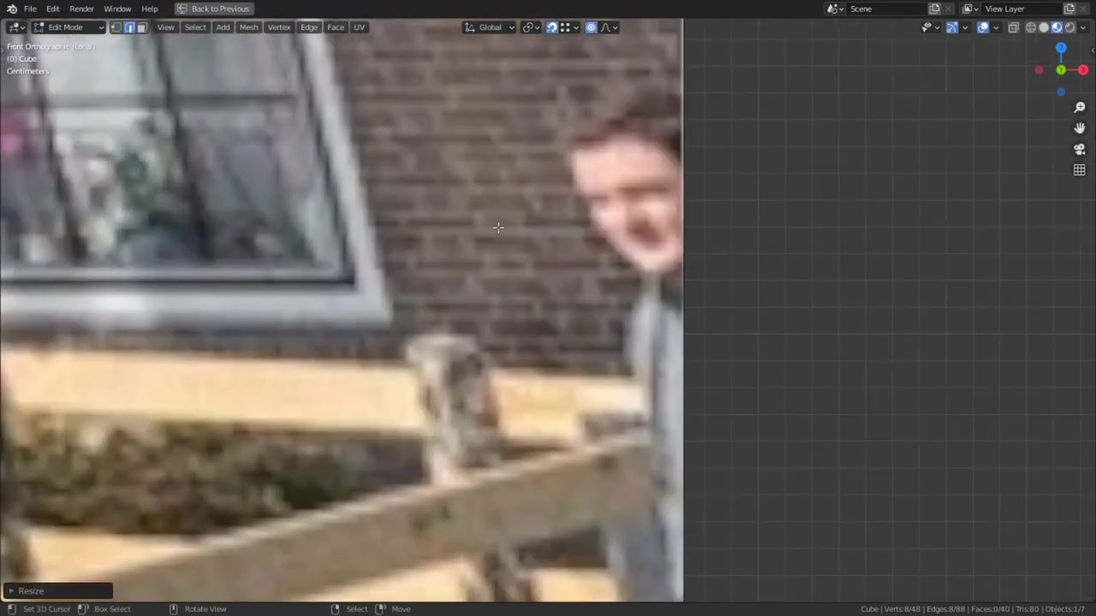
scroll(488, 222, "down", 14)
Study the photo's sail frames, hub, side support beams and the lettered board under the cap.
middle_click_drag(432, 177, 657, 481, "shift")
scroll(658, 480, "up", 6)
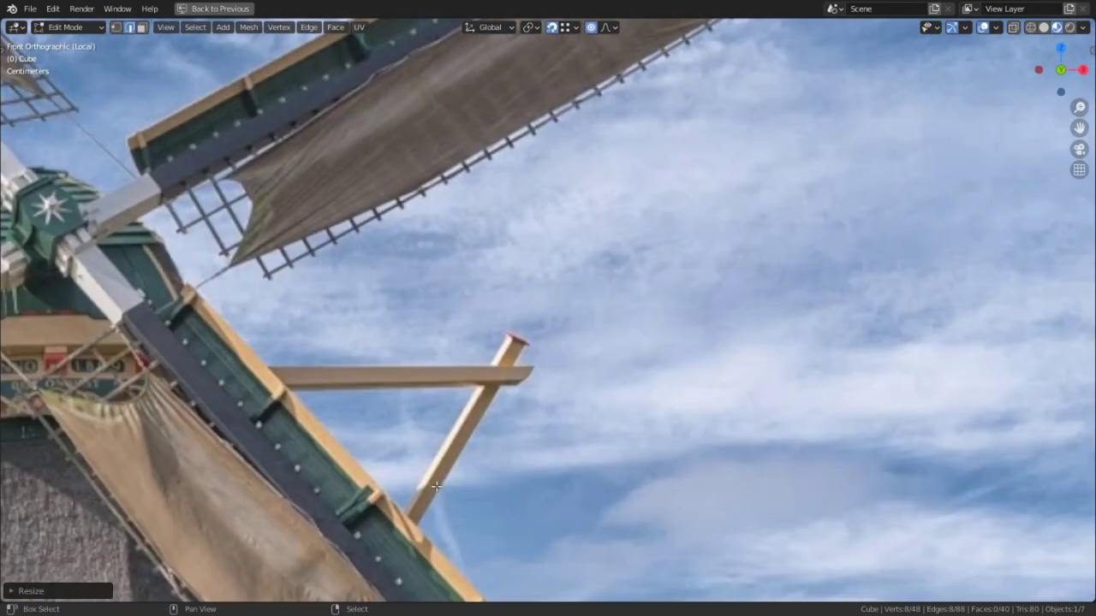
middle_click_drag(384, 507, 672, 475, "shift")
scroll(599, 477, "up", 6)
middle_click_drag(561, 480, 879, 453, "shift")
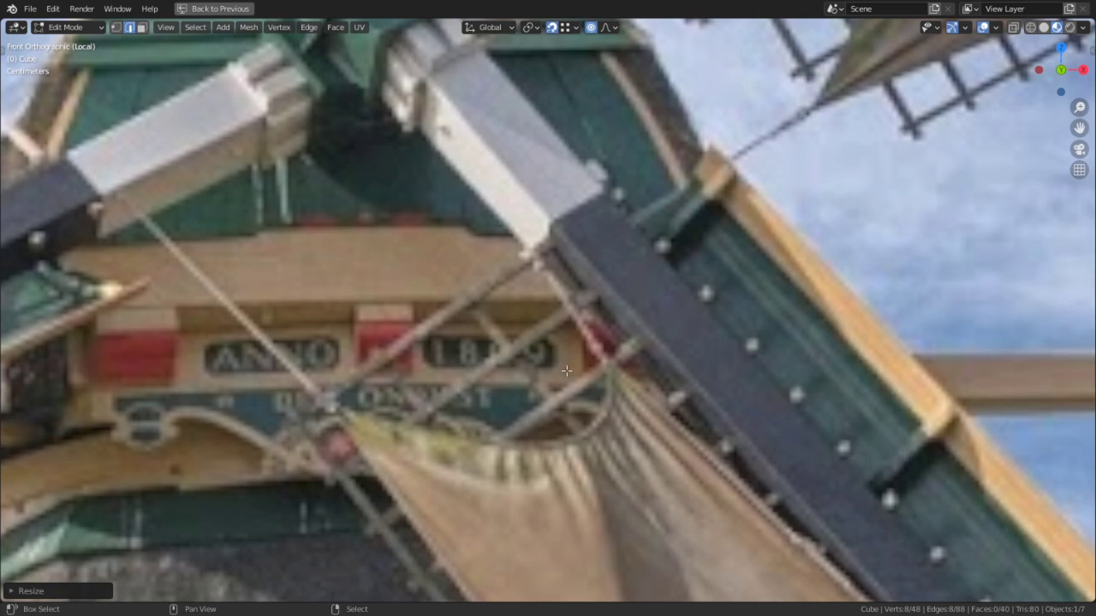
scroll(565, 370, "down", 6)
scroll(566, 370, "down", 6)
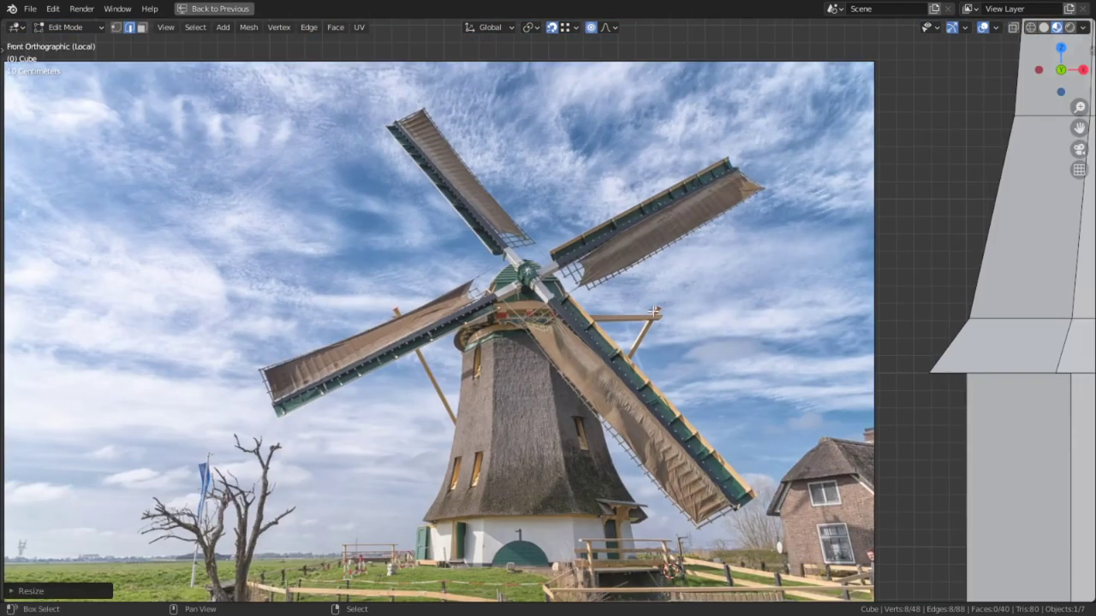
Scale the whole windmill mesh up in X and Y only, making the lower body about four times as wide as tall.
middle_click_drag(664, 299, 627, 152, "shift")
middle_click_drag(511, 301, 110, 368, "shift")
scroll(564, 393, "down", 3)
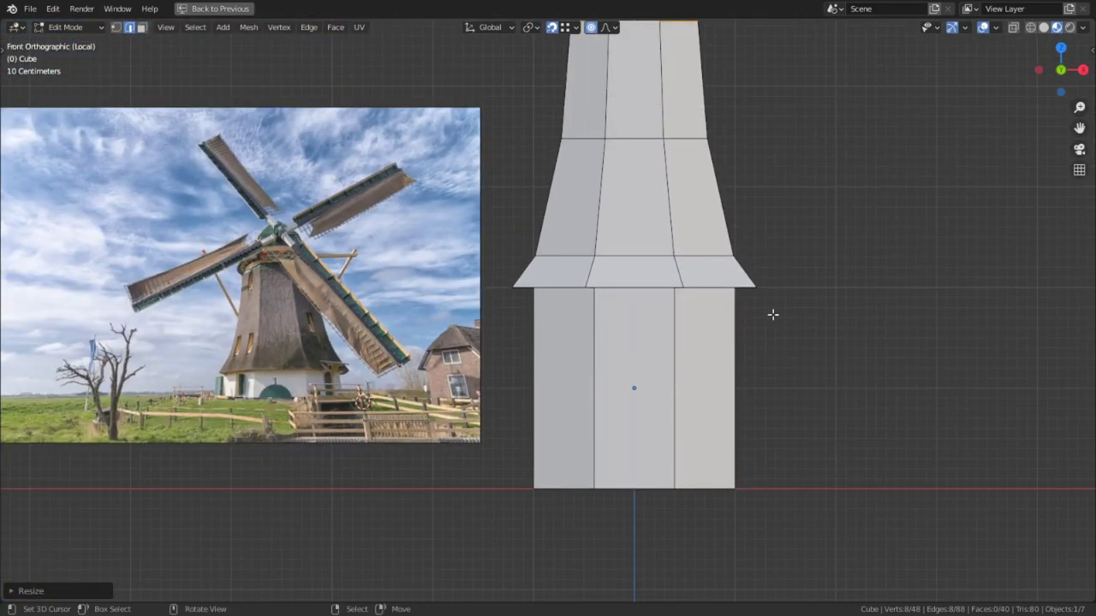
key("a")
key("s")
key("z")
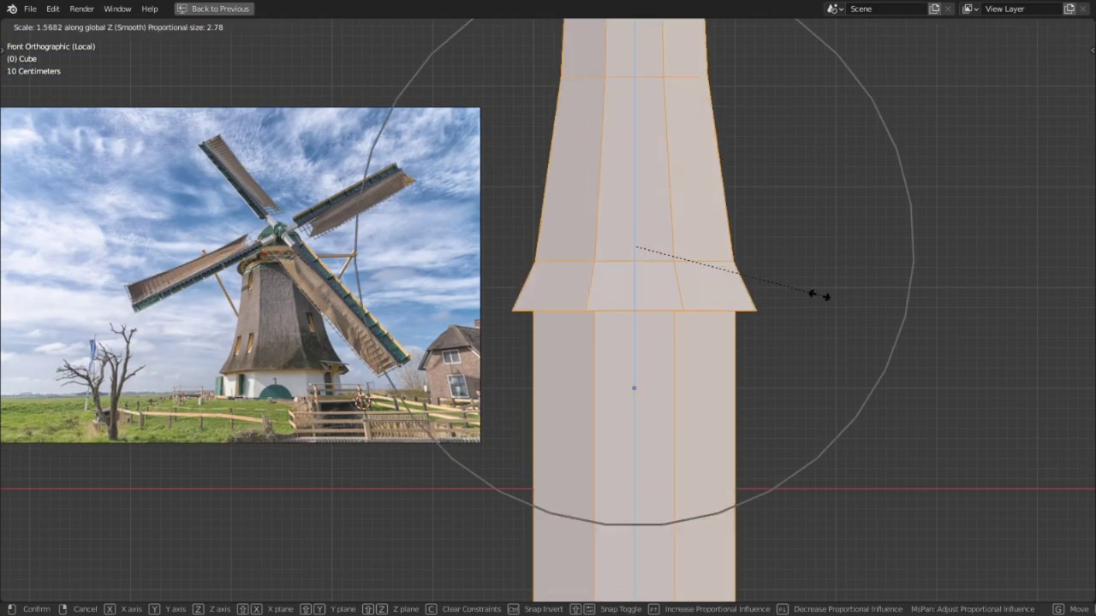
key("shift+z")
left_click(70, 322)
scroll(386, 315, "down", 3)
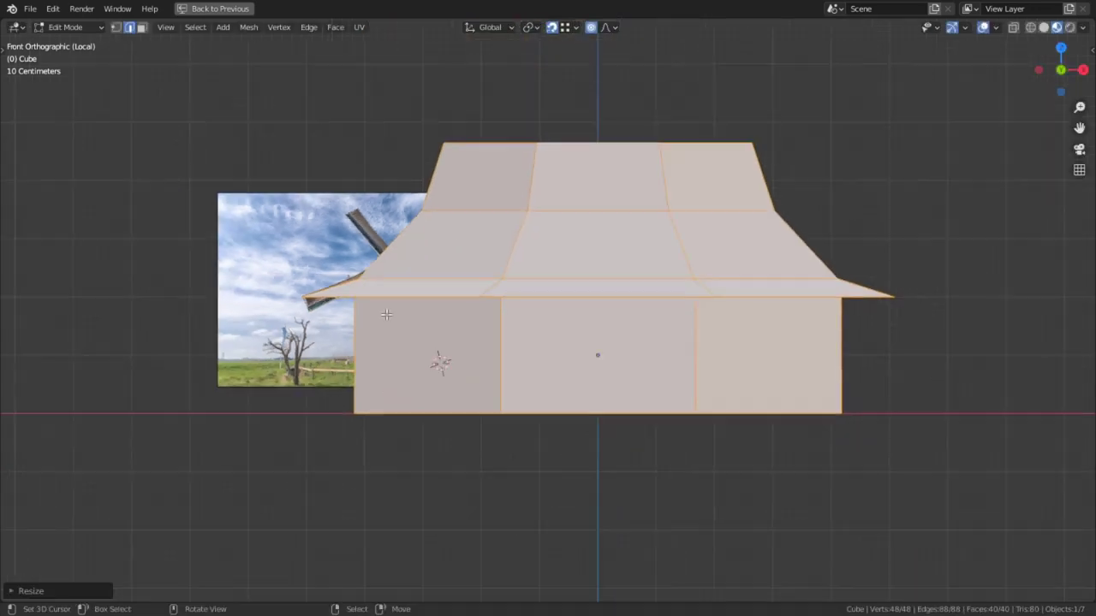
scroll(386, 315, "down", 1)
key("Tab")
right_click(322, 302)
key("g")
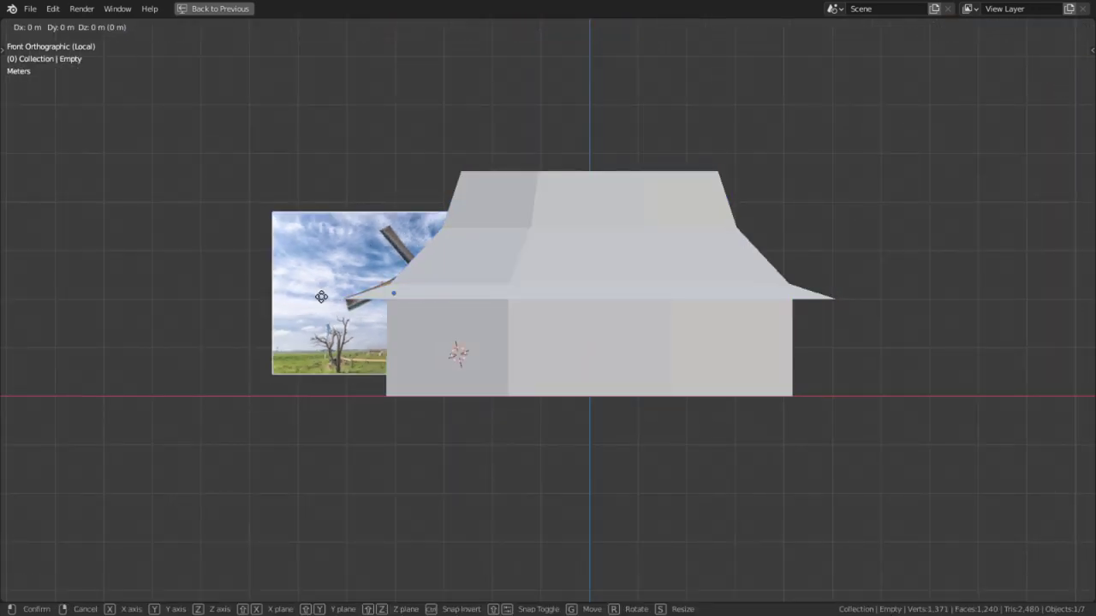
key("y")
right_click(440, 304)
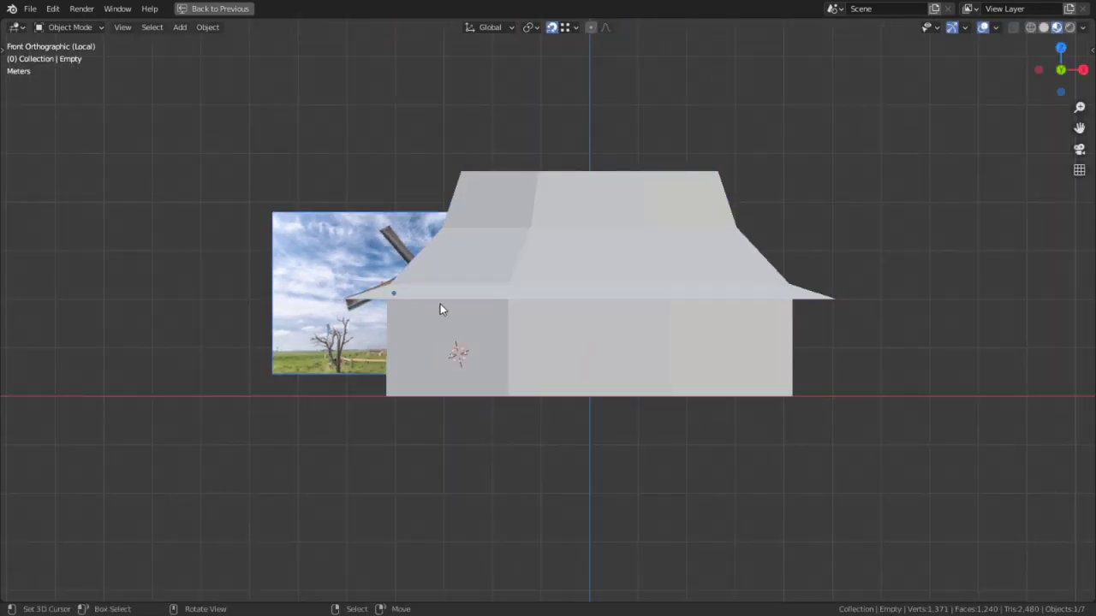
Scale the whole windmill mesh down in X and Y only, leaving the lower body roughly 2.6 times as wide as tall.
right_click(773, 317)
key("Tab")
key("s")
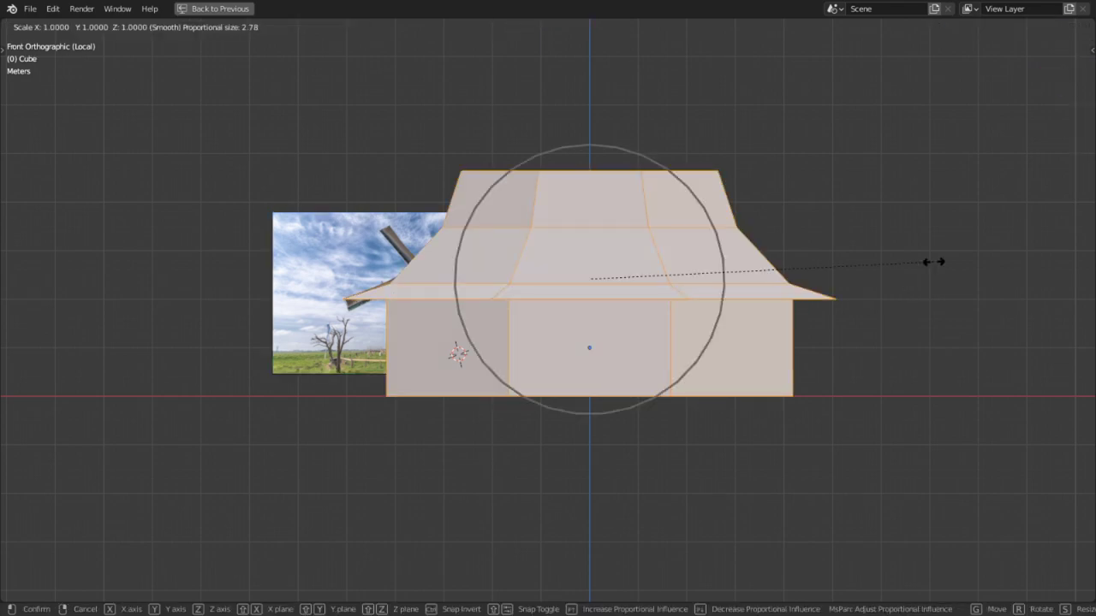
key("shift+z")
left_click(797, 273)
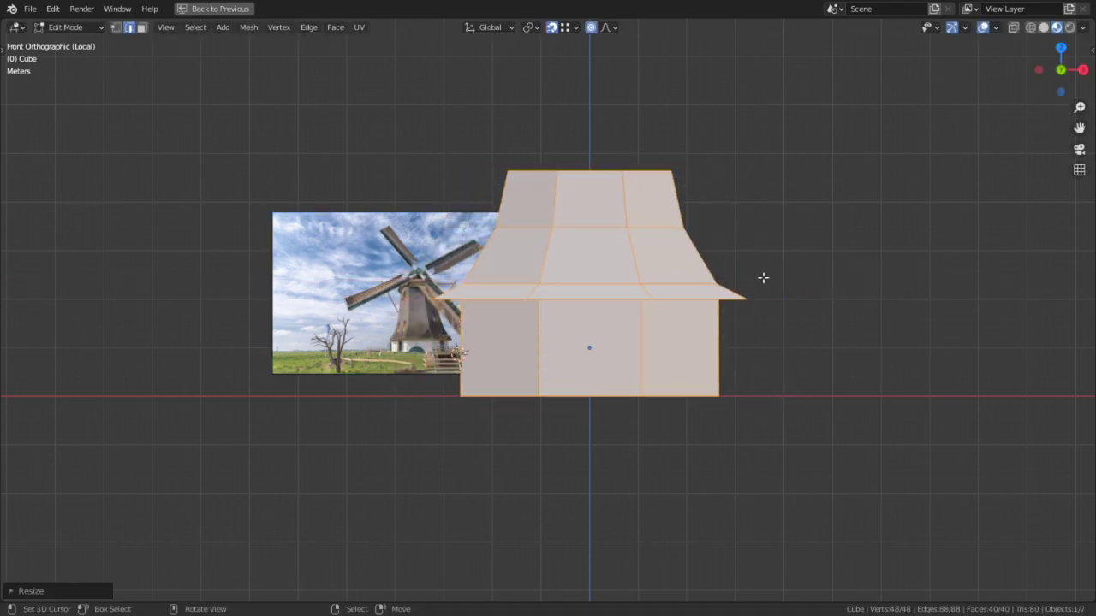
Move the windmill reference photo along X, away from the model, so that the two no longer overlap.
key("Tab")
right_click(350, 318)
key("g")
key("x")
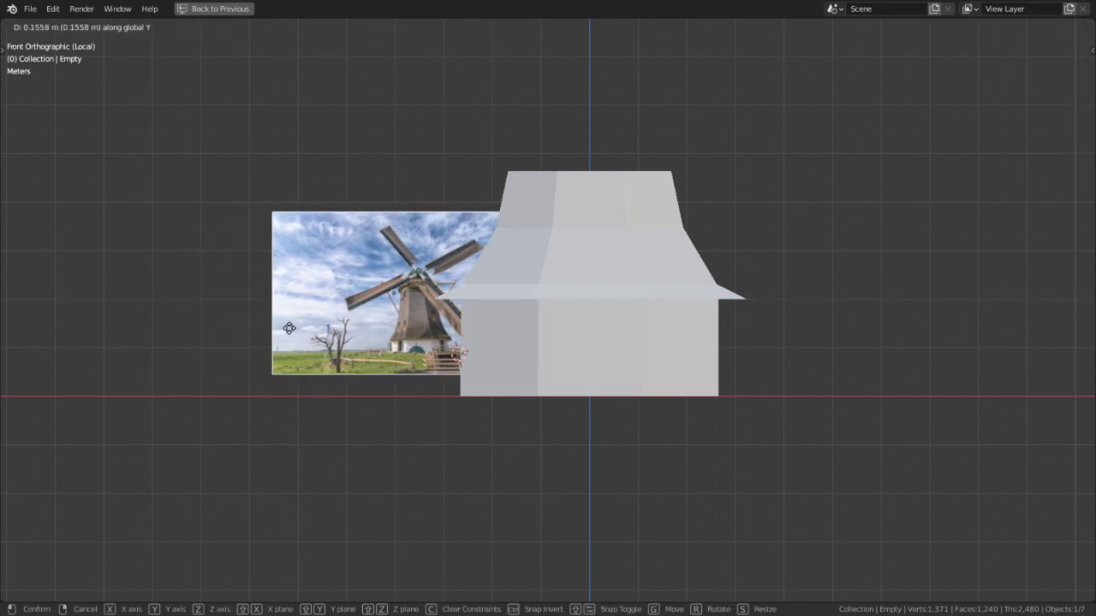
left_click(254, 328)
middle_click_drag(438, 315, 419, 385, "shift")
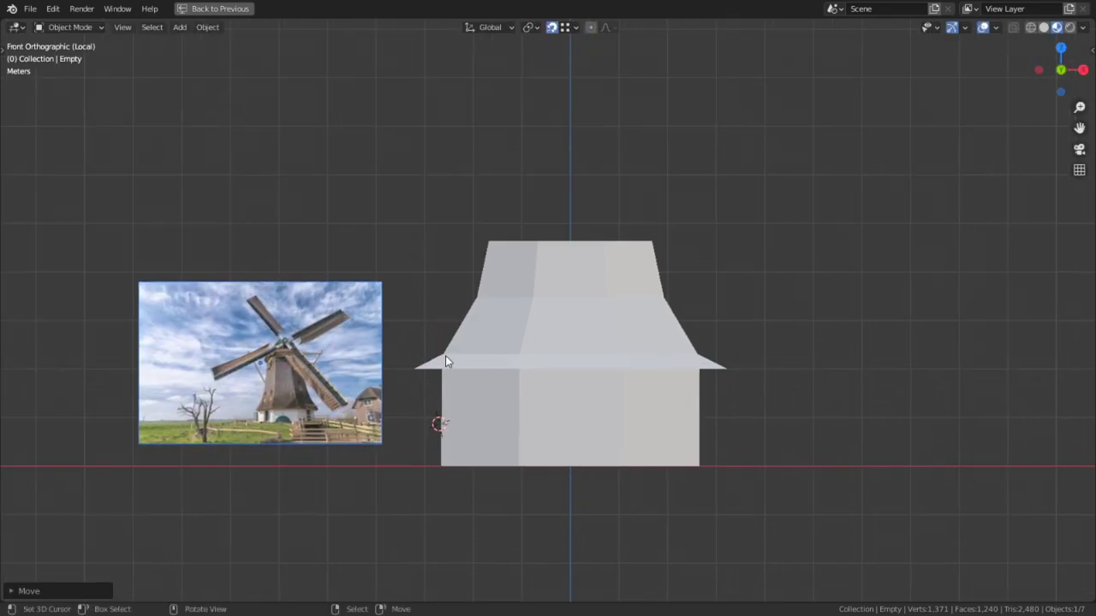
Extrude the tower's top rim straight up to about three times the height of the segment below it.
right_click(546, 259)
key("Tab")
key("alt+a")
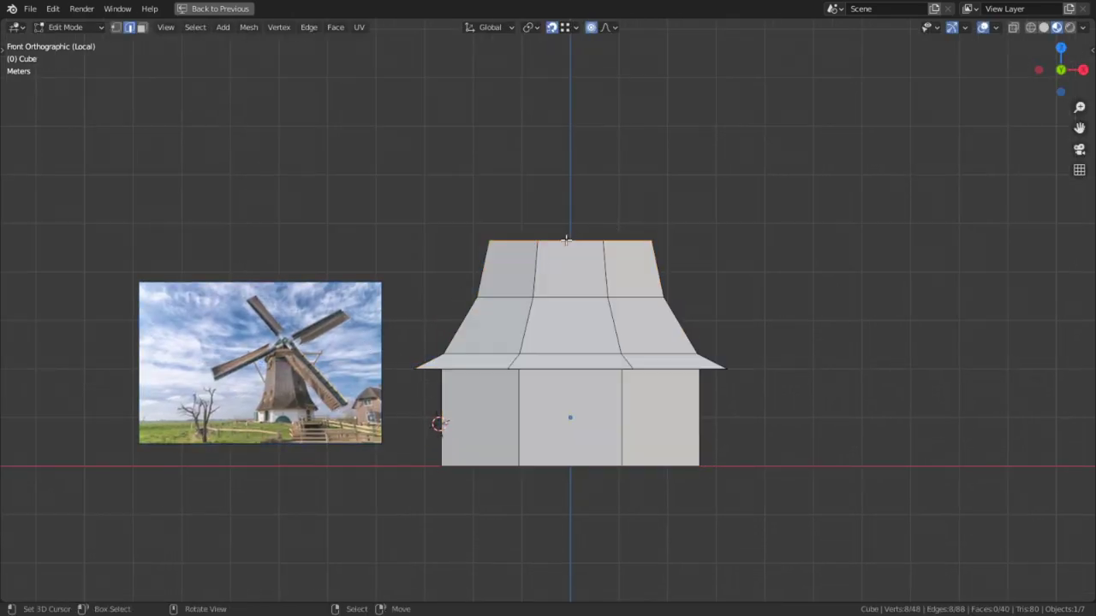
right_click(565, 241)
key("e")
left_click(565, 44)
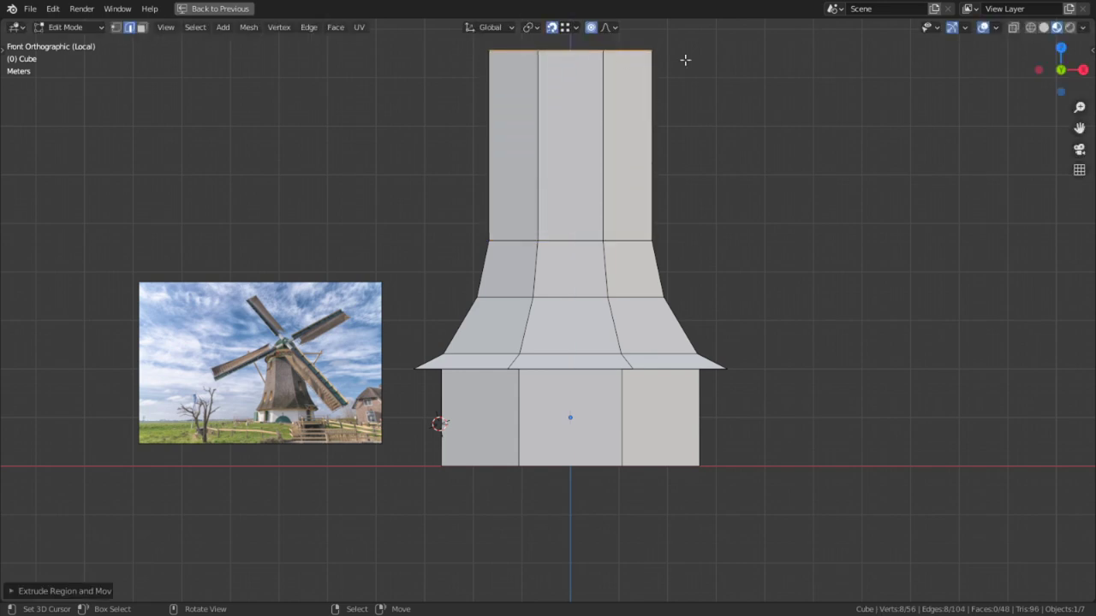
Scale the extruded top rim down slightly so the upper tower tapers gently.
key("s")
left_click(516, 71)
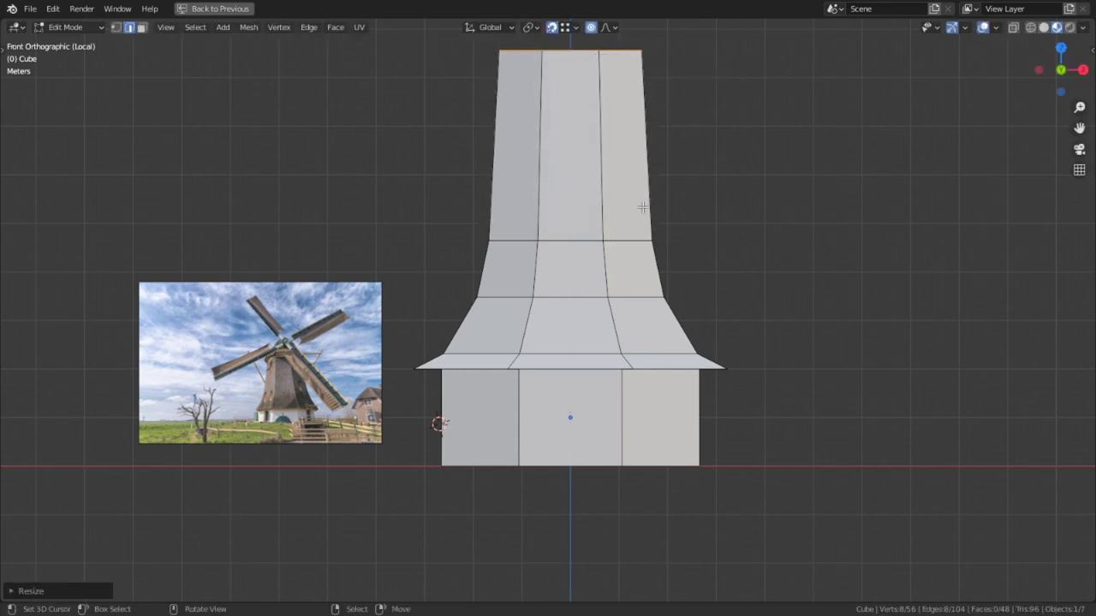
scroll(619, 282, "up", 2)
scroll(636, 262, "down", 1)
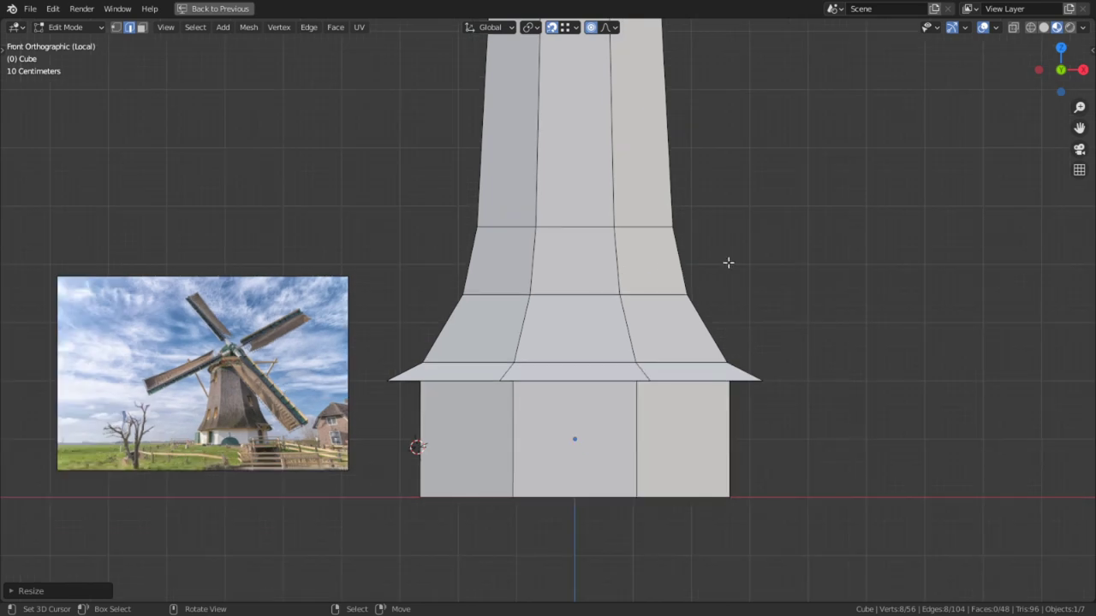
scroll(626, 243, "down", 1)
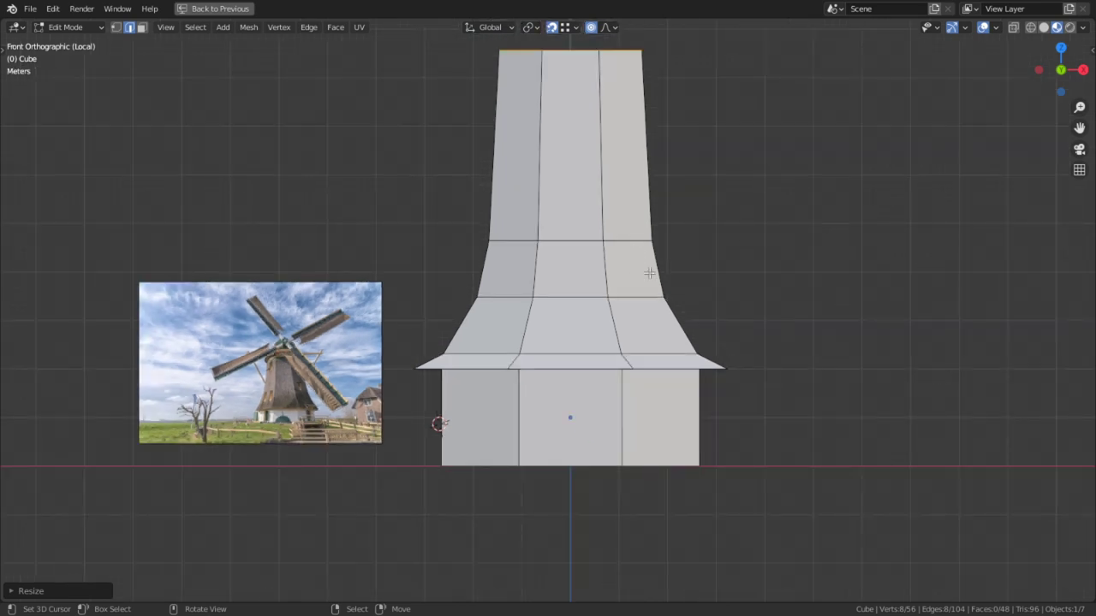
Fatten the ring of faces just below the tall upper section slightly outward, with proportional editing off.
key("3")
left_click(655, 268, "alt")
key("alt+s")
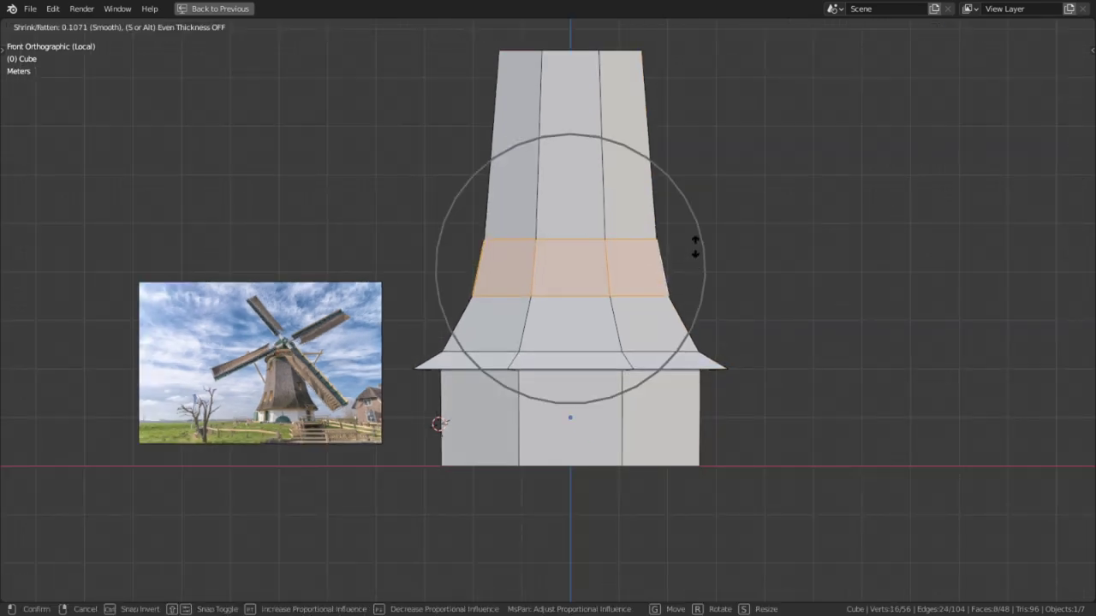
right_click(700, 203)
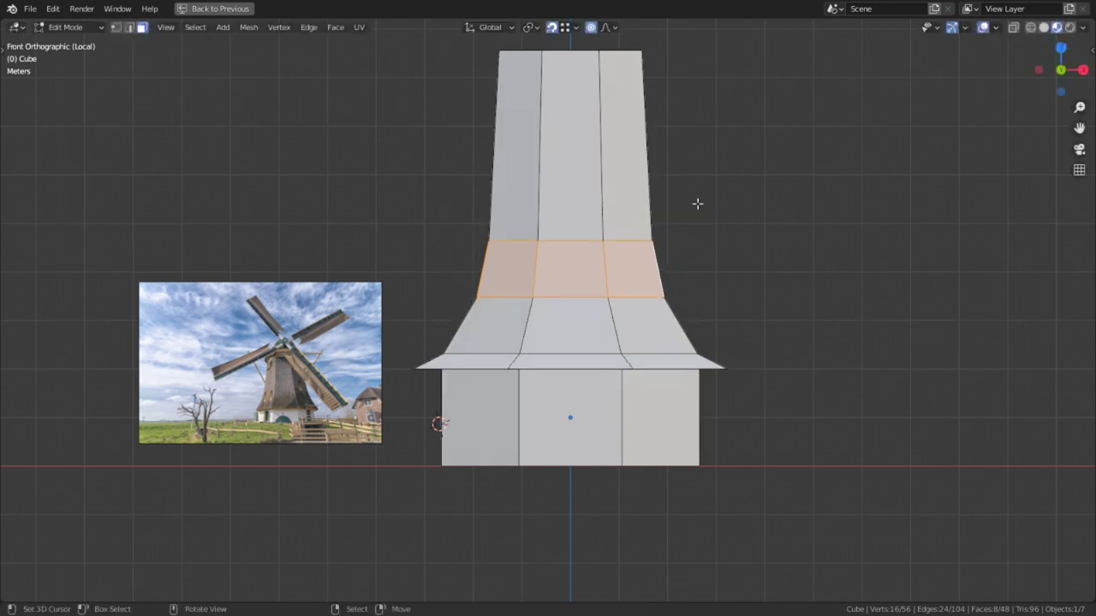
key("alt+s")
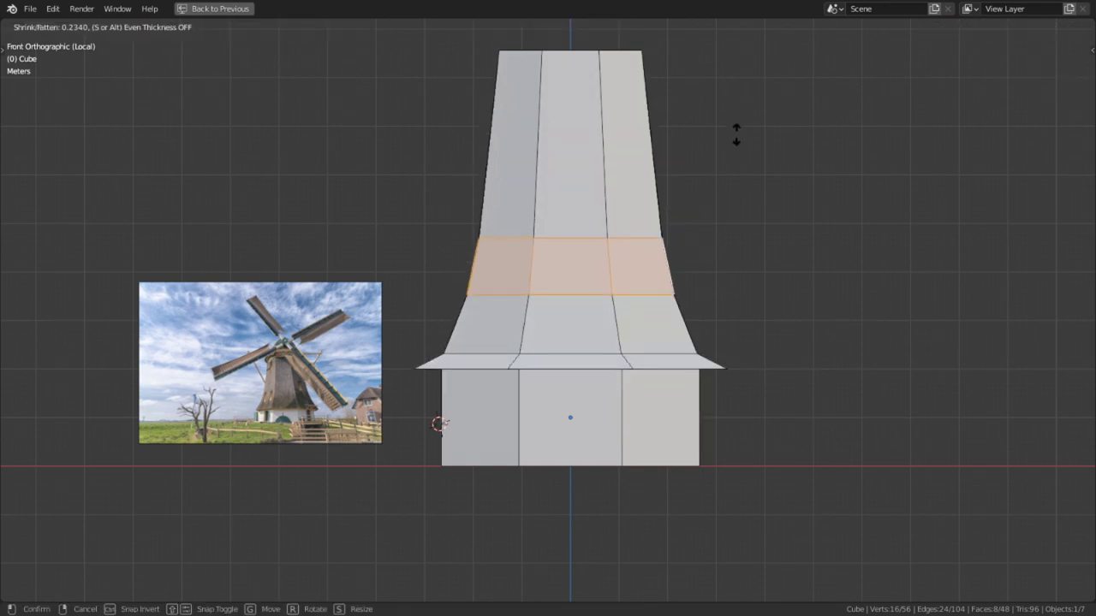
left_click(723, 184)
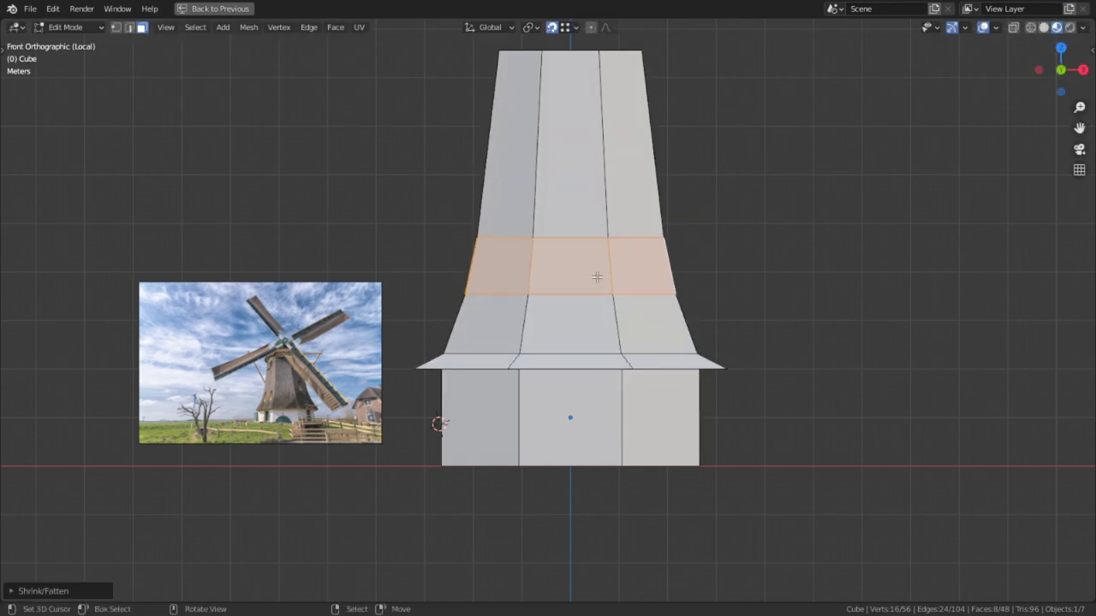
Push the edge loop just above the skirt's lower rim outward by about 0.3 with Shrink/Fatten.
scroll(553, 355, "up", 2)
left_click(543, 361, "alt")
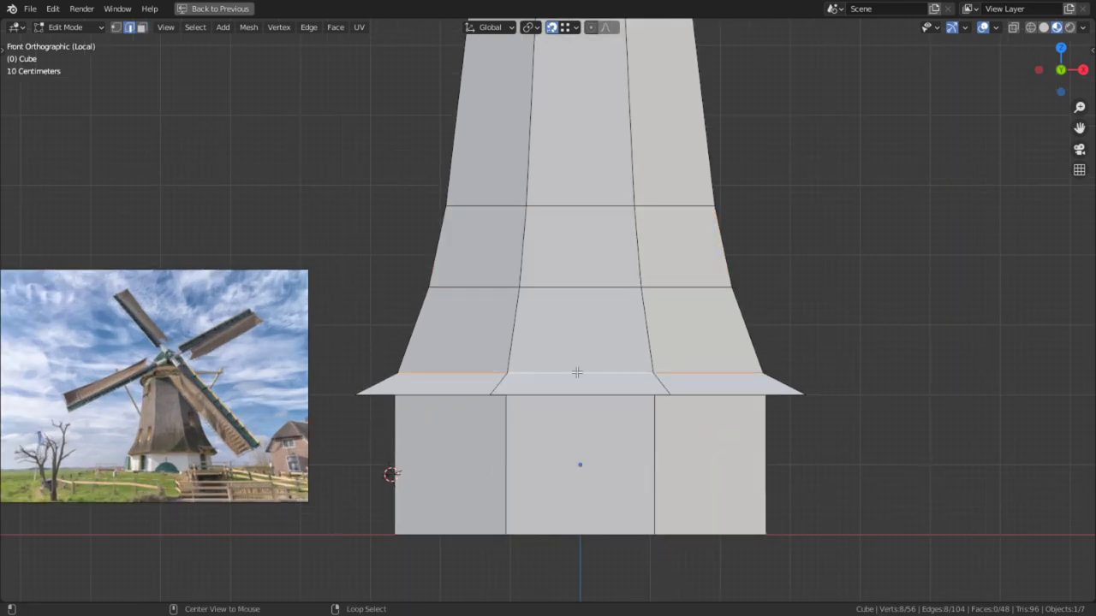
key("alt+s")
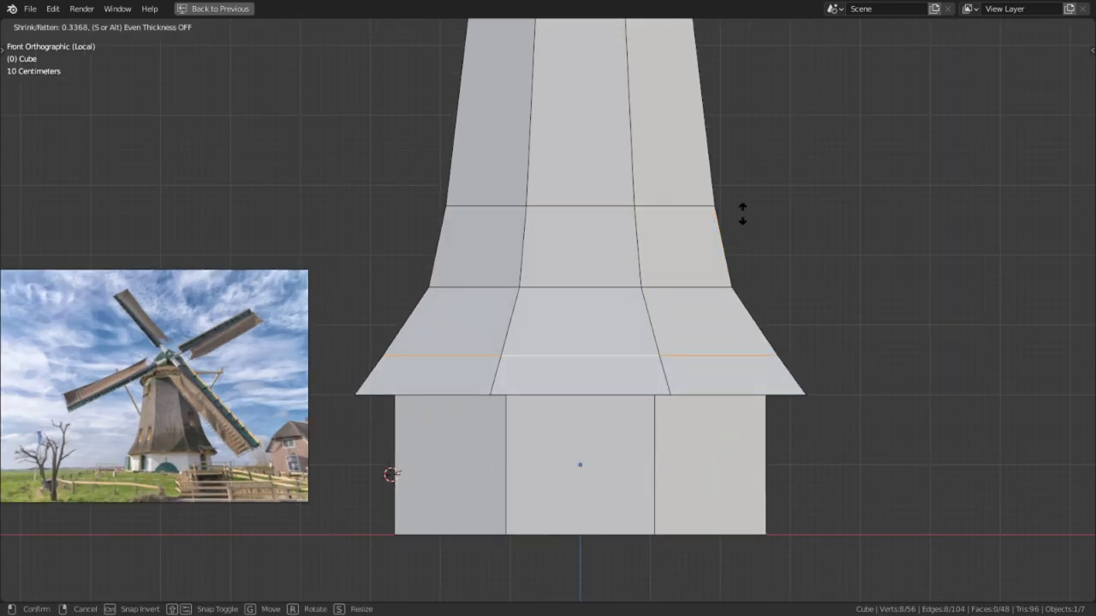
left_click(740, 233)
Pull the skirt's bottom edge loop inward with Shrink/Fatten by about 0.18.
left_click(796, 394, "alt")
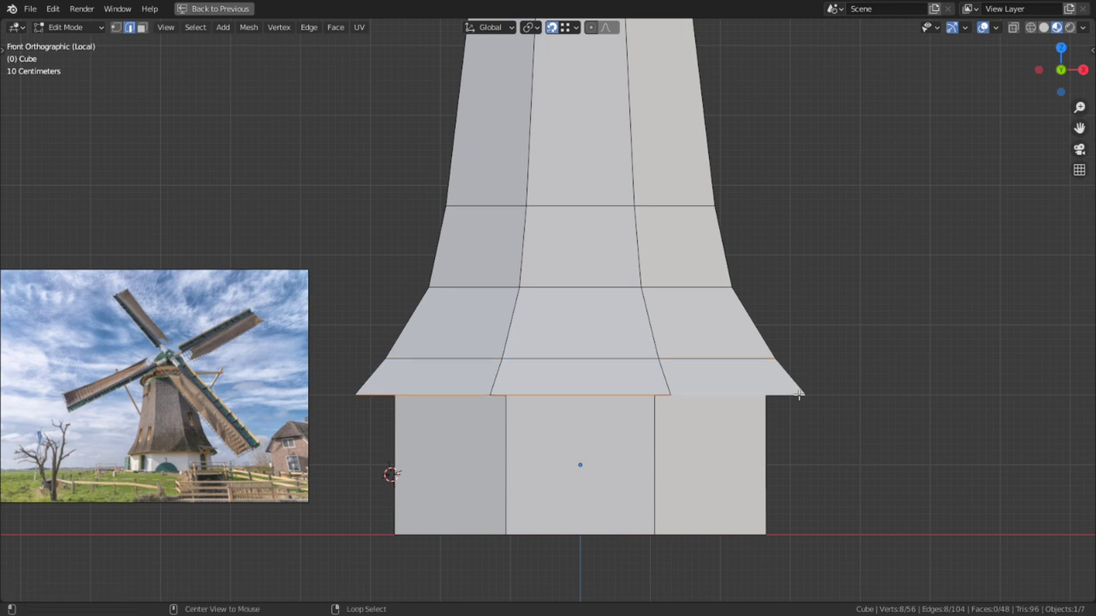
key("alt+s")
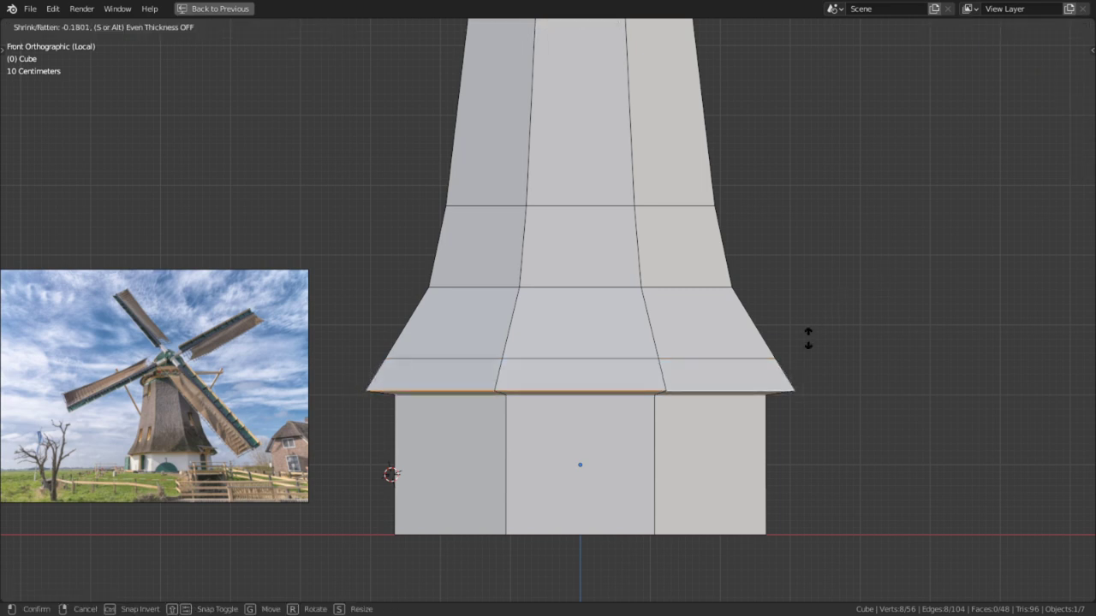
left_click(808, 338)
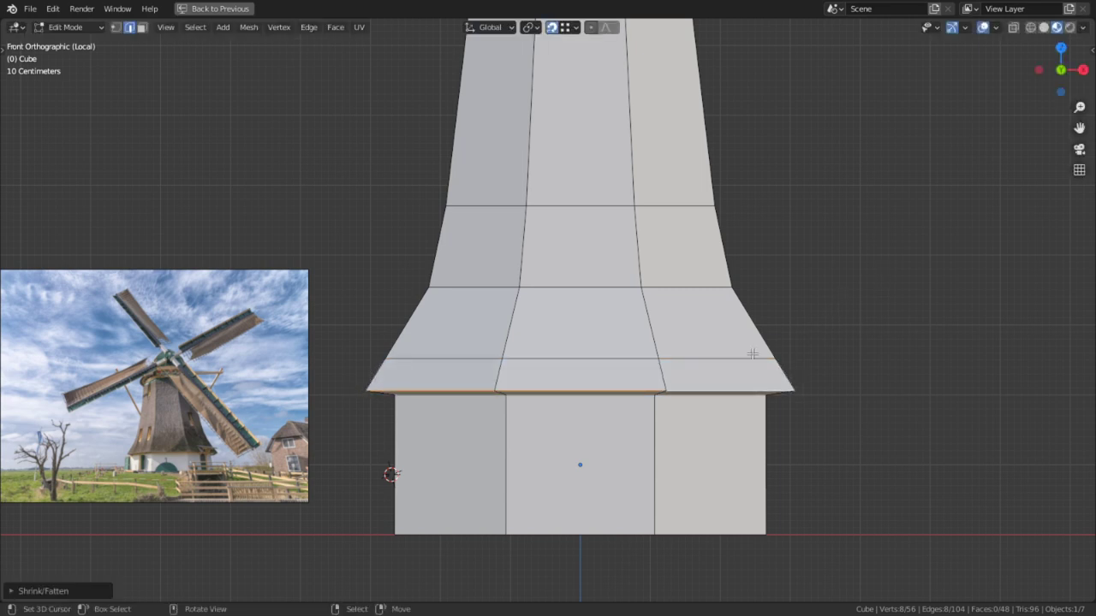
Examine the reference photo's sails, cap, thatched tower and surroundings, and compare its skirt with the modelled one.
scroll(698, 253, "up", 5)
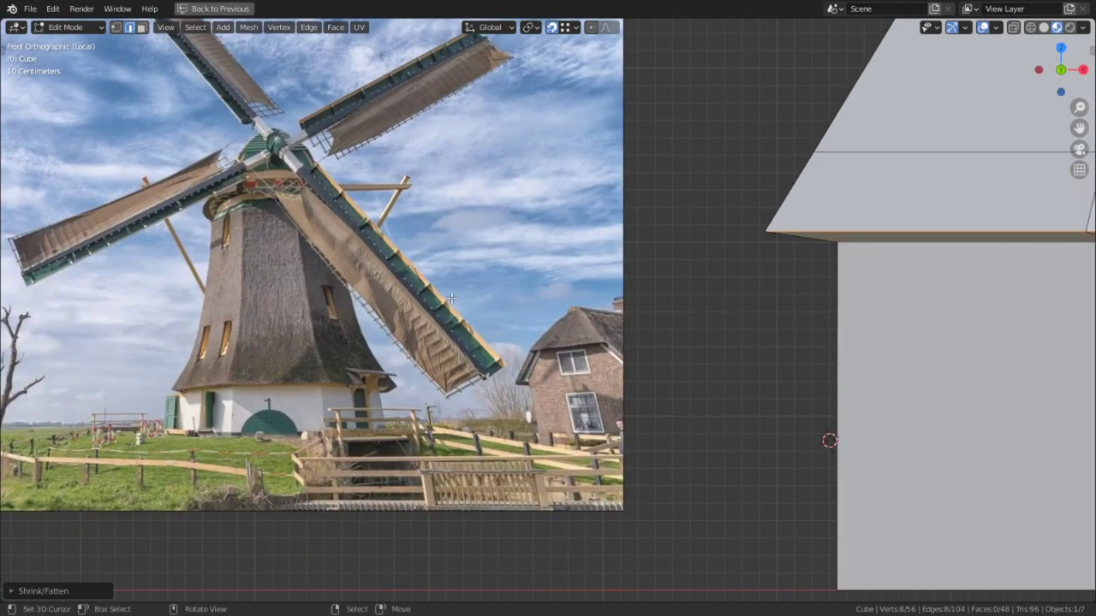
scroll(452, 298, "up", 5)
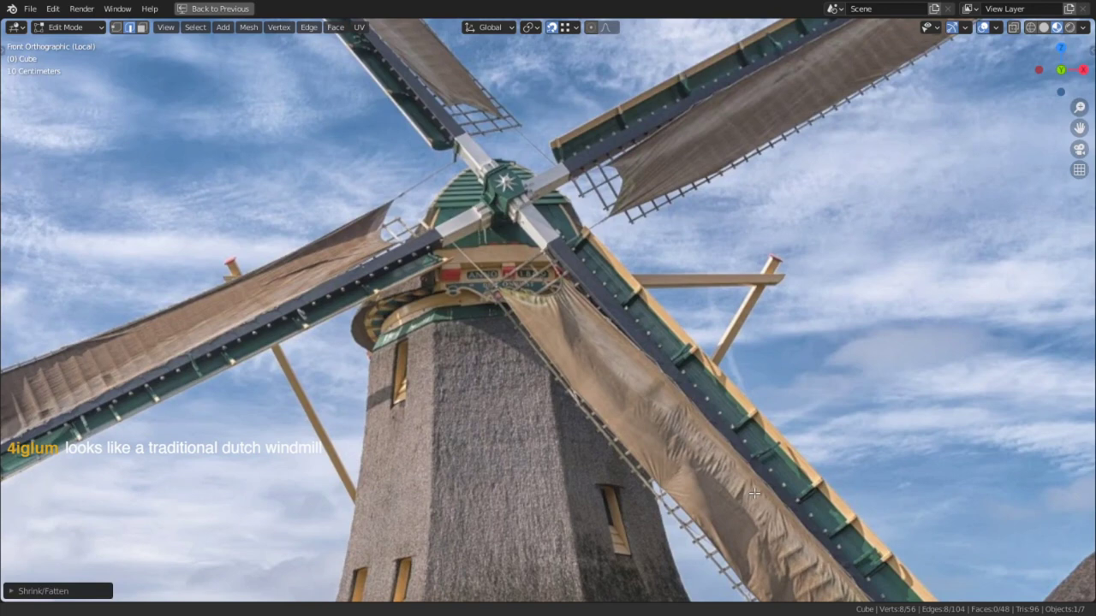
scroll(690, 478, "down", 2)
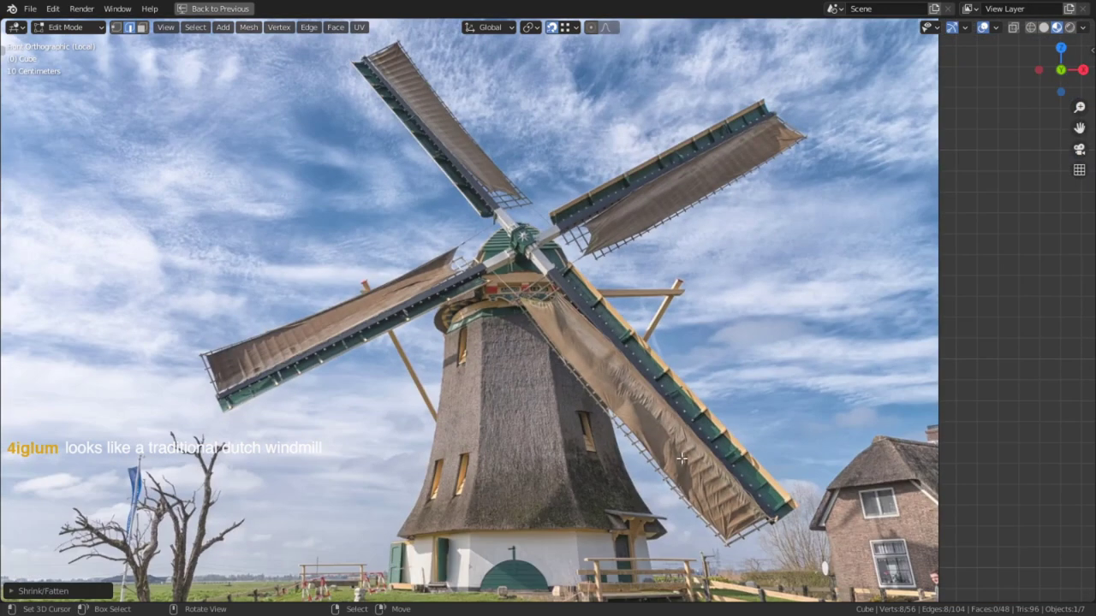
middle_click_drag(666, 390, 723, 249, "shift")
scroll(506, 364, "up", 8)
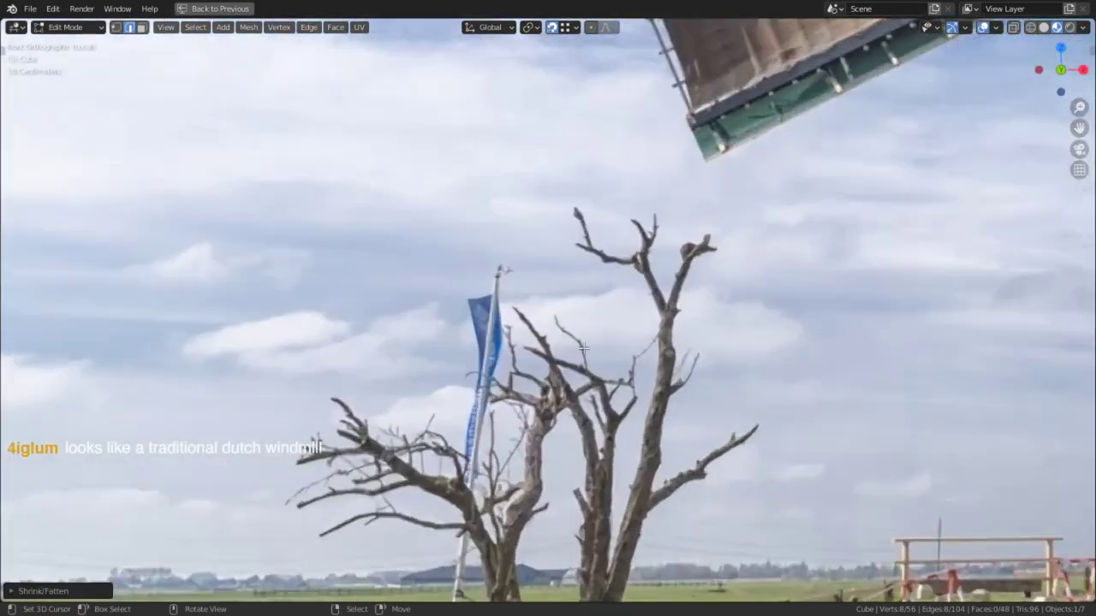
scroll(483, 417, "down", 5)
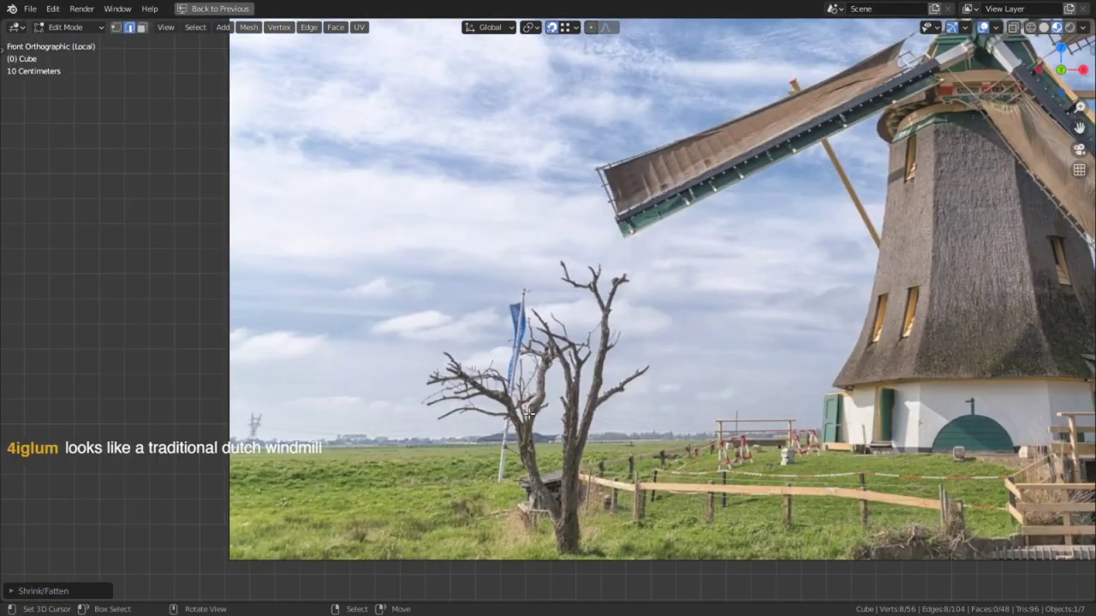
middle_click_drag(522, 333, 977, 465, "shift")
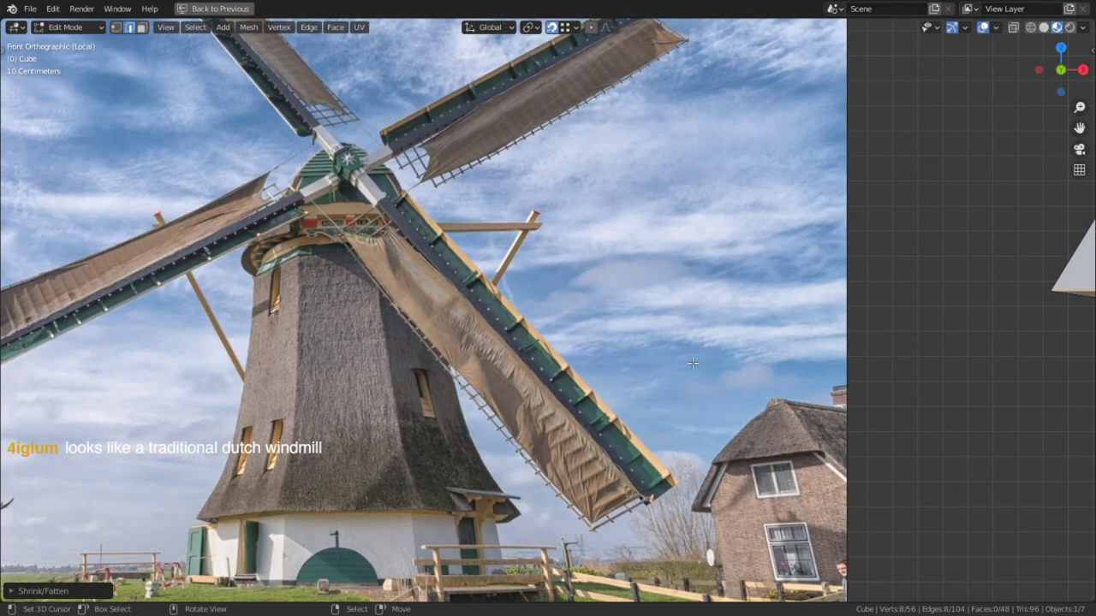
scroll(853, 320, "down", 3)
middle_click_drag(836, 445, 303, 331, "shift")
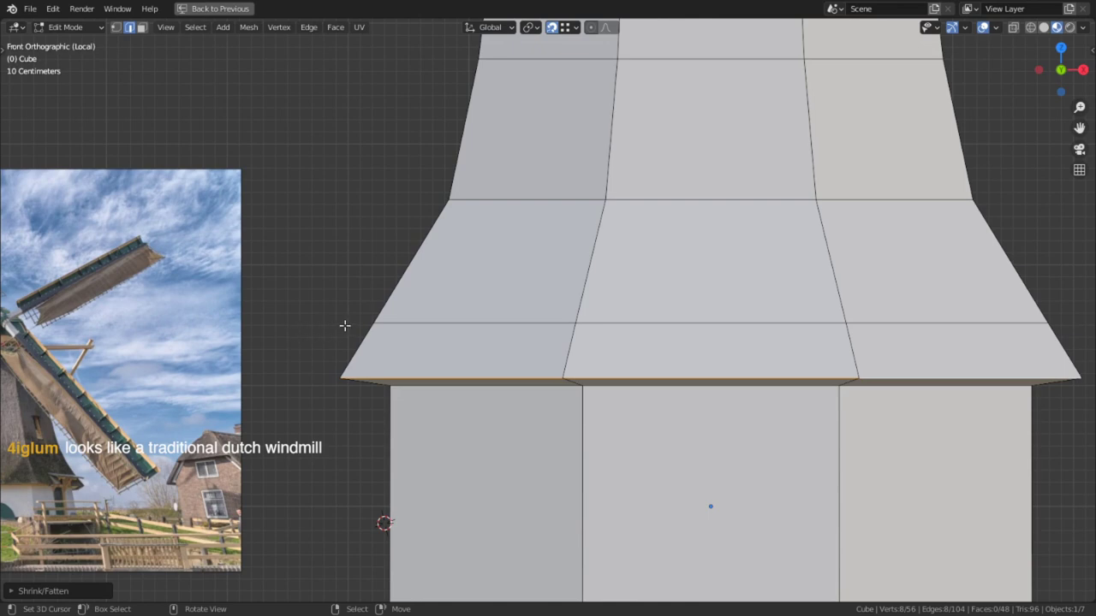
Add one horizontal loop cut midway up the tall upper section of the tower.
scroll(344, 326, "down", 4)
middle_click_drag(567, 245, 534, 330, "shift")
scroll(513, 274, "up", 4)
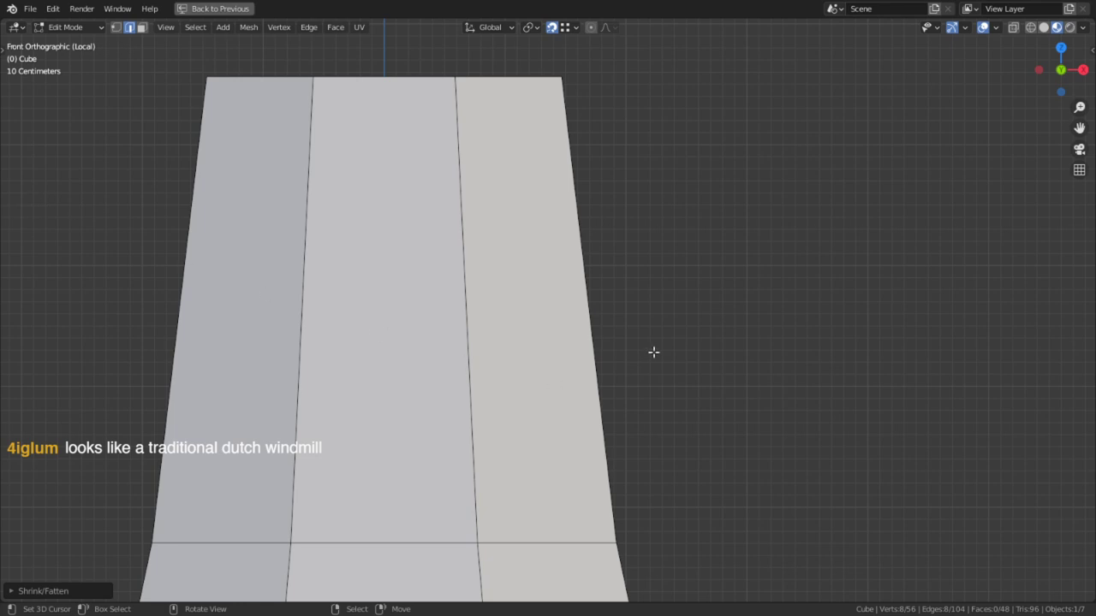
middle_click_drag(707, 301, 536, 391)
scroll(535, 392, "down", 2)
middle_click_drag(518, 336, 580, 342)
scroll(649, 409, "down", 2)
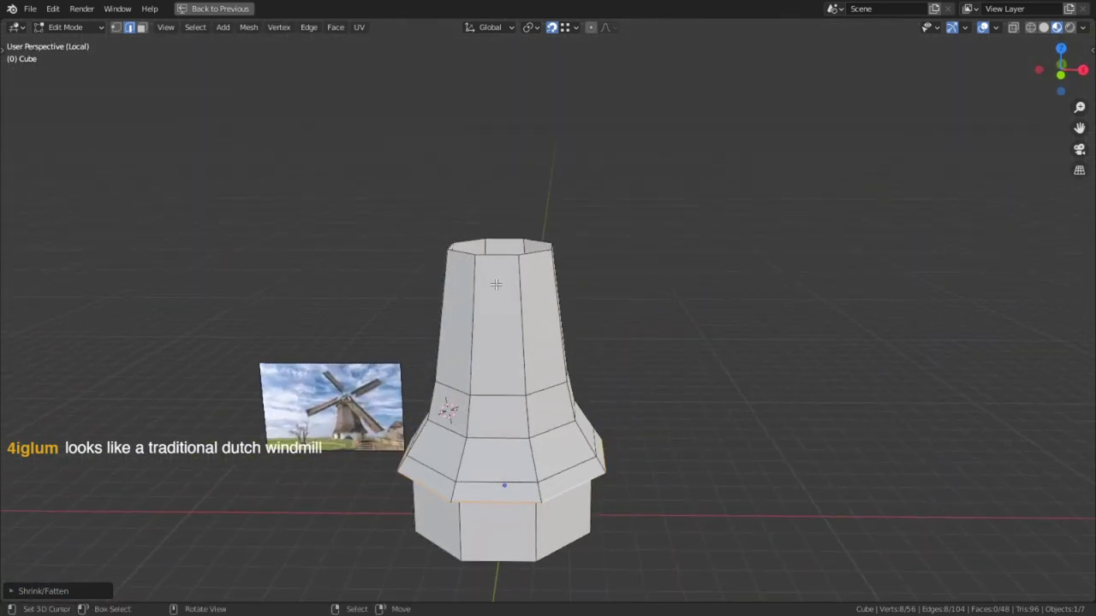
scroll(495, 284, "up", 2)
key("ctrl+r")
left_click(556, 319)
right_click(556, 320)
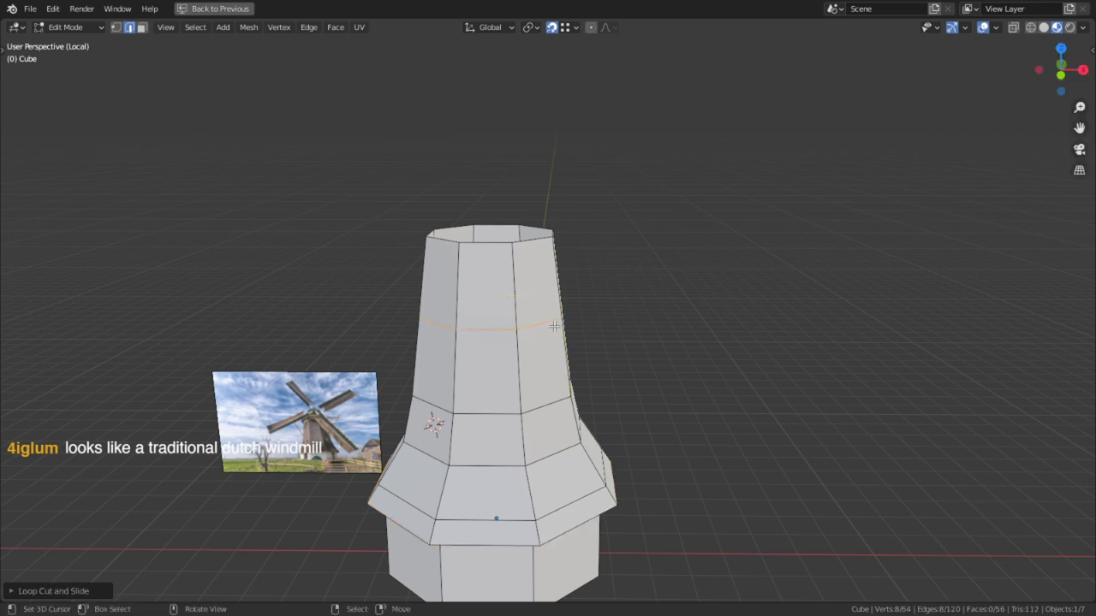
Select a single tower face just below the new edge loop and try insetting it.
scroll(555, 326, "up", 2)
middle_click_drag(532, 370, 597, 352)
middle_click_drag(306, 499, 366, 371, "shift")
middle_click_drag(614, 388, 511, 374)
scroll(513, 340, "up", 1)
middle_click_drag(506, 252, 536, 244)
left_click(565, 247)
key("i")
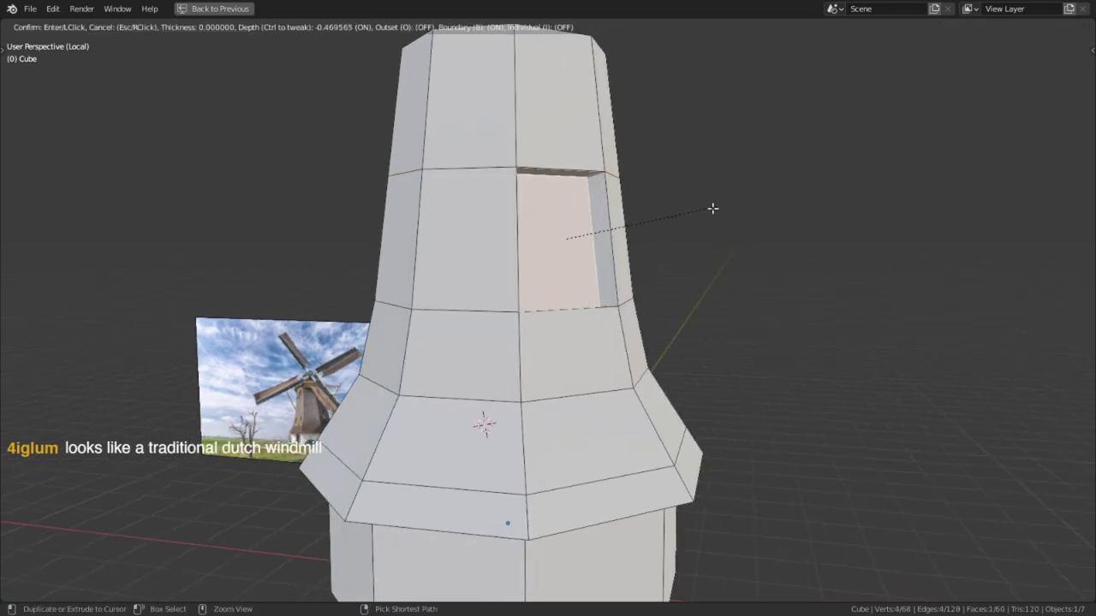
right_click(663, 213)
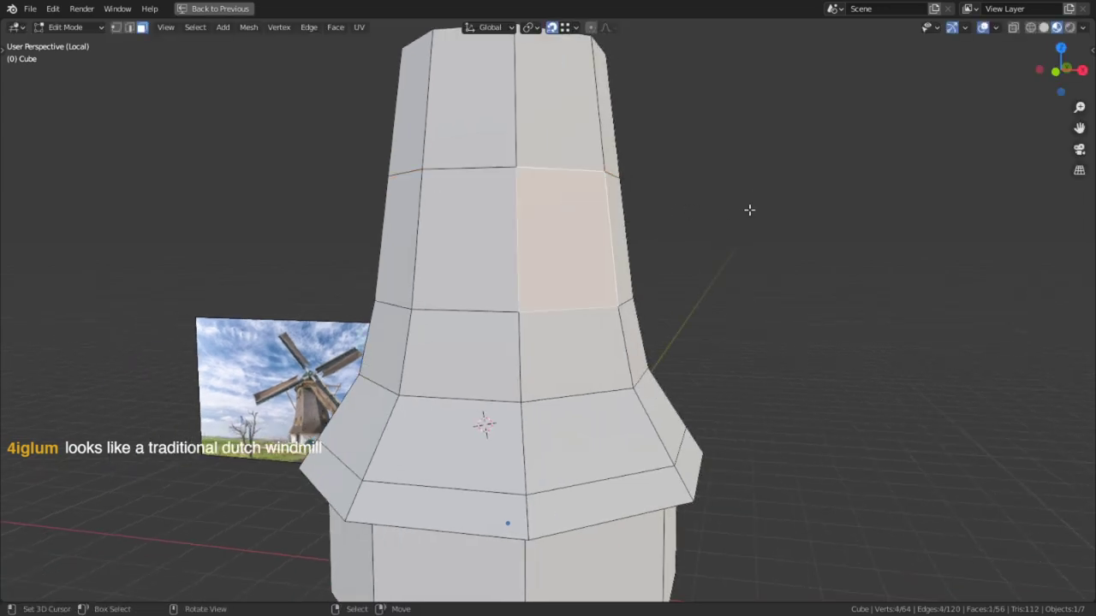
Inset the selected tower face just below the new edge loop and recess it inward as a window opening.
key("i")
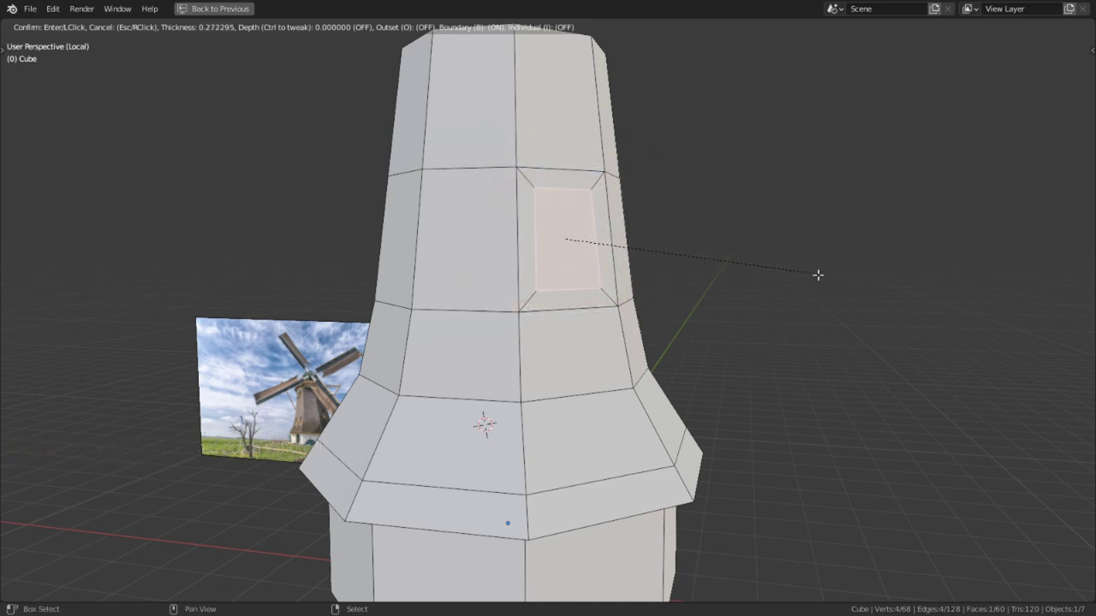
left_click(756, 266)
middle_click_drag(756, 266, 580, 317)
key("i")
left_click(844, 262)
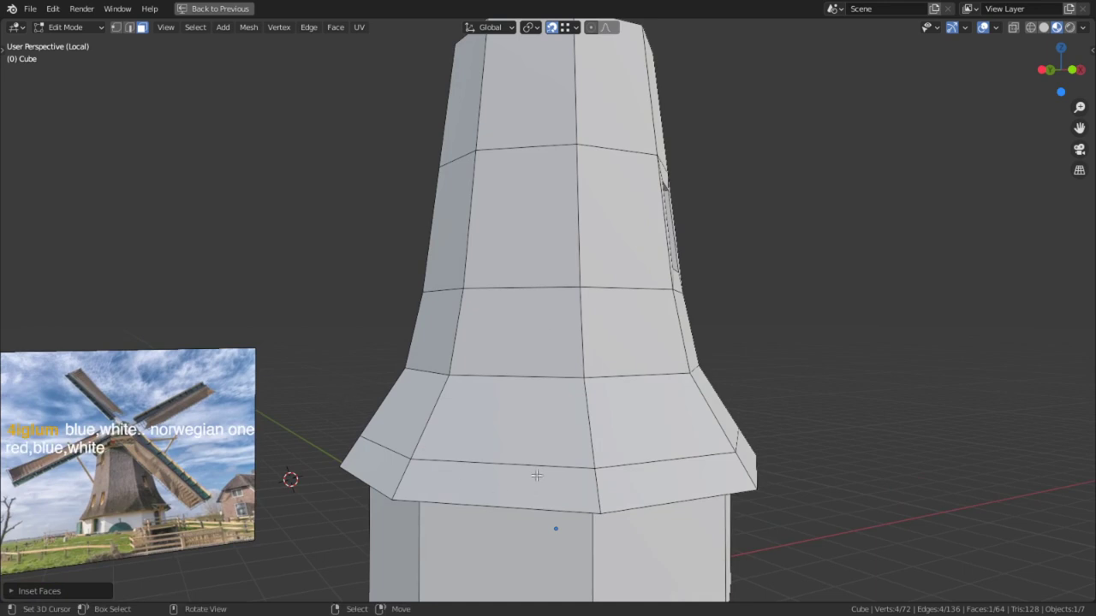
Inset the uppermost tower face on the neighbouring side by about 0.15 to outline a second window.
left_click(475, 481)
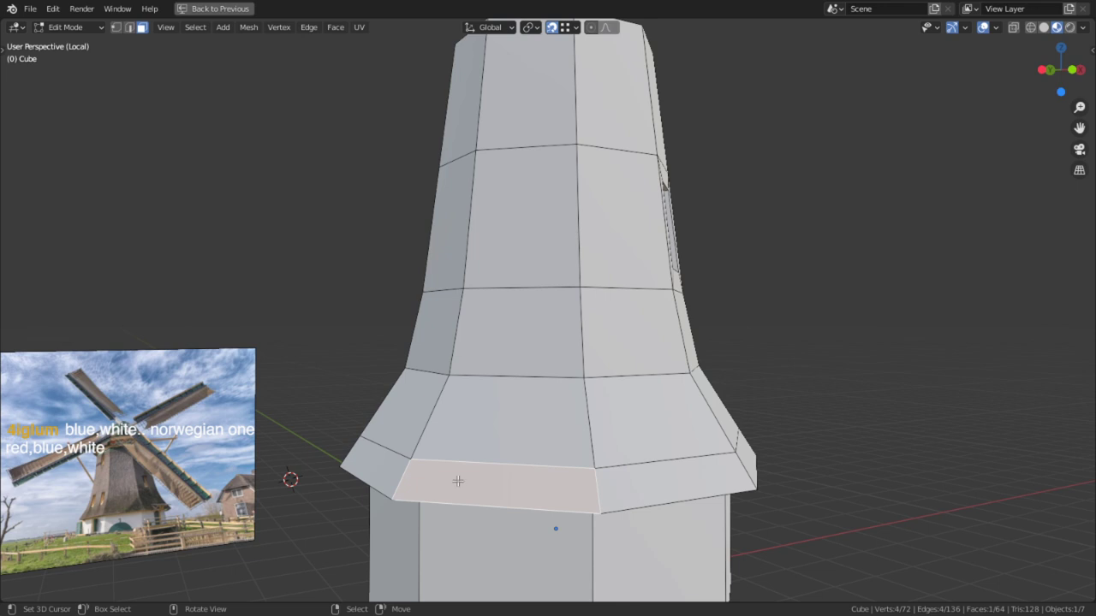
middle_click_drag(343, 449, 387, 307)
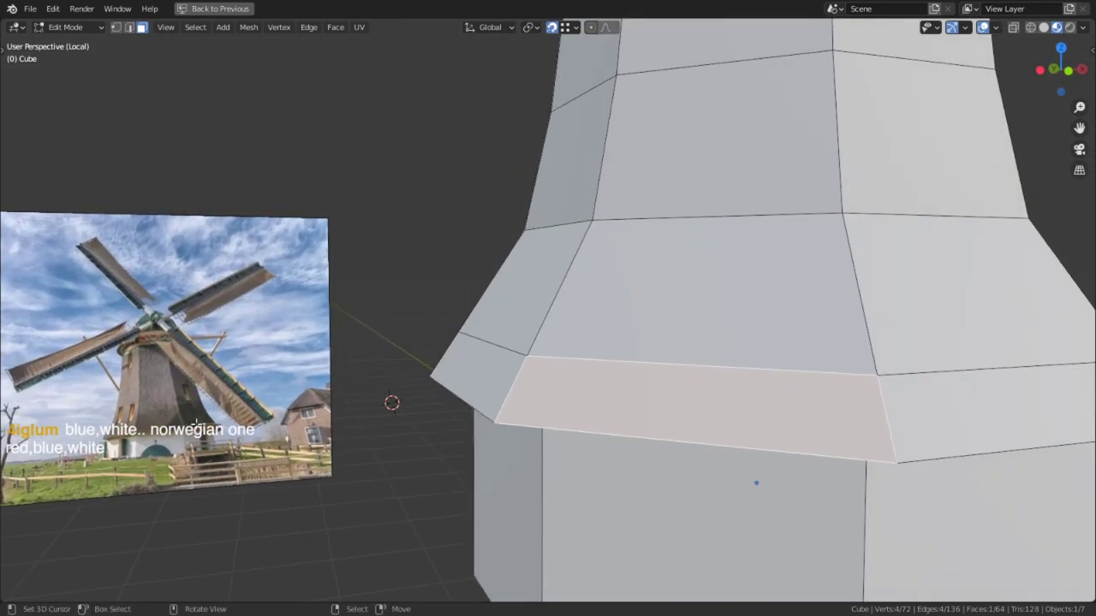
middle_click_drag(627, 182, 561, 501, "shift")
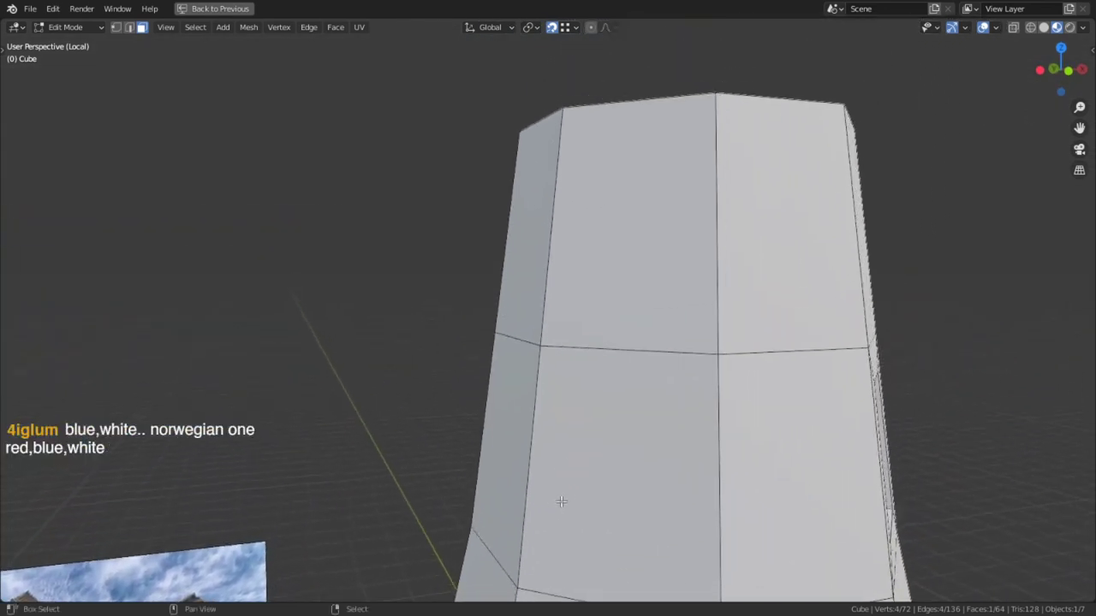
right_click(632, 184)
key("i")
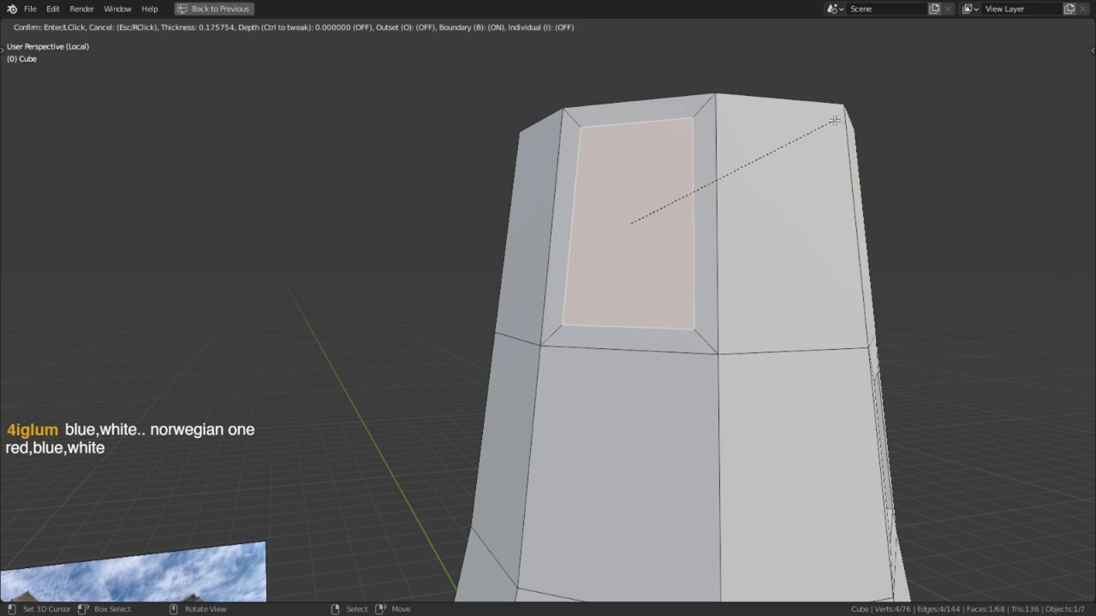
key("ctrl")
right_click(831, 122)
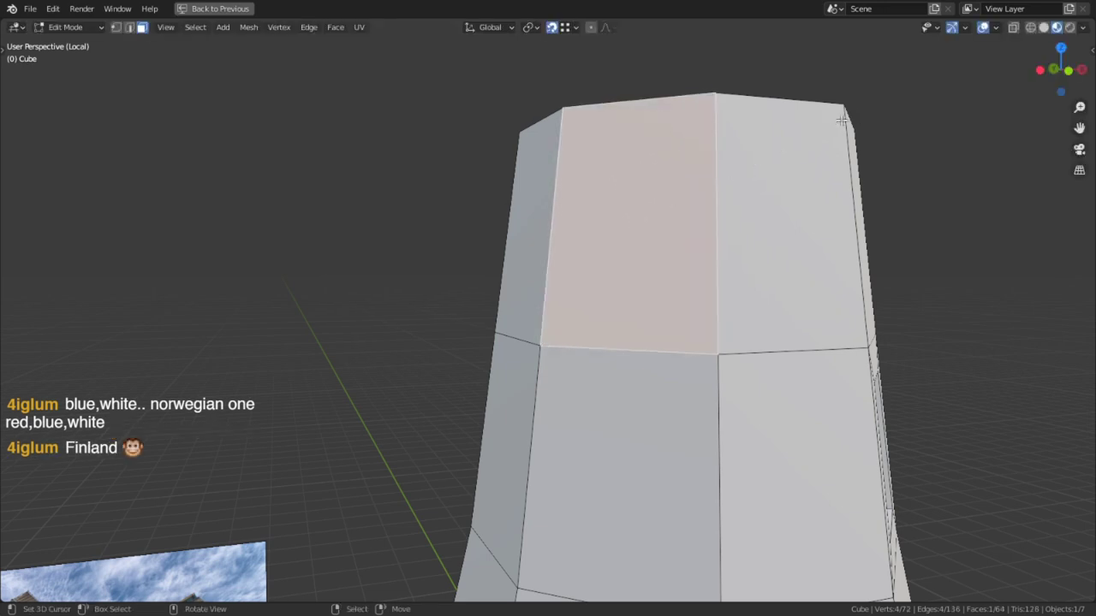
key("i")
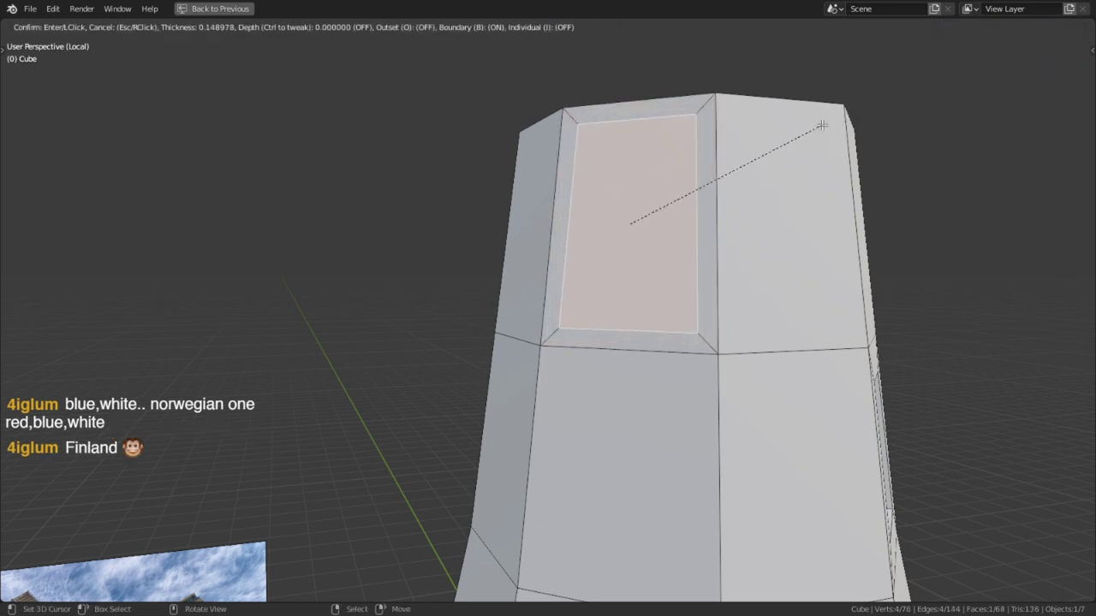
left_click(820, 125)
Recess the inset face at the tower's top inward by about 0.16.
key("i")
key("ctrl")
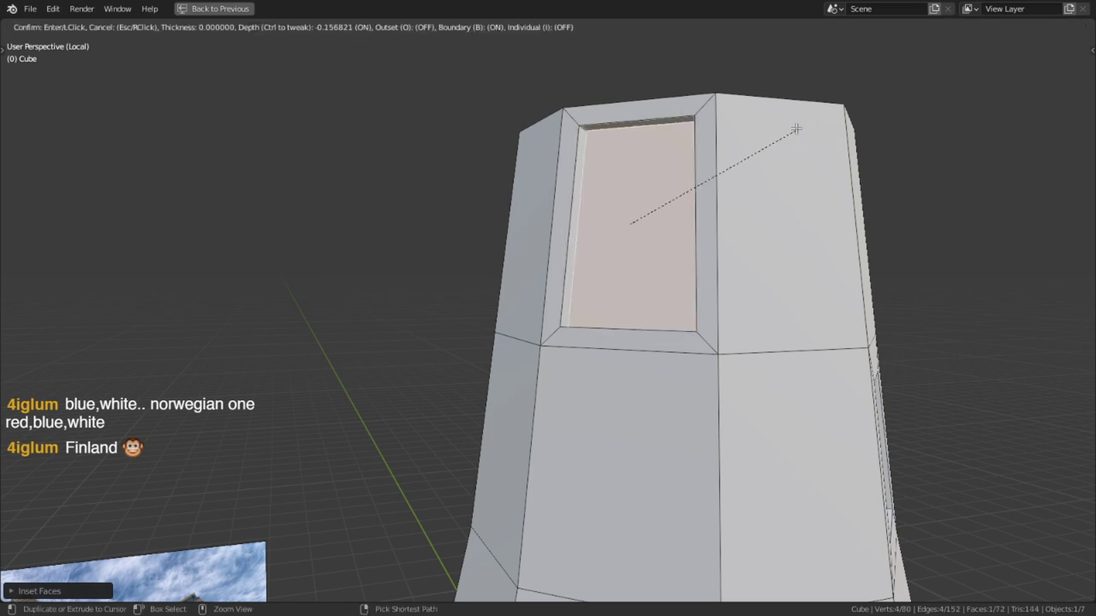
left_click(793, 131)
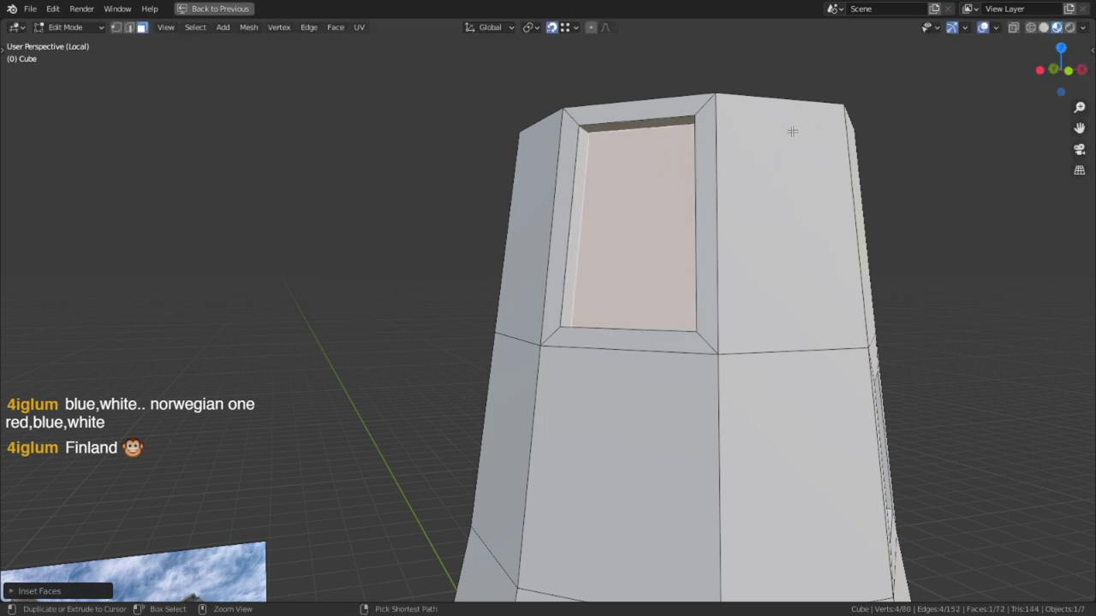
middle_click_drag(818, 309, 805, 289, "shift")
key("s")
key("x")
right_click(764, 280)
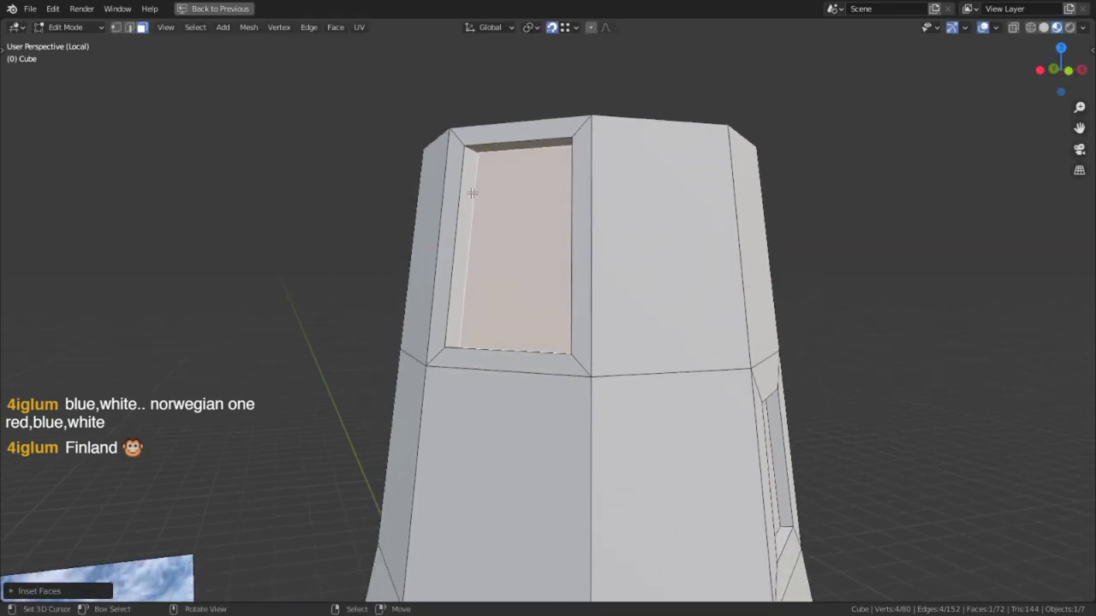
key("s")
key("x")
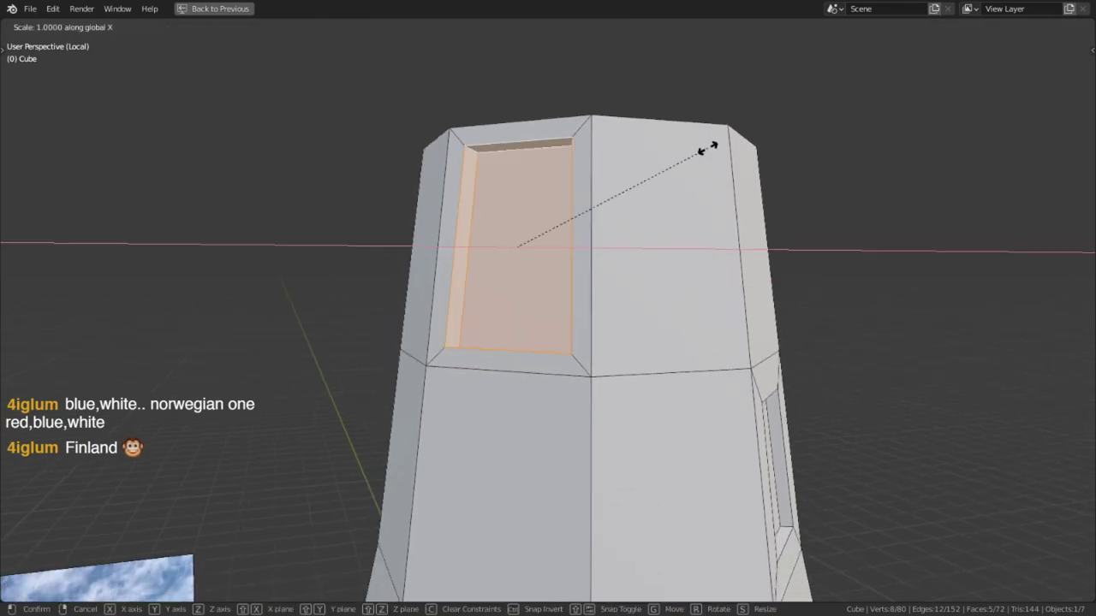
right_click(710, 146)
Narrow the upper window recess by moving its two vertical side faces inward with Shrink/Fatten by about 0.15.
middle_click_drag(687, 169, 712, 176)
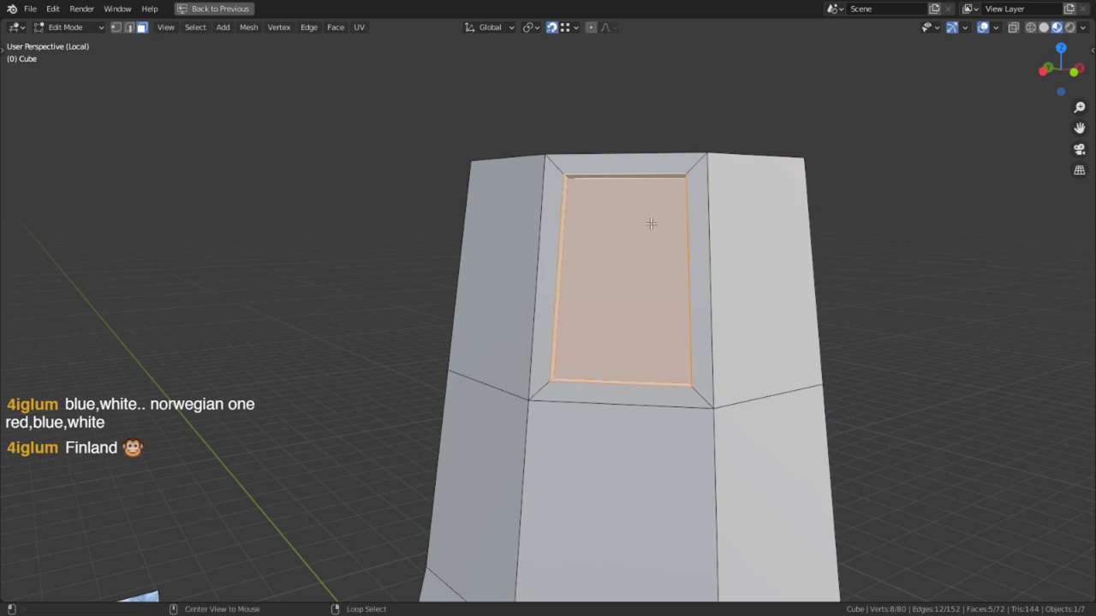
middle_click_drag(651, 225, 631, 208)
right_click(445, 336)
middle_click_drag(491, 343, 543, 323)
right_click(596, 335, "shift")
key("alt+s")
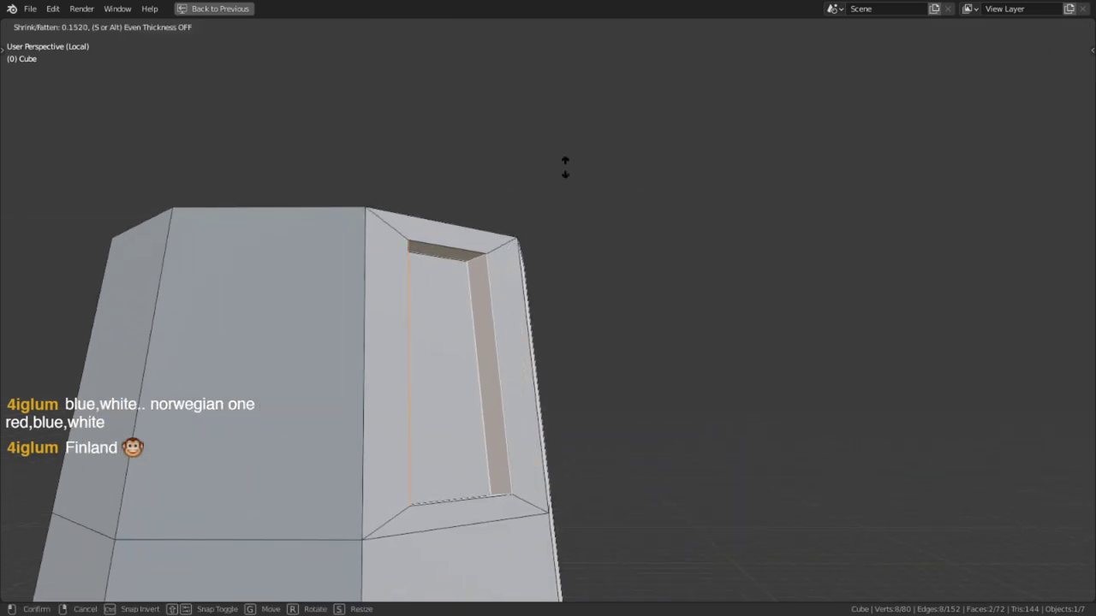
left_click(577, 157)
middle_click_drag(577, 156, 499, 399)
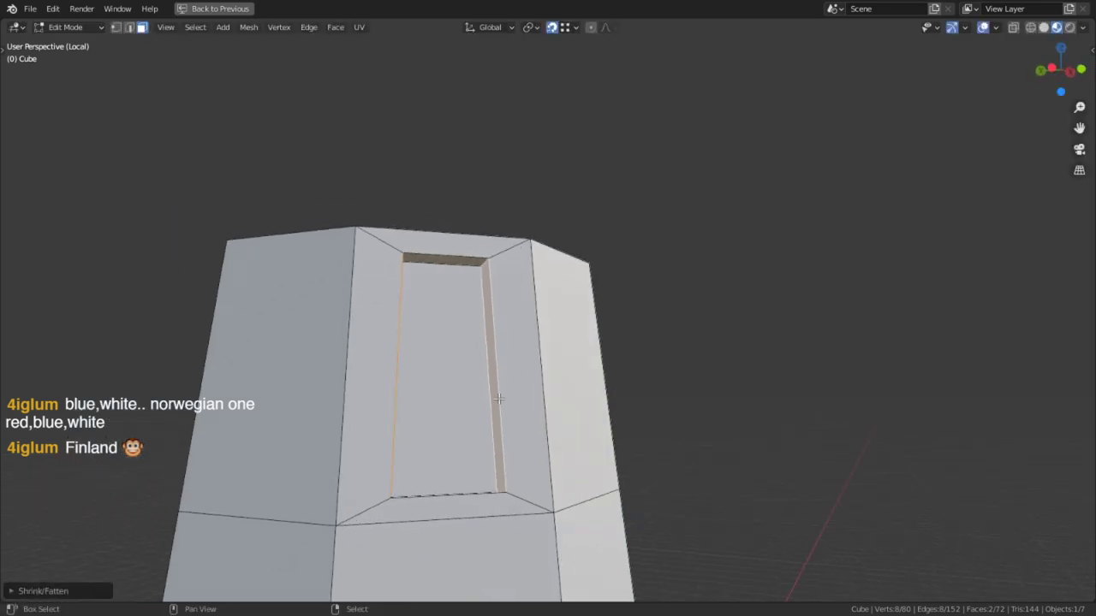
Inspect the tower and its two window recesses from several sides against the reference photo.
middle_click_drag(582, 479, 585, 145, "shift")
scroll(585, 144, "down", 3)
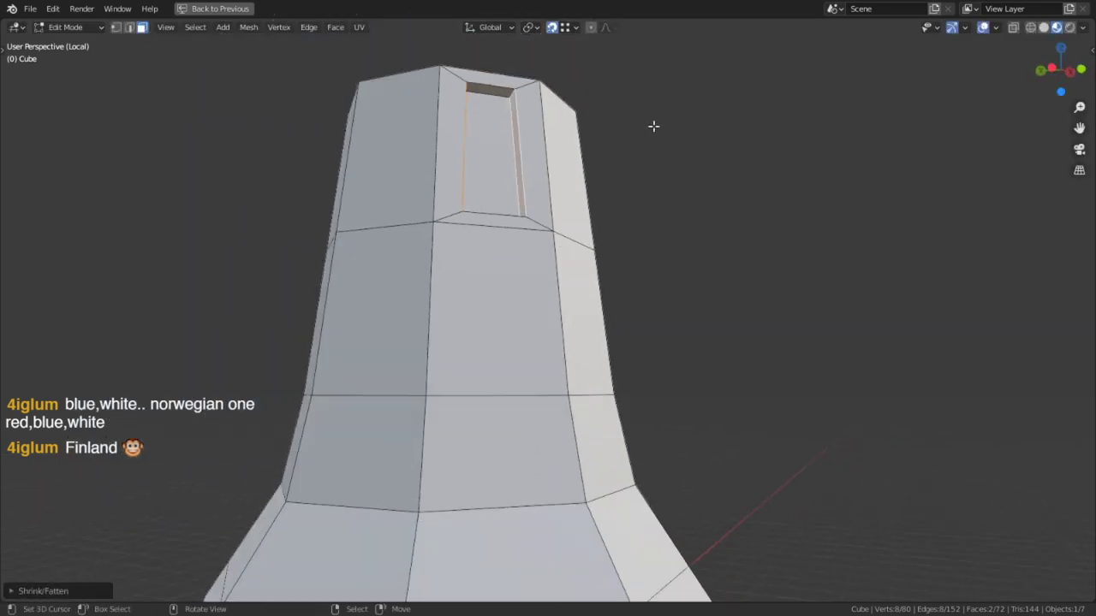
middle_click_drag(654, 125, 661, 148)
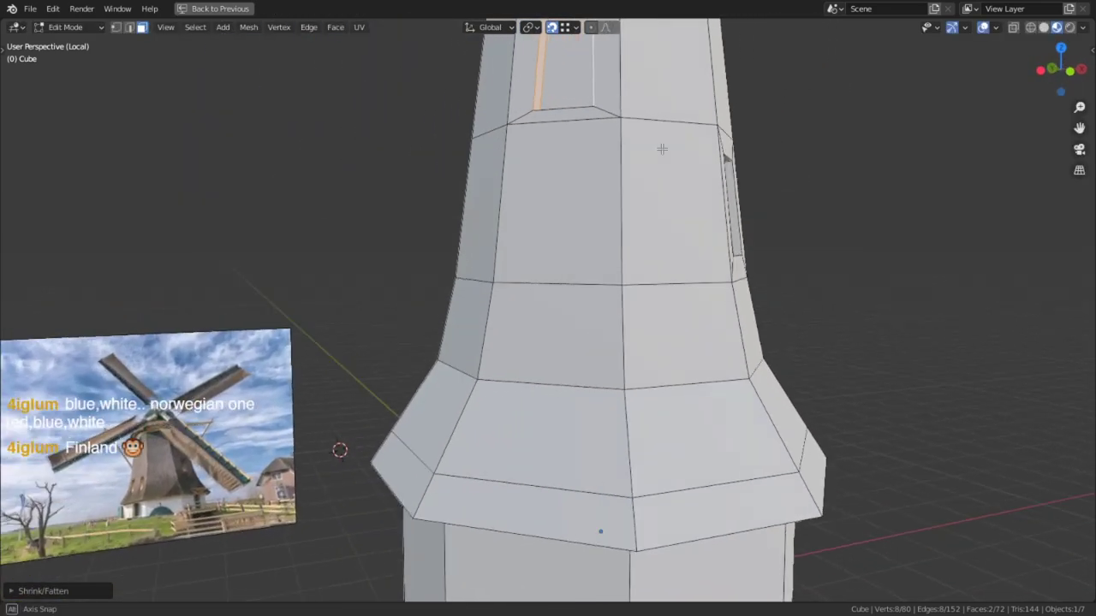
middle_click_drag(516, 261, 625, 244)
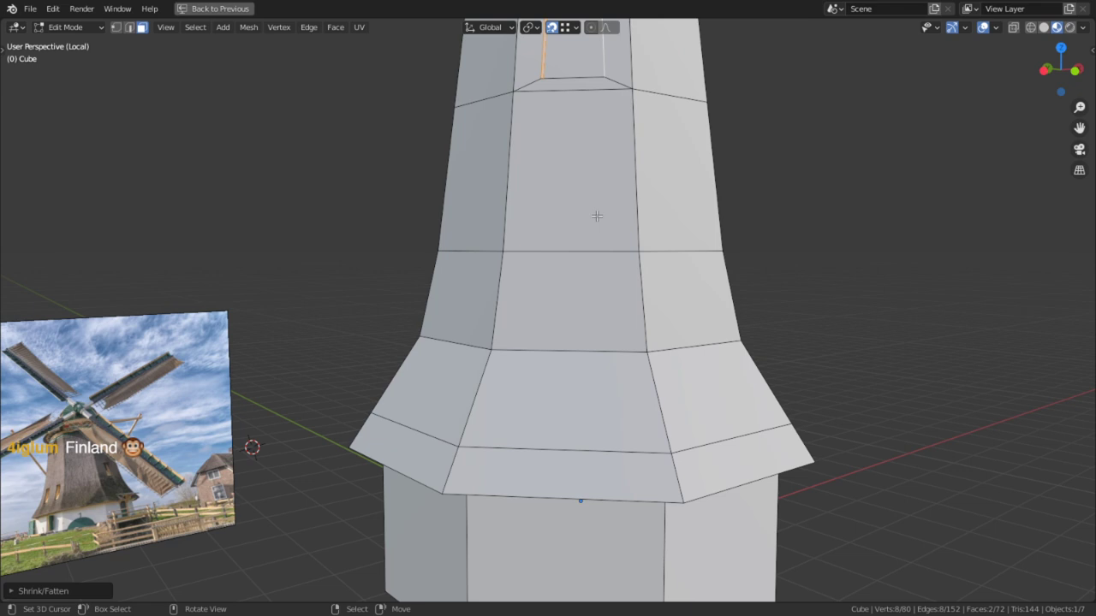
middle_click_drag(584, 286, 551, 299)
scroll(534, 313, "up", 4)
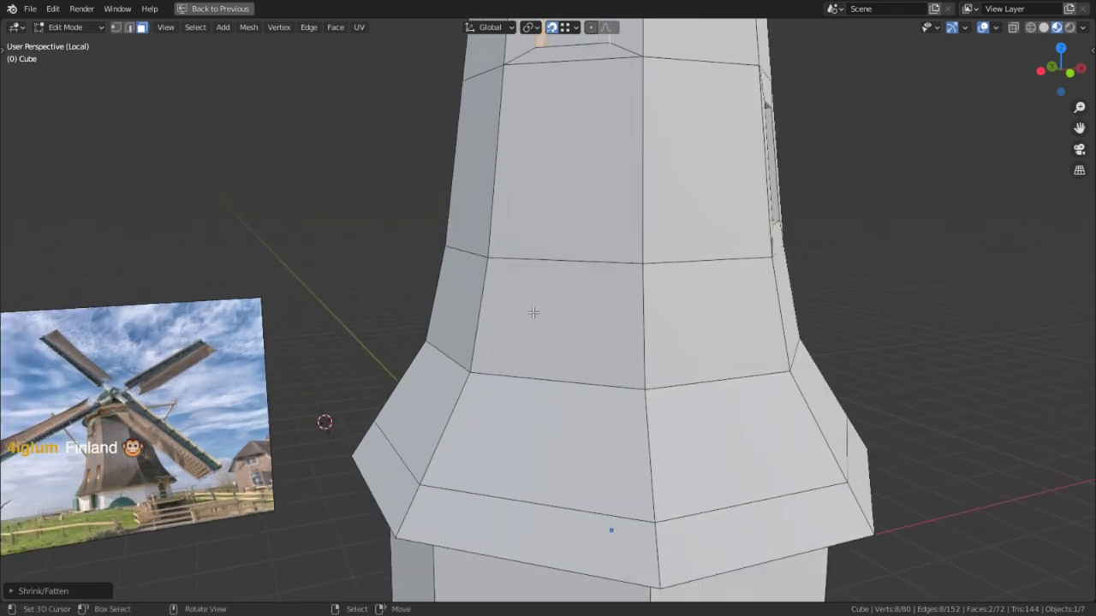
scroll(523, 345, "down", 3)
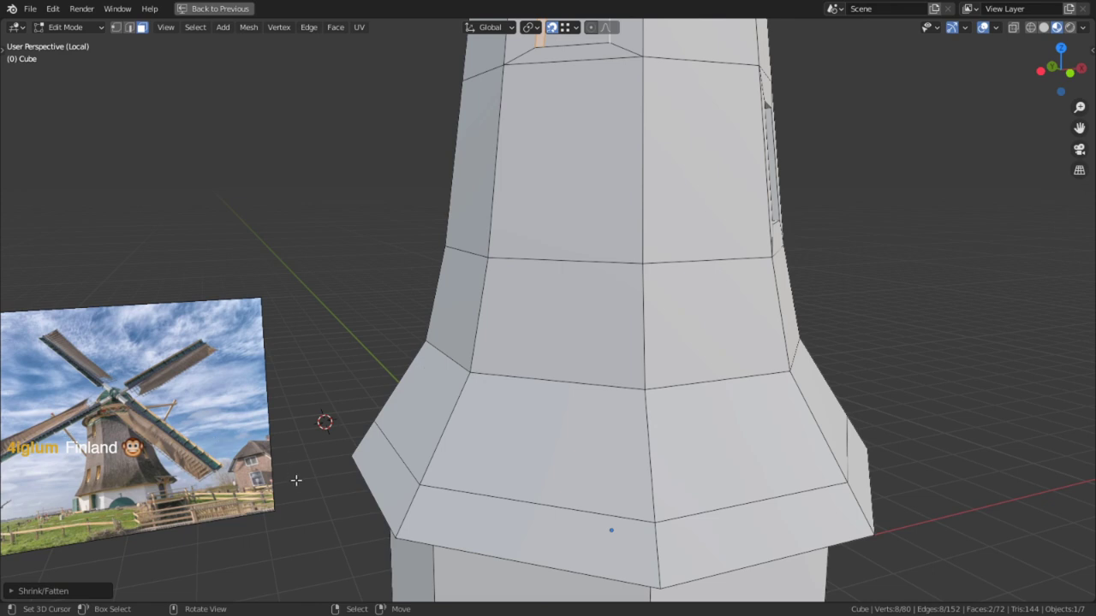
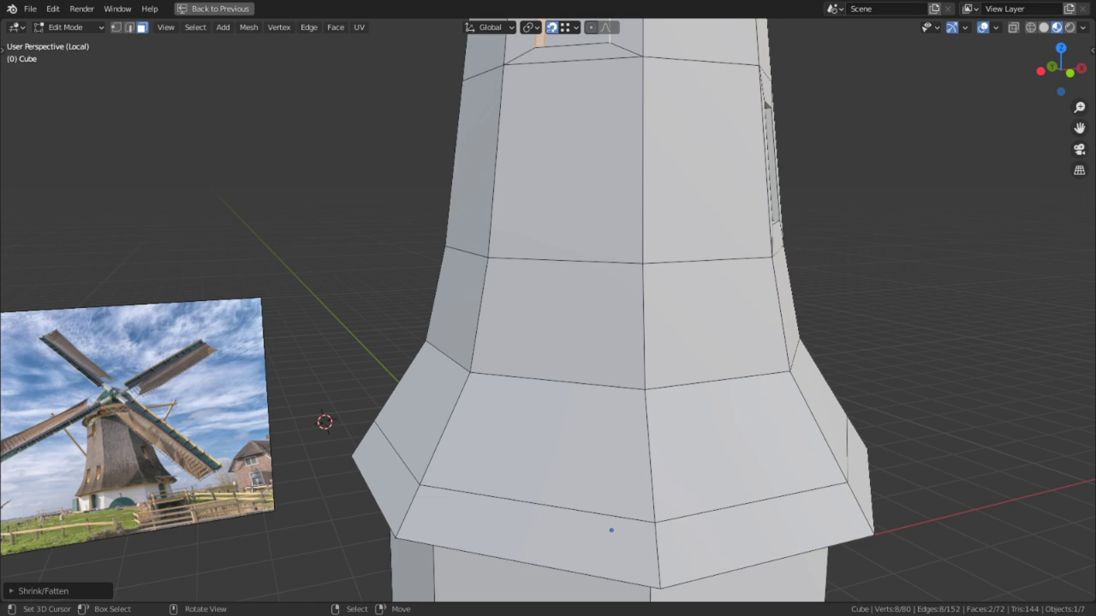
middle_click_drag(354, 466, 295, 454)
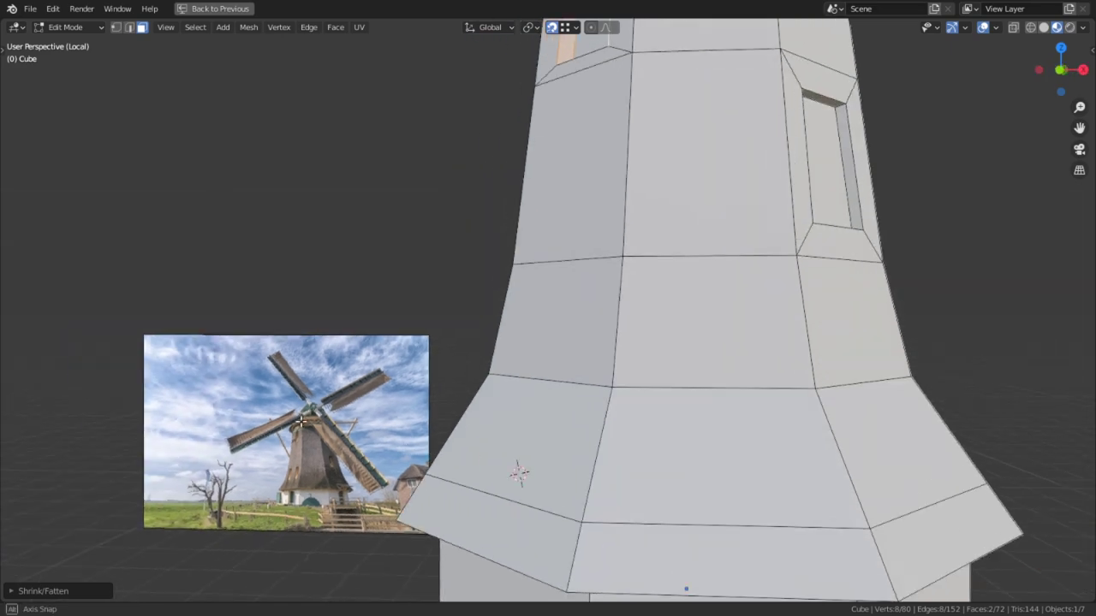
Examine the reference photo's window placement, thatched skirt and white base up close, and compare them with the modelled tower's proportions.
middle_click(300, 476, "alt")
scroll(467, 403, "up", 2)
scroll(467, 402, "up", 5)
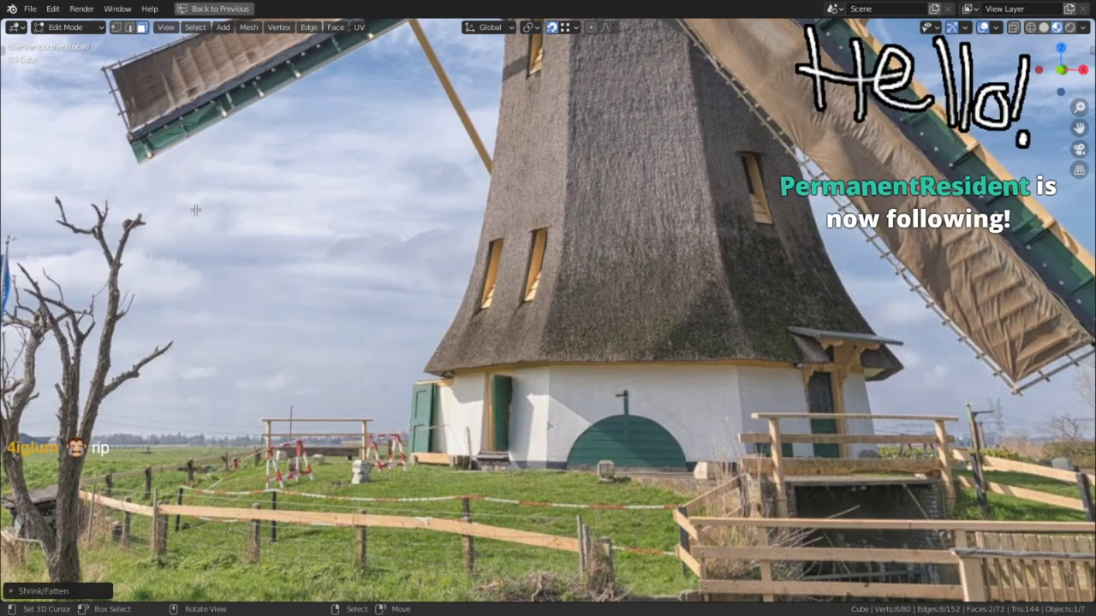
key("alt+a")
middle_click_drag(519, 213, 591, 236)
scroll(599, 238, "down", 3)
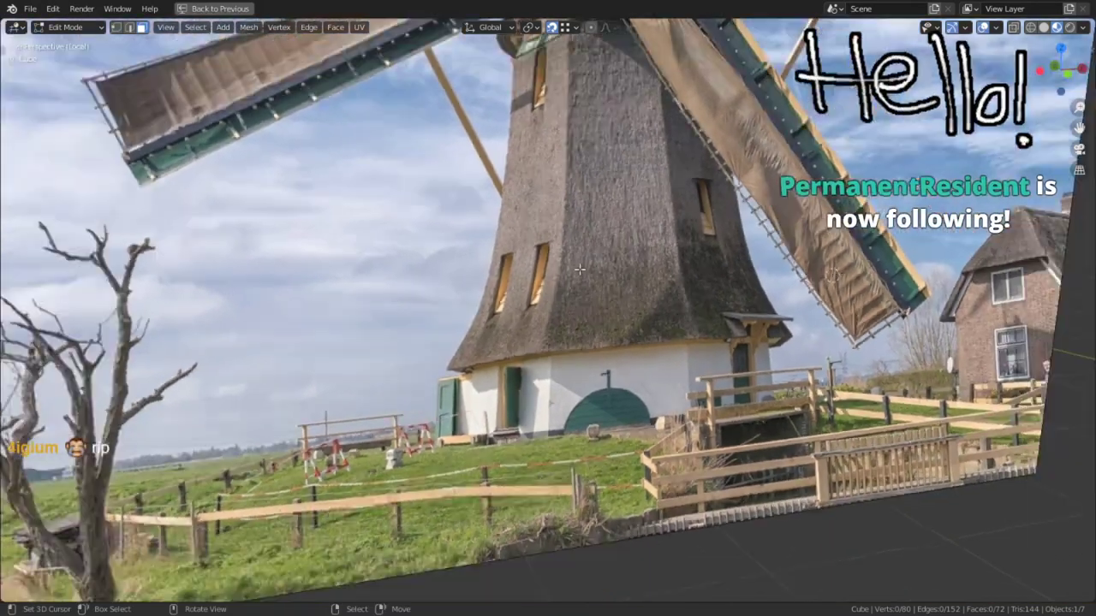
middle_click_drag(672, 248, 615, 238)
scroll(614, 239, "up", 3)
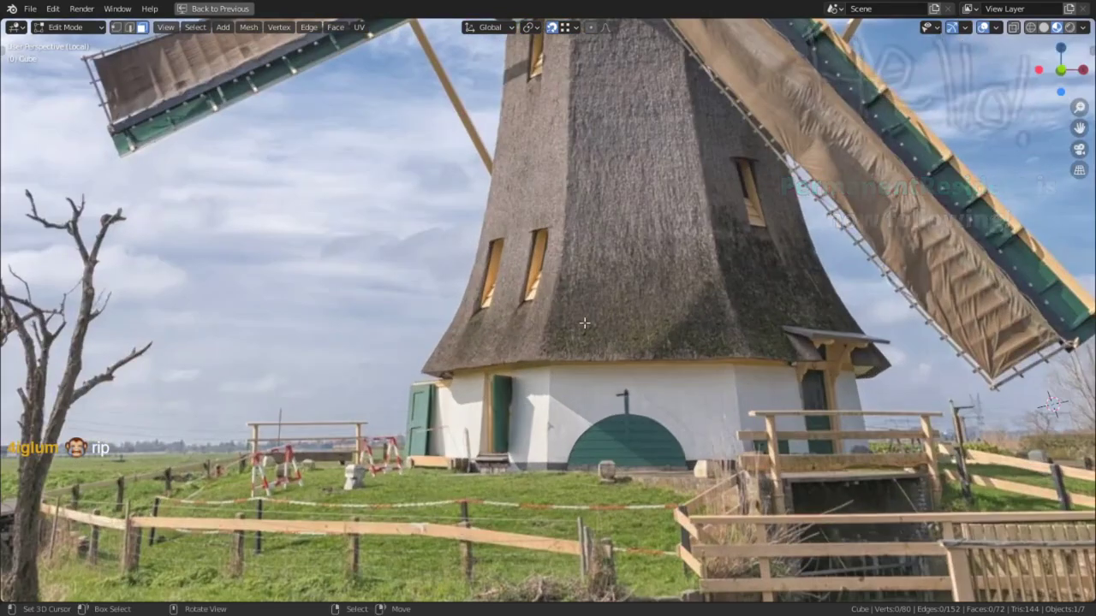
scroll(584, 323, "down", 3)
scroll(586, 323, "up", 3)
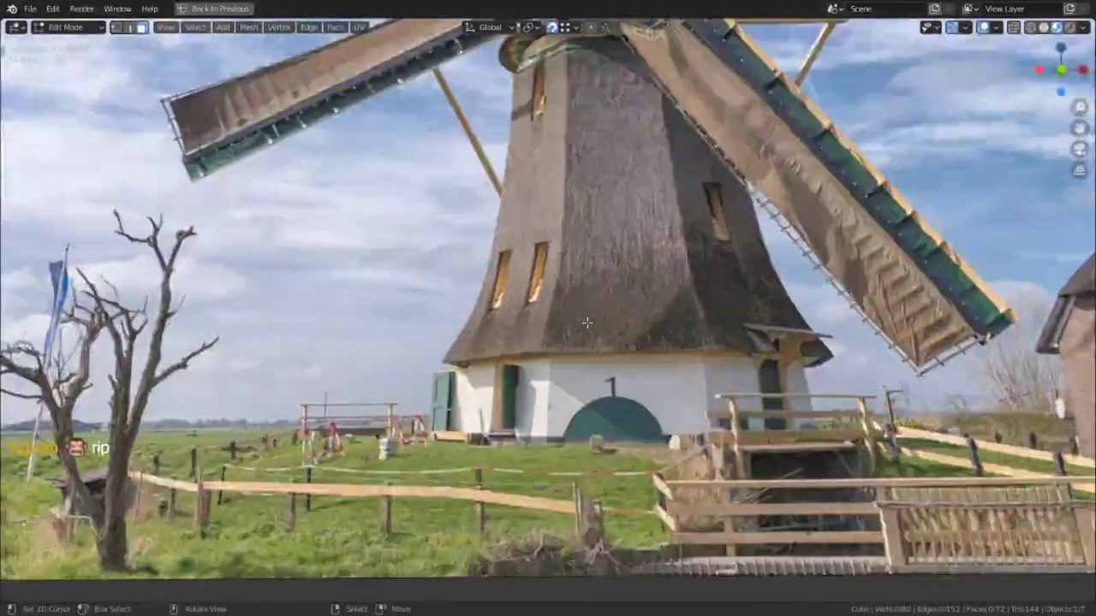
scroll(587, 324, "down", 1)
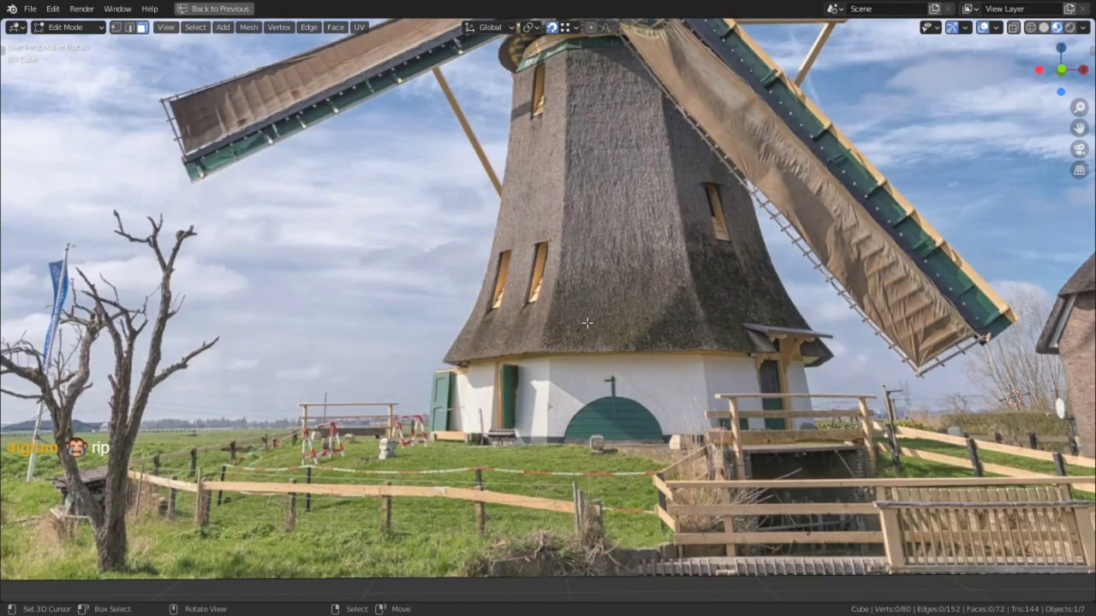
middle_click_drag(618, 329, 144, 375)
scroll(146, 377, "down", 6)
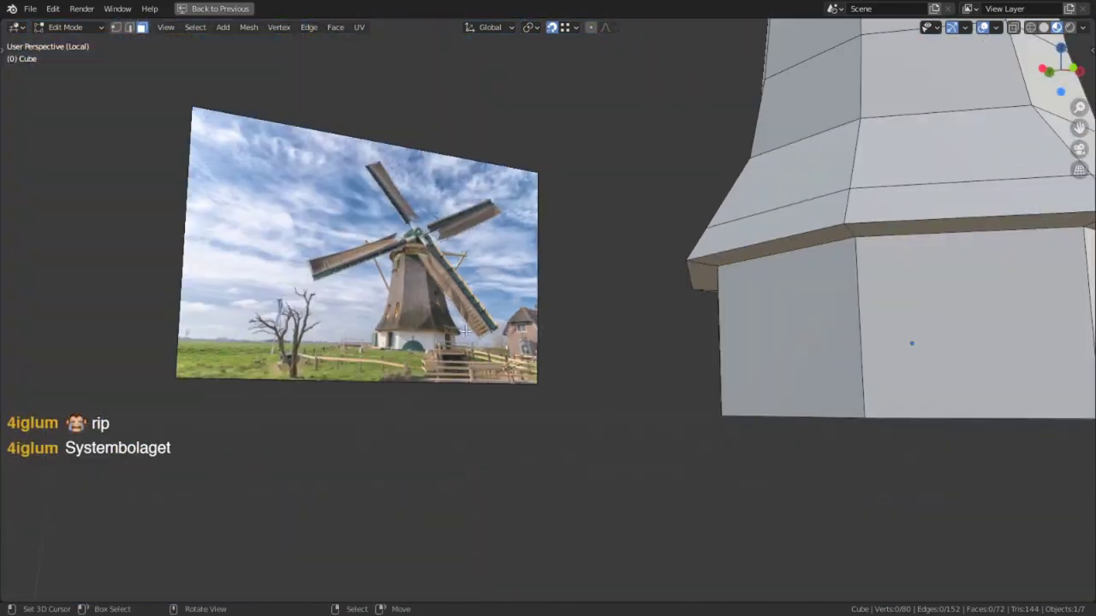
middle_click_drag(558, 314, 478, 326)
middle_click_drag(549, 317, 60, 386)
middle_click_drag(374, 283, 409, 280)
key("ctrl+KP_1")
middle_click_drag(478, 261, 352, 275)
scroll(352, 276, "down", 6)
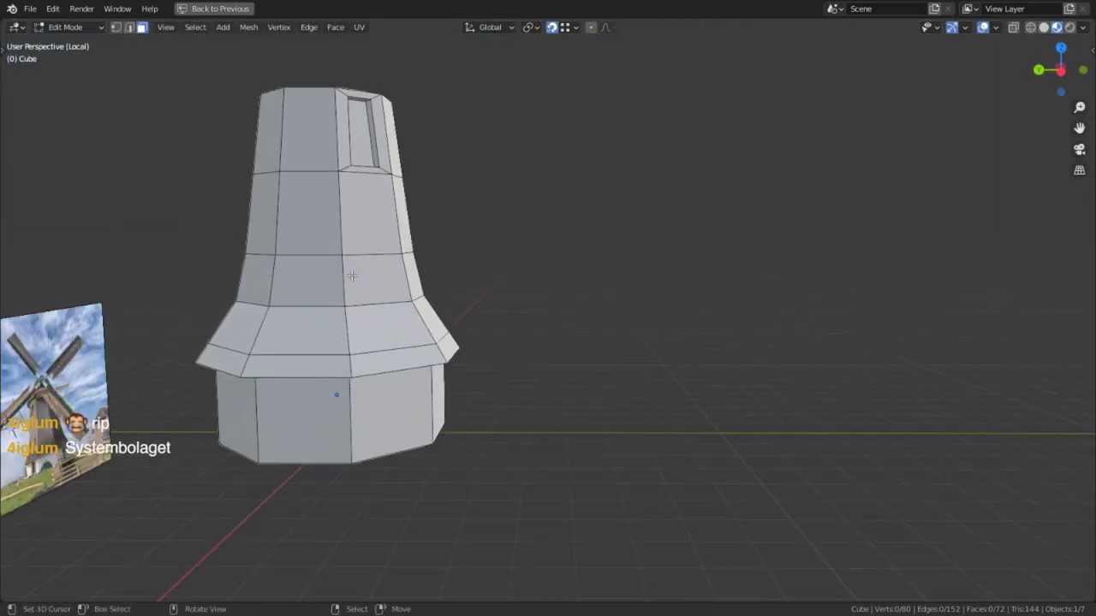
middle_click_drag(430, 334, 494, 328)
key("a")
key("alt+s")
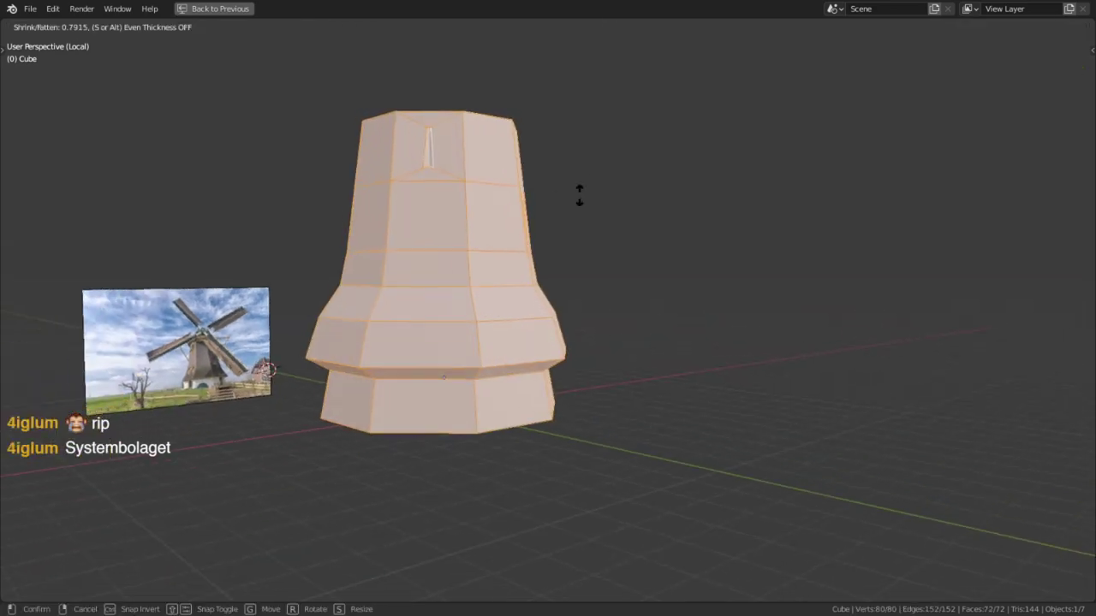
right_click(580, 197)
Widen the whole windmill body by scaling all of its geometry horizontally with the Z axis locked.
key("s")
key("shift+z")
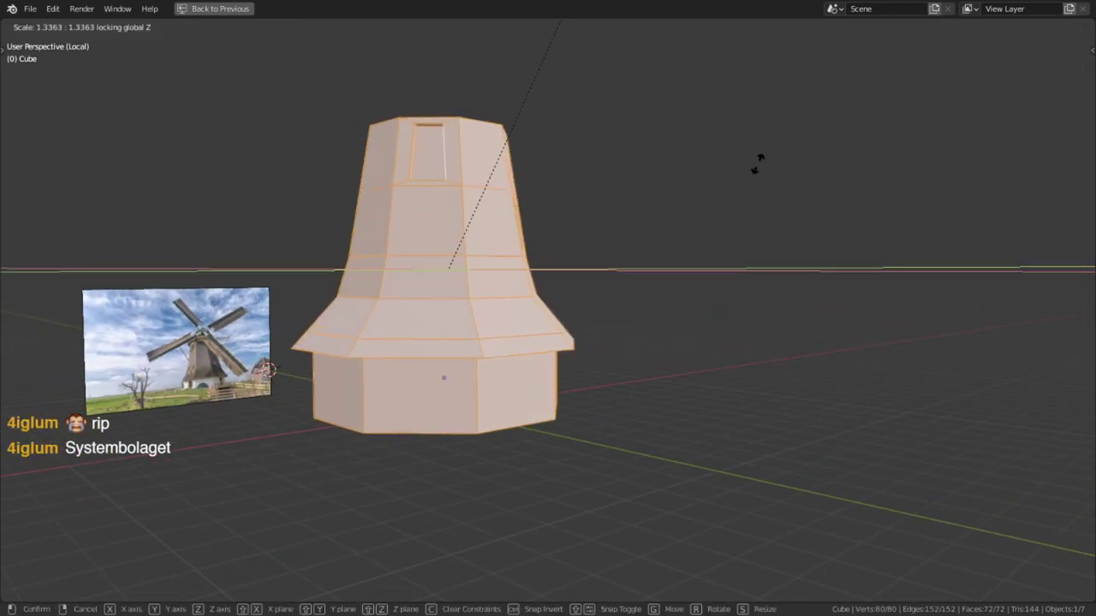
left_click(743, 343)
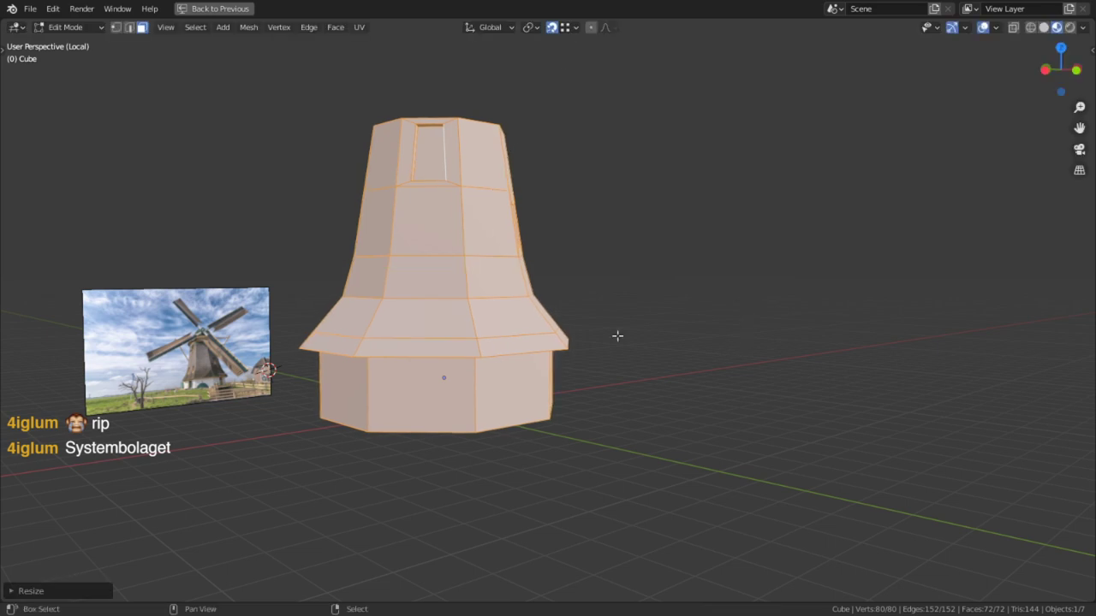
key("KP_7")
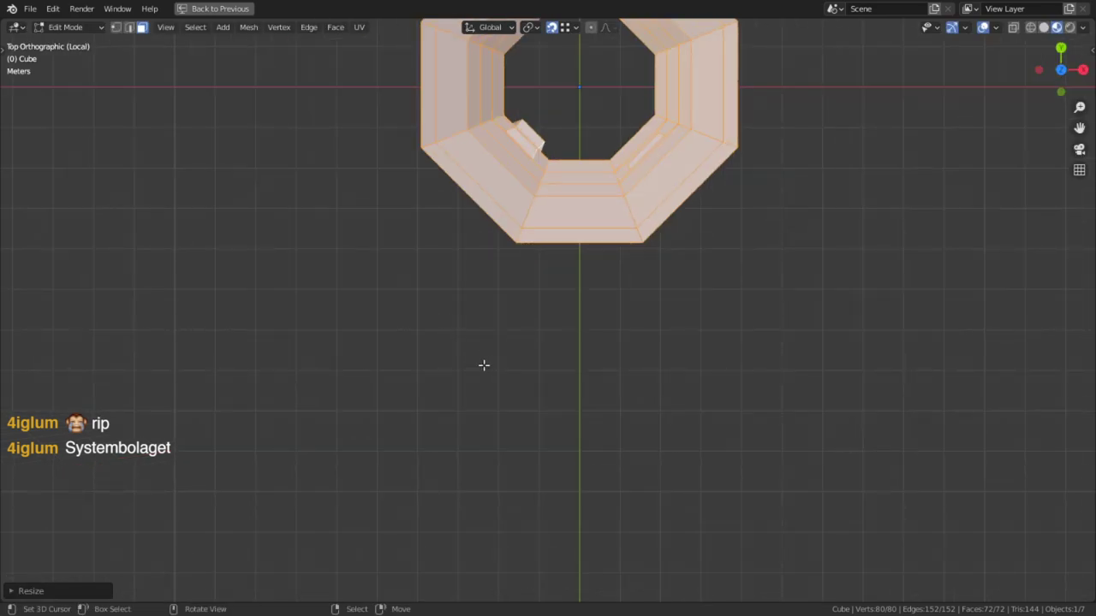
middle_click_drag(488, 400, 579, 152)
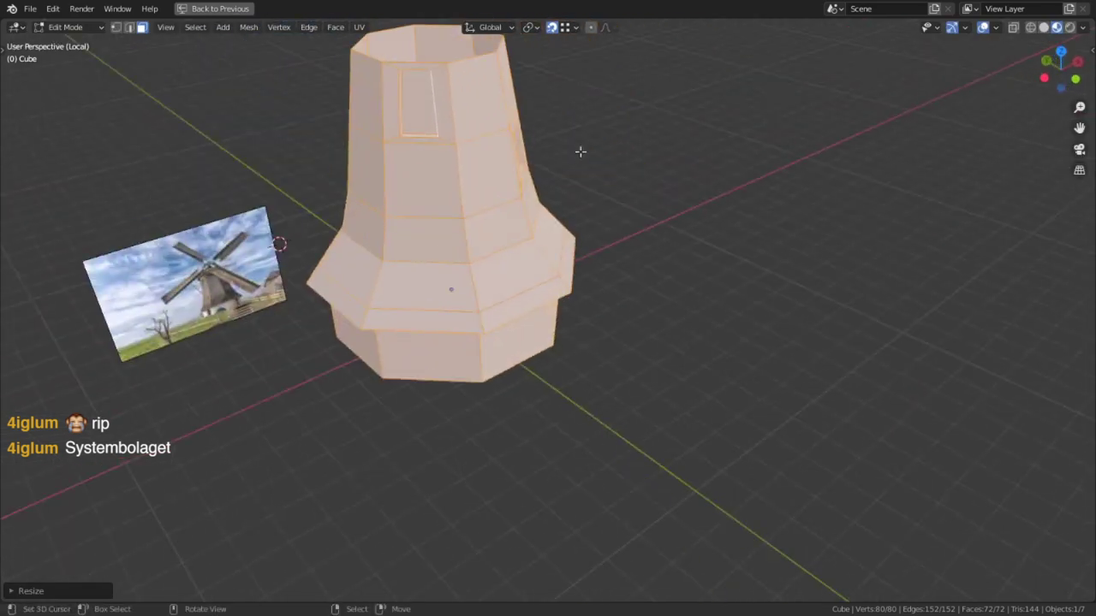
middle_click(445, 234, "alt")
scroll(691, 422, "up", 3)
middle_click_drag(692, 422, 504, 318)
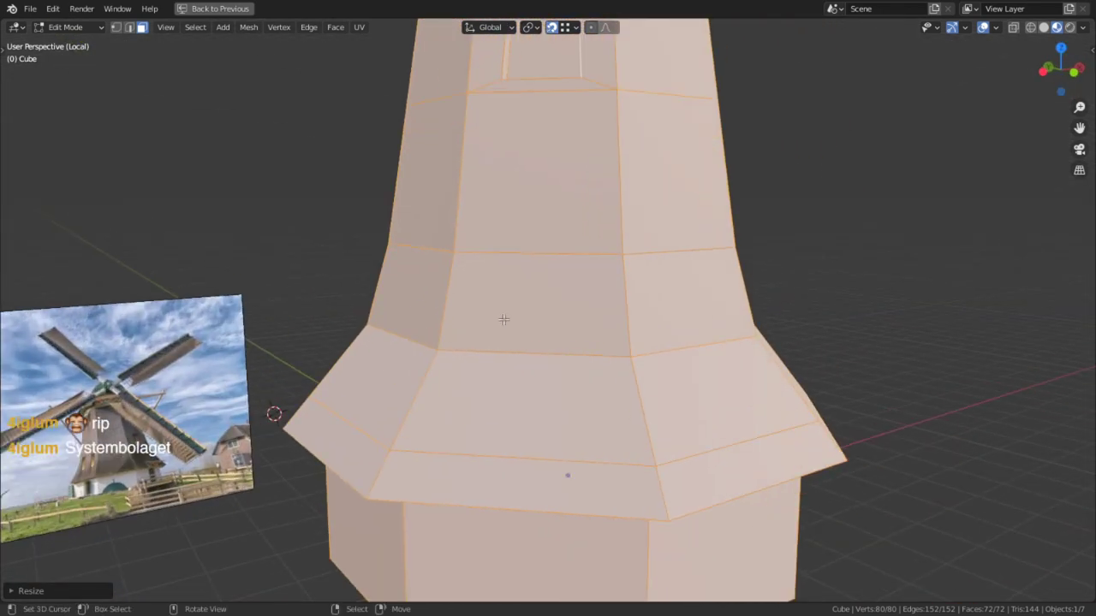
Isolate the front tower face directly above the skirt by hiding all other faces of the mesh.
scroll(511, 294, "up", 2)
left_click(512, 295)
scroll(541, 295, "up", 3)
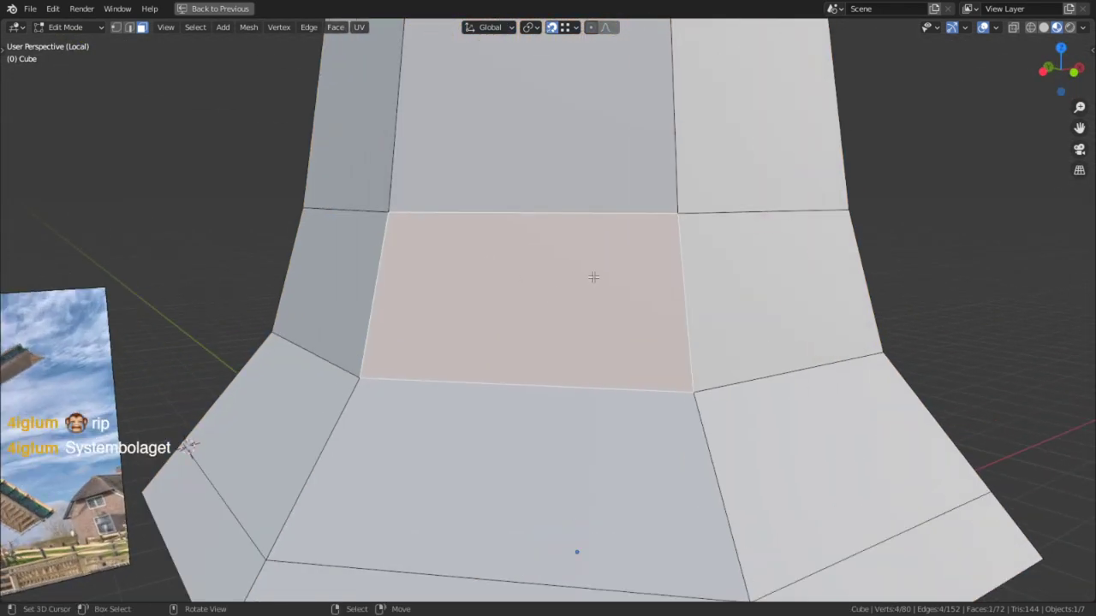
key("1")
right_click(531, 215)
key("2")
right_click(515, 243)
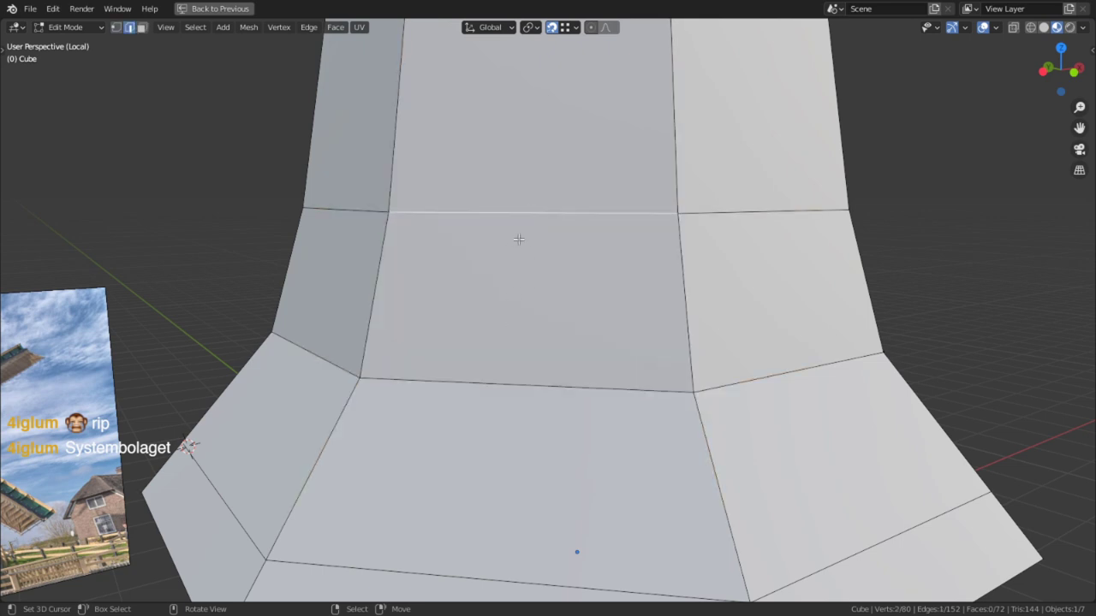
key("3")
right_click(520, 270)
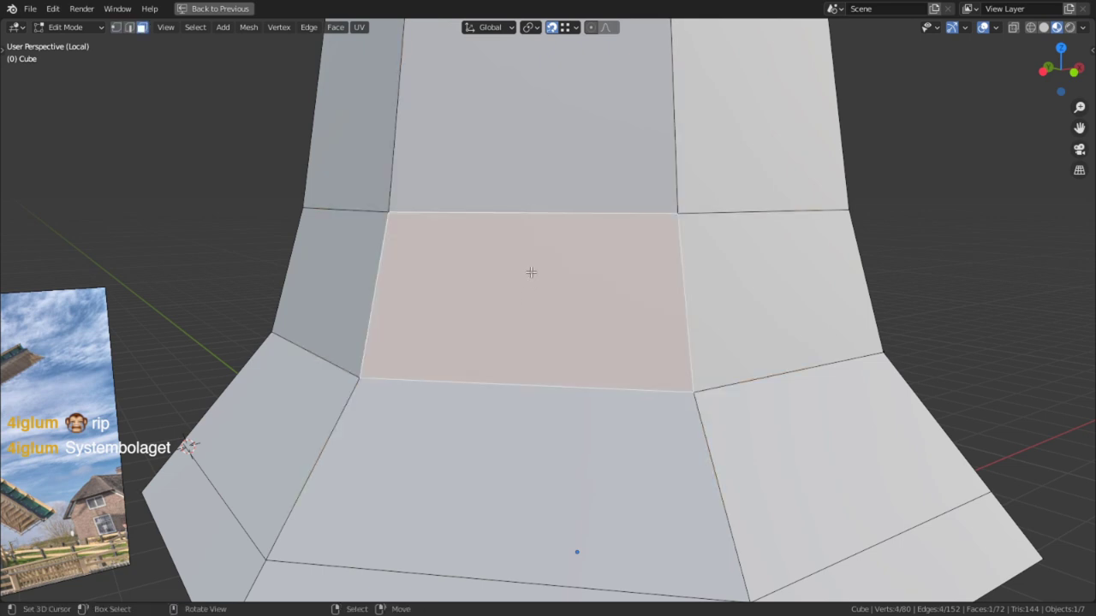
key("ctrl+r")
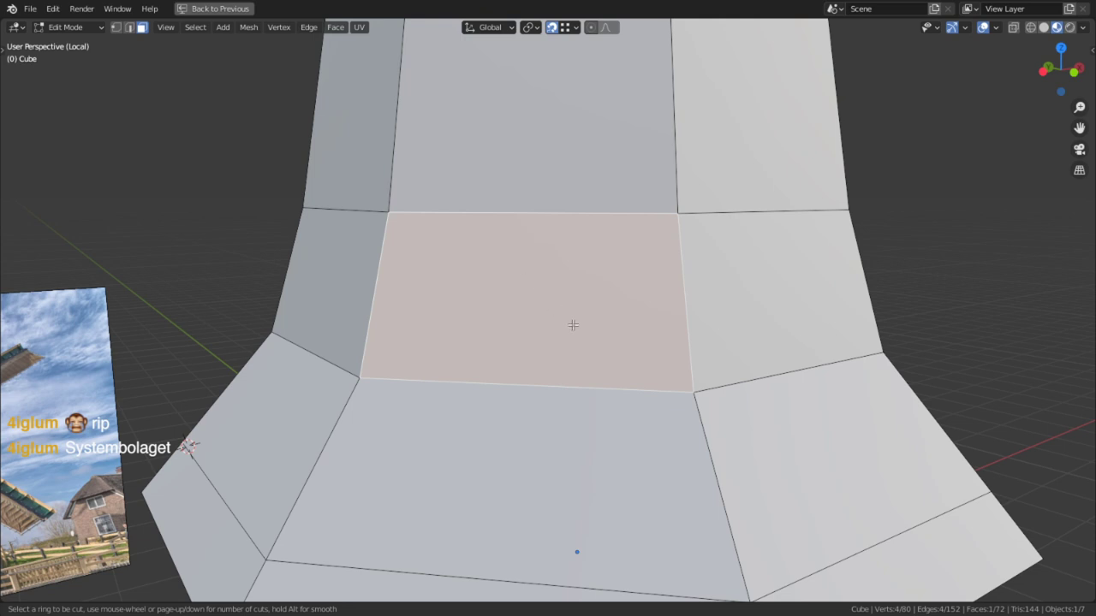
key("Escape")
key("shift+h")
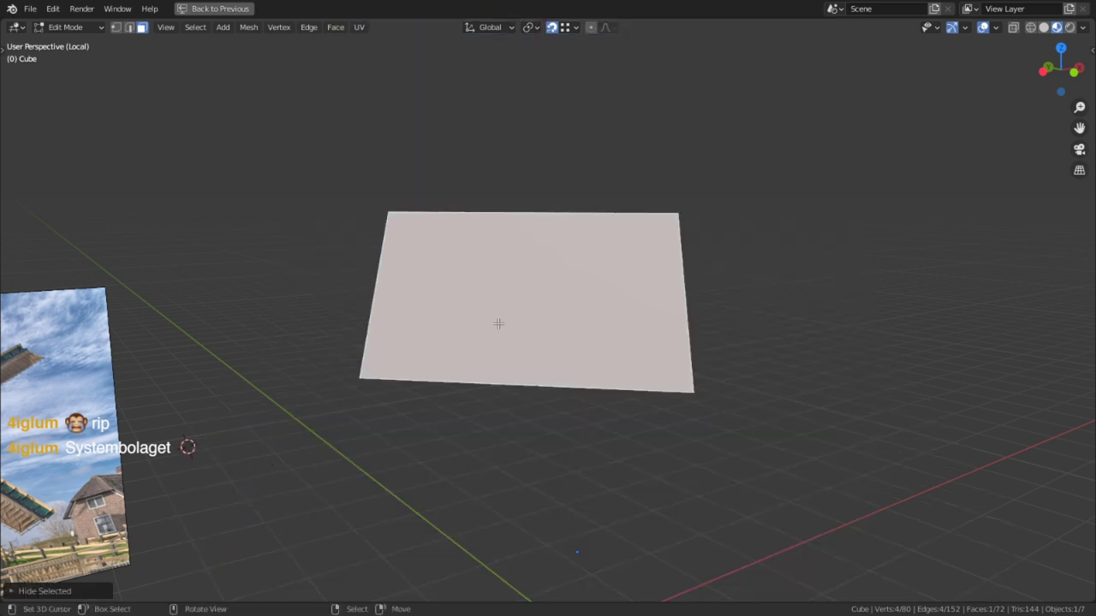
Split the isolated face into two equal halves with a centred vertical loop cut.
key("ctrl+r")
left_click(538, 190)
right_click(538, 197)
Inset the two halves individually with a thickness of about 0.096 m to form two separate window frames.
key("3")
left_click(465, 274)
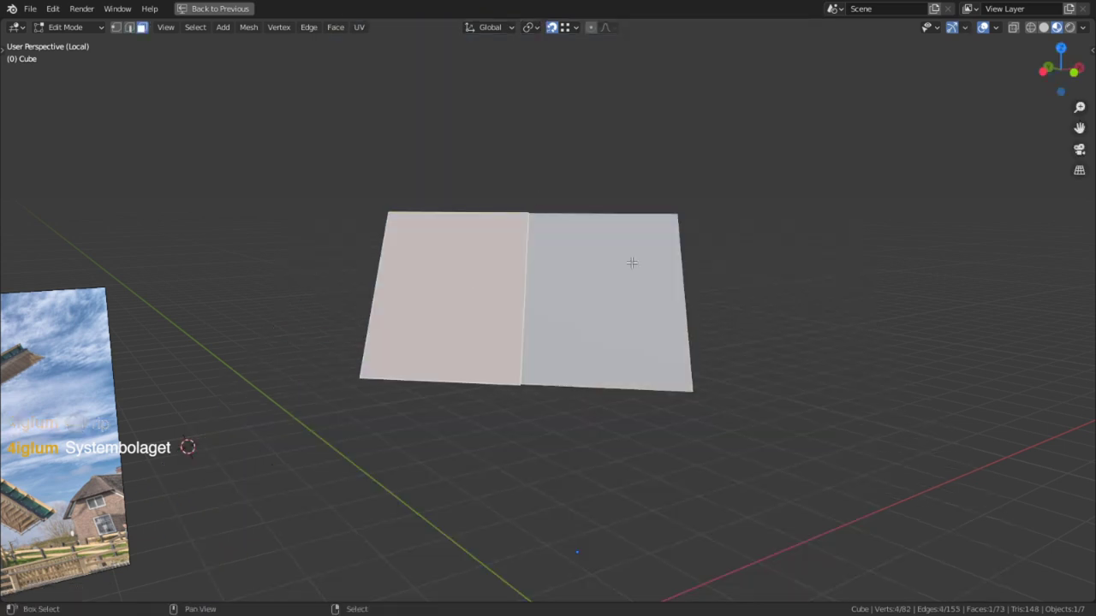
left_click(633, 224, "shift")
key("i")
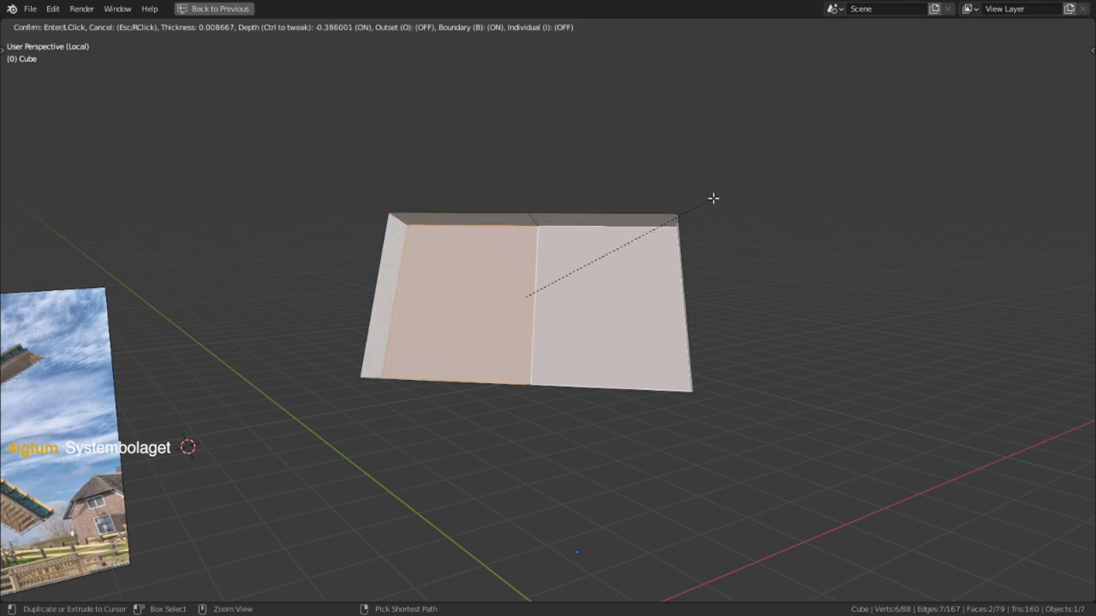
key("Escape")
key("i")
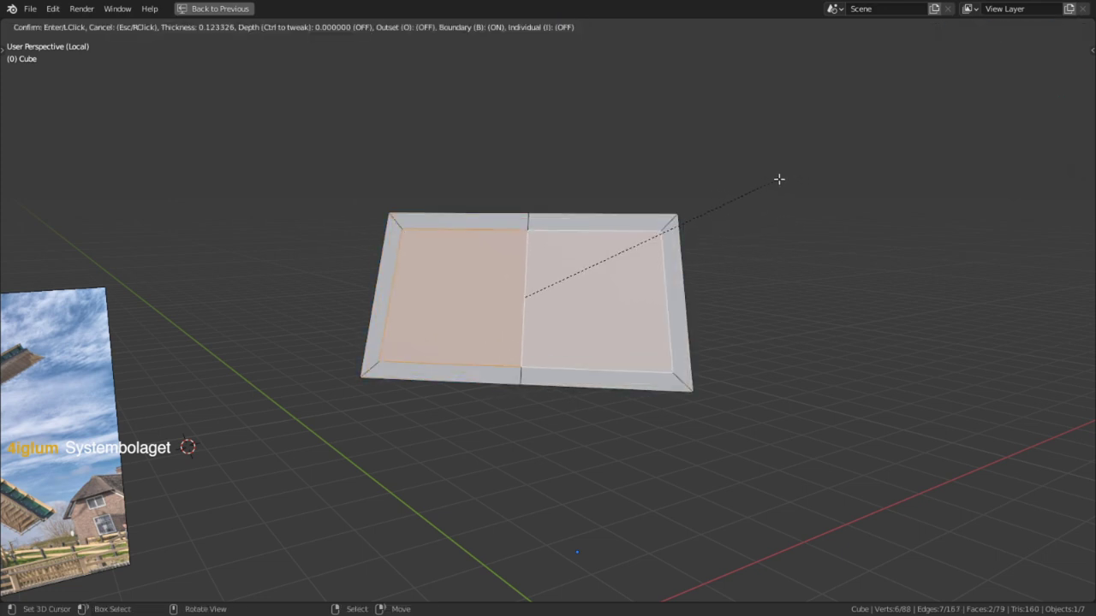
left_click(781, 178)
left_click(45, 591)
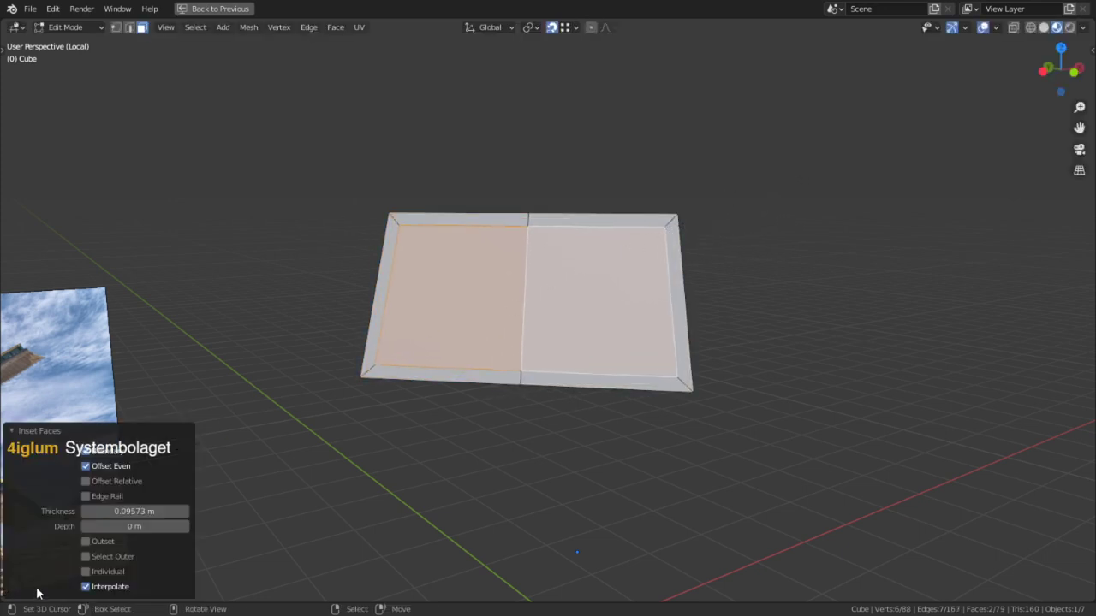
left_click(85, 570)
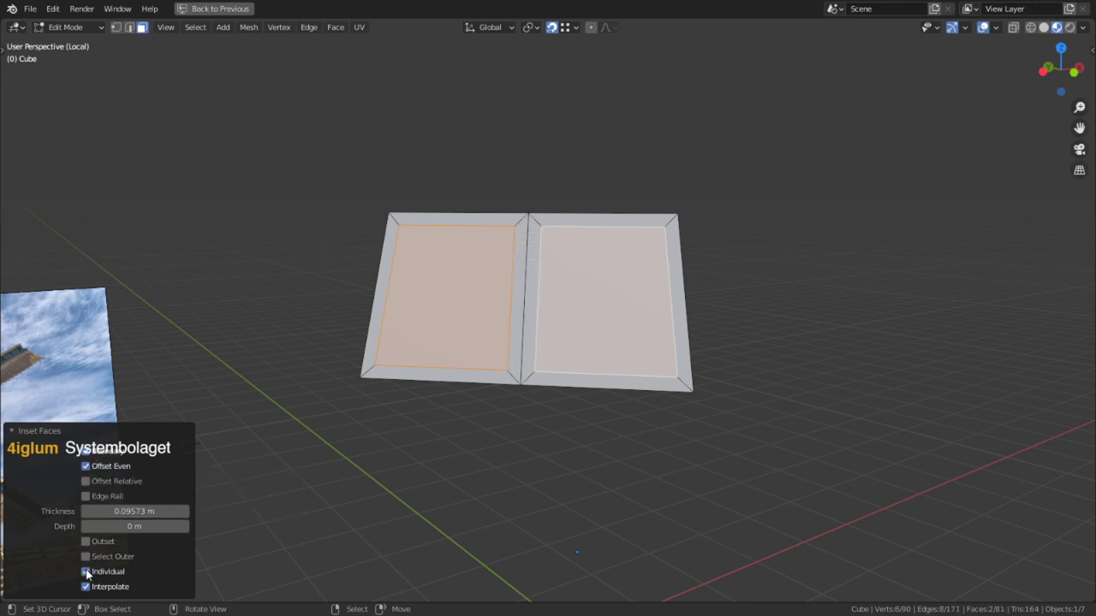
Recess both inner window faces by about 0.237 m using an inset with zero thickness.
middle_click_drag(683, 275, 629, 197)
key("i")
left_click(724, 276)
scroll(629, 198, "up", 3)
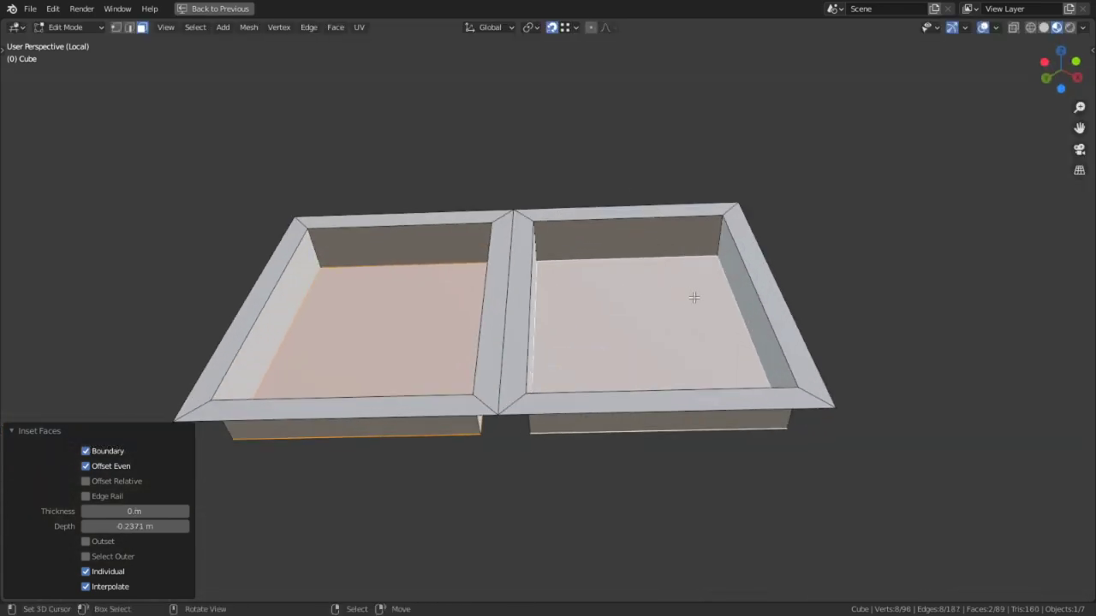
Narrow the two window recesses by moving their vertical side faces inward with Shrink/Fatten, and reveal the hidden mesh.
left_click(695, 299)
middle_click_drag(694, 299, 536, 325)
right_click(559, 323, "shift")
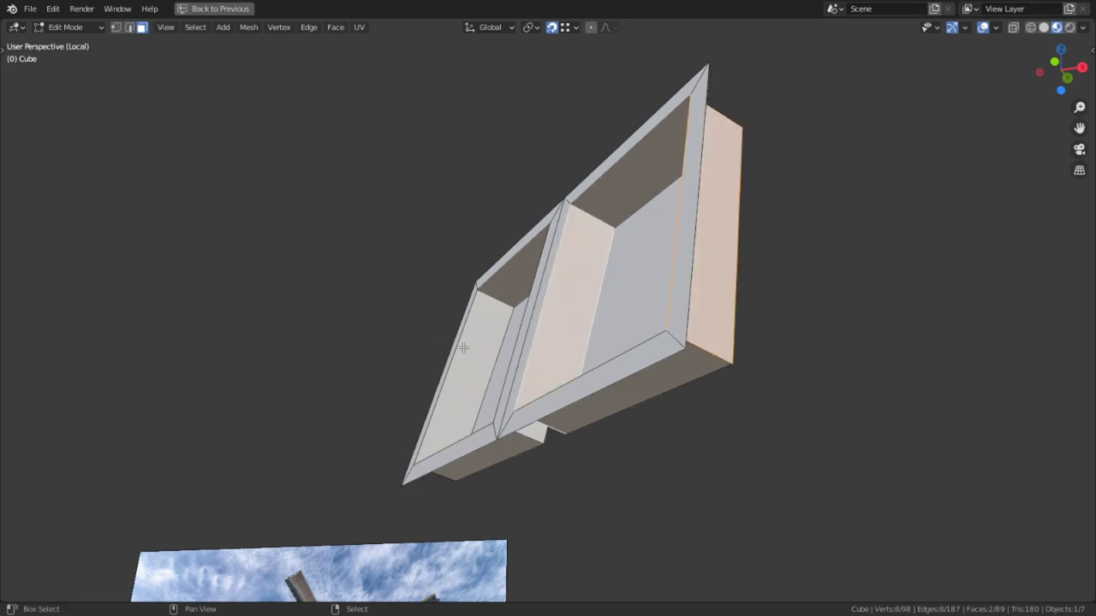
right_click(463, 348, "shift")
middle_click_drag(463, 349, 606, 362)
right_click(477, 308, "shift")
key("alt+s")
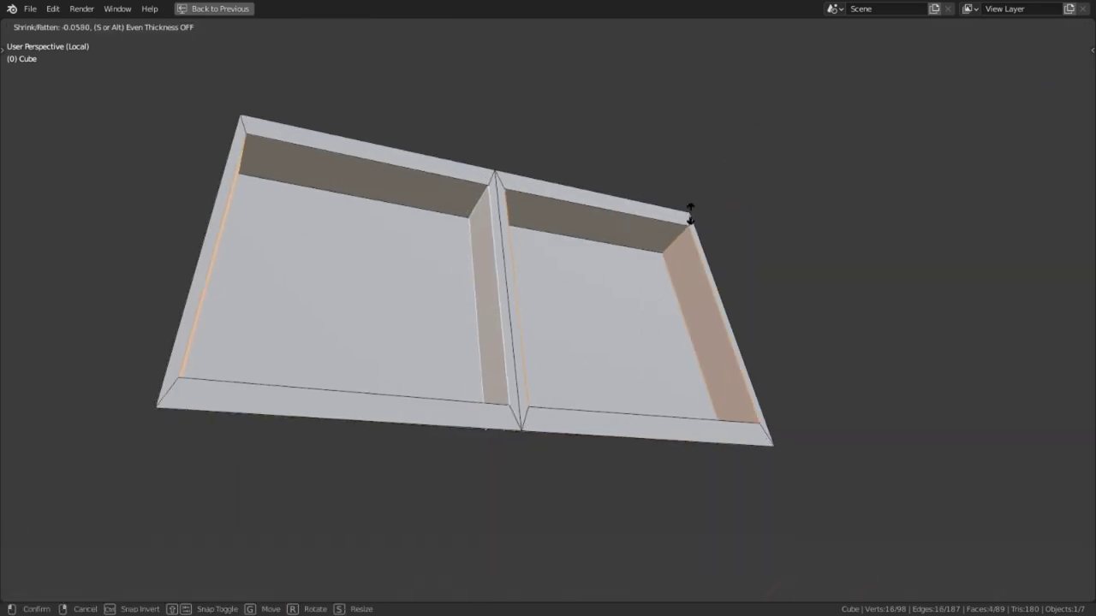
left_click(767, 580)
middle_click_drag(767, 580, 762, 556)
scroll(722, 509, "down", 2)
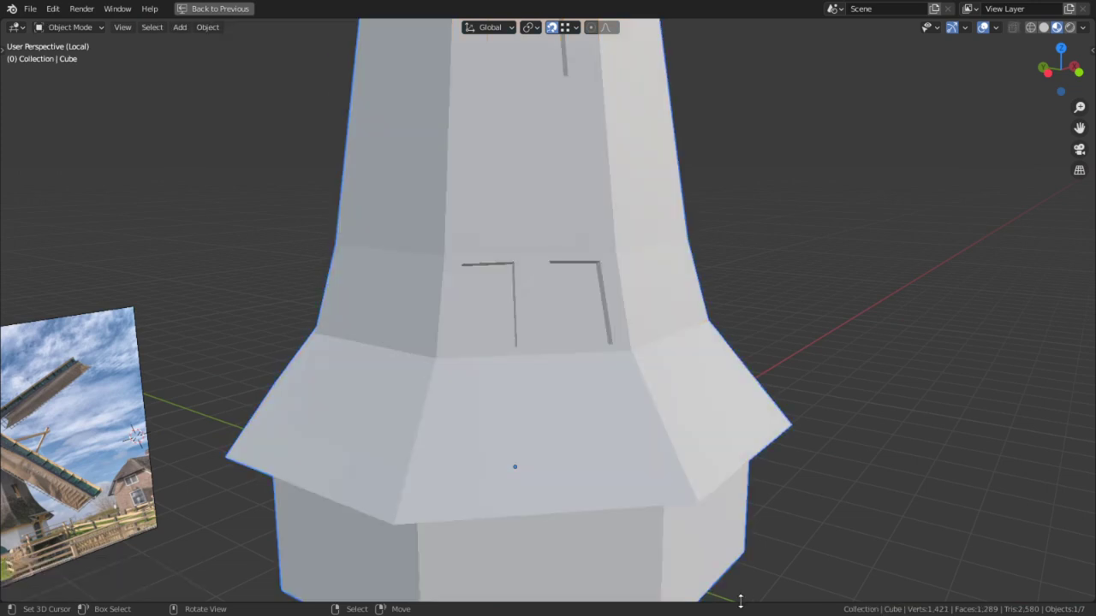
Inspect the windmill body from several sides and examine the reference photo's windows, thatched skirt and white base up close.
scroll(602, 430, "up", 2)
scroll(602, 428, "down", 4)
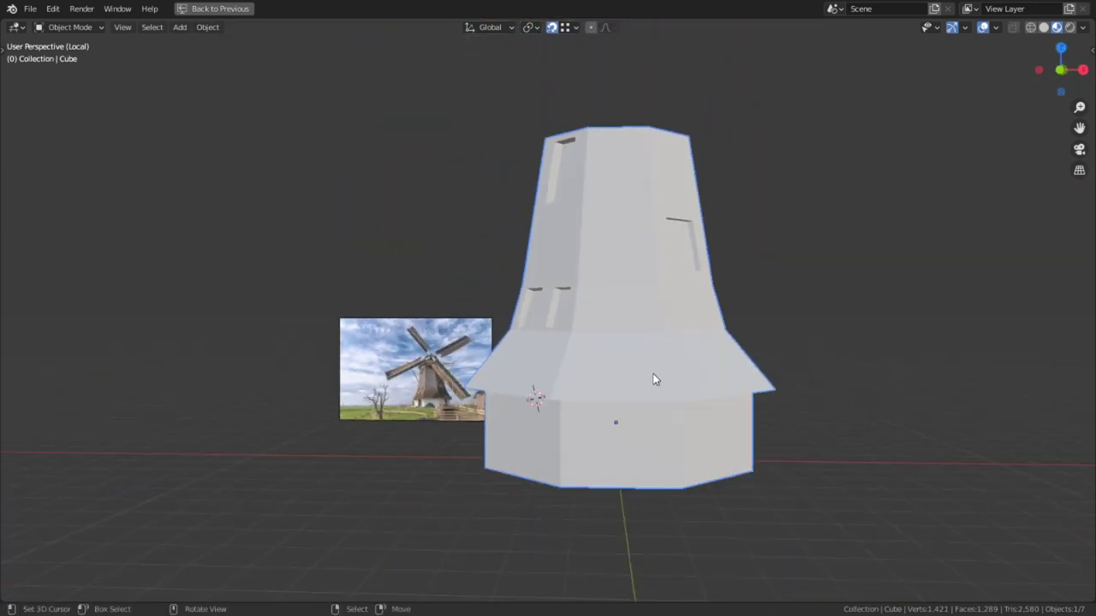
middle_click_drag(653, 379, 588, 284)
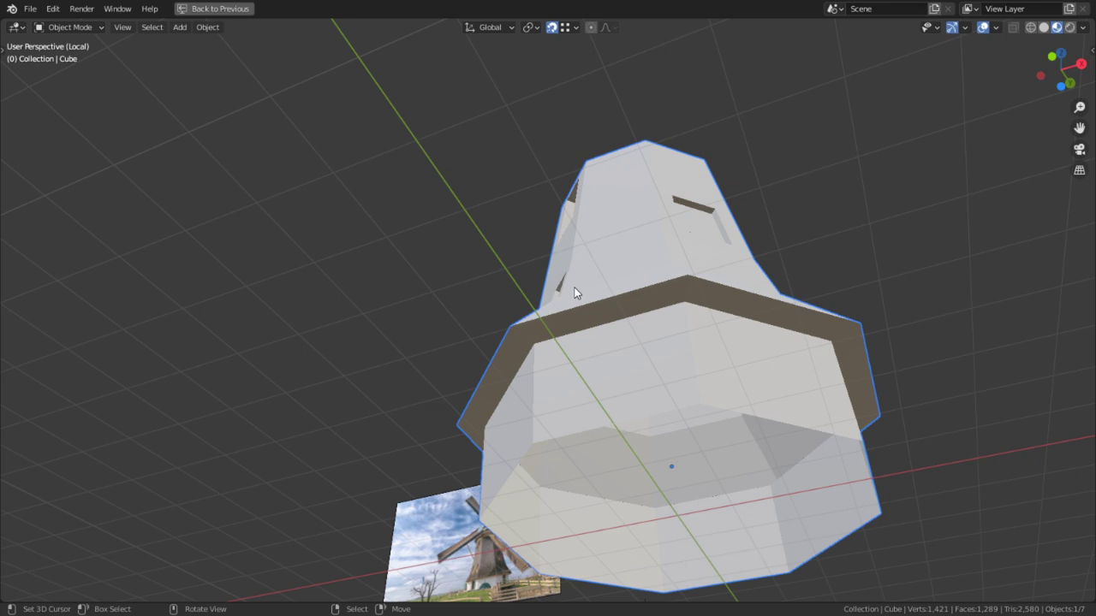
middle_click_drag(593, 186, 719, 439)
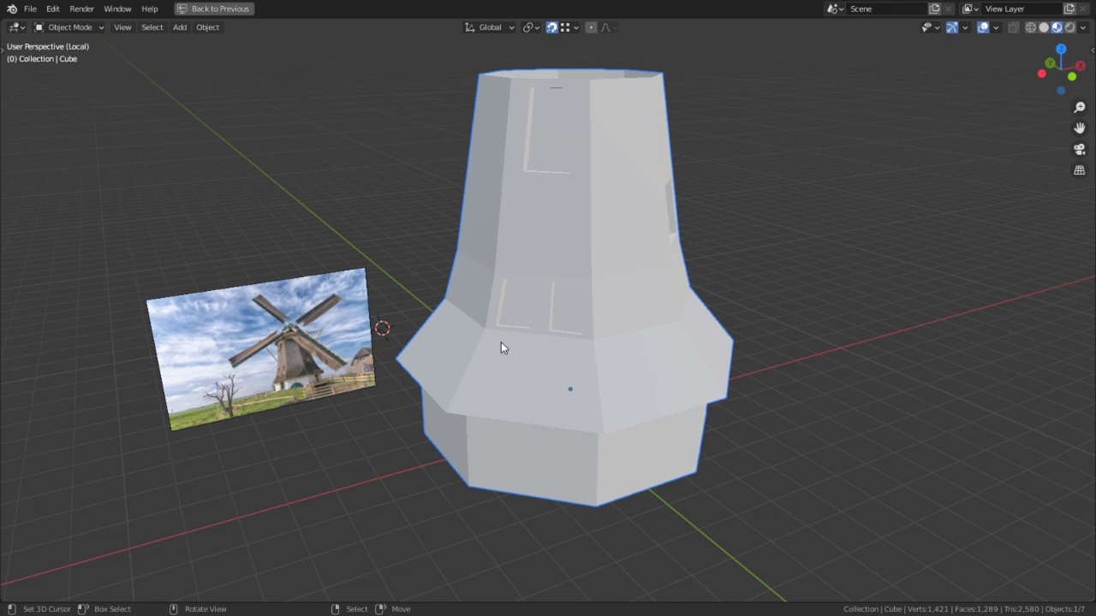
scroll(399, 428, "up", 4)
scroll(388, 474, "up", 6)
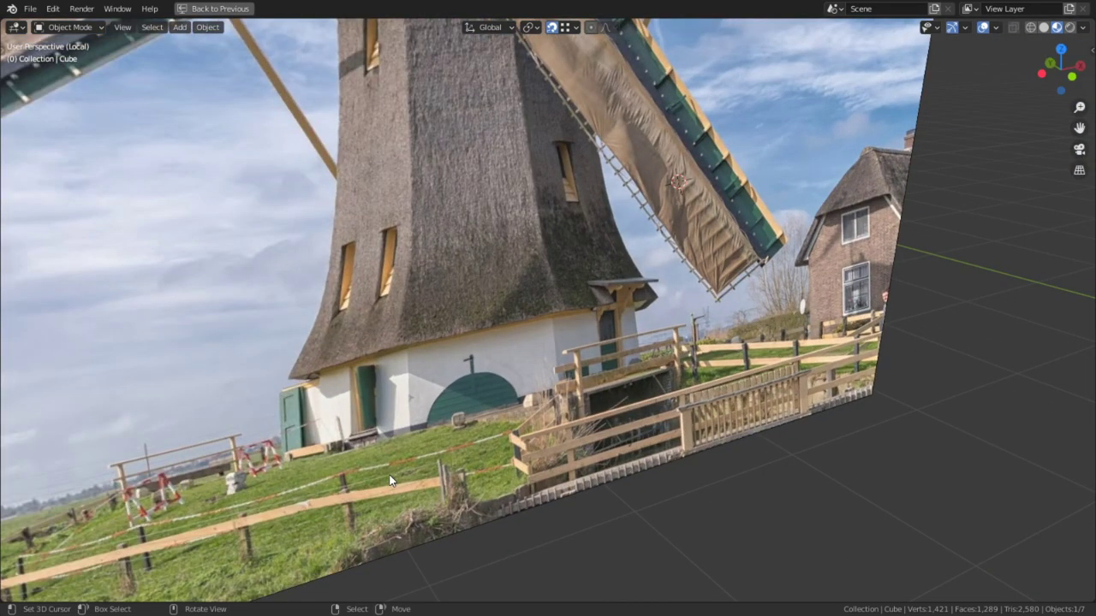
scroll(367, 513, "up", 5)
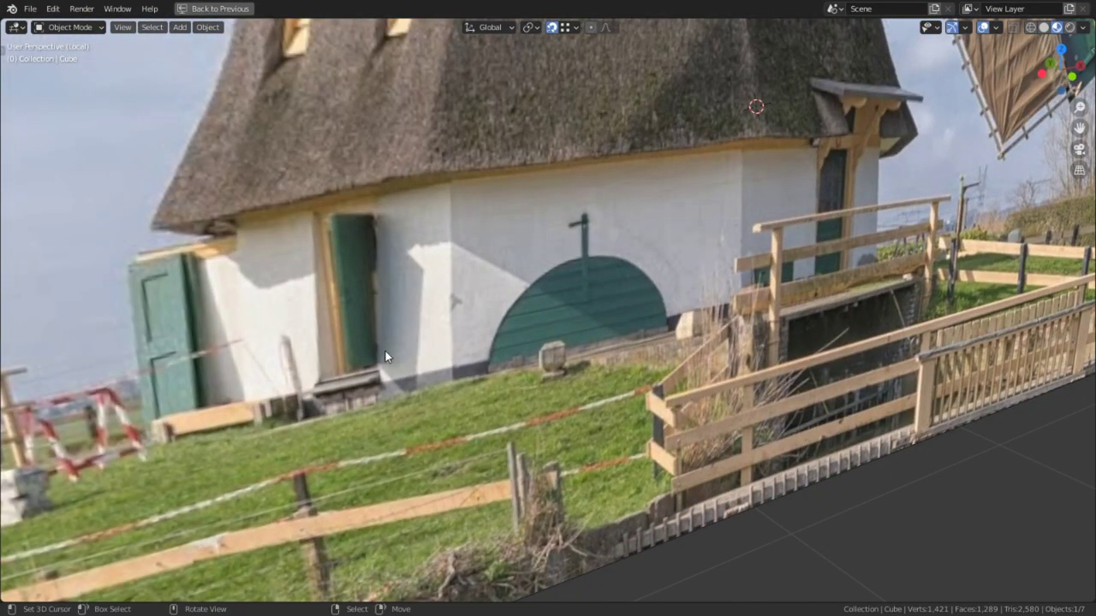
middle_click_drag(609, 374, 557, 317)
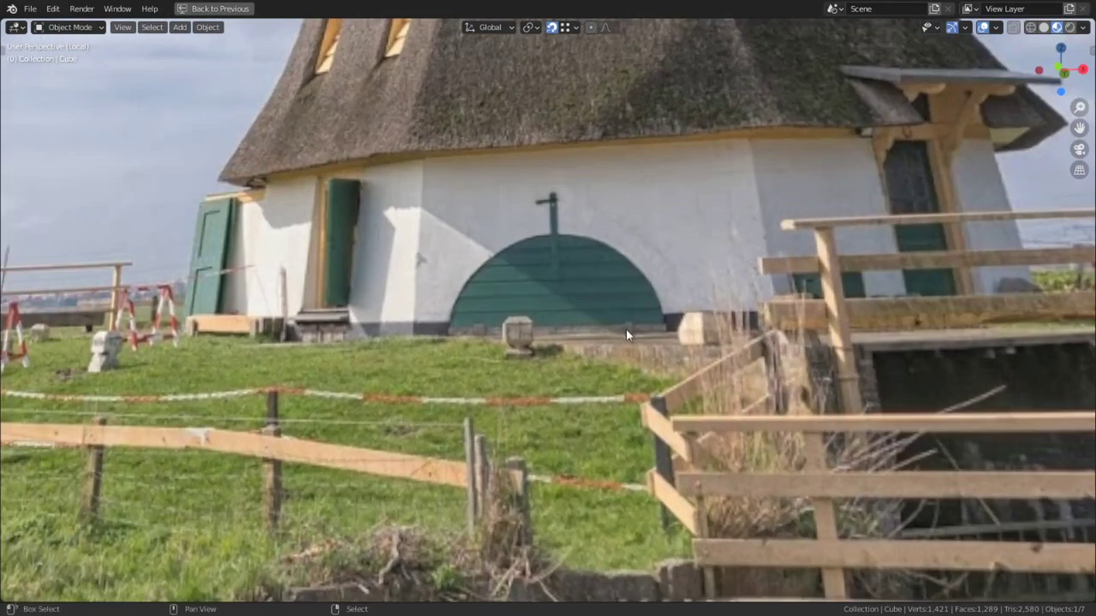
middle_click_drag(625, 329, 686, 130, "shift")
scroll(570, 136, "down", 5)
scroll(758, 131, "down", 3)
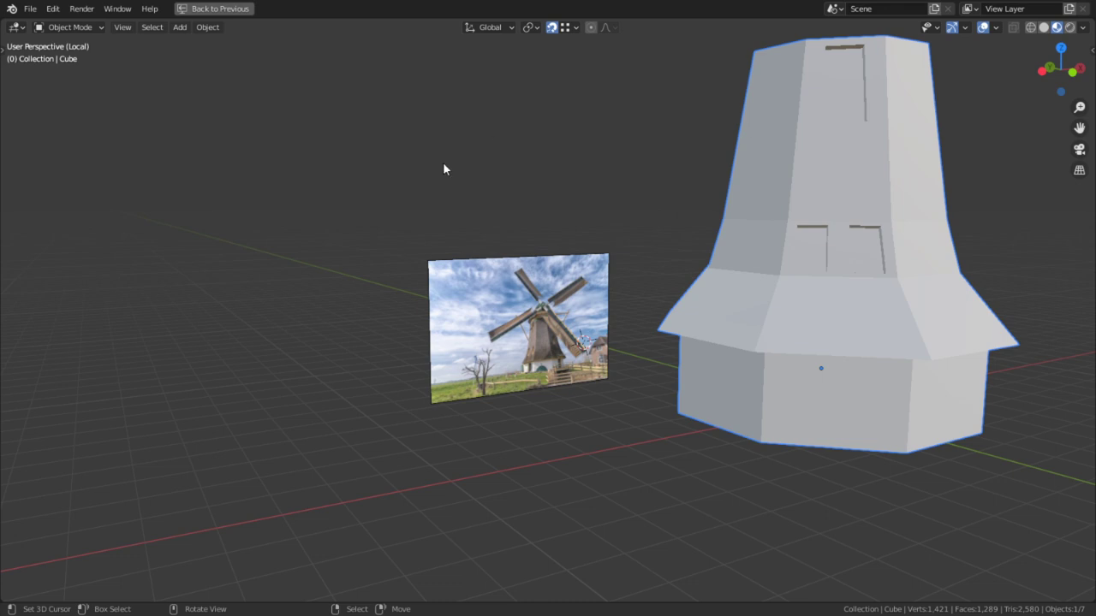
middle_click_drag(668, 237, 574, 343)
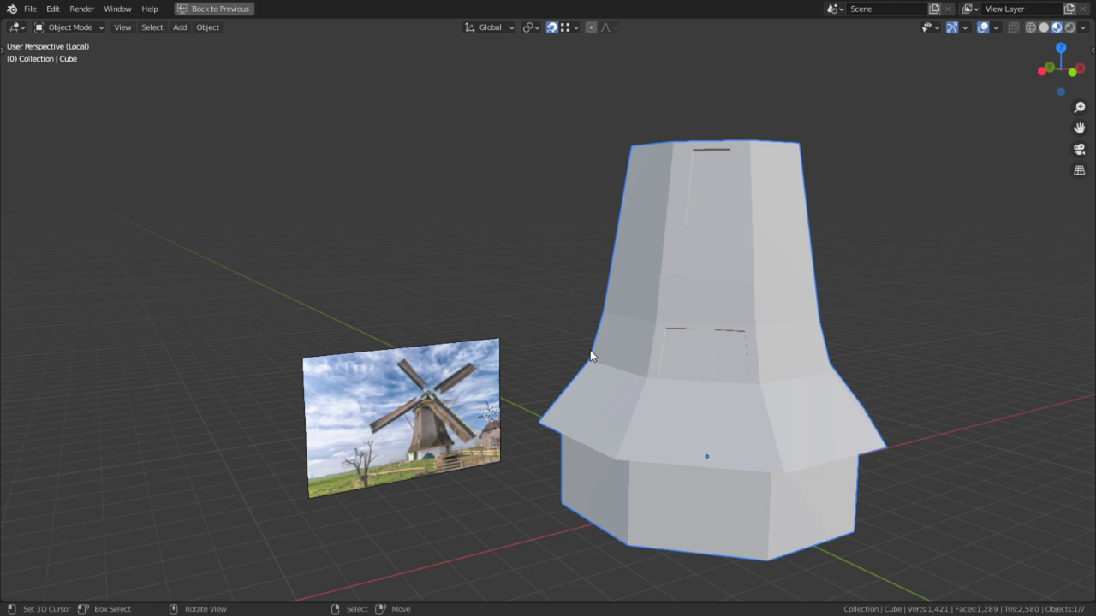
Apply smooth shading to all faces of the windmill body.
middle_click_drag(754, 343, 673, 450)
key("Tab")
scroll(676, 453, "up", 4)
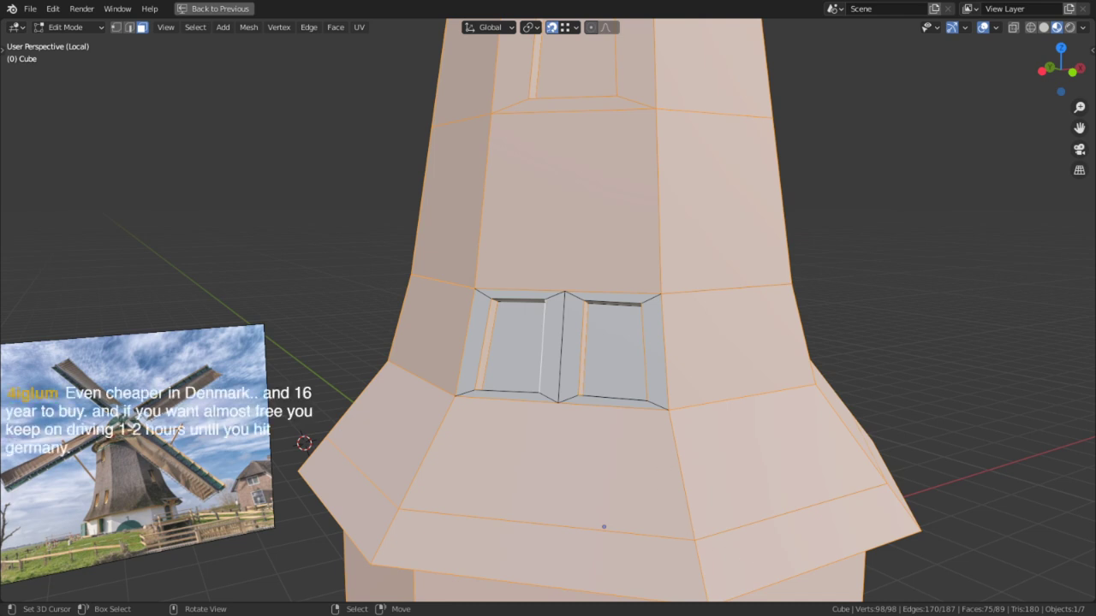
key("a")
key("q")
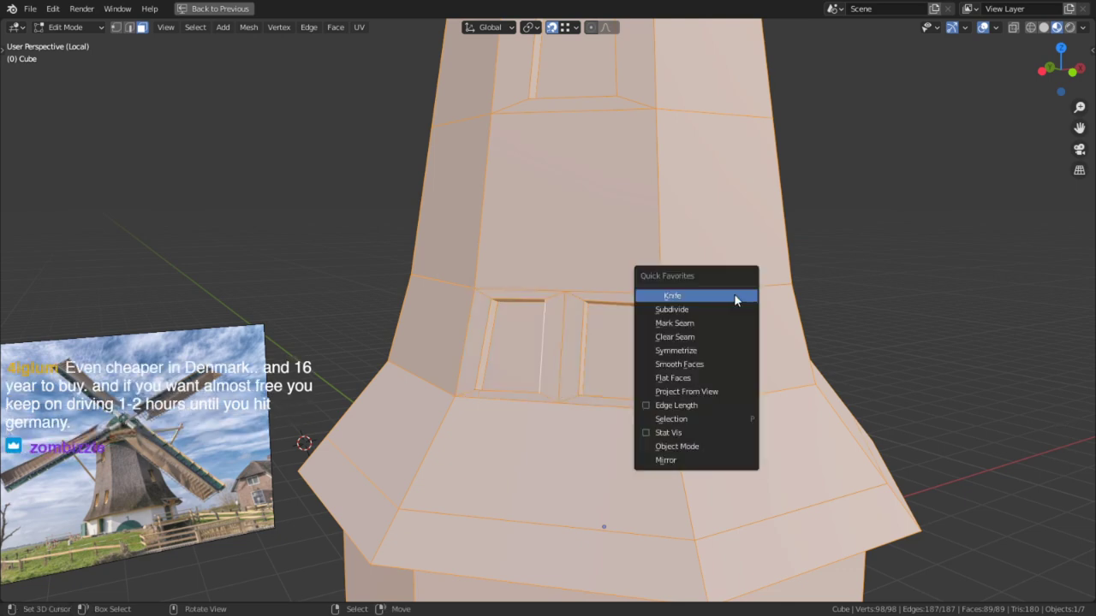
left_click(731, 366)
scroll(728, 369, "up", 3)
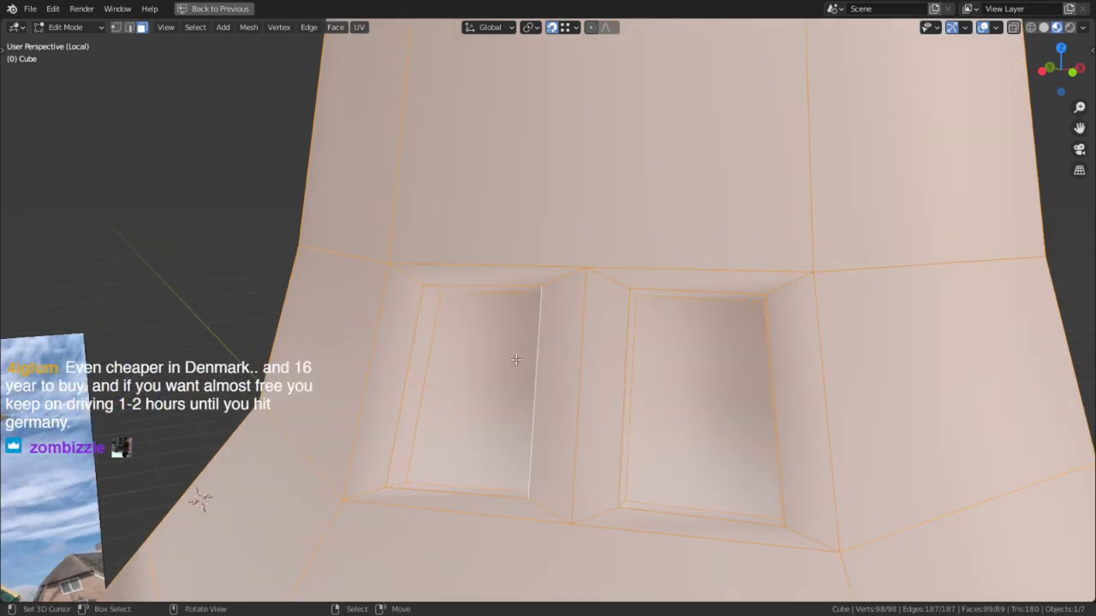
Enable Auto Smooth in the mesh's normals with an angle of 180°, then clear the selection.
key("ctrl+space")
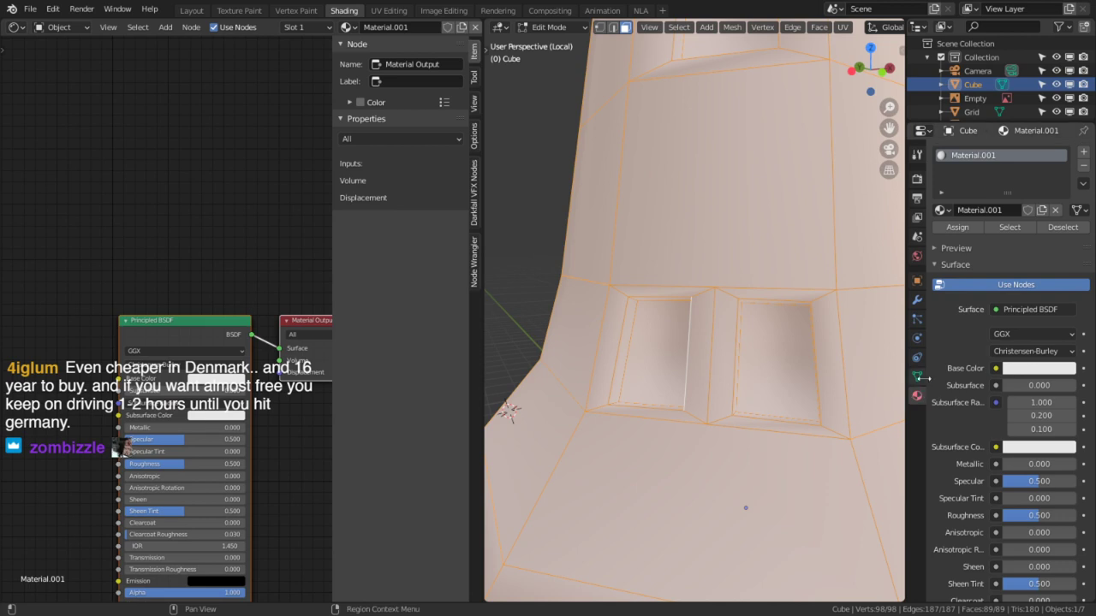
left_click(914, 378)
left_click(956, 386)
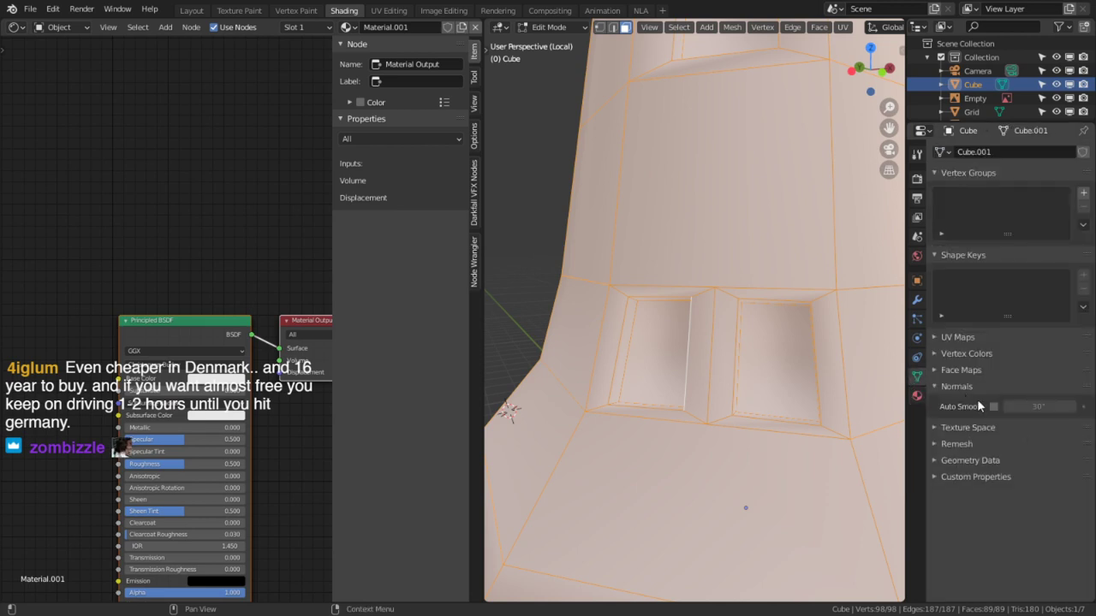
left_click(993, 409)
mouse_move(1051, 407)
left_mouse_down()
mouse_move(1087, 407)
mouse_move(1070, 407)
left_mouse_up()
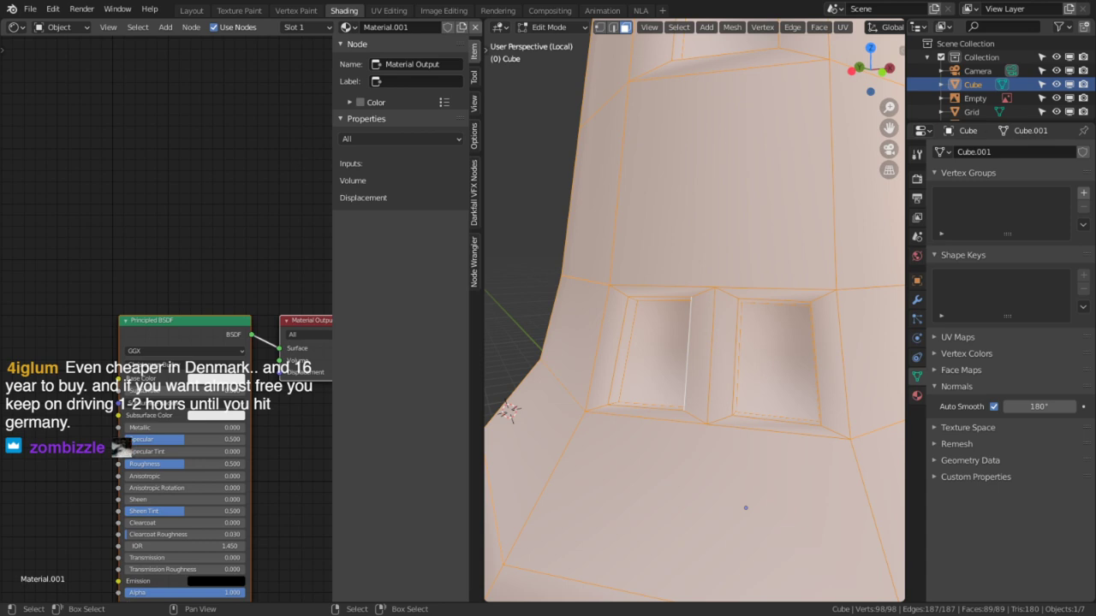
key("alt+a")
key("ctrl+space")
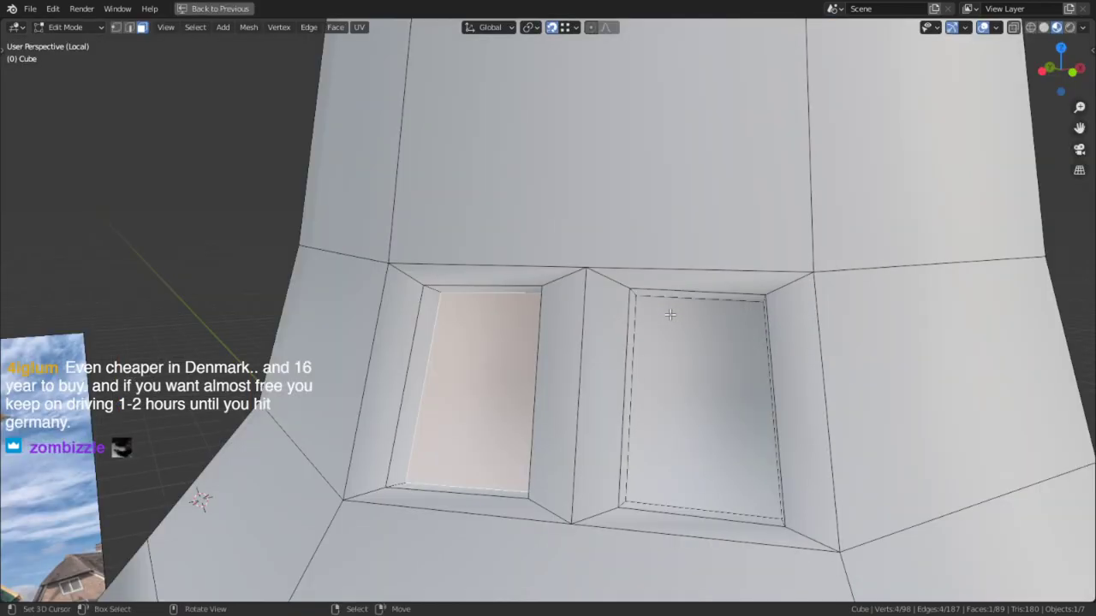
Mark the outer opening edge loops of all four window recesses as sharp.
left_click(470, 331)
middle_click(470, 331, "alt")
scroll(479, 330, "up", 2)
middle_click_drag(531, 326, 575, 308)
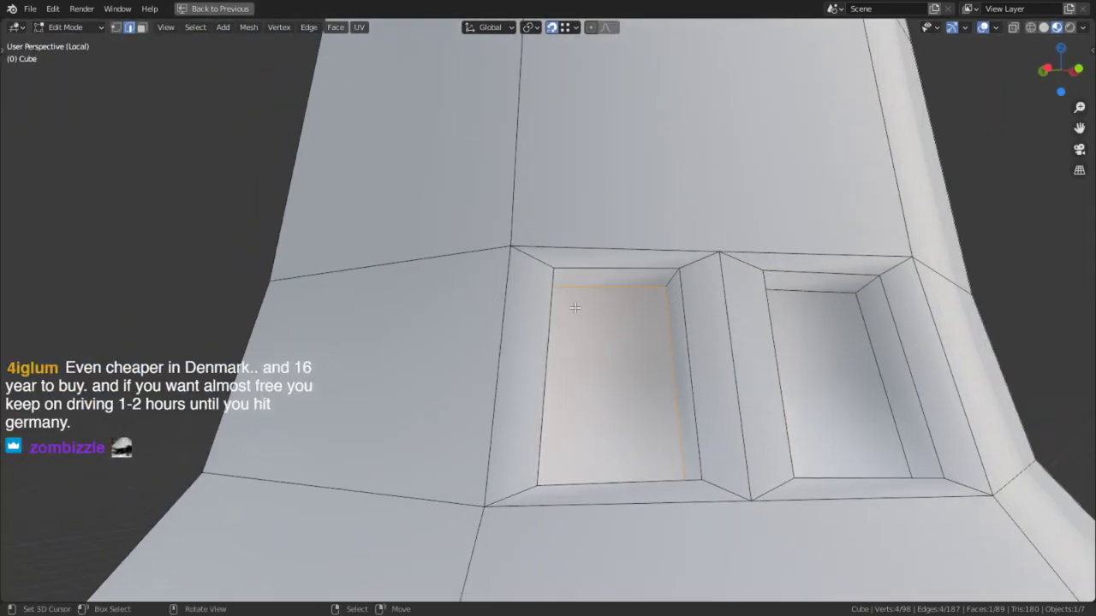
left_click(640, 266)
left_click(899, 277, "alt+shift")
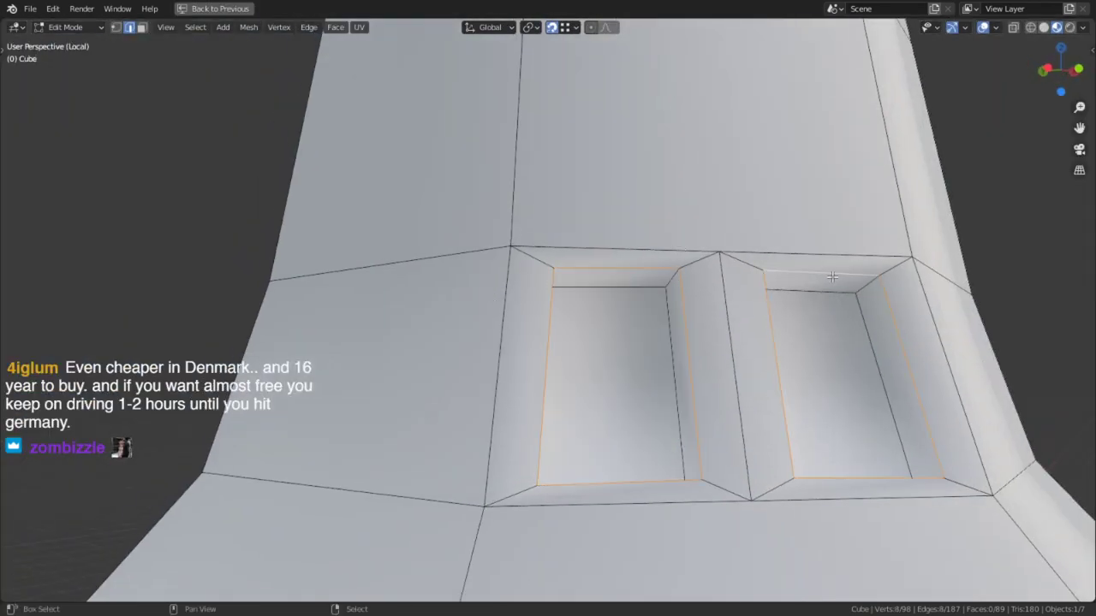
middle_click_drag(899, 277, 758, 437)
left_click(342, 67, "alt+shift")
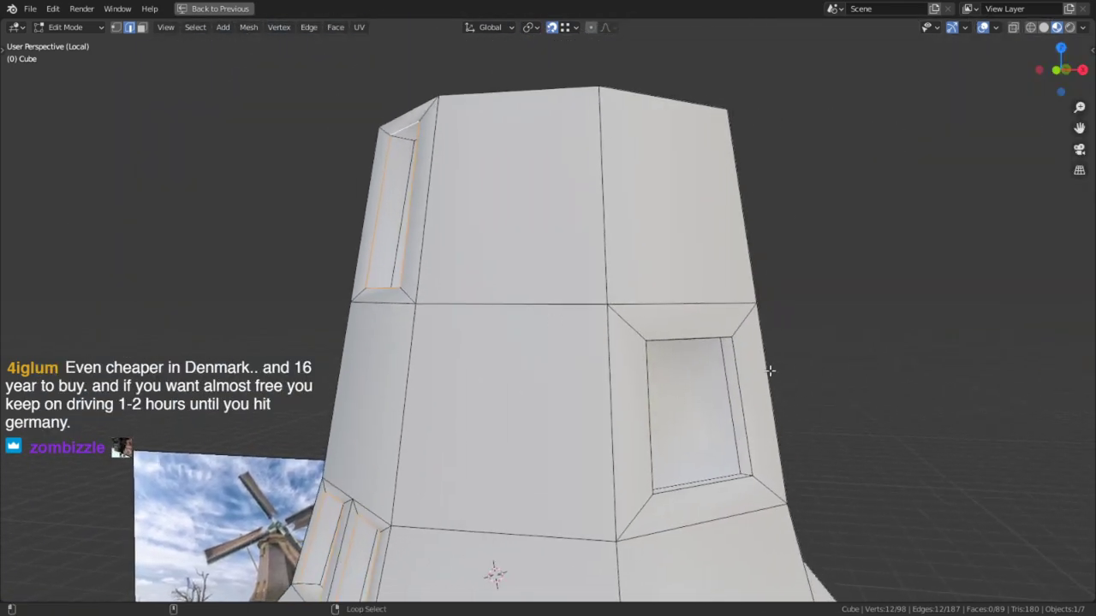
left_click(739, 376, "alt+shift")
key("ctrl+e")
left_click(739, 377)
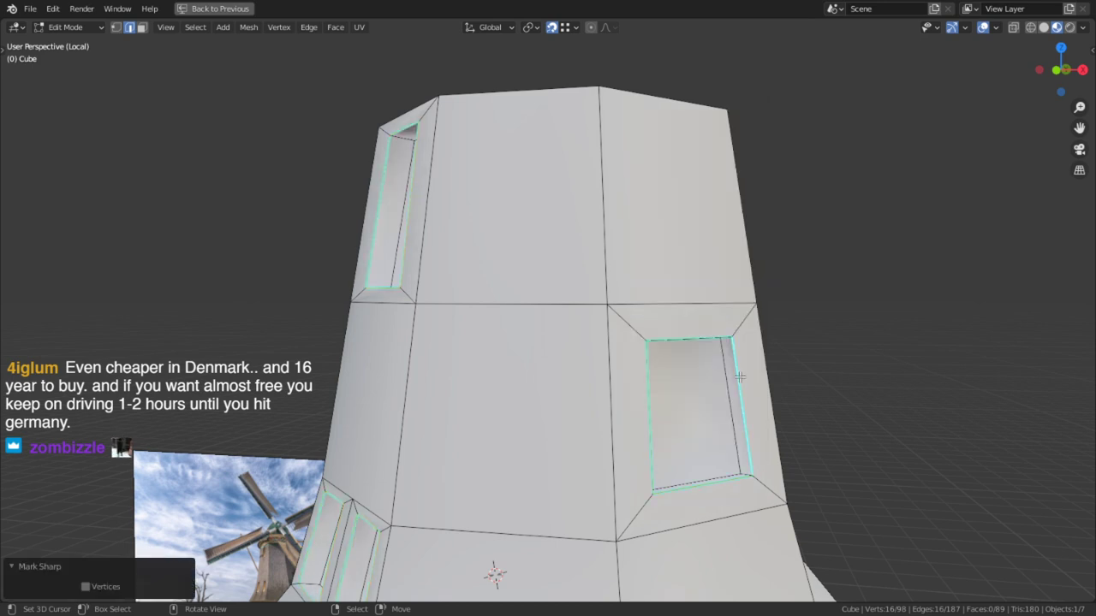
Select the recessed back faces of all four windows and move them outward along their normals by about 0.08 with Shrink/Fatten.
middle_click_drag(554, 249, 608, 373)
key("3")
right_click(570, 565)
middle_click_drag(517, 426, 481, 279)
right_click(393, 229, "shift")
middle_click_drag(479, 378, 273, 395)
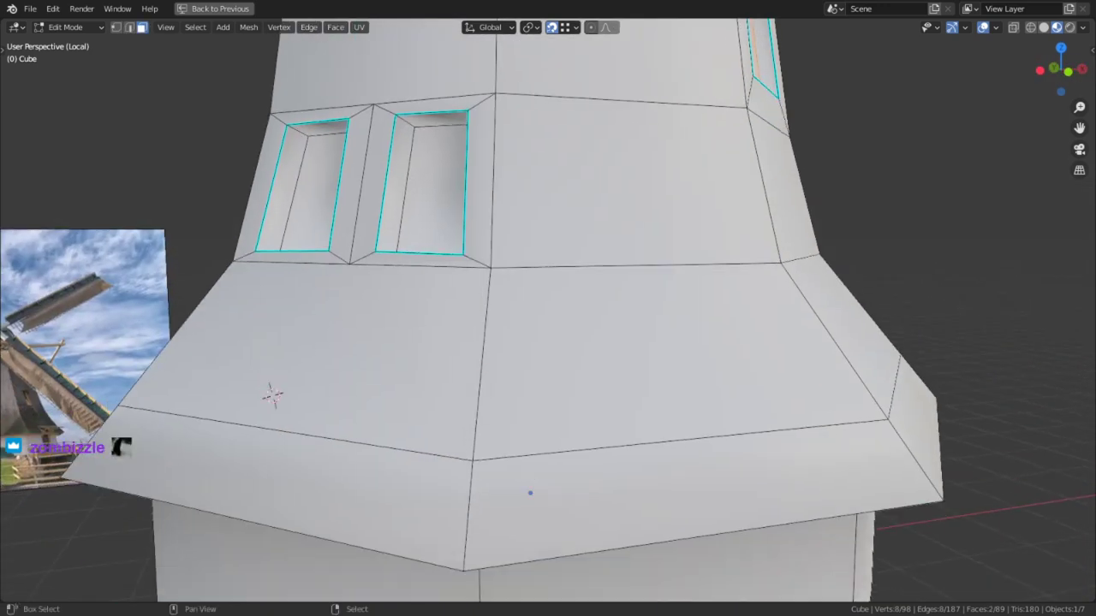
right_click(444, 228, "alt+shift")
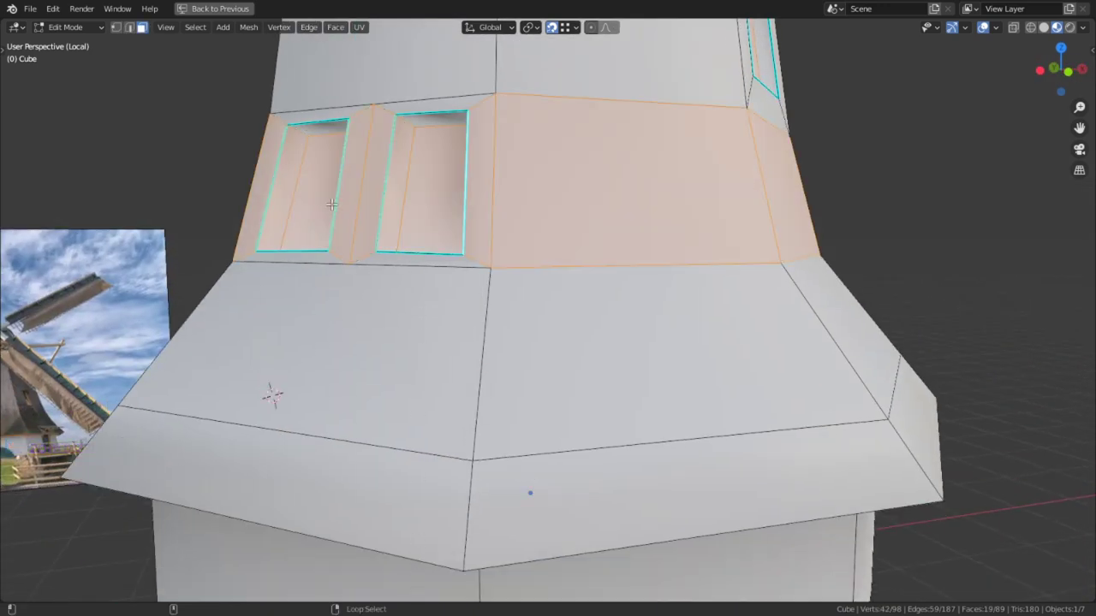
key("ctrl+z")
right_click(425, 199, "shift")
right_click(307, 191, "shift")
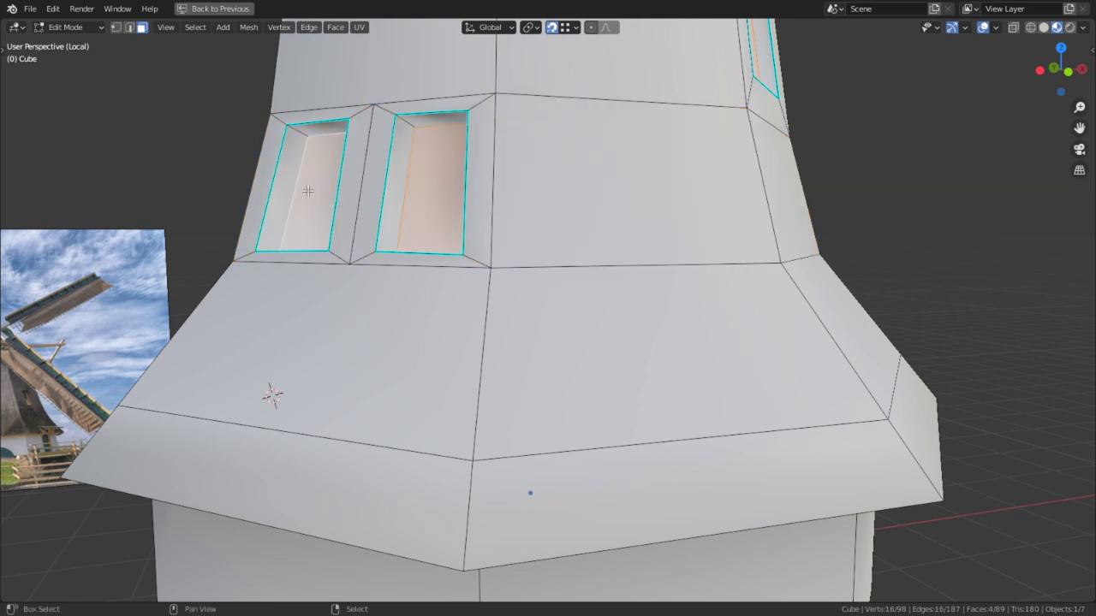
key("alt+s")
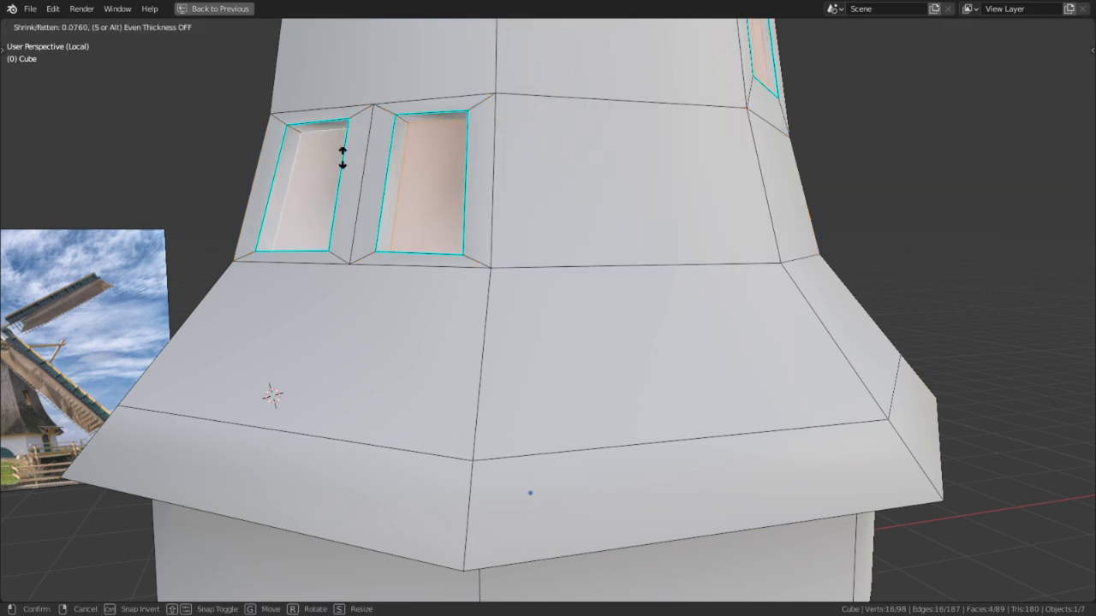
left_click(344, 166)
Inspect the smoothed windmill body in Object Mode, focusing on the underside of the skirt and the base walls.
mouse_move(507, 270)
middle_mouse_down("shift")
mouse_move(543, 357)
mouse_move(629, 290)
mouse_move(582, 296)
middle_mouse_up("shift")
key("Tab")
scroll(624, 291, "down", 5)
middle_click_drag(670, 286, 675, 368)
scroll(566, 400, "up", 4)
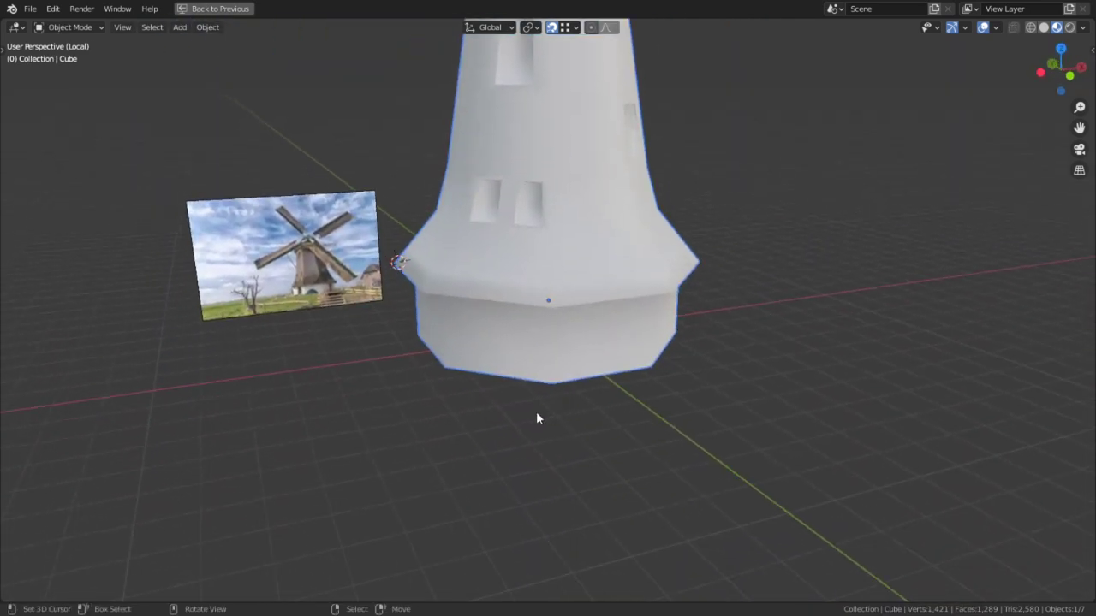
left_click_drag(498, 323, 526, 308, "alt")
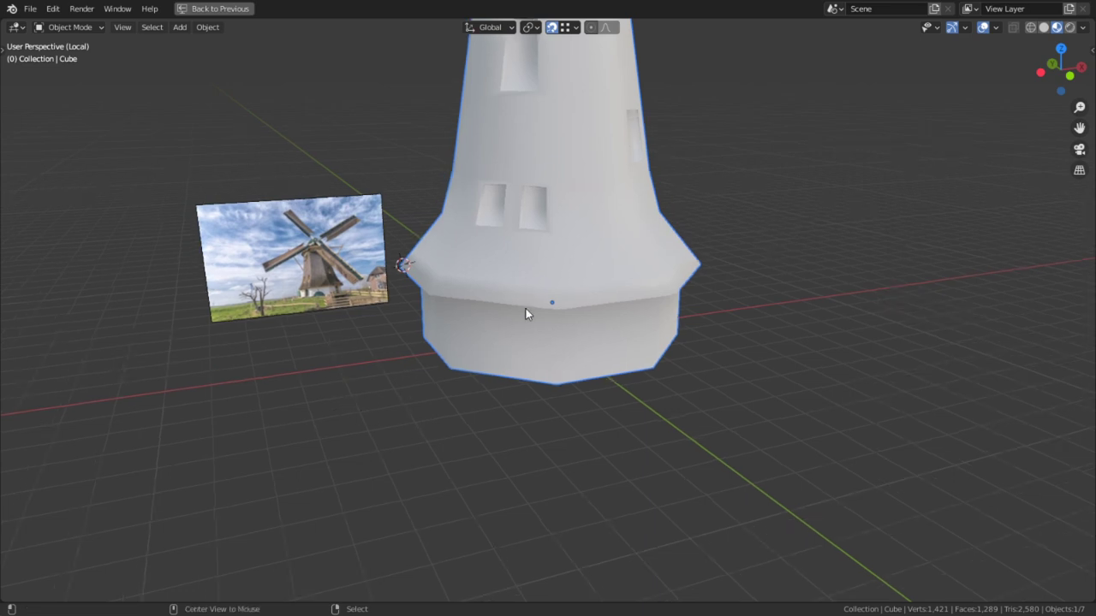
scroll(518, 364, "up", 3)
left_click_drag(474, 407, 472, 364, "alt")
scroll(472, 365, "up", 2)
key("Tab")
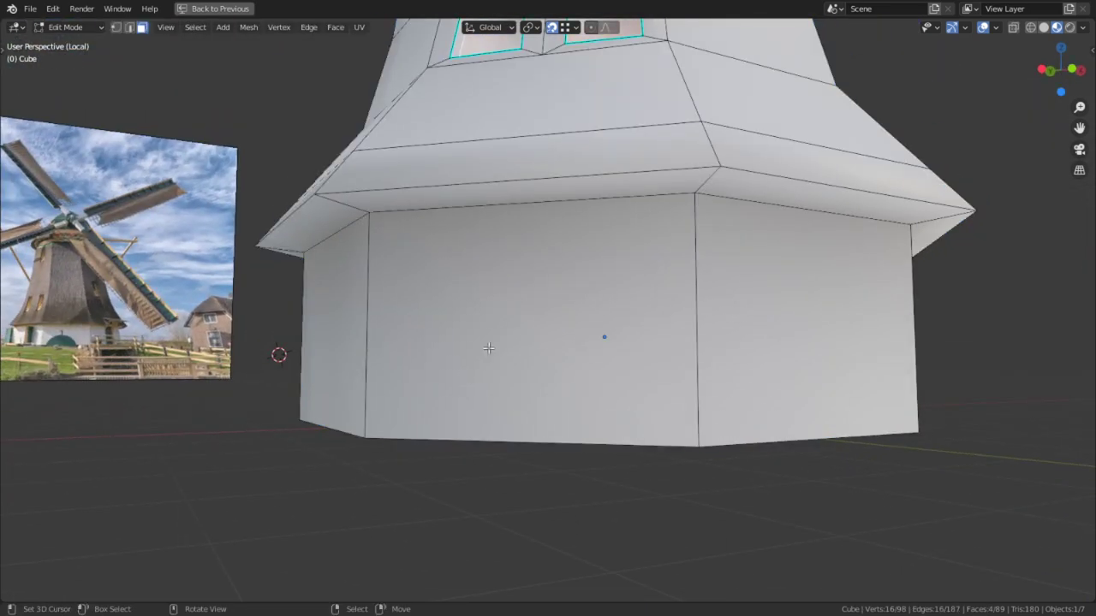
Inset the base wall face below the paired windows by 0.4767 m with Boundary and Individual off, and switch to edge selection.
left_click(560, 356)
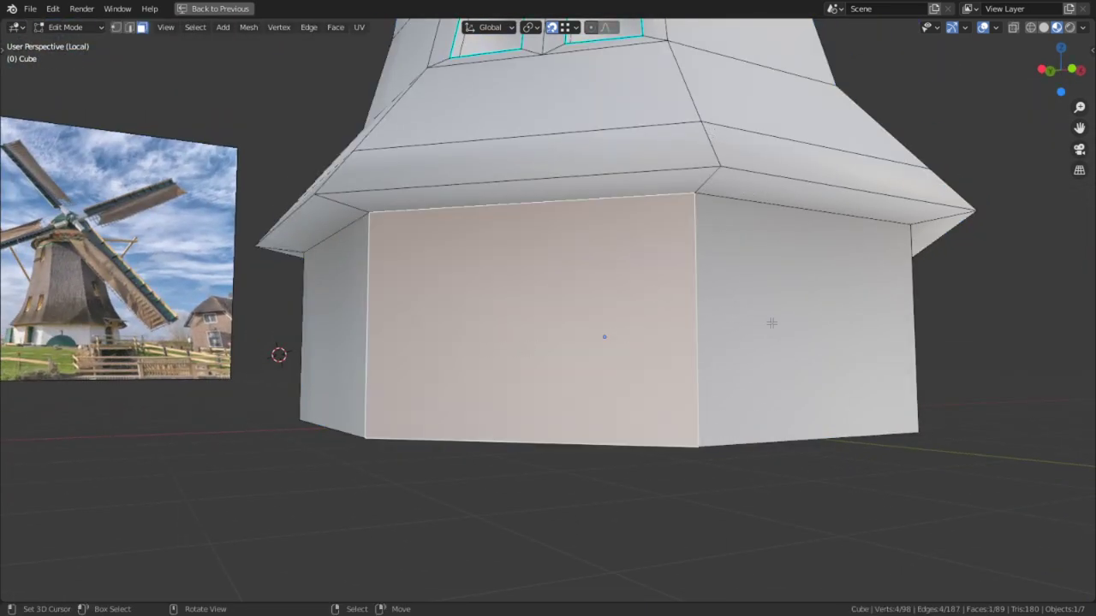
key("ctrl+space")
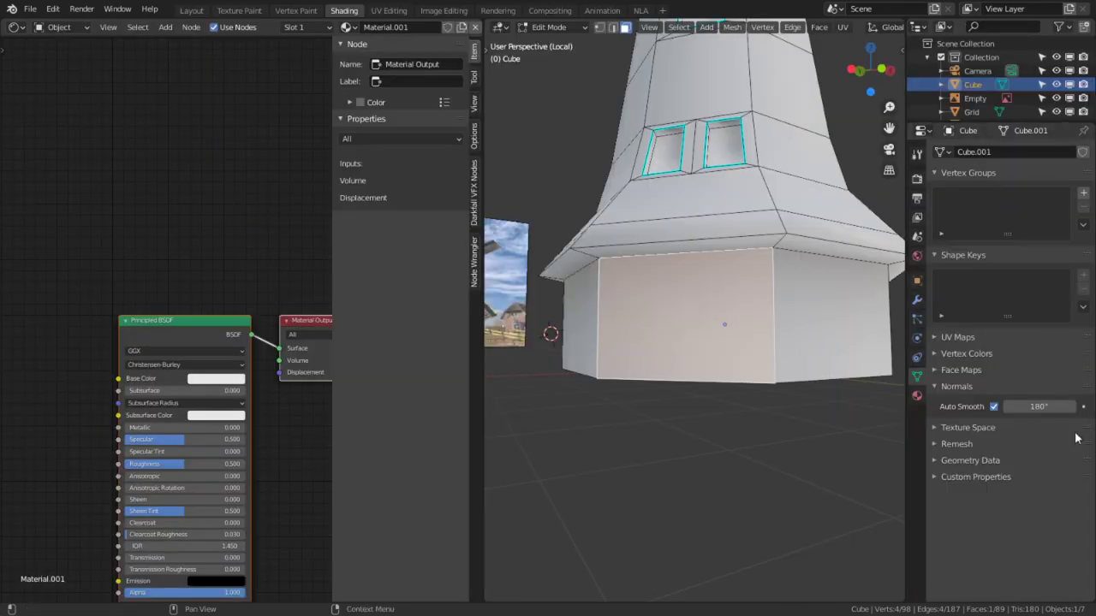
key("i")
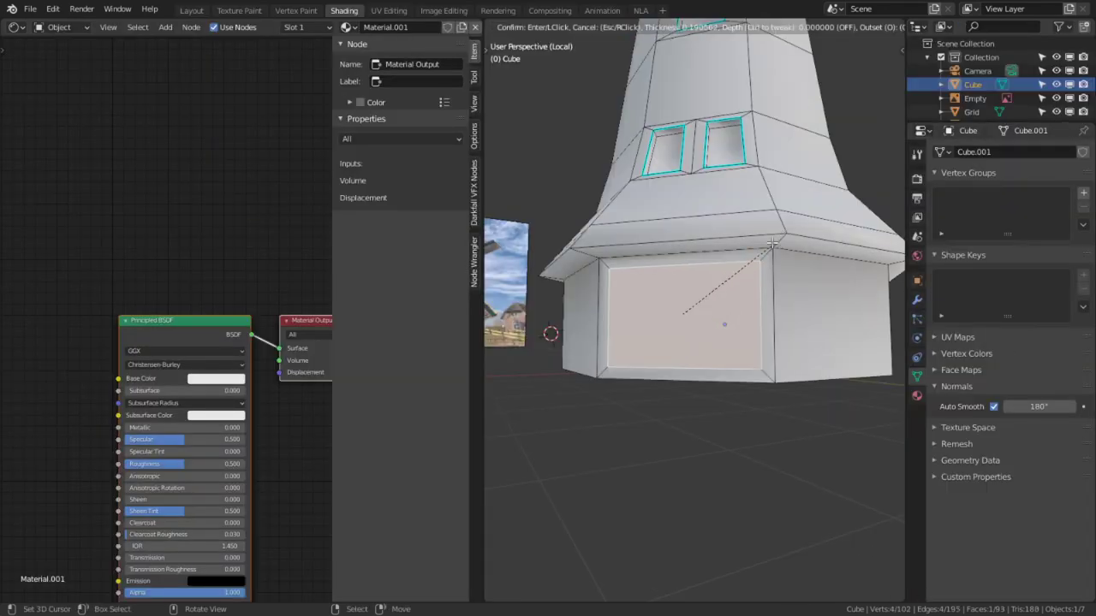
left_click(761, 252)
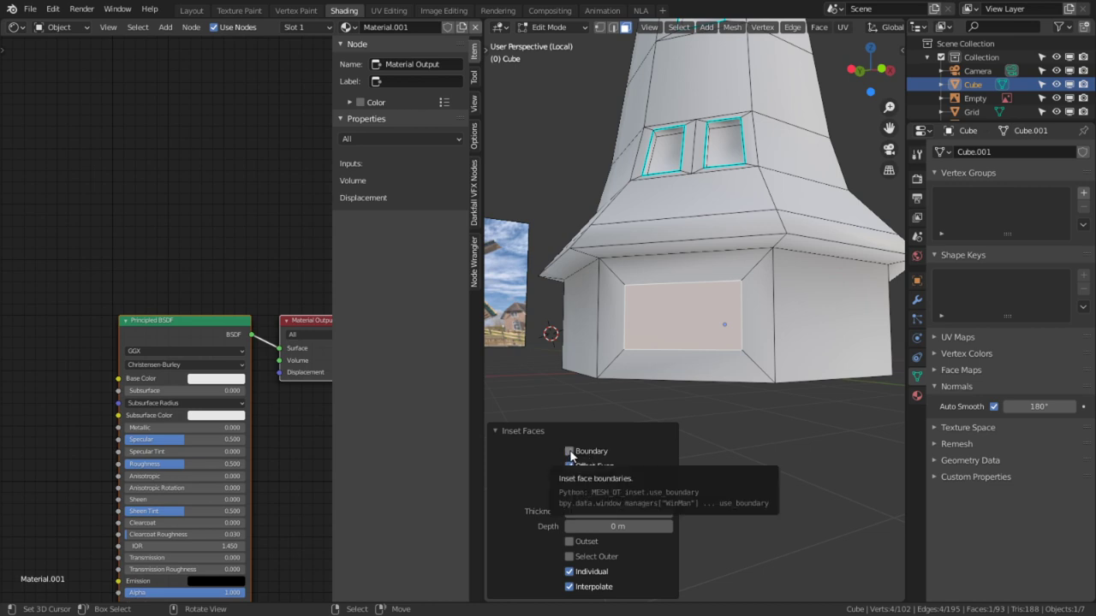
left_click(569, 572)
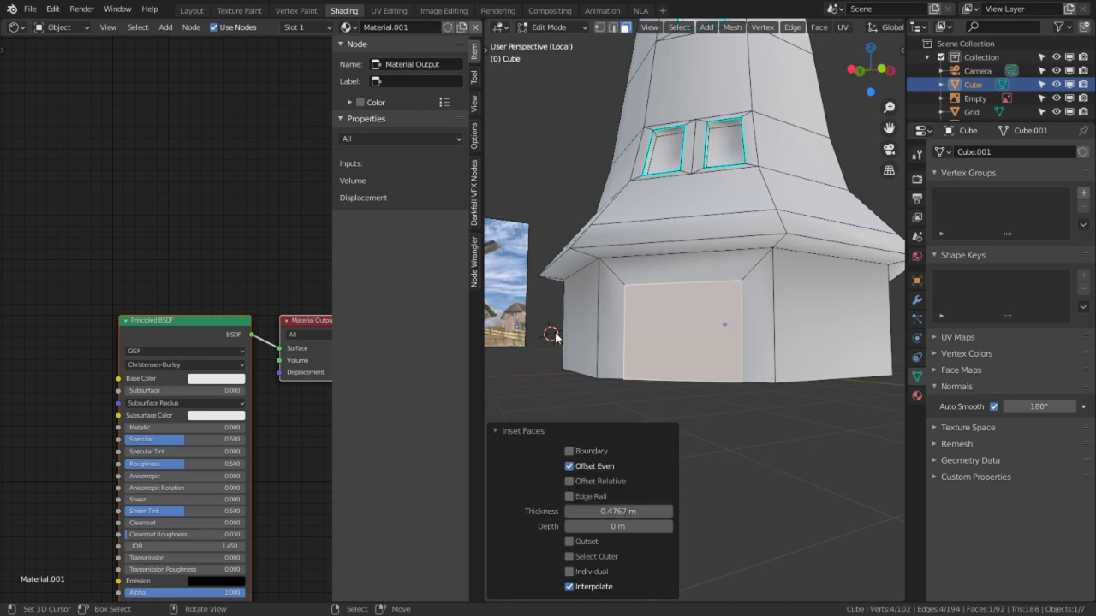
middle_click_drag(770, 349, 809, 318)
scroll(809, 318, "up", 2)
key("2")
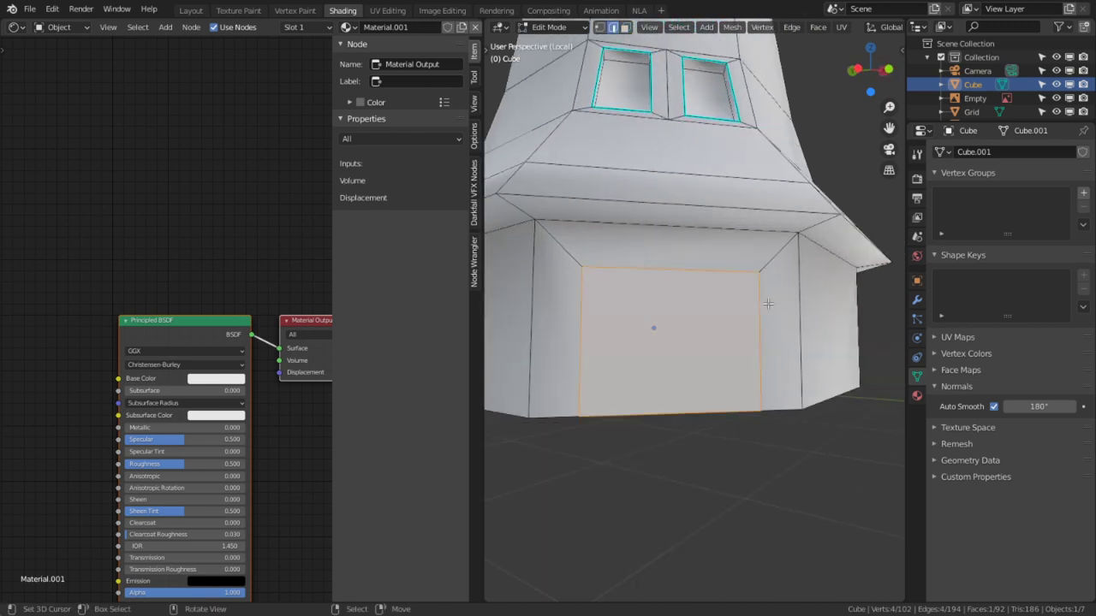
left_click(760, 316)
left_click(581, 315, "shift")
key("alt+s")
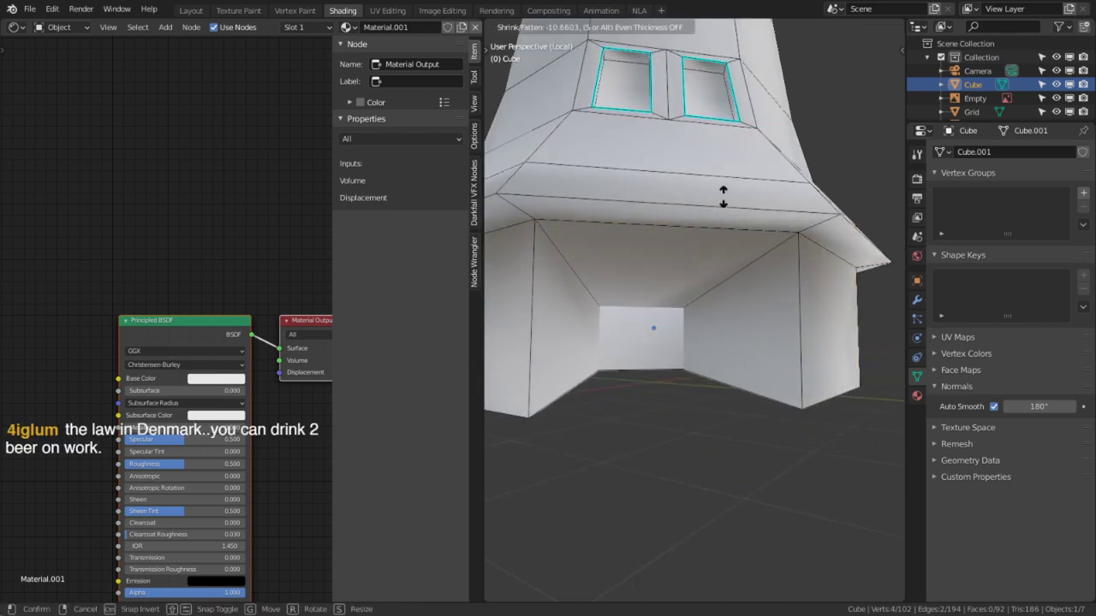
left_click(738, 294)
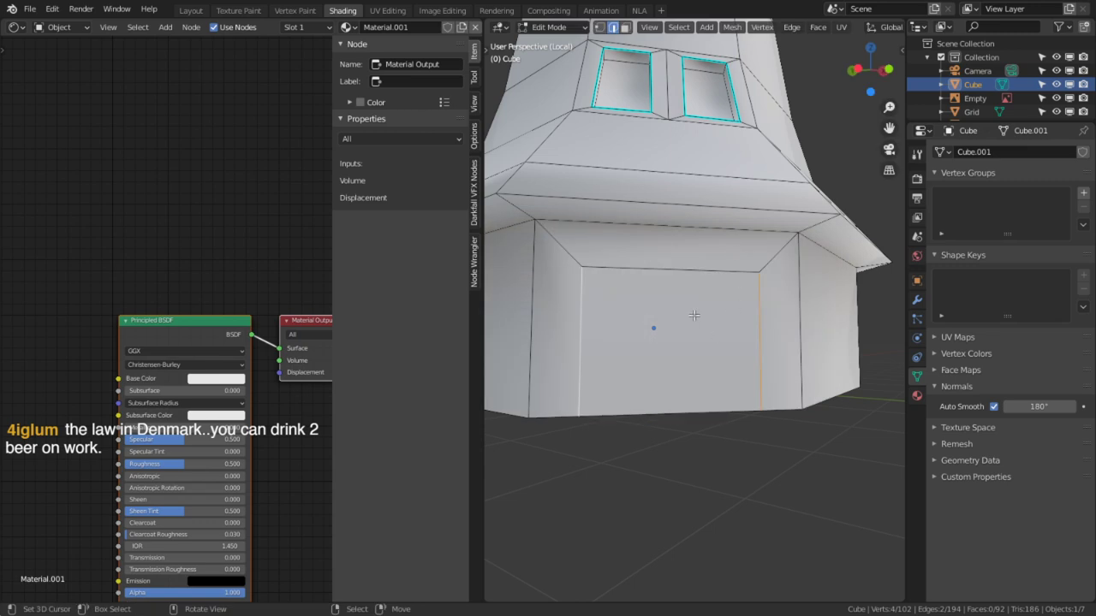
Set the pivot point to Individual Origins and scale the inset face's upper and lower edges to about 0.46 for a narrow doorway.
left_click(669, 314)
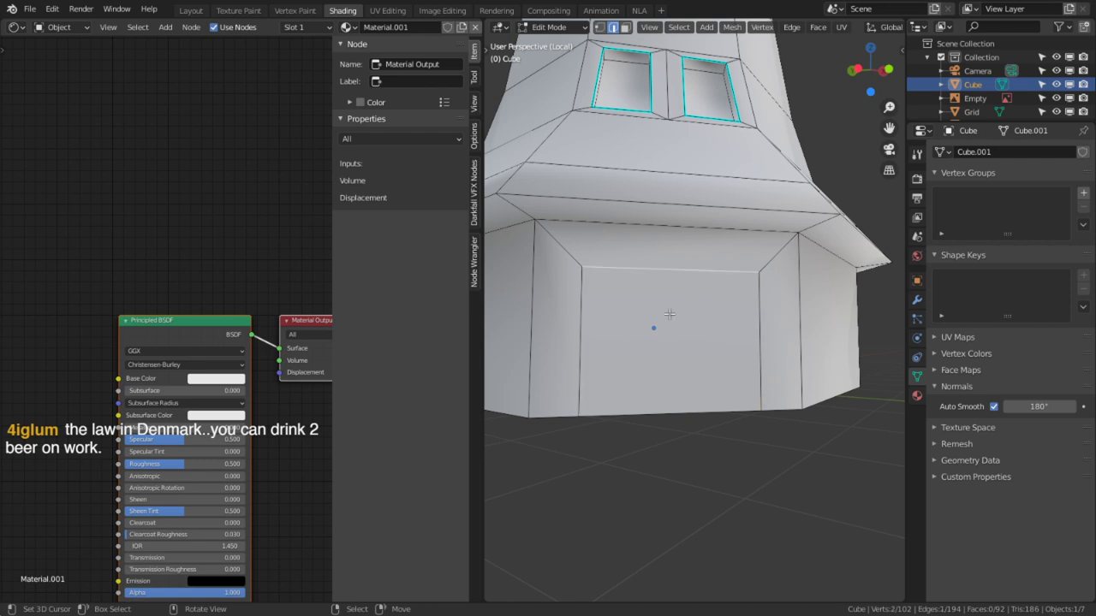
left_click(667, 379, "shift")
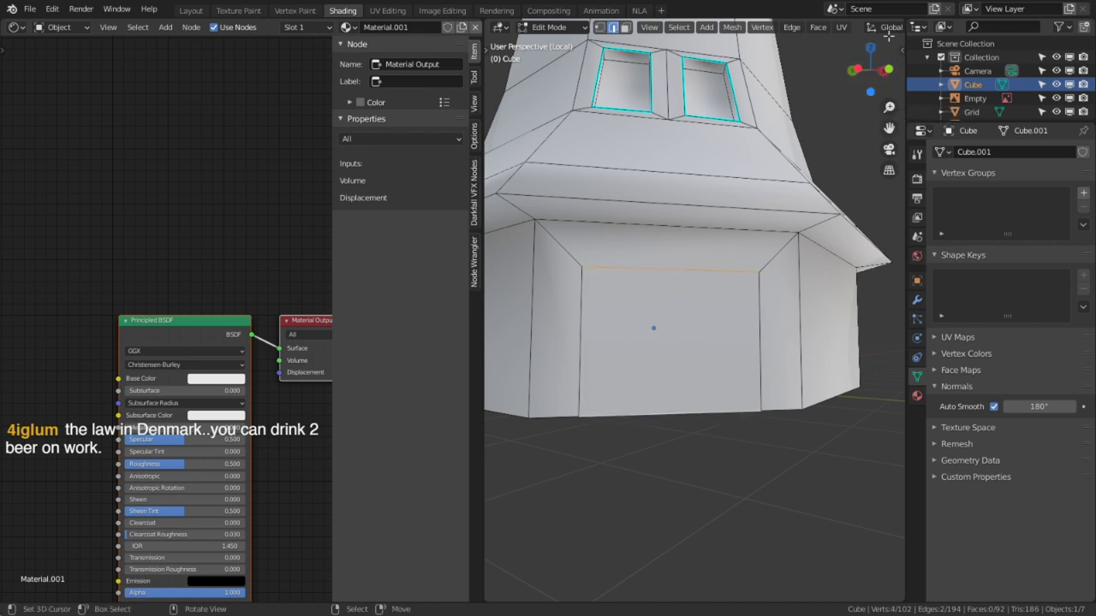
middle_click_drag(890, 37, 872, 30)
scroll(856, 27, "down", 5)
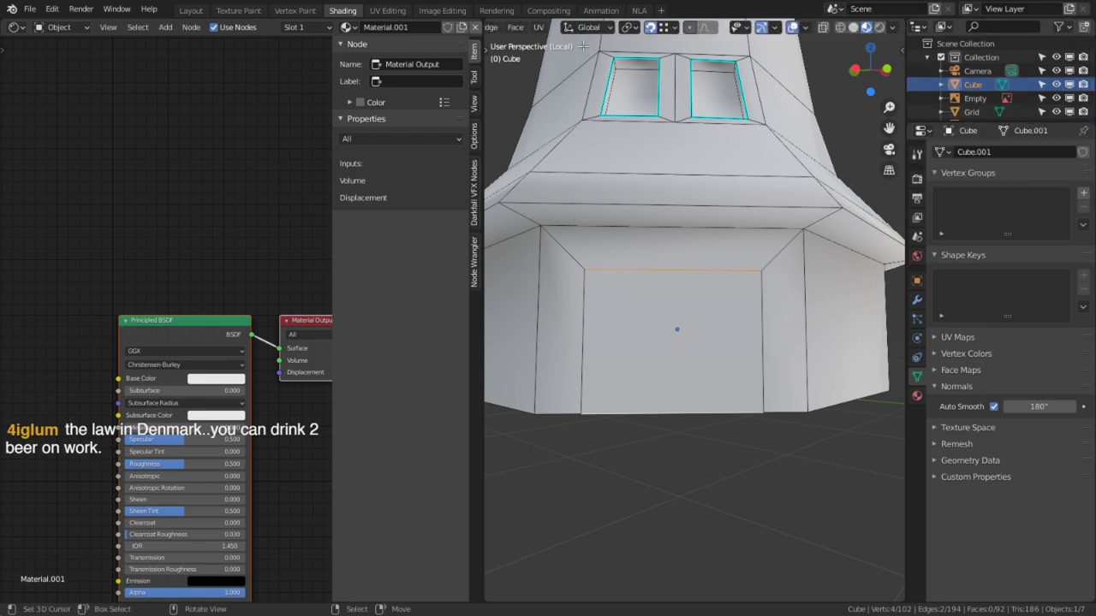
scroll(582, 31, "up", 5)
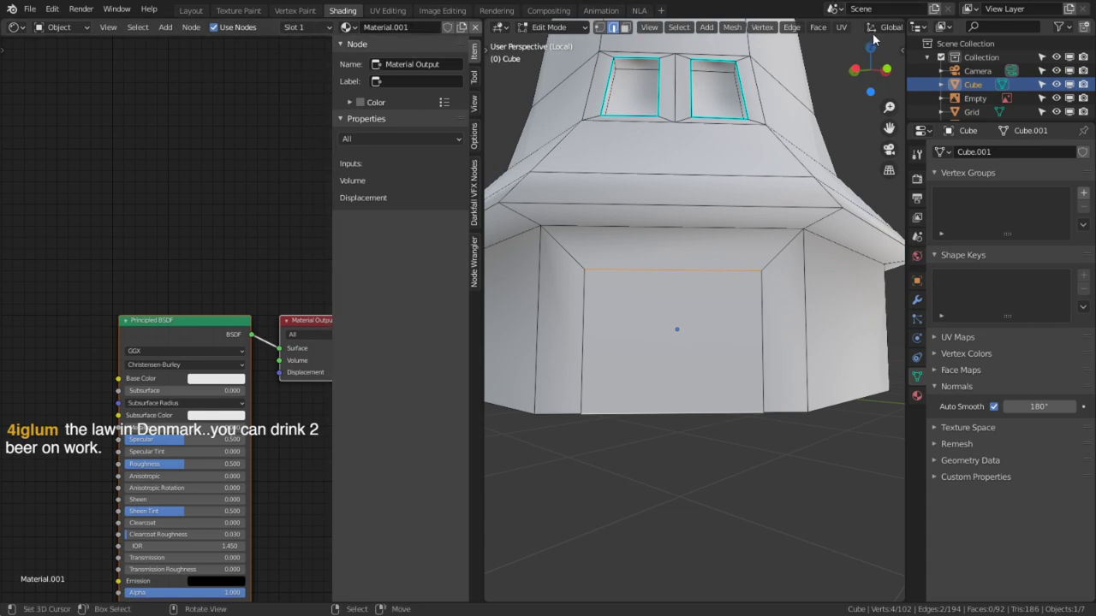
scroll(890, 27, "down", 5)
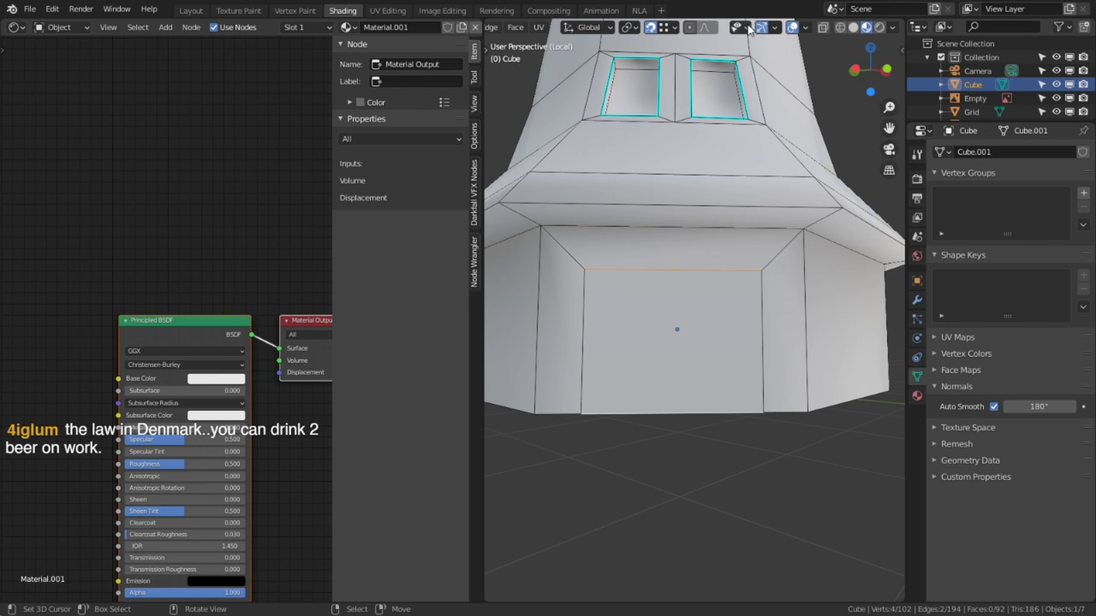
left_click(634, 28)
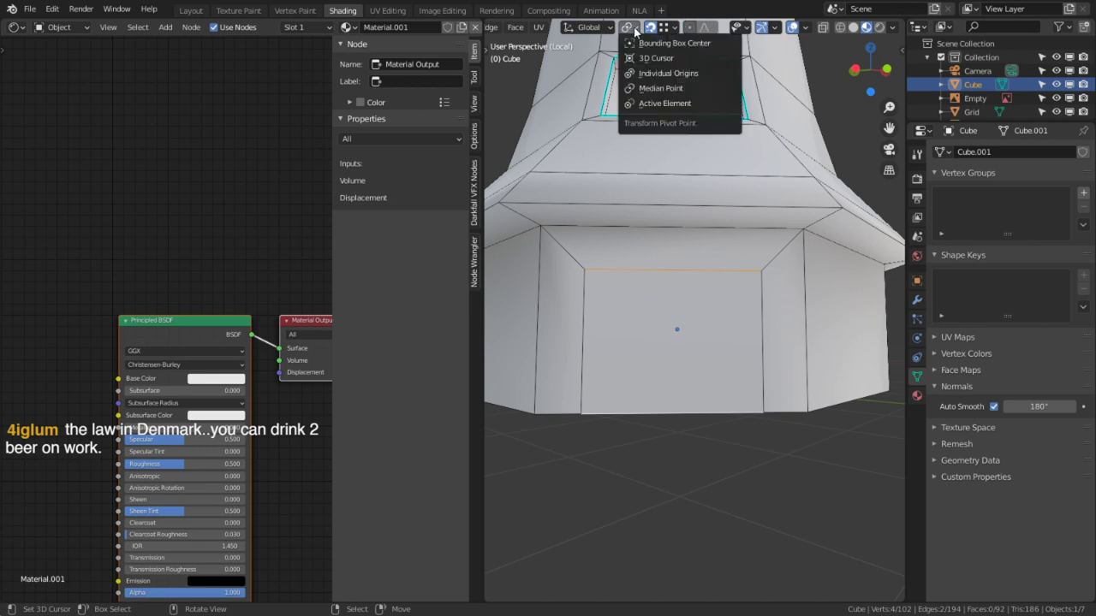
left_click(676, 74)
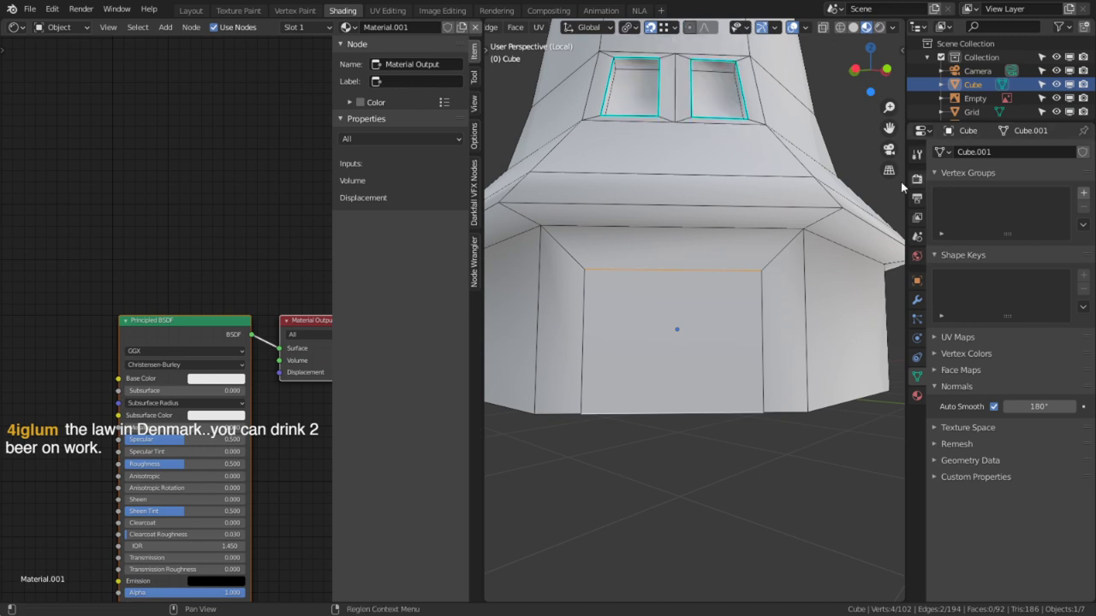
key("s")
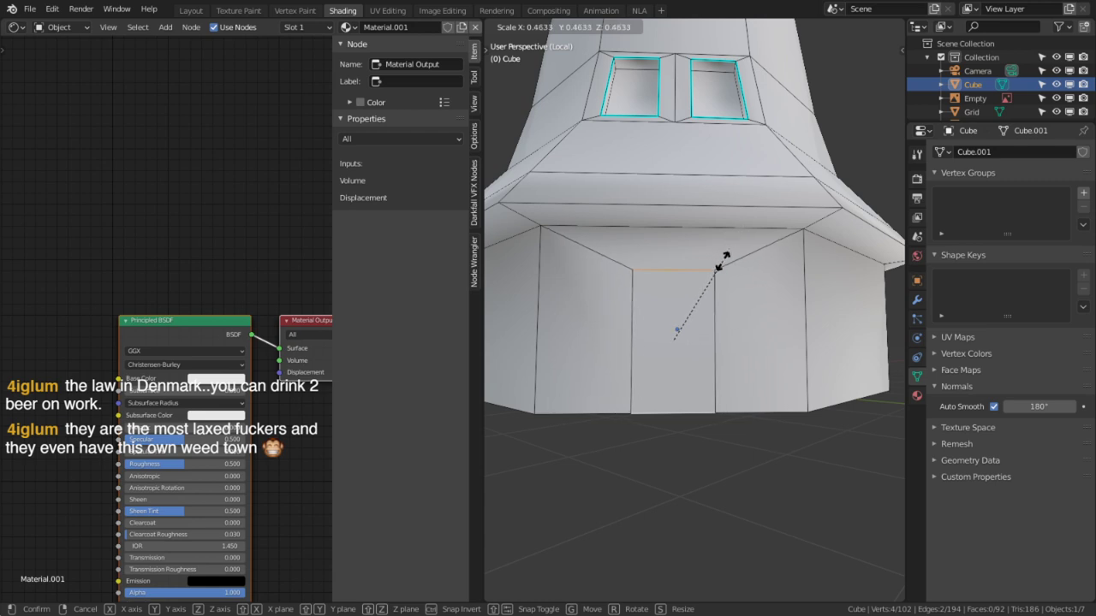
left_click(715, 272)
Extrude the doorway face about 0.16 m into the wall and delete the extruded end face.
left_click(701, 292)
middle_click_drag(700, 292, 705, 351)
key("e")
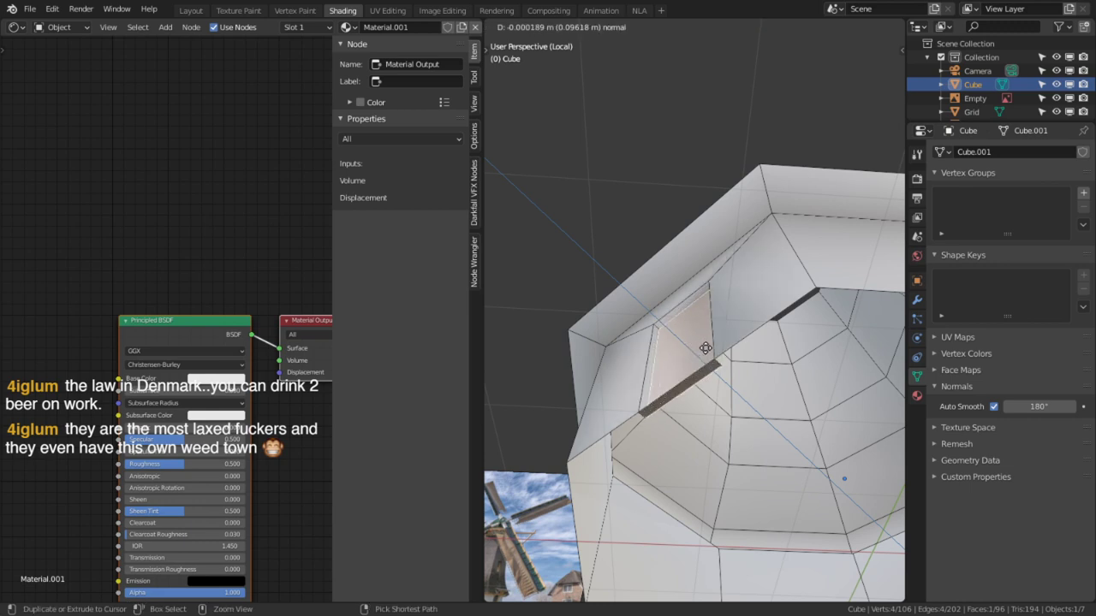
left_click(707, 366)
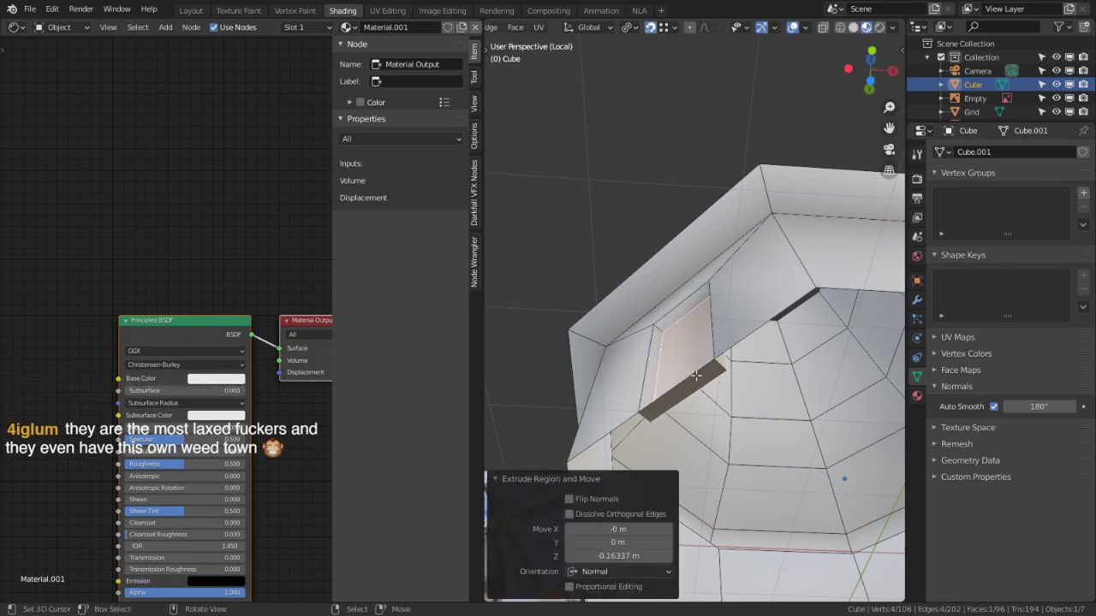
key("x")
left_click(690, 382)
Mark the doorway opening's edge loop as sharp and maximize the 3D viewport.
middle_click_drag(690, 382, 774, 401)
right_click(655, 343, "alt")
key("ctrl+e")
left_click(649, 347)
scroll(714, 438, "down", 5)
key("ctrl+space")
Compare the windmill in Object Mode with the reference photo, examining the photo's tower top and cap.
key("Tab")
mouse_move(711, 360)
middle_mouse_down()
mouse_move(606, 382)
mouse_move(651, 423)
mouse_move(645, 450)
middle_mouse_up()
scroll(610, 382, "down", 4)
middle_click_drag(660, 340, 641, 413, "shift")
scroll(634, 411, "up", 3)
middle_click_drag(410, 385, 388, 327)
middle_click_drag(376, 394, 382, 353, "shift")
middle_click(315, 437, "alt")
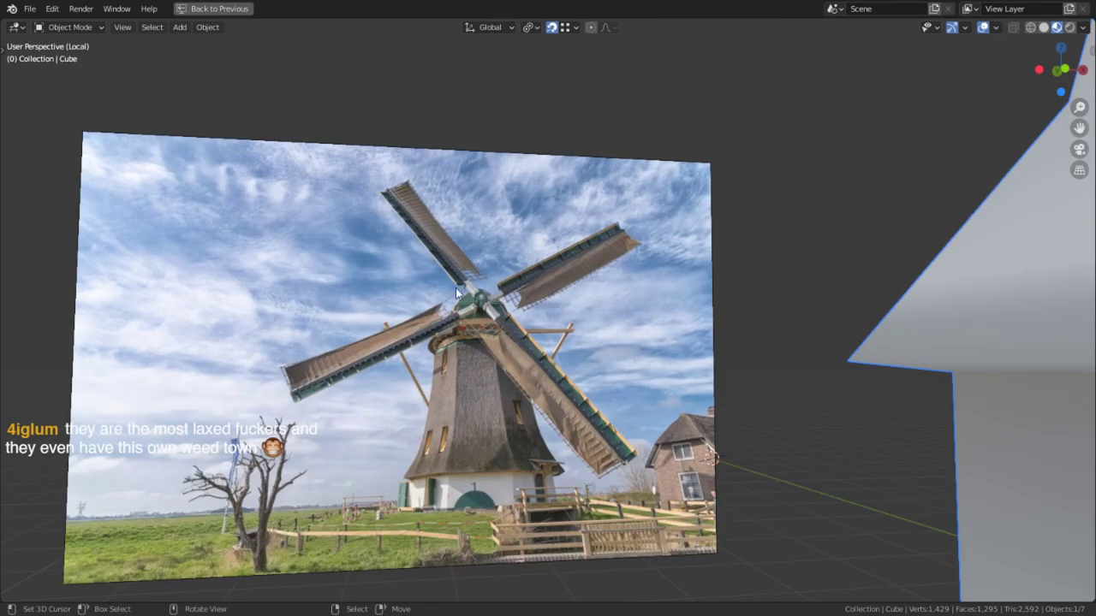
middle_click_drag(518, 197, 1017, 176, "shift")
scroll(1015, 177, "down", 4)
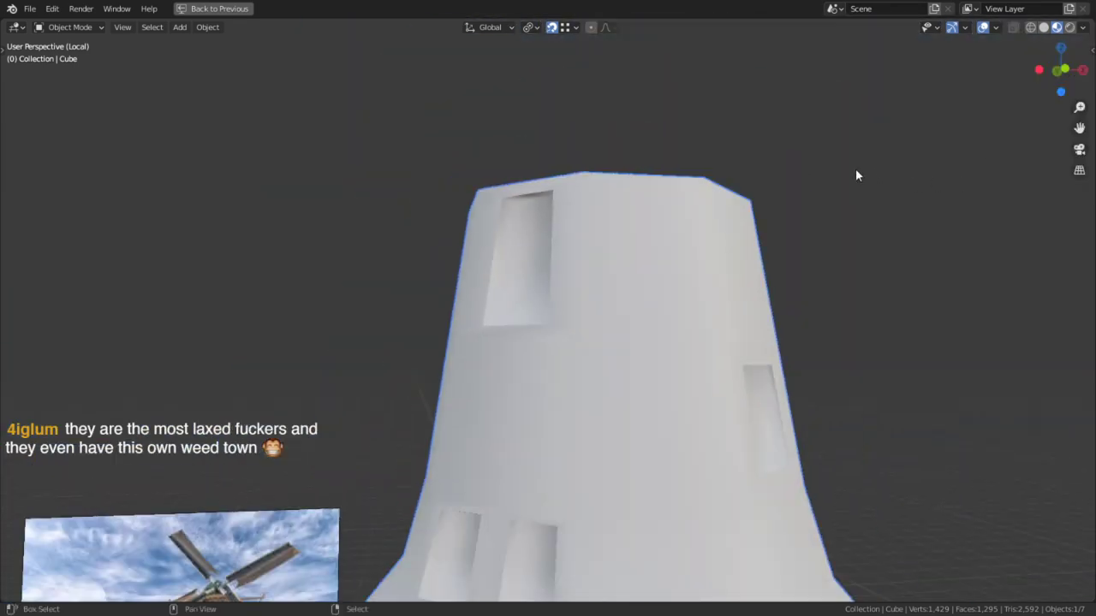
Extrude the tower's top edge loop 0.41221 m up along Z and scale it to 0.951.
middle_click_drag(856, 174, 607, 282)
key("Tab")
scroll(624, 276, "up", 3)
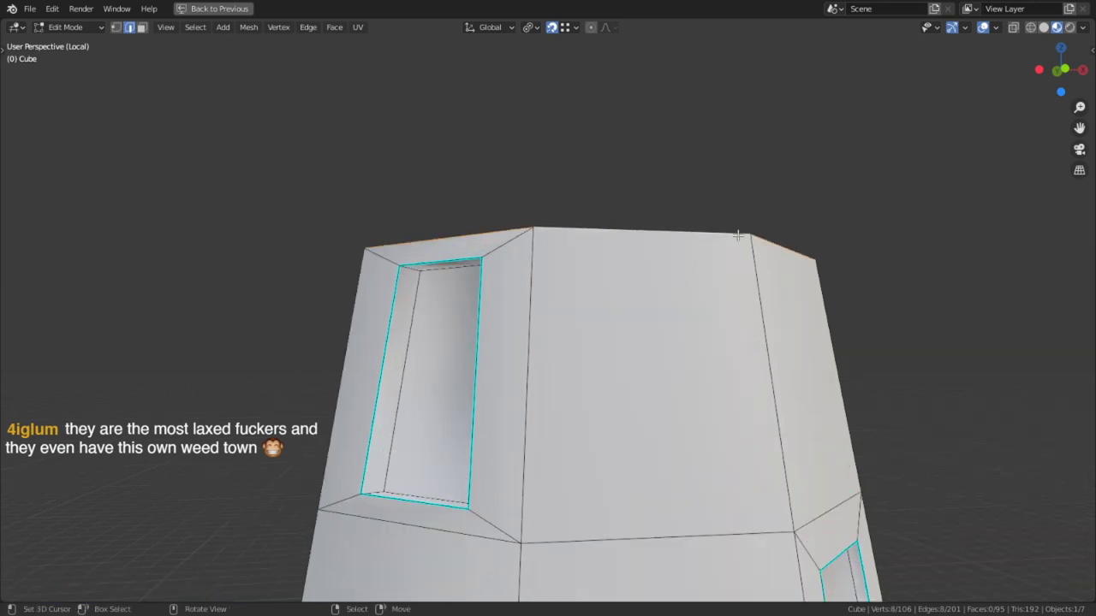
key("e")
key("z")
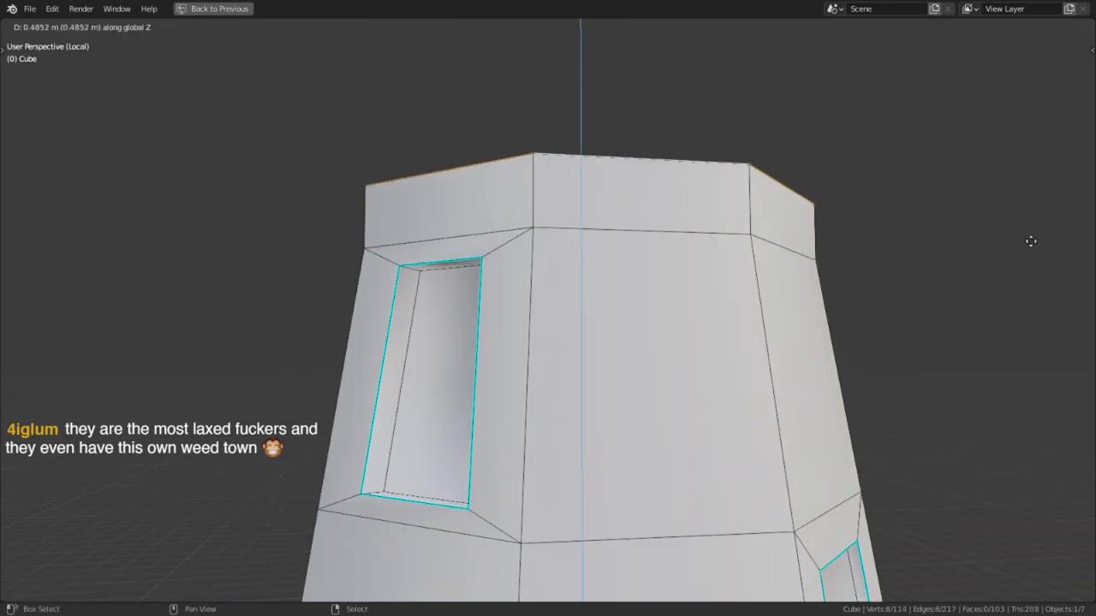
left_click(1022, 318)
key("s")
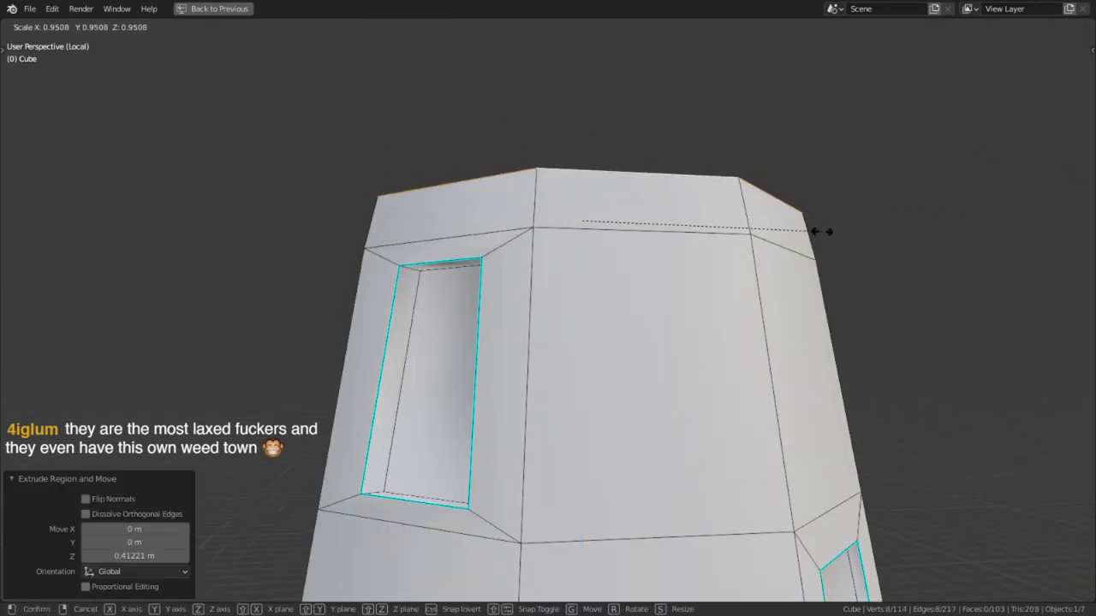
left_click(821, 231)
Mark the tower's new top edge loop as both a seam and sharp.
key("ctrl+e")
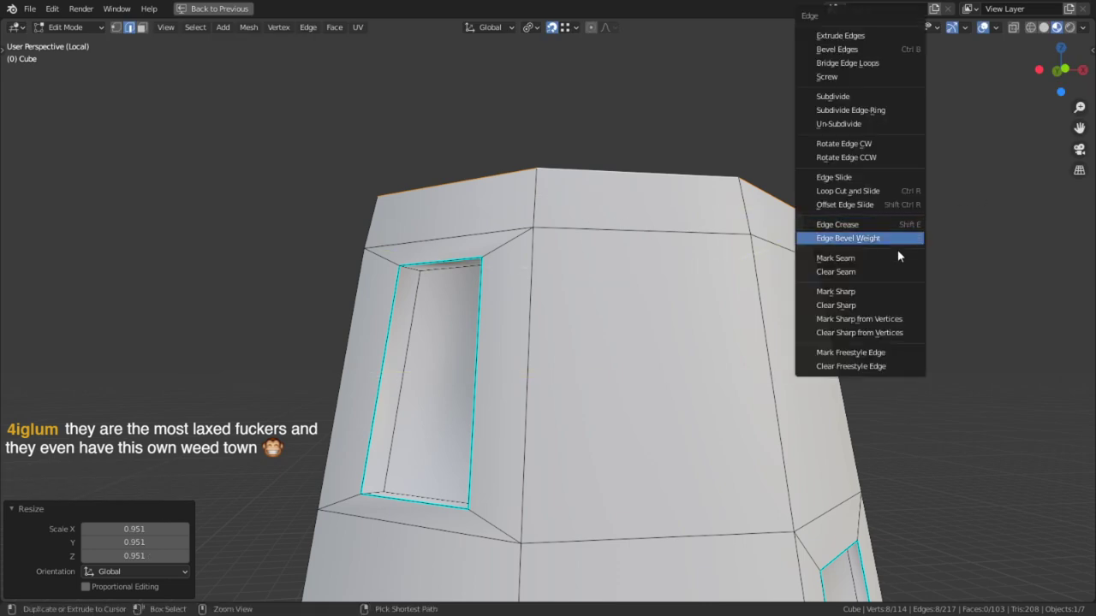
left_click(850, 257)
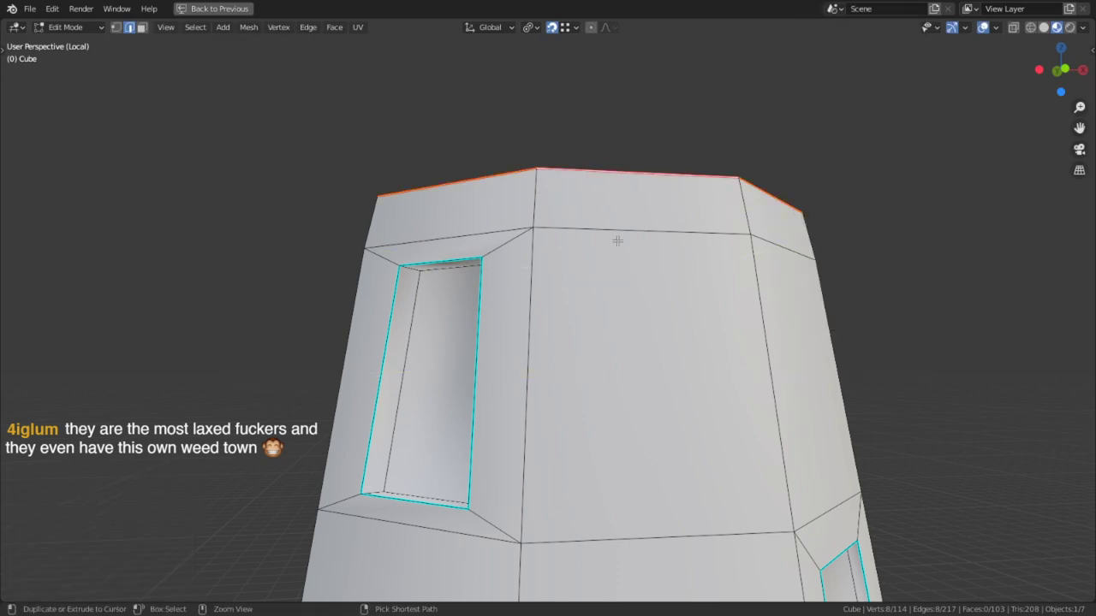
key("ctrl+e")
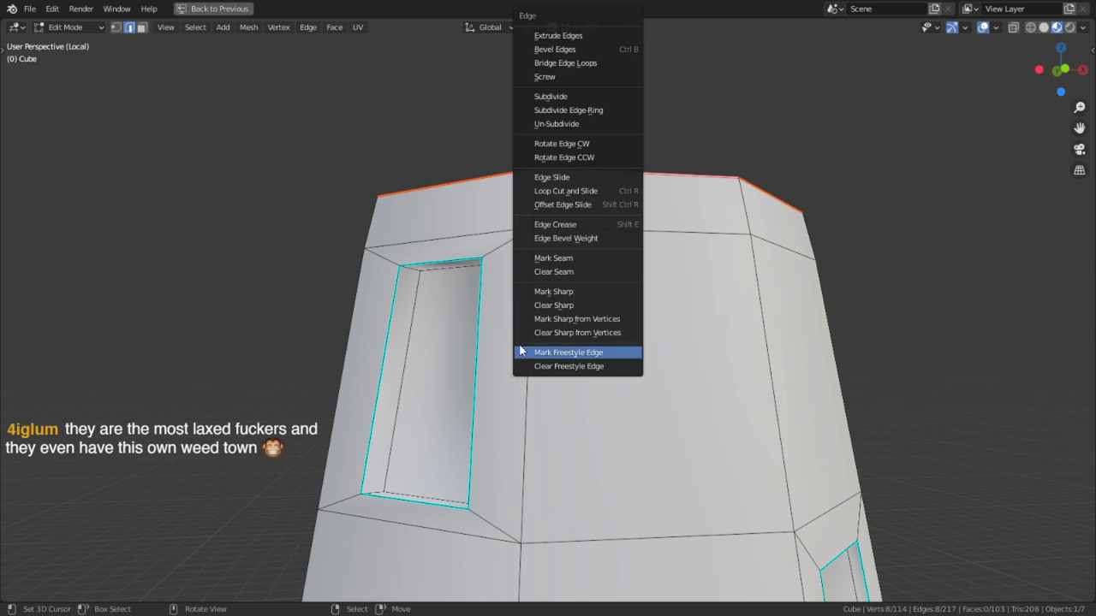
left_click(553, 291)
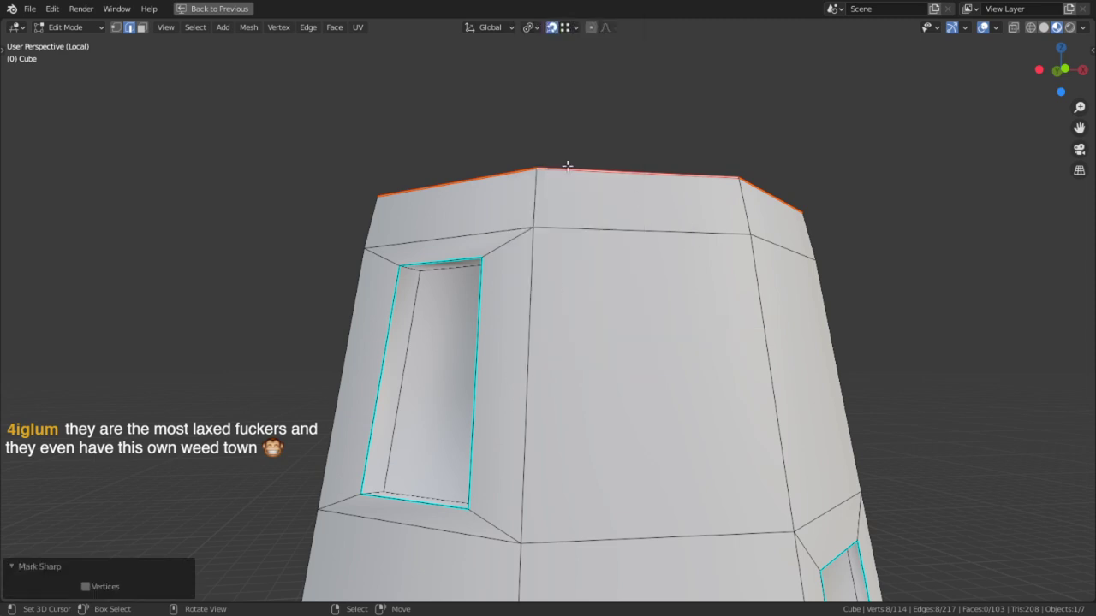
right_click(604, 175)
key("e")
right_click(685, 142)
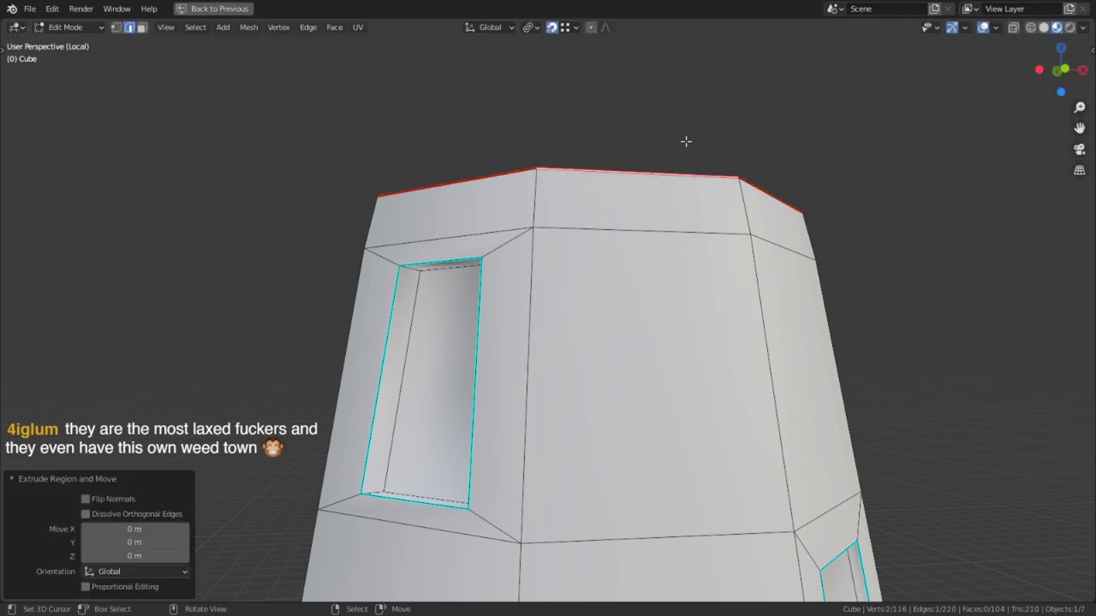
key("ctrl+z")
Extrude the tower's top edge loop into a flared rim, scaling it to 1.090 and moving it 0.057176 m up along Z.
key("e")
right_click(779, 187)
key("alt+s")
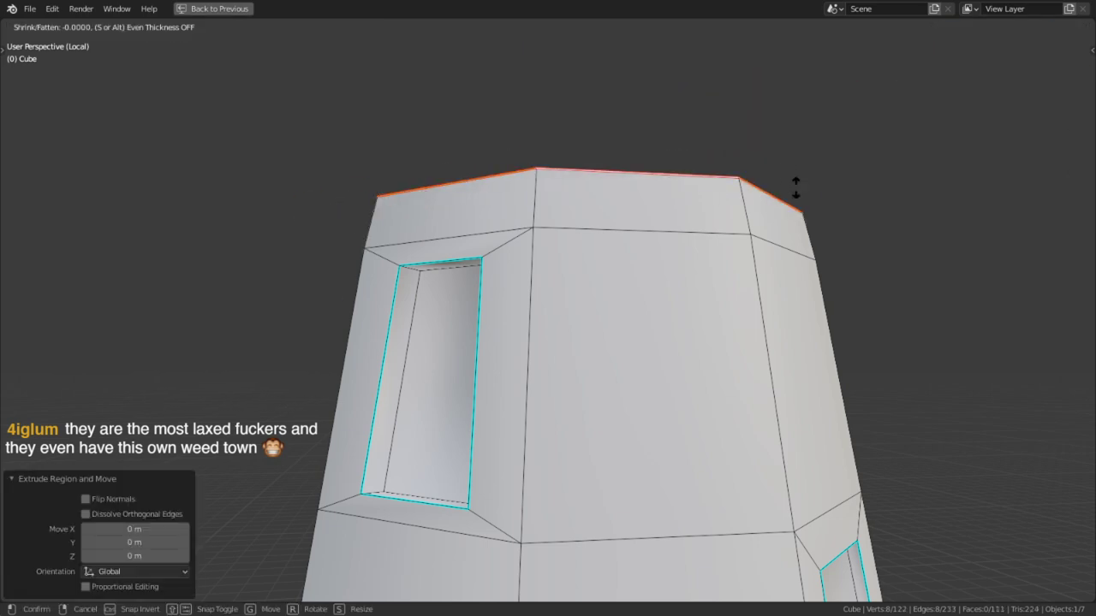
right_click(543, 177)
key("s")
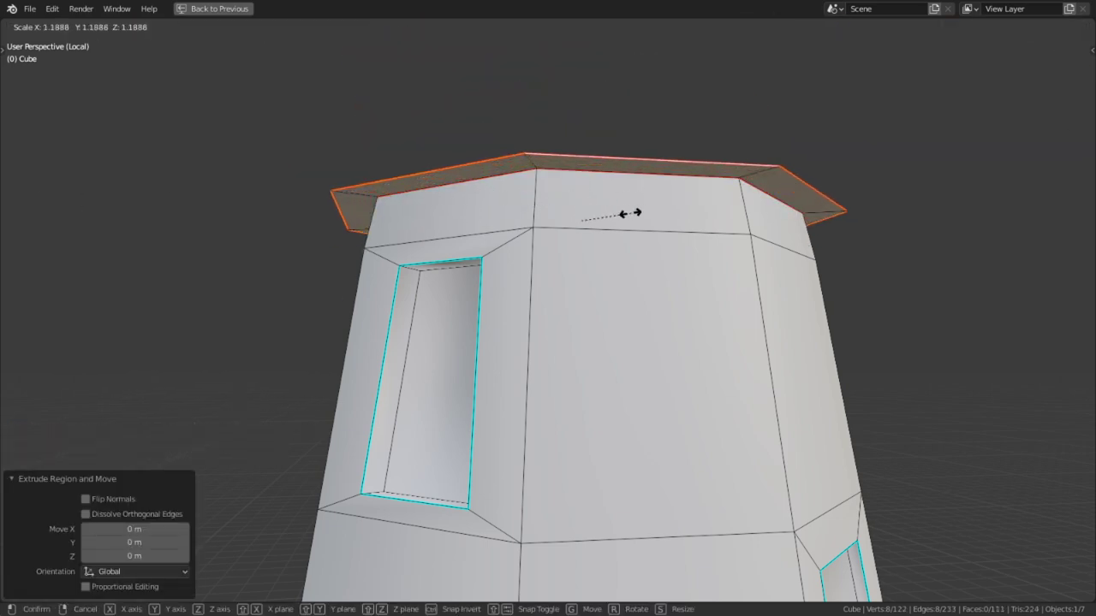
left_click(574, 215)
key("g")
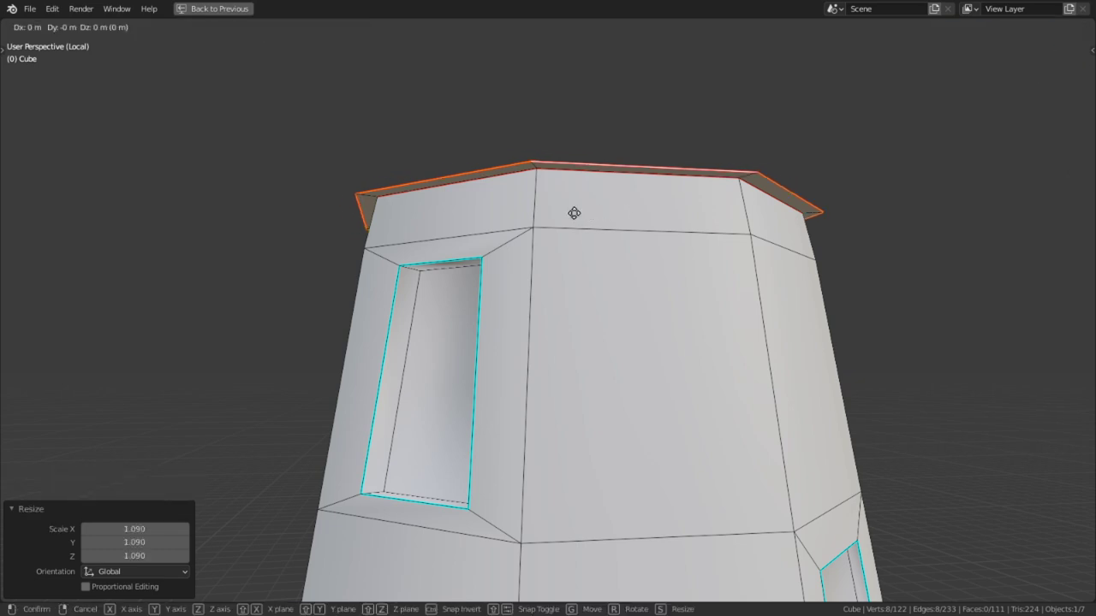
key("z")
left_click(572, 193)
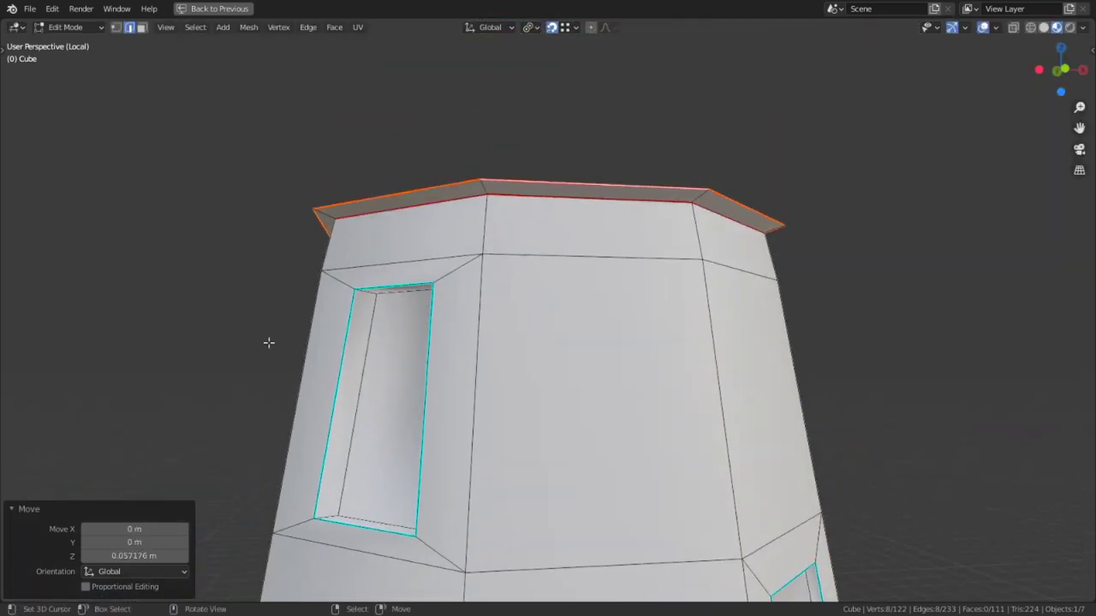
Clear the sharp marking from the rim's outer edge loop.
key("ctrl+e")
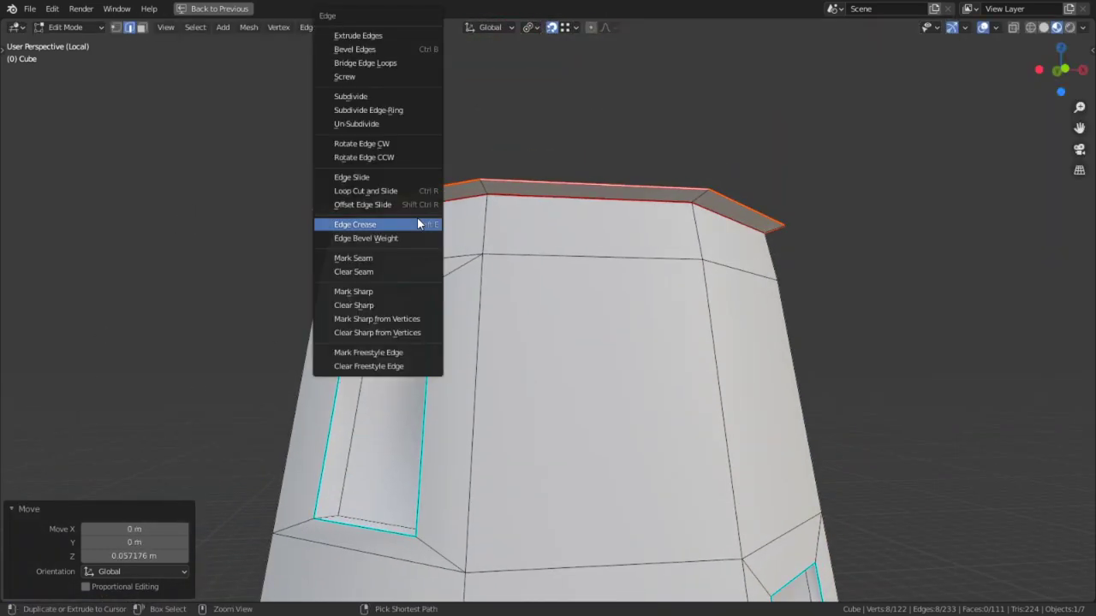
left_click(363, 302)
key("ctrl+e")
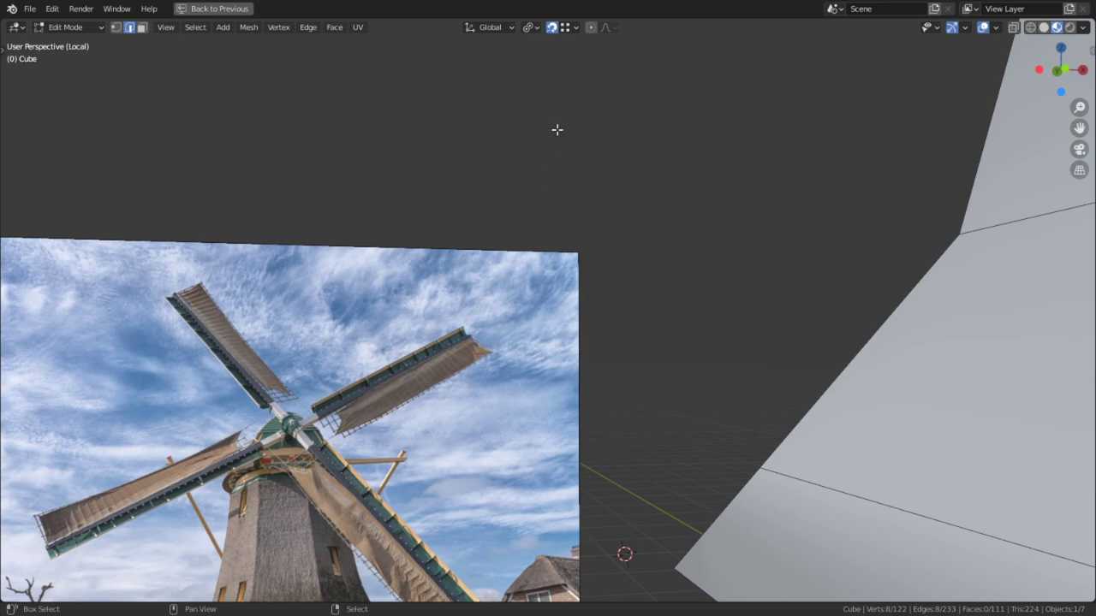
Try selecting the tower's vertical corner edges as edge rings.
middle_click_drag(527, 128, 1045, 162, "shift")
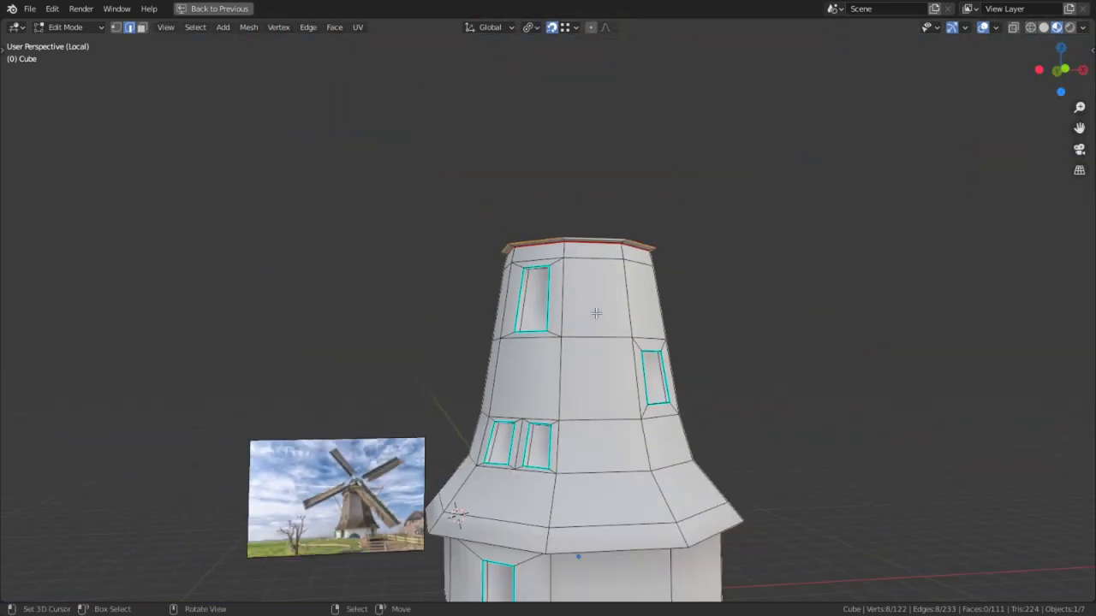
scroll(614, 458, "up", 6)
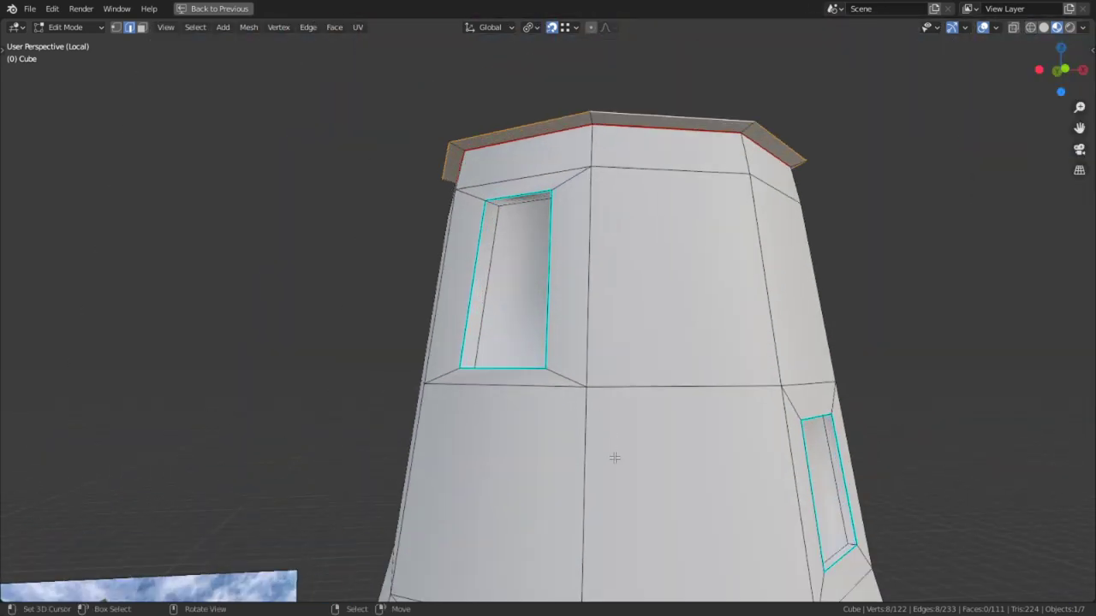
left_click(585, 469)
left_click(583, 463, "ctrl+alt")
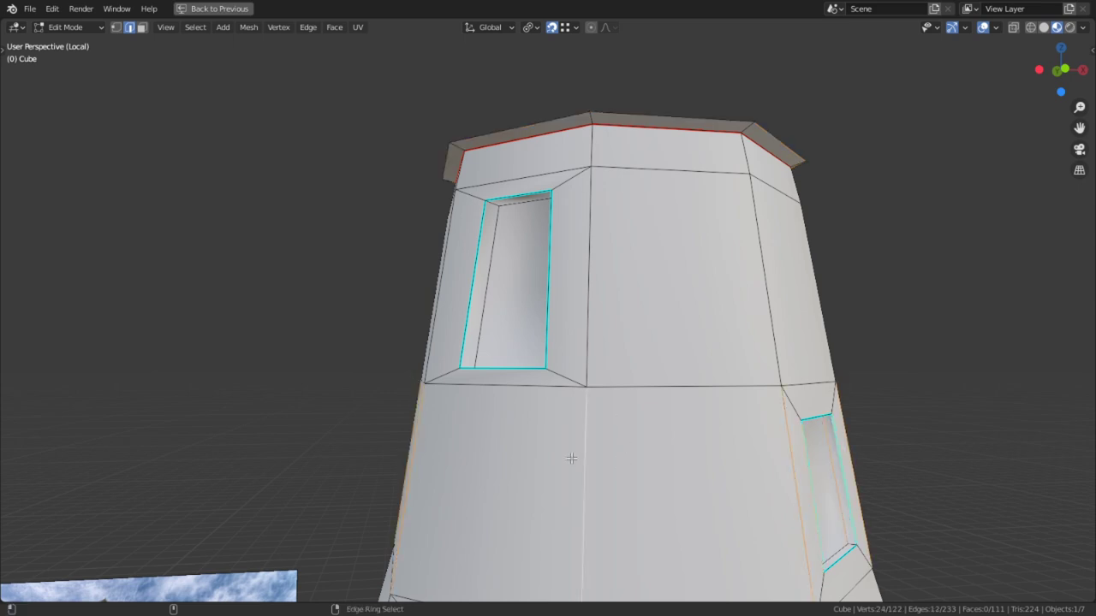
left_click(590, 300, "ctrl+alt")
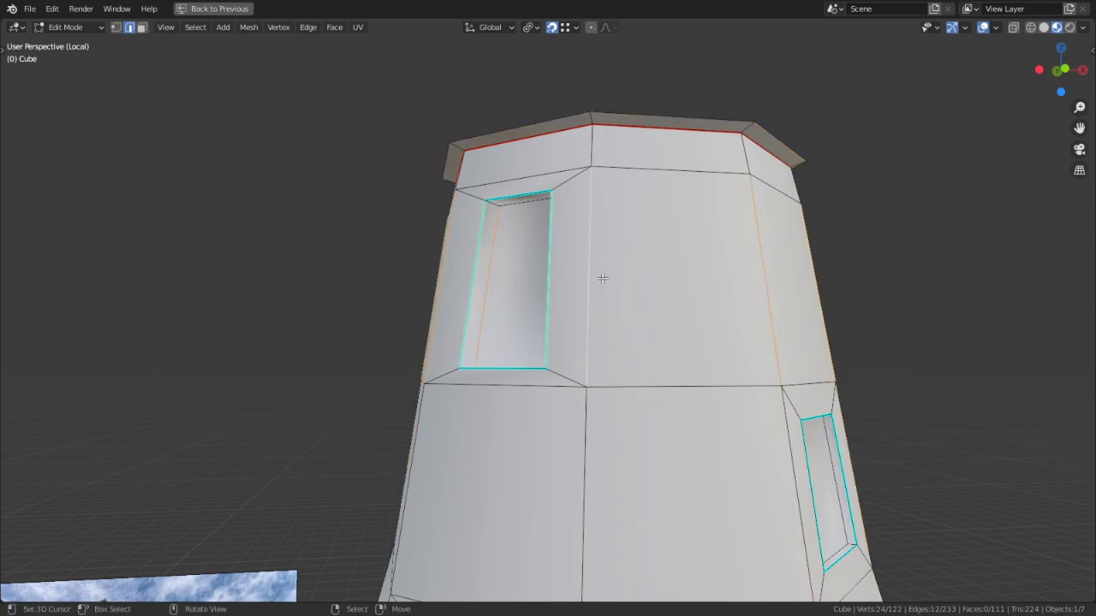
left_click(599, 278)
left_click(604, 130, "shift")
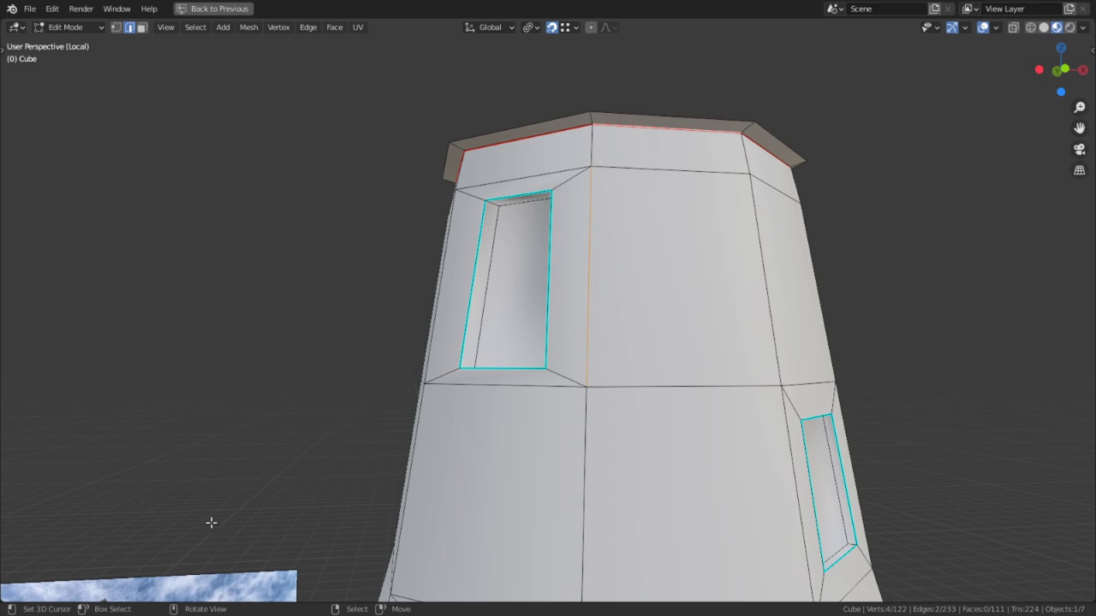
Compare the tower's corners in the reference photo with the shaded windmill in Object Mode.
middle_click_drag(211, 523, 541, 45, "shift")
middle_click_drag(314, 303, 514, 324, "shift")
scroll(514, 324, "up", 7)
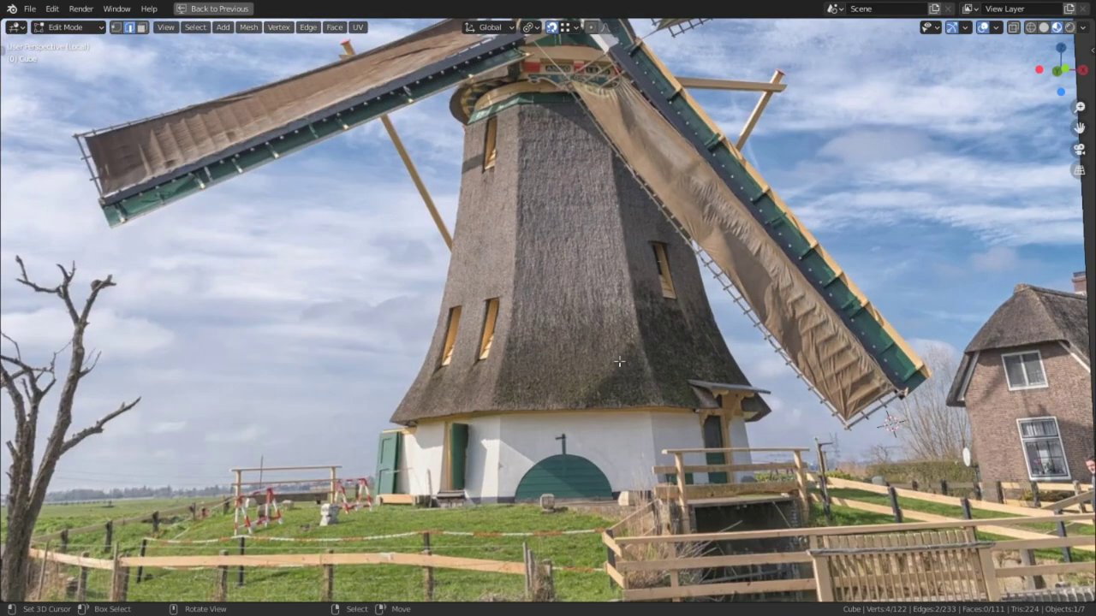
scroll(619, 362, "down", 6)
middle_click_drag(893, 279, 717, 506, "shift")
scroll(717, 506, "down", 3)
key("Tab")
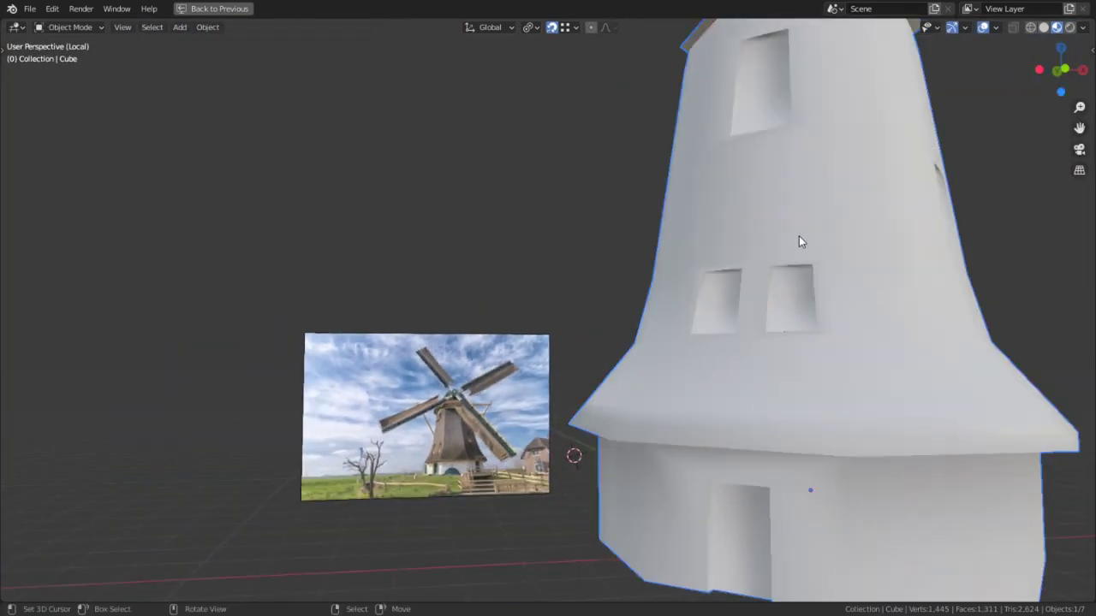
middle_click_drag(799, 237, 561, 292, "shift")
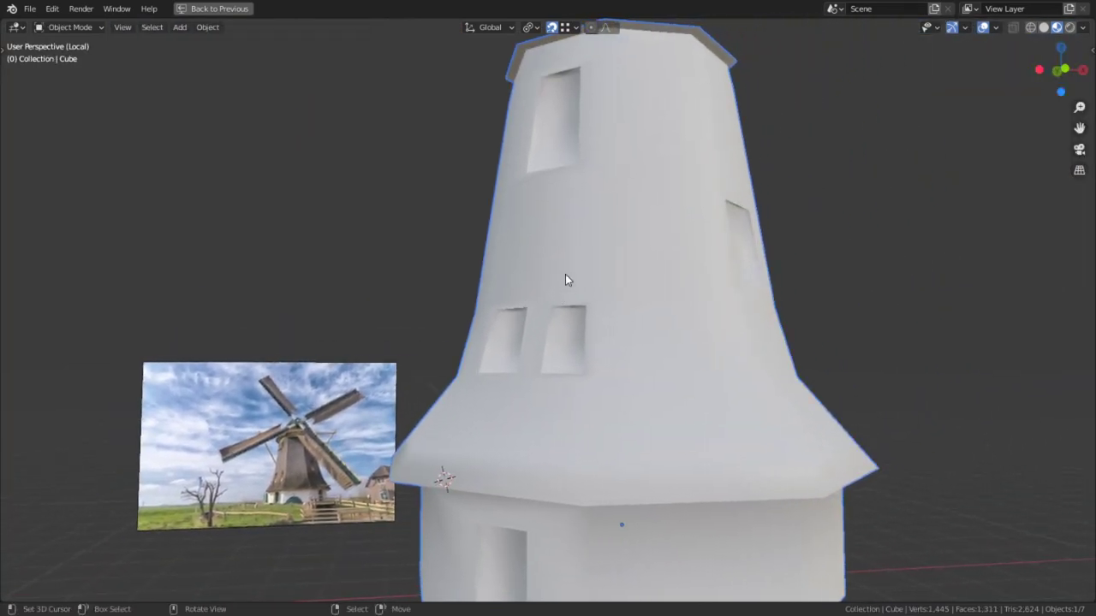
Select the front vertical corner edges from the skirt's lower rim to the tower top and mark them sharp, then check in Object Mode.
key("Tab")
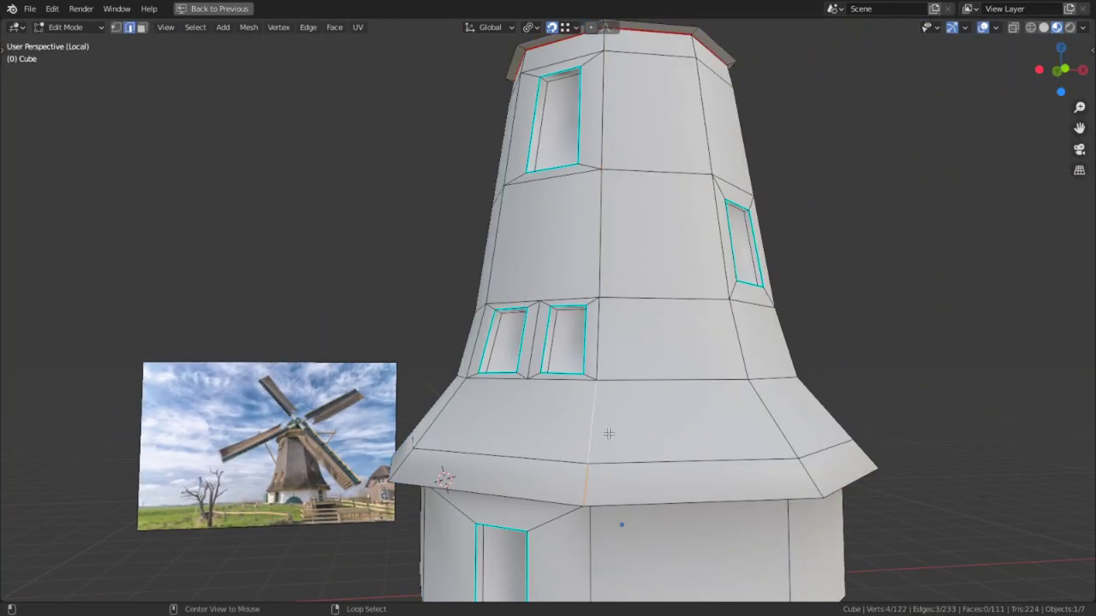
right_click(610, 329, "alt+shift")
right_click(608, 244, "alt+shift")
right_click(608, 96, "alt+shift")
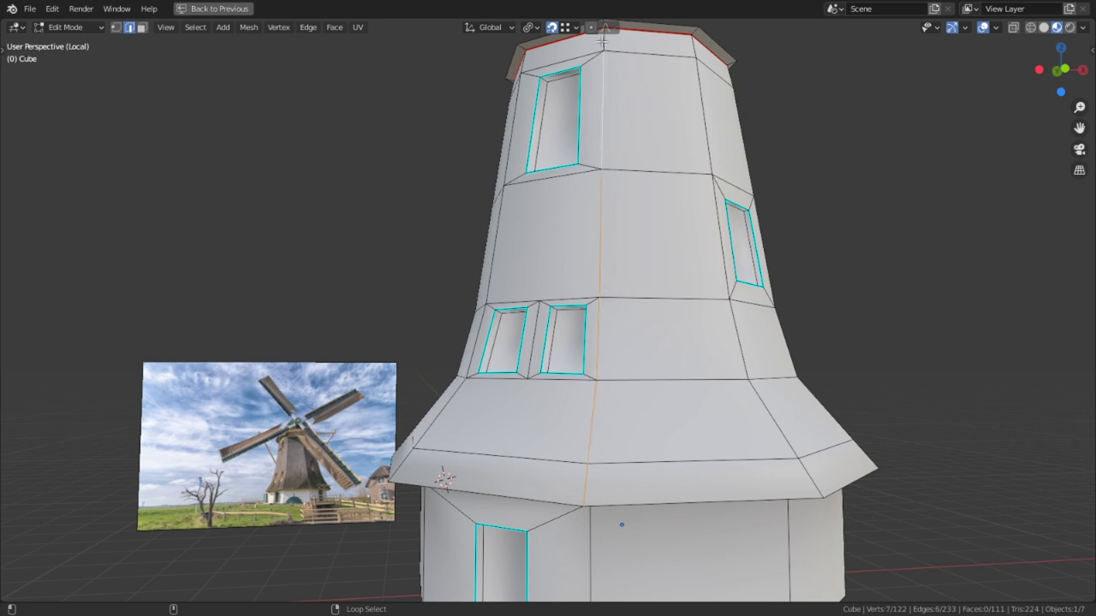
right_click(601, 41, "alt+shift")
middle_click_drag(656, 124, 600, 300, "shift")
scroll(575, 158, "up", 6)
middle_click_drag(566, 93, 545, 187, "shift")
right_click(540, 204, "shift")
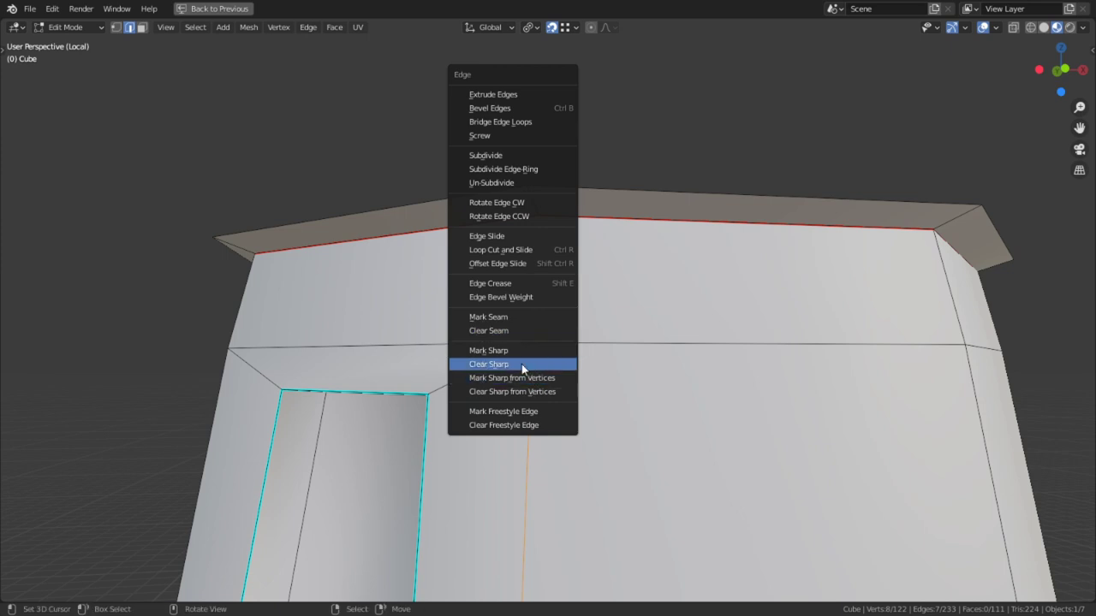
left_click(520, 350)
key("Tab")
scroll(497, 426, "down", 5)
middle_click_drag(479, 424, 542, 101, "shift")
key("Tab")
right_click(653, 401, "alt")
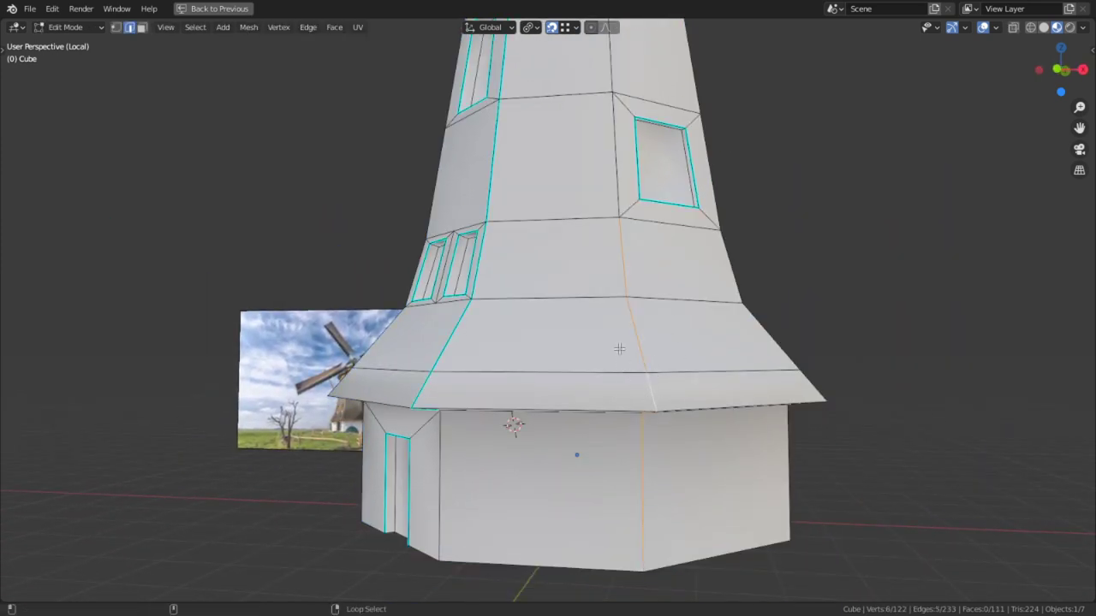
middle_click_drag(602, 220, 593, 301, "shift")
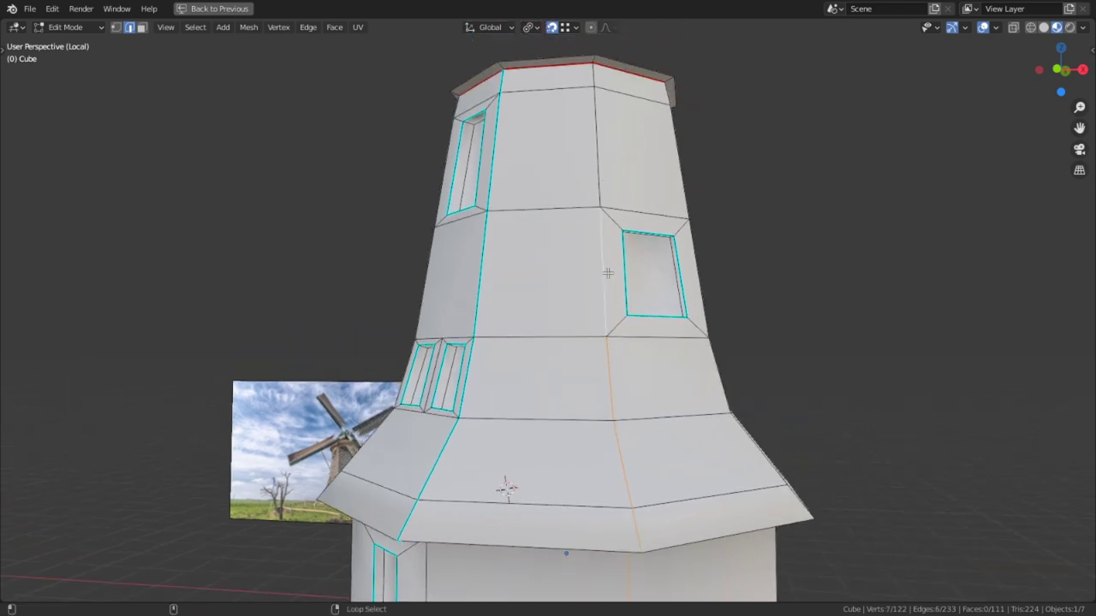
right_click(596, 147, "alt+shift")
Select the face loop of the flared rim at the tower's top and hide it.
key("3")
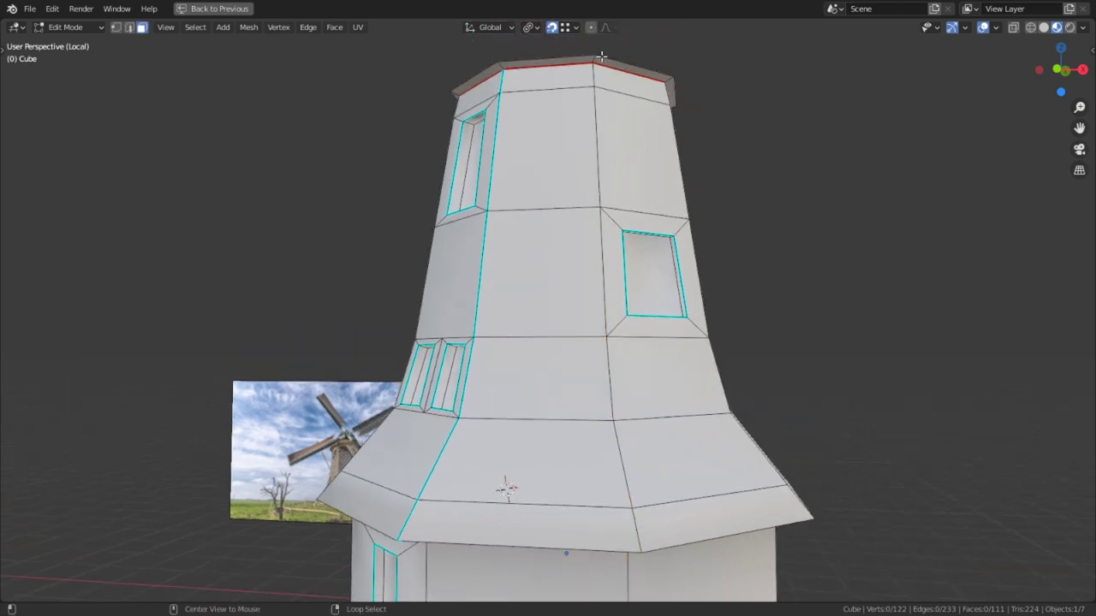
right_click(596, 57, "alt")
key("alt+a")
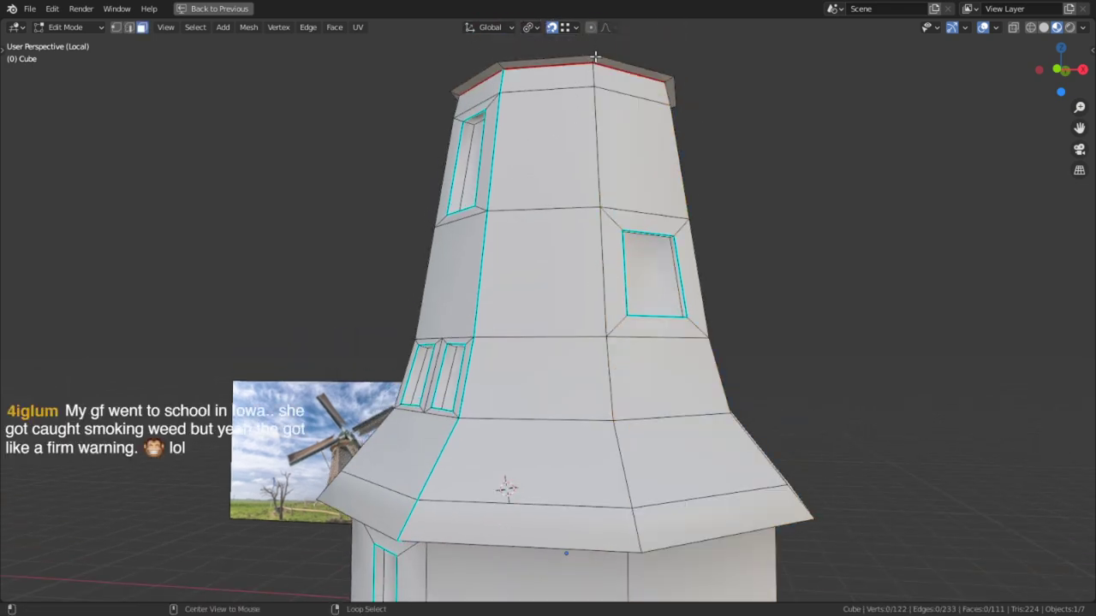
right_click(596, 55, "alt")
key("h")
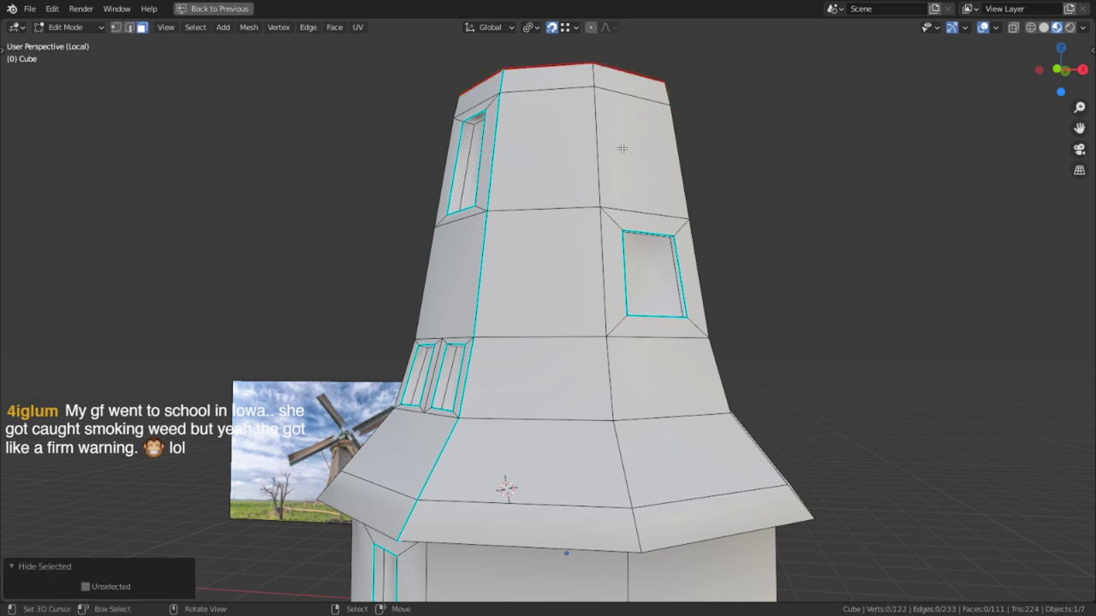
Select the remaining vertical corner edges all around the windmill up to the tower top, mark them sharp and return to Object Mode.
key("2")
right_click(611, 146)
right_click(588, 282, "shift")
right_click(592, 75, "shift")
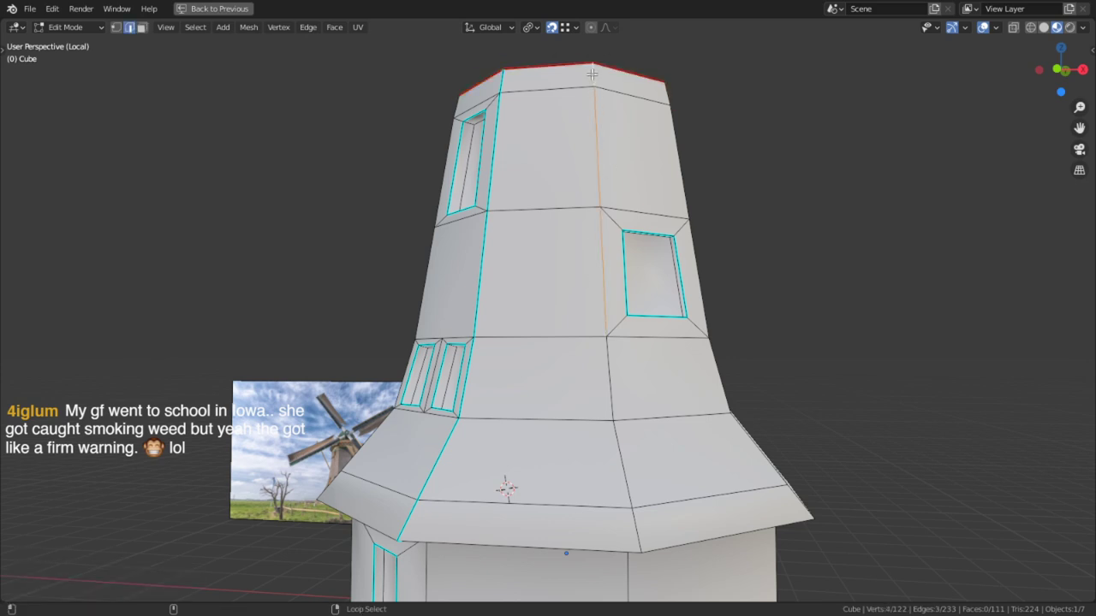
right_click(614, 381, "shift")
middle_click_drag(629, 522, 456, 414)
right_click(456, 415, "ctrl")
right_click(445, 219, "ctrl")
right_click(452, 161, "ctrl")
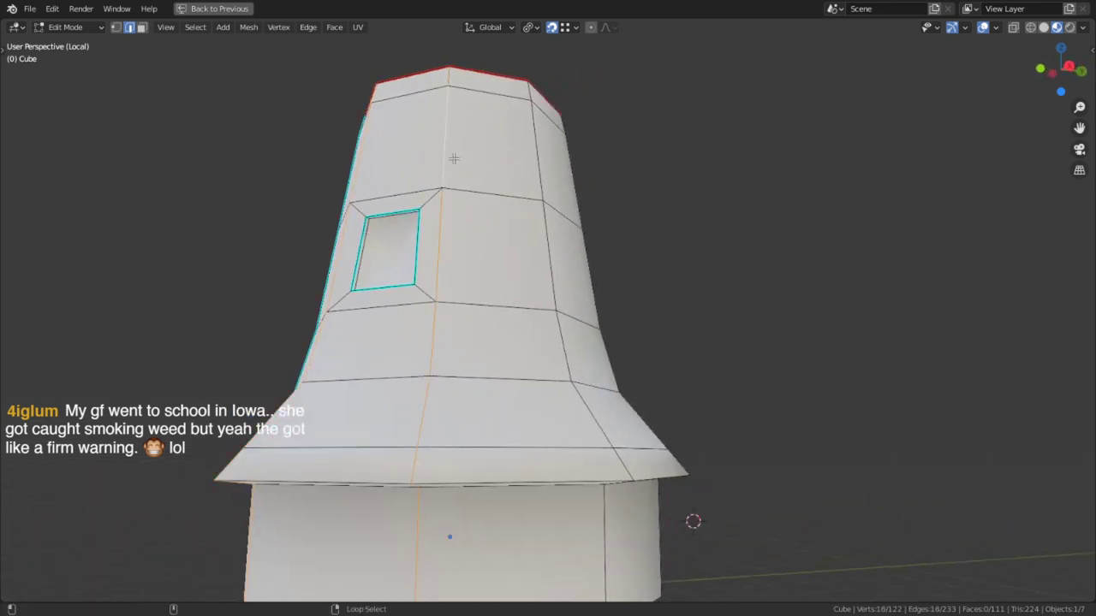
right_click(547, 181, "alt+shift")
middle_click_drag(572, 315, 389, 303)
right_click(467, 299, "alt+shift")
right_click(546, 299, "alt+shift")
middle_click_drag(545, 298, 505, 307)
right_click(640, 299, "alt+shift")
middle_click_drag(663, 300, 602, 311)
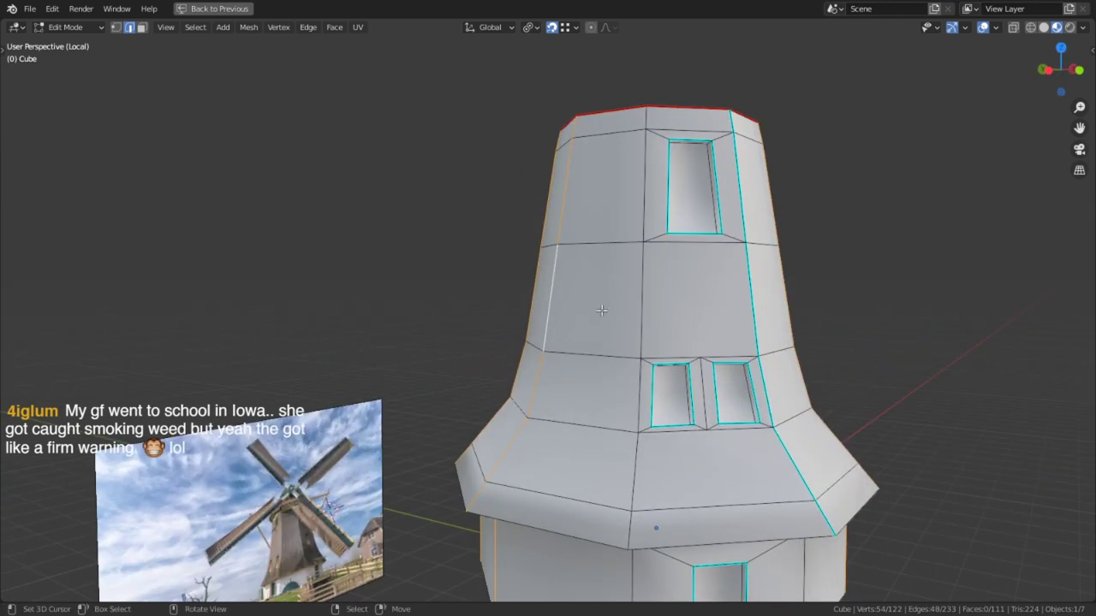
right_click(645, 302, "shift")
right_click(631, 185, "shift")
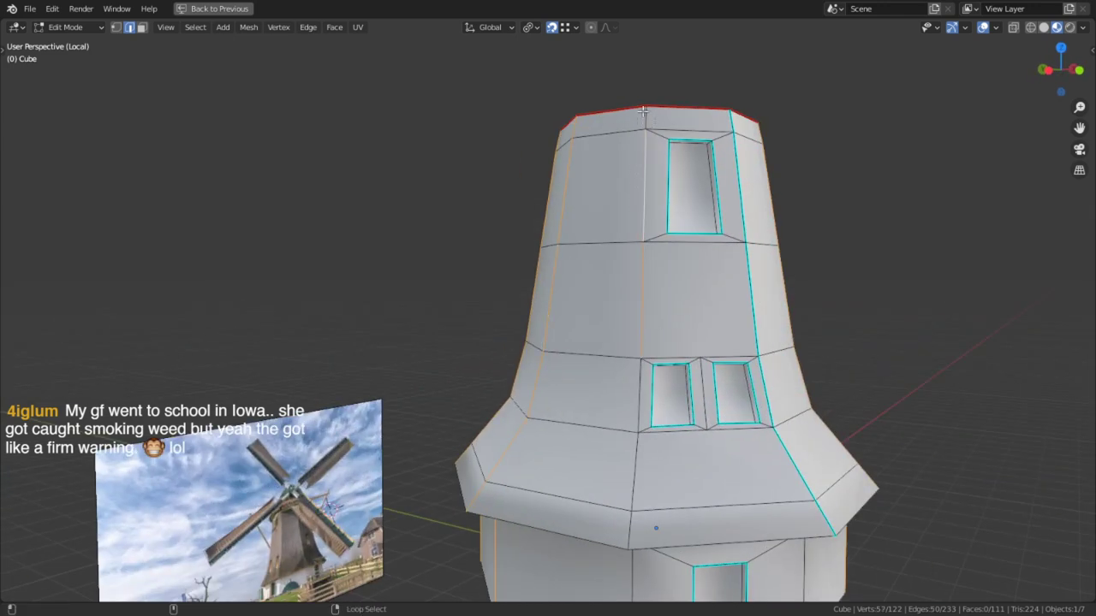
right_click(643, 112, "alt+shift")
right_click(634, 380, "alt+shift")
middle_click_drag(636, 453, 659, 319, "shift")
right_click(611, 462, "shift")
key("ctrl+e")
left_click(604, 307)
key("Tab")
scroll(654, 345, "down", 5)
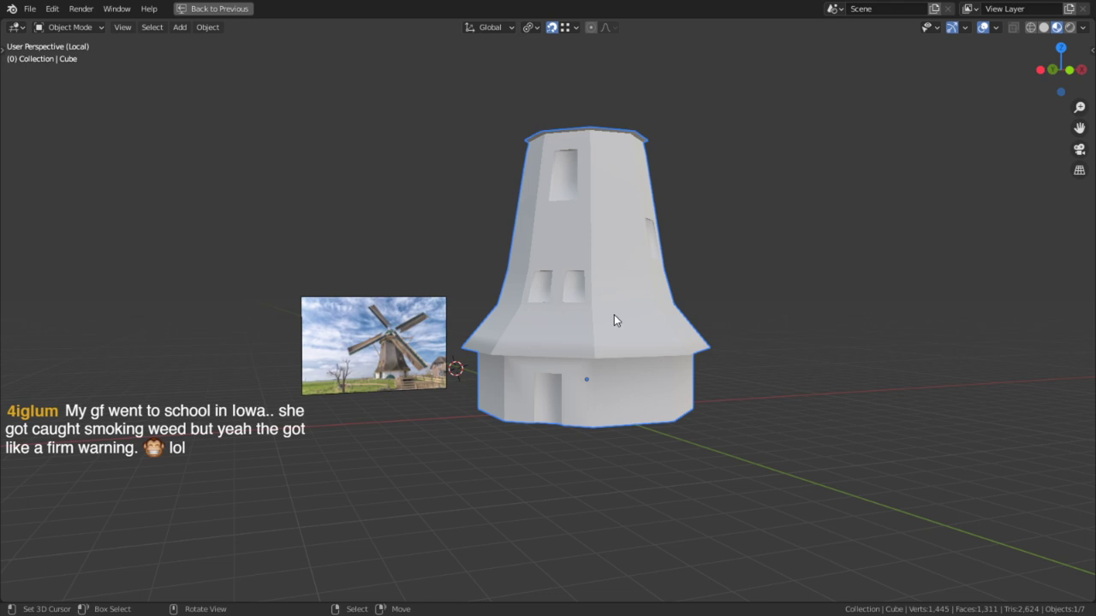
Unhide the flared rim in Edit Mode and select its outer edge loop.
scroll(651, 214, "up", 2)
middle_click_drag(644, 153, 515, 274, "shift")
scroll(515, 274, "up", 4)
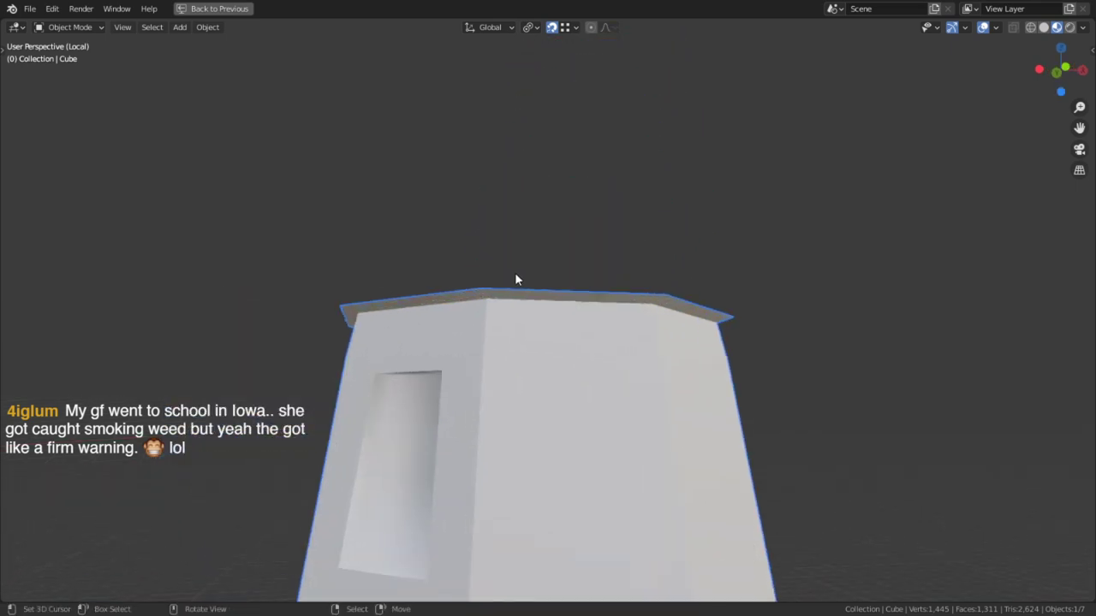
key("Tab")
key("alt+h")
right_click(457, 277, "alt")
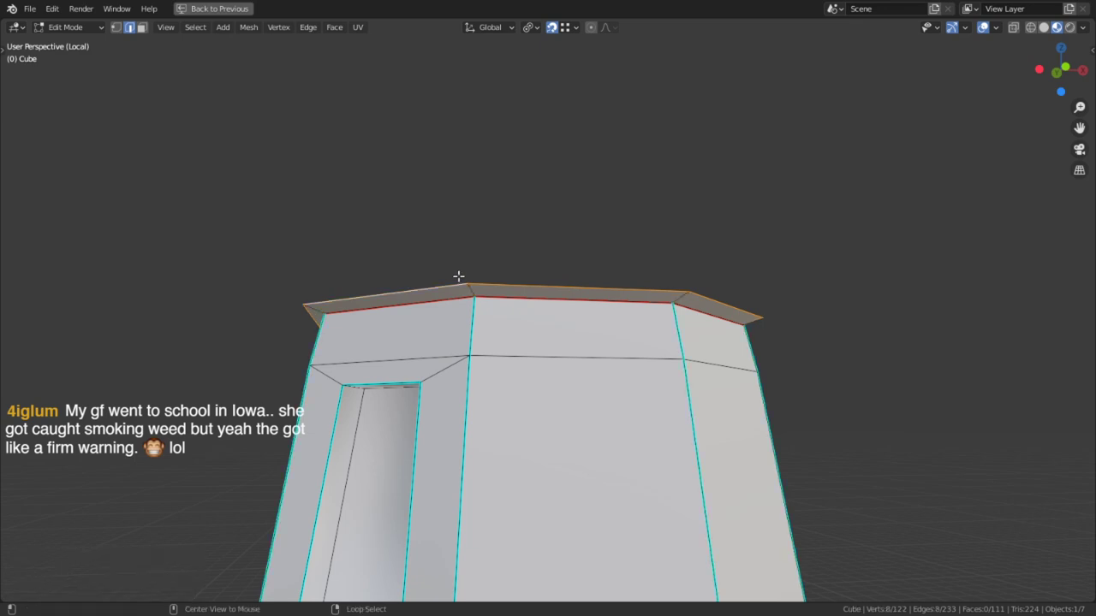
Compare the tower's top rim with the reference photo, examining the cap and gallery below the sails.
scroll(420, 427, "down", 1)
middle_click_drag(419, 427, 503, 363, "shift")
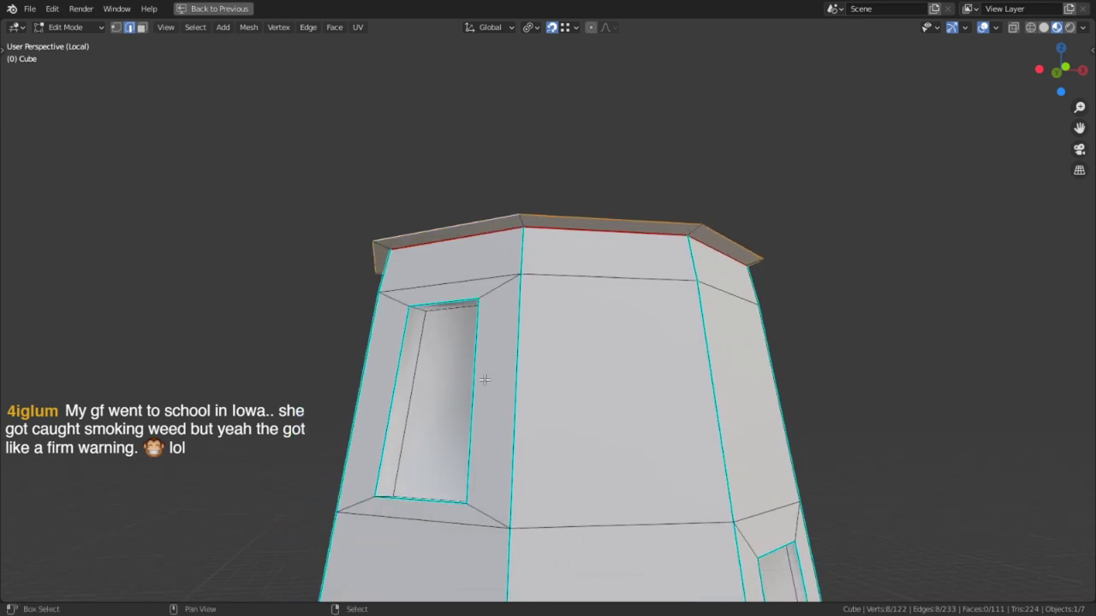
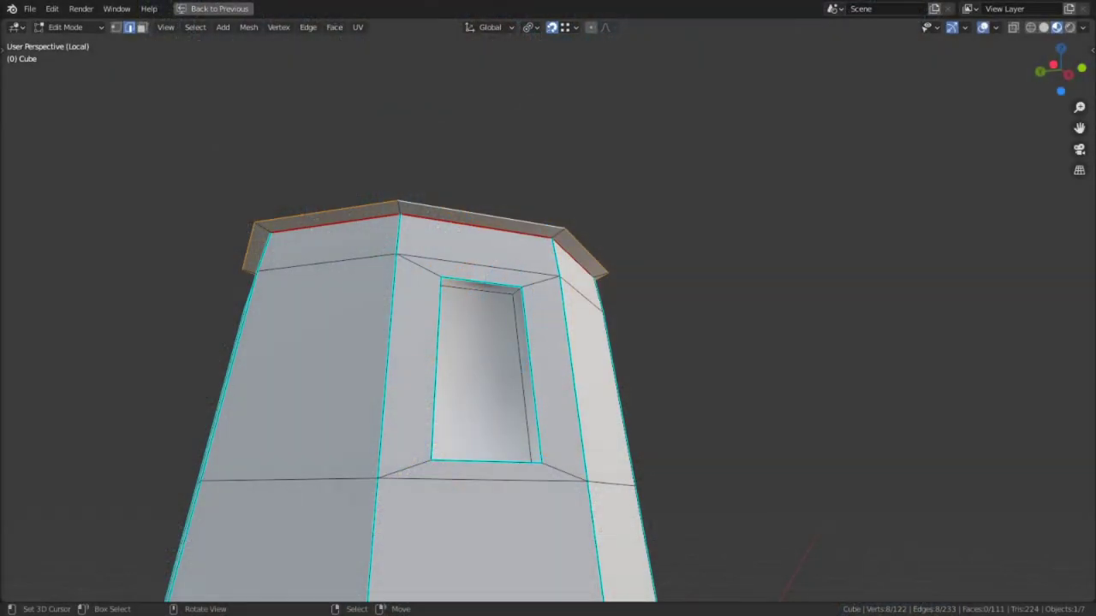
middle_click_drag(612, 280, 226, 493)
middle_click(226, 493, "alt")
scroll(226, 493, "up", 8)
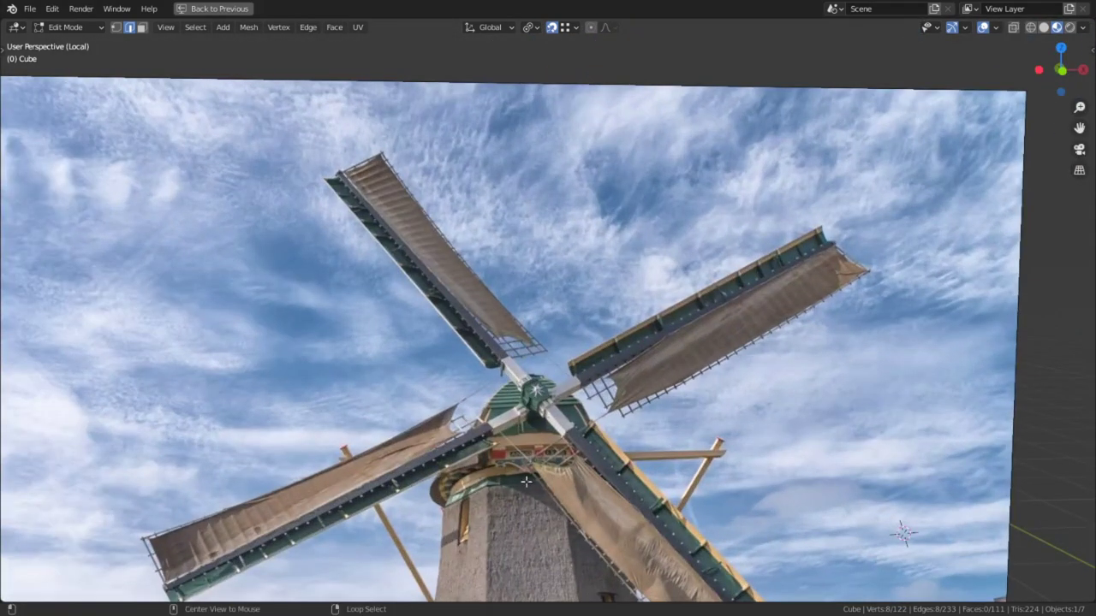
middle_click(501, 484, "alt")
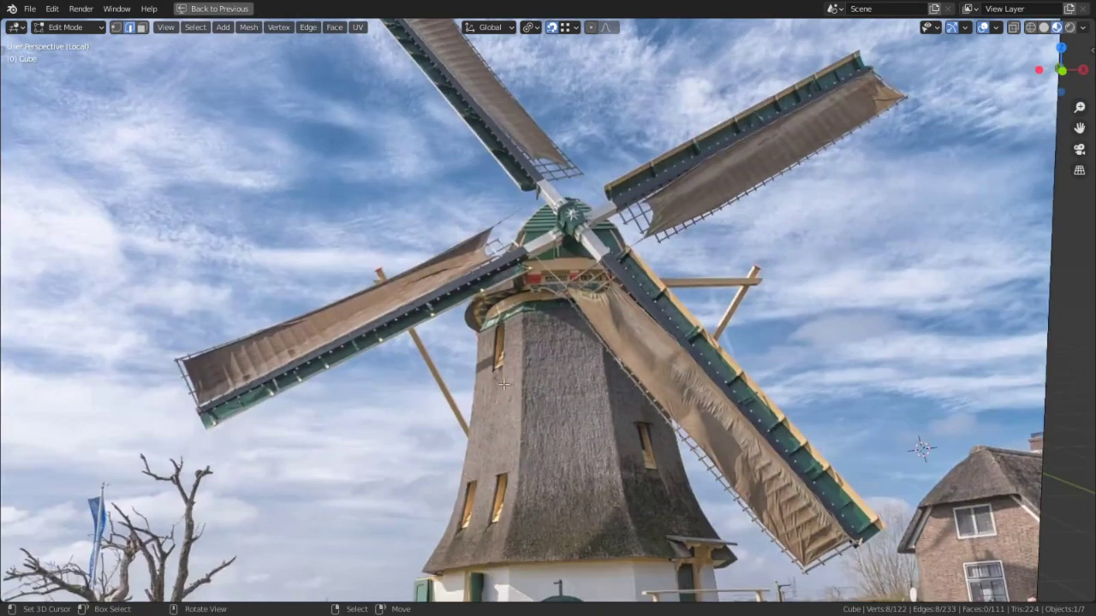
middle_click_drag(546, 387, 563, 381)
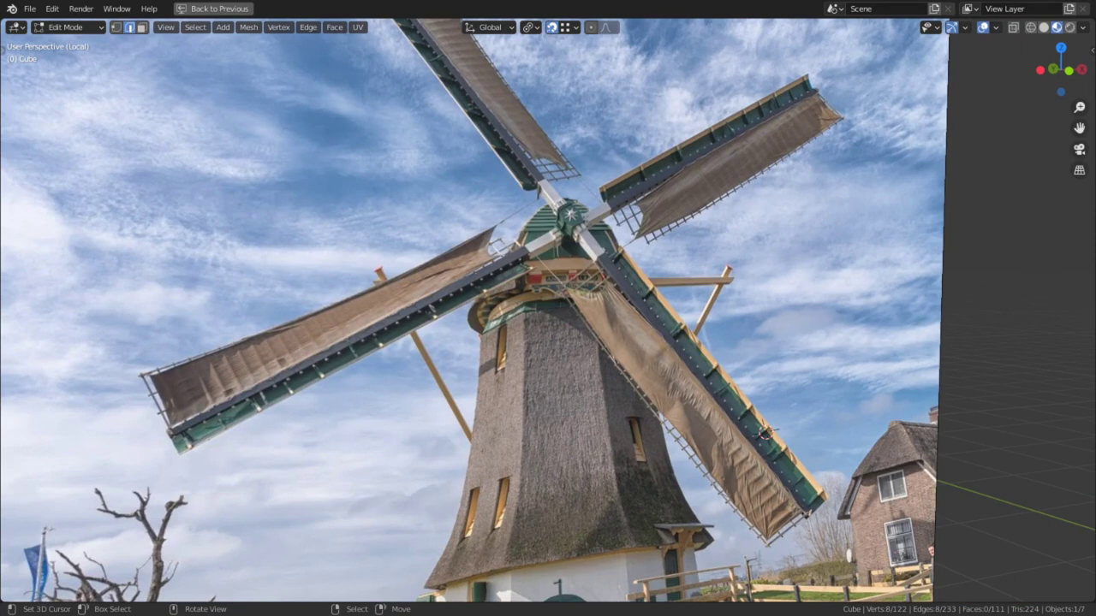
Switch to Chrome and look through the windmill image results for other Dutch mills, examining the shape of their caps.
key("alt+Tab")
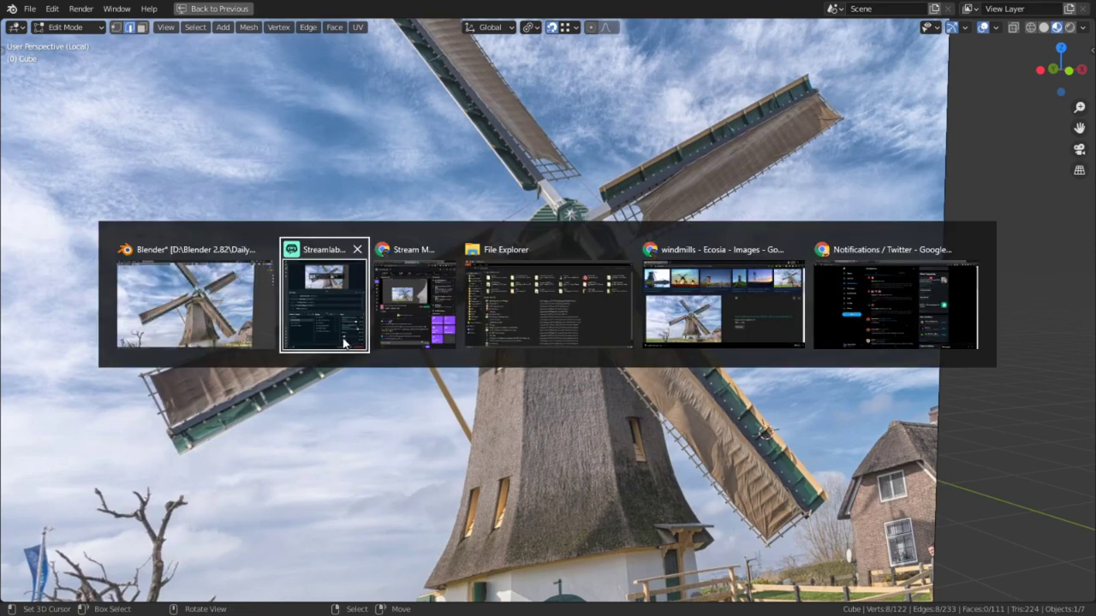
left_click(653, 319)
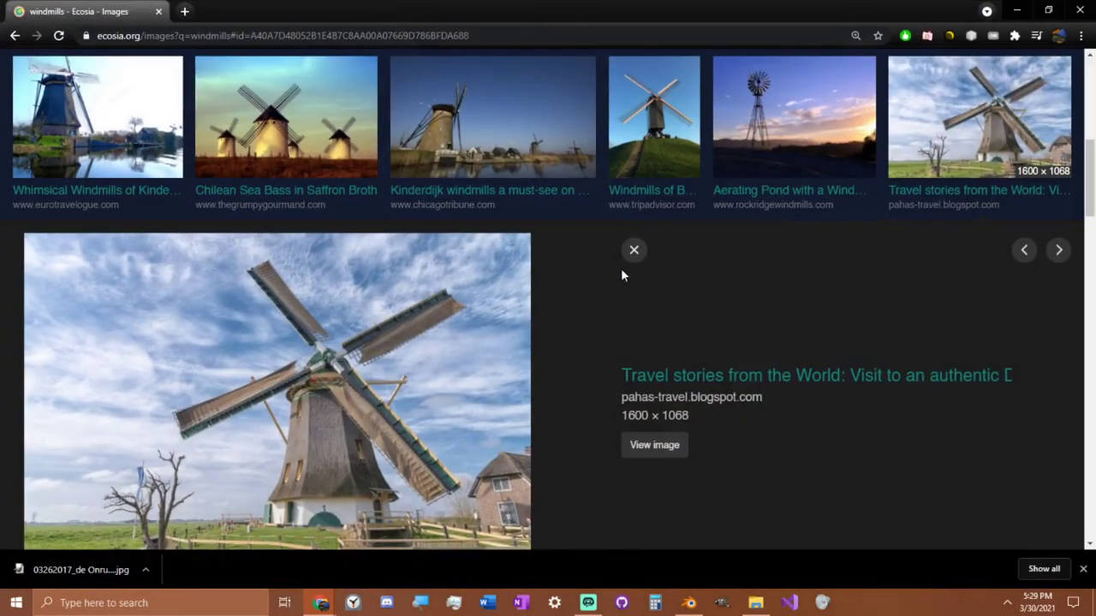
scroll(805, 220, "down", 5)
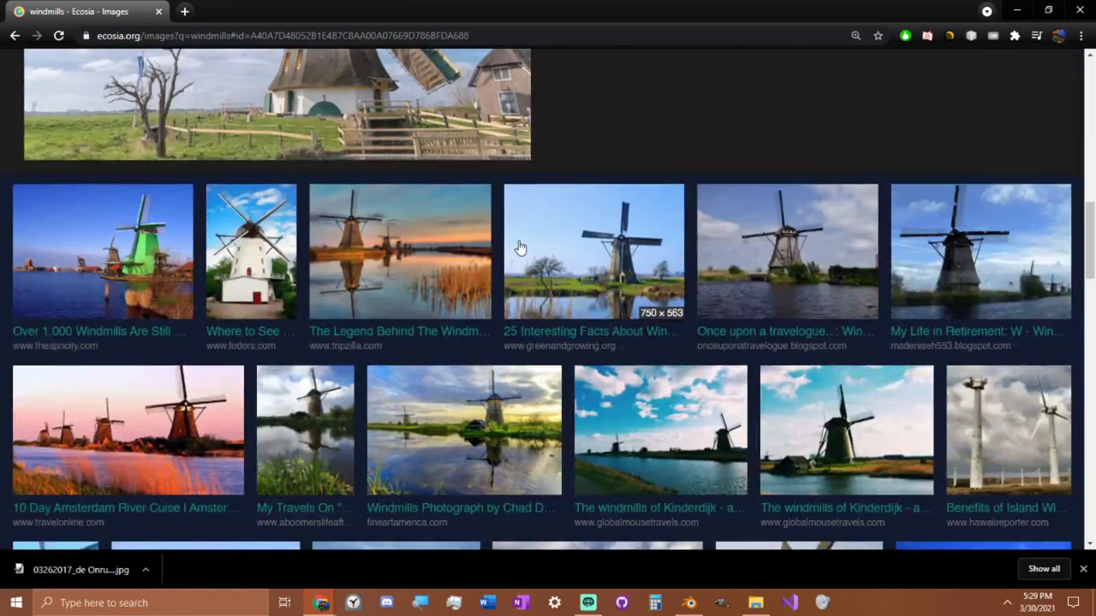
scroll(754, 392, "up", 3)
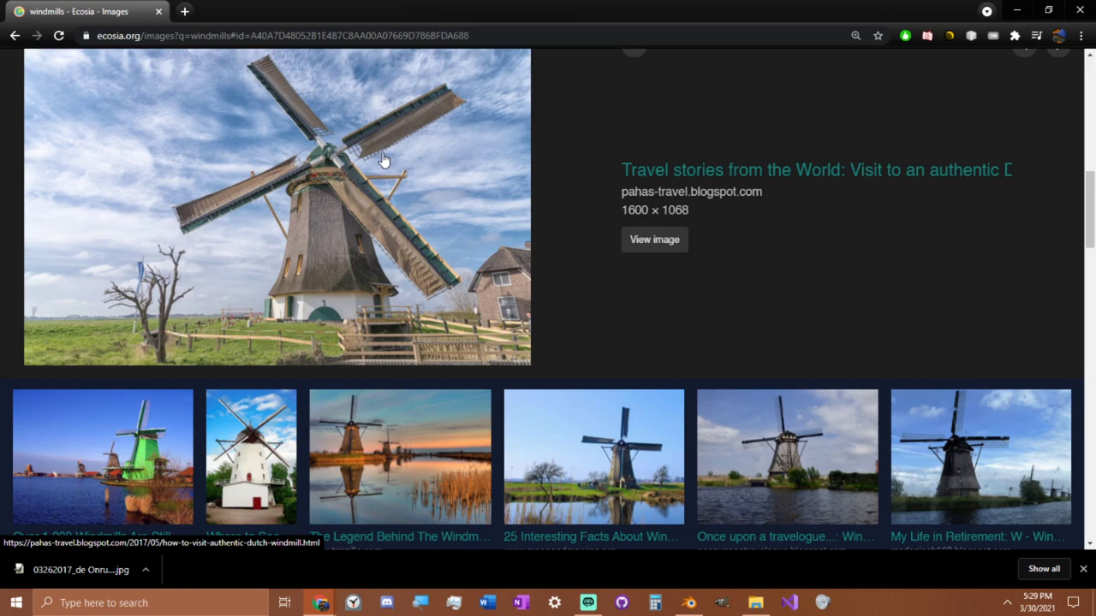
scroll(394, 165, "down", 3)
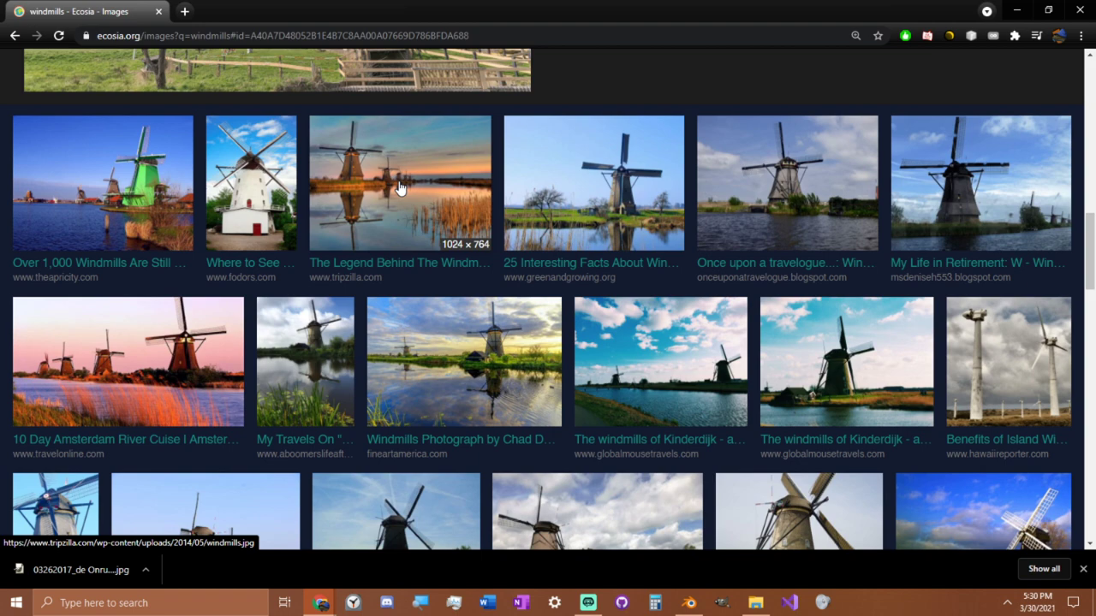
scroll(398, 189, "down", 4)
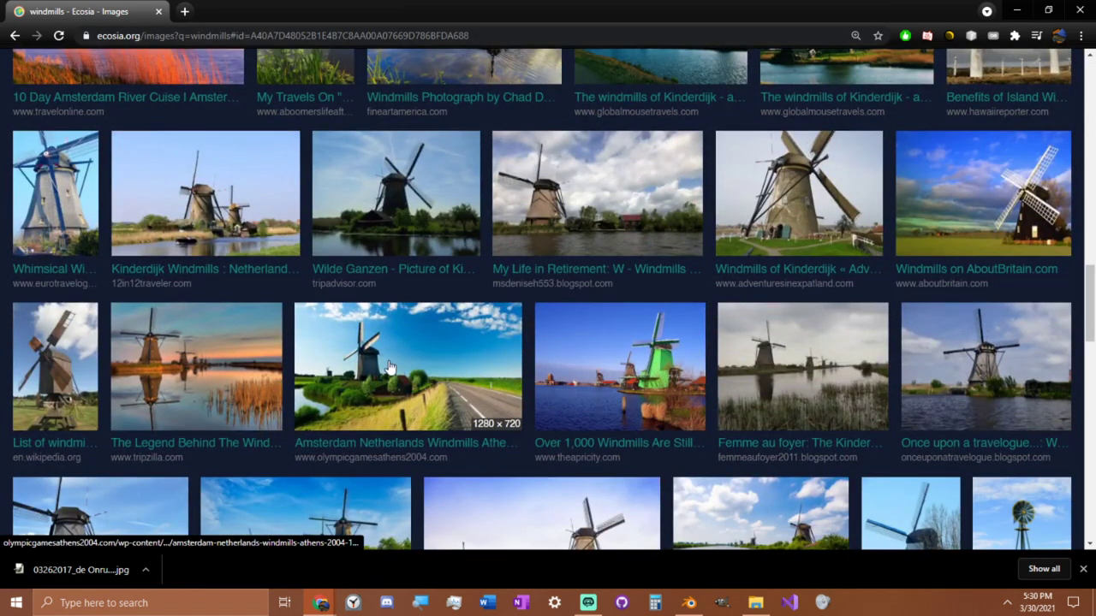
scroll(347, 310, "down", 2)
left_click(355, 265)
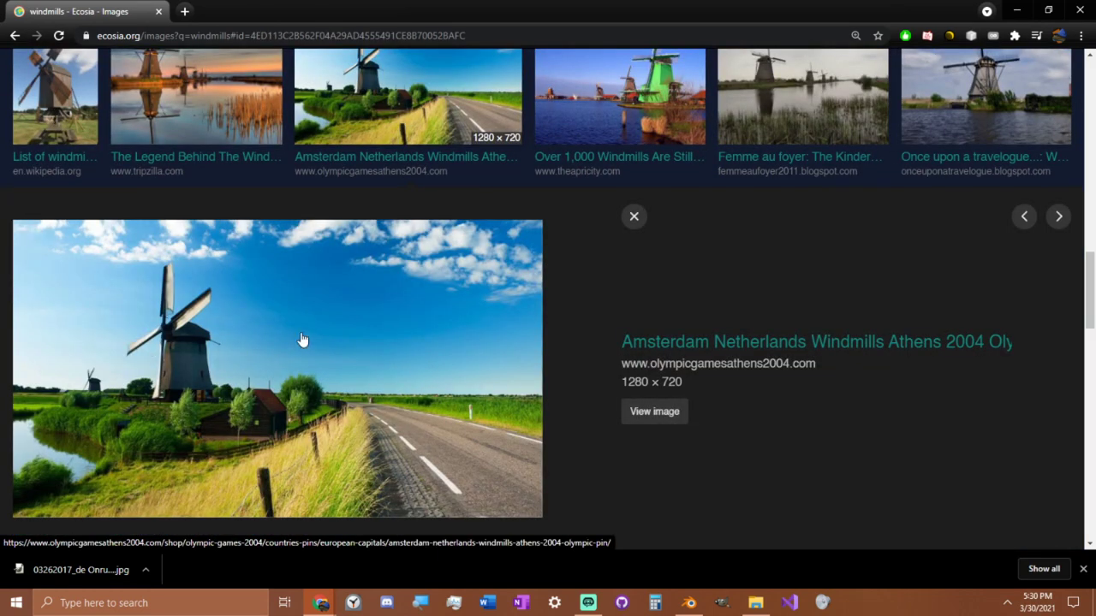
scroll(680, 171, "down", 3)
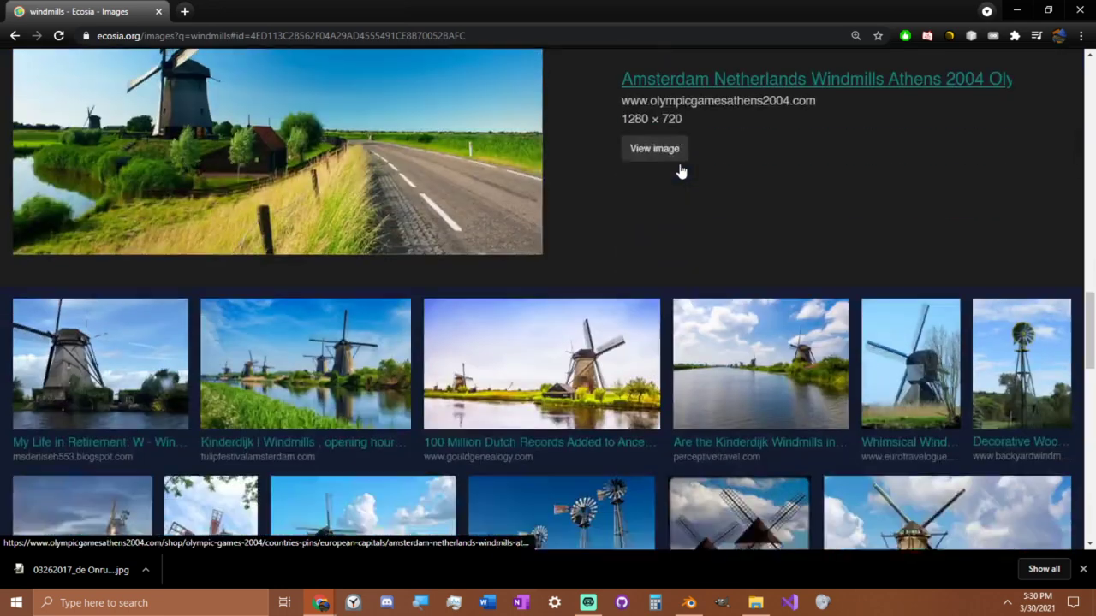
left_click(48, 353)
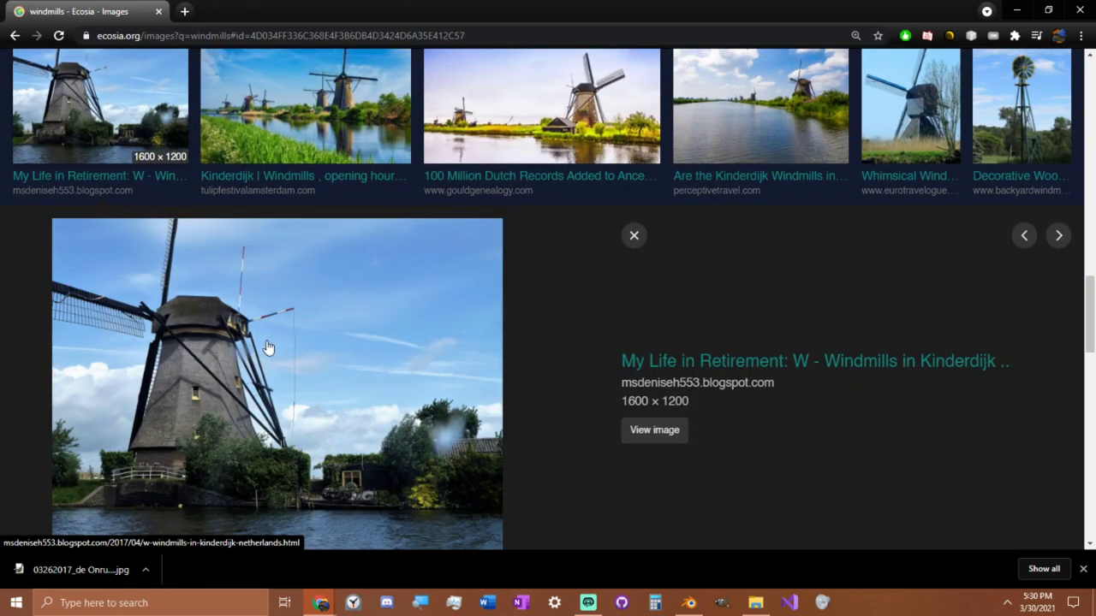
scroll(267, 346, "down", 5)
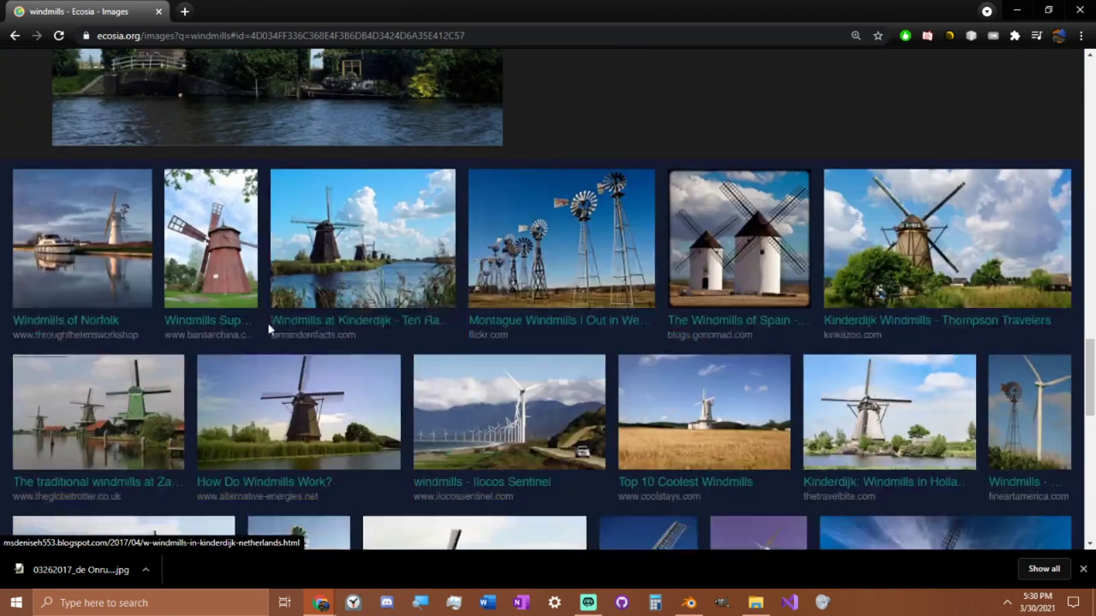
left_click(365, 253)
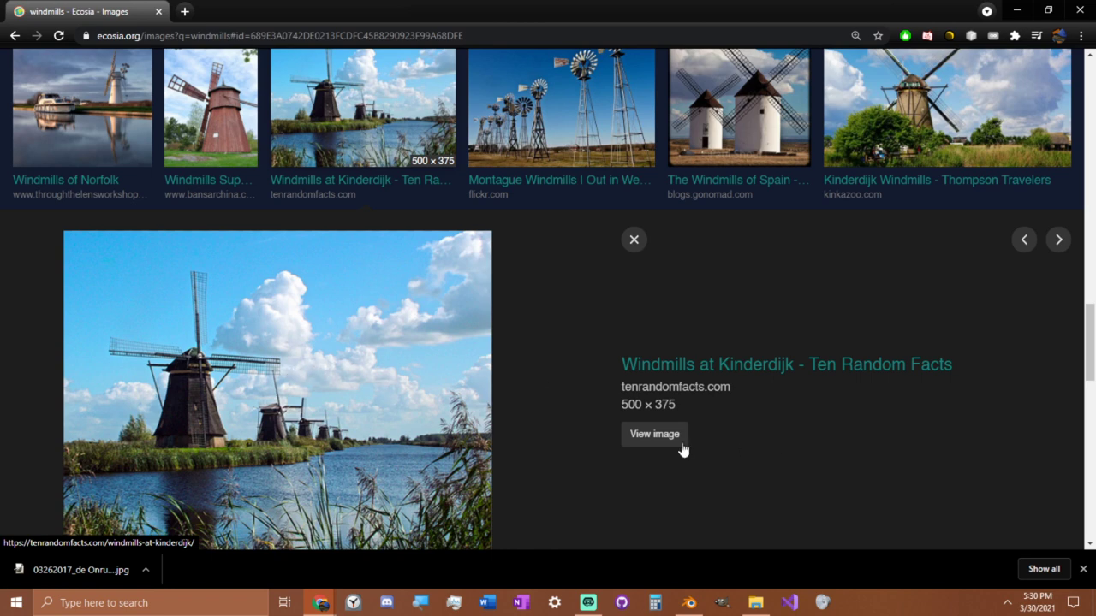
Open the full Kinderdijk windmill image, enlarge it to 300%, and examine the nearest mill's cap and tower.
left_click(654, 434)
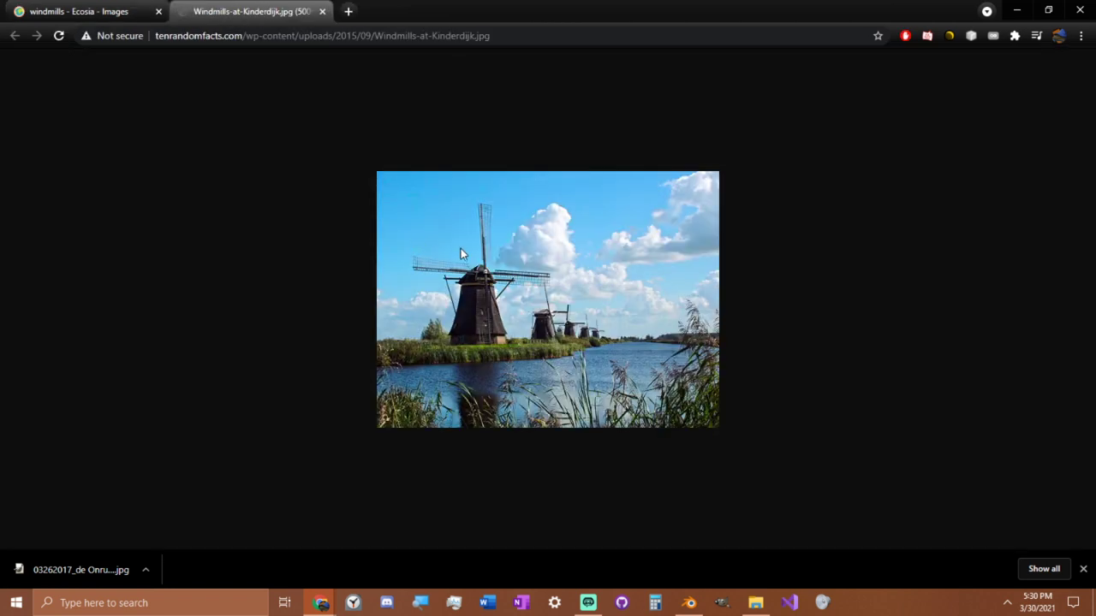
scroll(463, 309, "up", 7, "ctrl")
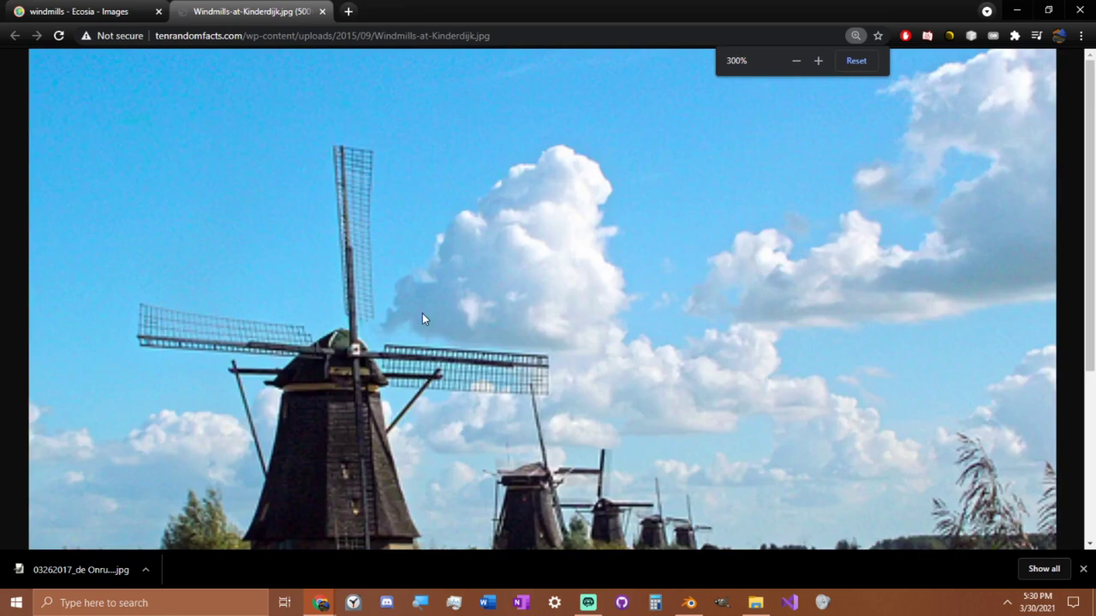
scroll(422, 313, "down", 3)
scroll(409, 338, "up", 3)
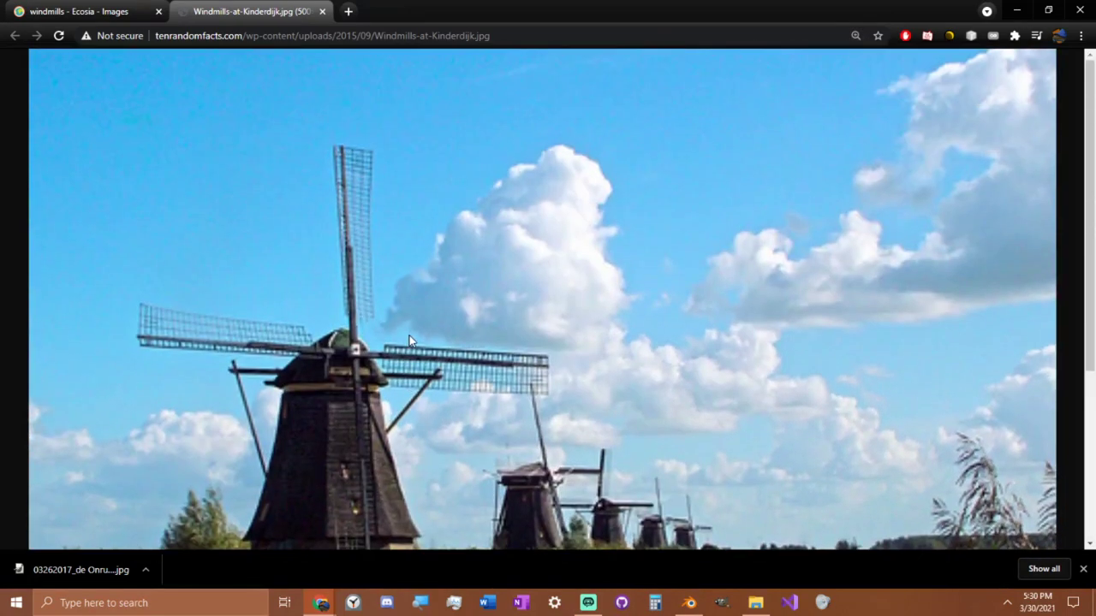
scroll(408, 339, "down", 3)
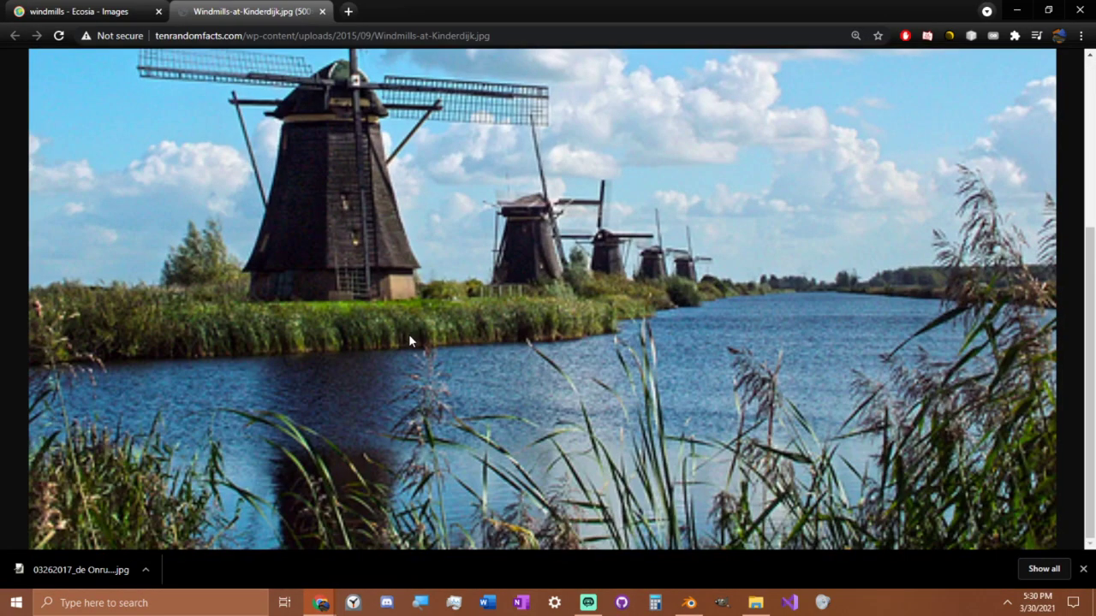
scroll(409, 334, "up", 2)
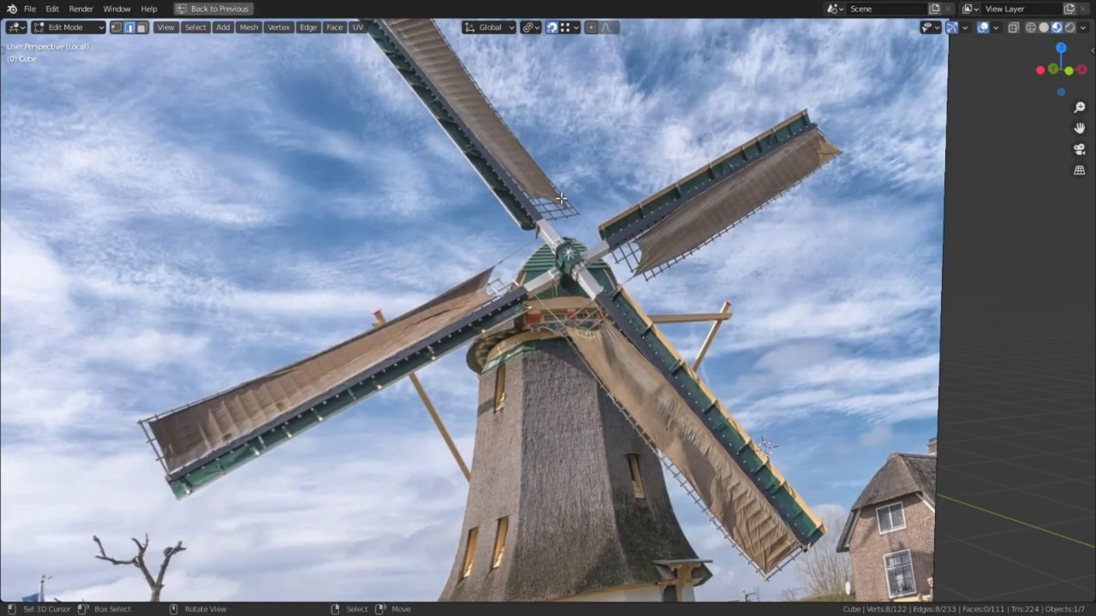
Back in Blender, extrude the rim's outer edge loop about 1.9 m up along Z and scale it inward to about 0.9.
middle_click_drag(544, 220, 624, 233)
middle_click_drag(676, 179, 616, 223)
key("e")
key("z")
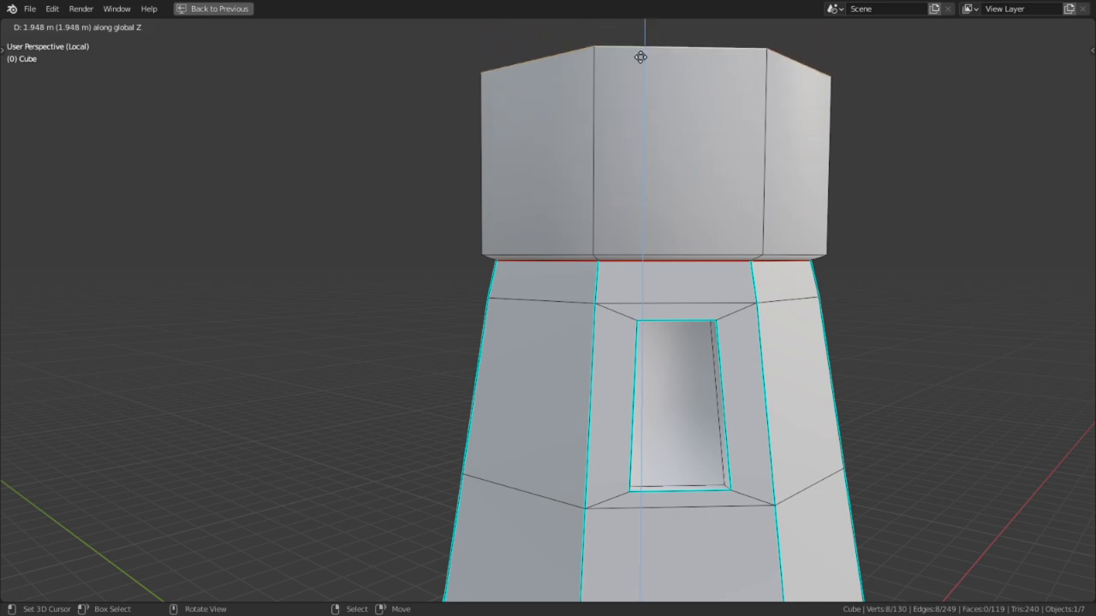
left_click(641, 48)
middle_click_drag(641, 49, 755, 170)
key("s")
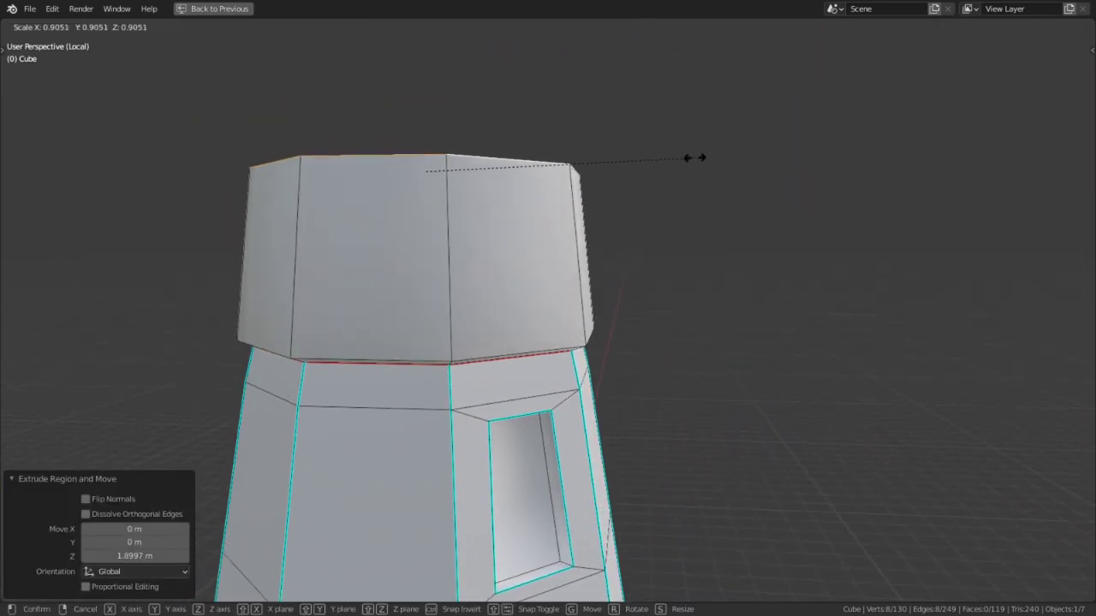
left_click(682, 155)
Try scaling a single edge of the extruded top loop to 0.439, and undo the resize.
middle_click_drag(682, 154, 430, 241)
key("s")
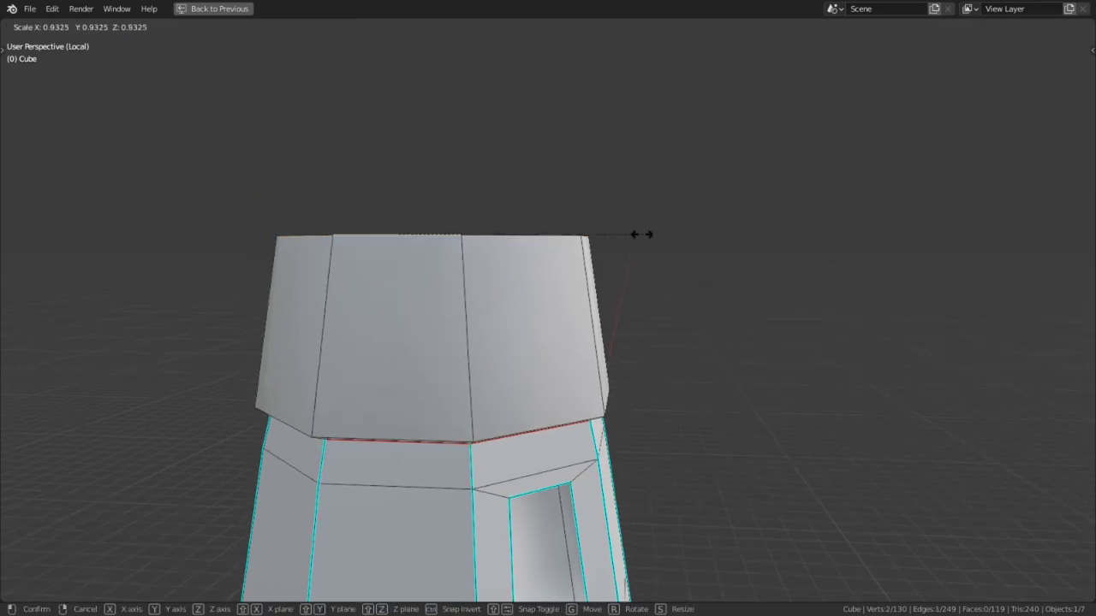
left_click(531, 228)
middle_click_drag(530, 228, 514, 294)
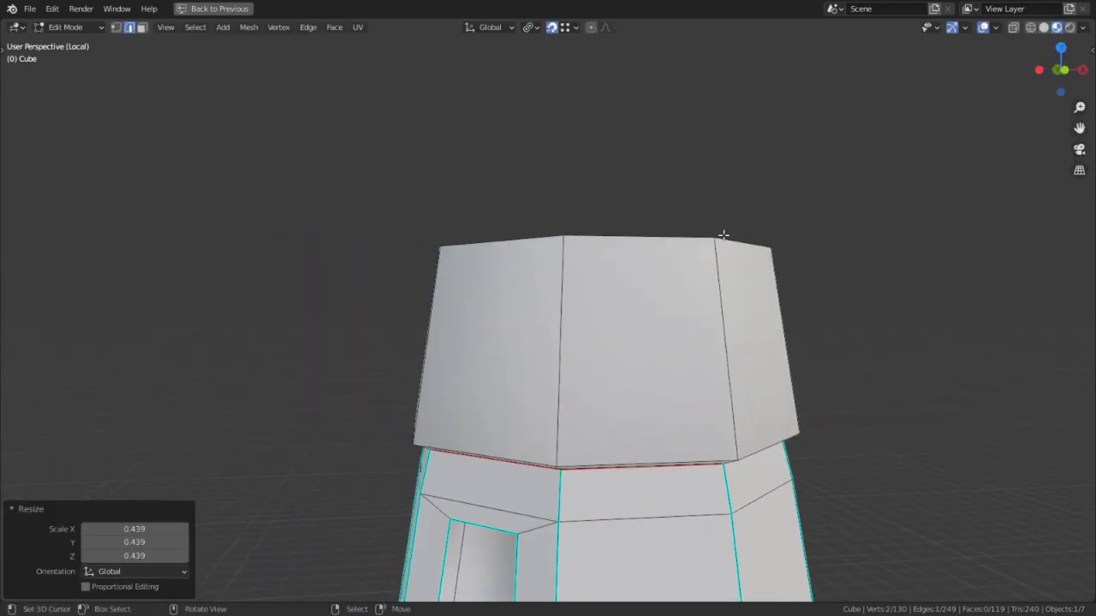
key("ctrl+z")
middle_click_drag(690, 247, 684, 265)
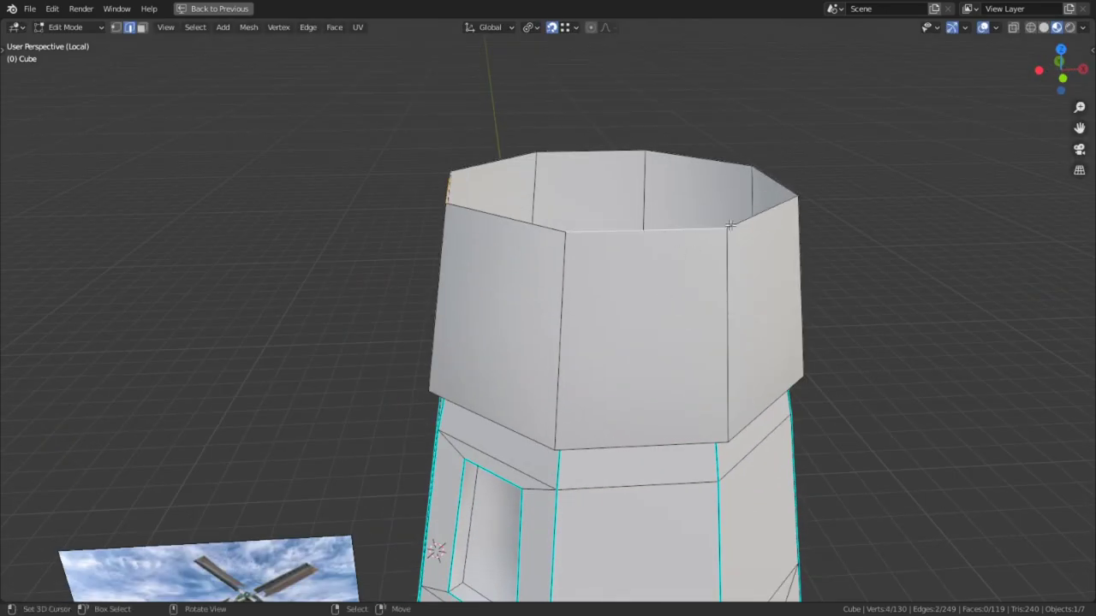
Select four alternate edges of the octagonal top loop and shrink each to a point so the opening becomes square.
middle_click_drag(729, 225, 482, 402)
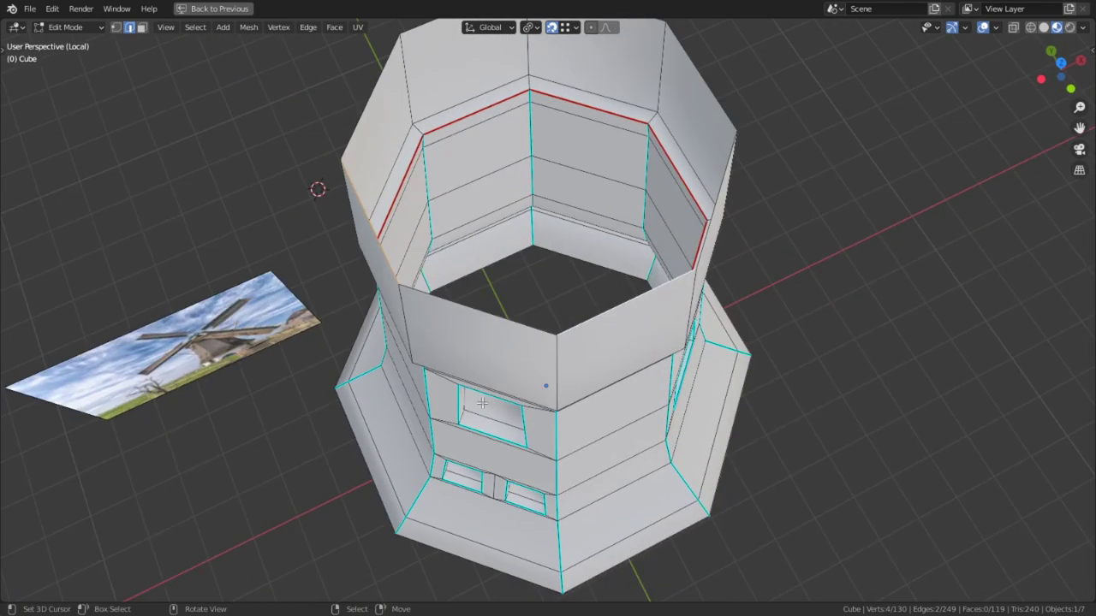
middle_click_drag(523, 372, 515, 320)
right_click(537, 317)
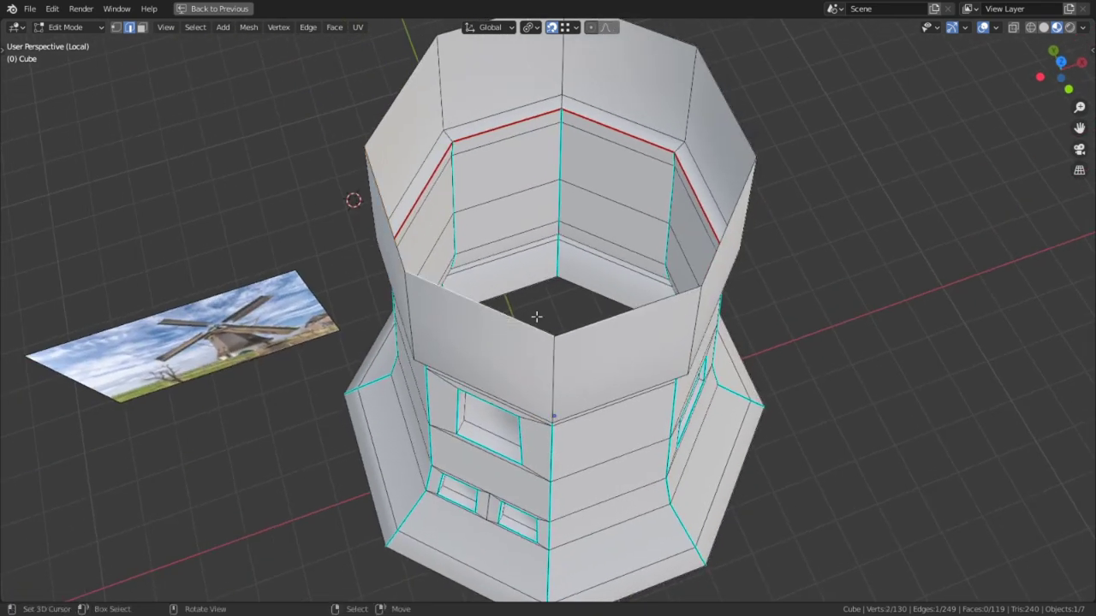
middle_click_drag(708, 129, 641, 46)
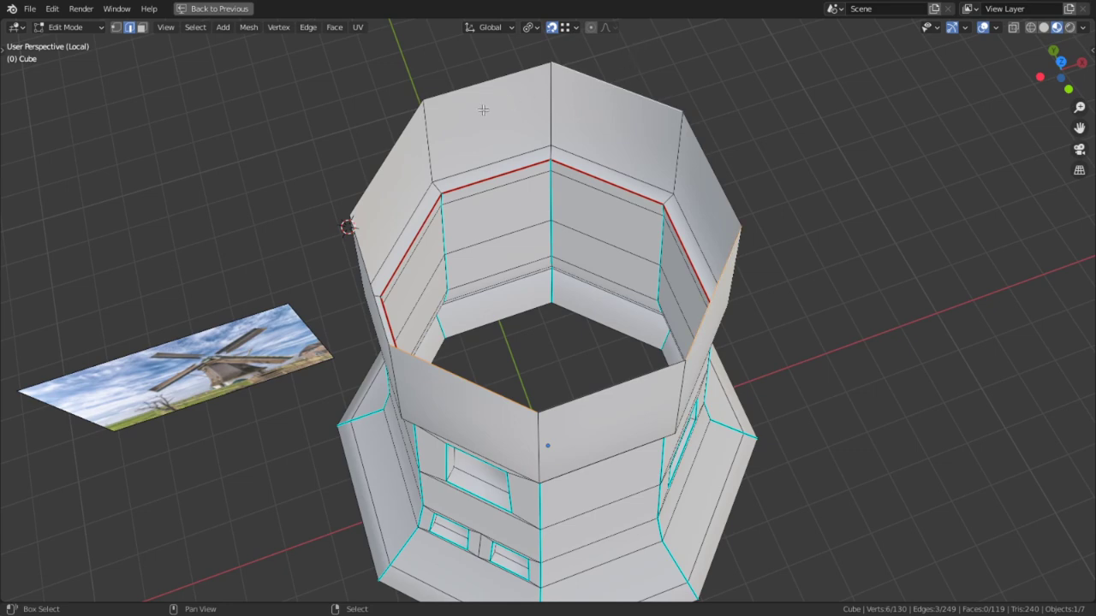
middle_click_drag(419, 120, 512, 50)
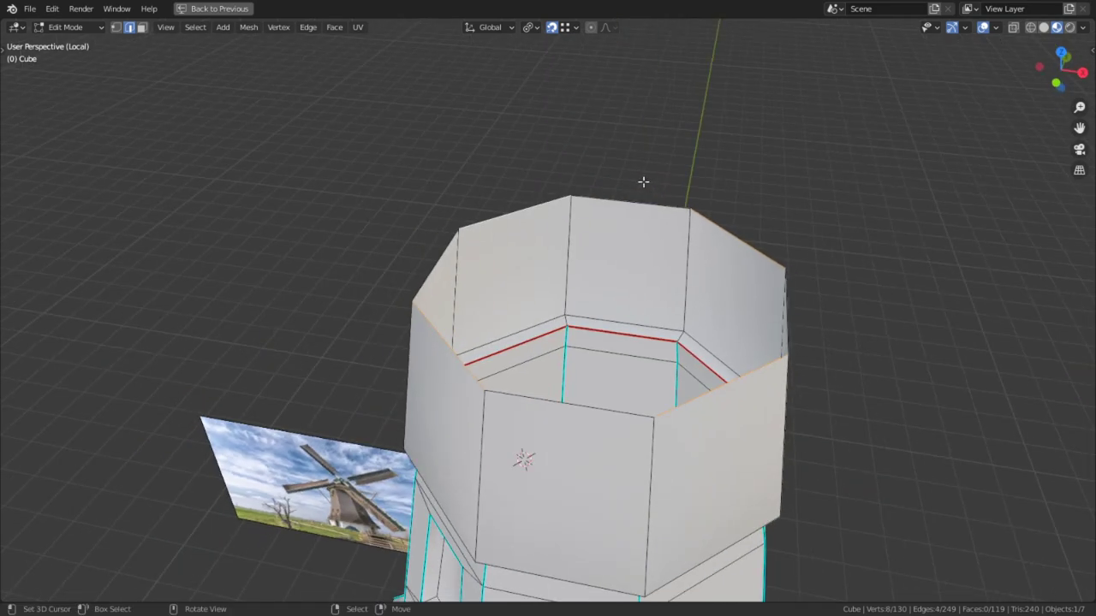
key("s")
left_click(636, 196)
Lower the whole square top loop of the cap about 1.3 m along Z.
middle_click_drag(636, 196, 587, 376)
key("g")
key("z")
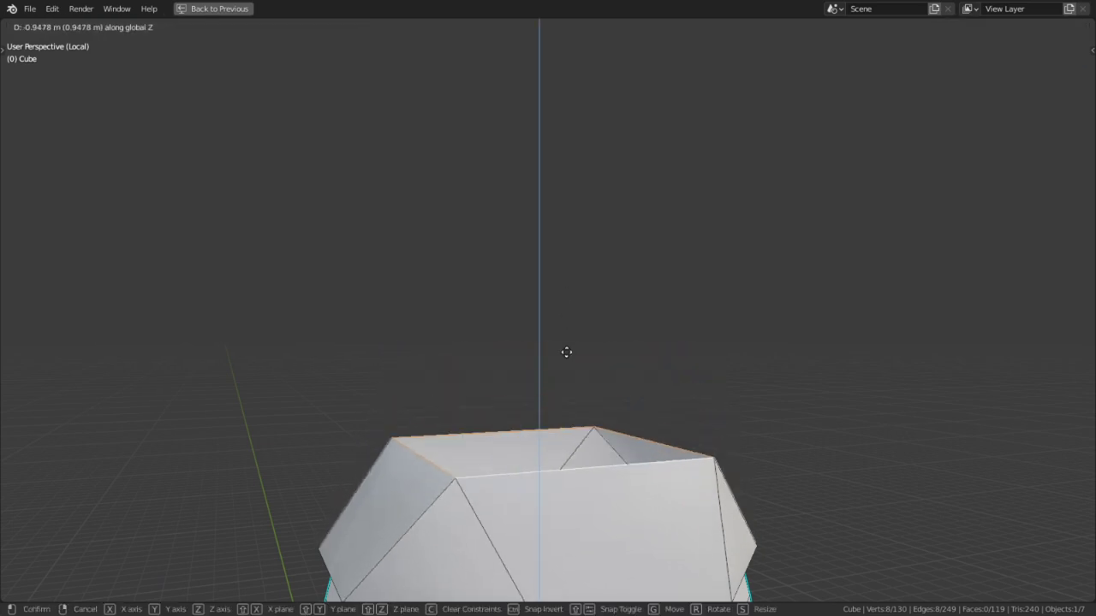
left_click(557, 416)
Enlarge the lowered square loop beyond the rim, and scale it back down by 0.83 so the cap's sides slope inward.
key("s")
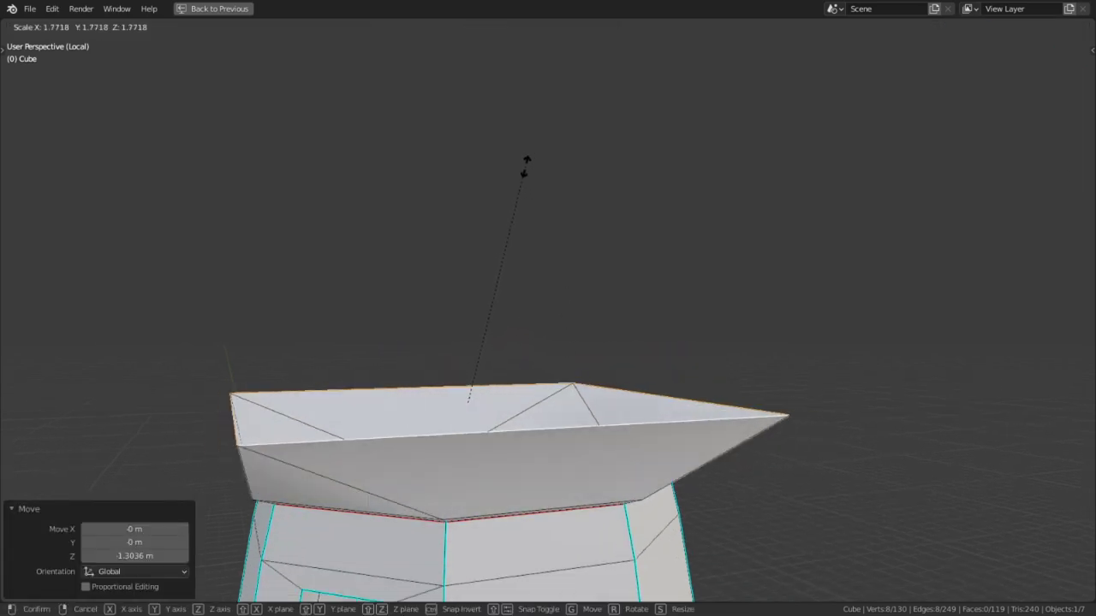
left_click(505, 60)
middle_click_drag(563, 183, 751, 240)
key("s")
left_click(685, 248)
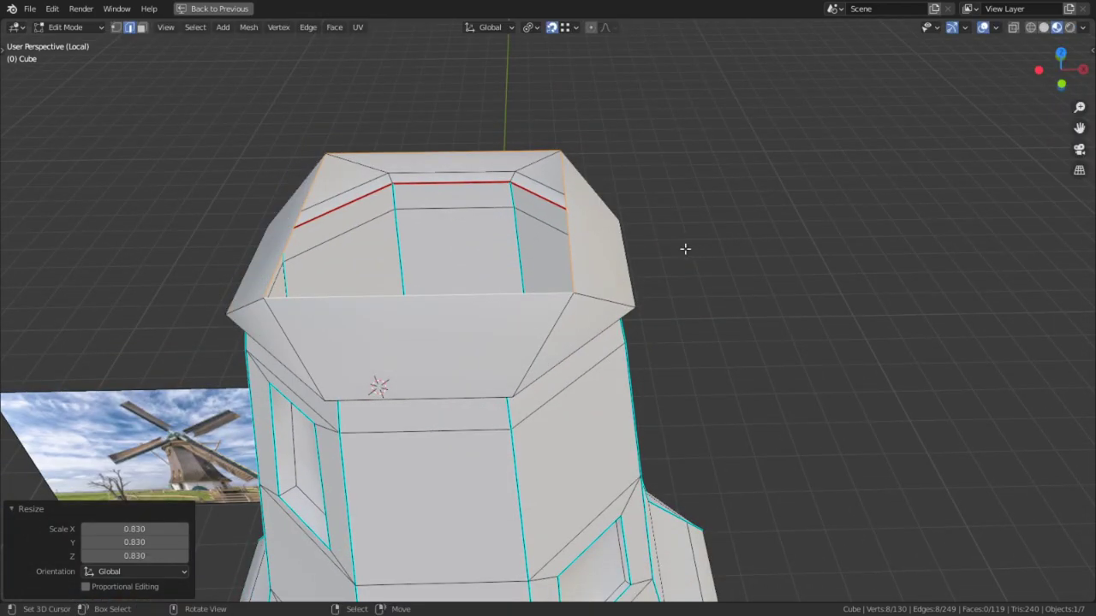
Scale the cap's square top loop up by about 1.186, judging its slope in the front view.
middle_click_drag(655, 261, 656, 174)
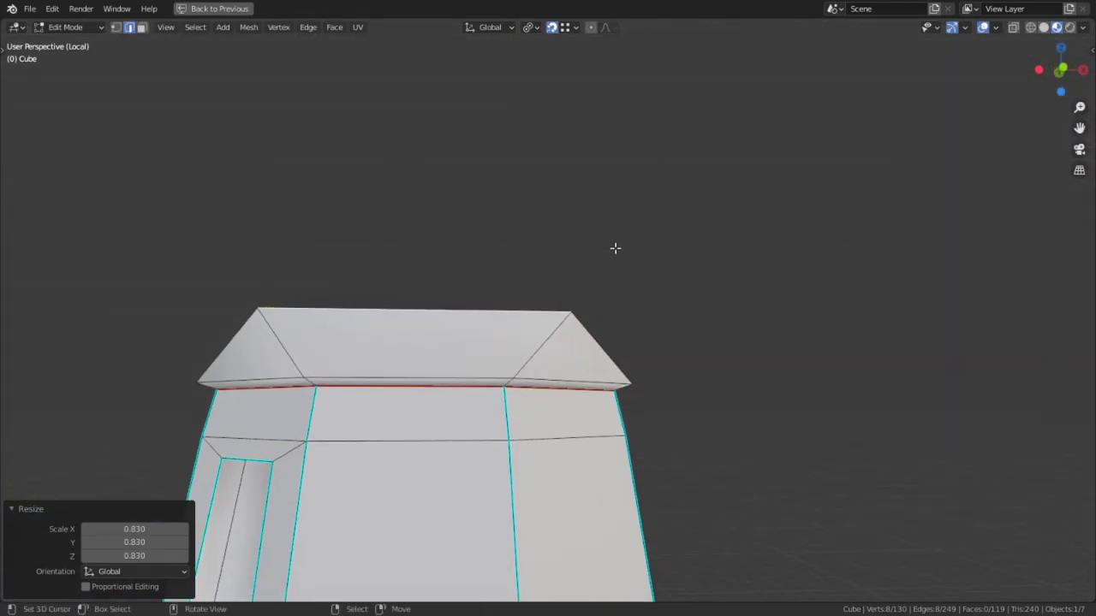
key("KP_1")
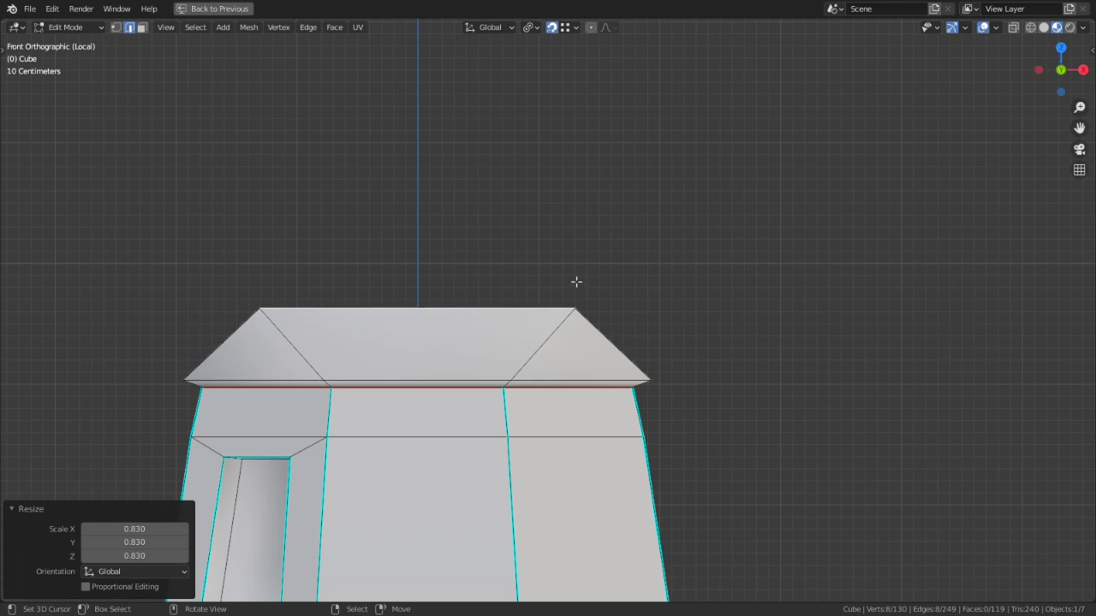
key("s")
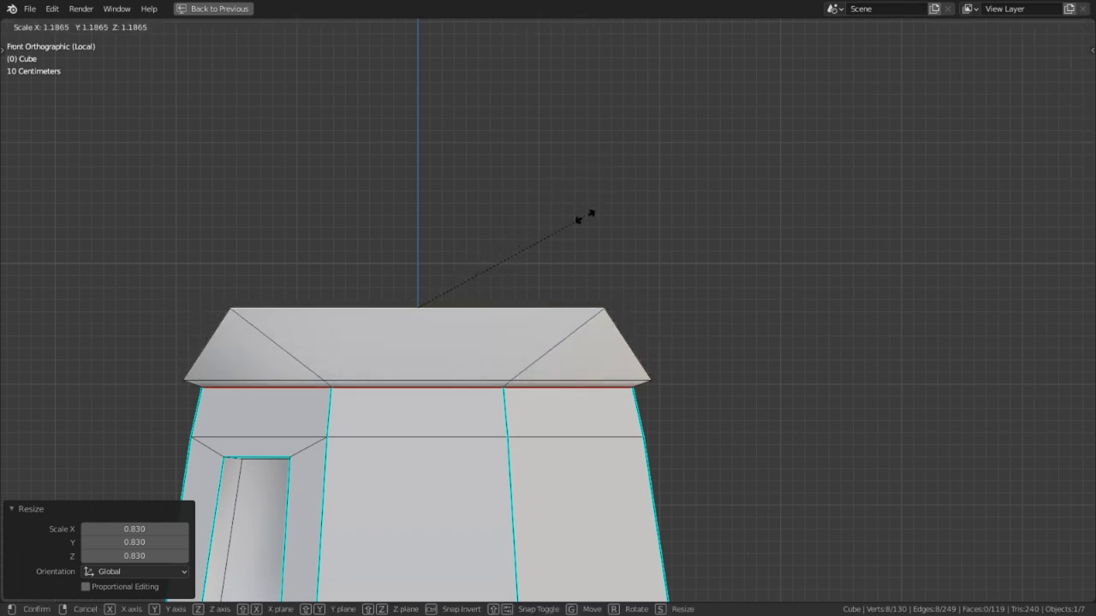
left_click(585, 216)
Reduce the cap's square top loop by a scale of 0.872 in the top view and check its profile from the front.
middle_click_drag(594, 270, 747, 250)
key("KP_7")
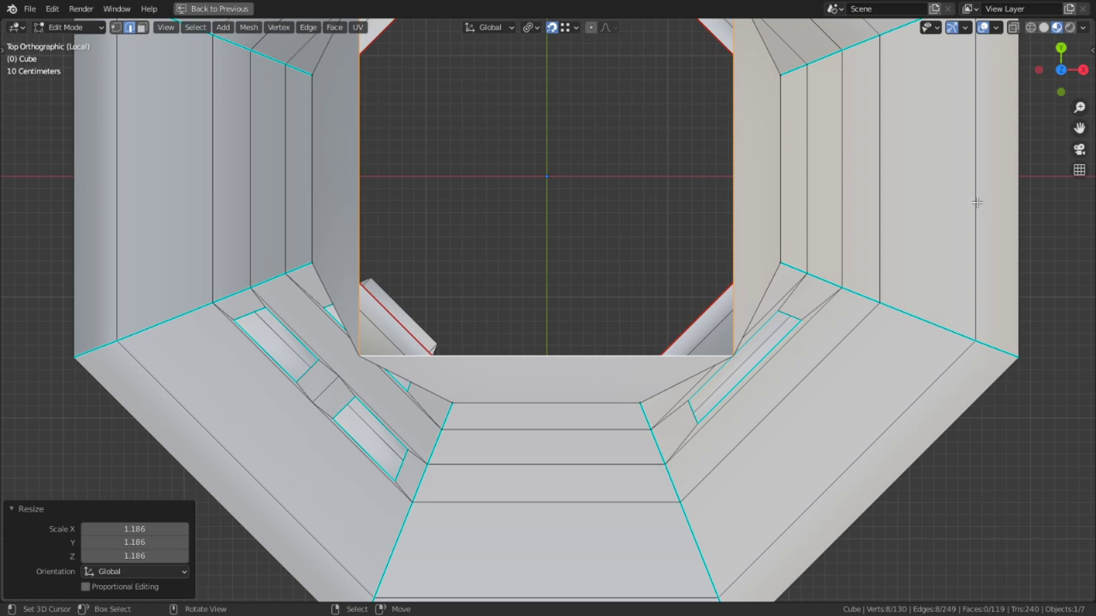
key("s")
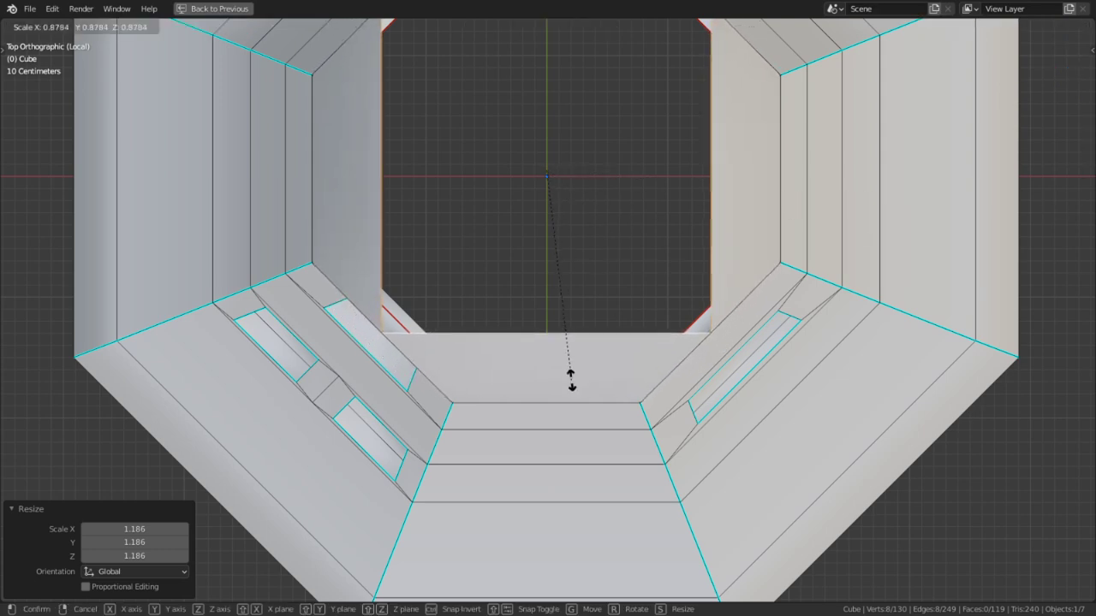
left_click(572, 382)
middle_click_drag(571, 382, 607, 196)
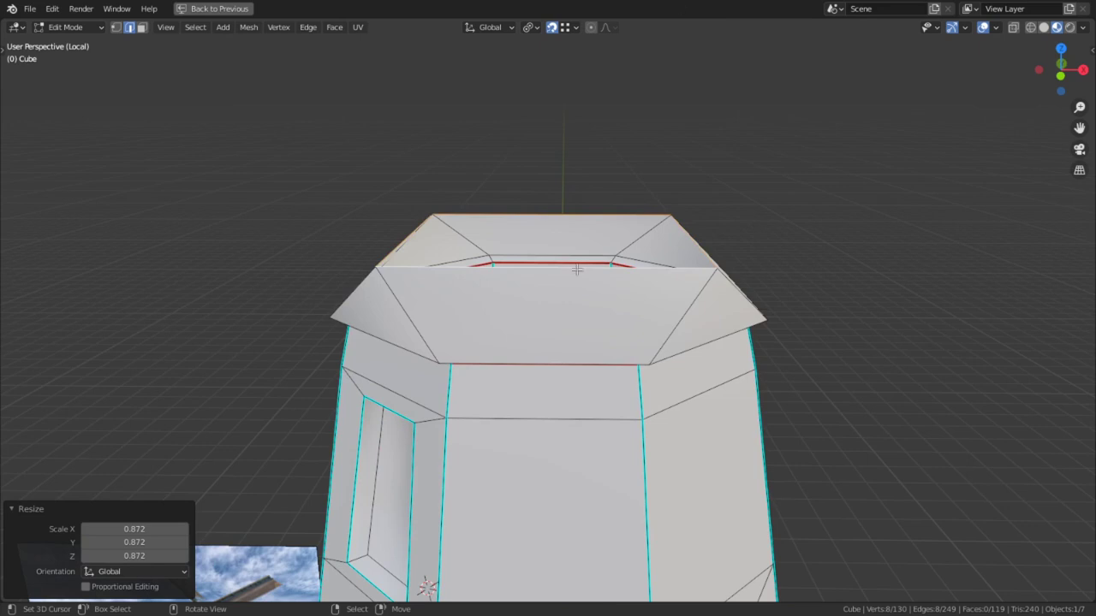
middle_click_drag(577, 270, 557, 303)
key("KP_1")
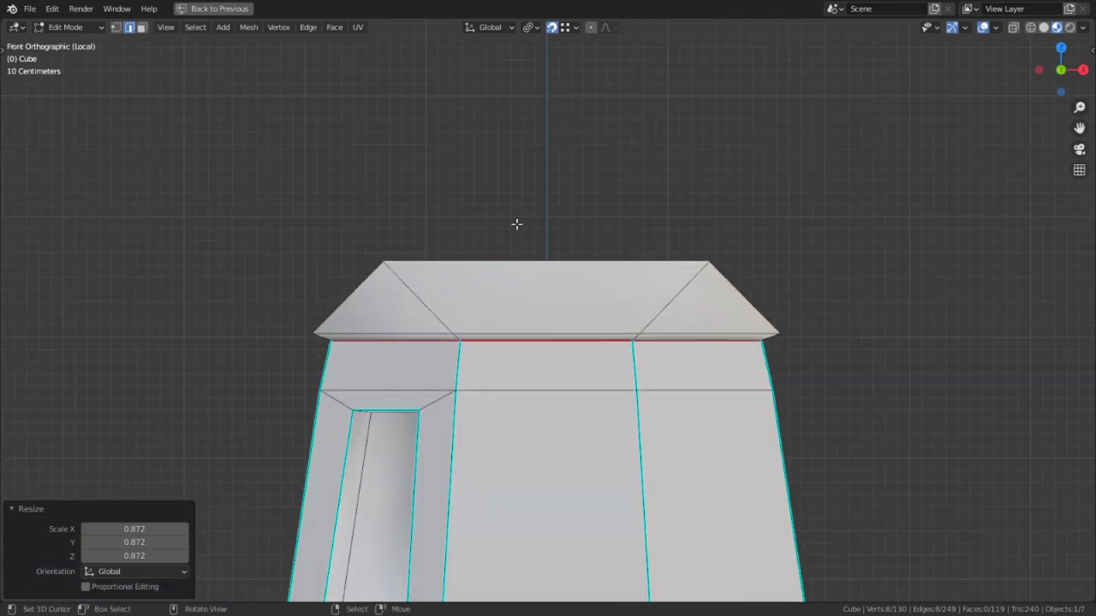
Extrude the cap's square top loop straight up by about 1.89 m along Z.
key("e")
left_click(550, 585)
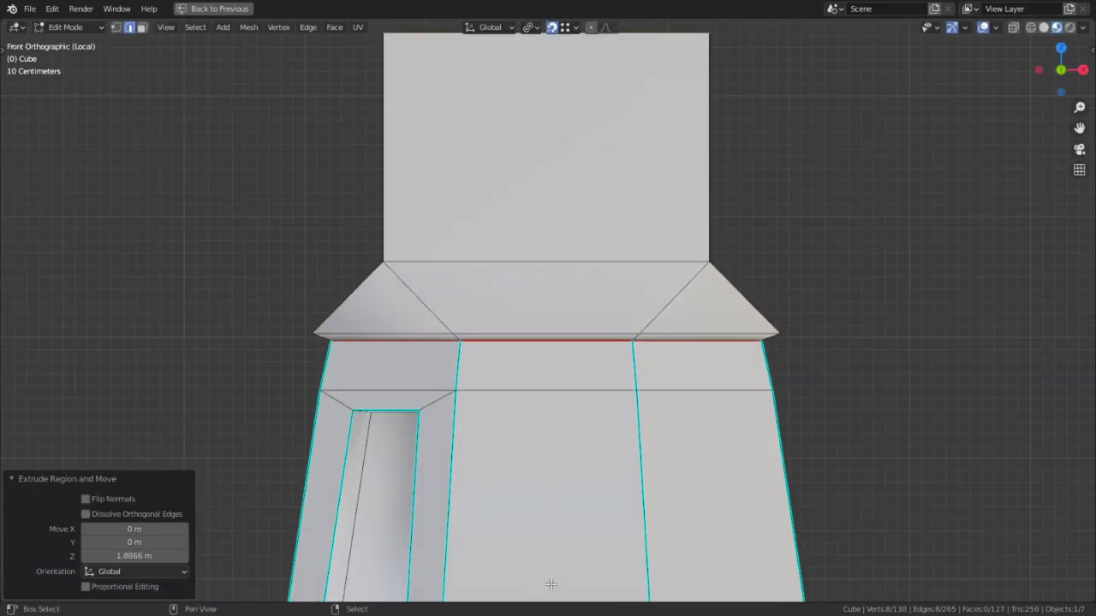
middle_click_drag(893, 30, 908, 211, "shift")
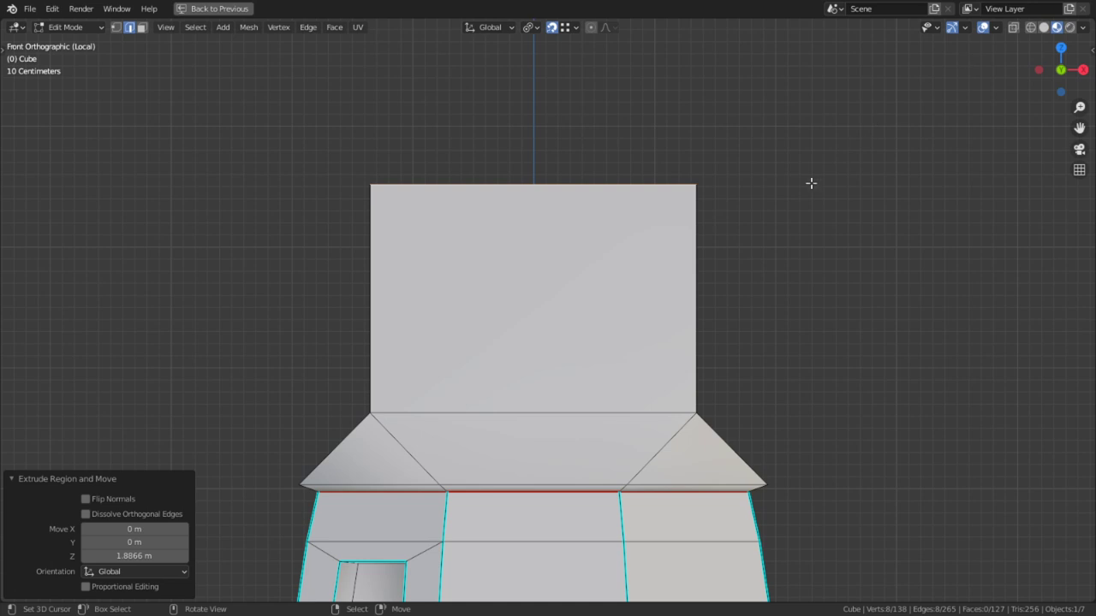
Check the extruded cap's upper corner for doubled vertices by test-moving corner vertices and cancelling each move.
left_click(698, 208)
key("ctrl+space")
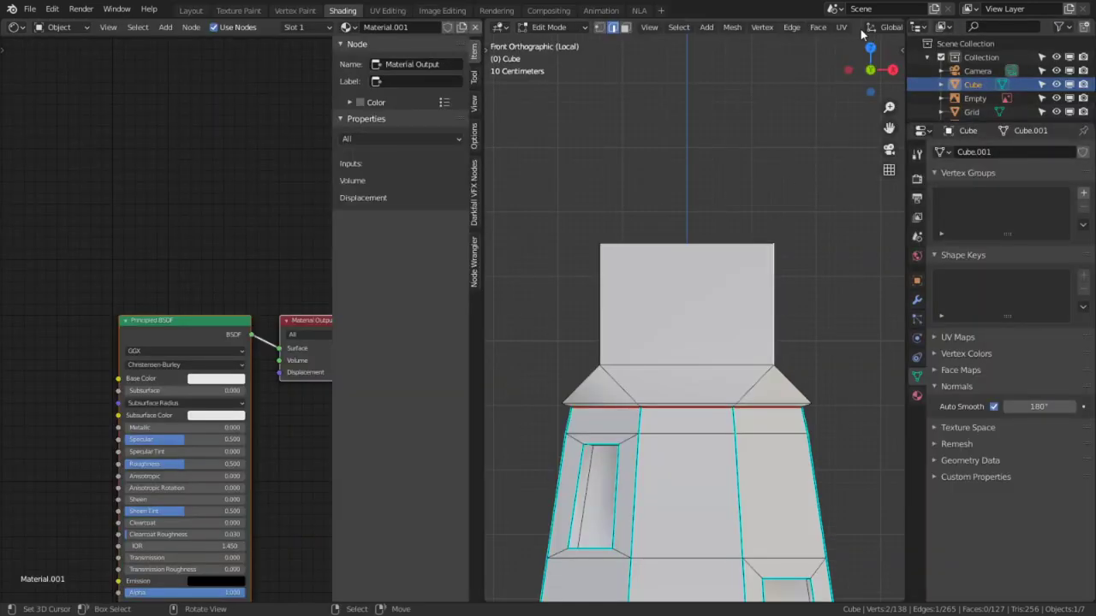
scroll(862, 33, "down", 5)
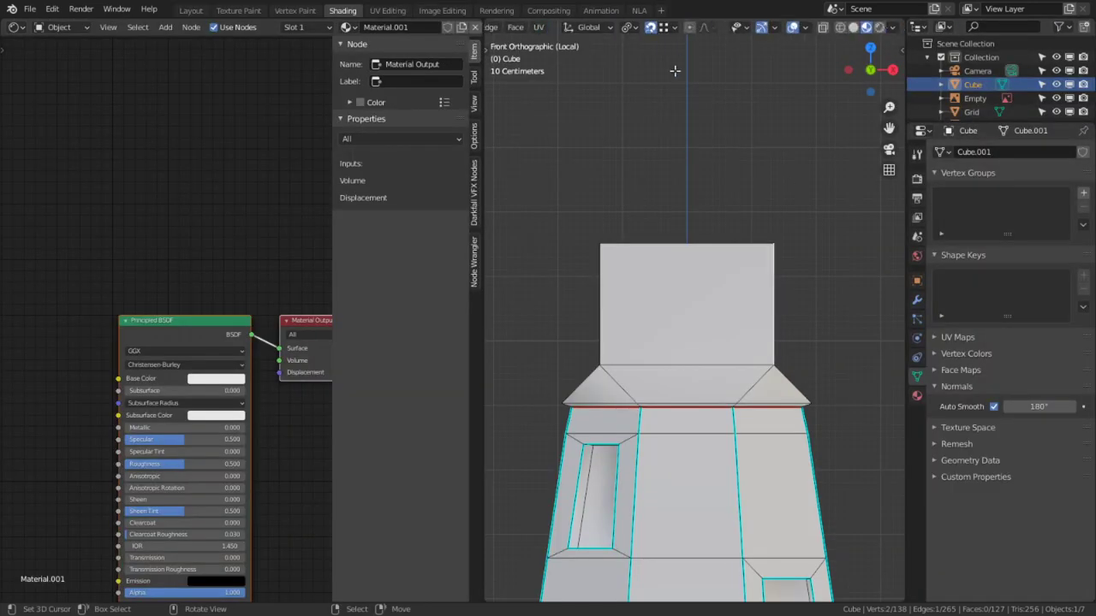
middle_click_drag(773, 292, 797, 283)
key("ctrl+space")
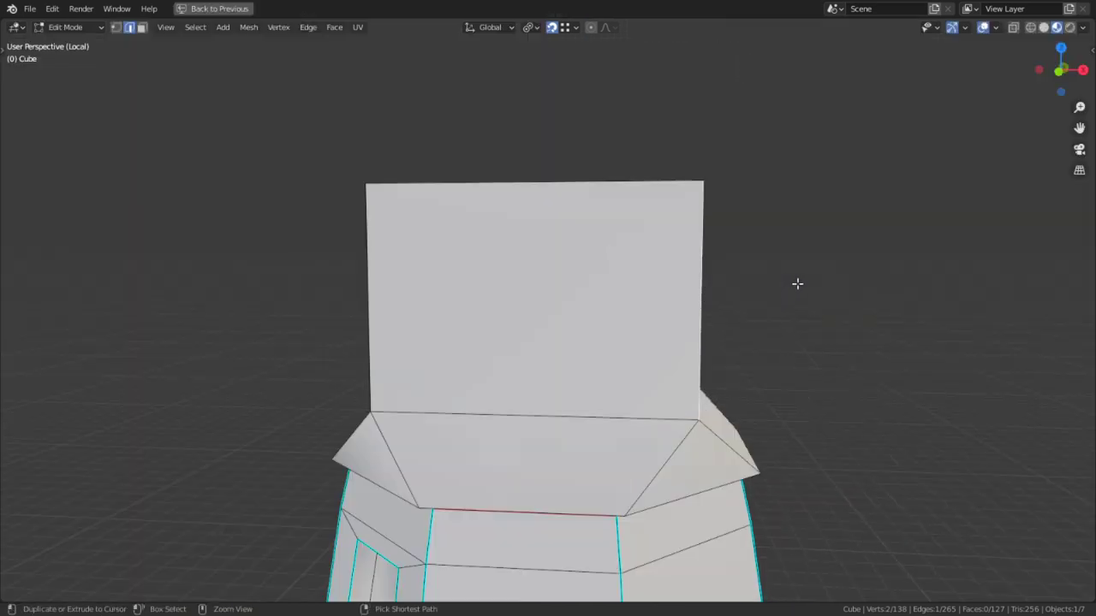
key("g")
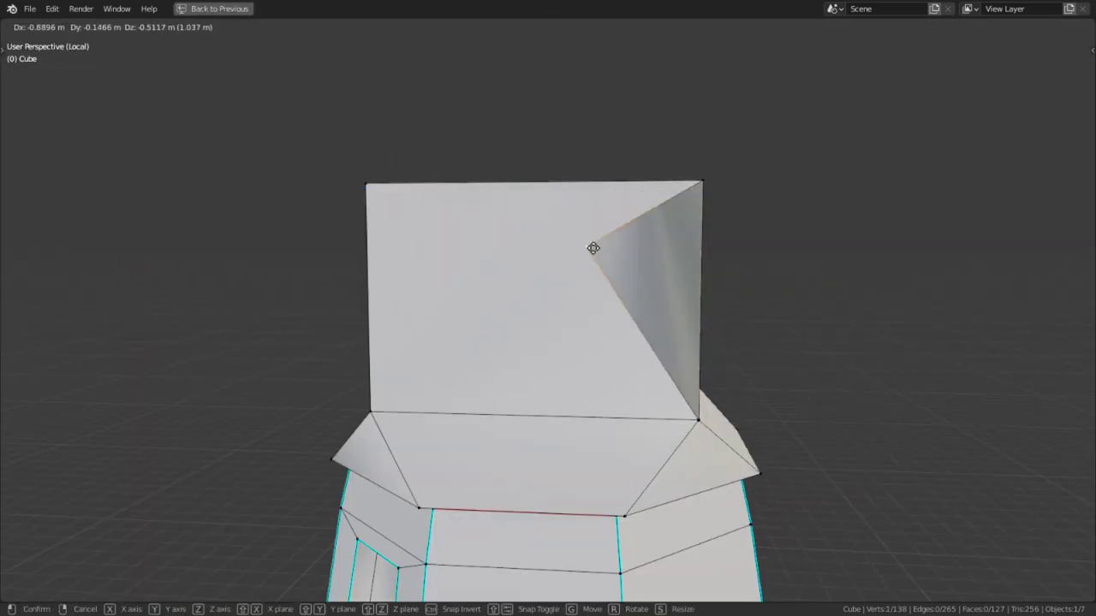
right_click(592, 248)
middle_click_drag(596, 255, 614, 335)
key("a")
key("a")
right_click(709, 201)
key("g")
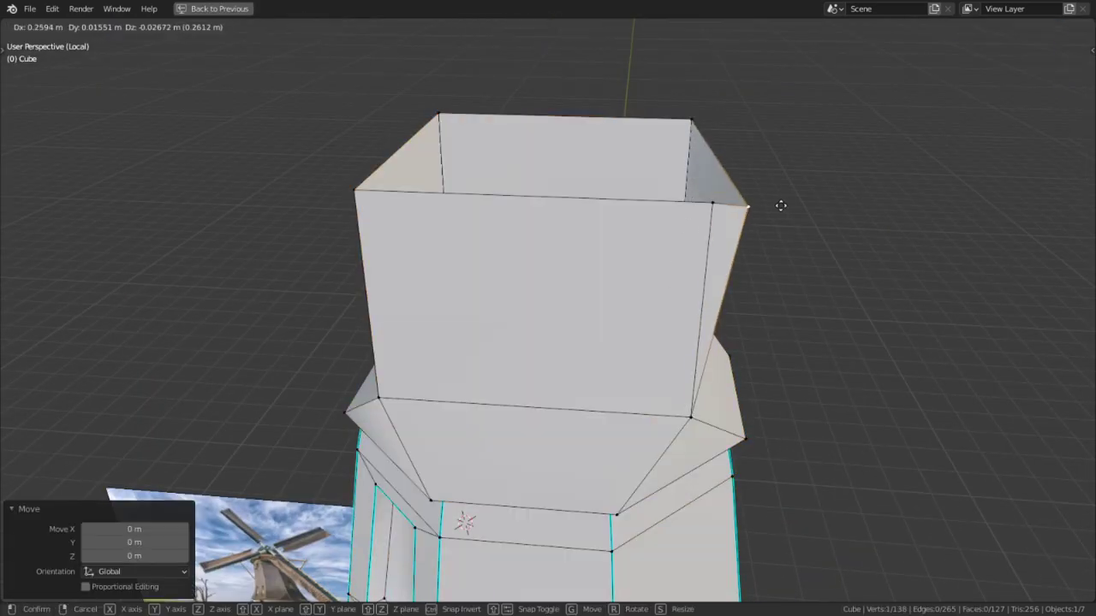
right_click(787, 196)
Merge the whole mesh's duplicate vertices by distance at 0.0001 m.
key("a")
key("m")
left_click(783, 200)
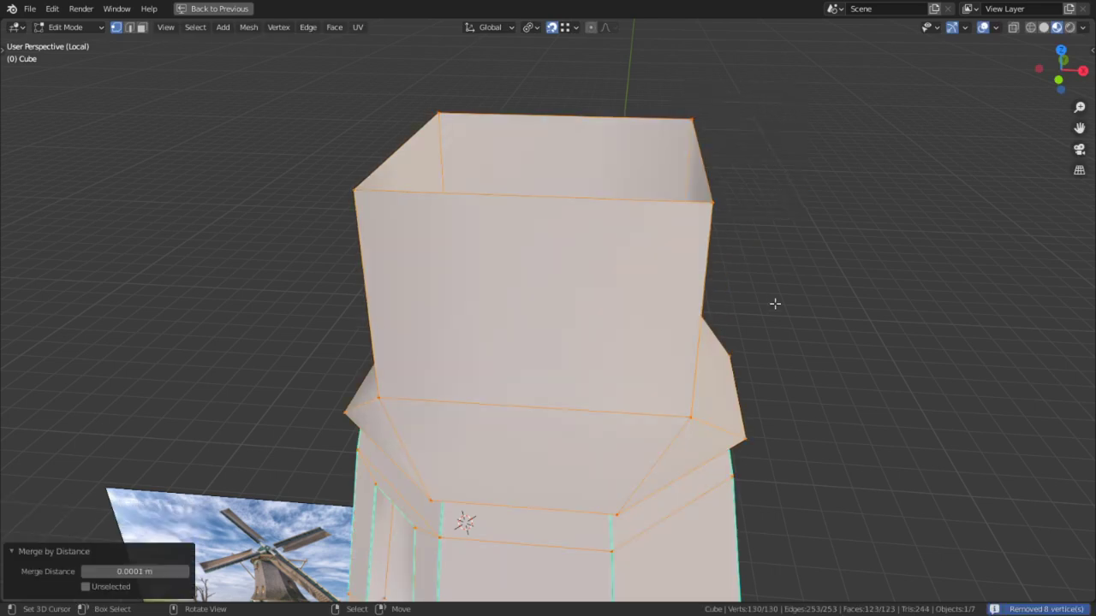
Collapse the cap's open square top loop to a single point by scaling it to 0.
key("2")
right_click(581, 200)
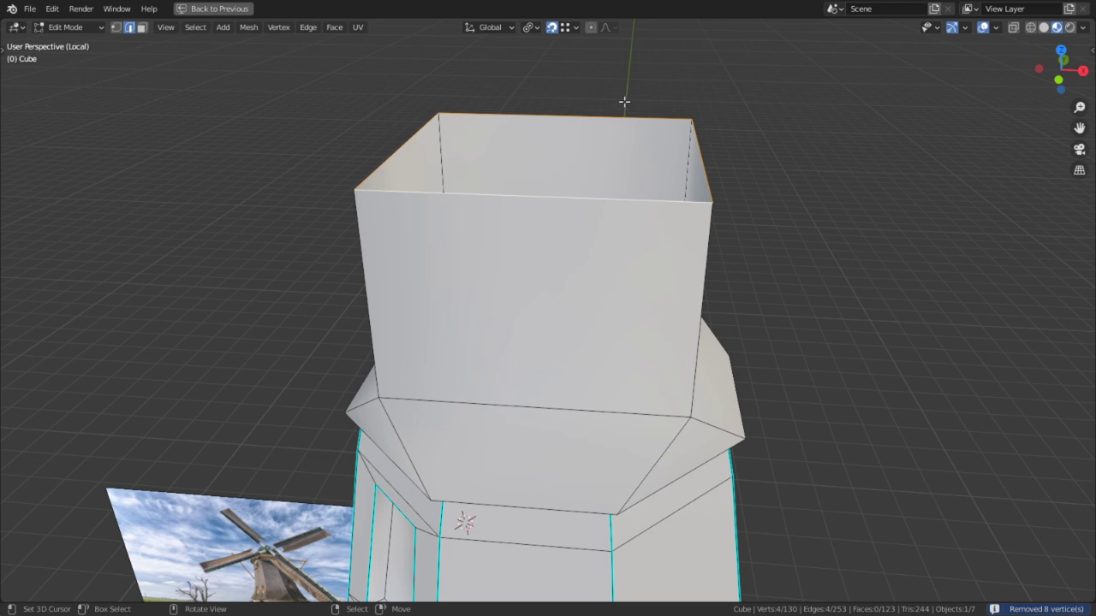
key("s")
key("0")
key("Return")
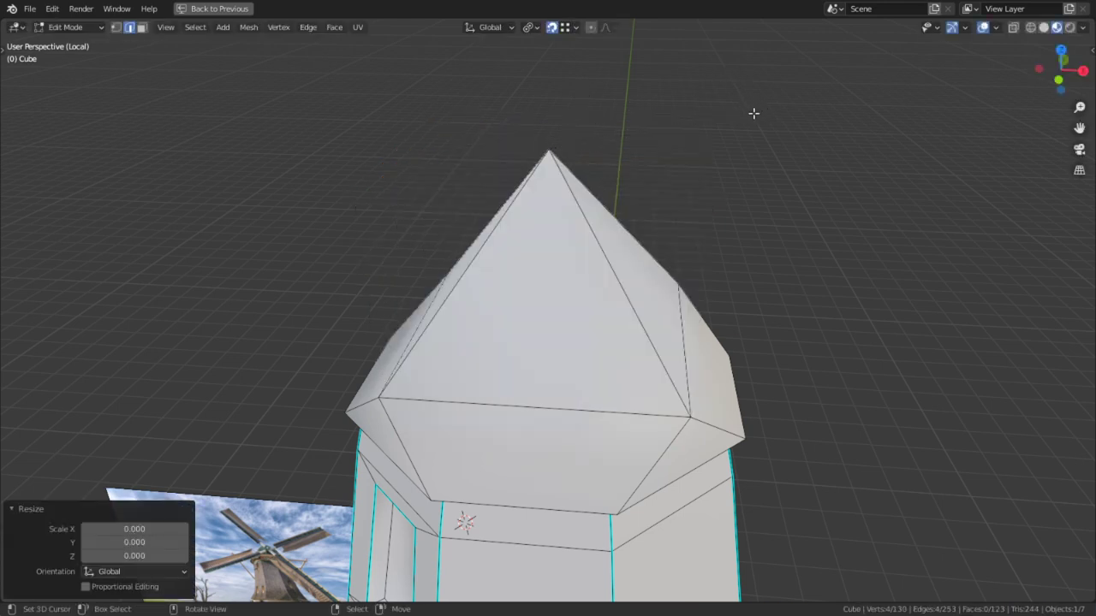
Lower all the vertices at the cap's apex by about 0.83 m along Z in wireframe shading.
middle_click_drag(754, 113, 617, 214)
key("1")
right_click(533, 200)
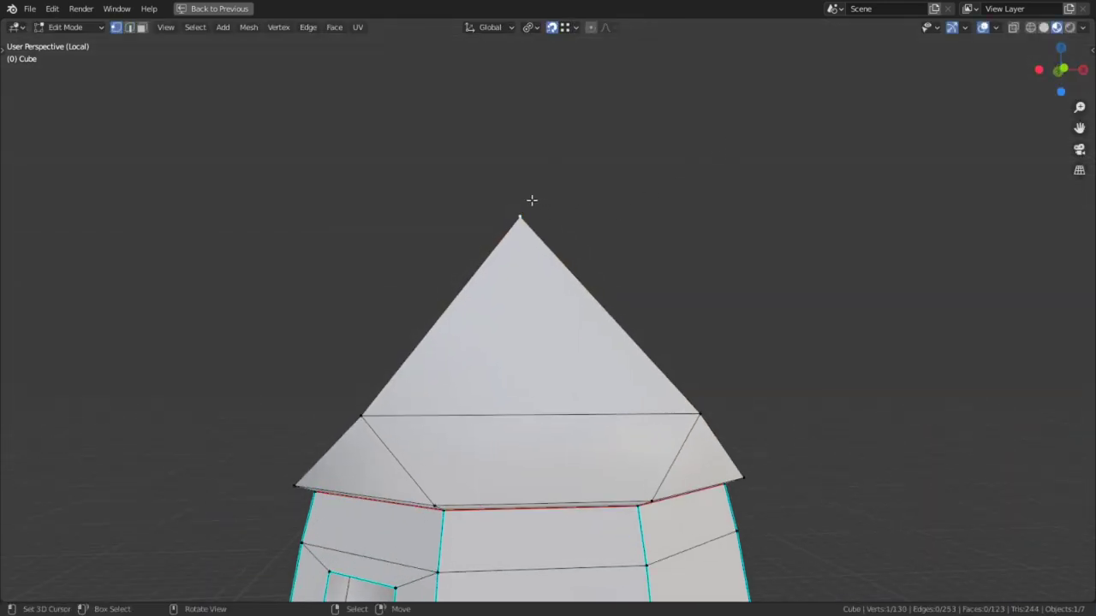
key("z")
key("g")
key("z")
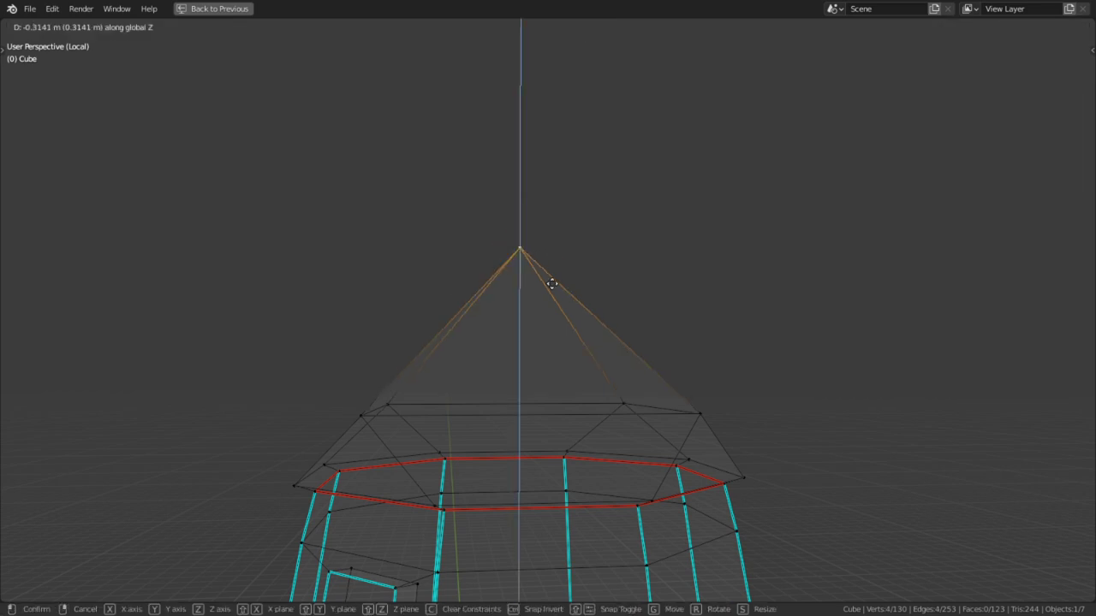
left_click(826, 213)
Examine the cap's shape in the windmill reference photo and compare it with the modelled cap.
middle_click_drag(773, 331, 637, 225)
middle_click_drag(715, 336, 764, 184, "shift")
middle_click_drag(582, 298, 648, 305)
middle_click(400, 499, "alt")
scroll(399, 499, "up", 6)
scroll(400, 499, "up", 1)
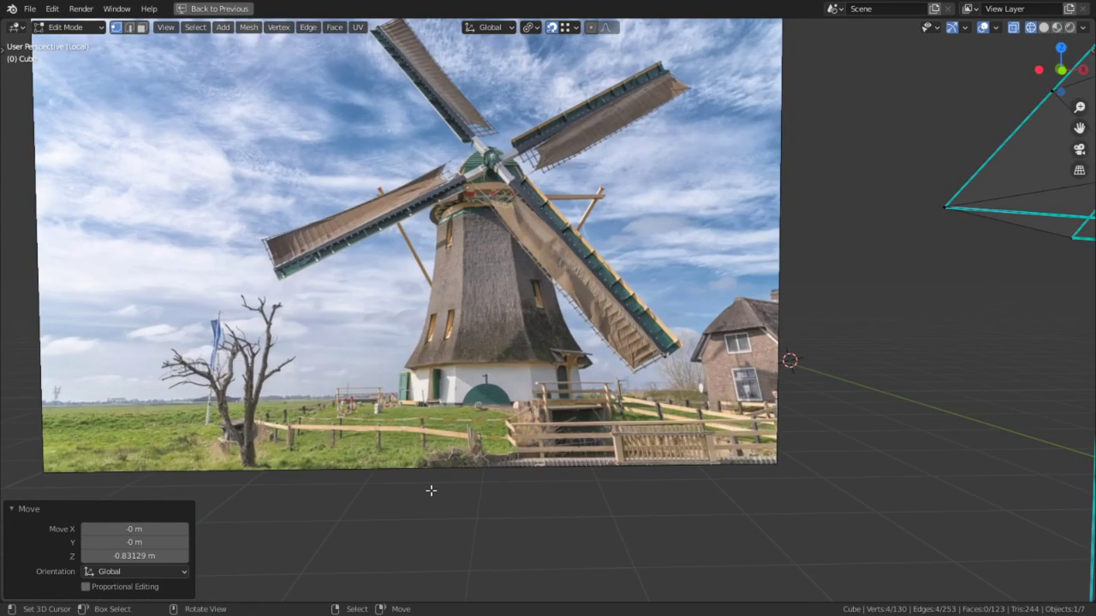
scroll(430, 490, "down", 6)
middle_click_drag(519, 163, 235, 582, "shift")
middle_click_drag(505, 372, 537, 335)
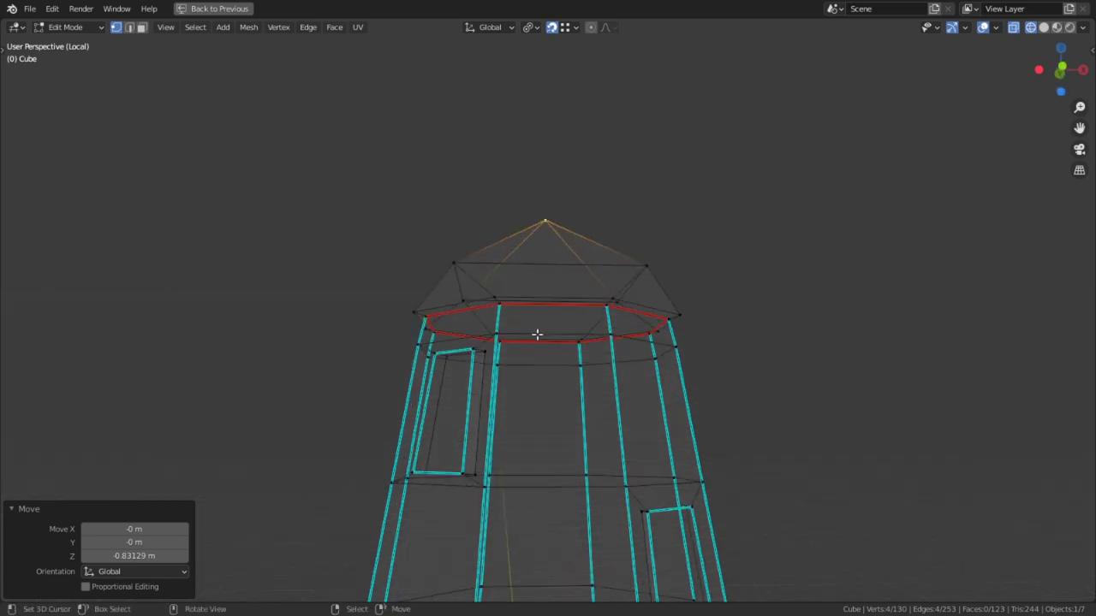
Raise the cap's square loop and apex together by about 1 m along Z in the front view.
key("KP_1")
key("c")
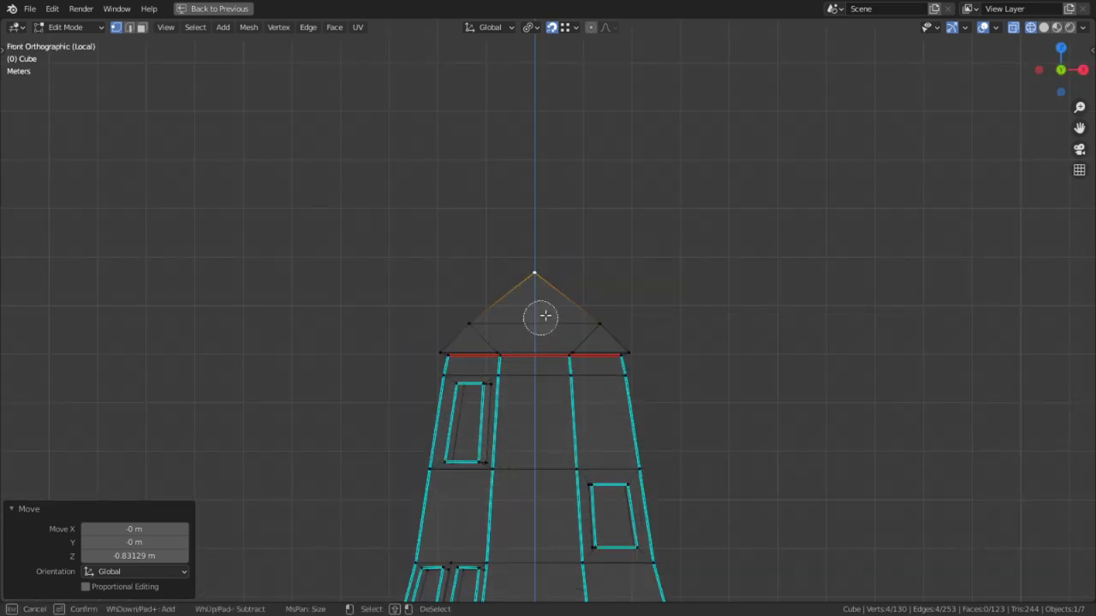
left_click(609, 313)
left_click_drag(608, 314, 447, 311)
right_click(448, 311)
key("g")
key("z")
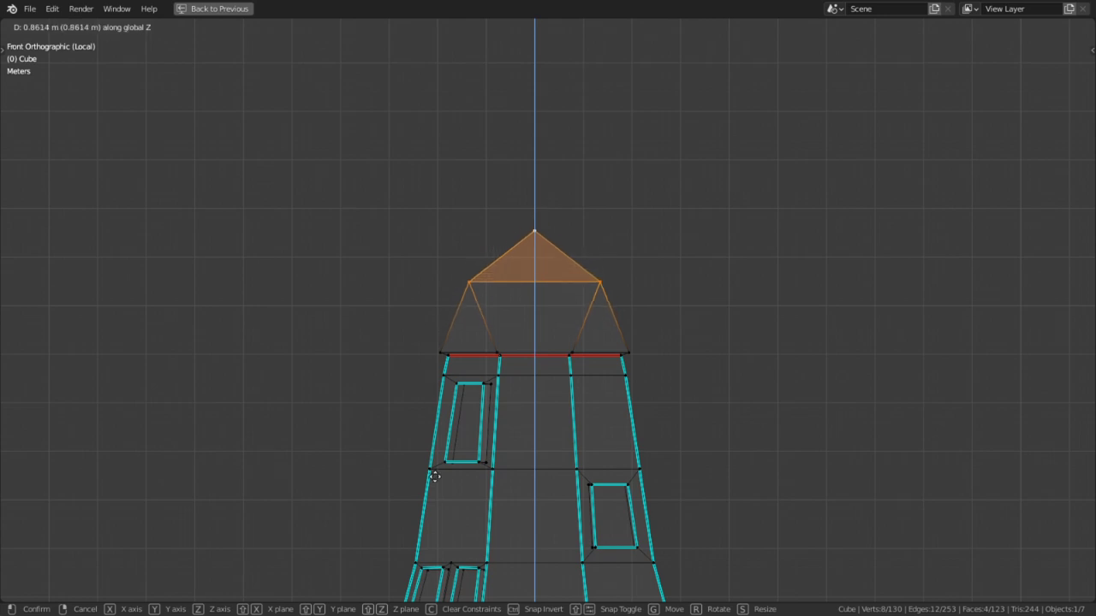
left_click(432, 411)
Raise only the cap's apex vertices along Z to make the roof point steeper.
scroll(624, 137, "up", 3)
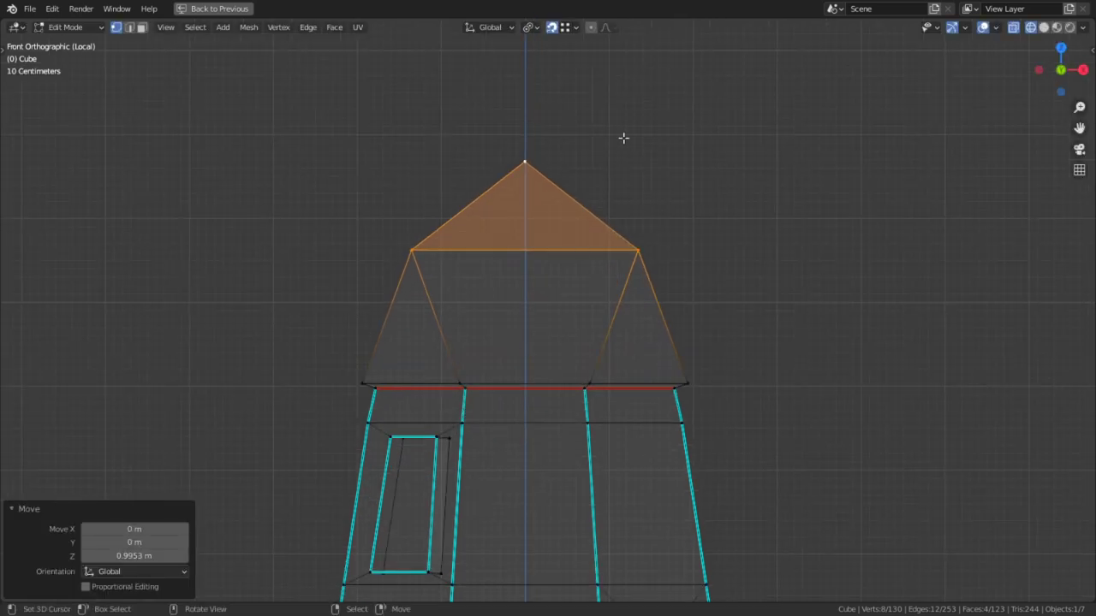
left_click(624, 137)
key("c")
left_click(513, 152)
right_click(516, 154)
key("g")
key("z")
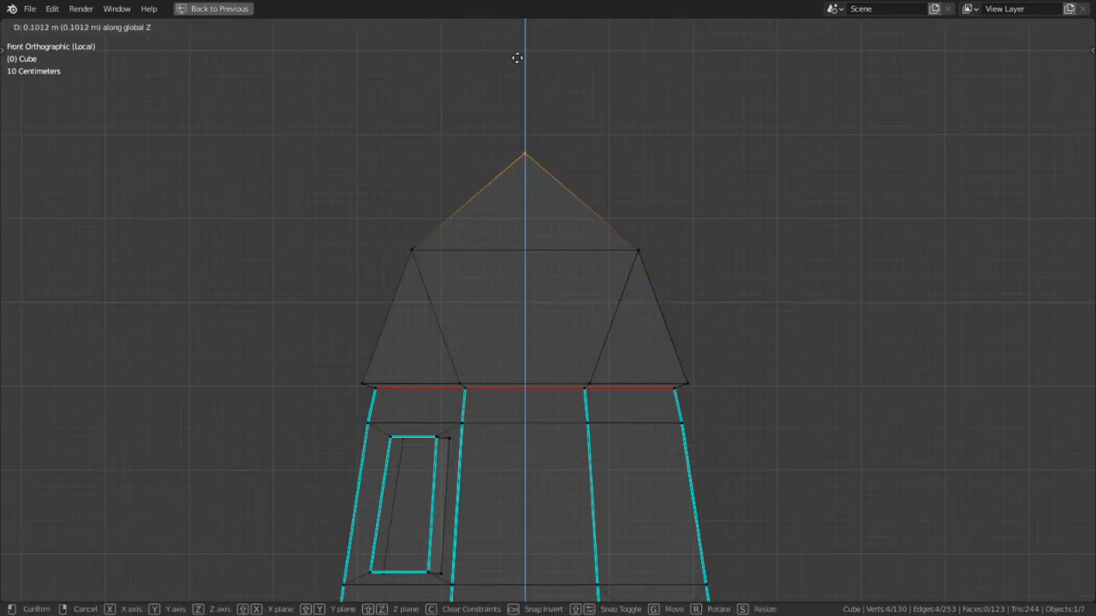
left_click(511, 353)
Add two evenly spaced loop cuts around the cap's upper pyramid without sliding them.
key("ctrl+r")
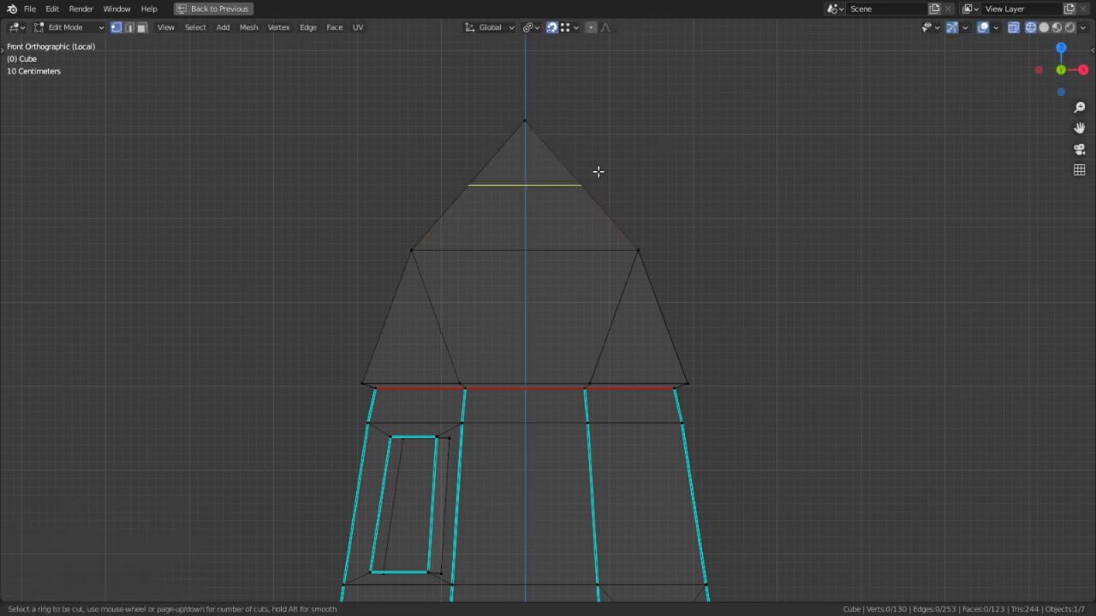
scroll(583, 195, "up", 2)
scroll(583, 194, "down", 1)
left_click(582, 194)
right_click(582, 183)
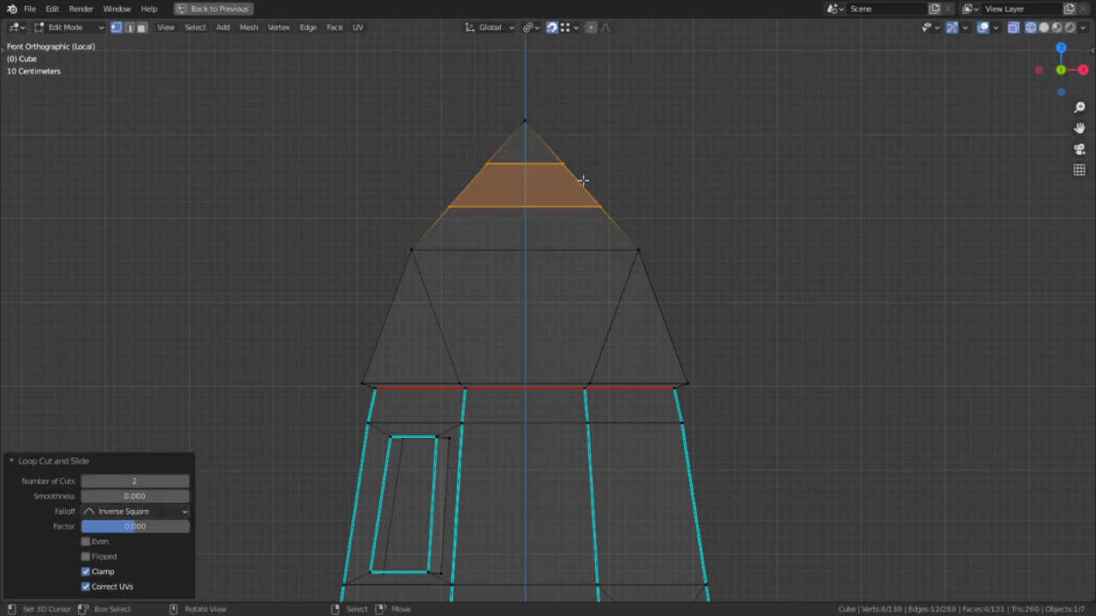
Lower the cap's apex along Z with smooth proportional editing at size 1.37 to round off the dome.
left_click(622, 139)
key("c")
right_click(528, 114)
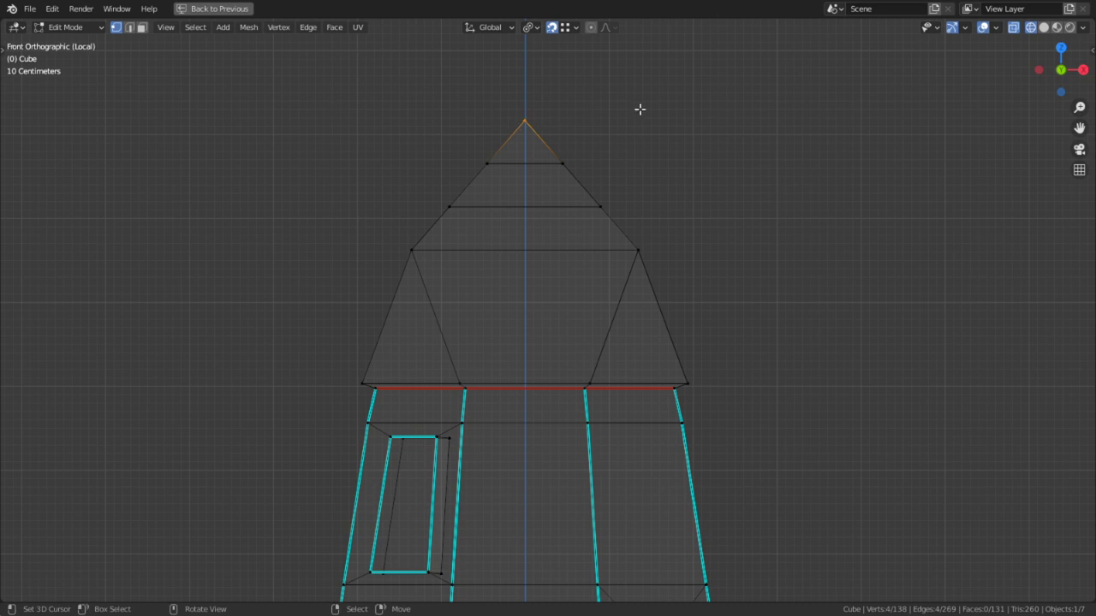
key("g")
key("z")
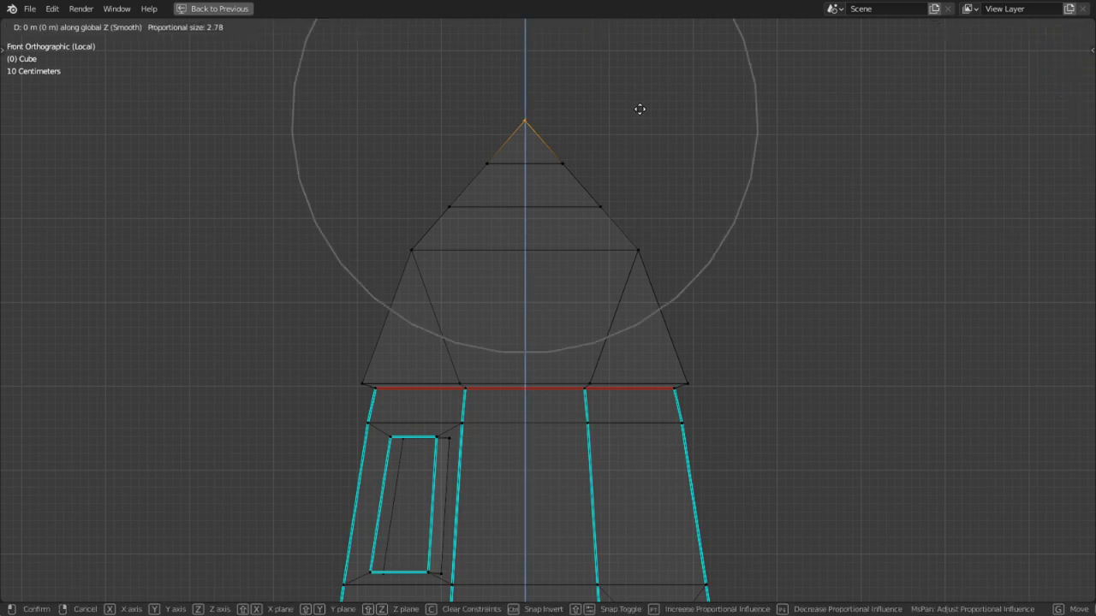
scroll(624, 183, "up", 6)
scroll(634, 249, "up", 2)
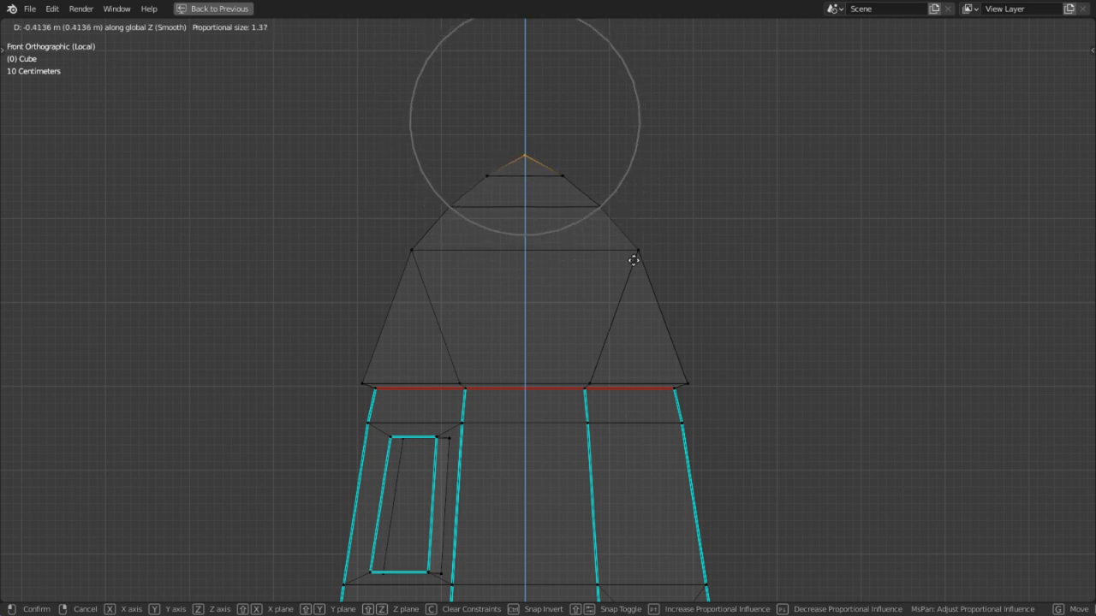
left_click(636, 309)
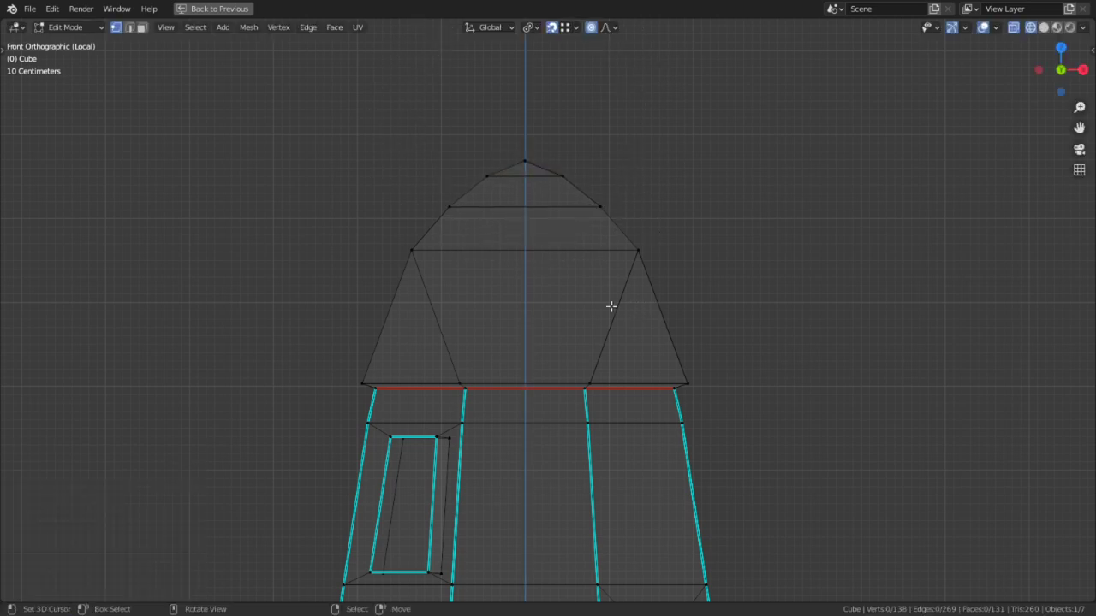
Mark the cap's corner edges running from the apex down to the square loop as sharp.
mouse_move(525, 307)
middle_mouse_down()
mouse_move(506, 289)
mouse_move(554, 299)
mouse_move(541, 297)
middle_mouse_up()
scroll(541, 297, "down", 3)
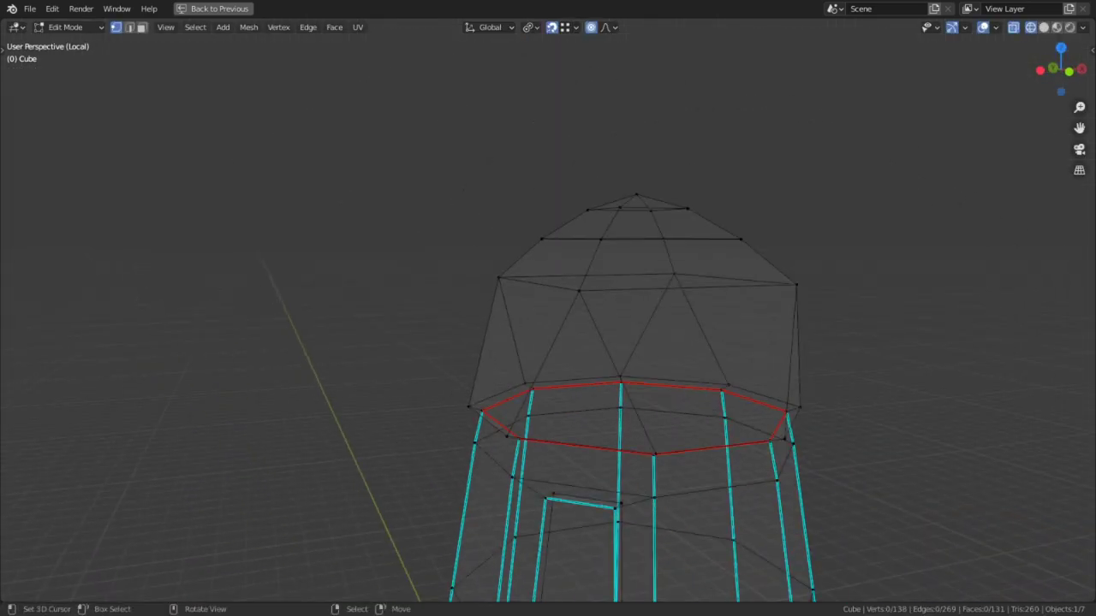
left_click(1057, 28)
middle_click_drag(612, 252, 379, 258)
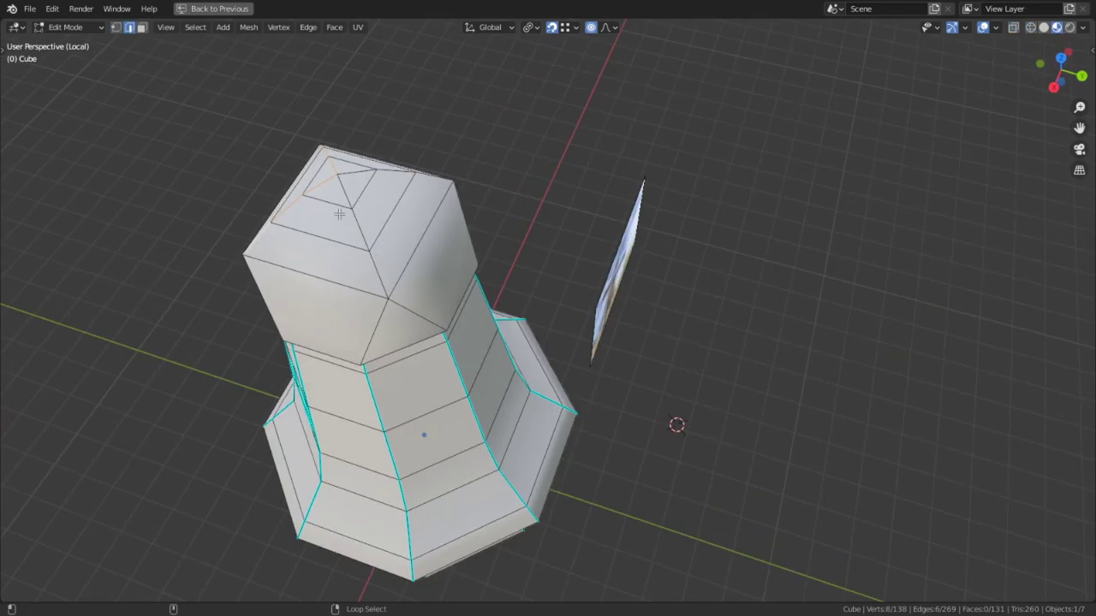
left_click(384, 175, "alt+shift")
key("ctrl+e")
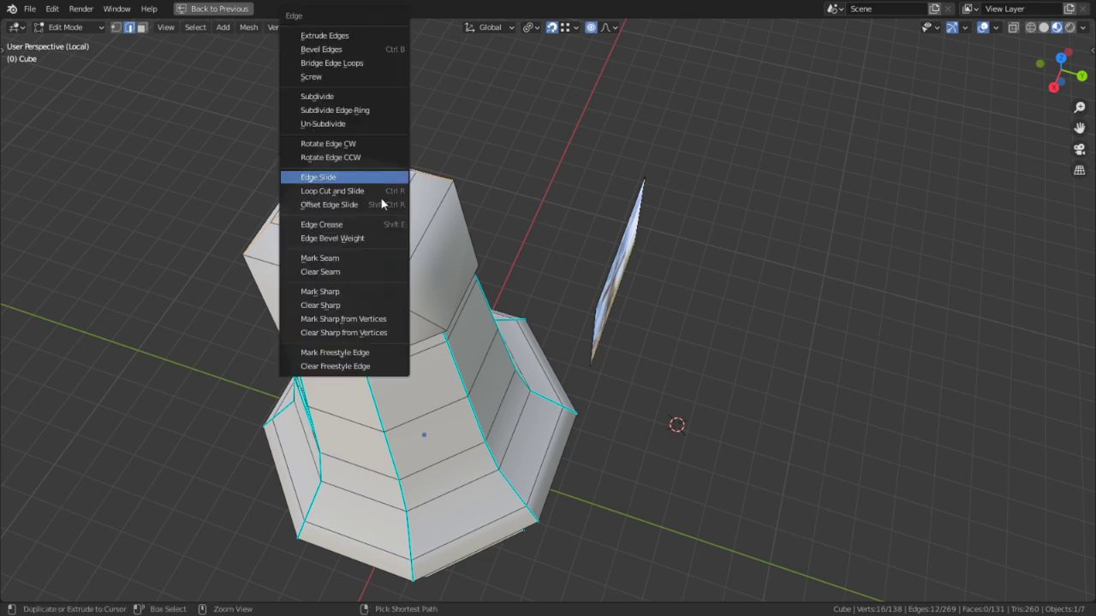
left_click(360, 291)
Merge the entire mesh by distance again to remove the doubled vertices at the cap's apex.
middle_click_drag(438, 282, 450, 255)
key("a")
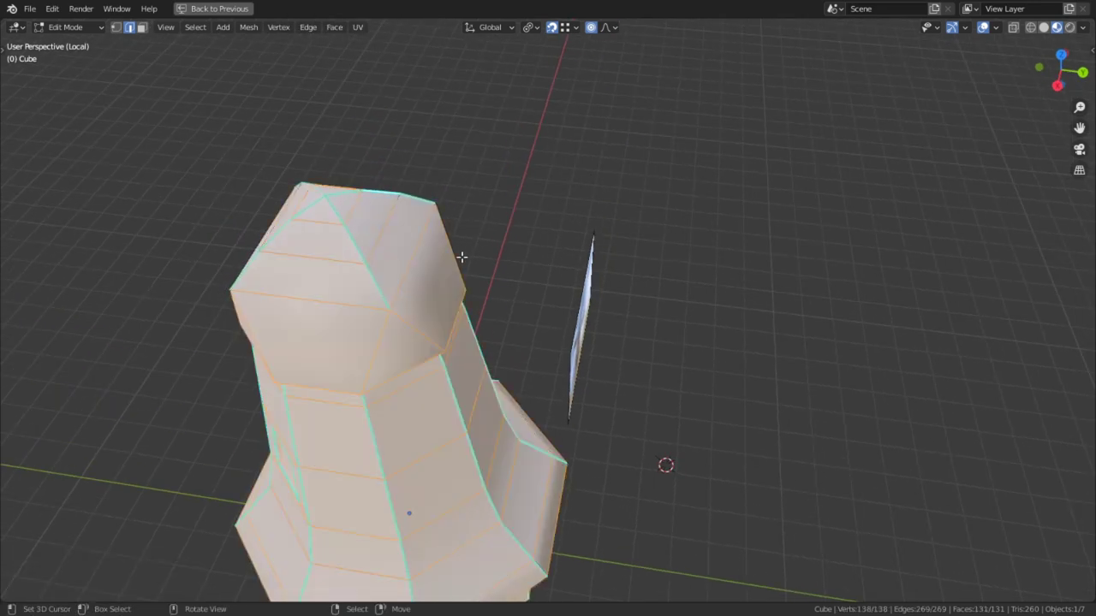
key("q")
key("m")
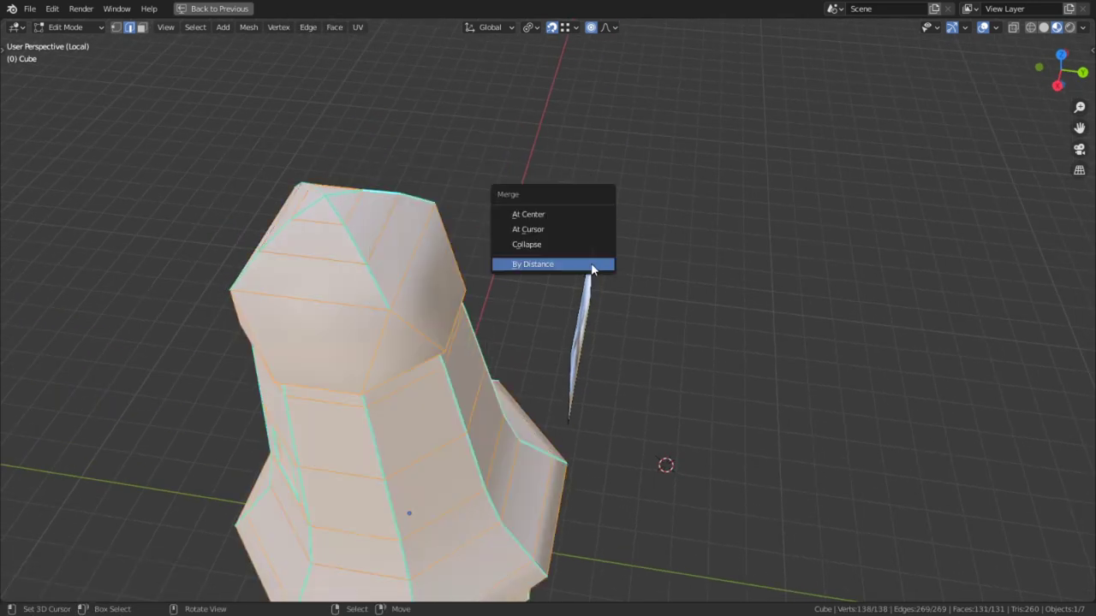
left_click(591, 262)
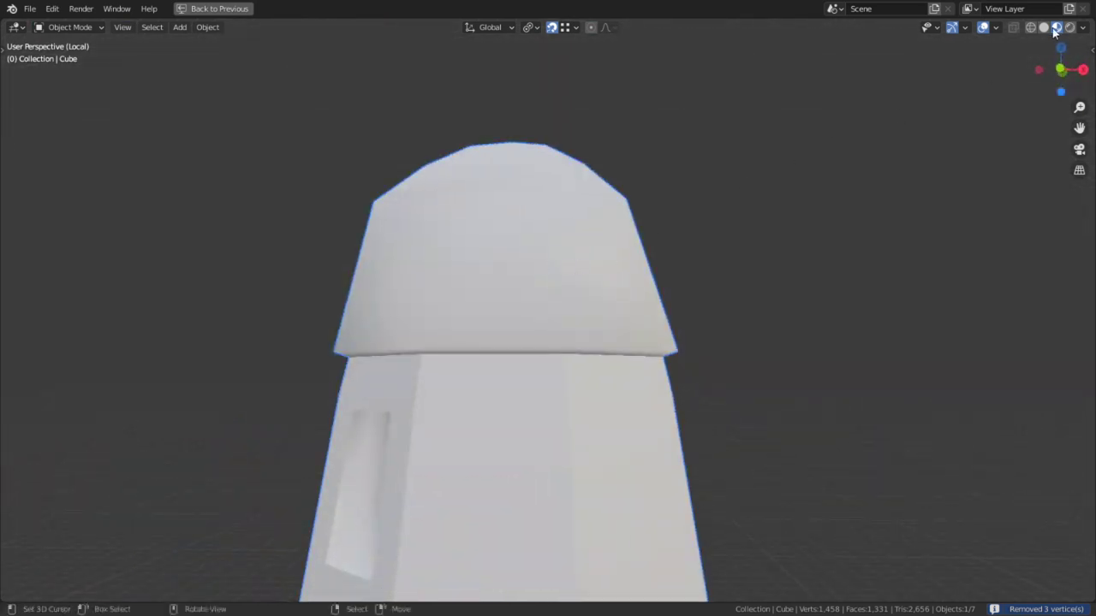
Switch the viewport to solid shading and compare the windmill's cap, tower and windows with the reference photo.
left_click(1031, 28)
left_click(1043, 28)
mouse_move(758, 193)
middle_mouse_down()
mouse_move(772, 167)
mouse_move(752, 266)
mouse_move(780, 300)
mouse_move(683, 316)
mouse_move(703, 193)
middle_mouse_up()
scroll(685, 223, "down", 5)
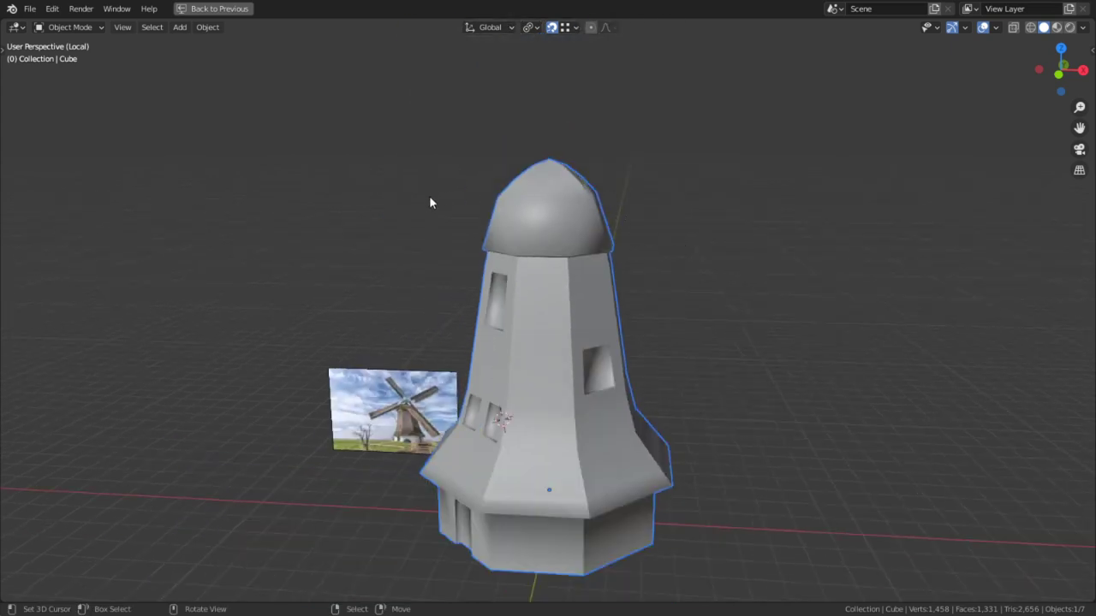
middle_click_drag(439, 315, 496, 299, "shift")
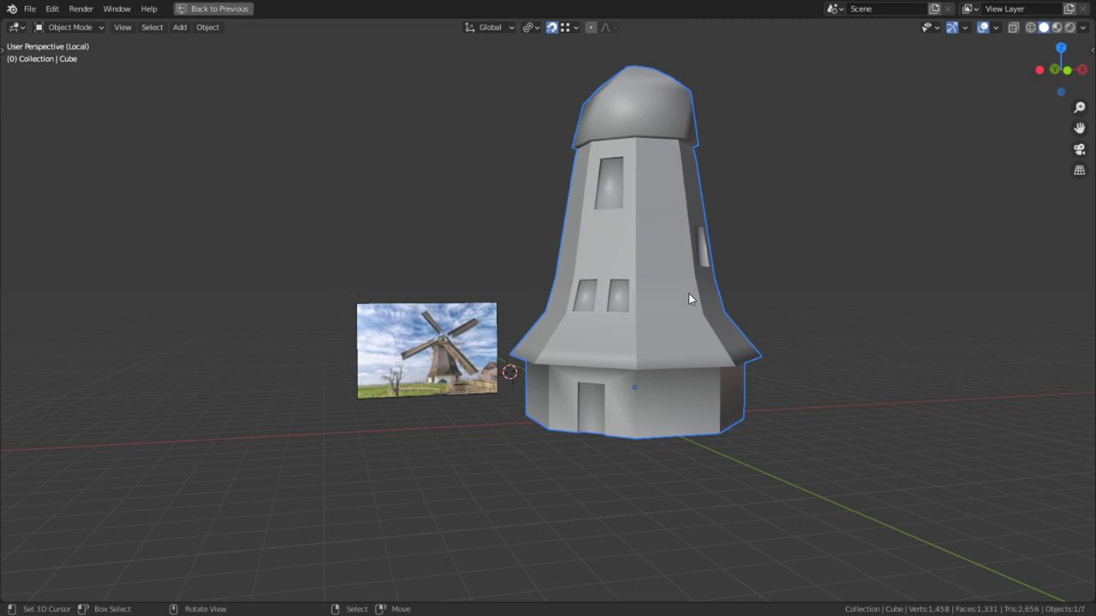
scroll(414, 351, "up", 4)
middle_click_drag(477, 347, 554, 377, "alt")
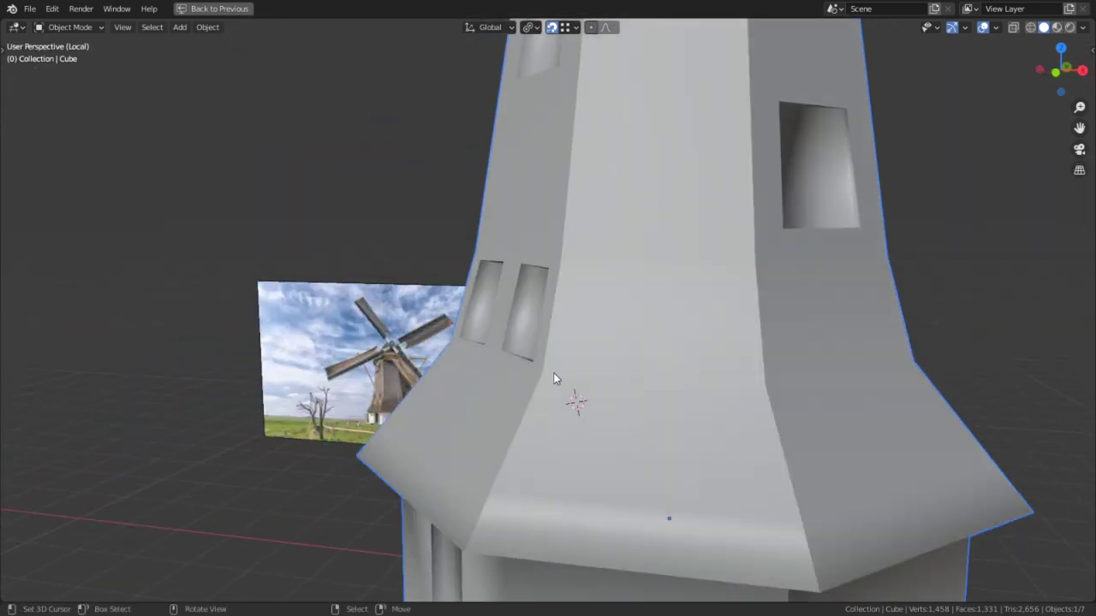
middle_click_drag(379, 385, 615, 359)
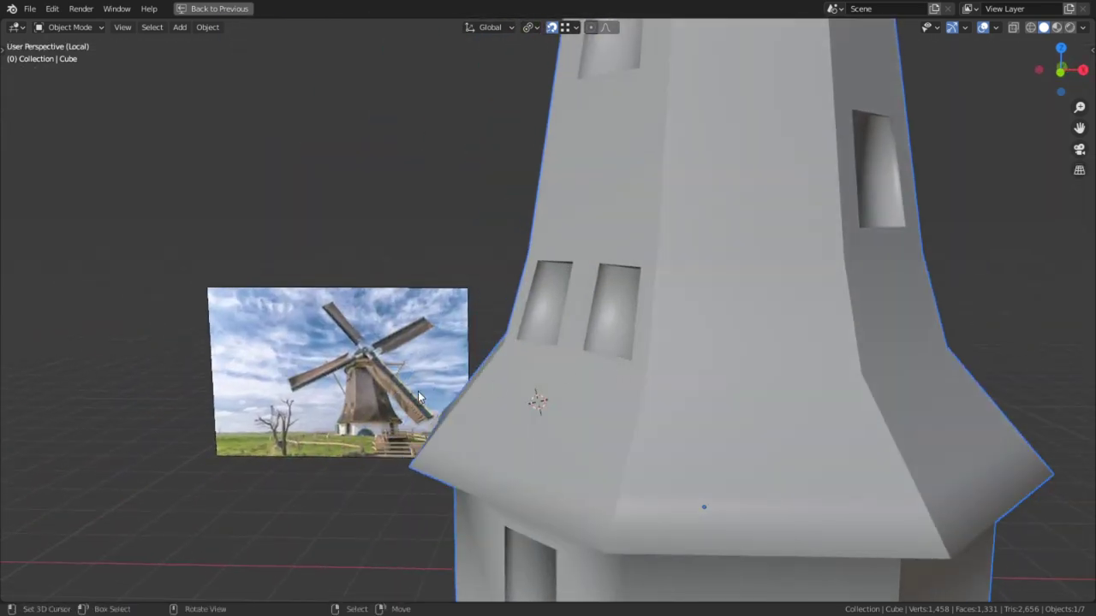
middle_click_drag(416, 391, 548, 308, "shift")
scroll(394, 402, "up", 6)
scroll(409, 409, "up", 2)
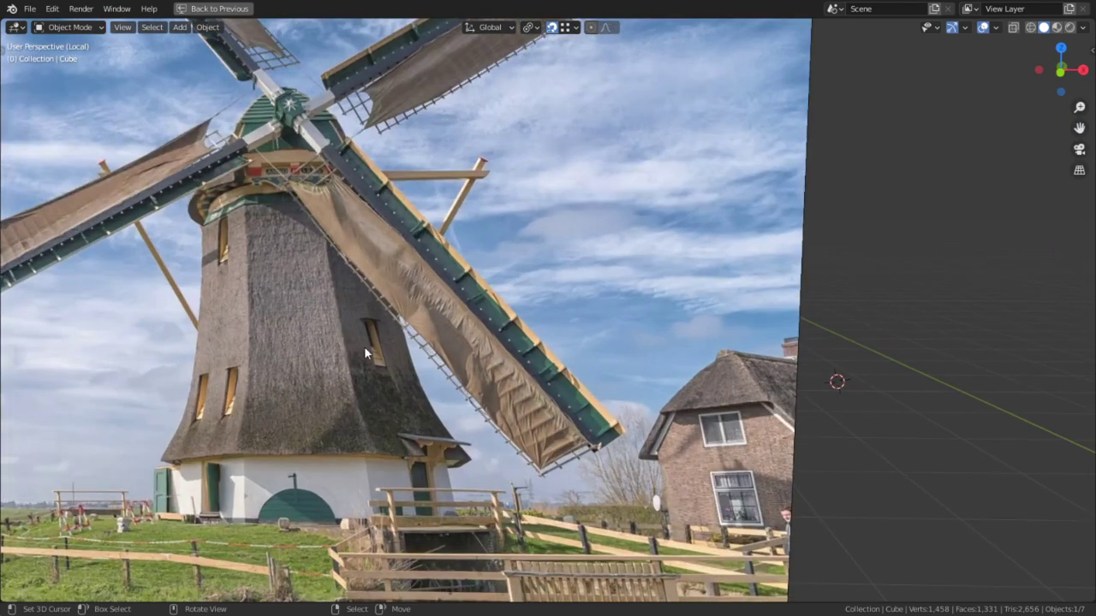
Check the reference photo's cap, and shift the cap's apex about 0.5 m along negative Y with smooth proportional editing at size 2.27.
middle_click_drag(364, 346, 497, 369, "shift")
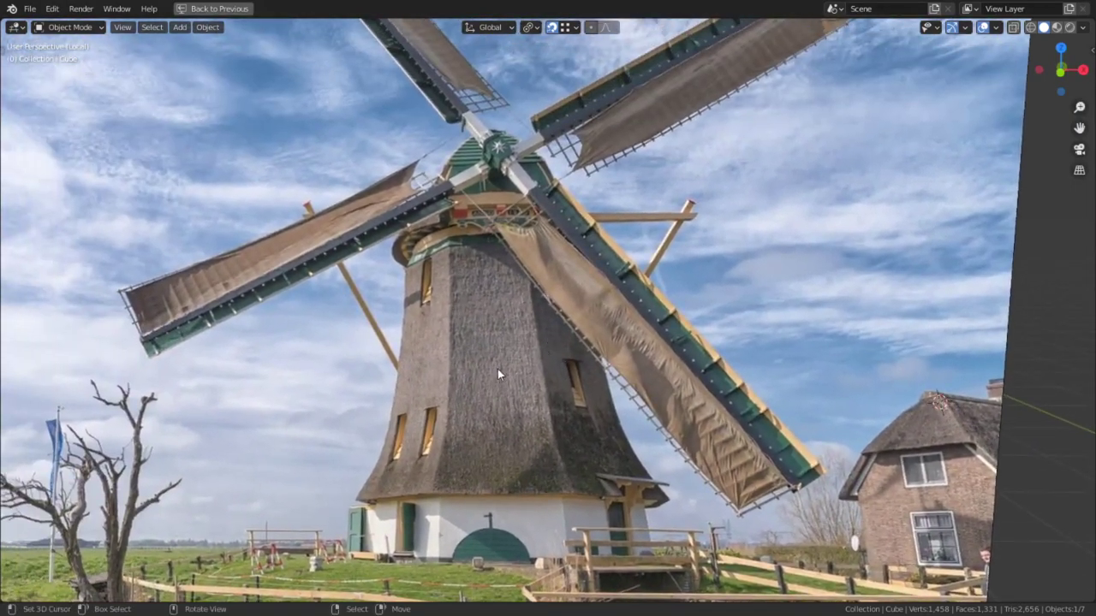
scroll(440, 369, "up", 4)
middle_click_drag(351, 256, 420, 236, "shift")
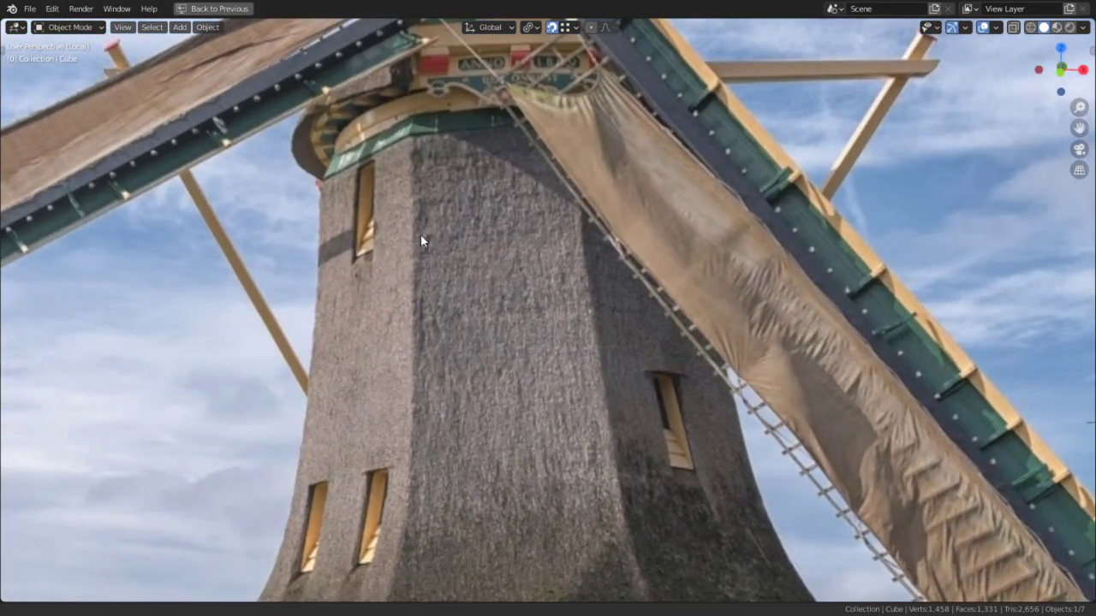
middle_click_drag(320, 172, 343, 400, "shift")
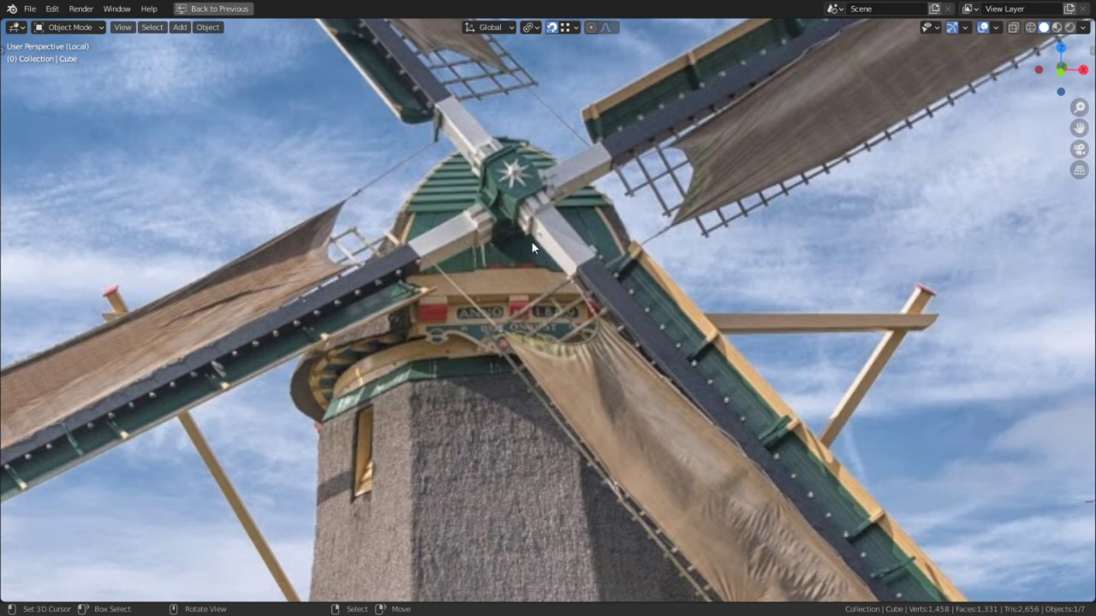
scroll(582, 246, "down", 10)
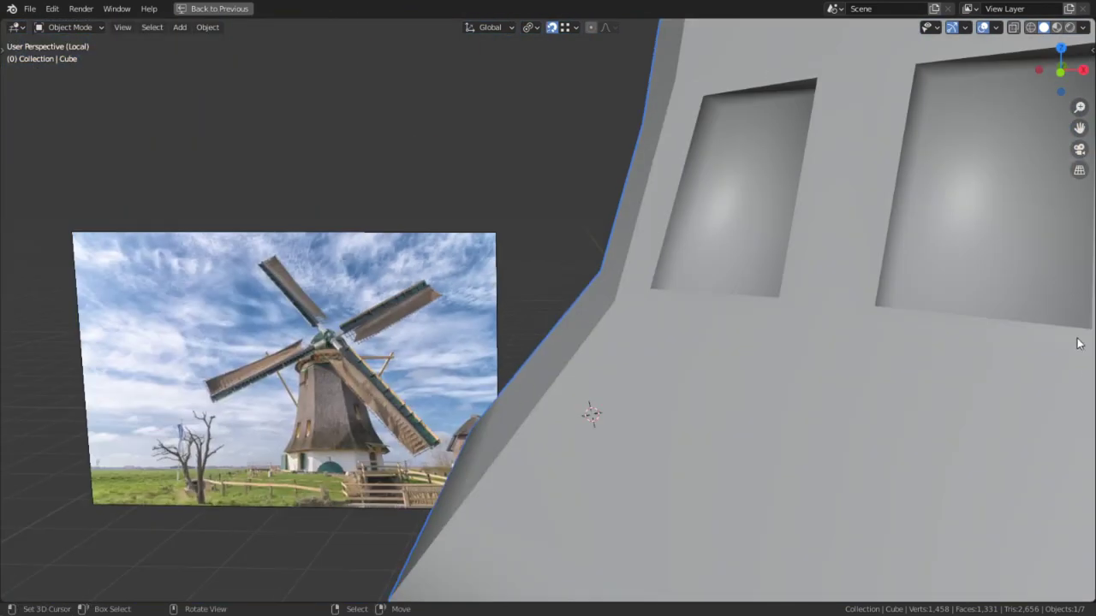
middle_click_drag(1077, 343, 557, 234)
key("Tab")
key("1")
key("g")
key("y")
scroll(588, 234, "down", 4)
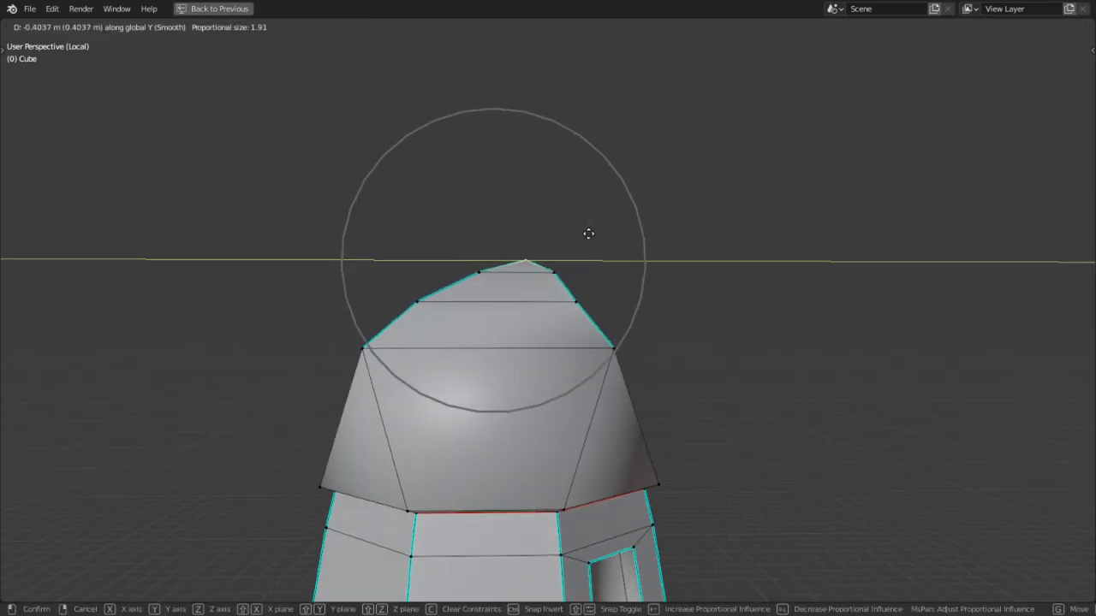
scroll(591, 229, "down", 2)
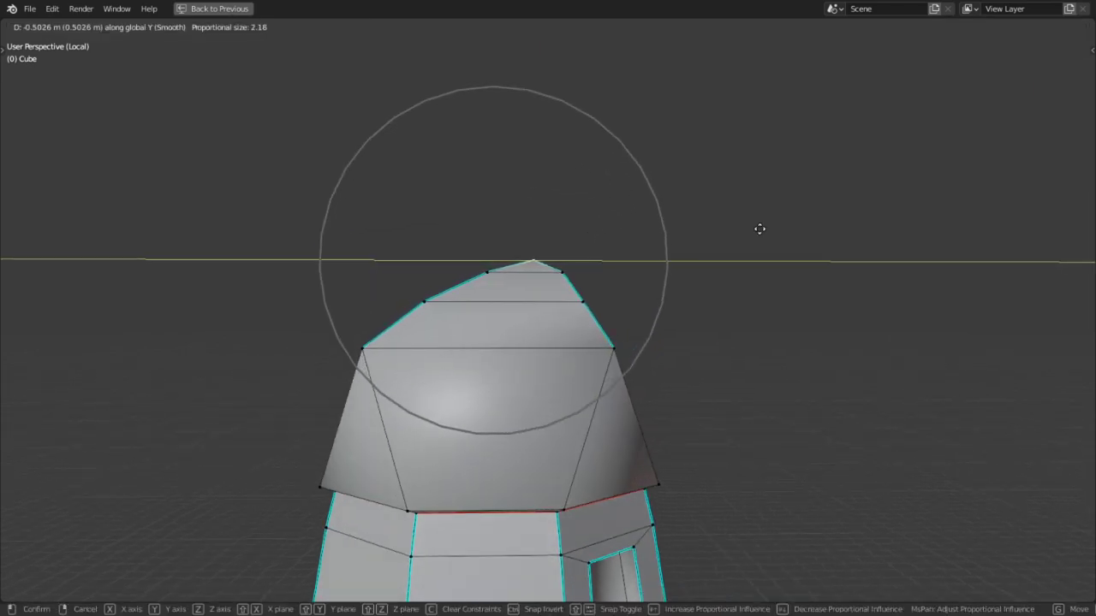
left_click(677, 186)
Bevel the lower two segments of two adjacent cap corner edges with a width of 0.284 m and 1 segment.
middle_click_drag(677, 185, 476, 293)
key("2")
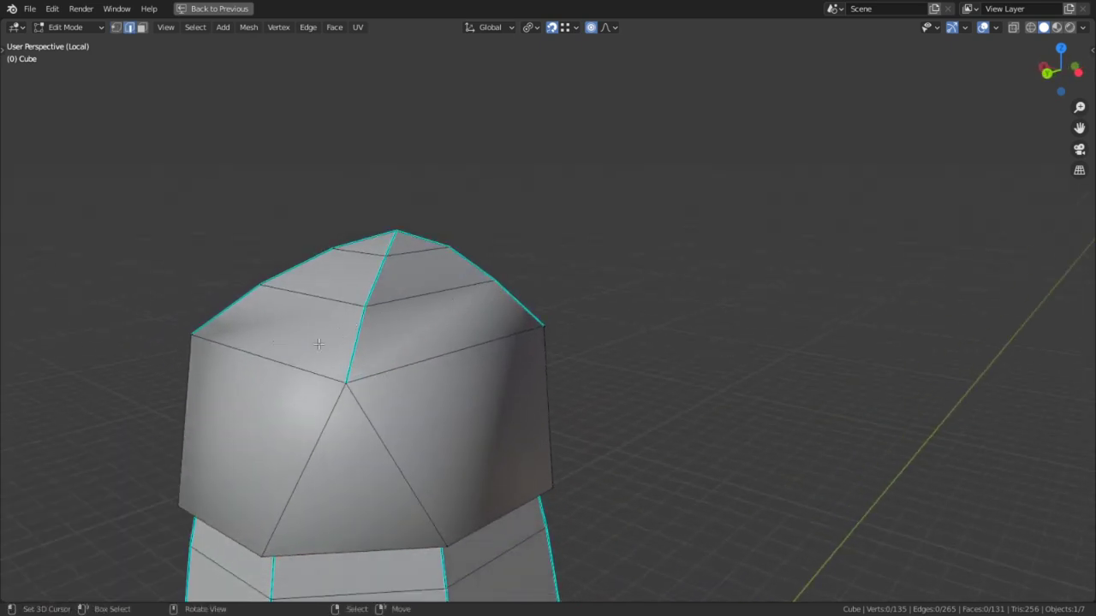
left_click(346, 341)
left_click(385, 299, "shift")
middle_click_drag(384, 299, 404, 306)
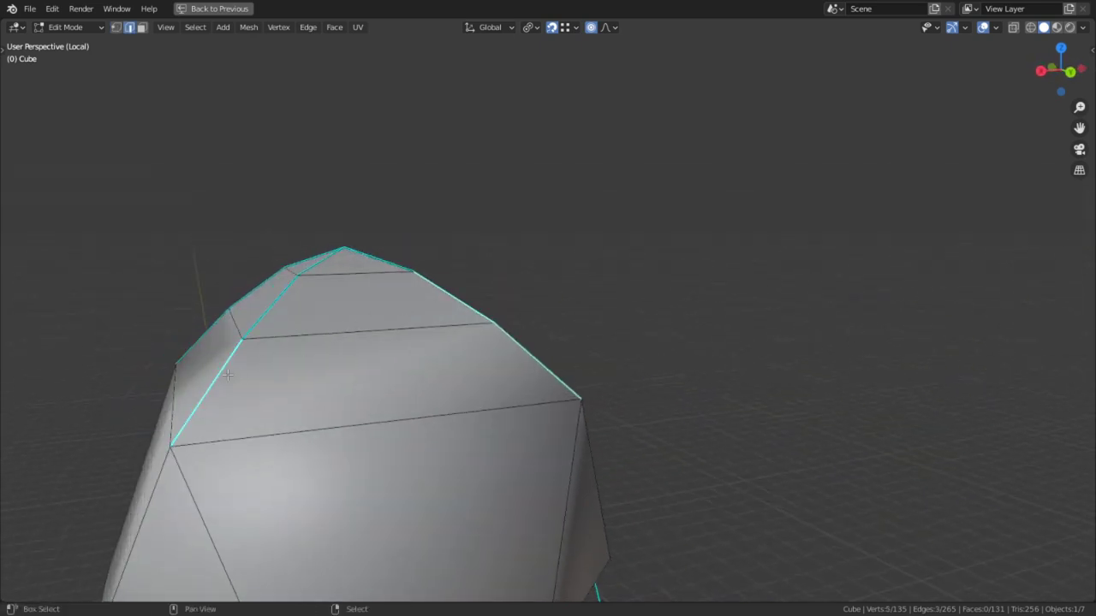
left_click(401, 334, "shift")
left_click(262, 301, "shift")
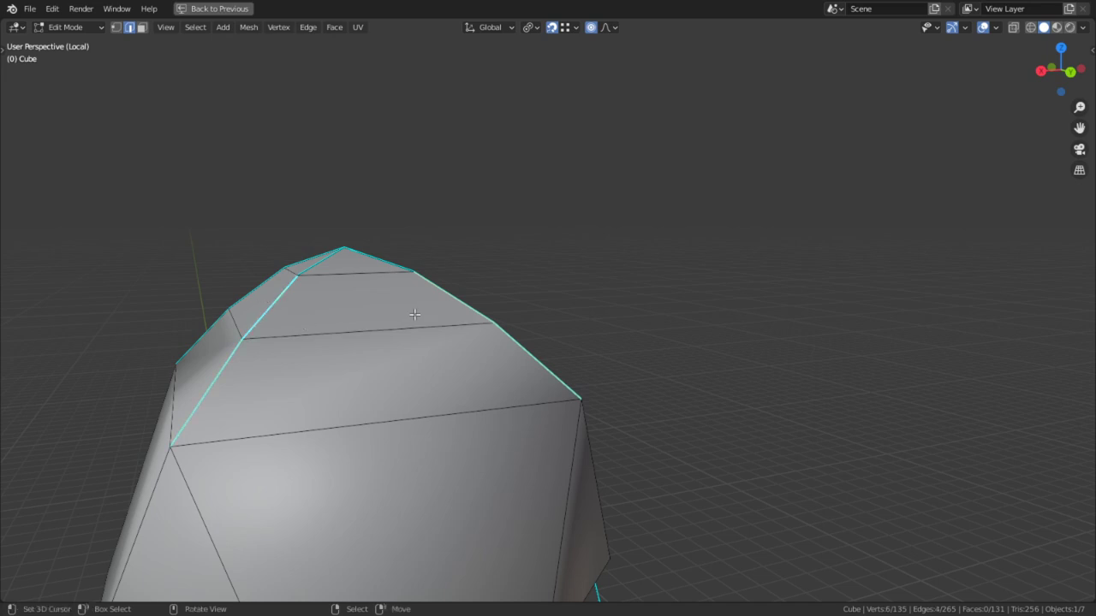
key("ctrl+b")
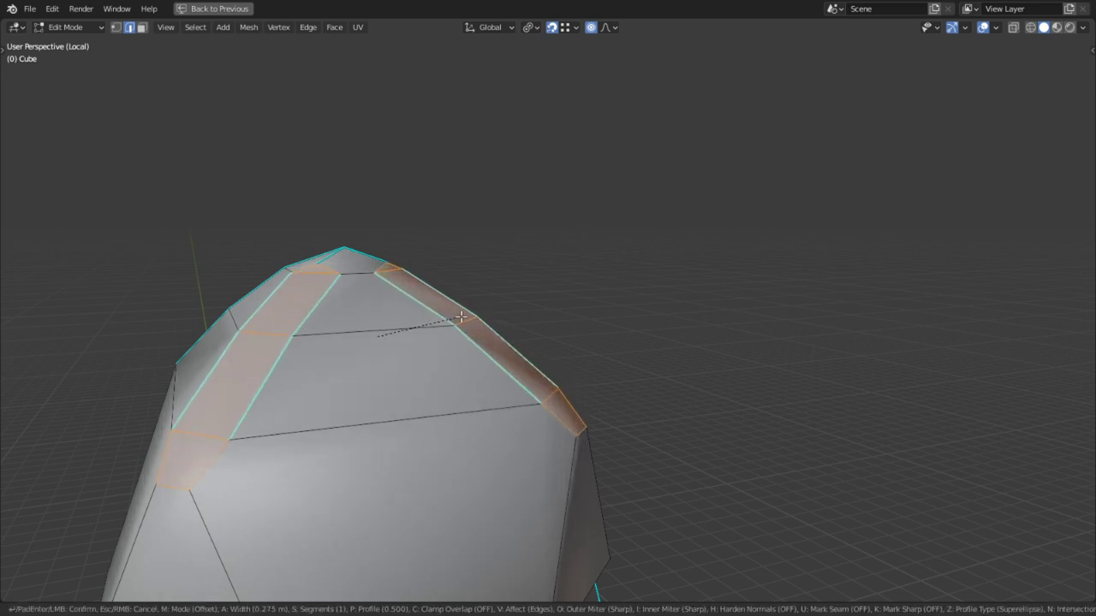
left_click(401, 336)
Dissolve the small extra corner geometry that the bevel left at the lower ends of both bevelled cap corners.
middle_click_drag(365, 444, 387, 400, "shift")
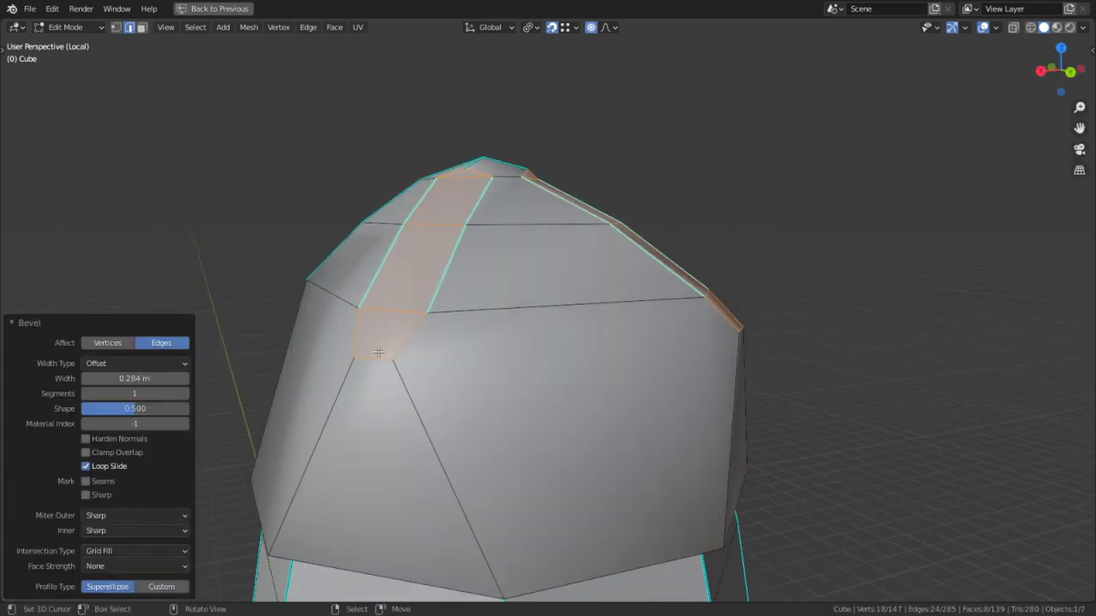
key("ctrl+x")
middle_click_drag(378, 352, 391, 345)
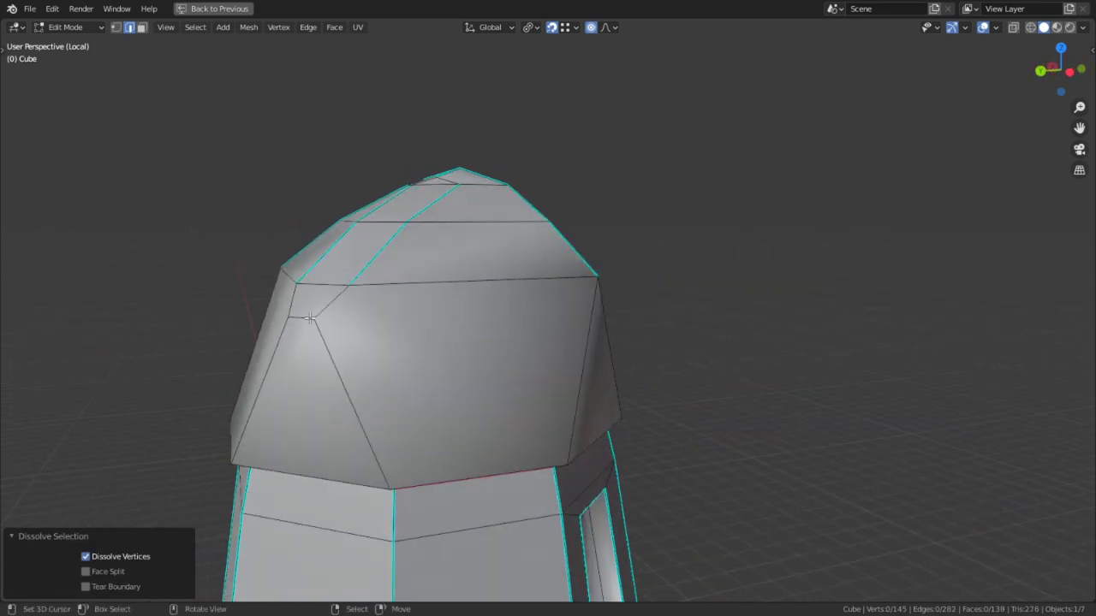
middle_click_drag(310, 318, 420, 283)
Slide the stray vertex above each of the two bevelled strips along its edge up to the cap's apex.
key("1")
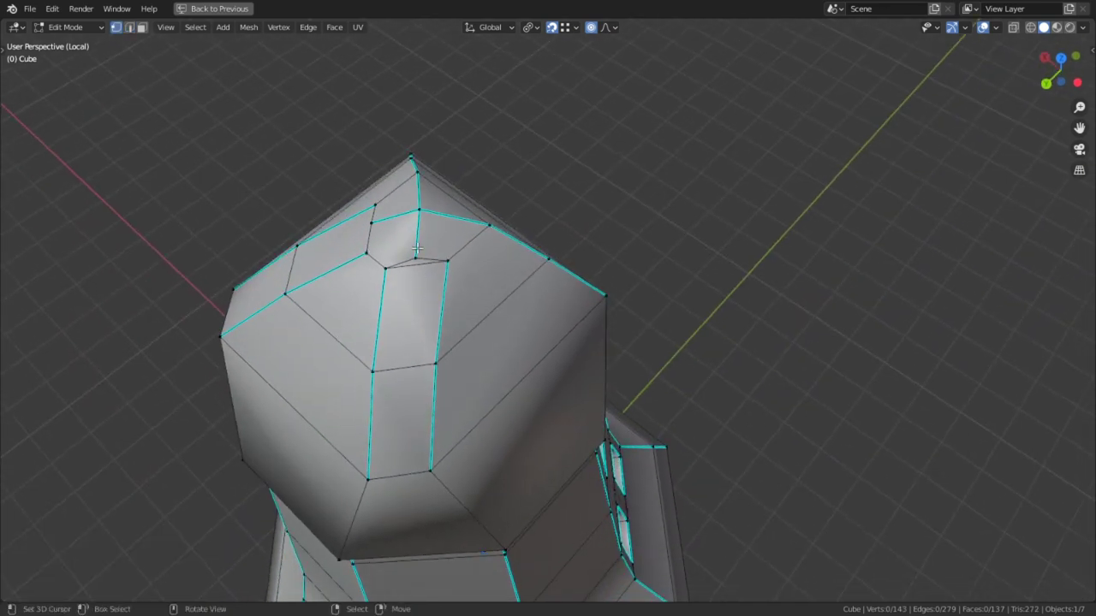
left_click(417, 249)
key("g")
key("g")
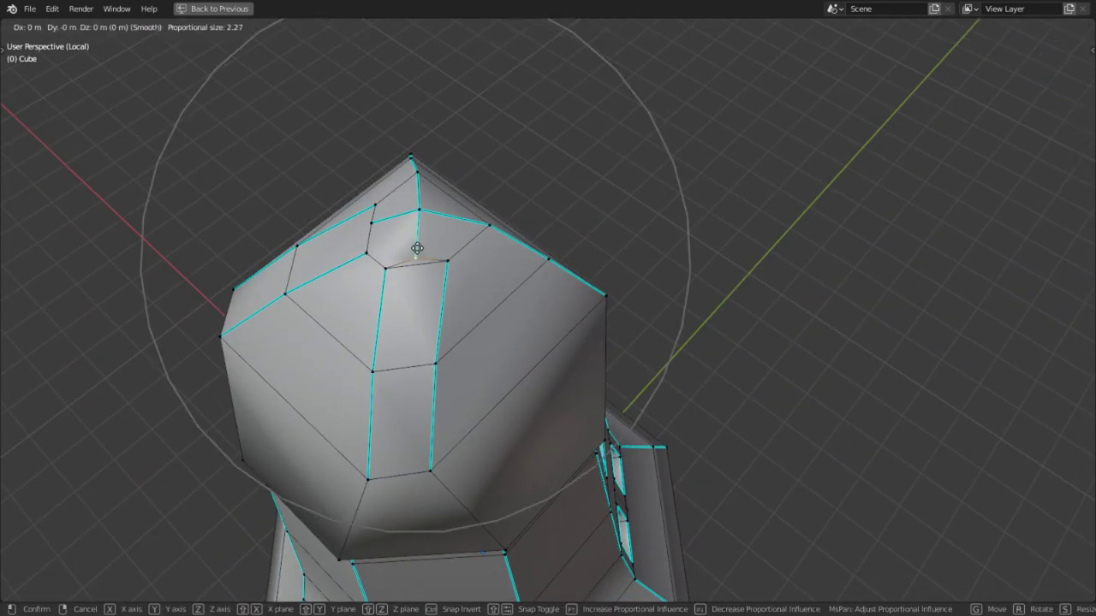
left_click(383, 182)
right_click(369, 230)
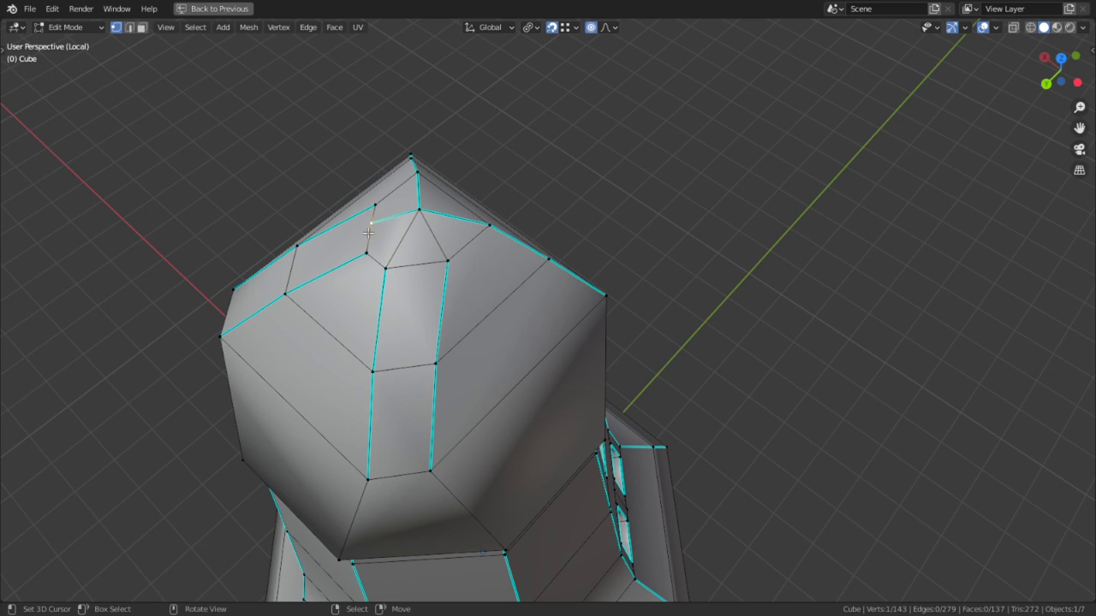
key("g")
key("g")
left_click(447, 197)
Clear the sharp marking from the eight long edges of the cap's bevelled corner strips and return to Object Mode.
middle_click_drag(465, 191, 489, 335)
key("2")
left_click(343, 277)
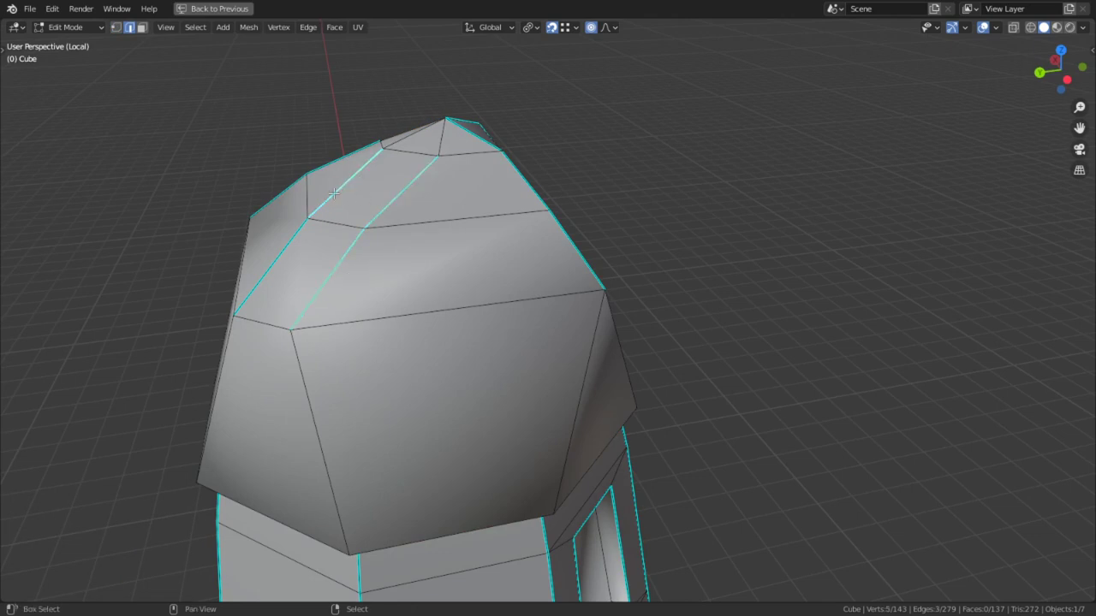
right_click(293, 244, "shift")
middle_click_drag(293, 244, 355, 227)
right_click(249, 232, "shift")
middle_click_drag(249, 232, 431, 249)
right_click(359, 202, "shift")
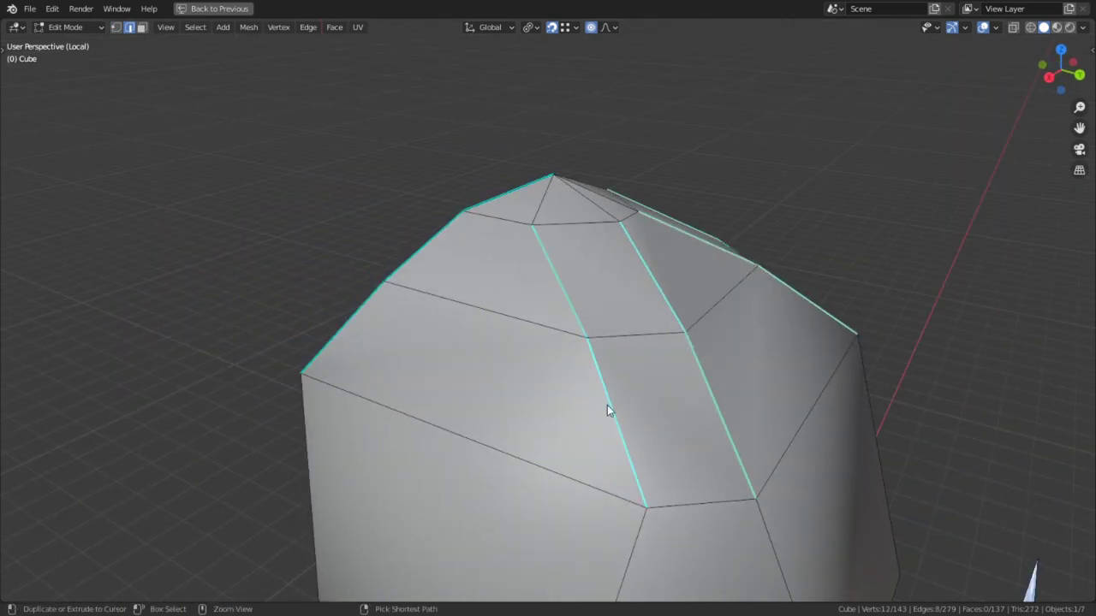
key("ctrl+e")
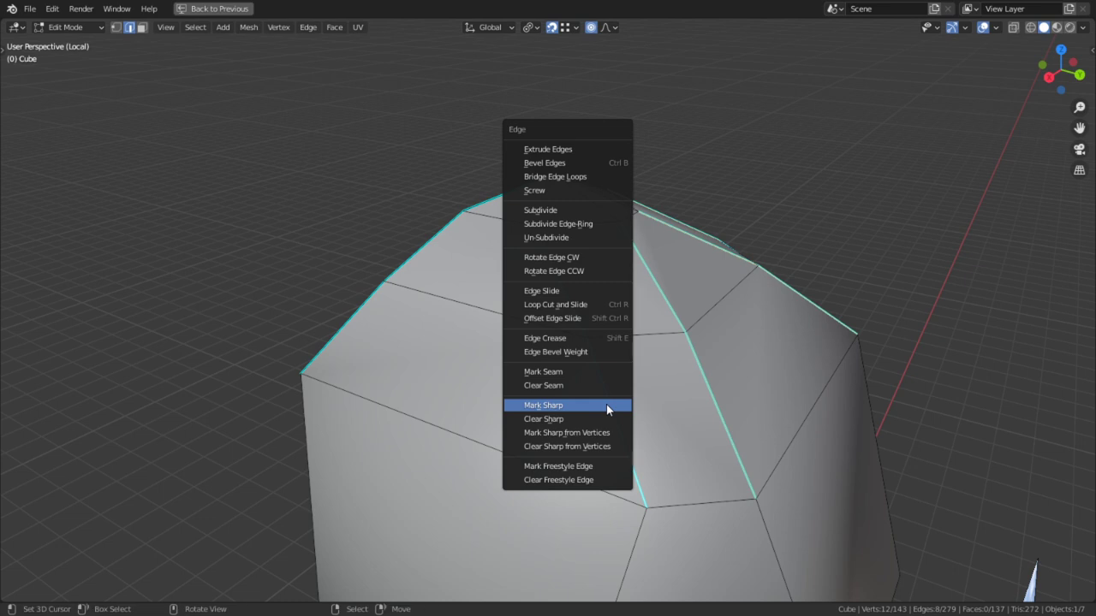
left_click(537, 420)
middle_click_drag(538, 421, 650, 411)
key("Tab")
Examine the reference photo's cap, sail hub and decorated rim against the shape of the modelled cap.
middle_click_drag(650, 411, 500, 288)
scroll(521, 336, "down", 5)
scroll(363, 413, "up", 5)
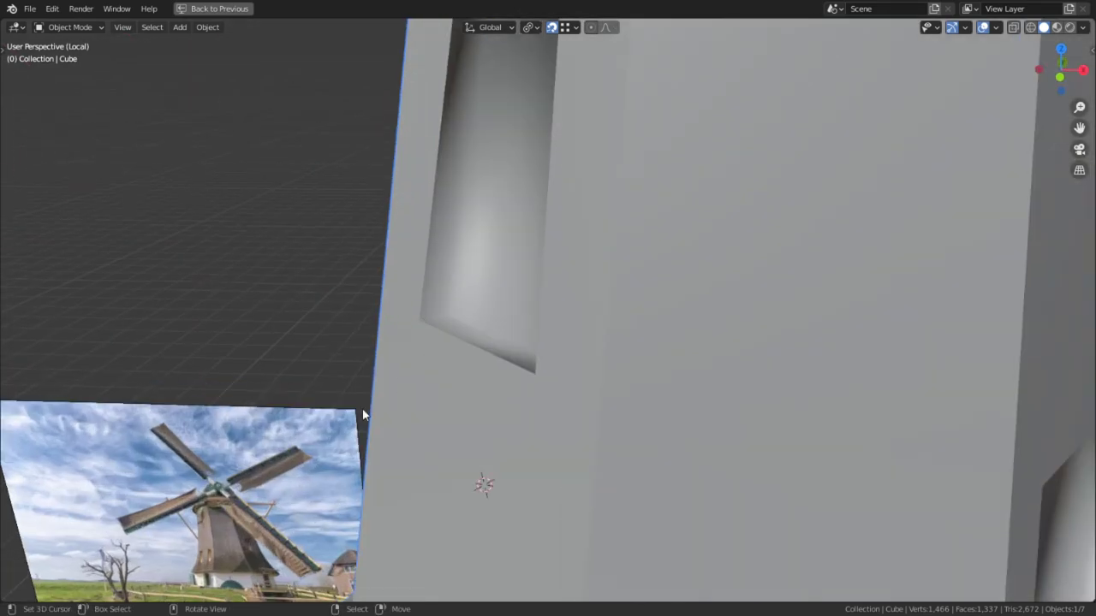
middle_click_drag(362, 413, 250, 504, "alt")
scroll(290, 446, "up", 5)
scroll(301, 470, "down", 11)
middle_click_drag(637, 360, 543, 314)
scroll(548, 360, "up", 6)
middle_click_drag(470, 502, 466, 400, "shift")
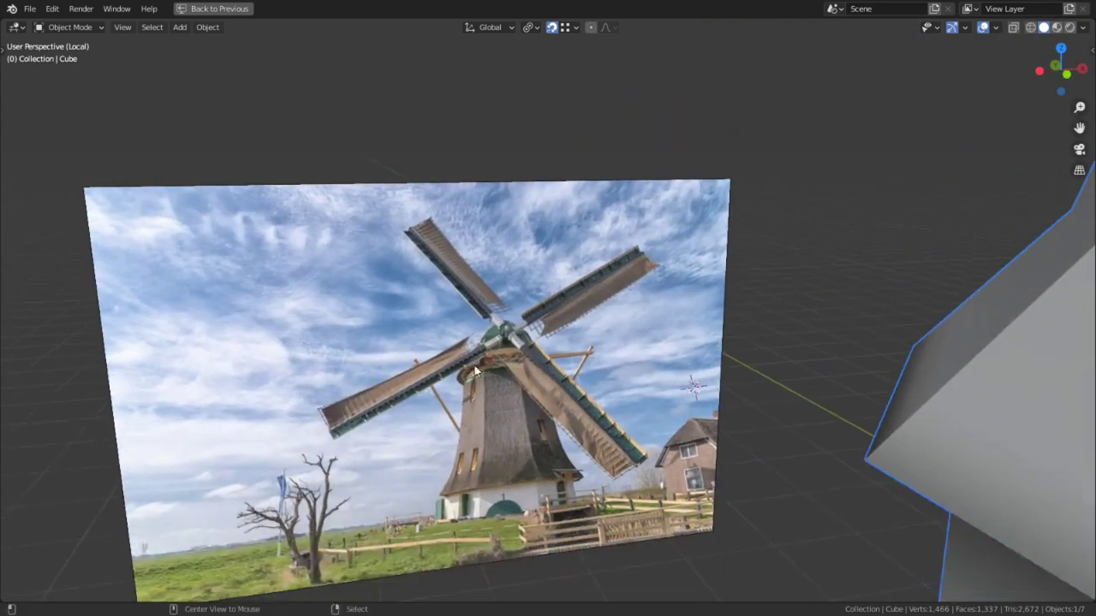
middle_click(474, 356, "alt")
scroll(516, 334, "up", 7)
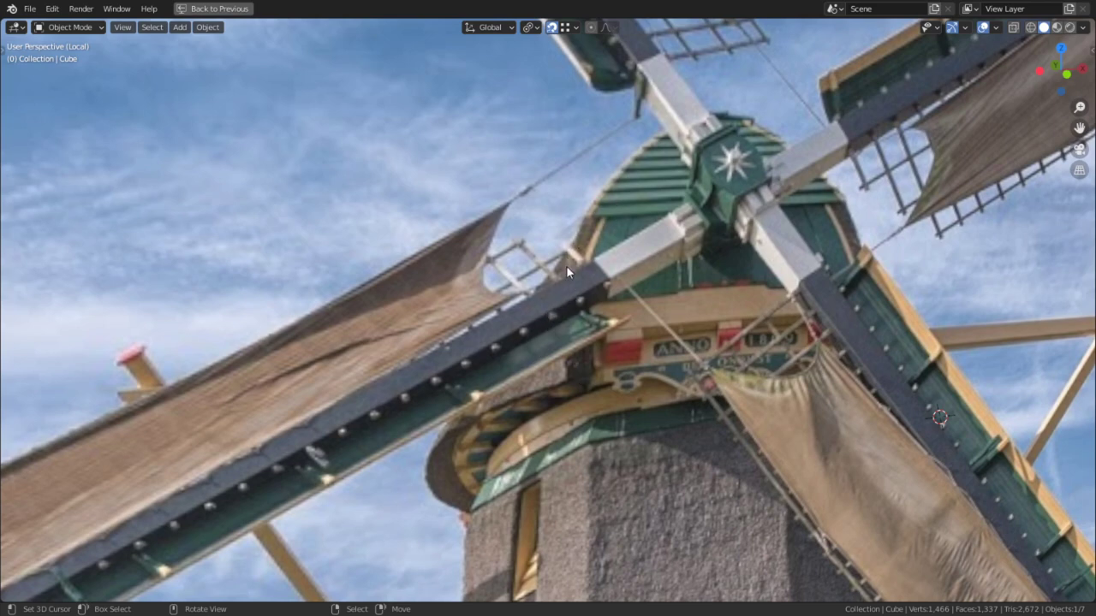
scroll(642, 187, "down", 4)
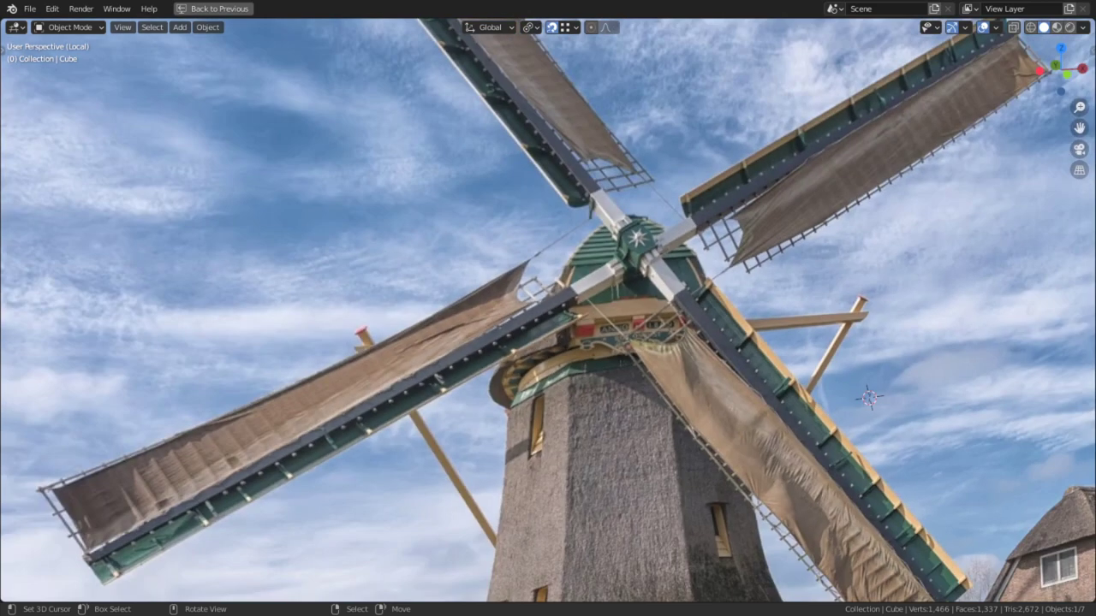
middle_click_drag(658, 286, 252, 326)
Switch to the Chrome image search results for windmills and open the source page of the kinkazoo.com Kinderdijk picture.
key("alt+Tab")
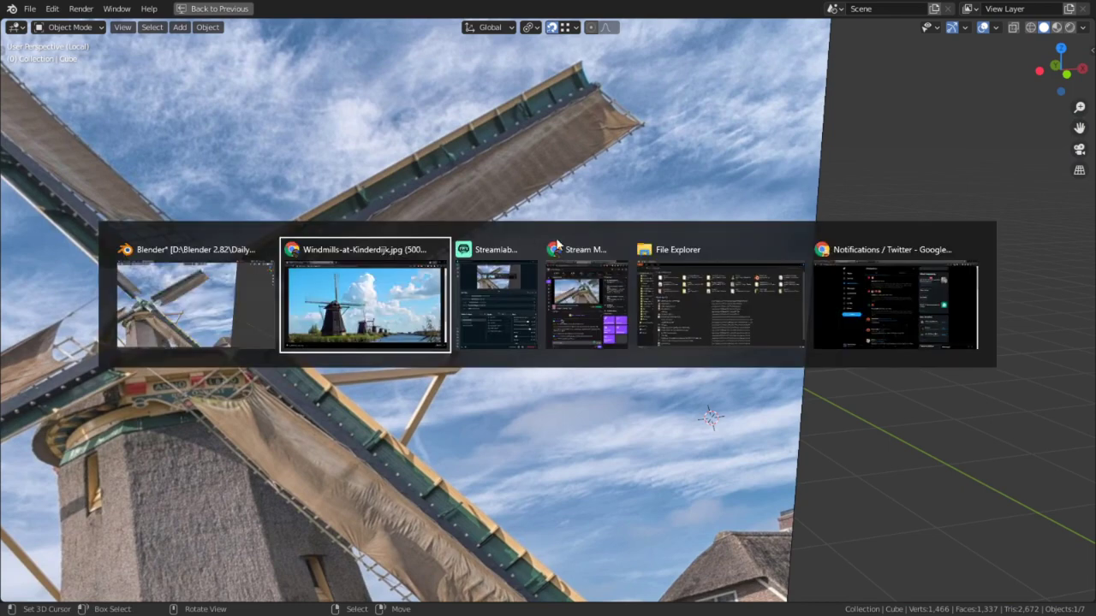
left_click(387, 312)
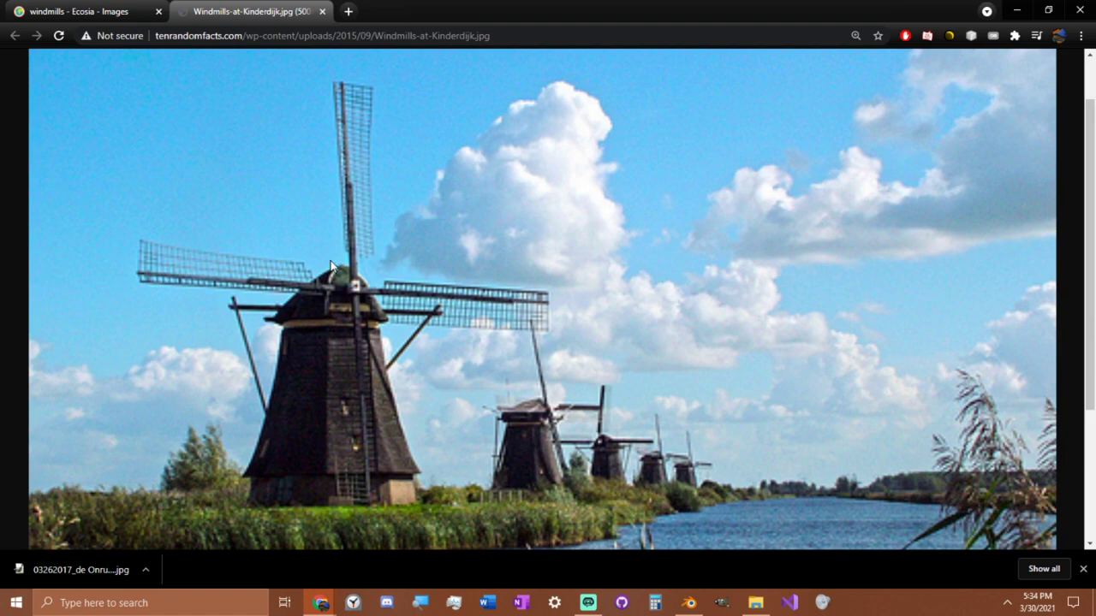
left_click(95, 11)
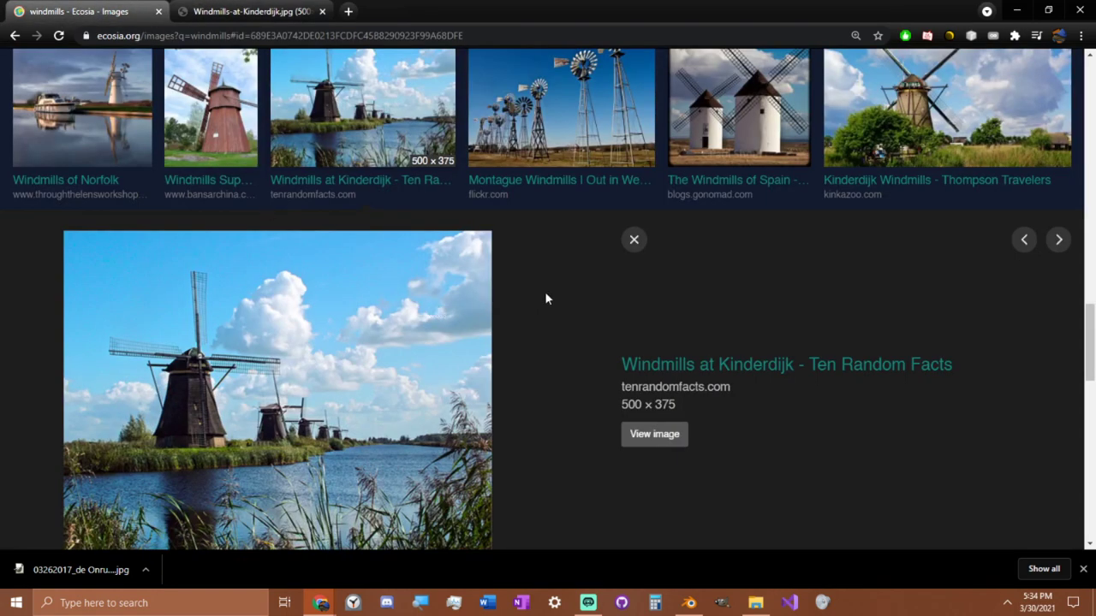
scroll(599, 342, "down", 5)
scroll(543, 410, "up", 5)
left_click(914, 105)
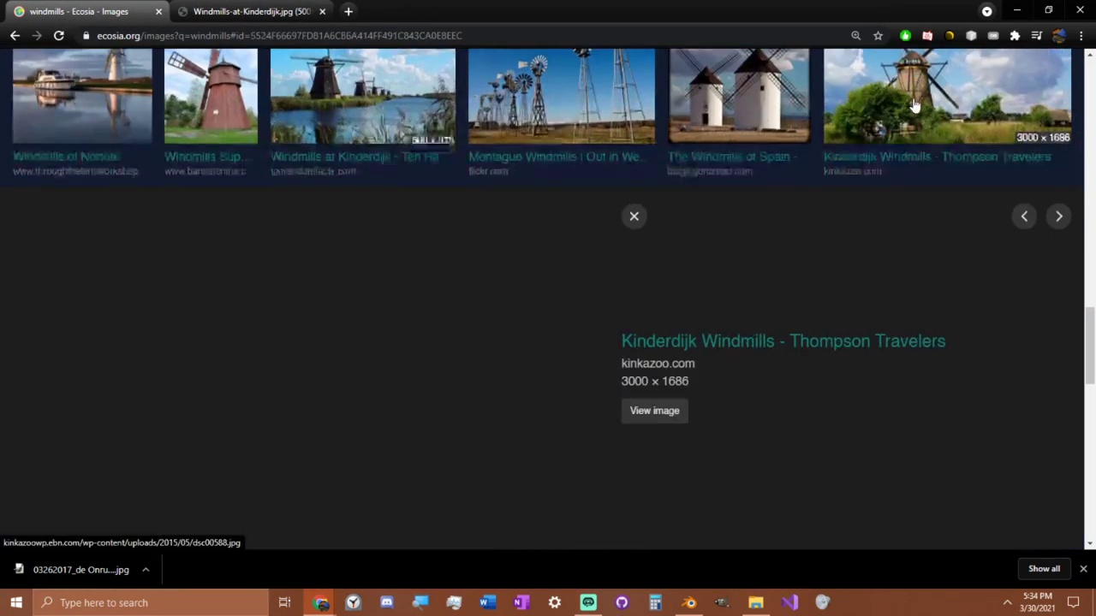
left_click(289, 379)
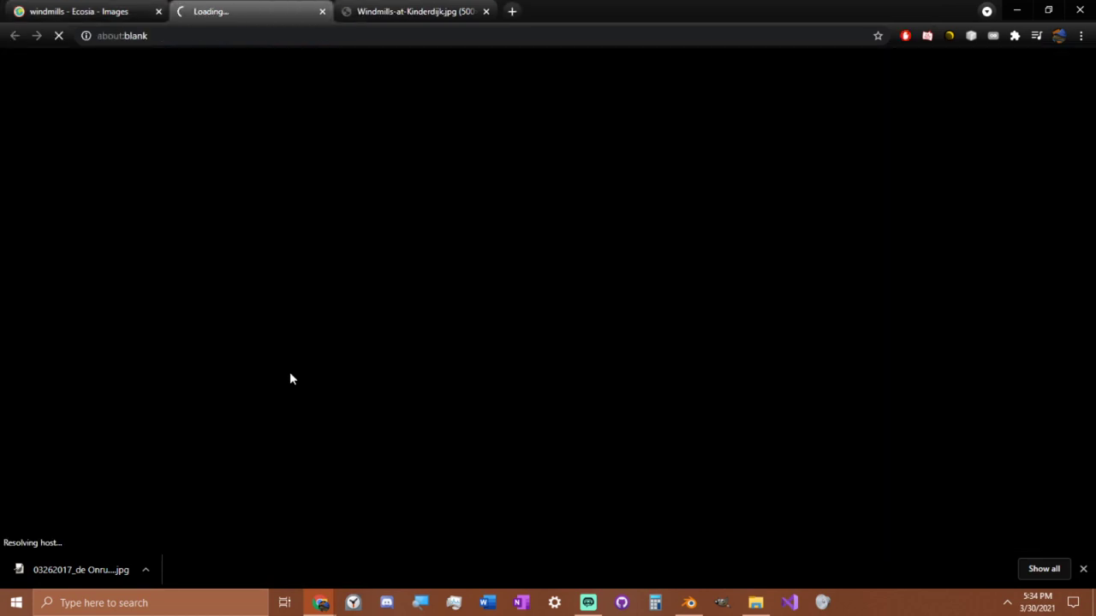
Look through the Kinderdijk Windmills article's photos for other views of the cap, and close the page.
left_click(92, 8)
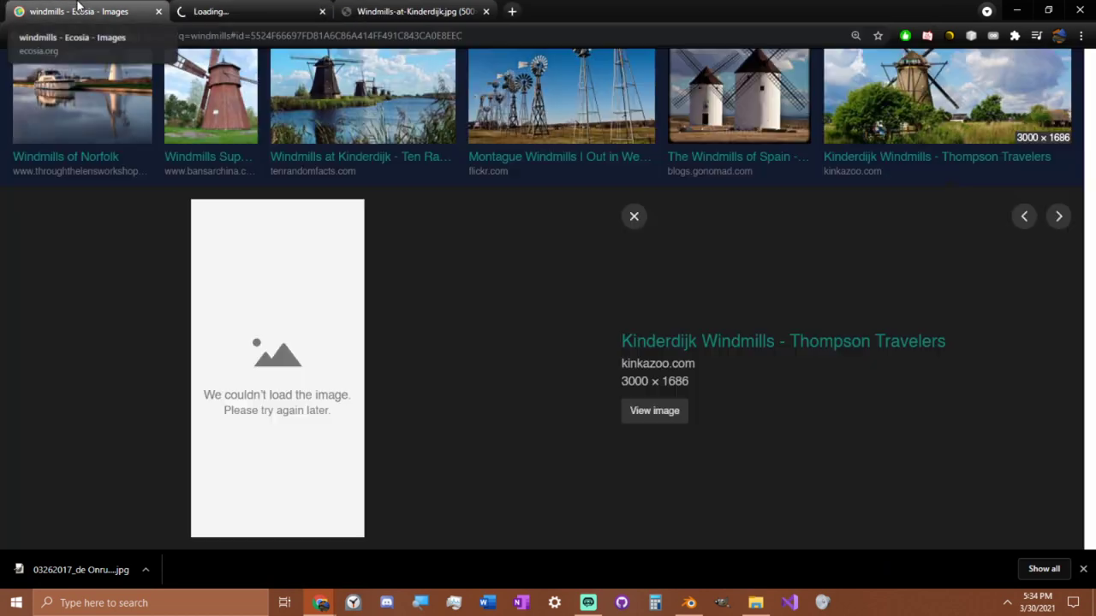
left_click(314, 17)
scroll(291, 217, "down", 3)
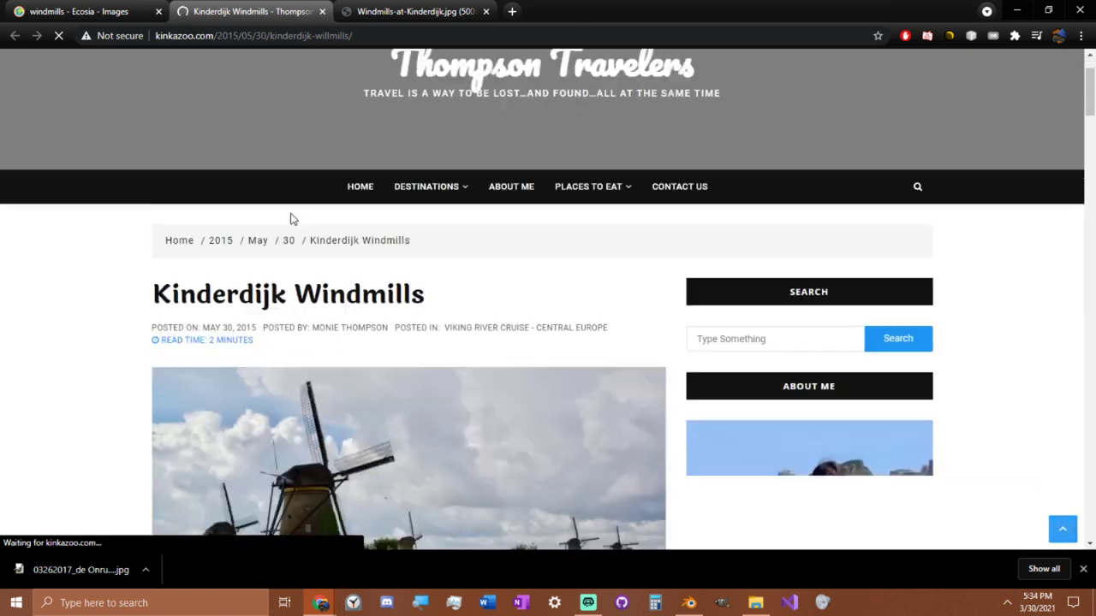
scroll(317, 244, "down", 3)
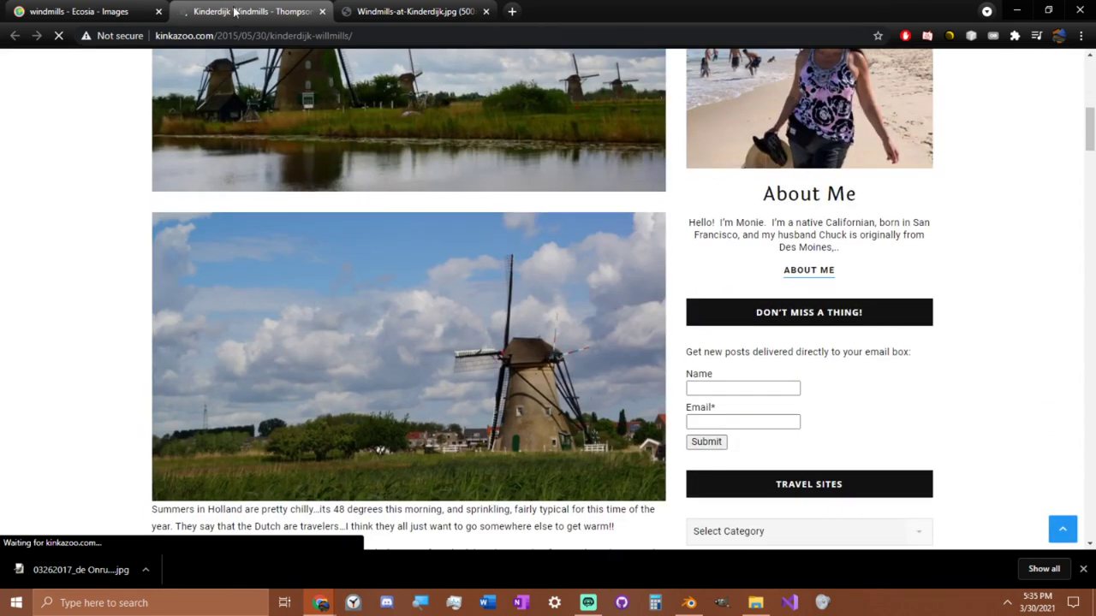
scroll(330, 215, "down", 5)
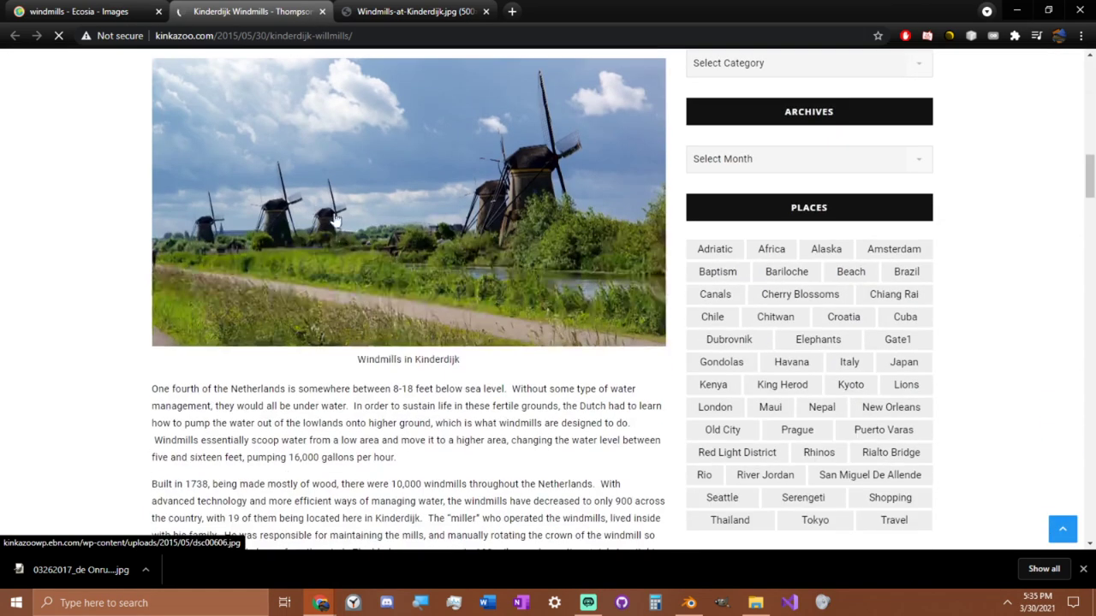
left_click(322, 11)
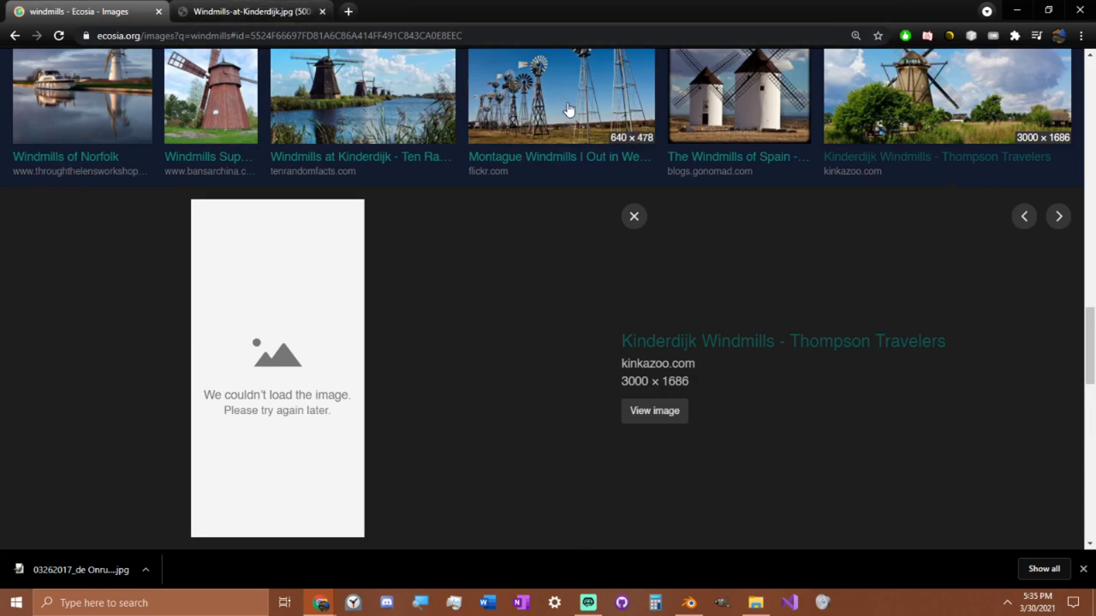
Look further through the windmill image results and preview the thecrazytourist.com Rotterdam picture for its cap and sails.
scroll(599, 167, "down", 8)
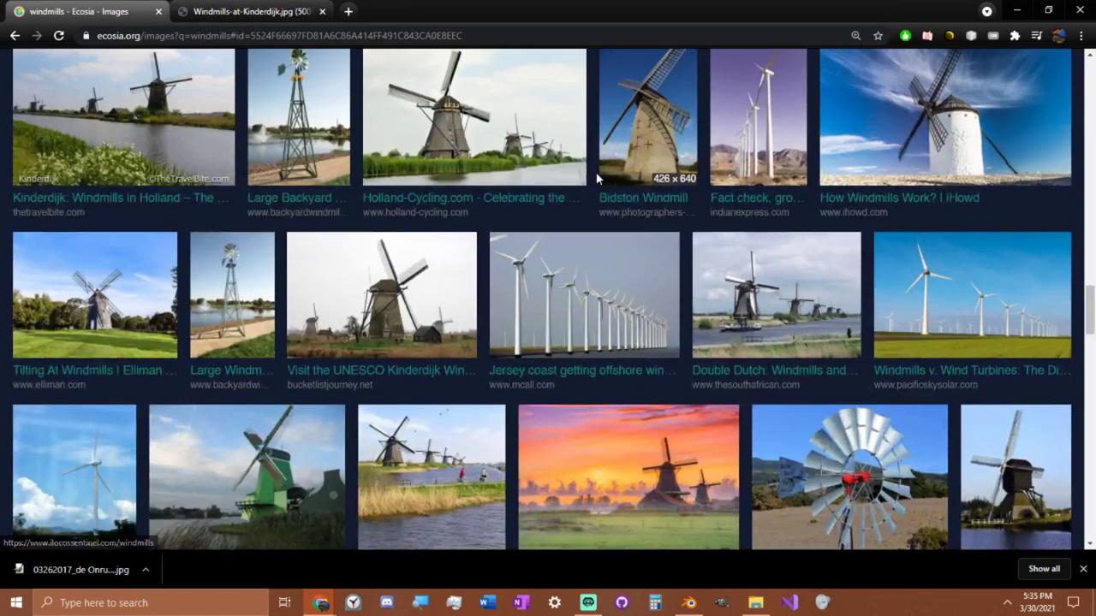
scroll(596, 178, "down", 2)
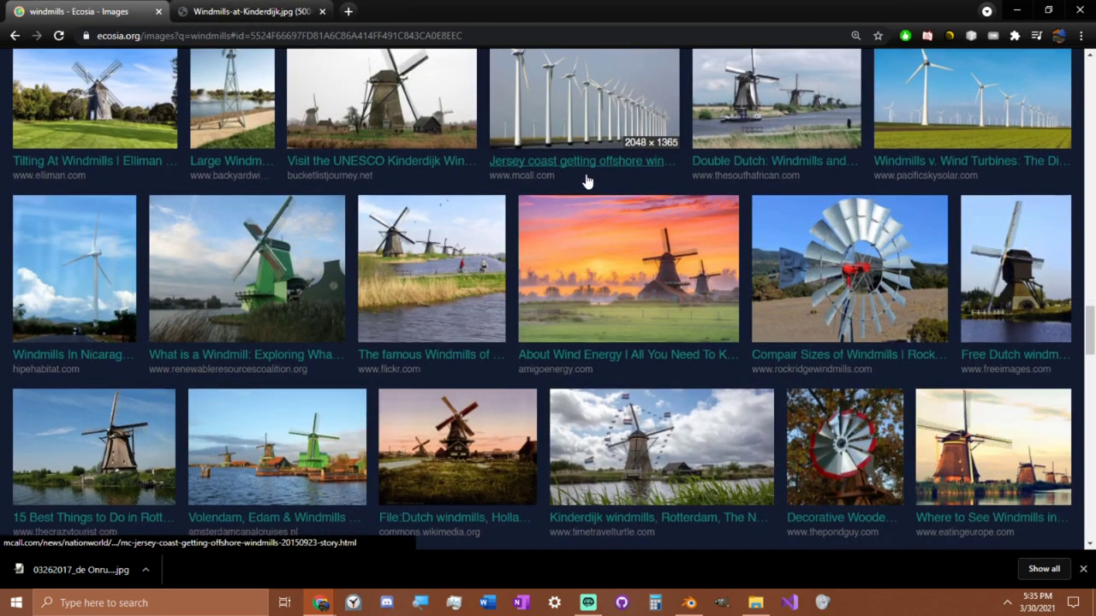
scroll(587, 180, "down", 3)
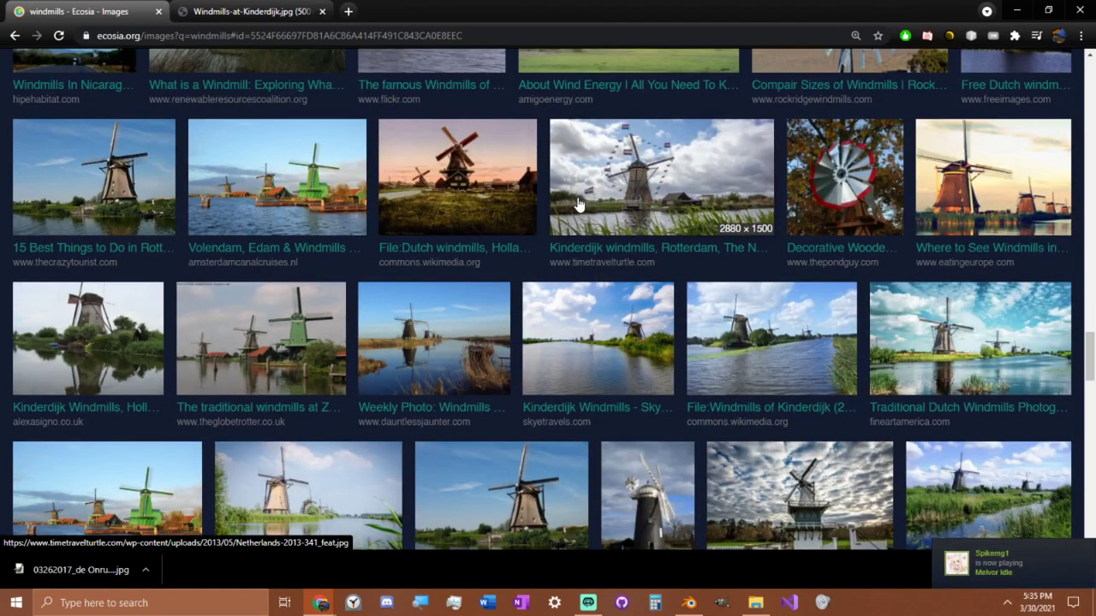
scroll(576, 207, "down", 2)
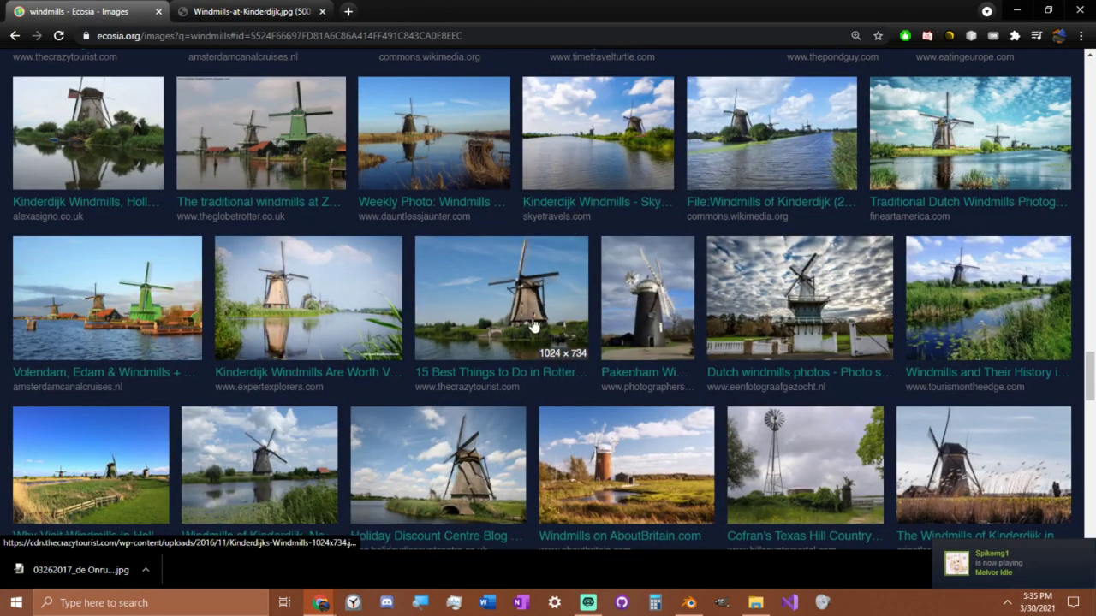
left_click(537, 327)
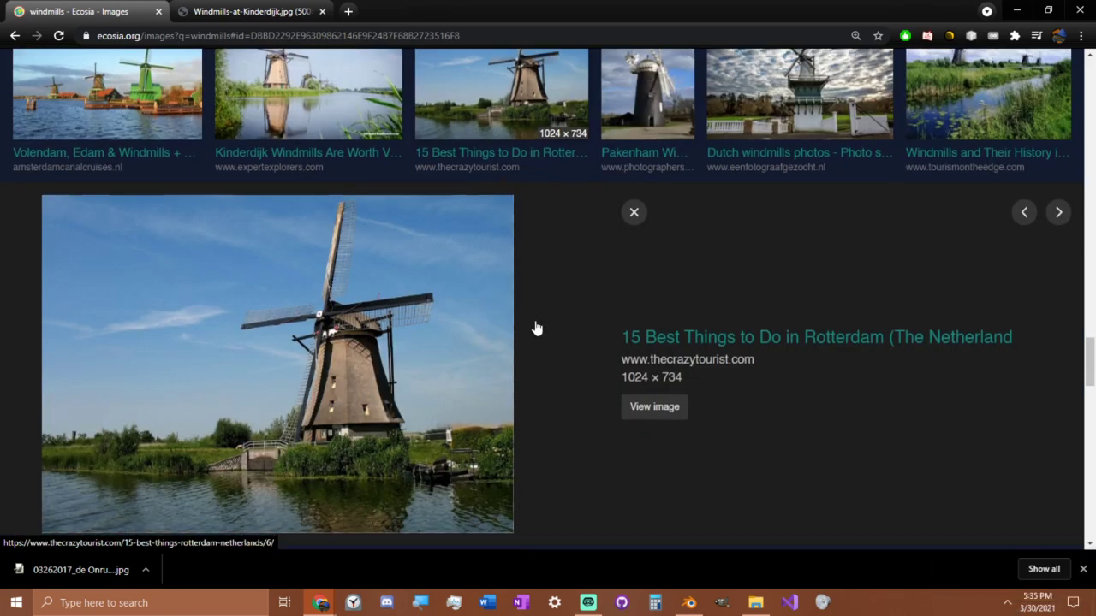
scroll(536, 325, "down", 3)
scroll(528, 325, "down", 3)
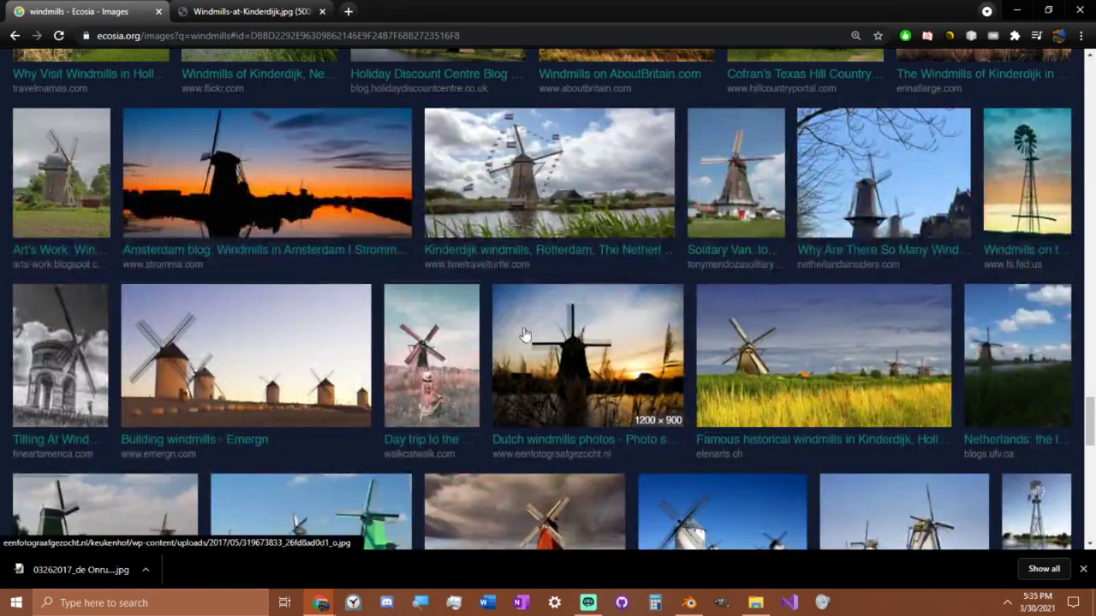
Preview the arts-work.blogspot.com windmill picture and search the remaining image results for other cap views.
left_click(109, 194)
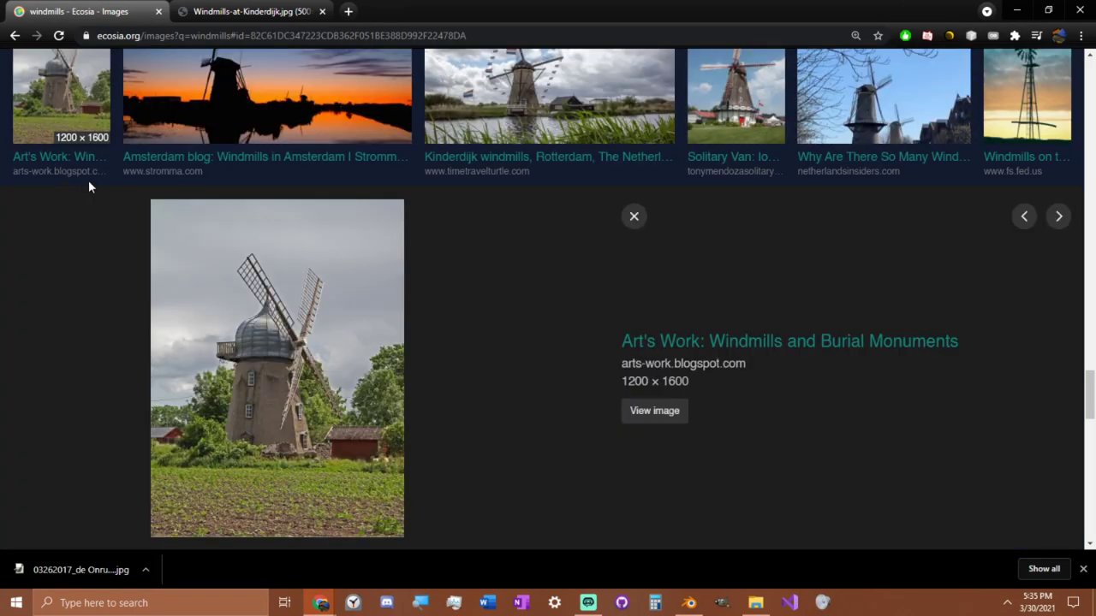
scroll(274, 296, "down", 5)
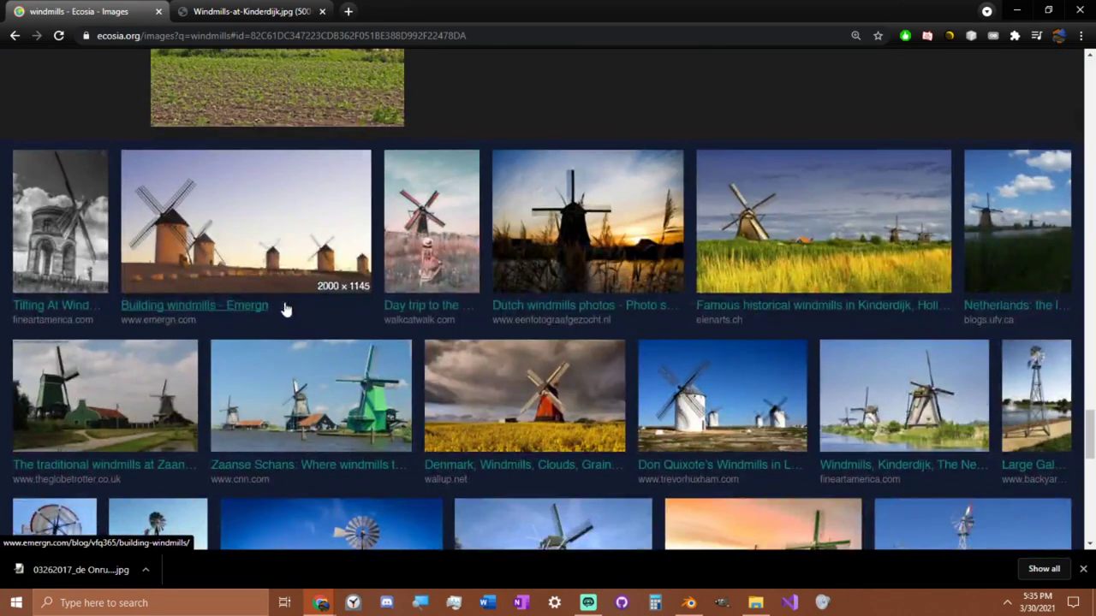
scroll(277, 308, "down", 3)
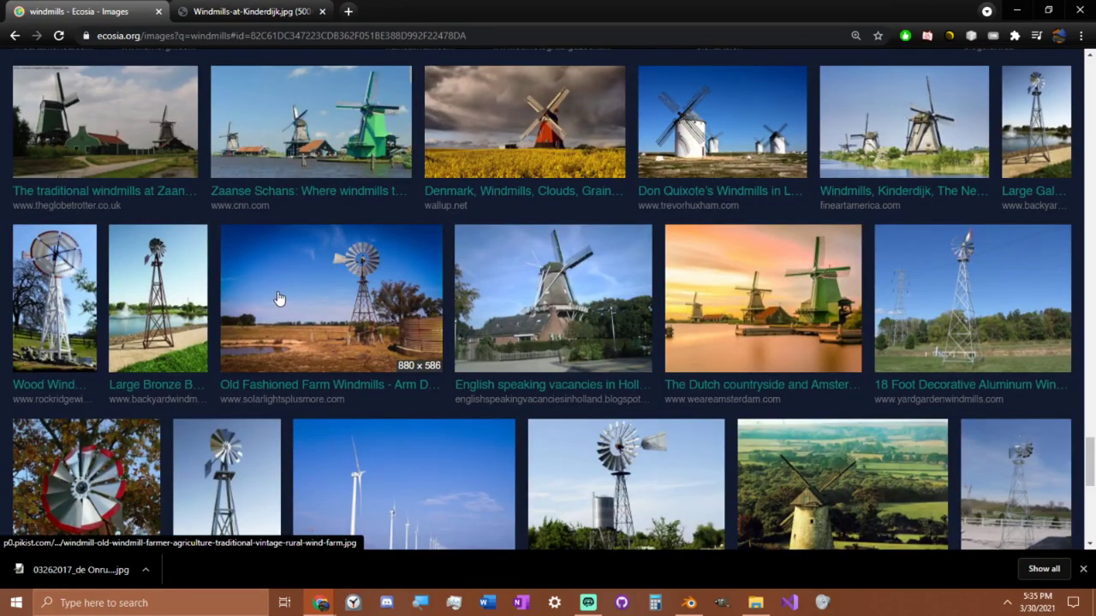
scroll(277, 296, "down", 2)
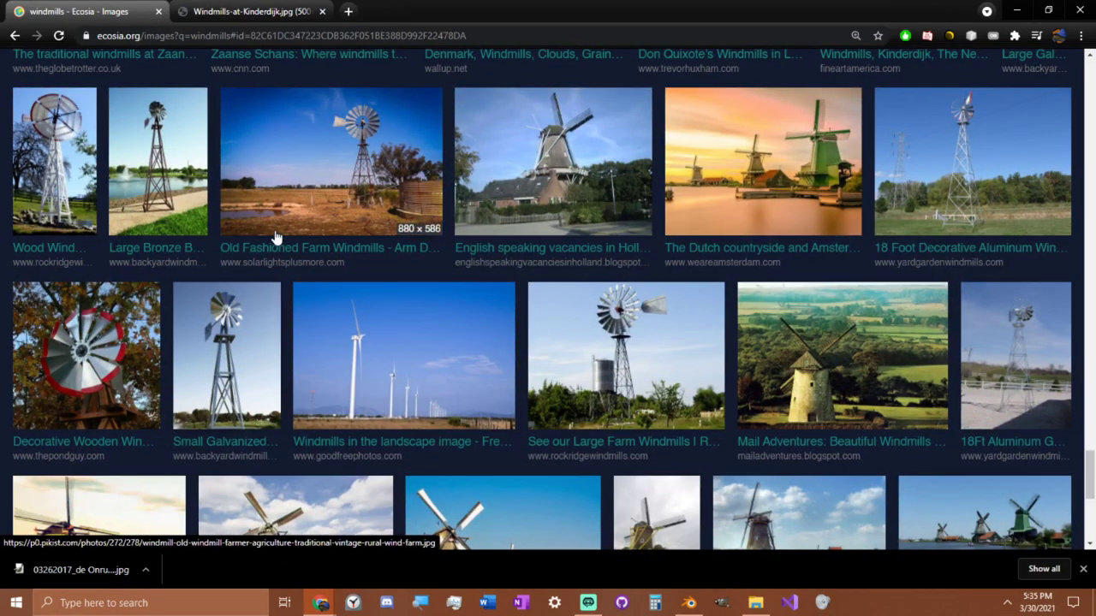
scroll(275, 237, "down", 5)
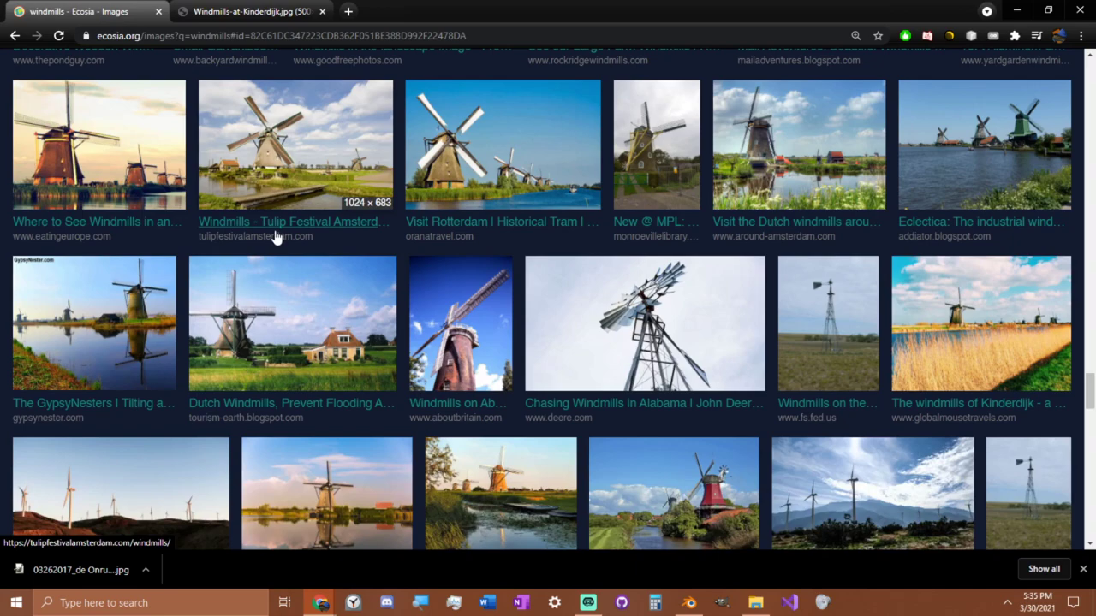
scroll(677, 392, "down", 4)
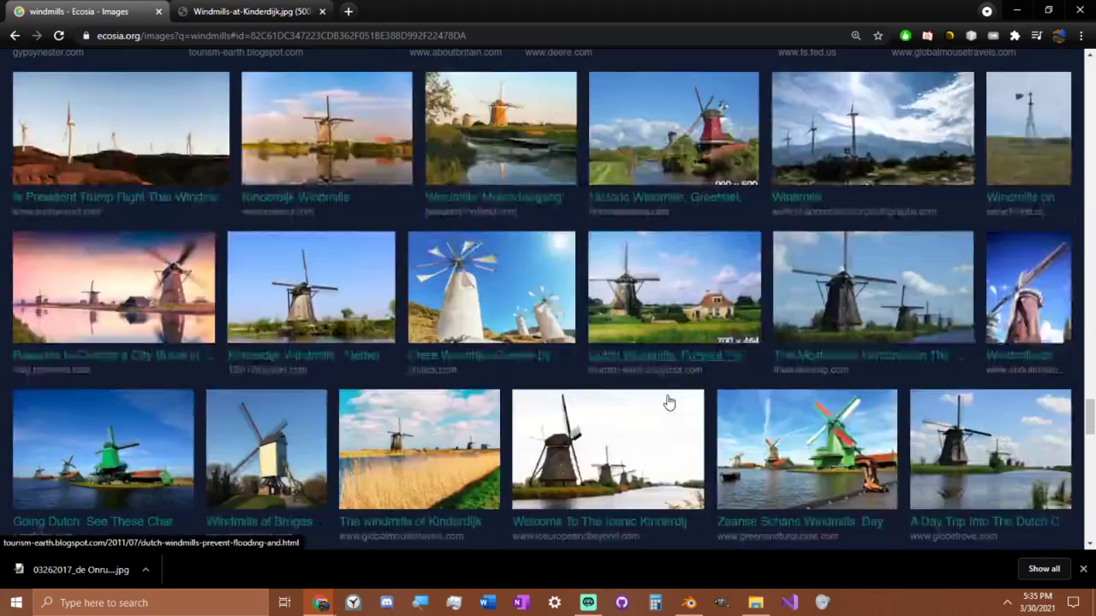
scroll(668, 403, "down", 1)
scroll(653, 380, "down", 3)
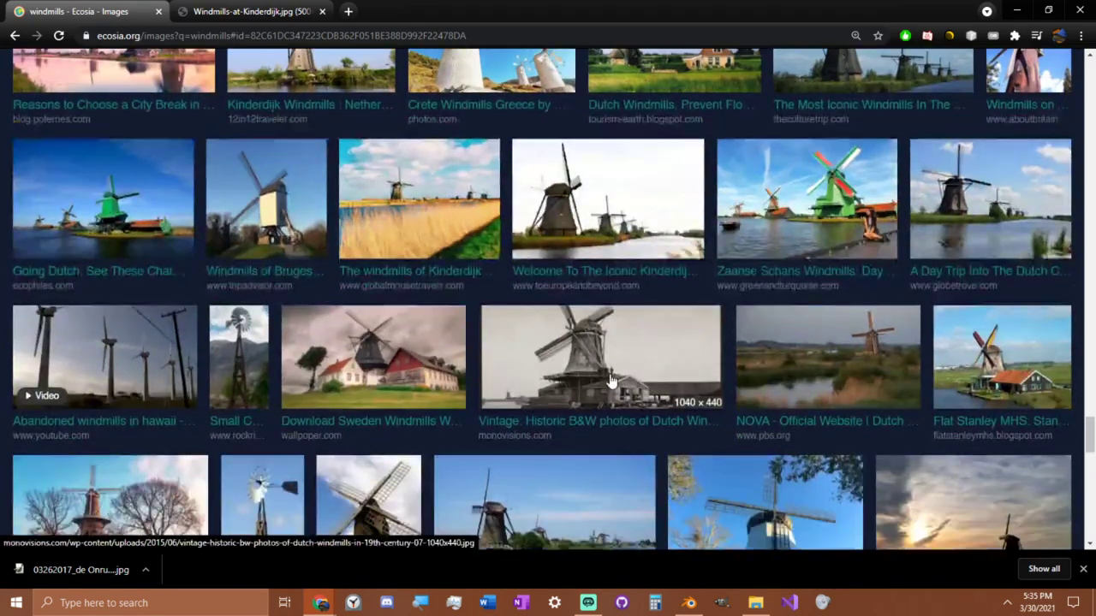
scroll(611, 381, "down", 3)
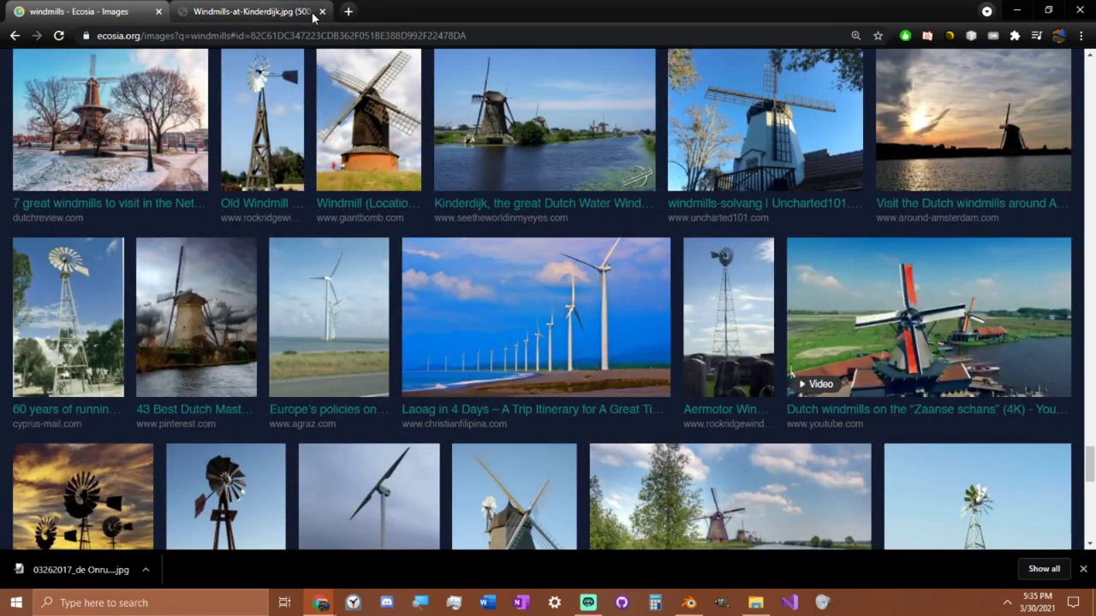
Switch back to Blender, bring the whole windmill into view and put its mesh in Edit Mode with edge selection.
key("alt+Tab")
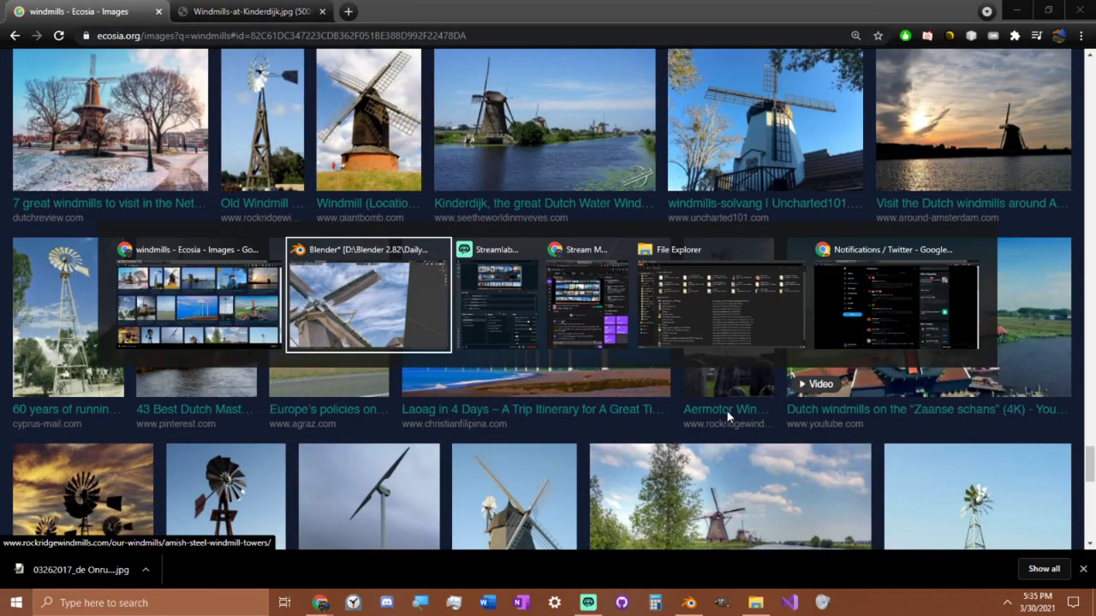
left_click(336, 298)
scroll(418, 213, "down", 7)
middle_click_drag(545, 161, 262, 420, "shift")
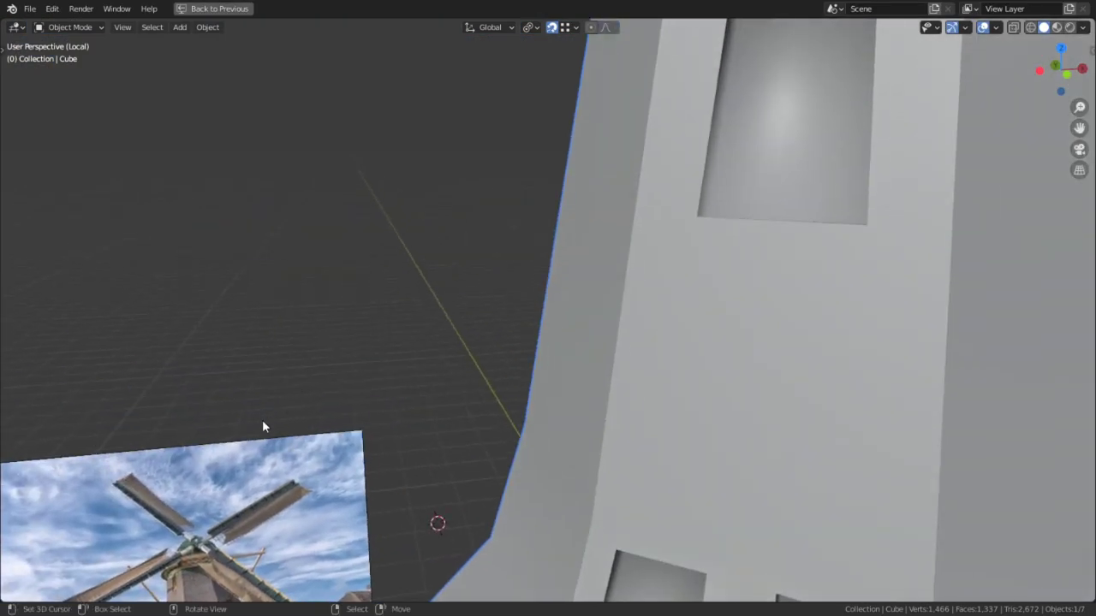
scroll(583, 309, "down", 5)
middle_click_drag(584, 315, 564, 335, "ctrl")
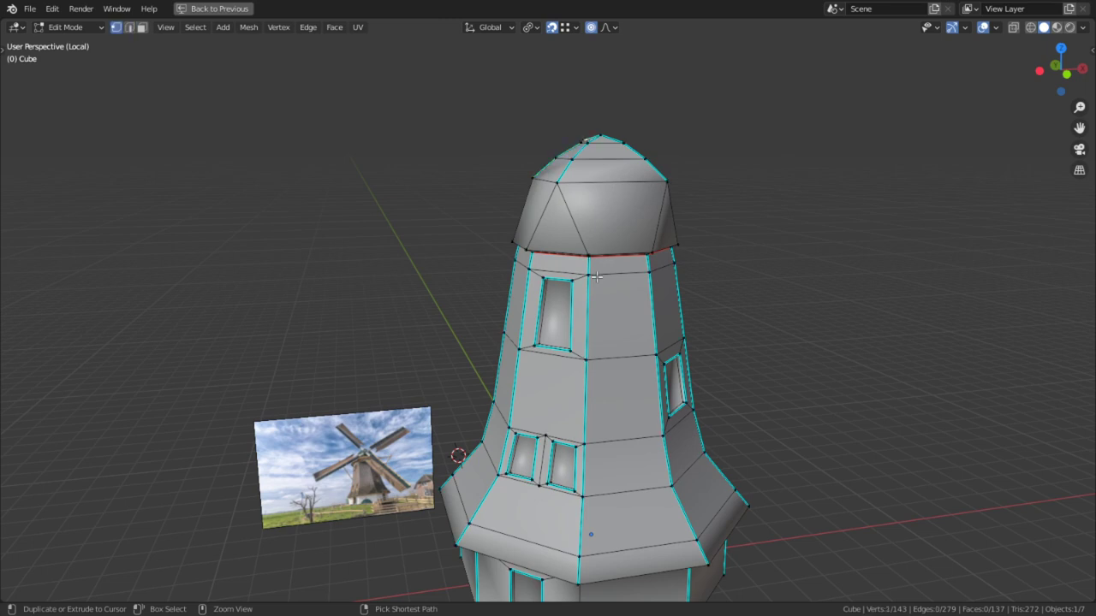
key("Tab")
middle_click_drag(596, 277, 410, 242)
key("Tab")
key("2")
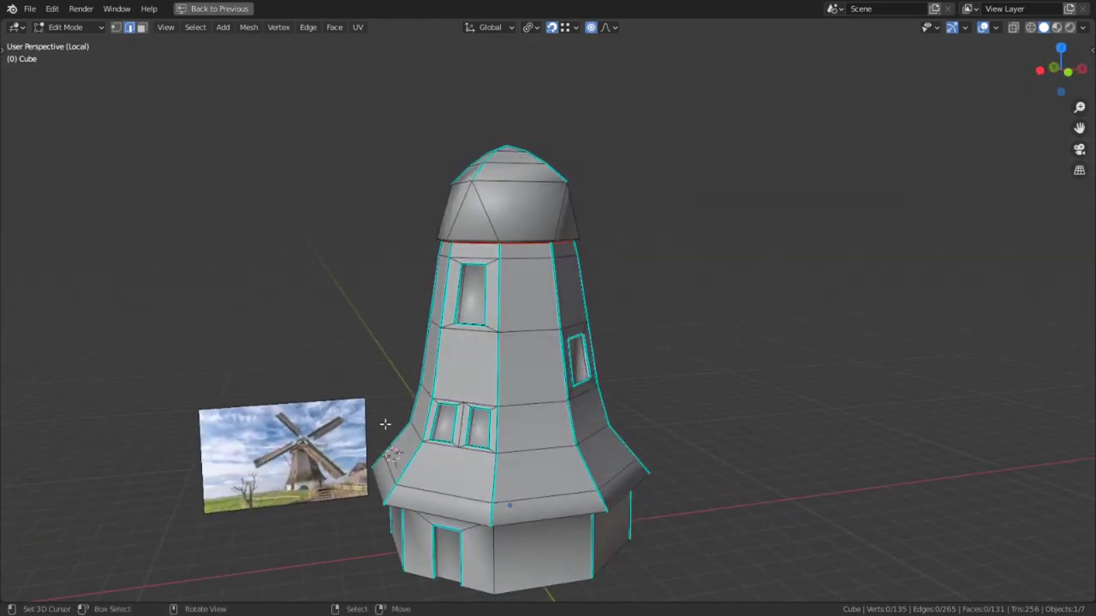
Examine the sail hub, sail arms and lattice frames in the reference photo from the front view.
key("KP_1")
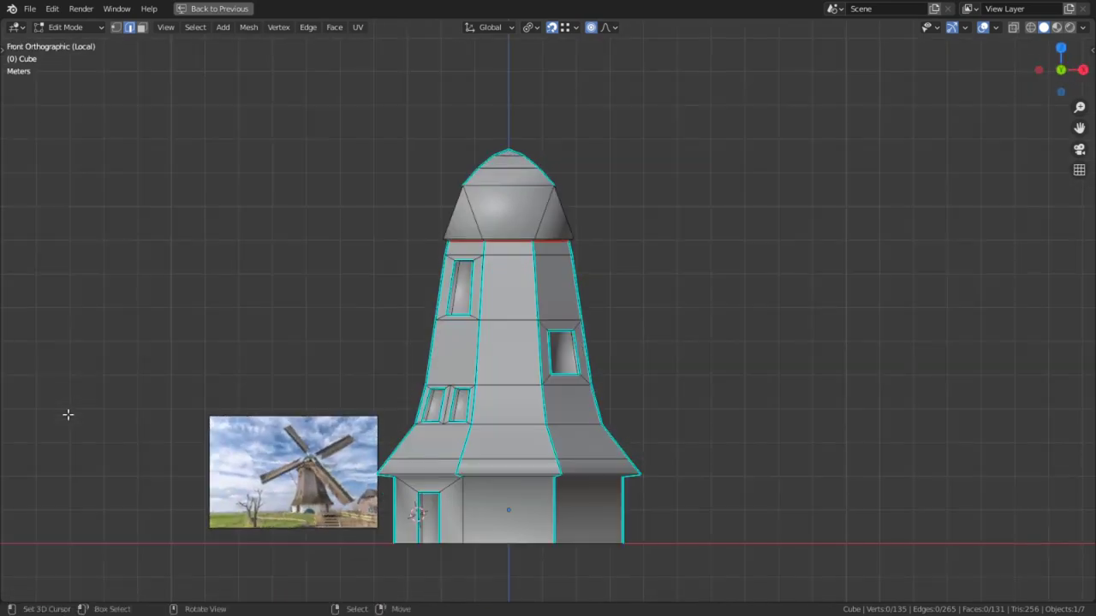
scroll(349, 470, "up", 10)
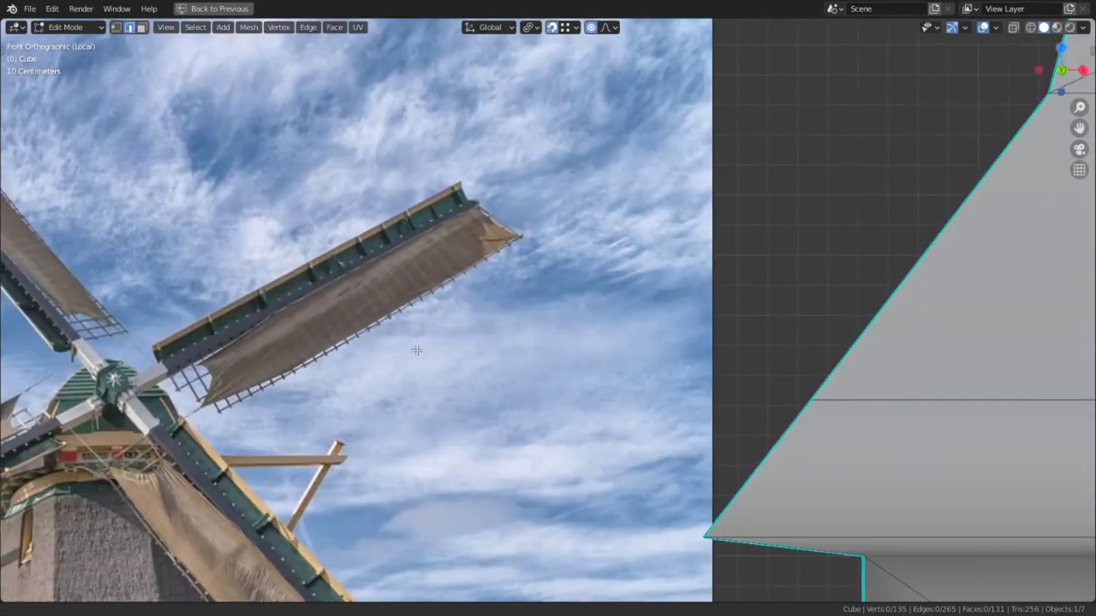
middle_click_drag(416, 350, 642, 300, "shift")
scroll(637, 300, "up", 4)
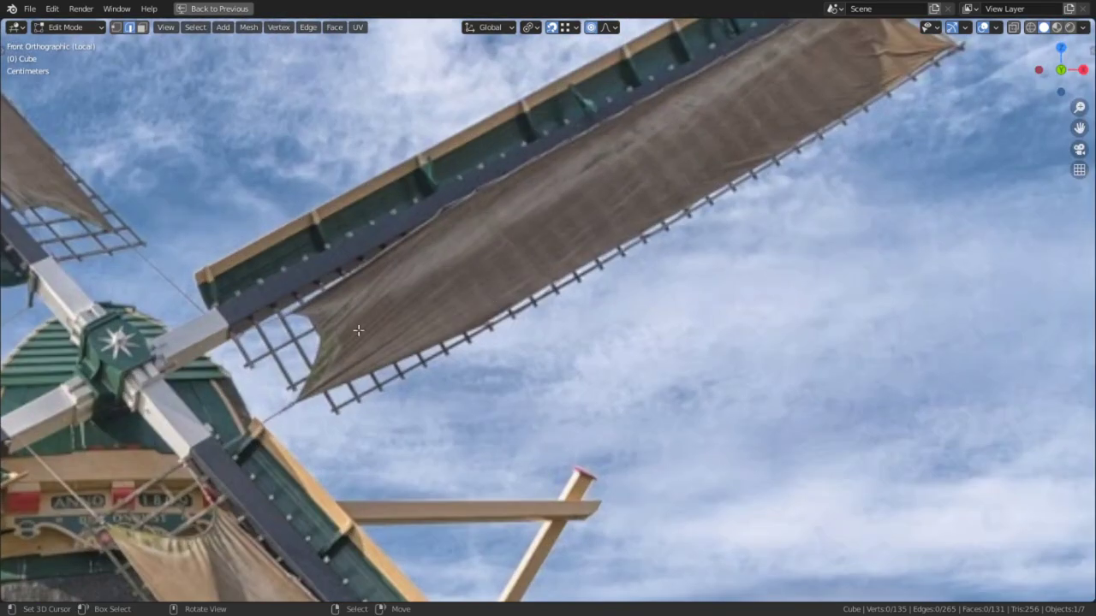
middle_click_drag(361, 360, 540, 353, "shift")
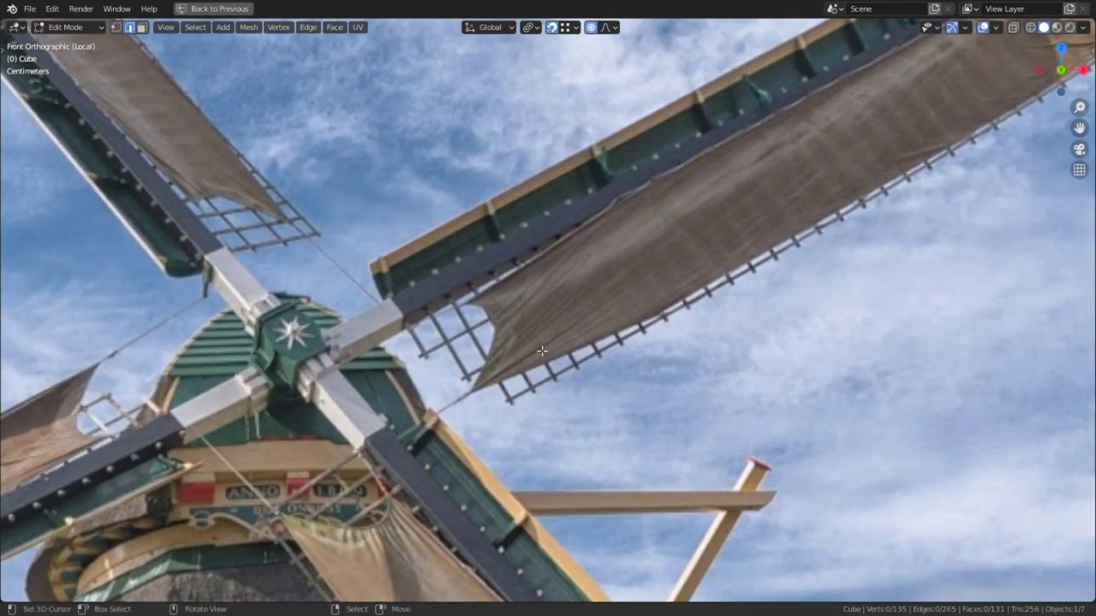
scroll(542, 351, "up", 1)
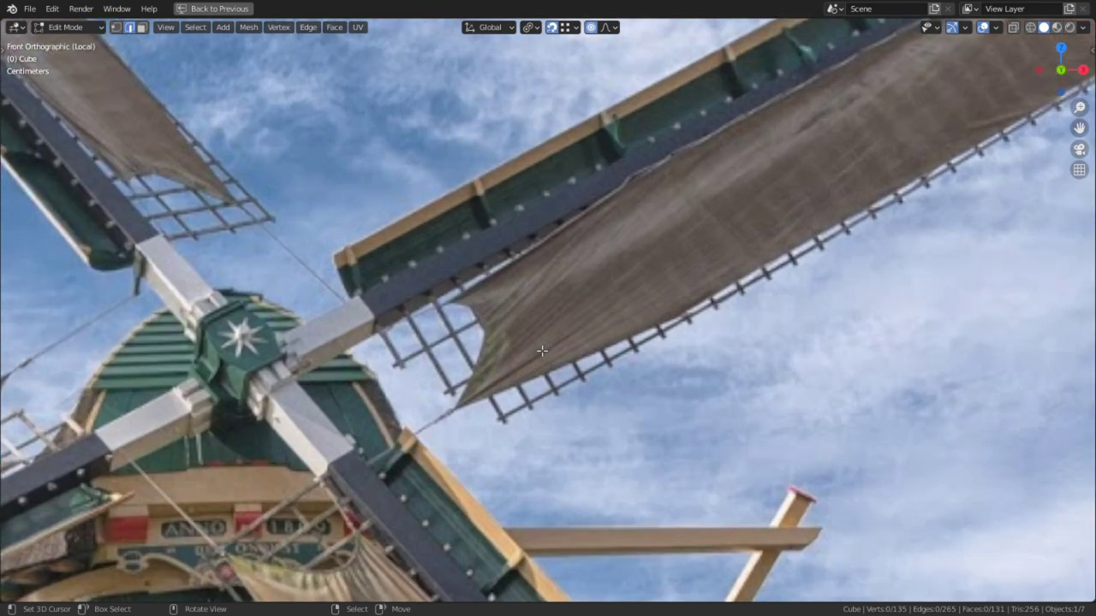
scroll(548, 248, "down", 5)
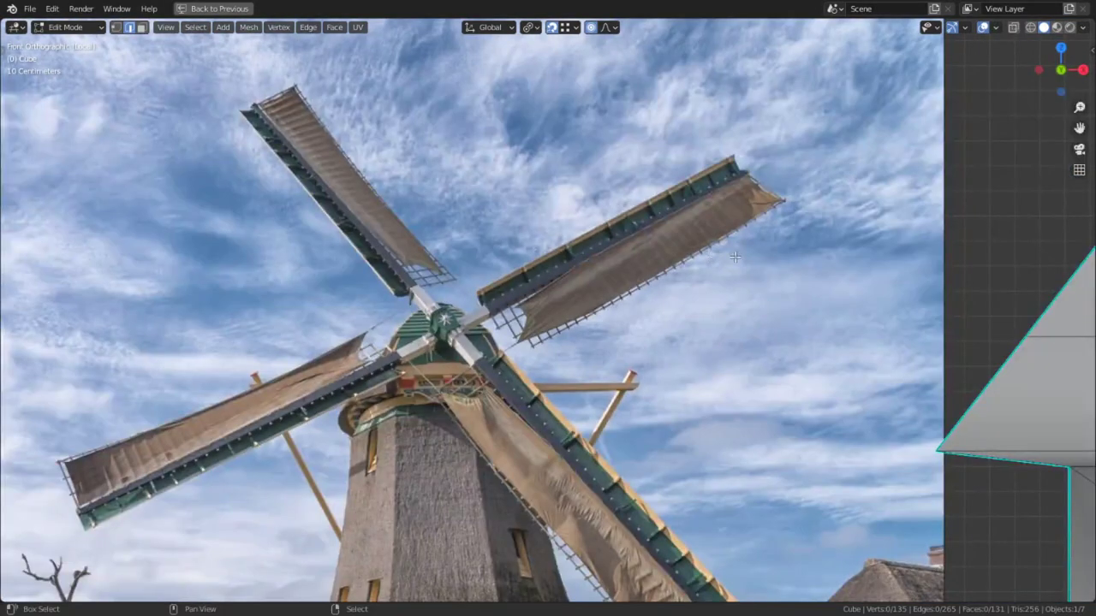
middle_click_drag(735, 256, 532, 565, "shift")
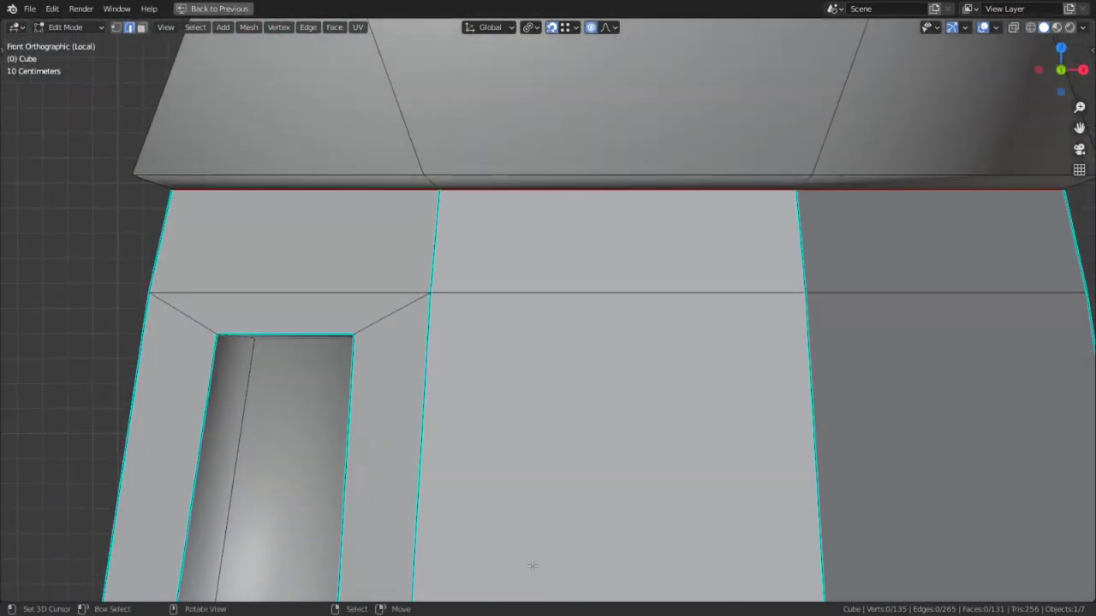
Select the large front face of the cap's lower section and snap the 3D cursor to it.
scroll(532, 565, "down", 4)
key("3")
left_click(557, 161)
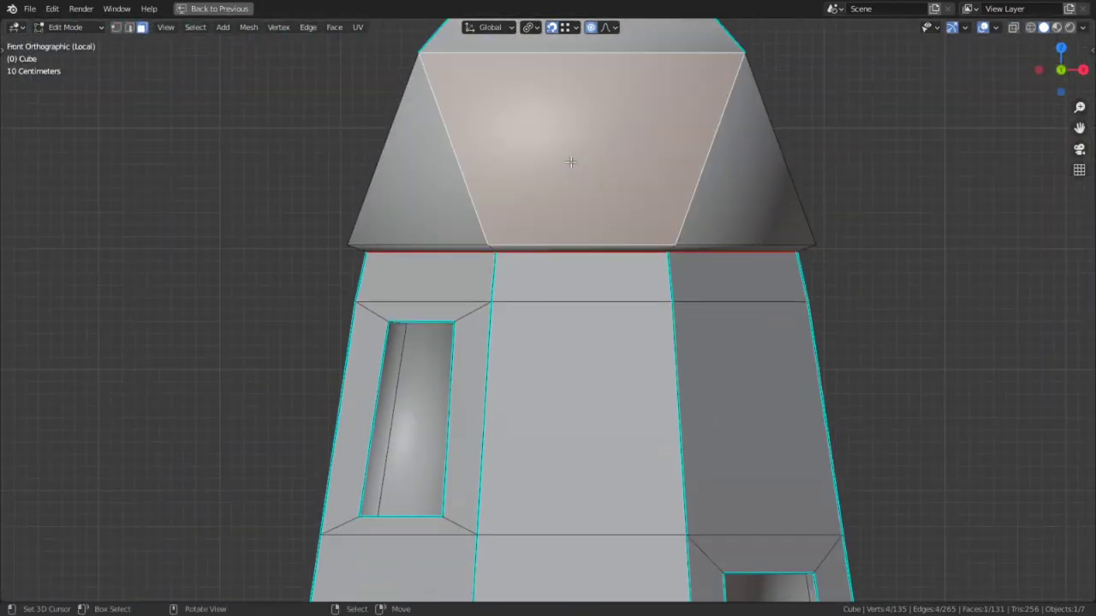
key("shift+s")
left_click(587, 244)
Add a cube at the 3D cursor and, with proportional editing off, scale it uniformly to 0.271.
key("shift+a")
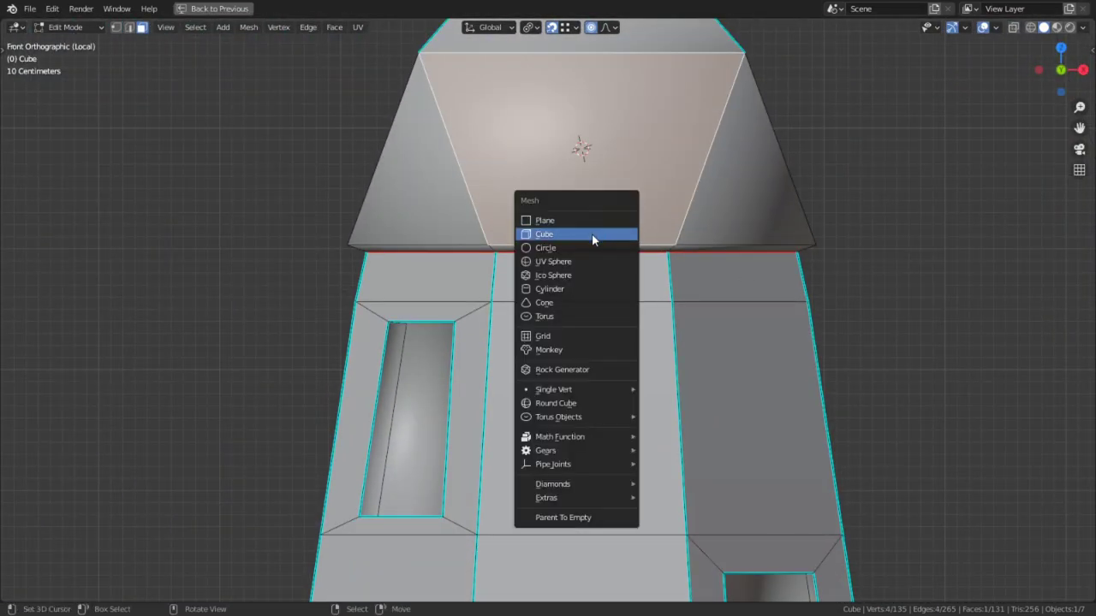
left_click(591, 234)
scroll(593, 198, "down", 2)
key("s")
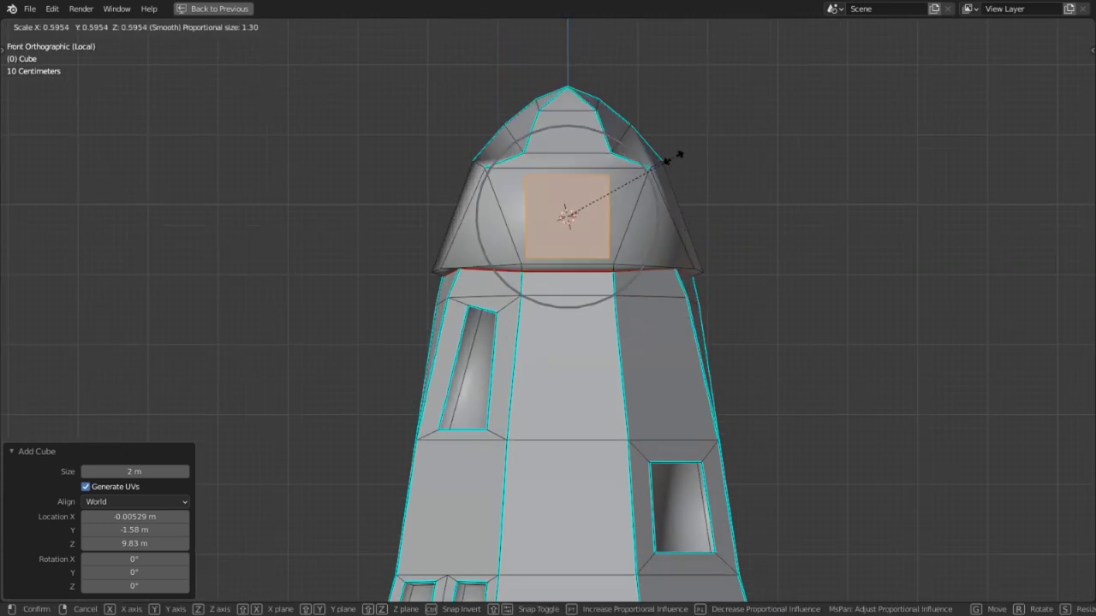
right_click(673, 159)
key("o")
key("s")
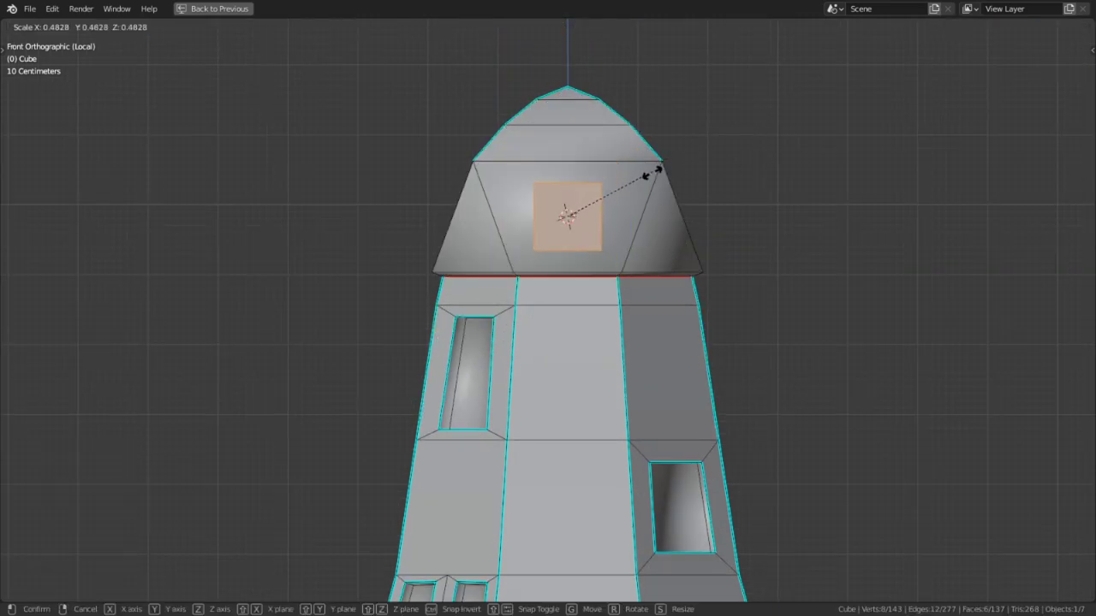
left_click(618, 200)
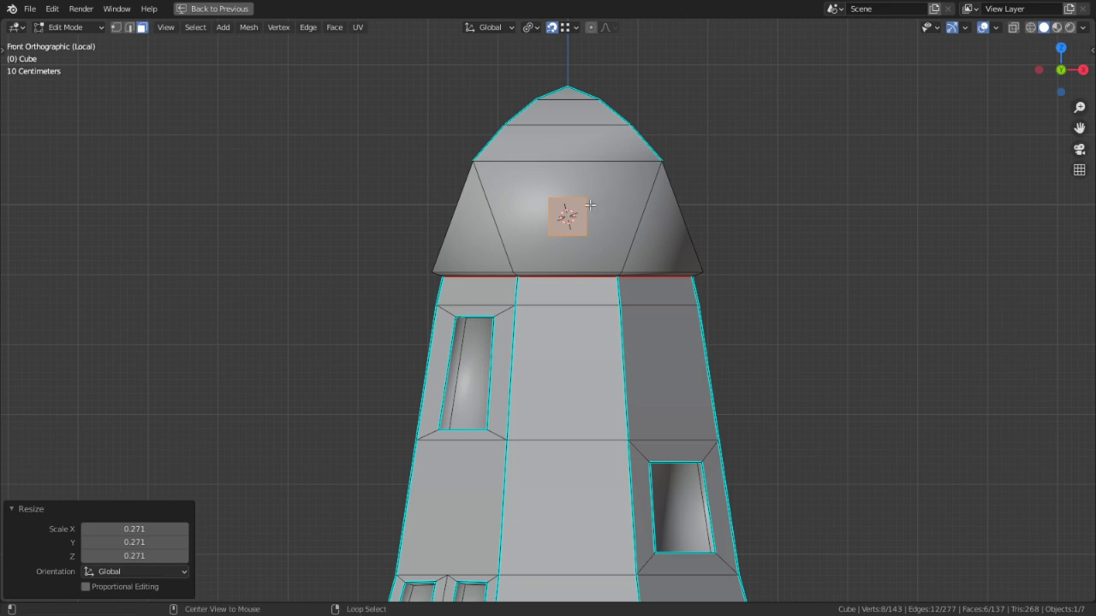
Delete the small cube's rear face hidden inside the cap.
middle_click_drag(593, 206, 553, 309, "shift")
scroll(611, 291, "up", 5)
scroll(673, 305, "up", 3)
right_click(553, 308)
key("x")
left_click(548, 310)
middle_click_drag(637, 297, 342, 303)
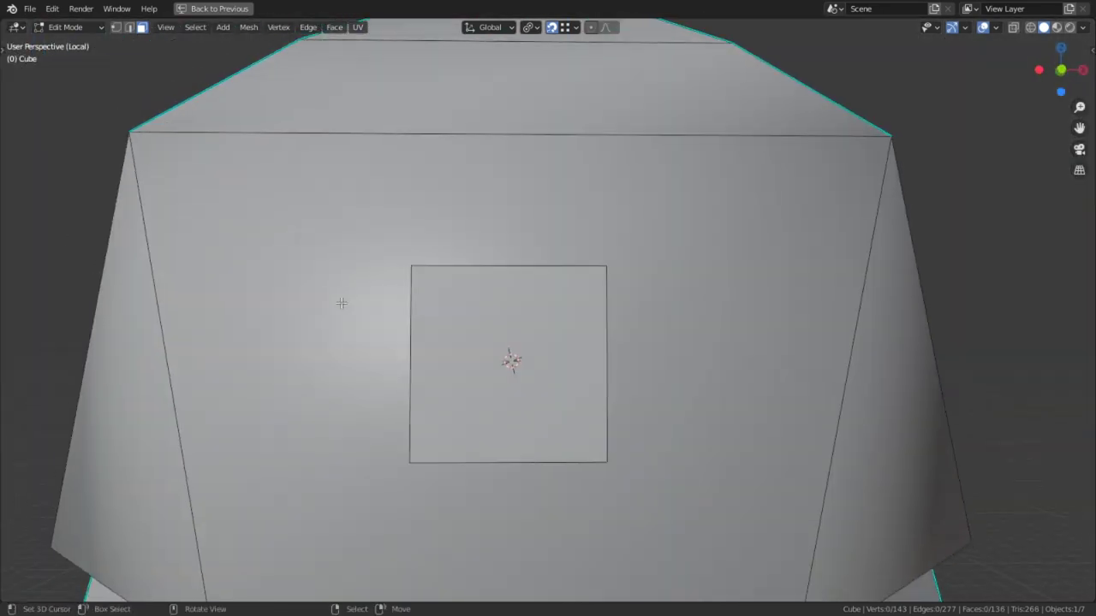
Move the small cube's front face -1.8514 m along Y to form a long shaft projecting from the cap.
right_click(452, 337)
middle_click_drag(605, 337, 449, 342)
key("g")
key("y")
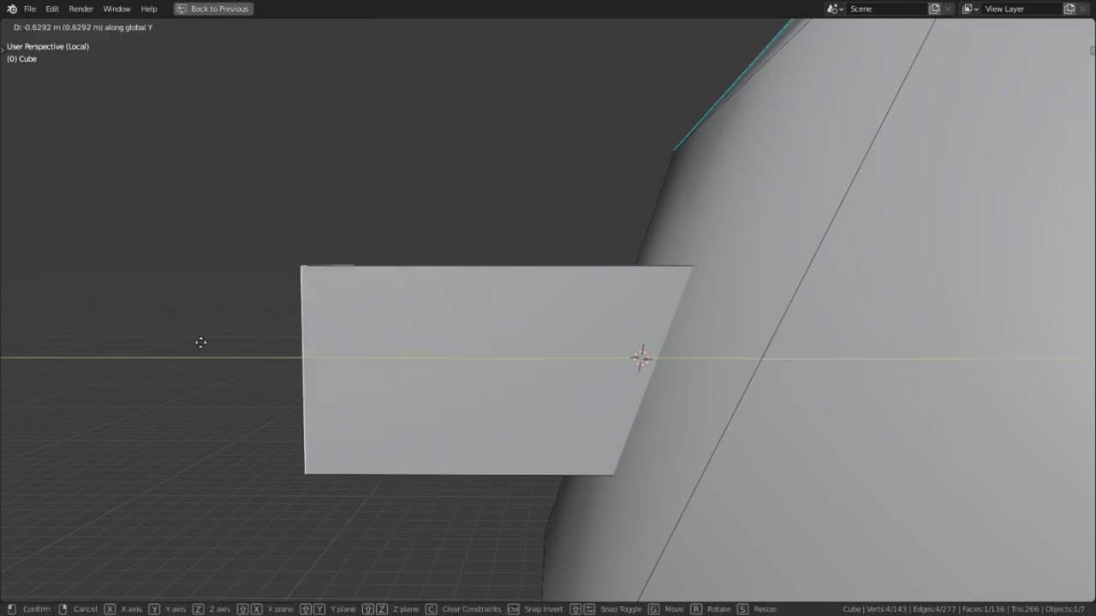
left_click(983, 316)
Check the shaft's length and placement from the side and front, and compare with the sails in the reference photo.
scroll(907, 351, "down", 7)
middle_click_drag(837, 380, 655, 168)
middle_click_drag(656, 168, 746, 198)
scroll(684, 274, "down", 6)
middle_click_drag(591, 360, 524, 356)
key("KP_3")
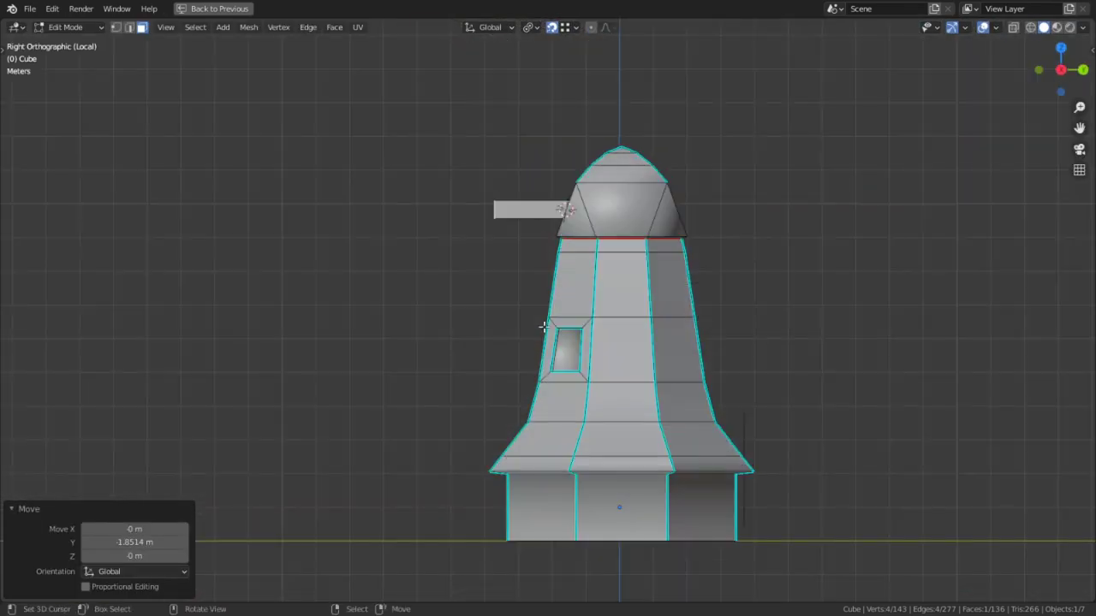
key("KP_1")
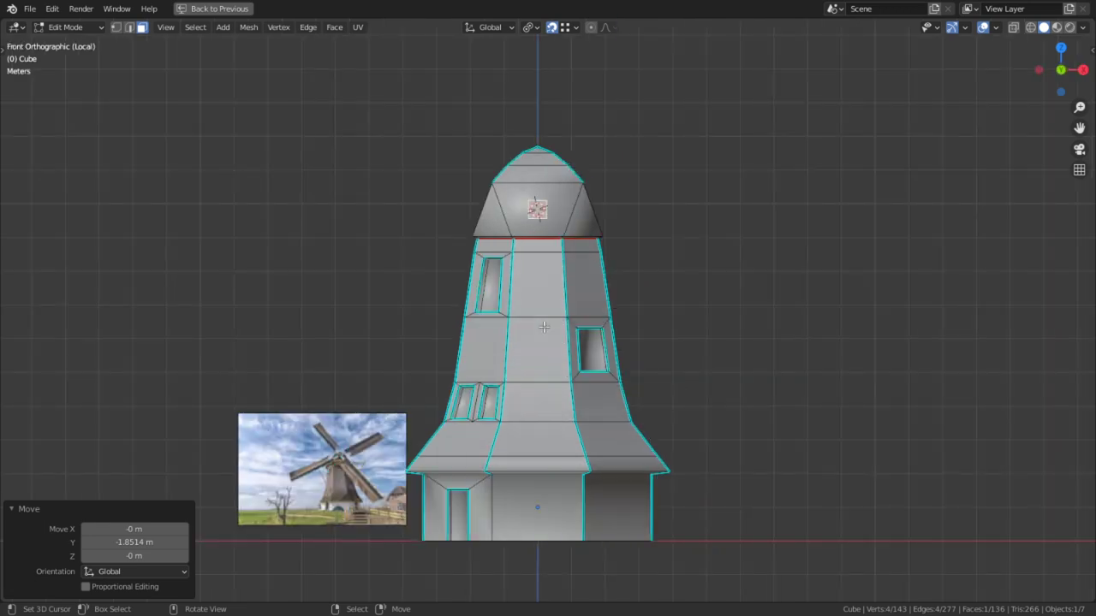
scroll(420, 452, "up", 7)
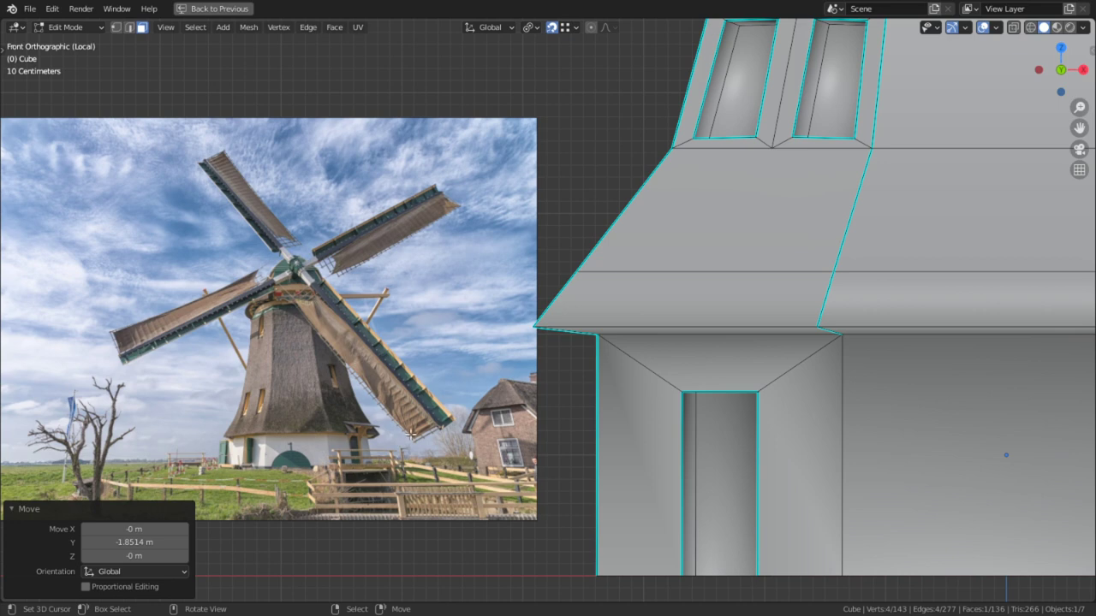
Compare the tower, cap and sail shaft with the reference photo, viewing the model from the front and the right side.
scroll(386, 478, "up", 4)
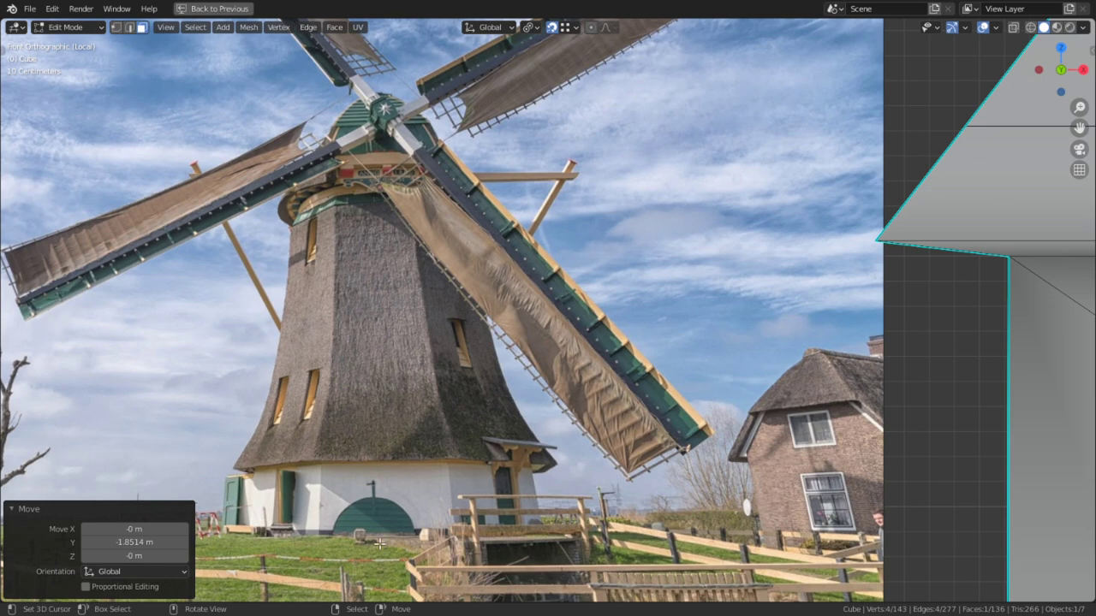
scroll(423, 513, "down", 3)
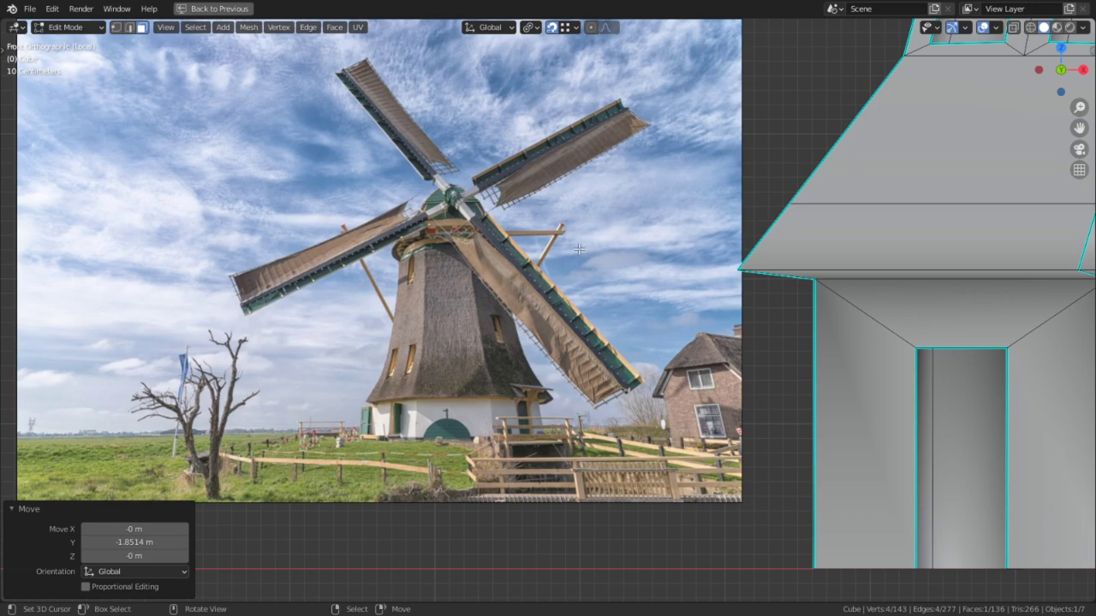
scroll(611, 212, "down", 4)
middle_click_drag(827, 325, 532, 601, "shift")
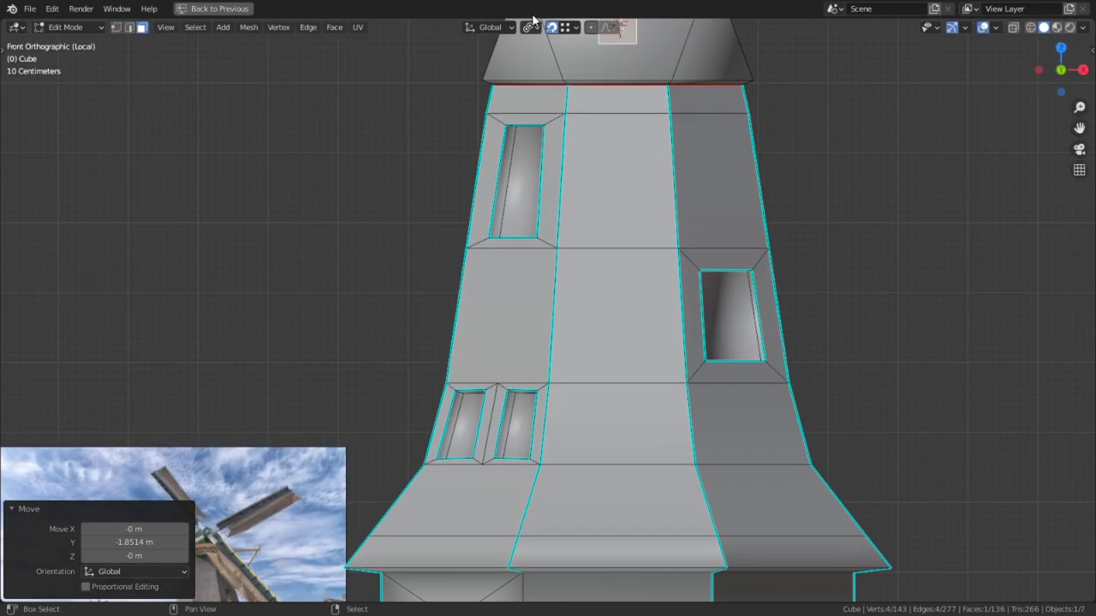
middle_click_drag(506, 126, 453, 182)
key("KP_3")
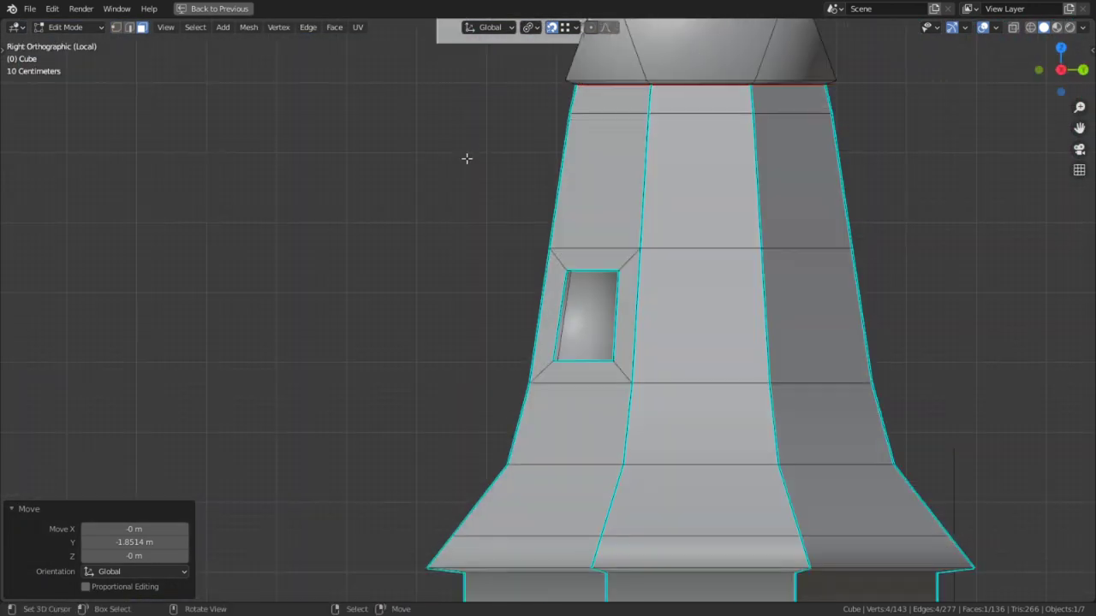
scroll(550, 190, "down", 3)
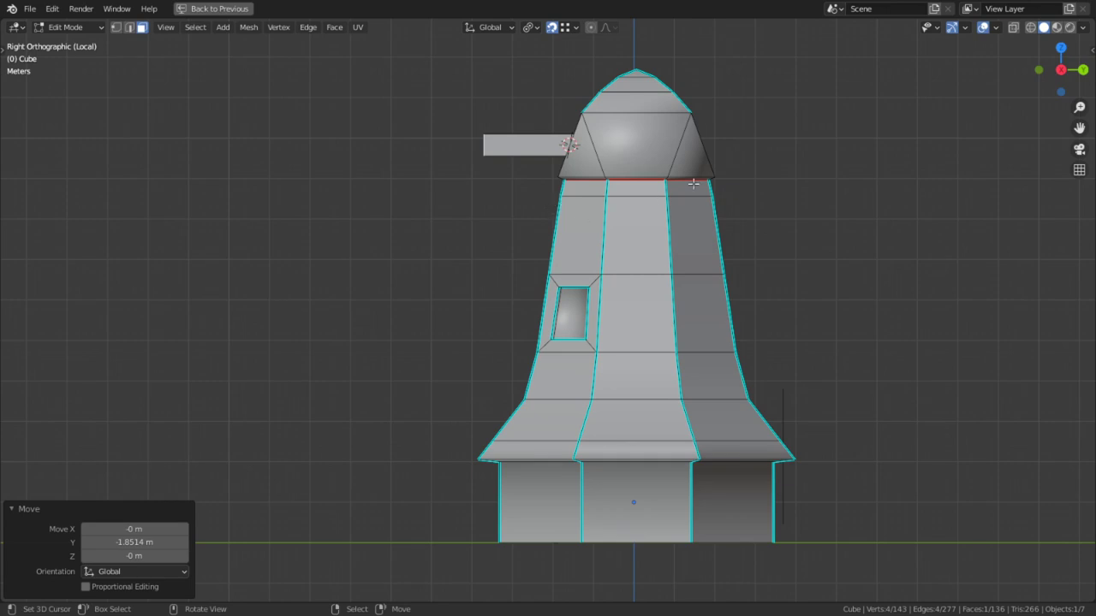
Turn on X-ray display and circle-select all faces of the cap and the sail shaft.
key("alt+z")
key("c")
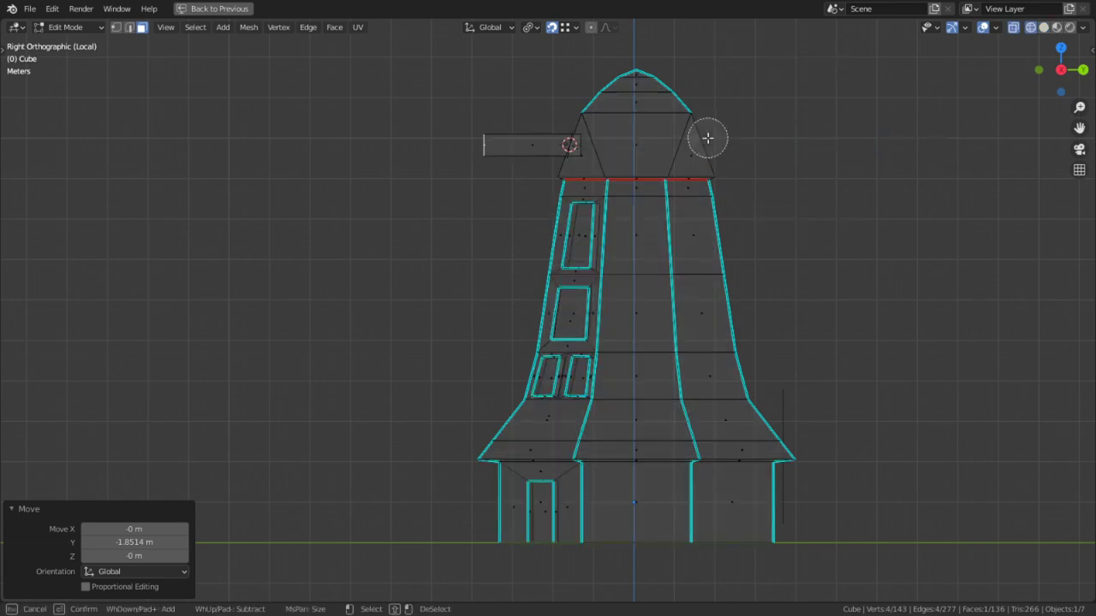
scroll(768, 134, "down", 4)
mouse_move(768, 134)
left_mouse_down()
mouse_move(615, 100)
mouse_move(553, 100)
left_mouse_up()
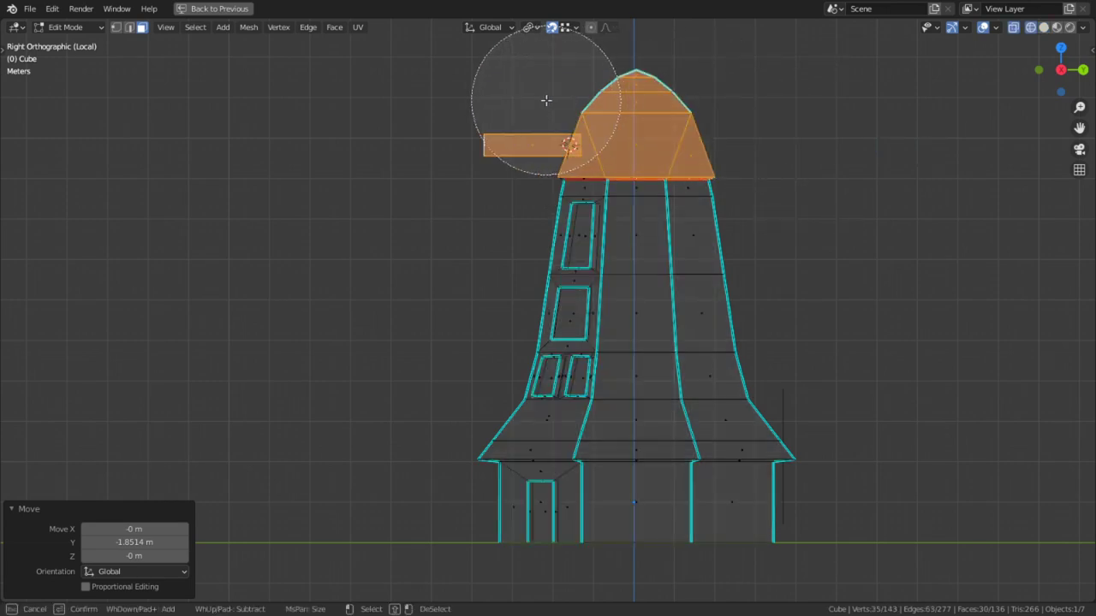
right_click(500, 113)
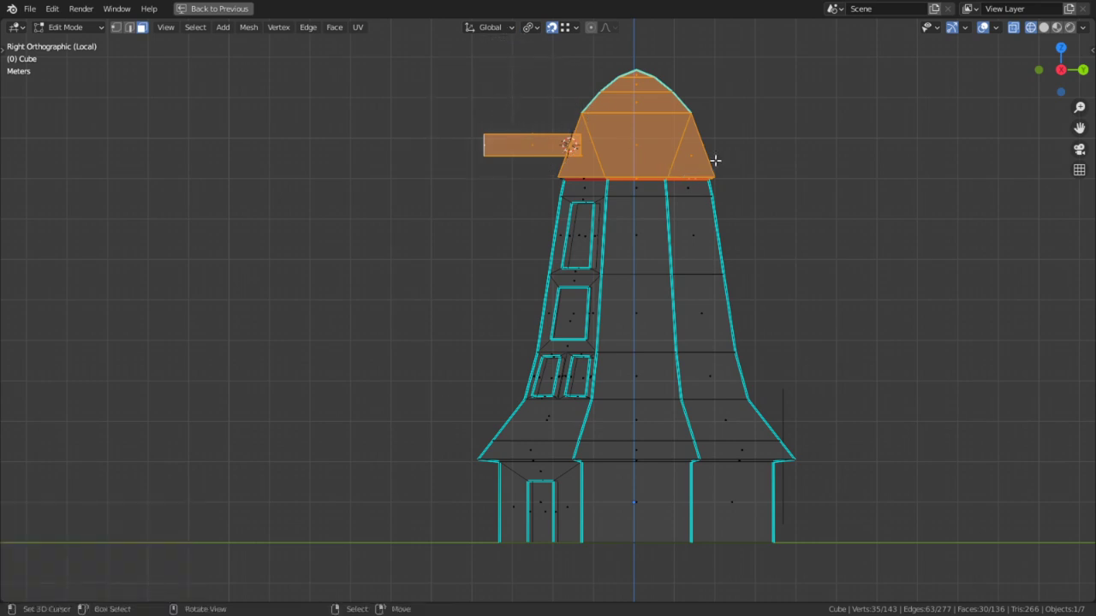
key("shift+s")
left_click(688, 237)
key("s")
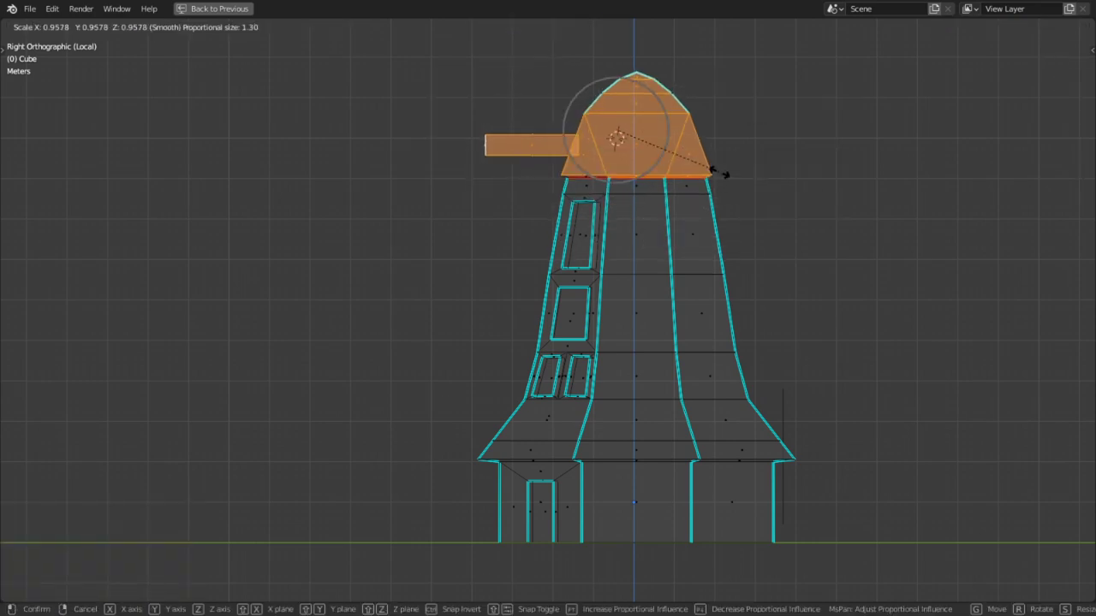
right_click(719, 230)
left_click(531, 26)
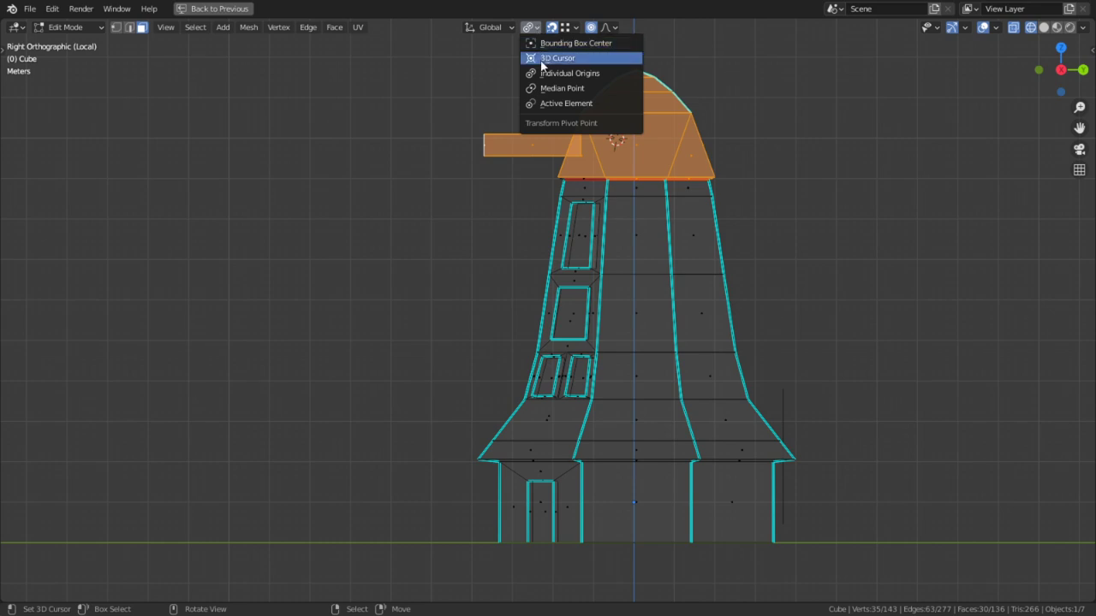
Select the cap's two opposite side faces and snap the 3D cursor to the centre between them.
left_click(643, 140)
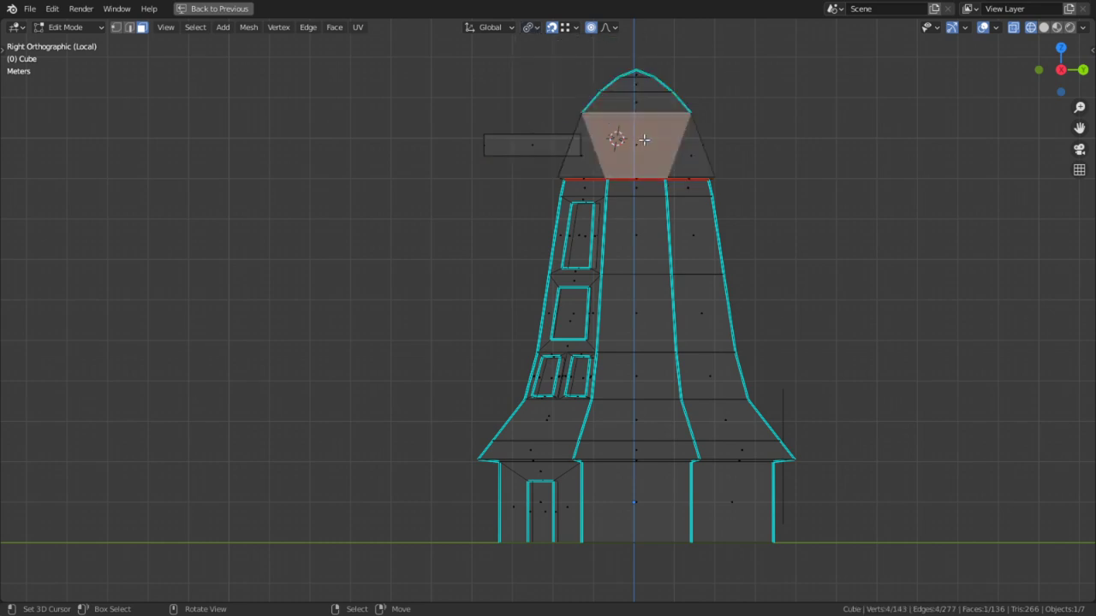
left_click(714, 154, "alt")
left_click(715, 139)
key("c")
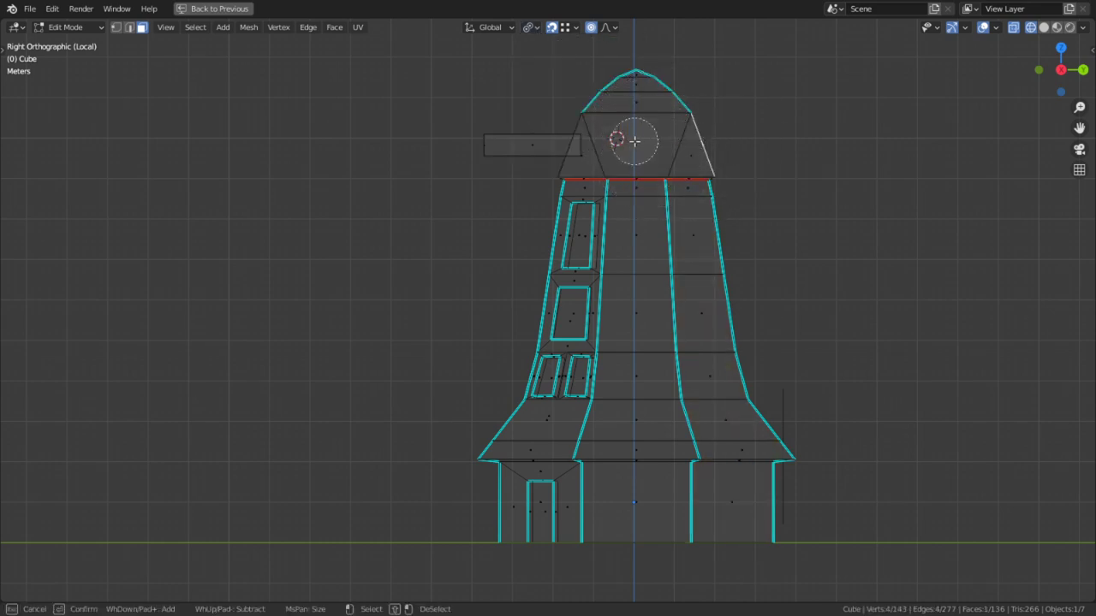
left_click(635, 142)
key("Escape")
left_click(652, 151)
key("c")
scroll(694, 122, "down", 4)
key("Escape")
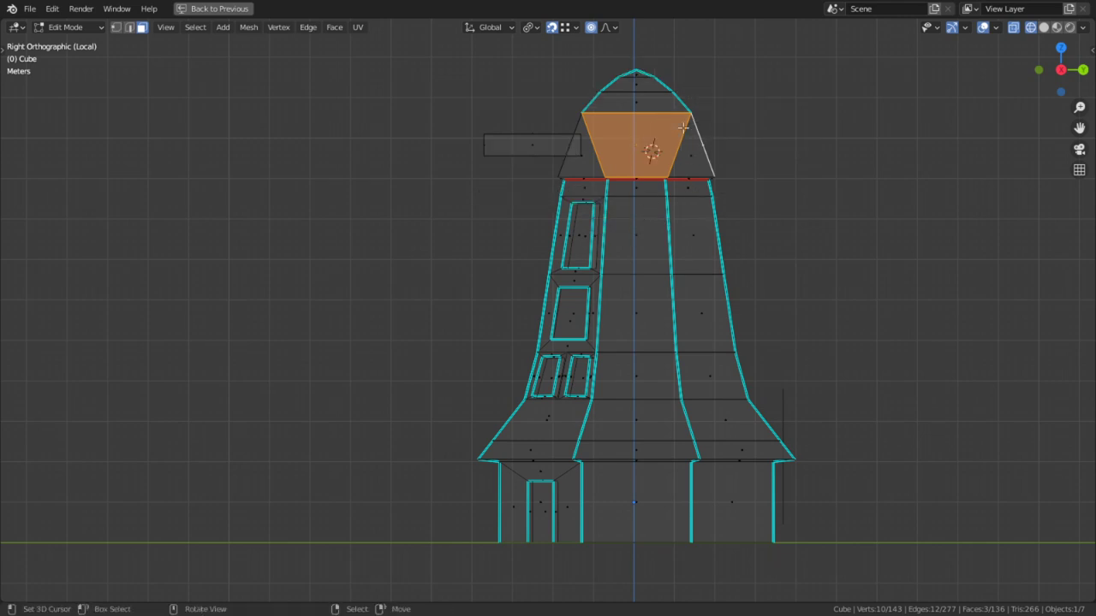
right_click(636, 138)
key("c")
left_click(636, 139)
key("Escape")
key("shift+s")
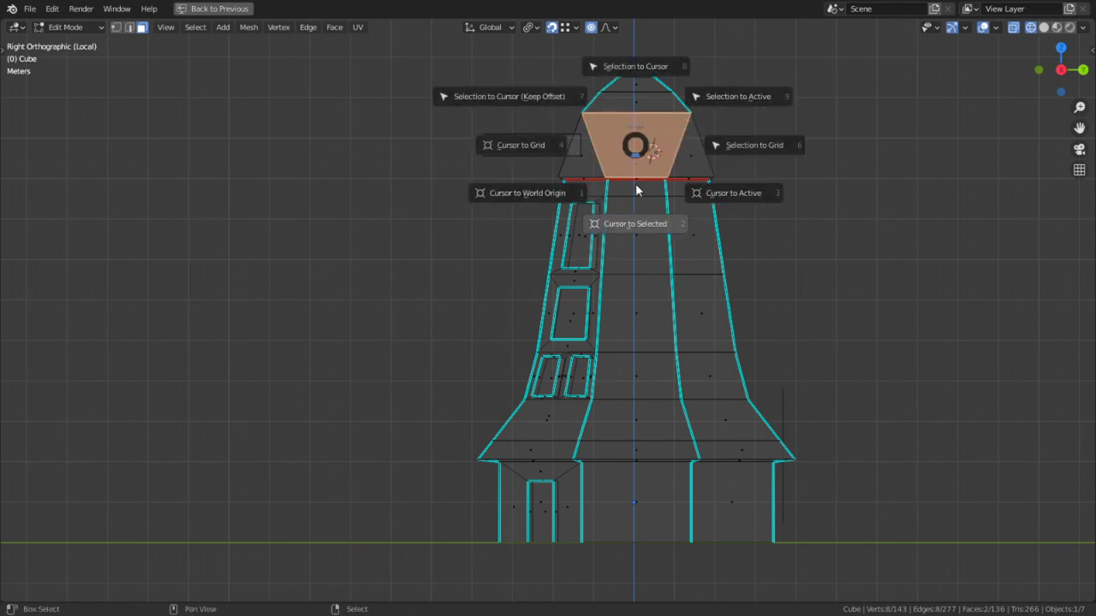
left_click(635, 224)
Circle-select the cap, the sail shaft and the band of faces at the very top of the tower.
key("c")
scroll(685, 141, "down", 4)
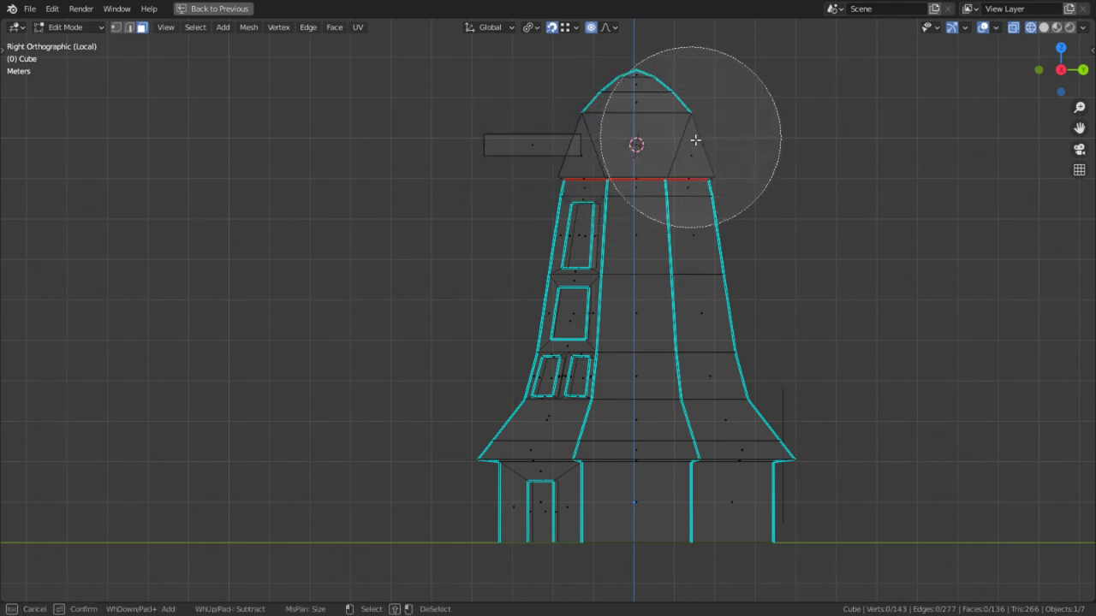
mouse_move(694, 140)
left_mouse_down()
mouse_move(658, 106)
mouse_move(561, 73)
left_mouse_up()
key("Escape")
key("s")
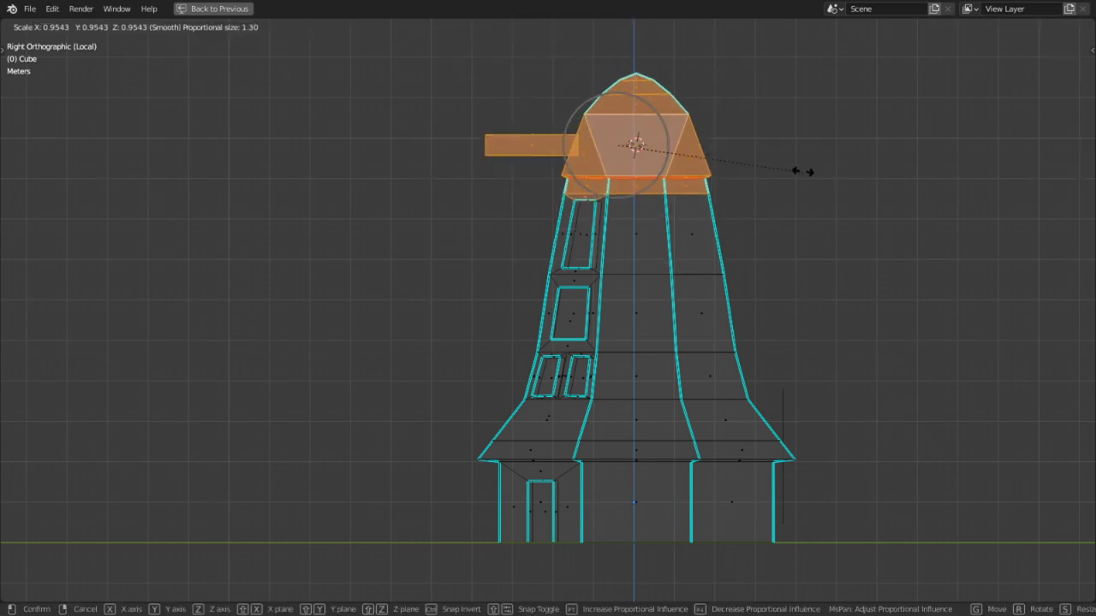
right_click(778, 205)
Scale the selection to about 0.965 around the 3D Cursor in X and Y only, with a proportional editing size of 8.76.
left_click(535, 31)
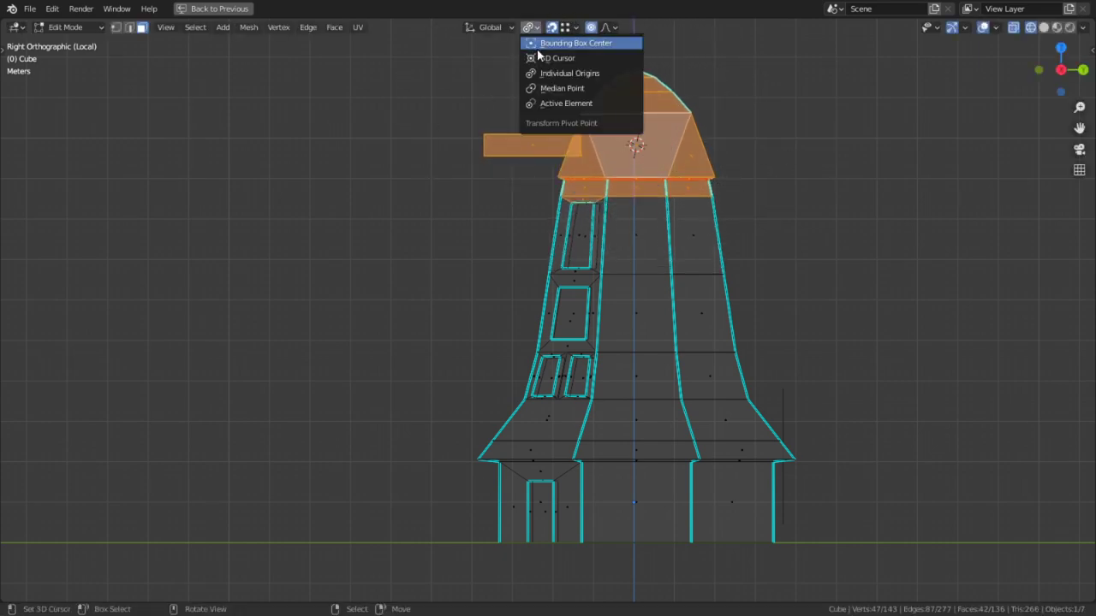
left_click(538, 56)
key("s")
key("shift+z")
scroll(715, 99, "down", 20)
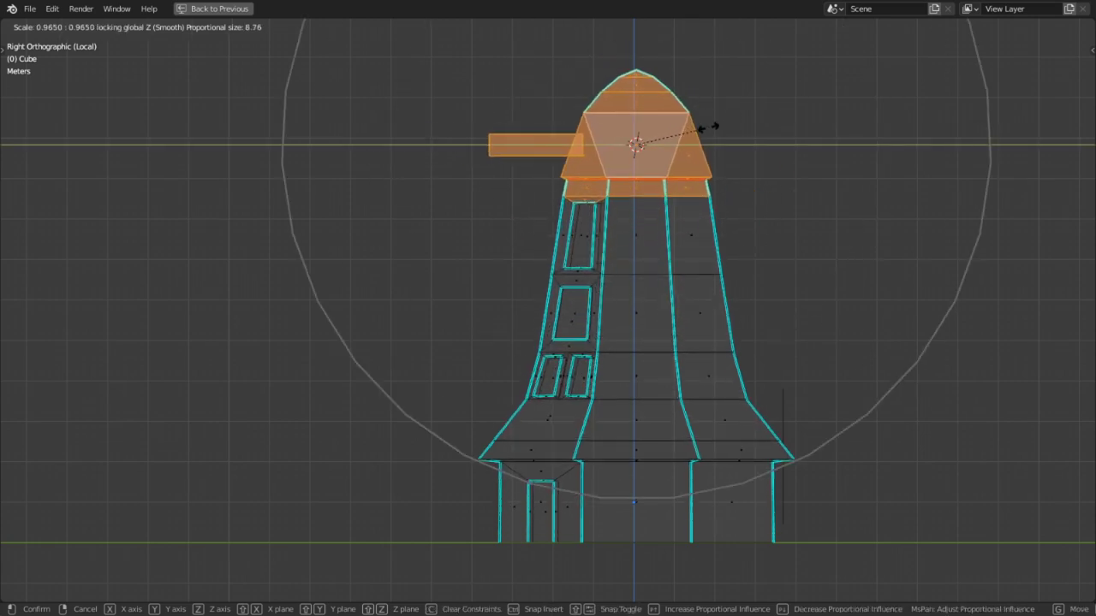
left_click(783, 138)
Select the sail shaft's front end face and move it along Y with proportional editing off.
middle_click_drag(777, 140, 468, 204)
scroll(655, 268, "up", 1)
right_click(489, 196)
key("g")
key("y")
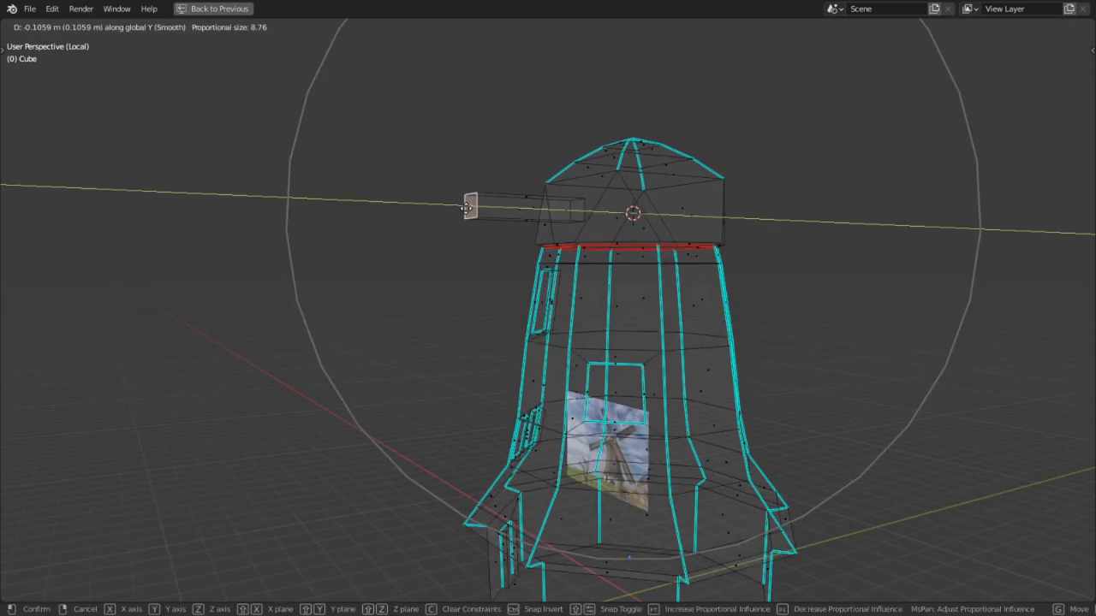
right_click(458, 208)
key("g")
key("y")
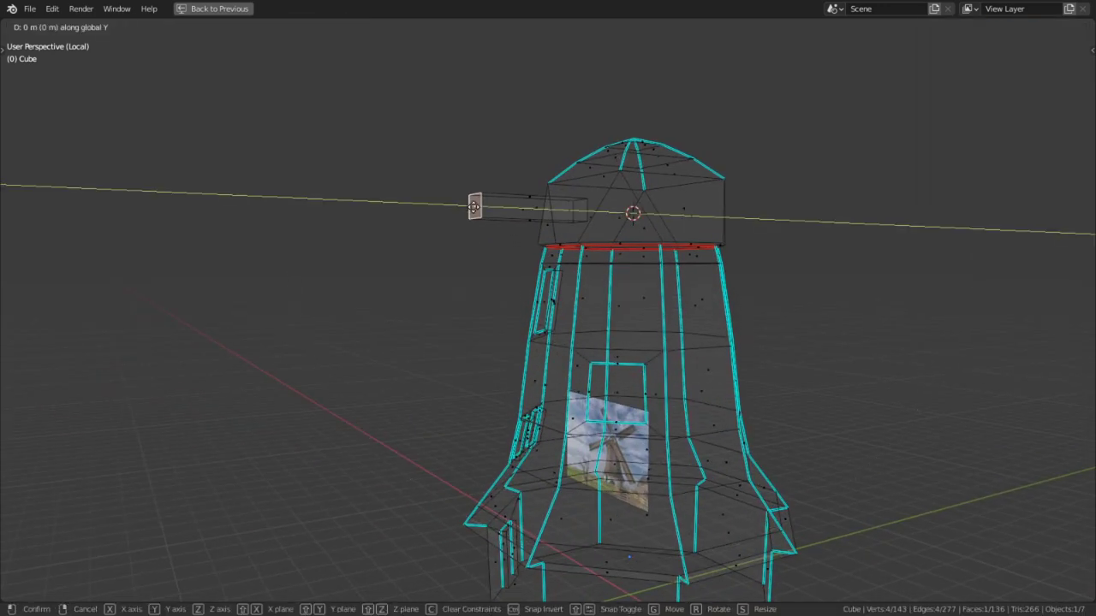
Move the end face of the windmill shaft about -0.19 m along Y.
left_click(411, 206)
middle_click_drag(411, 205, 491, 207)
Examine the hub and sails in the windmill reference photo and compare them with the model.
middle_click_drag(308, 407, 306, 411, "alt")
middle_click_drag(411, 427, 680, 418)
middle_click(410, 424, "alt")
scroll(411, 423, "up", 12)
middle_click_drag(411, 424, 834, 303, "shift")
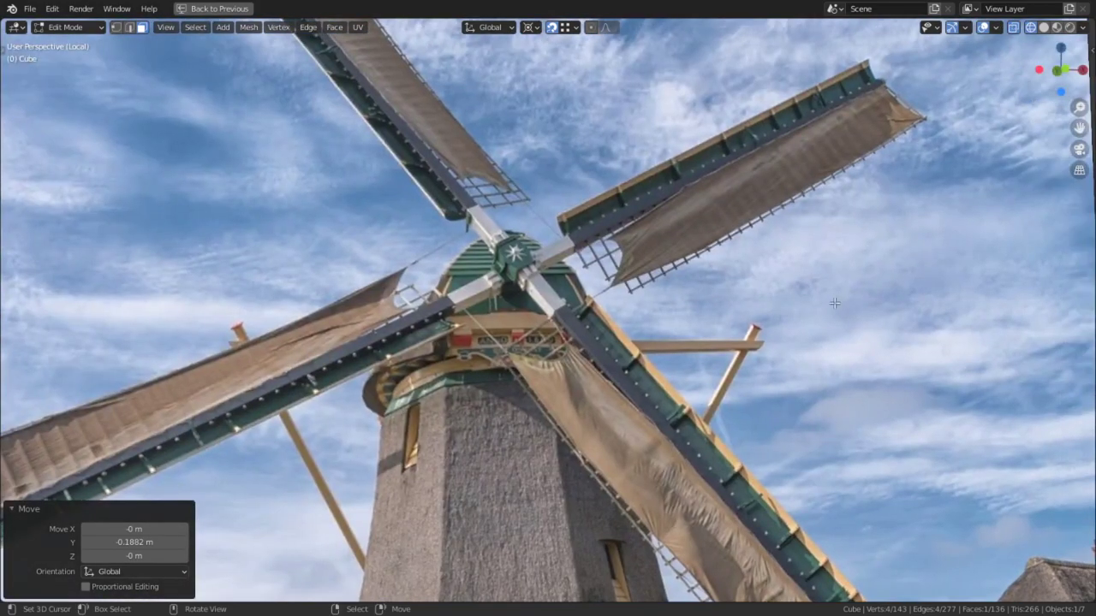
middle_click_drag(491, 314, 511, 191, "shift")
scroll(511, 192, "down", 8)
middle_click_drag(685, 197, 411, 402, "shift")
scroll(411, 402, "down", 7)
middle_click_drag(576, 335, 486, 403, "shift")
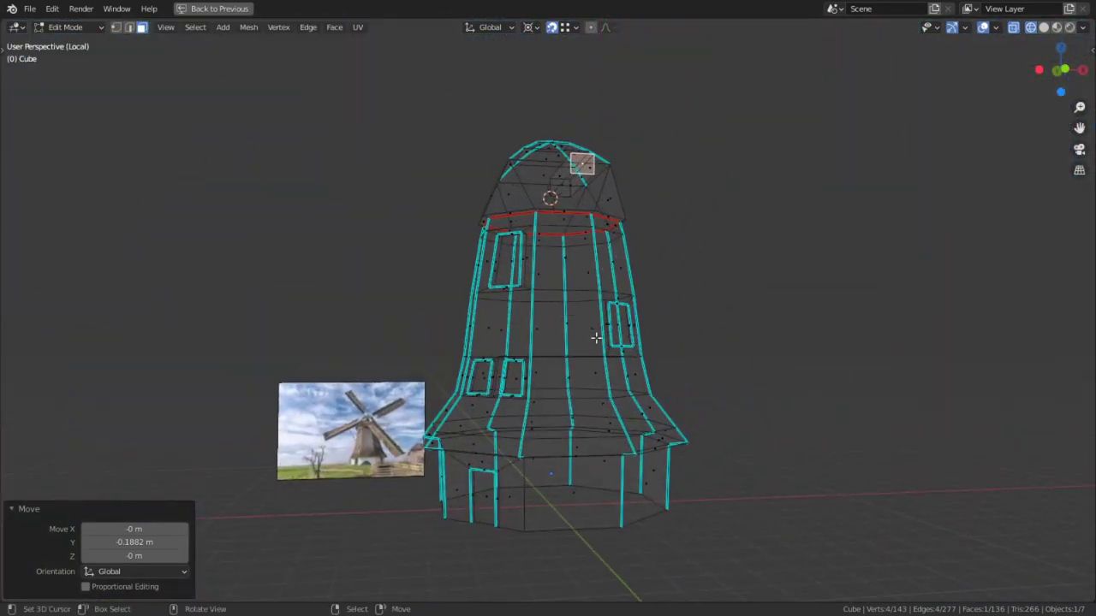
Select the windmill cap and scale it to about 1.097 in X and Y only, with smooth proportional editing at size about 3.7.
key("KP_1")
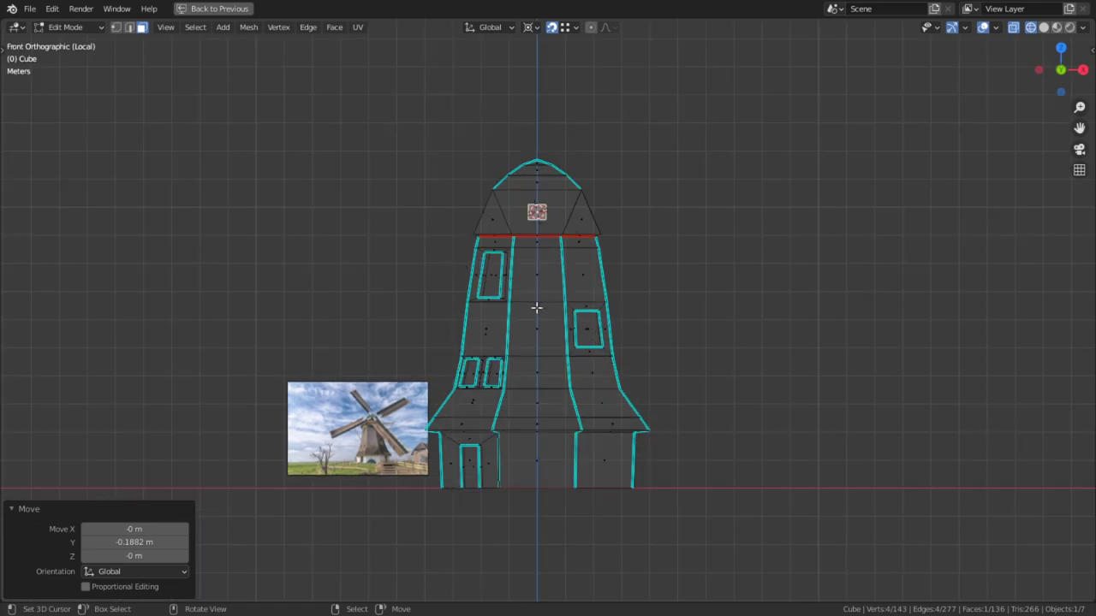
key("c")
mouse_move(577, 110)
left_mouse_down()
mouse_move(560, 163)
mouse_move(516, 157)
left_mouse_up()
key("Escape")
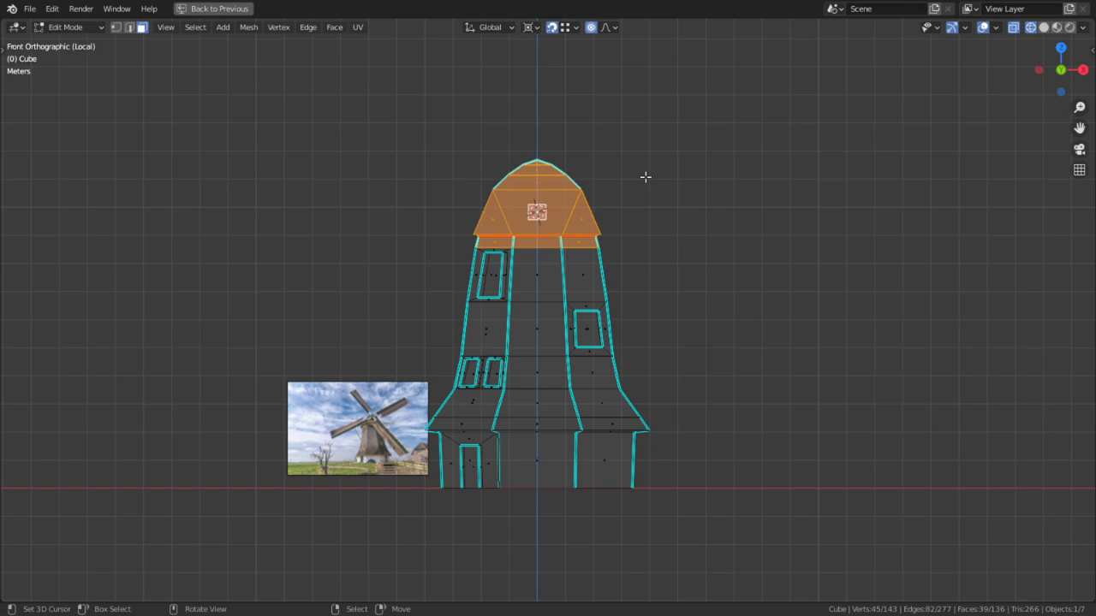
key("s")
key("shift+z")
scroll(695, 177, "up", 3)
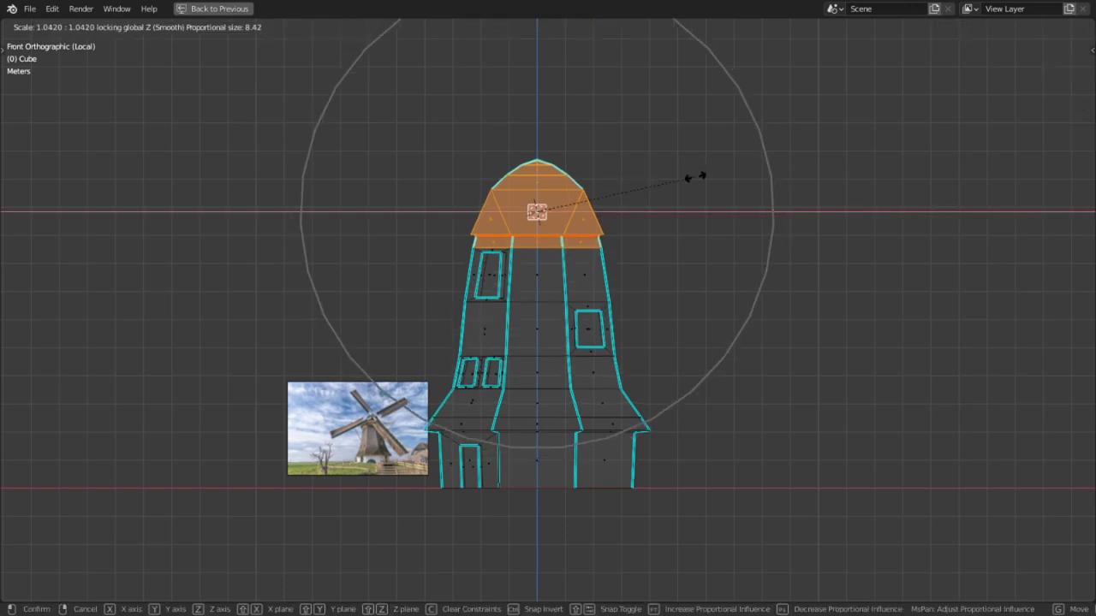
scroll(693, 178, "up", 7)
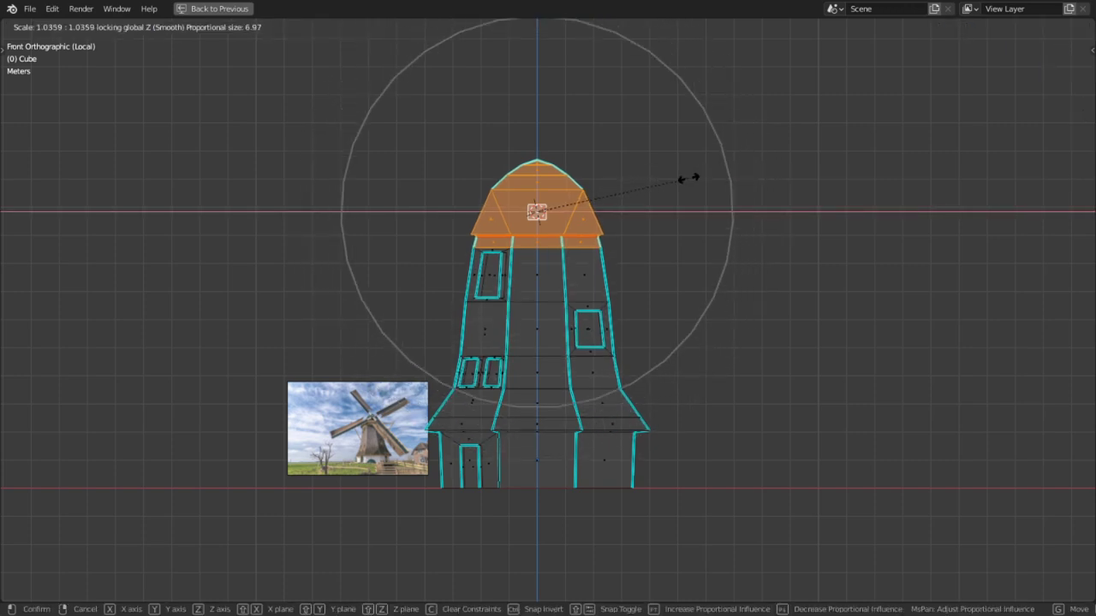
left_click(781, 165)
middle_click_drag(780, 163, 645, 194)
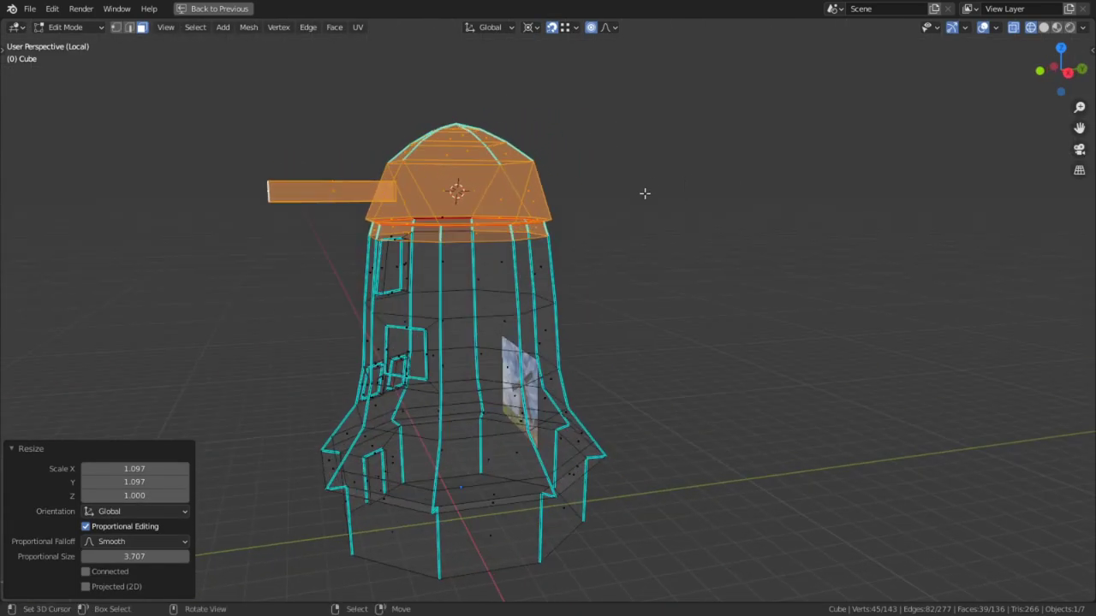
Select only the outer end face of the shaft in the right orthographic view.
key("KP_3")
scroll(355, 233, "up", 5)
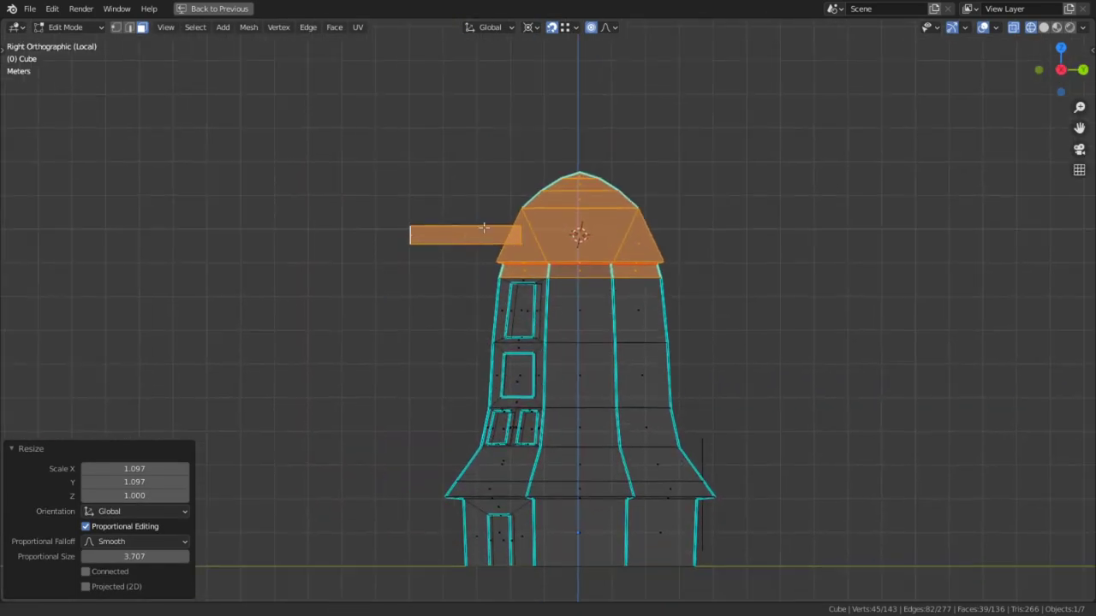
middle_click_drag(357, 291, 495, 358, "shift")
key("alt+a")
key("c")
left_click(377, 237)
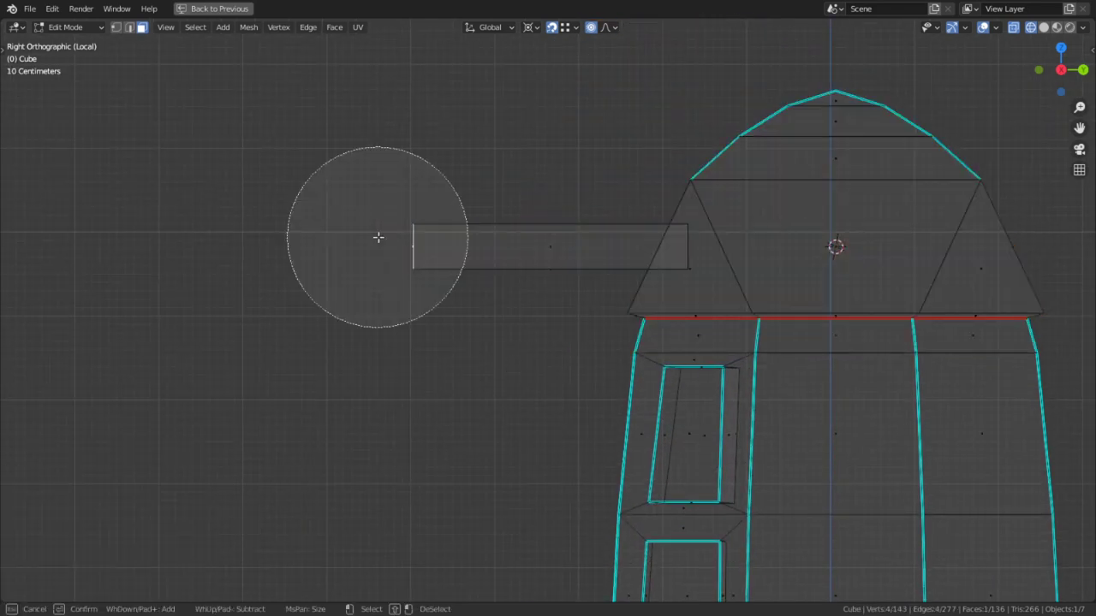
right_click(366, 242)
key("g")
key("x")
key("y")
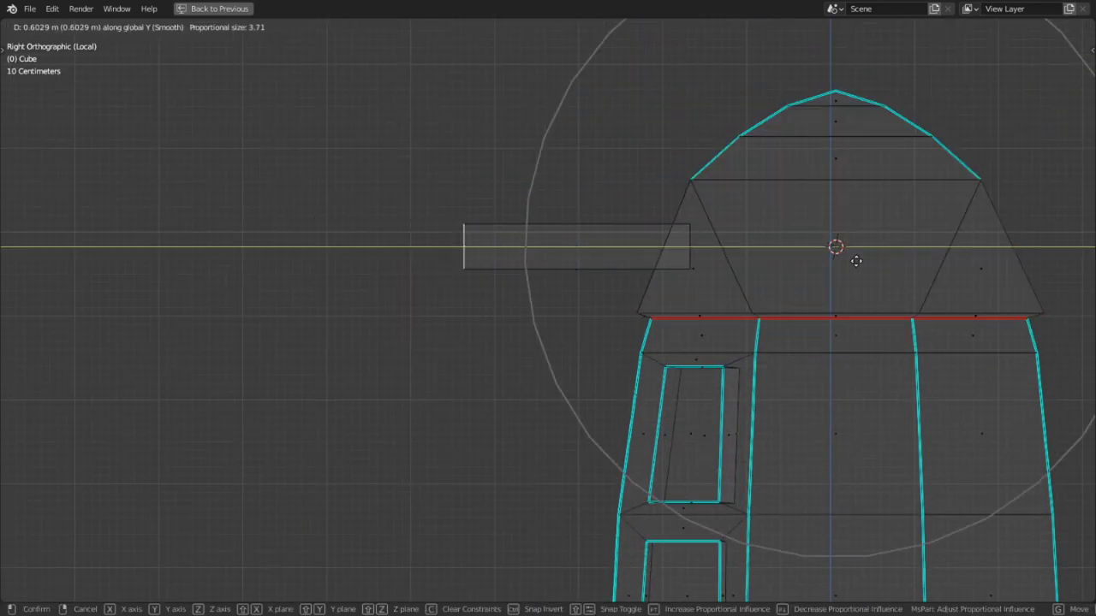
right_click(815, 262)
Turn off proportional editing and move the shaft's end face about 0.14 m along Y toward the cap.
key("o")
scroll(567, 308, "down", 5)
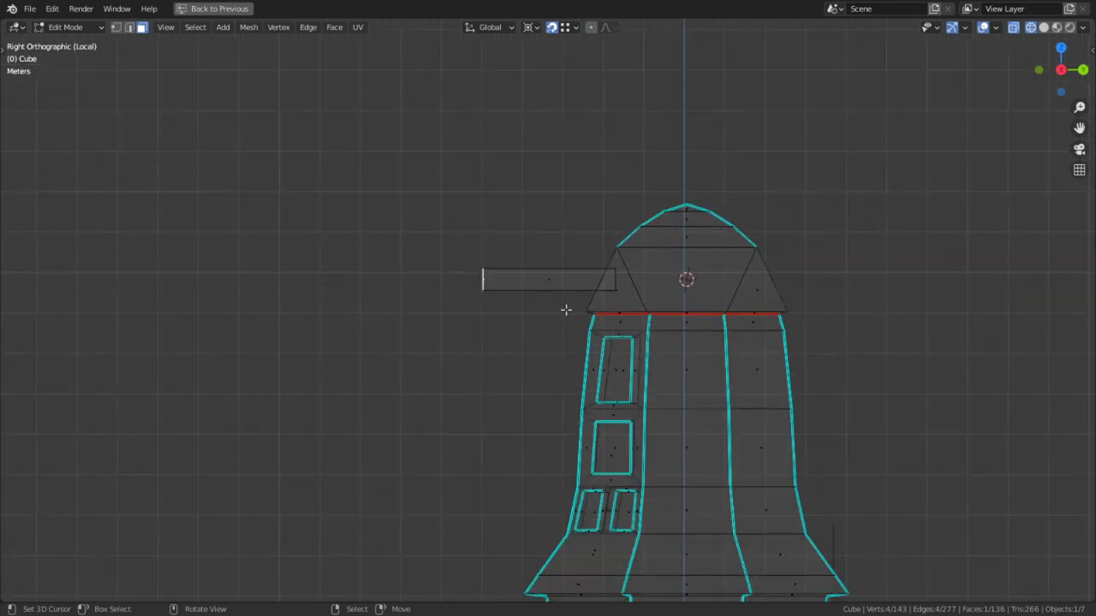
key("g")
key("y")
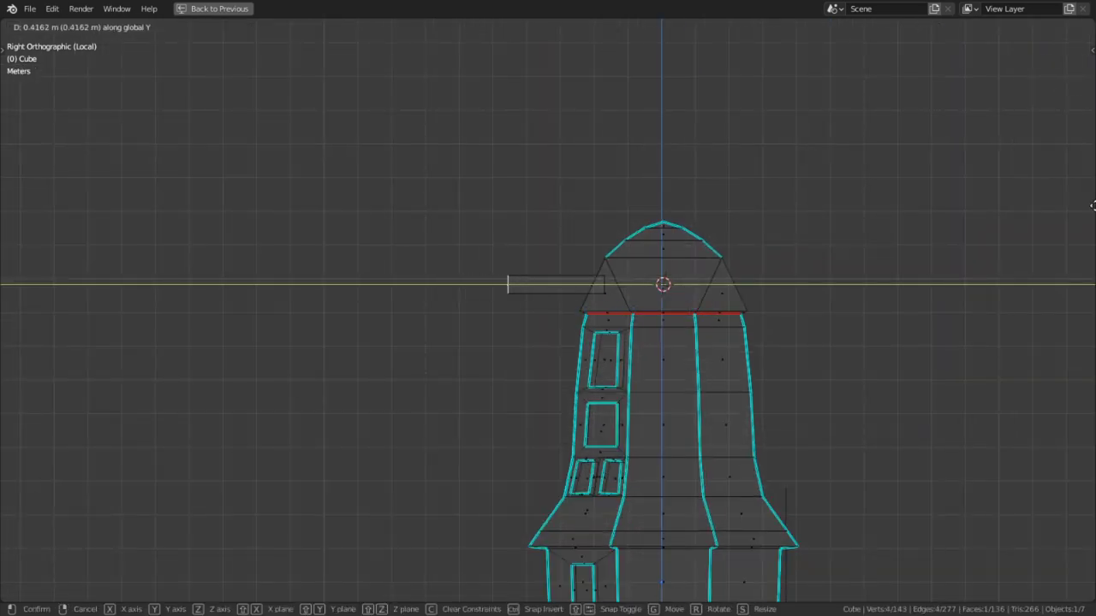
left_click(928, 254)
scroll(646, 251, "up", 4)
middle_click_drag(575, 265, 666, 258)
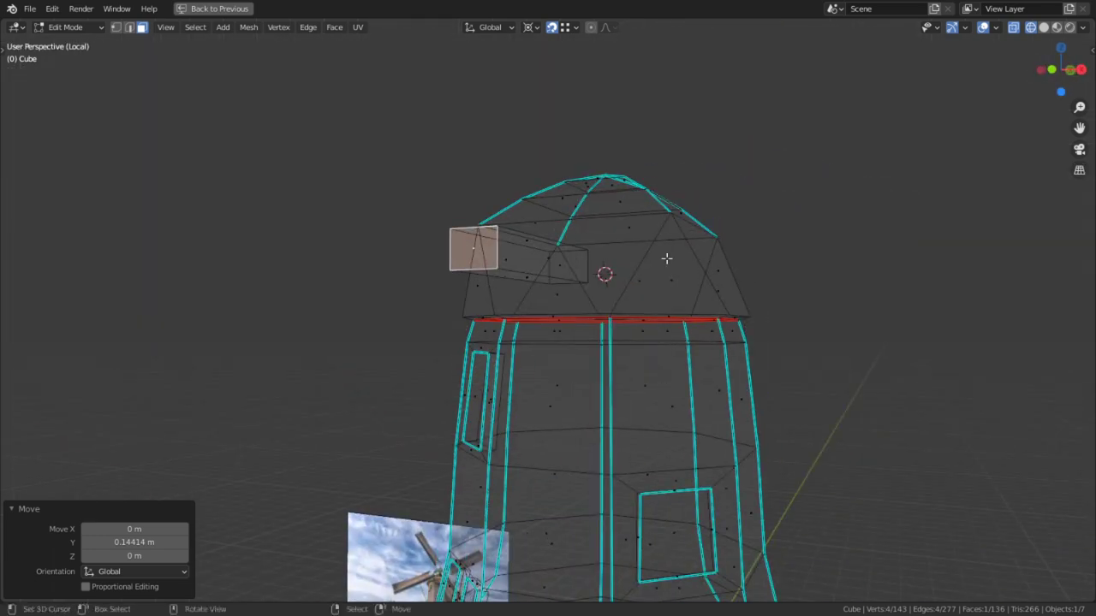
Examine from the front how the sail beams cross at the hub in the reference photo.
key("KP_1")
middle_click_drag(571, 342, 847, 488, "shift")
scroll(556, 548, "up", 5)
middle_click_drag(553, 544, 884, 599, "shift")
scroll(404, 553, "up", 4)
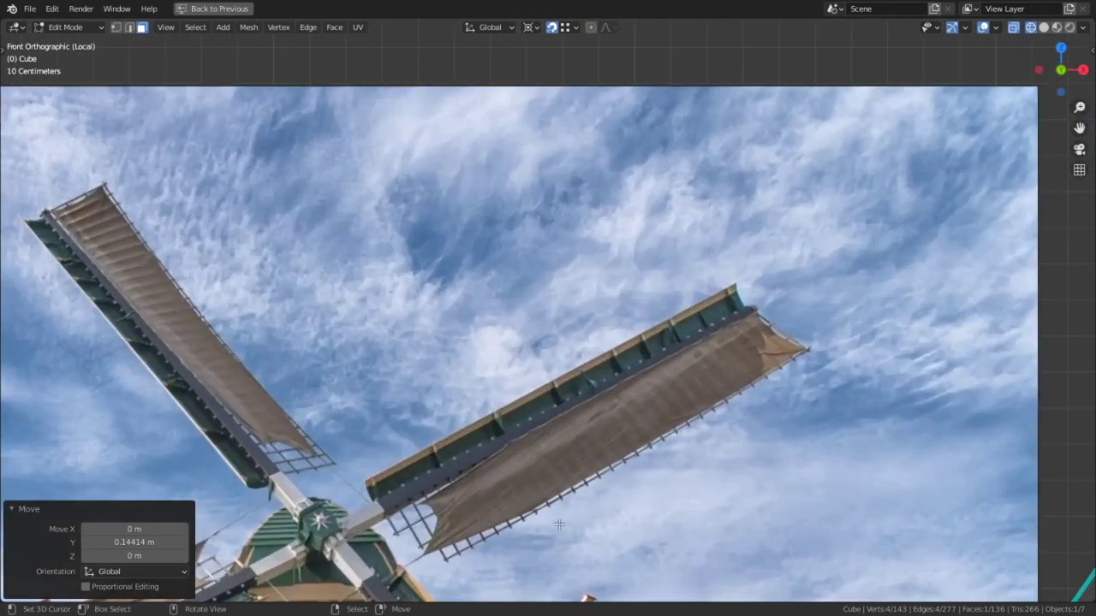
middle_click_drag(404, 552, 604, 412, "shift")
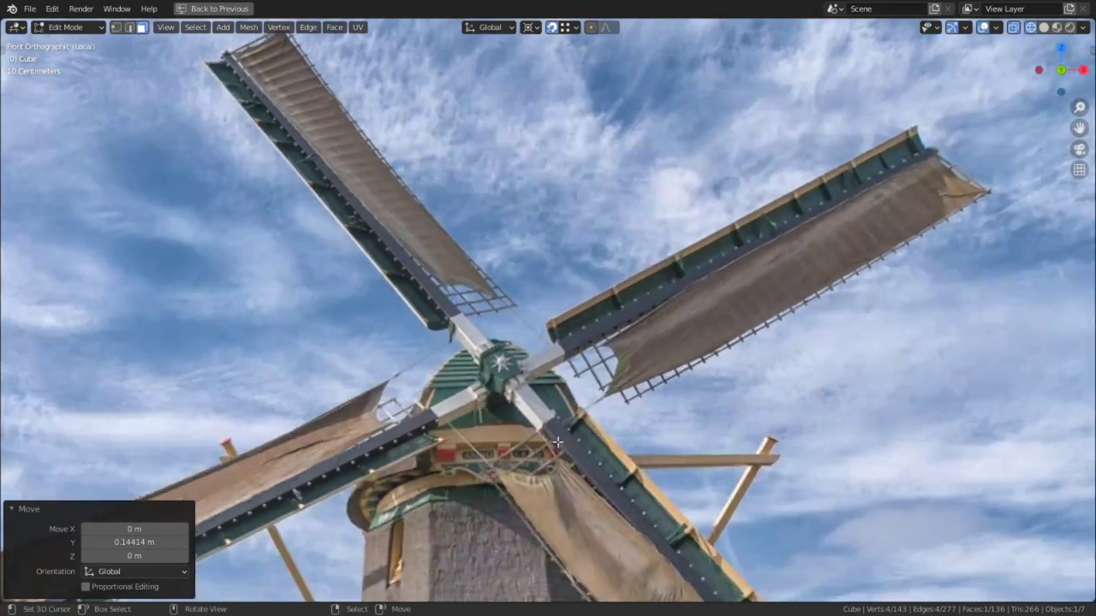
scroll(461, 468, "up", 3)
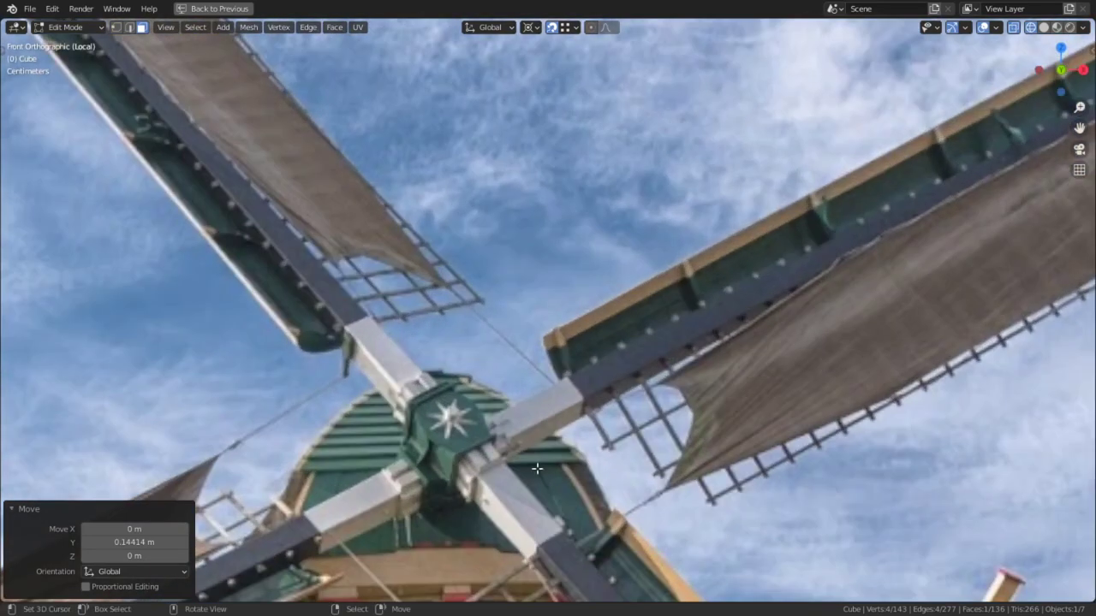
scroll(537, 468, "down", 6)
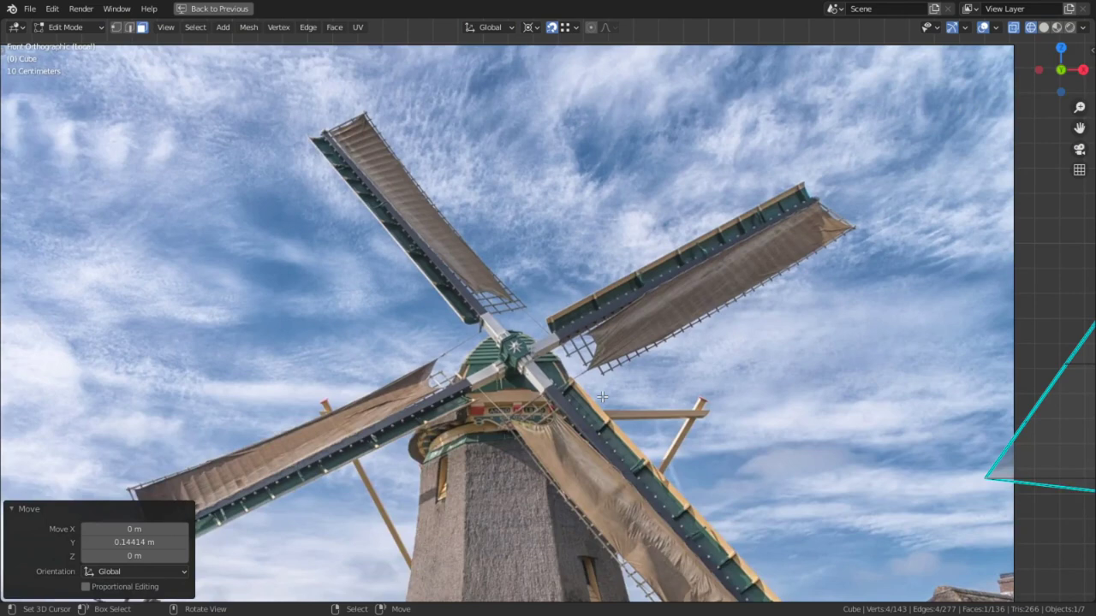
scroll(602, 396, "down", 5)
middle_click_drag(603, 396, 122, 526, "shift")
scroll(476, 362, "down", 5)
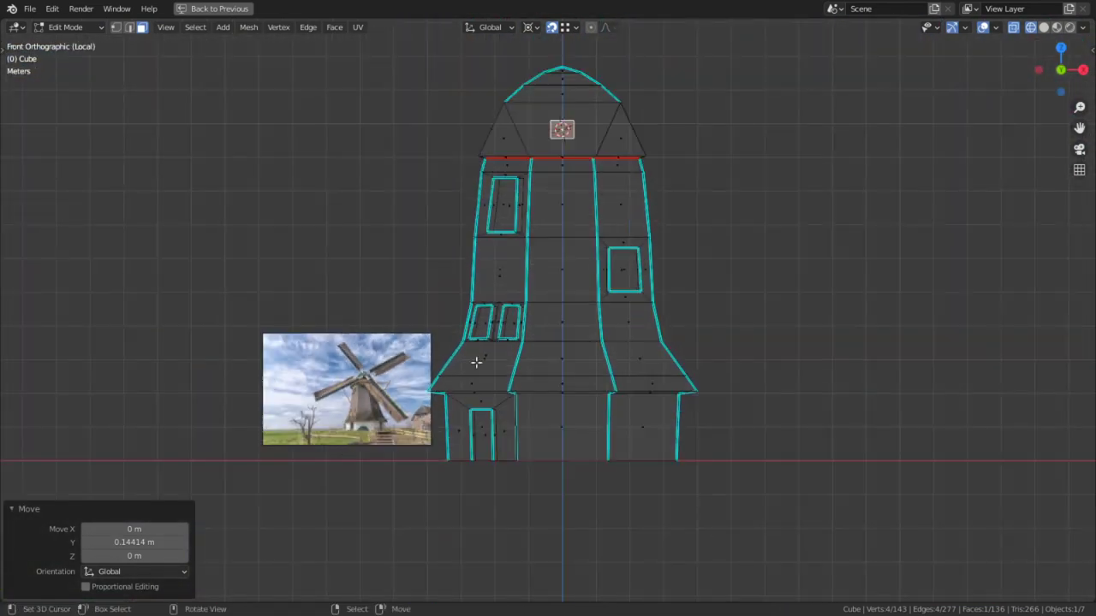
middle_click_drag(563, 322, 565, 454, "shift")
key("Tab")
key("shift+a")
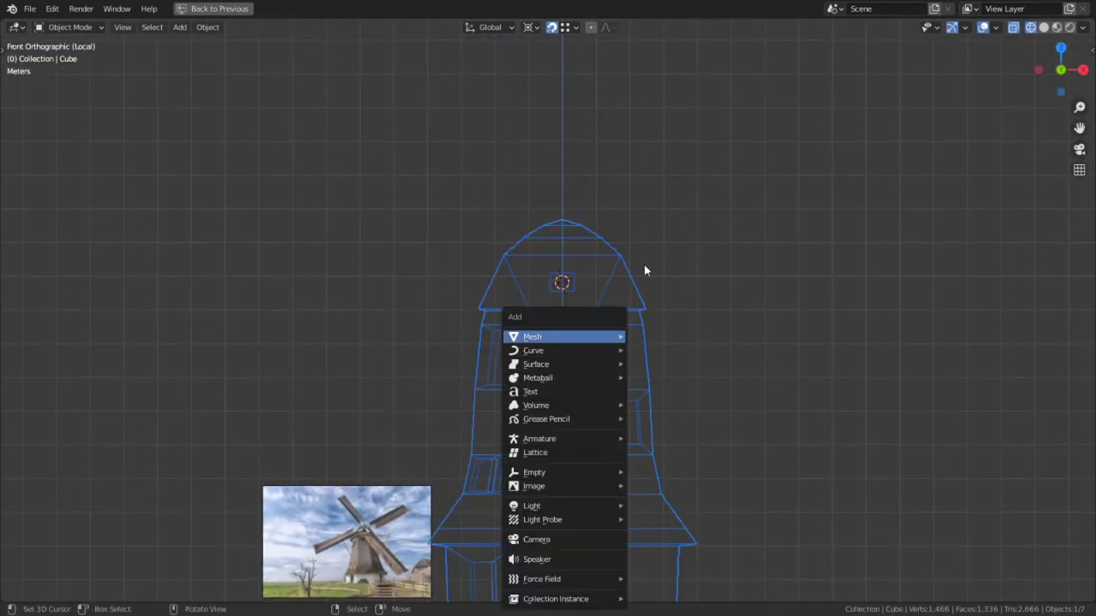
middle_click_drag(643, 269, 552, 284)
scroll(543, 284, "up", 3)
key("Tab")
Snap the 3D cursor to the shaft's end face and add a cube there as a separate object.
key("shift+s")
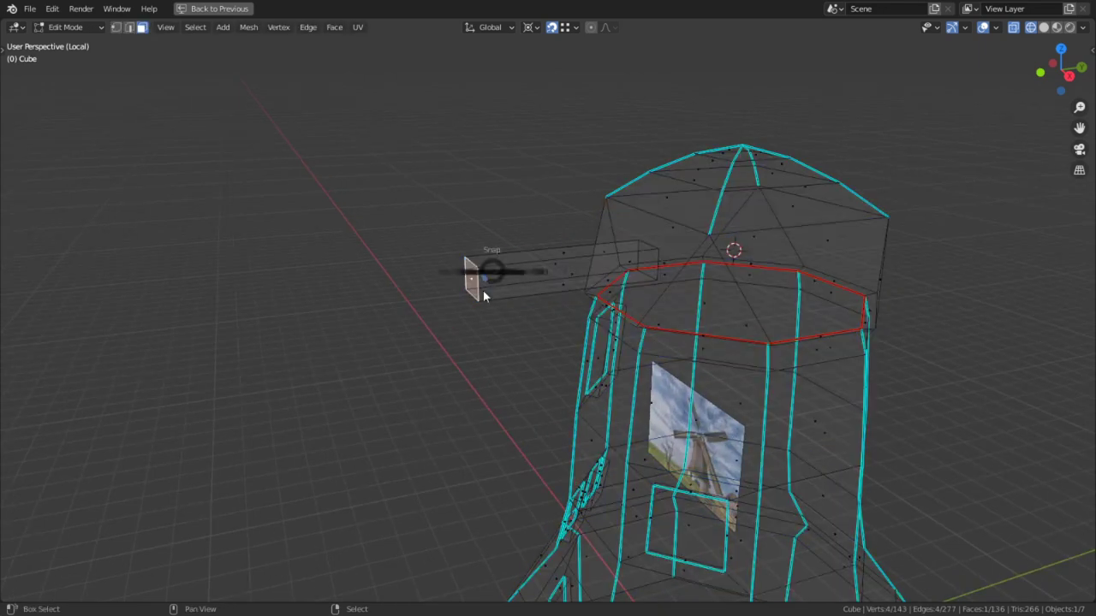
left_click(494, 348)
key("Tab")
key("shift+a")
mouse_move(495, 350)
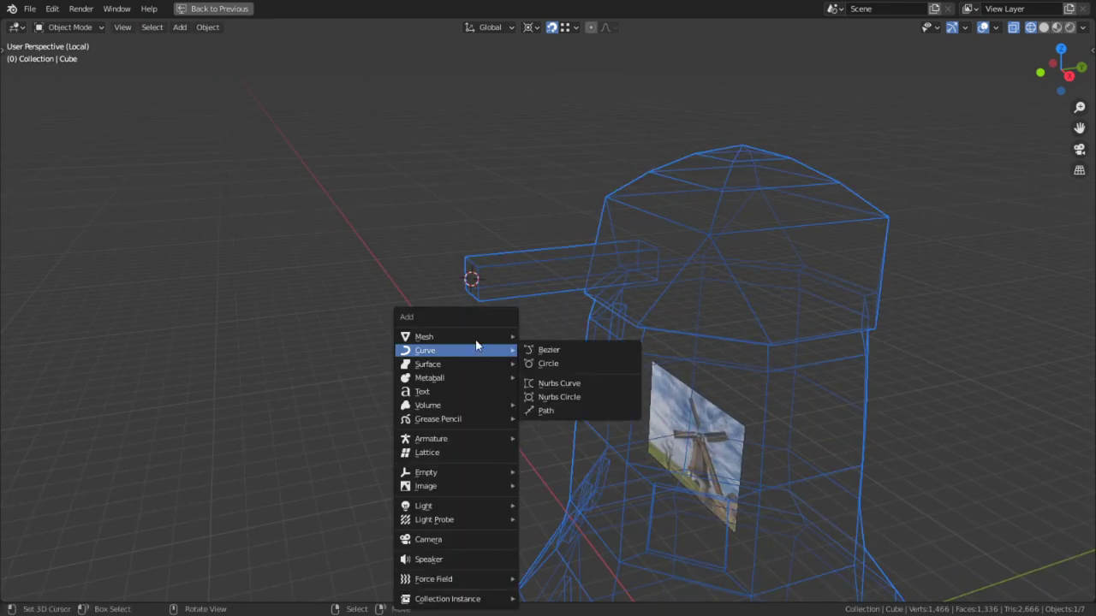
mouse_move(463, 333)
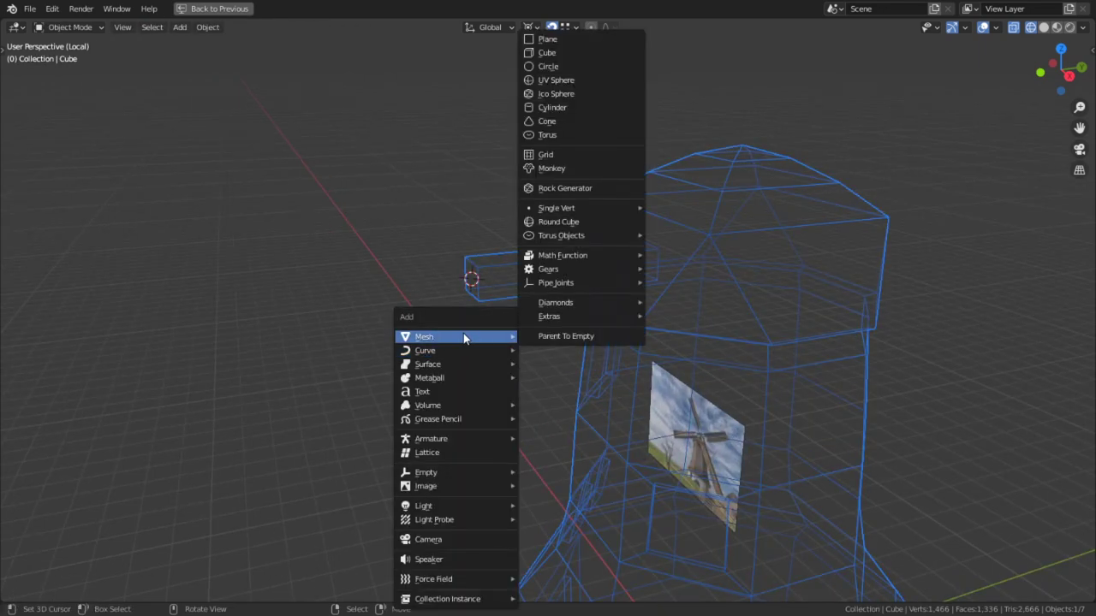
left_click(546, 53)
Scale the new cube down to about 0.205 and apply its scale.
middle_click_drag(602, 232, 788, 208)
key("s")
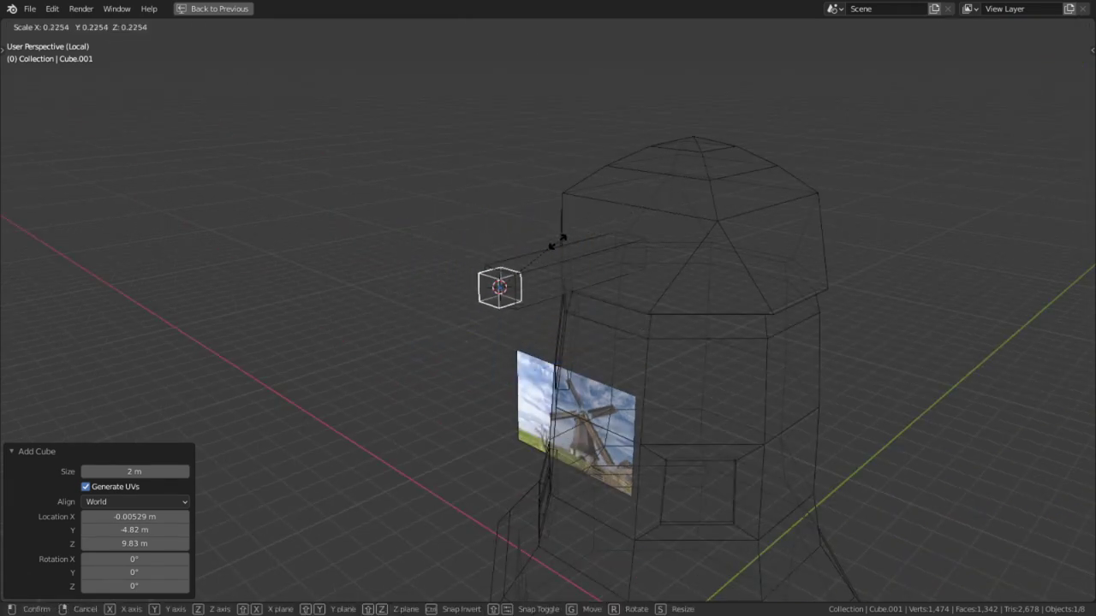
left_click(552, 246)
key("ctrl+a")
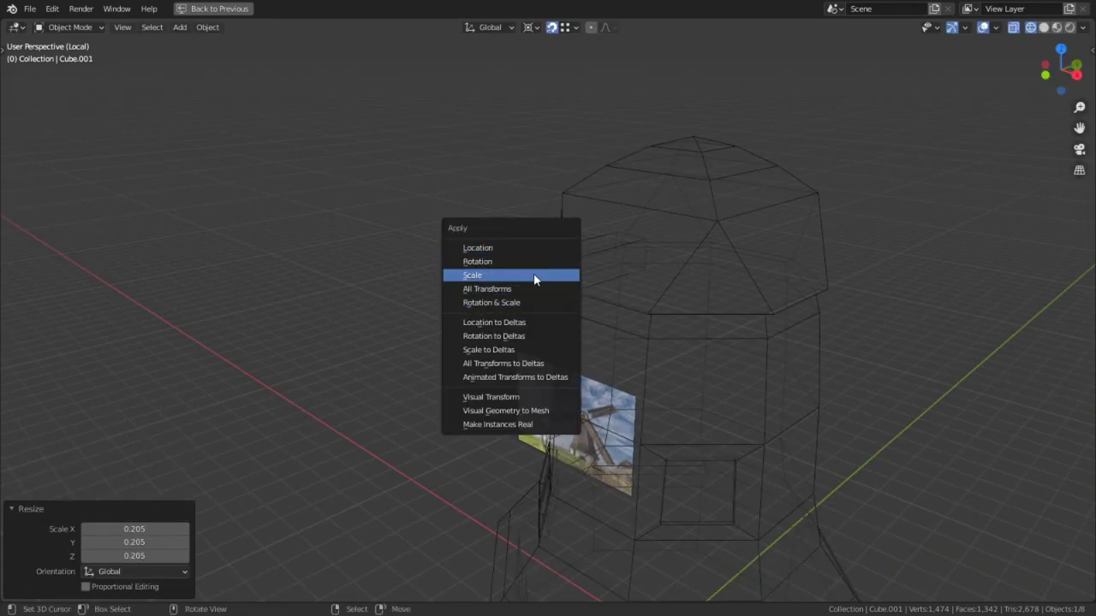
left_click(533, 273)
Restore the full workspace layout and select the small cube's top face in Edit Mode from the front view.
key("Tab")
key("KP_1")
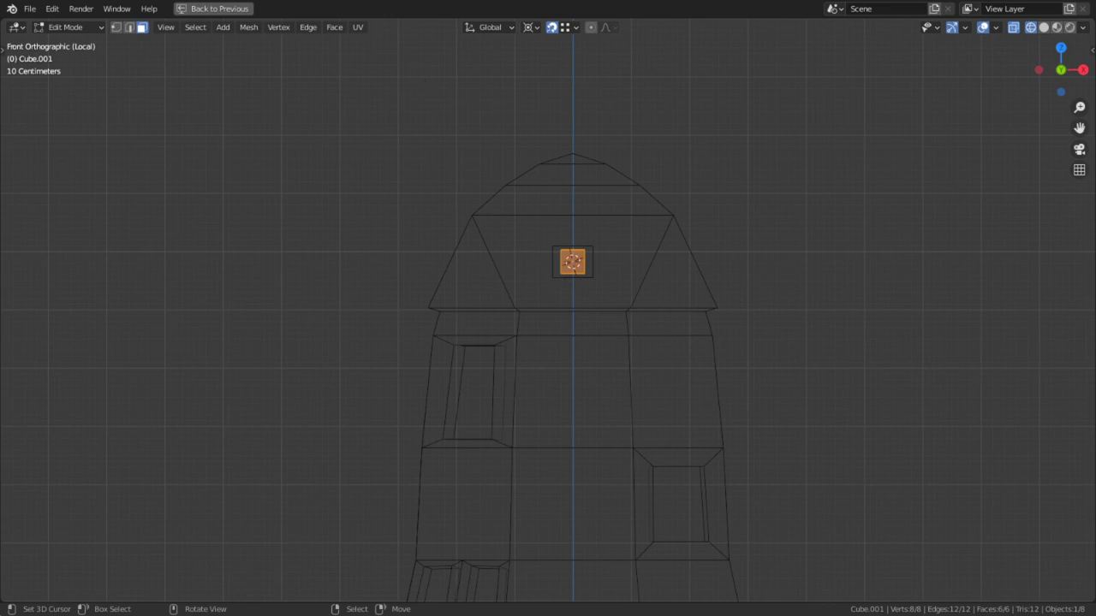
key("ctrl+space")
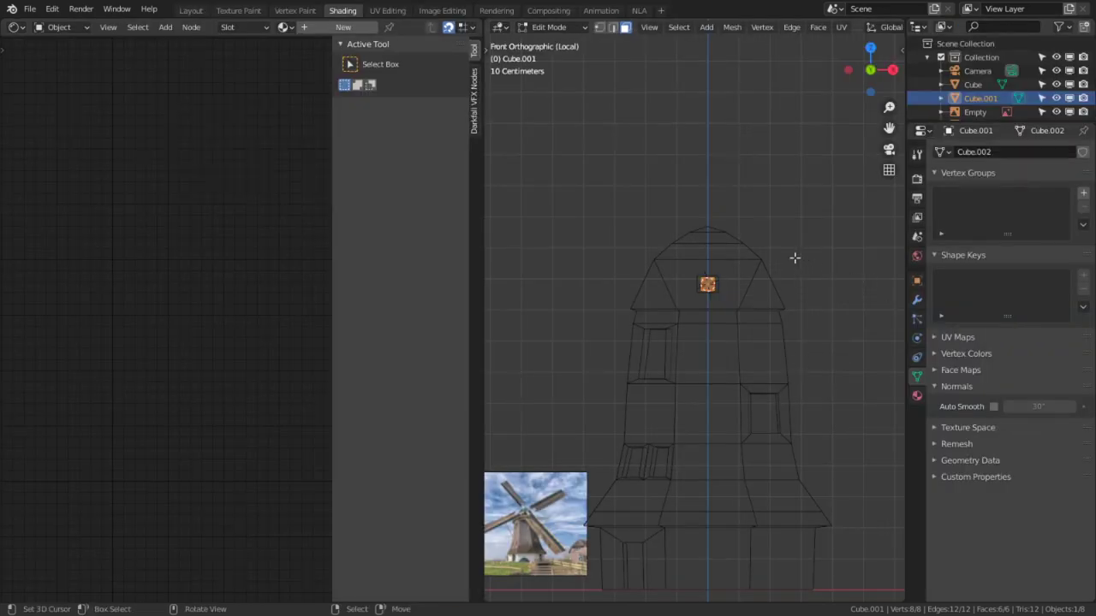
key("Tab")
scroll(771, 260, "up", 4)
right_click(732, 231)
right_click(723, 250)
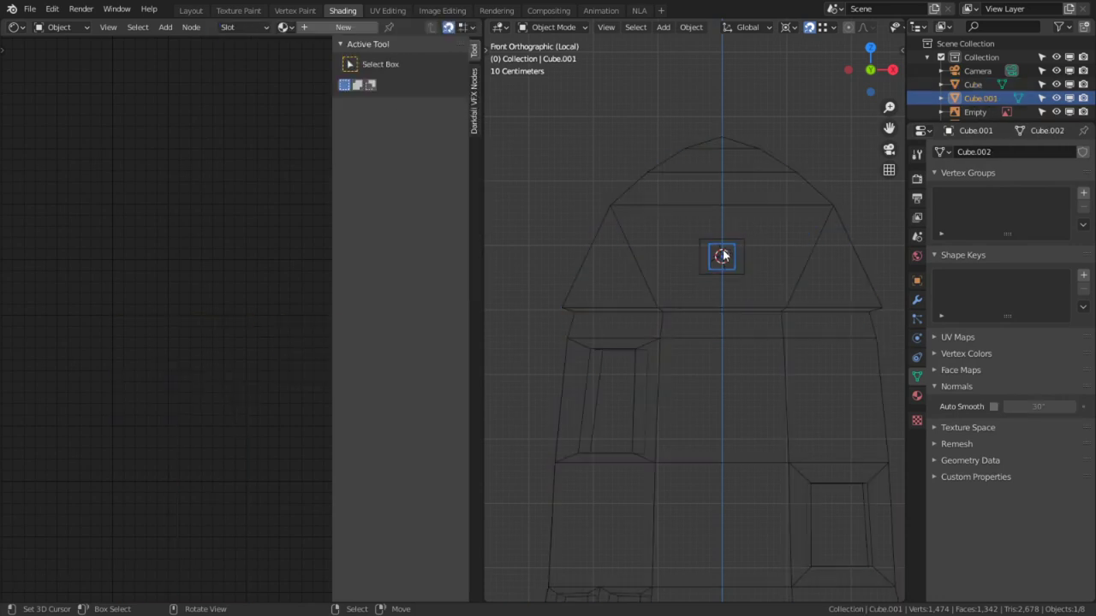
key("Tab")
right_click(725, 237)
key("c")
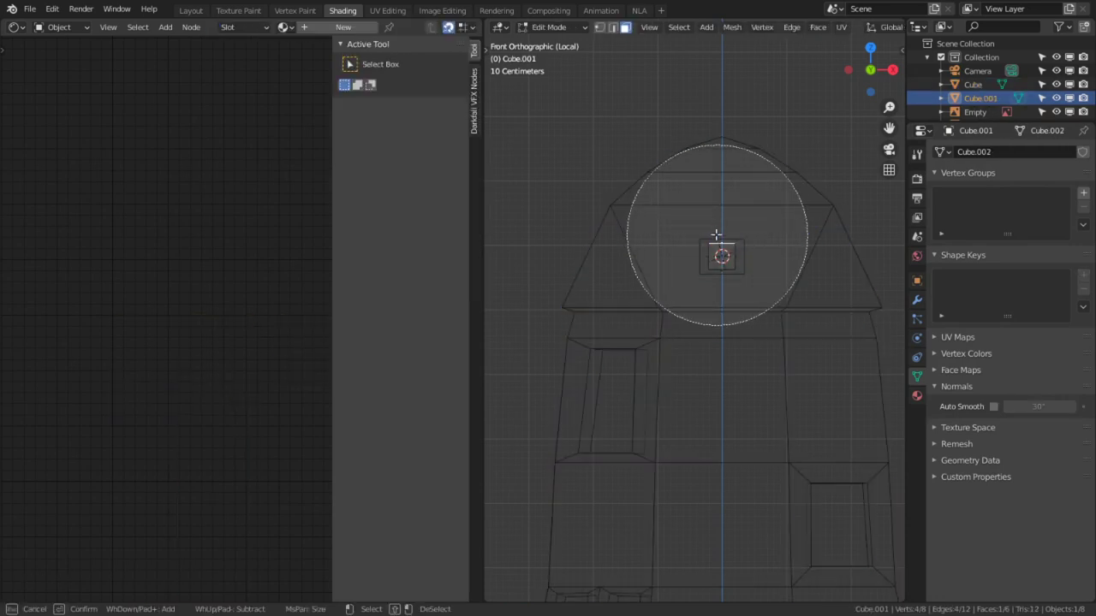
right_click(730, 223)
Move the selected cube face about -7.53 m along Z to stretch the cube into a long beam.
key("g")
key("y")
key("z")
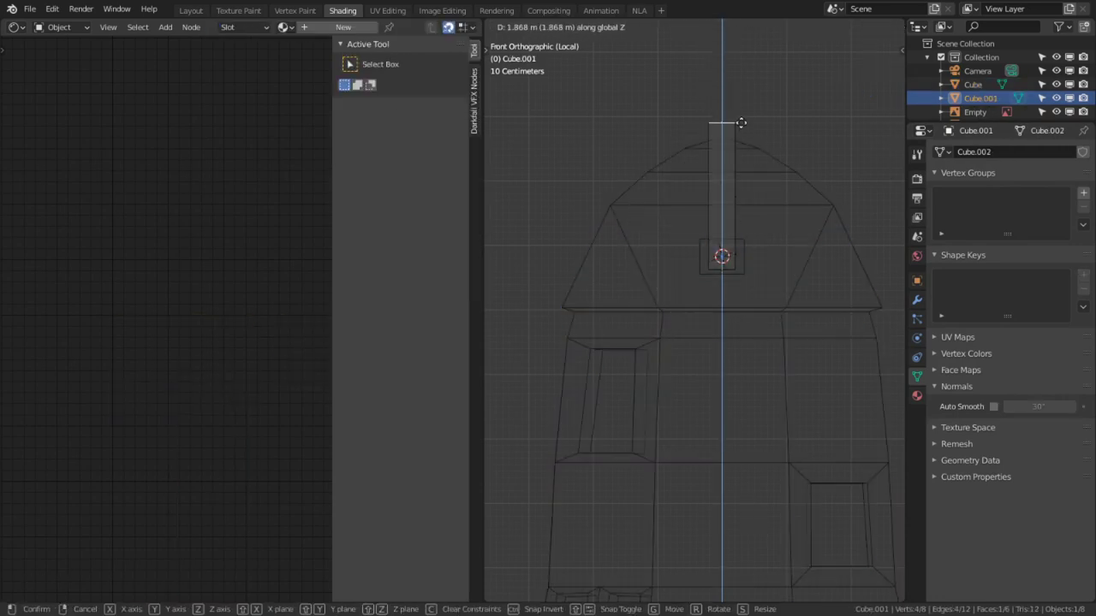
left_click(696, 126)
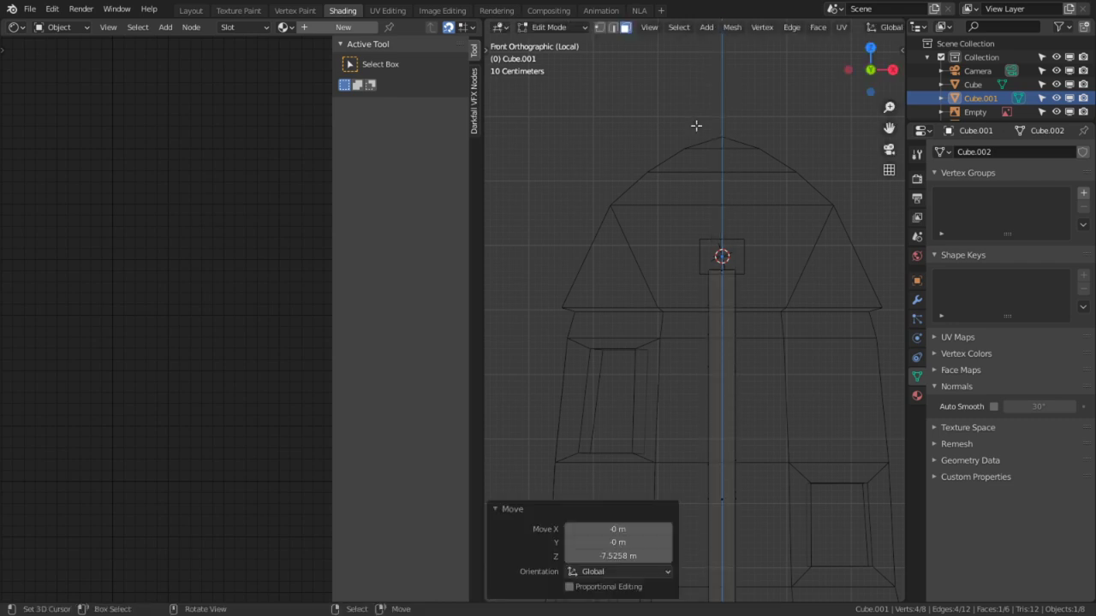
Lengthen the beam by moving its lower end face about another -1.84 m along Z.
middle_click_drag(708, 430, 675, 147, "shift")
scroll(675, 146, "down", 2)
key("g")
key("z")
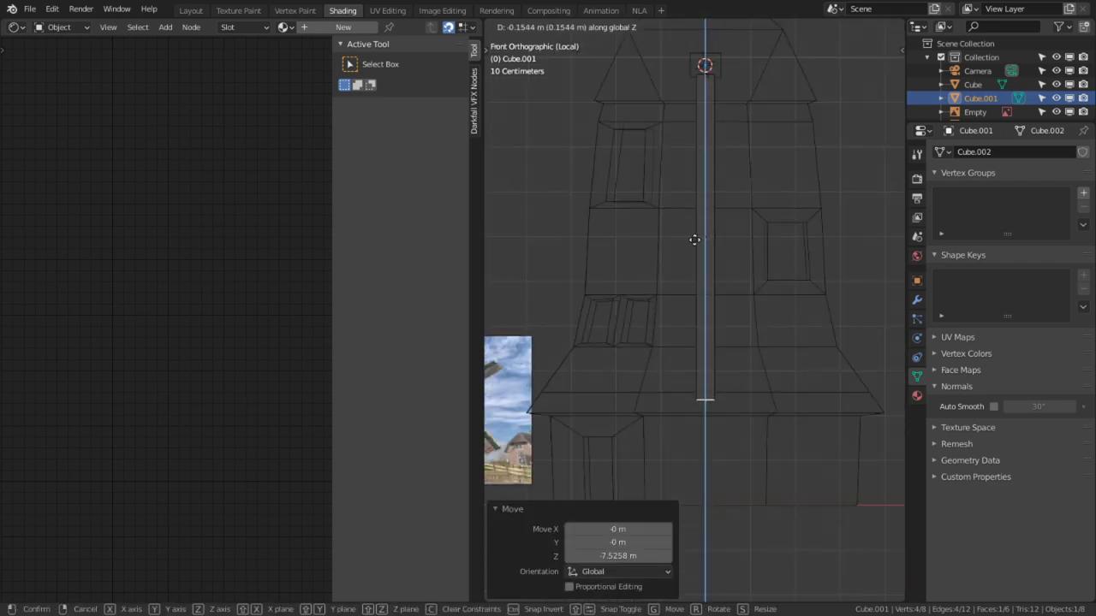
left_click(693, 390)
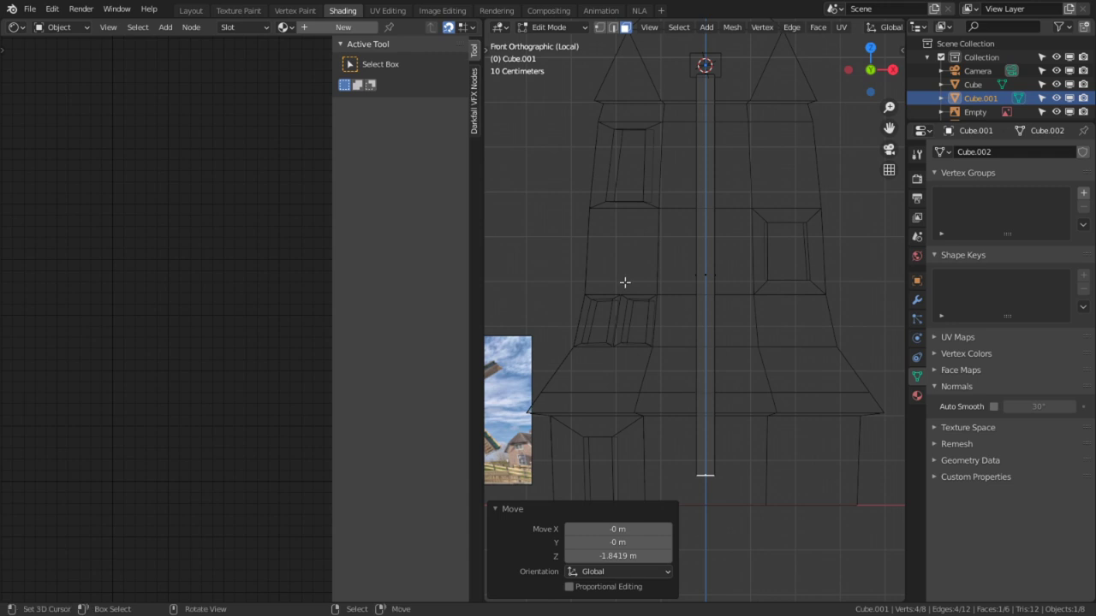
Select the whole linked beam and move it about 0.33 m along Y toward the tower.
middle_click_drag(625, 282, 760, 388)
key("l")
key("g")
key("x")
key("y")
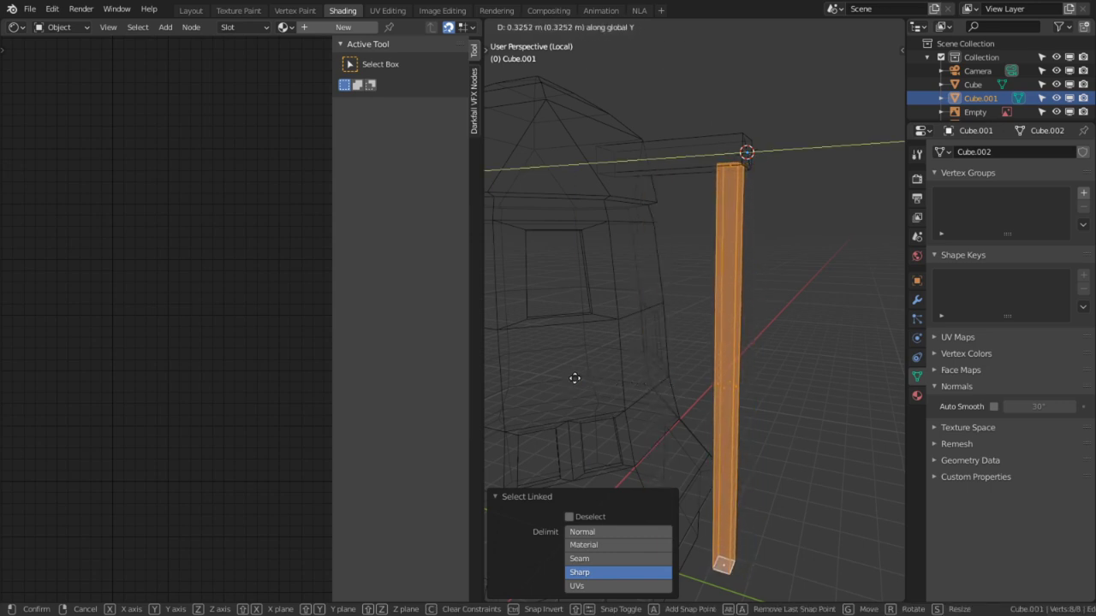
left_click(575, 377)
Scale the beam to about 0.36 along Y and move it about 0.09 m along Y.
middle_click_drag(695, 365, 824, 274)
key("s")
key("y")
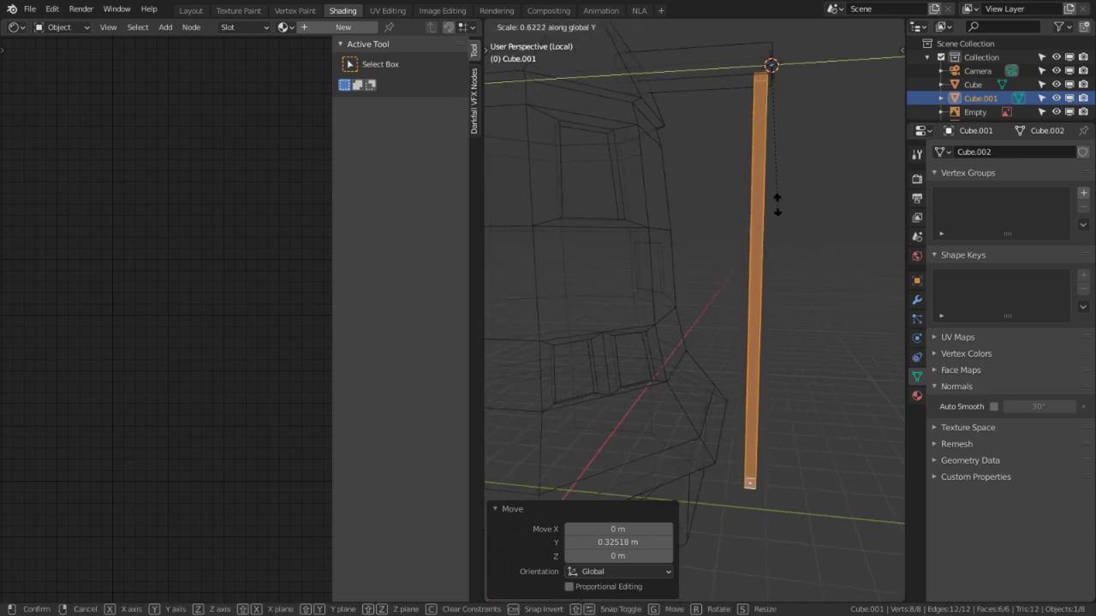
left_click(773, 137)
key("g")
key("y")
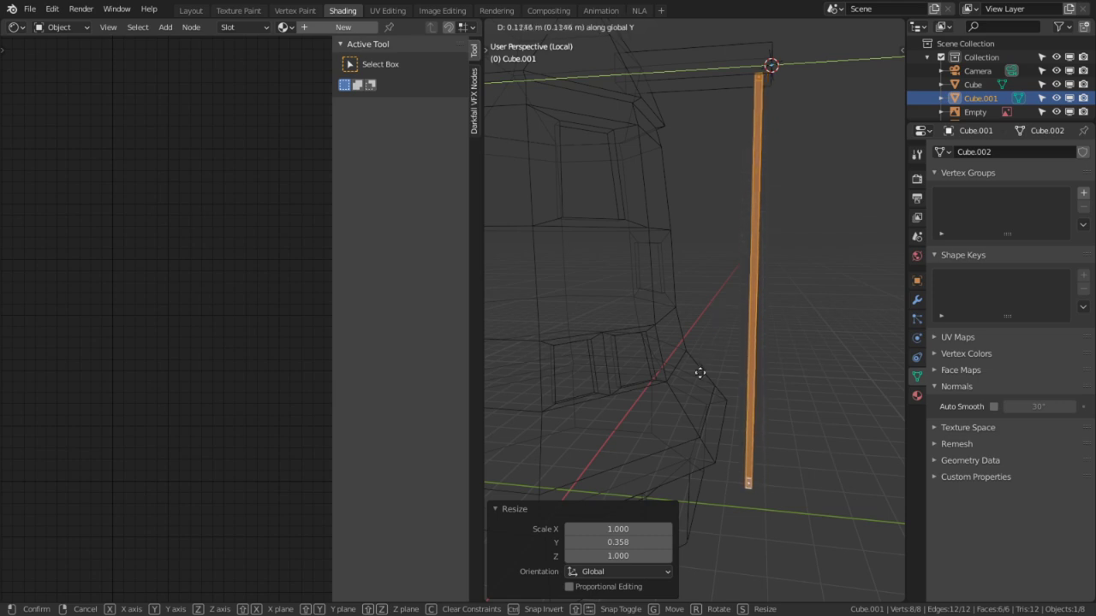
left_click(718, 368)
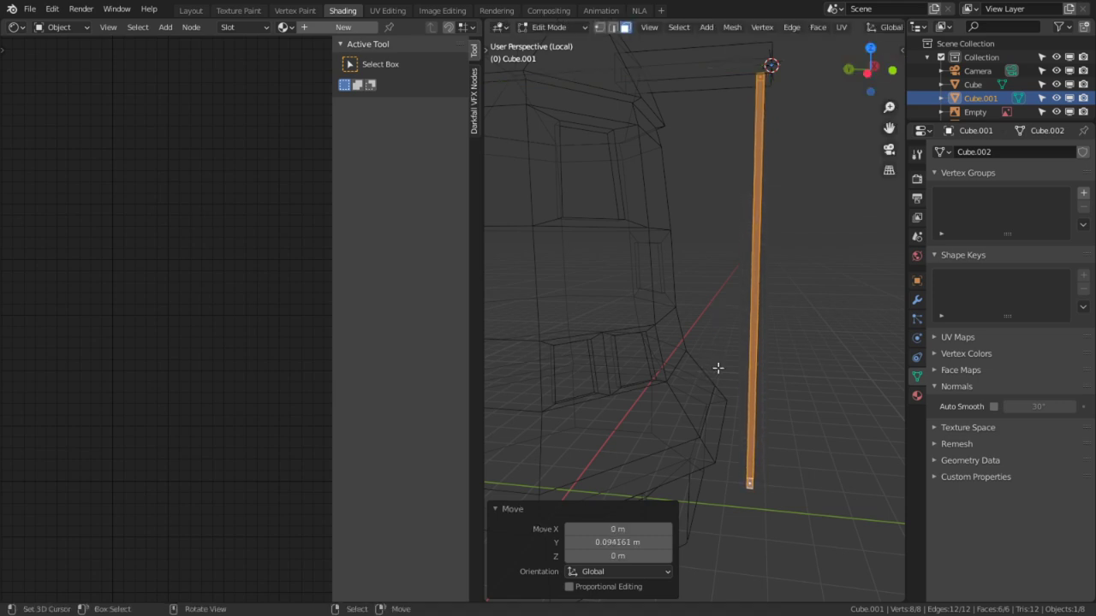
middle_click_drag(717, 369, 766, 146)
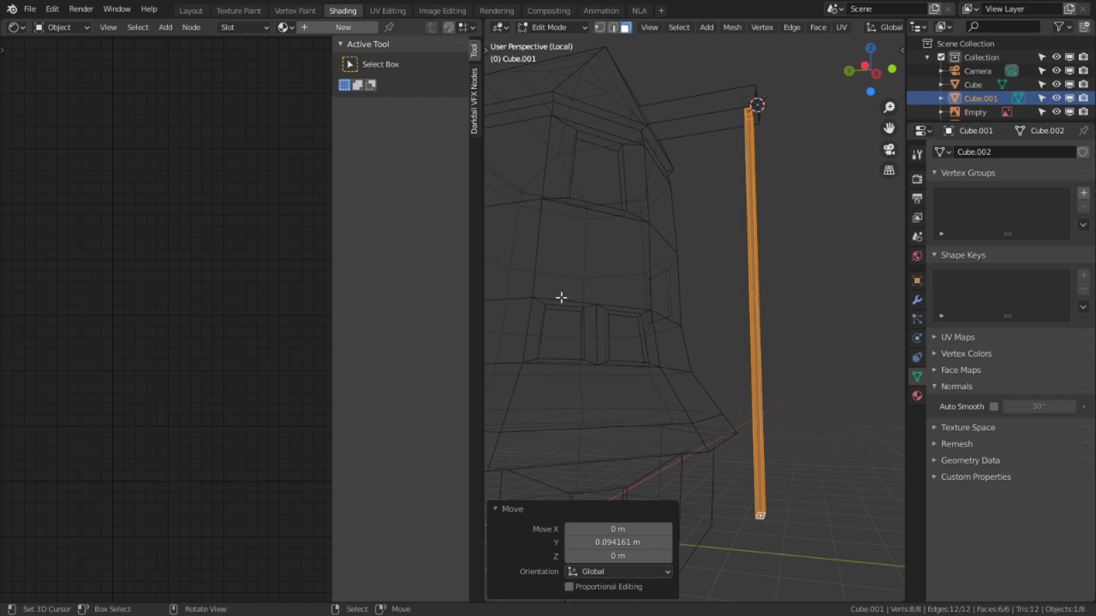
Add an Array modifier to the beam.
left_click(916, 299)
left_click(960, 152)
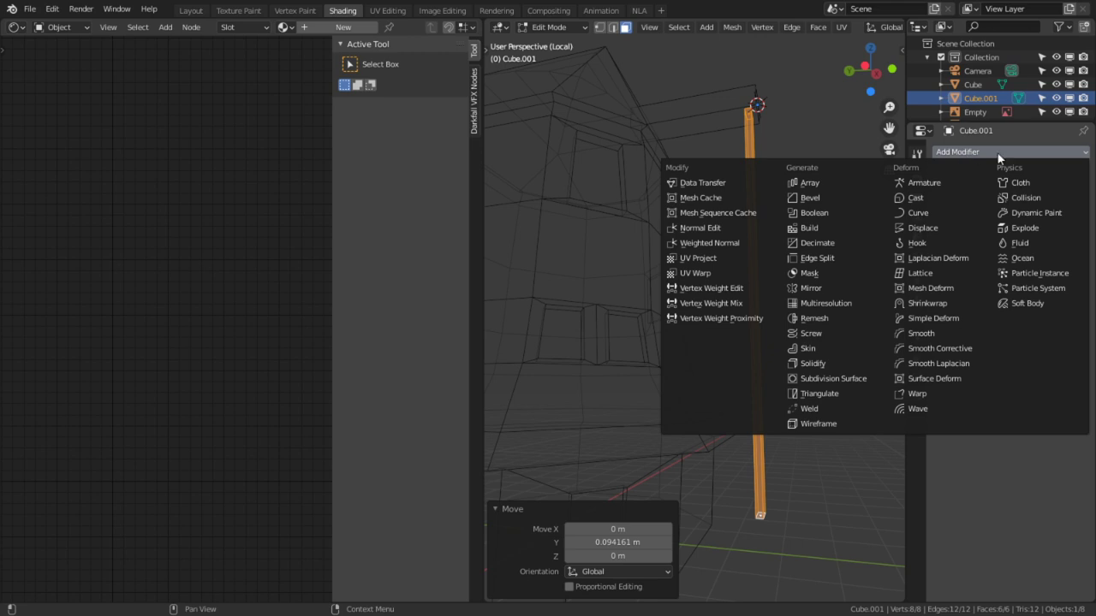
left_click(809, 183)
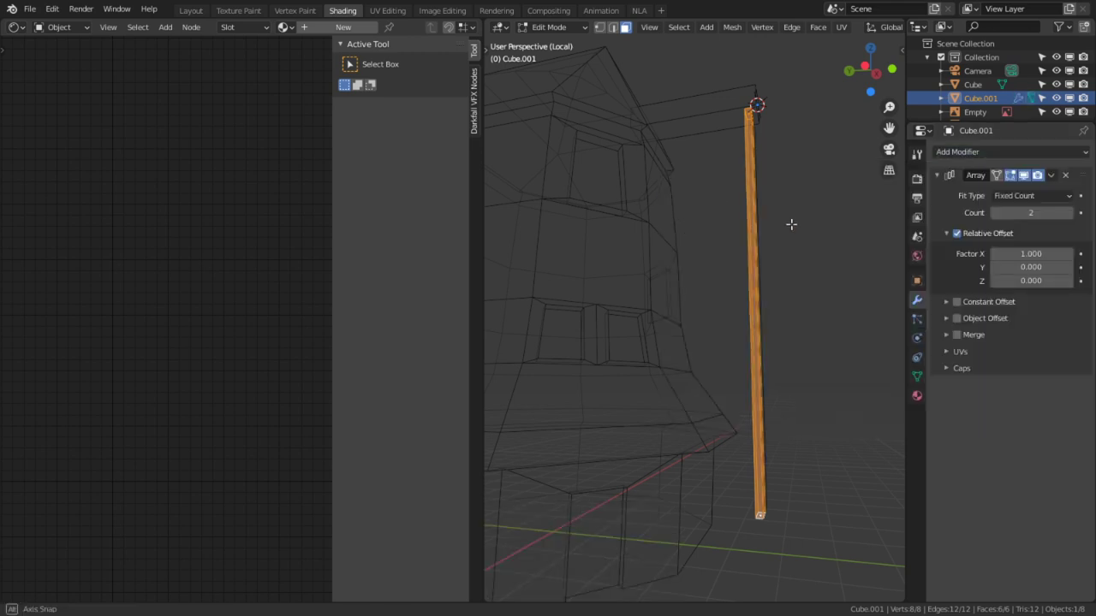
Leave Edit Mode and add a sphere empty with a 1 m radius at the 3D cursor on the shaft's end.
middle_click_drag(790, 225, 711, 250)
scroll(788, 425, "up", 2)
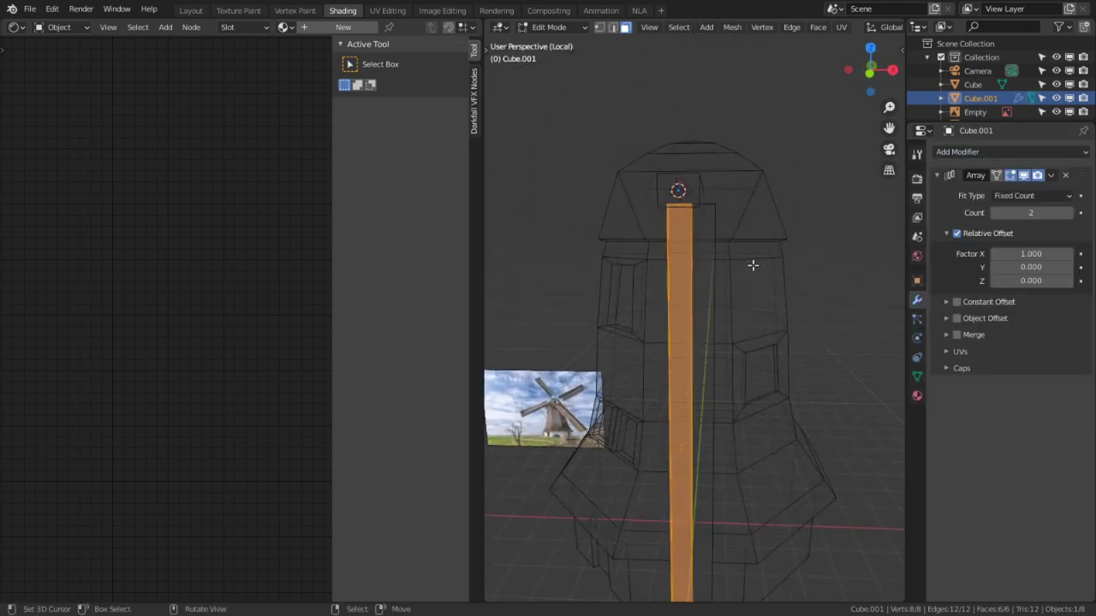
key("shift+a")
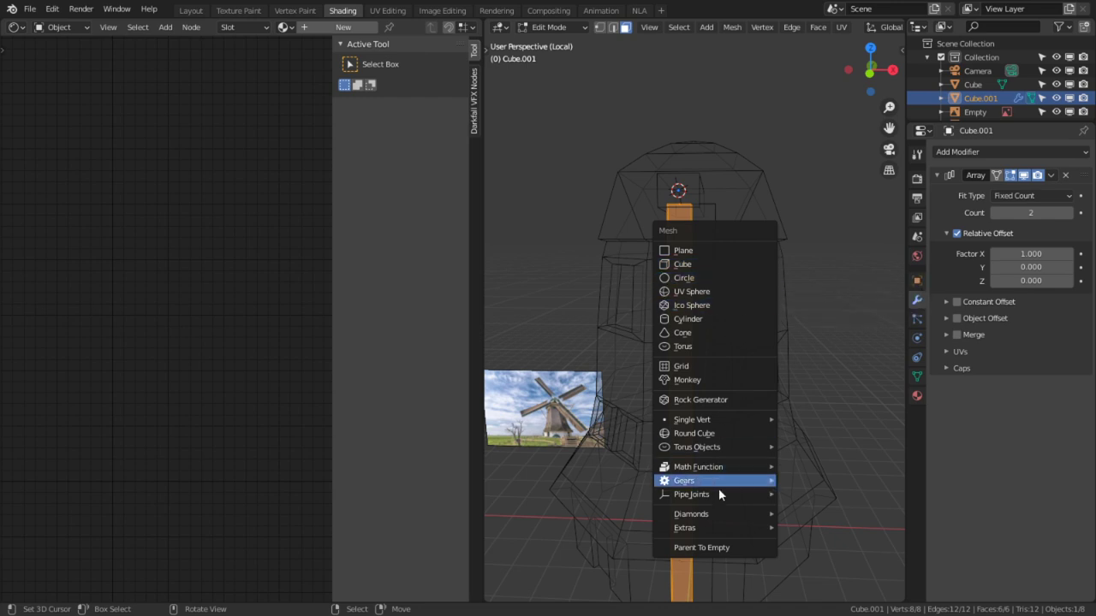
mouse_move(718, 494)
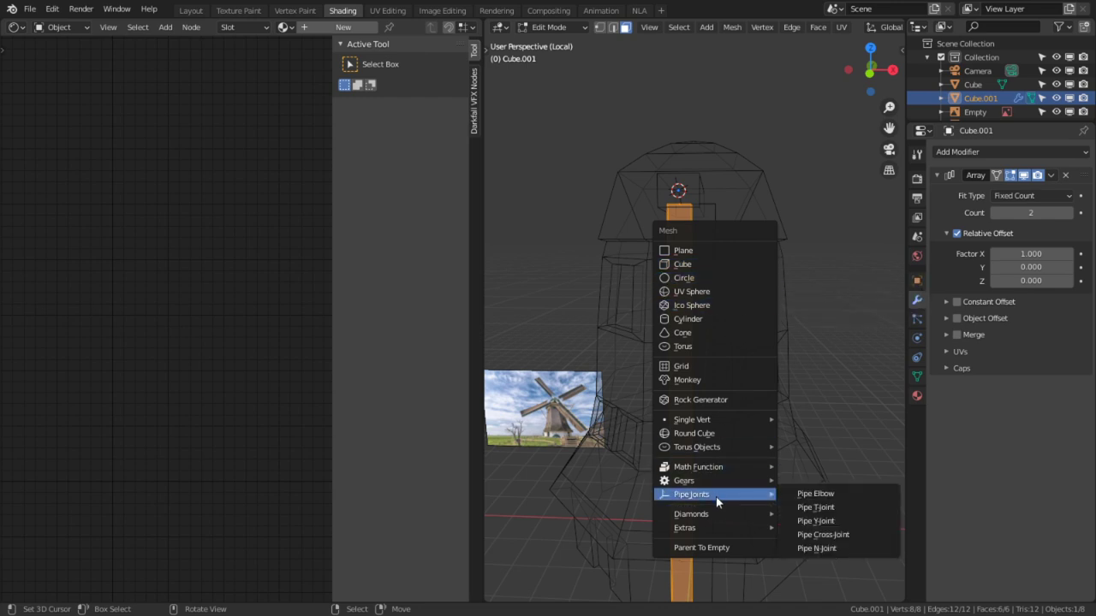
key("Tab")
key("shift+a")
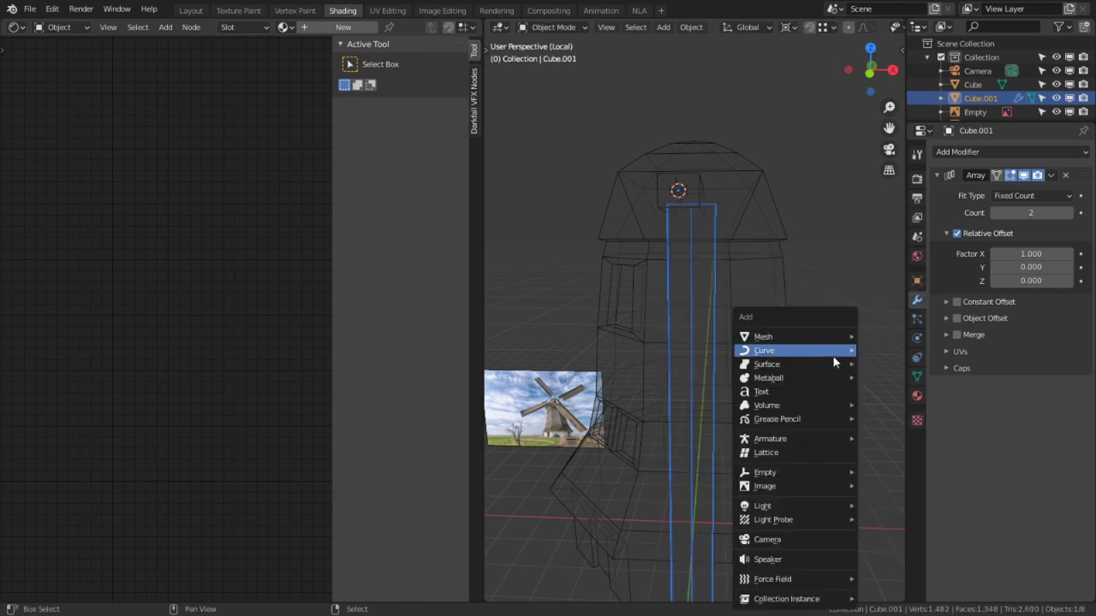
mouse_move(808, 491)
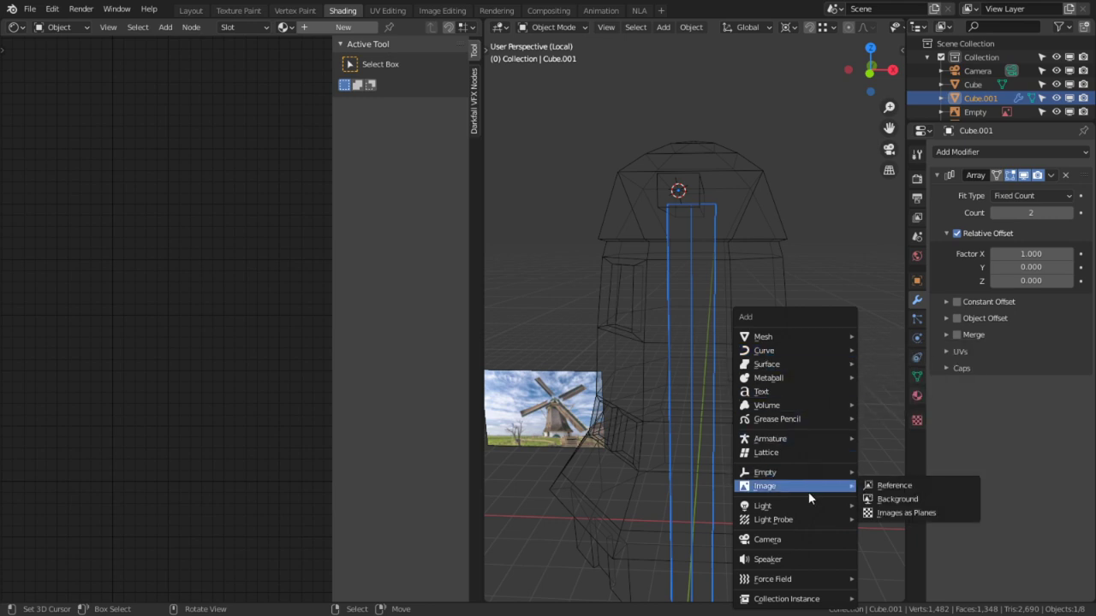
mouse_move(792, 471)
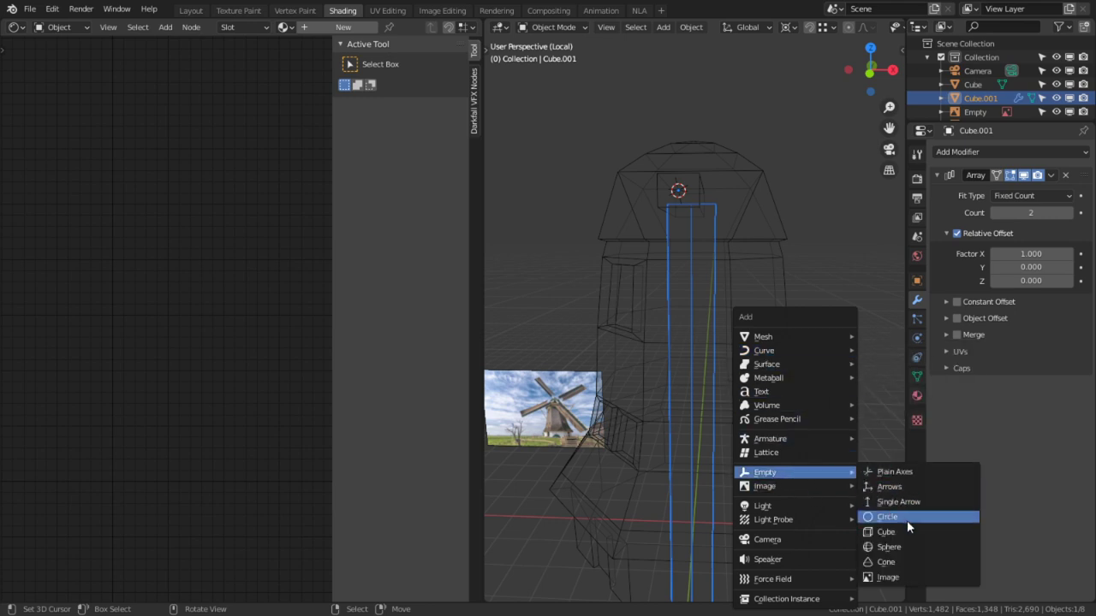
left_click(906, 544)
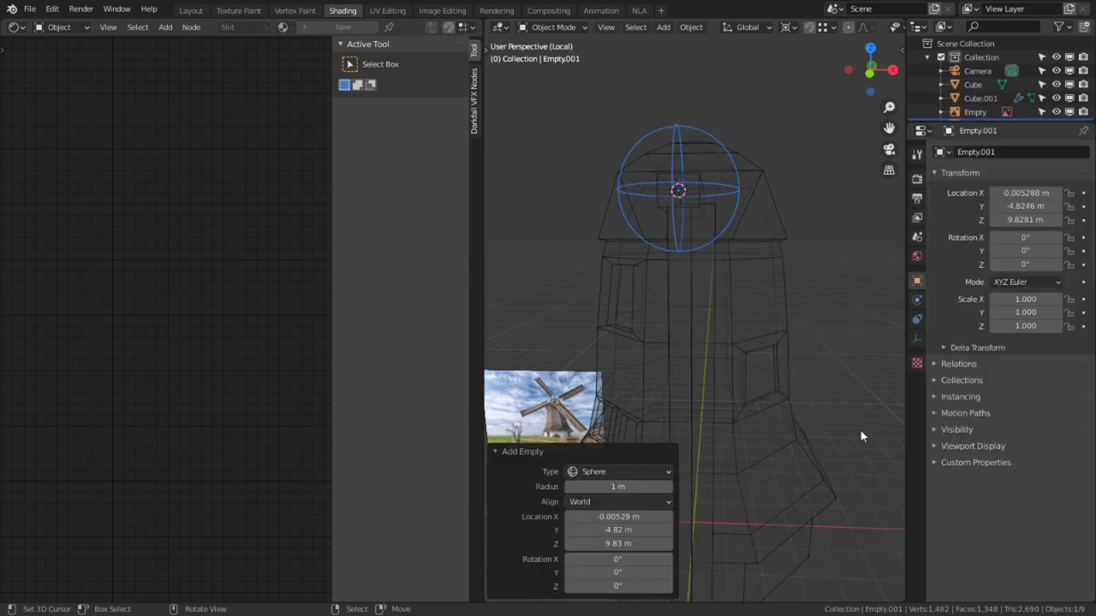
key("s")
key("Escape")
Switch the beam's Array from Relative Offset to Object Offset and assign the sphere empty as the offset object.
left_click(690, 334)
middle_click_drag(690, 334, 786, 351)
left_click(766, 336)
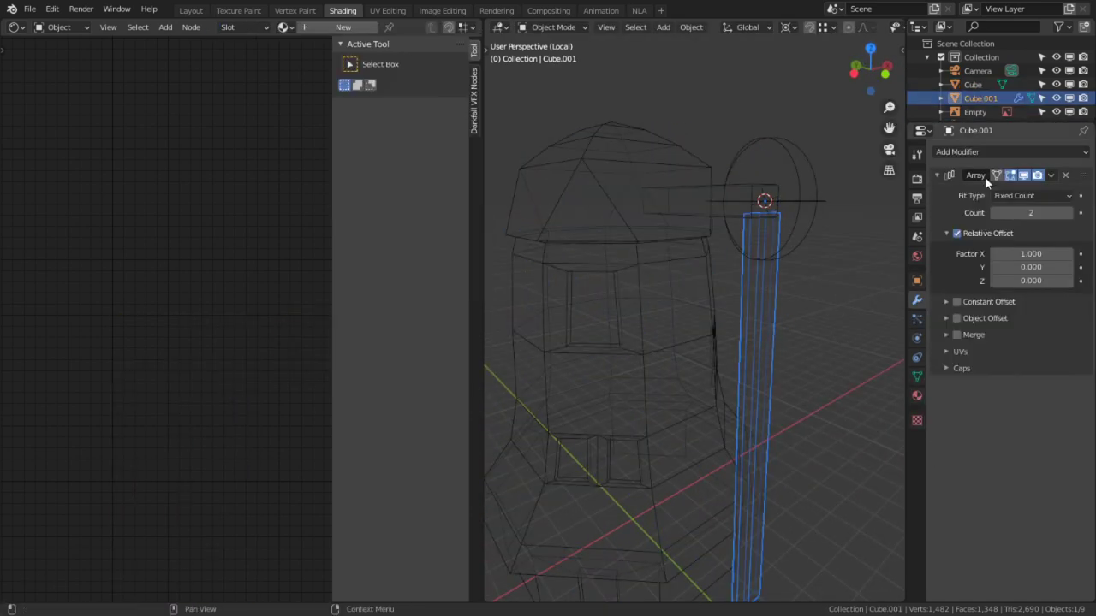
left_click(965, 320)
left_click(957, 233)
left_click(946, 303)
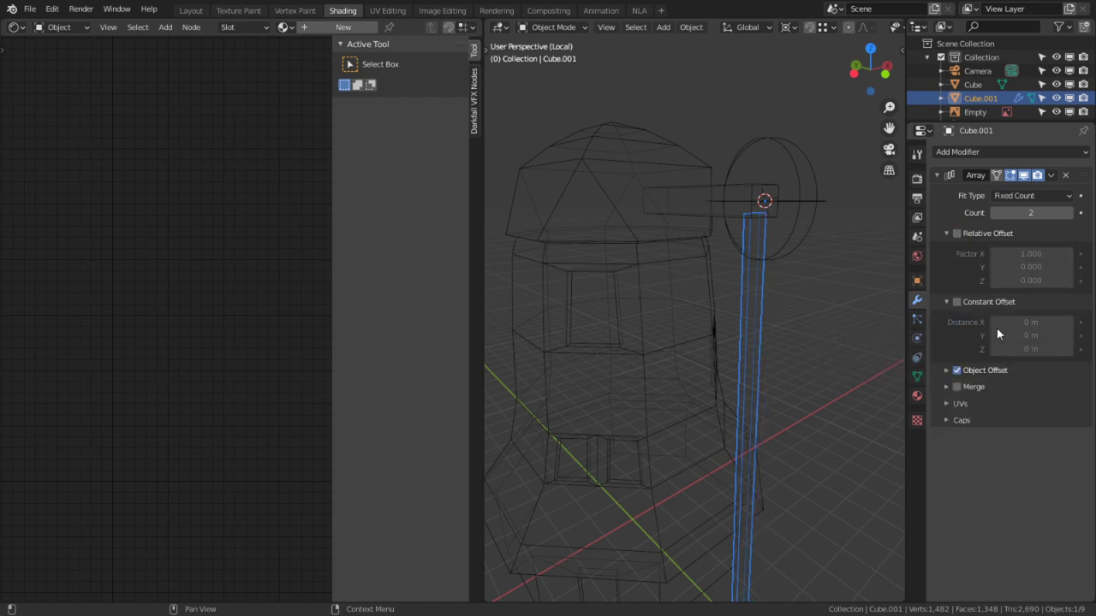
left_click(948, 303)
left_click(947, 318)
left_click(1068, 338)
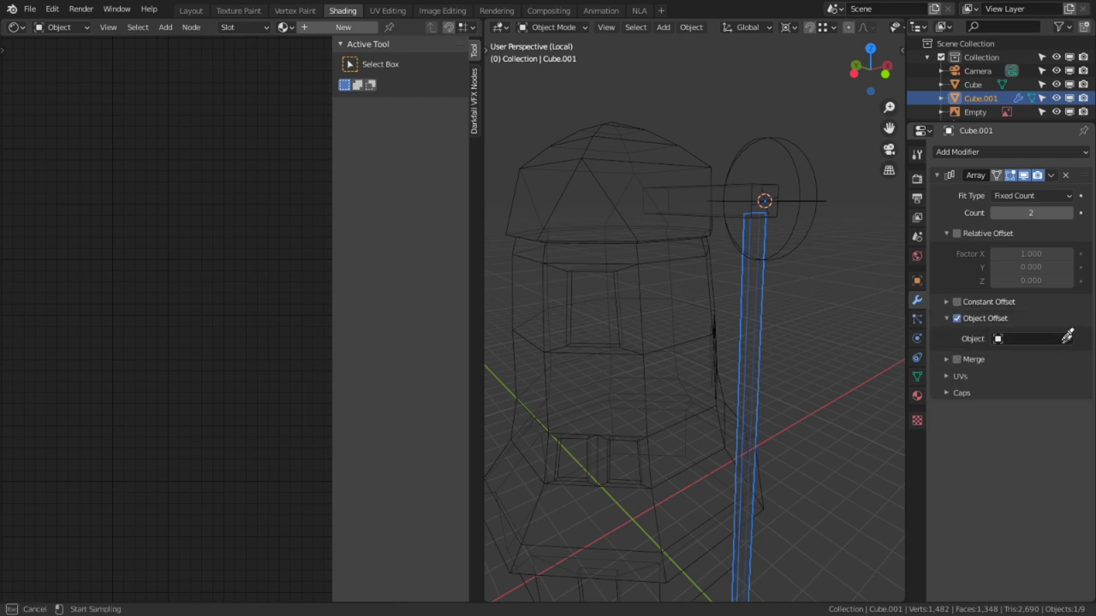
left_click(802, 154)
middle_click_drag(832, 190, 772, 208)
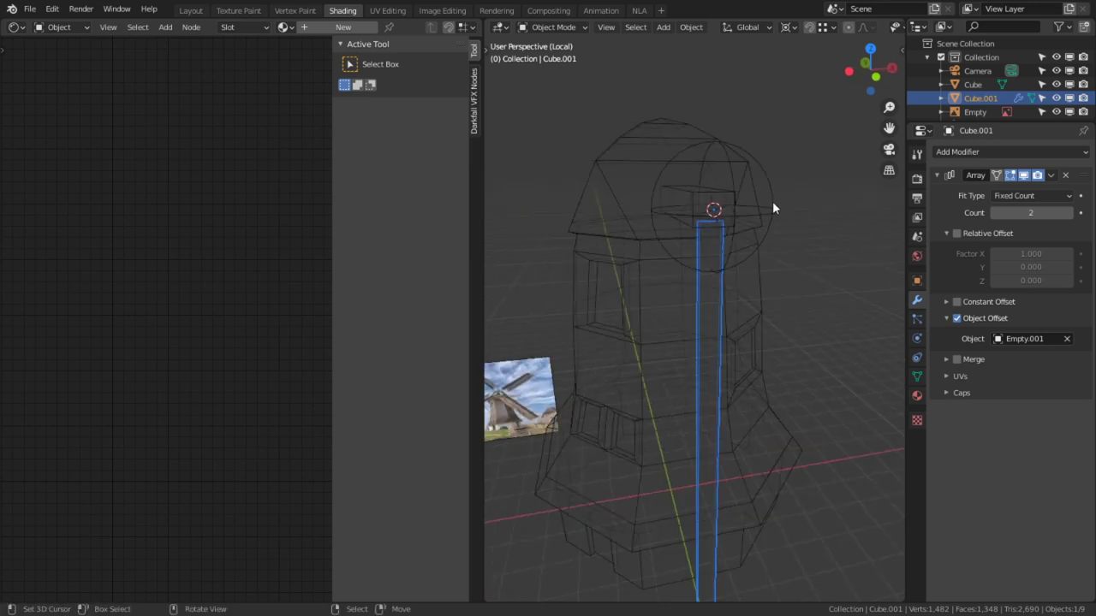
Rotate the sphere empty 90° about the global Y axis.
left_click(770, 205)
key("g")
key("Escape")
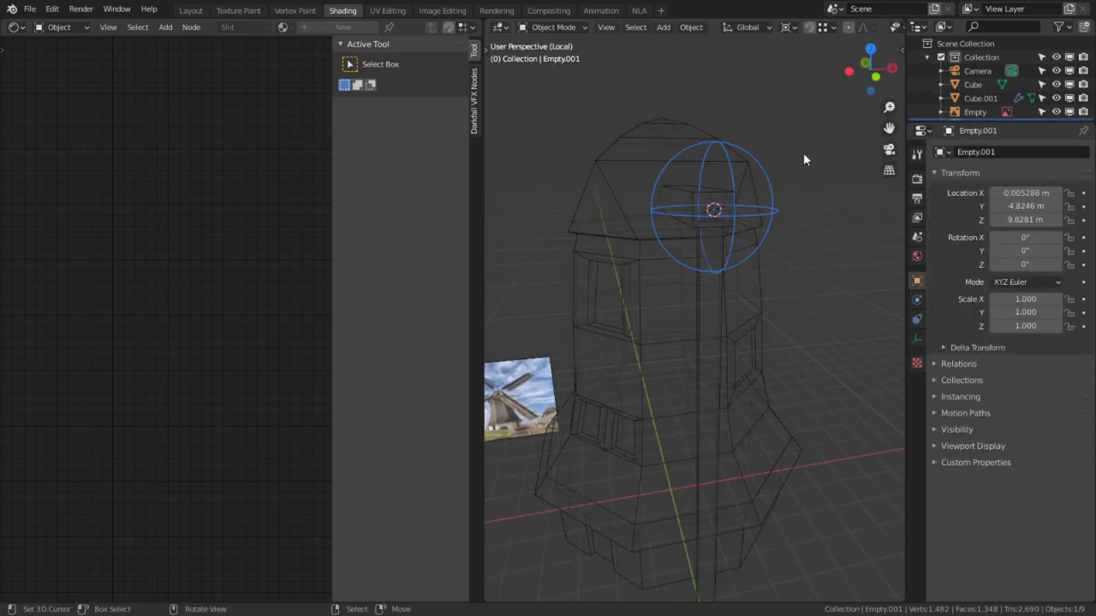
key("r")
key("x")
key("y")
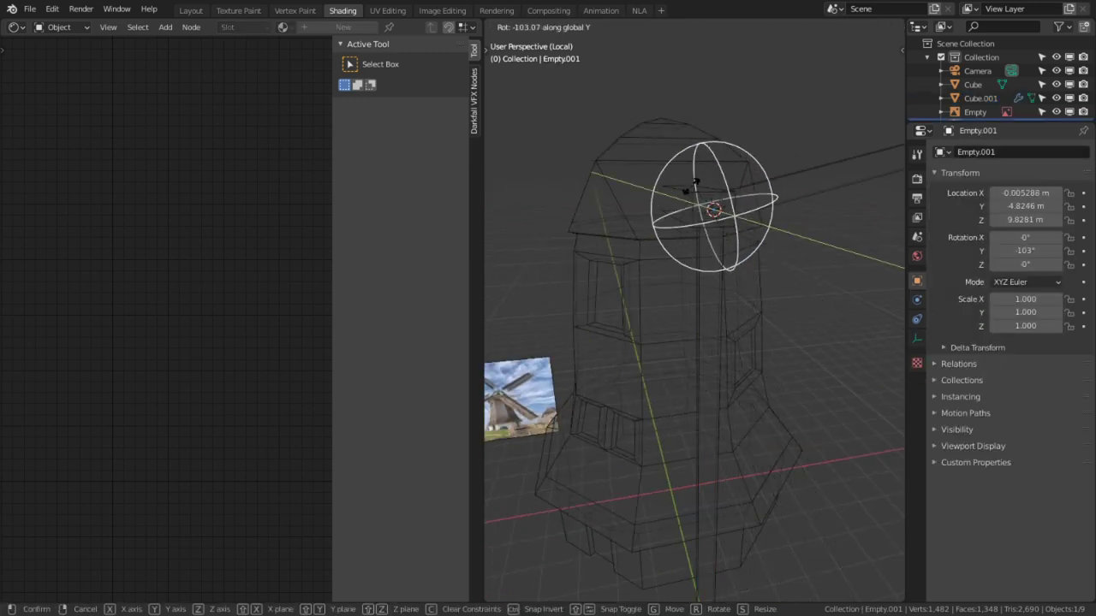
type("90")
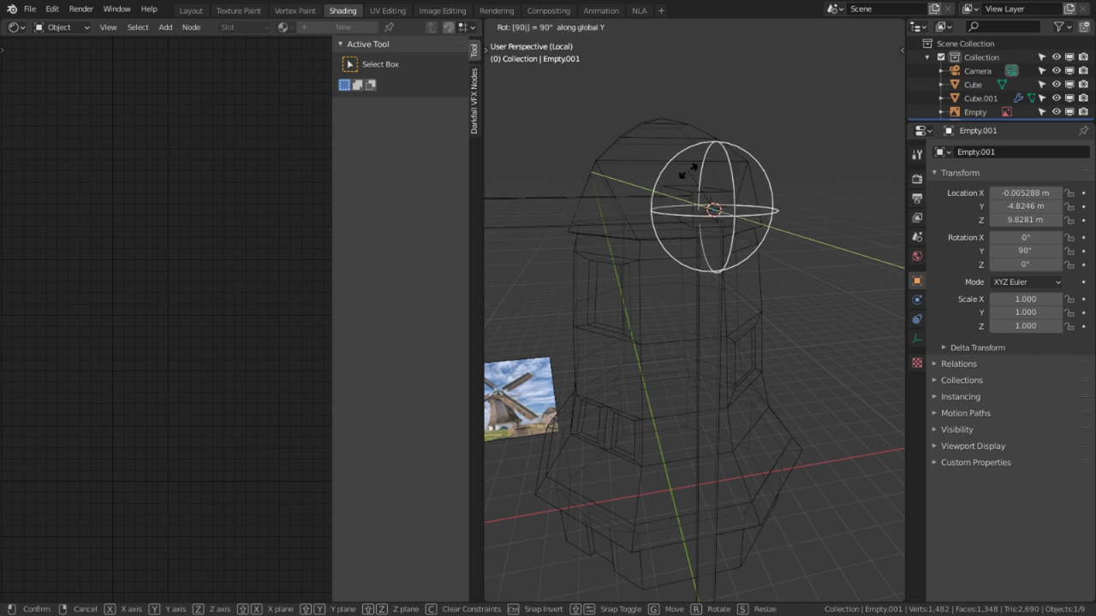
key("Return")
Set the beam's Array count to 4 to form the cross of sail beams.
left_click(705, 302)
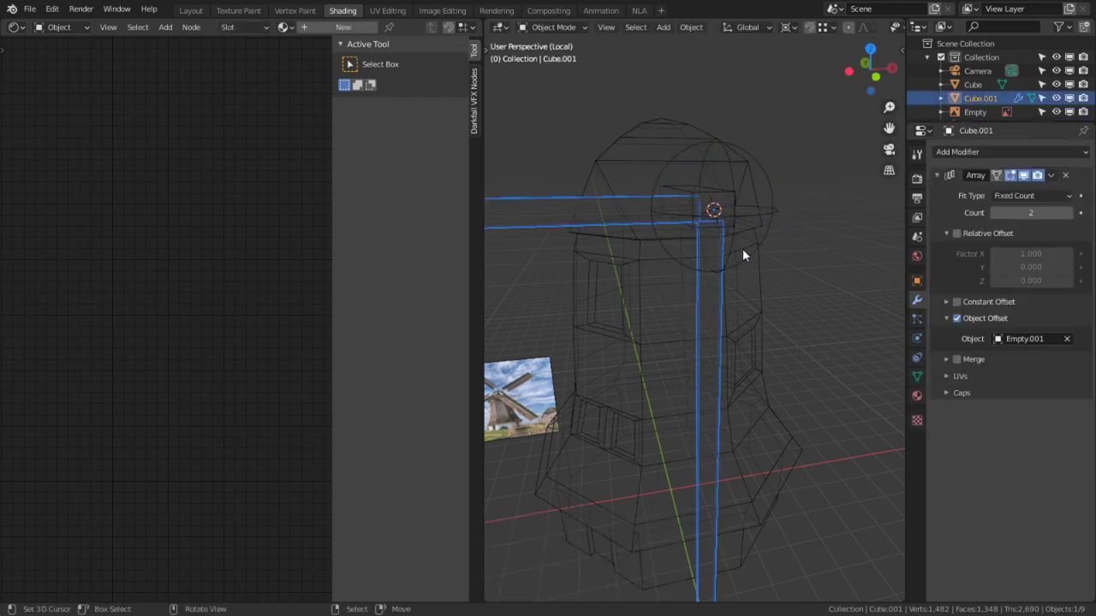
left_click(1068, 213)
left_click(1069, 212)
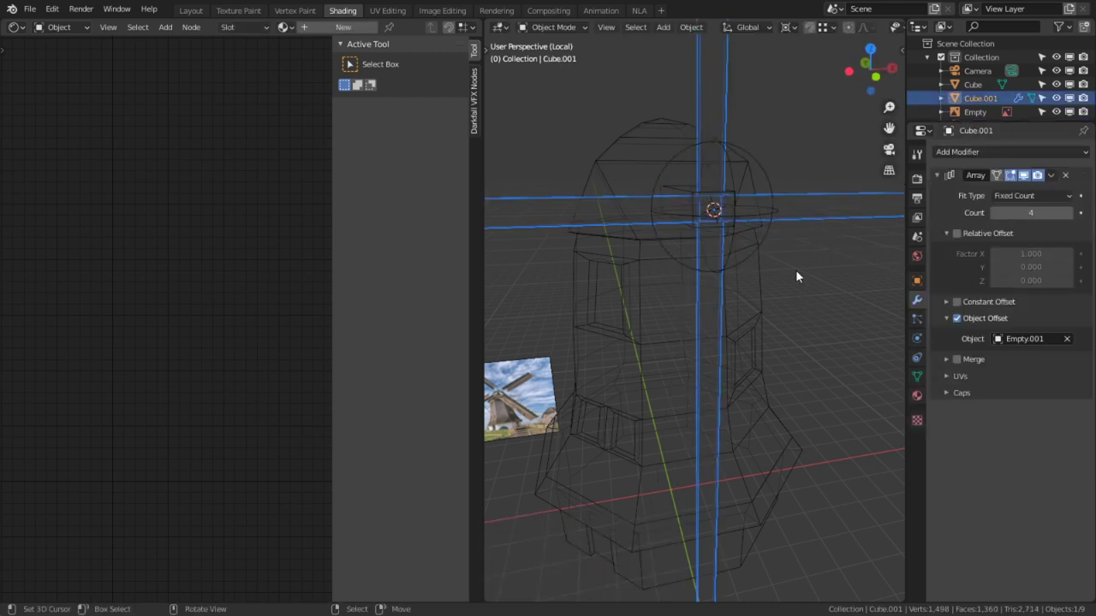
scroll(797, 209, "down", 5)
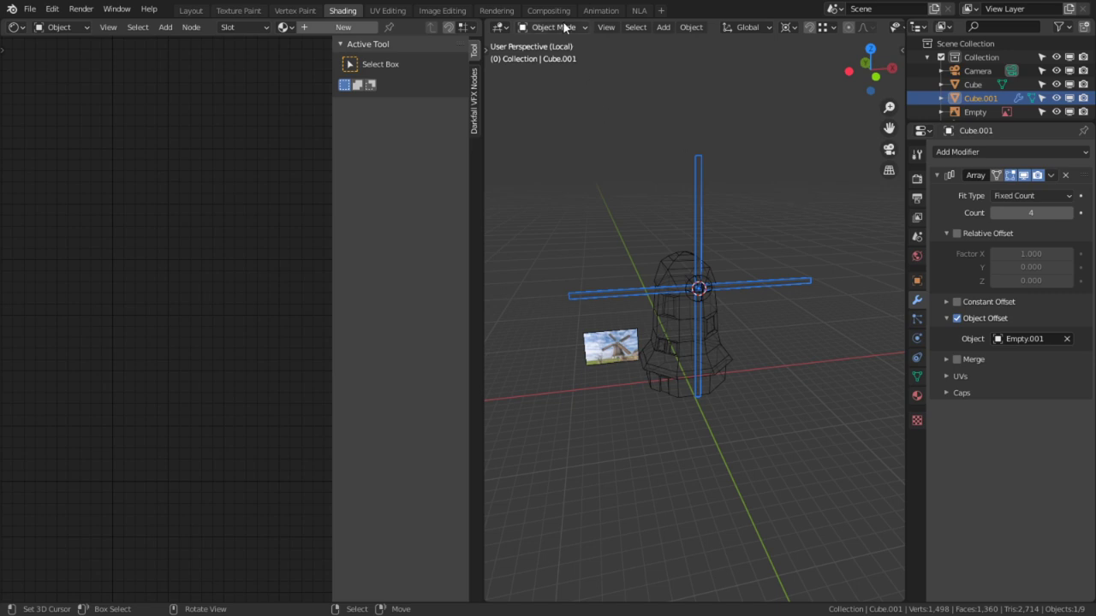
Check the four beams against the tower from the side and switch the viewport to solid shading.
middle_click_drag(642, 280, 683, 223, "shift")
middle_click_drag(623, 310, 664, 309, "alt")
scroll(783, 266, "up", 4)
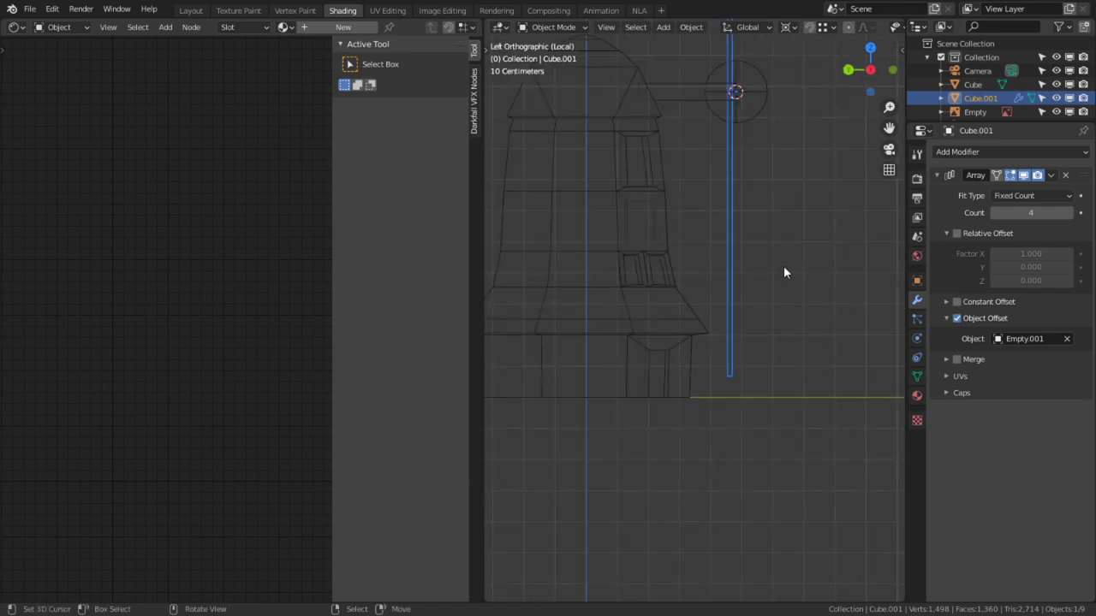
middle_click_drag(784, 266, 760, 162)
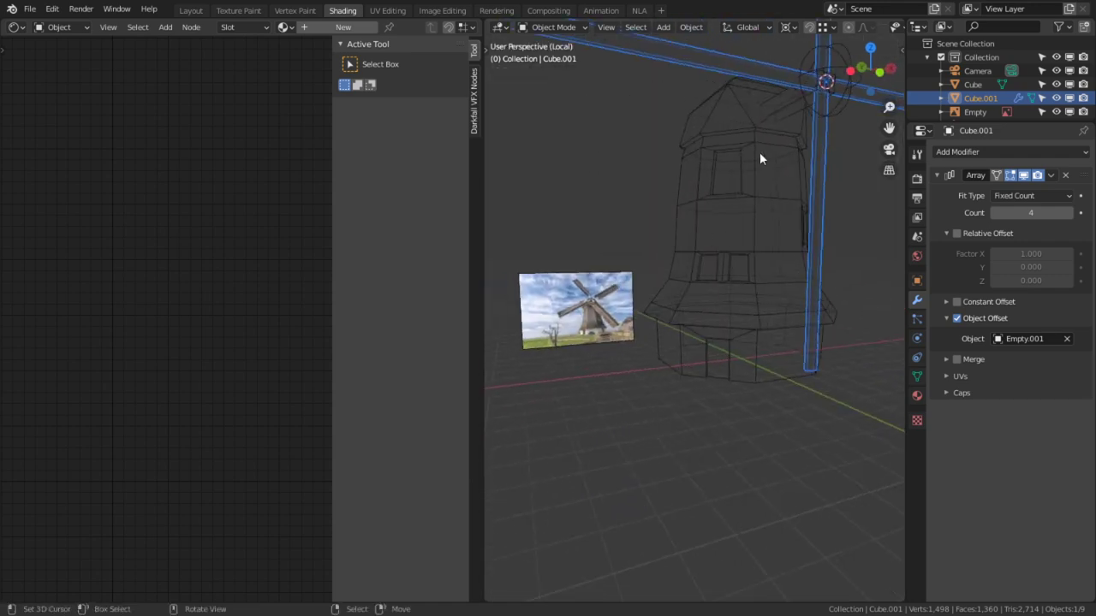
scroll(861, 28, "down", 3)
left_click(852, 28)
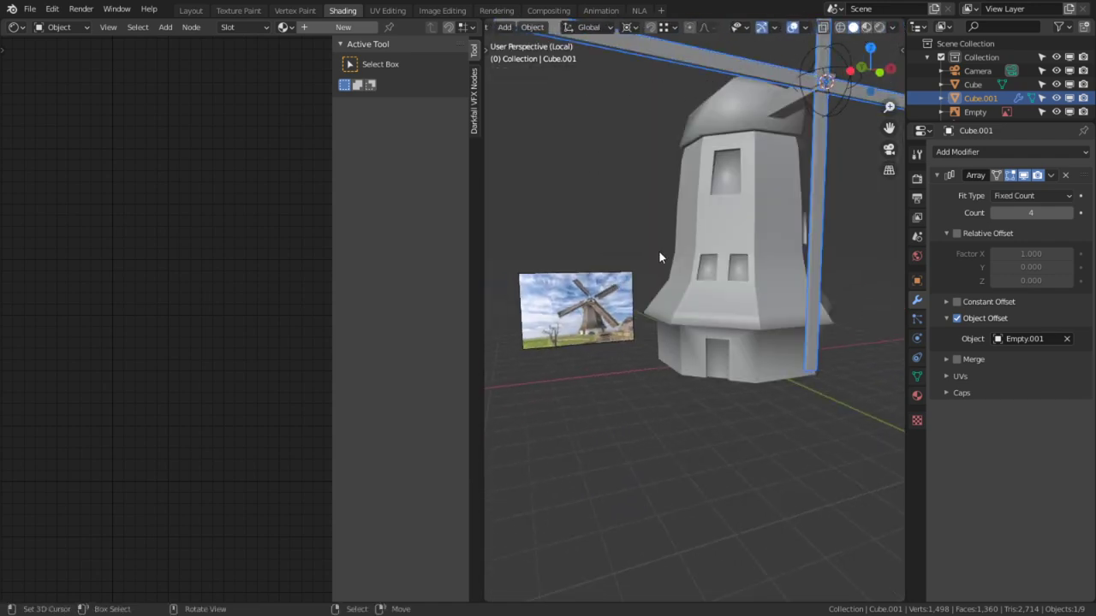
Shade the beam's faces smooth in Edit Mode and enable Auto Smooth with an angle of 180°.
key("Tab")
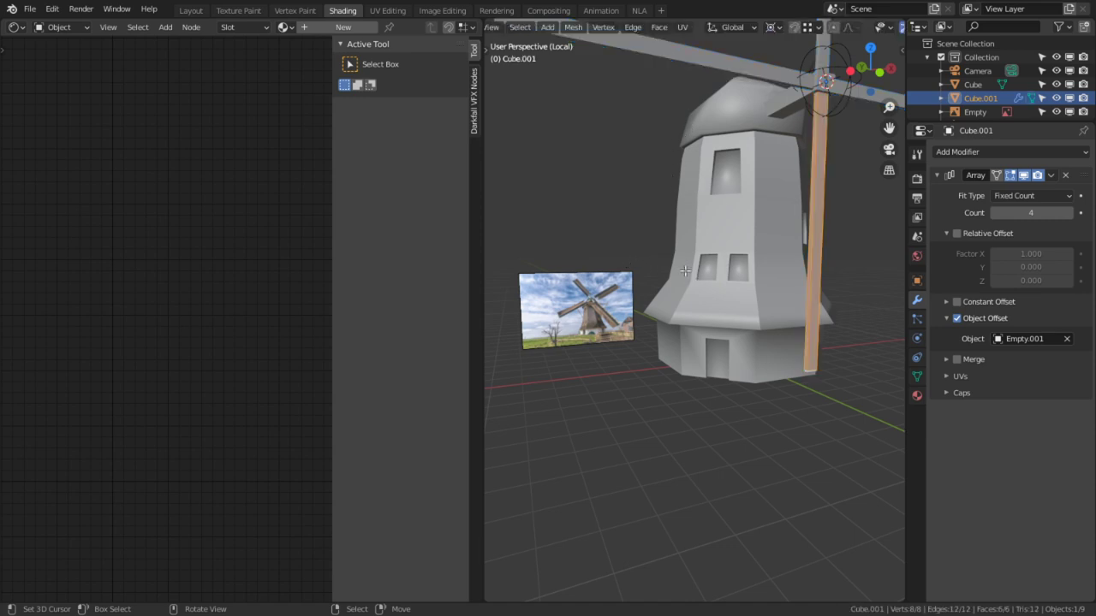
right_click(685, 271)
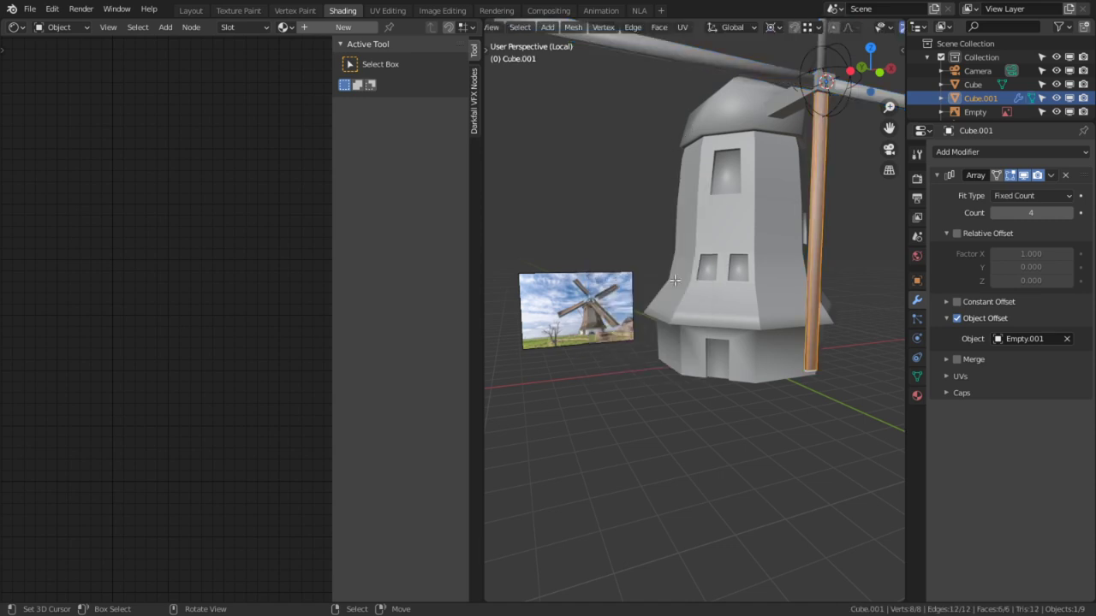
left_click(917, 376)
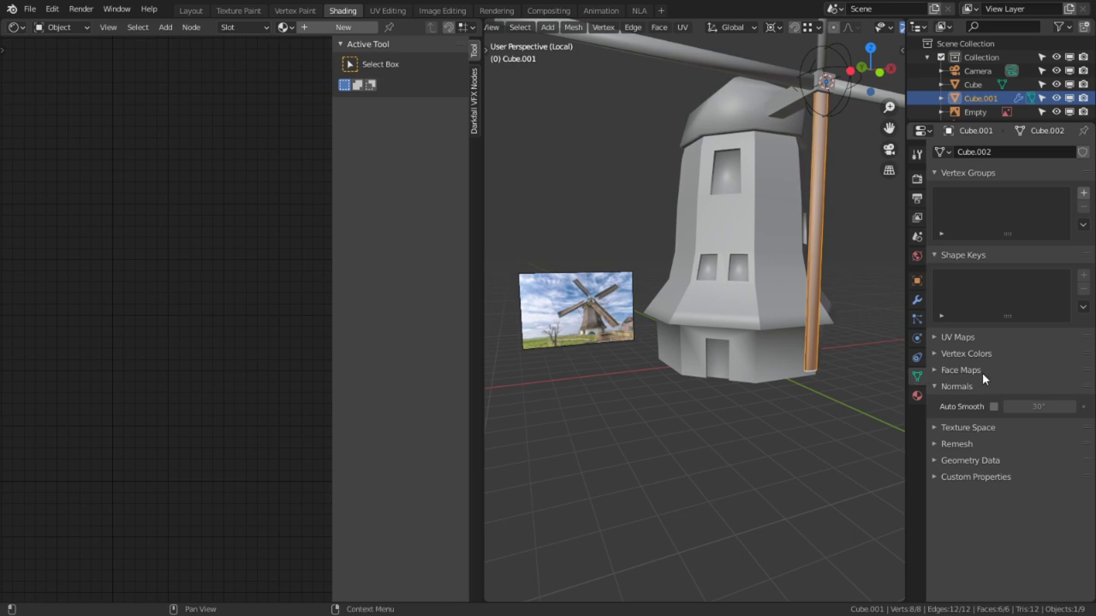
left_click(994, 407)
left_click_drag(1028, 407, 1077, 406)
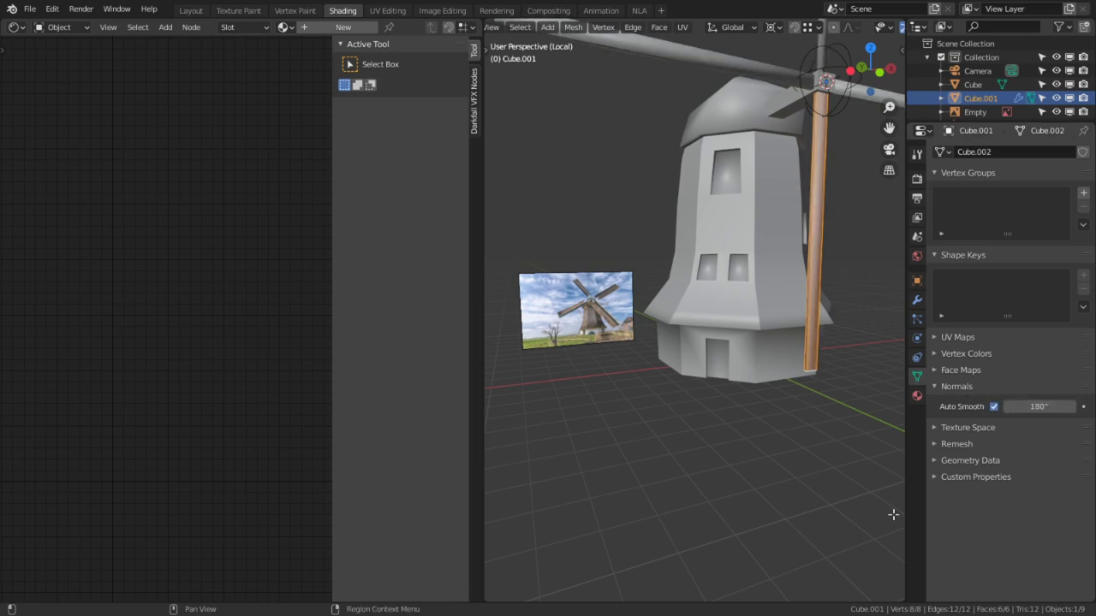
Maximize the 3D viewport and examine the sail construction in the reference photo.
key("ctrl+space")
scroll(369, 352, "up", 10)
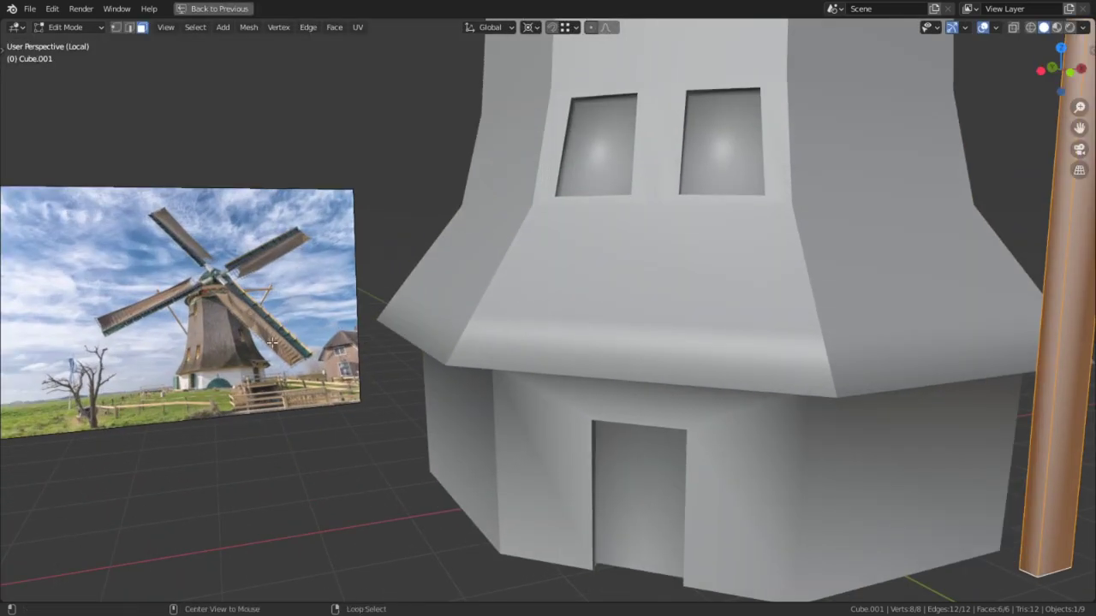
scroll(298, 353, "up", 2)
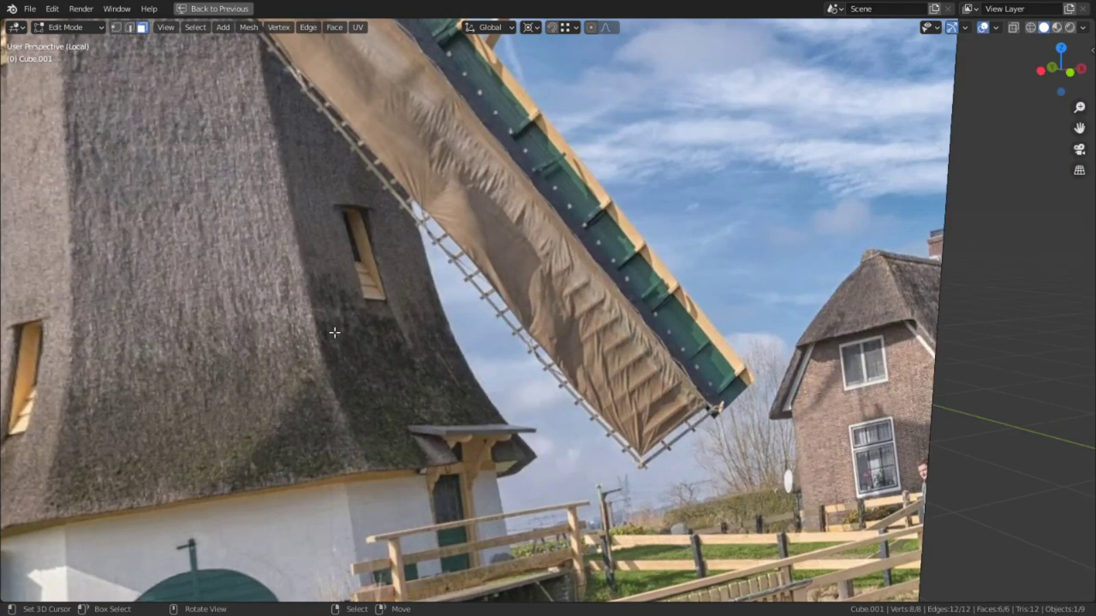
scroll(335, 332, "down", 12)
middle_click_drag(335, 332, 150, 437, "shift")
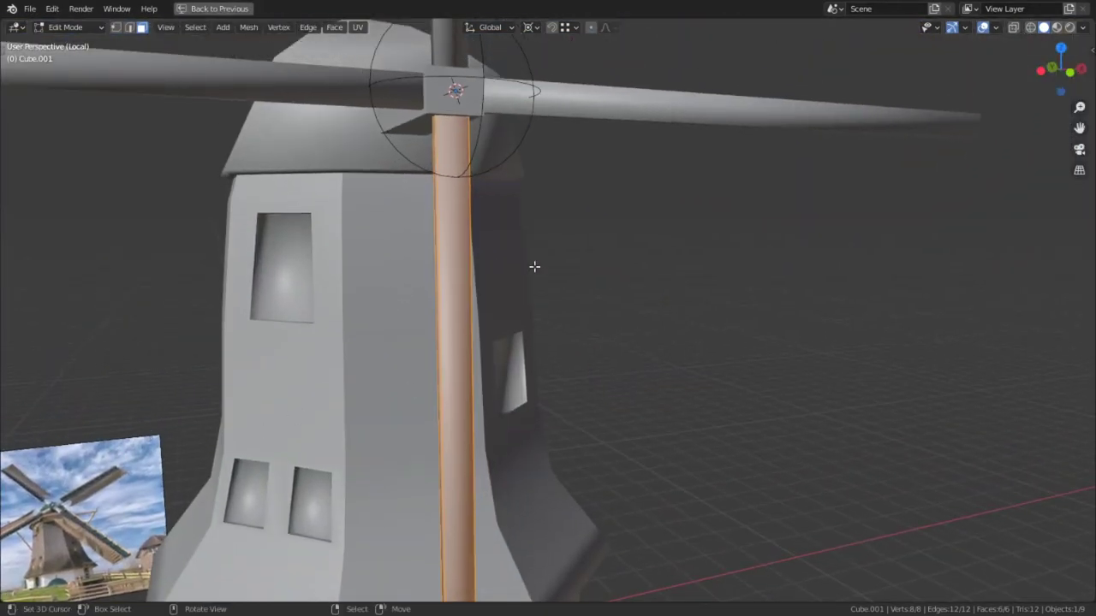
Isolate the sail beams in local view and bring their central joint into close view.
key("KP_Divide")
key("KP_Divide")
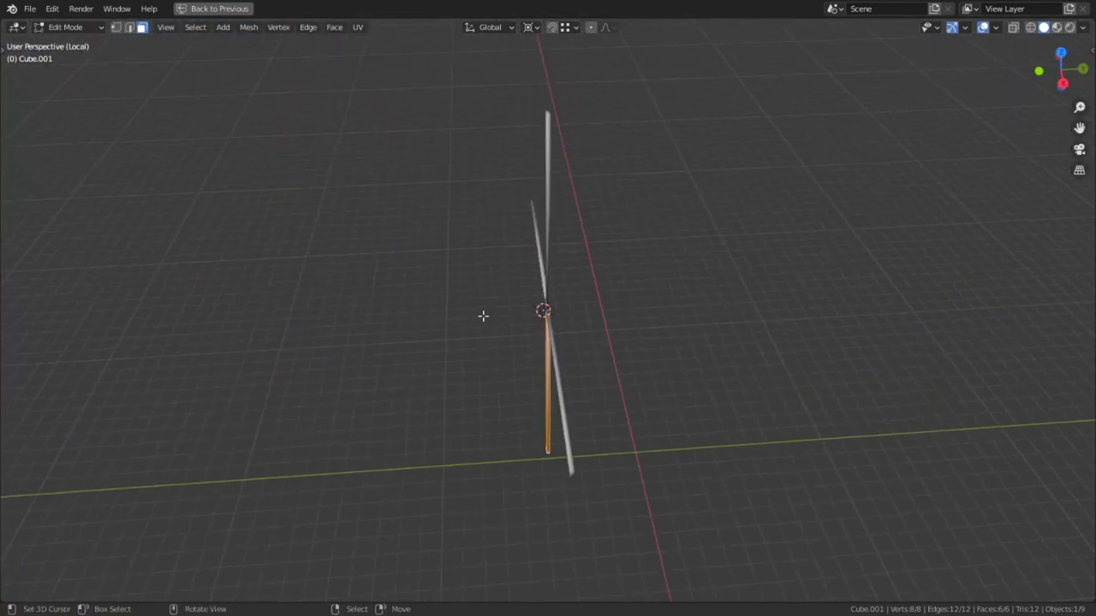
middle_click_drag(501, 345, 617, 334)
scroll(541, 303, "up", 4)
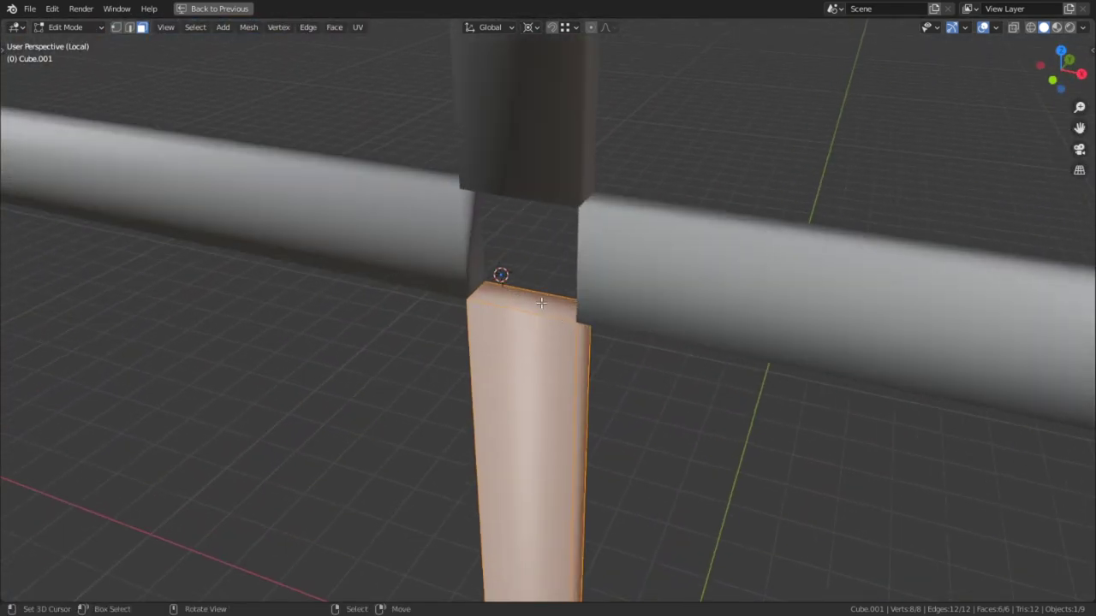
Delete the beam's inner end face at the central joint and leave local view.
key("x")
left_click(525, 306)
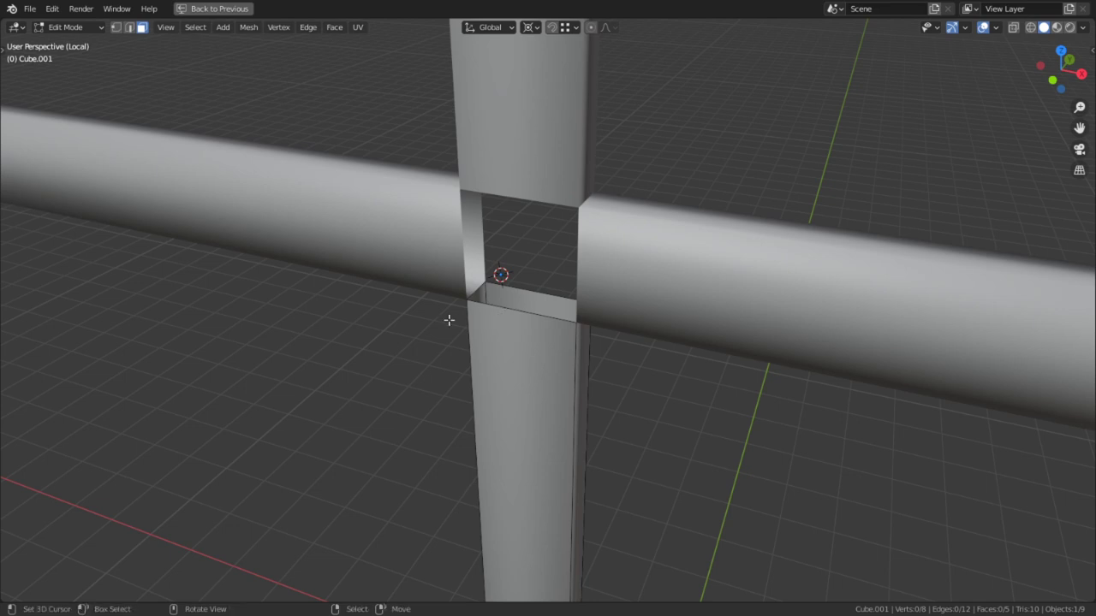
key("KP_Divide")
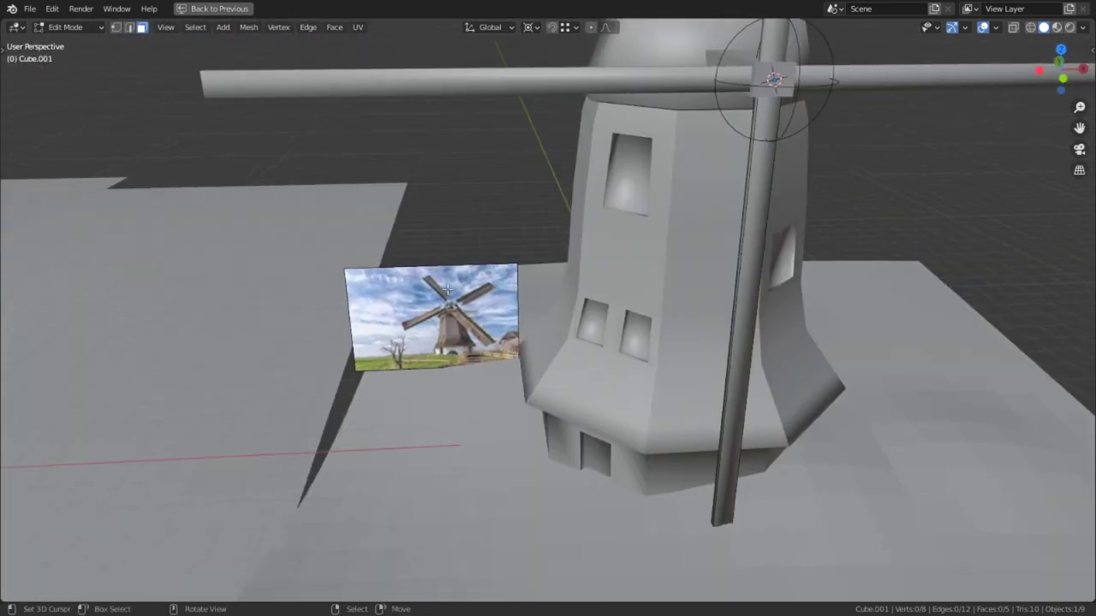
Isolate the sail beams together with the reference photo in local view and examine how the photo's lower sail beam is built.
key("Tab")
left_click(441, 147)
left_click(432, 93)
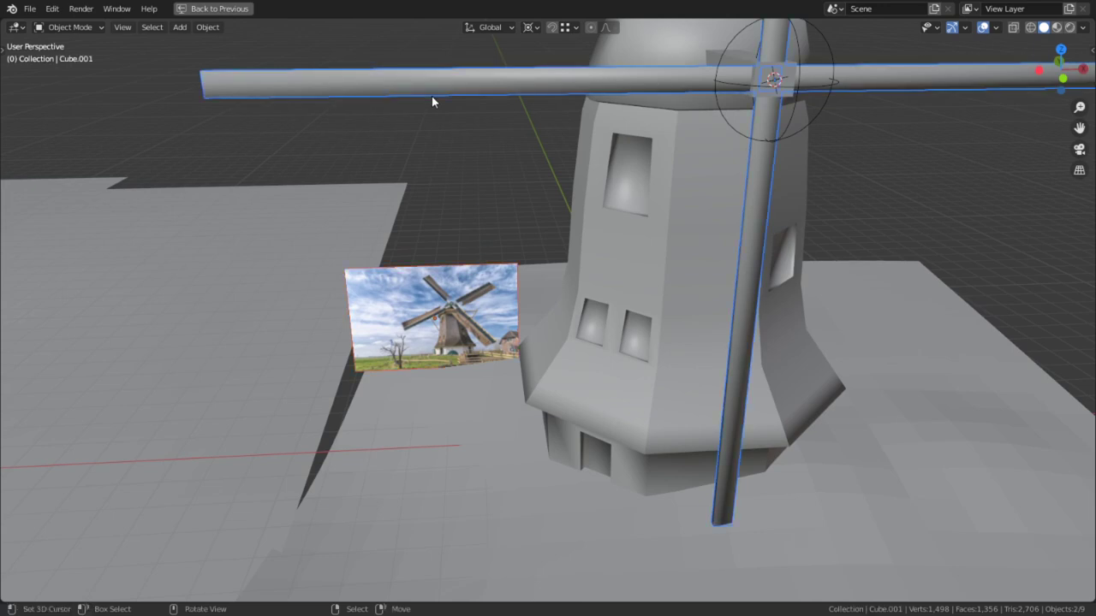
key("KP_Divide")
middle_click_drag(460, 417, 500, 228, "shift")
scroll(480, 228, "up", 3)
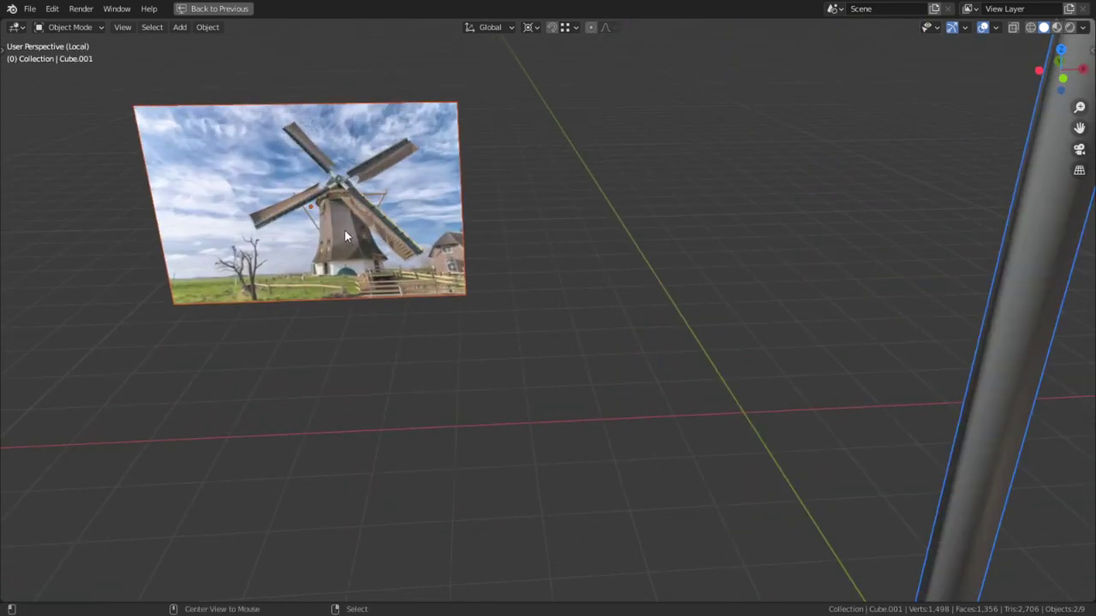
middle_click(344, 229, "alt")
scroll(428, 321, "up", 7)
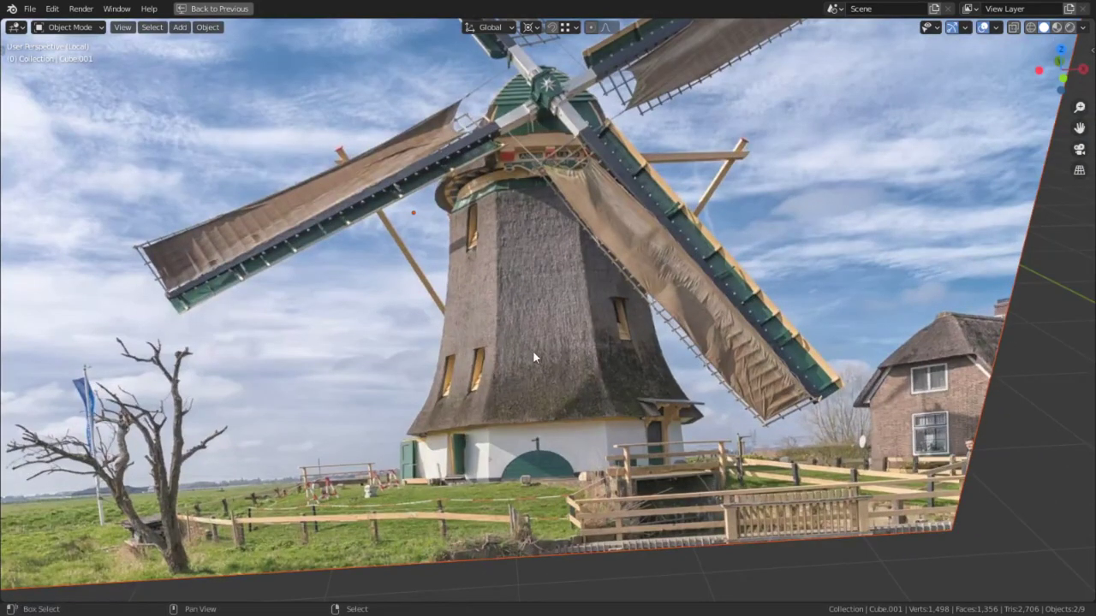
scroll(439, 466, "up", 8)
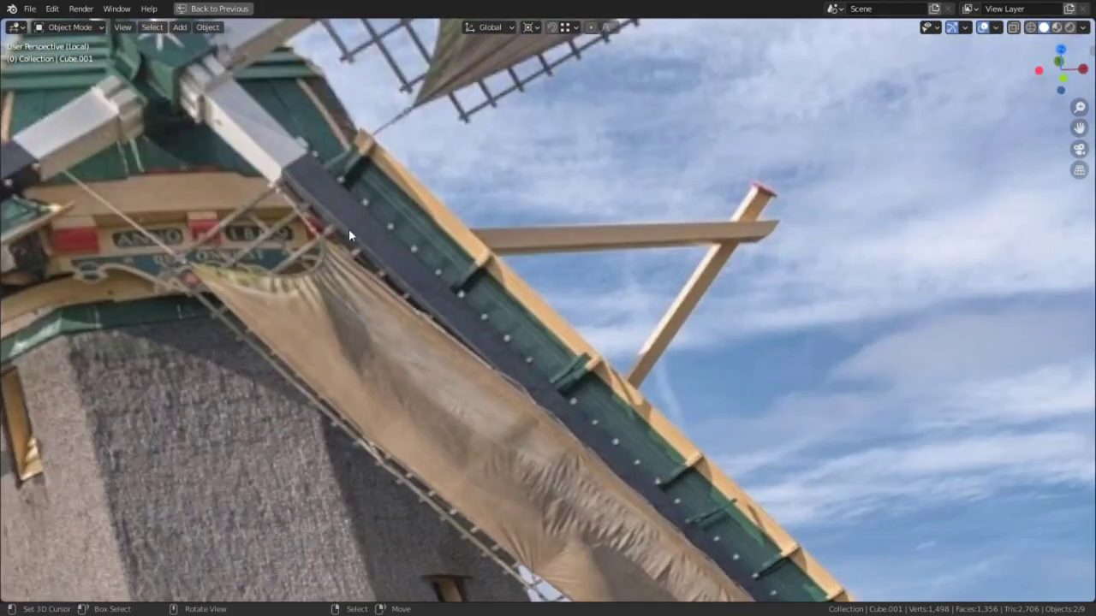
middle_click_drag(599, 495, 374, 211, "shift")
scroll(374, 211, "down", 15)
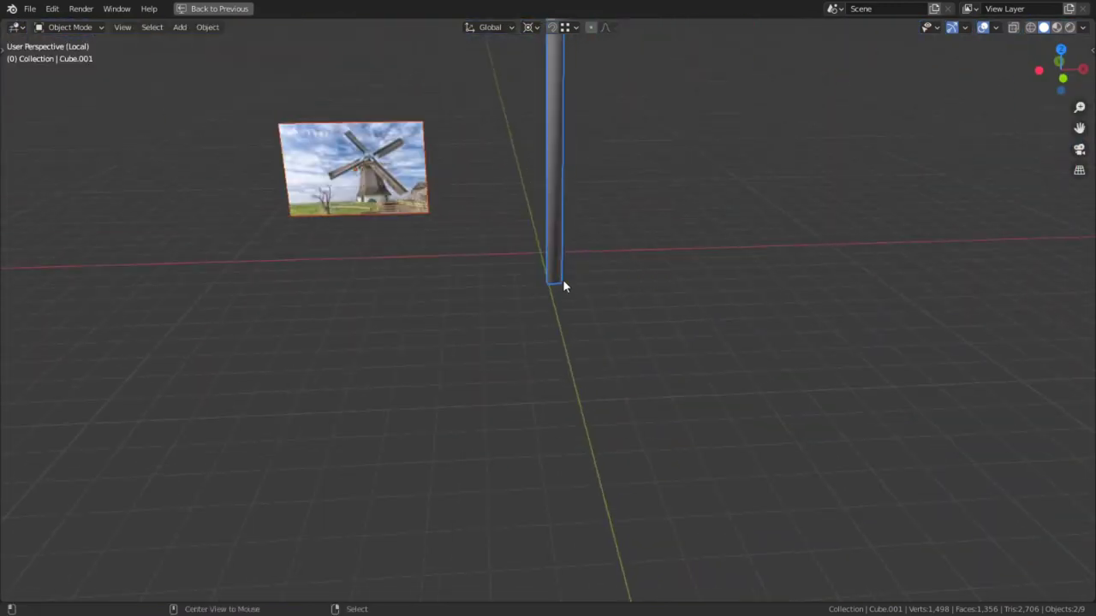
Taper the beam by scaling its outer end face about its own centre to 0.25 along X and 0.526 along Y.
scroll(520, 314, "up", 5)
middle_click_drag(562, 281, 523, 232, "shift")
scroll(532, 353, "up", 3)
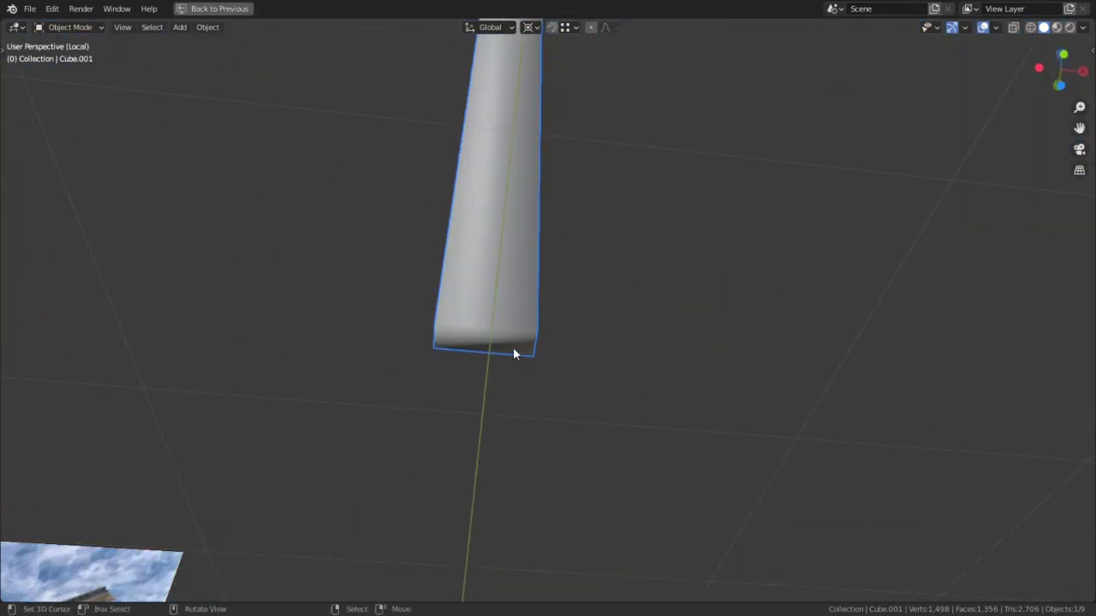
key("Tab")
key("s")
right_click(607, 274)
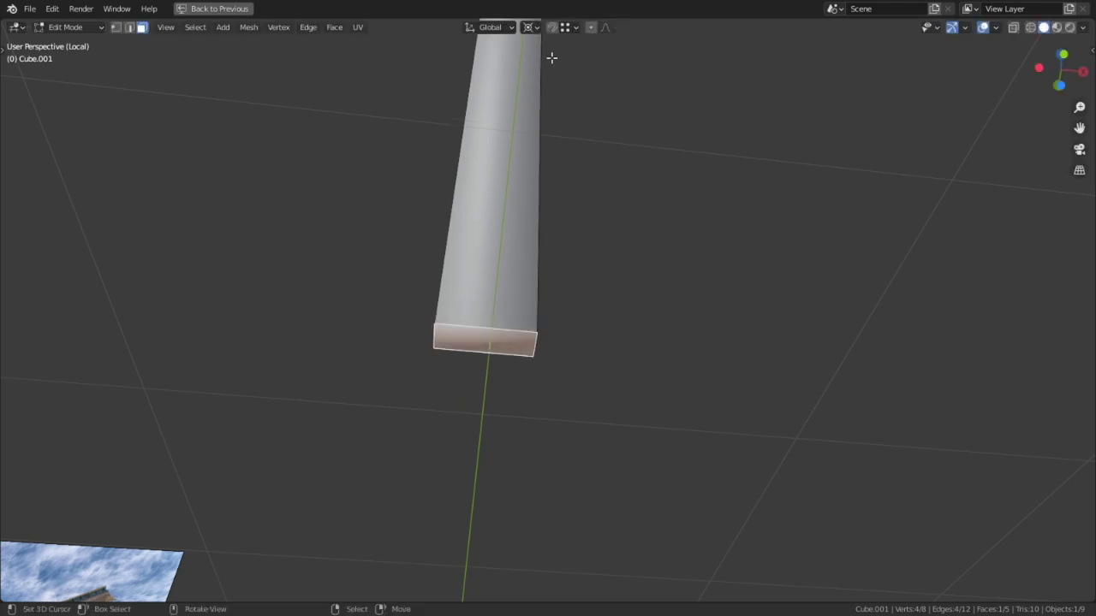
left_click(531, 28)
left_click(545, 44)
key("s")
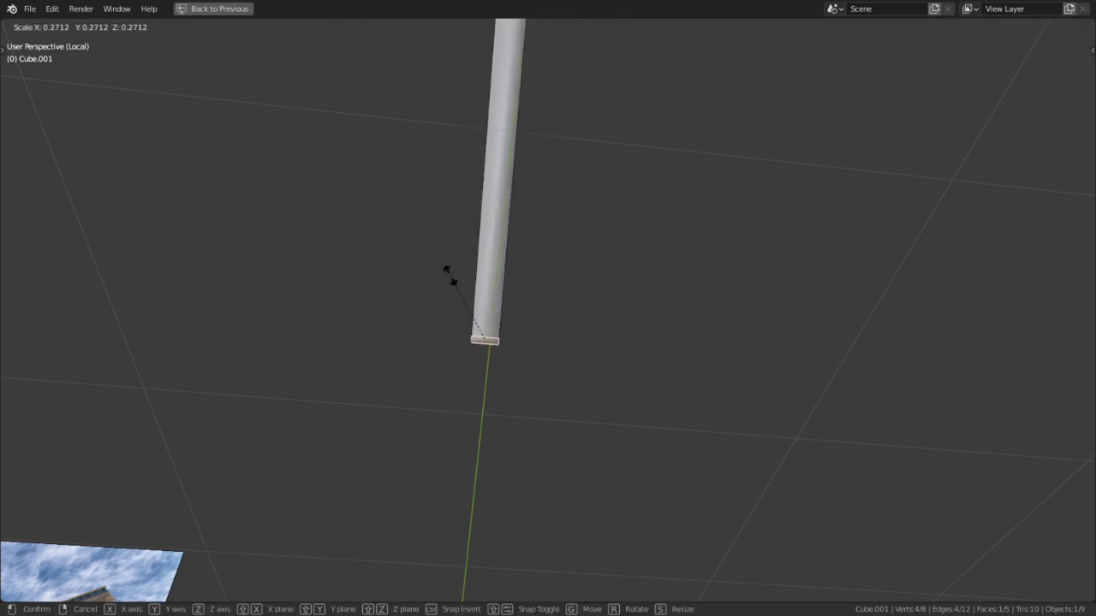
key("x")
right_click(452, 275)
key("s")
key("y")
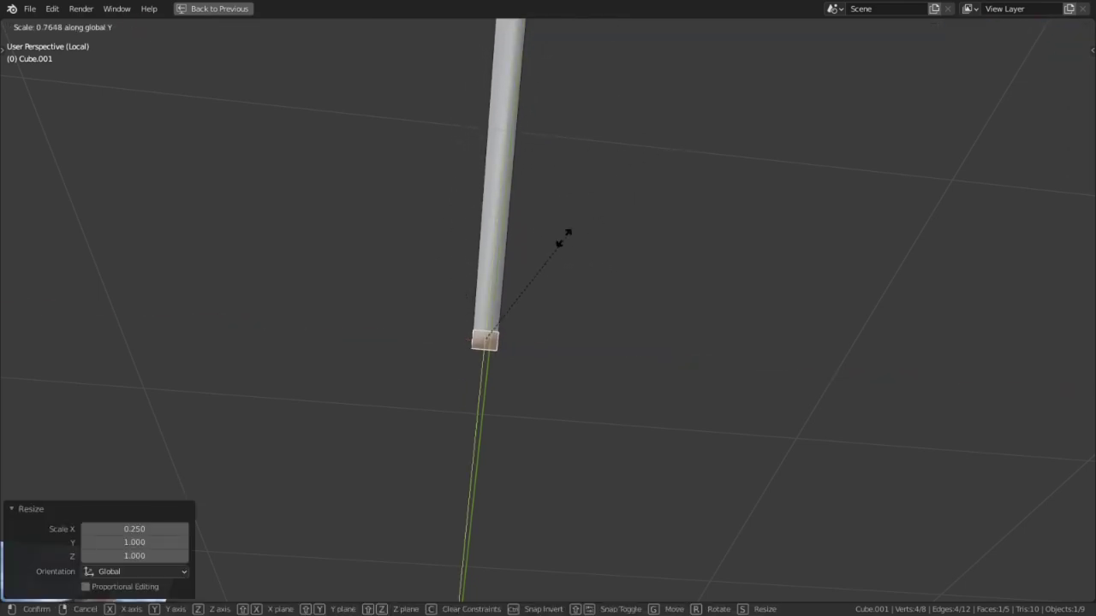
left_click(514, 238)
Examine the sail board's shape and angle along the beam in the reference photo.
middle_click_drag(508, 233, 590, 30, "shift")
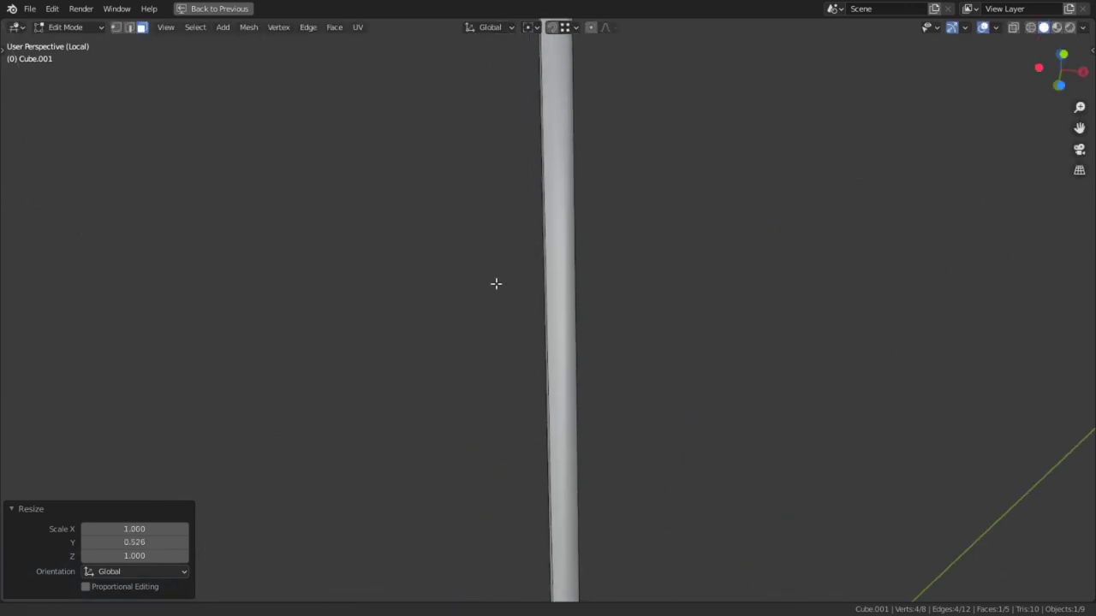
middle_click_drag(497, 283, 5, 418, "shift")
middle_click_drag(289, 341, 293, 396)
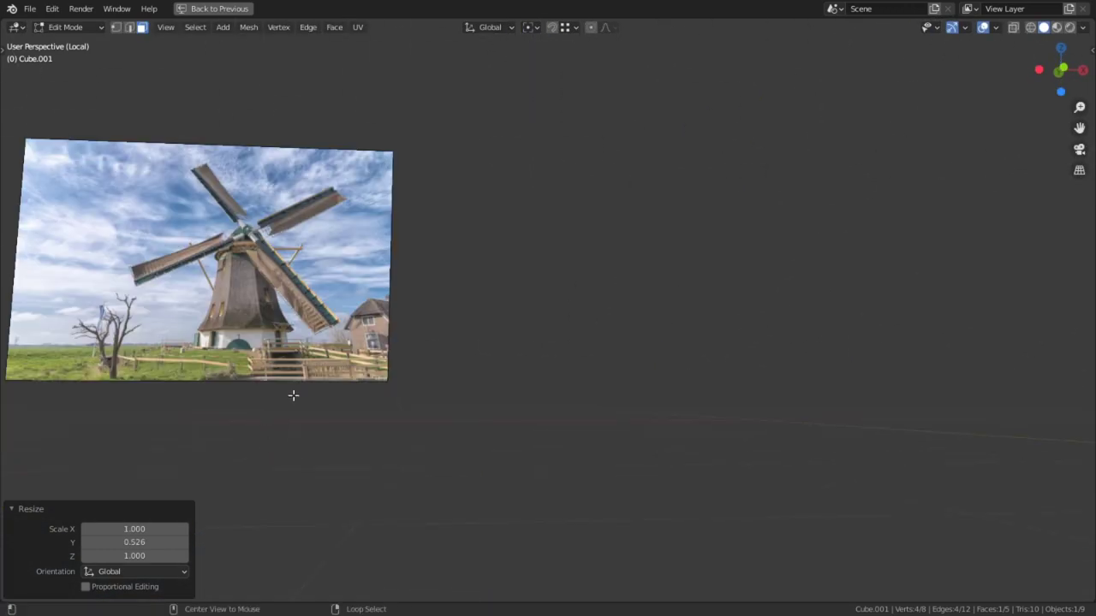
middle_click(294, 395, "alt")
scroll(299, 372, "up", 4)
scroll(300, 372, "up", 5)
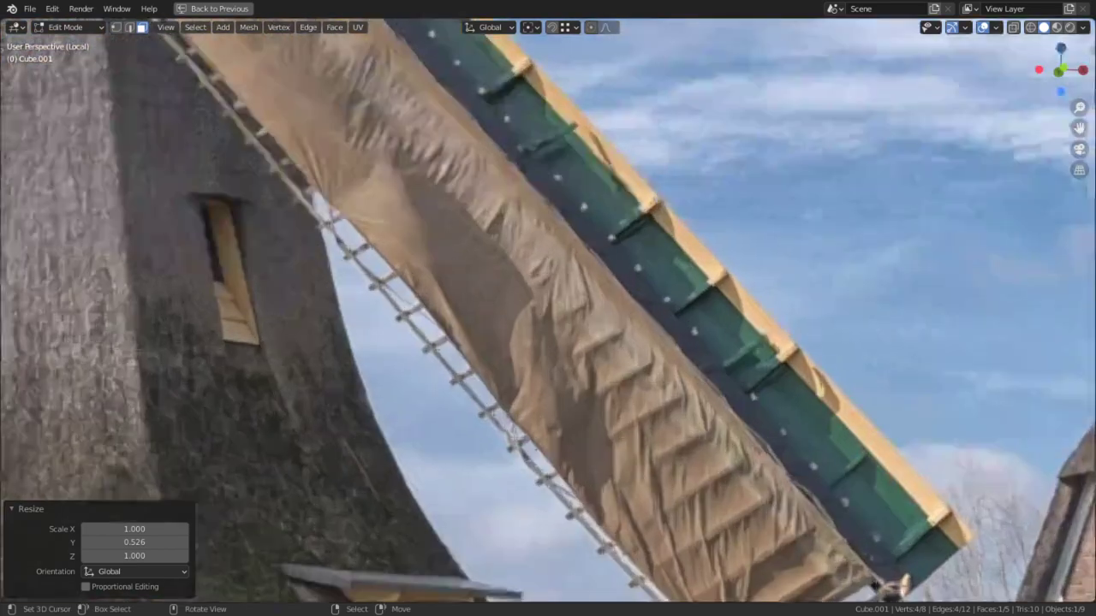
scroll(580, 348, "down", 2)
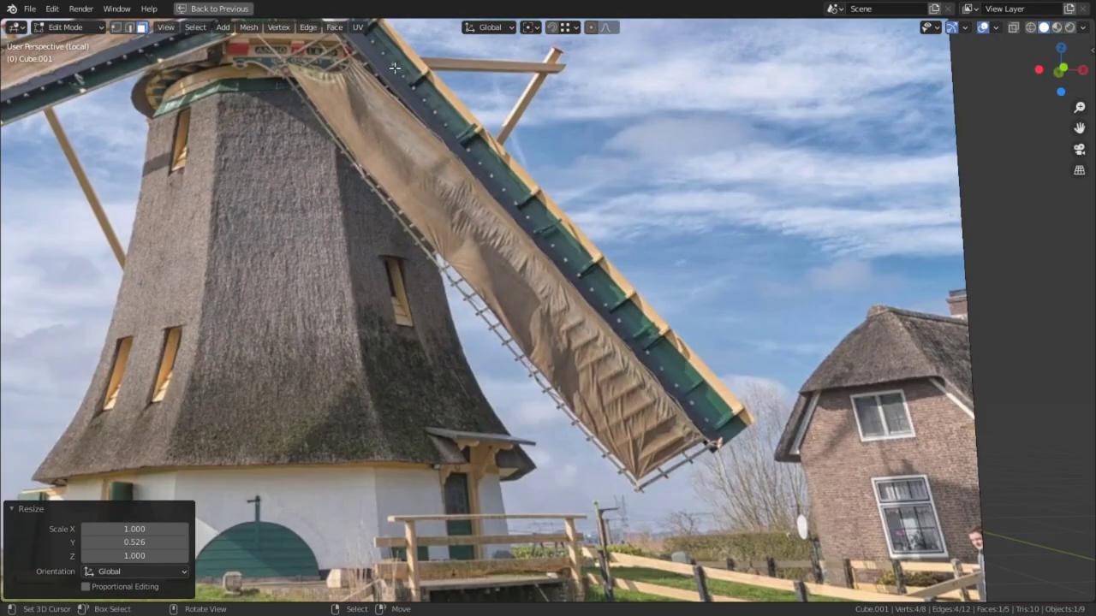
scroll(685, 448, "up", 2)
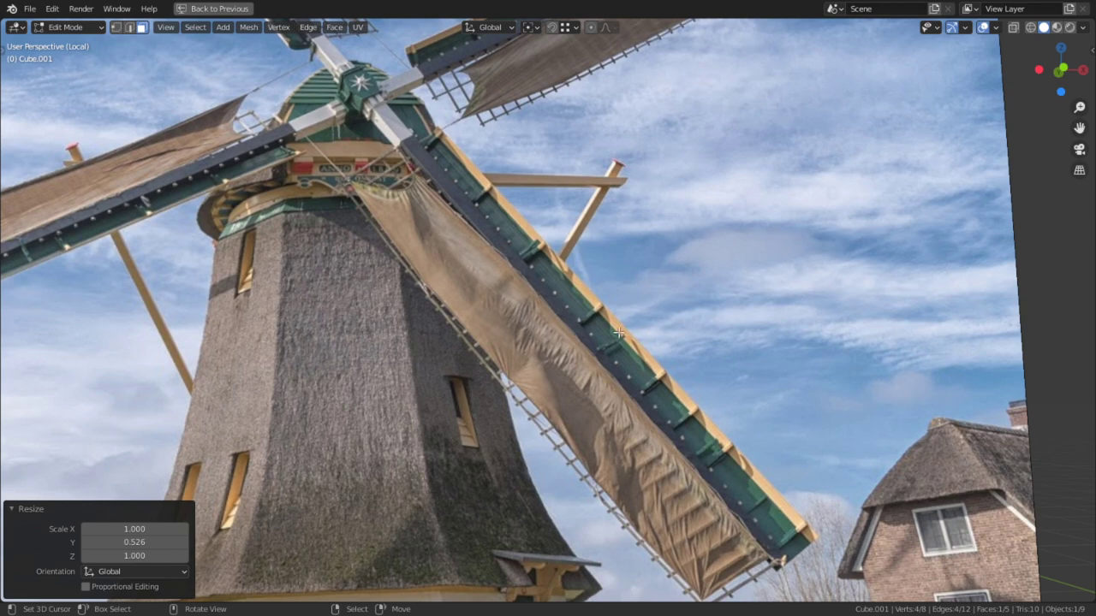
scroll(634, 343, "down", 2)
middle_click_drag(605, 242, 596, 311, "shift")
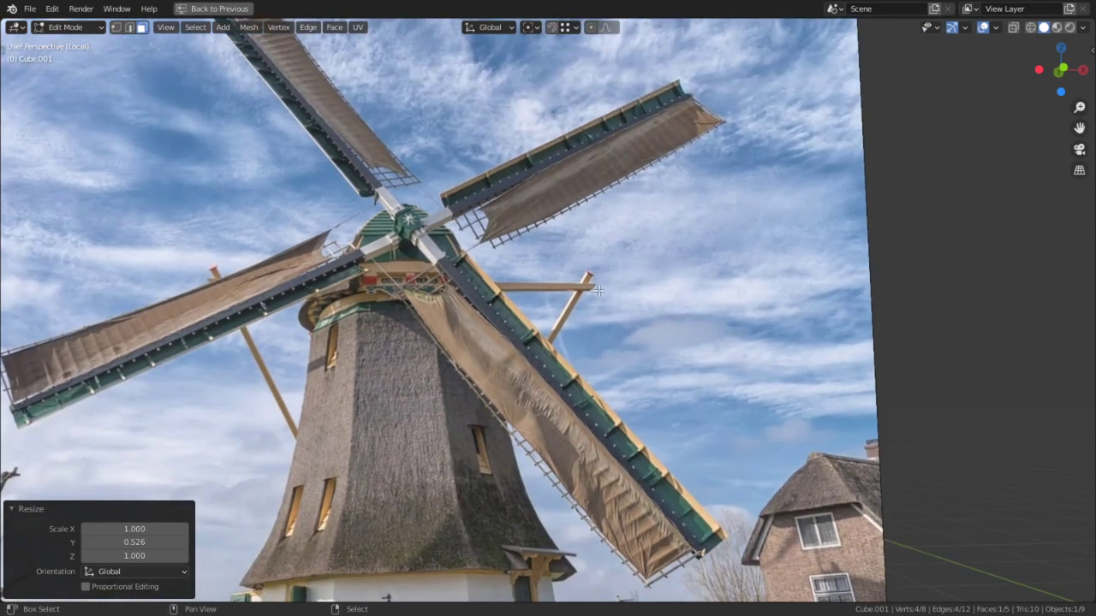
scroll(606, 271, "down", 3)
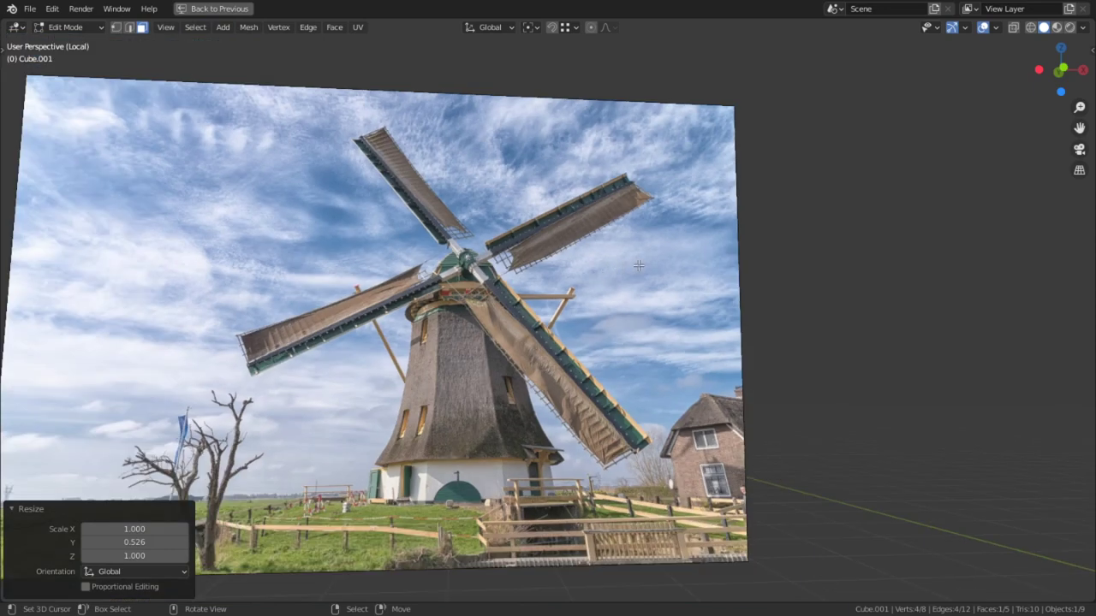
scroll(651, 282, "down", 6)
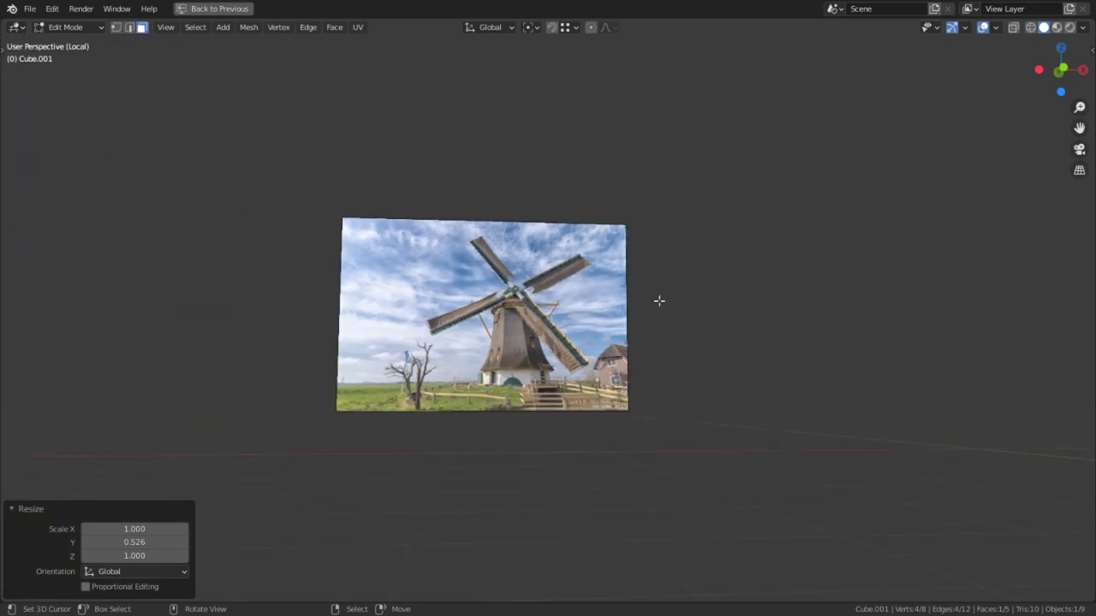
middle_click_drag(878, 242, 763, 300, "shift")
Rotate the whole beam mesh about 31.7° around the global Z axis in Edit Mode.
key("Tab")
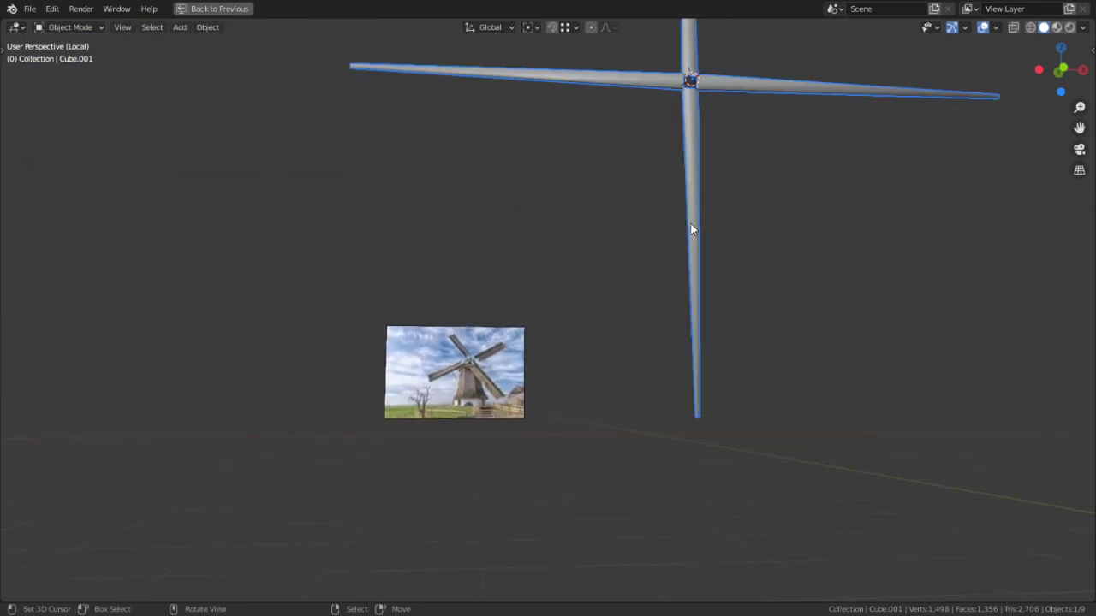
key("Tab")
key("a")
middle_click_drag(699, 215, 565, 402)
scroll(562, 420, "up", 6)
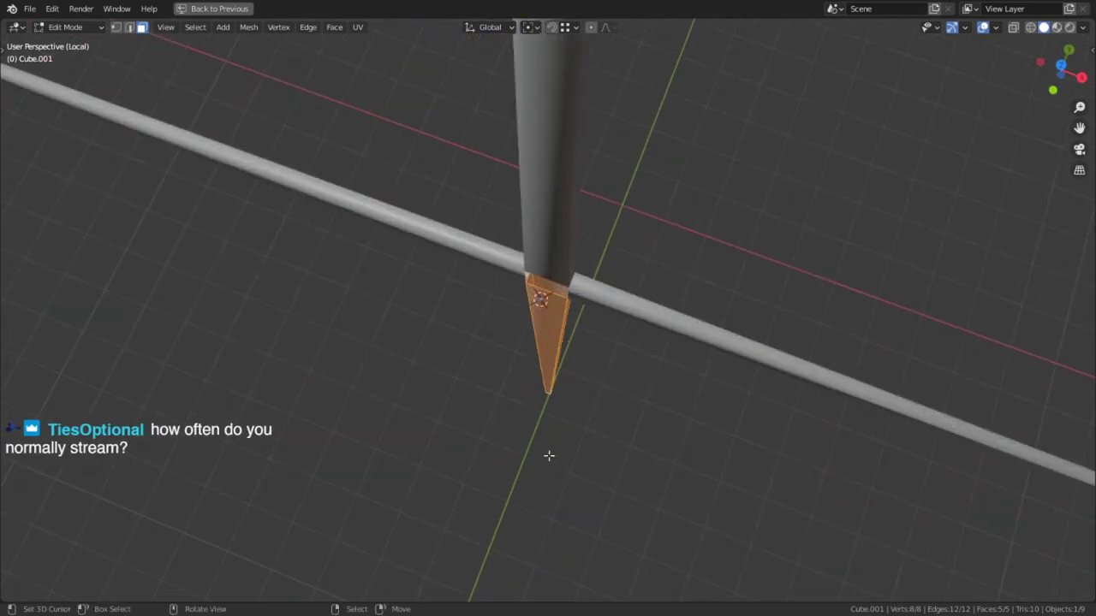
key("r")
key("z")
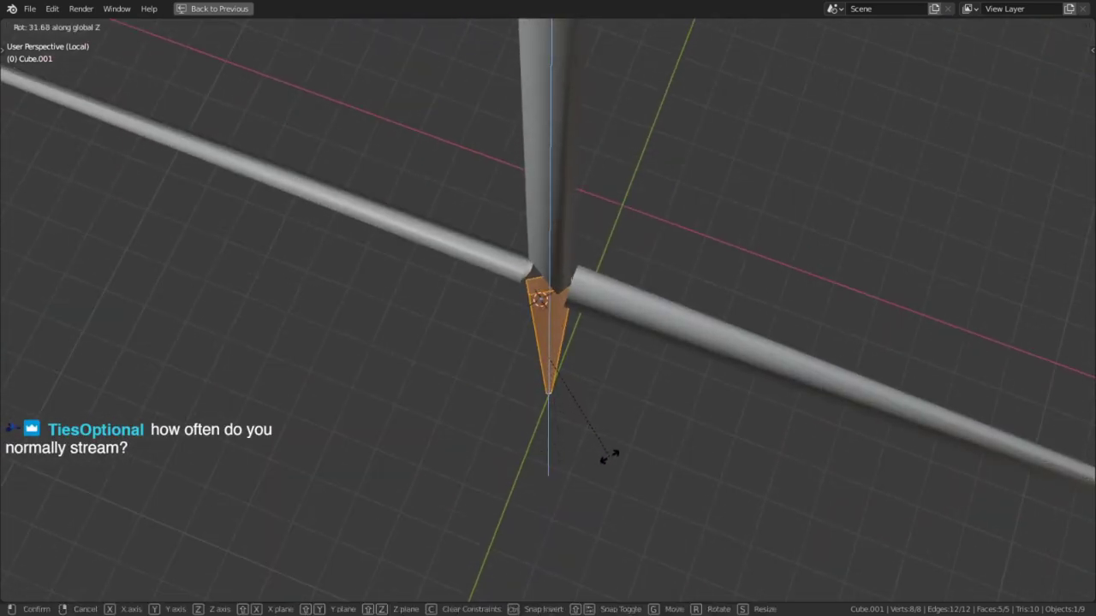
left_click(608, 456)
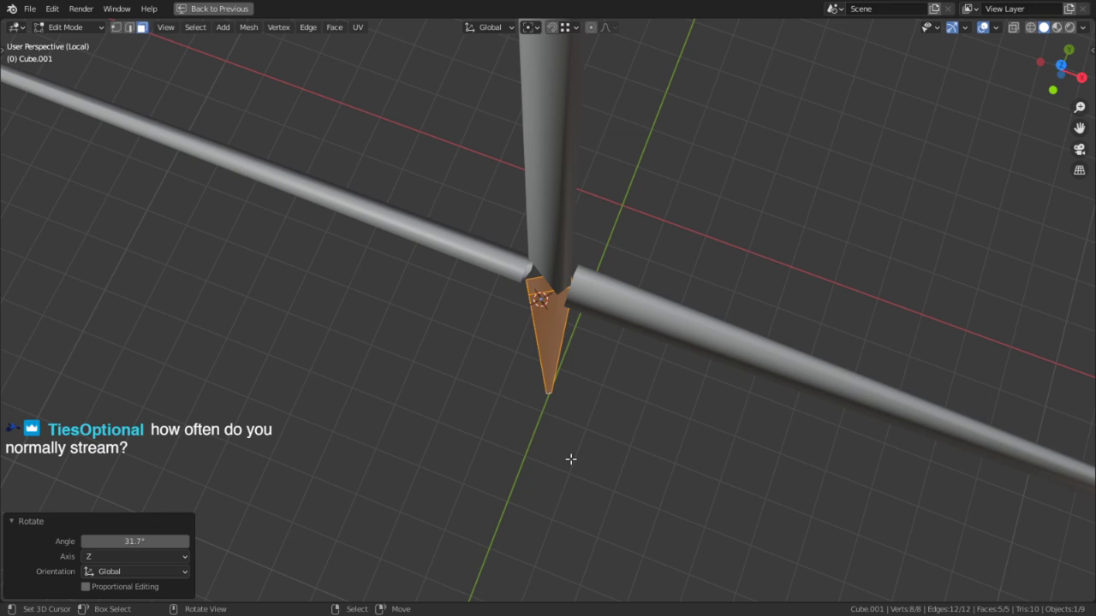
Turn the beam mesh by about -12.6° around the global Z axis.
key("r")
key("z")
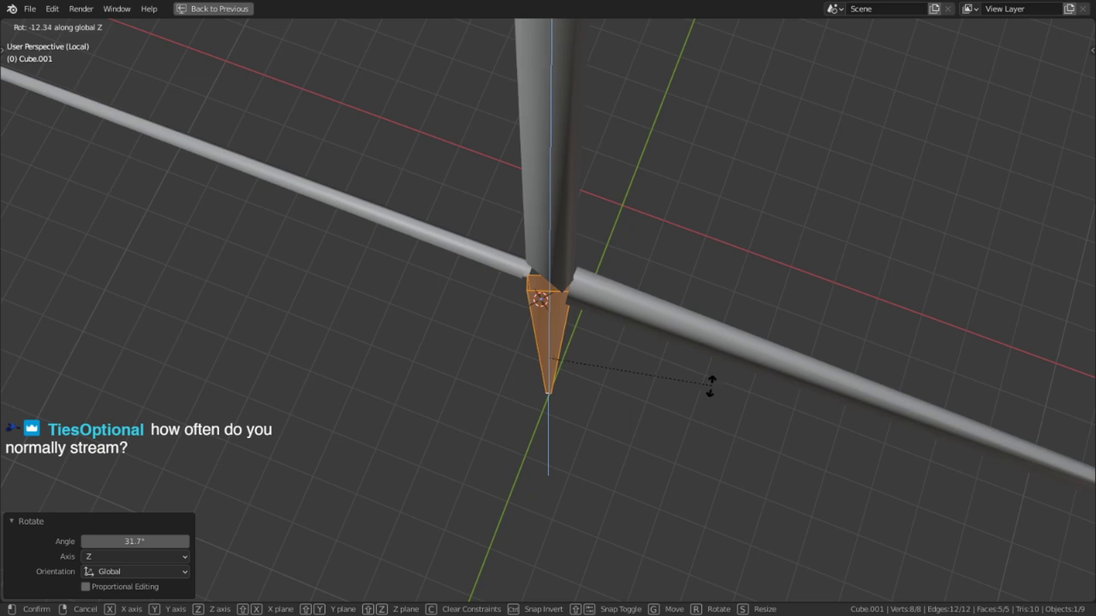
left_click(685, 395)
Compare the twisted beam with the reference photo and examine how the green board attaches to its sail beam.
middle_click_drag(680, 399, 621, 294)
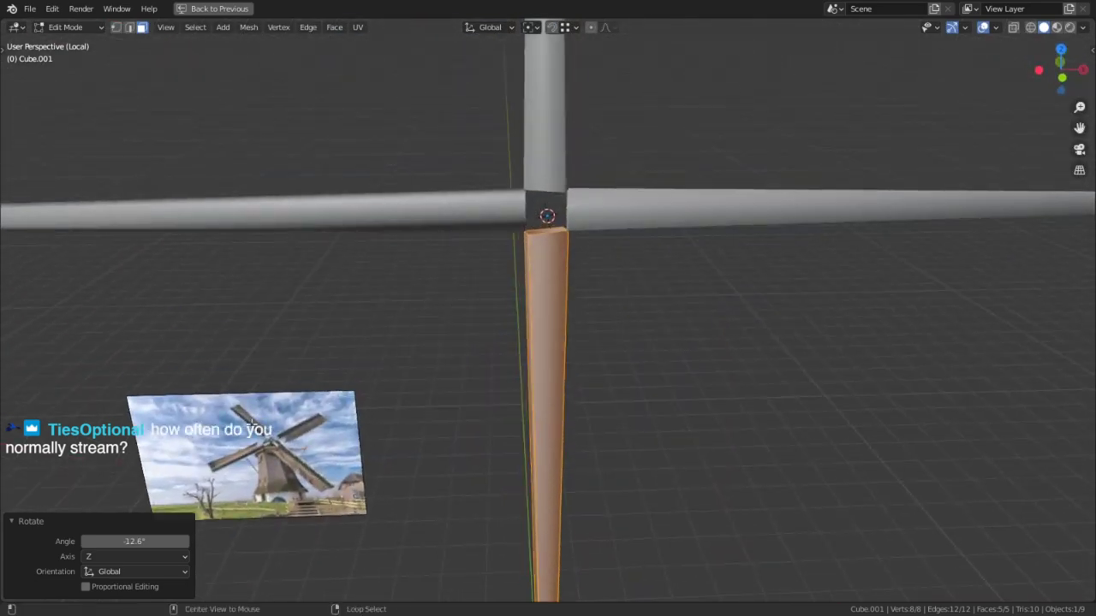
middle_click(269, 439, "alt")
scroll(565, 359, "up", 8)
middle_click_drag(629, 377, 413, 109, "shift")
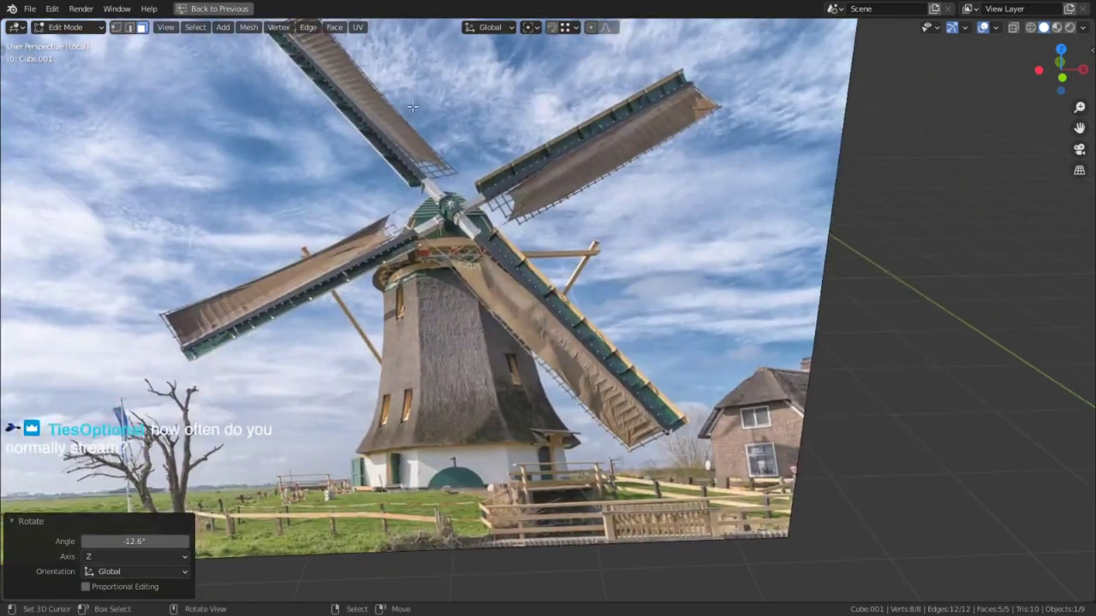
scroll(579, 213, "up", 4)
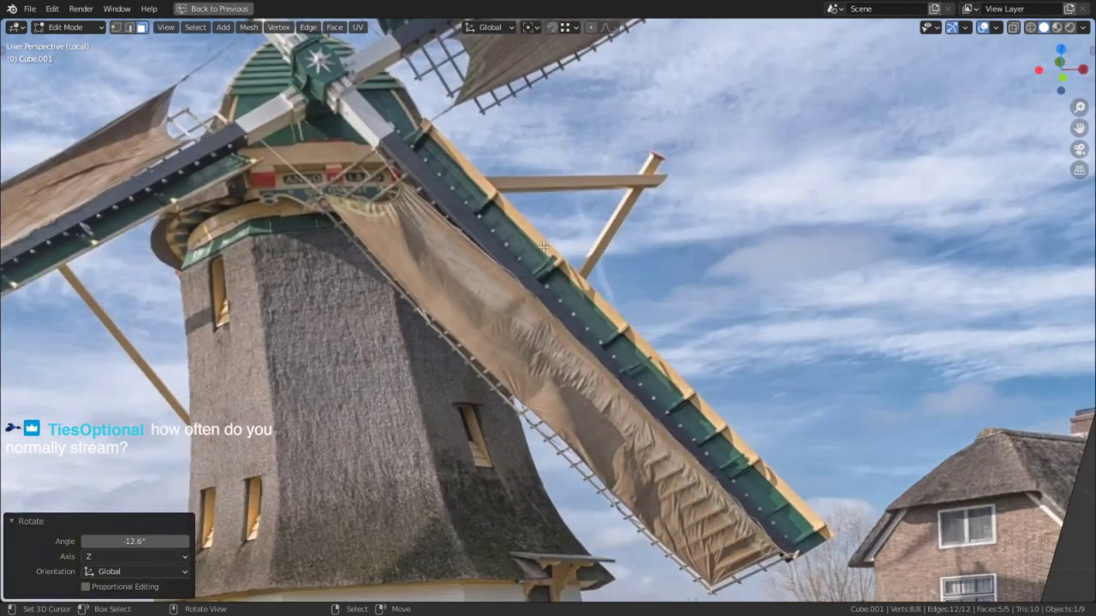
scroll(586, 223, "up", 2)
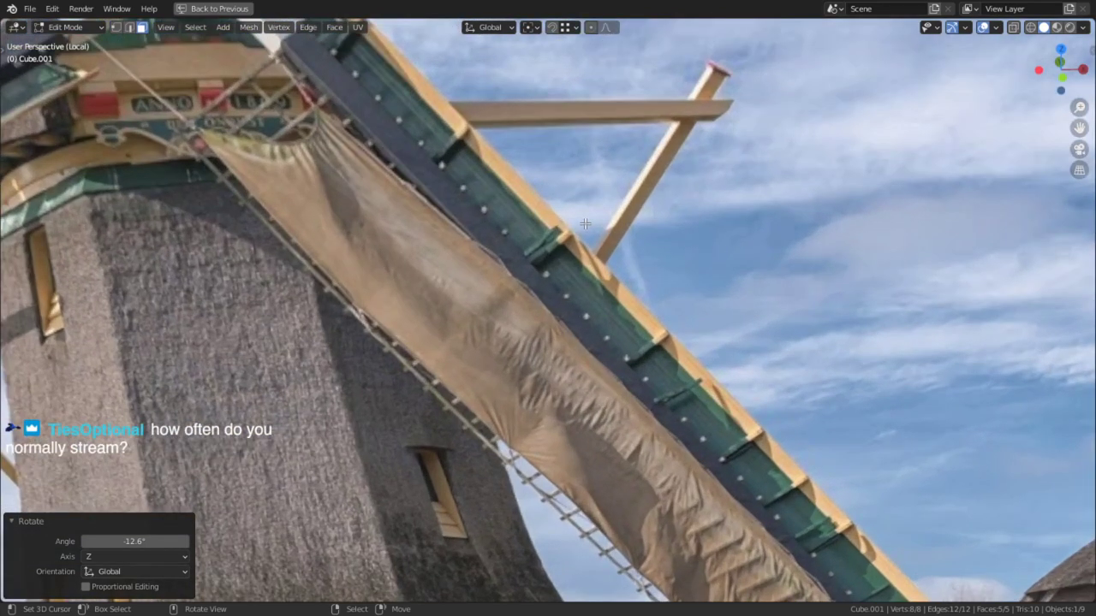
scroll(585, 224, "down", 8)
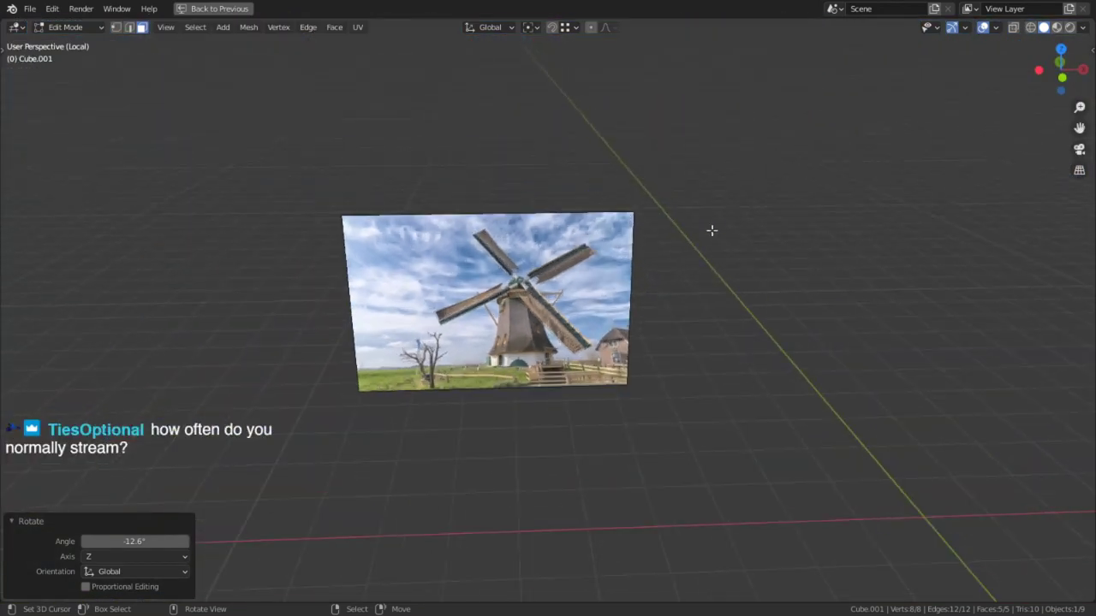
Extrude one lengthwise edge of the lower beam sideways into a flat board running along the beam.
middle_click_drag(712, 230, 495, 301)
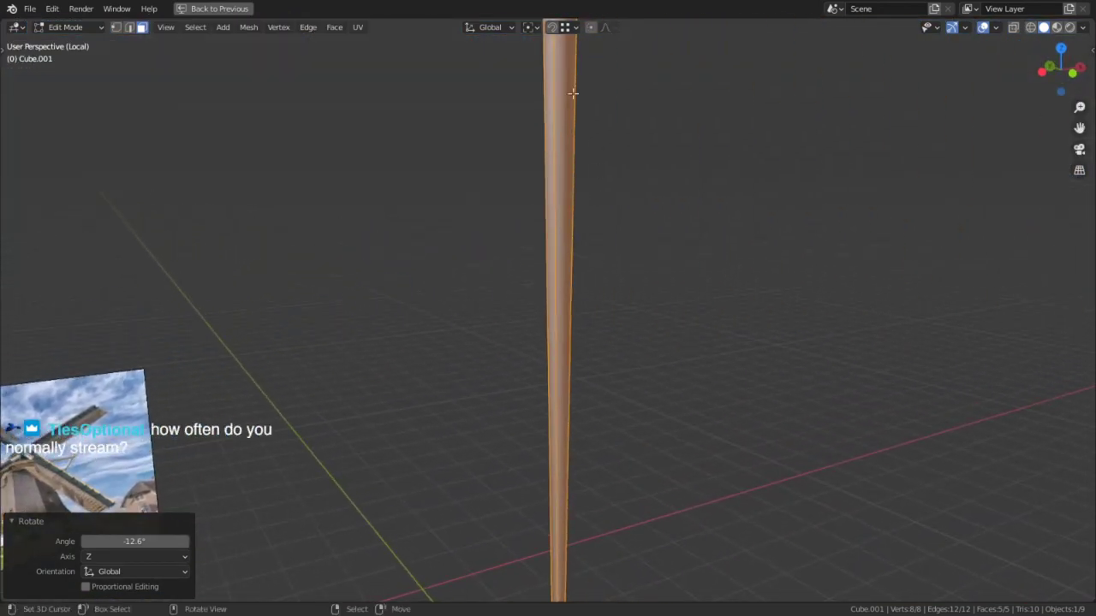
middle_click(552, 69, "alt")
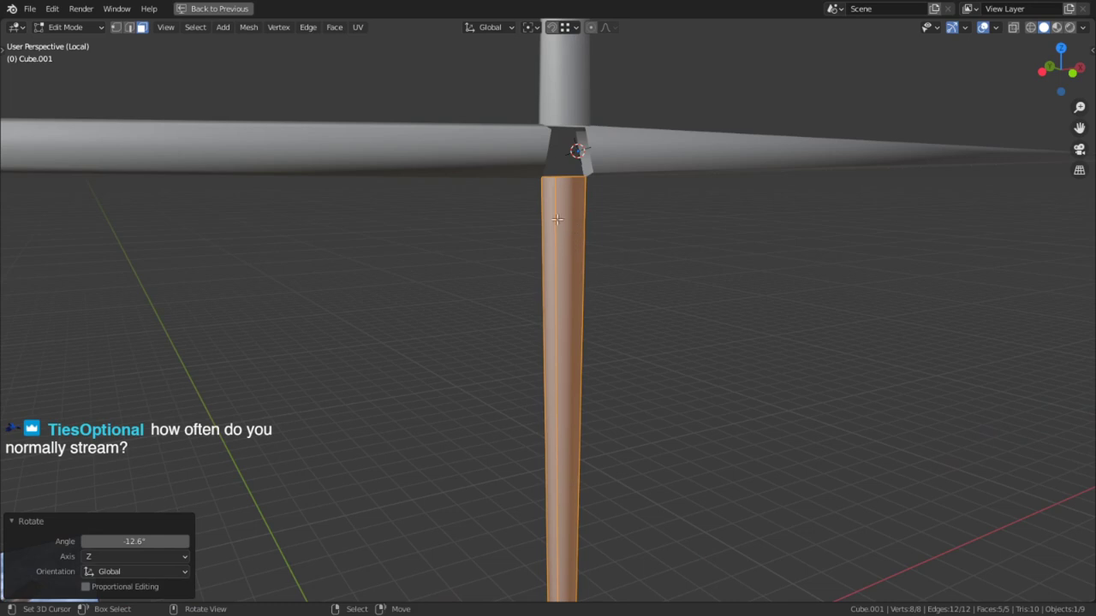
right_click(546, 223)
key("2")
right_click(538, 242)
middle_click_drag(554, 307, 677, 405)
key("e")
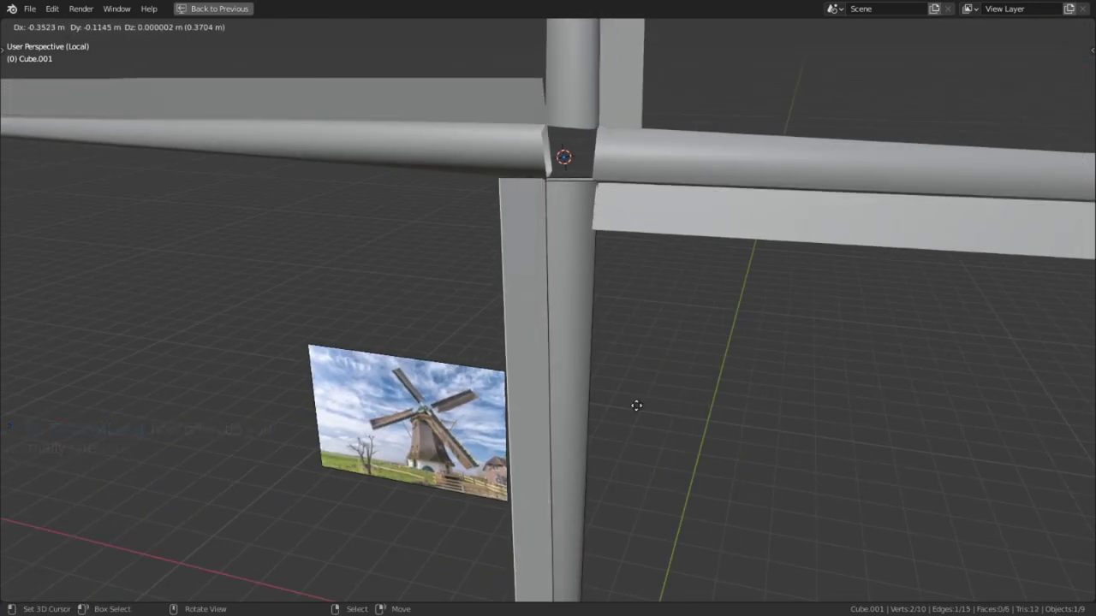
left_click(560, 403)
Rotate the linked beam and board mesh about -33° around the global Z axis in Edit Mode.
middle_click_drag(560, 403, 535, 481)
key("3")
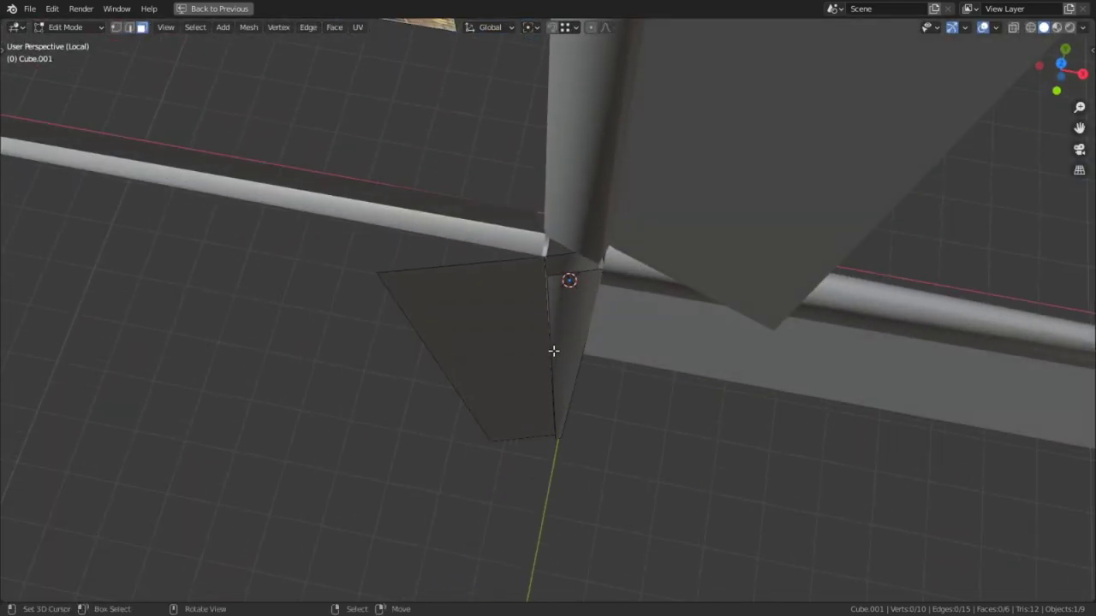
left_click(553, 356)
key("l")
key("r")
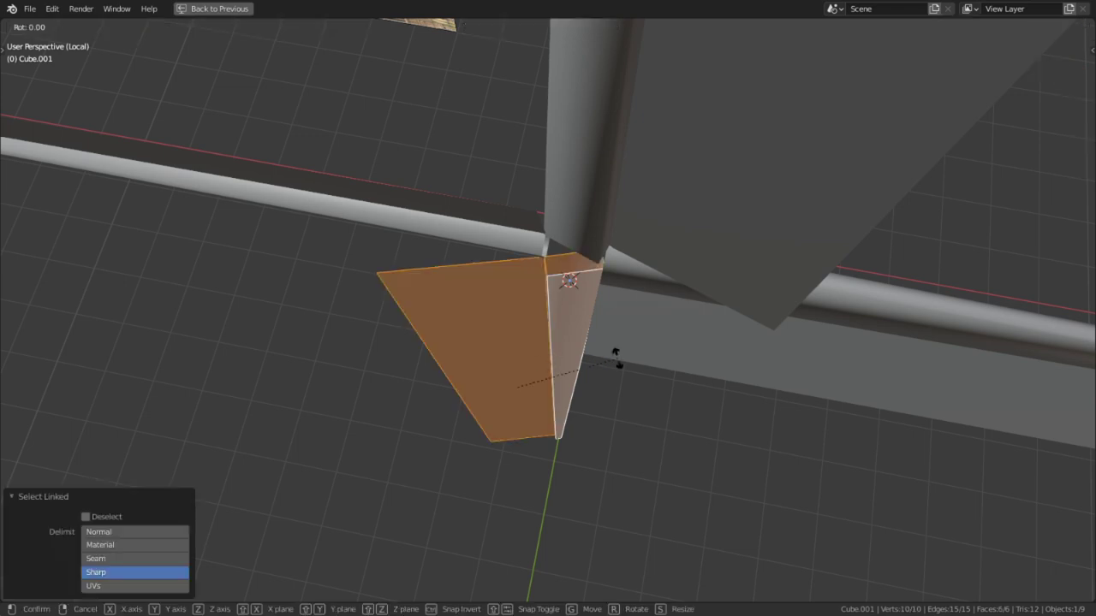
key("z")
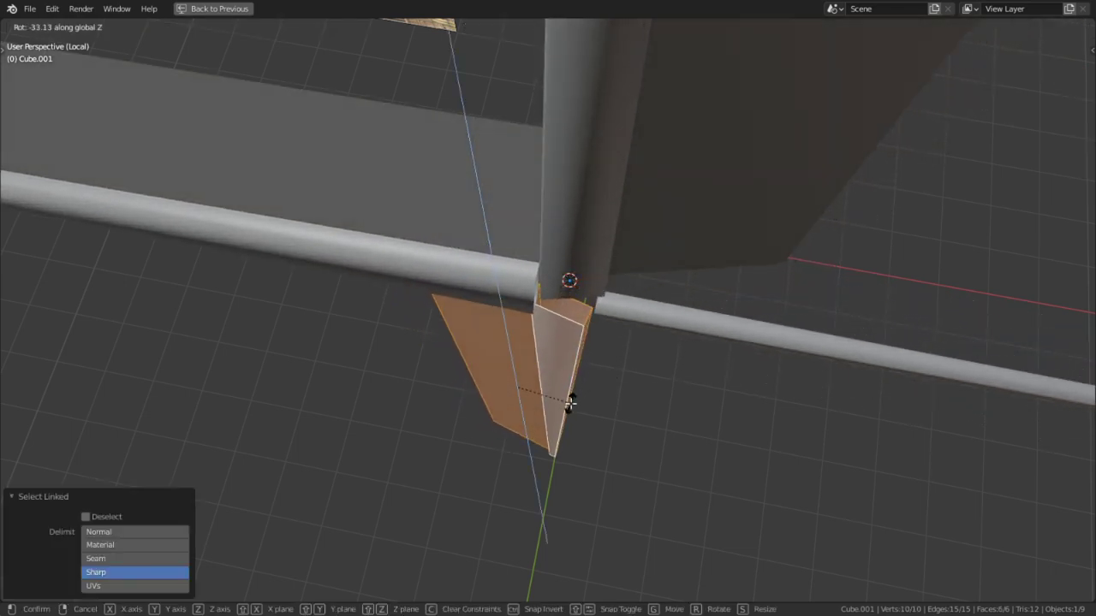
left_click(570, 403)
Select the board's outer lengthwise edge and set the transform orientation to Normal.
middle_click_drag(570, 403, 574, 322)
scroll(575, 322, "down", 5)
middle_click_drag(448, 365, 510, 224, "shift")
key("2")
right_click(552, 363)
middle_click_drag(553, 363, 563, 298)
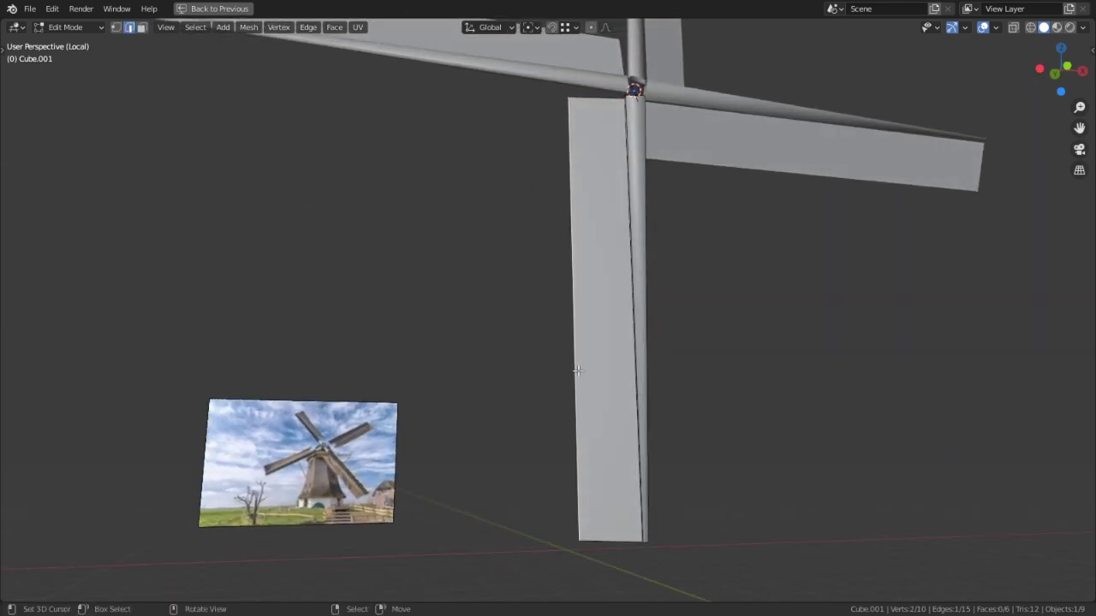
left_click(531, 28)
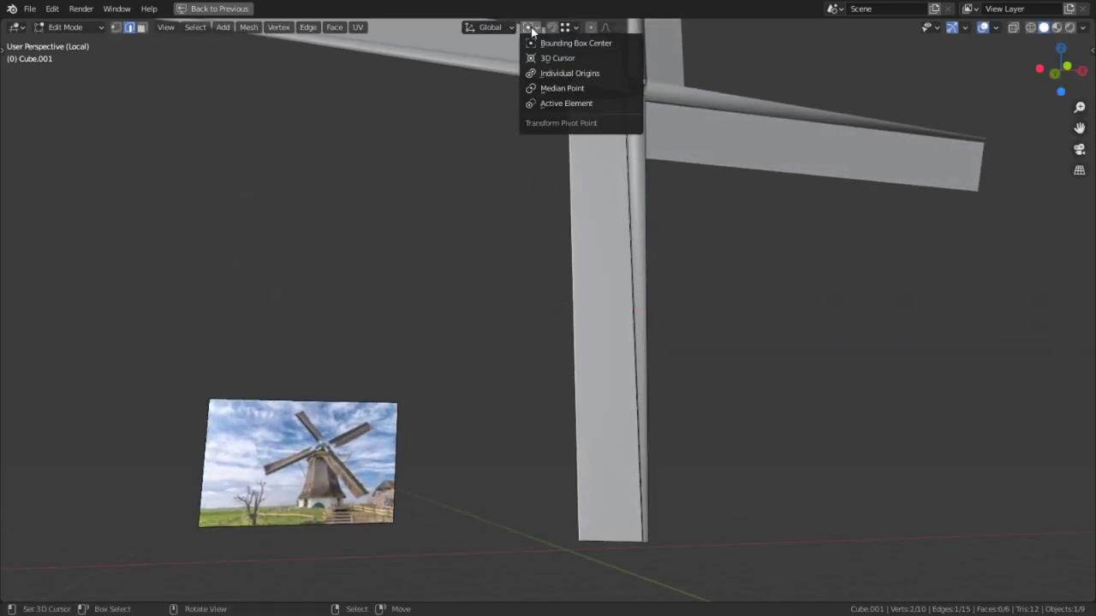
mouse_move(492, 29)
left_click(471, 96)
middle_click_drag(670, 267, 663, 354)
key("s")
key("x")
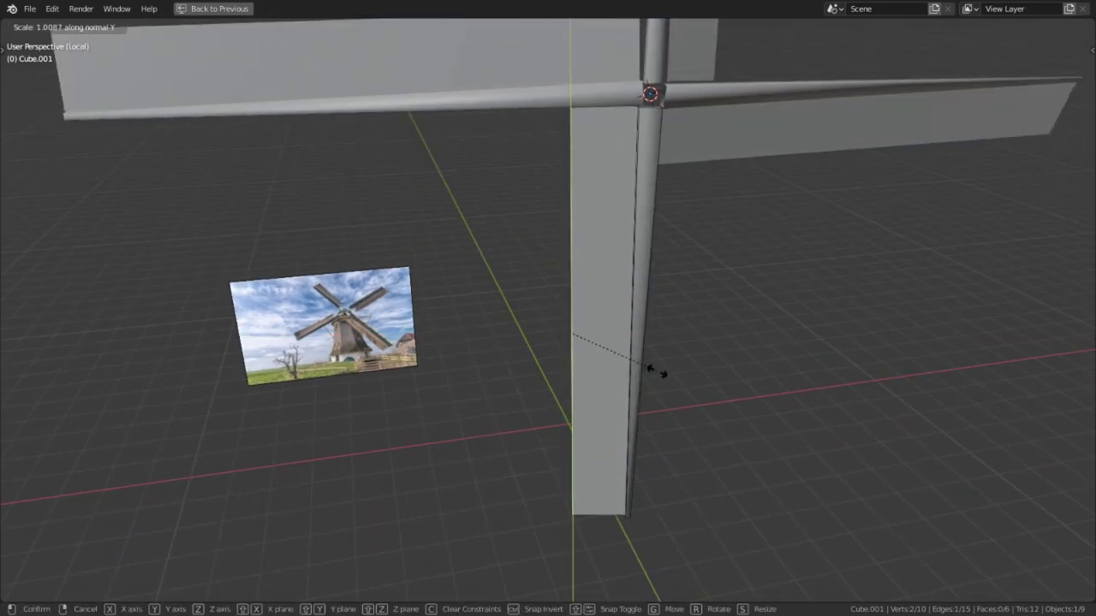
key("z")
key("g")
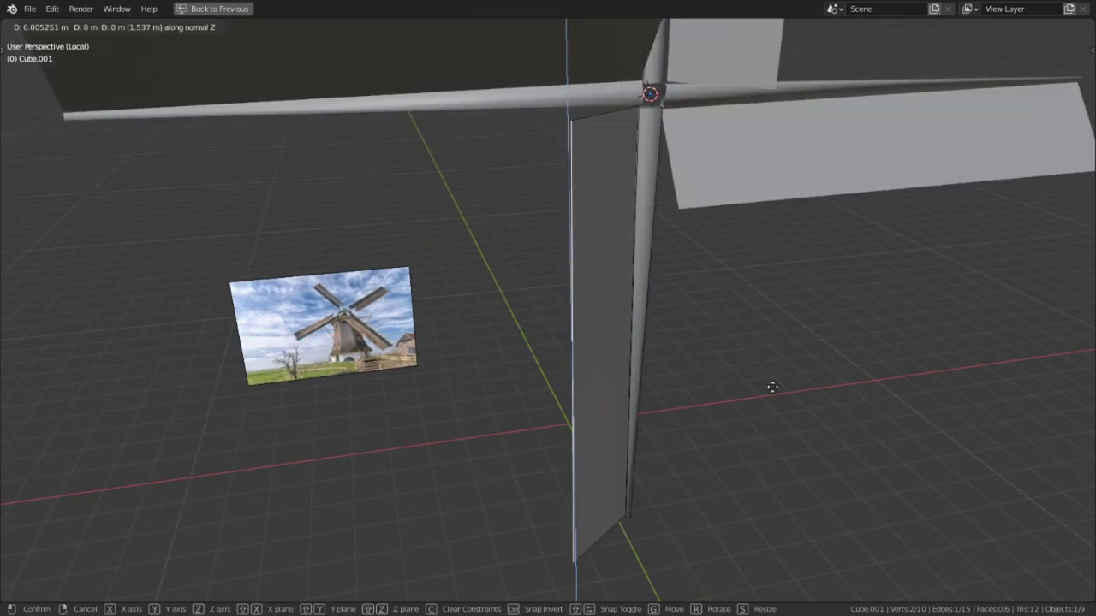
right_click(786, 375)
Widen the board by moving its outer edge about -0.62 m along the normal X axis, and return to Object Mode.
key("g")
key("x")
key("x")
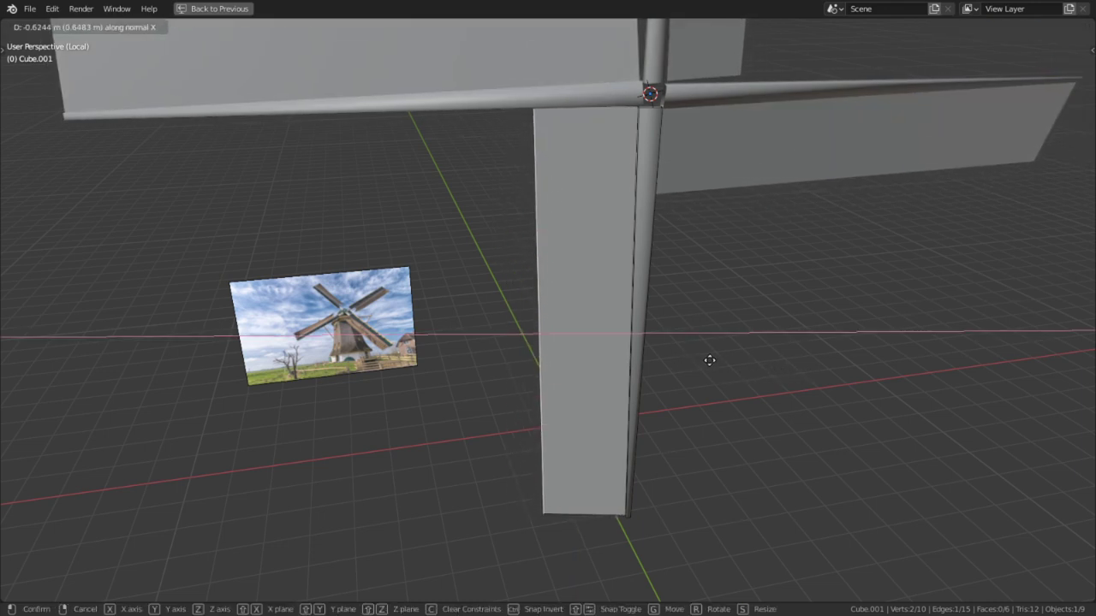
left_click(702, 366)
scroll(688, 323, "down", 5)
middle_click_drag(701, 378, 597, 362)
key("Tab")
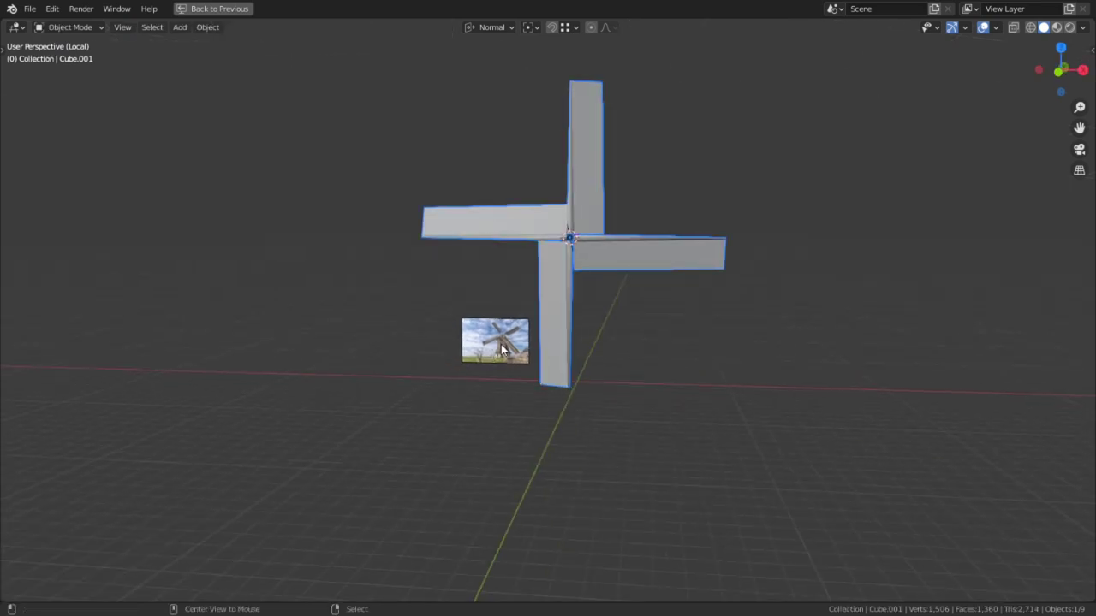
Examine in the reference photo how the green boards and cloths sit on either side of the sail beams.
key("KP_3")
middle_click_drag(591, 314, 619, 365)
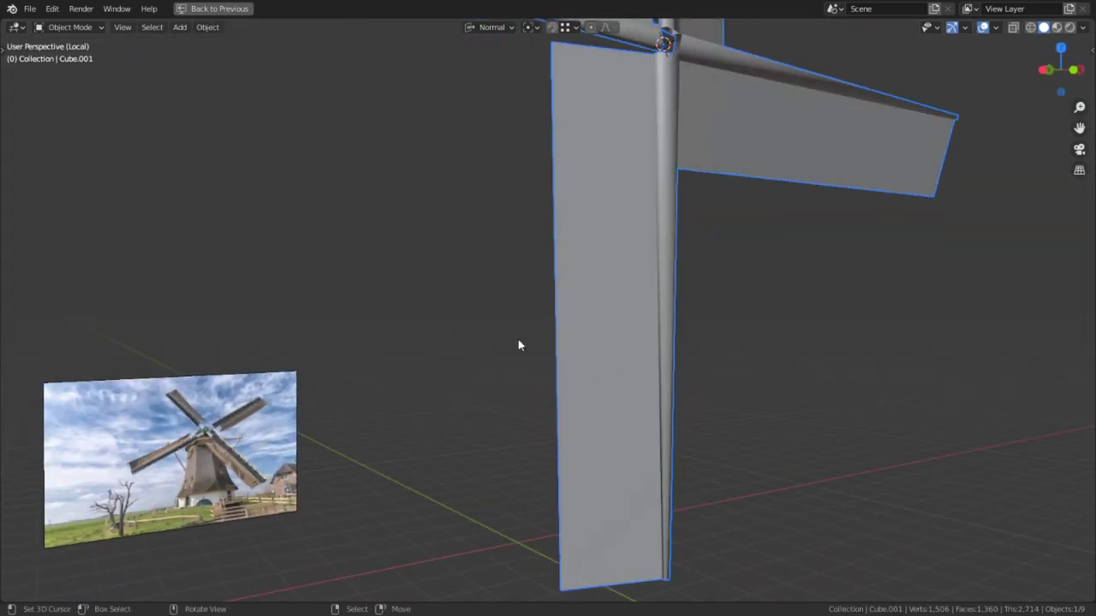
middle_click_drag(519, 345, 813, 254)
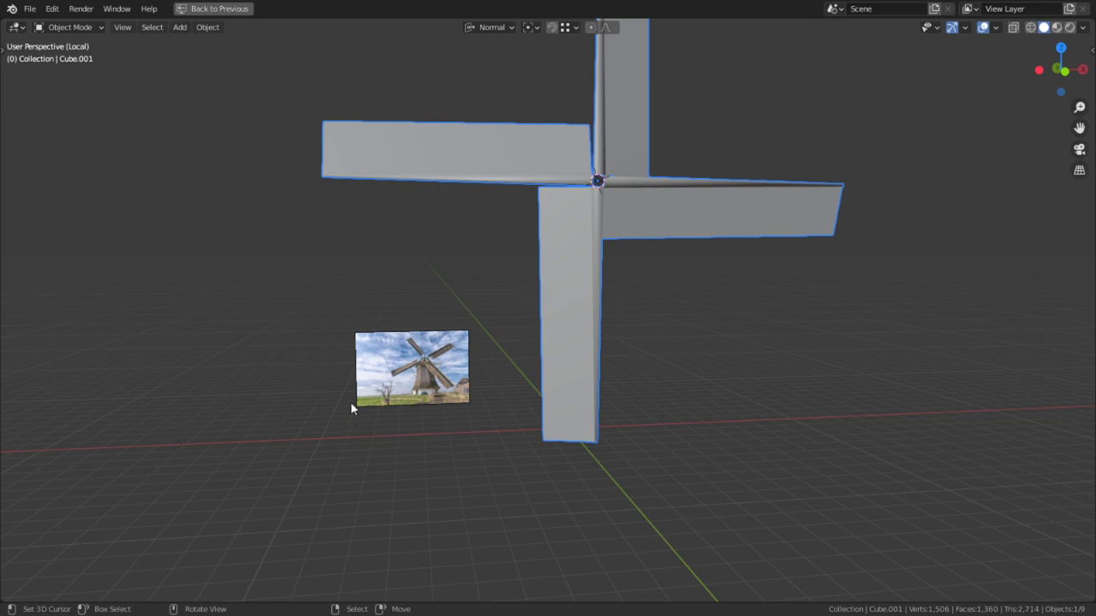
middle_click(420, 368, "alt")
scroll(563, 373, "up", 9)
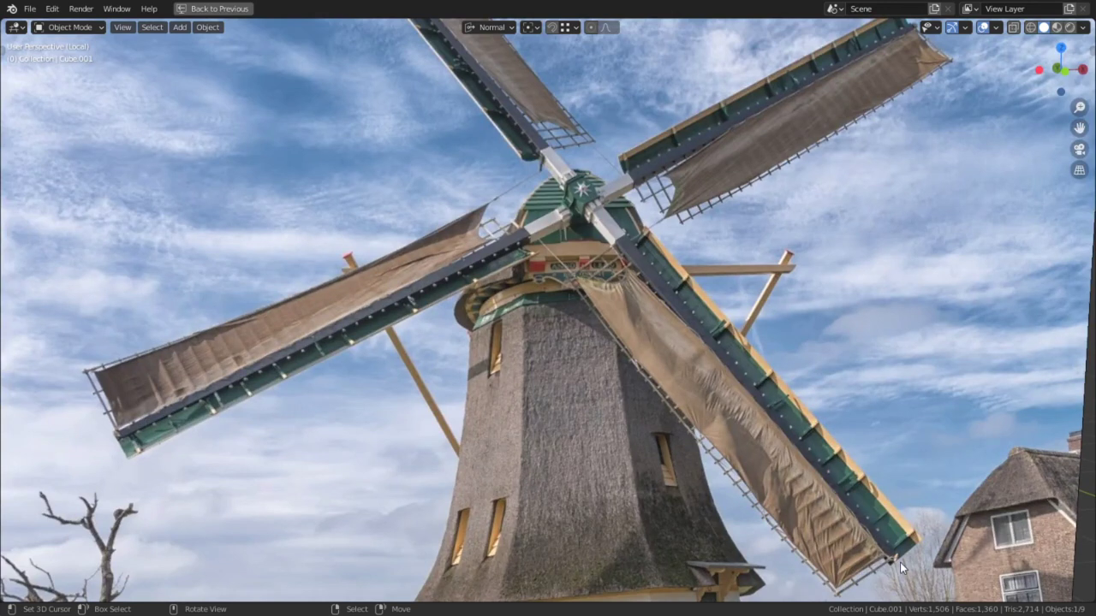
scroll(746, 227, "up", 8)
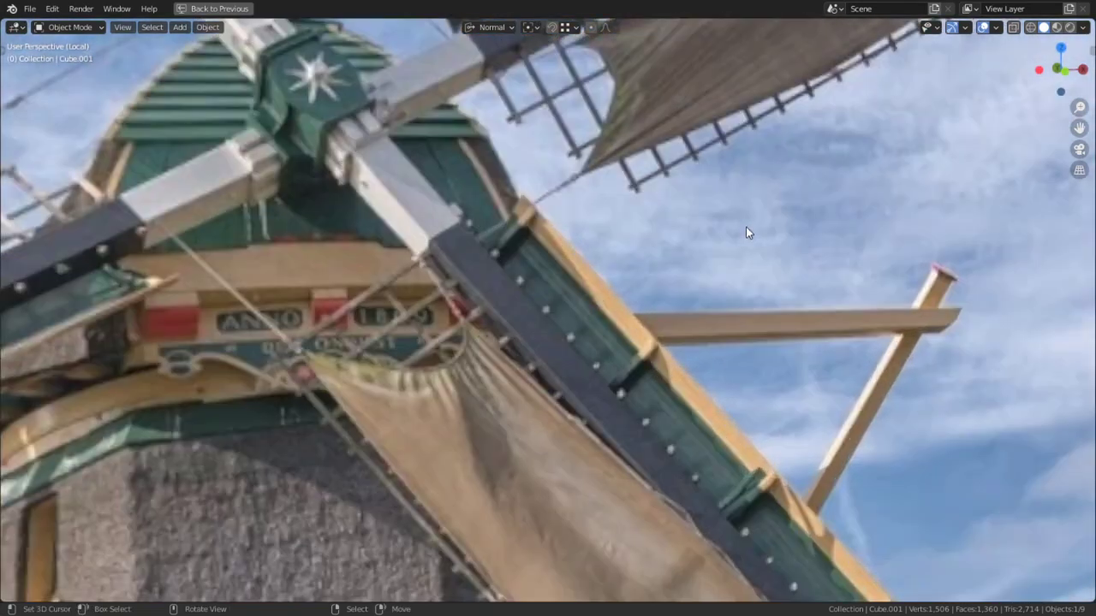
scroll(746, 227, "up", 2)
scroll(756, 344, "down", 4)
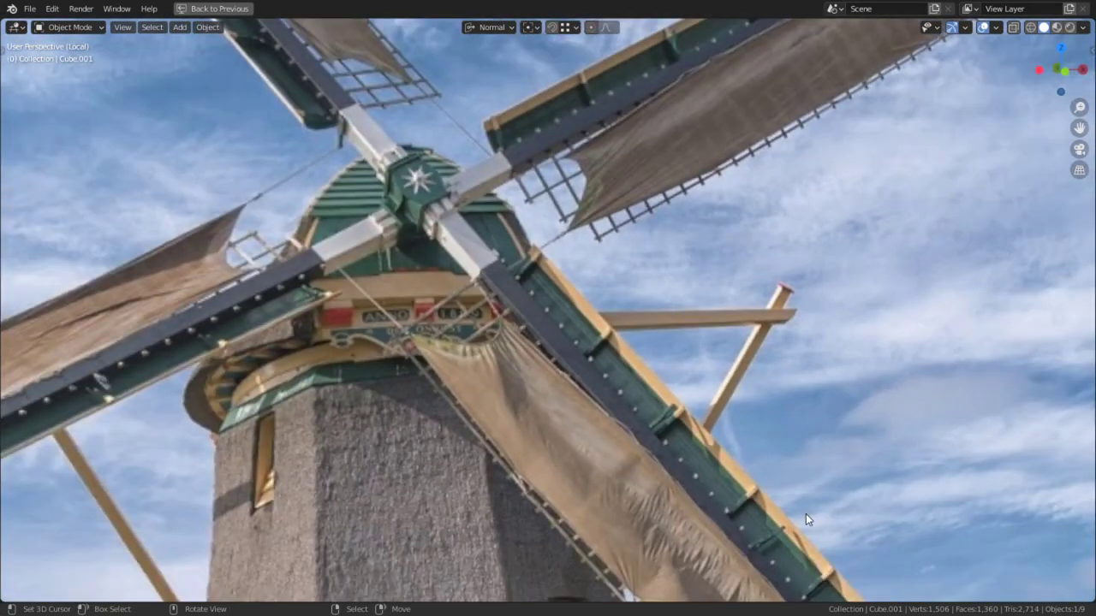
middle_click_drag(676, 462, 331, 75, "shift")
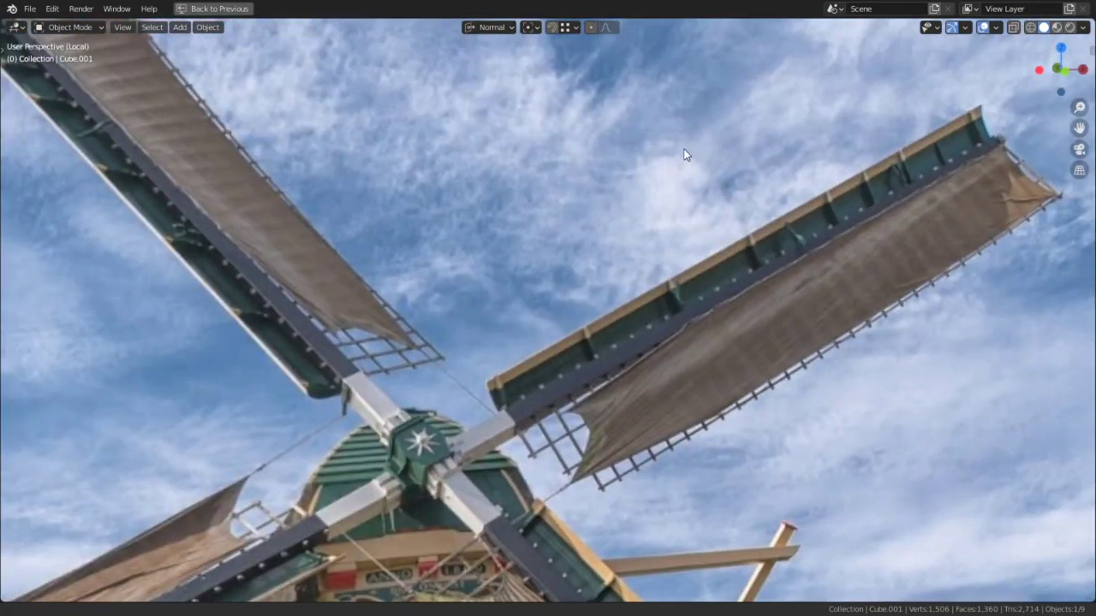
middle_click_drag(685, 154, 701, 131, "shift")
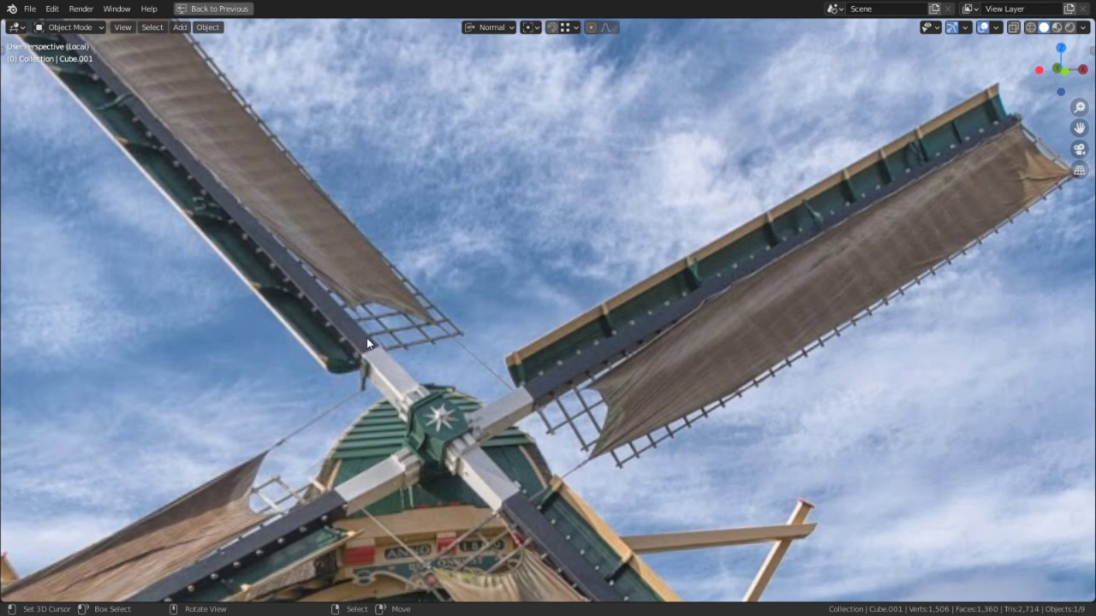
scroll(376, 373, "down", 16)
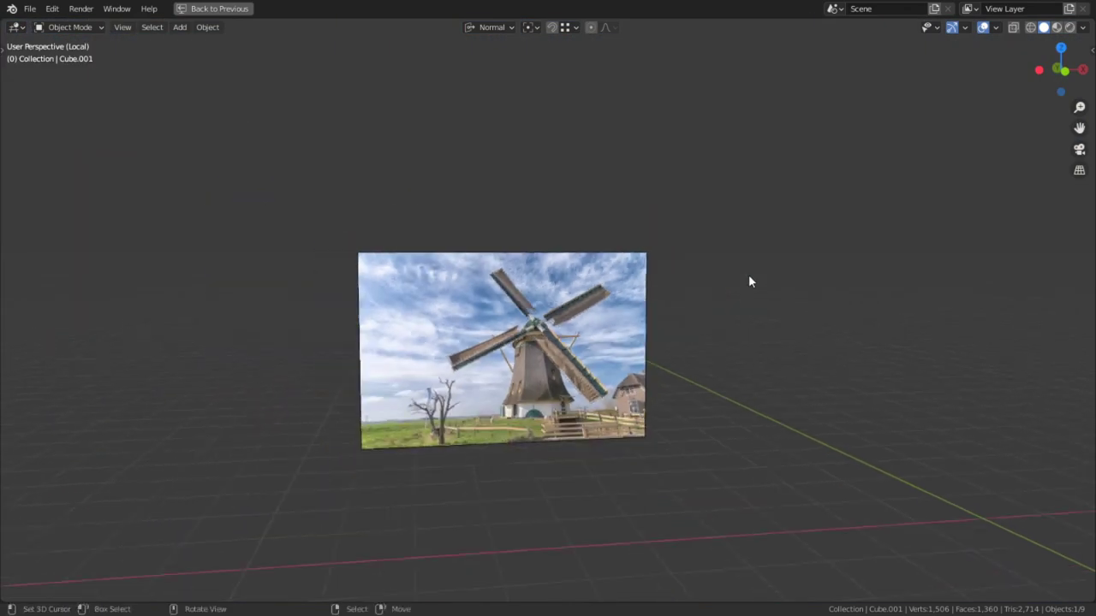
Compare the modelled sail boards with the reference photo's sails from several angles.
middle_click_drag(796, 261, 768, 289)
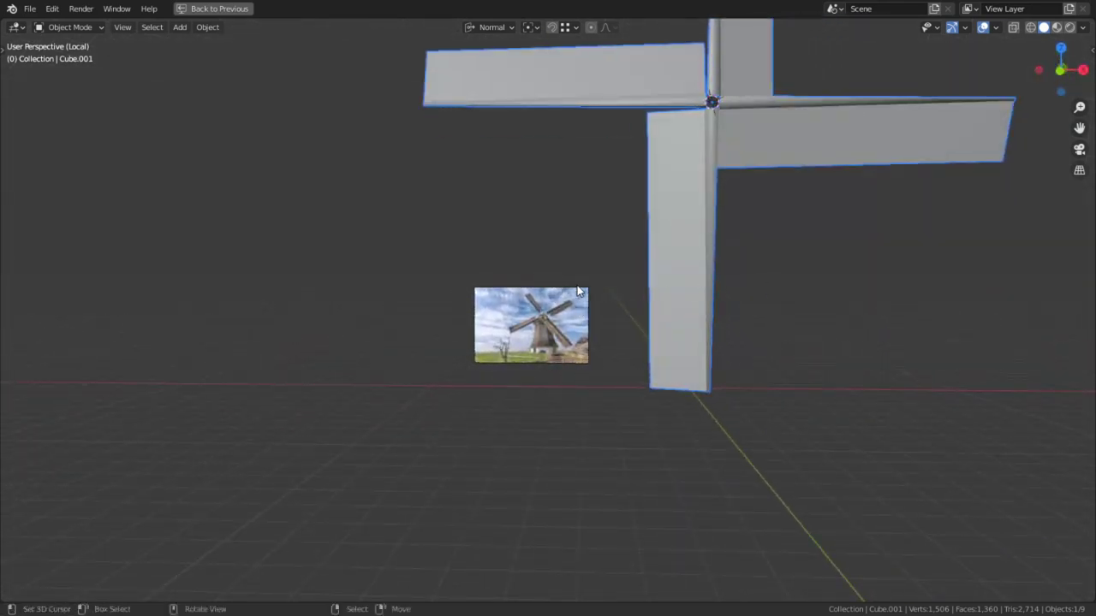
scroll(529, 312, "up", 8)
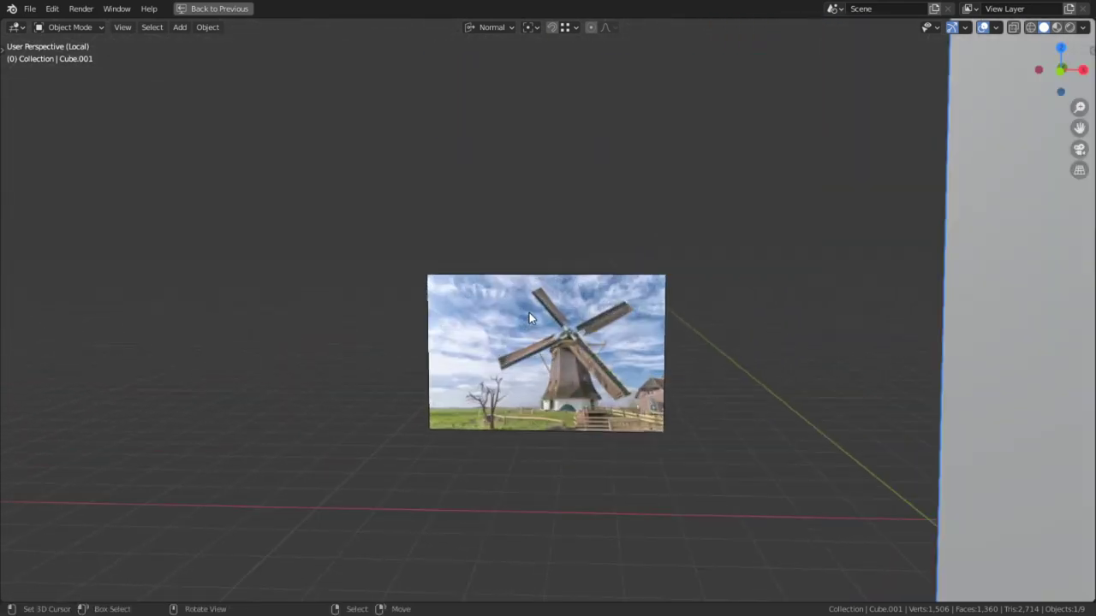
scroll(723, 444, "down", 8)
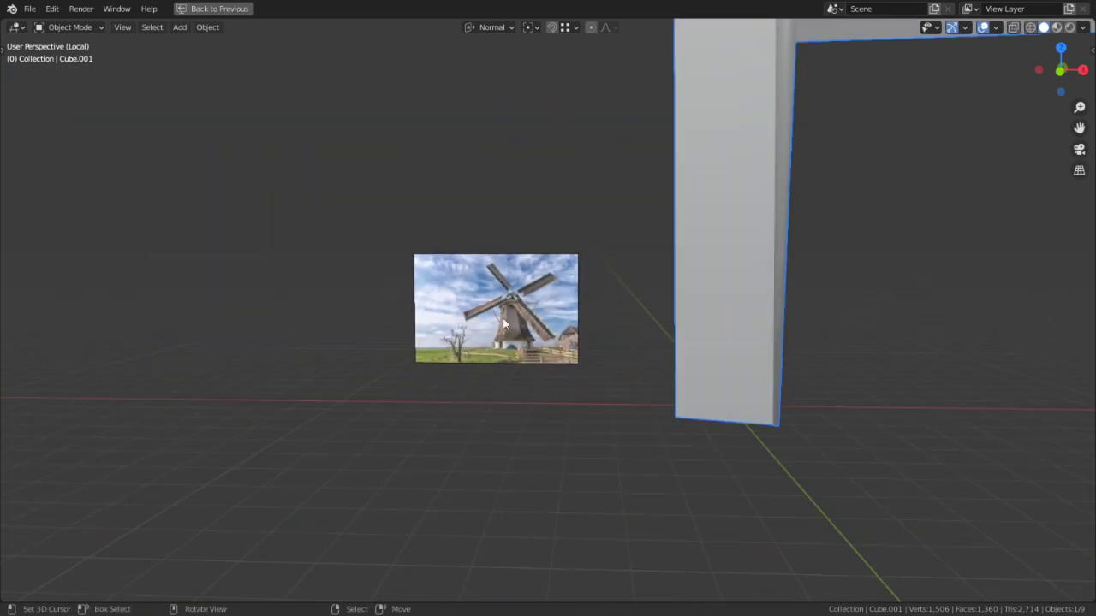
middle_click_drag(644, 326, 629, 343)
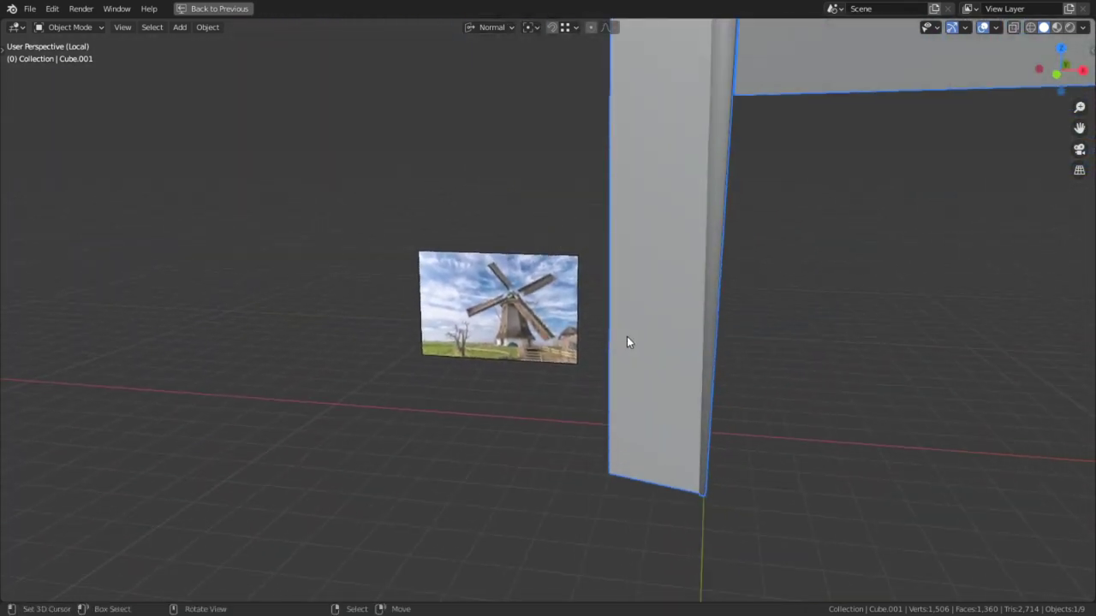
middle_click_drag(644, 182, 607, 214)
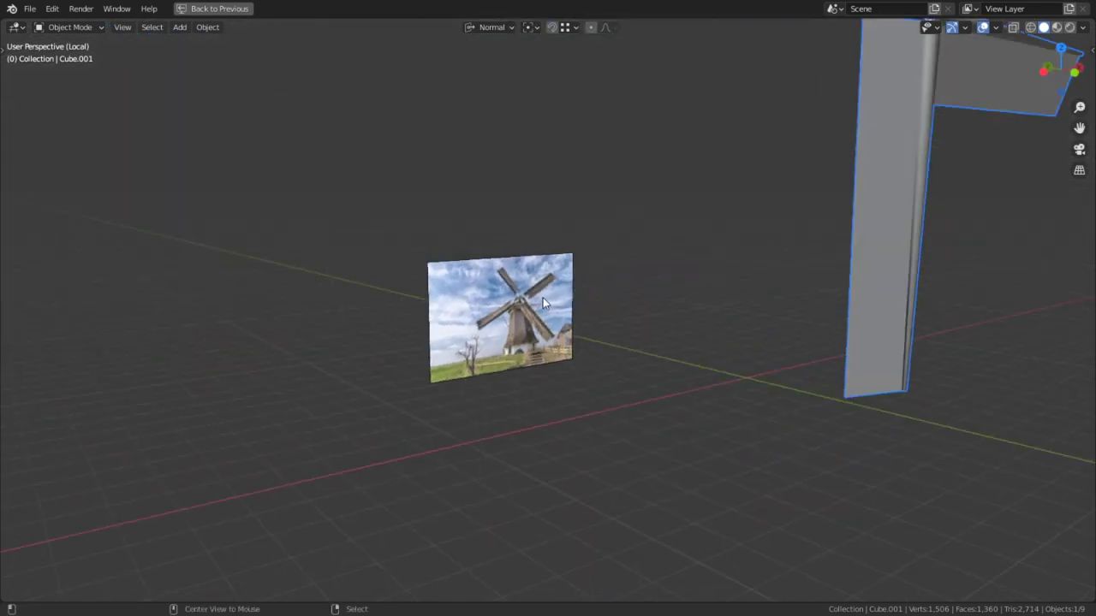
scroll(543, 298, "up", 8)
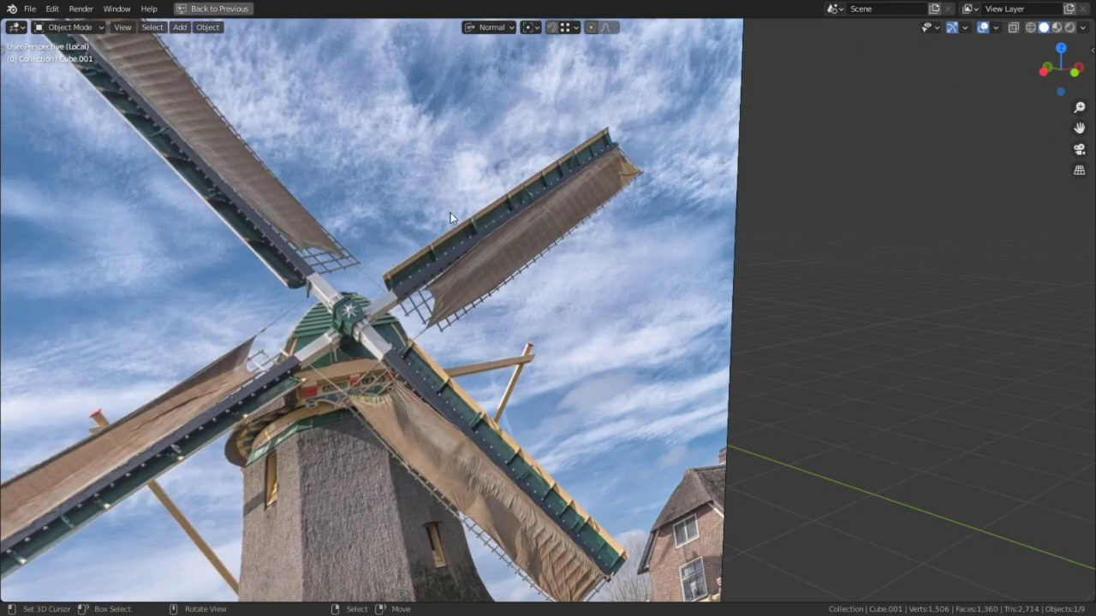
scroll(451, 212, "down", 8)
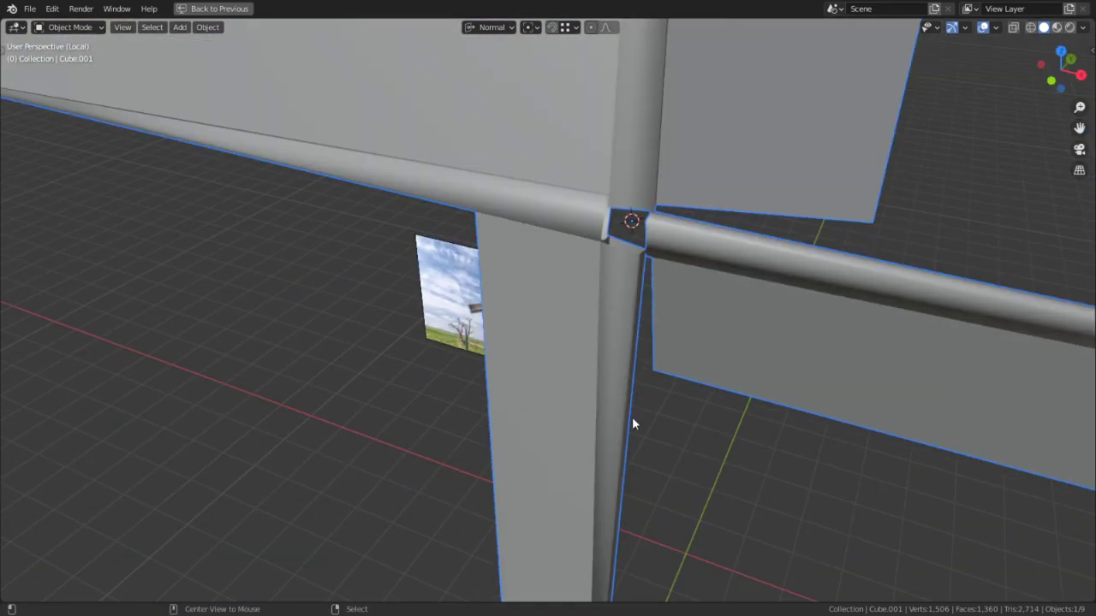
Split the flat board face off the lower beam's mesh in Edit Mode.
middle_click(632, 417, "alt")
key("Tab")
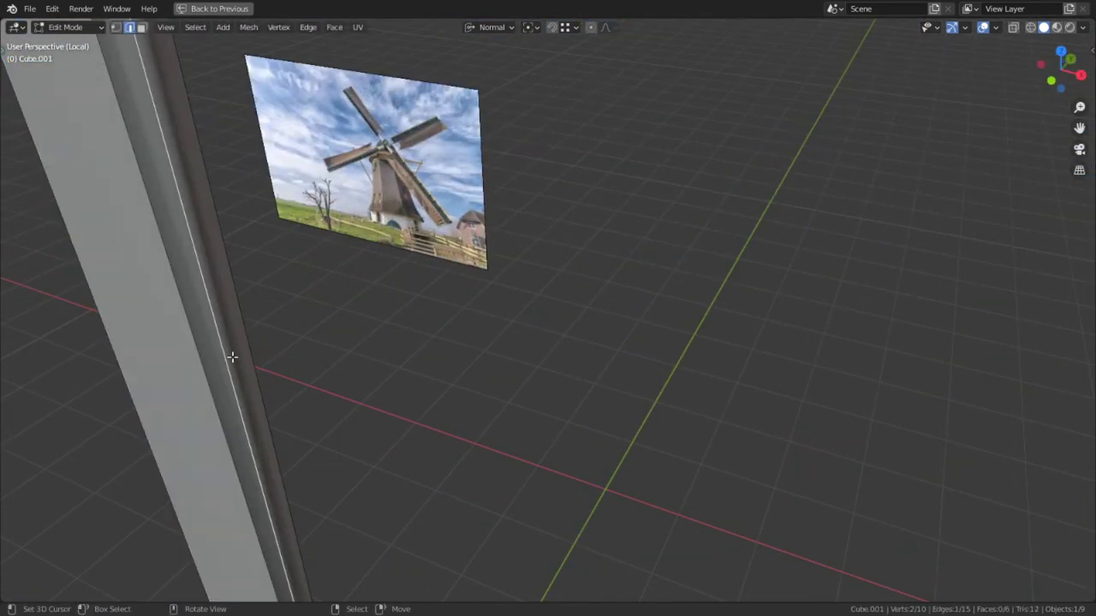
key("l")
key("3")
left_click(234, 361)
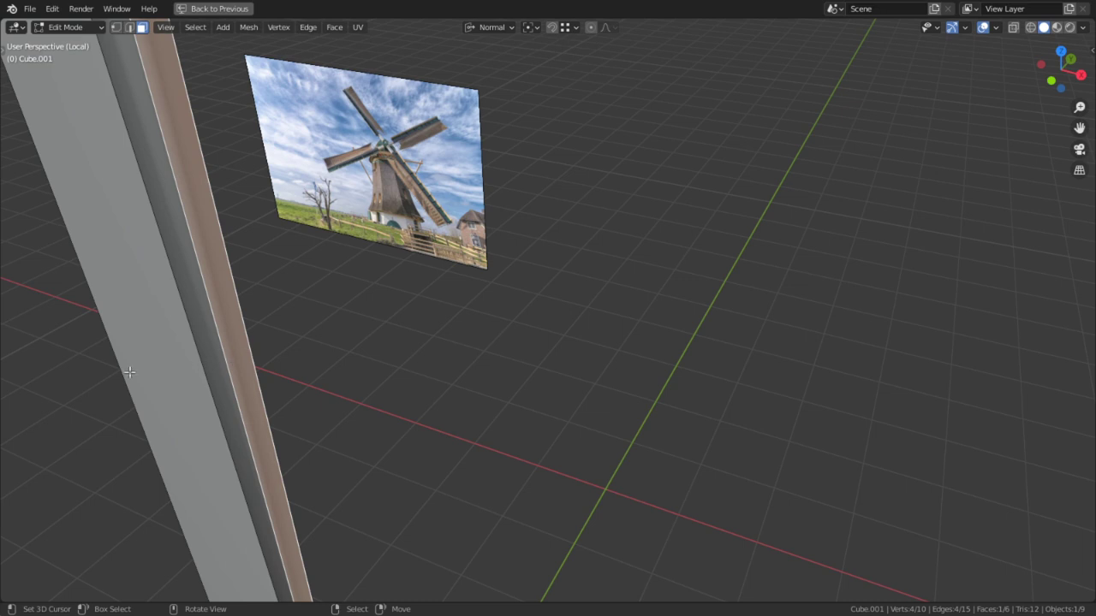
left_click(137, 371)
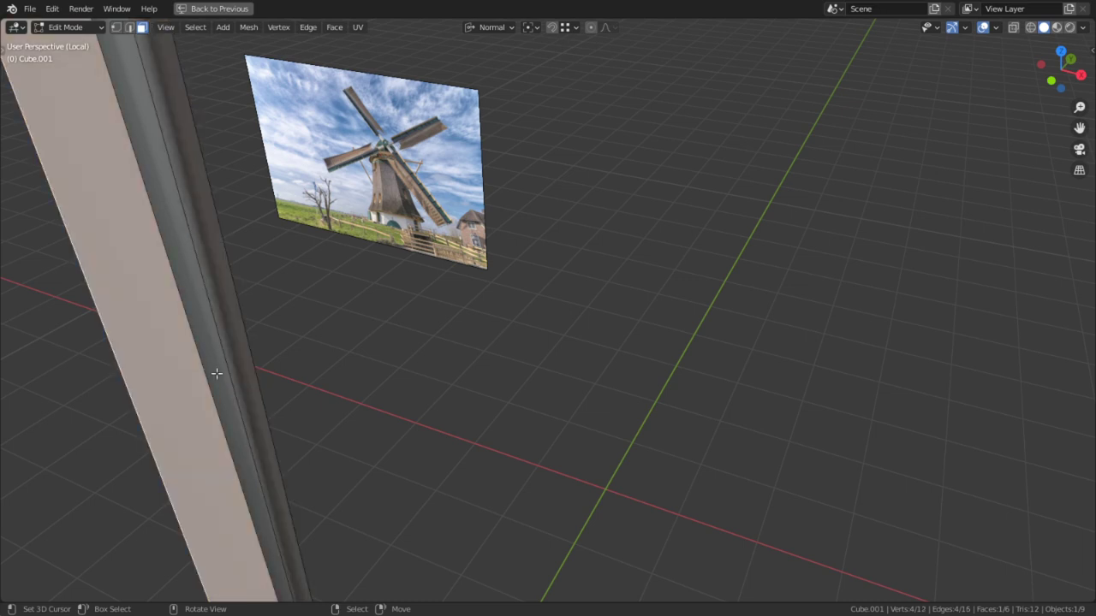
Mark one lengthwise edge of the lower beam as a seam.
key("2")
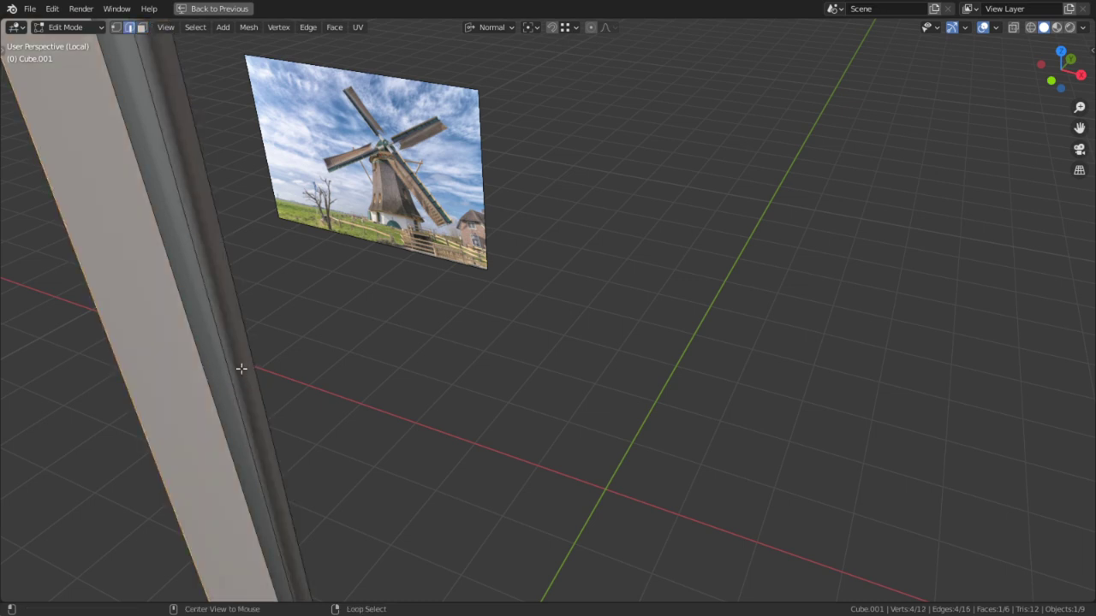
right_click(237, 368, "alt")
scroll(237, 368, "down", 5)
middle_click_drag(508, 275, 555, 385, "shift")
key("ctrl+e")
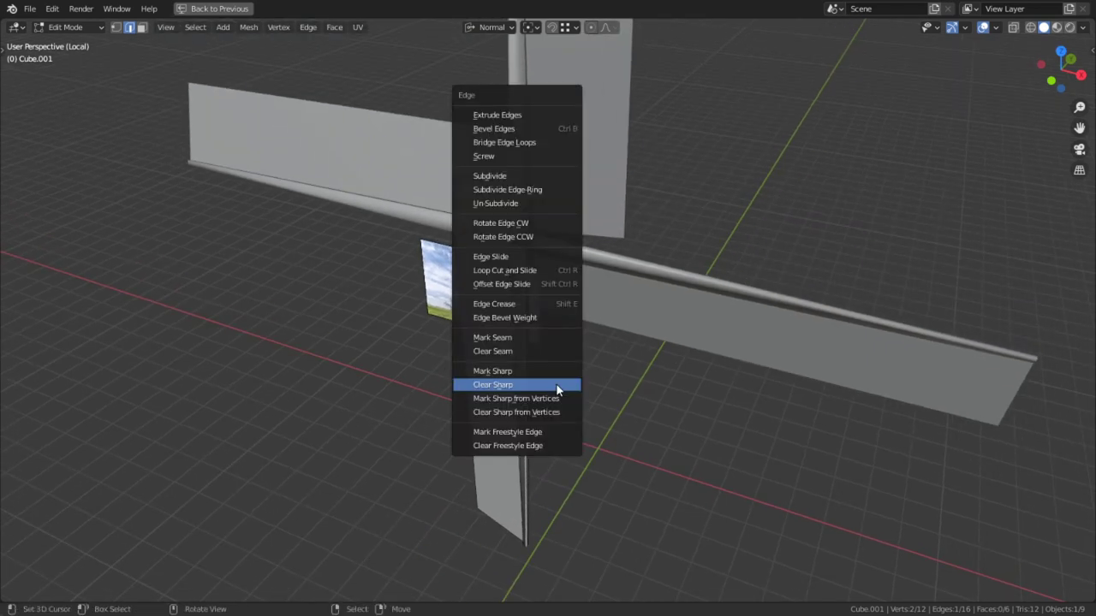
left_click(492, 337)
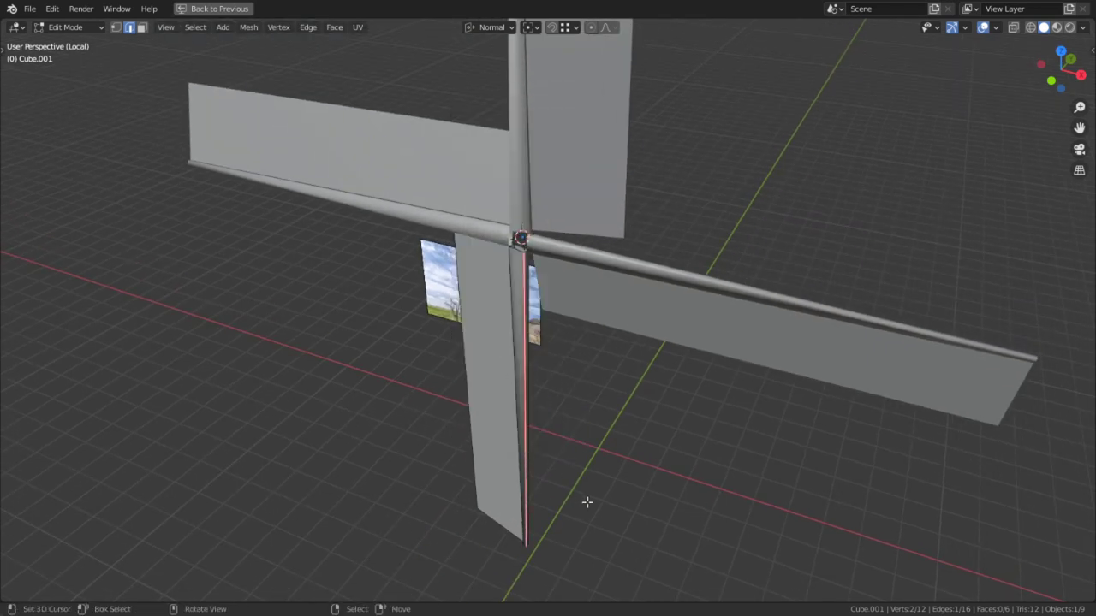
Mark three edges around the end face at the lower beam's tip as seams.
middle_click_drag(588, 500, 635, 176)
middle_click(635, 164, "alt")
scroll(516, 309, "up", 6)
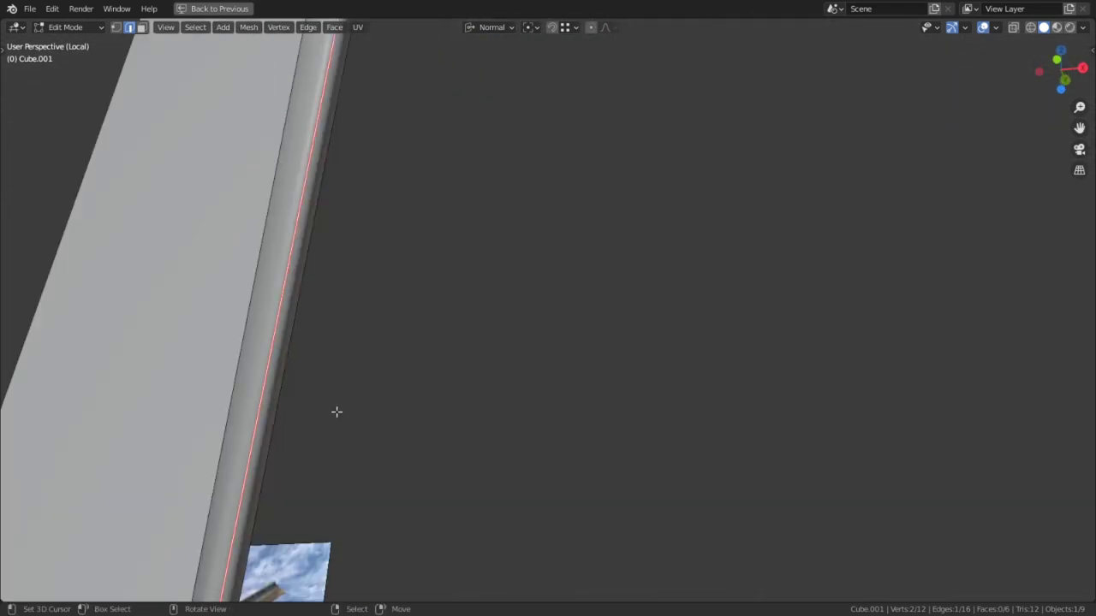
middle_click(243, 507, "alt")
middle_click(544, 386, "alt")
scroll(525, 360, "up", 6)
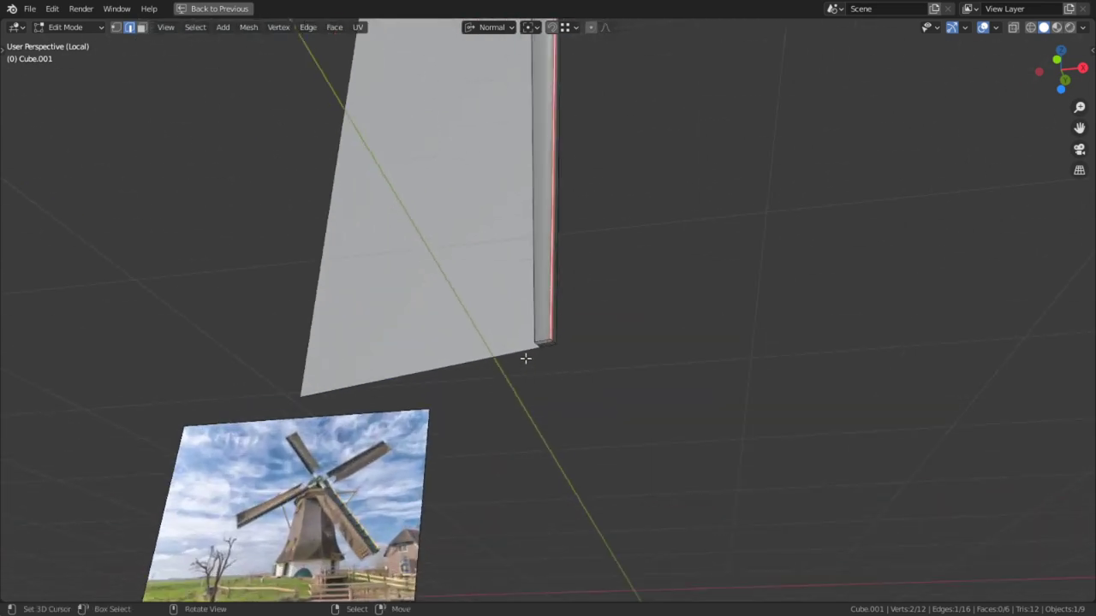
middle_click_drag(524, 363, 546, 272)
scroll(531, 325, "up", 2)
right_click(516, 352)
right_click(494, 386, "shift")
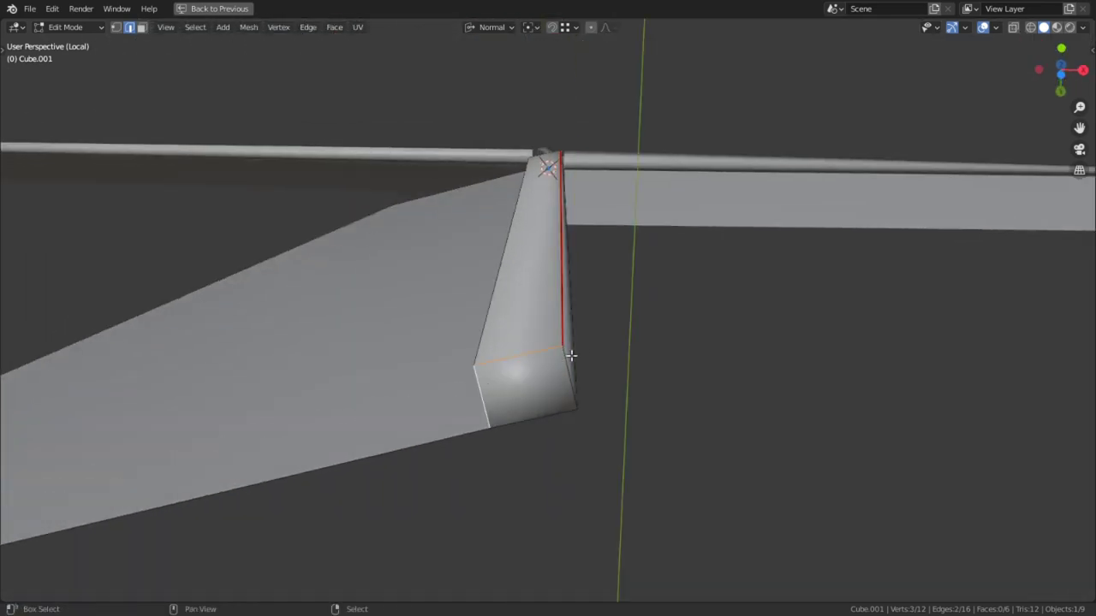
right_click(578, 350, "shift")
right_click(562, 372, "shift")
right_click(580, 367, "shift")
key("ctrl+e")
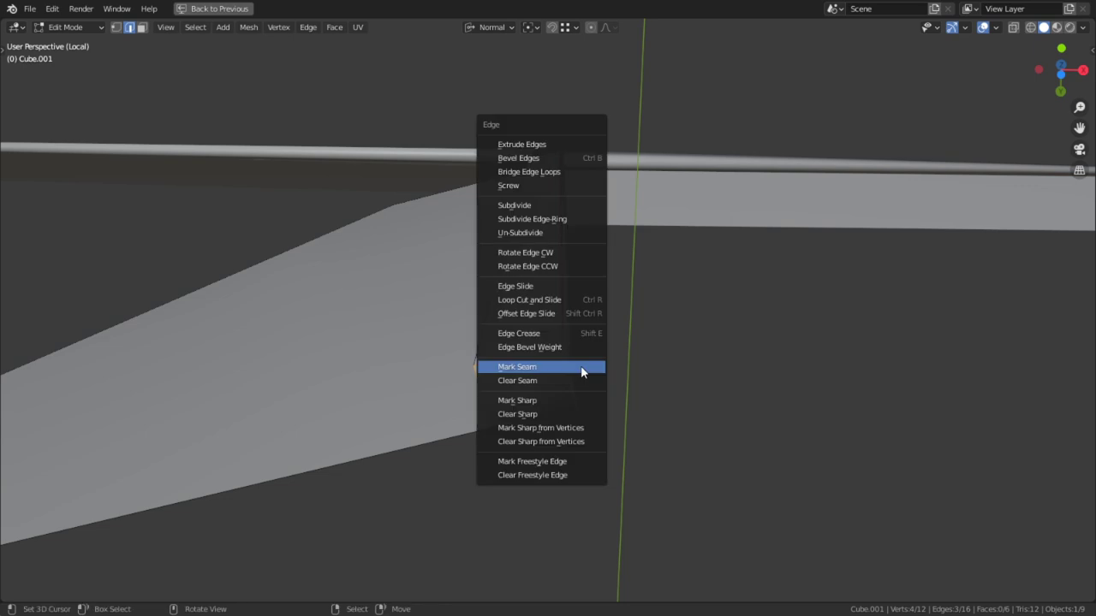
left_click(581, 366)
middle_click_drag(657, 443, 636, 500)
scroll(633, 383, "down", 6)
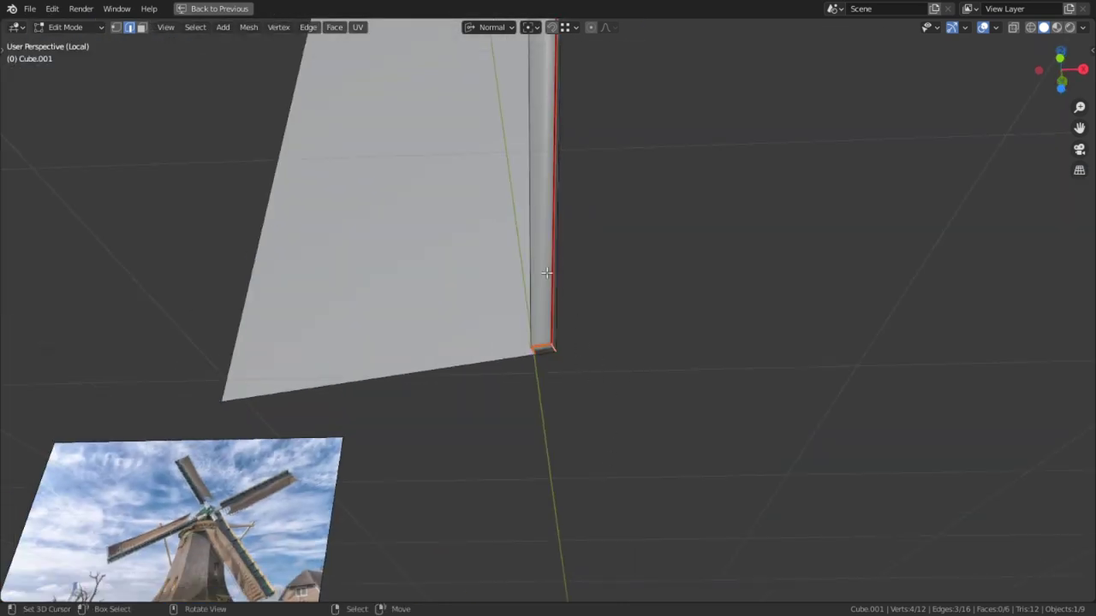
Duplicate the lower beam's linked mesh and place the copy beside the original, offset about 0.38 m in X.
scroll(547, 272, "down", 3)
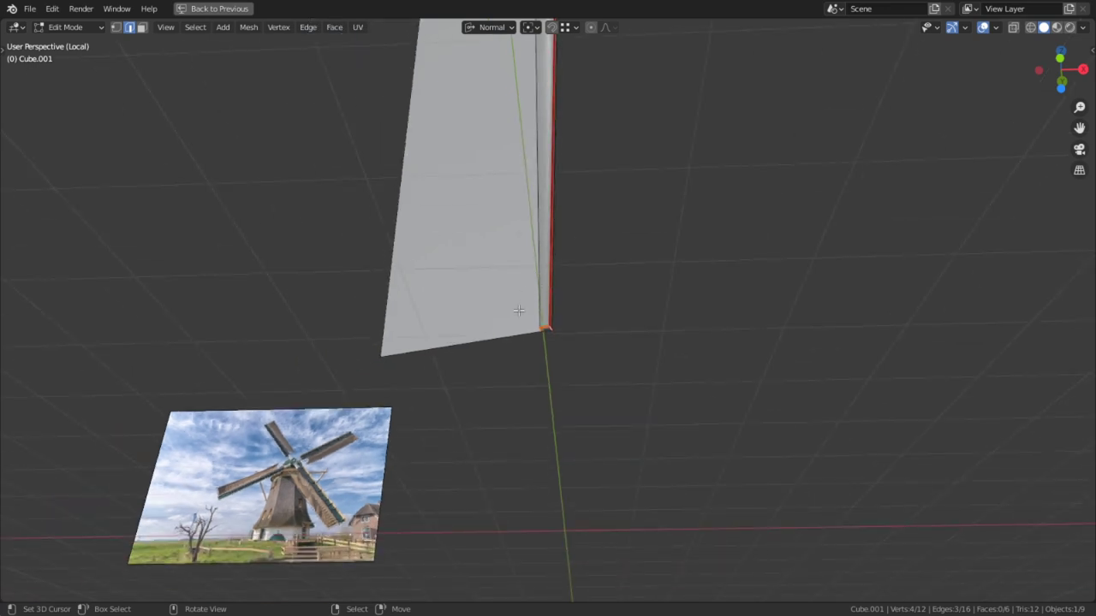
middle_click_drag(519, 311, 280, 446)
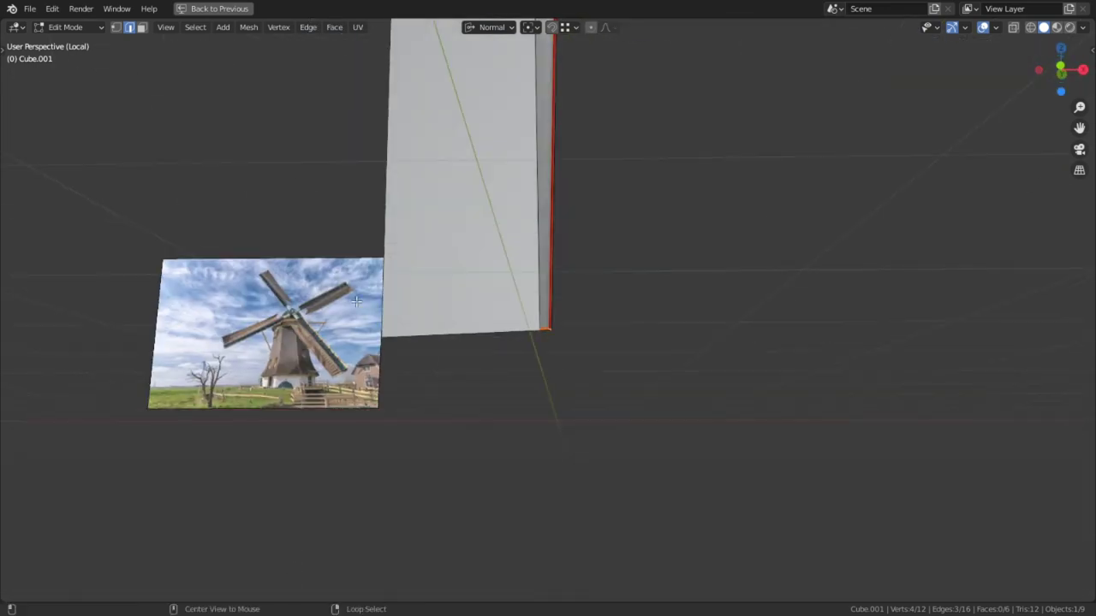
scroll(357, 301, "up", 5)
middle_click_drag(334, 359, 388, 219, "shift")
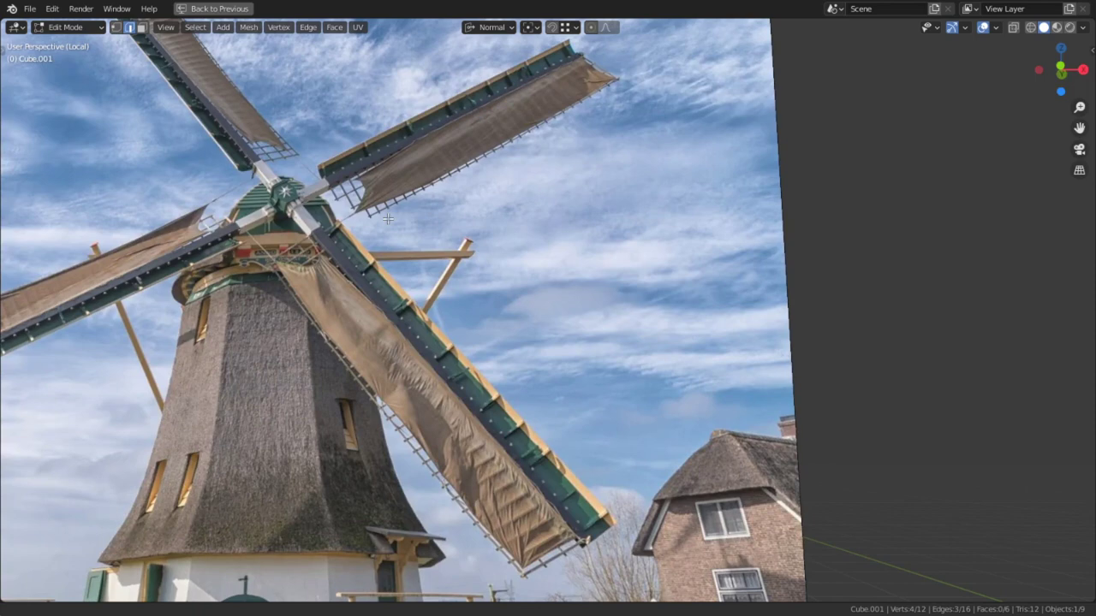
scroll(388, 219, "down", 7)
middle_click_drag(752, 131, 391, 196, "shift")
scroll(428, 193, "down", 2)
key("l")
middle_click_drag(478, 198, 494, 312)
middle_click_drag(587, 386, 568, 318, "shift")
key("shift+d")
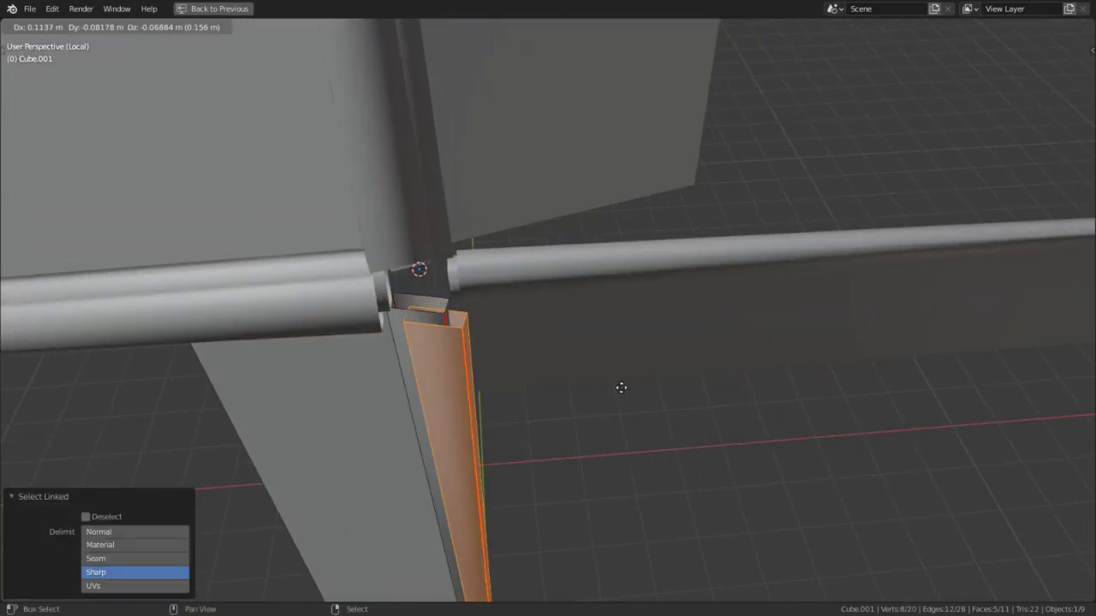
left_click(636, 376)
key("r")
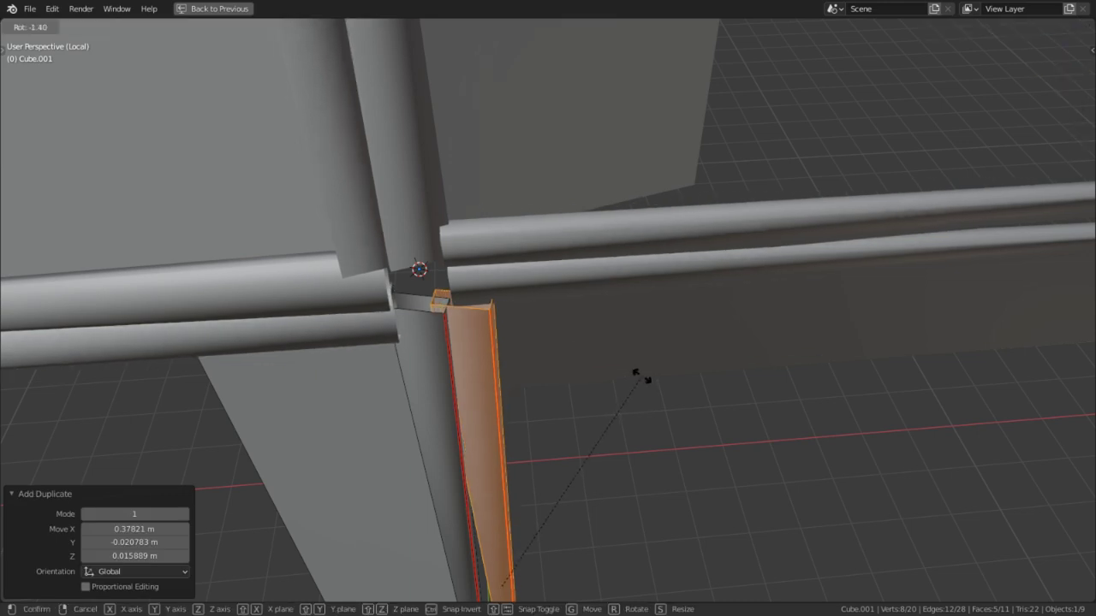
key("z")
key("z")
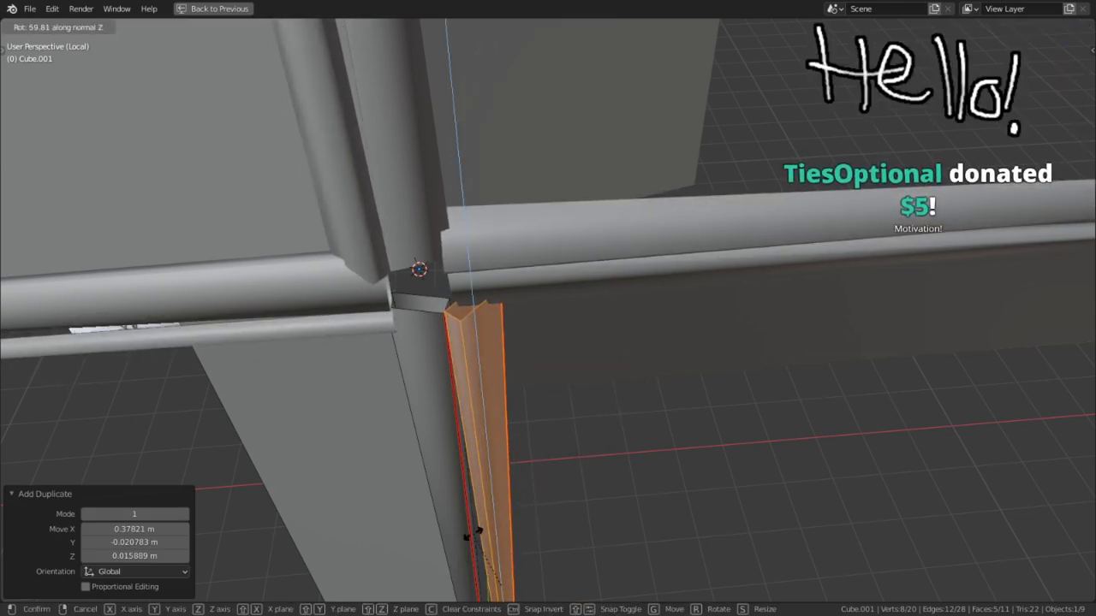
right_click(473, 533)
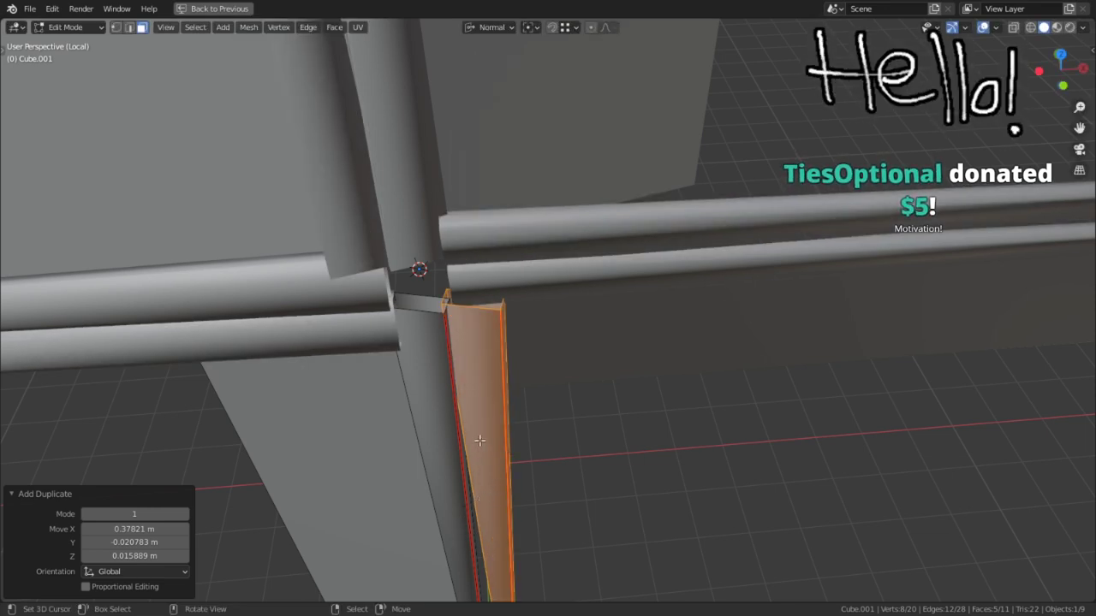
Rotate the duplicated beam by about -210° around its normal Z axis.
key("r")
key("z")
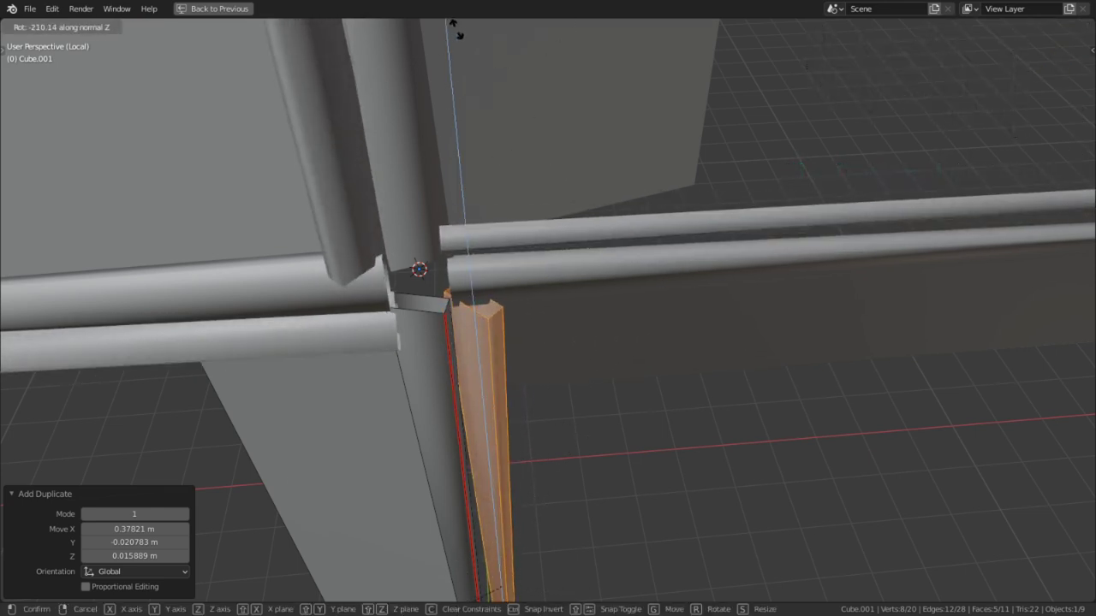
left_click(454, 29)
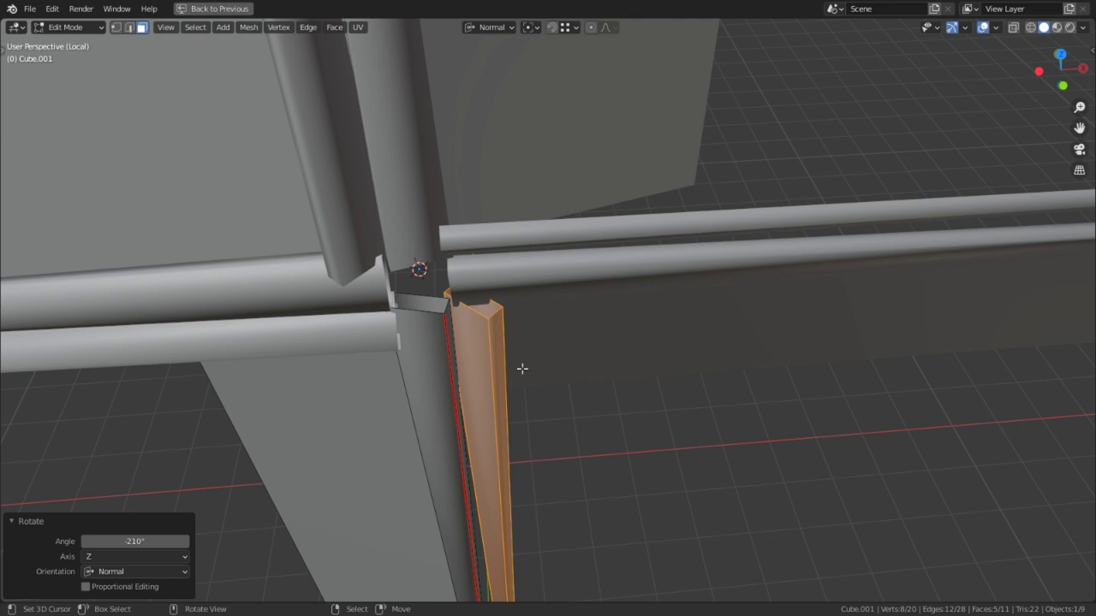
middle_click_drag(522, 369, 565, 338, "shift")
Delete the duplicated beam's lower tip vertices, keeping only the four-edge loop at its hub end.
middle_click_drag(569, 506, 575, 259)
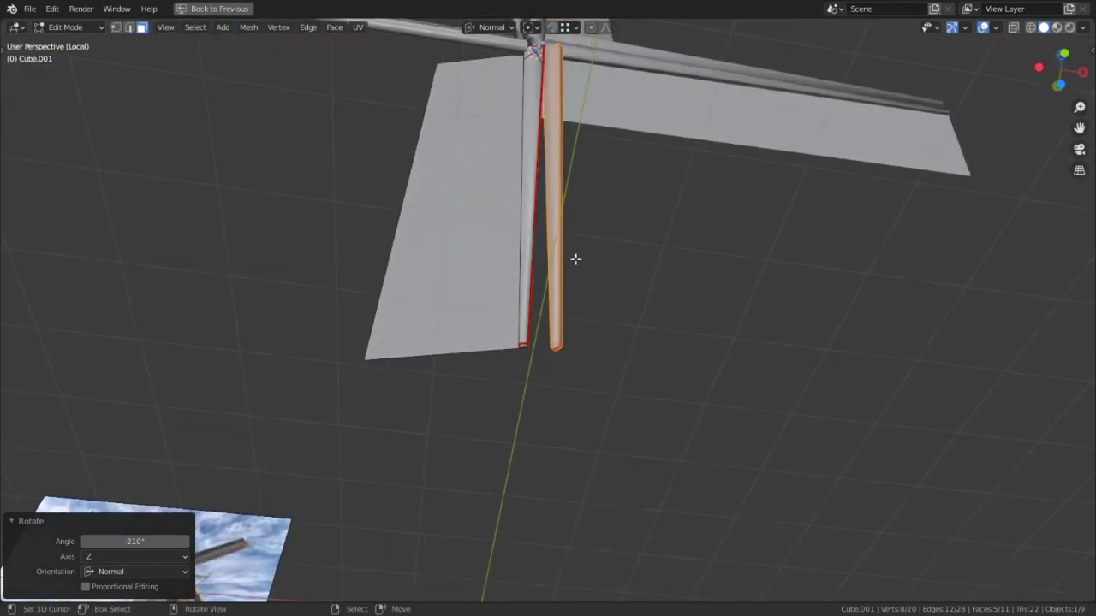
key("x")
left_click(558, 349)
middle_click_drag(619, 342, 672, 251)
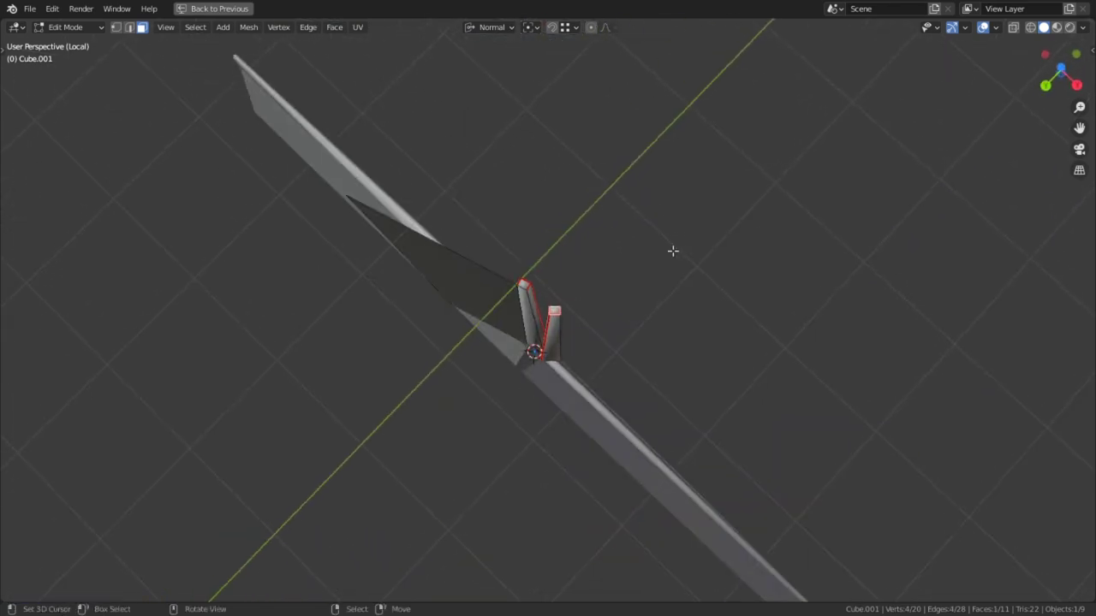
key("x")
left_click(646, 246)
key("2")
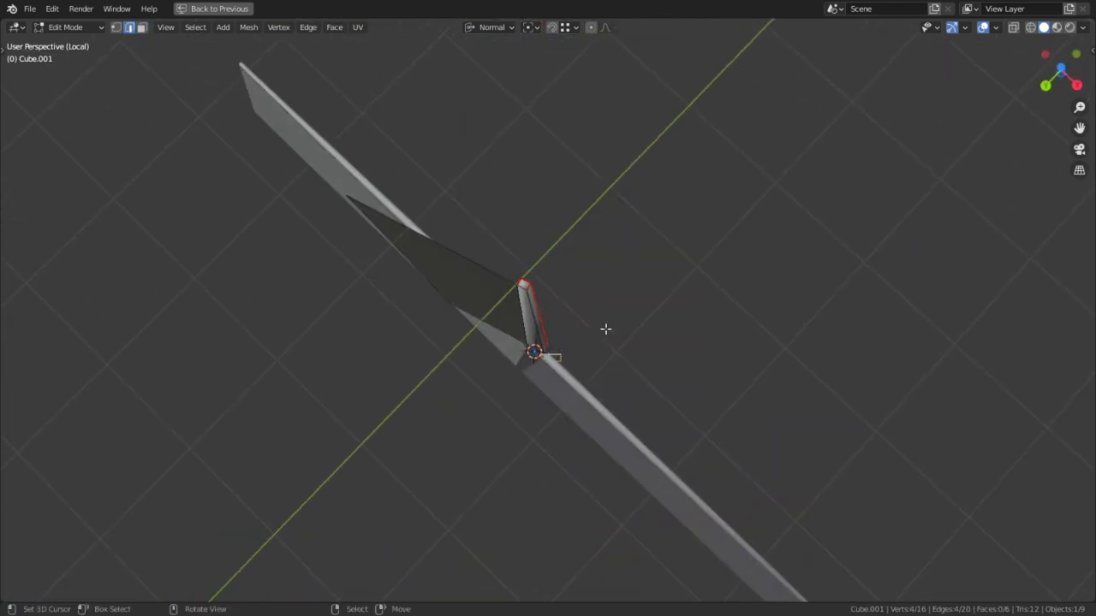
Extrude the remaining edge loop about 9 m downward along global Z to form a long straight plank.
middle_click_drag(605, 329, 536, 420)
key("e")
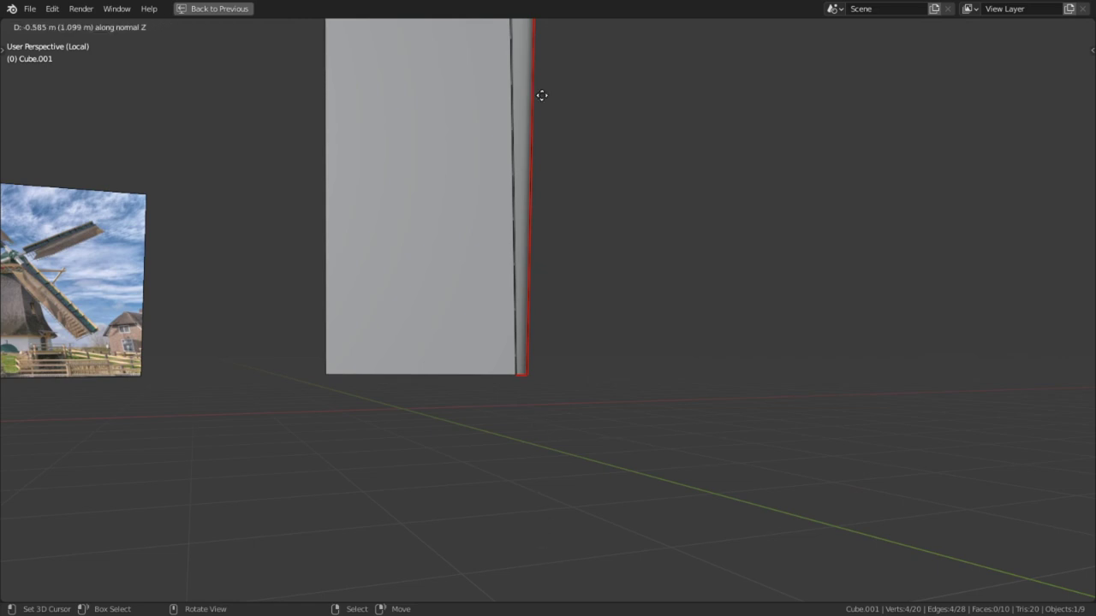
key("z")
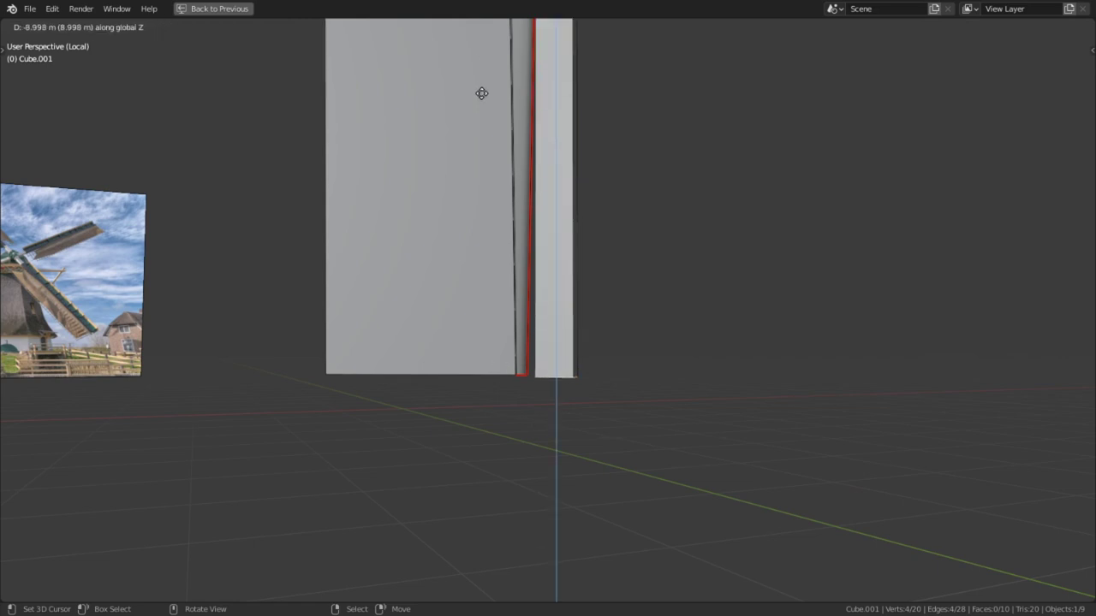
left_click(481, 94)
Move the plank's lower edge loop about 0.023 m up along global Z, snapping it to the beam tip's height.
middle_click_drag(523, 240, 523, 318)
key("g")
key("z")
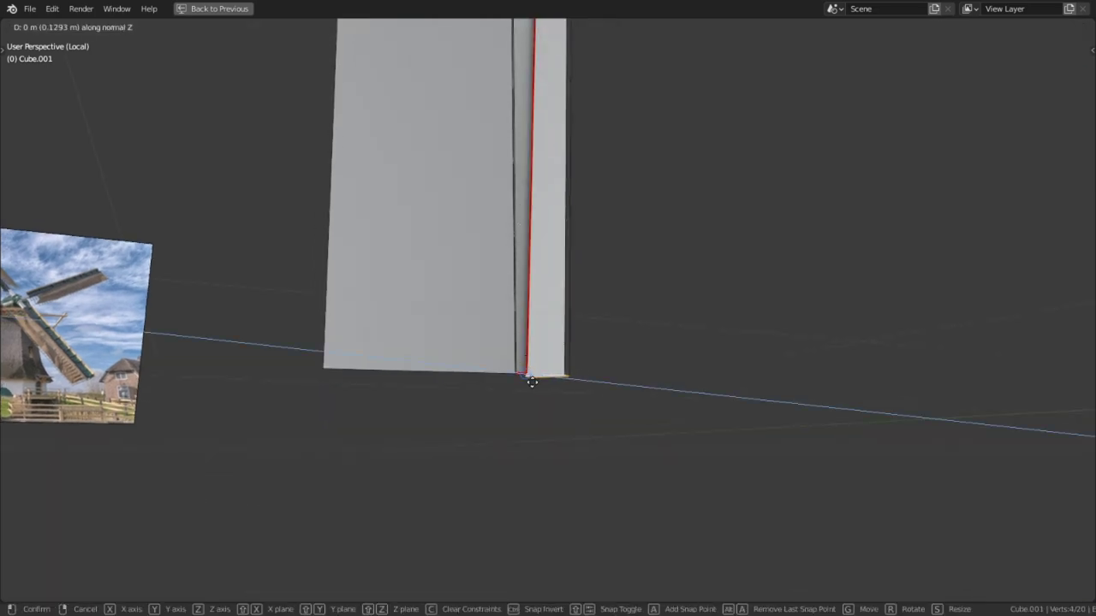
key("z")
left_click(532, 374)
middle_click_drag(577, 386, 511, 356)
middle_click_drag(509, 280, 522, 304)
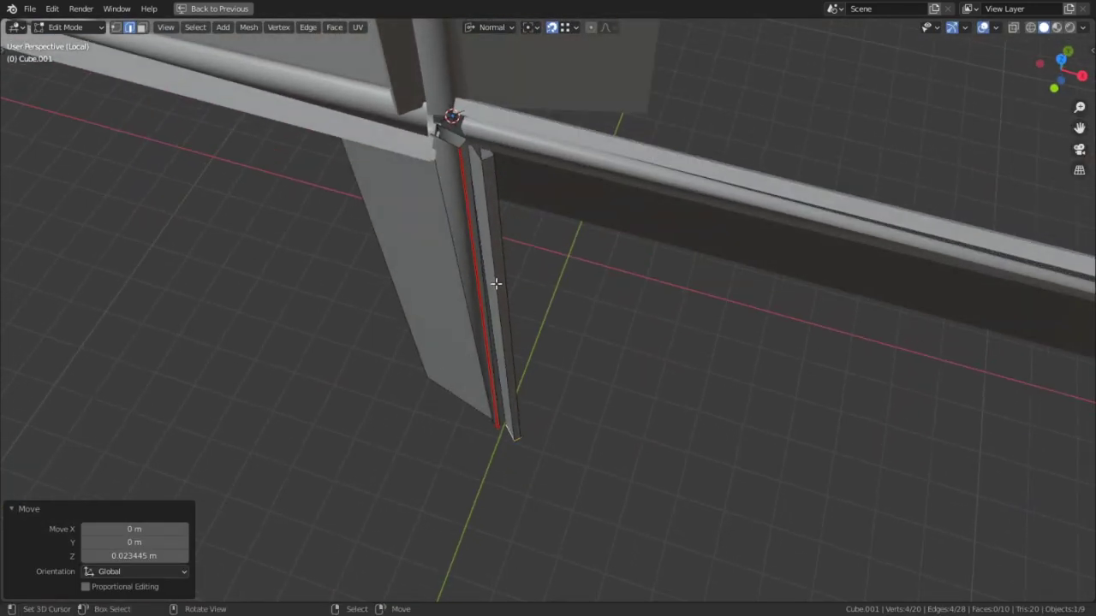
Examine the reference photo's sails, checking how the narrow leading boards and cloth sides sit along each beam.
left_click(495, 283)
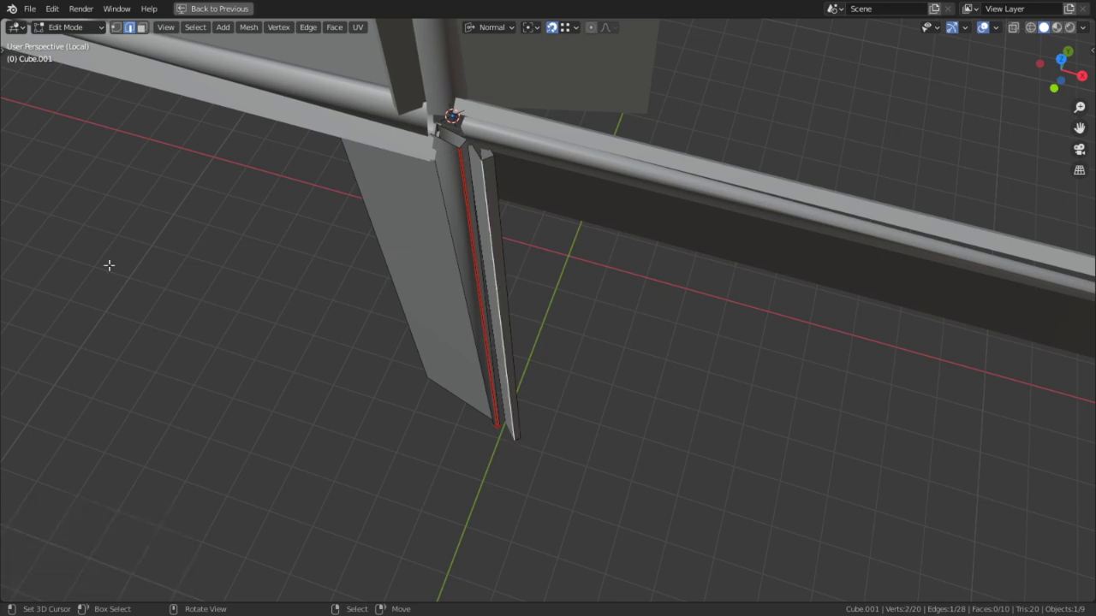
middle_click_drag(285, 243, 333, 184)
middle_click_drag(168, 337, 149, 357)
middle_click(188, 355, "alt")
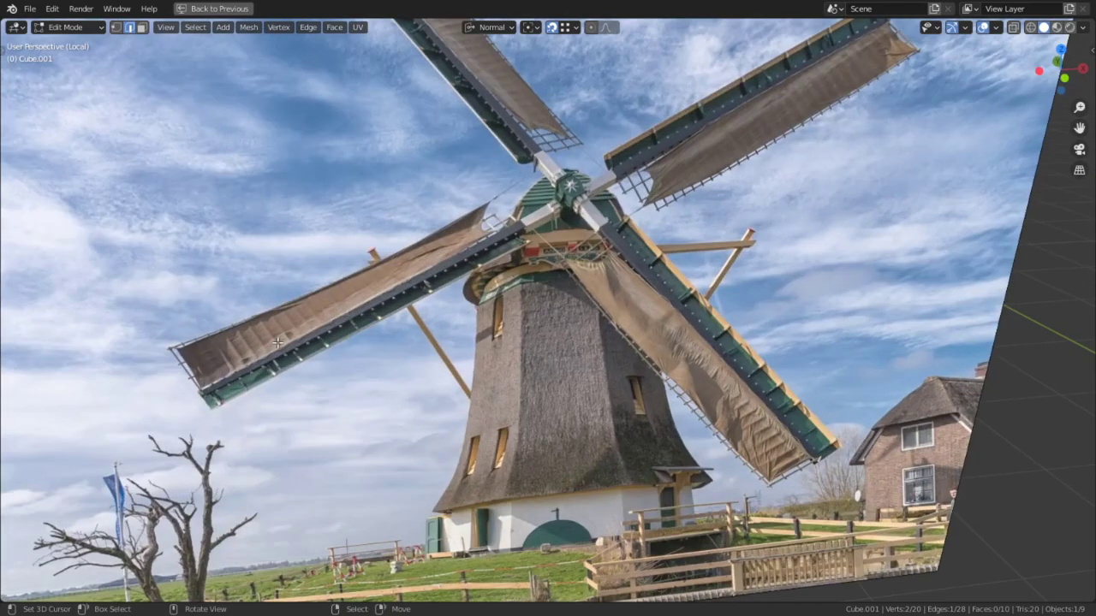
scroll(823, 252, "up", 3)
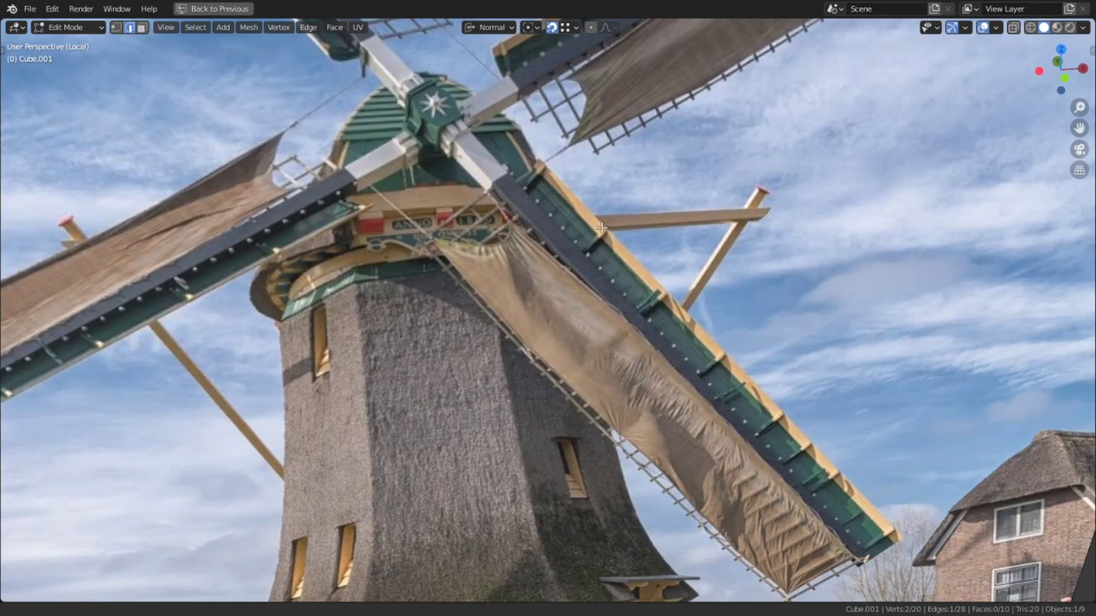
scroll(602, 228, "down", 10)
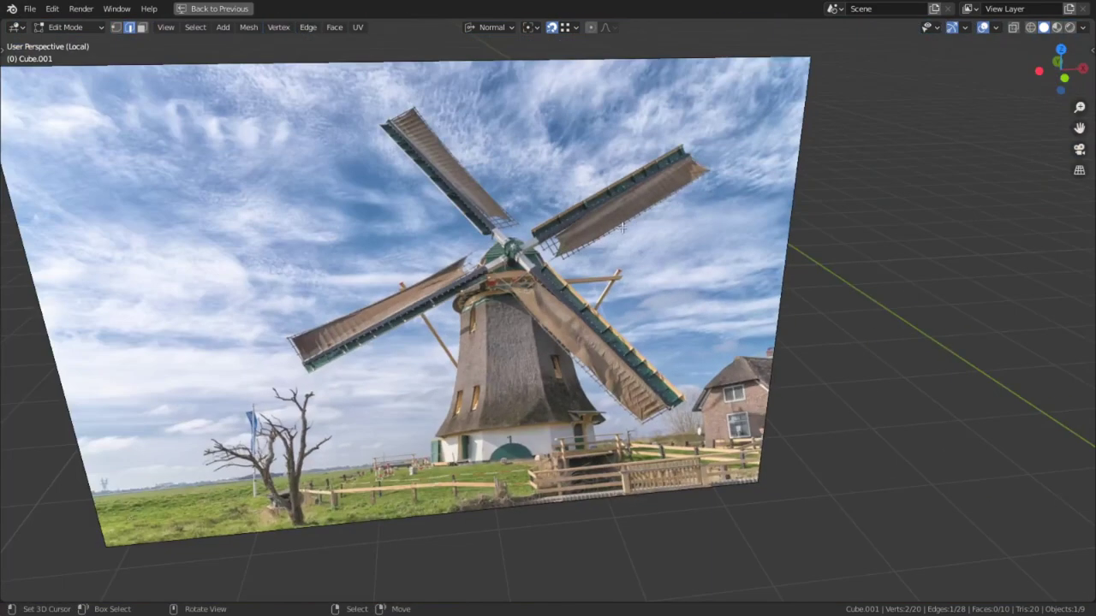
scroll(604, 258, "up", 4)
scroll(605, 259, "up", 5)
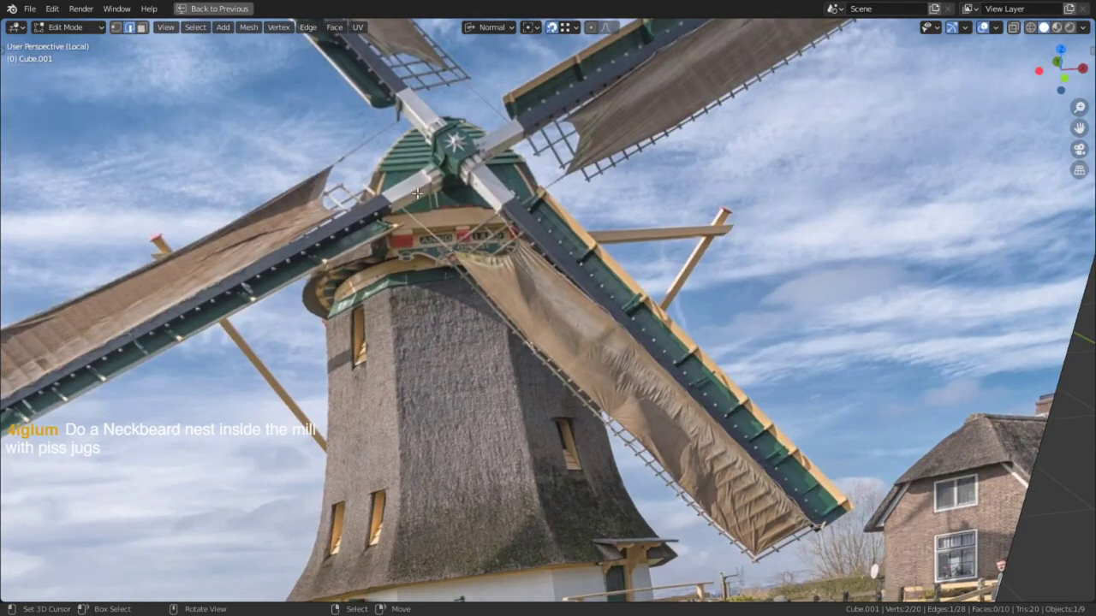
scroll(412, 211, "down", 2)
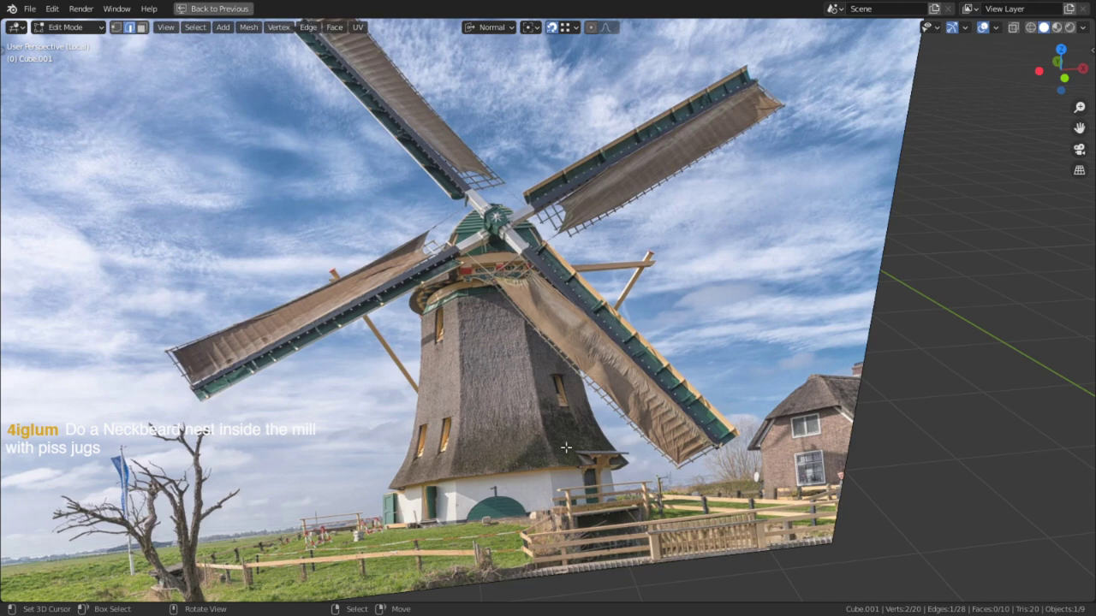
scroll(515, 156, "down", 7)
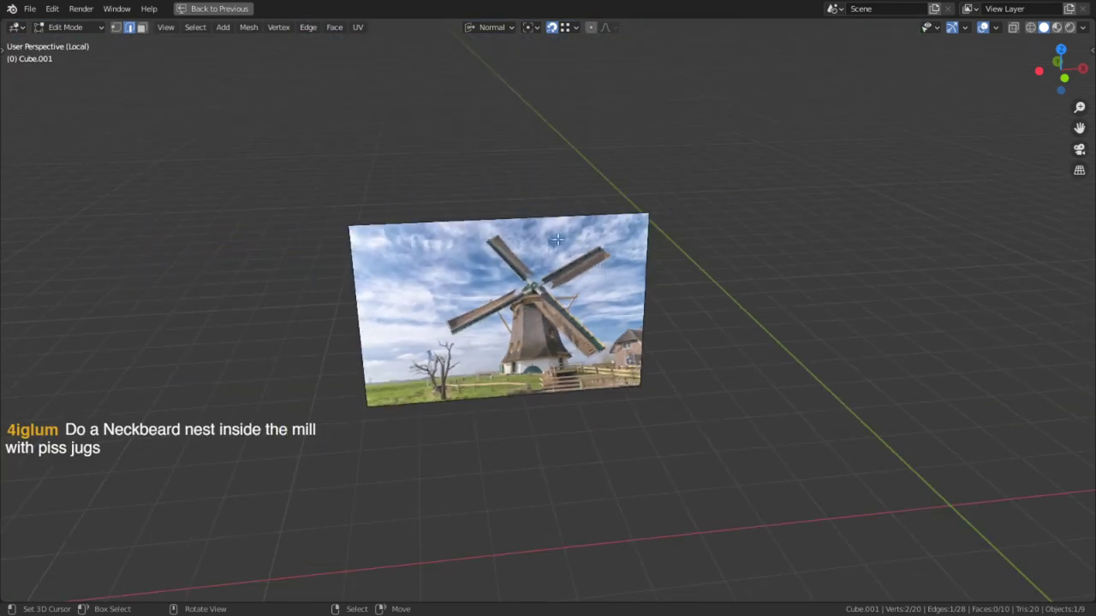
scroll(673, 314, "down", 6)
Inspect the modelled beams, wide boards and new plank from the front, the side and close up near the hub.
middle_click_drag(707, 313, 587, 386)
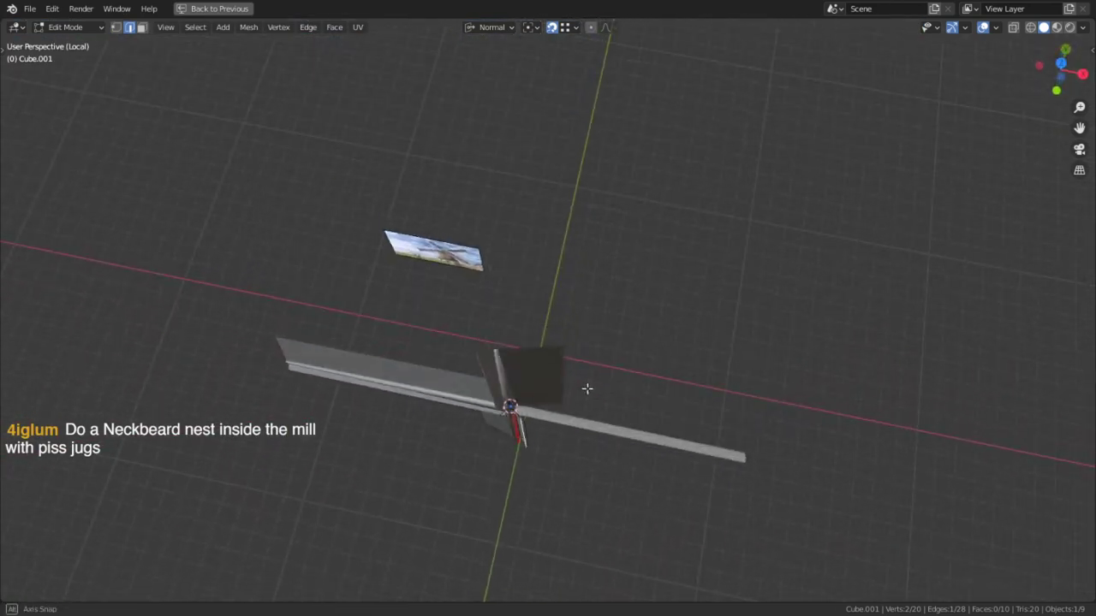
middle_click(519, 437, "alt")
mouse_move(733, 217)
middle_mouse_down()
mouse_move(917, 115)
mouse_move(941, 78)
mouse_move(736, 220)
middle_mouse_up()
middle_click_drag(624, 320, 472, 323)
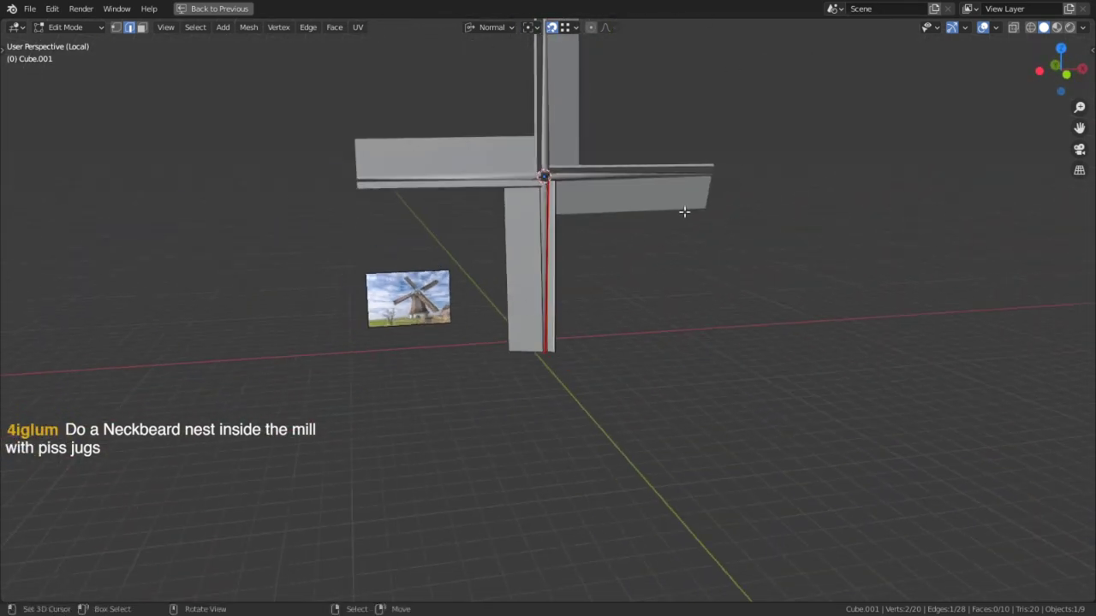
middle_click_drag(683, 210, 551, 194)
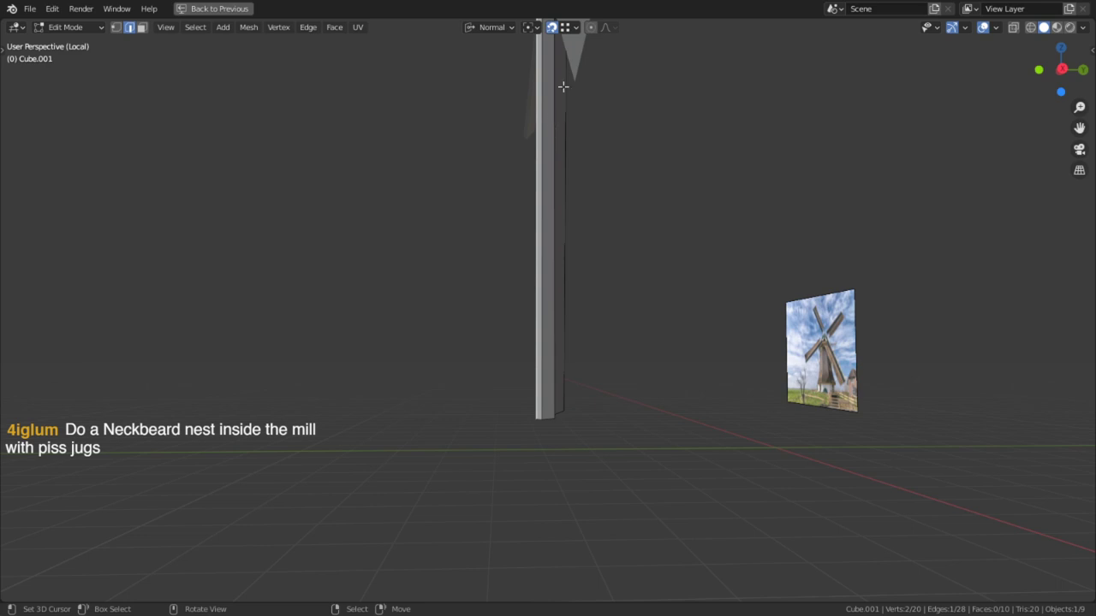
middle_click_drag(564, 81, 655, 334)
middle_click_drag(623, 278, 591, 507, "shift")
middle_click_drag(545, 284, 511, 312)
middle_click_drag(520, 397, 516, 353)
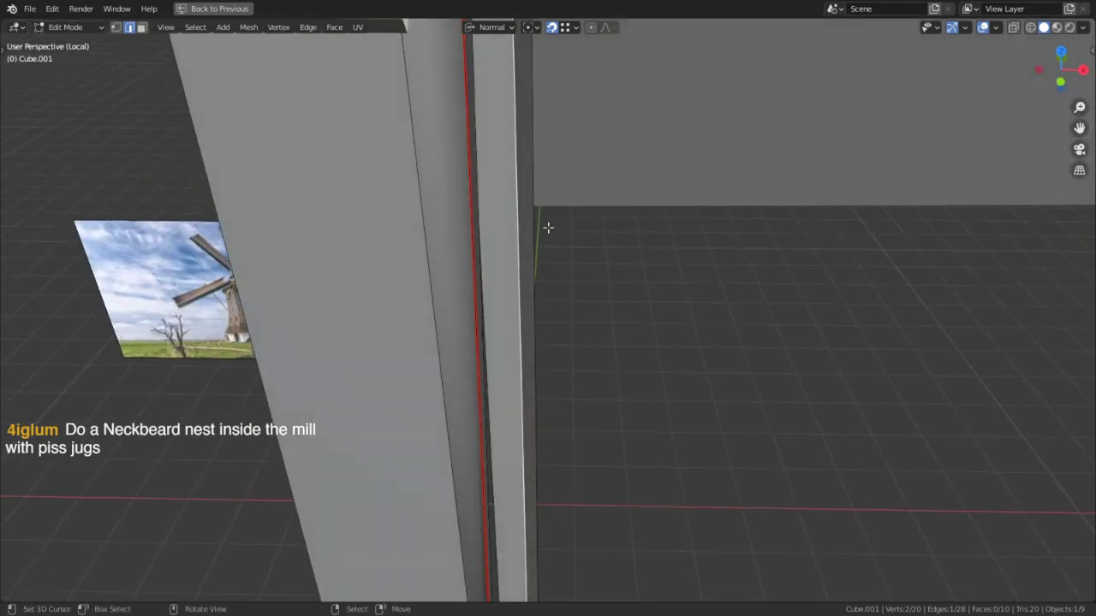
middle_click_drag(502, 125, 473, 121)
Move the hub-side edge of the lower sail's wide board down along the beam, away from the hub.
key("alt+a")
scroll(474, 121, "down", 5)
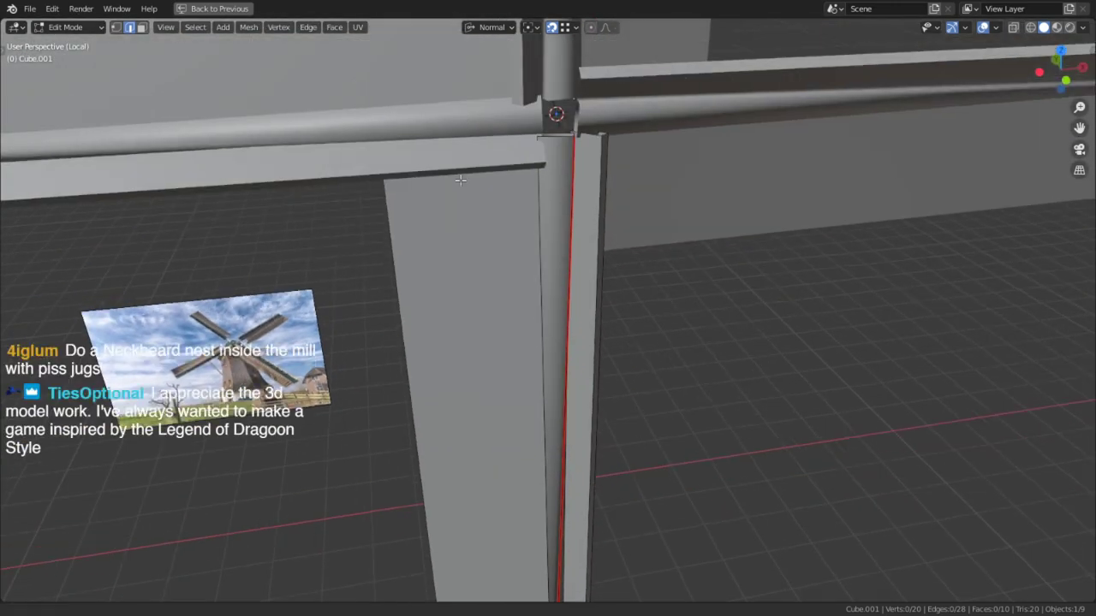
middle_click_drag(439, 218, 636, 249)
key("g")
key("z")
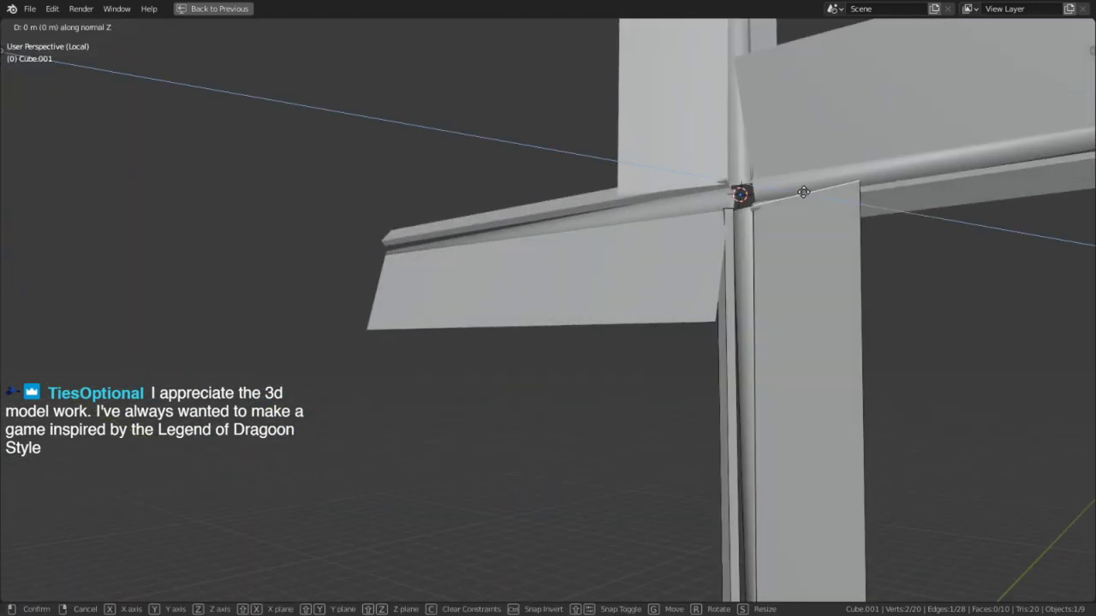
left_click(782, 518)
middle_click_drag(782, 519, 374, 293)
Move the new plank's hub-side edge loop about 0.71 m down along global Z.
right_click(375, 281, "alt")
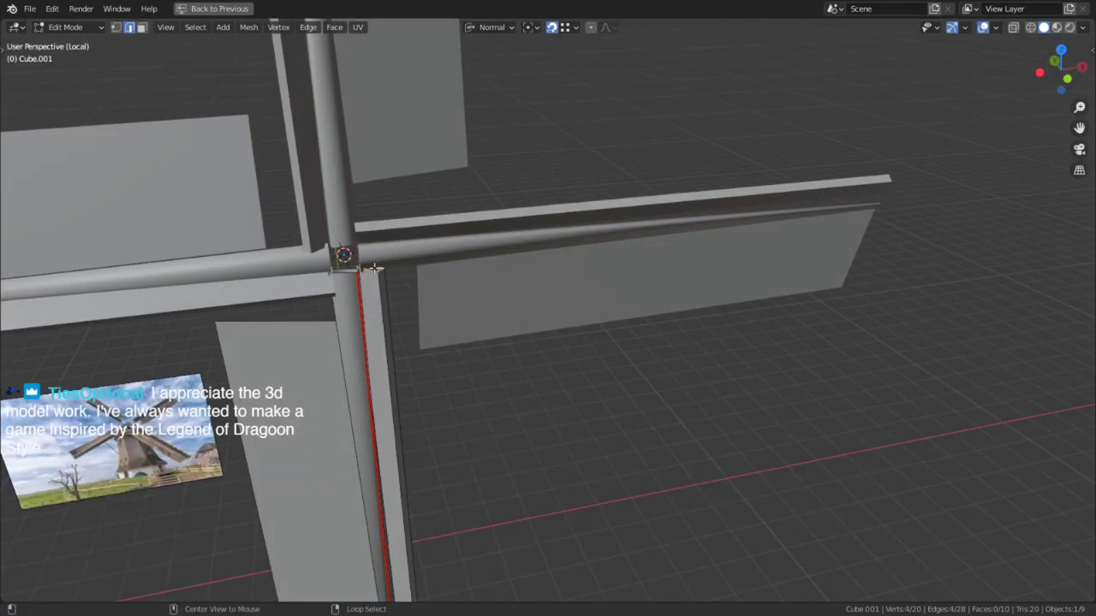
key("g")
key("z")
key("z")
key("z")
key("z")
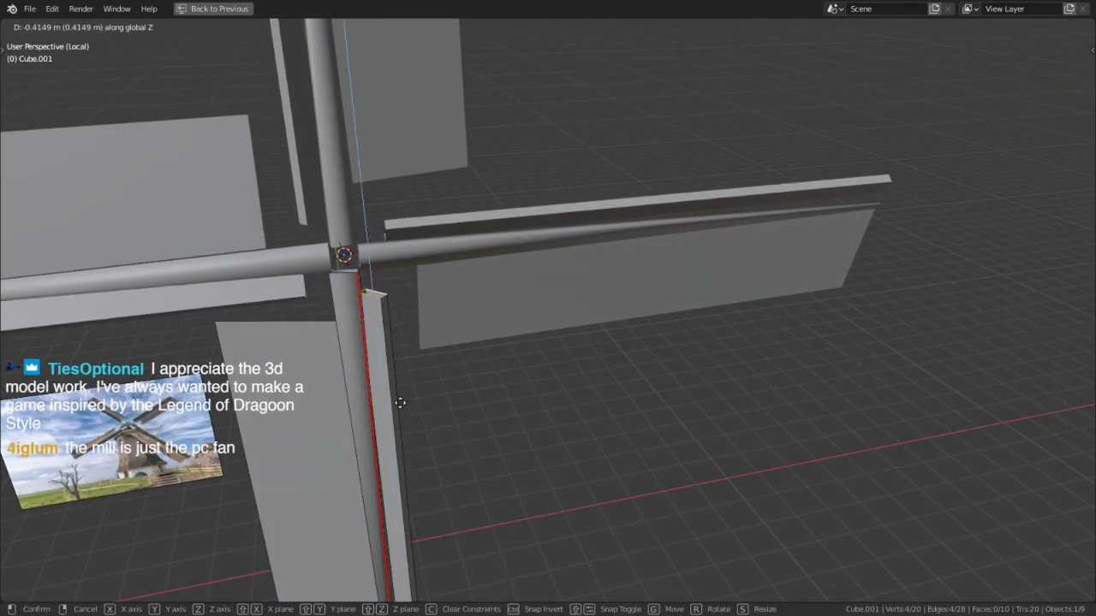
left_click(400, 571)
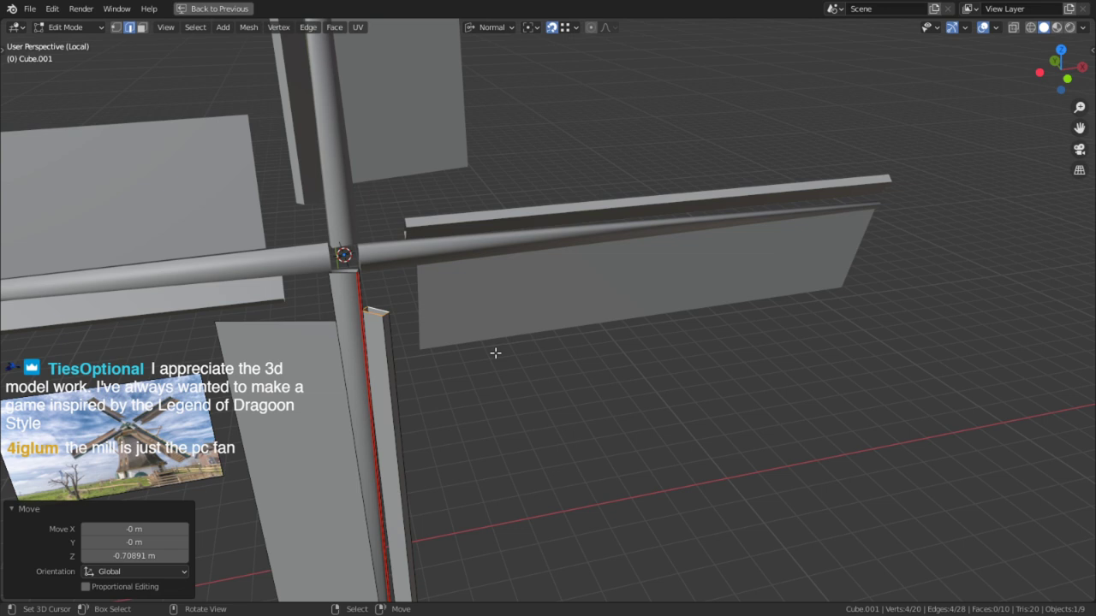
Fill the open hub-side end of the new plank with a face.
middle_click_drag(258, 213, 359, 246)
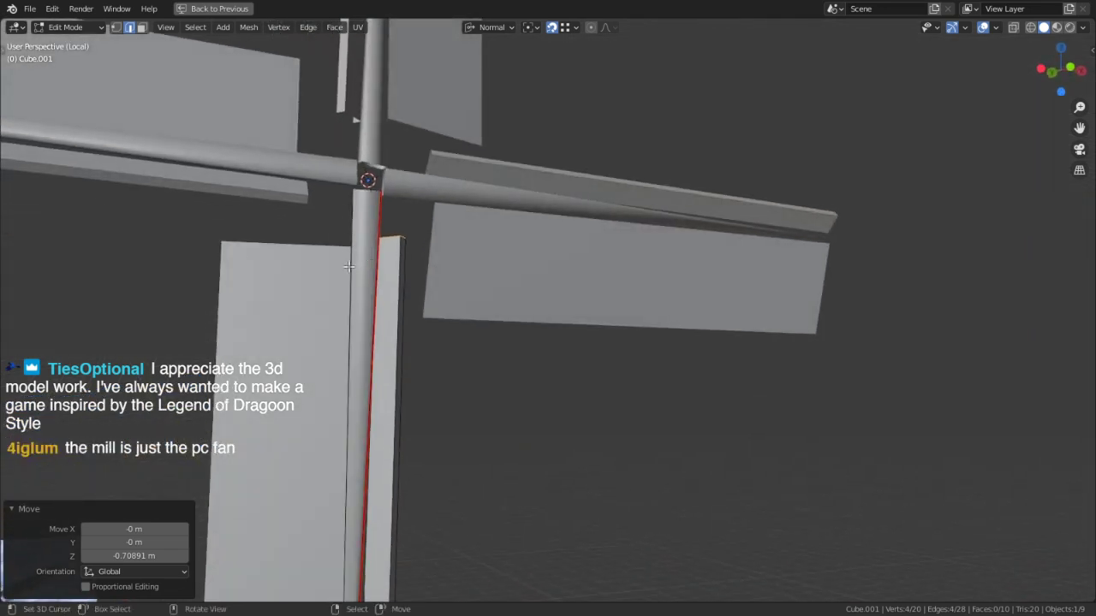
scroll(349, 267, "up", 1)
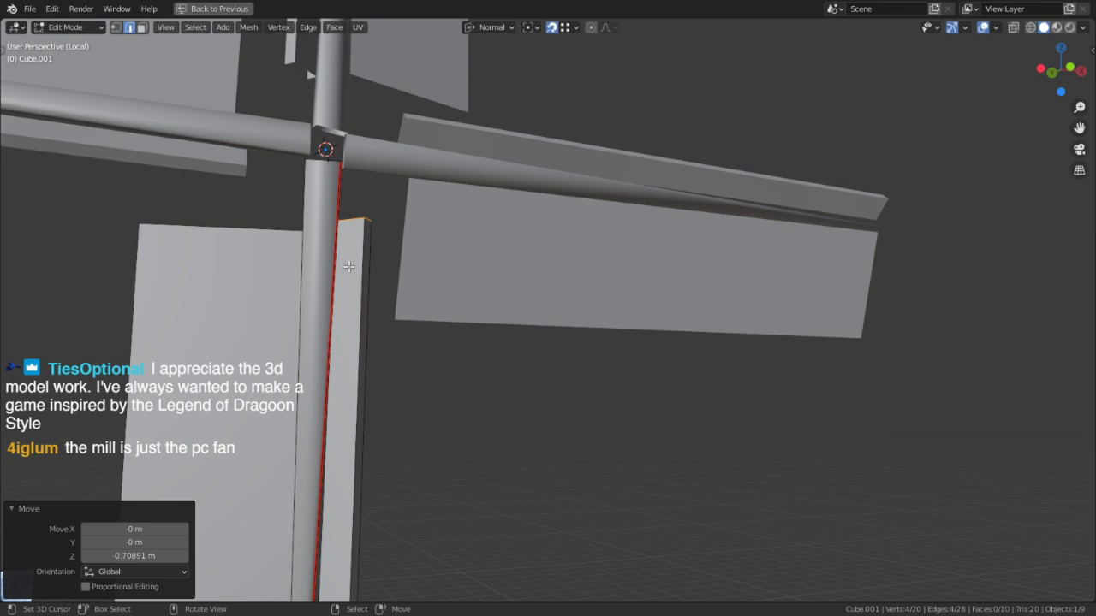
middle_click_drag(426, 272, 460, 391)
key("f")
middle_click_drag(435, 464, 519, 188)
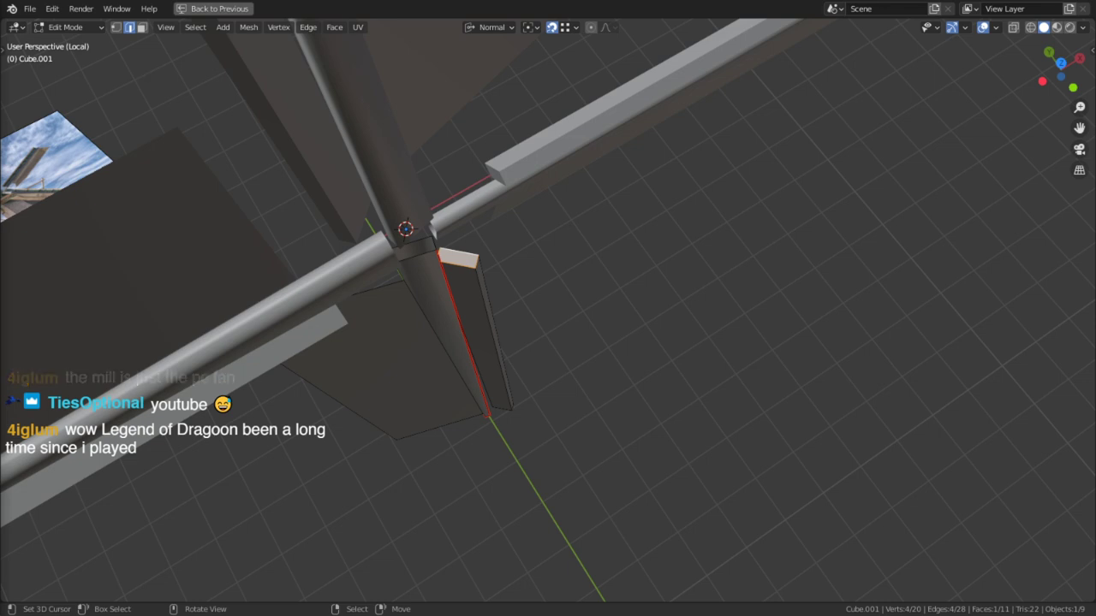
Switch to the Chrome browser and read the Wikipedia article on The Legend of Dragoon from the "legend of dragoon" search results.
left_click_drag(0, 222, 682, 0)
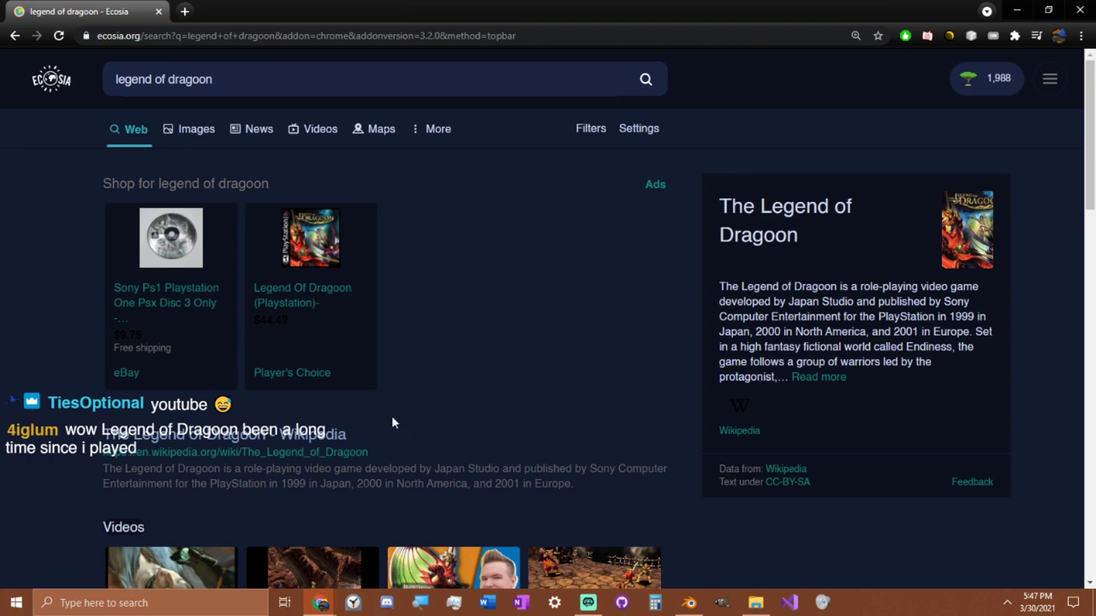
left_click(214, 452)
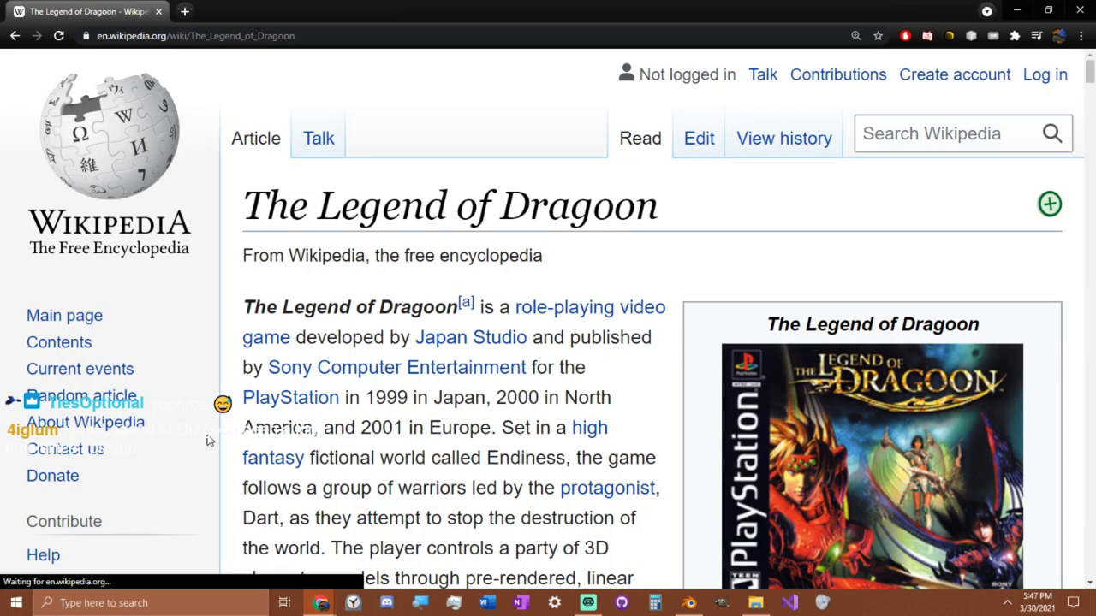
scroll(600, 318, "down", 2)
scroll(603, 318, "down", 2)
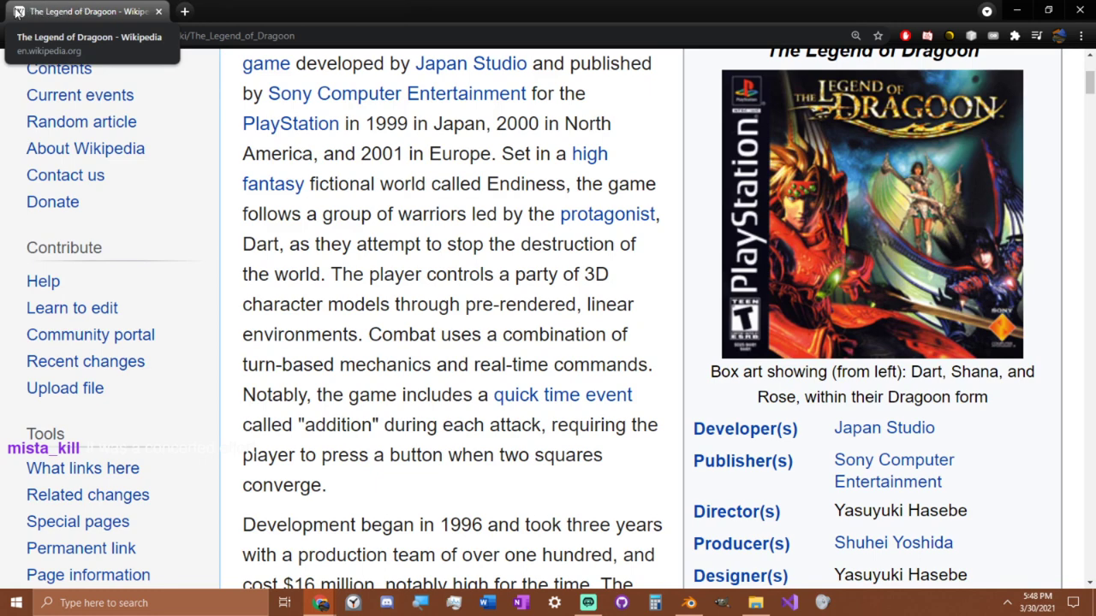
scroll(844, 433, "up", 3)
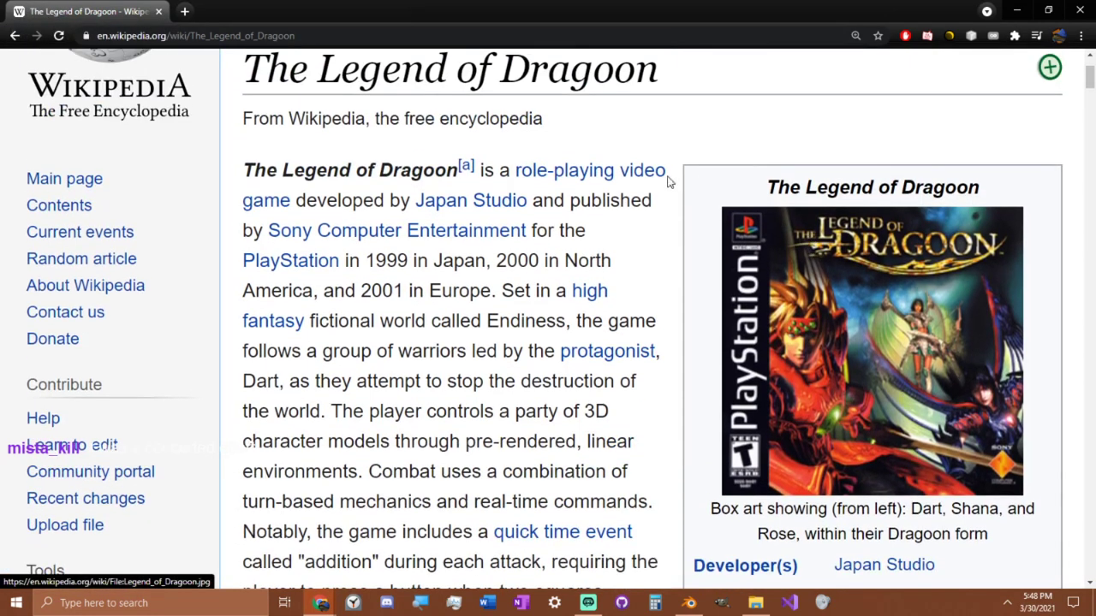
mouse_move(616, 180)
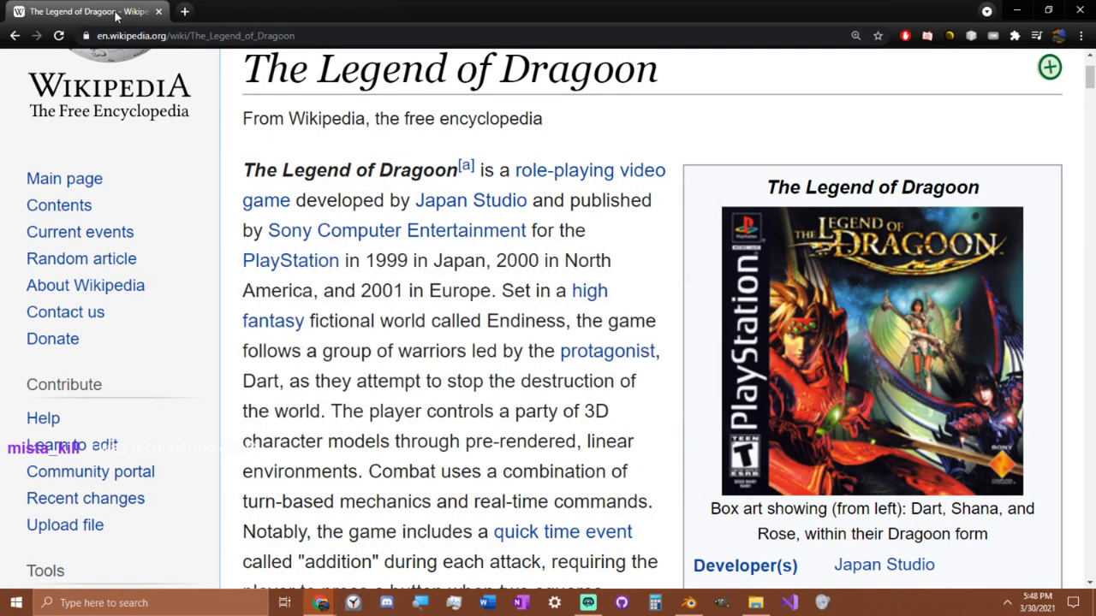
Return to the Ecosia results, browse the videos for the game and search them for "legend of dragoon gameplay".
left_click(15, 36)
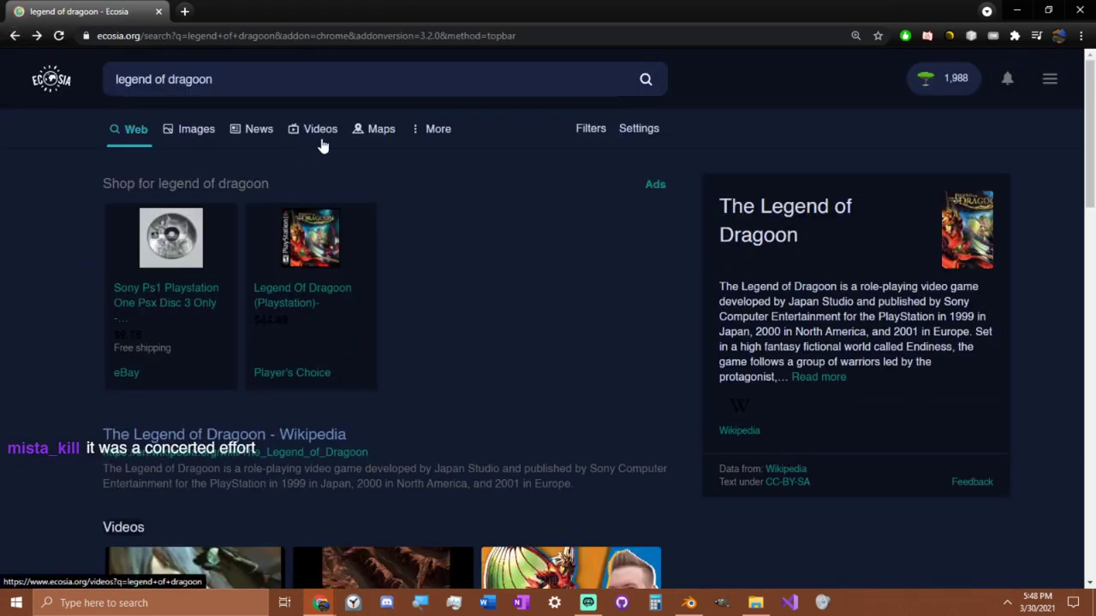
left_click(297, 128)
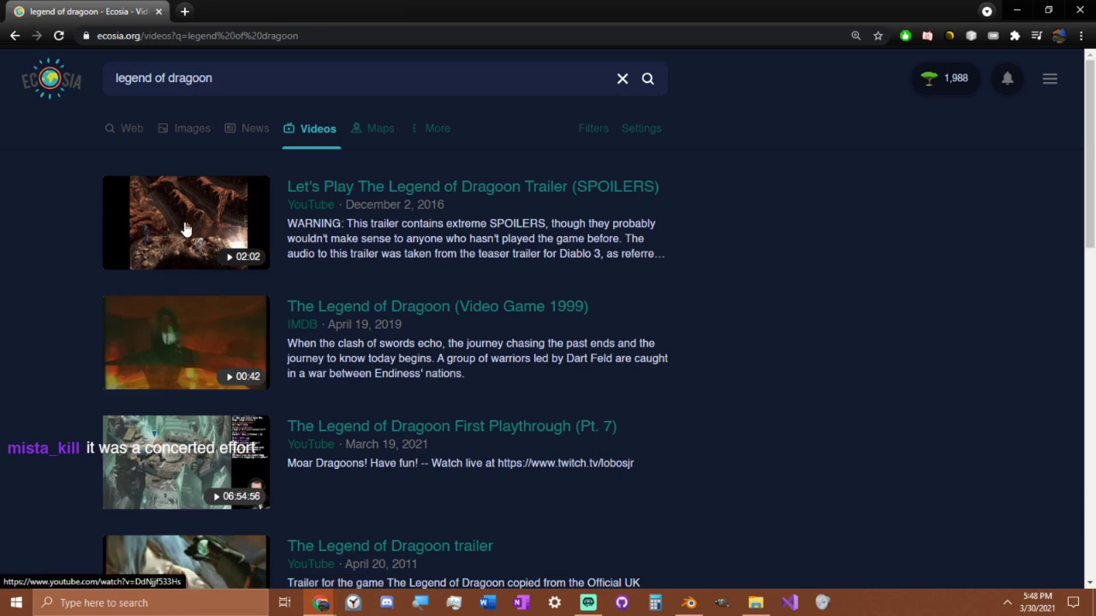
scroll(476, 407, "down", 1)
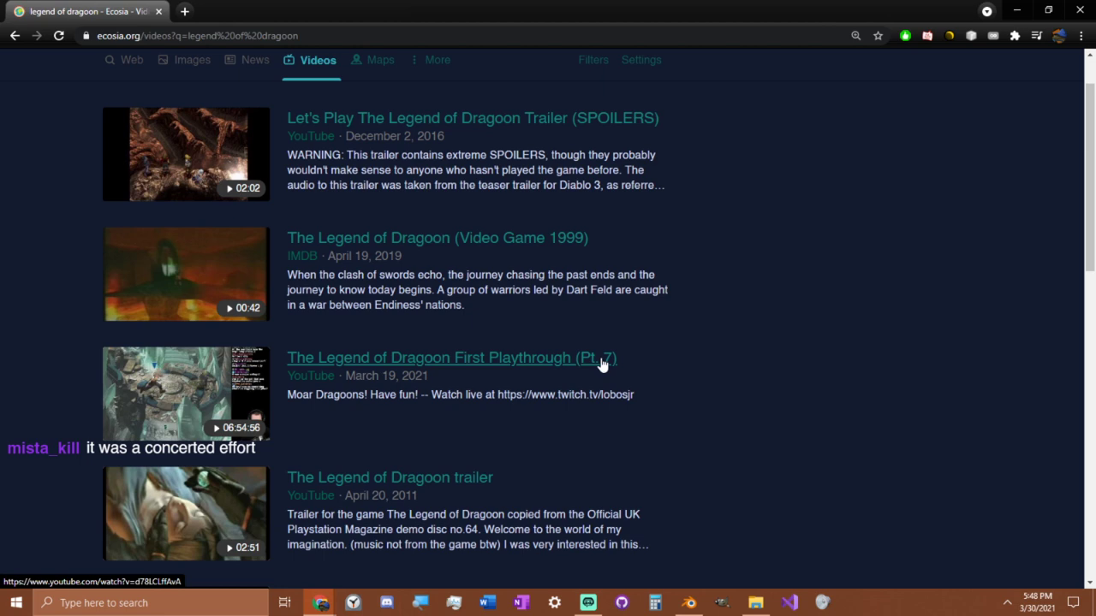
scroll(505, 478, "down", 2)
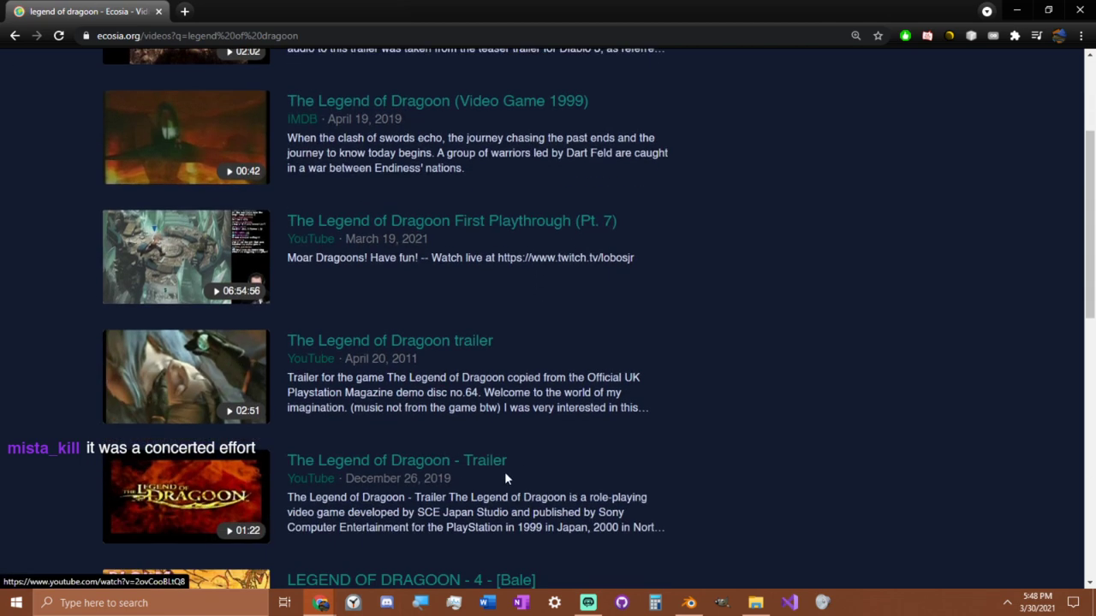
scroll(514, 459, "down", 4)
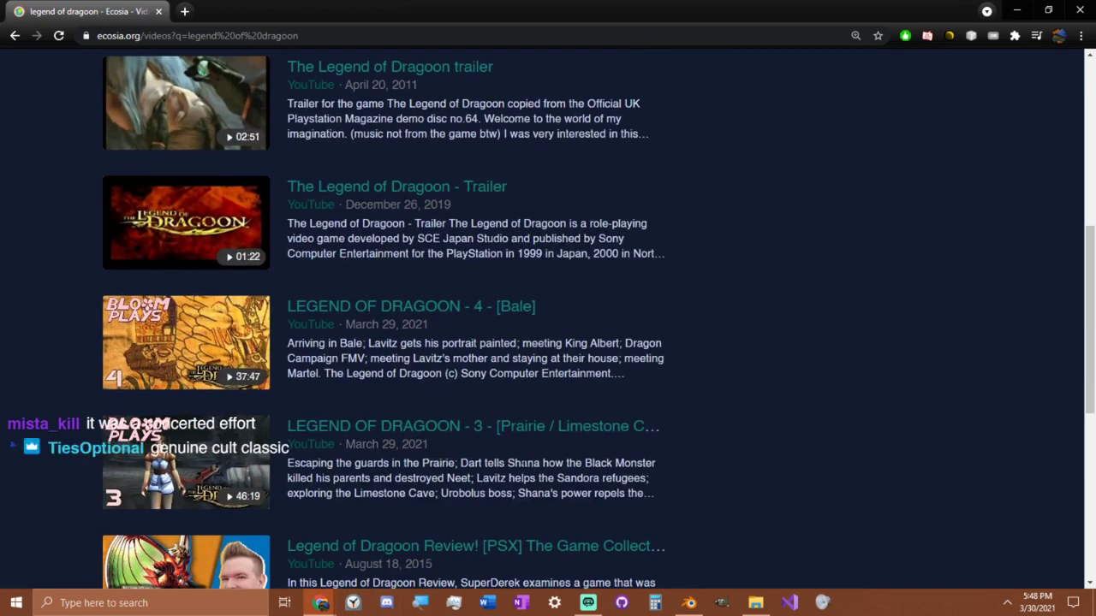
scroll(464, 285, "up", 7)
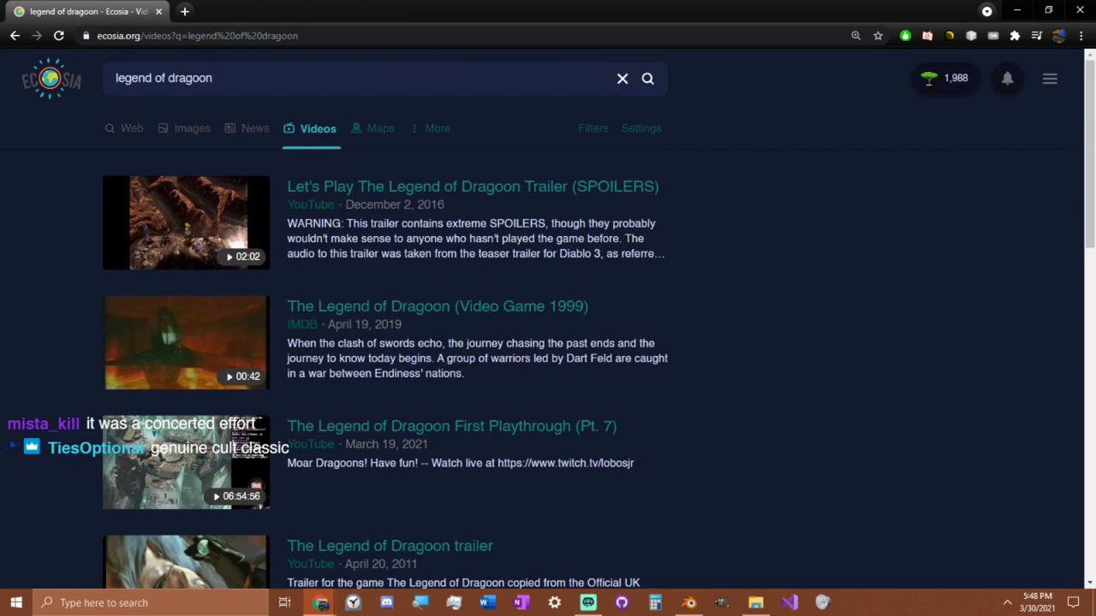
type("gameplay")
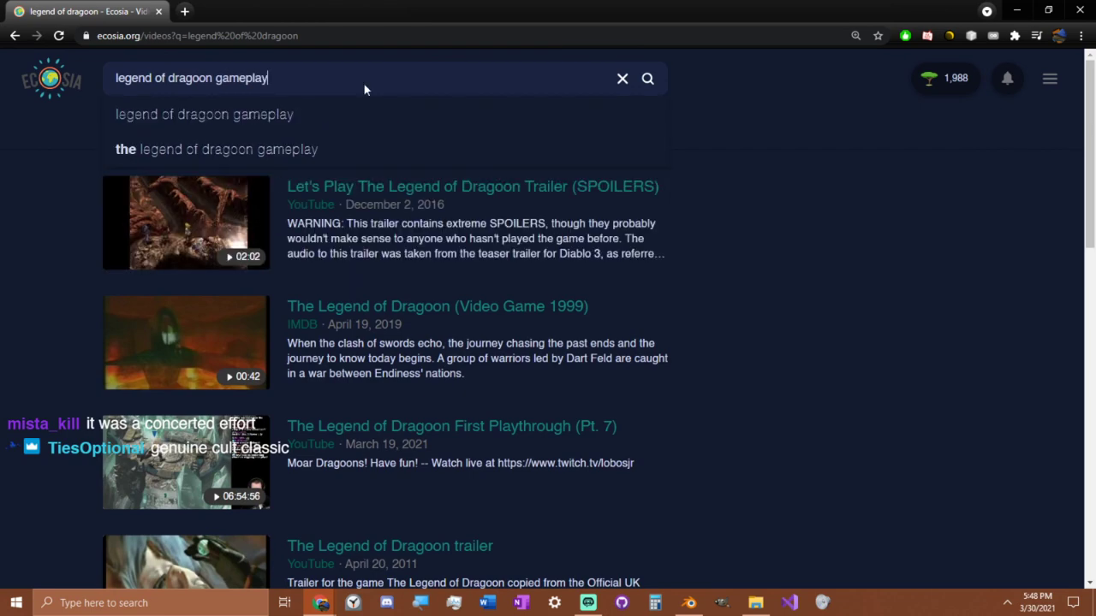
key("Return")
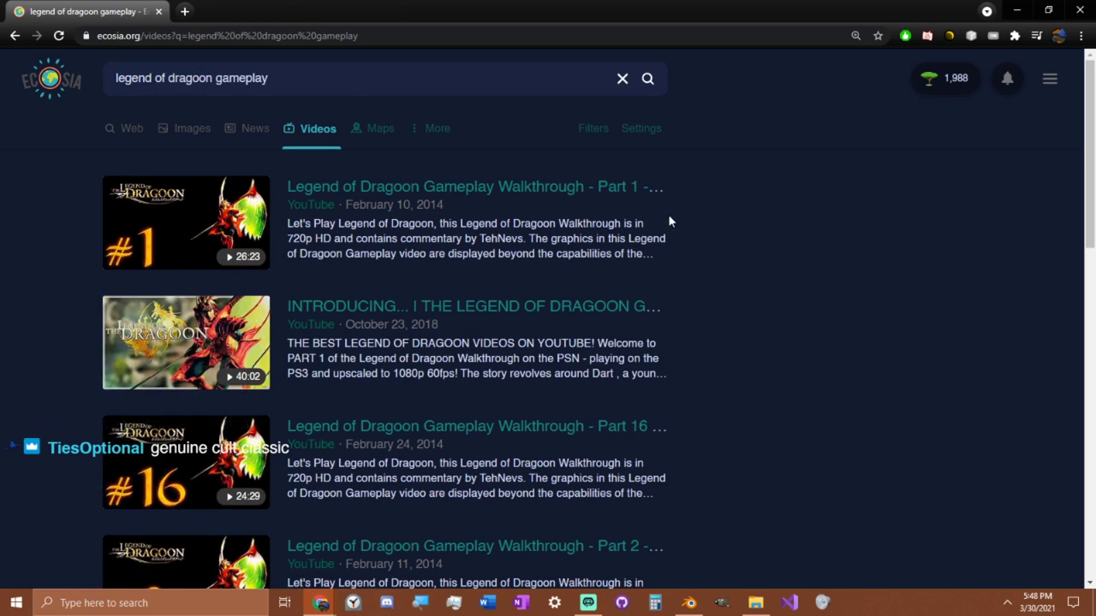
Open the Legend of Dragoon Gameplay Walkthrough Part 1 video, skip its ad, mute it and jump to 3:48.
left_click(636, 185)
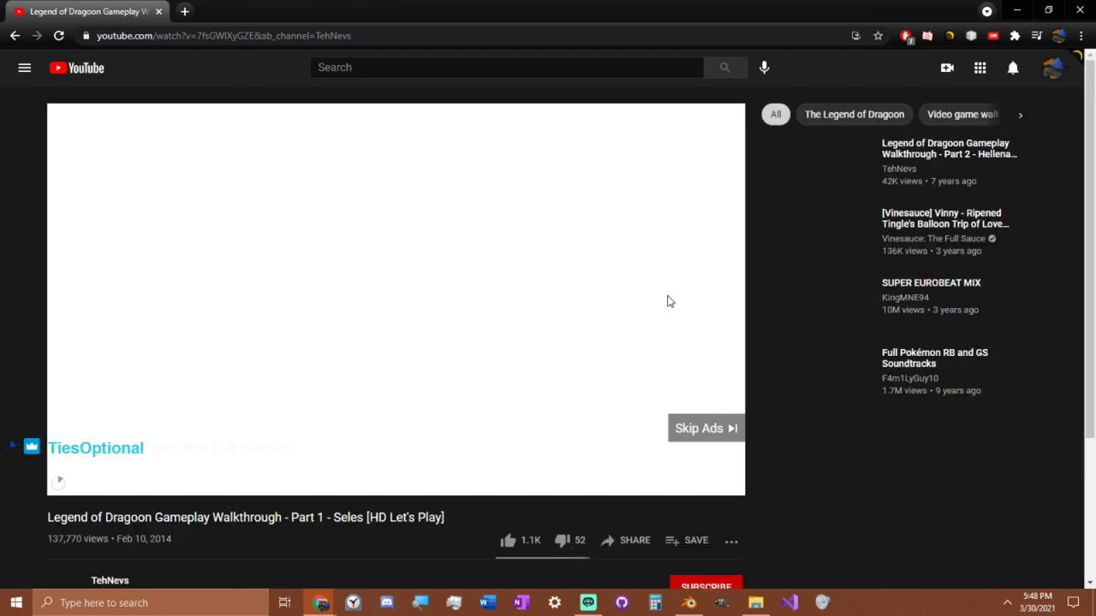
left_click(695, 428)
left_click(122, 428)
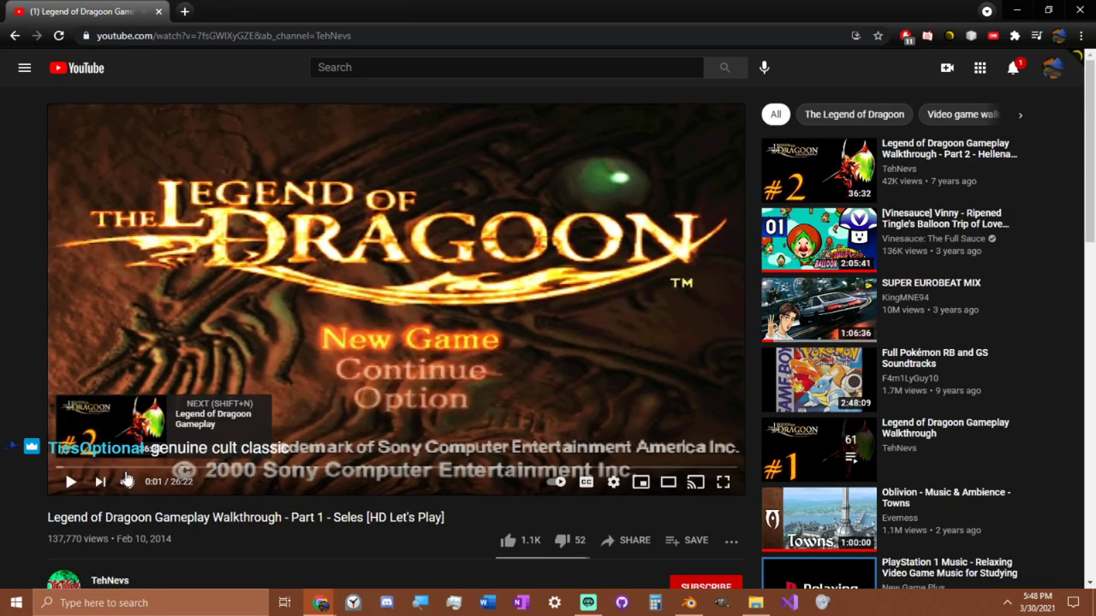
left_click(154, 465)
key("space")
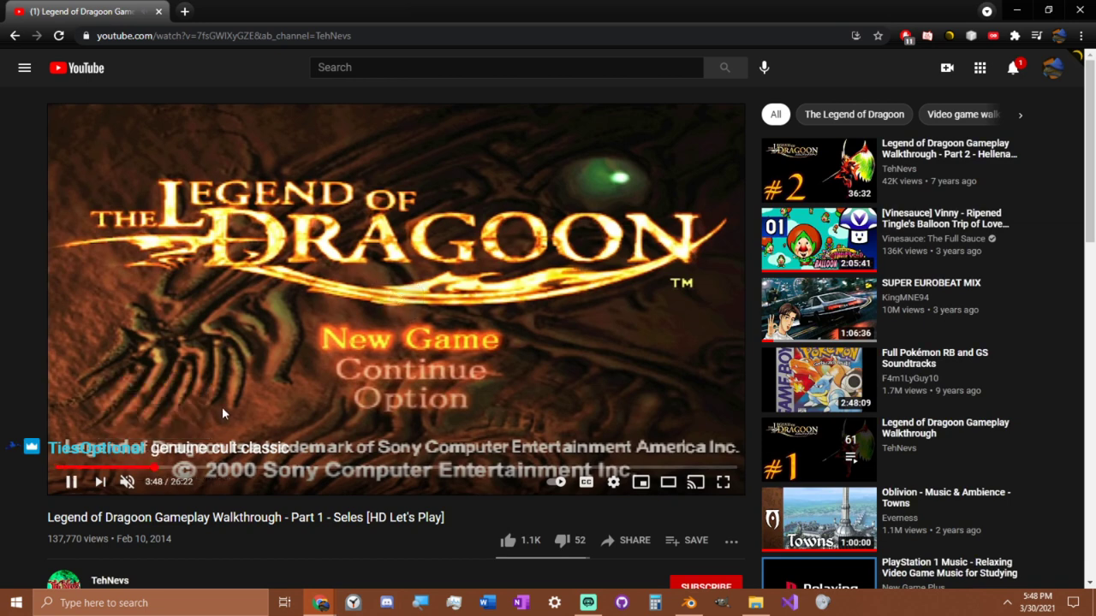
left_click(335, 317)
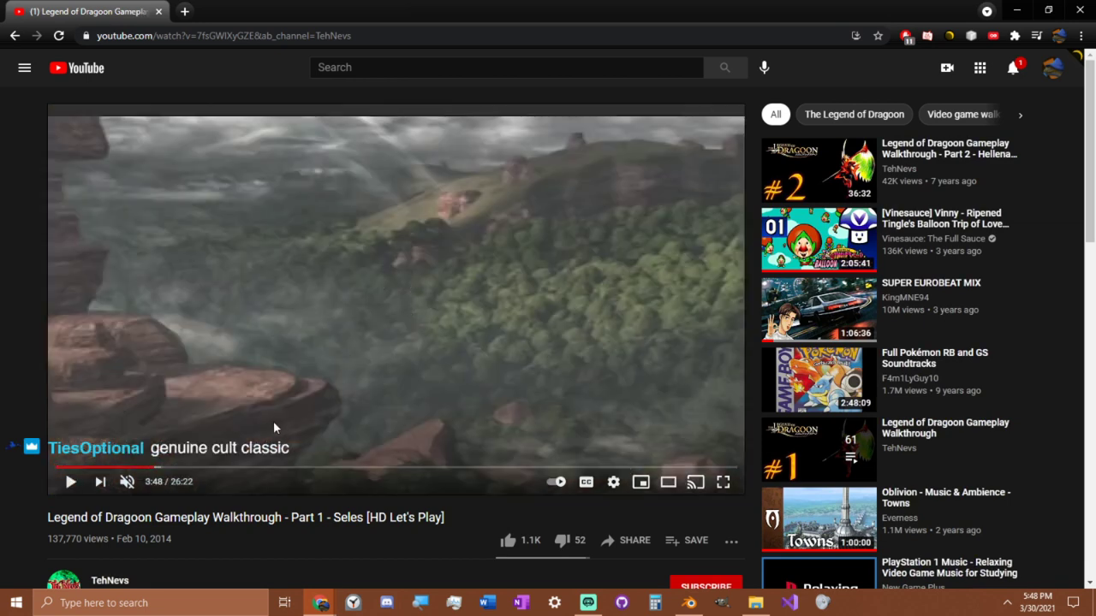
Watch the walkthrough while skipping ahead to the forest scene, pause it, and close the browser to return to Blender.
left_click(186, 405)
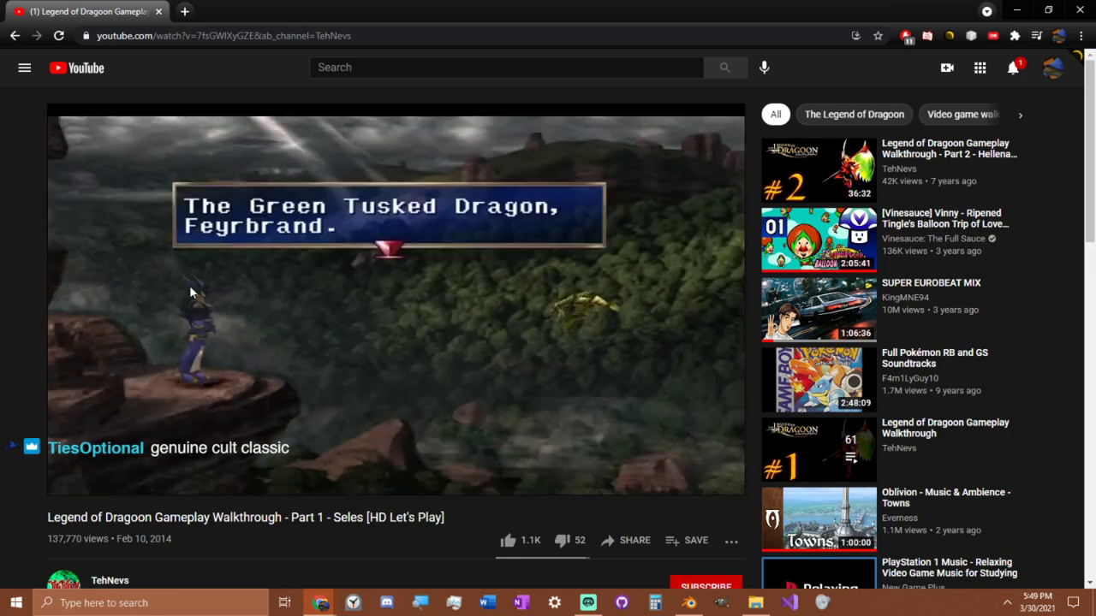
key("Right")
key("Right")
key("Right")
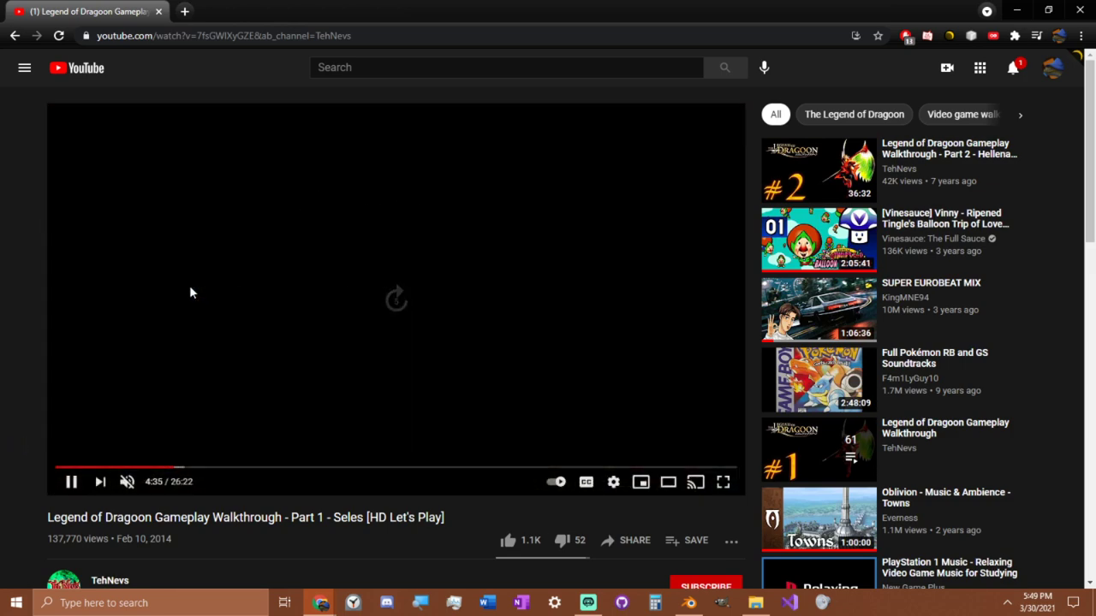
key("Right")
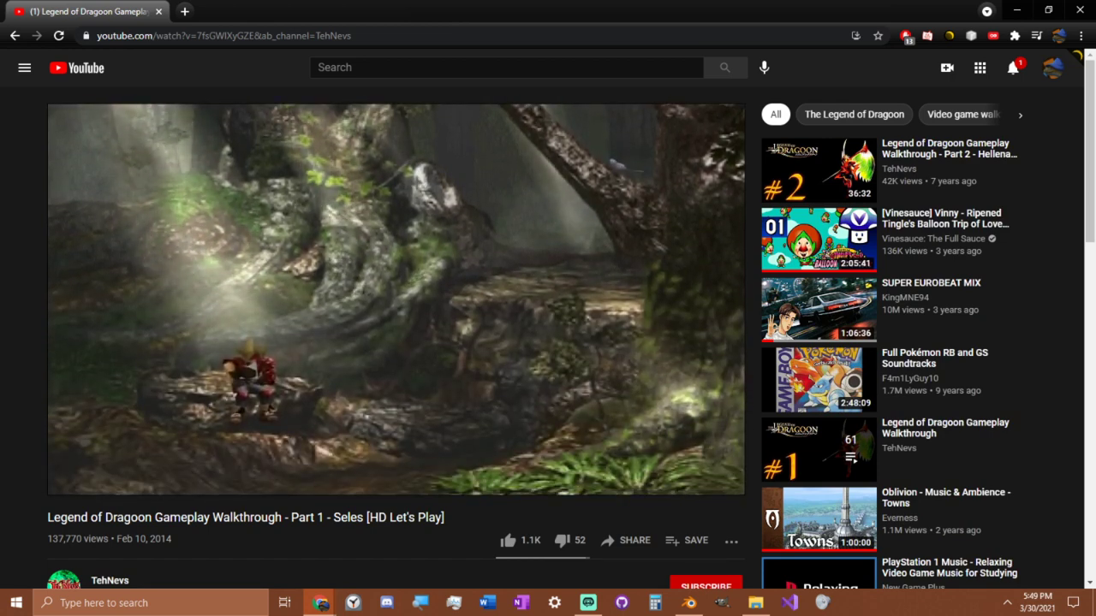
left_click(361, 320)
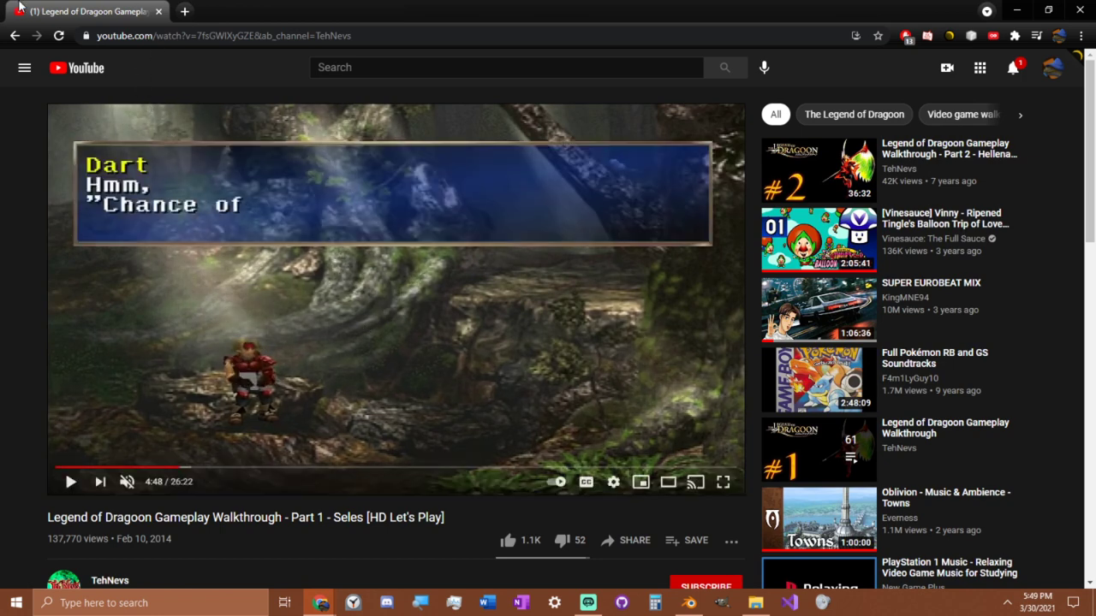
left_click(1089, 7)
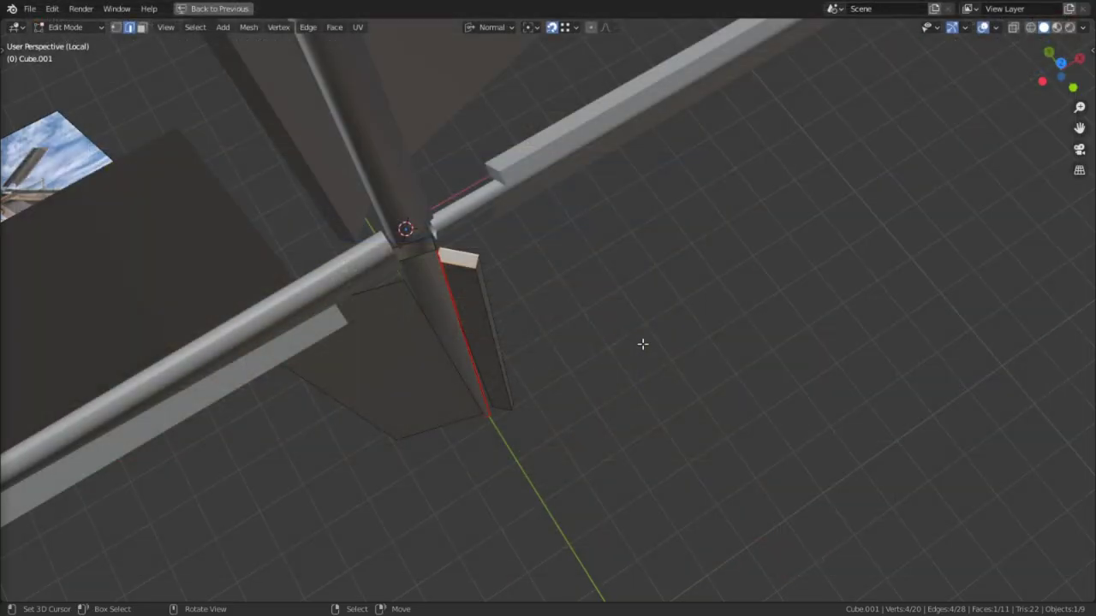
Leave Local view to show the whole mill scene and reopen the sail beam mesh in Edit Mode.
middle_click_drag(765, 417, 636, 290)
scroll(666, 269, "down", 4)
scroll(674, 289, "down", 2)
key("Tab")
key("KP_Divide")
scroll(641, 281, "down", 4)
scroll(724, 317, "up", 6)
middle_click_drag(646, 327, 582, 314)
middle_click_drag(721, 326, 786, 350, "shift")
middle_click(775, 455, "alt")
scroll(727, 411, "down", 6)
key("Tab")
scroll(599, 330, "up", 2)
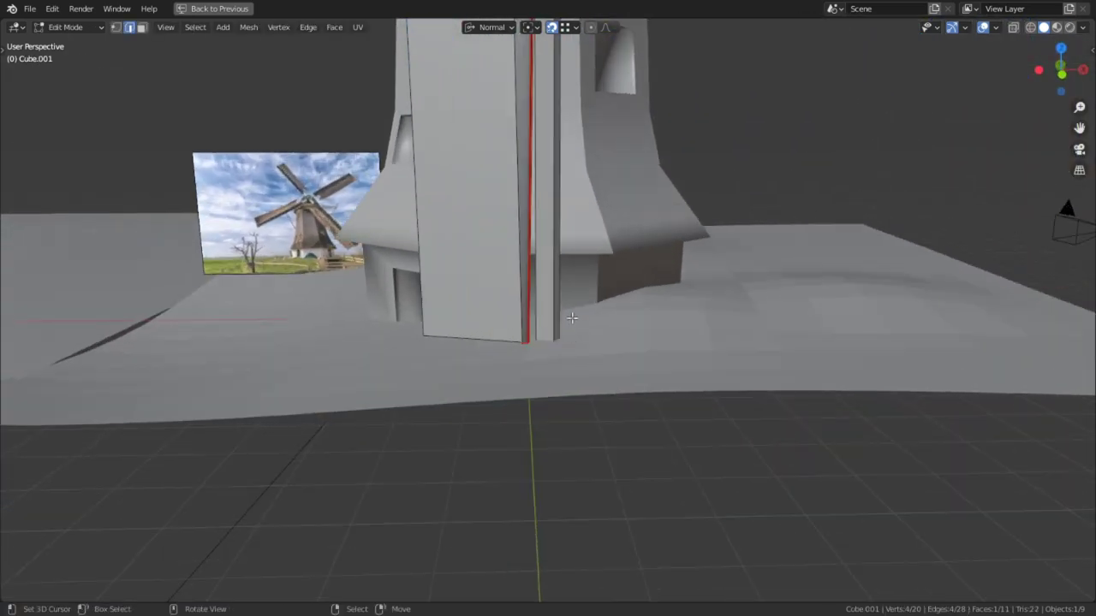
Fill the open outer end of the lower sail's narrow plank and move that end about 0.18 m towards the beam.
middle_click(566, 326, "alt")
scroll(561, 338, "up", 4)
middle_click_drag(557, 347, 550, 445)
scroll(520, 308, "up", 2)
right_click(551, 276, "alt")
key("f")
key("g")
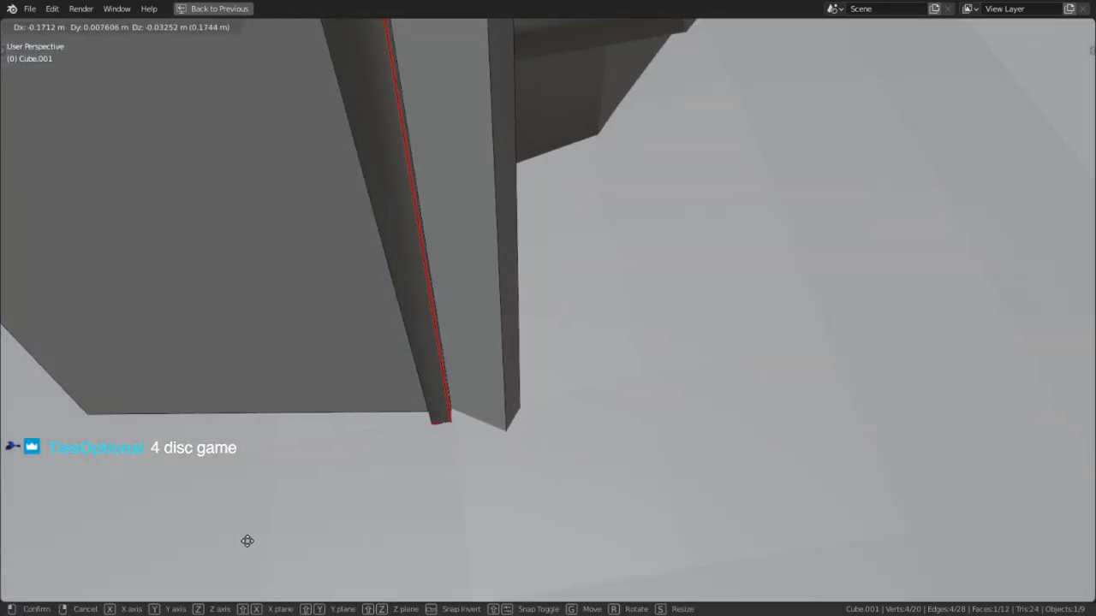
left_click(223, 520)
middle_click_drag(223, 521, 481, 270)
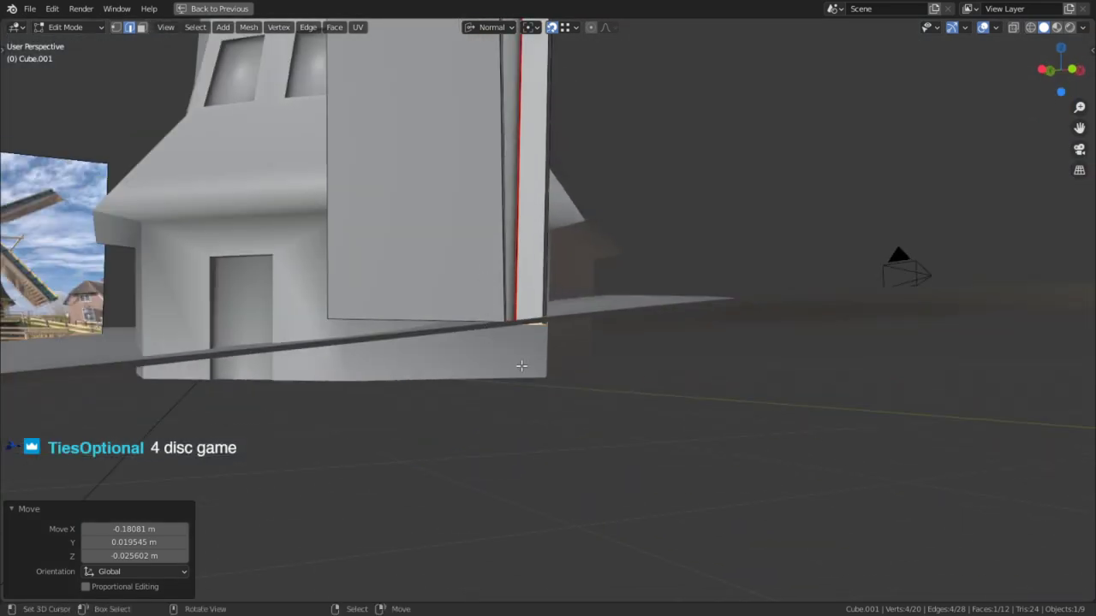
Shorten the lower sail by scaling the outer ends of its board, beam and plank to 0.949 along Z about the 3D cursor.
middle_click_drag(521, 366, 524, 257)
scroll(494, 108, "up", 1)
middle_click_drag(526, 199, 531, 235, "shift")
scroll(506, 274, "up", 2)
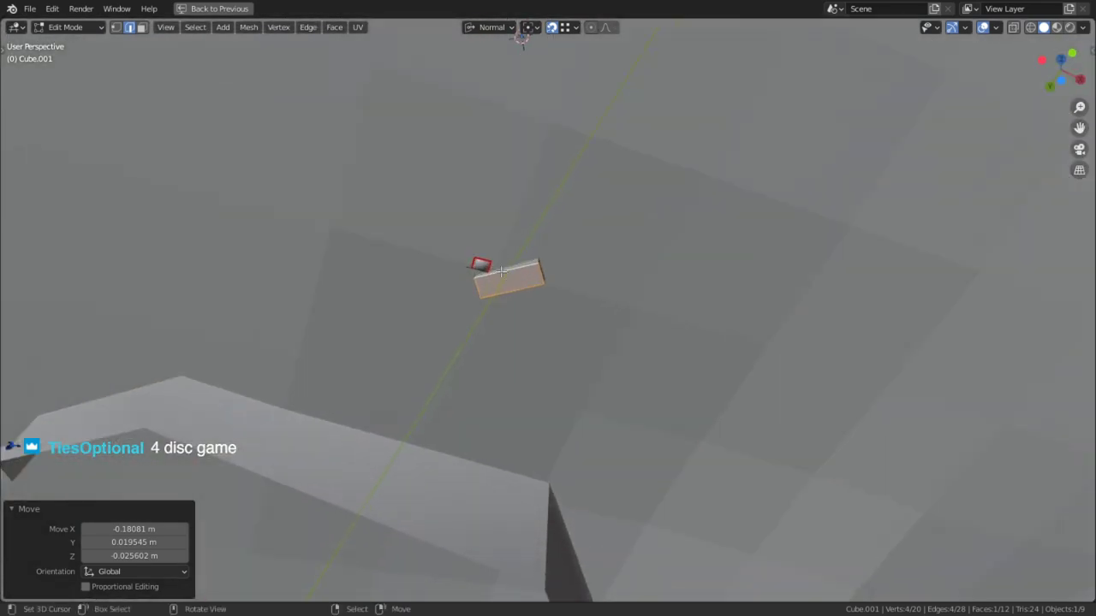
key("3")
middle_click_drag(480, 265, 495, 362)
key("2")
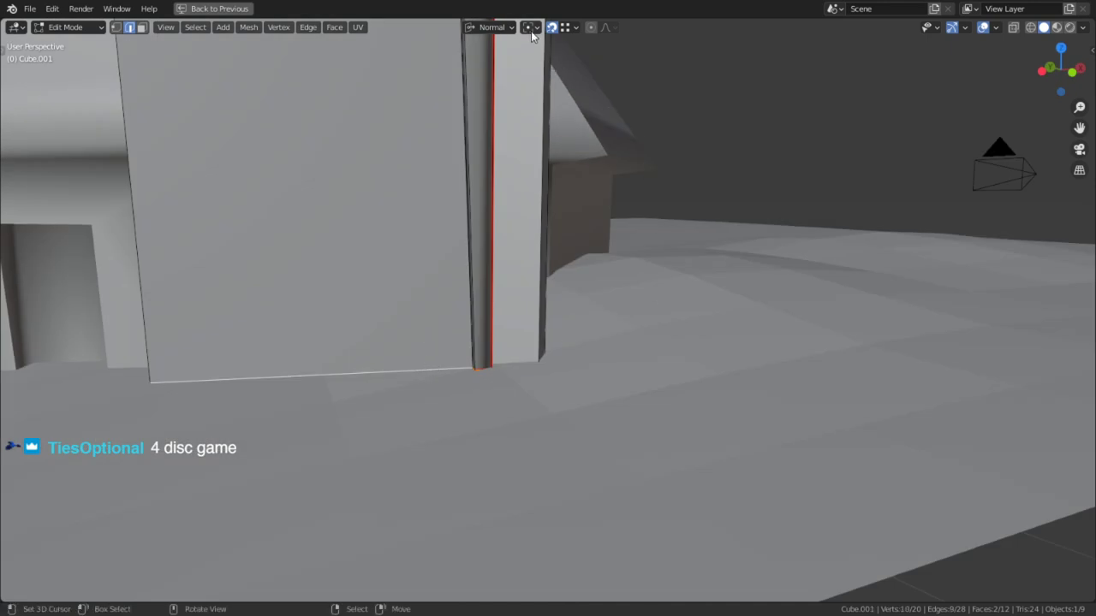
left_click(531, 29)
left_click(557, 57)
key("s")
key("z")
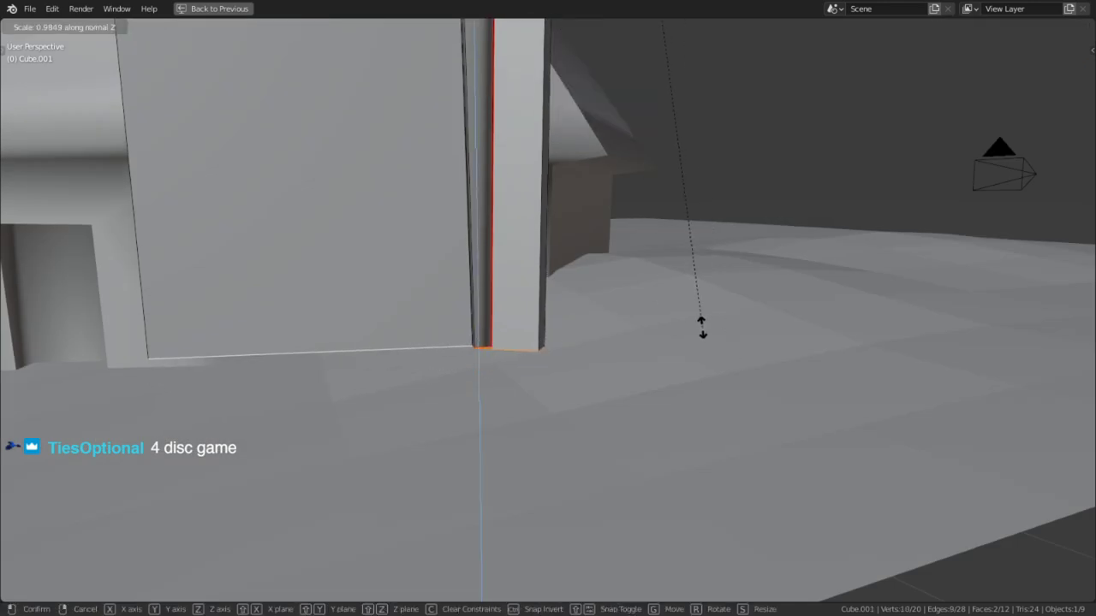
left_click(485, 311)
Leave Edit Mode and raise the mill body about 0.85 m along Z.
scroll(650, 323, "down", 4)
middle_click_drag(649, 323, 605, 264)
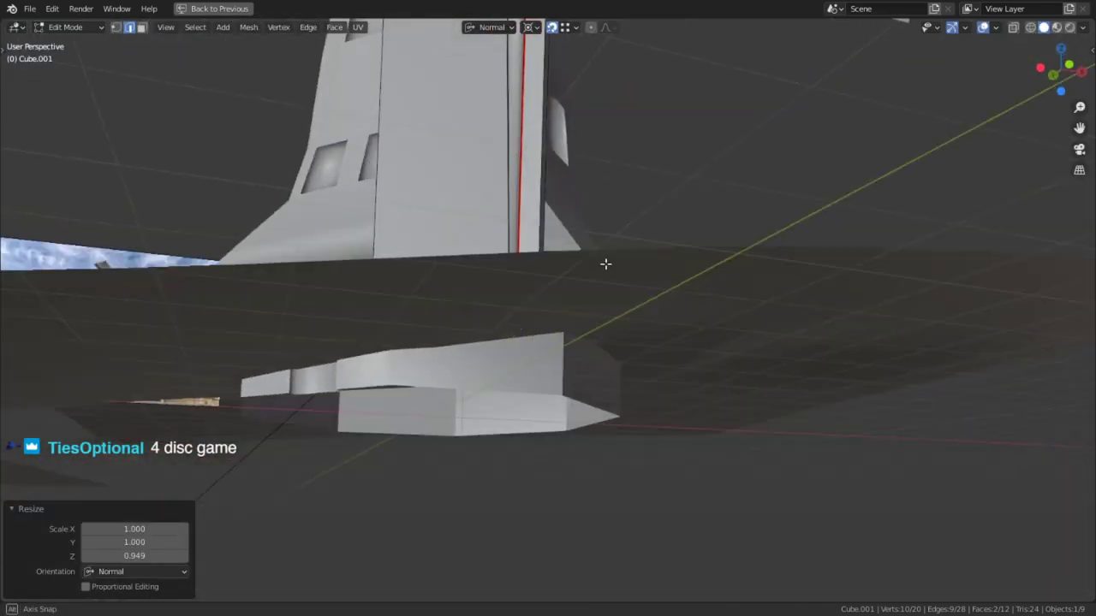
key("Tab")
left_click(479, 379)
key("g")
key("z")
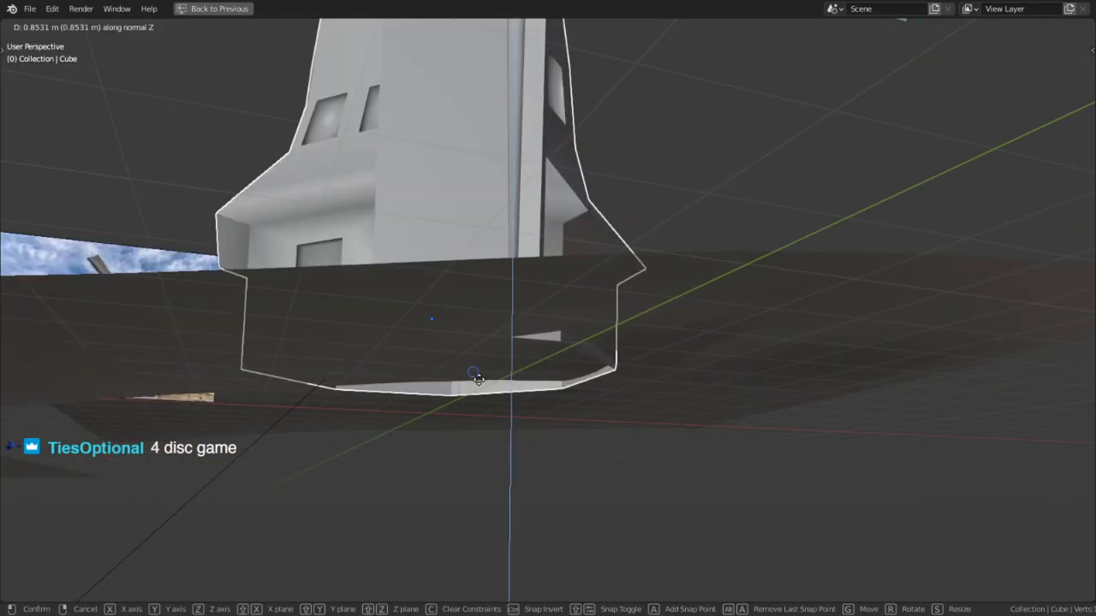
left_click(478, 379)
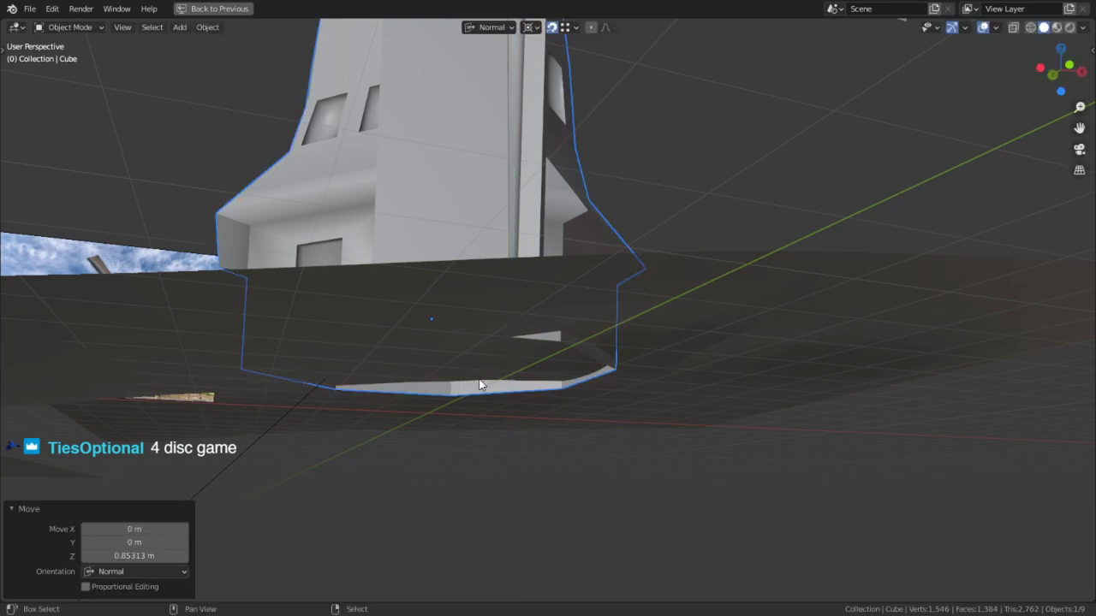
Lower the mill body about 0.48 m along Z to seat its base in the ground.
middle_click_drag(480, 385, 392, 330)
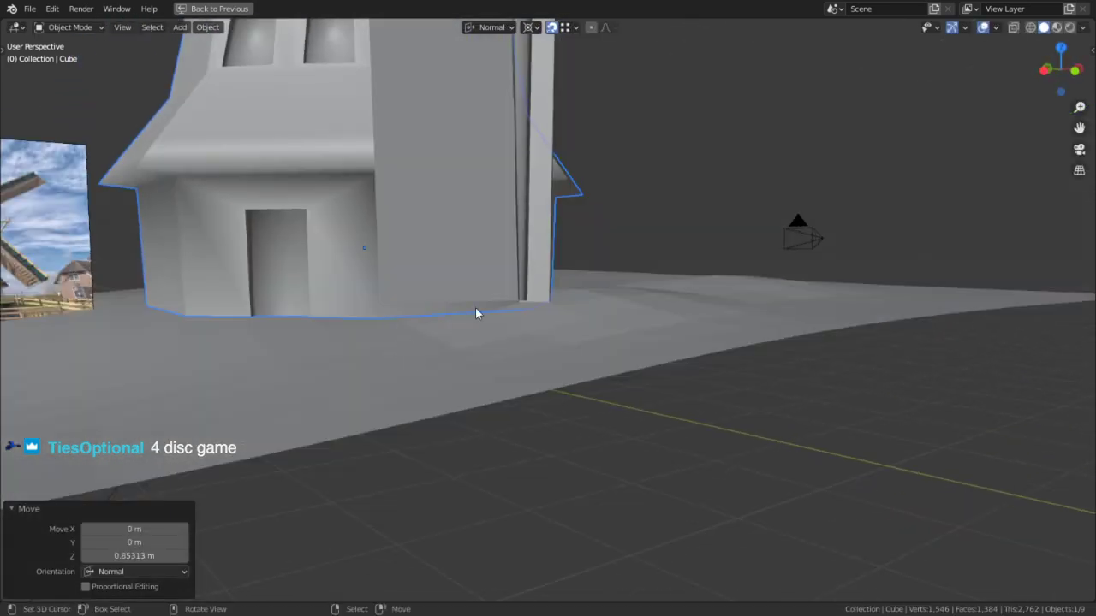
key("g")
right_click(506, 292)
key("g")
key("z")
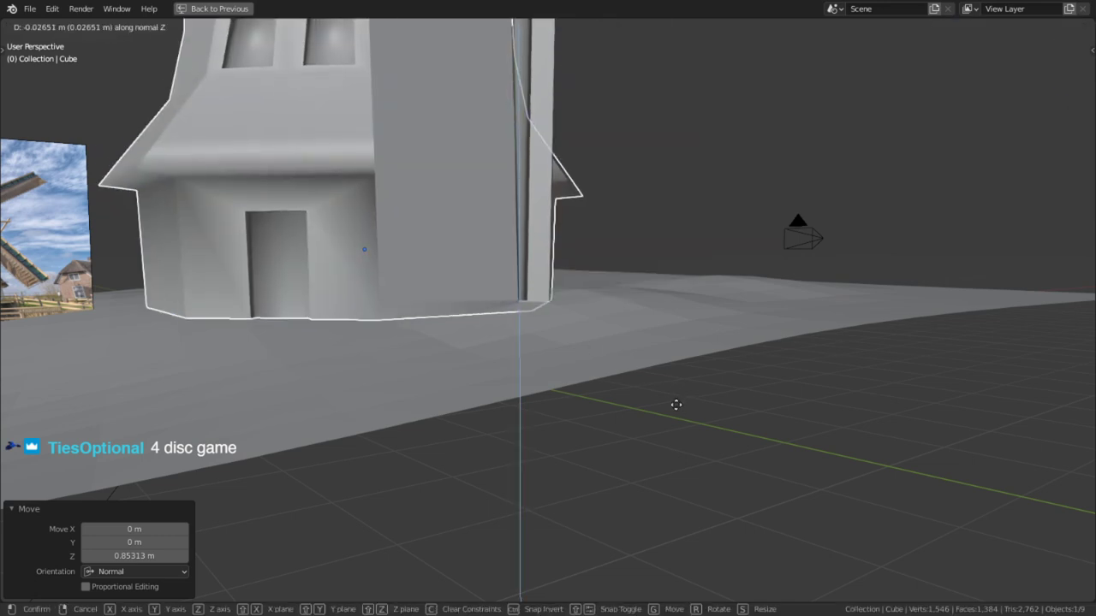
left_click(682, 206)
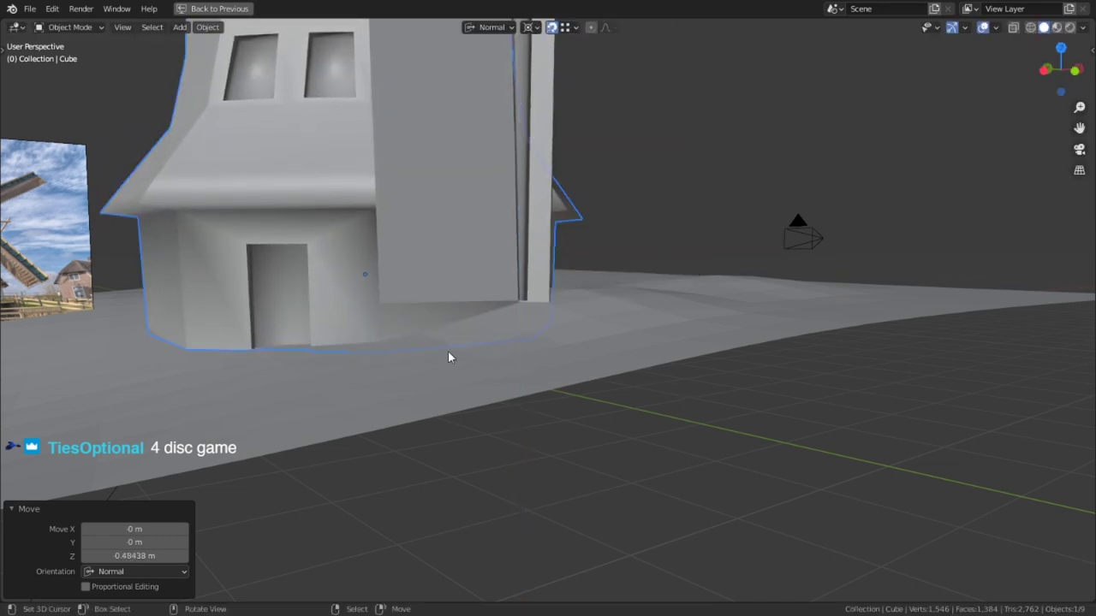
Try to lower the ground vertex beside the mill's base along Z with smooth proportional editing.
right_click(442, 353)
key("Tab")
middle_click_drag(466, 377, 400, 412)
middle_click_drag(794, 293, 629, 368)
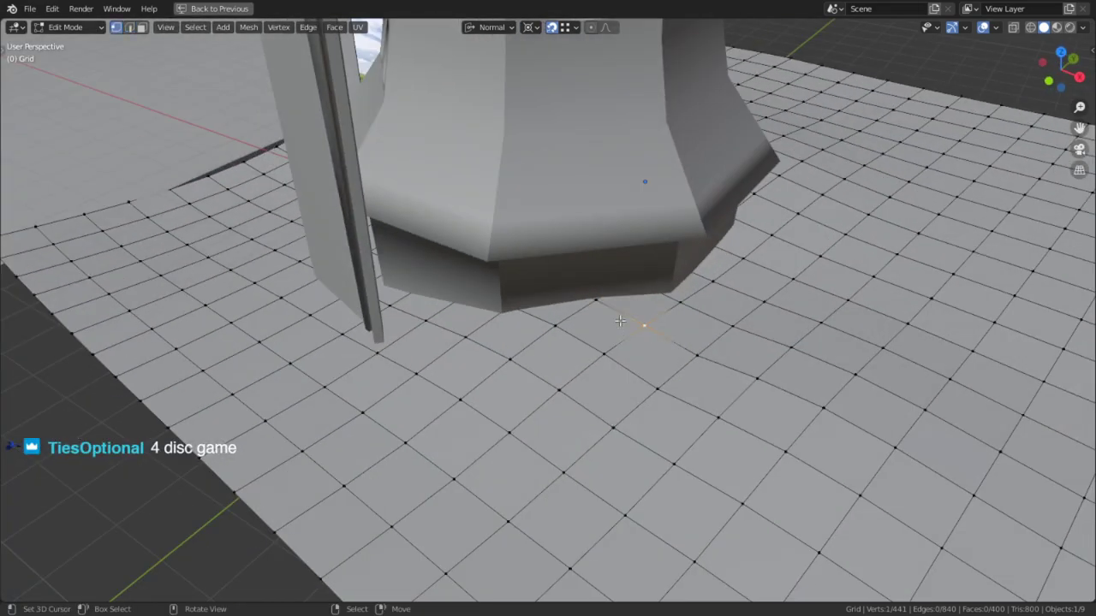
middle_click_drag(620, 321, 597, 247)
key("g")
key("z")
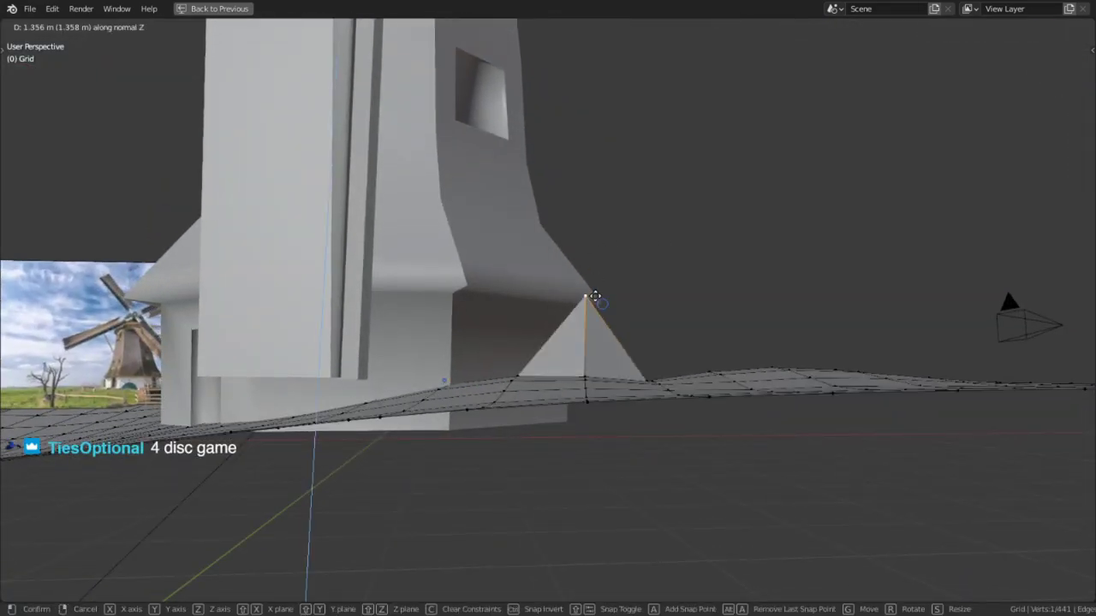
right_click(640, 279)
key("g")
key("z")
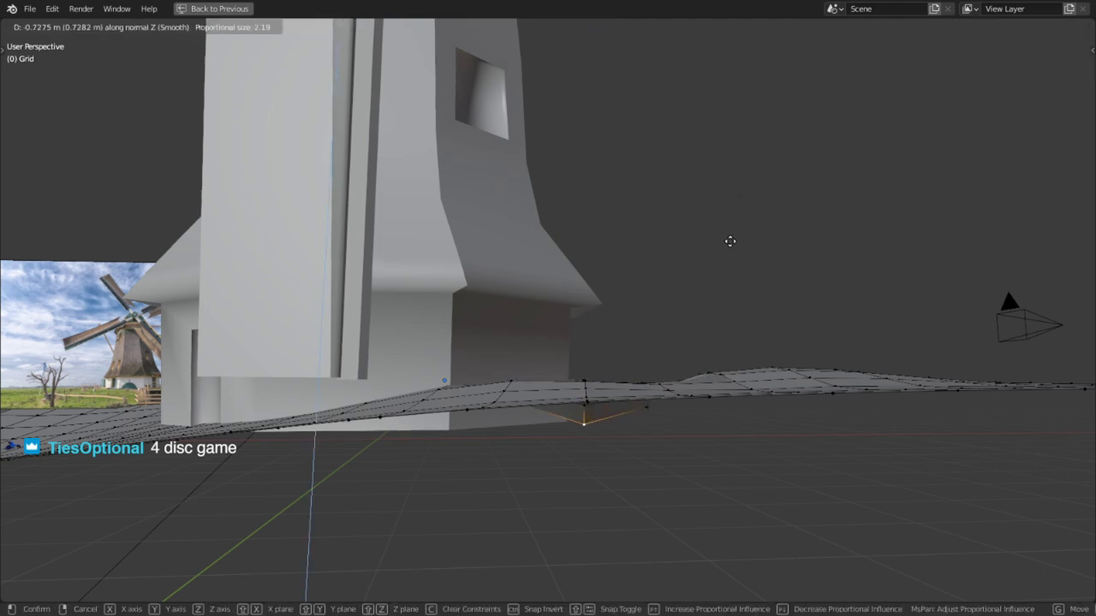
left_click(688, 228)
Try to move the ground vertex at the wall corner beside the doorway about 0.09 m with smooth proportional editing.
middle_click_drag(570, 262, 359, 472)
key("g")
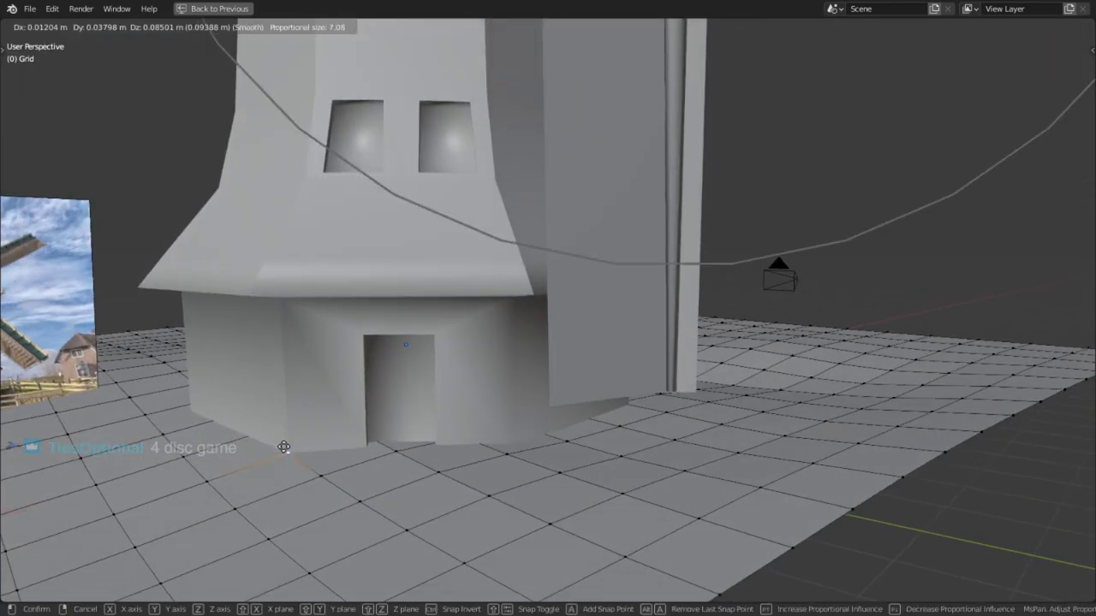
scroll(293, 452, "up", 3)
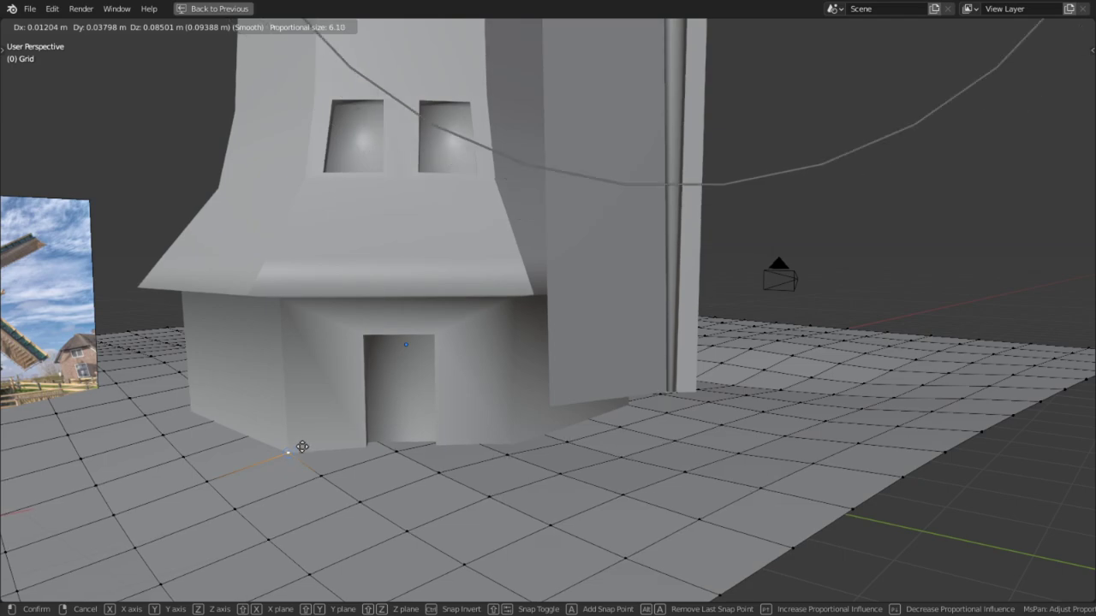
left_click(299, 445)
middle_click_drag(504, 399, 442, 386)
scroll(479, 360, "down", 5)
key("Tab")
Place the 3D cursor on the open ground beside the mill, on the side opposite the sails.
middle_click_drag(522, 326, 523, 383)
scroll(527, 328, "down", 4)
scroll(548, 284, "up", 5)
scroll(595, 308, "up", 3)
scroll(560, 325, "down", 2)
scroll(523, 383, "down", 6)
left_click(528, 374)
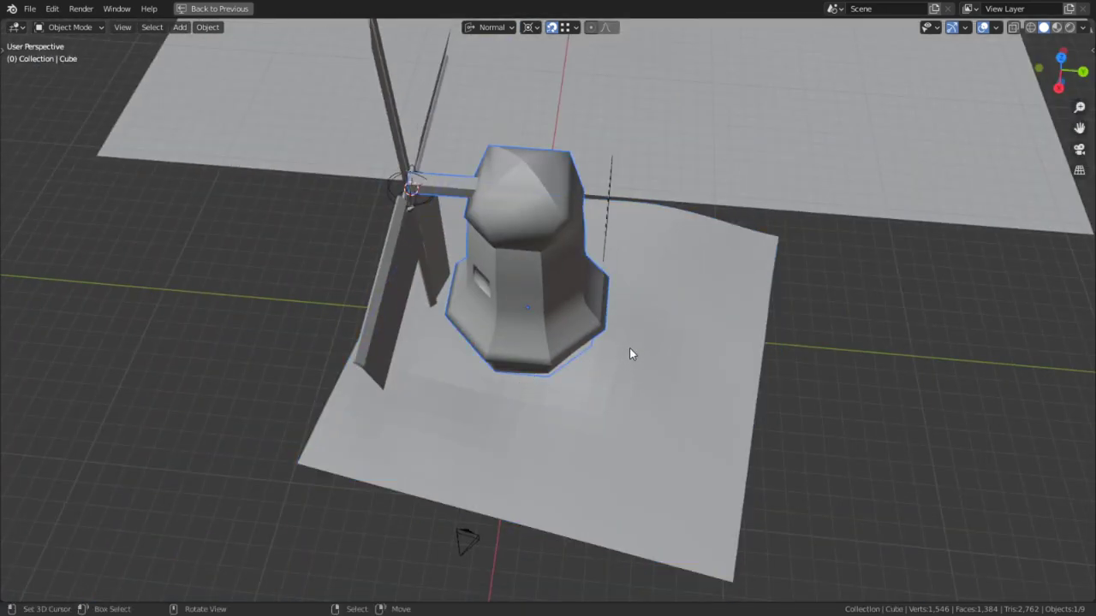
middle_click_drag(572, 322, 742, 242)
left_click(673, 291)
Undo the ground edits and the mill body's vertical moves, back to Edit Mode on the sails.
key("ctrl+z")
key("ctrl+z")
key("ctrl+z")
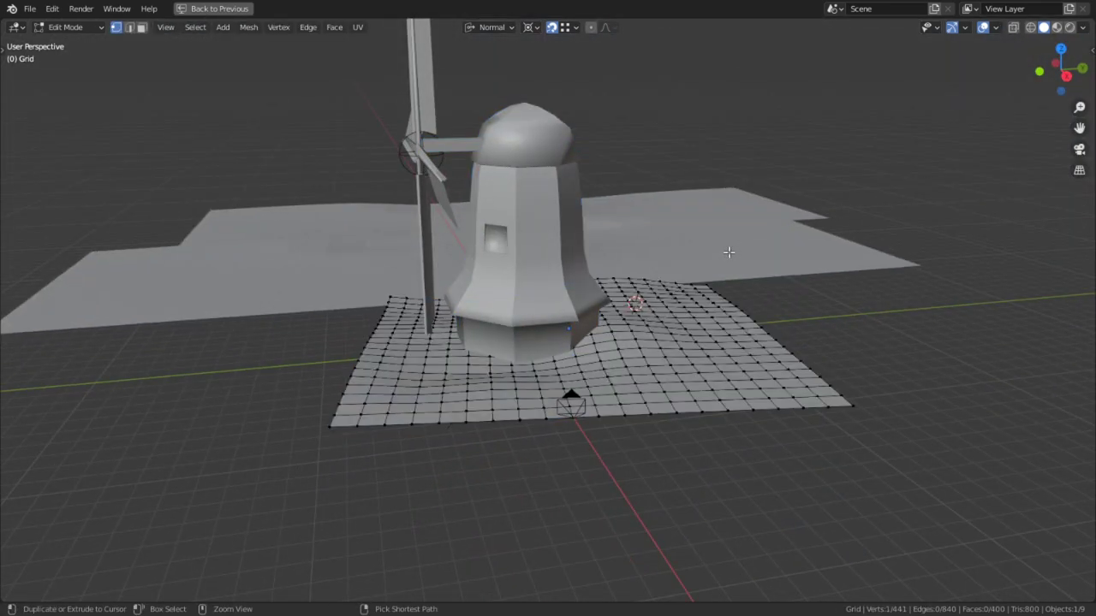
key("ctrl+z")
key("ctrl+z")
key("ctrl+z")
key("ctrl+z")
key("ctrl+z")
key("ctrl+z")
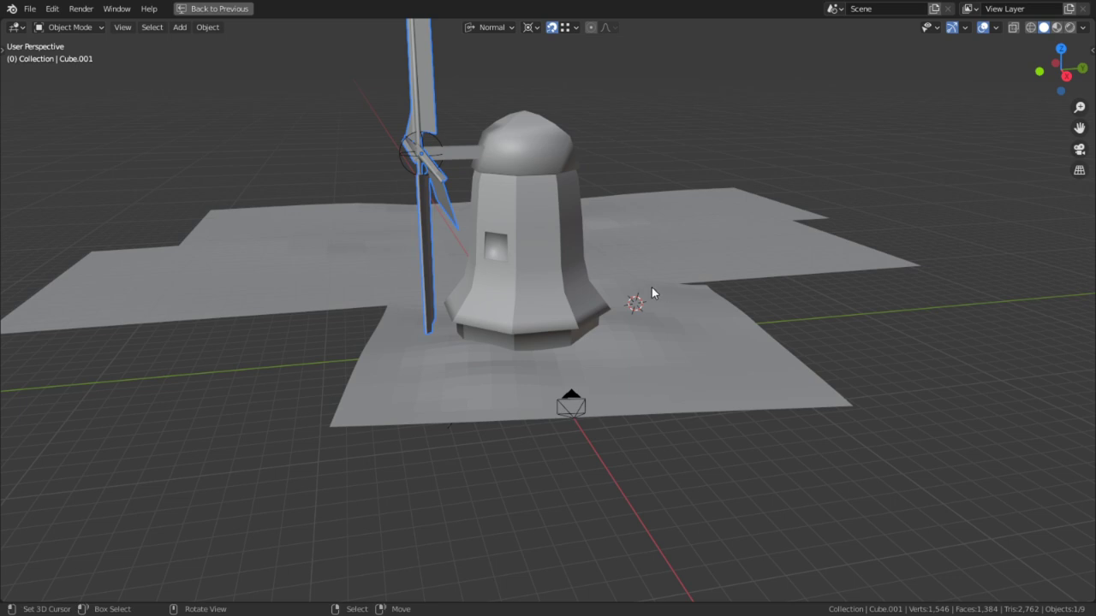
key("ctrl+z")
View the scene through the camera and try to snap the lower sail's selected end to the 3D cursor.
middle_click_drag(685, 281, 649, 332)
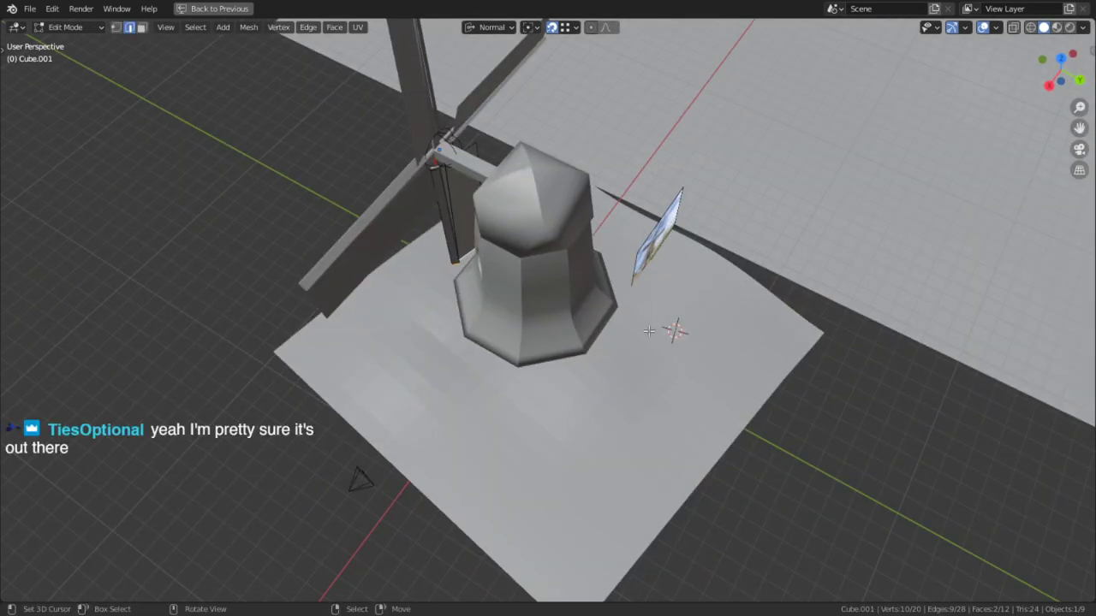
key("KP_Decimal")
key("KP_0")
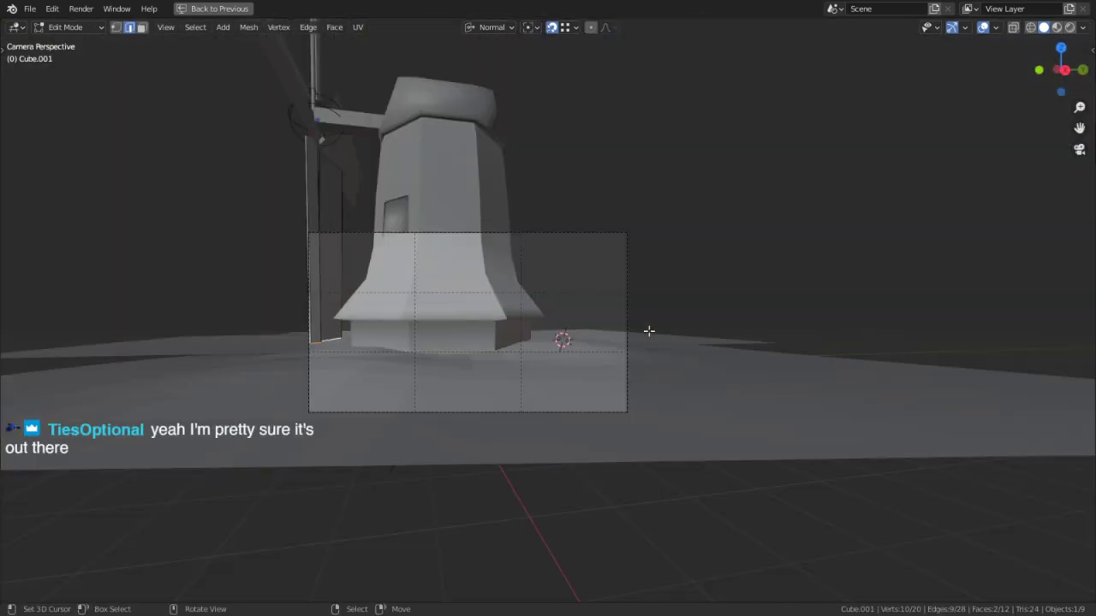
scroll(643, 321, "up", 4)
key("shift+s")
left_click(603, 257)
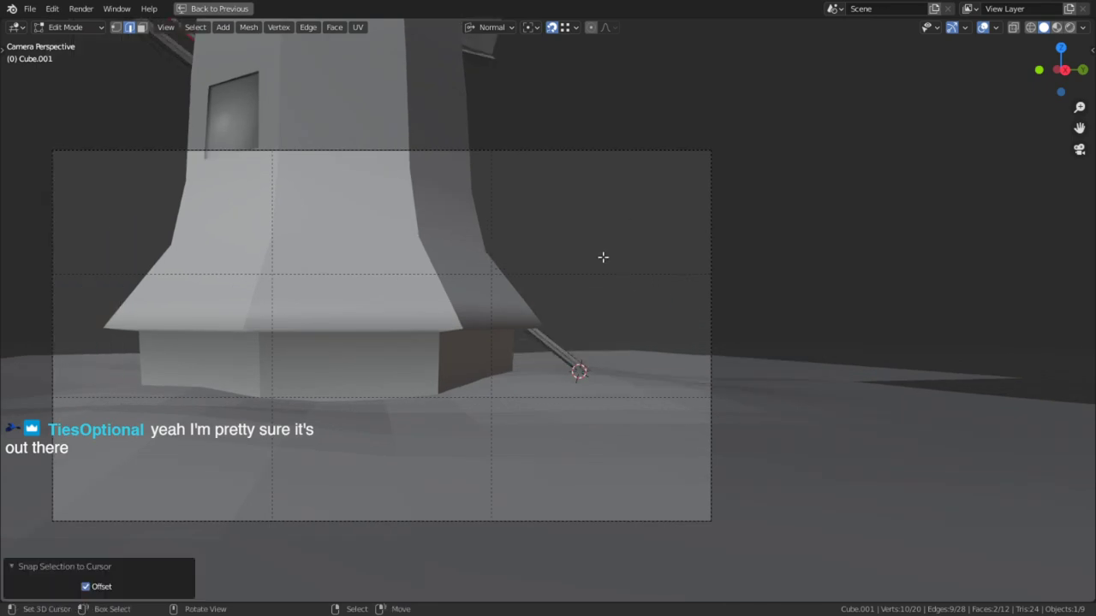
key("ctrl+z")
scroll(321, 254, "down", 3)
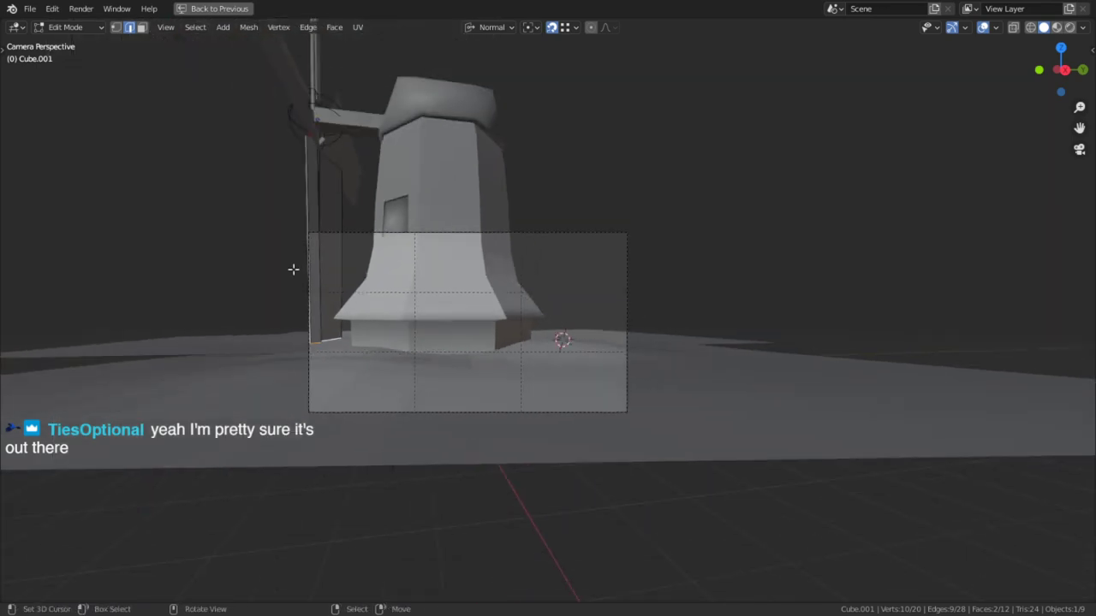
Leave Edit Mode and parent the sails to the mill body with the Object option.
middle_click_drag(338, 190, 339, 276, "shift")
key("Tab")
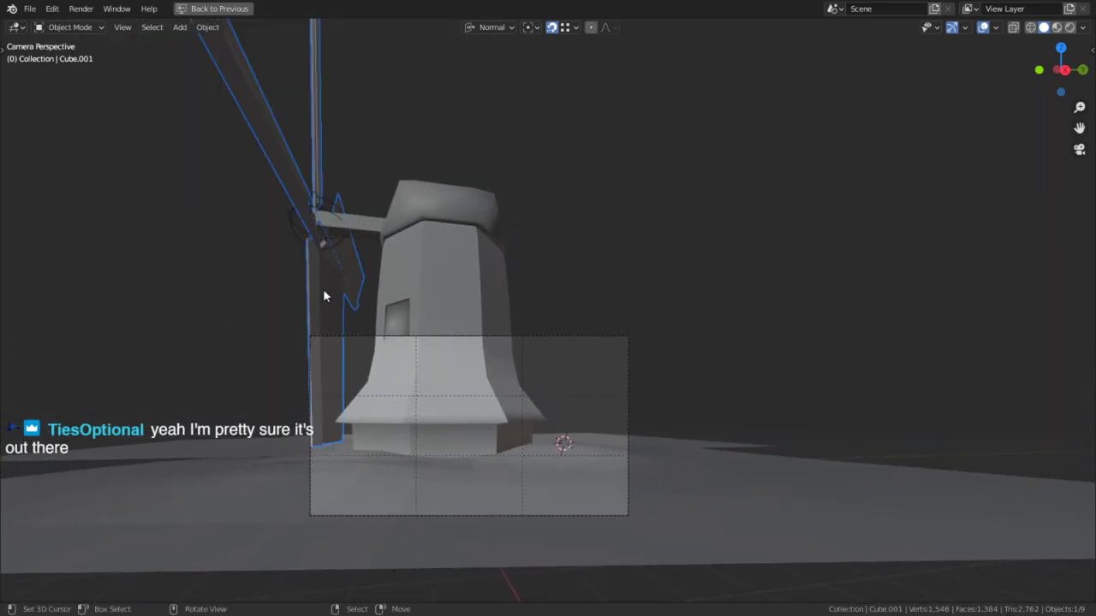
left_click(434, 293, "shift")
key("ctrl+p")
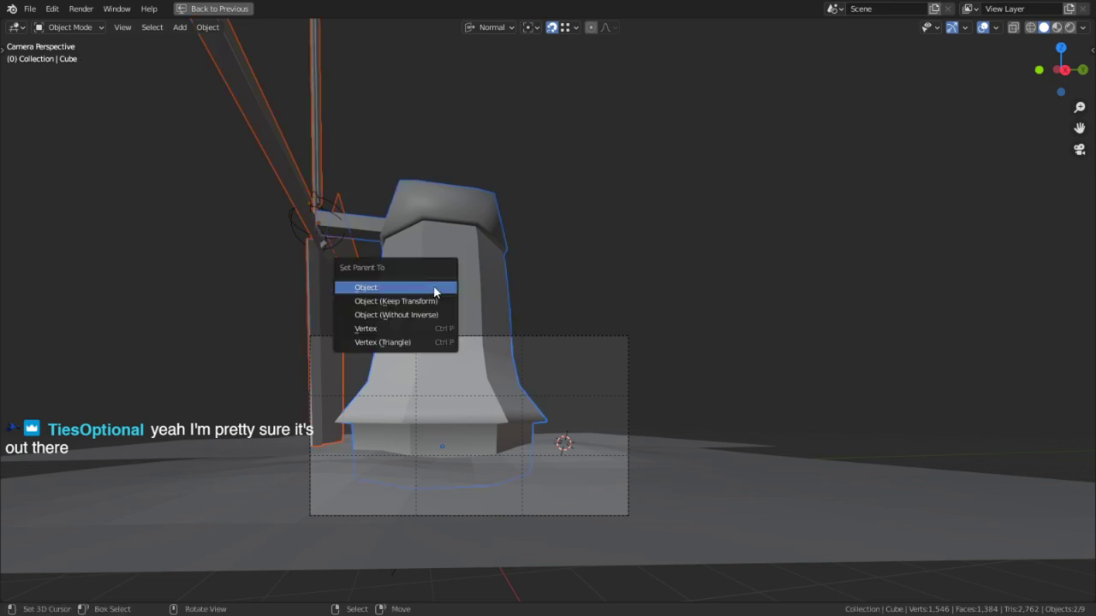
left_click(434, 291)
left_click(434, 291)
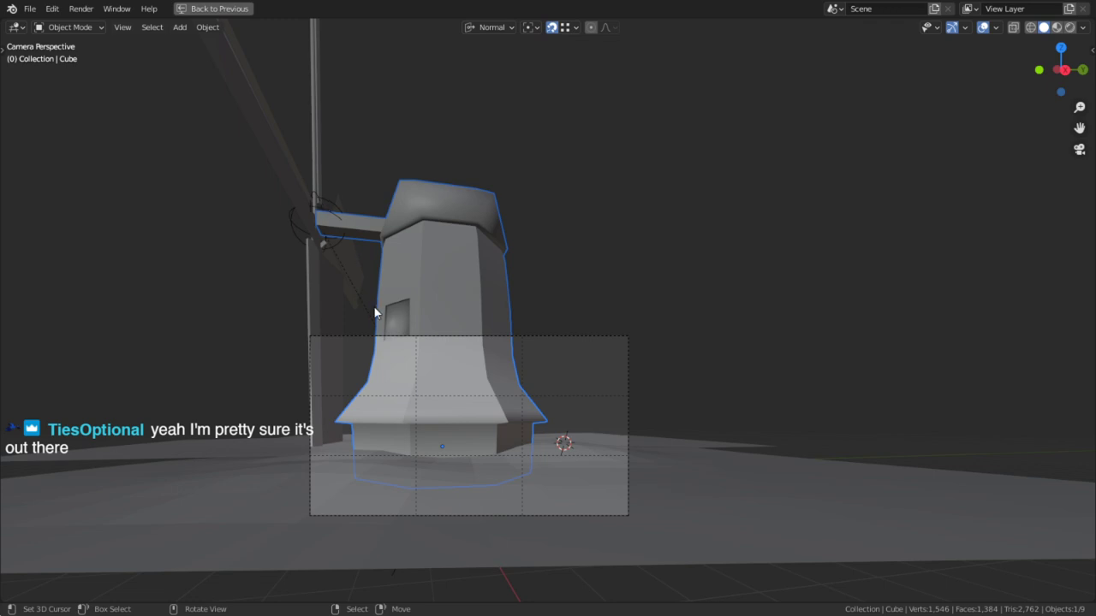
key("g")
key("Escape")
Parent the empty at the sail hub to the sails with the Object option.
right_click(316, 168, "shift")
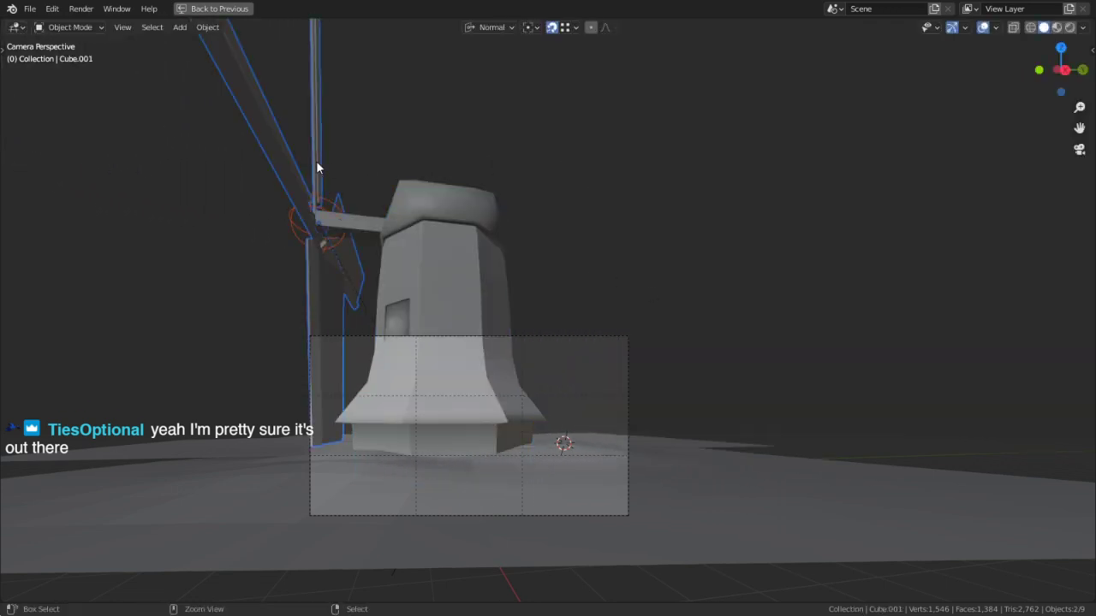
key("ctrl+p")
left_click(316, 162)
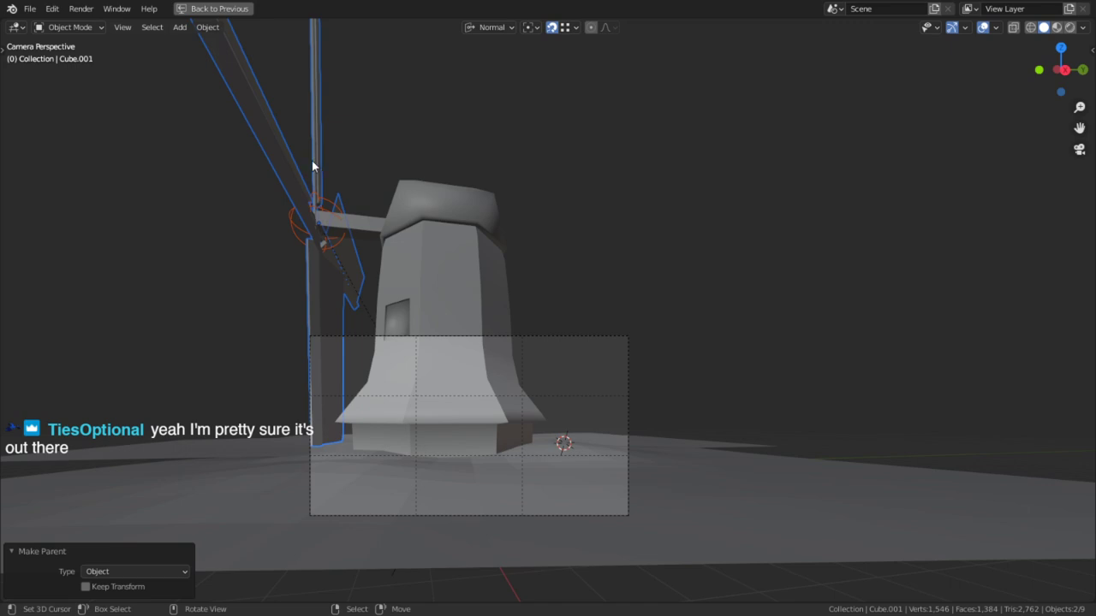
Move the mill body with its attached sails and snap it to the 3D cursor with offset.
right_click(398, 257)
key("g")
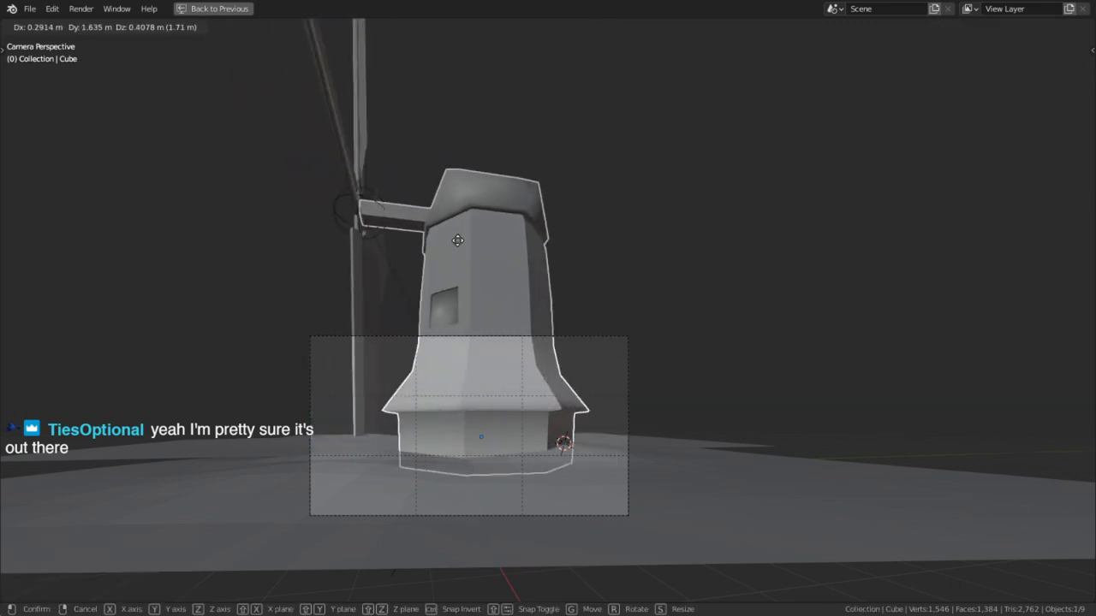
left_click(525, 409)
key("shift+s")
left_click(420, 330)
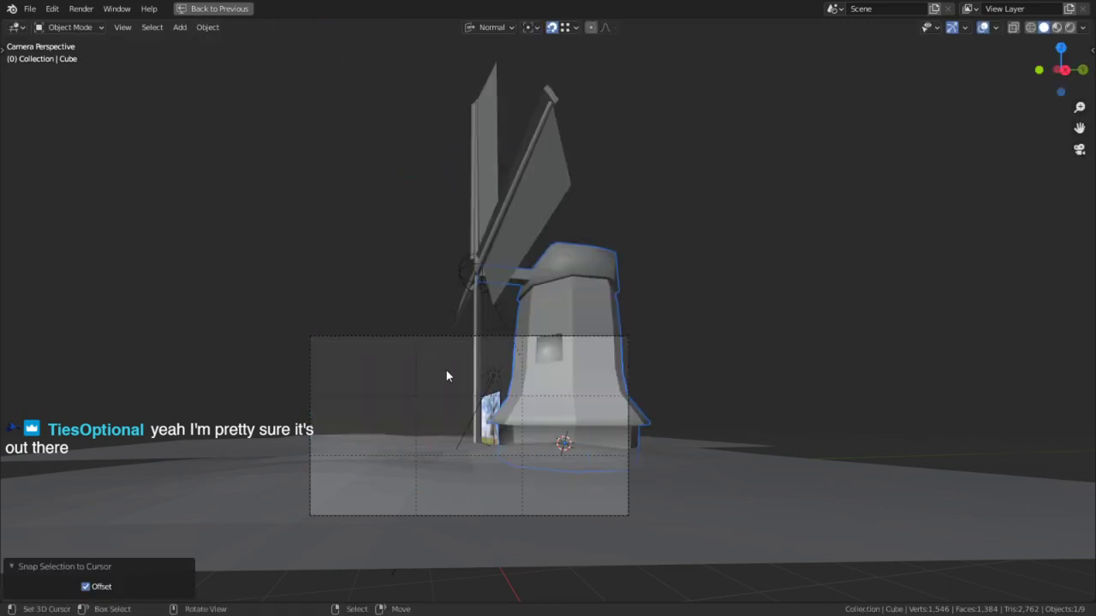
key("r")
key("r")
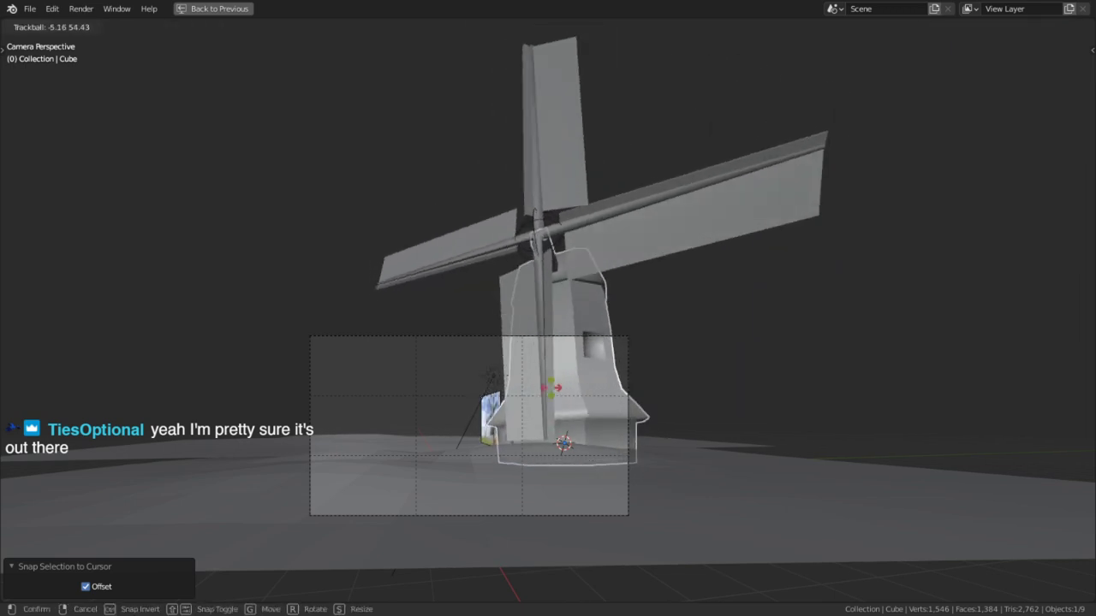
right_click(550, 388)
Rotate the mill body 90° about Z.
key("r")
key("z")
key("z")
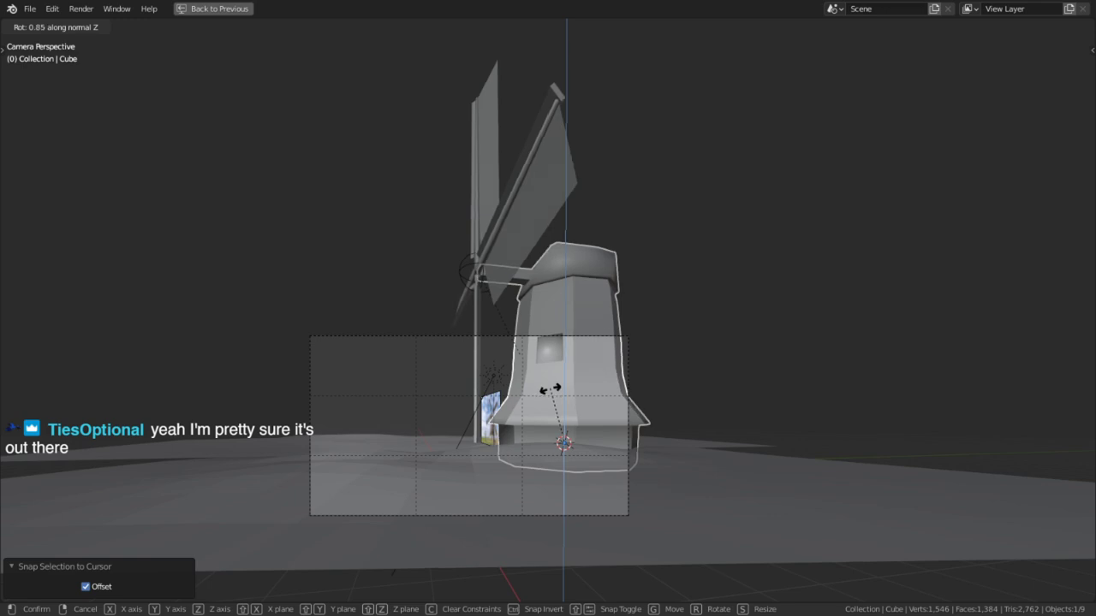
type("90")
key("Return")
Raise the mill body about 0.96 m along Z to bring the doorway to ground level.
key("g")
key("z")
key("z")
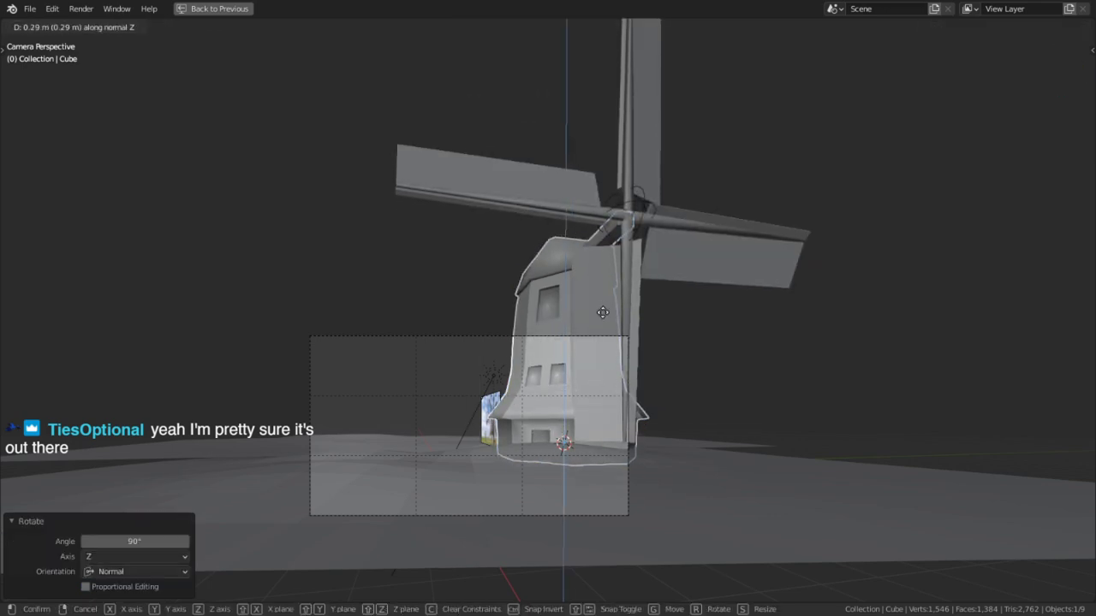
left_click(556, 441)
middle_click_drag(557, 441, 680, 454)
middle_click_drag(563, 353, 592, 397, "shift")
scroll(599, 389, "up", 2)
middle_click_drag(781, 259, 719, 367)
key("ctrl+space")
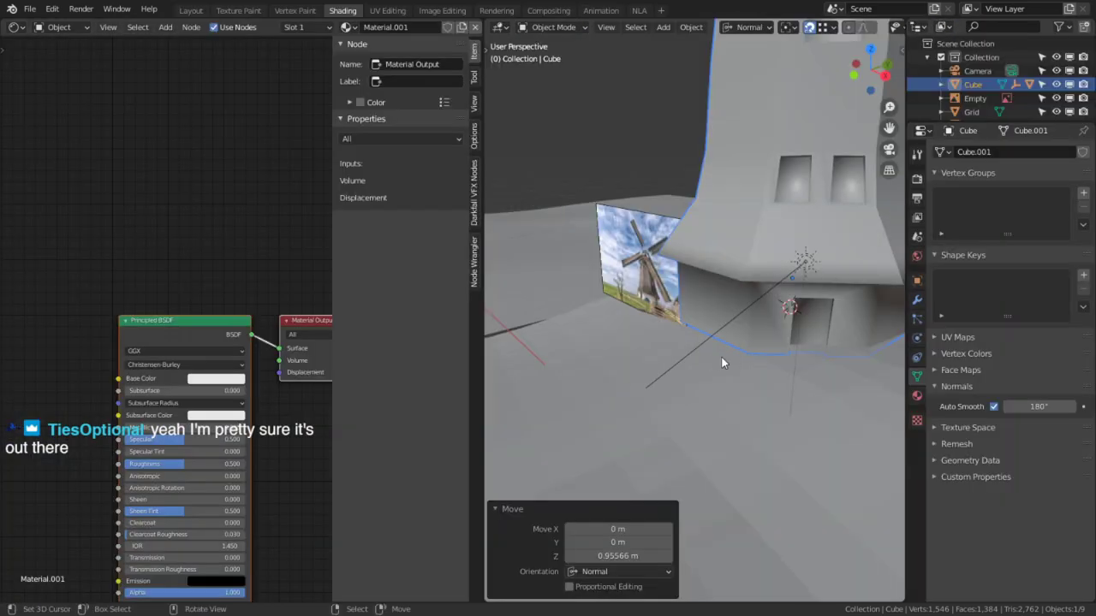
key("ctrl+space")
Enter Edit Mode on the mill body, enable the Edge Length overlay and measure the doorway's vertical edge.
right_click(725, 330, "alt")
left_click(743, 331)
key("Tab")
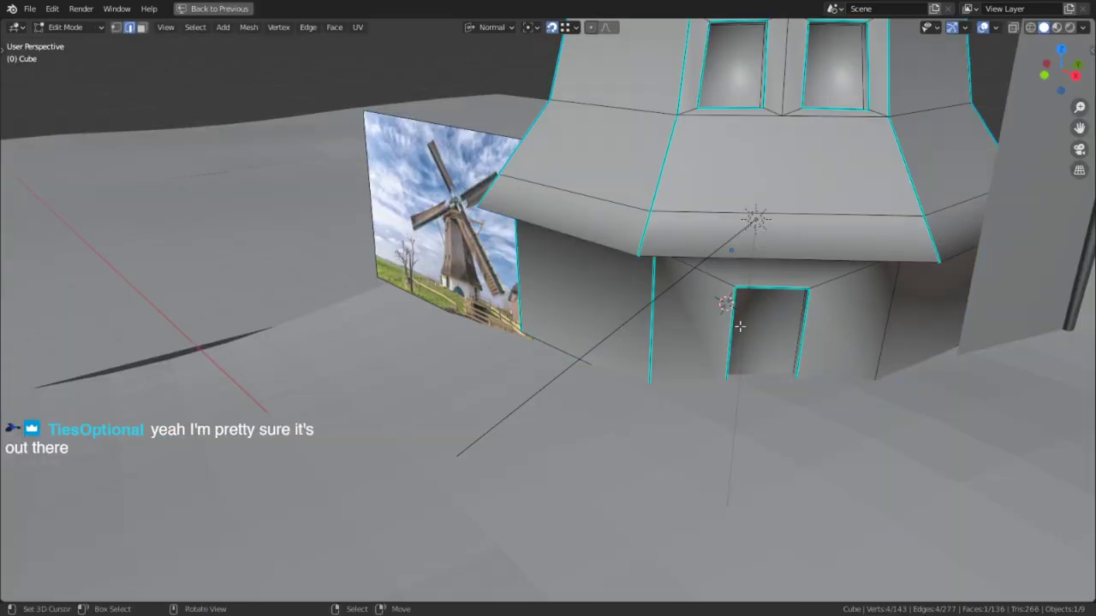
middle_click_drag(773, 353, 548, 338, "shift")
scroll(644, 324, "up", 4)
middle_click_drag(681, 351, 610, 319)
middle_click_drag(609, 319, 506, 287, "shift")
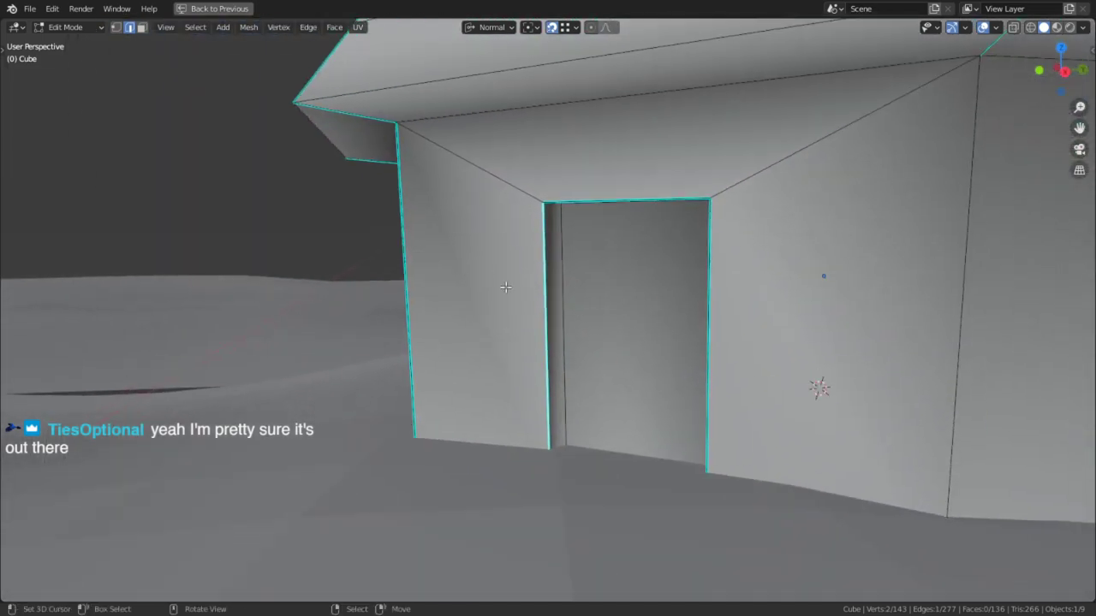
left_click(996, 26)
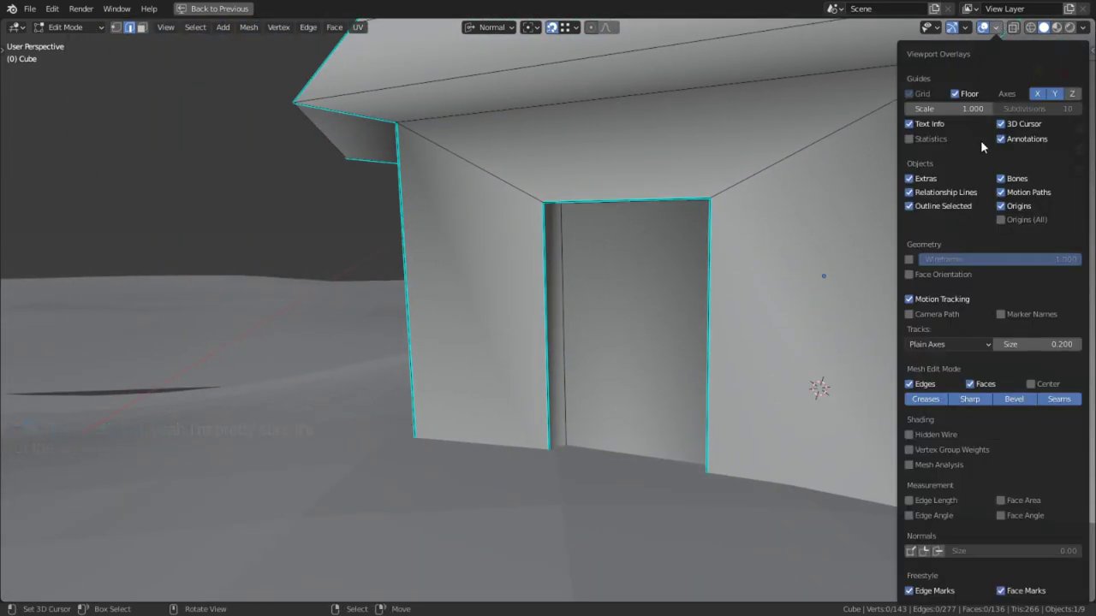
left_click(910, 502)
left_click(533, 337)
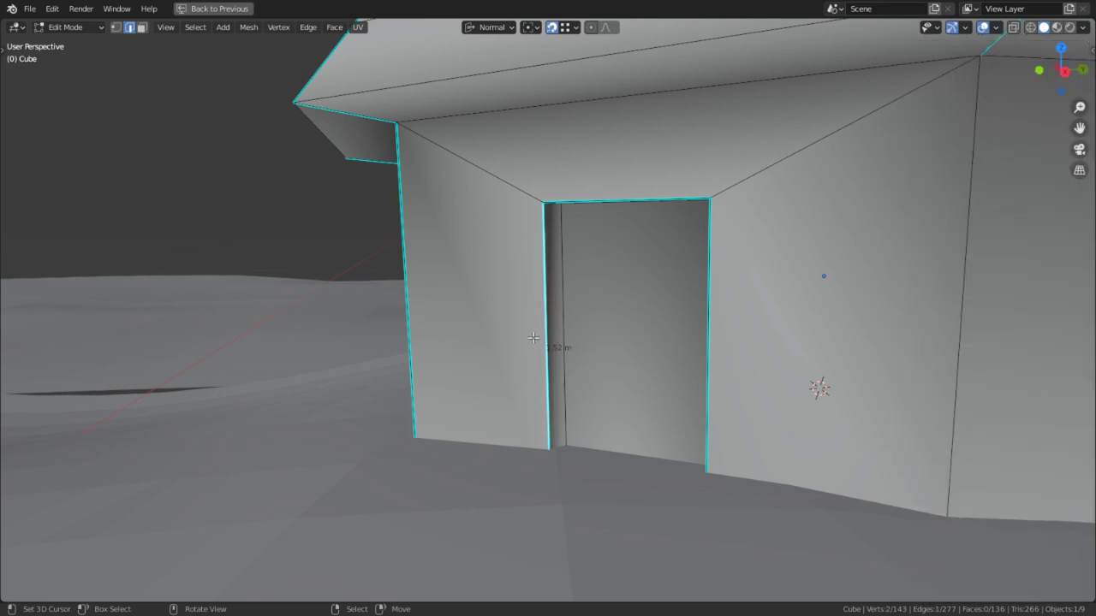
scroll(590, 348, "up", 3)
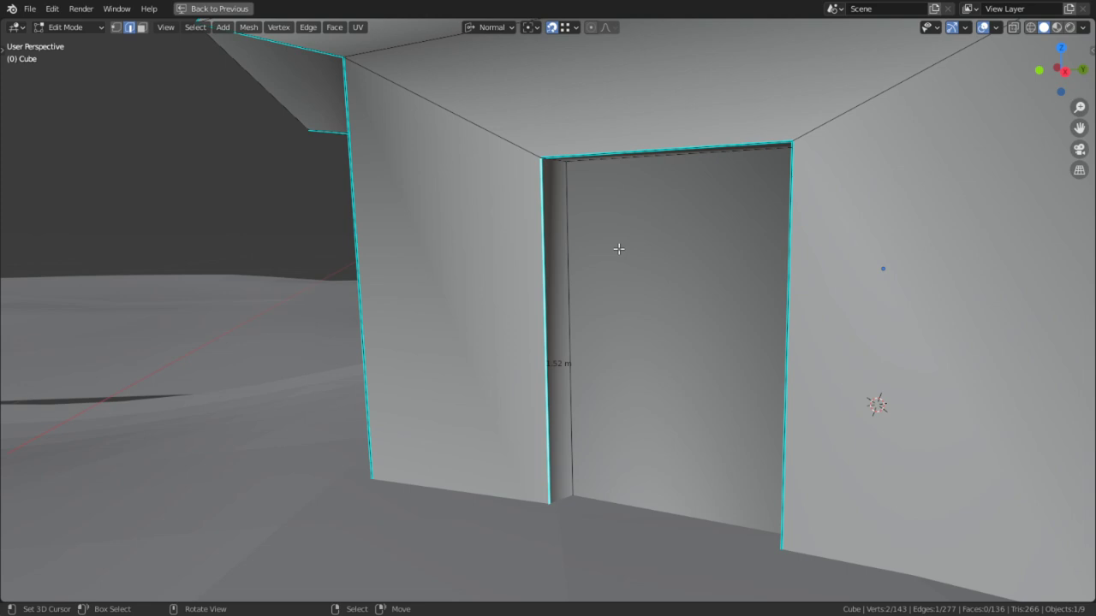
Set the scene's Unit System to Imperial and check the doorway edge's length in feet.
key("ctrl+space")
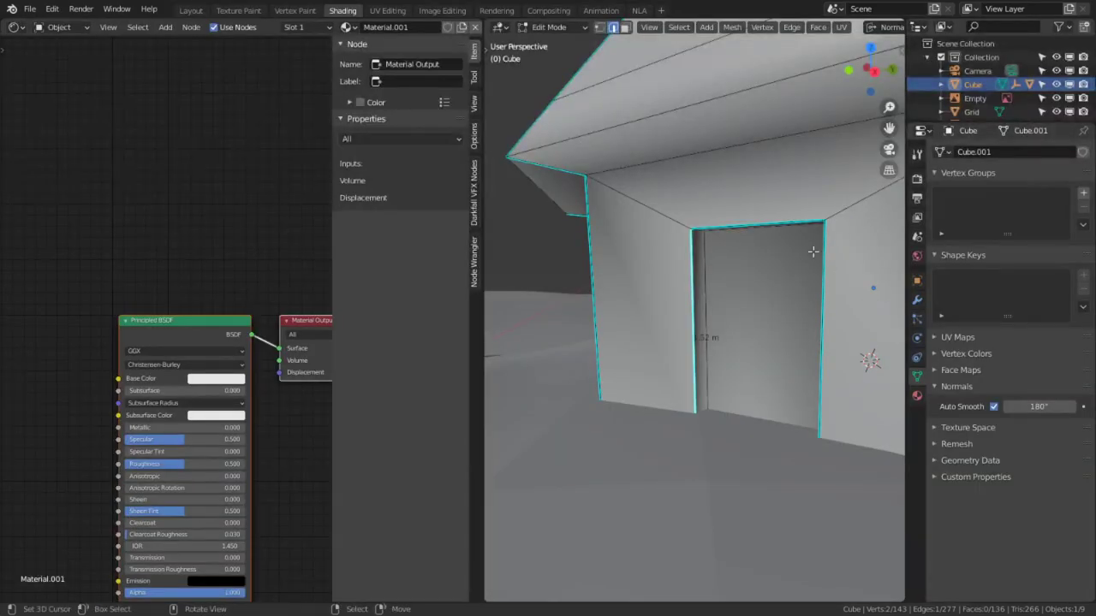
left_click(917, 237)
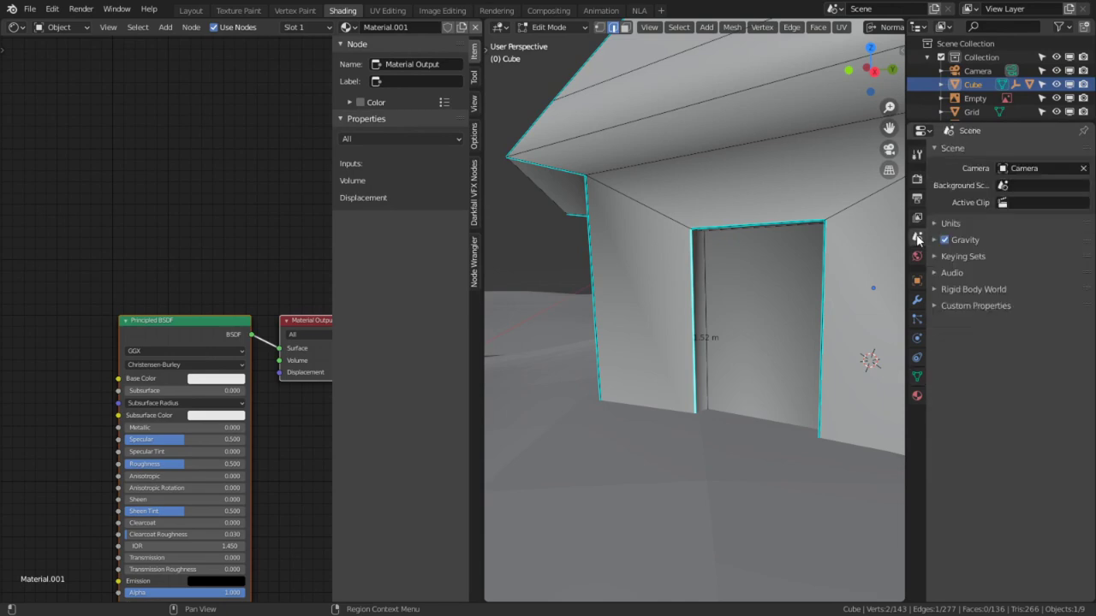
left_click(963, 256)
left_click(963, 256)
left_click(951, 223)
left_click(1017, 243)
left_click(1020, 291)
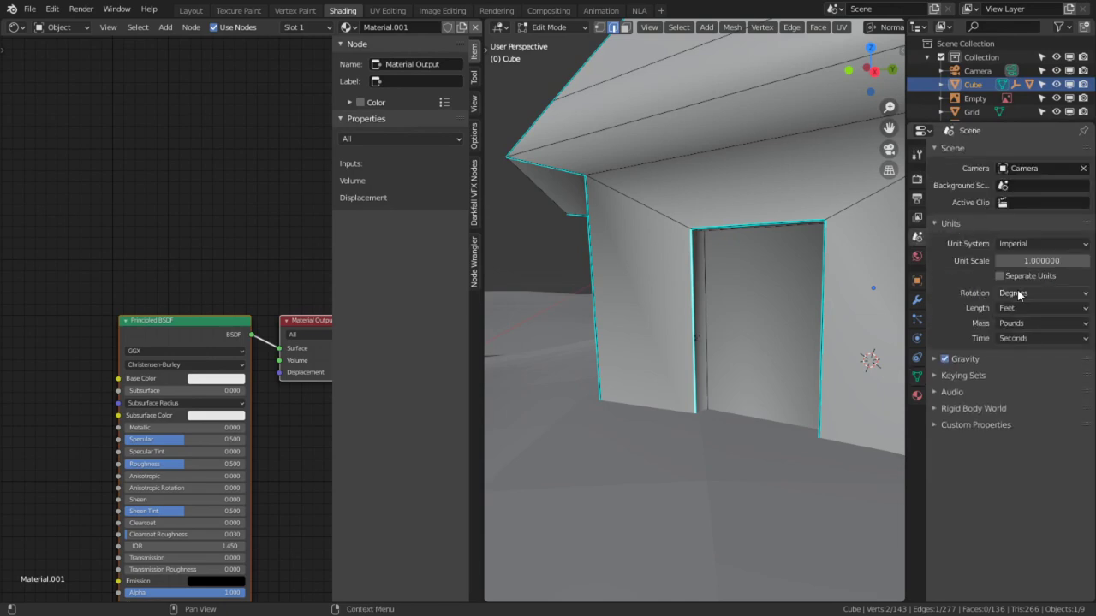
scroll(796, 340, "up", 5)
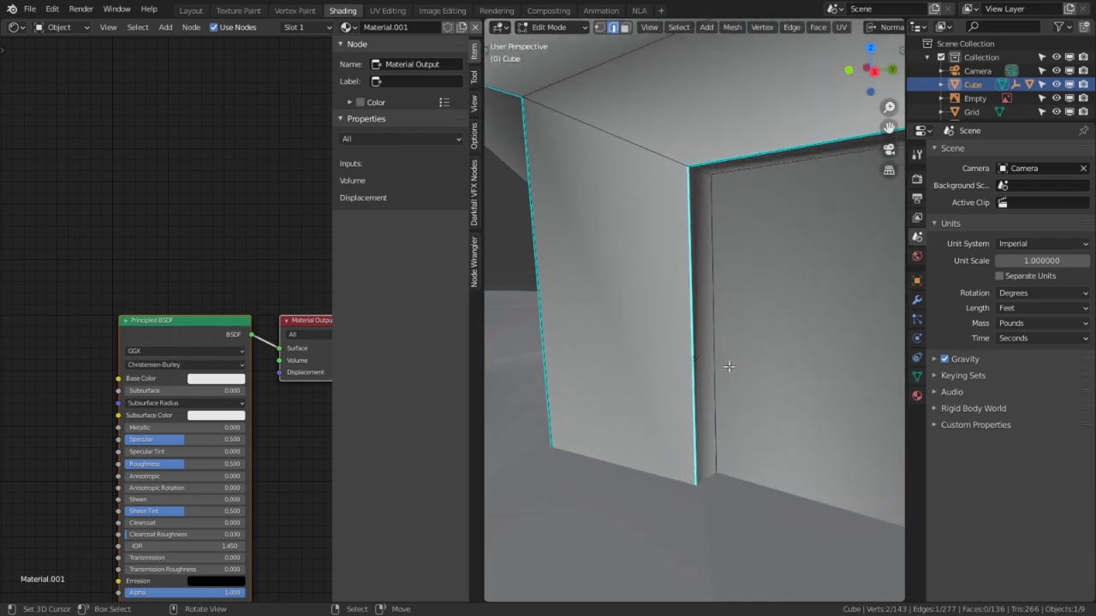
Leave Edit Mode on the mill body with the whole windmill in view.
scroll(726, 366, "down", 5)
scroll(725, 366, "down", 8)
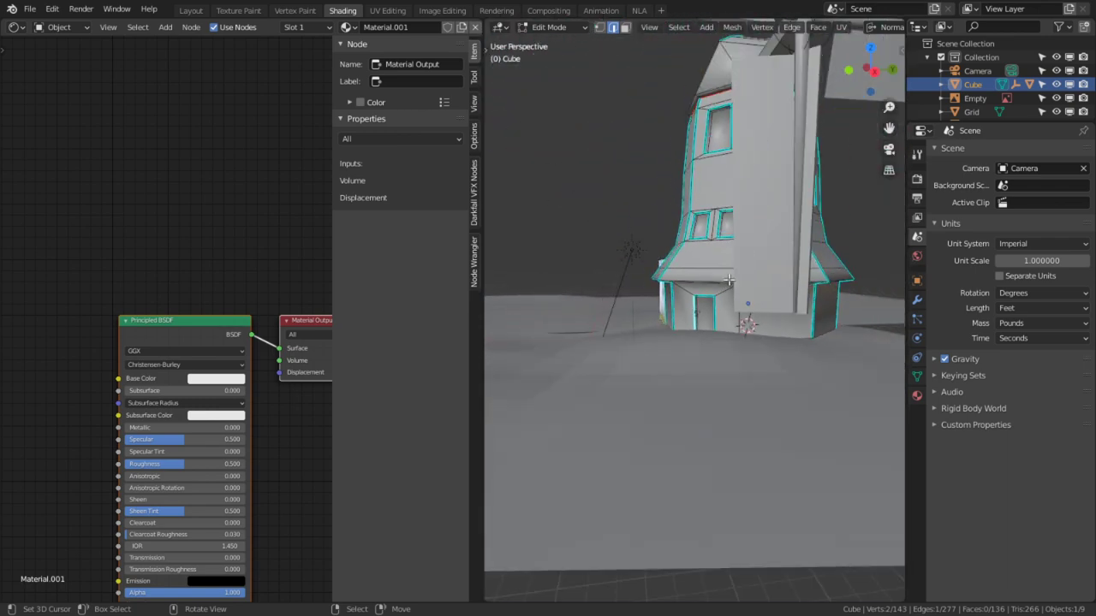
scroll(800, 278, "down", 4)
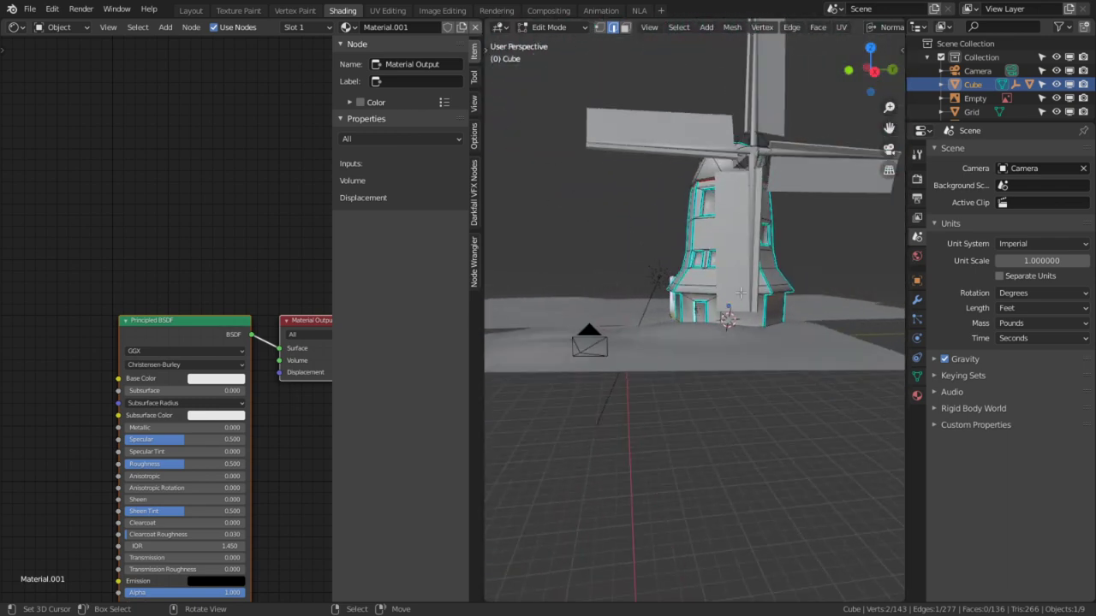
key("Tab")
key("s")
key("z")
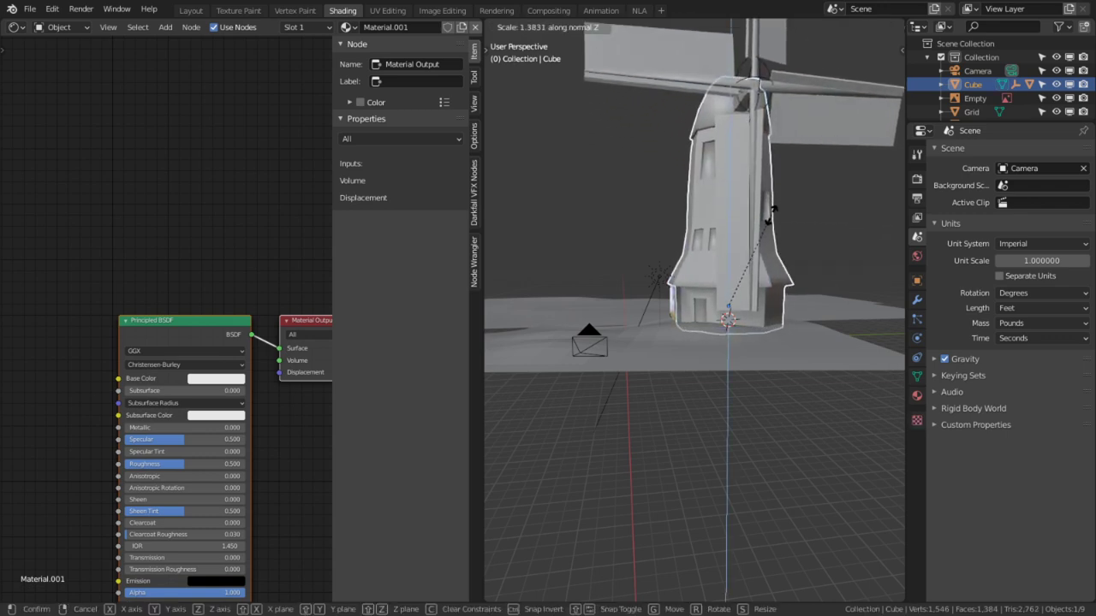
right_click(777, 245)
key("s")
key("z")
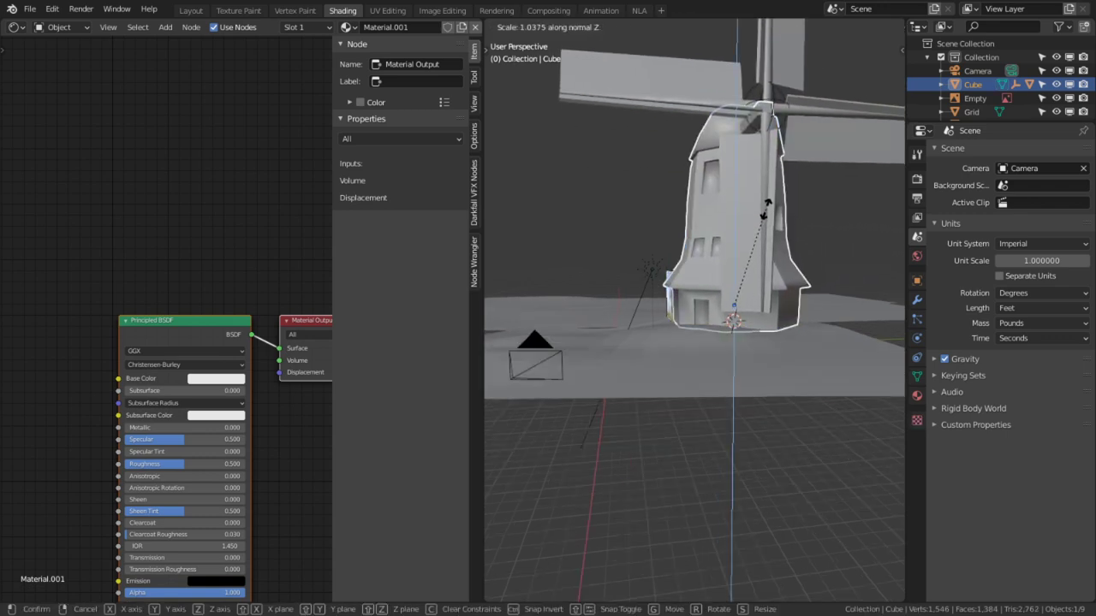
right_click(765, 163)
Scale the mill up uniformly by a factor of about 1.122.
scroll(764, 168, "up", 3)
key("s")
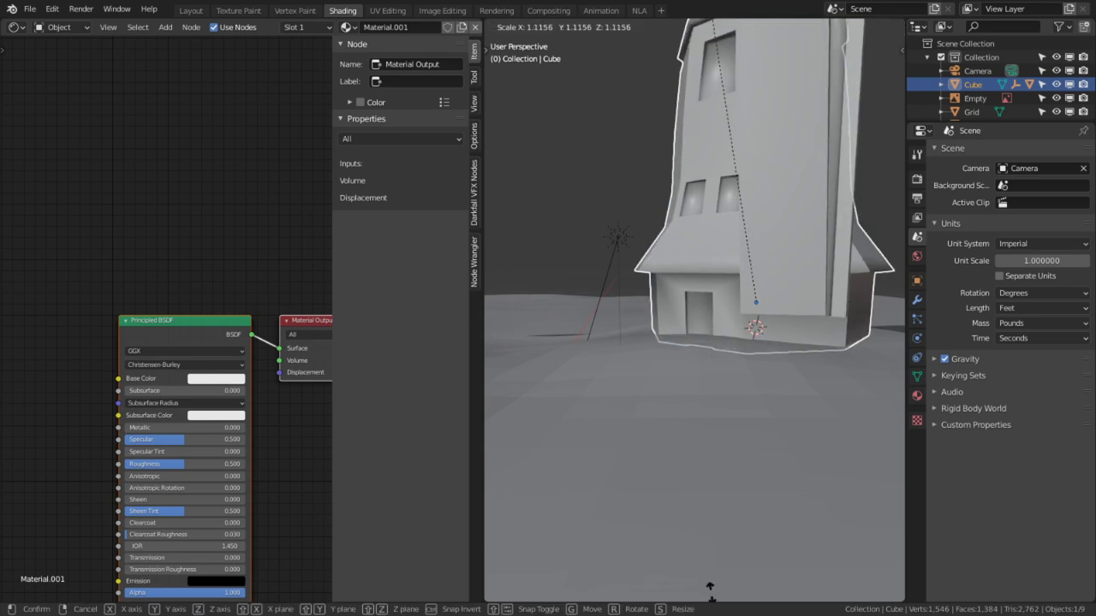
left_click(728, 548)
scroll(770, 496, "up", 5)
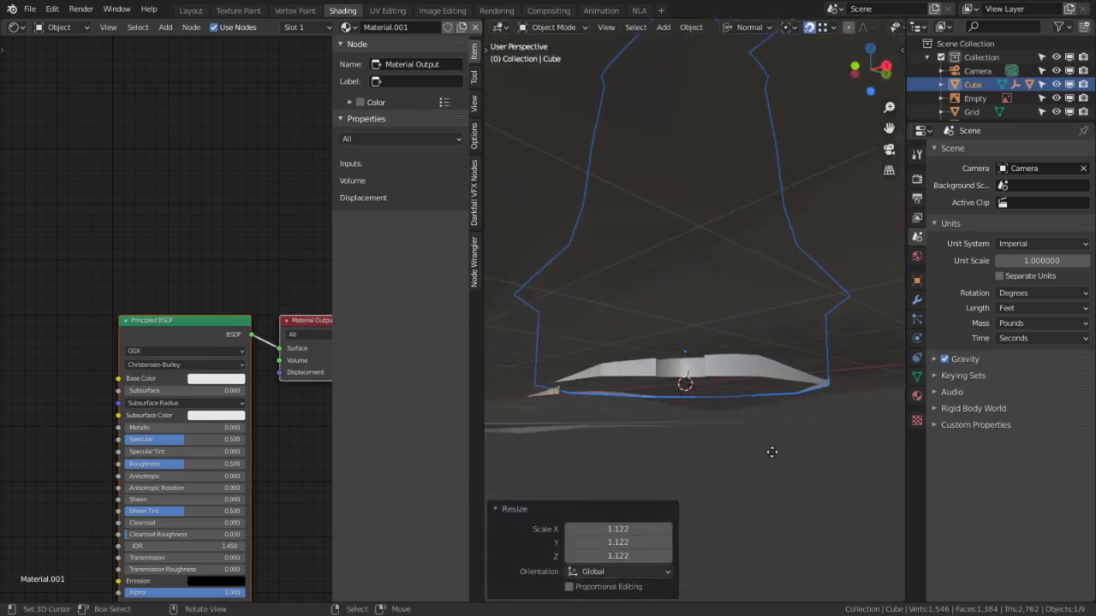
key("g")
key("z")
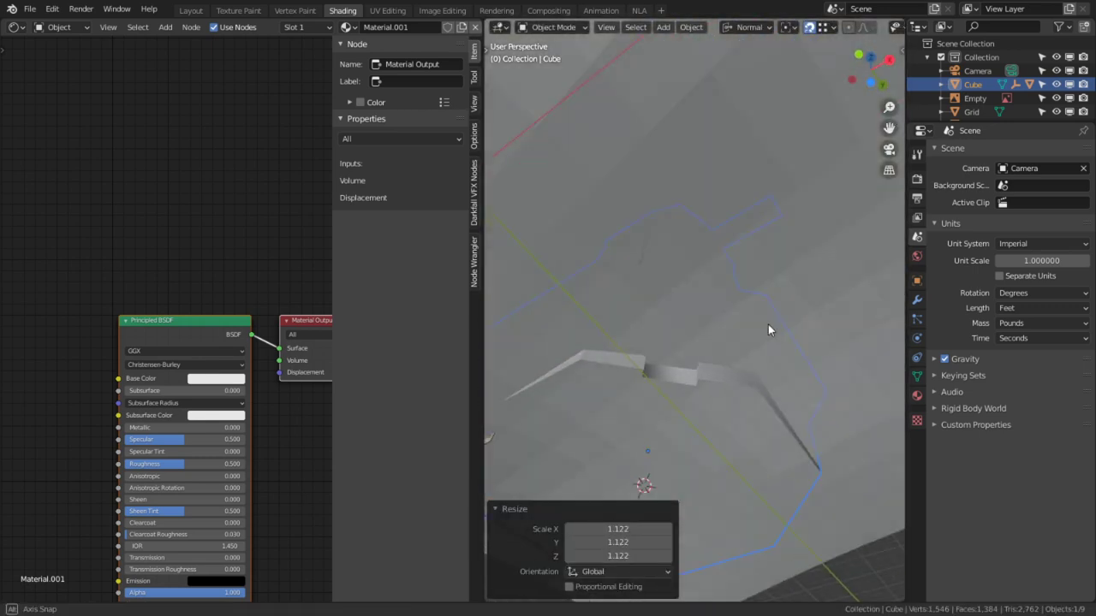
key("r")
key("r")
right_click(718, 321)
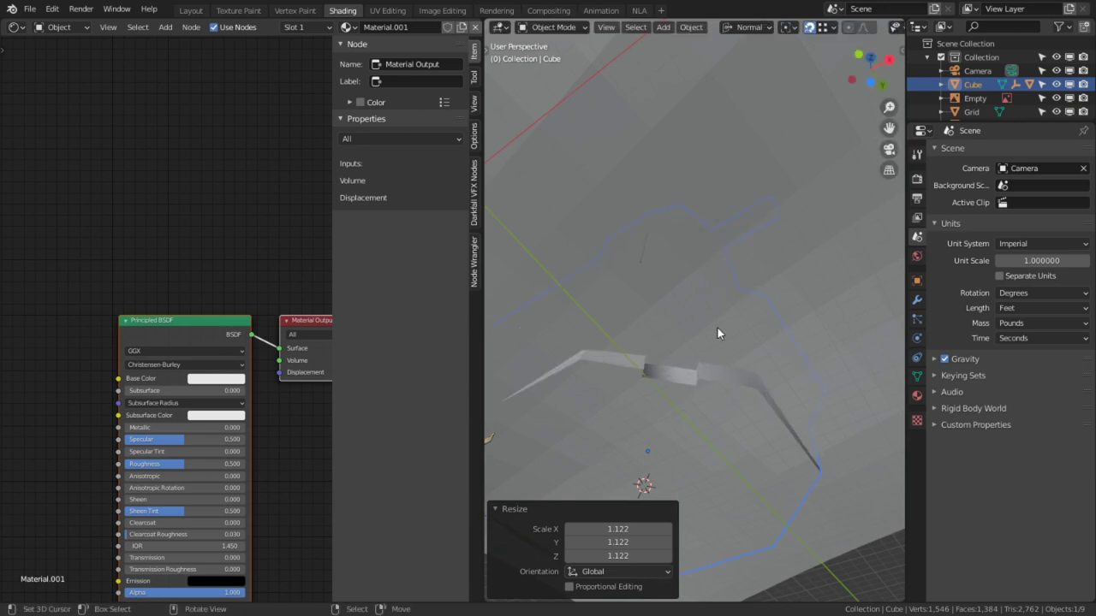
Move the mill body along Z to seat its base against the ground.
key("g")
middle_click_drag(717, 328, 994, 396)
key("z")
left_click(719, 368)
Enter Edit Mode on the ground grid and maximize the 3D viewport.
key("ctrl+space")
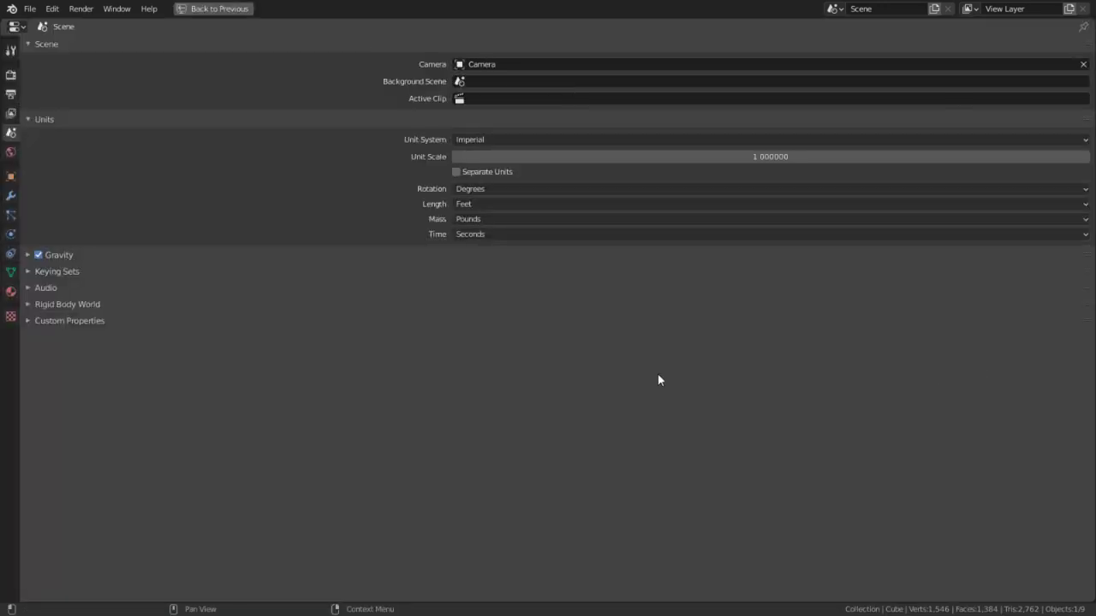
key("ctrl+space")
left_click(710, 414)
key("Tab")
key("ctrl+space")
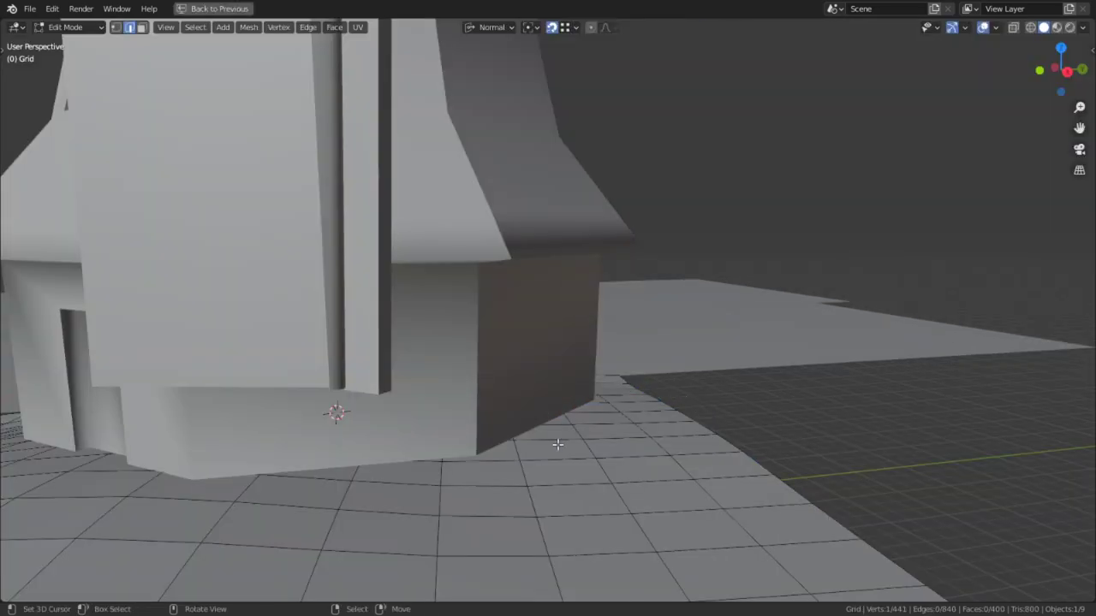
Raise a ground vertex beside the mill's base corner about 1.39' along Z, using smooth proportional editing with a size of about 4.81.
left_click(556, 442)
key("ctrl+Tab")
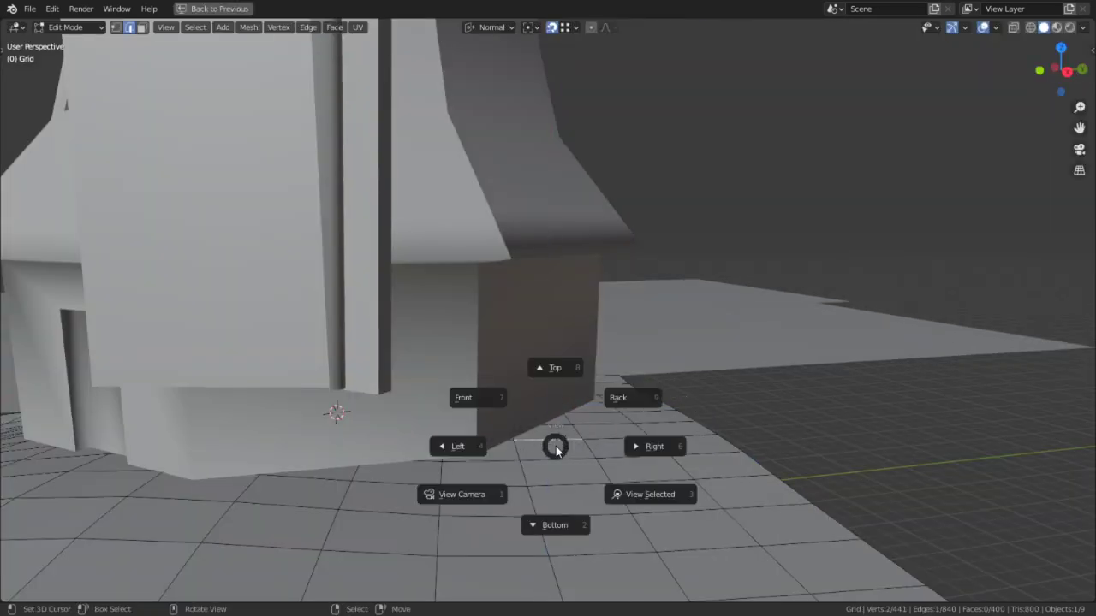
left_click(535, 445)
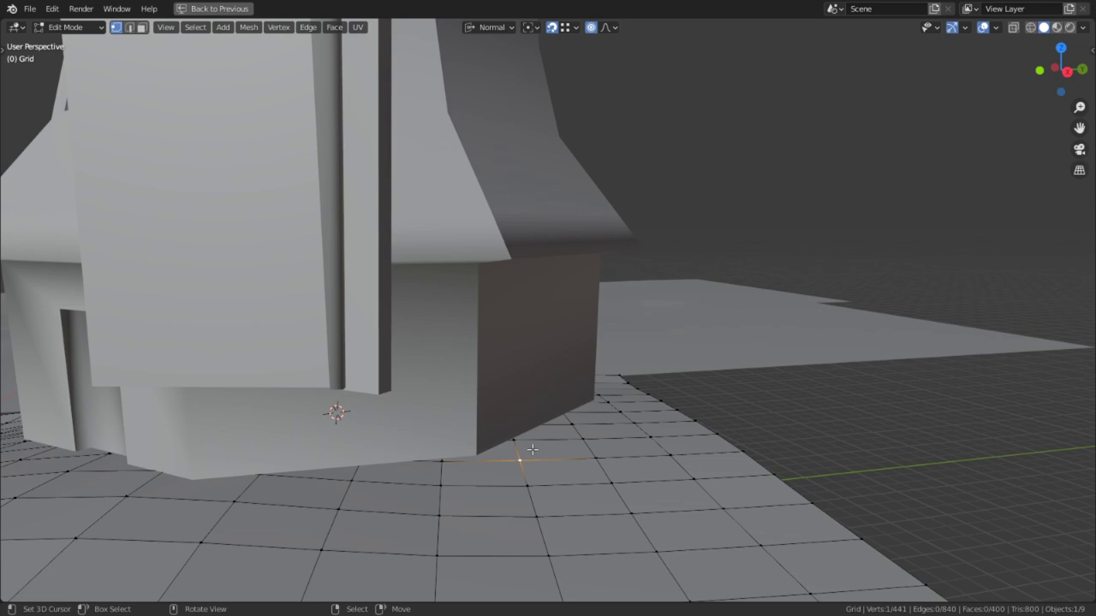
key("g")
key("z")
scroll(539, 347, "down", 3)
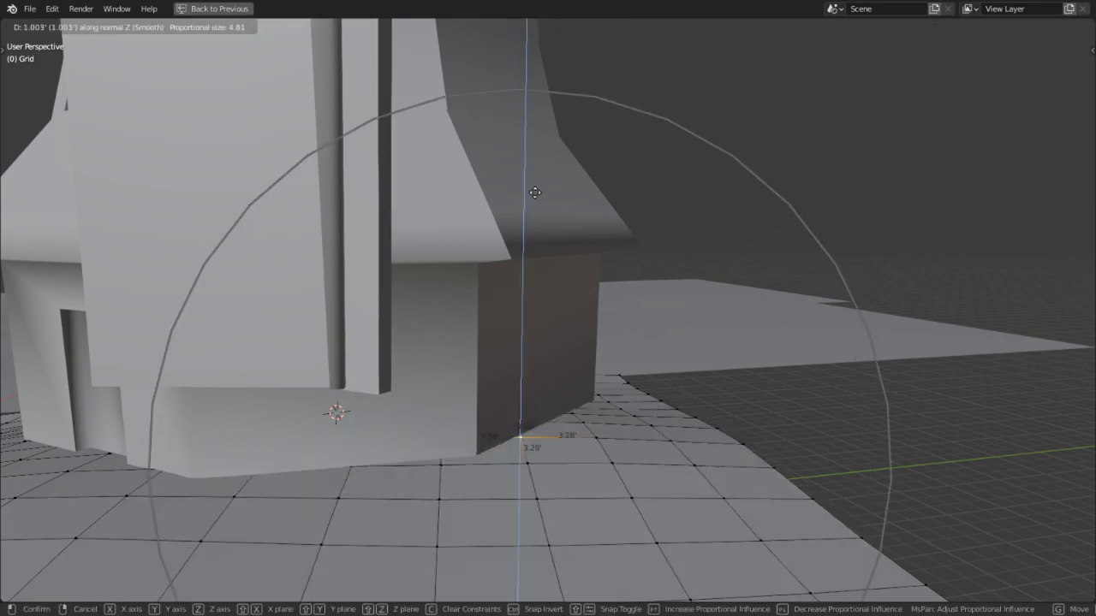
left_click(517, 155)
Raise a ground vertex near the terrain's edge behind the mill about 2.49' along Z with smooth proportional editing.
middle_click_drag(556, 356, 484, 365)
middle_click_drag(505, 415, 320, 425, "shift")
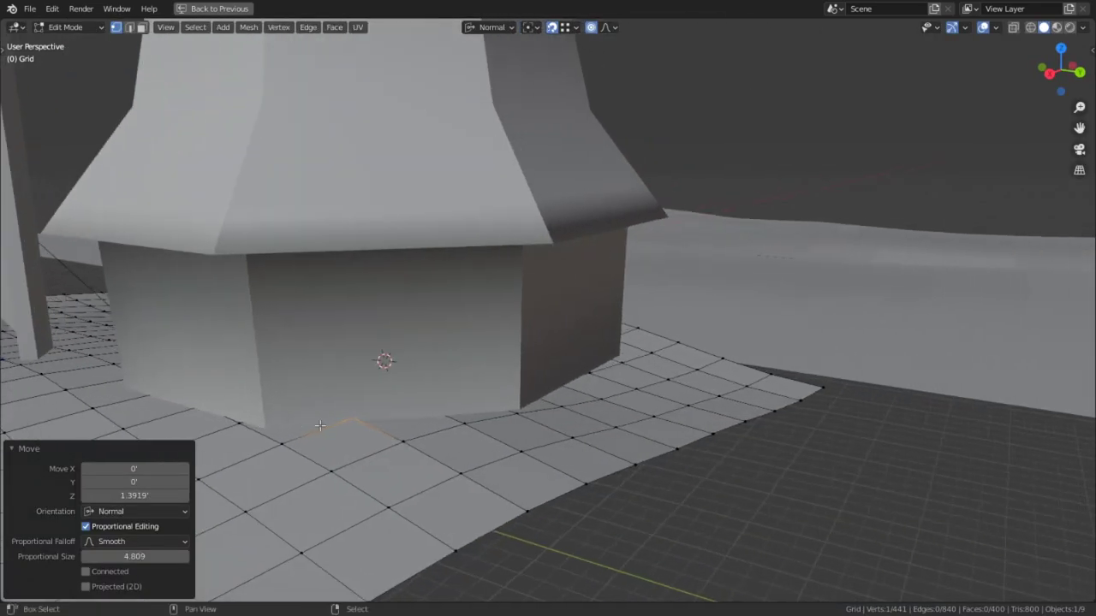
scroll(727, 380, "up", 2)
middle_click_drag(736, 465, 563, 377, "shift")
key("alt+a")
middle_click_drag(351, 387, 273, 387)
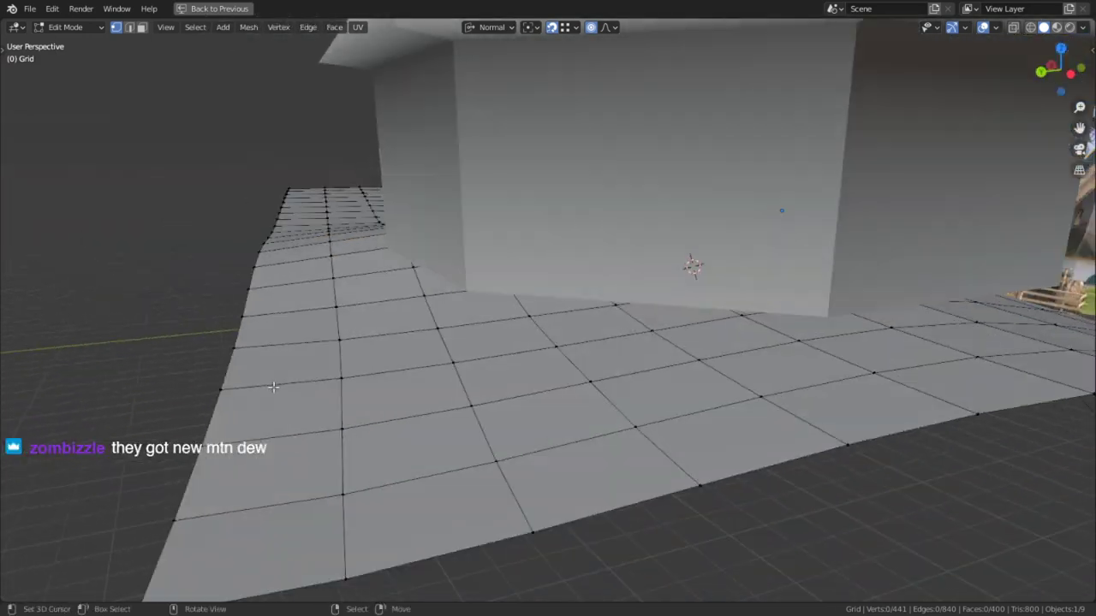
left_click(353, 379)
key("g")
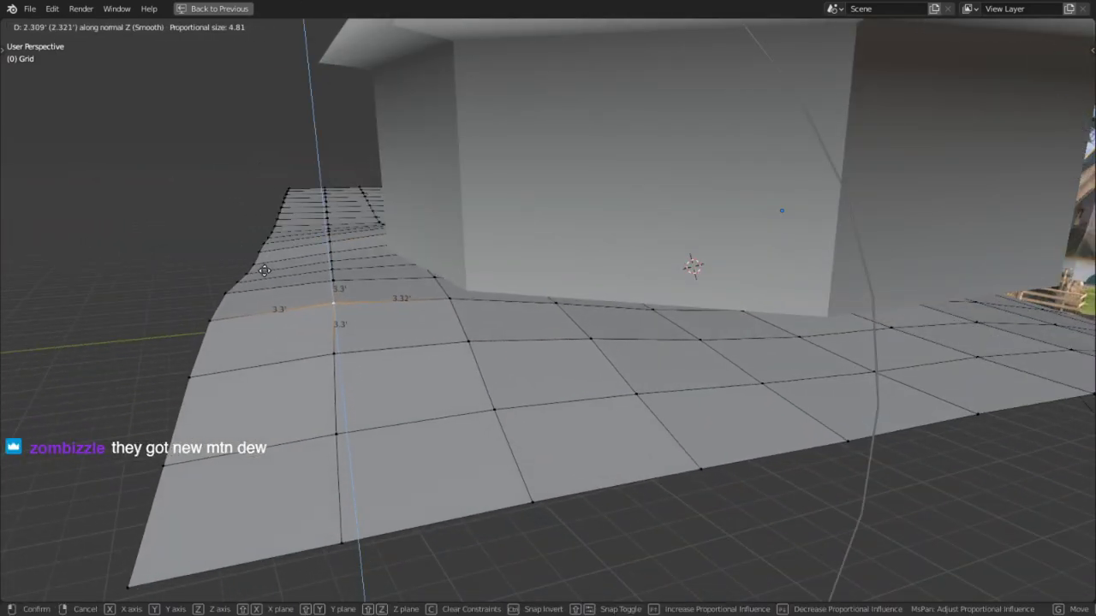
left_click(440, 326)
middle_click_drag(440, 326, 503, 387)
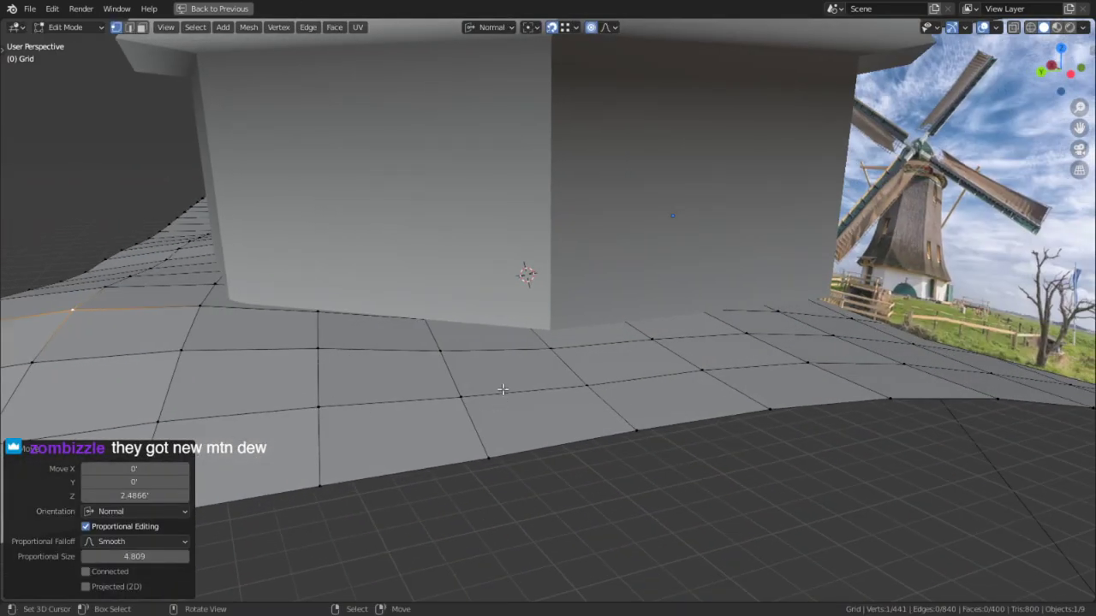
key("alt+a")
left_click(532, 372)
key("g")
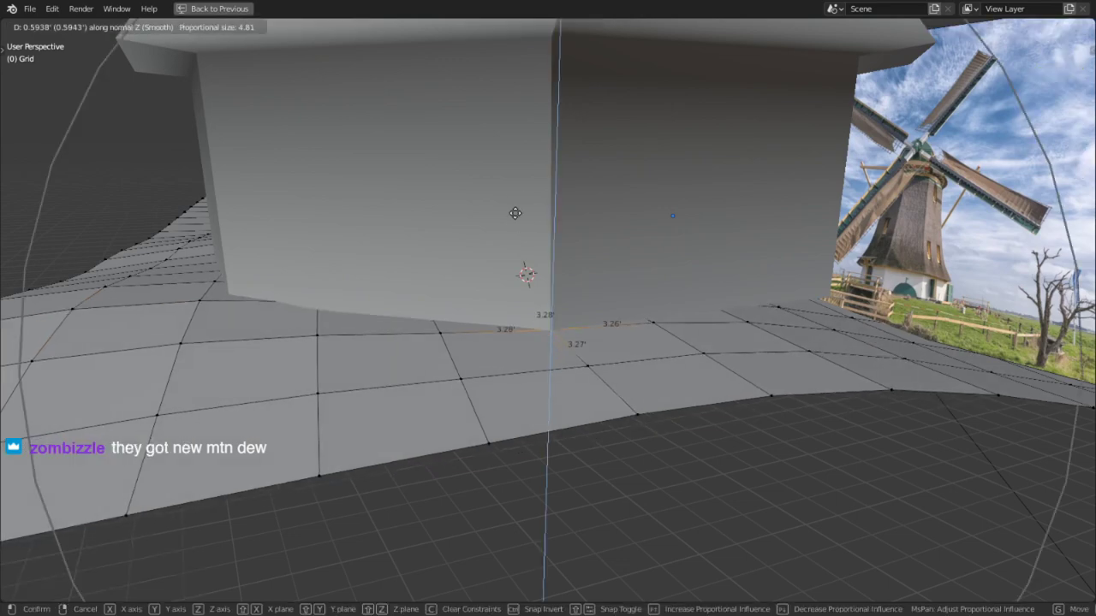
key("Escape")
Raise a ground vertex near the mill's rear base corner by about 1.3' with smooth proportional editing.
middle_click_drag(526, 199, 896, 399)
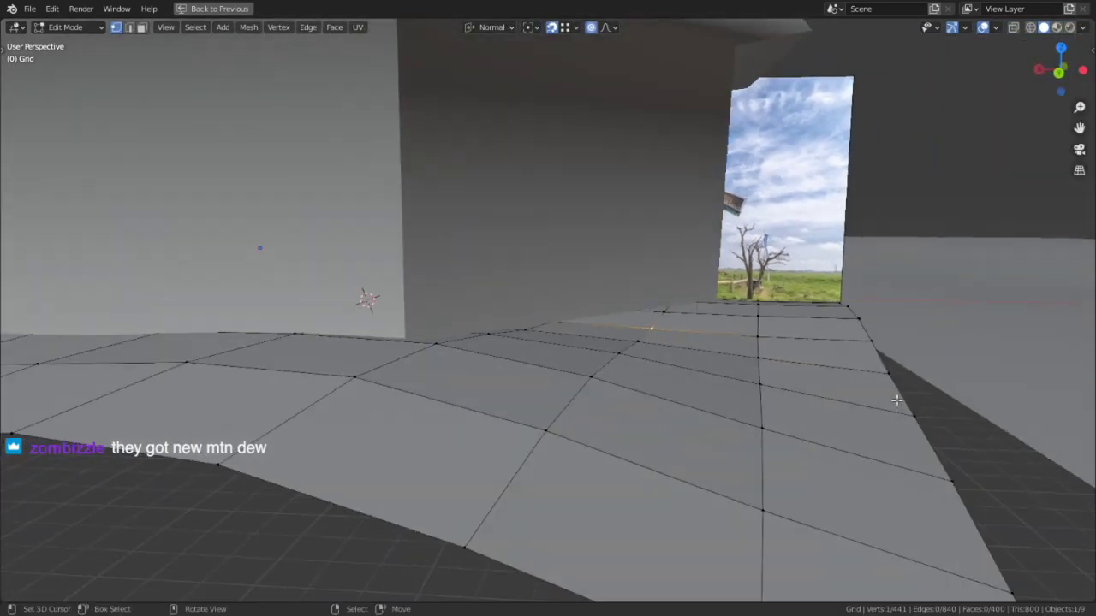
middle_click_drag(751, 351, 648, 354)
right_click_drag(648, 354, 642, 351)
key("g")
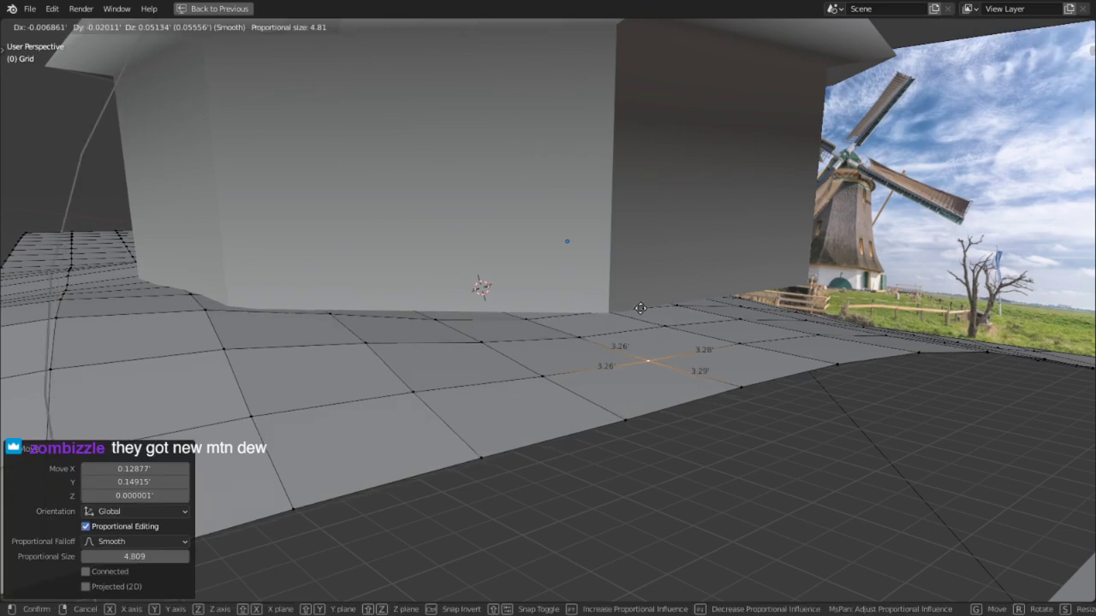
left_click(666, 428)
Raise the ground vertex beside the reference image by about 2.12' with smooth proportional editing.
middle_click_drag(665, 428, 451, 397)
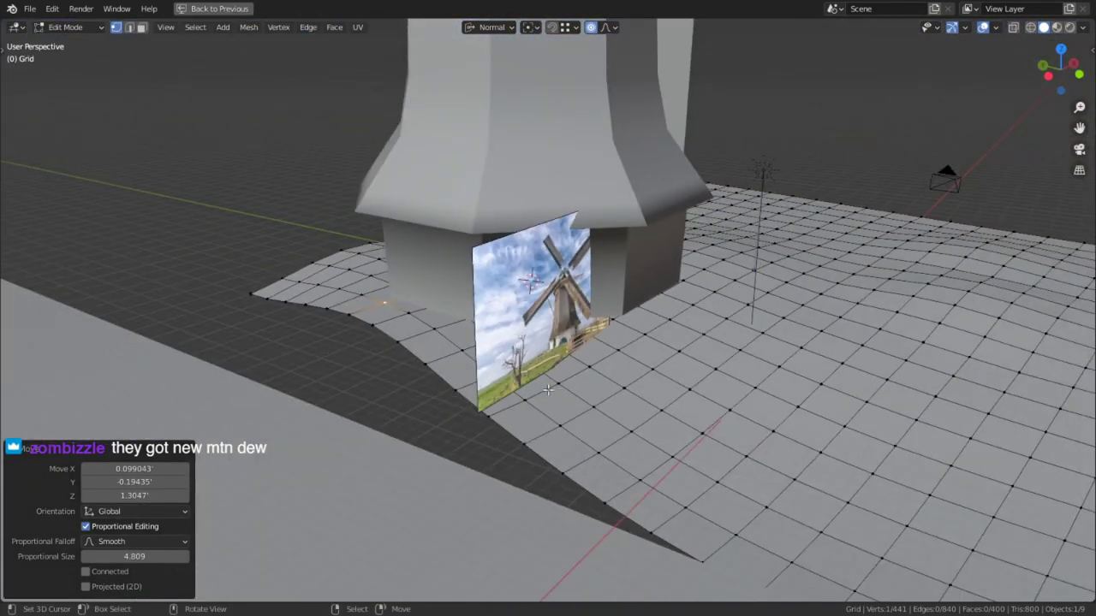
key("g")
left_click(560, 377)
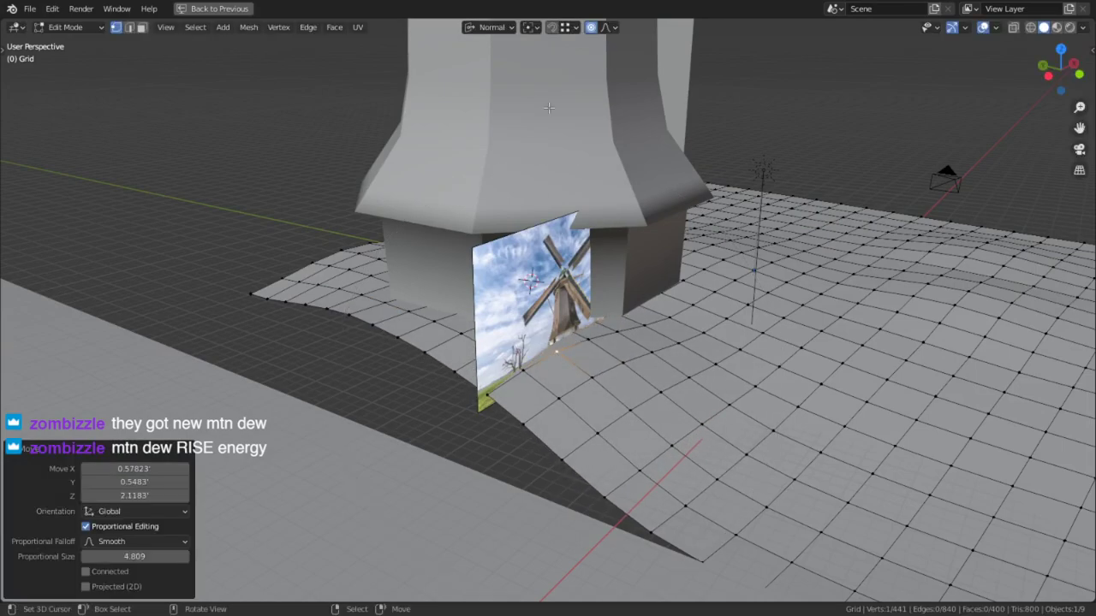
Raise the ground against the mill wall beside the doorway side by about 1.3', and return the grid to Object Mode.
middle_click_drag(560, 377, 585, 349)
right_click(524, 379)
key("g")
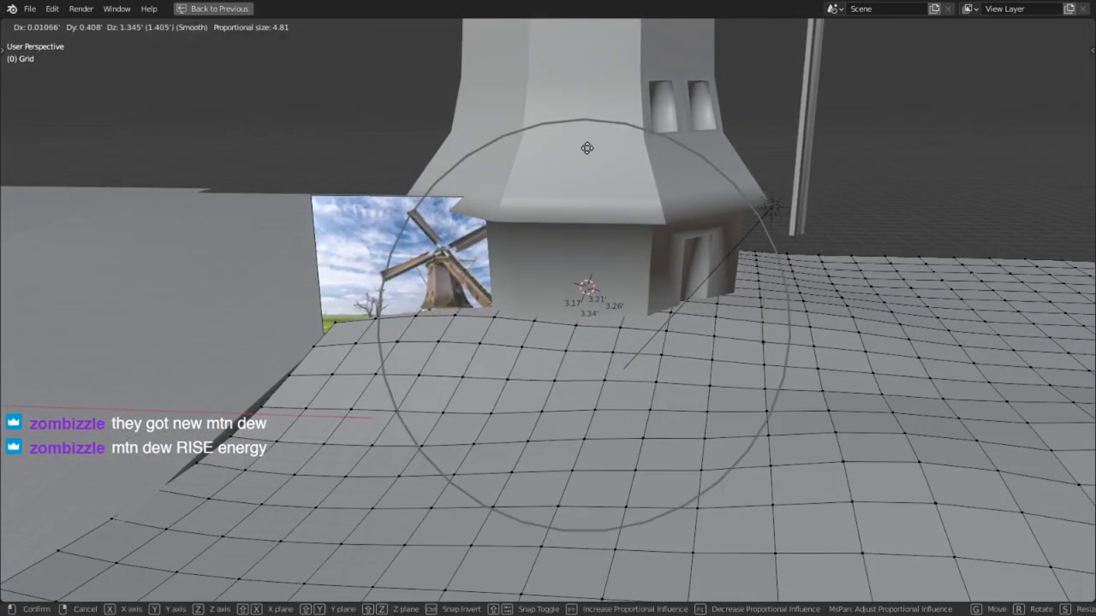
left_click(587, 150)
middle_click_drag(587, 150, 570, 349)
scroll(582, 375, "down", 3)
key("Tab")
Look through the camera and scale the mill body with its sails down to about 0.42.
scroll(594, 364, "up", 2)
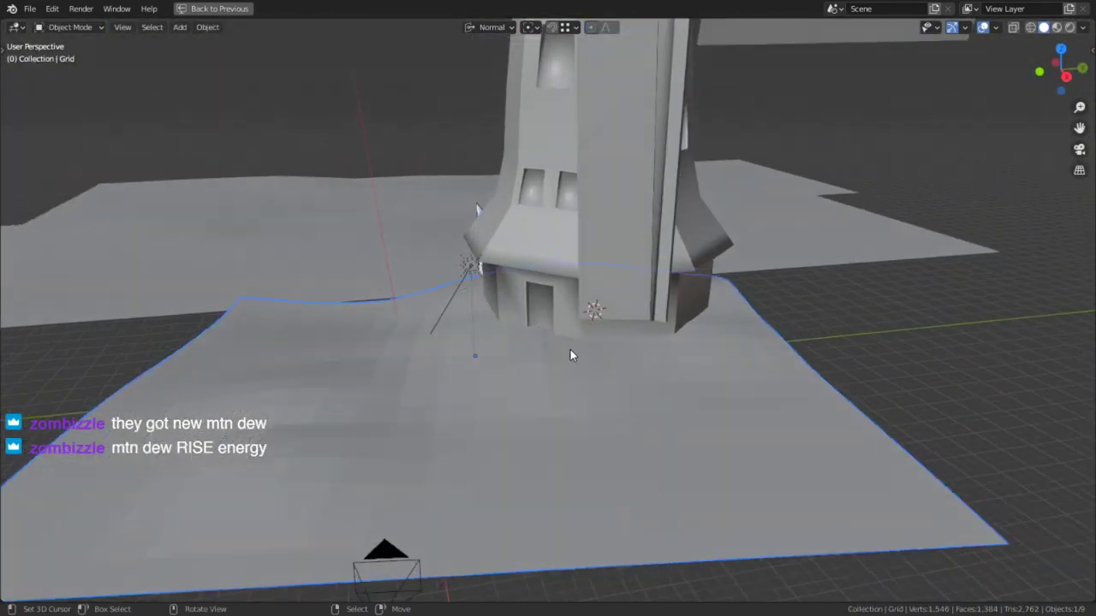
key("KP_0")
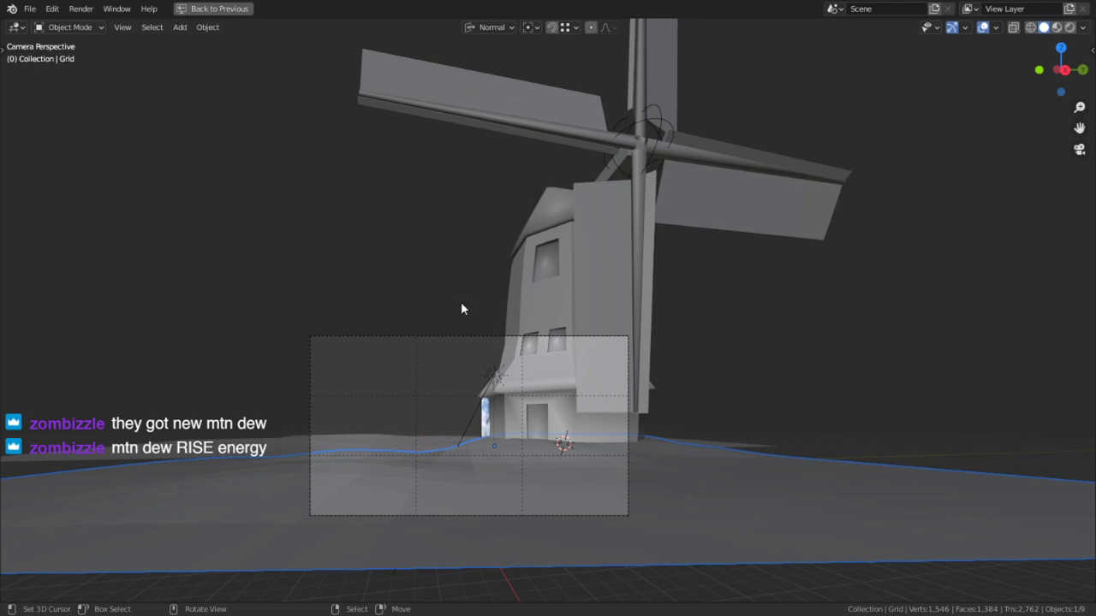
left_click(632, 355)
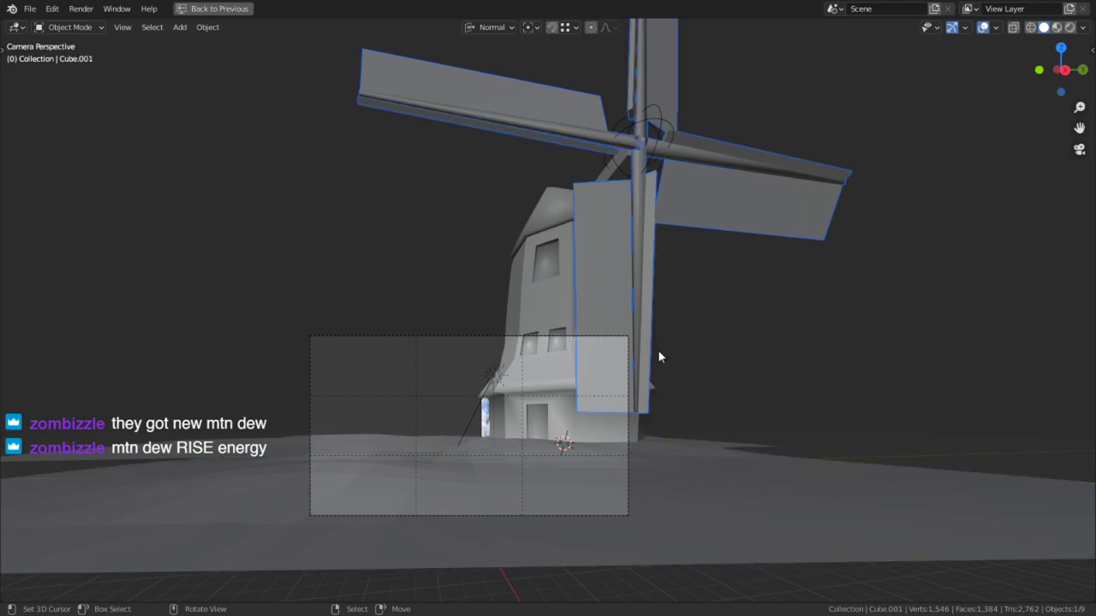
left_click(556, 408)
key("s")
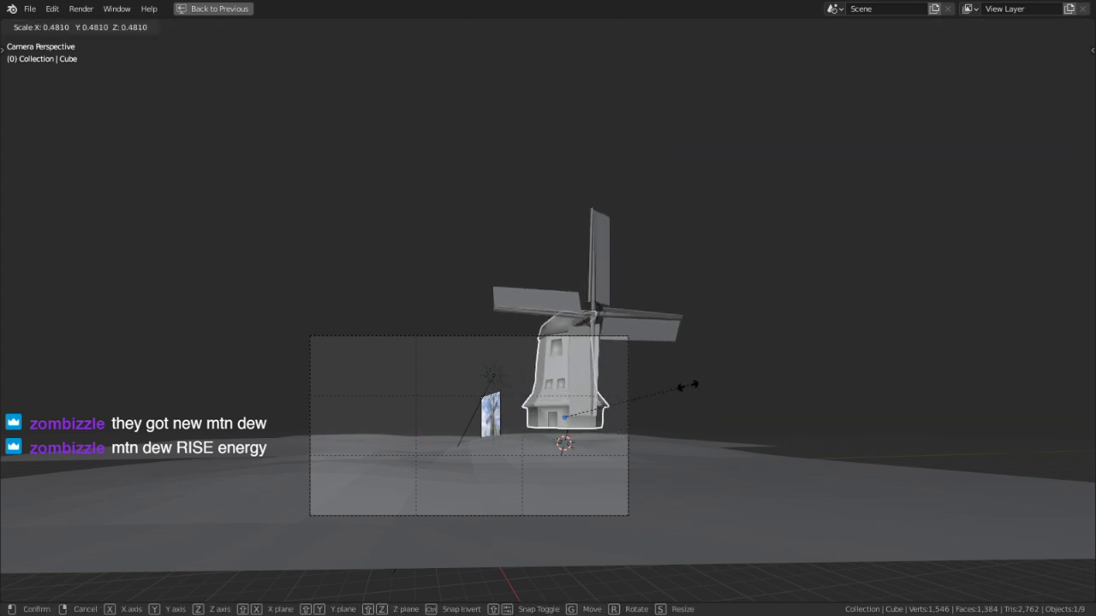
left_click(675, 412)
Move the mill about -0.49' in X, -2.94' in Y and -2.21' in Z, and scale it down to 0.75.
key("g")
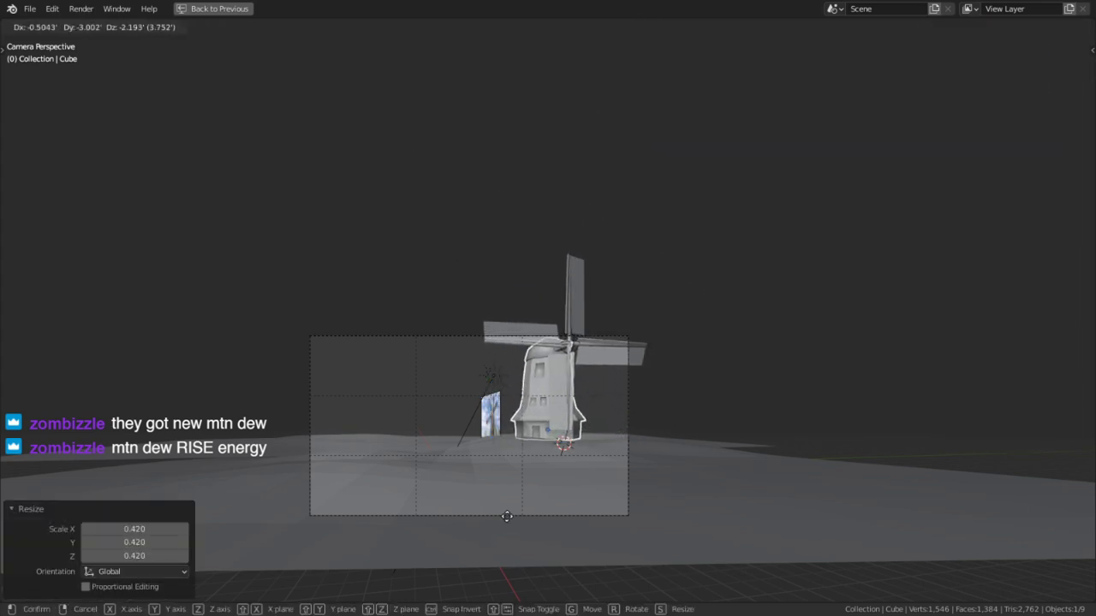
left_click(510, 516)
key("s")
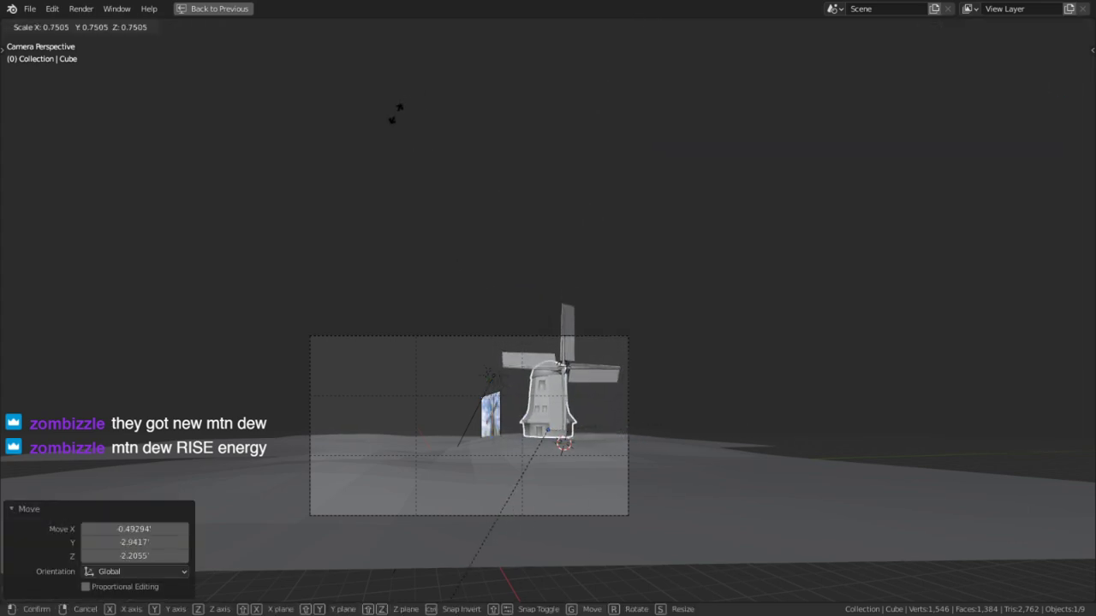
left_click(397, 112)
scroll(693, 312, "up", 1)
scroll(673, 430, "up", 4)
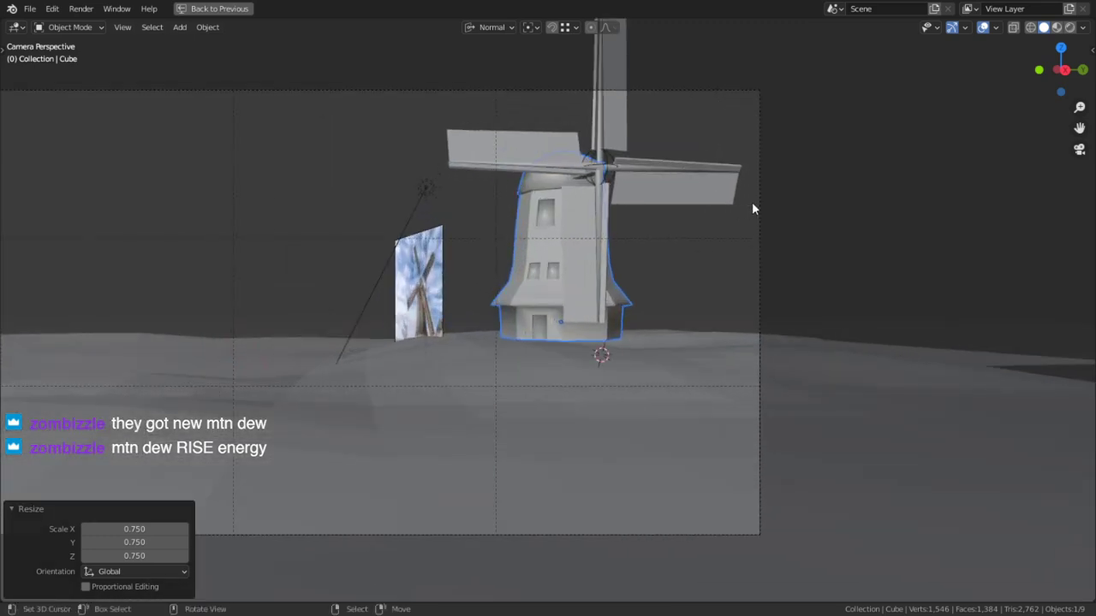
key("g")
key("x")
right_click(589, 294)
Scale the mill down to about 0.877 and rotate it about -36° around its local Z axis.
key("s")
left_click(713, 202)
key("s")
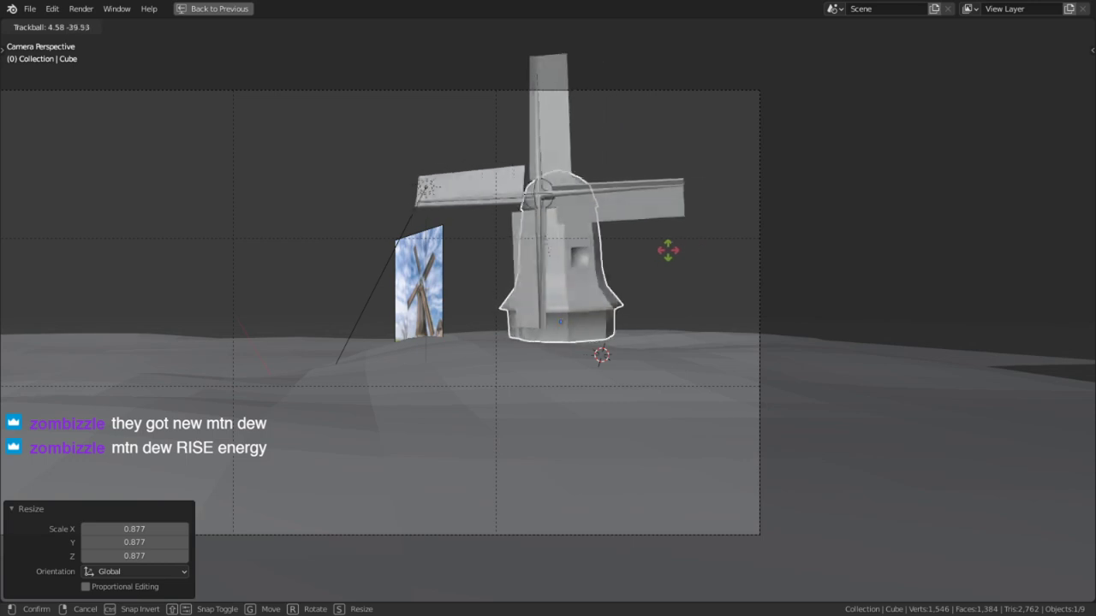
left_click(724, 249)
key("r")
key("z")
key("z")
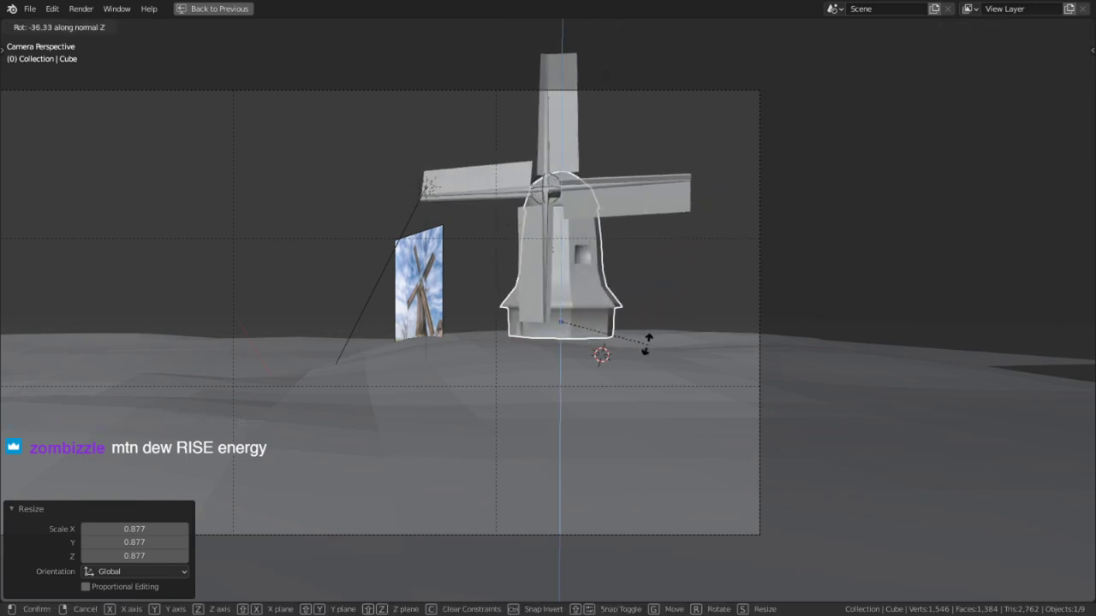
left_click(646, 338)
Rotate the sails about 46.9° around their local Y axis so the blades form an X.
left_click(552, 199)
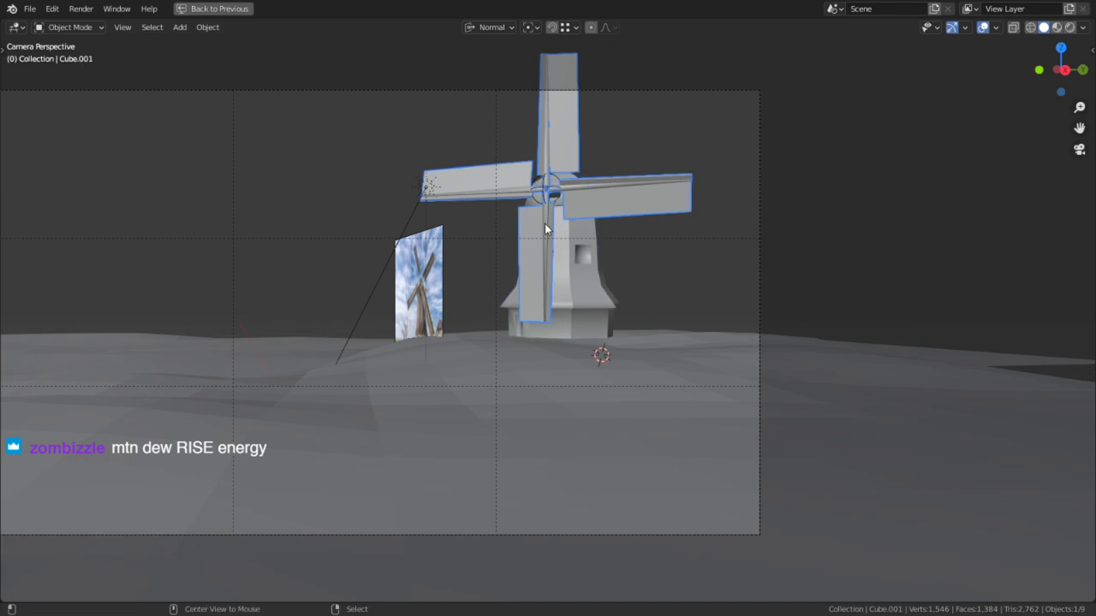
left_click(551, 227)
left_click(557, 244)
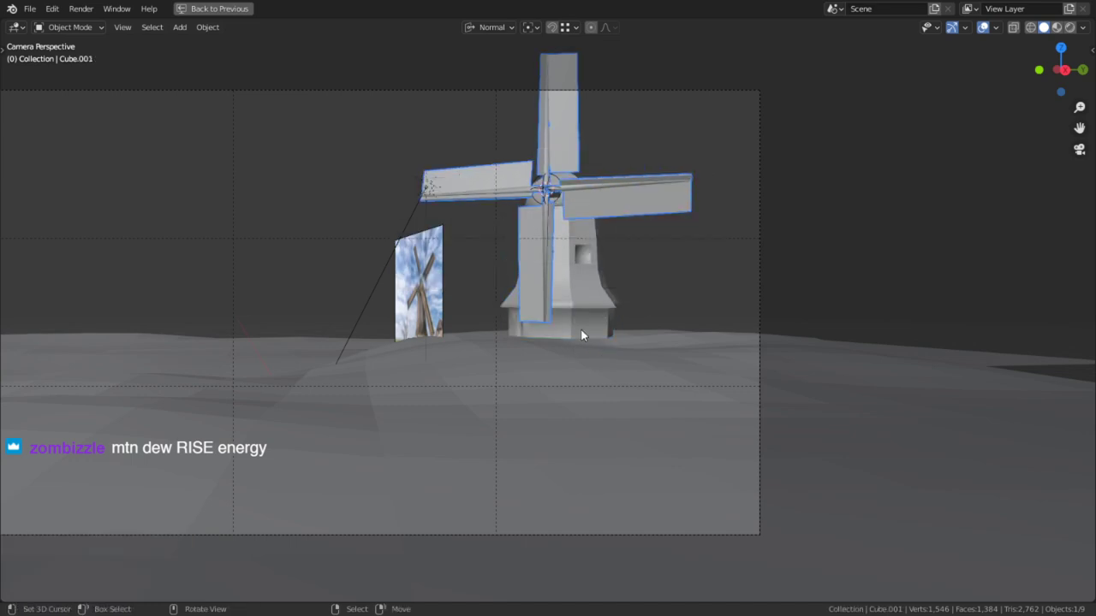
key("r")
key("x")
key("y")
key("y")
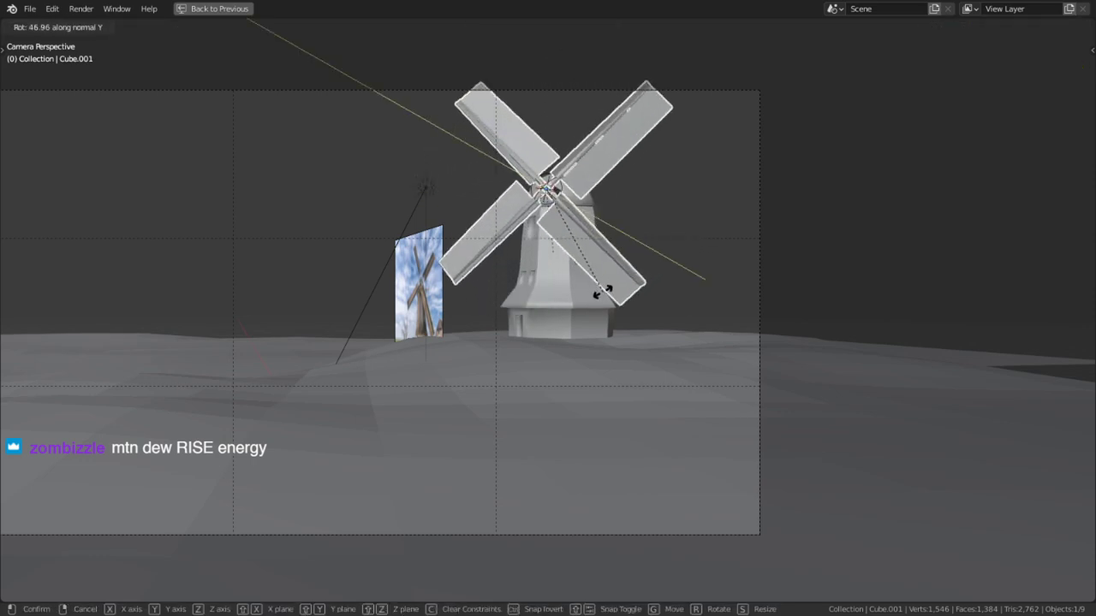
left_click(602, 293)
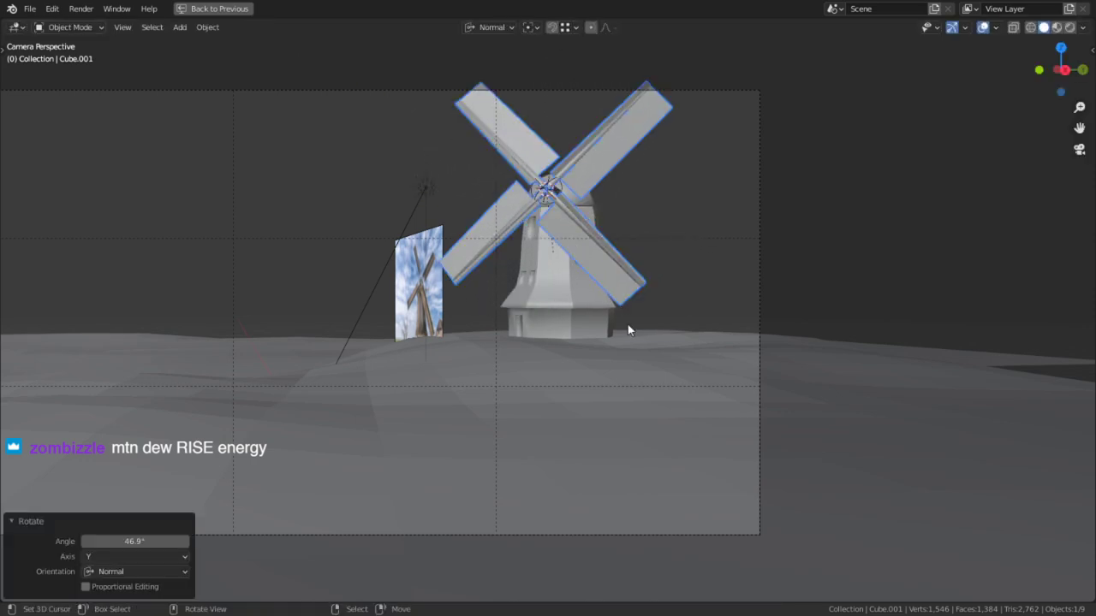
Render the camera view and examine how the windmill sits on the hill and within the frame.
key("F12")
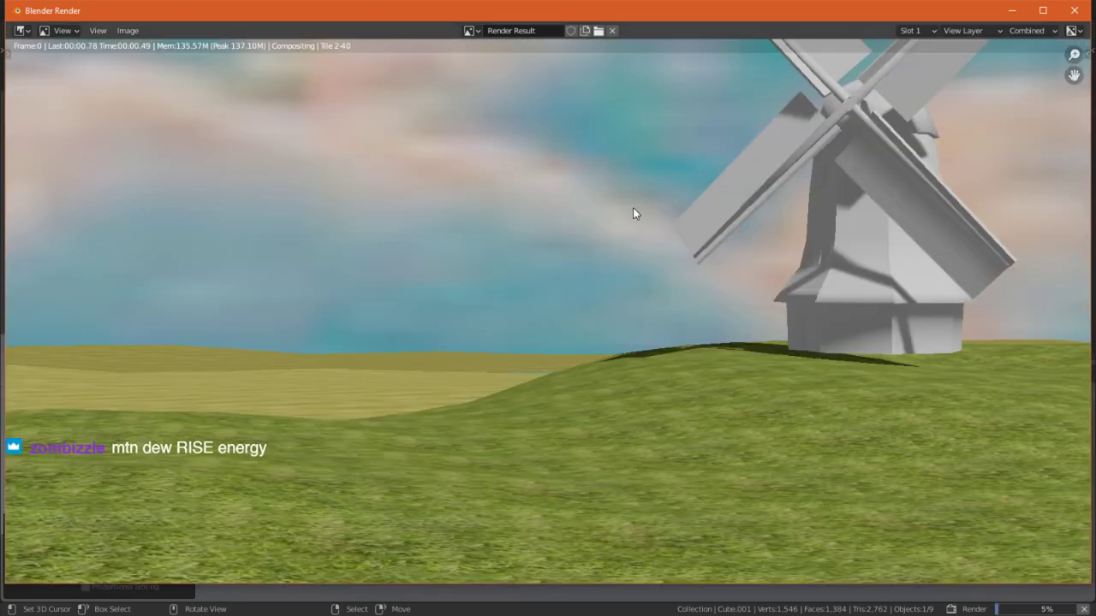
key("Home")
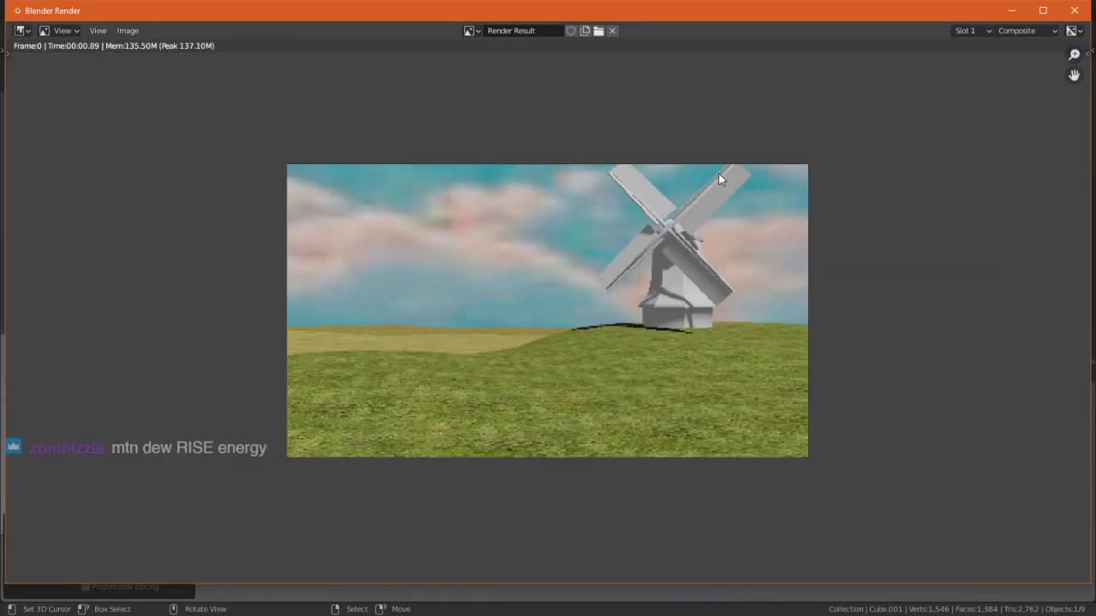
scroll(644, 297, "up", 2)
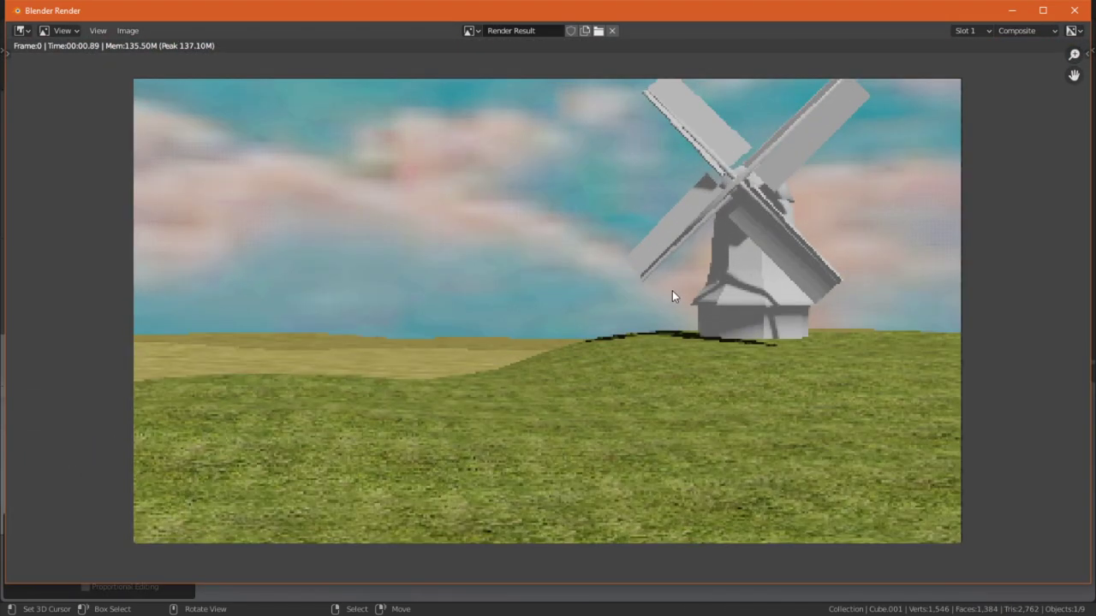
key("Escape")
Open the terrain grid in Edit Mode near the mill's base and turn on snapping.
middle_click_drag(609, 340, 556, 392)
left_click(519, 281)
key("Tab")
key("Tab")
left_click(502, 343)
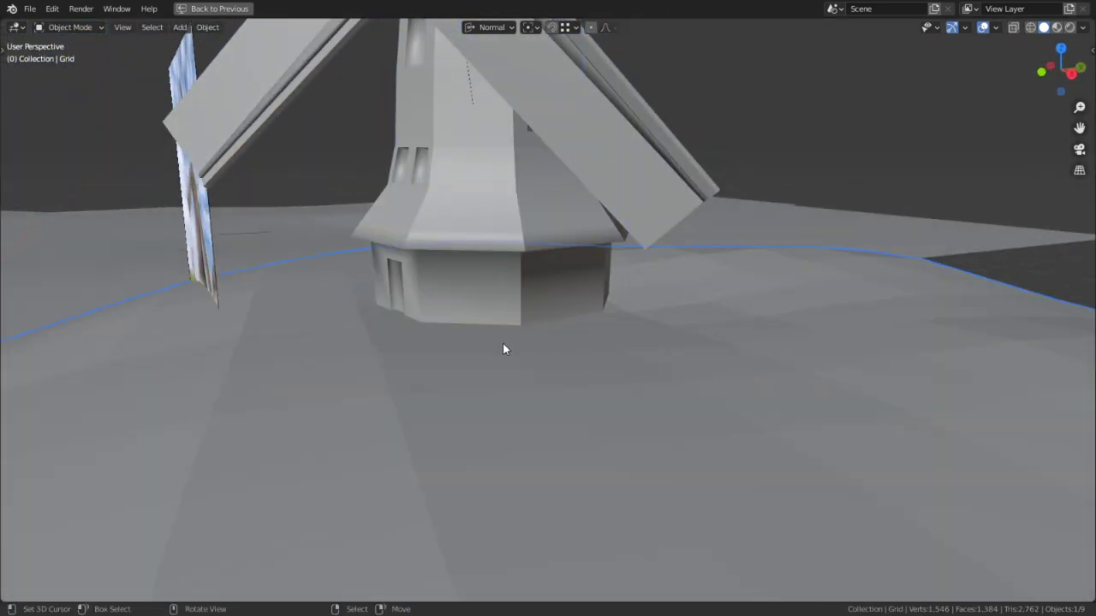
key("Tab")
middle_click_drag(485, 330, 516, 222)
left_click(555, 33)
Raise the ground vertex under the mill's front wall about 0.46' along normal Z, and scale it to 0 in Z.
middle_click_drag(551, 111, 540, 261)
key("g")
key("z")
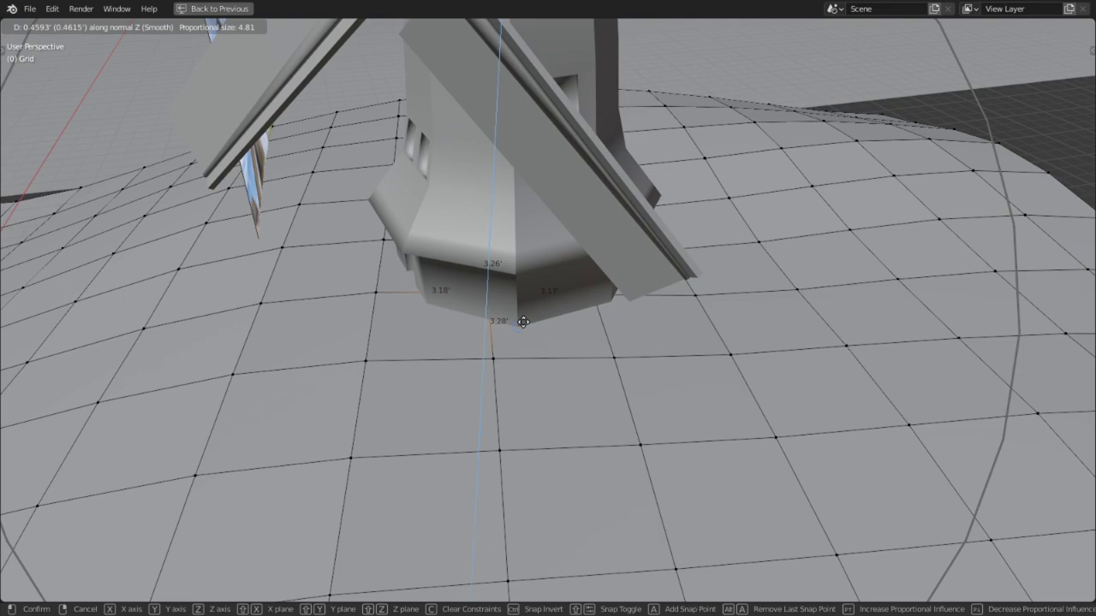
left_click(523, 322)
key("s")
key("z")
key("0")
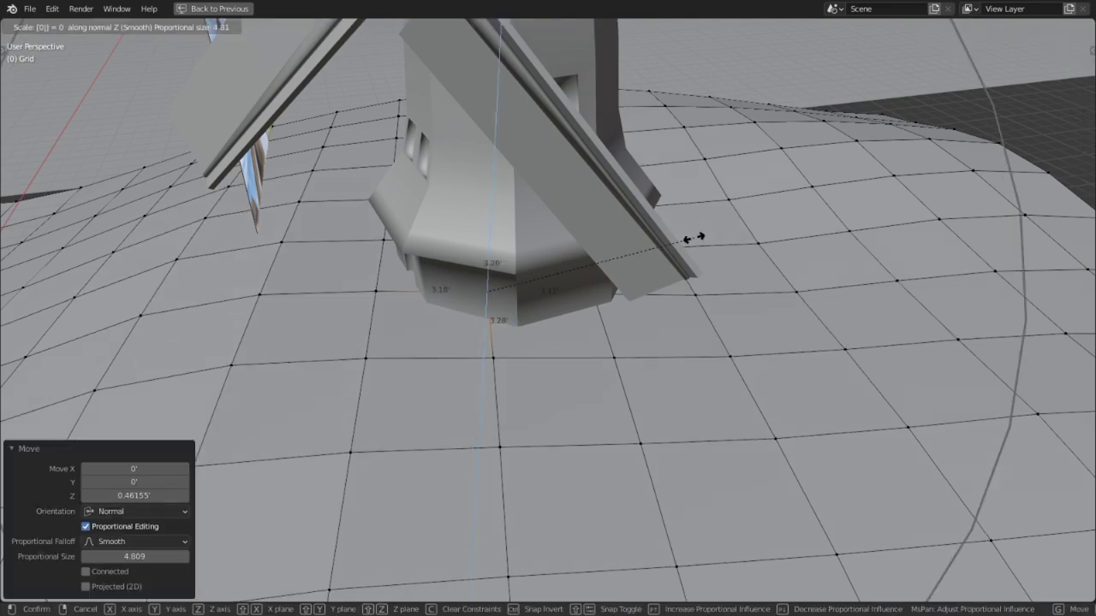
left_click(693, 238)
Raise the ground vertex under the mill's window-side wall about 0.29' along normal Z, with proportional editing.
middle_click_drag(725, 320, 601, 324)
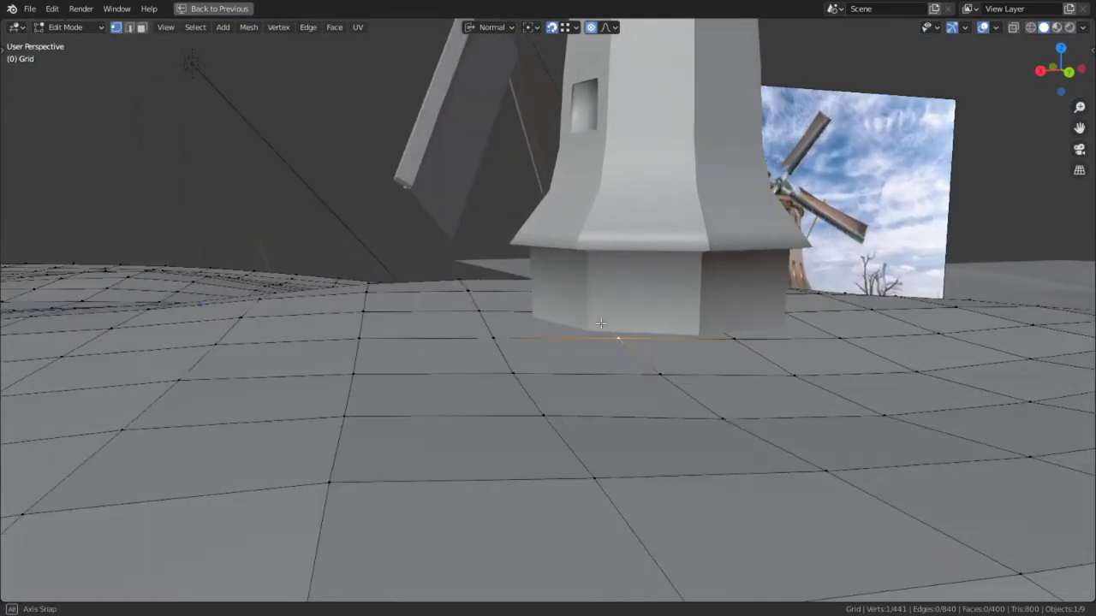
key("g")
key("z")
right_click(601, 324)
key("g")
key("z")
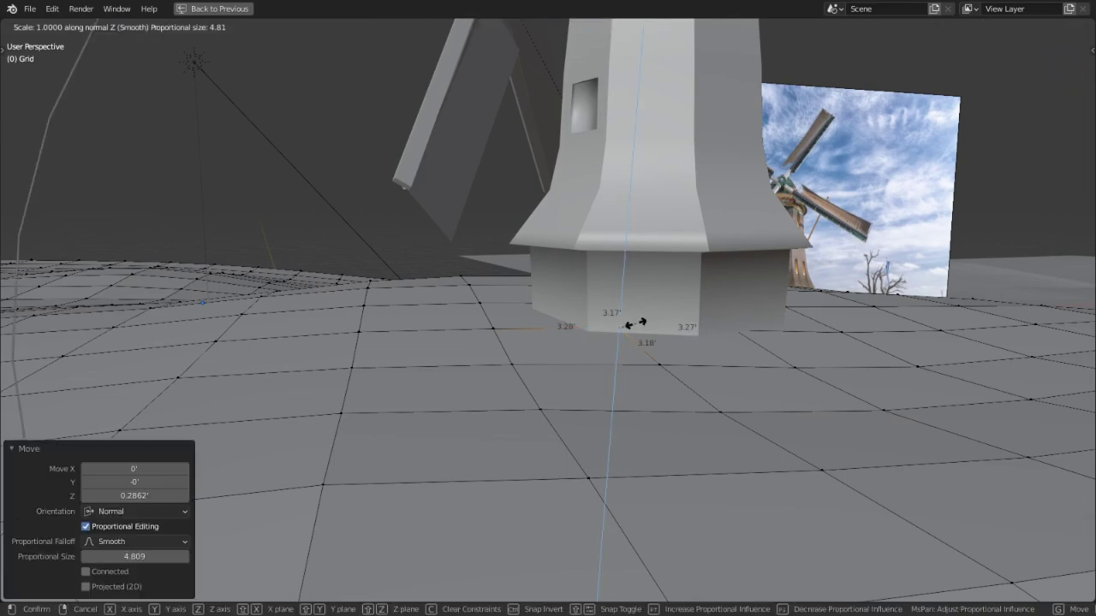
right_click(708, 332)
Raise the ground vertex at the mill's rear corner about 0.25' along normal Z, and scale it to 0 in Z.
middle_click_drag(708, 332, 541, 354)
left_click(569, 351)
key("g")
key("z")
left_click(571, 351)
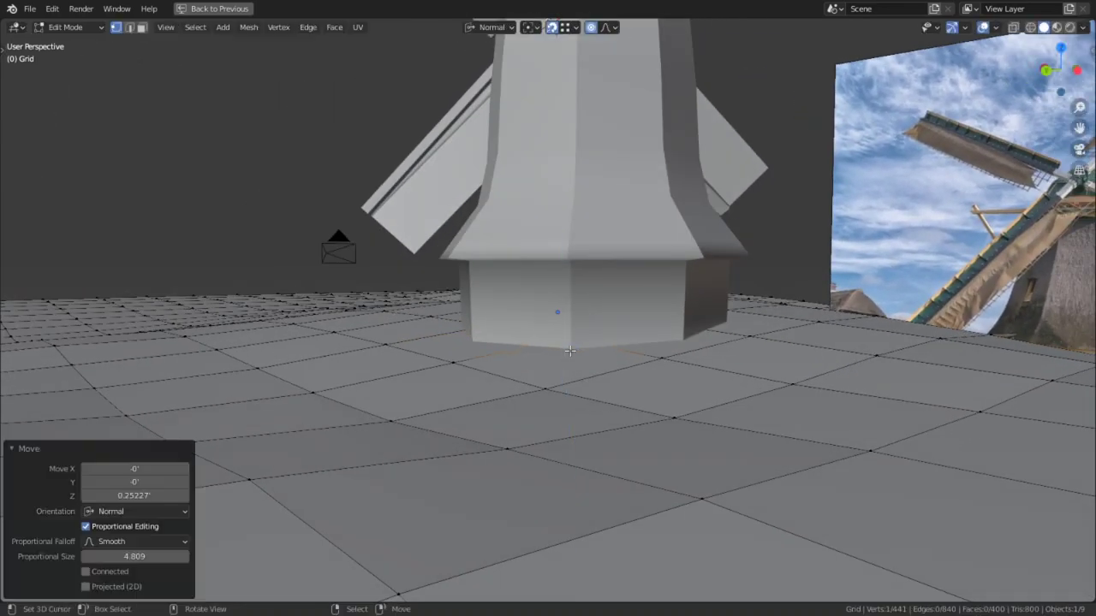
key("s")
key("z")
key("0")
key("Return")
Move the ground vertex beside the doorway about -0.74' along normal Z, and set the transform orientation to Global.
middle_click_drag(649, 340, 727, 330)
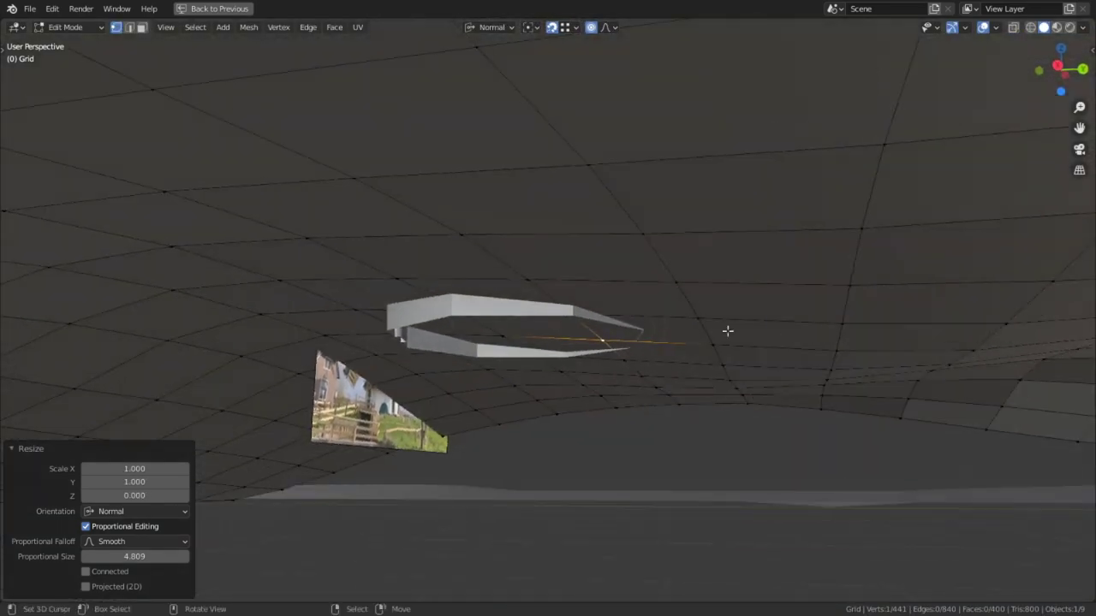
left_click(402, 306)
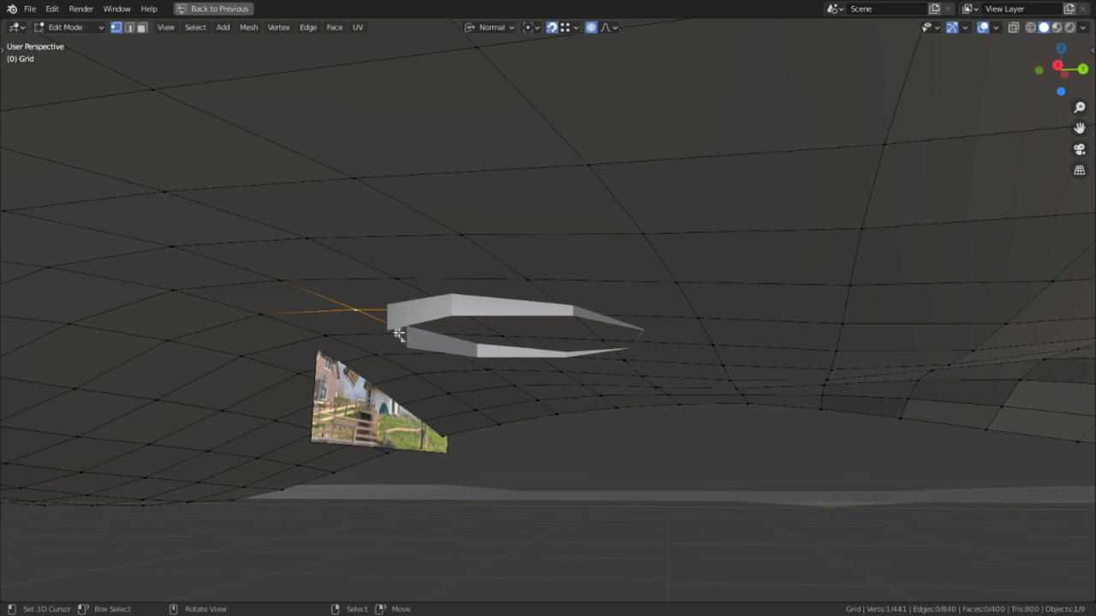
key("g")
key("z")
left_click(415, 322)
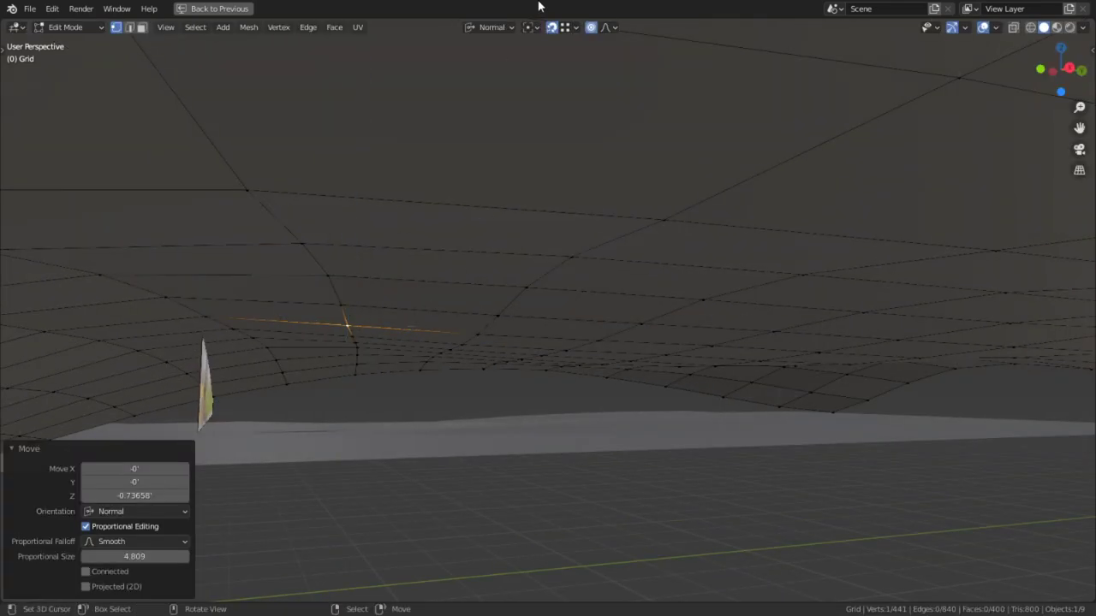
left_click(492, 26)
key("g")
key("z")
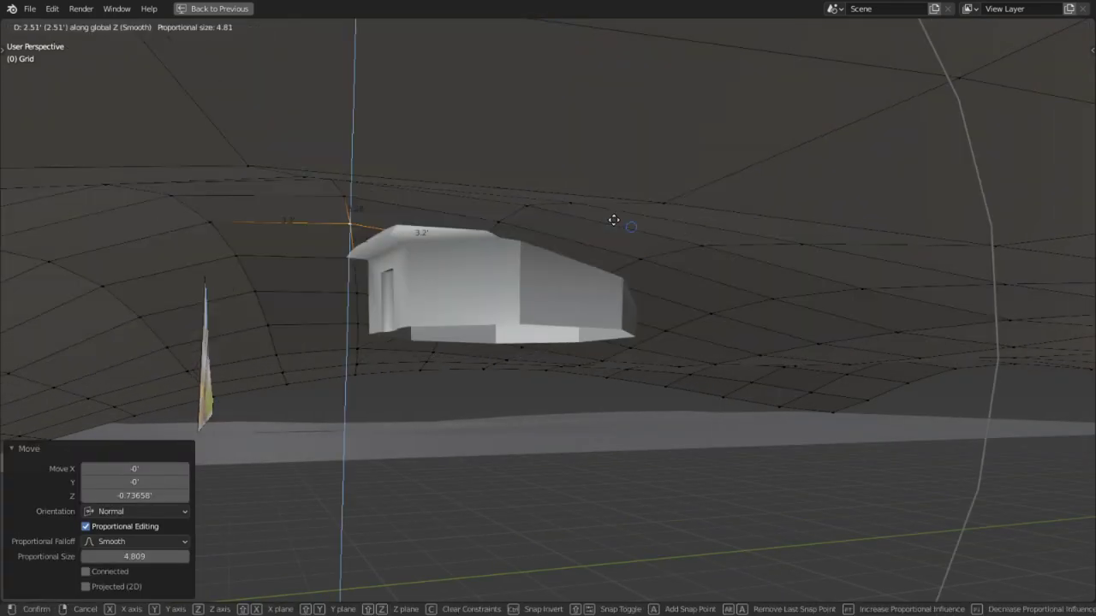
key("Escape")
Align the ground vertex beside the doorway with the mill's base along global Z, and scale it to 0 in Z.
middle_click_drag(432, 324, 421, 354)
key("g")
key("z")
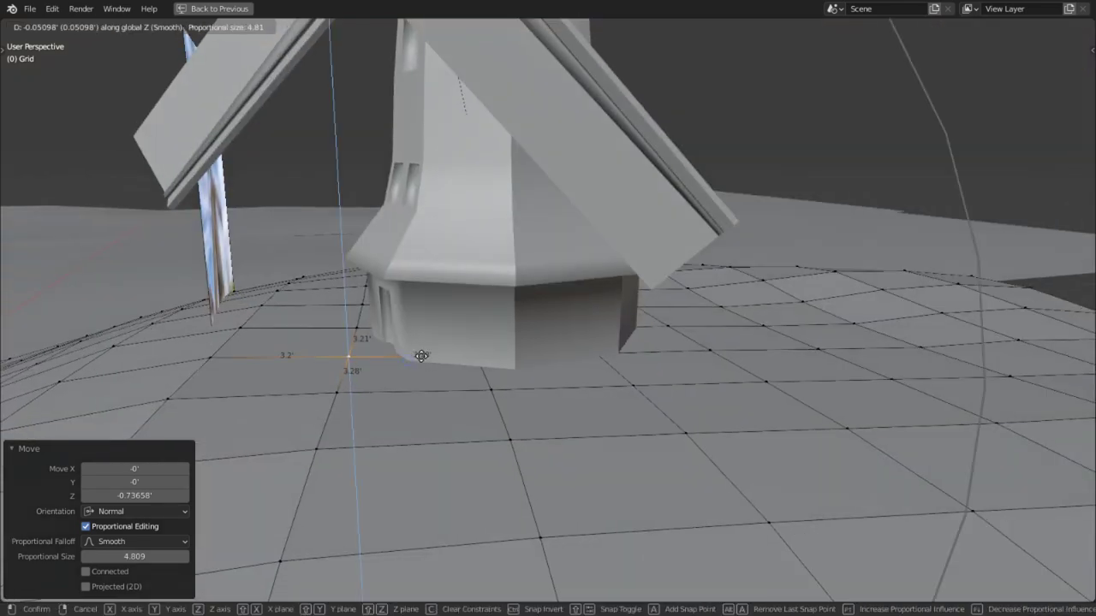
left_click(409, 361)
key("s")
key("z")
key("0")
left_click(413, 361)
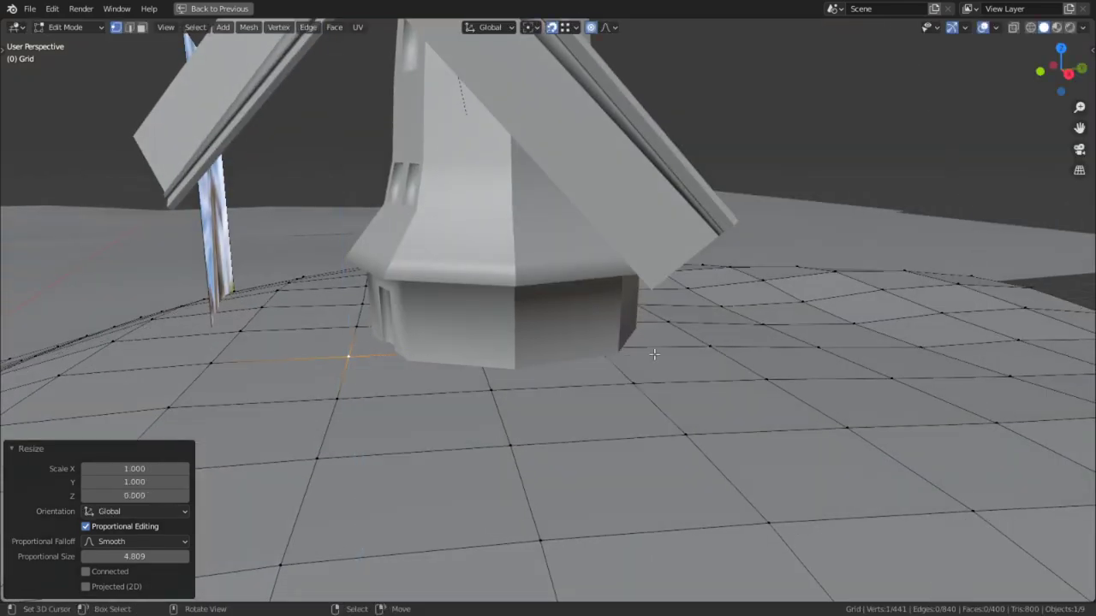
Raise the ground vertex at the mill's front corner away from the doorway about 0.09' along global Z.
key("alt+a")
key("g")
key("z")
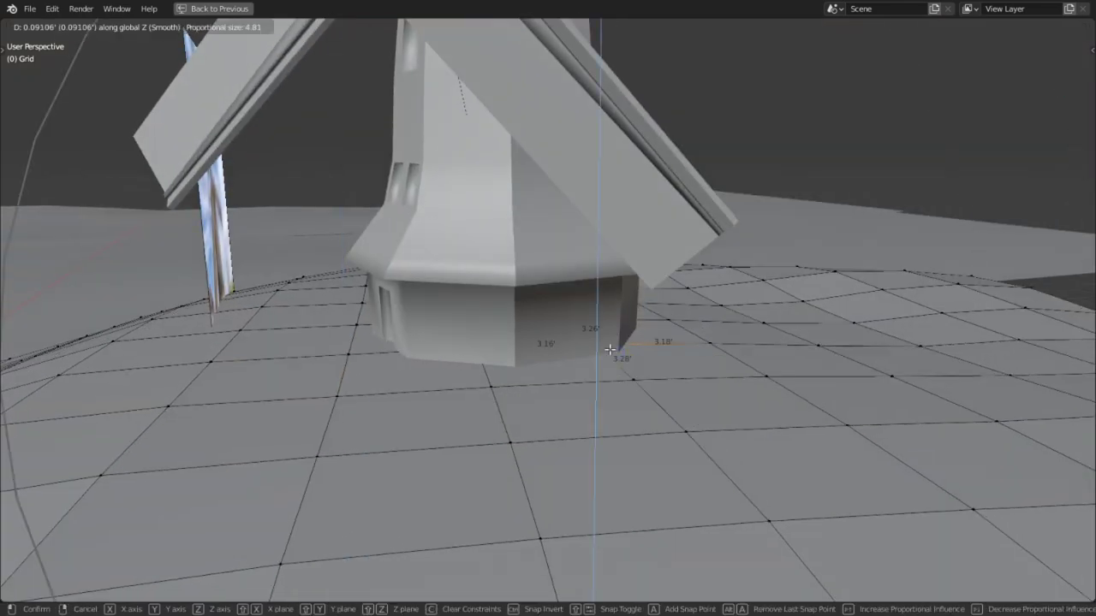
left_click(610, 350)
key("g")
key("z")
left_click(610, 348)
Raise the ground vertex beneath the mill's window-side wall about 0.06' along global Z, and scale it to 0 in Z.
middle_click_drag(609, 348, 567, 354)
key("g")
key("z")
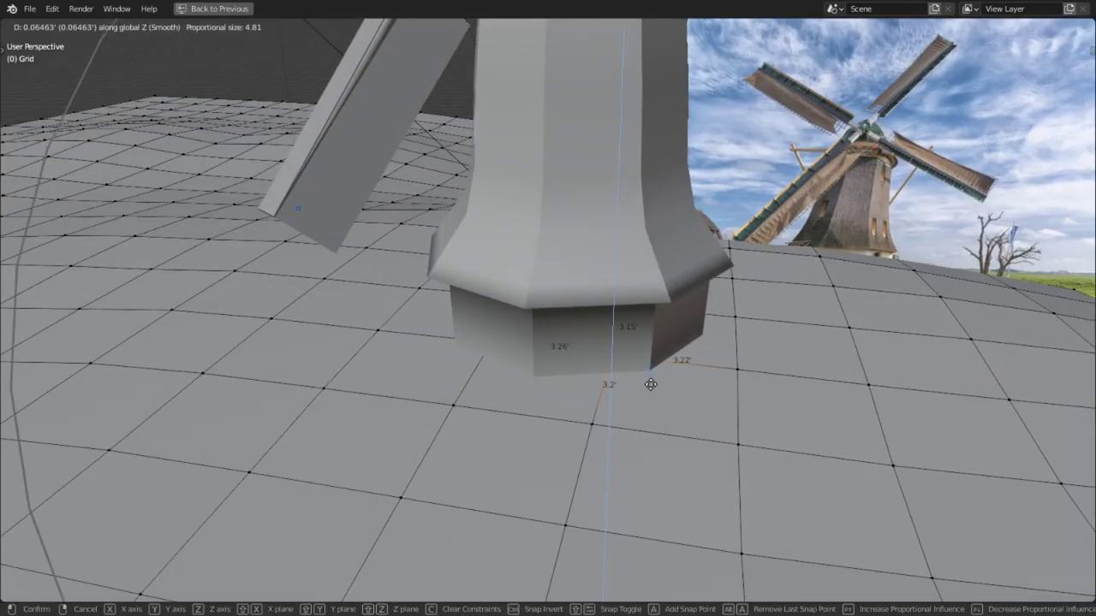
left_click(650, 378)
key("s")
key("z")
key("0")
left_click(630, 377)
Raise the ground vertex beside the mill's rear corner about 0.018' in global Z, flatten it to 0 in Z, and return to Object Mode.
middle_click_drag(630, 377, 737, 377)
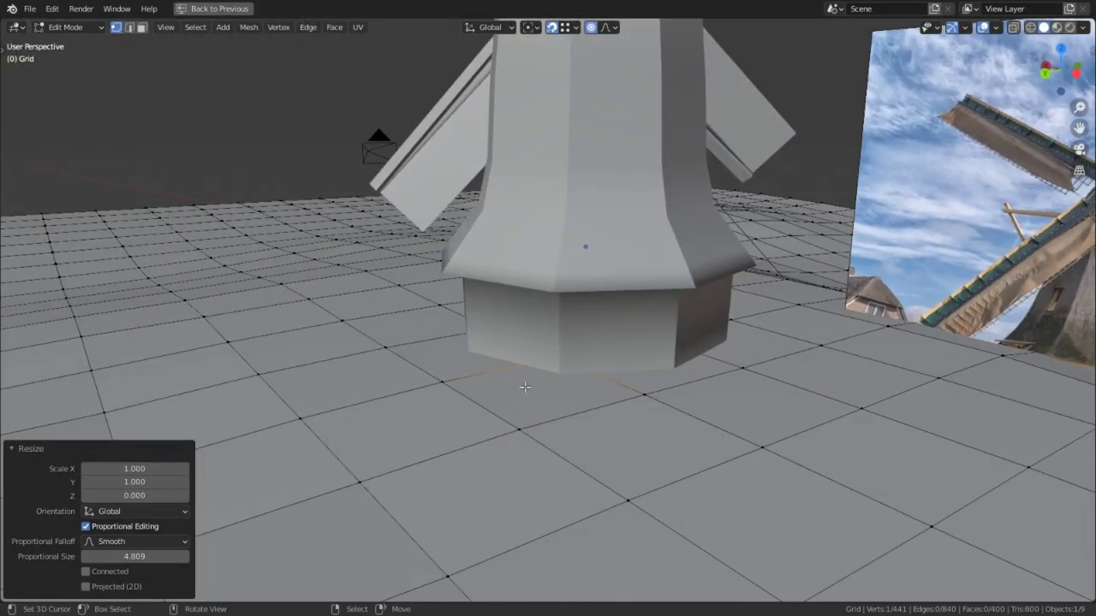
key("g")
key("z")
left_click(470, 344)
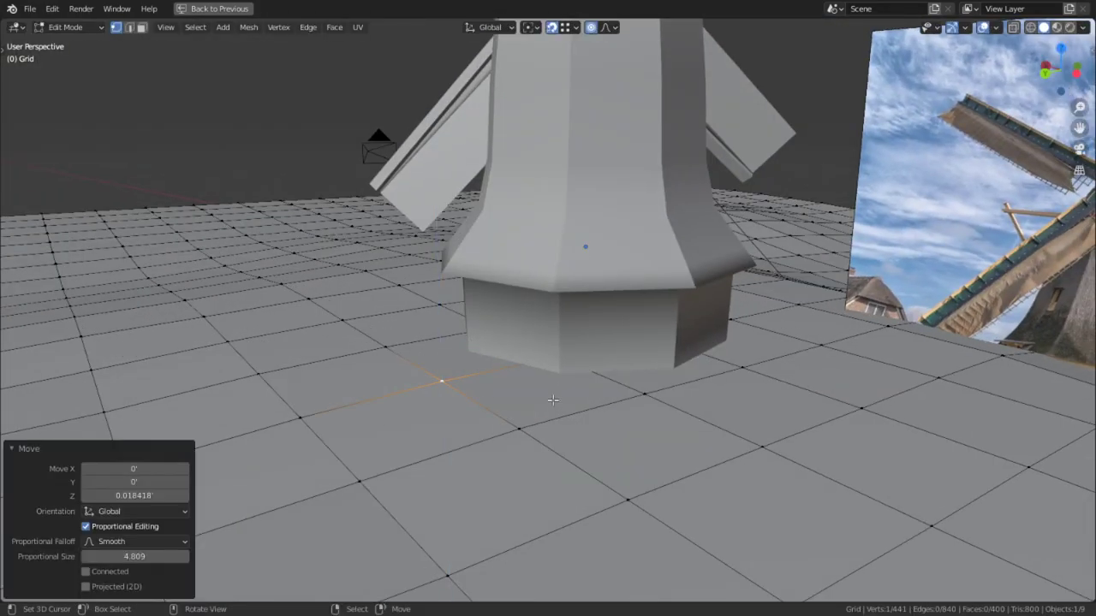
key("s")
key("z")
key("0")
left_click(553, 411)
middle_click_drag(554, 411, 732, 360)
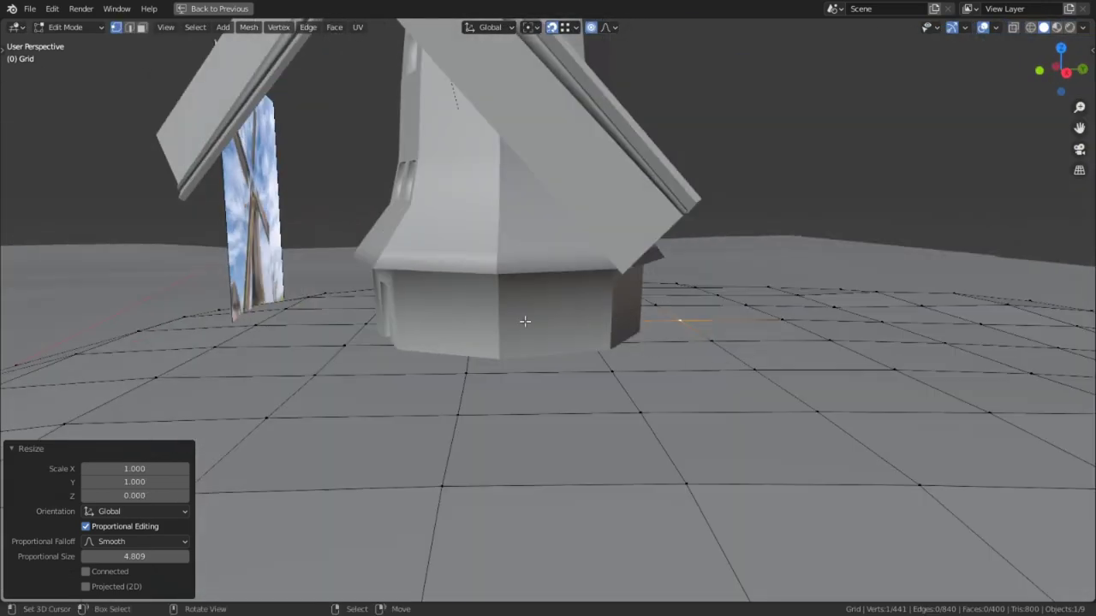
key("Tab")
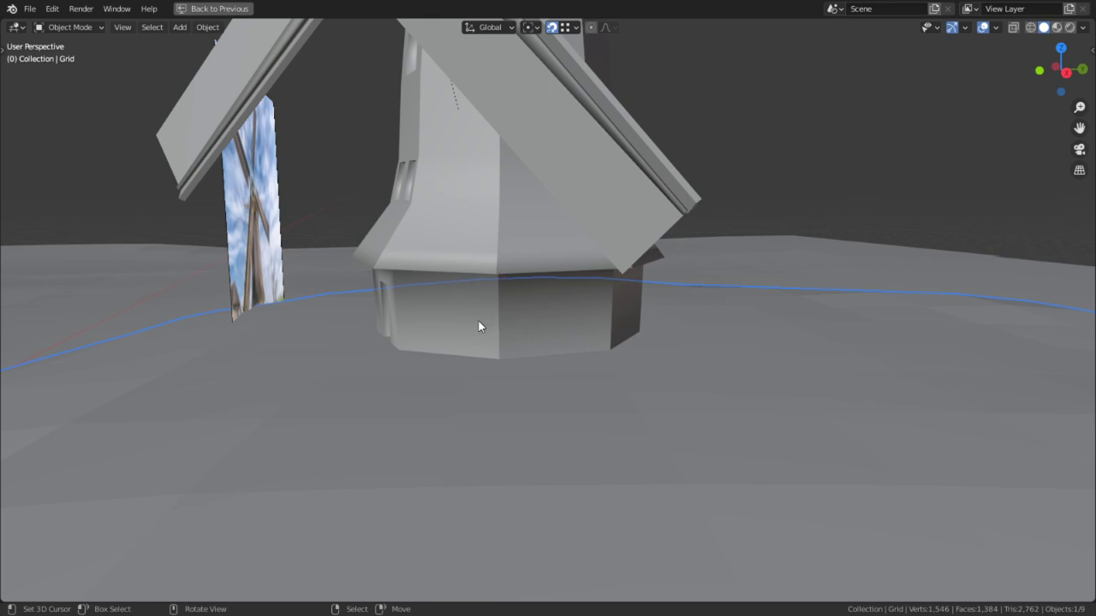
Select the mill body and rotate it slightly around global Z while looking through the camera.
middle_click_drag(387, 240, 481, 284)
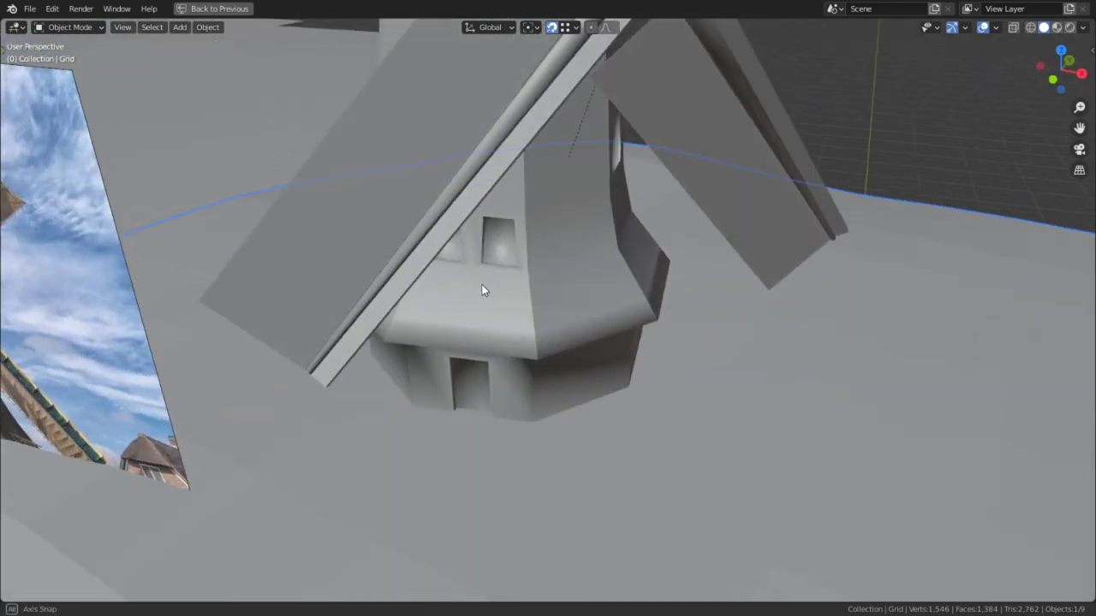
key("KP_0")
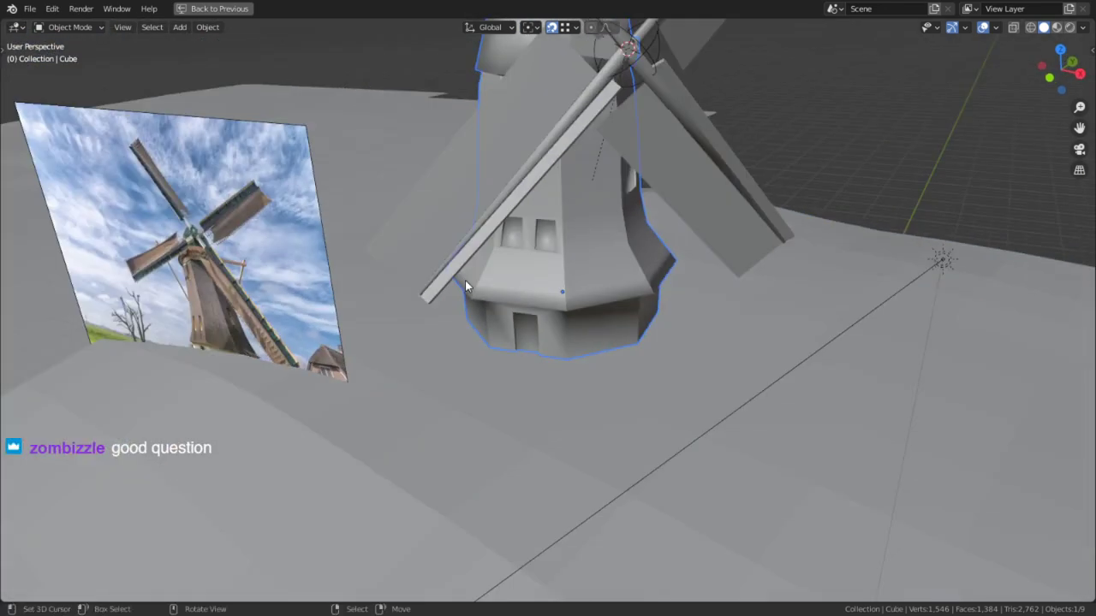
key("r")
key("z")
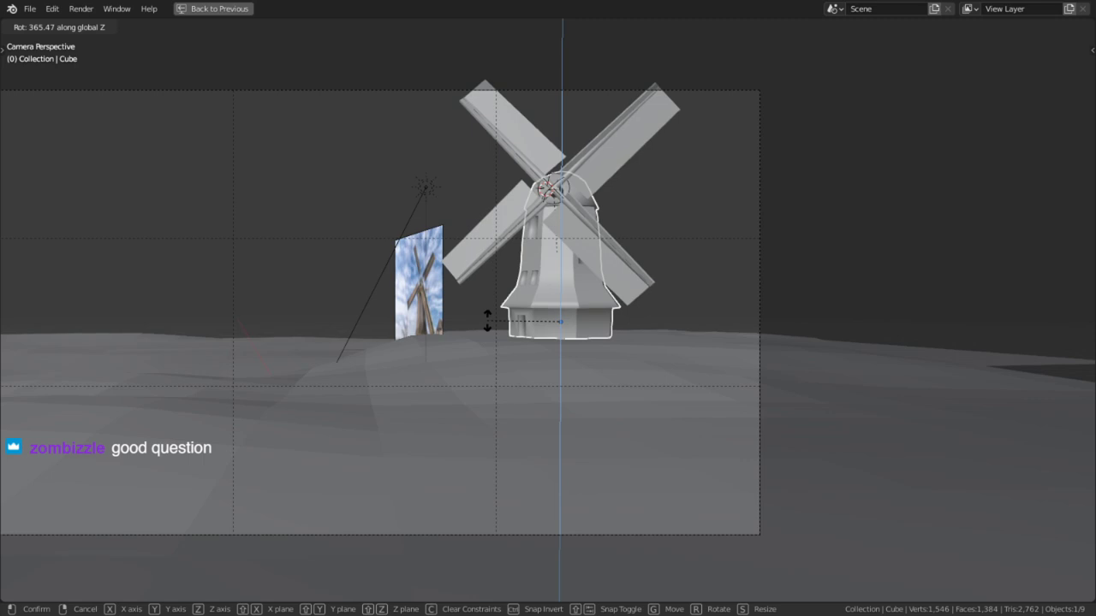
left_click(516, 325)
Select the sails together with the empty at the end of the mill's shaft.
middle_click_drag(657, 316, 687, 267)
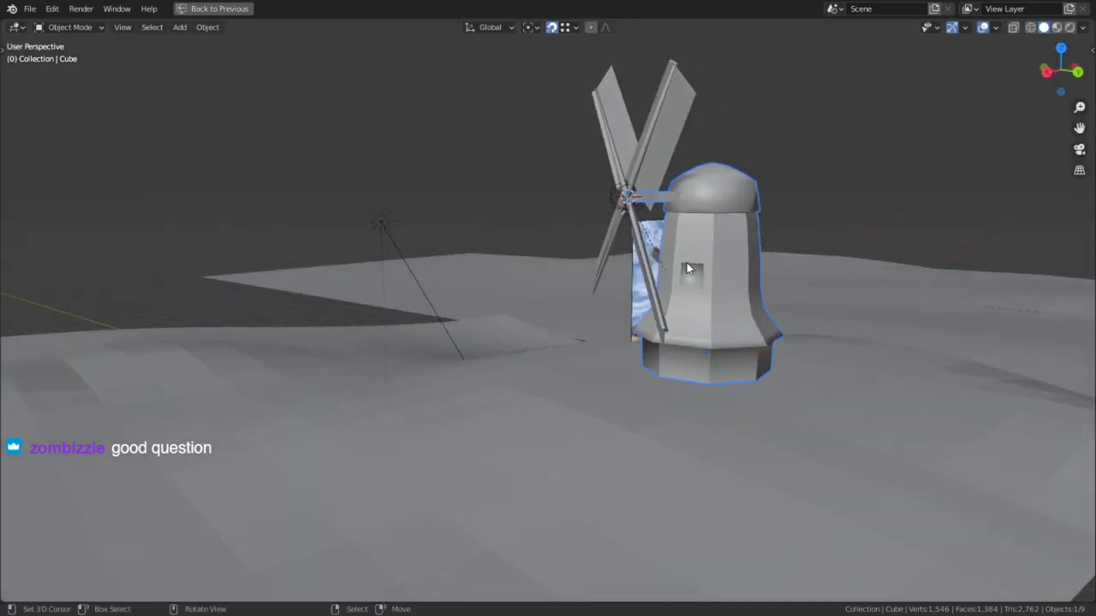
middle_click_drag(695, 225, 505, 295)
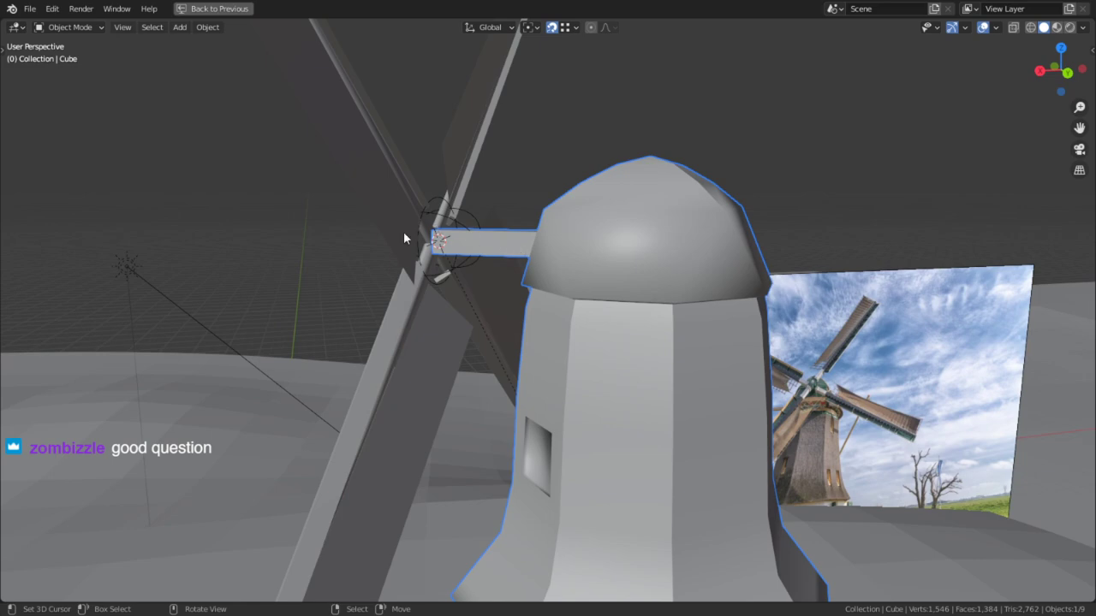
middle_click_drag(418, 300, 621, 288)
middle_click_drag(601, 355, 646, 356)
scroll(646, 355, "up", 2)
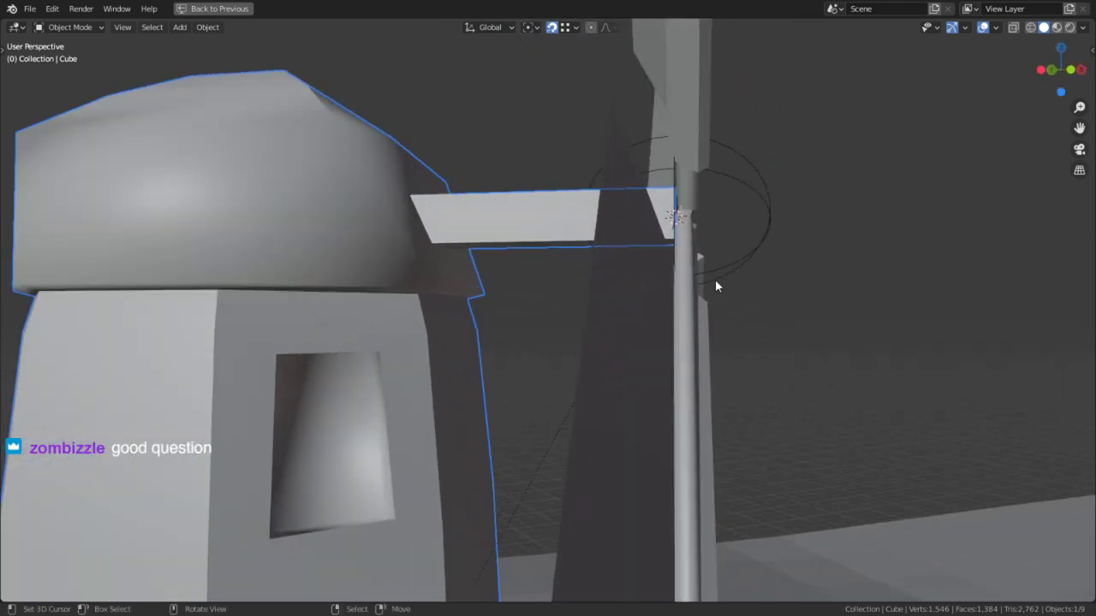
left_click(695, 256)
middle_click_drag(694, 256, 744, 255)
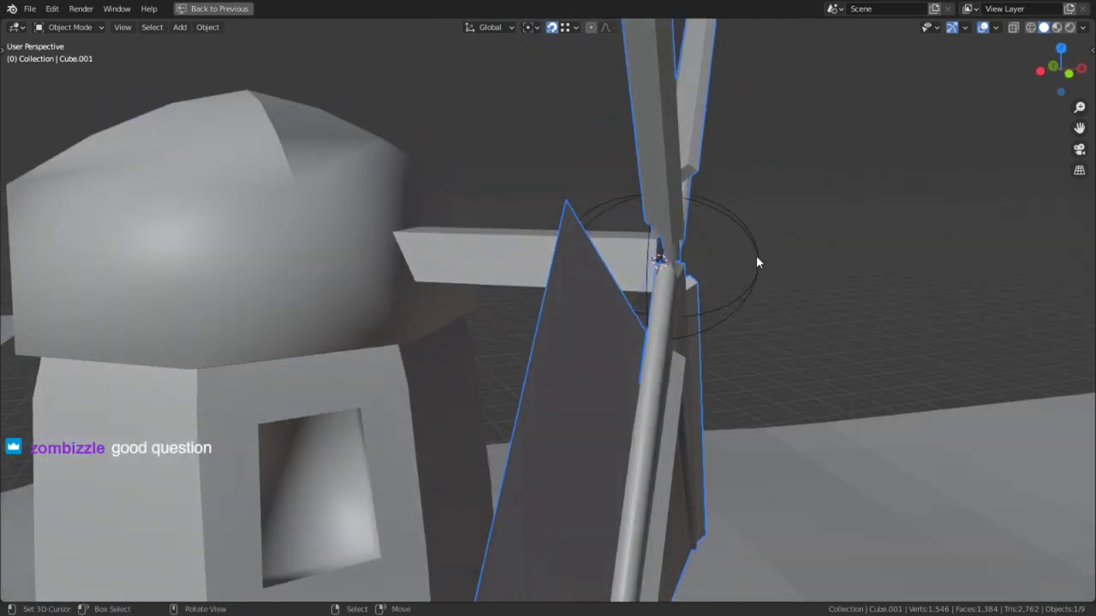
left_click(756, 255, "shift")
key("g")
key("x")
key("x")
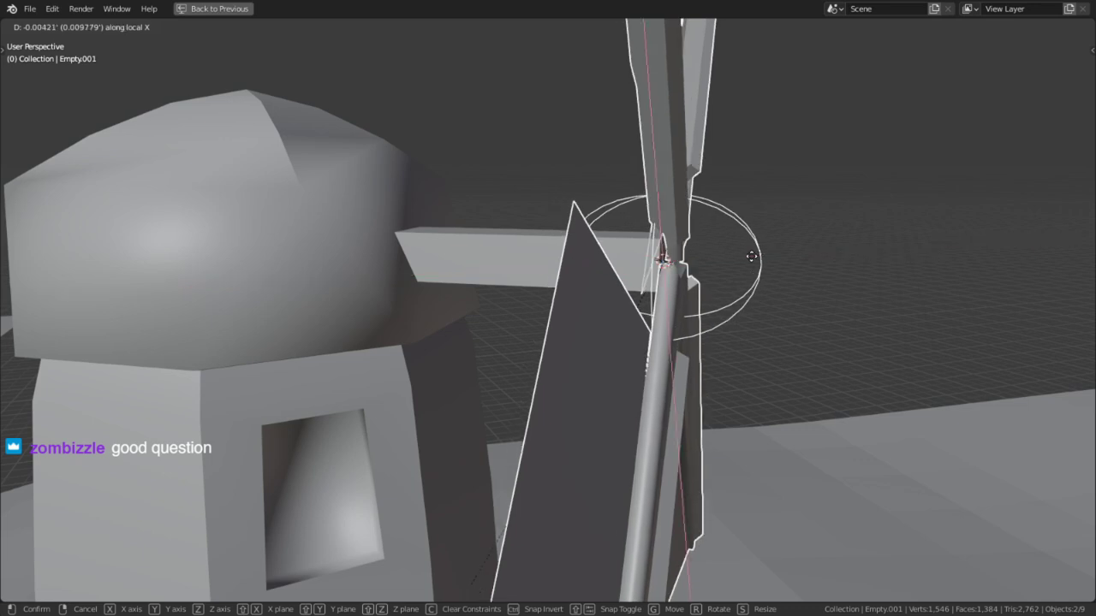
right_click(751, 256)
Move the sails and the shaft-end empty along local Y, slightly toward the mill body.
left_click(499, 29)
left_click(481, 87)
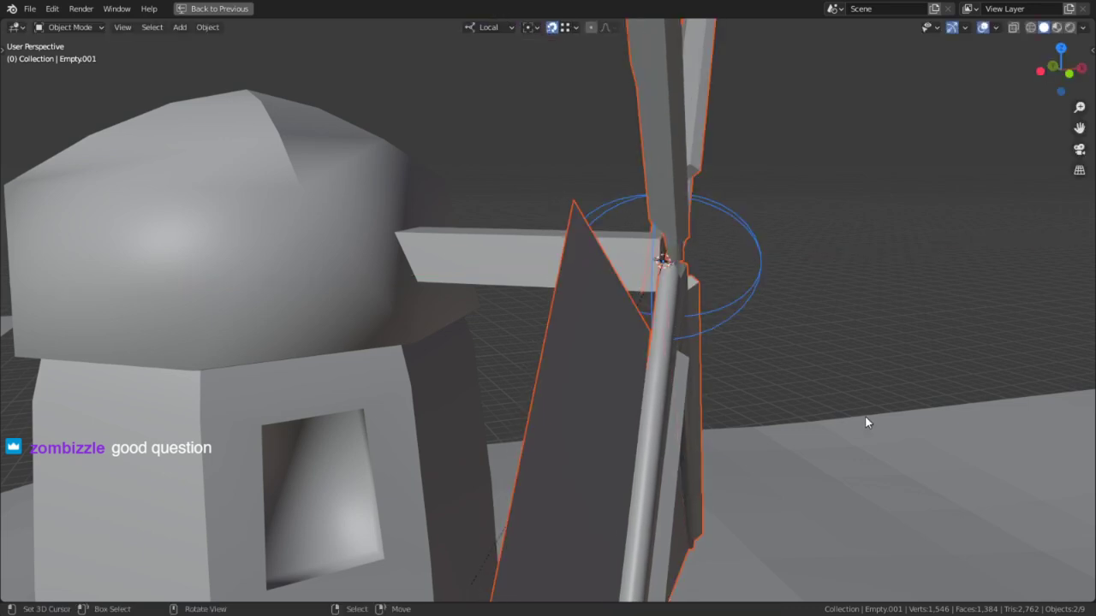
key("g")
key("y")
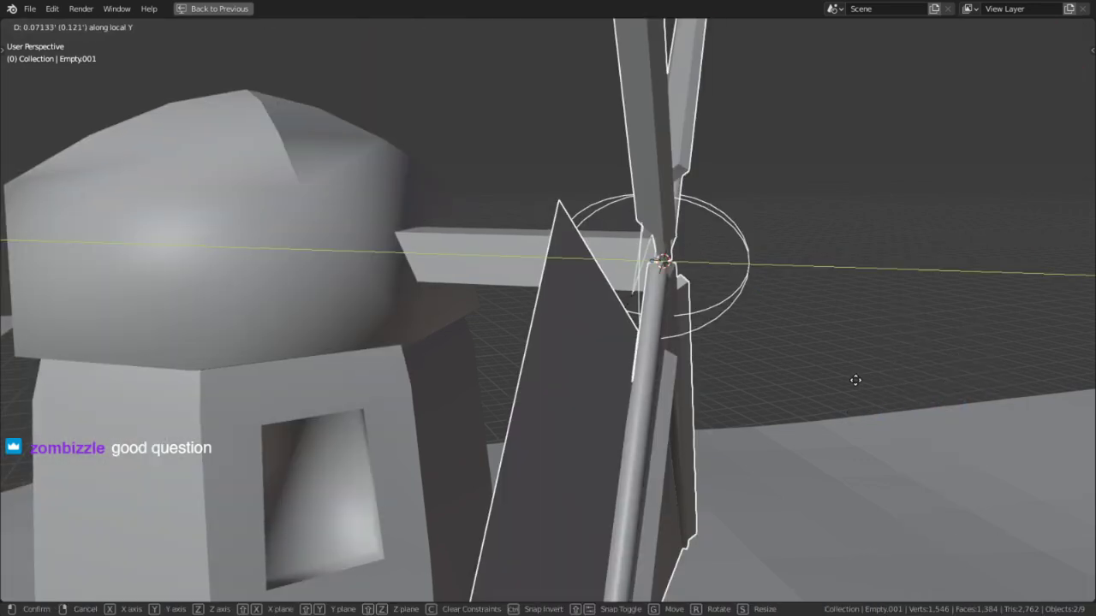
left_click(768, 341)
middle_click_drag(768, 341, 665, 311)
scroll(613, 353, "down", 5)
Render the camera view to examine how the windmill sits in the landscape, and close the render.
key("F12")
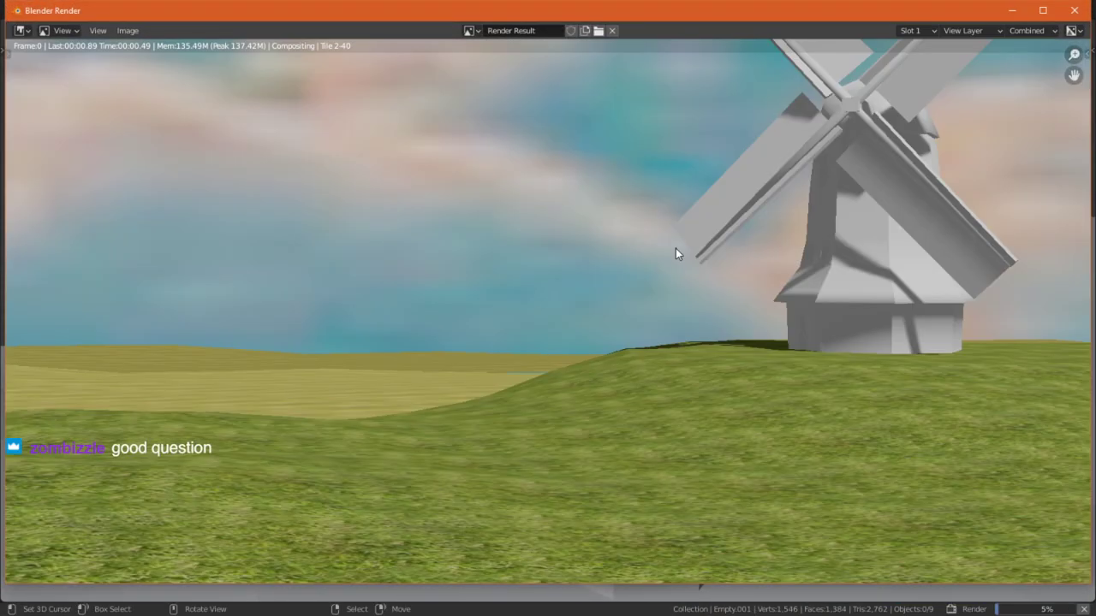
scroll(683, 241, "down", 1)
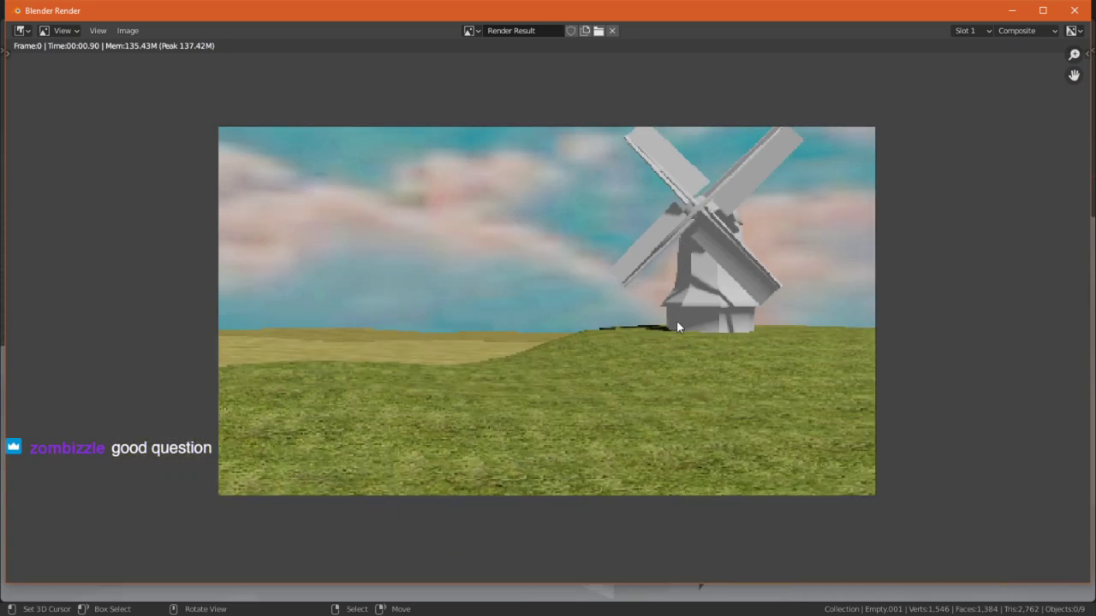
key("Escape")
Show the windmill scene in rendered shading and restore the viewport to the full workspace layout.
middle_click_drag(408, 300, 664, 260)
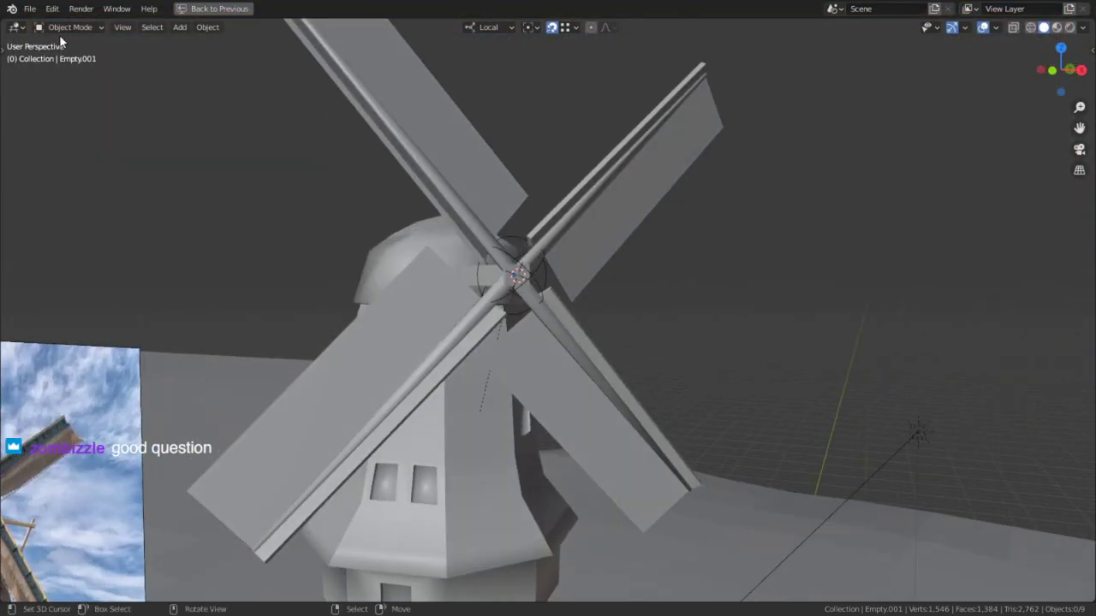
left_click(75, 32)
left_click(74, 43)
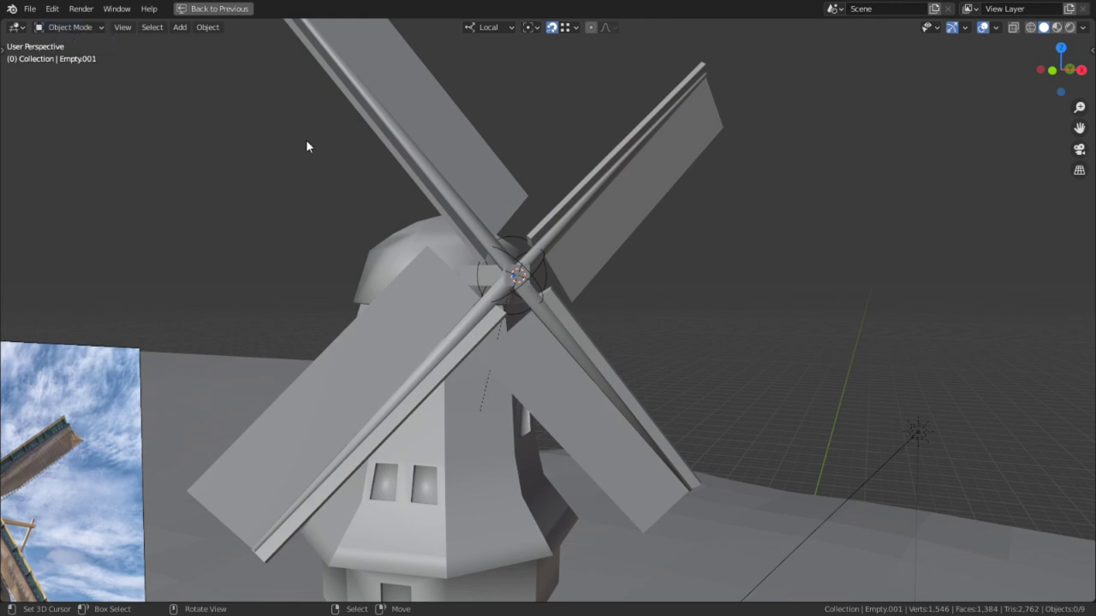
left_click(1070, 29)
middle_click_drag(740, 265, 690, 292)
middle_click_drag(586, 419, 548, 332, "shift")
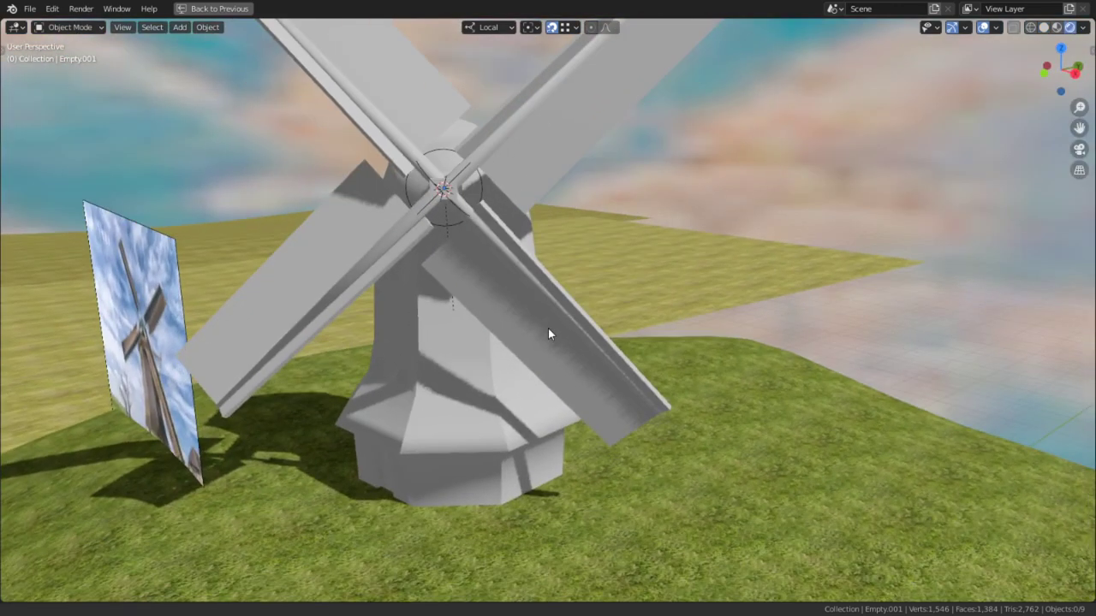
key("ctrl+space")
Set the Basic World Skybox lighting strength to 2.5 and inspect the mill's lit and shaded sides.
left_click(916, 256)
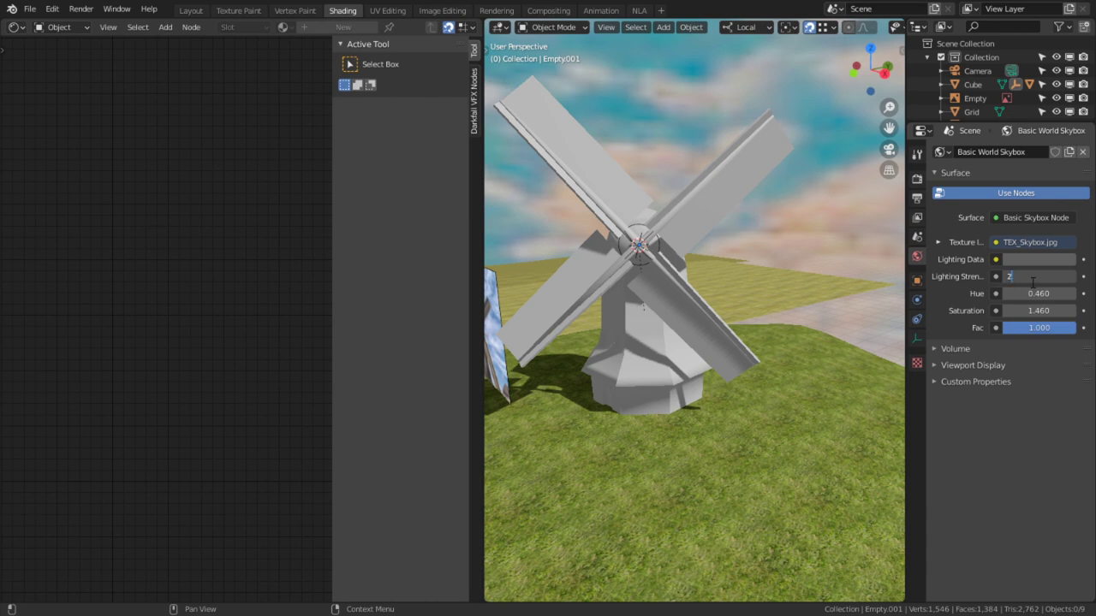
left_click(1034, 277)
type("2")
key("Return")
left_click(1027, 281)
type("3")
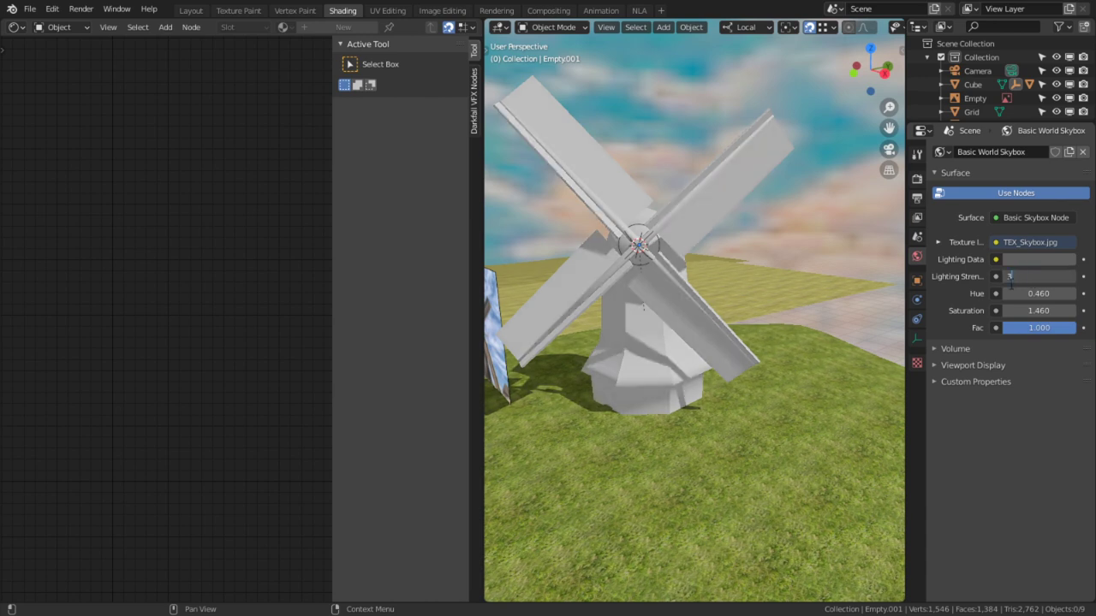
type(".5")
key("Return")
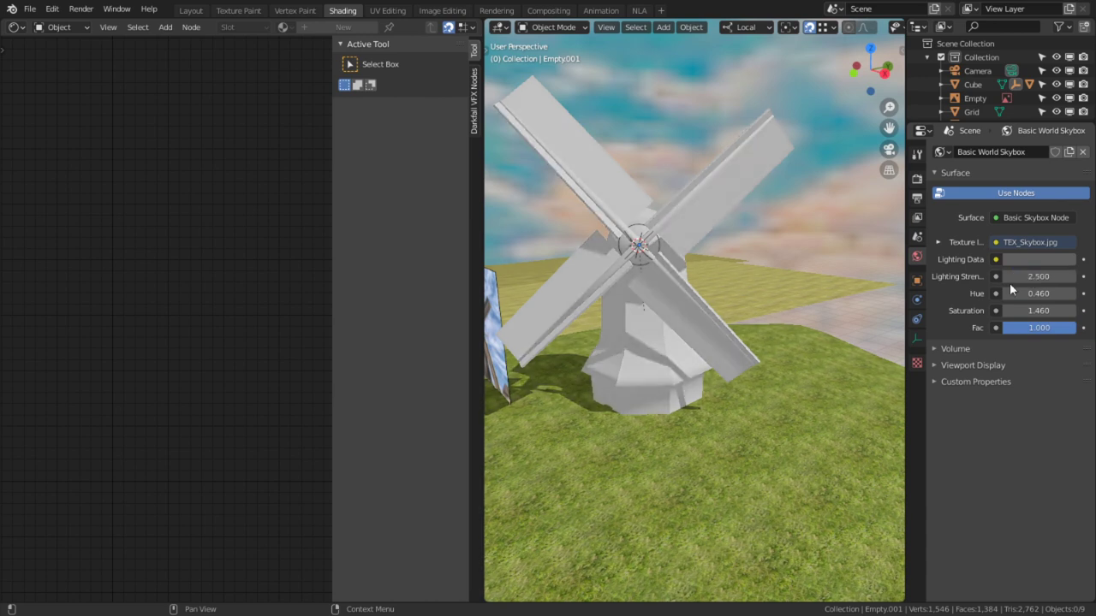
mouse_move(890, 283)
middle_mouse_down()
mouse_move(521, 291)
mouse_move(895, 269)
middle_mouse_up()
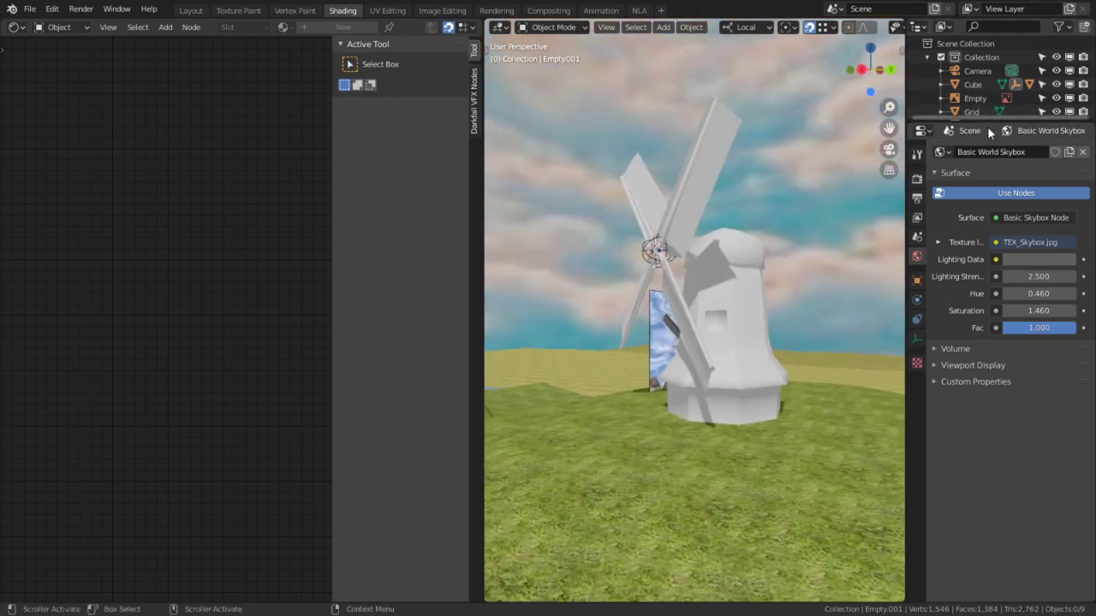
Enlarge the outliner, select the Sun light, and set its strength to 2.5.
left_click_drag(993, 124, 984, 345)
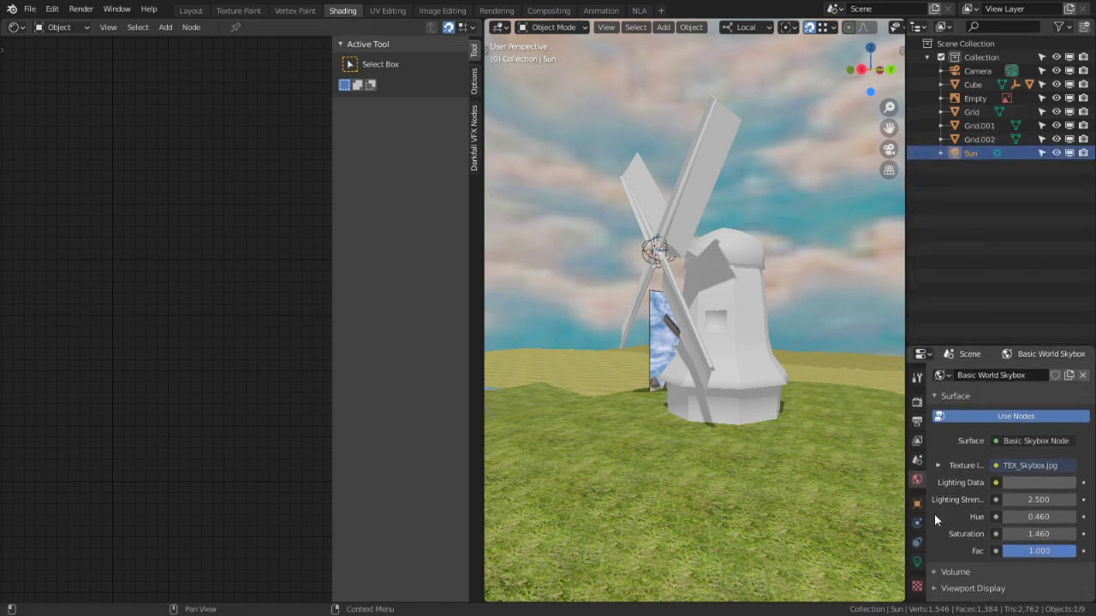
left_click(918, 562)
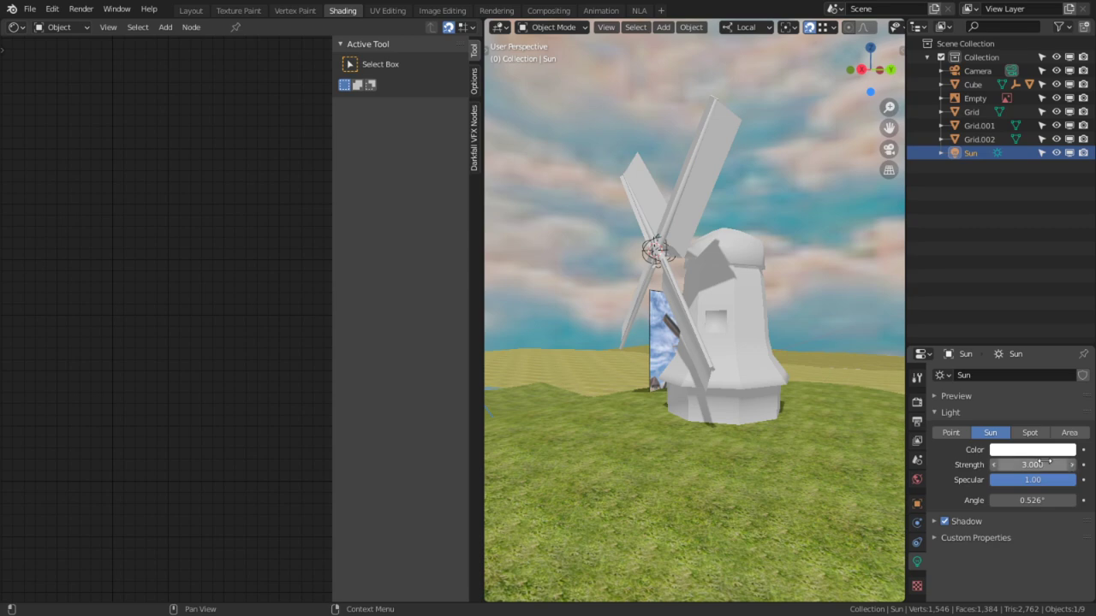
left_click(1045, 464)
type("2.5")
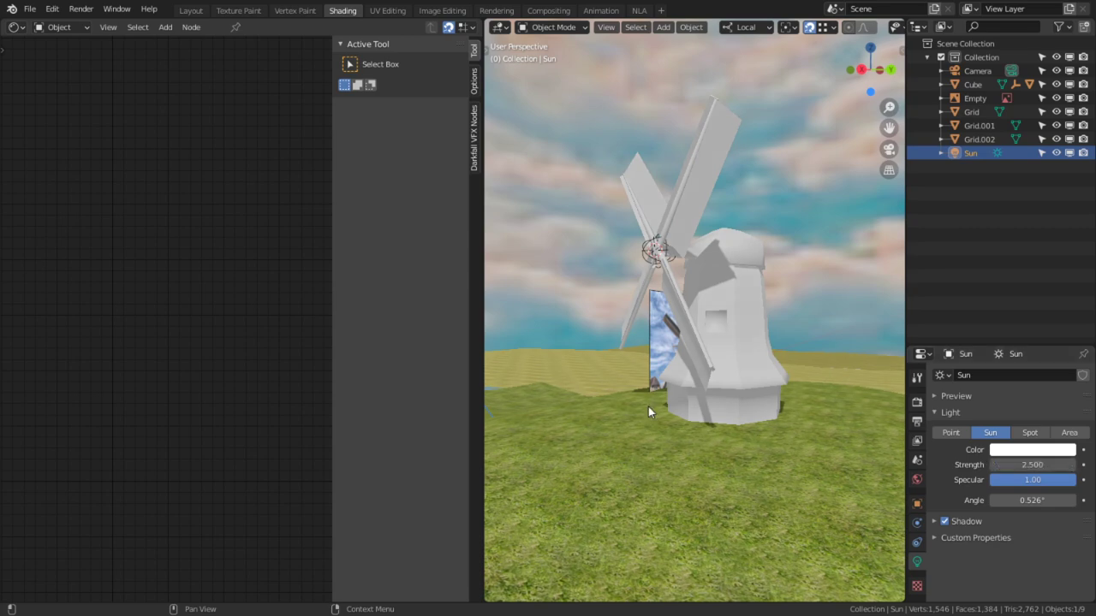
key("Return")
middle_click_drag(642, 421, 831, 440)
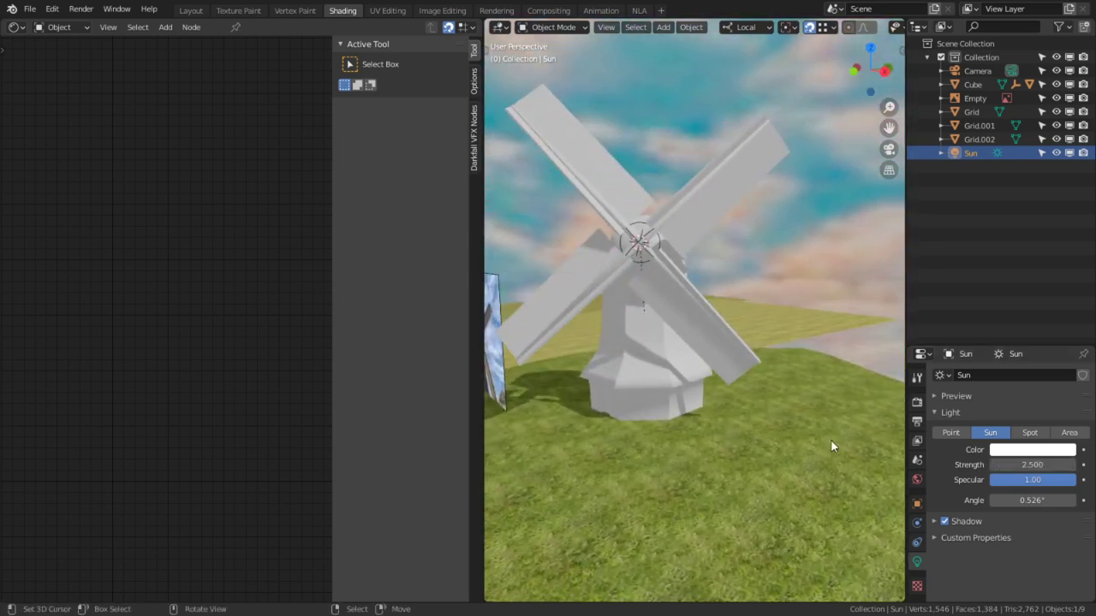
Compare Sun strengths of 2 and 1, and settle on 2.
left_click(1041, 463)
type("2")
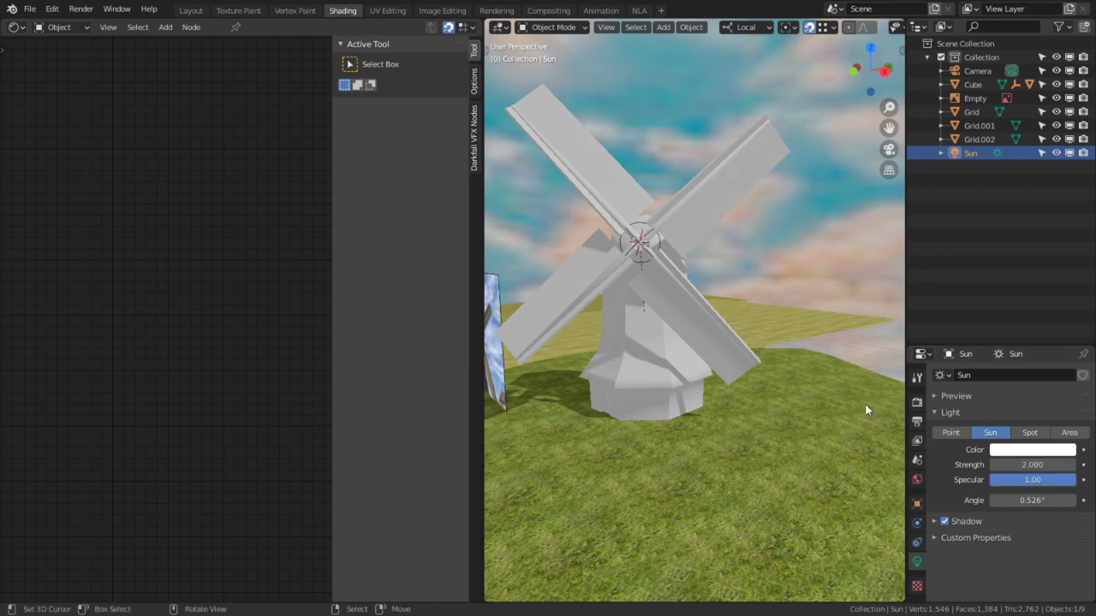
left_click(1037, 465)
type("1")
key("Return")
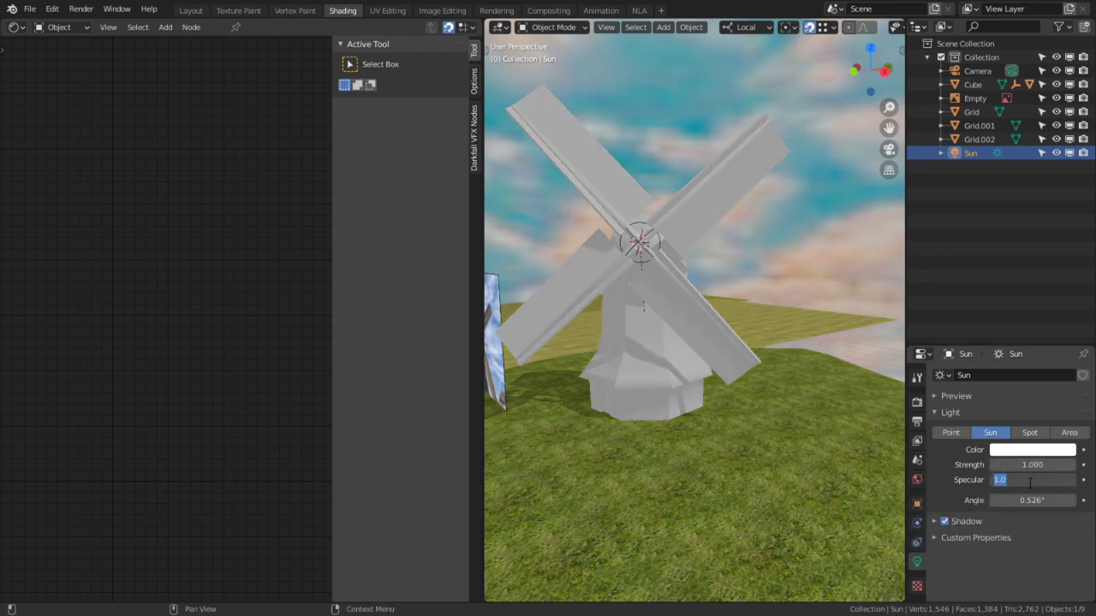
left_click(1034, 465)
type("2")
key("Return")
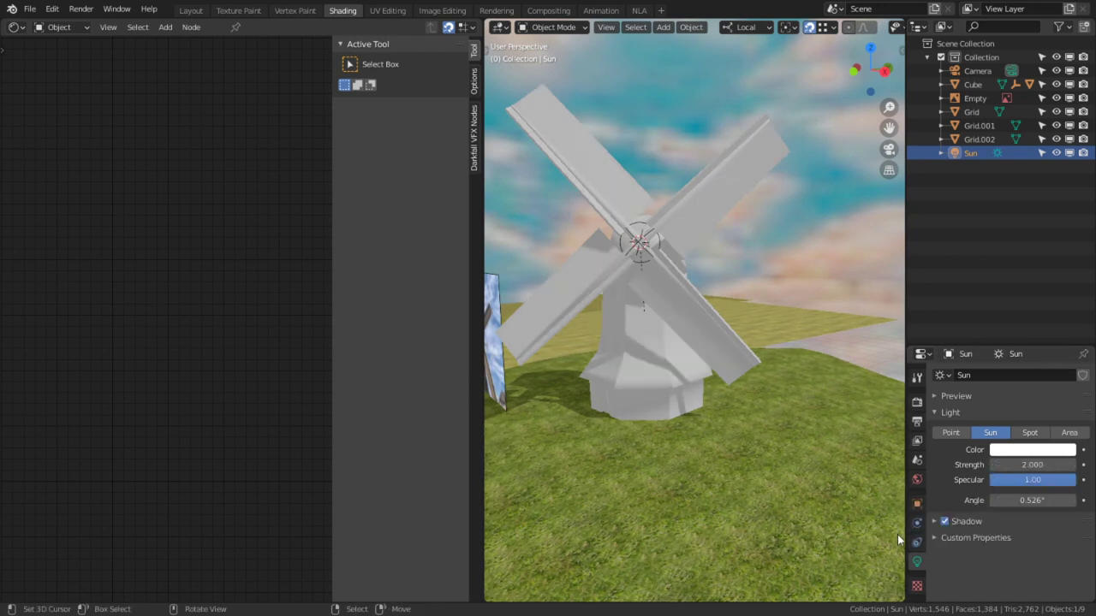
Set the Basic World Skybox lighting strength to 3.
left_click(917, 479)
left_click(1039, 499)
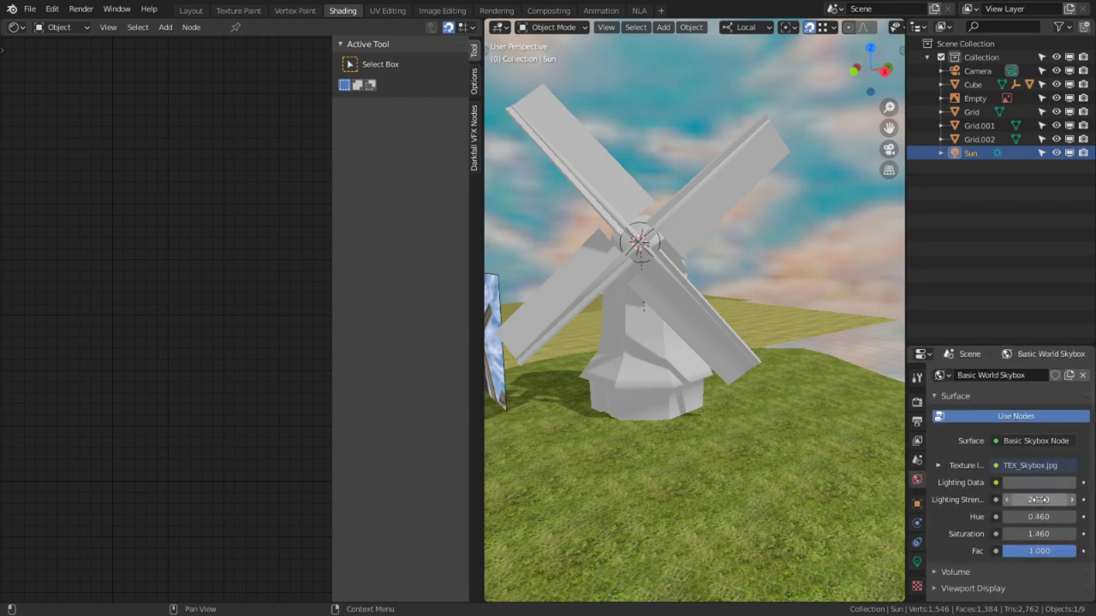
type("3")
key("Return")
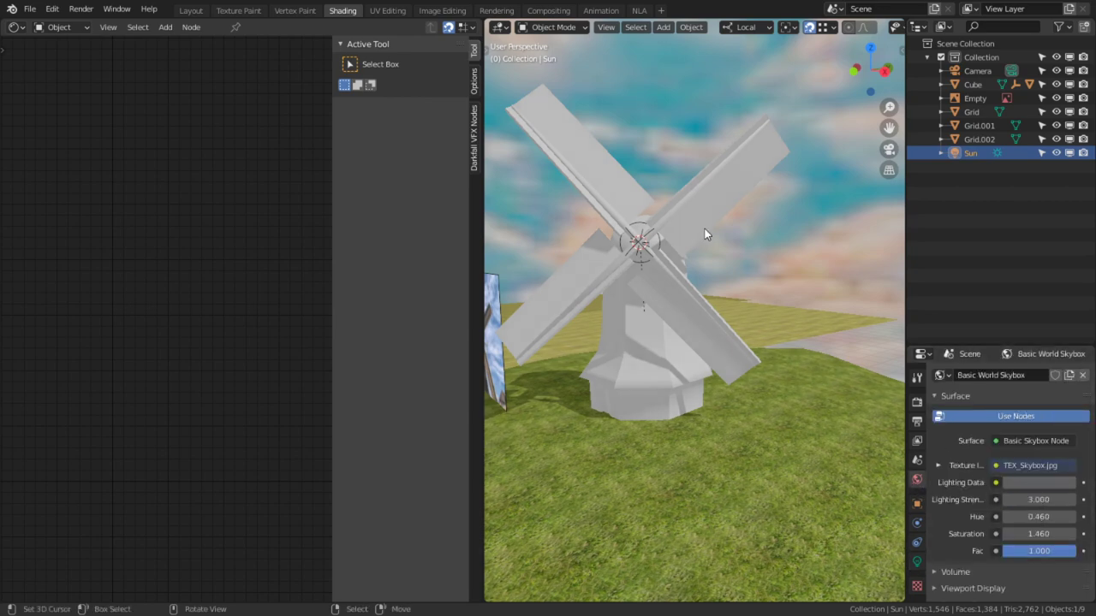
Render the camera view to examine the adjusted lighting on the mill and sails, and close the render.
key("F12")
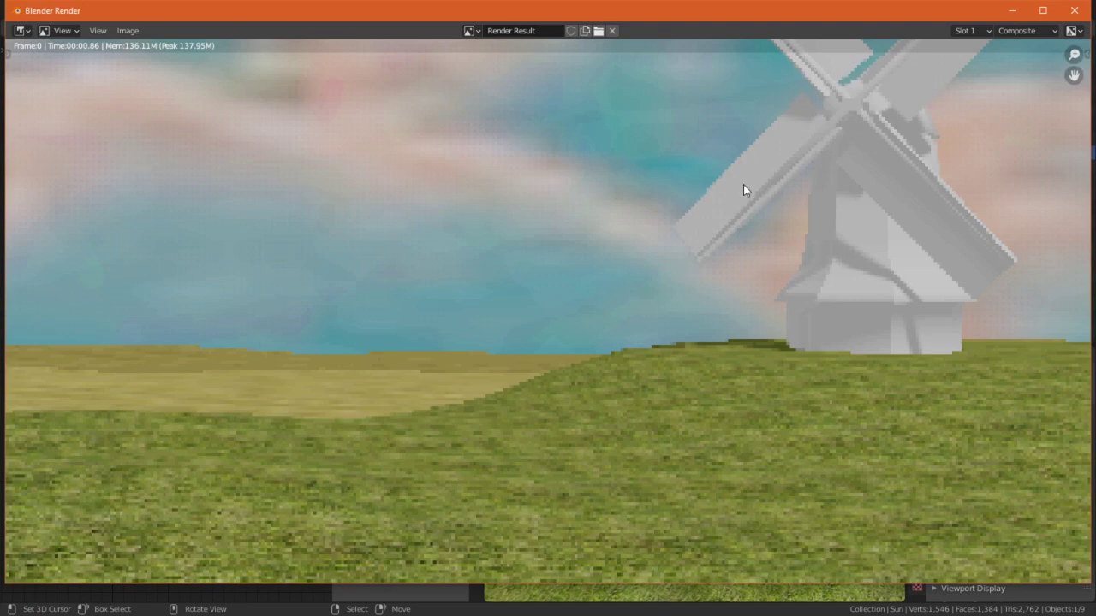
scroll(743, 191, "down", 2)
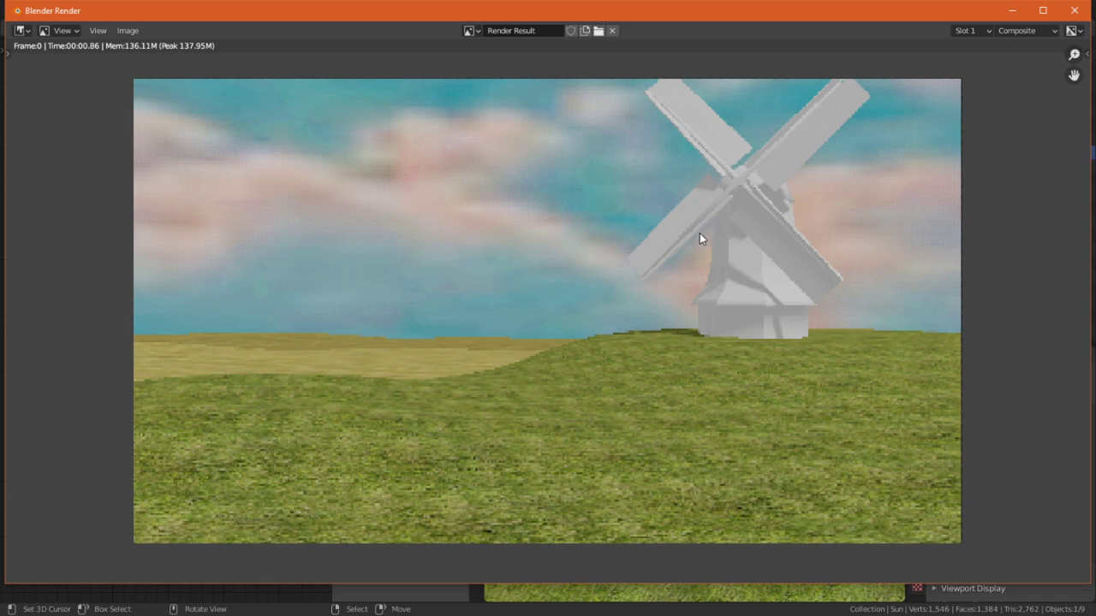
scroll(704, 233, "up", 1)
scroll(704, 234, "down", 3)
scroll(704, 234, "up", 3)
key("Escape")
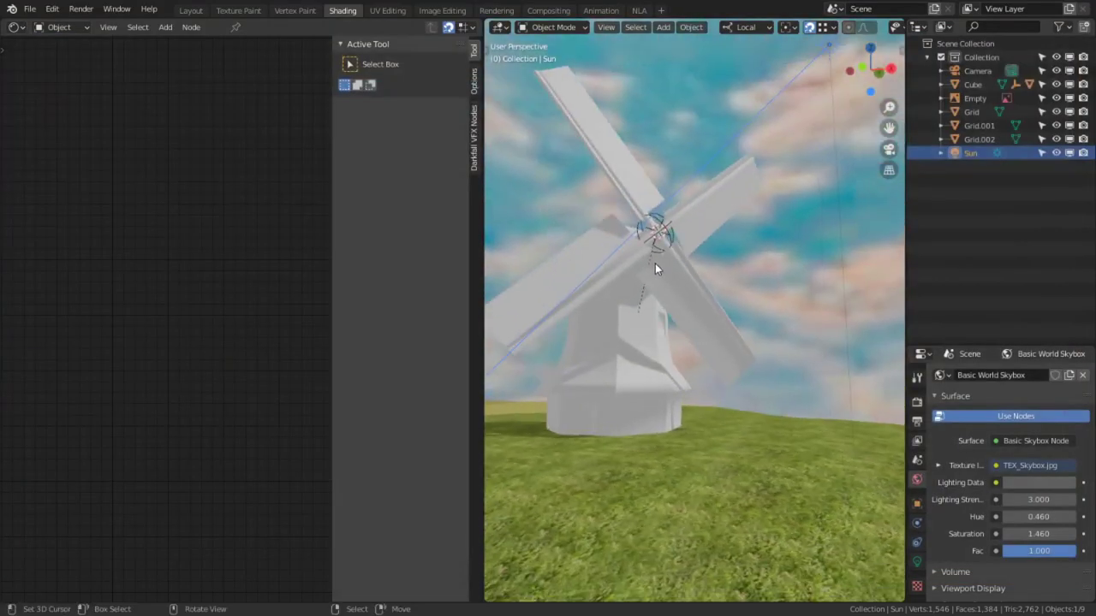
Maximize the viewport, enter Edit Mode on the mill body together with one sail, and select all their faces.
key("ctrl+space")
left_click(513, 290)
key("Tab")
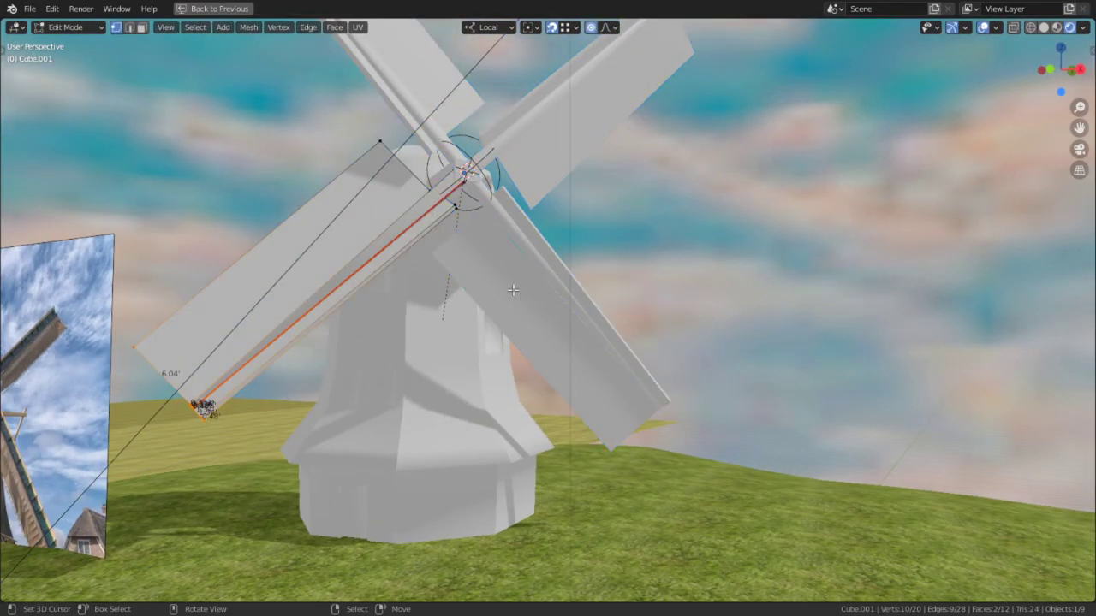
key("3")
middle_click_drag(461, 266, 405, 257)
key("Tab")
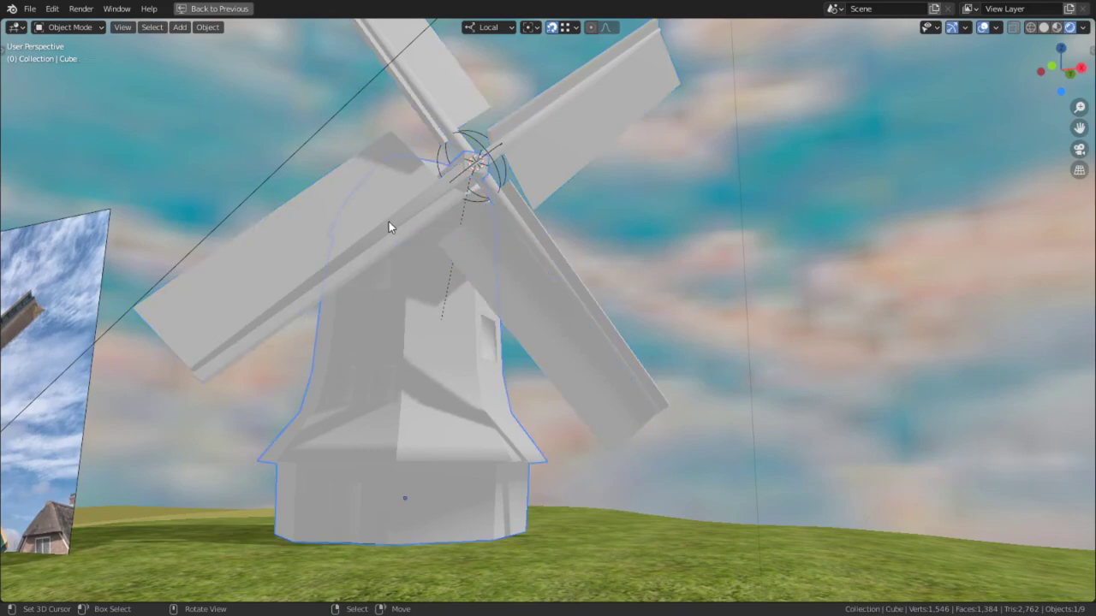
left_click(450, 374, "shift")
key("Tab")
middle_click_drag(450, 374, 436, 322)
key("a")
scroll(494, 293, "up", 2)
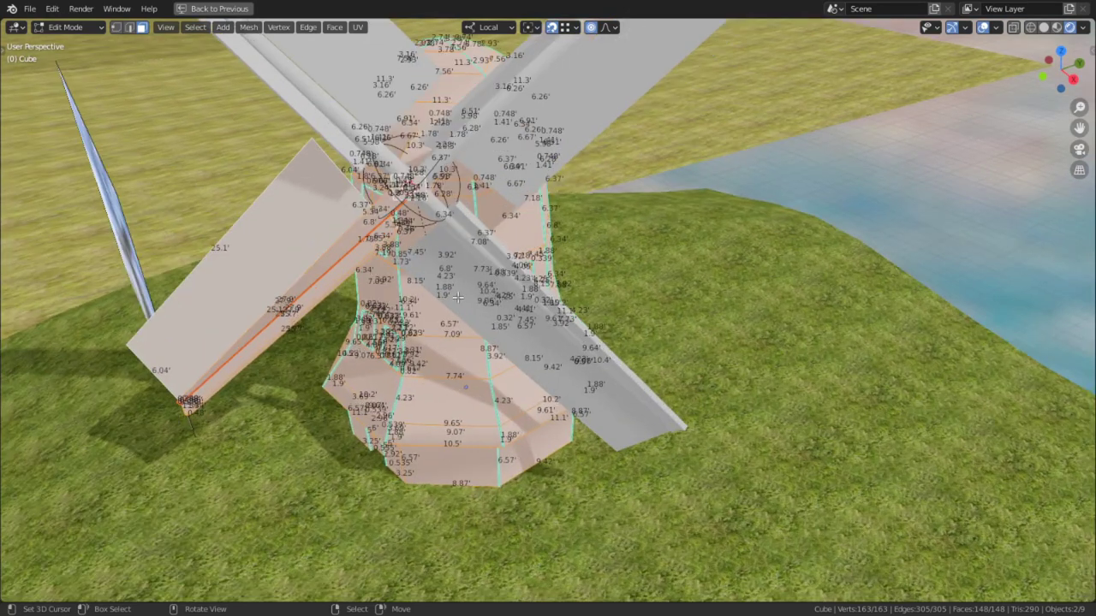
Isolate the mill and sails in local view, and turn off the Edge Length overlay.
key("ctrl+space")
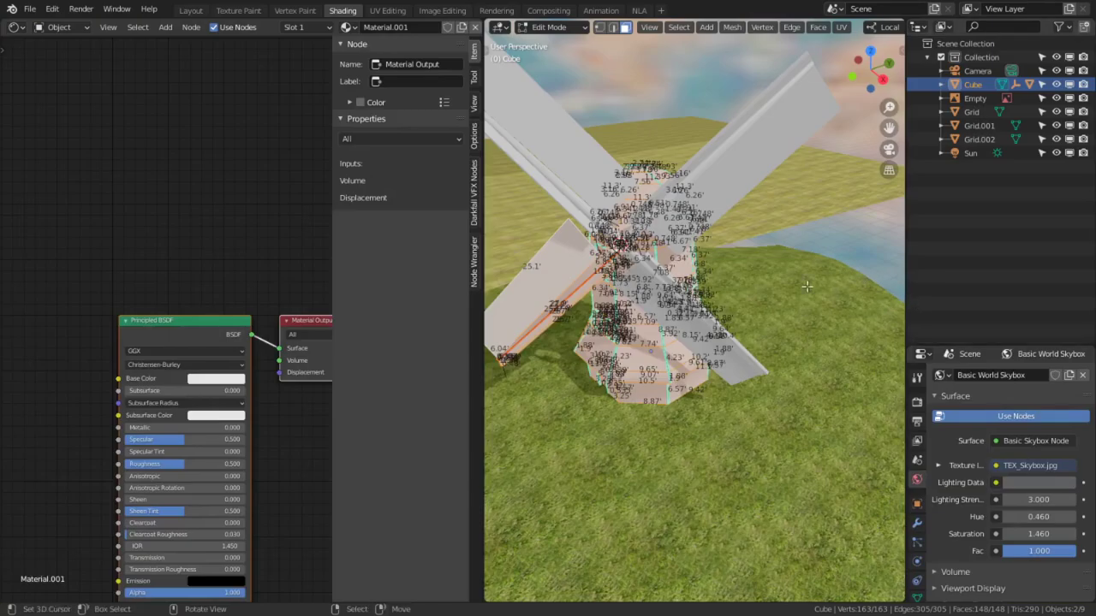
key("KP_Divide")
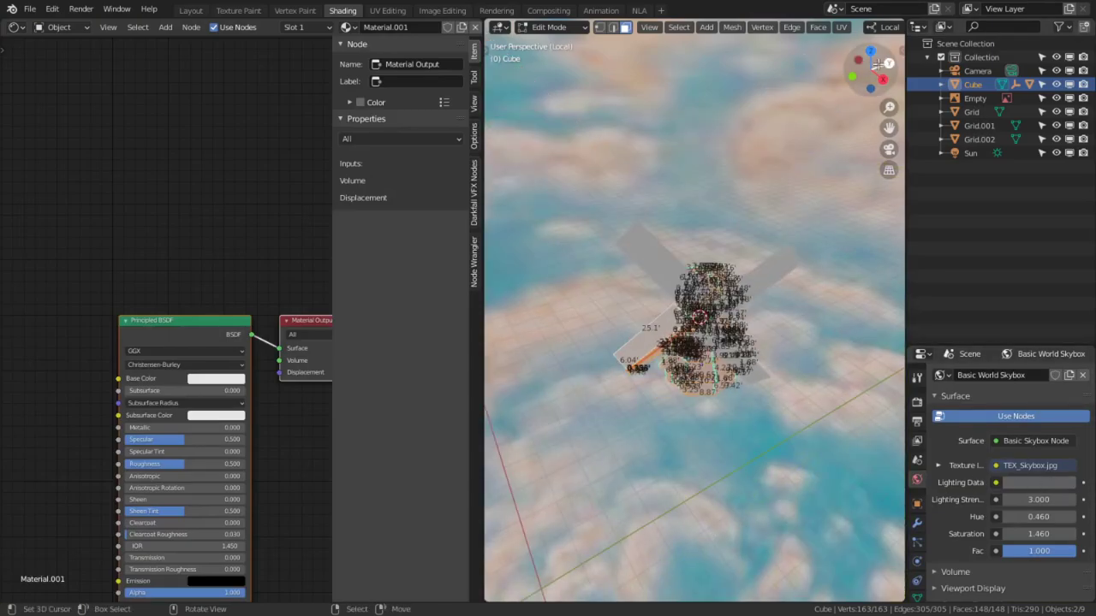
key("ctrl+space")
left_click(1003, 28)
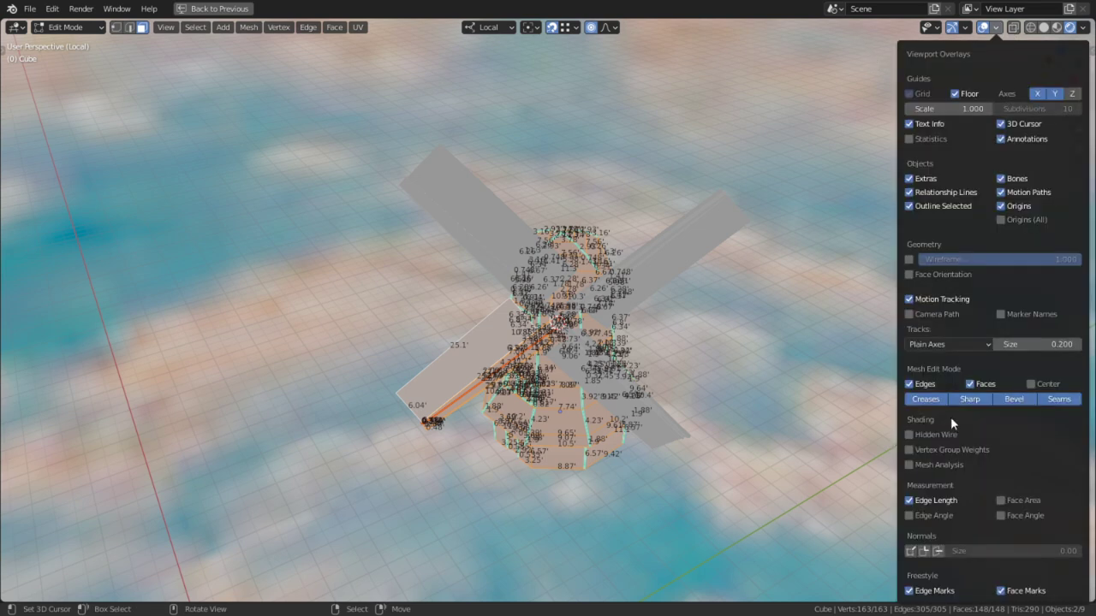
left_click(909, 501)
key("ctrl+space")
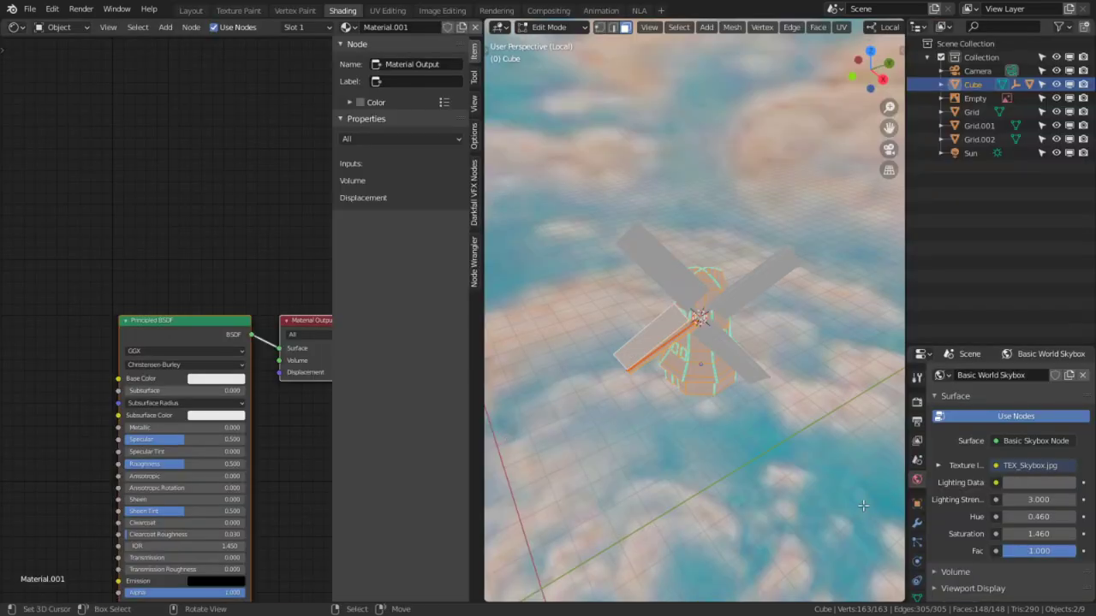
Switch to the UV Editing workspace, isolate the mill and sails in local view, and open the mill's material settings.
left_click(387, 10)
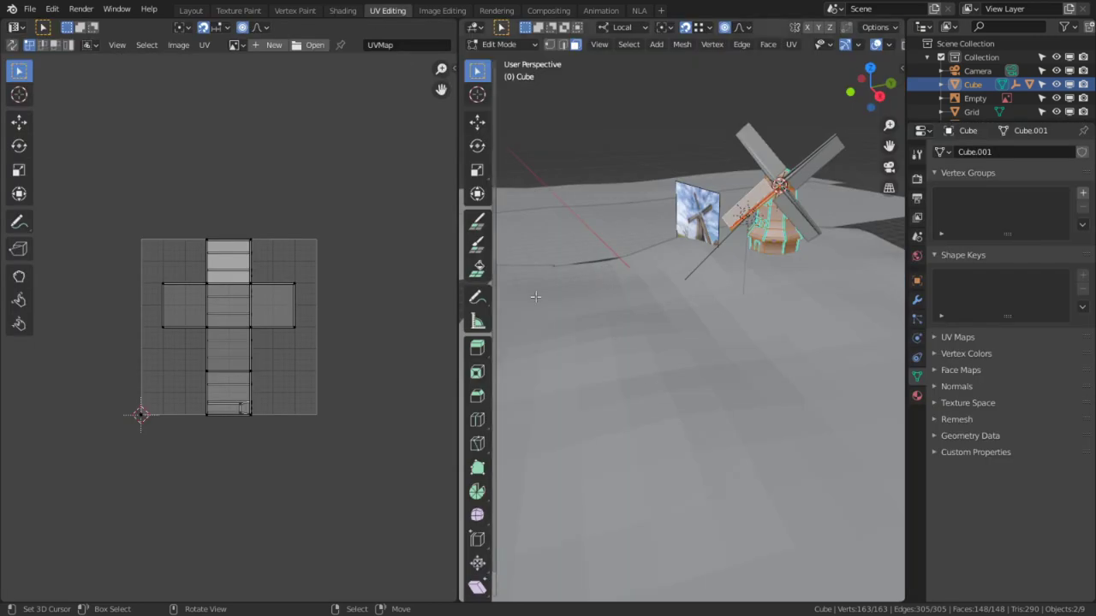
key("KP_Divide")
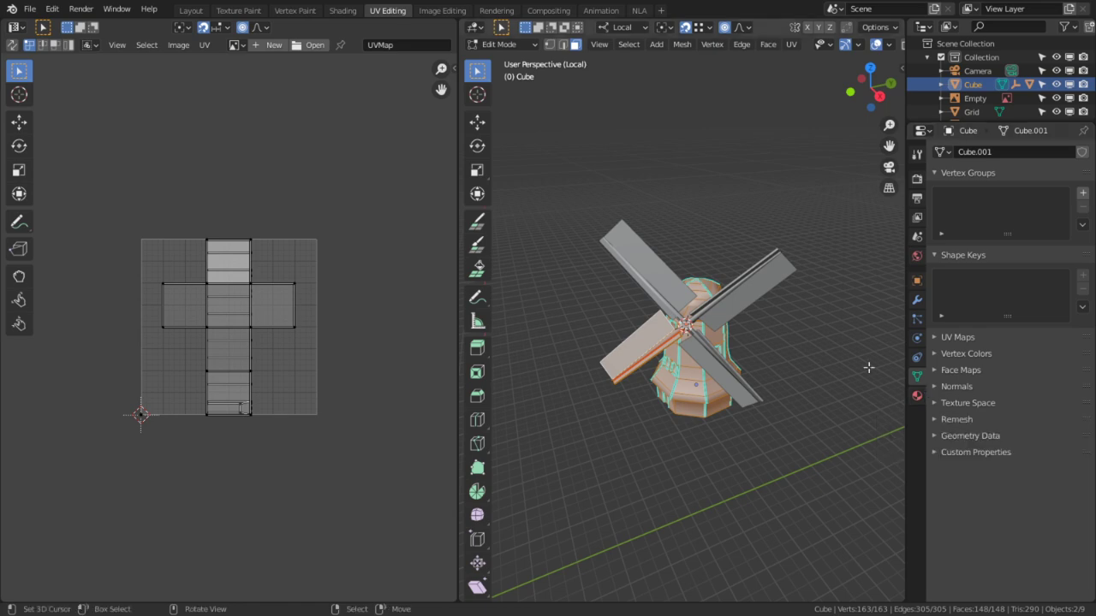
scroll(775, 331, "up", 4)
middle_click_drag(773, 330, 631, 328)
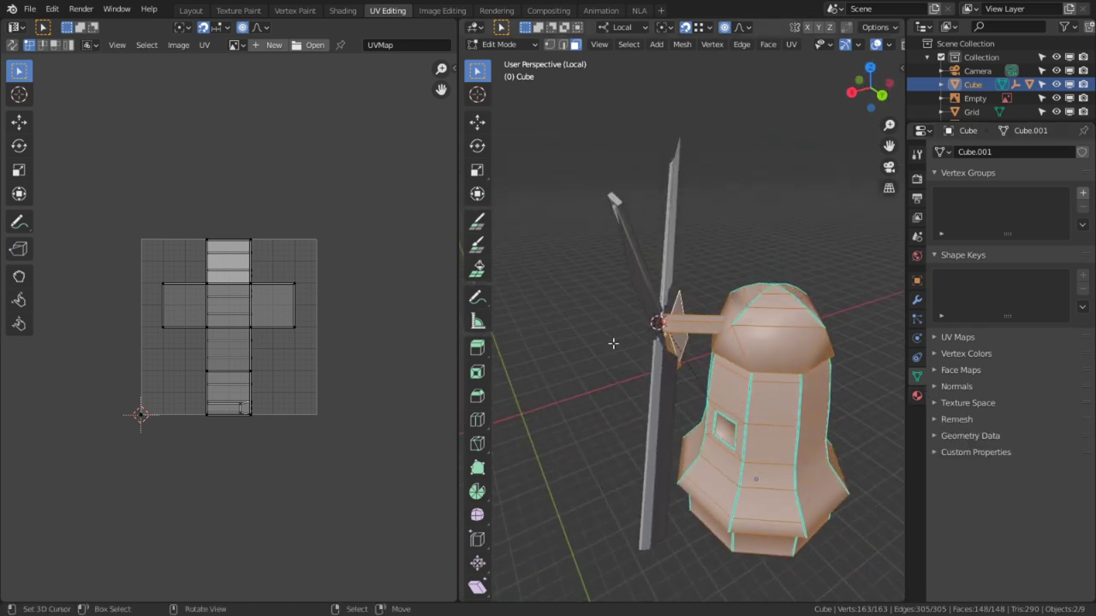
middle_click_drag(619, 467, 868, 385)
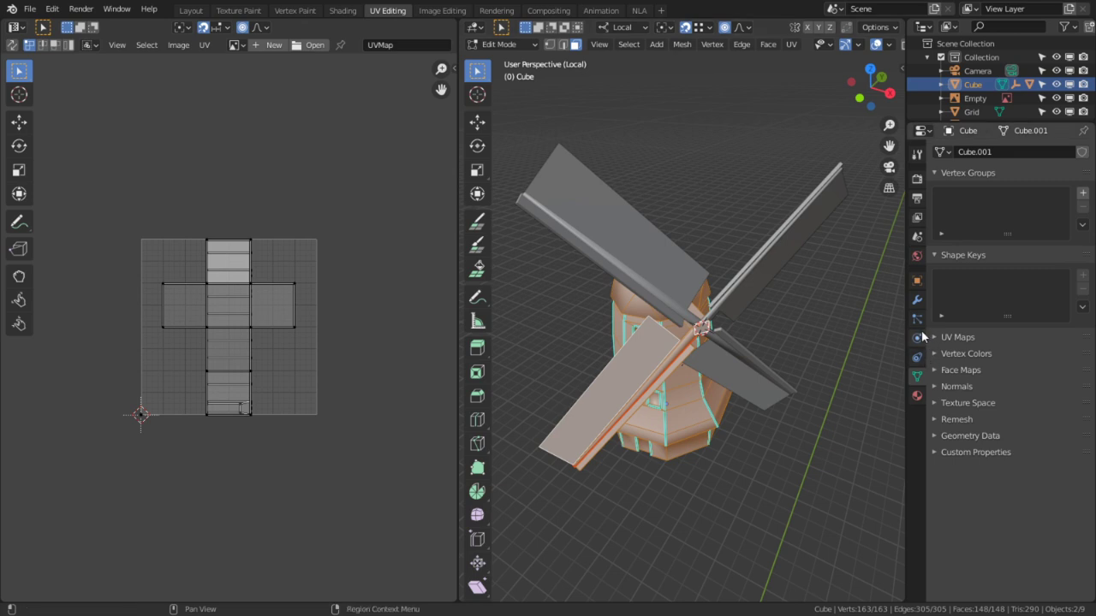
left_click(916, 398)
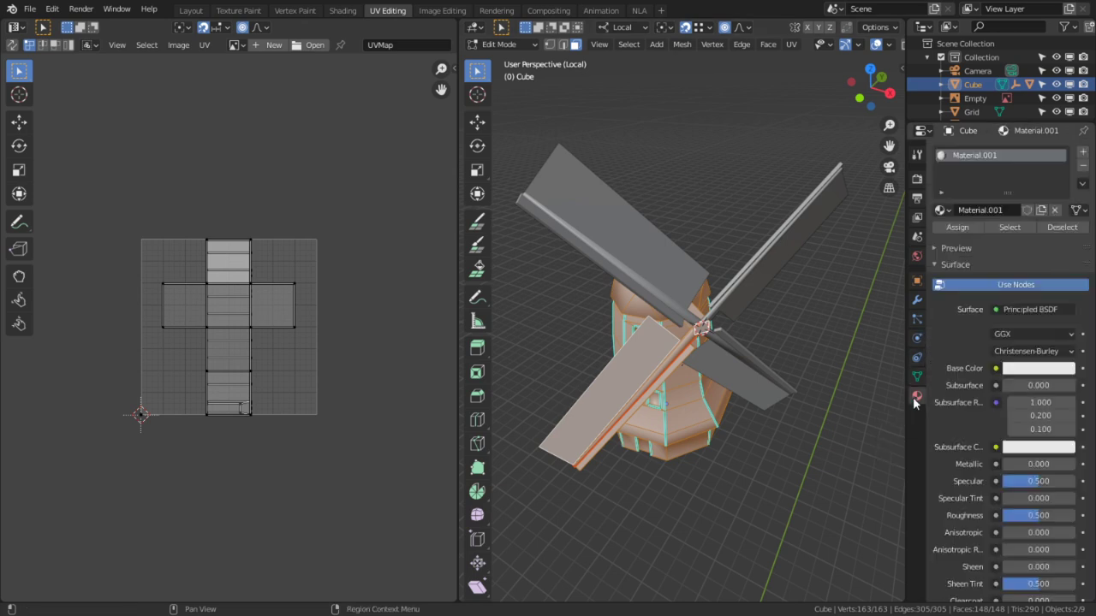
Connect an Image Texture to the material's Base Color, and browse the Windmill folder without opening an image.
left_click(997, 369)
left_click(633, 468)
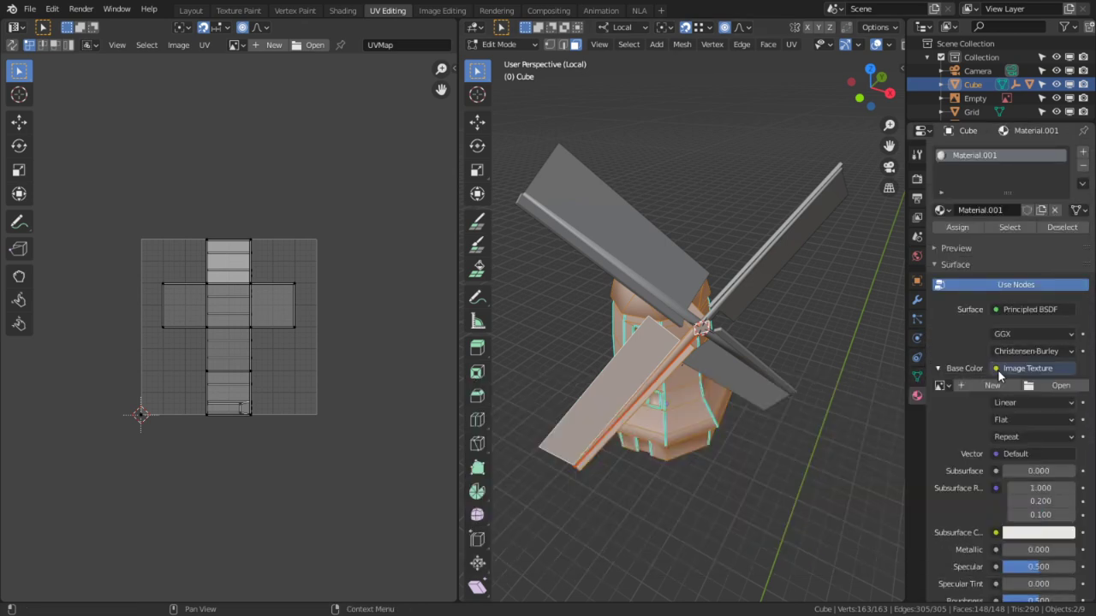
left_click(1061, 386)
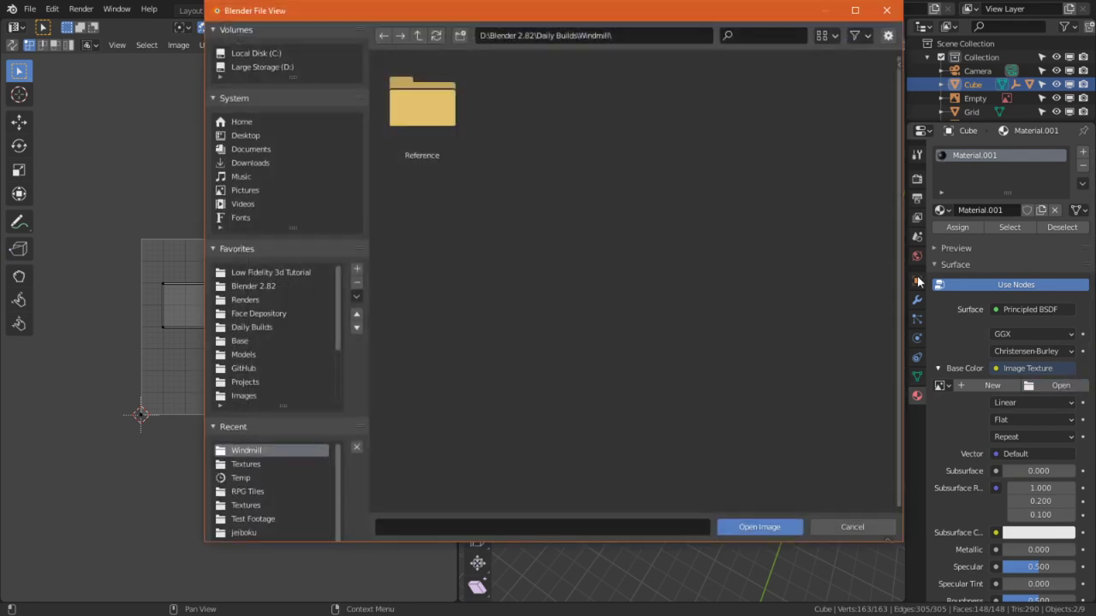
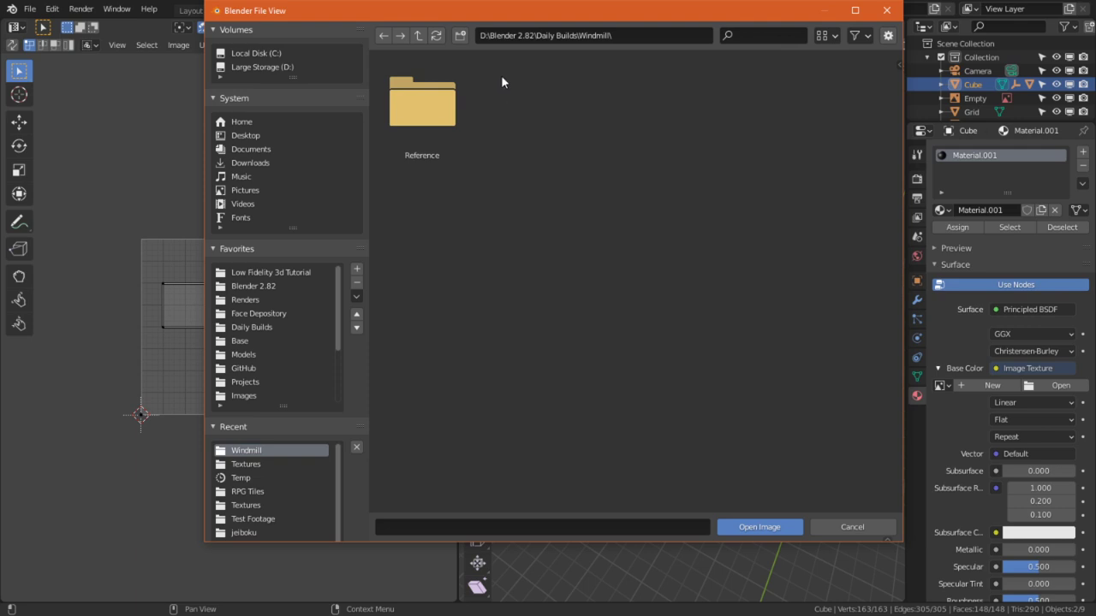
left_click(849, 525)
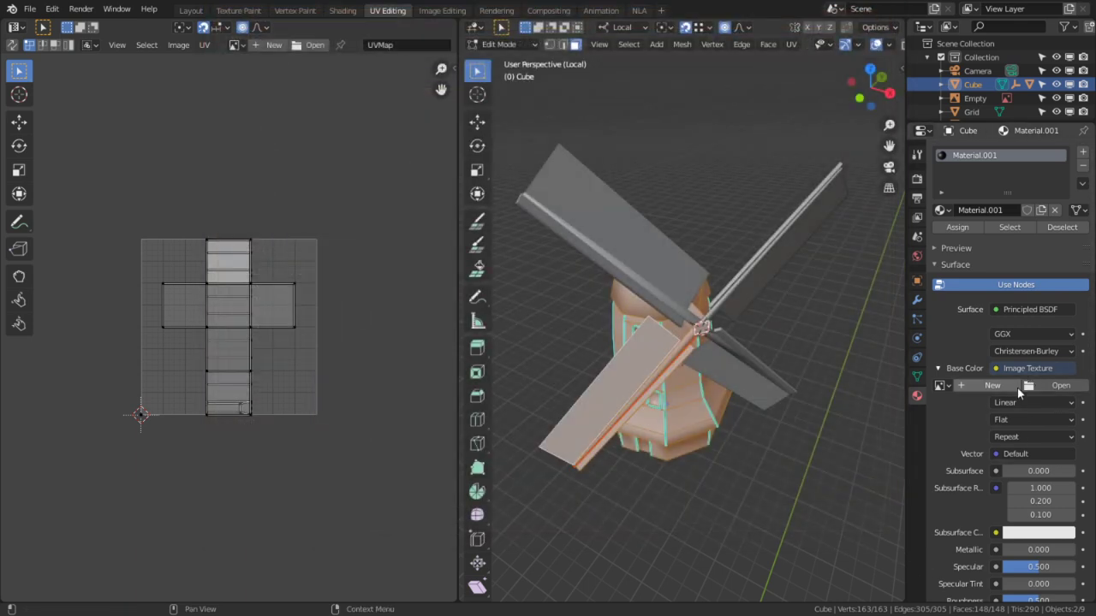
Create a new 256 × 256 px image with the Color Grid generated type for the Base Color texture.
left_click(993, 386)
left_click(1003, 426)
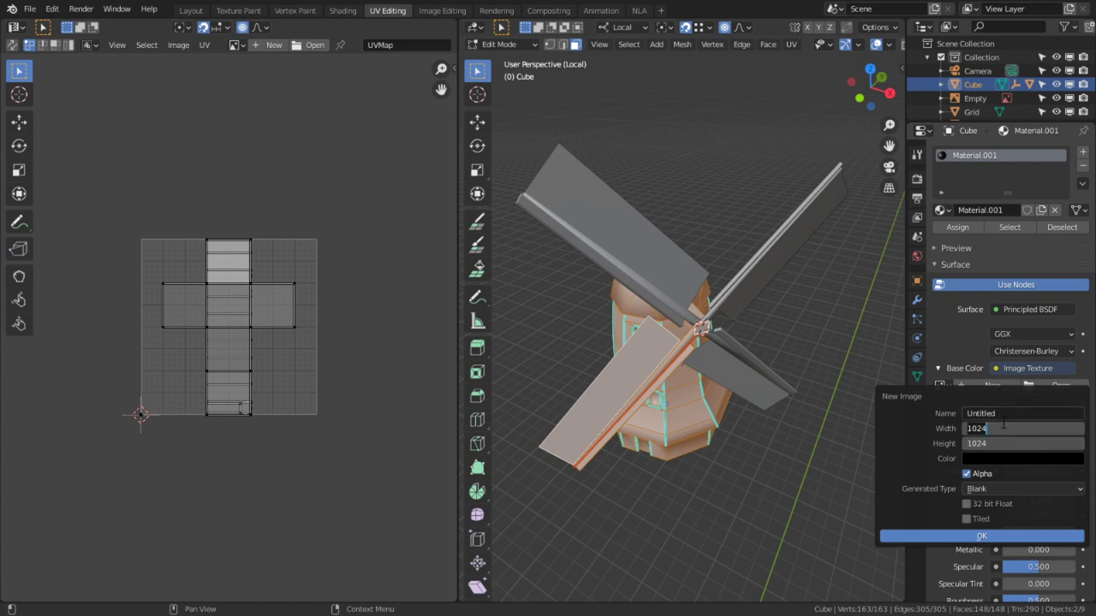
type("256")
key("Return")
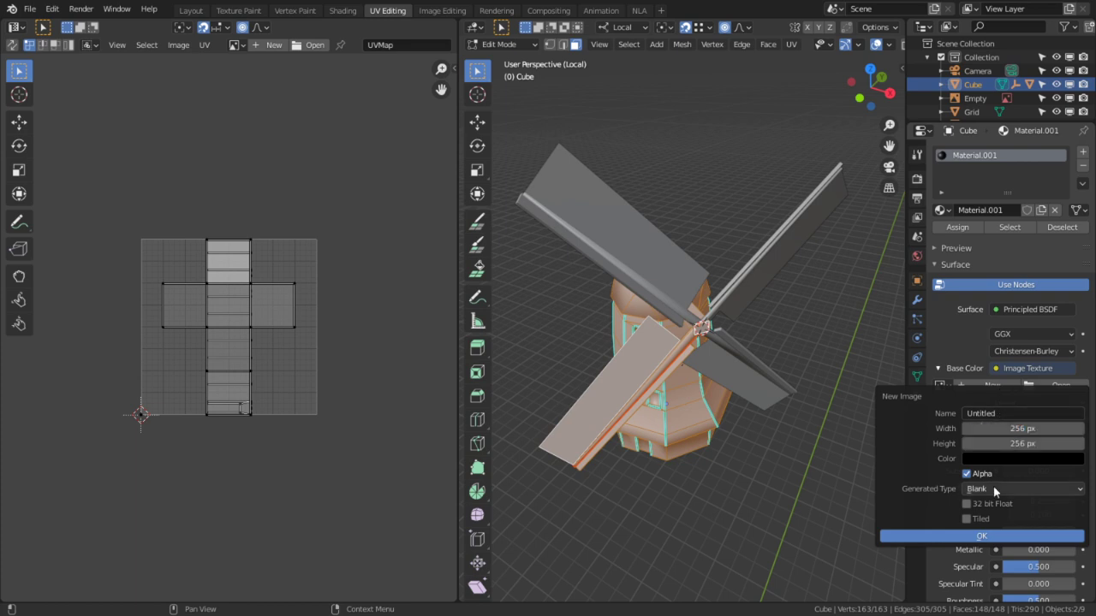
left_click(993, 490)
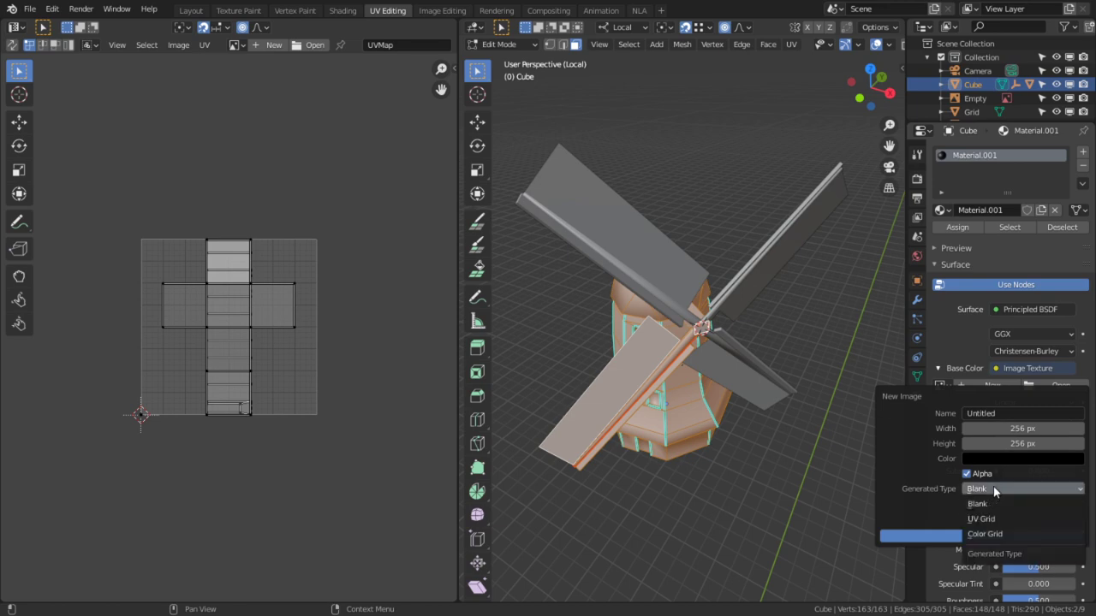
left_click(996, 535)
left_click(998, 539)
Unwrap all selected faces of the mill body and sail, and inspect the resulting UV layout.
middle_click_drag(727, 509, 709, 373)
scroll(576, 330, "up", 2)
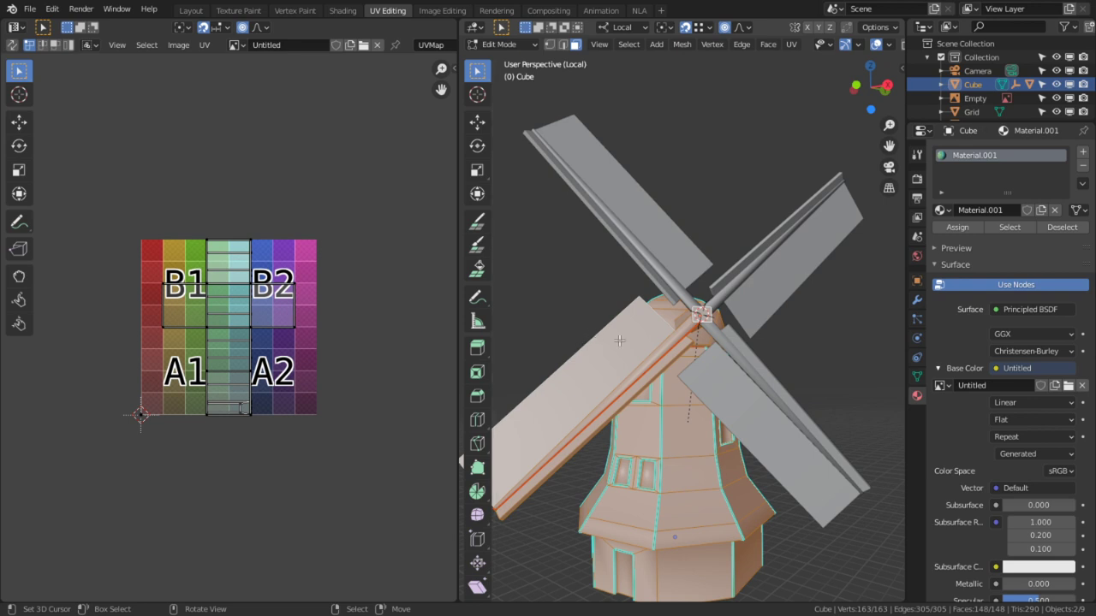
key("u")
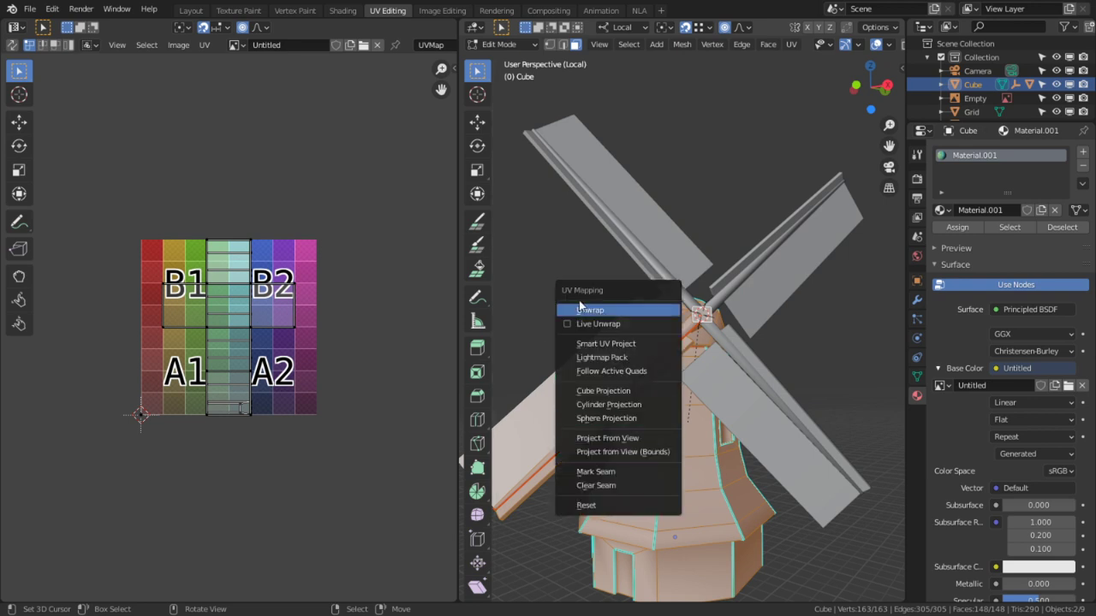
left_click(614, 310)
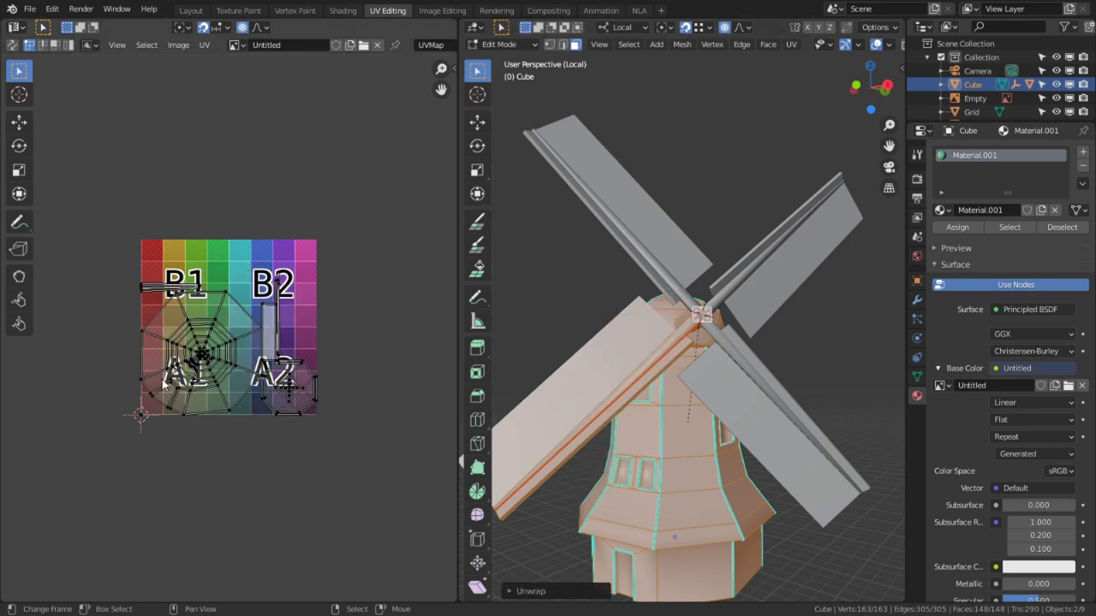
scroll(250, 438, "up", 5)
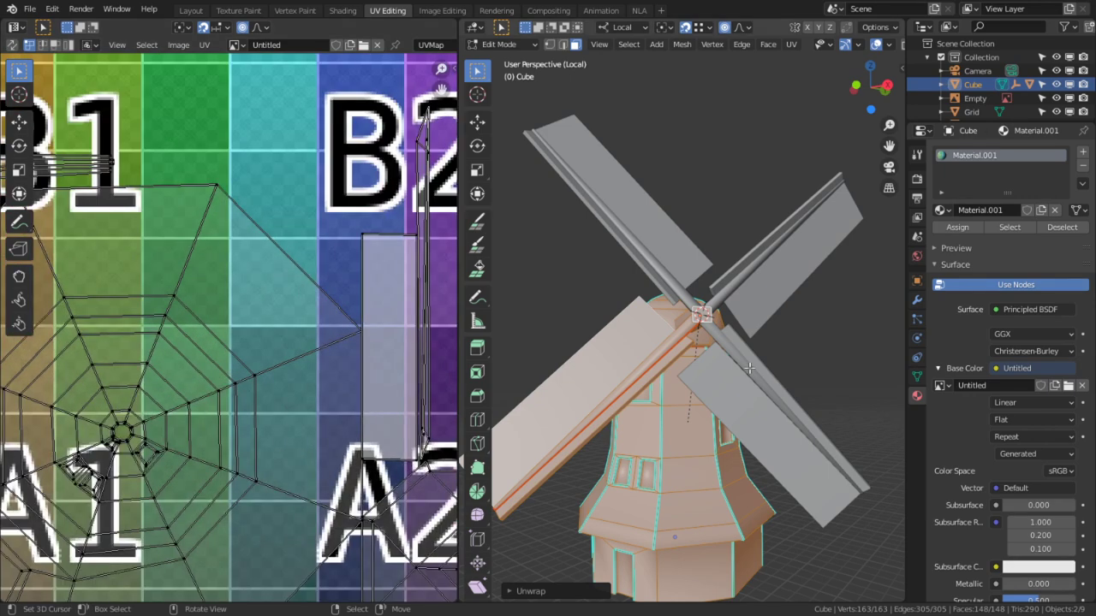
Maximize the 3D viewport and select the sail panel's inner corner vertex beside the spar in vertex mode.
scroll(675, 338, "up", 3)
right_click(699, 306)
key("ctrl+space")
middle_click_drag(694, 329, 765, 388)
middle_click_drag(554, 328, 623, 257)
key("1")
right_click(535, 260)
scroll(623, 257, "up", 3)
Set snapping to Edge and turn off proportional editing for moving the sail panel's corner vertex.
left_click(566, 32)
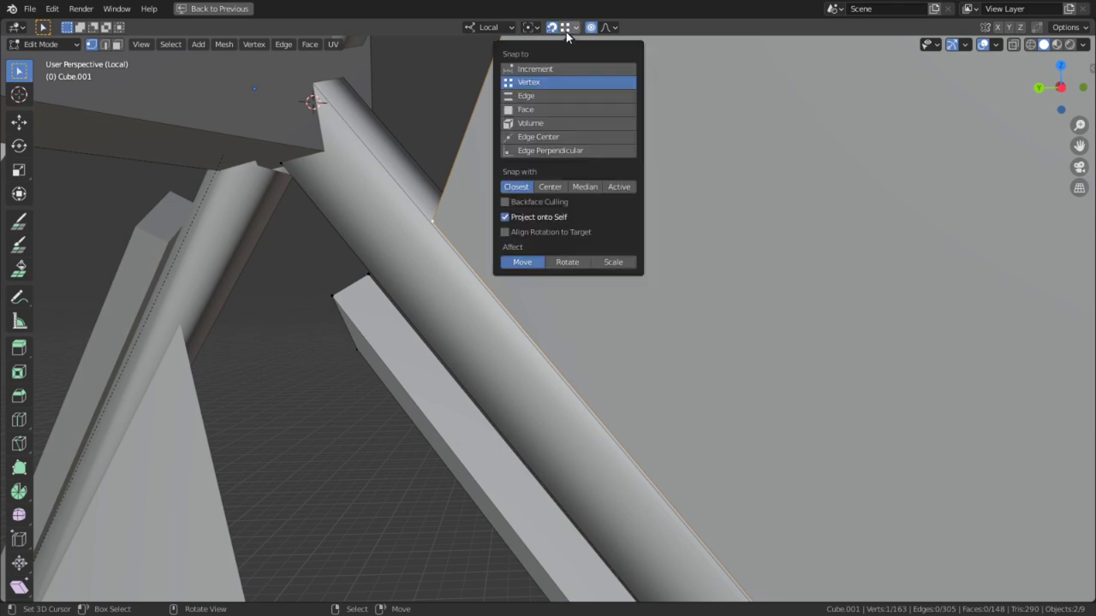
left_click(535, 109)
left_click(525, 85)
left_click(524, 99)
middle_click_drag(433, 311, 440, 211)
key("g")
right_click(448, 208)
key("o")
key("h")
key("x")
left_click(440, 224)
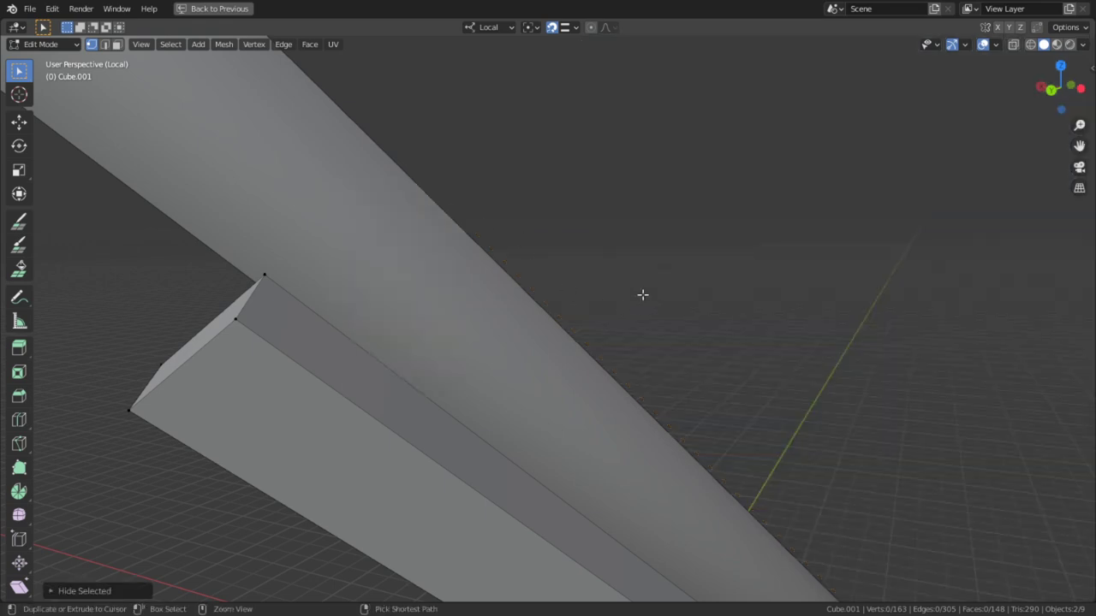
key("alt+h")
Set the transform orientation to Gimbal and move the panel's inner corner vertex along X onto the spar.
left_click(489, 28)
left_click(470, 112)
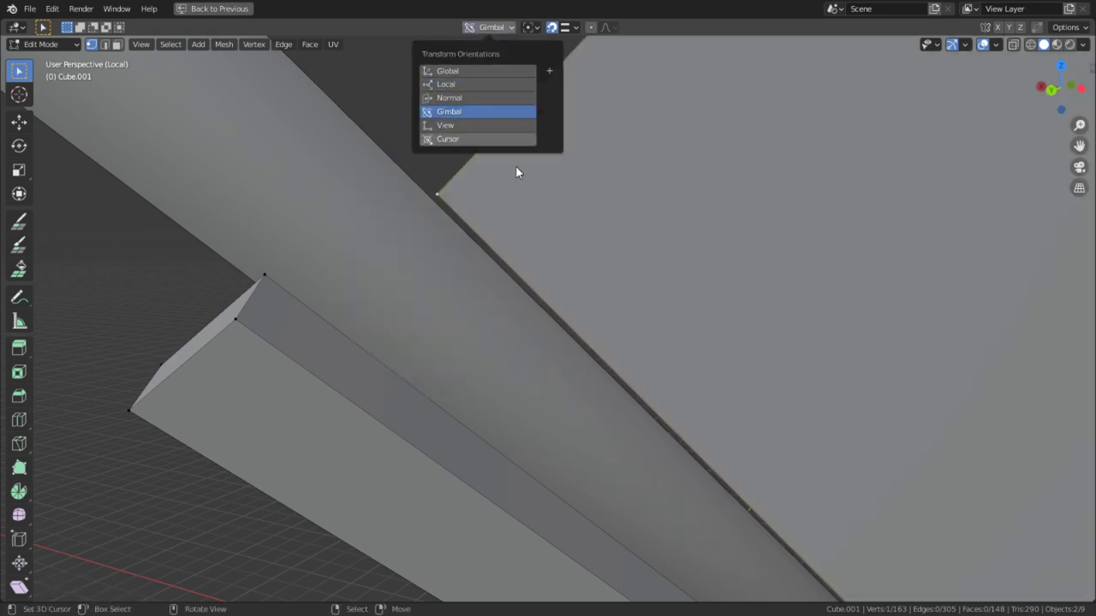
key("g")
key("x")
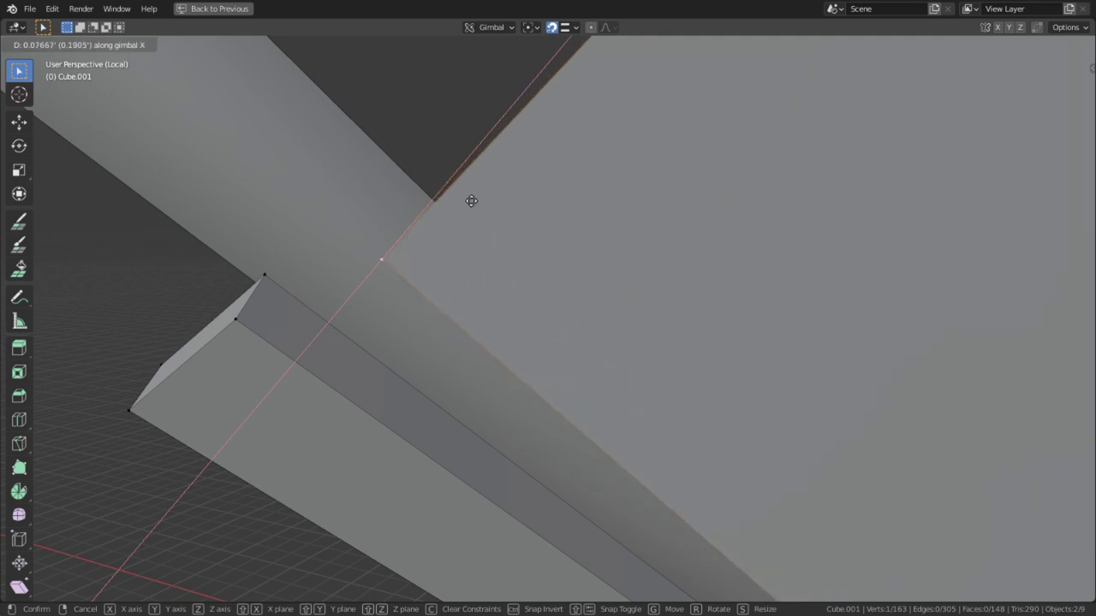
left_click(438, 207)
Move the panel's outer corner vertex at the spar's tip so that it meets the spar's edge.
middle_click_drag(440, 224, 532, 451)
scroll(854, 466, "down", 5)
middle_click(702, 496, "alt")
scroll(506, 311, "up", 4)
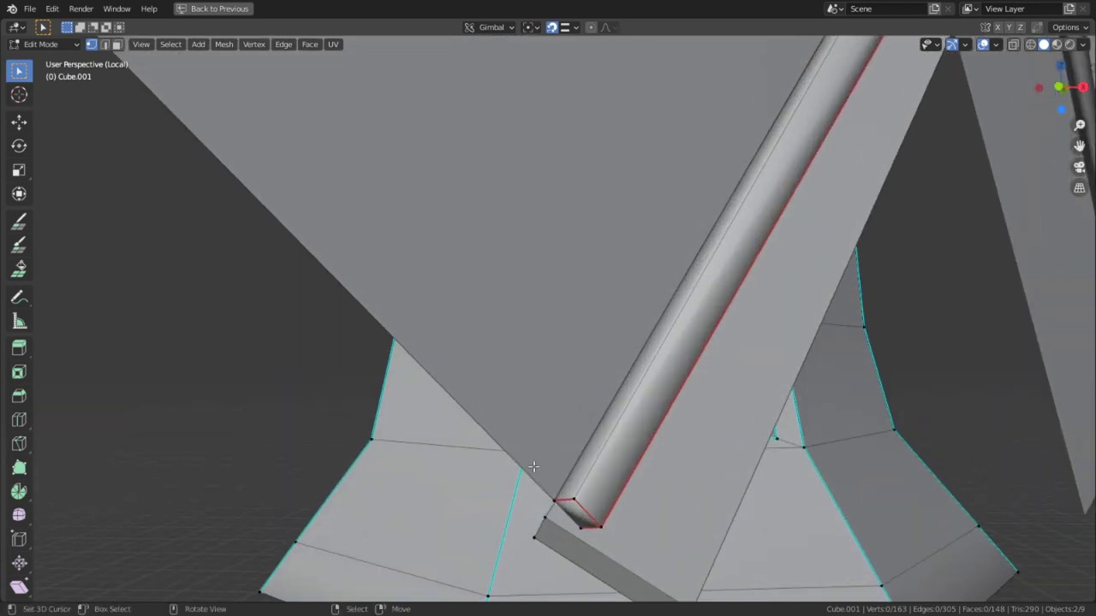
key("g")
key("x")
key("x")
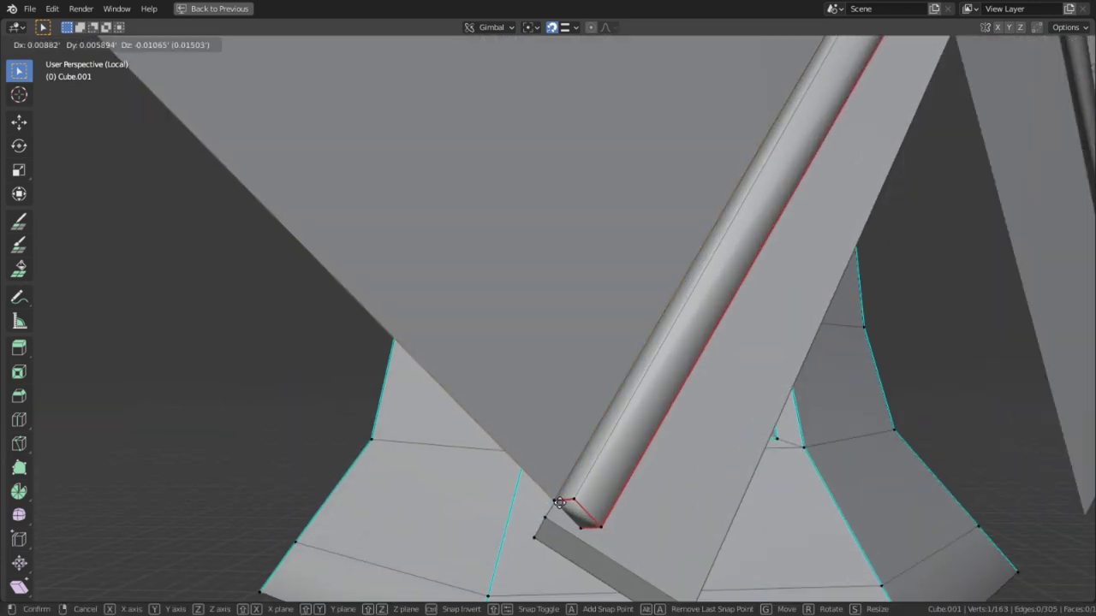
left_click(553, 491)
scroll(554, 491, "down", 5)
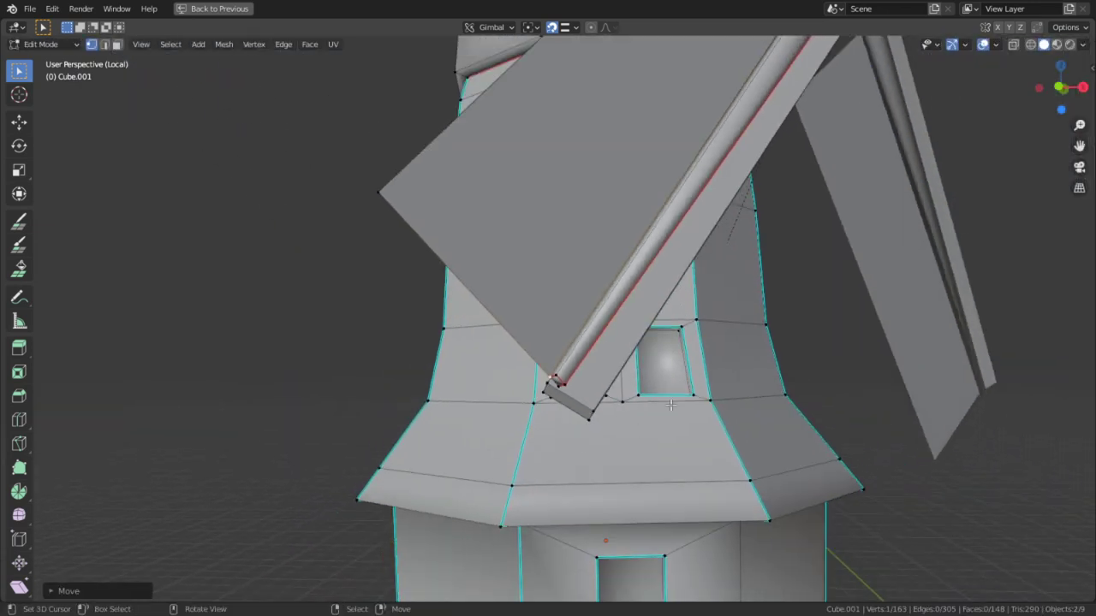
Select the panel's corner vertex near the hub again and try to move it along the gimbal Z axis.
middle_click_drag(554, 482, 522, 214)
middle_click_drag(523, 214, 432, 332, "shift")
scroll(433, 332, "down", 1)
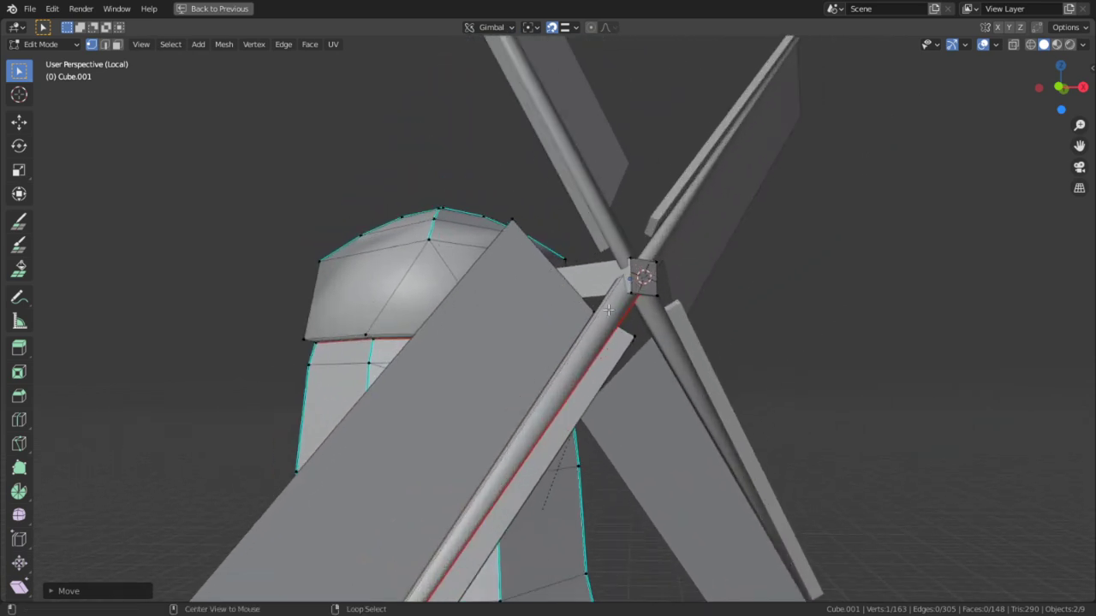
scroll(568, 293, "up", 2)
middle_click_drag(568, 294, 569, 345)
scroll(569, 345, "up", 2)
scroll(568, 345, "up", 2)
right_click(477, 339)
key("g")
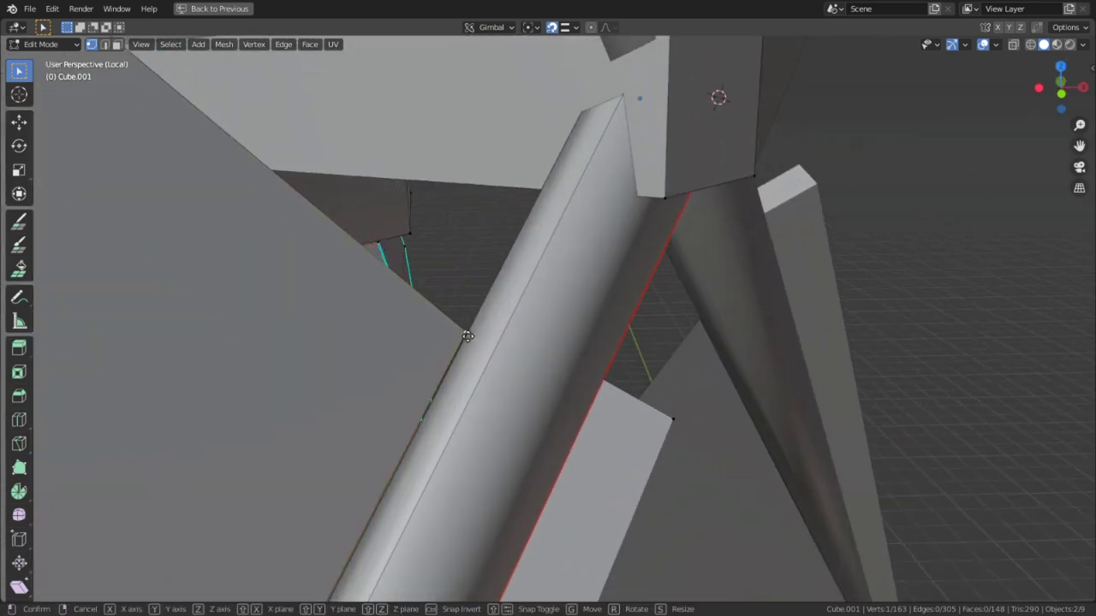
key("x")
key("z")
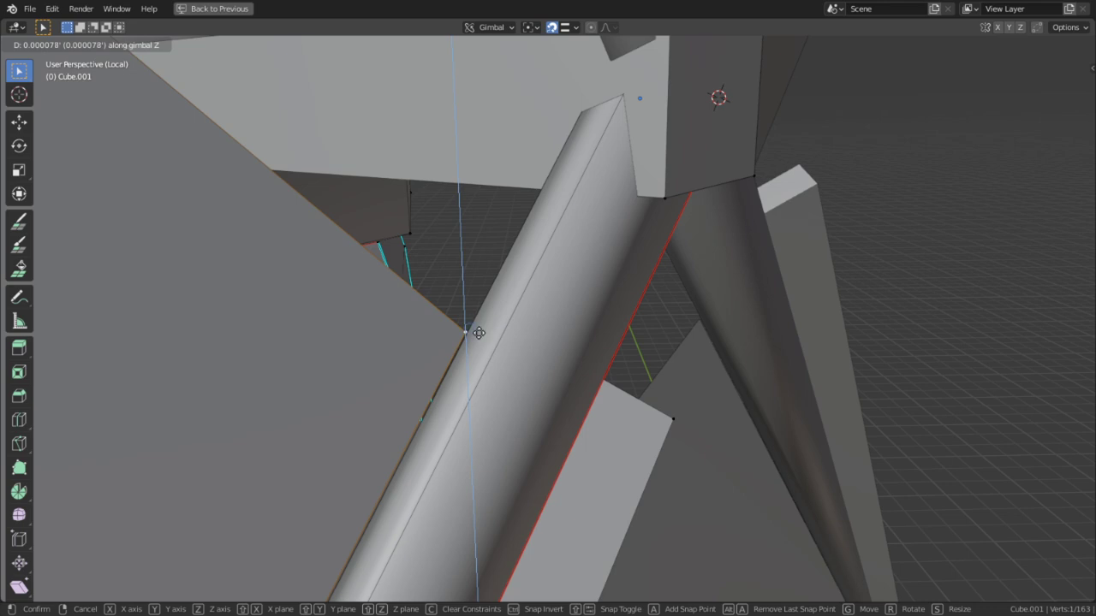
right_click(478, 332)
Set the transform orientation to Normal and move the hub-side corner vertex along Z against the spar.
left_click(491, 28)
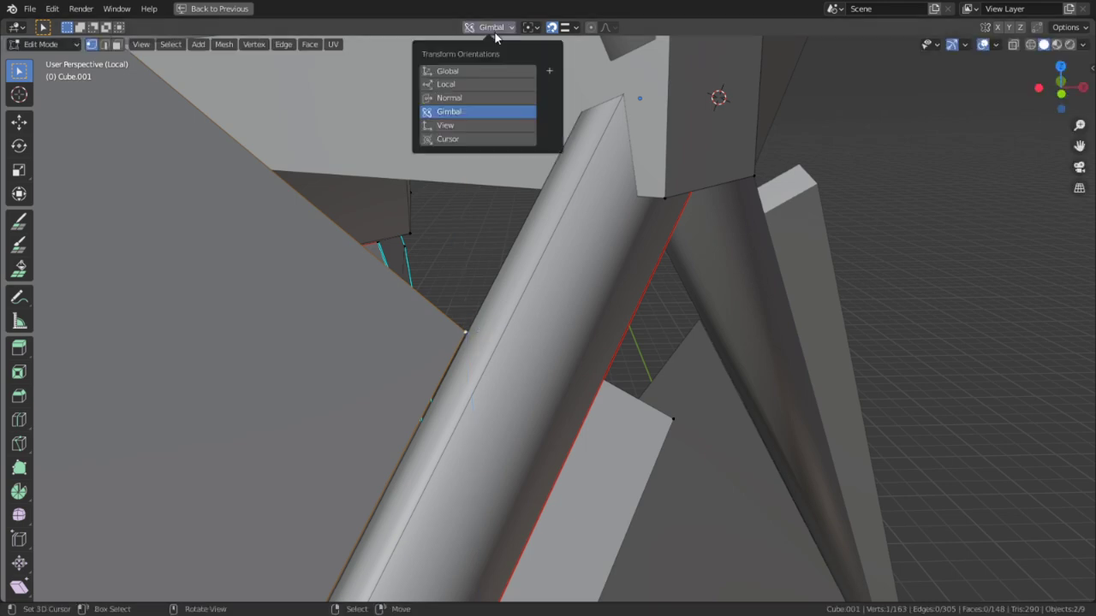
left_click(449, 97)
middle_click_drag(487, 278, 483, 338)
key("g")
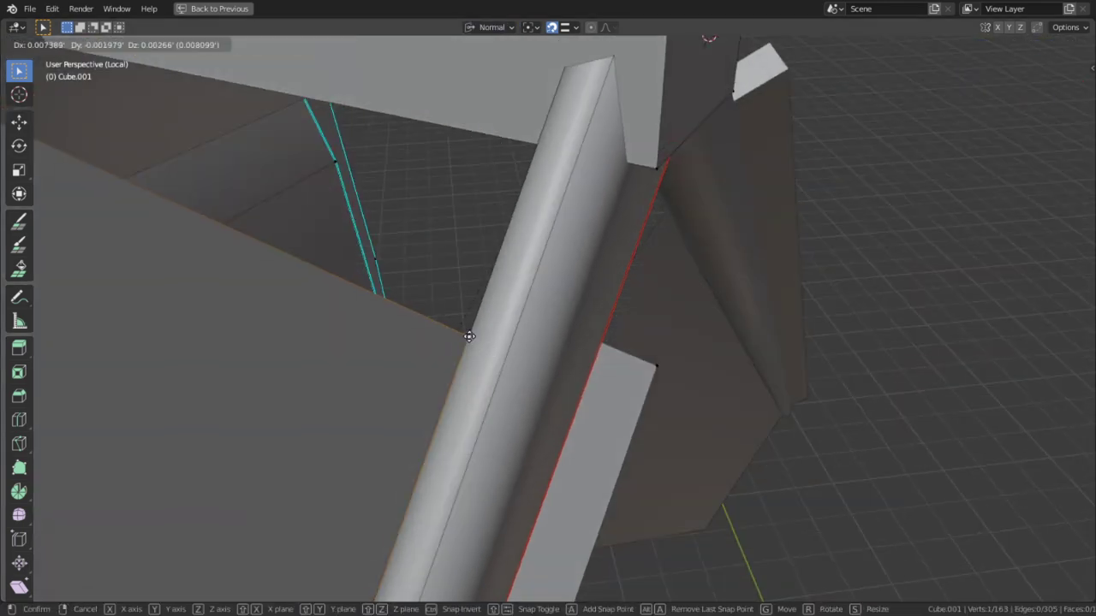
key("z")
key("x")
key("z")
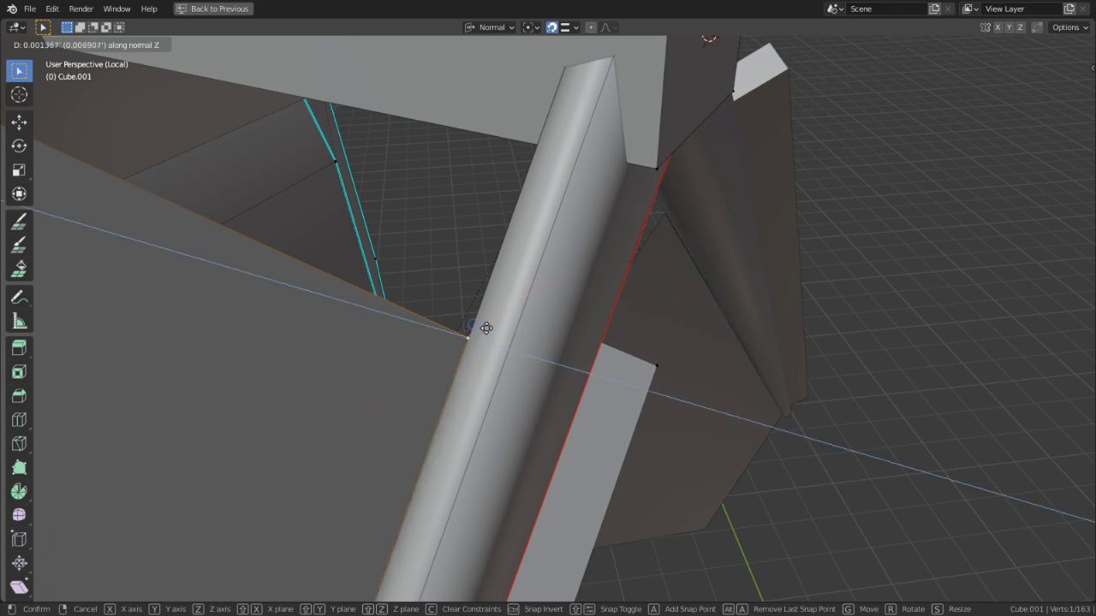
left_click(485, 328)
middle_click_drag(509, 347, 415, 369)
key("g")
left_click(565, 317)
Leave Edit Mode to examine the adjusted panels on all sails, and re-enter Edit Mode.
key("Tab")
scroll(485, 322, "down", 4)
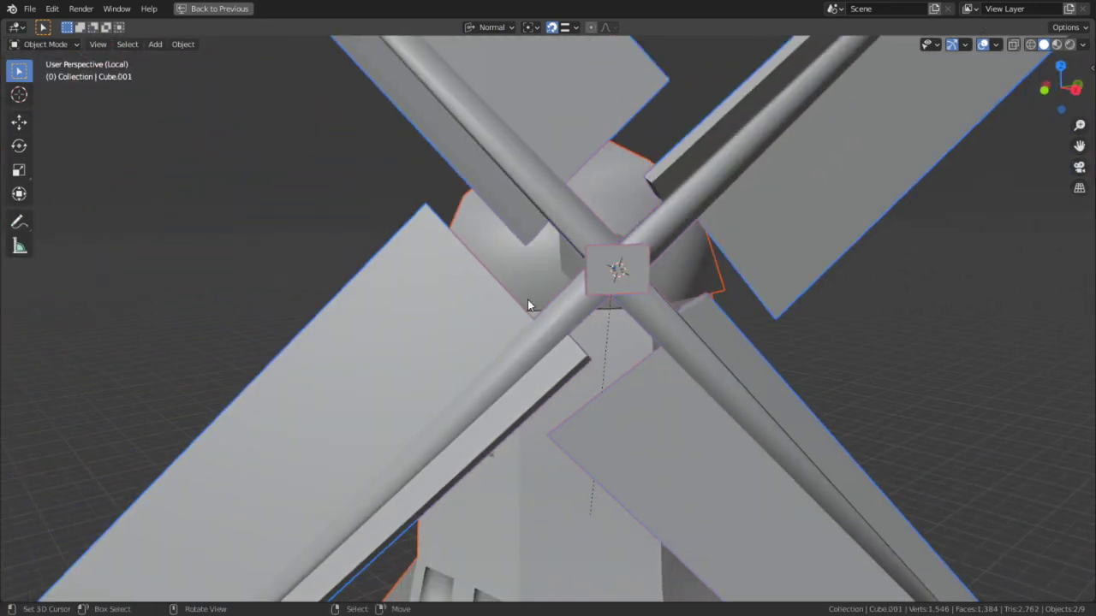
scroll(524, 305, "down", 6)
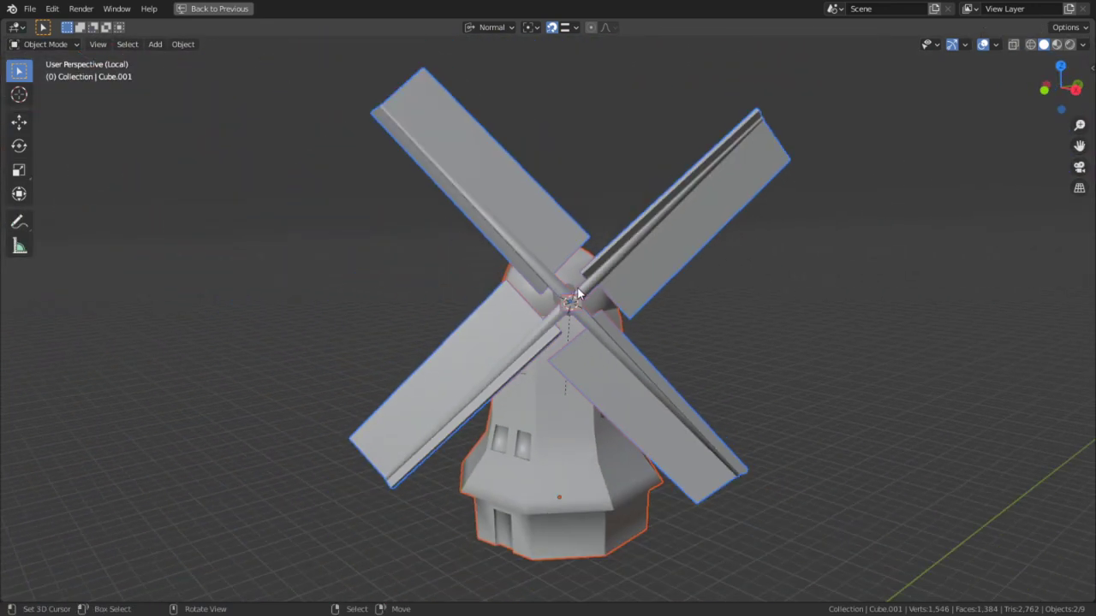
scroll(526, 306, "up", 5)
middle_click_drag(526, 306, 550, 308)
key("Tab")
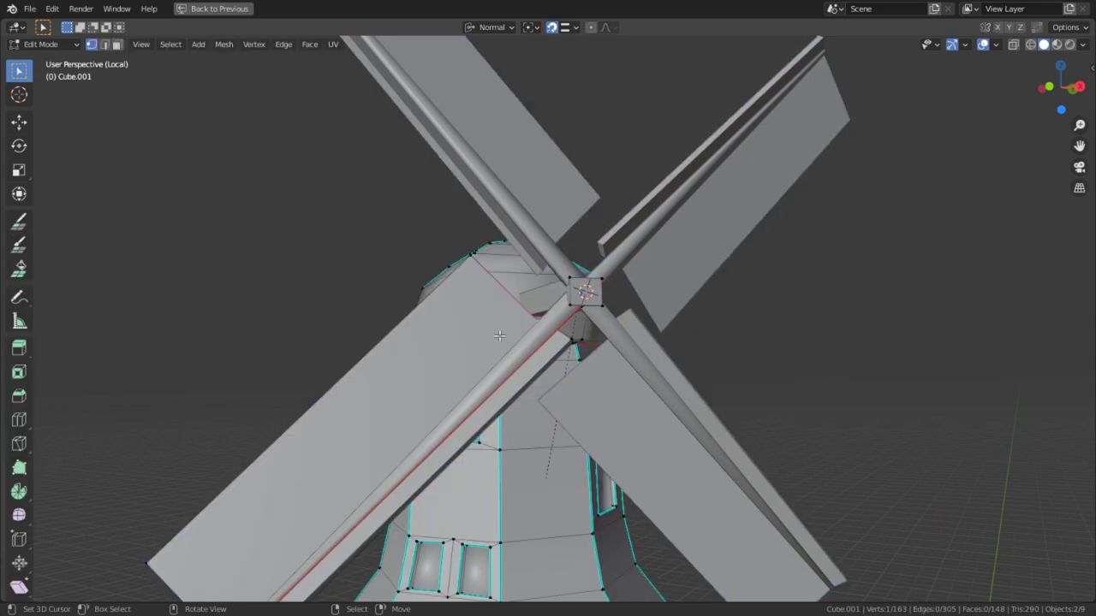
Select the large sail panel in face mode and restore the split UV Editing layout.
key("3")
left_click(499, 335)
key("ctrl+space")
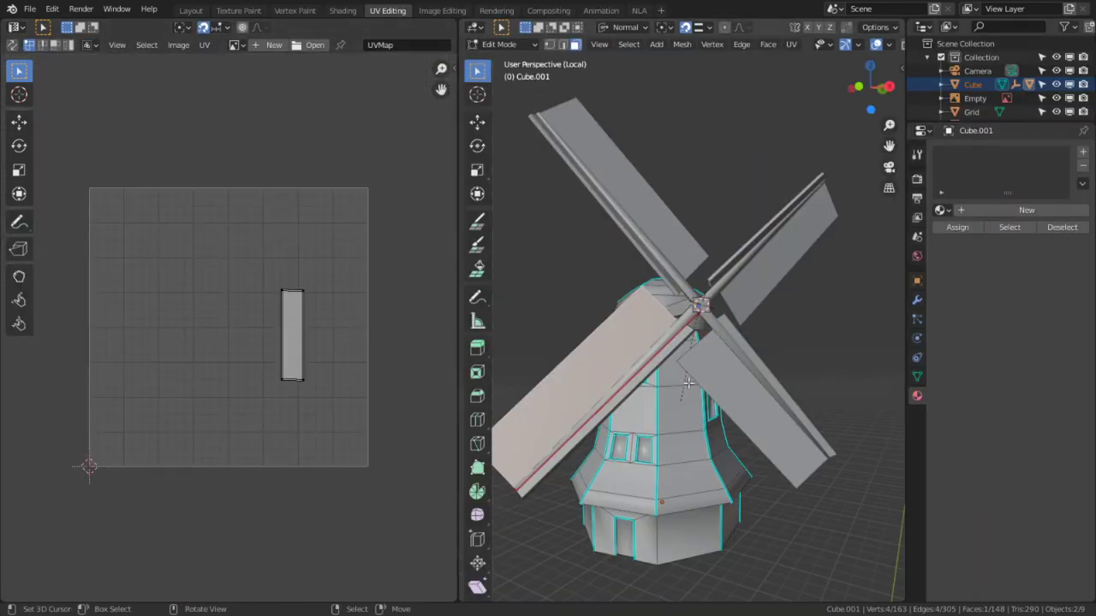
Select all linked faces of the sail's spar and unwrap them.
scroll(675, 315, "up", 3)
left_click(674, 322)
key("ctrl+l")
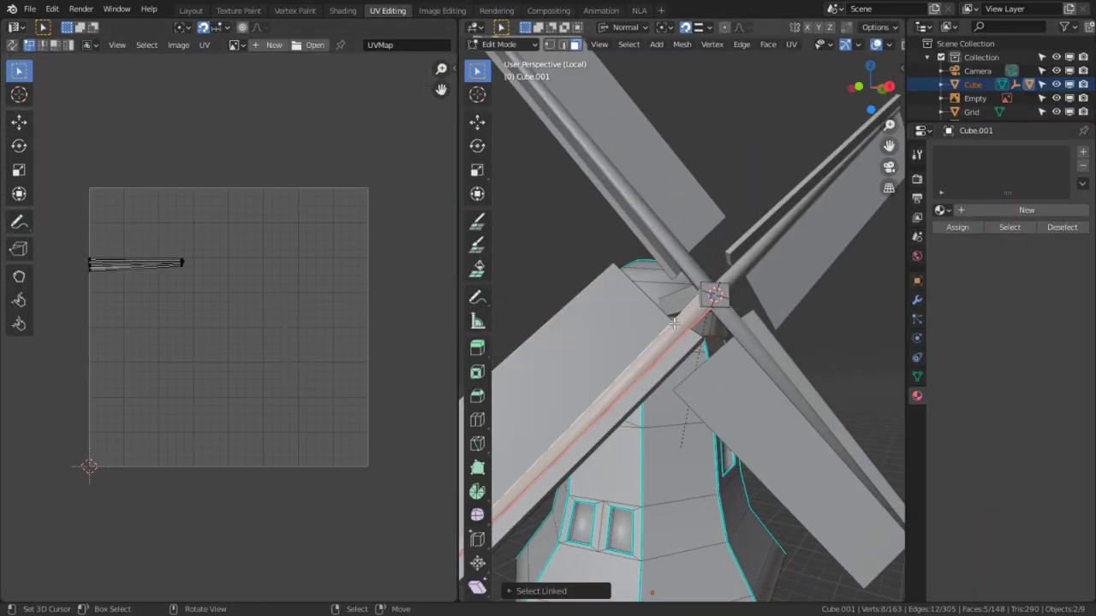
middle_click_drag(676, 324, 735, 342)
key("u")
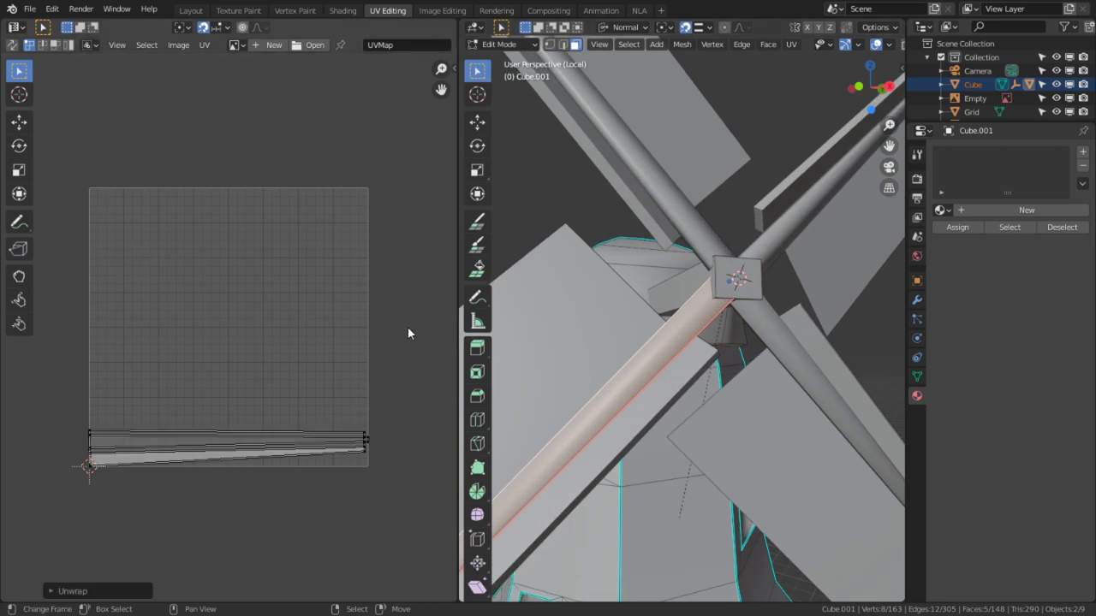
Rotate the spar's whole UV island upright just outside the UV square, and pin it.
scroll(256, 360, "up", 3)
middle_click_drag(342, 473, 269, 335)
key("a")
key("alt+e")
scroll(300, 301, "down", 5)
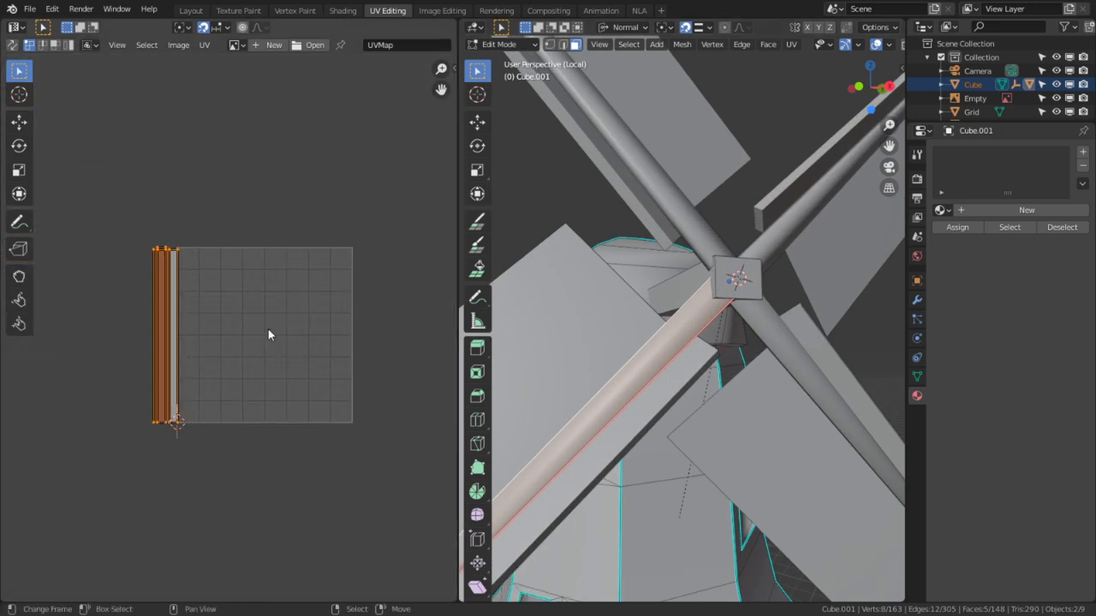
key("p")
Select all linked faces of the narrow board beside the spar and unwrap them.
middle_click_drag(634, 482, 657, 400)
left_click(657, 400)
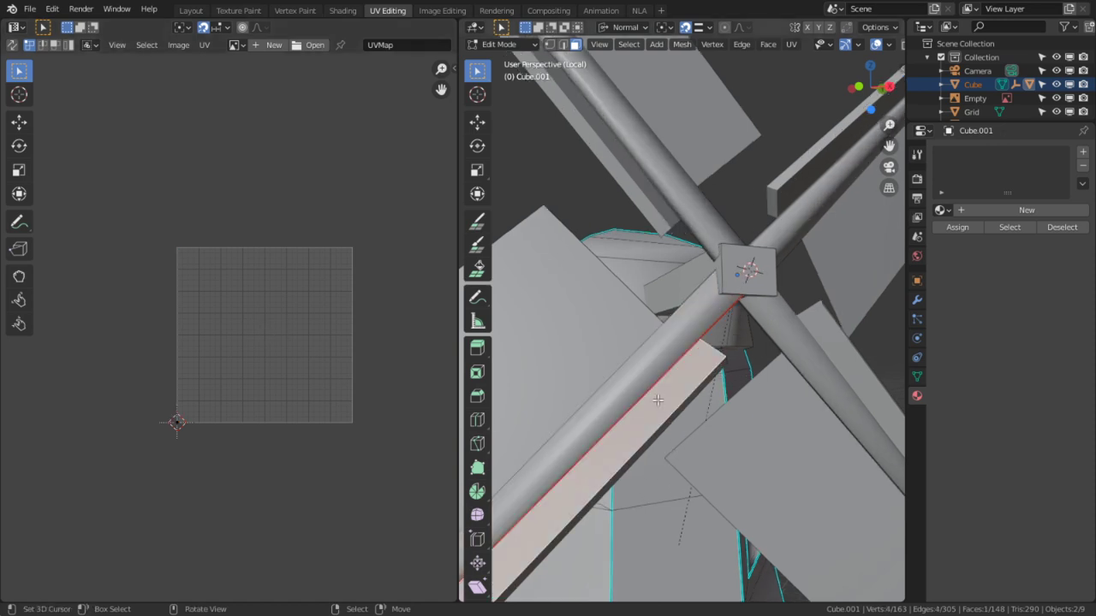
key("l")
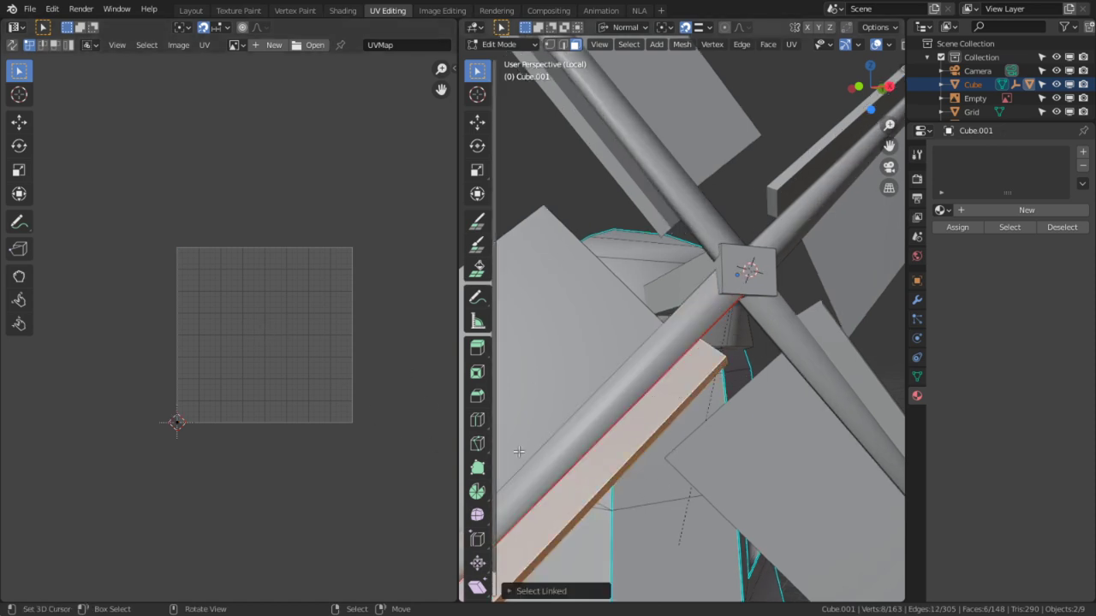
key("u")
middle_click_drag(695, 394, 632, 455)
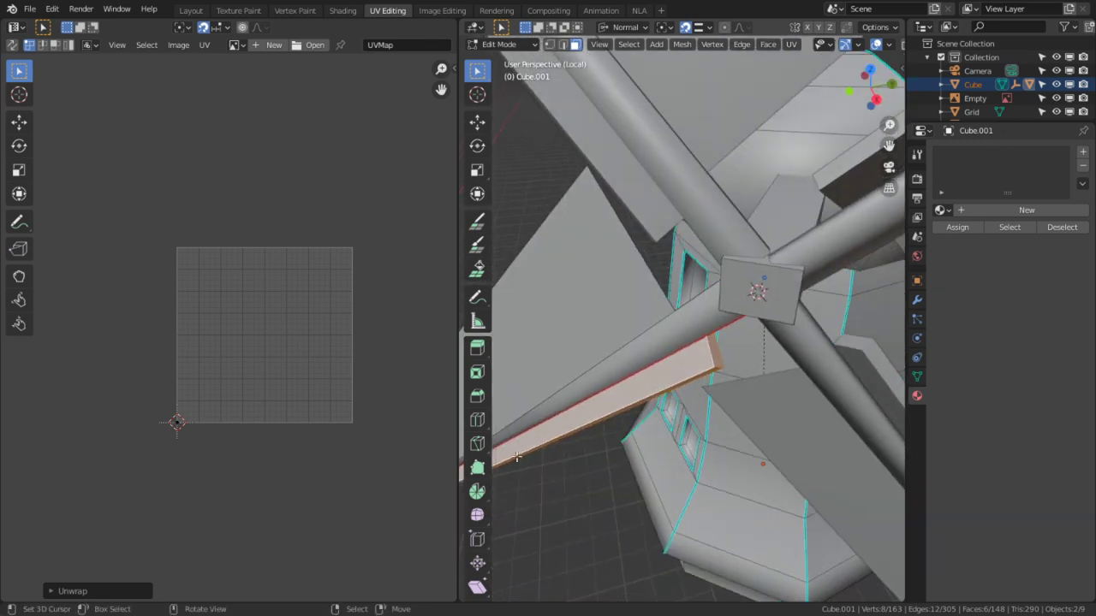
scroll(632, 454, "up", 3)
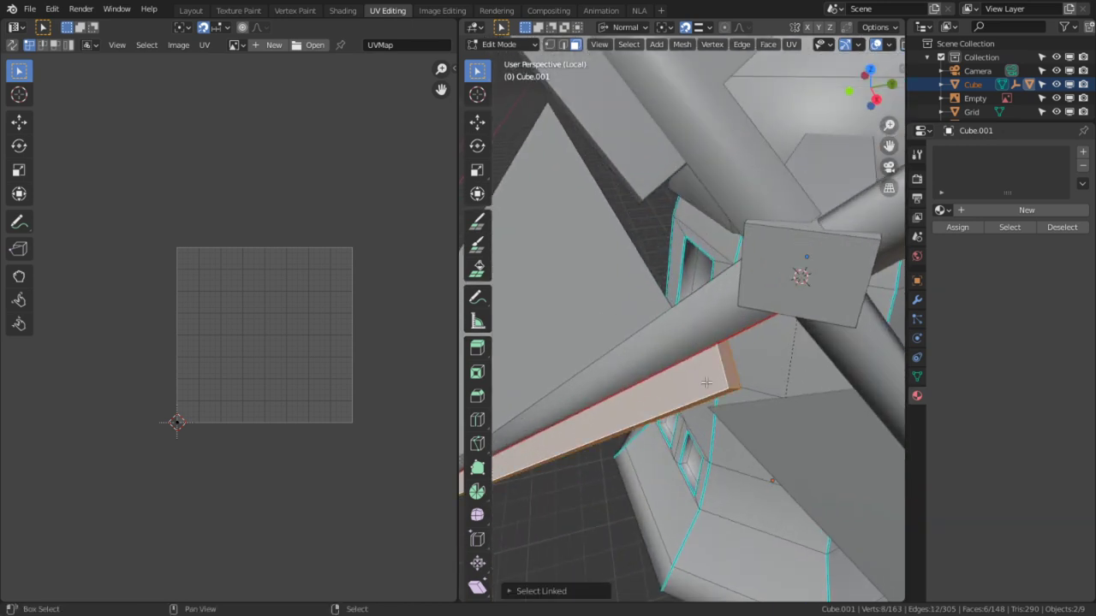
Hide everything except the narrow board and switch to edge selection with nothing selected.
key("shift+h")
key("alt+a")
key("2")
Mark seams on three edges around each end of the narrow board and along one of its long edges.
right_click(670, 401, "alt")
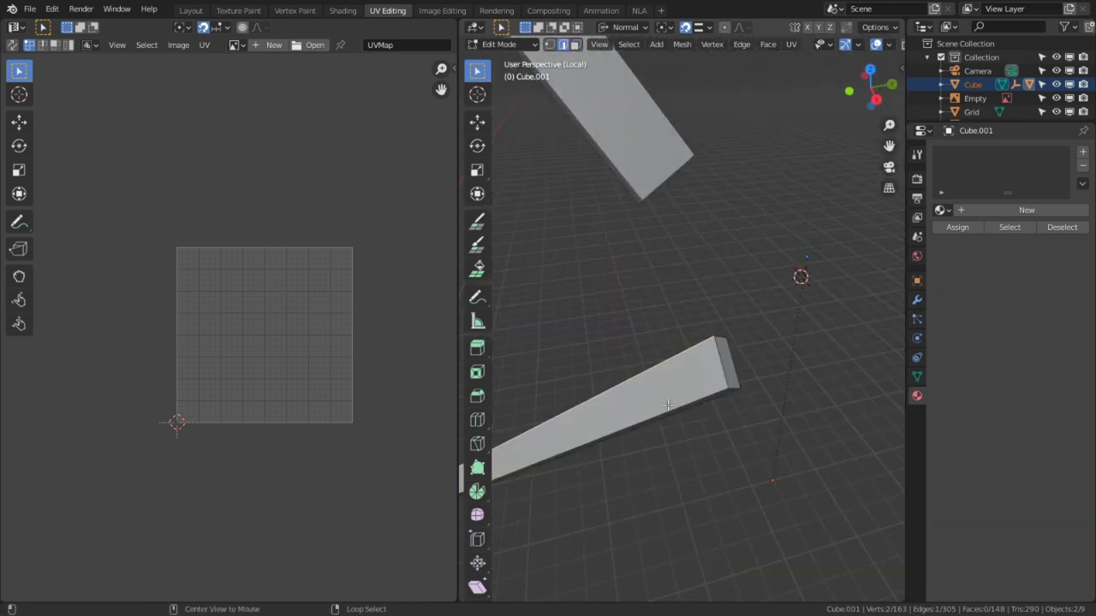
middle_click_drag(668, 406, 599, 393)
scroll(651, 399, "up", 3)
right_click(688, 424, "shift")
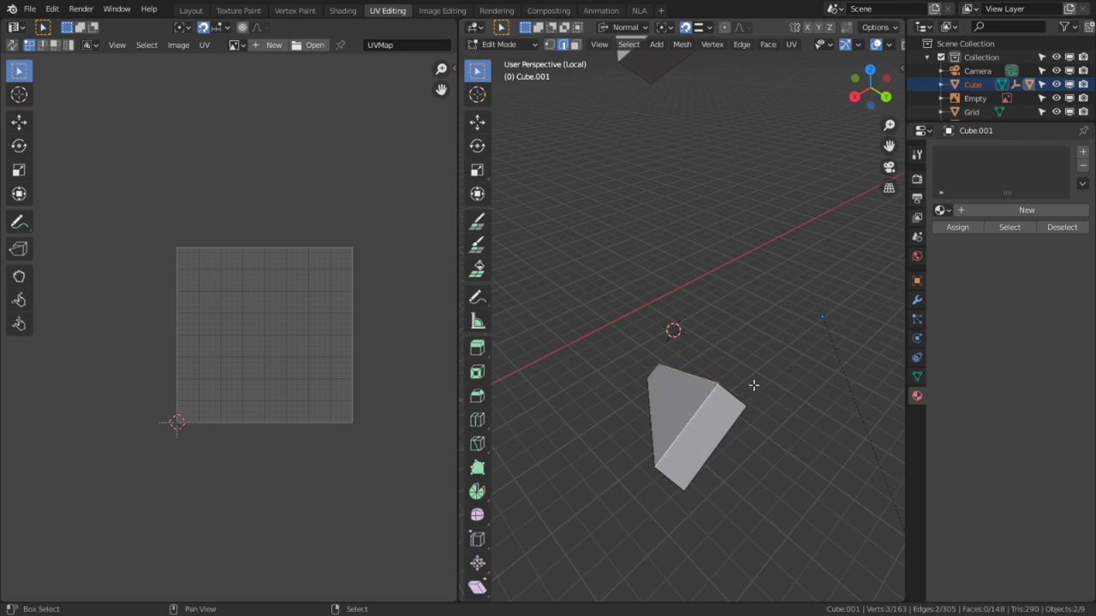
right_click(755, 384, "shift")
middle_click_drag(636, 451, 881, 268)
scroll(542, 433, "up", 4)
scroll(880, 268, "down", 5)
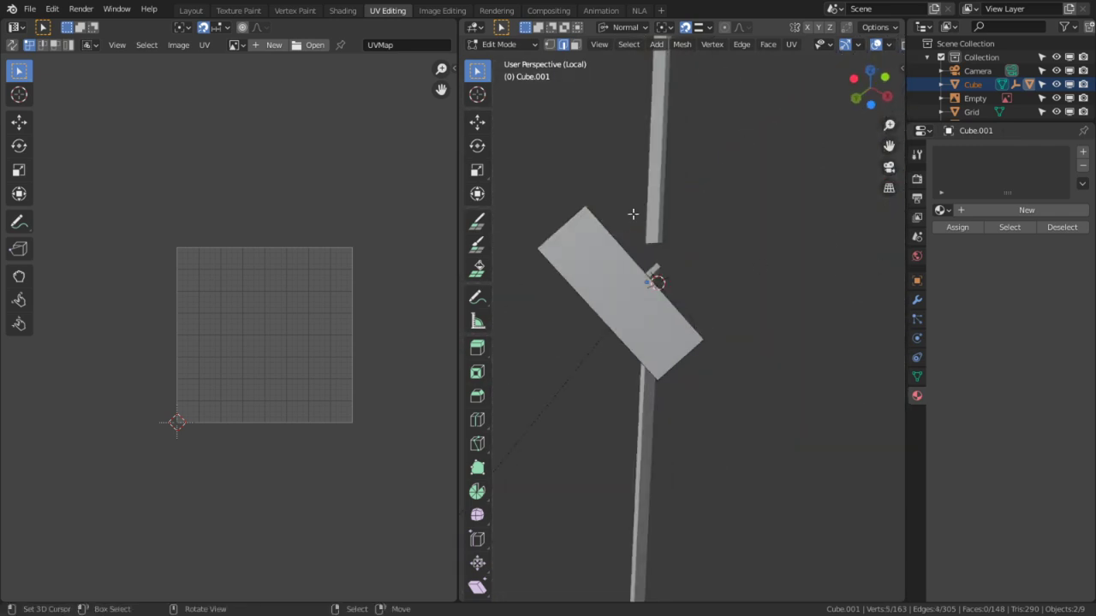
right_click(561, 229, "shift")
right_click(629, 273, "shift")
middle_click_drag(670, 301, 611, 338)
right_click(607, 384, "shift")
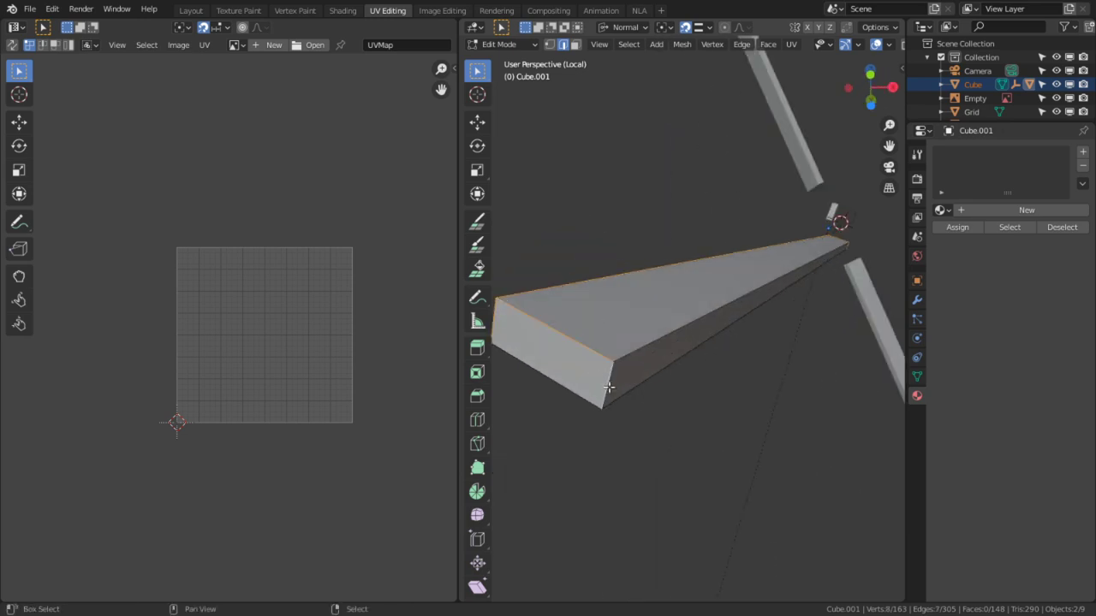
key("ctrl+e")
left_click(612, 392)
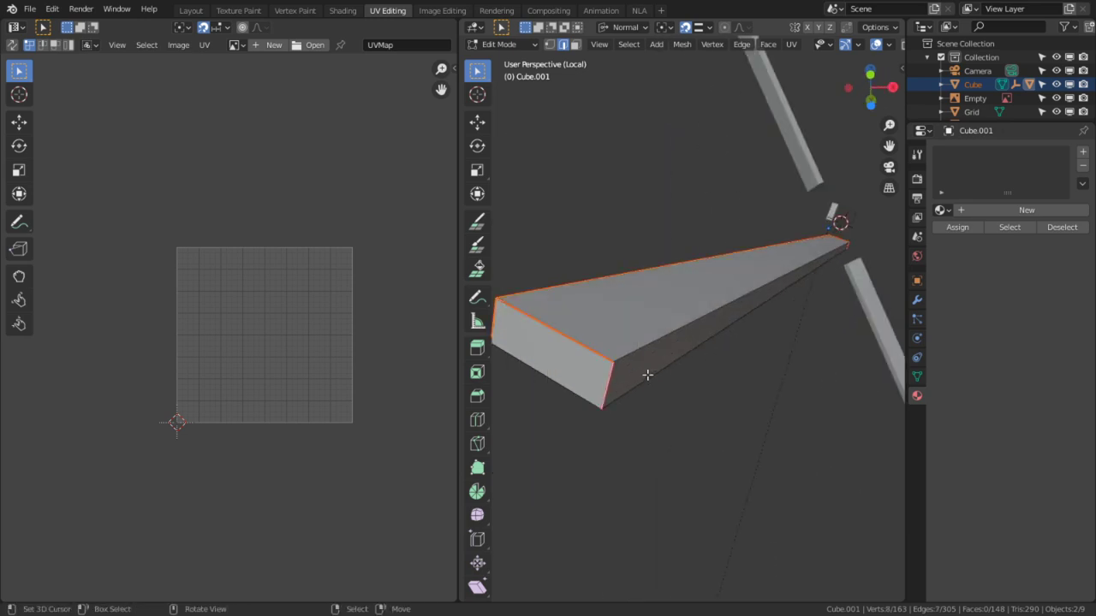
Unwrap all linked faces of the narrow board and reveal the hidden geometry.
key("l")
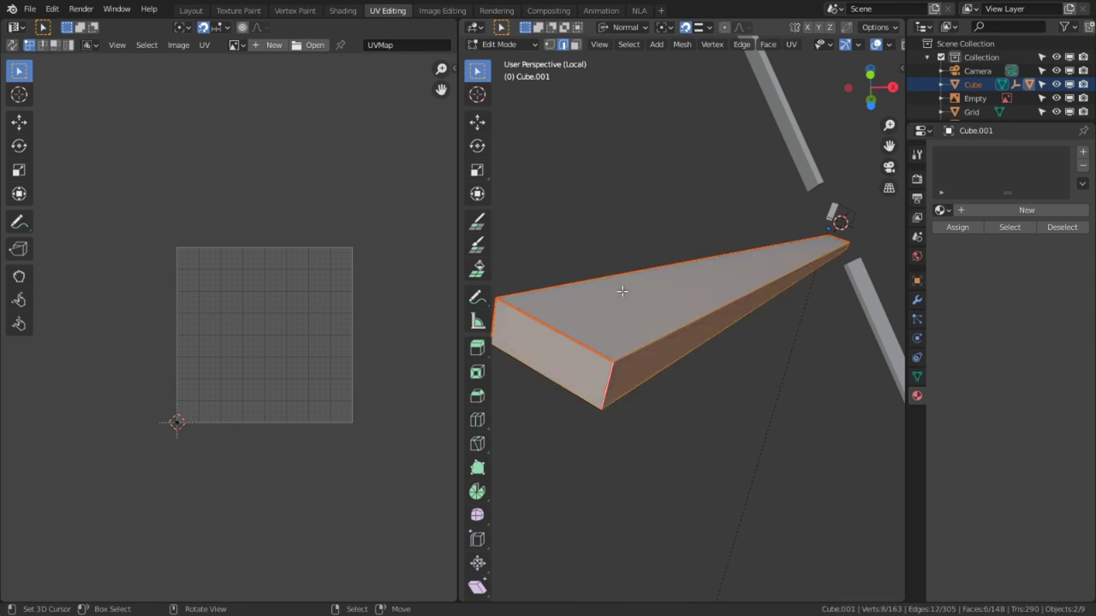
key("u")
left_click(624, 294)
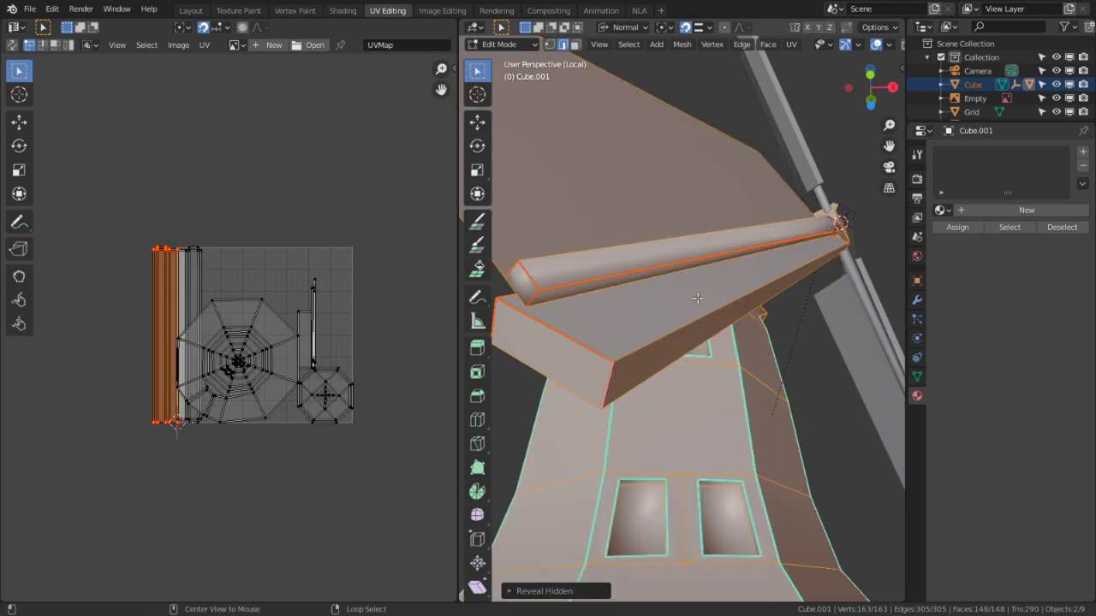
key("alt+h")
In face mode, select all linked faces of the large sail panel, its spar and the narrow board.
key("alt+a")
key("3")
left_click(644, 218)
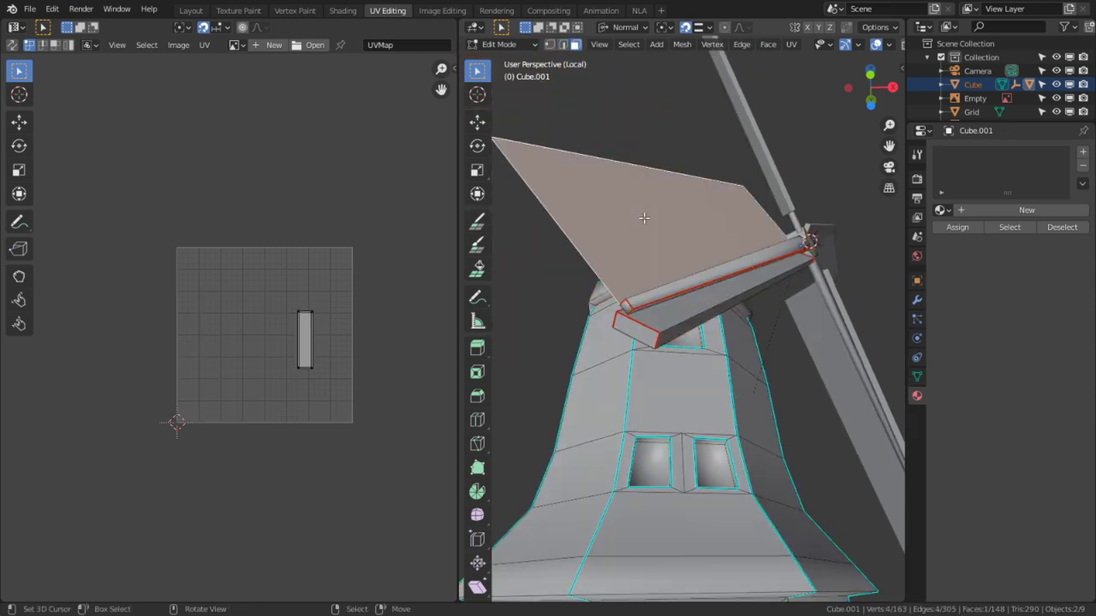
right_click(676, 298, "shift")
right_click(674, 309, "shift")
key("ctrl+l")
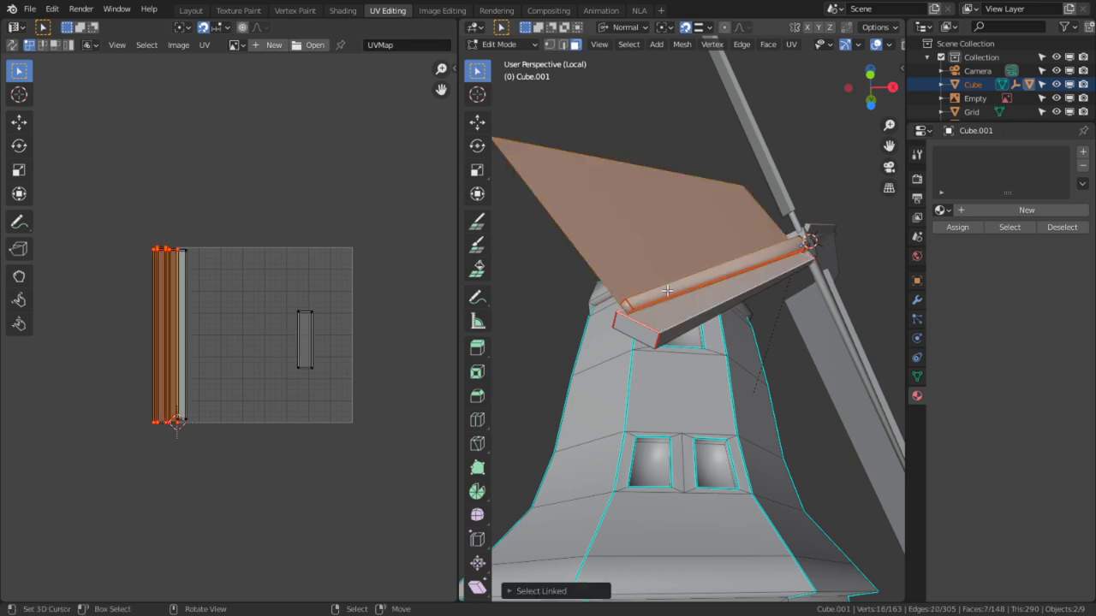
Average the scale of all the sail's UV islands, pack them into the UV square and pin them.
key("a")
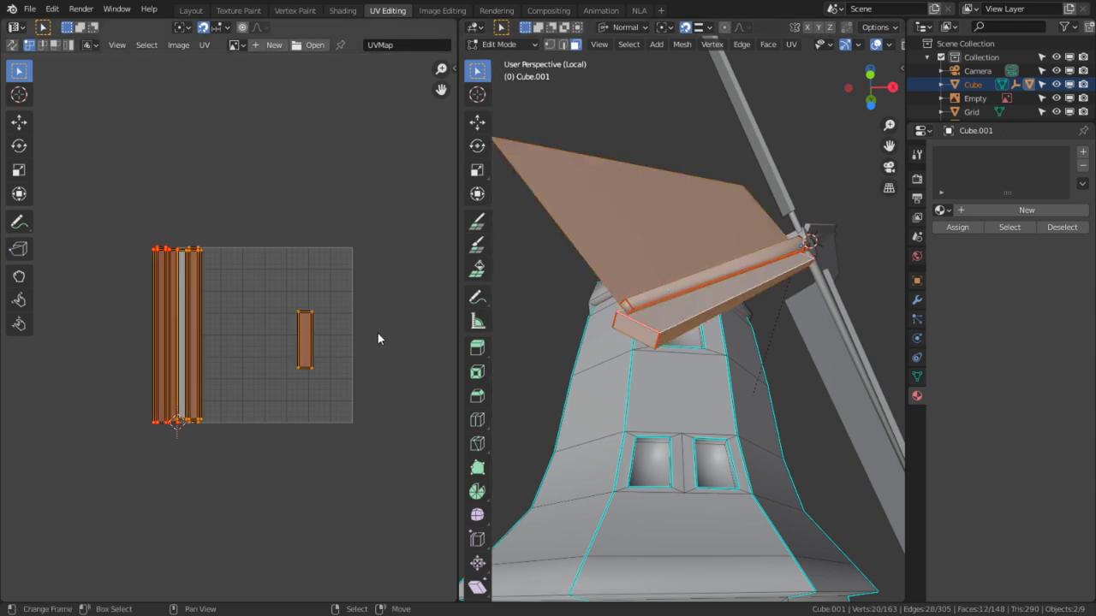
key("q")
left_click(345, 348)
key("q")
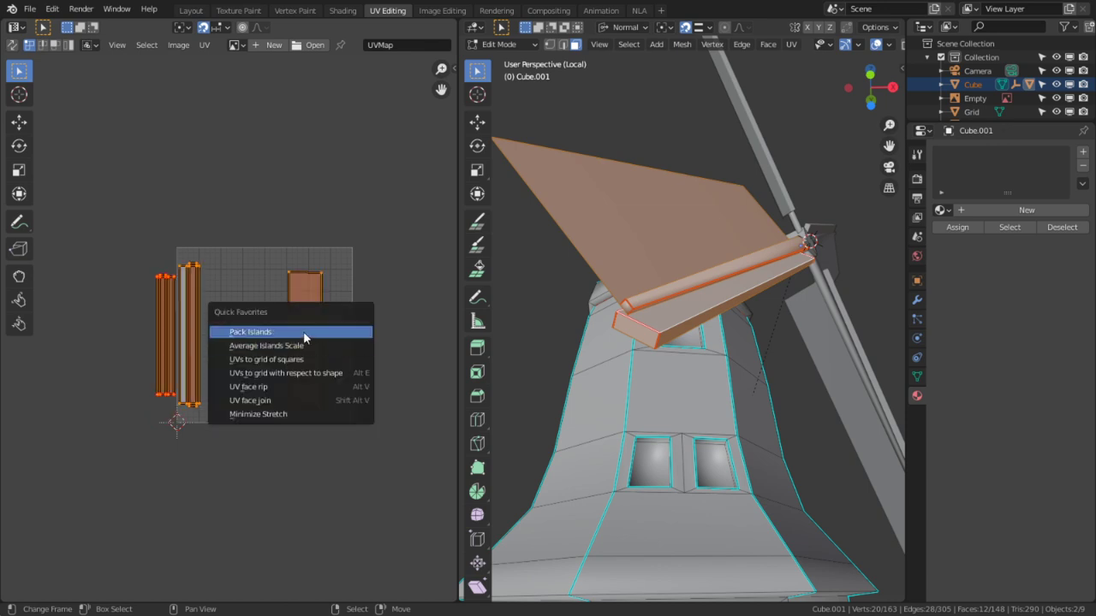
left_click(303, 331)
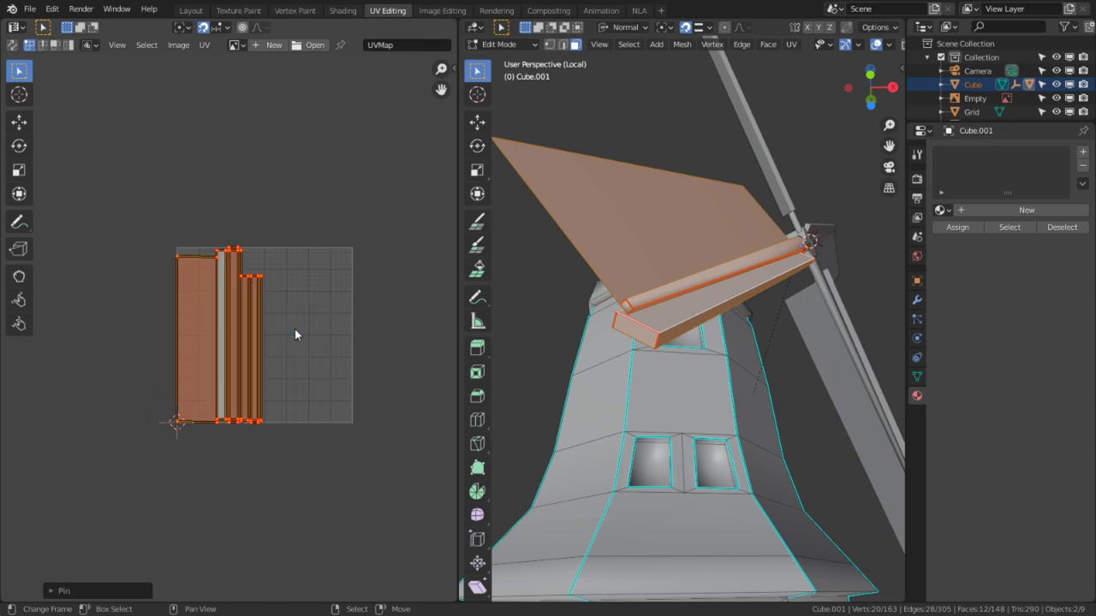
middle_click_drag(744, 399, 690, 408)
middle_click_drag(735, 235, 668, 295, "shift")
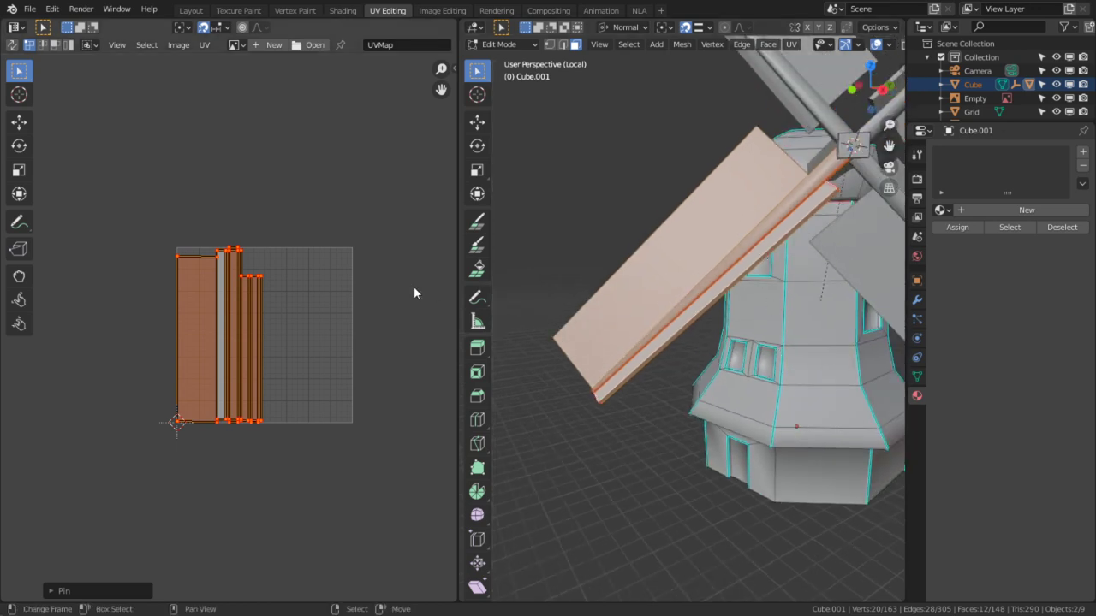
middle_click_drag(685, 204, 605, 298, "shift")
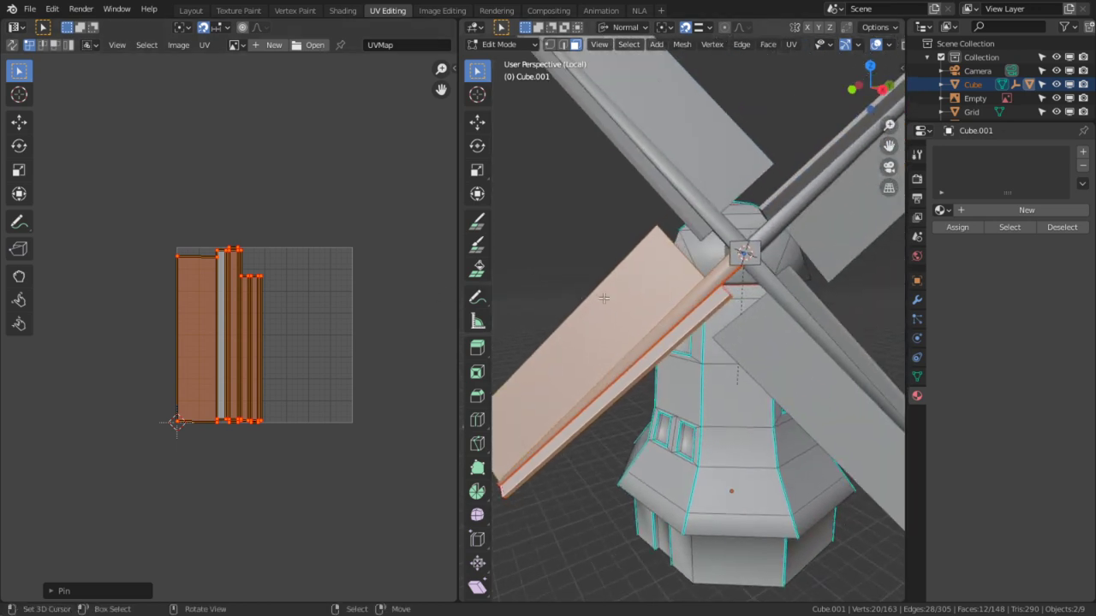
scroll(617, 297, "up", 3)
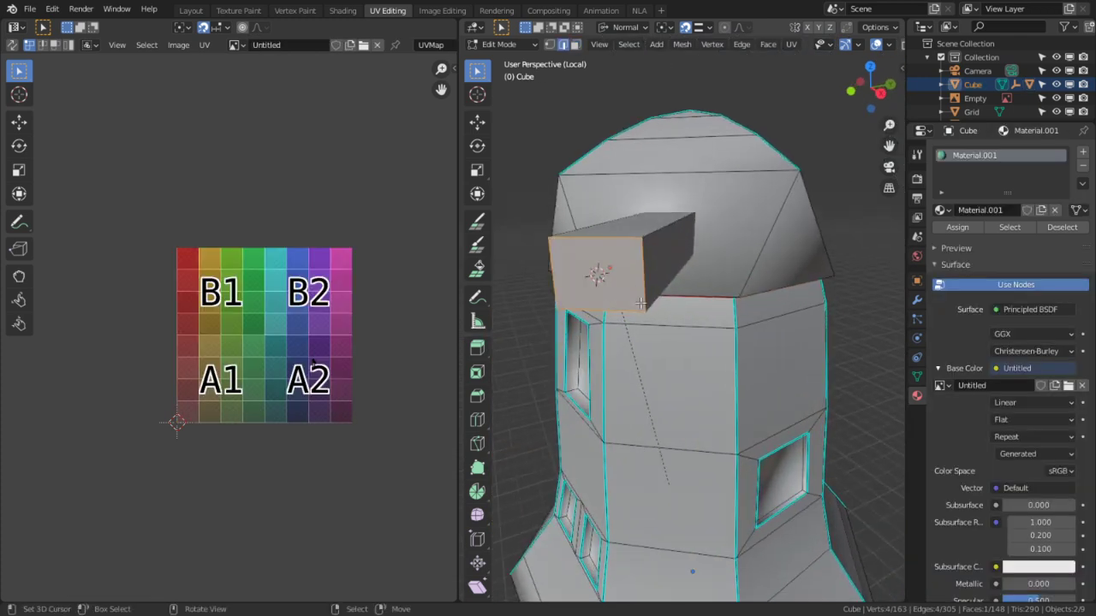
Mark seams on three edges of the front face of the cap's protruding beam and along one of its long edges.
left_click(607, 285)
left_click(629, 287, "shift")
left_click(574, 276, "shift")
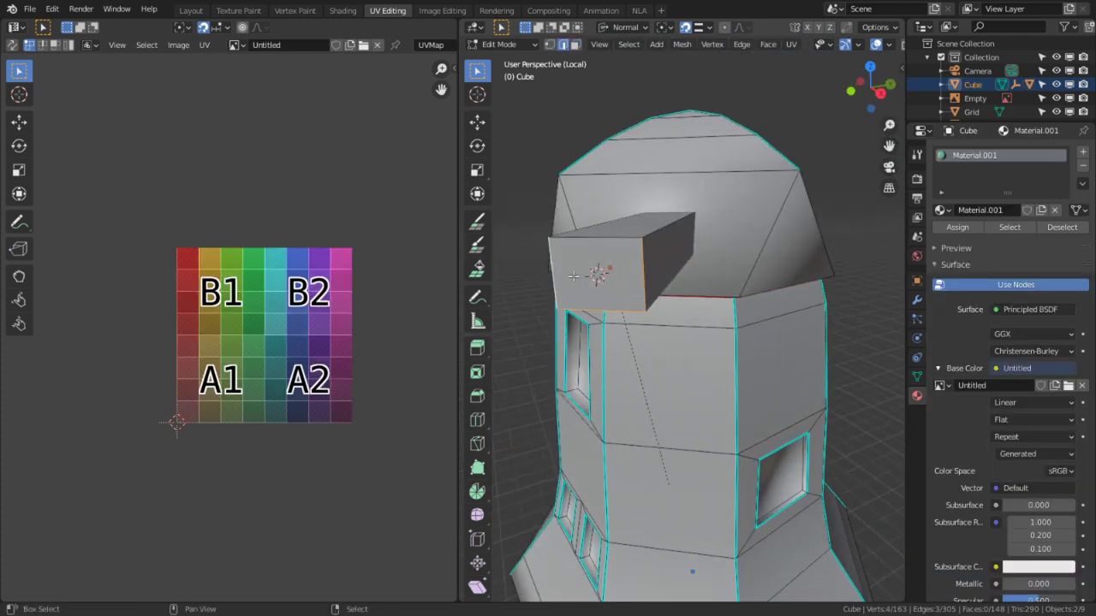
key("ctrl+e")
left_click(609, 256)
middle_click_drag(608, 256, 694, 393)
left_click(680, 240)
key("ctrl+e")
left_click(660, 257)
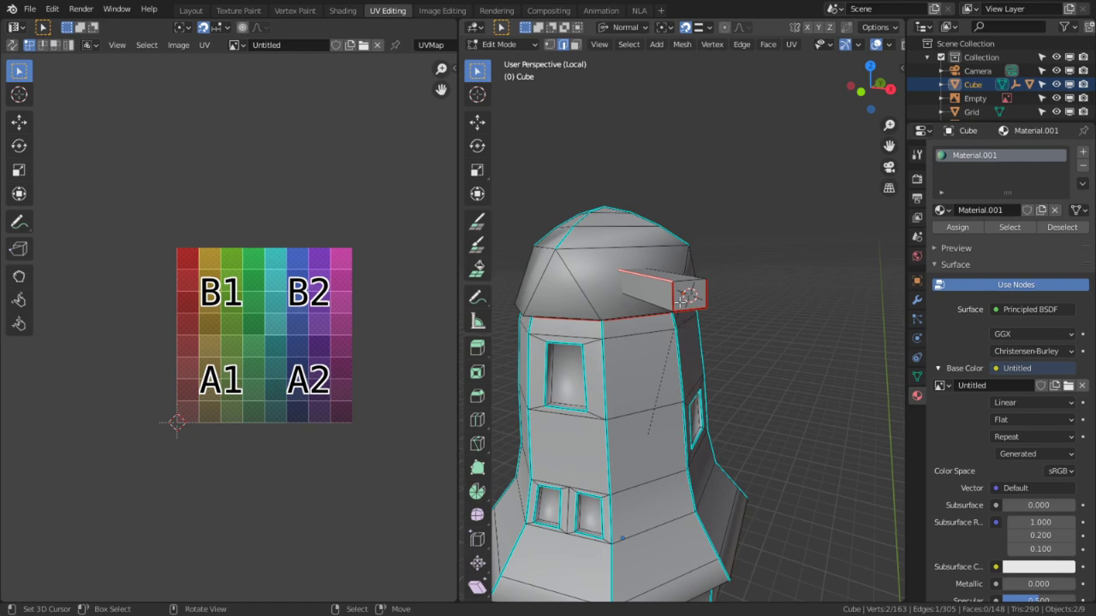
Unwrap all linked faces of the protruding beam and pin all of its UVs.
key("l")
left_click(679, 277)
key("l")
key("u")
left_click(685, 295)
scroll(440, 436, "up", 3)
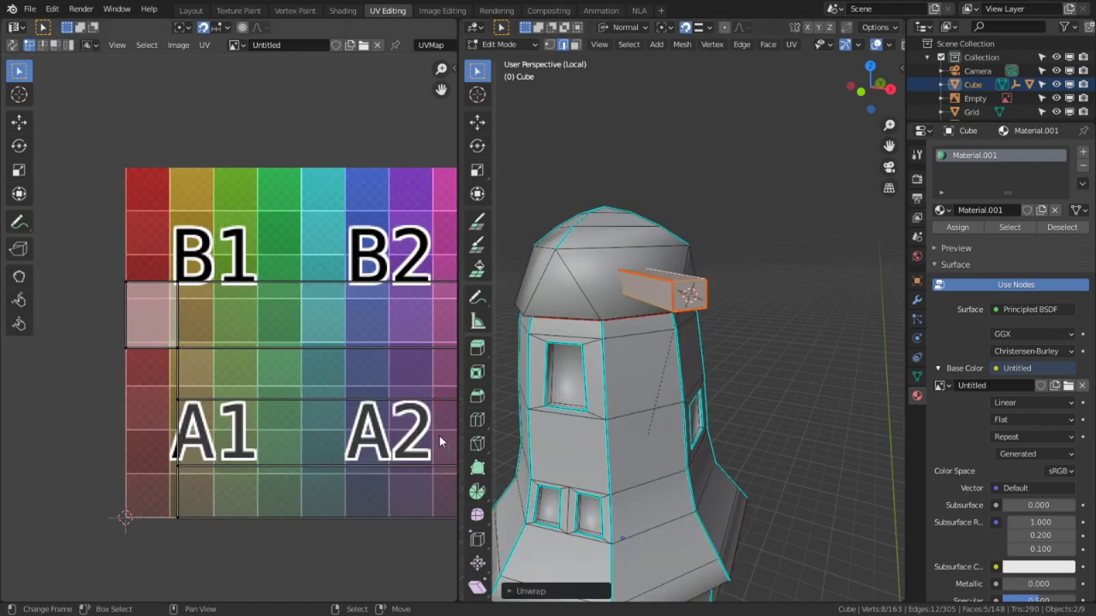
key("a")
key("p")
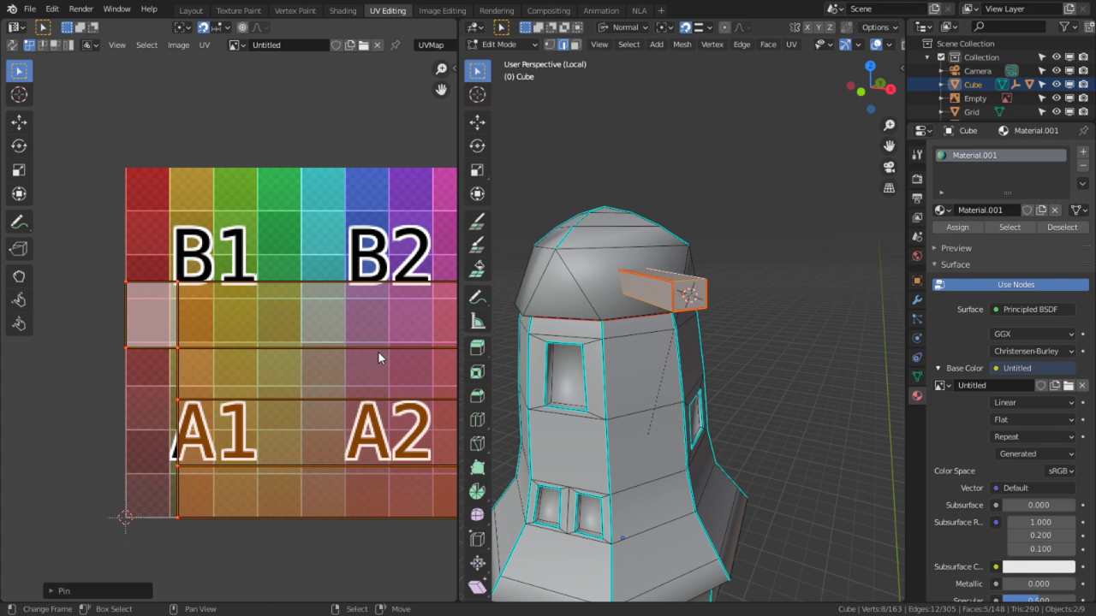
Select the whole protruding beam and hide it to expose the windmill's cap.
key("h")
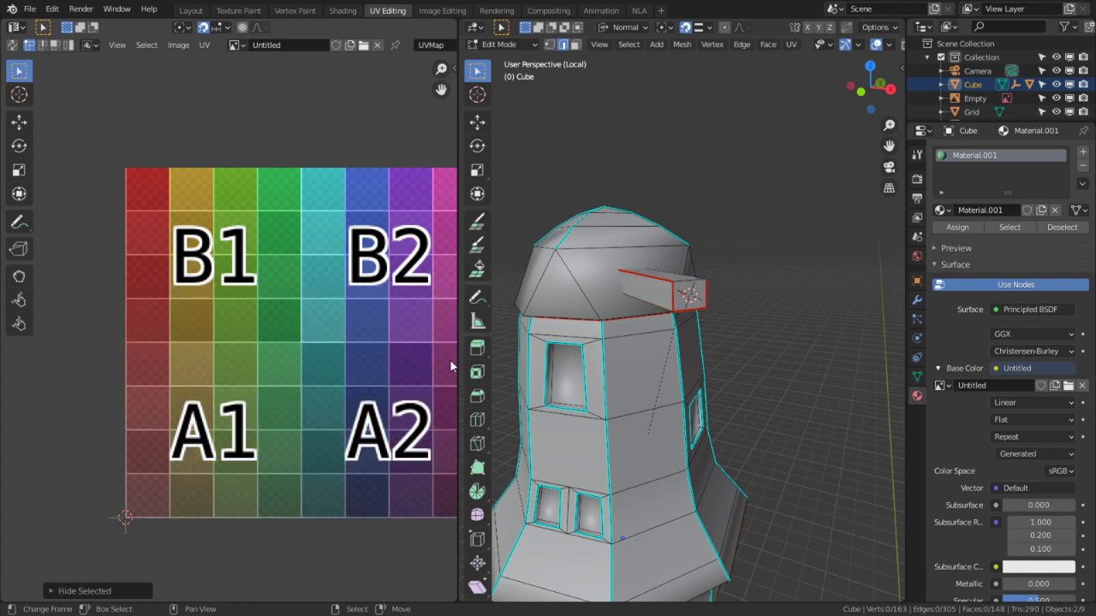
key("a")
key("a")
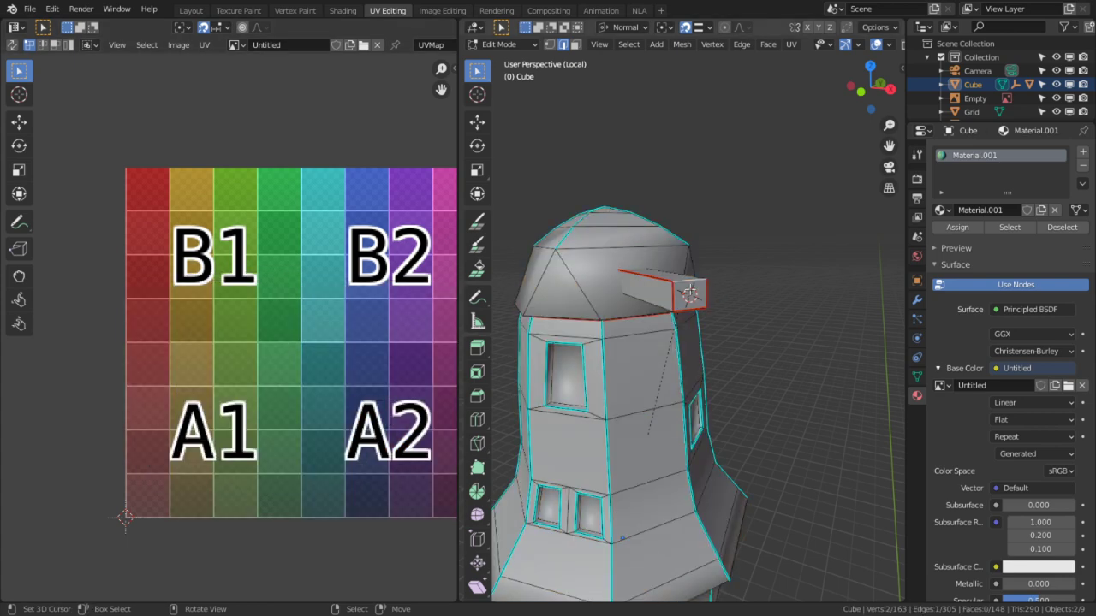
key("l")
key("h")
Select the cap's linked faces delimited by Seam, examine their layout in the UV square, and deselect everything.
middle_click_drag(689, 294, 668, 351)
left_click(599, 338, "alt")
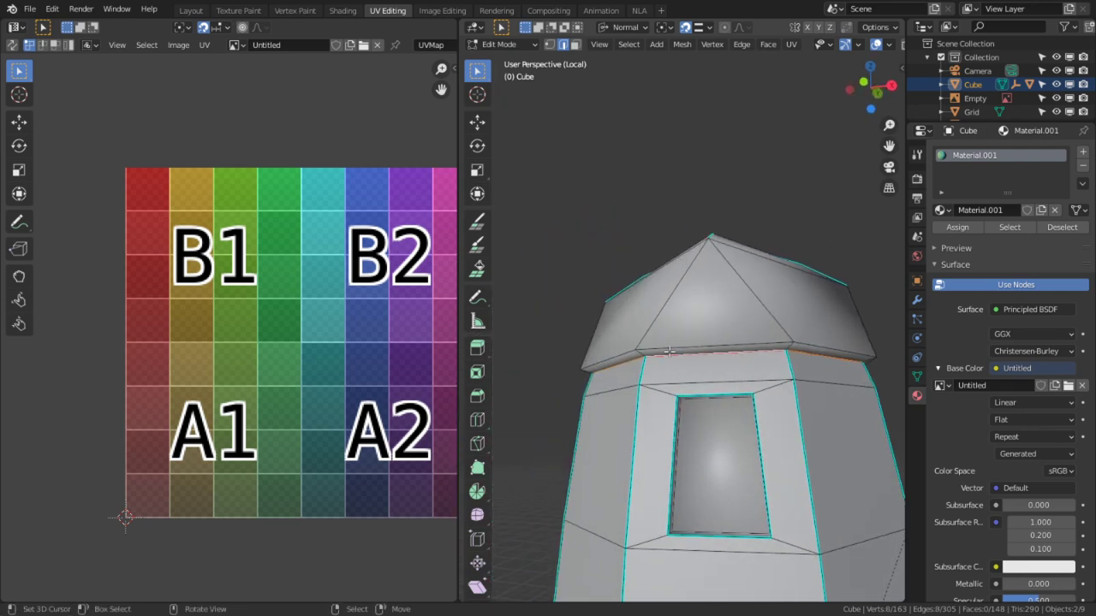
key("ctrl+l")
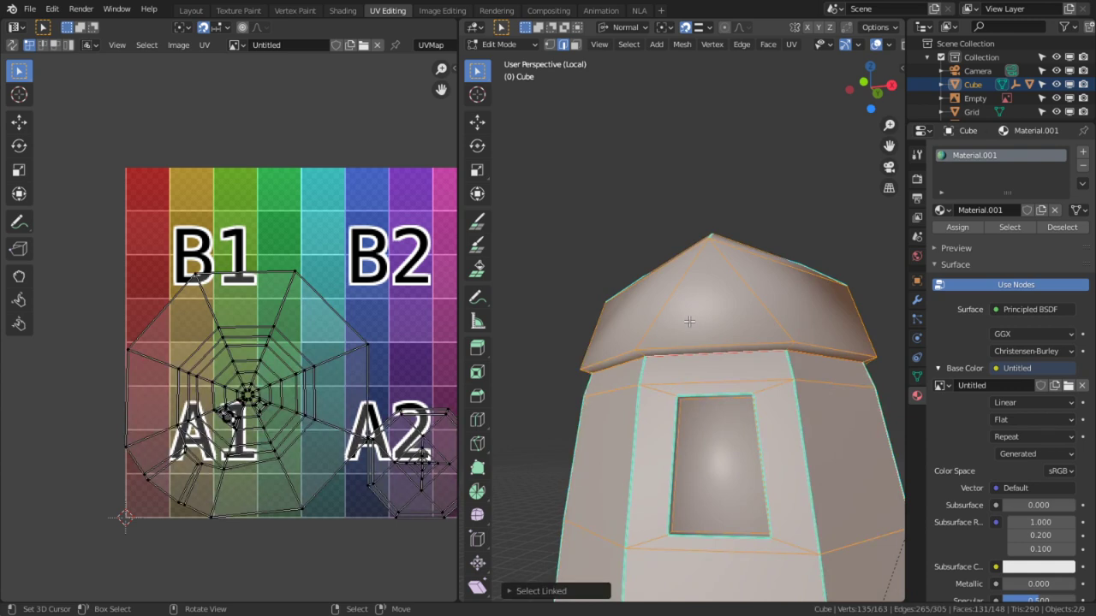
left_click(511, 591)
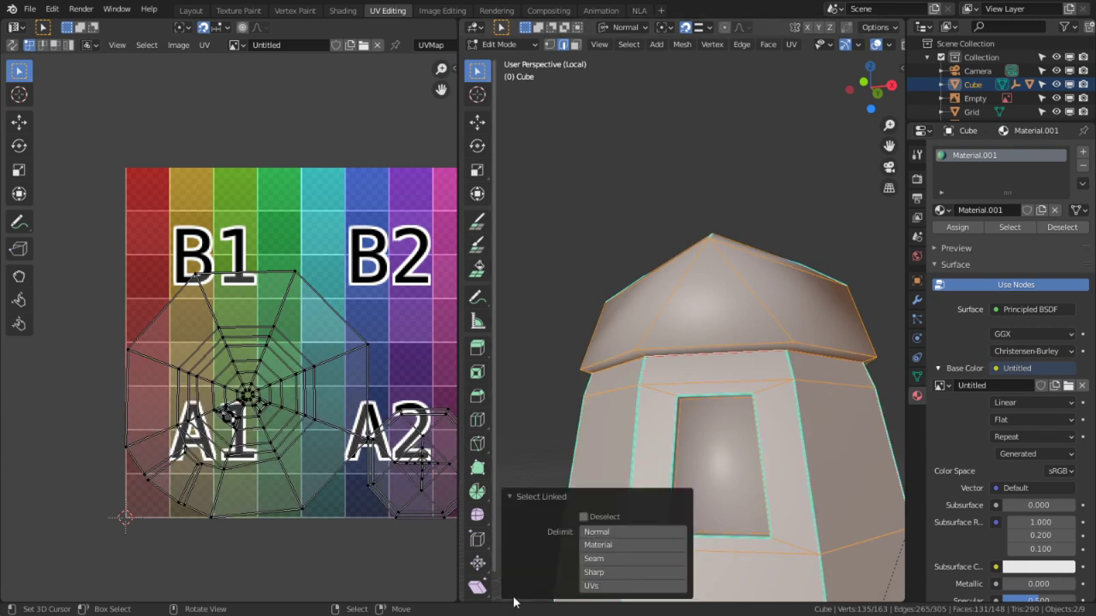
left_click(601, 558)
middle_click_drag(278, 473, 64, 408)
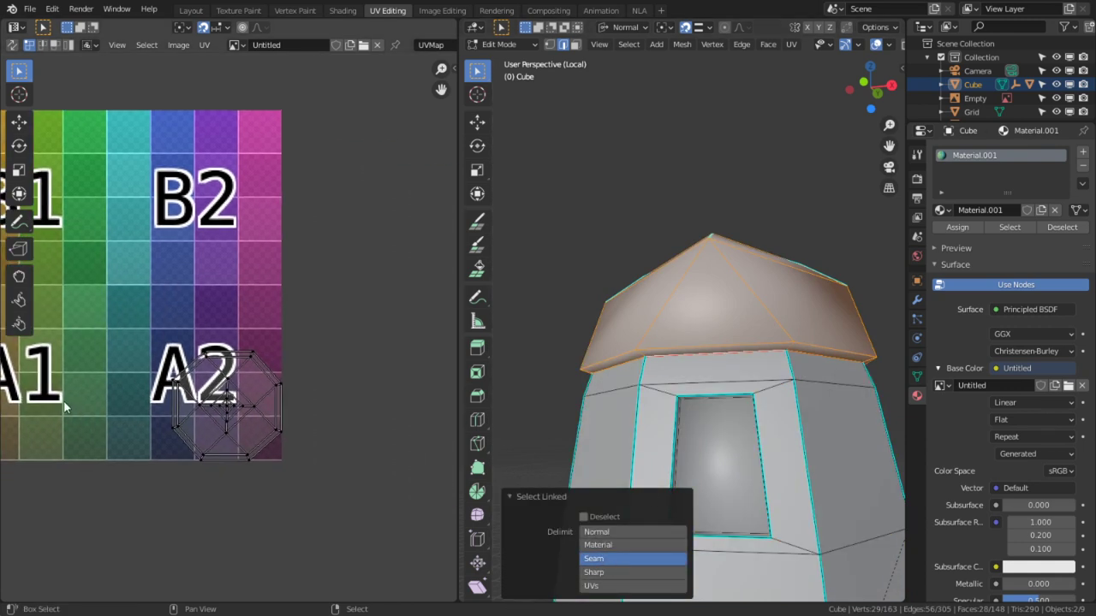
scroll(218, 343, "up", 4)
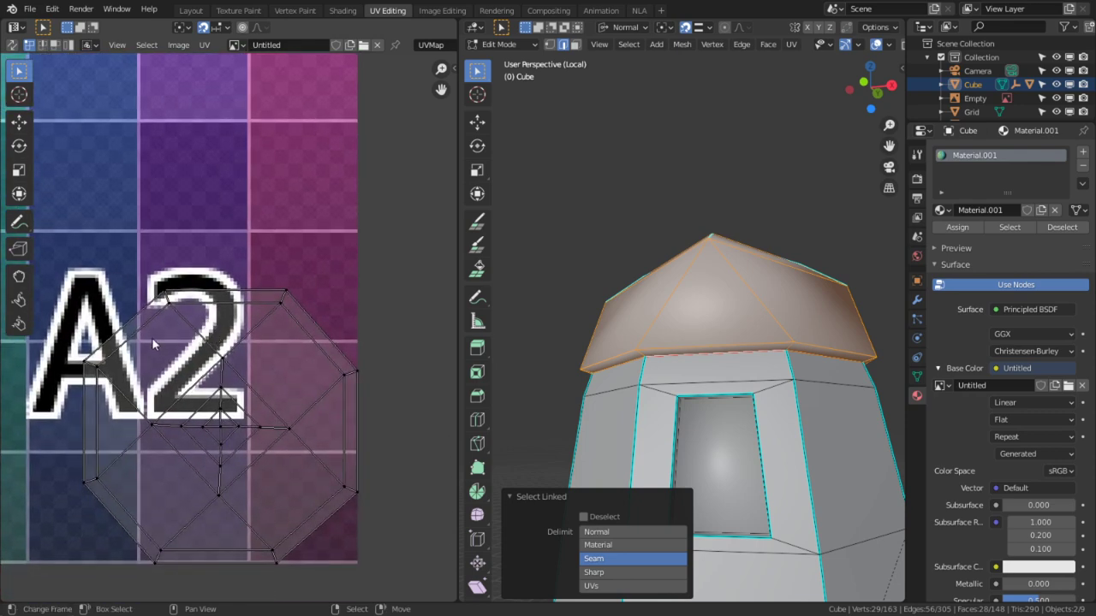
middle_click_drag(702, 355, 728, 358)
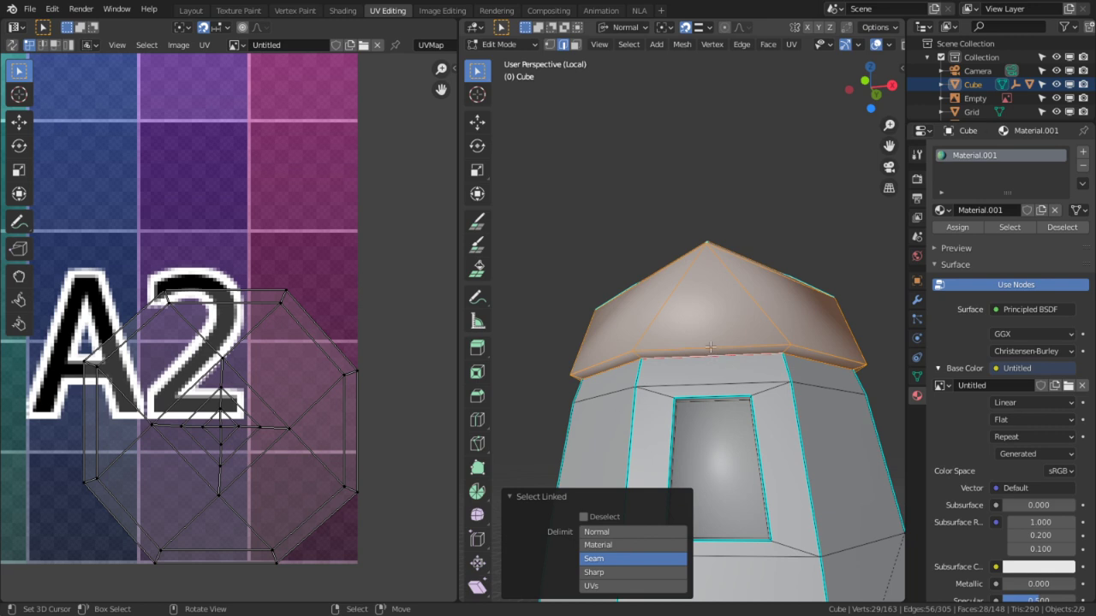
middle_click_drag(734, 334, 725, 355)
key("alt+a")
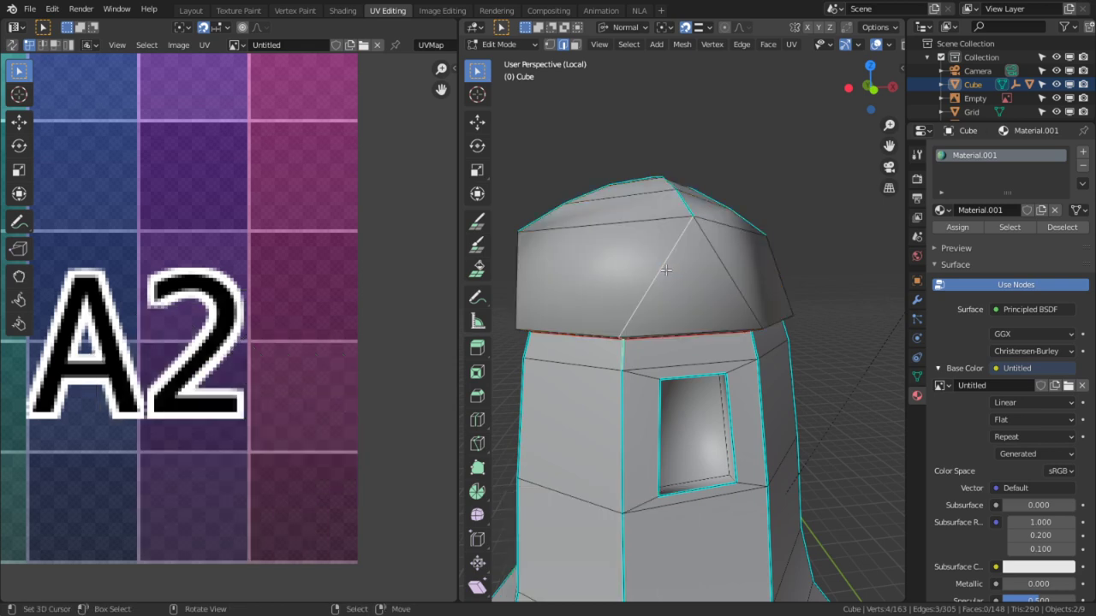
Mark the front corner edges and the connected ridge line of the dome roof as a UV seam.
middle_click_drag(668, 270, 699, 364)
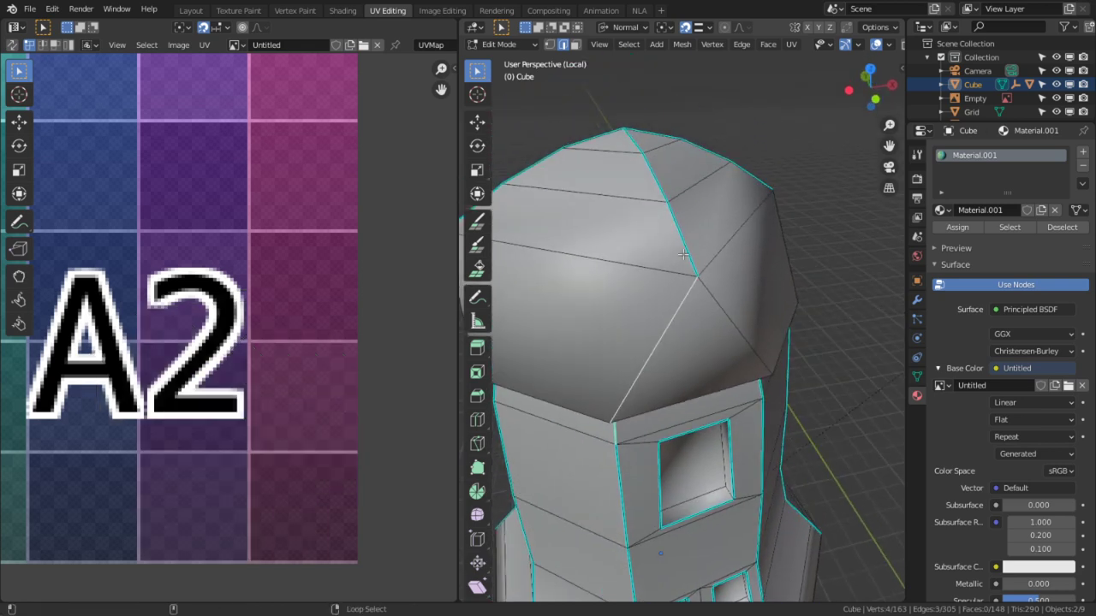
right_click(683, 246, "alt+shift")
key("ctrl+e")
left_click(665, 261)
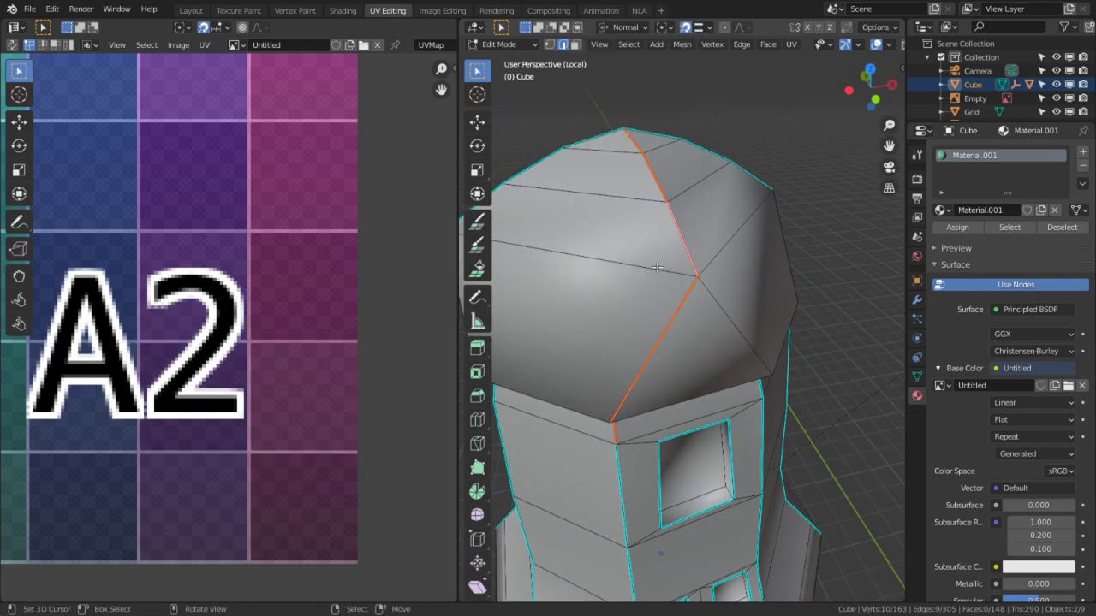
Clear the seam from the short vertical wall edge directly beneath the roof rim.
scroll(639, 323, "up", 5)
scroll(593, 466, "down", 1)
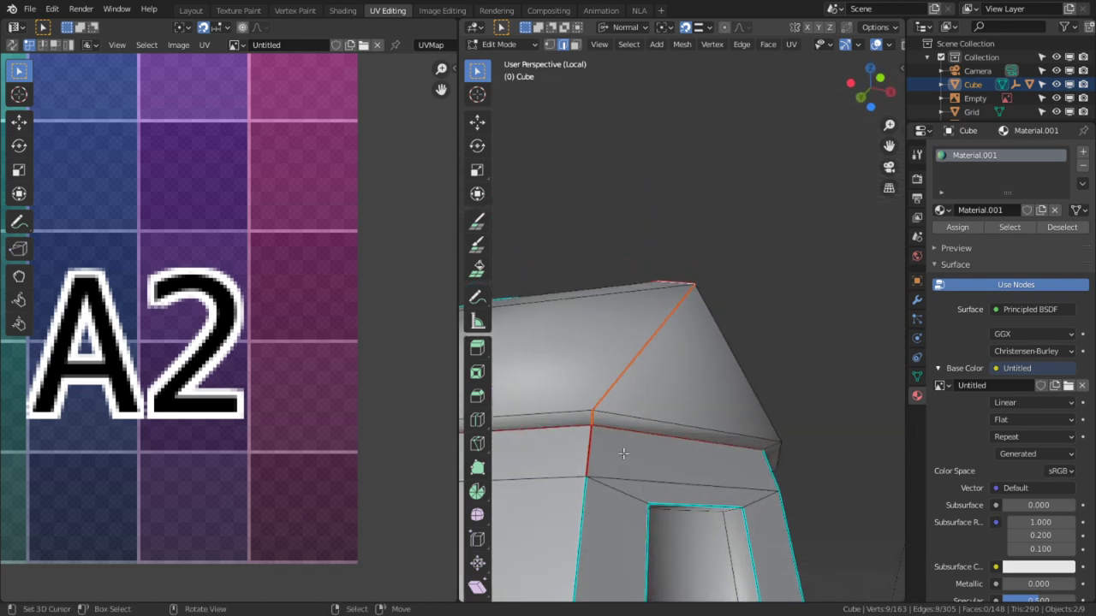
left_click(596, 457)
key("ctrl+e")
left_click(587, 468)
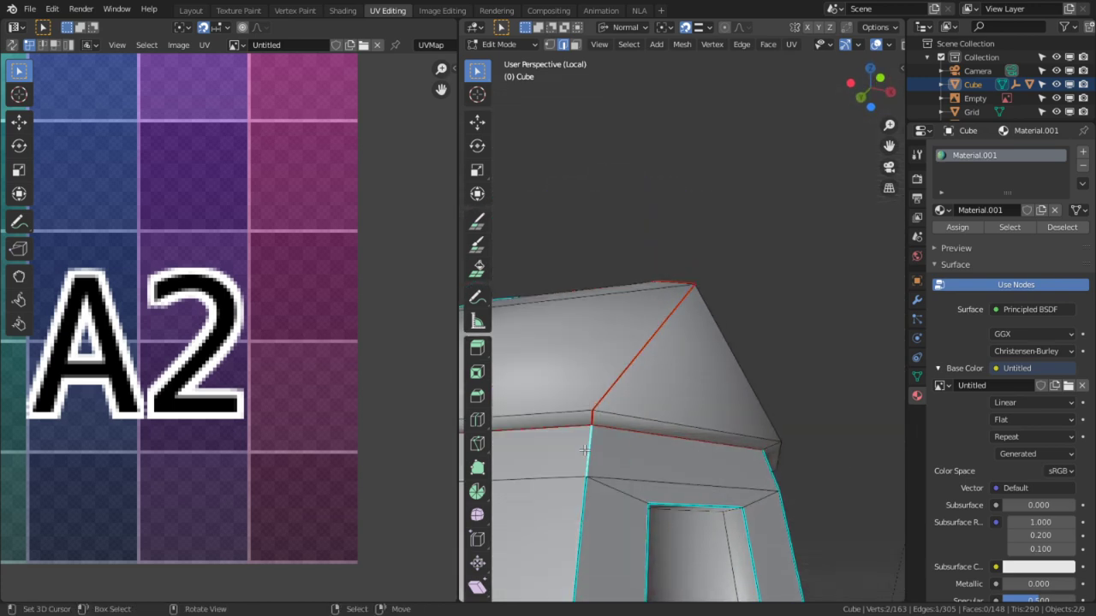
Select the whole roof section bounded by its seams and unwrap it.
middle_click_drag(724, 289, 616, 342)
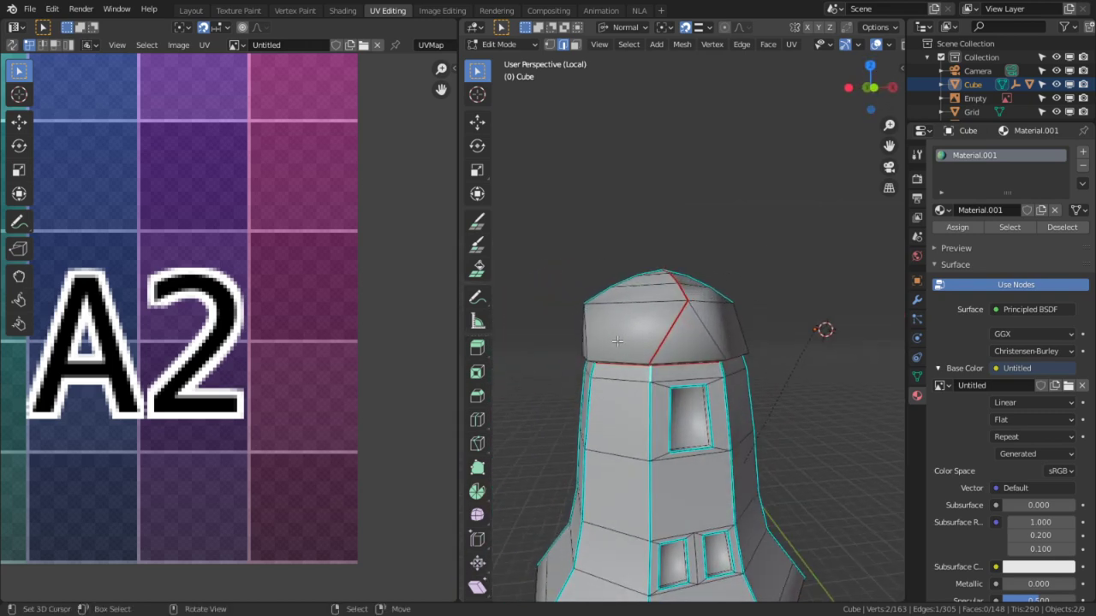
key("l")
key("u")
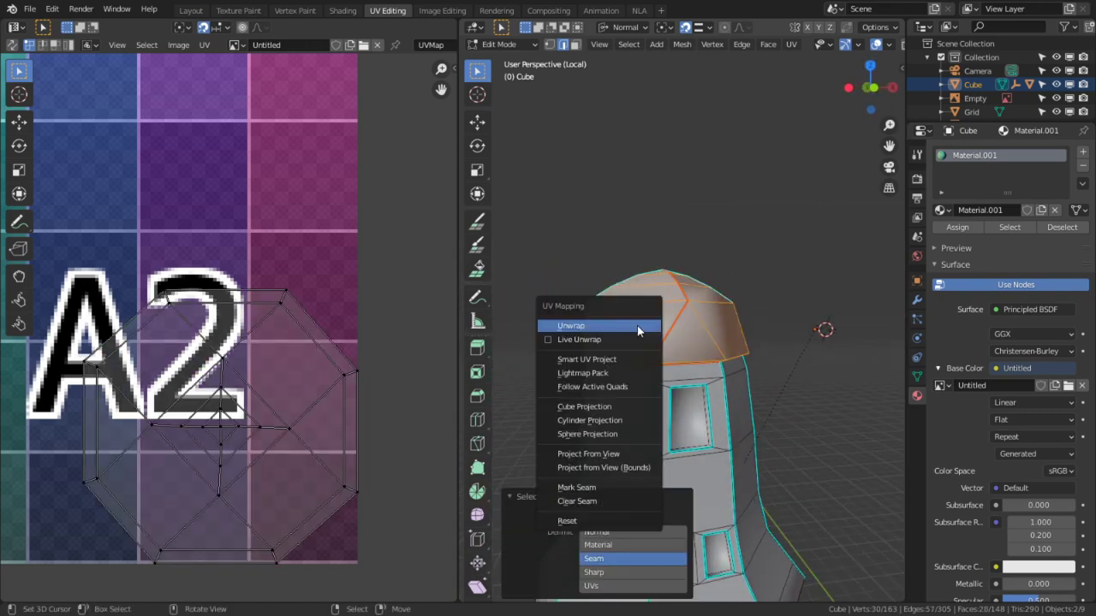
left_click(613, 327)
scroll(361, 366, "down", 6)
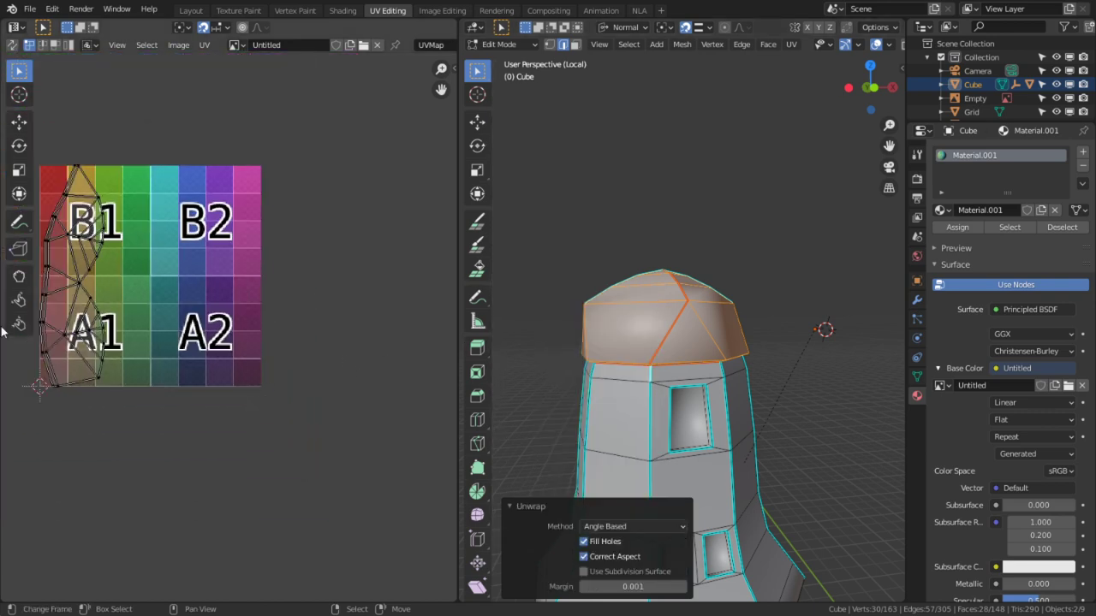
scroll(257, 417, "up", 4)
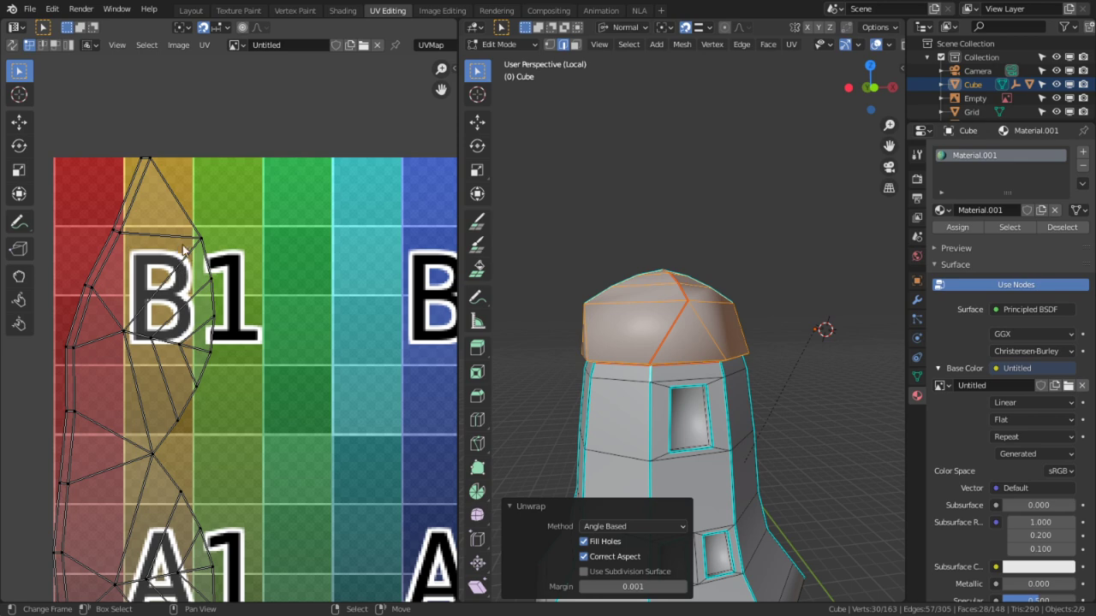
scroll(252, 362, "down", 2)
scroll(311, 396, "up", 3)
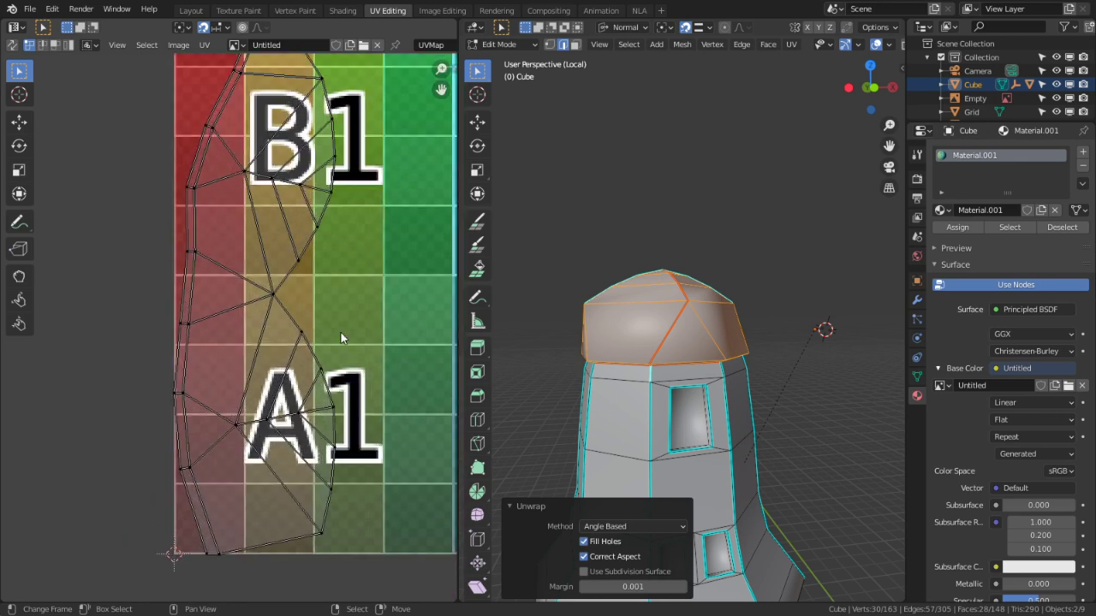
Straighten all of the roof's UV faces into a grid with Follow Active Quads.
middle_click_drag(338, 293, 322, 375)
key("a")
key("alt+e")
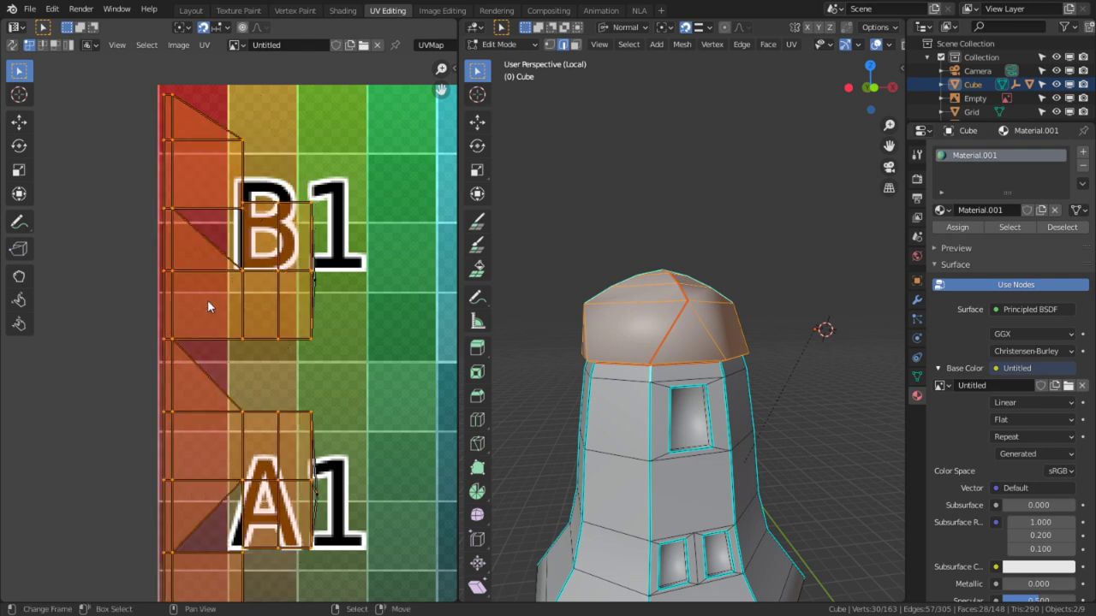
Select the narrow vertical strip of rim faces in the UV layout and pin it.
left_click(182, 271)
right_click(167, 187, "shift")
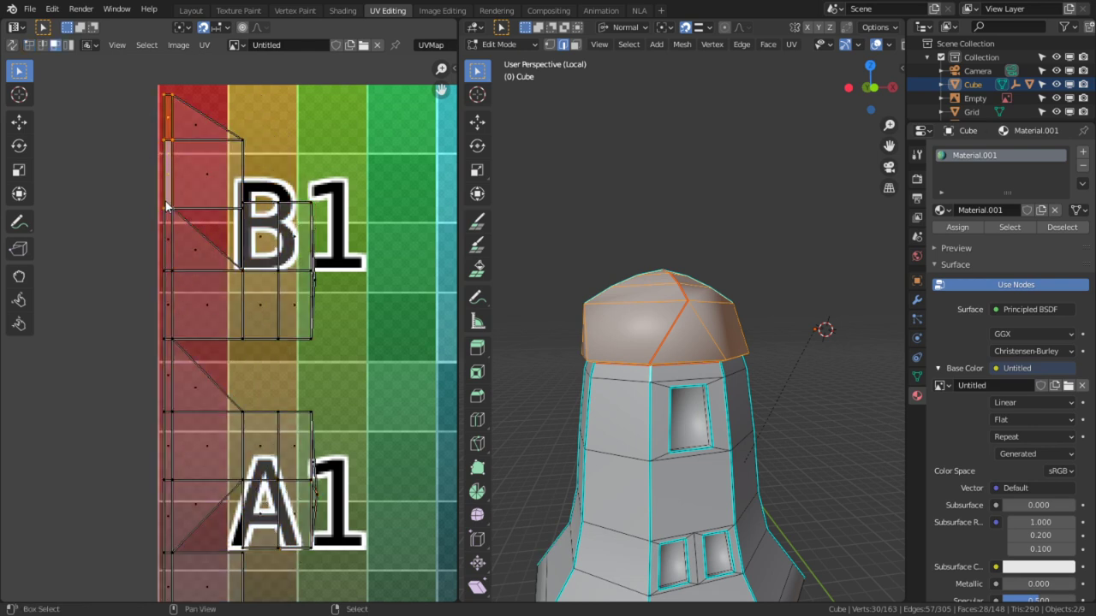
right_click(162, 245, "shift")
right_click(162, 326, "shift")
right_click(162, 351, "shift")
right_click(166, 436, "shift")
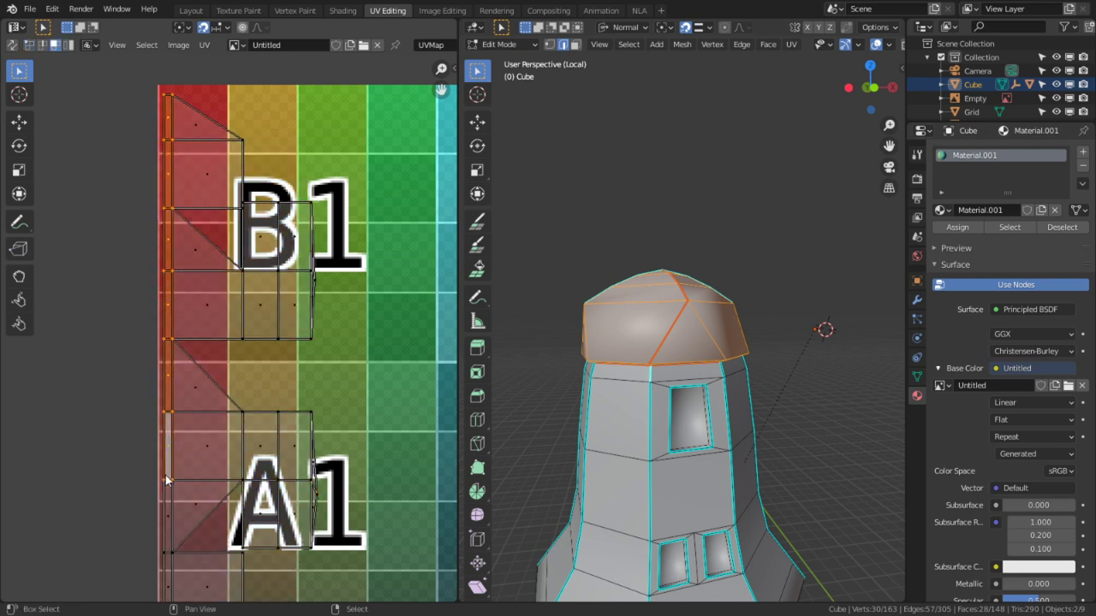
right_click(164, 496, "shift")
middle_click_drag(188, 570, 193, 507, "shift")
right_click(168, 527, "shift")
key("p")
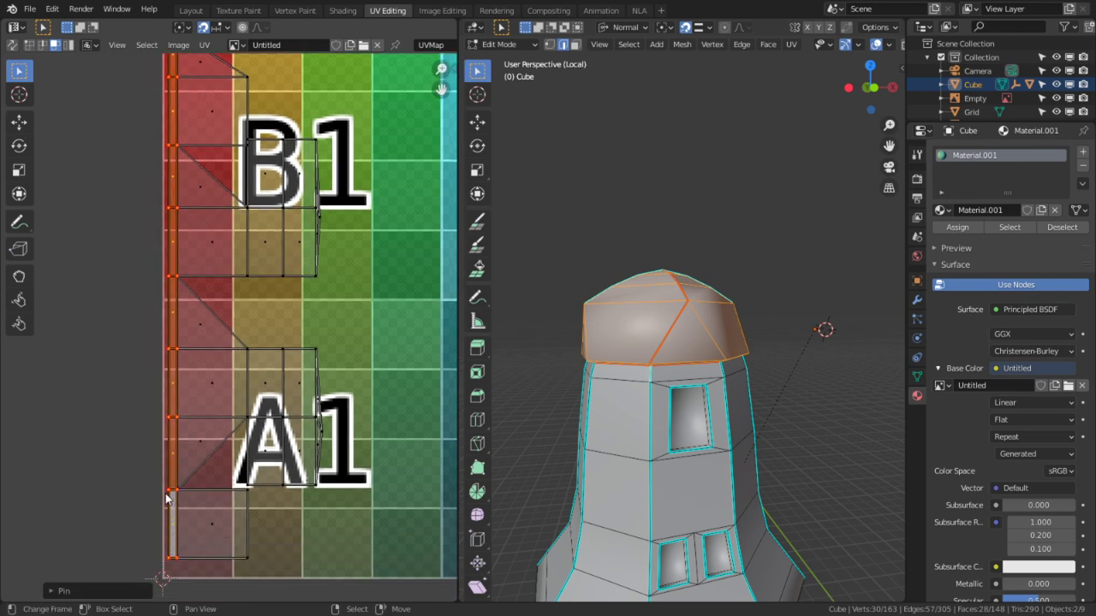
Unwrap the roof again around the pinned rim strip.
key("e")
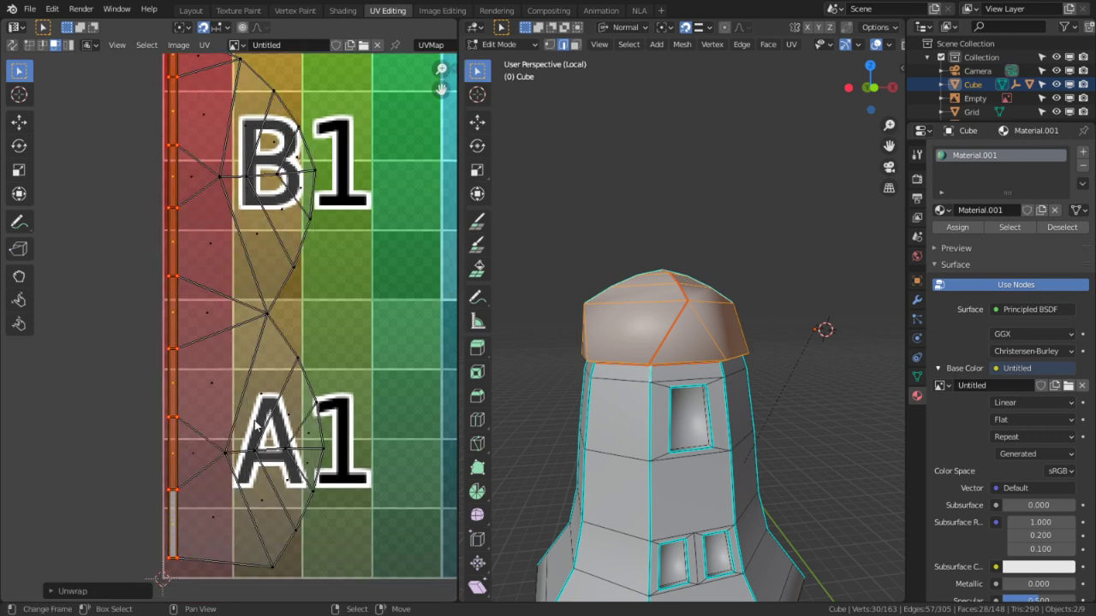
middle_click_drag(298, 334, 209, 285)
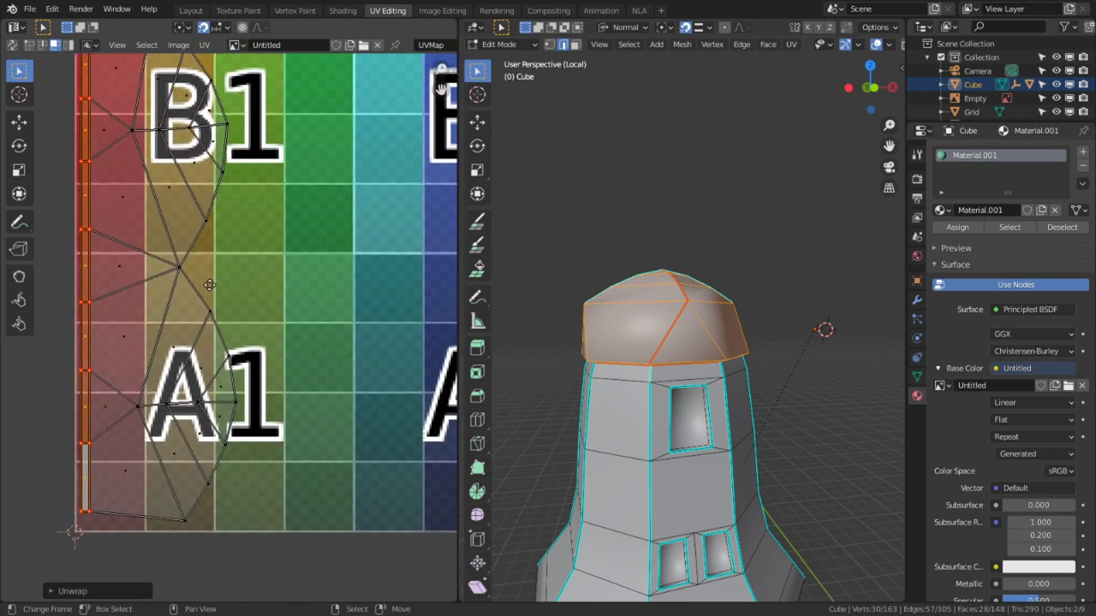
middle_click_drag(209, 285, 201, 372)
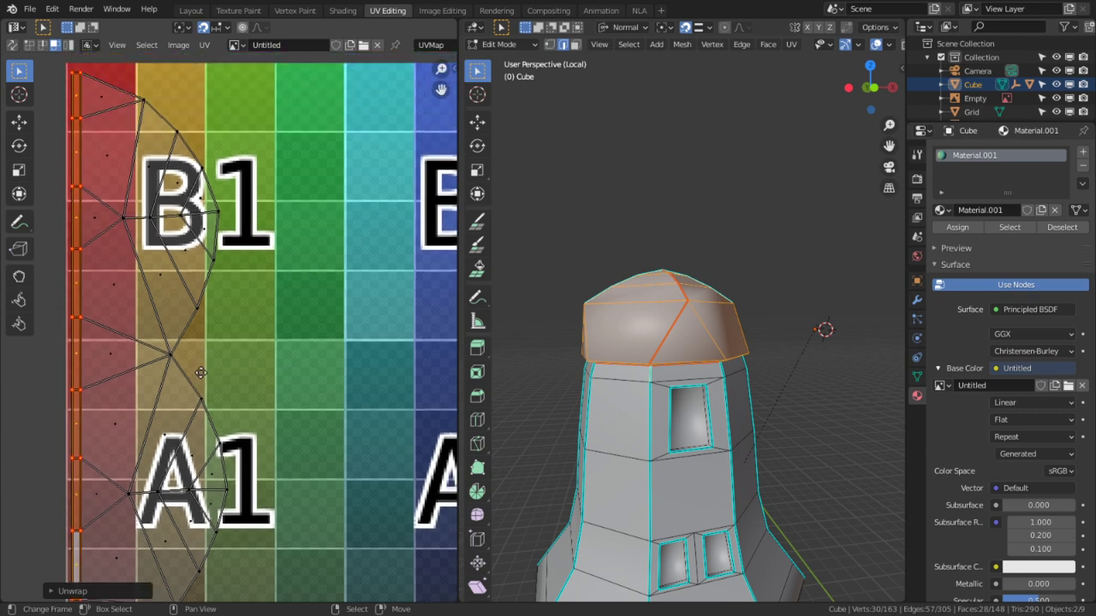
Try to split a triangular roof corner face with Triangulate Faces and a loop cut.
middle_click_drag(727, 325, 661, 321)
middle_click_drag(635, 363, 653, 330)
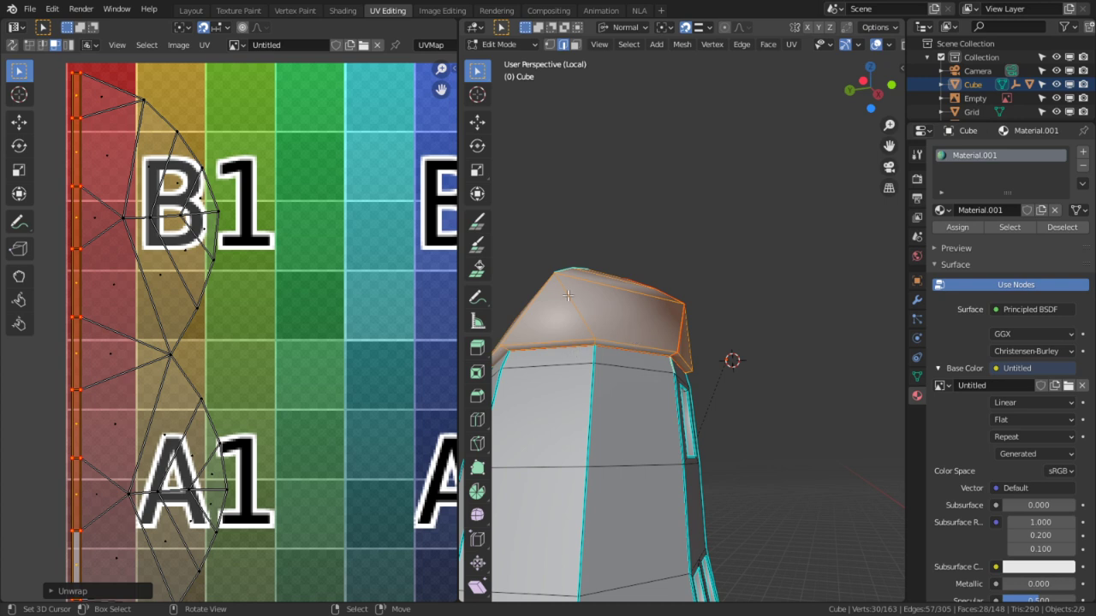
left_click(584, 334)
key("ctrl+t")
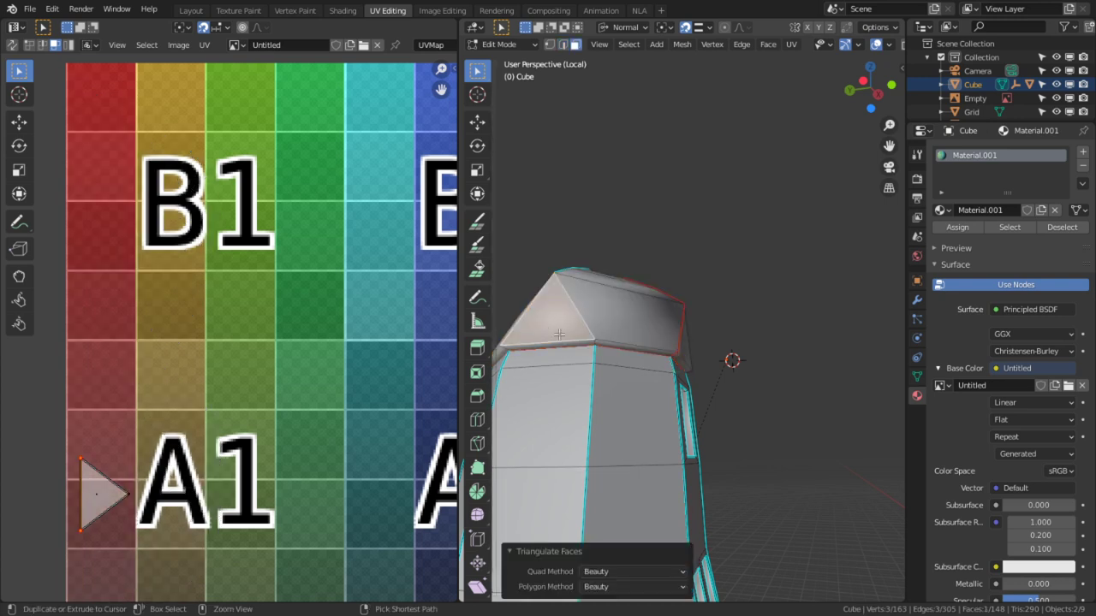
key("ctrl+r")
key("Escape")
scroll(661, 309, "up", 4)
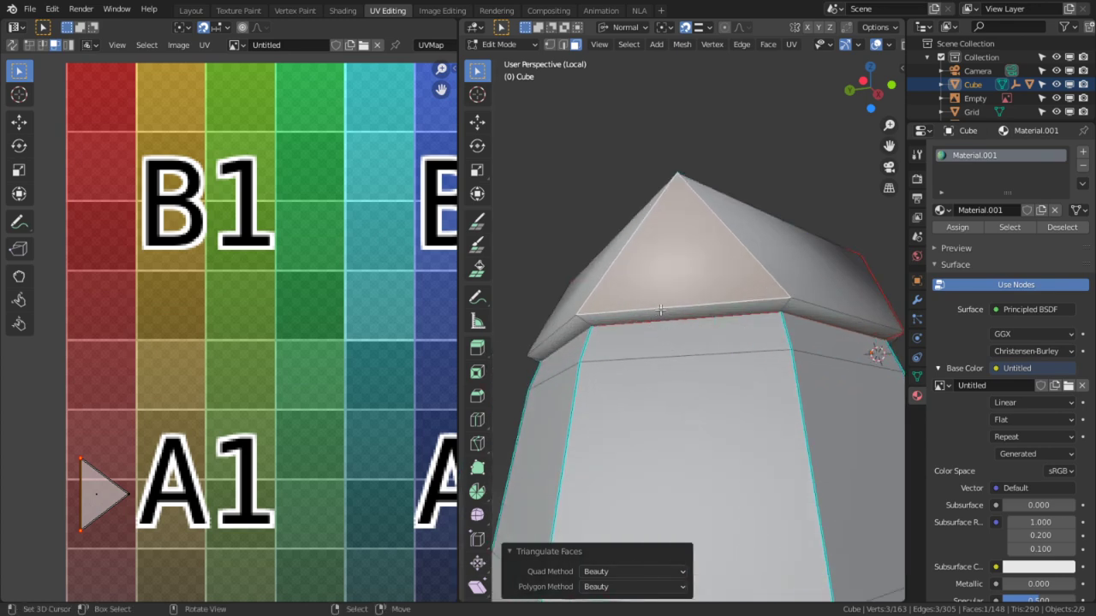
Subdivide the four narrow rim faces that lie beneath the roof's triangular corner faces.
right_click(682, 303)
right_click(675, 318)
middle_click_drag(783, 325, 681, 341)
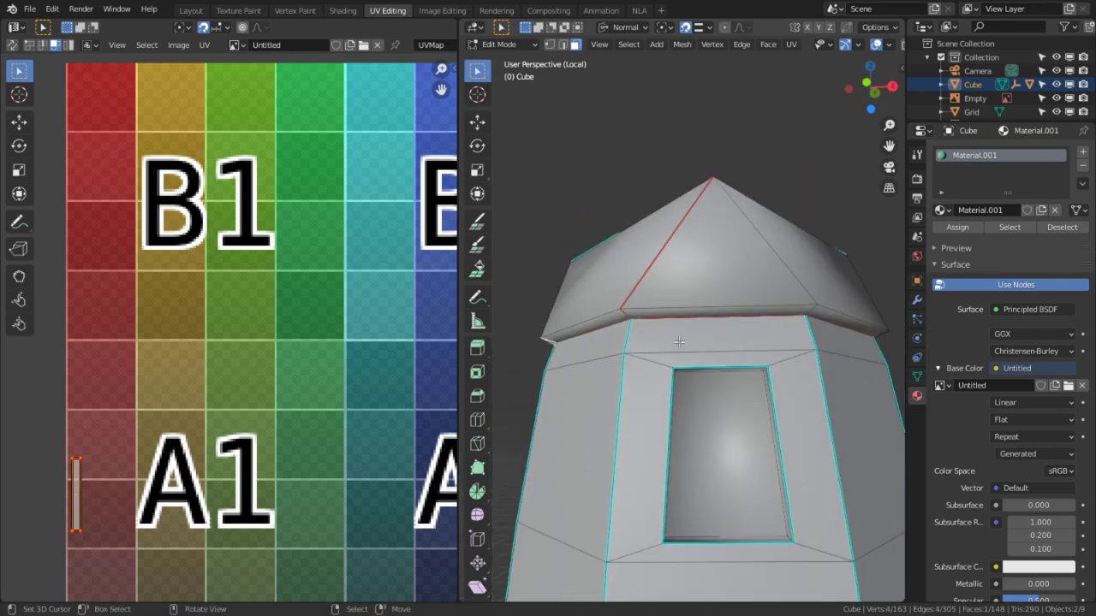
right_click(739, 308, "shift")
middle_click_drag(739, 309, 646, 291)
right_click(756, 301, "shift")
right_click(659, 310, "shift")
key("w")
left_click(703, 318)
Dissolve the extra horizontal edge loop running around the middle of the roof rim.
middle_click_drag(704, 322, 655, 241)
key("2")
left_click(642, 233, "alt")
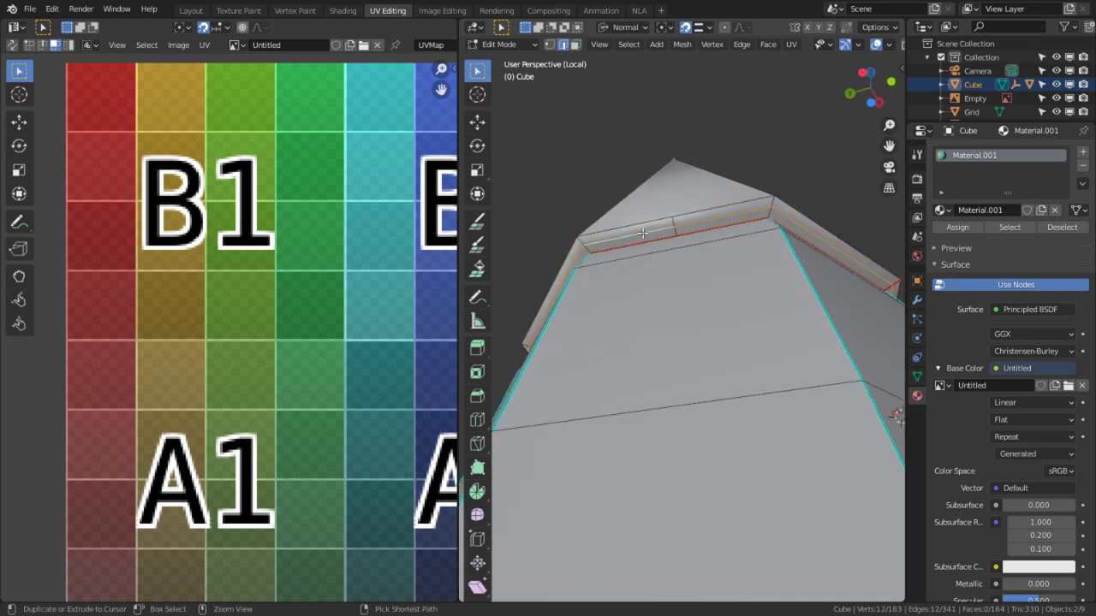
key("ctrl+x")
Select the roof's four triangular corner faces and triangulate them to connect their new bottom midpoints.
key("3")
left_click(675, 203)
middle_click_drag(675, 205, 615, 295)
scroll(621, 295, "down", 2)
left_click(702, 319, "shift")
middle_click_drag(746, 315, 624, 313)
left_click(743, 310, "shift")
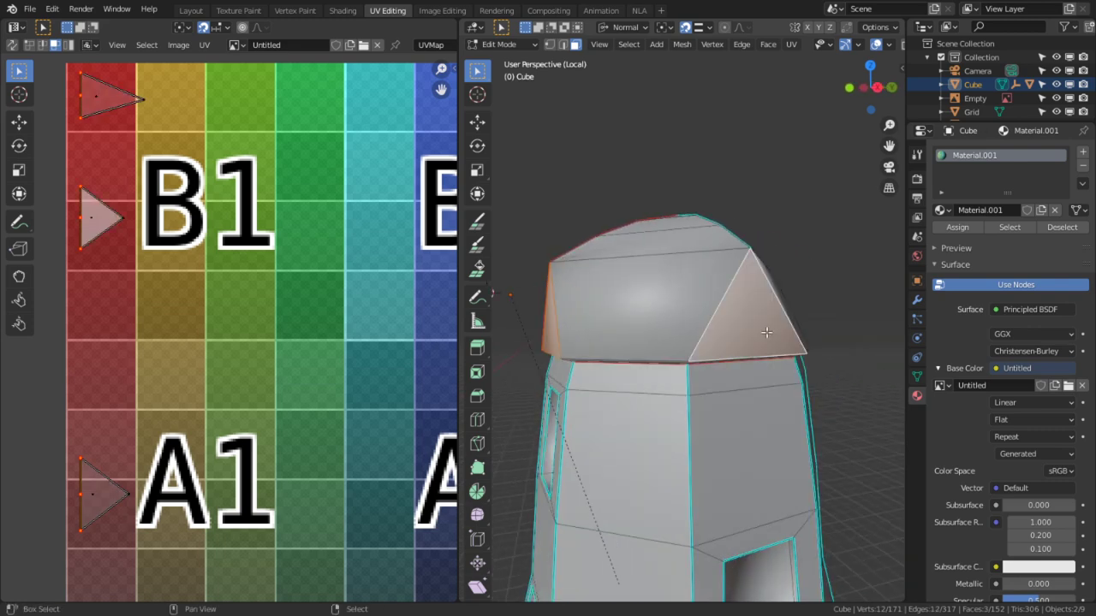
middle_click_drag(743, 310, 689, 295)
left_click(643, 307, "shift")
key("ctrl+t")
Clear the seam from the diagonal edge line beside the triangular face above the large window.
right_click(667, 324, "alt")
key("ctrl+e")
left_click(680, 347)
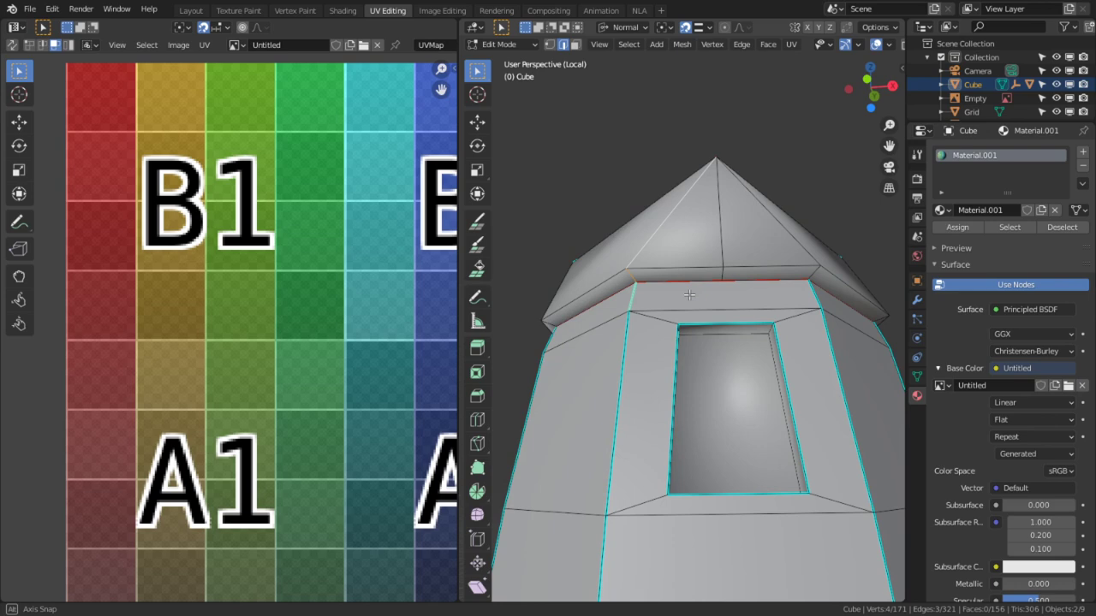
Mark the centre edge of the triangular roof face above the window, including its rim edge, as a seam.
right_click(728, 269)
right_click(737, 247, "shift")
right_click(715, 277)
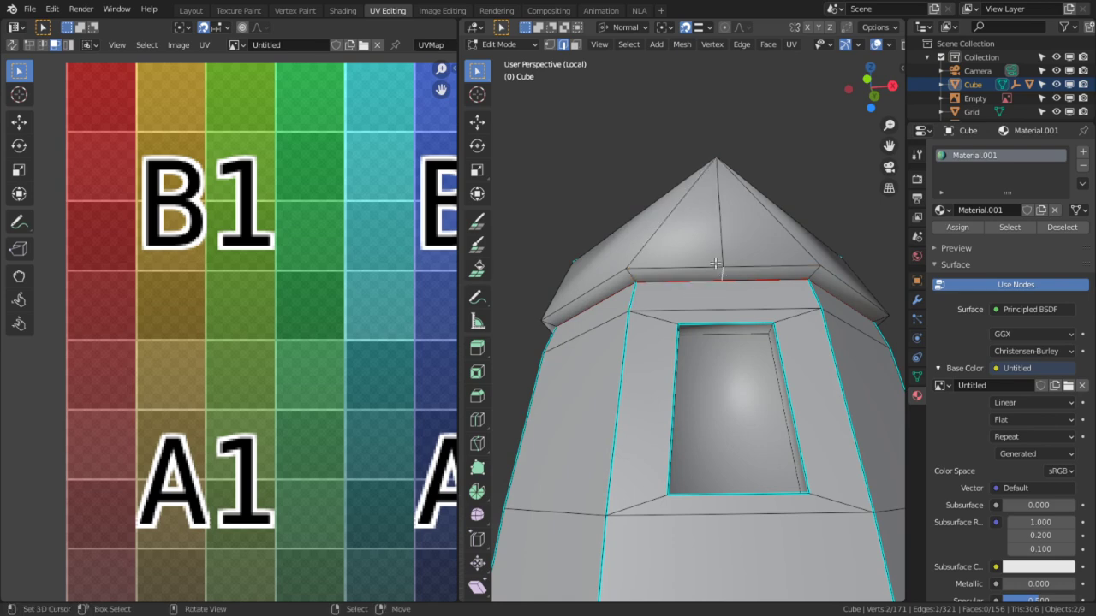
right_click(716, 263, "shift")
middle_click_drag(715, 262, 685, 259)
key("ctrl+e")
left_click(736, 292)
Clear the seam from one of the ridge lines on top of the roof.
right_click(683, 257)
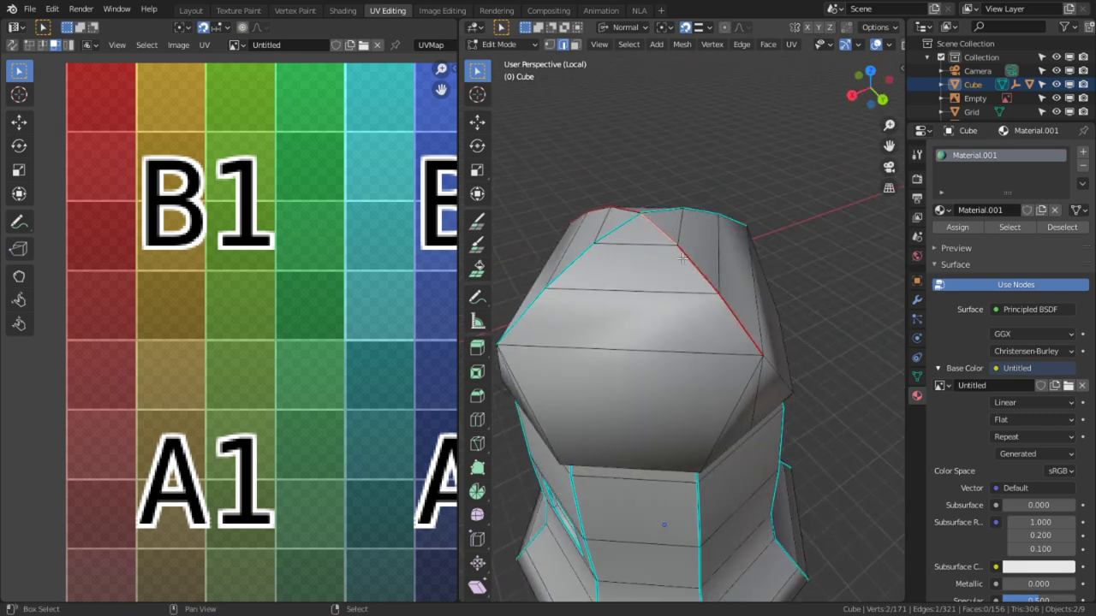
right_click(730, 334, "ctrl")
key("ctrl+e")
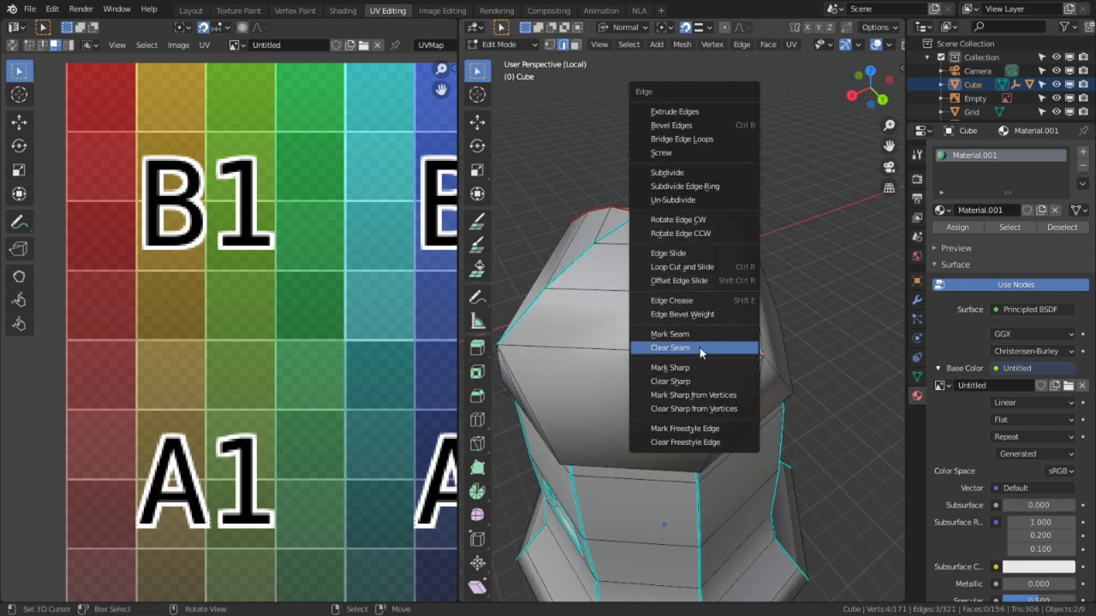
left_click(699, 347)
middle_click_drag(699, 348, 656, 348)
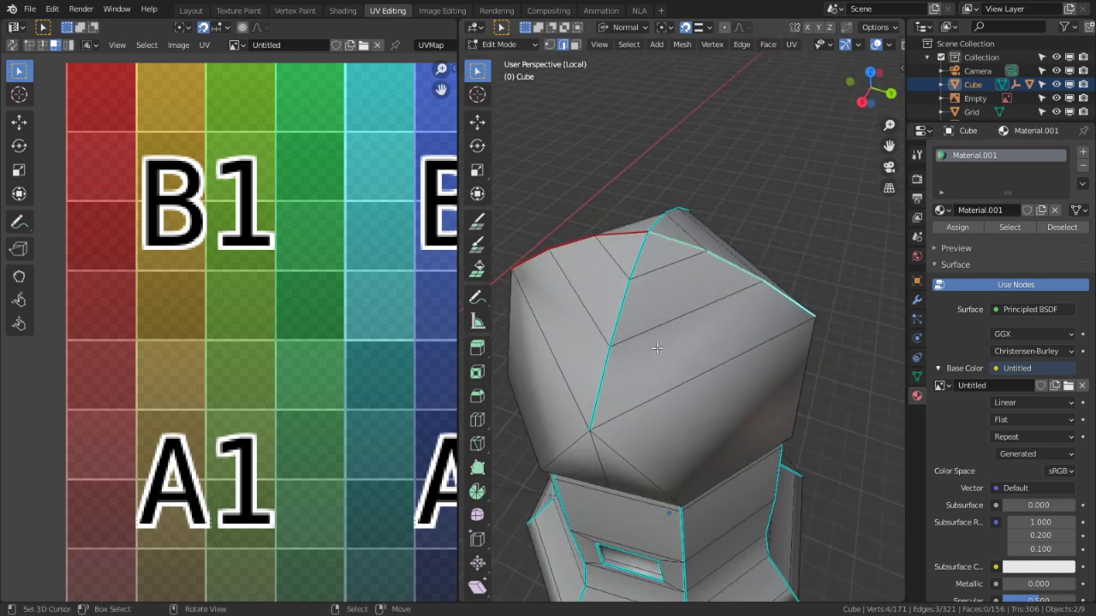
Select the three unseamed ridge lines on top of the roof and mark them as seams.
right_click(595, 393)
right_click(626, 312, "shift")
right_click(671, 244, "shift")
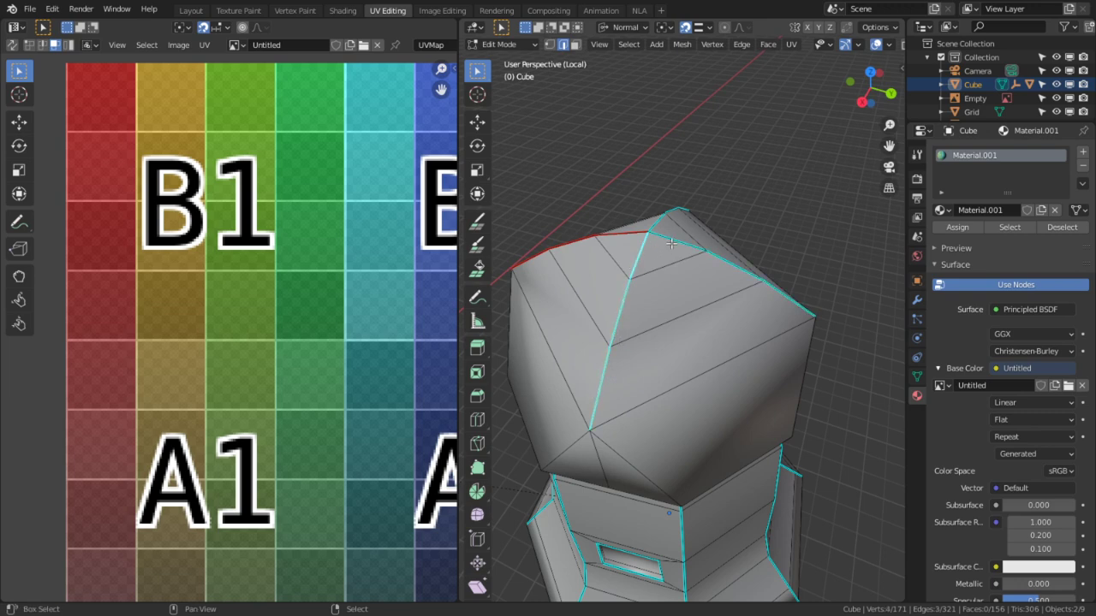
right_click(775, 294, "shift")
middle_click_drag(775, 294, 684, 248)
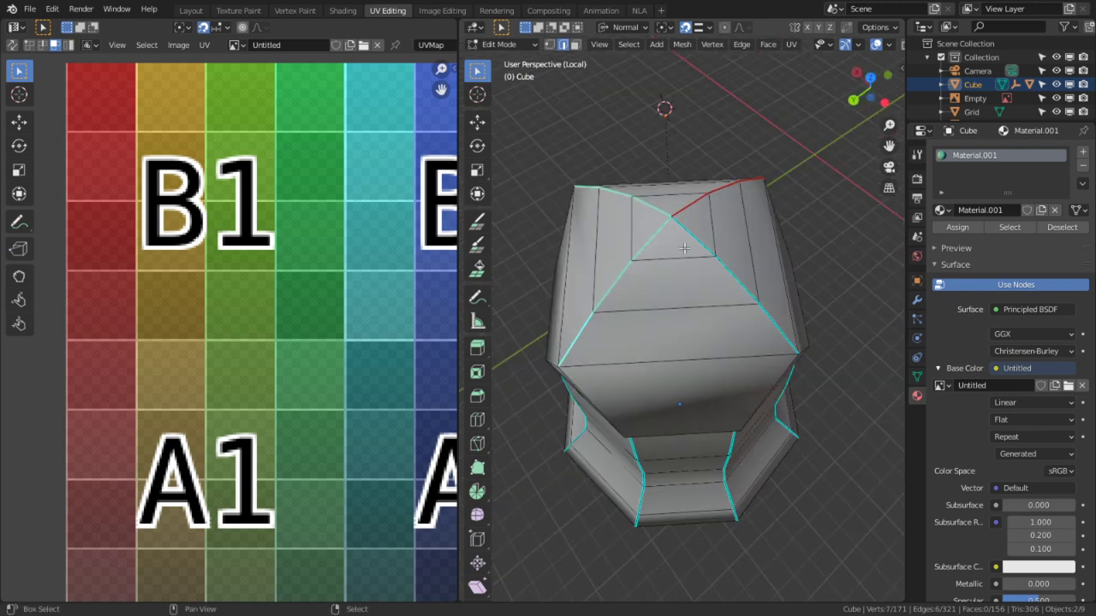
right_click(746, 292, "shift")
right_click(778, 327, "shift")
key("ctrl+e")
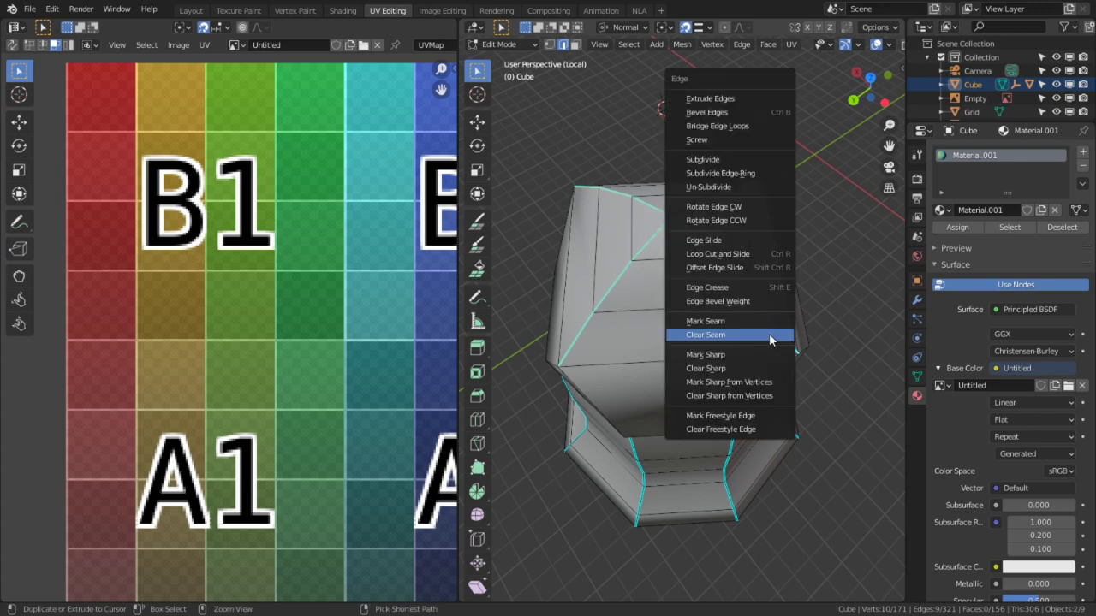
left_click(753, 320)
Select the linked roof section and unwrap it with the rim strip still pinned.
key("ctrl+l")
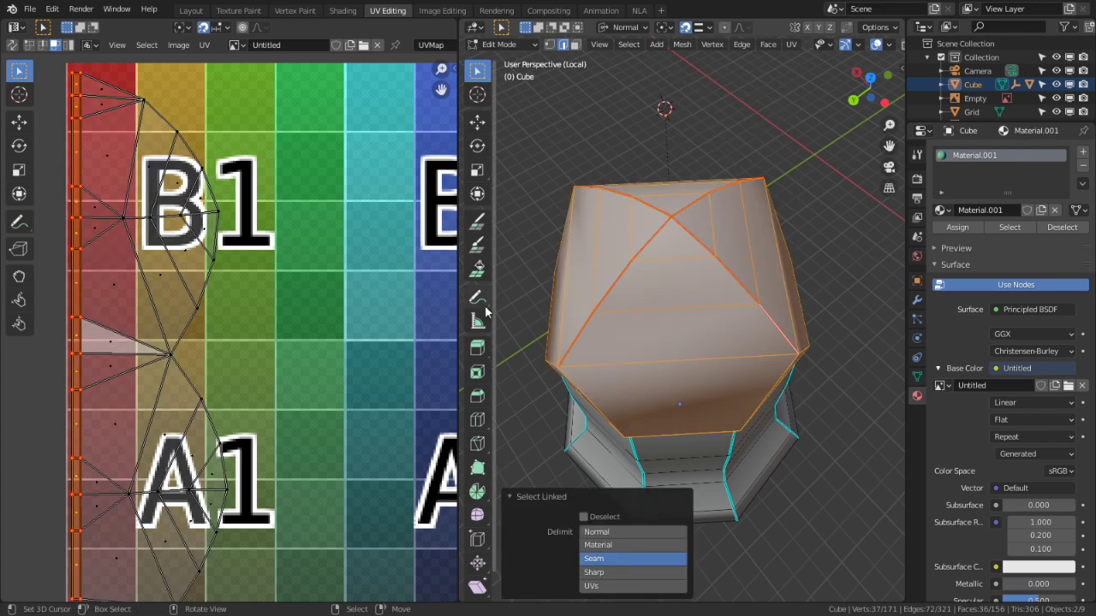
key("u")
scroll(287, 337, "down", 4)
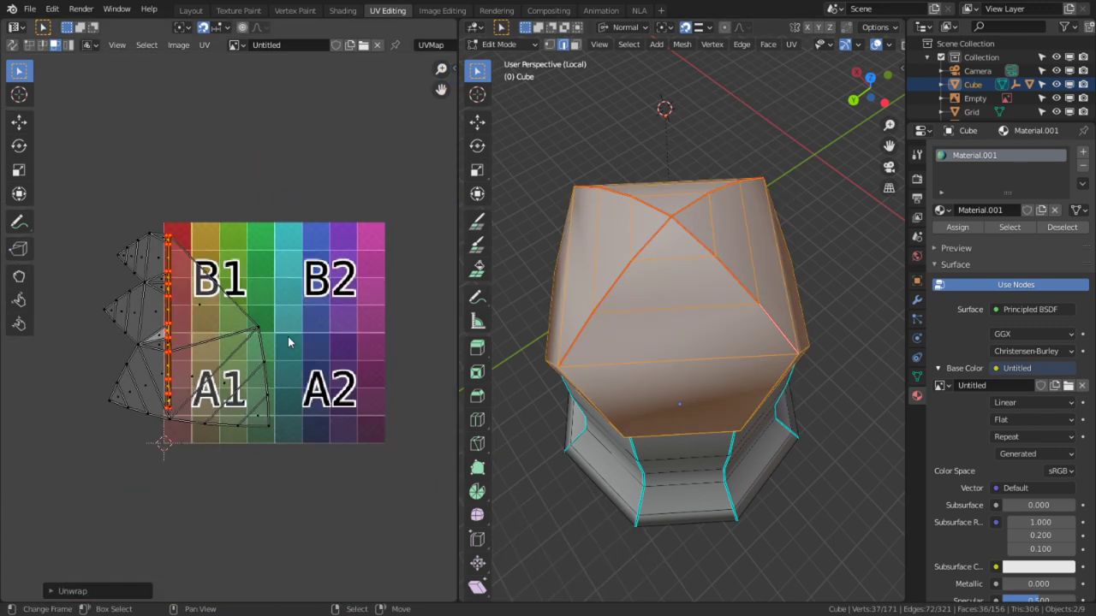
Reselect the linked roof section and unwrap it again with the rim strip unpinned.
middle_click_drag(687, 417, 717, 274)
right_click(717, 274)
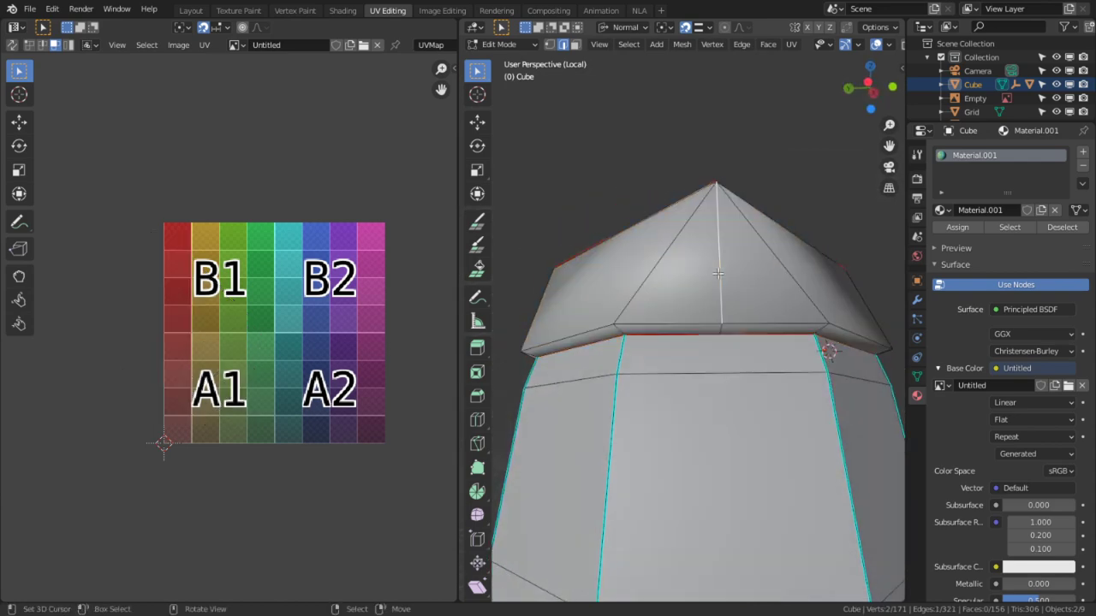
key("ctrl+l")
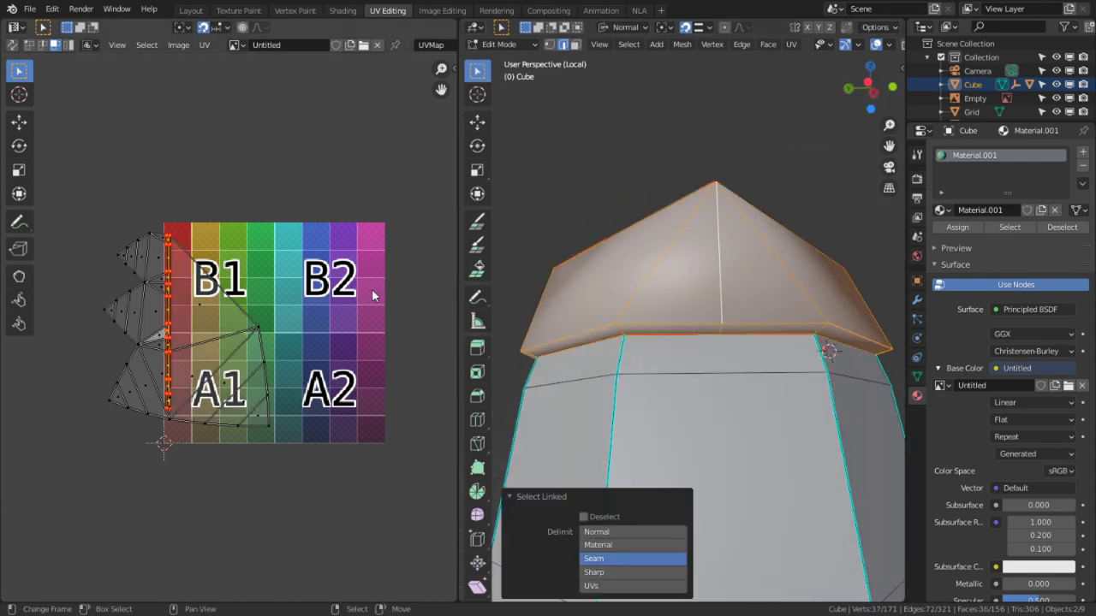
key("u")
left_click(325, 291)
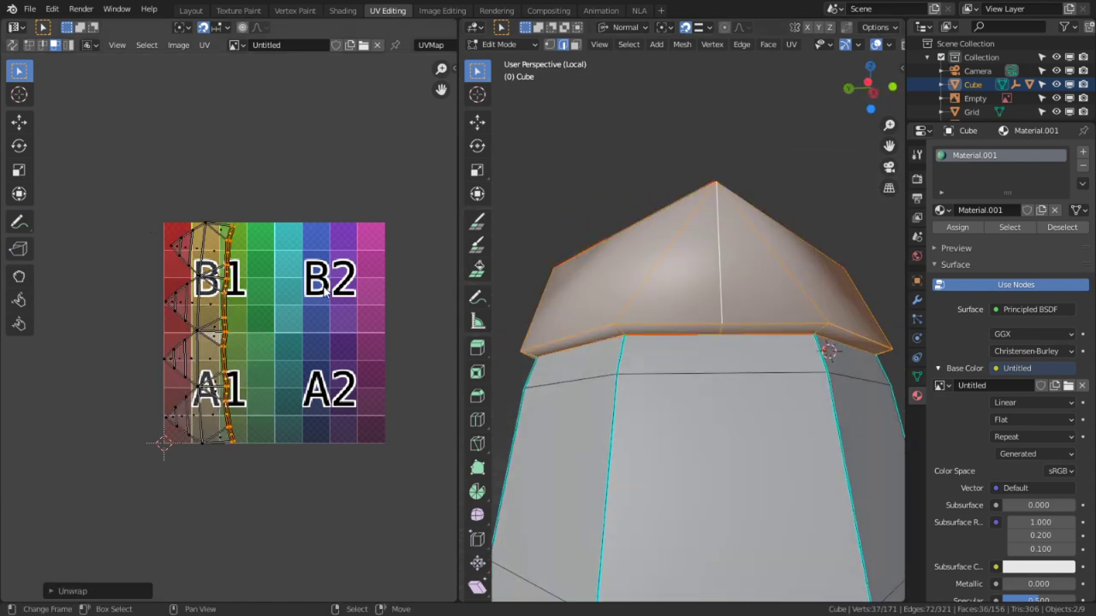
Straighten the selected rim strip UVs, pin them and unwrap the roof again around the pinned strip.
scroll(326, 247, "up", 3)
key("alt+e")
key("p")
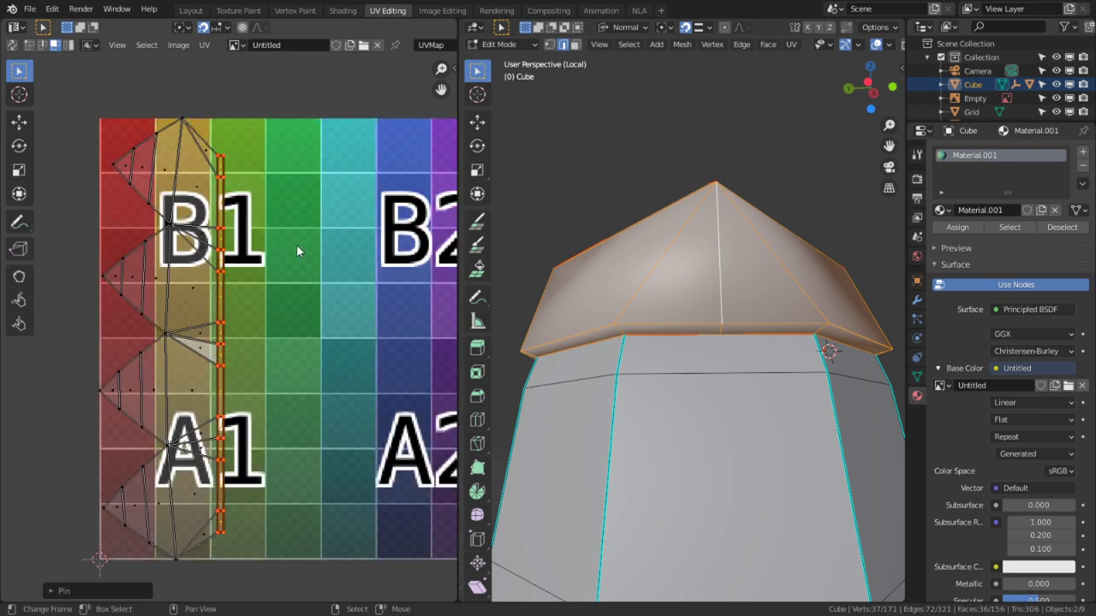
key("u")
left_click(294, 244)
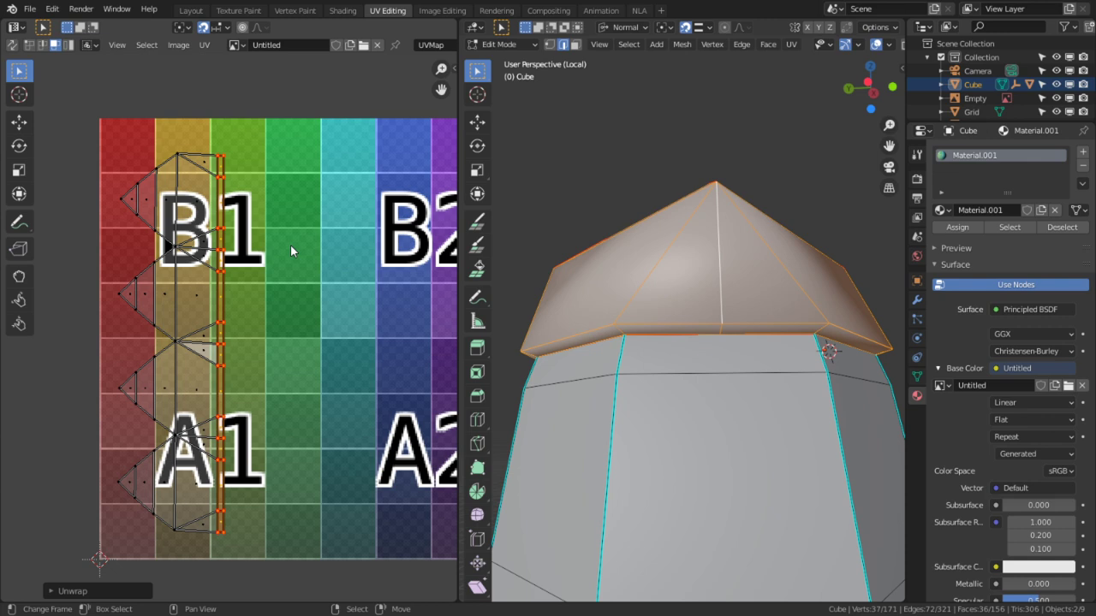
Turn on UV sync selection and isolate the linked roof section by hiding all other geometry.
key("alt+a")
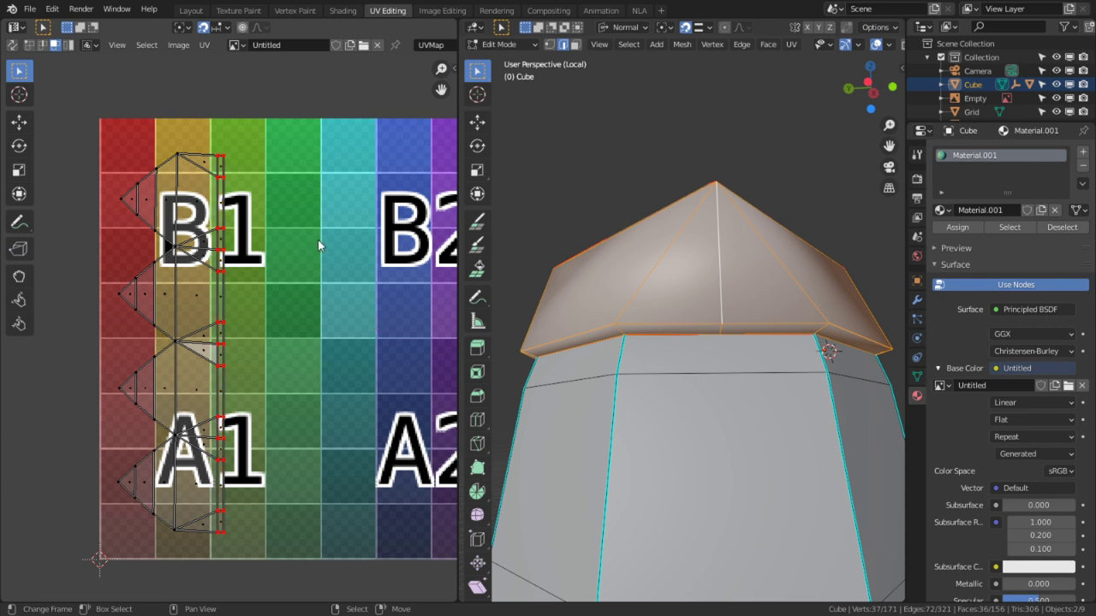
left_click(13, 46)
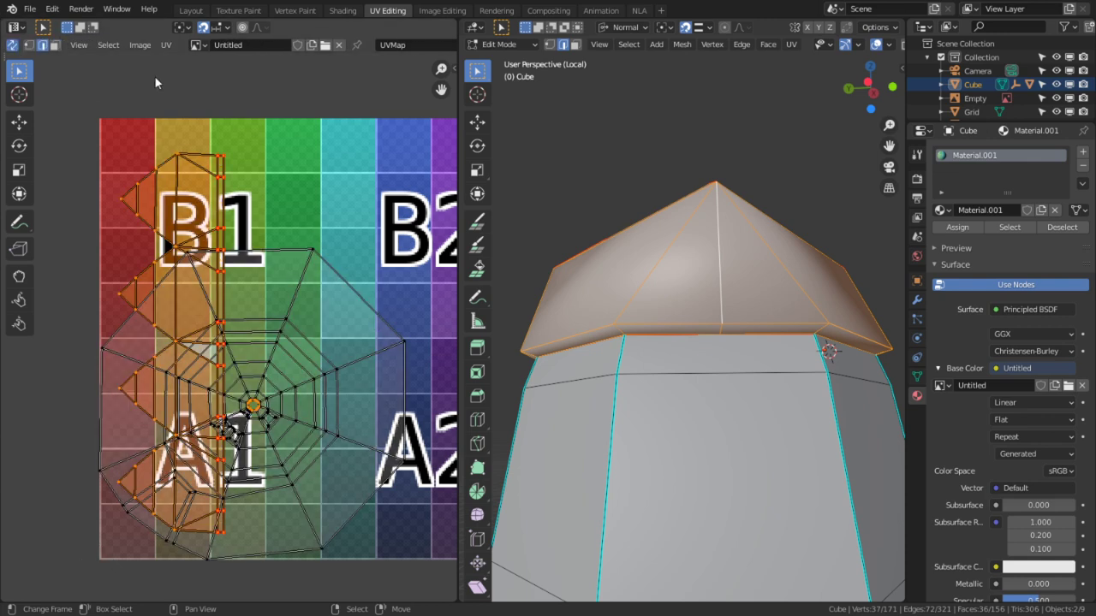
key("alt+a")
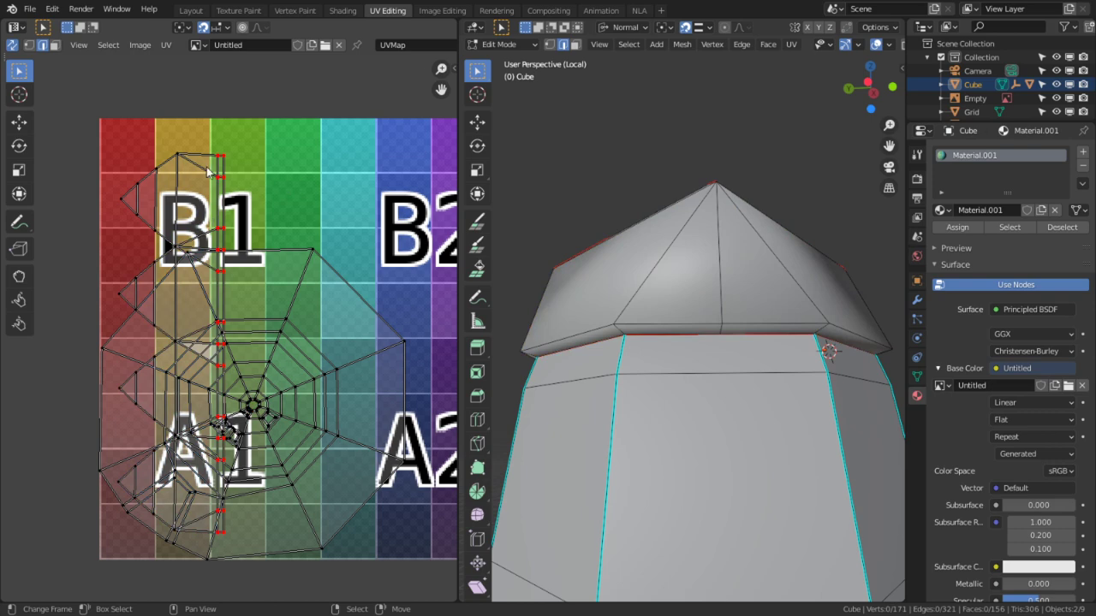
key("l")
key("shift+h")
key("alt+a")
scroll(322, 162, "up", 1)
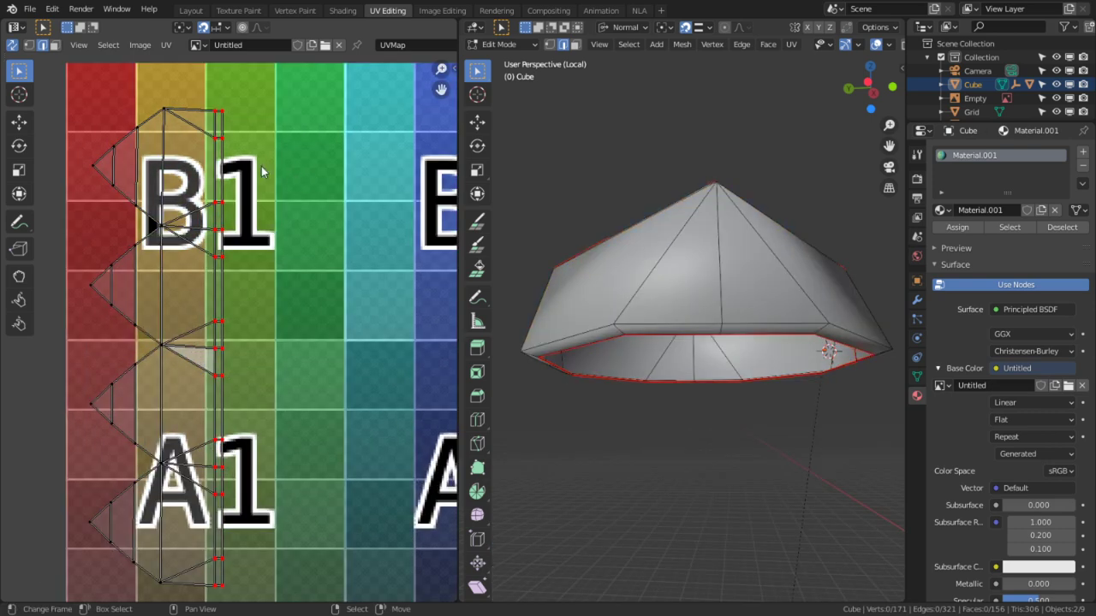
key("c")
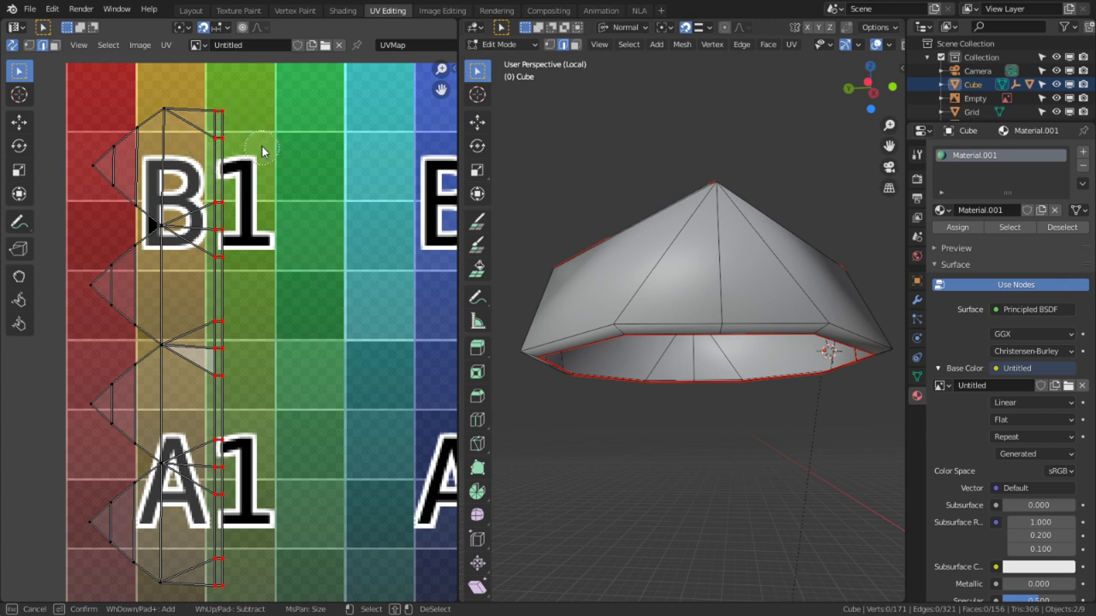
left_click(194, 205)
left_click_drag(214, 209, 107, 162)
key("Escape")
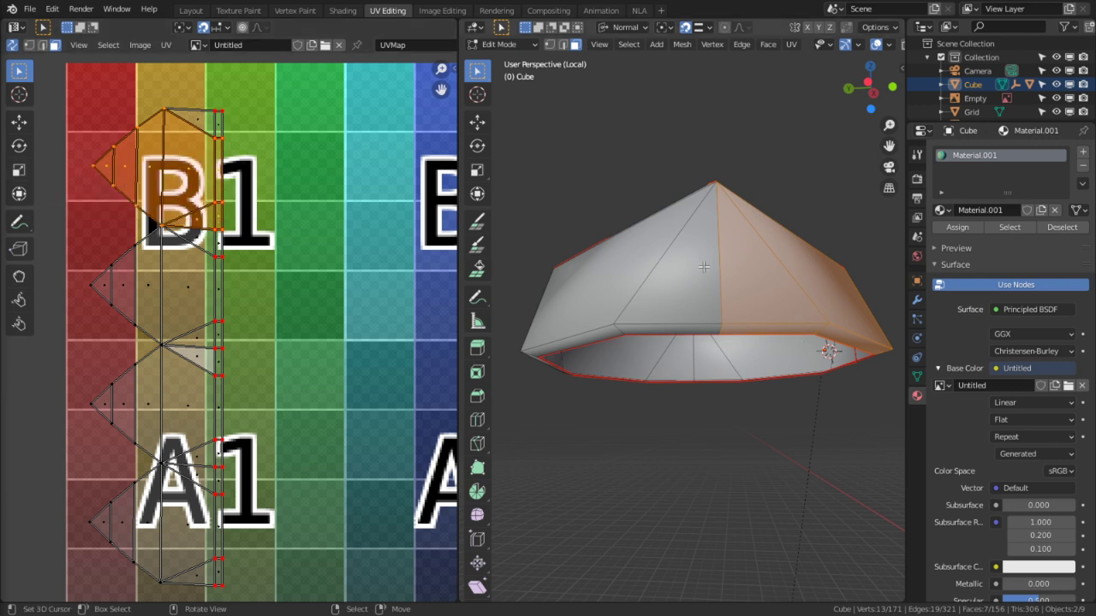
key("alt+a")
Select the uppermost roof segment's UV faces, including its rim, and snap the 2D cursor to them.
key("c")
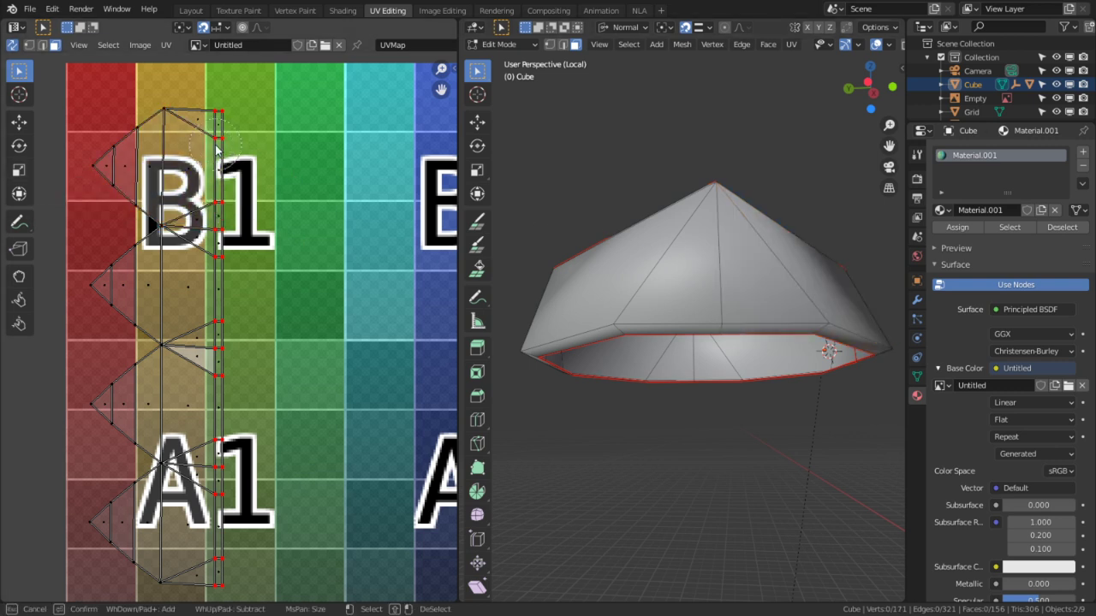
mouse_move(219, 158)
left_mouse_down()
mouse_move(189, 208)
mouse_move(171, 148)
mouse_move(96, 164)
left_mouse_up()
right_click(189, 153)
key("shift+s")
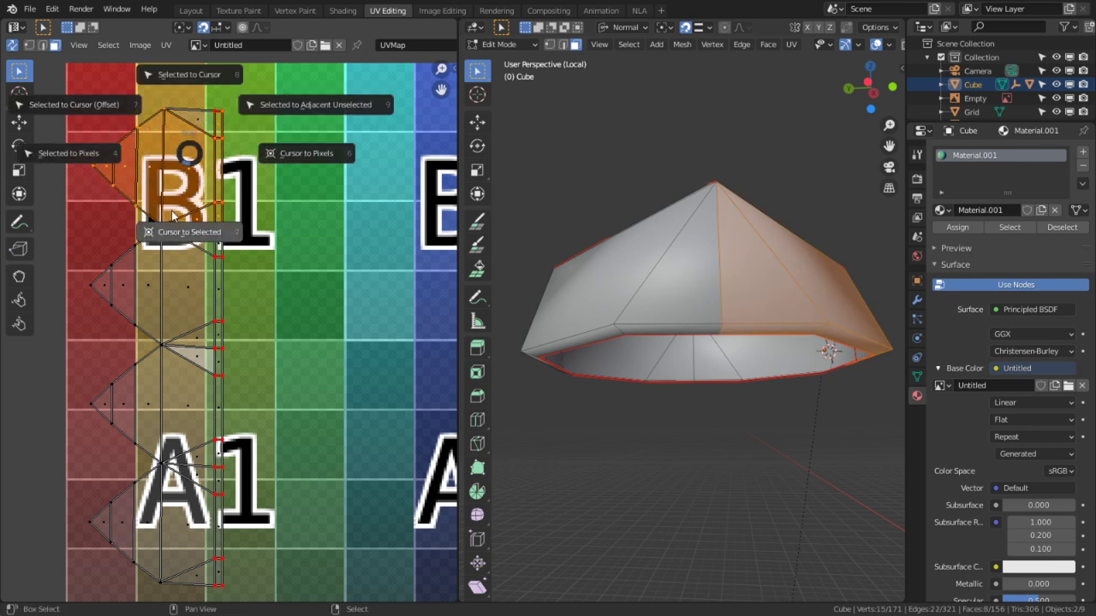
left_click(177, 233)
key("alt+a")
Snap the second roof segment's UV faces to the 2D cursor with offset, stacking them on the uppermost segment.
key("c")
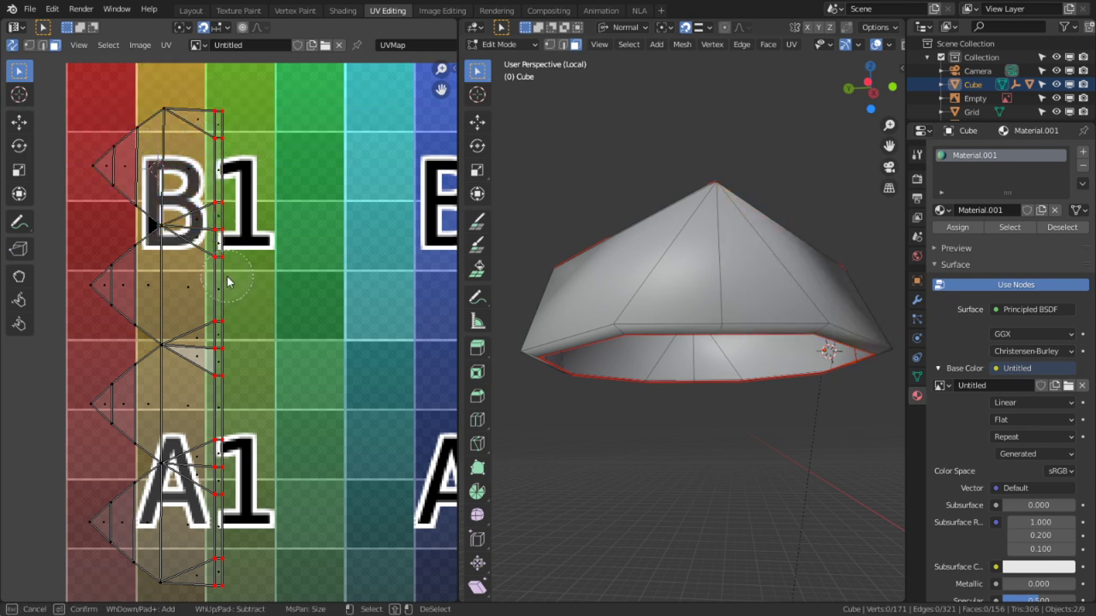
mouse_move(232, 281)
left_mouse_down()
mouse_move(210, 265)
mouse_move(120, 278)
mouse_move(185, 313)
left_mouse_up()
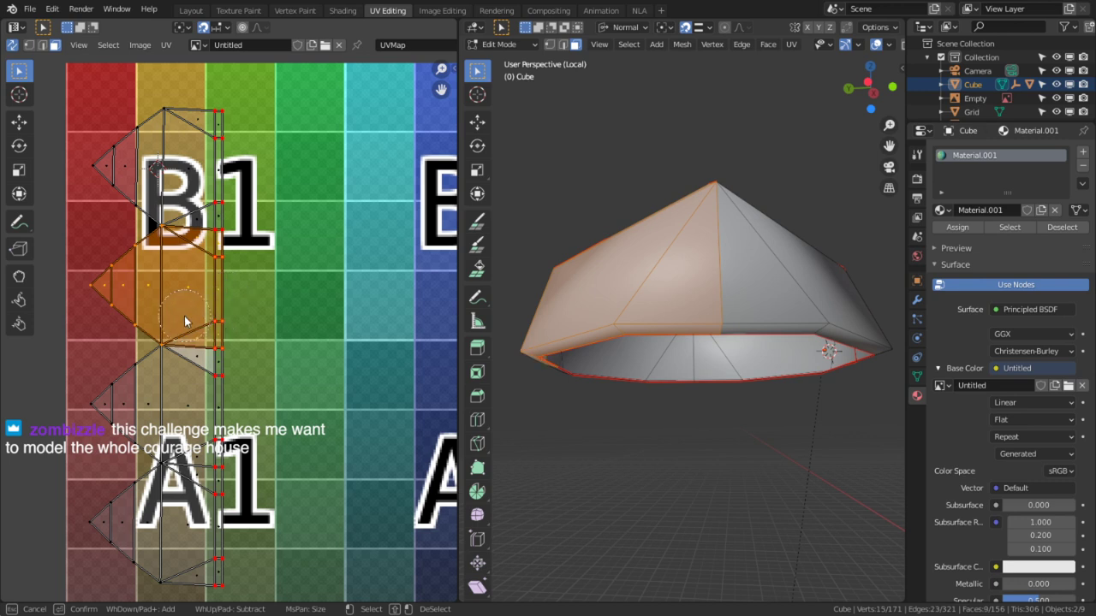
right_click(186, 313)
key("shift+s")
left_click(94, 270)
key("alt+a")
Stack the lowest roof segment's UV faces on the uppermost segment using Selected to Cursor (Offset).
key("c")
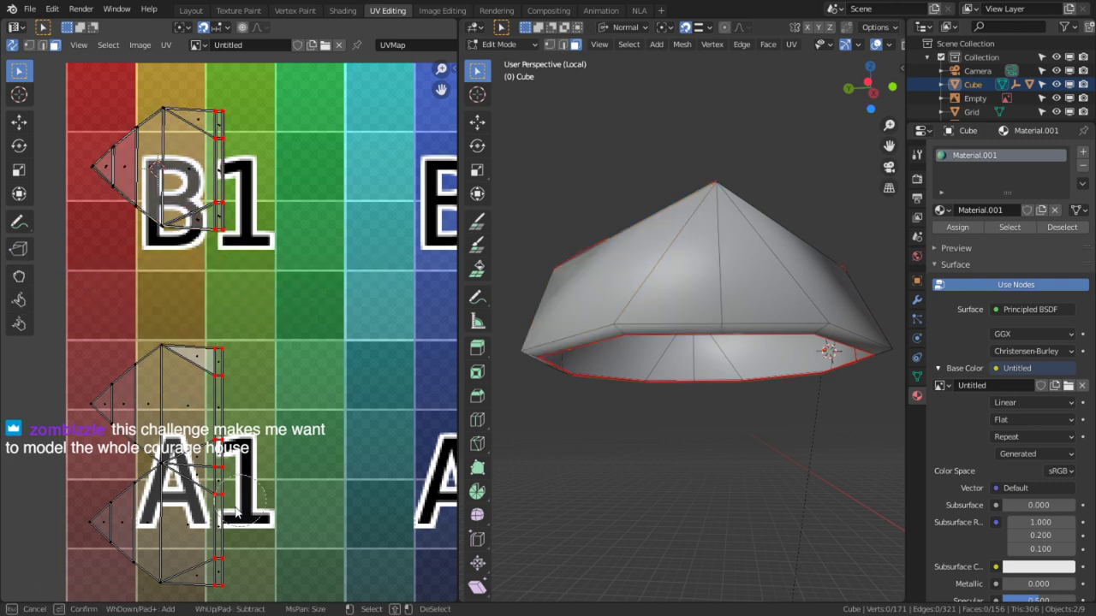
mouse_move(235, 501)
left_mouse_down()
mouse_move(201, 557)
mouse_move(214, 507)
mouse_move(163, 484)
mouse_move(128, 565)
left_mouse_up()
right_click(128, 565)
key("shift+s")
left_click(90, 473)
key("alt+a")
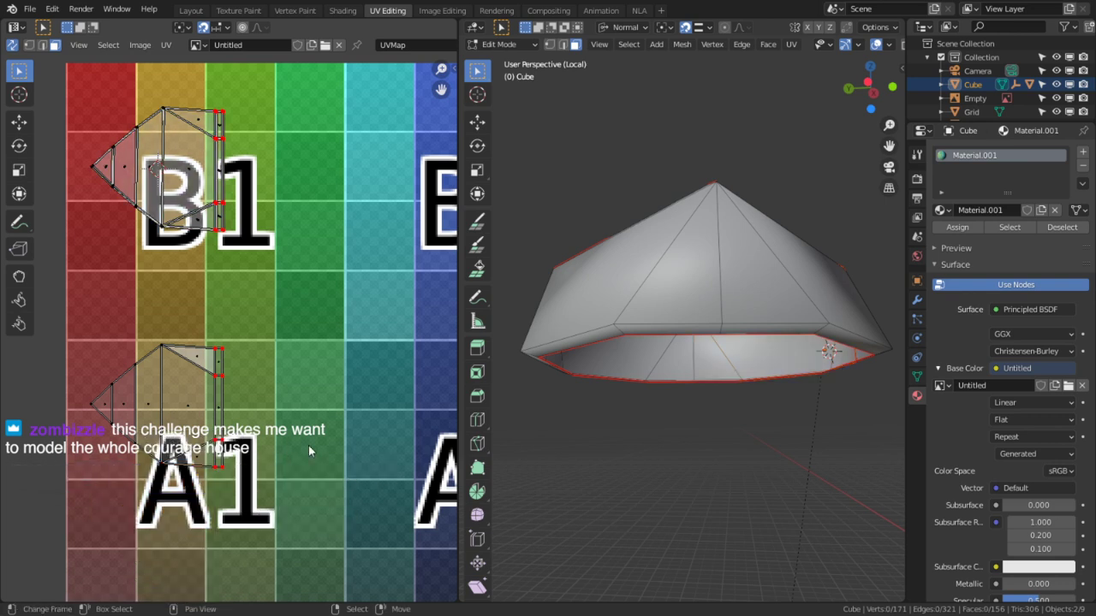
Stack the last remaining roof segment's UV faces onto the others using Selected to Cursor (Offset).
key("c")
mouse_move(214, 421)
left_mouse_down()
mouse_move(167, 418)
mouse_move(188, 447)
mouse_move(134, 419)
left_mouse_up()
right_click(134, 419)
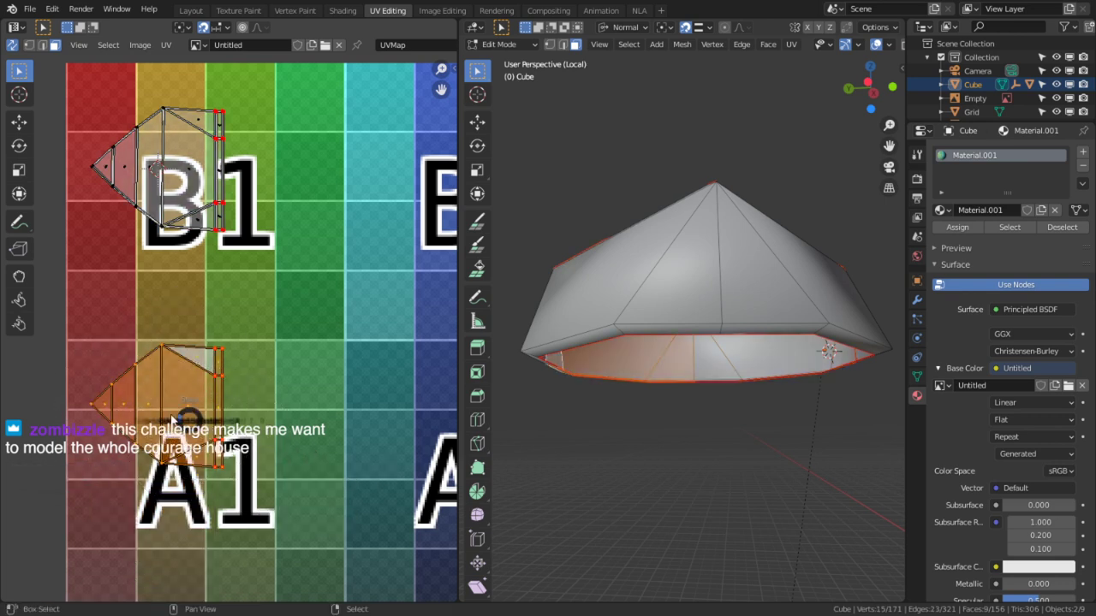
key("shift+s")
left_click(111, 356)
key("alt+a")
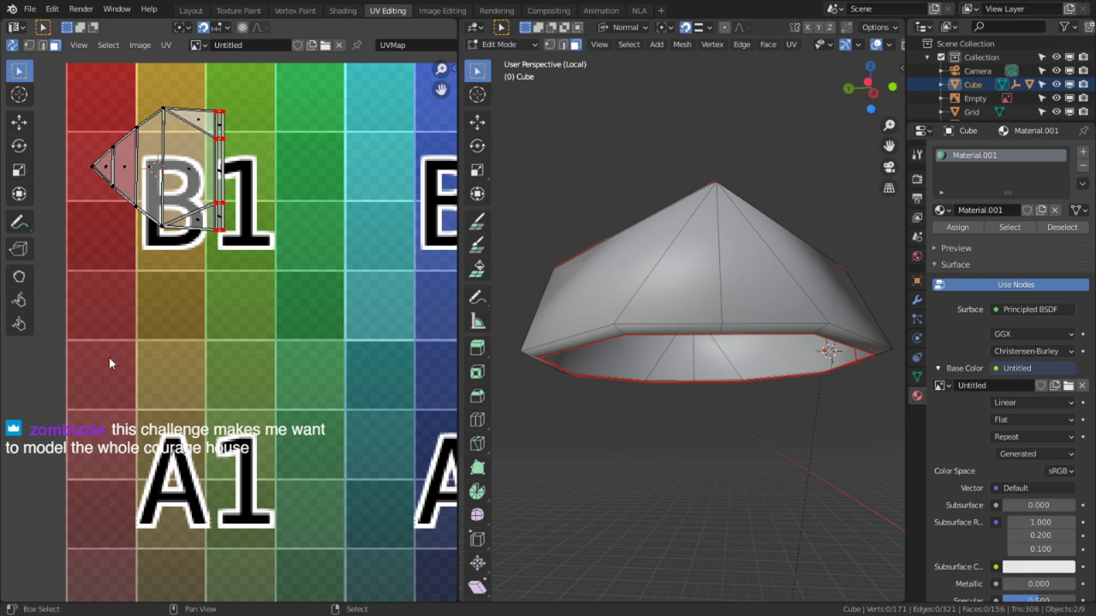
Try to collapse the stacked UV vertices at the rim's upper outer corner by scaling them to 0.
middle_click_drag(208, 343, 204, 508)
scroll(212, 320, "up", 5)
middle_click_drag(212, 320, 201, 406)
key("1")
key("c")
left_click(234, 259)
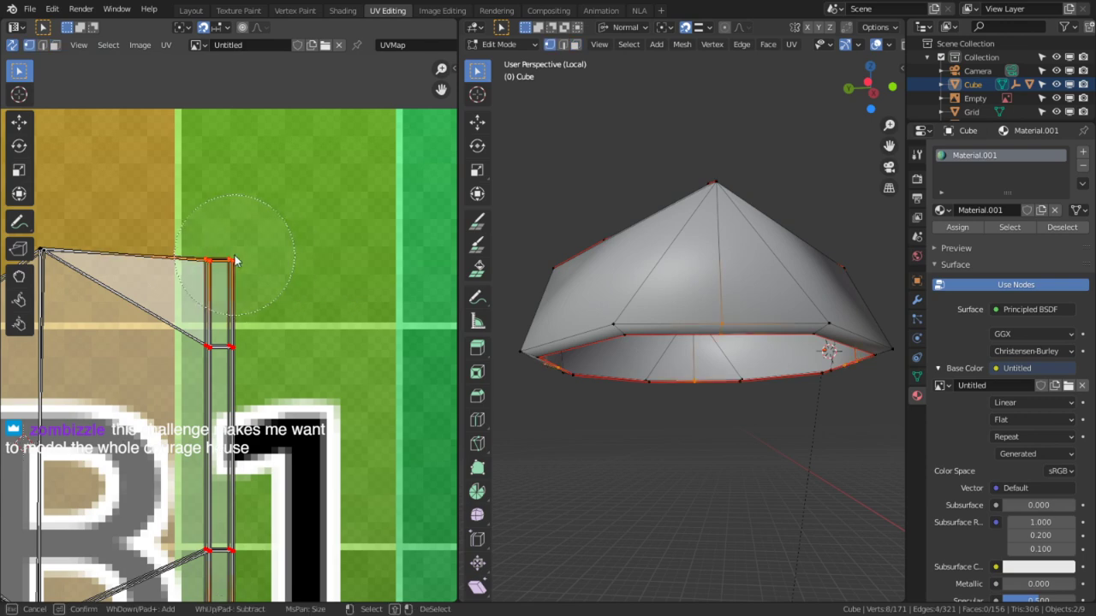
right_click(234, 255)
key("c")
middle_click(162, 249)
right_click(162, 253)
key("s")
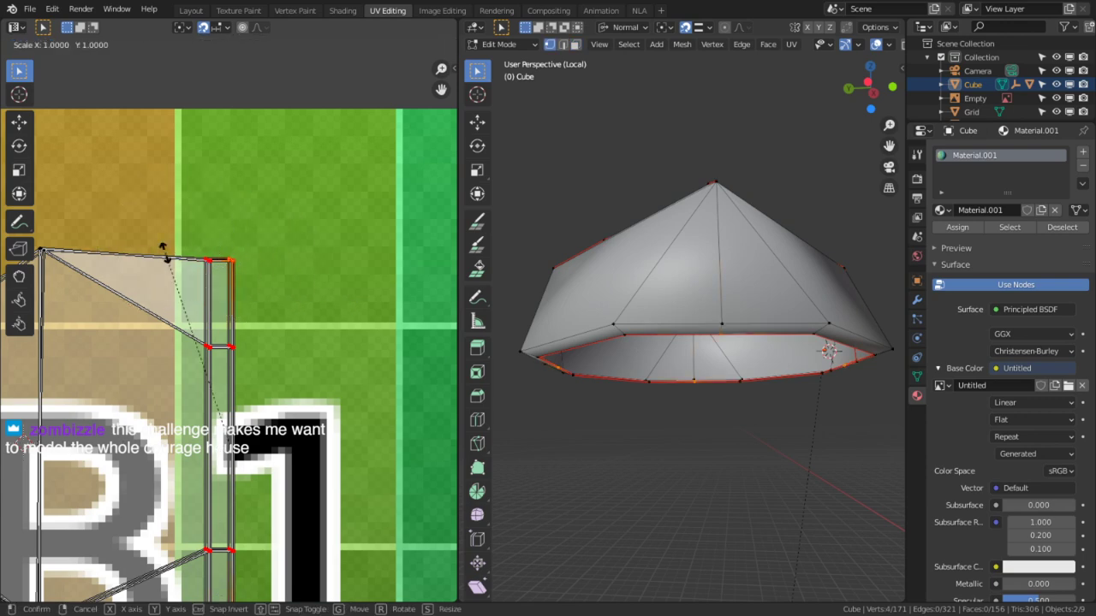
key("0")
key("Return")
Maximize the UV editor, turn off UV sync selection and undo the last scaling and selection changes.
key("ctrl+space")
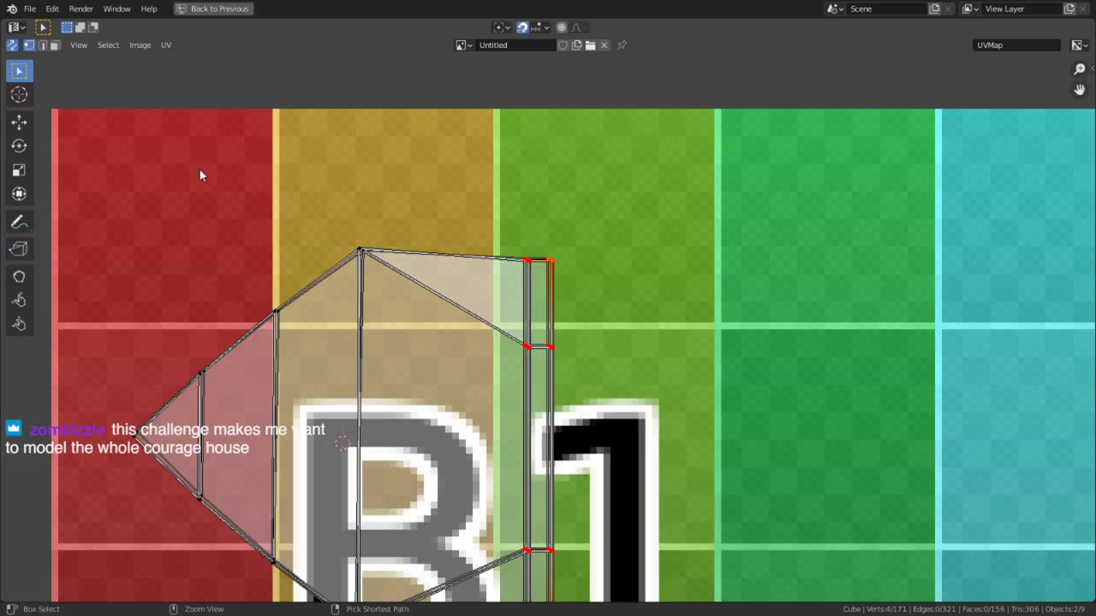
left_click(12, 44)
key("ctrl+z")
key("ctrl+z")
key("ctrl+z")
key("ctrl+z")
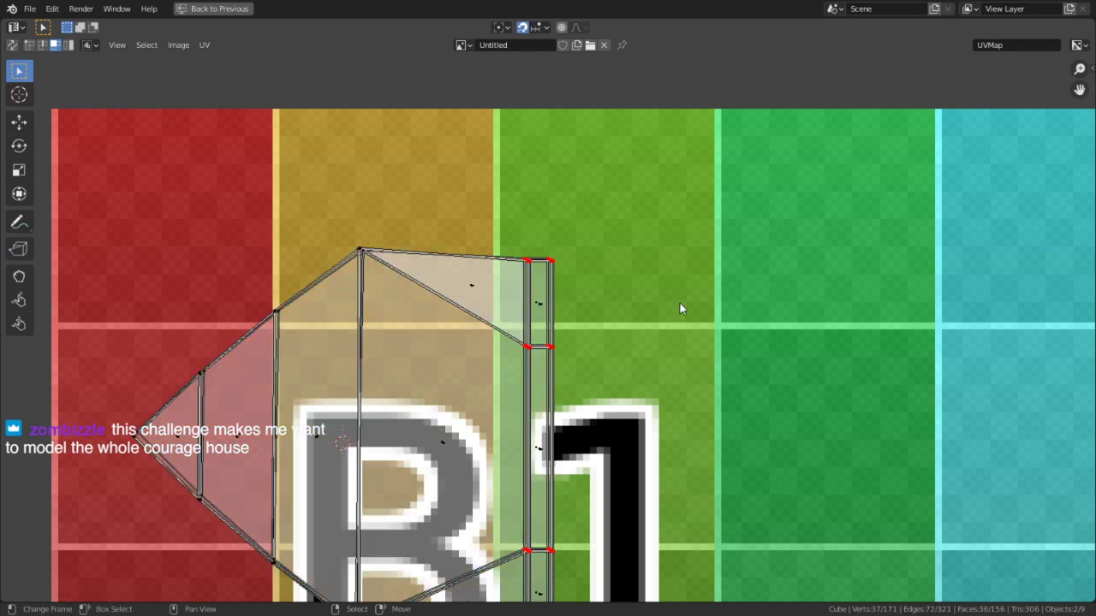
Collapse the stacked UV vertices at the island's highest corner into one point by scaling them to 0.
middle_click_drag(607, 328, 544, 137)
key("c")
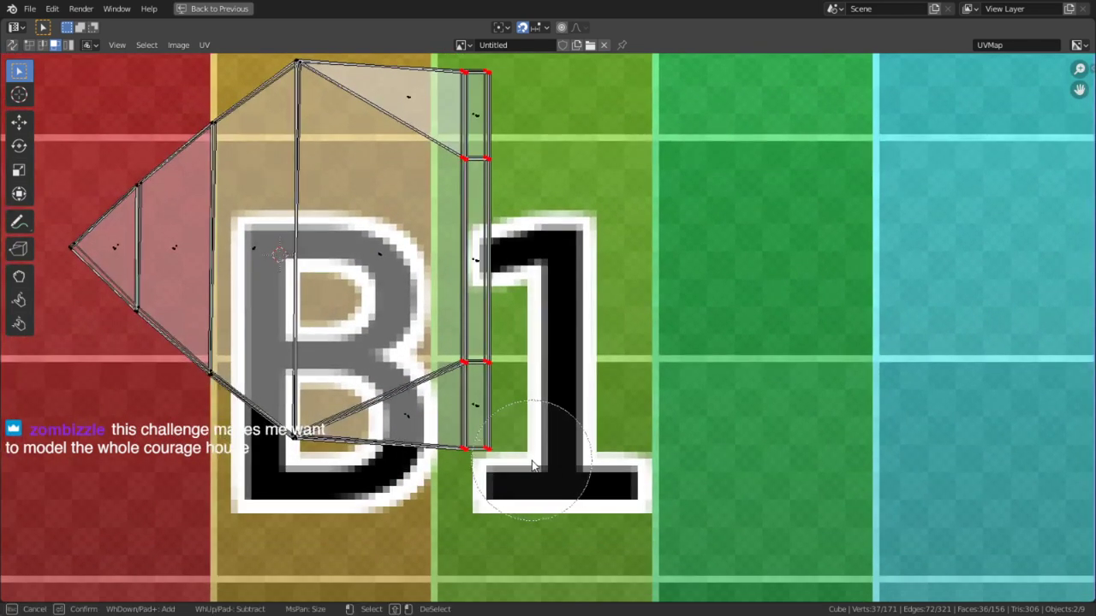
key("Escape")
key("1")
middle_click_drag(441, 385, 477, 470)
key("c")
left_click(339, 164)
key("Escape")
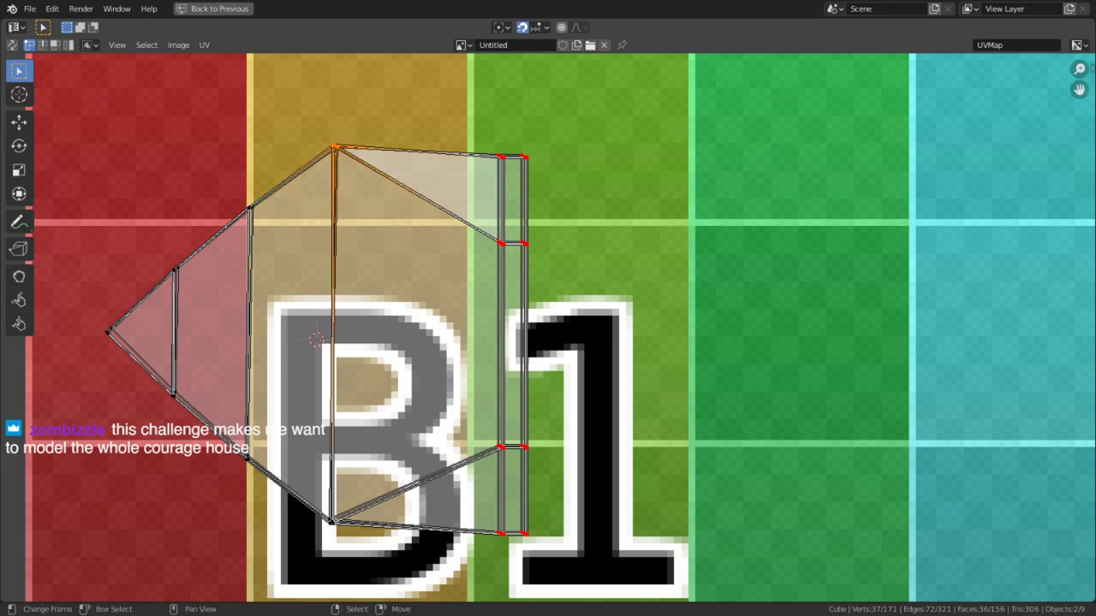
key("s")
key("0")
key("Return")
Scale the stacked UV vertices at the lower widest corner beneath the highest corner to 0.
key("alt+a")
key("c")
left_click(368, 541)
key("Escape")
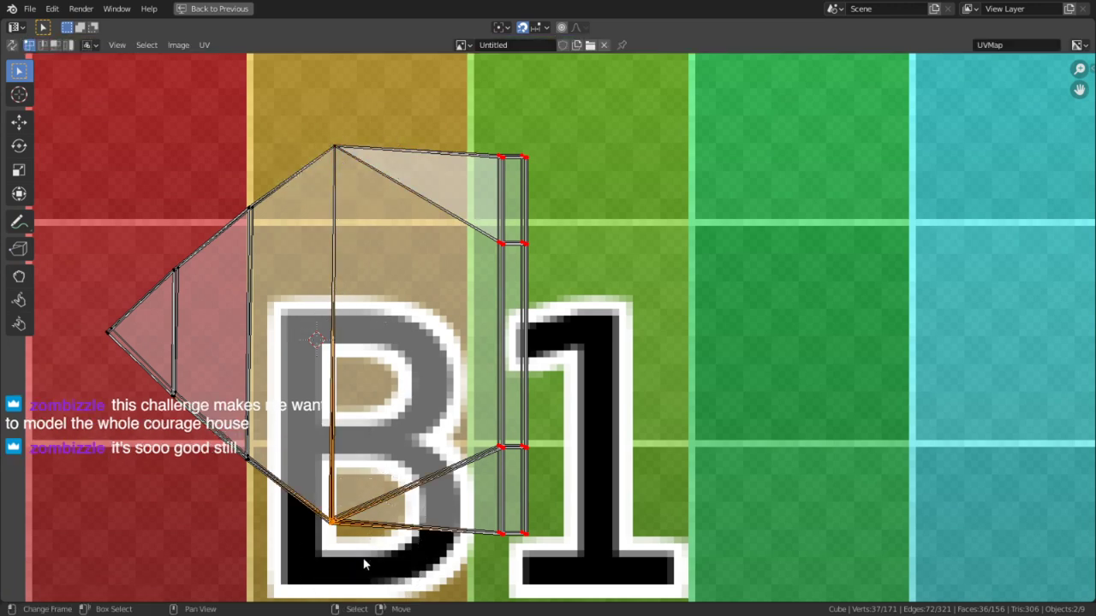
key("s")
key("0")
key("Return")
Scale the stacked UV vertices midway along the island's lower sloped edge to 0.
key("alt+a")
key("c")
left_click(238, 484)
key("Escape")
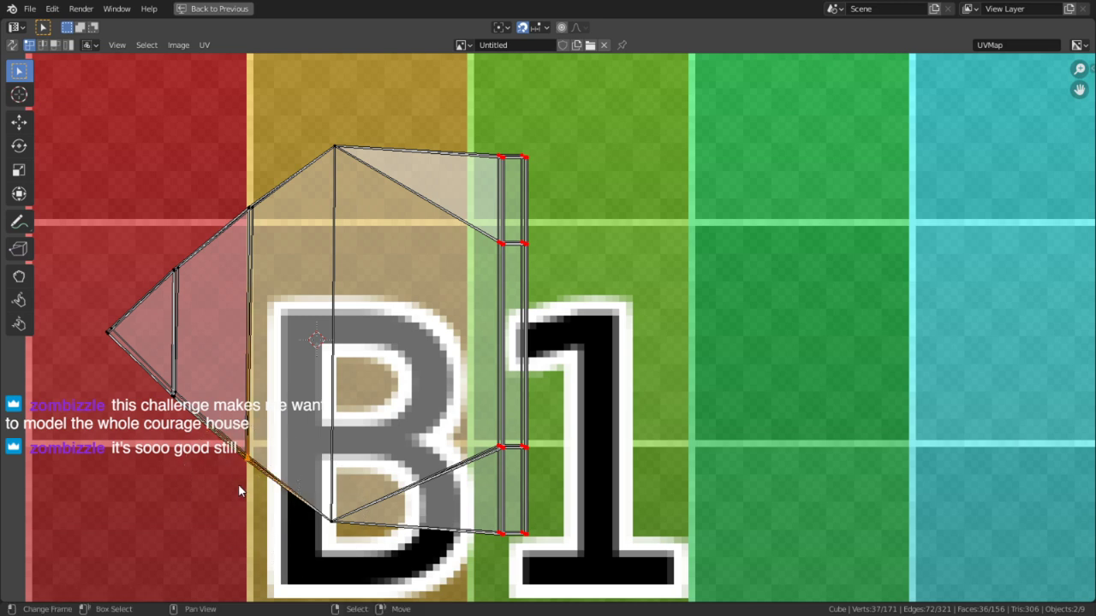
key("s")
key("0")
key("Return")
Scale the stacked UV vertices midway along the island's upper sloped edge to 0.
key("alt+a")
key("c")
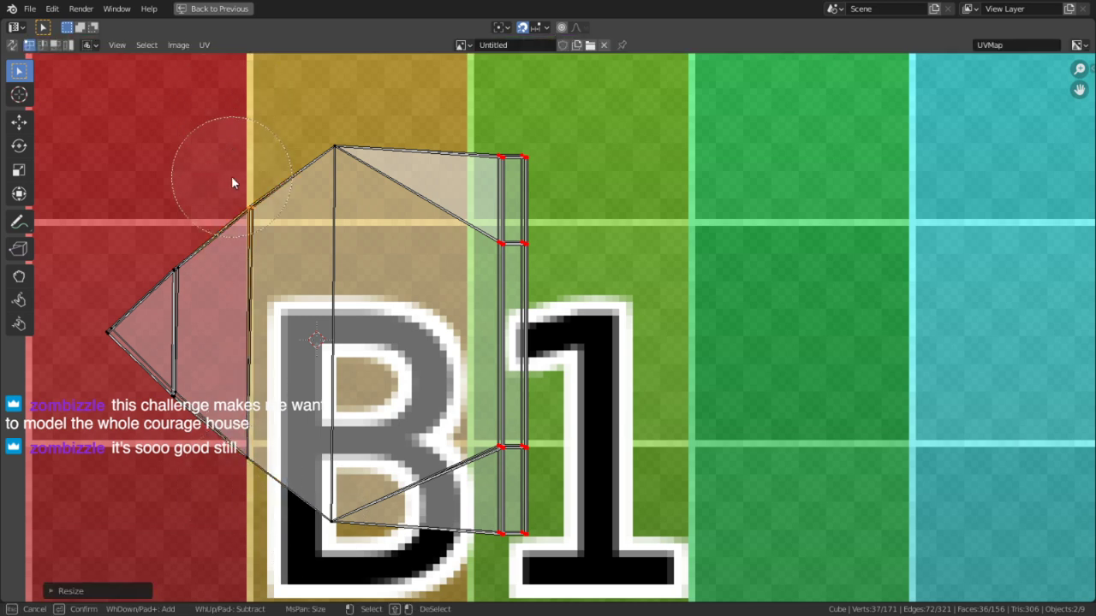
left_click(231, 175)
key("Escape")
key("s")
key("0")
key("Return")
Collapse the stacked UV vertices nearest the tip on the upper sloped edge by scaling them to 0.
key("alt+a")
key("c")
left_click(172, 261)
key("Escape")
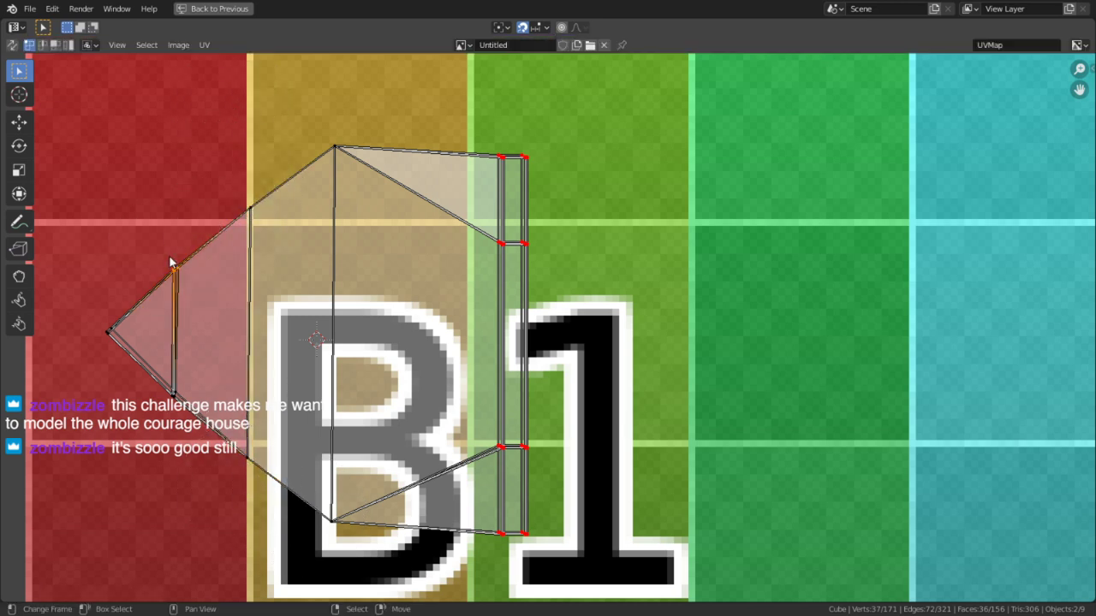
key("s")
key("0")
key("Return")
Collapse the stacked UV vertices nearest the tip on the lower sloped edge by scaling them to 0.
key("alt+a")
key("c")
left_click(180, 371)
key("Escape")
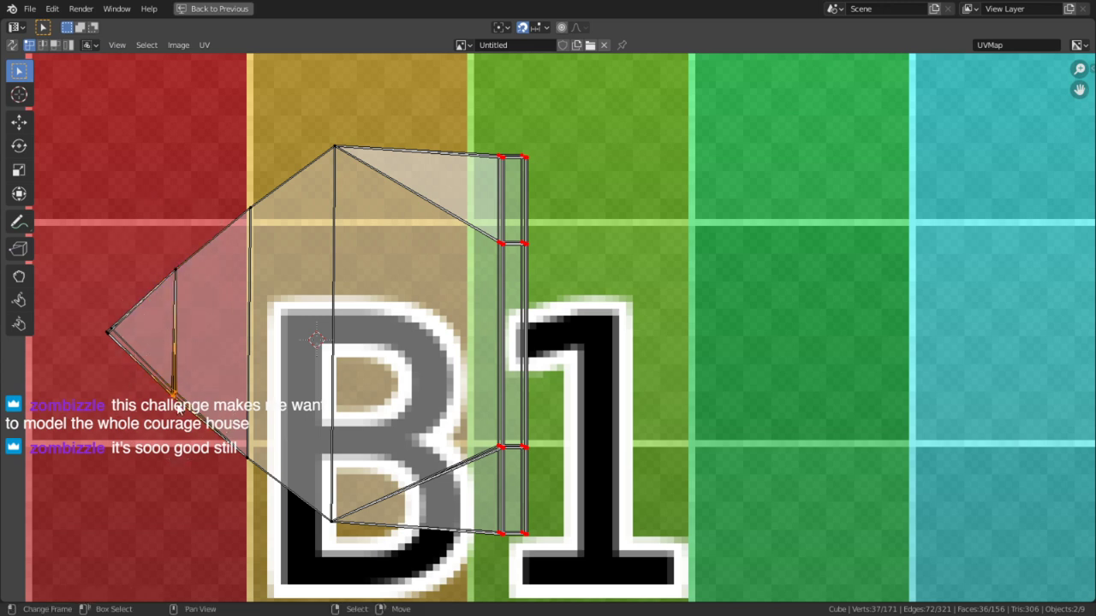
key("s")
key("0")
key("Return")
Collapse the stacked UV vertices at the island's pointed tip into one point by scaling them to 0.
key("alt+a")
key("c")
left_click(113, 371)
key("Escape")
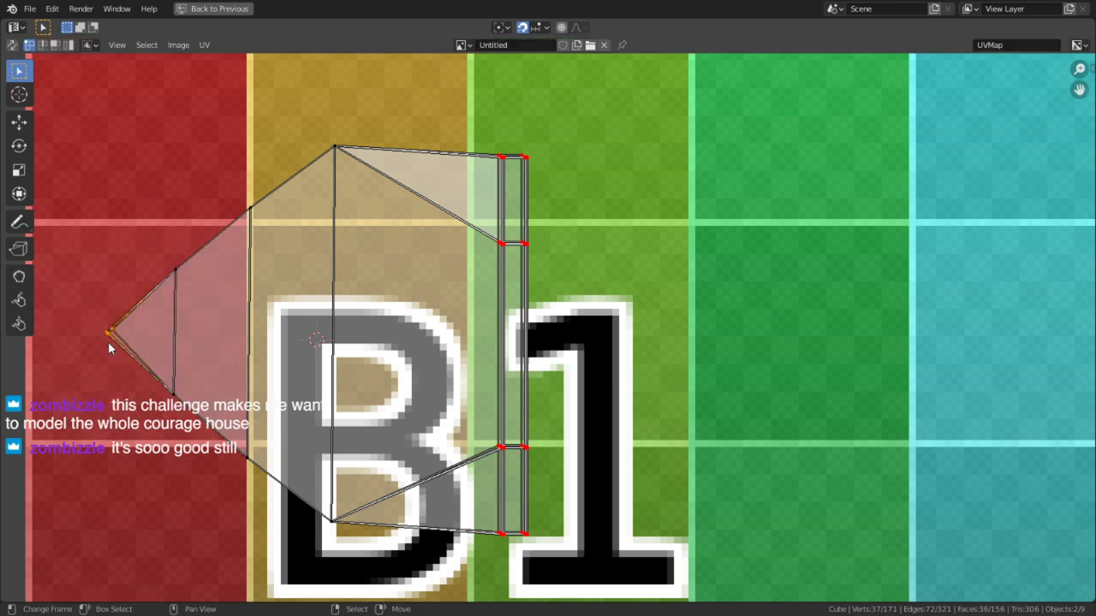
key("s")
key("0")
key("Return")
Scale the stacked UV vertices at the upper end of the rim strip's inner edge to 0.
key("alt+a")
key("c")
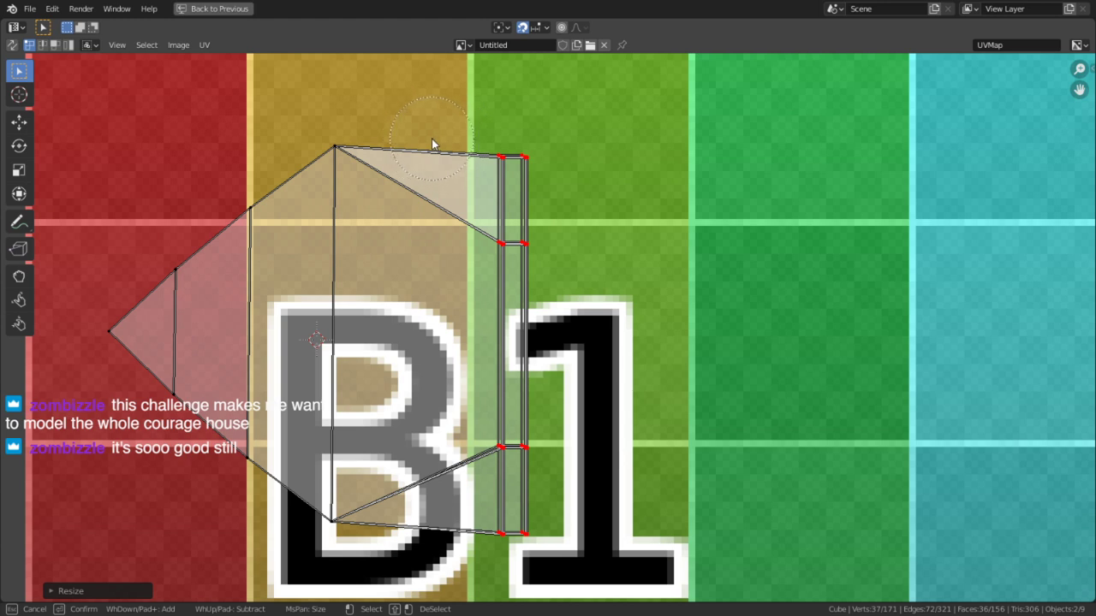
left_click(468, 153)
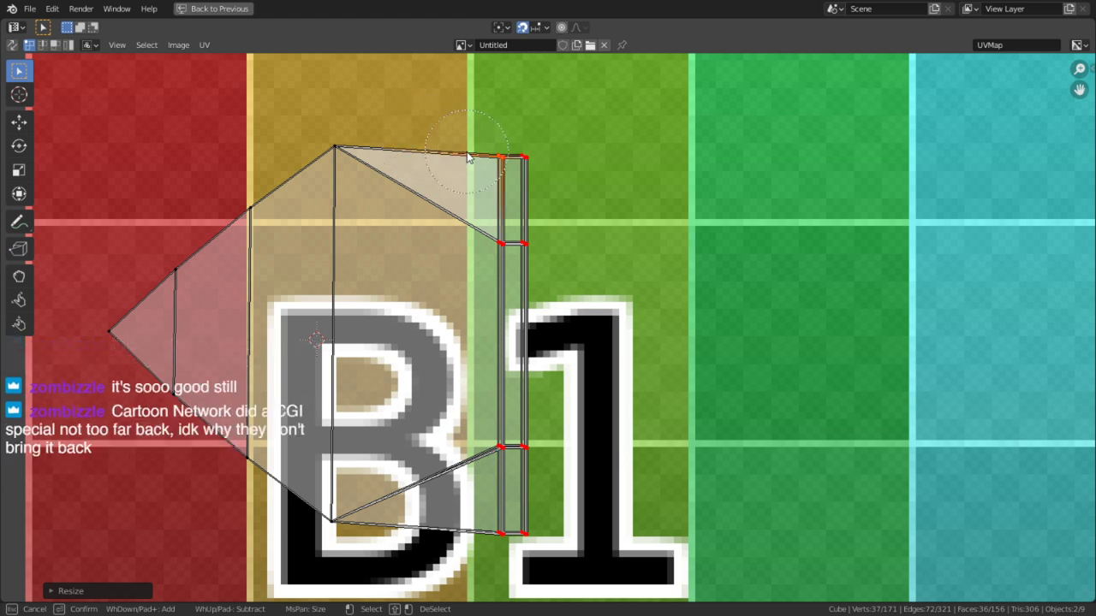
key("Escape")
key("s")
key("0")
key("Return")
Scale the stacked UV vertices at the upper end of the rim strip's outer edge to 0.
key("alt+a")
key("c")
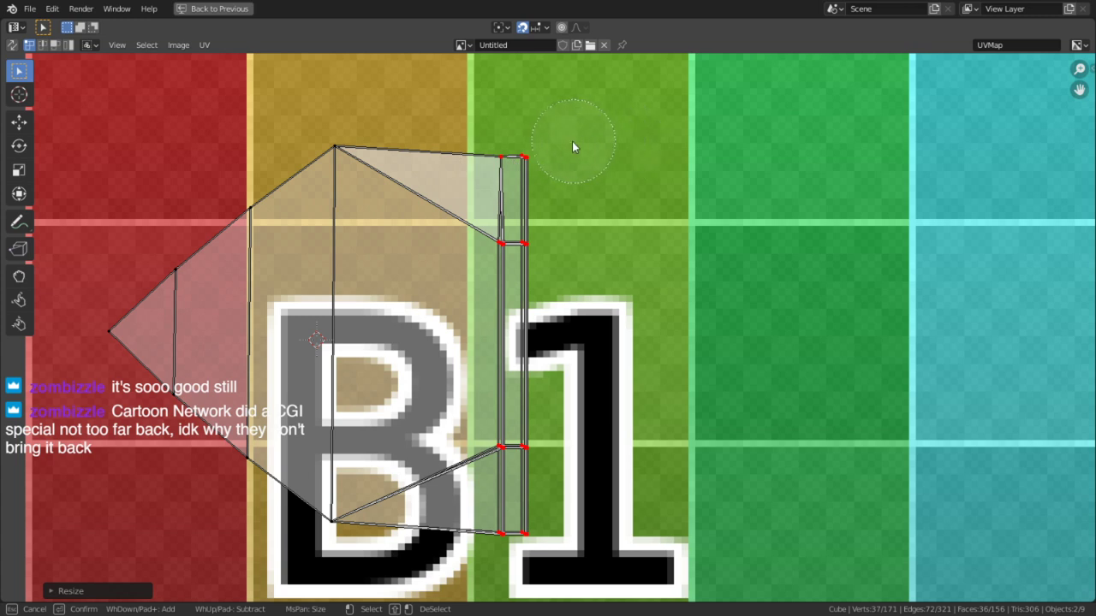
key("Escape")
key("s")
key("0")
key("Return")
Collapse the second group of stacked UV vertices down the rim's outer edge by scaling them to 0.
key("c")
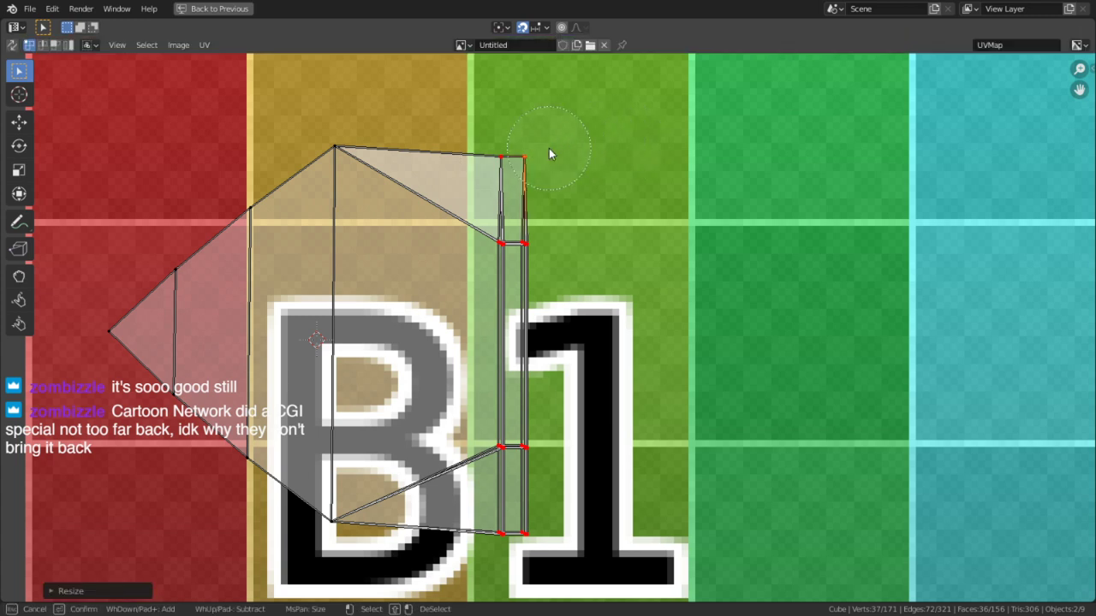
left_click(556, 243)
key("Escape")
key("s")
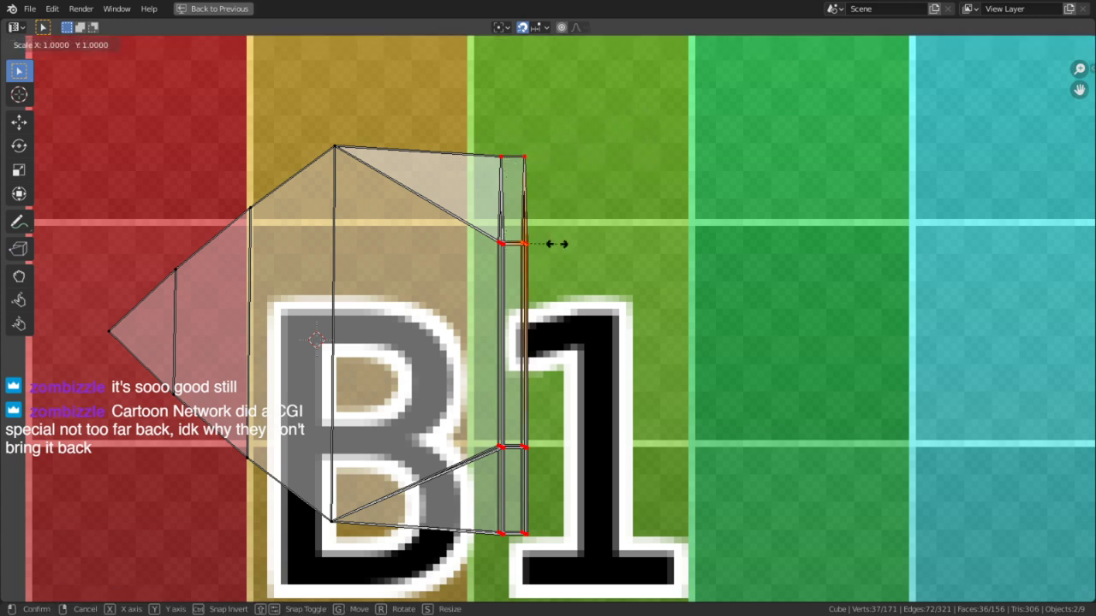
key("0")
key("Return")
Collapse the third group of stacked UV vertices down the rim's outer edge by scaling them to 0.
key("c")
left_click(557, 450)
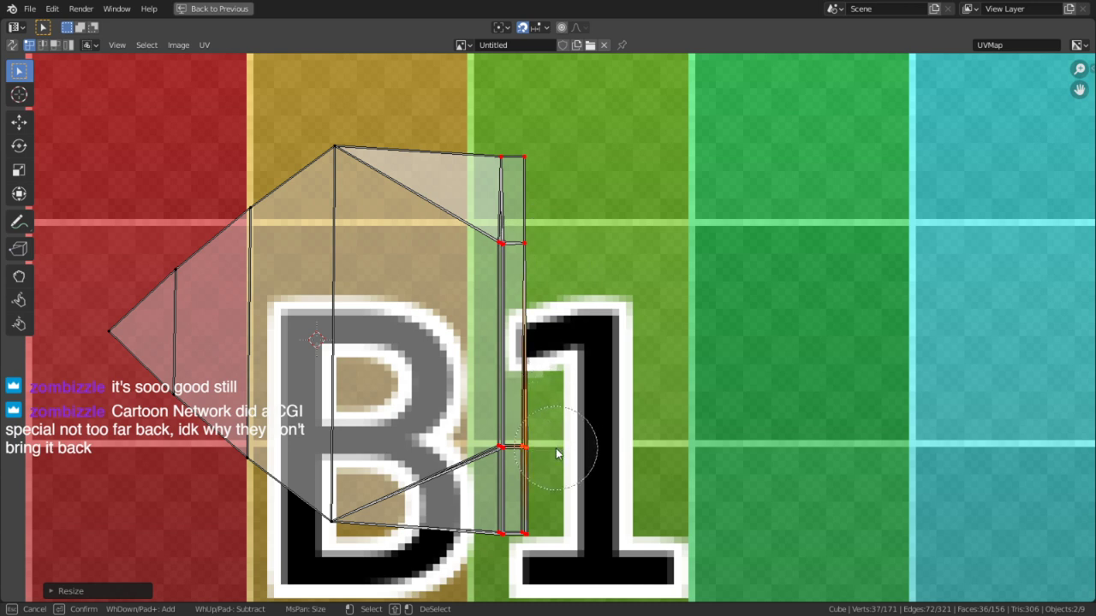
key("Escape")
key("s")
key("0")
key("Return")
key("c")
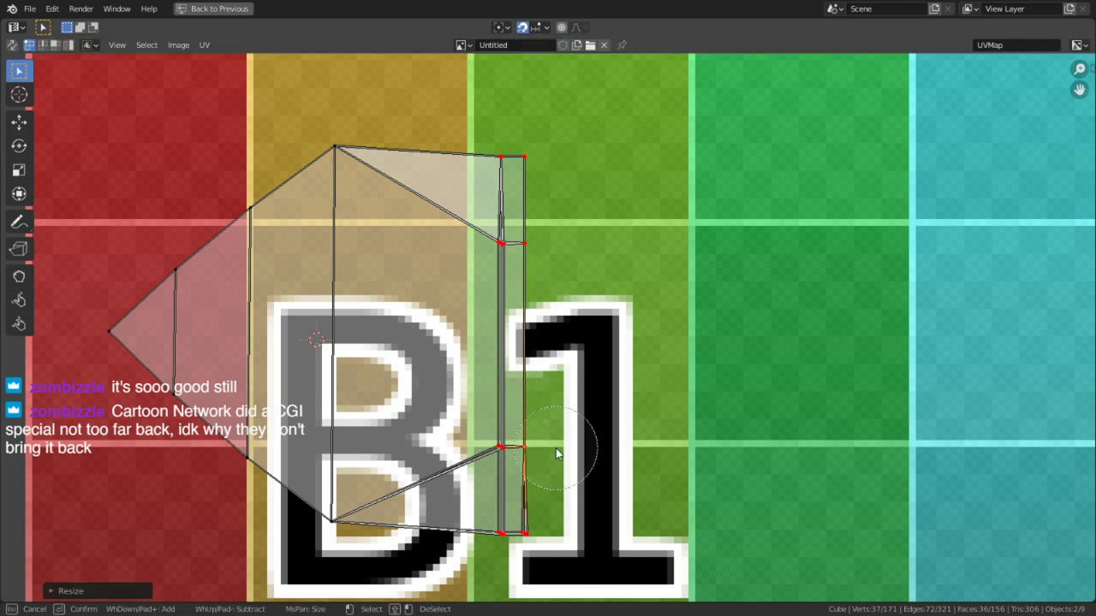
Collapse the stacked UV vertices at the lower end of the rim strip's outer edge by scaling them to 0.
left_click(561, 535)
key("Escape")
key("s")
key("0")
key("Return")
Collapse the stacked UV vertices at the lower end of the rim strip's inner edge by scaling them to 0.
key("c")
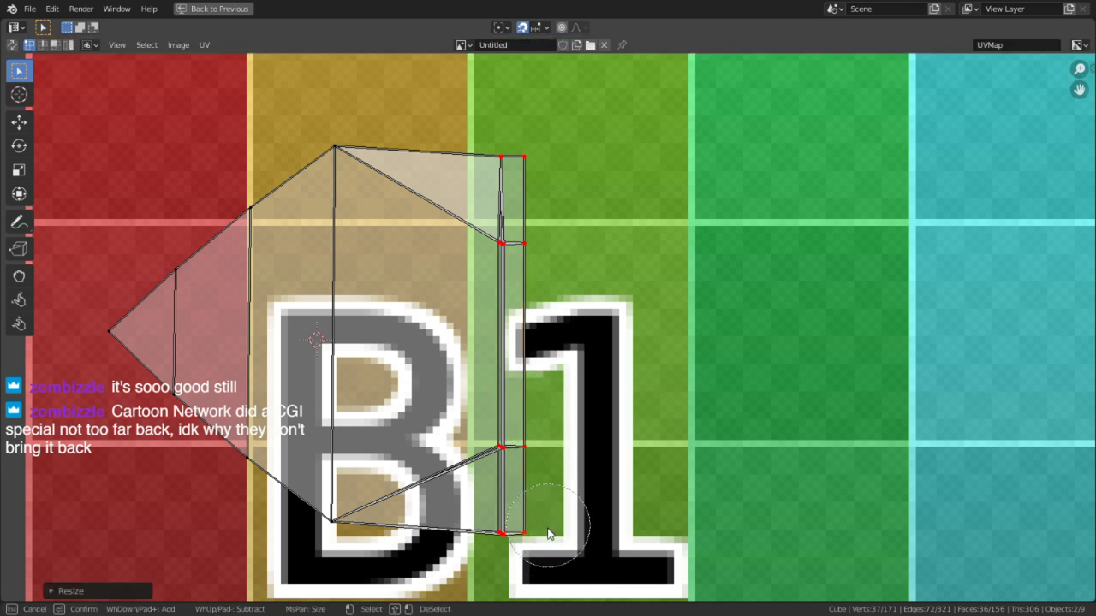
left_click(473, 537)
key("Escape")
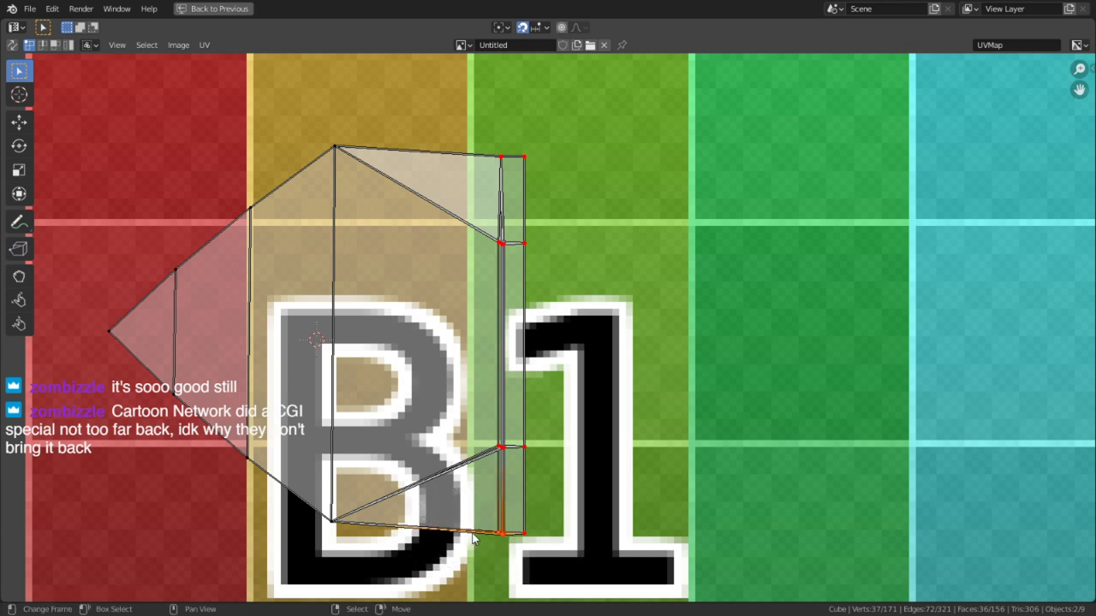
key("s")
key("0")
key("Return")
Collapse the third group of stacked UV vertices down the rim's inner edge by scaling them to 0.
key("c")
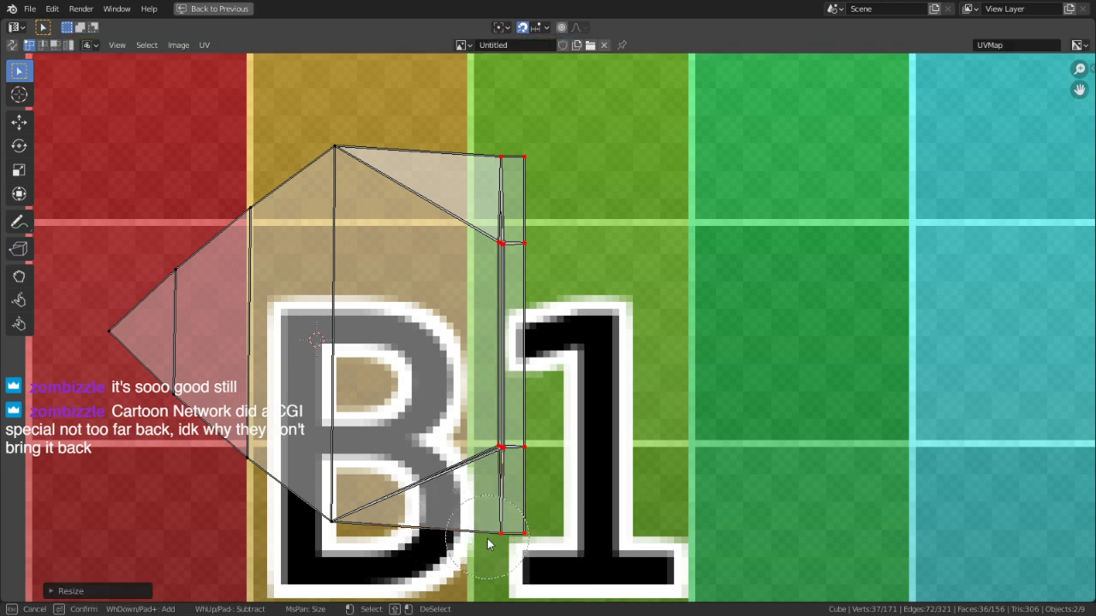
left_click(471, 452)
key("Escape")
key("s")
key("0")
key("Return")
Collapse the second group of stacked UV vertices down the rim's inner edge by scaling them to 0.
key("c")
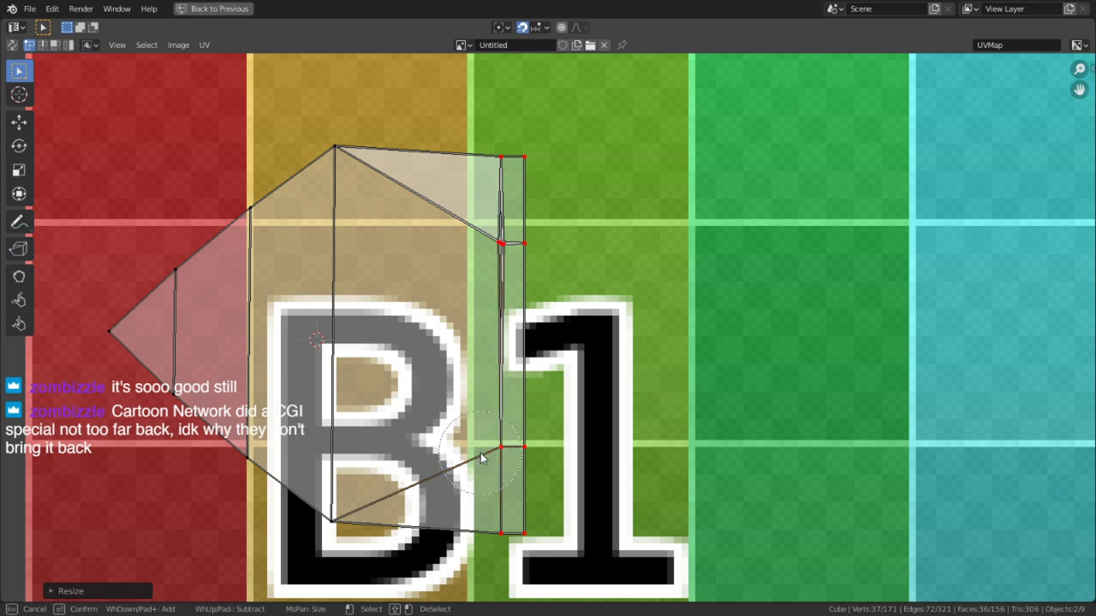
left_click(466, 247)
key("Escape")
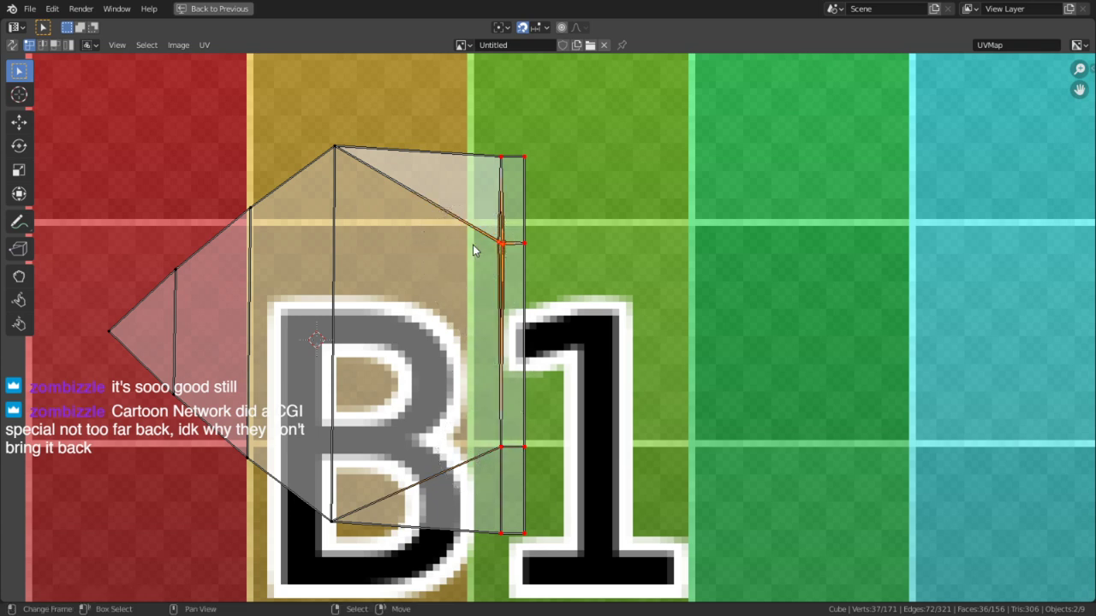
key("s")
key("0")
key("Return")
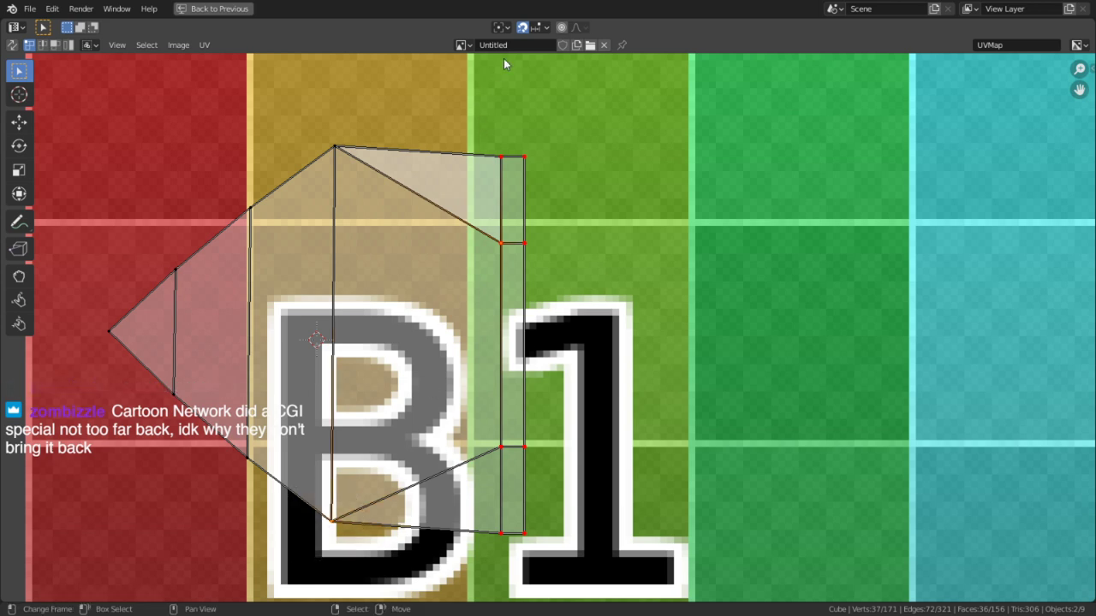
Set snapping to Vertex and move the lower end of the dome's widest vertical edge along Y to align with the rim strip's lower end.
left_click(539, 28)
left_click(514, 81)
key("g")
key("y")
right_click(499, 543)
left_click(496, 243, "shift")
key("g")
key("y")
left_click(504, 546)
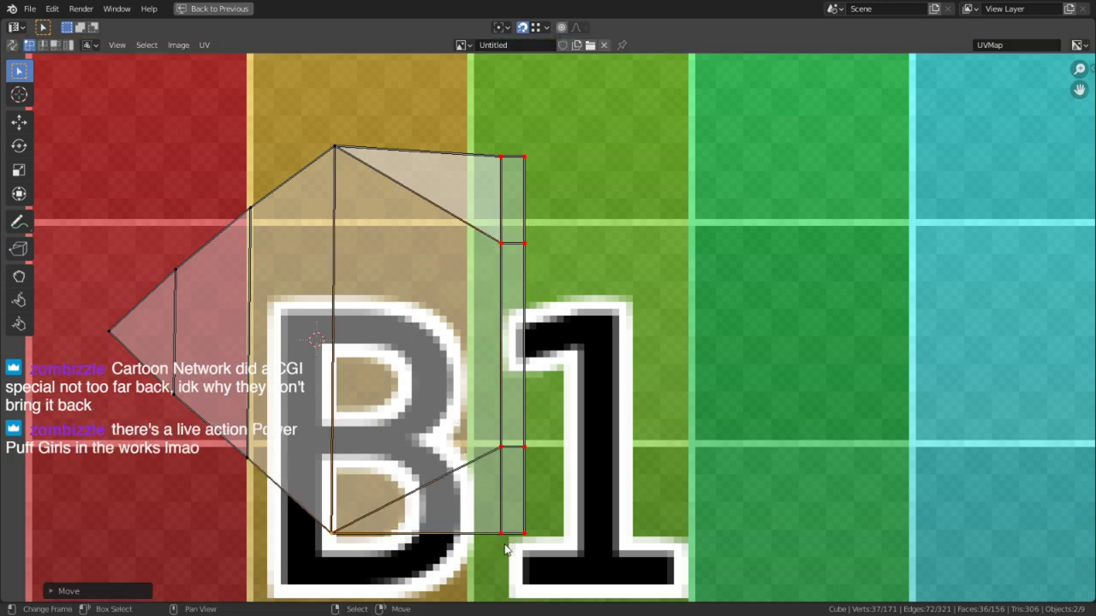
Move the upper end of the dome's widest vertical edge along Y to align with the rim strip's upper end.
key("c")
middle_click(328, 537)
right_click(331, 538)
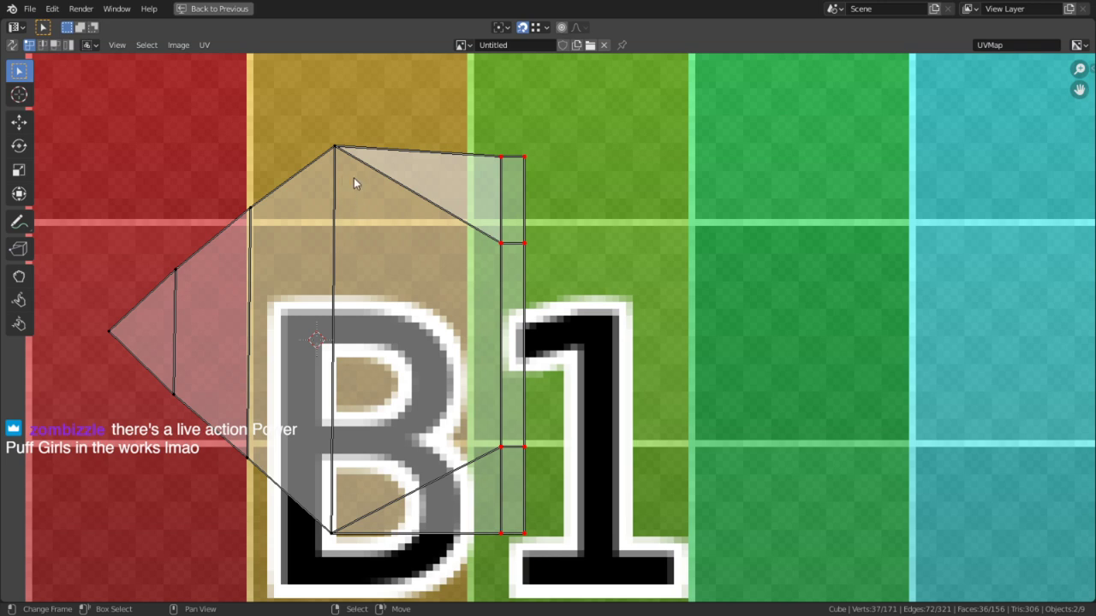
left_click_drag(336, 152, 522, 190)
key("y")
left_click(503, 164)
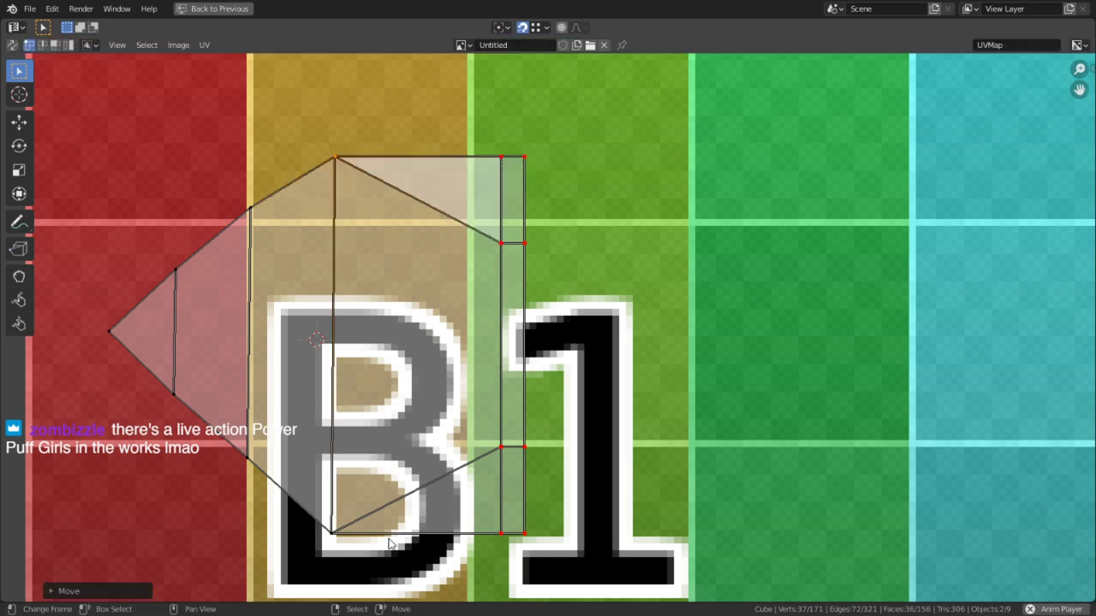
Straighten the dome's widest vertical edge by scaling its two end vertices to 0 along X.
key("c")
left_click(332, 549)
right_click(332, 551)
key("s")
key("x")
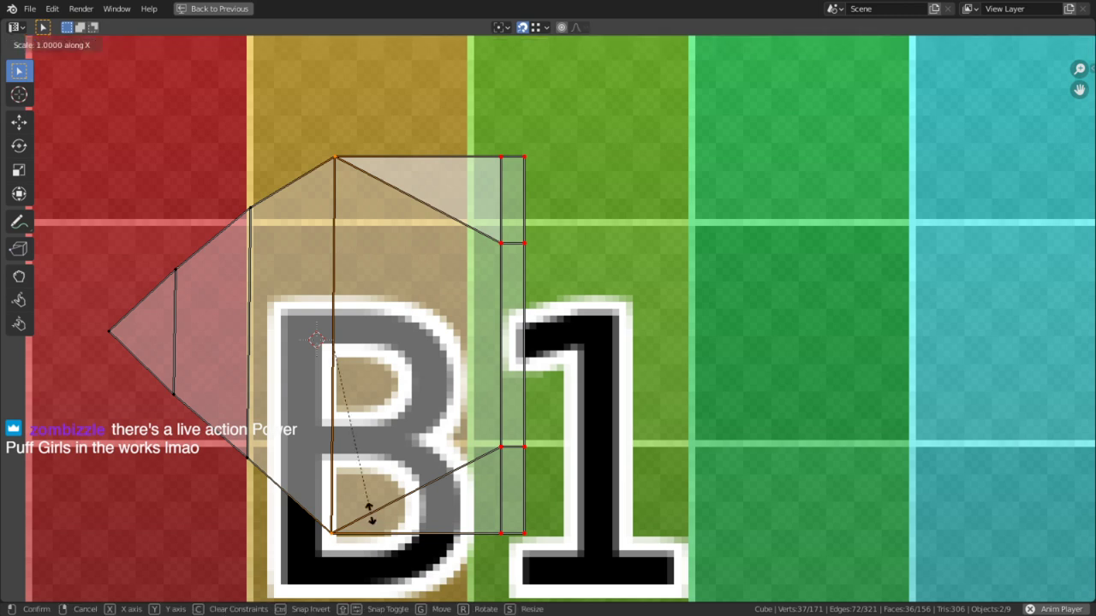
key("0")
key("Return")
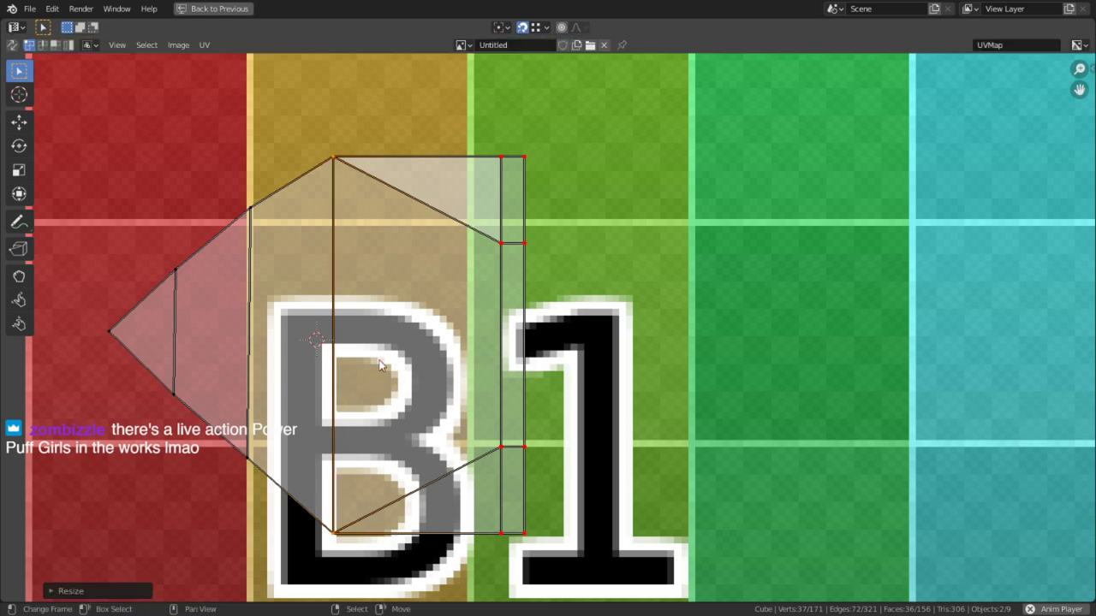
Clear the selection, select the dome's widest vertical edge and snap the 2D cursor to its midpoint.
key("alt+a")
key("c")
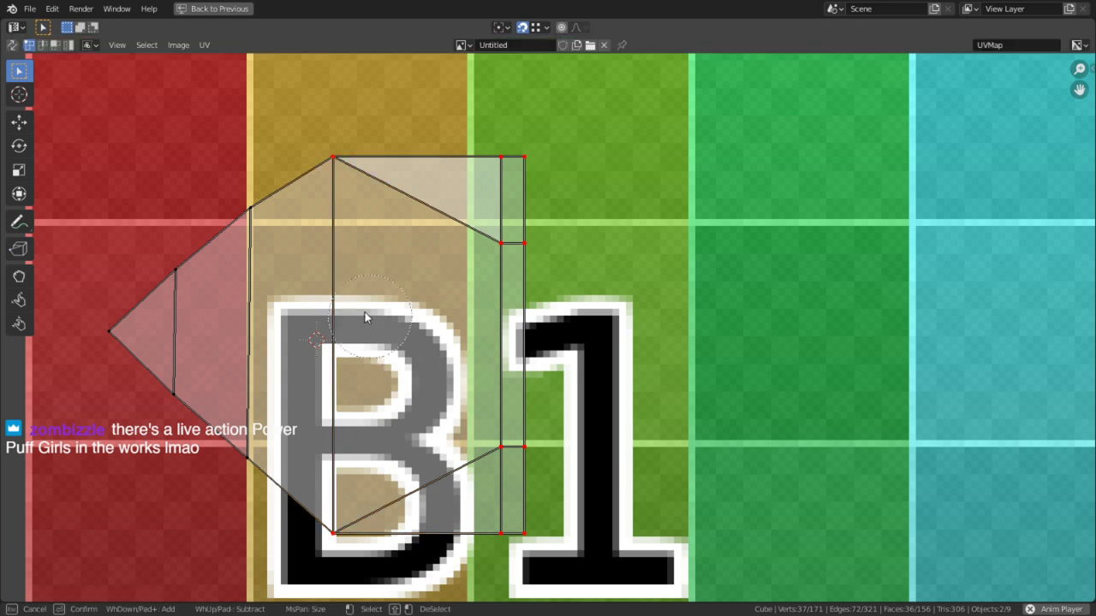
right_click(309, 391)
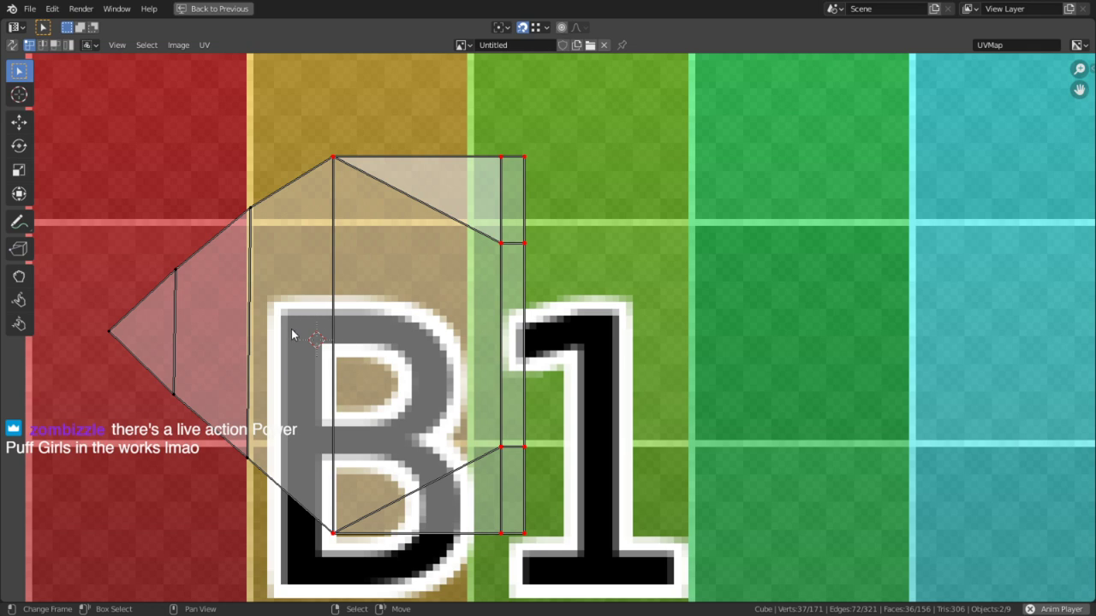
key("2")
left_click(341, 349)
key("shift+s")
left_click(343, 434)
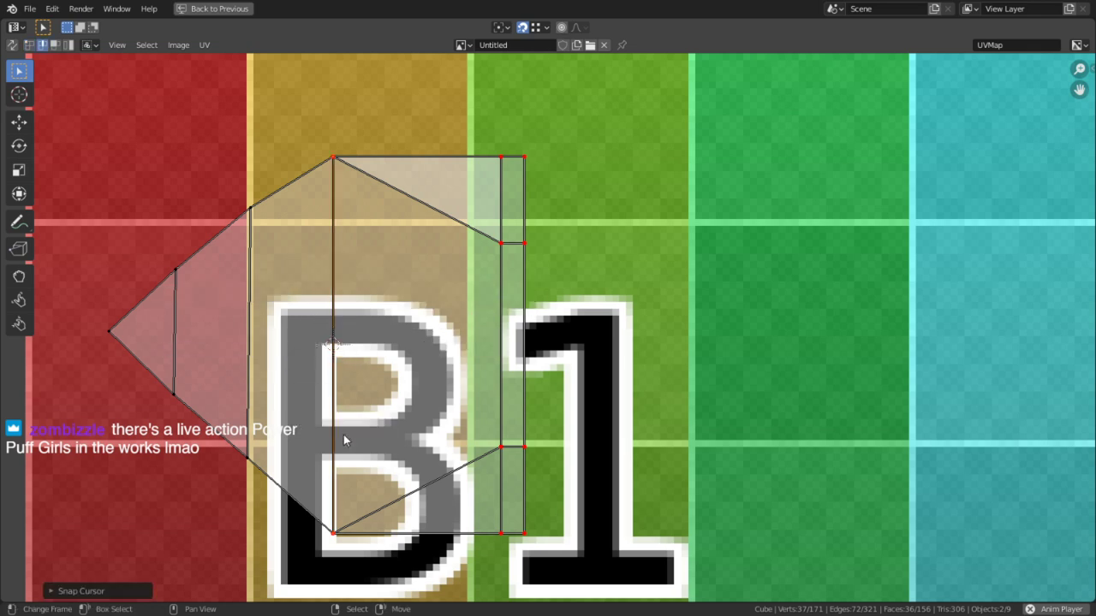
Try to unwrap the whole dome segment again around its pinned vertices, and undo the unwrap.
left_click(265, 251)
key("c")
left_click_drag(261, 290, 258, 501)
right_click(261, 473)
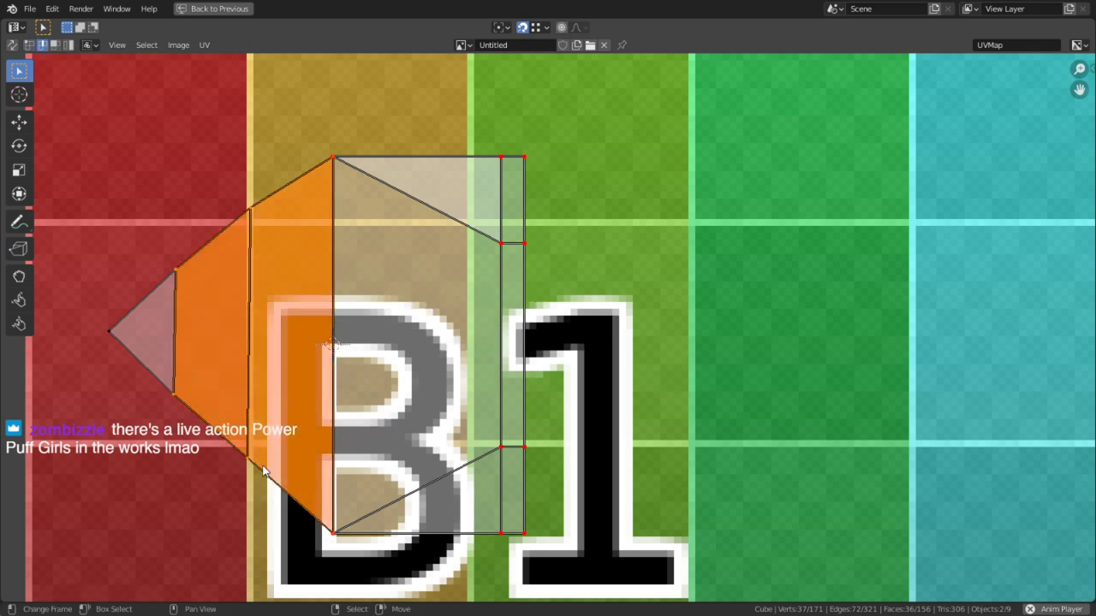
key("1")
right_click(246, 227)
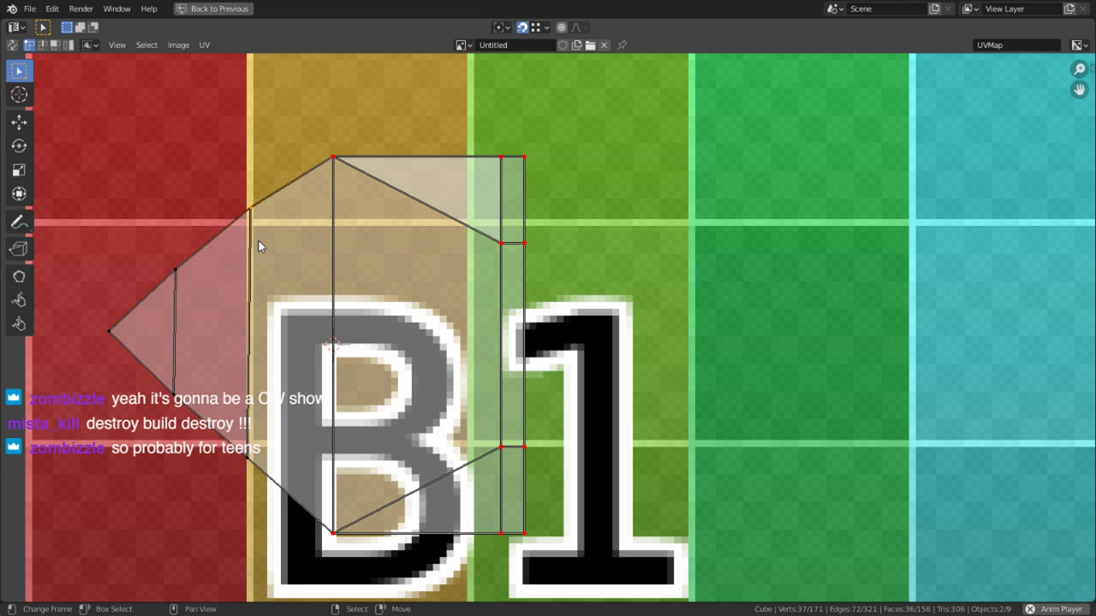
key("a")
key("u")
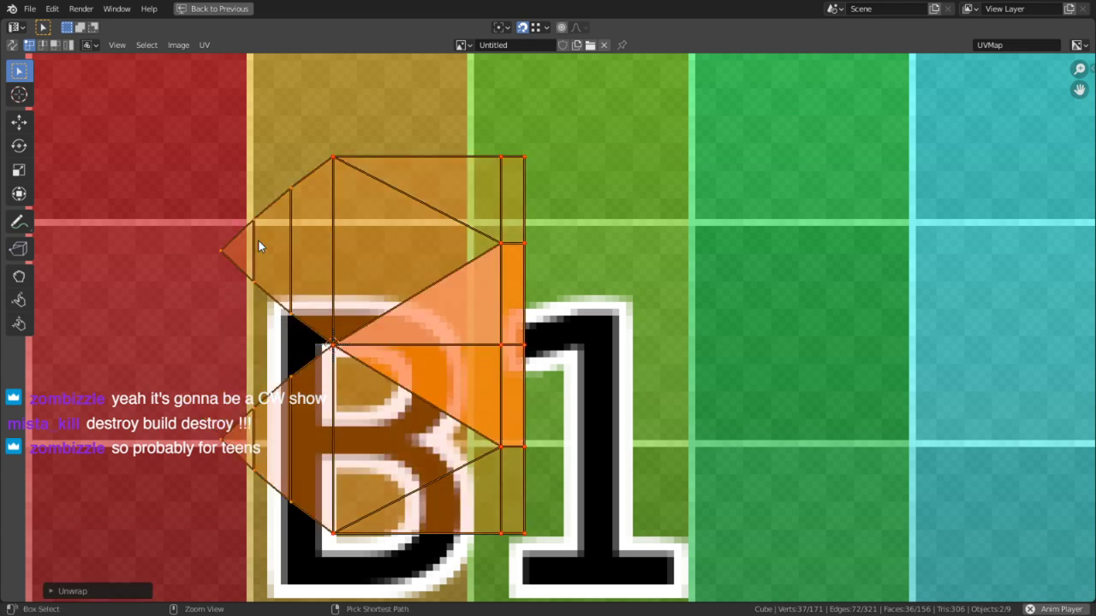
key("ctrl+z")
Reselect the widest vertical edge and snap the 2D cursor to it again.
left_click(372, 130)
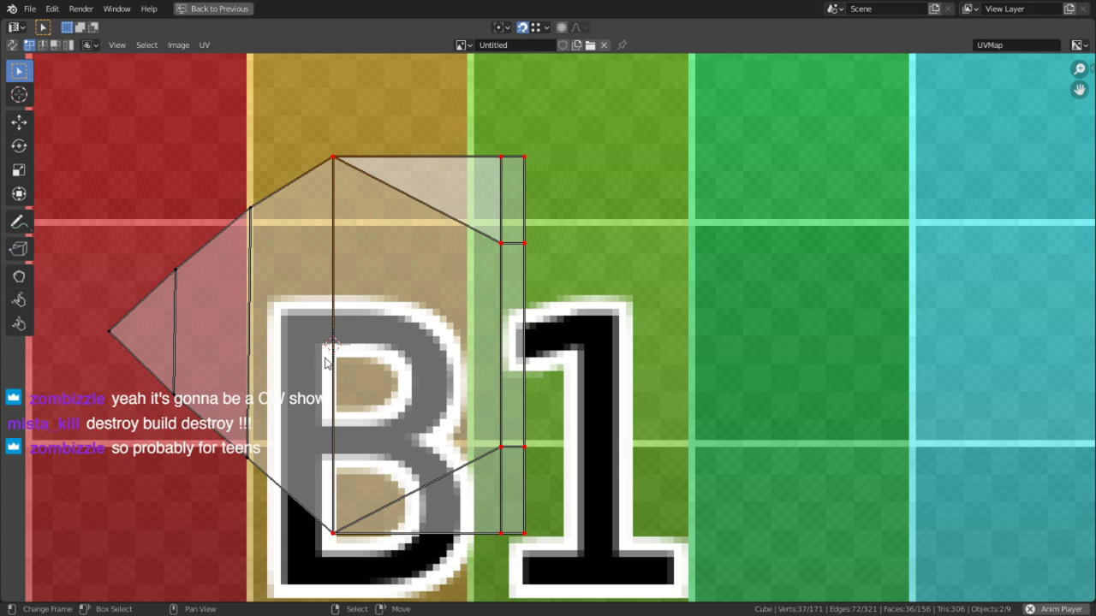
key("2")
key("shift+s")
left_click(371, 479)
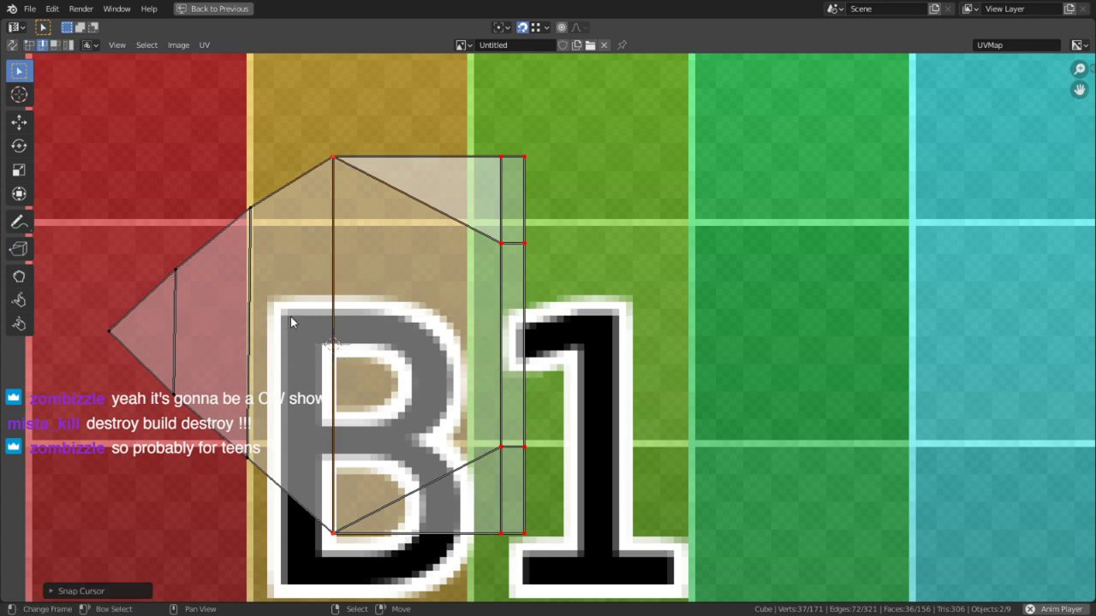
Select both ends of the second vertical edge from the rim and straighten it by scaling flat along X.
key("1")
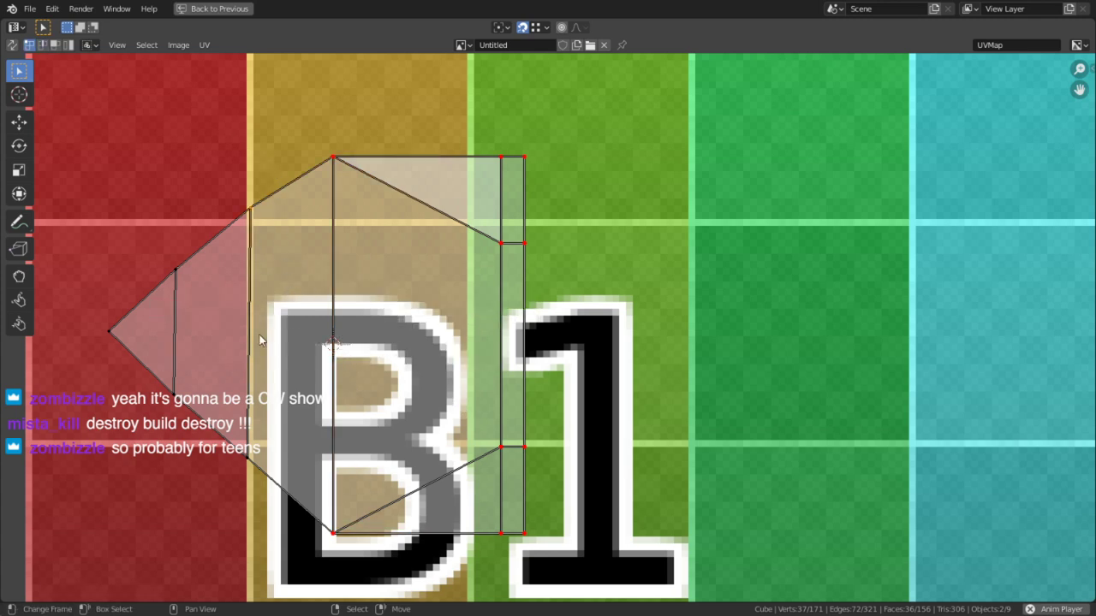
key("c")
key("Escape")
key("shift+s")
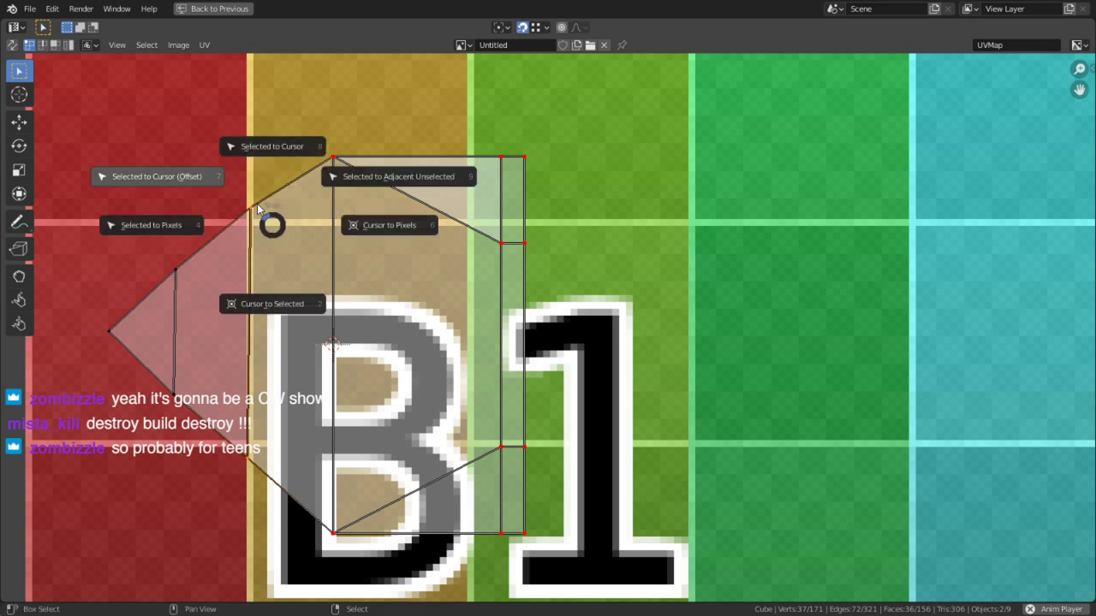
key("Escape")
key("s")
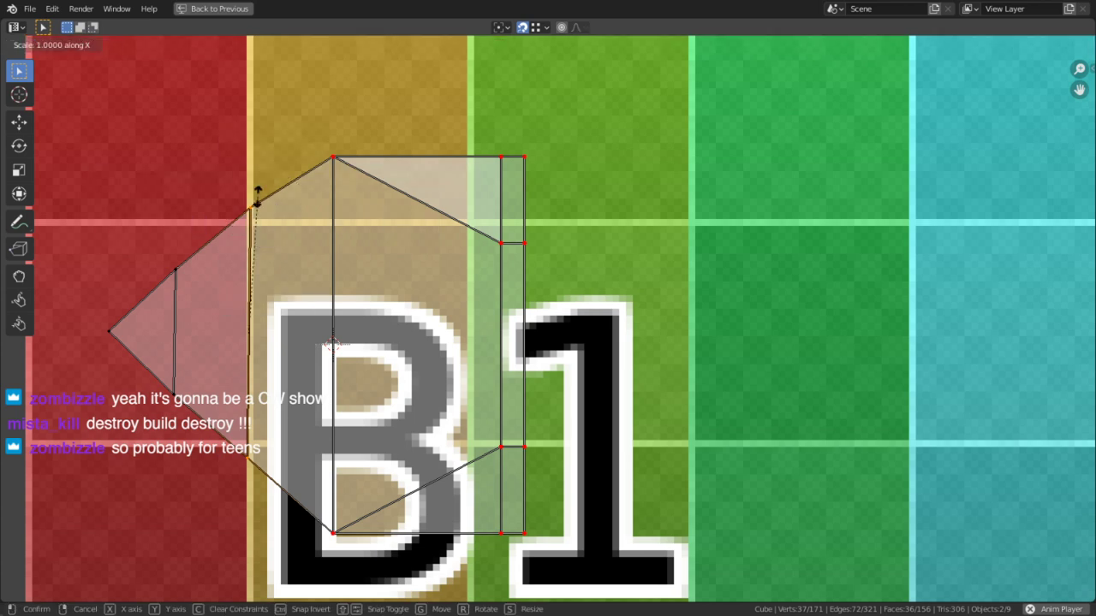
left_click(299, 256)
Try to snap the second vertical edge to the 2D cursor with offset and slide it back along X.
key("shift+s")
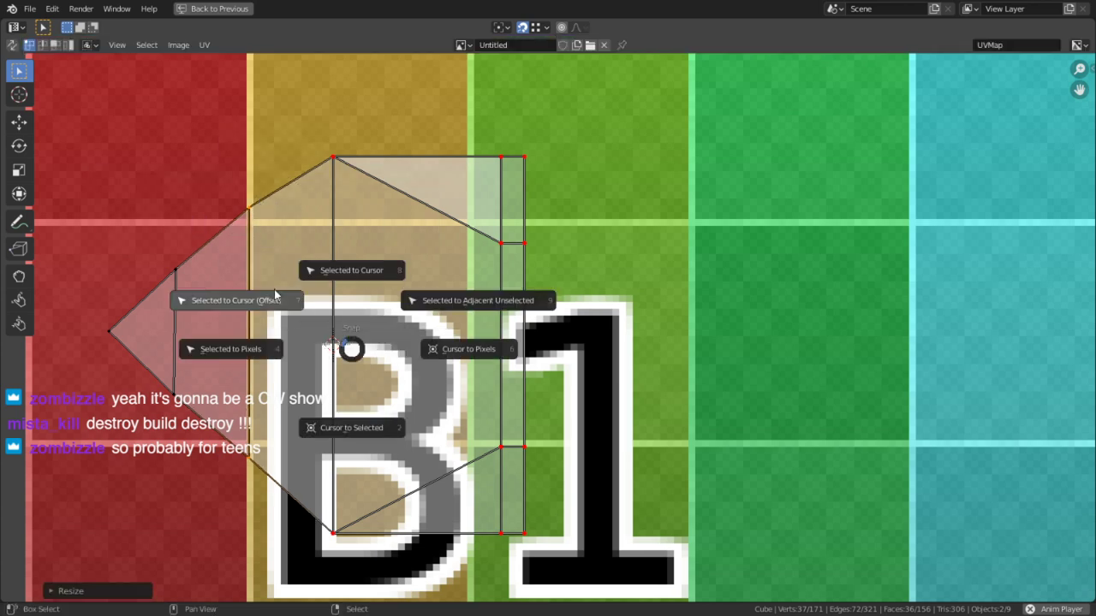
left_click(318, 317)
key("g")
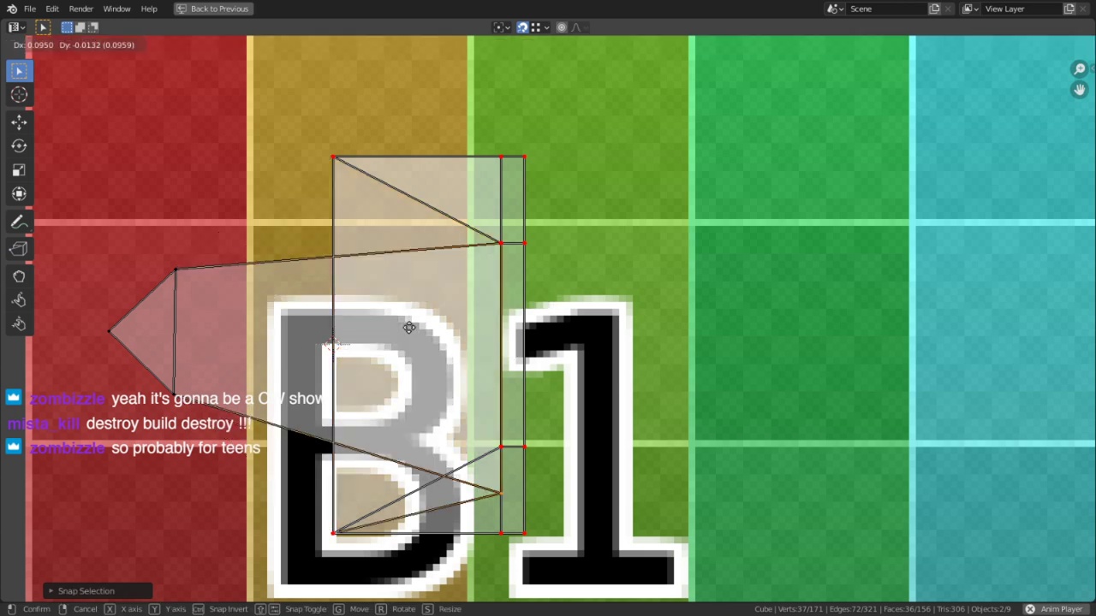
key("x")
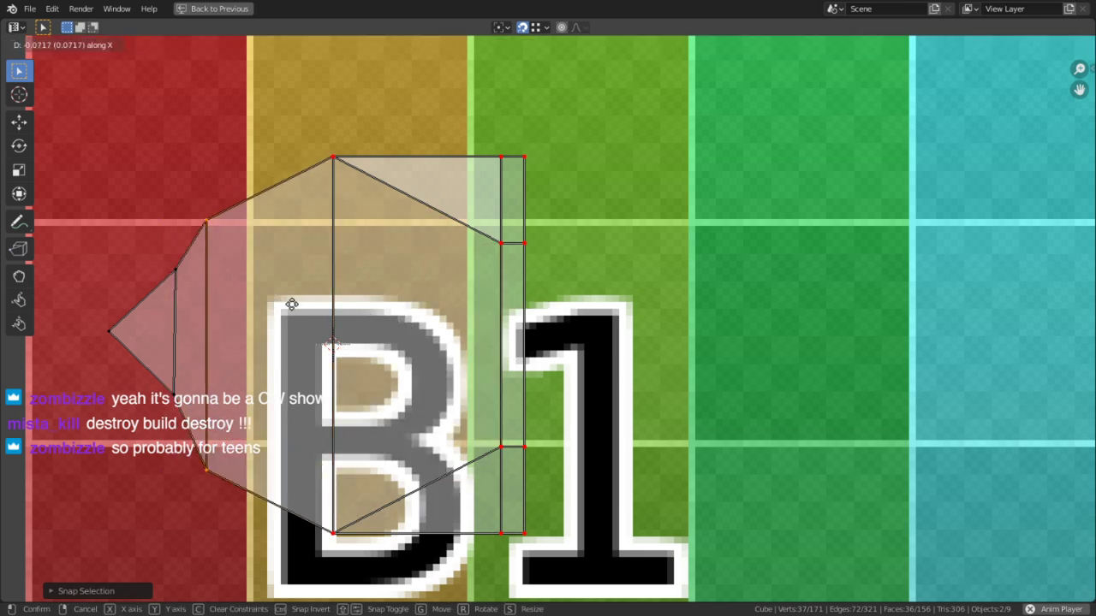
key("x")
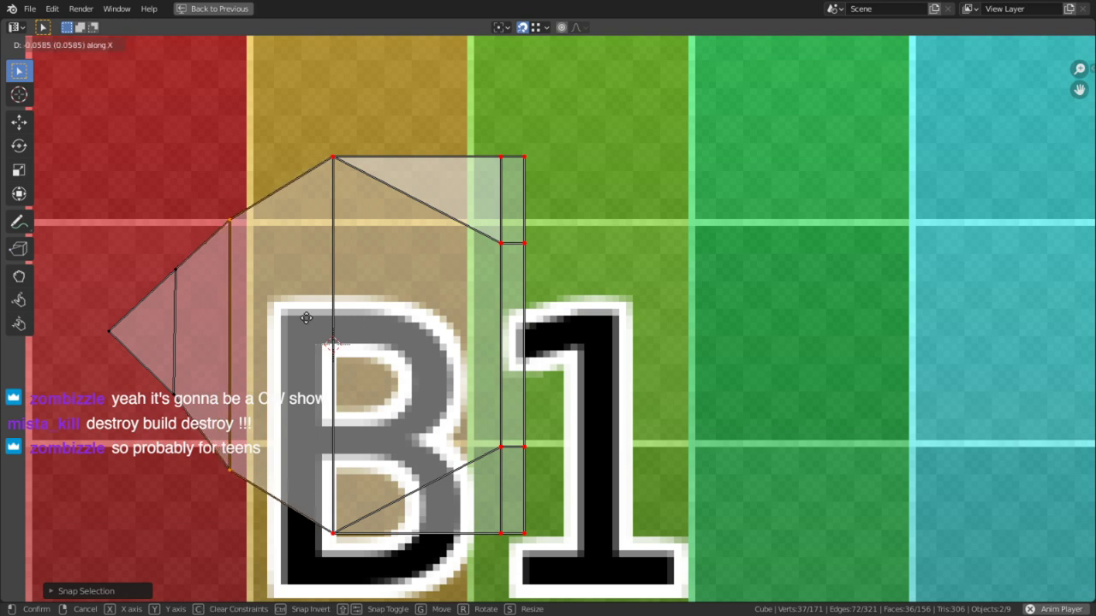
key("x")
left_click(247, 314)
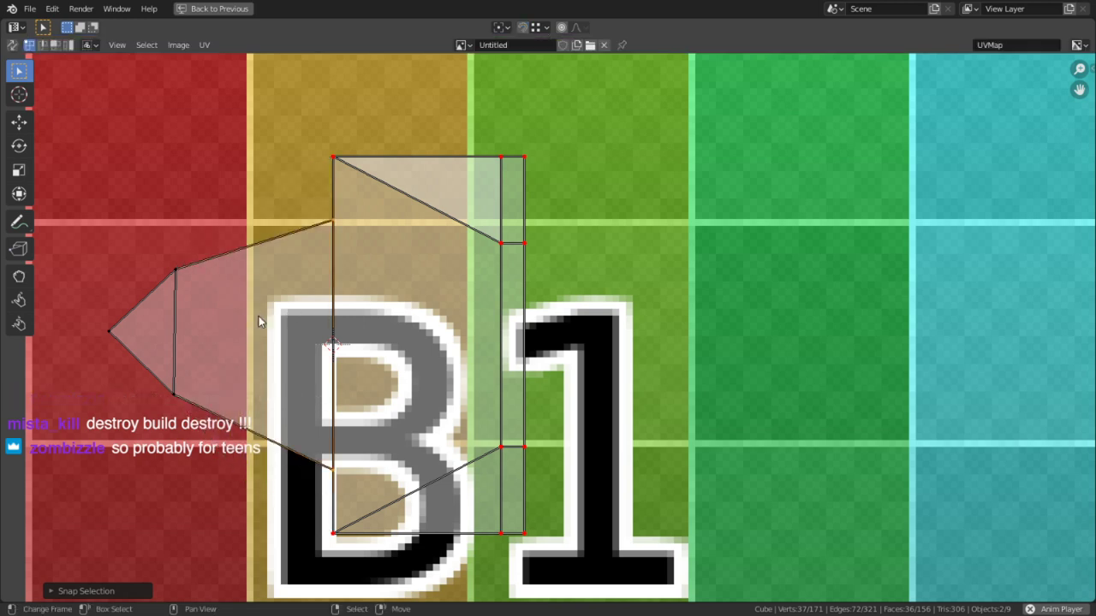
Centre the second vertical edge on the 2D cursor using Selected to Cursor (Offset), and move it -0.0477 along X.
key("shift+s")
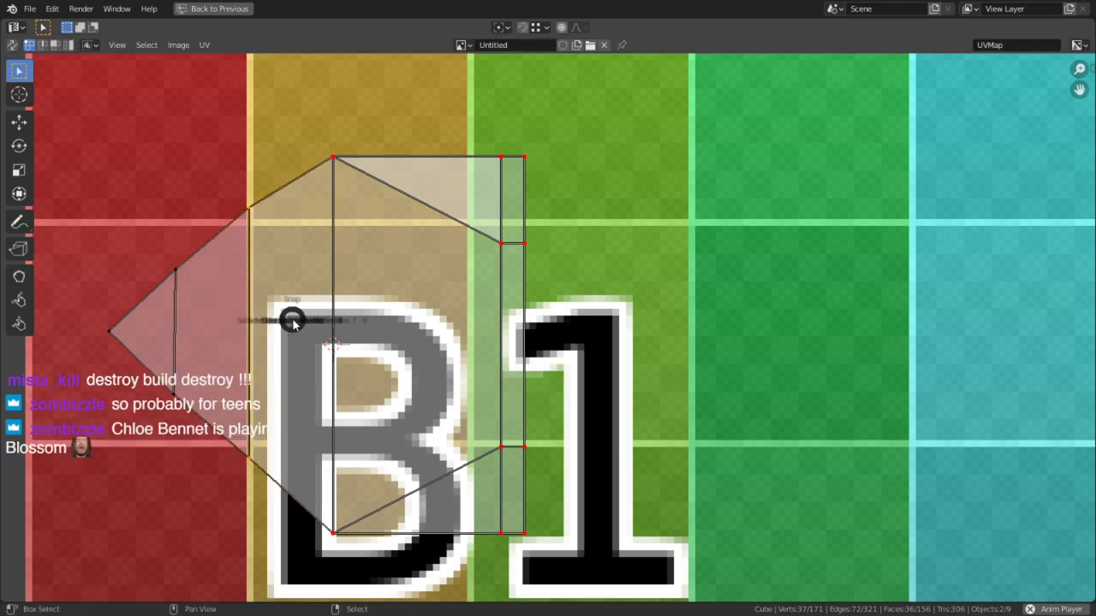
left_click(228, 275)
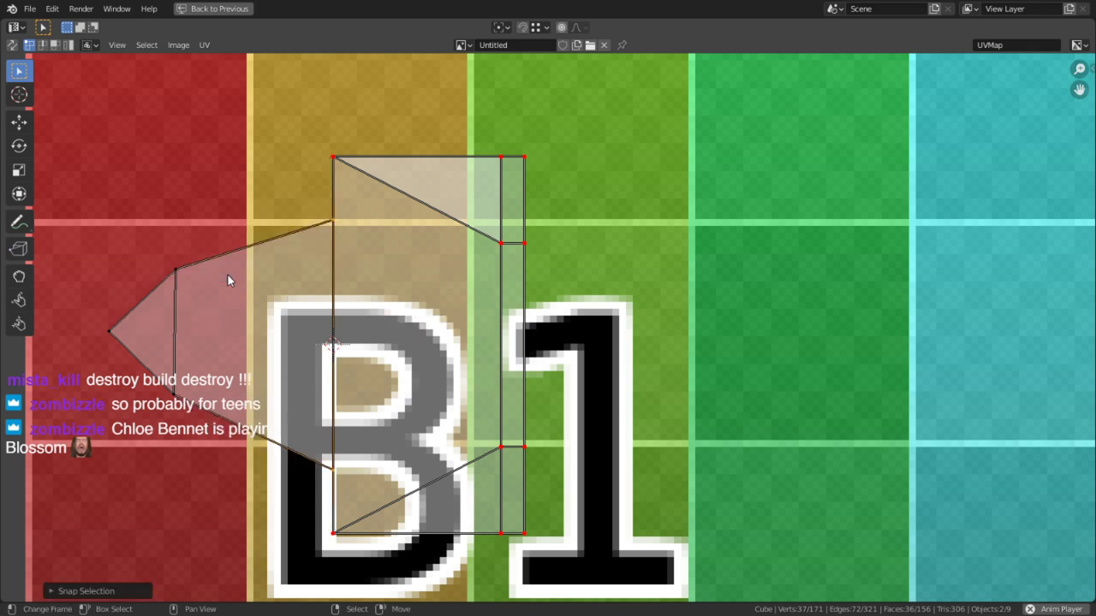
key("g")
key("x")
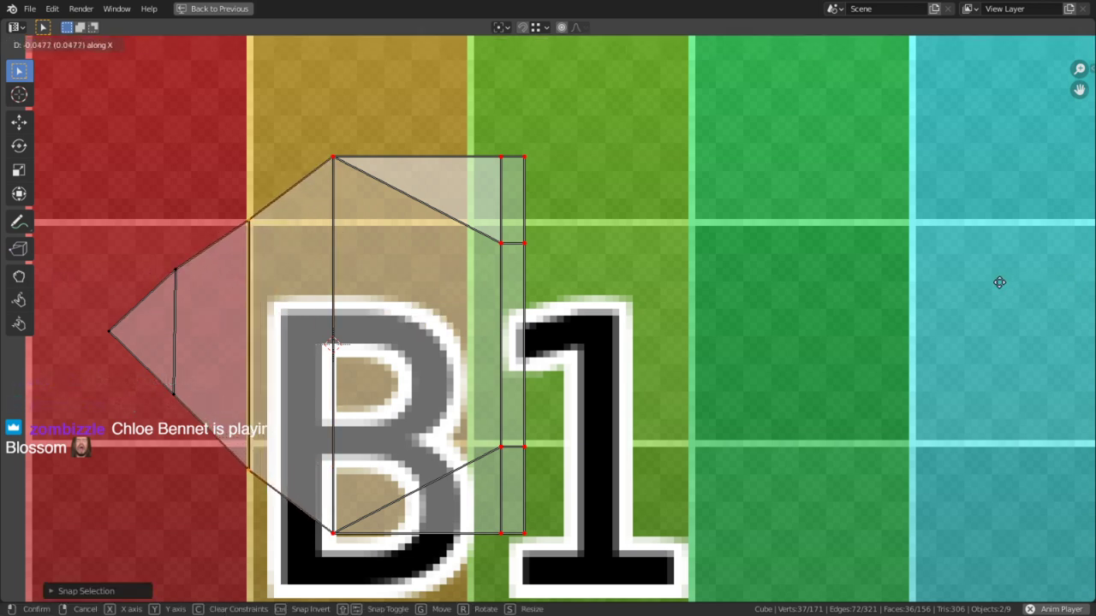
left_click(999, 282)
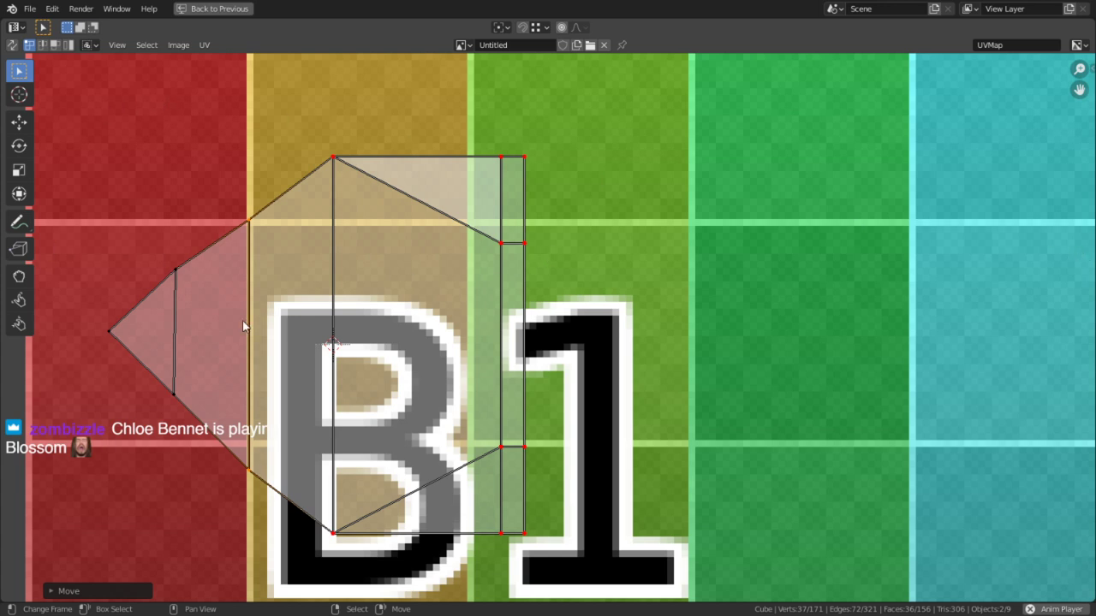
Snap the 2D cursor to the second vertical edge and select the vertices of the third vertical edge near the tip.
key("shift+s")
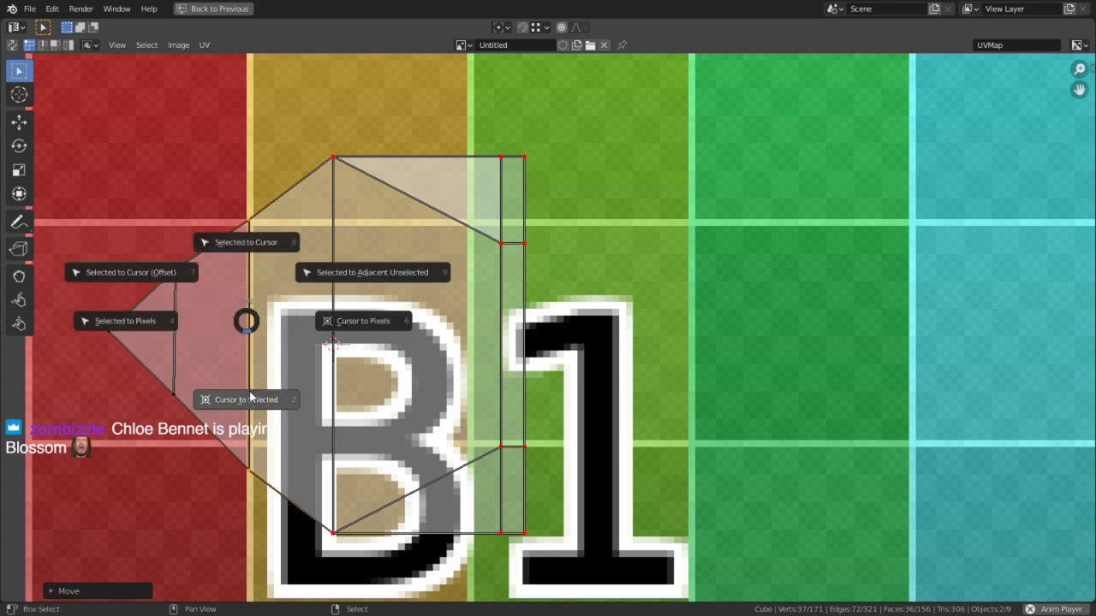
left_click(208, 336)
key("alt+a")
key("c")
left_click_drag(177, 279, 166, 425)
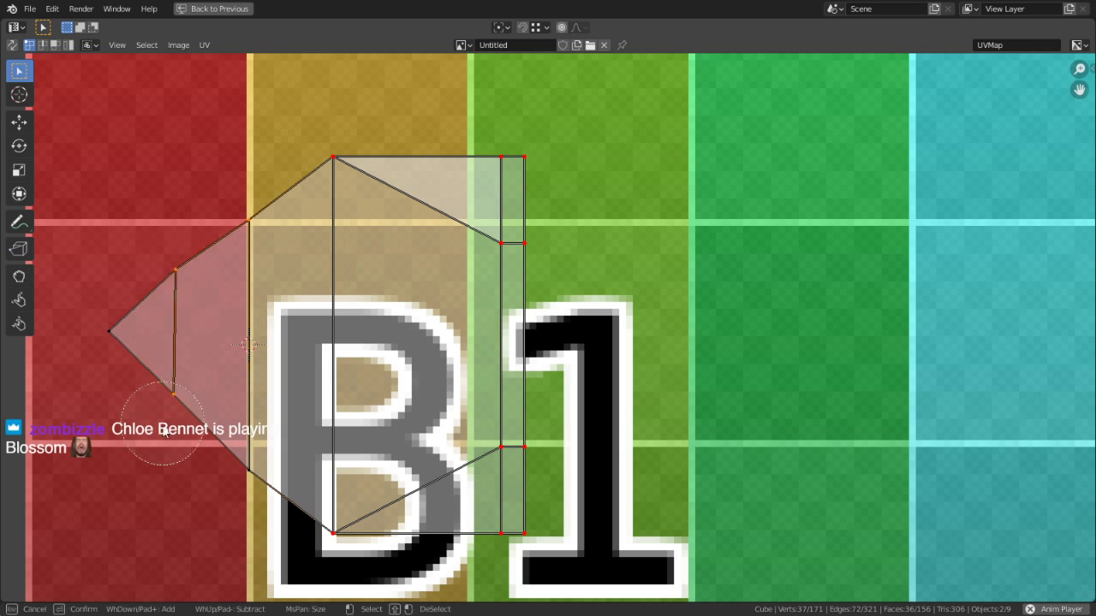
right_click(166, 424)
Try to snap the selection around the third vertical edge, and undo the snap.
key("shift+s")
left_click(409, 342)
key("ctrl+z")
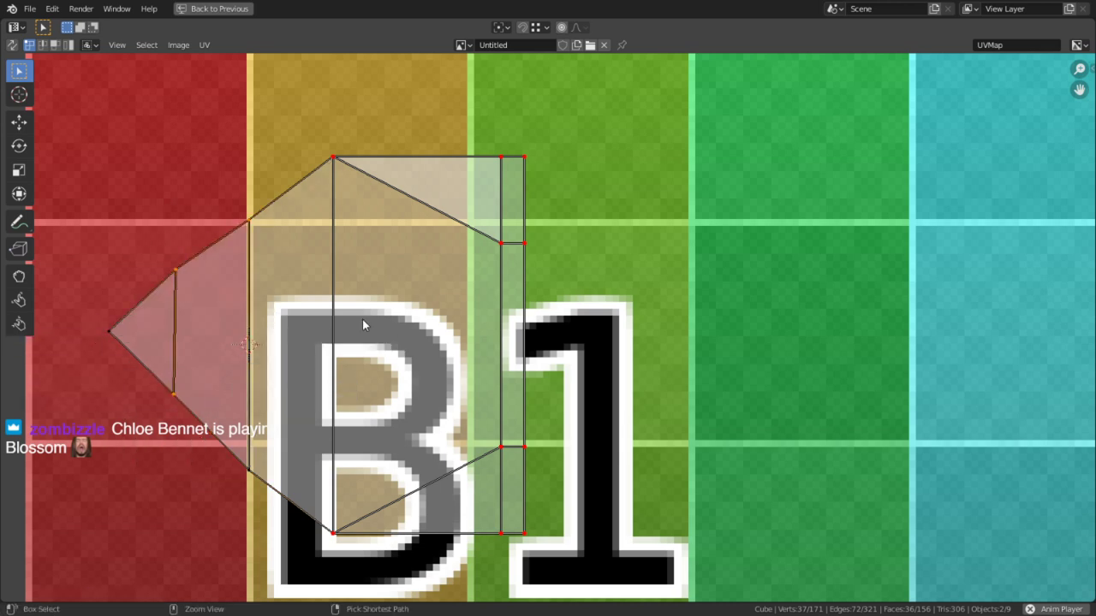
Deselect the extra vertices of the second vertical edge, keeping only the third vertical edge selected.
key("c")
mouse_move(290, 246)
middle_mouse_down()
mouse_move(276, 321)
mouse_move(276, 540)
middle_mouse_up()
right_click(275, 537)
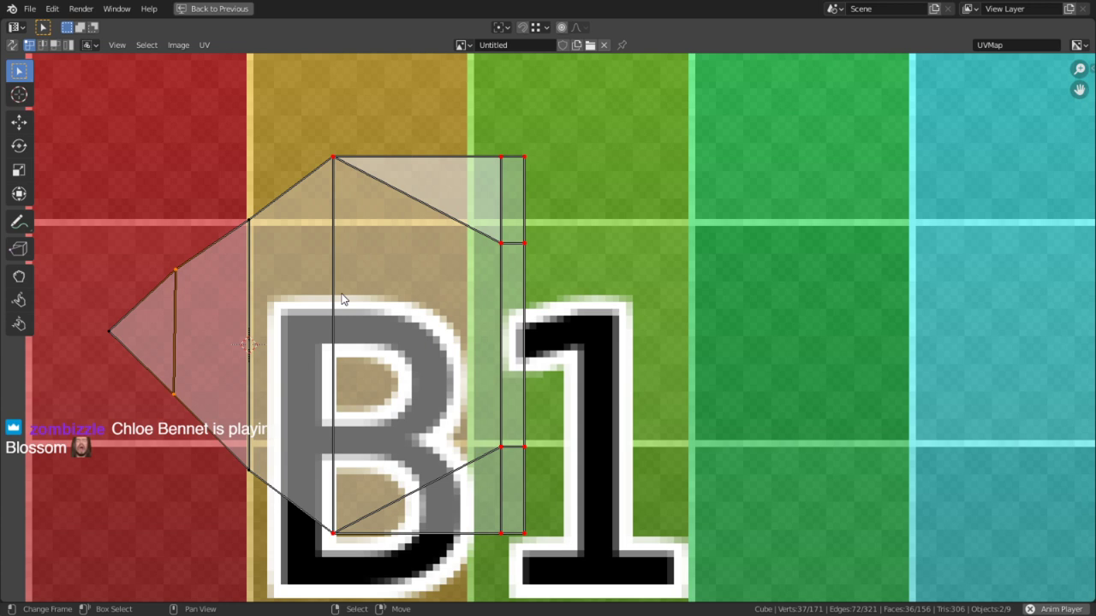
Flatten the third vertical edge by scaling it to 0 along X, and align it using Selected to Cursor (Offset).
key("s")
key("x")
key("0")
key("Return")
key("shift+s")
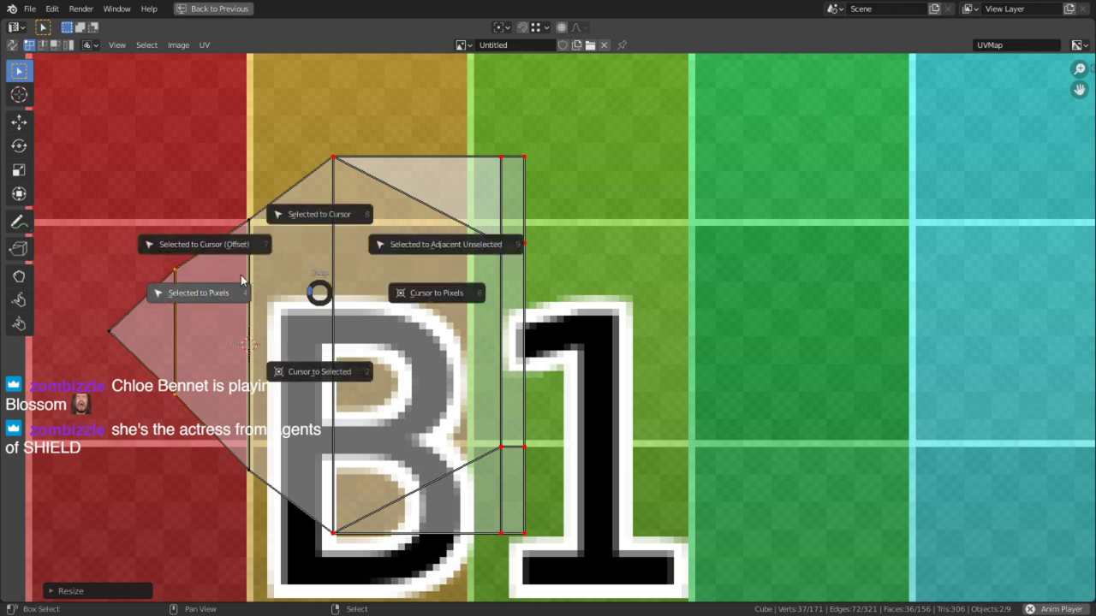
left_click(218, 250)
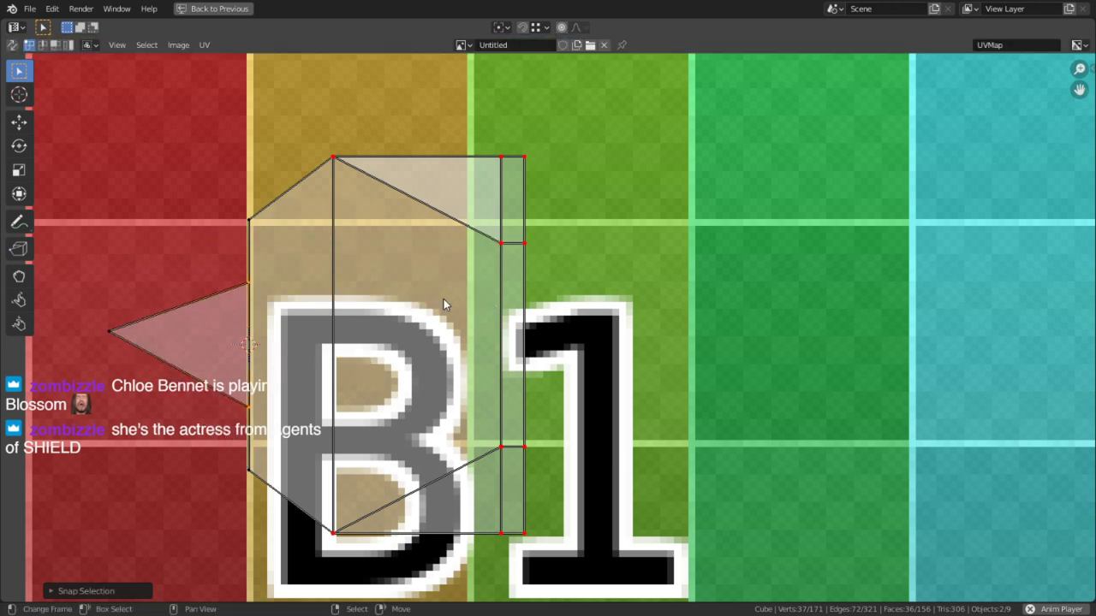
Centre the third vertical edge on the 2D cursor with Selected to Cursor (Offset), and move it along X between the second edge and the tip.
scroll(240, 370, "up", 4)
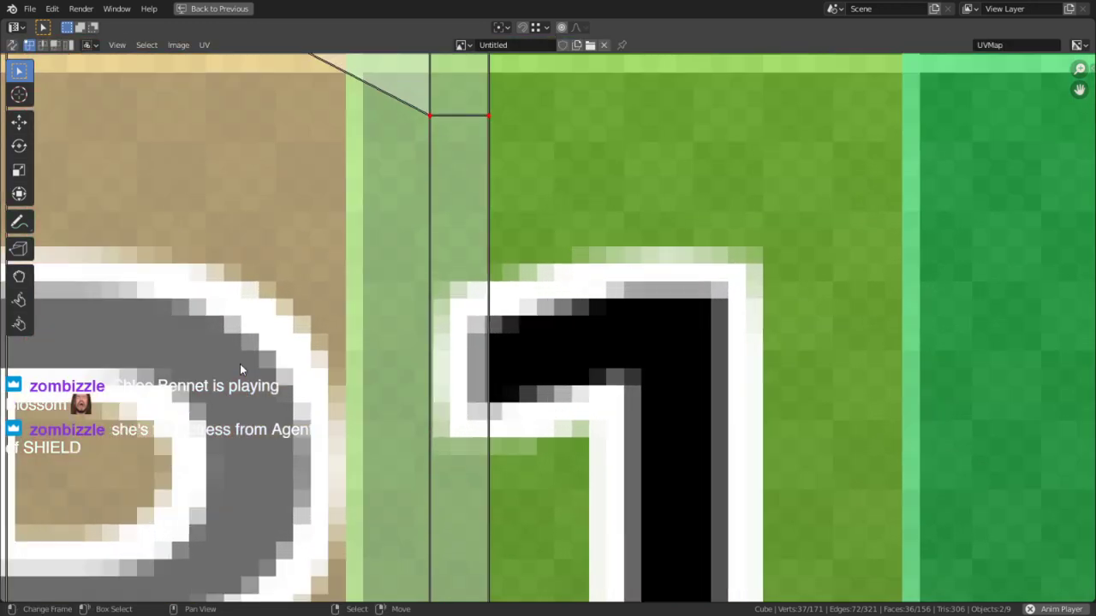
middle_click_drag(239, 365, 811, 274)
key("shift+s")
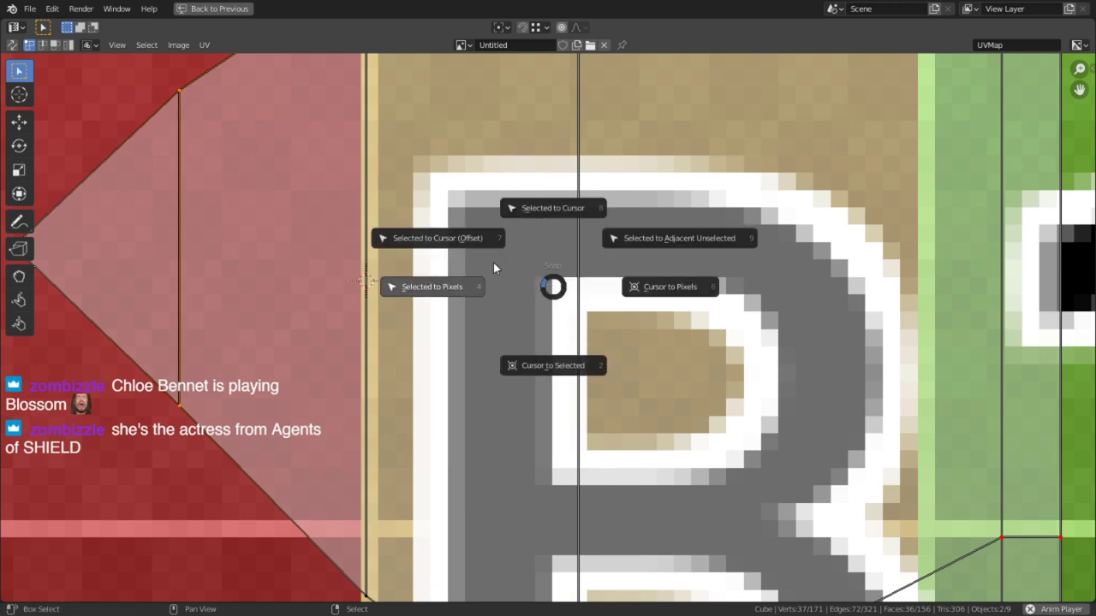
left_click(464, 238)
key("g")
key("x")
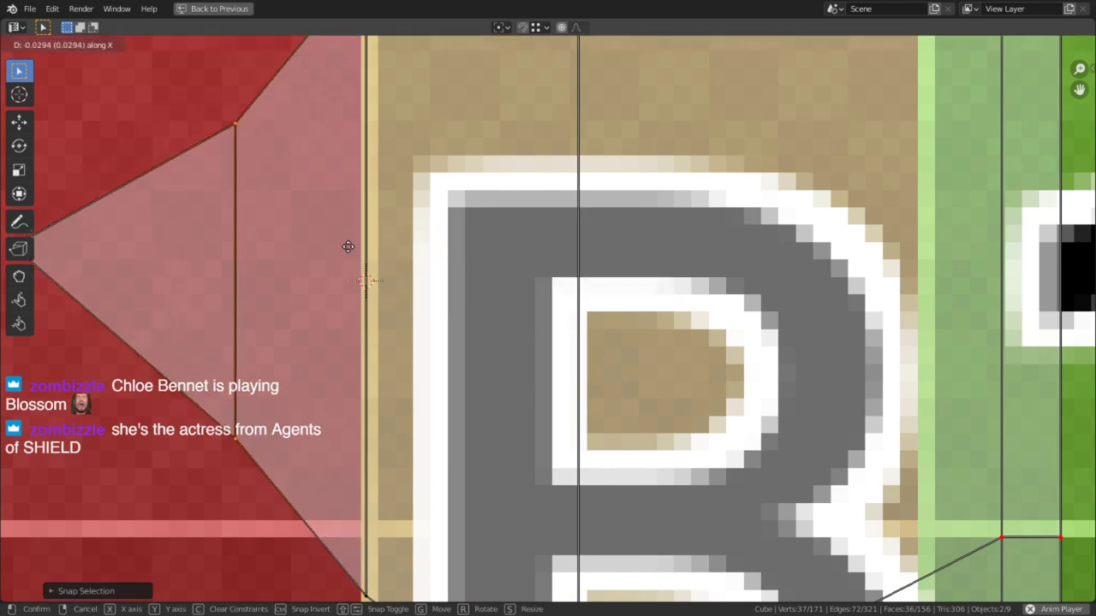
left_click(846, 185)
scroll(839, 206, "down", 2)
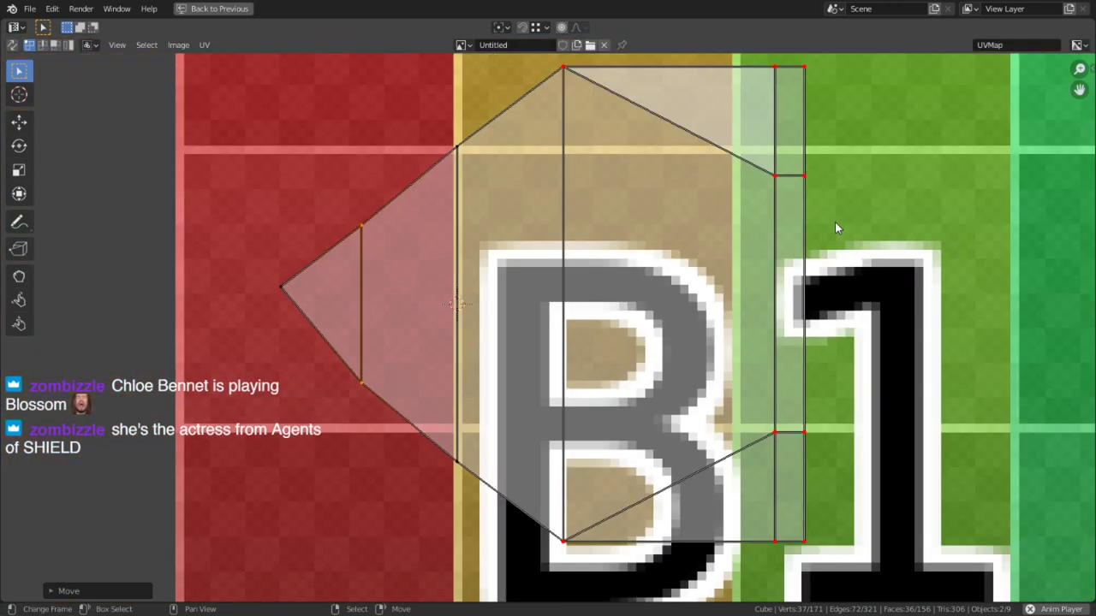
Snap the 2D cursor to the midpoint of the third vertical edge.
key("shift+s")
left_click(353, 393)
key("c")
middle_click_drag(378, 239, 347, 460)
right_click(346, 477)
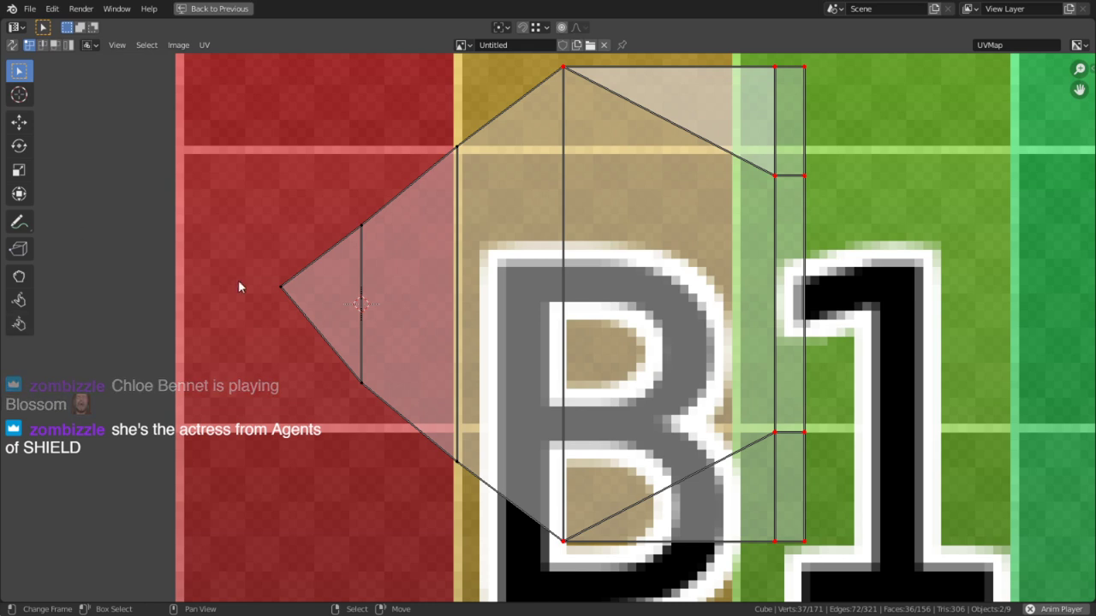
key("c")
left_click_drag(384, 244, 377, 428)
right_click(373, 396)
key("shift+s")
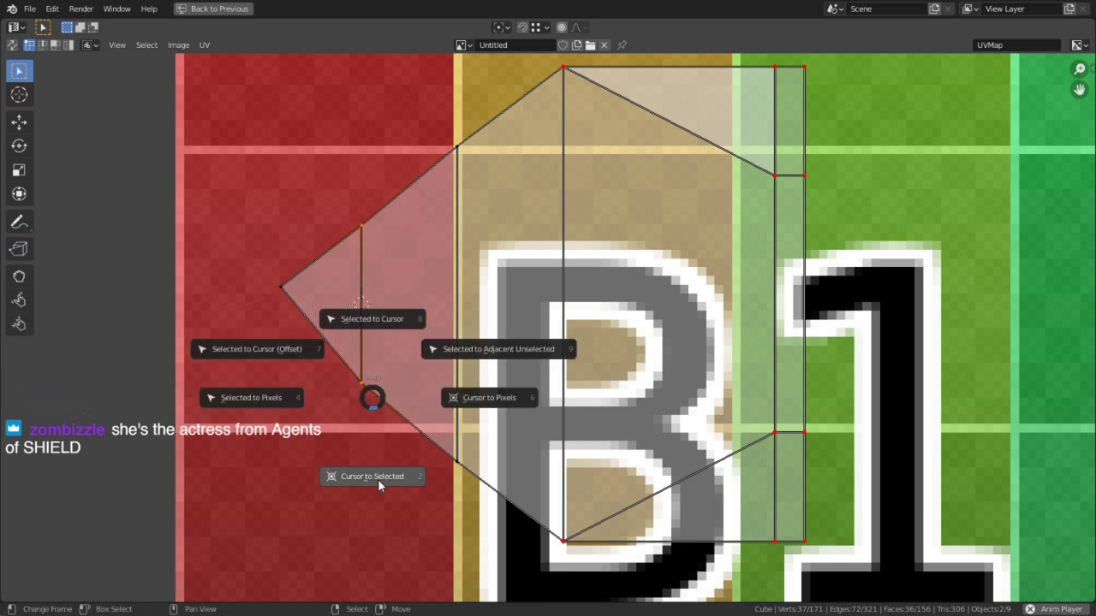
left_click(378, 478)
Select only the tip vertex, snap it to the 2D cursor, and move it -0.0354 along X.
key("c")
left_click(285, 294)
right_click(285, 294)
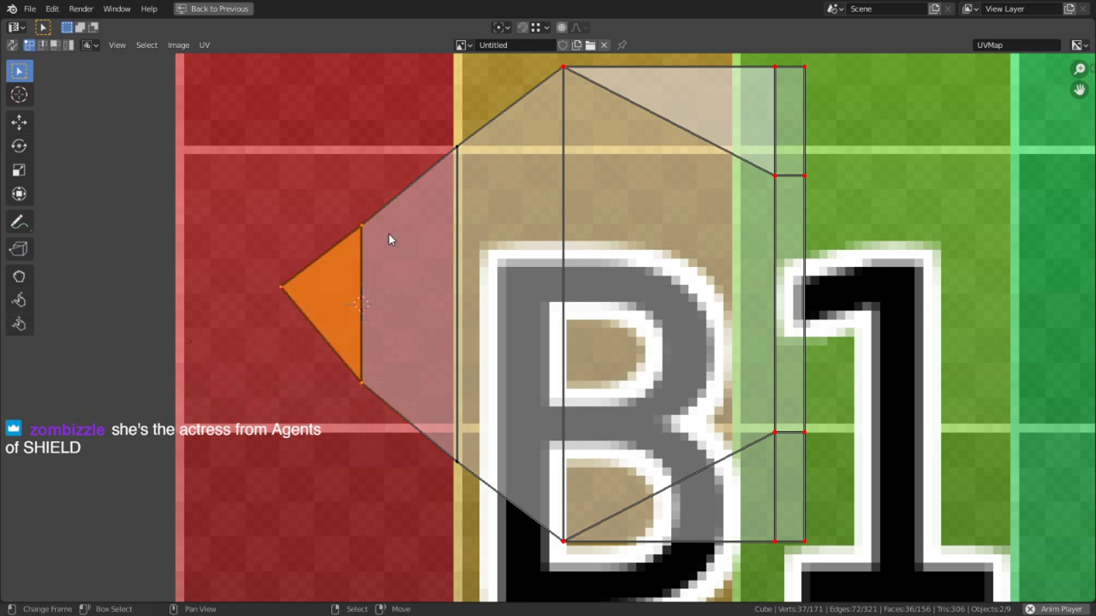
key("c")
middle_click_drag(383, 238, 382, 430)
right_click(378, 413)
key("shift+s")
left_click(315, 315)
key("g")
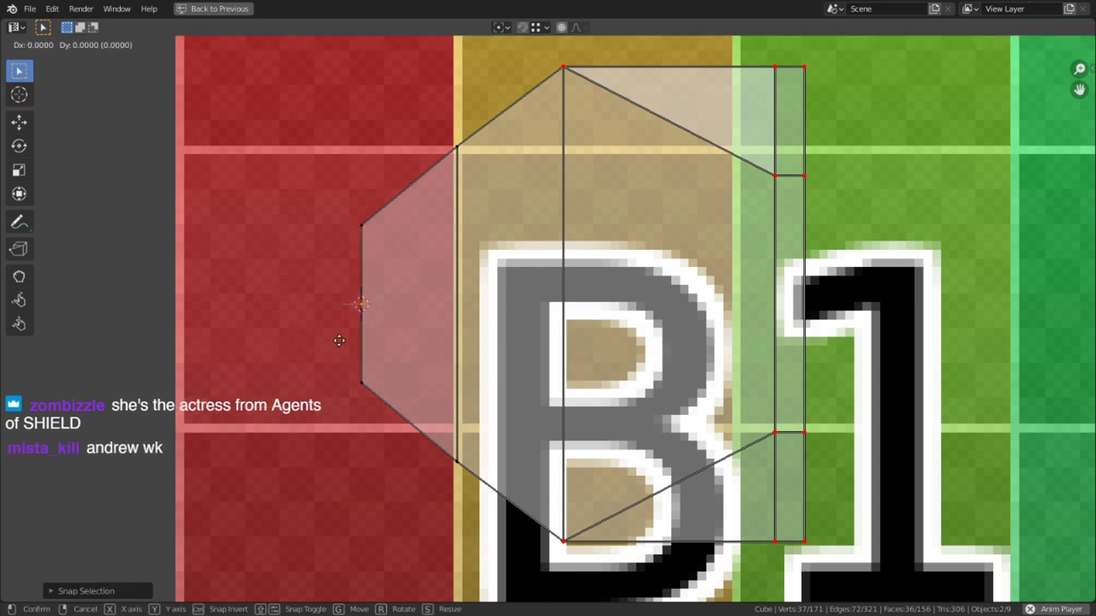
key("x")
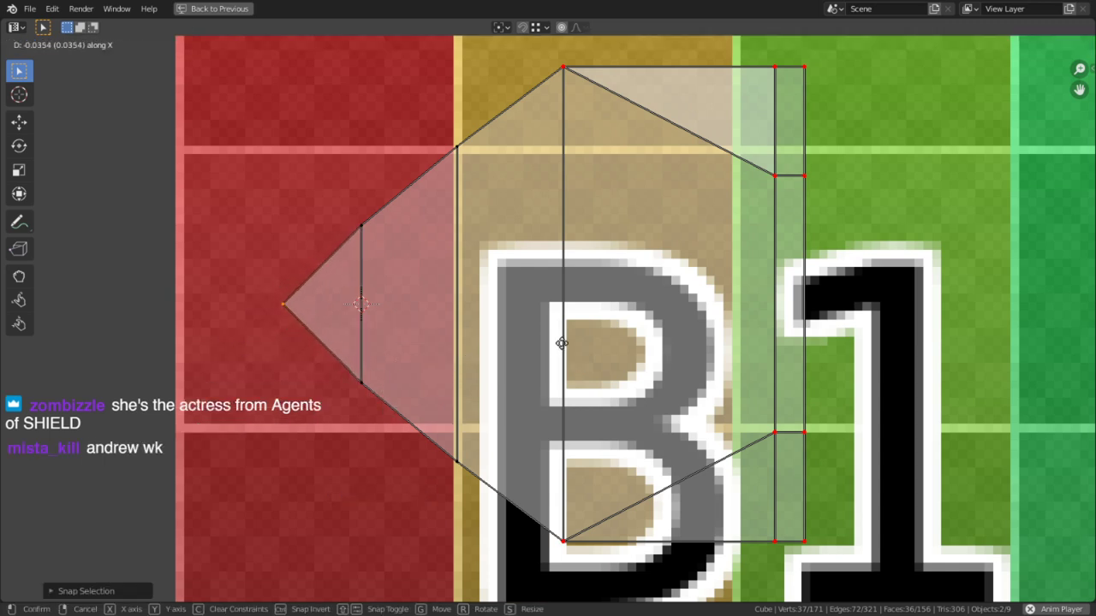
left_click(563, 343)
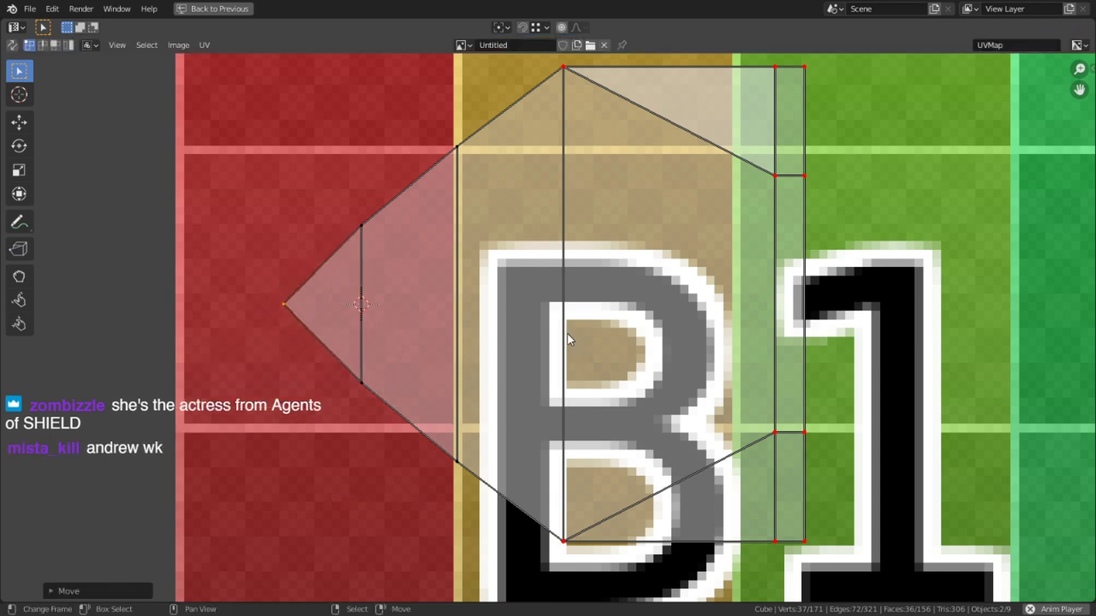
Select all of the dome segment's UV vertices, snap them to pixels and pin them.
key("a")
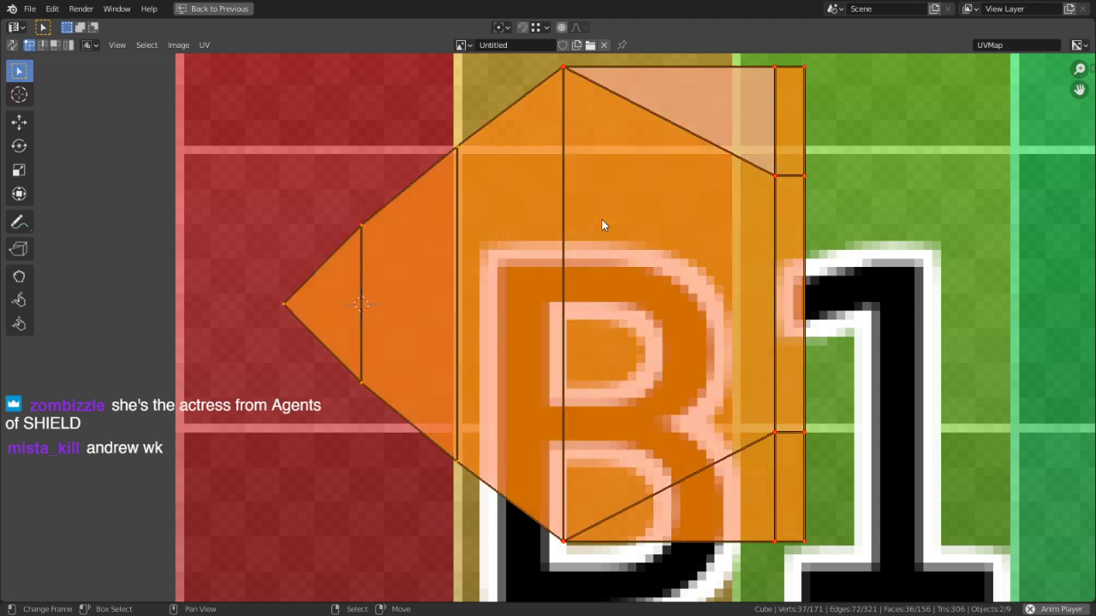
key("shift+s")
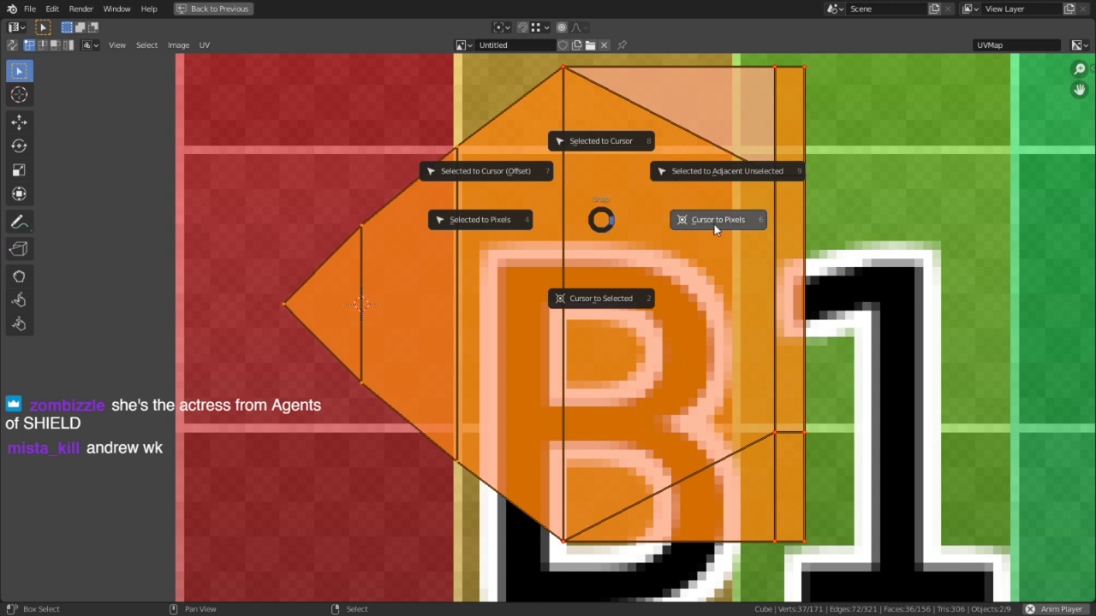
left_click(483, 224)
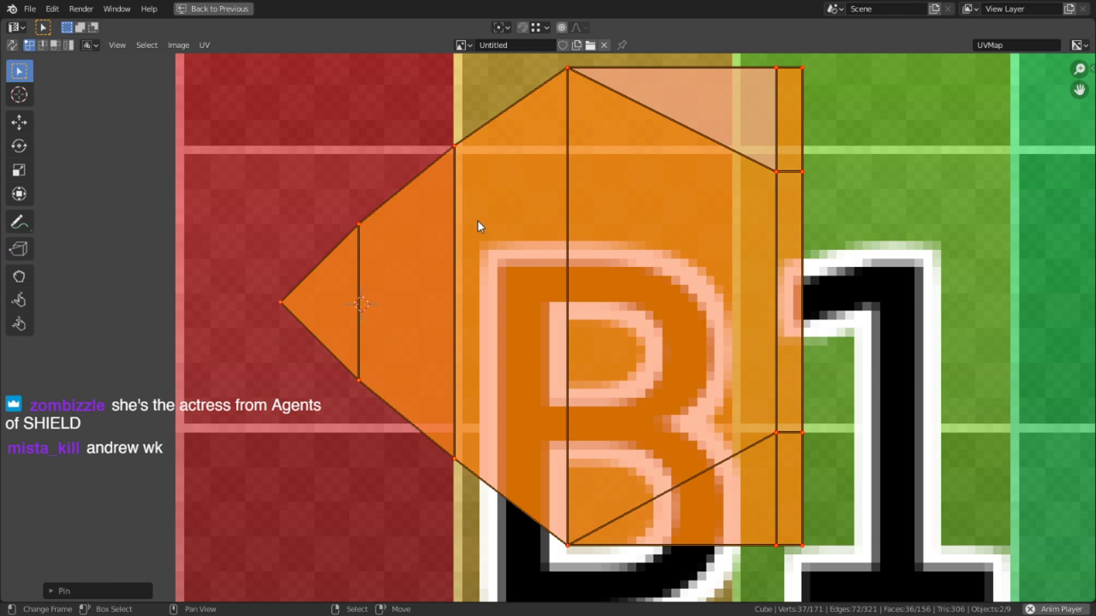
Restore the full UV Editing layout, show the dome with its material, and set the image texture interpolation to Closest.
key("ctrl+space")
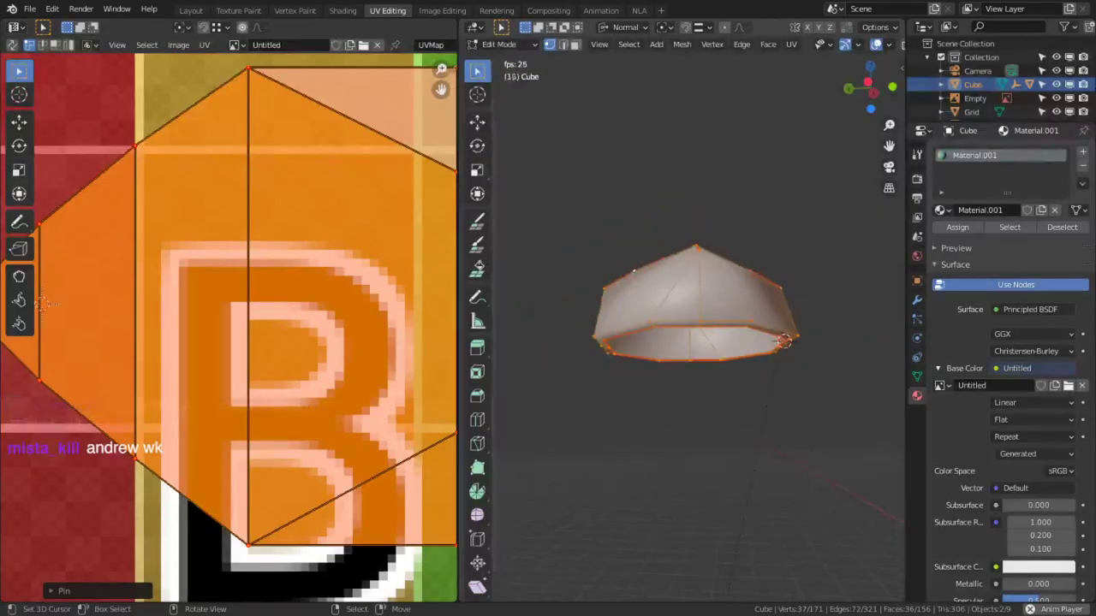
middle_click_drag(858, 50, 777, 49)
left_click(867, 46)
scroll(727, 312, "up", 5)
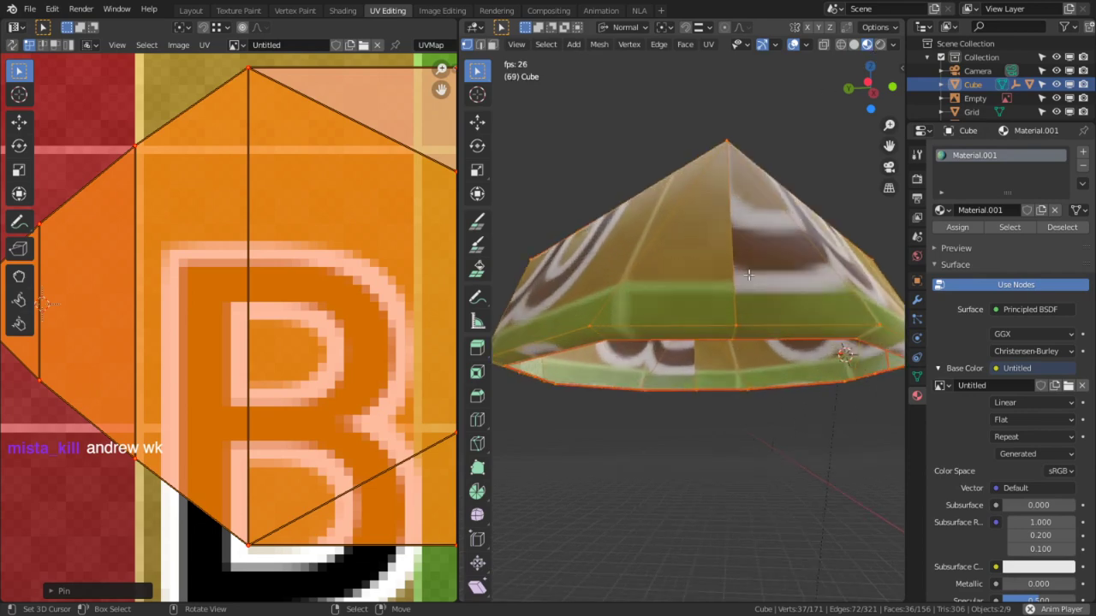
middle_click_drag(746, 307, 680, 373)
left_click(1034, 402)
left_click(1027, 421)
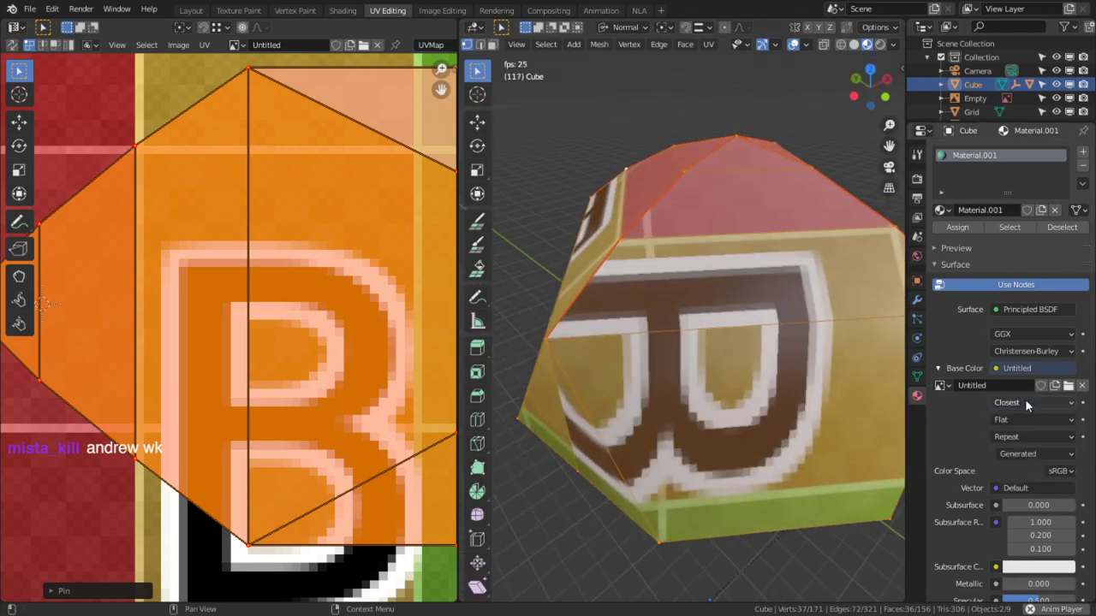
scroll(719, 326, "down", 4)
middle_click_drag(719, 326, 771, 328)
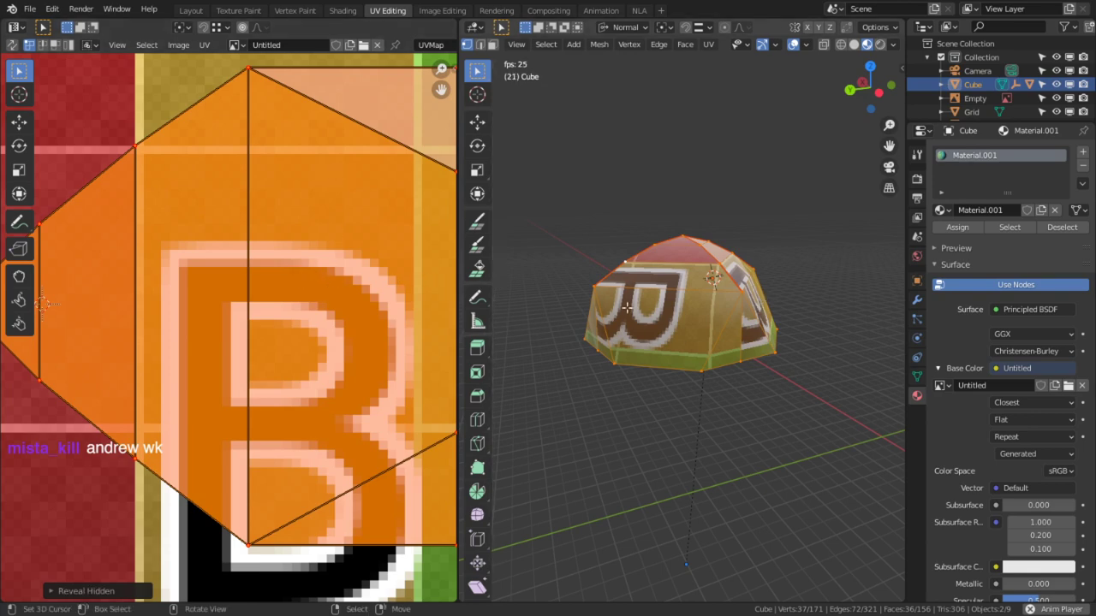
Reveal the hidden windmill geometry and clear the selection.
key("alt+h")
key("alt+a")
scroll(751, 388, "down", 4)
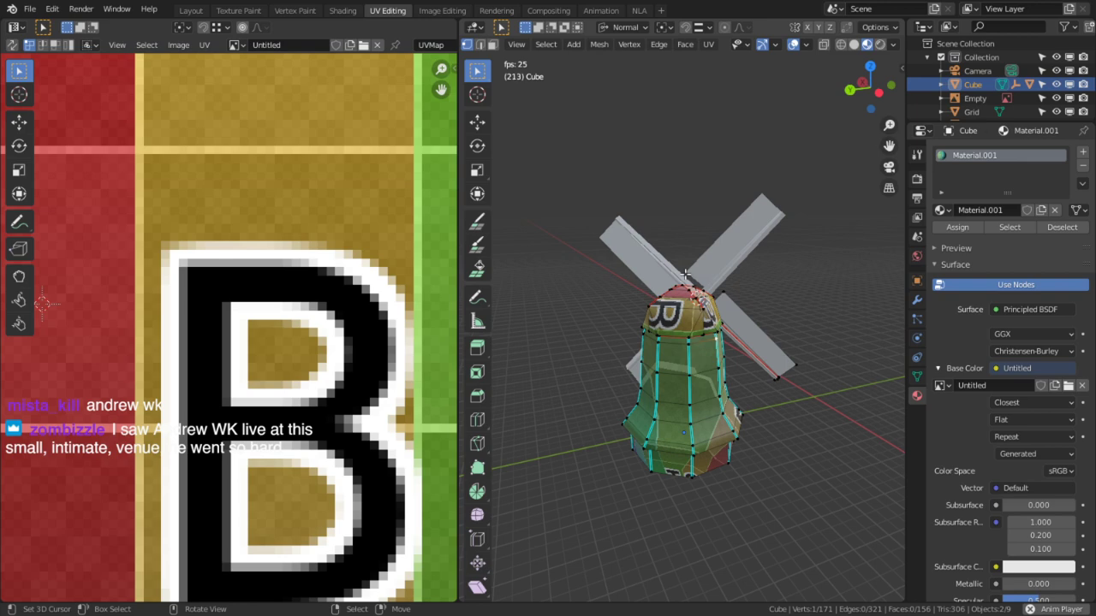
scroll(777, 467, "up", 3)
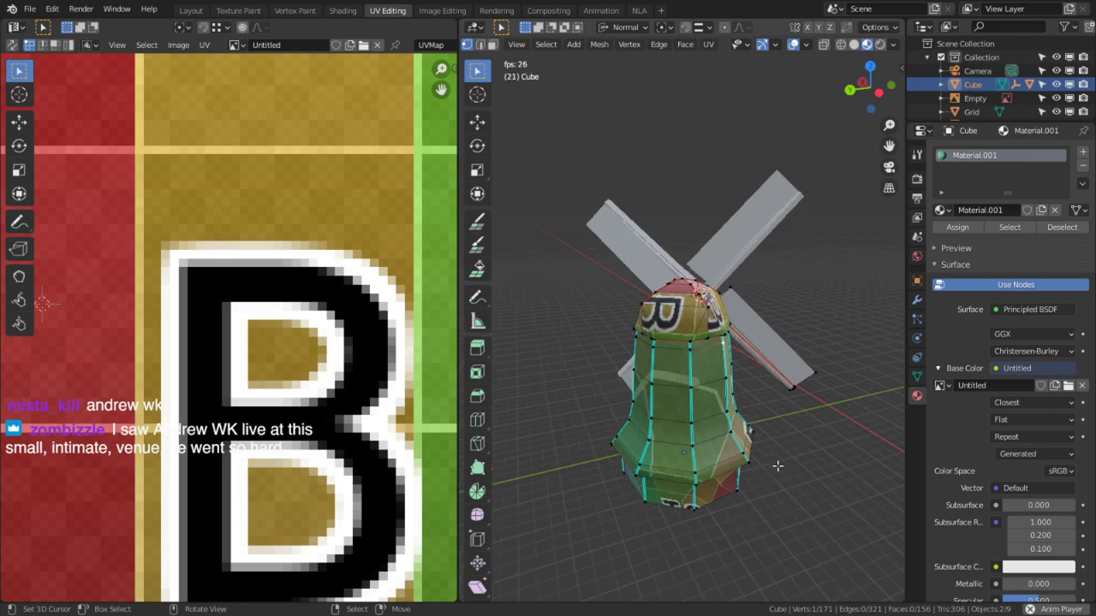
middle_click_drag(777, 467, 743, 463)
scroll(728, 385, "up", 3)
middle_click_drag(726, 383, 713, 334)
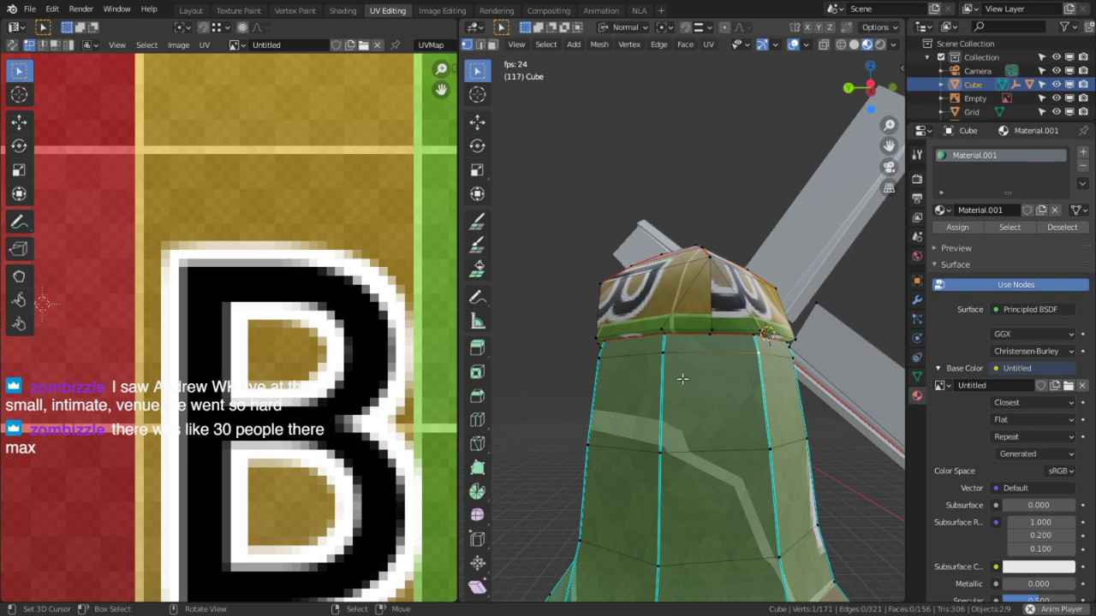
middle_click_drag(682, 378, 691, 272)
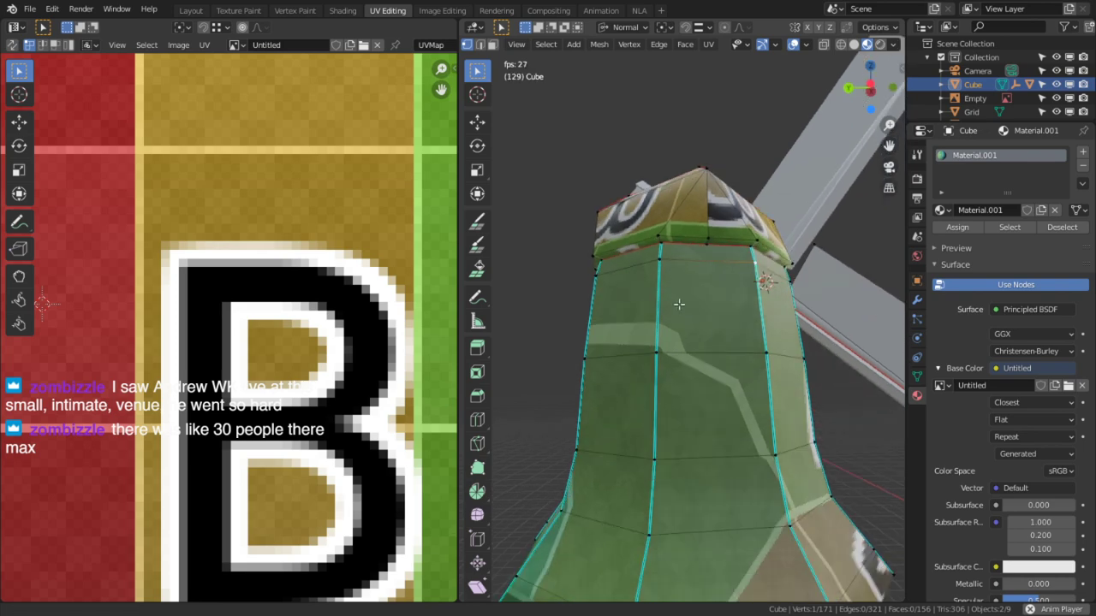
Select the edge loop where the flared skirt's underside meets the base walls and mark it as a seam.
key("3")
left_click(705, 257, "alt")
middle_click_drag(716, 330, 658, 337)
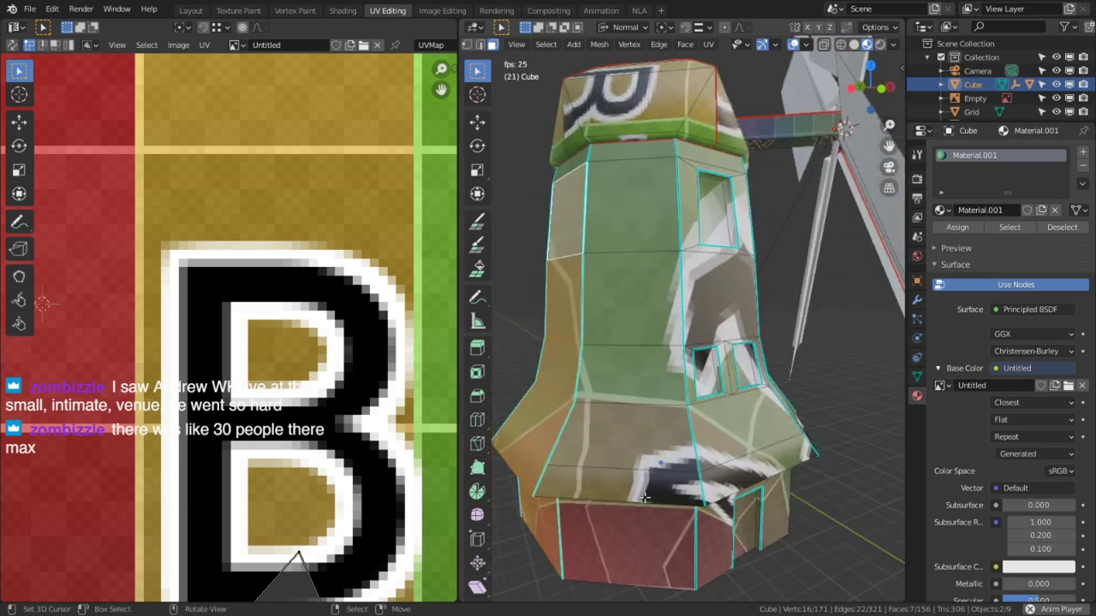
middle_click_drag(652, 395, 644, 362)
key("2")
left_click(604, 426, "alt")
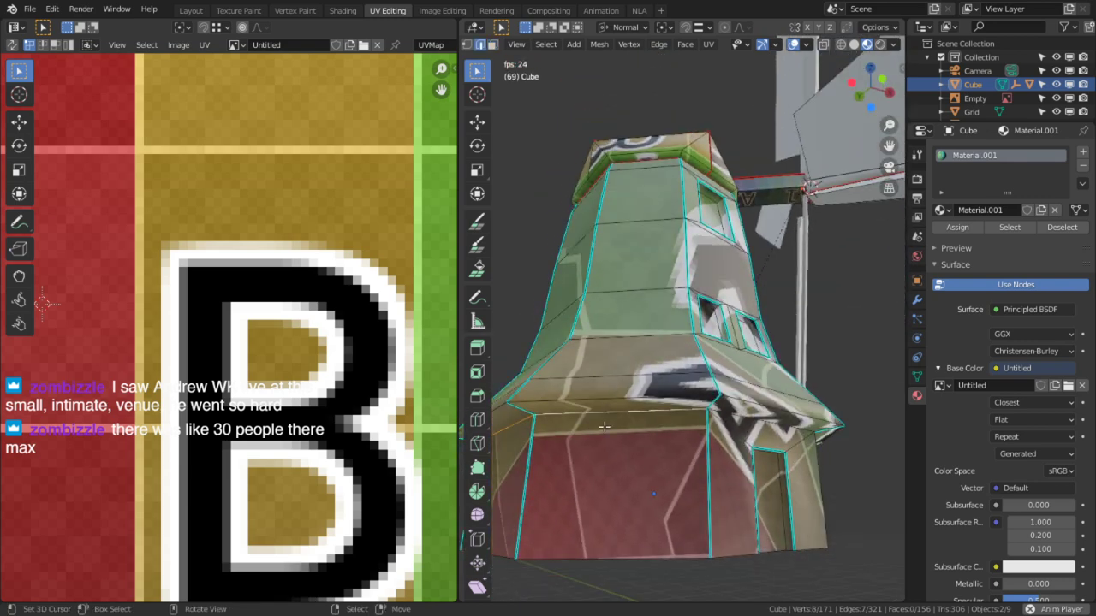
key("ctrl+e")
left_click(604, 425)
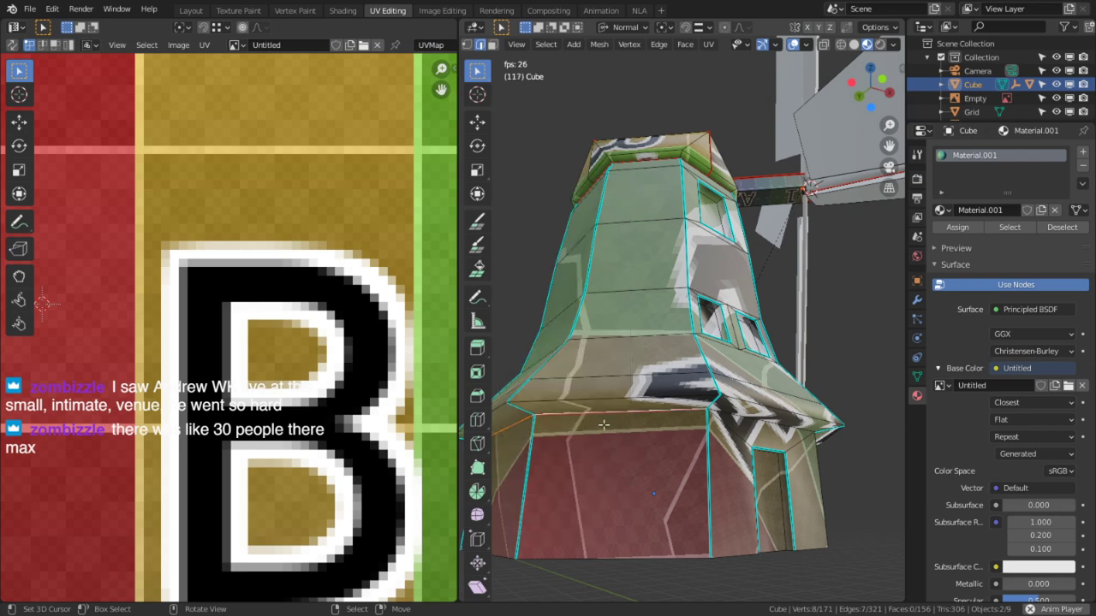
Add the missing edge to the loop under the skirt and mark the complete loop as a seam.
middle_click_drag(711, 425, 645, 390)
left_click(644, 389, "shift")
middle_click_drag(854, 398, 748, 430)
key("ctrl+e")
left_click(697, 407)
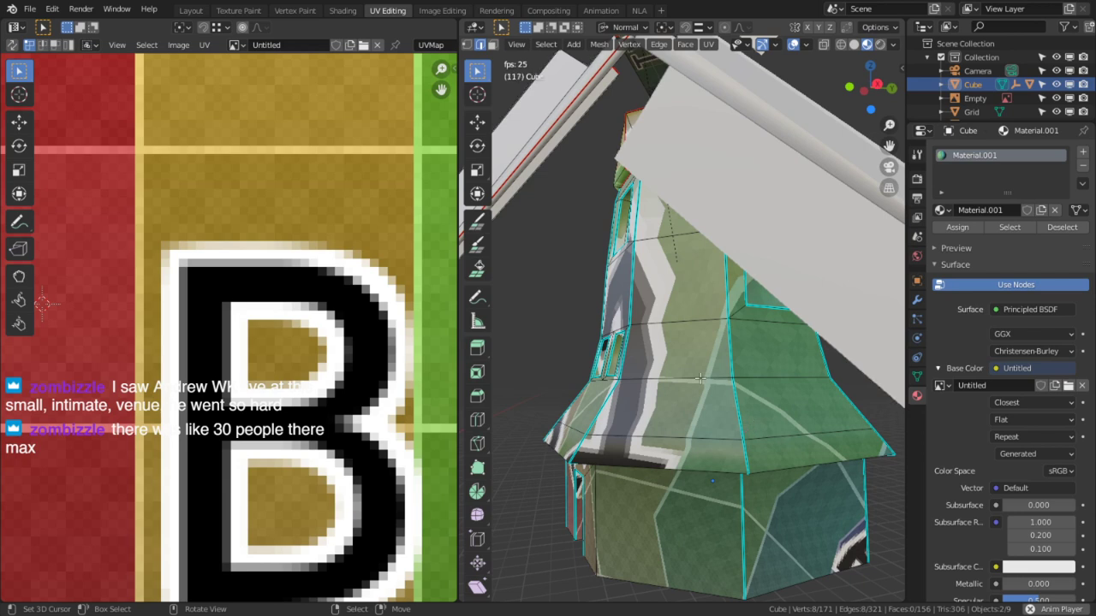
Leave Edit Mode on the tower and return to Object Mode with the whole windmill in view.
middle_click_drag(700, 377, 610, 380)
scroll(610, 381, "down", 5)
key("Tab")
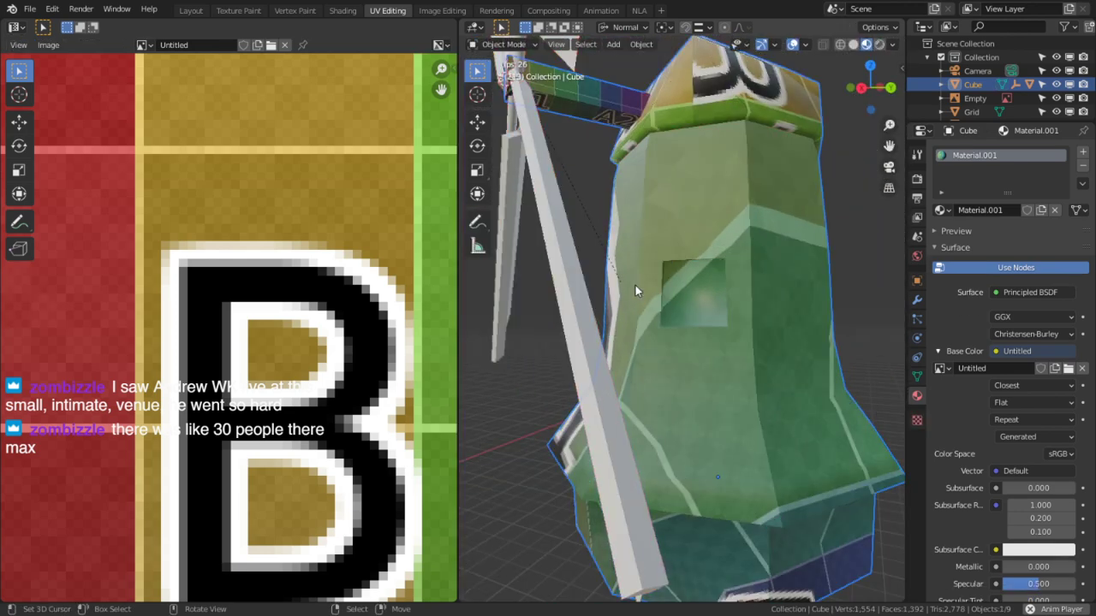
scroll(635, 285, "down", 4)
middle_click_drag(637, 286, 729, 289)
key("Tab")
key("Tab")
Assign the existing Material.001 to the sails object and rename the material as windmill.
right_click(622, 263)
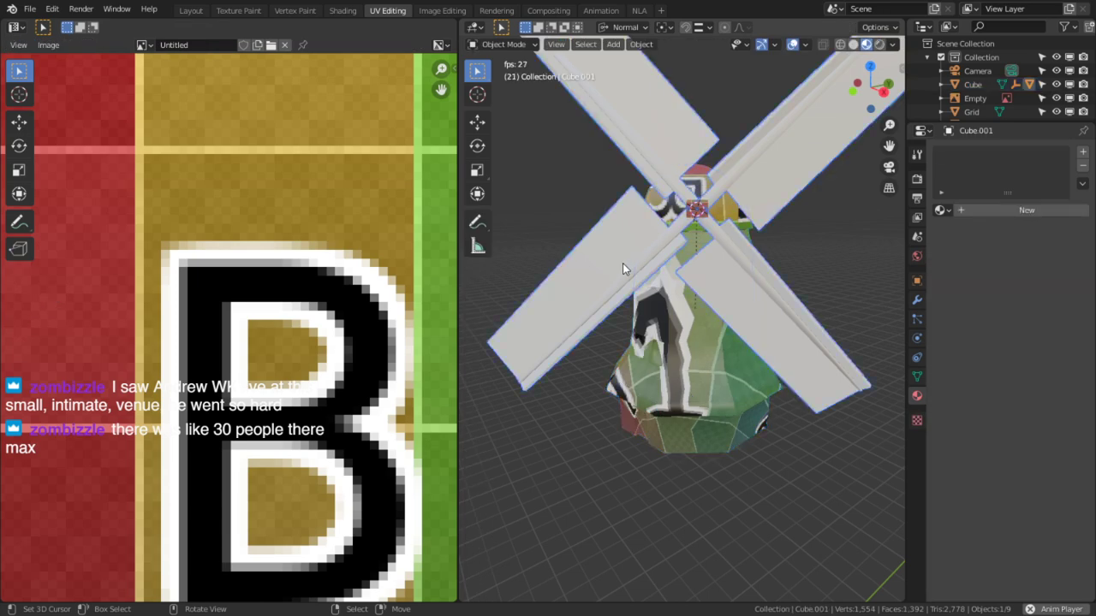
middle_click_drag(623, 263, 766, 245)
left_click(667, 217)
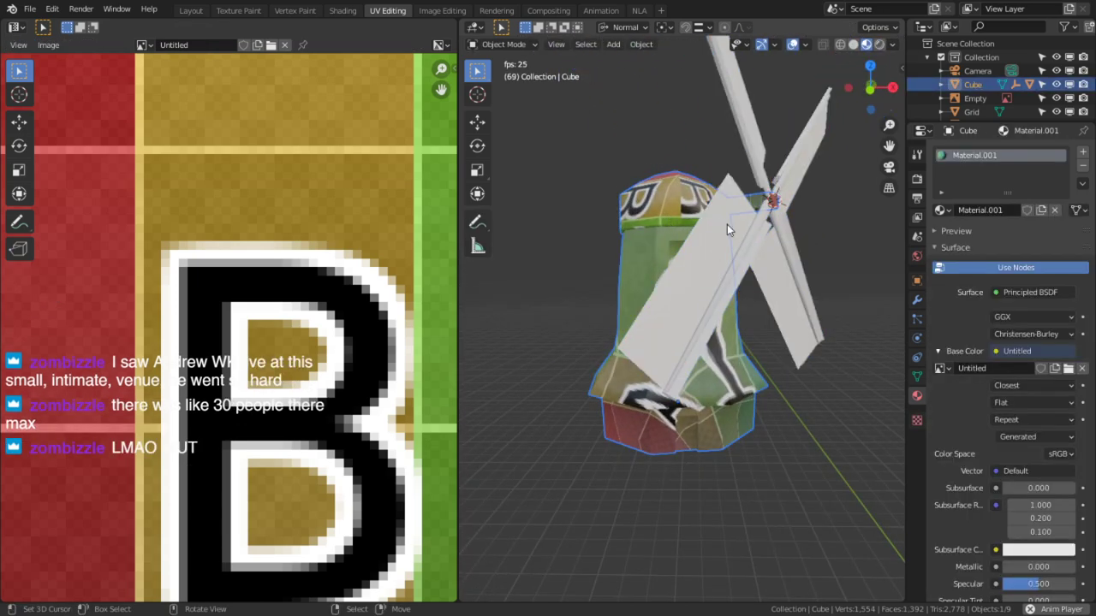
left_click(727, 224)
left_click(940, 209)
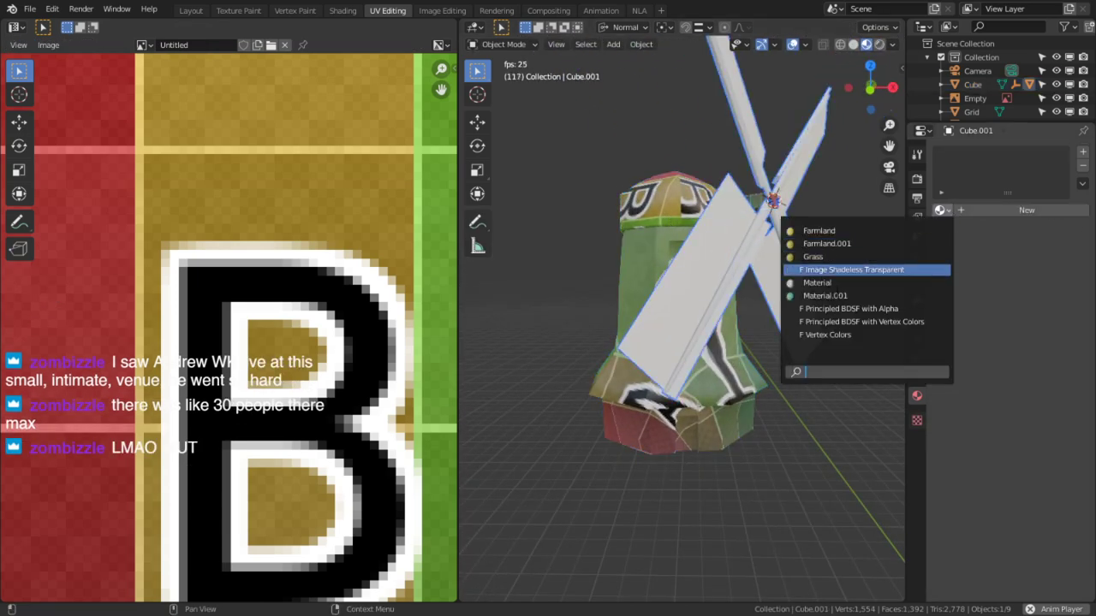
left_click(825, 295)
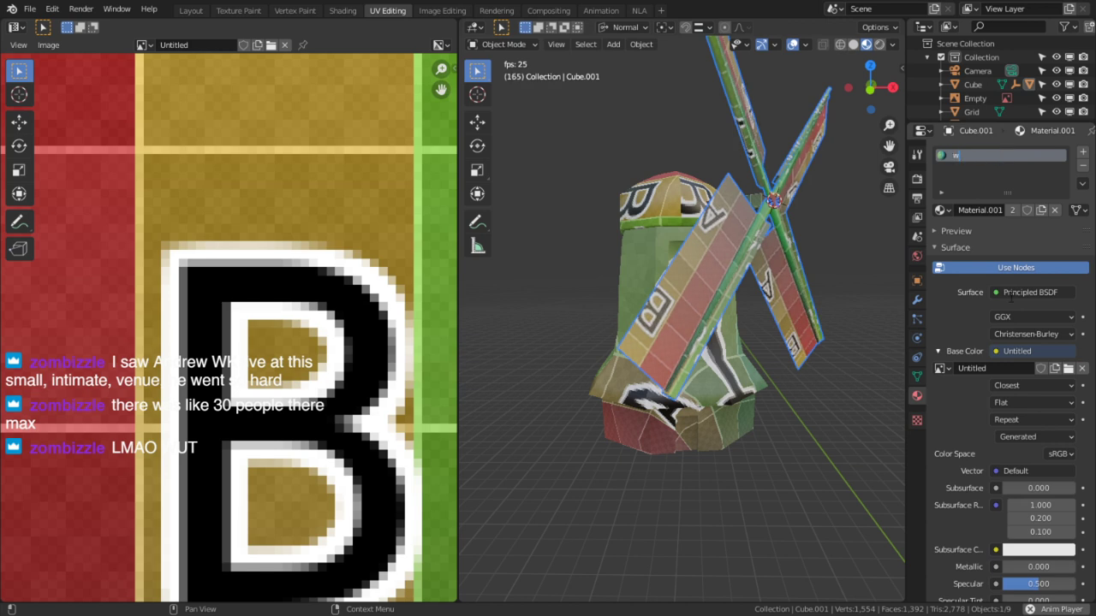
type("indmill")
key("Return")
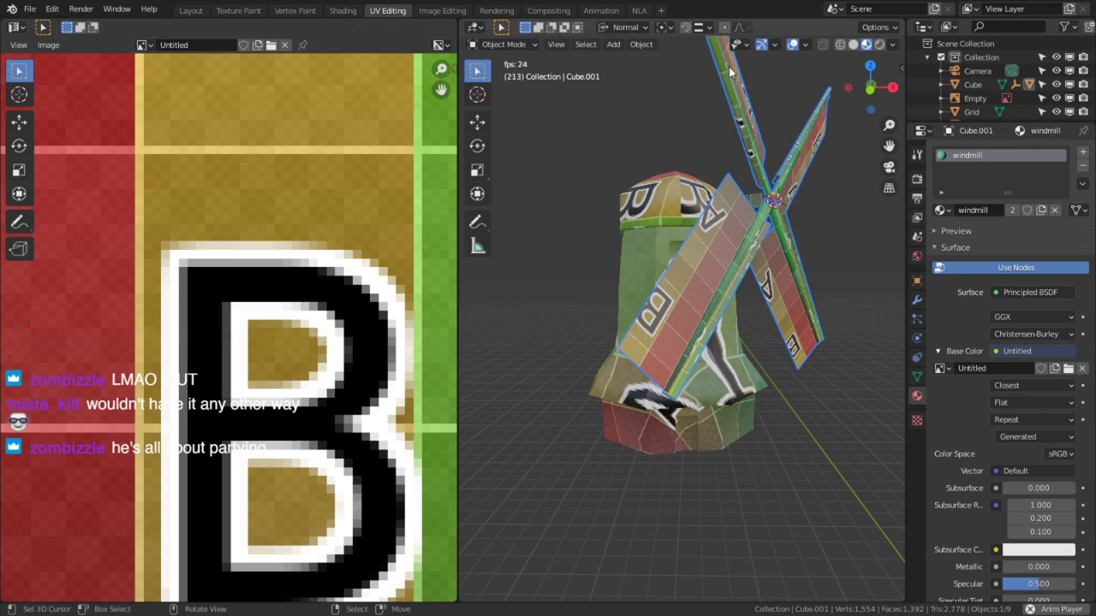
middle_click(692, 192, "alt")
middle_click_drag(692, 192, 724, 392)
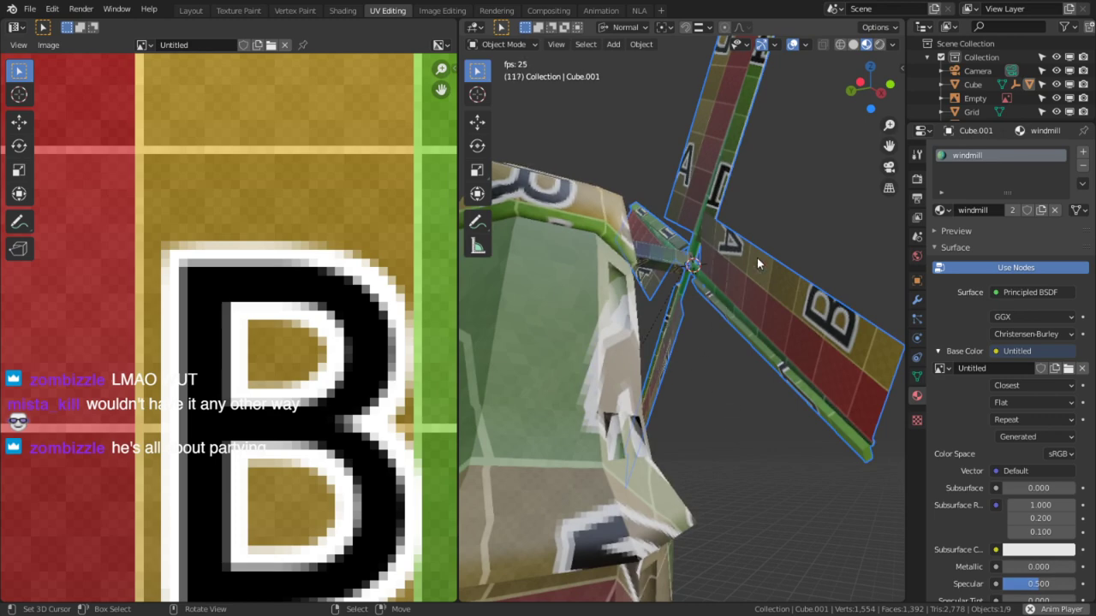
middle_click_drag(756, 258, 649, 341)
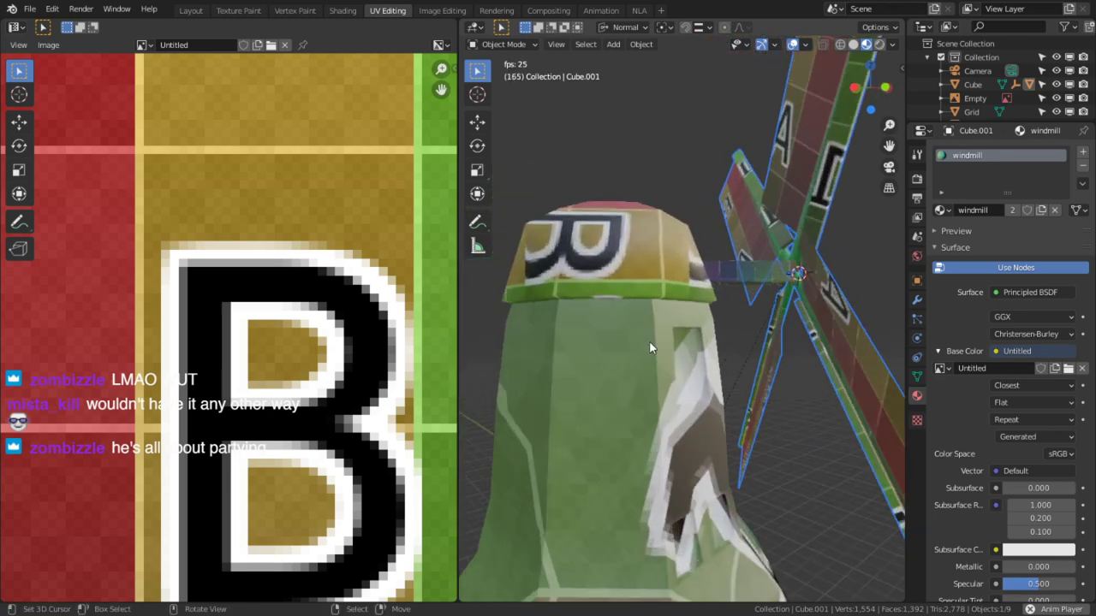
Enter Edit Mode on the tower and mark the outlines of the three front windows as seams.
left_click(649, 341)
key("Tab")
key("ctrl+space")
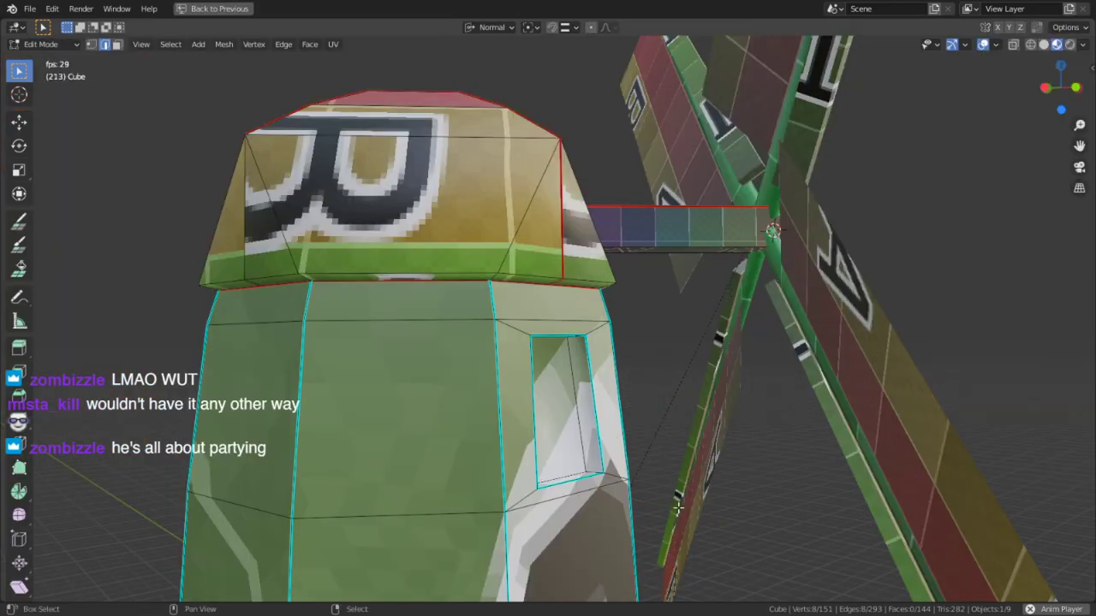
middle_click_drag(678, 507, 567, 250, "shift")
scroll(721, 215, "up", 4)
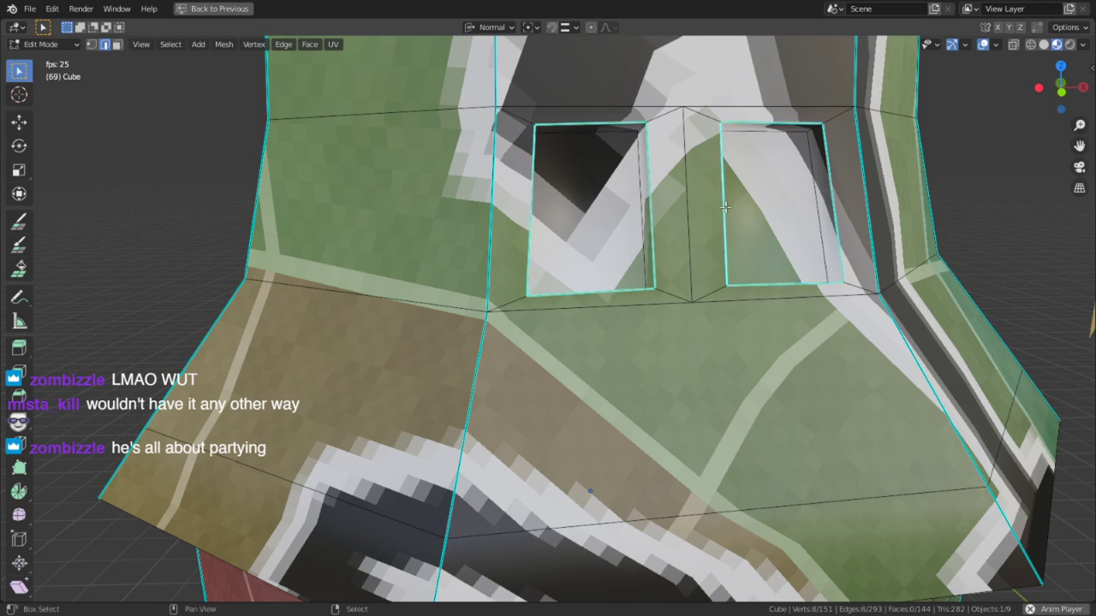
middle_click_drag(725, 207, 662, 514, "shift")
left_click(518, 158, "alt+shift")
key("ctrl+e")
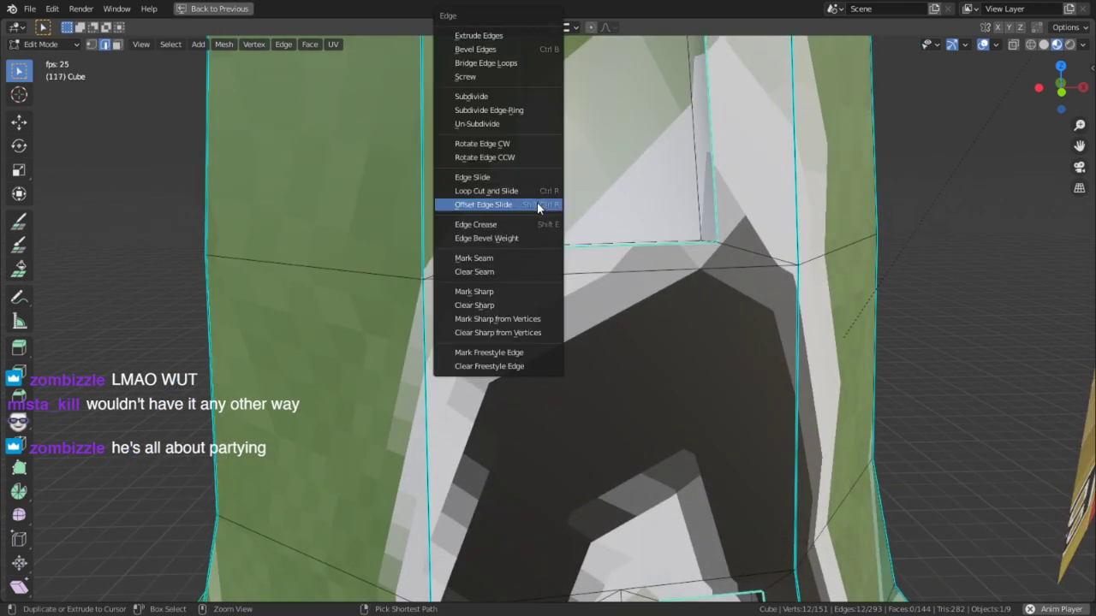
left_click(497, 256)
Add the door outline in the base wall to the selection and mark it as a seam.
middle_click_drag(621, 465, 614, 330)
middle_click_drag(579, 446, 499, 426)
left_click(438, 388, "alt+shift")
key("ctrl+e")
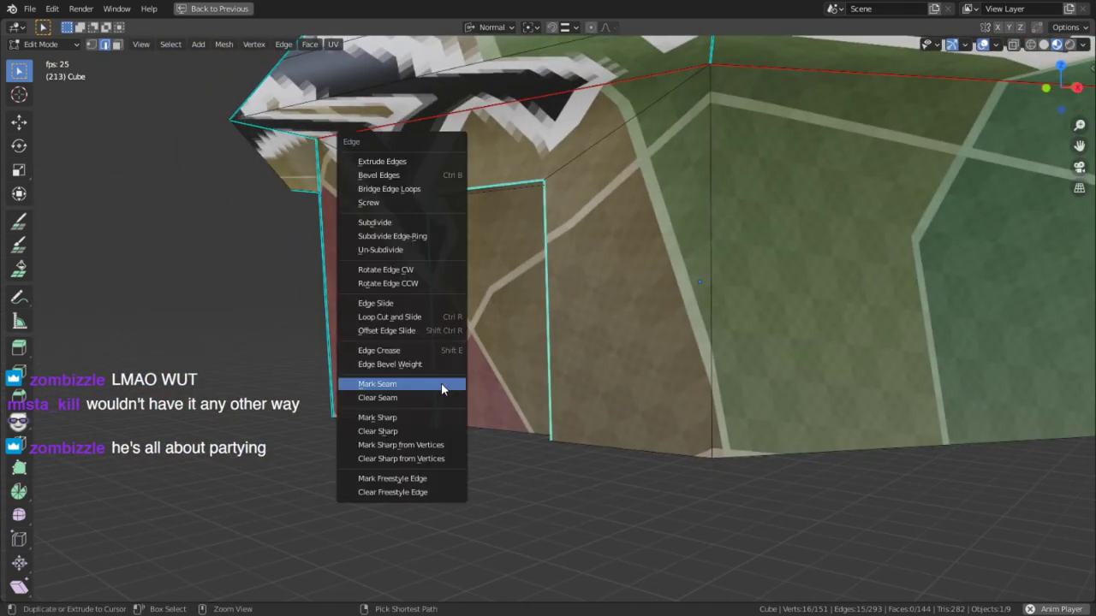
left_click(436, 383)
Select the vertical corner edges beside the door, running up the base wall, skirt and tower body.
scroll(504, 349, "down", 6)
middle_click_drag(518, 339, 503, 506, "shift")
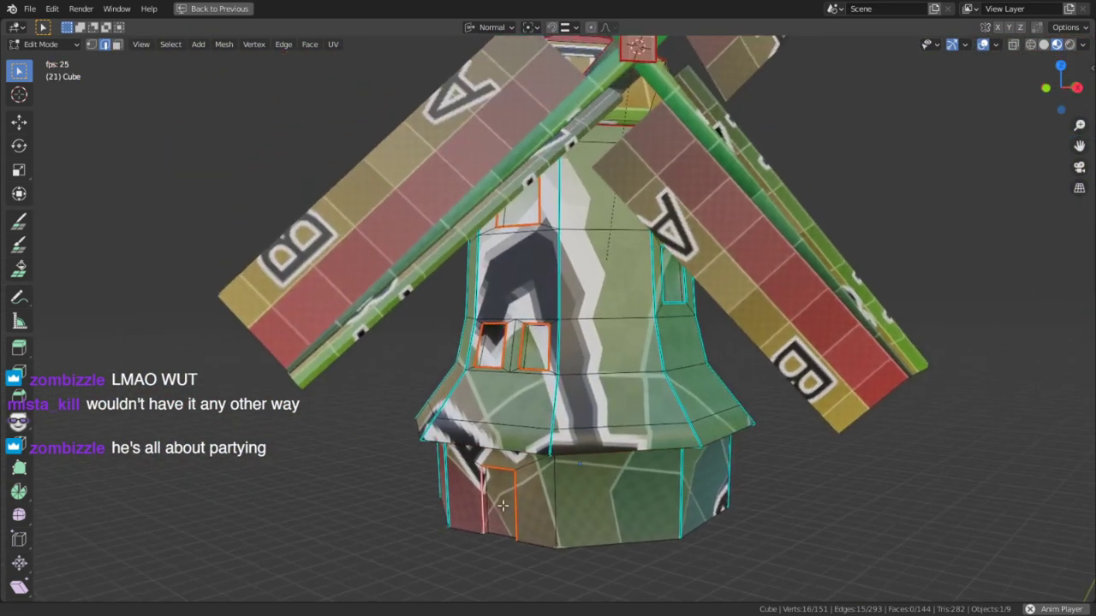
middle_click_drag(600, 395, 600, 330)
left_click(577, 387, "alt")
middle_click_drag(576, 386, 578, 420)
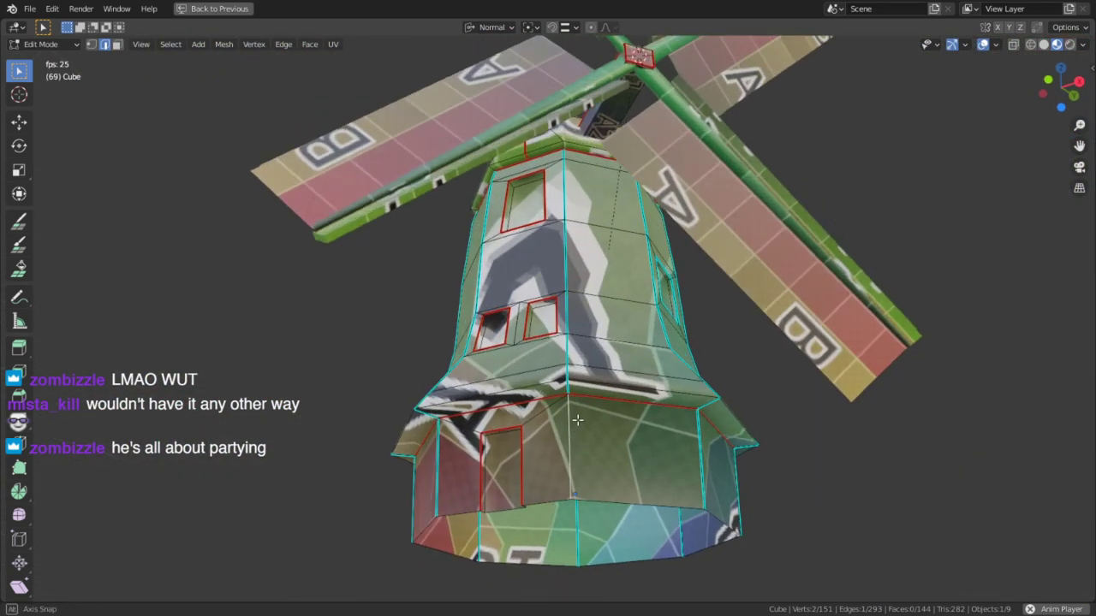
middle_click_drag(578, 321, 571, 400)
left_click(571, 400, "alt")
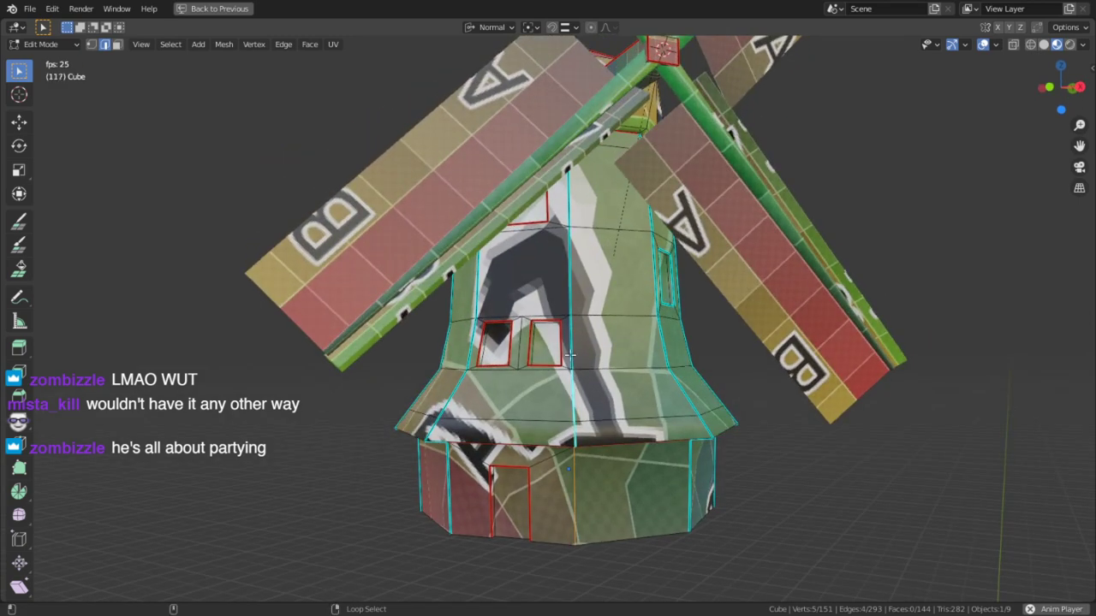
right_click(571, 351, "alt+shift")
right_click(571, 290, "alt+shift")
middle_click_drag(571, 290, 557, 353, "shift")
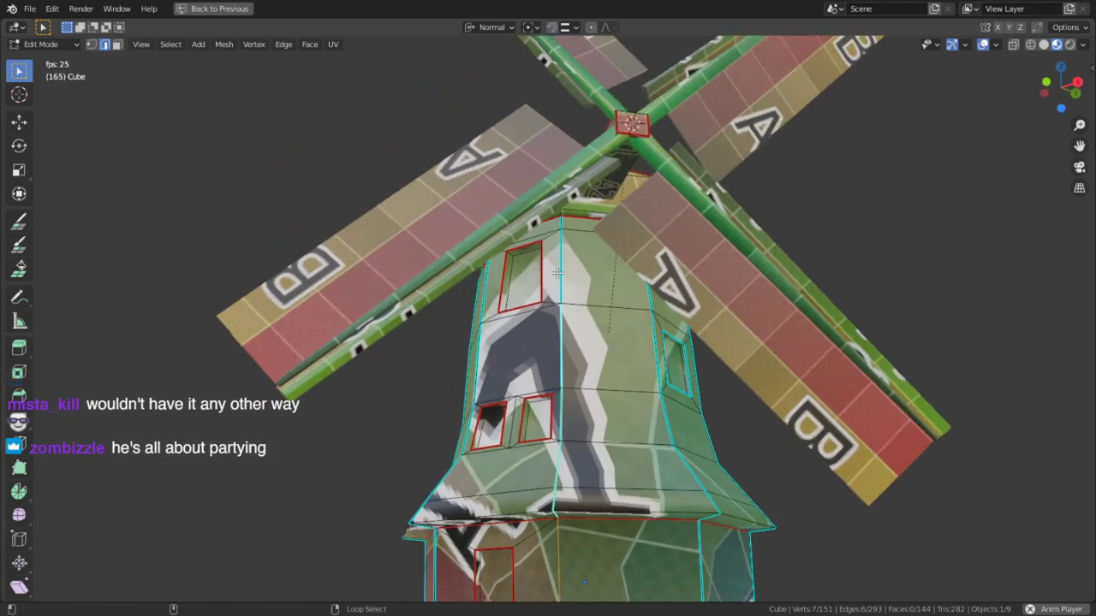
right_click(558, 272, "alt+shift")
Add the short corner edge just below the cap and mark the complete vertical line as a seam.
middle_click_drag(557, 272, 579, 287)
middle_click_drag(579, 287, 567, 183, "ctrl")
right_click(566, 181, "shift")
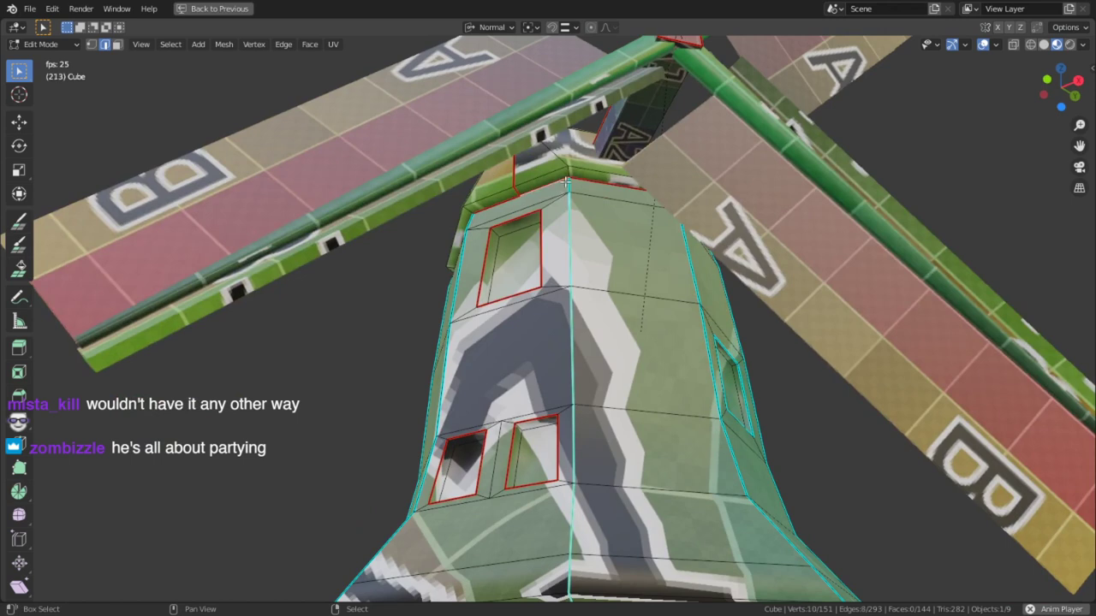
key("ctrl+z")
right_click(571, 184, "shift")
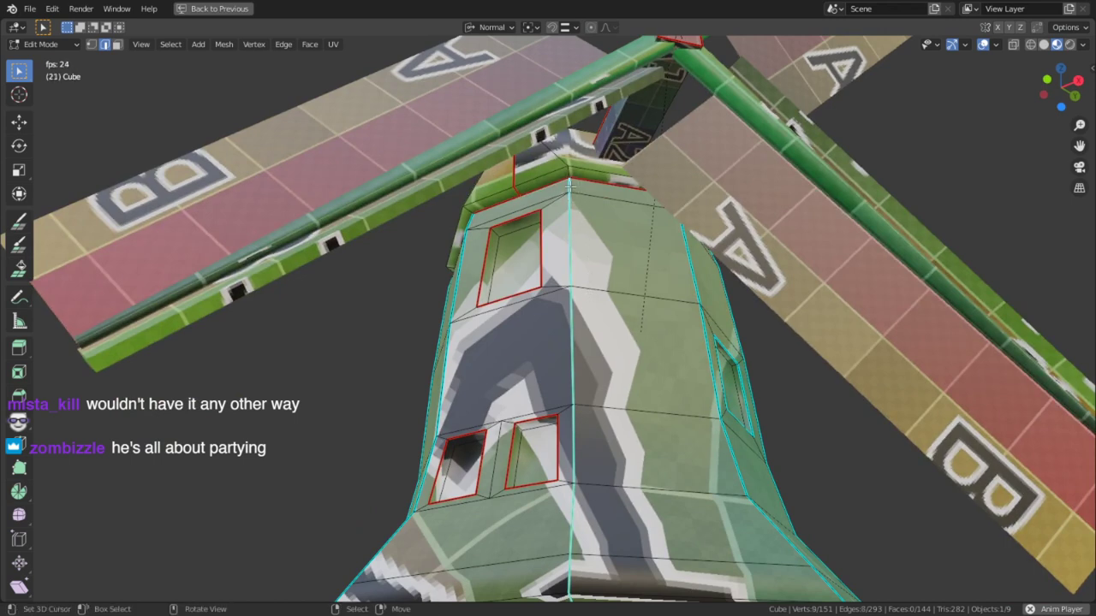
key("ctrl+e")
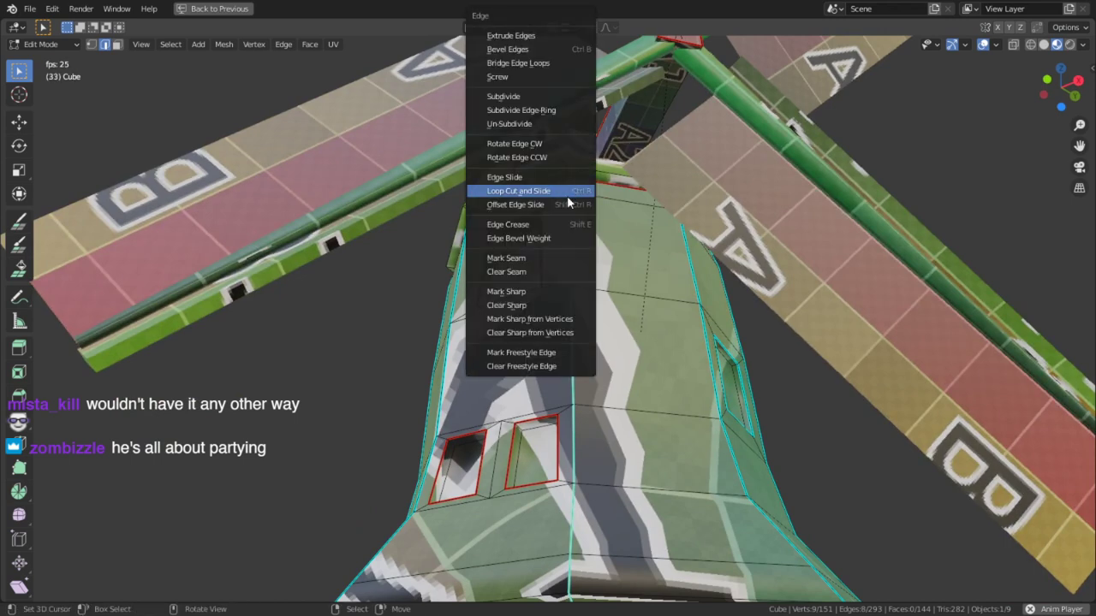
left_click(536, 293)
key("ctrl+e")
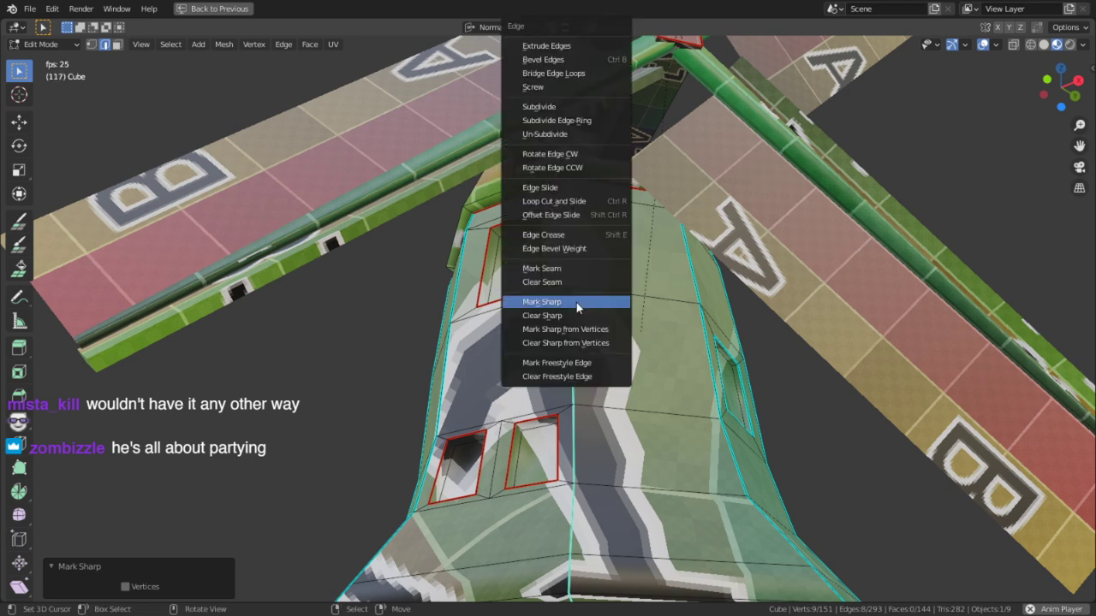
left_click(548, 264)
Select the seam-delimited tower body and base walls, hide the unselected geometry, and isolate the tower in local view.
middle_click_drag(548, 265, 509, 359)
scroll(501, 395, "down", 5)
scroll(505, 385, "up", 4)
key("ctrl+l")
scroll(508, 351, "down", 5)
scroll(510, 337, "up", 3)
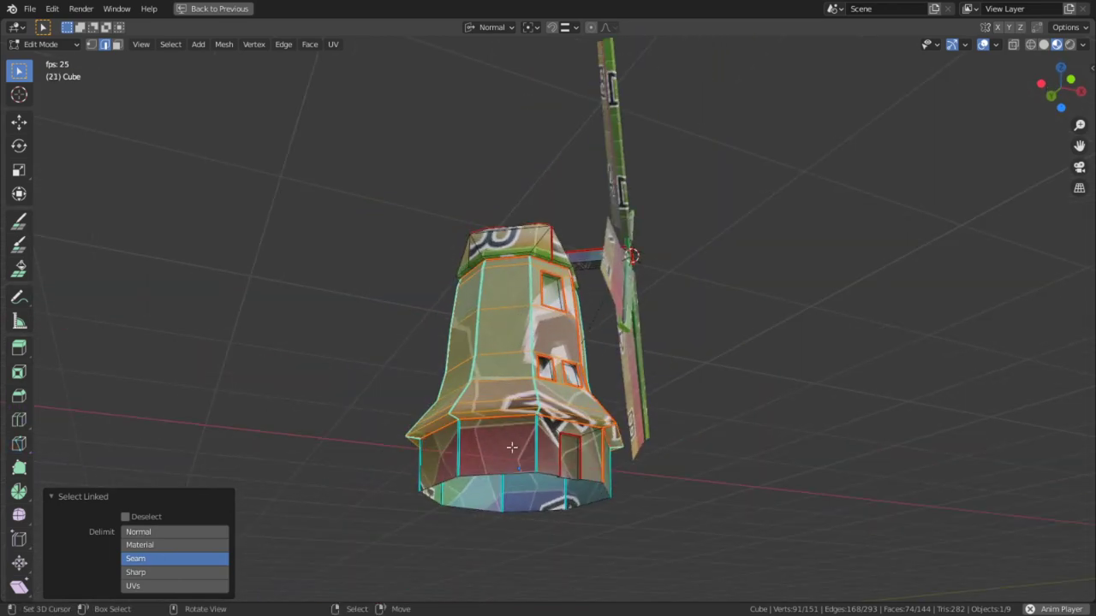
key("l")
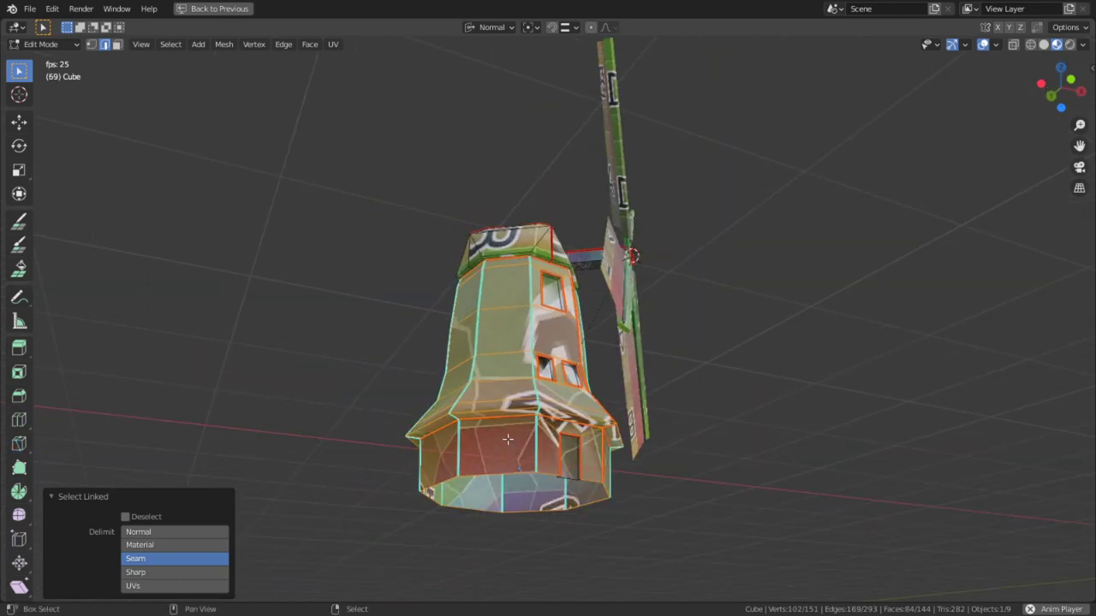
key("shift+h")
middle_click_drag(528, 388, 559, 455)
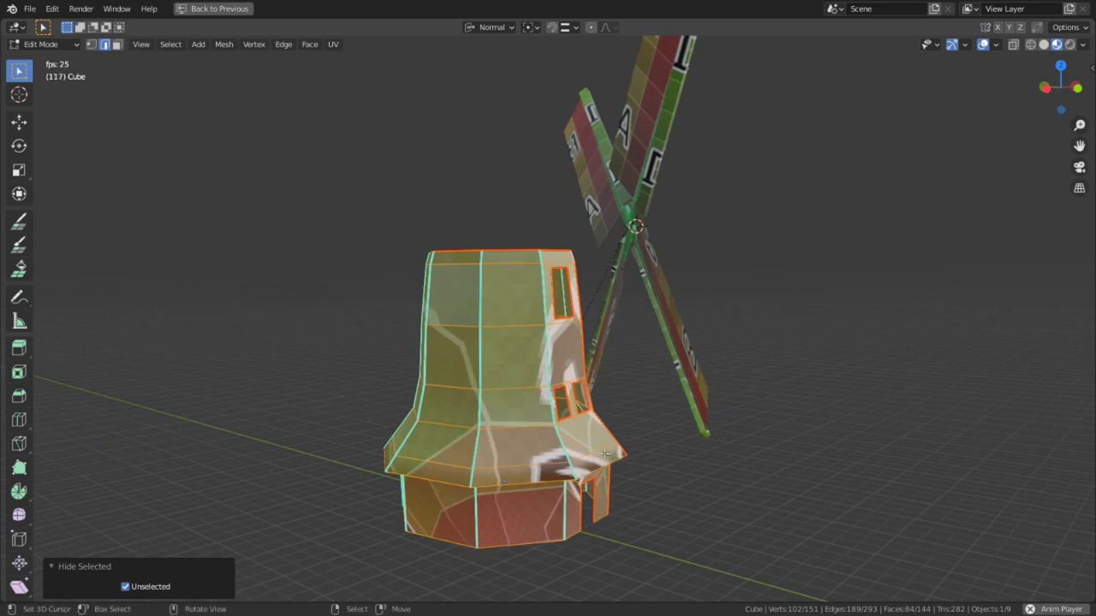
key("KP_Divide")
key("KP_Divide")
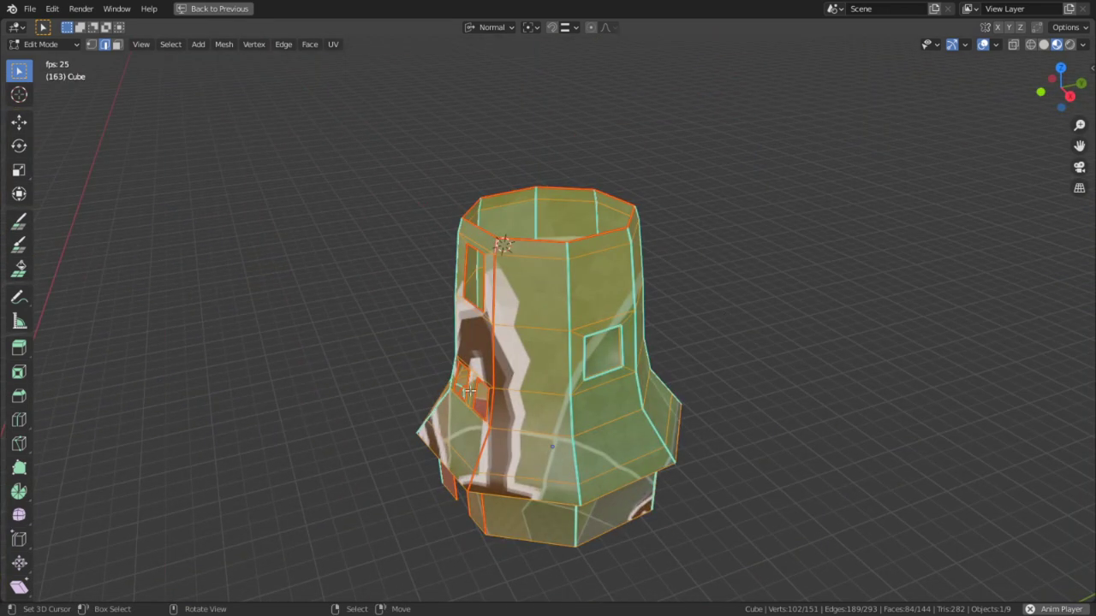
Select the vertical corner edges around the rest of the tower and base, and mark them all as seams.
middle_click_drag(523, 414, 697, 270)
scroll(553, 283, "up", 3)
middle_click_drag(550, 284, 592, 284)
left_click(411, 245, "alt")
scroll(430, 258, "down", 3)
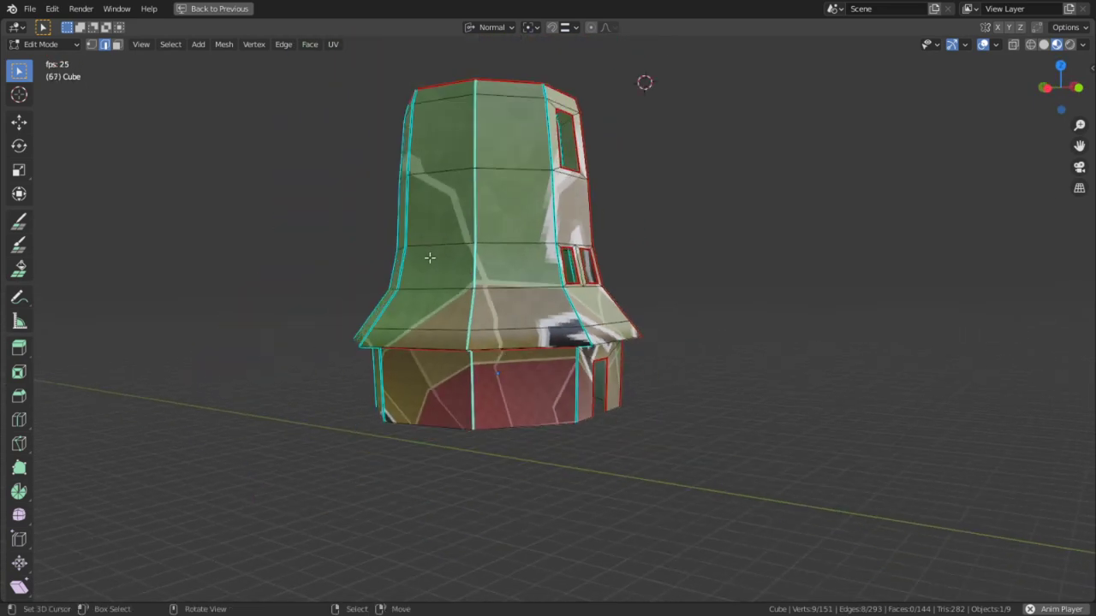
left_click(404, 253, "alt+shift")
middle_click_drag(416, 260, 646, 299)
left_click(442, 268, "alt+shift")
left_click(536, 275, "alt+shift")
left_click(622, 287, "alt+shift")
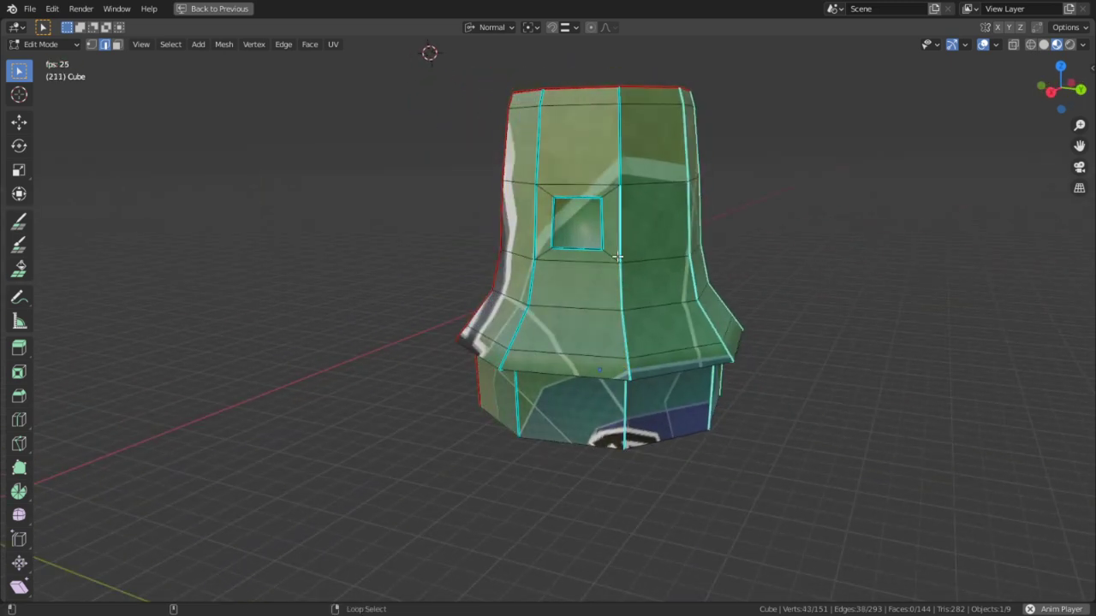
left_click(617, 133, "alt+shift")
left_click(532, 124, "alt+shift")
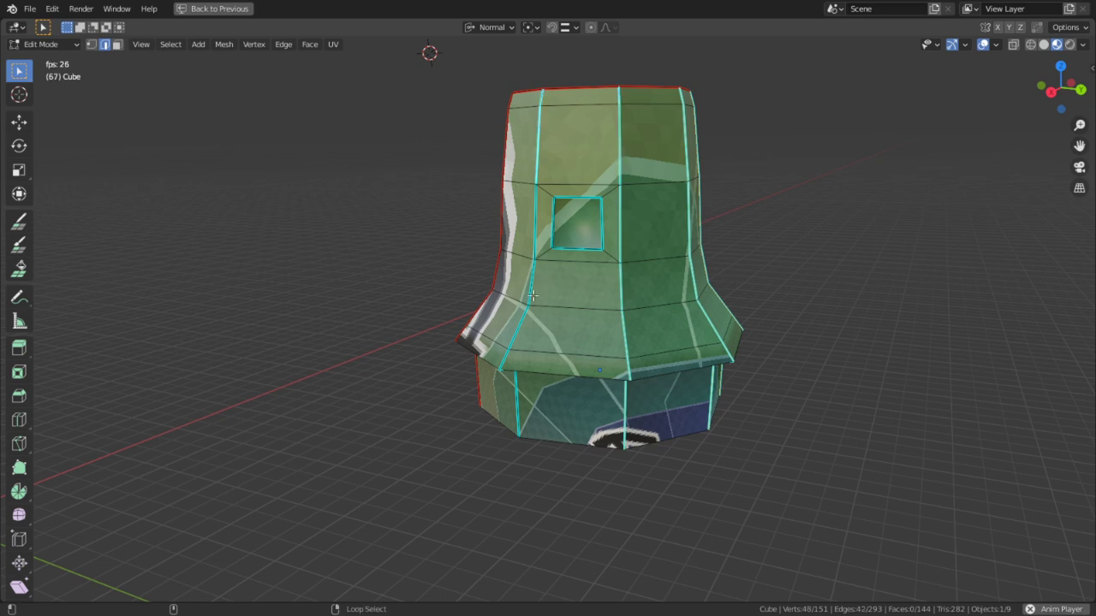
middle_click_drag(508, 364, 759, 363)
key("ctrl+e")
left_click(547, 338)
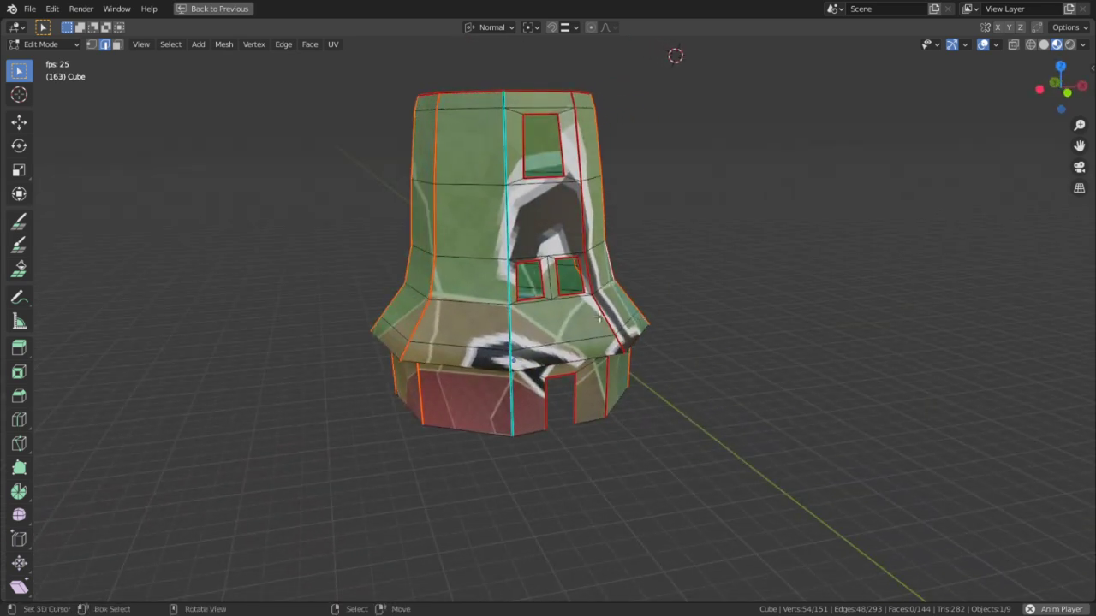
Select the remaining vertical corner line beside the front windows, from base to top rim, and mark it as a seam.
left_click(510, 383, "alt")
middle_click_drag(523, 380, 514, 258)
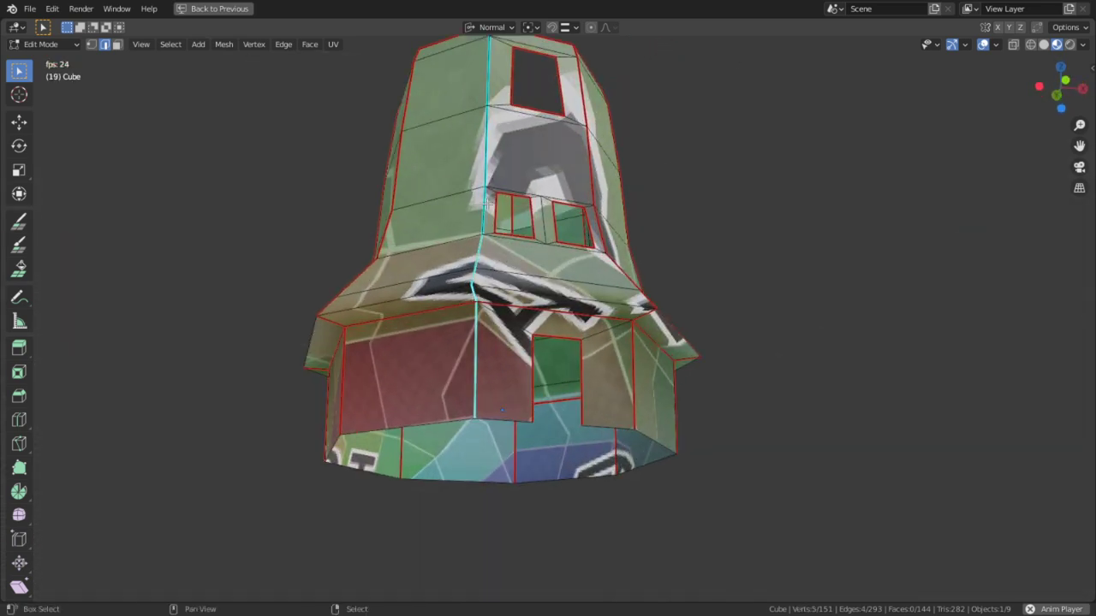
middle_click_drag(486, 72, 519, 265, "shift")
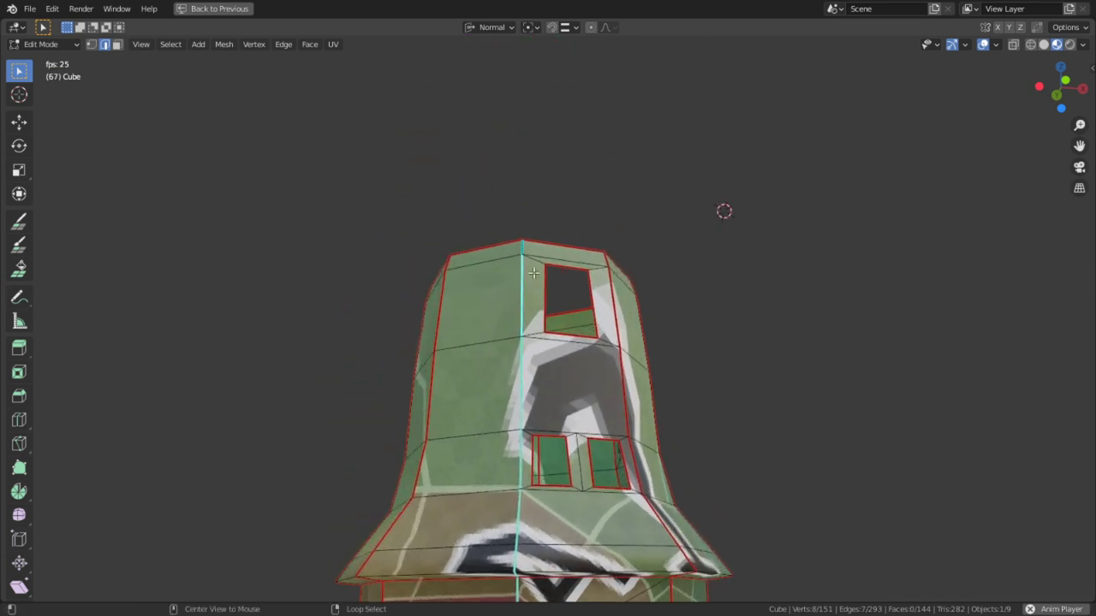
scroll(521, 256, "up", 3)
right_click(530, 271, "shift")
key("ctrl+e")
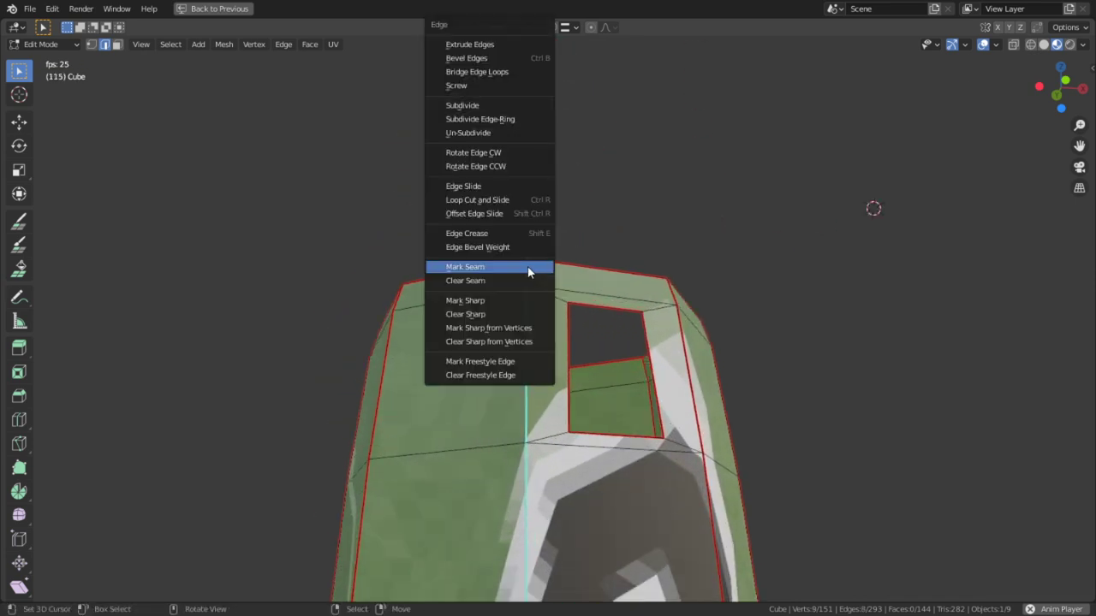
left_click(531, 268)
Select the outline of the single window on the tower's side and mark it as a seam.
middle_click_drag(403, 333, 480, 396)
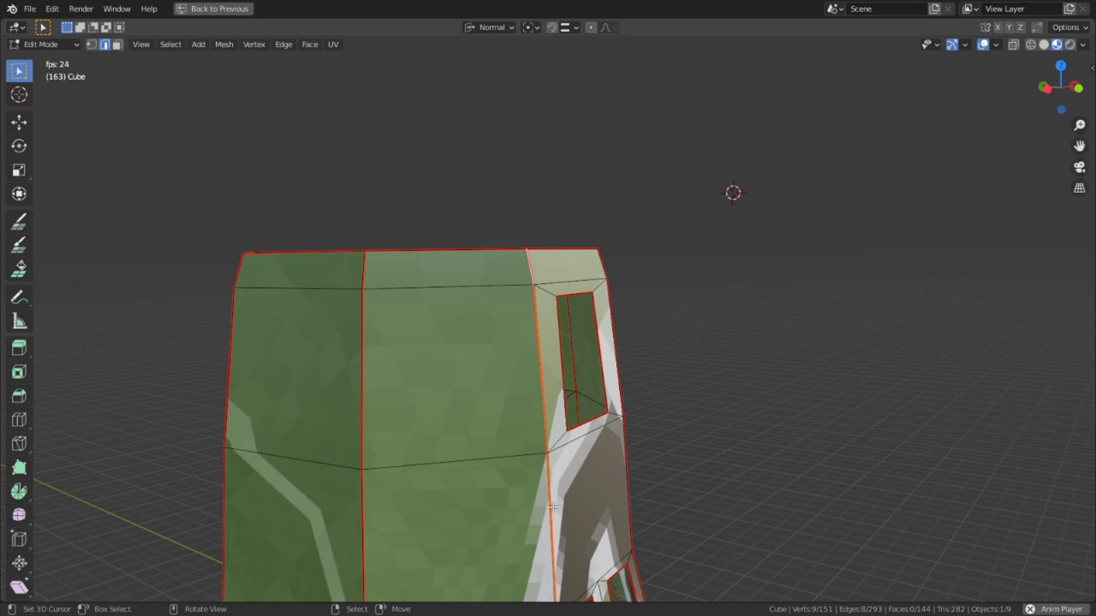
scroll(429, 520, "down", 3)
middle_click(487, 490, "alt")
middle_click_drag(487, 489, 737, 451)
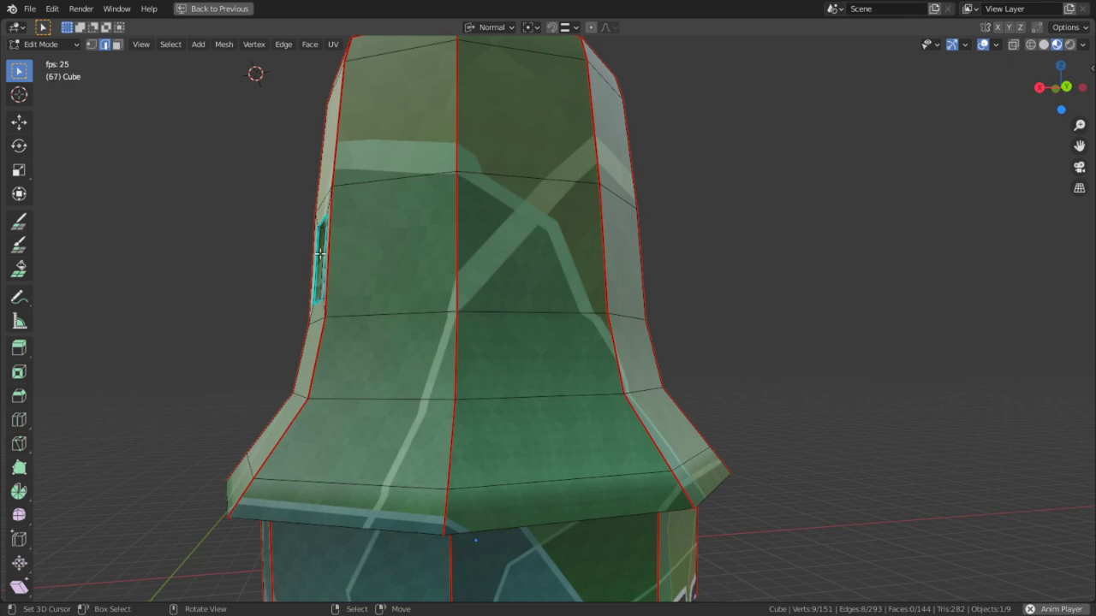
middle_click_drag(320, 253, 437, 282)
scroll(439, 281, "up", 2)
right_click(349, 218, "alt")
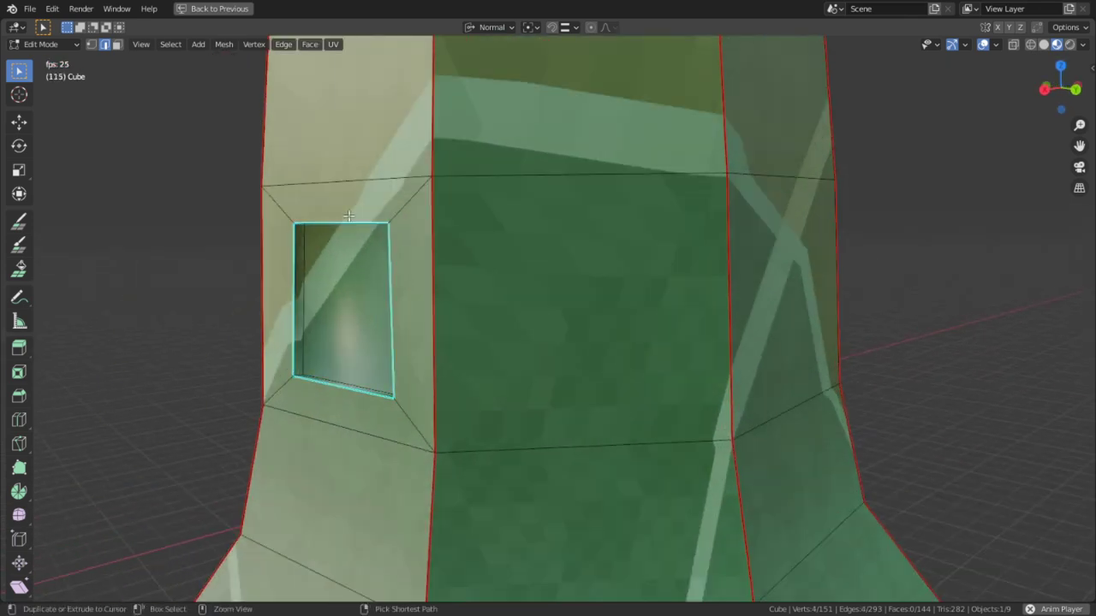
key("ctrl+e")
left_click(316, 258)
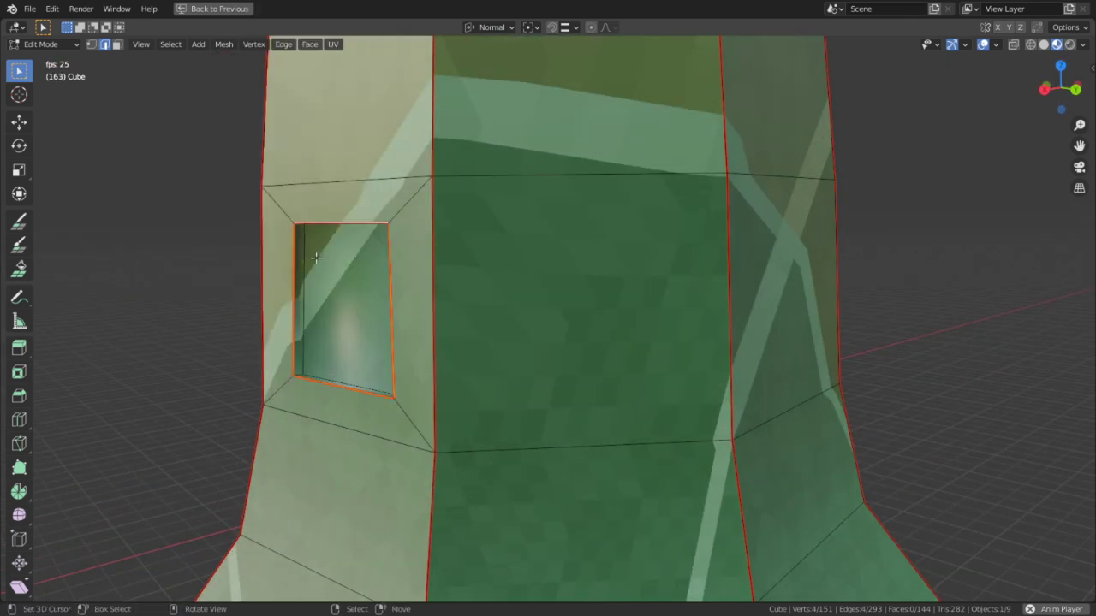
Reveal the hidden geometry, then select the recess corner edges of the three front windows and mark them as seams.
middle_click_drag(343, 274, 524, 297)
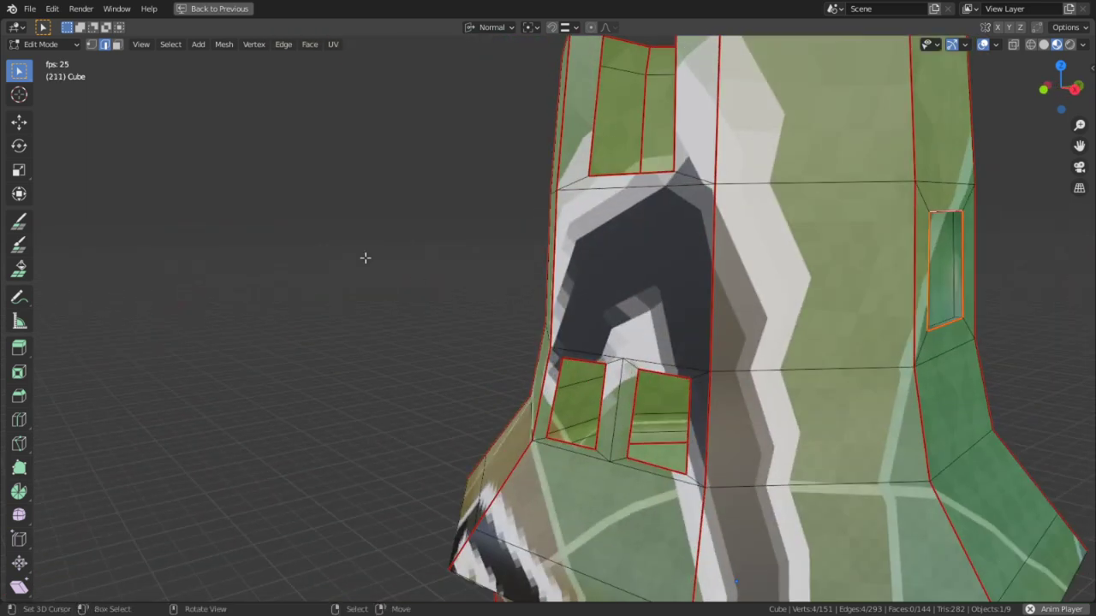
key("alt+h")
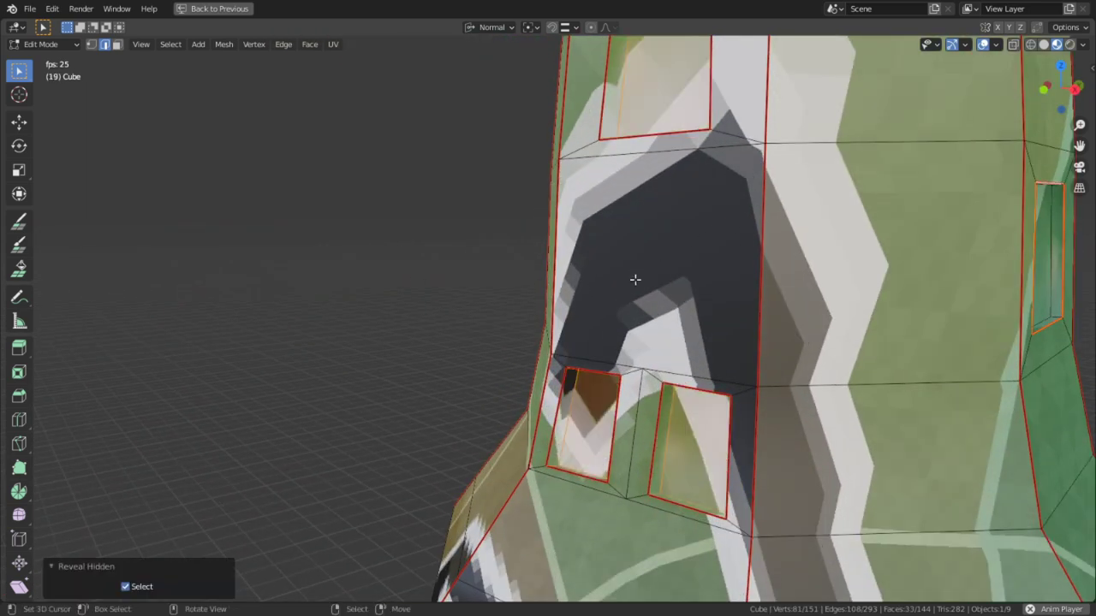
scroll(658, 291, "down", 3)
middle_click_drag(637, 242, 538, 275, "shift")
scroll(488, 349, "up", 1)
right_click(479, 164, "ctrl+alt")
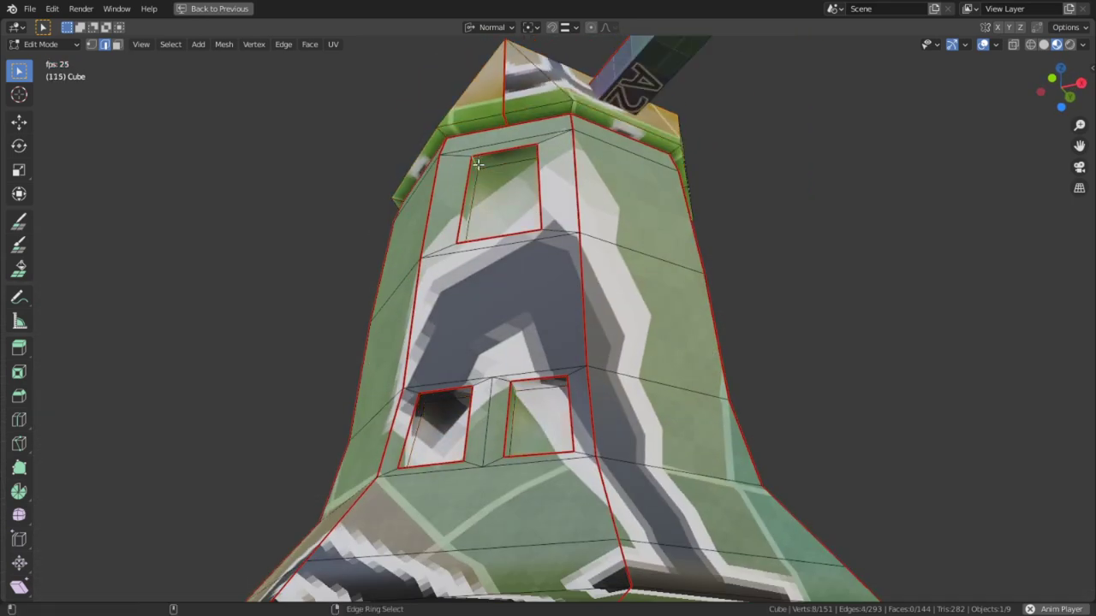
key("ctrl+e")
left_click(528, 394)
key("ctrl+e")
left_click(431, 401)
middle_click_drag(431, 402, 483, 327)
scroll(489, 329, "down", 3)
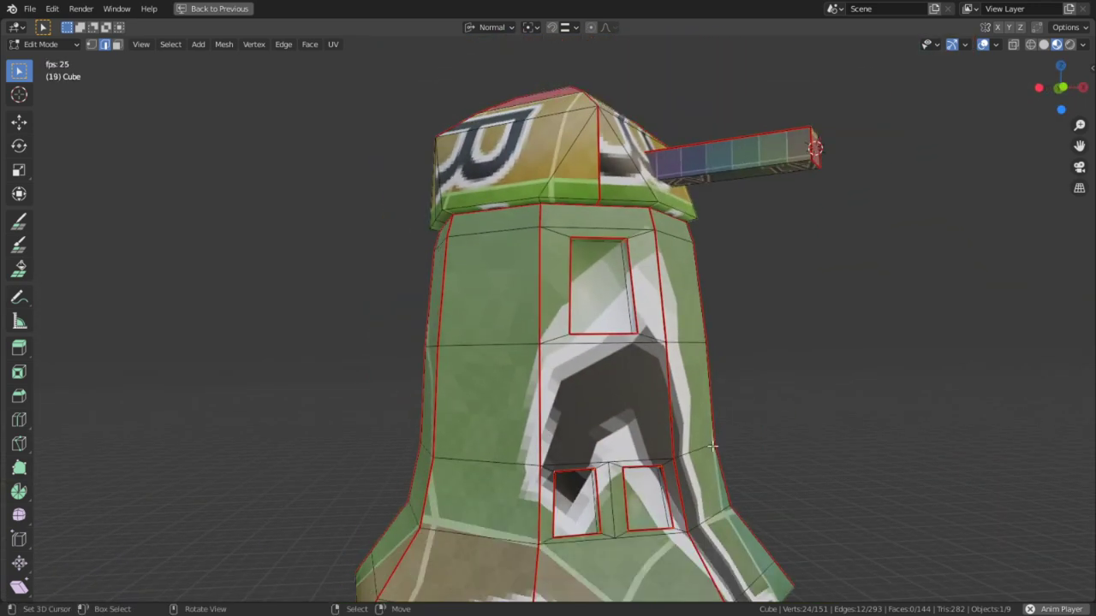
Try to select the linked faces of the tower's windowed front panel, delimited by sharp edges.
middle_click_drag(713, 445, 576, 309)
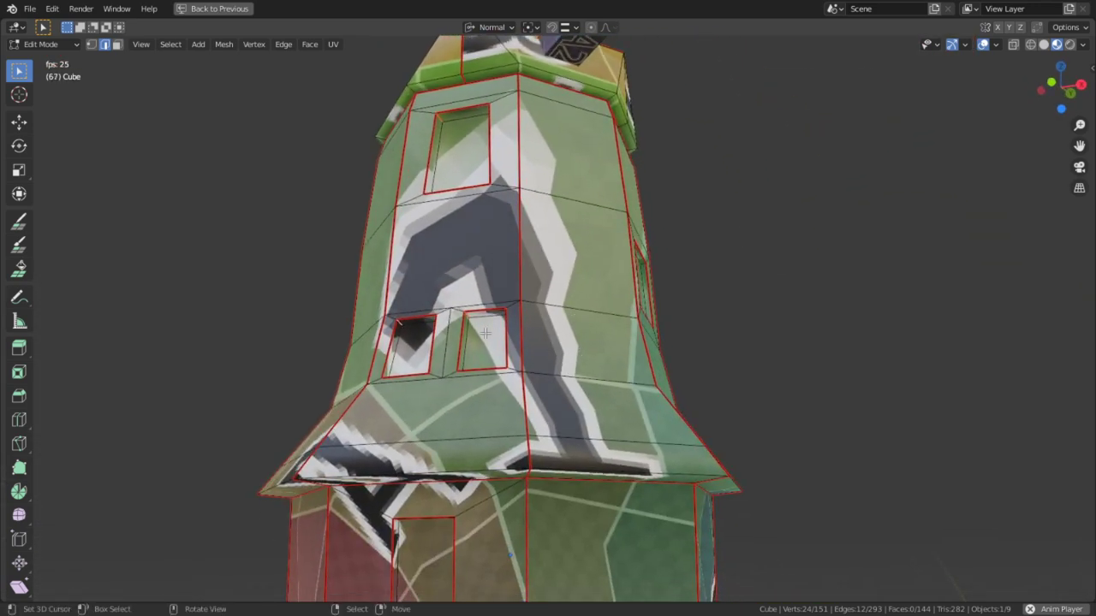
key("3")
middle_click_drag(486, 333, 423, 407)
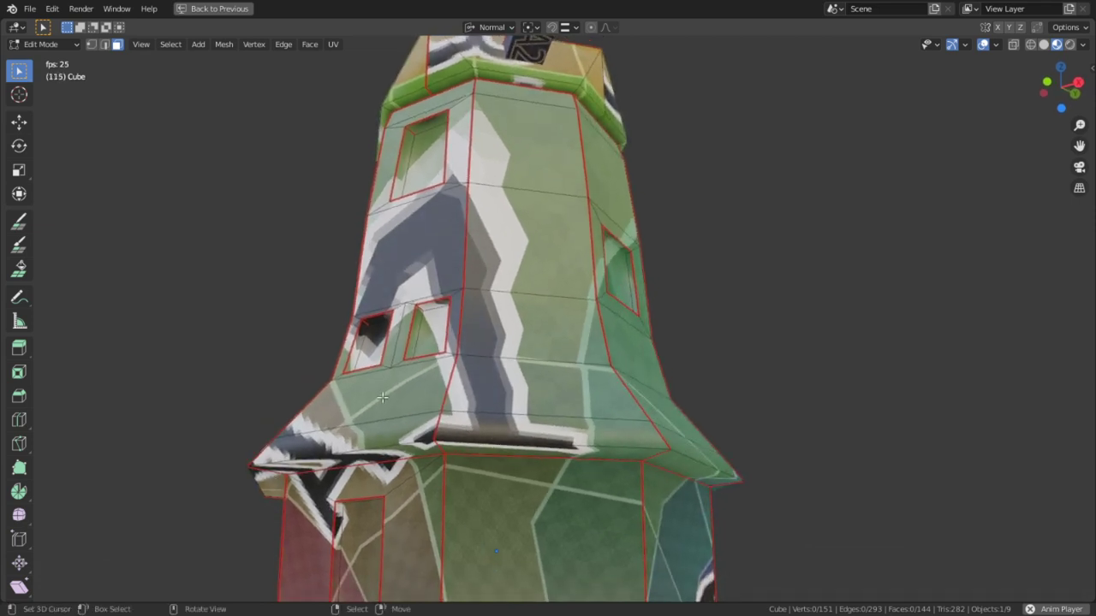
left_click(500, 393)
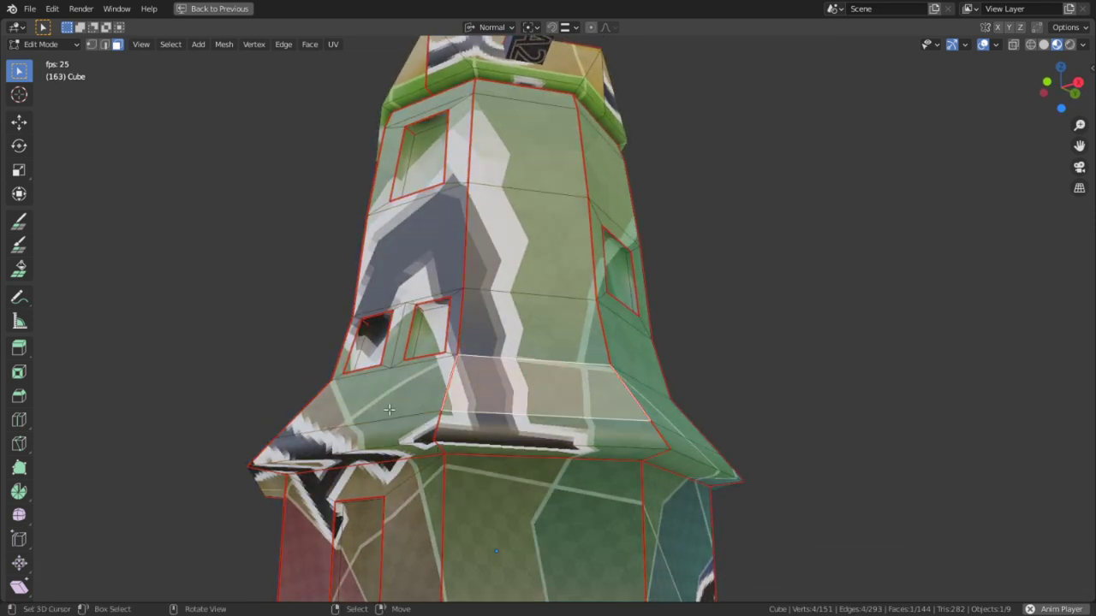
key("l")
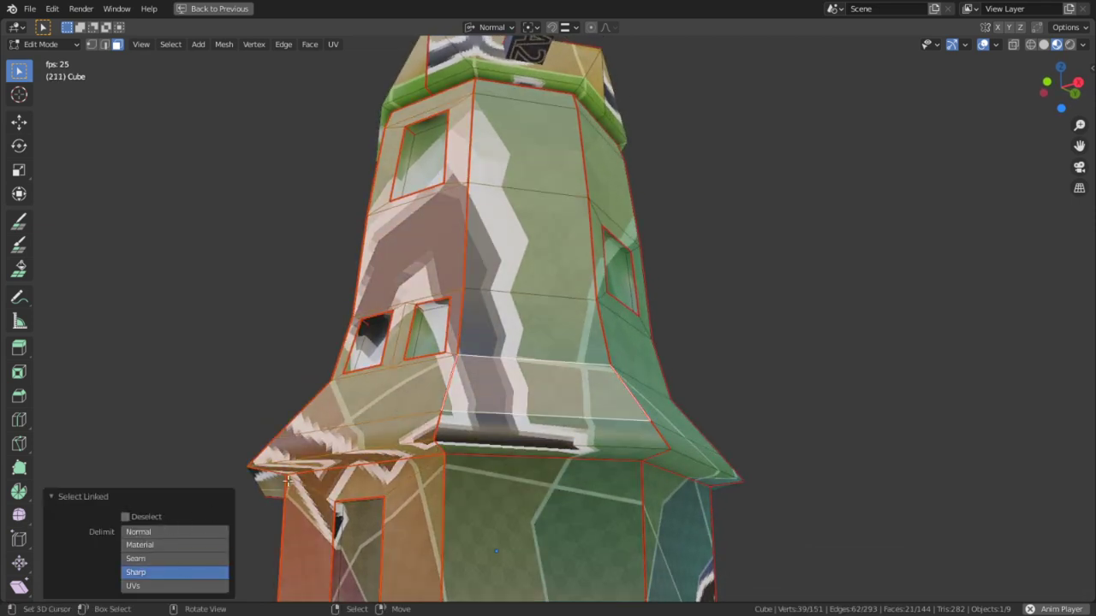
Select the edge loop where the flared skirt's underside meets the tower base and mark it as sharp.
middle_click_drag(288, 481, 320, 476)
key("2")
right_click(438, 432, "alt")
middle_click_drag(434, 432, 514, 435)
left_click(474, 429, "alt")
key("ctrl+e")
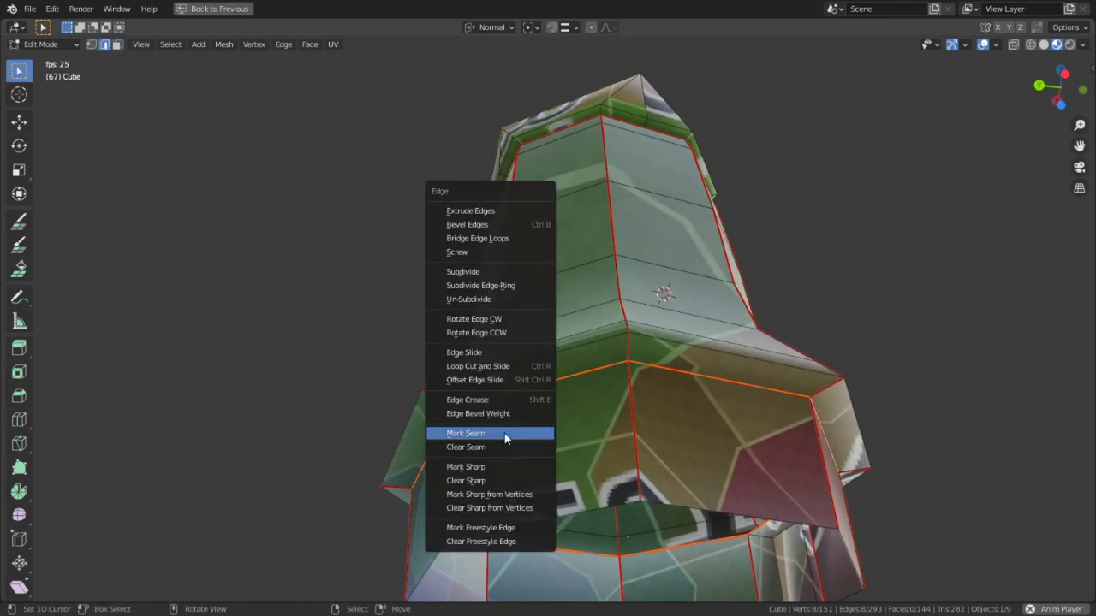
left_click(466, 467)
middle_click_drag(467, 463, 741, 431)
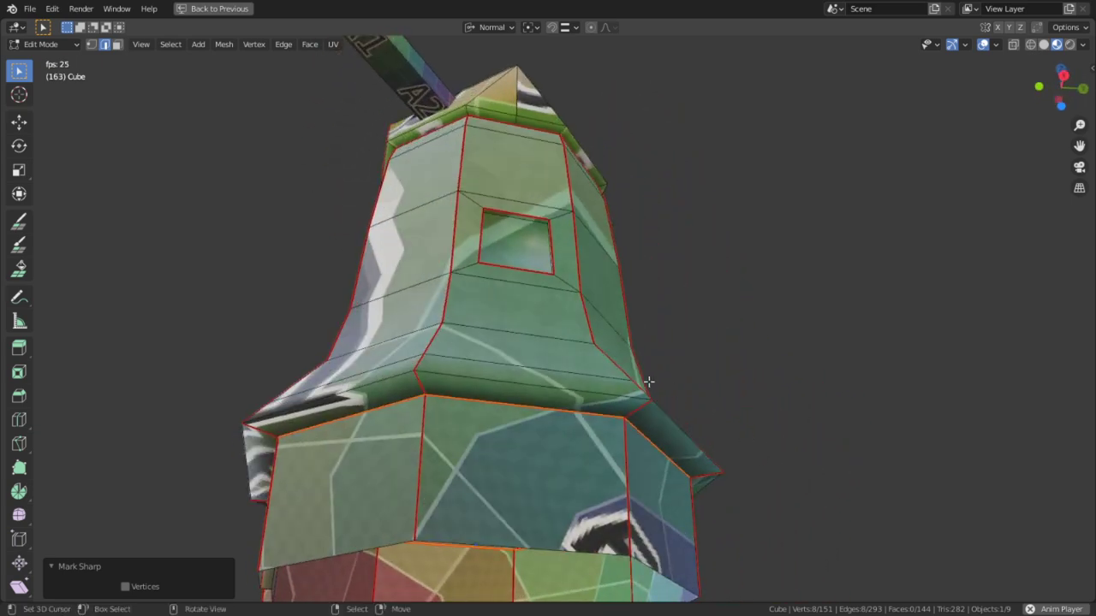
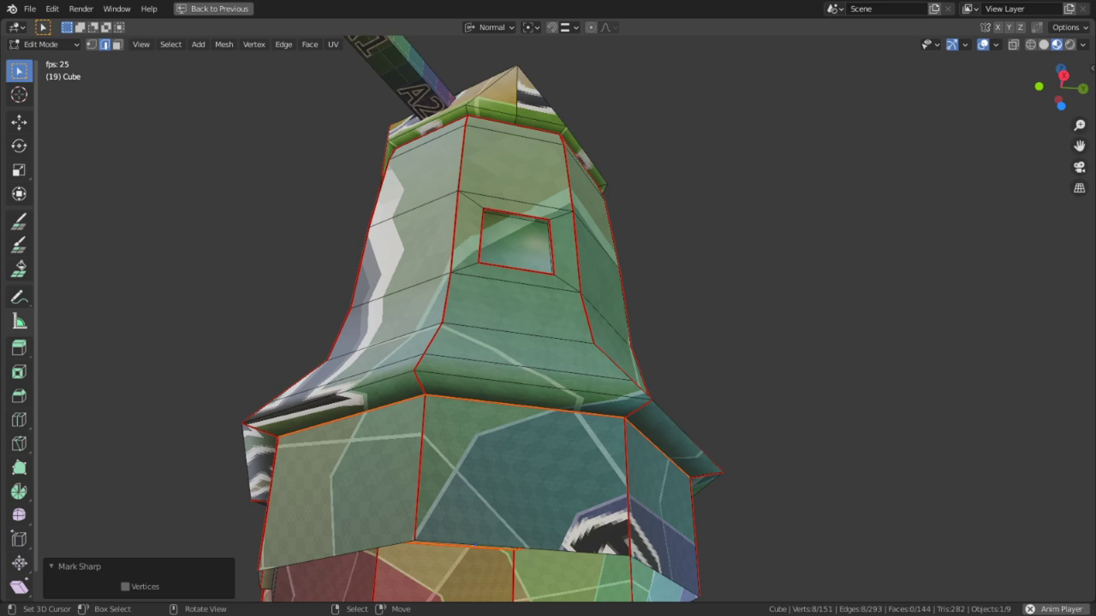
In face selection, select the linked faces of the windowless back panels on the upper tower, delimited by sharp edges.
middle_click_drag(603, 369, 428, 377)
scroll(428, 377, "down", 3)
middle_click_drag(730, 235, 505, 240)
key("3")
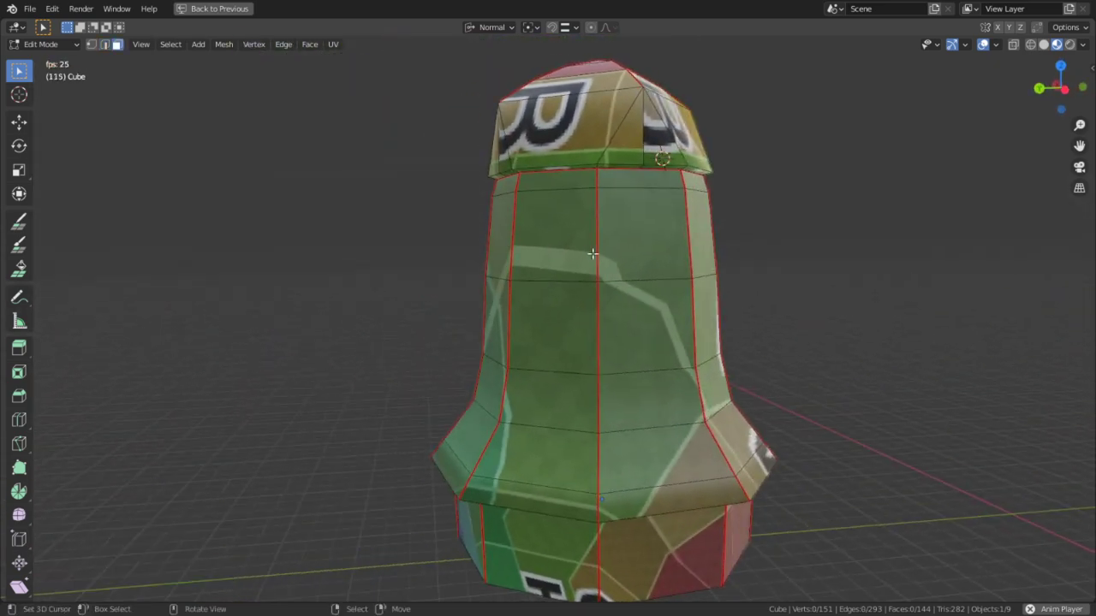
key("l")
middle_click_drag(636, 401, 578, 389)
key("l")
Add the linked faces of all remaining upper tower panels to the selection, including the panels with windows.
middle_click_drag(467, 372, 706, 360)
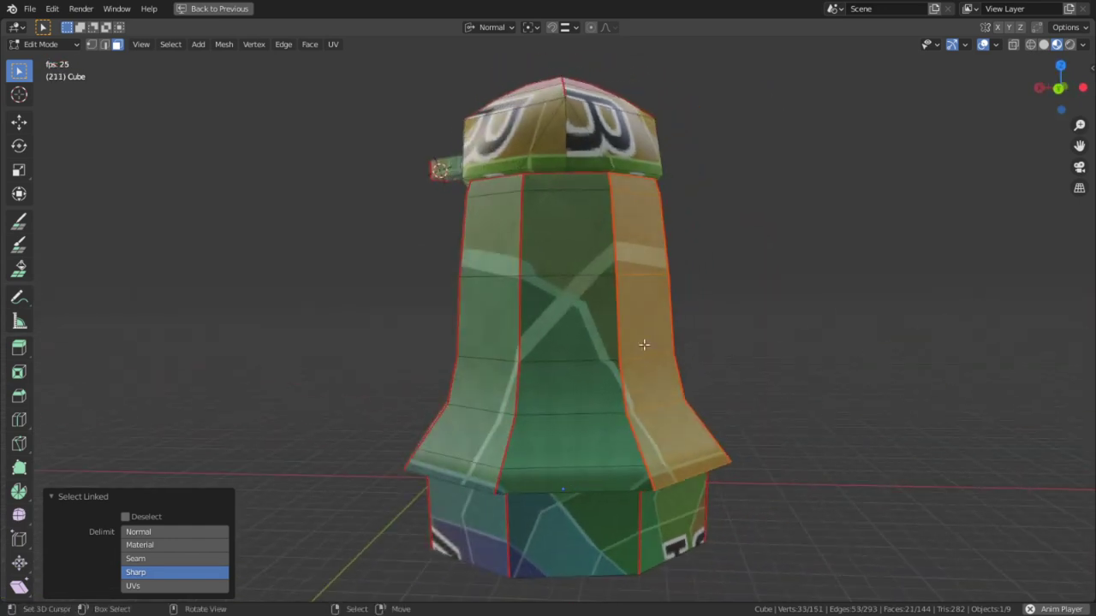
key("l")
key("l")
middle_click_drag(477, 329, 519, 308)
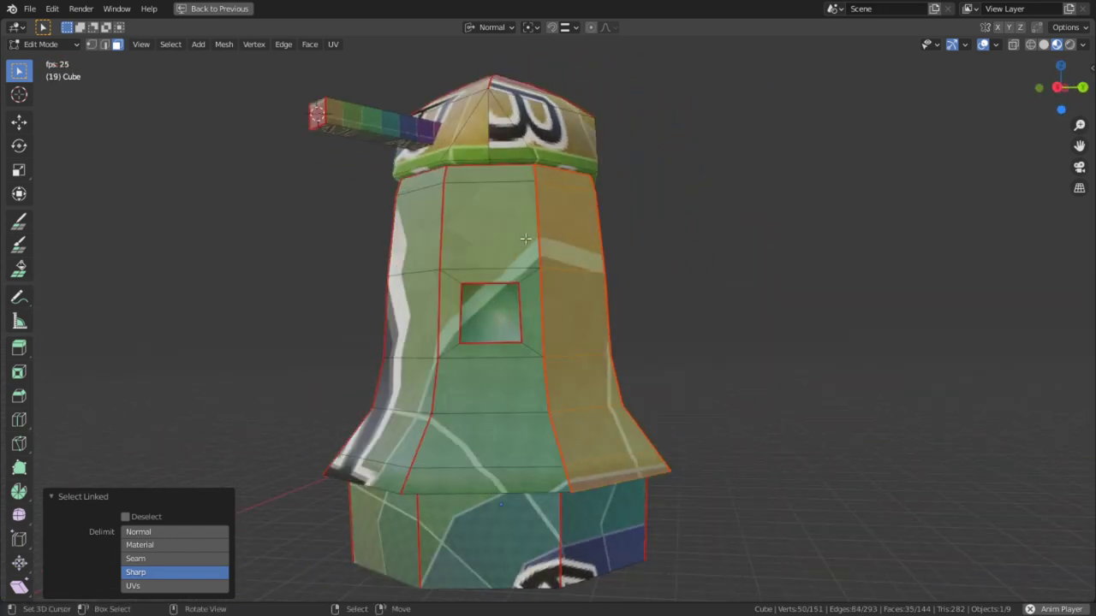
key("l")
middle_click_drag(525, 239, 654, 279)
key("l")
key("l")
middle_click_drag(441, 270, 480, 280)
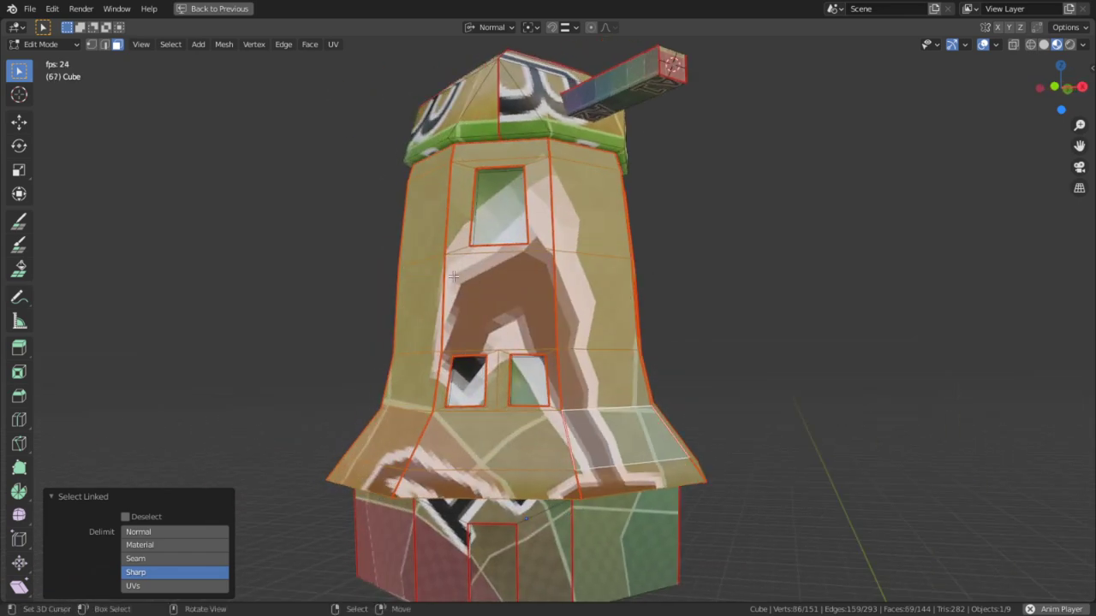
Return to the UV editing layout and unwrap the selected tower panels.
key("ctrl+space")
scroll(305, 326, "down", 5)
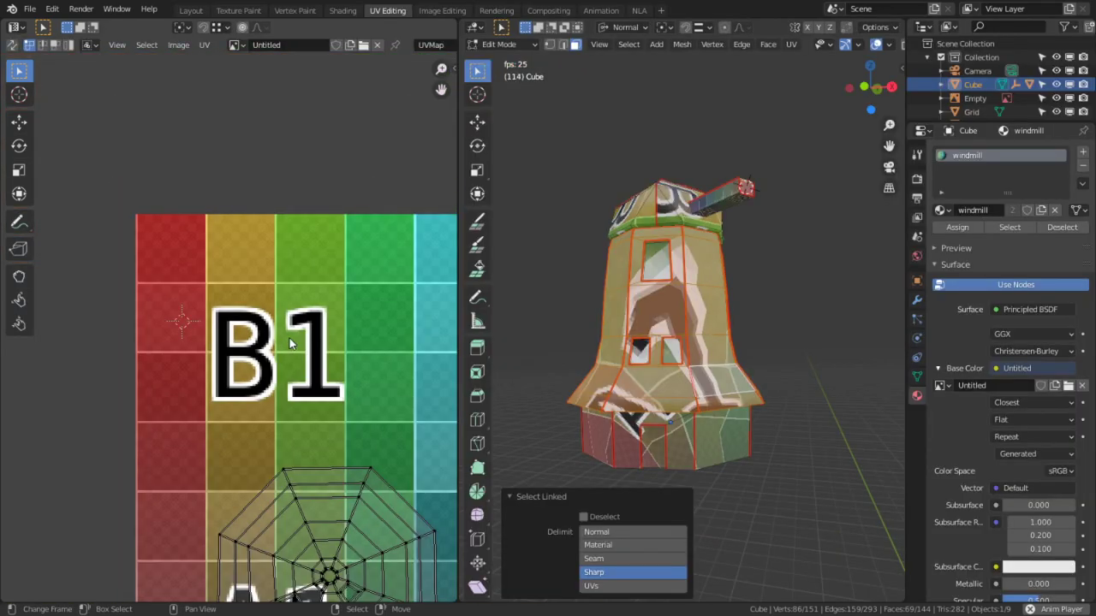
key("u")
middle_click_drag(283, 345, 172, 316)
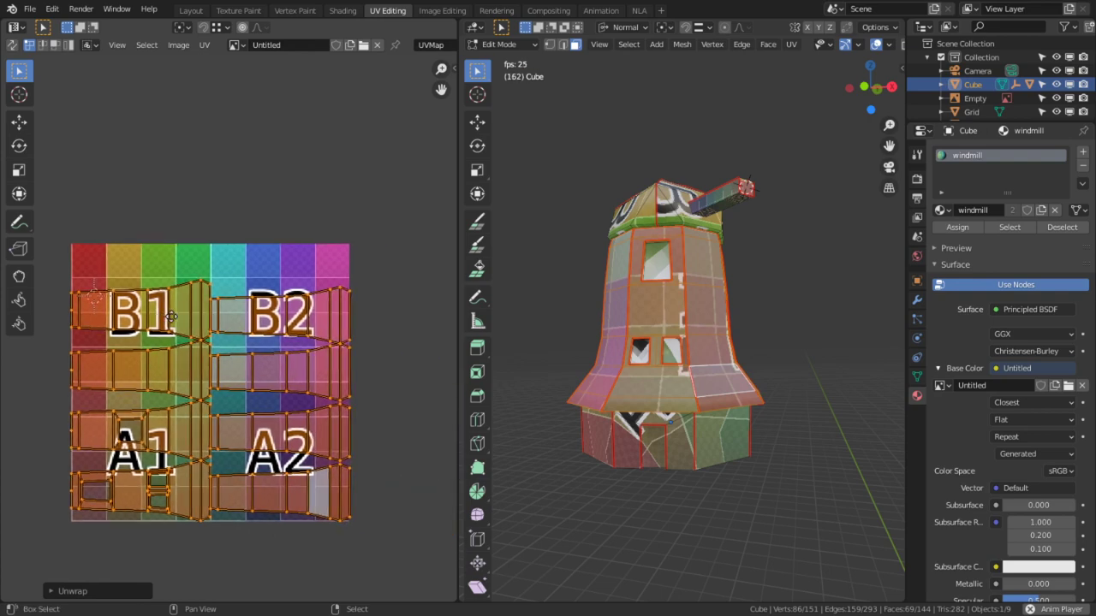
Switch to UV island selection and snap the 2D cursor to the upper-left island over the B1 label.
key("3")
left_click(181, 306)
key("shift+s")
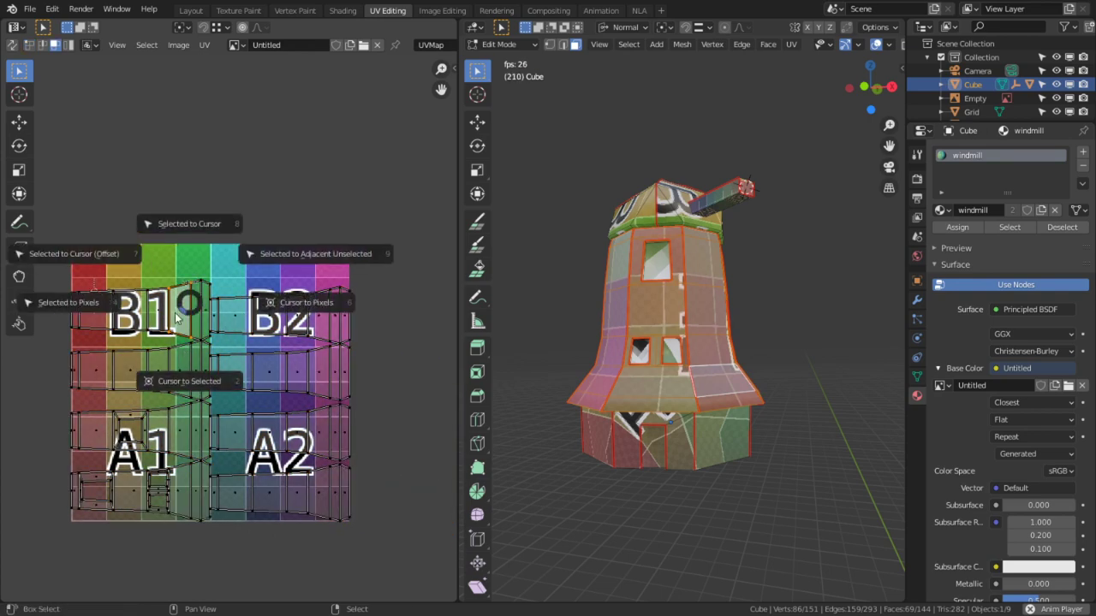
key("4")
left_click(187, 293)
key("shift+s")
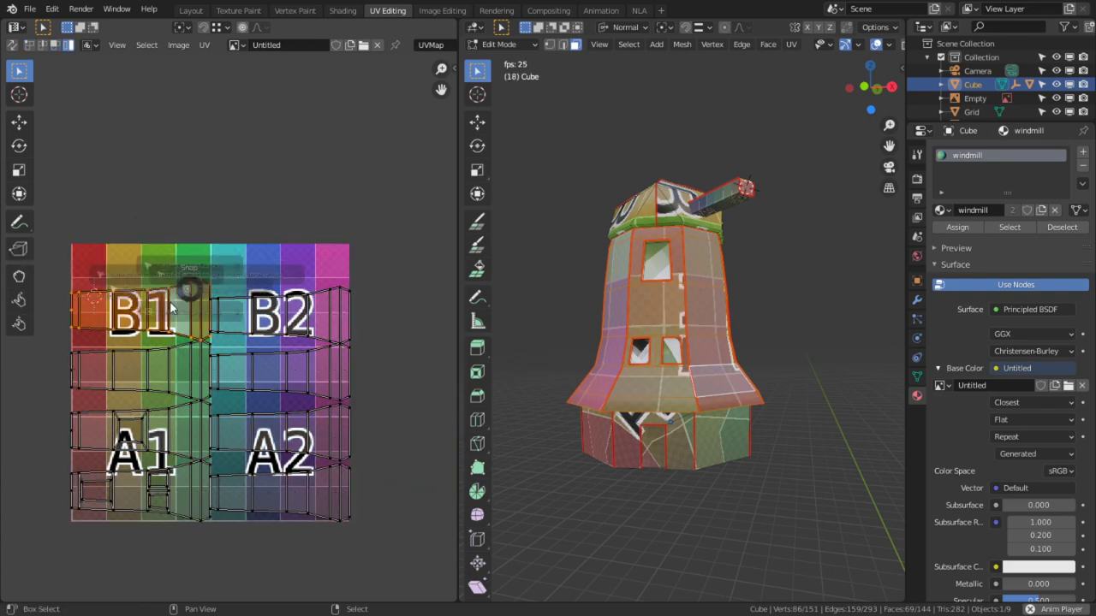
left_click(183, 355)
Enlarge the UV view and snap the island directly below the B1 island onto the 2D cursor with offset.
scroll(184, 366, "up", 2)
key("ctrl+space")
left_click(541, 321)
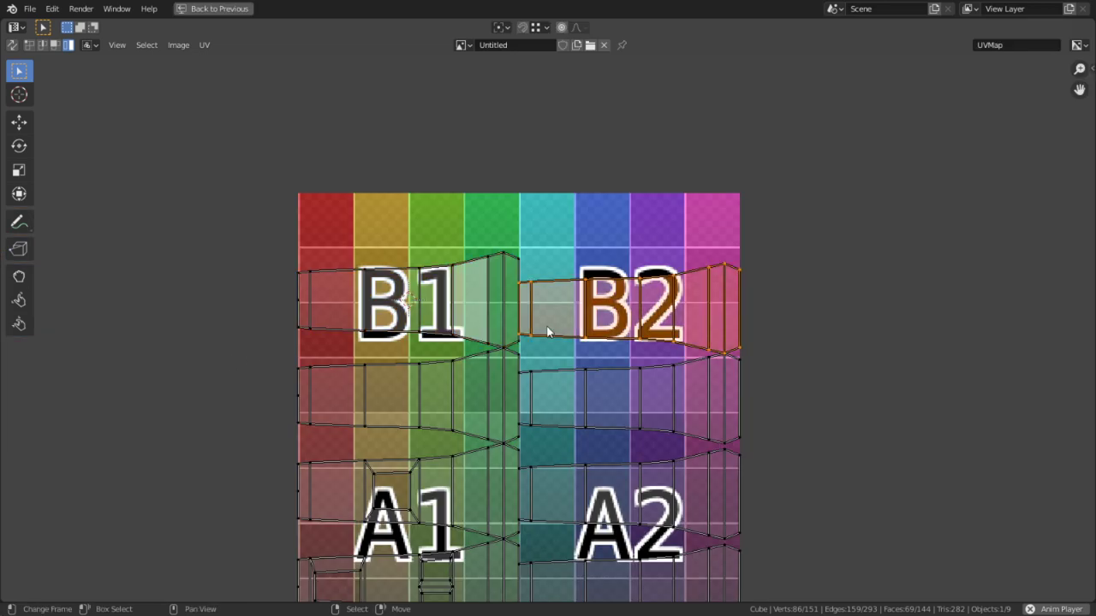
key("shift+s")
left_click(452, 368)
key("shift+s")
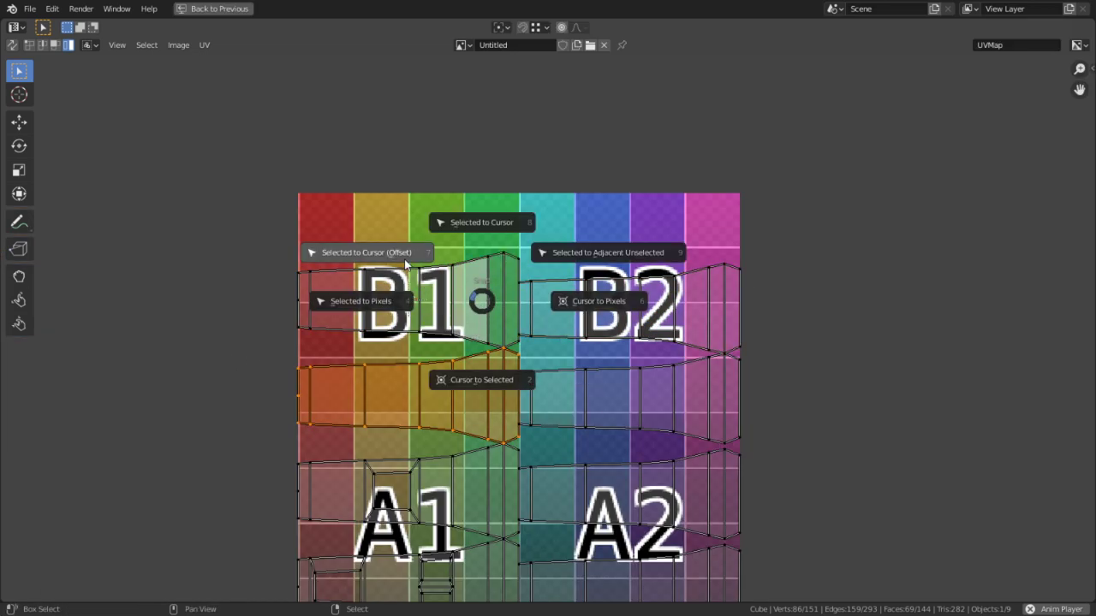
left_click(397, 251)
Snap the two upper islands in the right half of the UV layout onto the 2D cursor with offset.
right_click(601, 295)
key("shift+s")
left_click(462, 231)
key("shift+s")
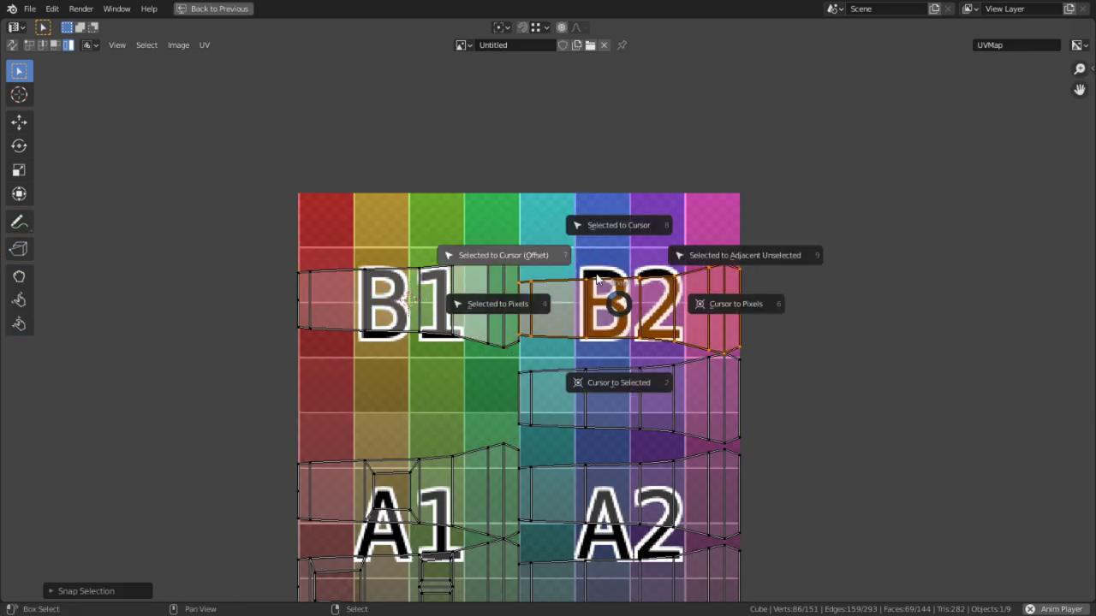
left_click(543, 244)
right_click(668, 392)
key("shift+s")
left_click(582, 339)
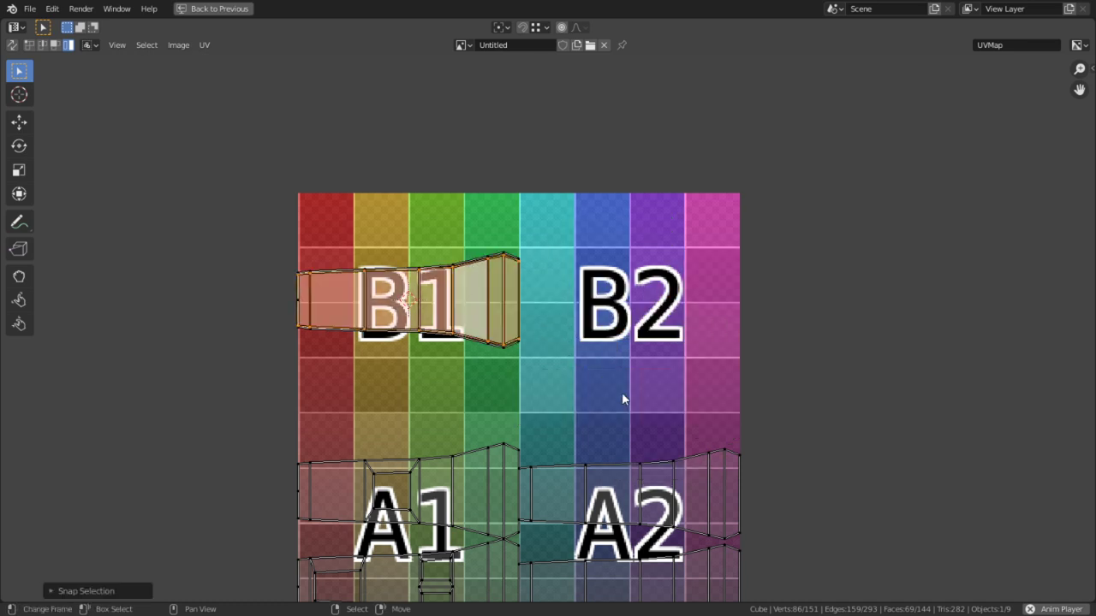
Snap the four remaining panel islands, including the windowed ones, onto the 2D cursor with offset to complete the stack.
right_click(633, 468)
key("shift+s")
left_click(536, 410)
key("shift+s")
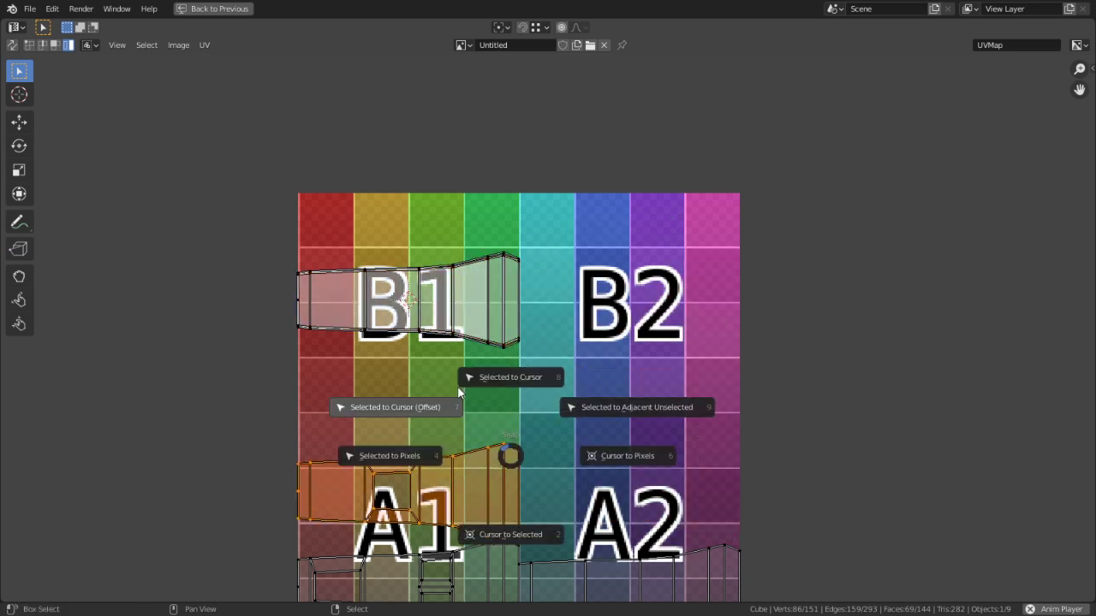
left_click(409, 404)
right_click(597, 542)
key("shift+s")
left_click(505, 492)
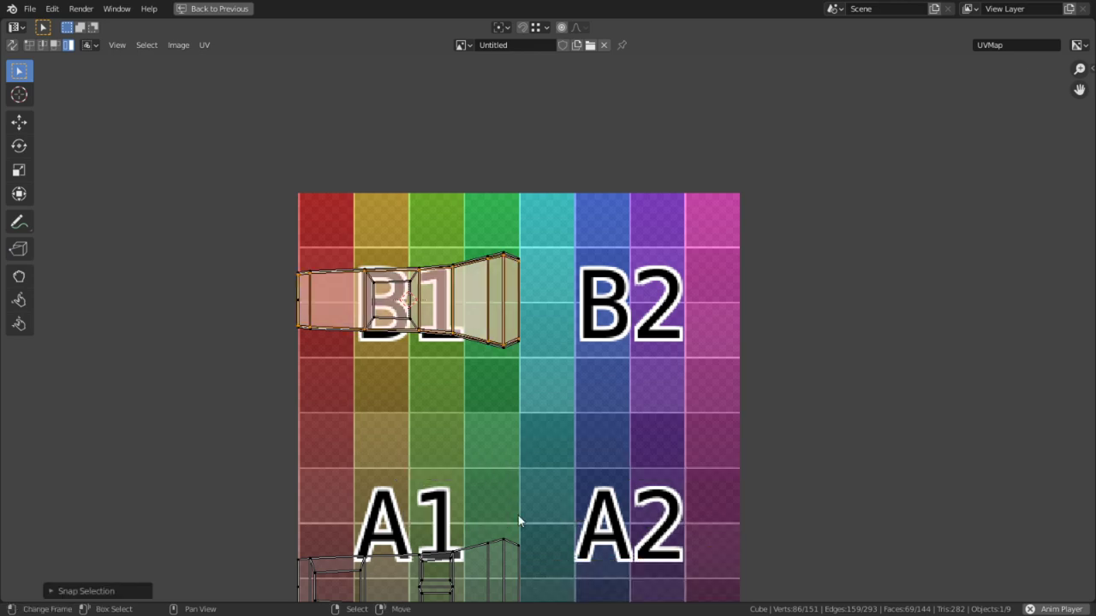
key("shift+s")
left_click(457, 437)
Collapse the overlapping UV vertices at the stacked islands' upper-left corner into one point by scaling them to 0.
middle_click_drag(518, 477, 624, 440)
scroll(538, 465, "up", 4)
middle_click_drag(358, 332, 418, 446)
key("alt+a")
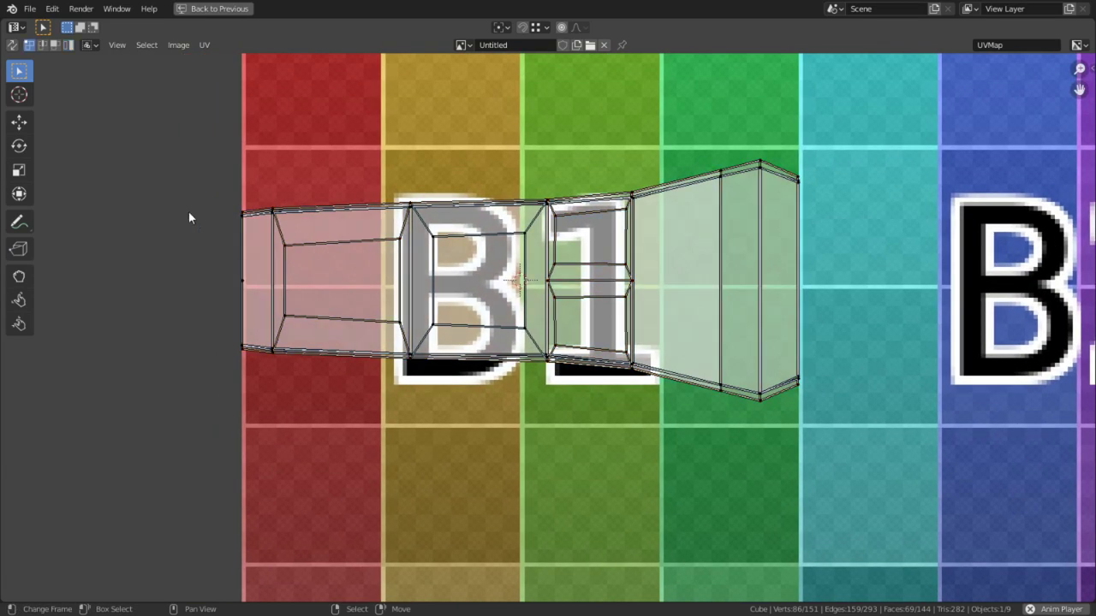
scroll(220, 258, "up", 2)
middle_click_drag(219, 276, 383, 244)
scroll(385, 257, "up", 2)
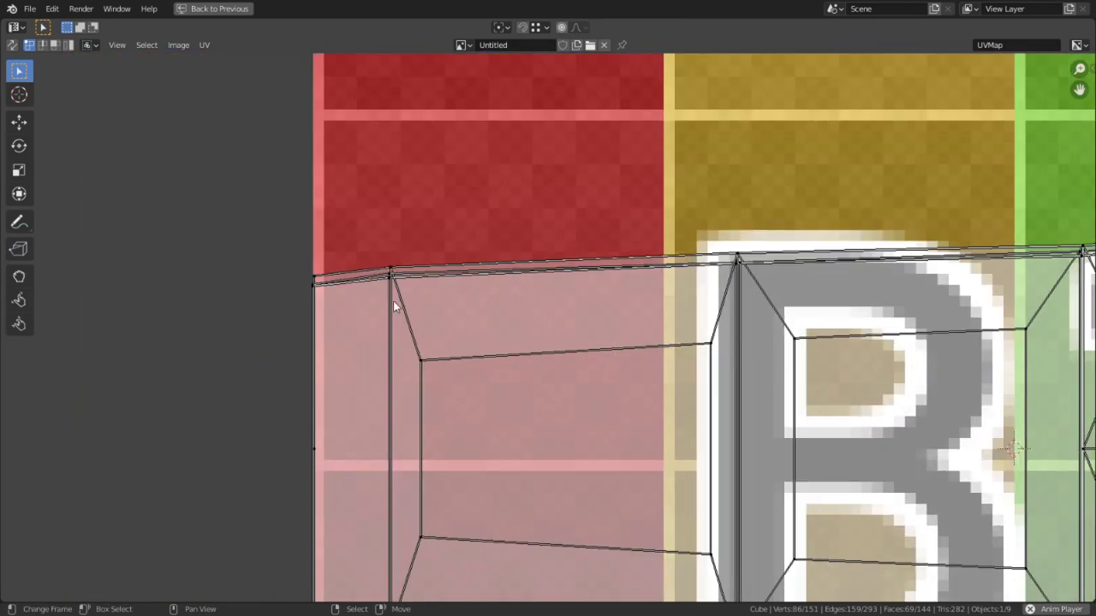
key("c")
left_click(310, 267)
right_click(307, 275)
key("s")
key("0")
key("Return")
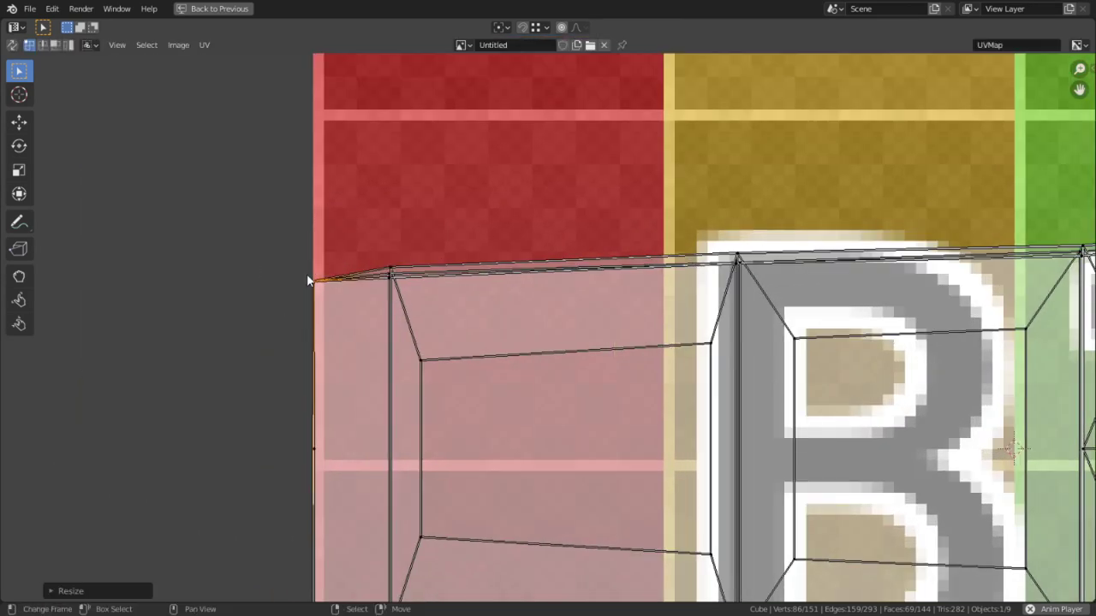
Scale the overlapping UV vertices at the second point of the stack's upper outline to 0, then deselect them.
key("c")
left_click(393, 262)
right_click(393, 262)
key("s")
key("0")
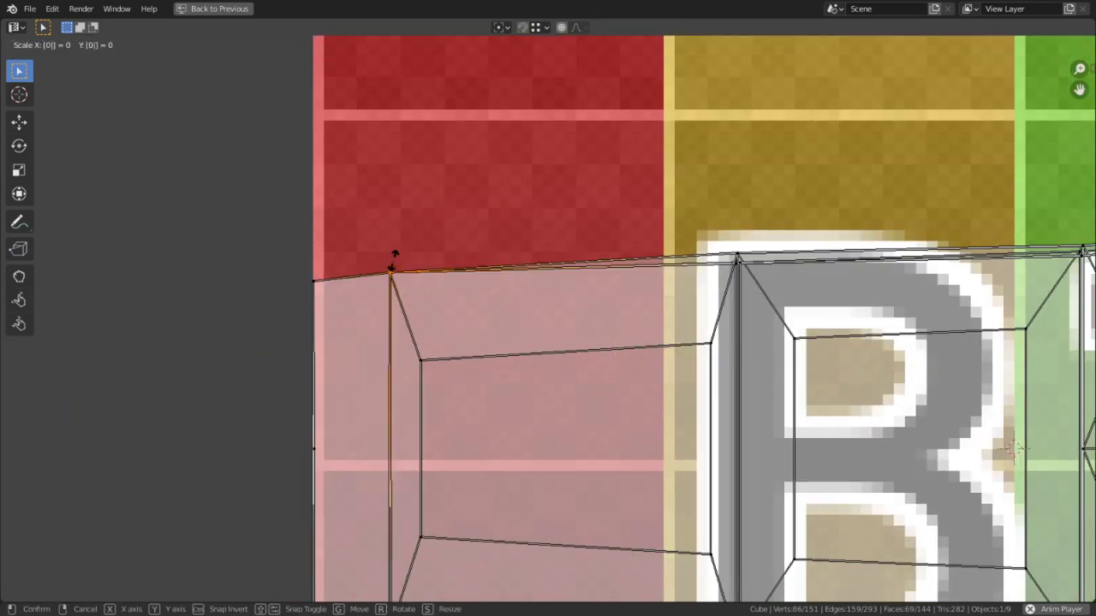
key("Return")
key("c")
middle_click(394, 263)
right_click(474, 386)
Scale the overlapping UV vertices at the second point of the stack's lower outline to 0 and deselect them.
middle_click_drag(449, 555, 446, 297)
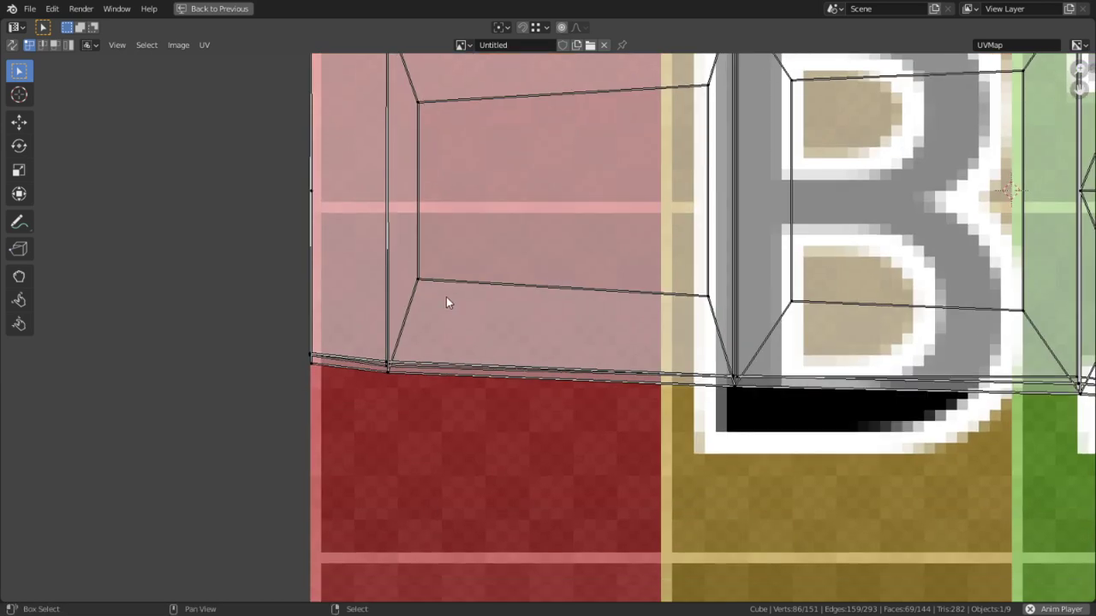
key("c")
left_click(398, 383)
right_click(397, 383)
key("s")
key("0")
key("Return")
key("c")
middle_click(398, 382)
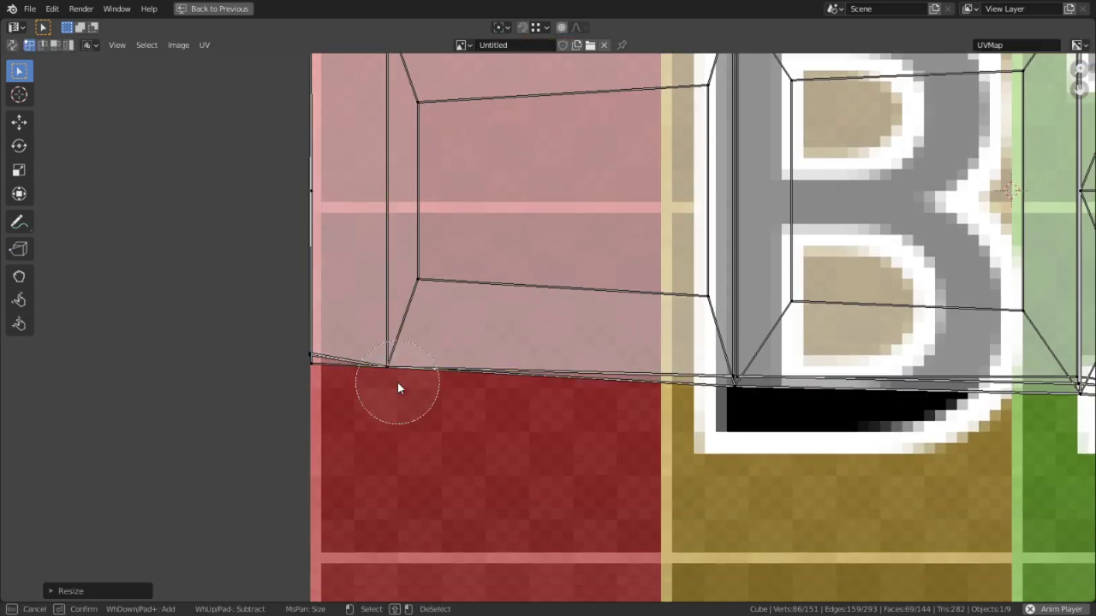
Collapse the overlapping UV vertices at the stack's lower-left corner by scaling them to 0, and clear the selection.
left_click(311, 366)
right_click(312, 366)
key("s")
key("0")
key("Return")
key("c")
middle_click(317, 367)
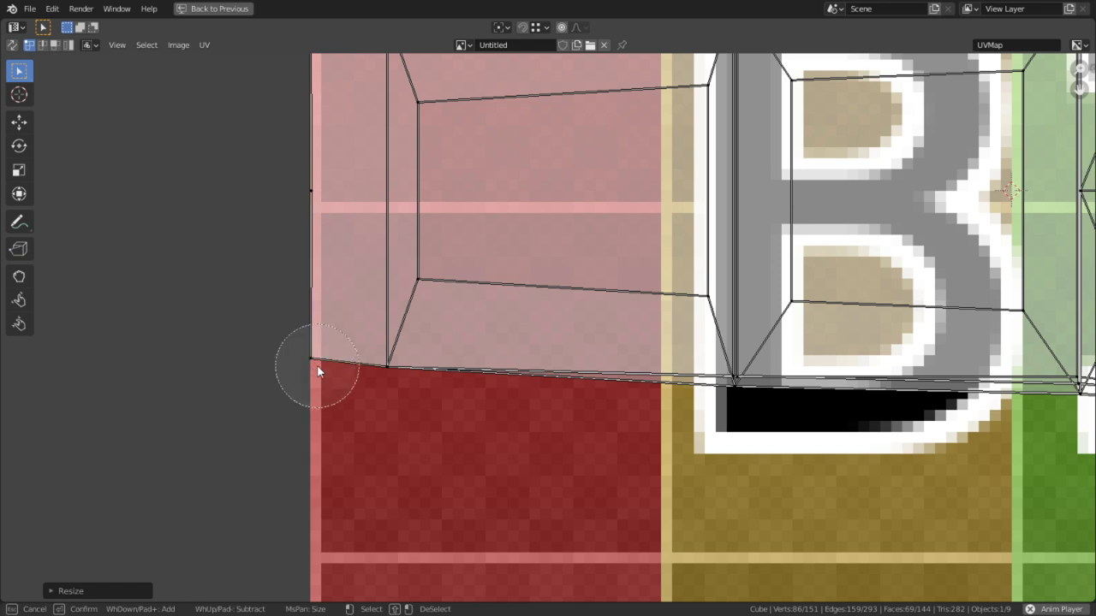
right_click(317, 367)
Scale the overlapping UV vertices at the third point of the lower outline, beneath the B's stem, to 0.
middle_click_drag(488, 365, 250, 366)
key("c")
left_click(490, 385)
right_click(491, 386)
key("s")
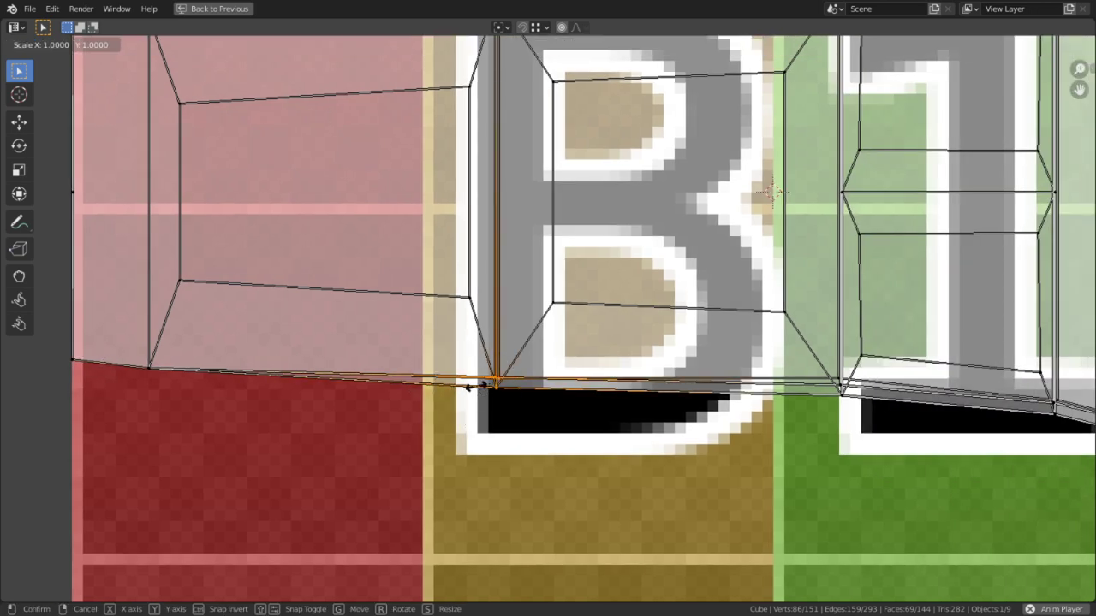
key("0")
key("Return")
key("c")
middle_click(490, 387)
right_click(490, 387)
Scale the overlapping UV vertices at the third point of the upper outline, above the B's stem, to 0.
middle_click_drag(514, 289, 478, 536)
key("c")
left_click(462, 250)
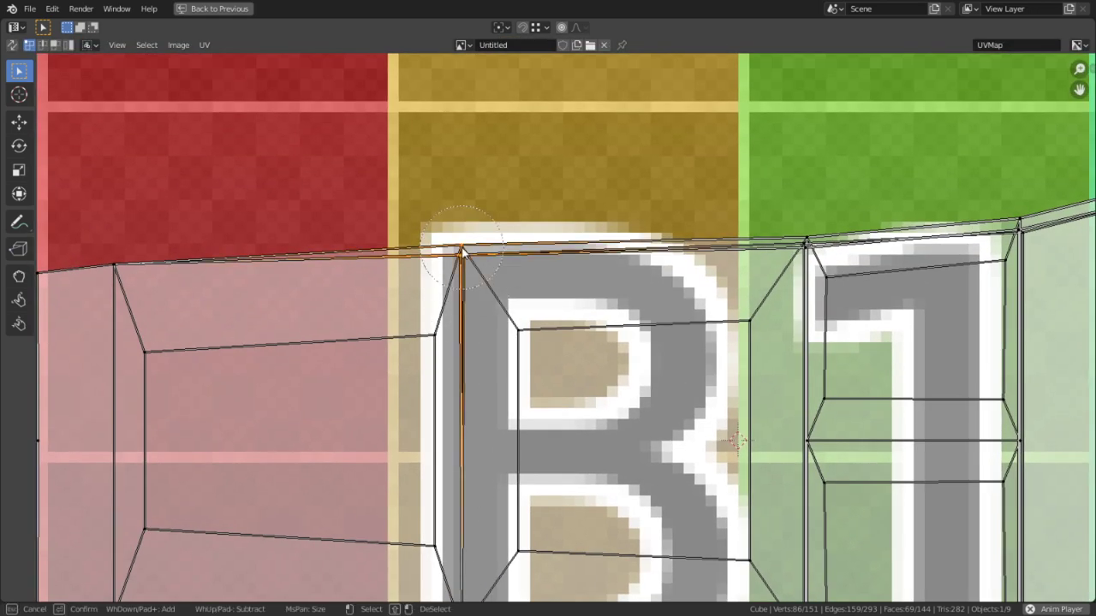
right_click(461, 248)
key("s")
key("0")
key("Return")
key("c")
middle_click(463, 255)
right_click(464, 255)
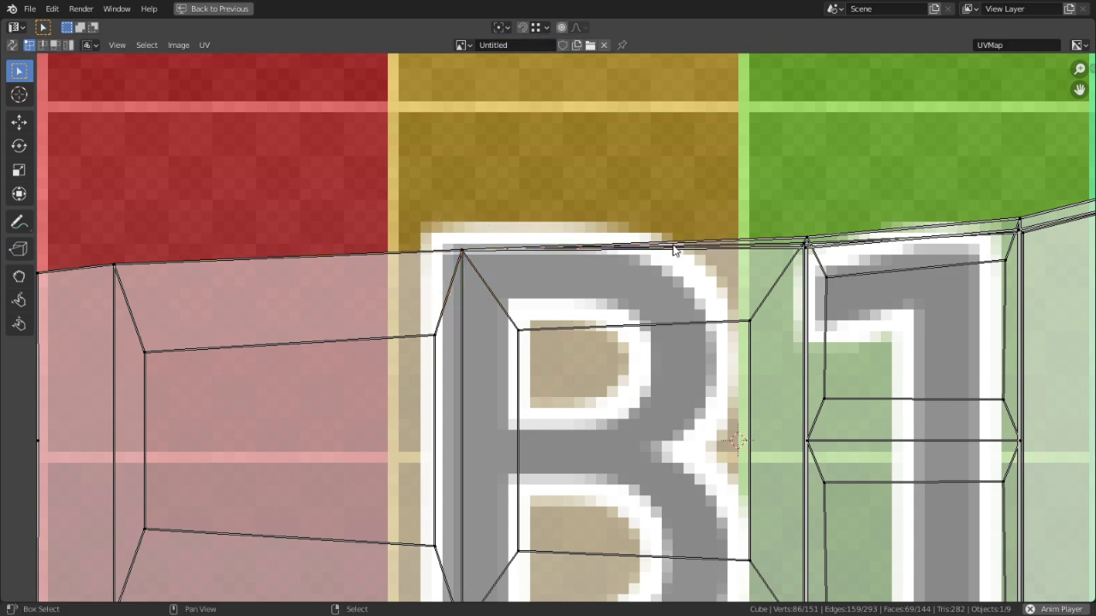
Collapse the overlapping UV vertices at the upper outline's fourth point, between the B and the 1, by scaling to 0.
middle_click_drag(745, 229, 434, 297)
key("c")
left_click(488, 284)
right_click(488, 285)
key("s")
key("0")
key("Return")
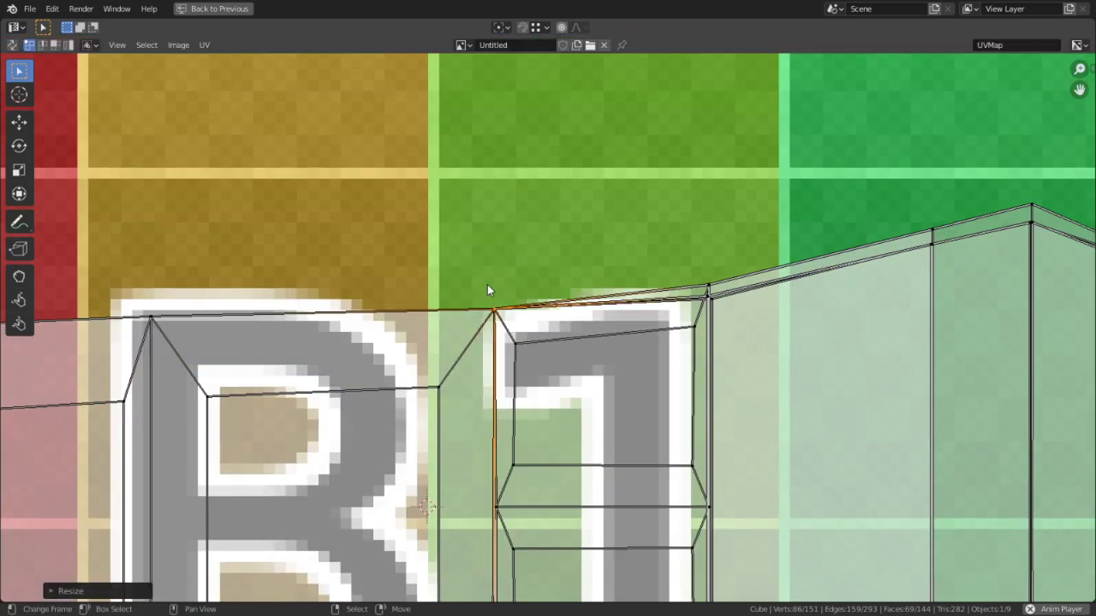
key("g")
key("y")
left_click(488, 286)
key("c")
middle_click(503, 295)
right_click(503, 297)
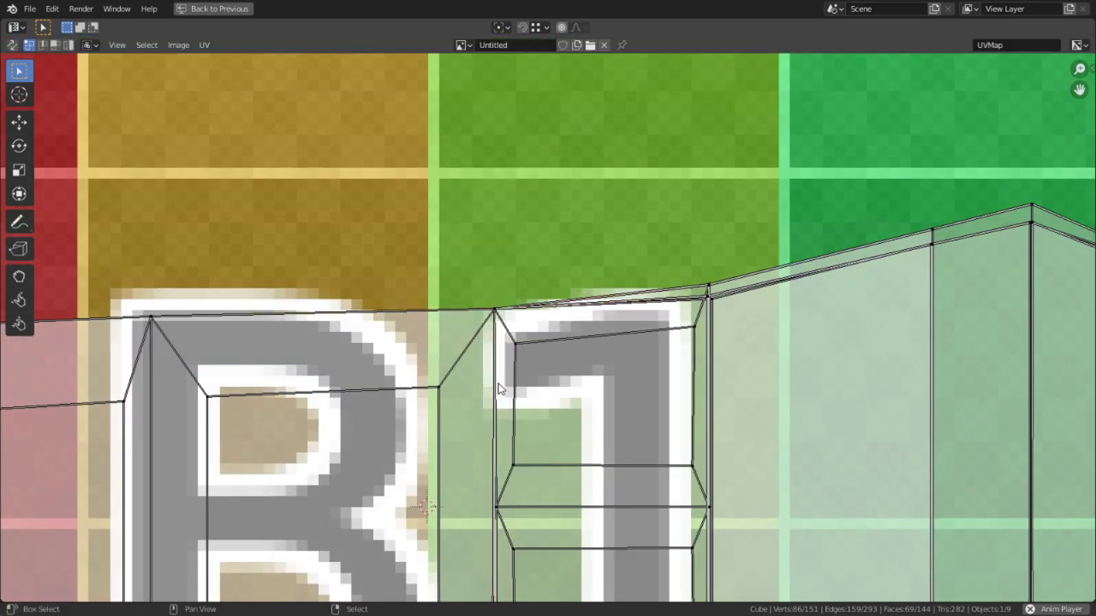
Collapse the overlapping UV vertices at the lower outline's fourth point, between the B and the 1, by scaling to 0.
middle_click_drag(488, 544, 478, 260)
left_click(473, 442)
key("s")
key("0")
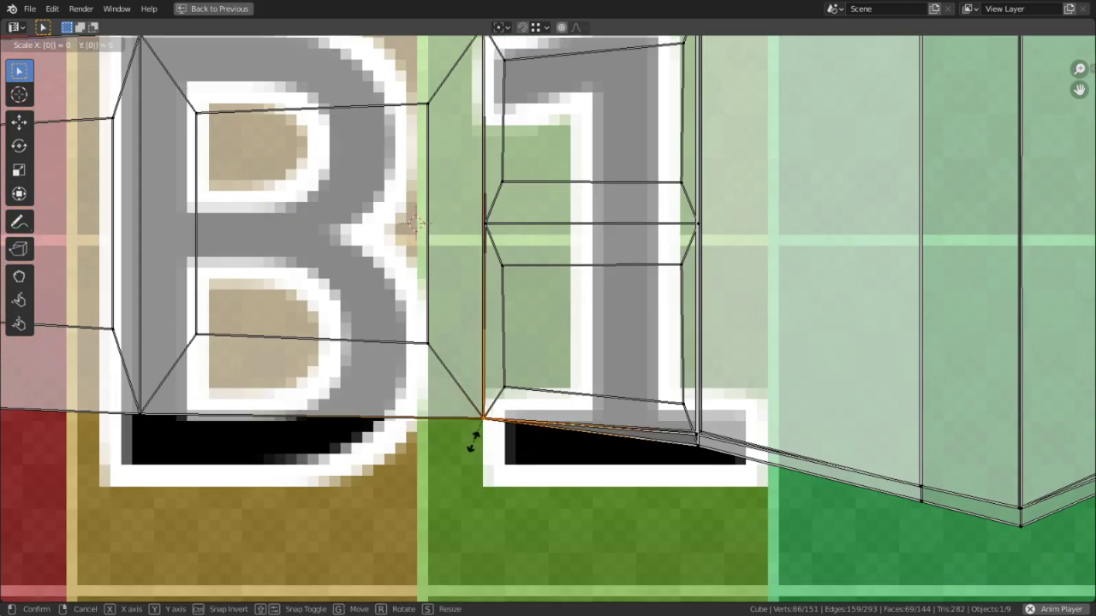
key("Return")
Collapse the overlapping UV vertices at the lower outline's fifth point, beneath the 1's right side, by scaling to 0.
key("c")
left_click(709, 463)
right_click(709, 462)
middle_click_drag(709, 463, 630, 454, "shift")
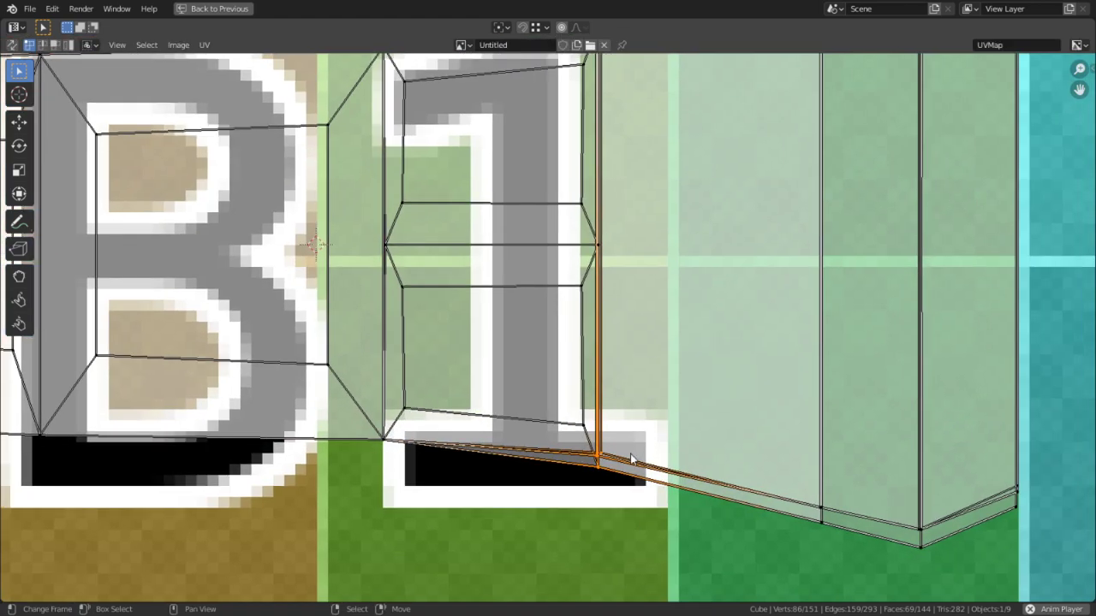
key("g")
key("0")
key("Return")
key("c")
middle_click(628, 454)
right_click(625, 453)
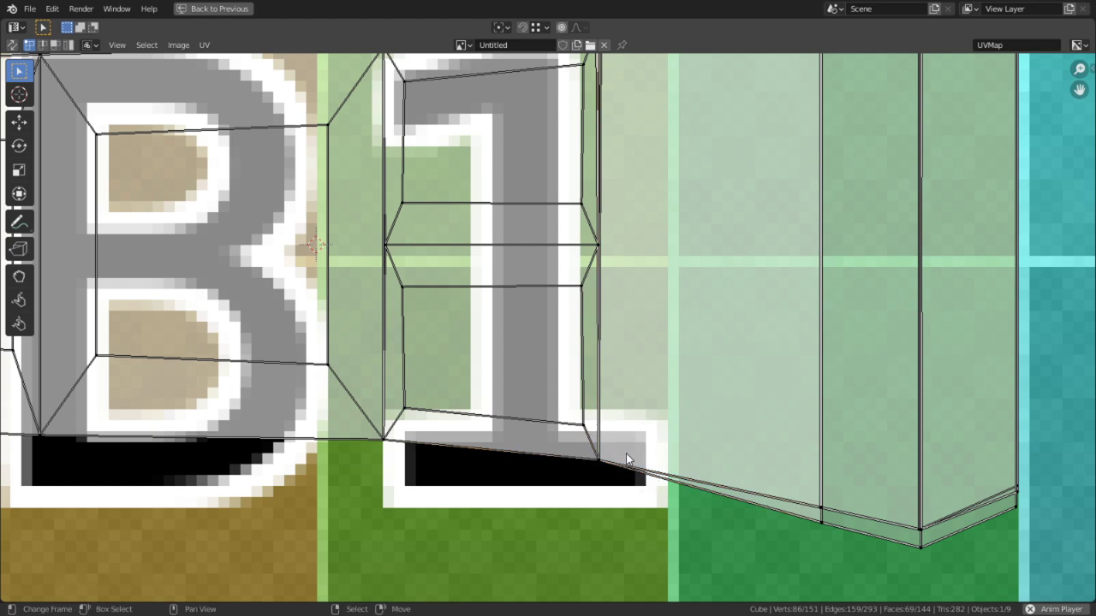
Collapse the overlapping UV vertices at the upper outline's fifth point, above the 1's right side, by scaling to 0.
middle_click_drag(611, 253, 465, 601)
key("c")
left_click(465, 377)
right_click(465, 376)
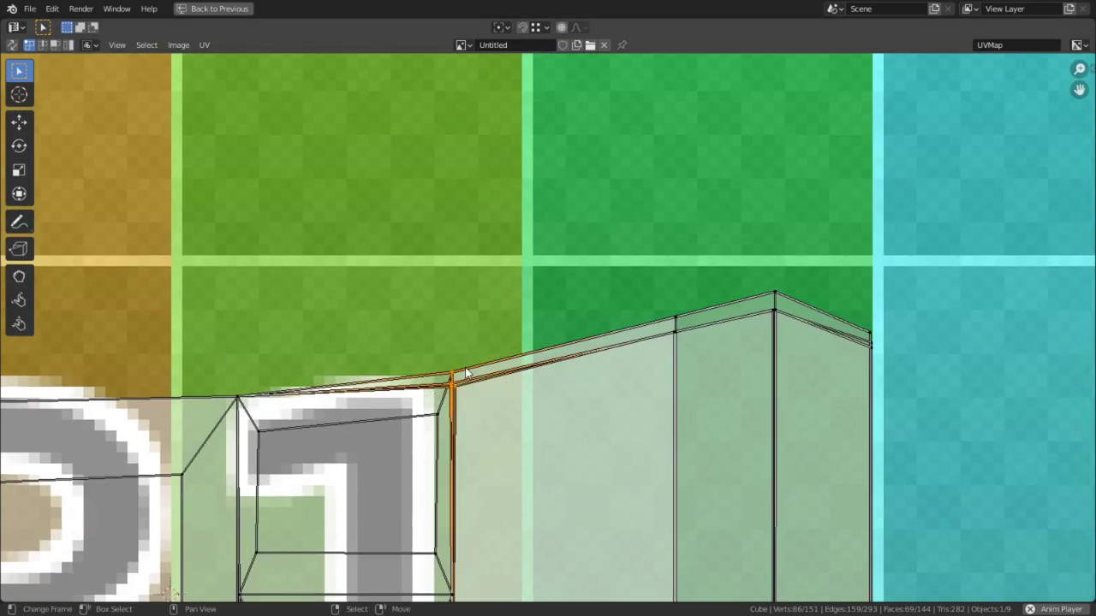
key("s")
key("0")
key("Return")
key("c")
middle_click(467, 374)
right_click(468, 374)
Scale the overlapping UV vertices at the upper outline's sixth point, just before its peak, to 0.
middle_click_drag(602, 334, 431, 374)
key("c")
left_click(488, 356)
key("s")
key("0")
key("Return")
key("c")
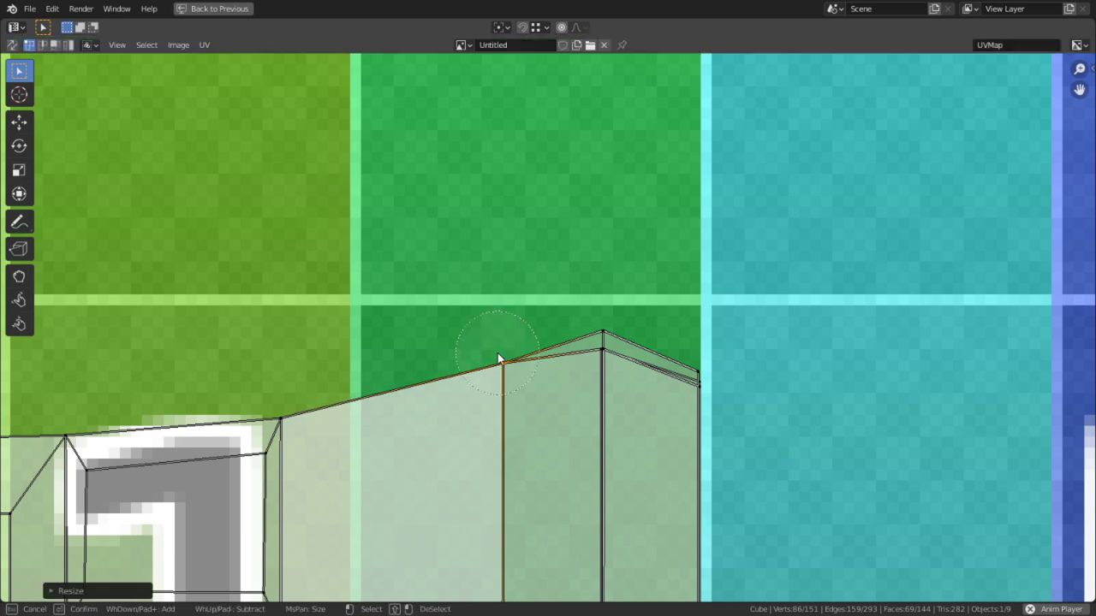
middle_click(497, 352)
right_click(497, 352)
Scale the overlapping UV vertices at the lower outline's sixth point, just before its lowest point, to 0.
scroll(503, 451, "down", 1)
middle_click_drag(503, 451, 458, 47)
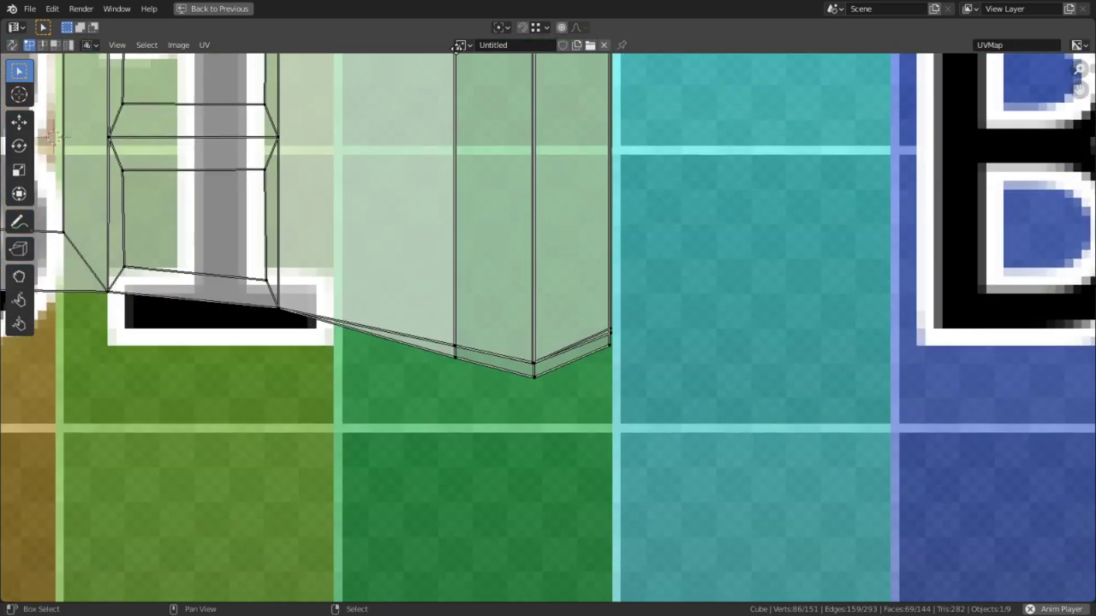
key("c")
left_click(442, 368)
key("s")
key("0")
key("Return")
Collapse the overlapping UV vertices at the lowest point of the lower outline by scaling to 0.
key("c")
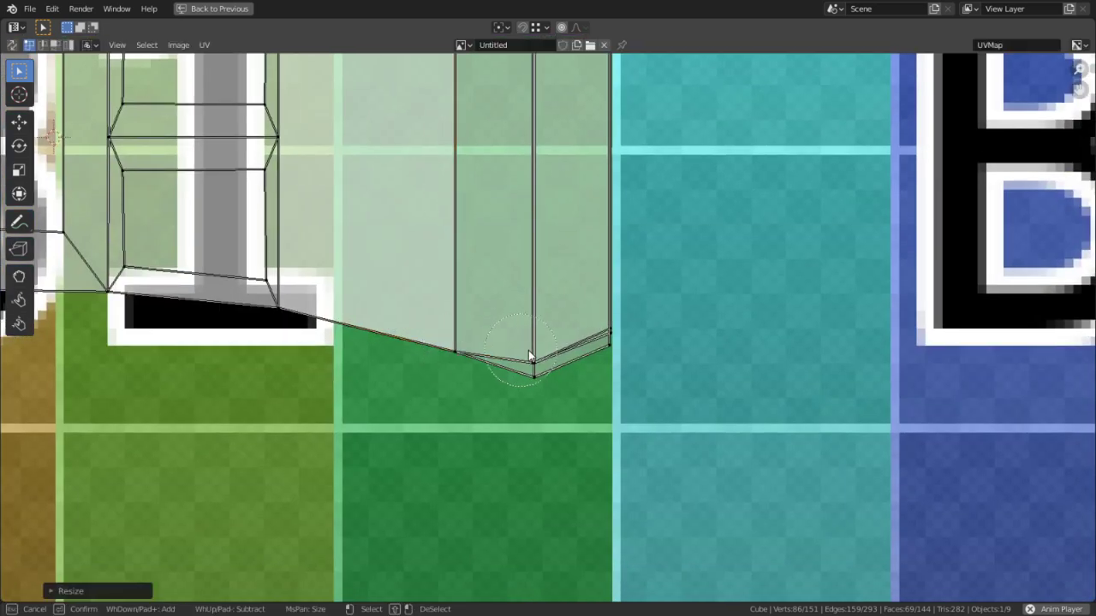
left_click(530, 351)
right_click(537, 353)
key("s")
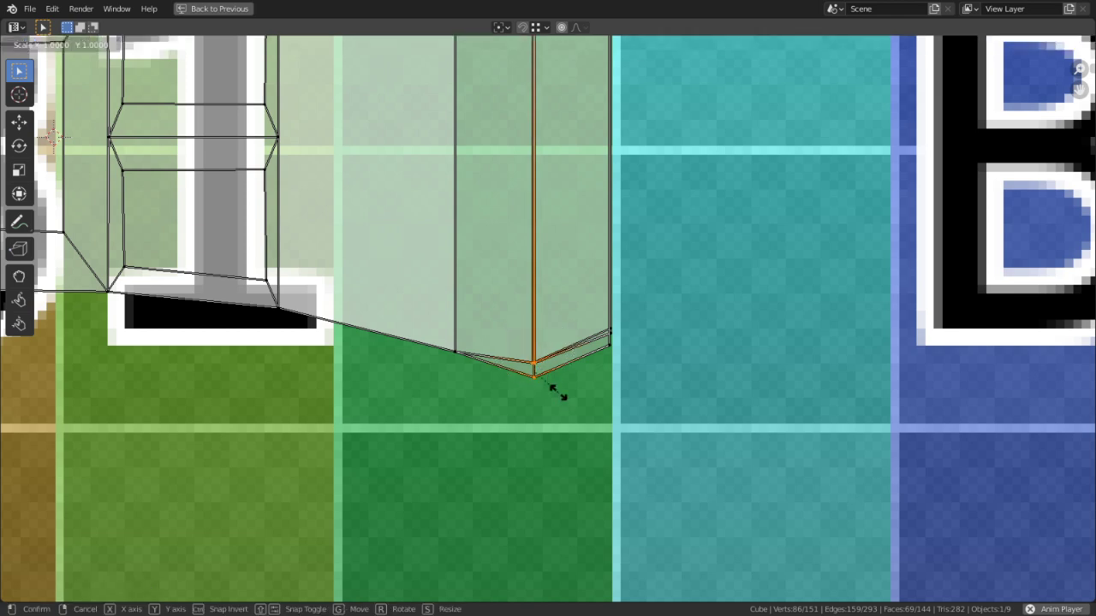
key("0")
key("Return")
key("c")
left_click(543, 299)
right_click(539, 280)
Collapse the overlapping UV vertices at the peak of the upper outline by scaling to 0.
middle_click_drag(534, 283, 528, 95)
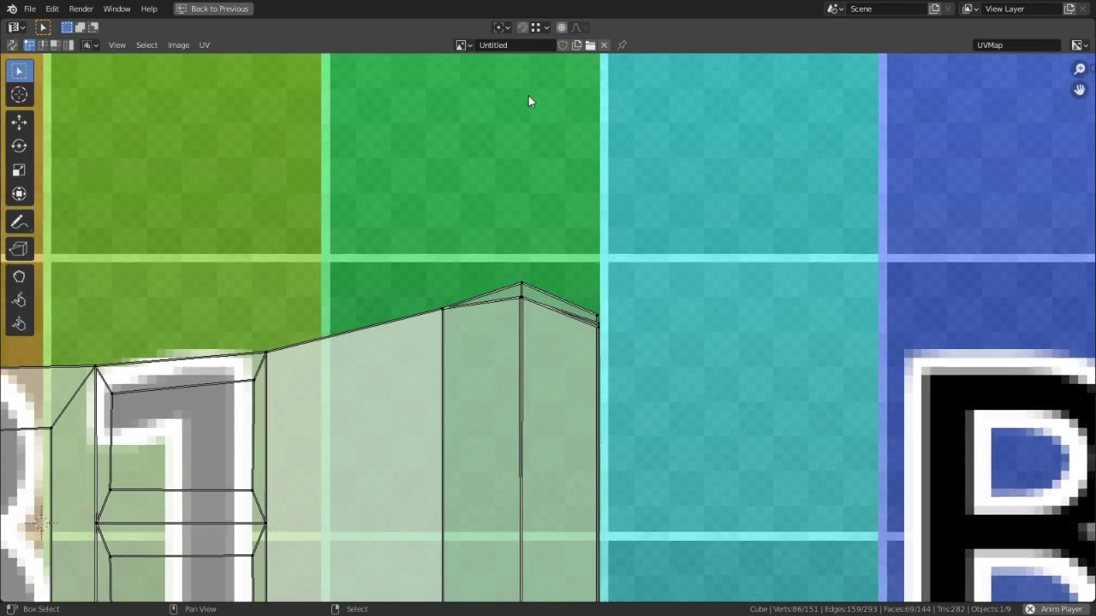
key("c")
left_click(525, 270)
right_click(524, 270)
key("s")
key("0")
key("Return")
key("c")
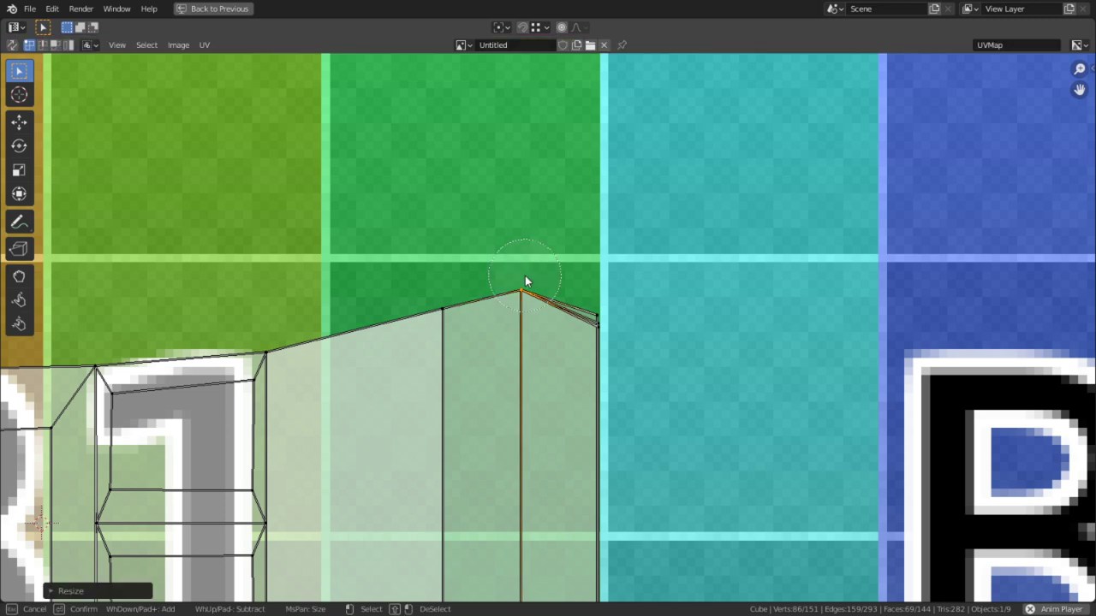
middle_click(525, 275)
Scale the overlapping UV vertices at the upper corner of the island's wide end to 0.
left_click(609, 310)
right_click(609, 312)
key("s")
key("0")
key("Return")
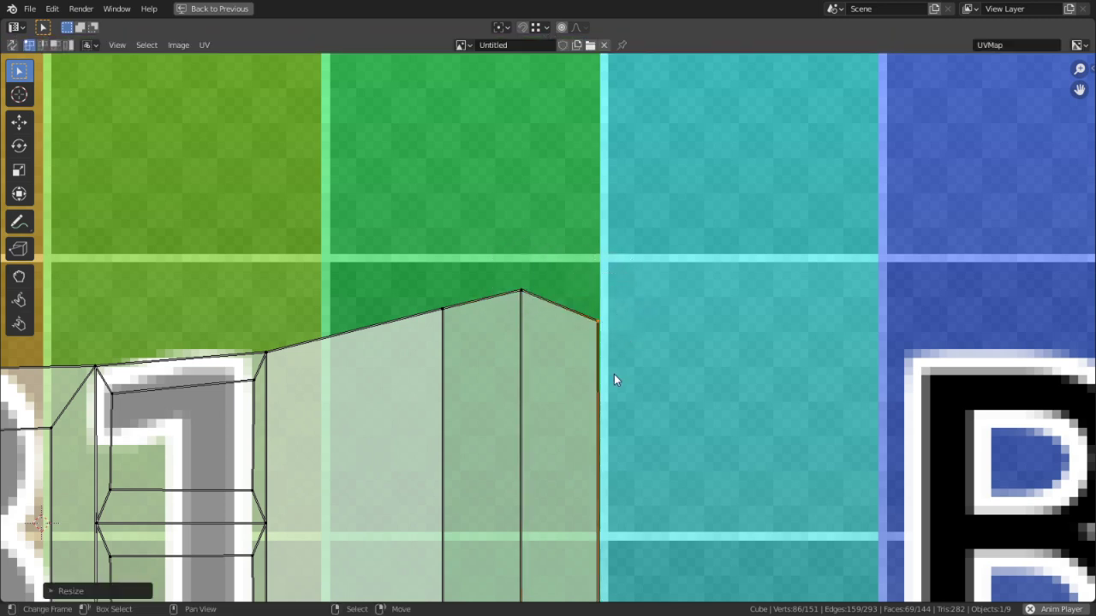
Collapse only the overlapping UV vertices at the lower corner of the island's wide end by scaling to 0, leaving the upper corner out.
middle_click_drag(614, 374, 605, 589)
key("c")
left_click(609, 323)
right_click(611, 322)
key("s")
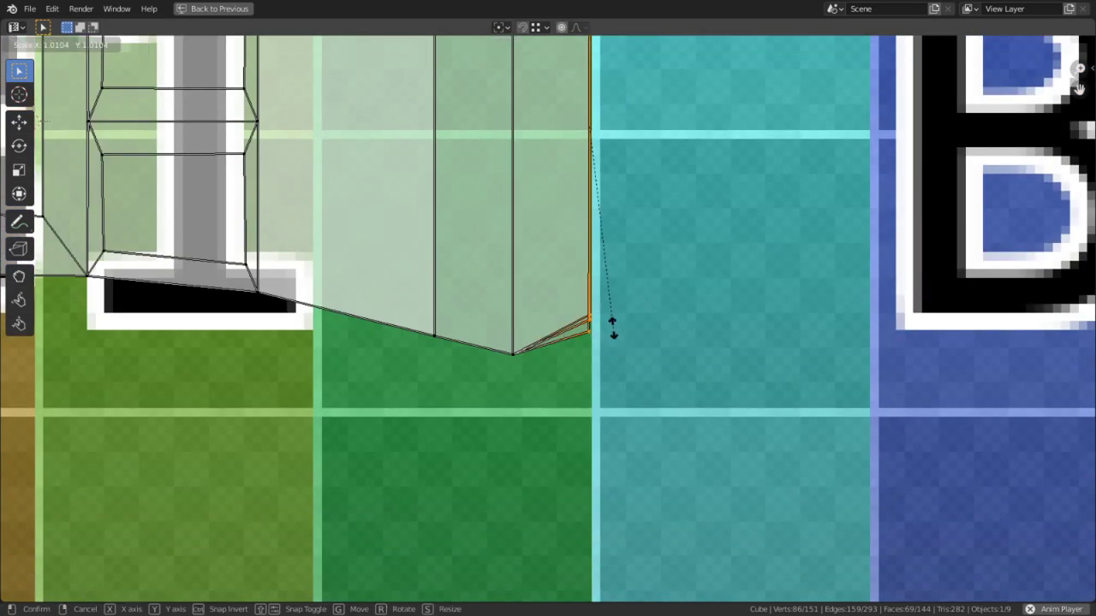
key("0")
key("Return")
key("ctrl+z")
middle_click_drag(628, 149, 578, 361)
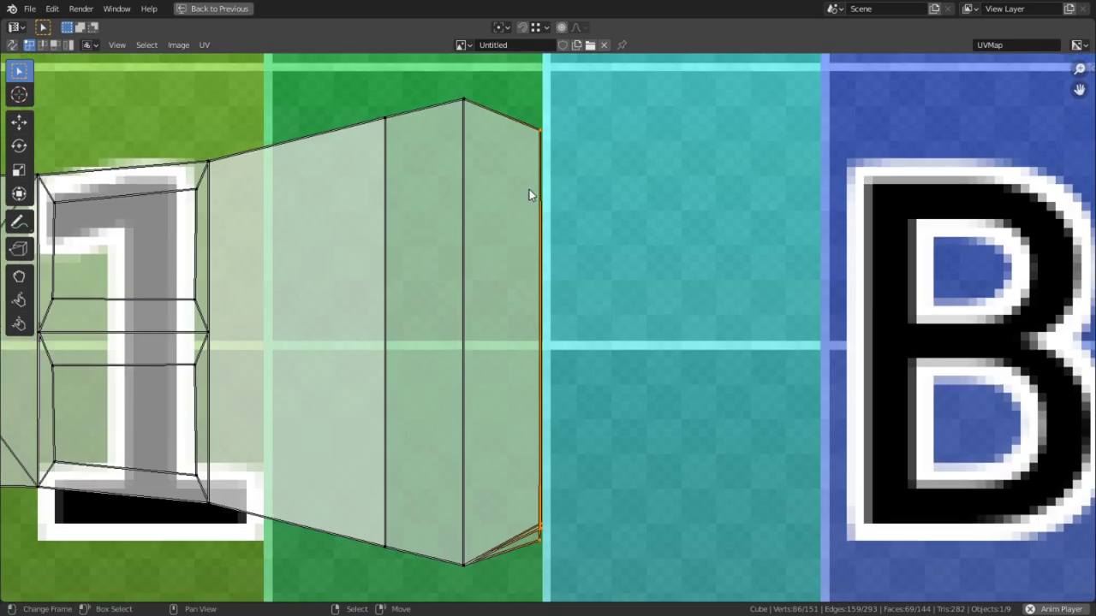
key("s")
key("0")
key("Return")
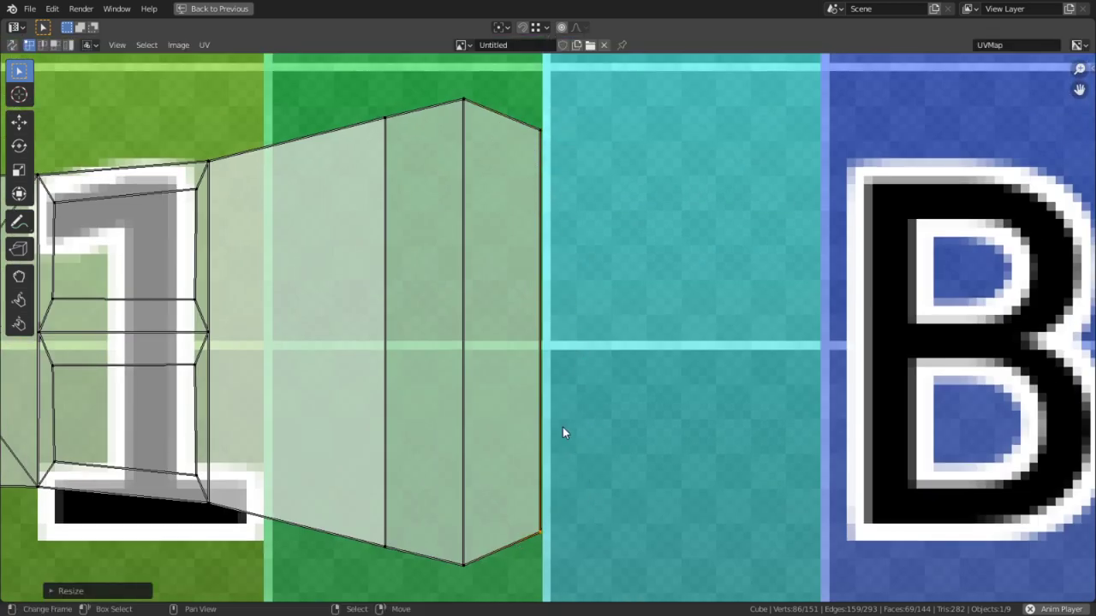
Add the UV vertices along the island's narrow end to the selection and snap the 2D cursor to the selected vertices.
scroll(563, 427, "down", 3)
middle_click_drag(388, 329, 567, 339)
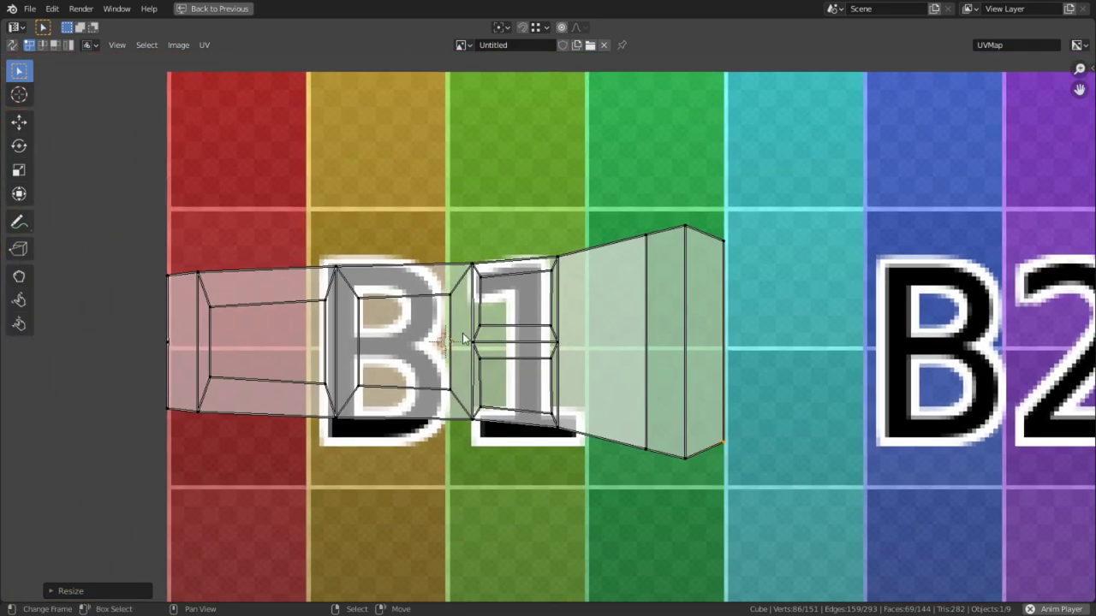
middle_click_drag(341, 279, 519, 266)
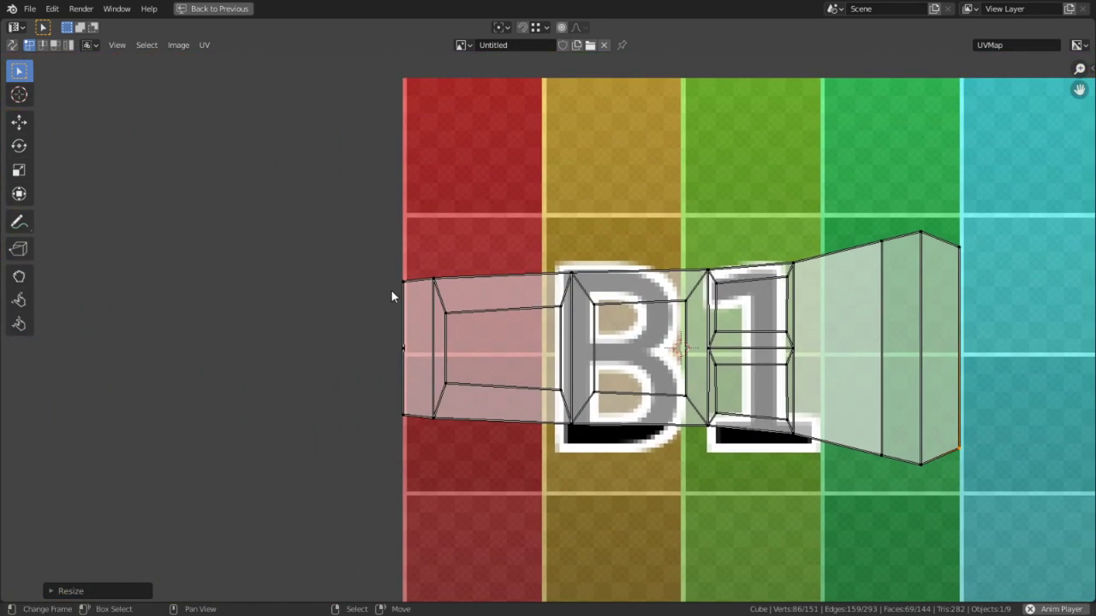
left_click_drag(391, 291, 390, 419)
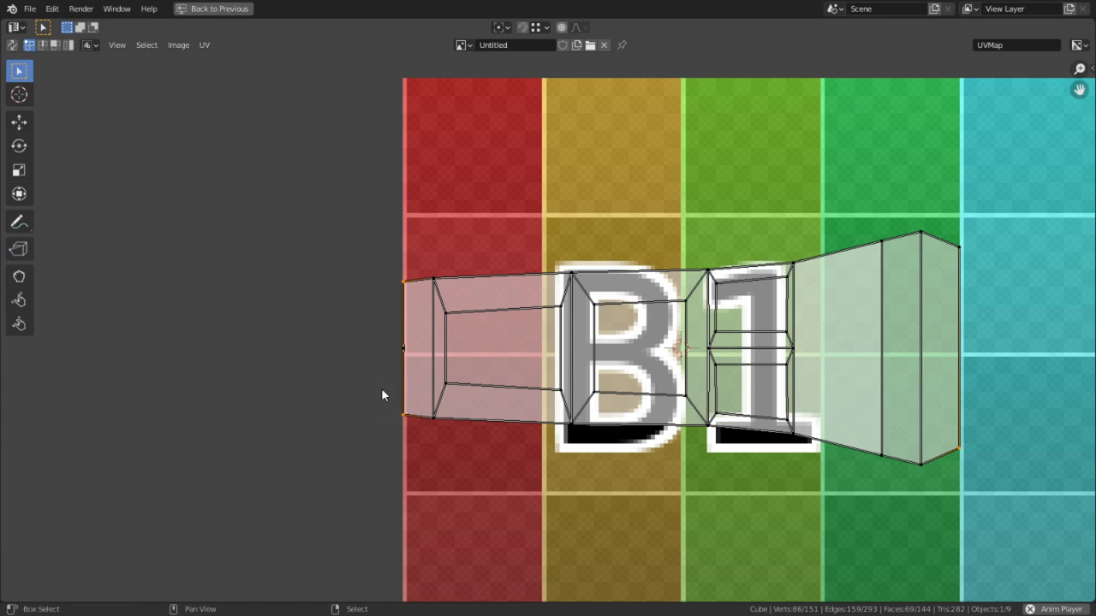
key("shift+s")
left_click(389, 463)
scroll(380, 417, "up", 3)
key("shift+s")
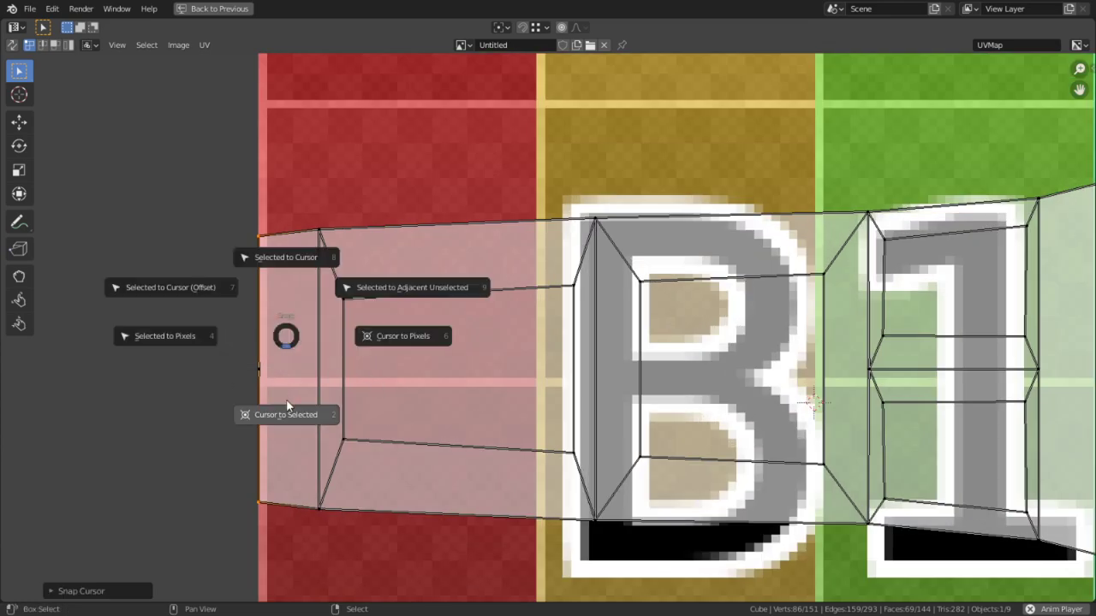
left_click(288, 407)
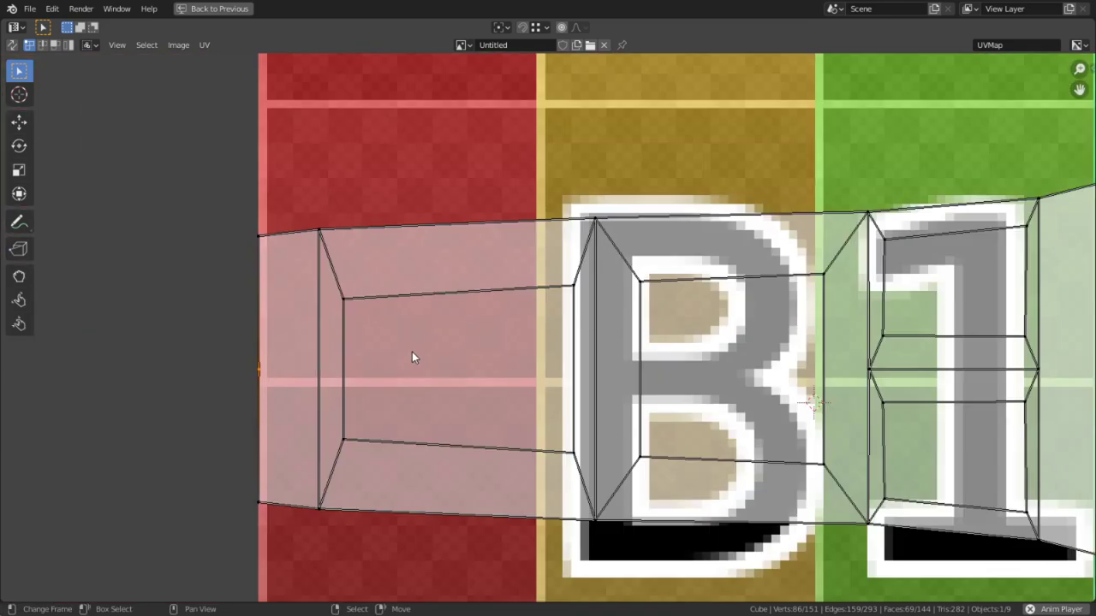
Examine the overlapping UV vertices where the middle crossbar meets the 1's left side, selecting them for a closer check.
scroll(414, 360, "down", 3)
scroll(808, 339, "up", 6)
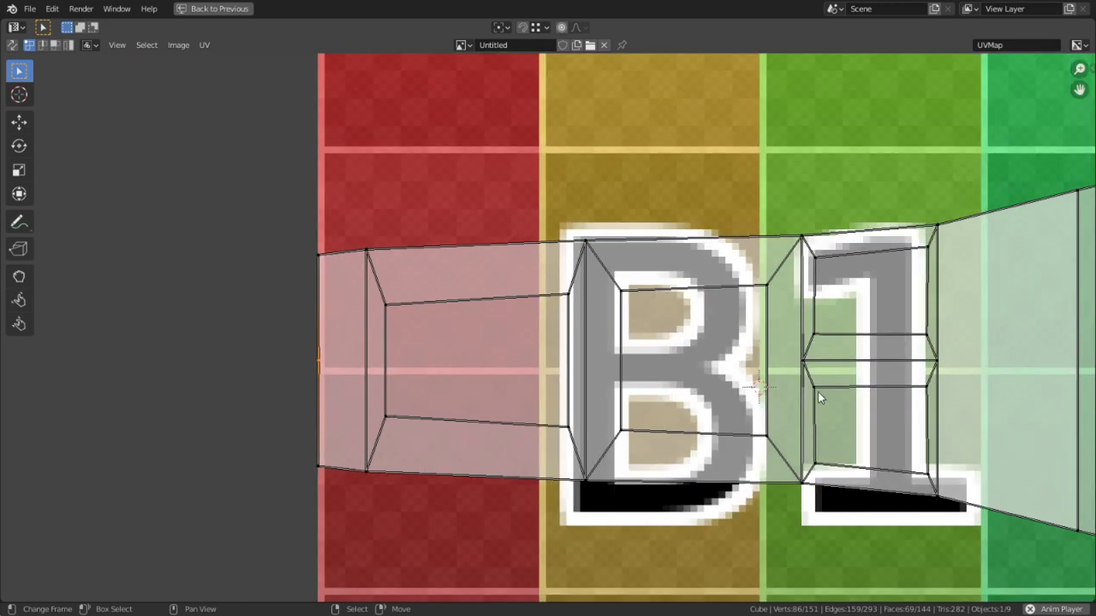
key("c")
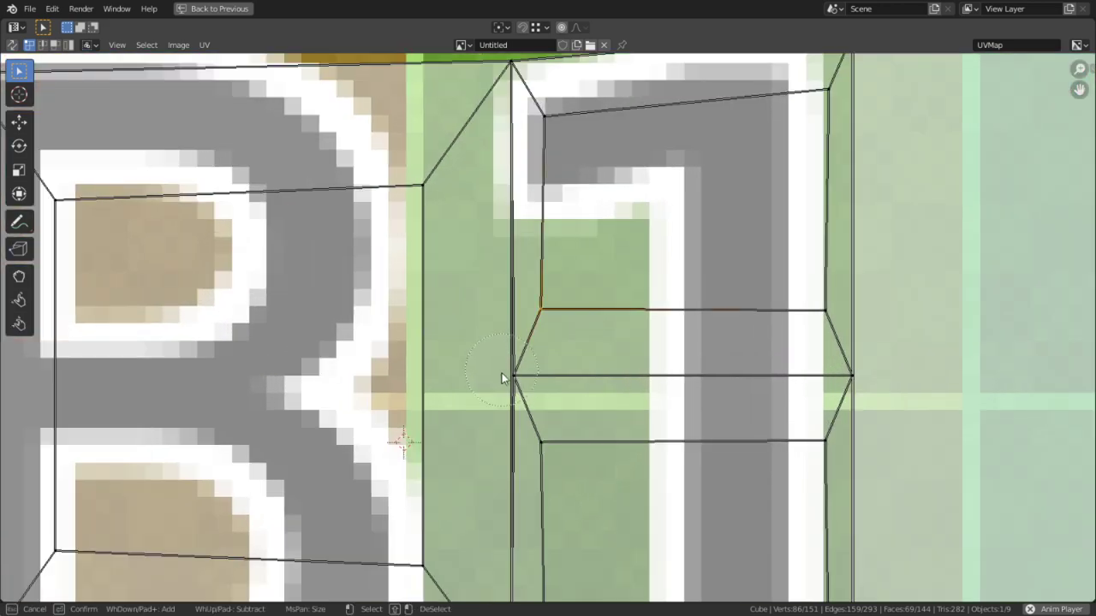
right_click(503, 377)
key("c")
middle_click(552, 303)
right_click(548, 304)
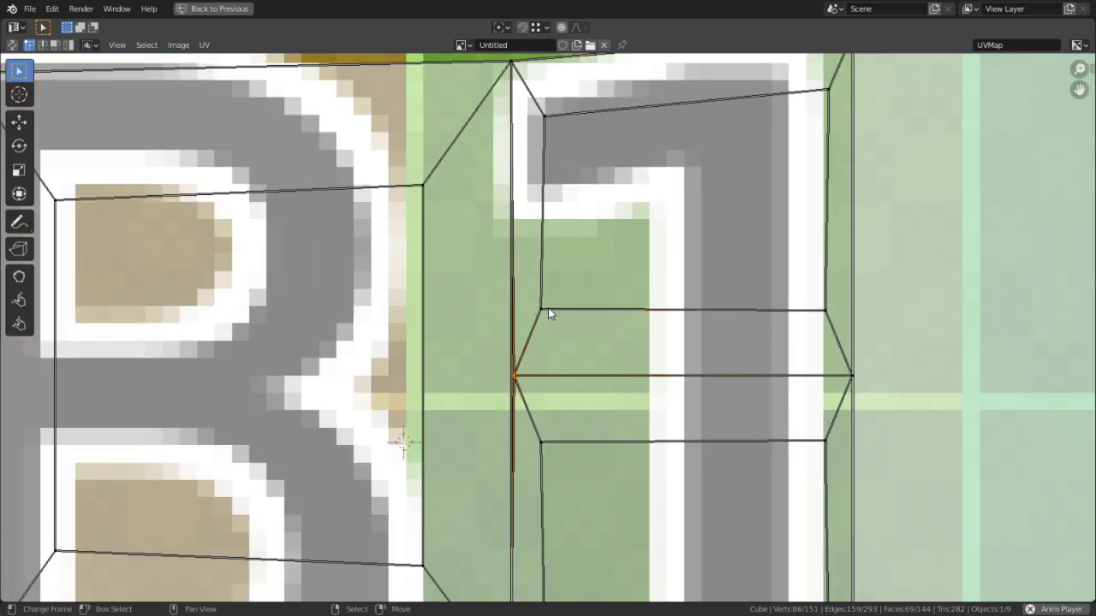
scroll(550, 310, "up", 4)
scroll(598, 352, "down", 6)
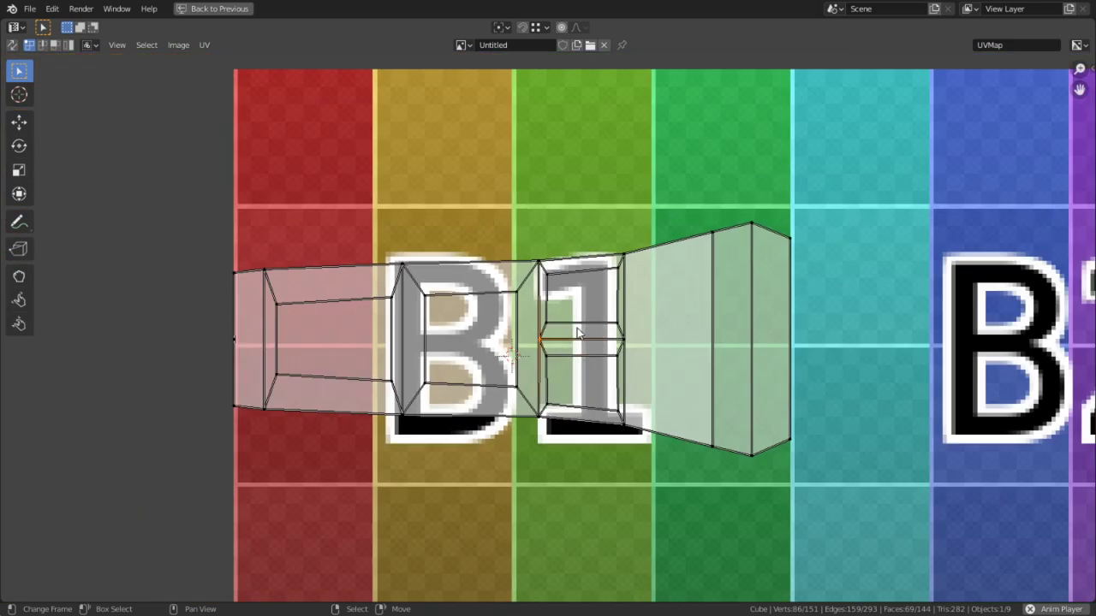
Pin all the stacked tower panel UVs and rotate them by 90°.
key("a")
key("p")
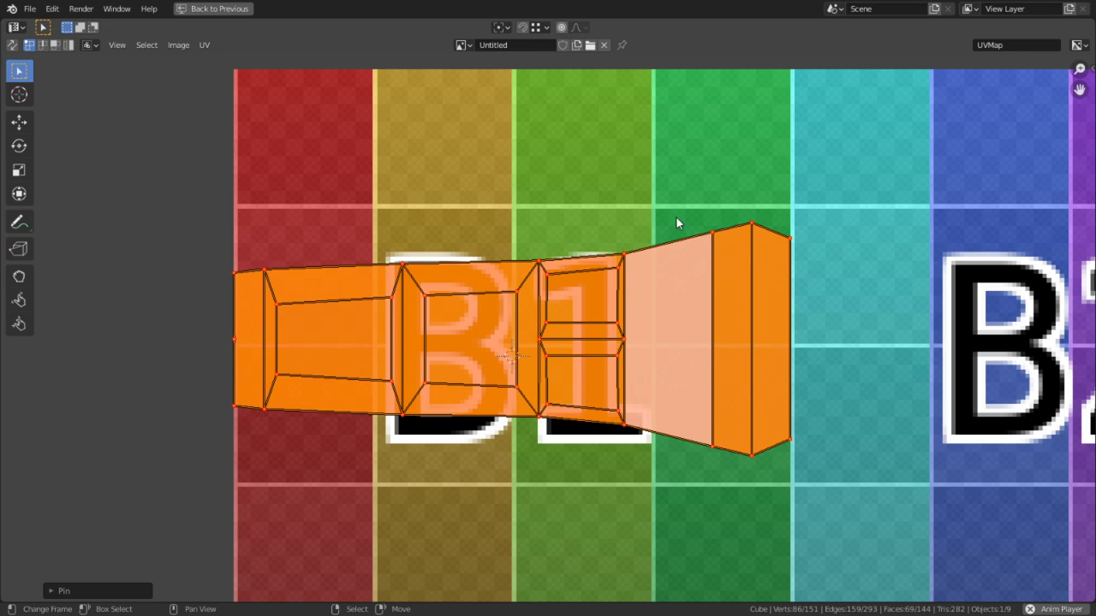
key("r")
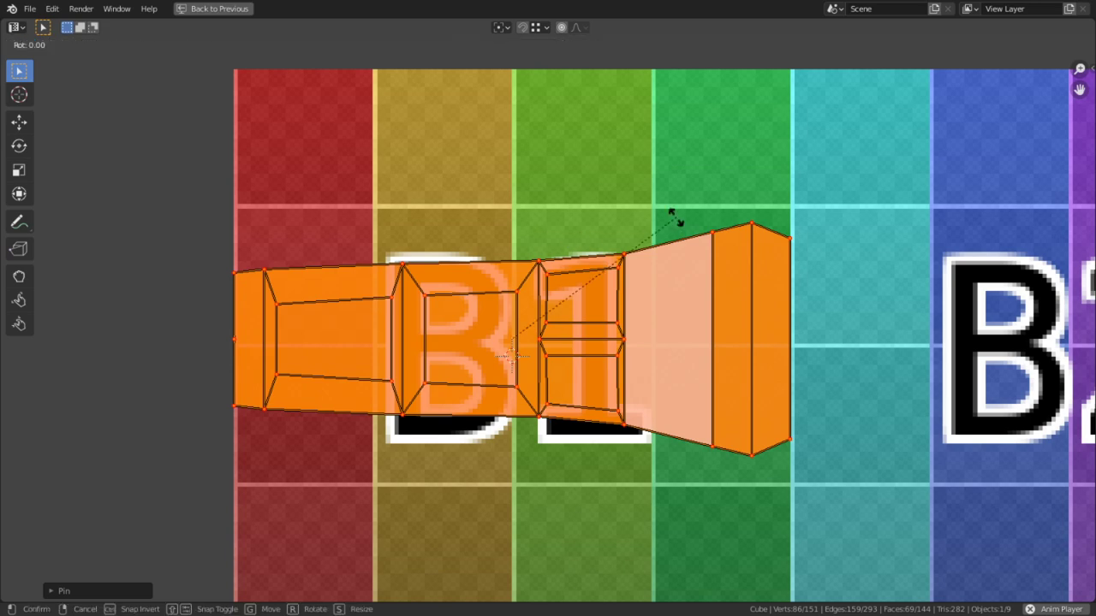
type("90")
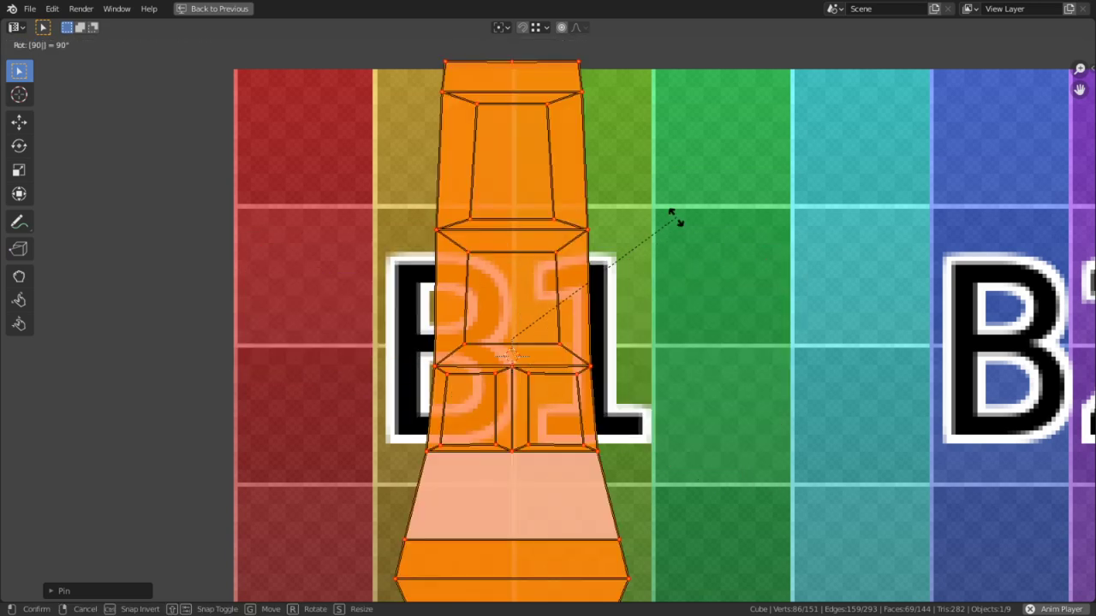
key("Return")
scroll(655, 275, "down", 1)
scroll(655, 277, "down", 4)
scroll(611, 320, "up", 2)
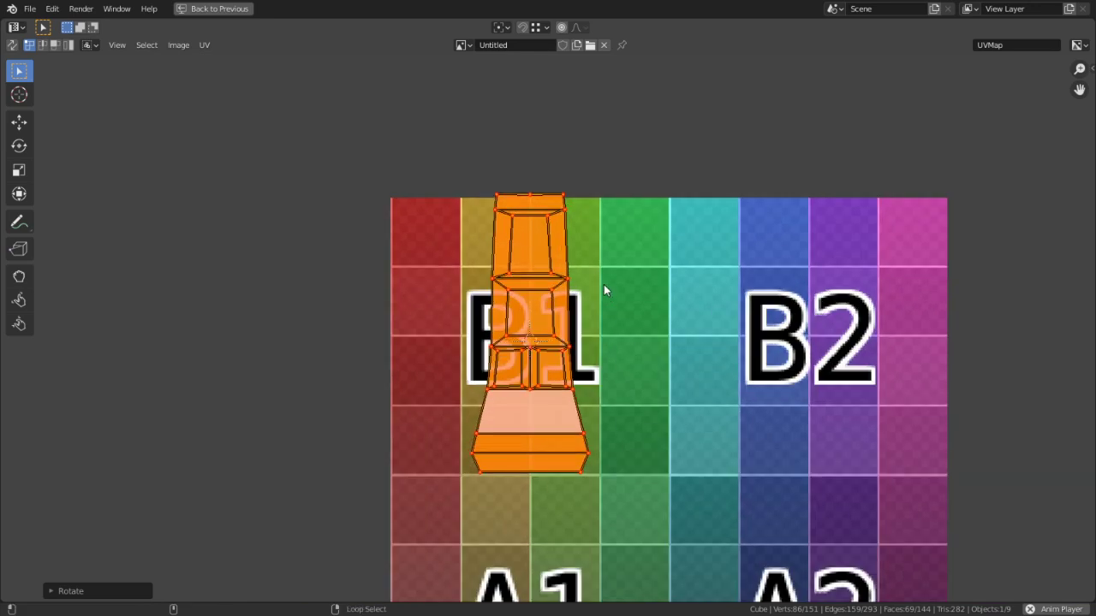
Reveal the hidden windmill faces and return from the maximized UV editor to the split layout.
key("alt+h")
key("ctrl+space")
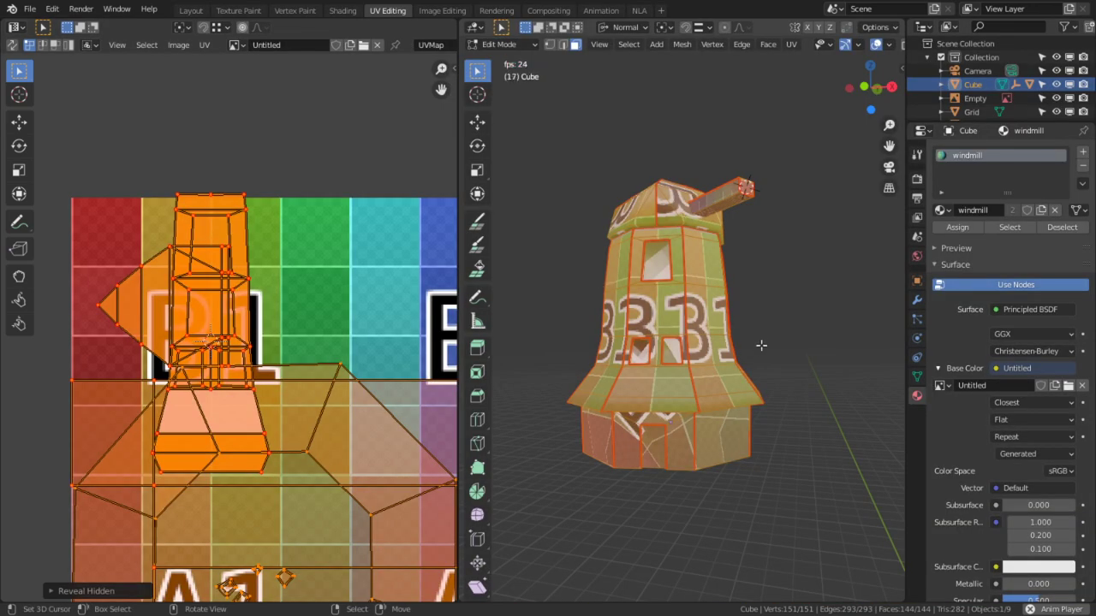
scroll(756, 332, "up", 5)
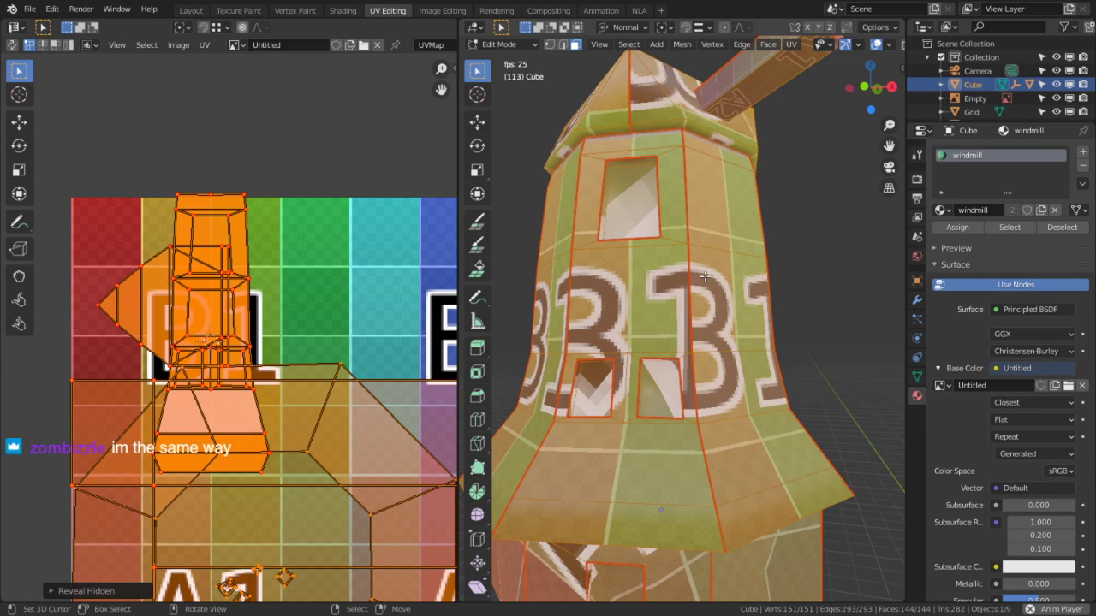
Select the linked faces of the tower's windows, delimited by Sharp, and inspect them around the tower.
left_click(620, 203)
key("l")
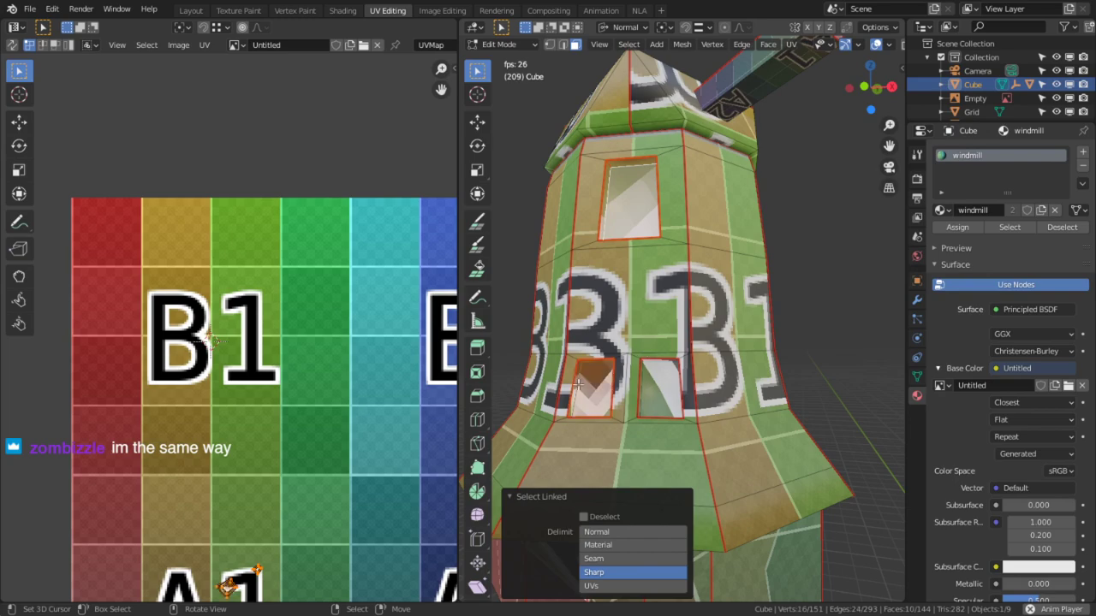
middle_click_drag(651, 386, 700, 308)
scroll(700, 308, "down", 5)
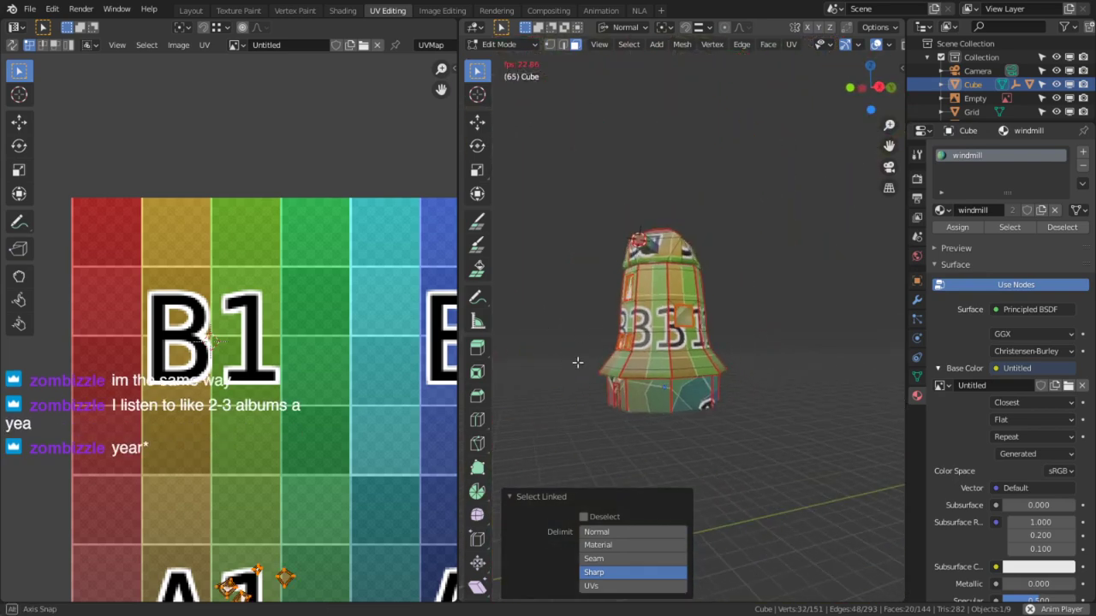
middle_click_drag(580, 362, 636, 354)
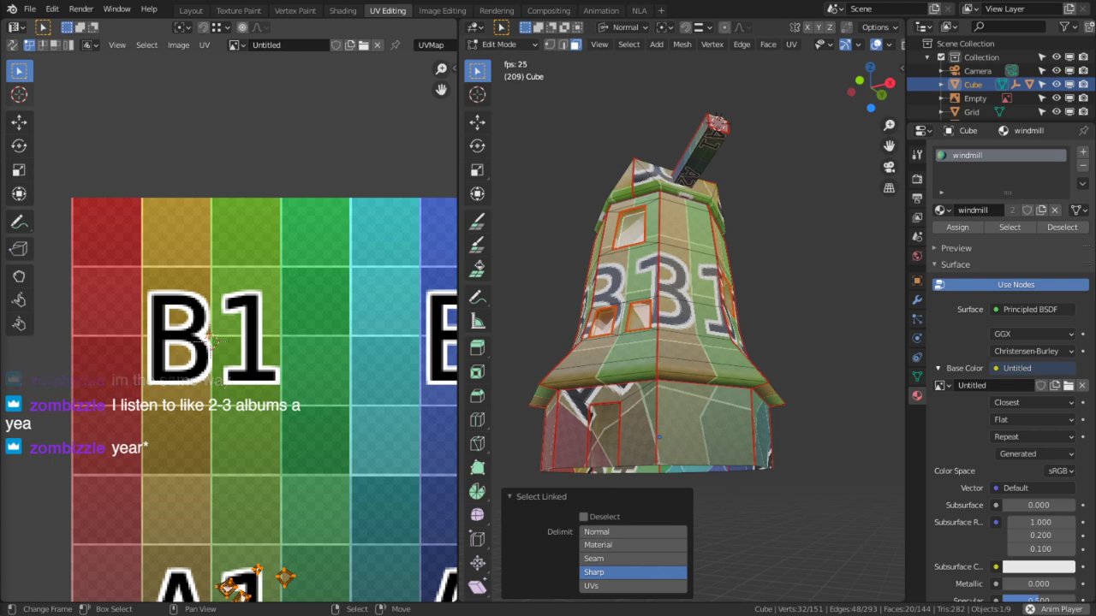
middle_click_drag(623, 203, 750, 225)
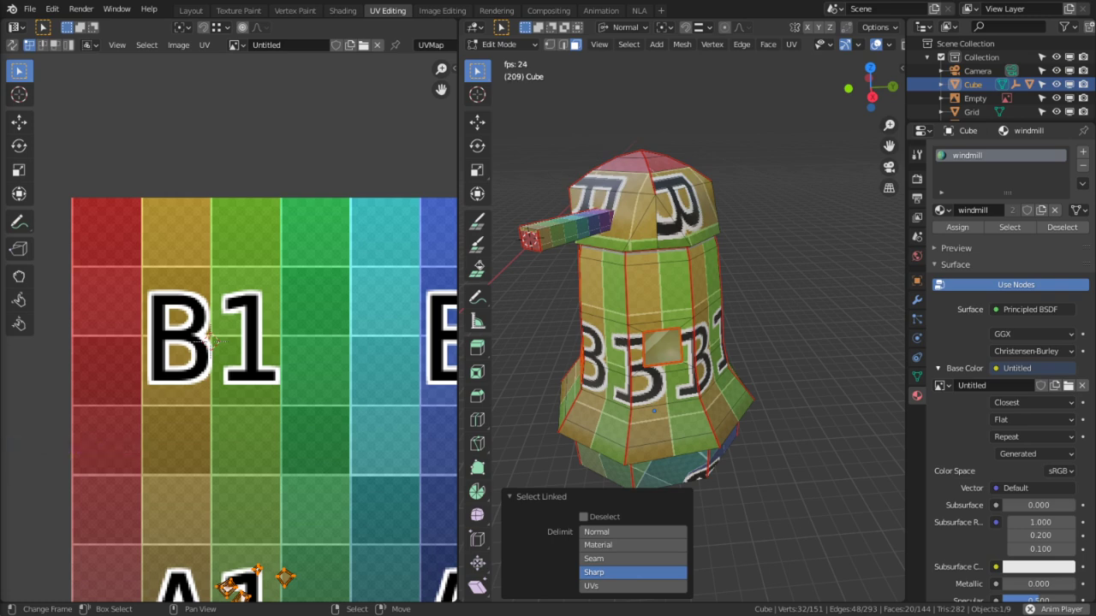
middle_click_drag(655, 276, 651, 254)
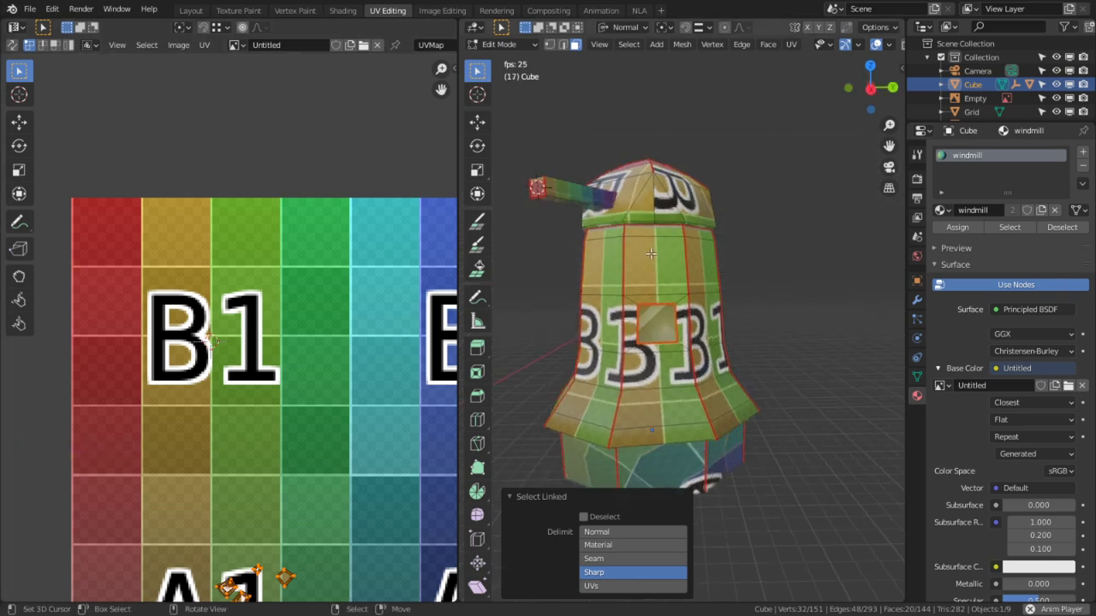
scroll(646, 294, "up", 2)
Reveal all geometry, select a single tower panel face and leave local view to show the whole scene.
key("alt+h")
scroll(335, 417, "down", 3)
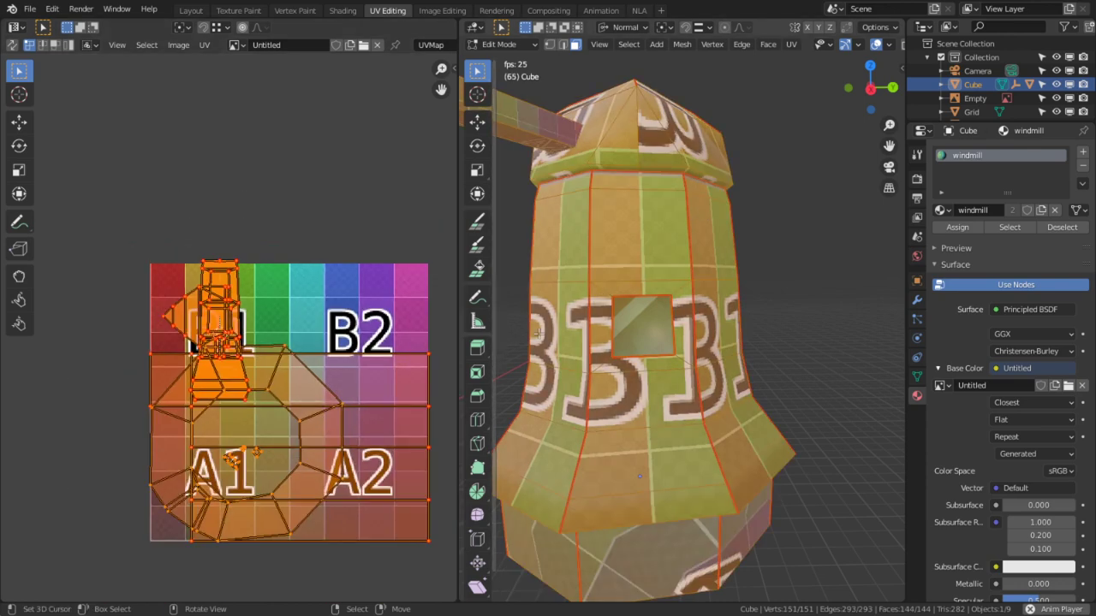
scroll(682, 280, "down", 4)
right_click(683, 281)
key("KP_Divide")
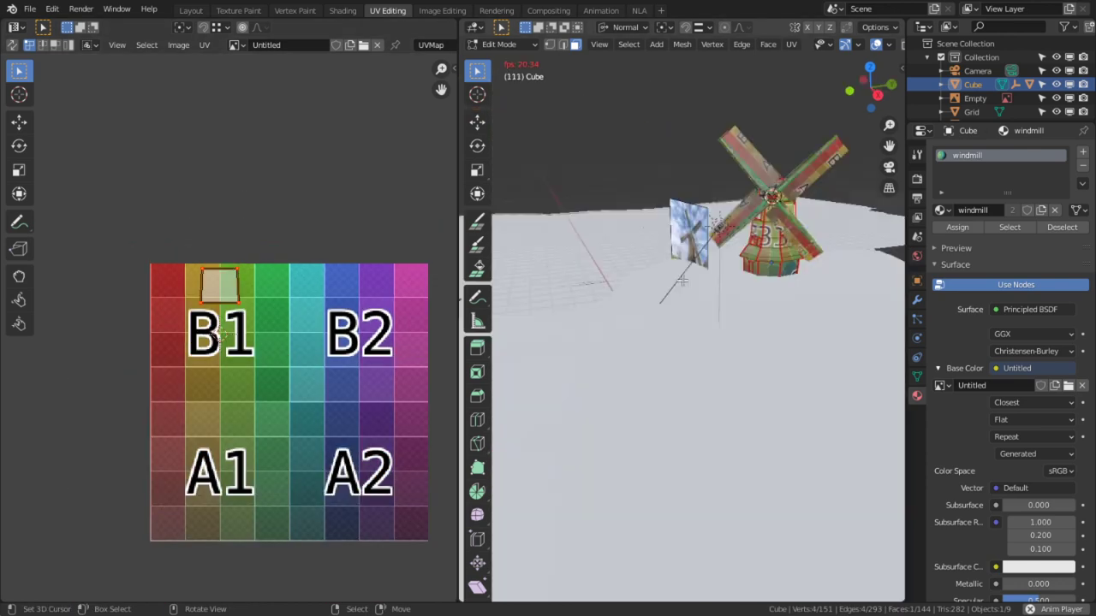
Select the windmill's sails and tower together, enter edit mode on both and select all their geometry.
middle_click(765, 208, "alt")
scroll(764, 208, "up", 5)
key("Tab")
right_click(759, 240)
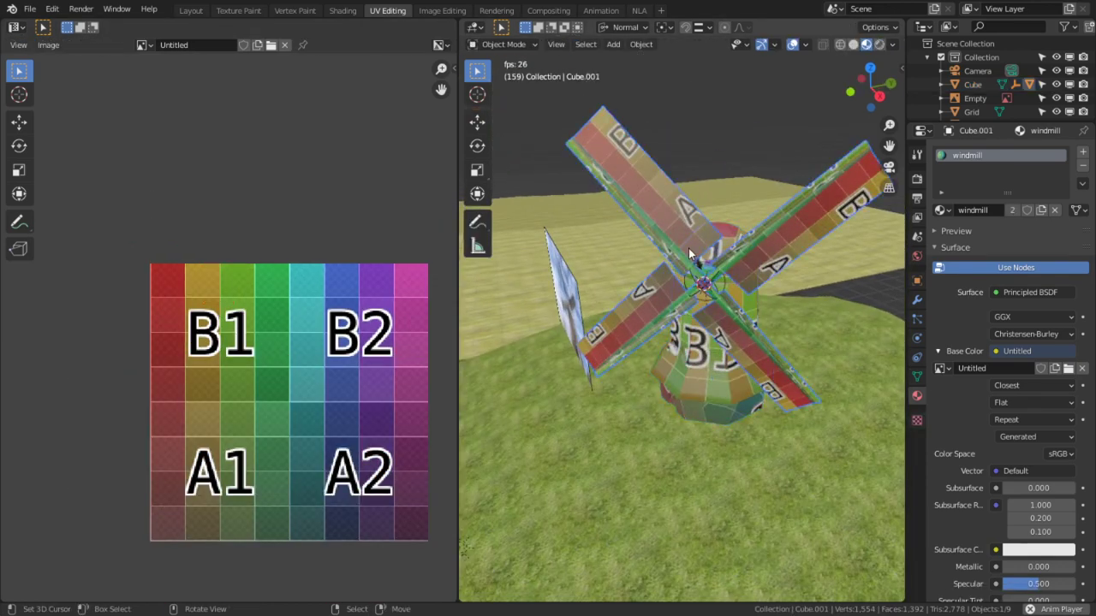
right_click(732, 246, "shift")
key("Tab")
key("a")
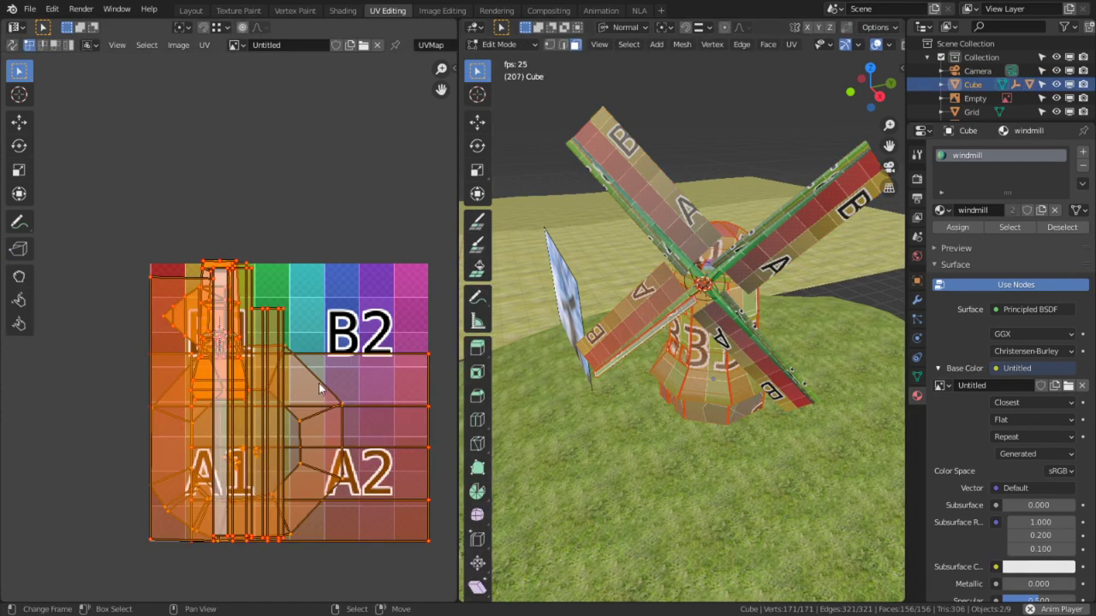
Pack the UV islands of the sails and tower together and return to object mode.
scroll(313, 385, "down", 1)
key("q")
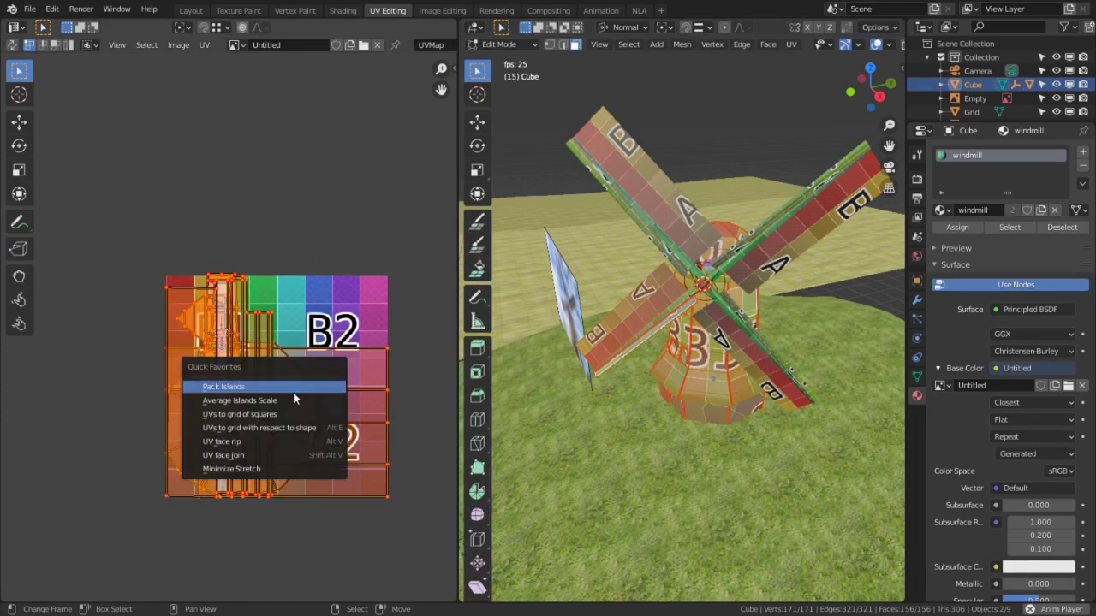
left_click(294, 387)
scroll(282, 400, "up", 2)
key("Tab")
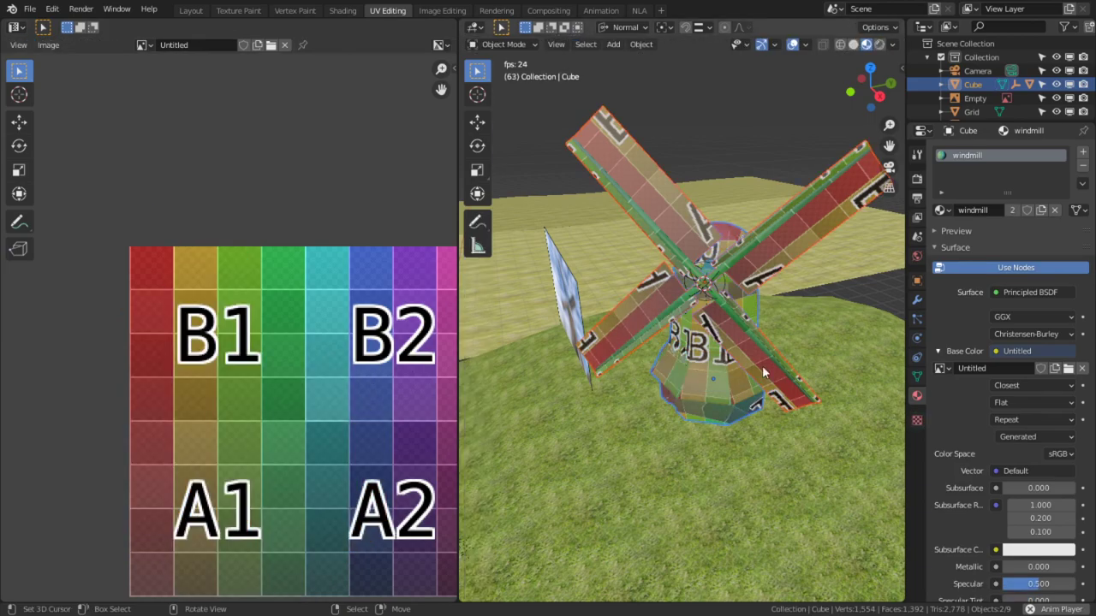
Enter edit mode in a maximized 3D viewport focused on the tower's base and clear the face selection.
middle_click_drag(738, 423, 399, 448)
middle_click(724, 399, "alt")
scroll(724, 399, "up", 3)
key("Tab")
key("ctrl+space")
left_click(383, 447)
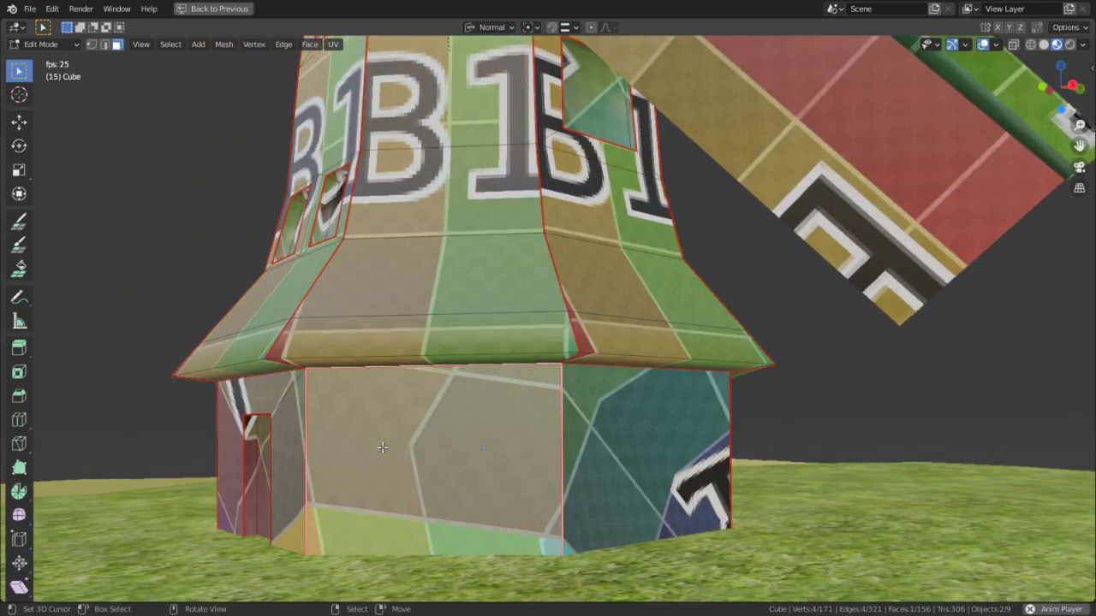
key("alt+a")
Select the loop of wall faces around the tower's base plus the face above the door, and hide everything else.
middle_click_drag(573, 444, 666, 465)
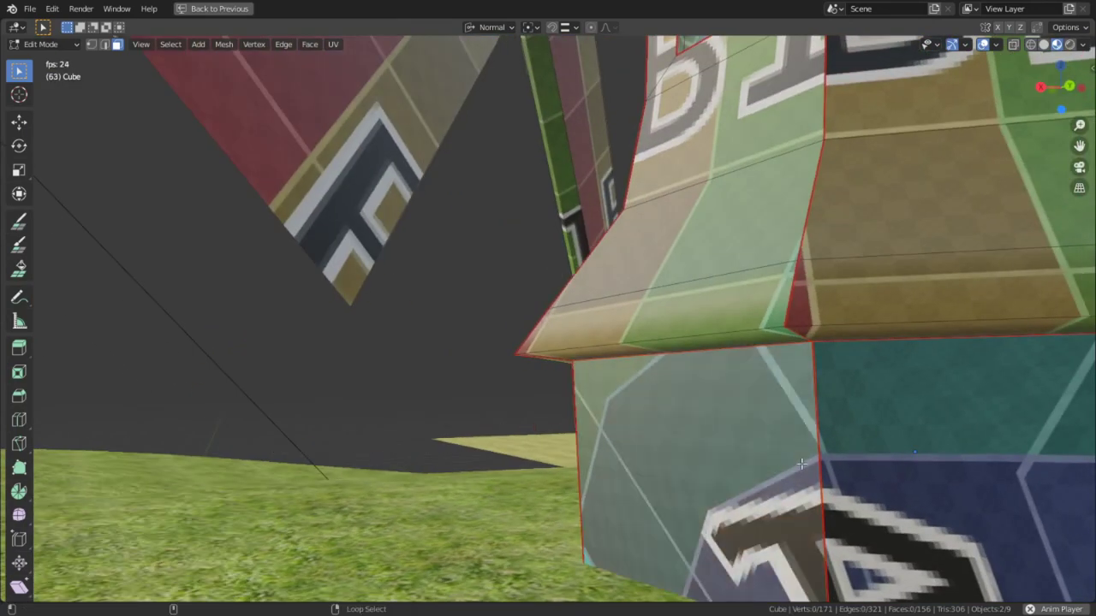
left_click(795, 485, "alt")
middle_click_drag(794, 485, 333, 454)
right_click(245, 435, "shift")
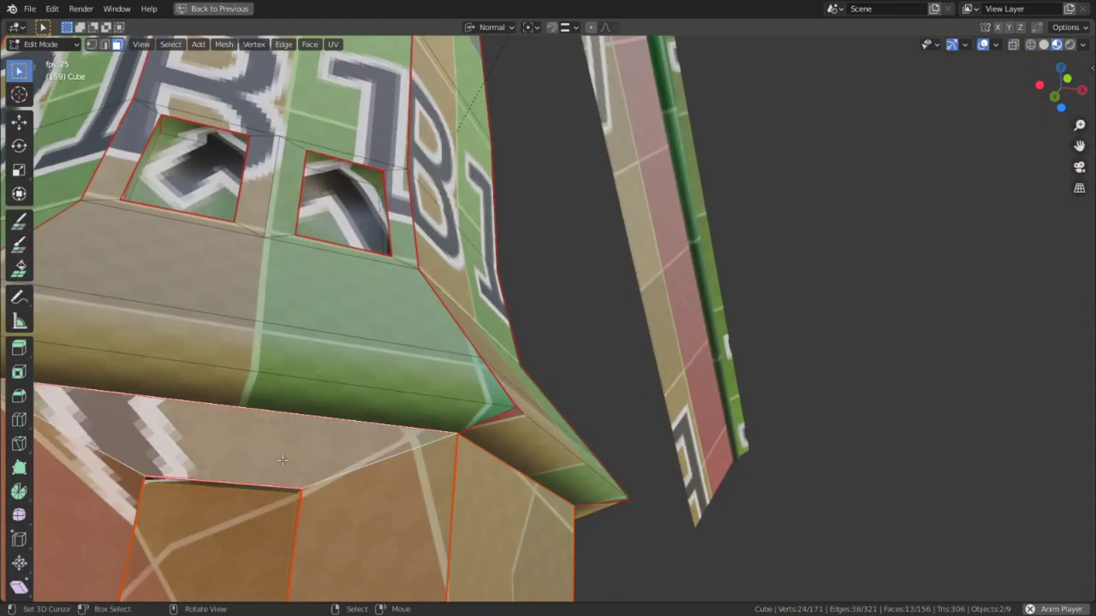
middle_click_drag(245, 435, 295, 364)
middle_click_drag(295, 364, 402, 488)
scroll(585, 367, "up", 2)
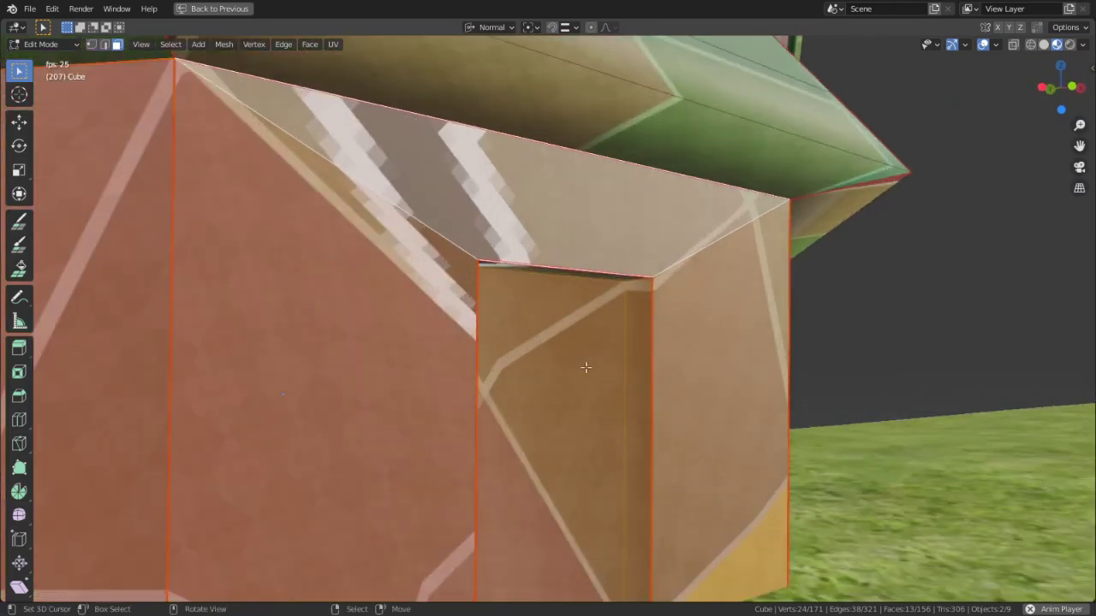
middle_click_drag(585, 367, 506, 286)
scroll(506, 286, "down", 4)
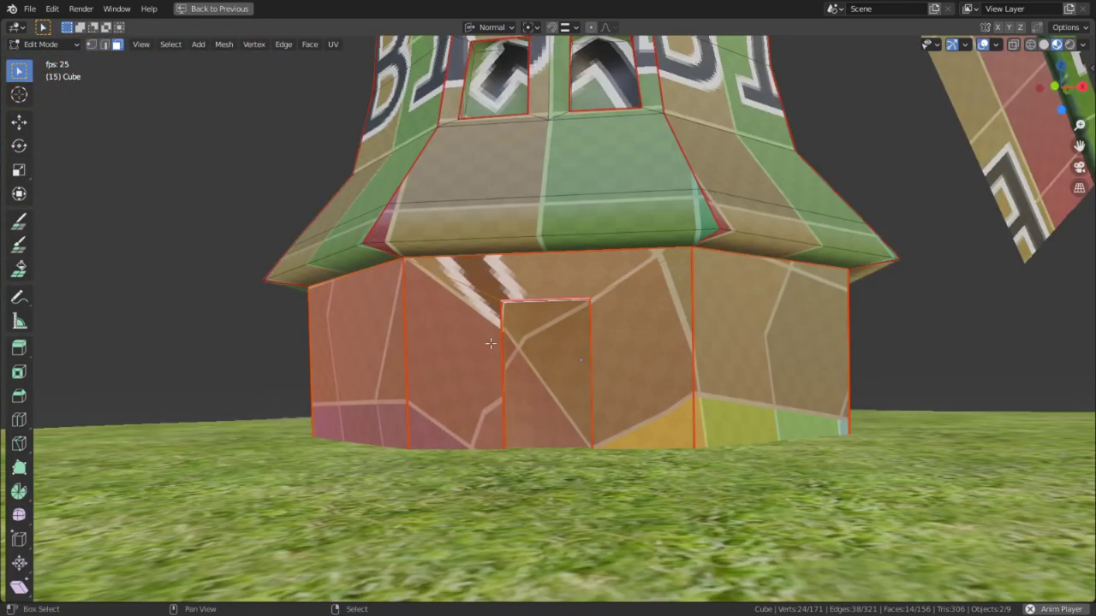
key("shift+h")
Return to the split layout and unwrap the isolated base wall faces.
key("ctrl+space")
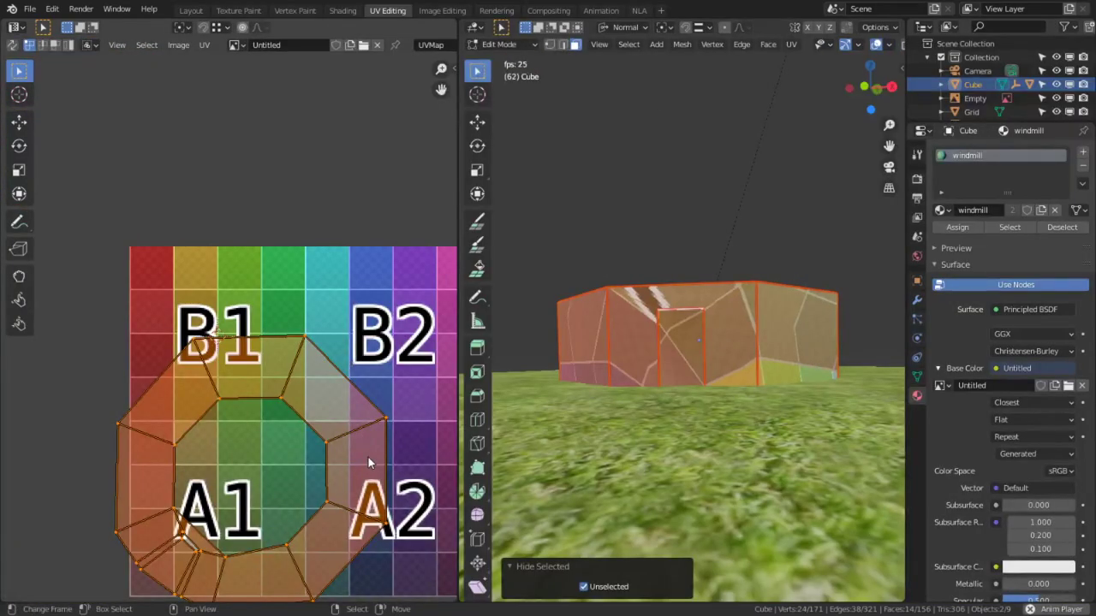
middle_click_drag(271, 462, 264, 386)
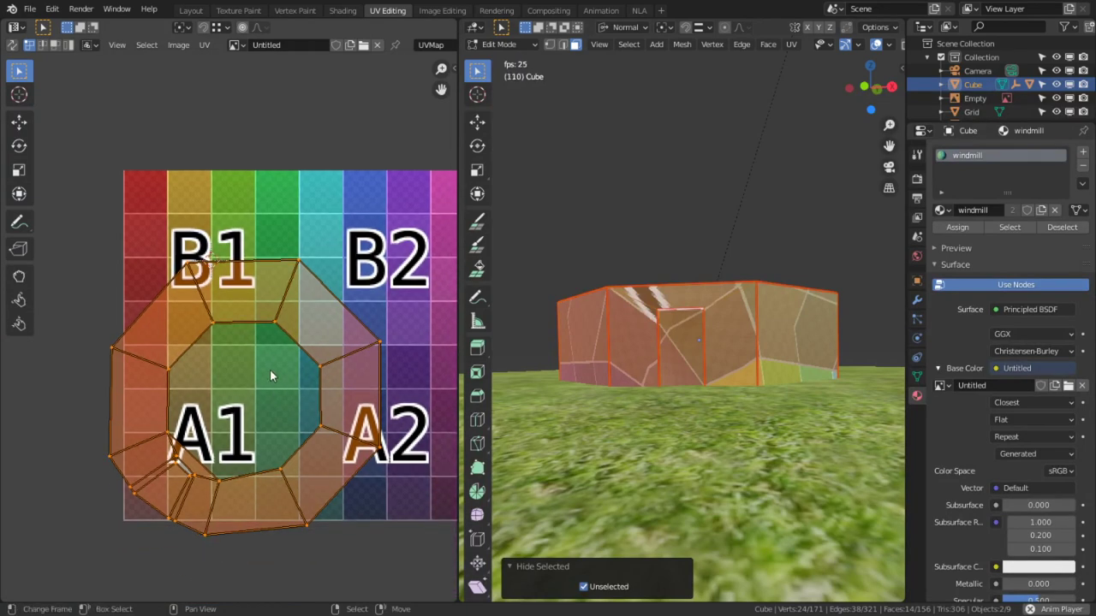
key("u")
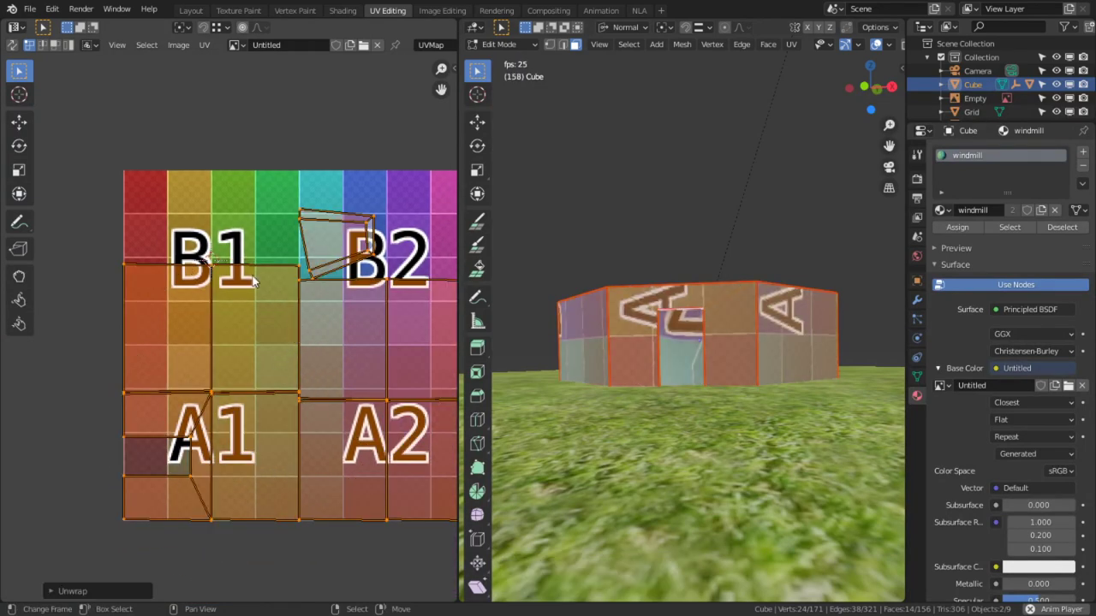
Place the 2D cursor at the centre of one wall island and snap its neighbour and the door wall island onto it with offset.
left_click(260, 344)
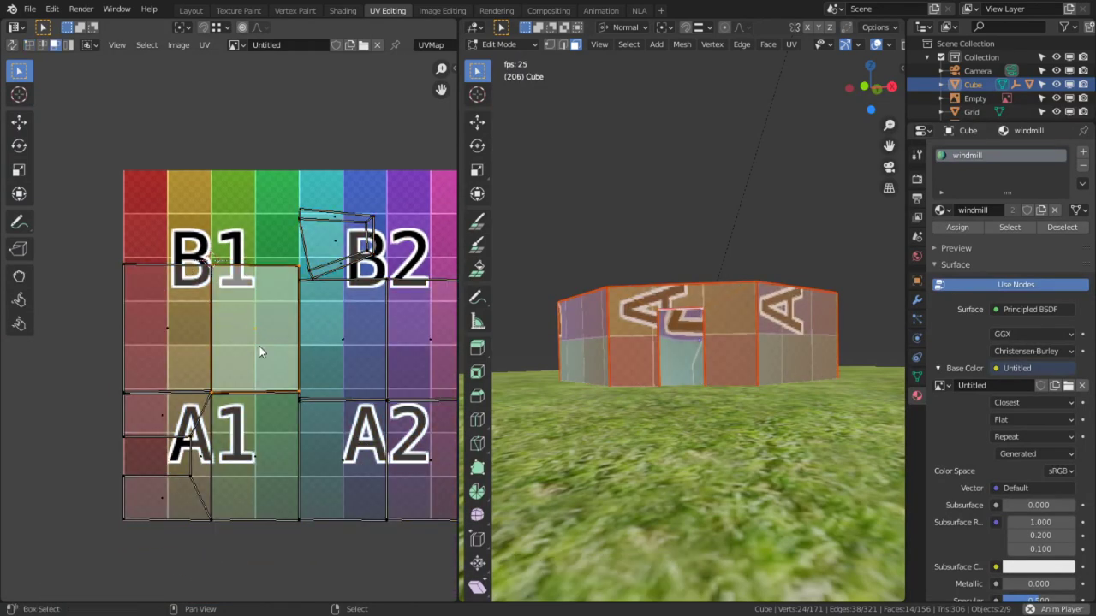
left_click(195, 351)
key("shift+s")
left_click(325, 277)
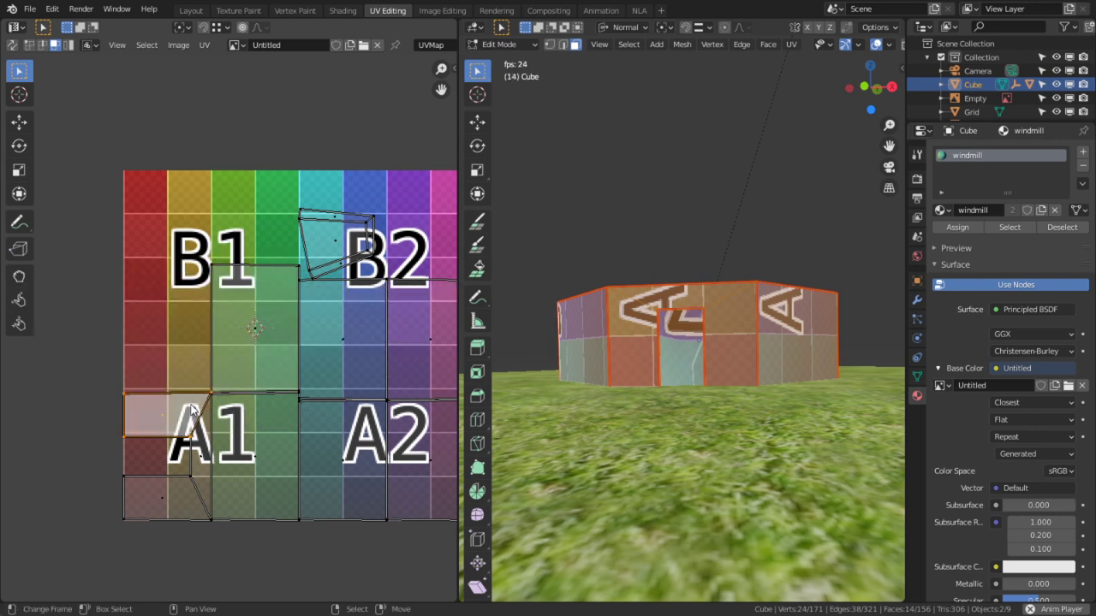
key("l")
key("shift+s")
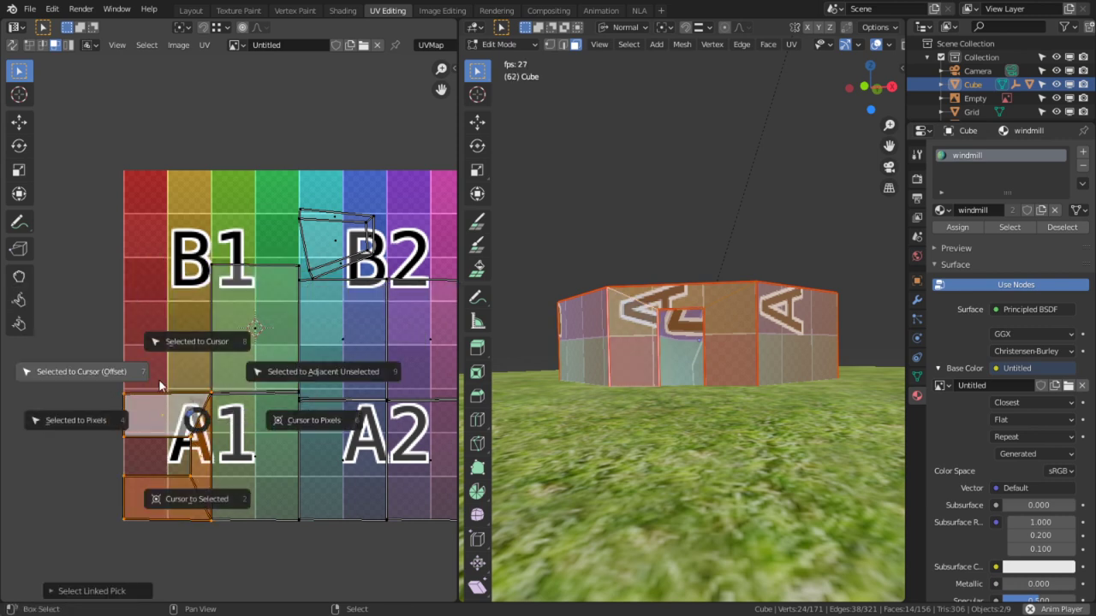
left_click(161, 383)
Snap the three wall islands of the lower row onto the stack using Selected to Cursor (Offset).
left_click(274, 456)
key("shift+s")
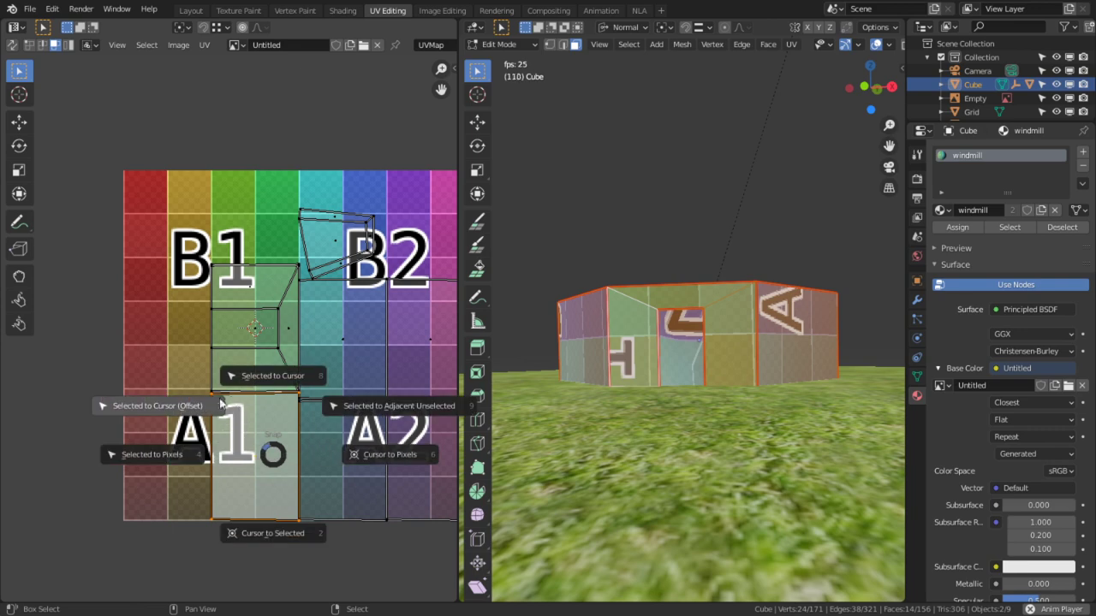
left_click(220, 402)
right_click(360, 459)
key("shift+s")
left_click(287, 409)
right_click(397, 458)
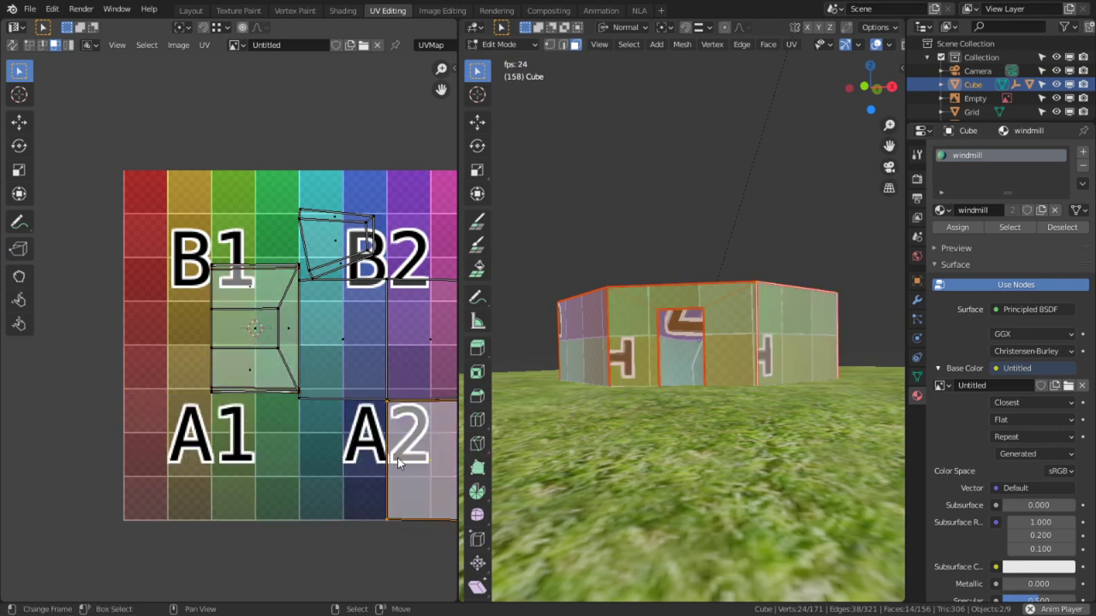
key("shift+s")
left_click(315, 410)
Snap the upper-row wall island beside the stack onto the 2D cursor using Selected to Cursor (Offset).
middle_click_drag(313, 371, 246, 409)
right_click(246, 411)
key("shift+s")
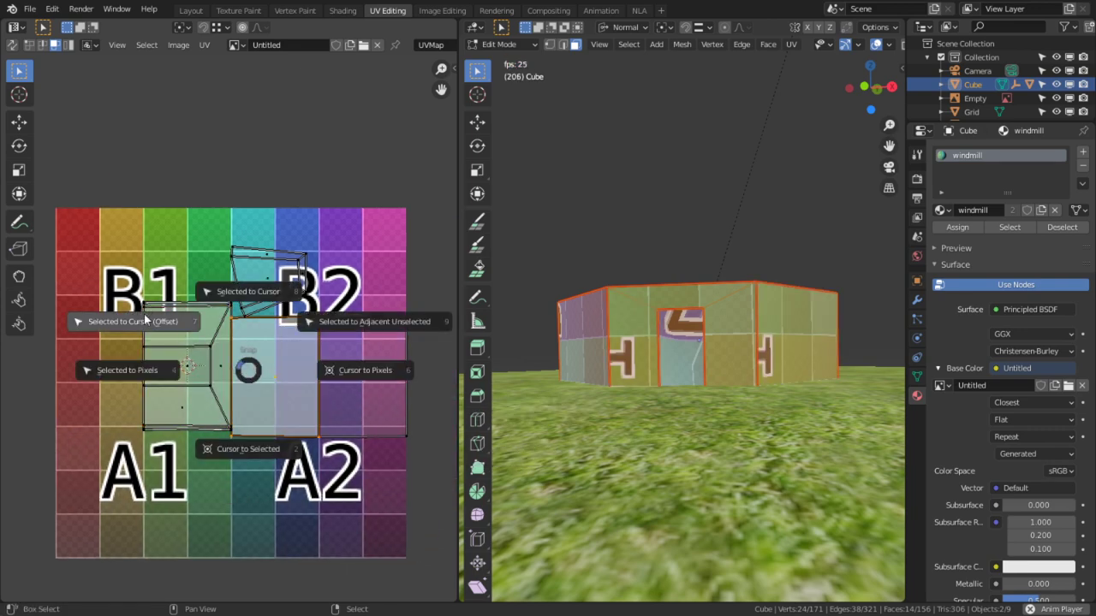
left_click(144, 316)
Snap the last remaining base wall island onto the stack using Selected to Cursor (Offset).
right_click(343, 379)
key("shift+s")
left_click(218, 331)
scroll(351, 217, "up", 4)
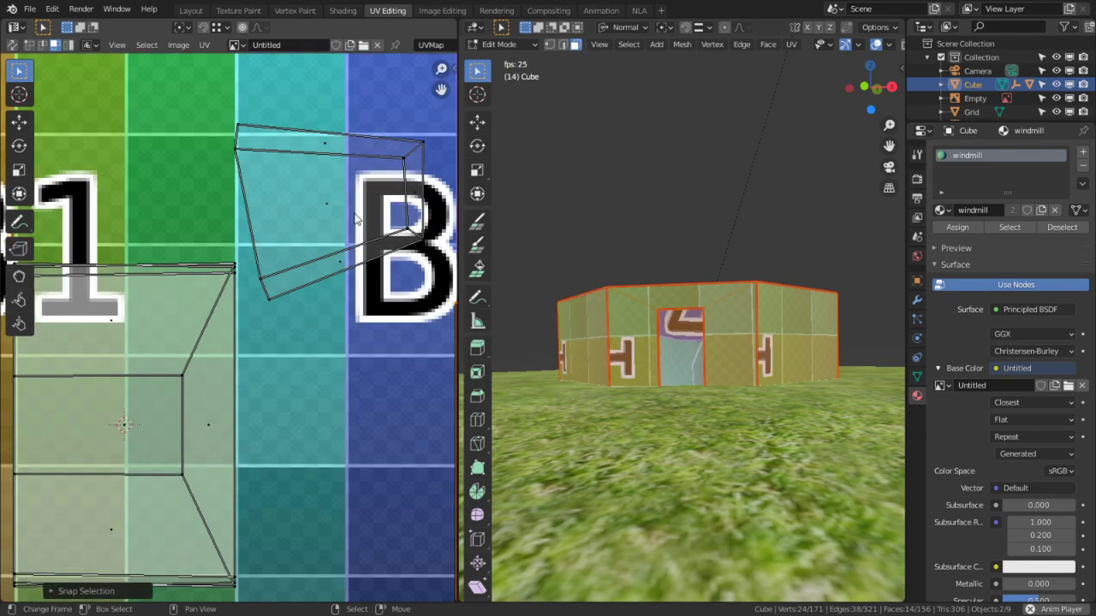
scroll(356, 218, "down", 6)
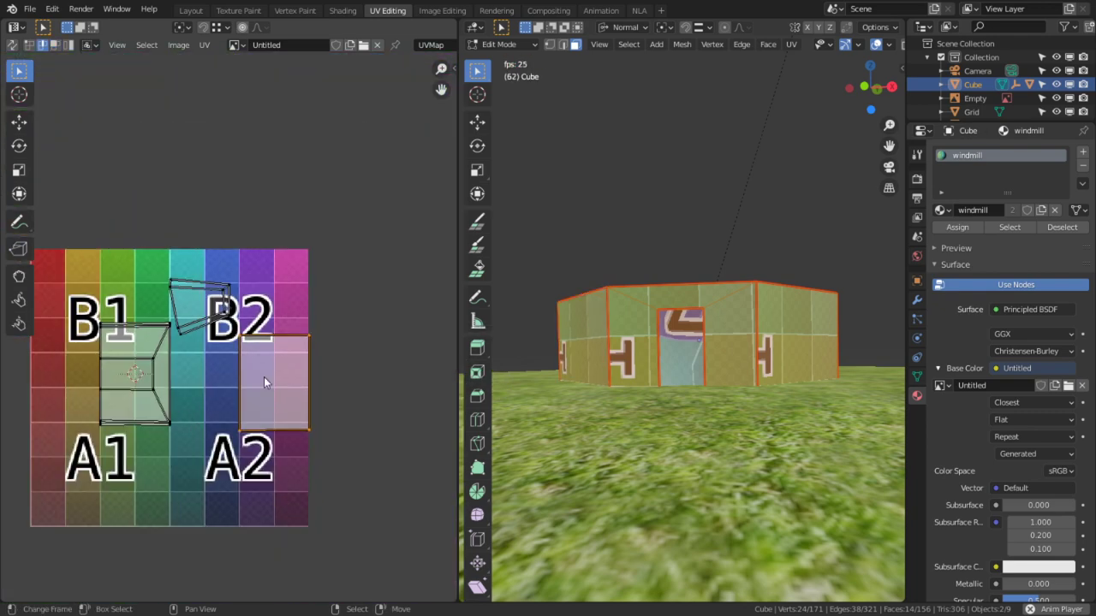
key("shift+s")
right_click(268, 373)
key("3")
right_click(272, 377)
key("shift+s")
left_click(217, 335)
scroll(218, 334, "up", 2)
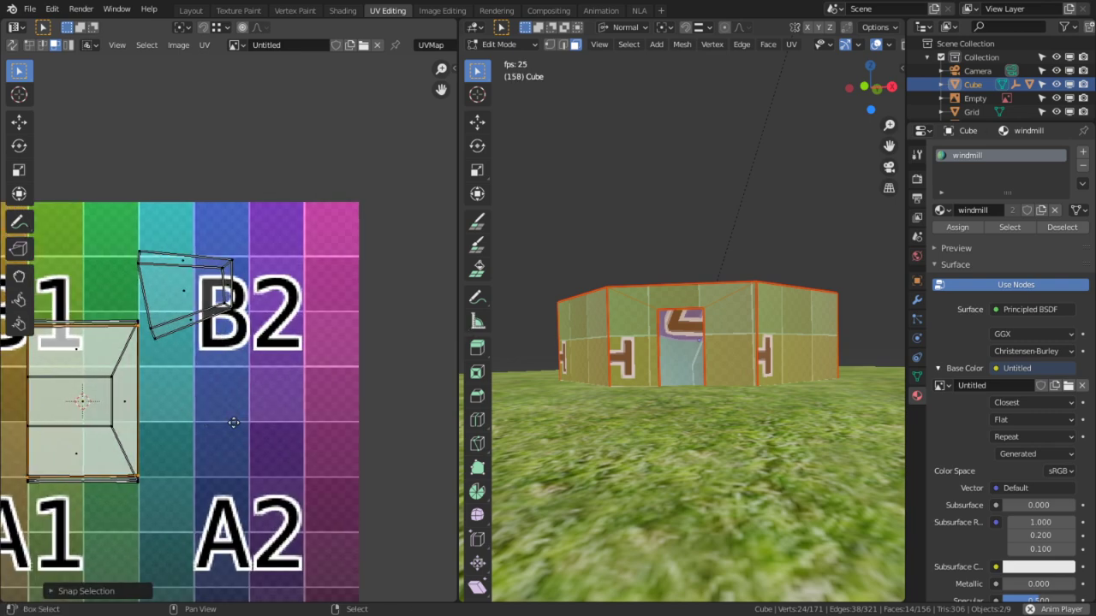
Maximize the UV editor and collapse the stacked wall islands' upper-left corner vertices by scaling them to 0.
middle_click_drag(74, 352, 206, 374)
key("ctrl+z")
key("ctrl+space")
scroll(360, 304, "up", 4)
key("c")
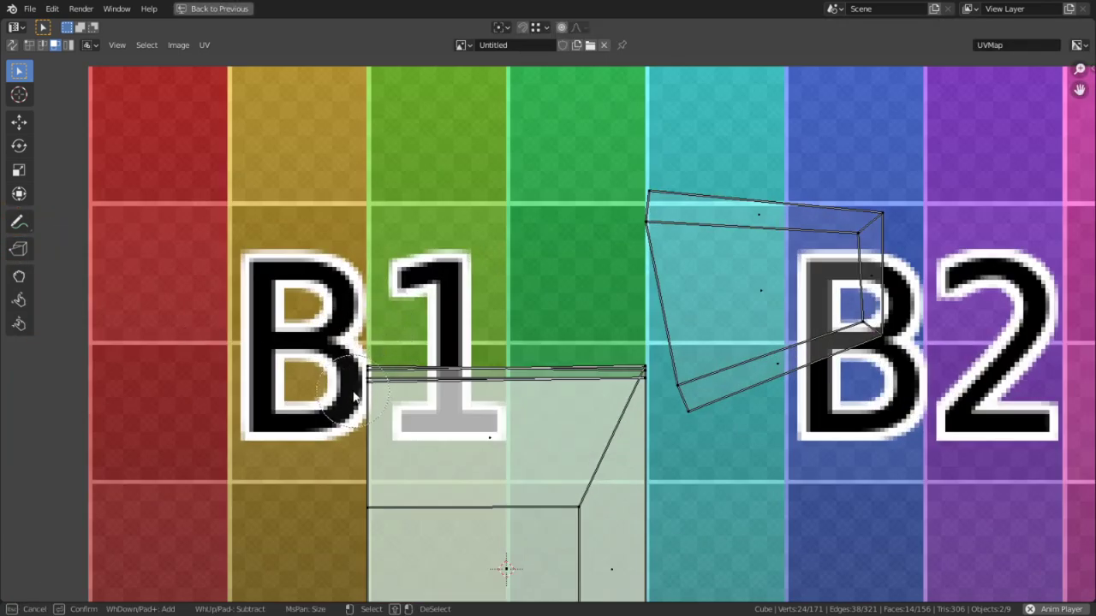
key("Escape")
key("1")
key("c")
left_click(367, 361)
key("Escape")
key("s")
key("0")
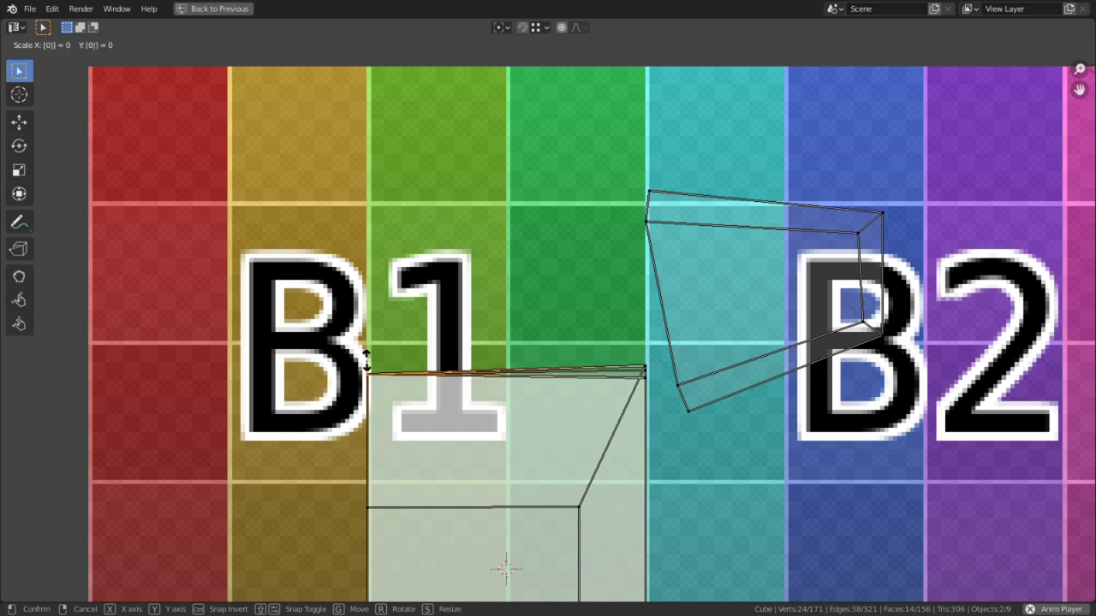
key("Return")
Collapse the stacked wall islands' upper-right corner vertices together by scaling them to 0.
key("c")
middle_click(367, 365)
key("Escape")
key("c")
left_click(632, 389)
key("Escape")
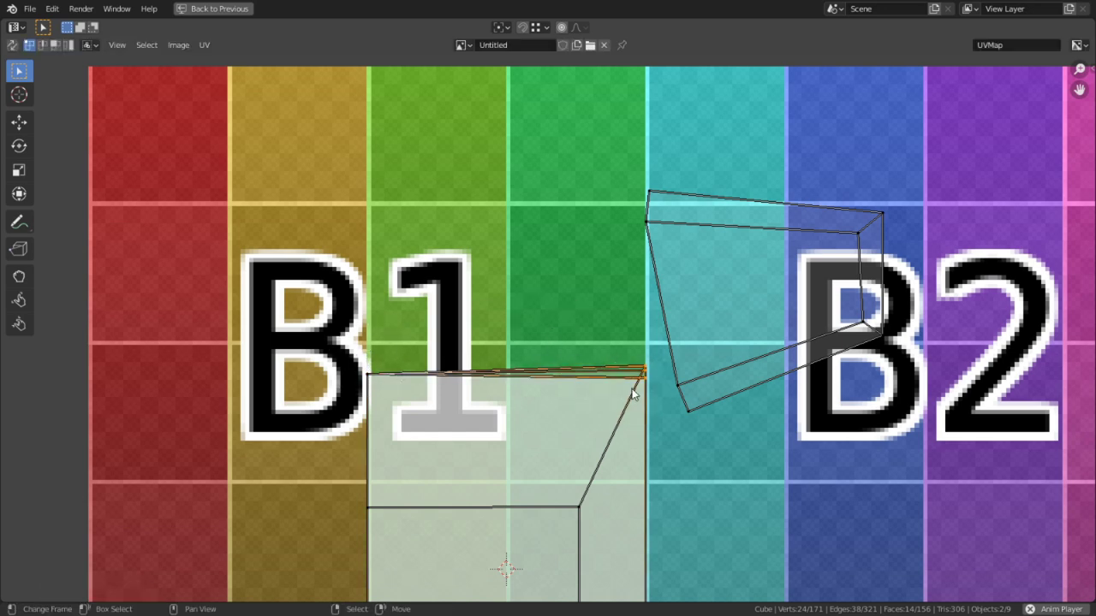
key("s")
key("0")
key("Return")
key("c")
middle_click(632, 389)
key("Escape")
Collapse the stacked wall islands' lower-right corner vertices into one point with a scale of 0.
middle_click_drag(642, 536, 525, 267)
key("c")
left_click(524, 504)
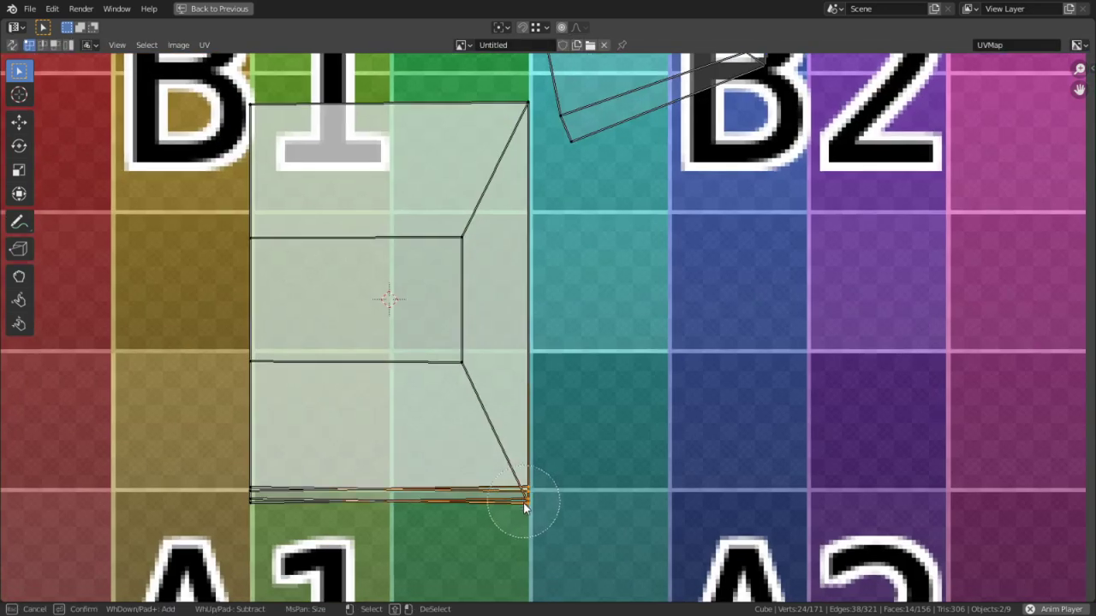
key("Escape")
key("s")
key("0")
key("Return")
key("c")
middle_click(523, 502)
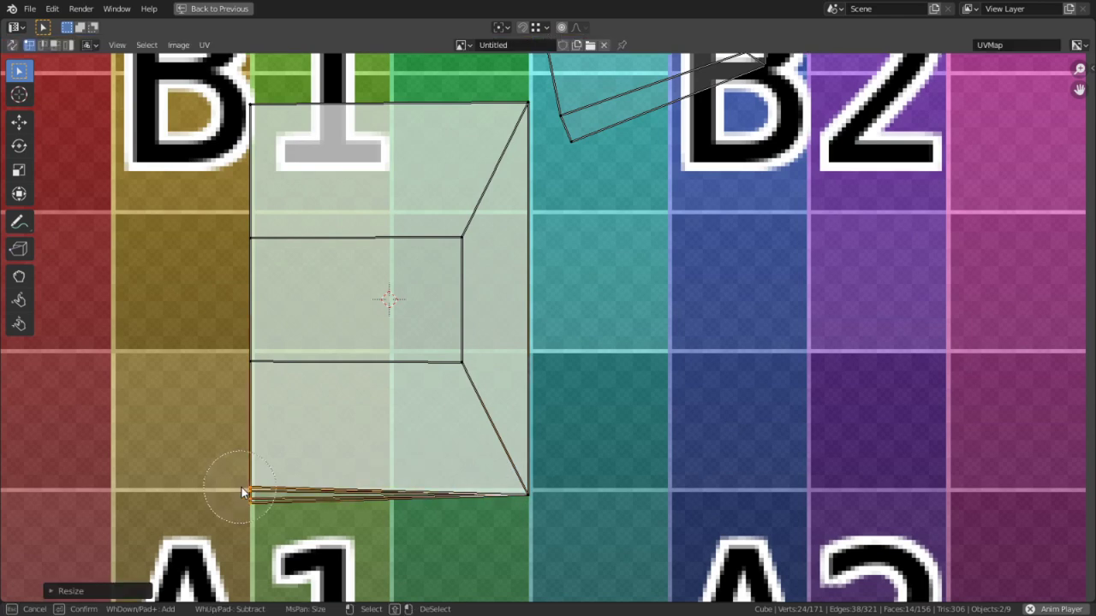
Collapse the stacked wall islands' lower-left corner vertices into one point with a scale of 0.
left_click(257, 499)
key("Escape")
key("s")
key("0")
key("Return")
scroll(353, 403, "down", 1)
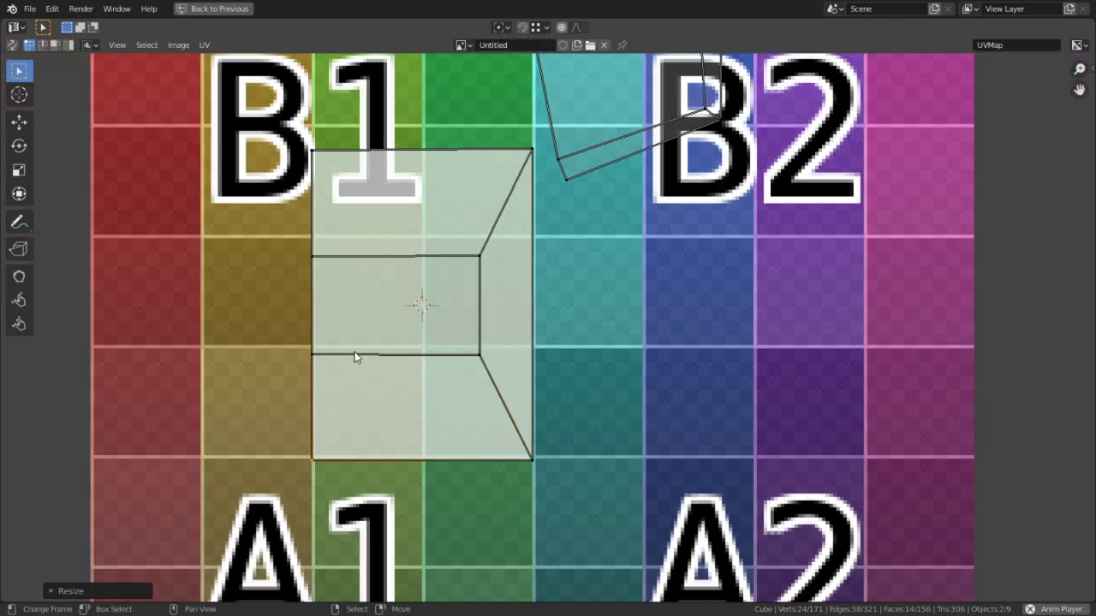
Switch to island selection, select all the stacked base wall islands, pin them and clear the selection.
key("3")
key("4")
key("c")
left_click(465, 279)
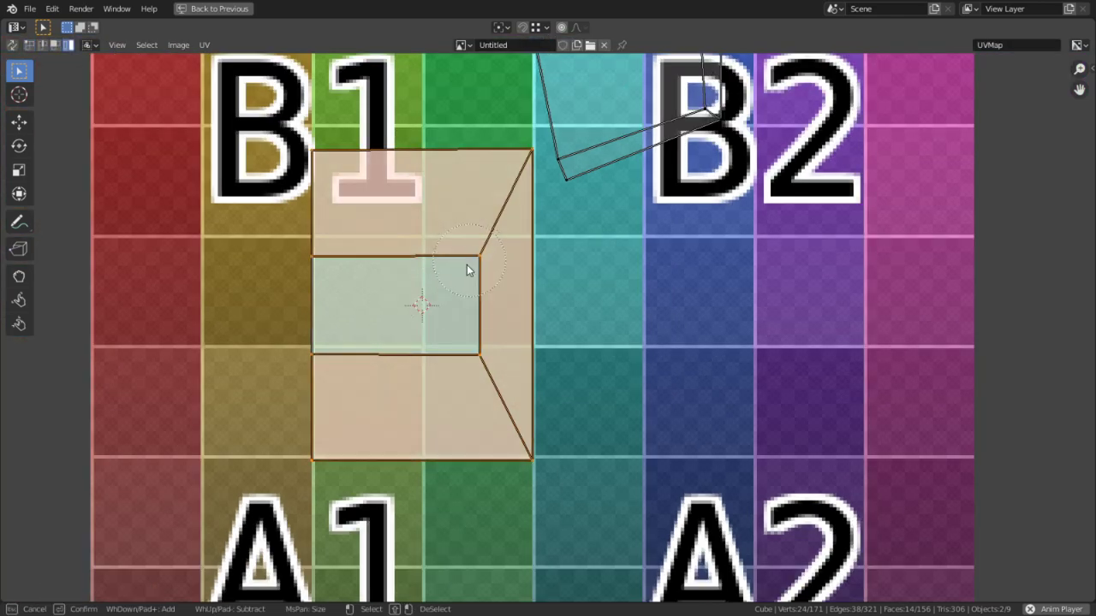
left_click(473, 398)
key("Escape")
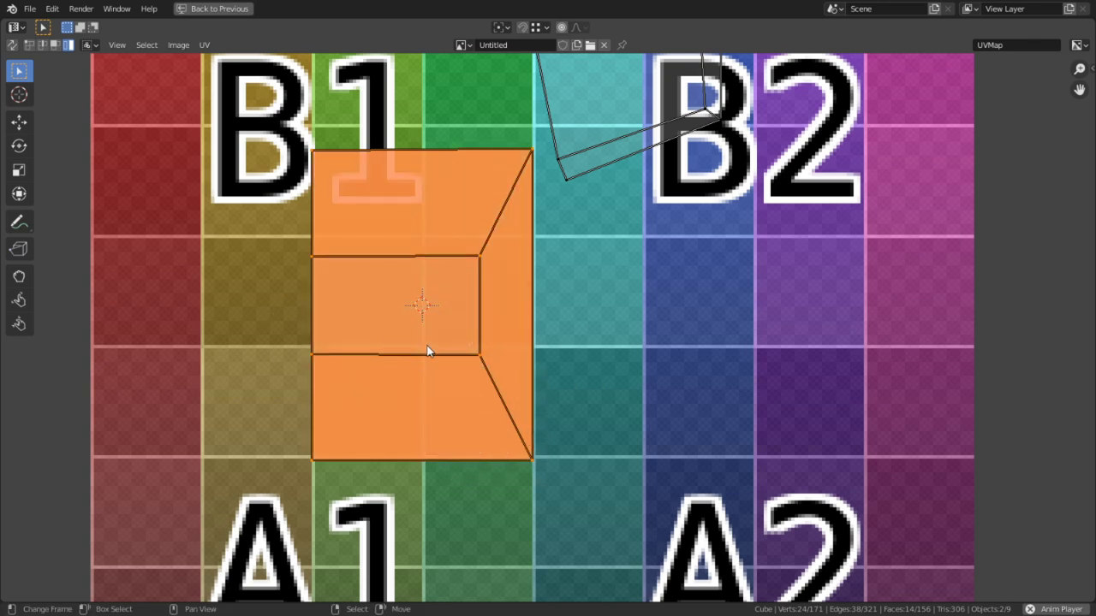
key("p")
key("alt+a")
Mark seams on the two short corner edges at the narrow end of the door recess island.
middle_click_drag(520, 379, 436, 451)
scroll(583, 341, "down", 3)
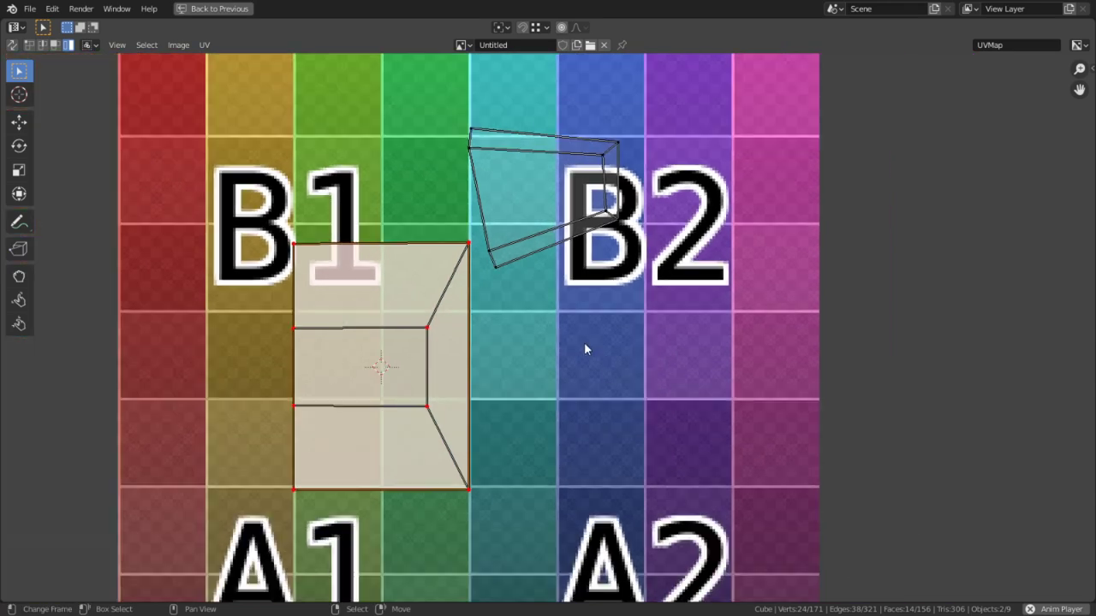
scroll(545, 370, "up", 3)
scroll(544, 371, "up", 3)
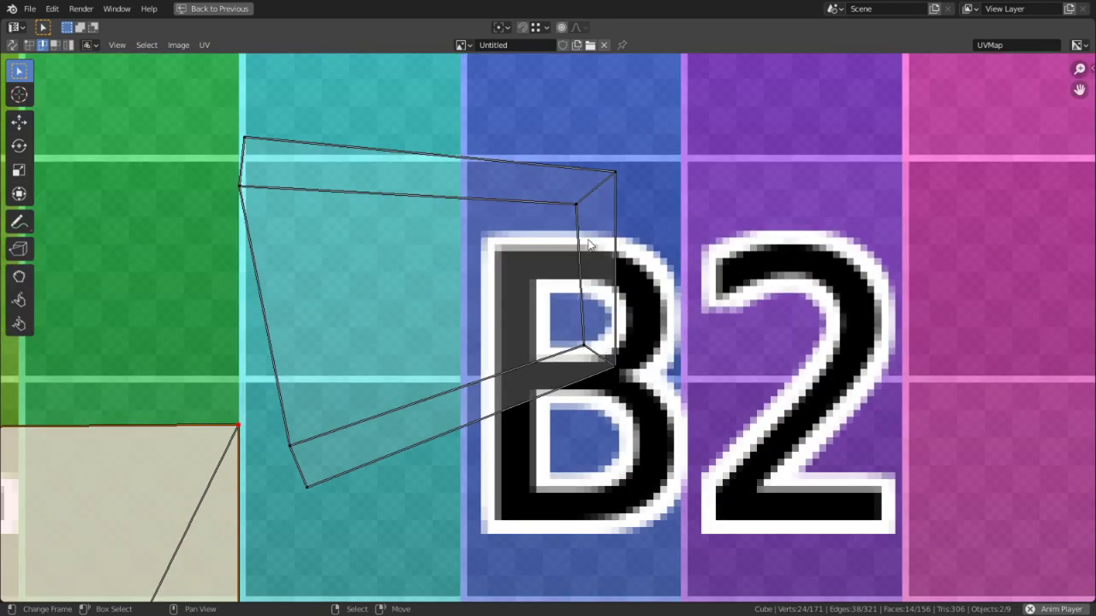
left_click(586, 184)
right_click(606, 360, "shift")
key("ctrl+e")
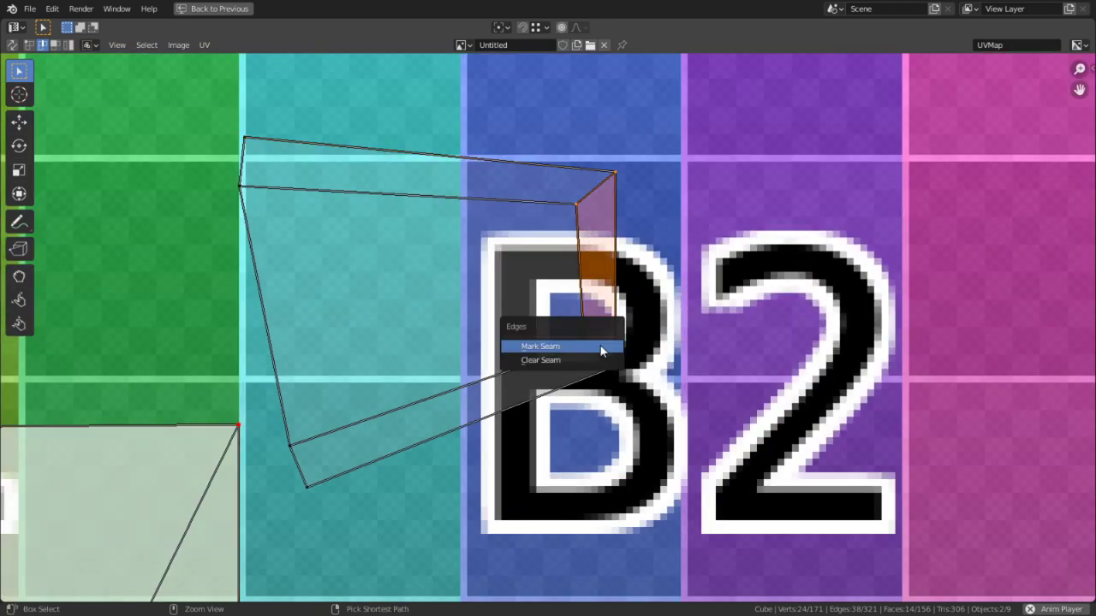
key("ctrl+e")
left_click(597, 186)
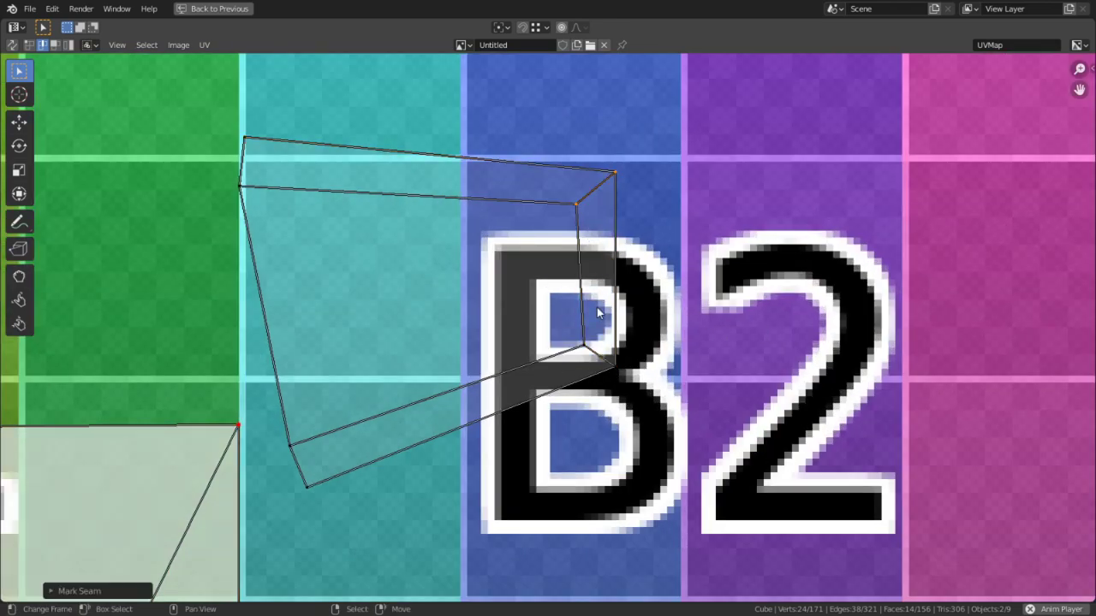
left_click(597, 349)
key("ctrl+e")
left_click(597, 349)
Select all the UVs, return to the split layout and reveal the hidden windmill faces.
key("a")
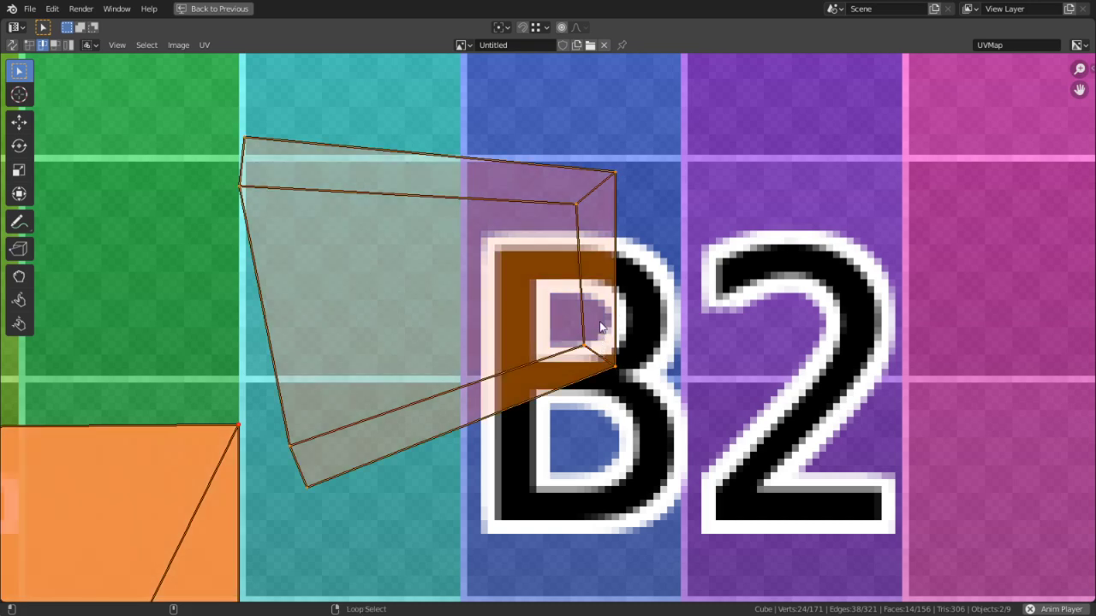
key("alt+h")
scroll(601, 321, "down", 4)
key("ctrl+space")
scroll(601, 321, "down", 1)
key("alt+h")
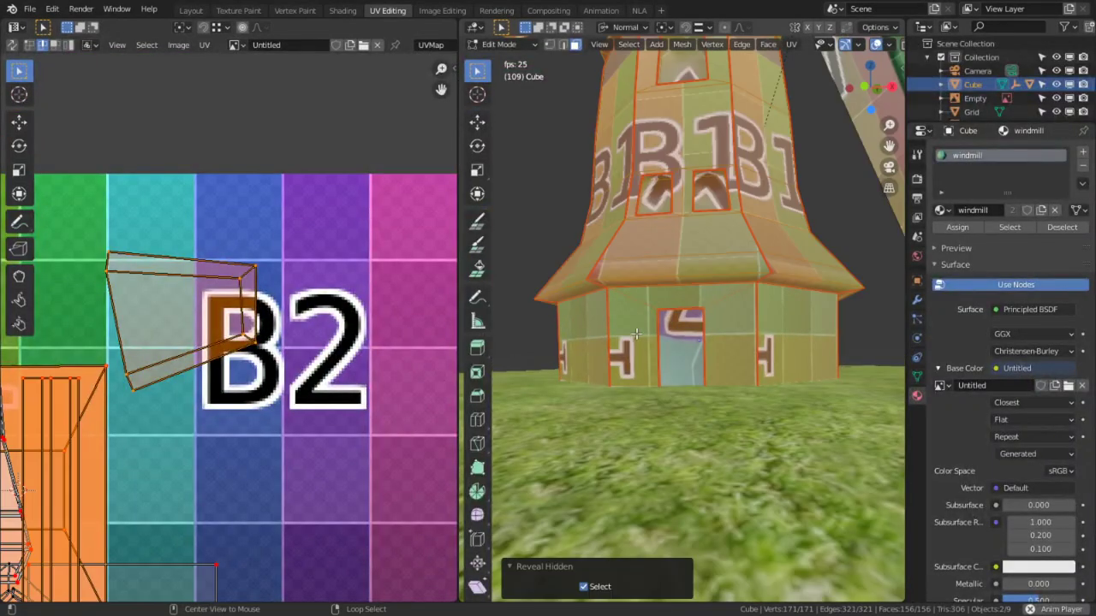
Select all the windmill's UVs and average the islands' scale.
scroll(666, 309, "down", 1)
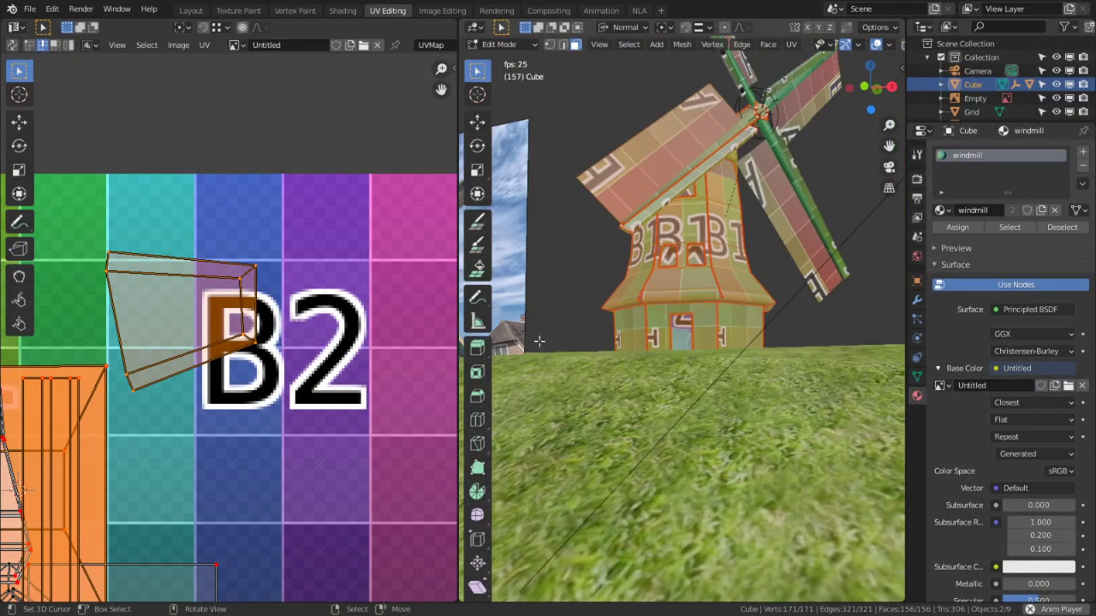
scroll(396, 407, "down", 5)
middle_click_drag(180, 351, 323, 364)
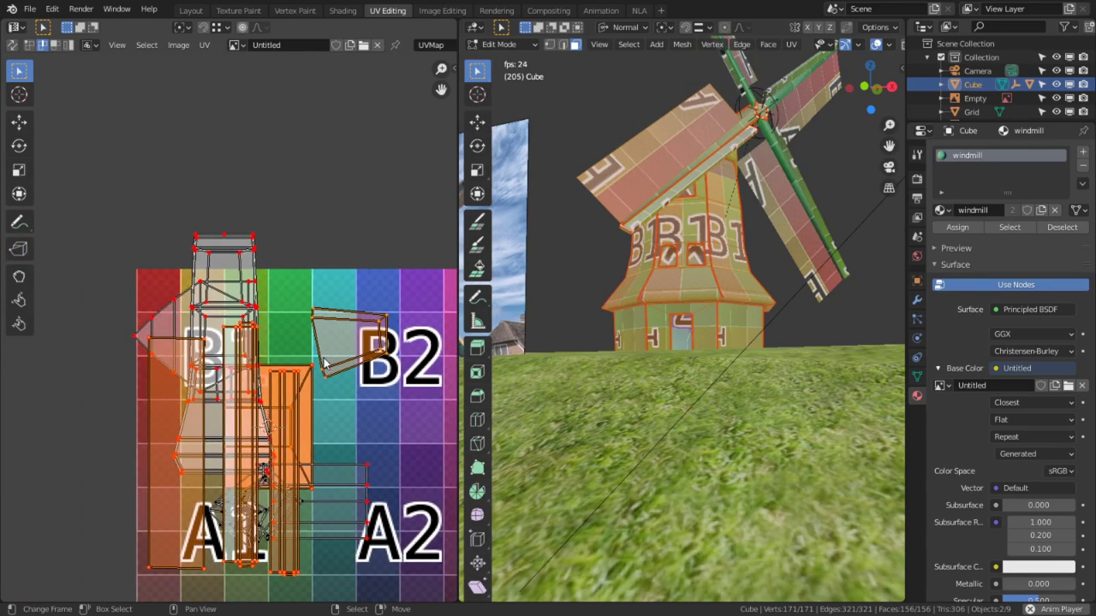
scroll(324, 364, "up", 4)
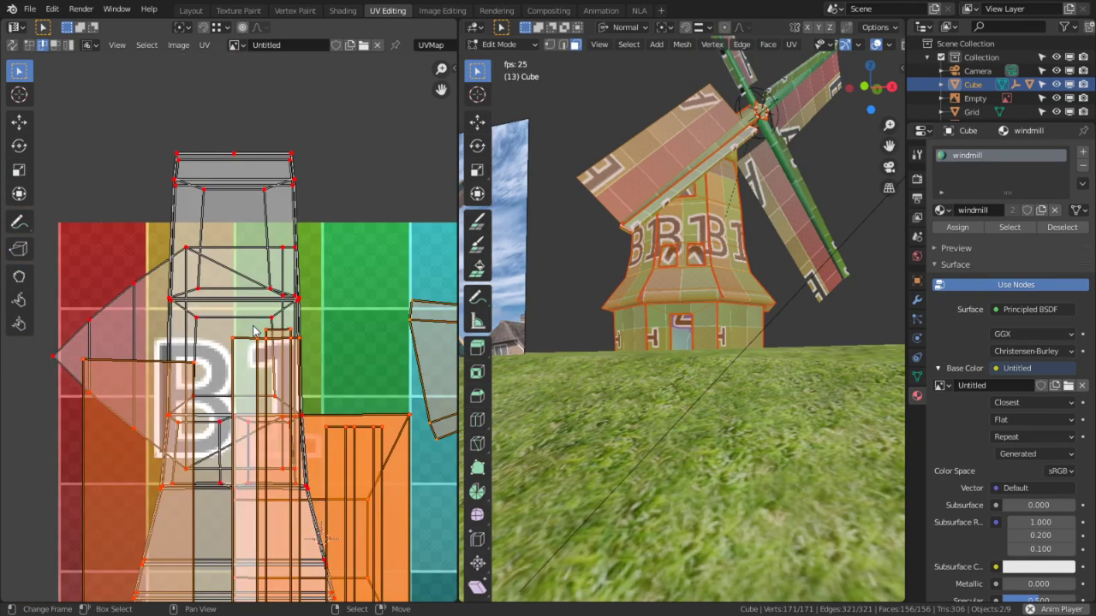
scroll(254, 331, "down", 2)
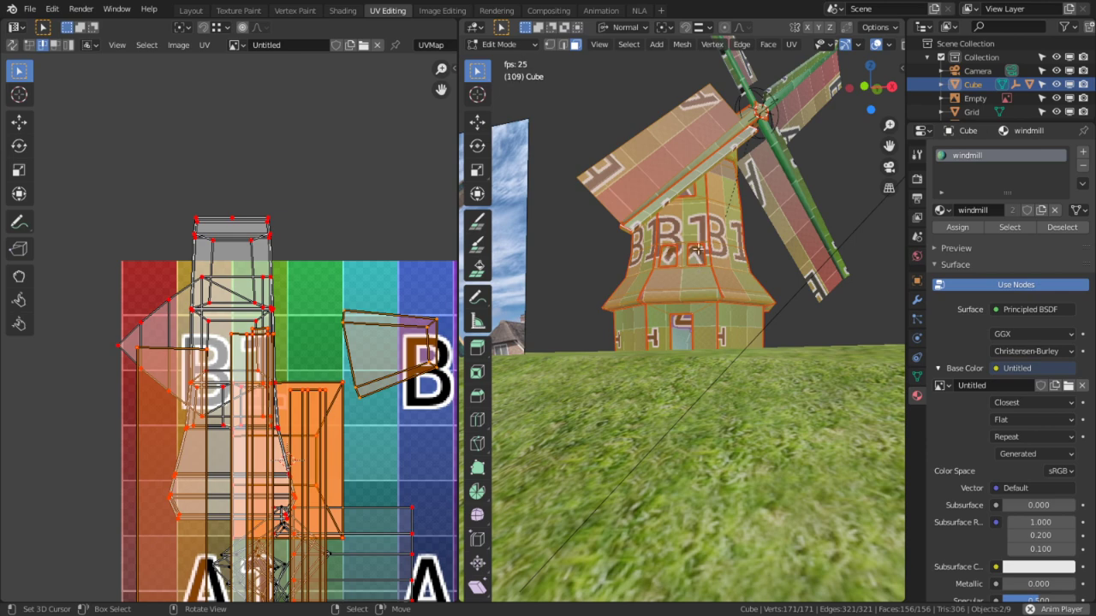
key("a")
key("q")
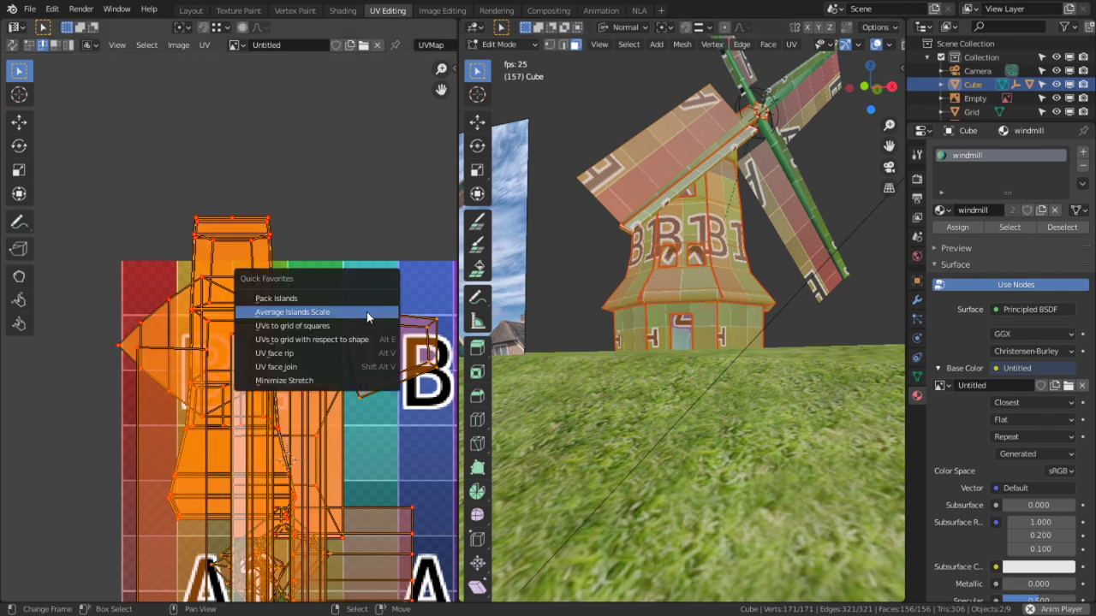
left_click(367, 312)
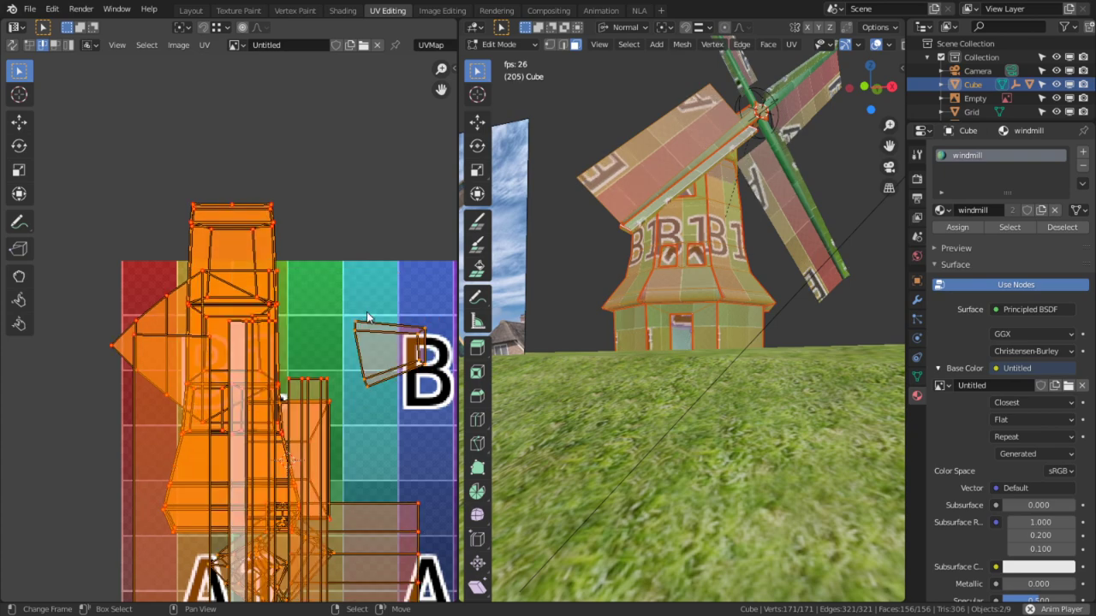
Examine the rescaled UV islands for overlap, alignment and relative size.
middle_click_drag(283, 389, 262, 291)
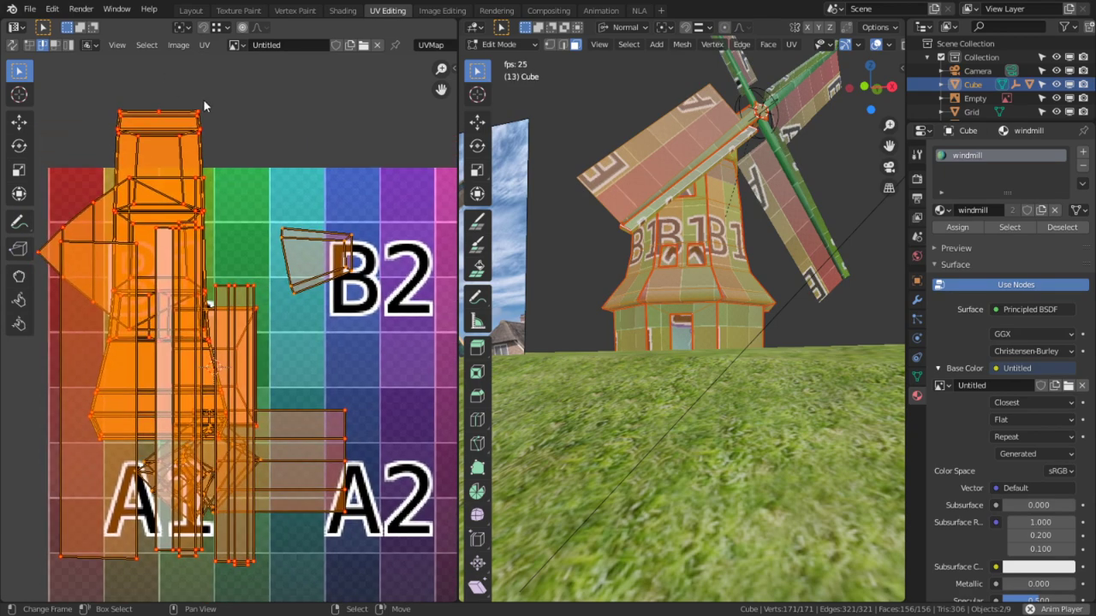
middle_click_drag(203, 148, 287, 345)
scroll(250, 363, "up", 5)
scroll(286, 345, "up", 4)
middle_click_drag(265, 286, 243, 442)
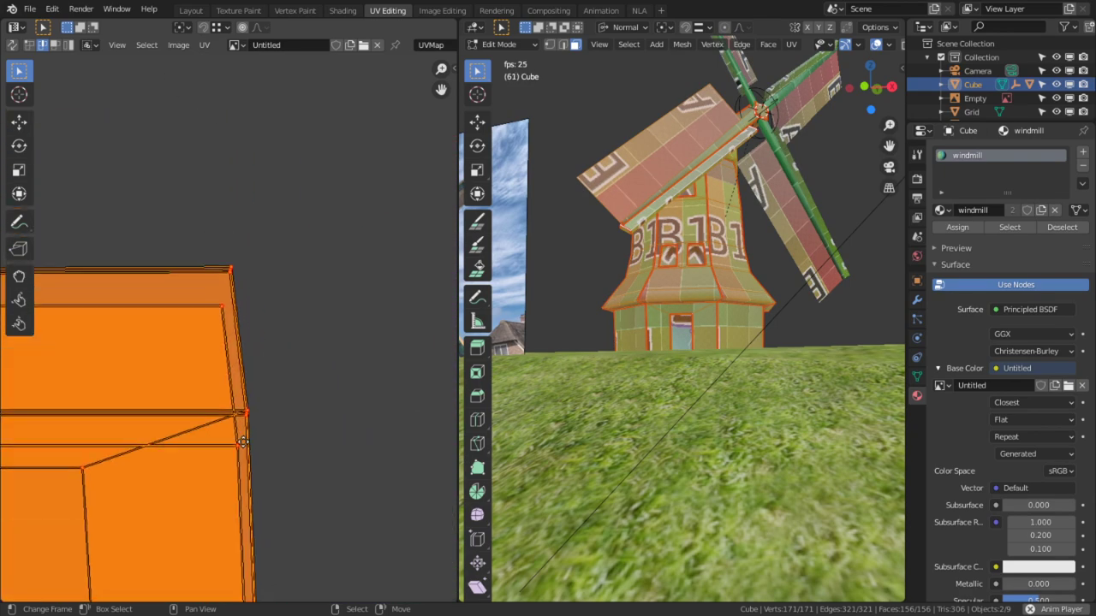
scroll(248, 445, "down", 8)
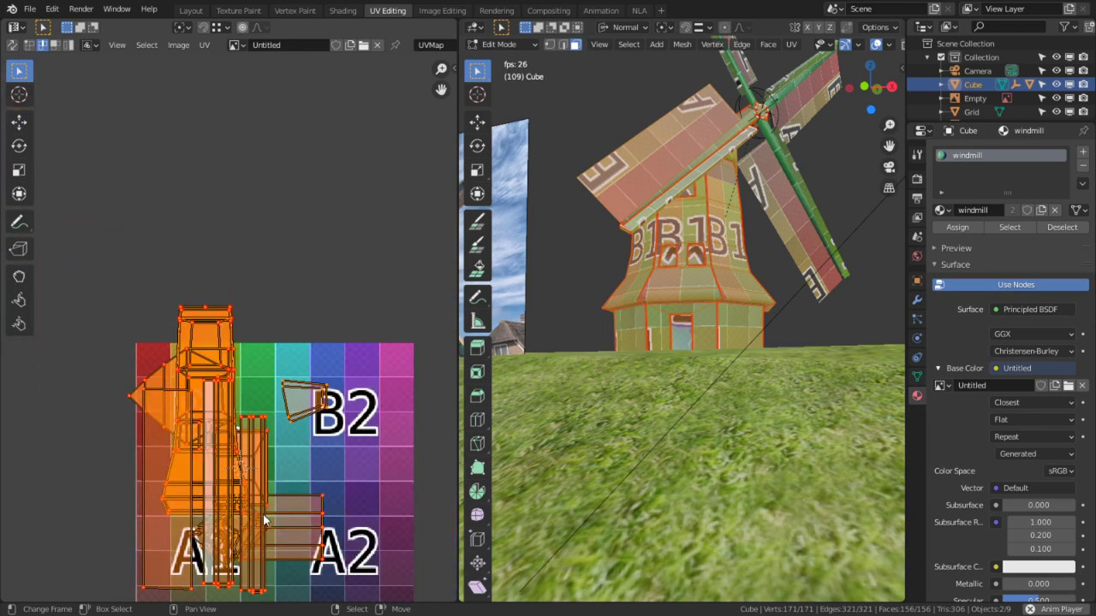
middle_click_drag(263, 520, 265, 409)
scroll(295, 357, "up", 4)
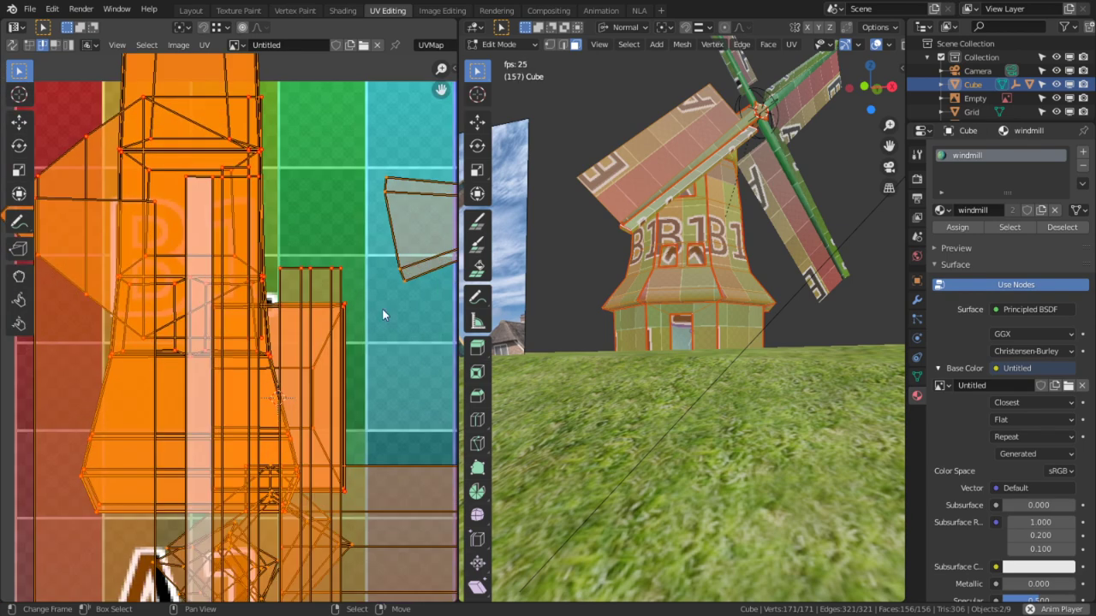
middle_click_drag(379, 314, 221, 349)
left_click(302, 301)
key("l")
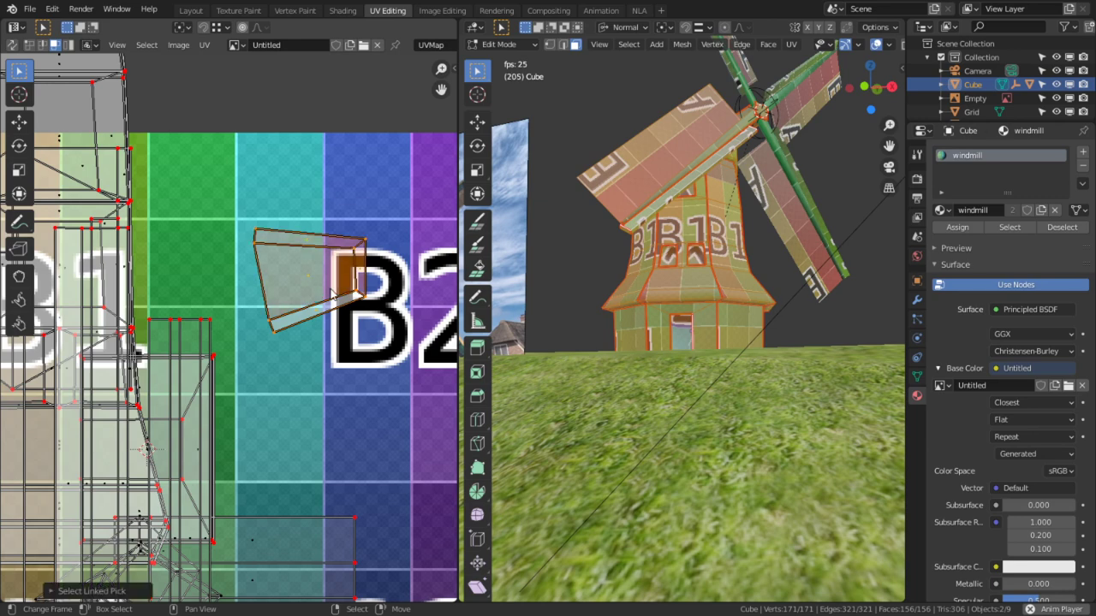
key("ctrl+space")
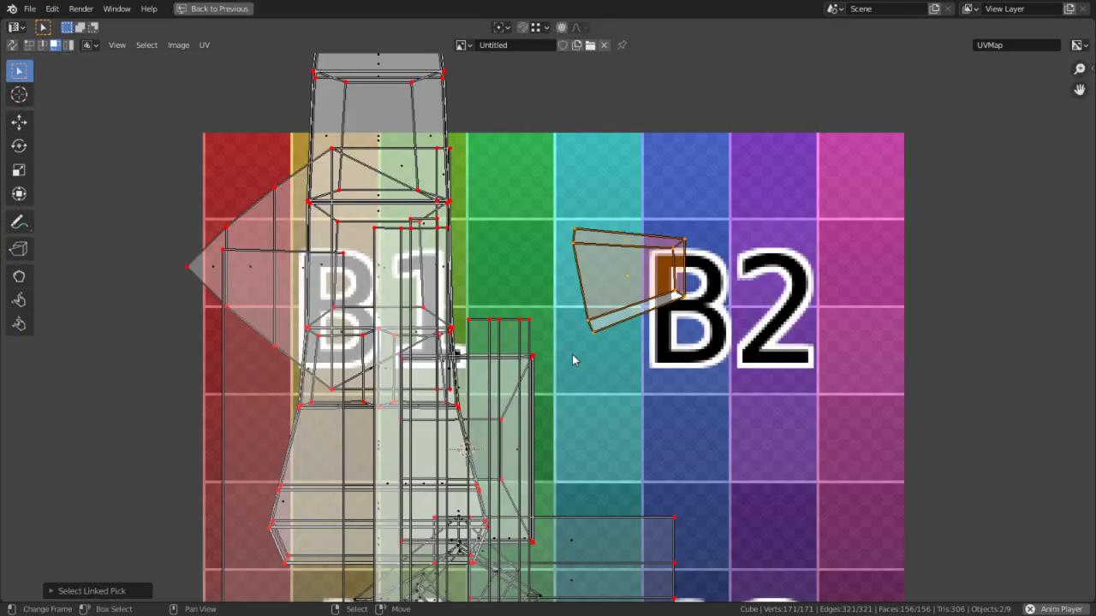
key("alt+a")
scroll(571, 357, "down", 3)
key("ctrl+space")
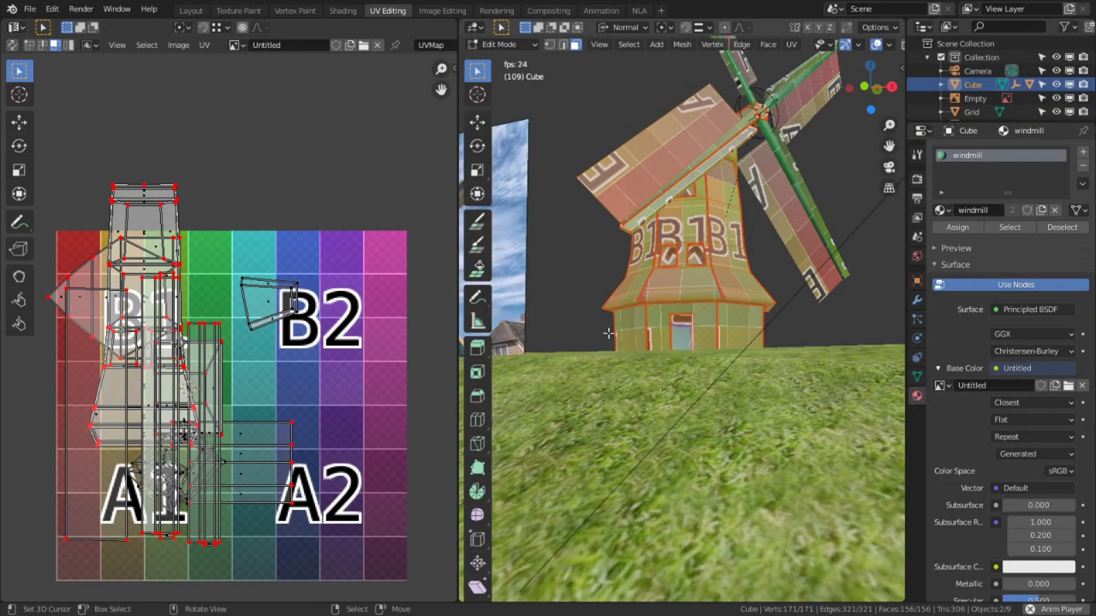
Select all the linked faces of the door recess, delimited by sharp edges.
scroll(679, 377, "up", 4)
left_click(661, 356)
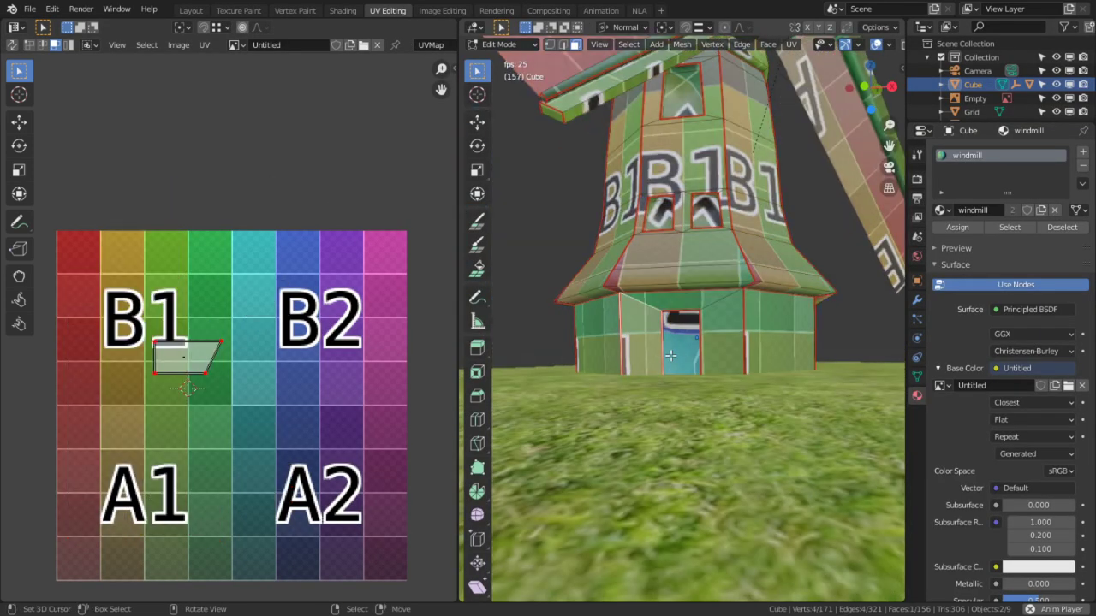
key("ctrl+space")
right_click(564, 379)
key("l")
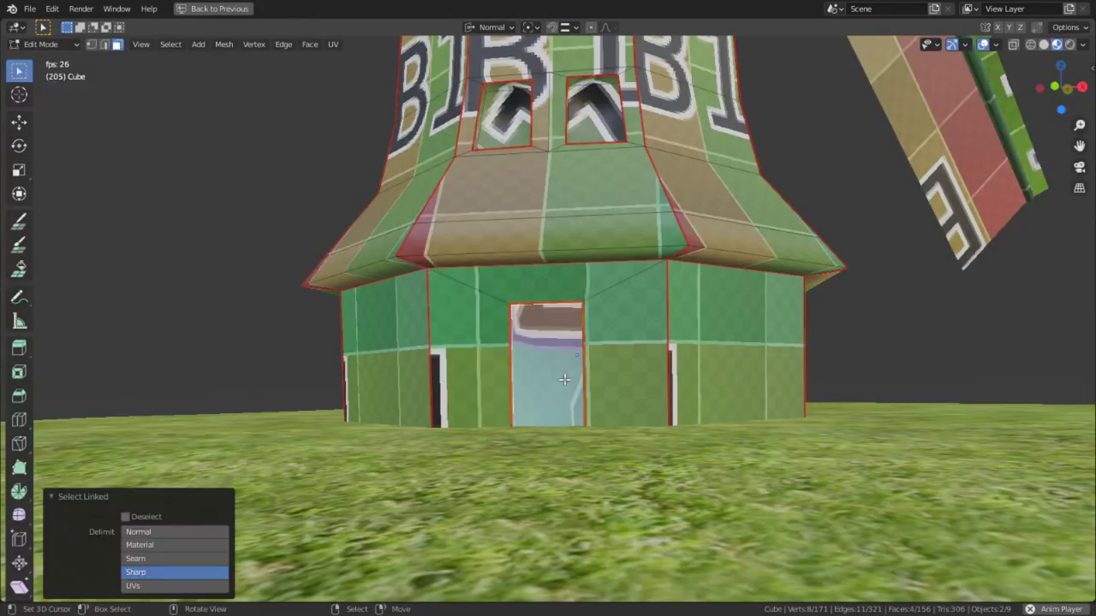
Add the two lower window recesses and the upper window recess above the door to the selection.
middle_click_drag(569, 254, 552, 278)
middle_click_drag(522, 241, 509, 332, "shift")
key("l")
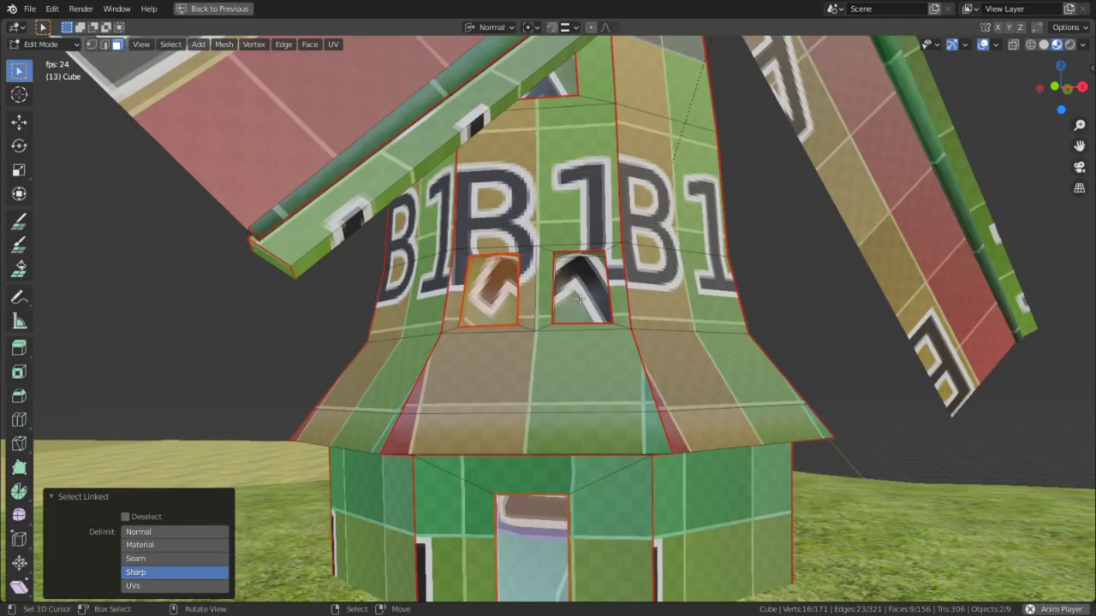
key("l")
middle_click_drag(591, 291, 588, 85)
key("l")
Add the window recess on the tower's other side to the selection.
scroll(578, 67, "down", 5)
scroll(599, 129, "up", 3)
middle_click_drag(664, 154, 522, 234)
key("l")
middle_click_drag(611, 260, 695, 299)
middle_click_drag(584, 297, 318, 227)
middle_click_drag(392, 285, 530, 265)
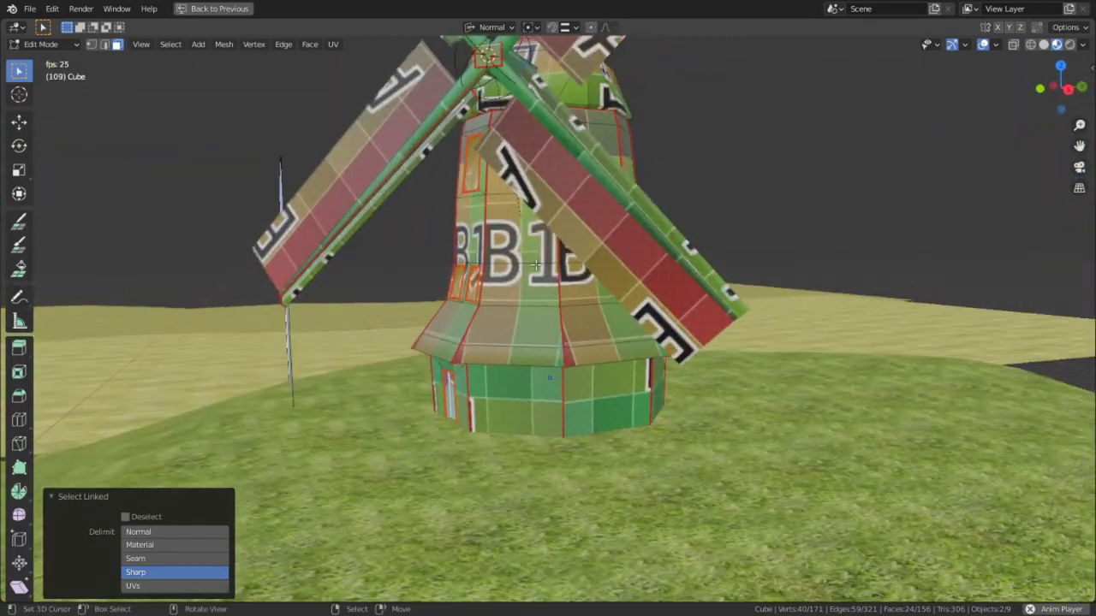
Unwrap the selected door and window recesses and return to the split layout.
key("KP_0")
key("Home")
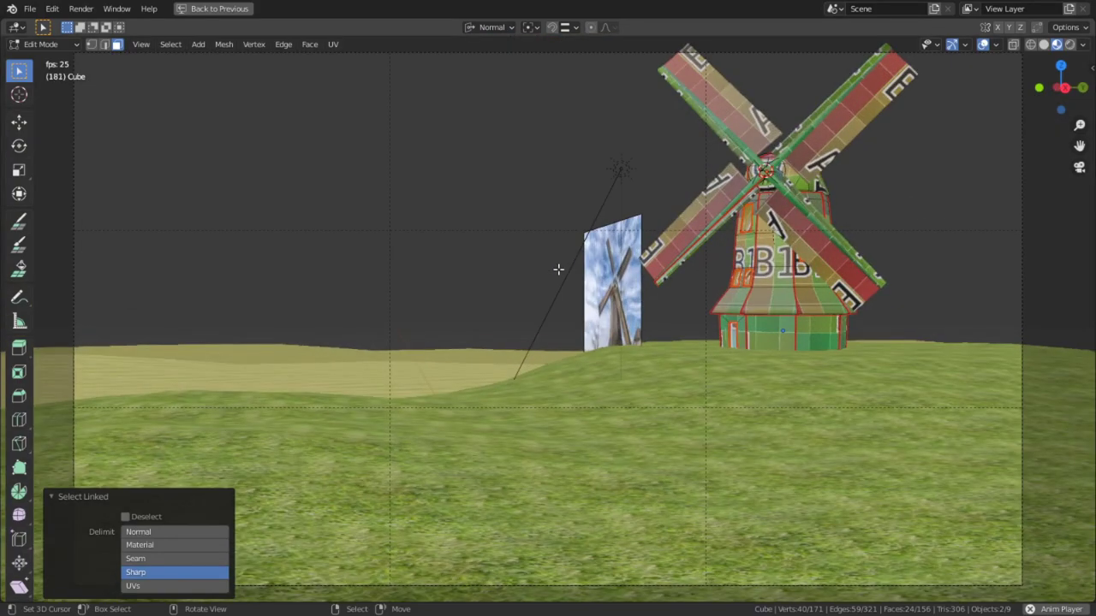
middle_click_drag(558, 270, 541, 343)
middle_click_drag(475, 325, 475, 343)
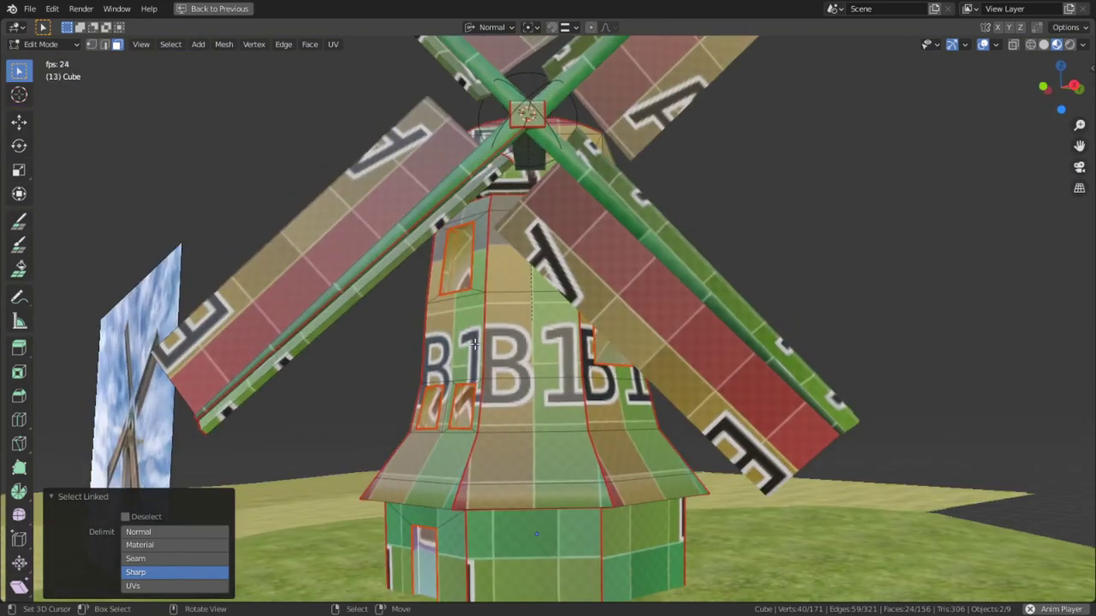
key("u")
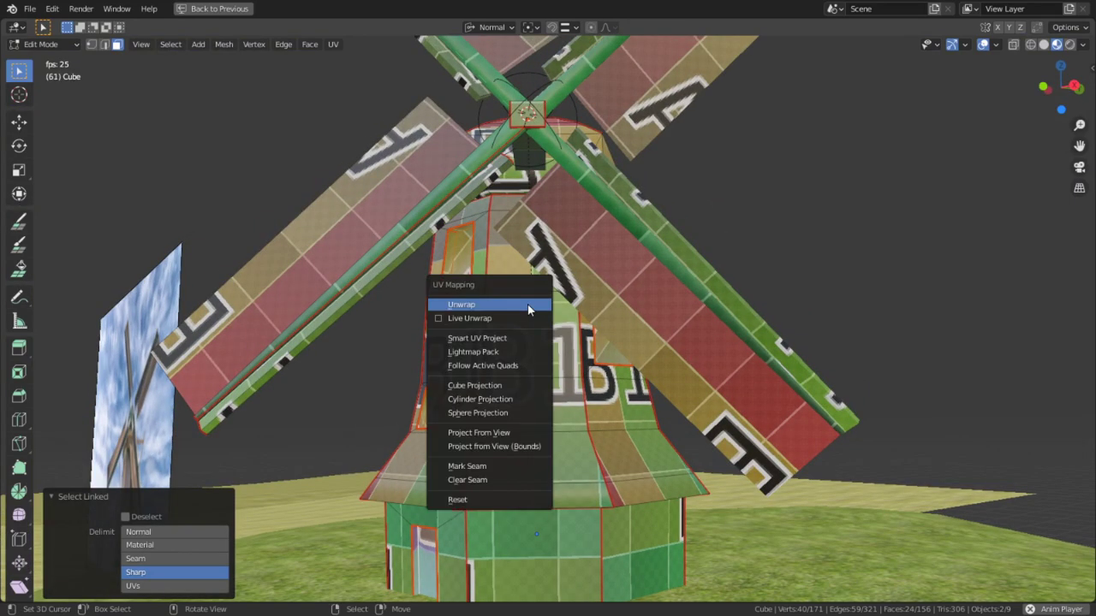
left_click(527, 304)
key("ctrl+space")
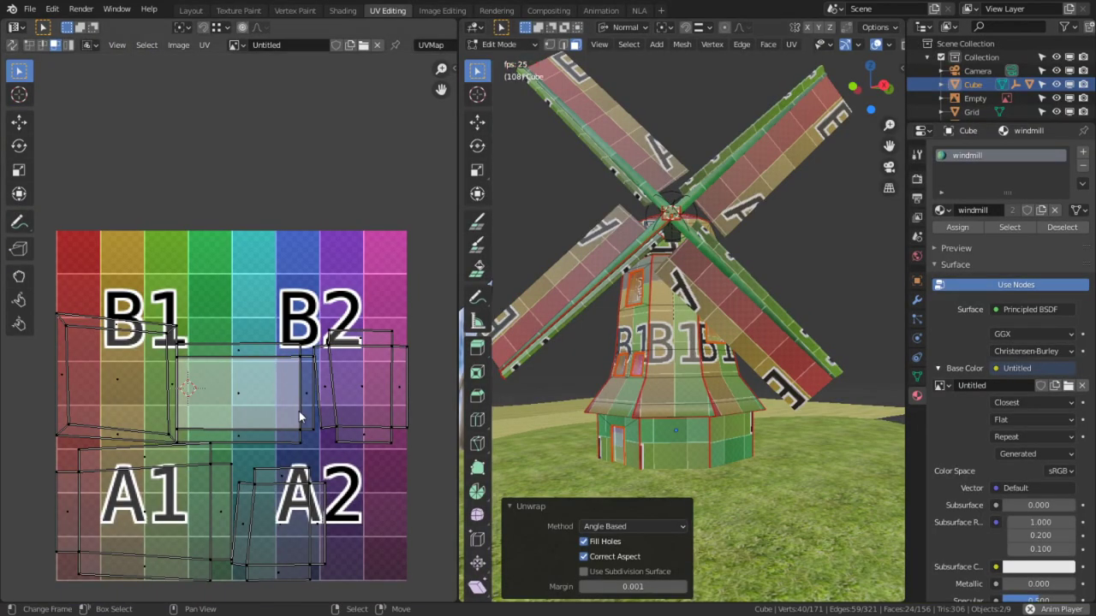
key("ctrl+space")
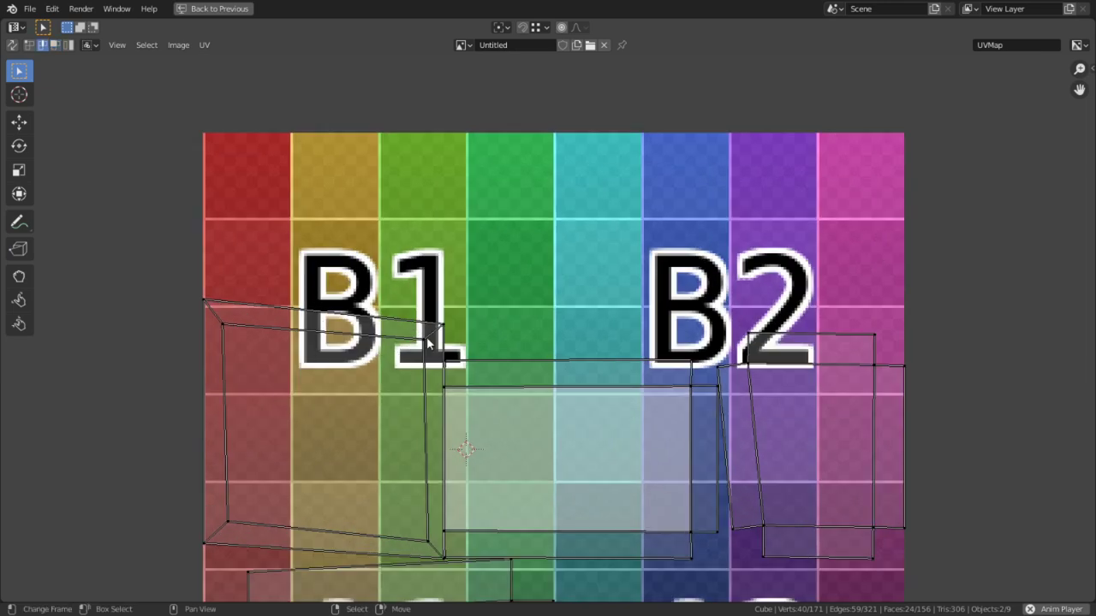
left_click(222, 322)
key("ctrl+space")
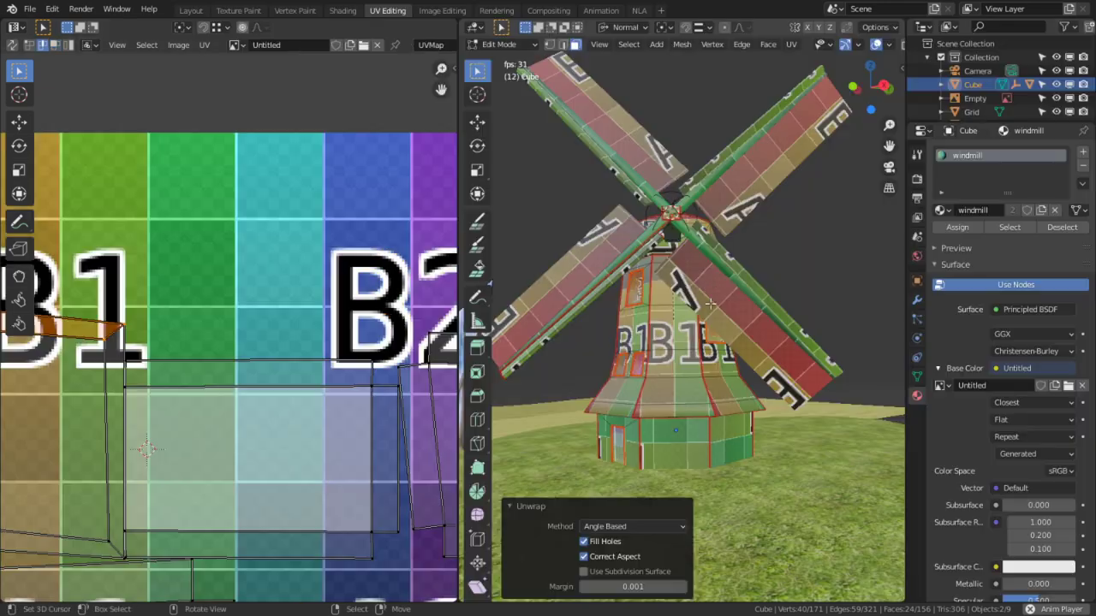
left_click(71, 414)
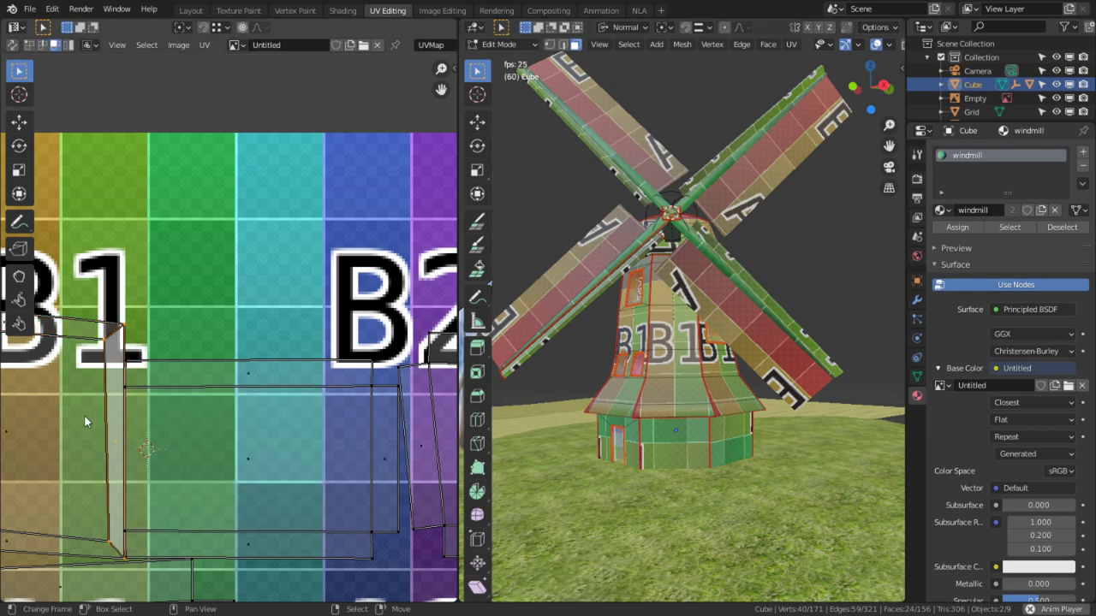
Turn on UV sync selection and hide the windmill's tower, base and cap faces, leaving the recesses and sails.
left_click(13, 45)
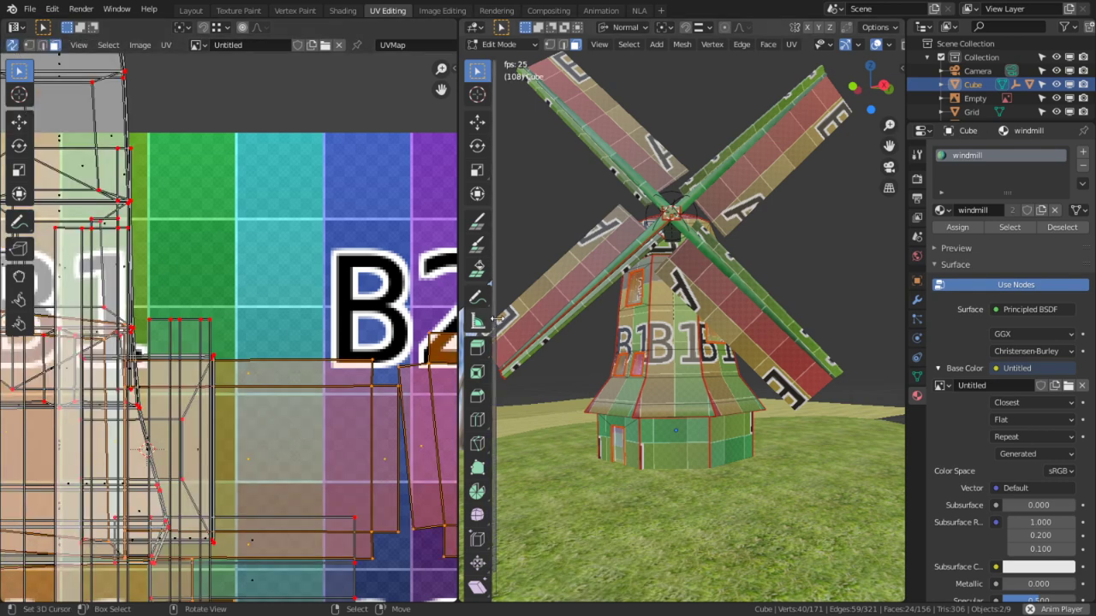
key("h")
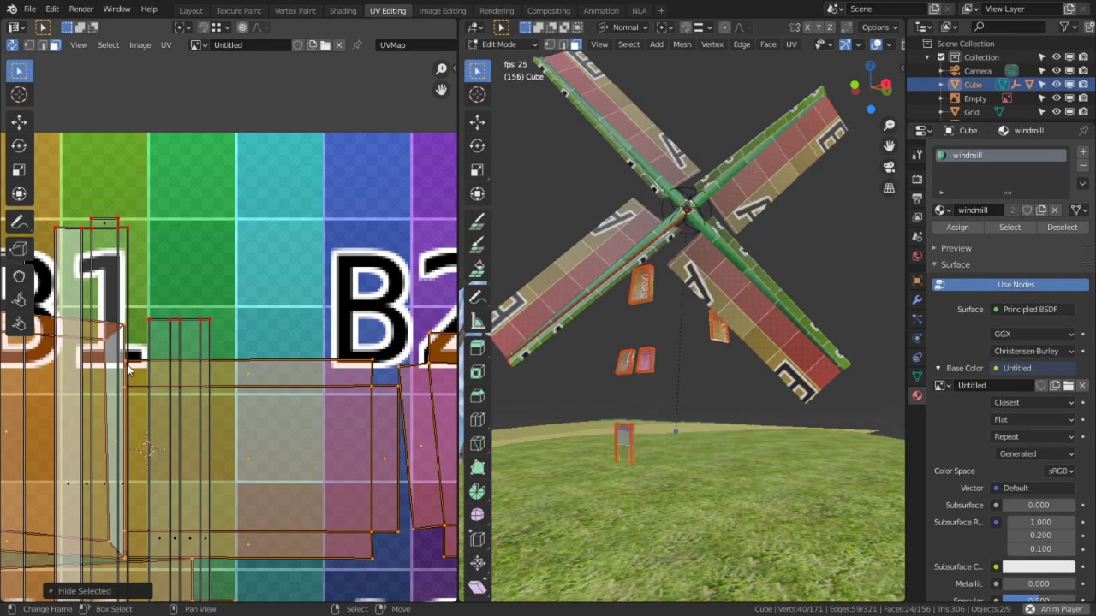
Mark seams on the four short corner edges of the side window recess.
key("ctrl+space")
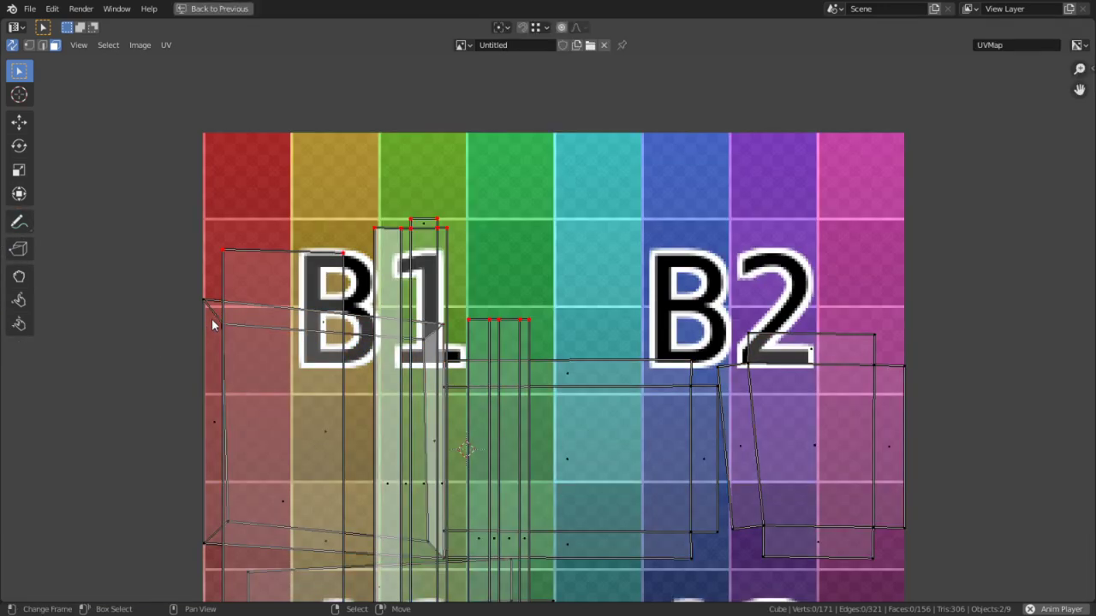
left_click(199, 409)
key("ctrl+space")
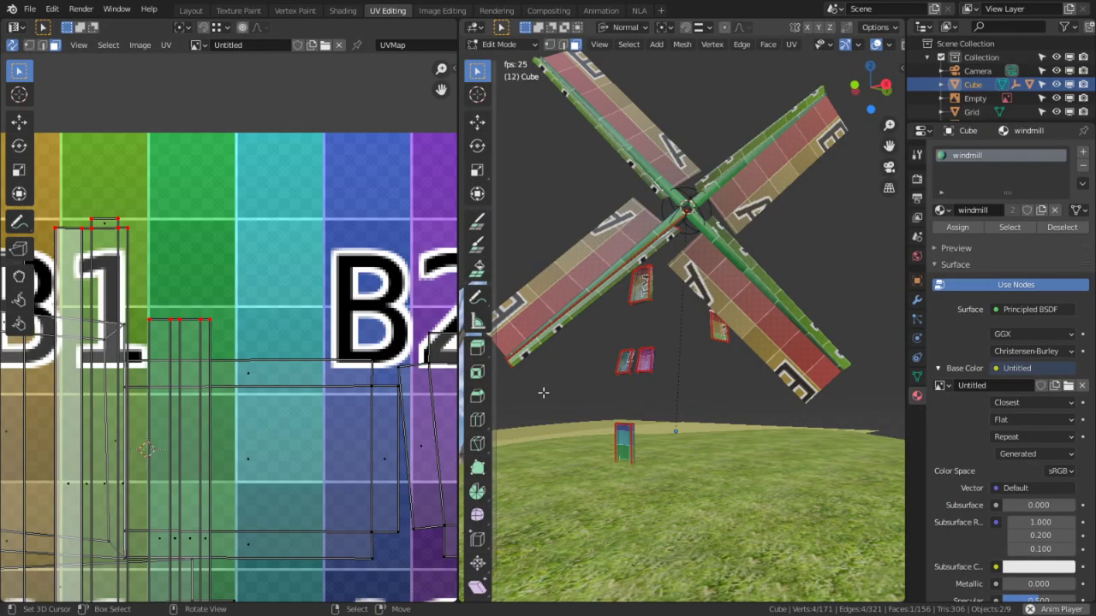
key("KP_Decimal")
middle_click_drag(543, 392, 614, 351)
key("ctrl+e")
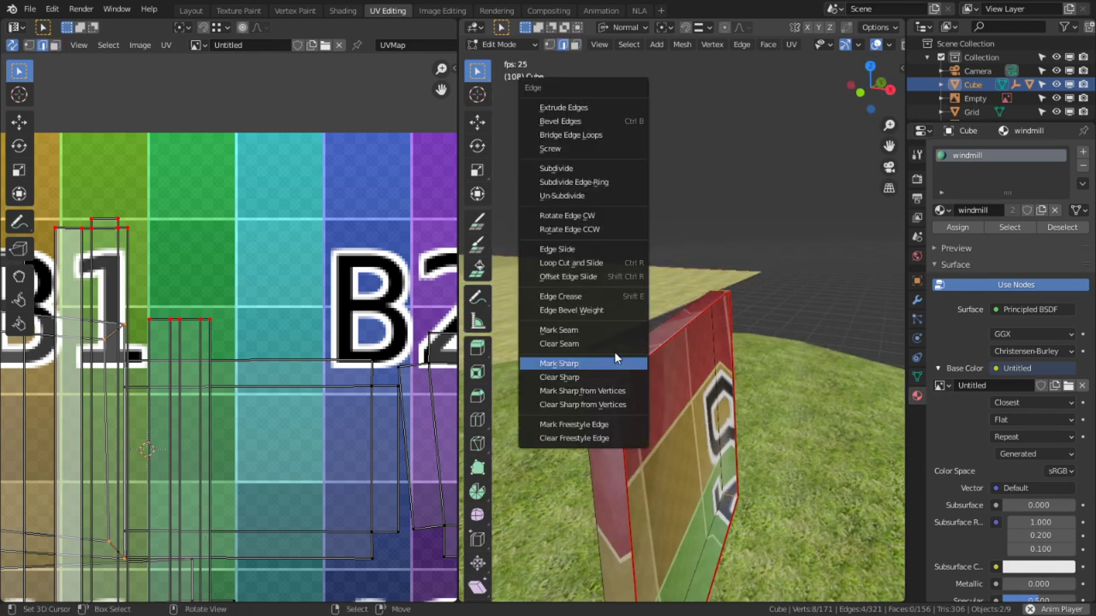
left_click(567, 332)
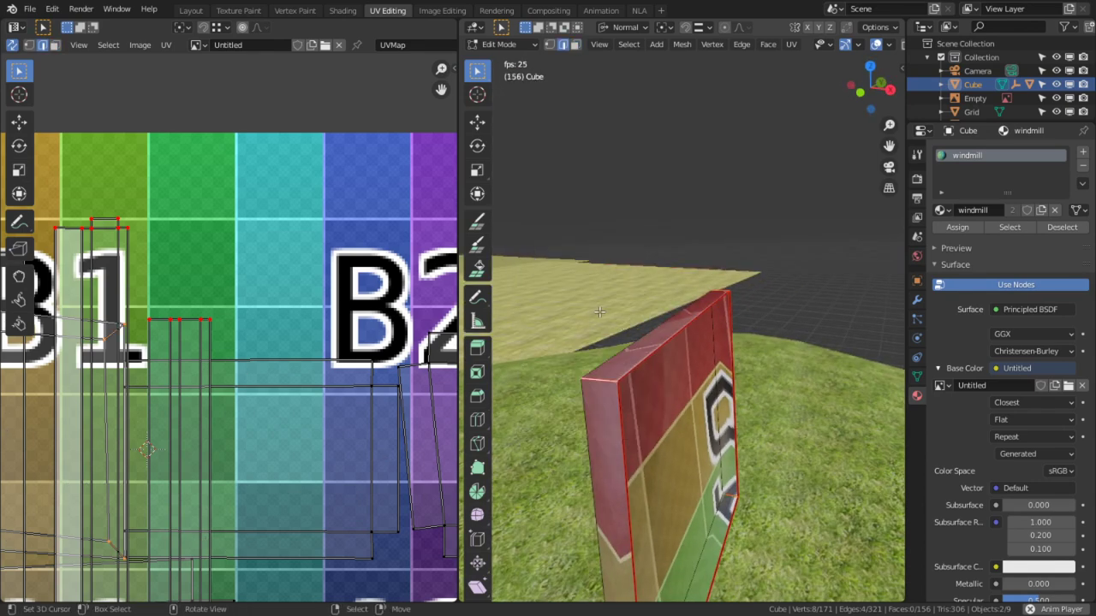
Select the linked faces of the door recess and all four window recesses and hide all unselected faces.
middle_click_drag(632, 318, 605, 369)
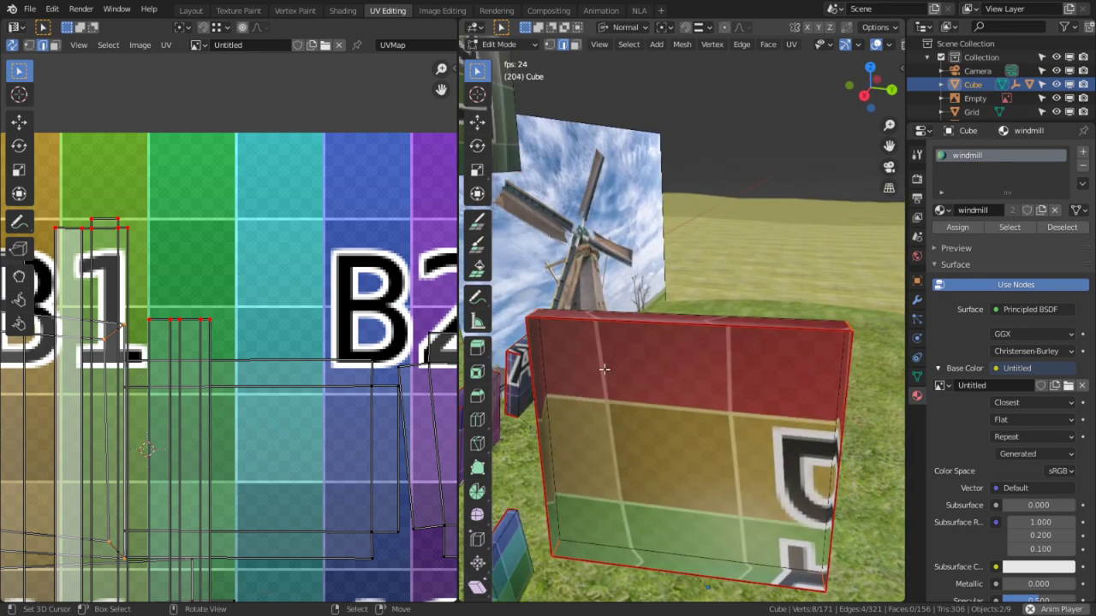
scroll(753, 373, "down", 5)
scroll(394, 364, "down", 4)
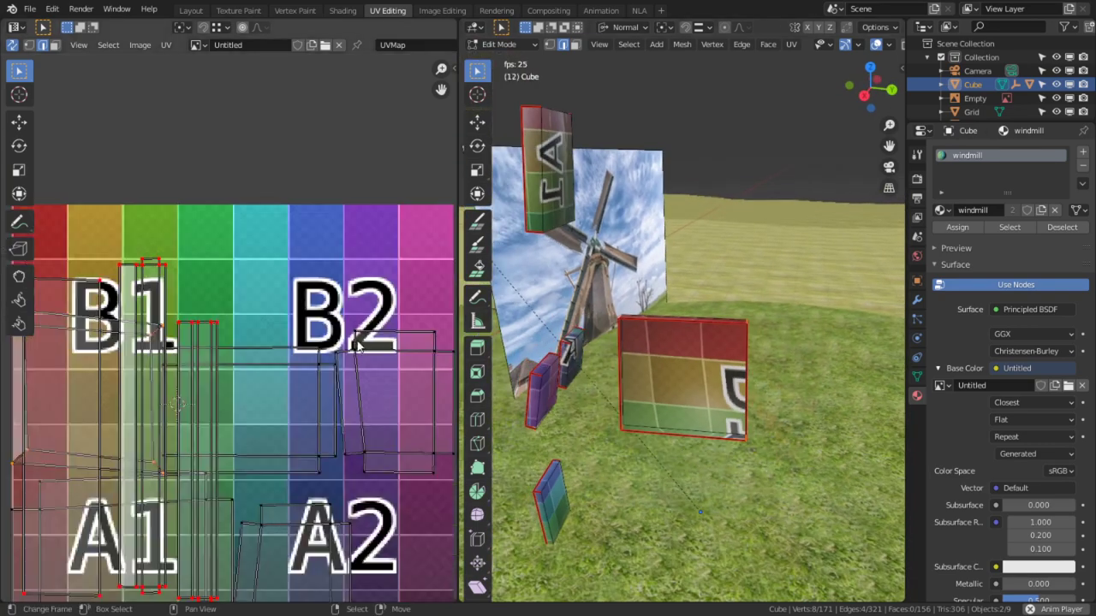
middle_click_drag(657, 350, 595, 341)
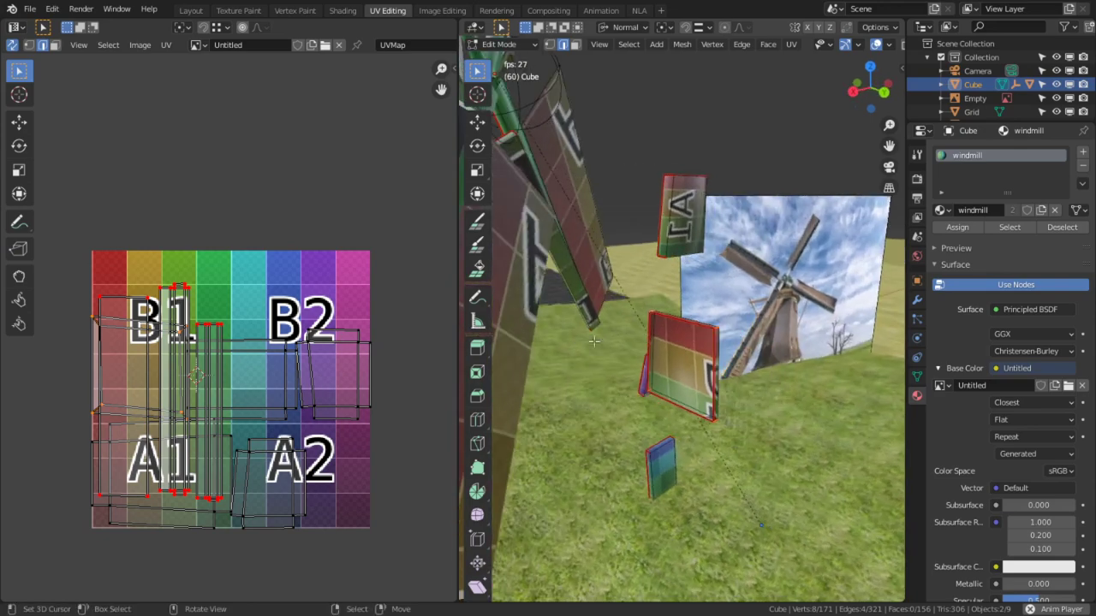
key("ctrl+space")
key("l")
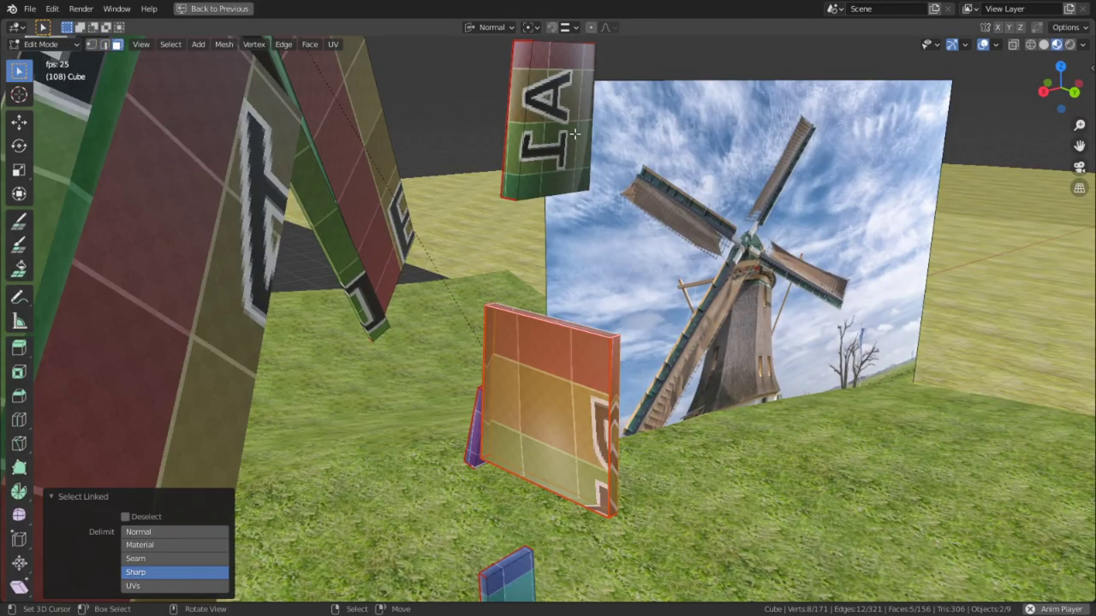
middle_click_drag(561, 379, 524, 295)
key("l")
key("l")
key("shift+h")
key("ctrl+space")
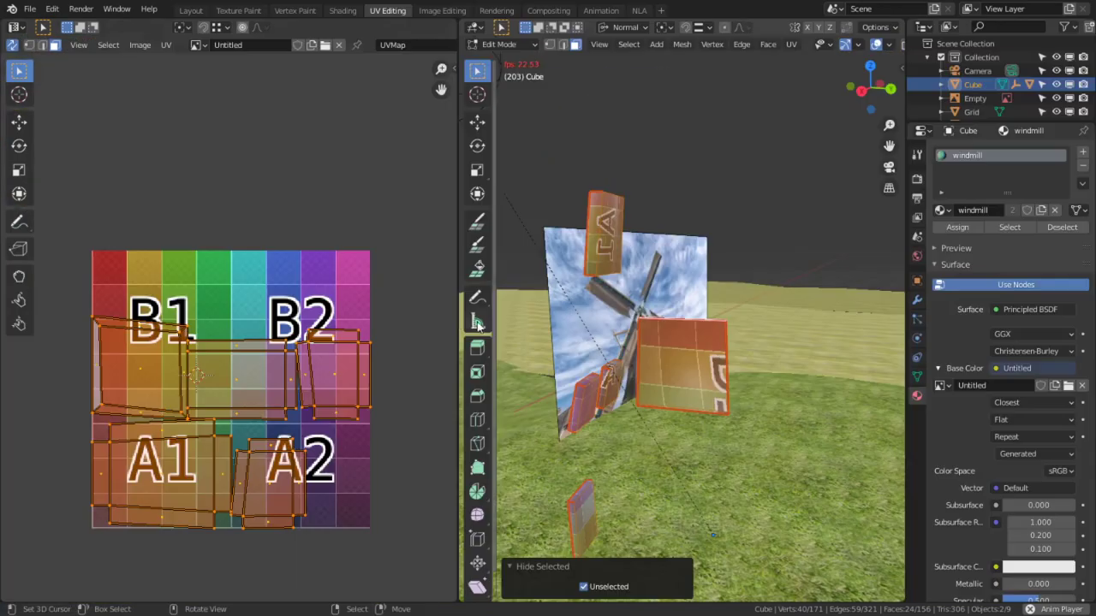
Unwrap the isolated door and window recess faces.
key("u")
left_click(294, 370)
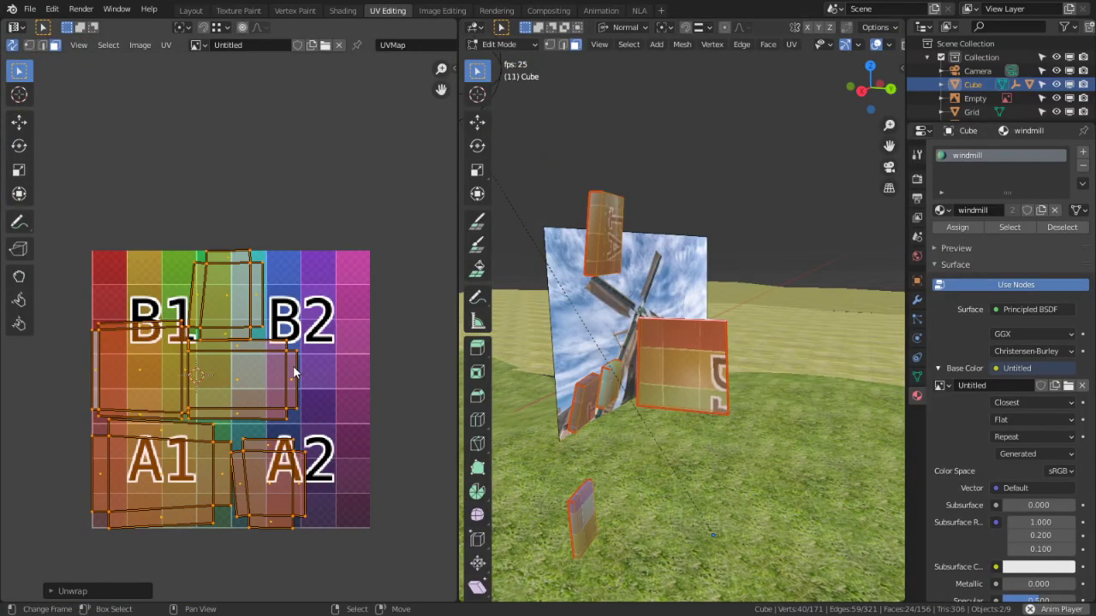
scroll(262, 363, "up", 2)
key("alt+e")
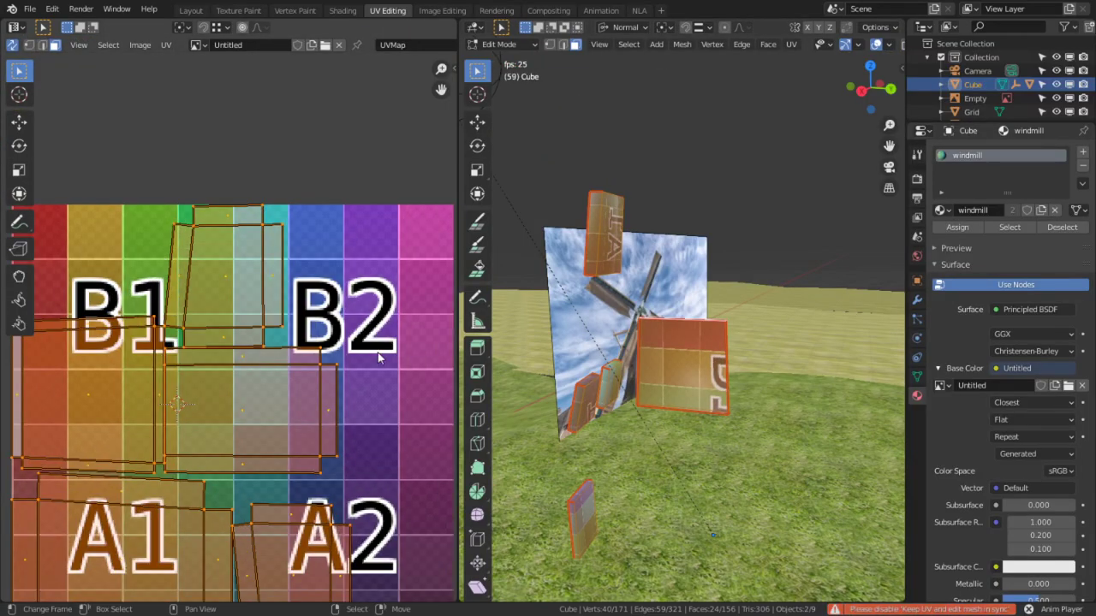
Turn off UV sync selection, then straighten the recess islands to a grid with respect to shape and pin their vertices.
left_click(12, 45)
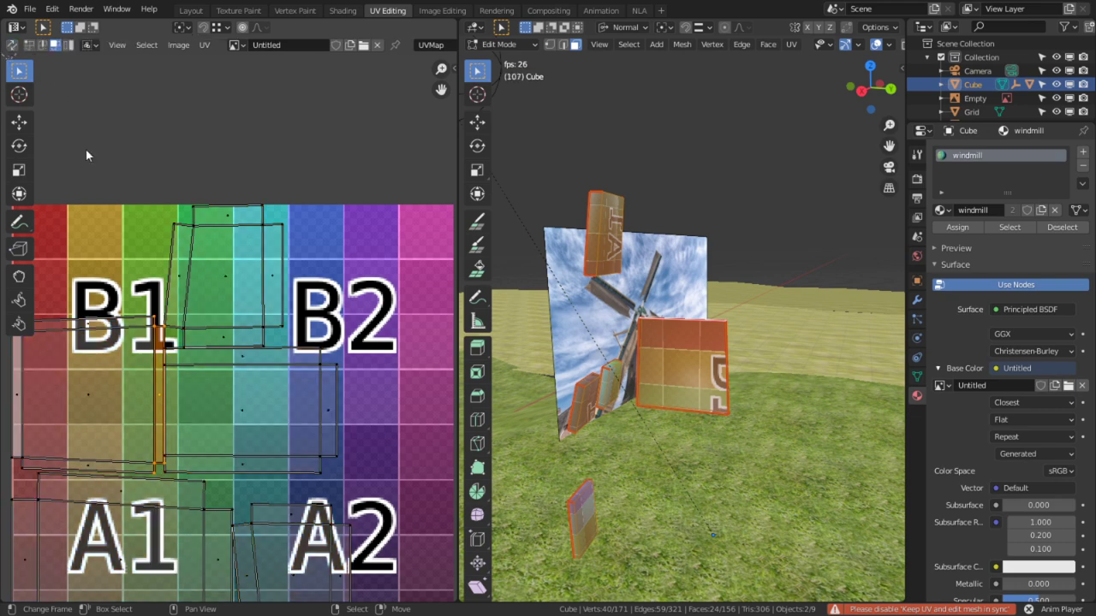
key("alt+e")
key("p")
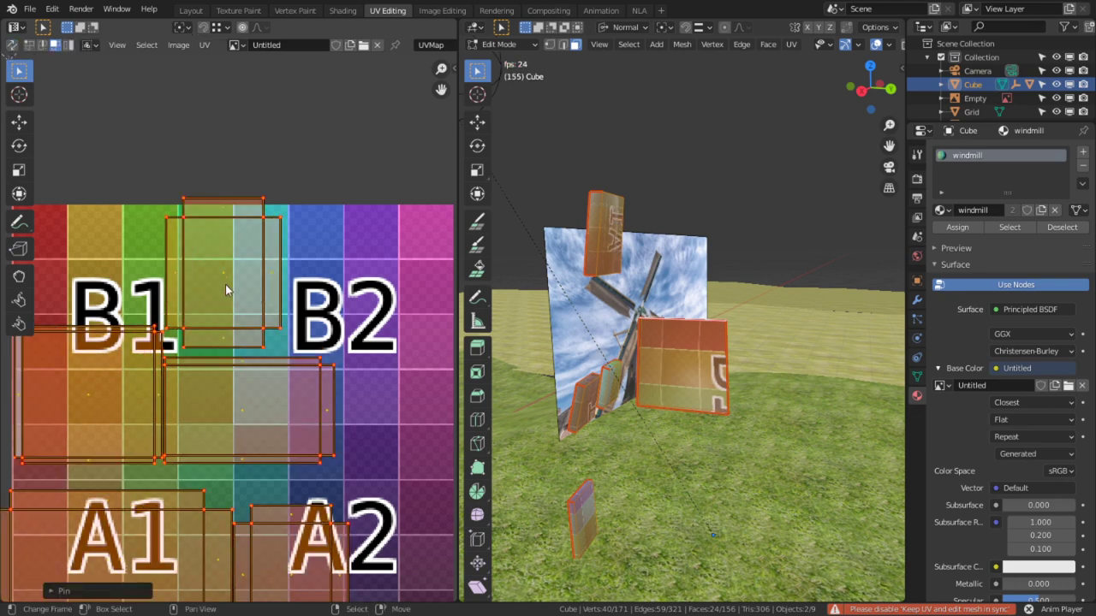
scroll(268, 292, "down", 2)
scroll(266, 325, "up", 2)
Reveal all the hidden faces of the windmill.
key("alt+h")
middle_click_drag(668, 402, 759, 422)
middle_click_drag(610, 432, 721, 397)
scroll(721, 396, "down", 3)
key("alt+h")
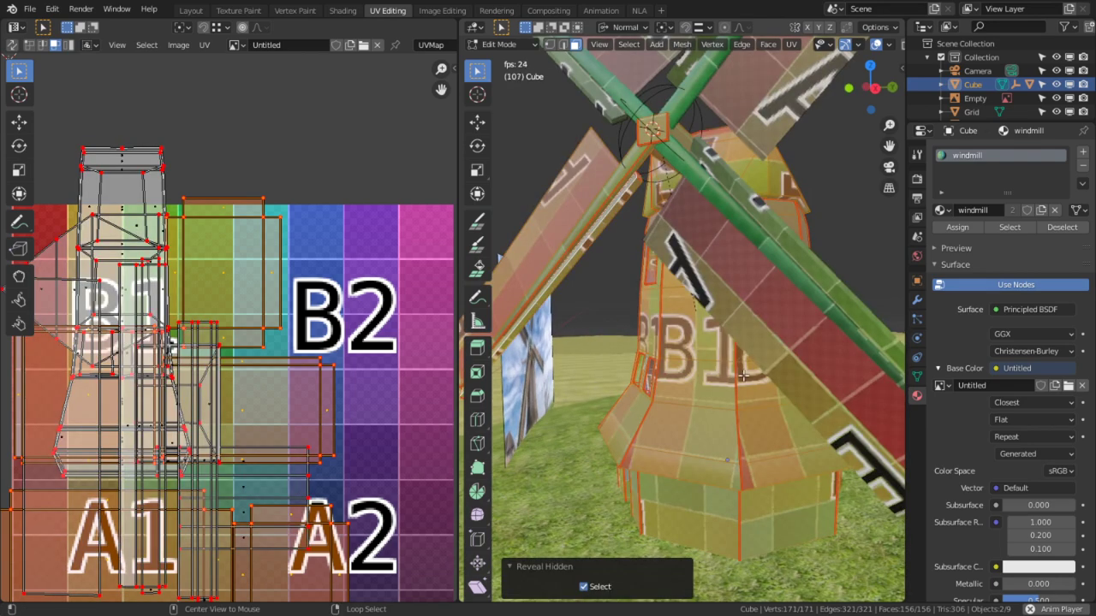
middle_click_drag(743, 345, 734, 364)
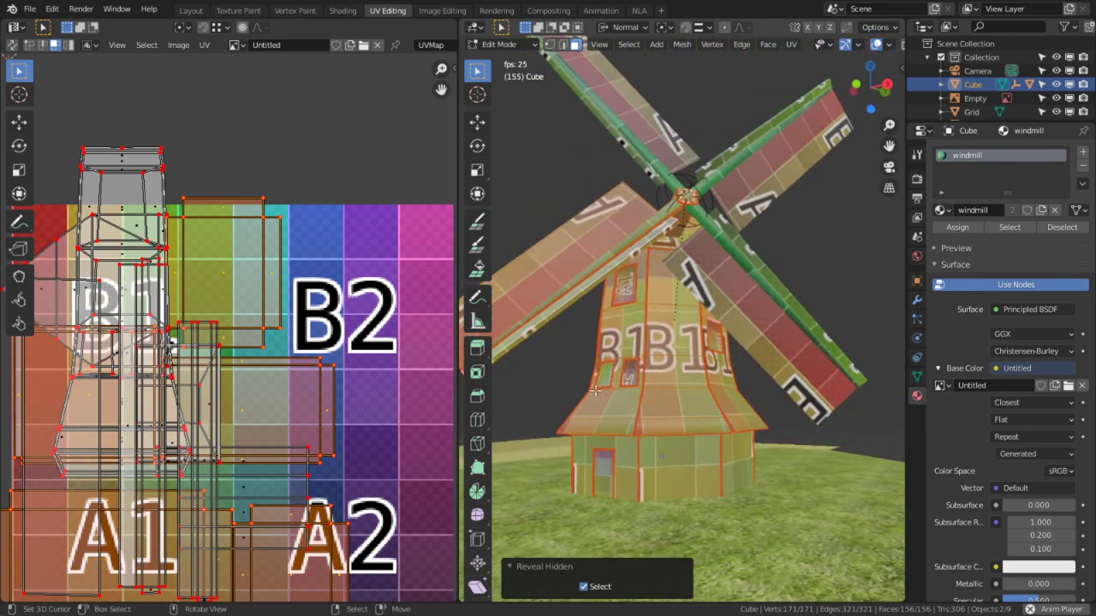
scroll(595, 390, "down", 2)
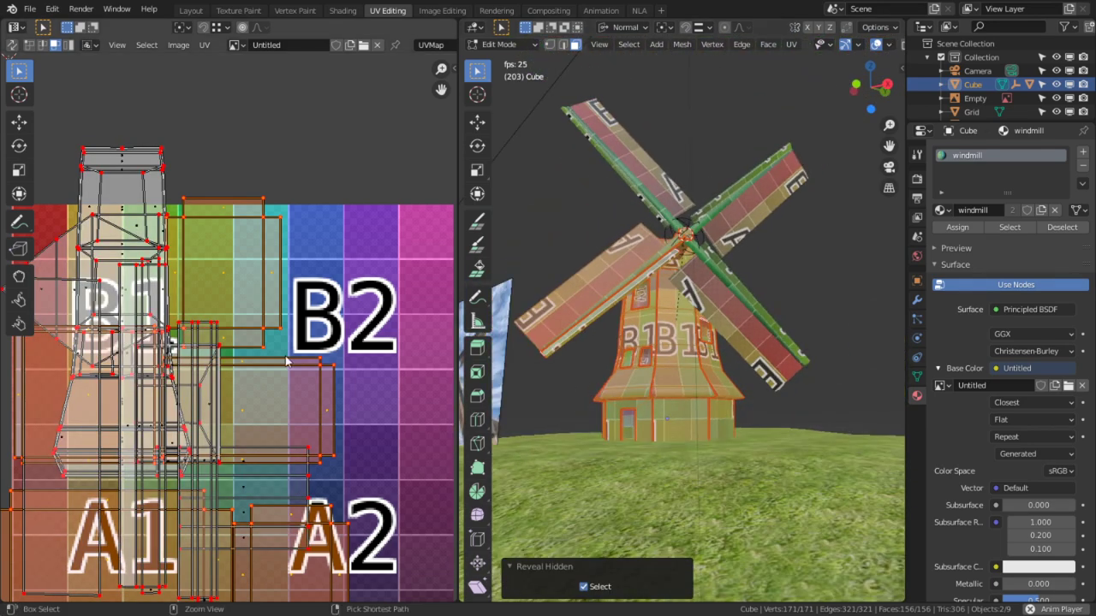
Select all of the windmill's UVs and average the islands' scale.
key("a")
key("shift+s")
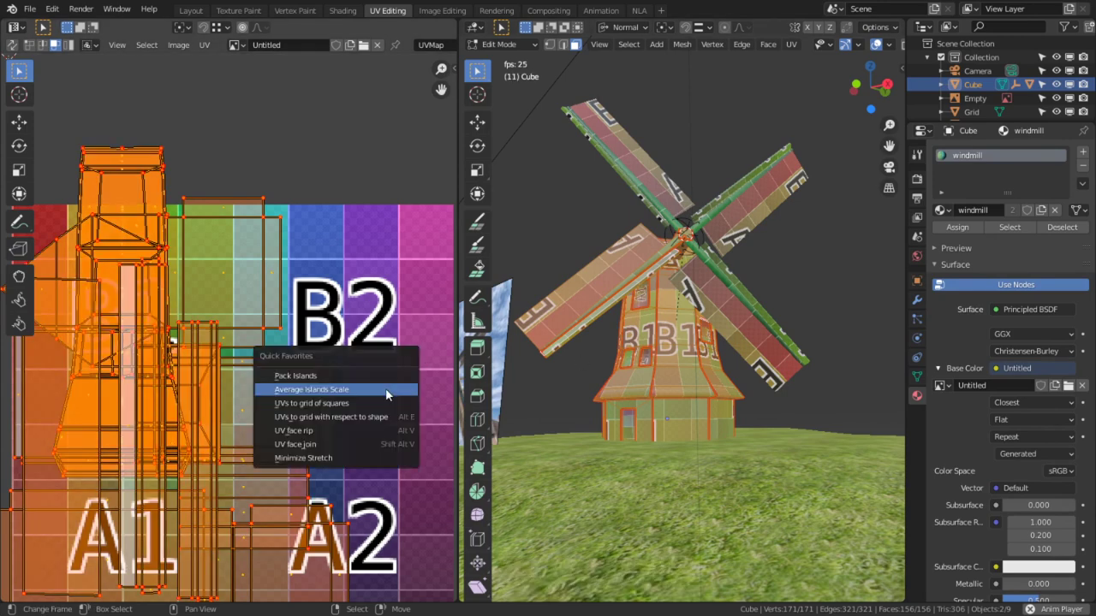
left_click(385, 389)
key("ctrl+space")
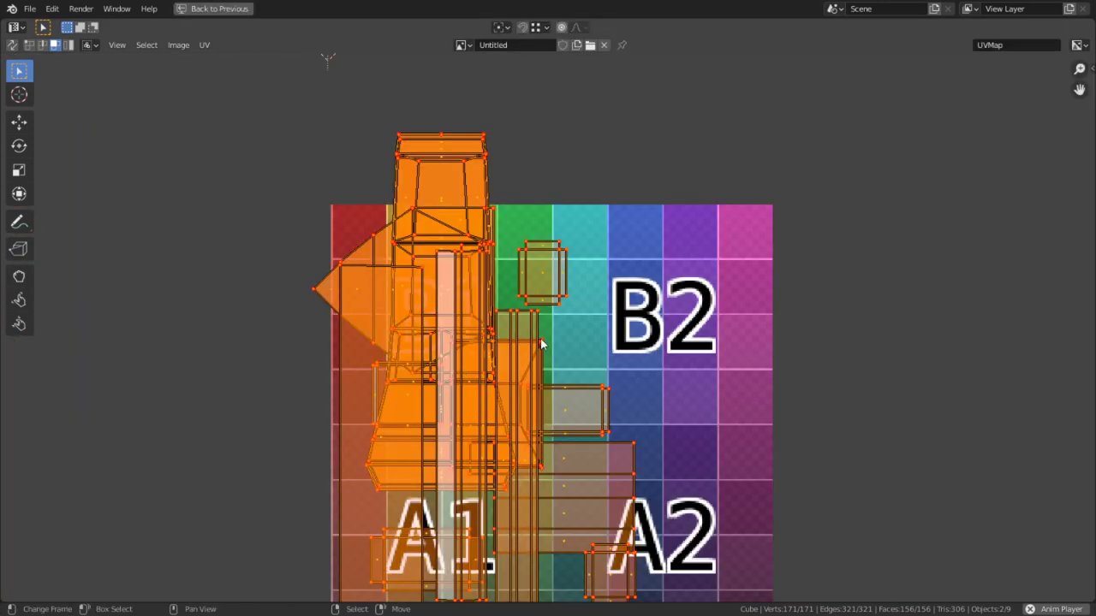
key("ctrl+space")
scroll(655, 404, "up", 2)
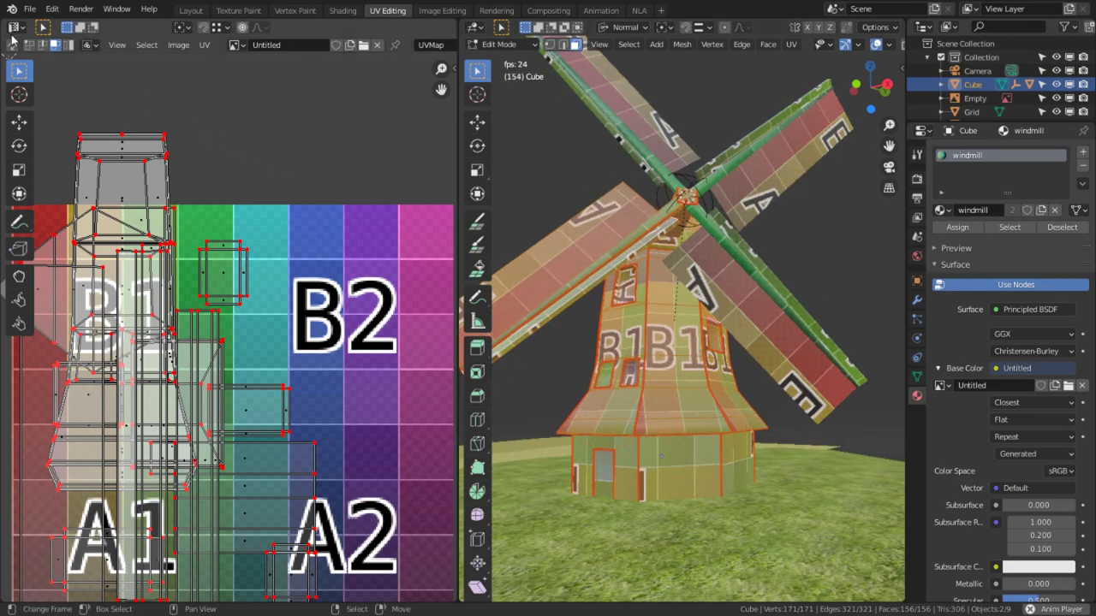
Select the stacked tower wall islands, hide all other UV islands and maximize the UV editor.
key("c")
left_click(171, 133)
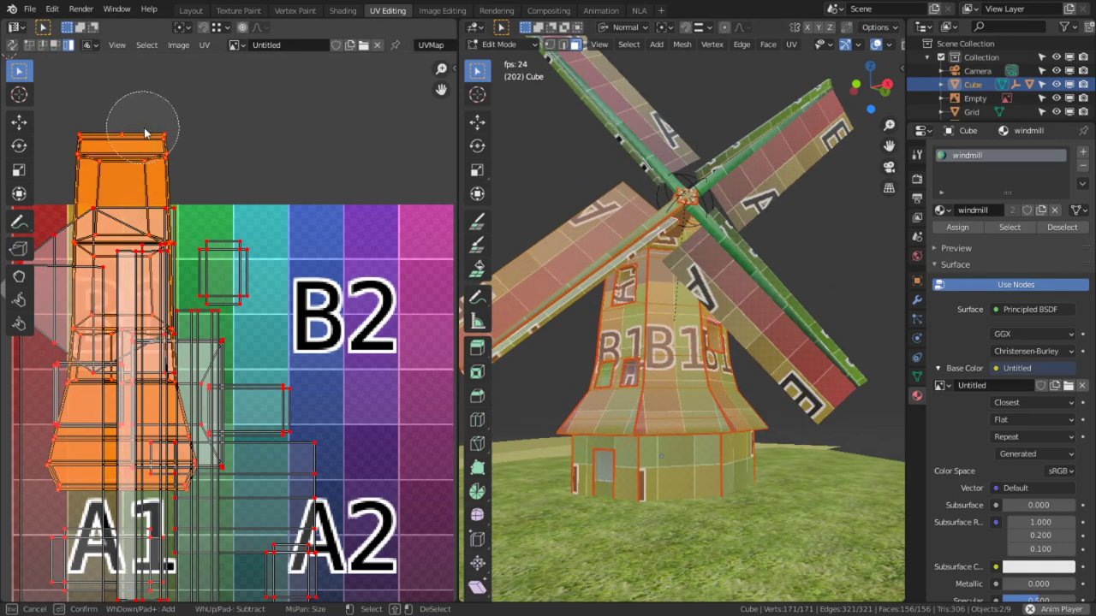
key("Escape")
key("shift+h")
key("ctrl+space")
middle_click_drag(543, 366, 596, 266)
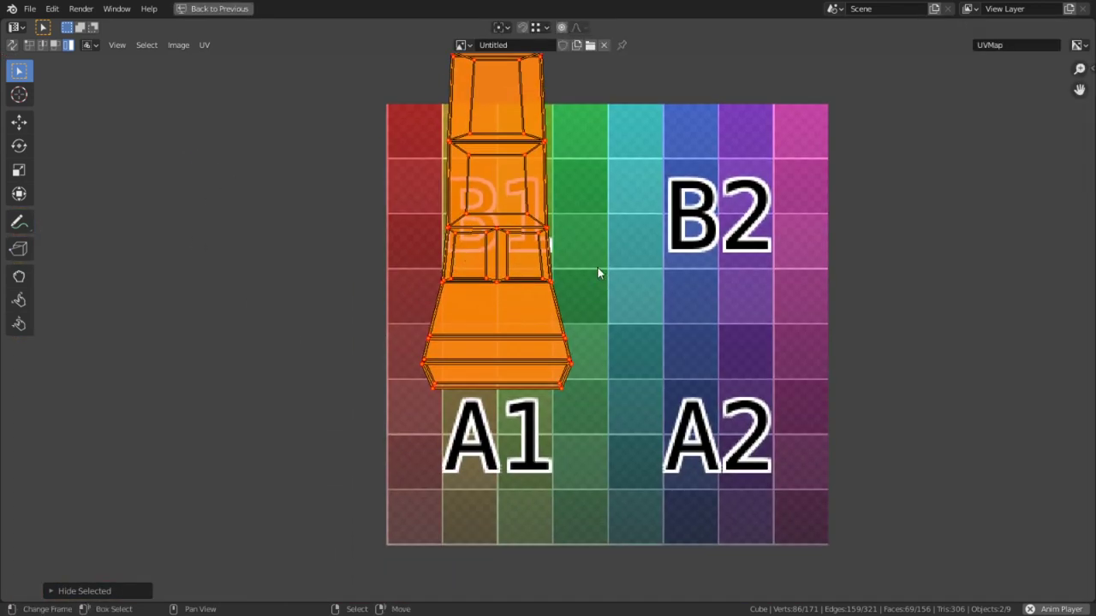
Collapse the stacked UV vertices at the right end of the tower skirt's widest row by scaling them to 0.
key("alt+a")
scroll(604, 274, "up", 3)
key("c")
left_click(602, 400)
key("Escape")
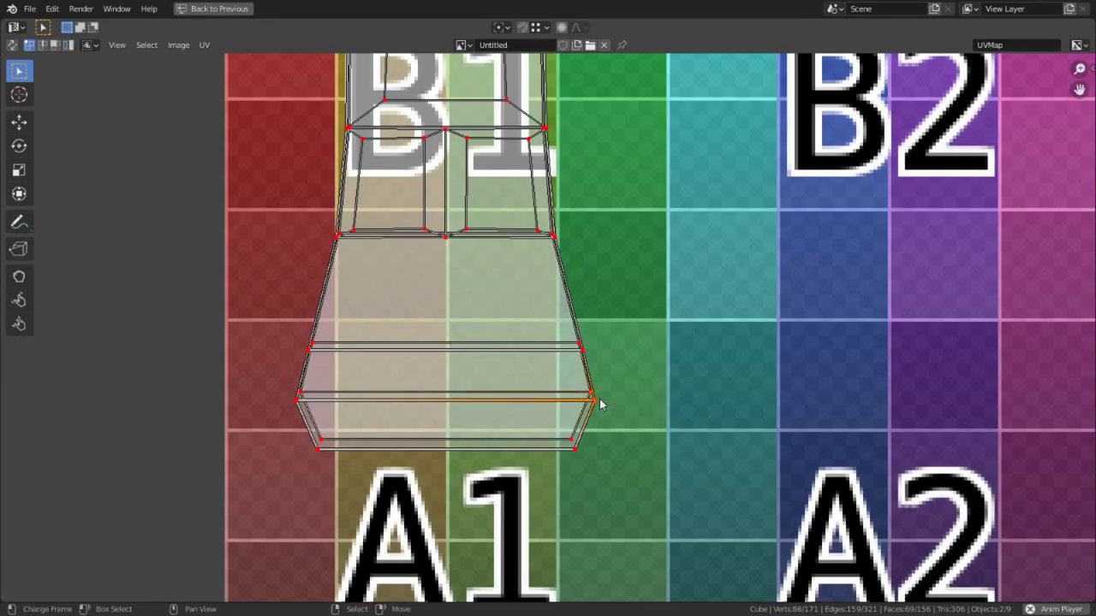
key("s")
key("0")
key("Return")
Collapse the stacked UV vertices at the right and left corners of the skirt's bottom edge by scaling each group to 0.
key("alt+a")
key("c")
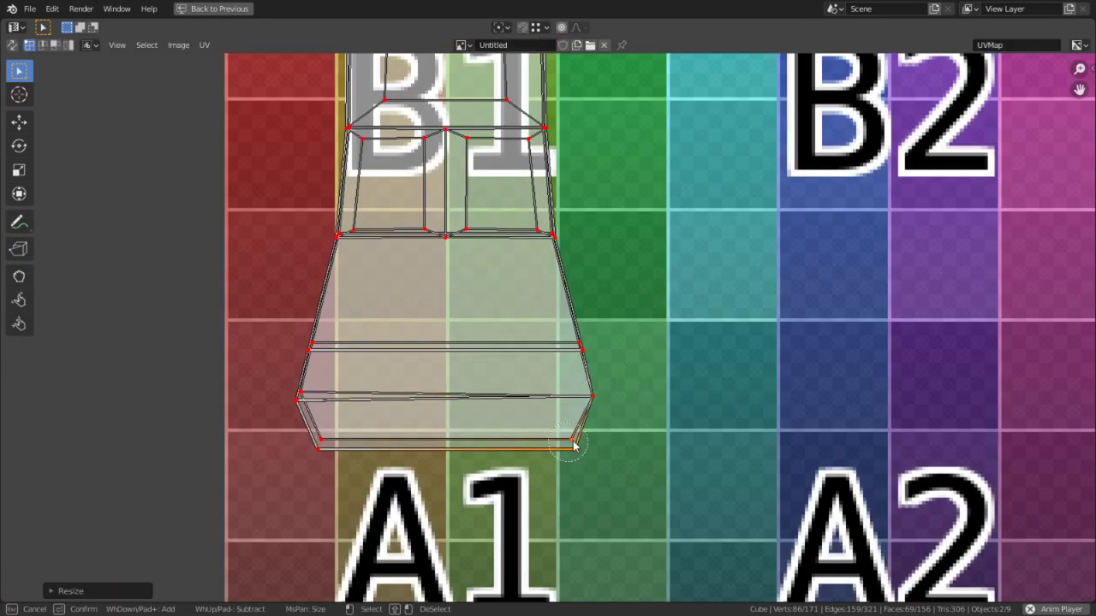
key("Escape")
key("s")
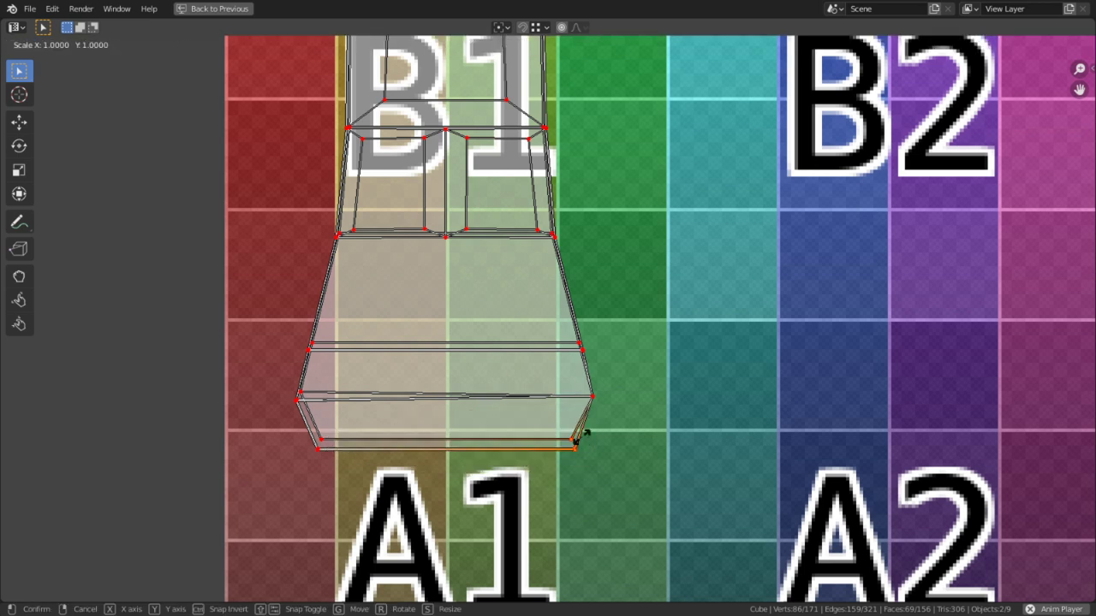
key("Return")
key("c")
left_click(325, 438)
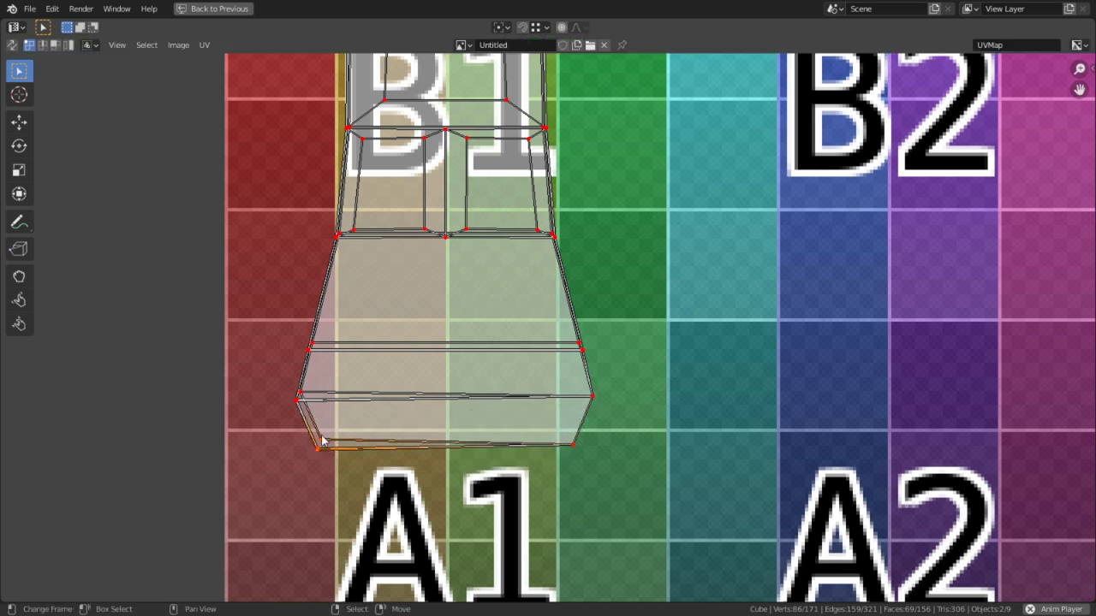
type("s0")
key("Return")
Collapse the stacked UV vertices at the left end of the skirt's widest row by scaling them to 0.
key("c")
left_click(304, 400)
key("Escape")
type("s")
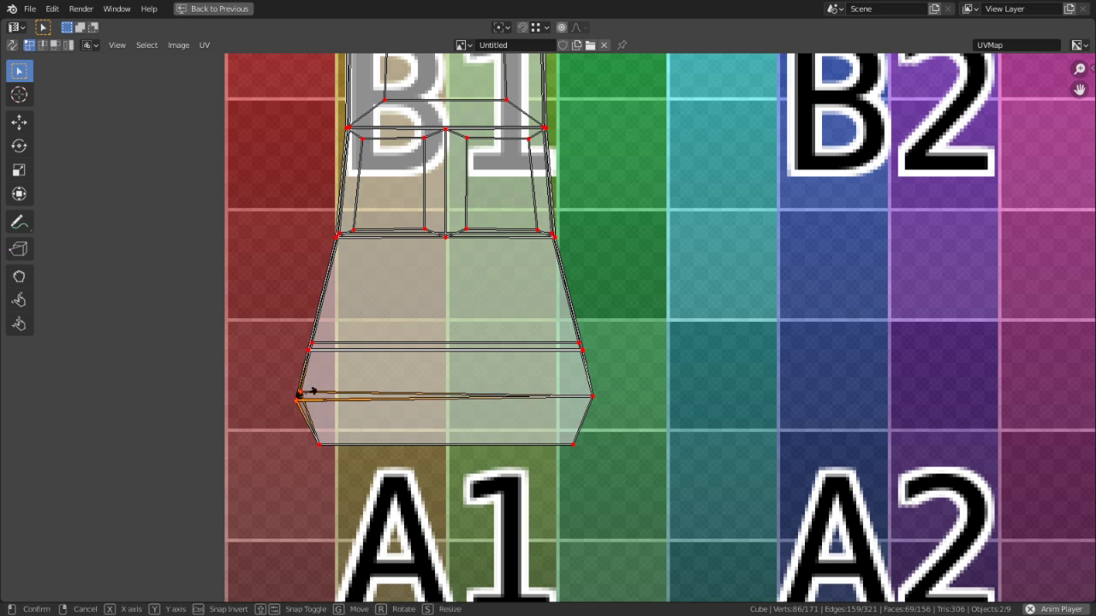
type("0")
key("Return")
Collapse the stacked UV vertices at both ends of the row above the skirt's widest line by scaling each group to 0.
key("c")
left_click(315, 359)
key("Escape")
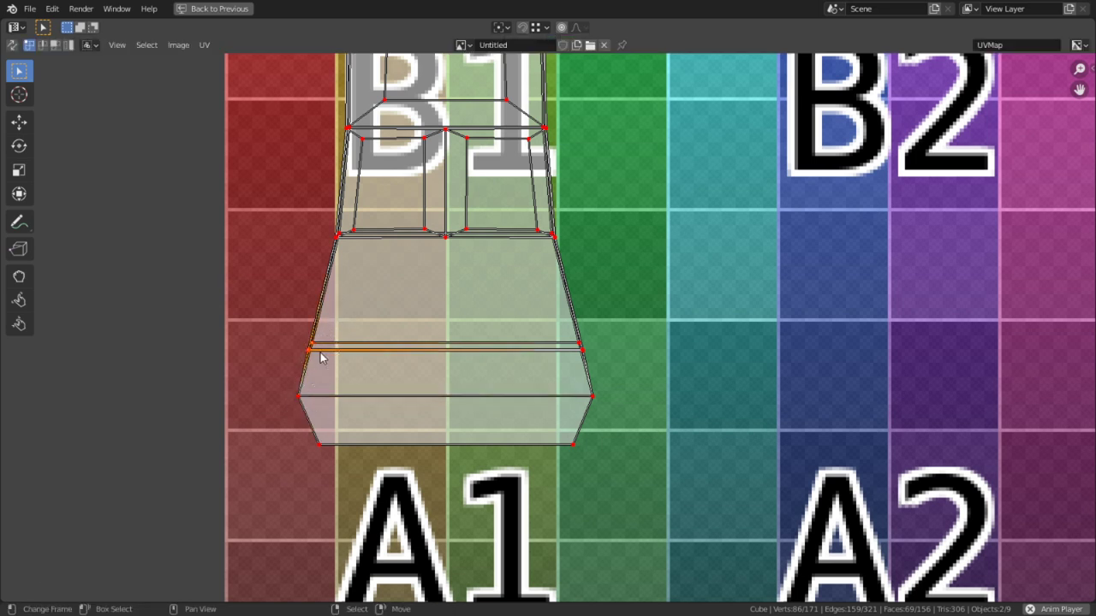
type("s0")
key("Return")
key("c")
left_click(589, 347)
key("Escape")
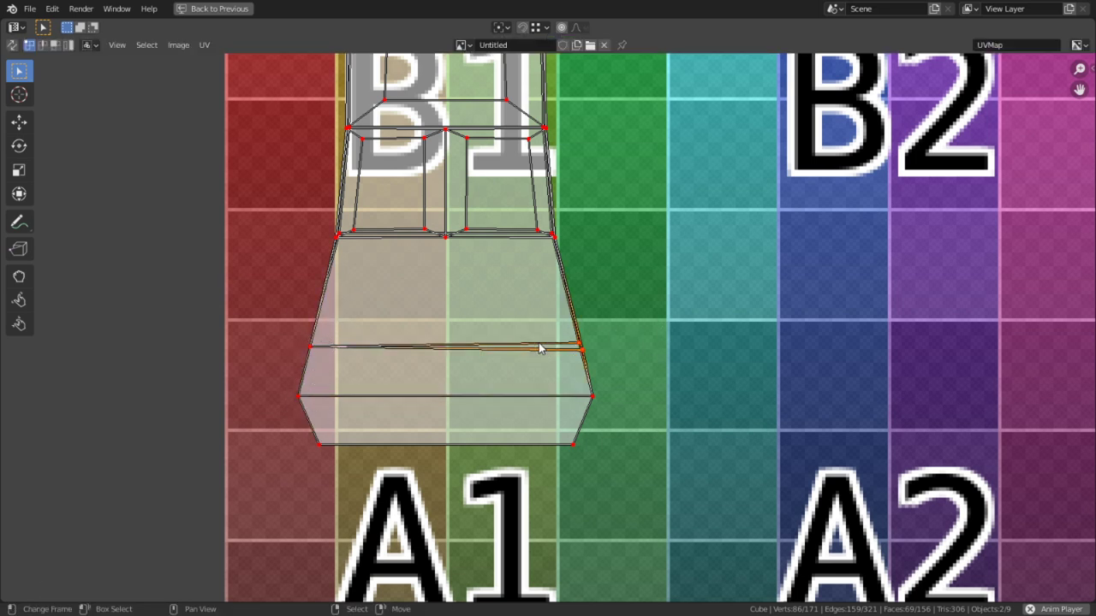
type("s0")
key("Return")
key("c")
key("Escape")
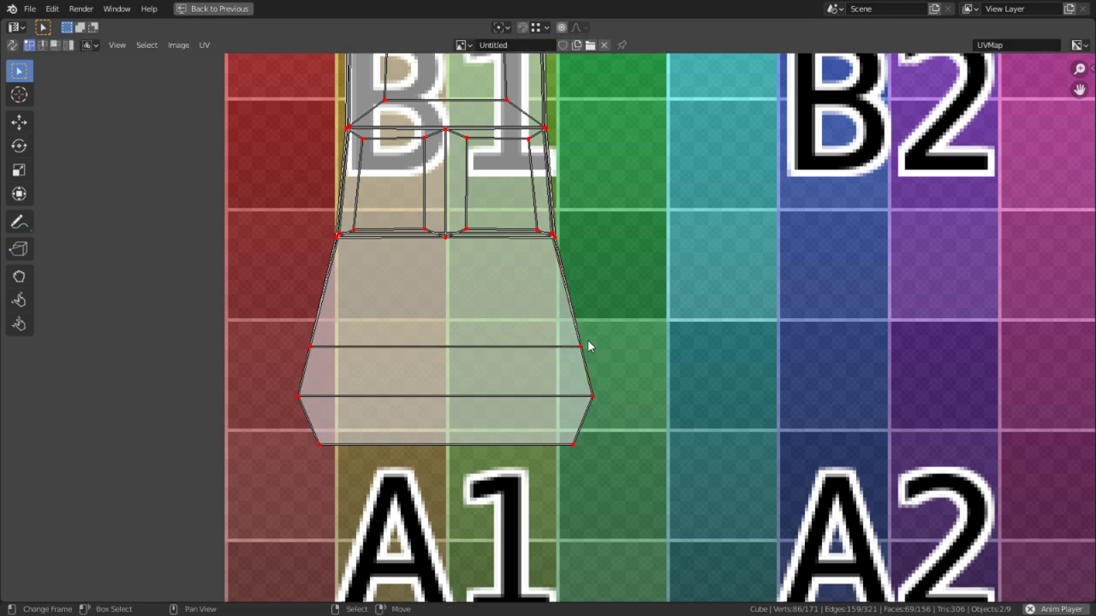
Collapse the stacked UV vertices at the right end of the row beneath the paired small windows by scaling them to 0.
middle_click_drag(571, 325, 560, 406)
scroll(544, 327, "up", 4)
key("c")
left_click(532, 309)
key("Escape")
type("s")
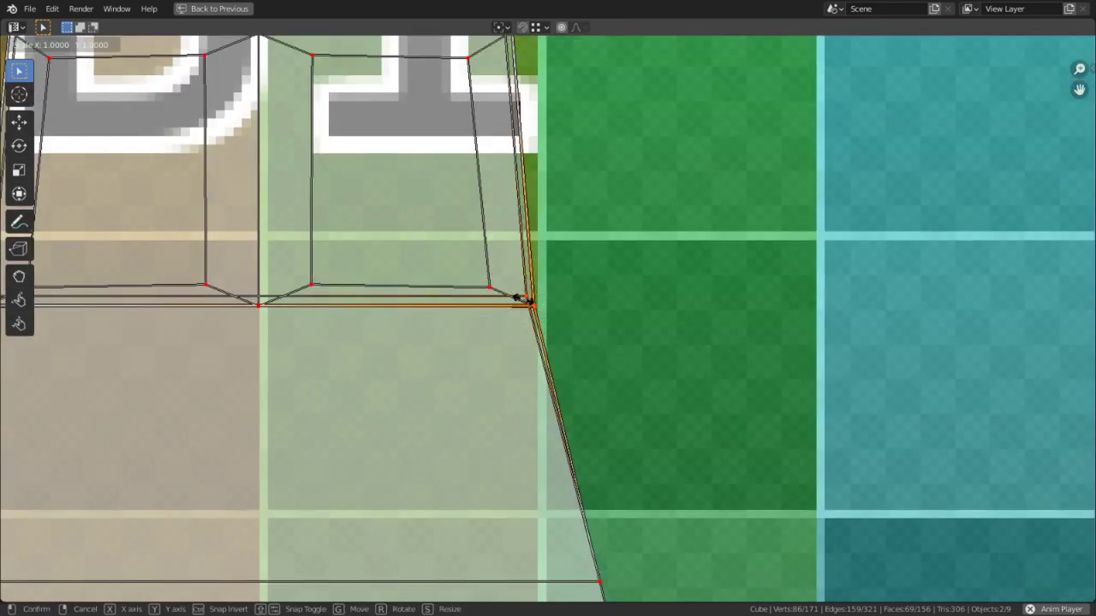
type("0")
key("Return")
Collapse the stacked UV vertices at the left end of the row beneath the paired small windows by scaling them to 0.
middle_click_drag(443, 300, 486, 298)
key("c")
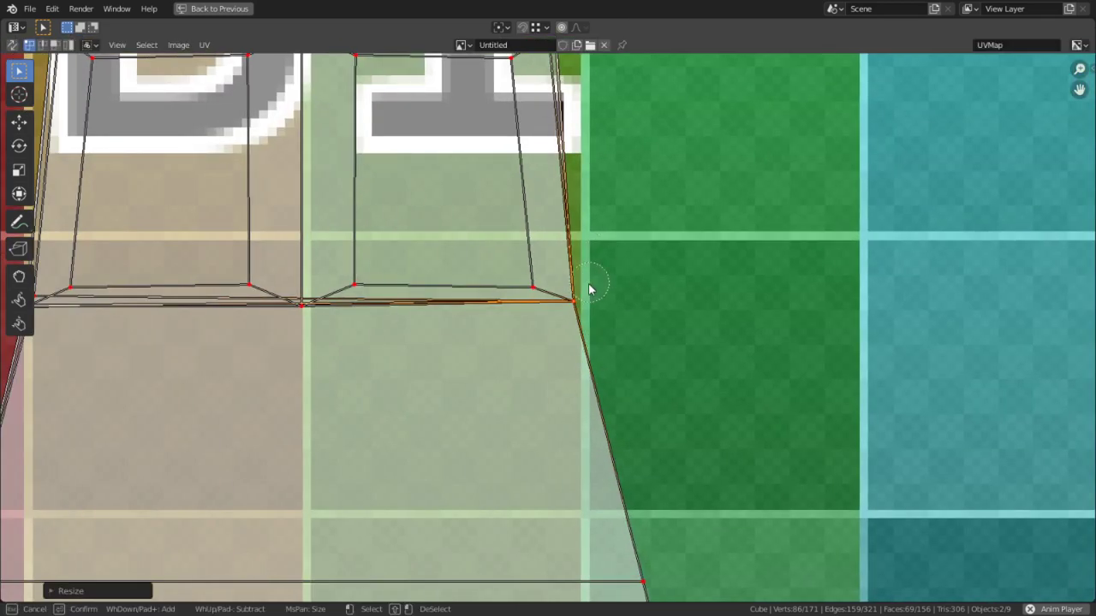
middle_click(580, 304)
key("Escape")
middle_click_drag(58, 322, 263, 318)
key("c")
key("Escape")
type("s")
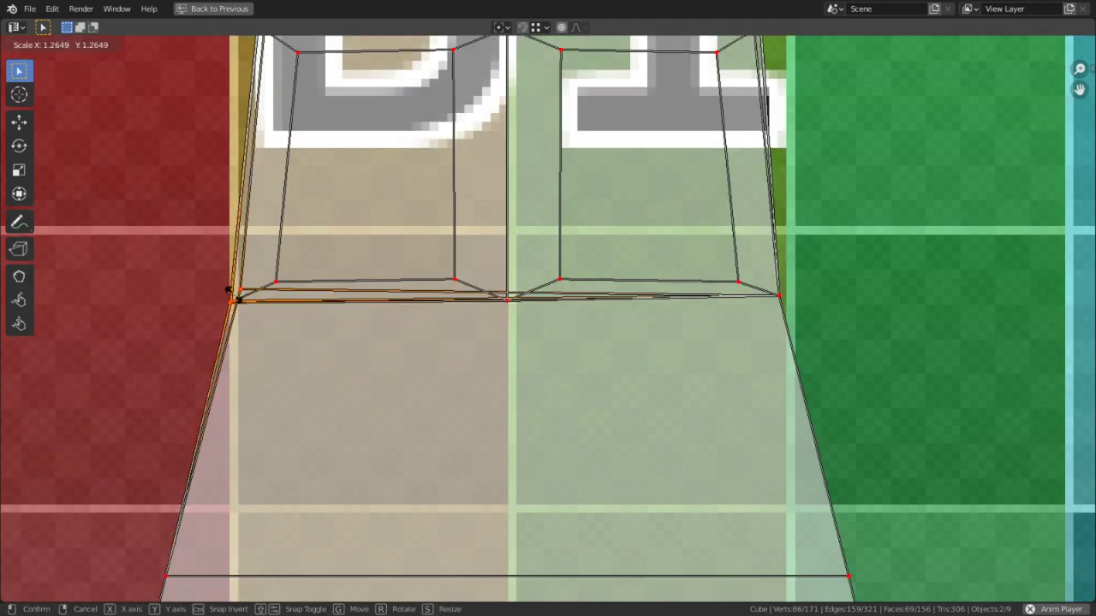
type("0")
key("Return")
key("c")
middle_click(233, 296)
key("Escape")
Level the two end corners of the row beneath the paired windows by scaling them to 0 along Y.
middle_click_drag(534, 256, 428, 298)
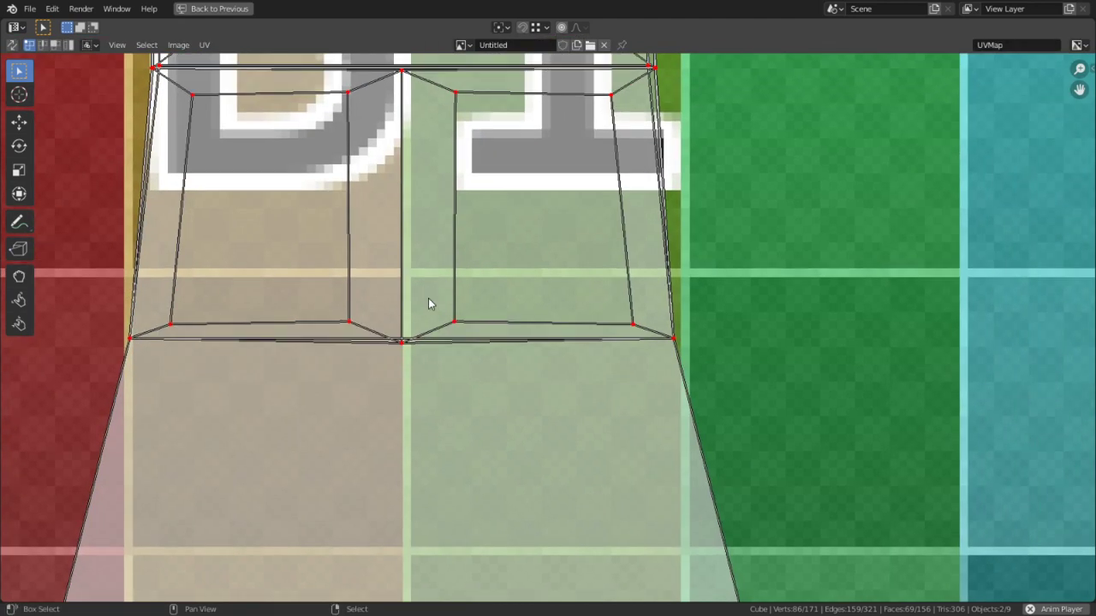
key("c")
left_click_drag(709, 359, 666, 361)
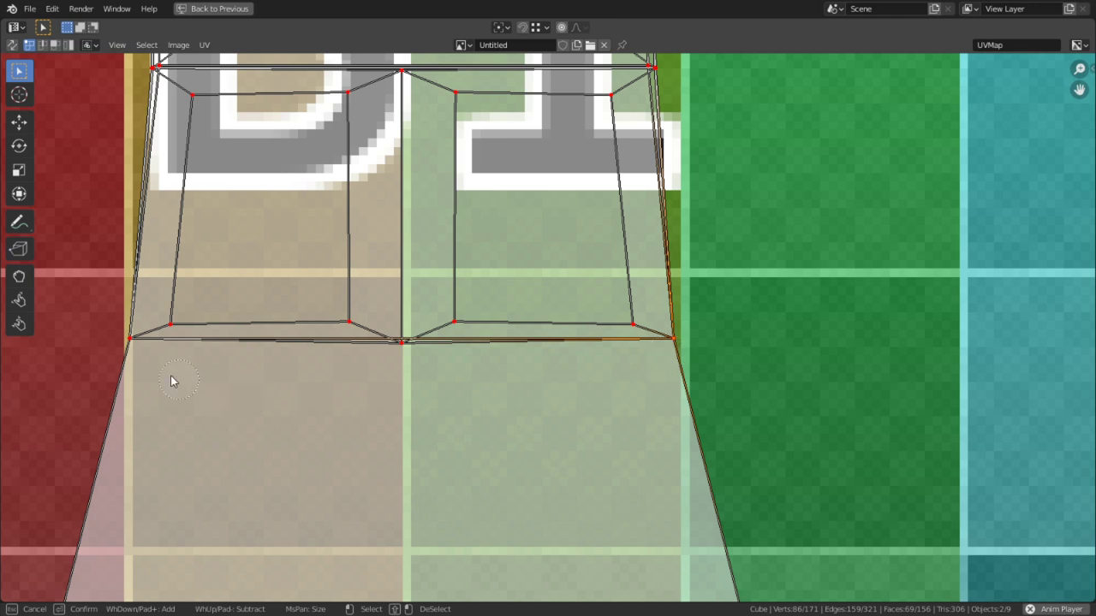
left_click(115, 347)
key("Escape")
type("sy0")
key("Return")
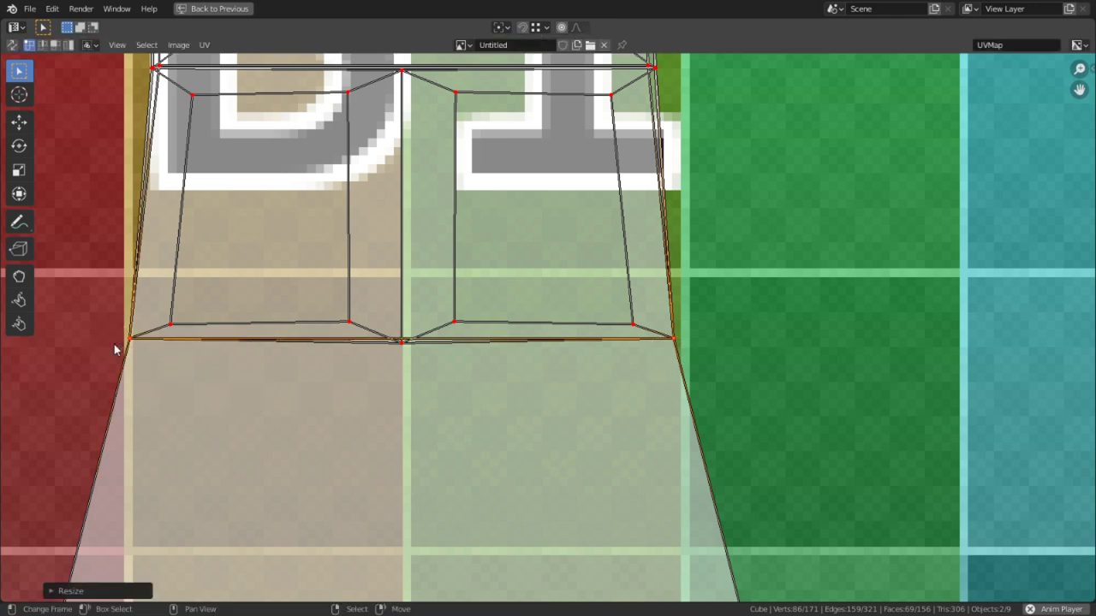
Collapse the stacked UV vertices at the right end of the row above the paired small windows into one point.
middle_click_drag(533, 287, 499, 460)
key("c")
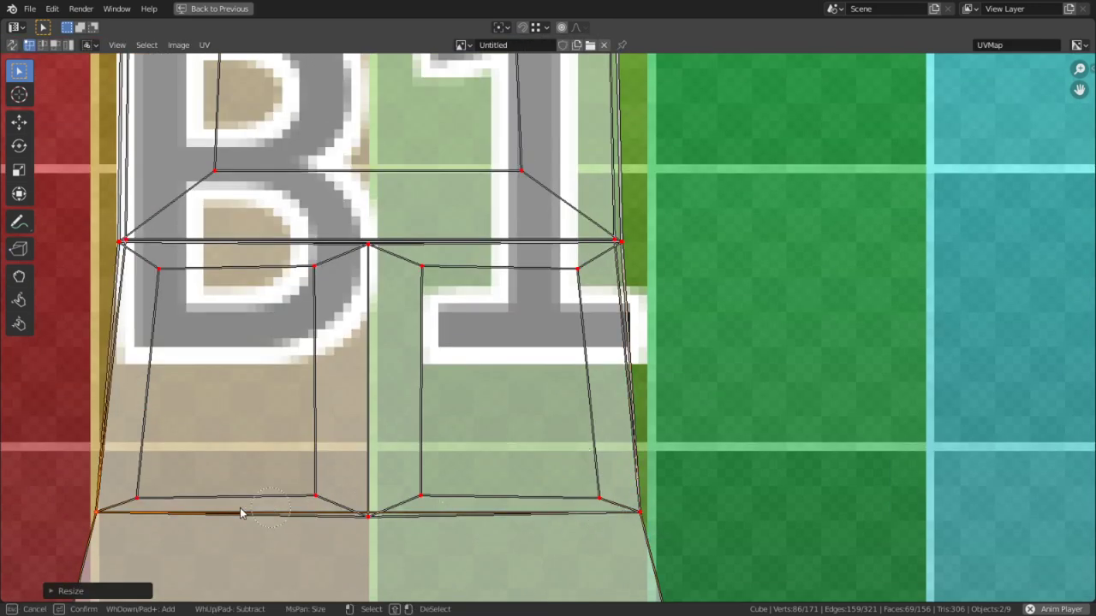
middle_click_drag(241, 514, 107, 511)
key("Escape")
middle_click_drag(633, 245, 619, 333)
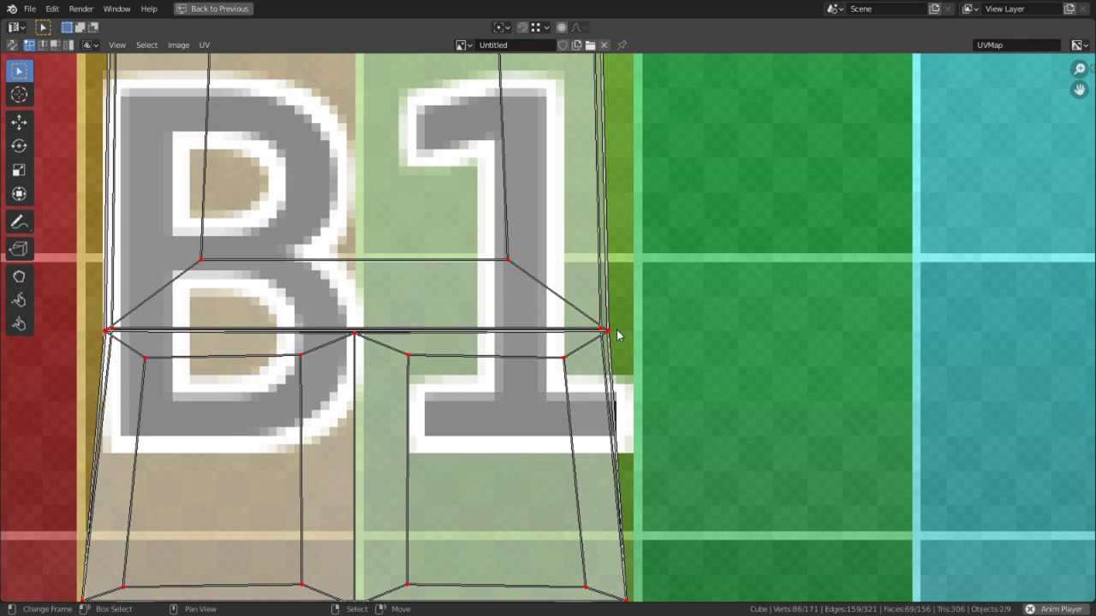
key("c")
left_click(600, 331)
key("Escape")
key("s")
key("Escape")
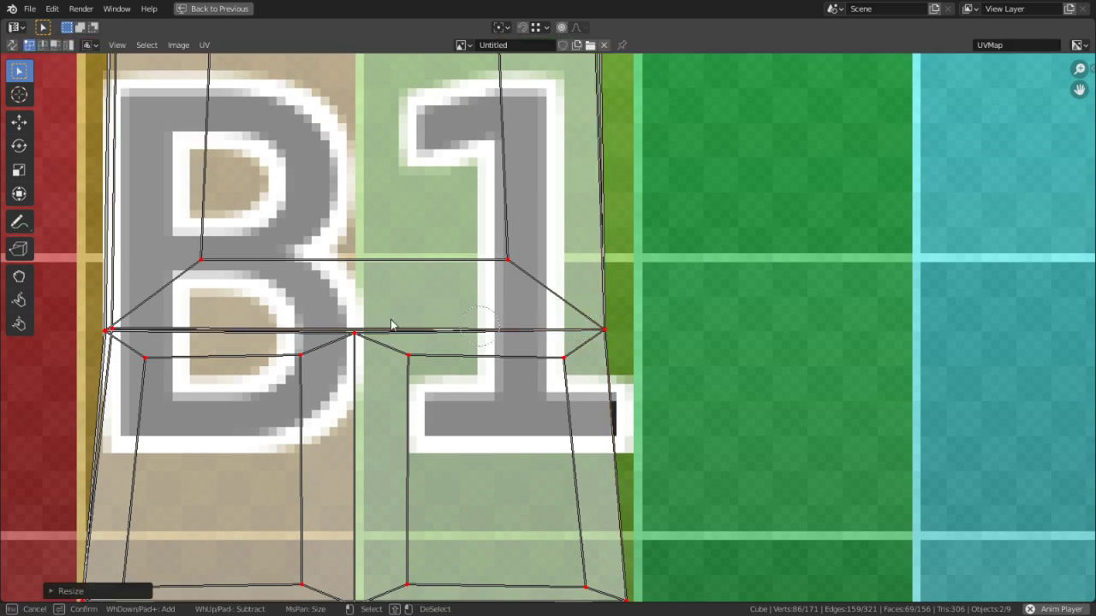
Collapse the stacked UV vertices at the left end of the row above the paired windows by scaling them to 0.
left_click(108, 330)
key("s")
key("0")
key("Return")
key("alt+a")
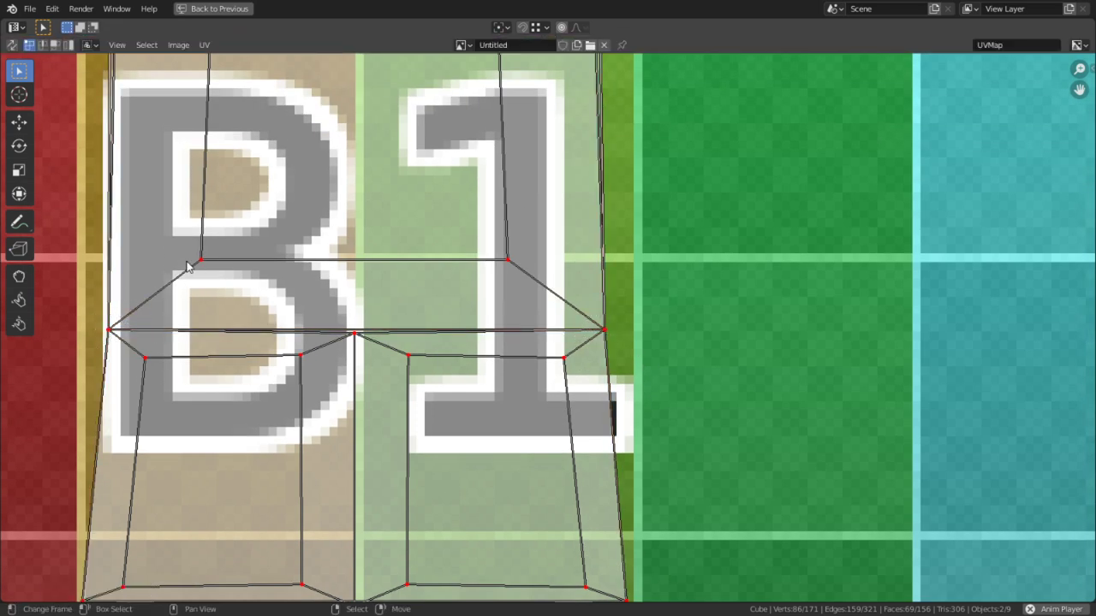
Collapse the stacked UV vertices at the left end of the row between the two large window panels by scaling them to 0.
middle_click_drag(194, 261, 226, 454)
key("c")
left_click(155, 94)
key("Escape")
middle_click_drag(161, 95, 141, 170)
key("s")
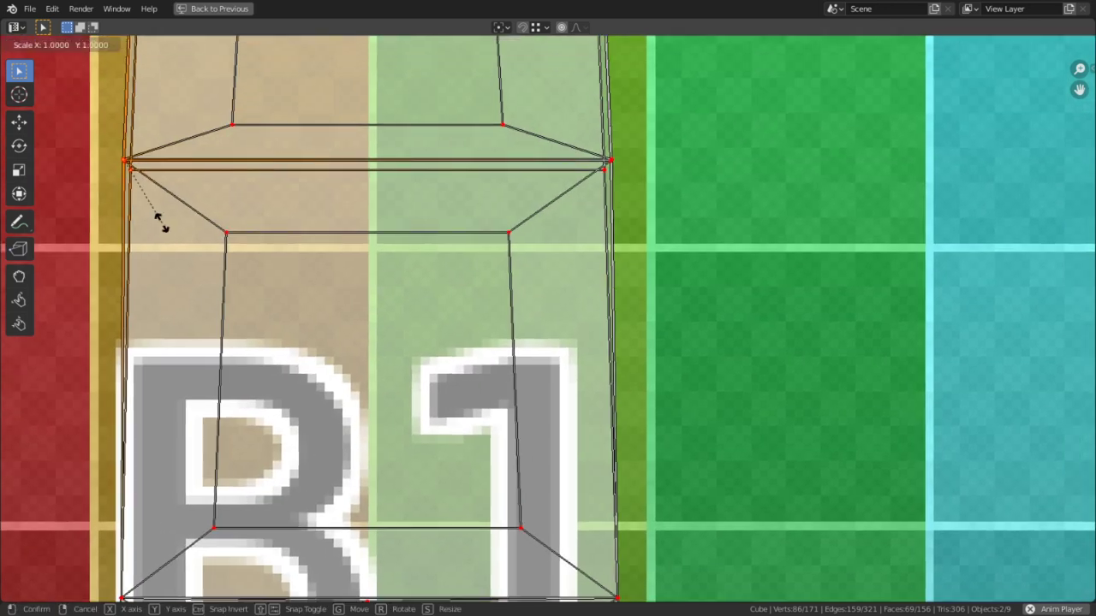
key("0")
key("Return")
Collapse the stacked UV vertices at the right end of the row between the two large window panels by scaling them to 0.
key("c")
left_click(601, 171)
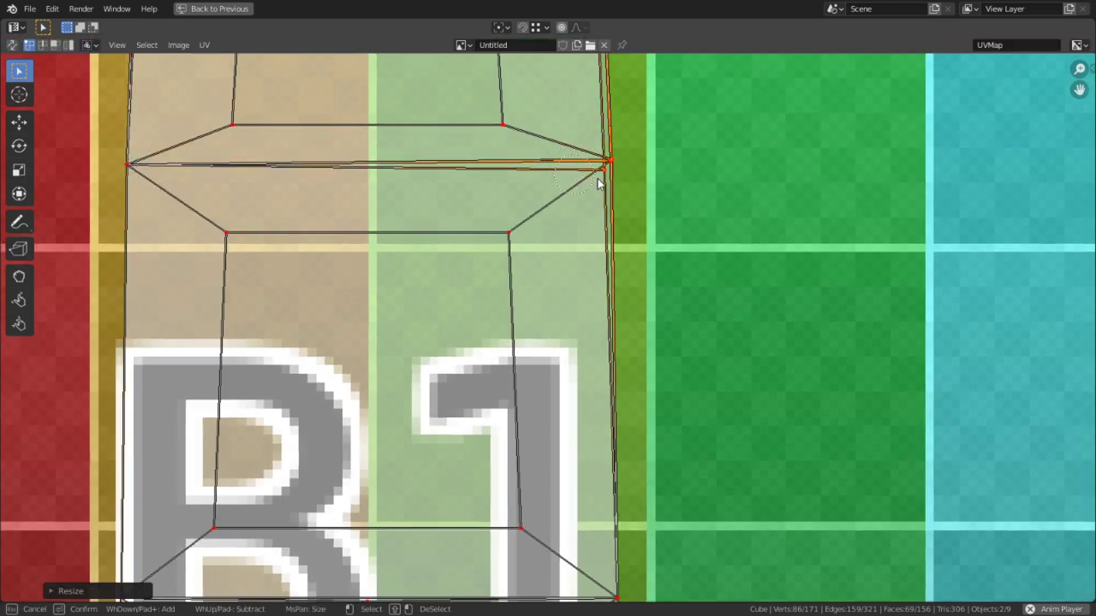
key("Escape")
key("s")
key("0")
key("Return")
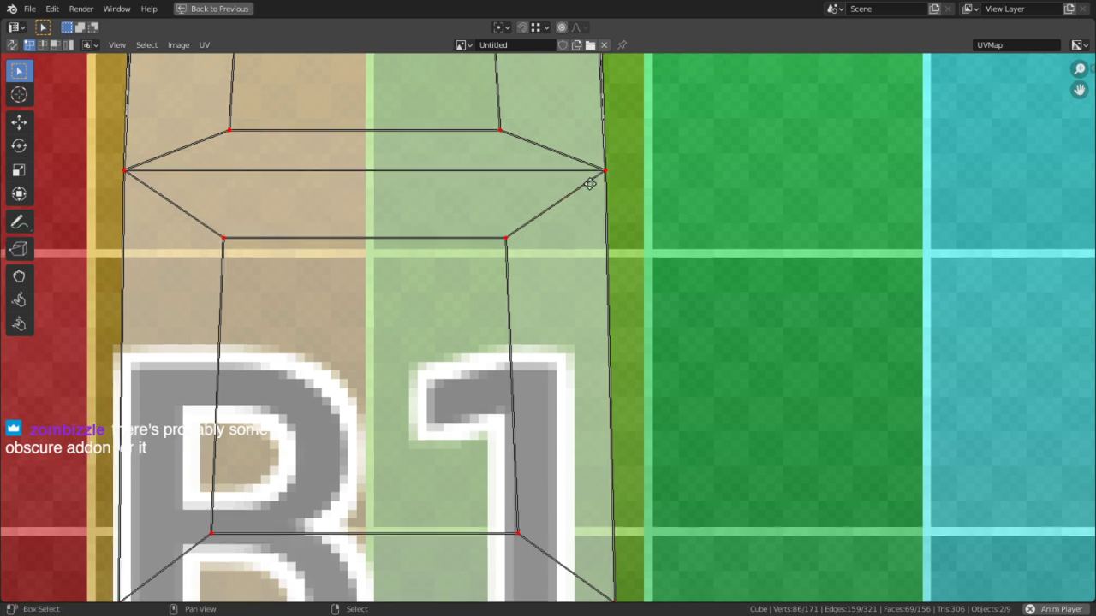
Collapse the stacked UV vertices at the right end of the row above the upper large window panel by scaling them to 0.
middle_click_drag(616, 176, 606, 574)
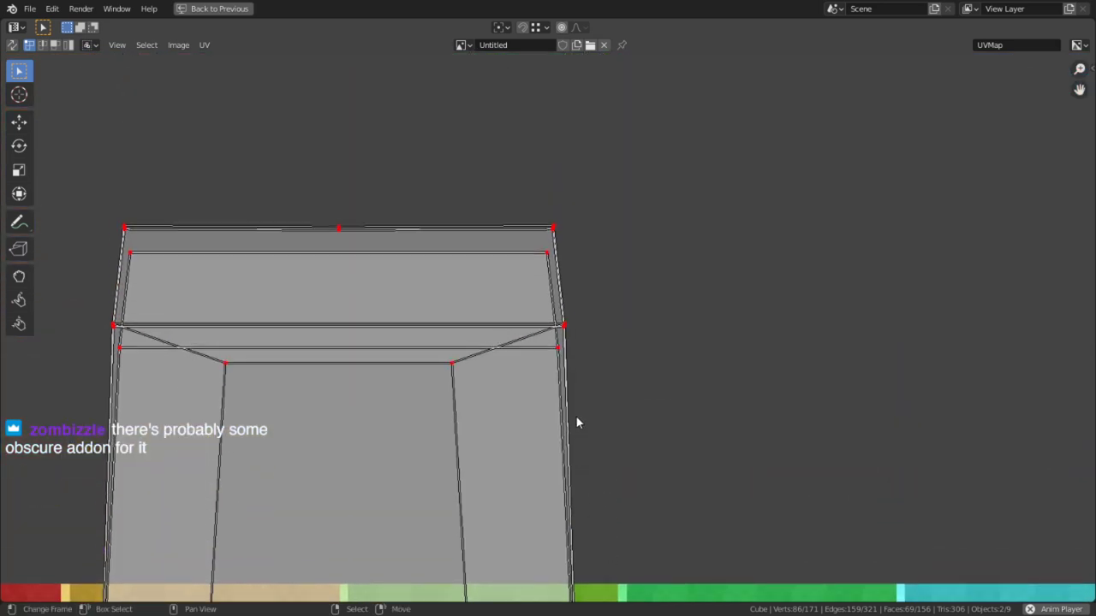
left_click(562, 342, "alt")
key("s")
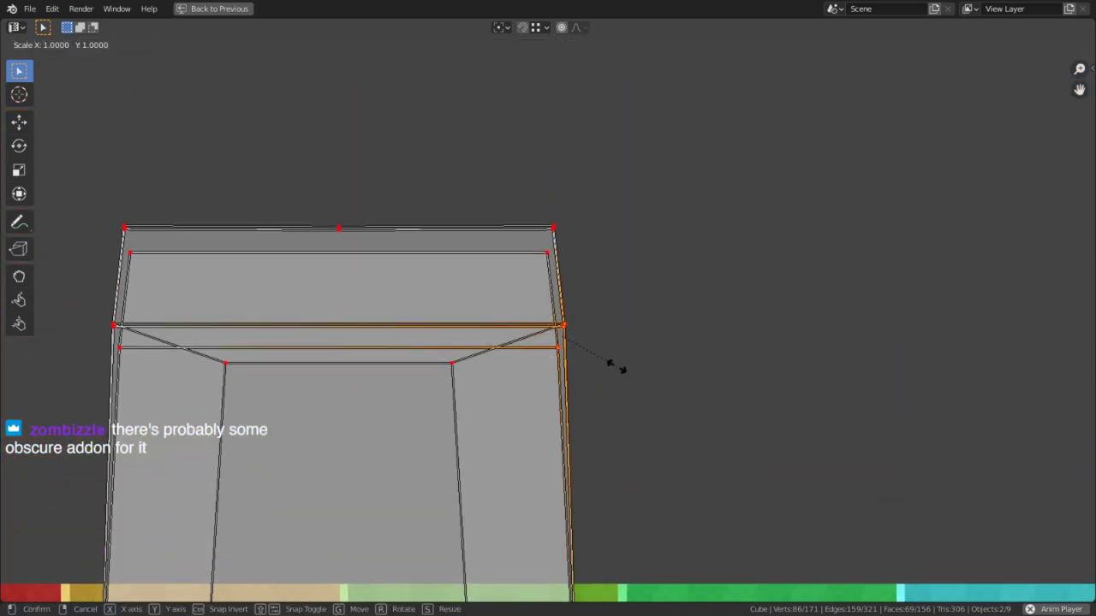
key("y")
key("0")
key("Return")
Collapse the stacked UV vertices at the left end of the row above the upper large window panel by scaling them to 0.
key("c")
mouse_move(560, 350)
middle_mouse_down()
mouse_move(88, 349)
mouse_move(127, 323)
middle_mouse_up()
left_click(124, 335)
key("Escape")
key("s")
key("0")
key("Return")
Collapse the stacked UV vertices at the tower wall islands' top-left corner by scaling them to 0.
key("c")
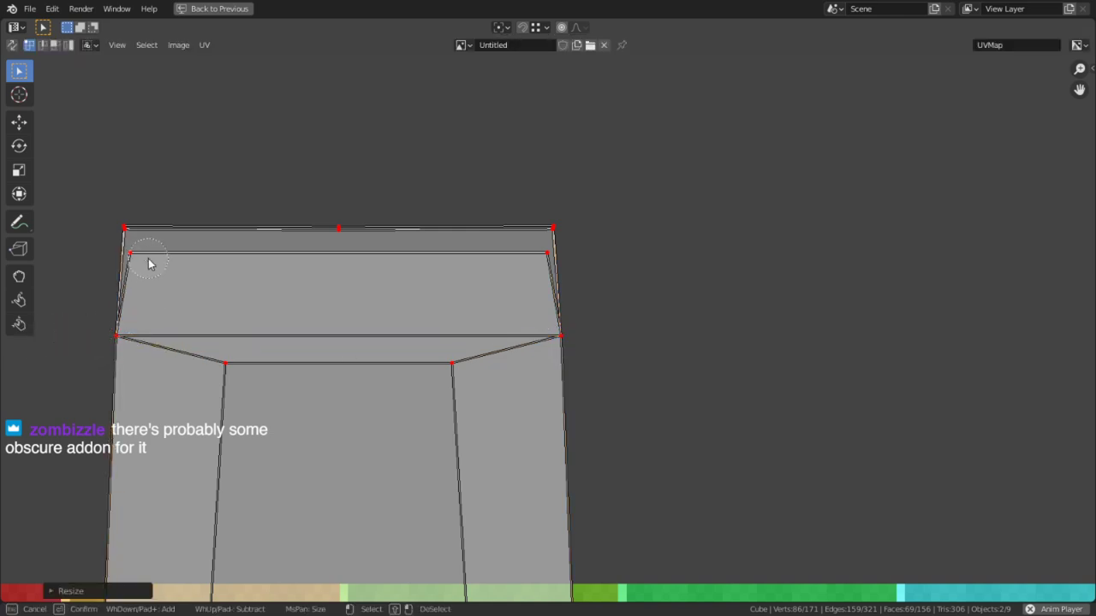
left_click_drag(146, 261, 116, 212)
key("Escape")
key("s")
key("0")
key("Return")
Collapse the stacked UV vertices at the tower wall islands' top-right corner by scaling them to 0.
key("c")
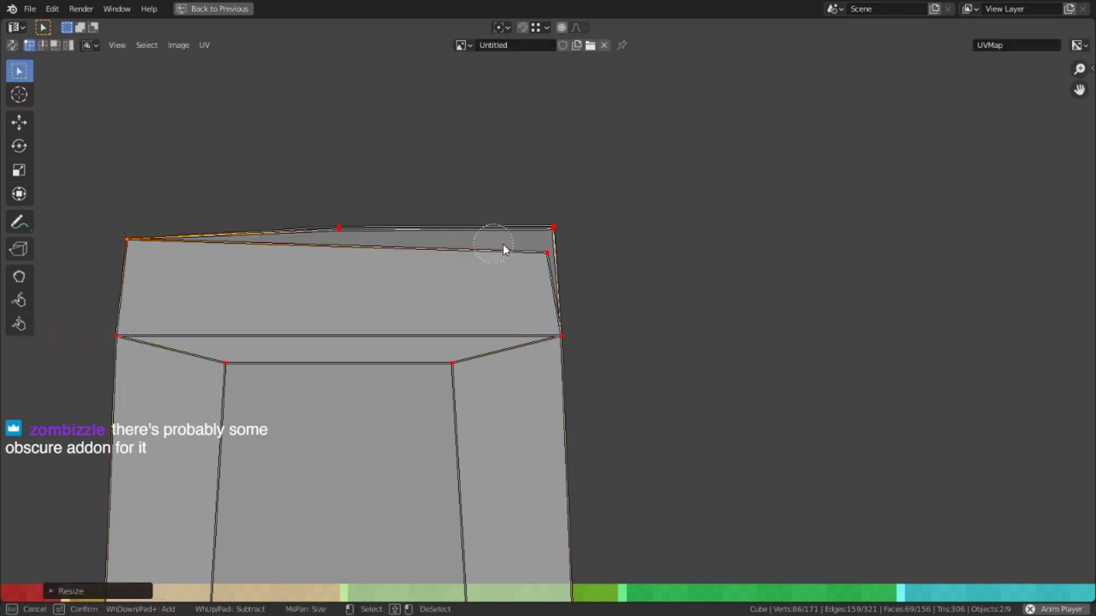
middle_click(137, 230)
left_click_drag(506, 215, 544, 250)
key("Escape")
key("s")
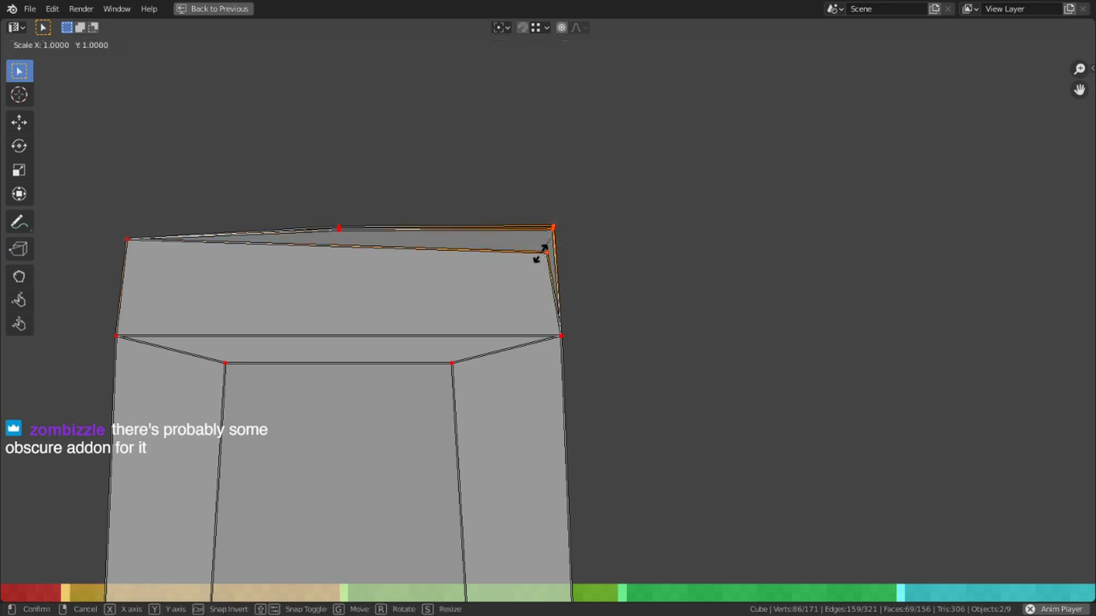
key("0")
key("Return")
Flatten the tower wall islands' top edge by scaling its corner and middle UV vertices to 0 along Y, and clear the selection.
key("c")
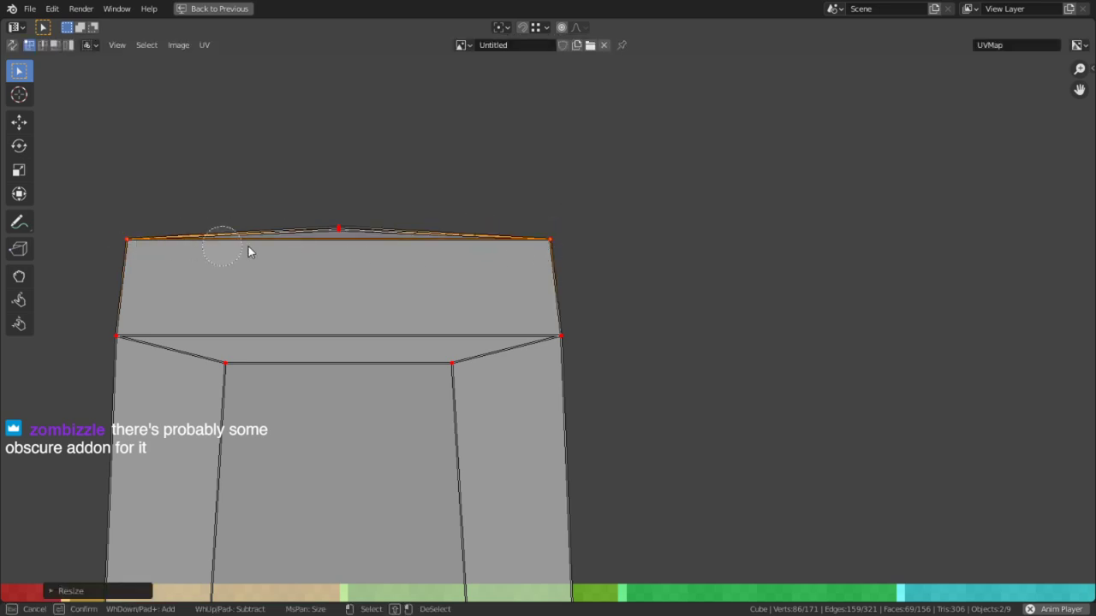
left_click_drag(220, 237, 110, 245)
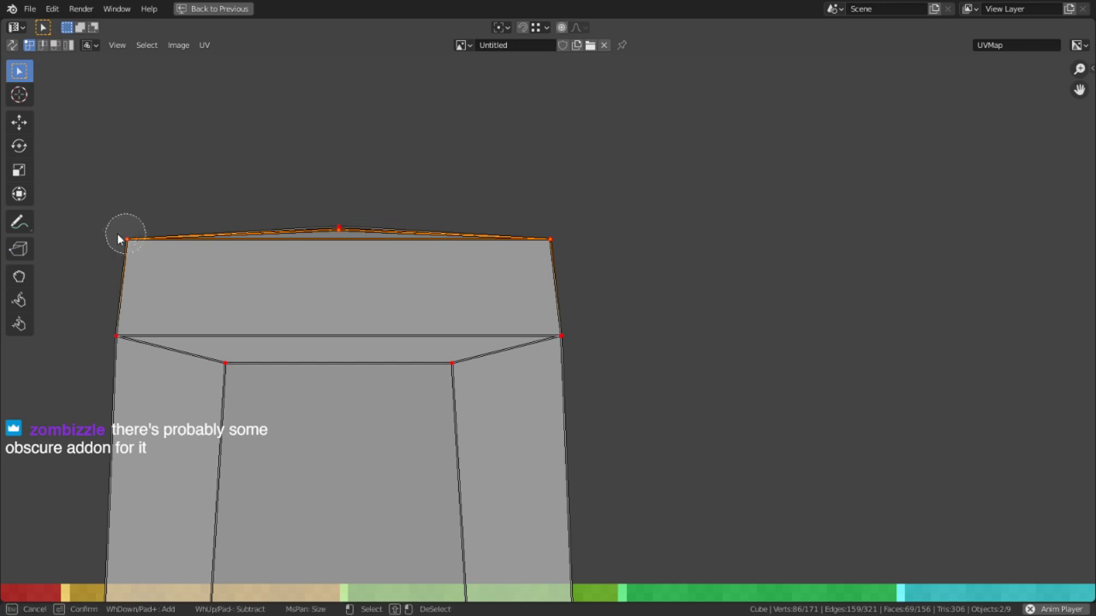
key("Escape")
key("s")
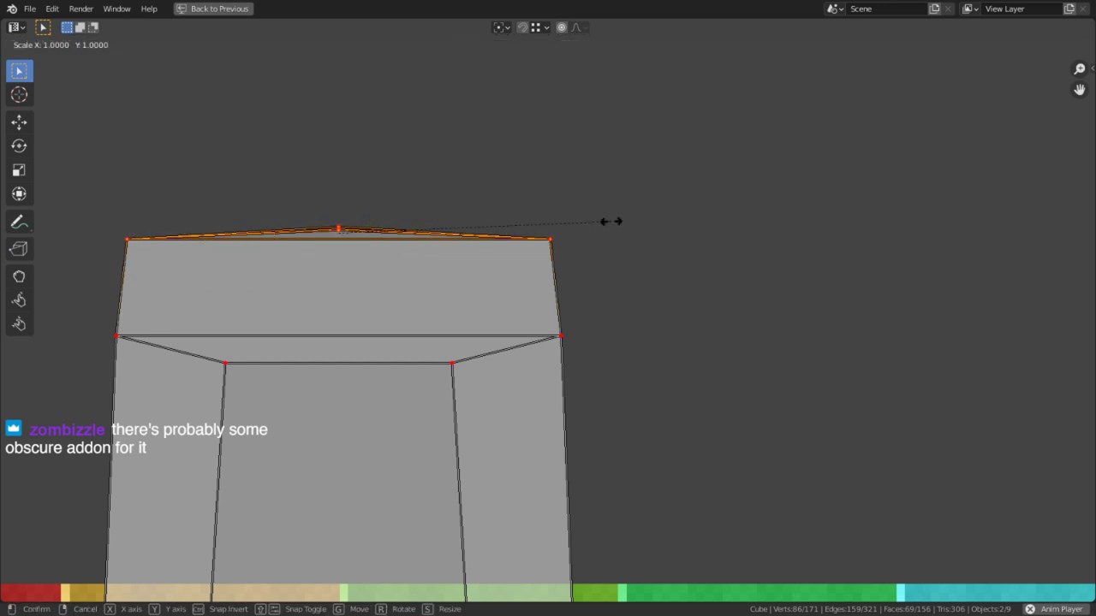
key("y")
key("0")
key("Return")
key("c")
middle_click_drag(592, 233, 47, 226)
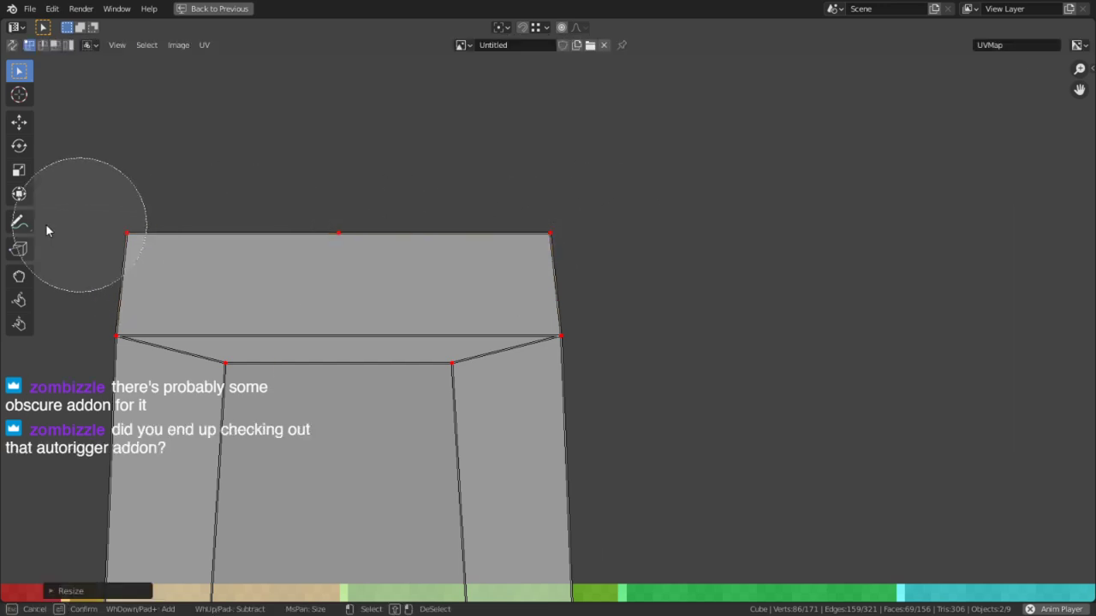
key("Escape")
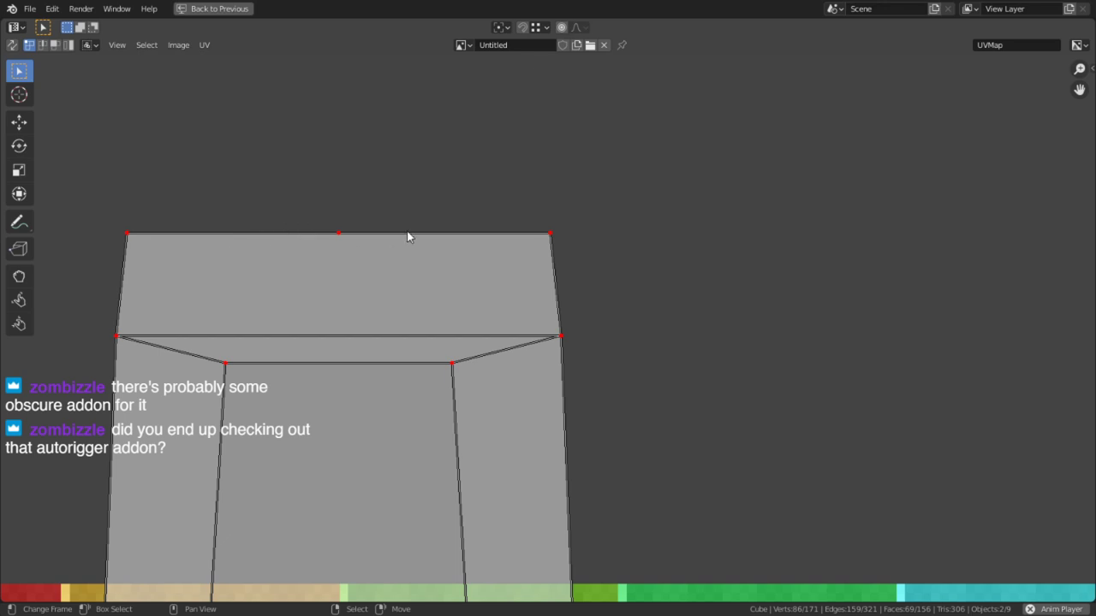
Straighten the row of UV vertices directly below the paired small windows by scaling it to 0 along Y.
scroll(408, 236, "down", 5)
middle_click_drag(557, 403, 512, 29)
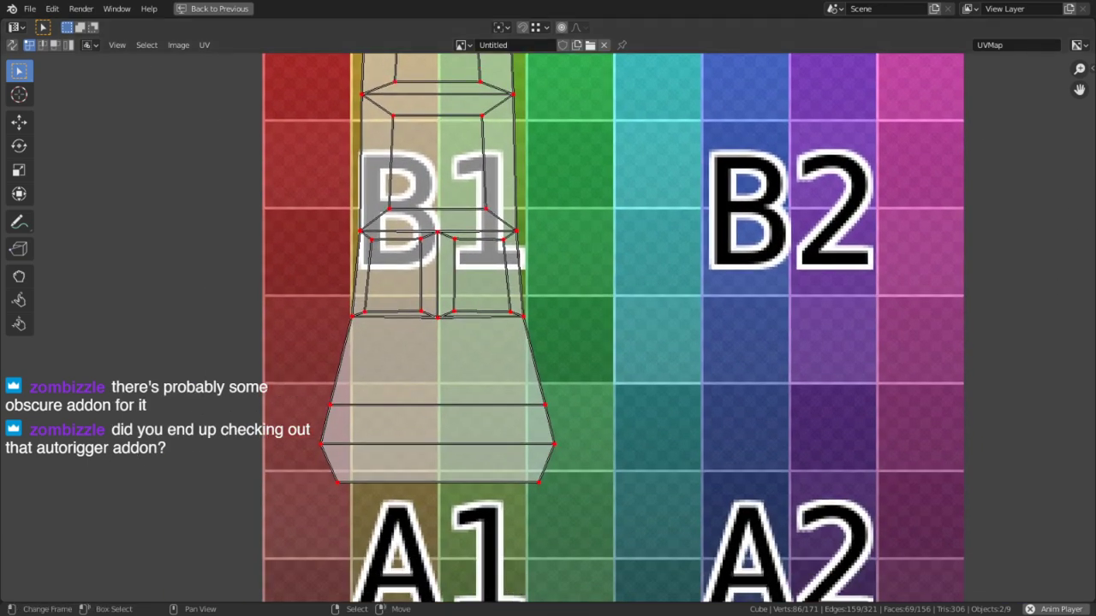
scroll(449, 393, "up", 6)
middle_click_drag(503, 340, 733, 346)
scroll(702, 357, "down", 2)
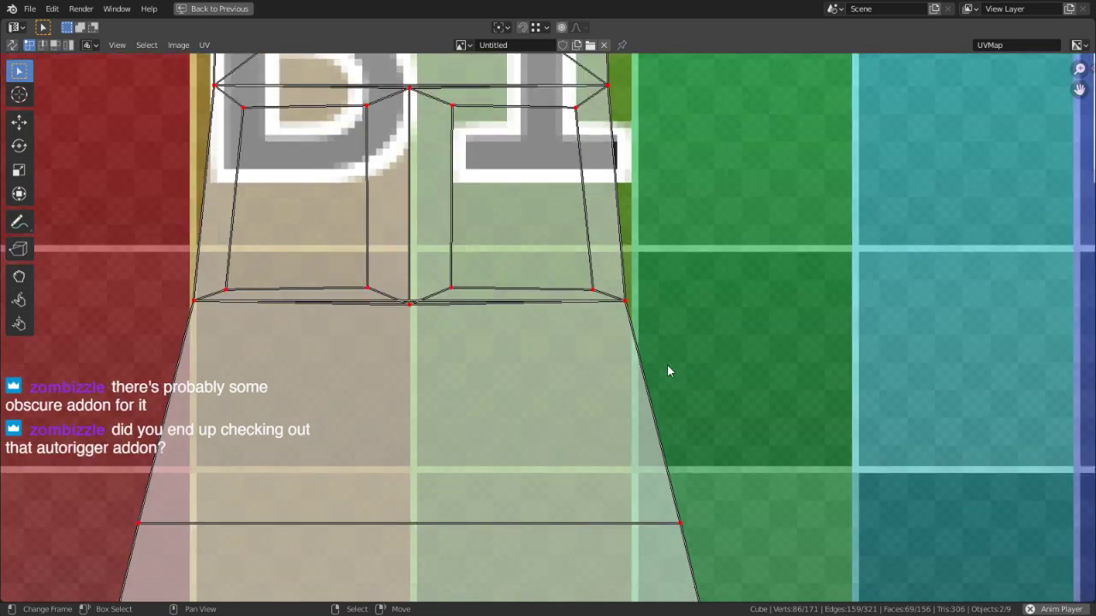
key("c")
left_click(668, 353)
left_click(399, 356)
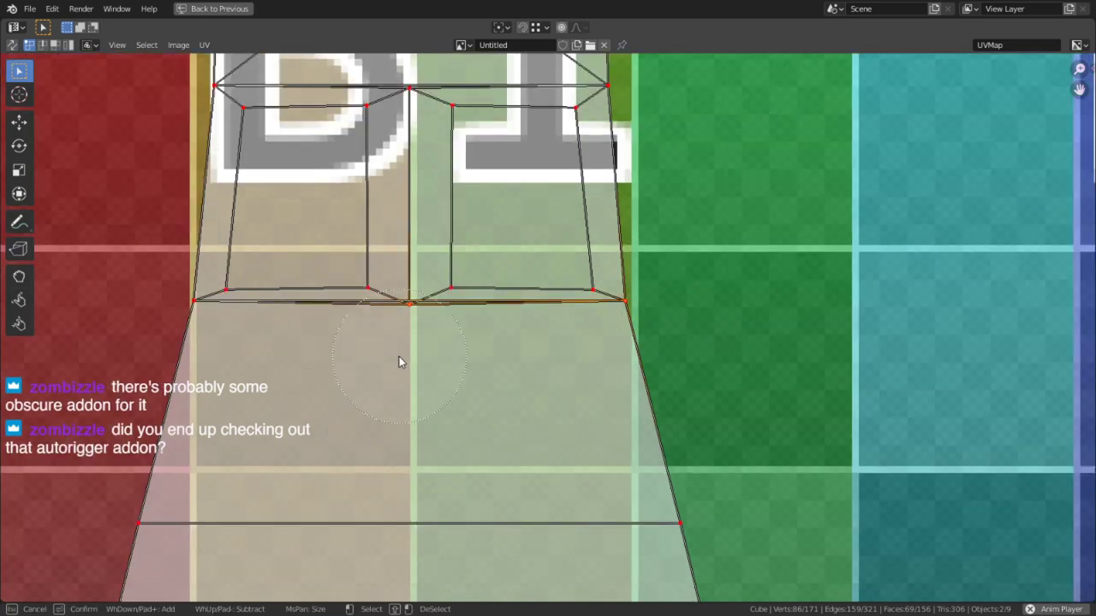
left_click(184, 354)
right_click(184, 354)
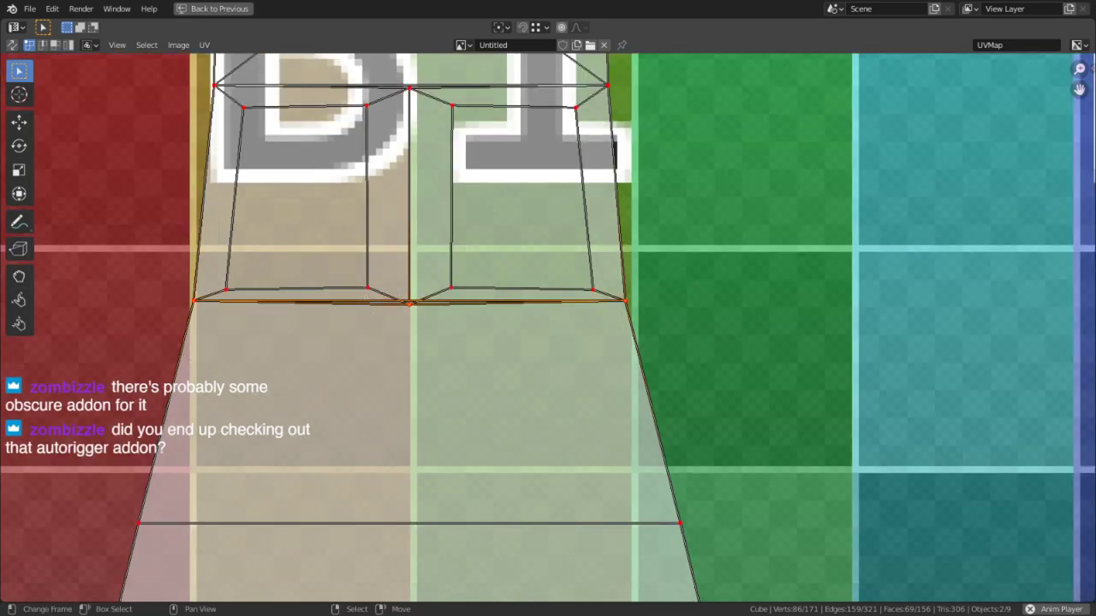
key("s")
key("y")
key("0")
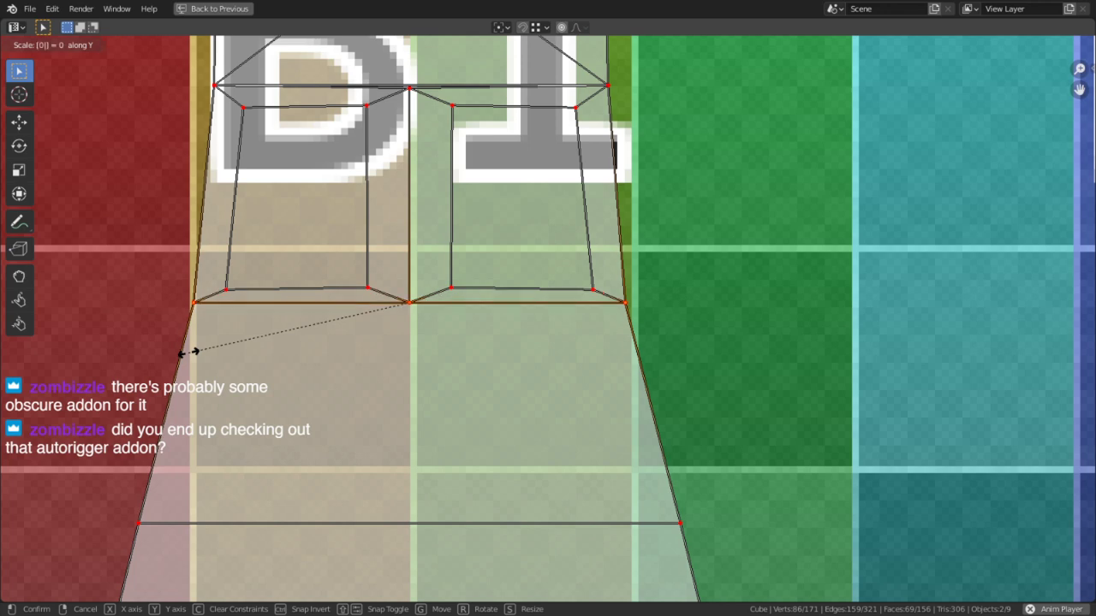
key("Return")
Straighten the row of UV vertices directly above the paired small windows by scaling it to 0 along Y.
scroll(189, 358, "down", 3)
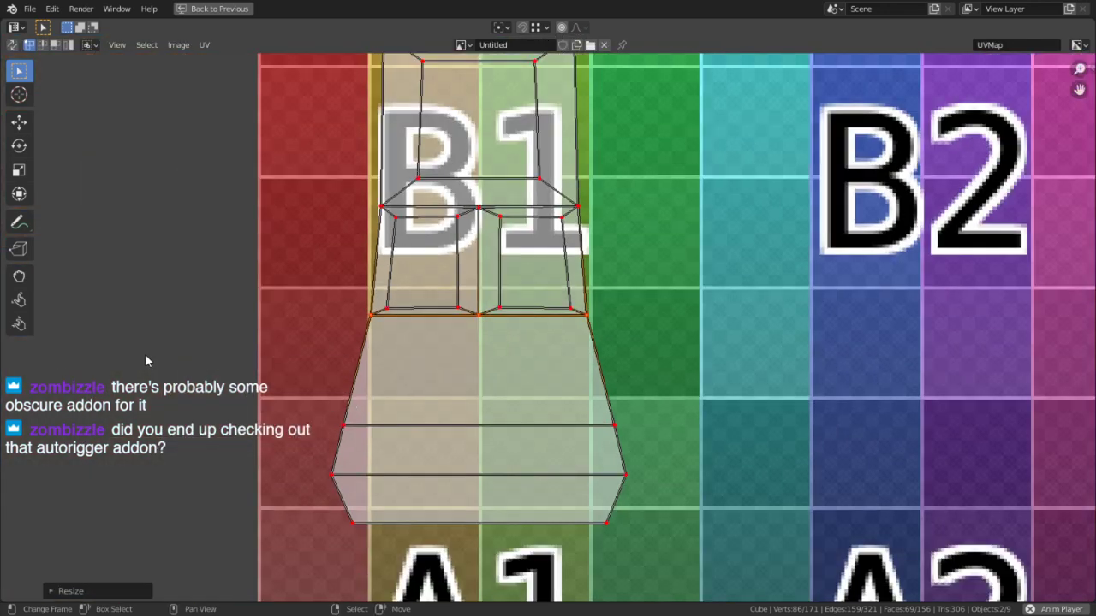
scroll(586, 346, "up", 3)
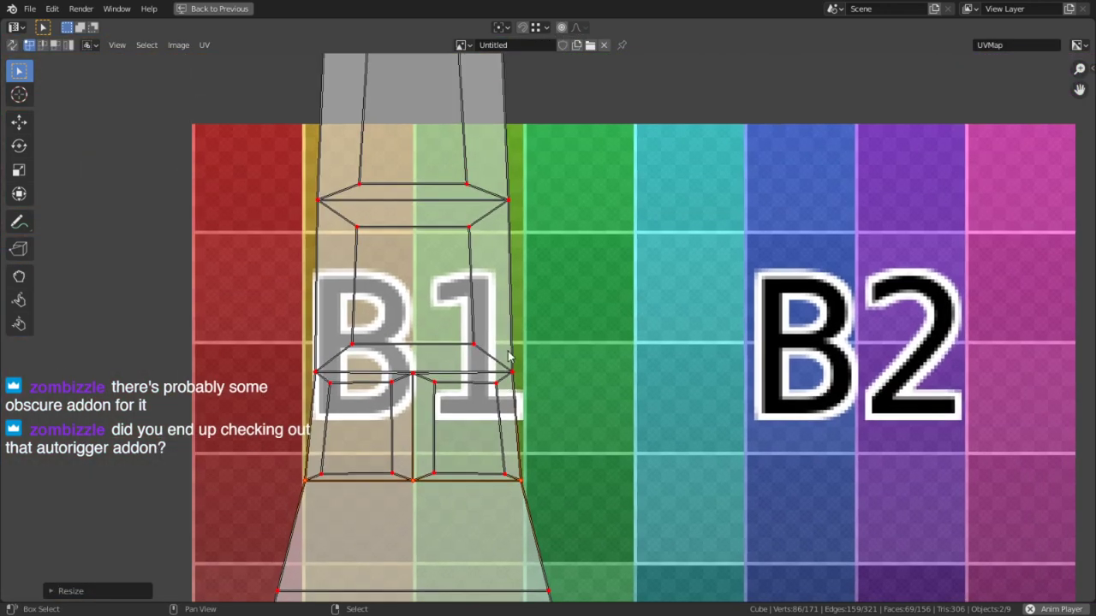
scroll(586, 346, "up", 2)
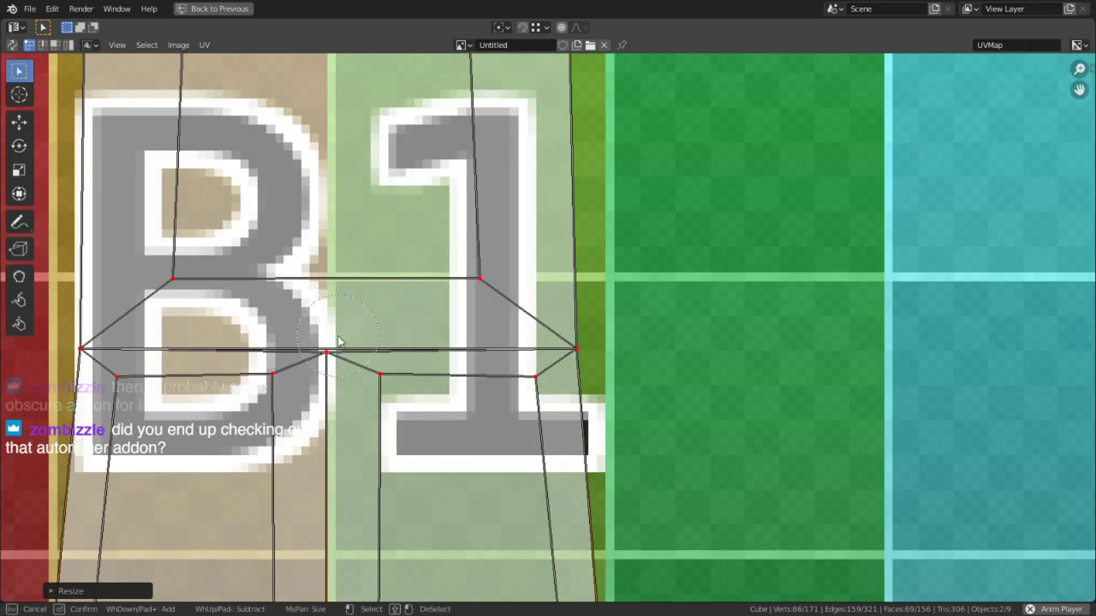
key("c")
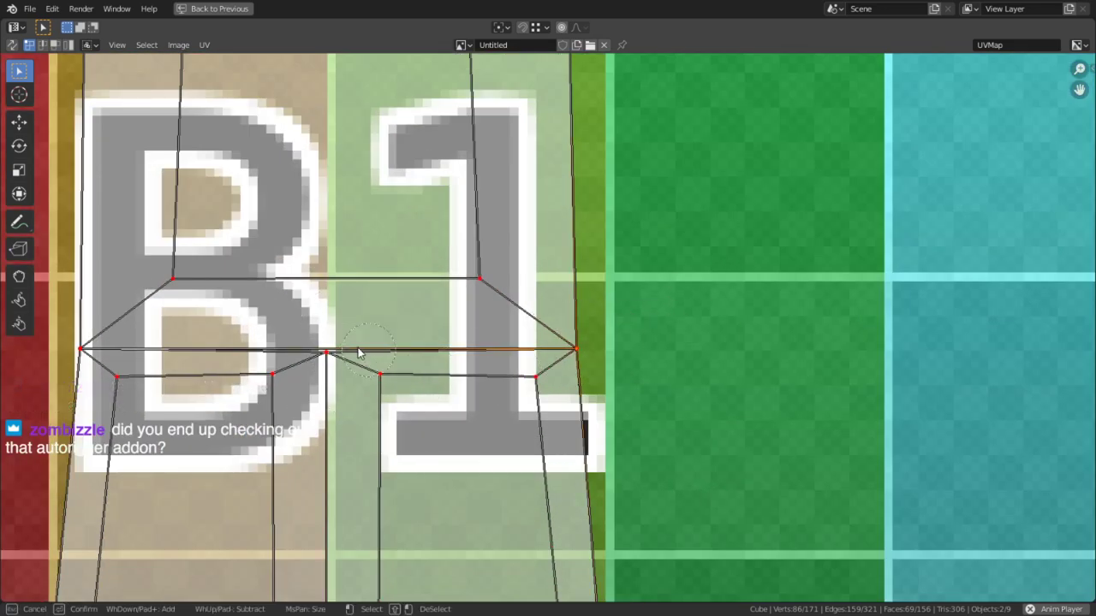
left_click(71, 337)
right_click(70, 337)
key("s")
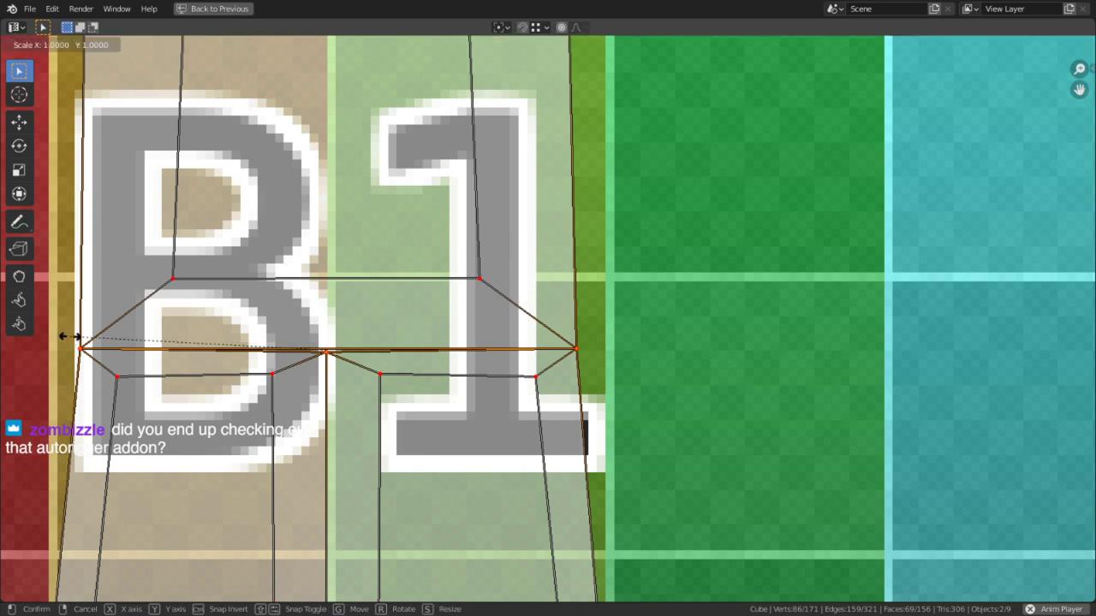
key("y")
key("0")
key("Return")
key("c")
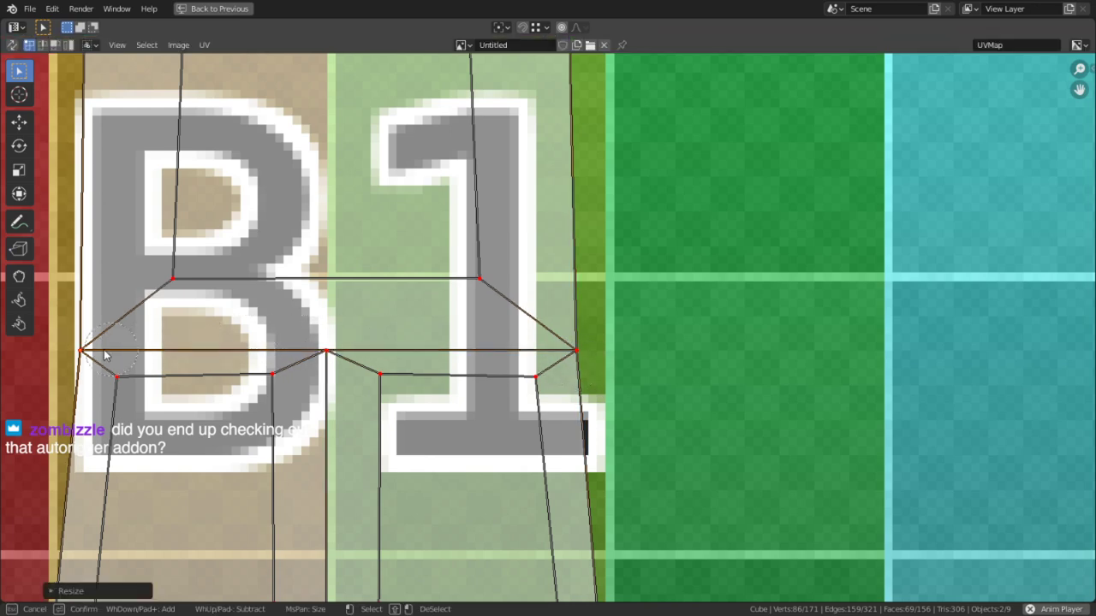
right_click(428, 357)
Return to the full UV editing layout and select the linked wall faces of the windmill's base.
scroll(403, 368, "down", 6)
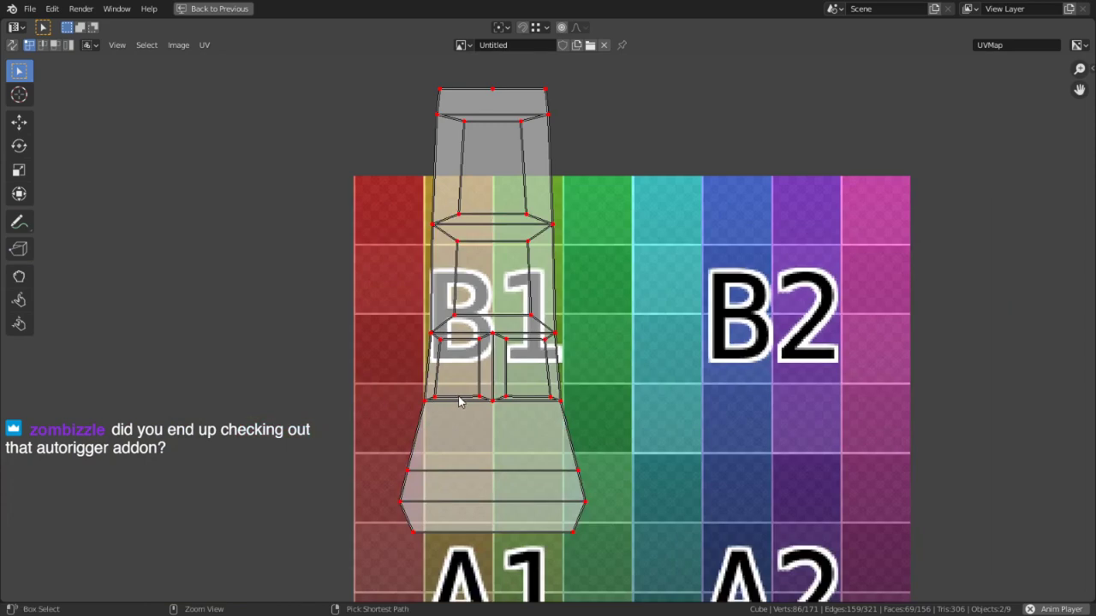
key("ctrl+space")
middle_click_drag(621, 398, 644, 400)
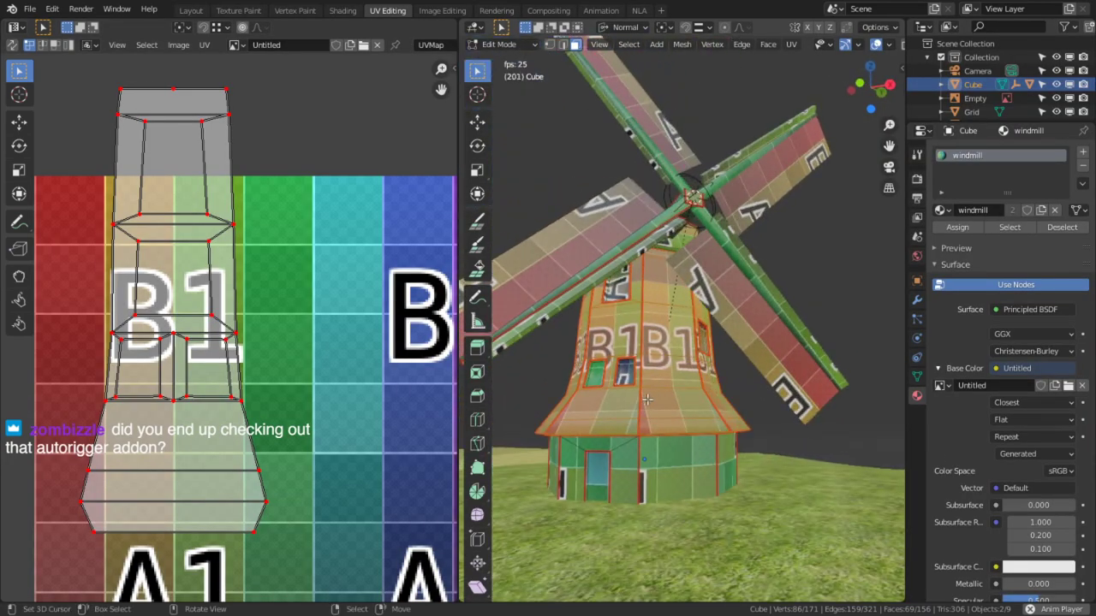
left_click(635, 468)
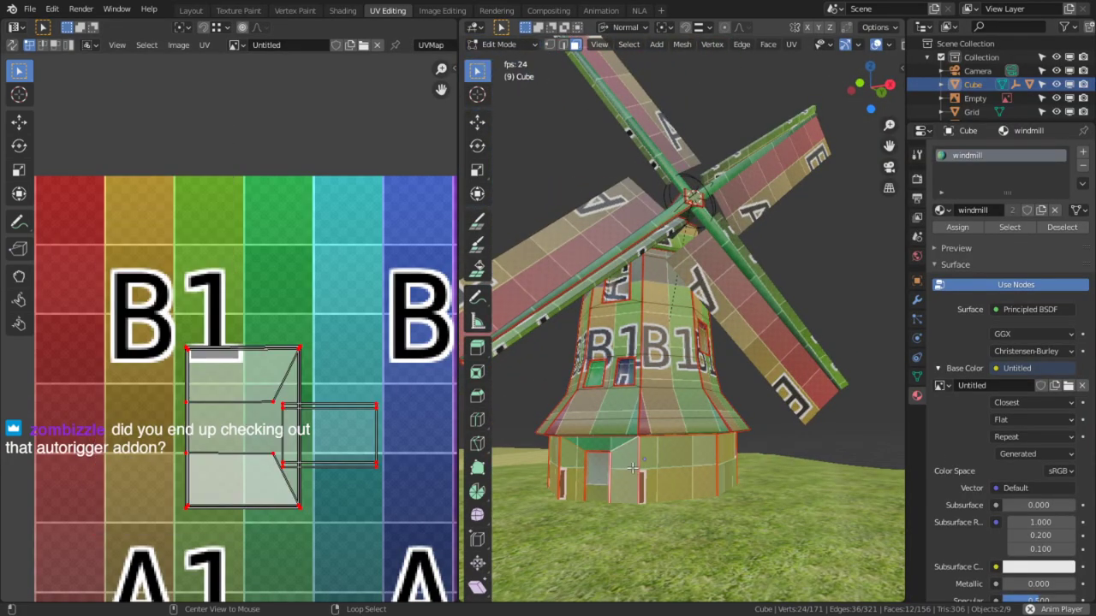
left_click(663, 476)
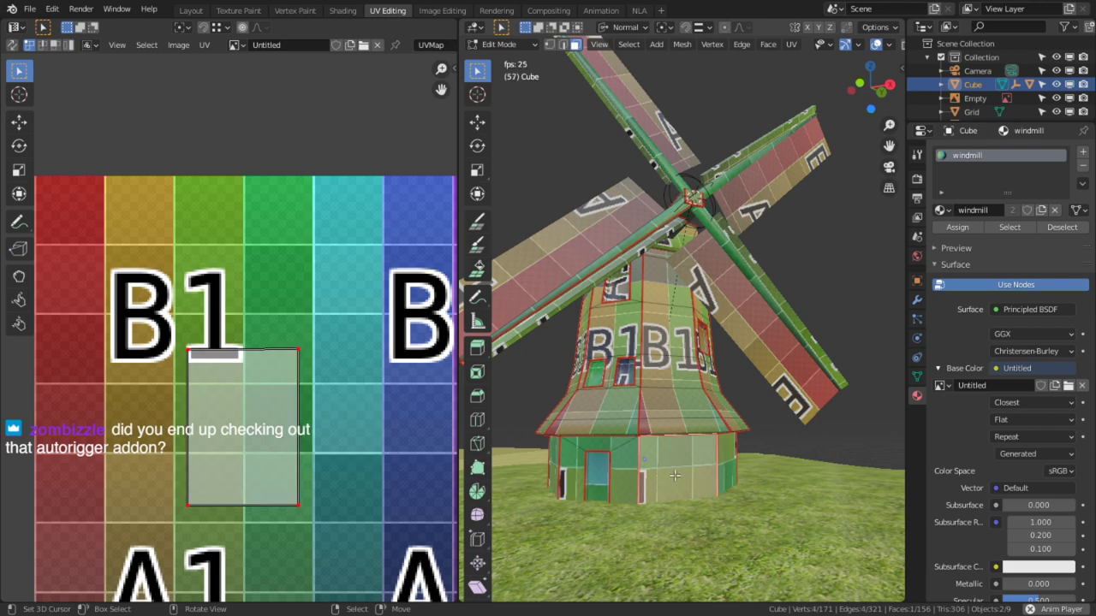
key("ctrl+l")
middle_click_drag(675, 475, 712, 438)
scroll(682, 426, "up", 2)
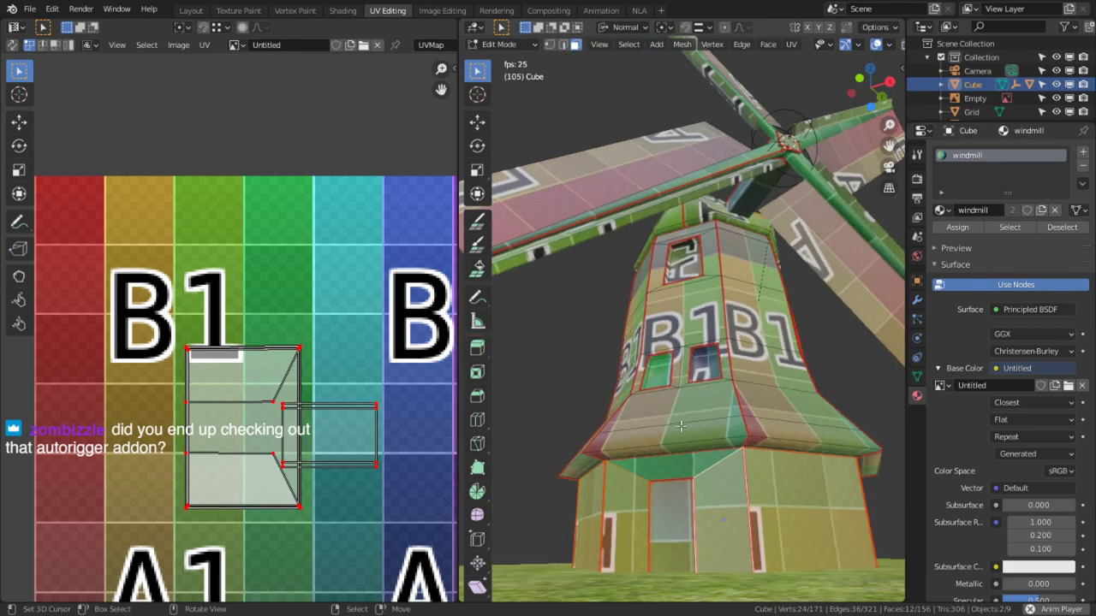
Add the wall face above the door and the ceiling face of the door recess to the selection.
middle_click(671, 499, "alt")
middle_click_drag(672, 499, 672, 524)
scroll(690, 359, "up", 4)
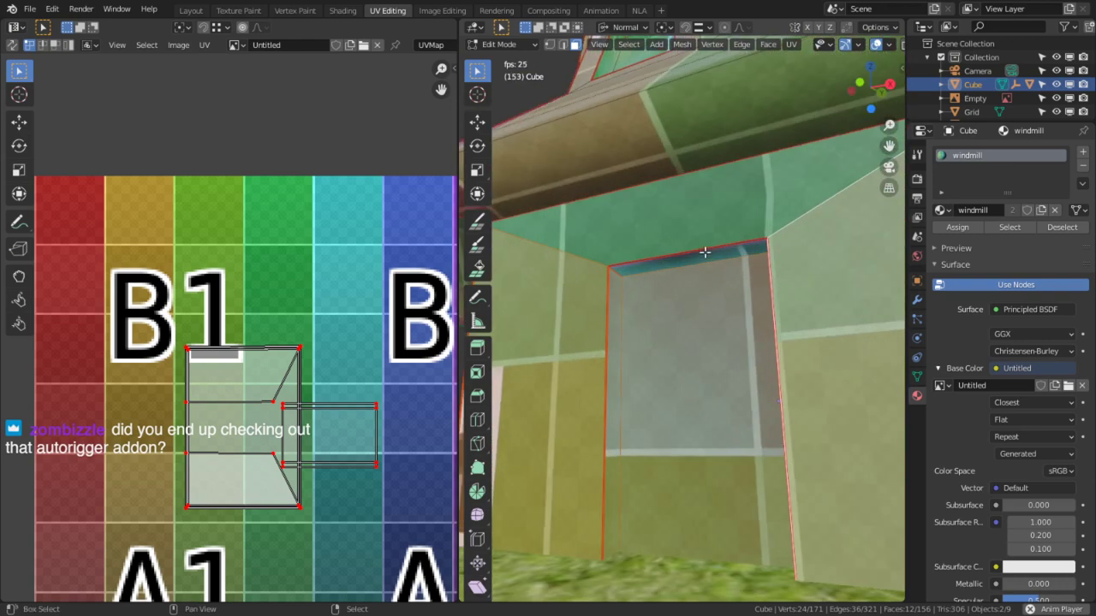
left_click(696, 252, "shift")
left_click(696, 246, "shift")
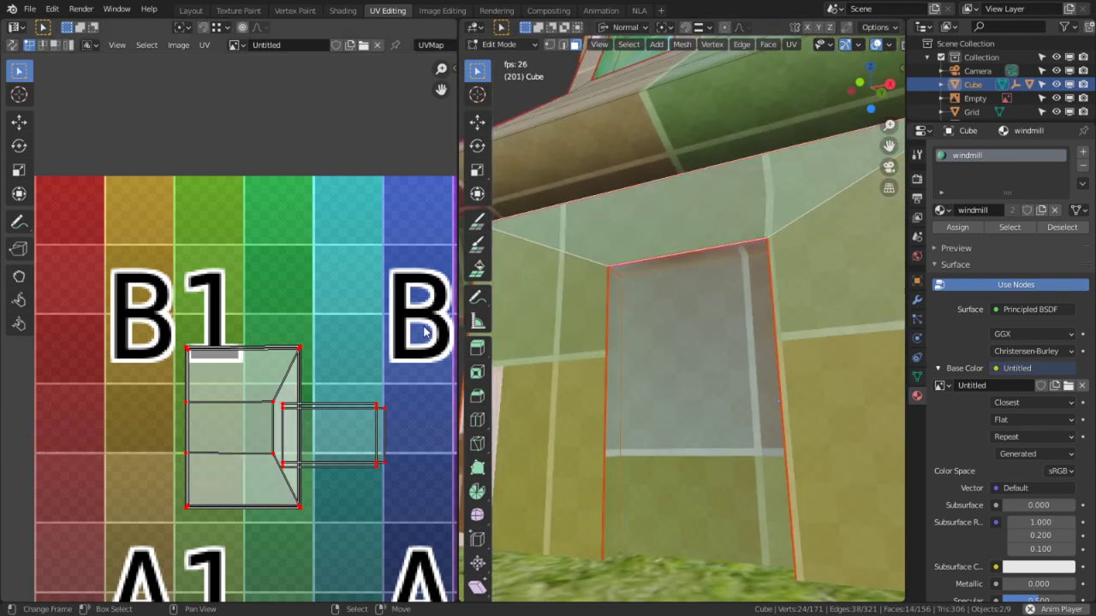
key("Tab")
key("Tab")
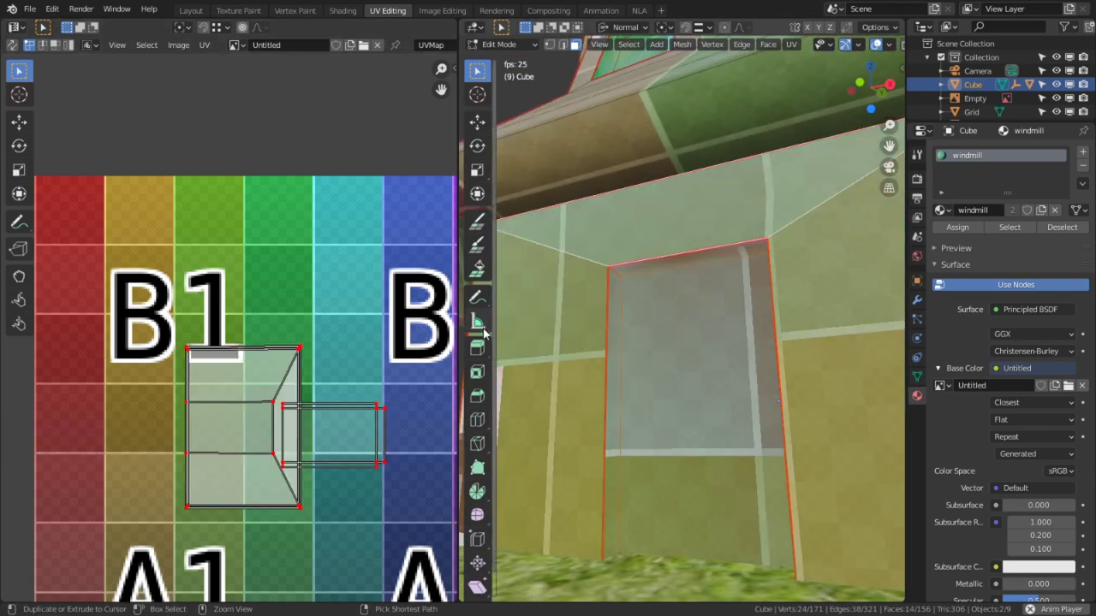
Maximize the UV editor and move the overlapping door recess islands away from the base wall islands to the area below B2.
key("ctrl+space")
middle_click_drag(656, 428, 510, 386)
scroll(510, 386, "up", 2)
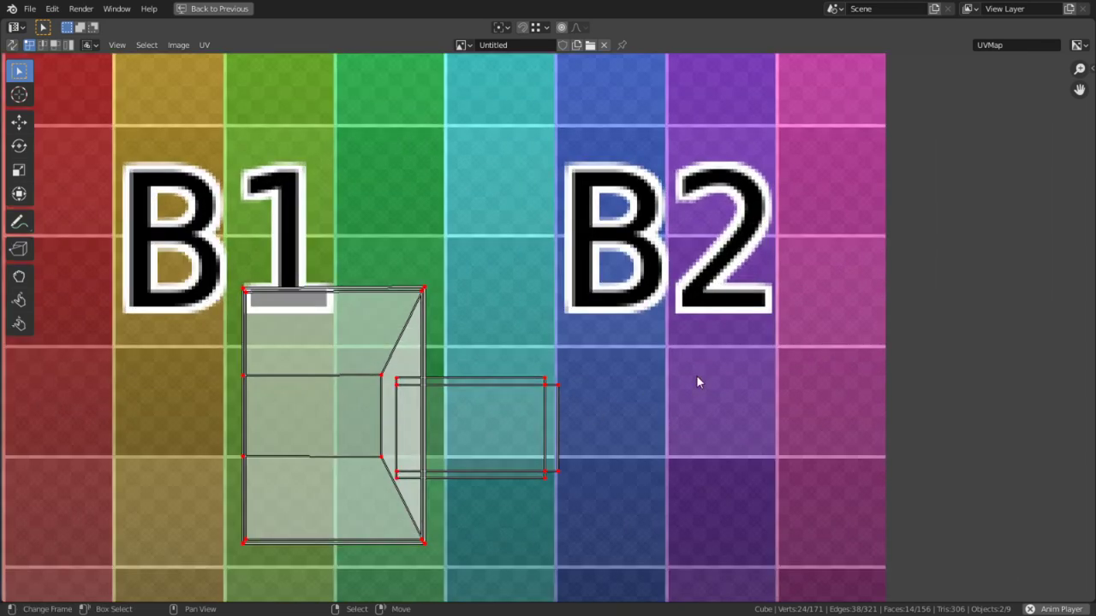
left_click(527, 417)
key("g")
left_click(696, 393)
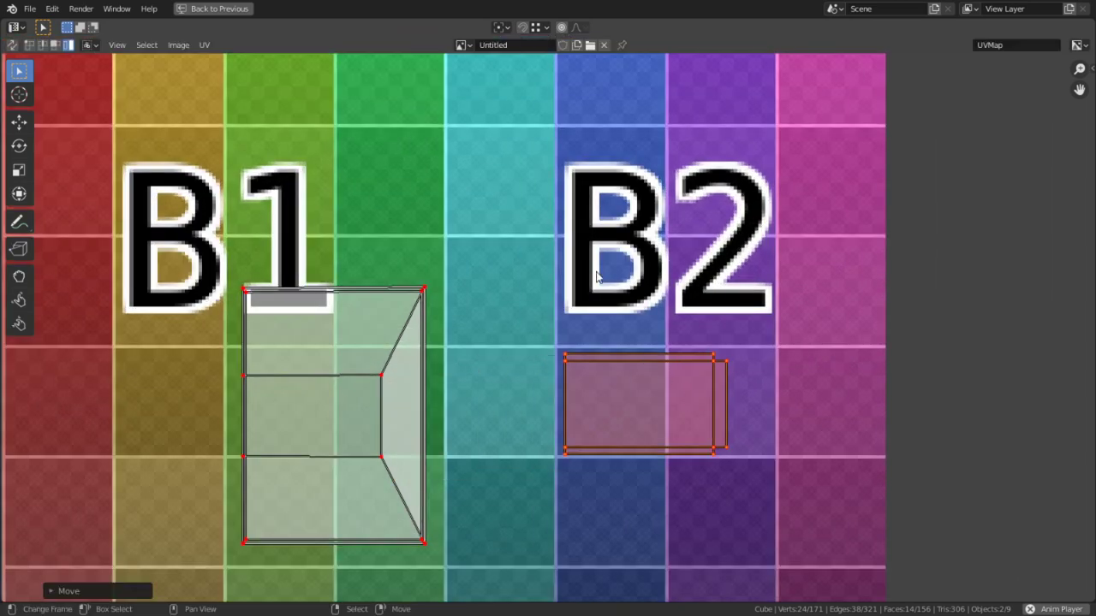
Collapse the stacked UV vertices at the base wall islands' top-right corner by scaling them to 0.
key("c")
left_click(436, 279)
right_click(434, 283)
key("s")
key("0")
key("Return")
key("alt+a")
Collapse the stacked UV vertices at the base wall islands' top-left corner by scaling them to 0.
key("c")
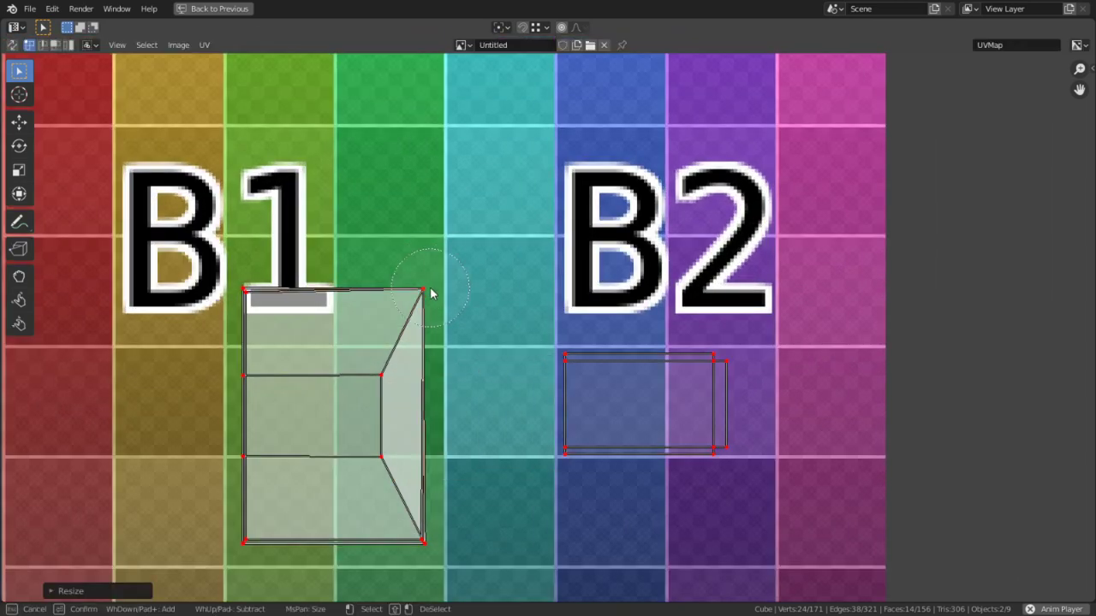
left_click(244, 279)
right_click(241, 274)
key("s")
key("0")
key("Return")
key("alt+a")
Collapse the stacked UV vertices at the base wall islands' bottom-left corner by scaling them to 0.
key("c")
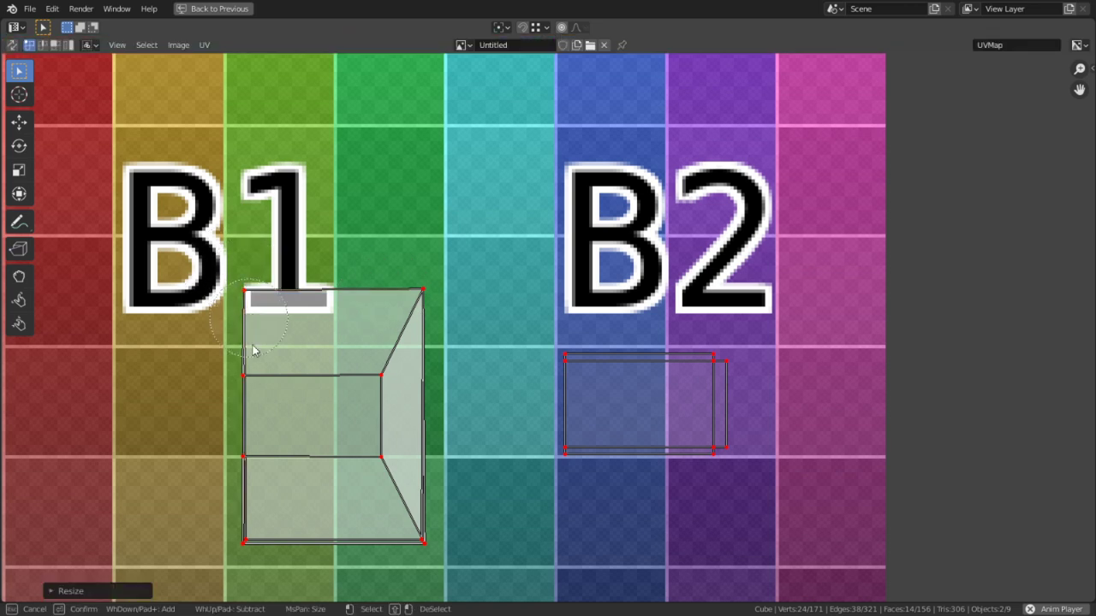
left_click(244, 556)
right_click(245, 543)
key("s")
key("0")
key("Return")
key("alt+a")
Collapse the stacked UV vertices at the base wall islands' bottom-right corner by scaling them to 0.
key("c")
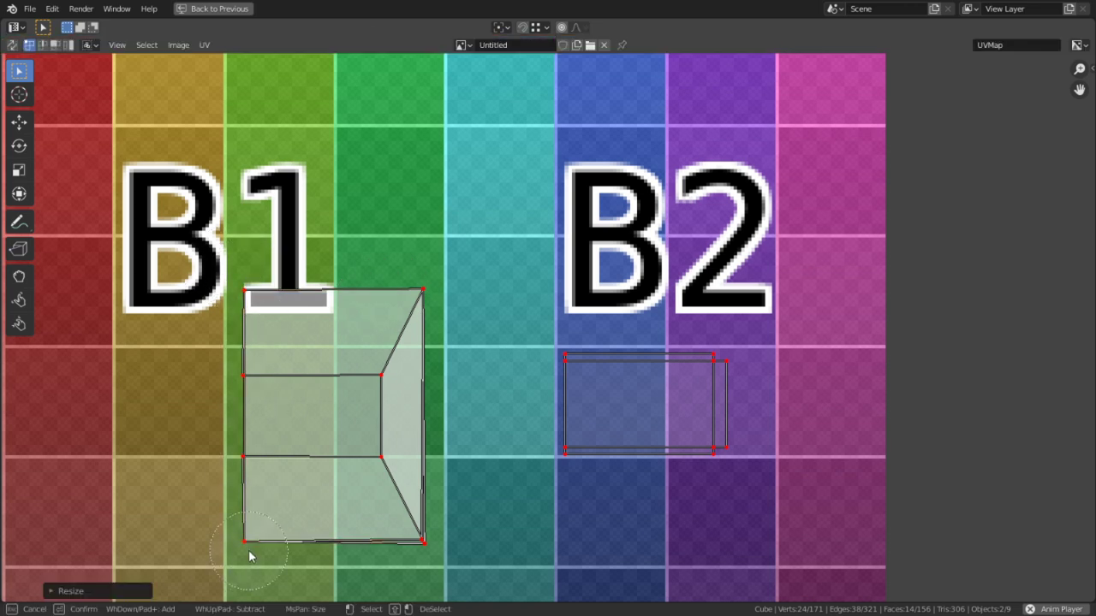
left_click(427, 546)
right_click(426, 546)
key("s")
key("0")
key("Return")
key("alt+a")
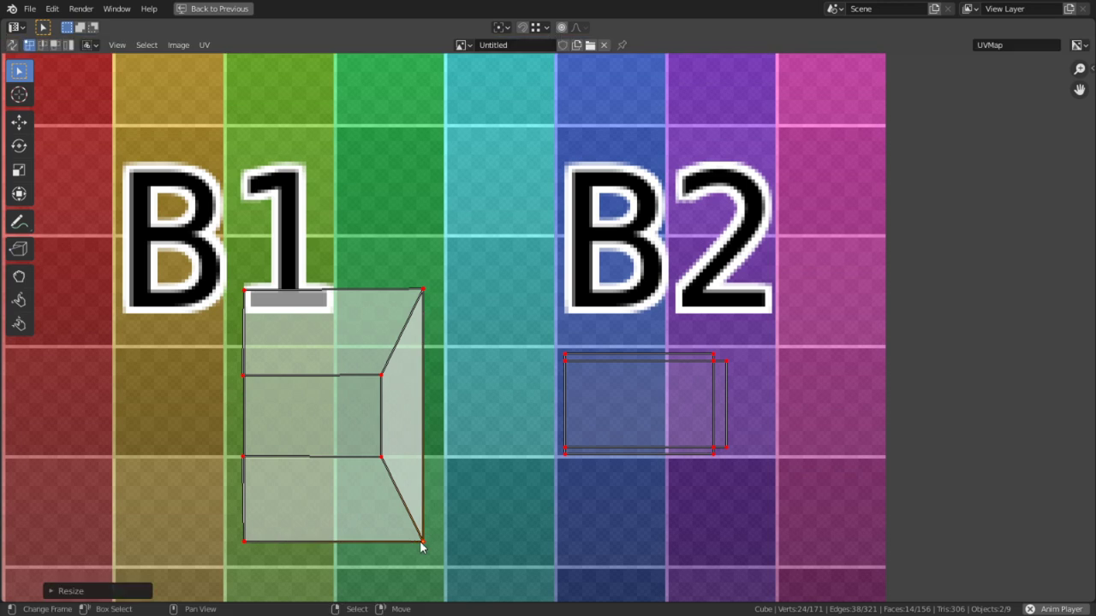
Straighten the base wall islands' left edge by scaling its UV vertices to 0 along X.
key("c")
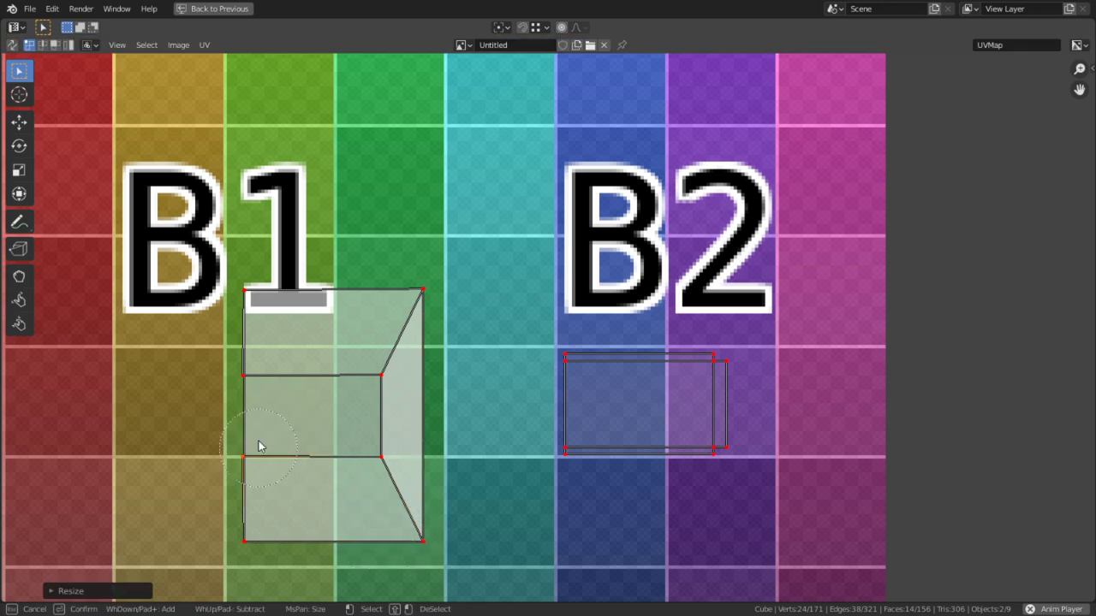
right_click(248, 546)
key("s")
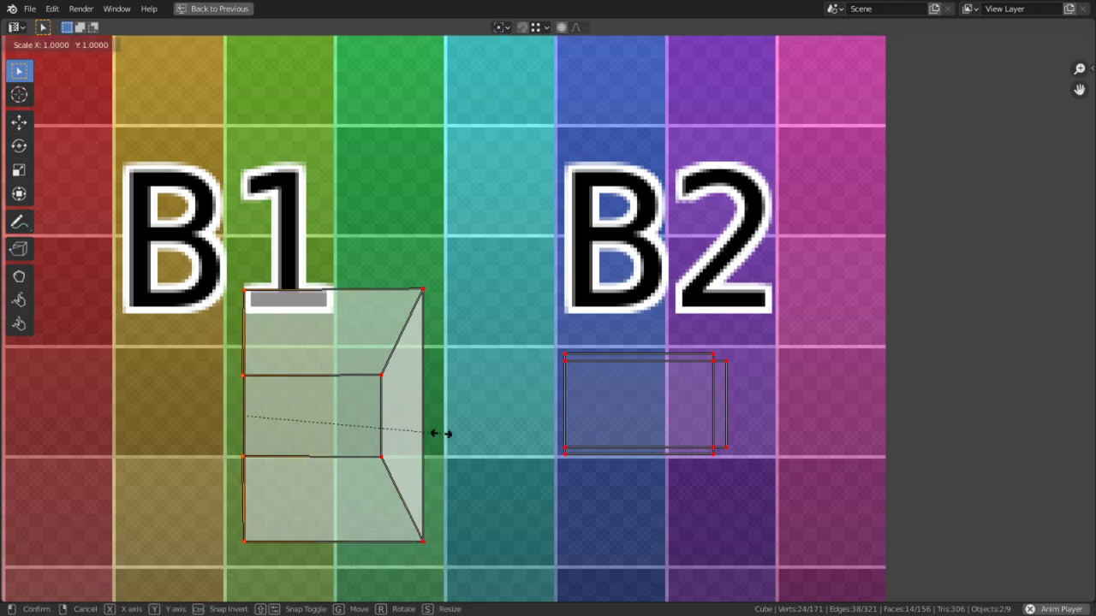
key("x")
key("0")
key("Return")
key("c")
middle_click_drag(247, 284, 233, 567)
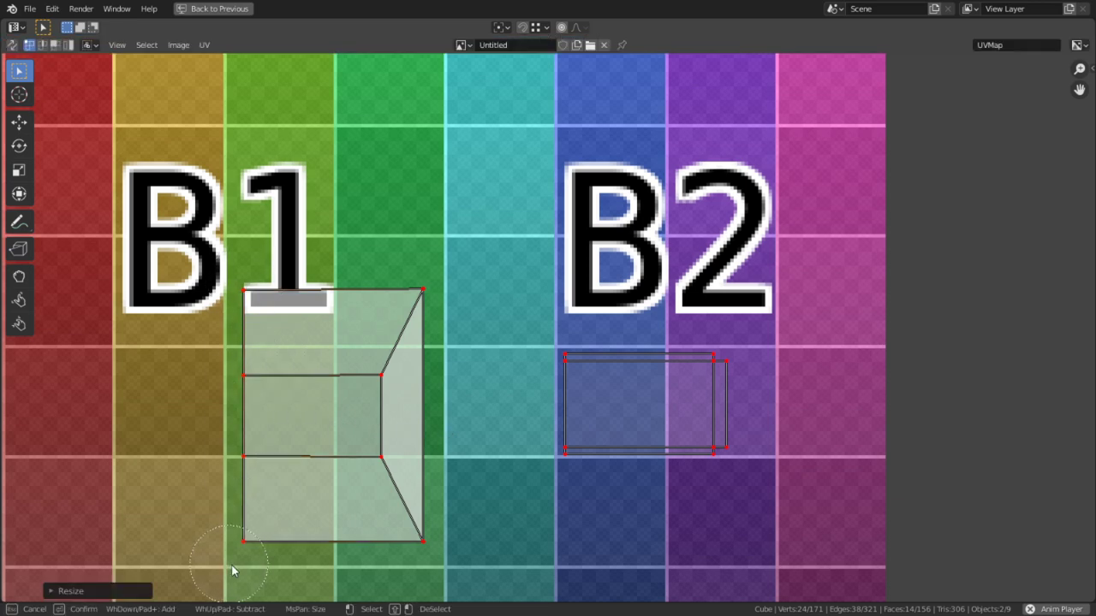
right_click(426, 417)
Select the whole windmill mesh and examine its complete UV layout.
key("ctrl+space")
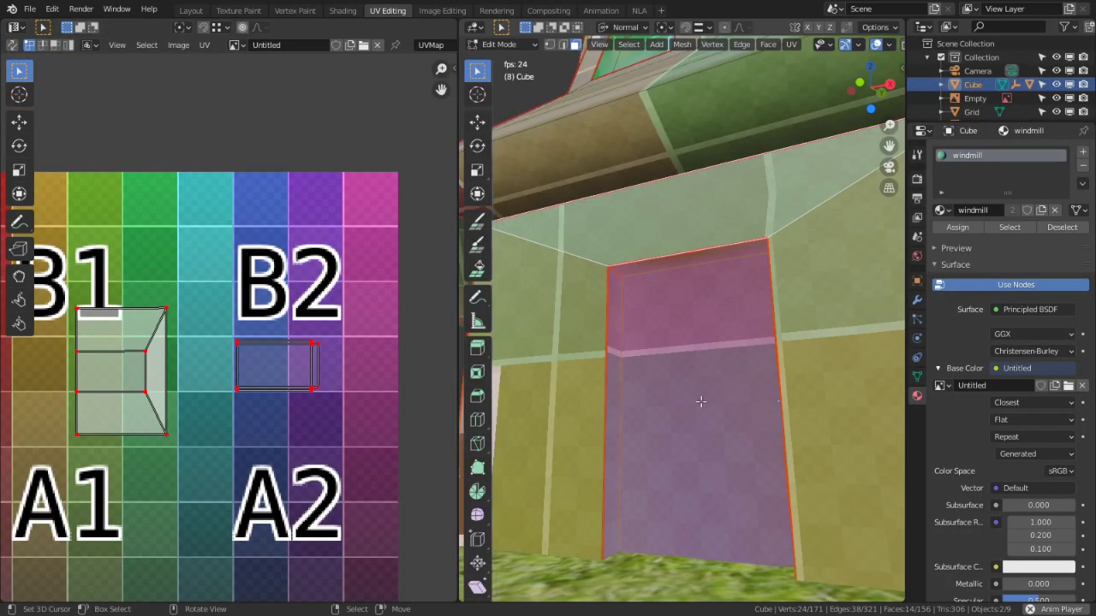
key("a")
key("ctrl+space")
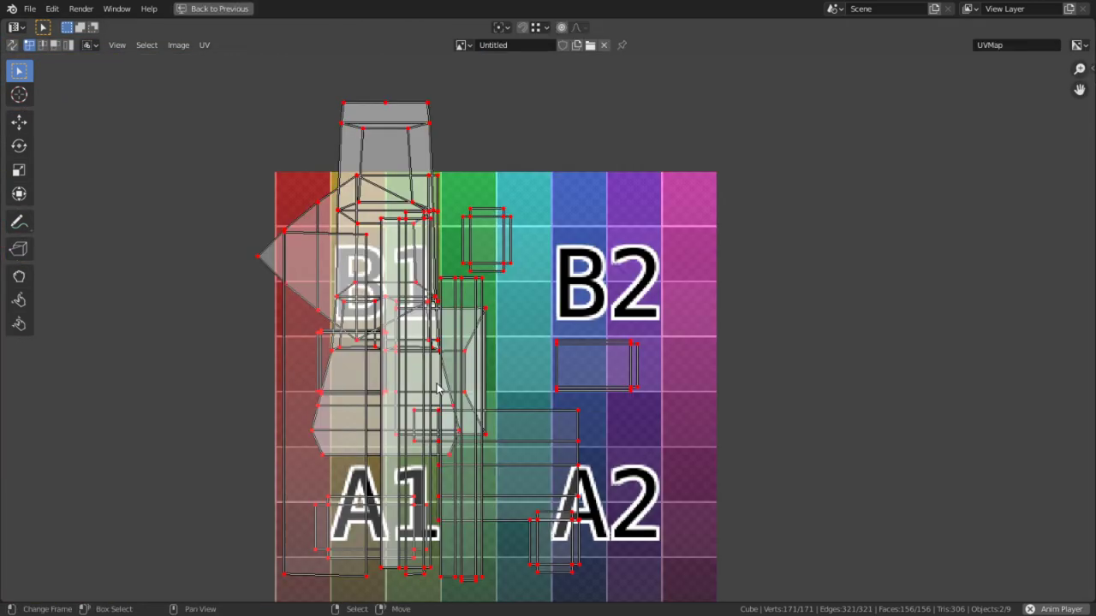
middle_click_drag(550, 405, 551, 371)
key("ctrl+space")
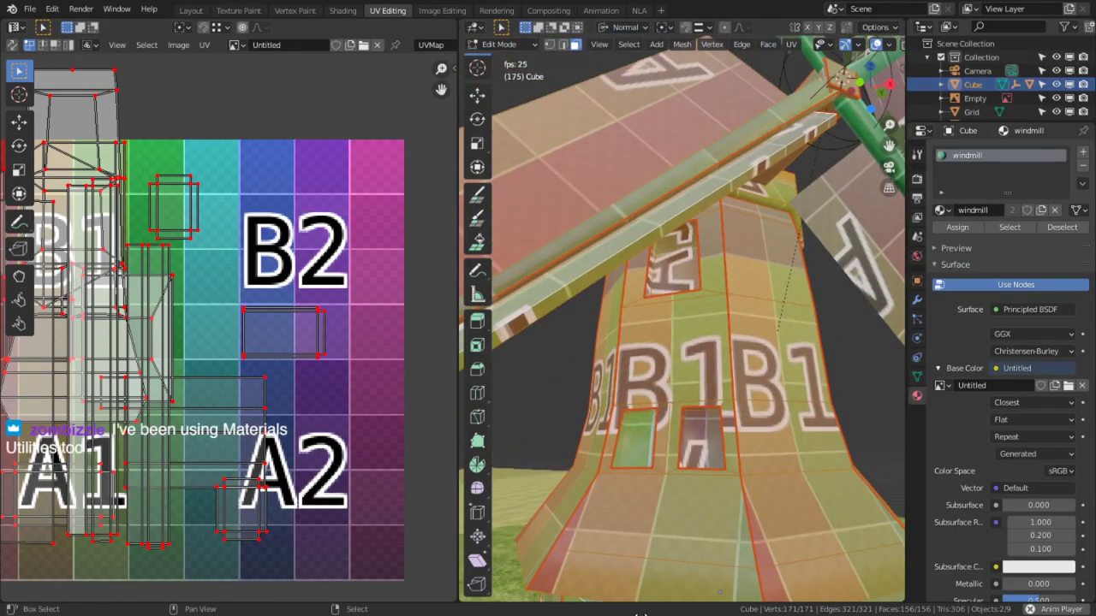
Select the roof cap's linked faces delimited by sharp edges and examine the cap and its stacked UV islands.
middle_click_drag(682, 279, 732, 338)
right_click(638, 218)
key("l")
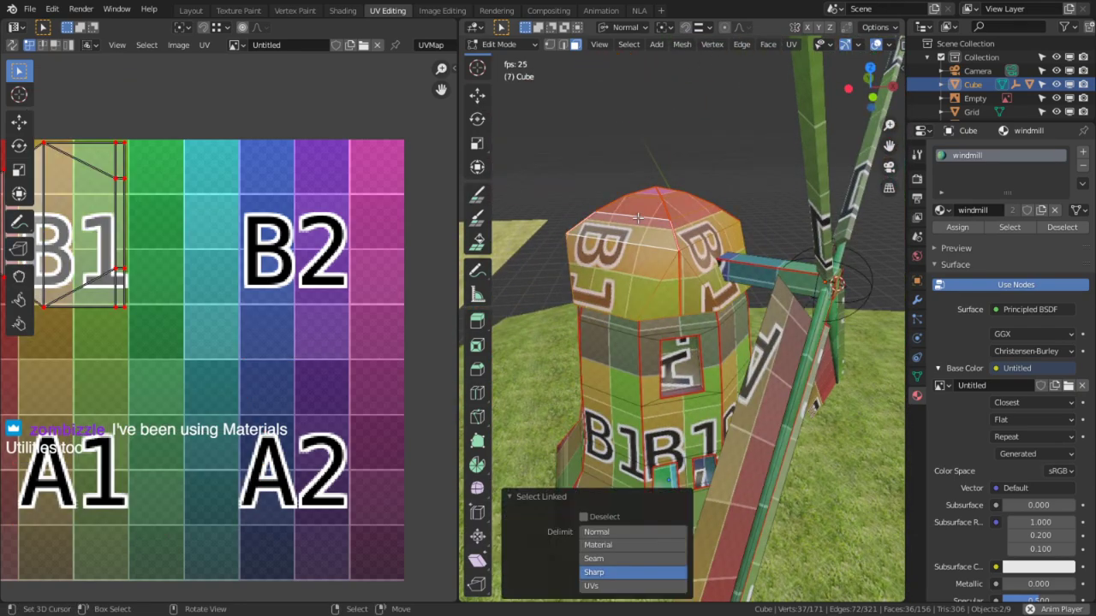
middle_click_drag(664, 214, 768, 206)
middle_click_drag(664, 258, 708, 258)
middle_click_drag(622, 259, 667, 267)
key("ctrl+space")
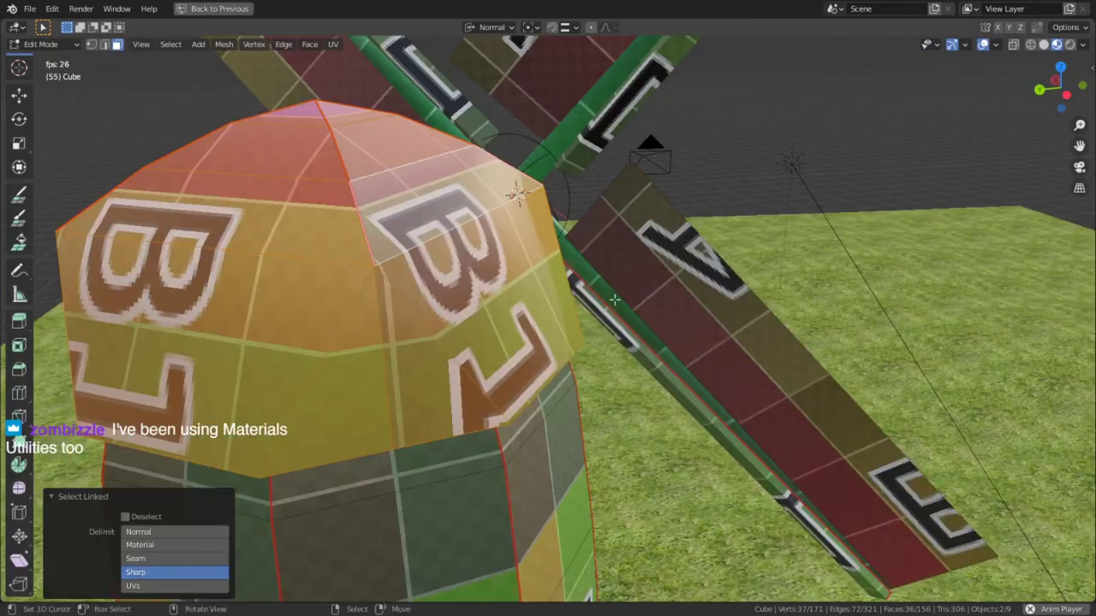
middle_click_drag(614, 299, 556, 295)
key("ctrl+space")
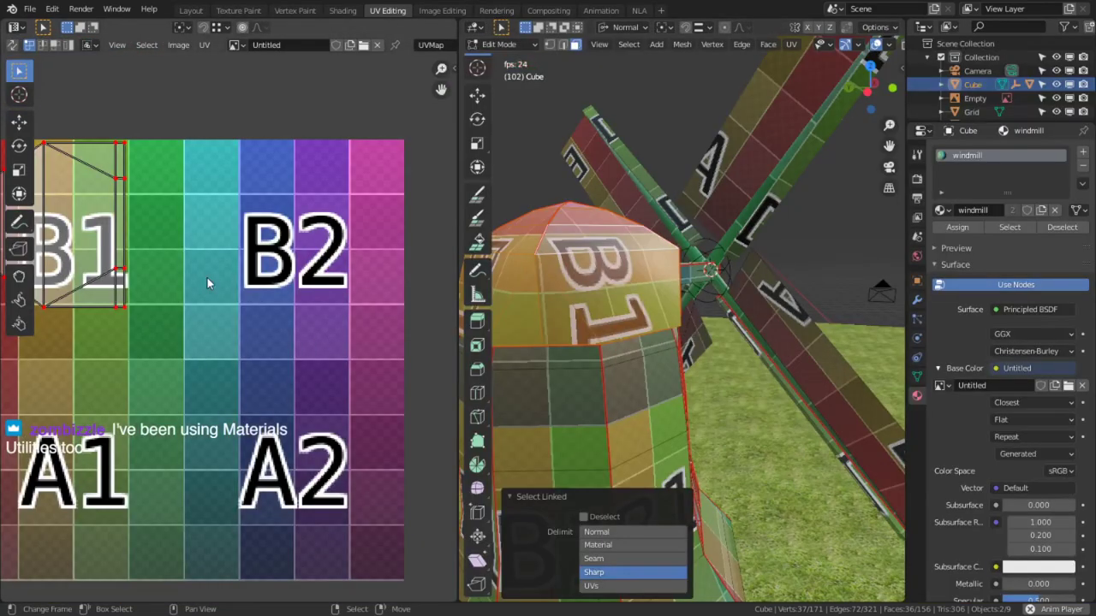
middle_click_drag(208, 282, 290, 369)
scroll(289, 369, "up", 2)
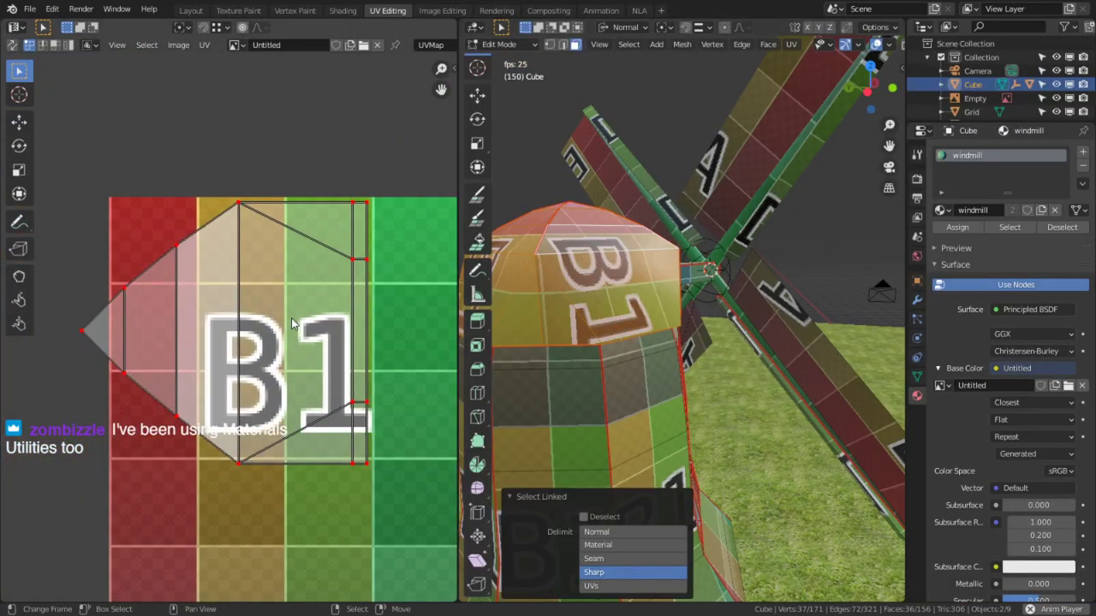
Select the whole mesh and scale all its UV islands down together to less than half their size.
key("a")
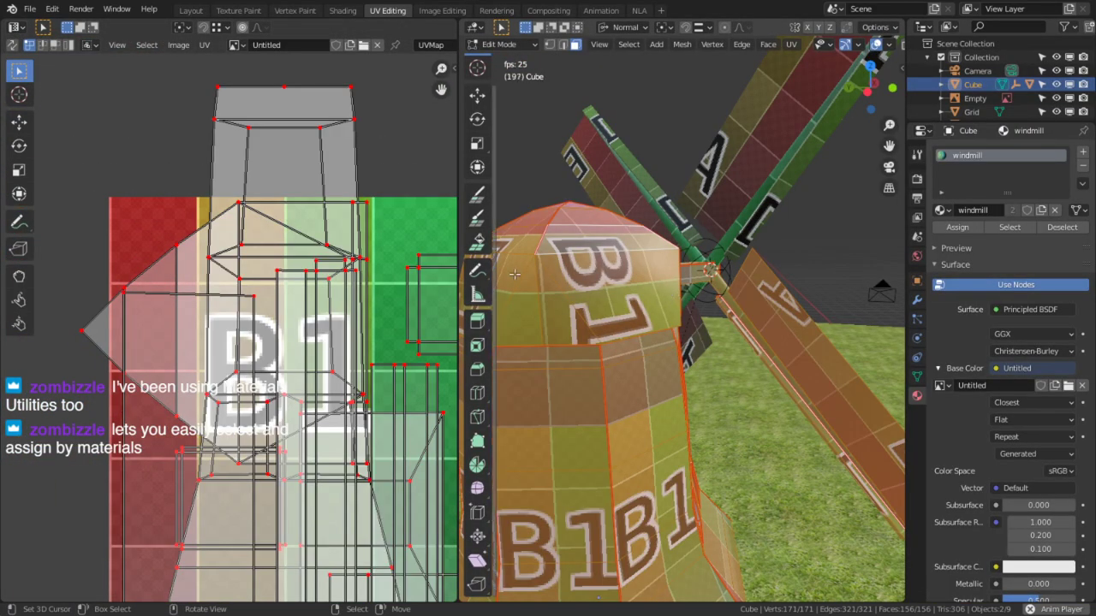
scroll(358, 291, "down", 1)
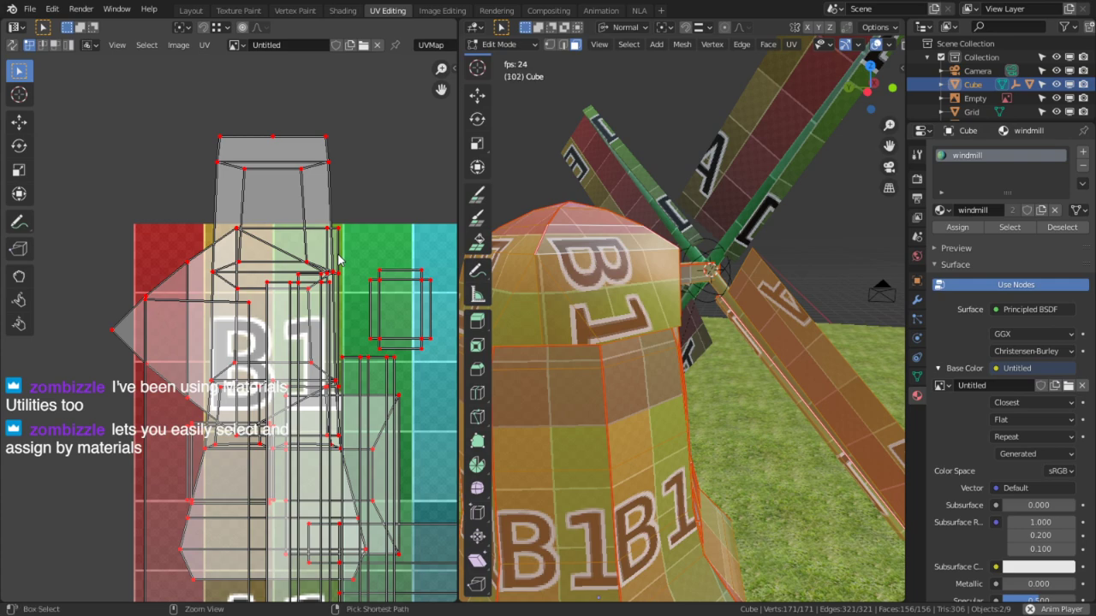
key("ctrl+space")
key("a")
key("s")
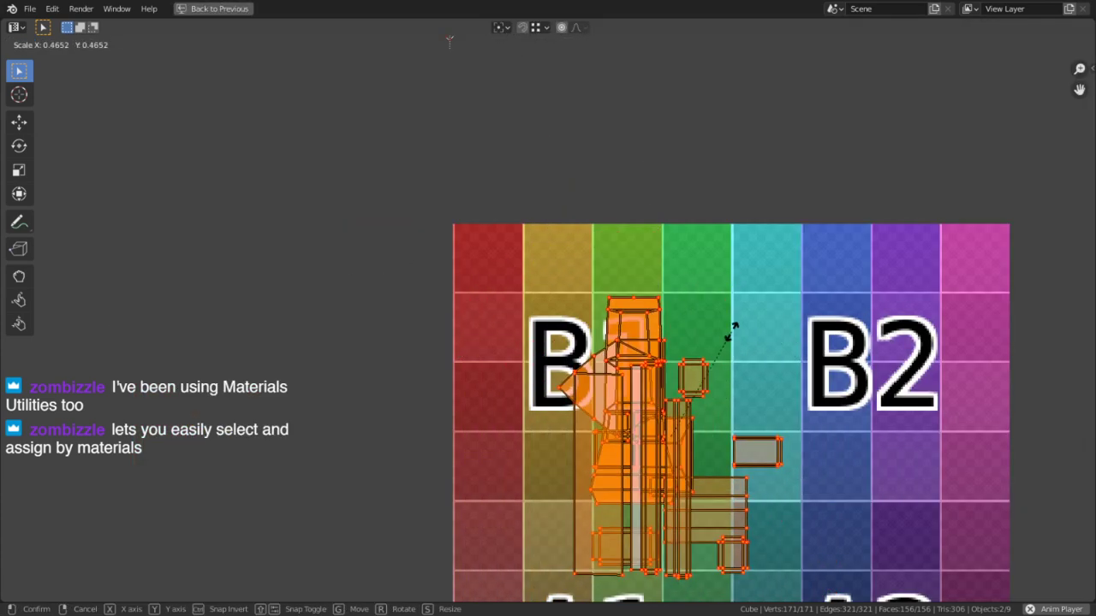
left_click(714, 351)
middle_click_drag(737, 333, 655, 265)
scroll(649, 308, "up", 2)
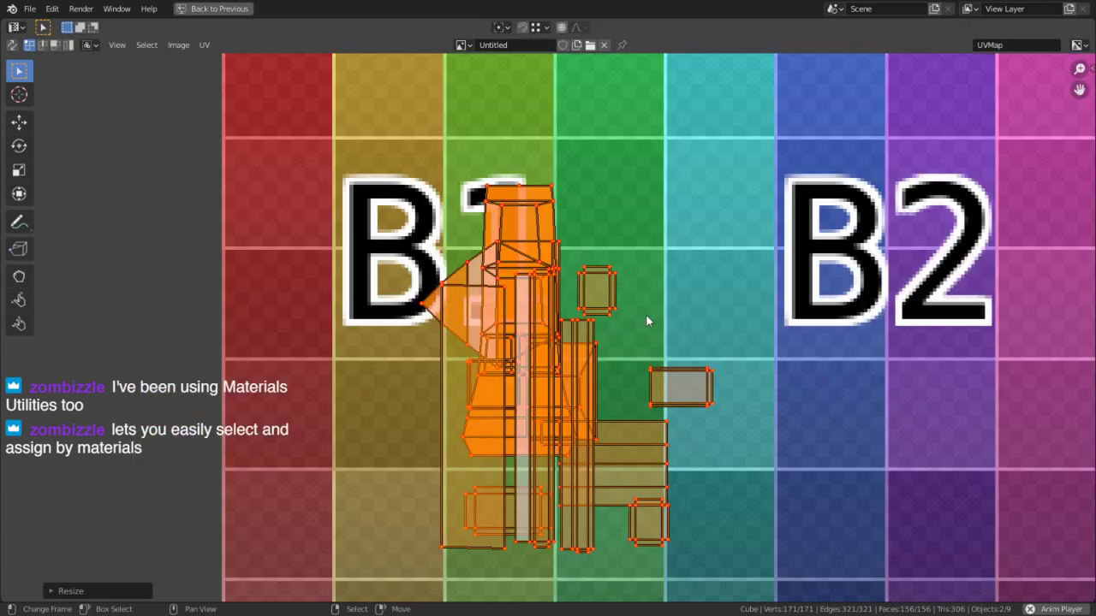
Switch to island selection and move the stacked tower wall islands onto the grid's B2 area.
key("4")
key("alt+a")
key("c")
left_click(555, 163)
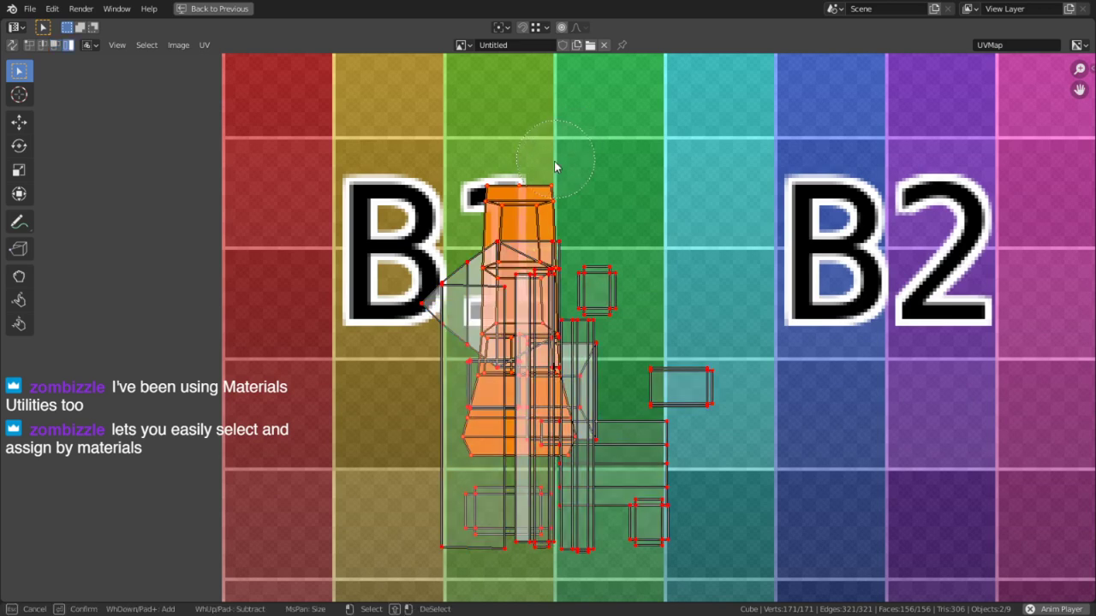
right_click(559, 183)
key("g")
left_click(1021, 178)
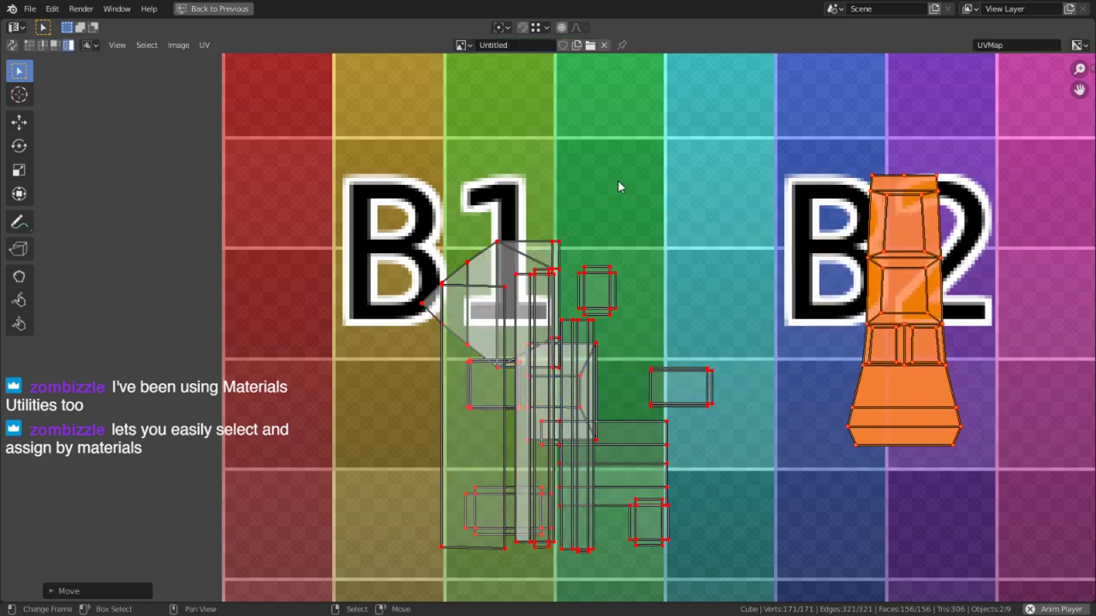
Move the stacked roof cap islands to the upper-left corner of the grid, above the B1 label.
key("alt+a")
left_click(493, 257)
key("g")
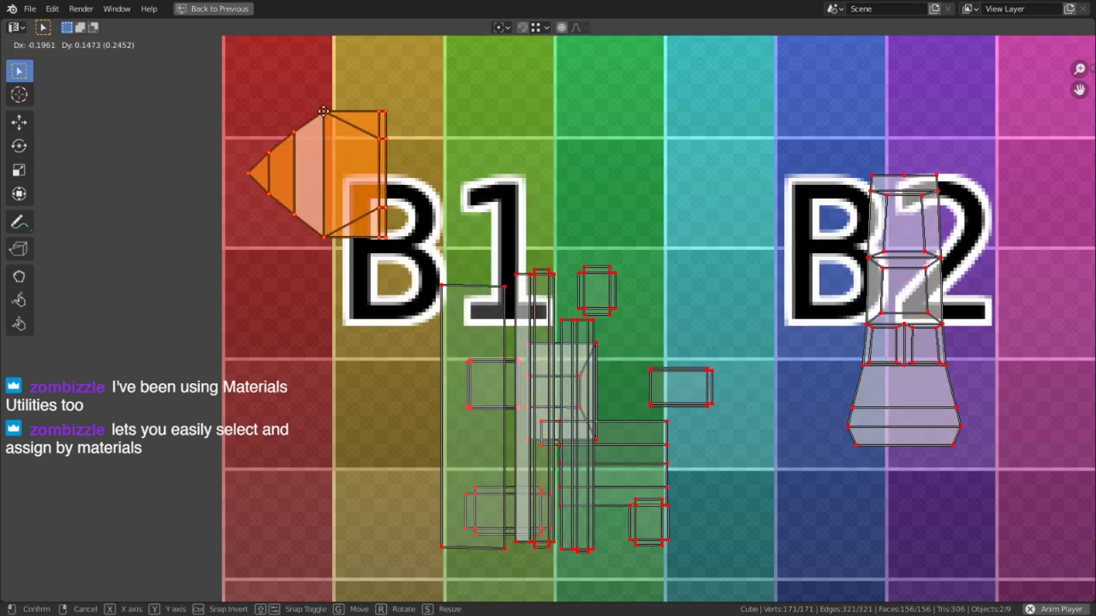
left_click(323, 112)
left_click(444, 310, "shift")
key("g")
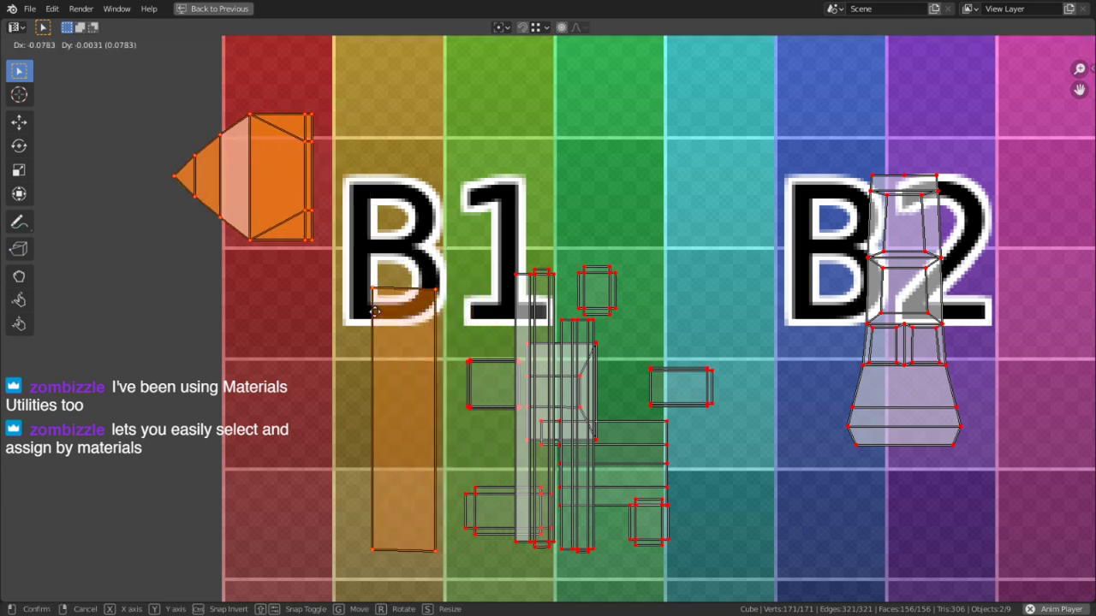
right_click(377, 323)
Rotate the stacked roof cap islands by 90 degrees.
left_click(354, 134)
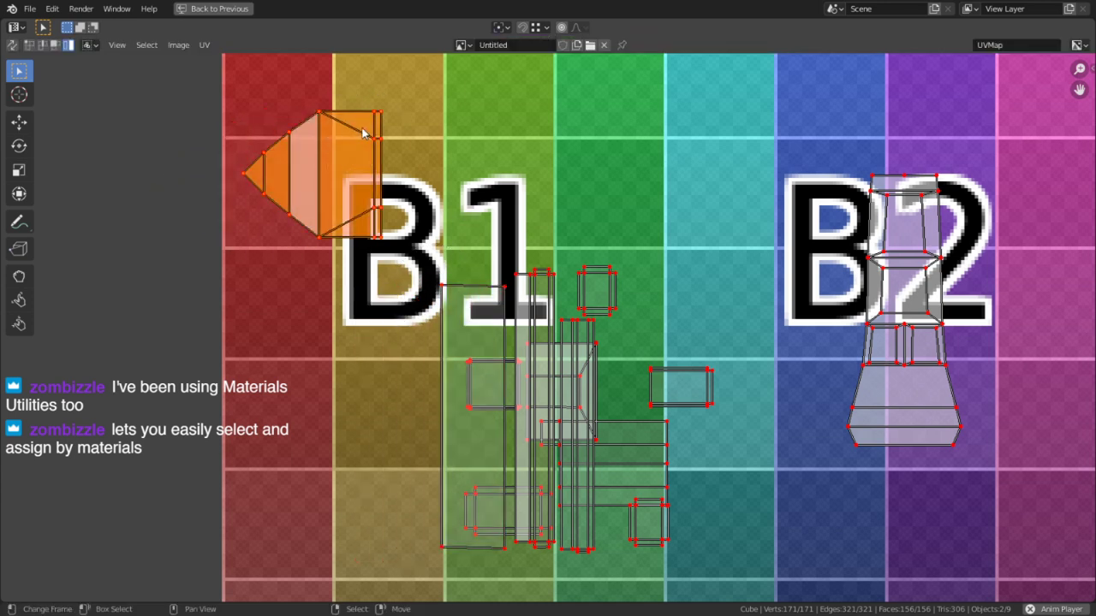
type("r90")
key("Return")
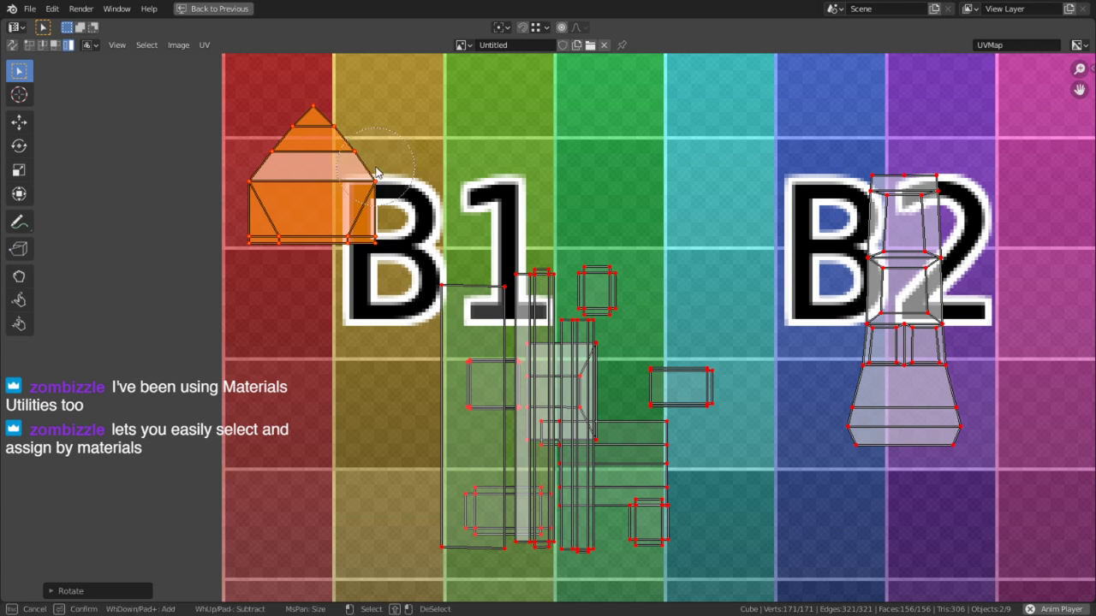
Select the narrow vertical strip islands beneath the B1 label.
left_click(526, 259)
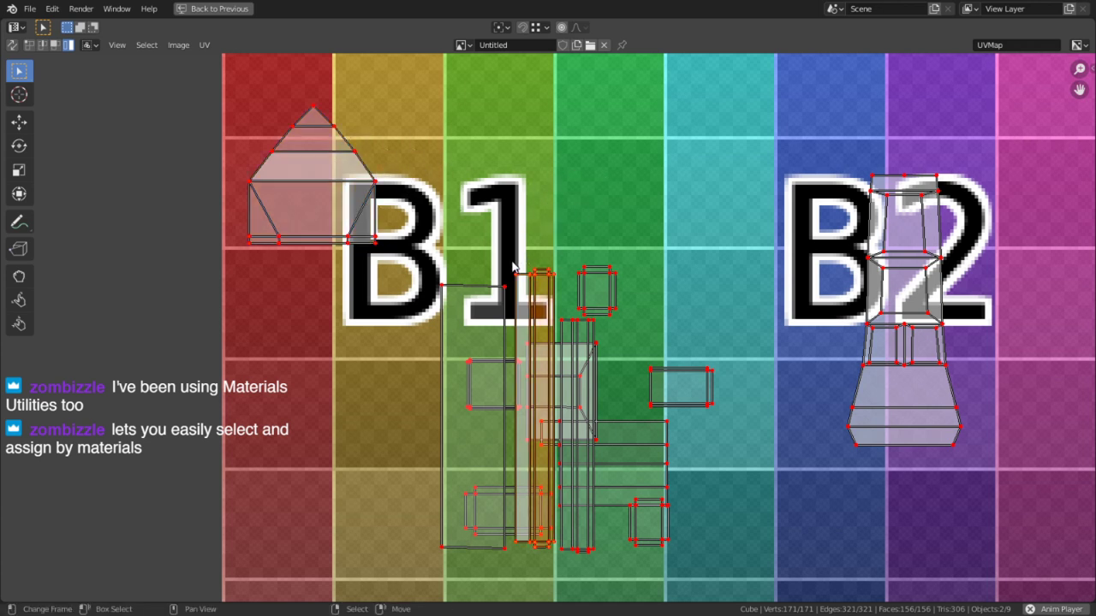
Move the wide tall panel and the narrow strip islands together into the UV image's left columns, below the gable-shaped island.
left_click(464, 320)
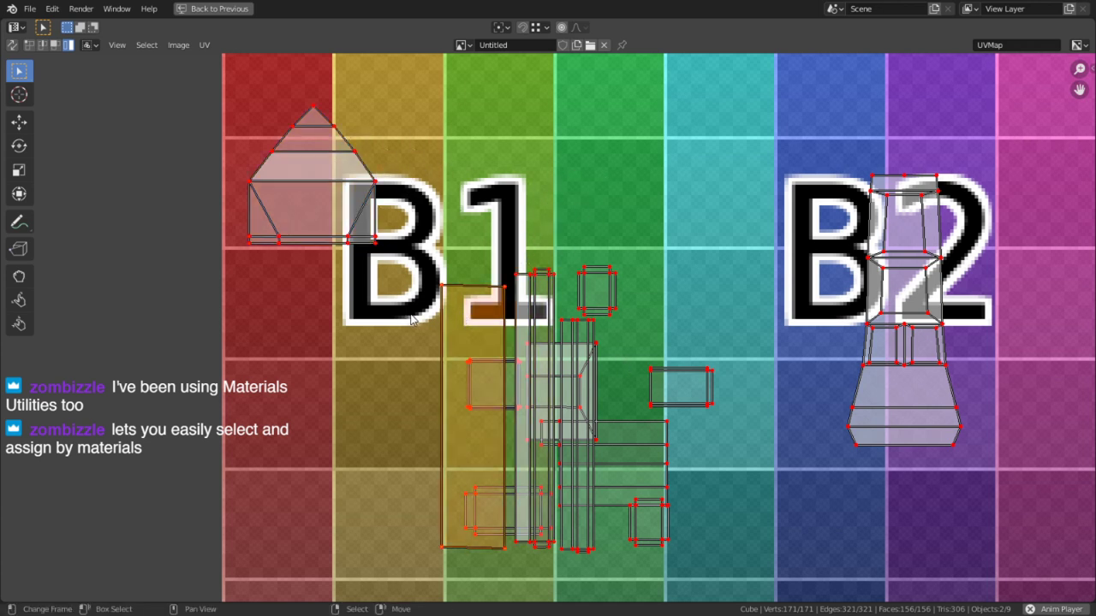
right_click(515, 280, "shift")
right_click(570, 324, "shift")
key("h")
key("ctrl+z")
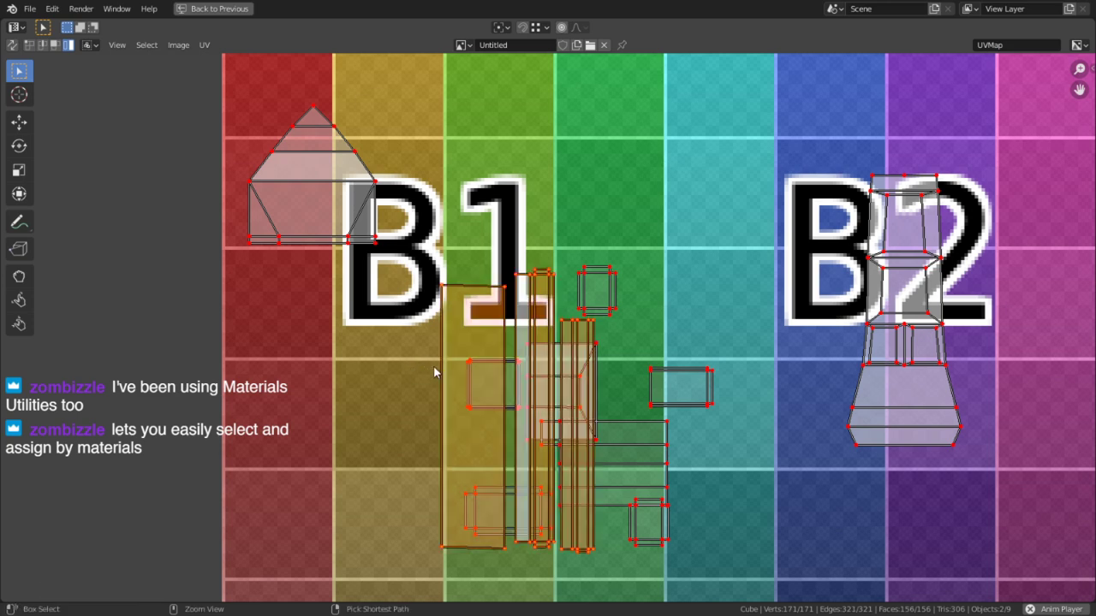
key("g")
left_click(176, 412)
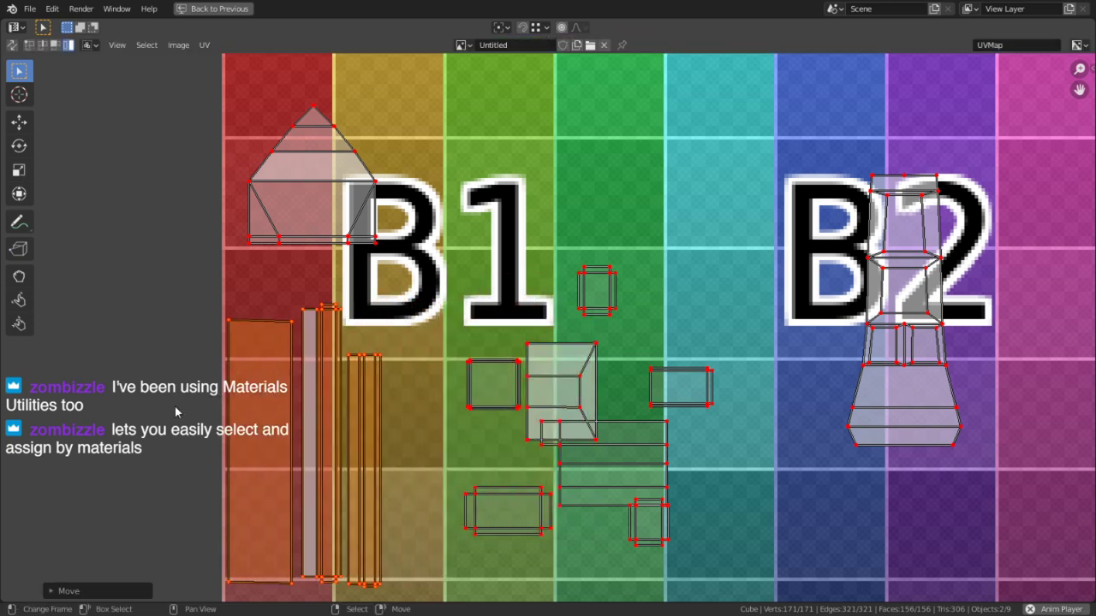
middle_click_drag(325, 331, 343, 262)
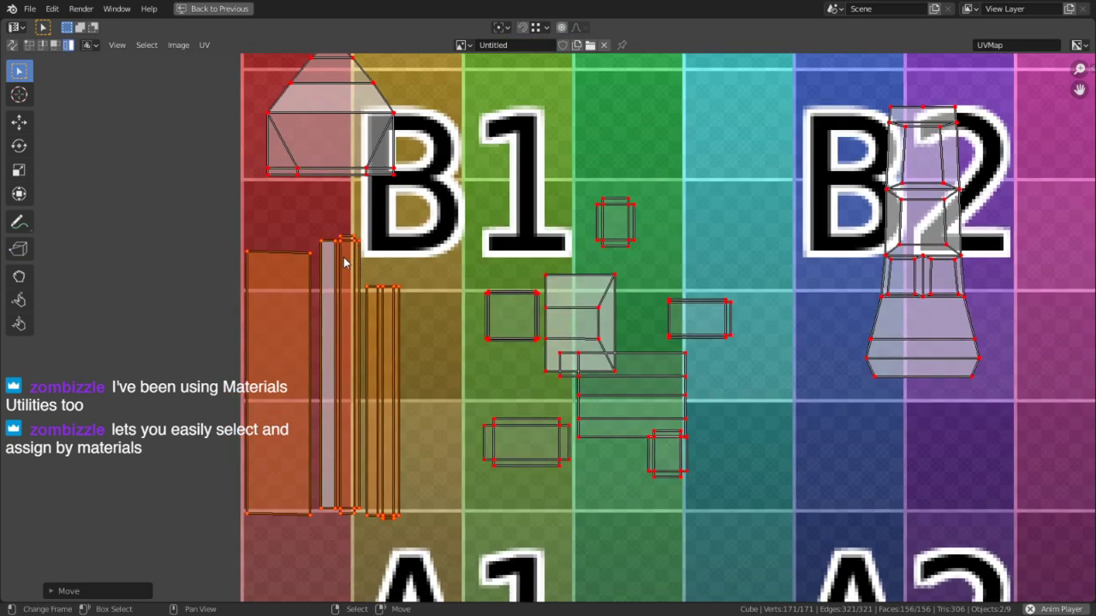
Snap the shorter narrow strips and the wide panel flush against opposite sides of the middle strip island, aligning their bottom edges.
right_click(368, 316)
key("g")
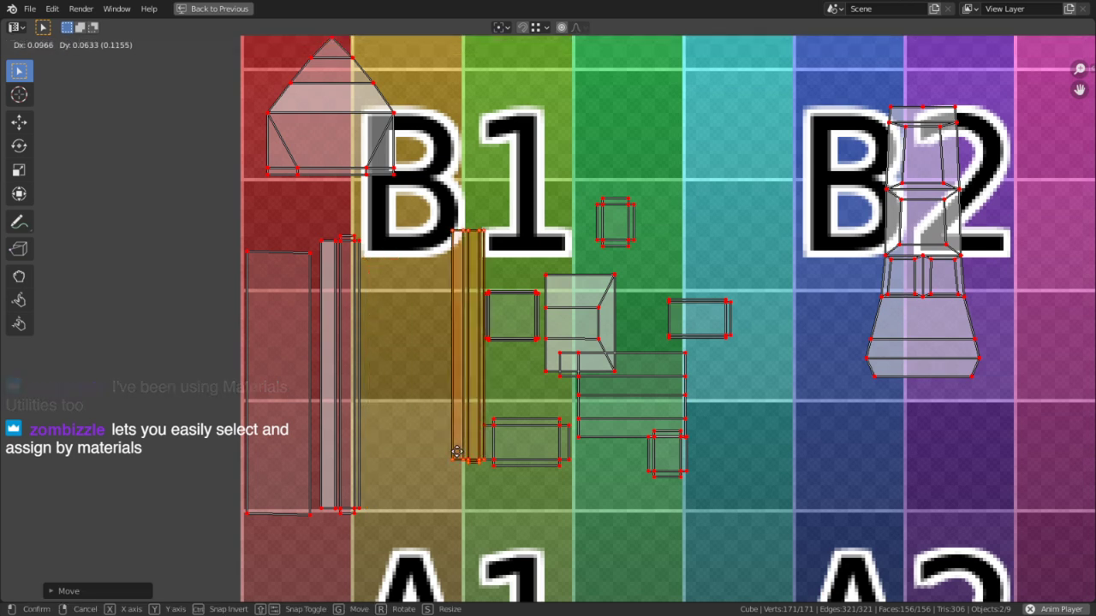
key("y")
key("y")
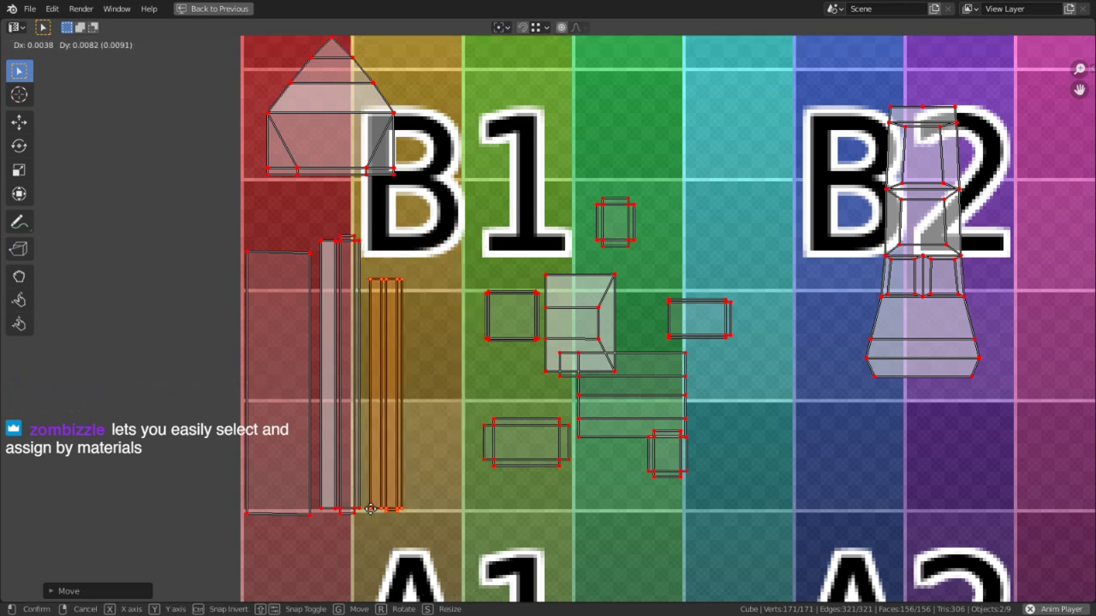
left_click(357, 508)
right_click(295, 486)
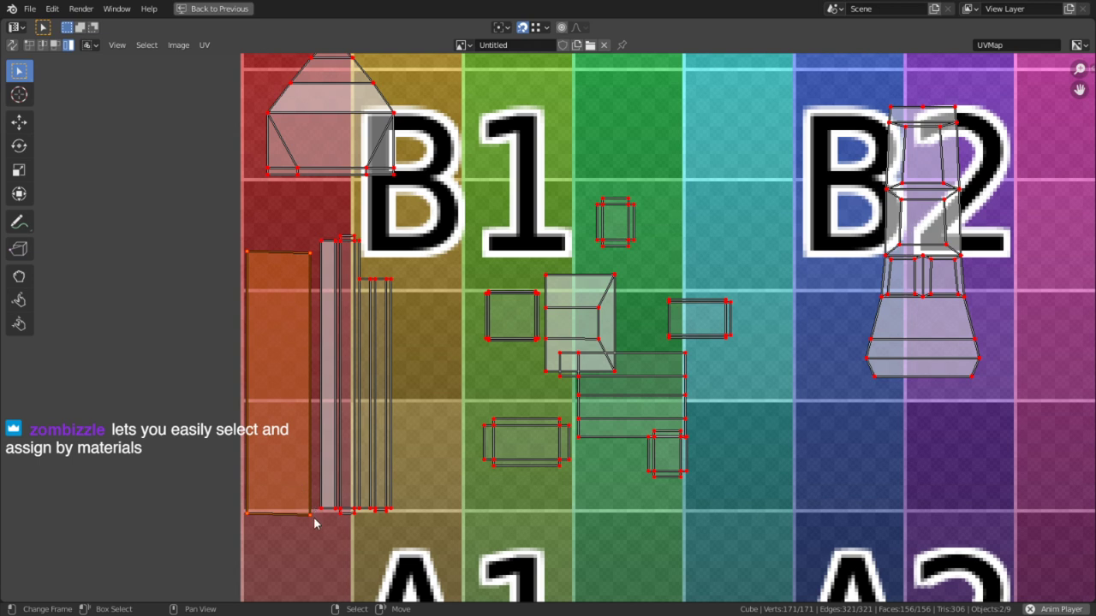
key("g")
left_click(395, 499)
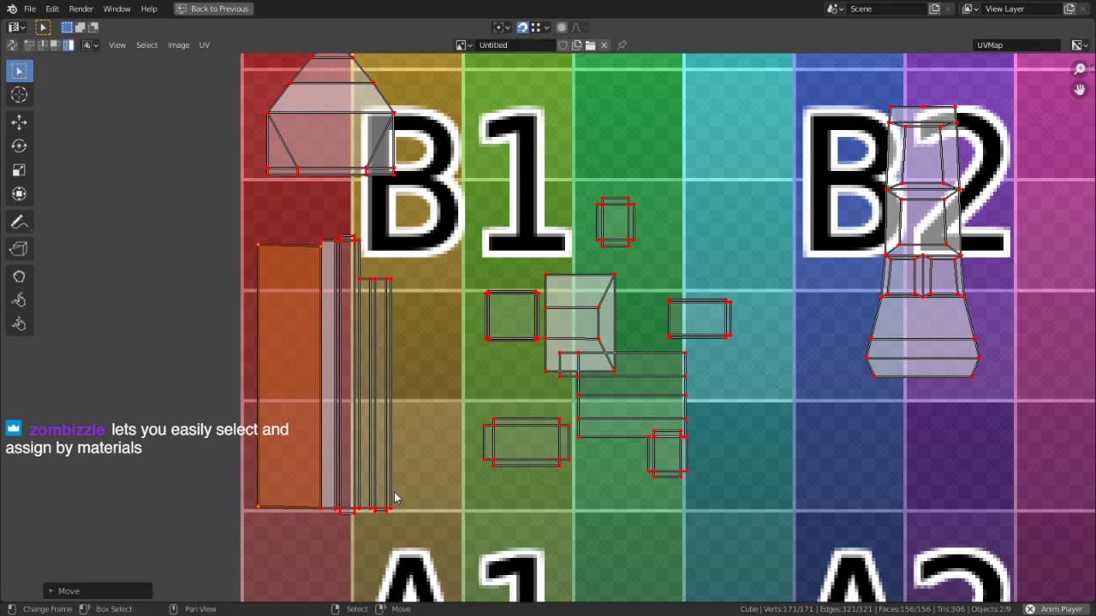
right_click(431, 382)
key("c")
left_click_drag(391, 499, 268, 482)
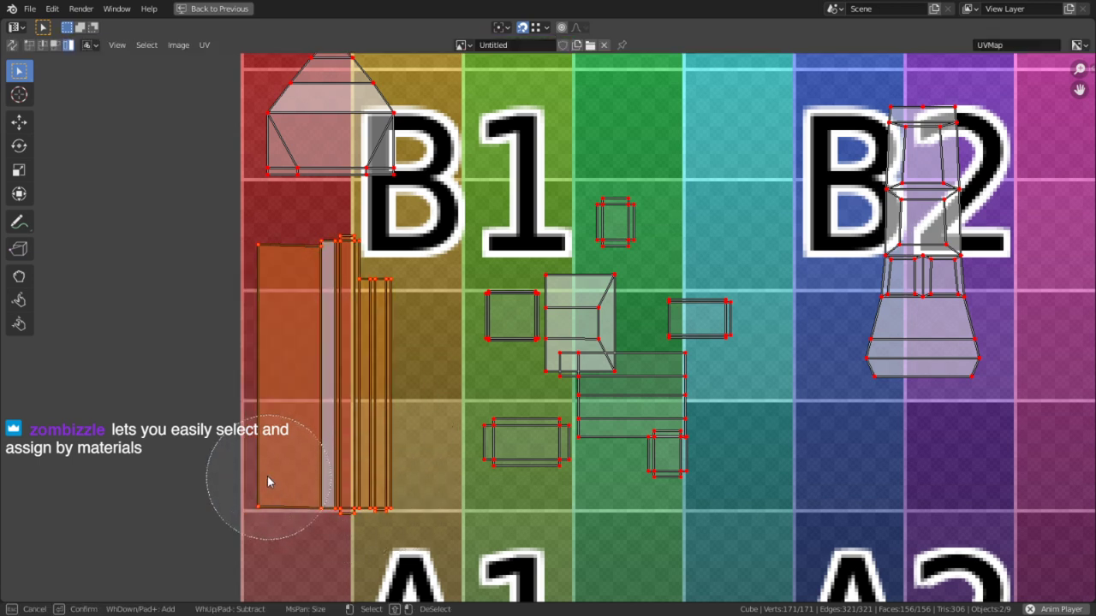
right_click(269, 482)
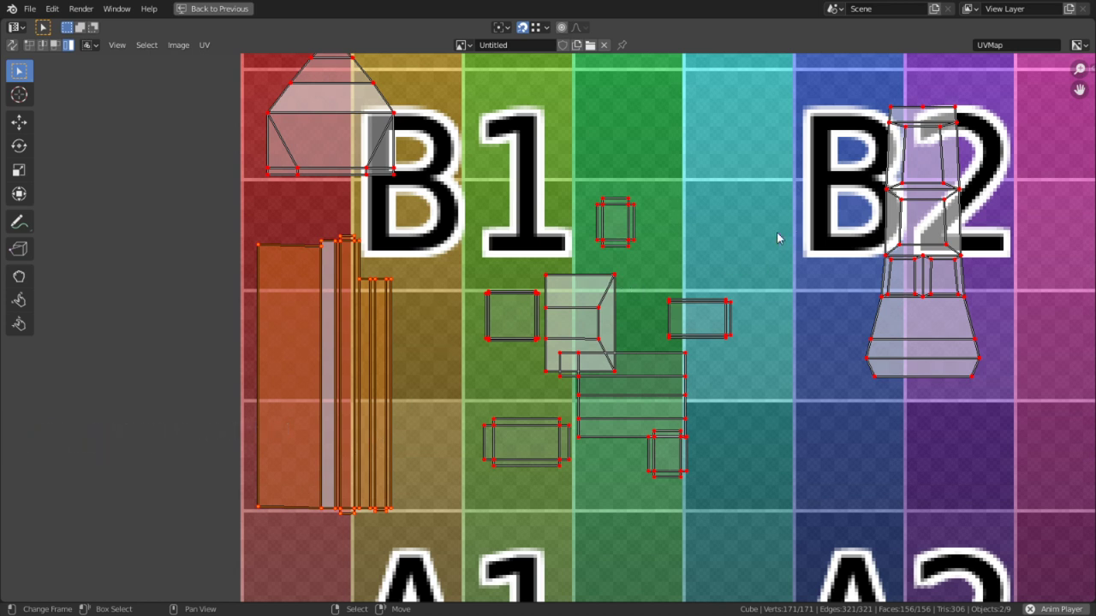
key("alt+a")
Rotate the trapezoid-faced island by -90° and move it below the group of tall strips.
key("c")
left_click_drag(619, 277, 664, 265)
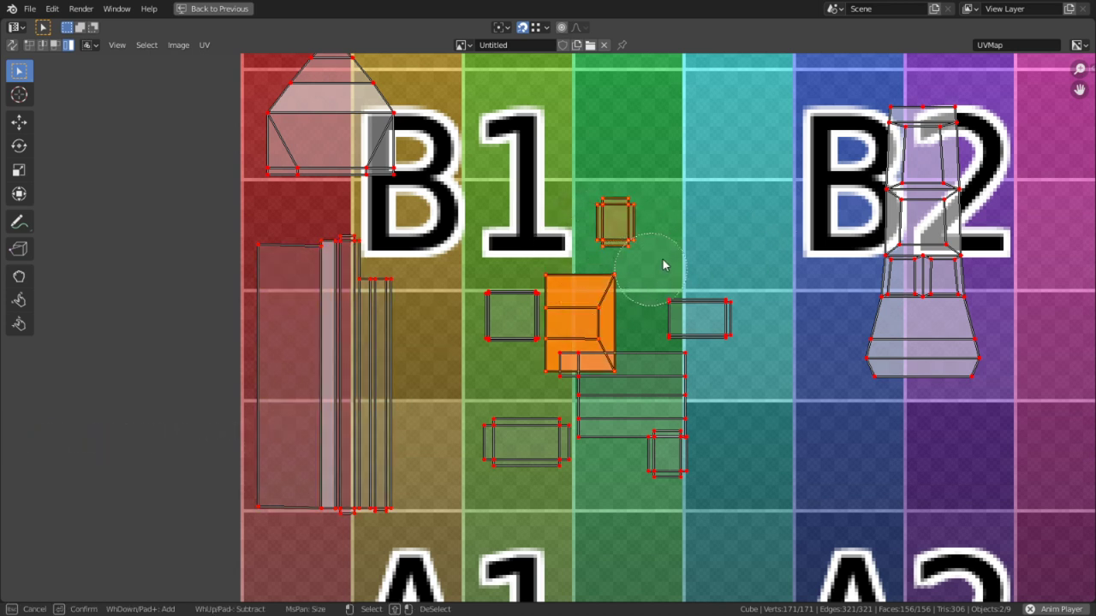
right_click(623, 220)
key("r")
key("9")
key("0")
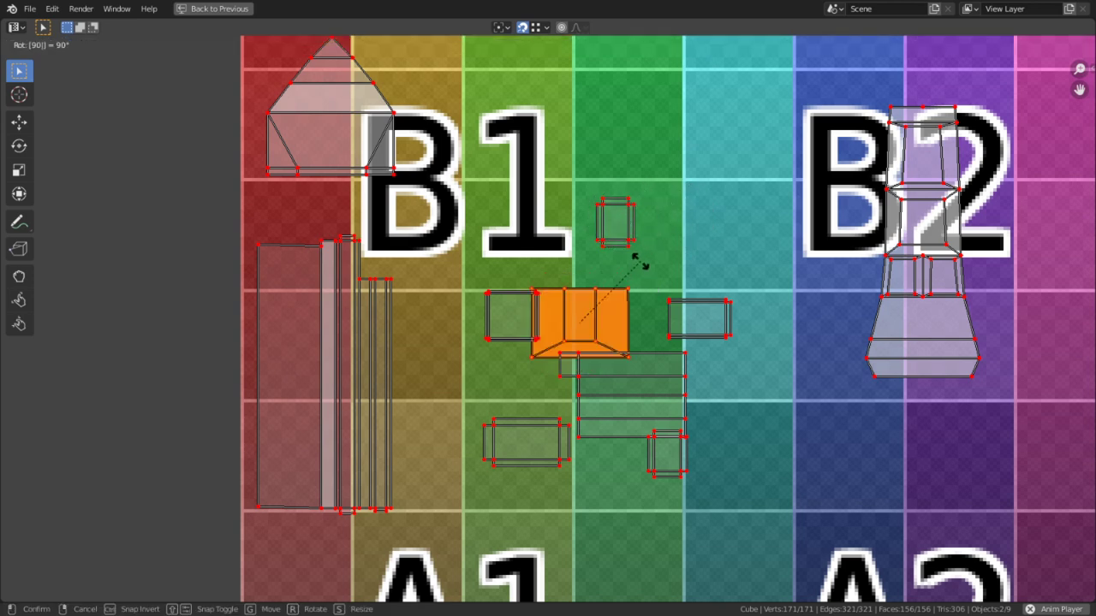
key("minus")
key("Return")
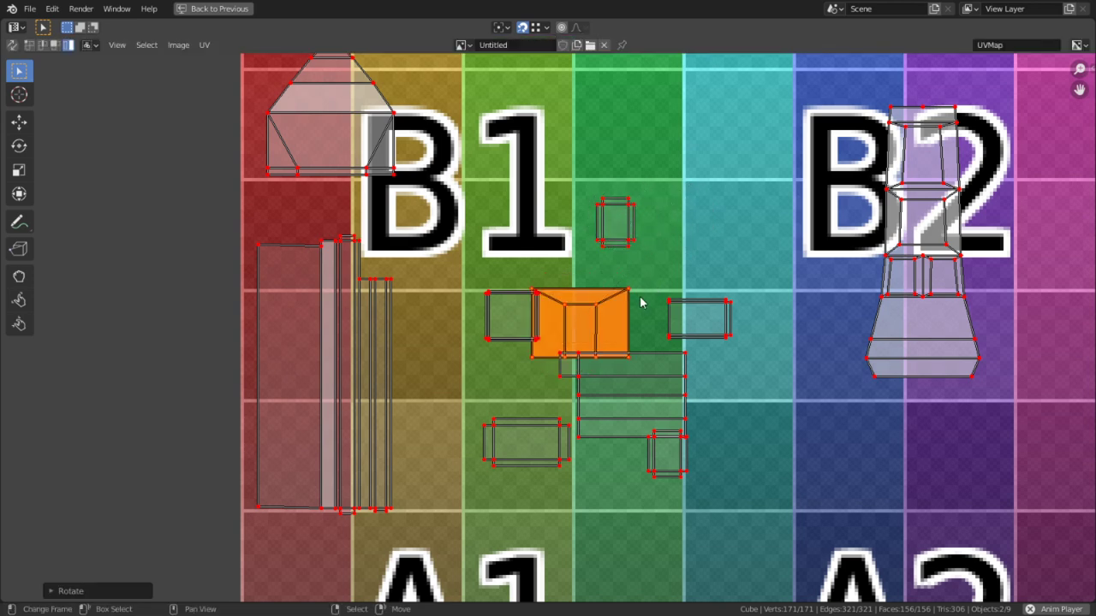
scroll(640, 303, "down", 2)
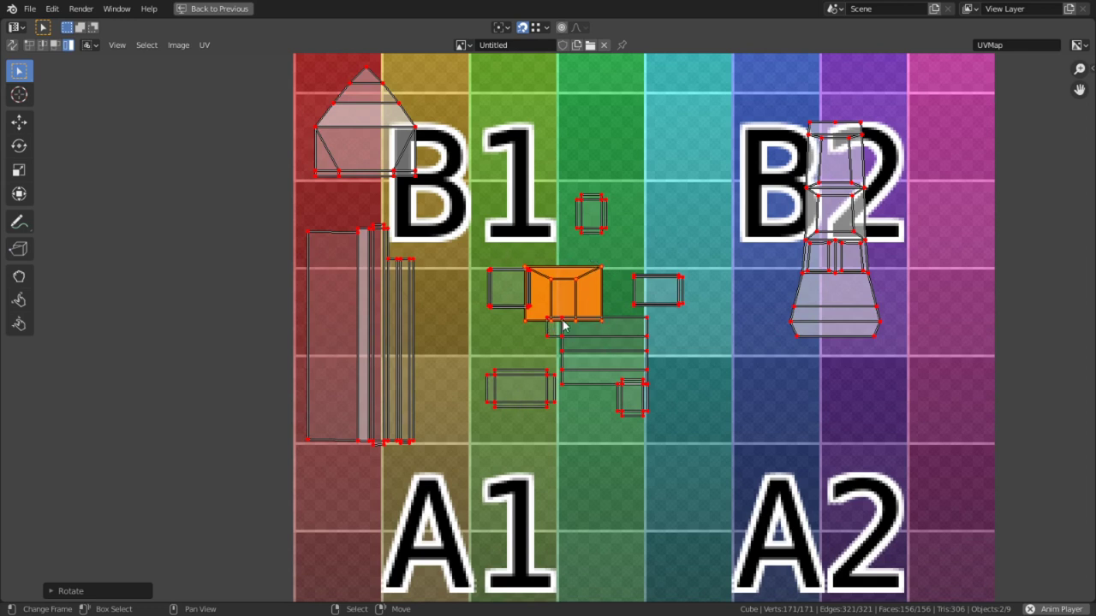
key("g")
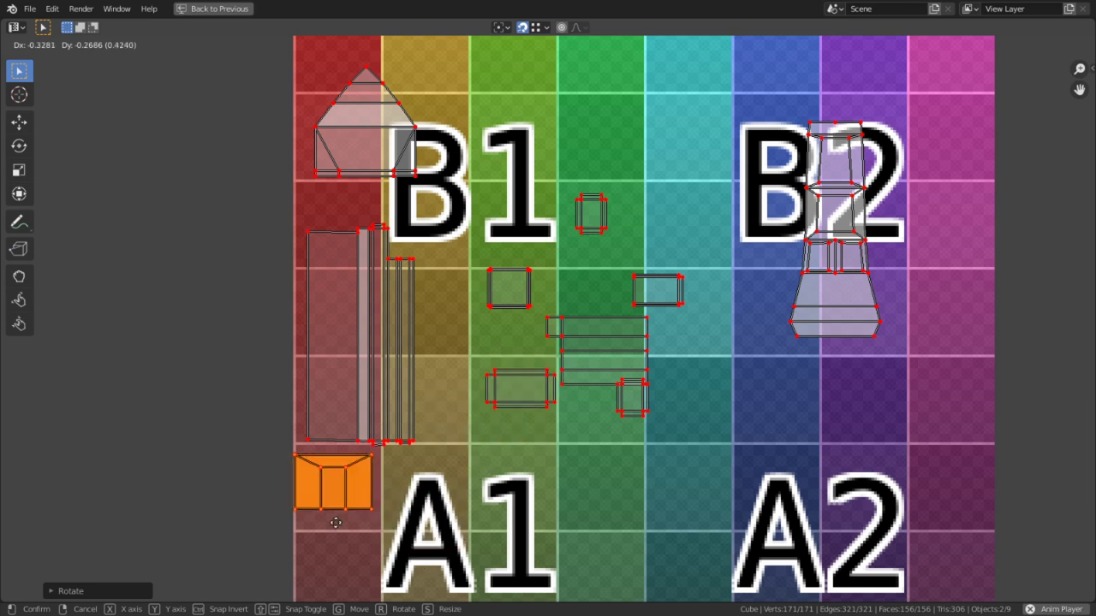
left_click(376, 540)
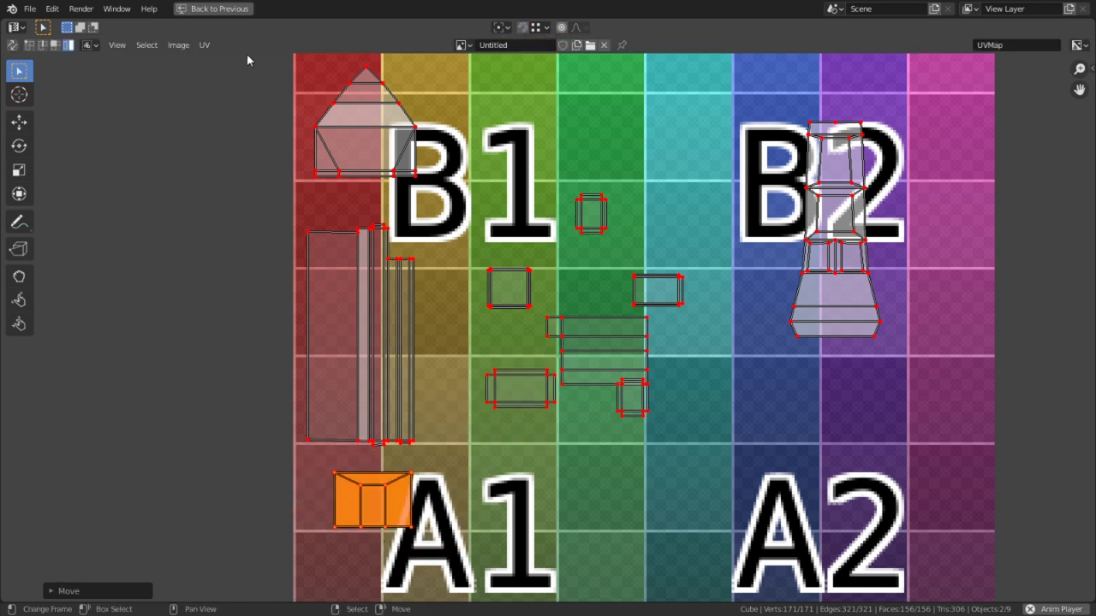
Set the UV snap-to-pixels option to Corner.
left_click(204, 44)
mouse_move(251, 105)
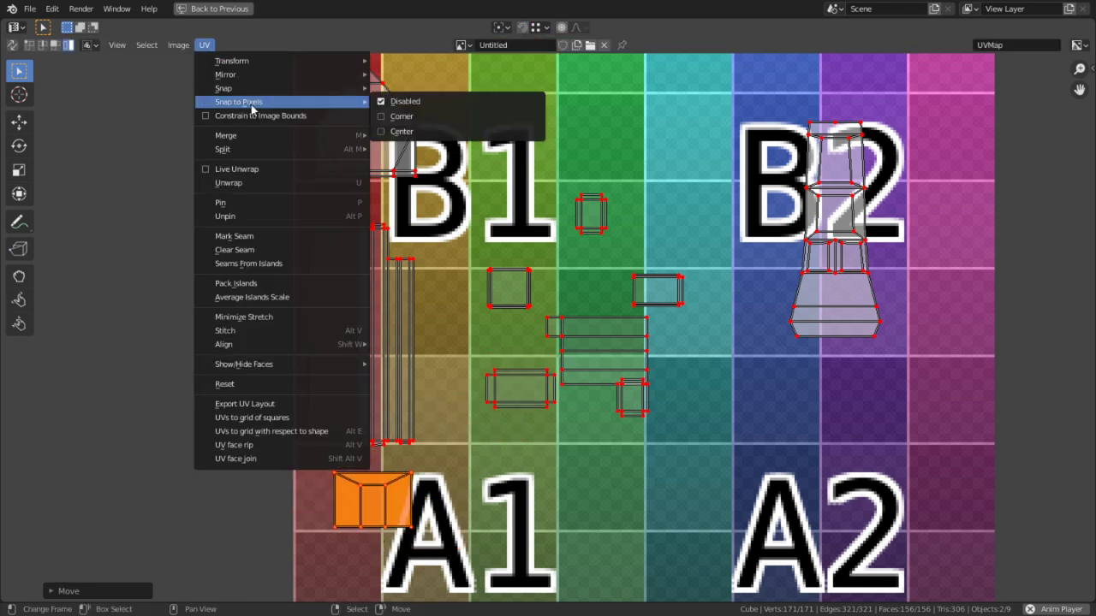
left_click(393, 118)
Rotate the island made of four parallel bands by 90° so its bands stand upright.
middle_click_drag(711, 329, 700, 320)
left_click(703, 190)
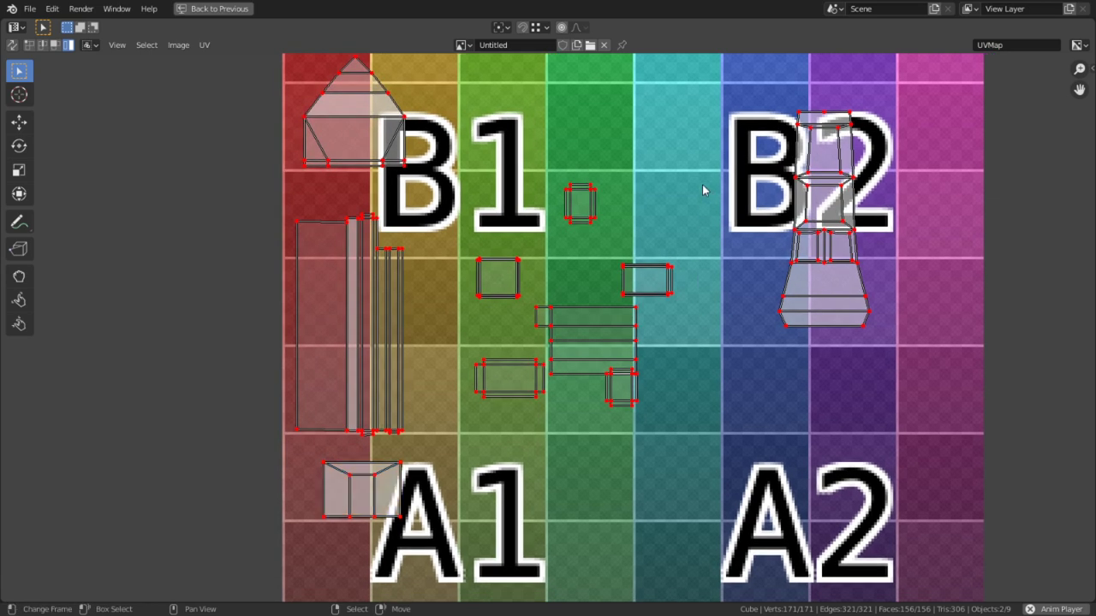
left_click(611, 341)
type("r90")
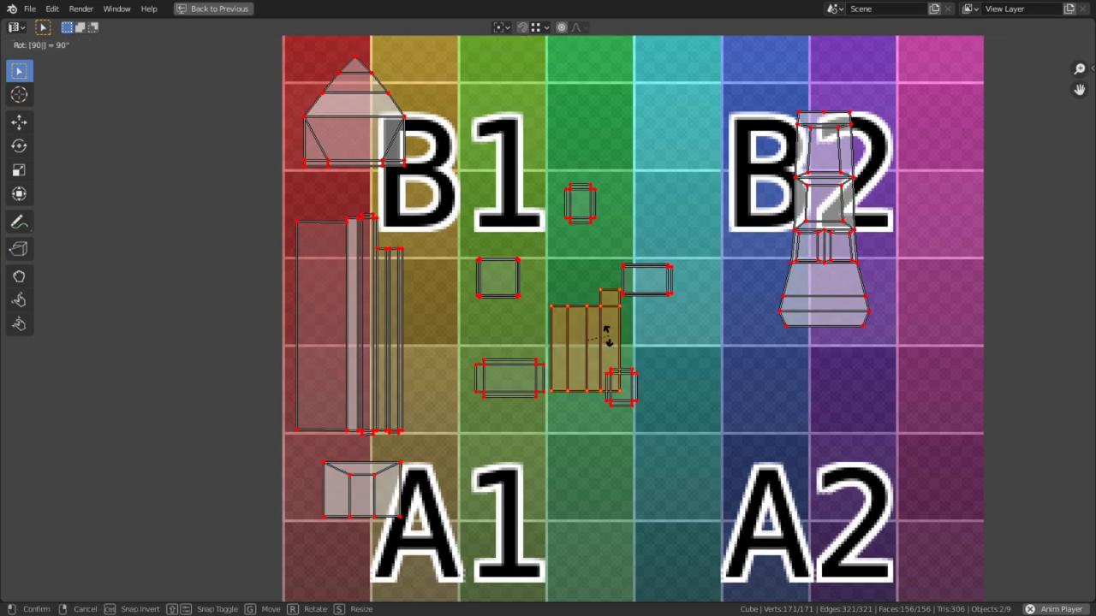
key("Return")
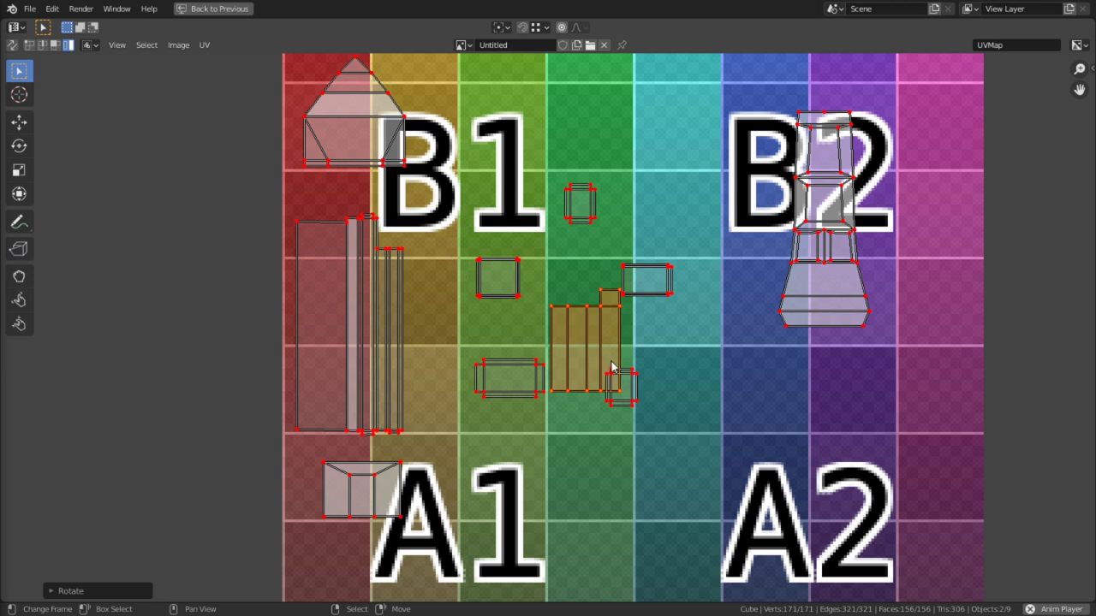
Enable Constrain to Image Bounds and move the tower-shaped island from B2 into the UV image's bottom-left corner.
scroll(848, 408, "down", 3)
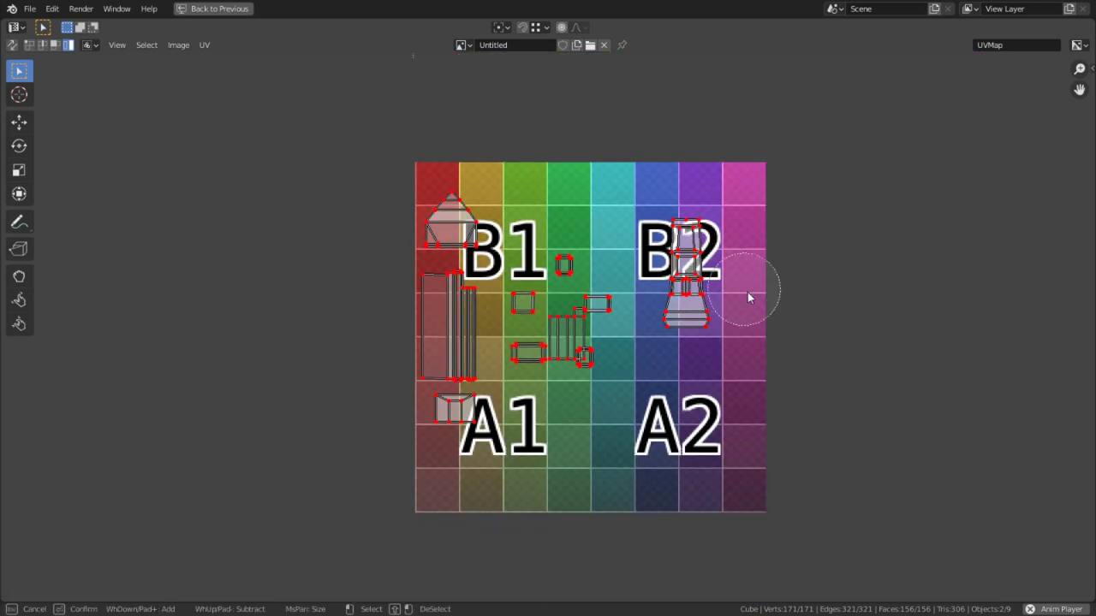
left_click(208, 42)
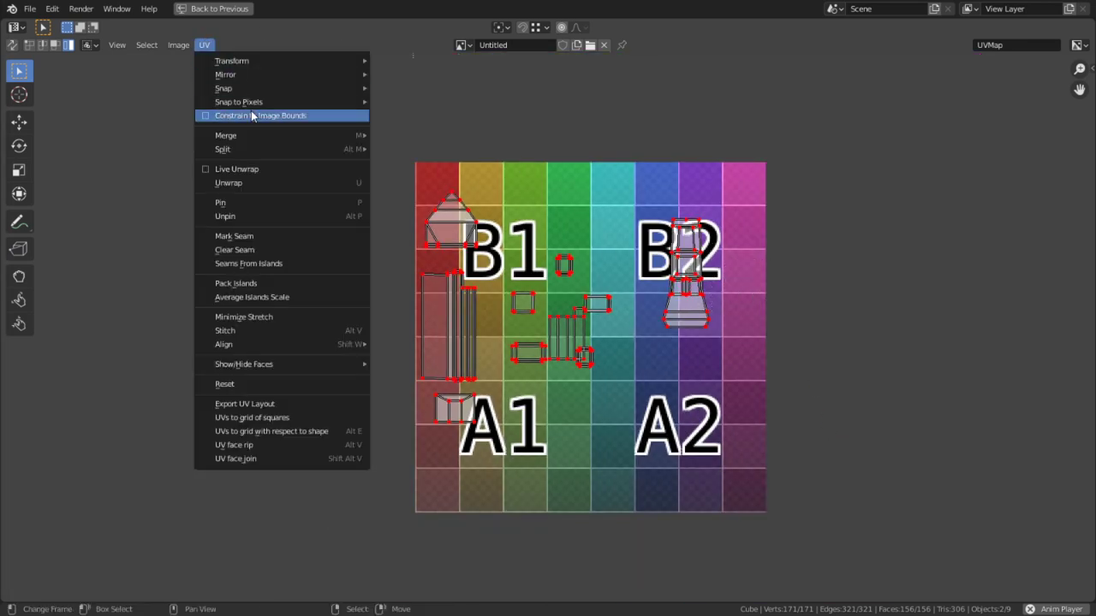
left_click(251, 115)
key("c")
left_click_drag(714, 200, 703, 248)
right_click(702, 247)
key("g")
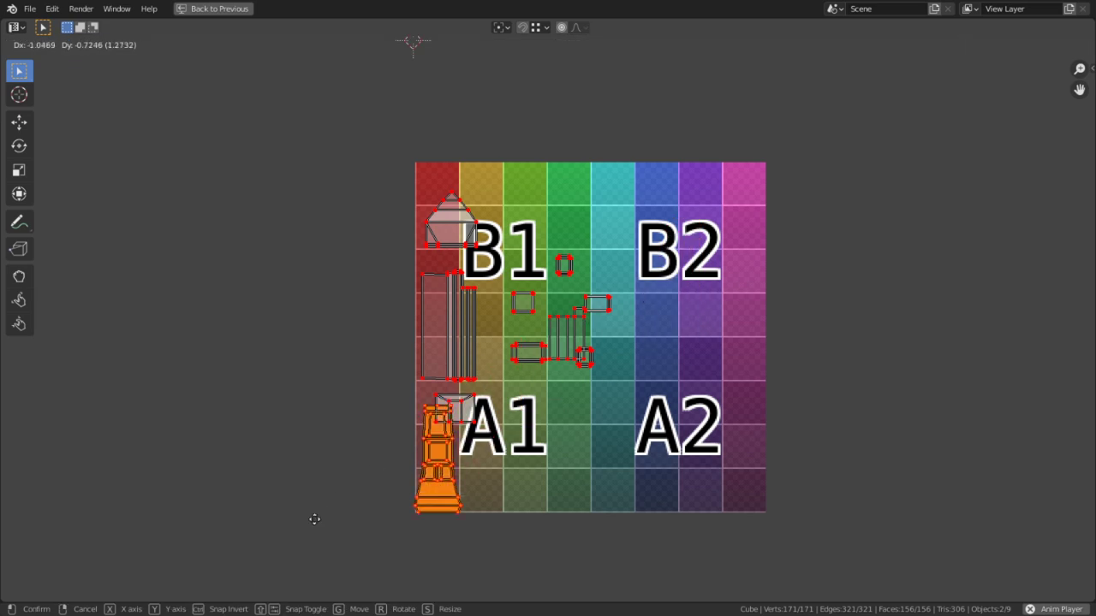
left_click(313, 519)
Move the trapezoid-faced island to the image's bottom edge, directly beside the base of the tower-shaped island.
scroll(491, 375, "up", 3)
left_click(491, 375)
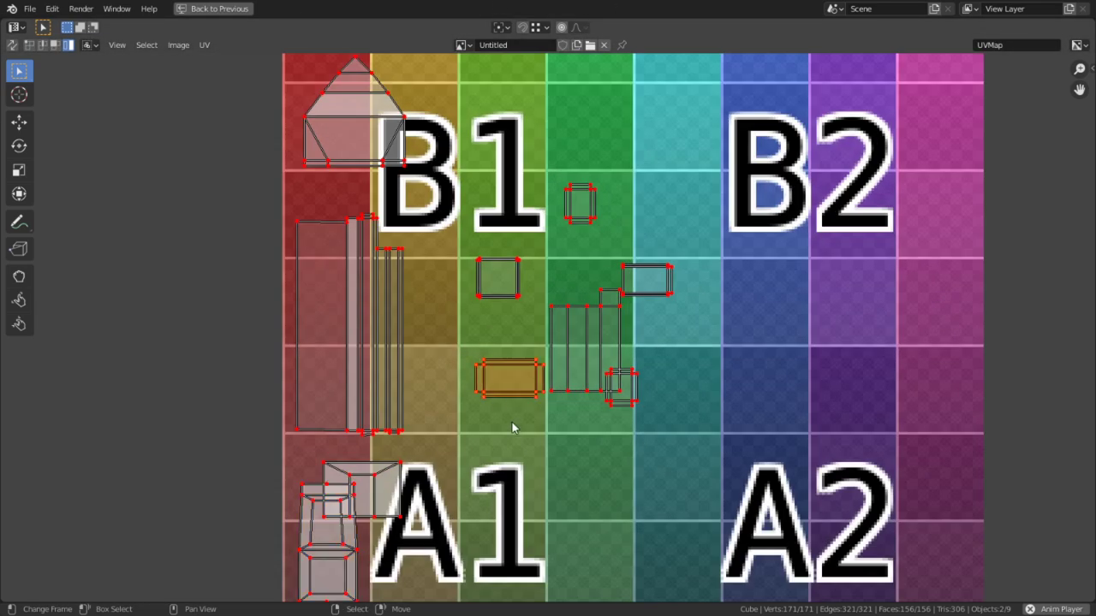
key("c")
left_click(416, 527)
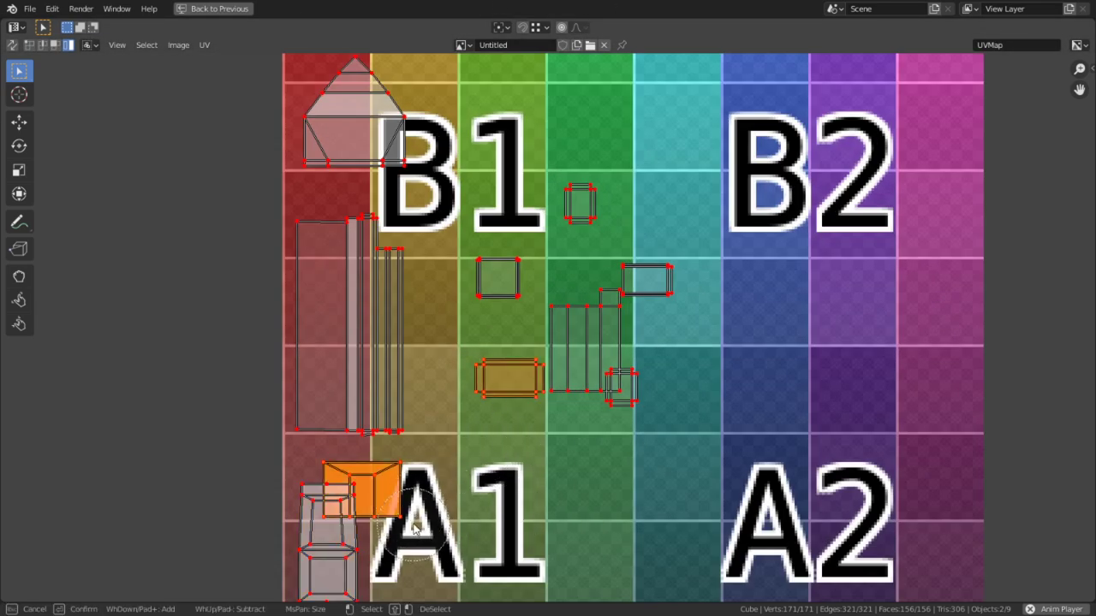
middle_click(500, 370)
right_click(496, 376)
mouse_move(470, 453)
middle_mouse_down()
mouse_move(449, 441)
mouse_move(400, 336)
middle_mouse_up()
middle_click_drag(381, 434, 381, 386)
key("g")
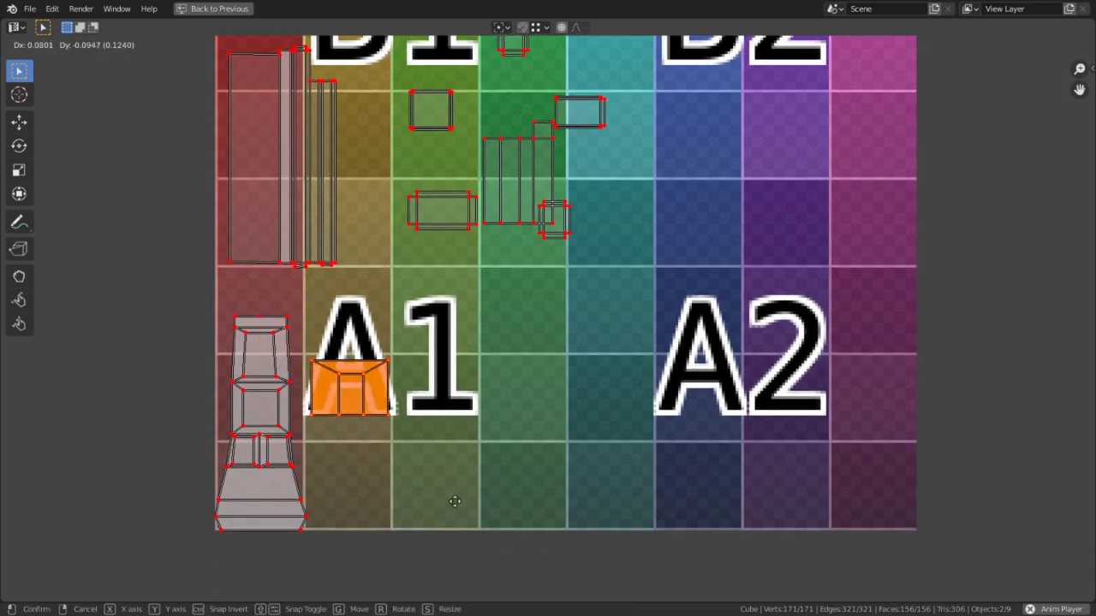
left_click(497, 152)
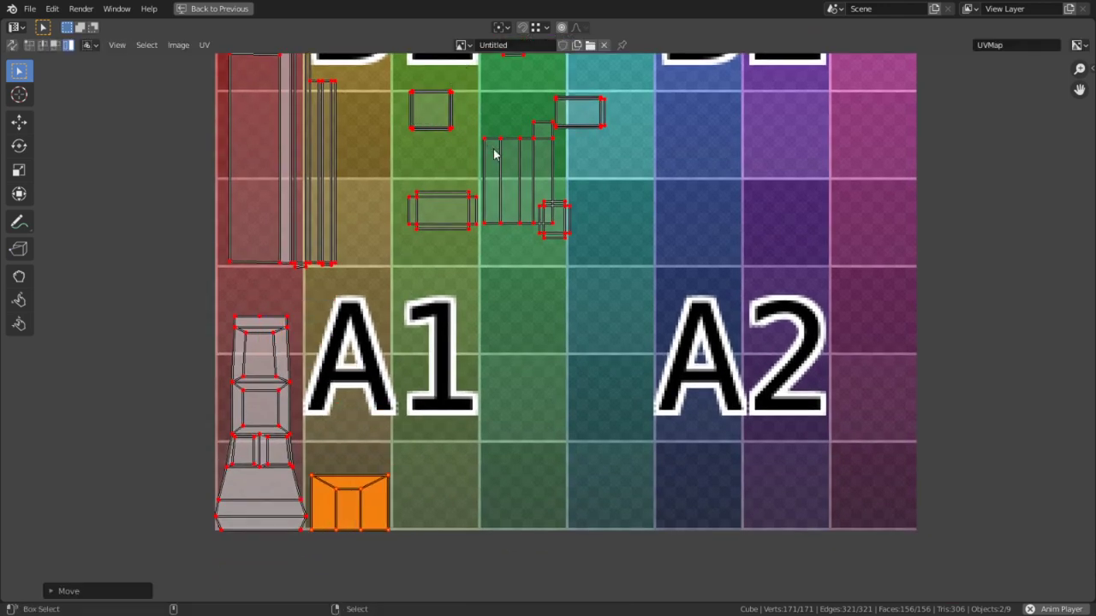
Rotate the wide box-shaped island above the A1 label by 90° so it stands upright.
key("c")
middle_click(317, 551)
left_click_drag(454, 224, 435, 231)
right_click(435, 231)
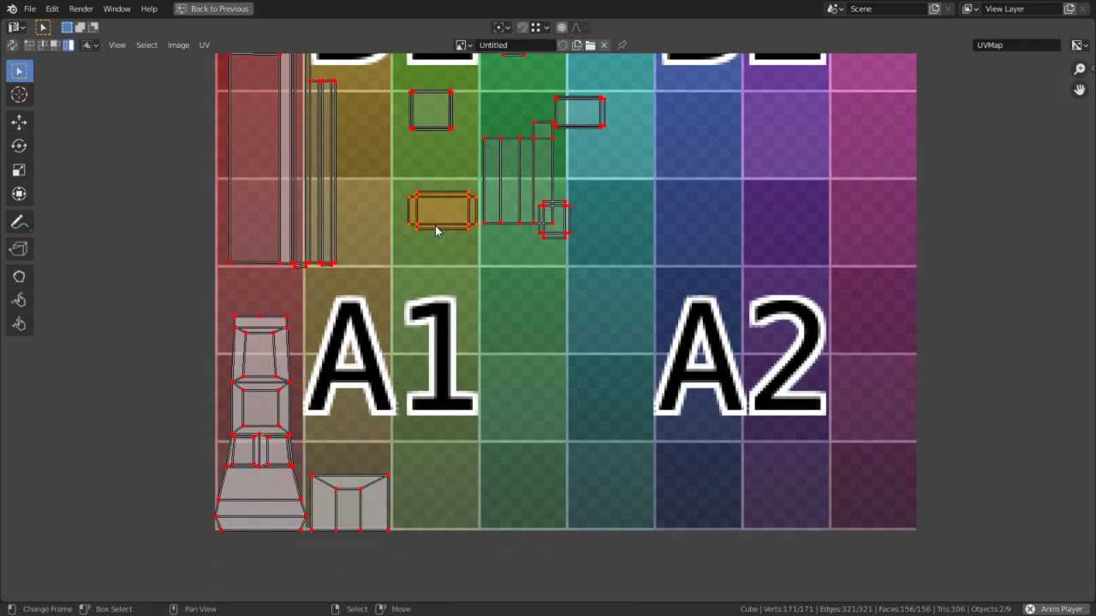
type("r90")
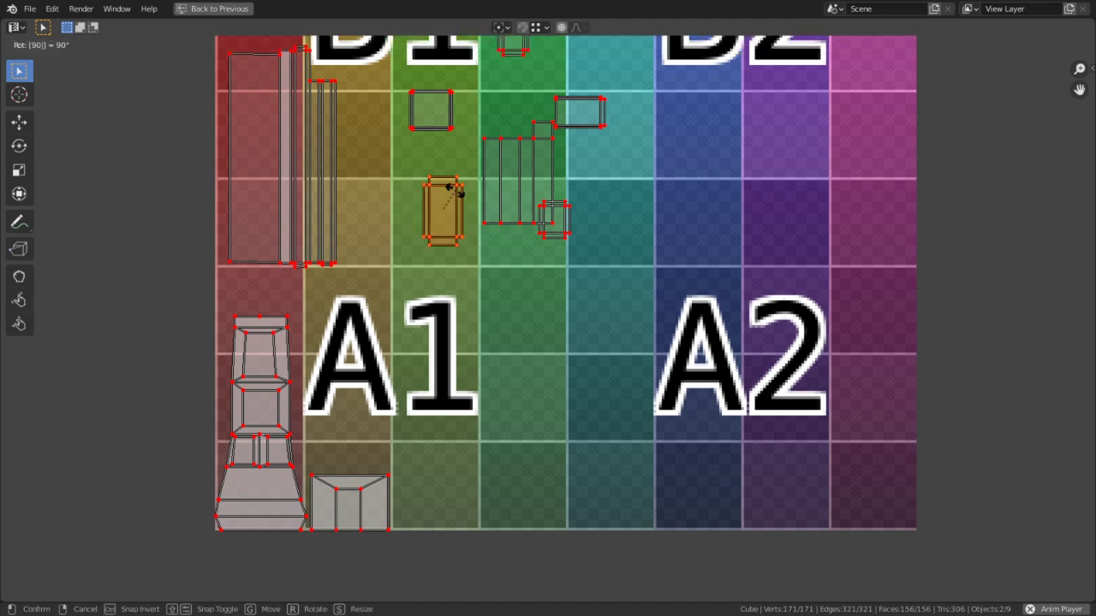
key("Return")
Rotate the wide rectangular island beside the top of the banded island by 90°, leaving nothing selected.
key("c")
middle_click(446, 206)
right_click(487, 192)
middle_click_drag(541, 192, 520, 266)
scroll(521, 266, "up", 3)
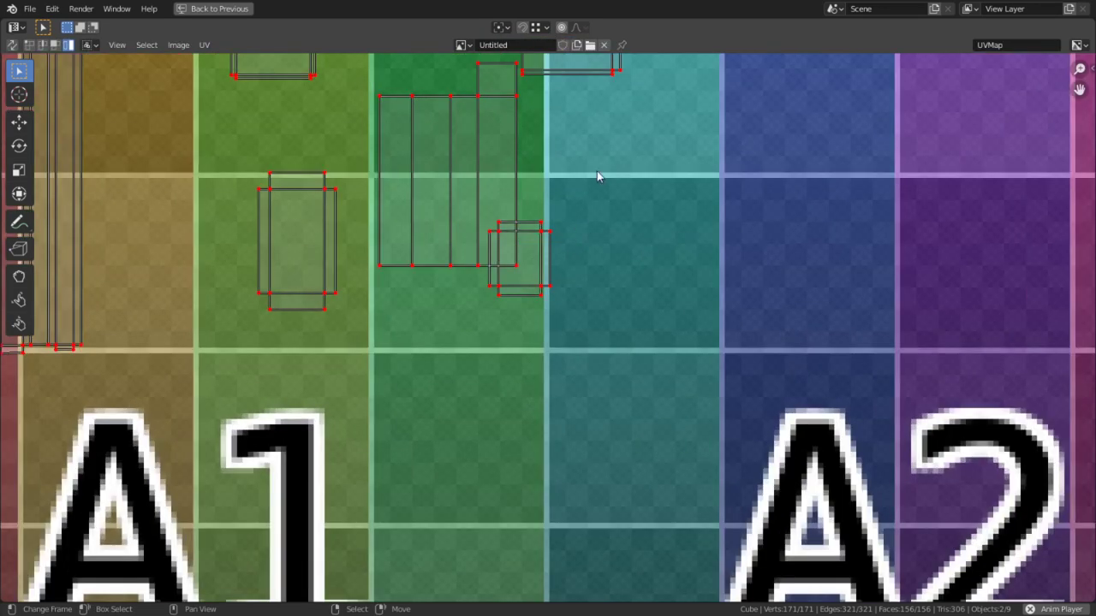
middle_click_drag(599, 176, 599, 288)
key("c")
left_click(606, 198)
right_click(606, 198)
type("r")
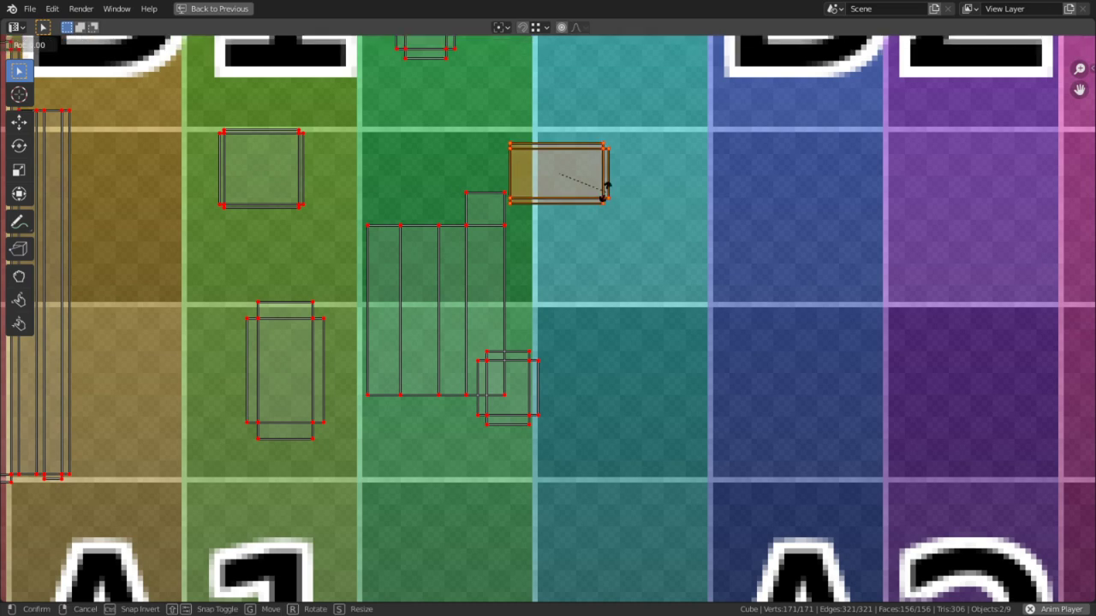
type("90")
key("Return")
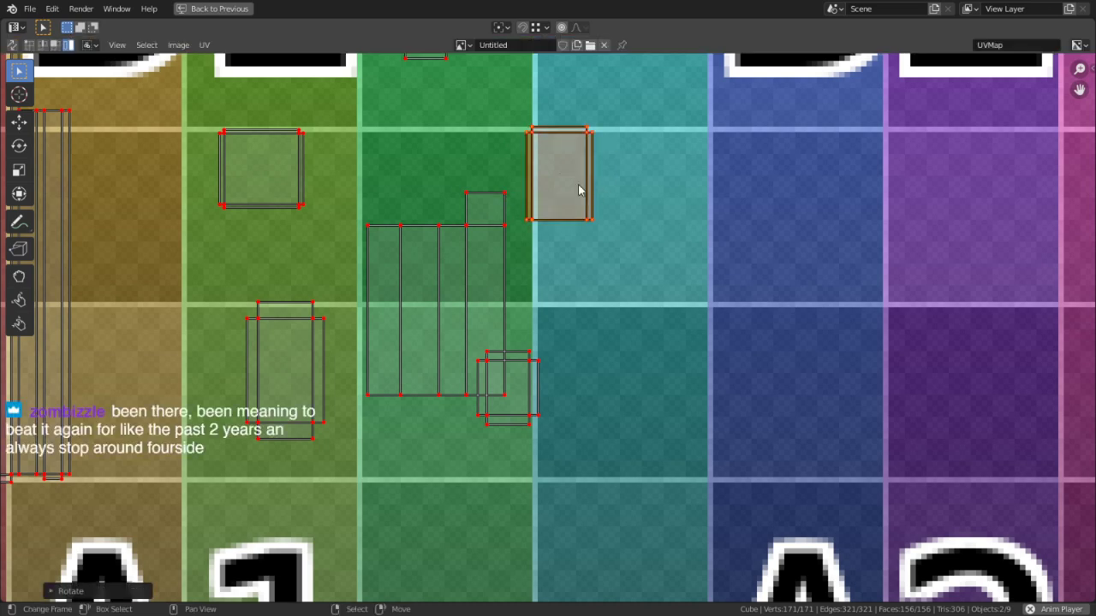
middle_click_drag(582, 190, 602, 266)
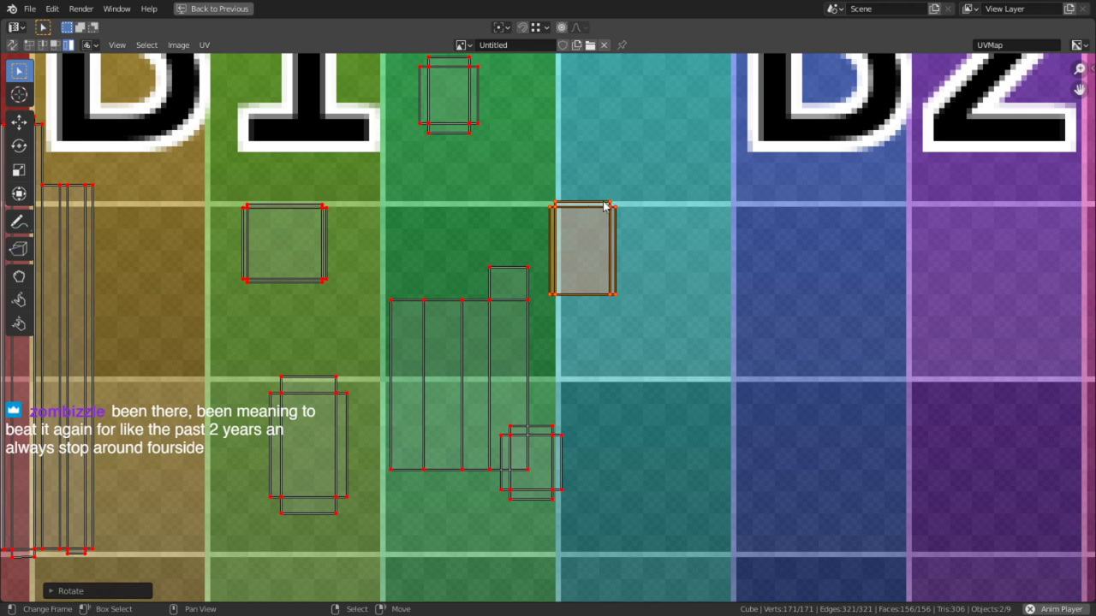
key("alt+a")
scroll(648, 246, "down", 5)
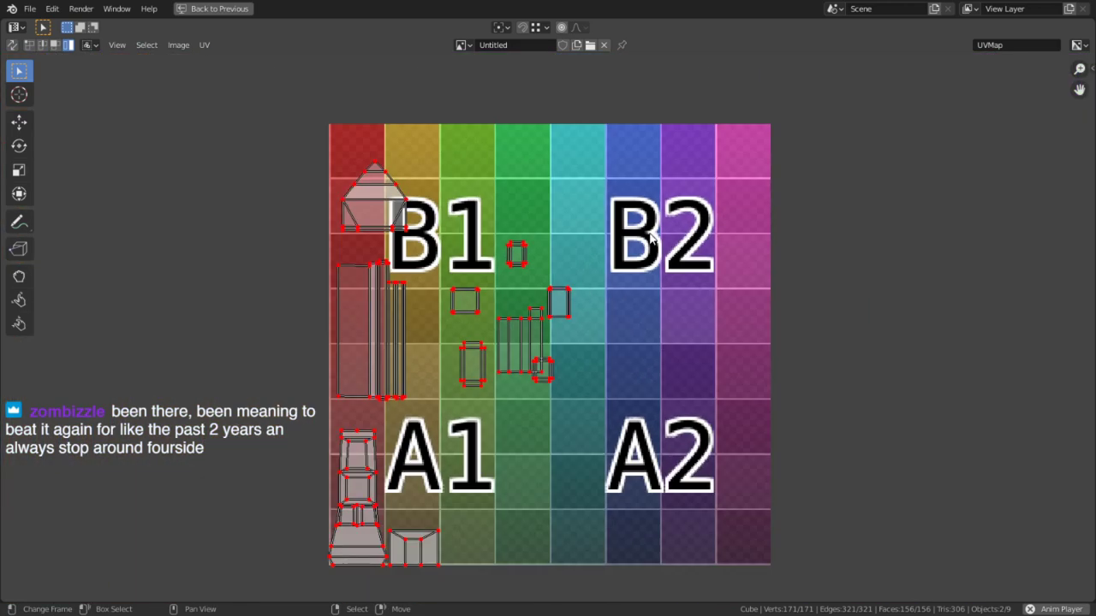
scroll(648, 242, "up", 4)
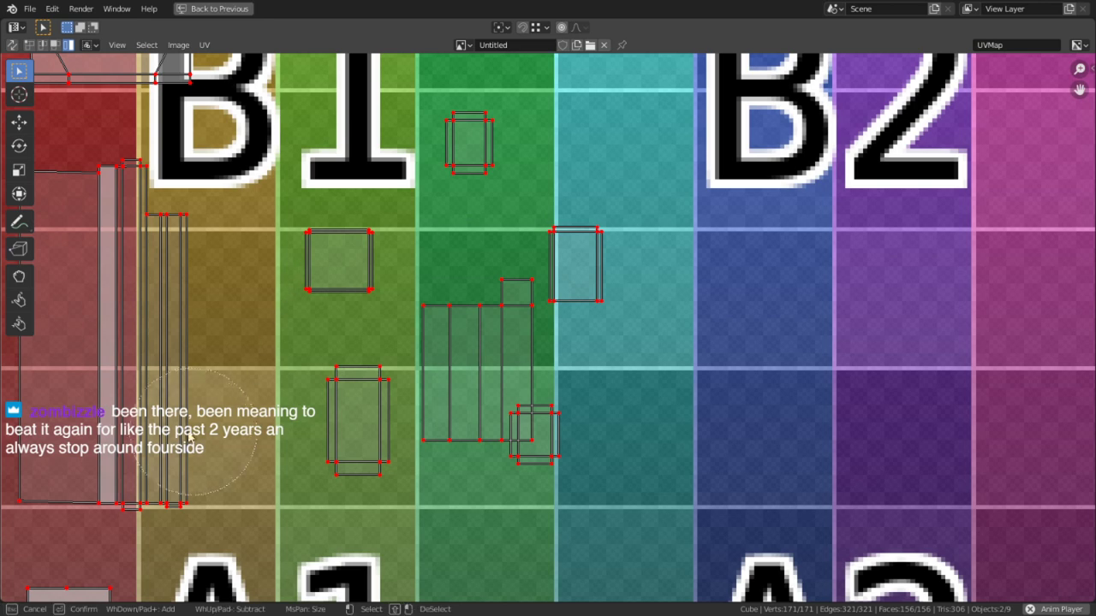
Select the whole tall banded island and move it onto the A1 label, directly above the trapezoid-faced island.
key("c")
left_click_drag(172, 454, 151, 496)
right_click(153, 498)
middle_click_drag(190, 488, 343, 317)
scroll(342, 316, "down", 3)
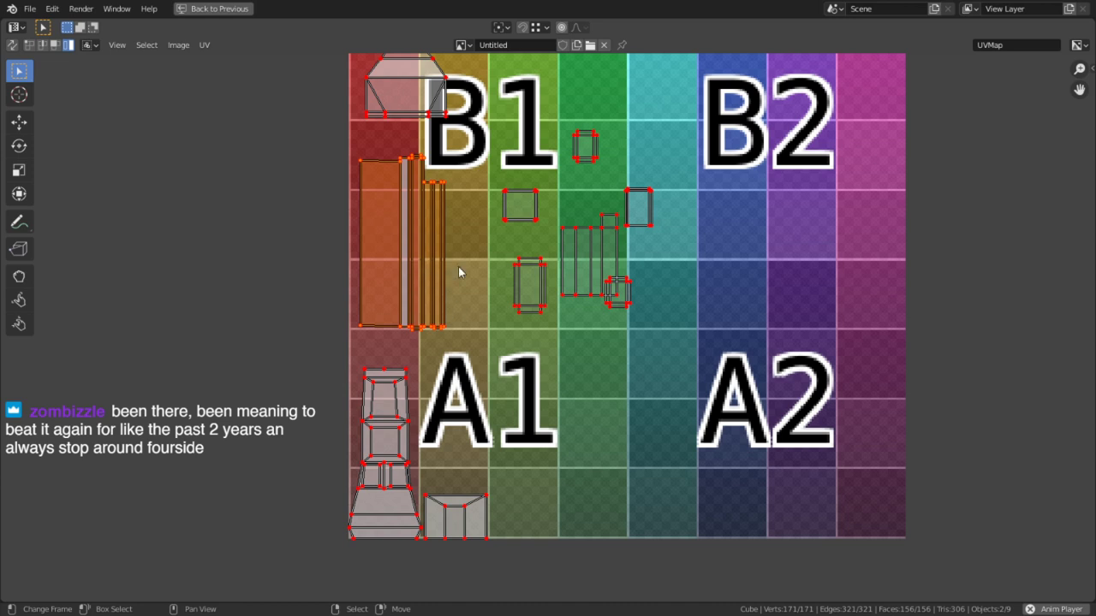
key("g")
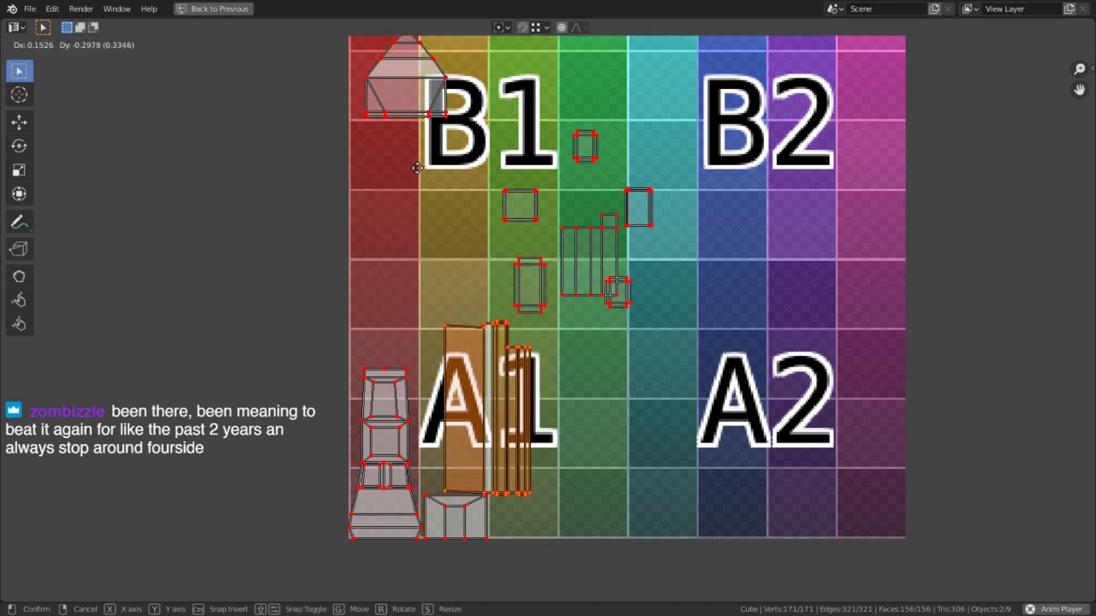
left_click(272, 573)
Move only the pointed roof-shaped island down along the image's left edge until it sits directly above the tower-shaped island.
key("c")
left_click_drag(399, 232, 433, 69)
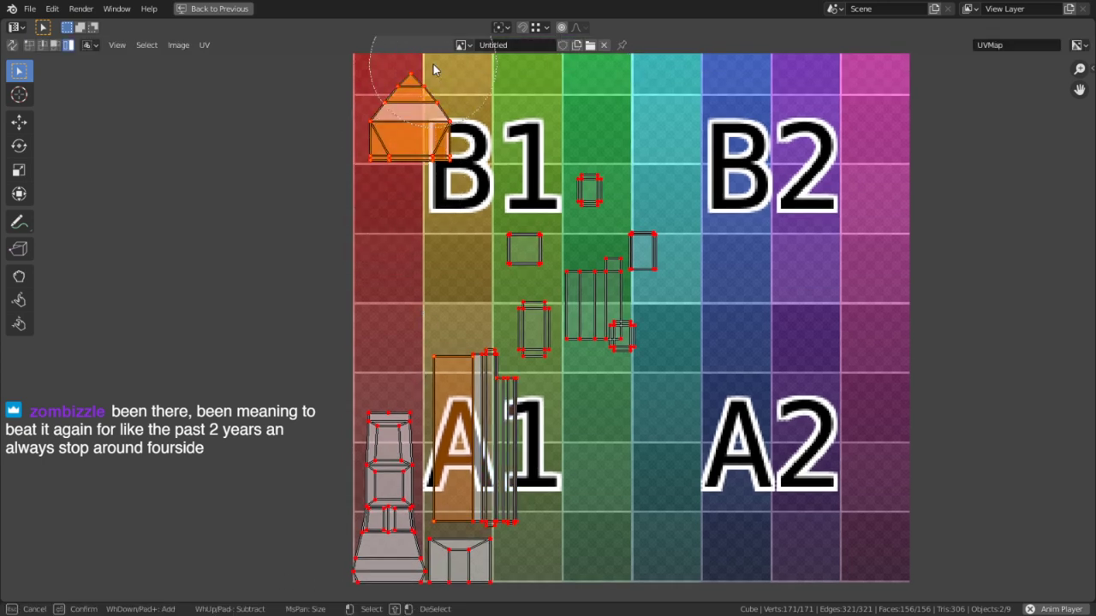
right_click(433, 71)
key("g")
right_click(360, 249)
key("c")
middle_click(440, 390)
right_click(440, 389)
key("g")
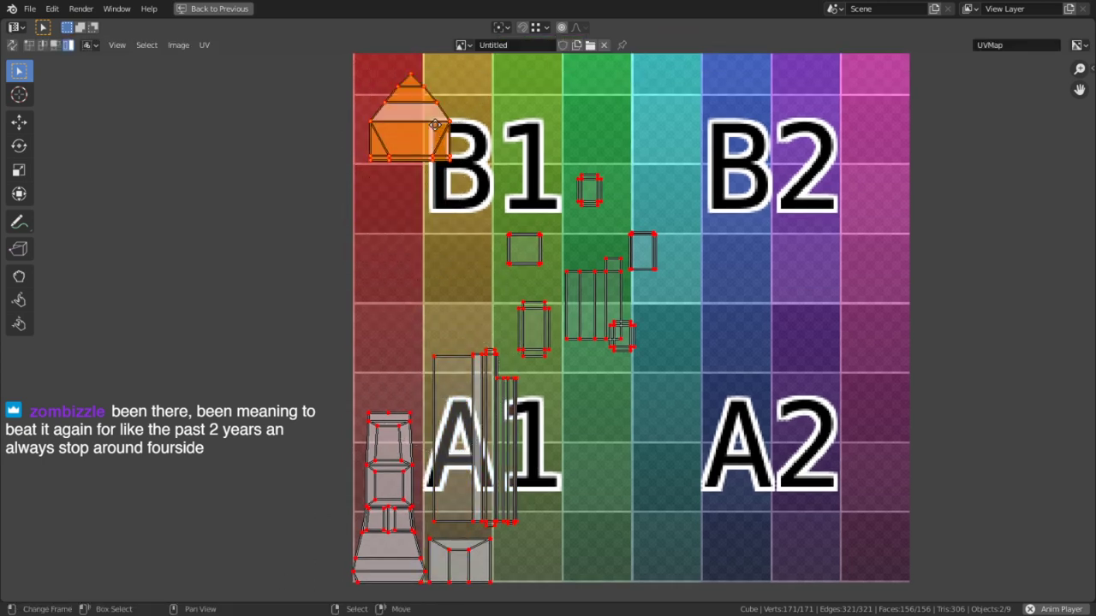
left_click(430, 482)
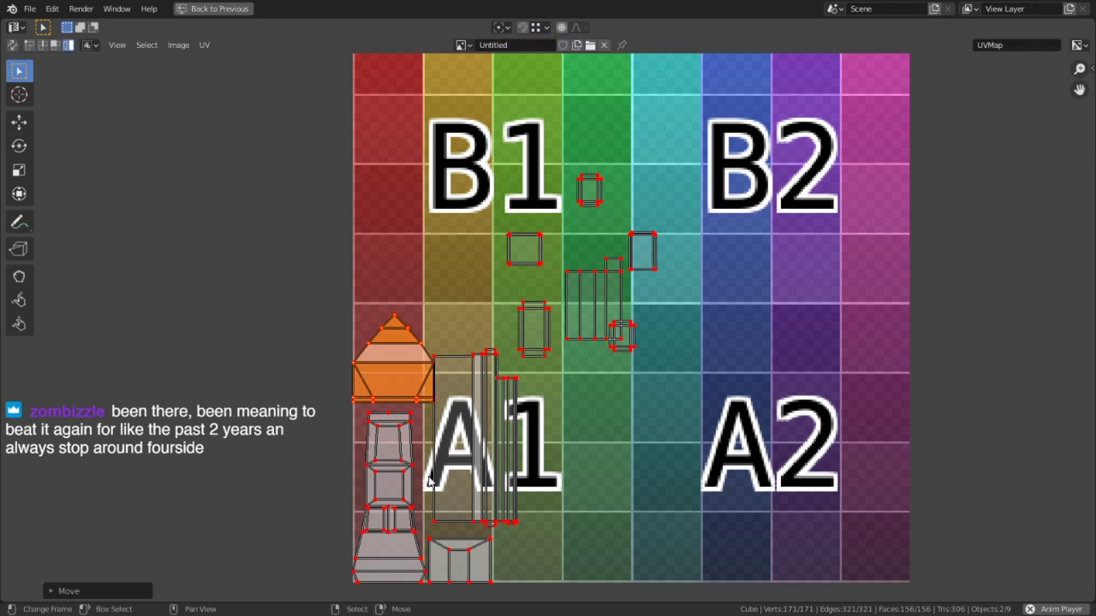
Shift the tall banded island slightly right so it clears the roof-shaped island, leaving nothing selected.
key("c")
left_click_drag(558, 479, 491, 470)
right_click(505, 472)
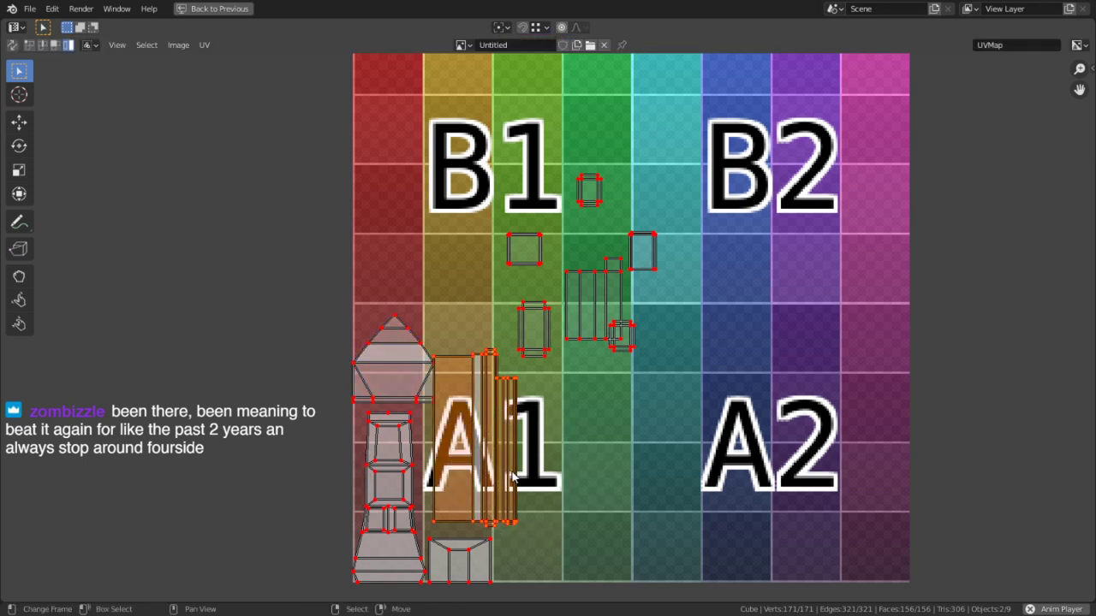
key("g")
left_click(610, 469)
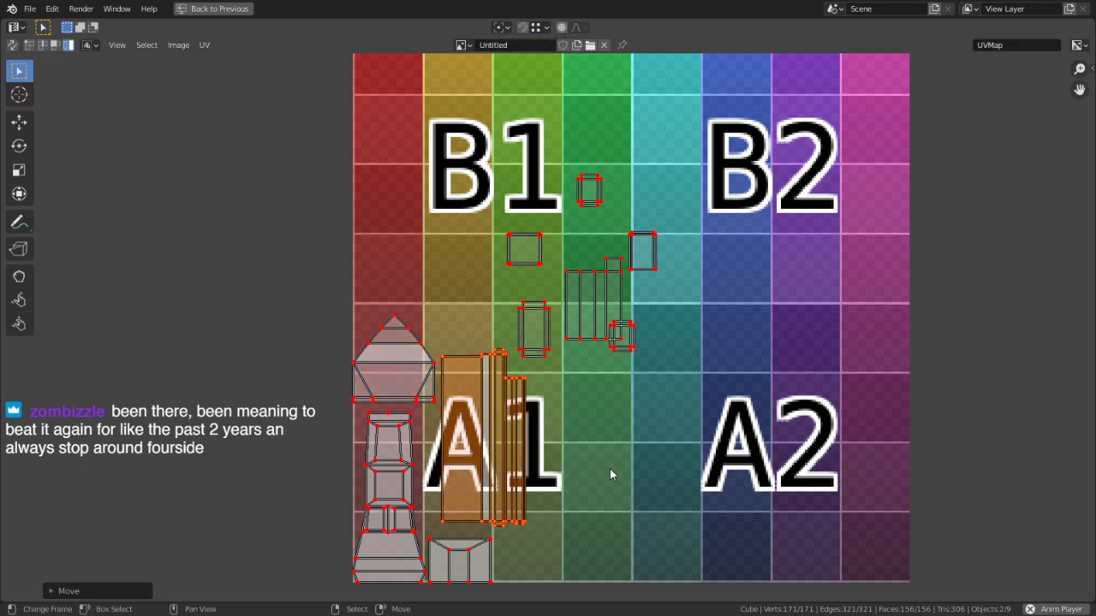
key("c")
middle_click_drag(558, 470, 495, 471)
right_click(496, 472)
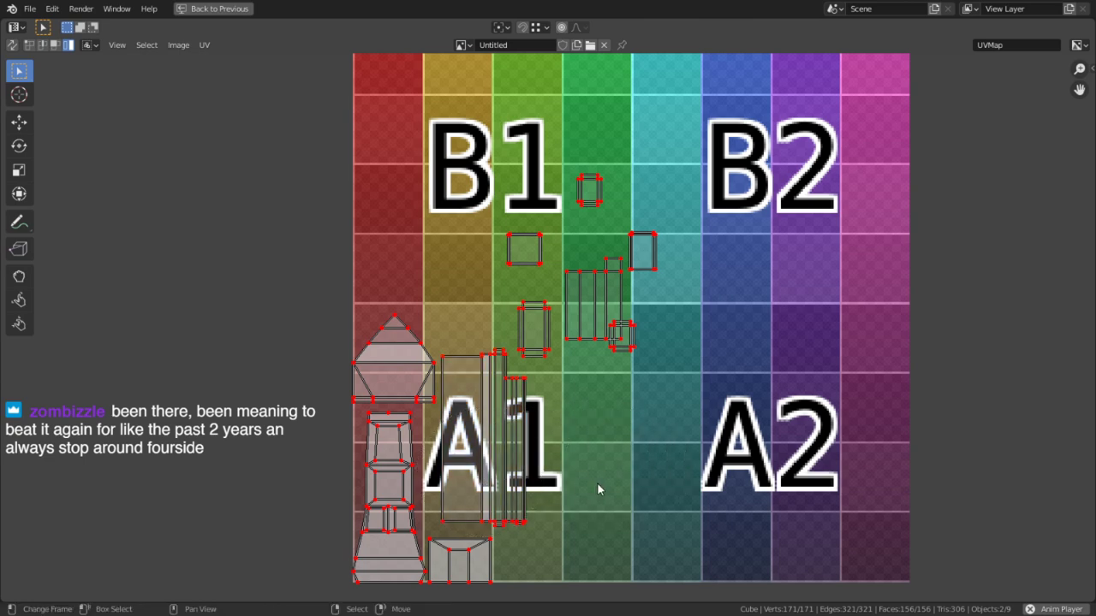
Move the upright box-shaped island left into the gap beside the roof-shaped island, just above the banded island.
scroll(600, 433, "up", 4)
left_click(546, 345)
key("g")
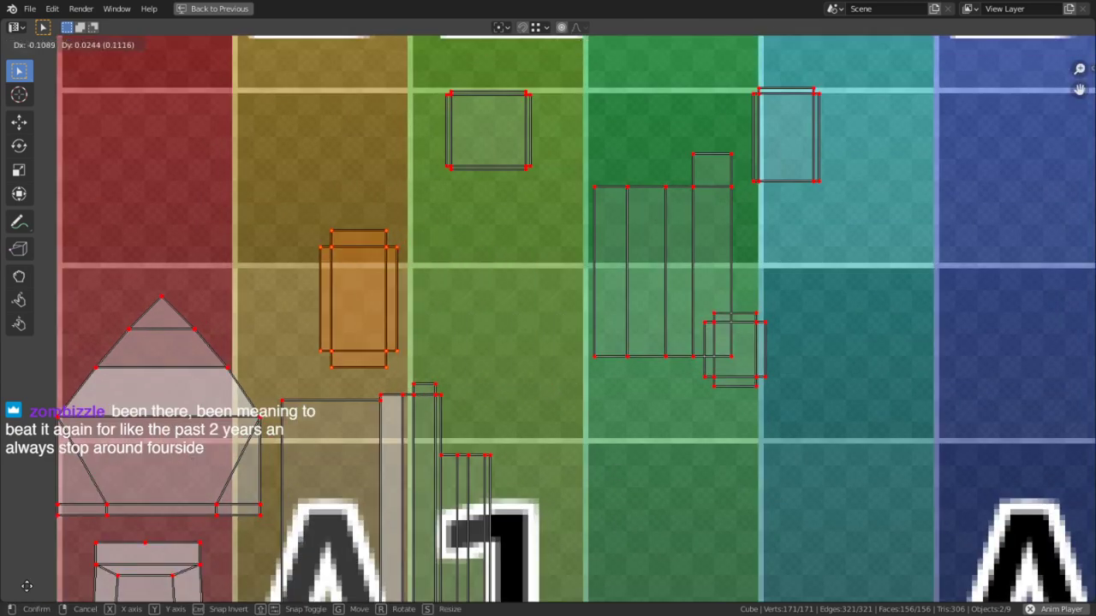
left_click(677, 75)
Deselect the upright box-shaped island and select the nearly square box-shaped island up and to its right.
key("c")
middle_click(385, 323)
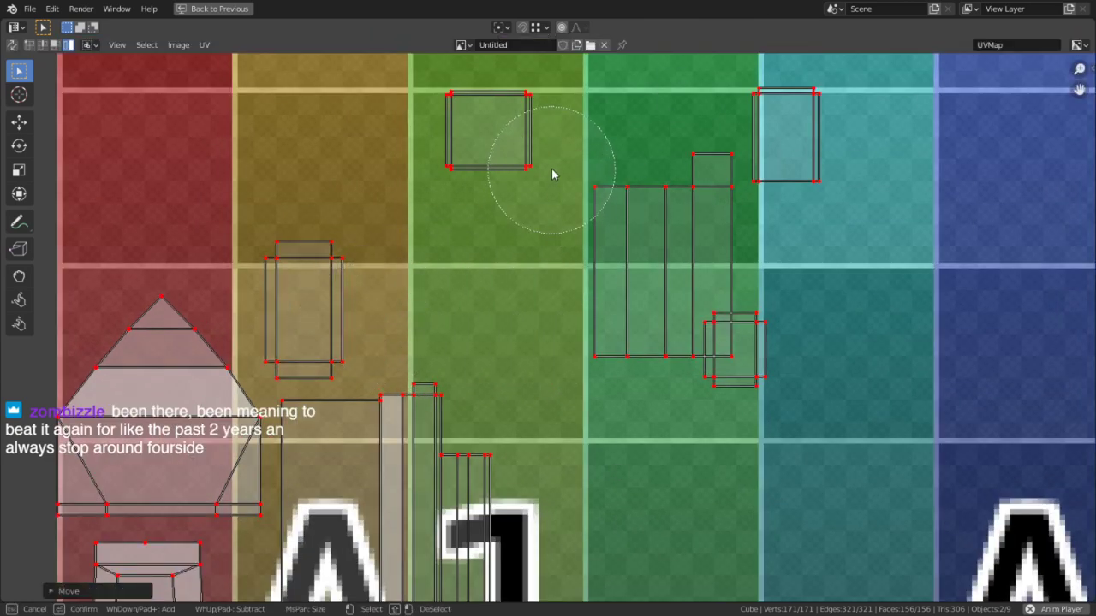
left_click(519, 148)
right_click(518, 149)
key("g")
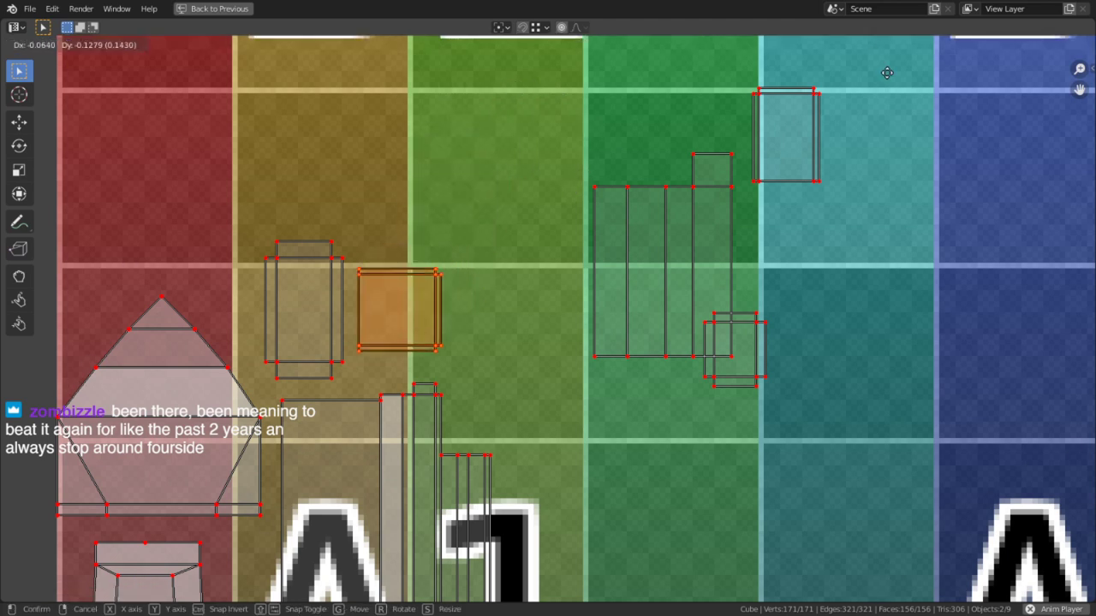
key("Escape")
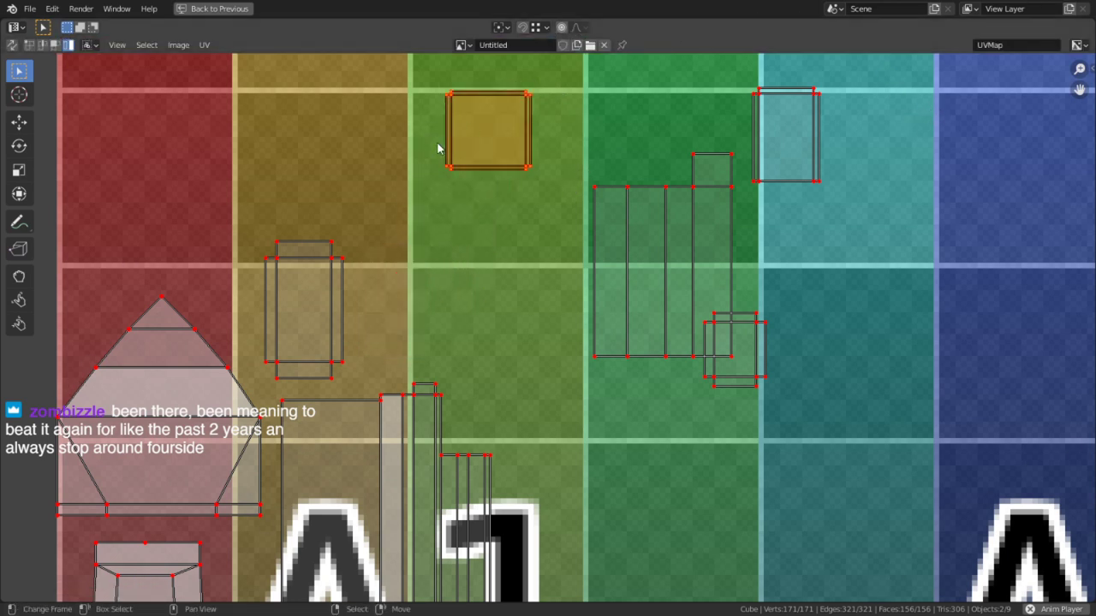
scroll(423, 142, "up", 1)
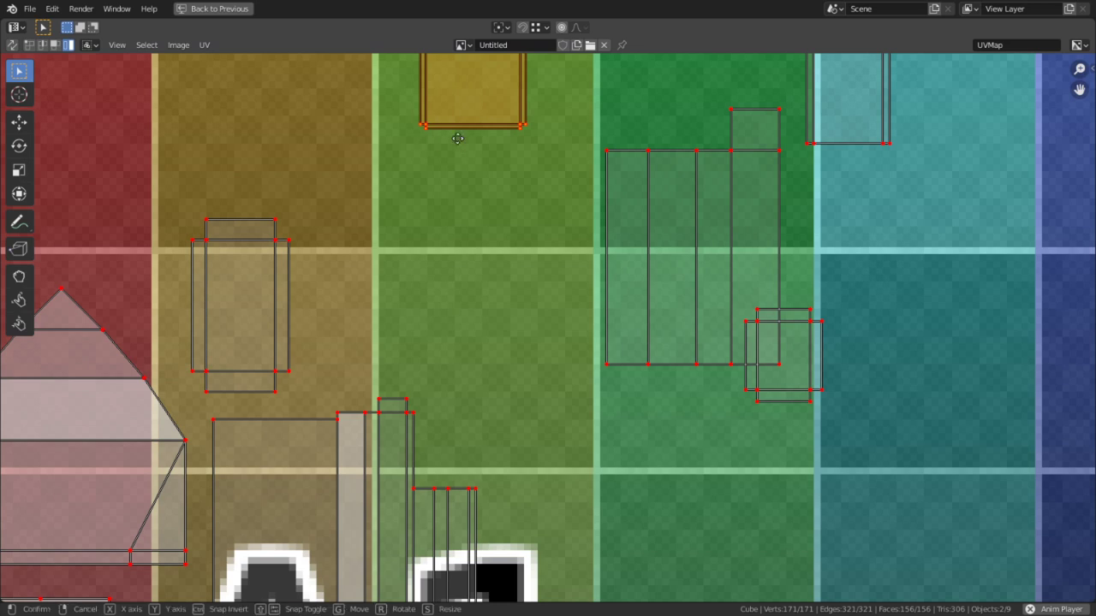
key("g")
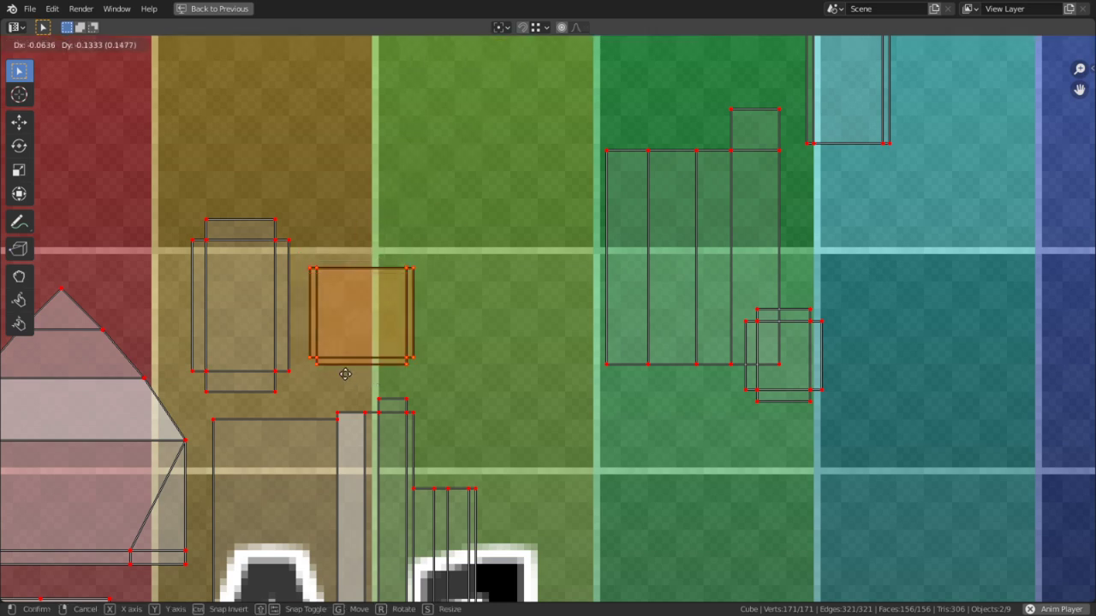
right_click(345, 374)
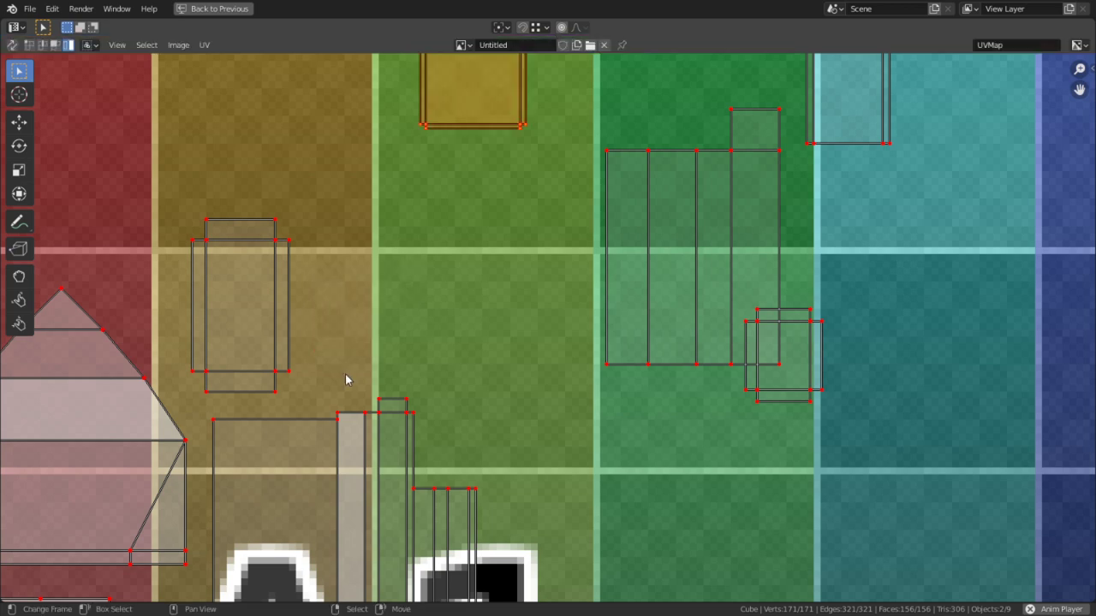
Set Snap to Pixels to Disabled and place the nearly square island beside the upright box-shaped island, just above the banded island.
left_click(206, 44)
mouse_move(269, 103)
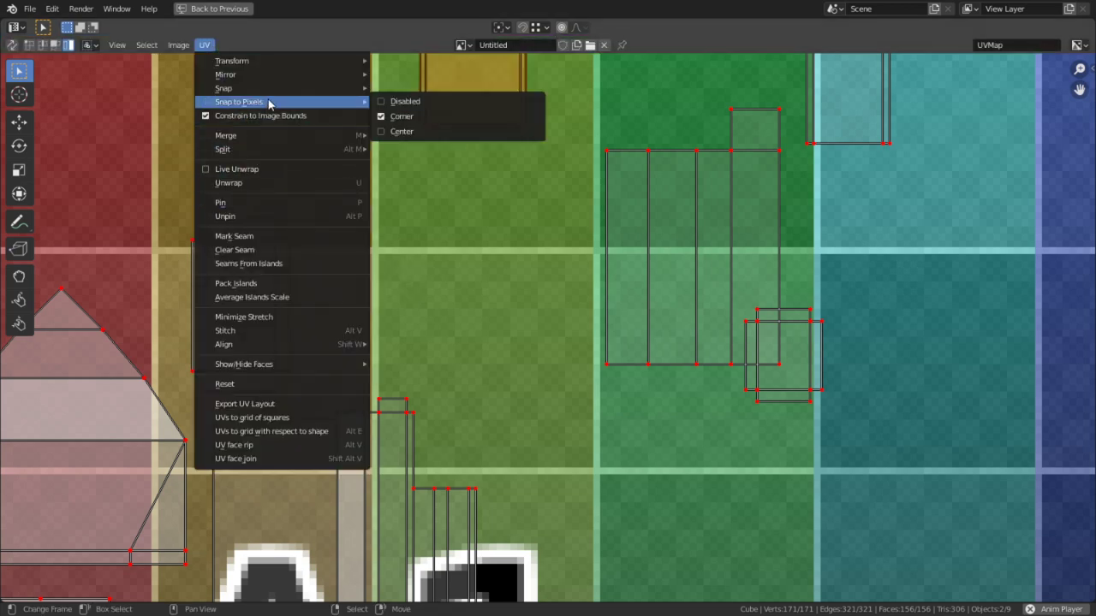
left_click(442, 104)
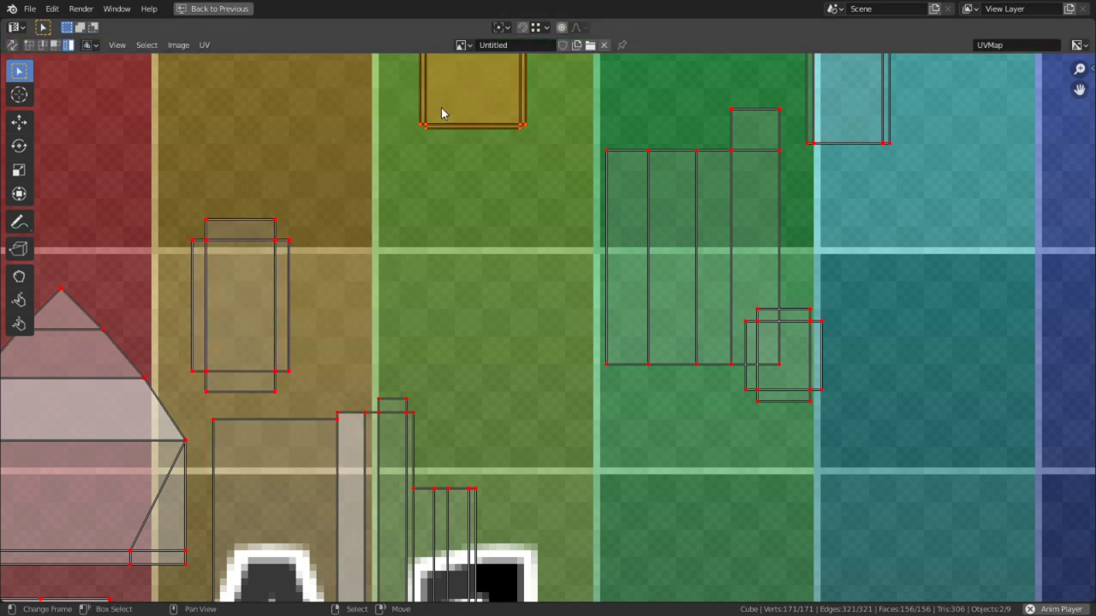
key("g")
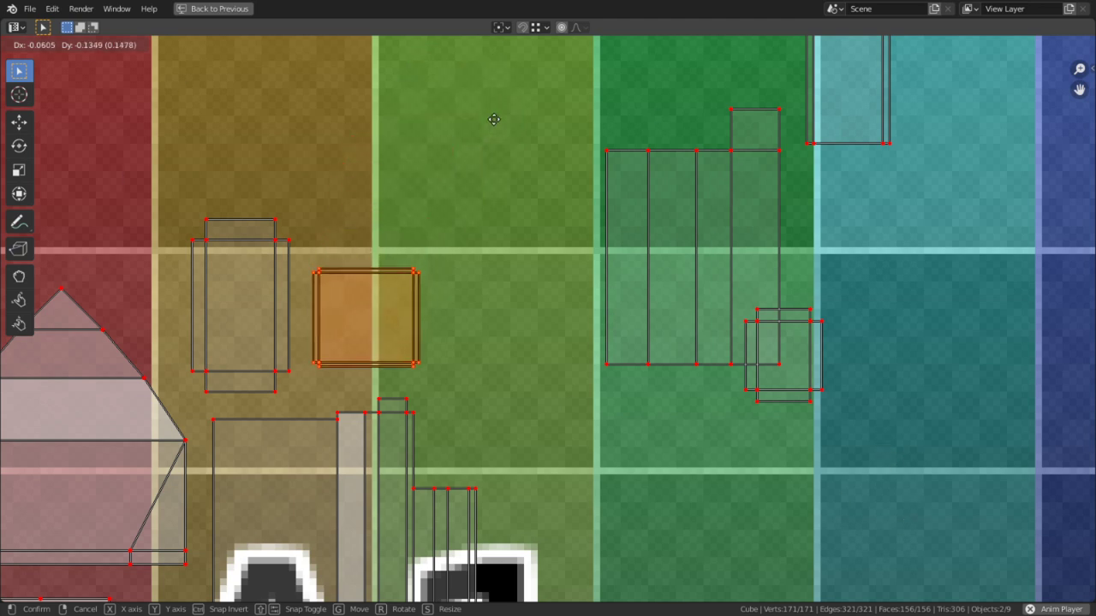
left_click(429, 204)
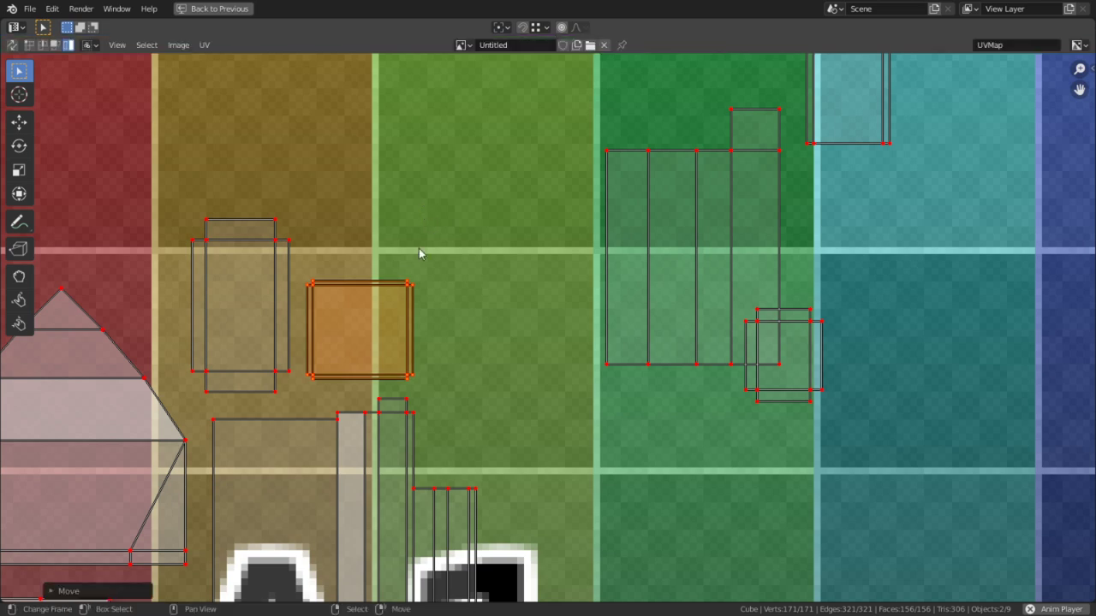
scroll(368, 342, "up", 6)
key("g")
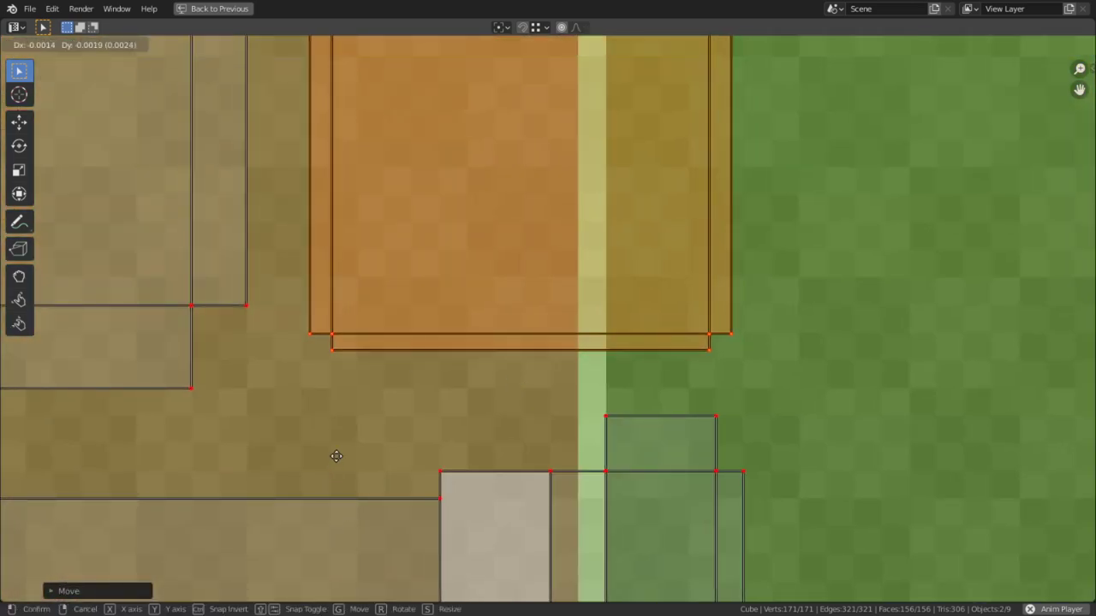
left_click(298, 442)
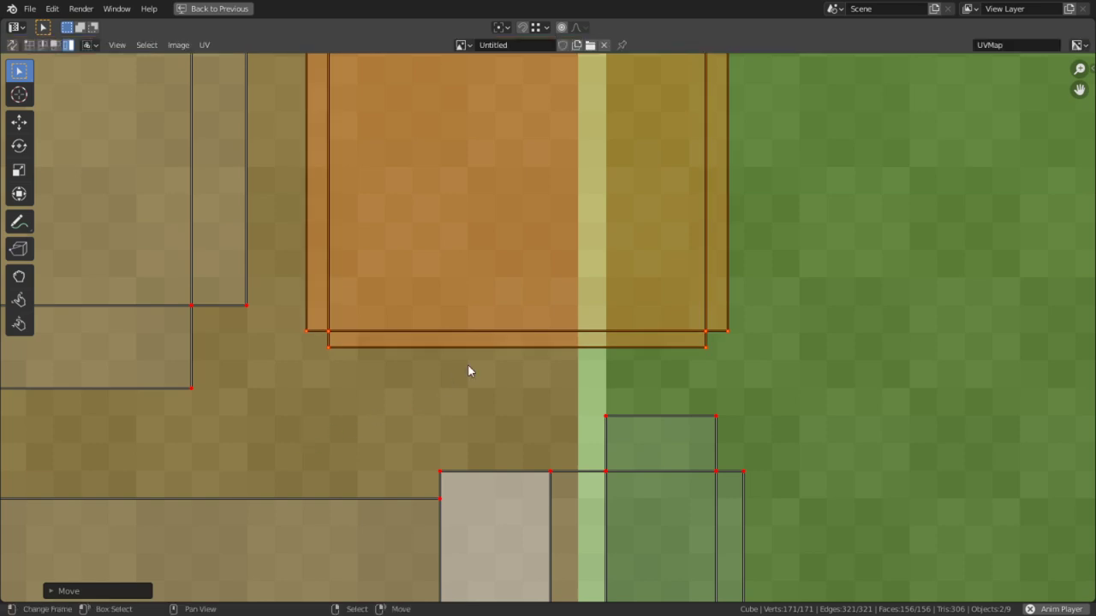
Try to snap the nearly square island's selected UVs to pixels.
key("shift+s")
left_click(332, 356)
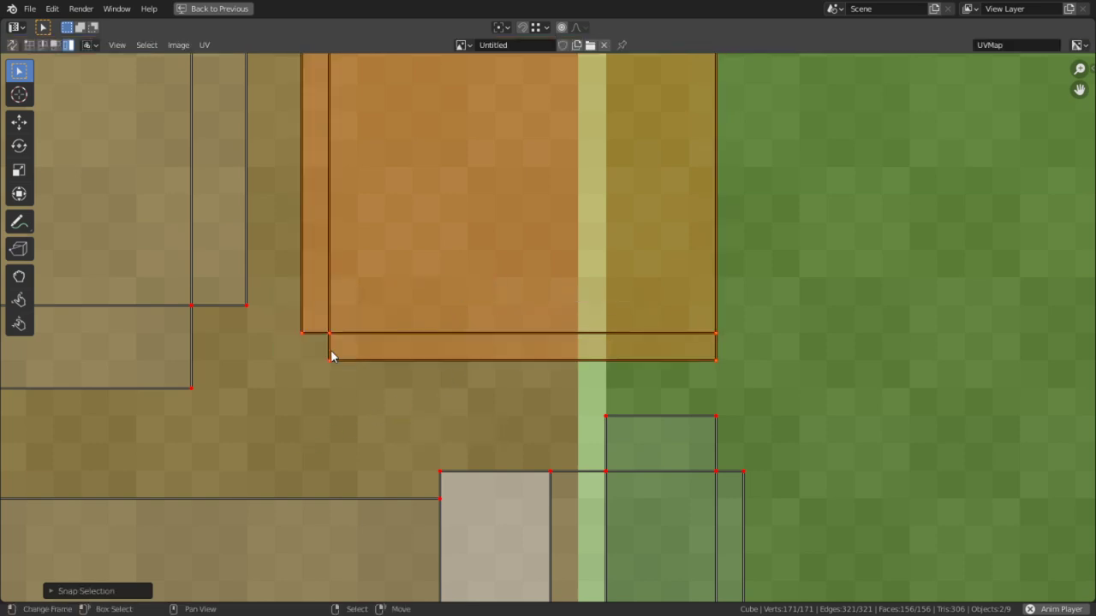
scroll(477, 342, "down", 3)
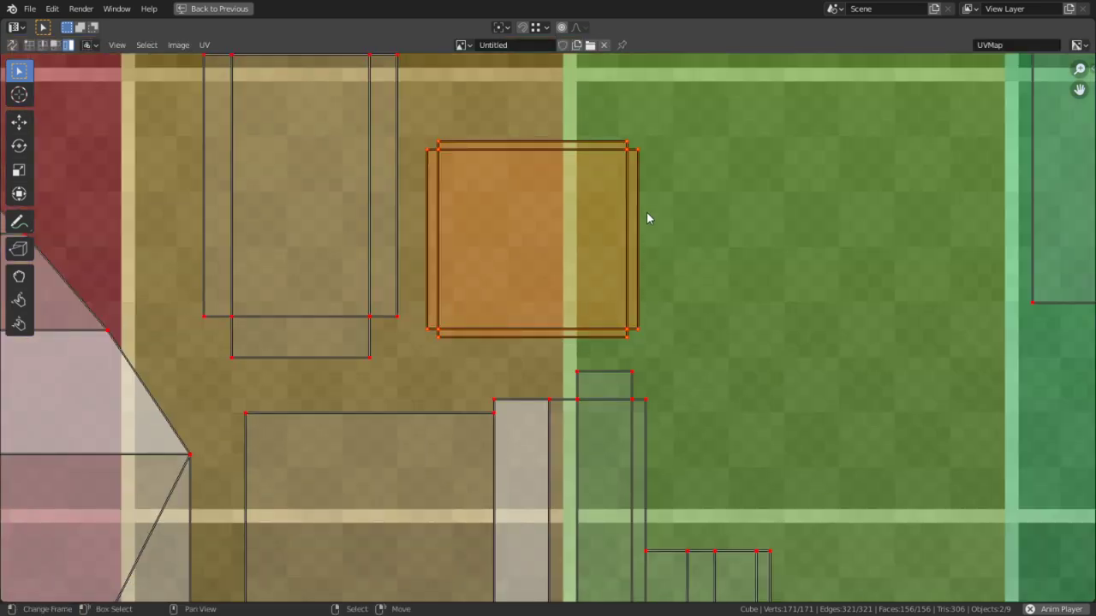
Deselect everything, switch to face selection and move the nearly square island's right flap face slightly outward.
key("2")
scroll(643, 198, "up", 5)
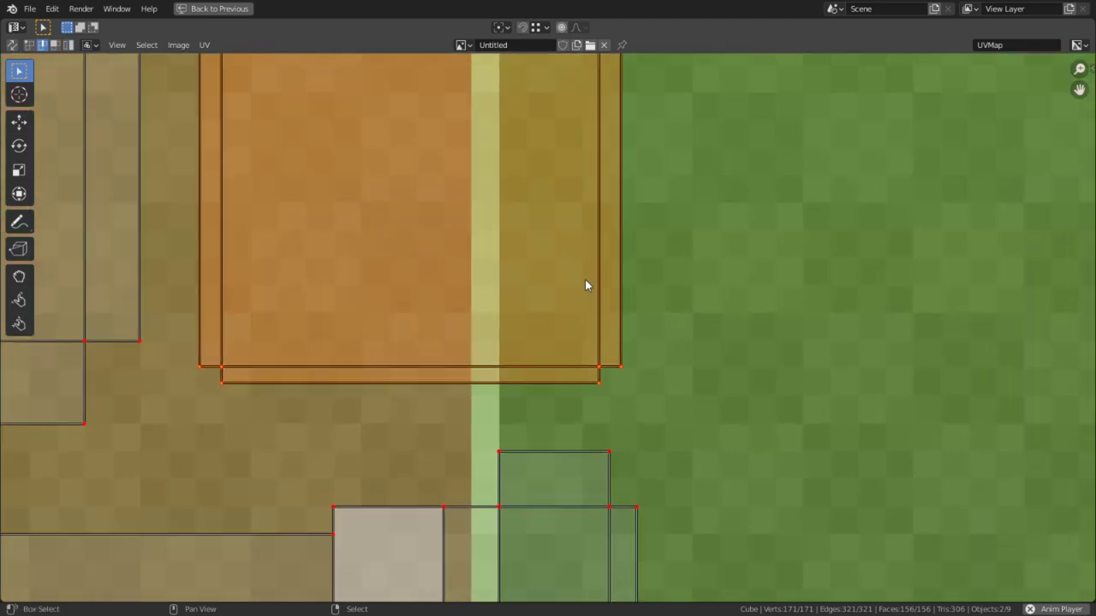
key("alt+a")
key("3")
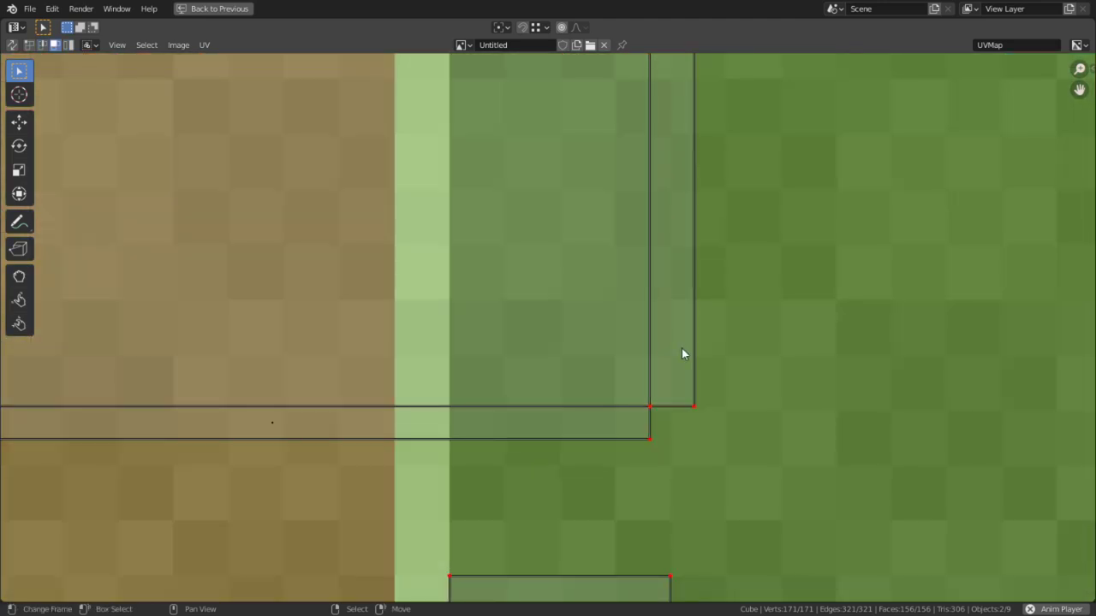
left_click(671, 225)
key("g")
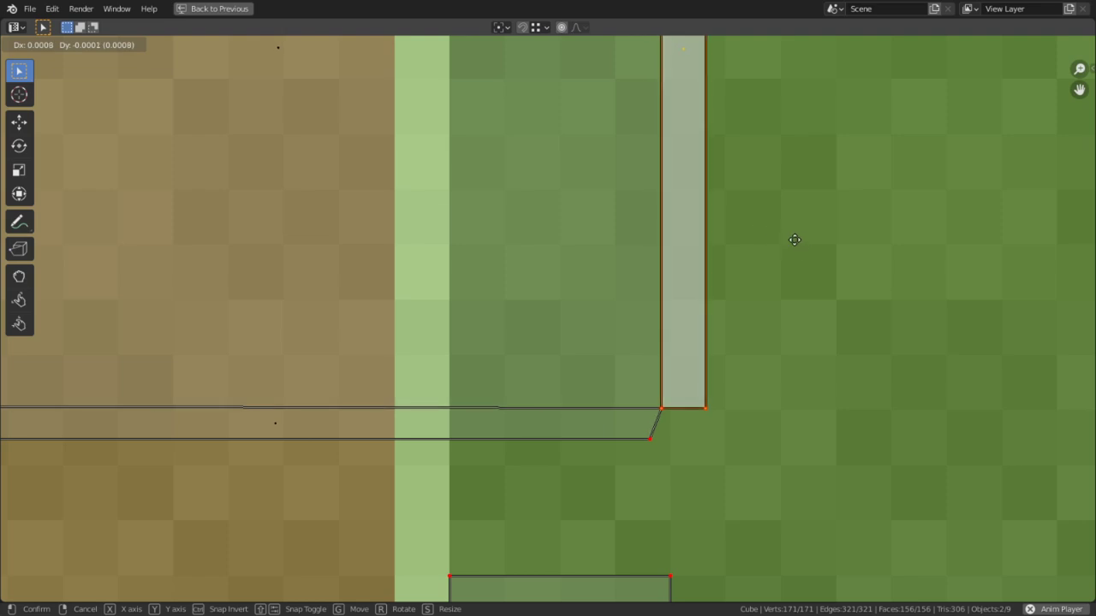
left_click(829, 248)
Move the square island's bottom edge slightly down and align its lower-right vertex beneath the inner corner.
right_click(600, 444)
key("2")
right_click(600, 444)
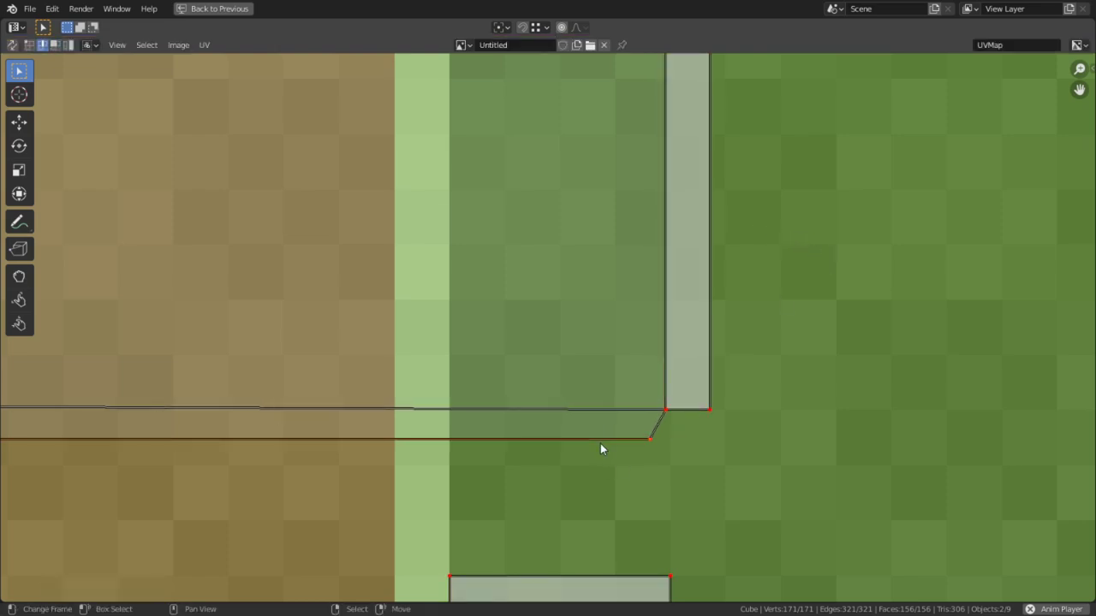
key("g")
left_click(639, 84)
key("1")
right_click(660, 462)
key("g")
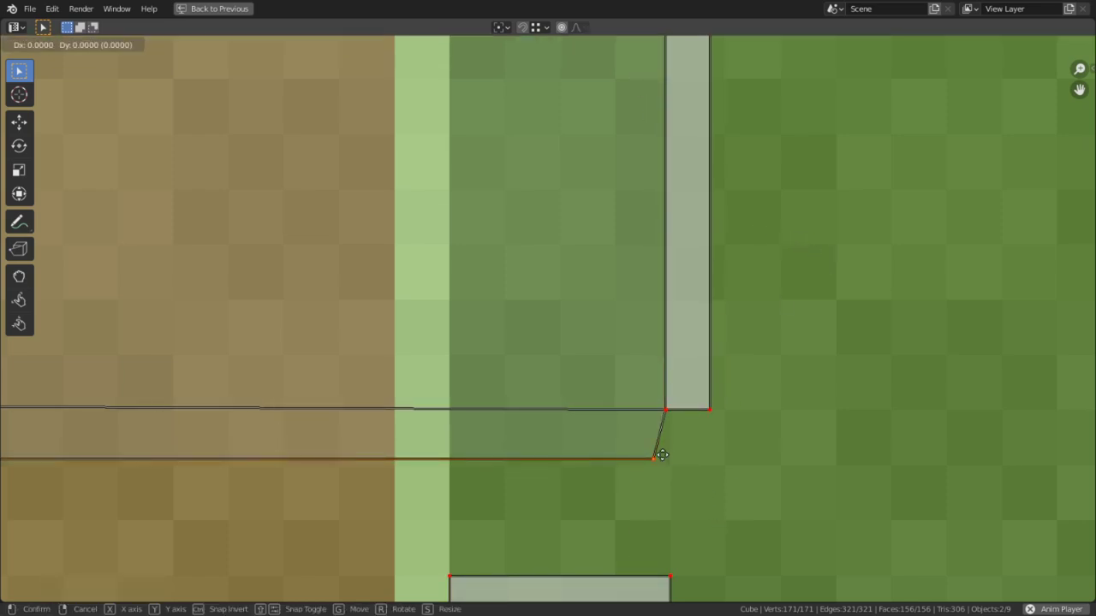
left_click(744, 470)
Select the square island's large centre face and snap the 2D cursor to pixels.
scroll(604, 302, "down", 4)
key("3")
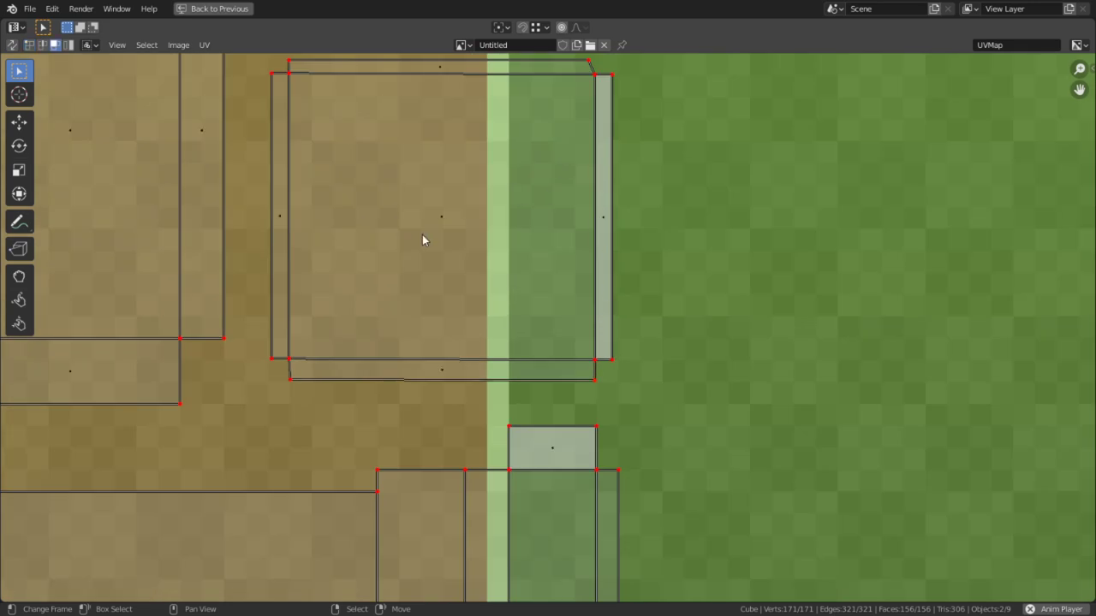
right_click(422, 235)
key("shift+s")
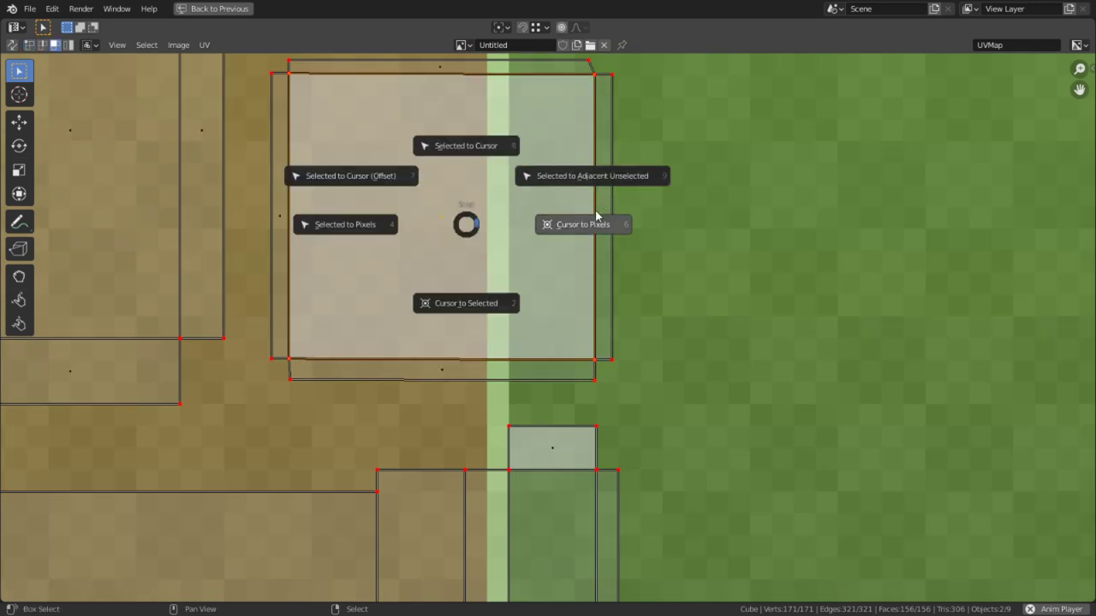
left_click(595, 218)
Select all linked faces of the square island and repeat the Cursor to Pixels snap.
key("l")
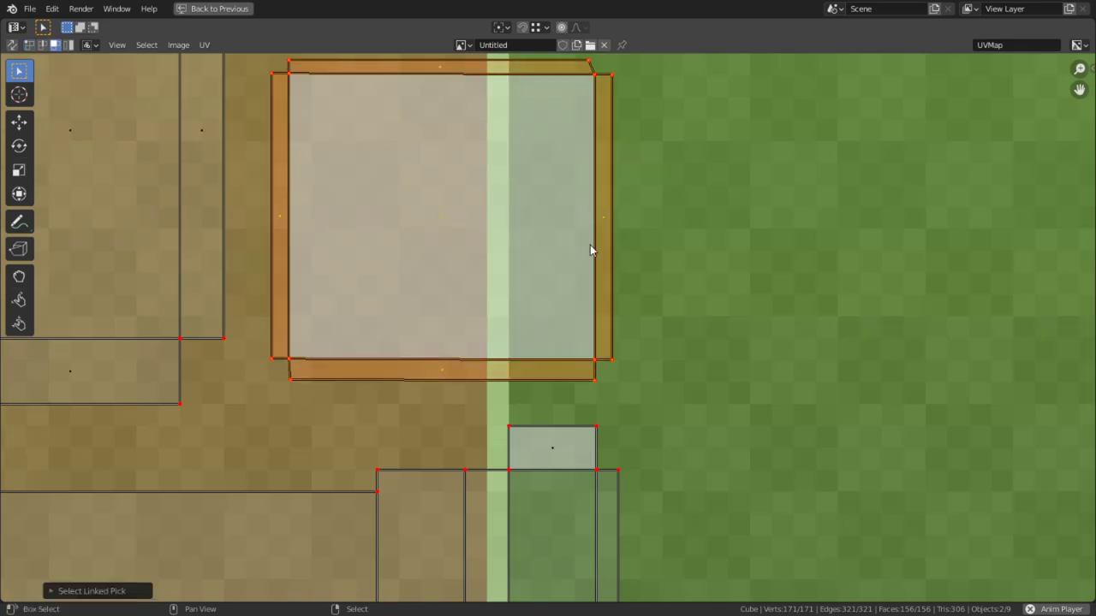
key("shift+s")
left_click(727, 214)
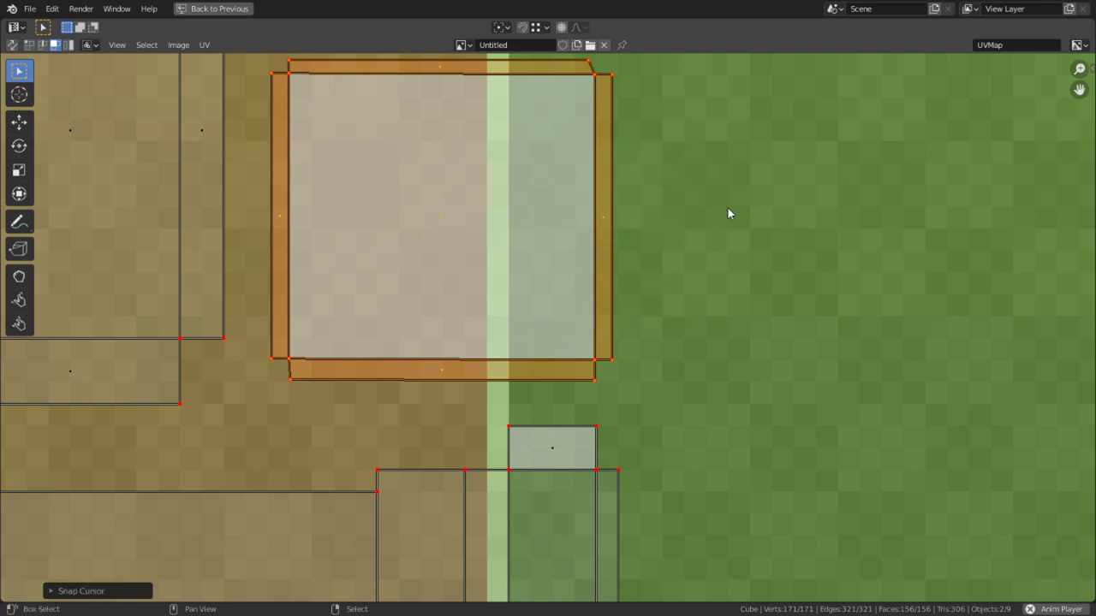
key("shift+s")
left_click(795, 241)
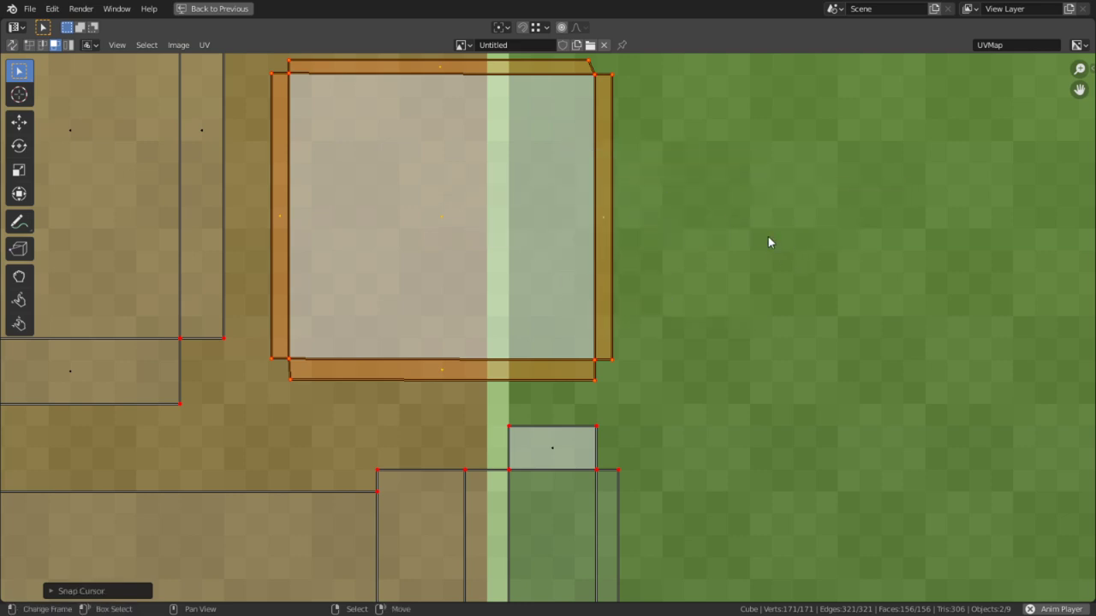
scroll(563, 248, "down", 2)
key("shift+s")
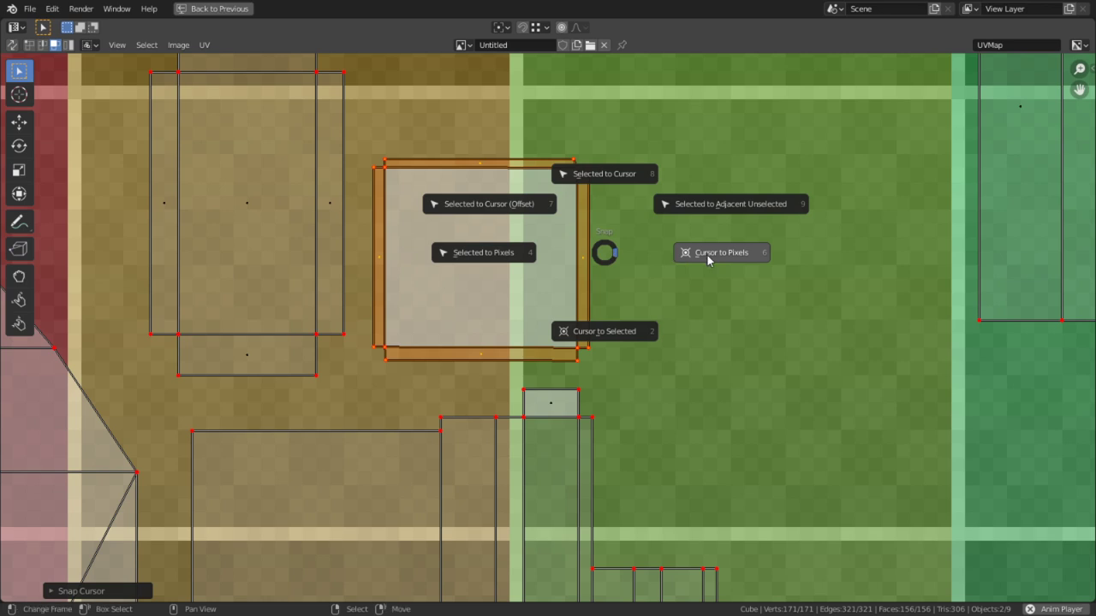
left_click(709, 257)
Select the square island's bottom flap face, switch to vertex selection and snap the 2D cursor to pixels.
scroll(582, 278, "up", 3)
left_click(405, 309)
scroll(419, 312, "up", 3)
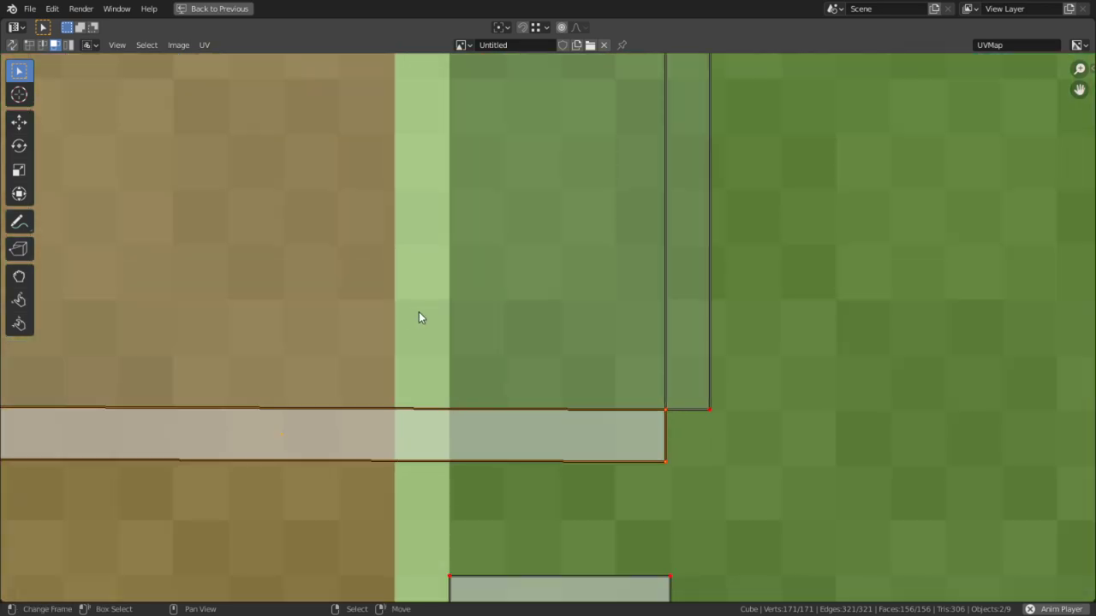
scroll(418, 312, "down", 3)
key("1")
key("shift+s")
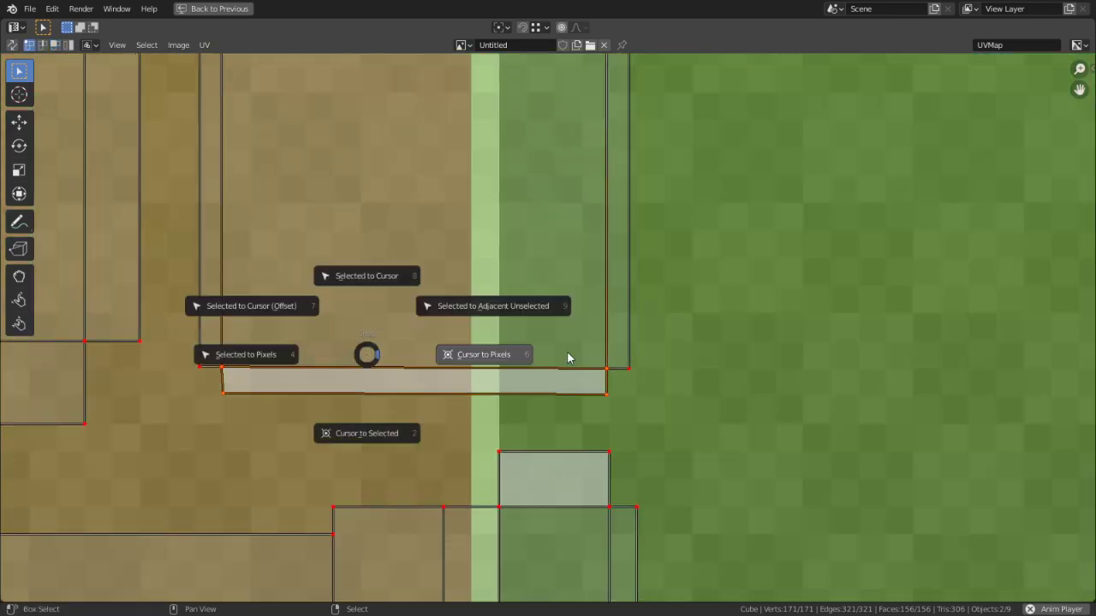
left_click(548, 353)
scroll(484, 345, "down", 3)
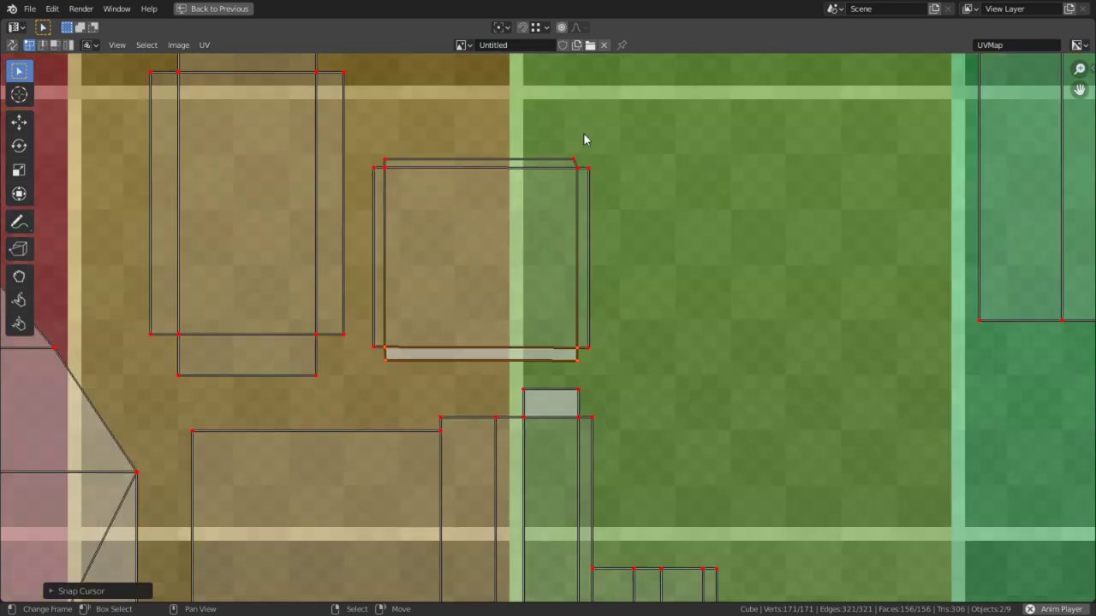
Deselect everything, switch to island selection, move the square island slightly up and right, and snap the 2D cursor to pixels.
scroll(583, 162, "up", 2)
key("a")
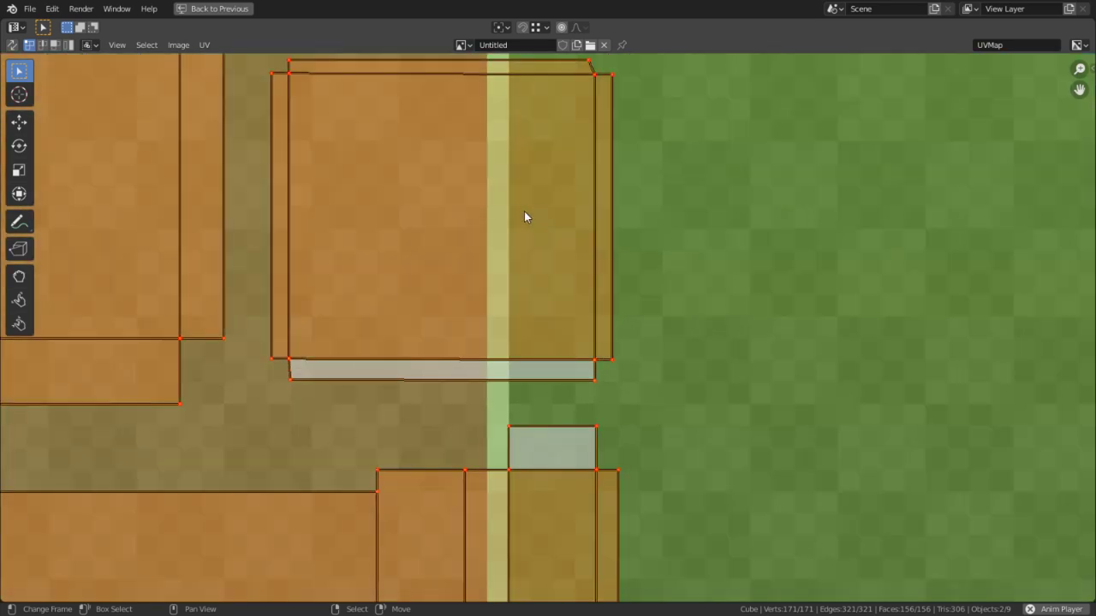
key("alt+a")
key("4")
right_click_drag(525, 214, 583, 187)
key("shift+s")
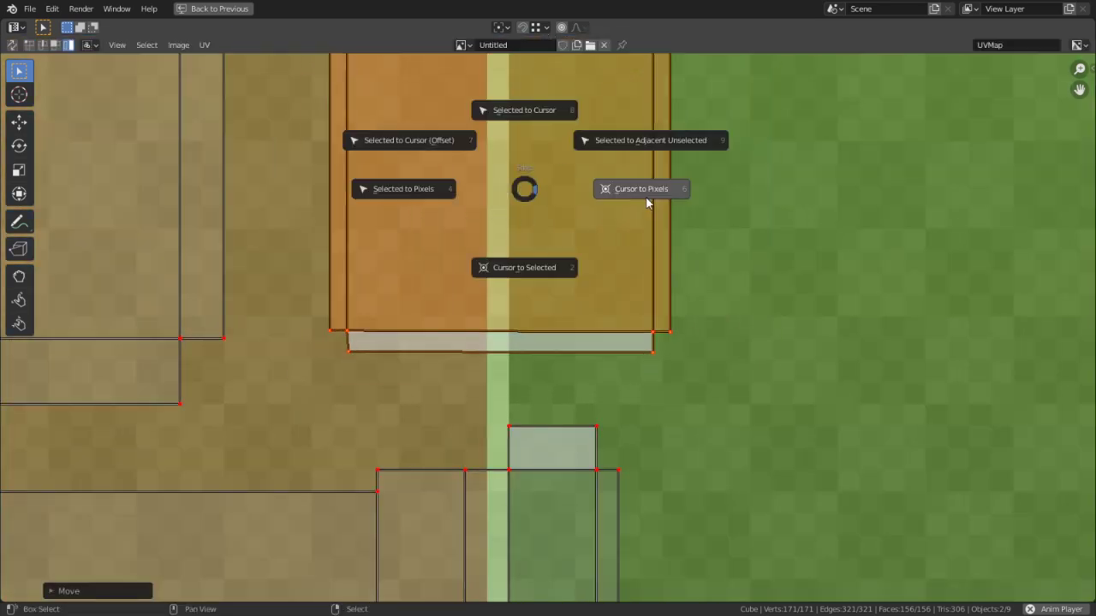
left_click(647, 198)
Try snapping the square island to pixels, shift it slightly down and left, and snap the selection to pixels again.
key("shift+s")
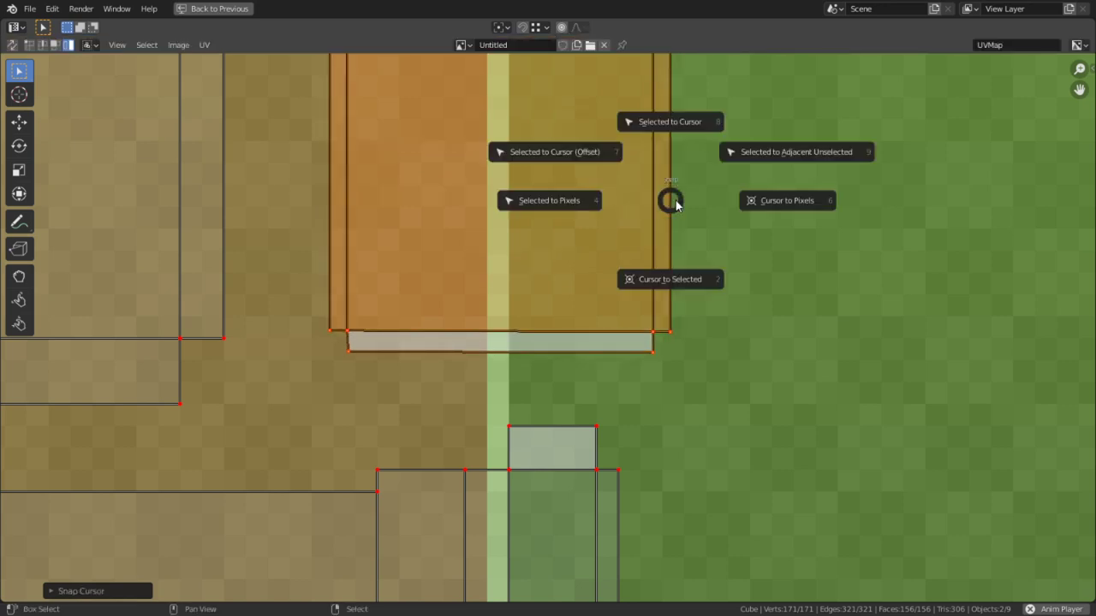
left_click(534, 189)
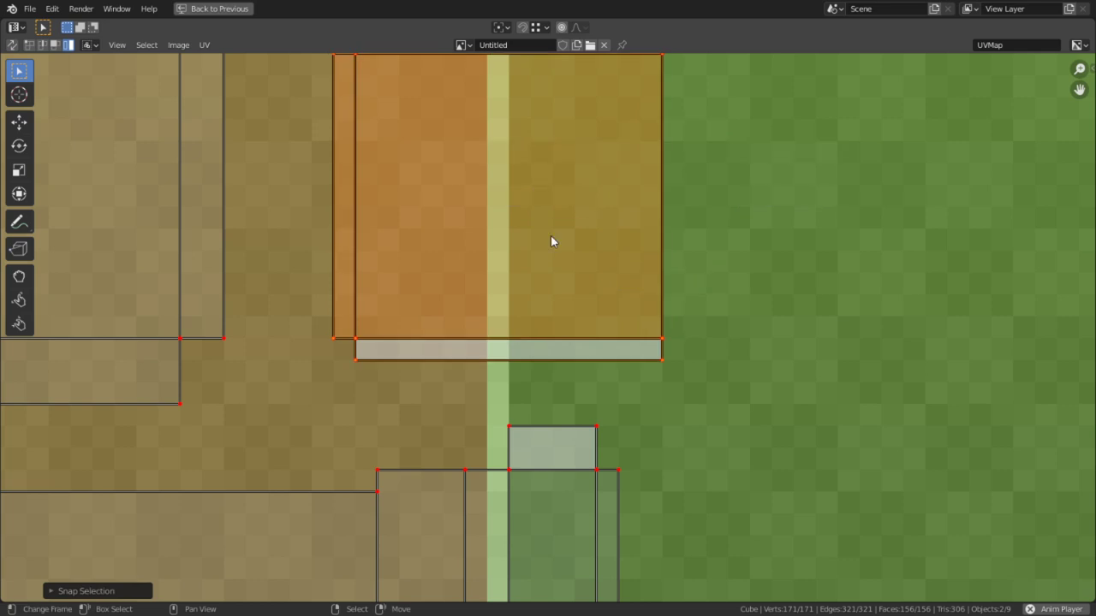
key("g")
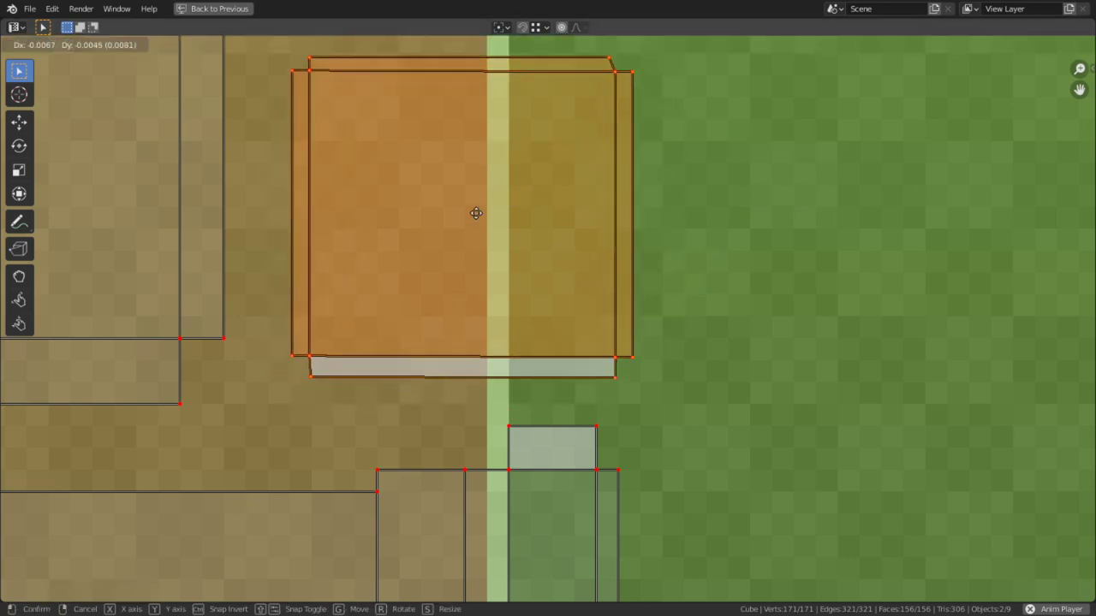
left_click(493, 234)
key("shift+s")
left_click(357, 246)
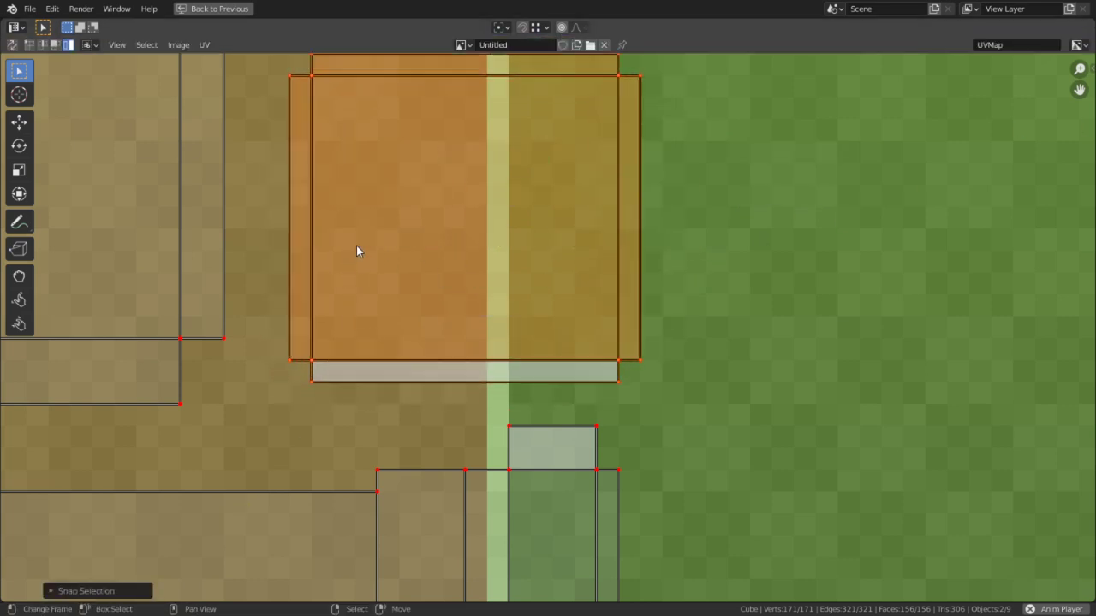
Set Snap to Pixels to Corner and move the tall four-strip island close to the square island's right side.
middle_click_drag(419, 310, 419, 396)
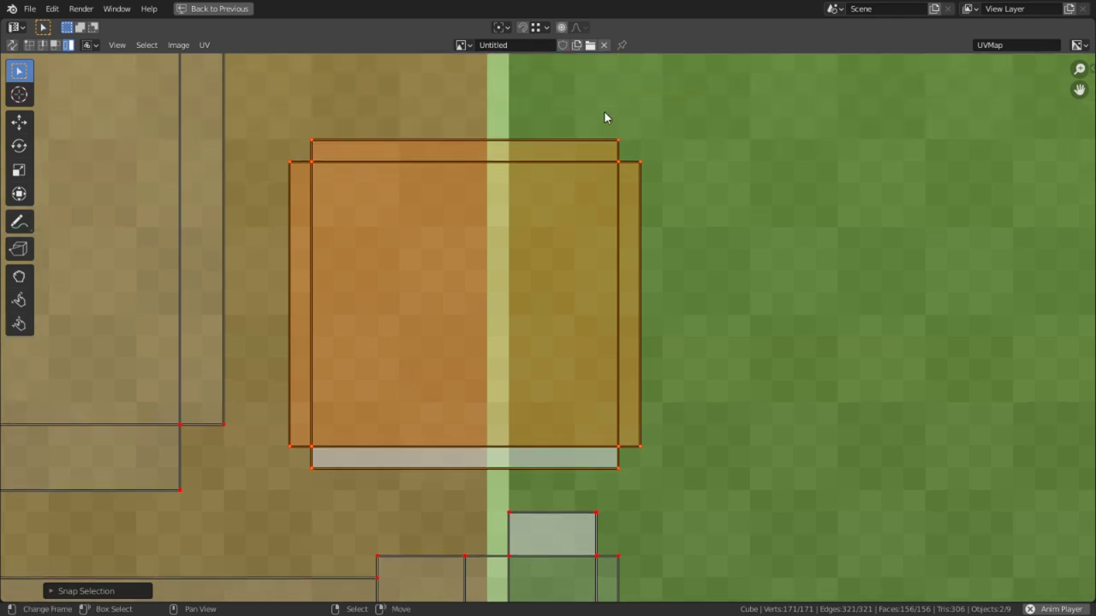
scroll(610, 112, "down", 6)
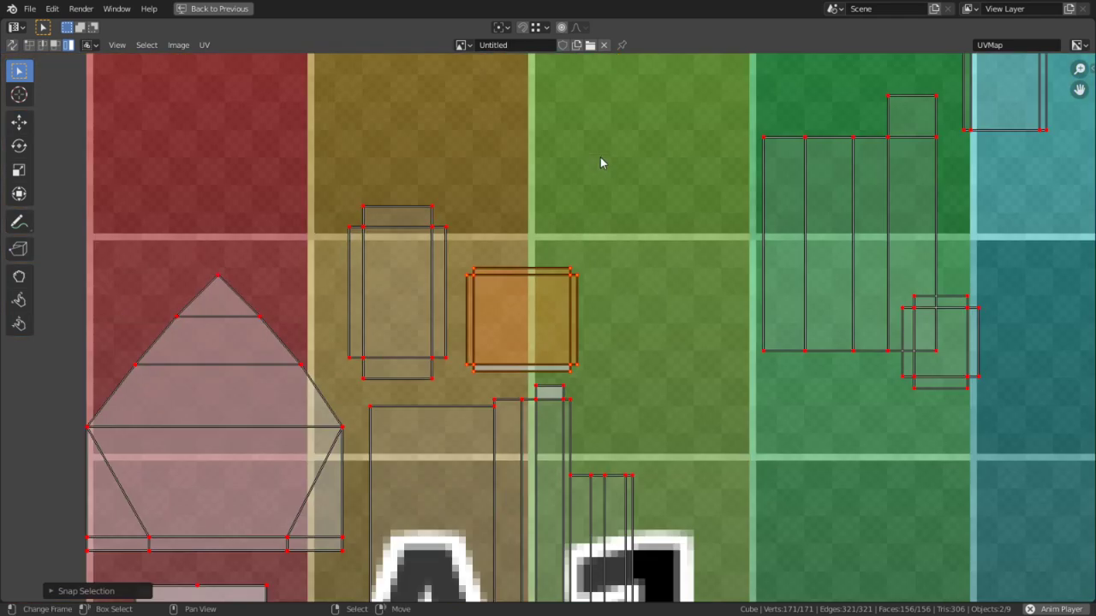
middle_click_drag(690, 317, 446, 294)
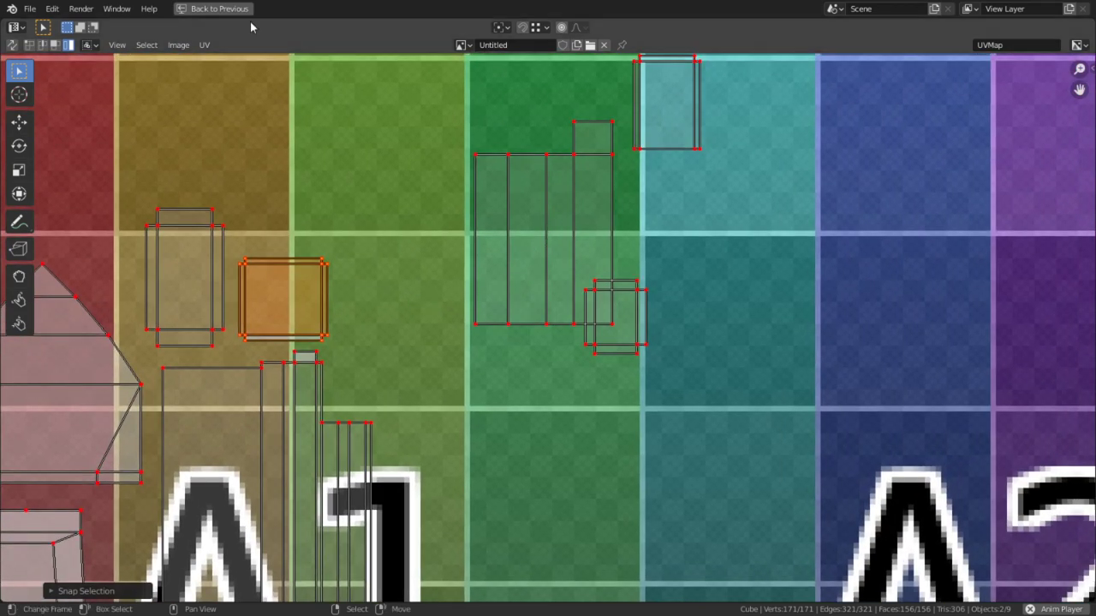
left_click(204, 44)
mouse_move(282, 102)
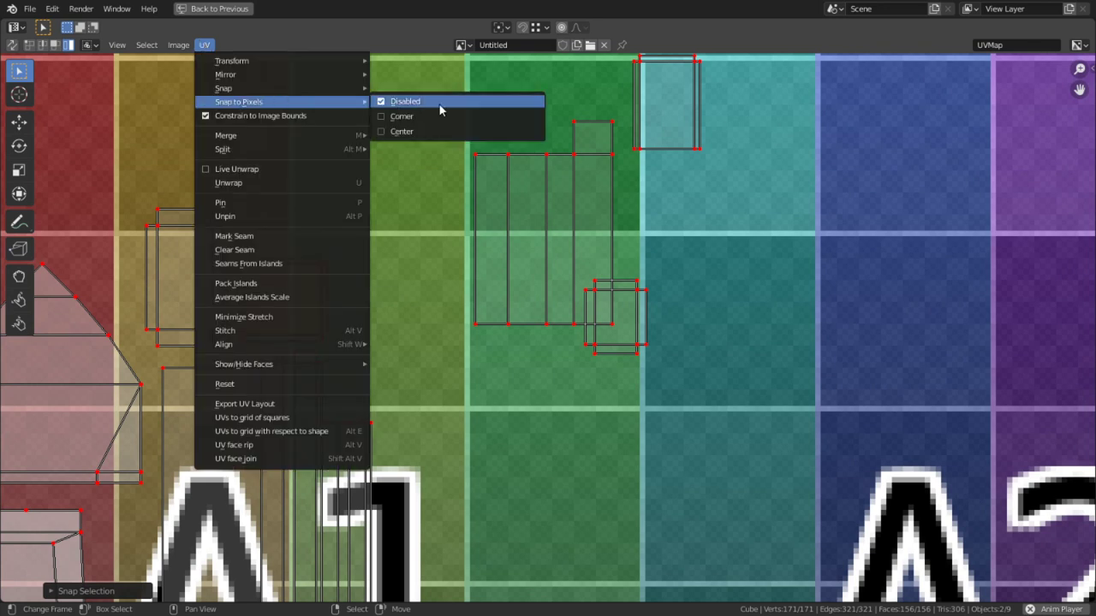
left_click(403, 116)
key("g")
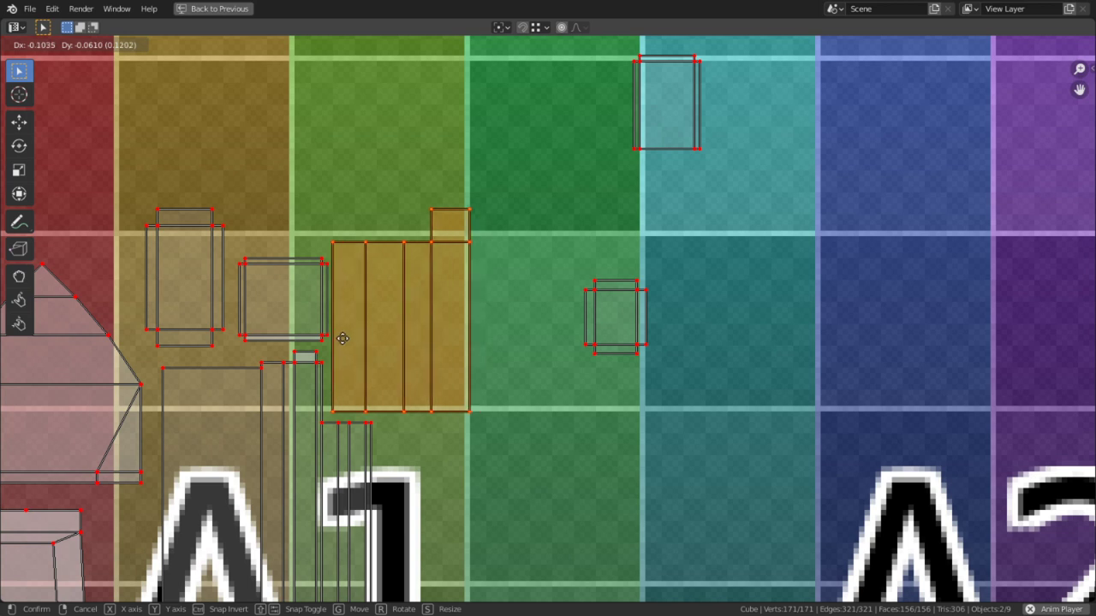
left_click(342, 338)
Select the small four-flap island and try moving it below the tall four-strip island.
left_click(641, 345)
key("g")
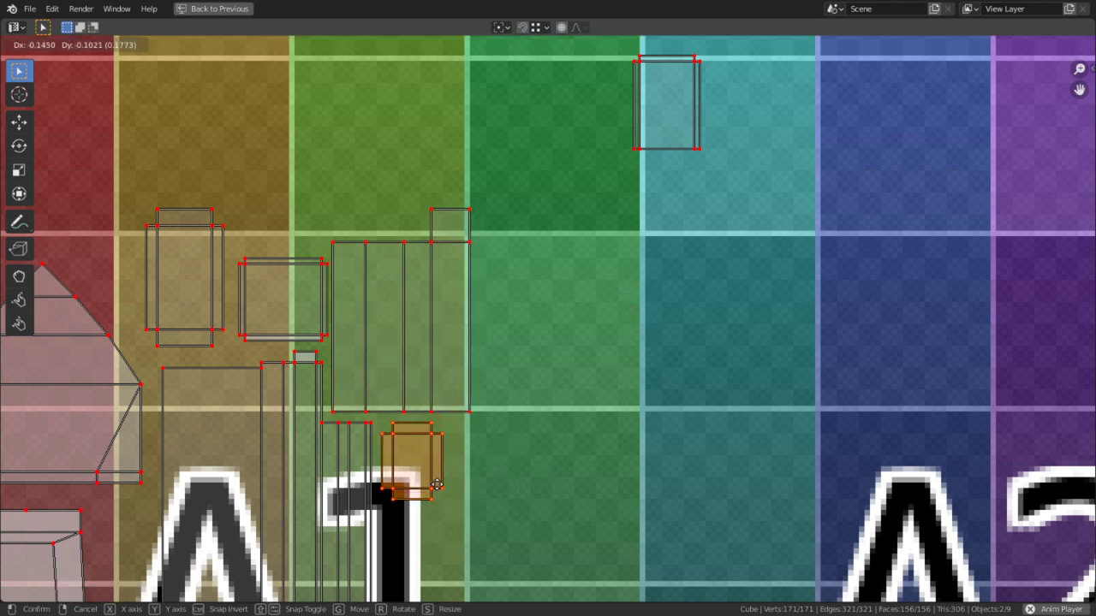
right_click(436, 489)
Try snapping the small island's vertices to pixels and undo the snap.
scroll(611, 271, "up", 4)
key("shift+s")
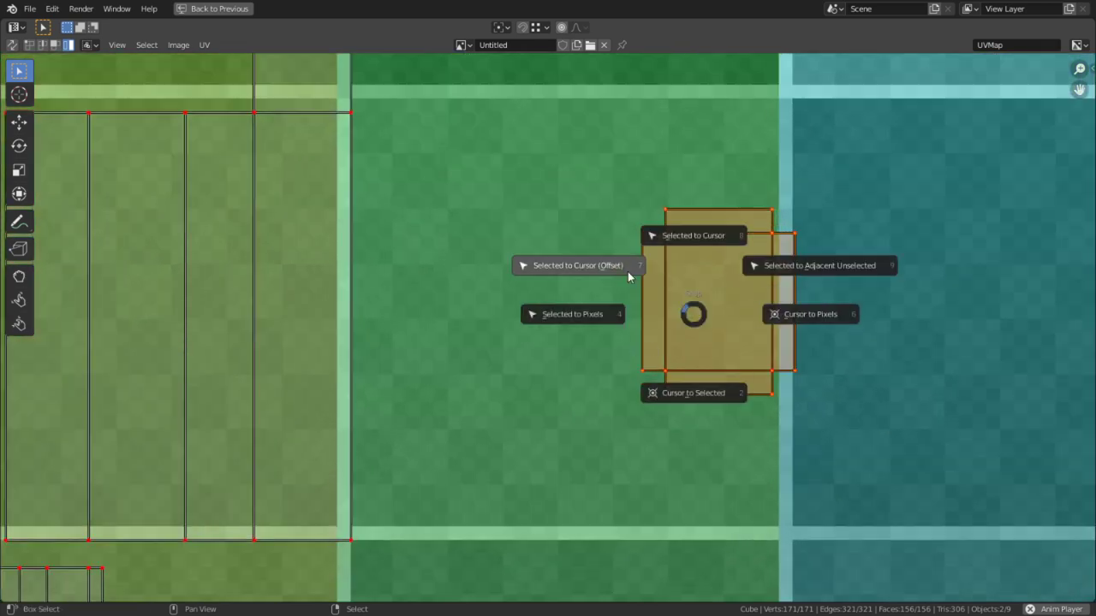
left_click(593, 315)
key("ctrl+z")
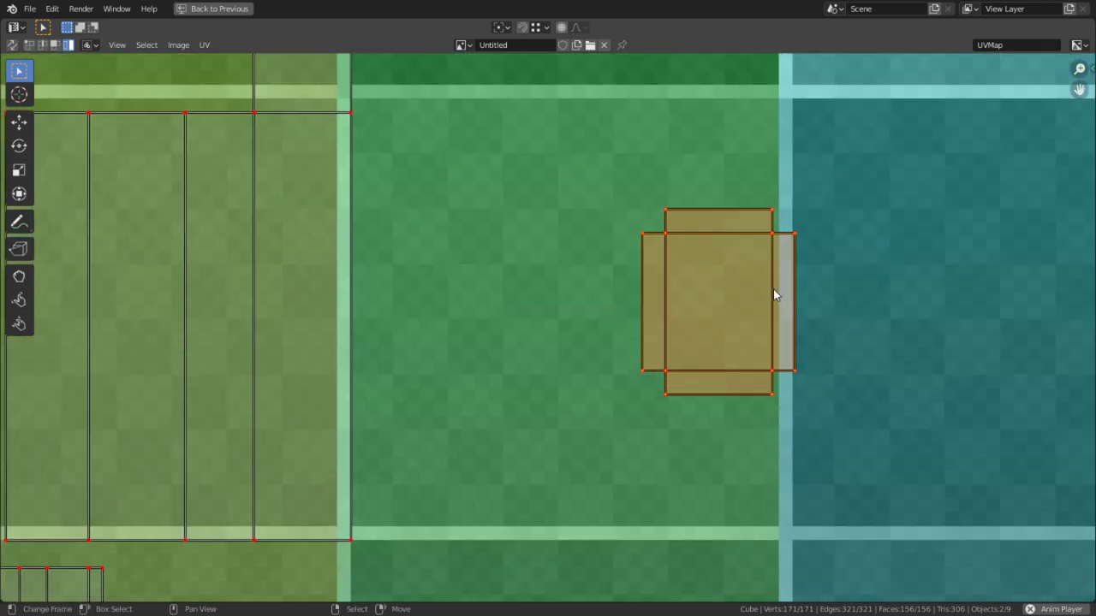
scroll(774, 287, "up", 1)
middle_click_drag(775, 287, 546, 257)
scroll(546, 259, "up", 2)
key("shift+s")
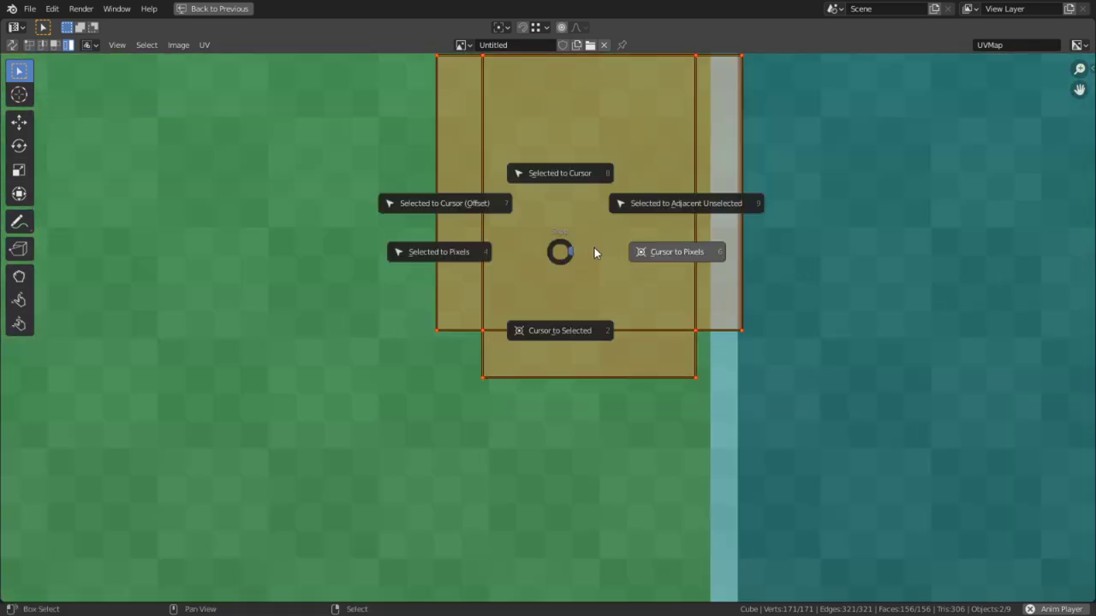
key("Escape")
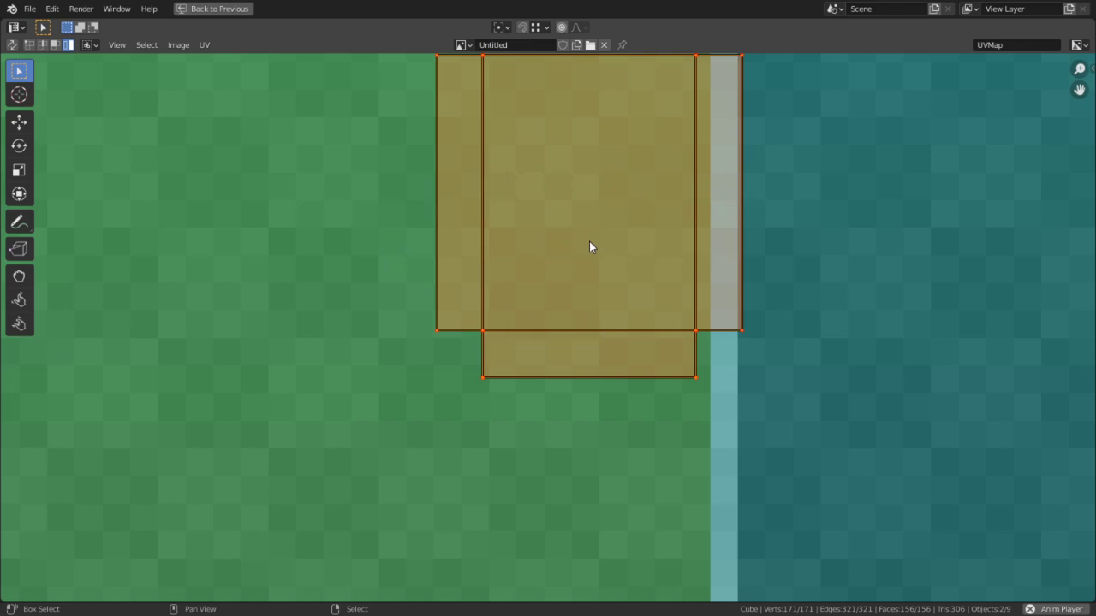
Try to assign a shortcut to the Corner option of Snap to Pixels and remove the assigned shortcut.
left_click(205, 45)
mouse_move(234, 102)
right_click(401, 120)
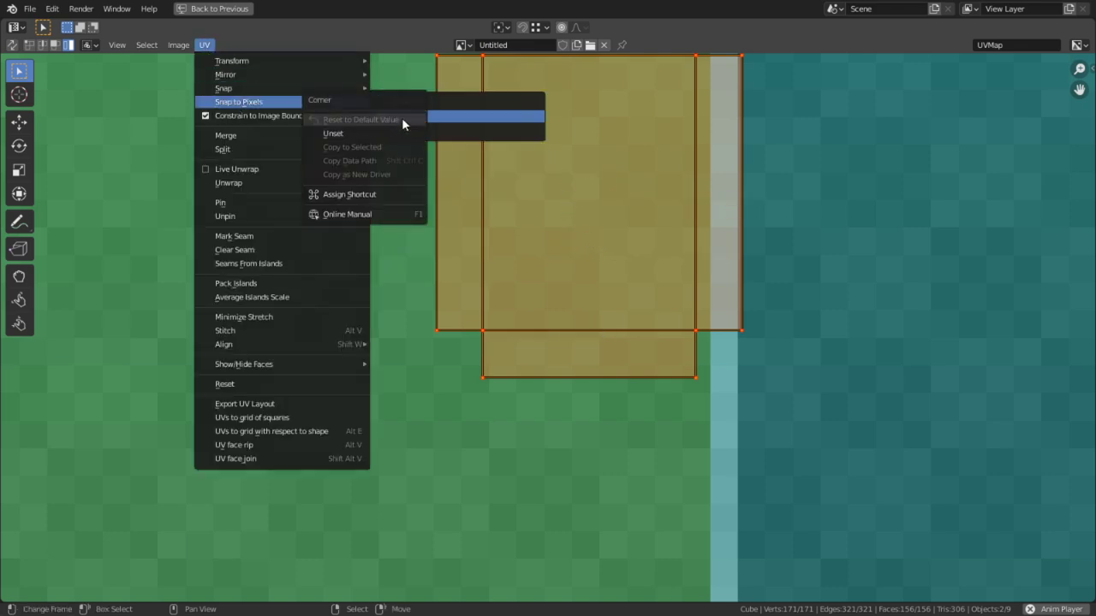
left_click(371, 197)
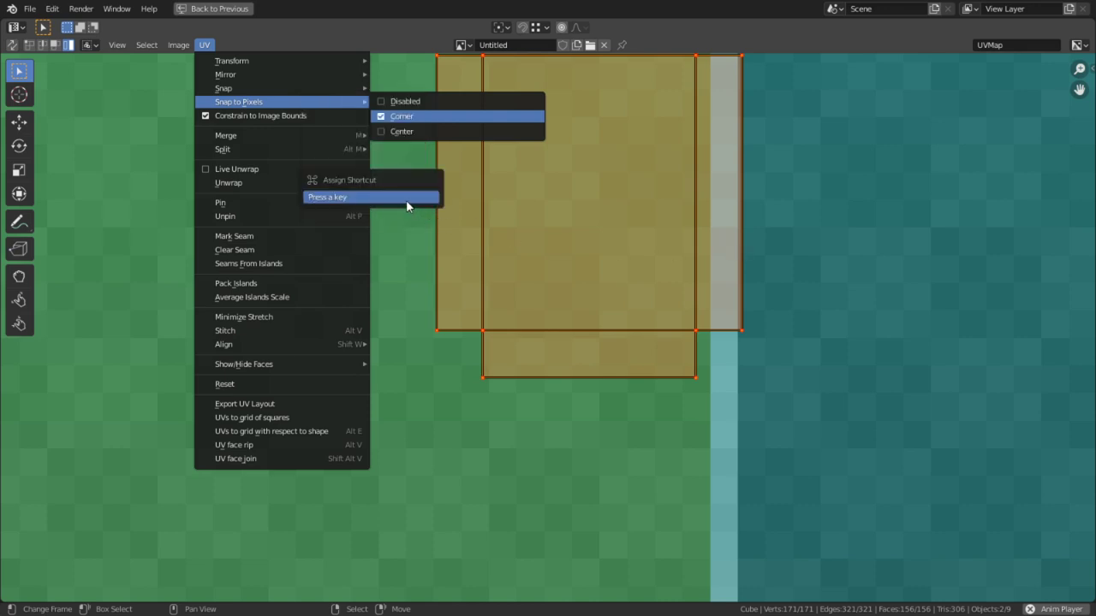
right_click(414, 115)
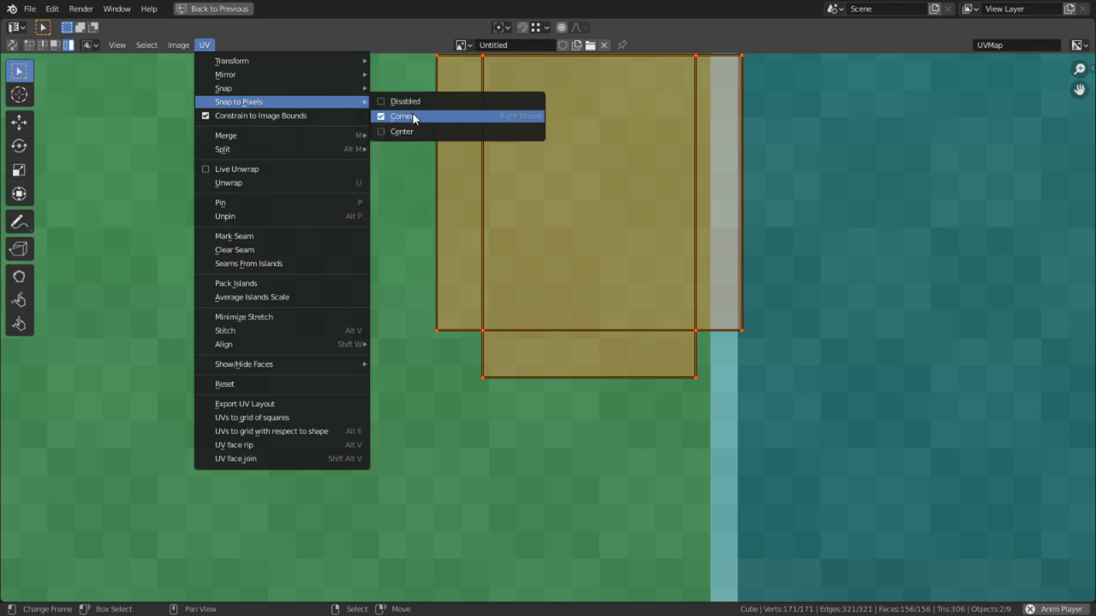
right_click(412, 114)
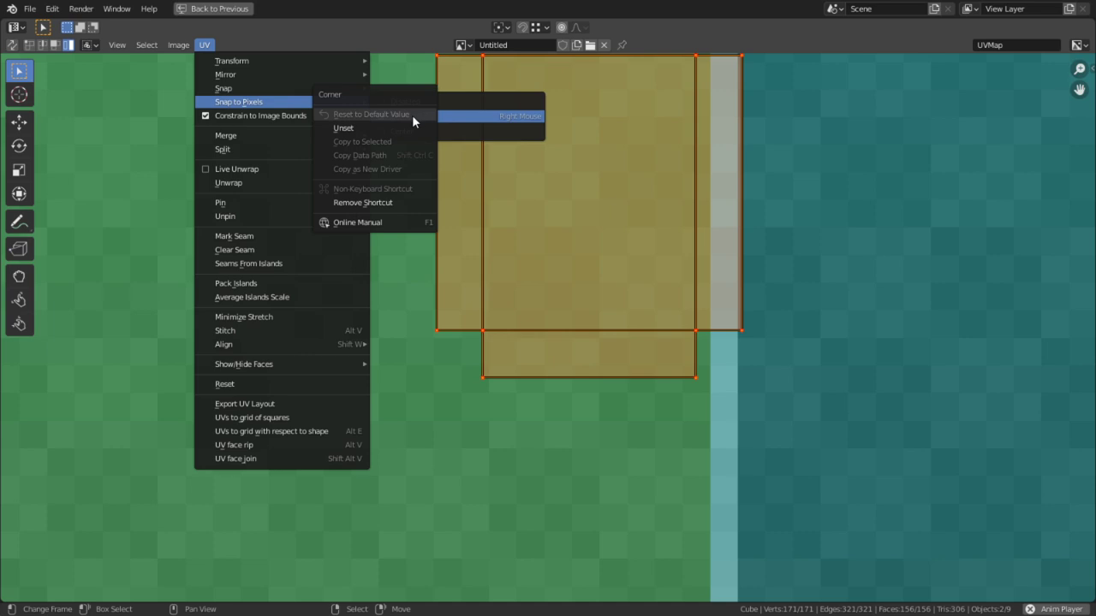
left_click(392, 202)
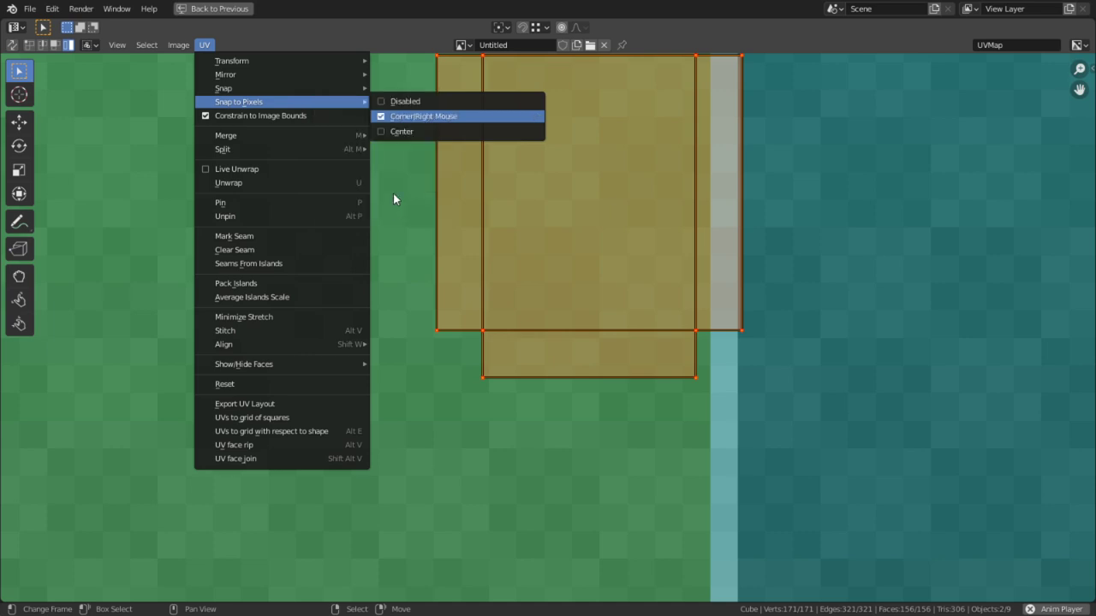
Choose Corner pixel snapping again and try moving the small island with it.
left_click(402, 115)
scroll(488, 248, "down", 1)
key("g")
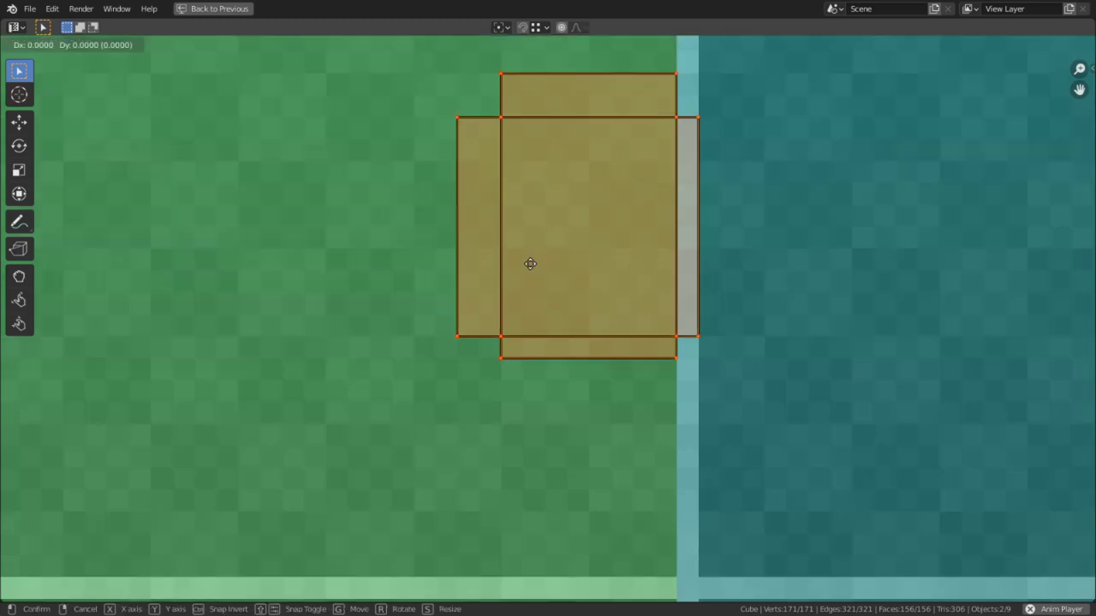
right_click(483, 240)
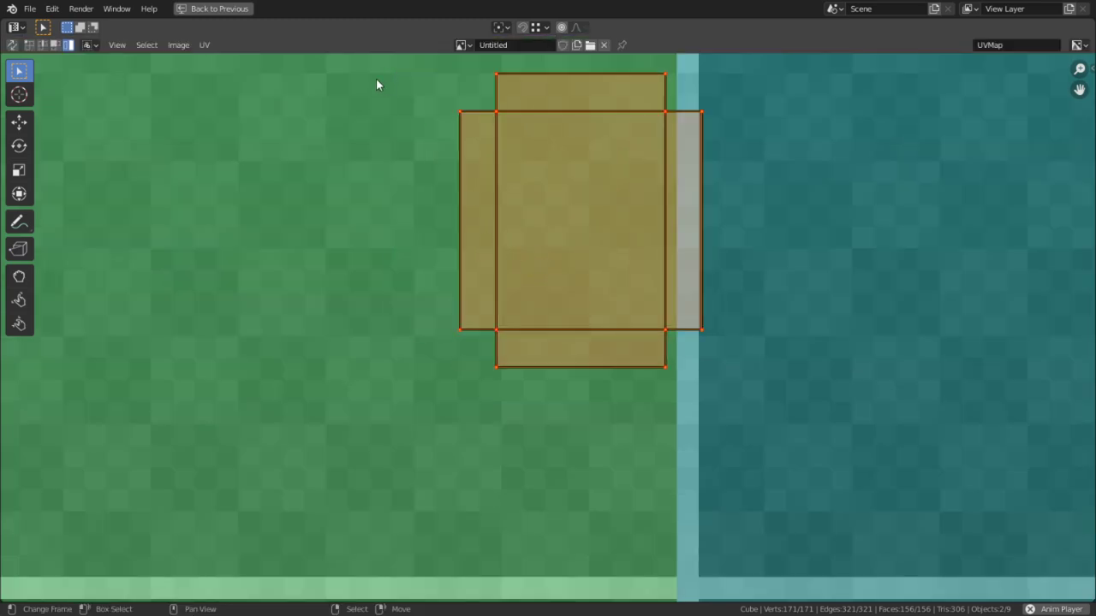
Disable Snap to Pixels, shift the small island slightly down and right, and snap its vertices to pixels.
left_click(209, 45)
mouse_move(236, 107)
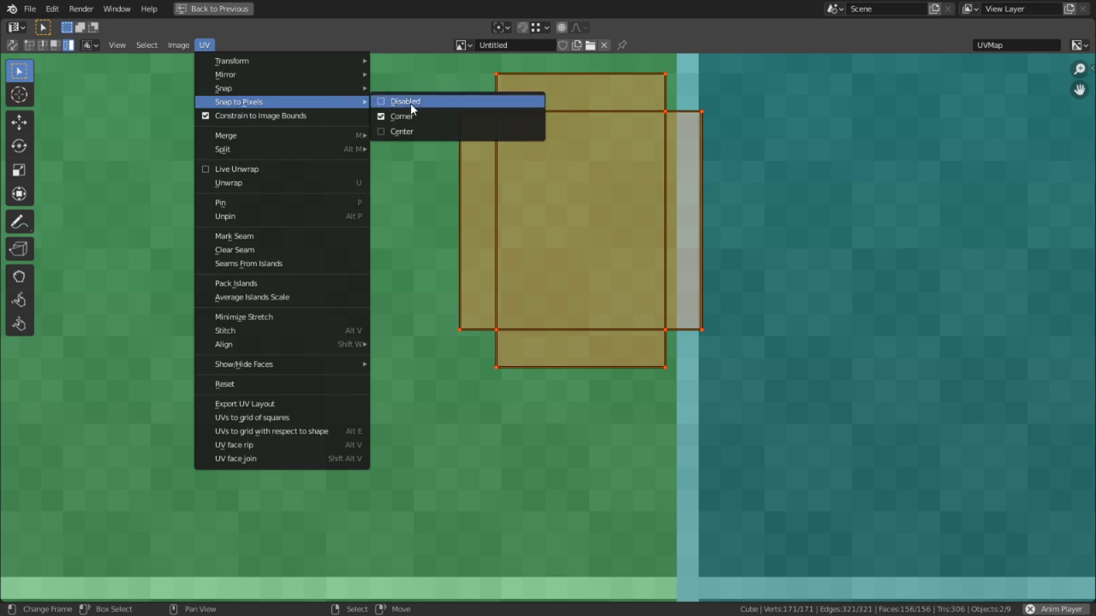
left_click(391, 102)
key("g")
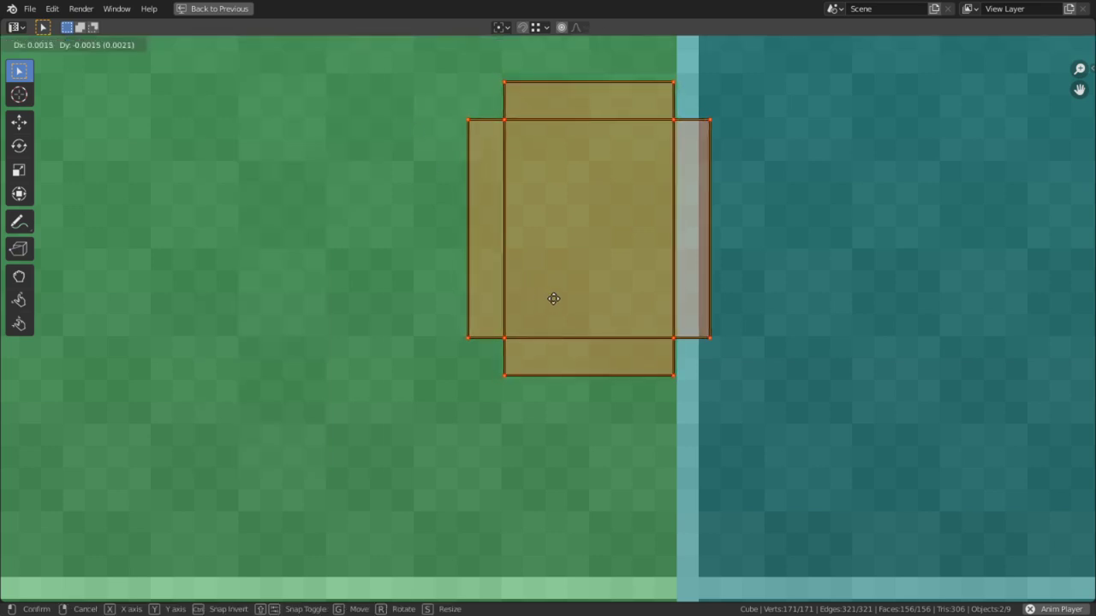
left_click(553, 297)
key("shift+s")
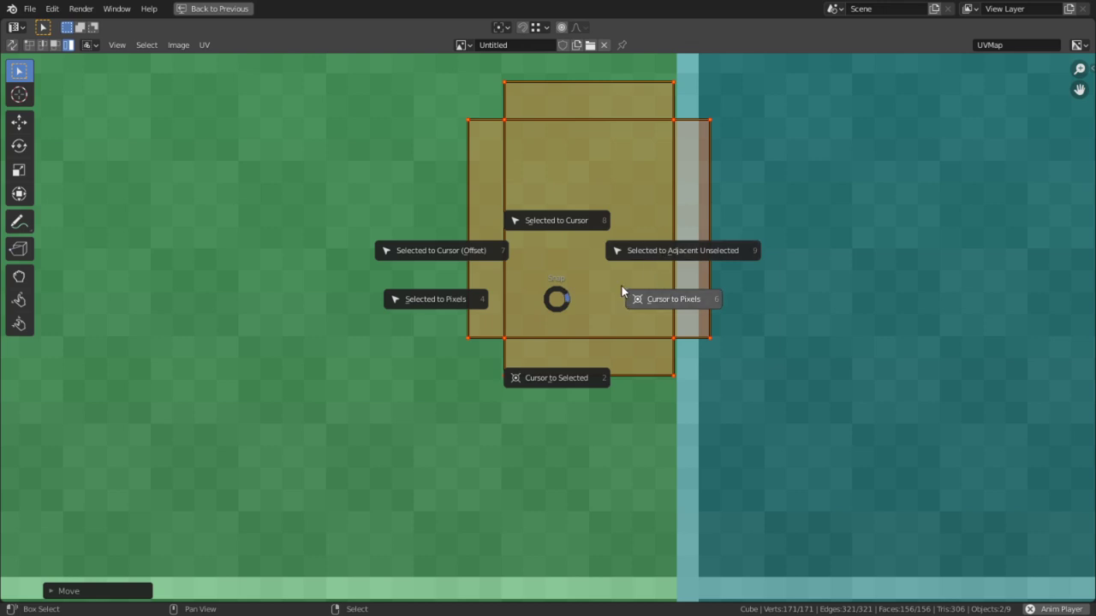
left_click(476, 300)
Set Snap to Pixels back to Corner and move the small island beneath the tall four-strip island, beside the narrow strips.
left_click(205, 45)
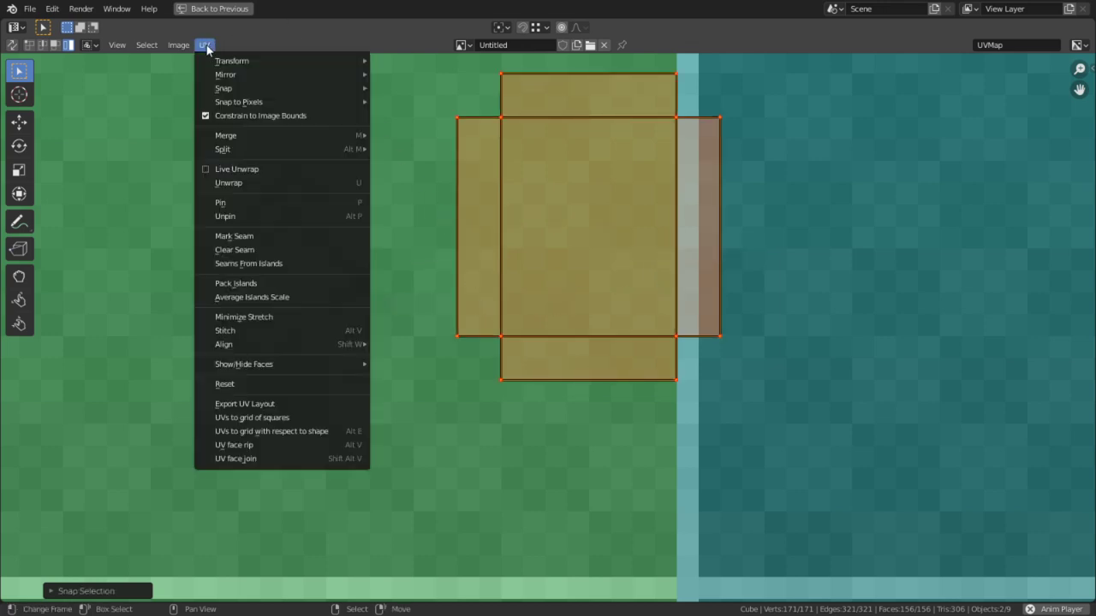
mouse_move(255, 102)
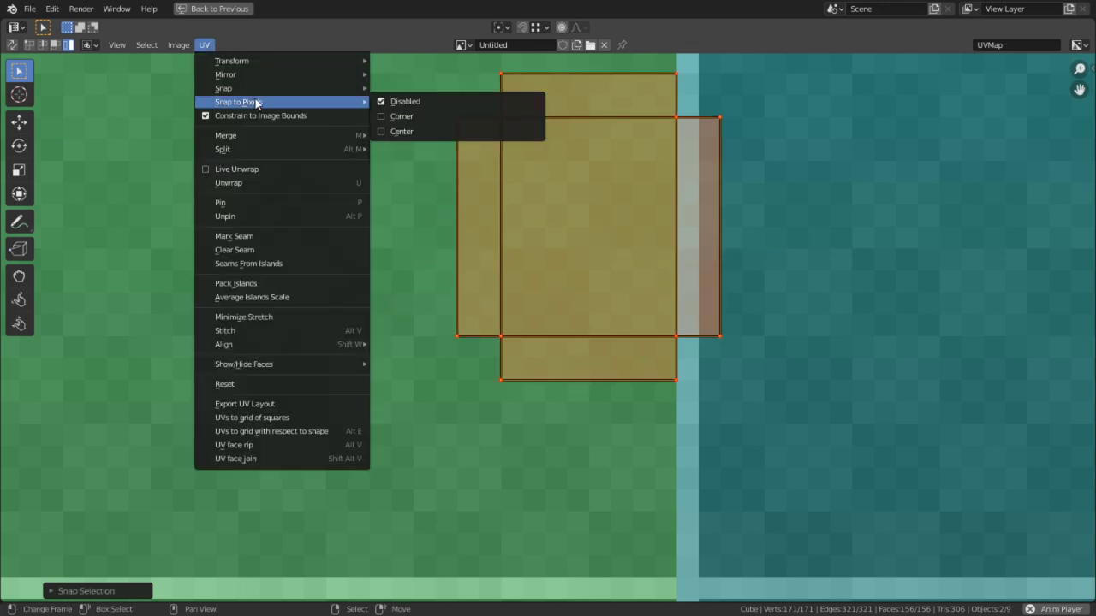
left_click(400, 116)
scroll(401, 294, "down", 6)
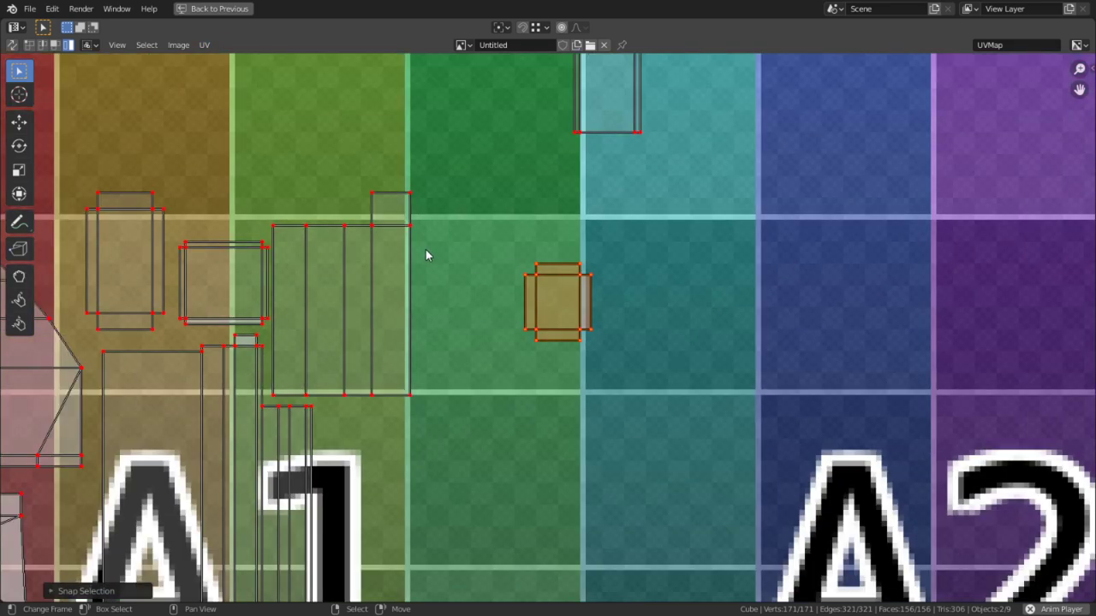
key("g")
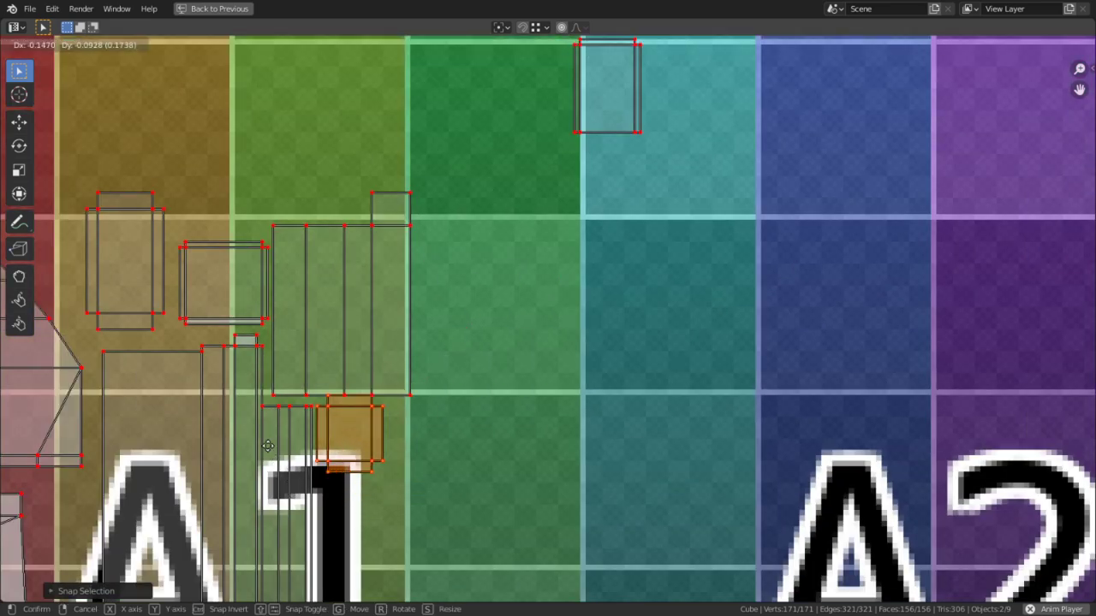
left_click(270, 469)
Move the rectangular island with narrow edge strips from the teal grid cell to just beneath the small island beside the narrow strips.
key("Home")
scroll(532, 347, "up", 3)
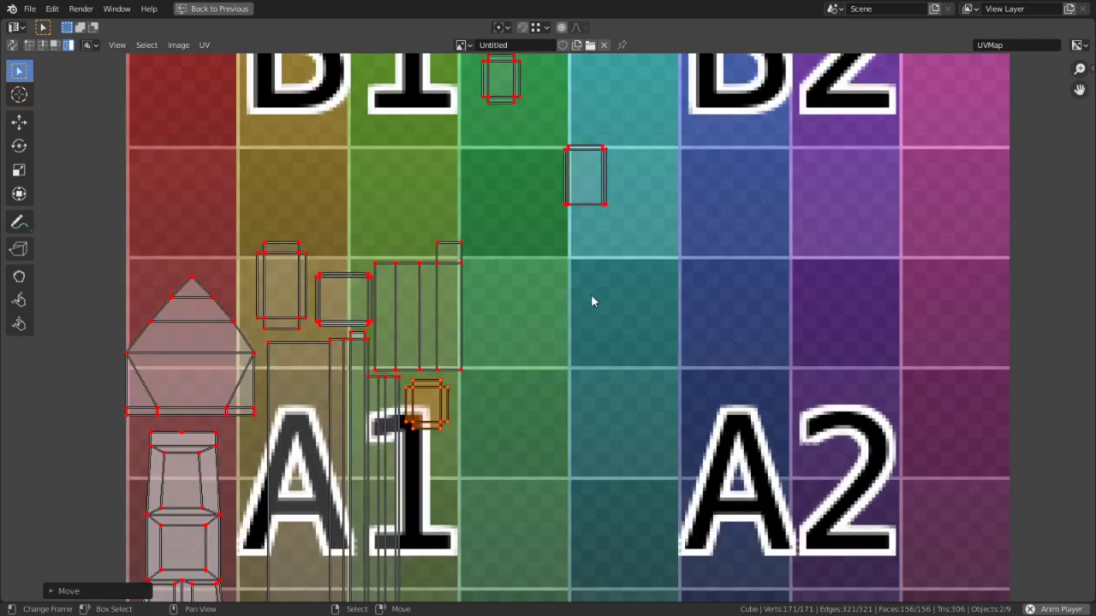
scroll(428, 232, "up", 7)
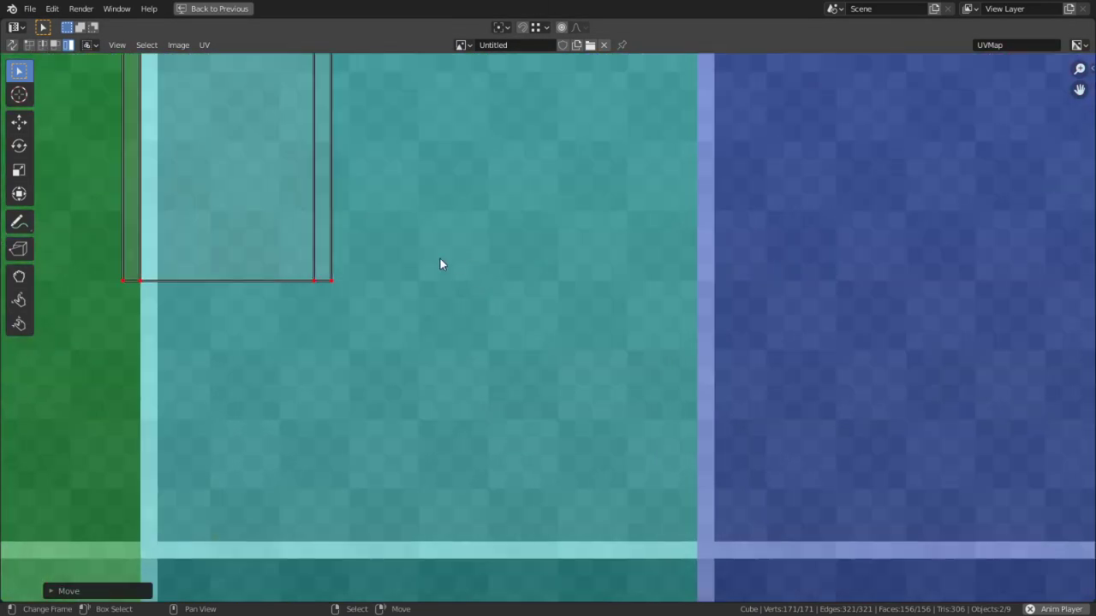
middle_click_drag(437, 280, 470, 561)
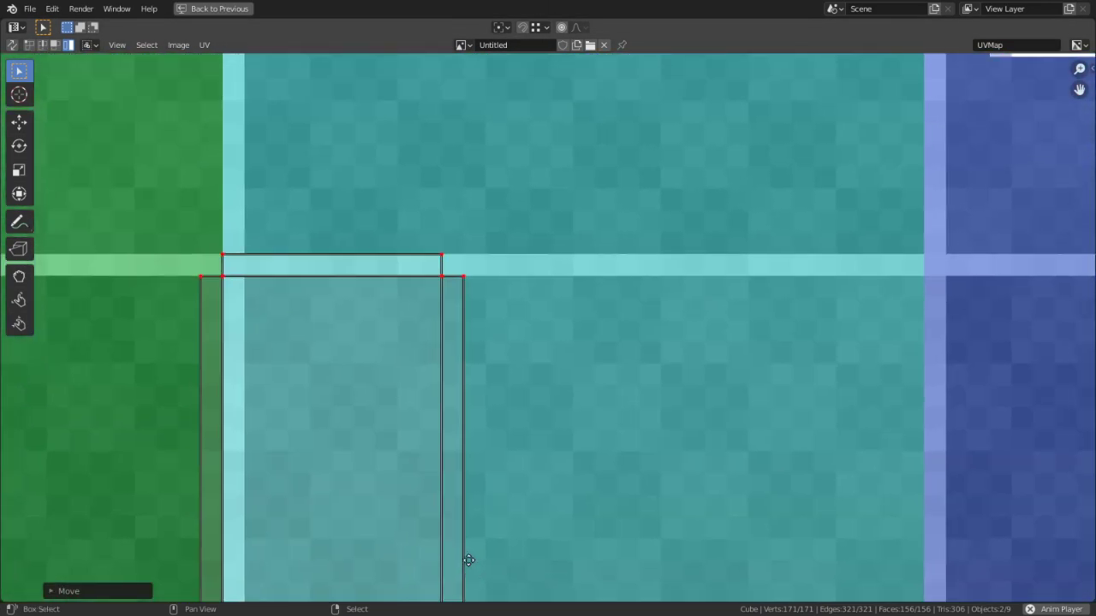
scroll(473, 479, "down", 7)
middle_click_drag(492, 361, 544, 158)
left_click(543, 161)
key("g")
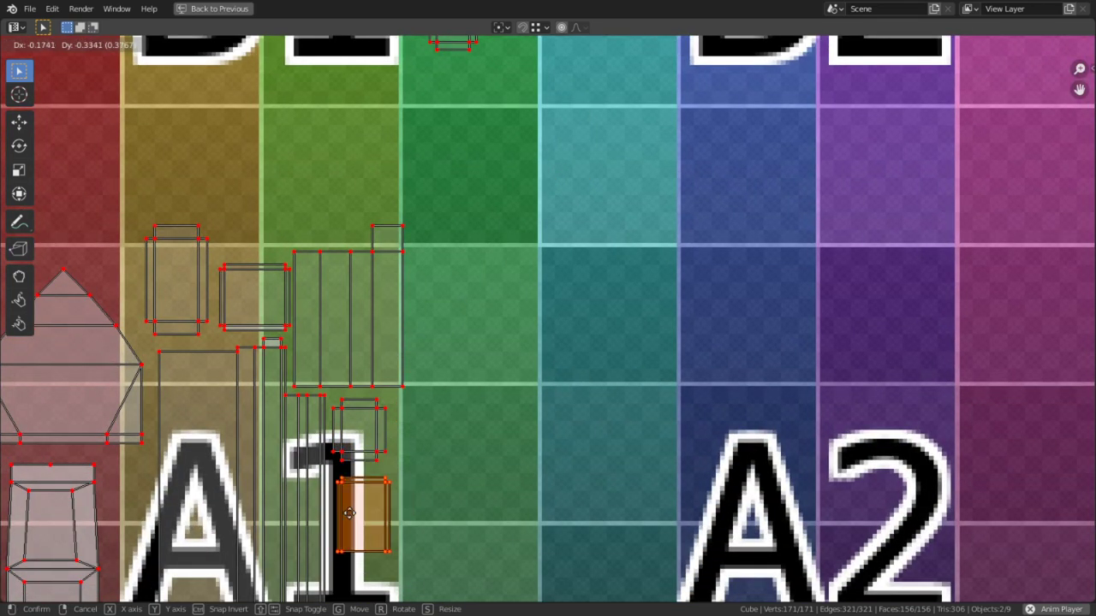
left_click(345, 516)
Select the remaining cross-shaped island in the green cell to the right of B1 and disable Snap to Pixels.
middle_click_drag(403, 164, 403, 313)
scroll(462, 222, "up", 3)
right_click(304, 99)
key("g")
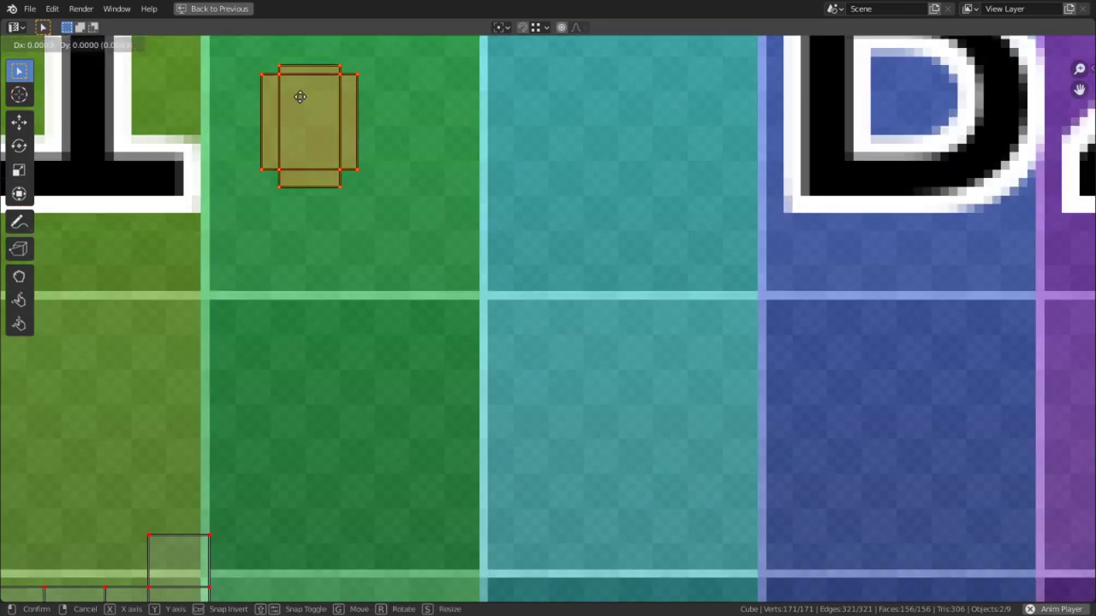
right_click(302, 104)
middle_click_drag(357, 210, 456, 369)
scroll(456, 369, "up", 2)
scroll(456, 374, "up", 1)
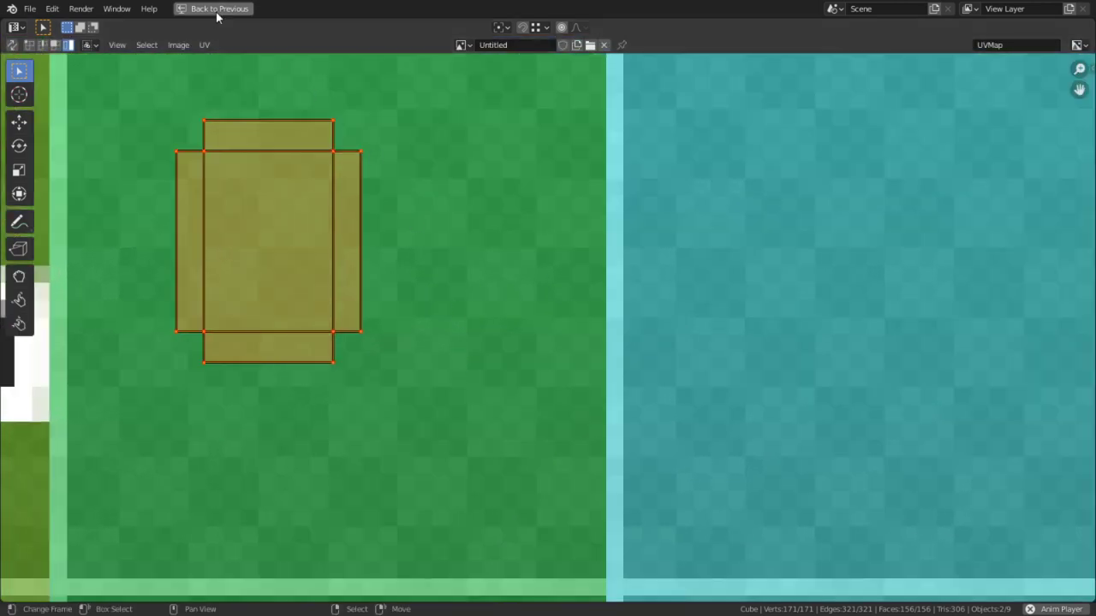
left_click(204, 45)
mouse_move(254, 103)
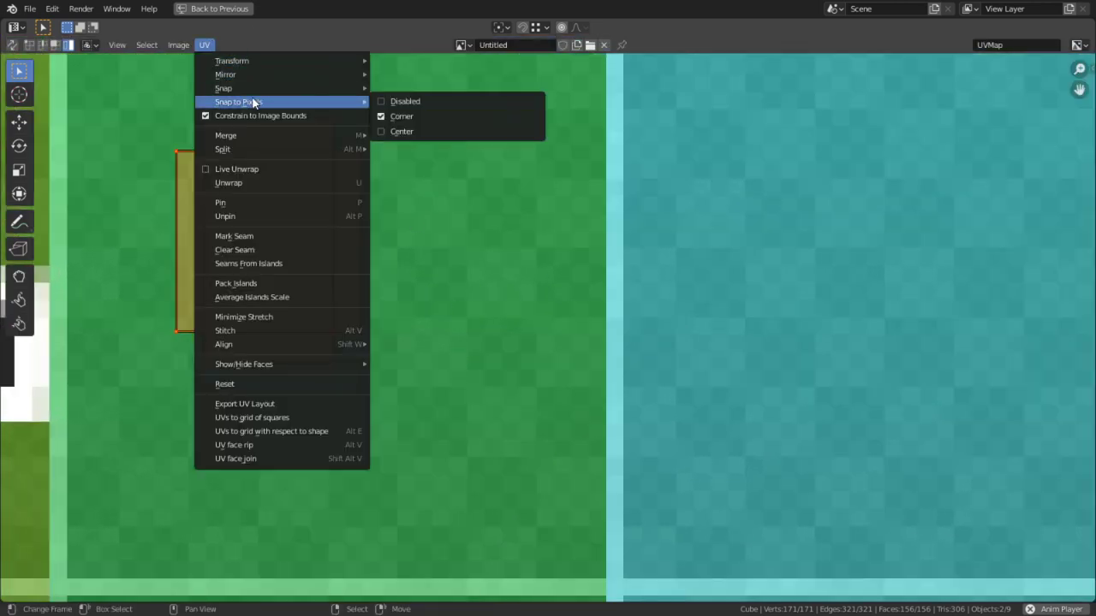
left_click(411, 102)
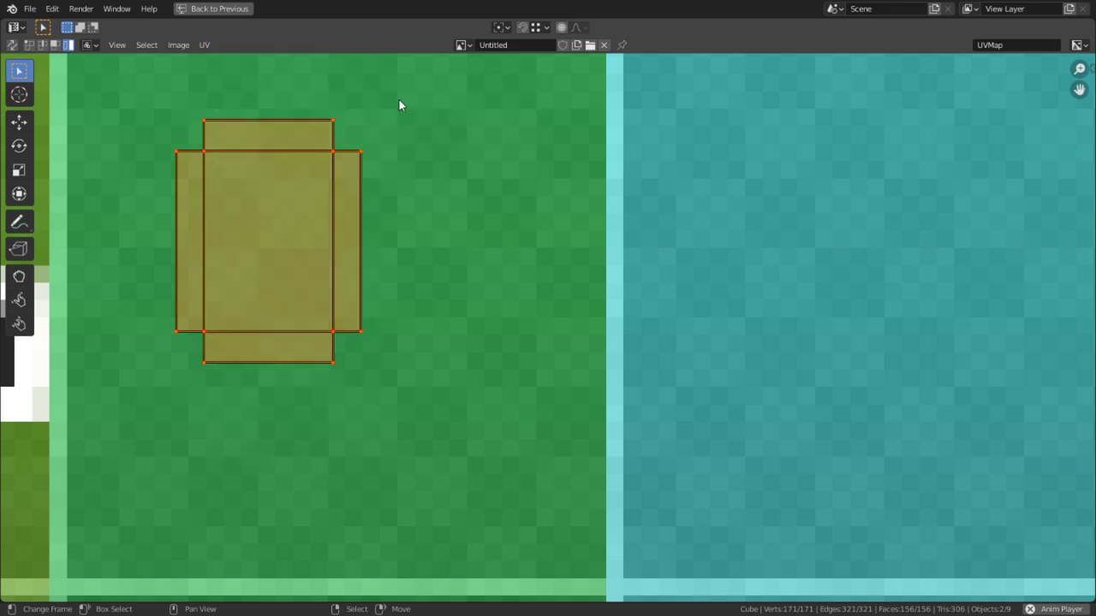
Shift the cross-shaped island slightly and snap its selected vertices to pixels.
scroll(398, 98, "up", 3)
middle_click_drag(215, 164, 522, 202)
key("g")
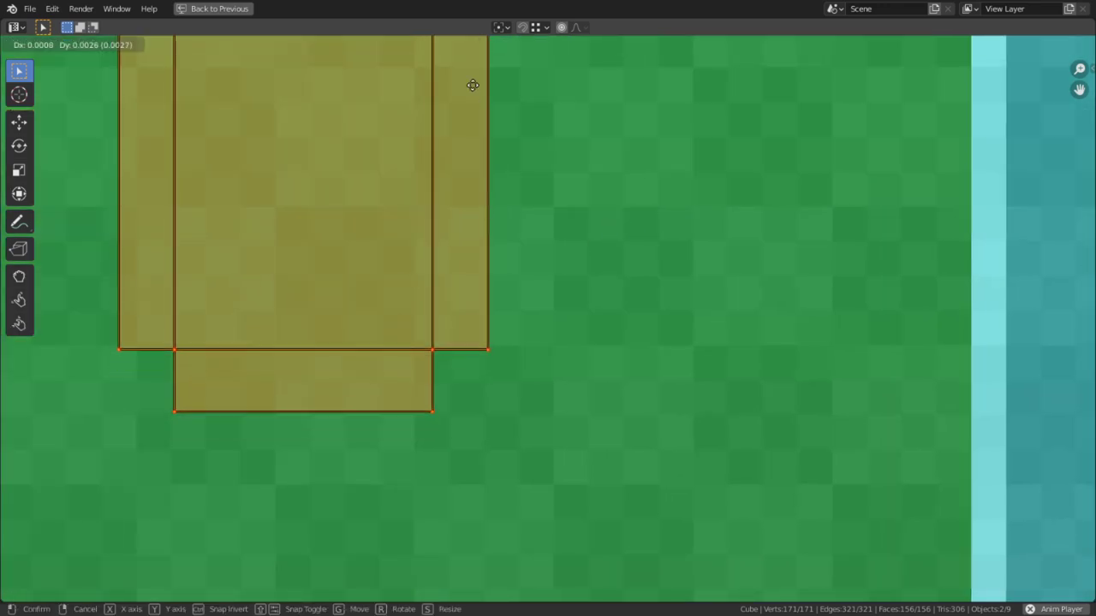
left_click(379, 66)
scroll(465, 200, "down", 2)
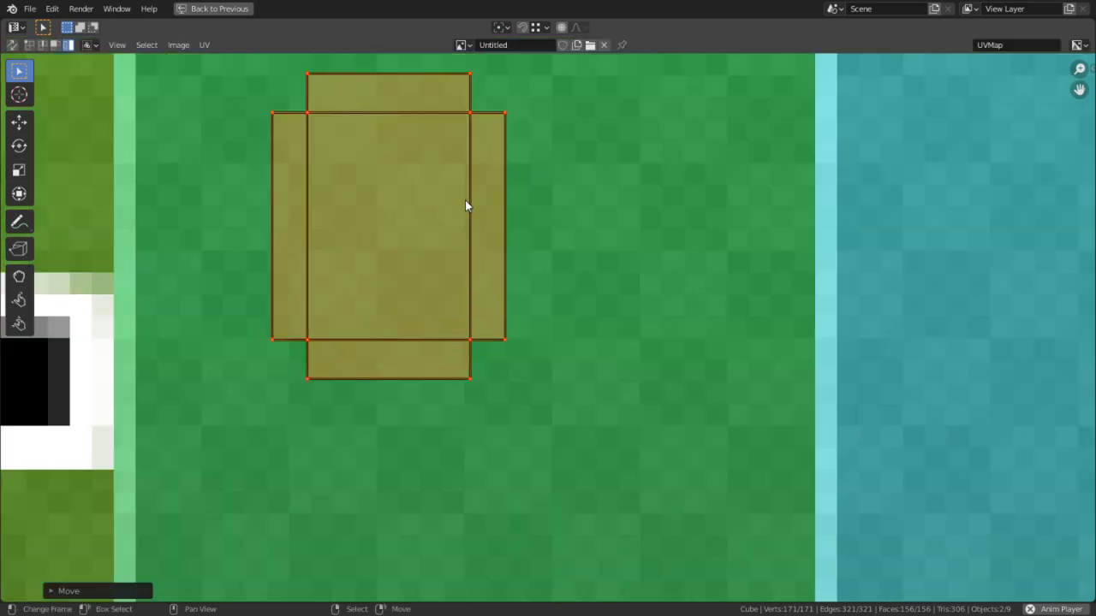
key("shift+s")
left_click(357, 213)
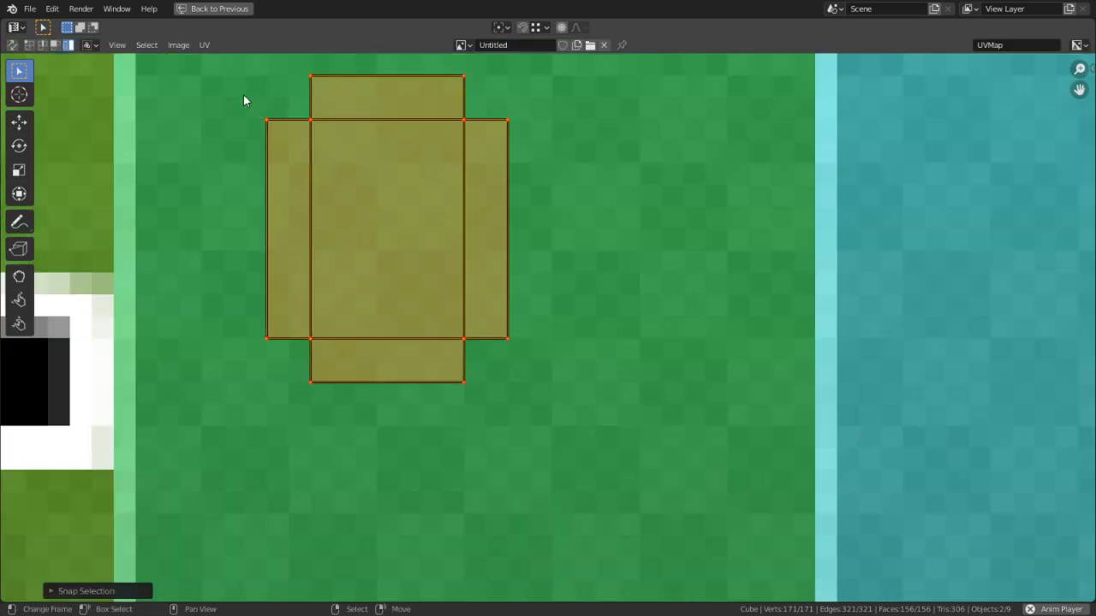
Set Snap to Pixels back to Corner and move the cross-shaped island to the bottom of the small-island column over A1.
left_click(204, 45)
mouse_move(245, 101)
left_click(383, 122)
scroll(382, 122, "down", 6)
middle_click_drag(458, 443, 494, 44)
scroll(535, 90, "down", 3)
key("g")
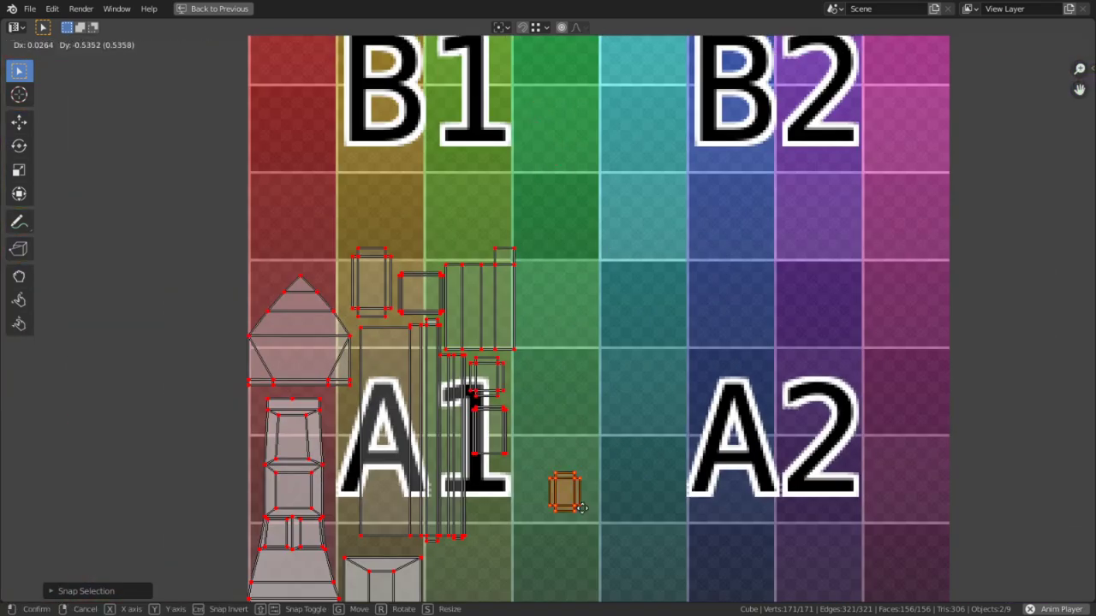
left_click(492, 484)
middle_click_drag(560, 449, 610, 319)
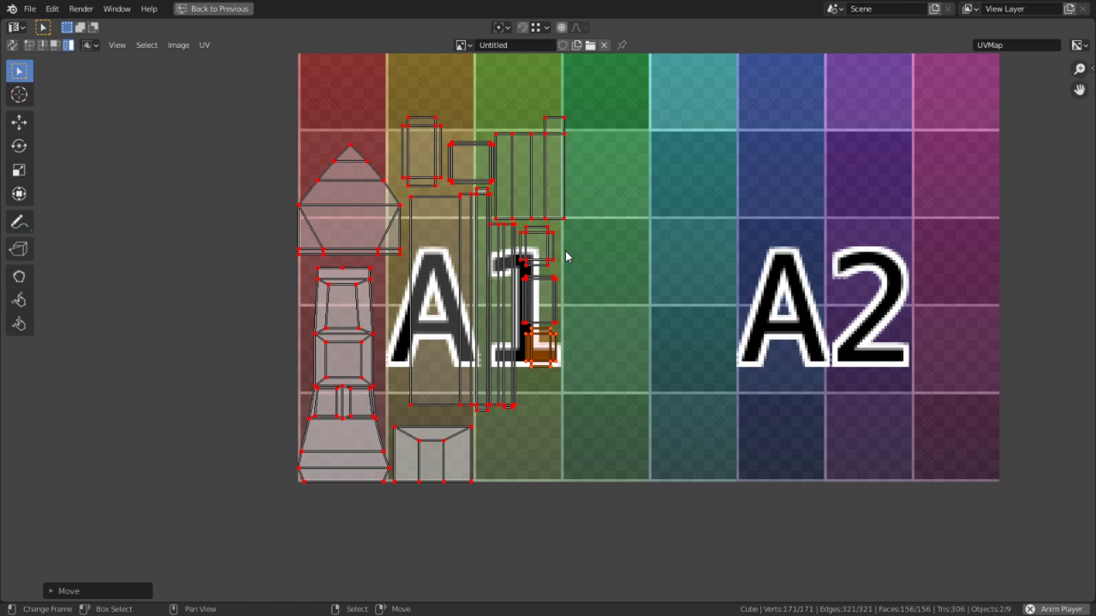
Restore the full UV Editing layout in Object Mode and view the windmill's lower tower in 3D.
key("Tab")
key("Tab")
key("ctrl+space")
key("Tab")
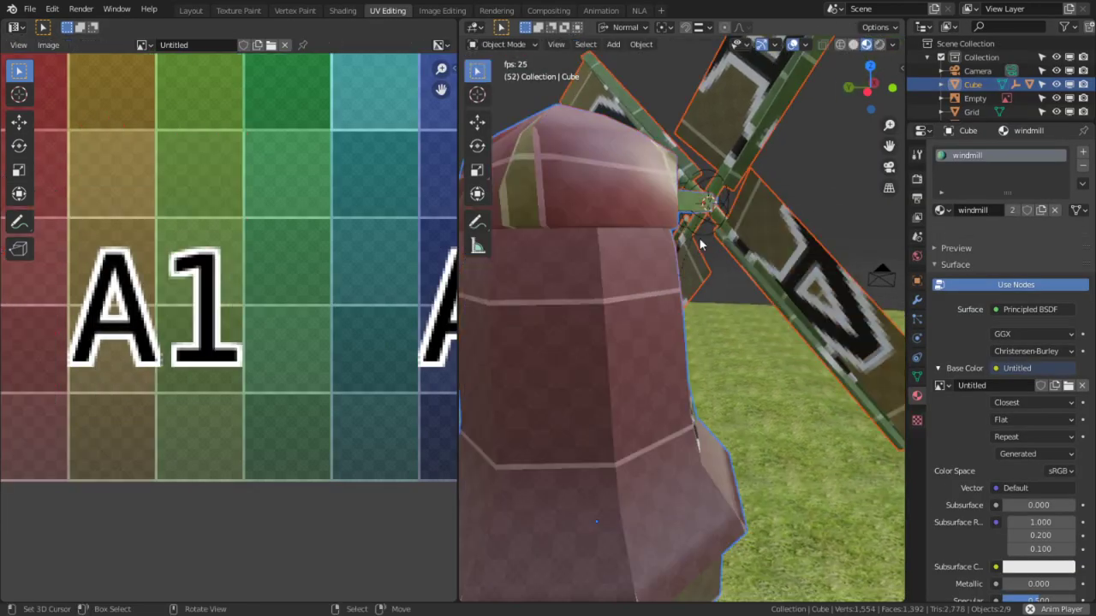
scroll(979, 311, "down", 1)
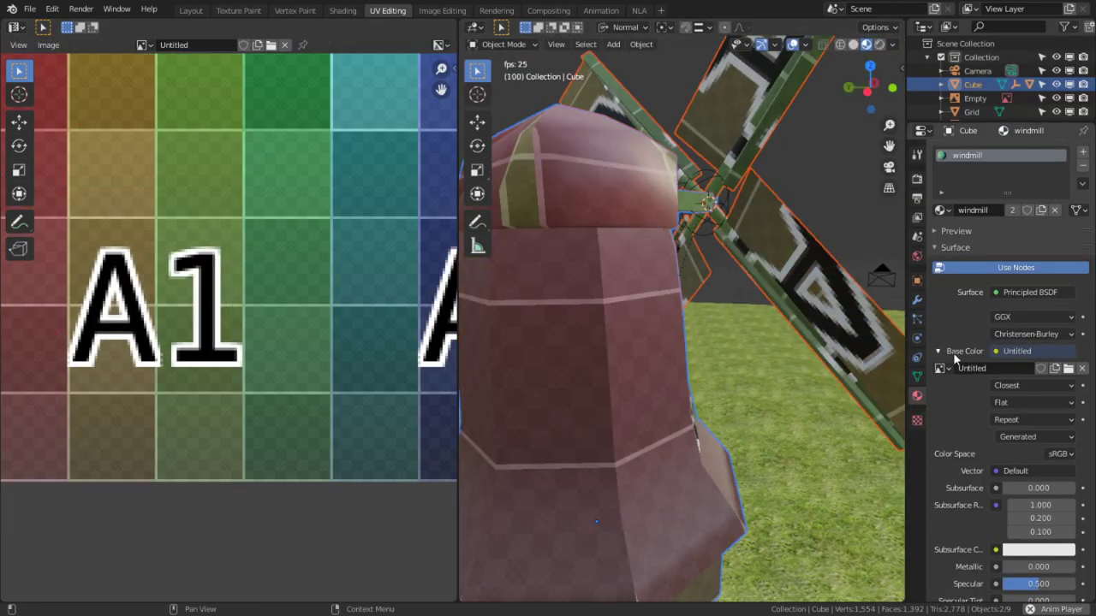
middle_click_drag(757, 404, 831, 176)
middle_click_drag(760, 330, 819, 269)
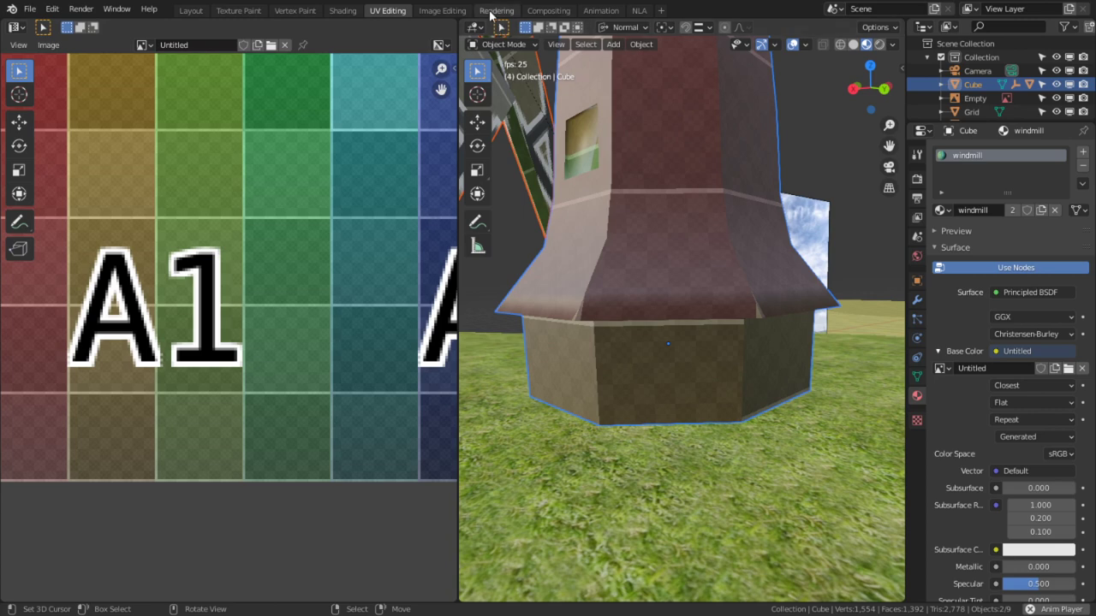
Stop the animation playback, switch to the Shading workspace and maximize the shader node editor.
key("space")
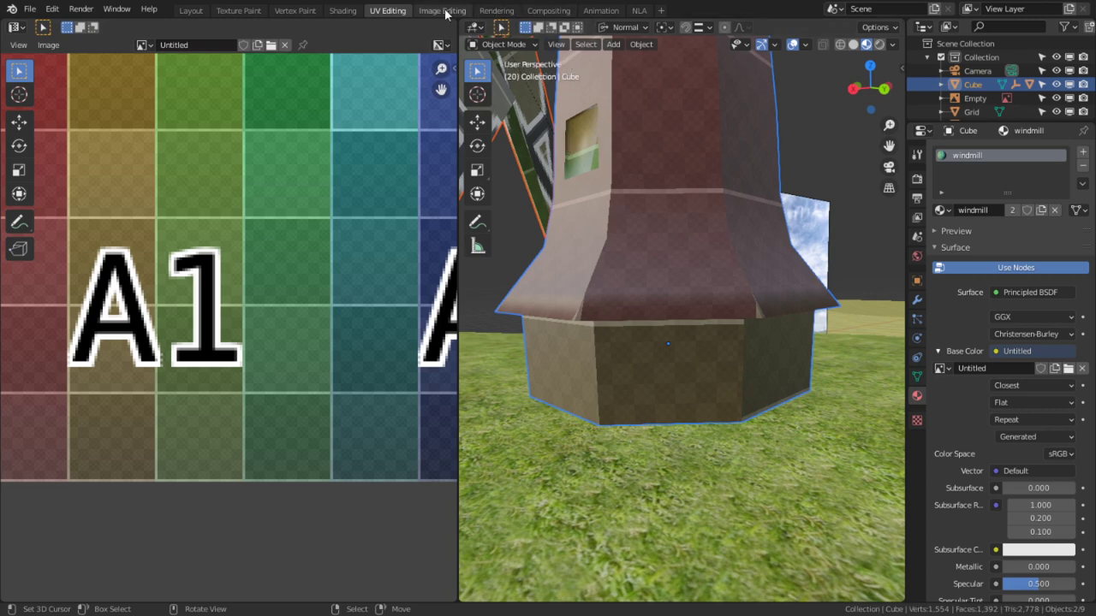
left_click(343, 10)
key("ctrl+space")
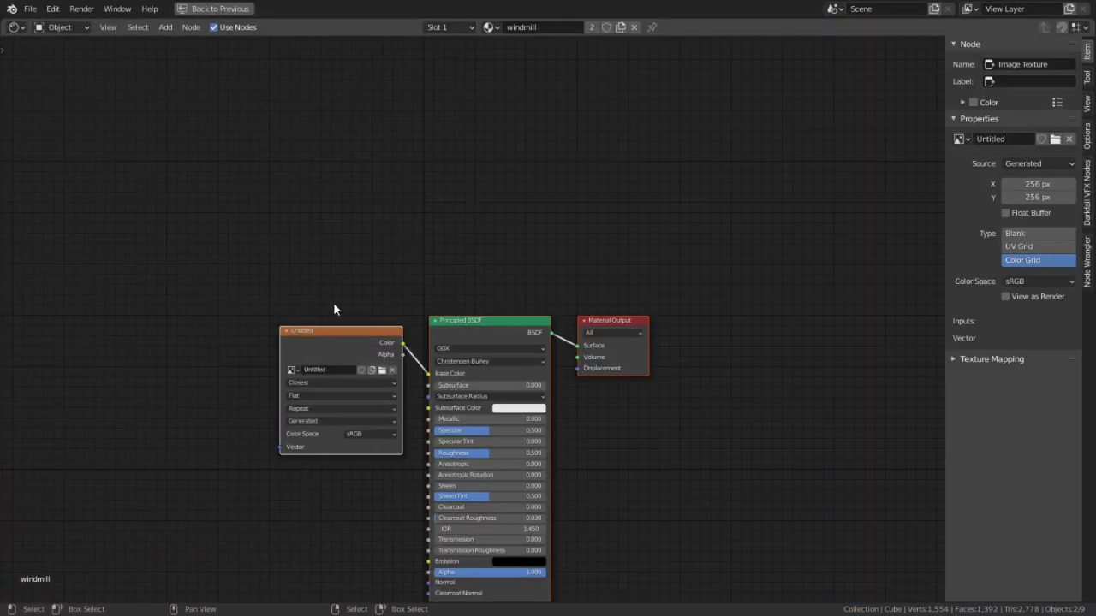
Replace the Principled BSDF node of the windmill material with the Diffuse with Alpha node group.
left_click(501, 315)
key("x")
key("shift+a")
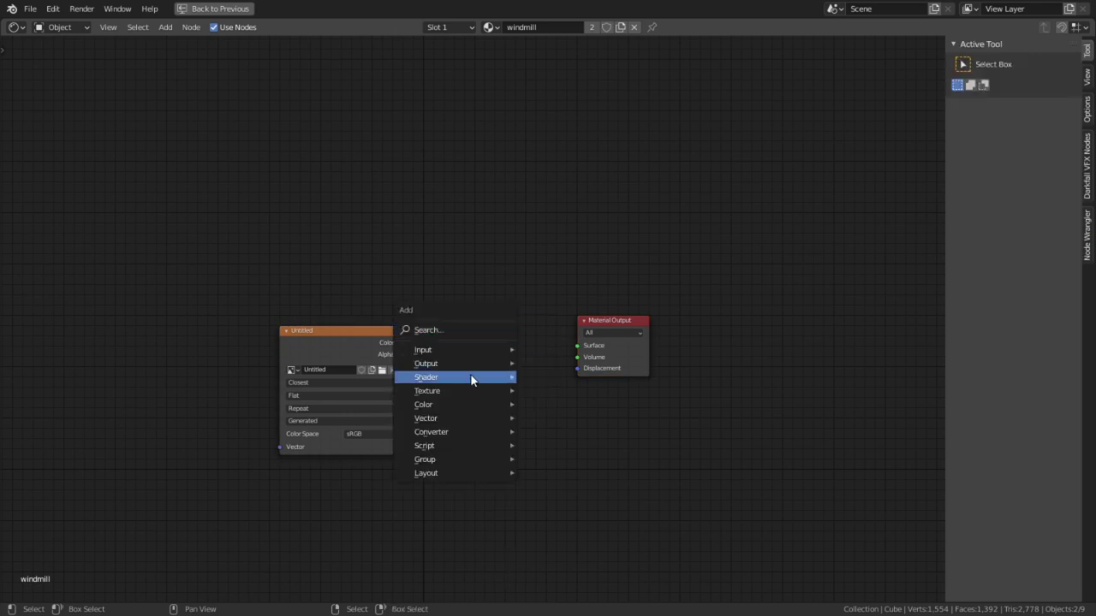
mouse_move(428, 433)
mouse_move(476, 461)
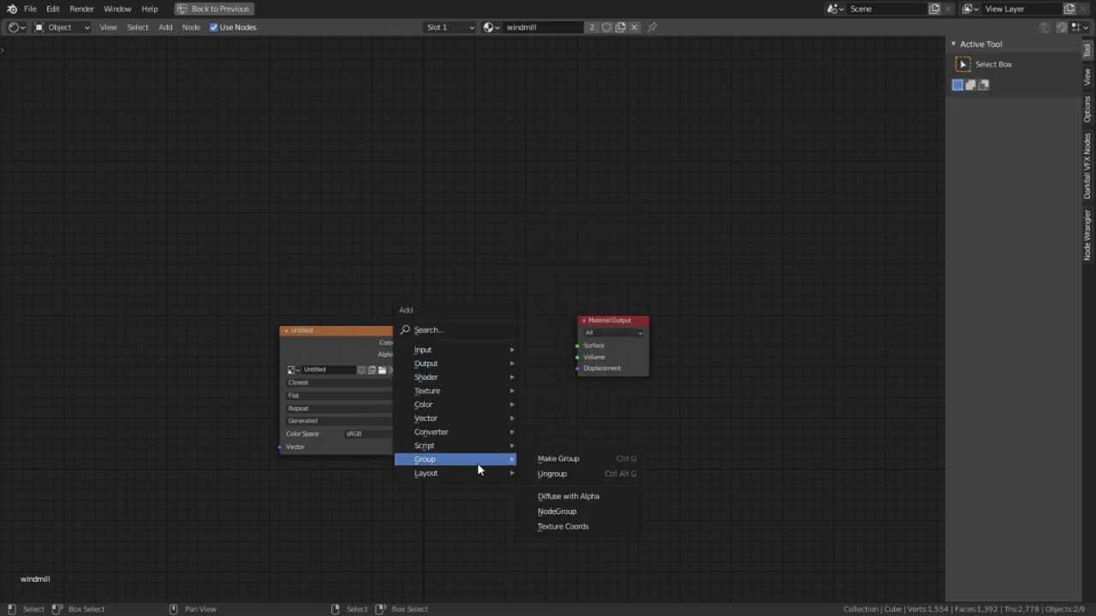
left_click(591, 499)
left_click(462, 309)
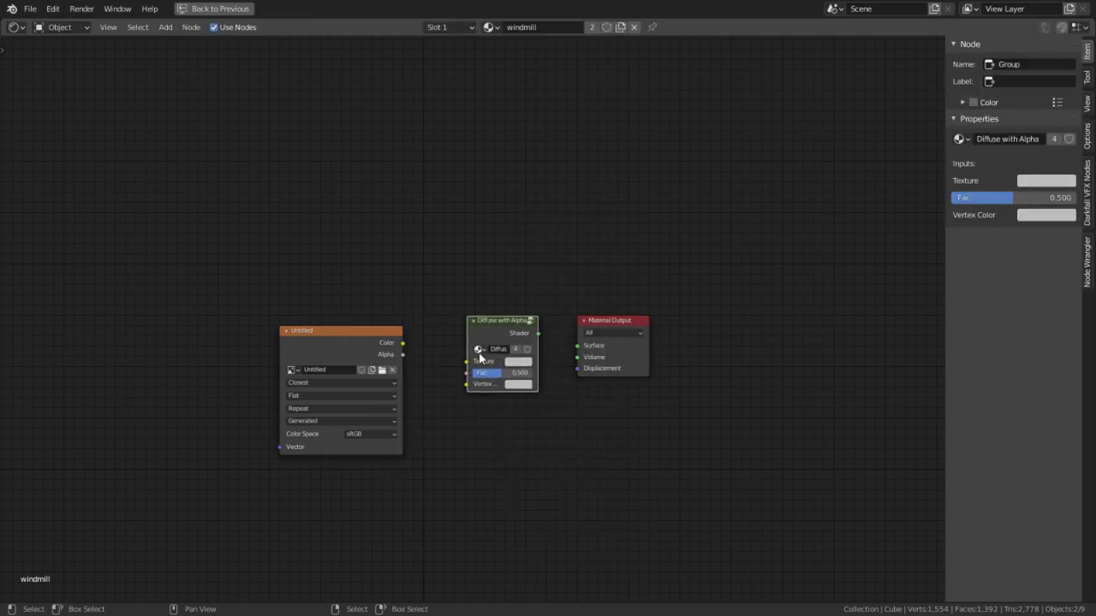
Link the group's Shader to the Surface output and the image's Color to its Texture input, moving the image node up.
scroll(479, 318, "up", 2)
left_click_drag(555, 338, 604, 352)
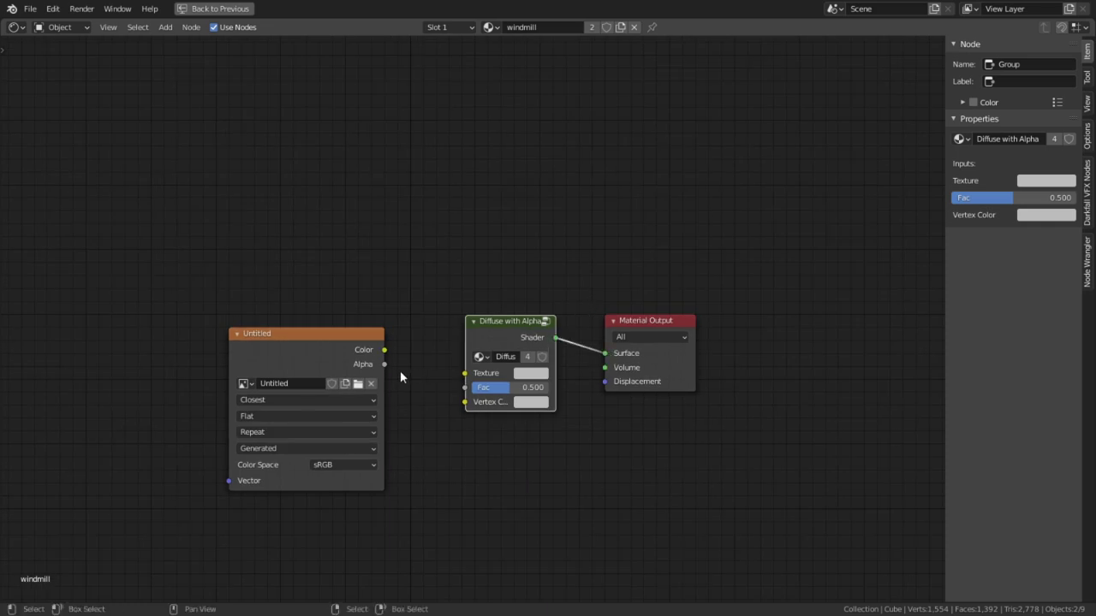
left_click_drag(384, 350, 464, 373)
left_click_drag(322, 345, 317, 277)
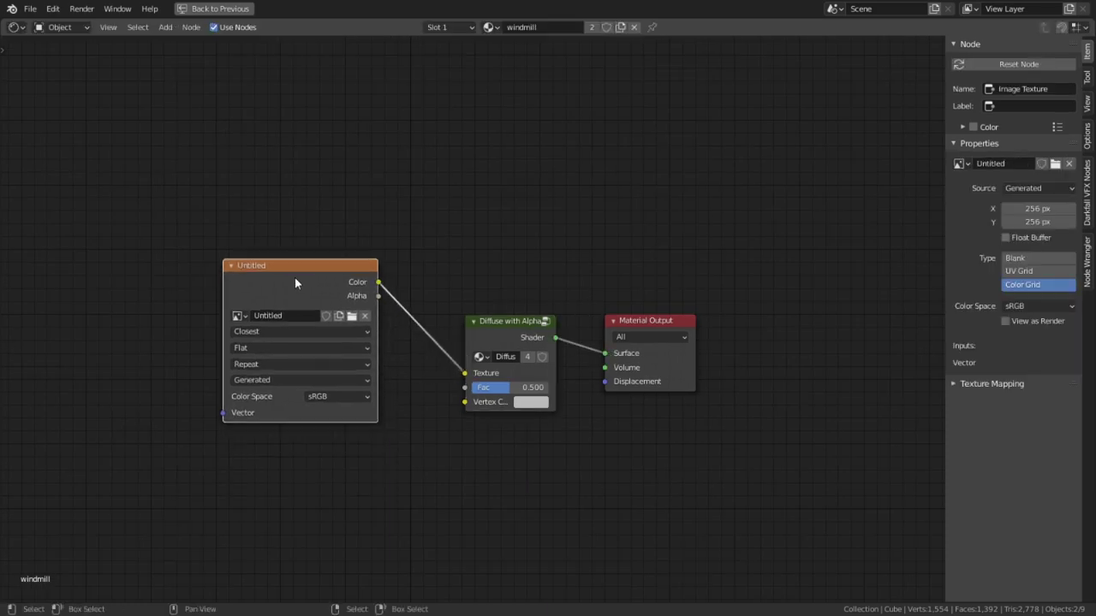
Add a Vertex Color node beneath the image texture and link its Color to the group's Vertex Color input.
key("shift+a")
type("vertex")
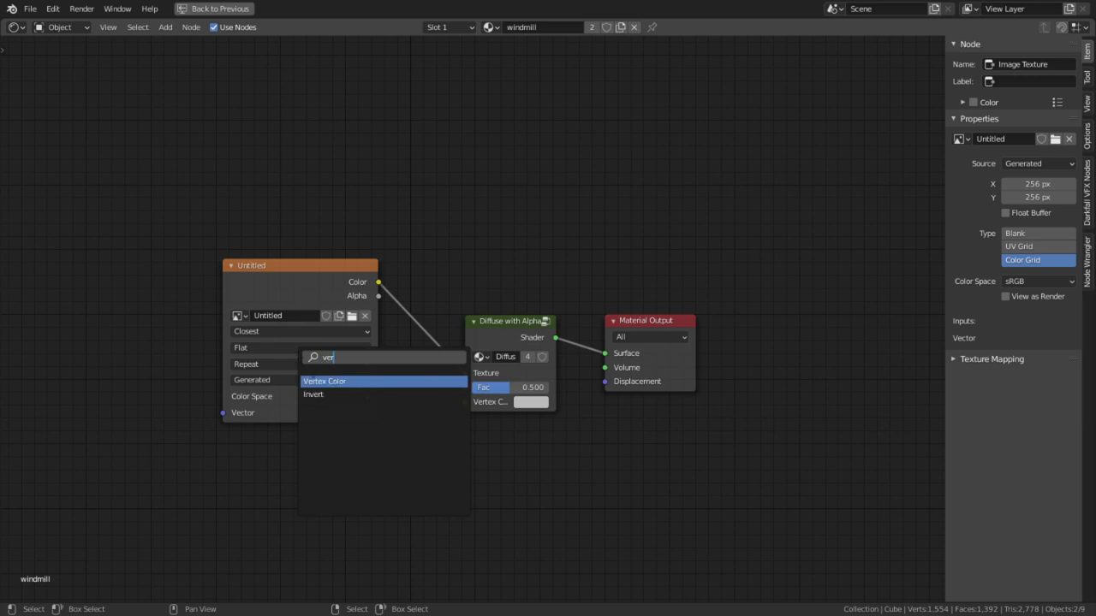
key("Return")
left_click(284, 505)
left_click_drag(346, 469, 464, 401)
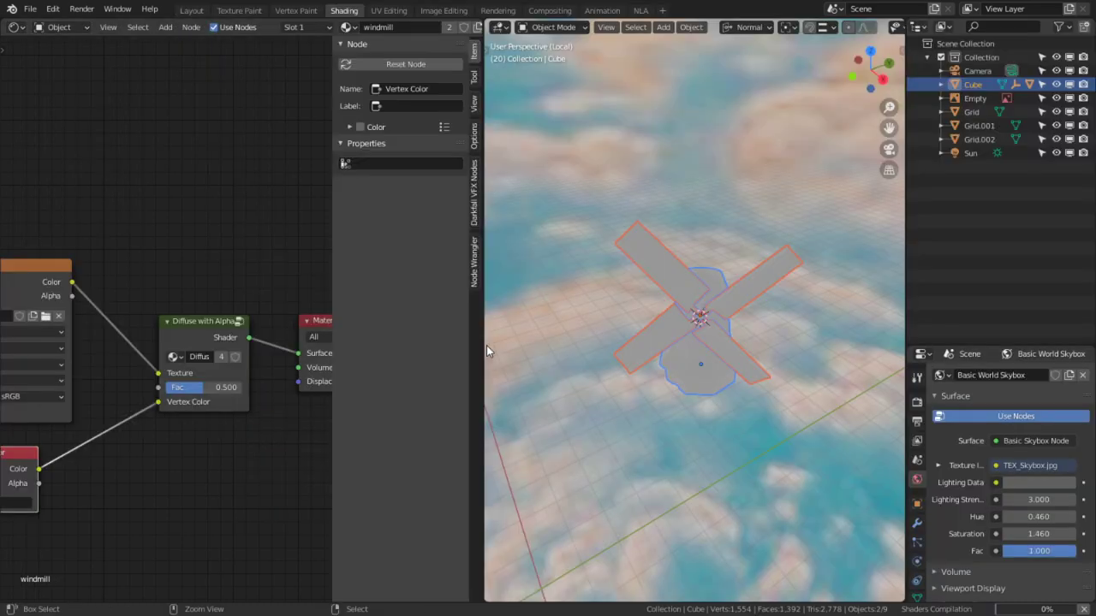
Restore the Shading workspace layout and put the windmill tower into Vertex Paint mode.
key("ctrl+space")
left_click(568, 29)
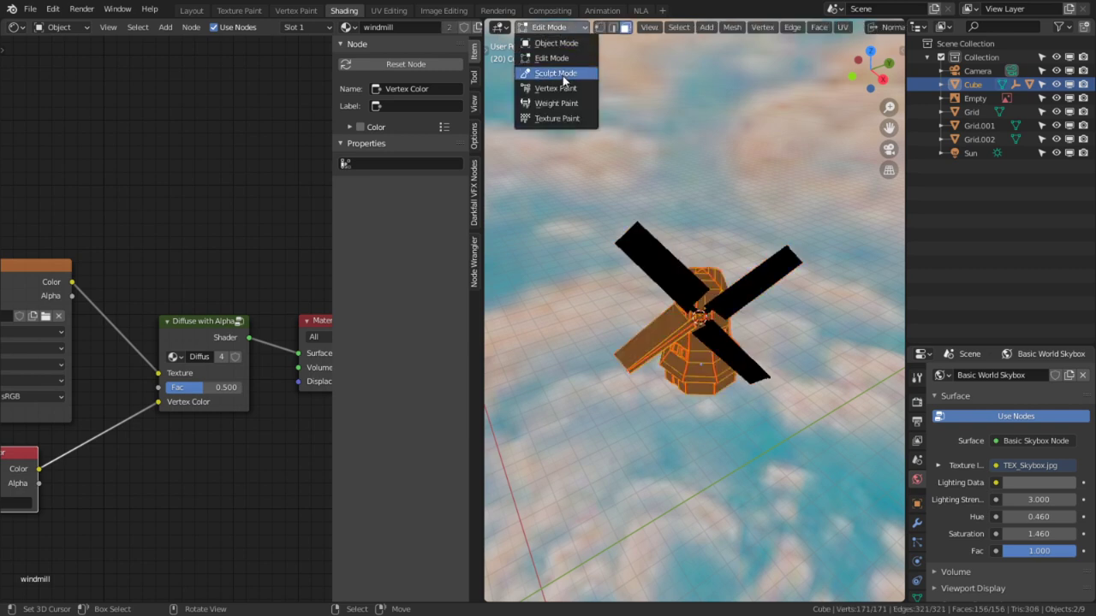
left_click(563, 87)
scroll(667, 282, "up", 3)
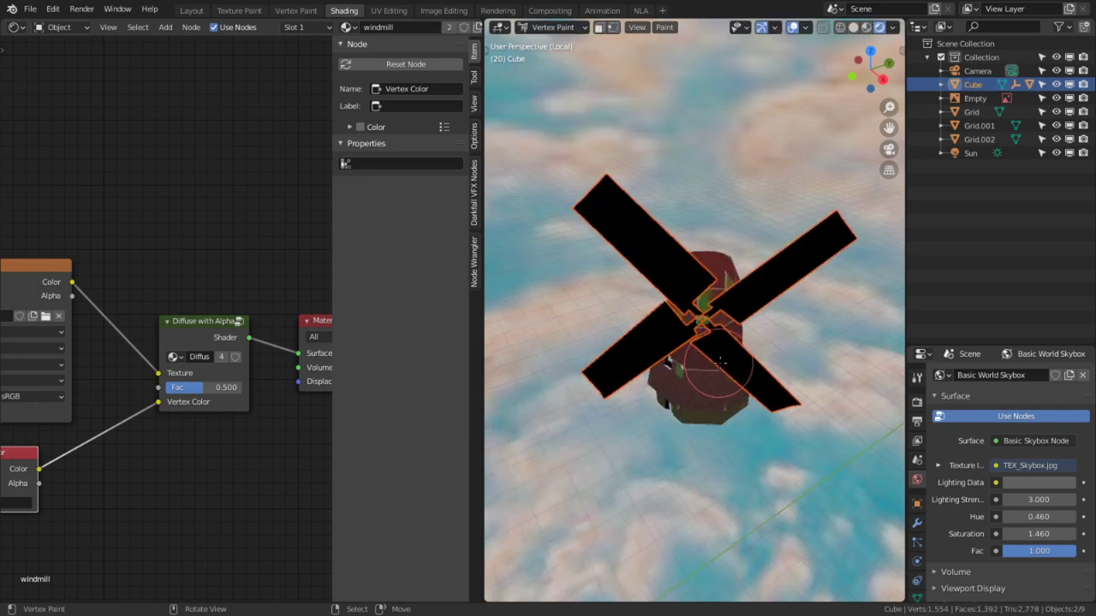
Return to Object Mode, select only the windmill sails and put them into Vertex Paint mode.
key("alt+a")
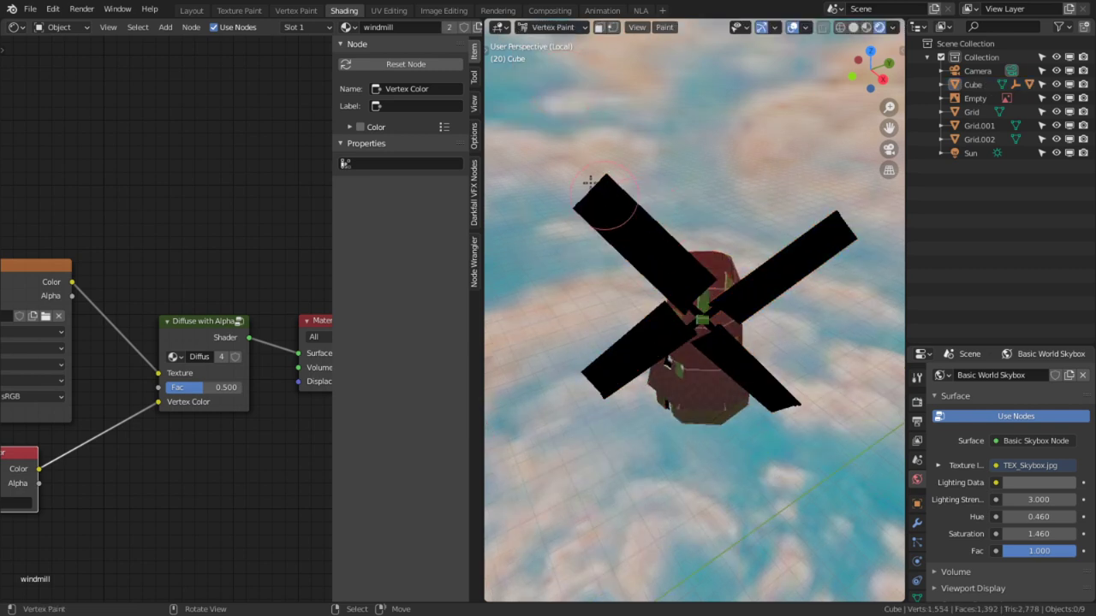
key("ctrl+Tab")
left_click(600, 216)
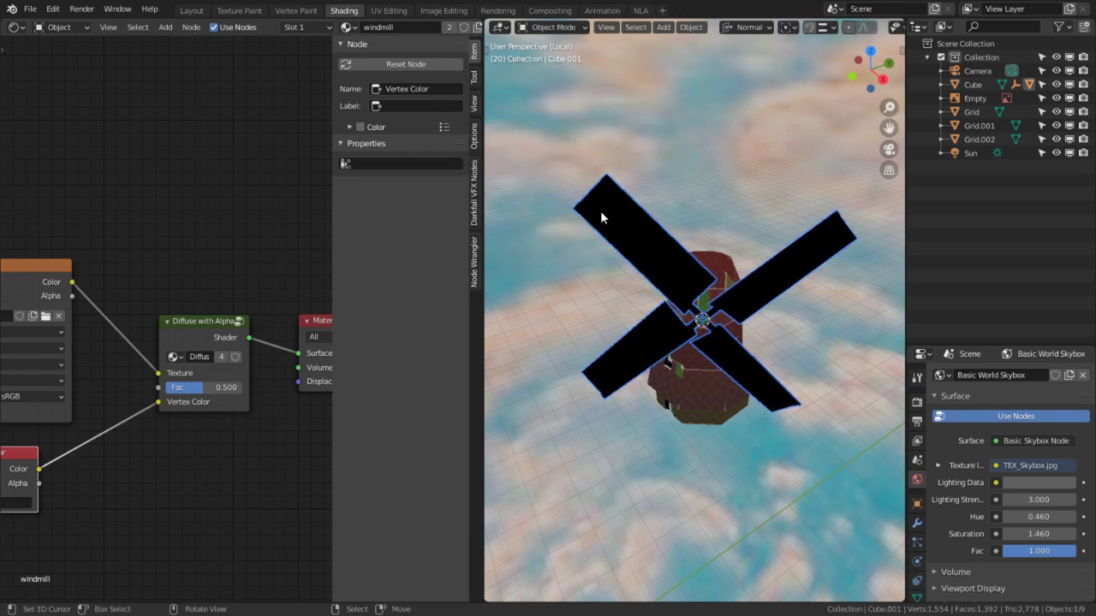
left_click(541, 27)
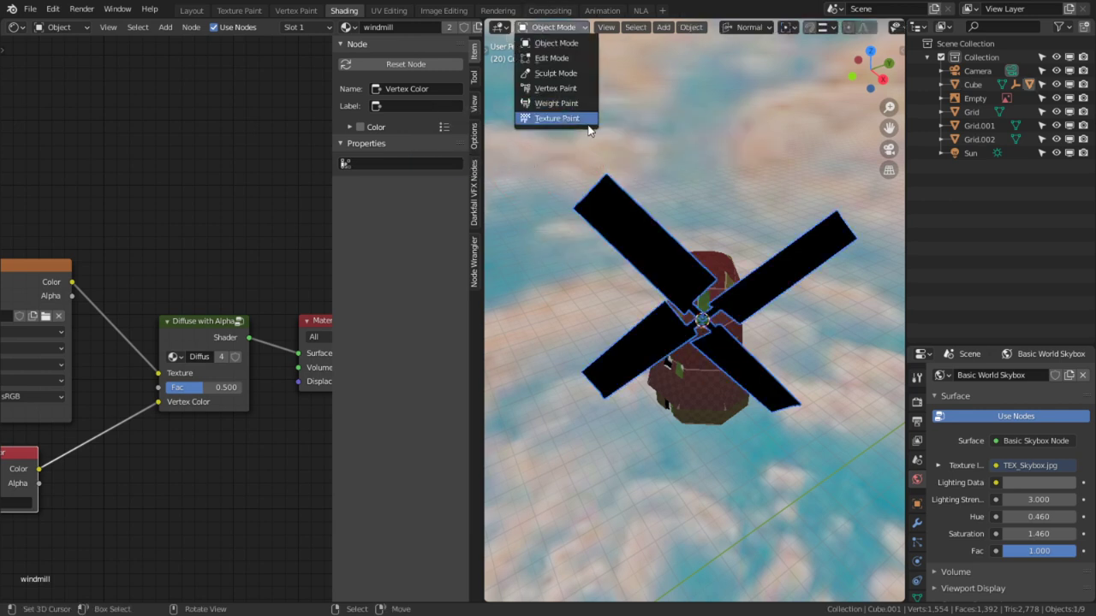
left_click(566, 89)
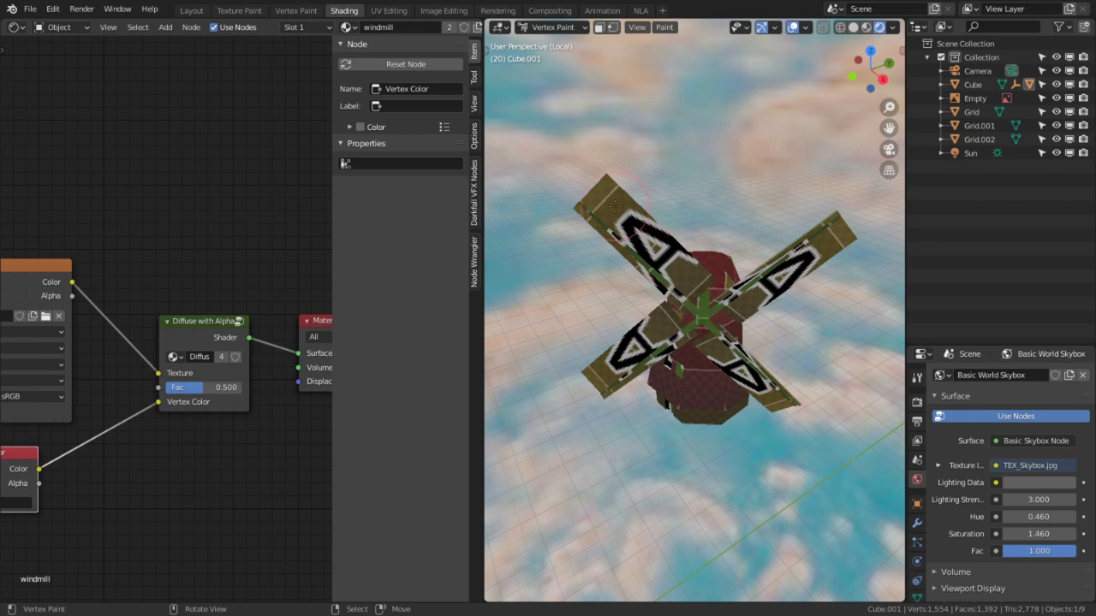
Examine the windmill's shaded sails and the underside of its tower up close in the 3D view.
key("Tab")
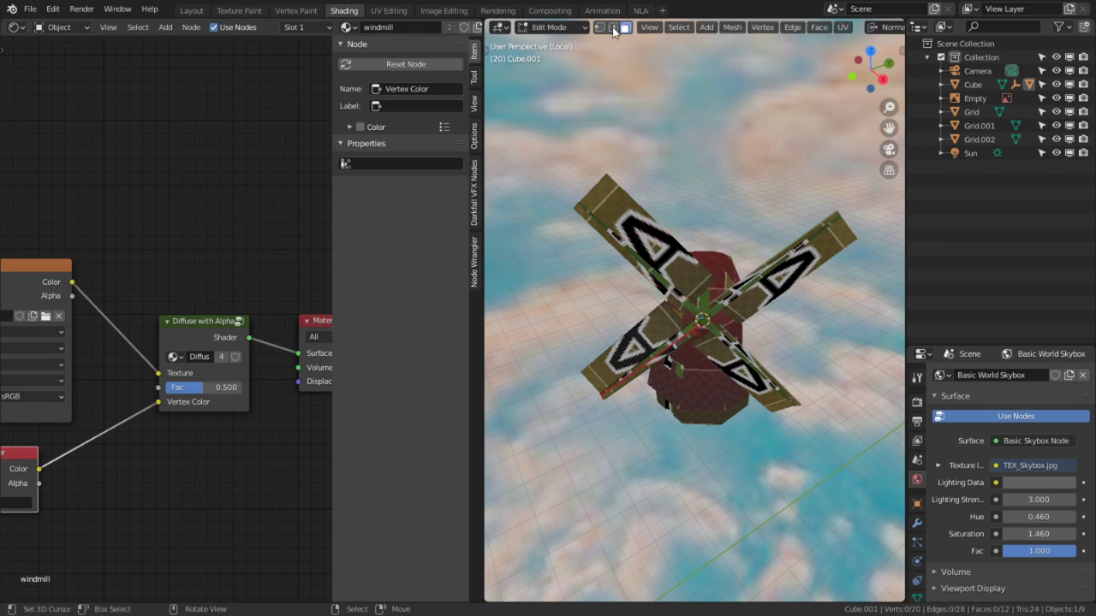
middle_click_drag(139, 463, 173, 448)
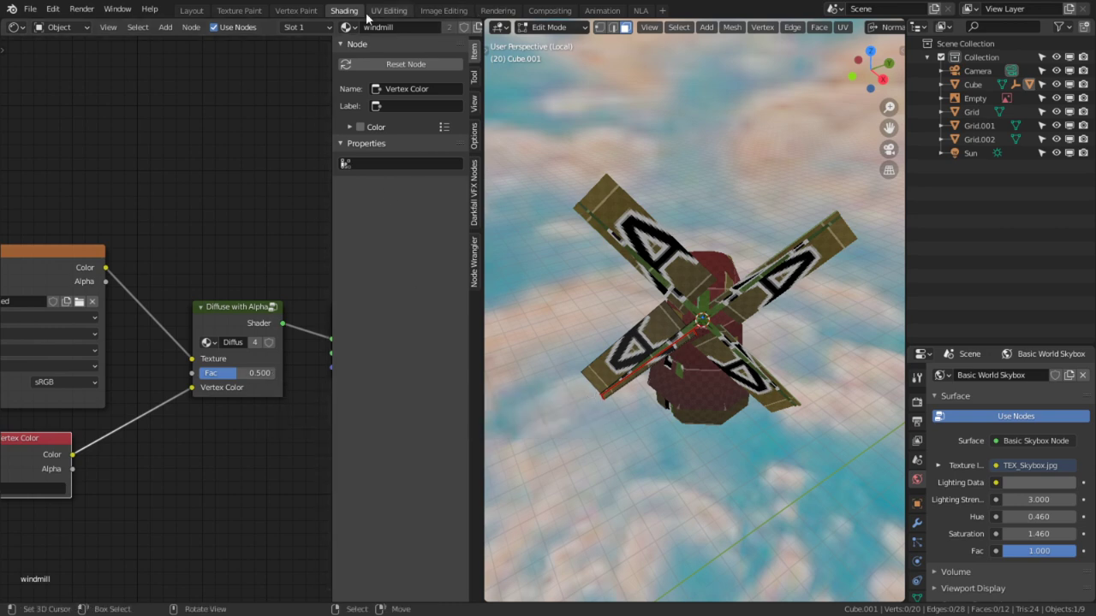
left_click_drag(708, 410, 698, 330, "alt")
left_click_drag(697, 330, 700, 282, "ctrl+alt")
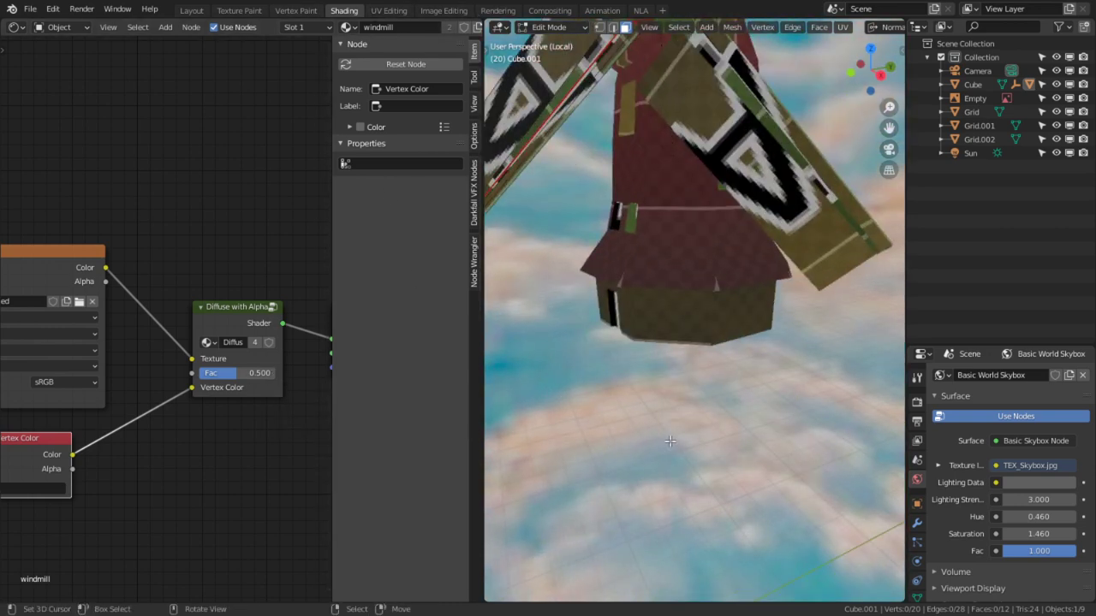
left_click_drag(706, 377, 698, 334, "alt")
left_click_drag(702, 411, 704, 377, "ctrl+alt")
mouse_move(711, 411)
left_mouse_down("alt")
mouse_move(704, 338)
mouse_move(626, 345)
mouse_move(648, 340)
mouse_move(653, 323)
left_mouse_up("alt")
key("Tab")
key("v")
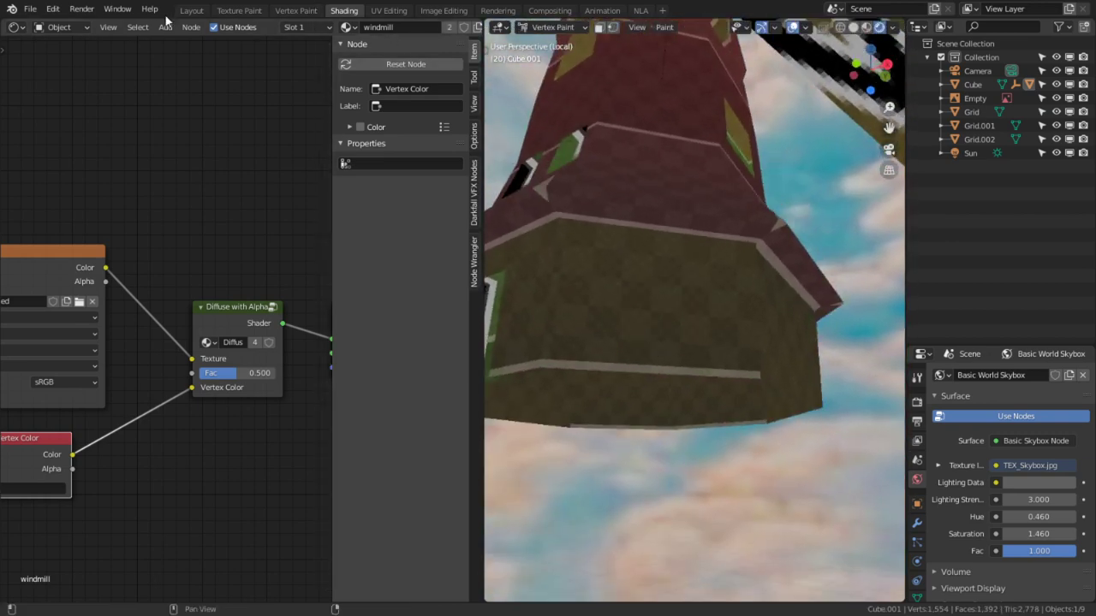
Switch to the Layout workspace and examine the textured windmill from the front.
left_click(191, 10)
left_click_drag(465, 232, 377, 130, "alt")
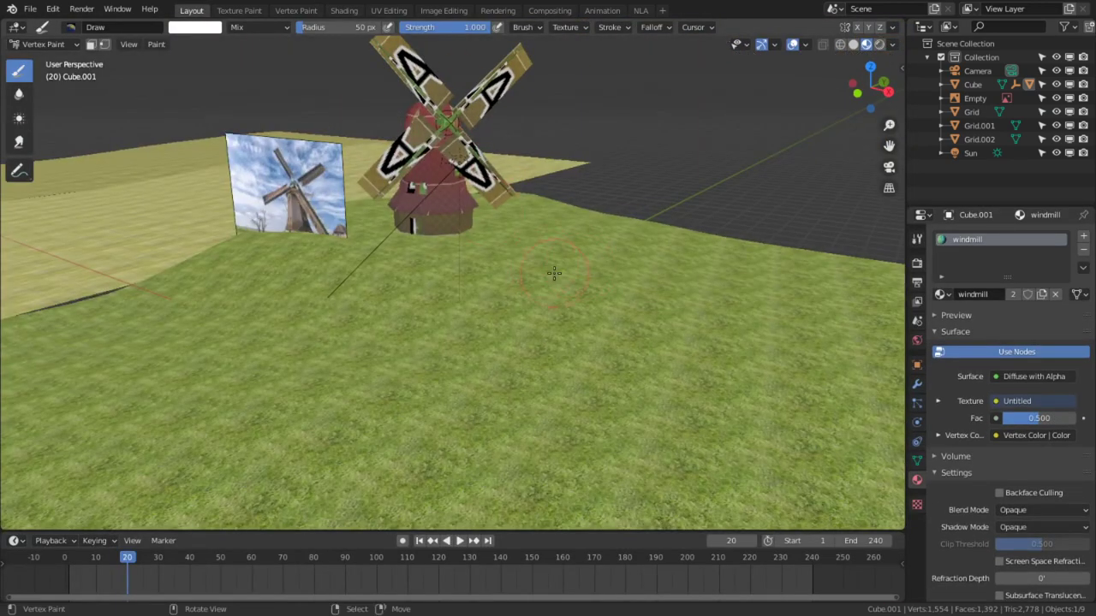
left_click_drag(442, 200, 488, 323, "ctrl+alt")
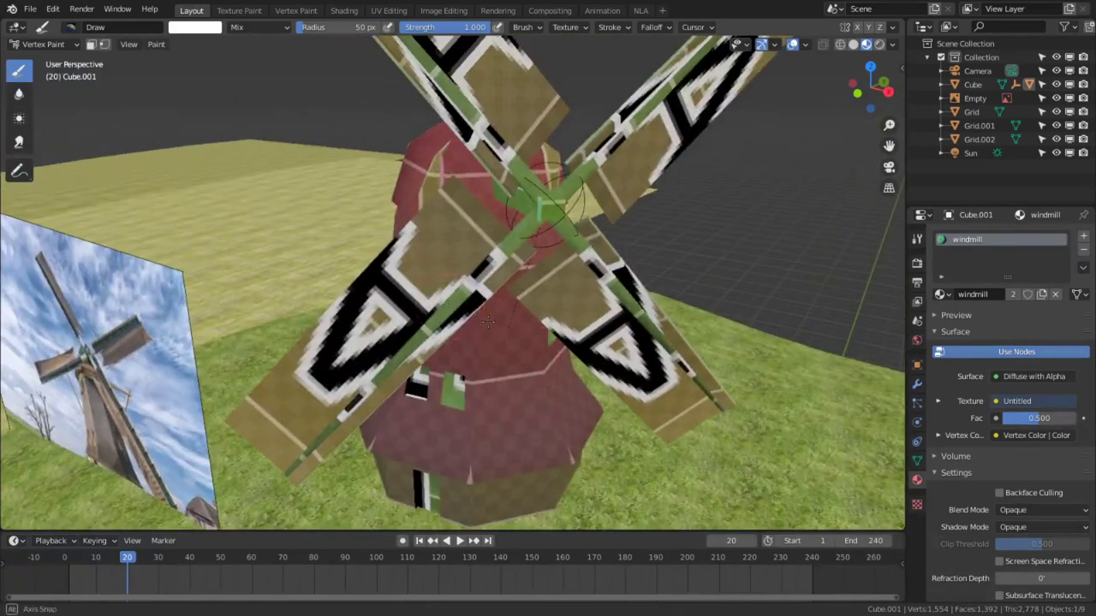
middle_click_drag(488, 323, 463, 286)
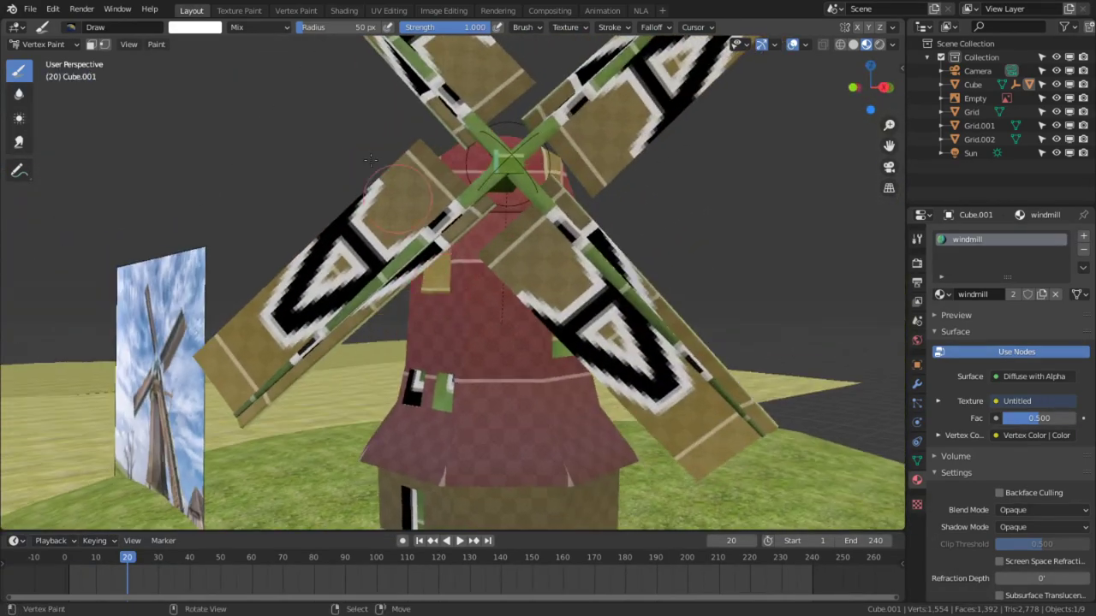
Open the UV Editing workspace, enter Edit Mode on the windmill tower and select all its faces to show the full UV layout.
left_click(389, 10)
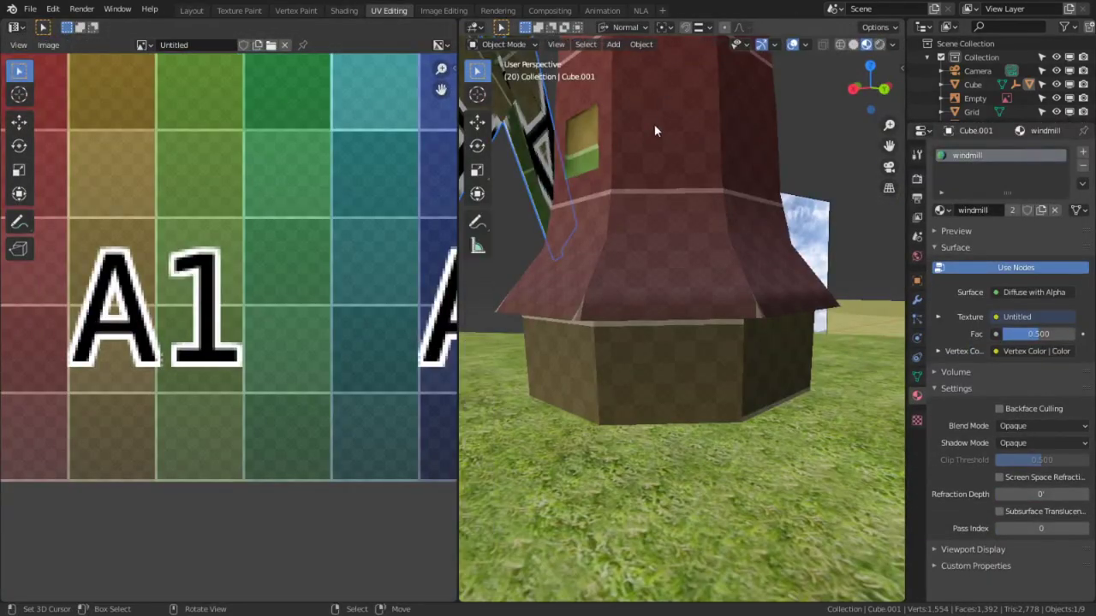
left_click(654, 130)
key("Tab")
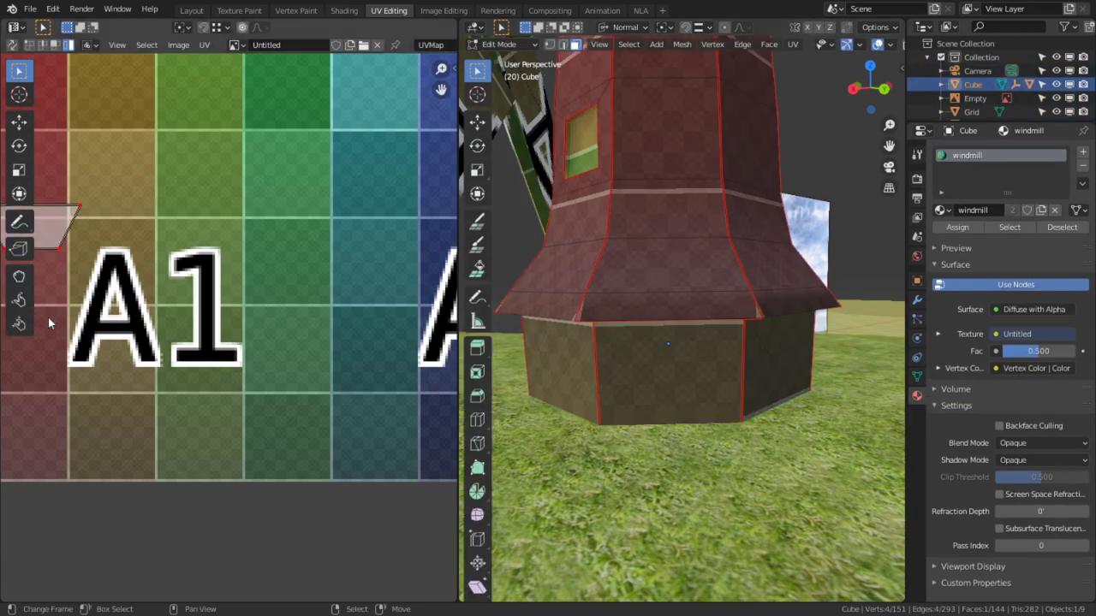
scroll(49, 322, "down", 4)
key("a")
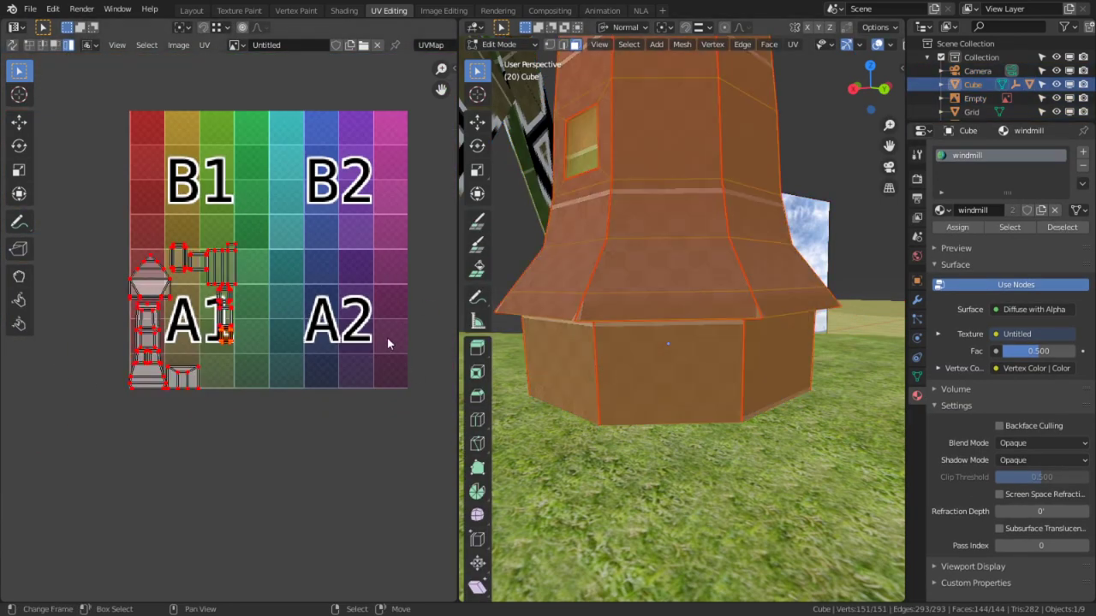
scroll(308, 364, "up", 4)
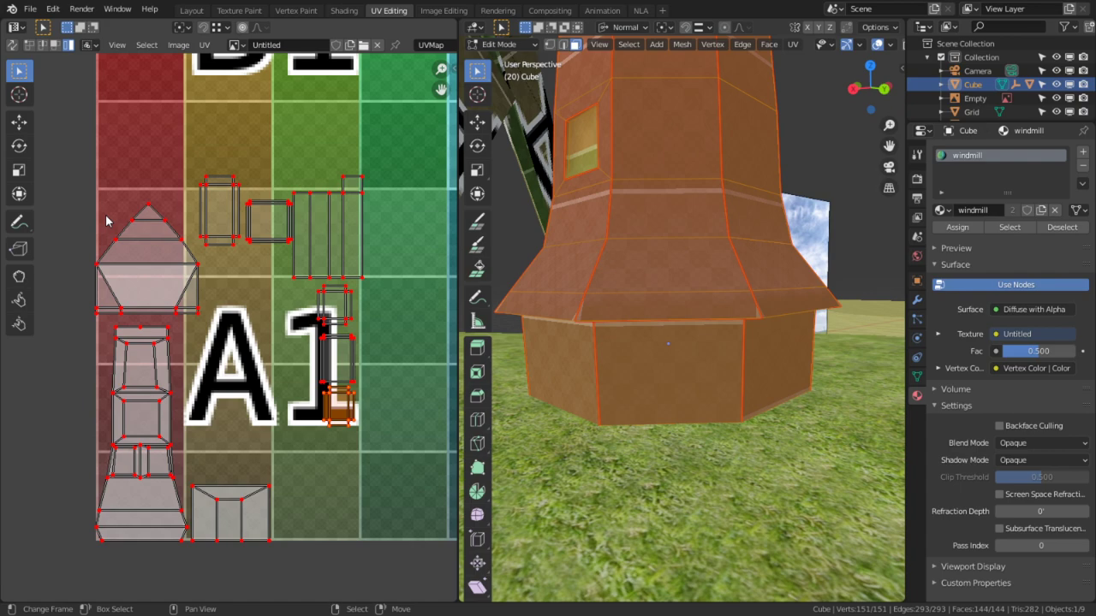
middle_click_drag(681, 210, 485, 172)
scroll(667, 276, "down", 3)
scroll(664, 218, "up", 3)
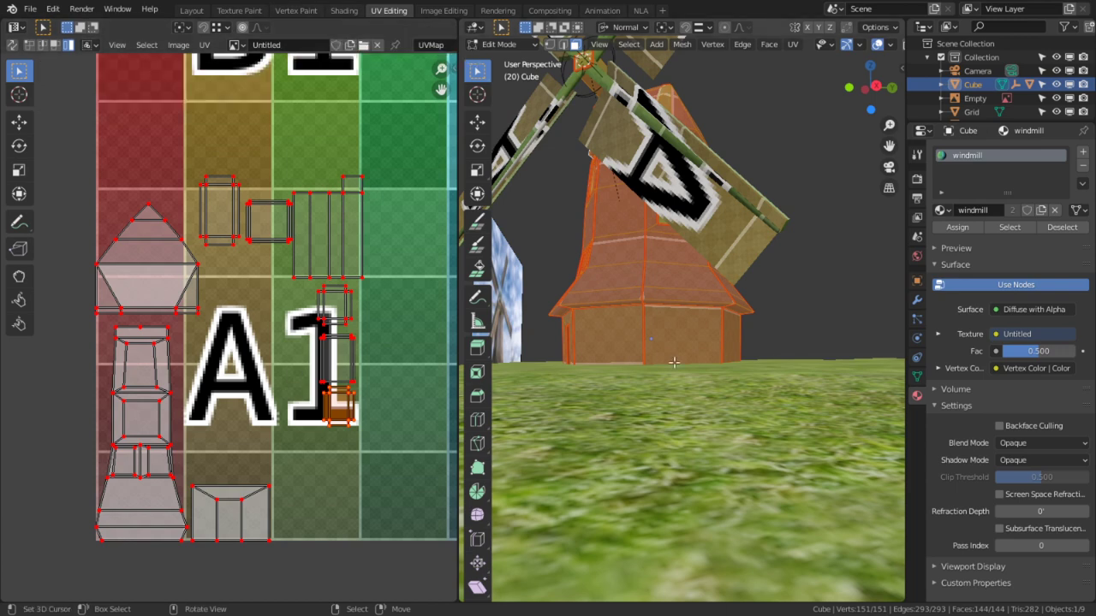
Switch to the browser and look through the windmill image search results for a colour reference.
key("alt+Tab")
scroll(514, 325, "down", 5)
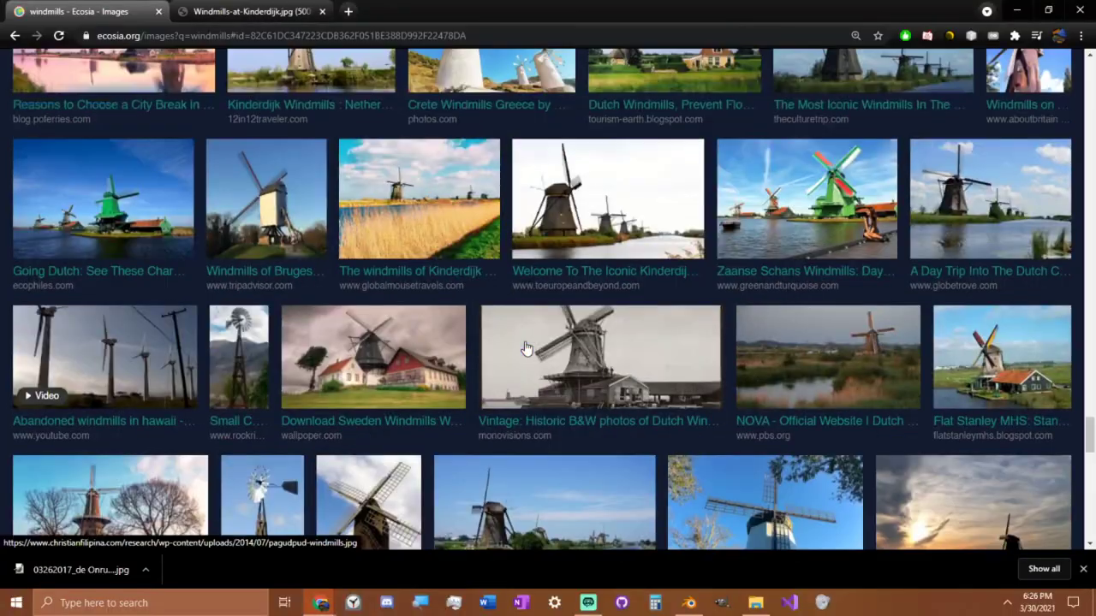
scroll(527, 349, "up", 7)
left_click_drag(1091, 394, 1093, 42)
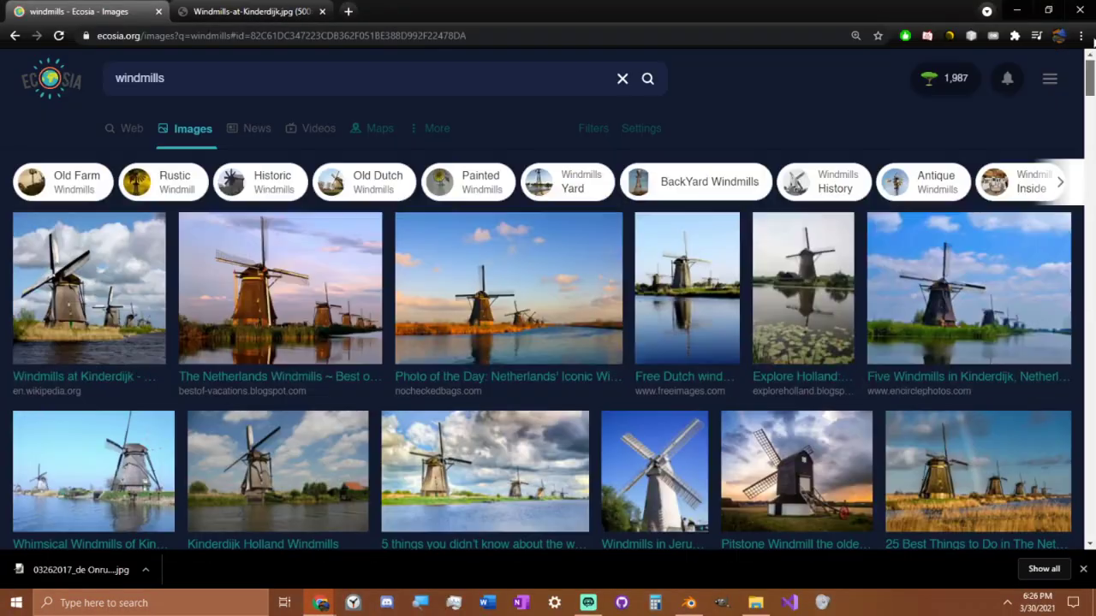
scroll(807, 240, "down", 7)
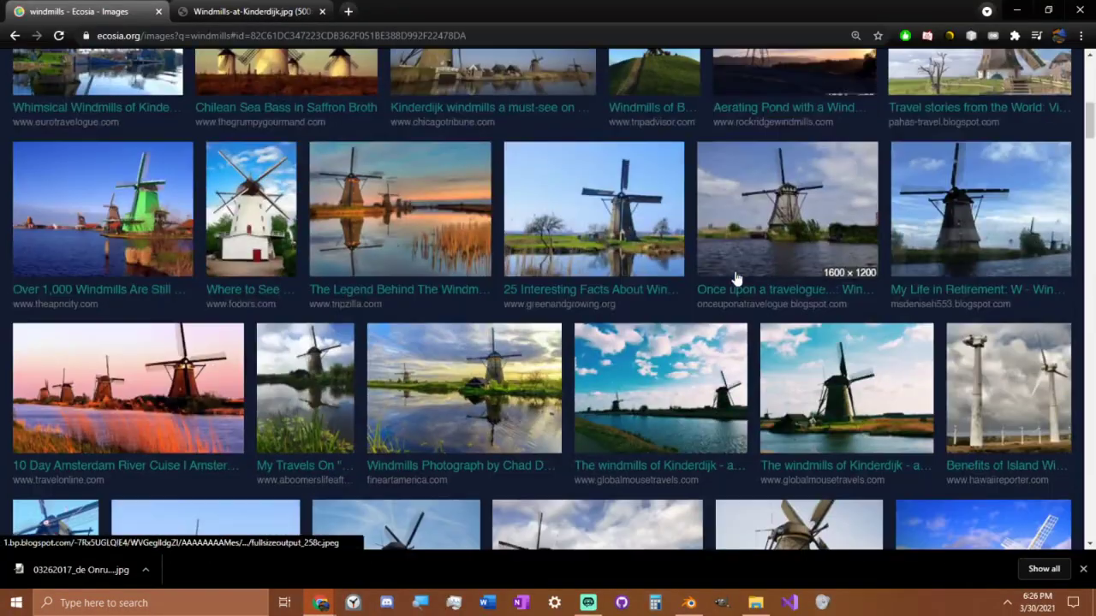
scroll(734, 278, "down", 3)
scroll(734, 283, "down", 2)
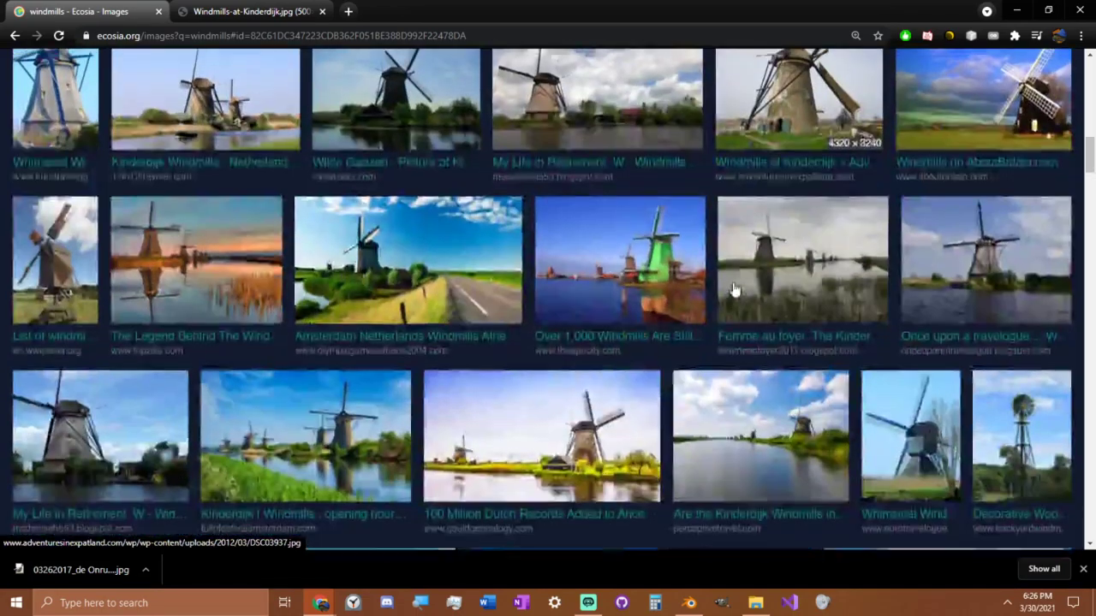
scroll(734, 289, "up", 10)
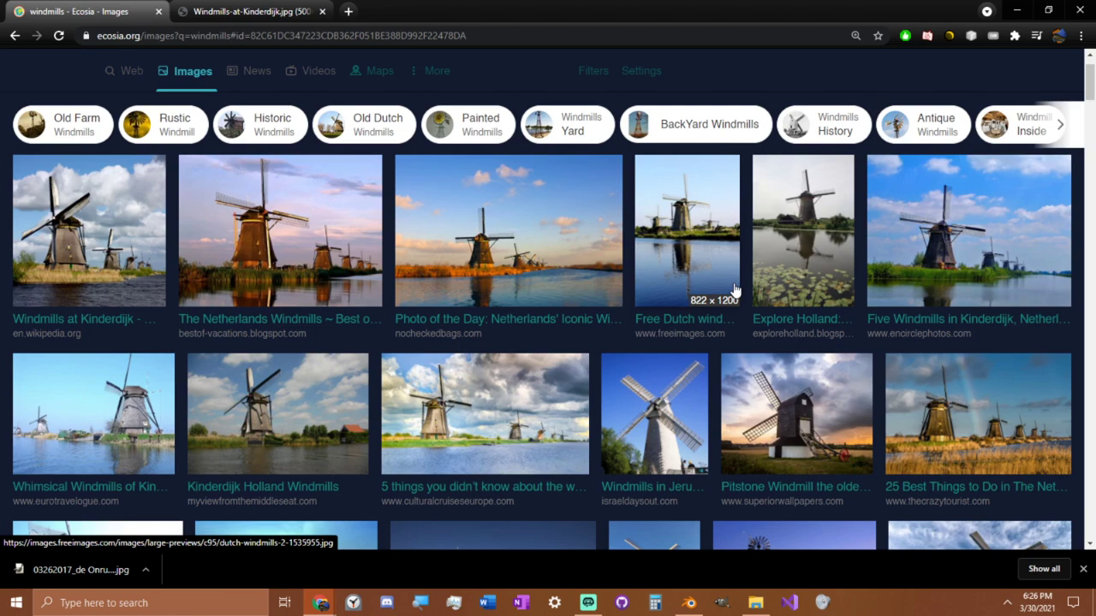
scroll(735, 291, "down", 2)
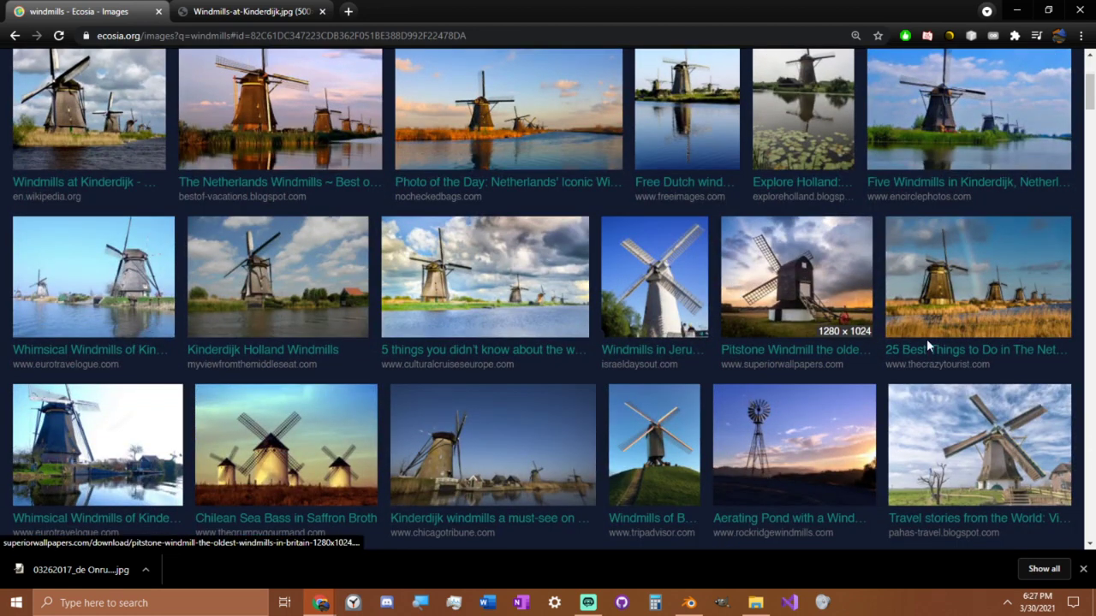
Open the Dutch windmill photo from pahas-travel.blogspot.com at full size and examine its tower, base and sails.
left_click(1040, 428)
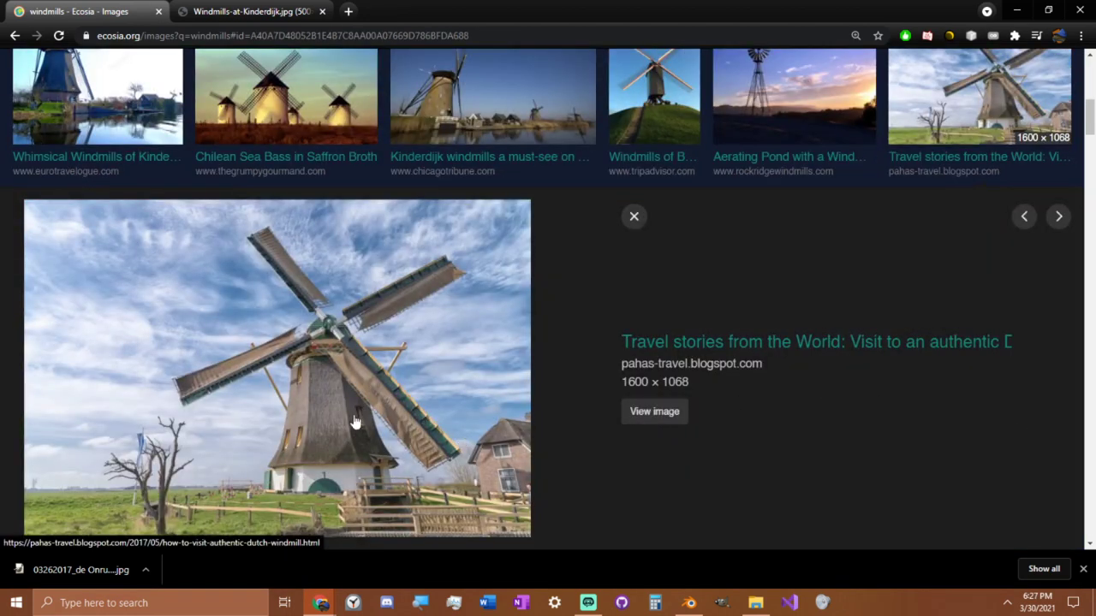
left_click(655, 411)
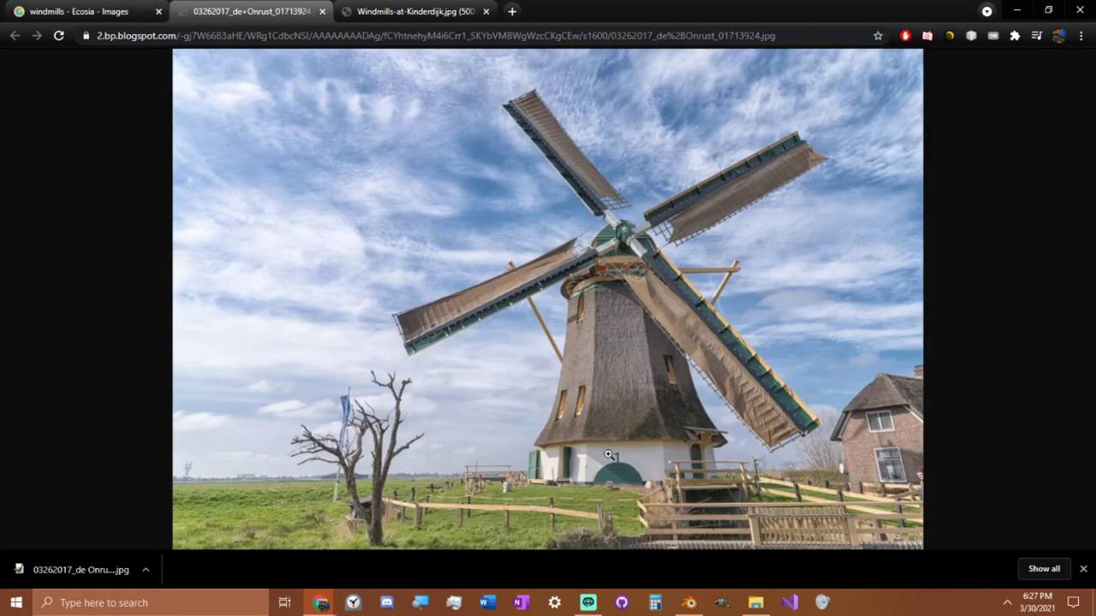
left_click(630, 479)
scroll(632, 478, "up", 1)
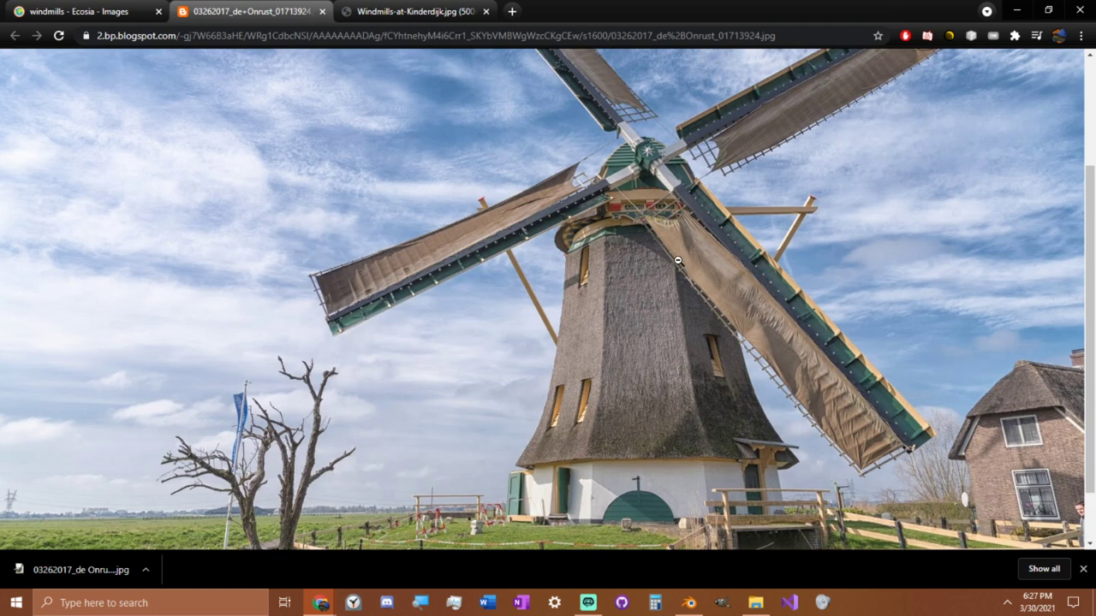
scroll(672, 261, "down", 1)
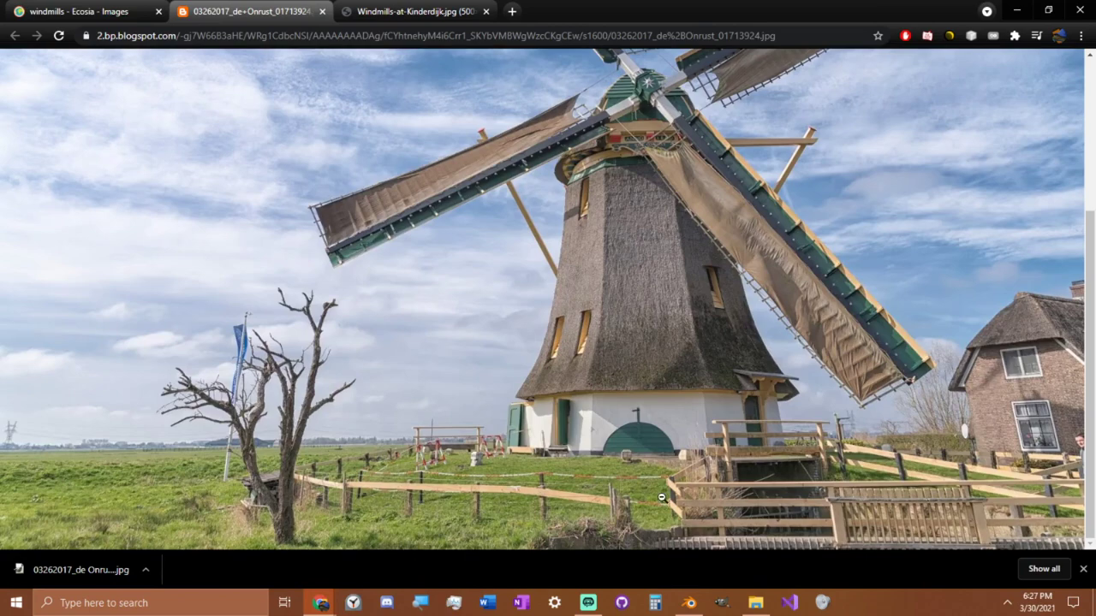
Switch back to Blender, return the windmill tower to Object Mode and maximize the 3D viewport.
left_click(689, 599)
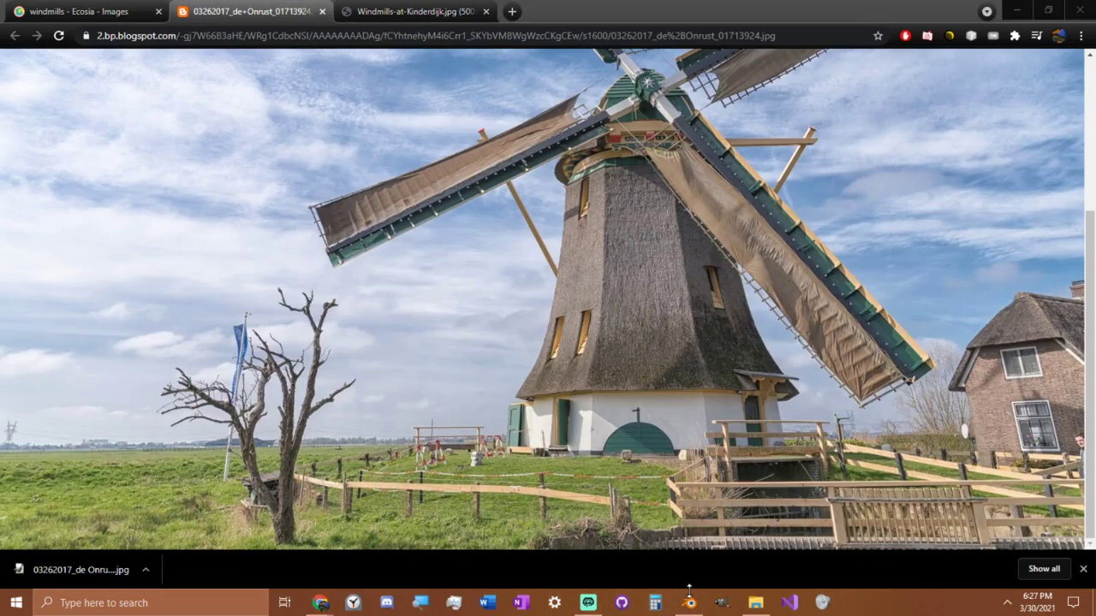
scroll(617, 453, "down", 5)
middle_click_drag(618, 453, 593, 500)
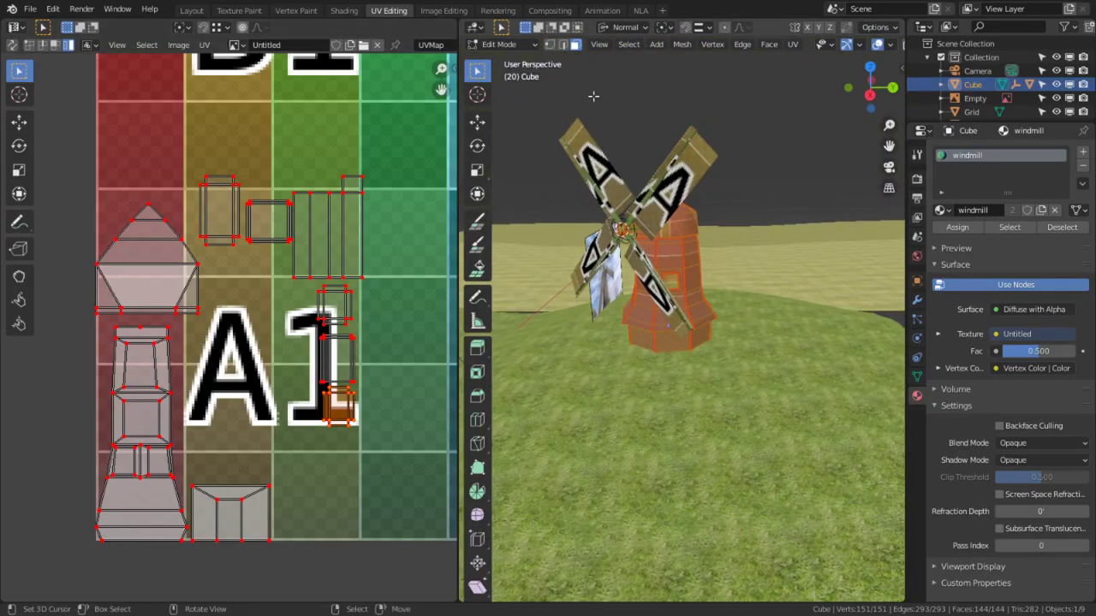
left_click(517, 44)
left_click(516, 76)
left_click(505, 44)
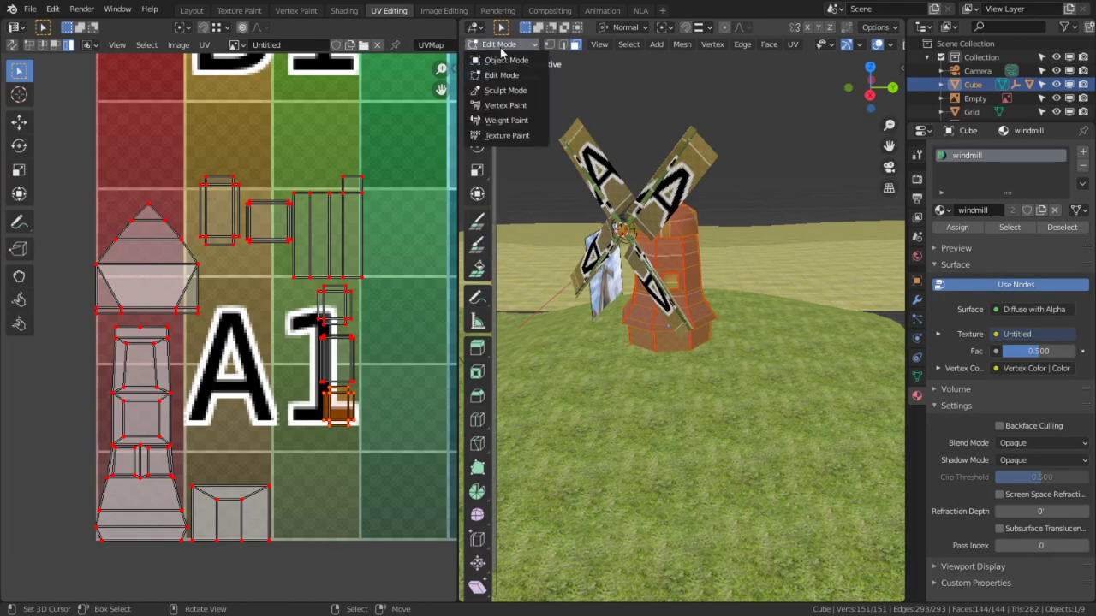
left_click(507, 60)
key("ctrl+alt+space")
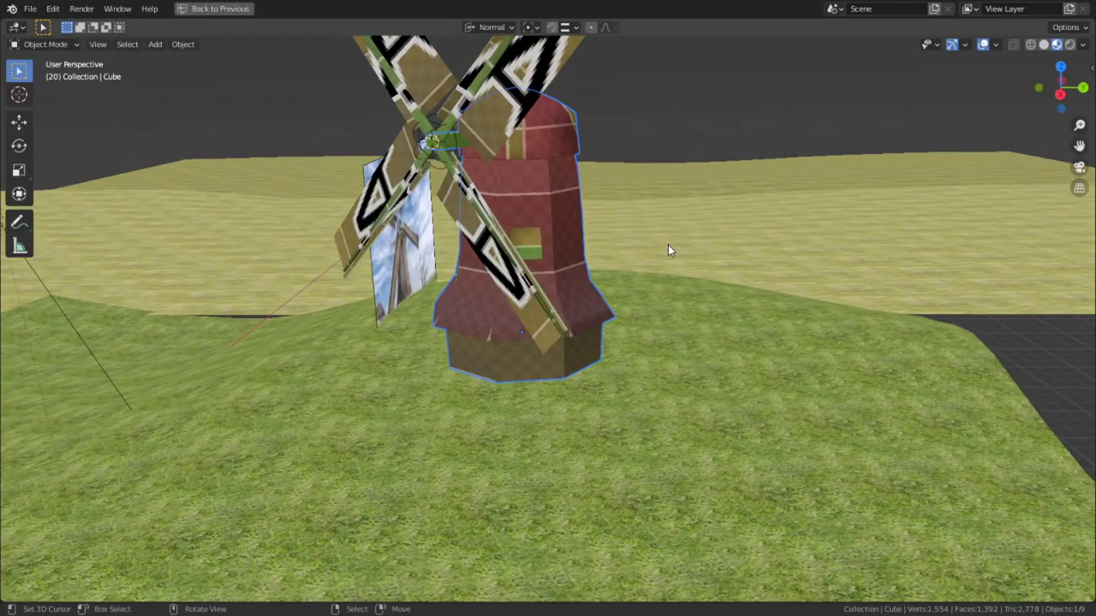
Render the current frame, inspect the windmill and landscape in the result, and close the render.
key("F12")
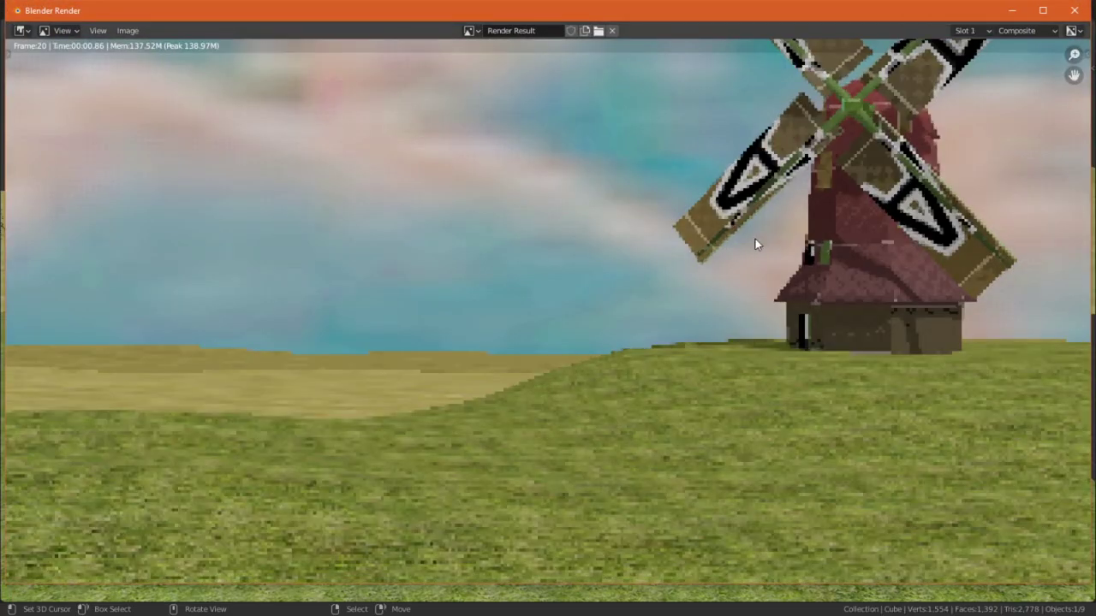
middle_click_drag(755, 240, 520, 325)
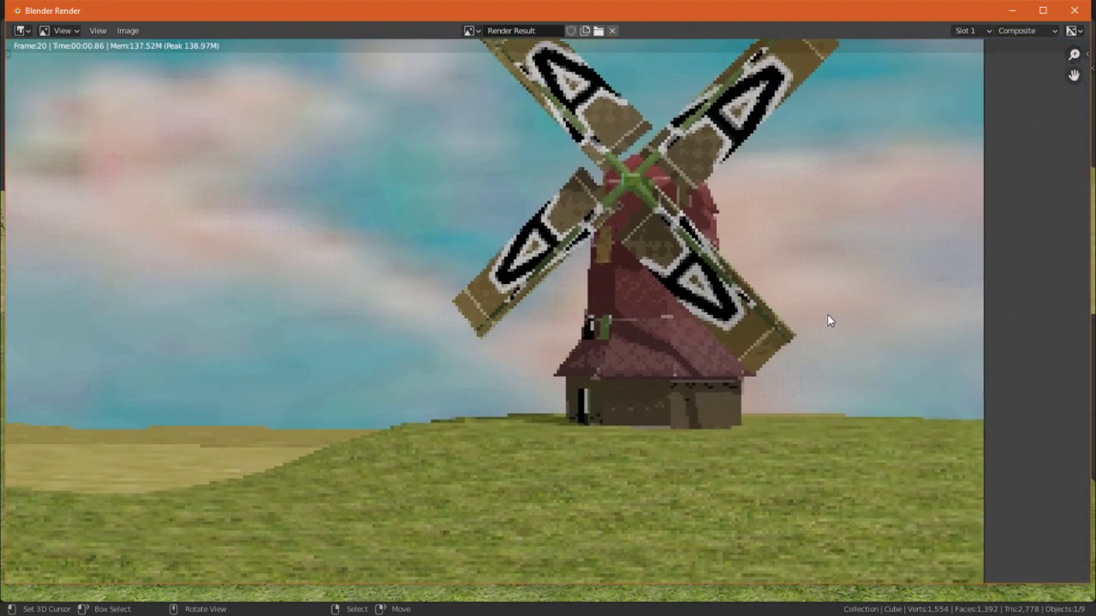
scroll(762, 311, "down", 2)
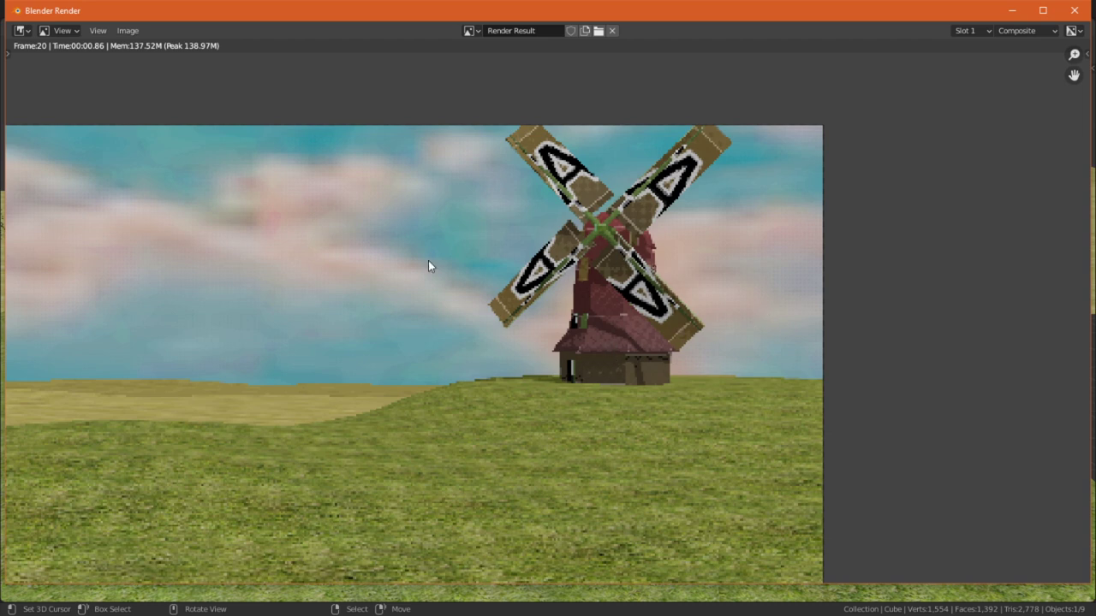
middle_click_drag(864, 323, 814, 268)
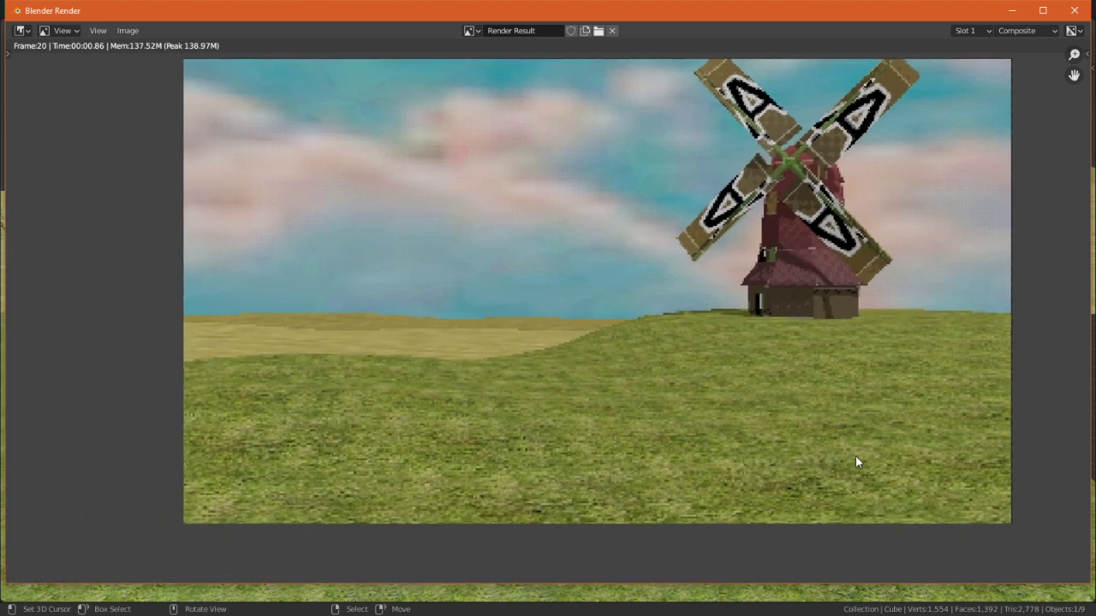
key("Escape")
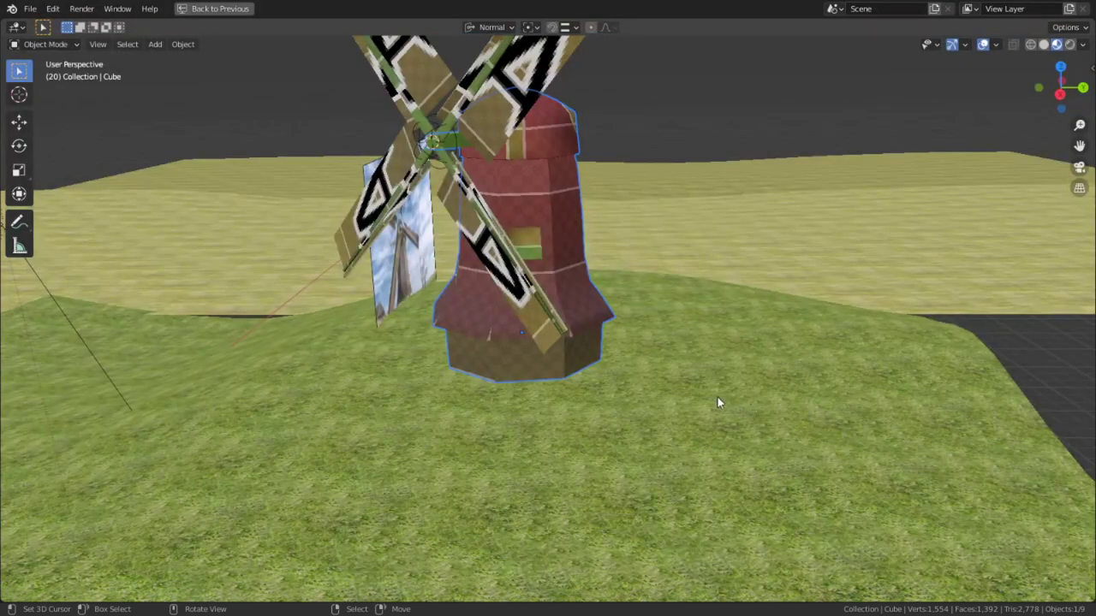
Examine the windows, door and flared skirt of the windmill tower up close.
middle_click_drag(717, 397, 795, 371)
scroll(583, 264, "up", 2)
scroll(551, 299, "up", 3)
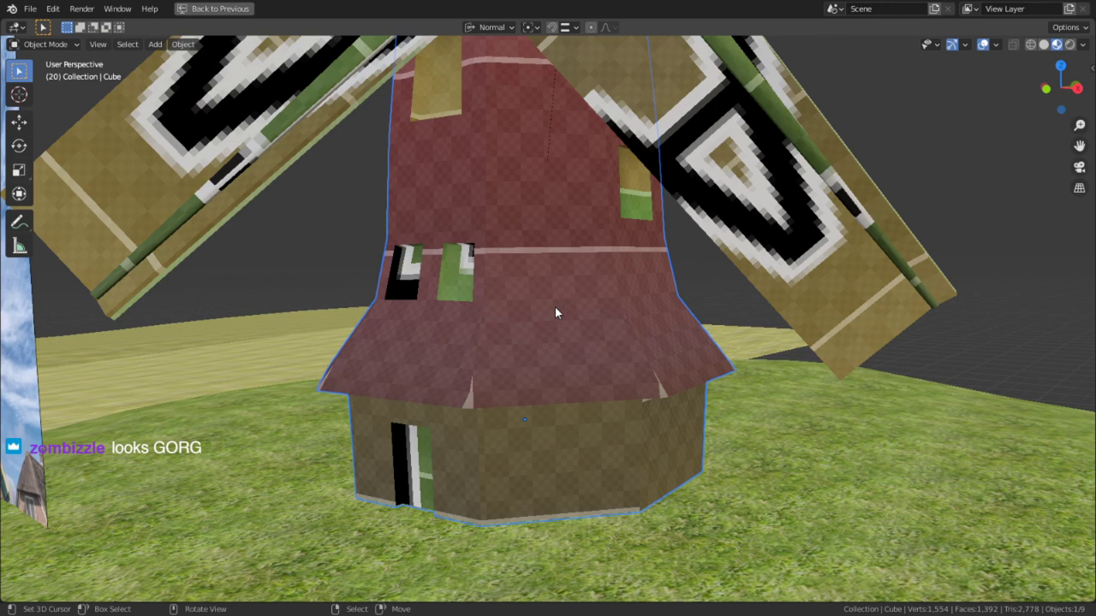
scroll(458, 288, "up", 3)
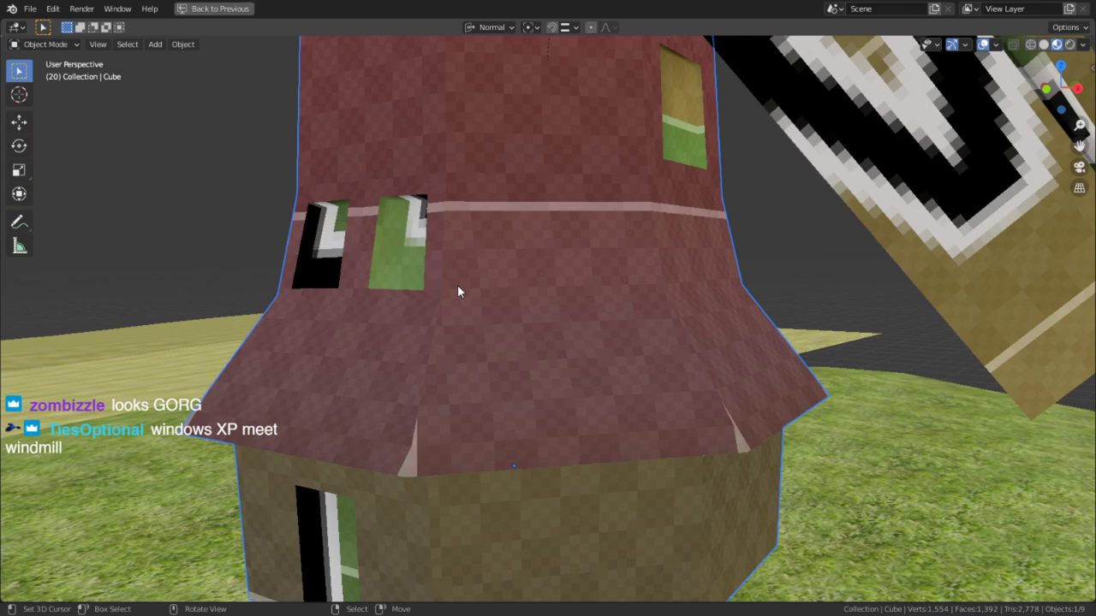
Restore the UV Editing layout and enter Edit Mode on the windmill tower and sails together.
left_click(218, 8)
key("Tab")
key("Tab")
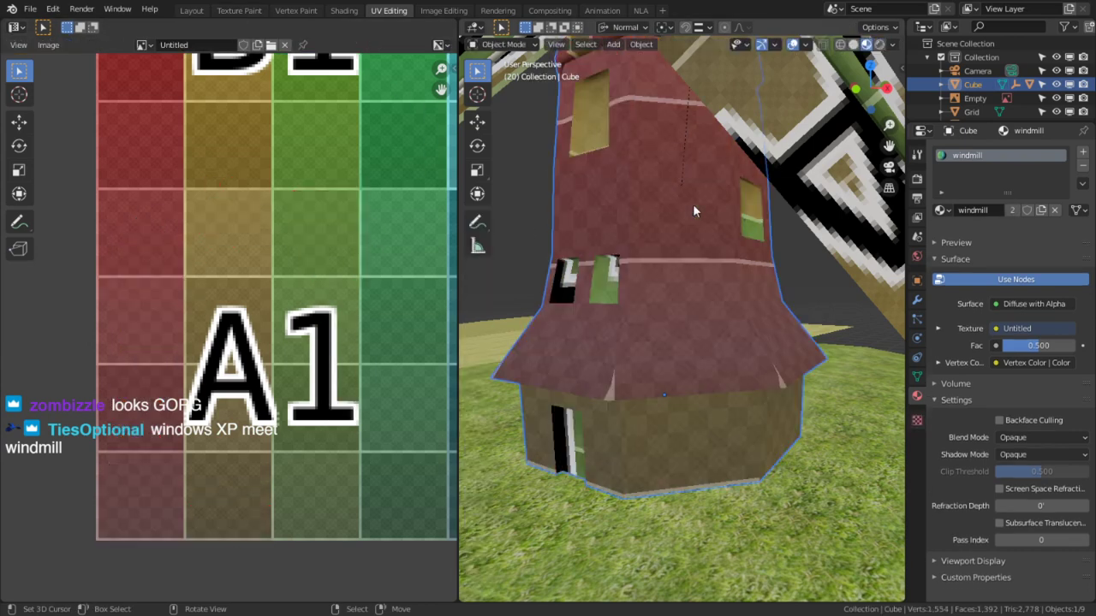
key("Tab")
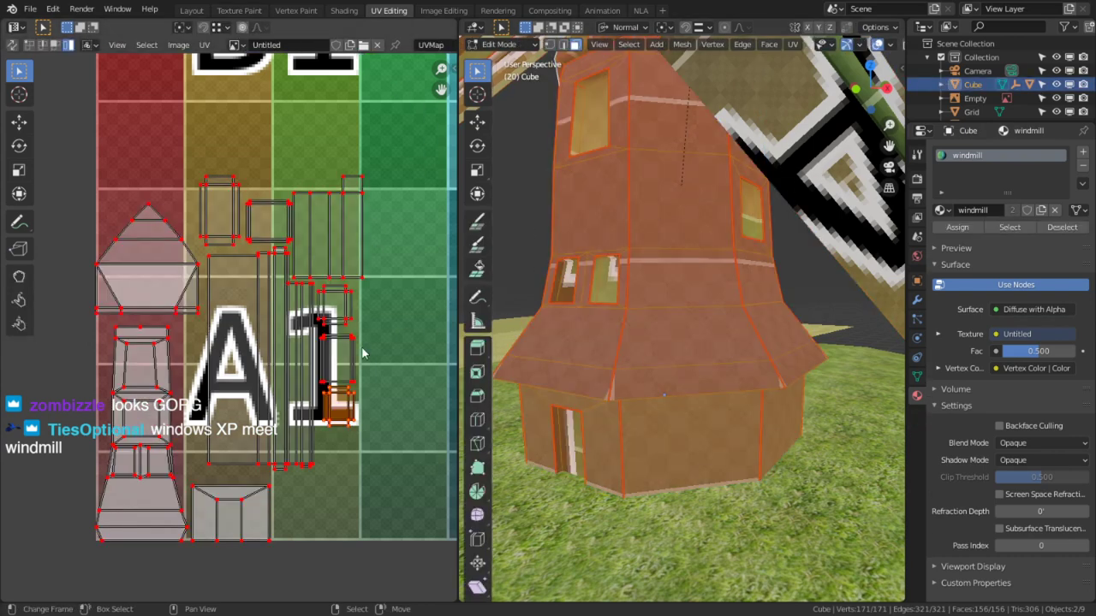
Maximize the UV editor with all UV islands of both objects selected and show the image settings in its sidebar.
scroll(326, 375, "down", 2)
key("ctrl+space")
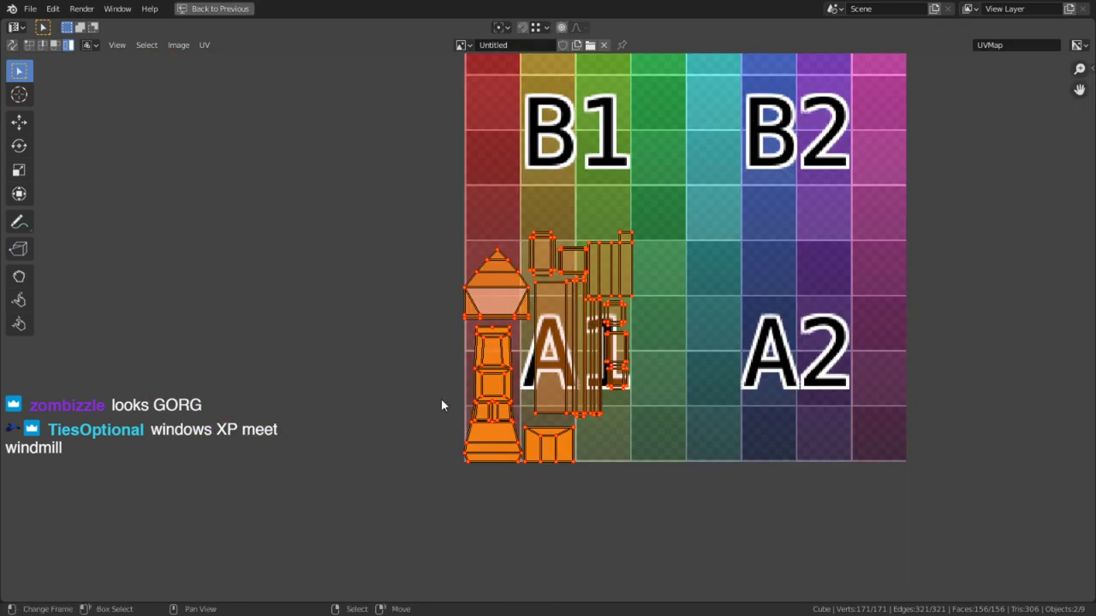
key("n")
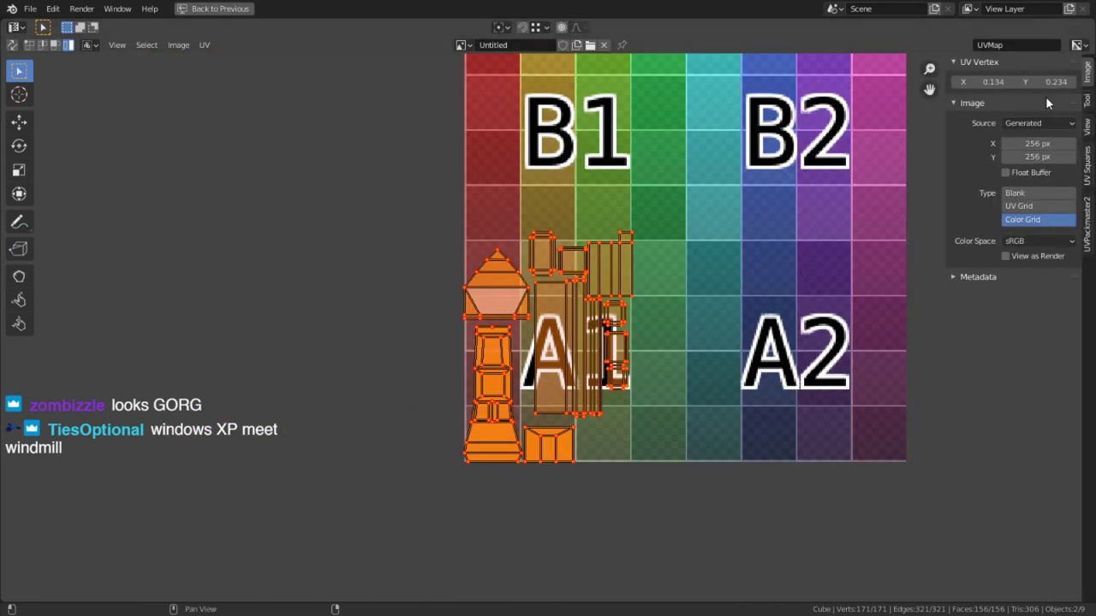
scroll(1053, 94, "down", 2, "ctrl")
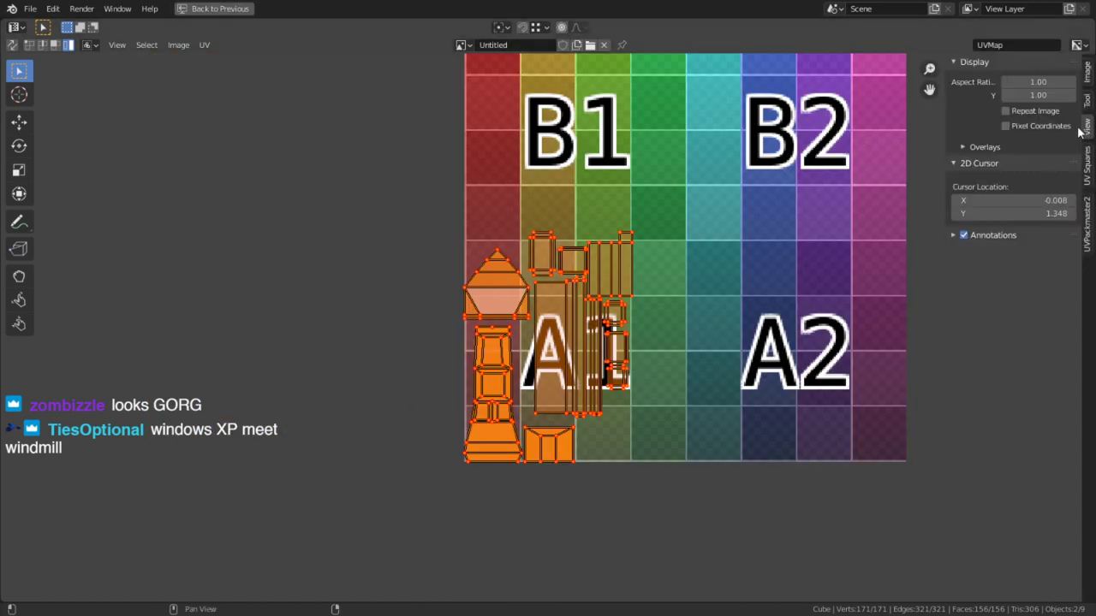
left_click(1087, 77)
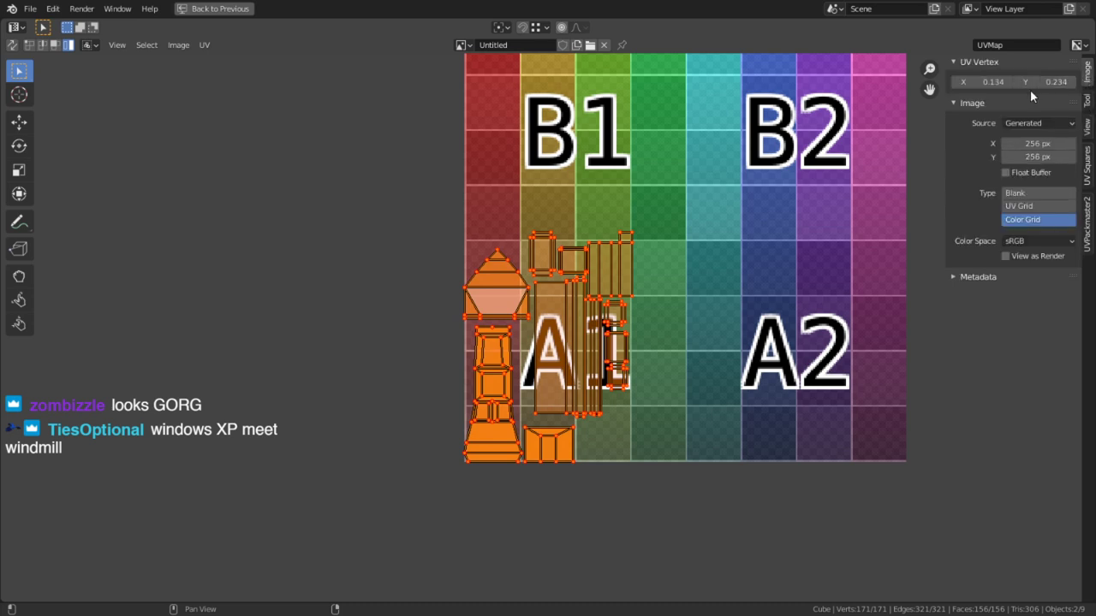
Place the UV editor's 2D cursor at X 0 and Y 0, the lower-left corner of the image.
left_click(1088, 128)
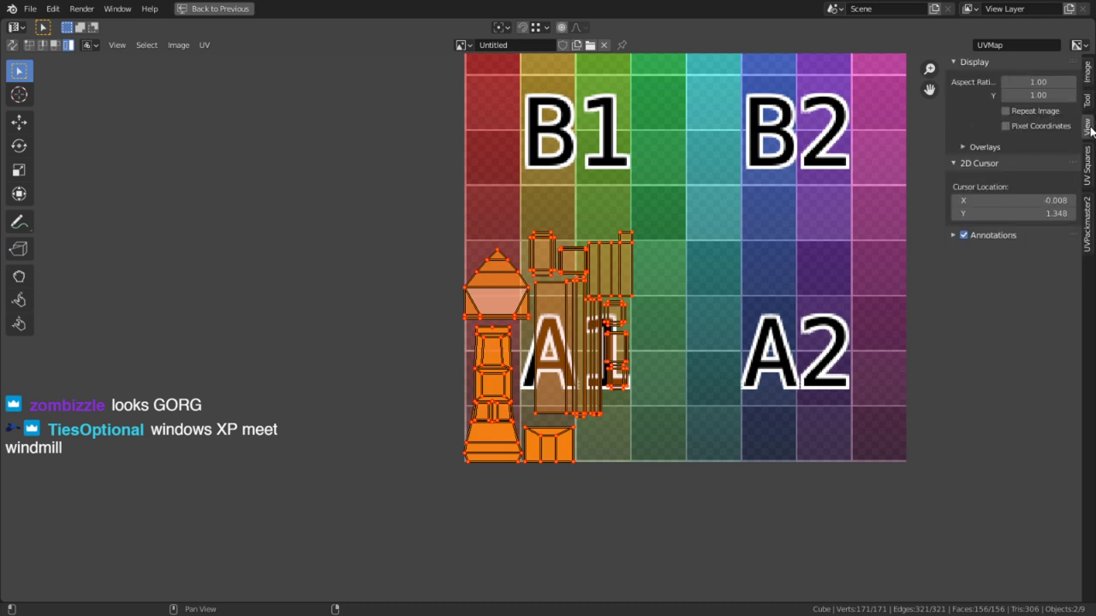
left_click_drag(1010, 200, 1030, 216)
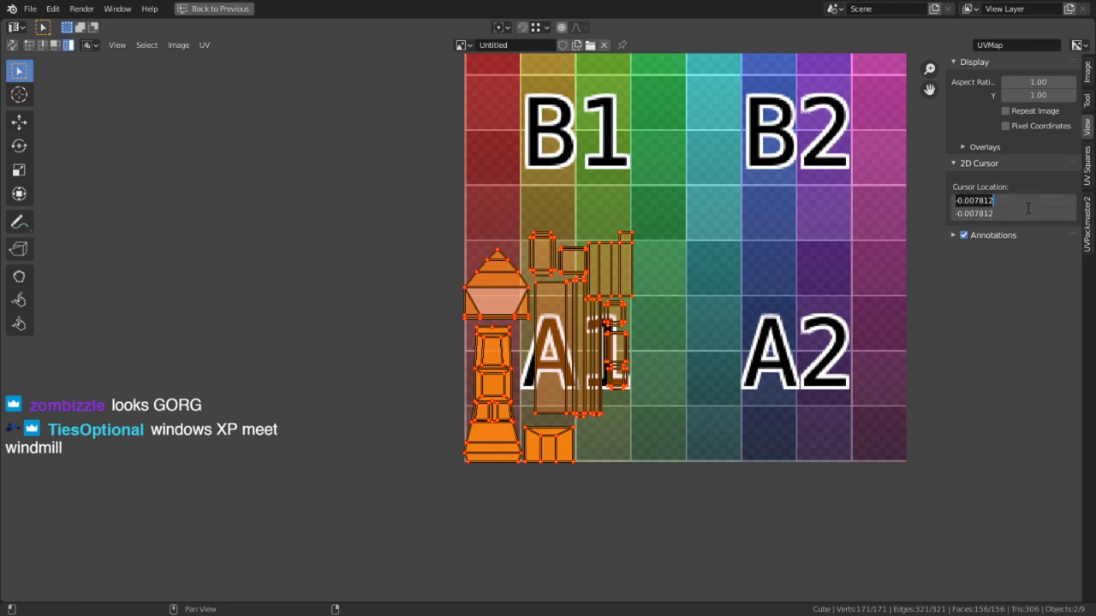
type("0")
key("Return")
scroll(551, 330, "up", 1)
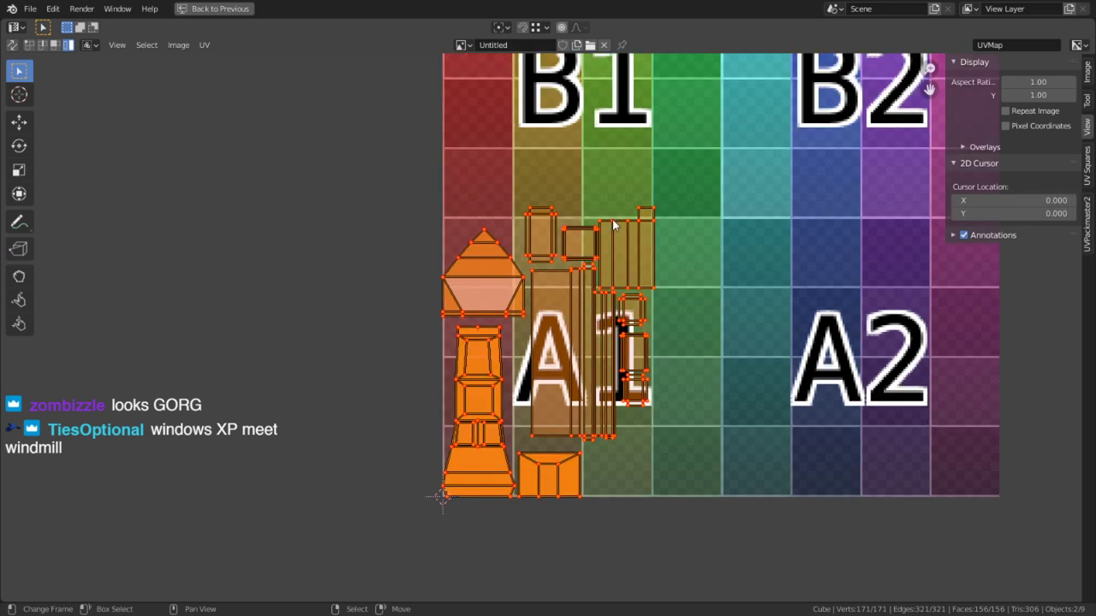
Use the 2D cursor as pivot and scale all UV islands up by about 1.92 to fill the image height.
left_click(502, 27)
left_click(524, 71)
middle_click_drag(500, 405, 374, 512)
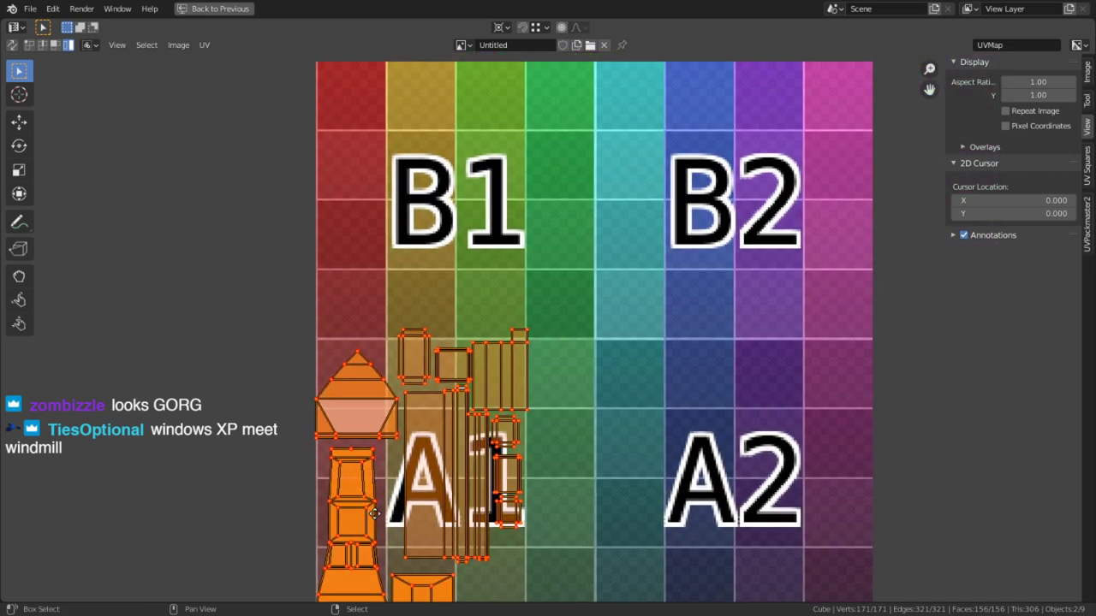
key("s")
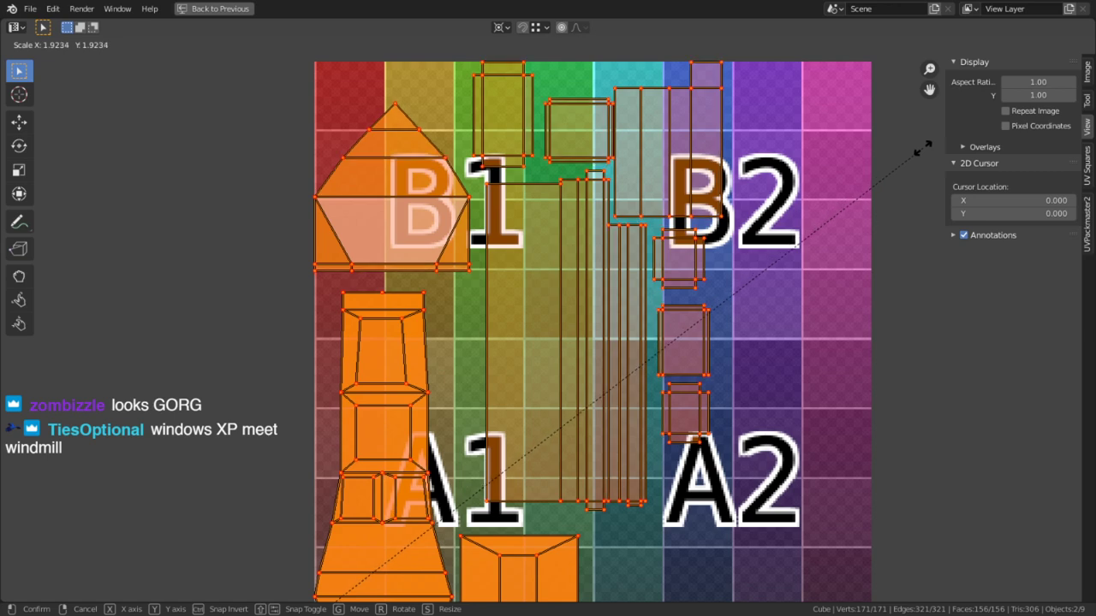
left_click(922, 149)
middle_click_drag(476, 530, 387, 482)
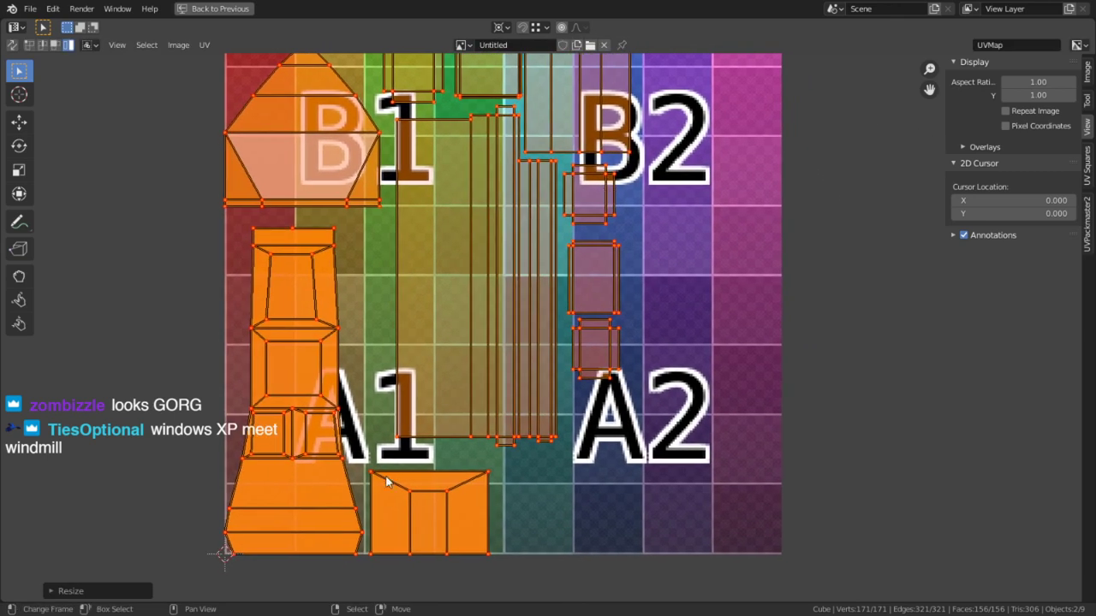
middle_click_drag(540, 277, 438, 363)
middle_click_drag(511, 376, 512, 337)
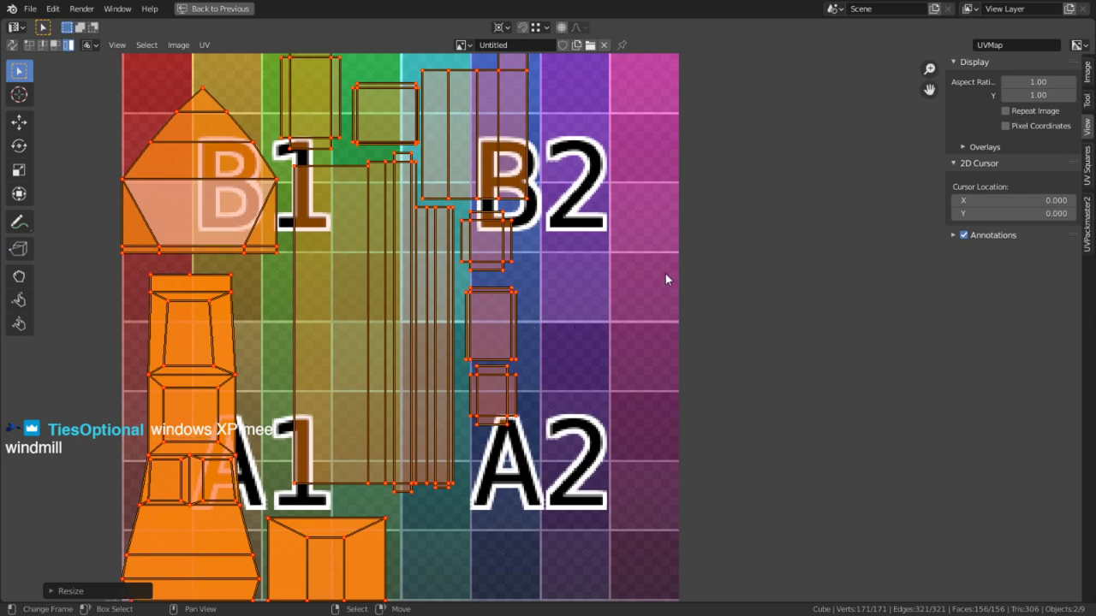
middle_click_drag(361, 492, 454, 343)
scroll(455, 343, "up", 3)
scroll(442, 380, "down", 2)
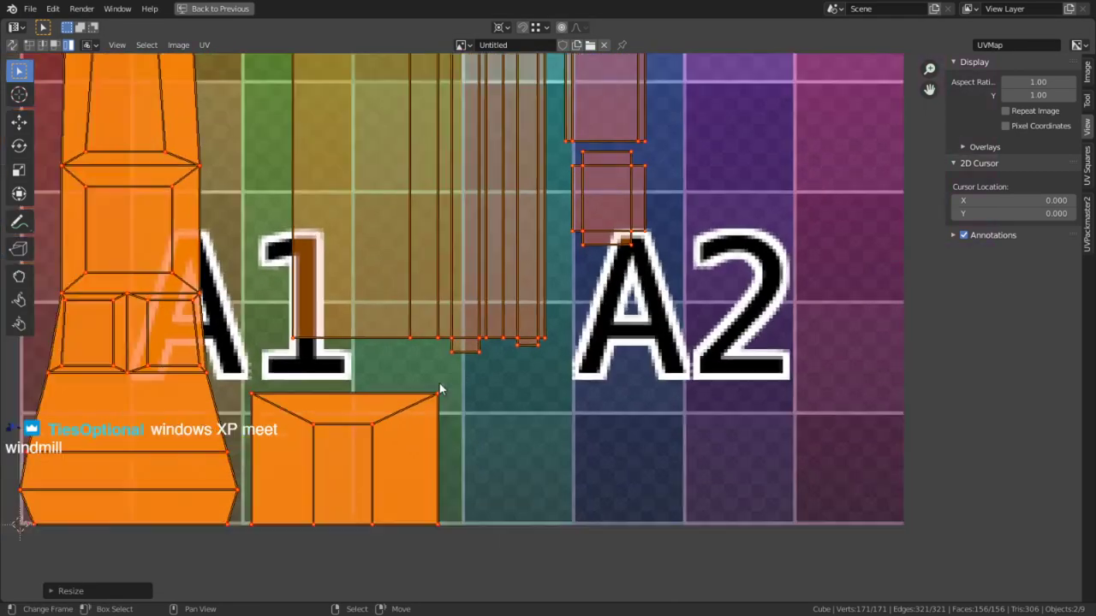
left_click(232, 325)
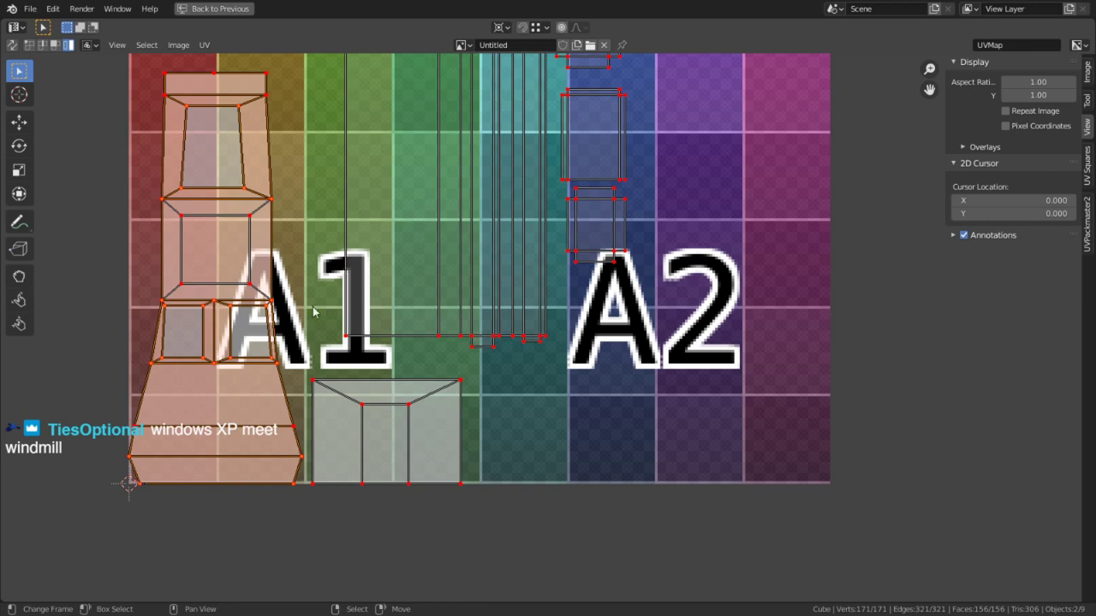
key("g")
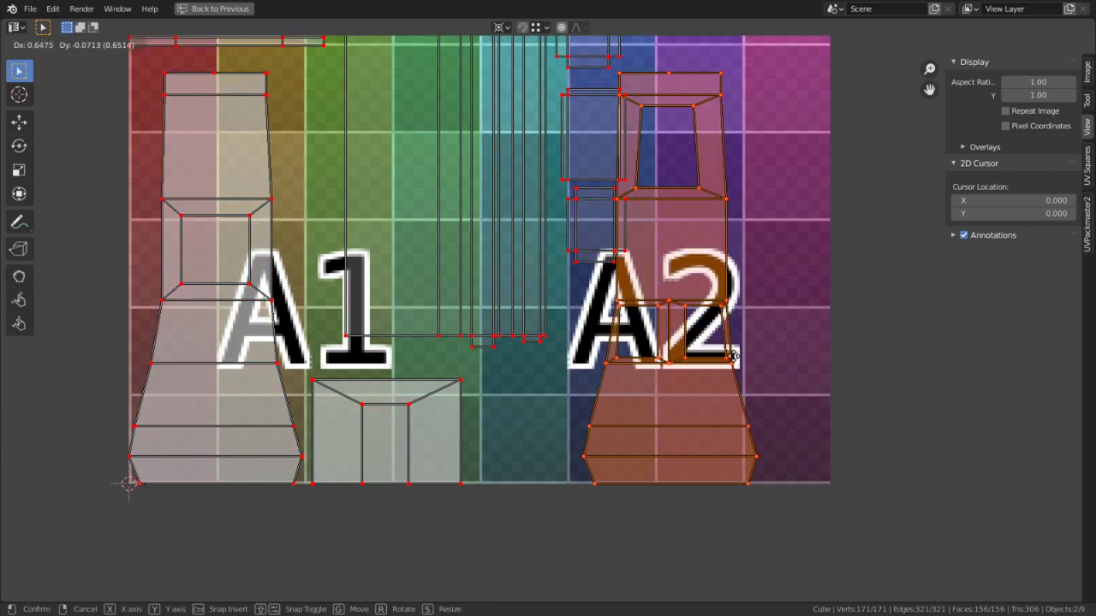
right_click(848, 324)
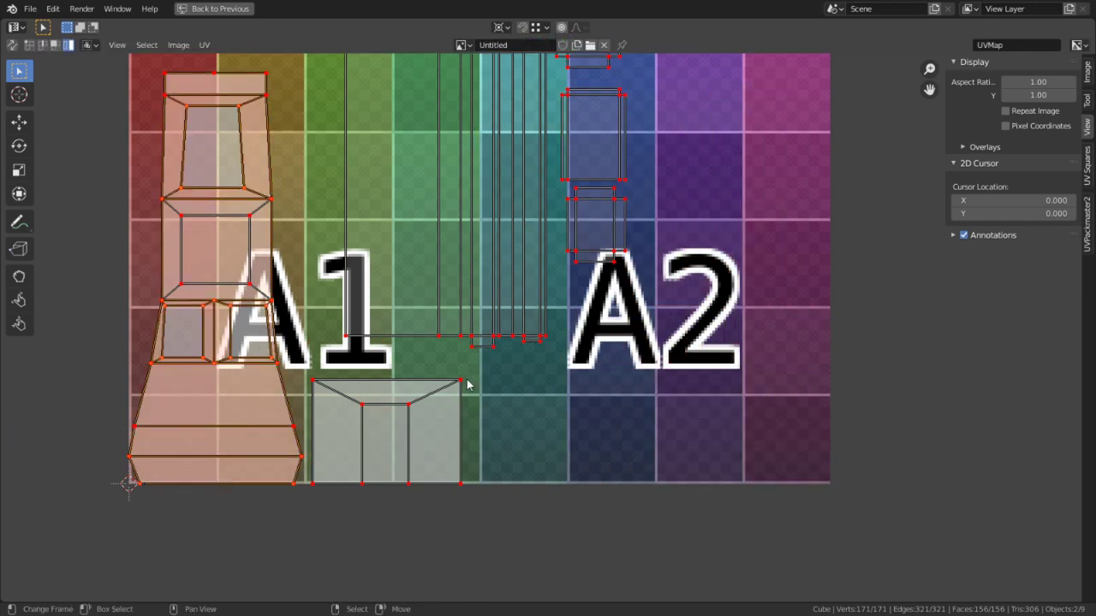
Move the bottom and right edges of the small square island between the B1 and B2 labels slightly outward.
middle_click_drag(467, 248, 516, 508)
middle_click_drag(537, 337, 494, 237)
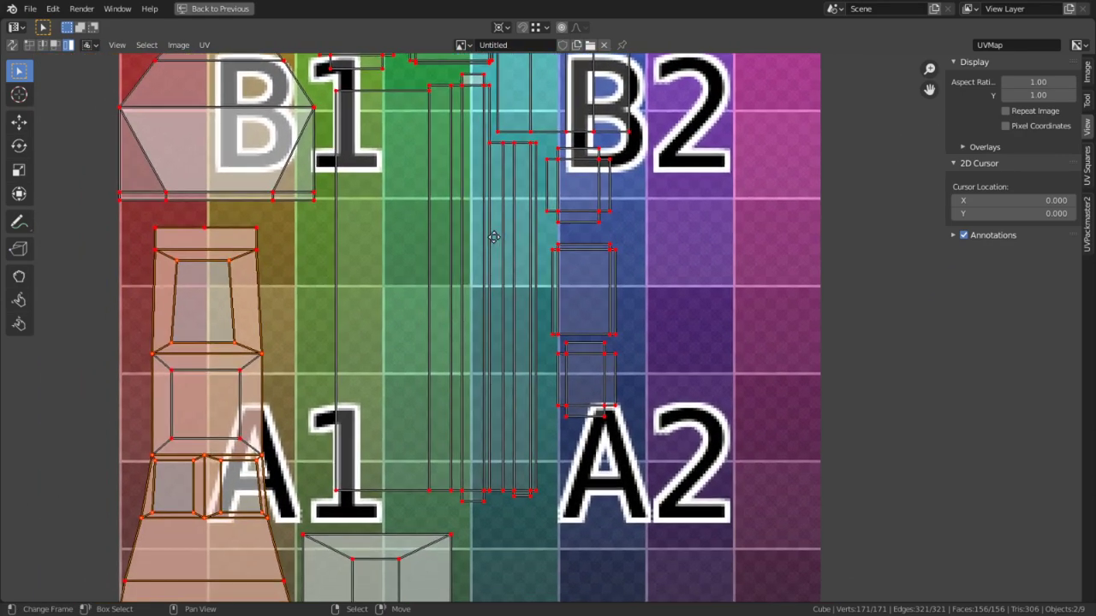
scroll(509, 347, "down", 4)
scroll(506, 336, "up", 2)
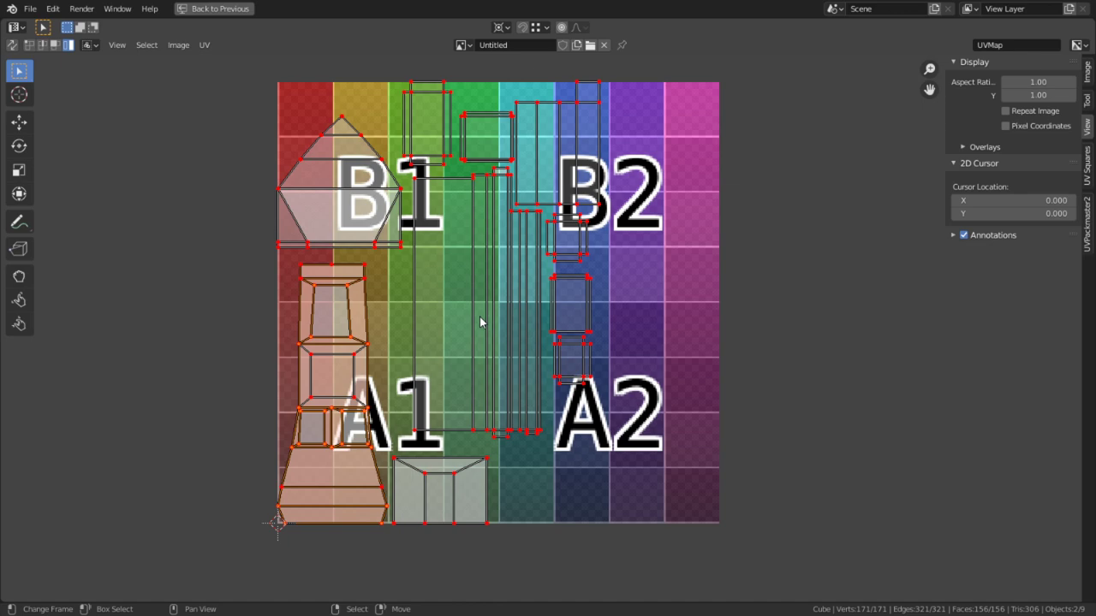
scroll(544, 331, "up", 2)
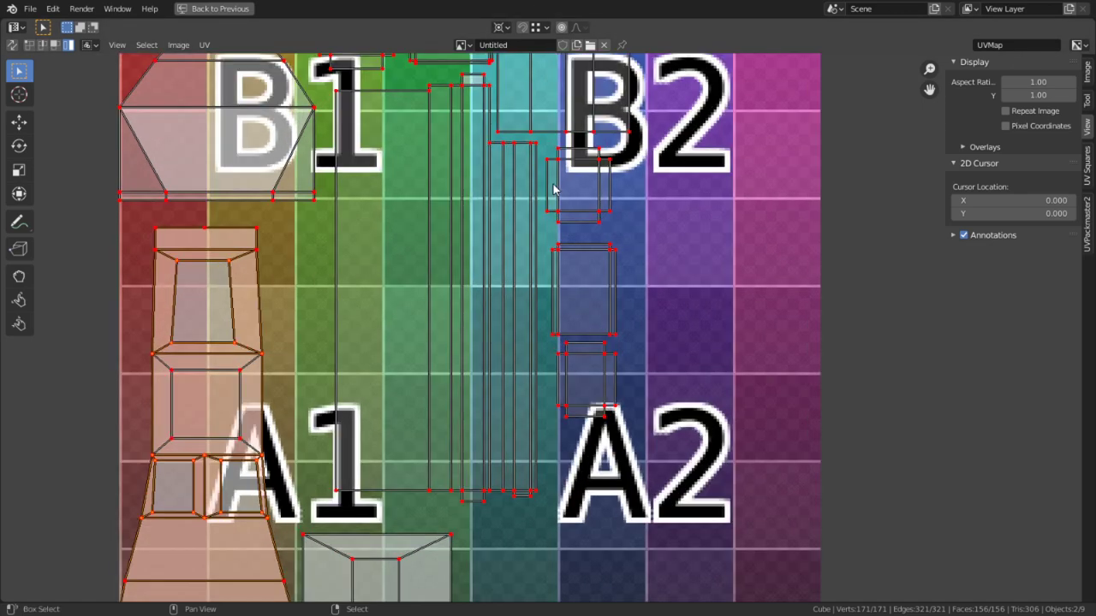
middle_click_drag(578, 211, 548, 343)
scroll(525, 281, "up", 2)
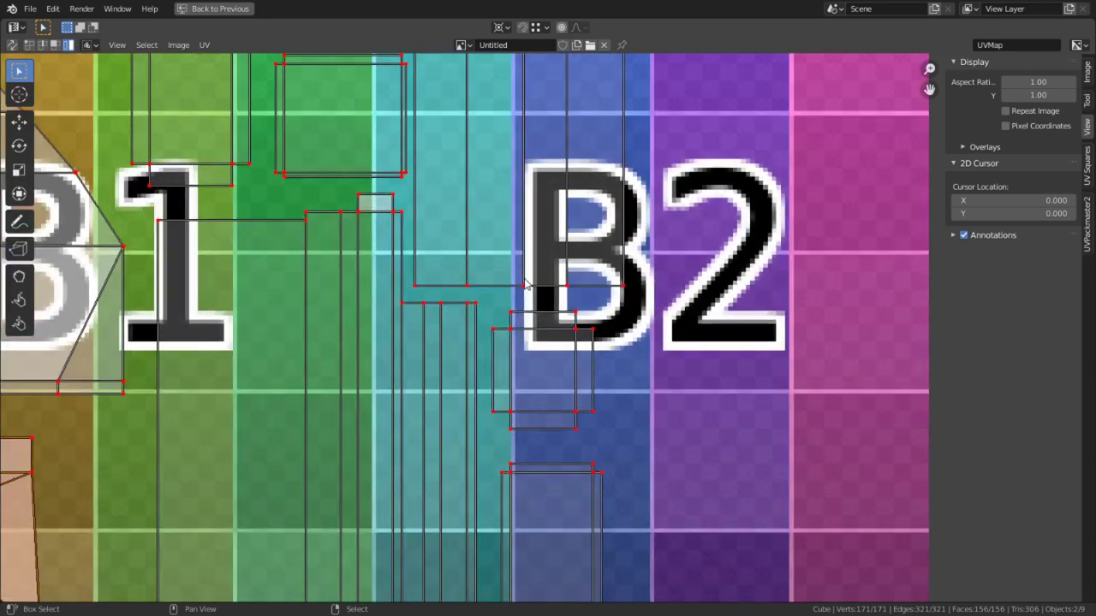
middle_click_drag(525, 283, 615, 433)
scroll(648, 417, "up", 2)
middle_click_drag(496, 329, 564, 407)
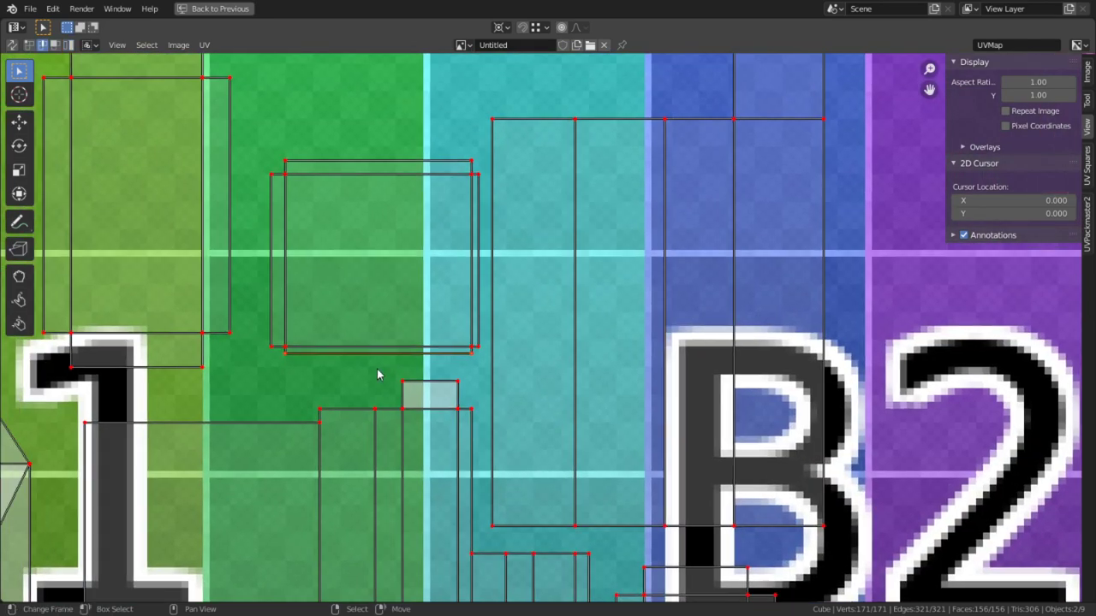
key("g")
left_click(378, 424)
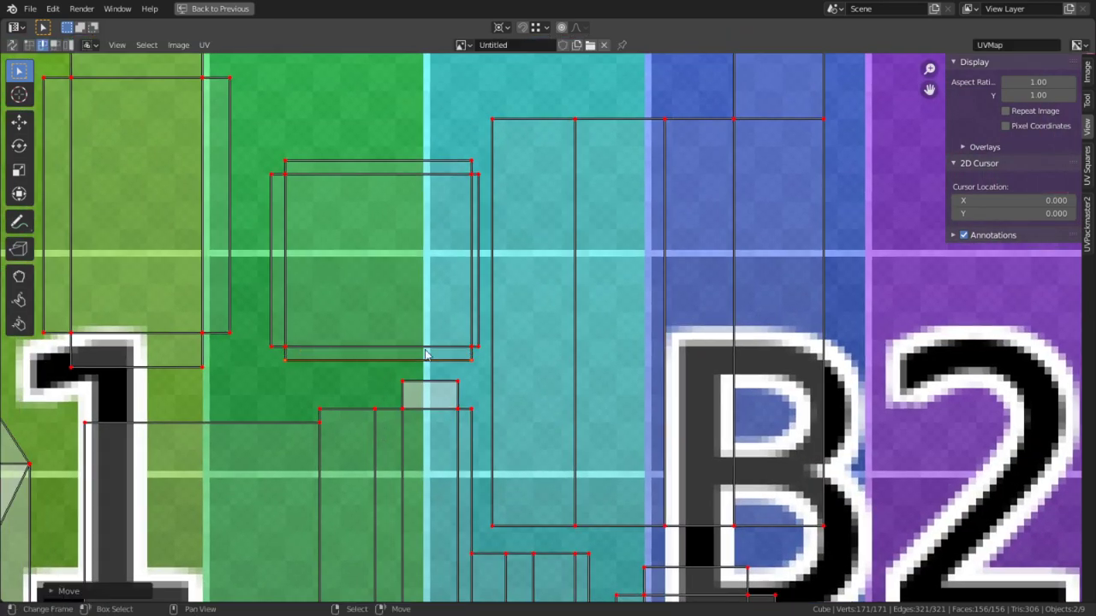
scroll(457, 251, "up", 1)
key("g")
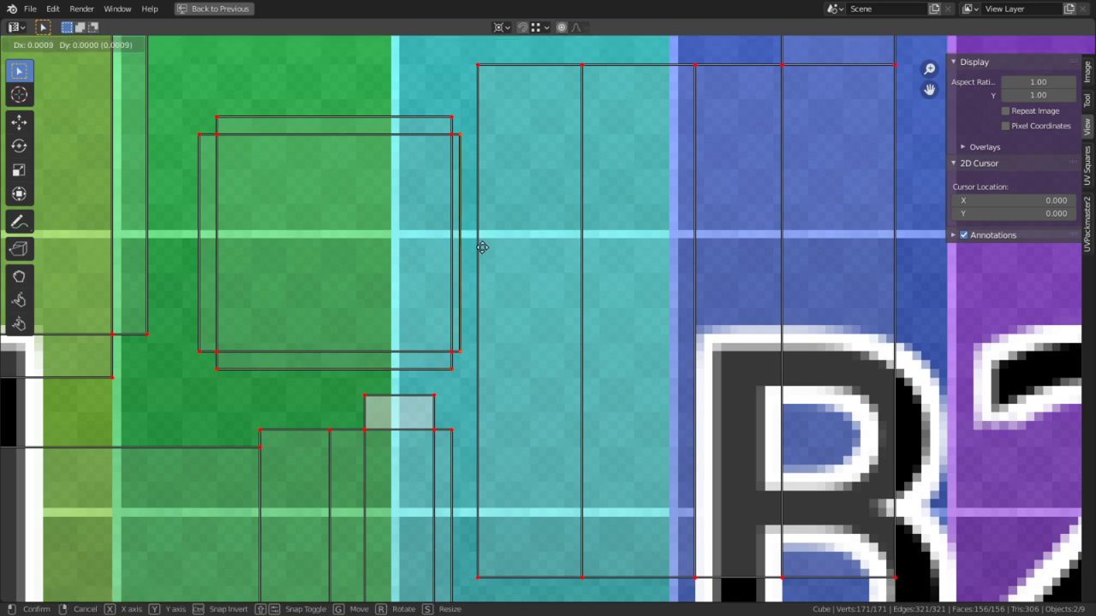
left_click(521, 248)
Move the left edge of the small island just above the A2 label slightly outward along X.
scroll(524, 283, "down", 4)
middle_click_drag(692, 482, 637, 292)
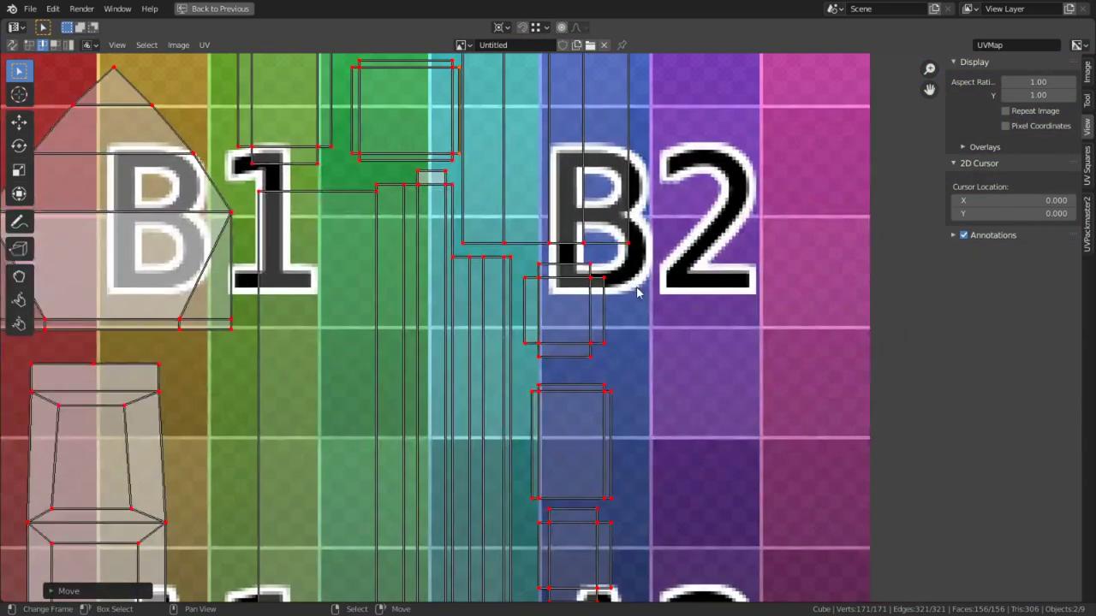
scroll(637, 292, "up", 3)
middle_click_drag(682, 406, 576, 45)
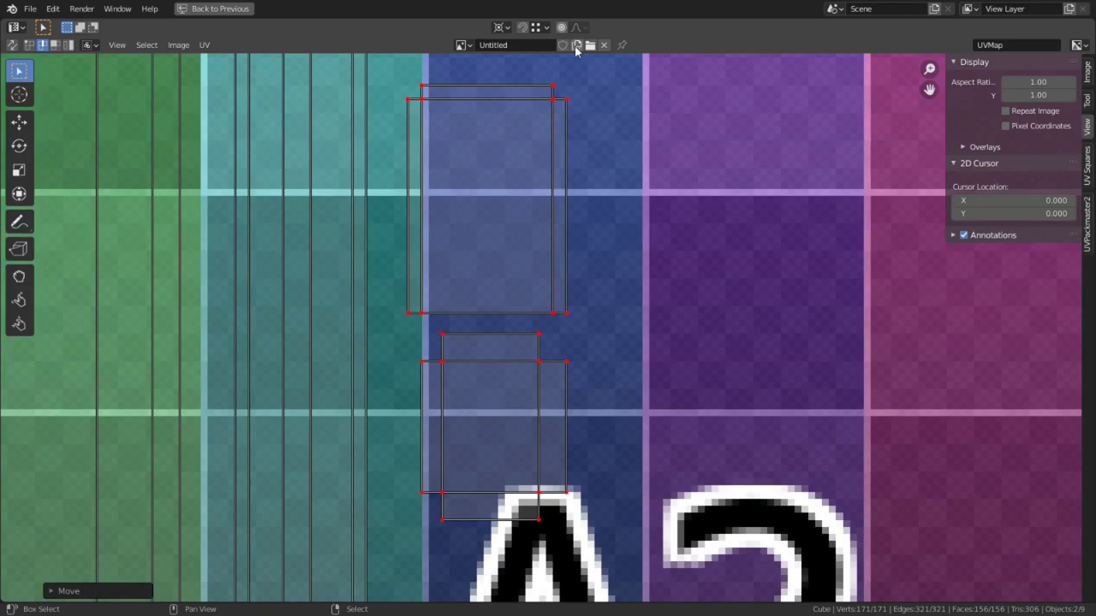
left_click(426, 480)
key("g")
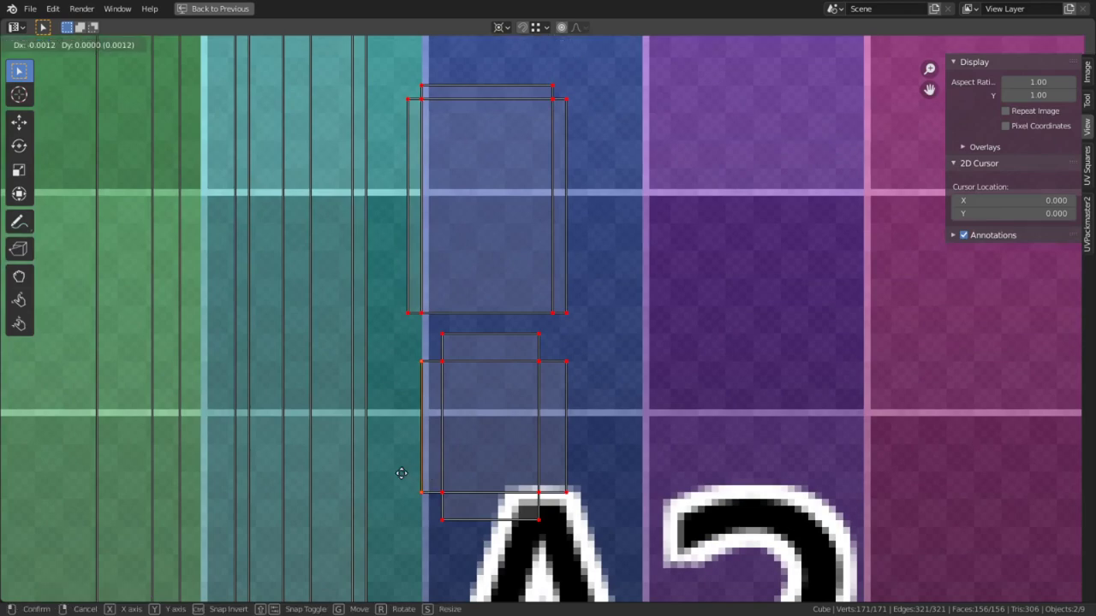
left_click(380, 476)
scroll(676, 313, "down", 7)
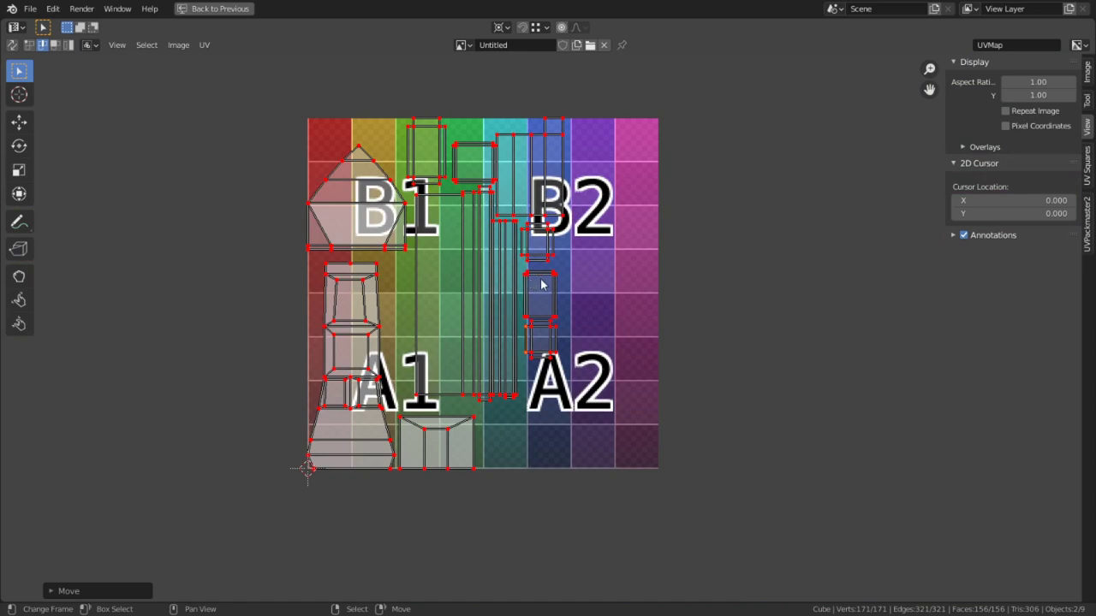
scroll(552, 329, "up", 1)
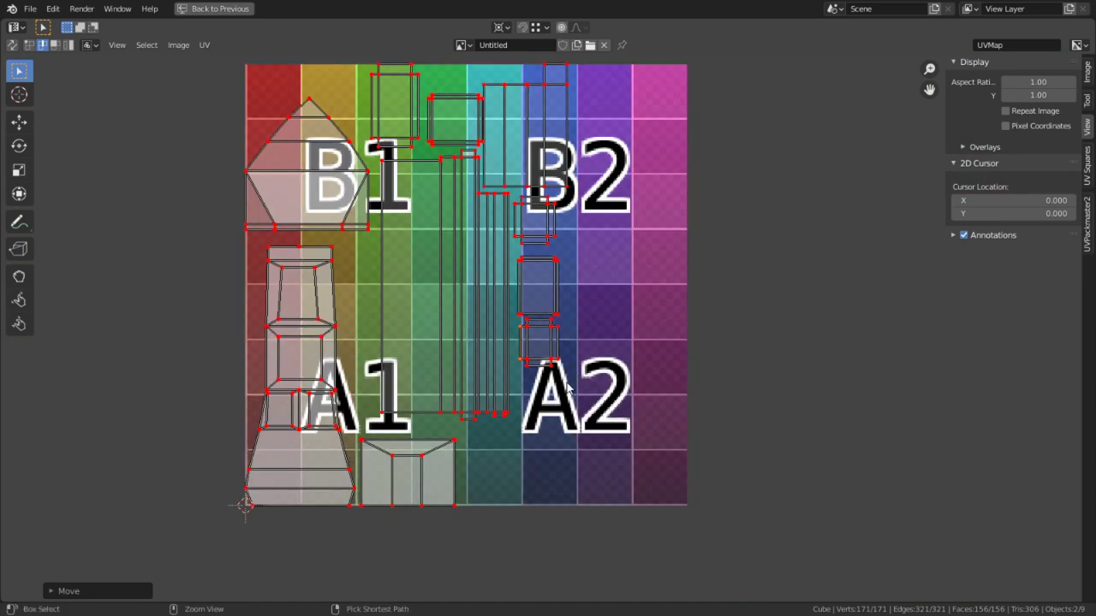
Restore the split UV Editing layout and select the linked faces of one tower side, delimited by Sharp.
key("ctrl+space")
left_click(676, 333)
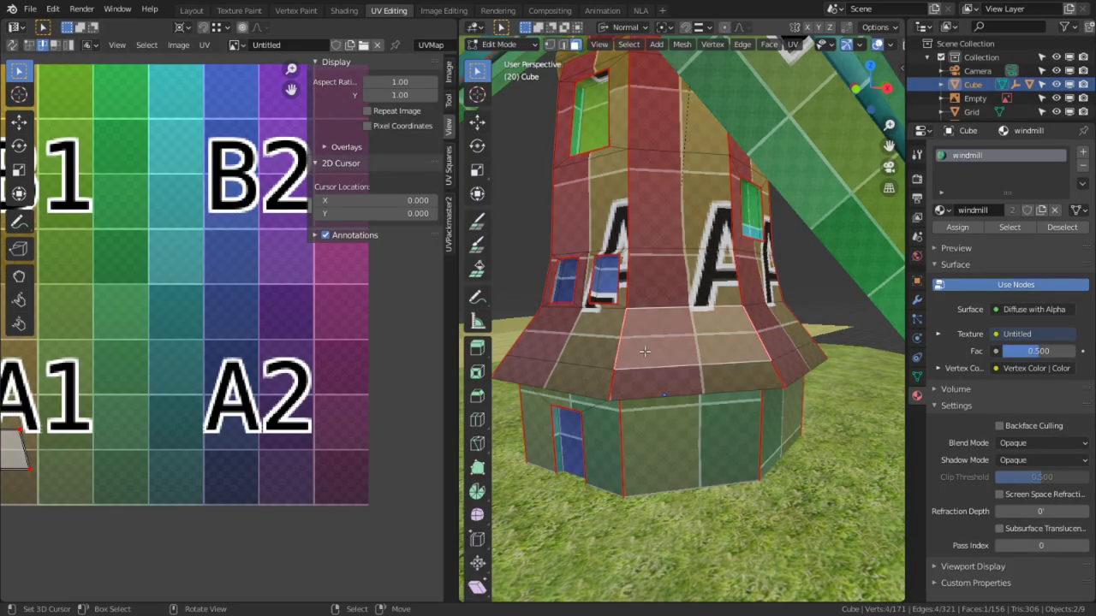
key("ctrl+l")
middle_click_drag(653, 341, 663, 339)
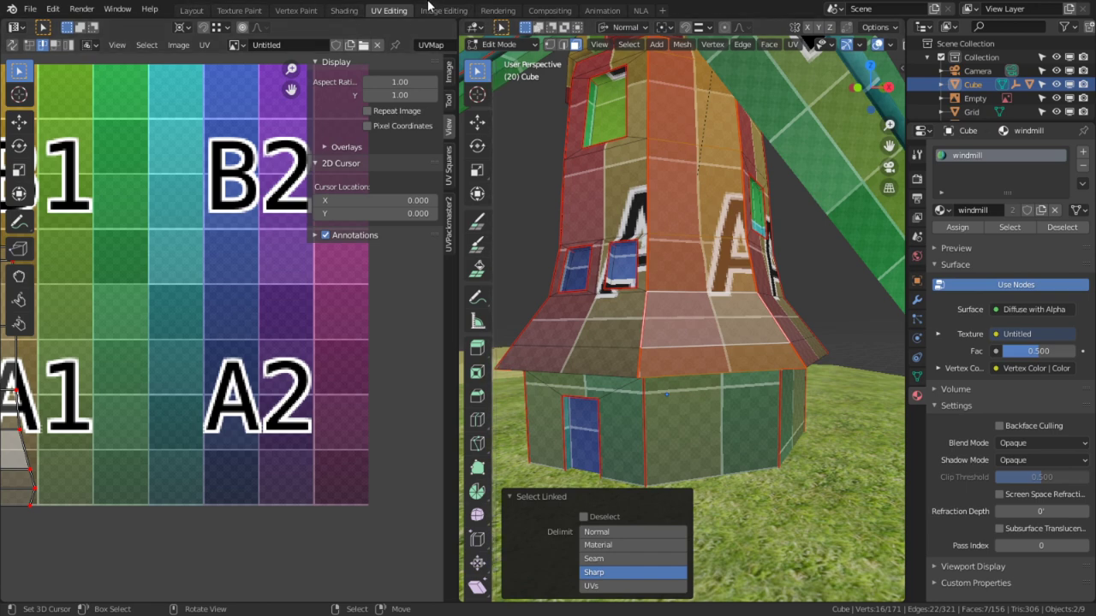
Switch to the Shading workspace and connect the Vertex Color node's color to the Diffuse with Alpha group's Texture input.
left_click(359, 11)
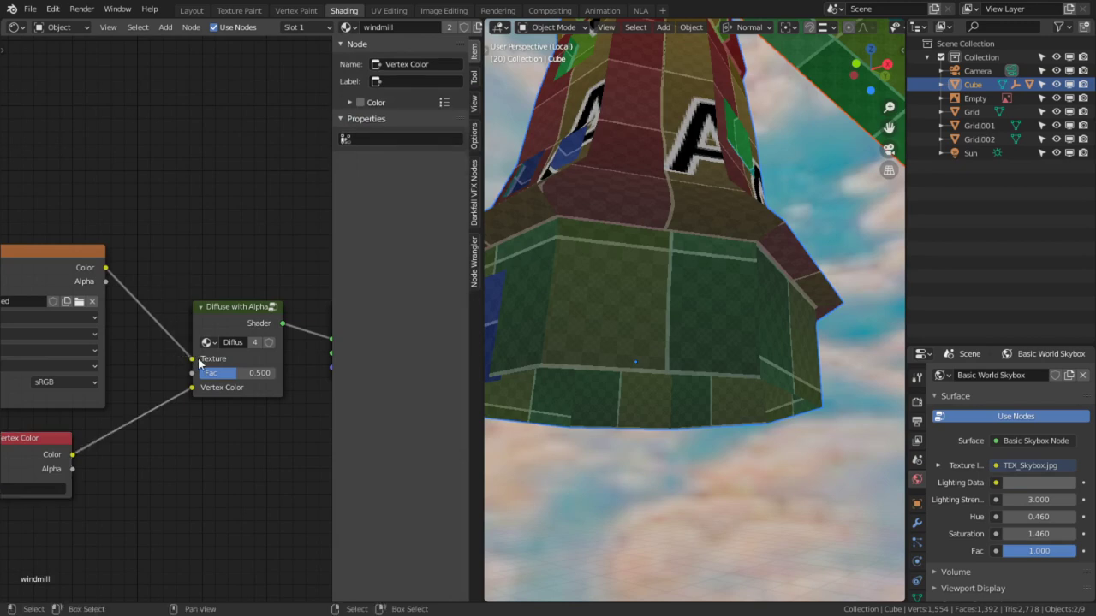
mouse_move(199, 364)
left_mouse_down()
mouse_move(190, 361)
mouse_move(229, 401)
mouse_move(193, 360)
left_mouse_up()
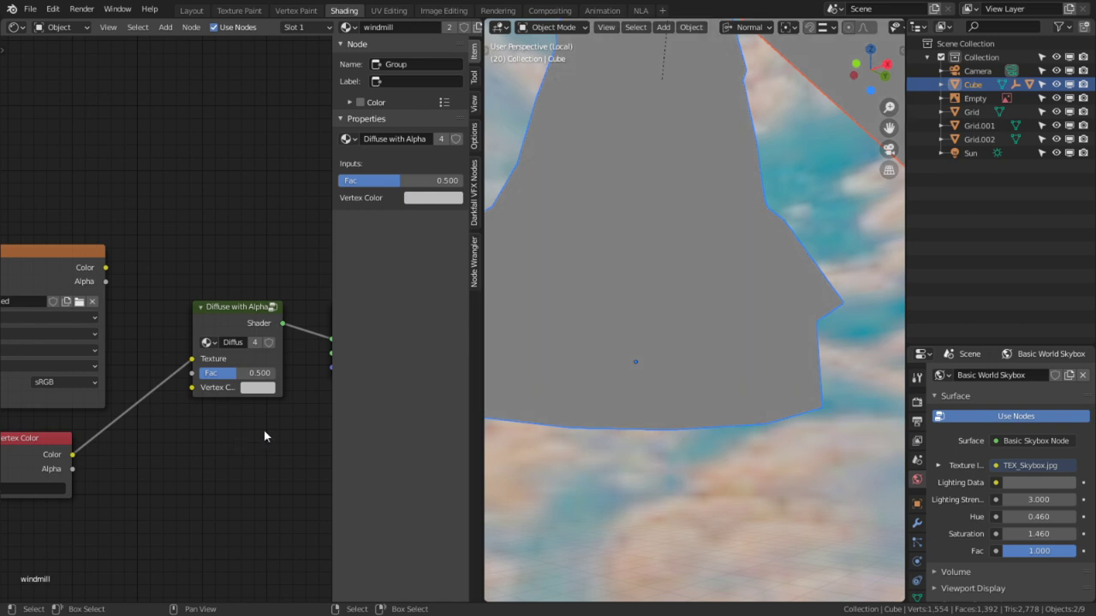
Examine how the group inputs feed the Multiply and Diffuse BSDF nodes inside the Diffuse with Alpha group.
key("Tab")
middle_click_drag(119, 312, 226, 351)
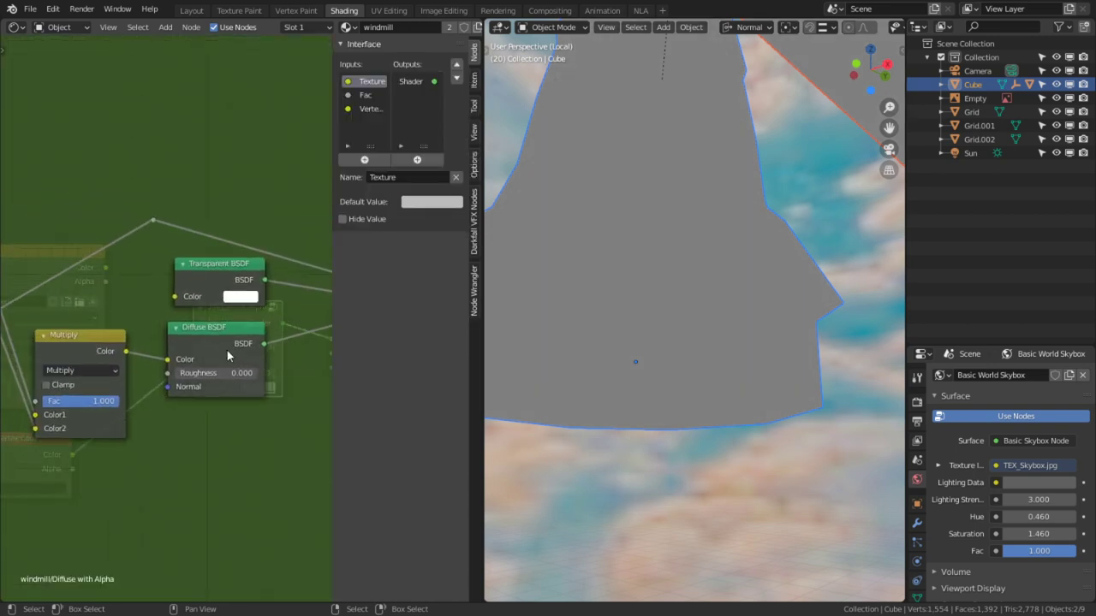
middle_click_drag(98, 374, 163, 366)
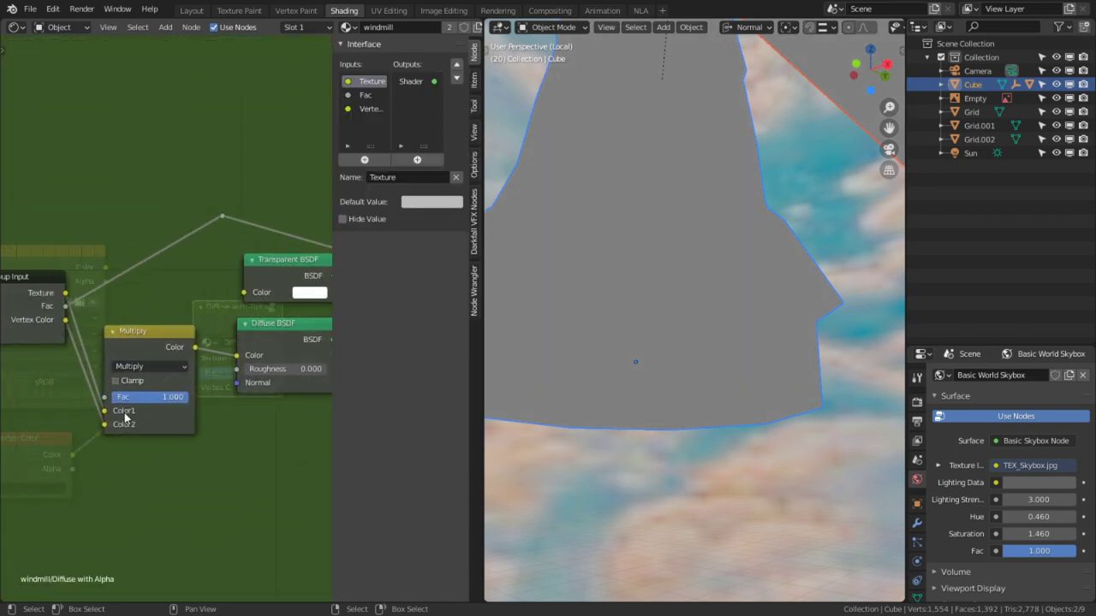
key("Tab")
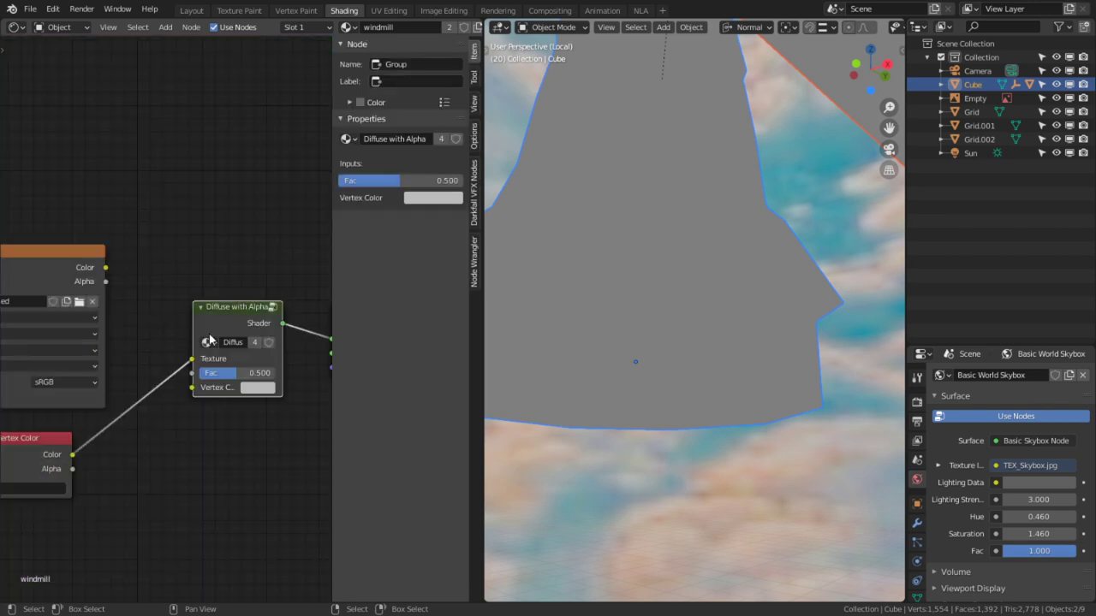
Disconnect the Diffuse with Alpha group's Texture input and set its Texture and Vertex Color values to white.
left_click_drag(191, 366, 172, 390)
left_click(257, 387)
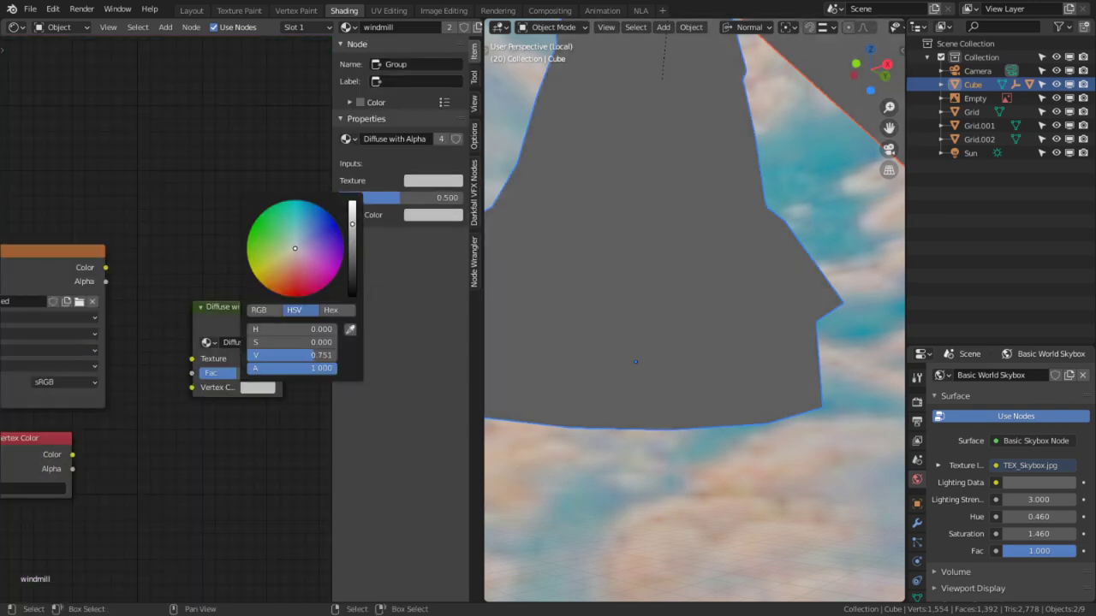
left_click_drag(352, 224, 354, 199)
left_click(259, 362)
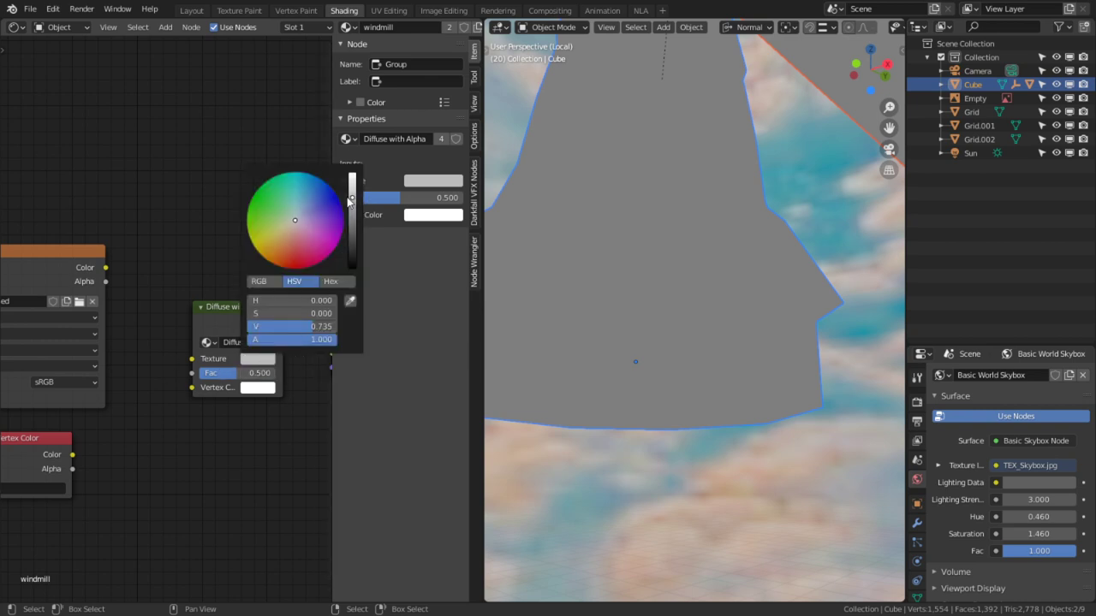
left_click_drag(350, 190, 352, 175)
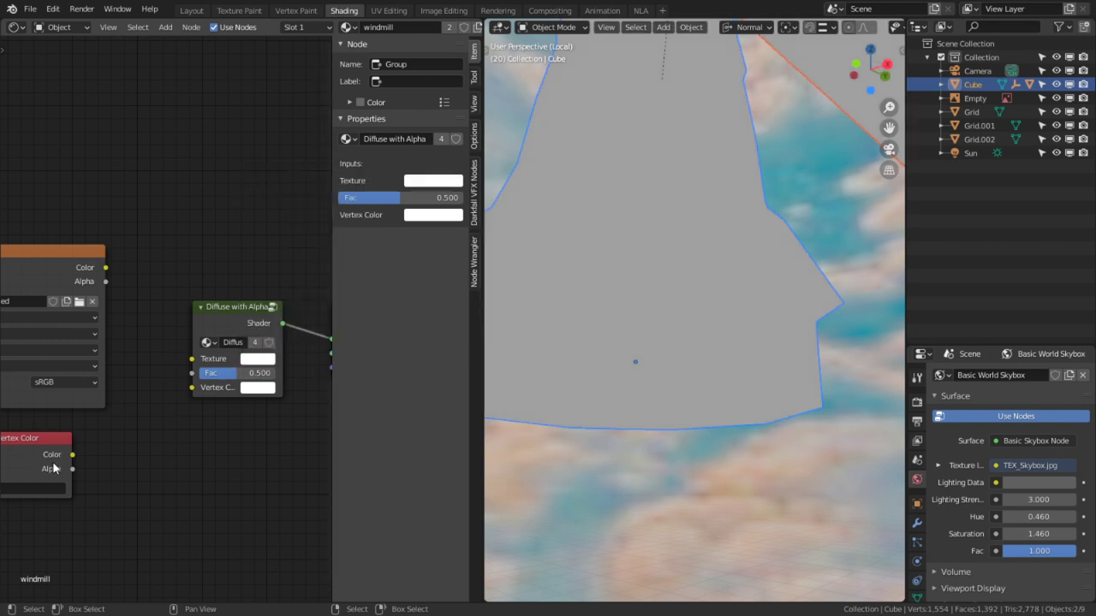
Connect the Vertex Color node's color to the group's Vertex Color input and check the windmill in the viewport.
left_click_drag(72, 455, 192, 387)
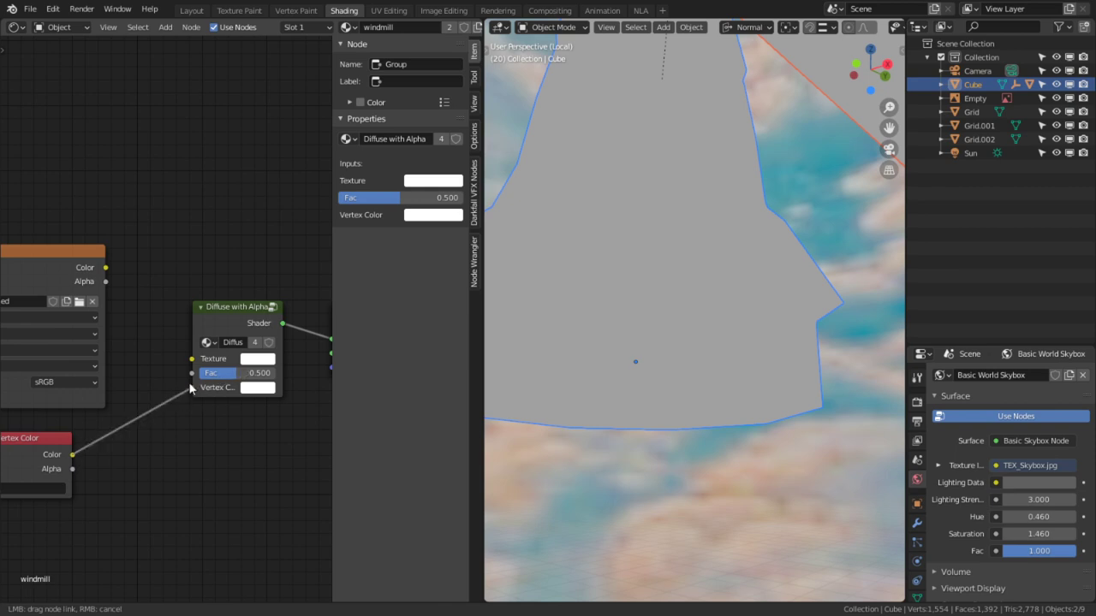
middle_click_drag(599, 223, 365, 379)
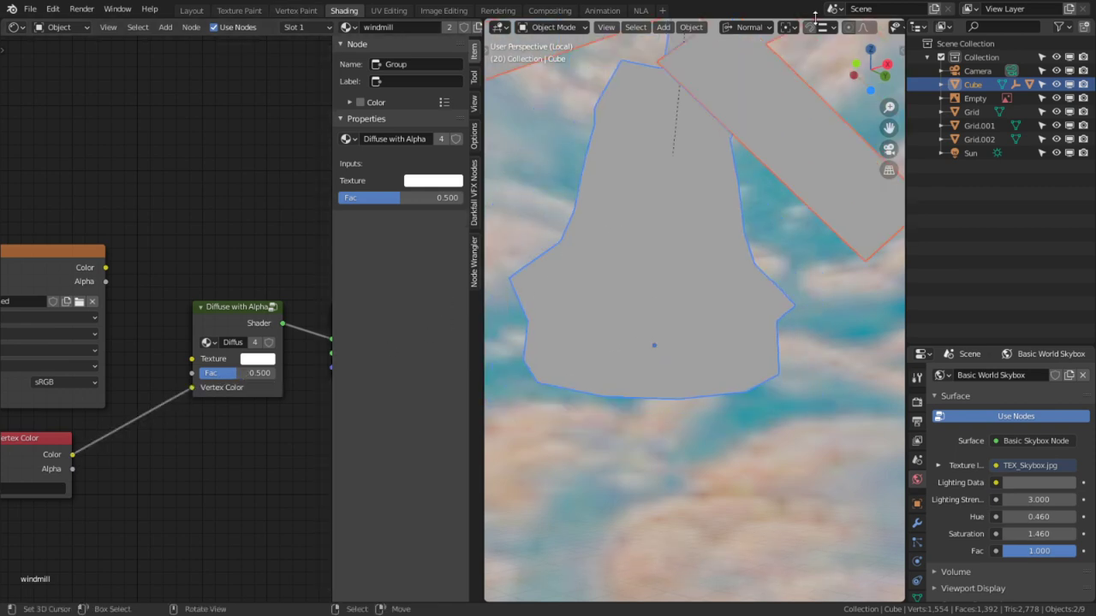
Switch the viewport to material preview shading and check how the windmill tower looks from below.
middle_click_drag(727, 39, 679, 39)
middle_click_drag(809, 28, 651, 29)
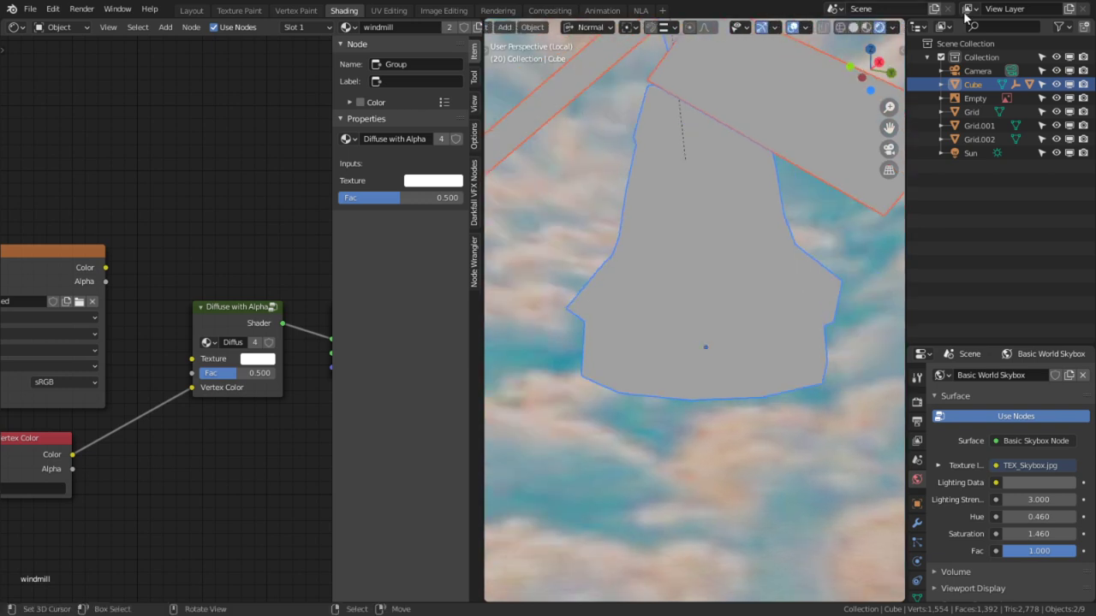
left_click(865, 26)
scroll(663, 373, "down", 2)
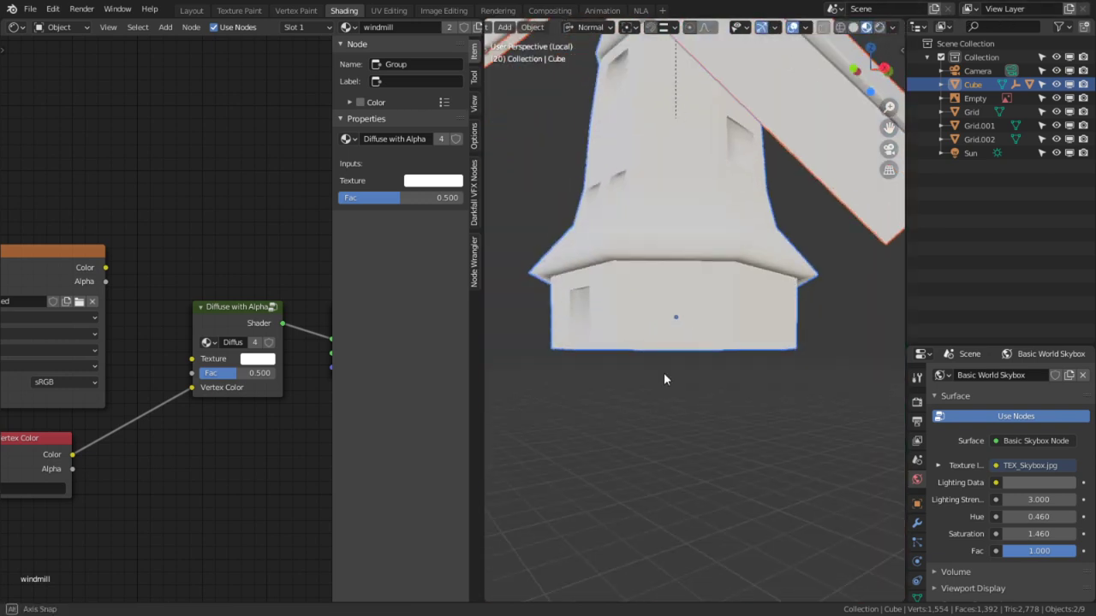
mouse_move(663, 373)
middle_mouse_down()
mouse_move(655, 335)
mouse_move(679, 273)
middle_mouse_up()
scroll(678, 276, "up", 6)
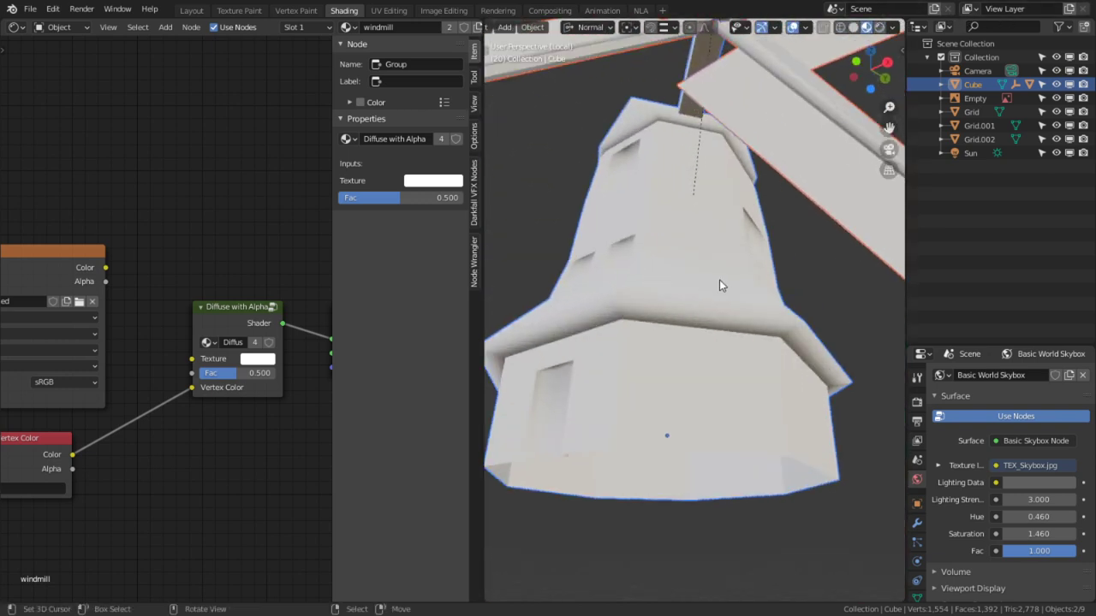
Return to solid shading and select the edge loop beneath the tower's flared skirt in Edit Mode.
left_click(853, 28)
key("Tab")
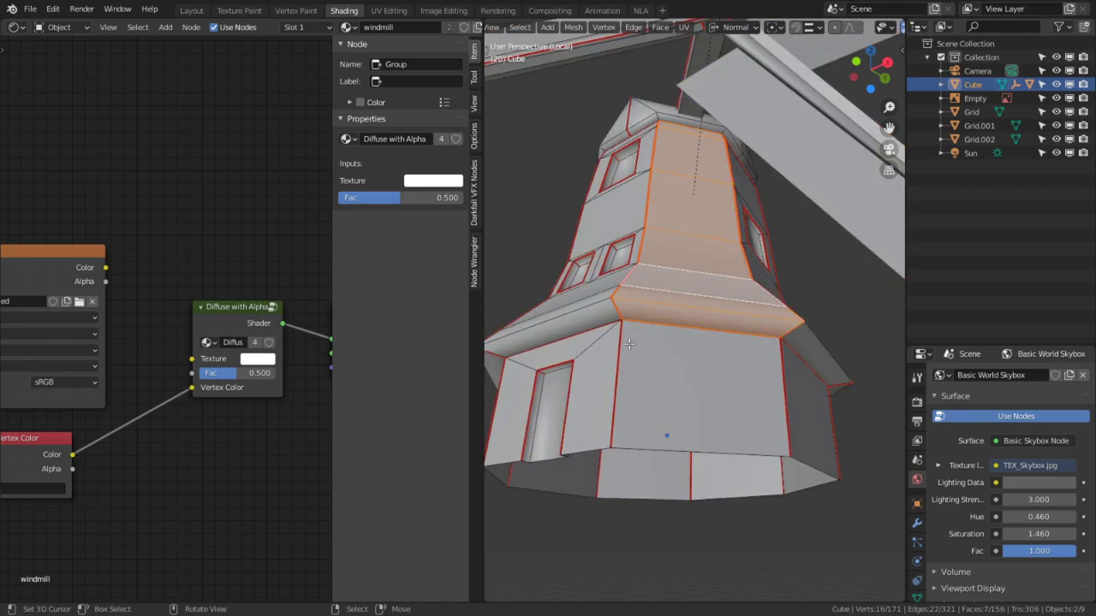
left_click(582, 329, "alt")
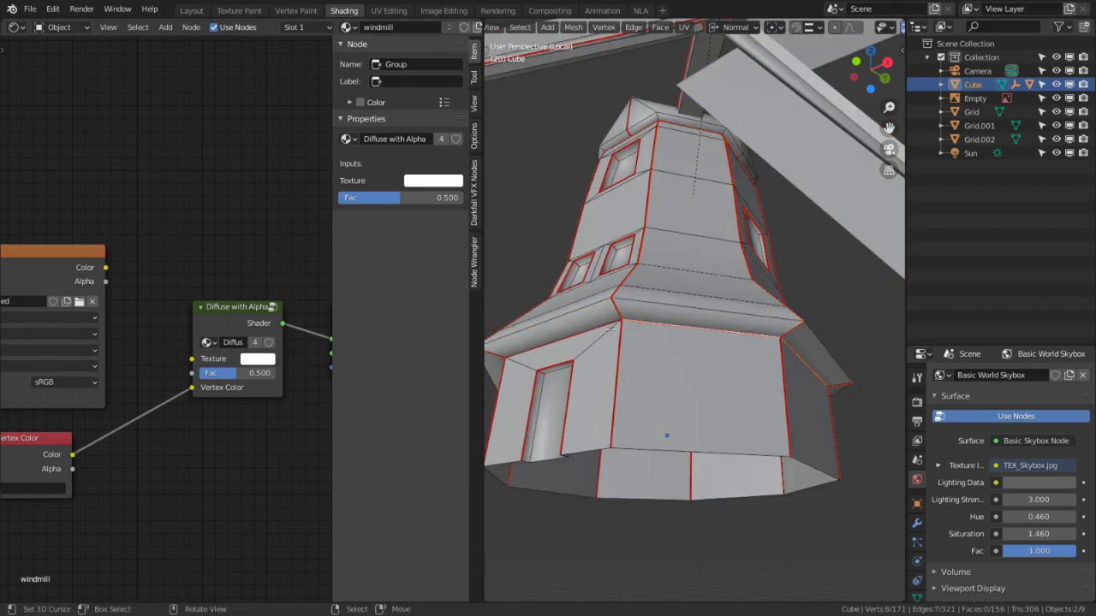
middle_click_drag(582, 330, 600, 325)
key("ctrl+space")
key("ctrl+space")
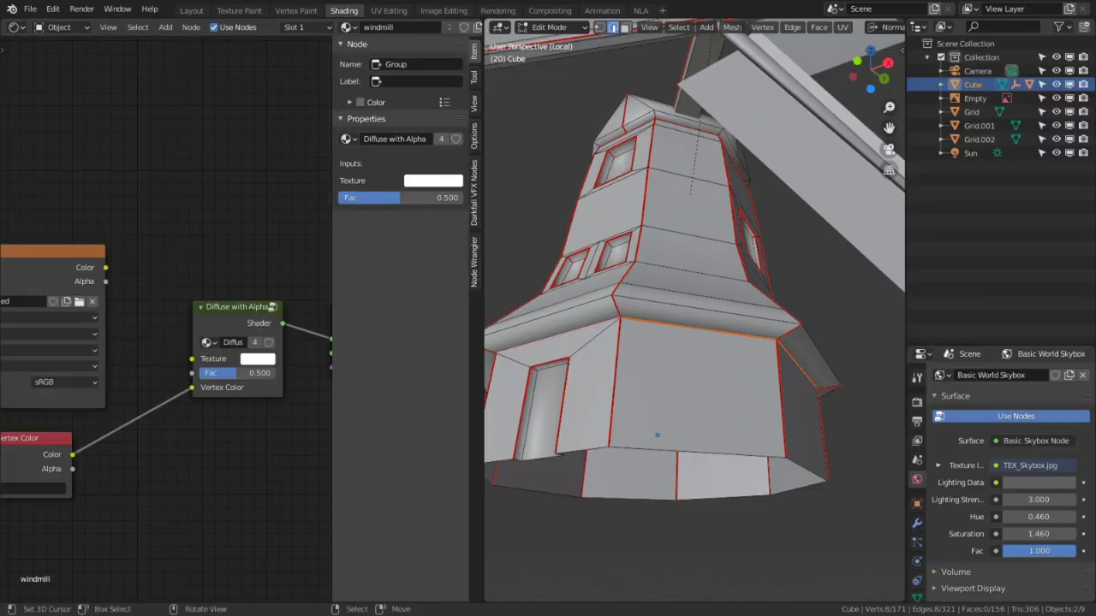
Select the tower's domed cap as linked faces delimited by seams and switch the tower to Vertex Paint mode.
middle_click_drag(680, 151, 737, 369)
scroll(629, 295, "down", 5)
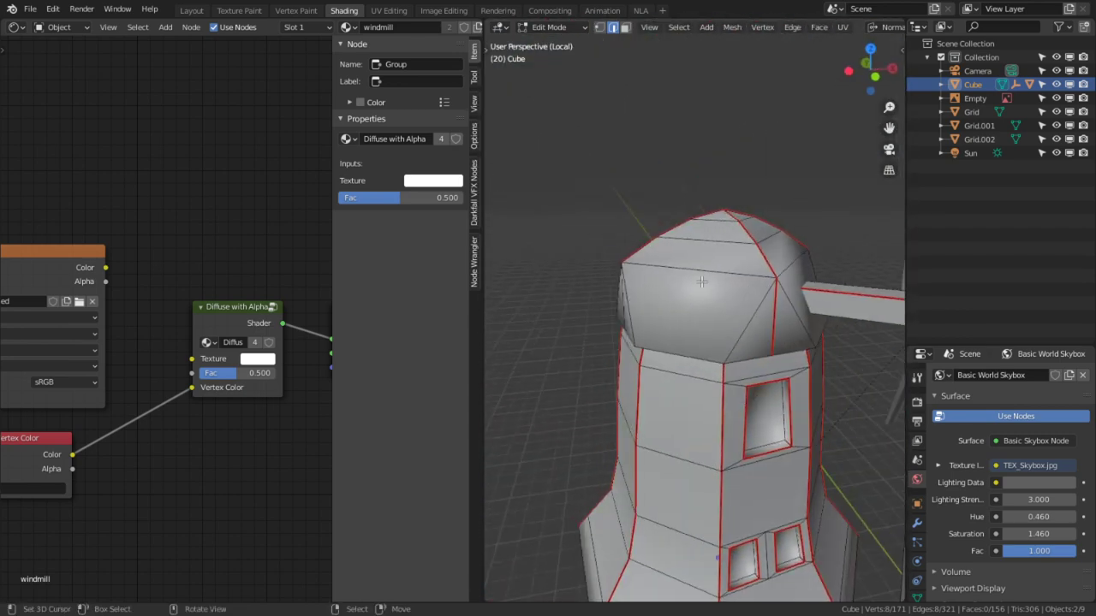
key("l")
middle_click_drag(701, 282, 733, 280)
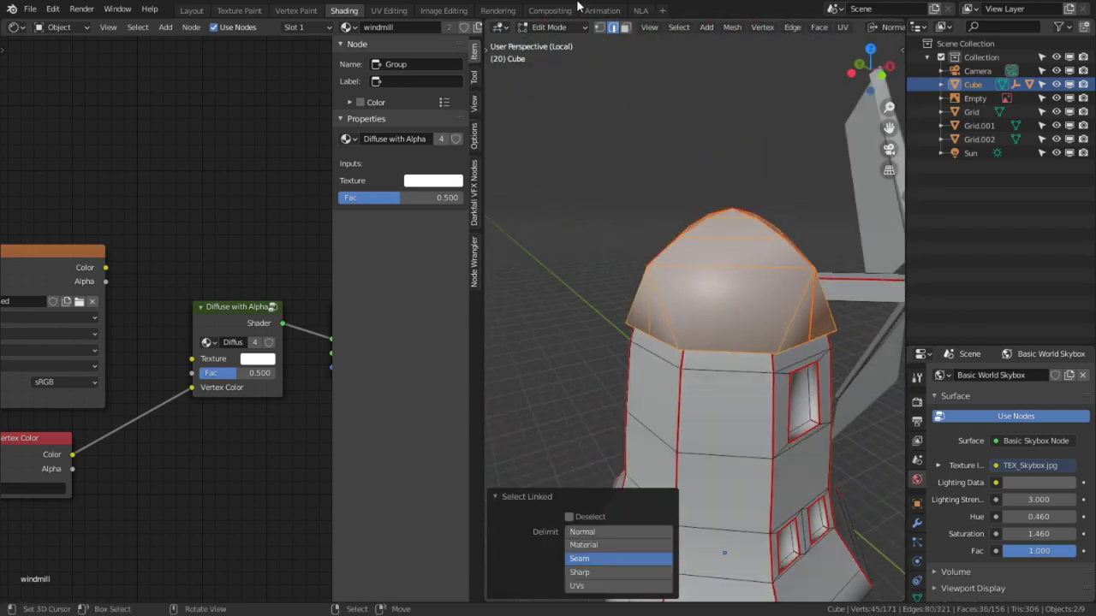
left_click(548, 28)
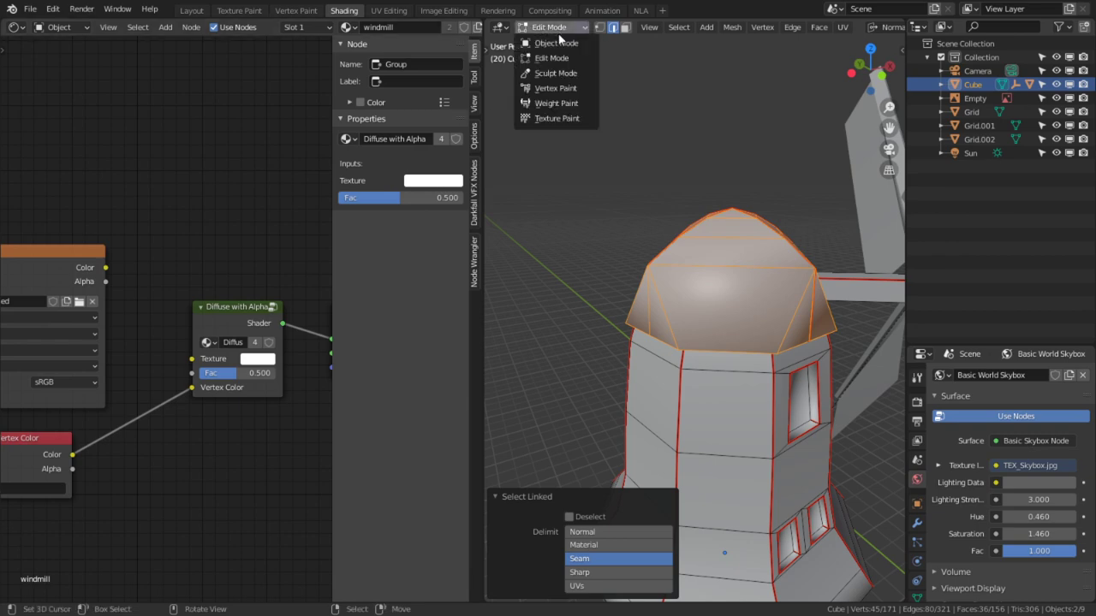
left_click(557, 94)
Leave local view to bring back the full scene and switch to the Layout workspace.
scroll(626, 416, "down", 4)
middle_click_drag(665, 315, 847, 279)
key("KP_Divide")
scroll(682, 294, "up", 2)
scroll(847, 279, "up", 1)
key("ctrl+space")
scroll(771, 257, "up", 3)
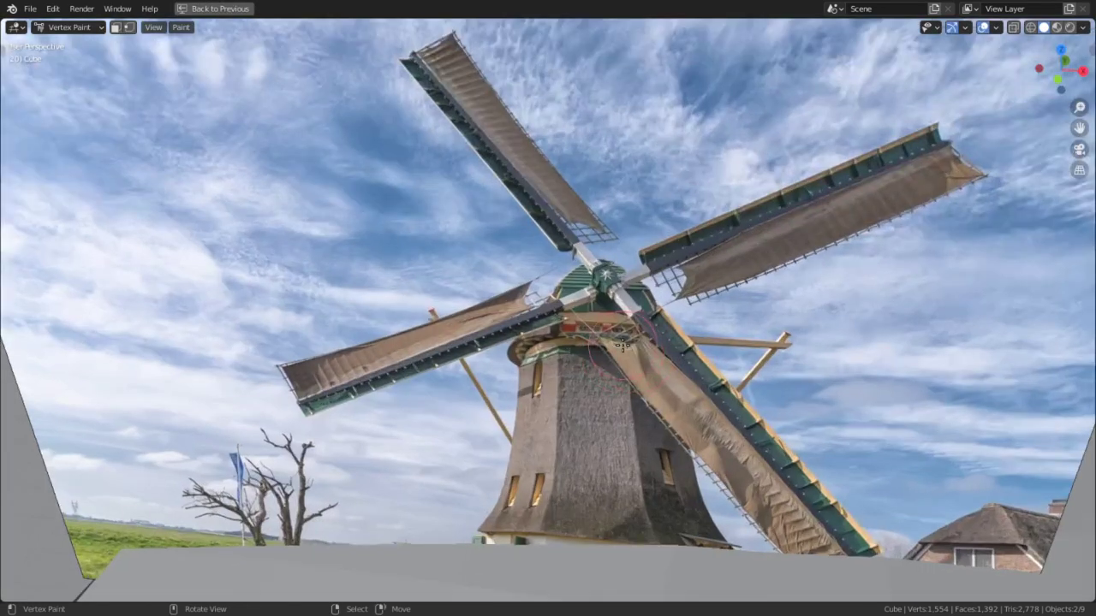
key("ctrl+space")
left_click(192, 10)
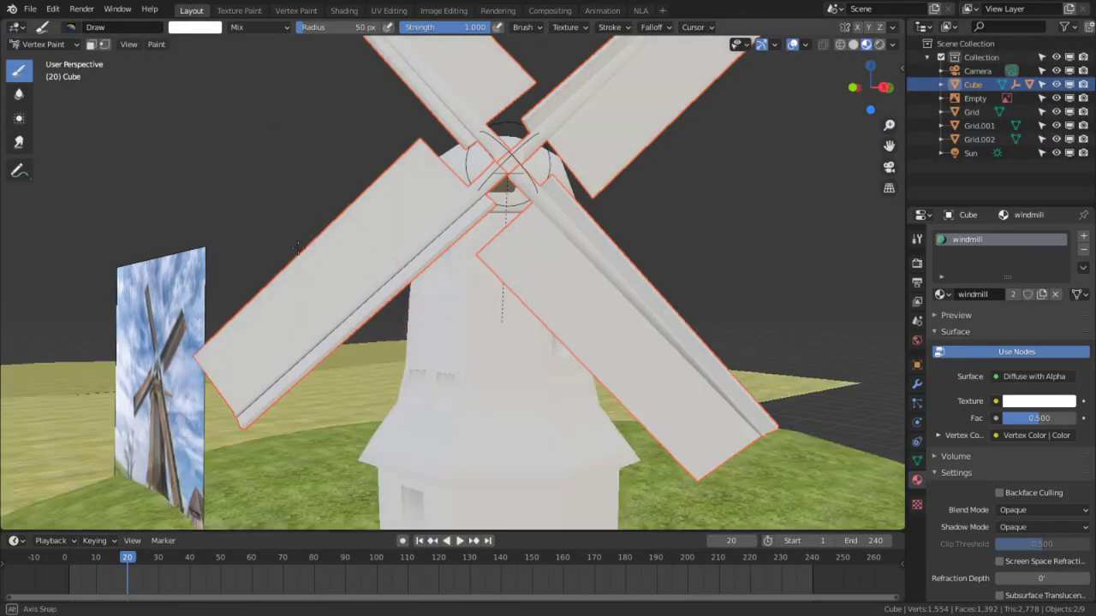
Sample the dark green of the cap's boards in the reference photo as the brush color.
scroll(333, 189, "up", 2)
middle_click_drag(332, 189, 611, 168, "shift")
middle_click_drag(455, 260, 596, 166, "shift")
scroll(596, 166, "up", 3)
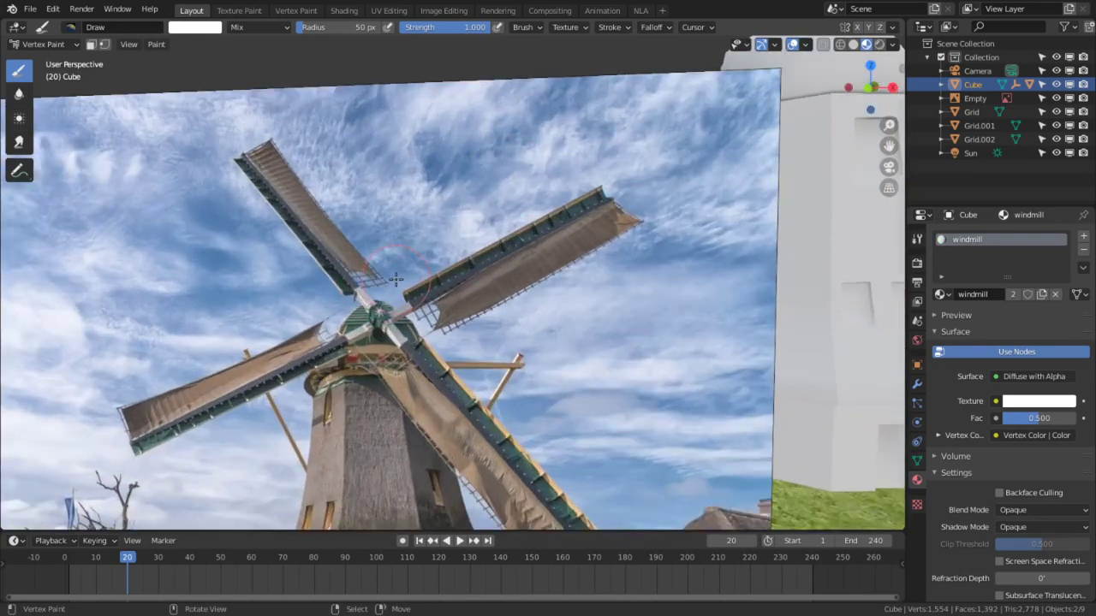
middle_click_drag(329, 321, 416, 321, "shift")
scroll(478, 242, "up", 4)
middle_click_drag(347, 384, 399, 376, "shift")
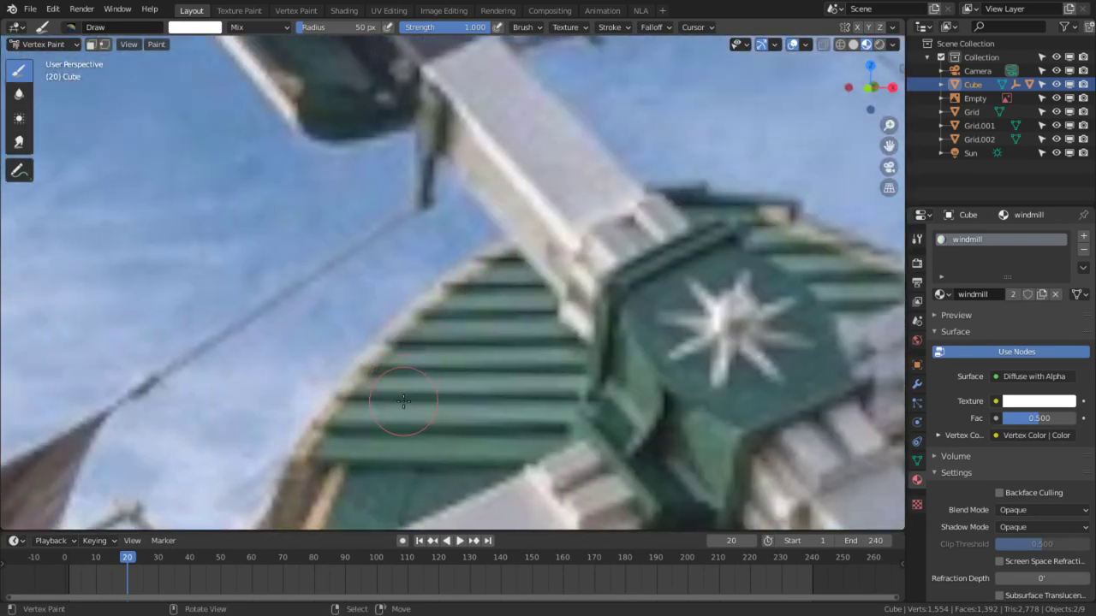
key("s")
Select only the tower cap's linked faces in Edit Mode and return to Vertex Paint mode.
middle_click_drag(395, 393, 17, 391, "shift")
scroll(716, 391, "down", 10)
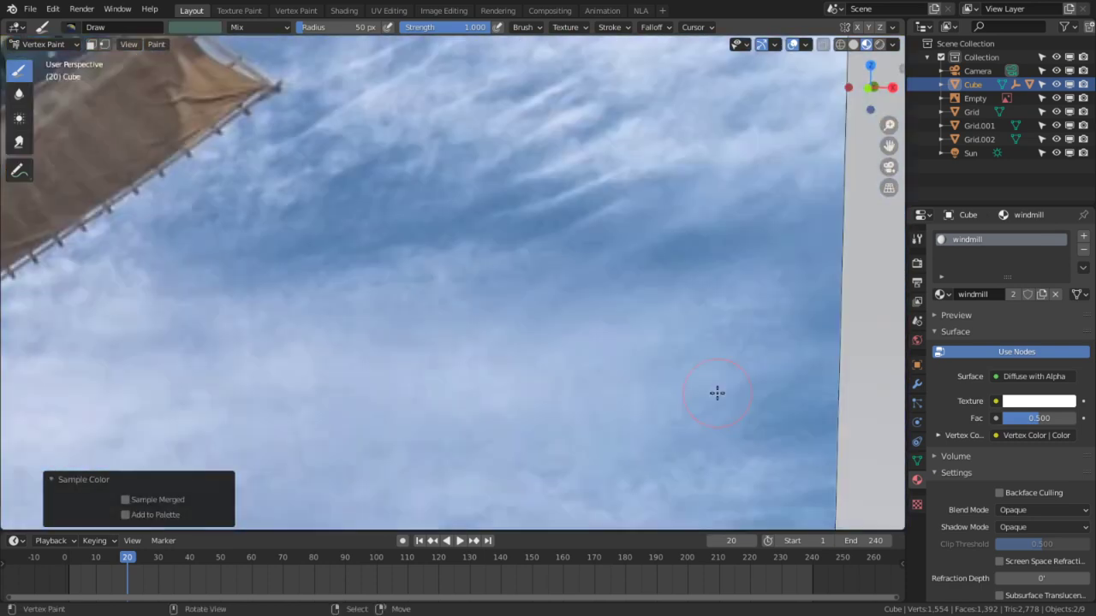
scroll(545, 221, "down", 5)
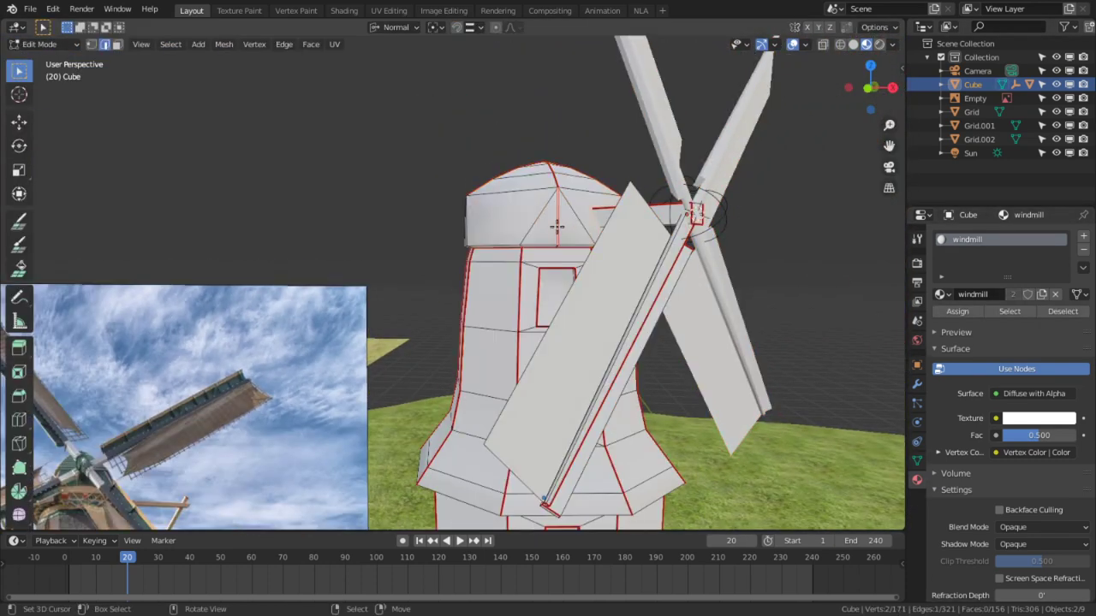
key("Tab")
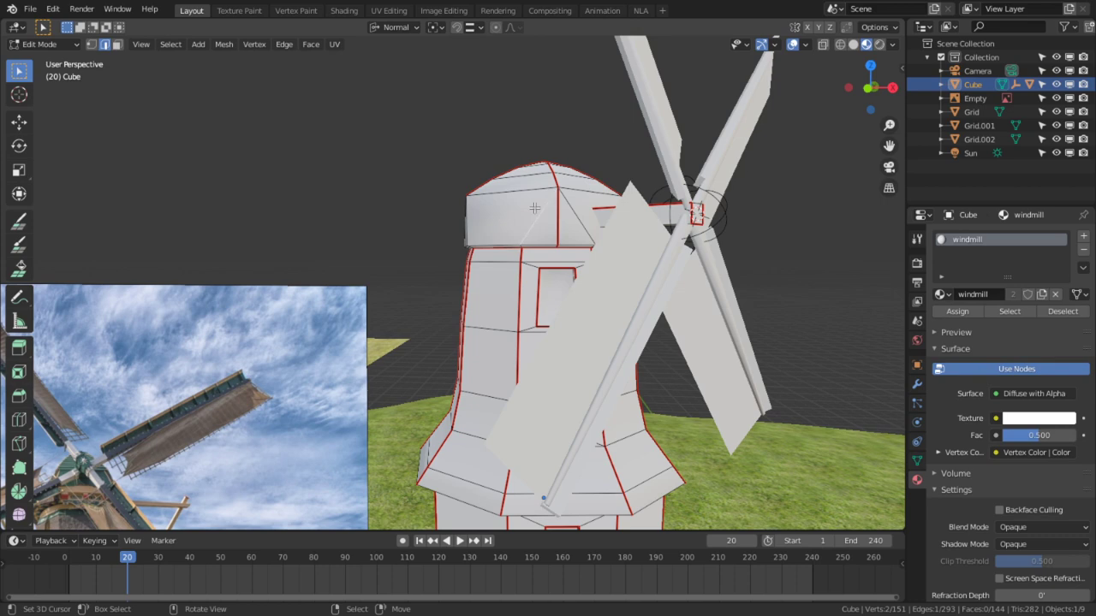
key("l")
key("Tab")
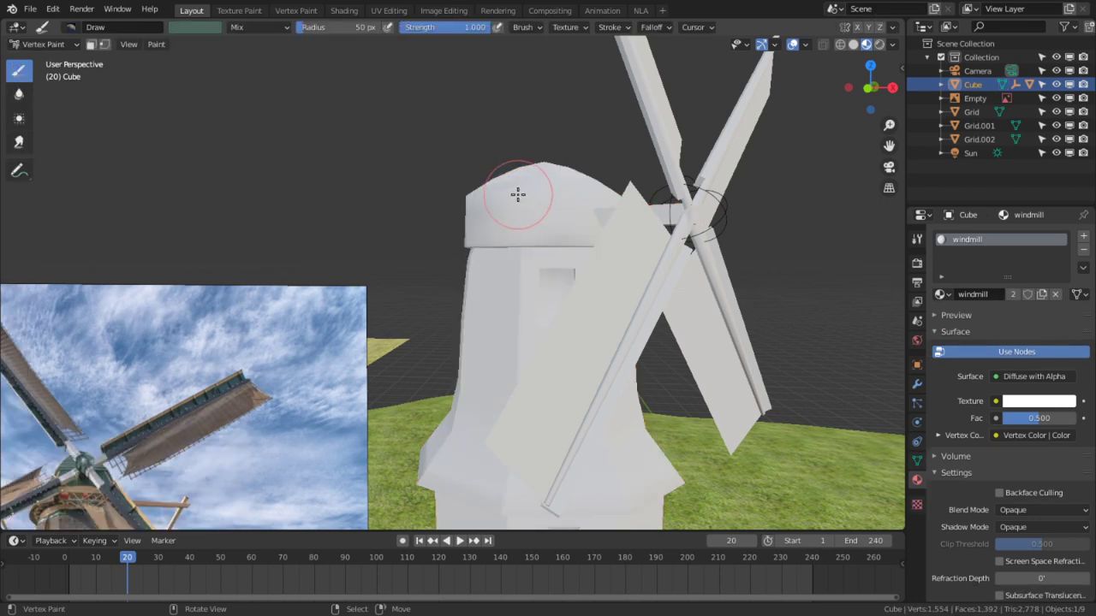
key("shift+k")
middle_click_drag(506, 191, 291, 123)
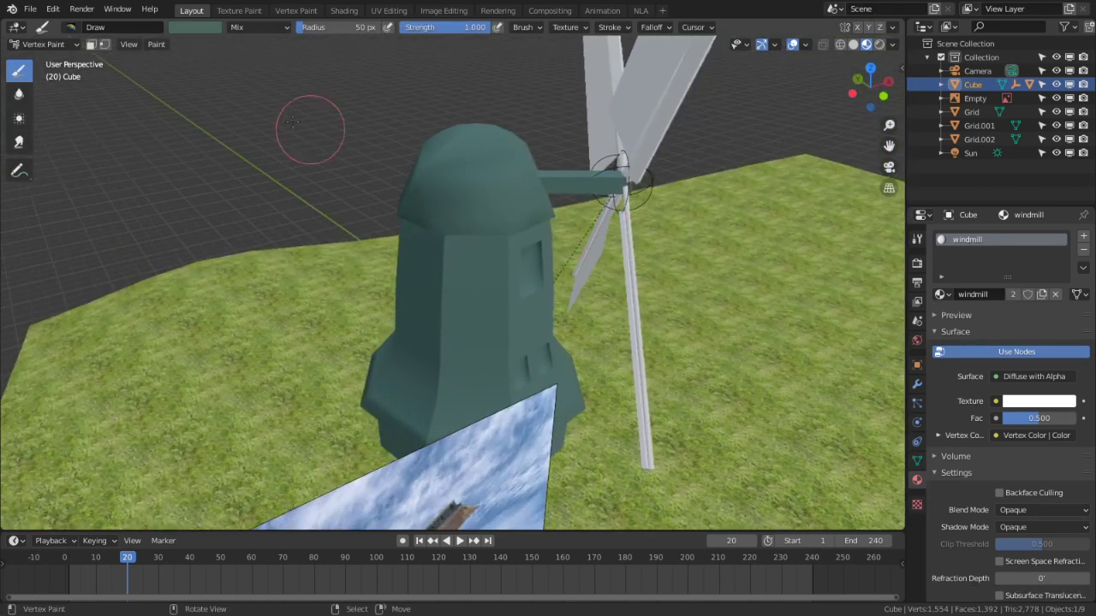
key("ctrl+z")
Enable face selection masking and fill the tower's cap with the sampled green.
left_click(91, 43)
key("shift+k")
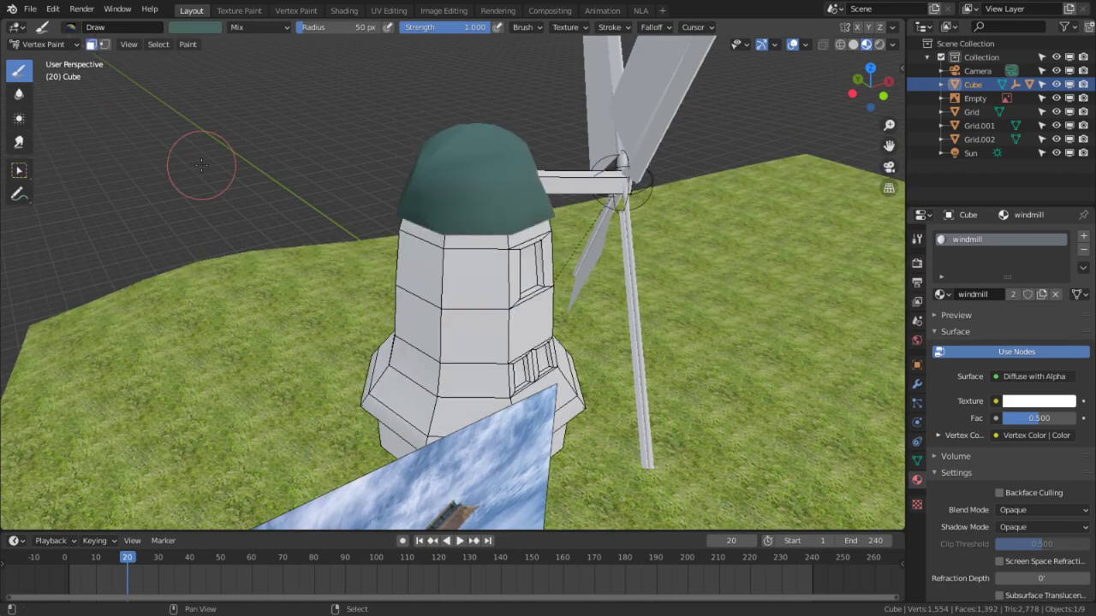
middle_click_drag(174, 160, 581, 147)
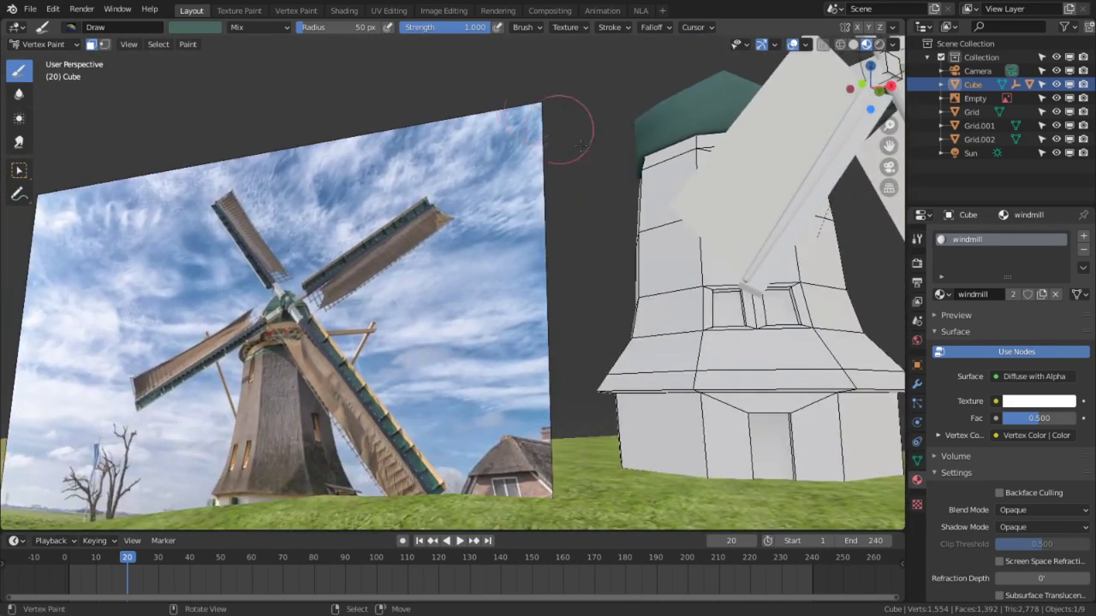
scroll(385, 323, "up", 4)
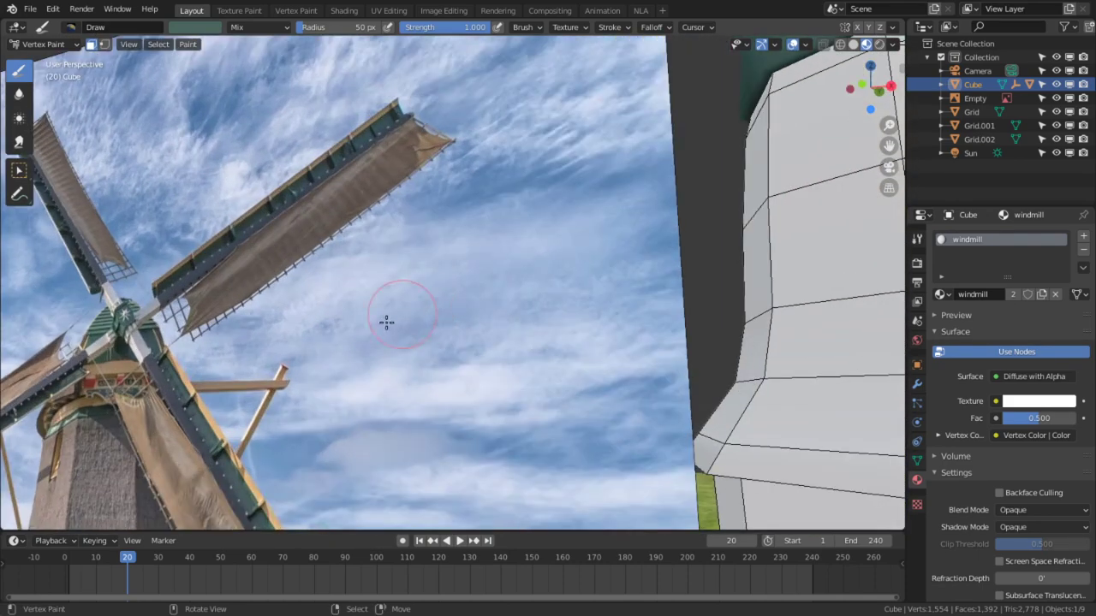
middle_click_drag(385, 323, 431, 281, "shift")
mouse_move(491, 225)
middle_mouse_down("shift")
mouse_move(143, 239)
mouse_move(70, 278)
middle_mouse_up("shift")
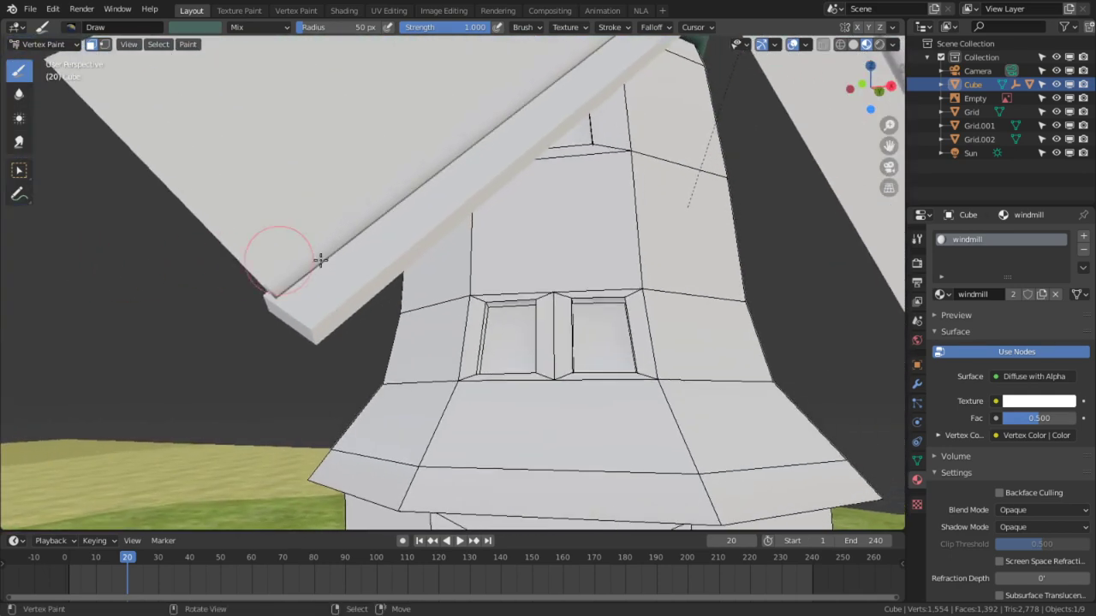
key("Tab")
key("Tab")
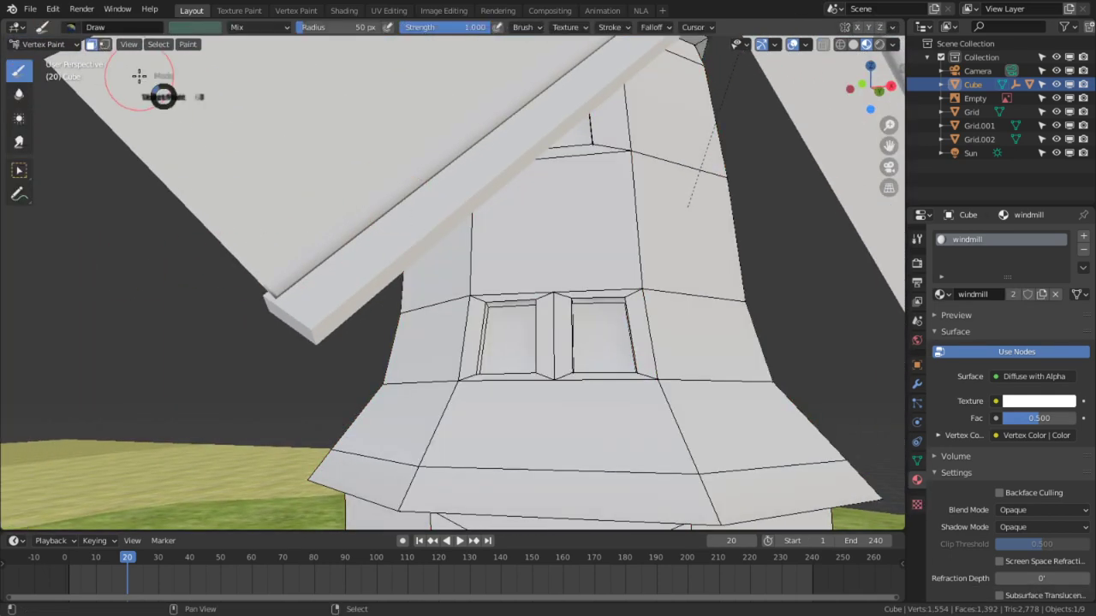
left_click(43, 44)
left_click(60, 75)
left_click(50, 46)
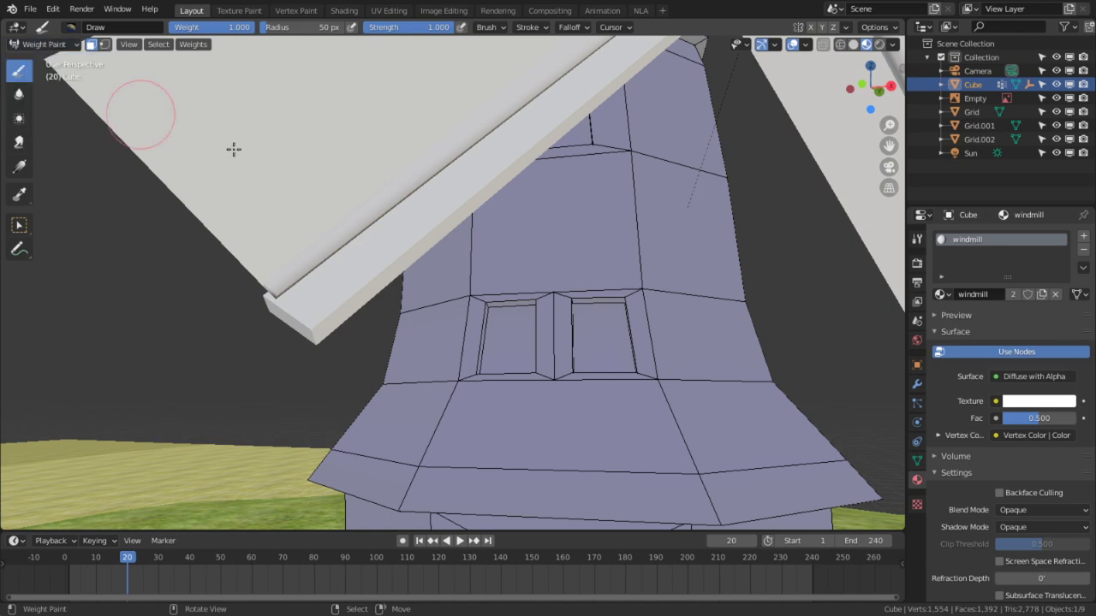
right_click(448, 183)
left_click(44, 44)
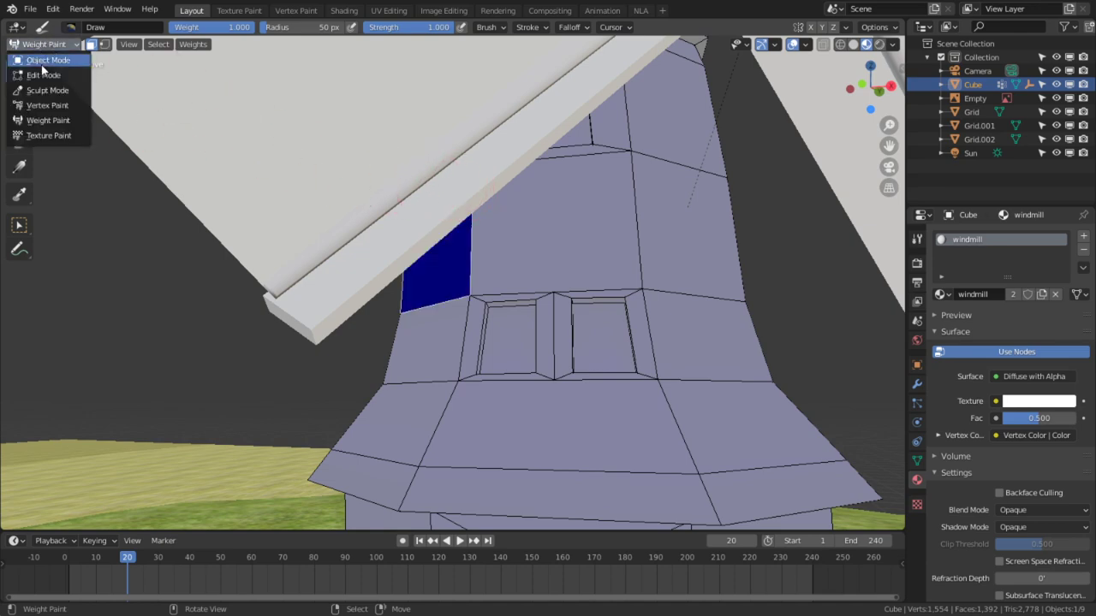
left_click(43, 75)
Put the tower in Object Mode, then select the long spar face of the sails object in Edit Mode.
left_click(45, 48)
left_click(49, 61)
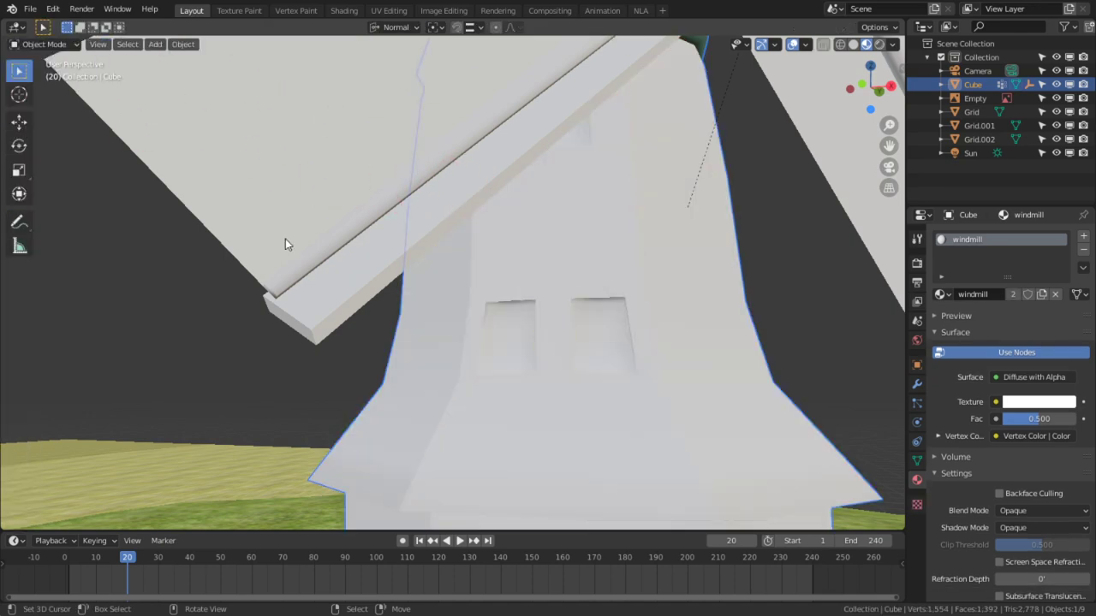
right_click(330, 248)
scroll(343, 249, "down", 5)
key("Tab")
middle_click_drag(450, 277, 451, 302)
scroll(452, 302, "up", 3)
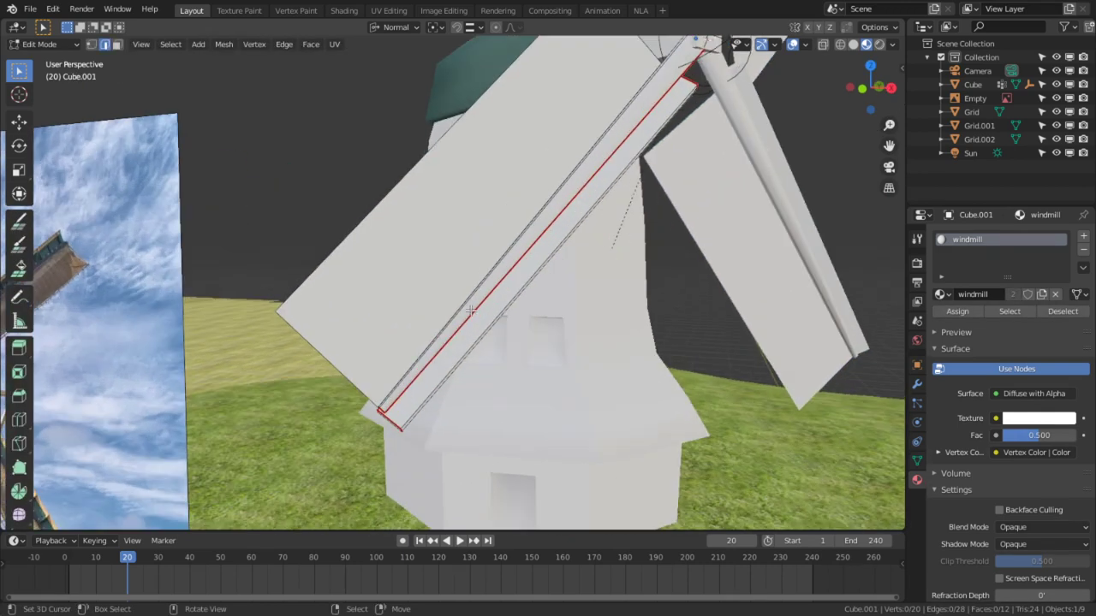
key("3")
right_click(451, 364)
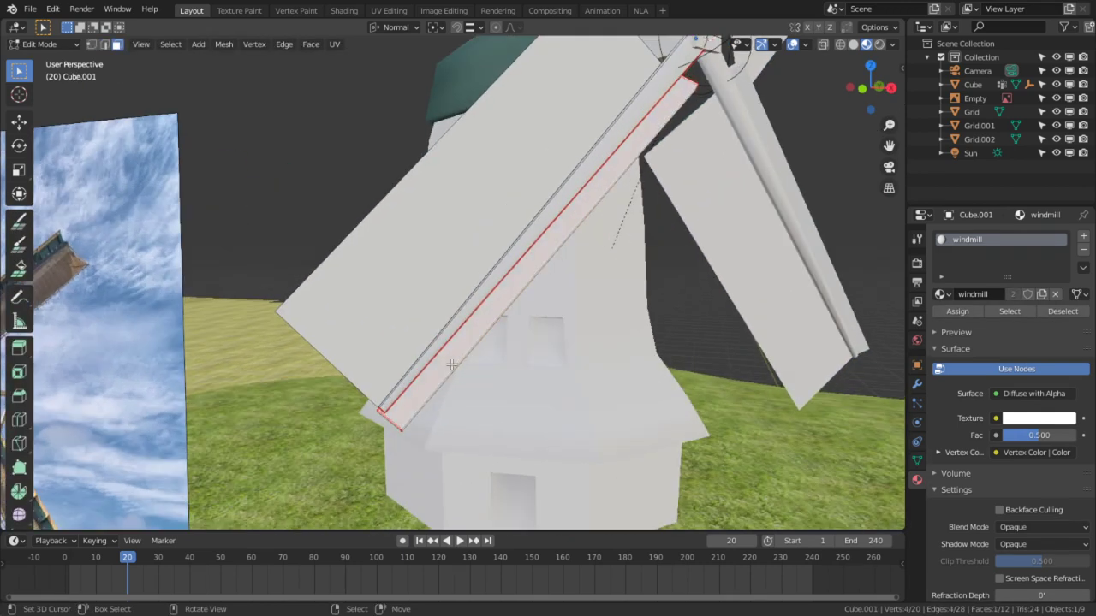
Leave Edit Mode on the sails and switch them to Vertex Paint mode.
key("Tab")
left_click(44, 44)
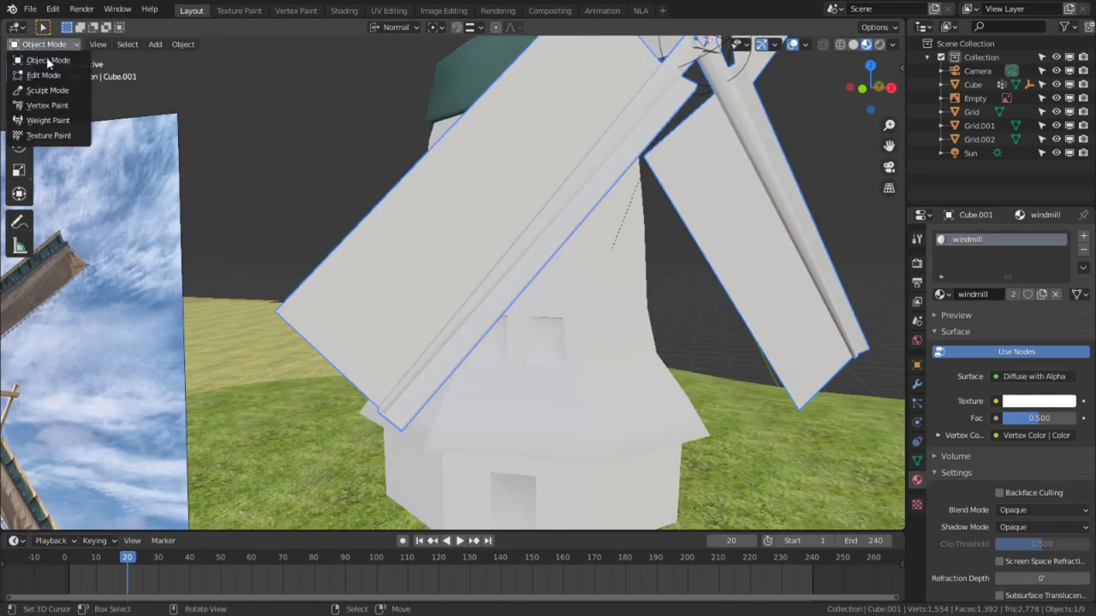
left_click(51, 105)
key("shift+k")
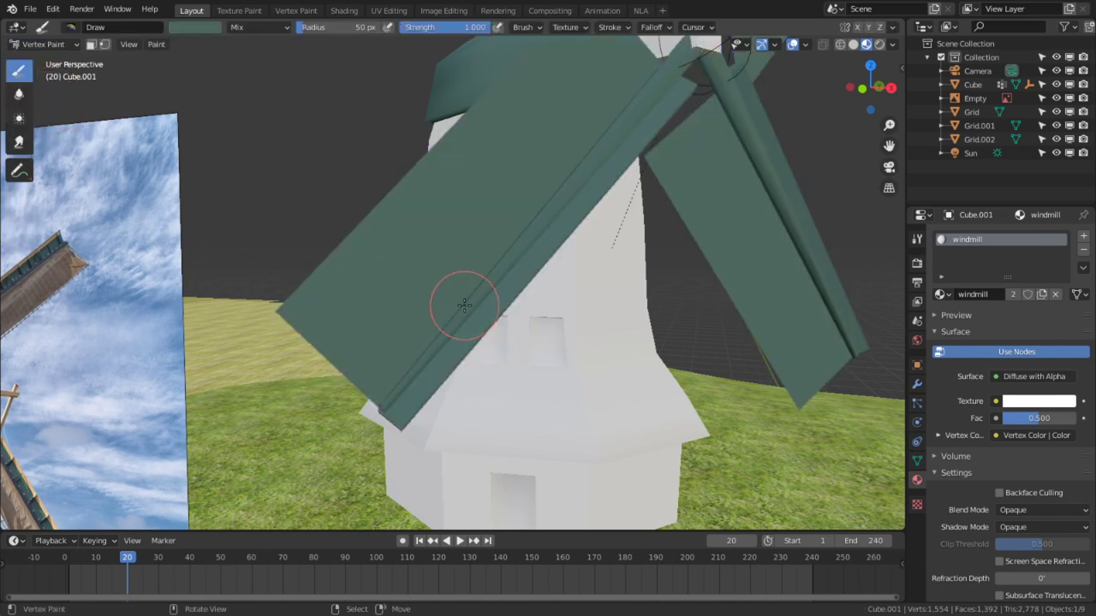
scroll(457, 301, "down", 3)
key("ctrl+z")
Enable face selection masking on the sails and try filling the selected spar face with the sampled green.
left_click(92, 46)
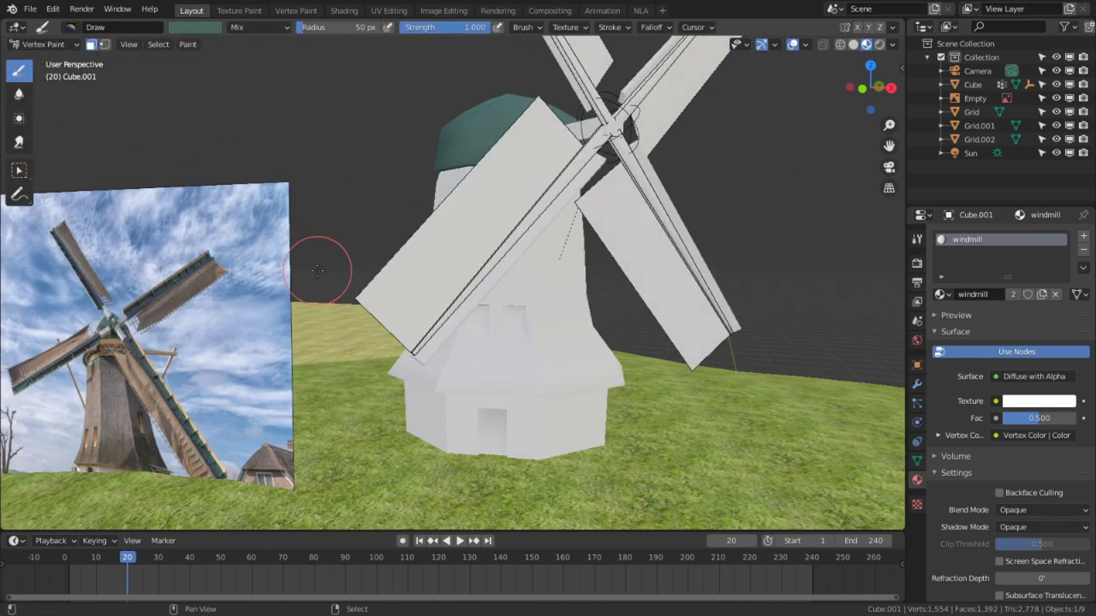
key("shift+k")
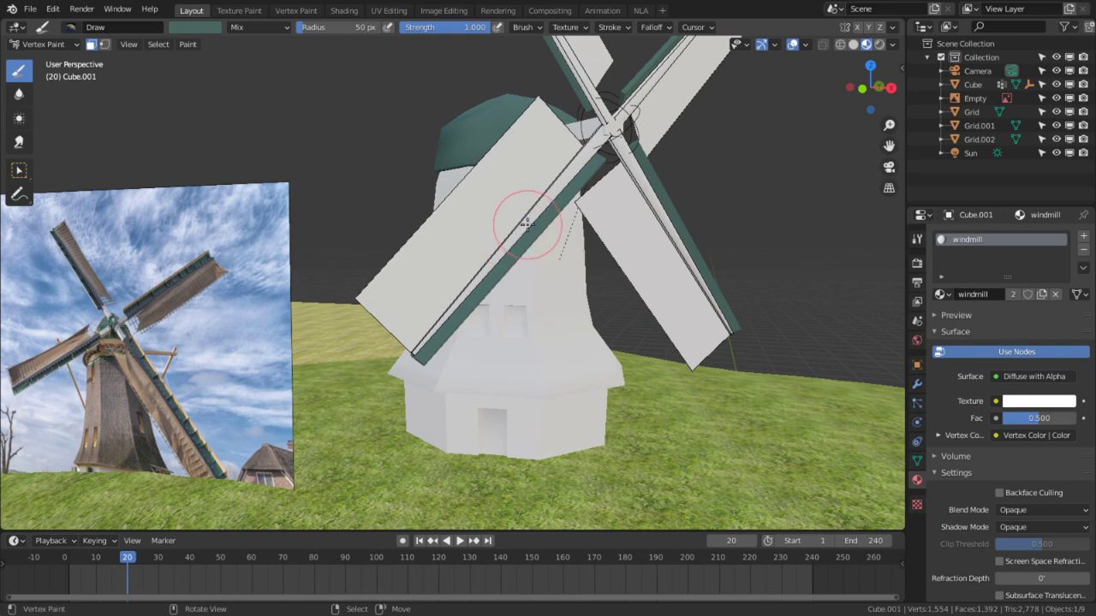
scroll(527, 224, "up", 5)
key("ctrl+z")
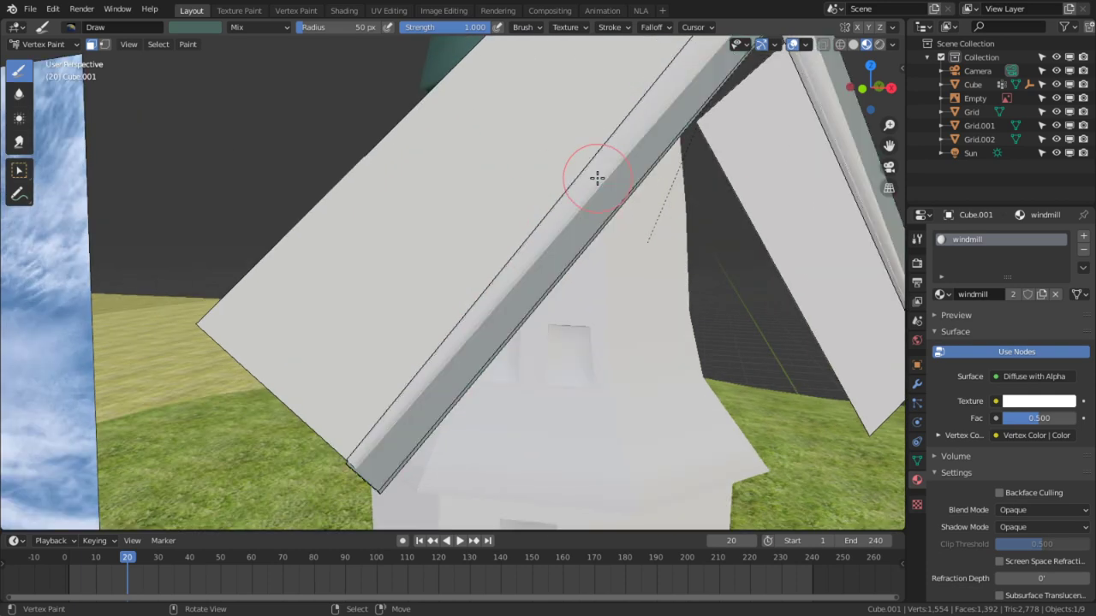
Switch to the black brush color, lighten it to a dark grey of about 0.3 value, and fill the selected spar face.
key("x")
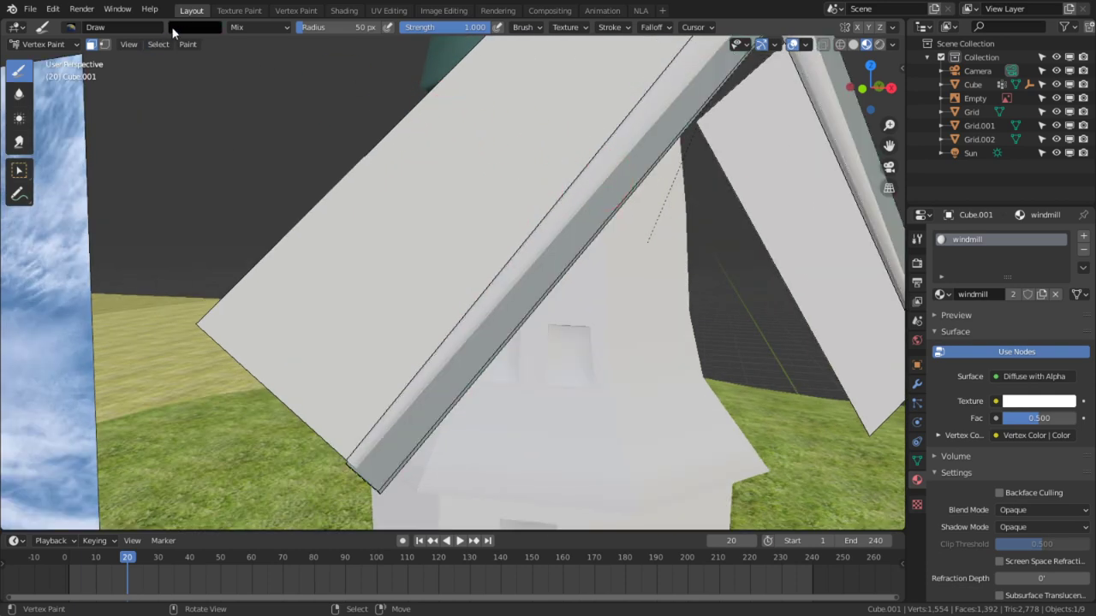
left_click(174, 28)
left_click_drag(286, 140, 286, 114)
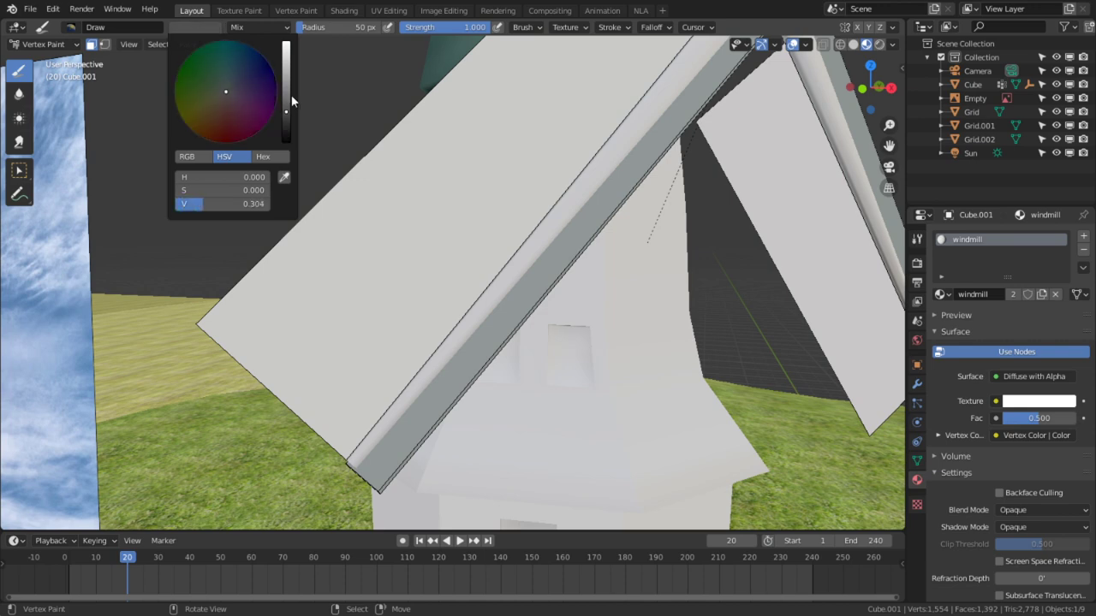
key("shift+k")
scroll(462, 318, "down", 5)
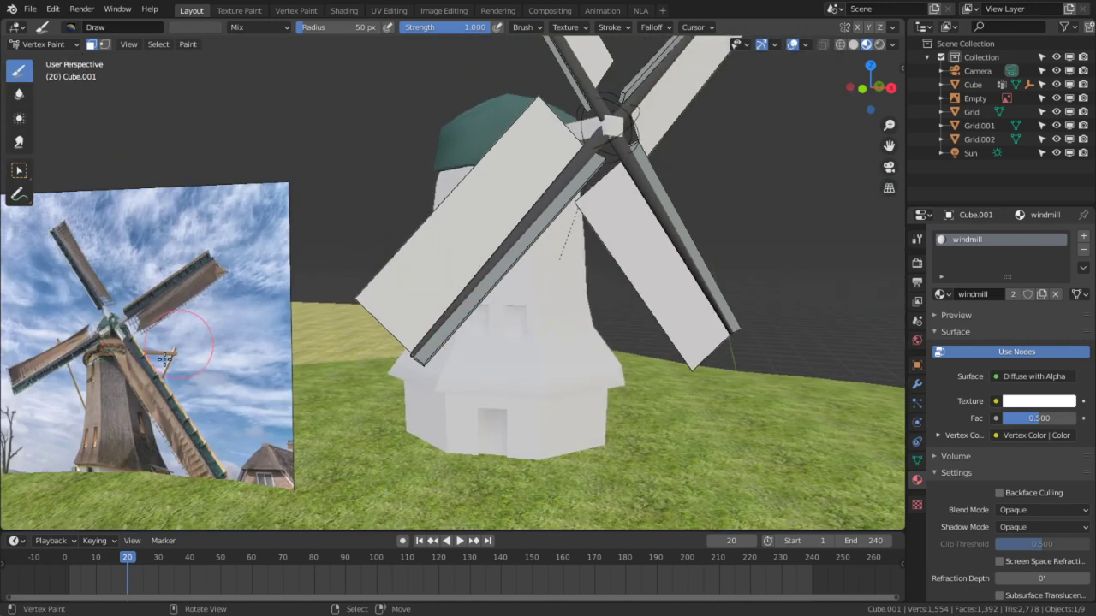
Mask the sail cloth face, sample the brown of the sails in the reference photo, and fill the face with it.
right_click(436, 254)
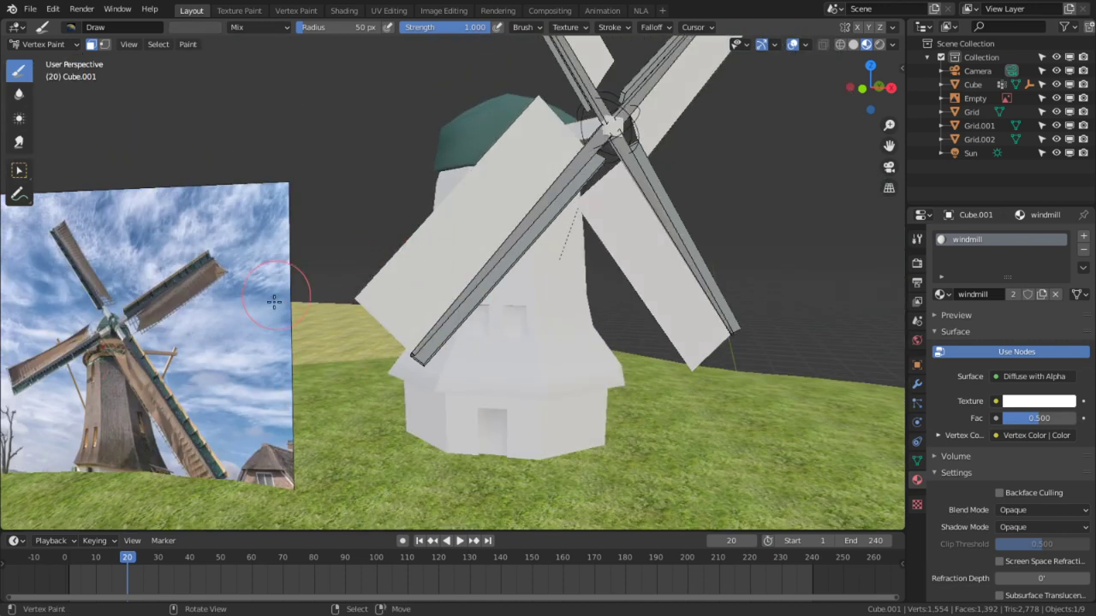
middle_click_drag(274, 299, 475, 339, "shift")
scroll(223, 419, "up", 8)
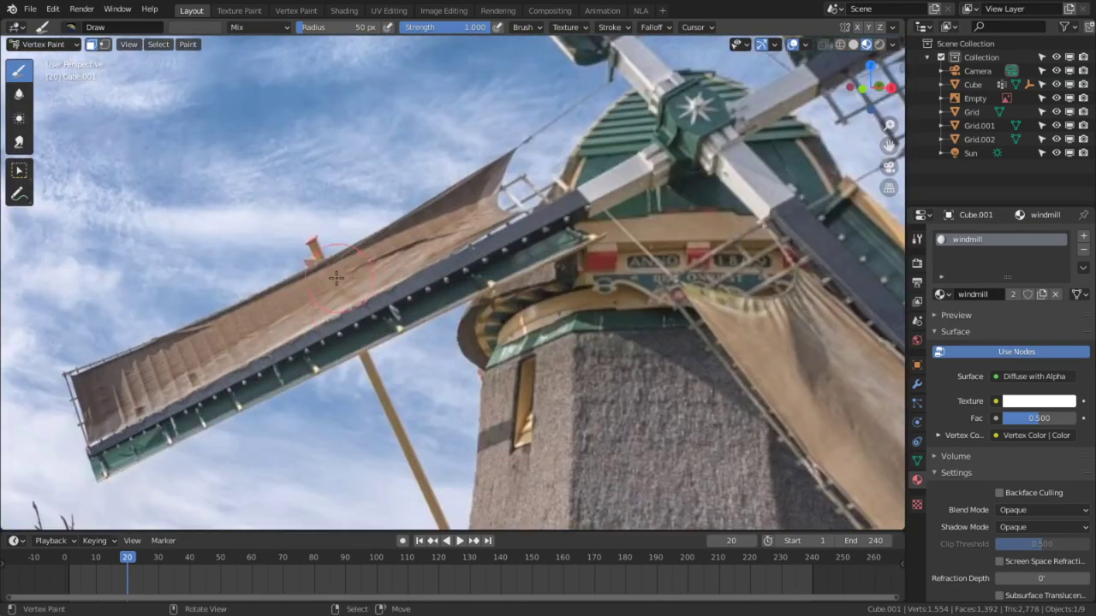
key("s")
key("shift+k")
scroll(471, 282, "down", 6)
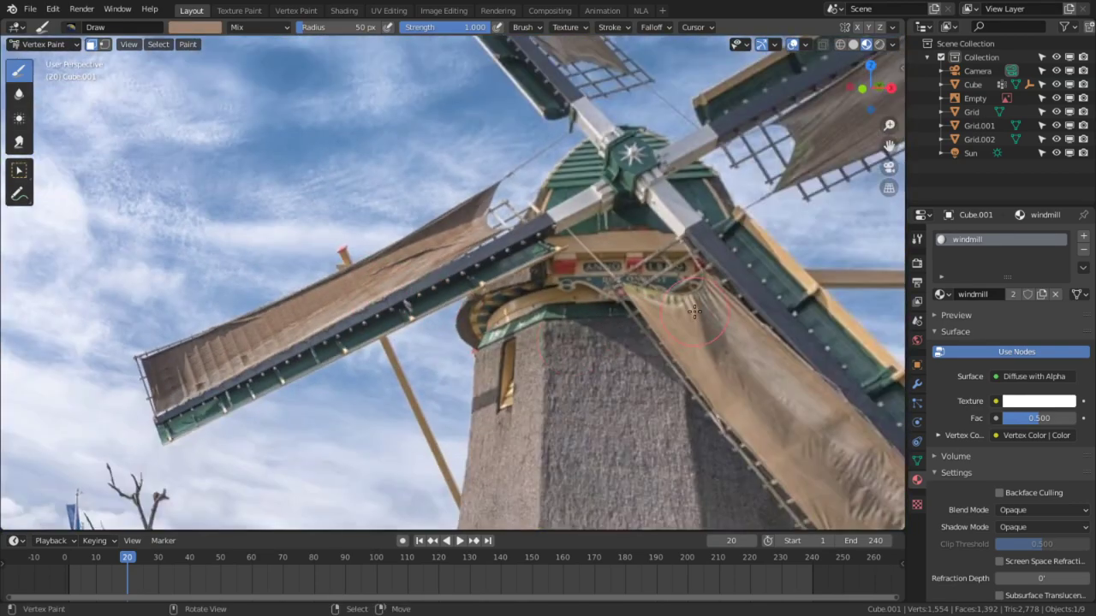
Sample the grey-brown of the thatched tower wall from the reference photo.
middle_click_drag(719, 295, 298, 446, "shift")
scroll(298, 446, "down", 5)
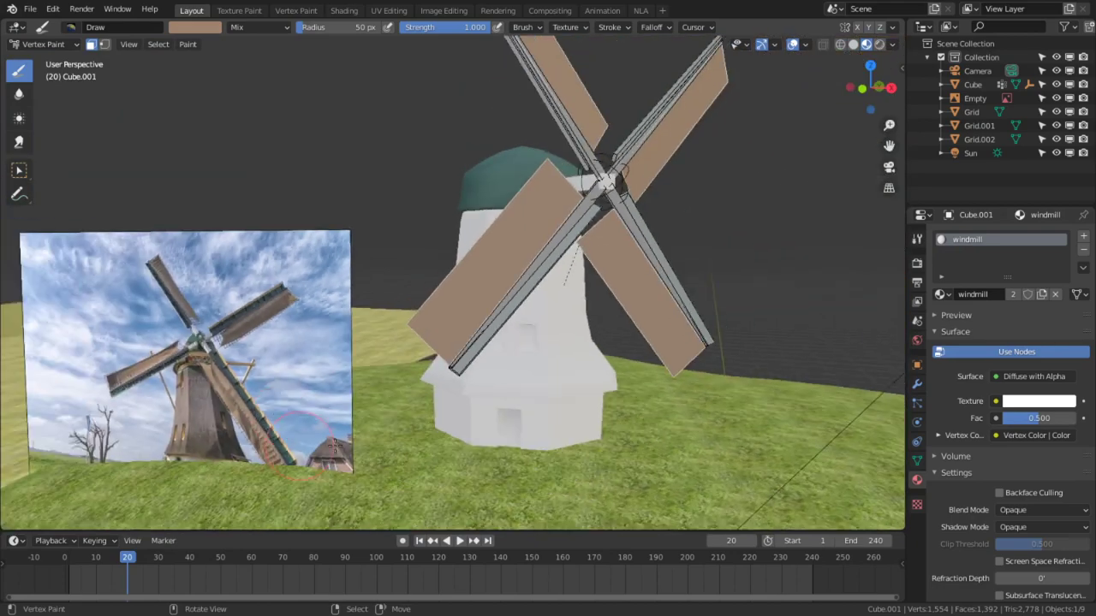
middle_click_drag(287, 406, 321, 257, "shift")
scroll(282, 206, "up", 4)
middle_click_drag(274, 196, 762, 342, "shift")
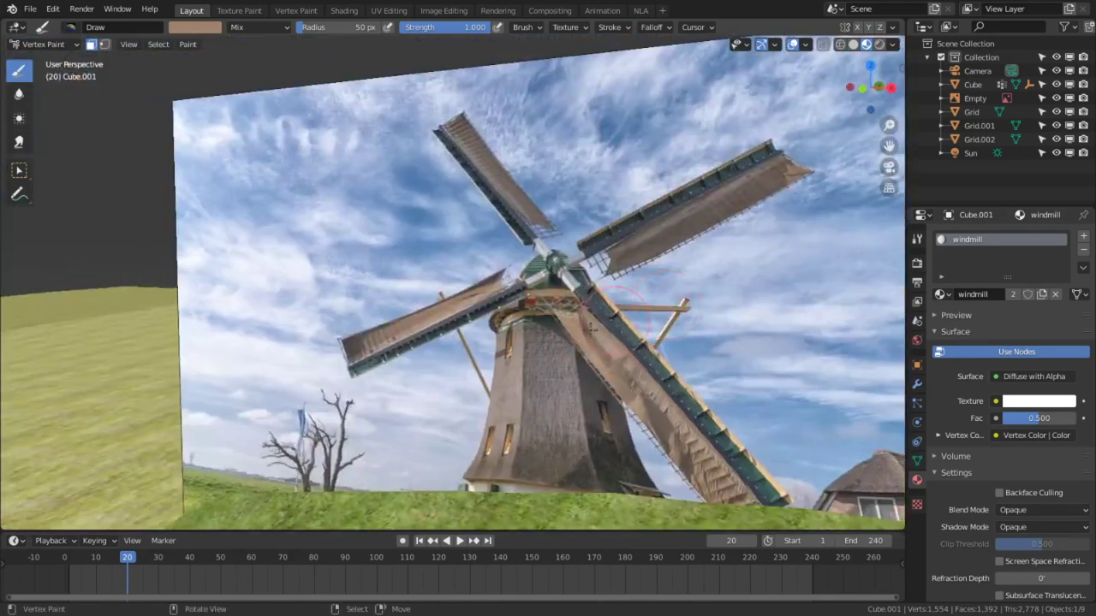
scroll(532, 379, "up", 4)
middle_click_drag(531, 379, 261, 116, "shift")
scroll(484, 506, "up", 1)
middle_click_drag(517, 504, 470, 430, "shift")
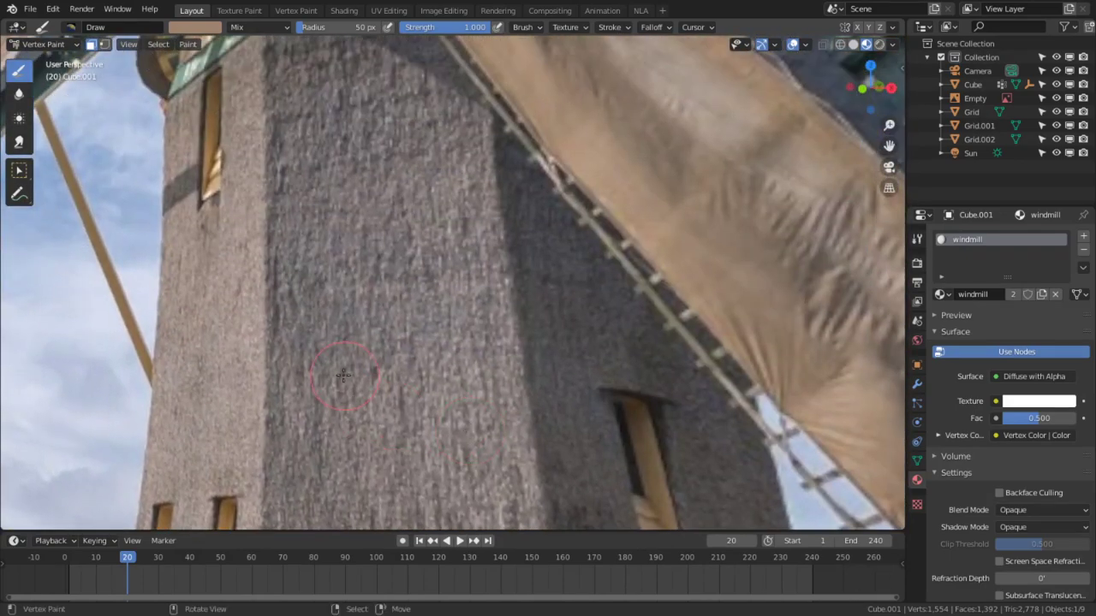
key("s")
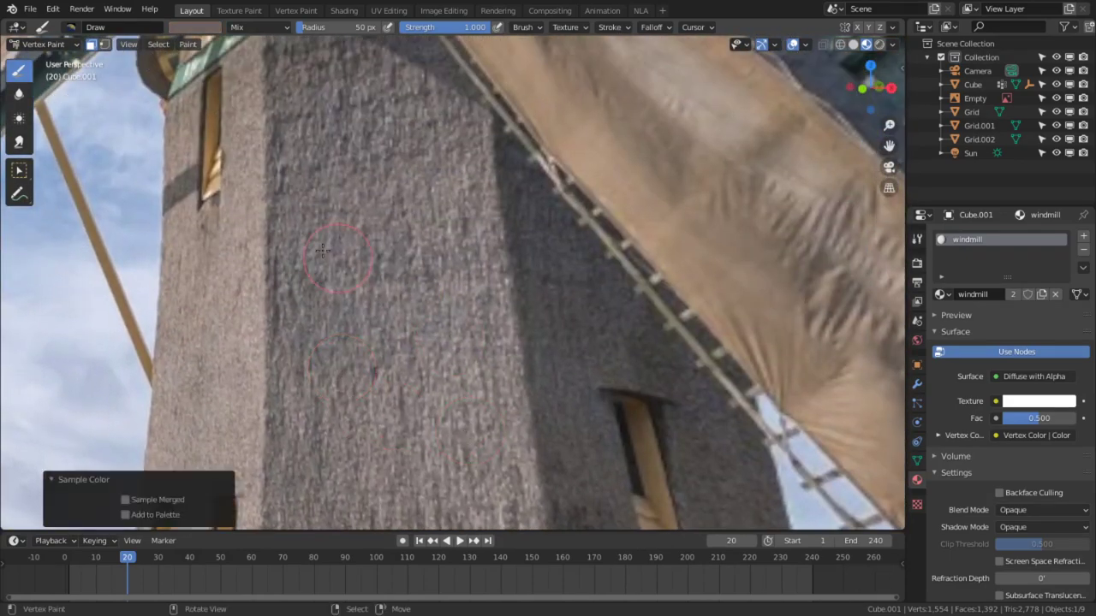
scroll(325, 253, "down", 7)
mouse_move(621, 213)
middle_mouse_down("shift")
mouse_move(132, 214)
mouse_move(58, 312)
middle_mouse_up("shift")
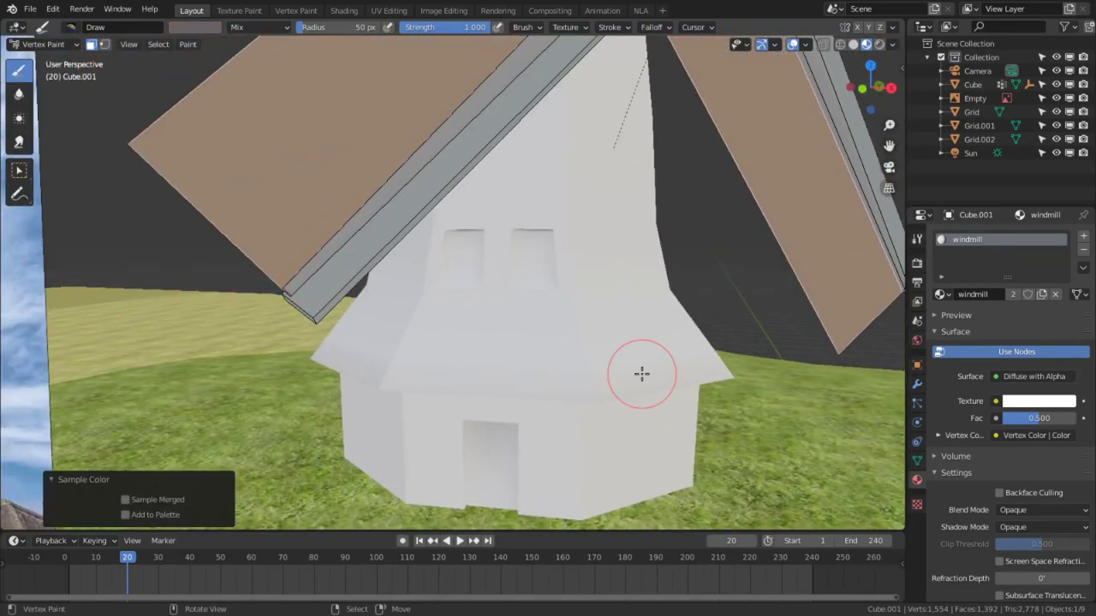
Return the sails to Object Mode, play the animation to frame 41, and select the tower.
key("Tab")
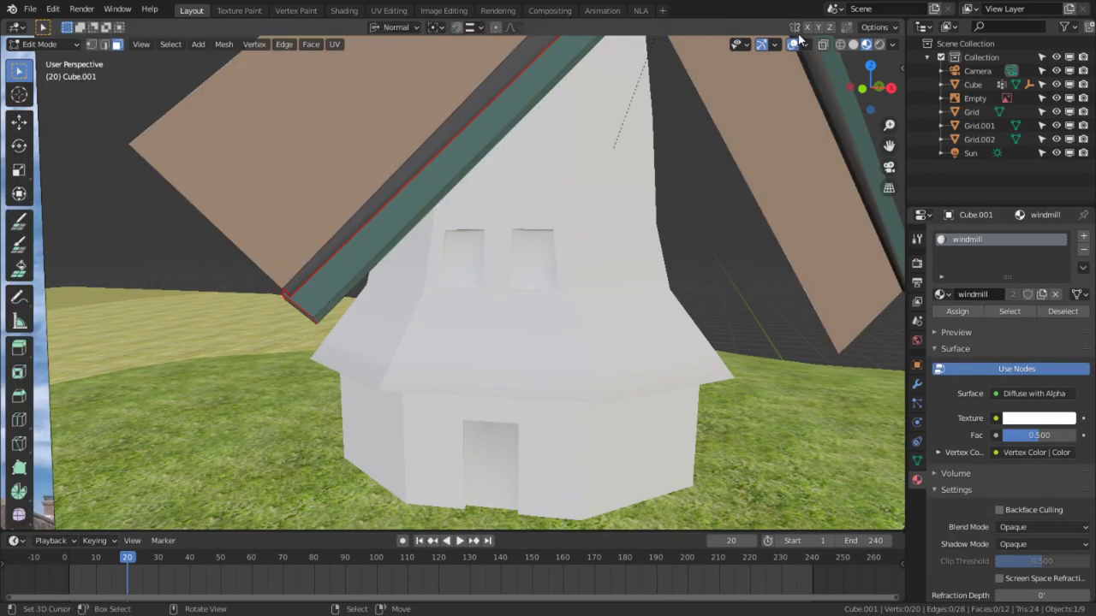
left_click(793, 44)
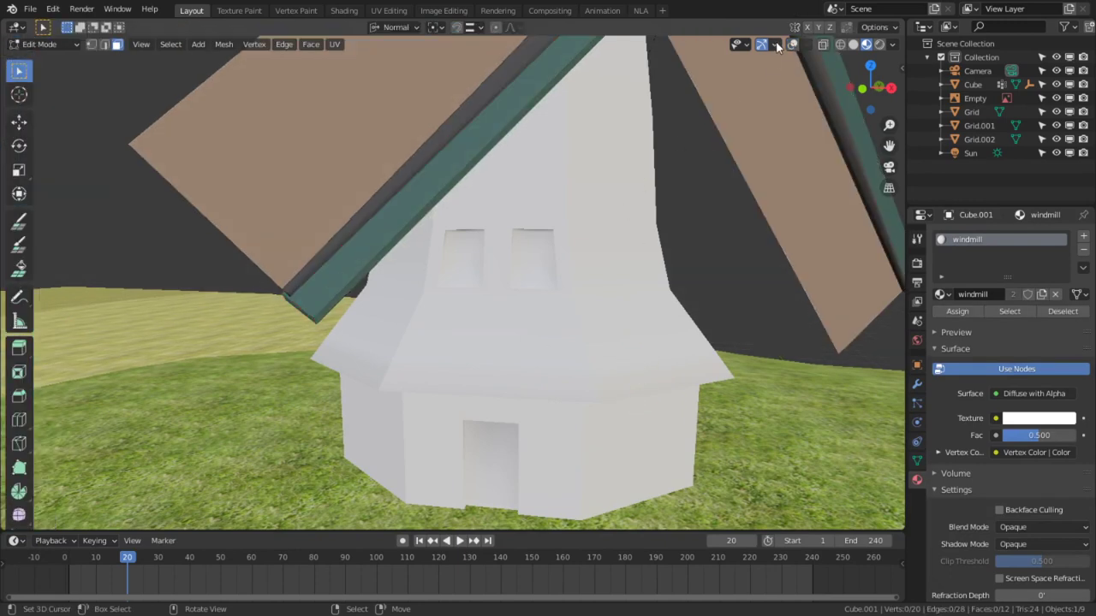
left_click(788, 43)
key("ctrl+Tab")
left_click(618, 93)
key("space")
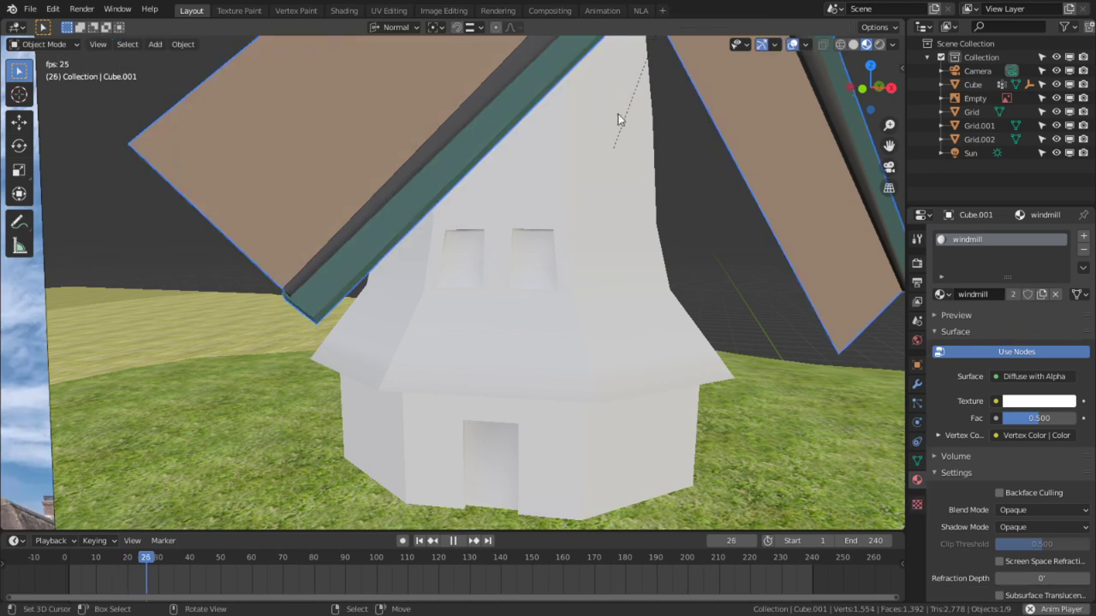
right_click(600, 163)
key("space")
In Edit Mode, select the thatched wall faces all around the tower, linked up to their sharp edges.
key("Tab")
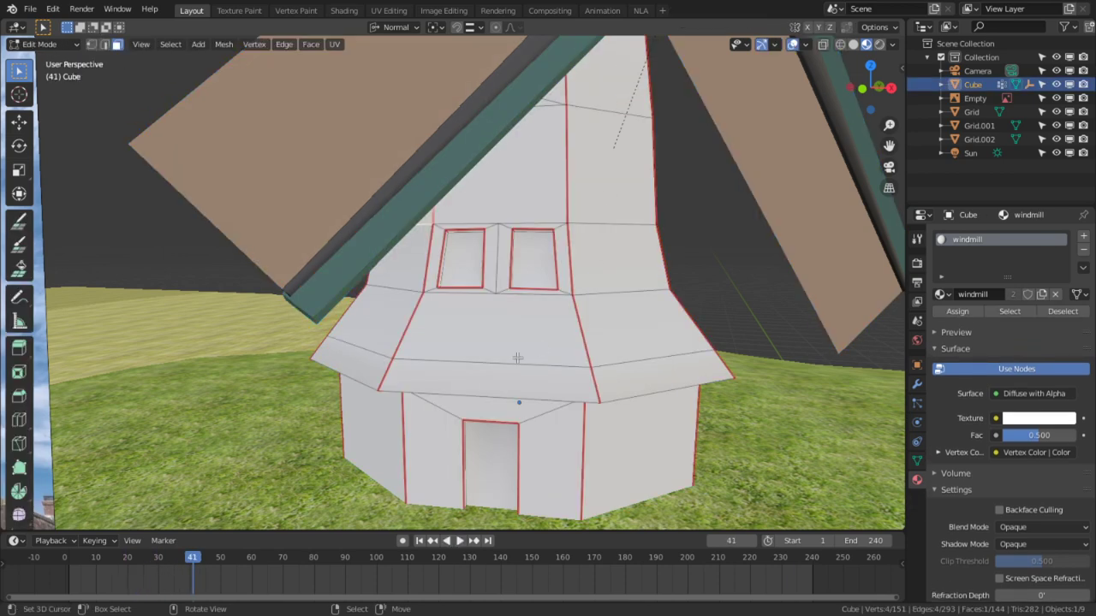
left_click(517, 357)
key("ctrl+l")
middle_click_drag(517, 358, 357, 289)
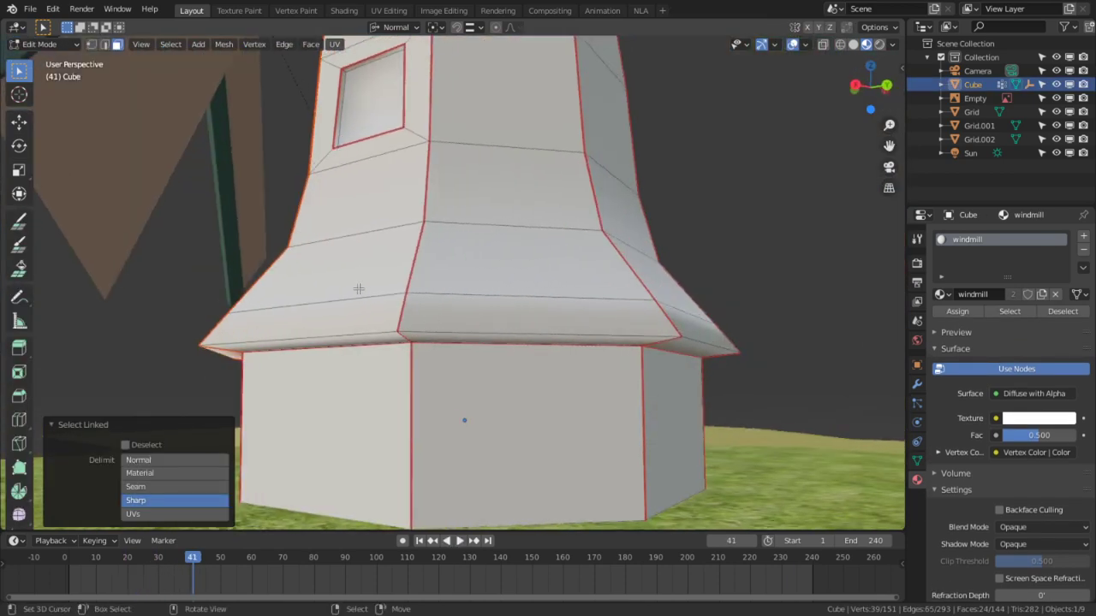
key("l")
middle_click_drag(536, 231, 411, 244)
key("l")
key("l")
middle_click_drag(533, 249, 364, 272)
key("l")
key("l")
middle_click_drag(503, 266, 376, 286)
middle_click_drag(553, 350, 454, 332)
Switch the tower to Vertex Paint mode and fill the selected thatch faces with the sampled grey-brown.
key("Tab")
left_click(57, 43)
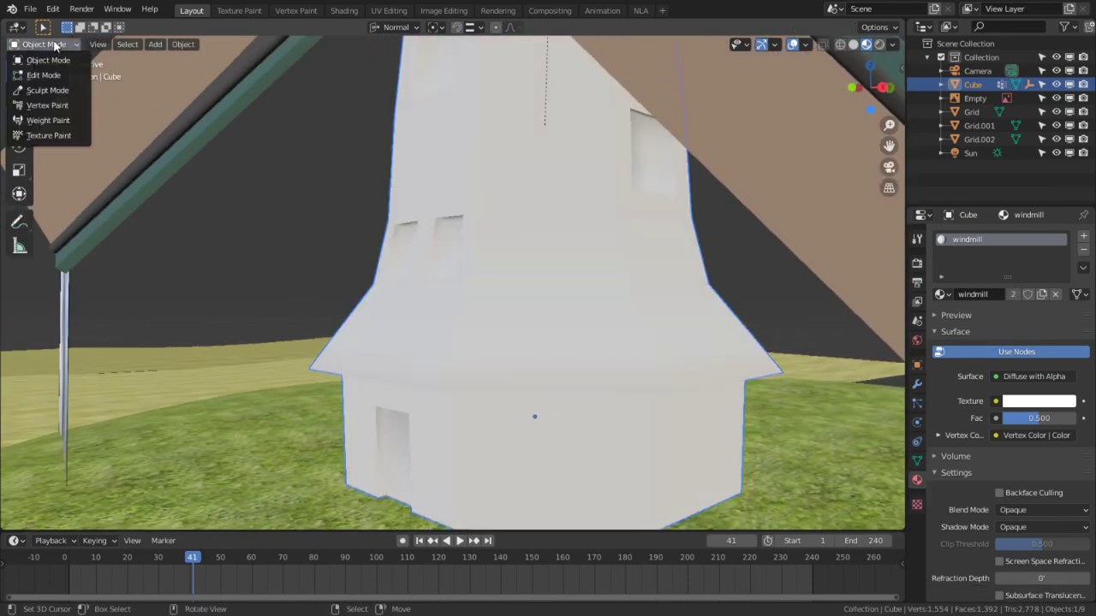
left_click(48, 106)
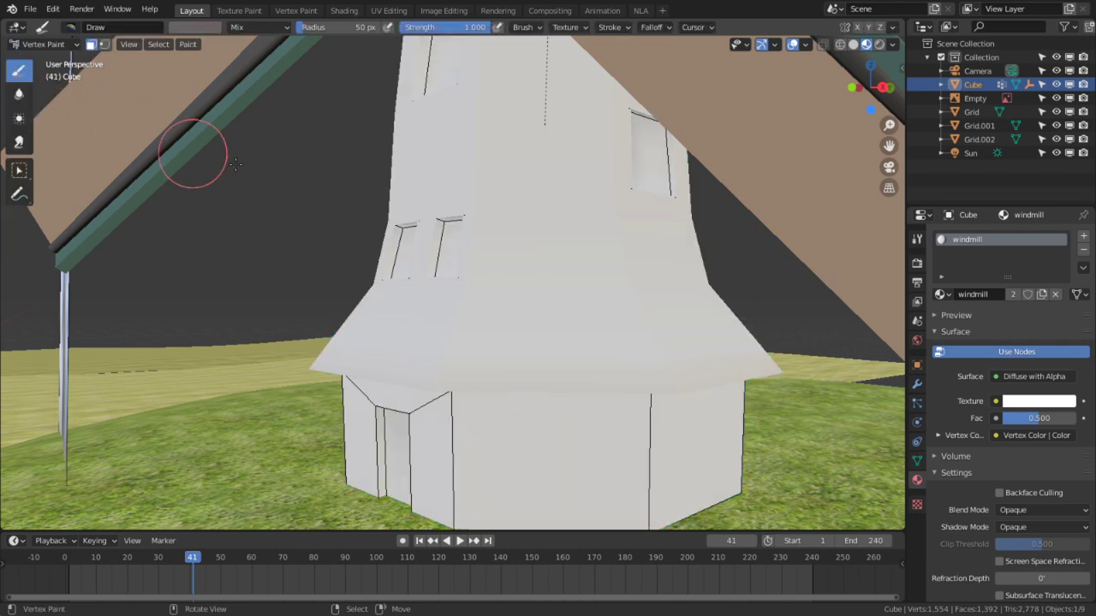
key("shift+k")
Sample the ochre of the tower's window frames from the reference photo.
scroll(327, 230, "down", 4)
middle_click_drag(350, 226, 514, 211)
scroll(385, 238, "up", 2)
middle_click_drag(257, 264, 572, 295, "shift")
scroll(513, 338, "up", 3)
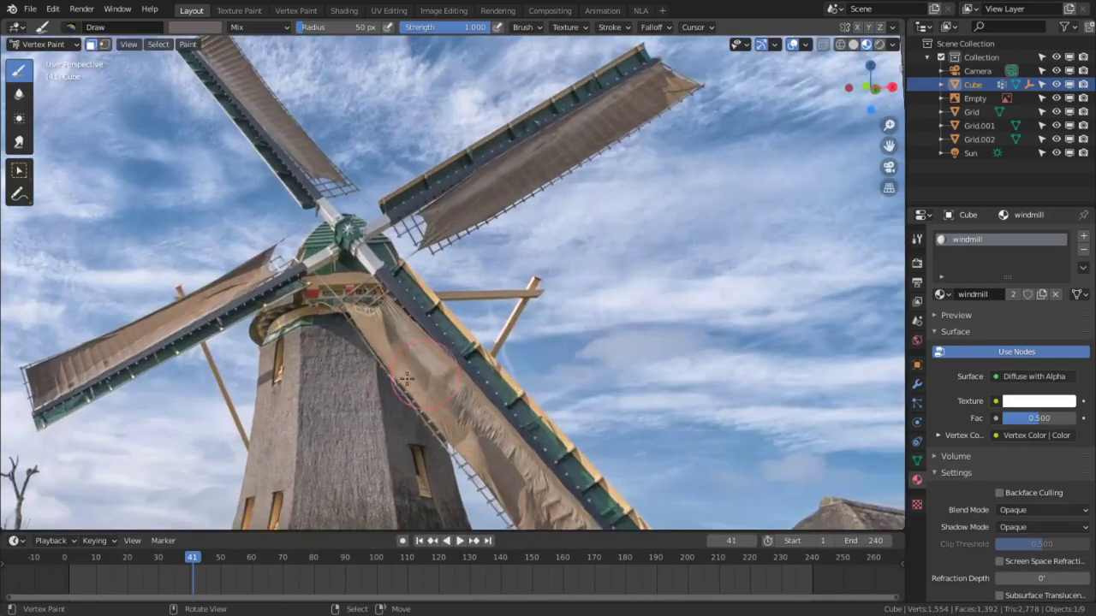
middle_click_drag(399, 379, 440, 240, "shift")
scroll(425, 261, "up", 3)
key("s")
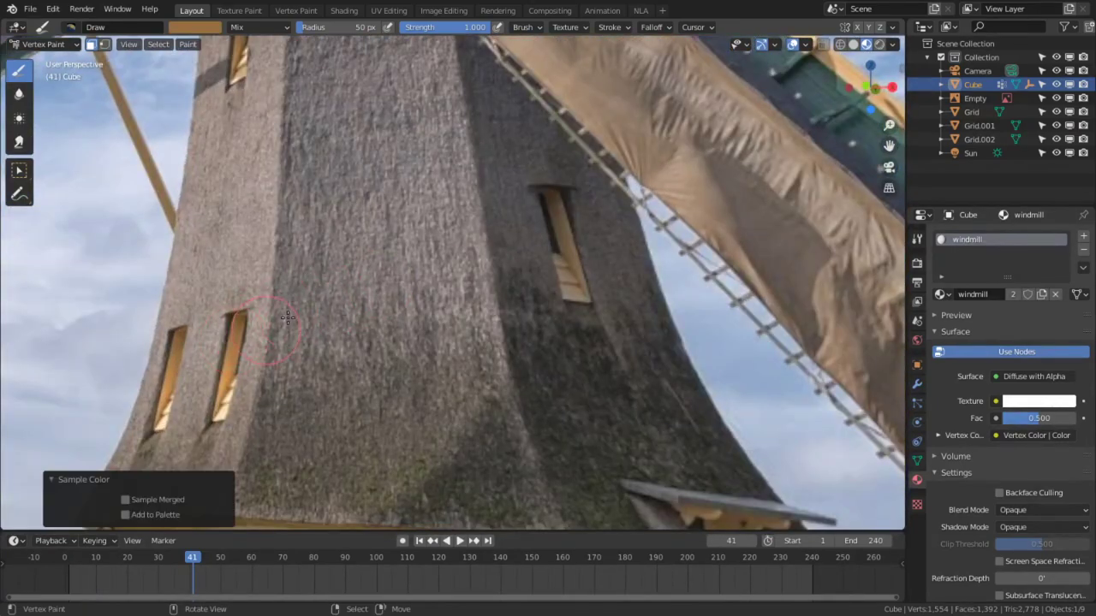
In Edit Mode, clear the selection and select all of the tower's window recesses, linked up to their sharp edges.
mouse_move(573, 273)
middle_mouse_down("shift")
mouse_move(154, 291)
mouse_move(719, 475)
middle_mouse_up("shift")
scroll(718, 475, "down", 1)
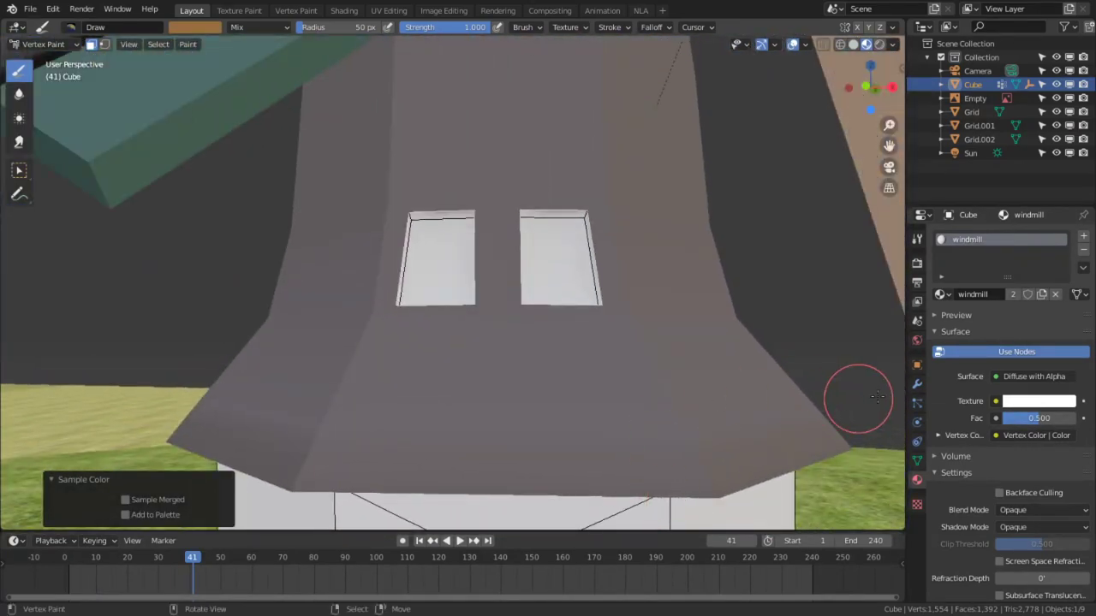
key("Tab")
key("alt+a")
key("l")
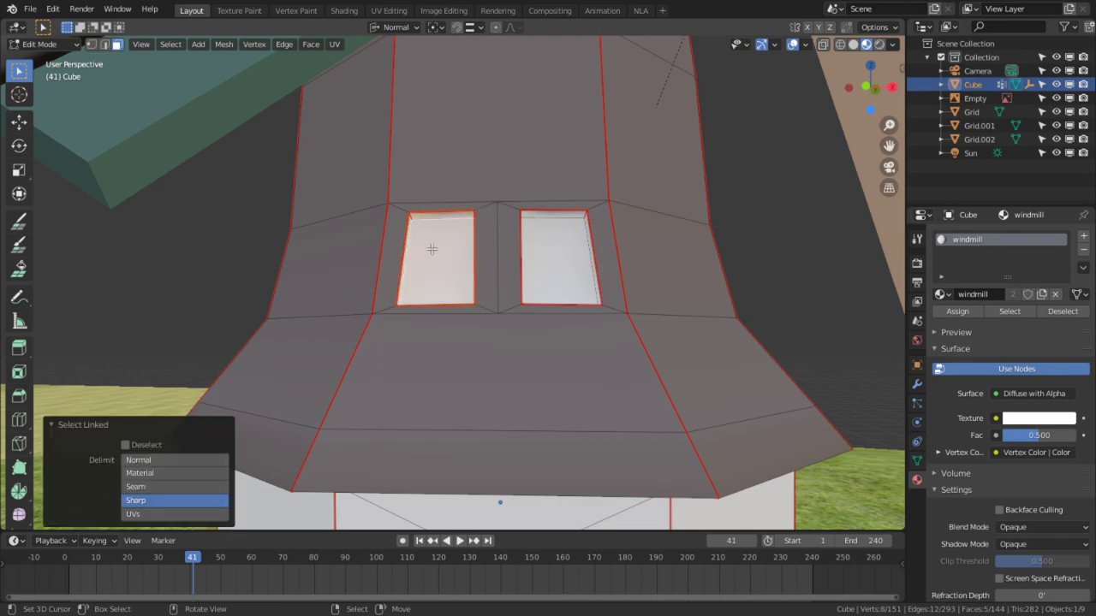
key("l")
scroll(559, 259, "down", 3)
key("l")
scroll(504, 109, "down", 6)
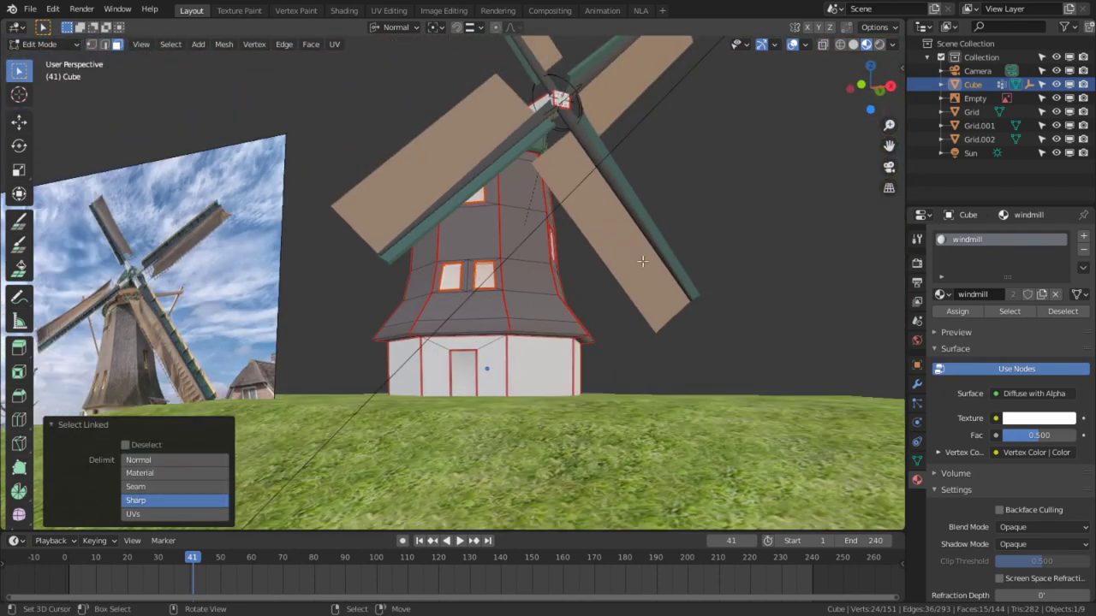
middle_click_drag(503, 110, 532, 231)
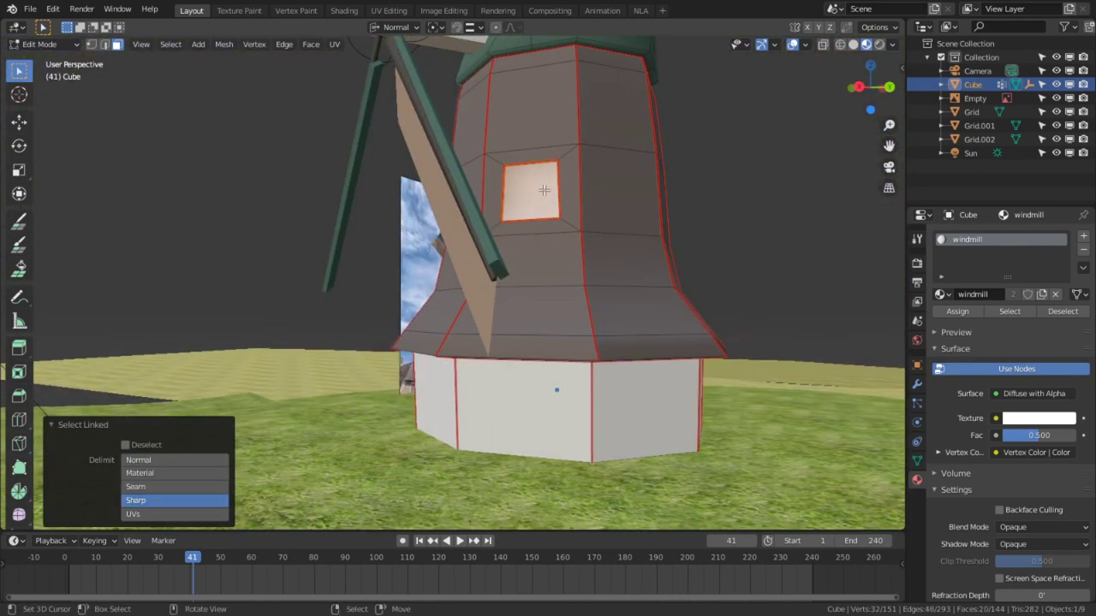
Return to Vertex Paint mode and fill the selected window recesses with the sampled ochre.
key("Tab")
key("shift+k")
middle_click_drag(547, 218, 737, 261)
middle_click_drag(559, 267, 743, 184)
mouse_move(581, 186)
middle_mouse_down()
mouse_move(509, 180)
mouse_move(540, 167)
mouse_move(428, 179)
middle_mouse_up()
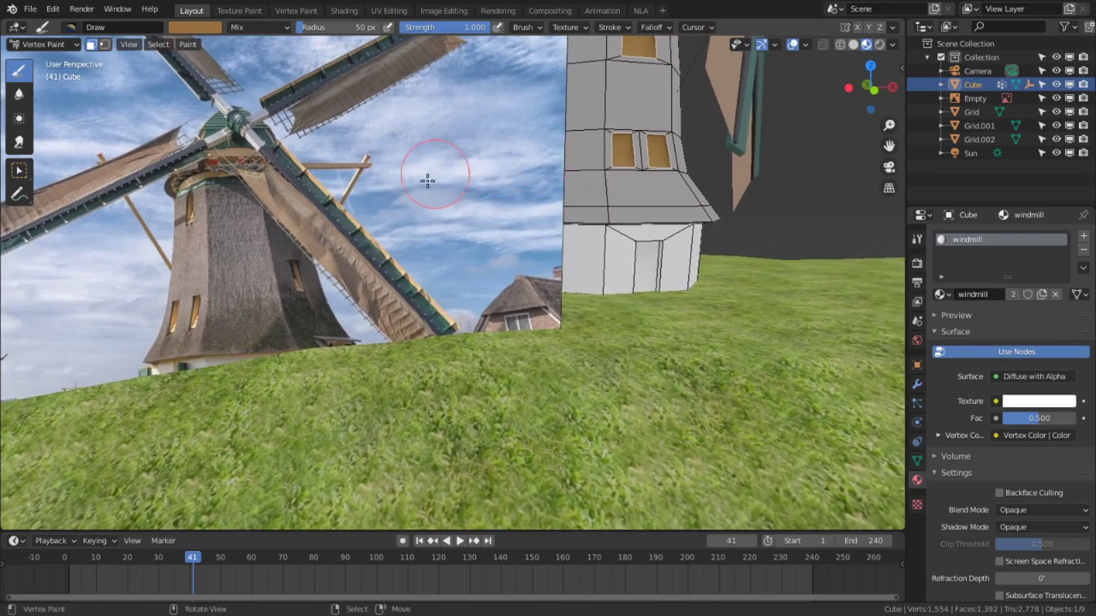
In Object Mode, select the reference photo together with the tower and isolate both in local view.
scroll(428, 178, "down", 5)
key("Tab")
key("ctrl+Tab")
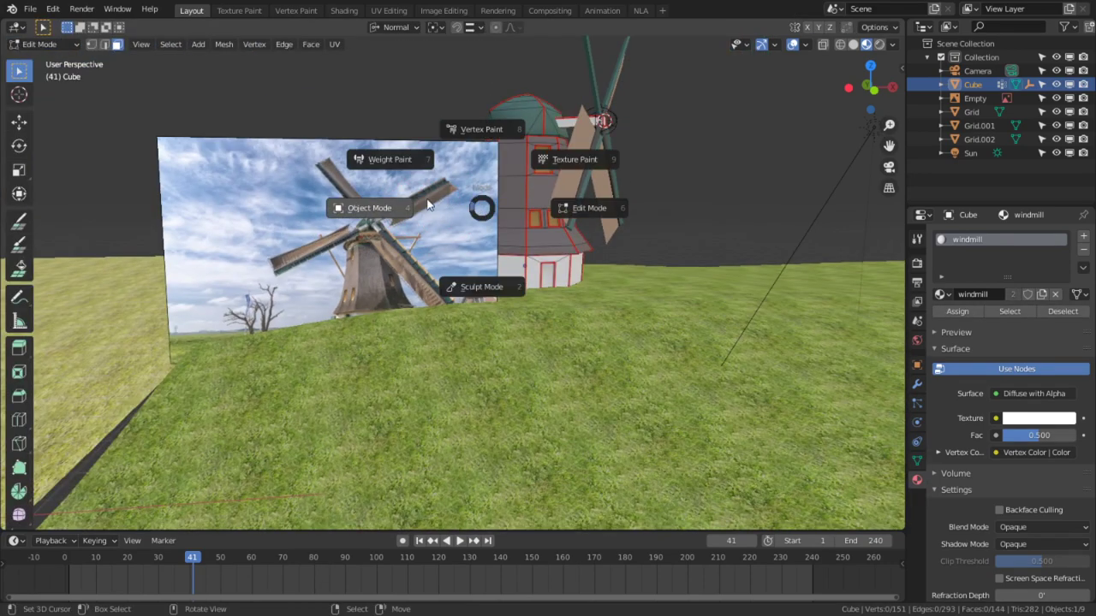
left_click(436, 199)
left_click(436, 199)
left_click(525, 196, "shift")
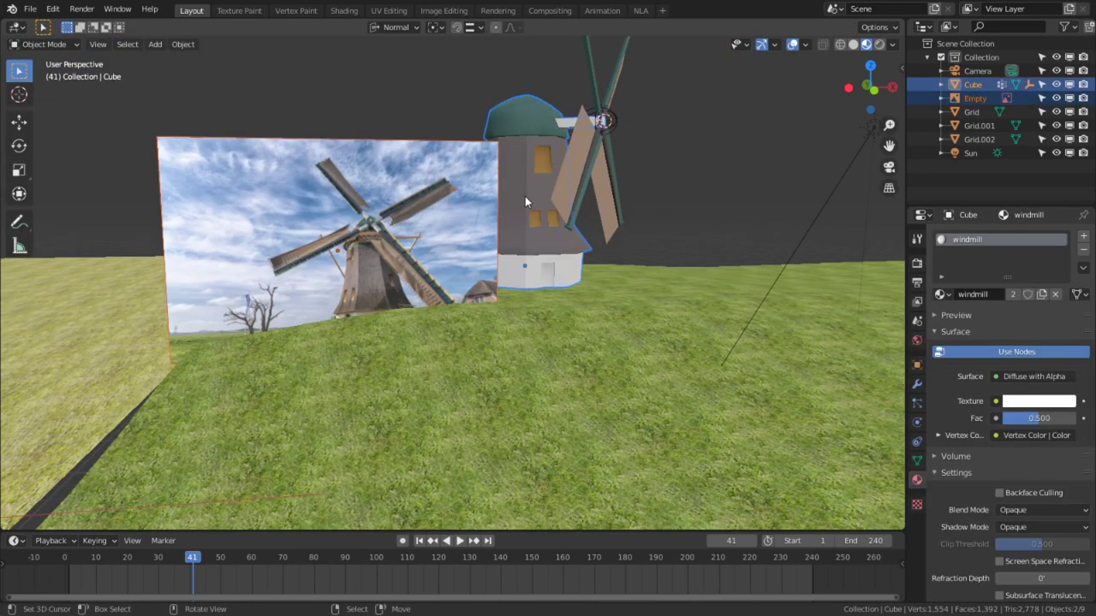
key("KP_Divide")
scroll(519, 320, "up", 8)
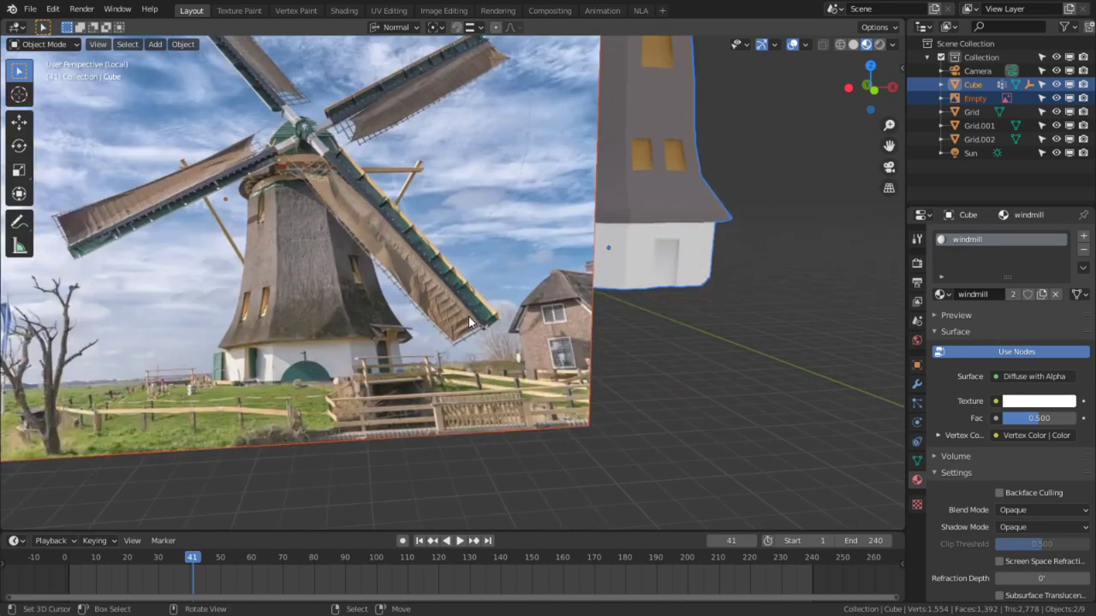
scroll(398, 248, "up", 1)
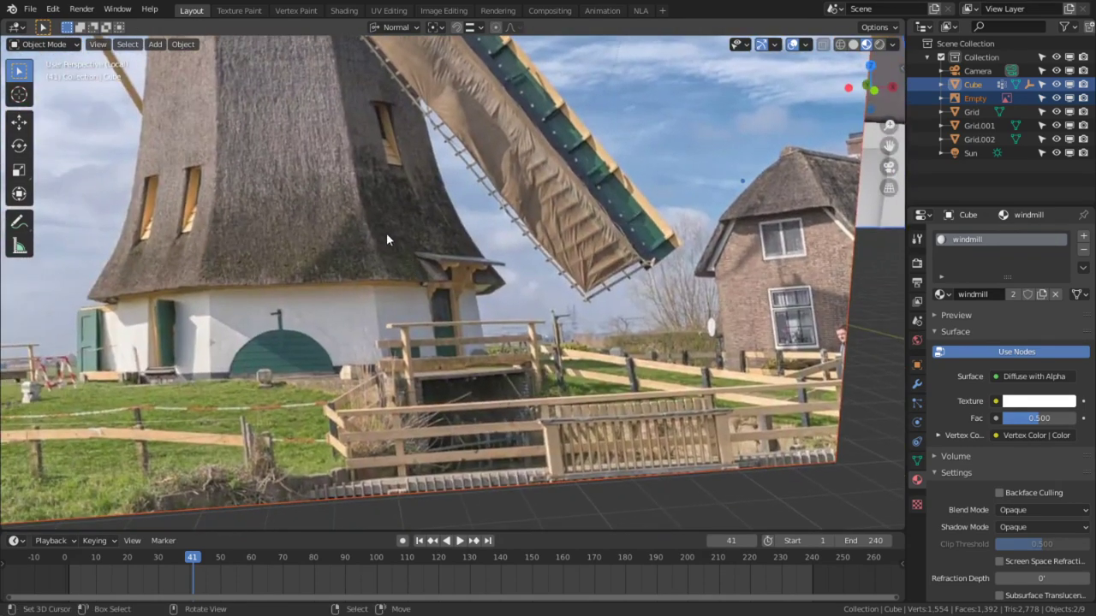
Mark the edges around the inner faces of the tower's windows and door as sharp, then leave Edit Mode.
middle_click_drag(231, 345, 98, 478)
right_click(443, 285)
key("Tab")
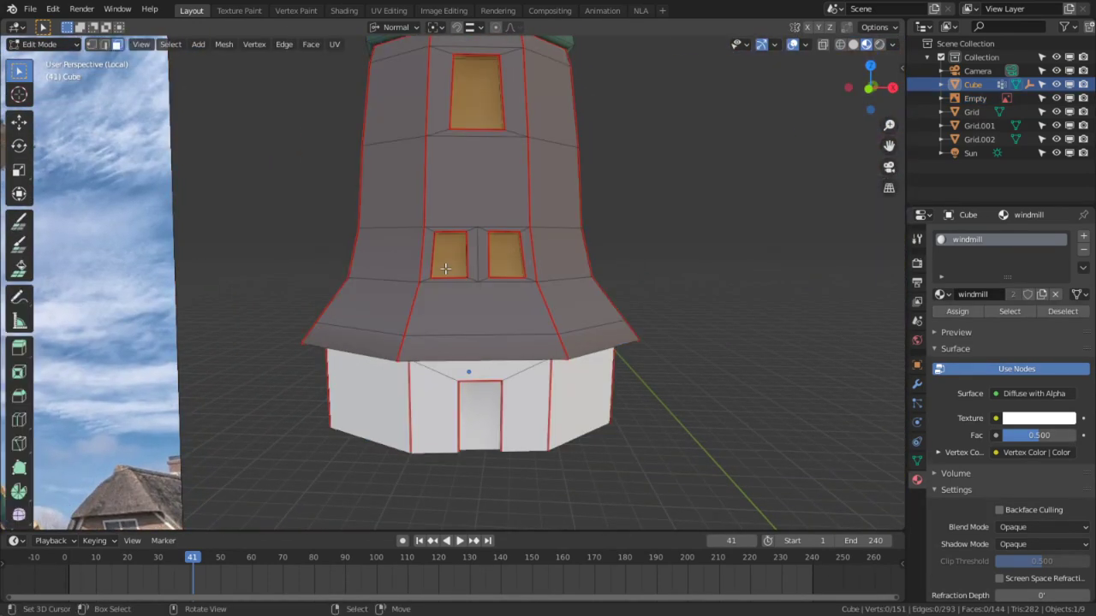
right_click(449, 257)
right_click(501, 260, "shift")
right_click(477, 94, "shift")
right_click(466, 430, "shift")
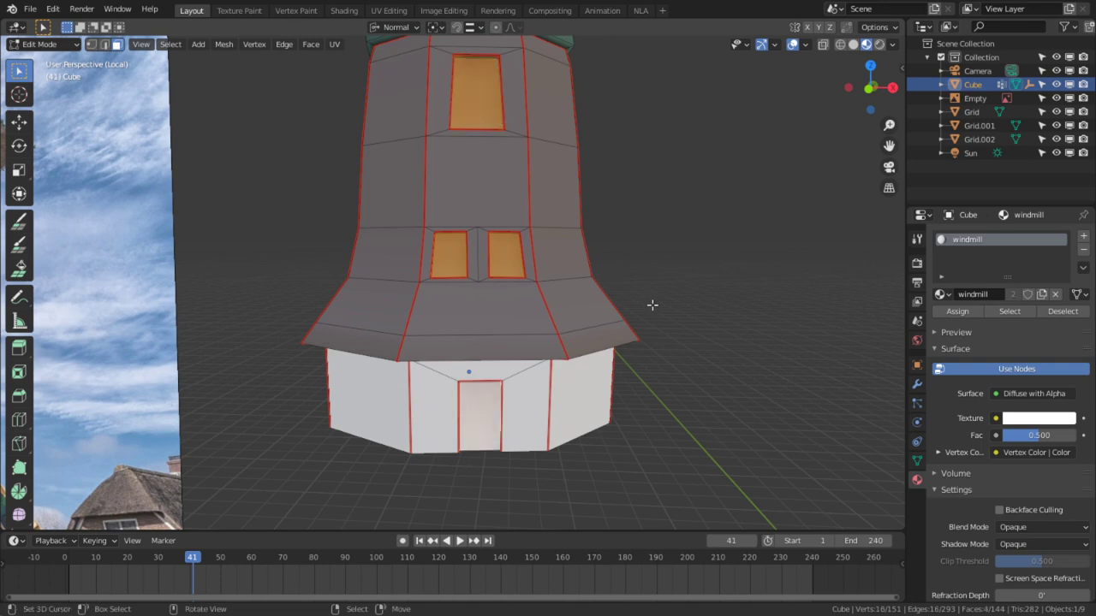
middle_click_drag(651, 306, 580, 281)
right_click(565, 257, "shift")
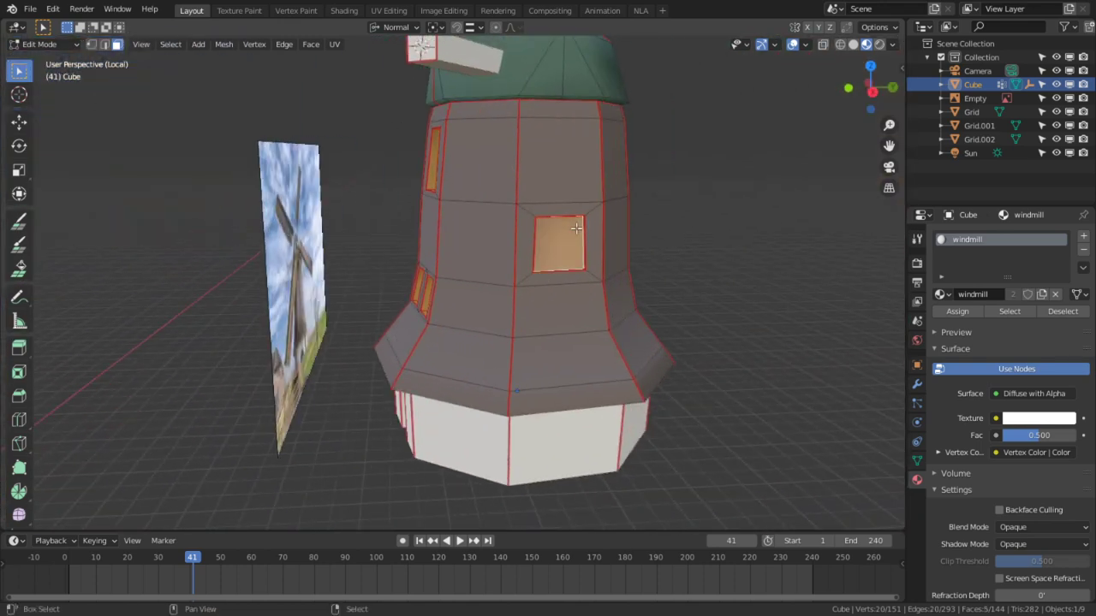
key("ctrl+e")
left_click(544, 291)
key("Tab")
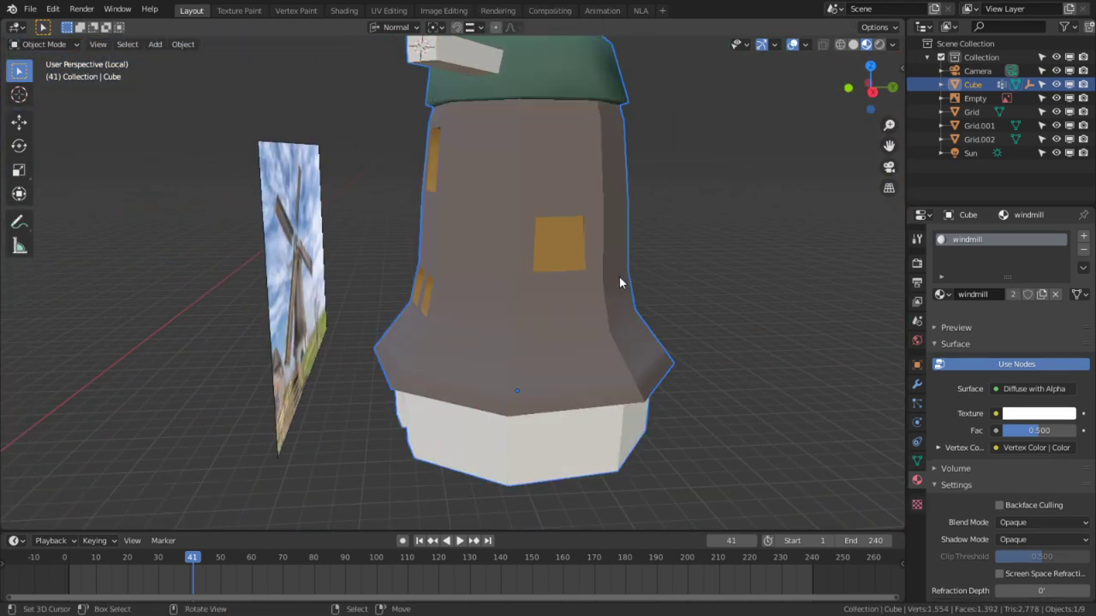
Select the whole sail shaft in Edit Mode, linked up to its sharp edges, and fill it with the current green in Vertex Paint mode.
middle_click_drag(619, 275, 549, 286)
scroll(525, 303, "down", 4)
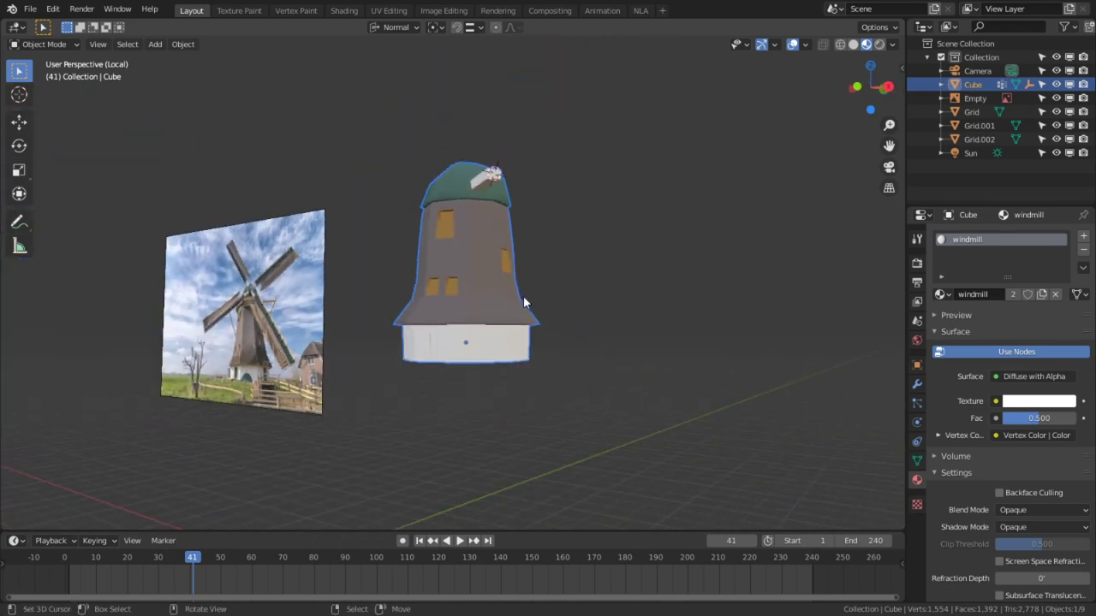
middle_click_drag(383, 268, 204, 516, "shift")
scroll(552, 242, "up", 5)
scroll(520, 368, "up", 3)
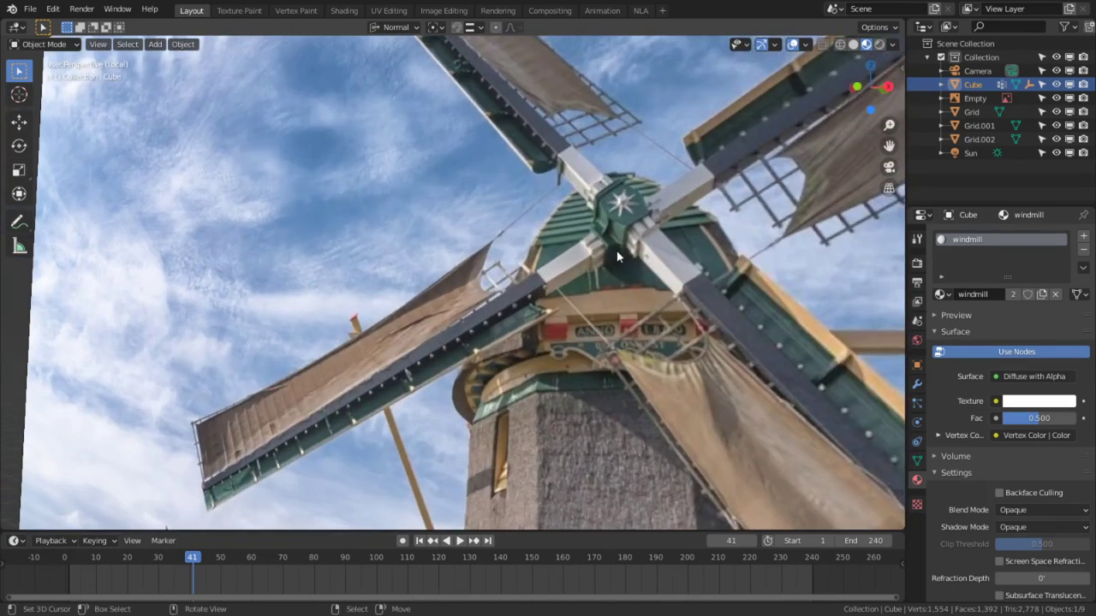
scroll(616, 251, "down", 2)
middle_click_drag(616, 251, 351, 498, "shift")
scroll(643, 324, "down", 7)
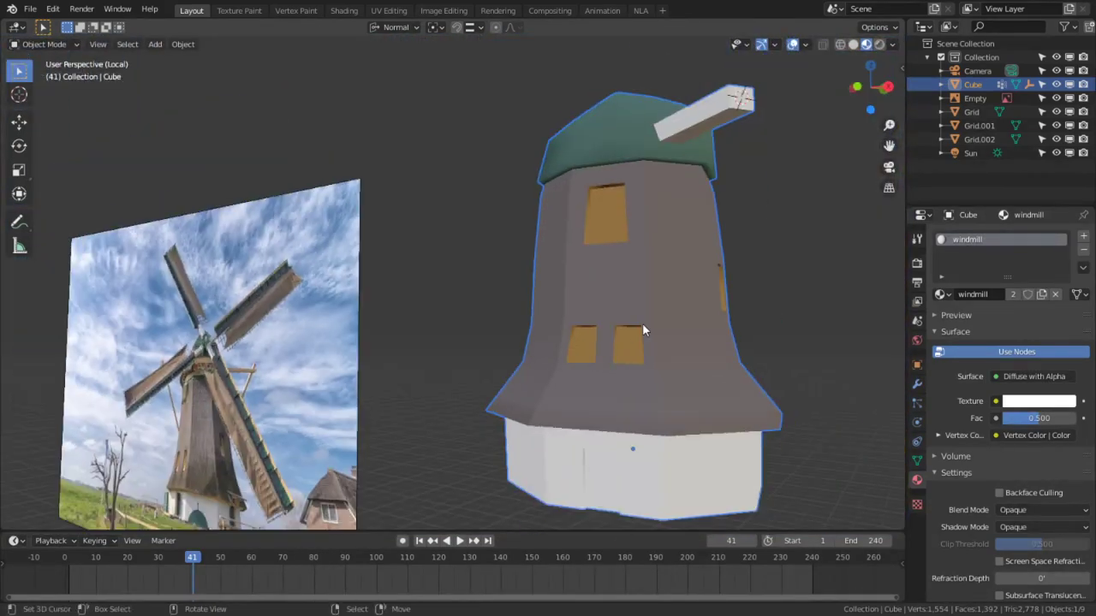
key("Tab")
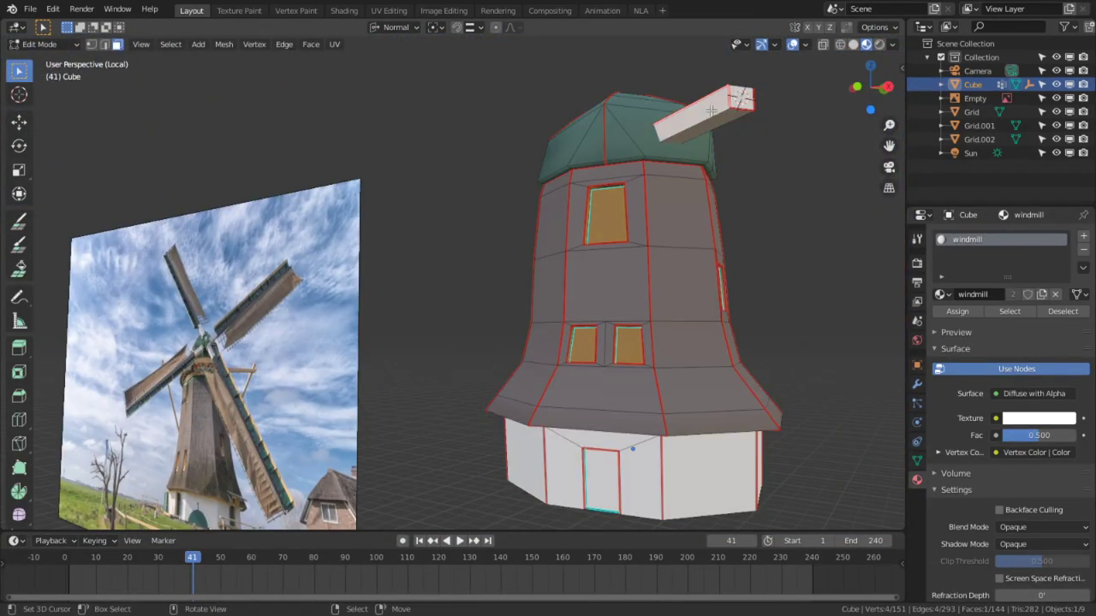
key("l")
left_click(43, 44)
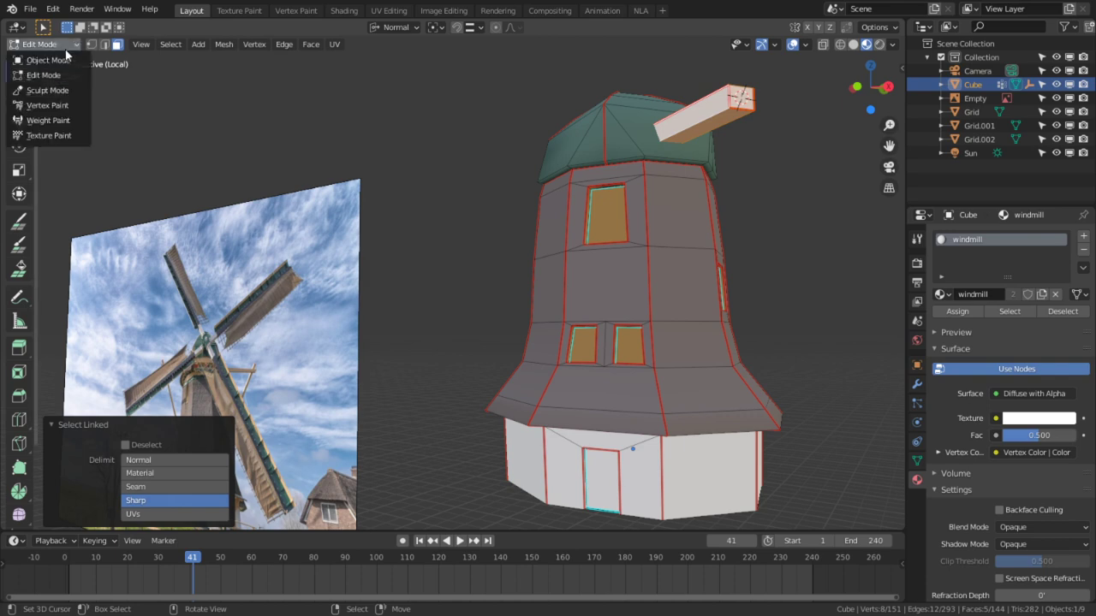
left_click(48, 104)
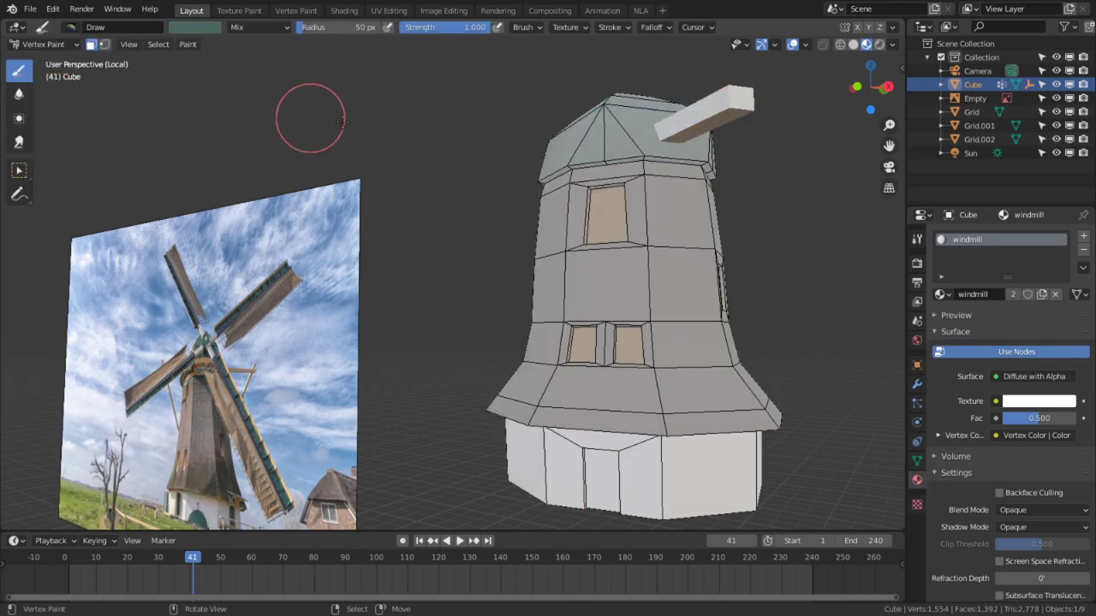
key("shift+k")
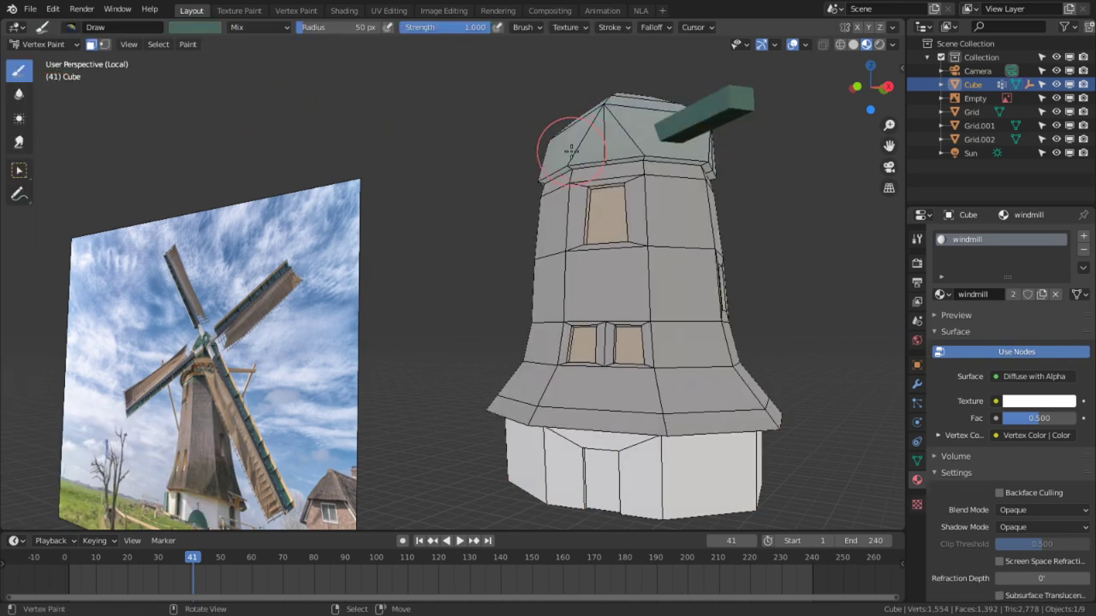
Render the current frame to check the painted windmill, and return the tower to Object Mode.
key("F12")
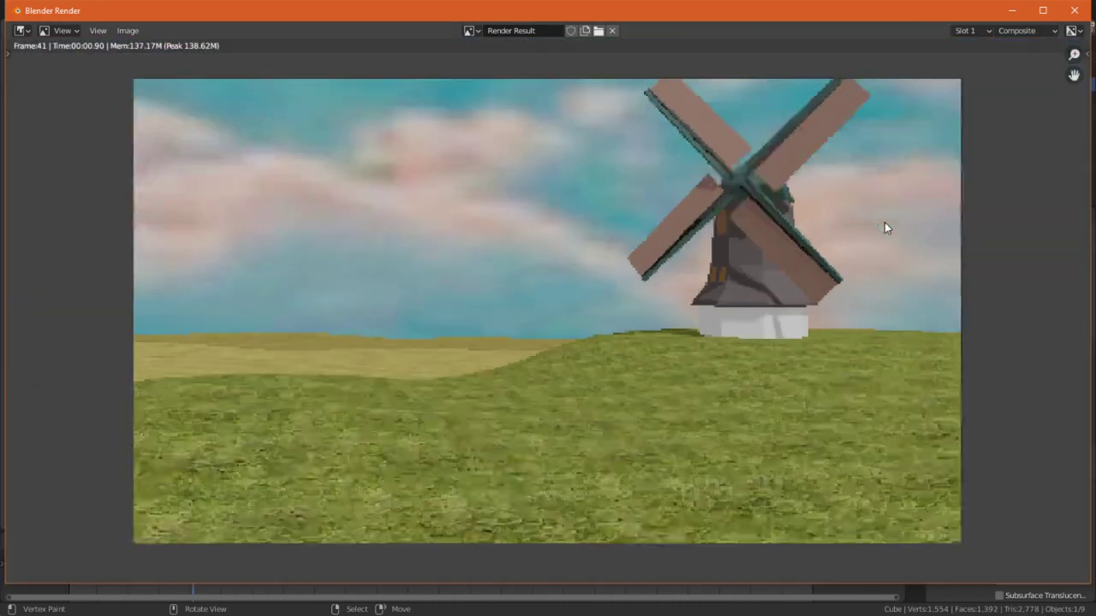
scroll(885, 227, "down", 1)
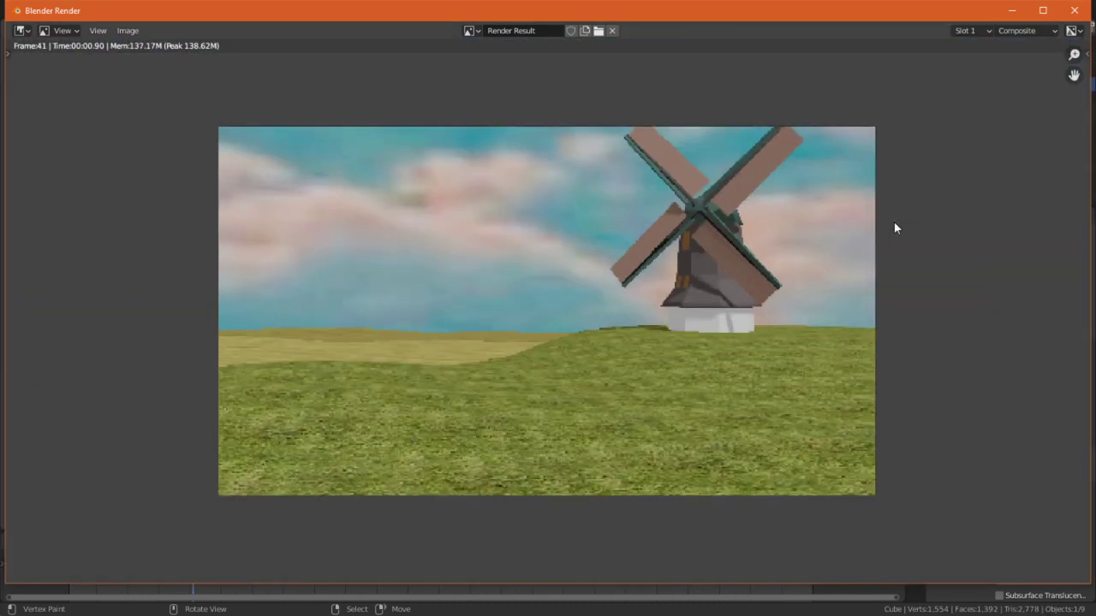
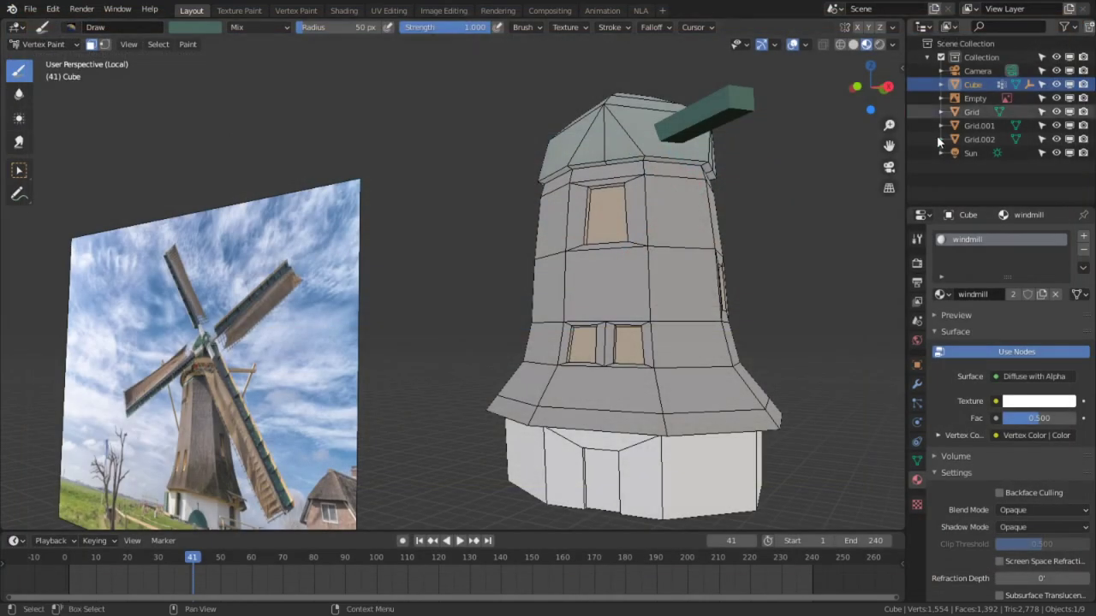
key("Tab")
left_click(28, 47)
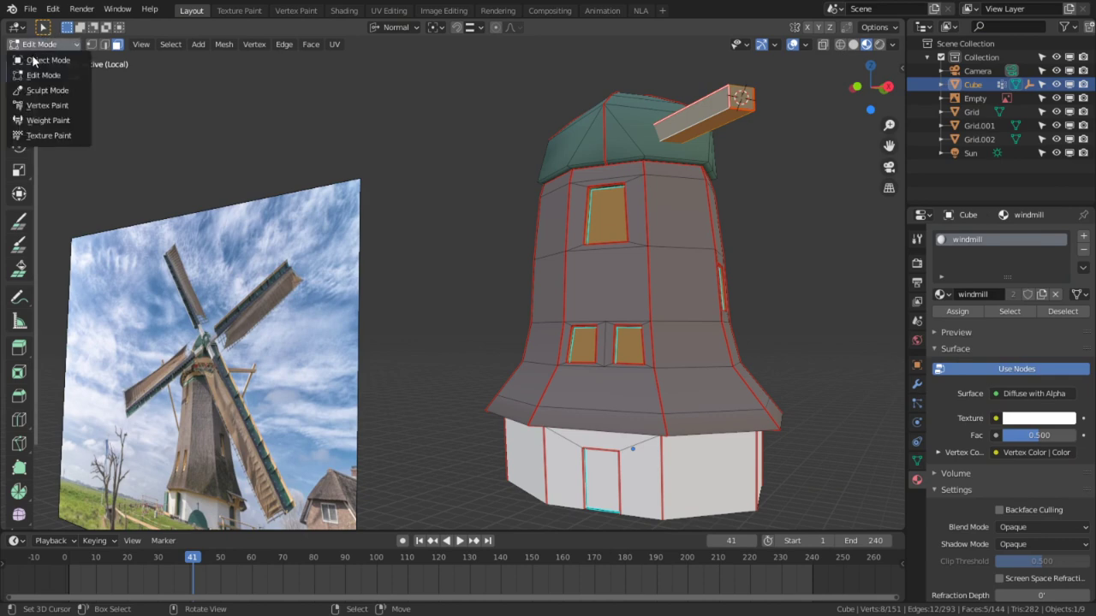
left_click(36, 53)
Switch the viewport to rendered shading, exit local view and select the tower.
middle_click_drag(281, 161, 665, 86)
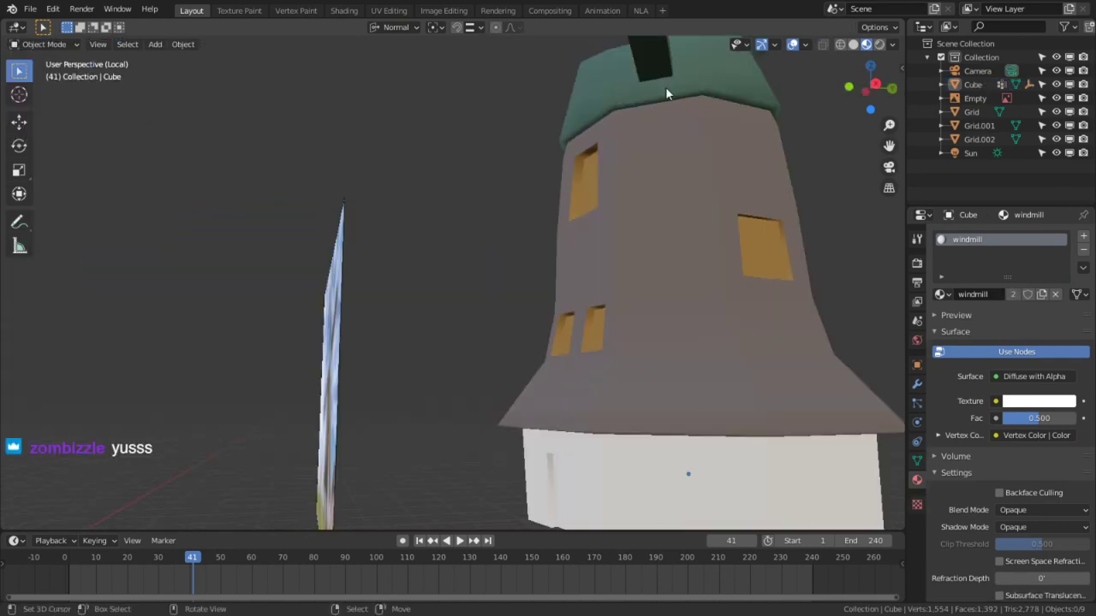
left_click(892, 44)
left_click(878, 43)
middle_click_drag(727, 206, 622, 254)
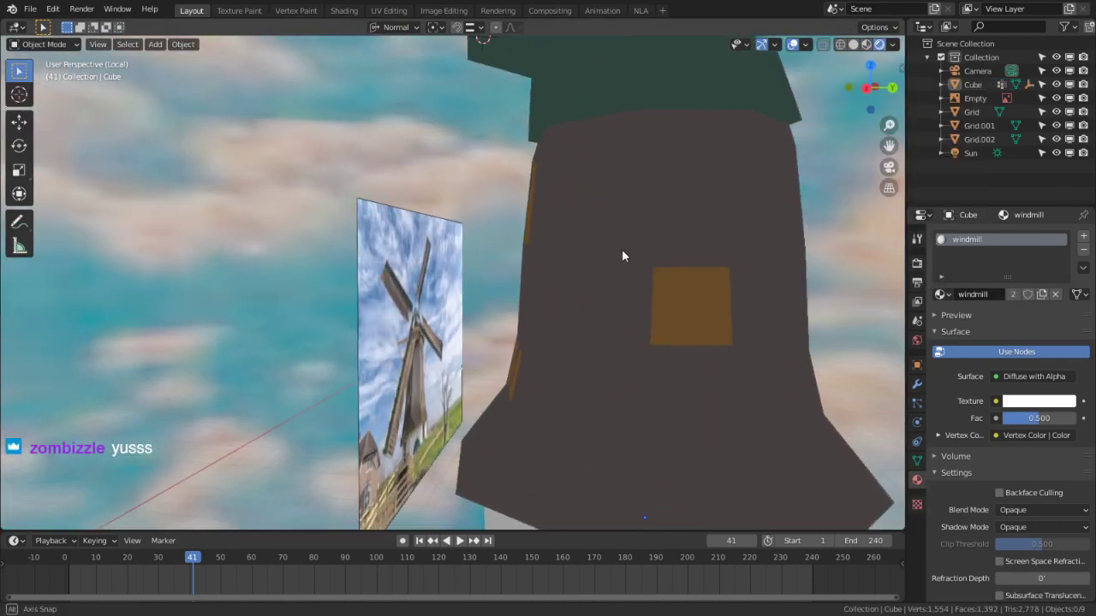
key("KP_Divide")
mouse_move(485, 260)
middle_mouse_down()
mouse_move(293, 298)
mouse_move(411, 252)
mouse_move(455, 264)
mouse_move(545, 249)
mouse_move(633, 180)
mouse_move(467, 235)
mouse_move(480, 242)
middle_mouse_up()
left_click(598, 174)
scroll(597, 178, "up", 4)
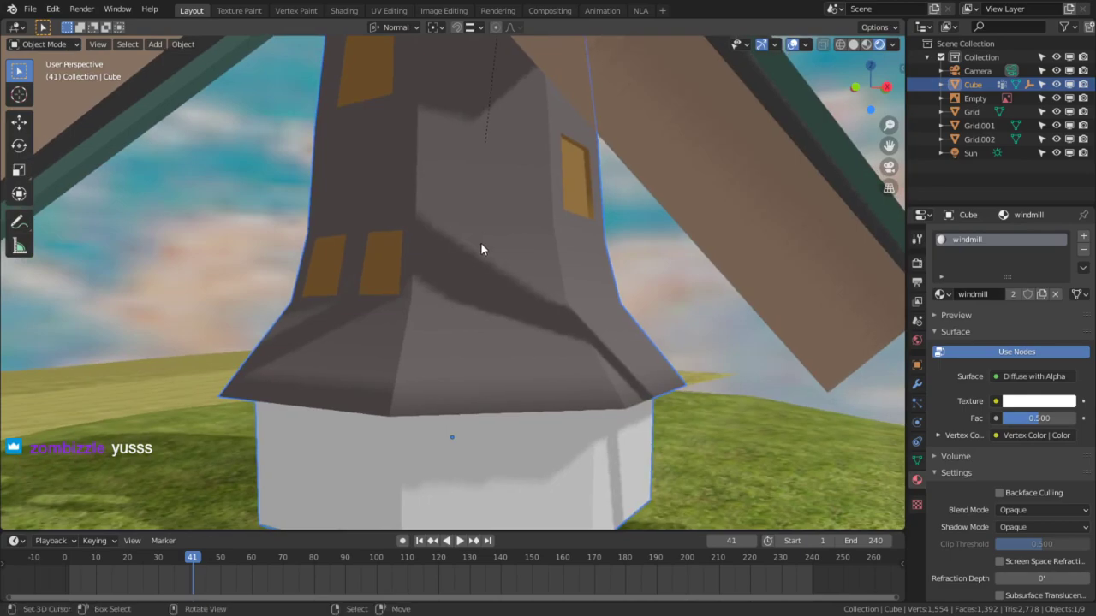
Raise the reference photo about 2.18' along the global Z axis so its lower part clears the ground.
scroll(480, 244, "down", 3)
middle_click_drag(478, 322, 582, 308)
scroll(347, 291, "up", 3)
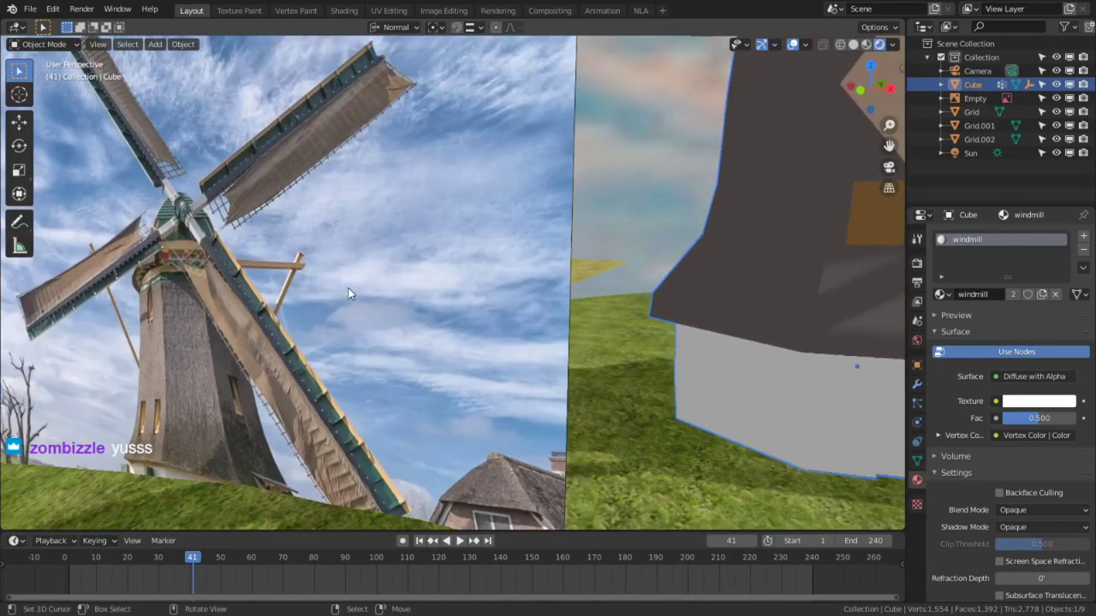
middle_click_drag(348, 291, 388, 216, "shift")
scroll(394, 219, "up", 2)
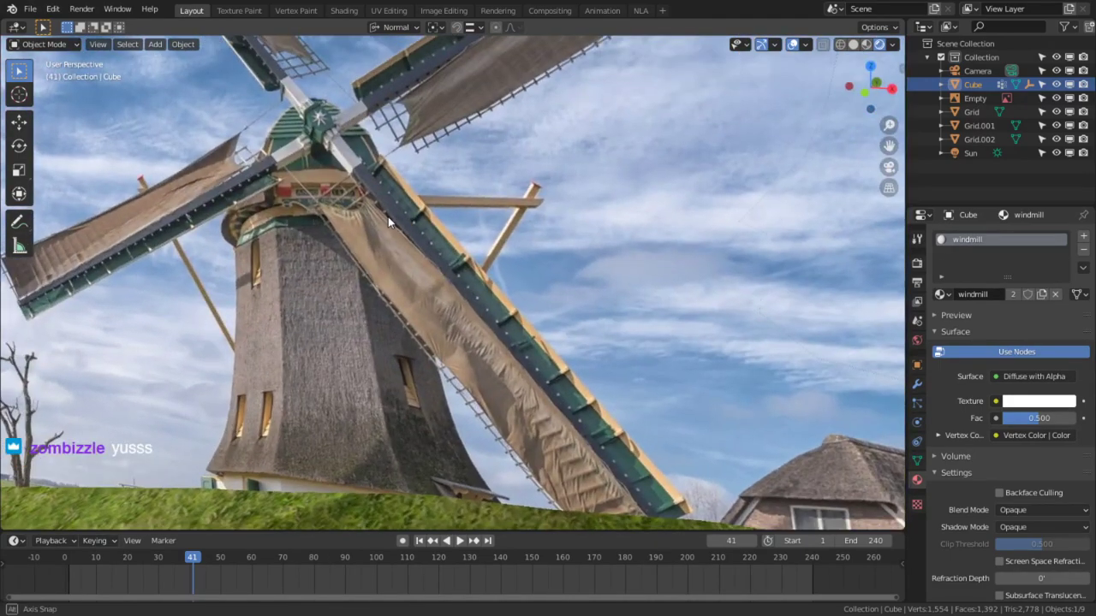
scroll(388, 216, "down", 4)
left_click(378, 242)
key("g")
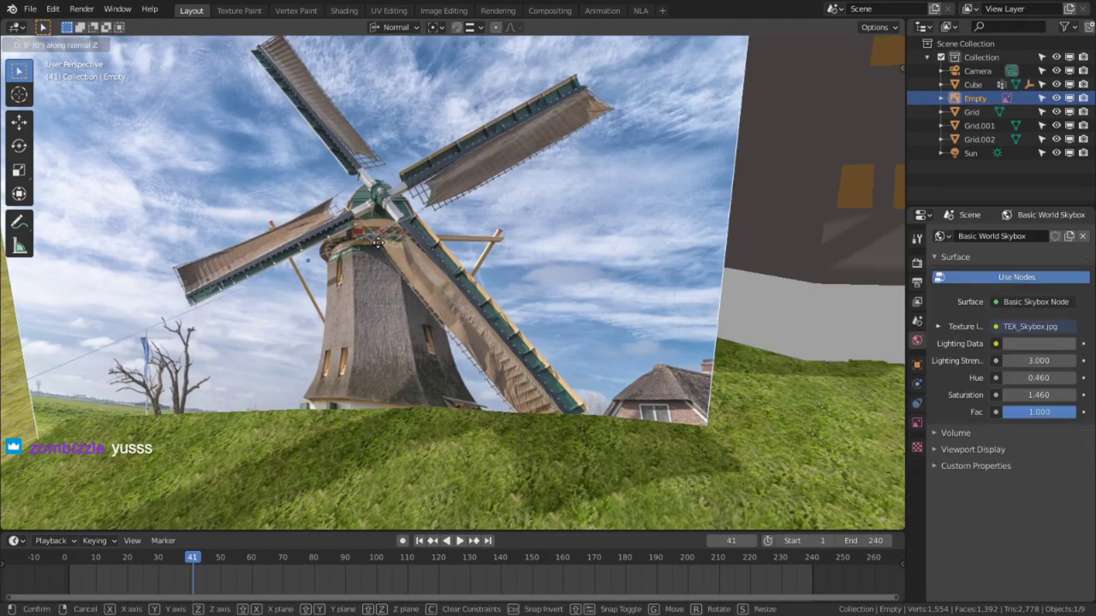
key("z")
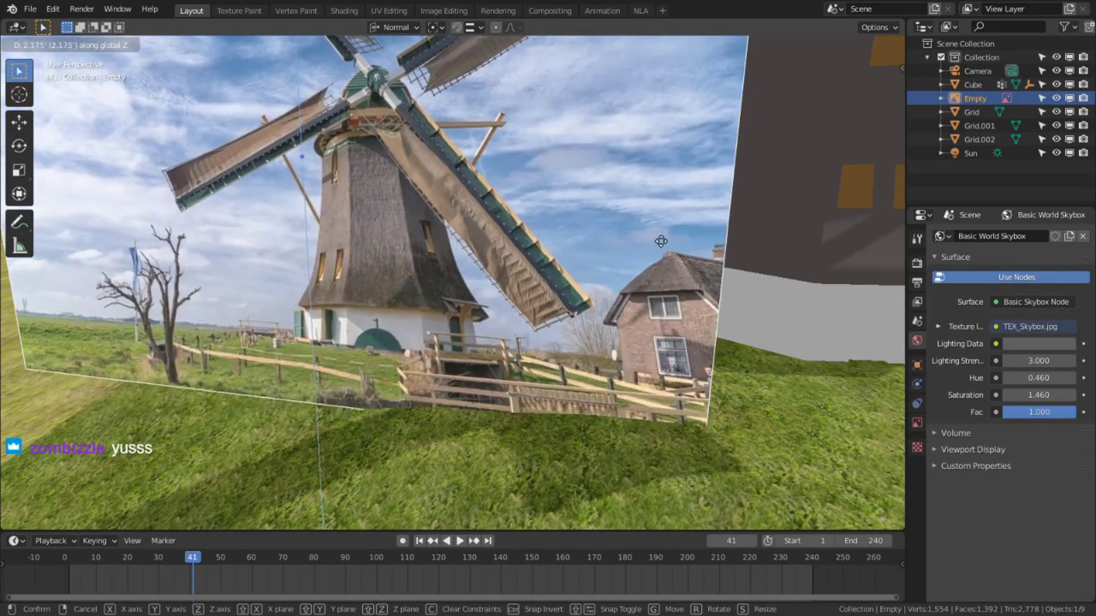
left_click(661, 241)
Examine the tower's base, door and windows in the reference photo, and save the file.
scroll(468, 338, "up", 5)
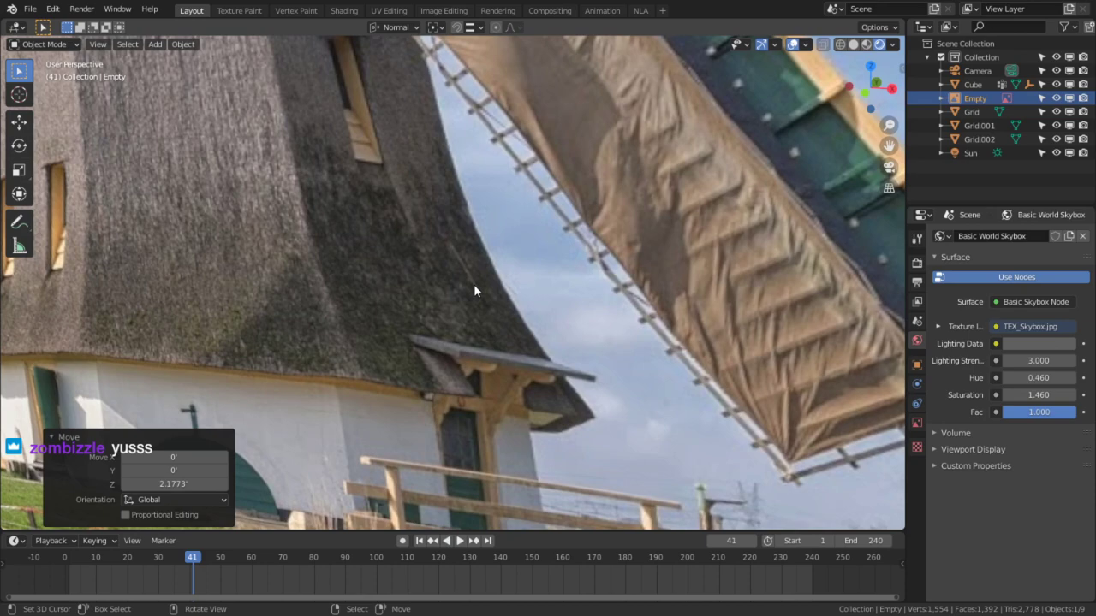
scroll(474, 285, "down", 5)
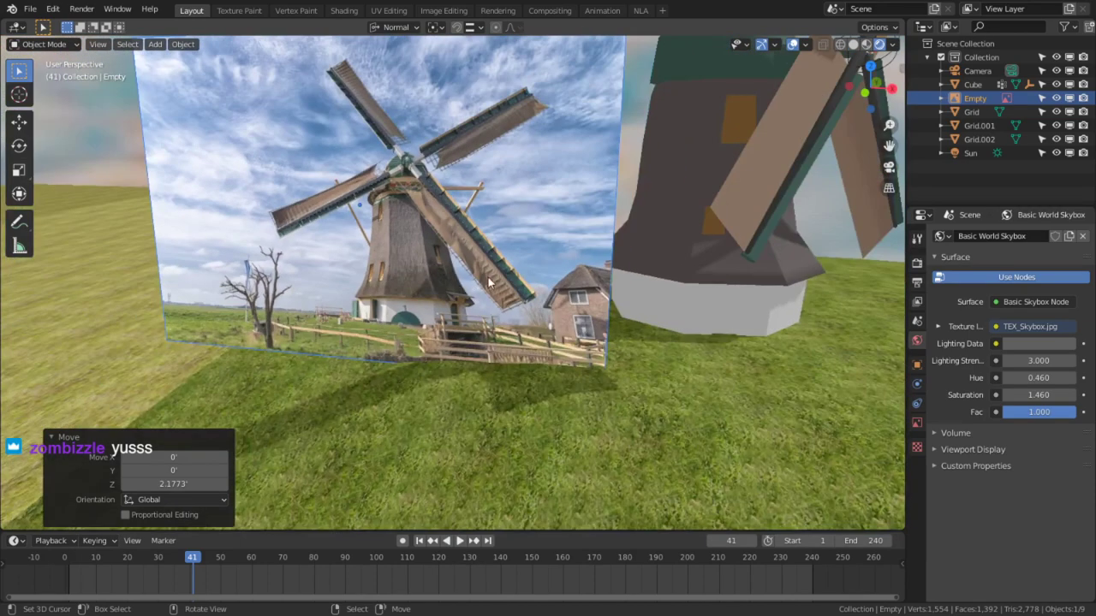
scroll(486, 254, "up", 5)
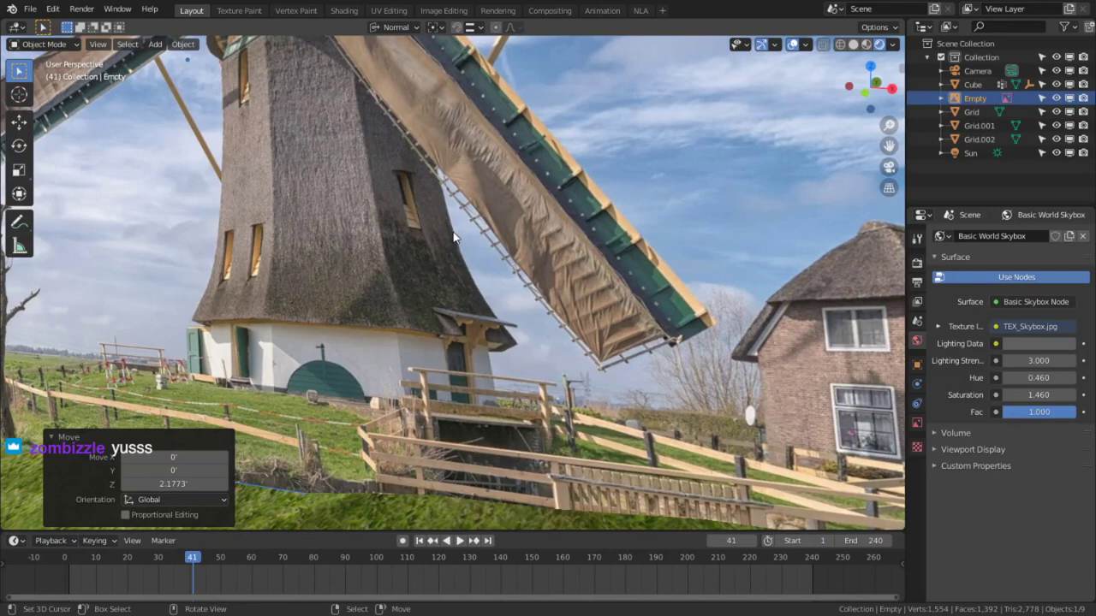
scroll(483, 244, "down", 5)
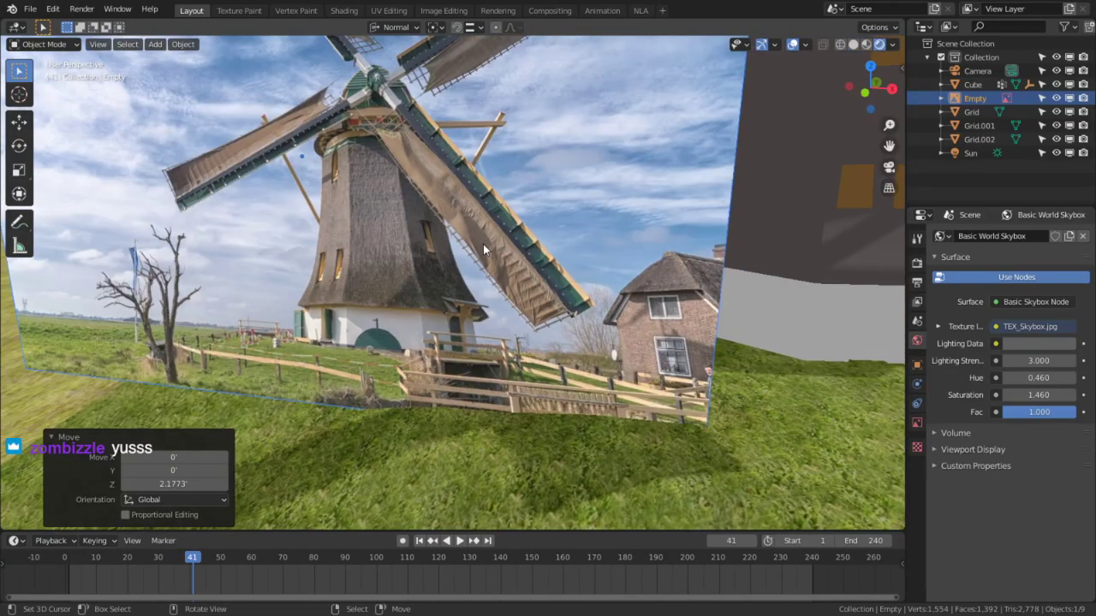
key("ctrl+s")
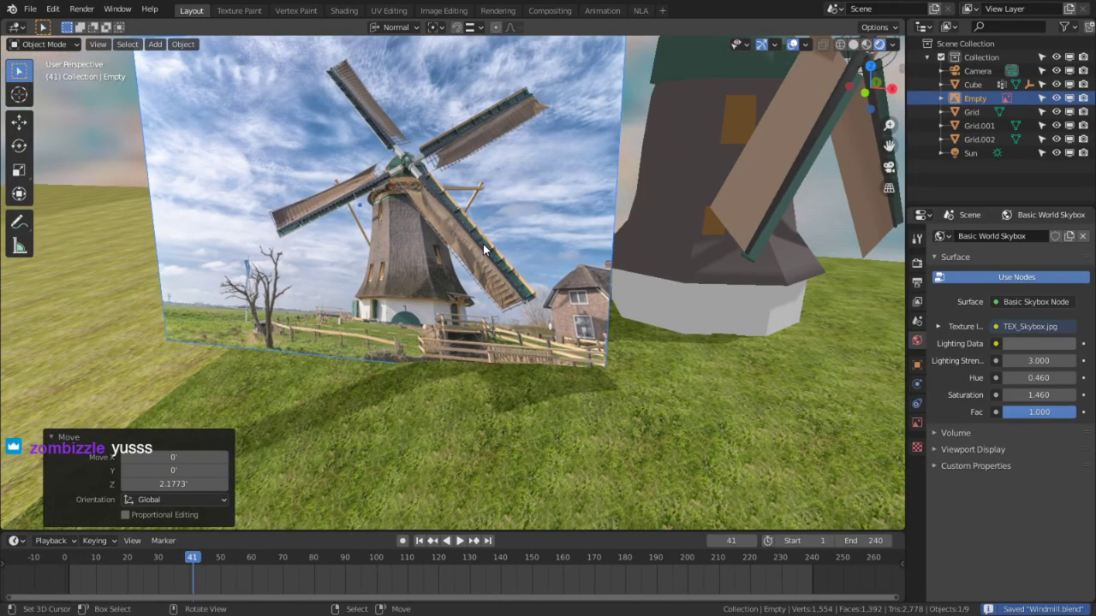
Select the windmill's sails and apply their Array modifier.
middle_click_drag(482, 244, 438, 318)
left_click(657, 282)
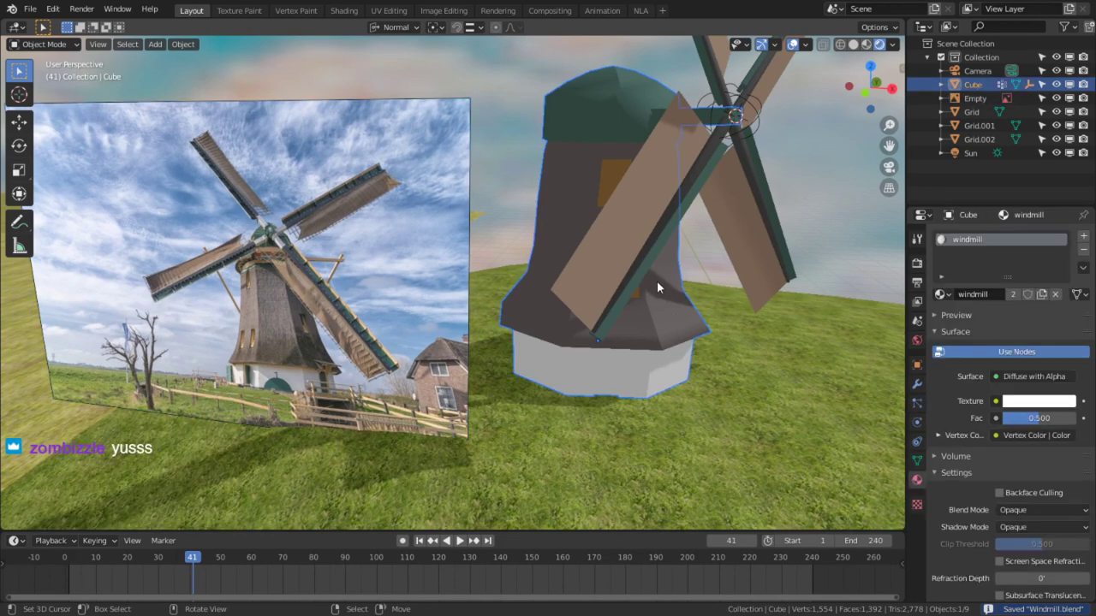
left_click(640, 188)
middle_click_drag(650, 194, 702, 214)
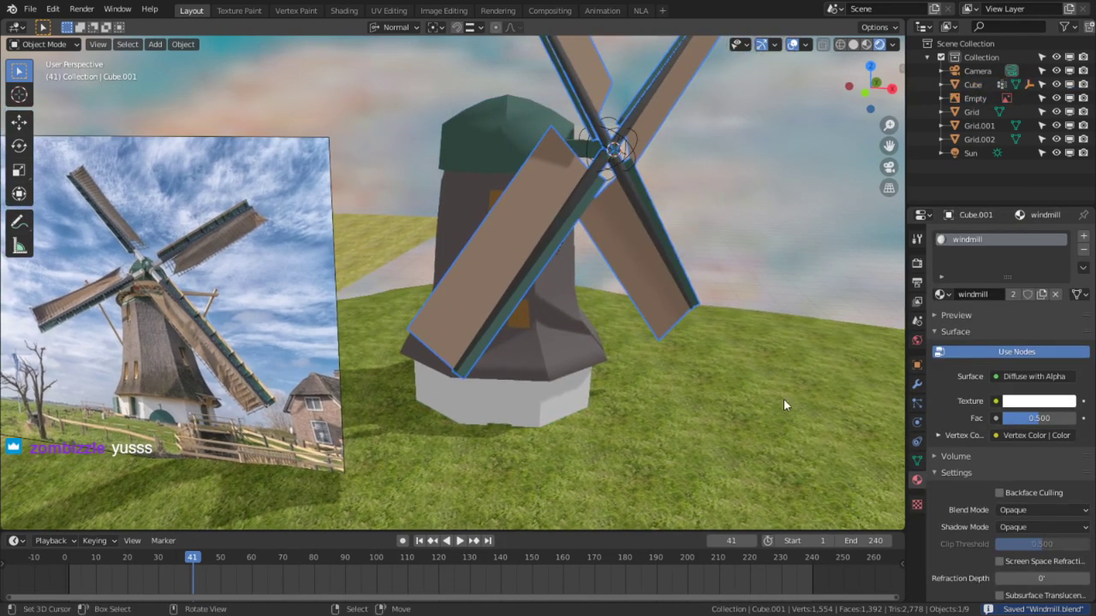
left_click(917, 384)
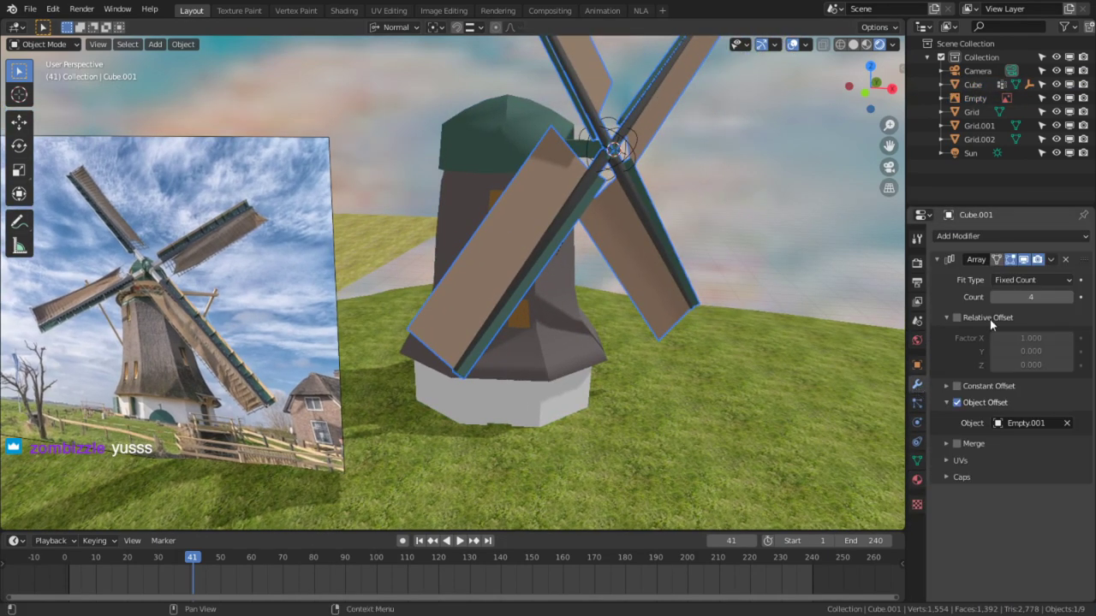
left_click(1052, 258)
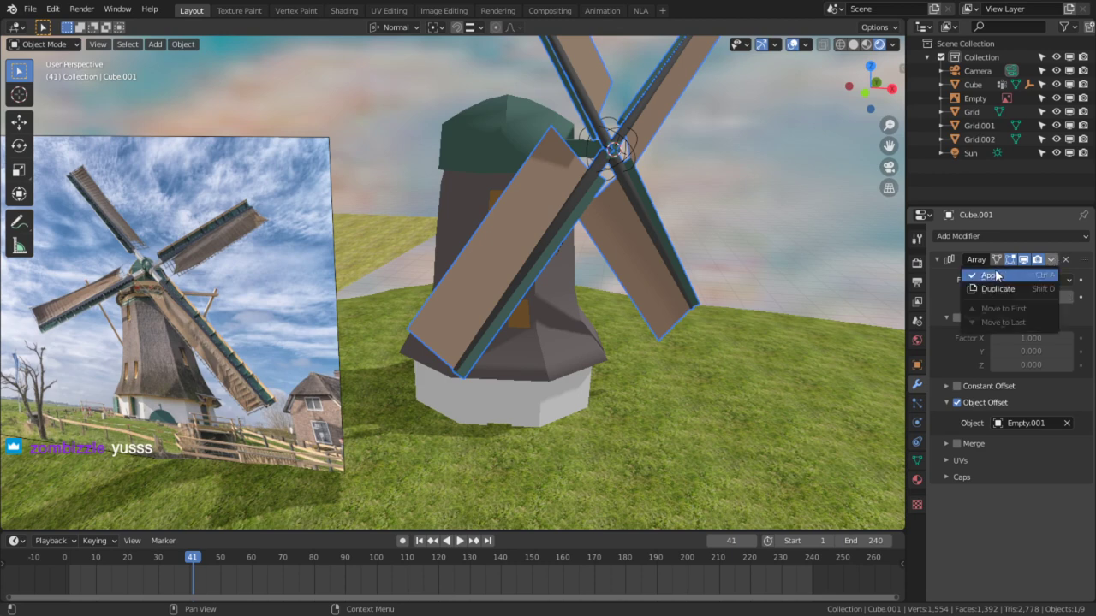
left_click(991, 275)
Delete the array's offset empty at the hub of the sails.
middle_click_drag(685, 342, 653, 309)
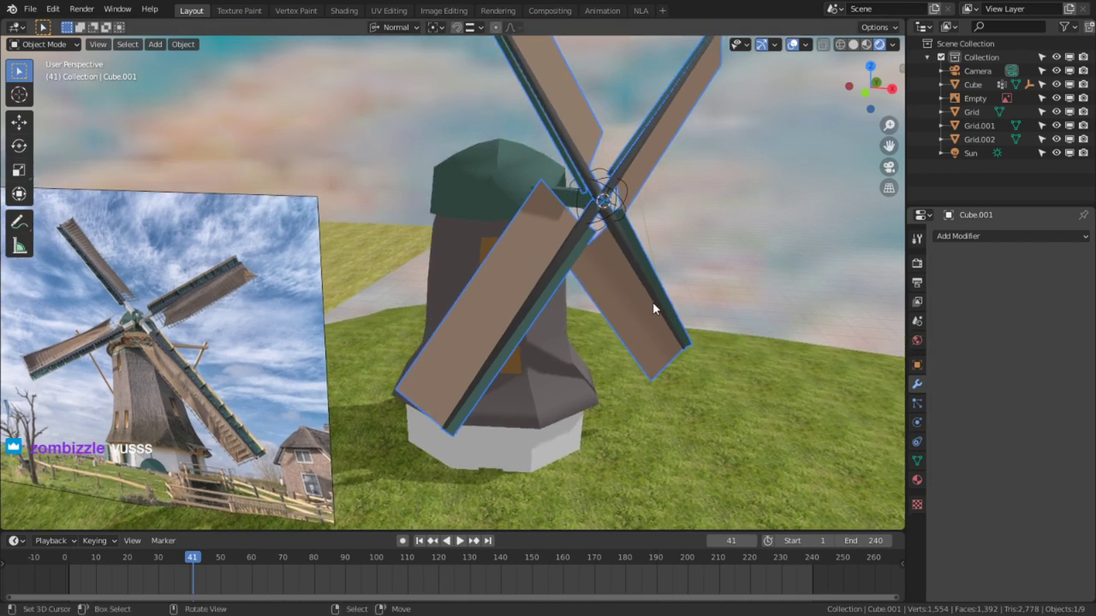
left_click(621, 185)
key("x")
left_click(620, 185)
middle_click_drag(621, 184, 579, 240)
scroll(590, 317, "up", 2)
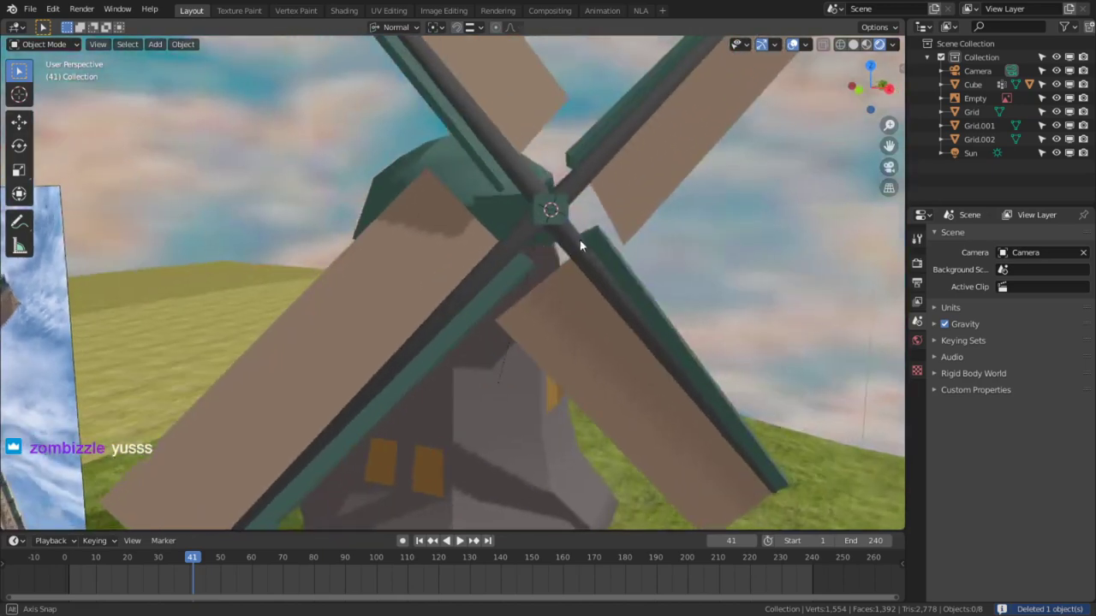
Select the sails and try rotating them about their local X axis.
scroll(579, 240, "down", 6)
middle_click_drag(524, 291, 489, 262)
left_click(514, 206)
key("r")
key("x")
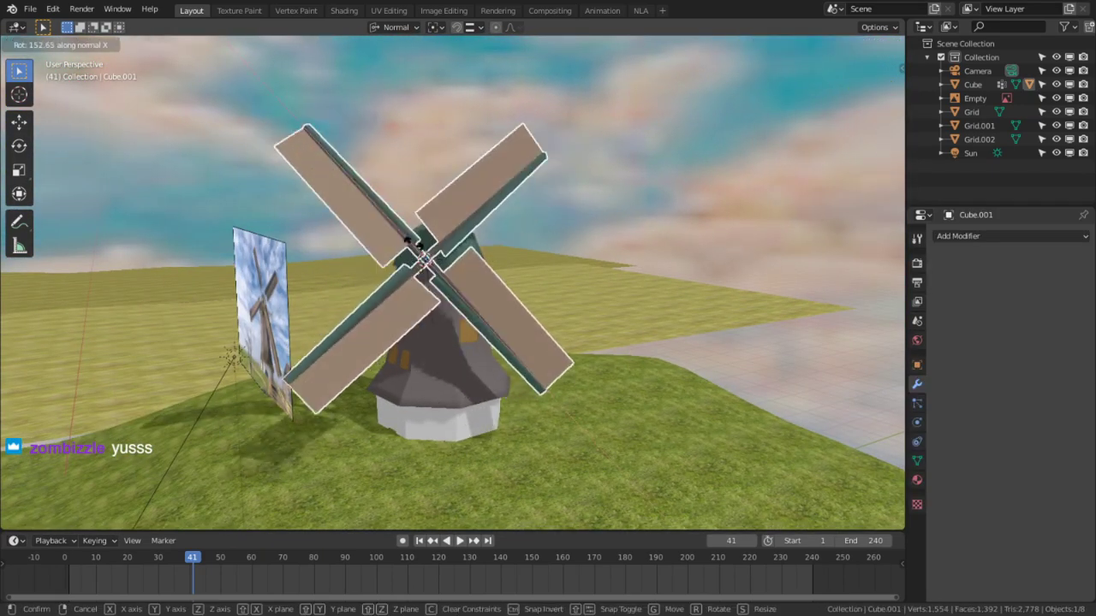
key("Escape")
At frame 0, clear the sails' rotation and insert a rotation keyframe.
key("space")
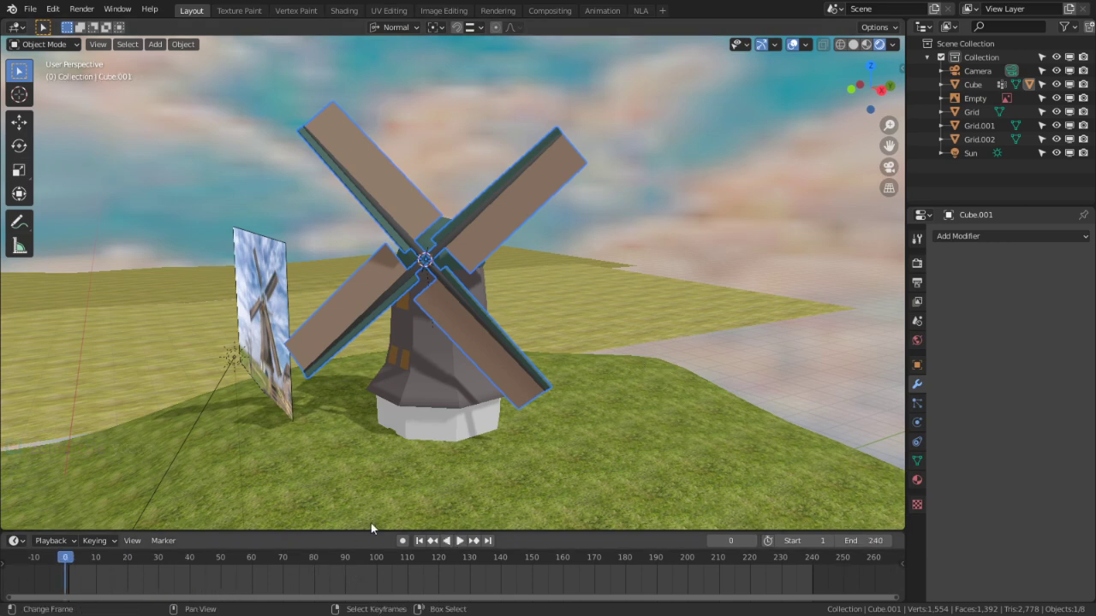
key("n")
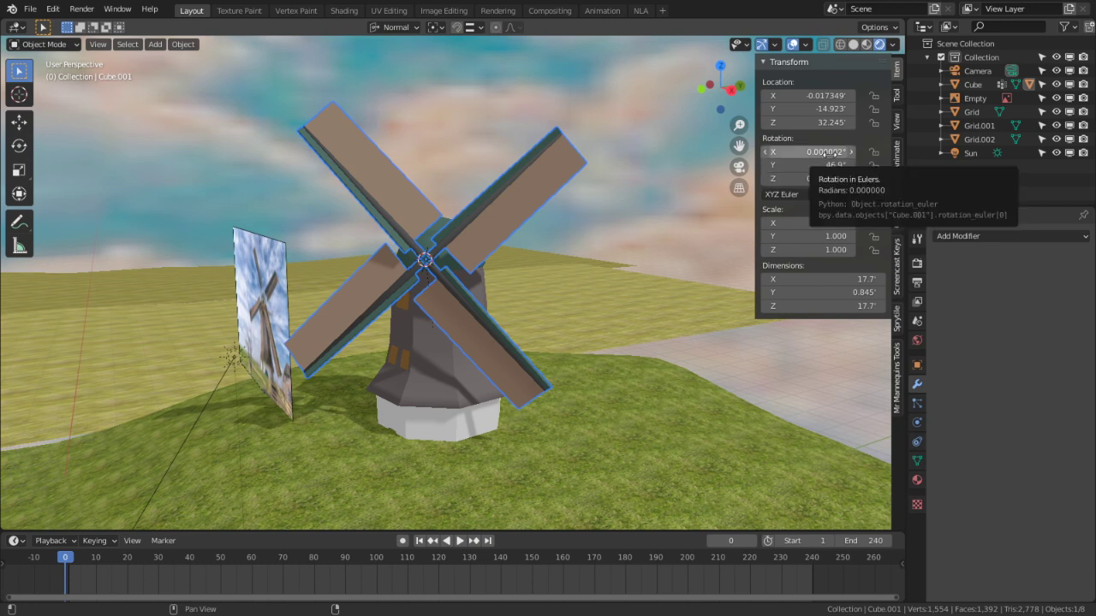
key("alt+r")
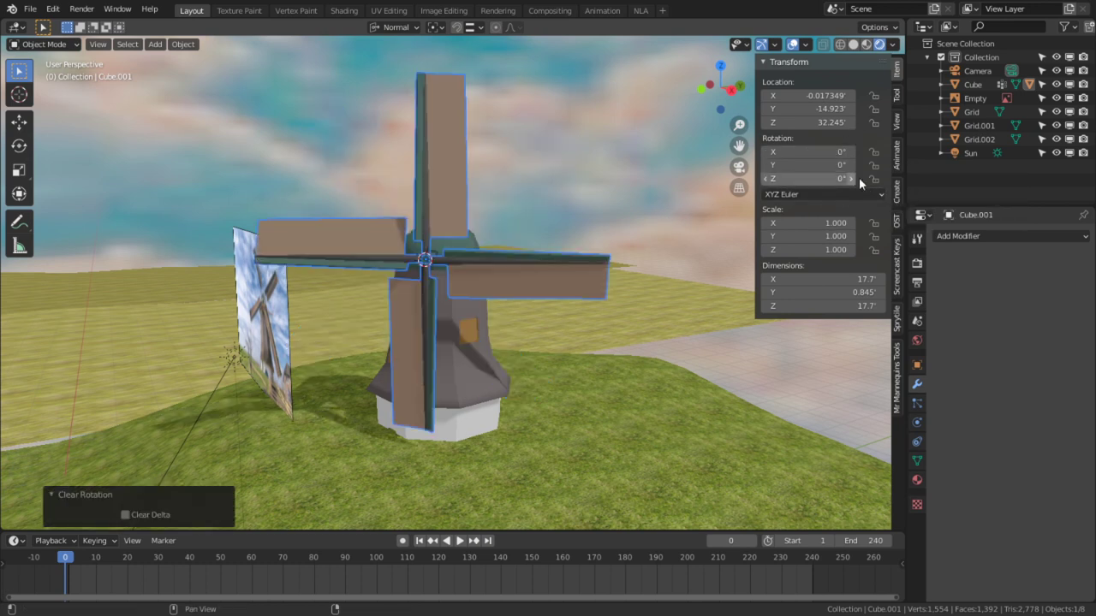
key("i")
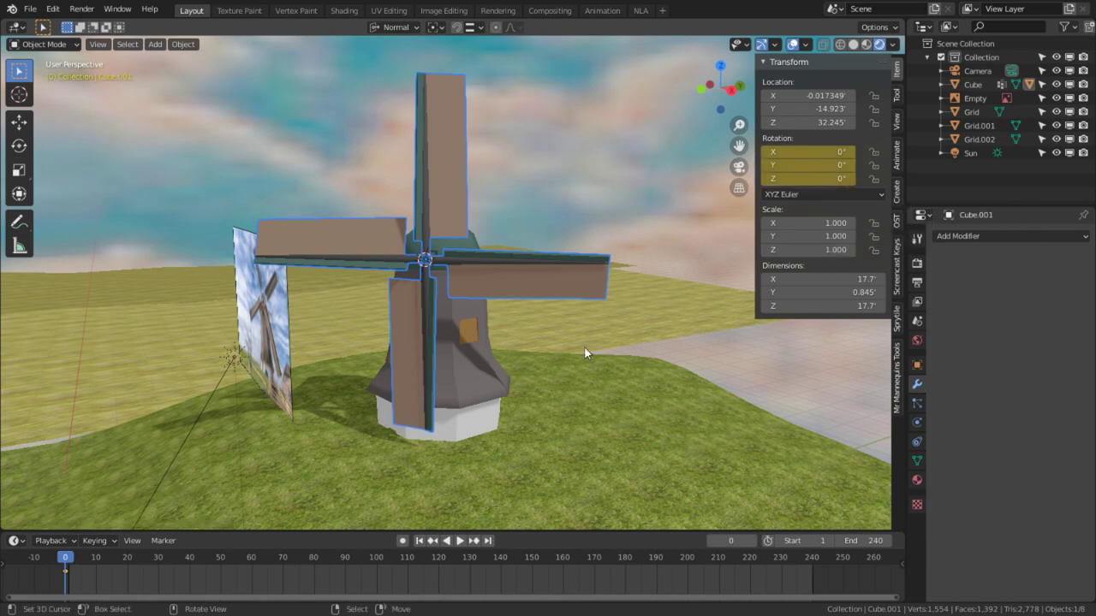
Move to frame 240 and rotate the sails about 296° around their Y axis.
left_click(817, 585)
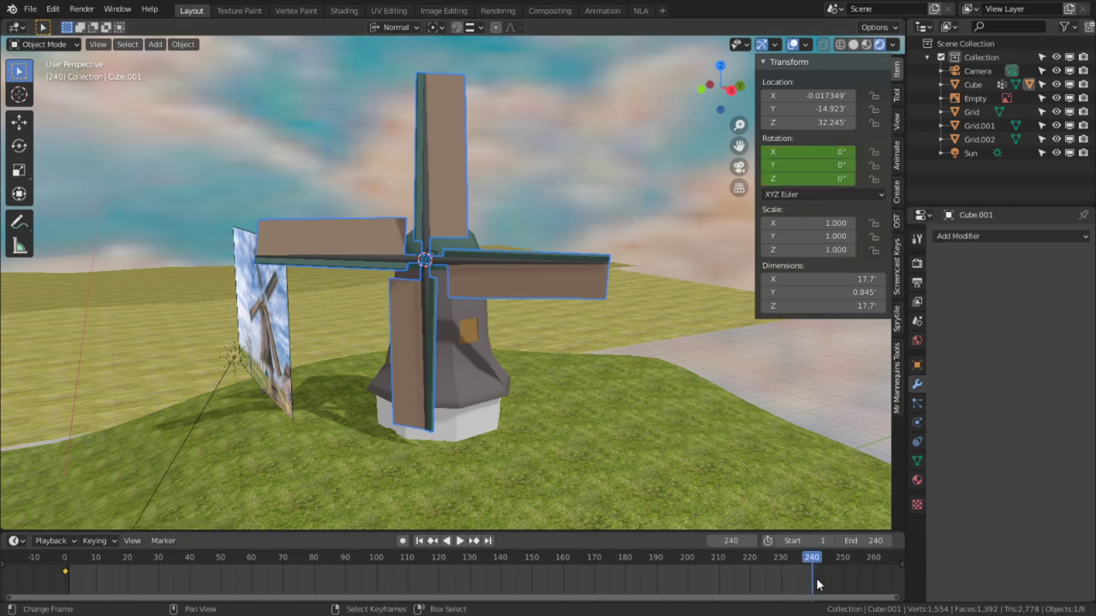
middle_click_drag(741, 416, 742, 339)
key("r")
key("z")
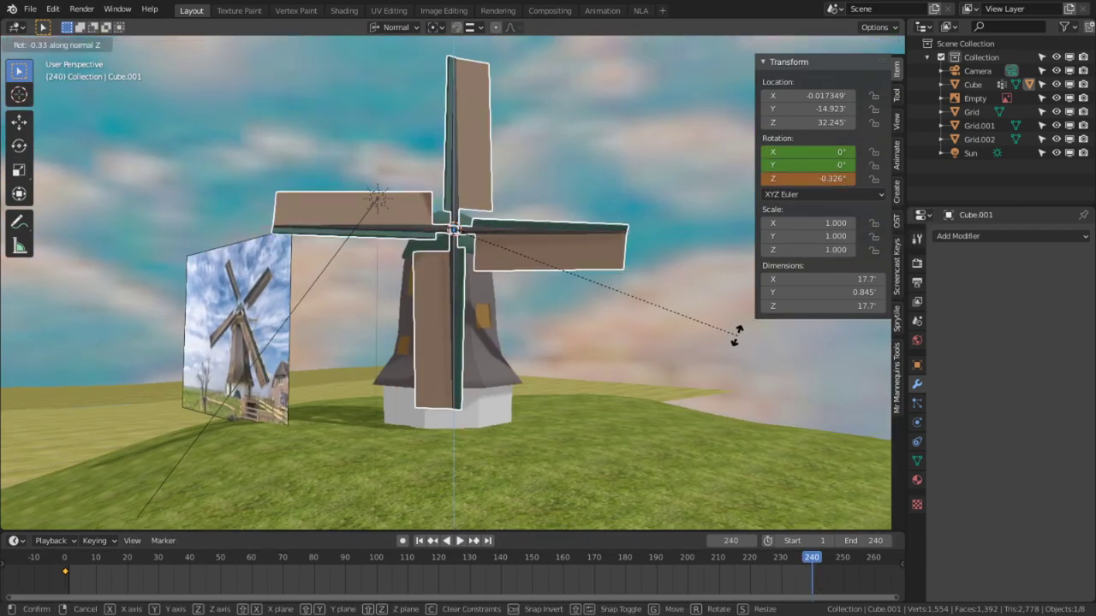
key("y")
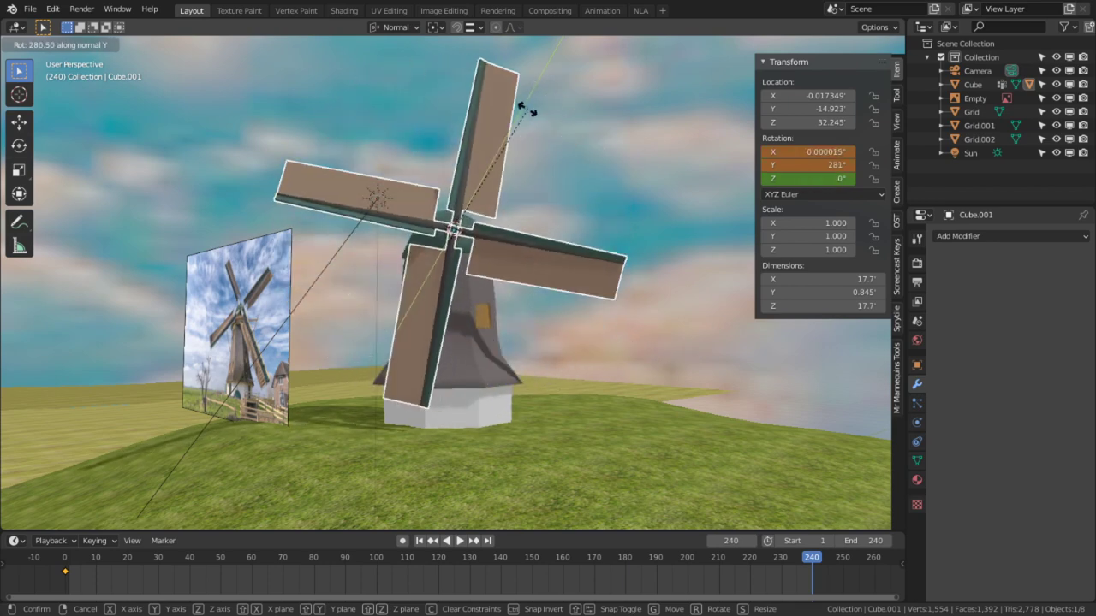
left_click(575, 110)
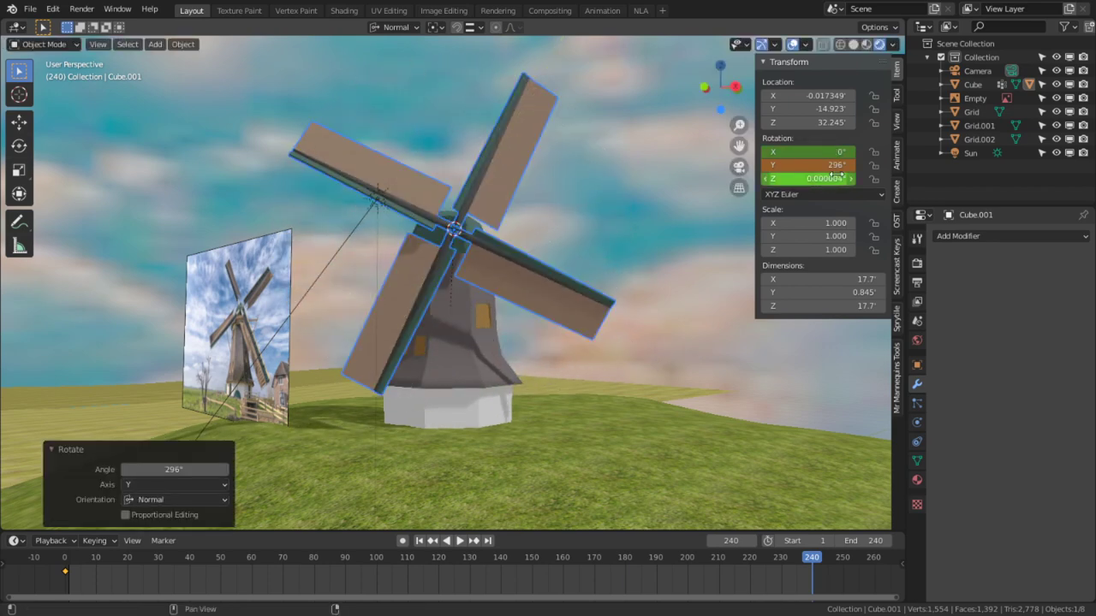
Set the sails' Y rotation to 360° and insert a rotation keyframe at frame 240.
left_click(839, 168)
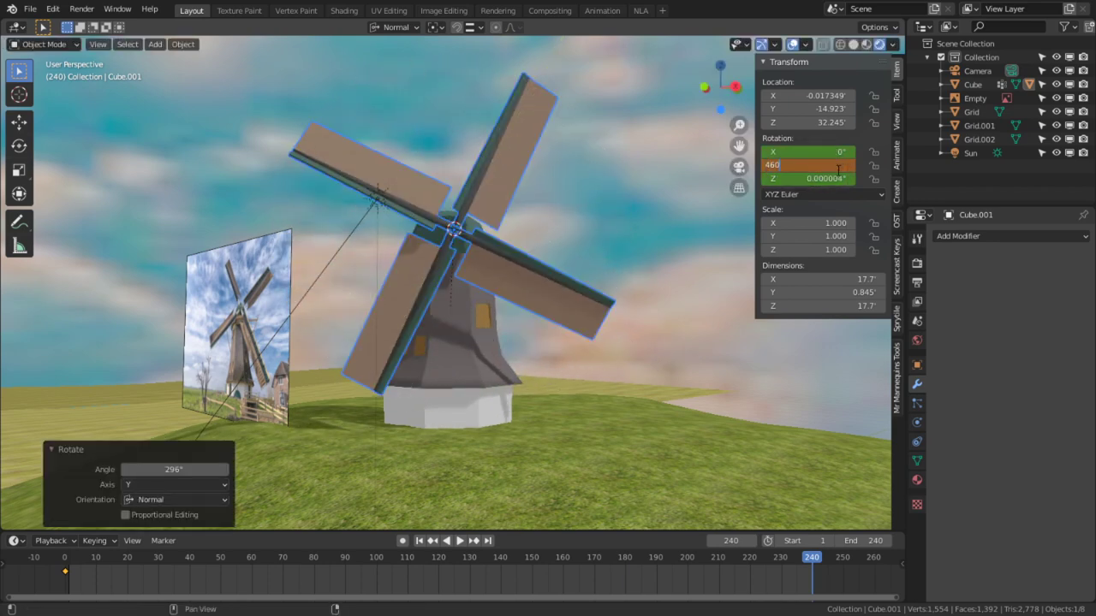
key("Return")
type("36")
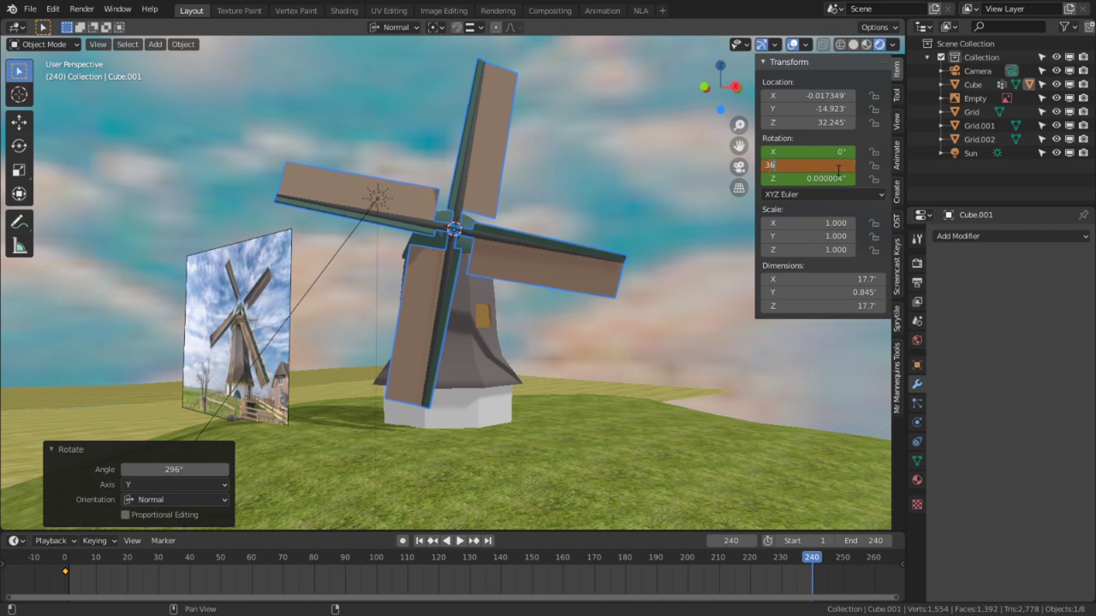
type("0")
key("Return")
key("i")
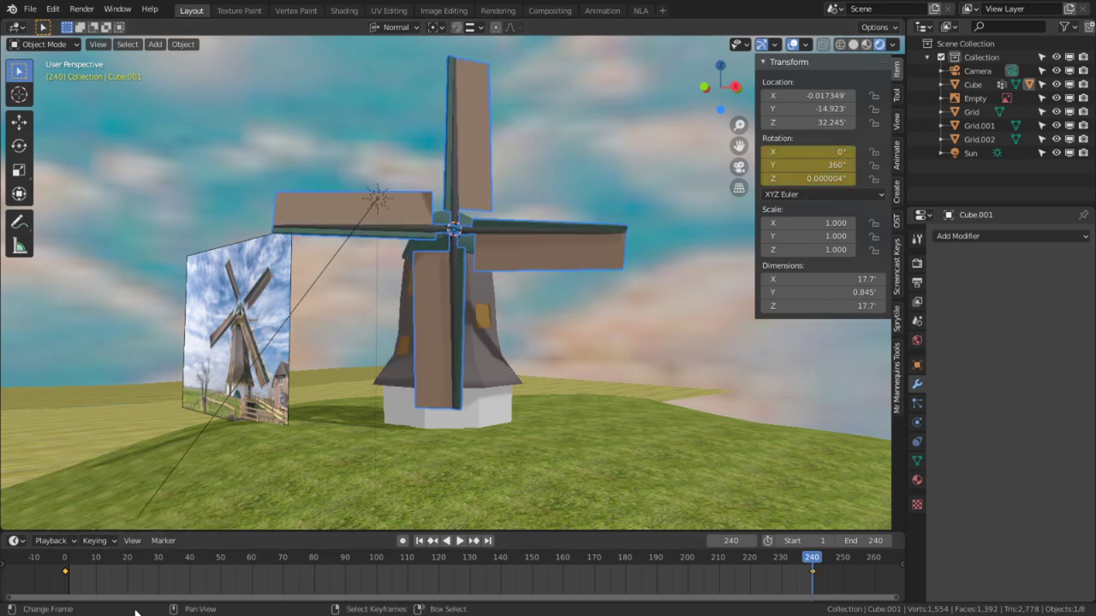
Set the sails' keyframe interpolation to Linear and play the animation to check the rotation.
key("t")
left_click(39, 523)
key("space")
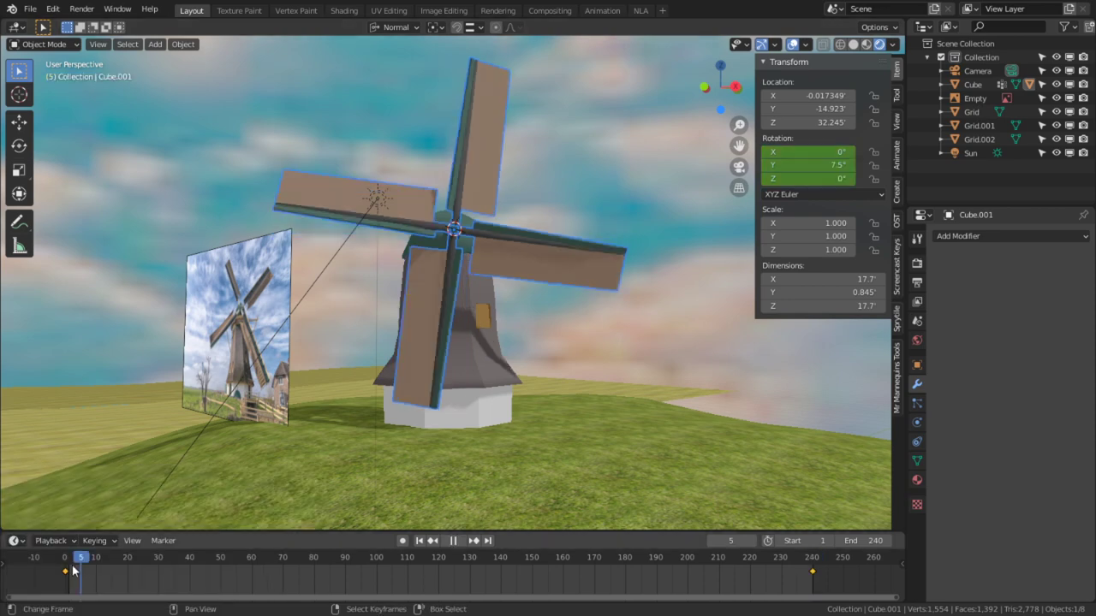
middle_click_drag(466, 246, 528, 278)
scroll(528, 278, "down", 2)
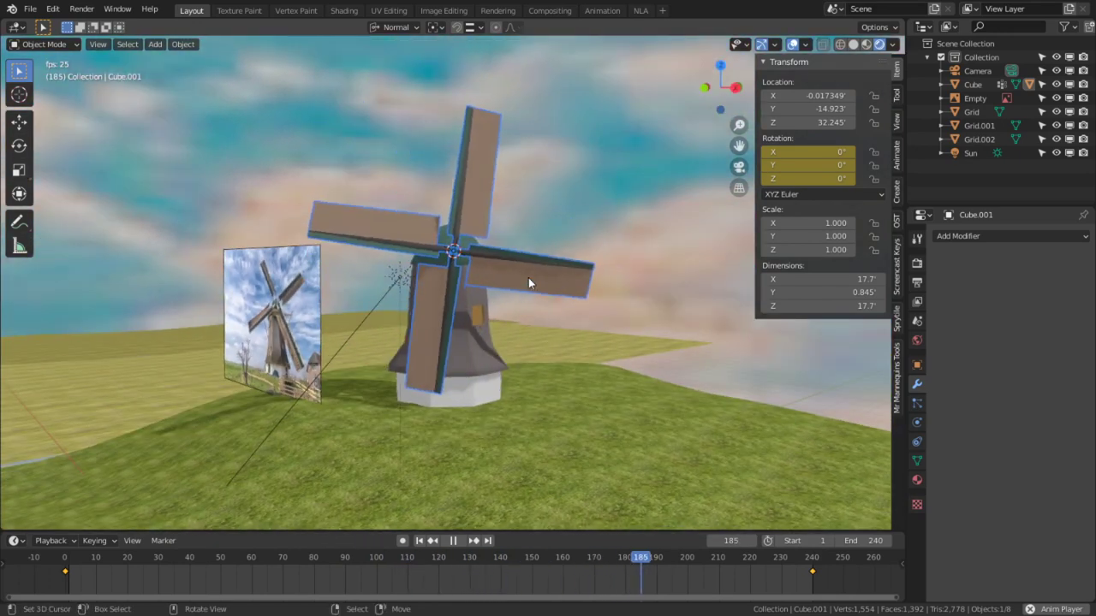
scroll(529, 277, "up", 3)
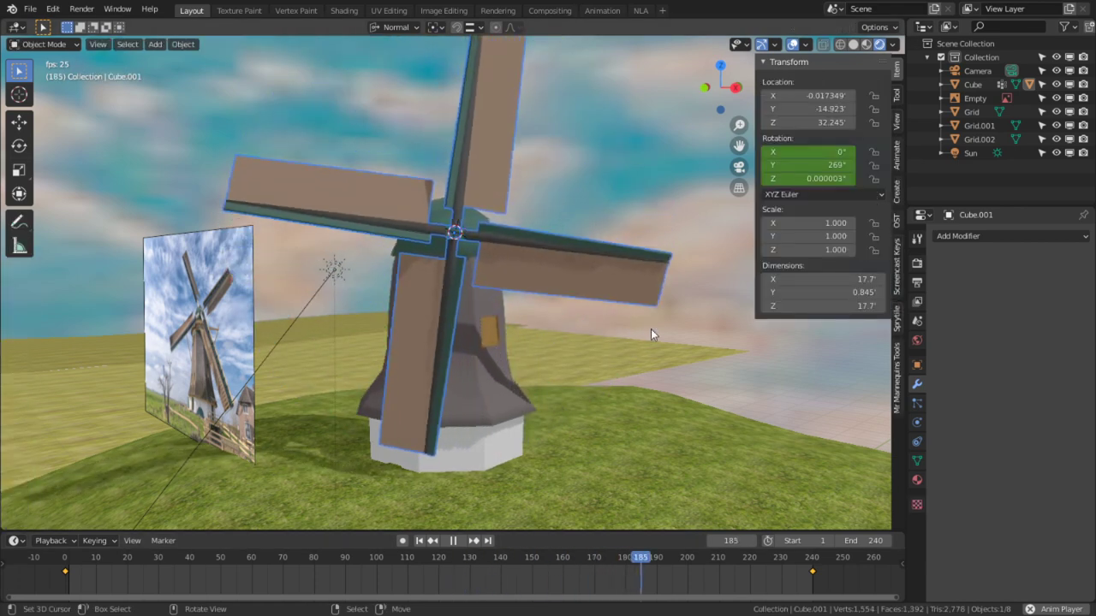
key("ctrl+Tab")
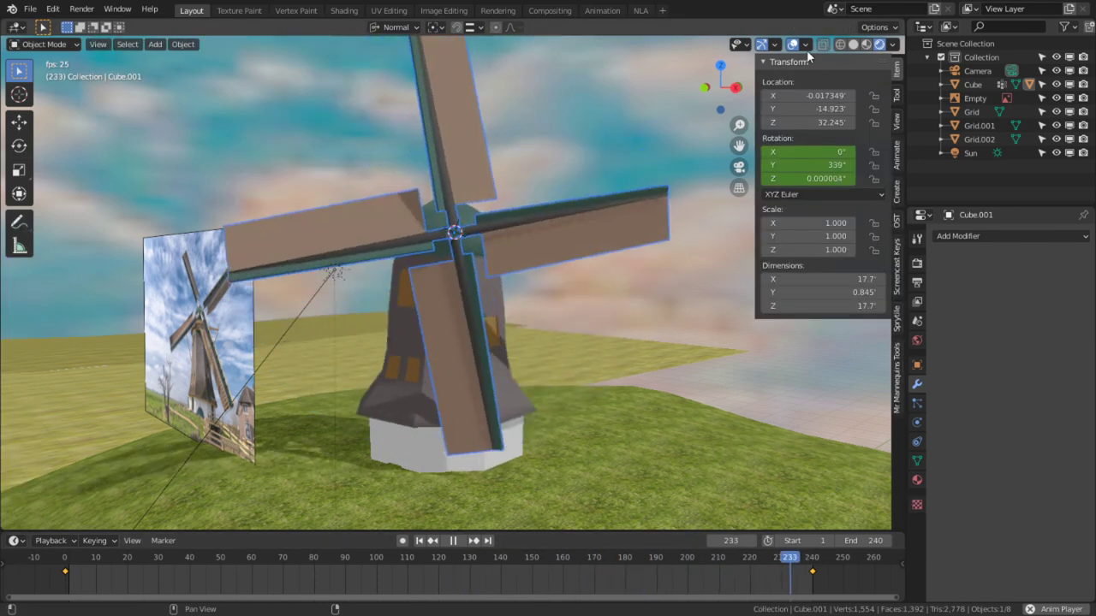
Turn on the Face Orientation overlay to check the windmill's normals and stop the animation playback.
left_click(806, 44)
left_click(722, 292)
middle_click_drag(523, 293, 486, 293)
key("space")
In Edit Mode, select all of the sails' inverted beams with Select Linked and make their normals face outward.
key("Tab")
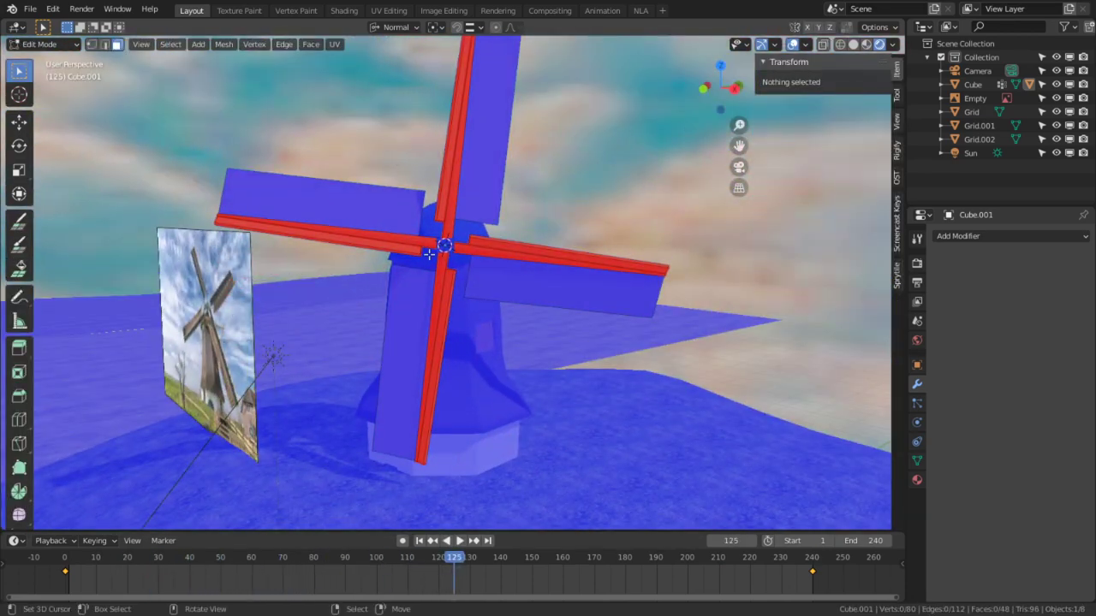
left_click(412, 249)
scroll(409, 252, "up", 3)
key("l")
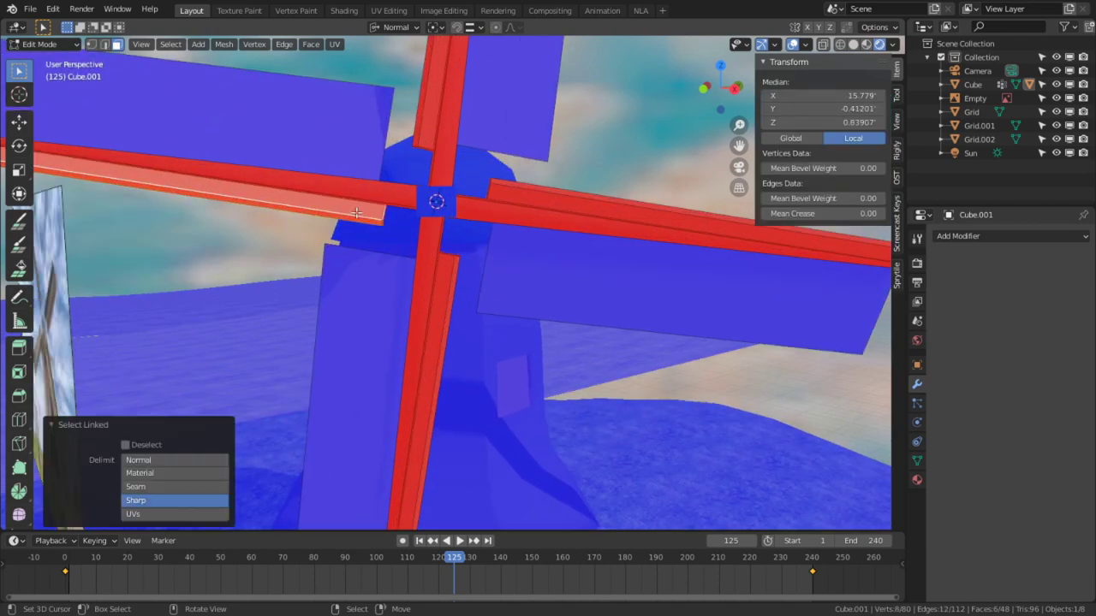
key("l")
key("l")
key("l")
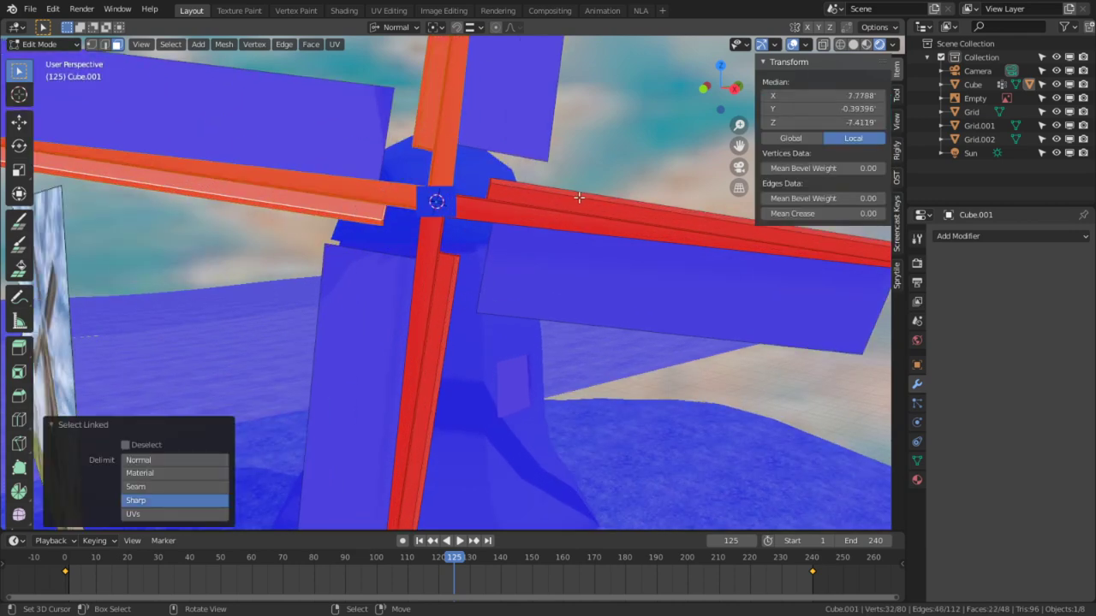
key("l")
key("l")
key("l")
key("l")
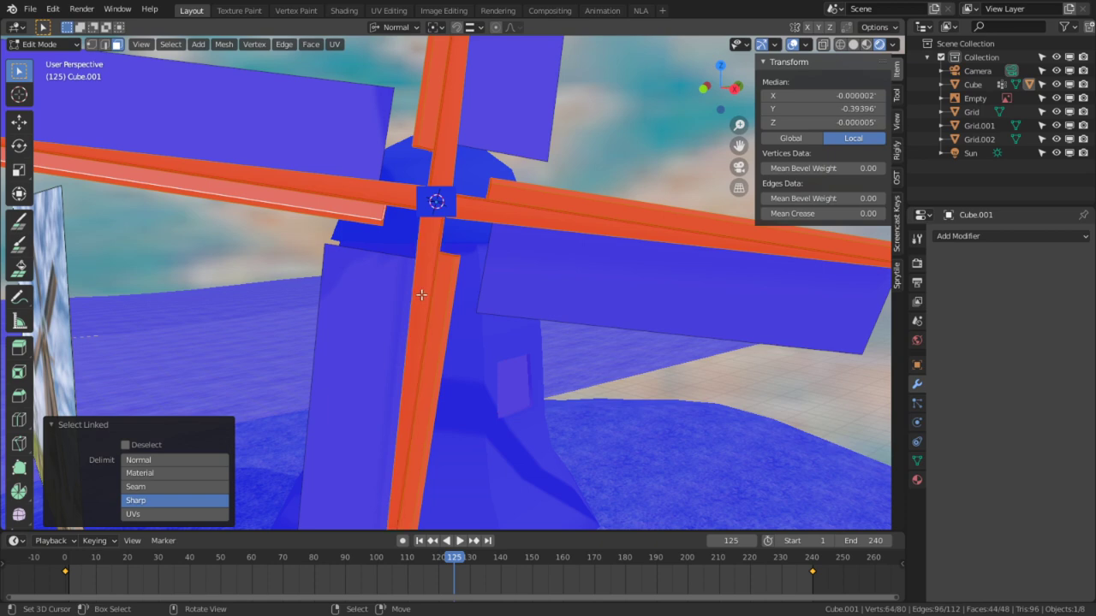
key("alt+n")
left_click(399, 282)
key("Tab")
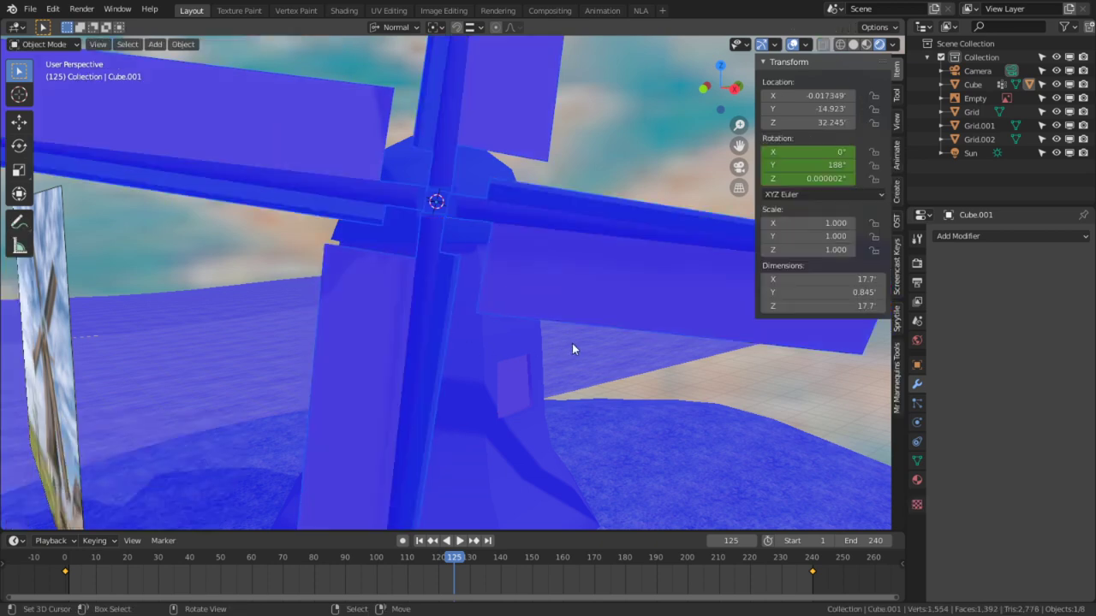
Turn the Face Orientation overlay off and keep the Wireframe overlay disabled.
scroll(571, 343, "down", 5)
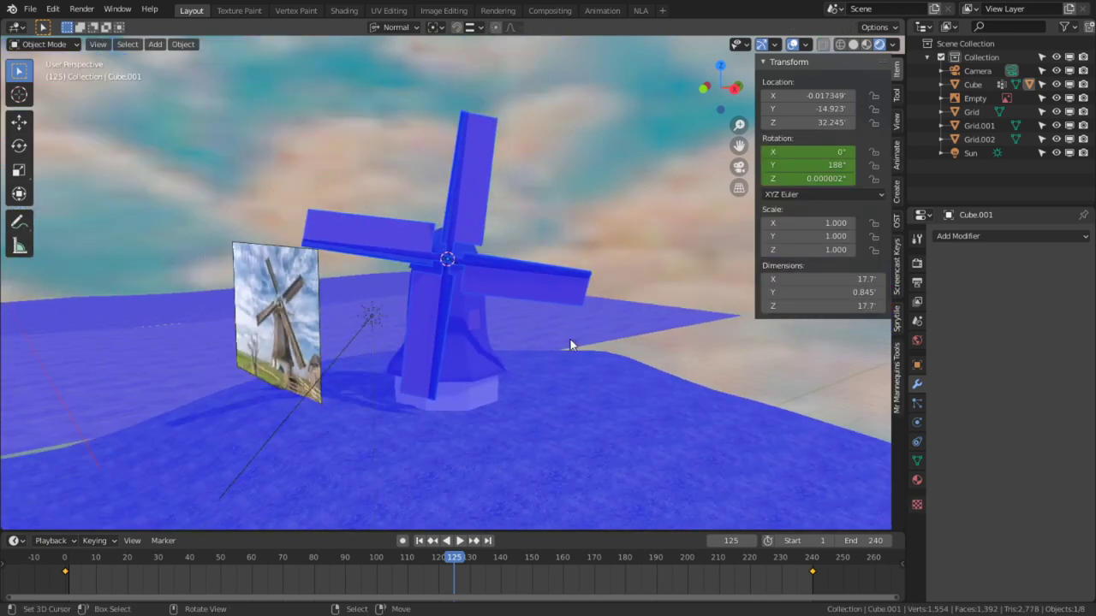
left_click(804, 45)
left_click(721, 276)
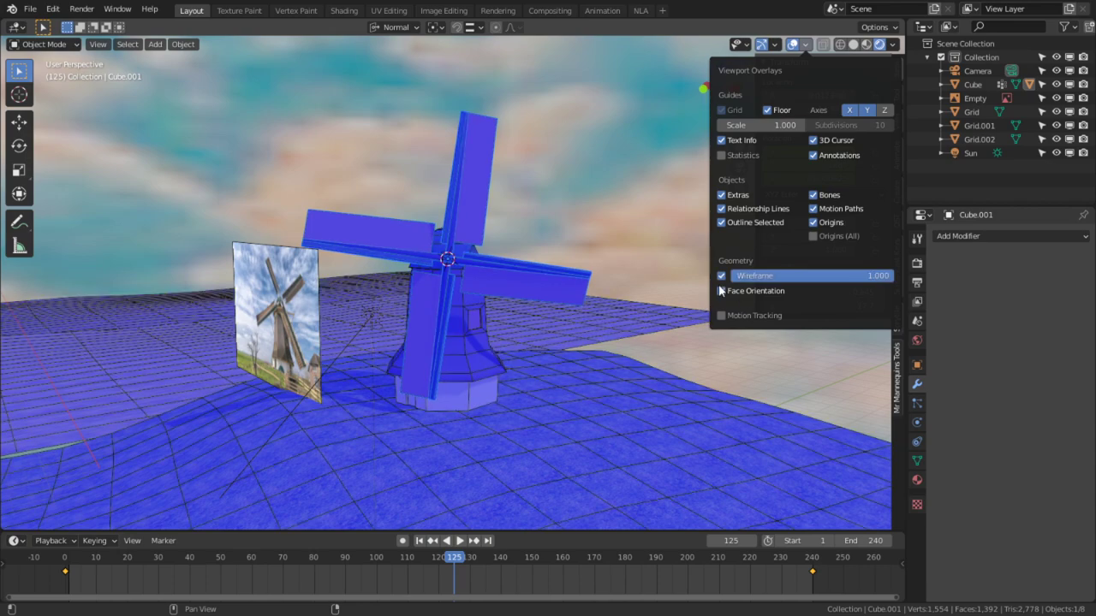
left_click(721, 291)
left_click(724, 275)
Switch the sails to Vertex Paint mode and sample the pale cream window color from the reference photo.
mouse_move(511, 336)
middle_mouse_down()
mouse_move(576, 305)
mouse_move(575, 334)
mouse_move(517, 325)
middle_mouse_up()
scroll(575, 335, "up", 4)
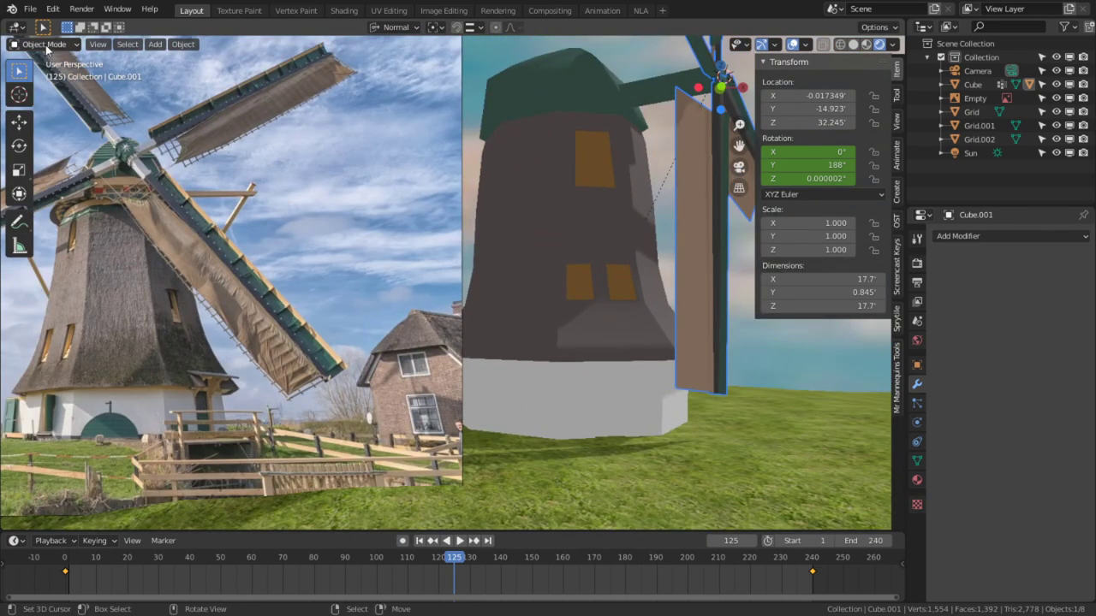
left_click(46, 44)
left_click(47, 104)
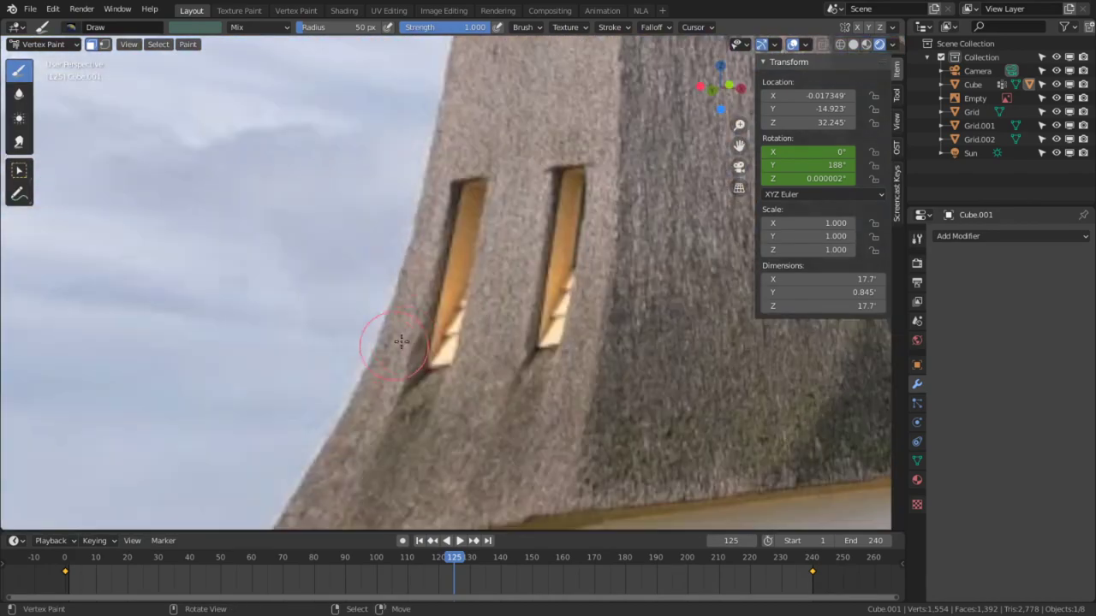
key("s")
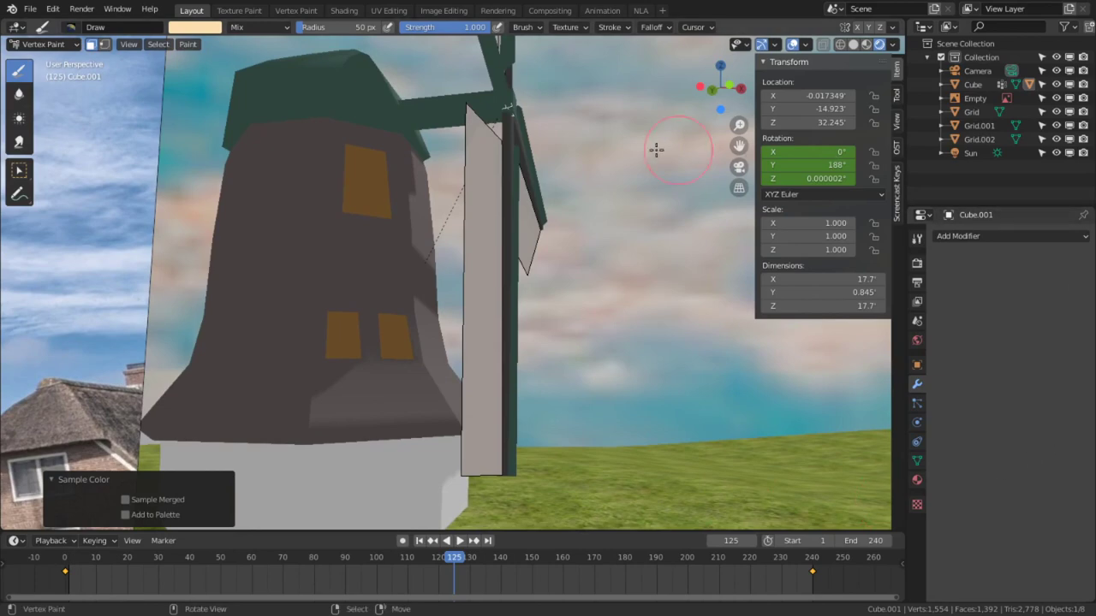
Leave the sails, select the windmill's body and switch it to Vertex Paint mode.
key("Tab")
key("alt+a")
left_click(44, 43)
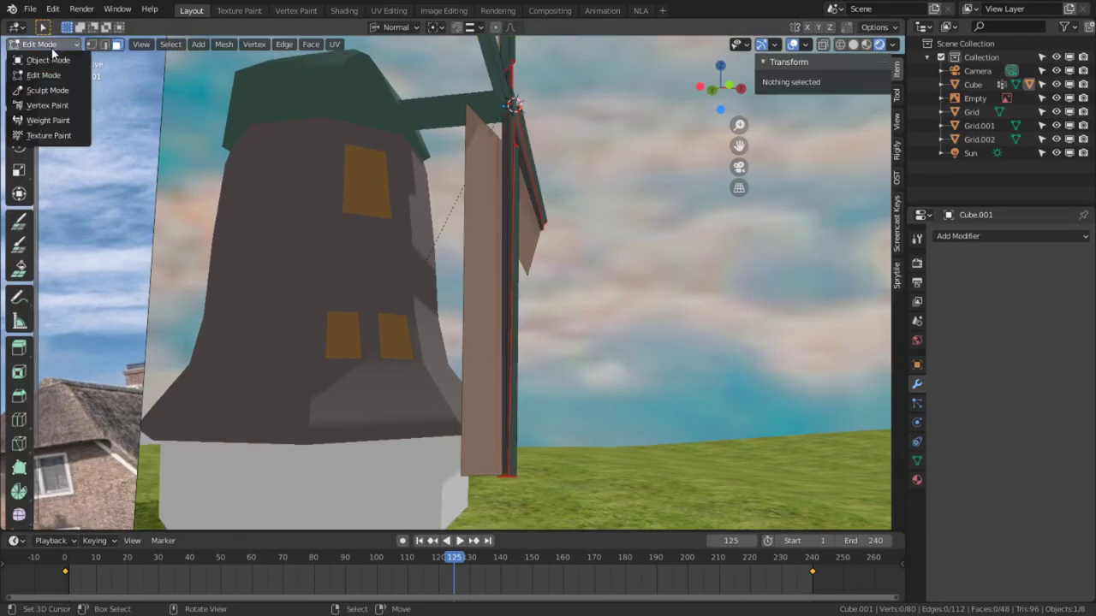
left_click(34, 55)
right_click(365, 170)
key("Tab")
scroll(376, 183, "up", 8)
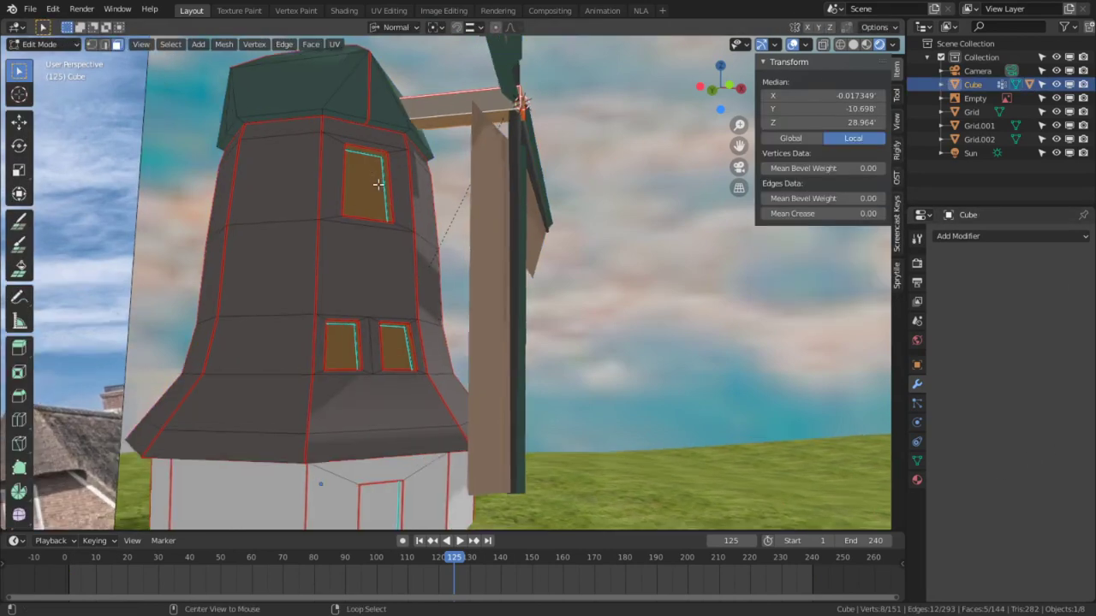
key("Tab")
scroll(382, 246, "down", 3)
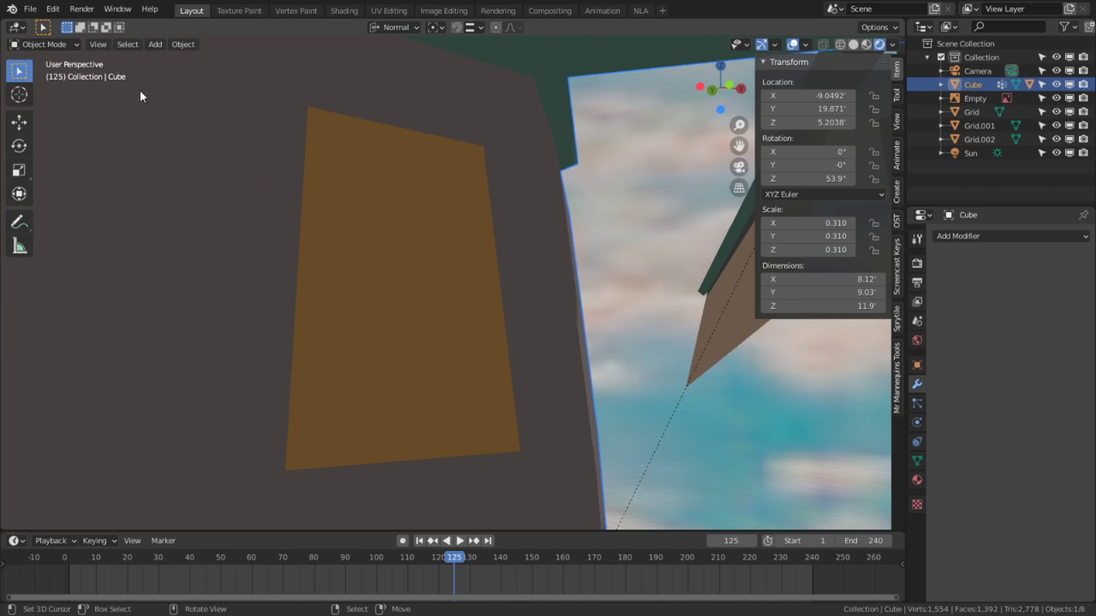
left_click(45, 44)
left_click(48, 105)
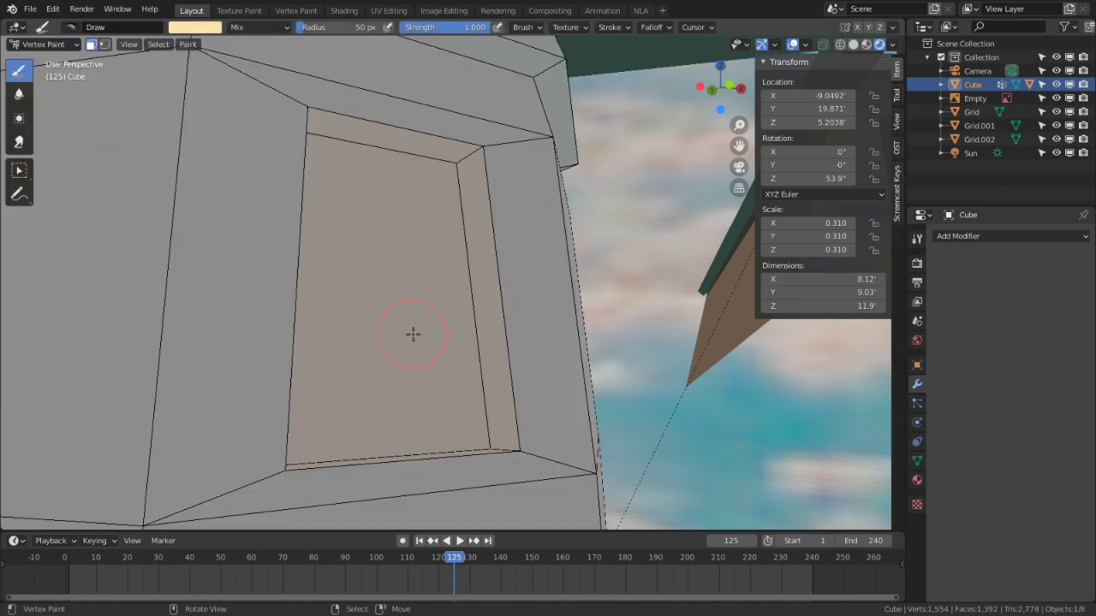
Select the windmill body's window and door faces with the paint mask and fill them with the sampled cream color.
scroll(418, 426, "down", 5)
middle_click_drag(418, 426, 454, 440)
left_click(455, 440)
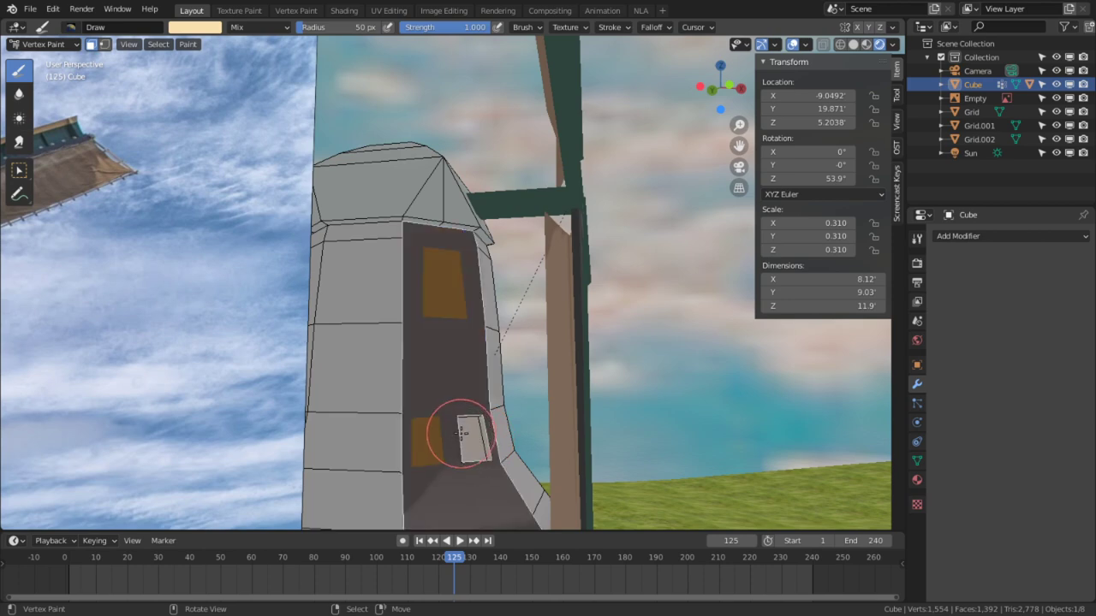
key("ctrl+z")
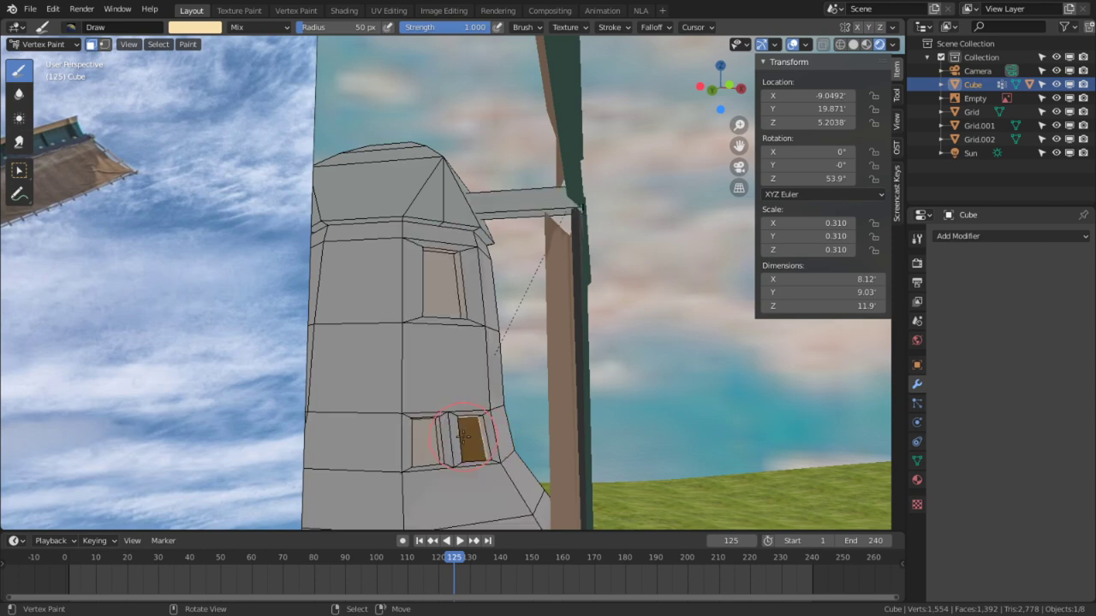
right_click(434, 439, "shift")
right_click(454, 289, "shift")
scroll(457, 296, "down", 6)
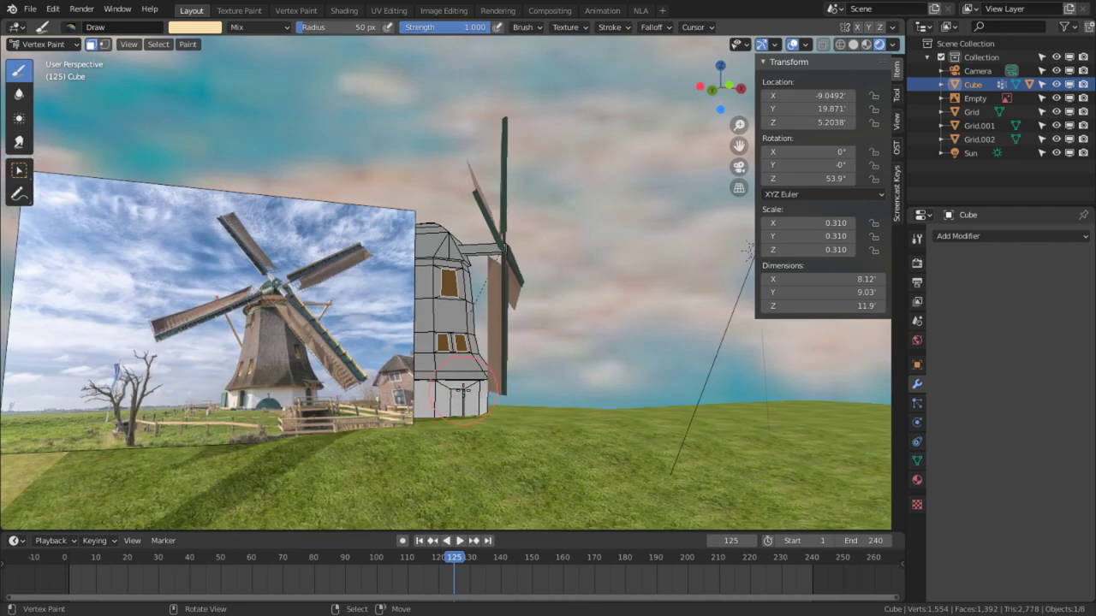
middle_click_drag(625, 340, 435, 355)
scroll(513, 343, "up", 3)
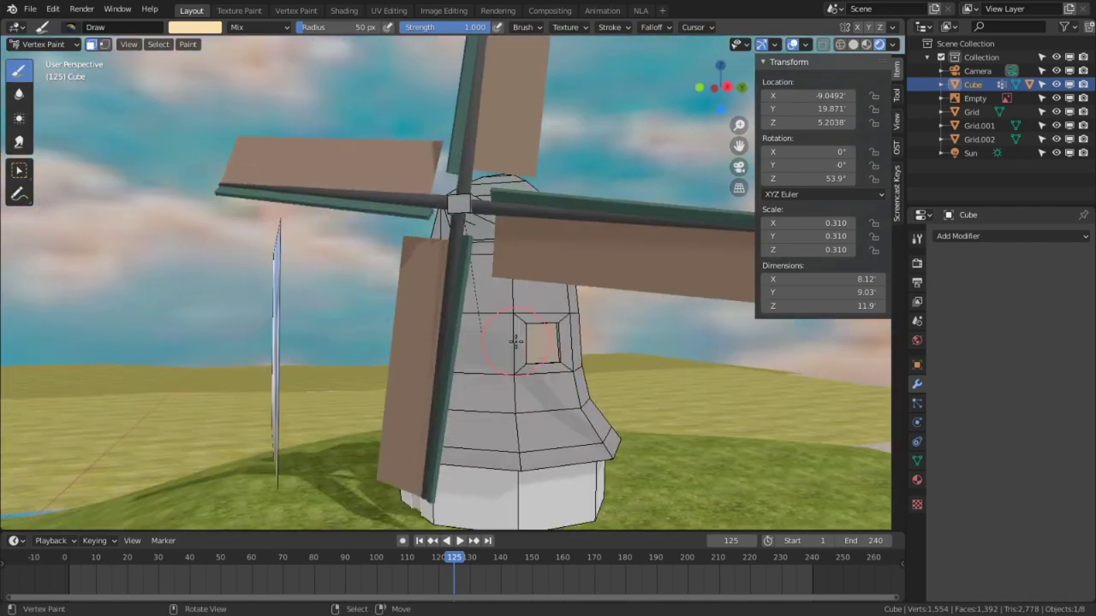
left_click_drag(520, 350, 558, 345)
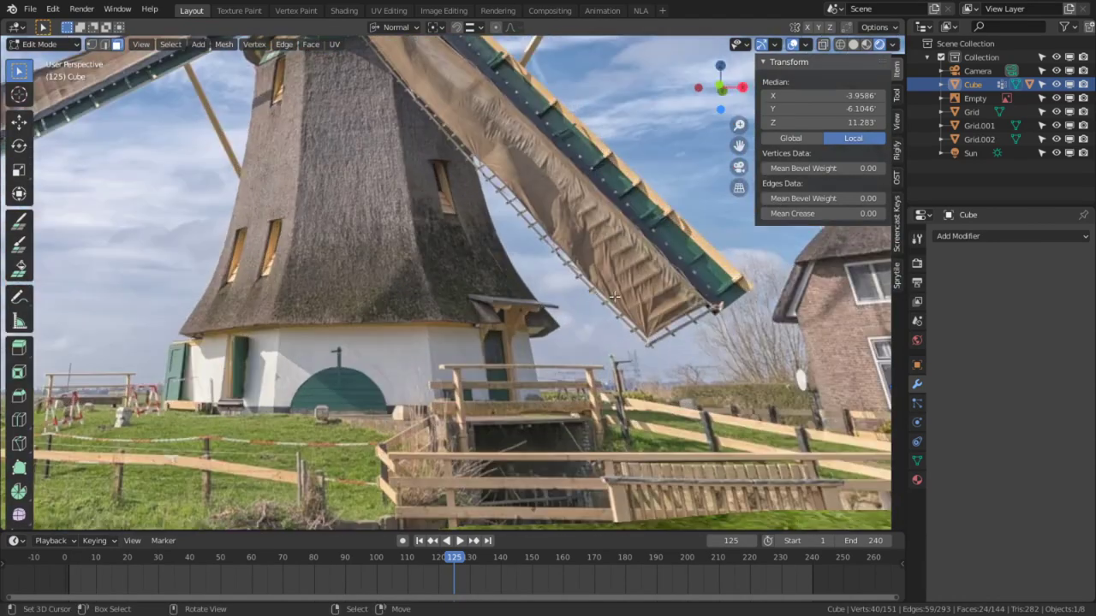
Return the windmill's body to Object Mode and select the windmill reference image.
middle_click_drag(373, 320, 90, 334, "shift")
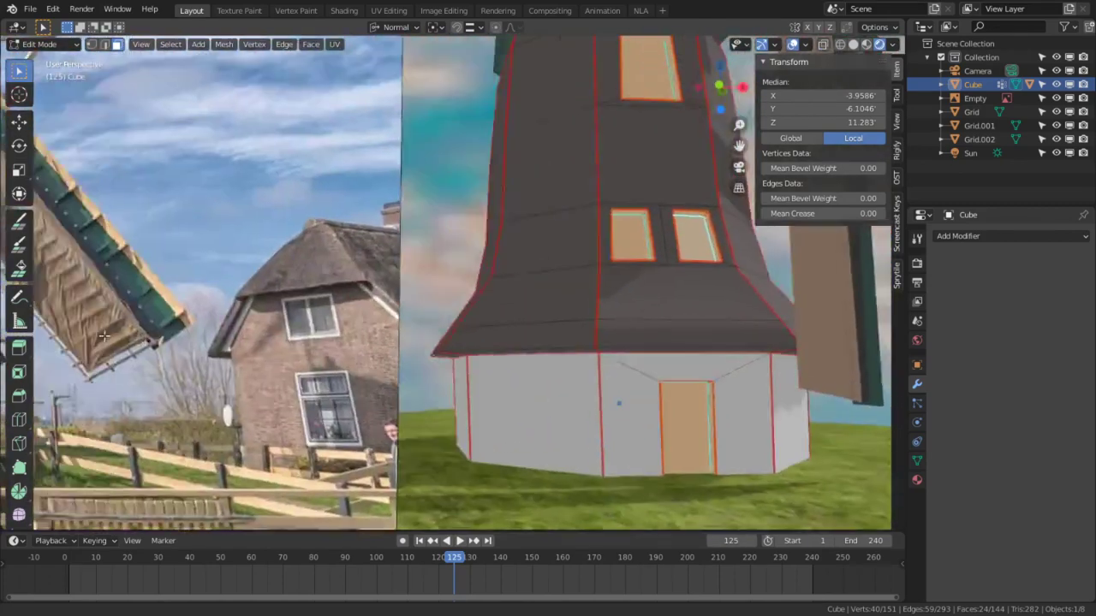
scroll(141, 209, "down", 4)
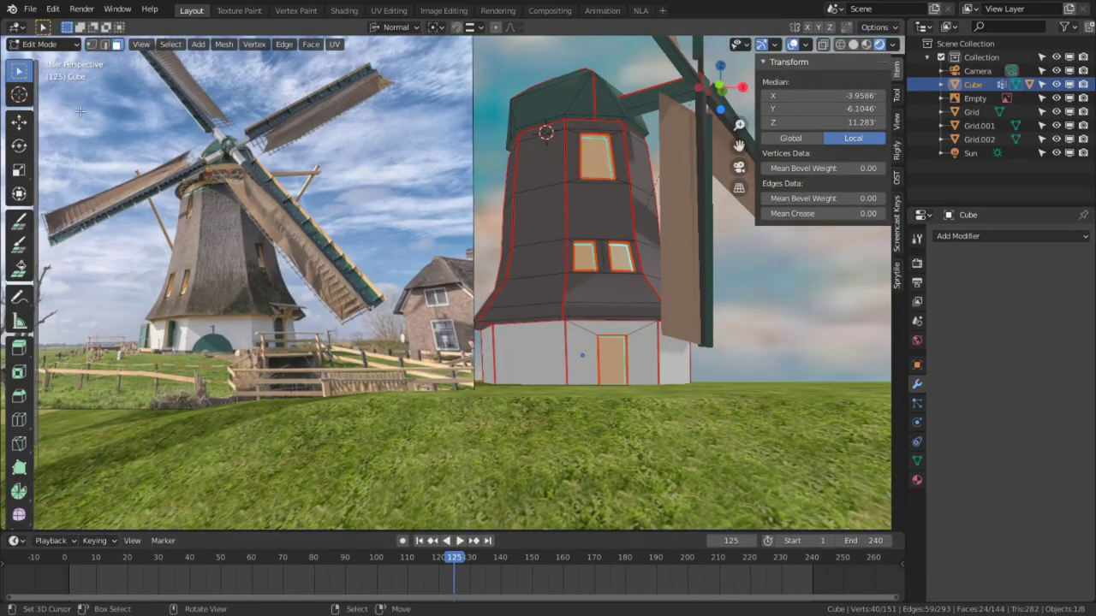
left_click(51, 44)
left_click(48, 60)
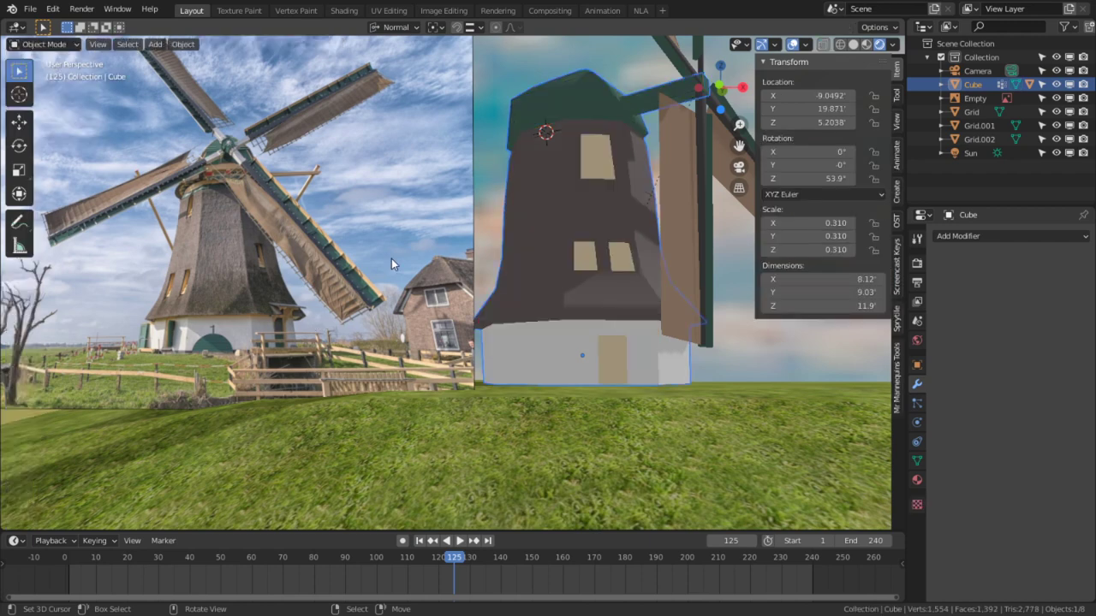
middle_click_drag(391, 264, 323, 296)
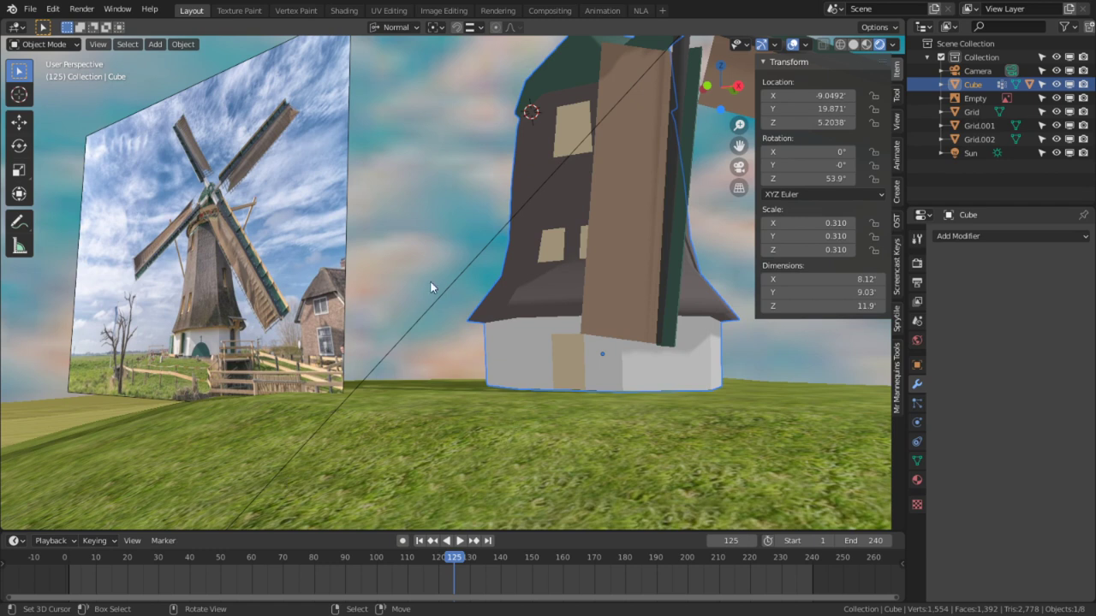
left_click(317, 177)
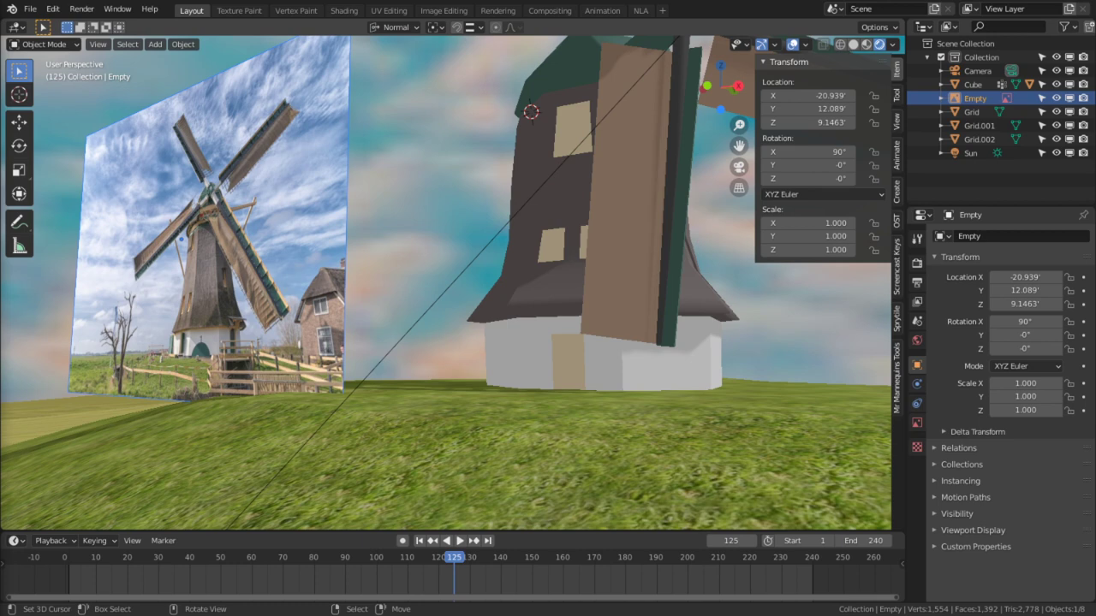
Switch to the Chrome web browser and view the "I Made This" Know Your Meme image from the Ecosia results.
left_click_drag(0, 30, 473, 4)
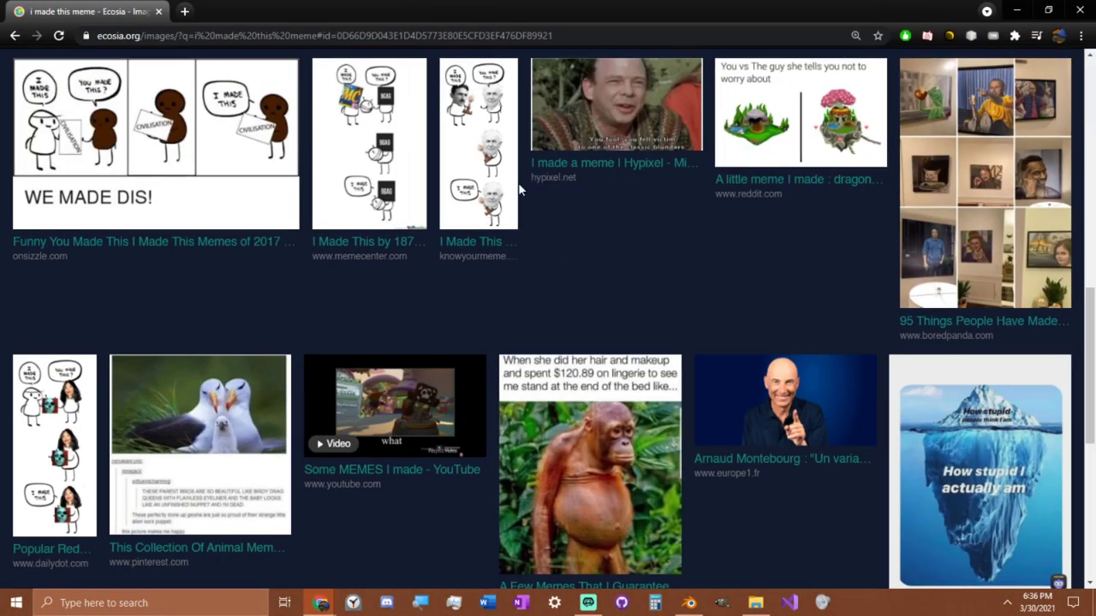
scroll(179, 73, "up", 2)
scroll(148, 180, "down", 5)
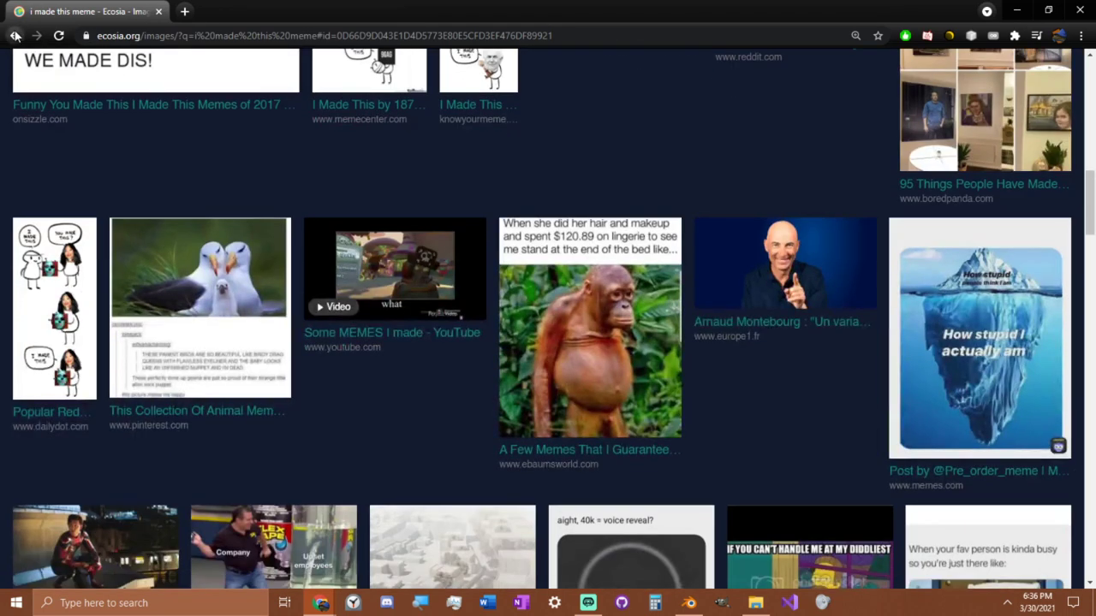
left_click(14, 36)
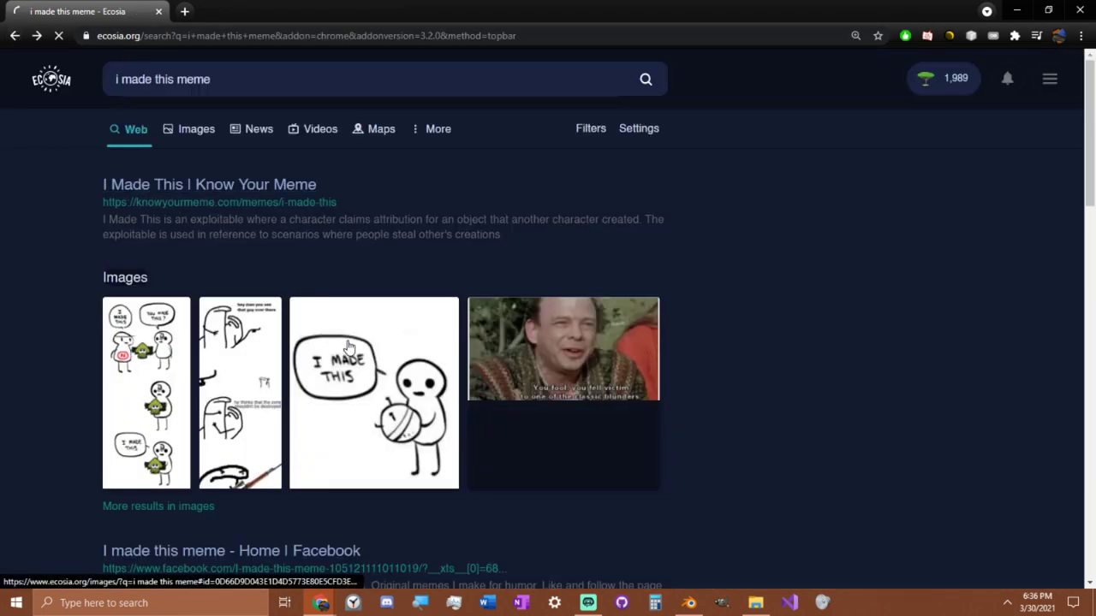
left_click(348, 345)
scroll(403, 374, "down", 2)
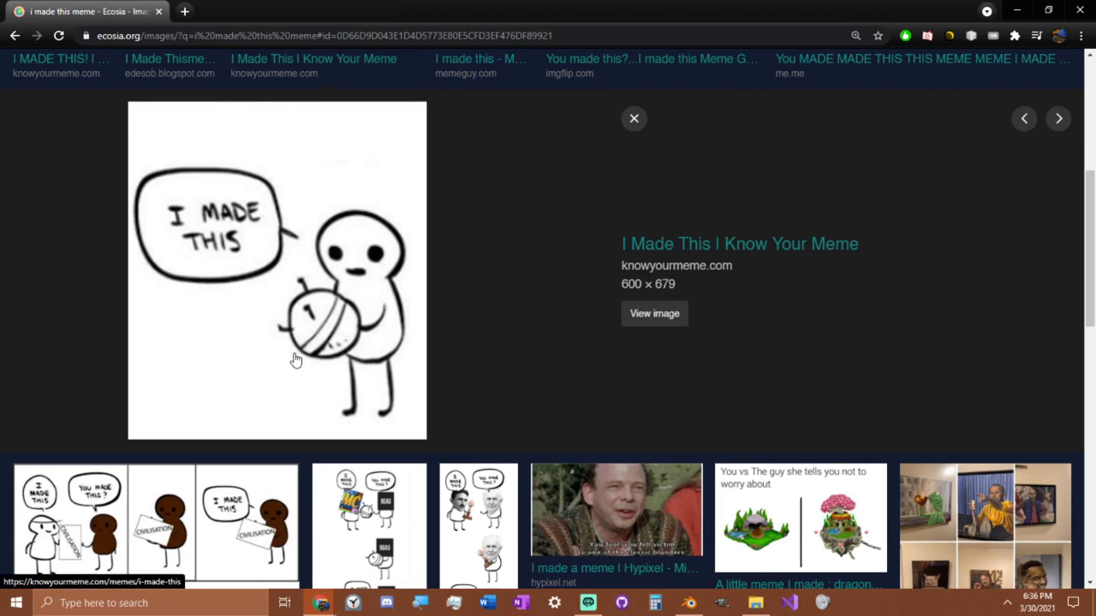
scroll(442, 345, "up", 2)
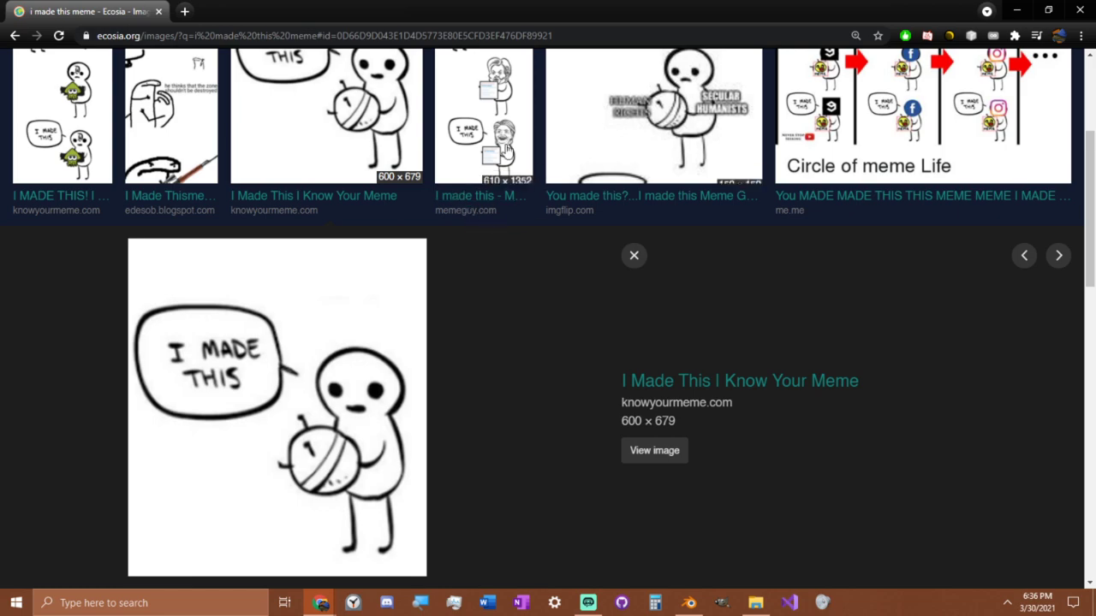
scroll(325, 254, "down", 1)
scroll(325, 255, "down", 2)
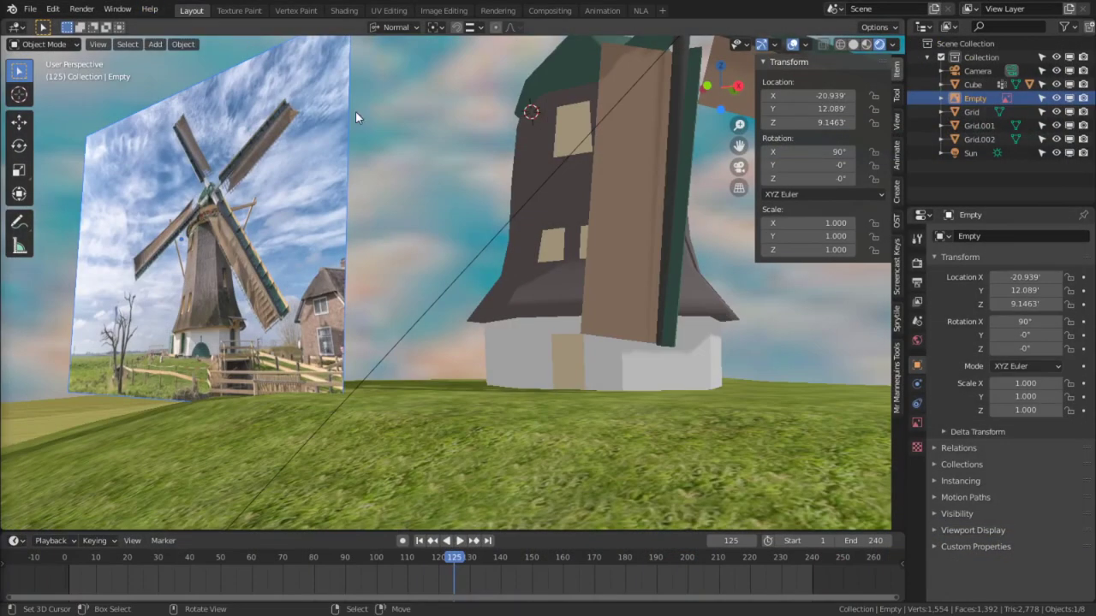
Render the current frame from the camera to examine the windmill's colors, and close the render result.
key("KP_0")
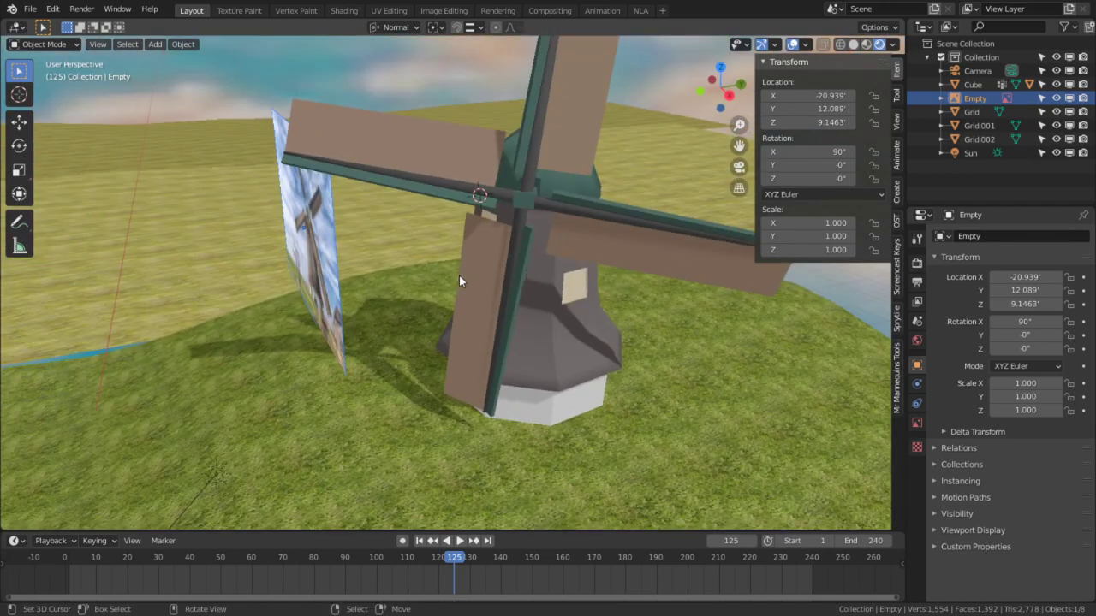
key("F12")
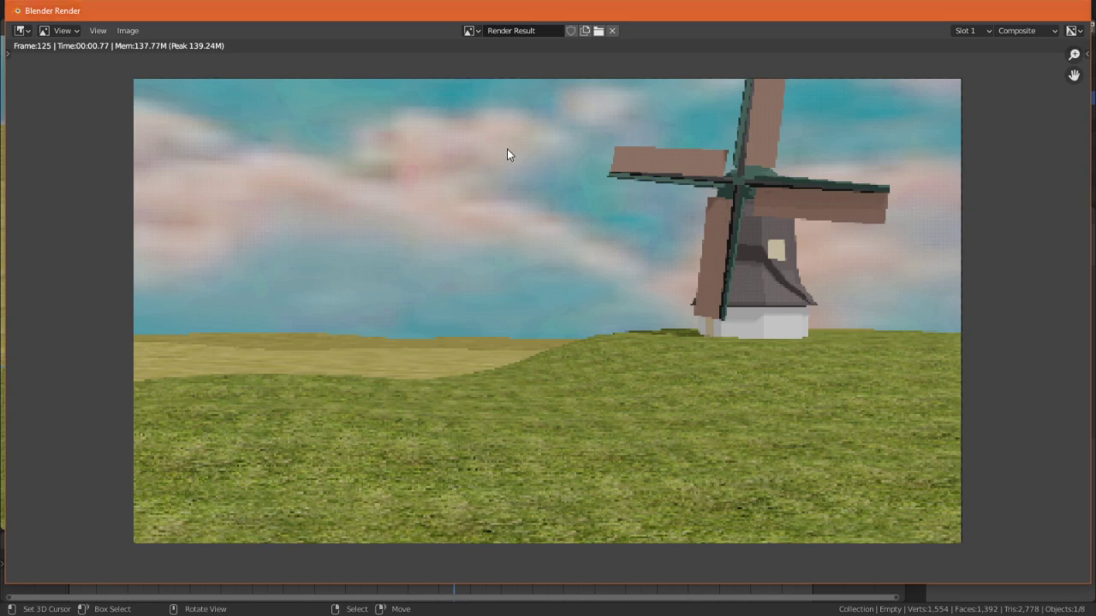
key("Escape")
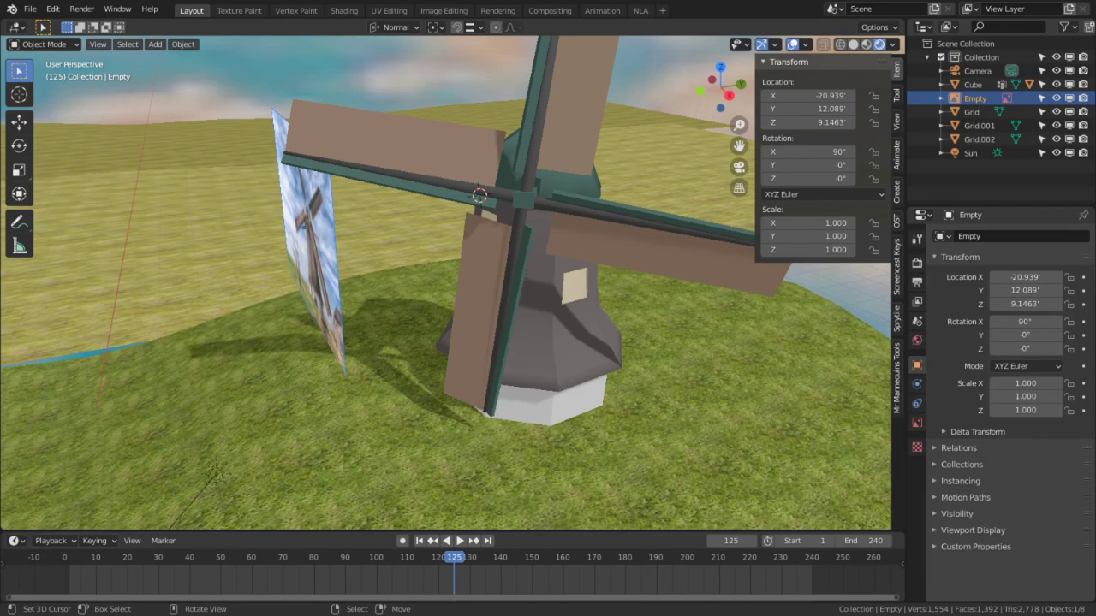
Apply the scale of the two yellow background fields, Grid.001 and Grid.002.
middle_click_drag(258, 221, 369, 303)
scroll(248, 248, "down", 4)
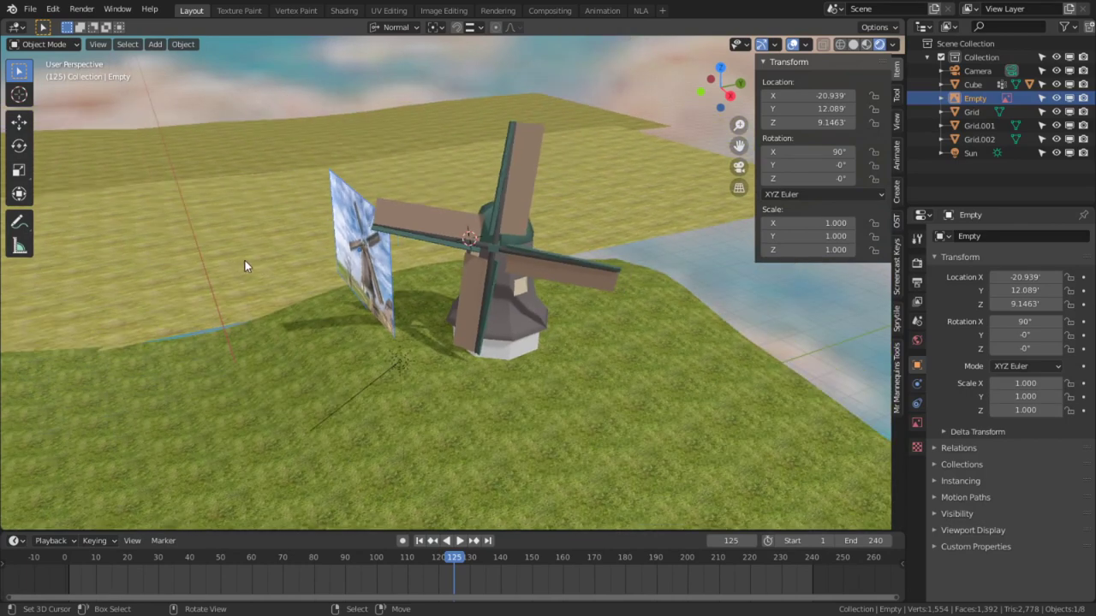
left_click(247, 261)
key("ctrl+a")
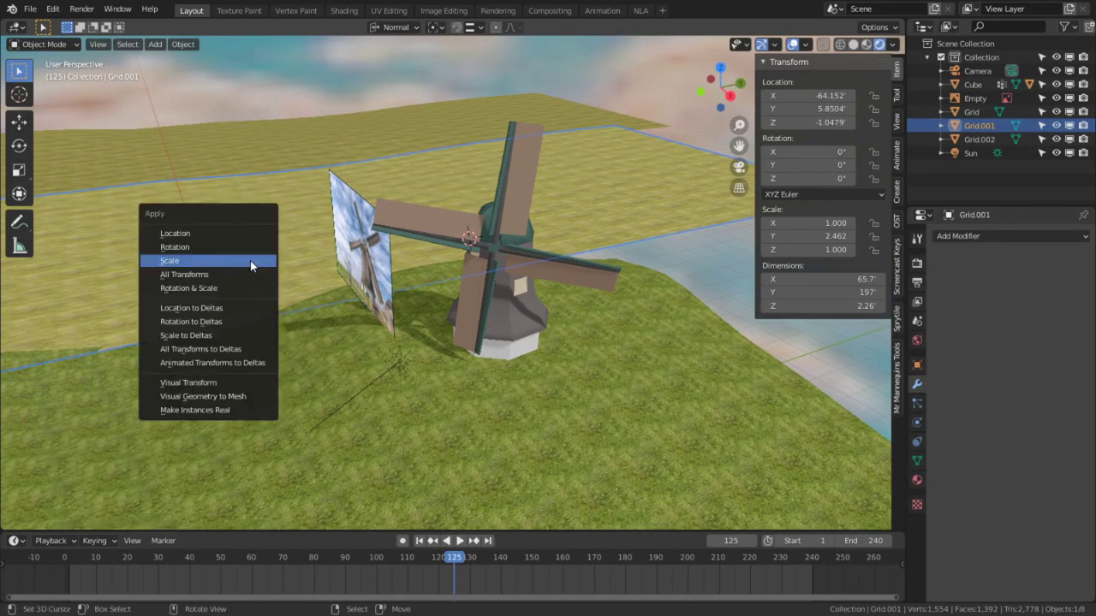
left_click(250, 260)
left_click(193, 145)
key("ctrl+a")
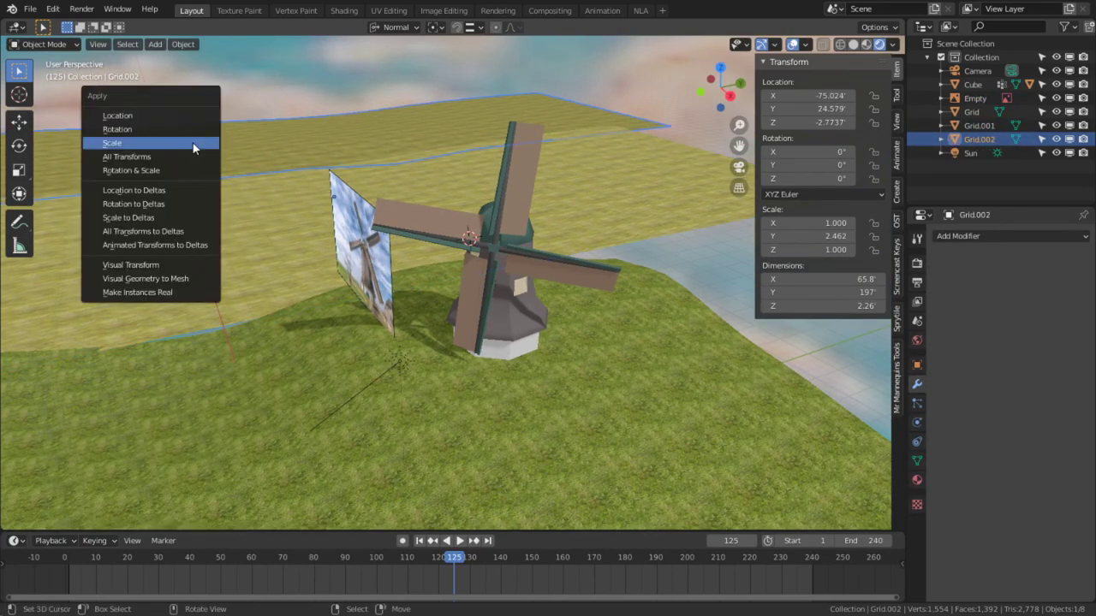
left_click(193, 146)
Create a new brush texture and load the white wrinkles image from the Textures folder into it.
middle_click_drag(194, 165, 188, 207)
middle_click_drag(330, 267, 330, 205)
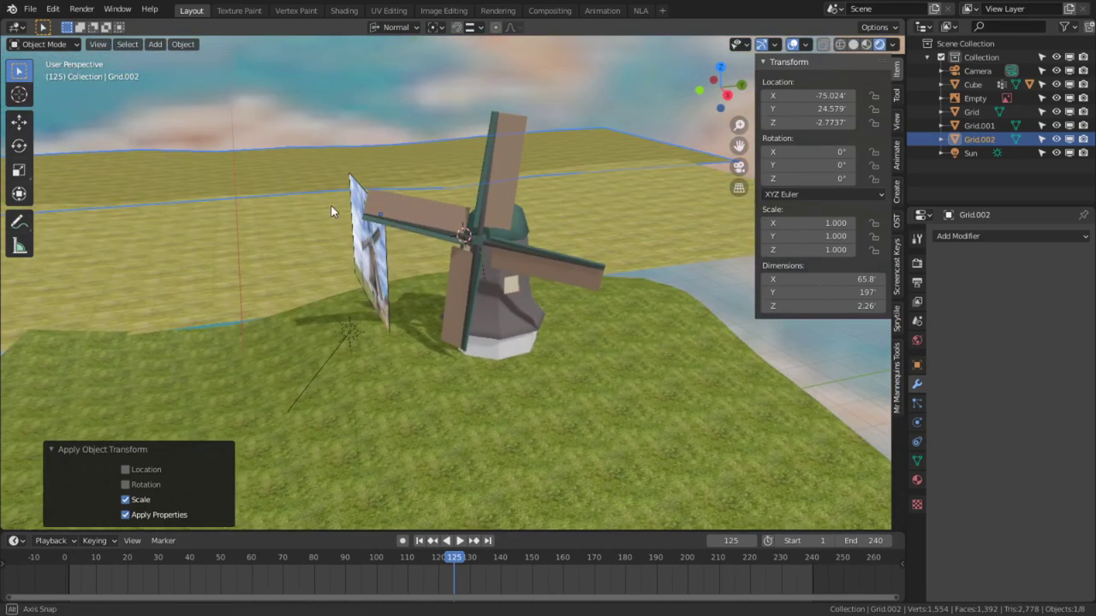
key("KP_0")
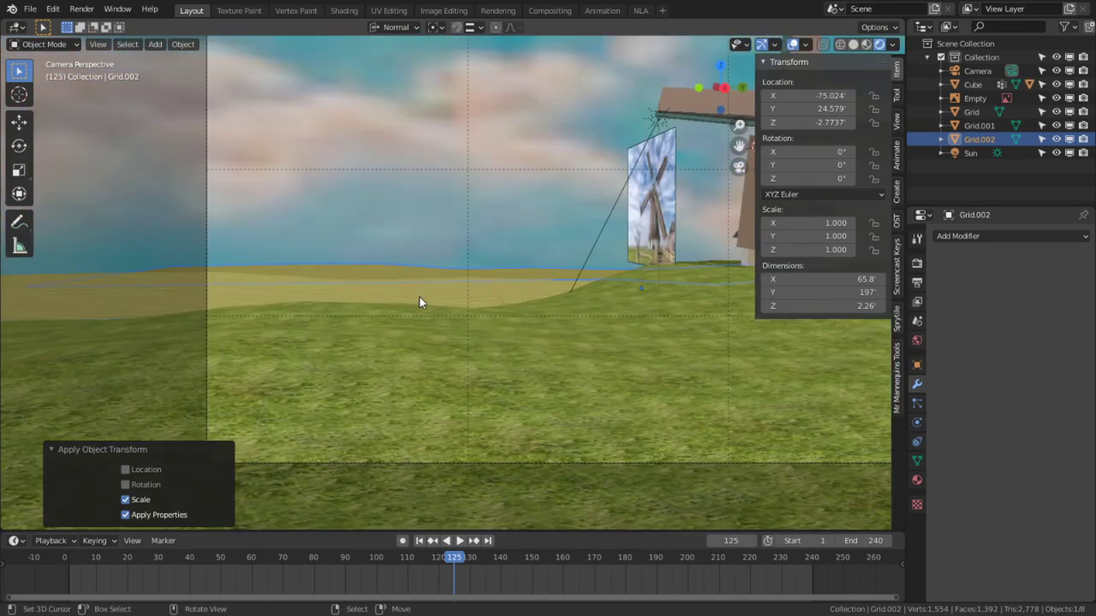
middle_click_drag(685, 251, 426, 346, "shift")
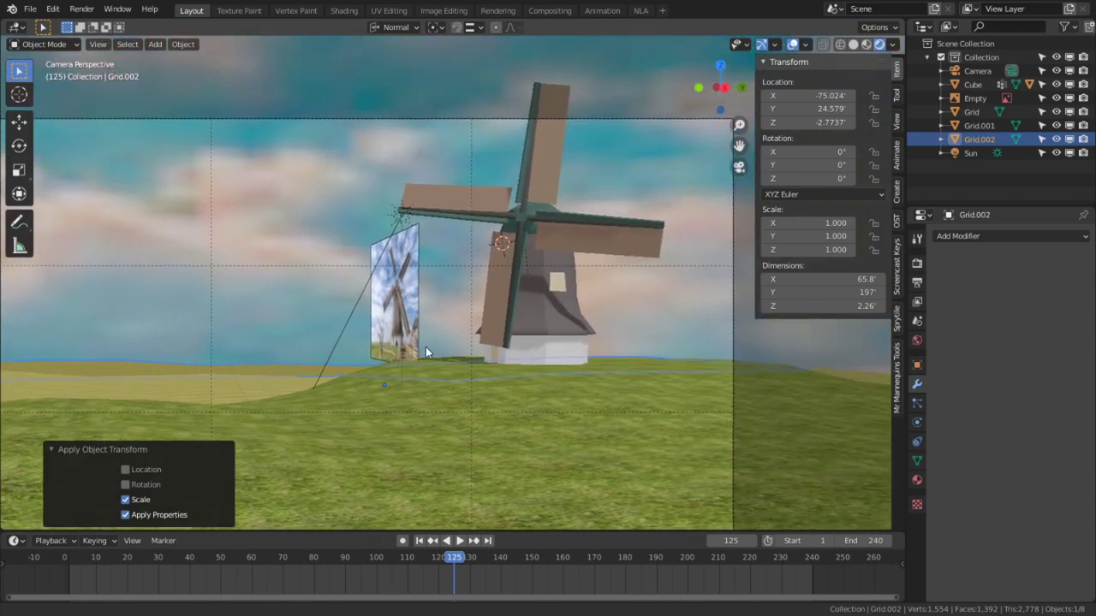
scroll(425, 347, "up", 4)
scroll(590, 323, "up", 4)
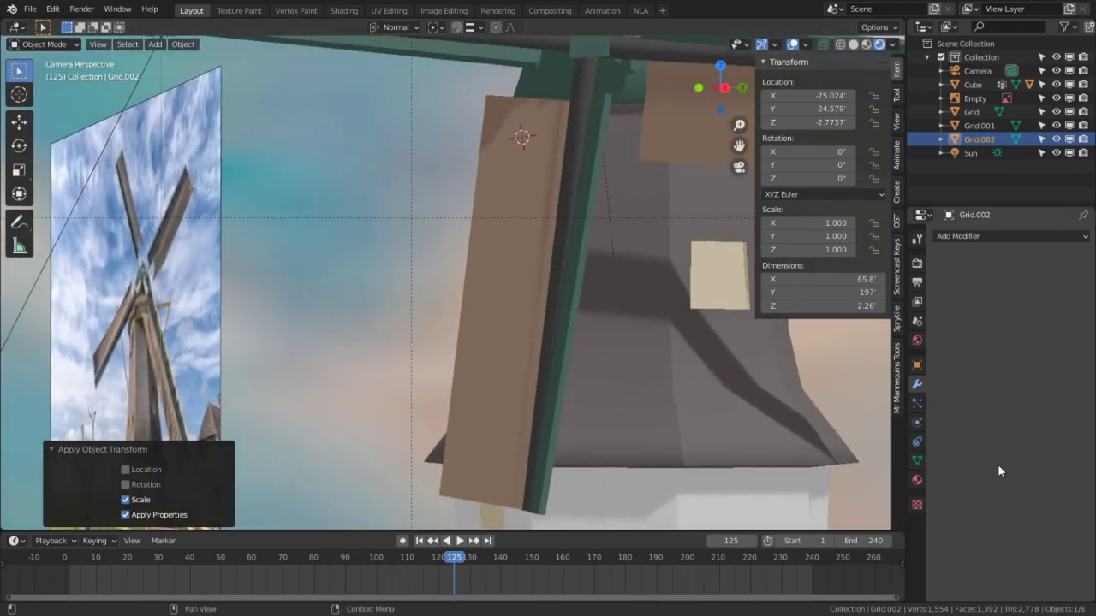
left_click(917, 504)
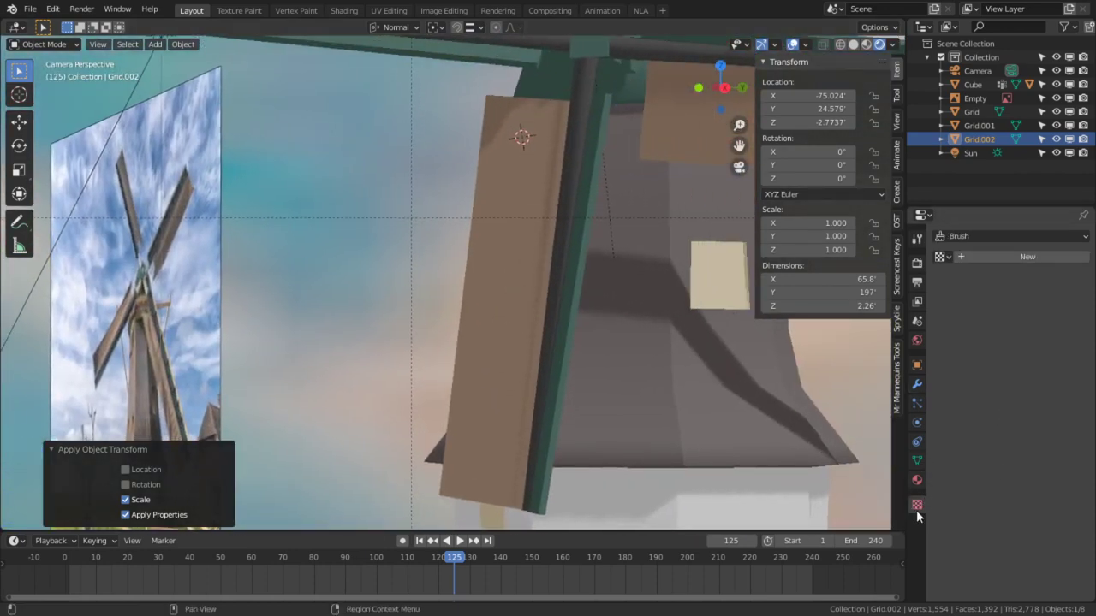
left_click(1016, 255)
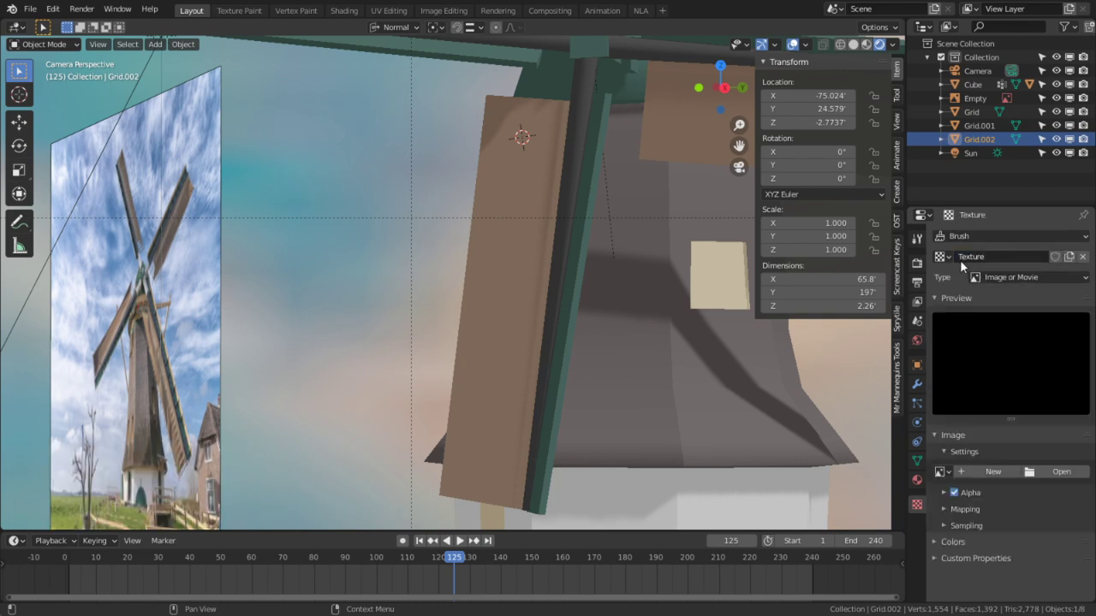
left_click(1059, 472)
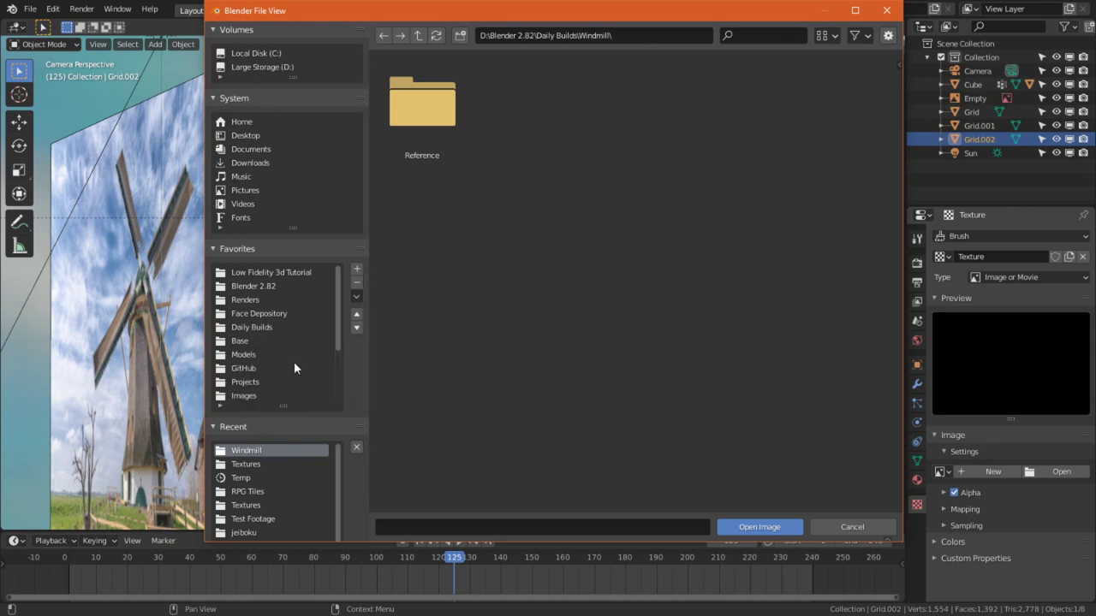
scroll(282, 391, "down", 3)
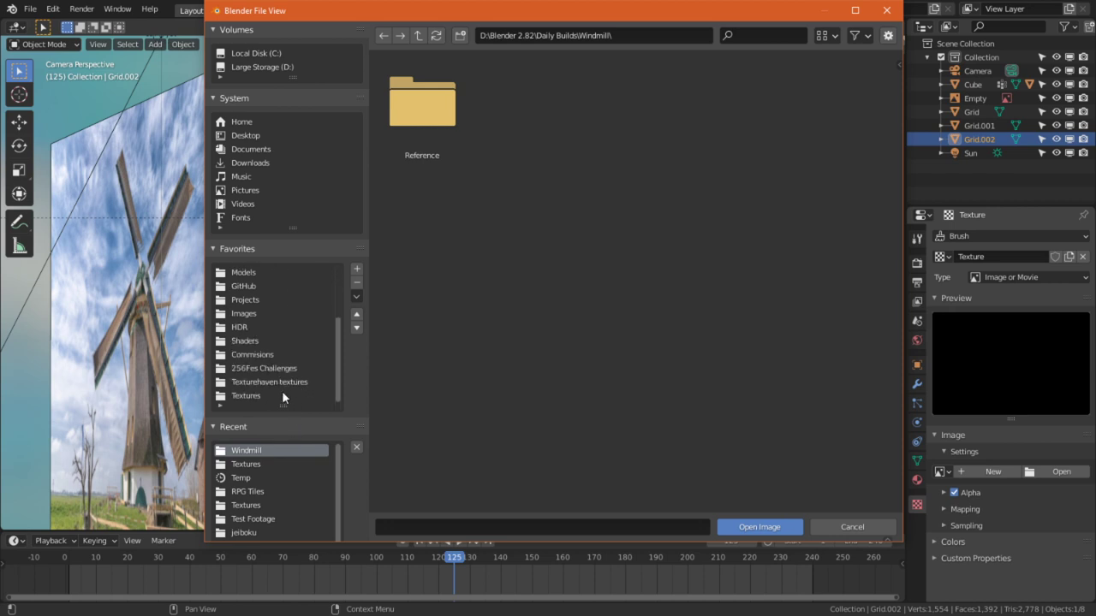
left_click(248, 396)
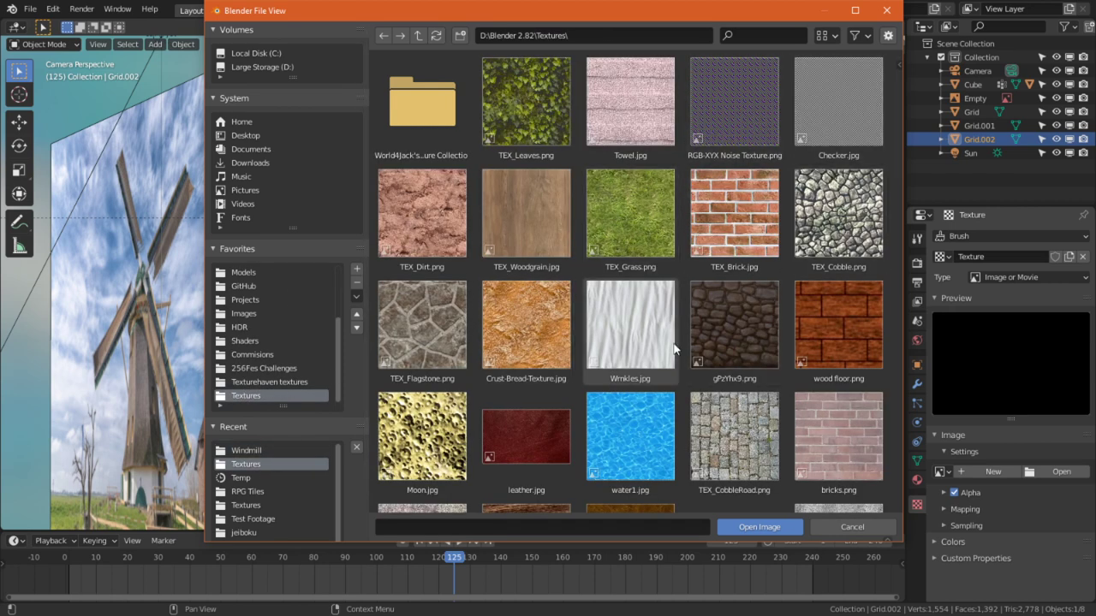
double_click(630, 336)
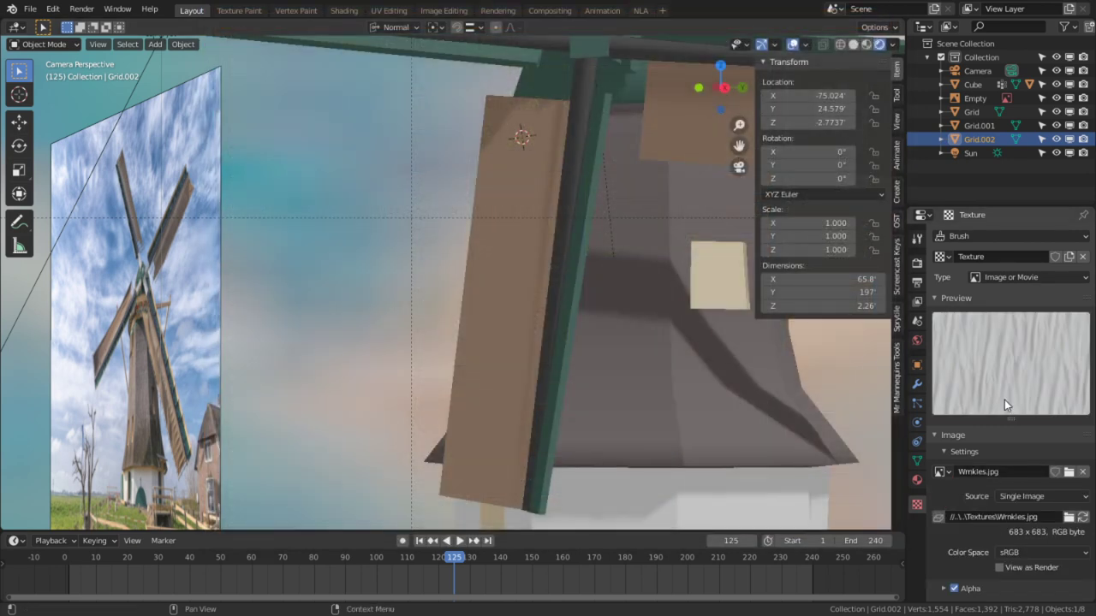
Give the wrinkles image a fake user and name its brush texture "Cloth Wrickles".
left_click(1056, 472)
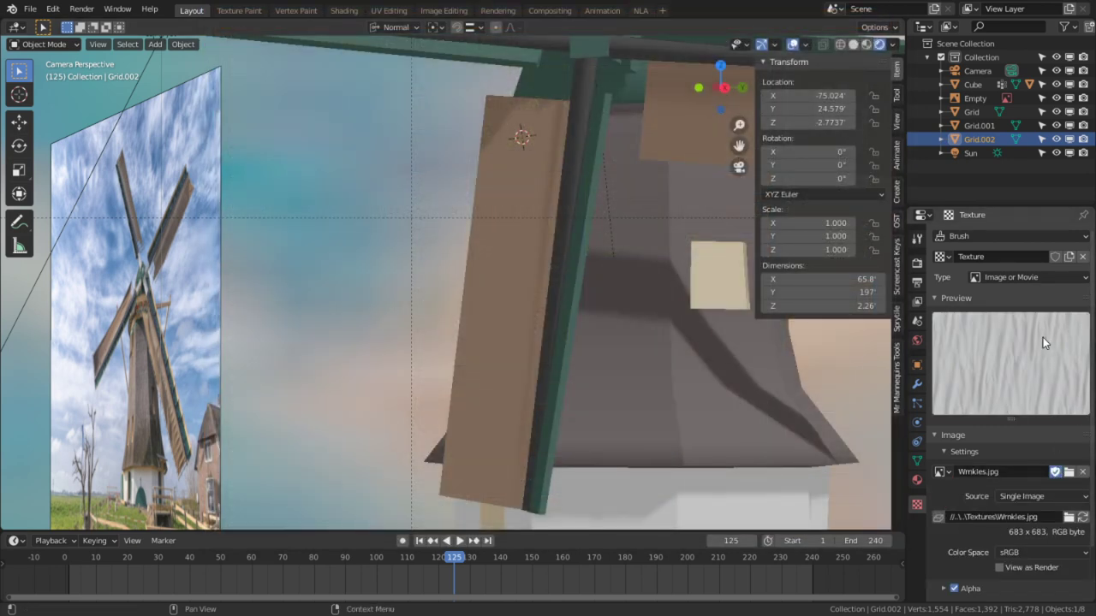
left_click(1002, 264)
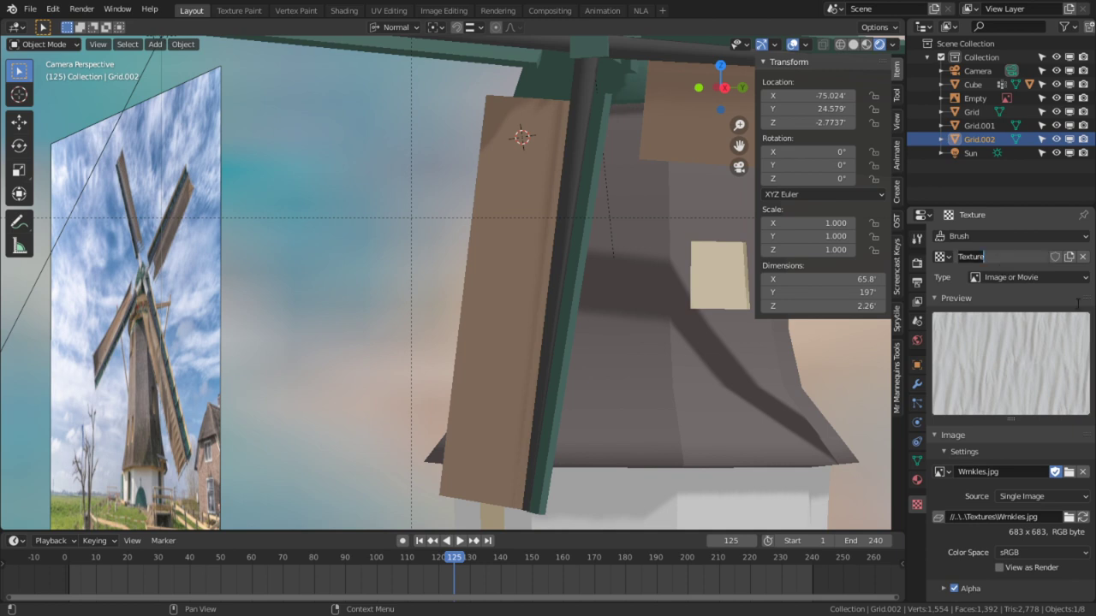
type("Cloth Wrickles")
key("Return")
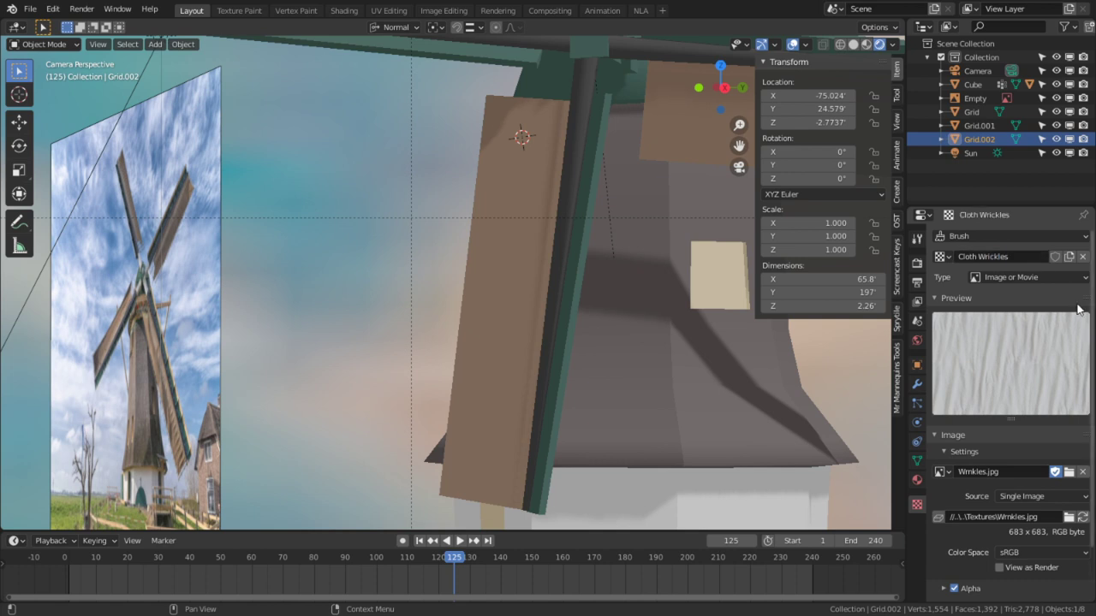
Duplicate the Cloth Wrickles texture and replace the copy's image with Canvas.jpg from the Textures folder.
left_click(1070, 257)
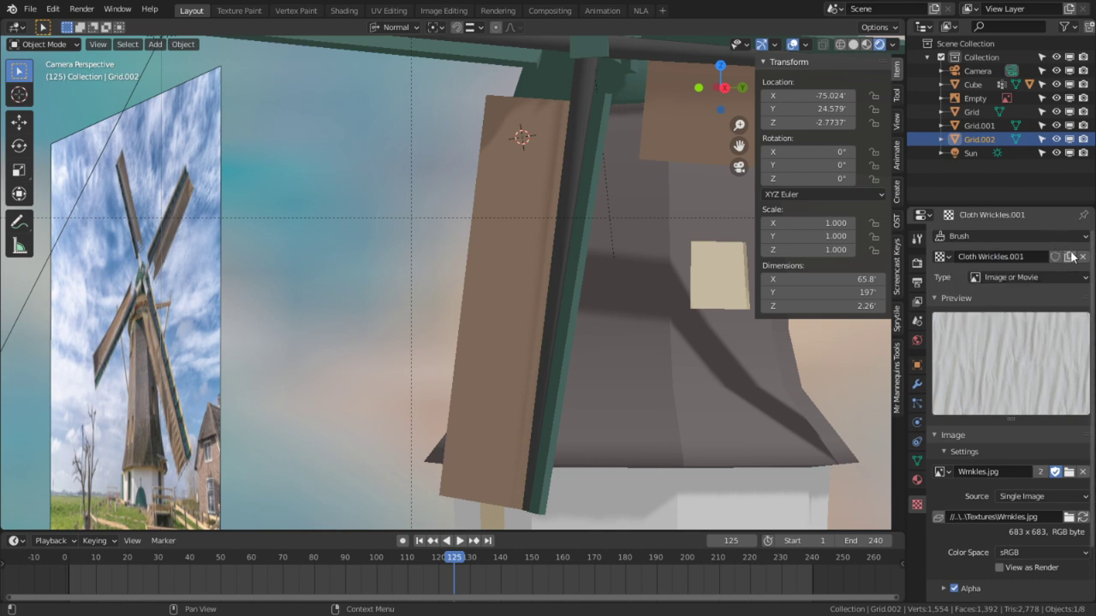
left_click(1068, 472)
scroll(815, 247, "down", 5)
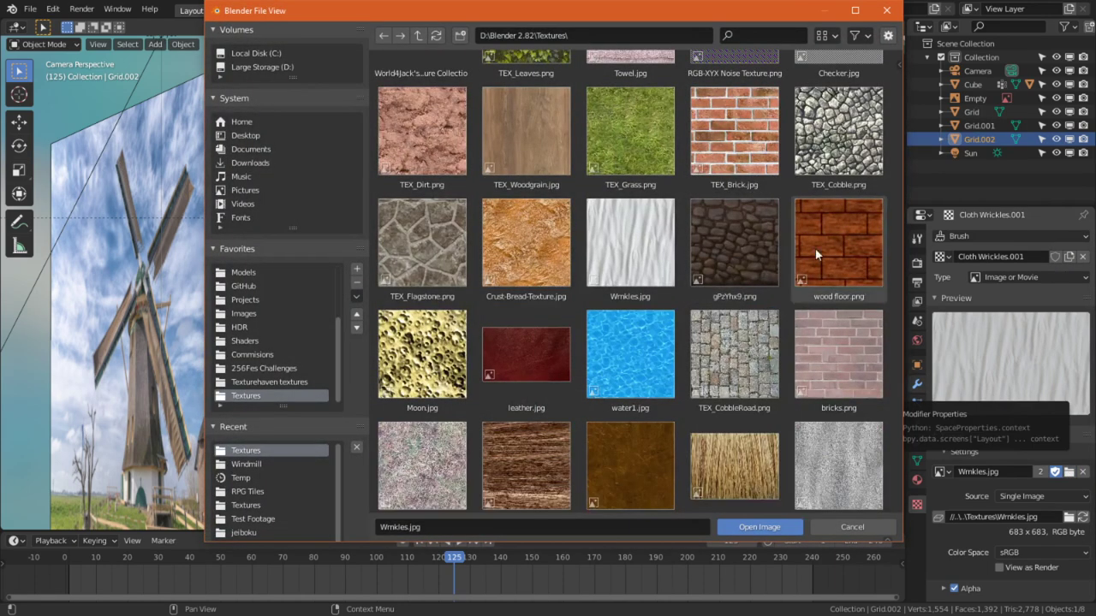
scroll(819, 251, "down", 2)
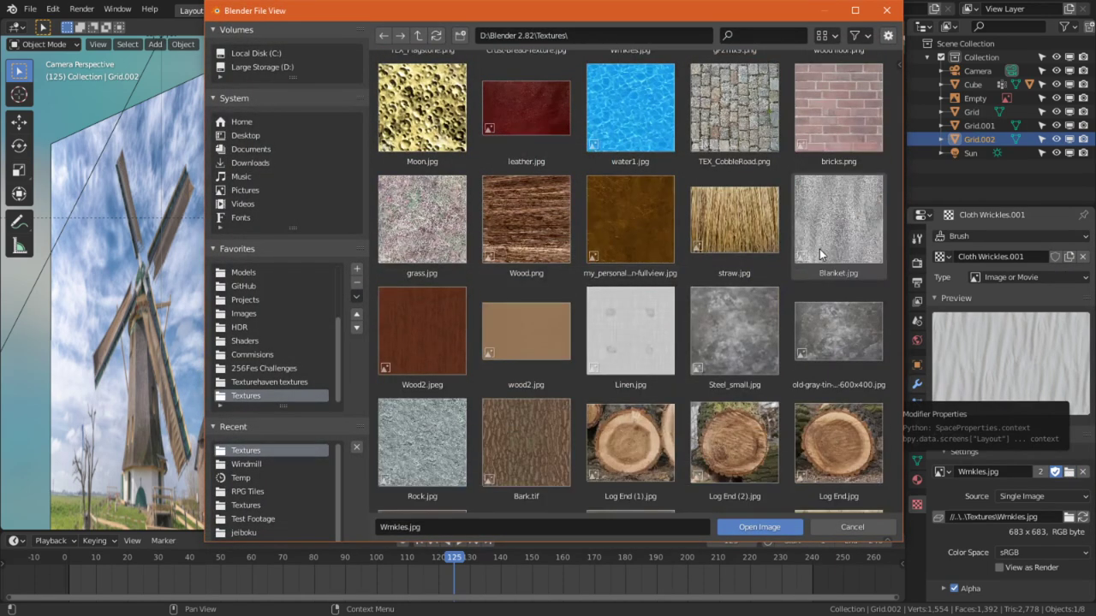
scroll(819, 251, "down", 4)
scroll(820, 249, "down", 5)
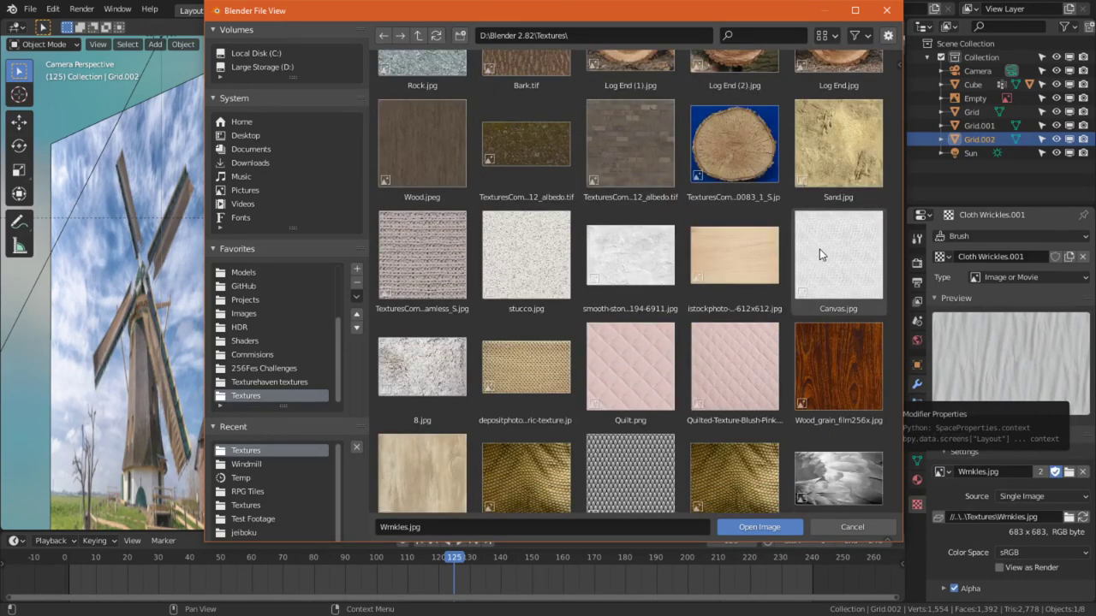
double_click(821, 247)
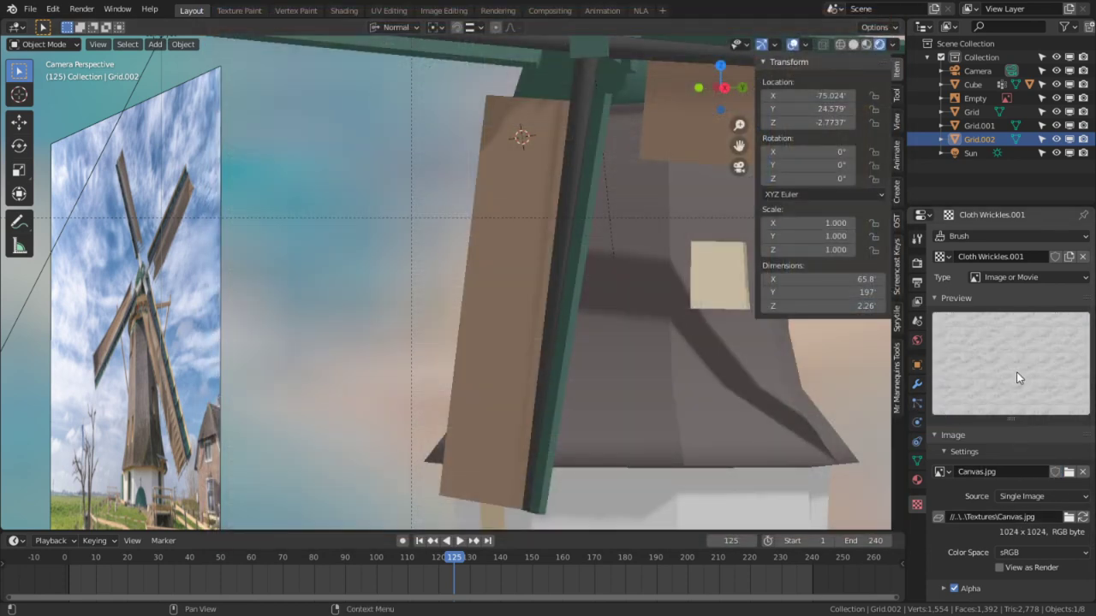
Rename the duplicated brush texture as Canvas.
left_click(973, 258)
key("ctrl+a")
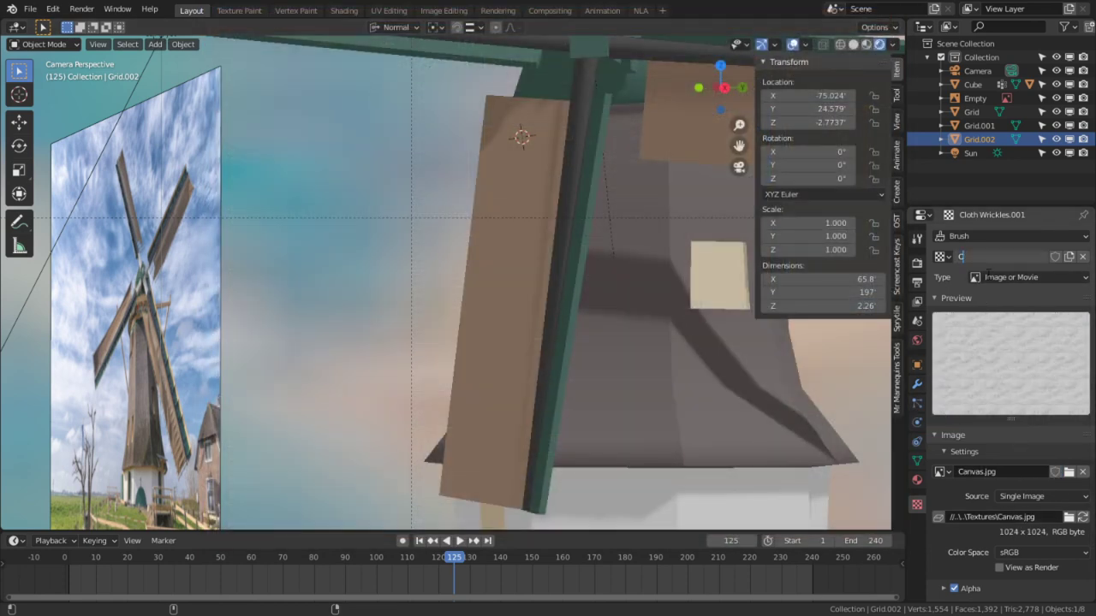
type("Canvas")
key("Return")
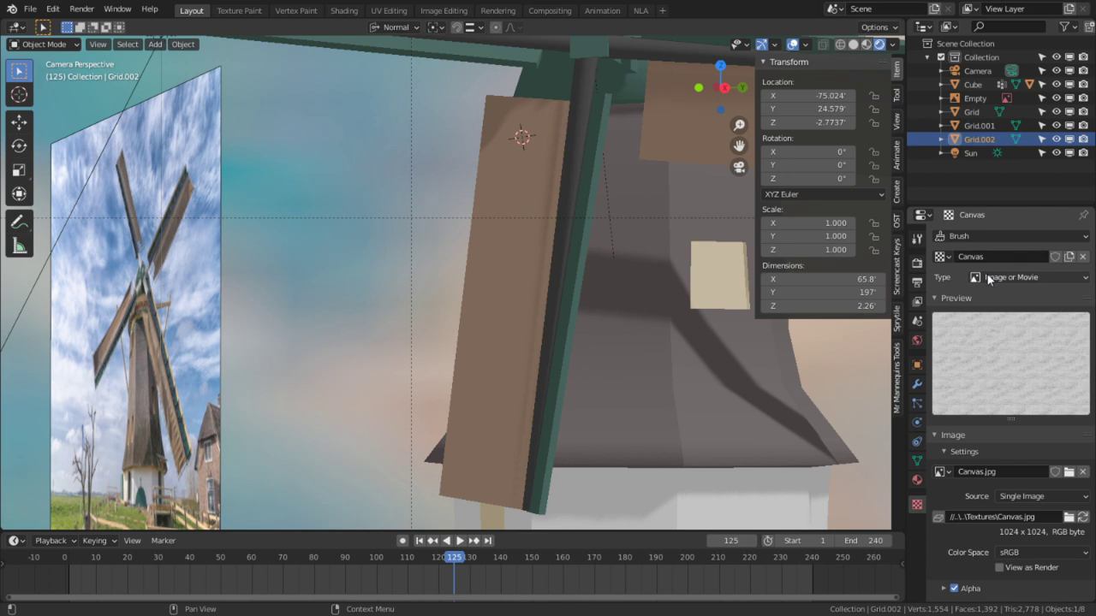
Duplicate the Canvas brush texture and name the copy Stucco.
left_click(1074, 259)
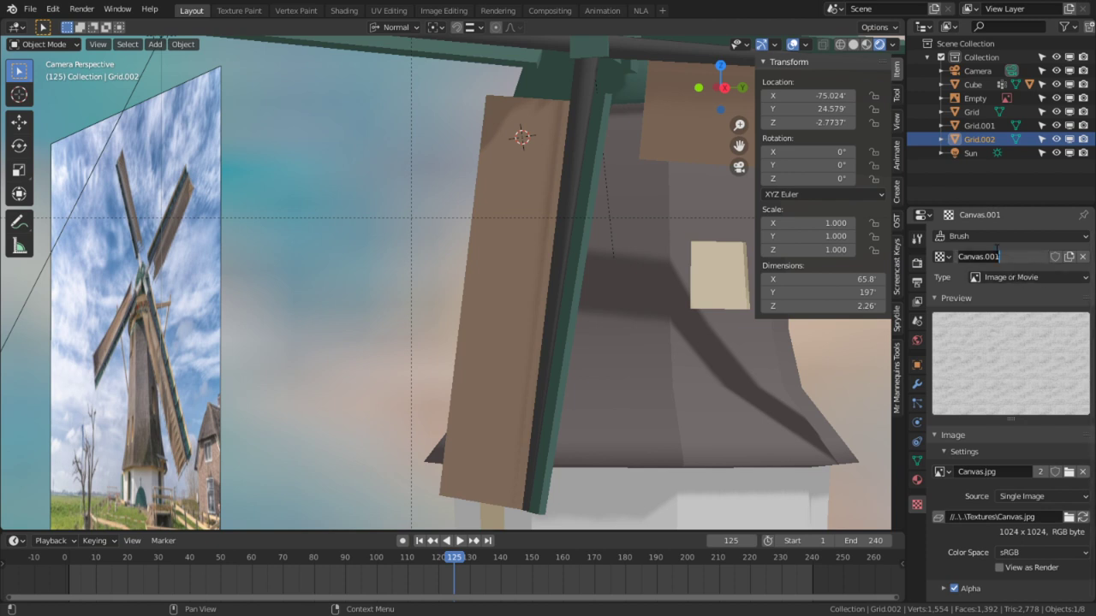
type("Stucco")
key("Return")
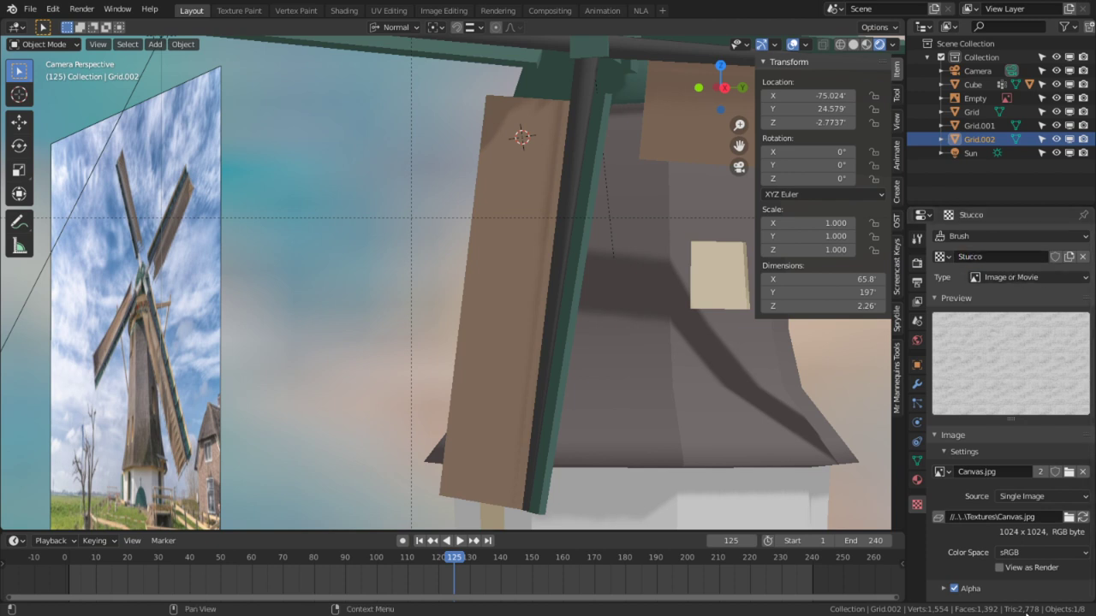
Replace the copy's image with TEX_Woodgrain.jpg from the Textures folder and rename the brush texture as Wood.
left_click(1070, 472)
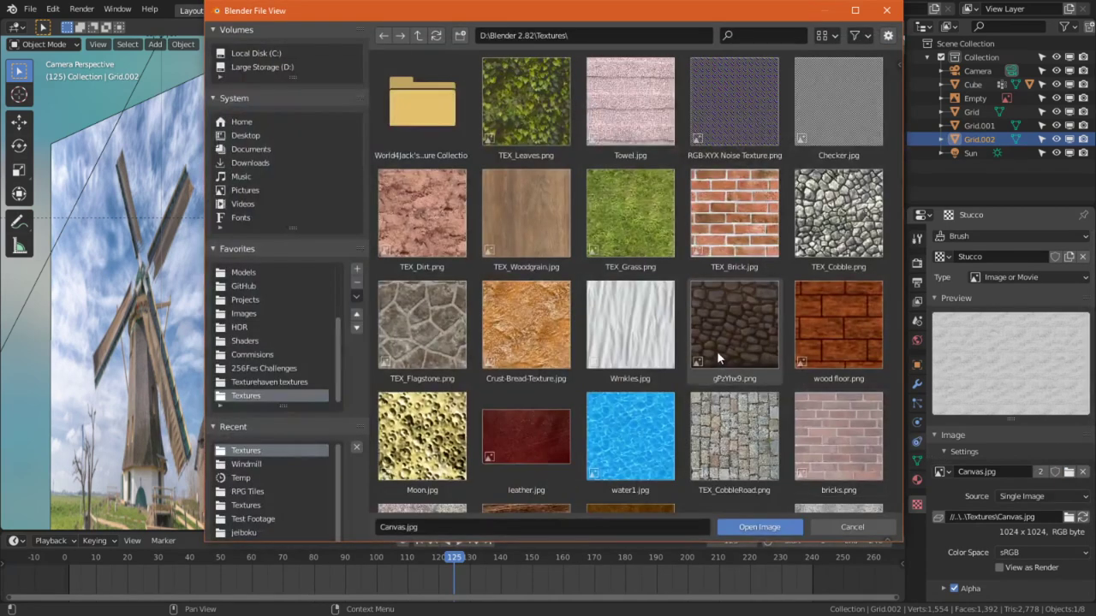
double_click(527, 225)
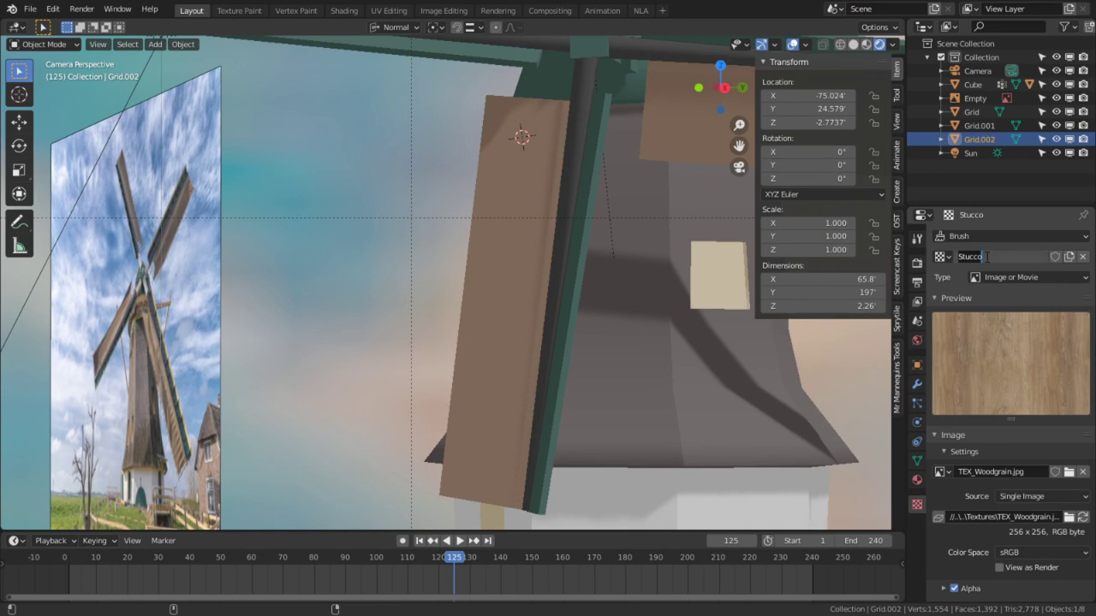
type("Wood")
key("Return")
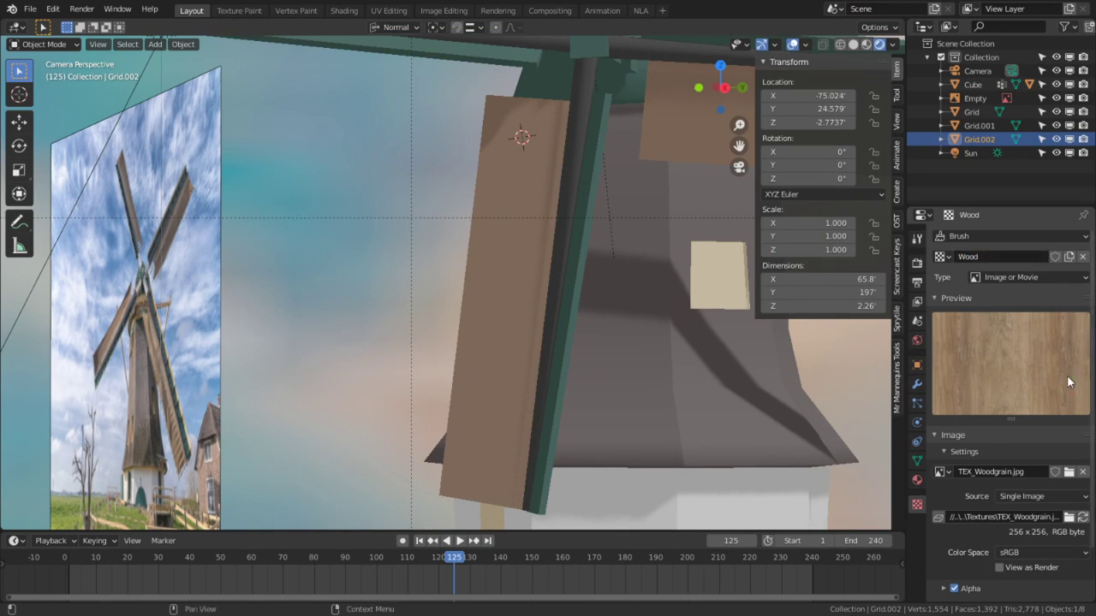
Duplicate the Wood texture, and go through the Canvas, Cloth Wrickles and Wood textures to give them fake users.
left_click(1069, 256)
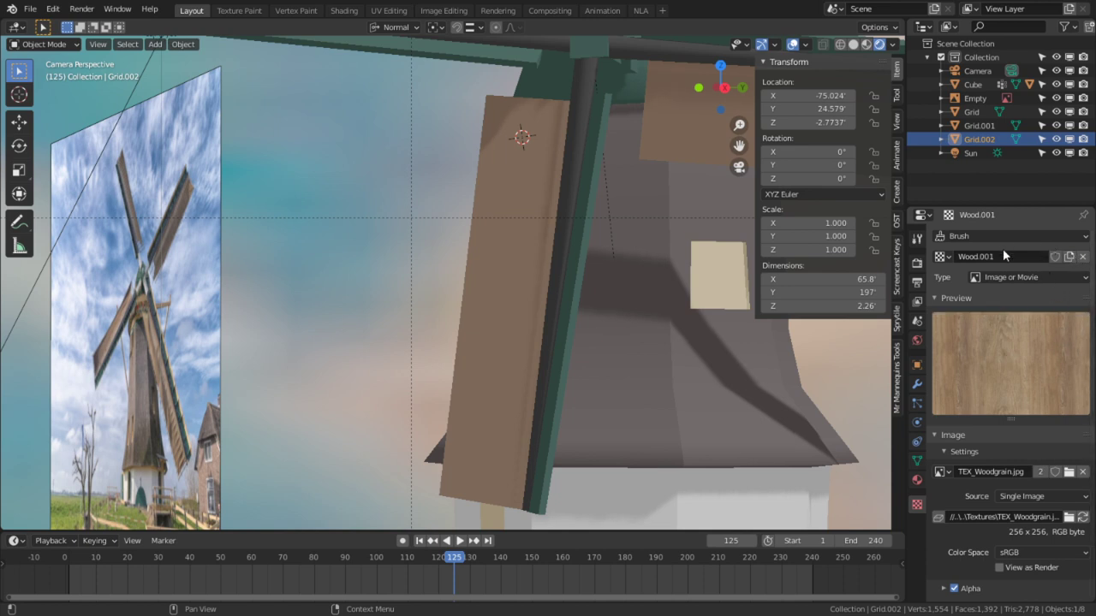
left_click(943, 256)
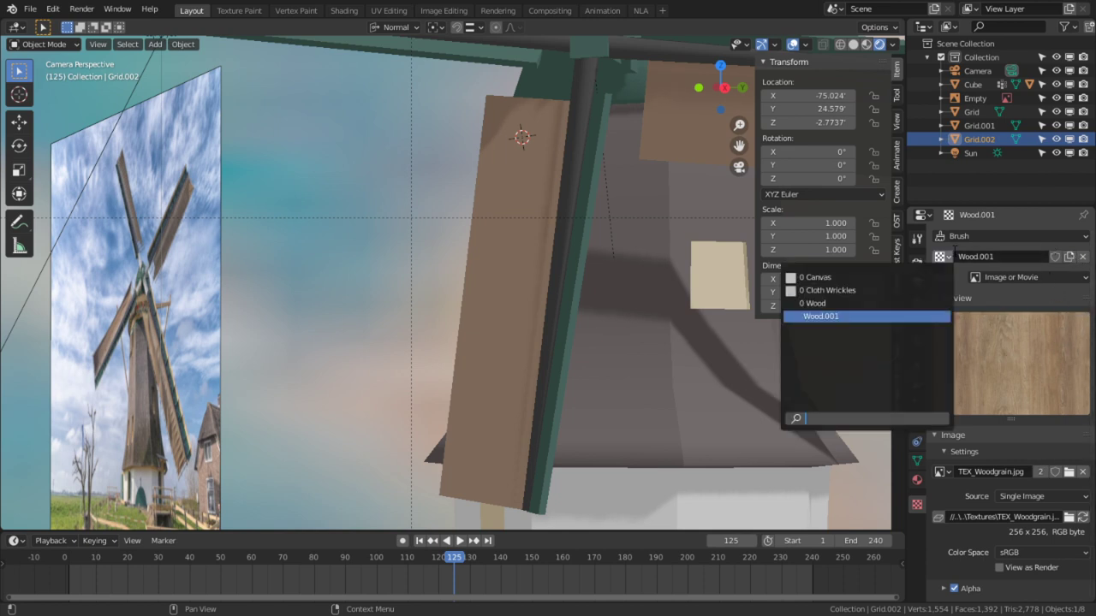
left_click(856, 277)
left_click(943, 256)
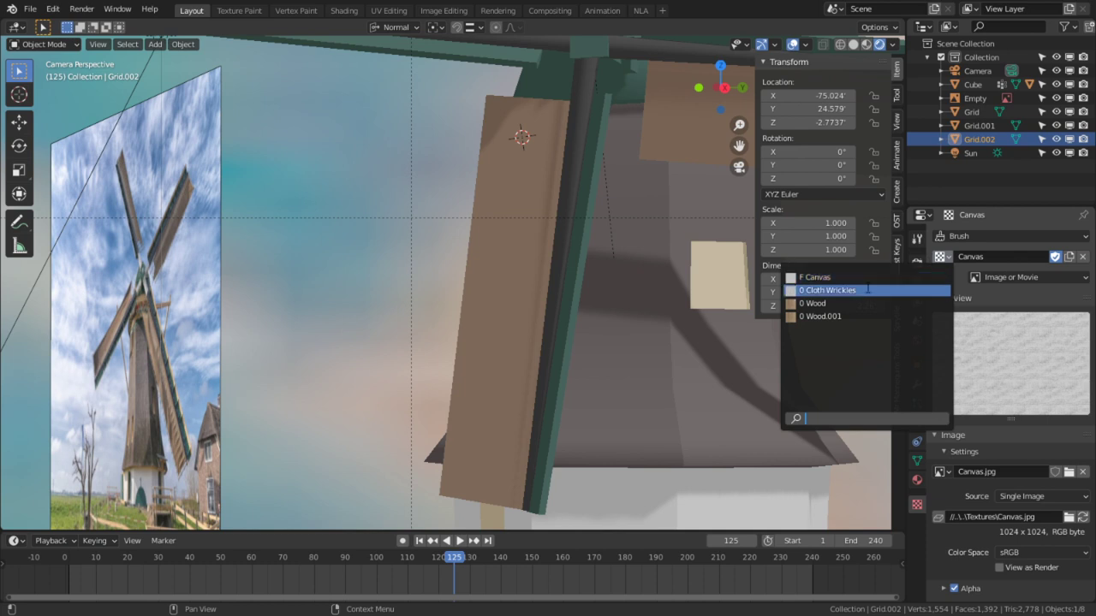
left_click(829, 291)
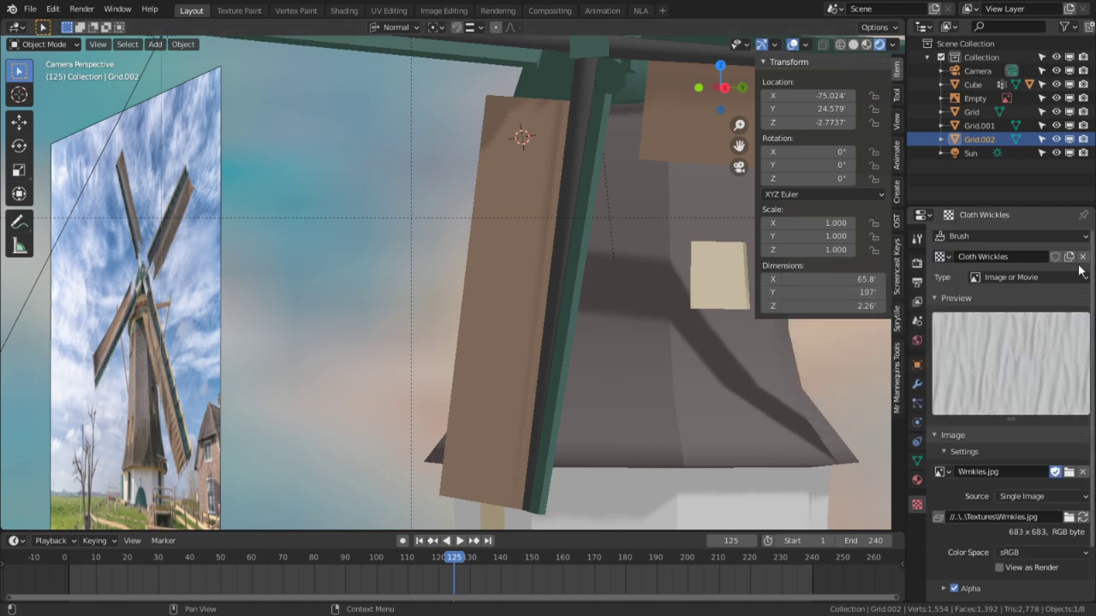
left_click(944, 255)
left_click(838, 303)
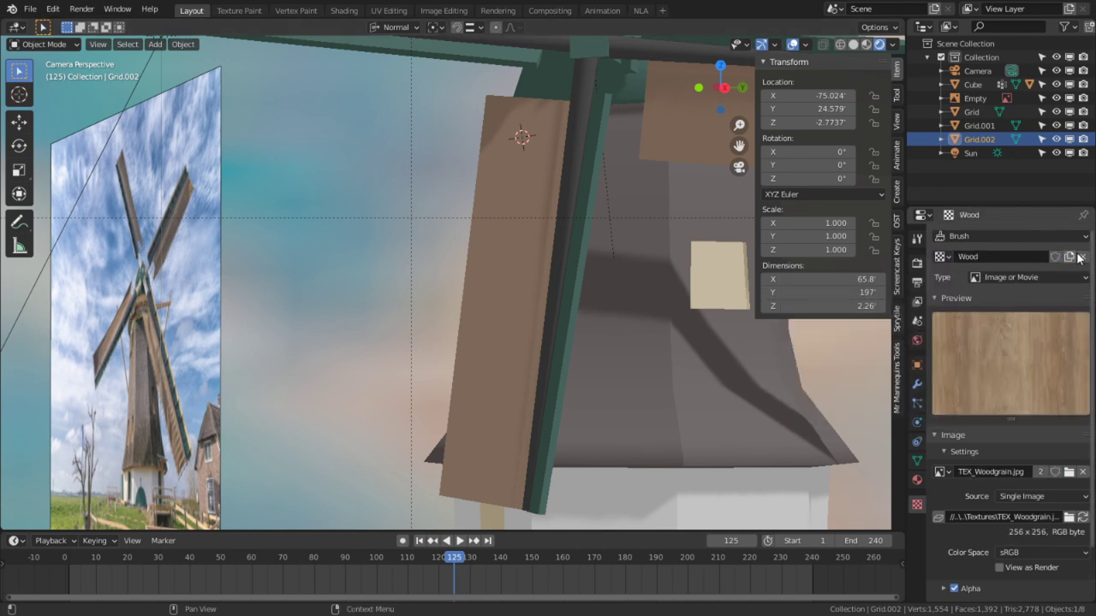
Switch to the duplicate Wood.001 and replace its image with "Seamless tileable ice snow cracks ground texture.jpg" from the Textures folder.
left_click(943, 256)
left_click(835, 316)
left_click(1069, 472)
scroll(626, 389, "down", 8)
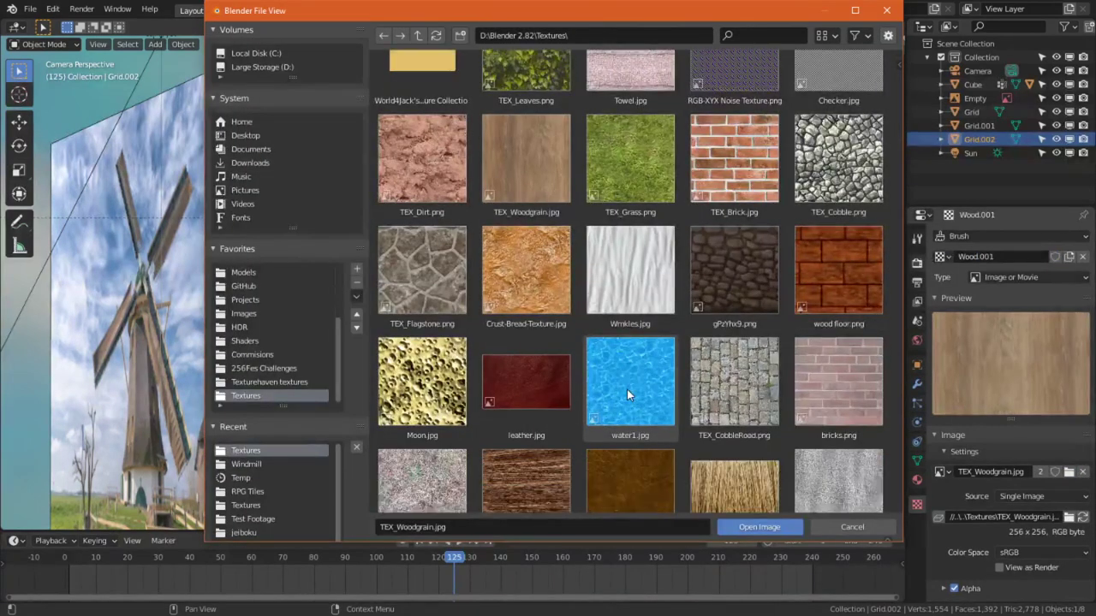
scroll(627, 388, "down", 7)
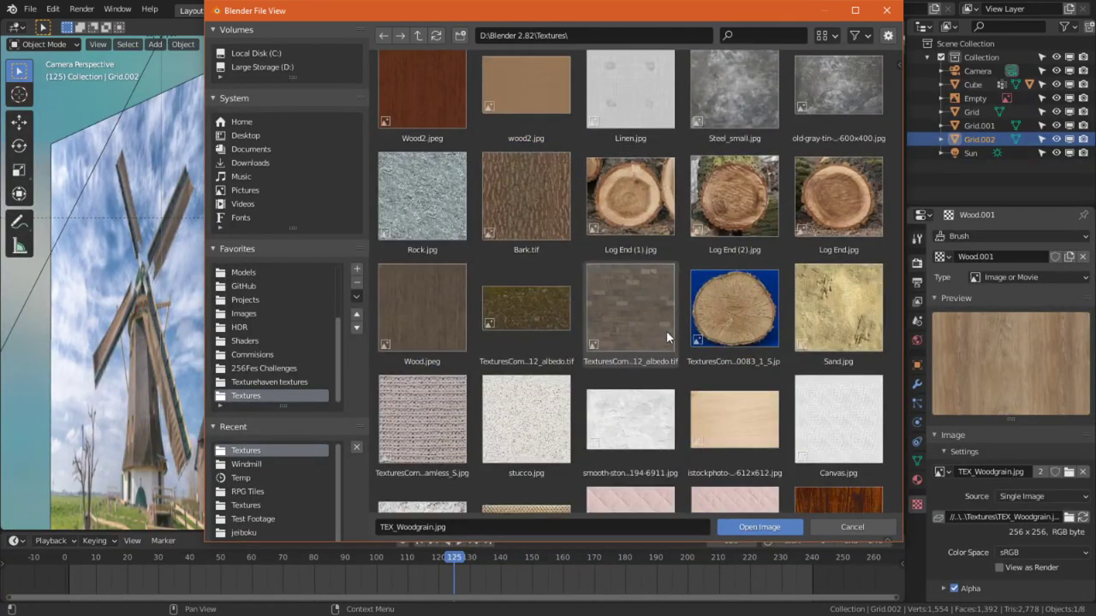
scroll(666, 330, "down", 8)
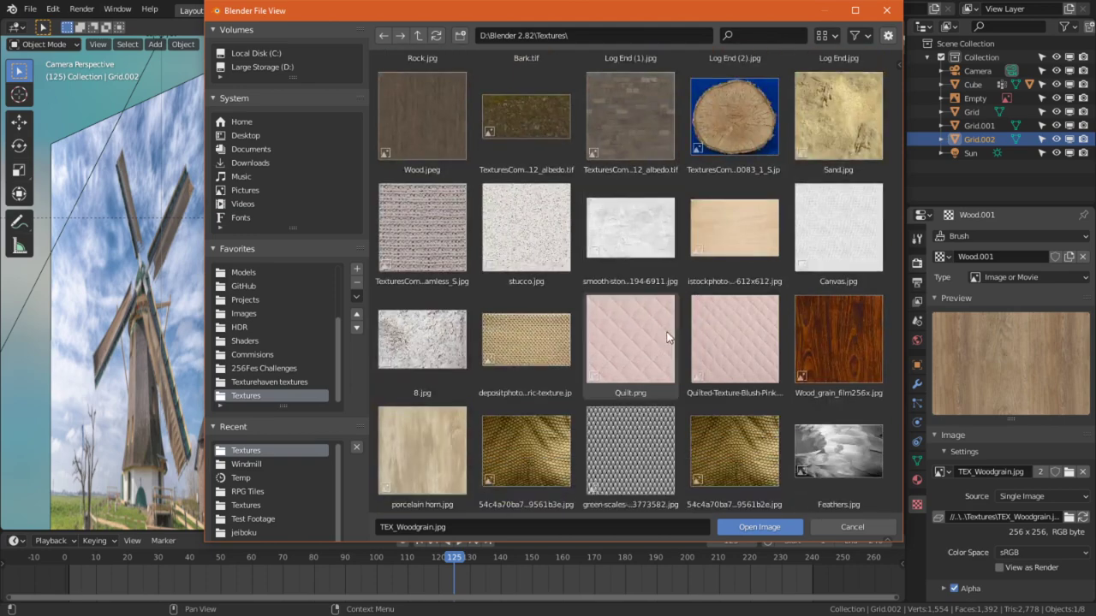
scroll(700, 338, "down", 4)
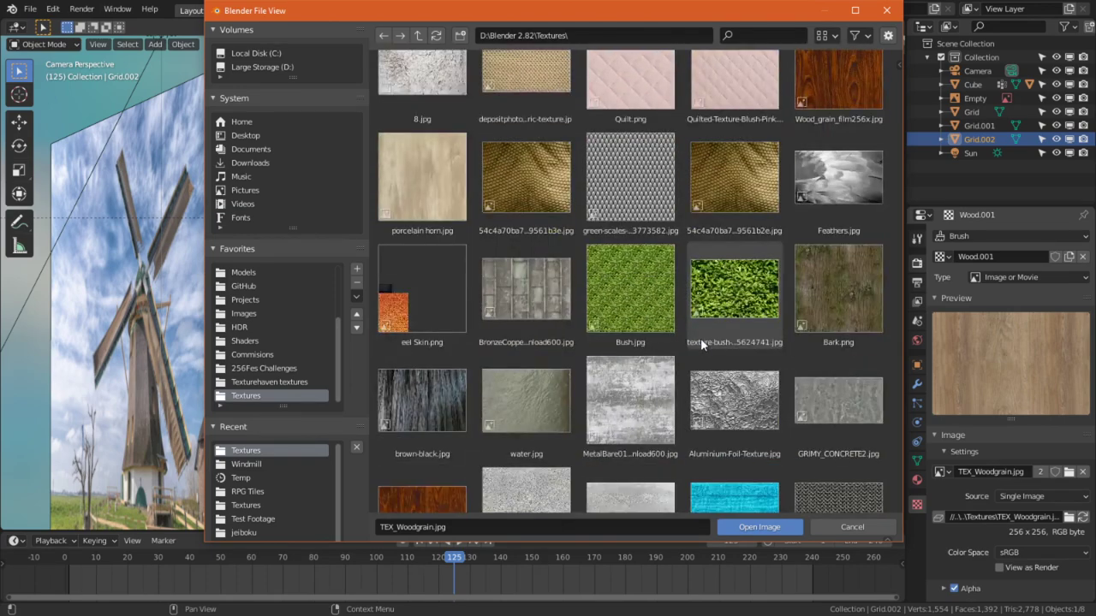
scroll(742, 363, "down", 4)
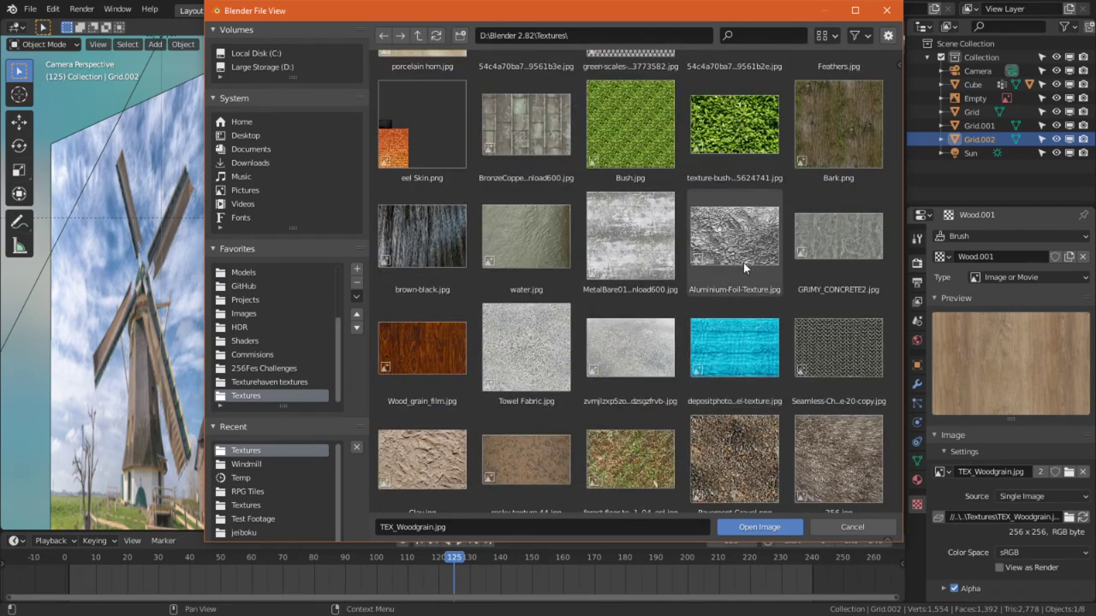
scroll(741, 261, "down", 4)
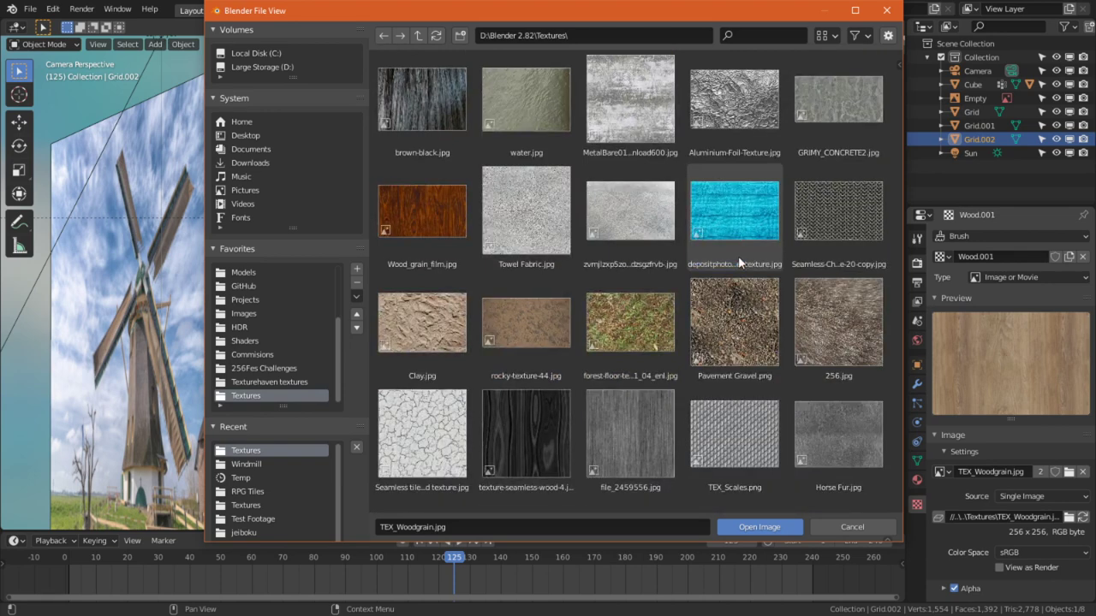
double_click(424, 429)
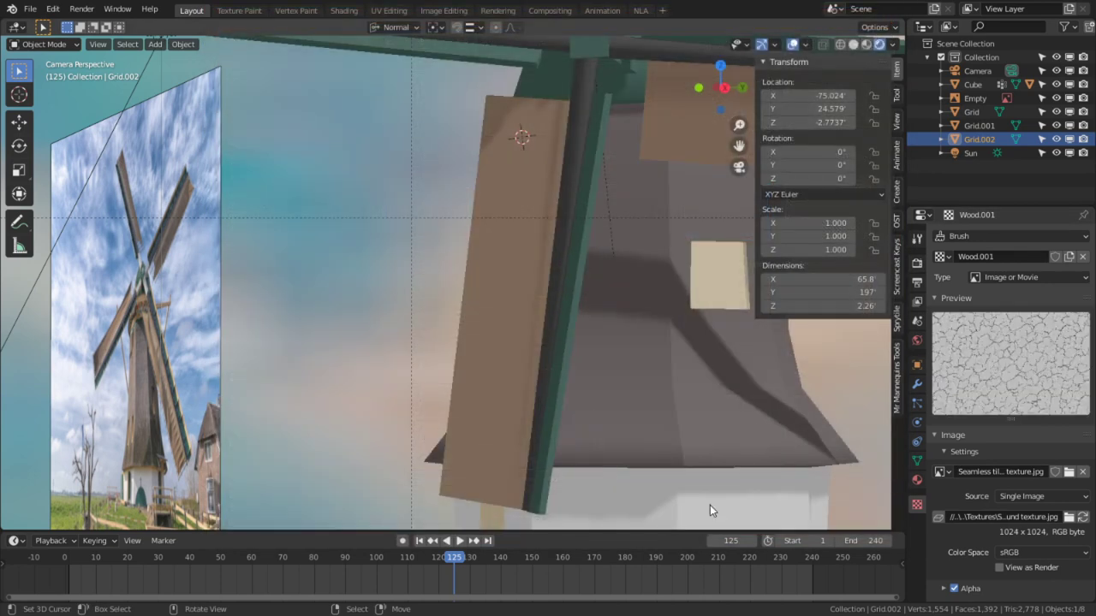
Rename the brush texture holding the cracked ground image as Cracks.
double_click(970, 257)
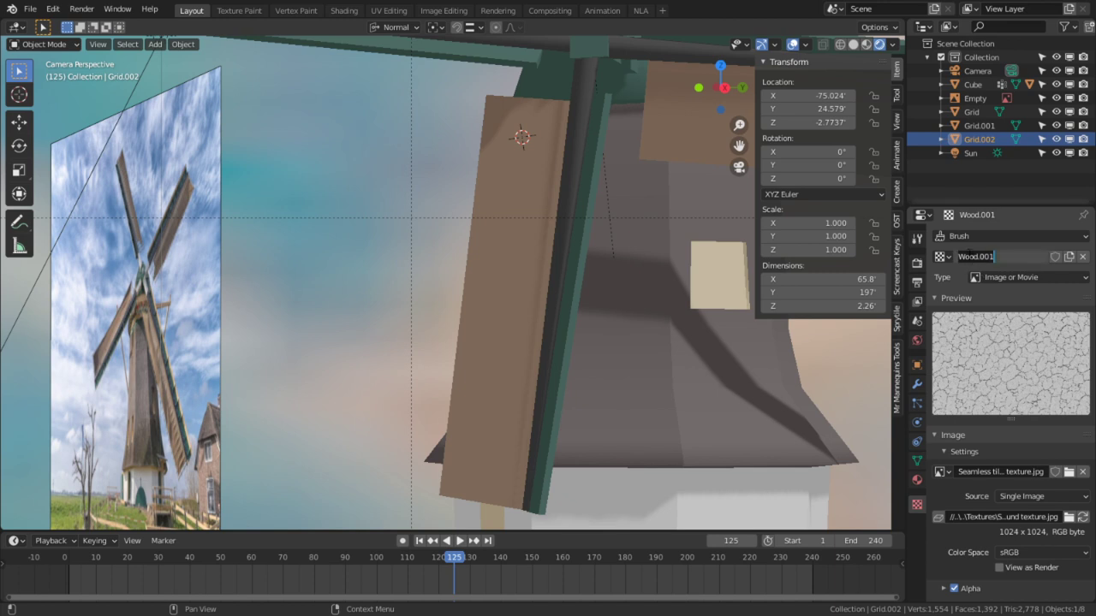
type("cracks")
key("Return")
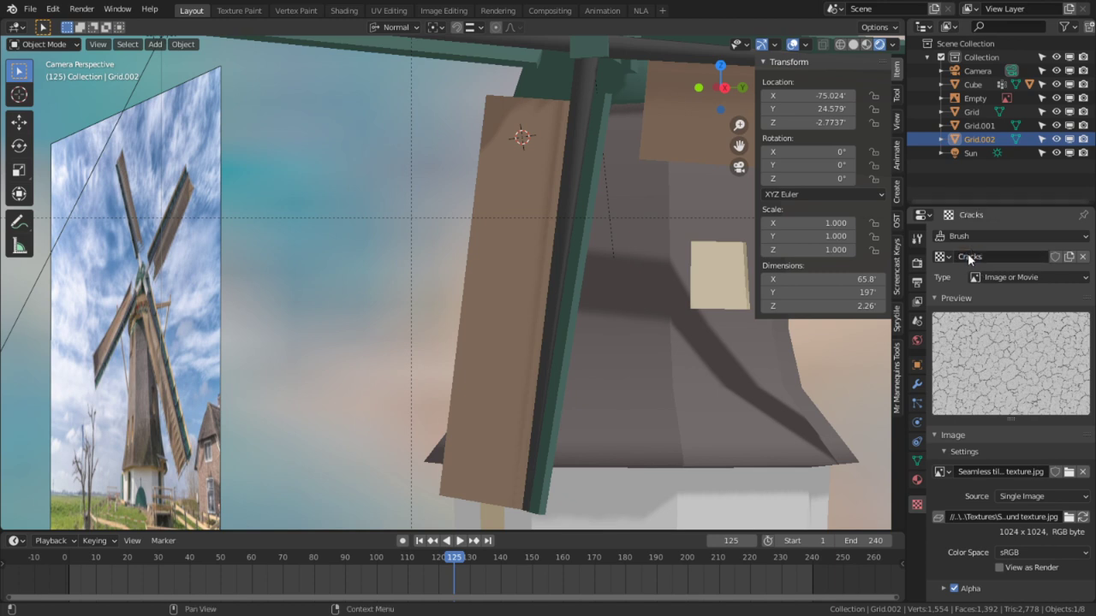
Duplicate the Cracks texture and replace the copy's image with stucco.jpg from the Textures folder.
left_click(1068, 256)
left_click(1068, 471)
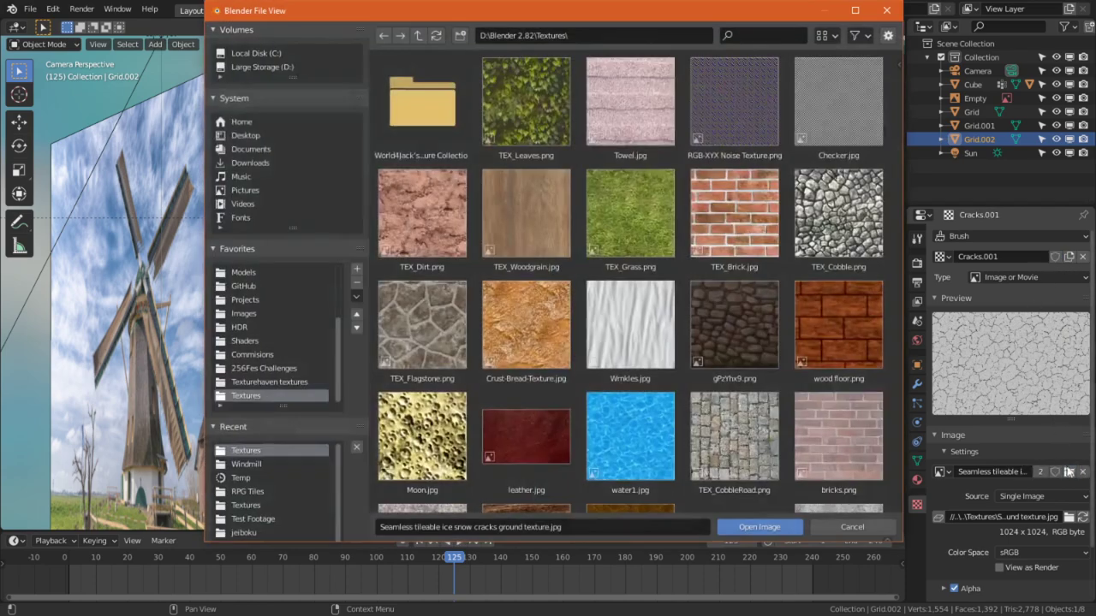
scroll(804, 351, "down", 10)
scroll(802, 371, "down", 10)
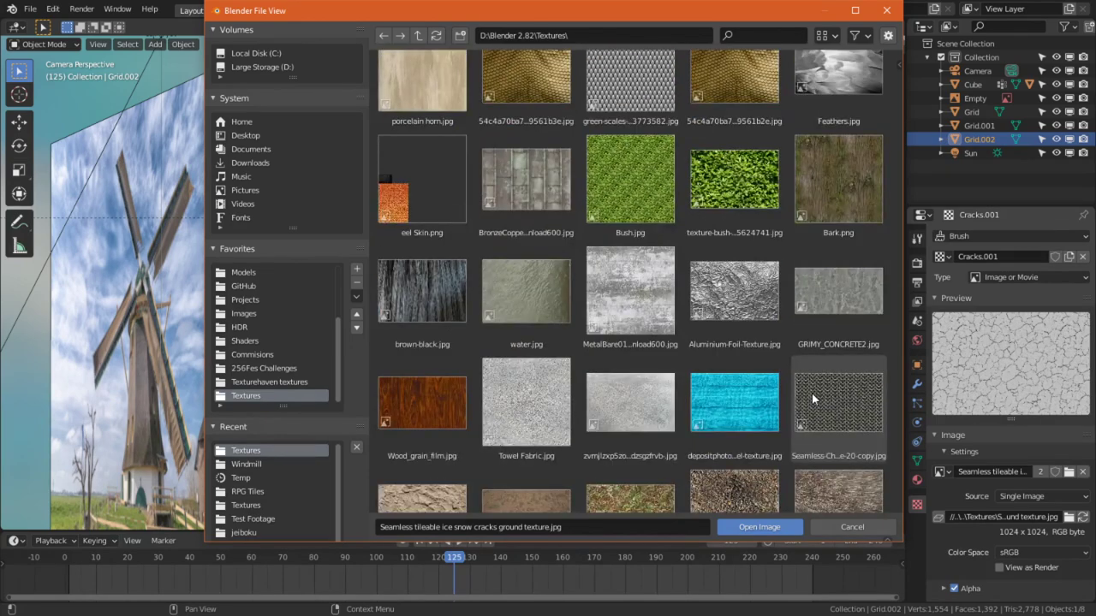
scroll(797, 392, "down", 8)
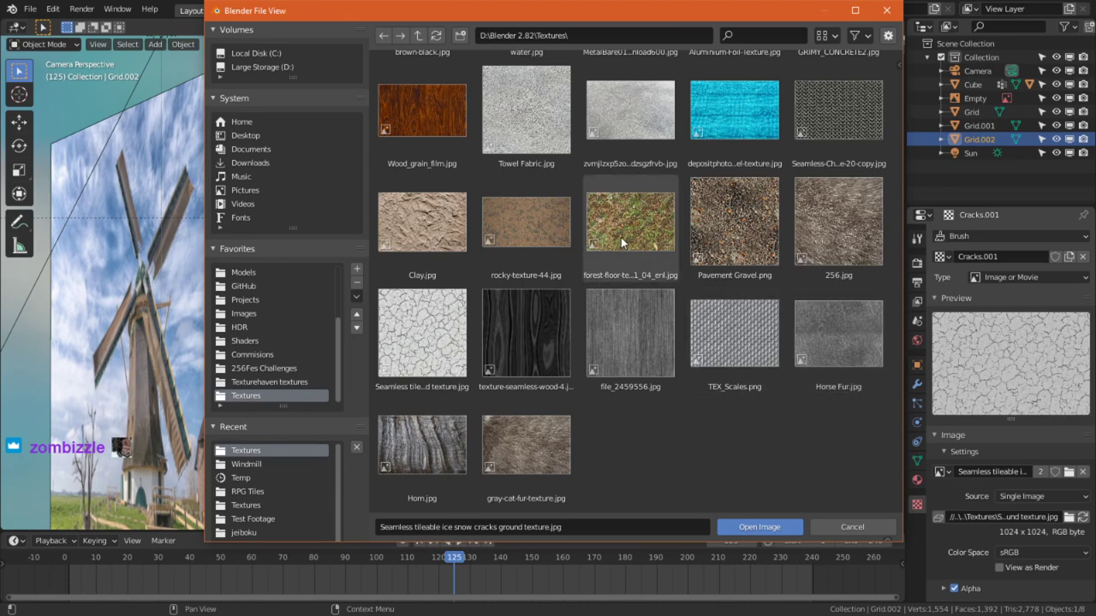
scroll(622, 242, "up", 5)
scroll(621, 237, "up", 8)
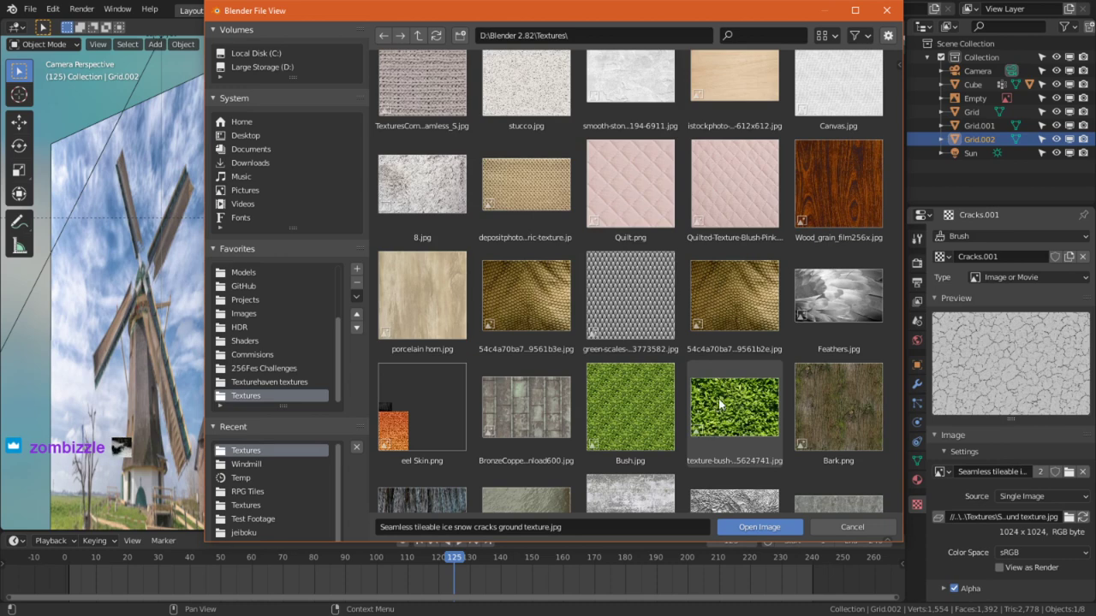
scroll(625, 265, "up", 2)
double_click(535, 129)
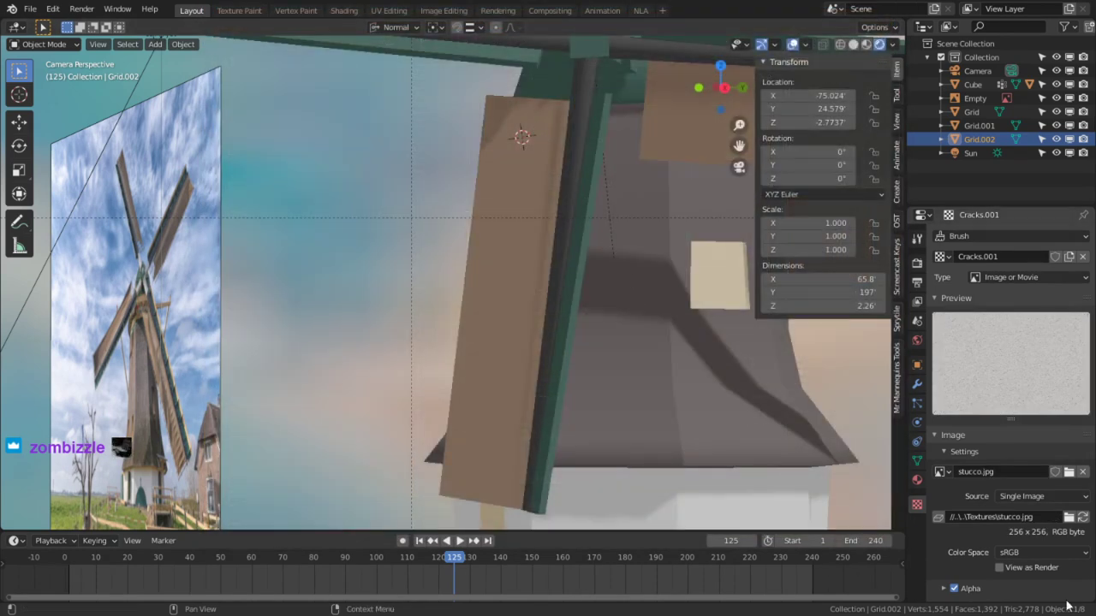
Rename the duplicated Cracks texture as Stucco.
left_click(993, 257)
type("Stu")
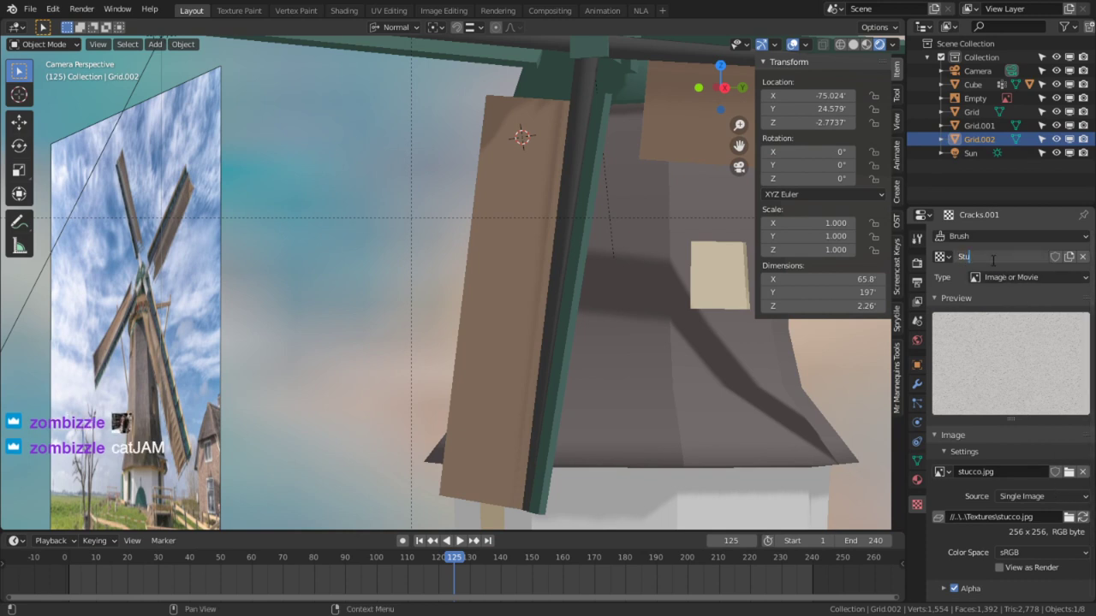
Rename the brush texture that uses stucco.jpg as Stucco.
type("ckko")
key("Return")
left_click(993, 260)
key("Left")
key("Return")
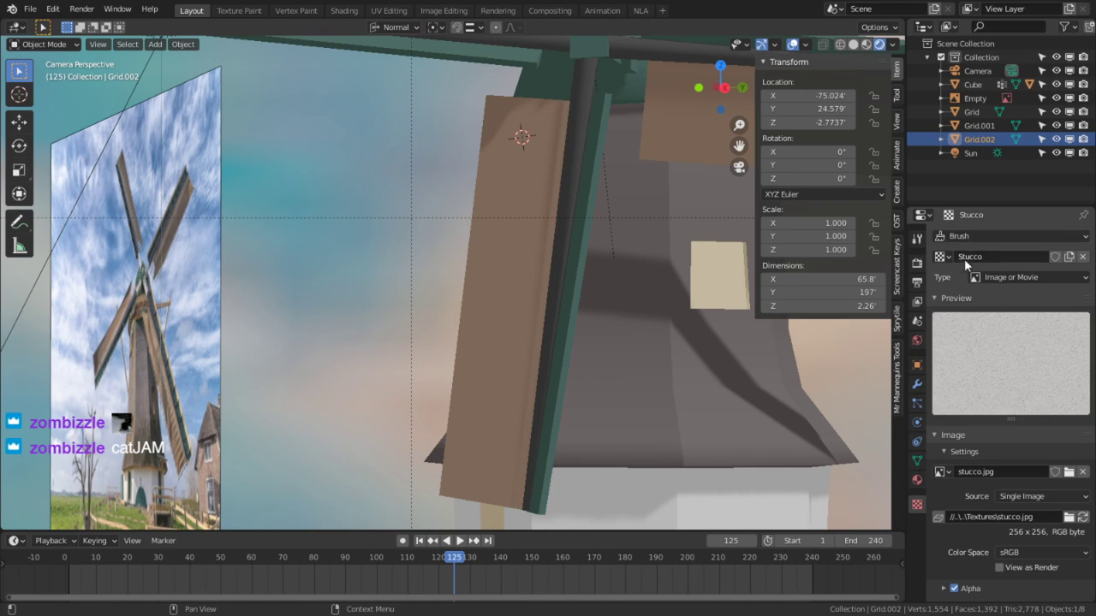
Select the windmill sails object and enter Edit Mode.
middle_click_drag(548, 321, 576, 322)
right_click(585, 231)
scroll(584, 232, "up", 1)
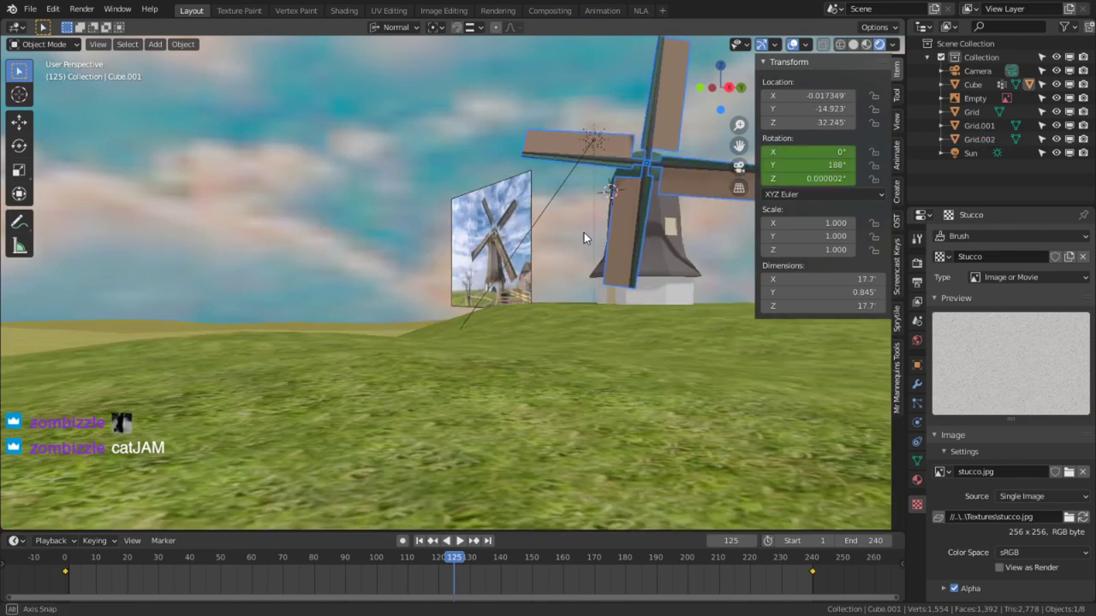
middle_click_drag(584, 232, 521, 254)
scroll(650, 246, "up", 2)
key("Tab")
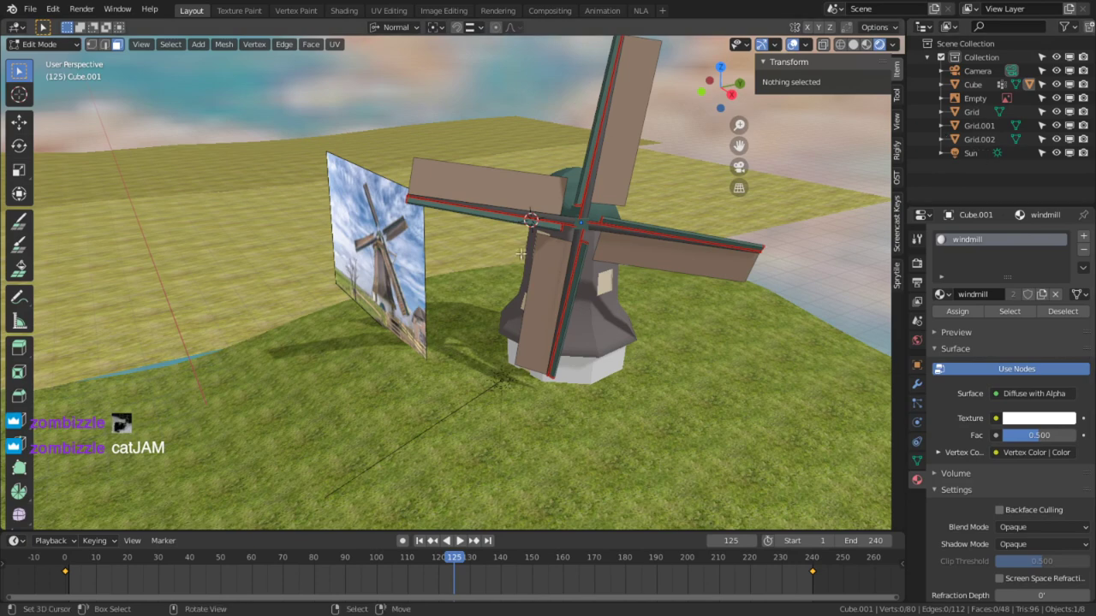
Select the large brown face of the lower sail.
scroll(521, 253, "up", 3)
left_click(47, 44)
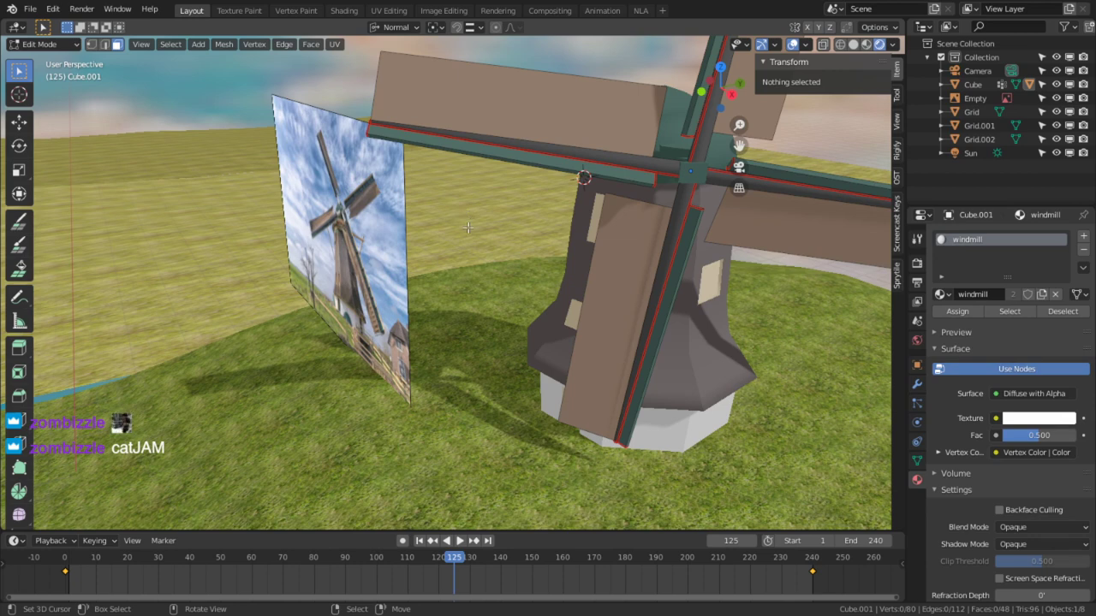
middle_click_drag(600, 344, 561, 322, "shift")
left_click(546, 312)
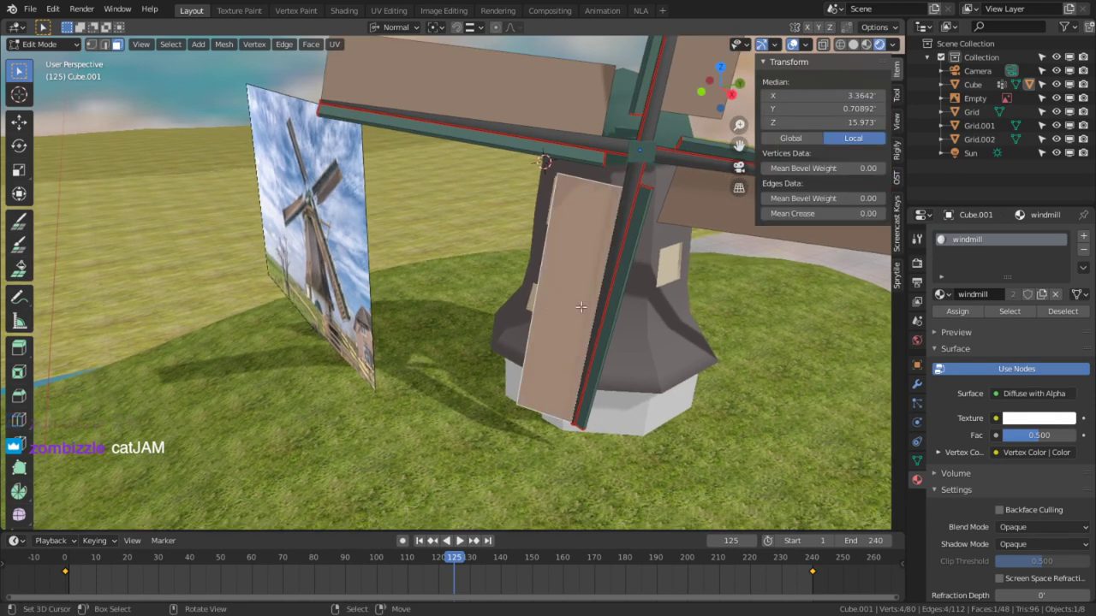
middle_click_drag(479, 191, 466, 172)
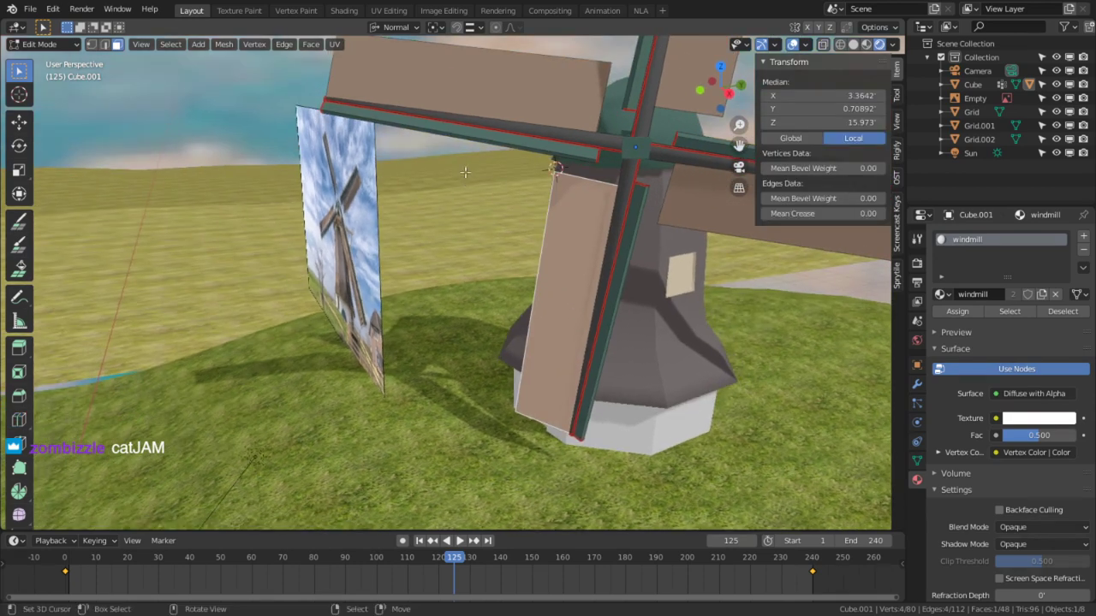
Switch to the UV Editing workspace and add a second UV map named Bake to the sails object.
left_click(387, 11)
scroll(670, 310, "down", 3)
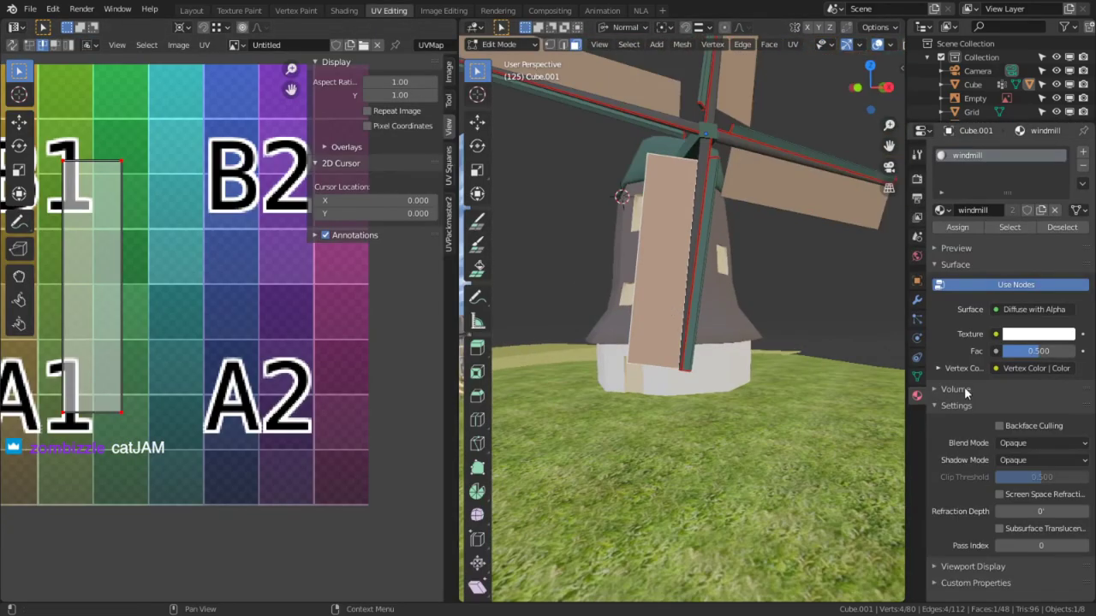
left_click(917, 375)
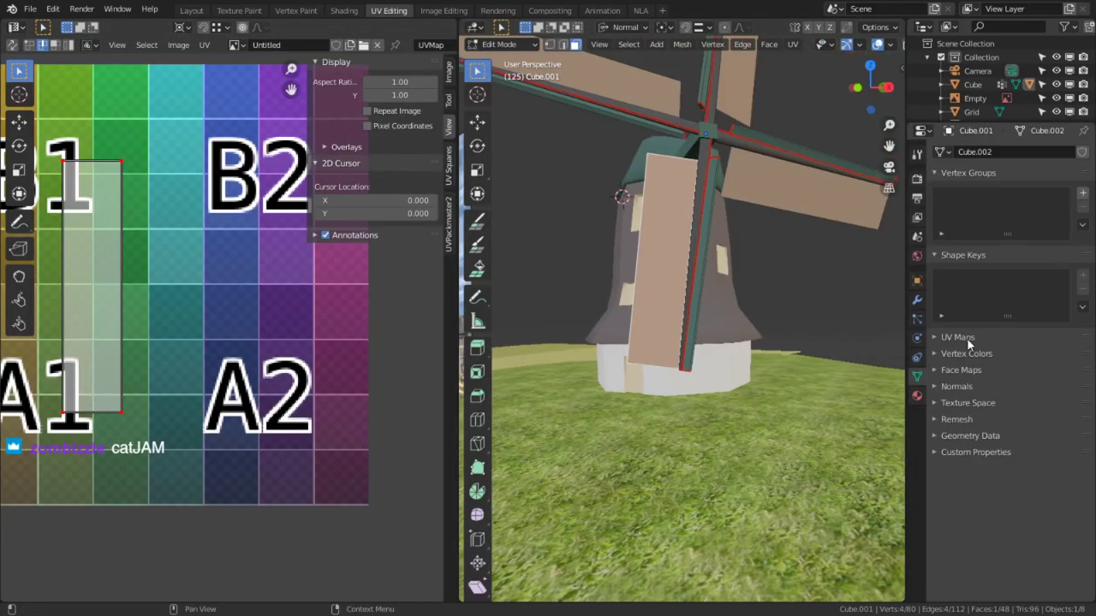
left_click(967, 338)
left_click(1082, 358)
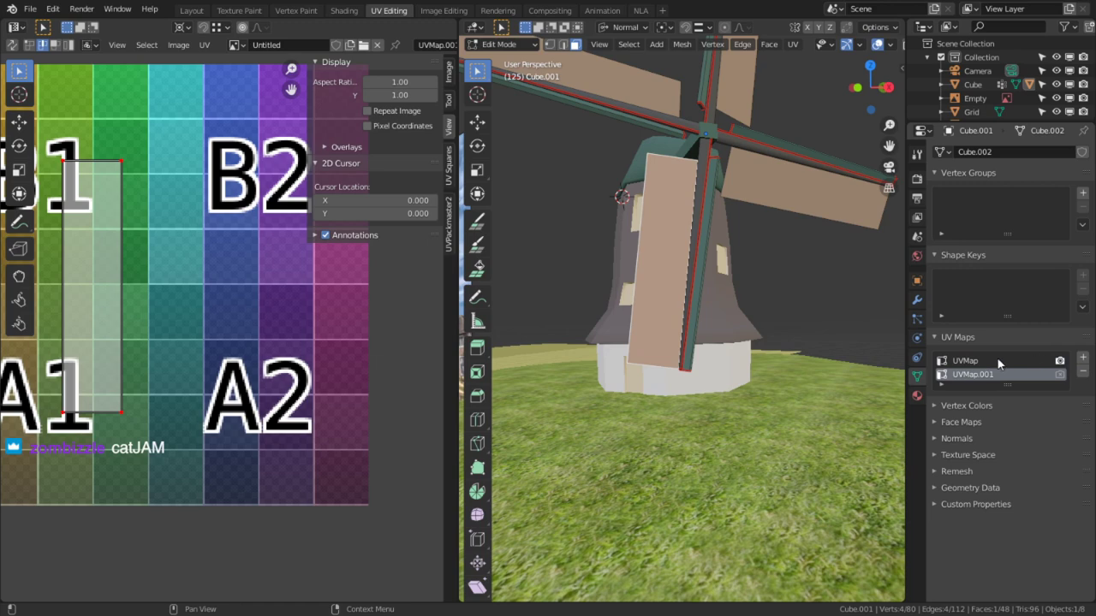
type("Bake")
Select the linked faces of the lower sail and its spar, hide all unselected geometry, and return to Object Mode.
scroll(780, 313, "down", 3)
key("Tab")
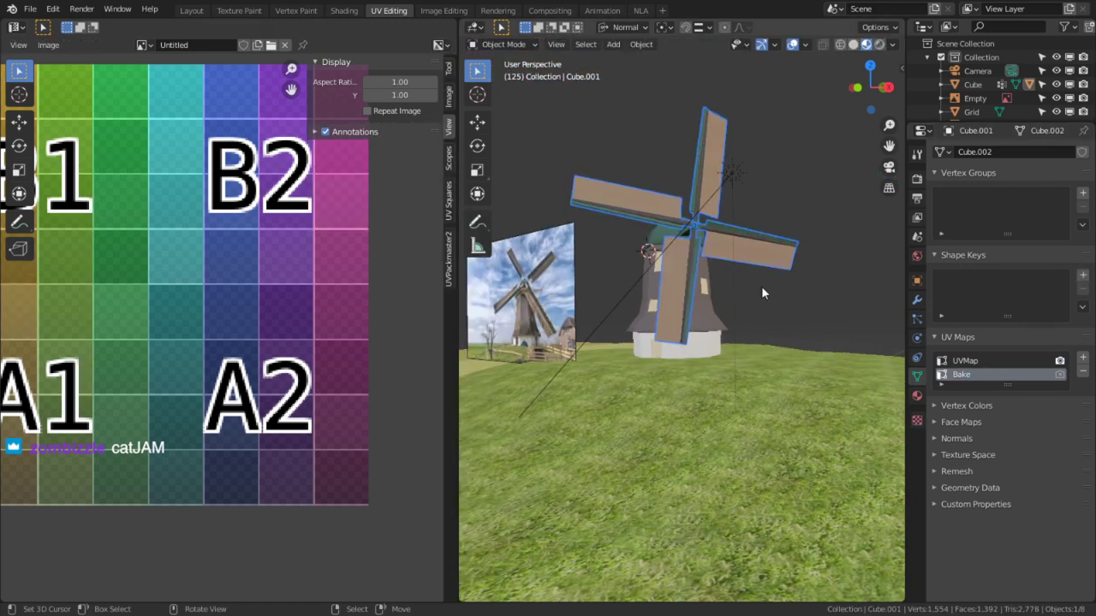
scroll(758, 288, "up", 2)
key("Tab")
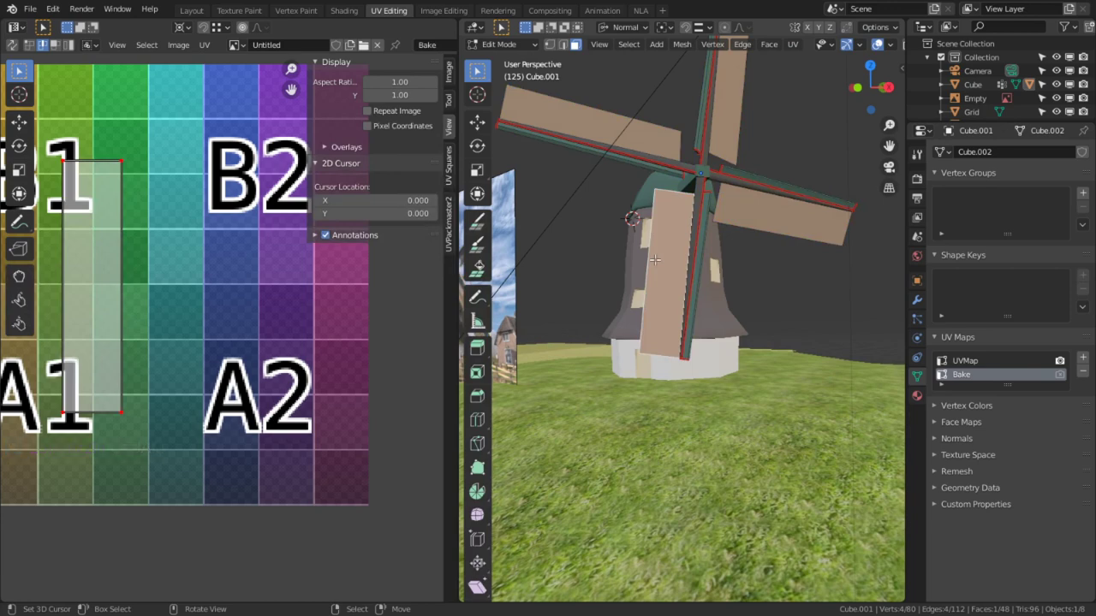
key("ctrl+l")
scroll(667, 260, "up", 2)
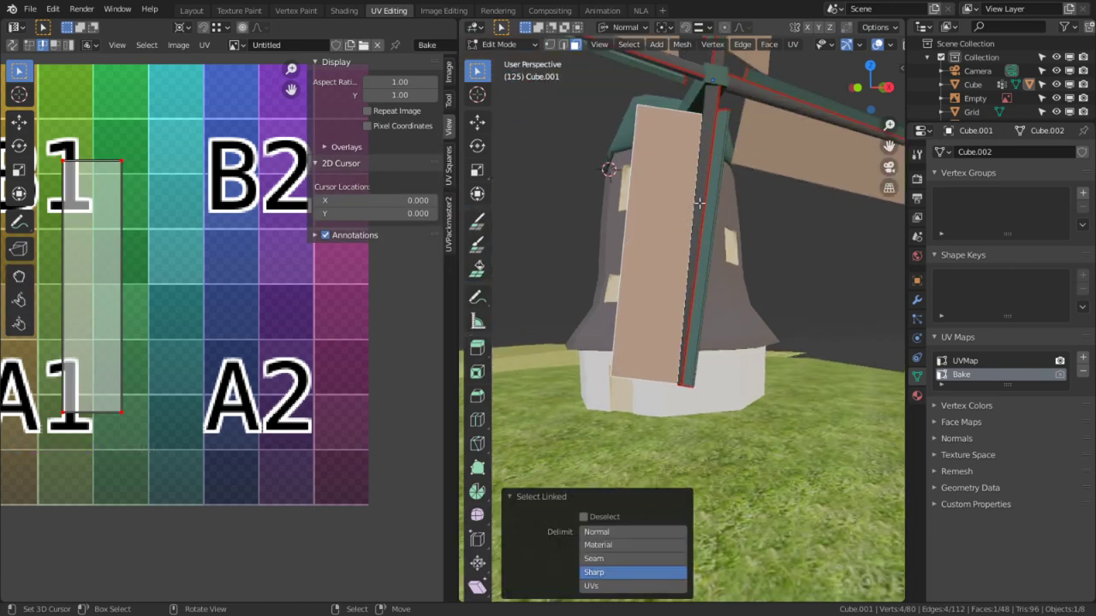
key("l")
key("l")
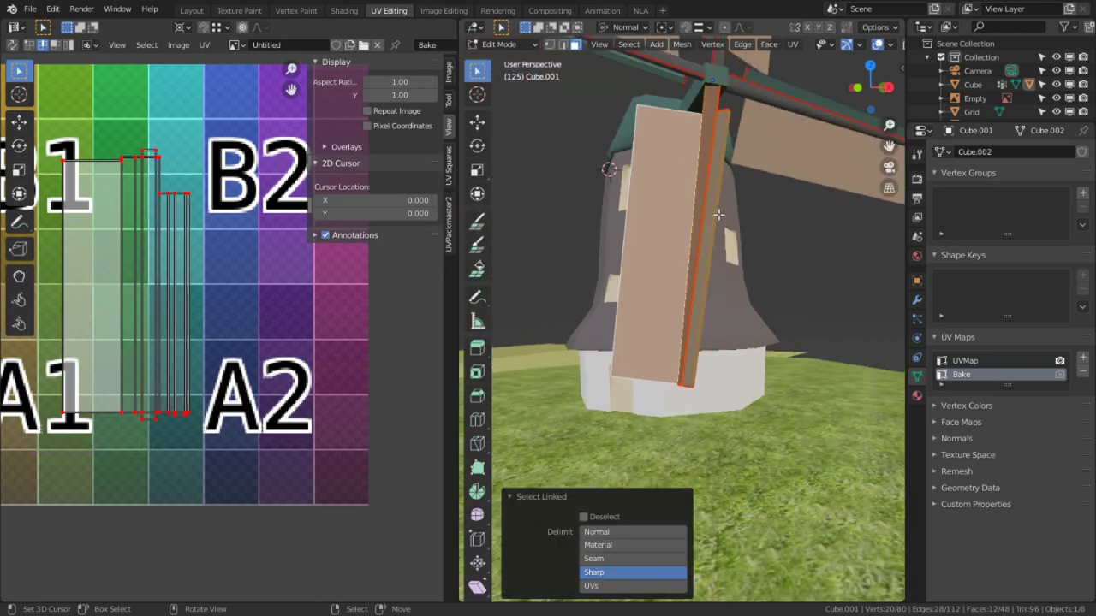
middle_click_drag(718, 215, 677, 269)
key("shift+h")
key("Tab")
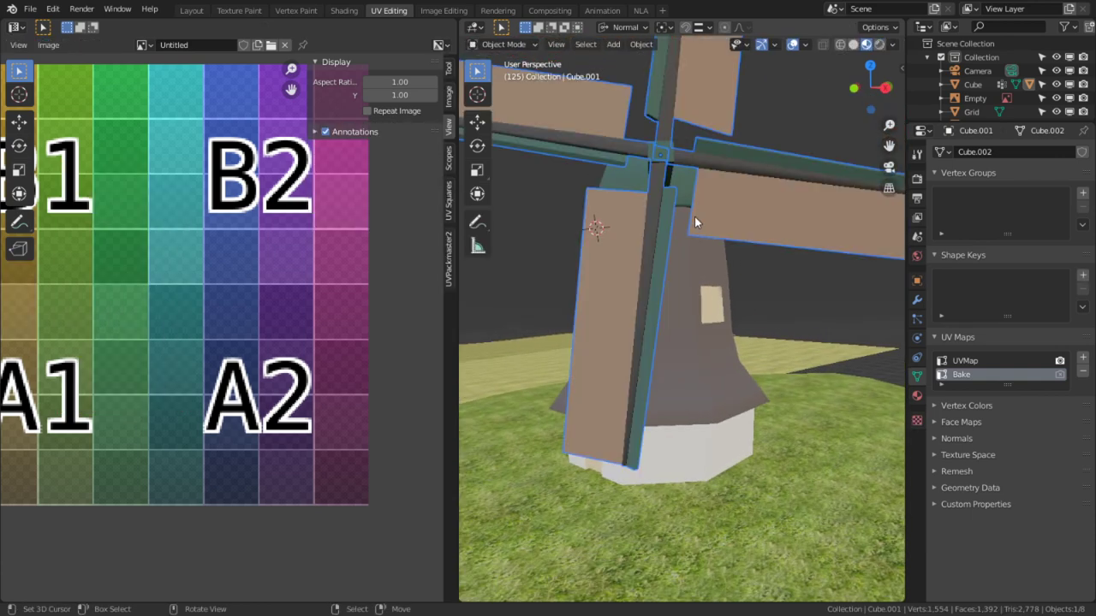
Select the tower and the sails together, enter Edit Mode for both, and clear the selection.
left_click(668, 270)
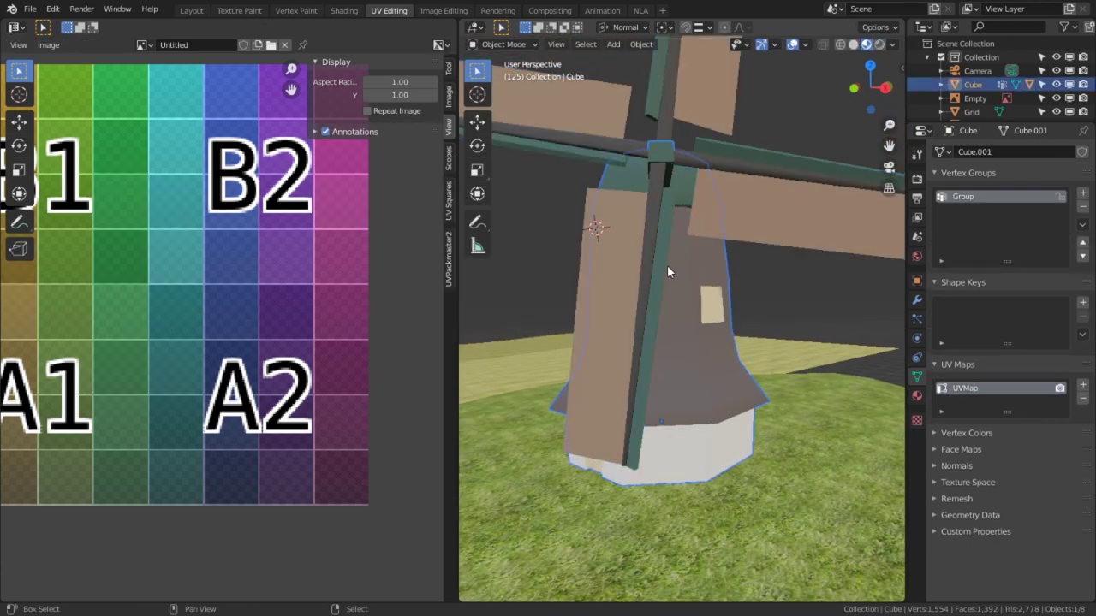
left_click(657, 268, "shift")
key("Tab")
mouse_move(686, 264)
middle_mouse_down()
mouse_move(750, 210)
mouse_move(704, 272)
middle_mouse_up()
key("alt+a")
Select the faces of the green cap's front wall behind the sail beam, up to the peak.
scroll(655, 291, "up", 1)
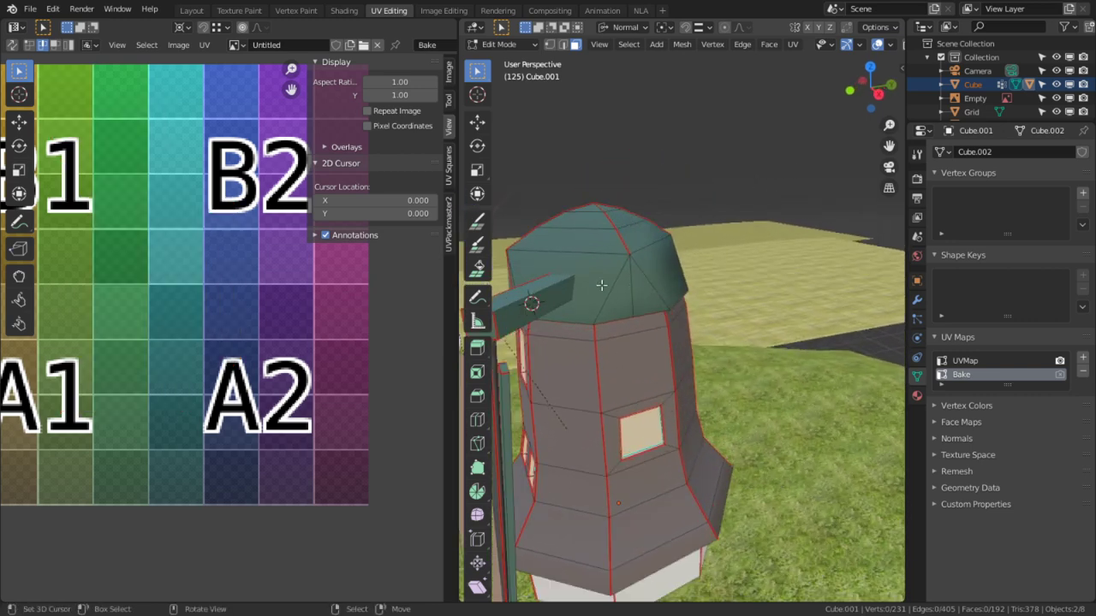
right_click(606, 296, "shift")
right_click(610, 297, "shift")
middle_click_drag(609, 297, 633, 313)
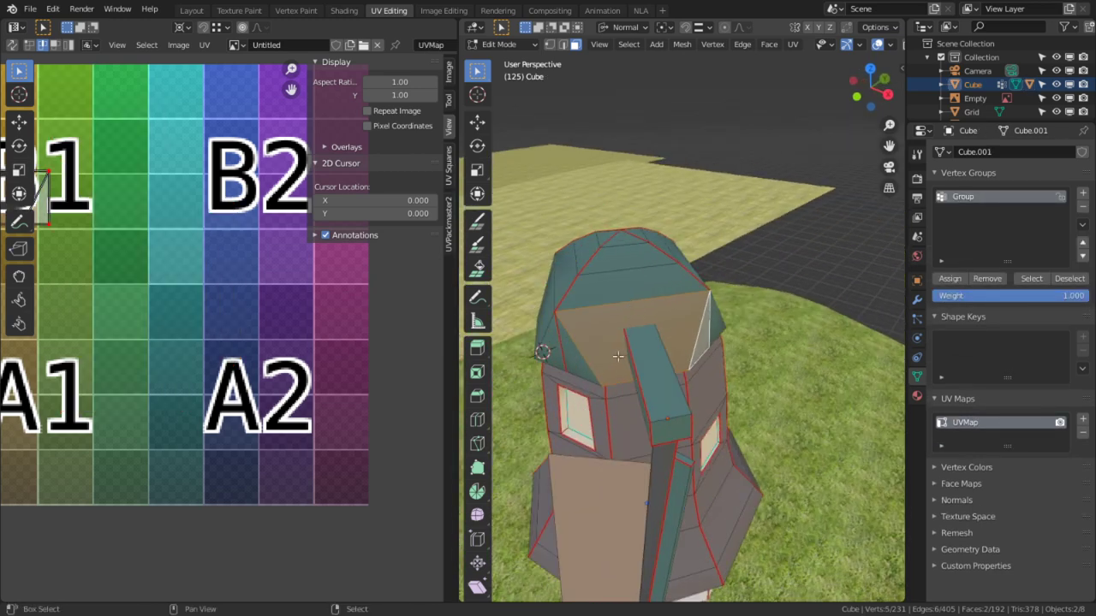
right_click(578, 357, "shift")
right_click(604, 299, "shift")
right_click(615, 272, "shift")
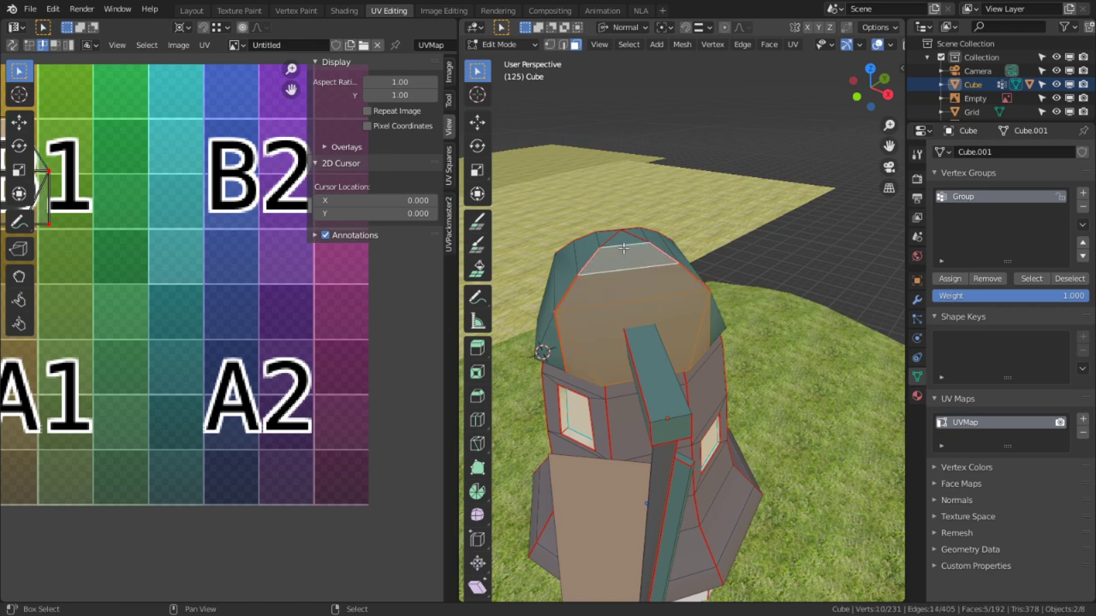
right_click(625, 244, "shift")
Add the thin rim faces beneath the cap's front wall to the selection and hide all the selected faces.
middle_click_drag(630, 245, 710, 223)
scroll(711, 223, "up", 4)
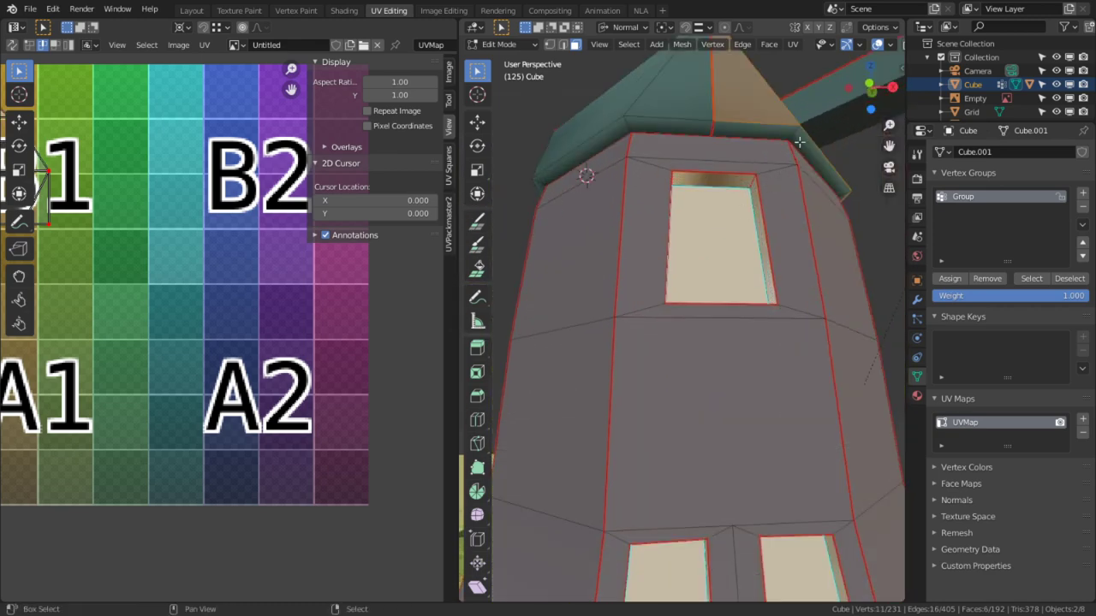
right_click(796, 128, "shift")
right_click(805, 143, "shift")
middle_click_drag(805, 144, 707, 171)
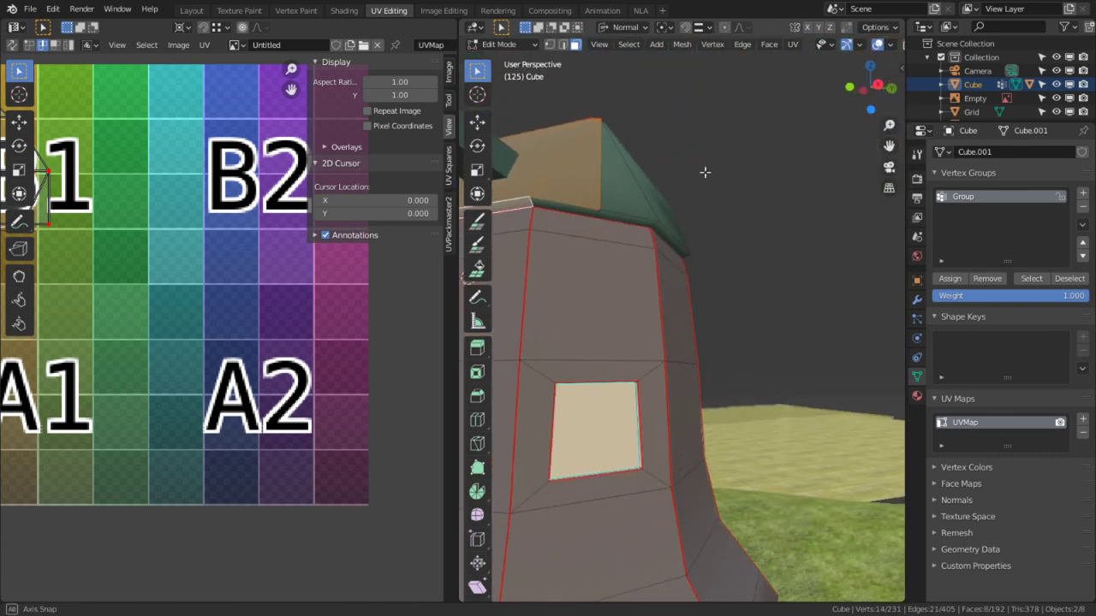
right_click(566, 205, "shift")
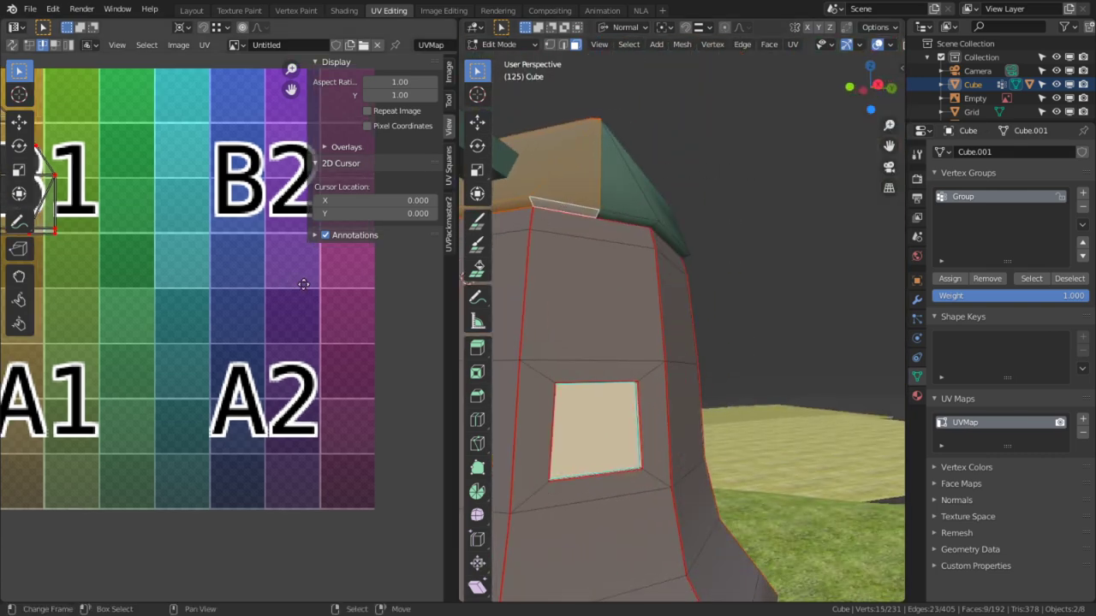
middle_click_drag(255, 317, 420, 355)
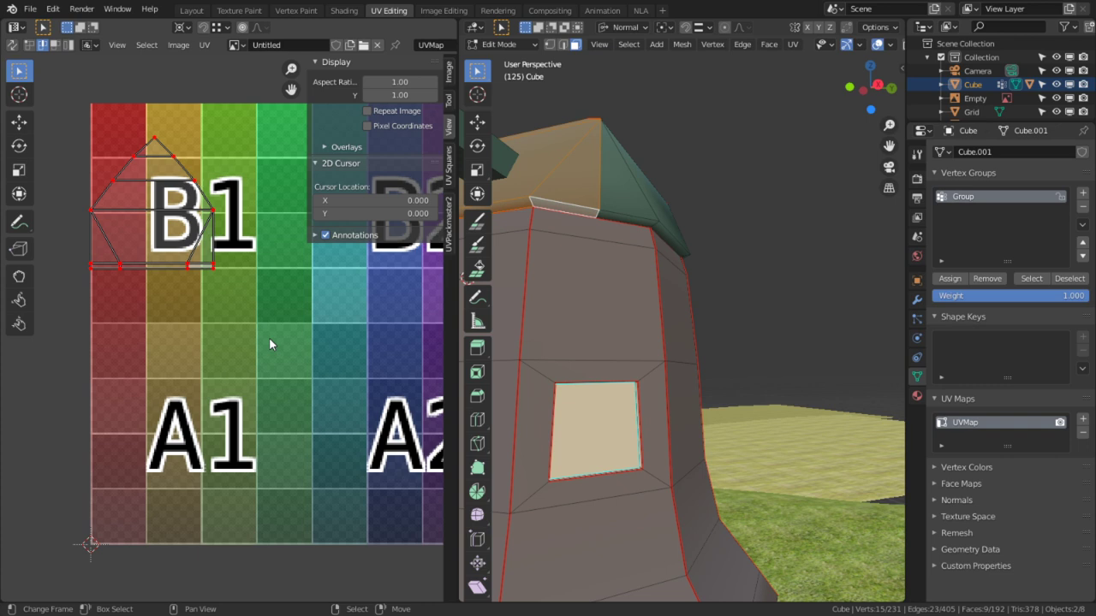
key("h")
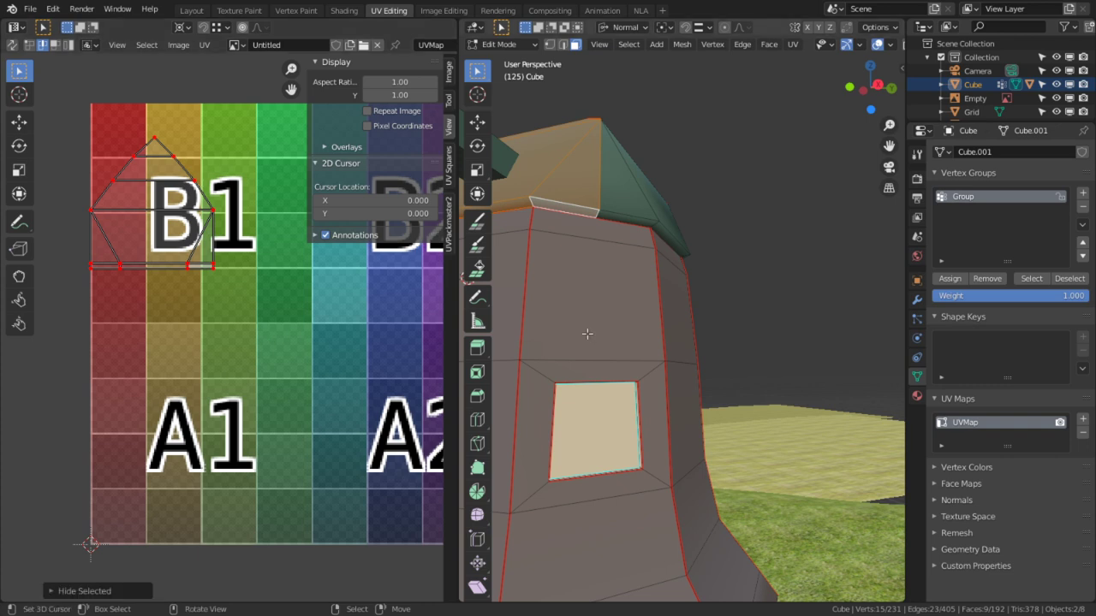
scroll(309, 280, "down", 4)
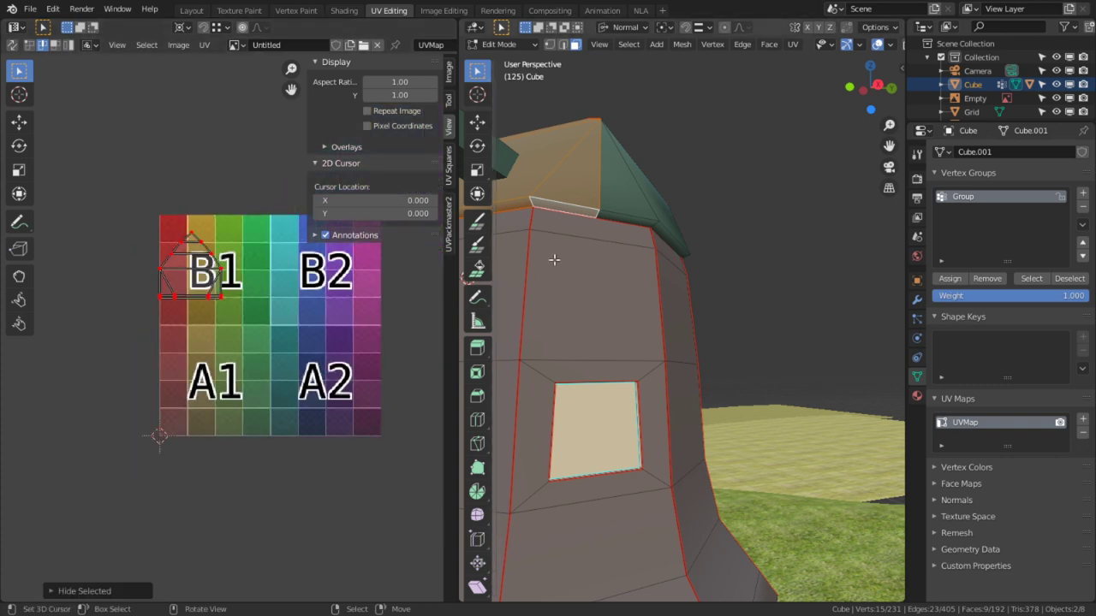
key("h")
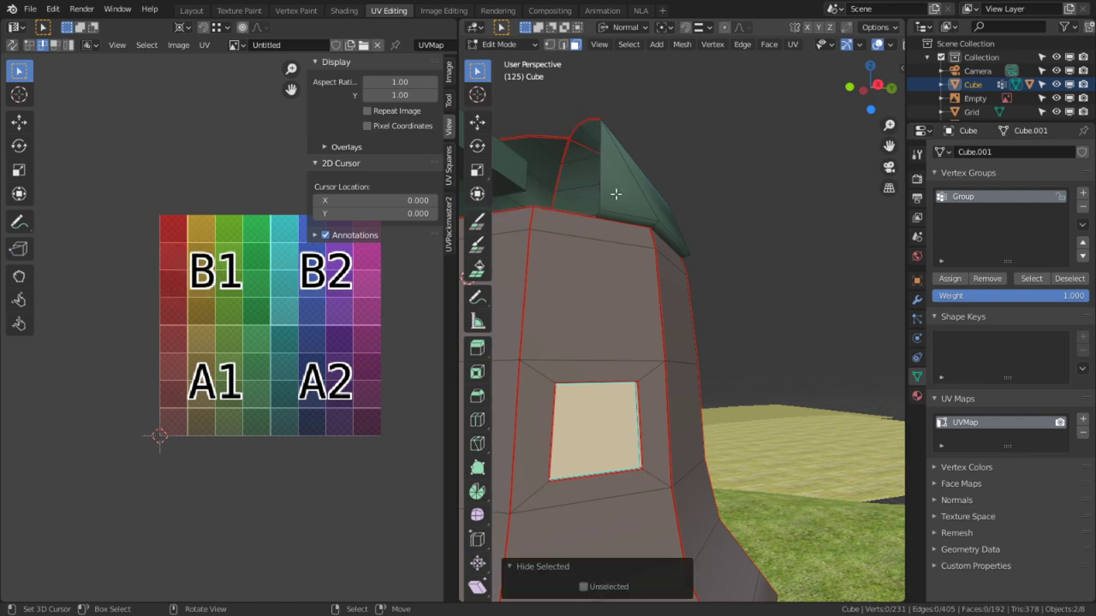
Maximize the 3D viewport, circle-select the faces on one side of the cap, and hide them.
mouse_move(616, 195)
middle_mouse_down()
mouse_move(491, 298)
mouse_move(551, 330)
mouse_move(528, 313)
mouse_move(509, 249)
mouse_move(563, 262)
middle_mouse_up()
key("ctrl+space")
key("c")
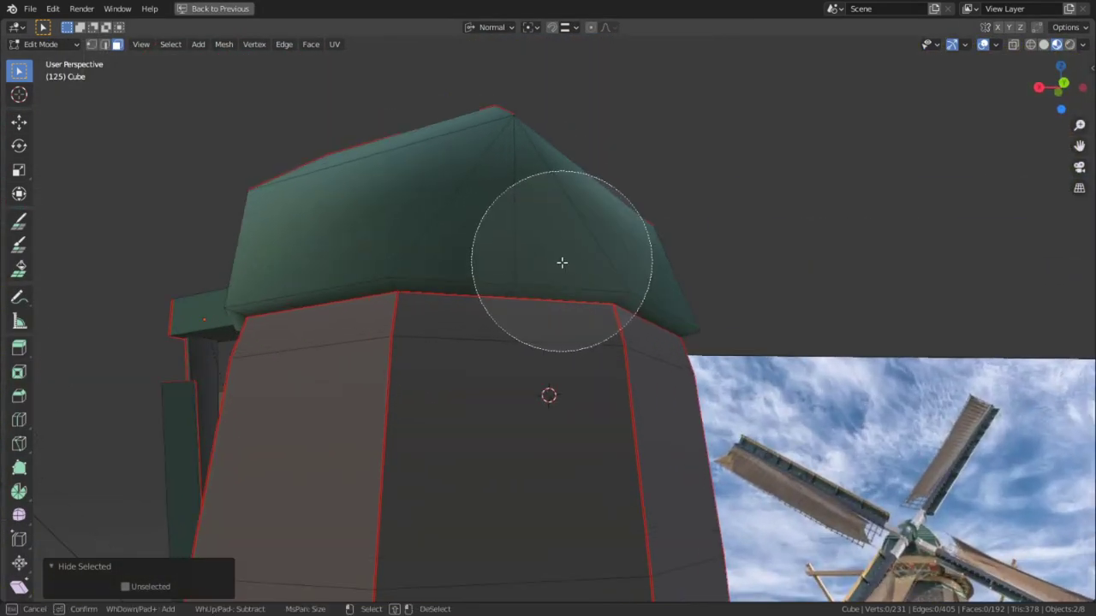
scroll(631, 220, "up", 3)
left_click(594, 227)
key("Escape")
mouse_move(619, 129)
middle_mouse_down()
mouse_move(575, 164)
mouse_move(585, 224)
middle_mouse_up()
key("c")
left_click_drag(614, 163, 616, 117)
key("Escape")
mouse_move(636, 108)
middle_mouse_down()
mouse_move(631, 86)
mouse_move(662, 113)
middle_mouse_up()
key("h")
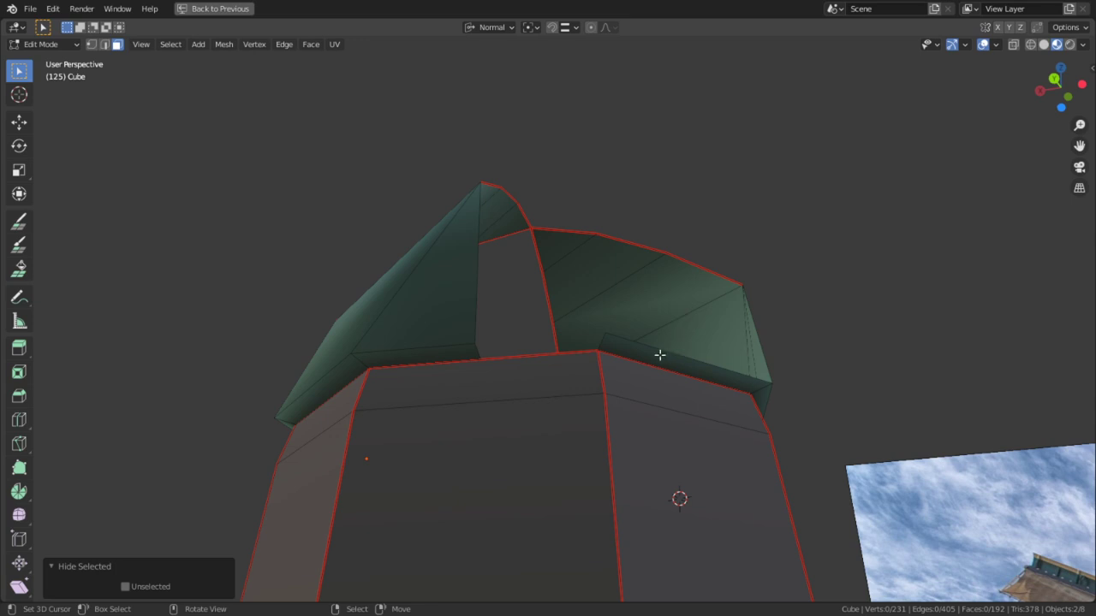
Select the linked faces of the cap's opposite side and hide them, keeping the rear section.
key("l")
middle_click_drag(655, 354, 749, 356)
key("h")
Select the linked wall panels around the tower one by one, delimited by sharp edges.
scroll(650, 394, "down", 5)
middle_click_drag(553, 435, 599, 387)
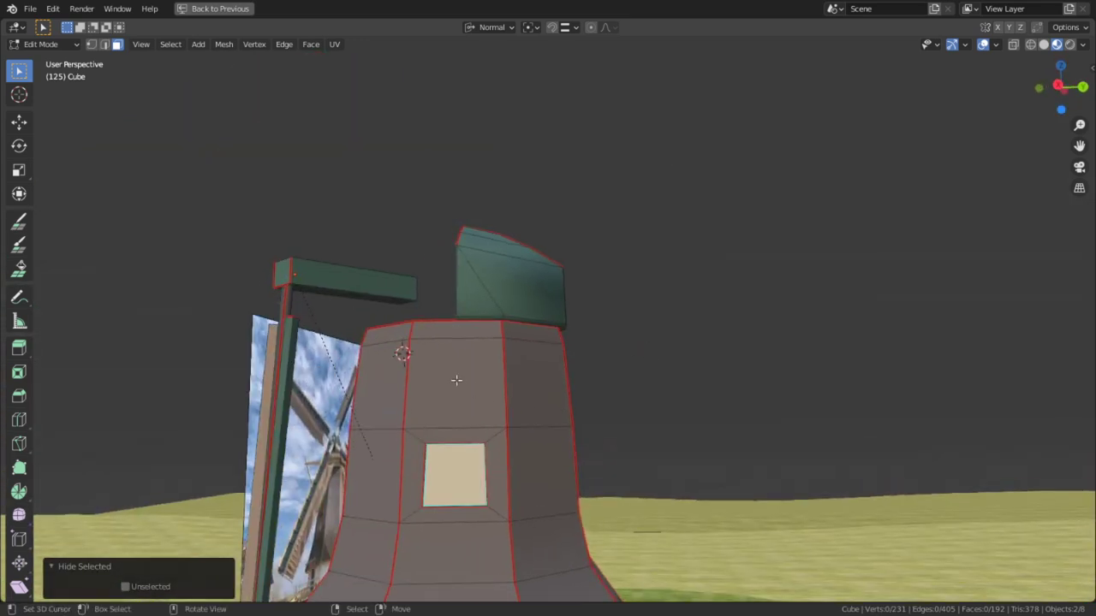
key("l")
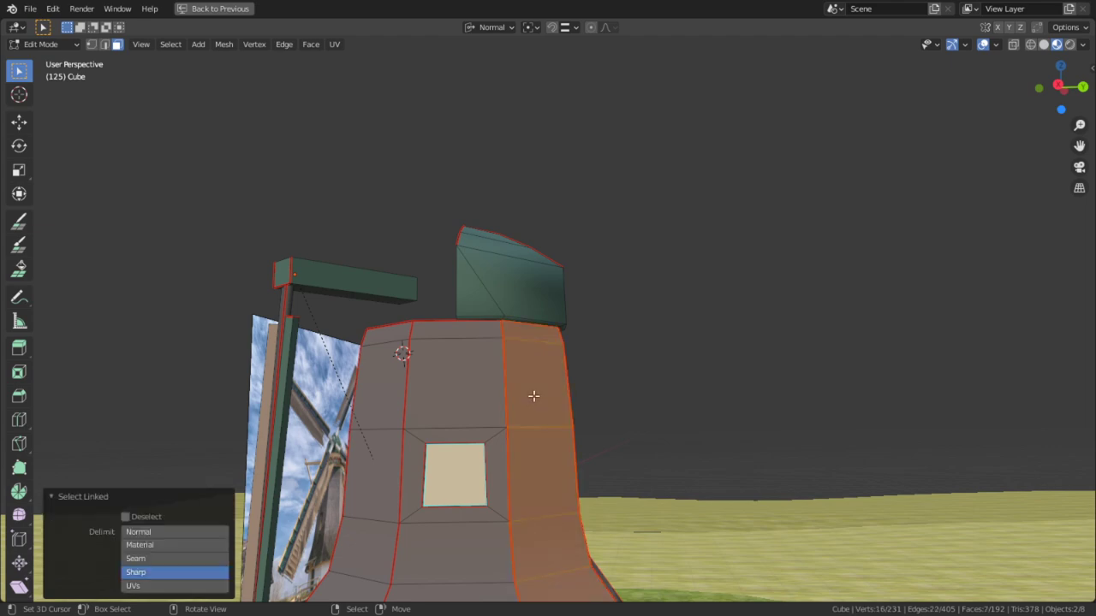
middle_click_drag(534, 396, 507, 427)
key("l")
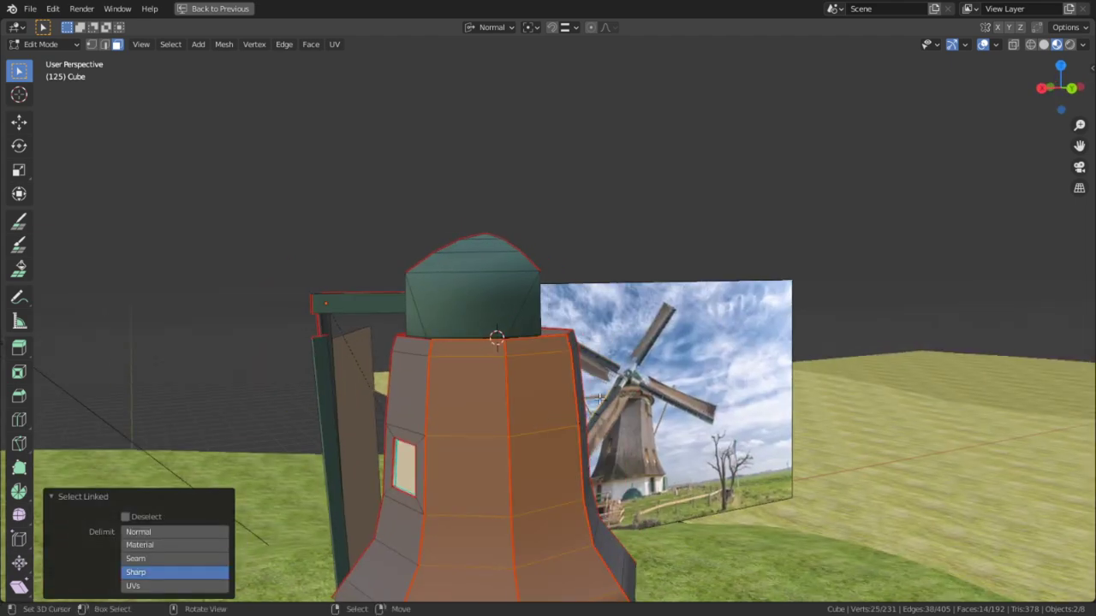
middle_click_drag(591, 406, 480, 434)
key("l")
middle_click_drag(640, 410, 549, 425)
key("l")
key("l")
middle_click_drag(612, 442, 581, 430)
key("l")
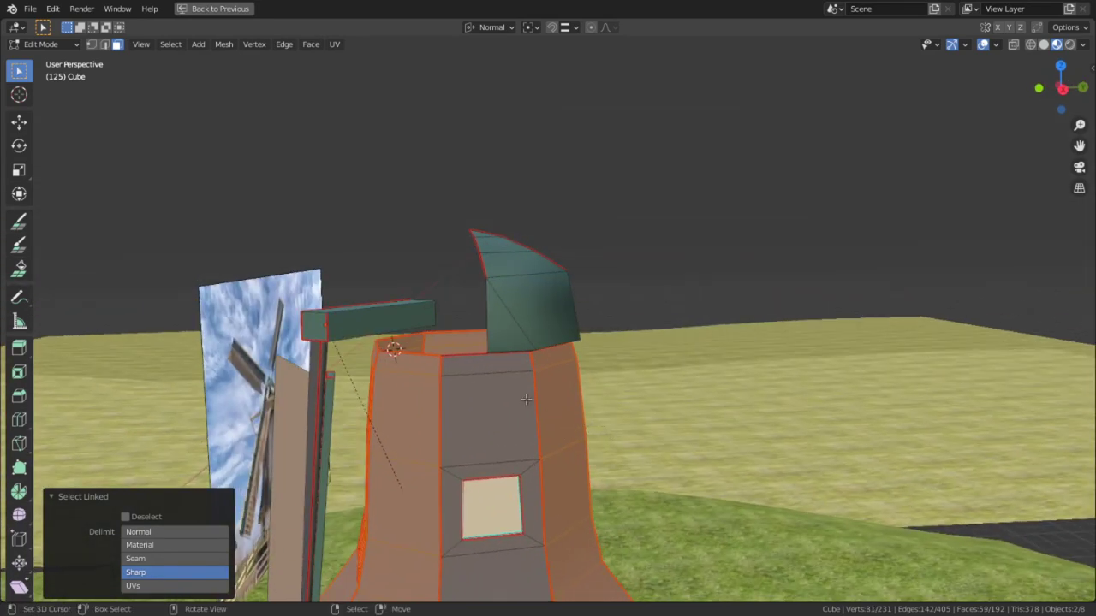
Switch the viewport to rendered shading and add the remaining single-window wall panel to the tower selection.
key("z")
left_click(522, 430)
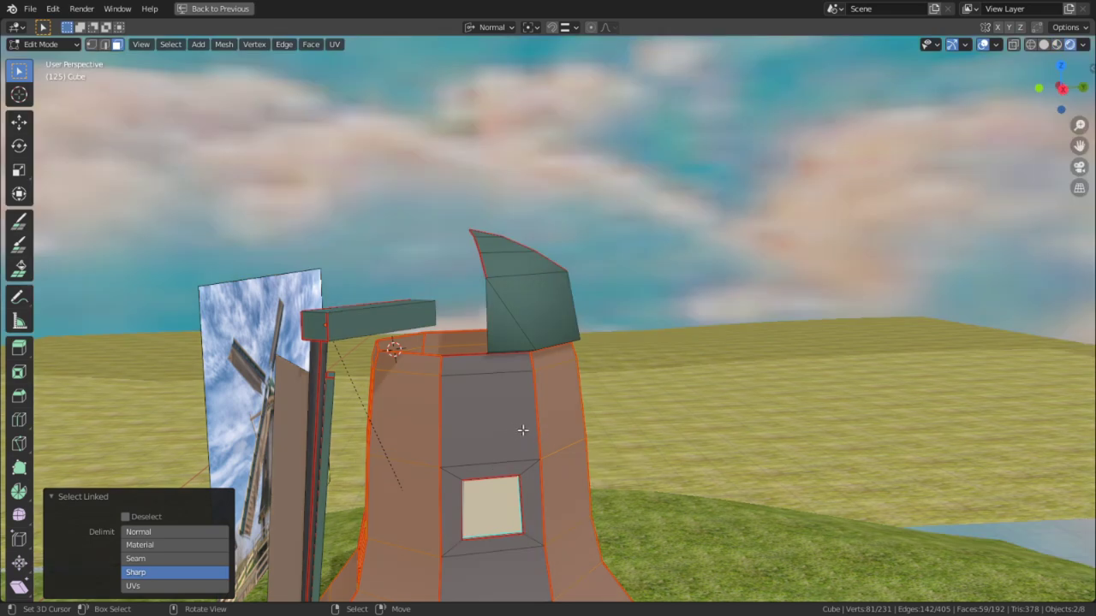
middle_click_drag(490, 428, 458, 312, "shift")
key("l")
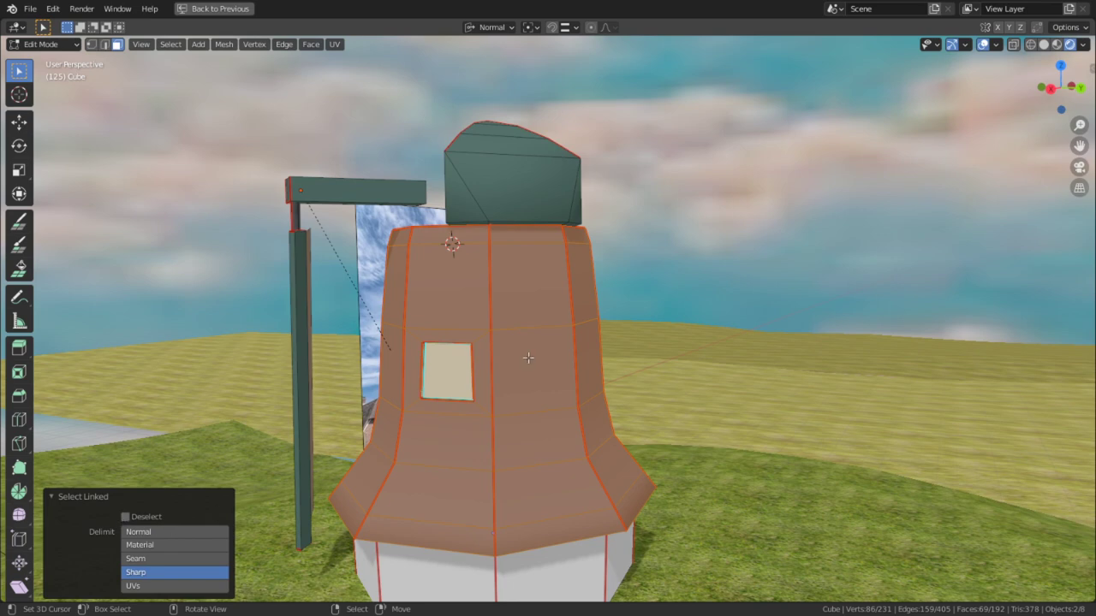
Deselect the linked windowless wall panel next to the single-window panel on the tower.
left_click(528, 358)
key("ctrl+l")
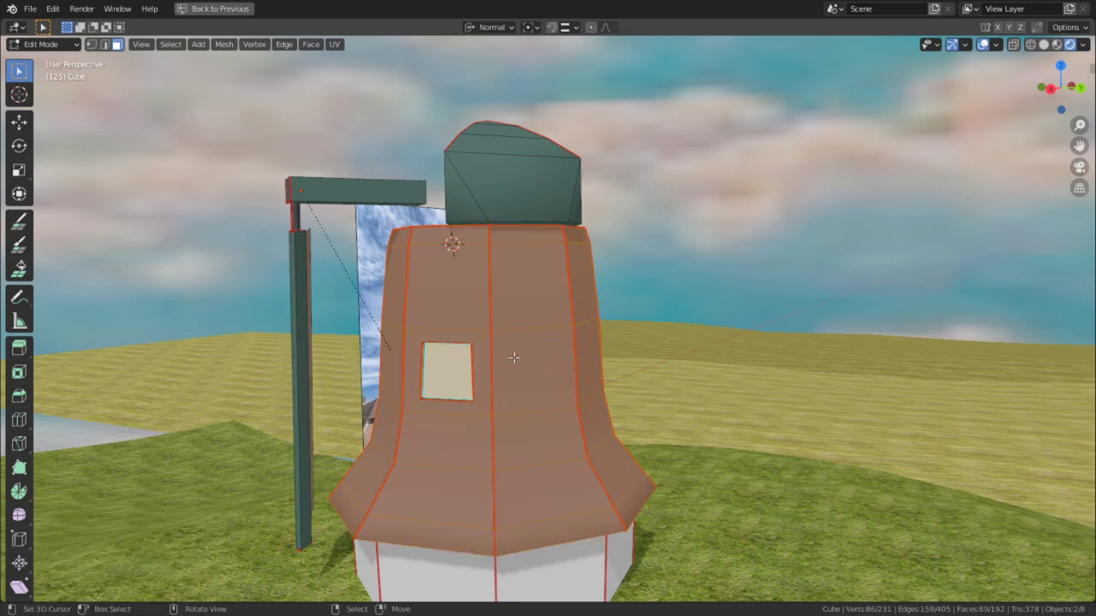
left_click(149, 515)
middle_click_drag(421, 475, 418, 373)
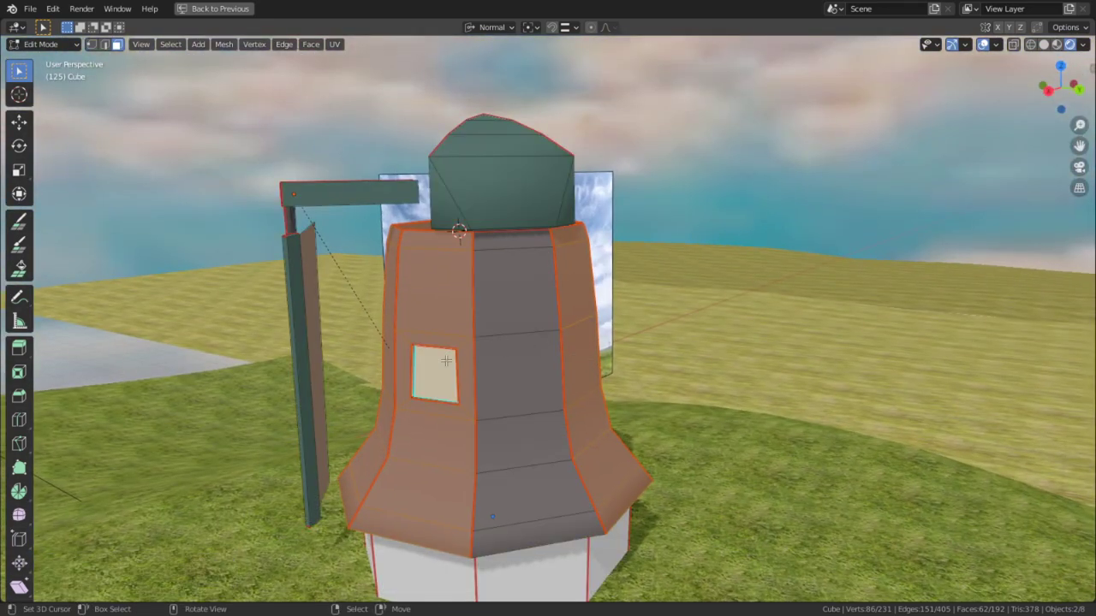
Hide the selected tower wall panels, keeping the windowless one, and isolate the windmill in local view.
key("h")
middle_click_drag(415, 355, 553, 326)
key("KP_Divide")
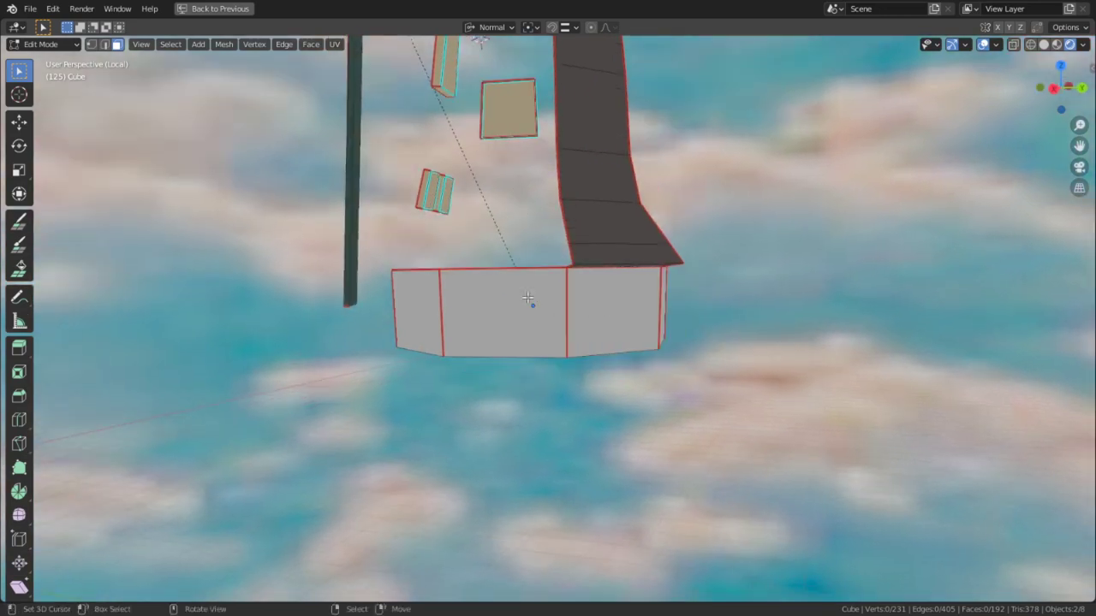
Select the wall panels and door surround around the white base, excluding the panel beneath the remaining tower section, and hide them.
right_click(454, 305, "alt")
right_click(610, 320, "shift")
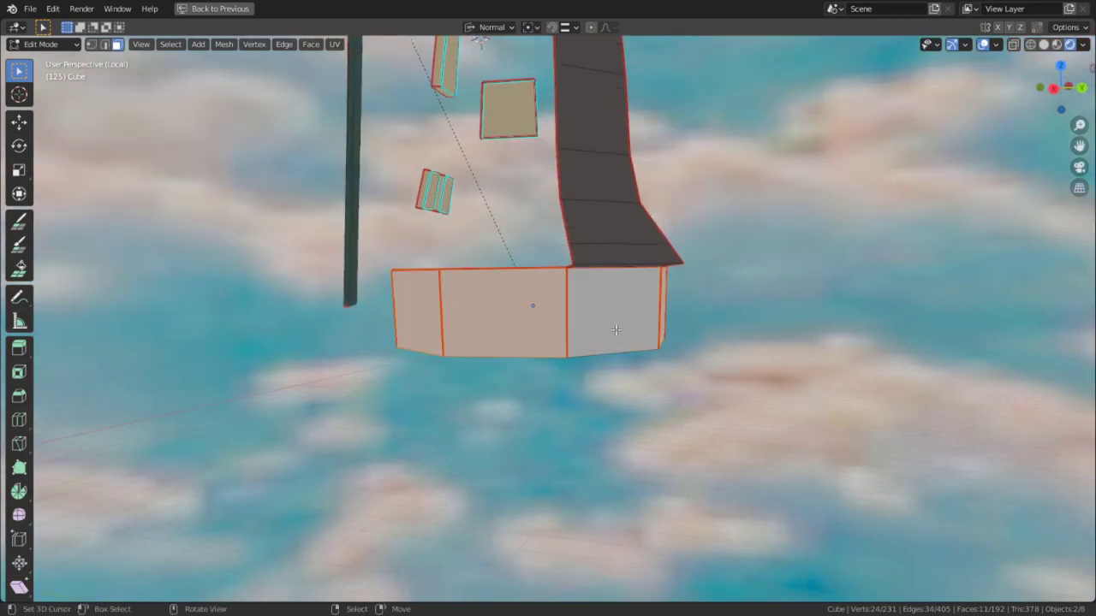
middle_click_drag(615, 328, 464, 284)
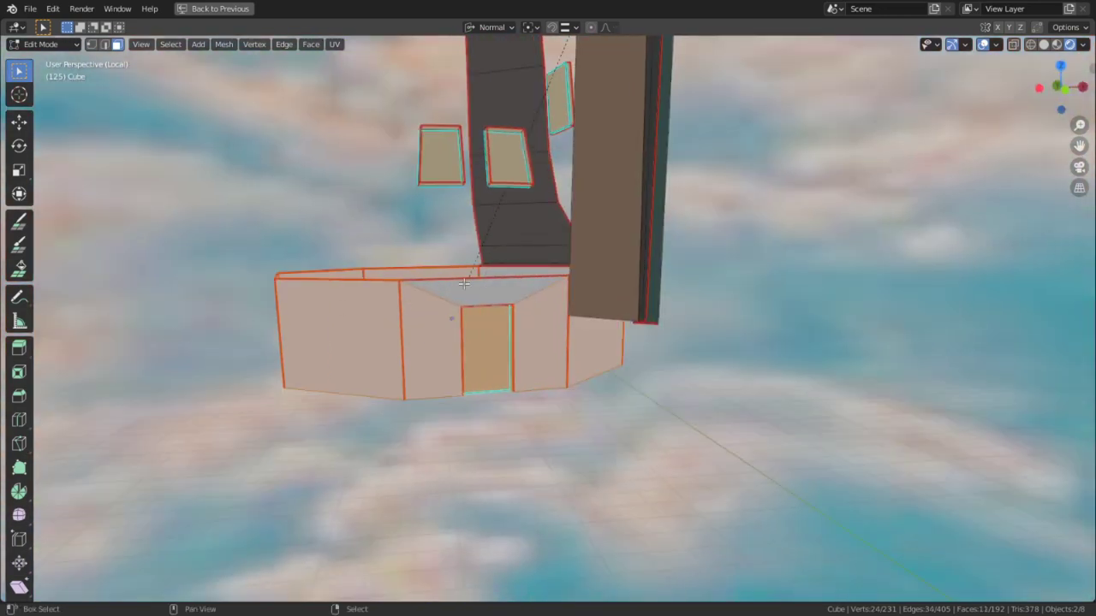
key("l")
middle_click_drag(473, 332, 378, 263)
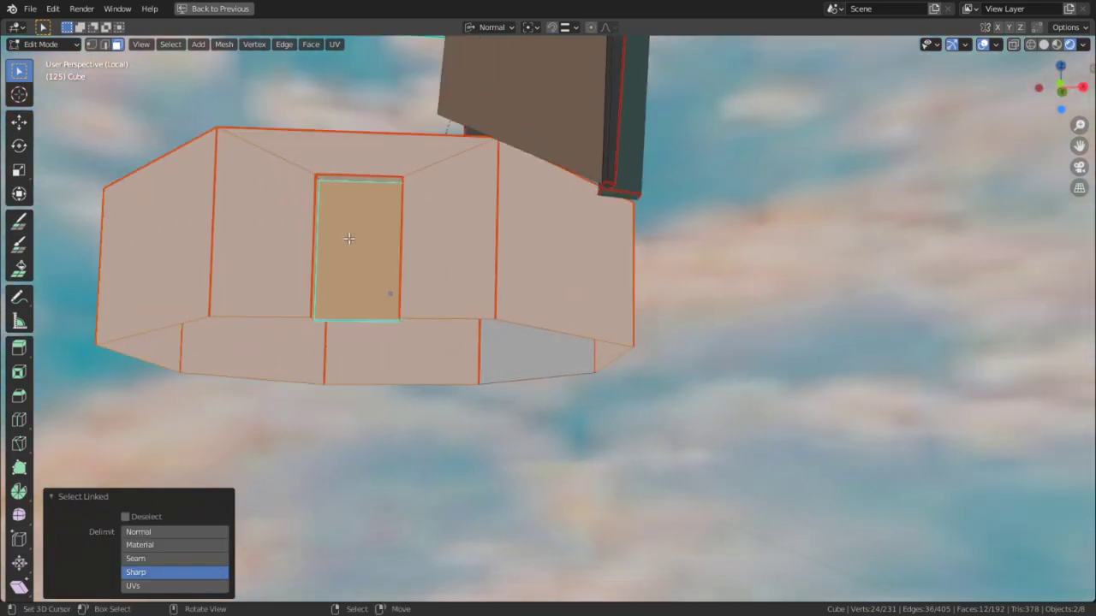
left_click(126, 517)
middle_click_drag(359, 291, 348, 264)
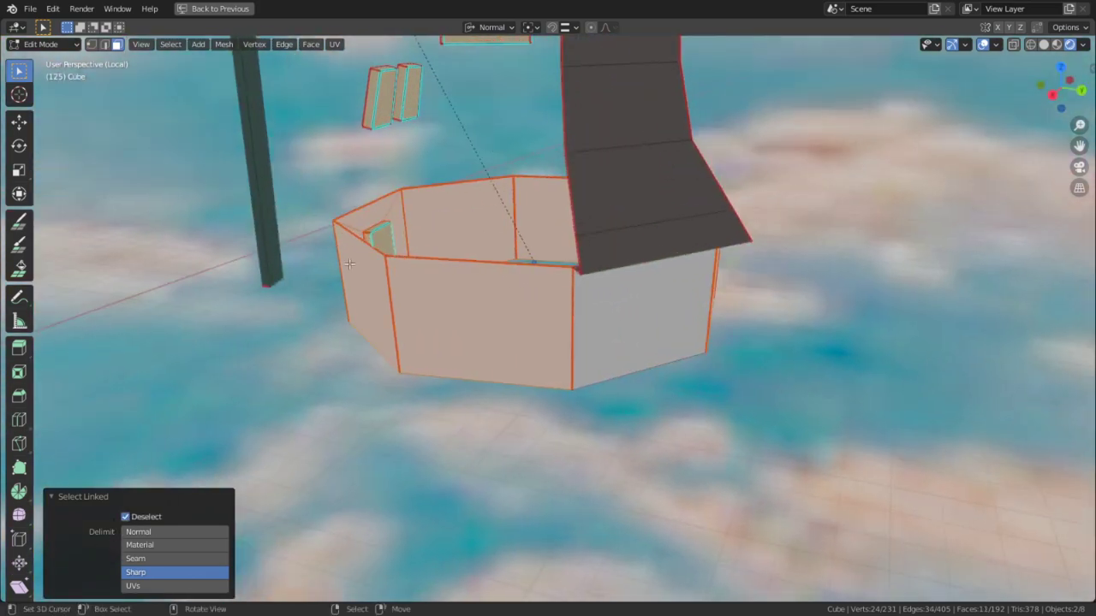
key("h")
Select all remaining visible faces of the windmill and examine their layout in the enlarged UV editor.
middle_click_drag(609, 273, 603, 260)
scroll(560, 296, "down", 6)
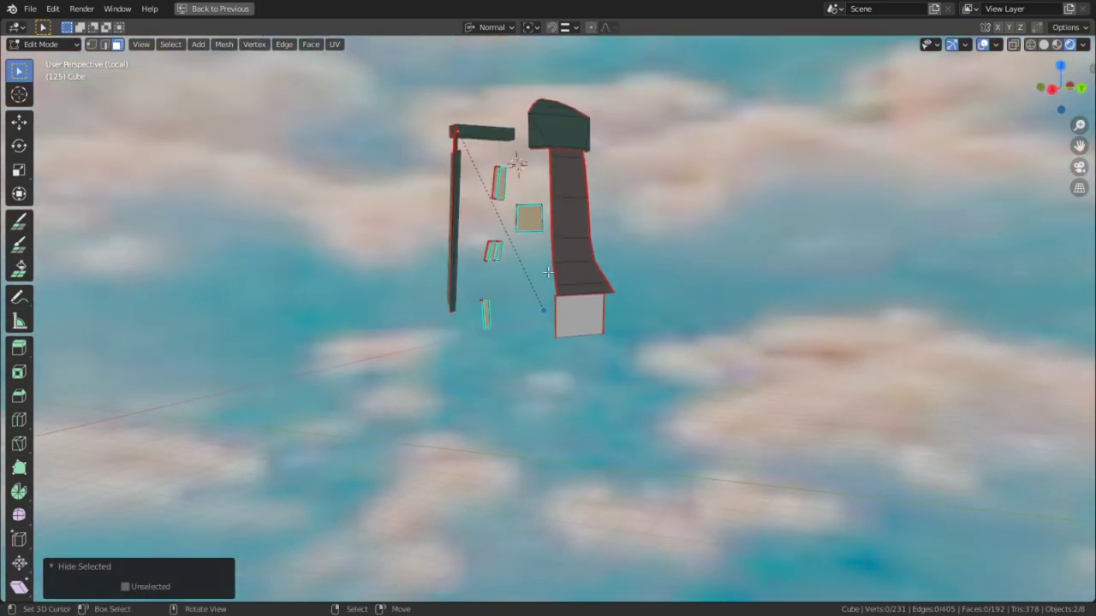
key("a")
key("ctrl+space")
scroll(290, 369, "up", 4)
key("ctrl+space")
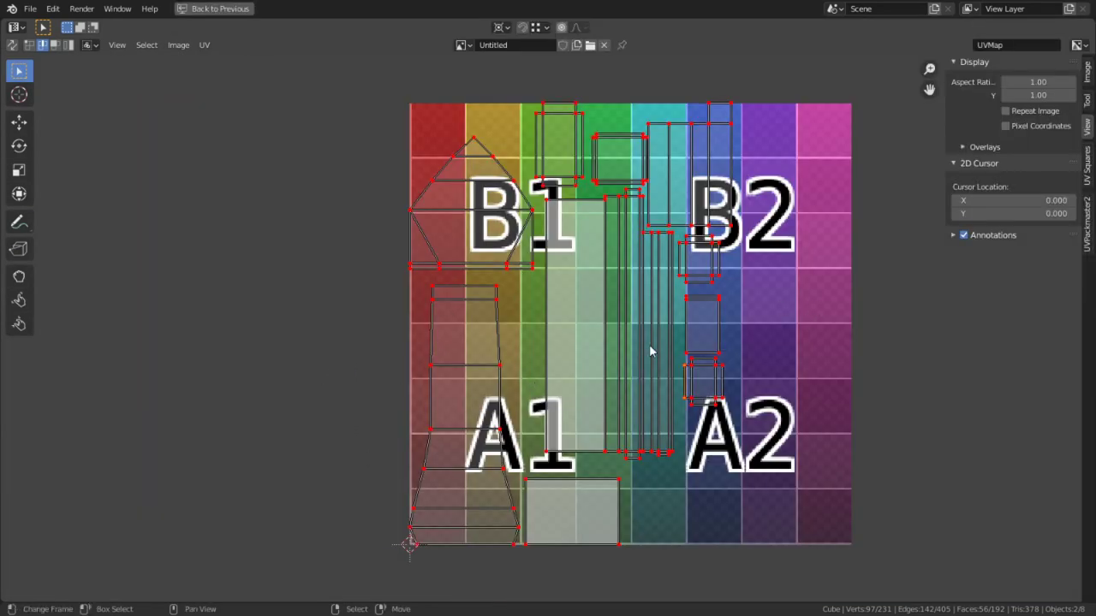
key("ctrl+space")
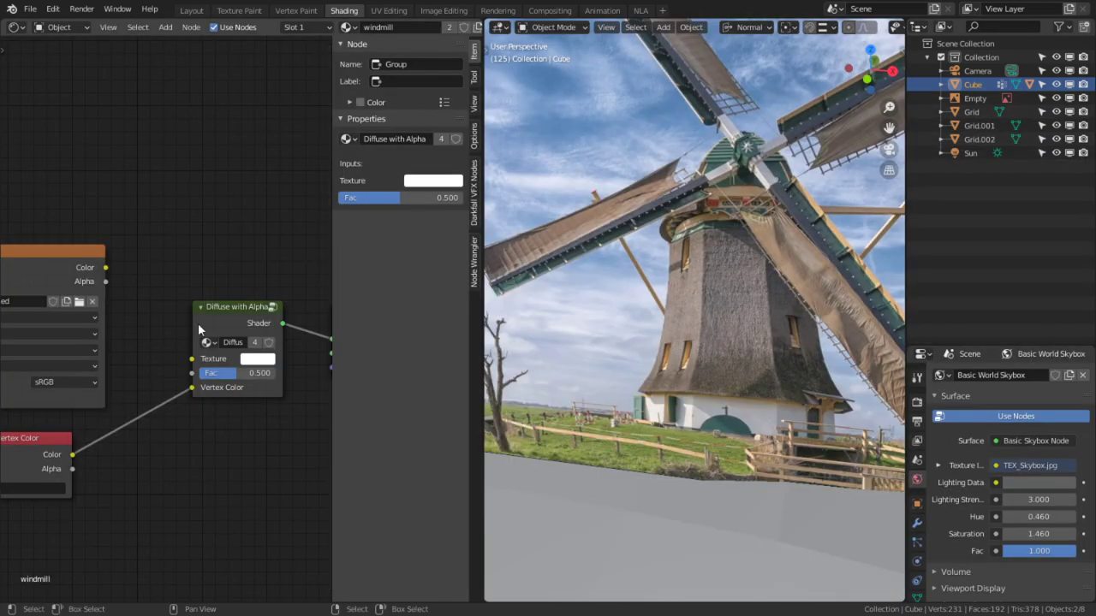
Reposition the Untitled image texture node in the windmill material and show the Cube mesh's UV maps.
scroll(111, 284, "up", 2, "ctrl")
left_click_drag(97, 245, 107, 216)
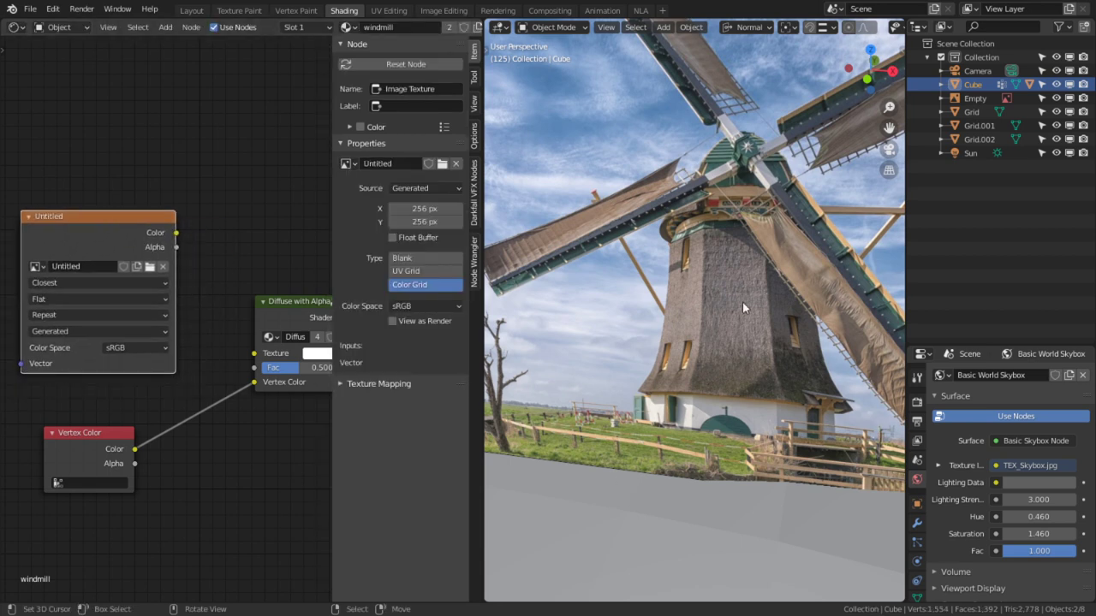
left_click(916, 599)
scroll(998, 427, "down", 3)
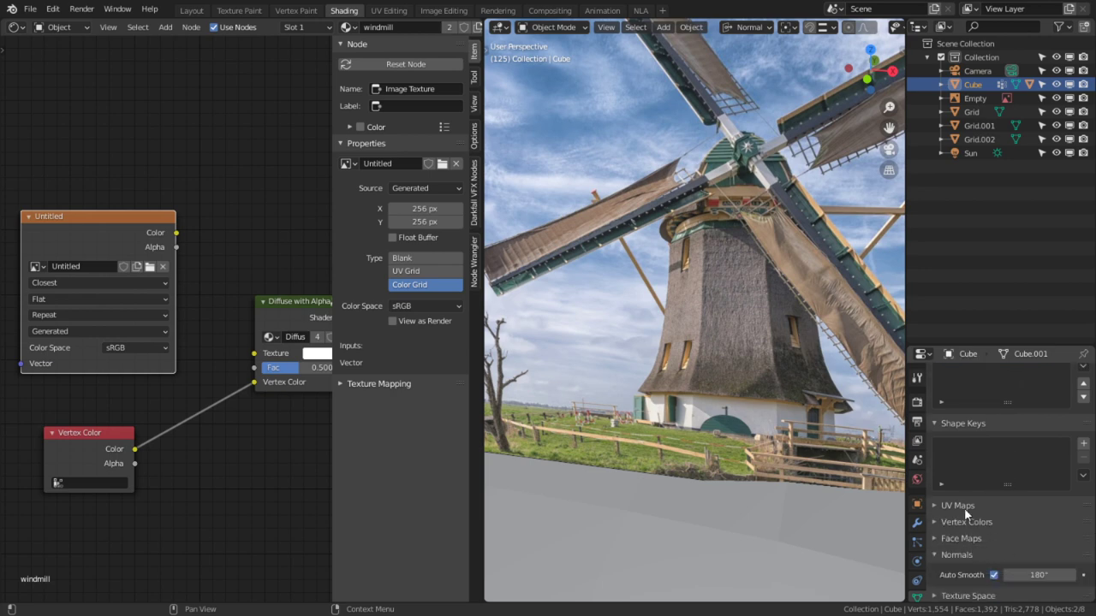
scroll(551, 340, "down", 5)
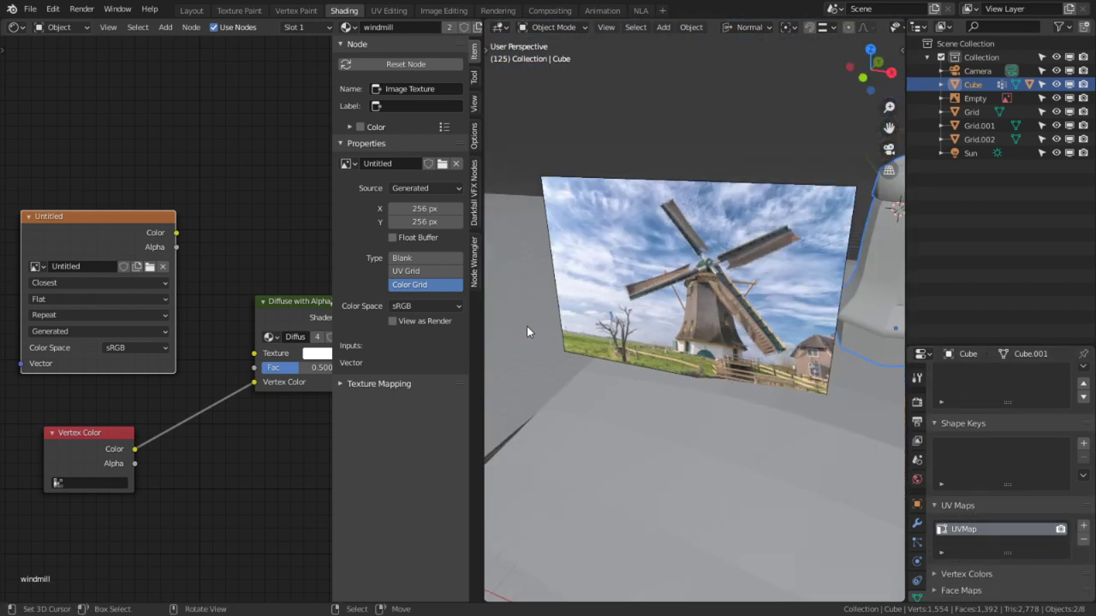
Select the windmill body and add a second UV map named Bake.
middle_click_drag(526, 327, 632, 319)
left_click(785, 295)
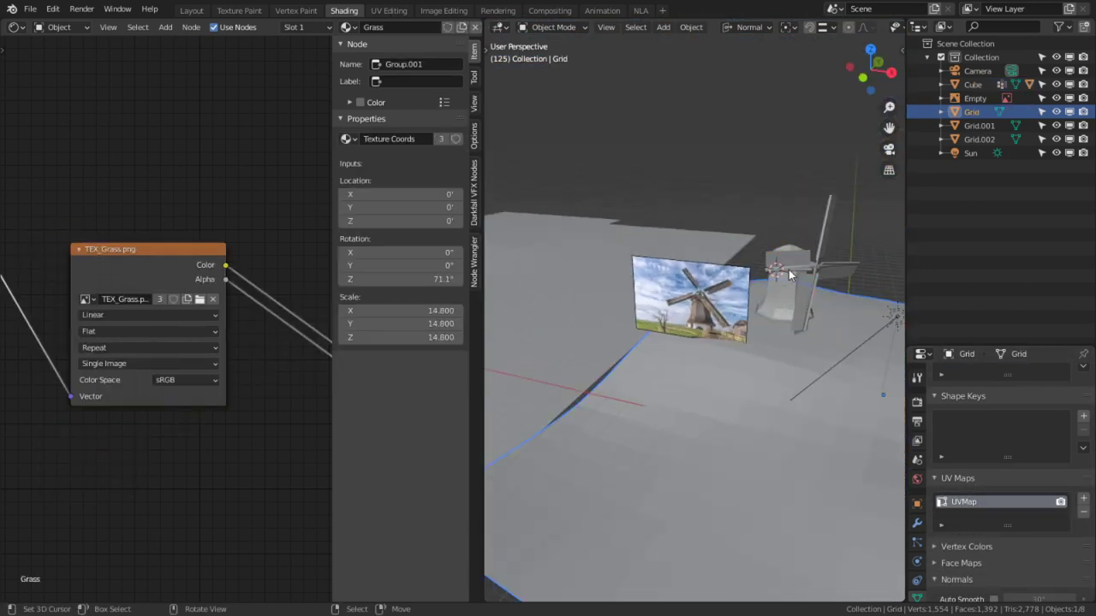
middle_click_drag(787, 301, 735, 270)
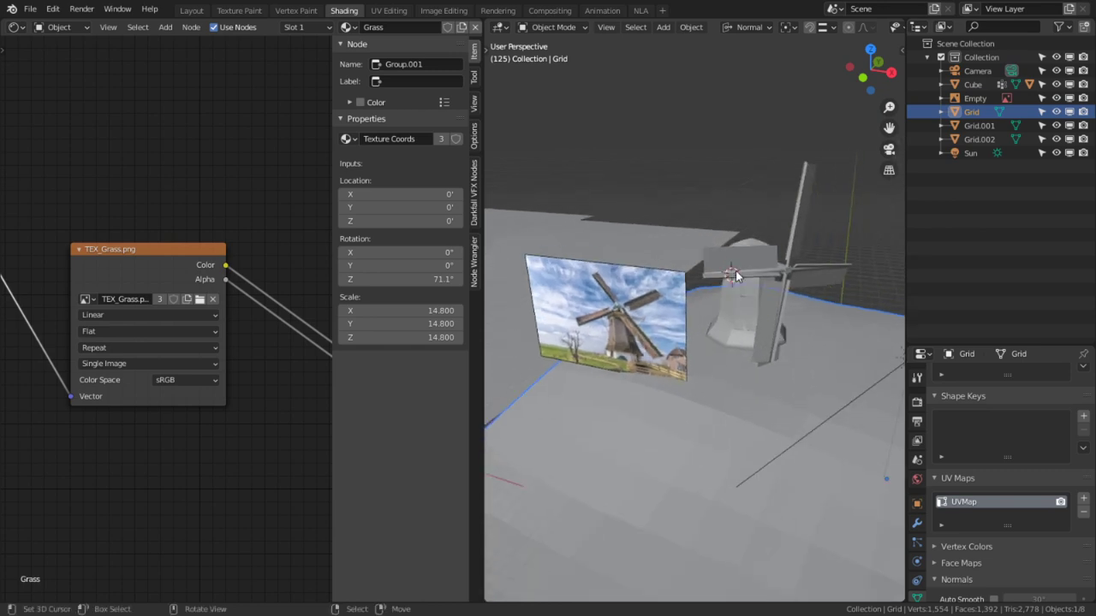
left_click(735, 271)
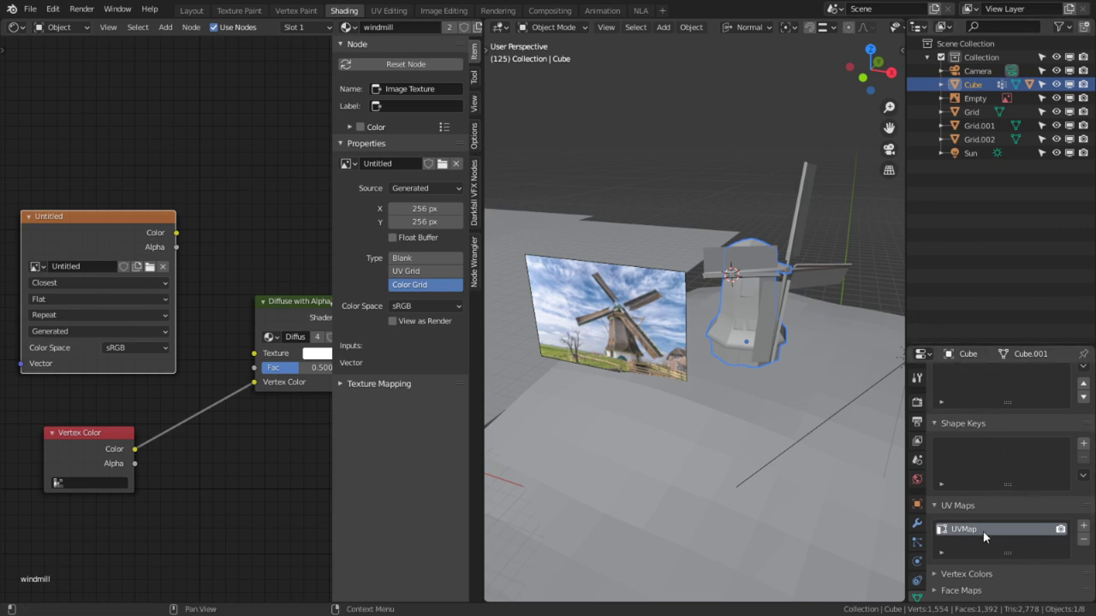
left_click(1083, 526)
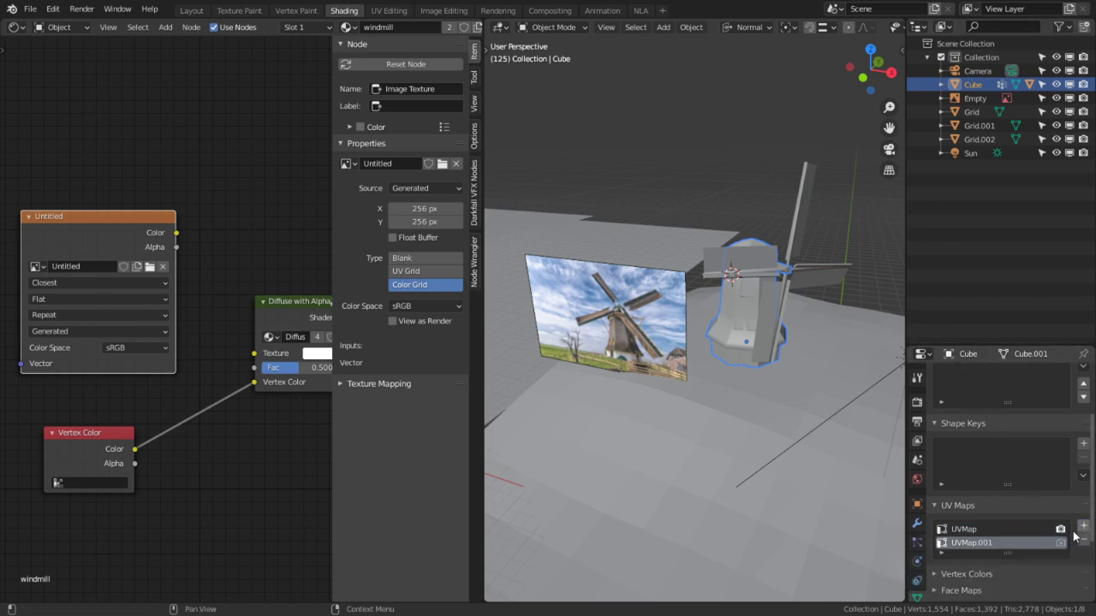
double_click(1001, 539)
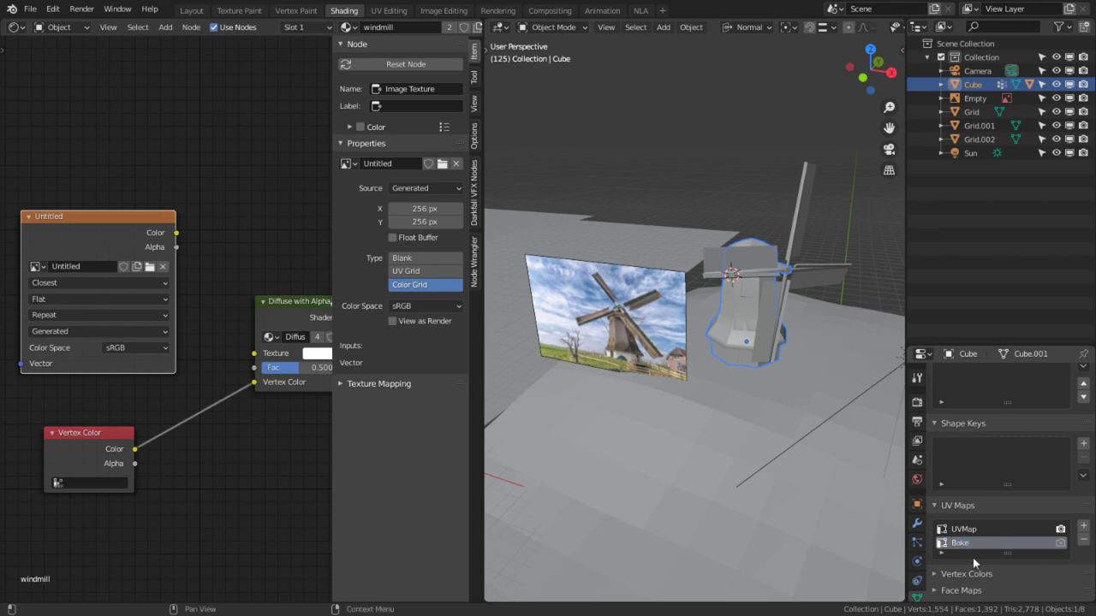
Select the blades together with the windmill body as the active object and set the render engine to Cycles.
left_click(714, 272)
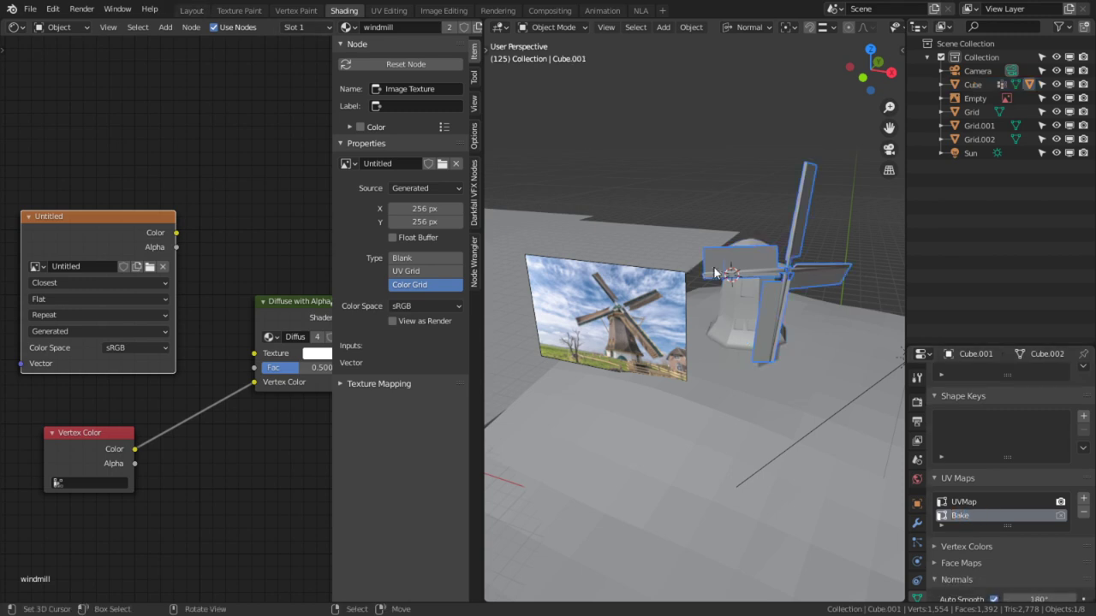
left_click(729, 320, "shift")
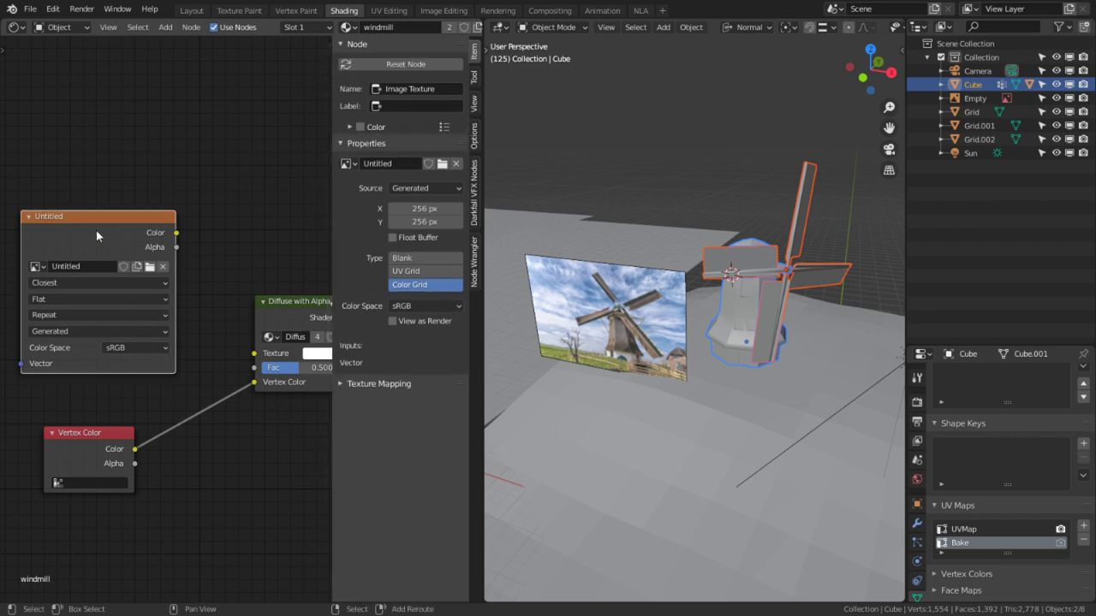
left_click(922, 377)
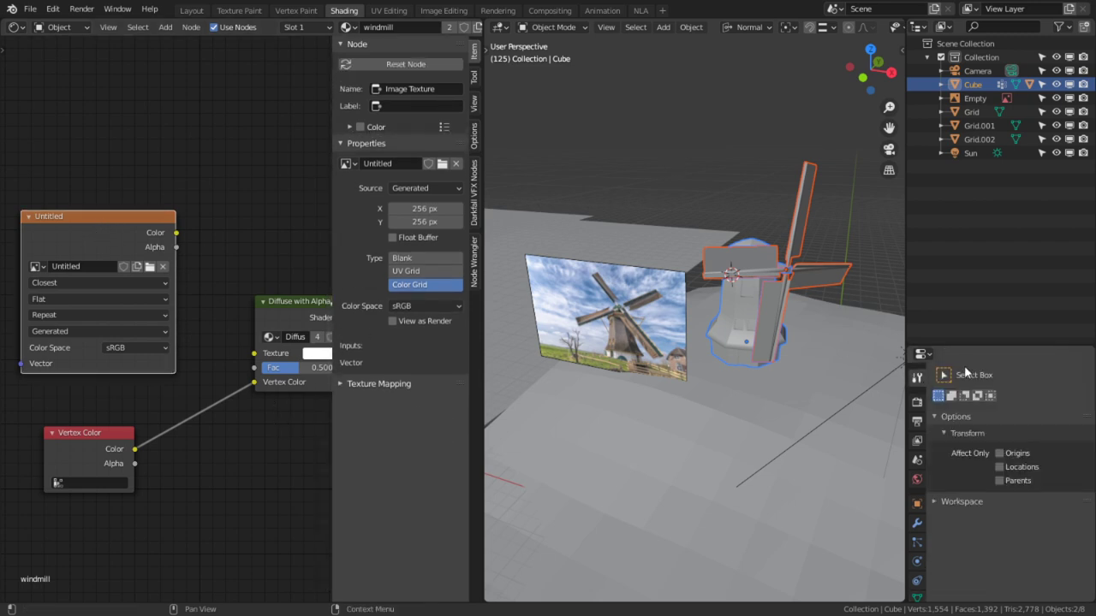
left_click(915, 403)
left_click(1029, 378)
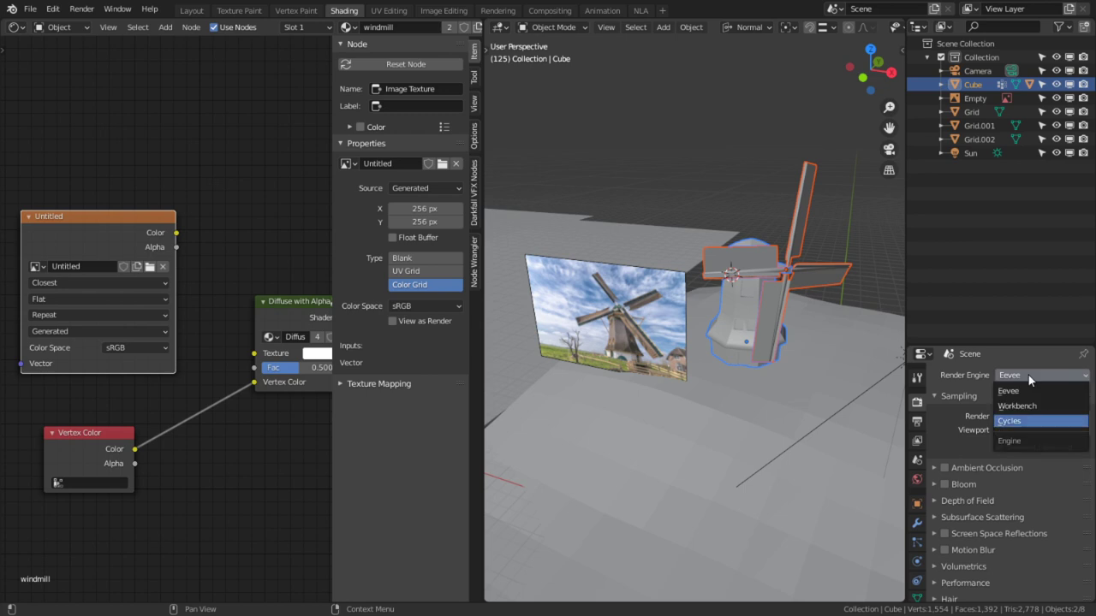
left_click(1030, 421)
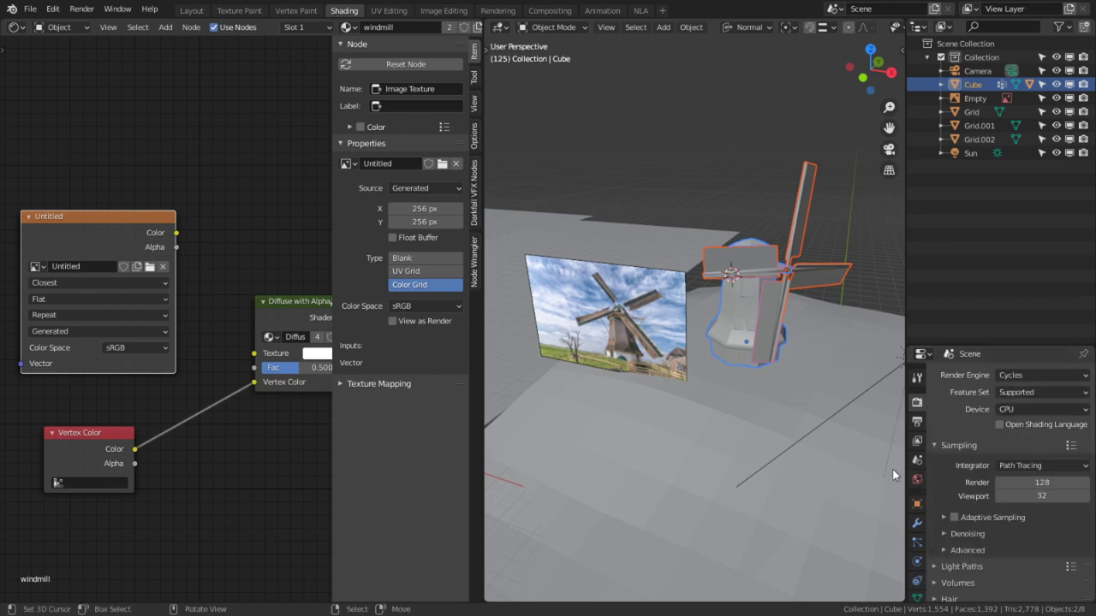
Set the bake type to Diffuse with the Direct and Indirect contributions disabled and only Color enabled.
scroll(977, 546, "down", 3)
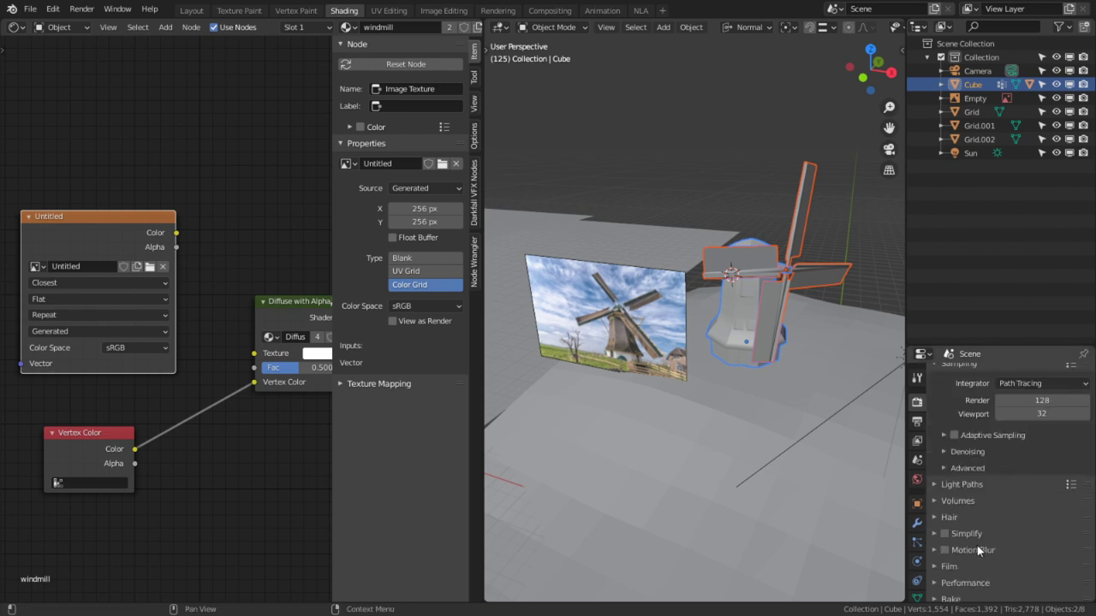
scroll(1000, 561, "down", 3)
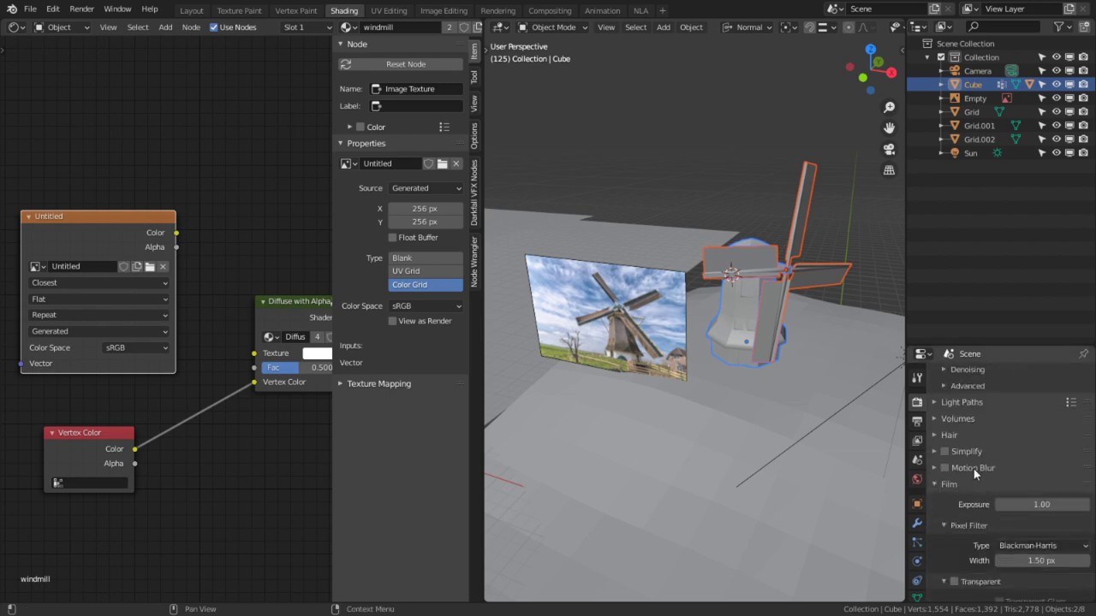
left_click(959, 489)
left_click(967, 542)
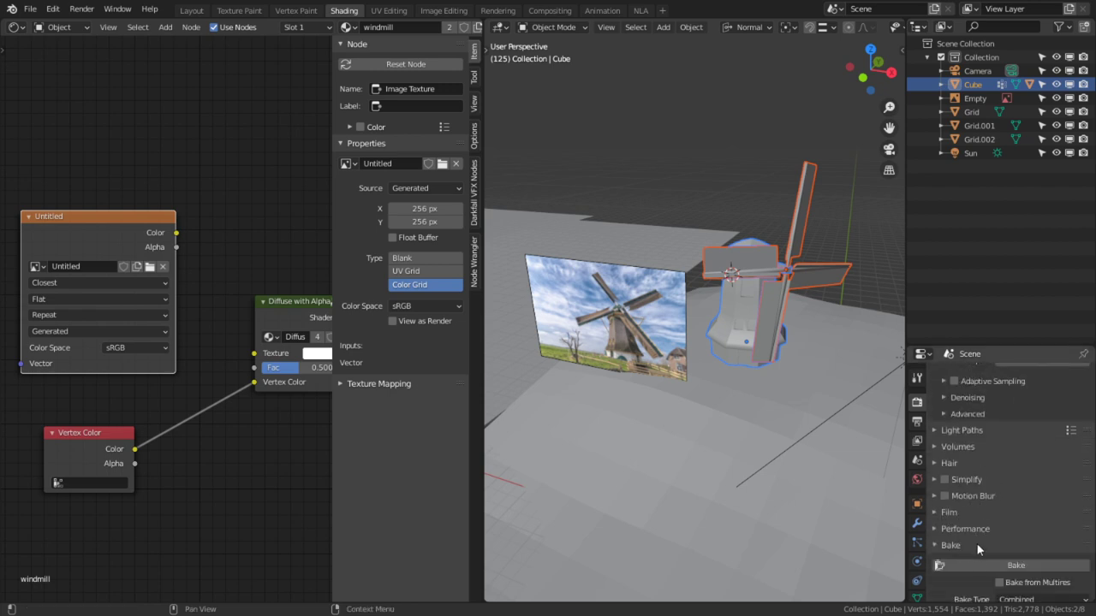
scroll(1012, 507, "down", 3)
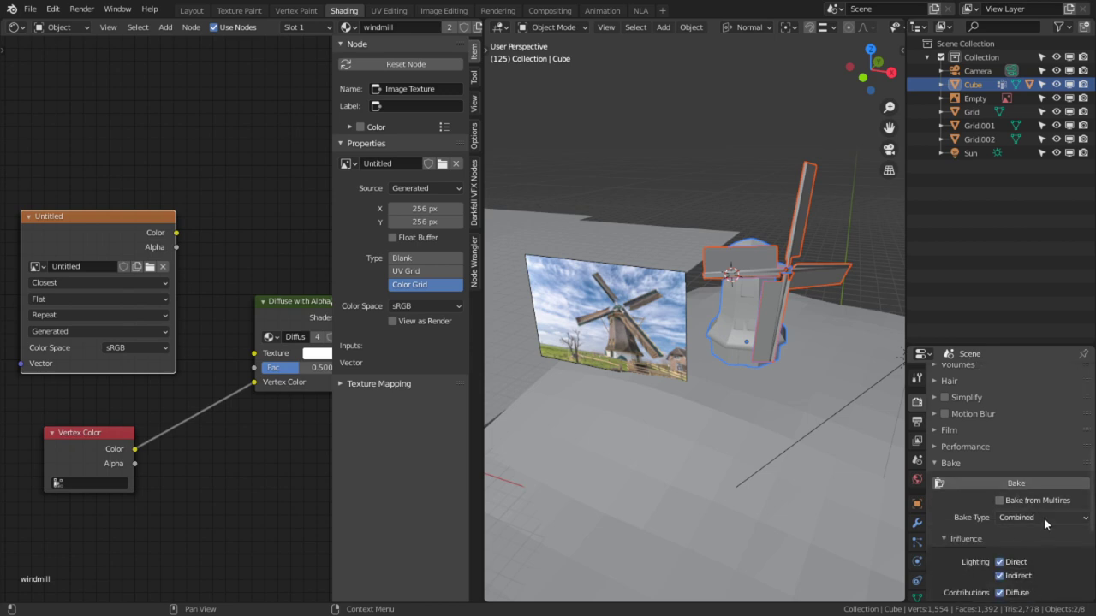
left_click(1043, 518)
left_click(1014, 442)
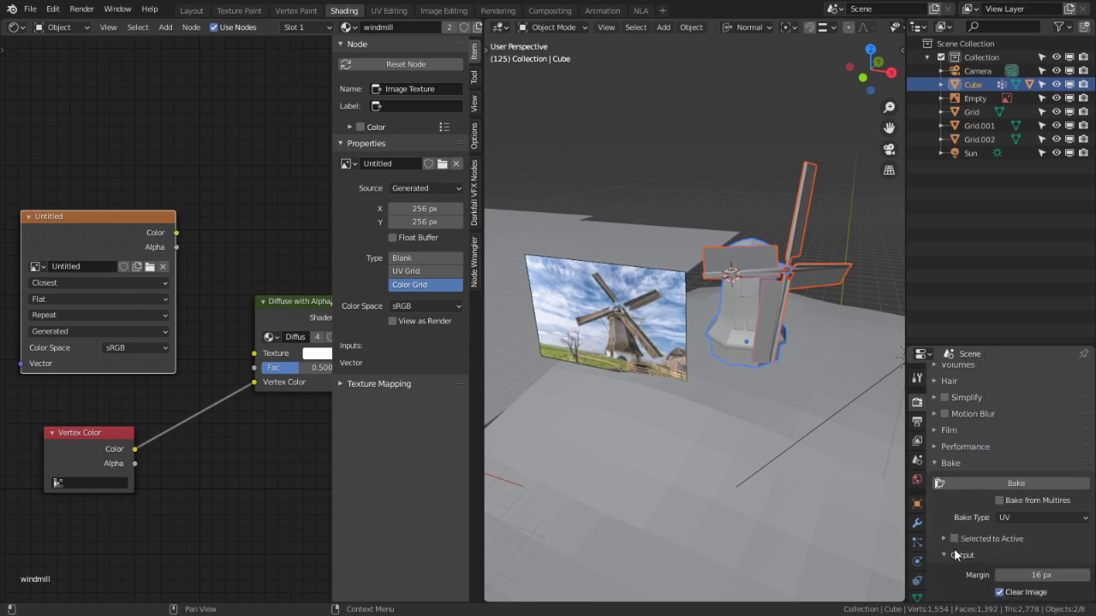
left_click(1020, 512)
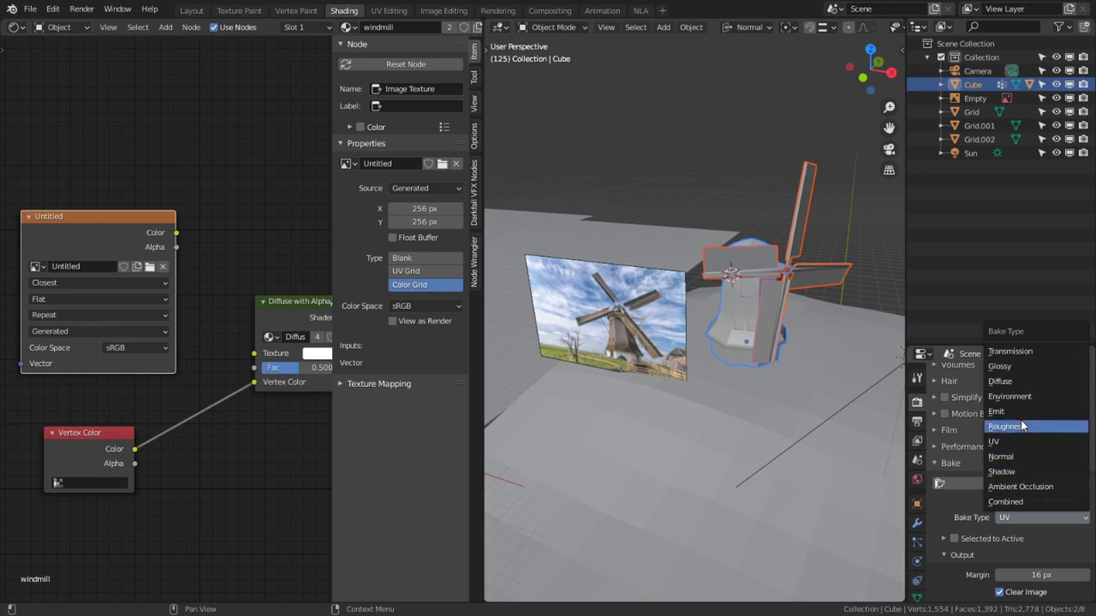
left_click(1013, 382)
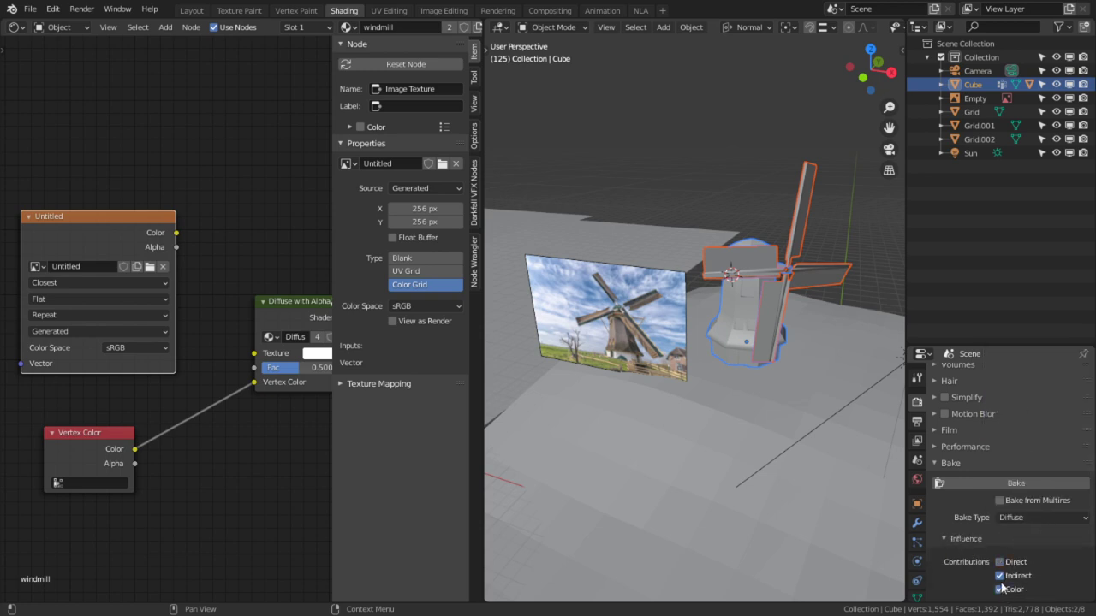
scroll(1054, 520, "down", 3)
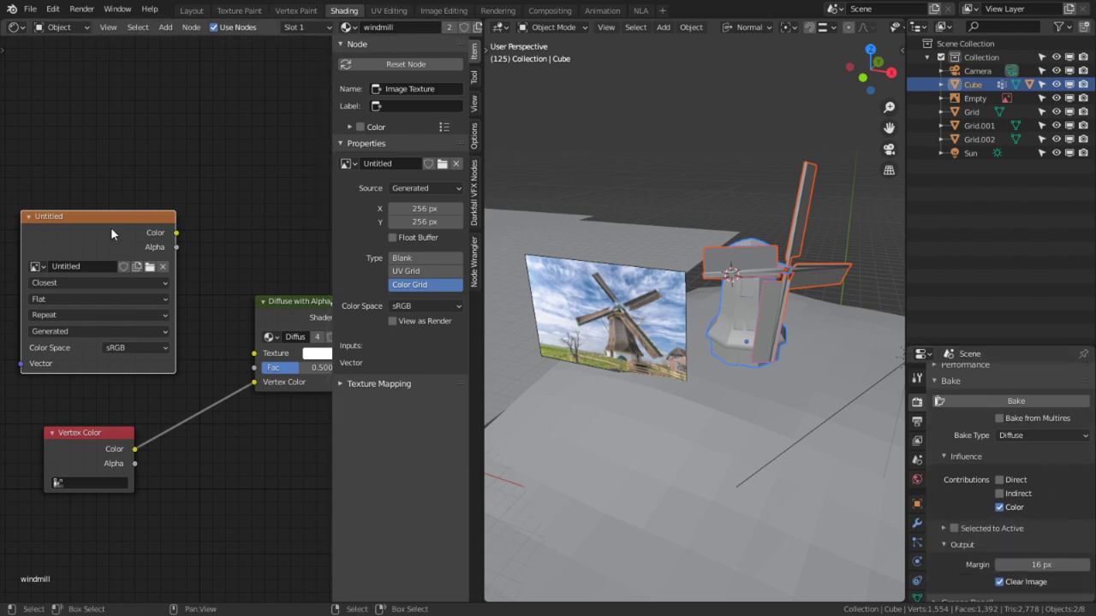
Bake the windmill's diffuse color into the Untitled image within the UV Editing workspace and check the result around the UV islands.
left_click(387, 11)
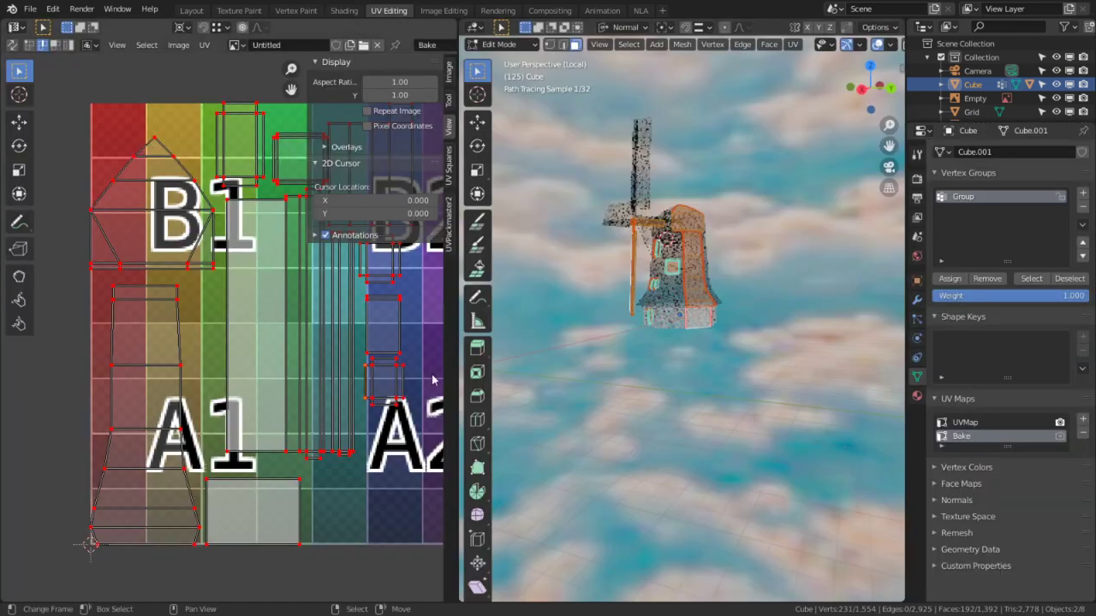
left_click(918, 155)
left_click(918, 179)
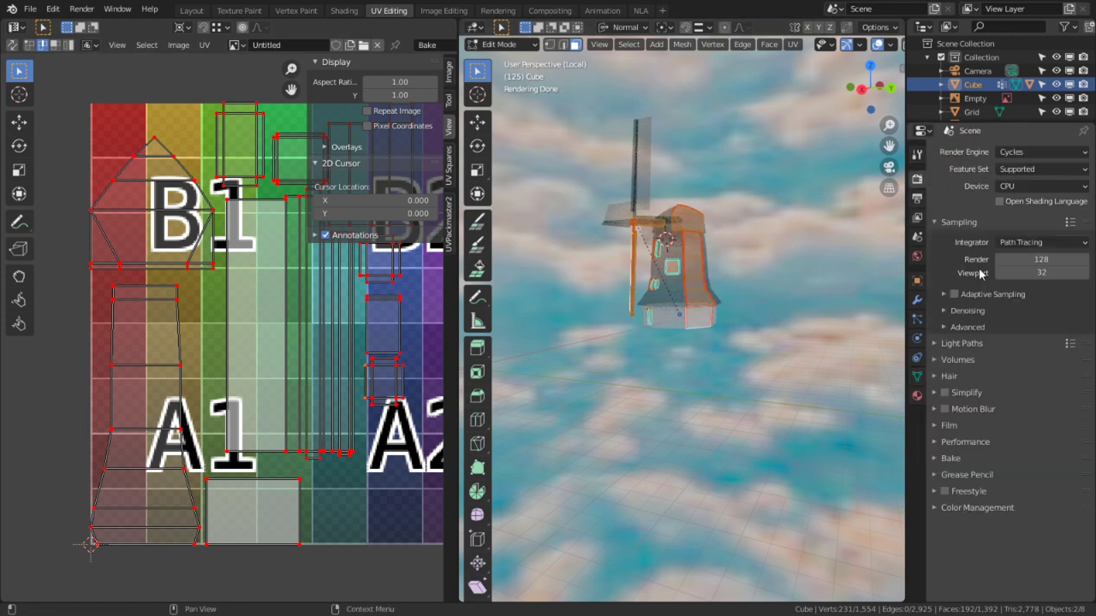
left_click(971, 459)
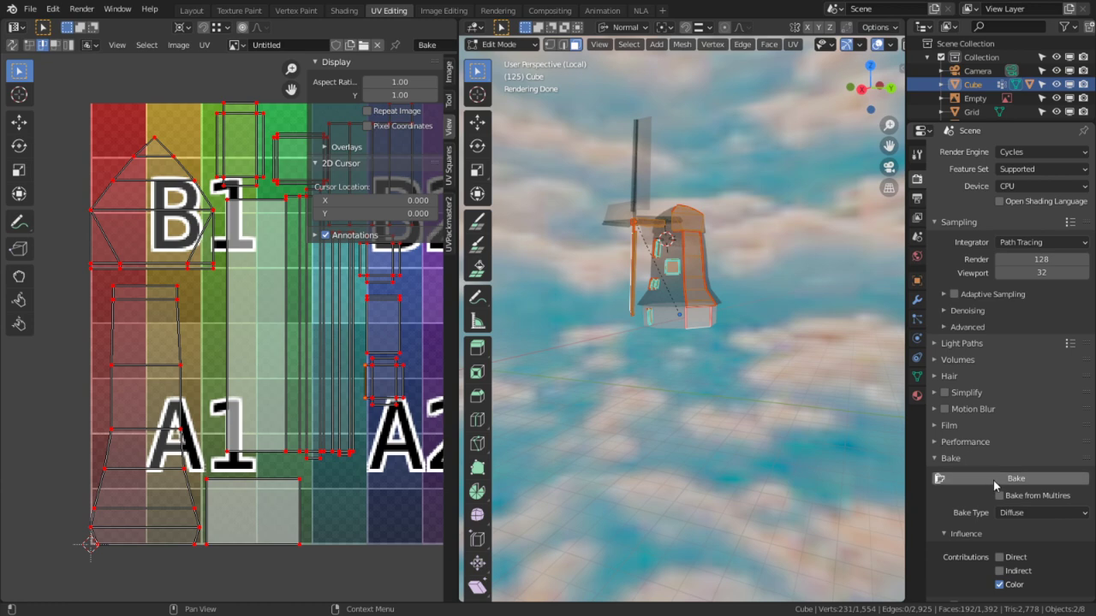
left_click(1001, 481)
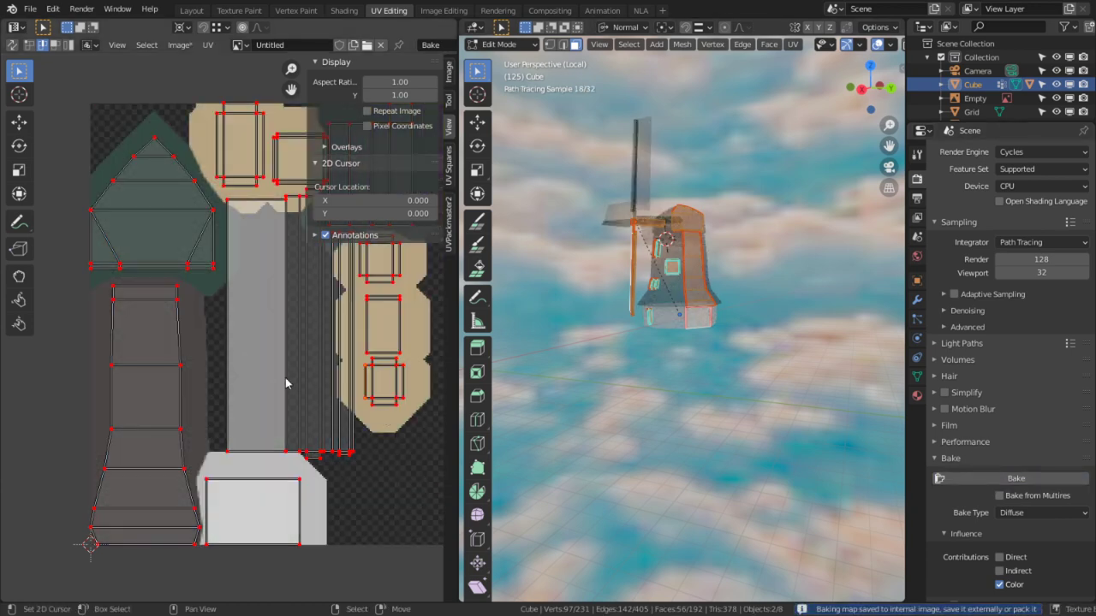
scroll(232, 376, "up", 3)
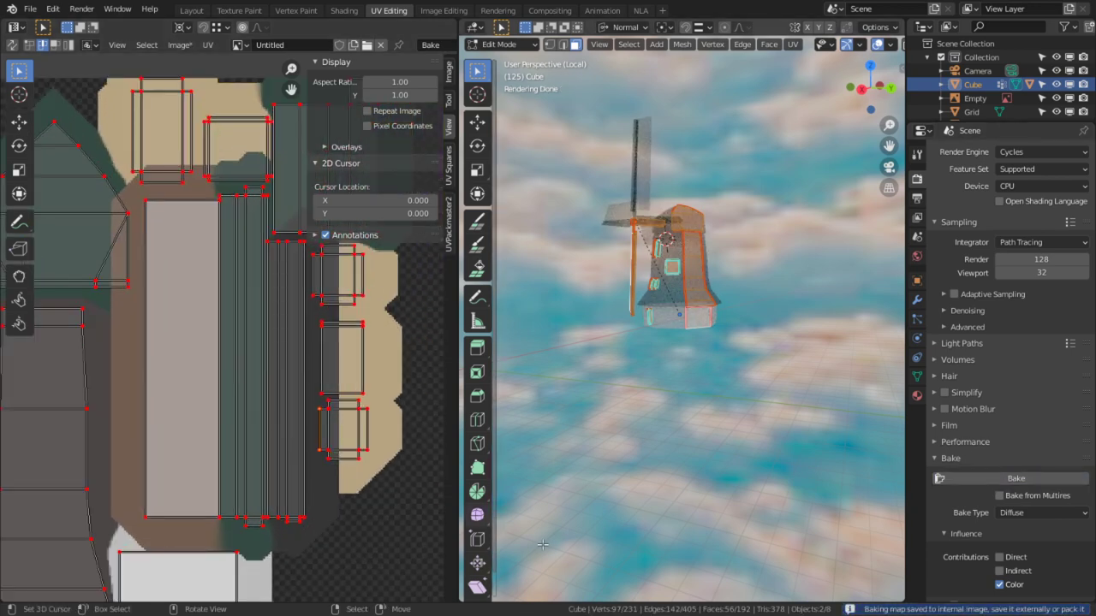
scroll(1025, 505, "down", 4)
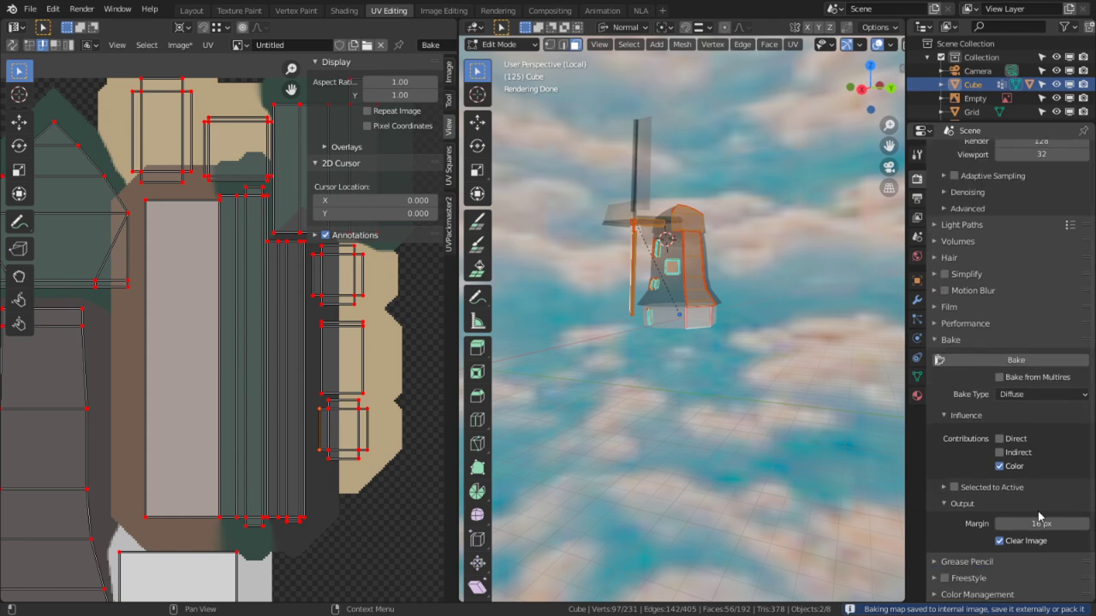
Set the bake margin to 2 px, bake the windmill's diffuse color again and inspect the edges around the UV islands.
left_click(1039, 520)
type("2")
key("Return")
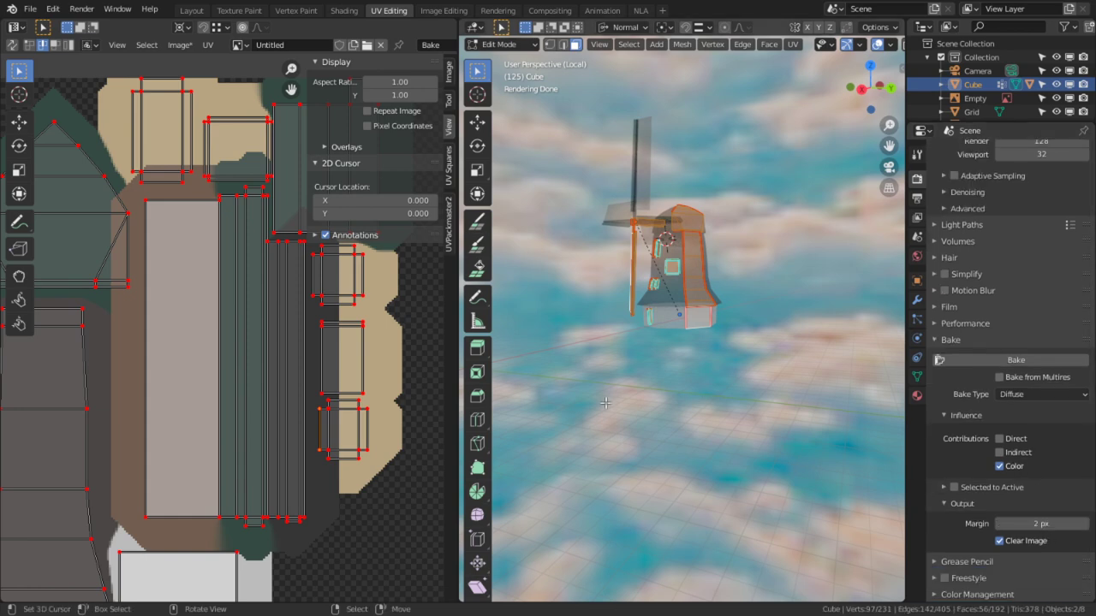
middle_click_drag(229, 373, 261, 401)
middle_click_drag(309, 545, 325, 460)
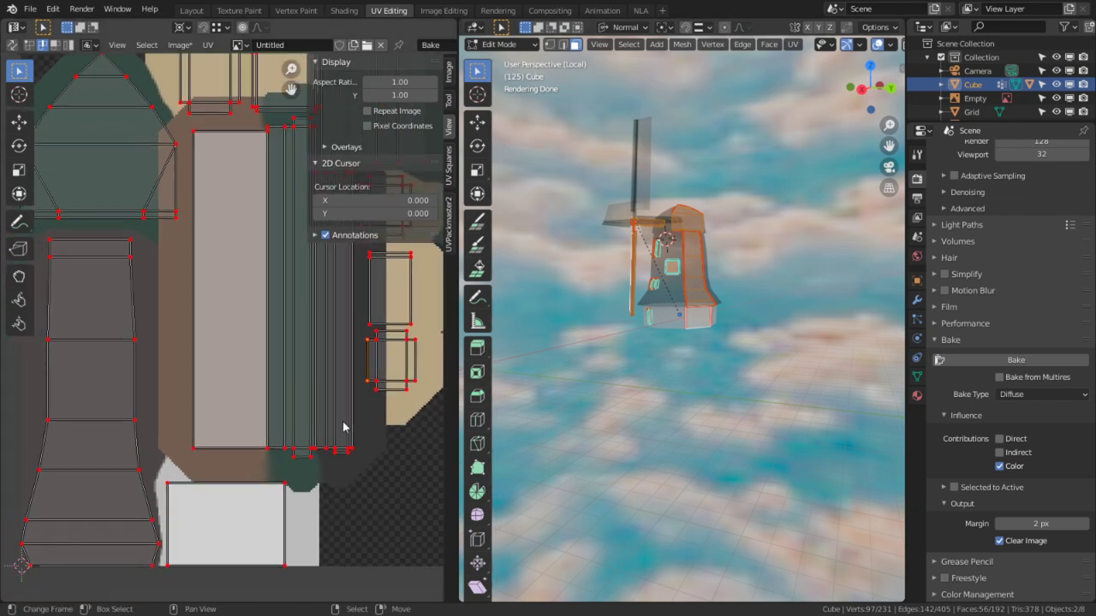
scroll(343, 426, "up", 2)
scroll(356, 416, "down", 3)
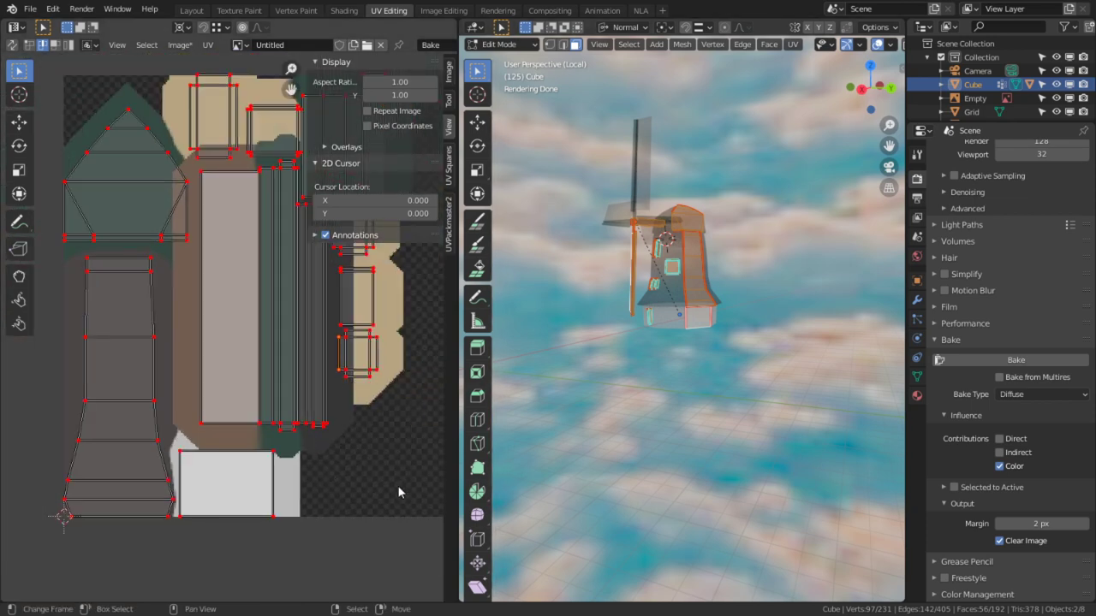
left_click(1024, 365)
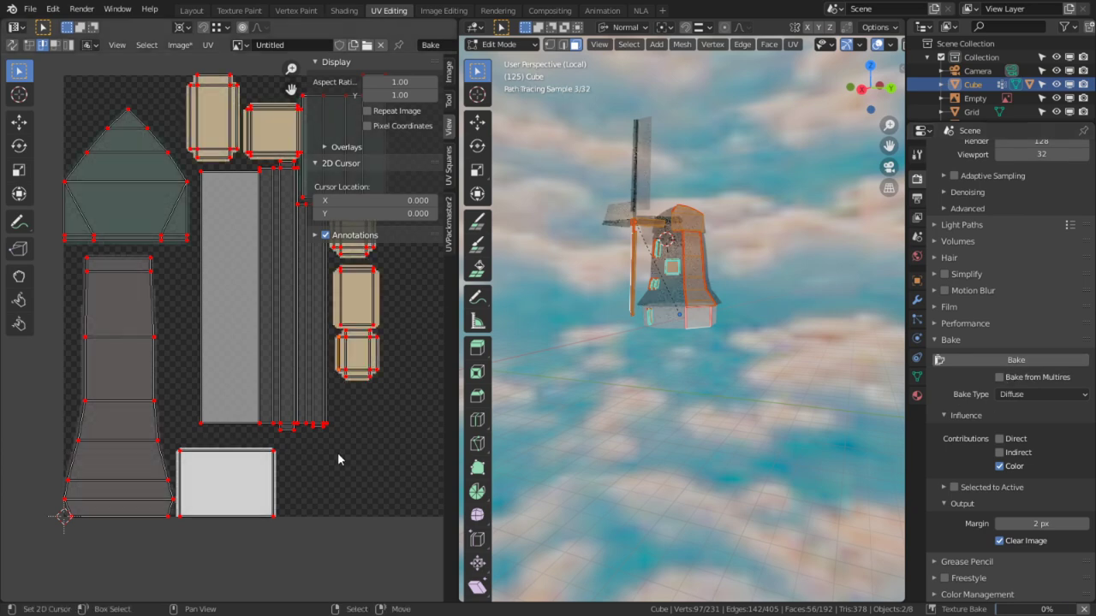
scroll(305, 313, "up", 3)
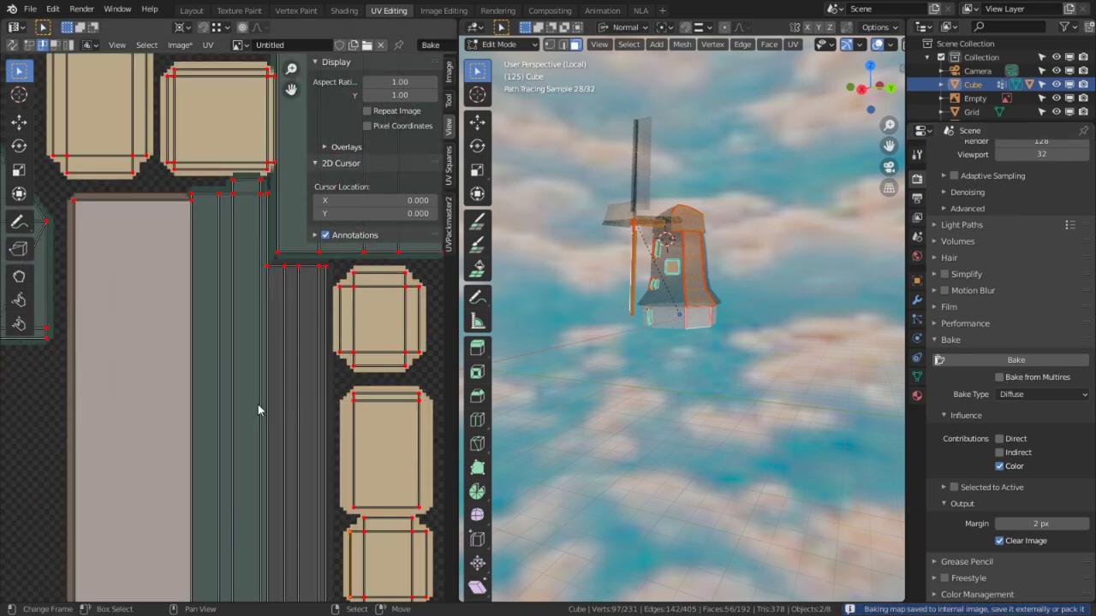
Switch the 3D viewport out of rendered shading, reveal all hidden windmill faces and return to Object Mode.
middle_click_drag(600, 300, 712, 312)
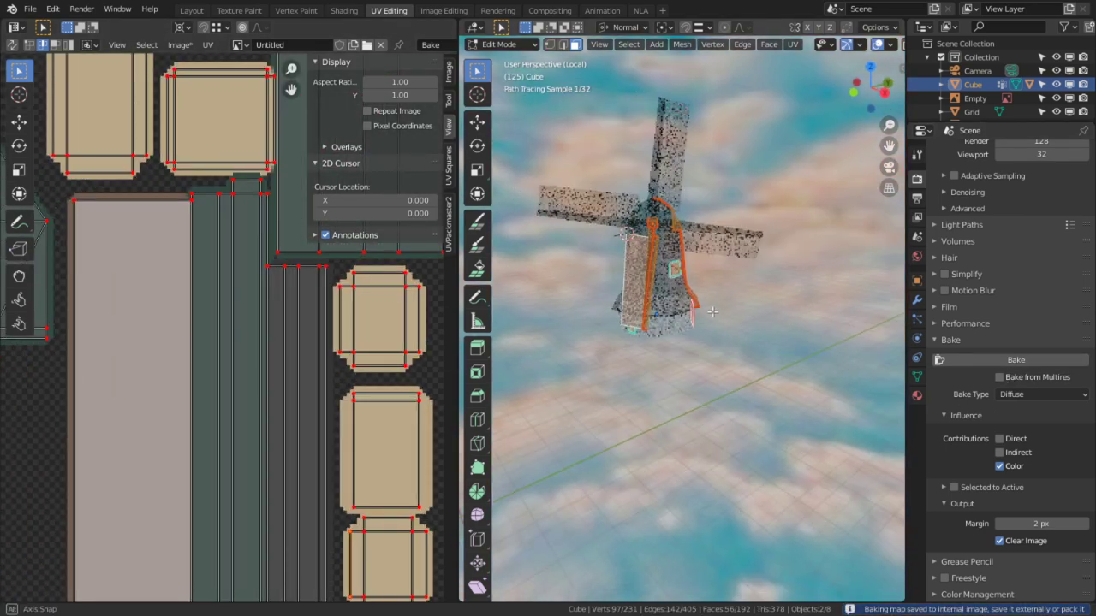
scroll(653, 313, "up", 3)
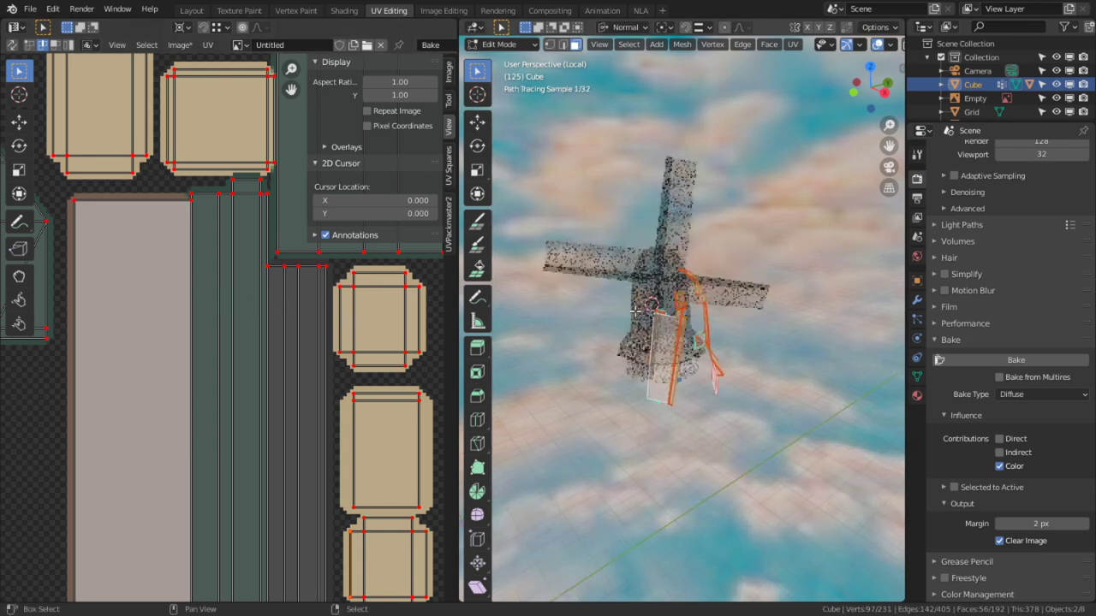
middle_click_drag(845, 44, 639, 51)
left_click(853, 46)
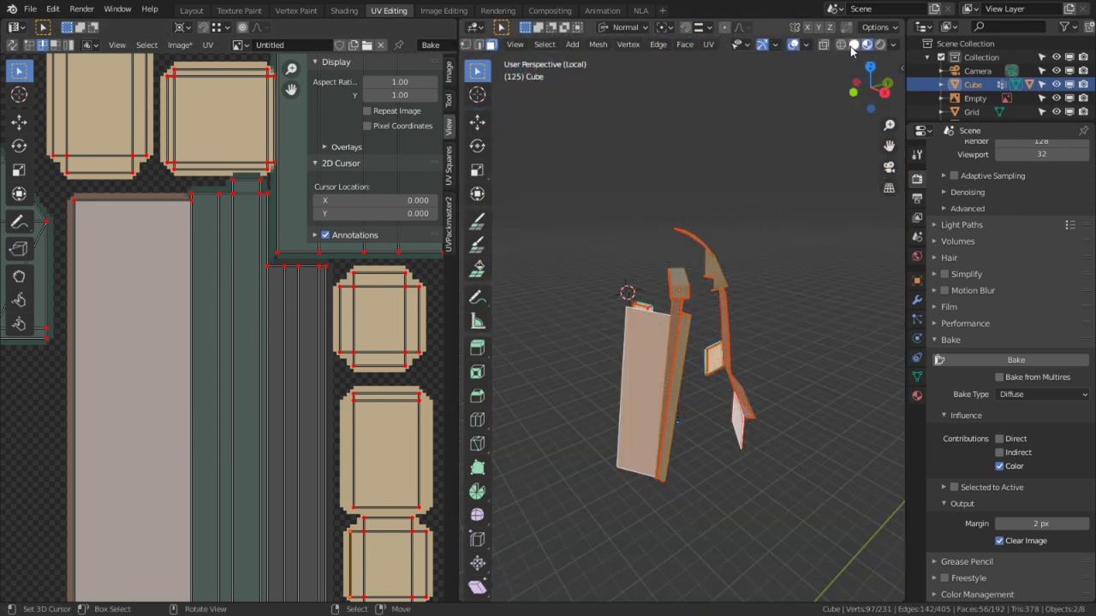
key("Tab")
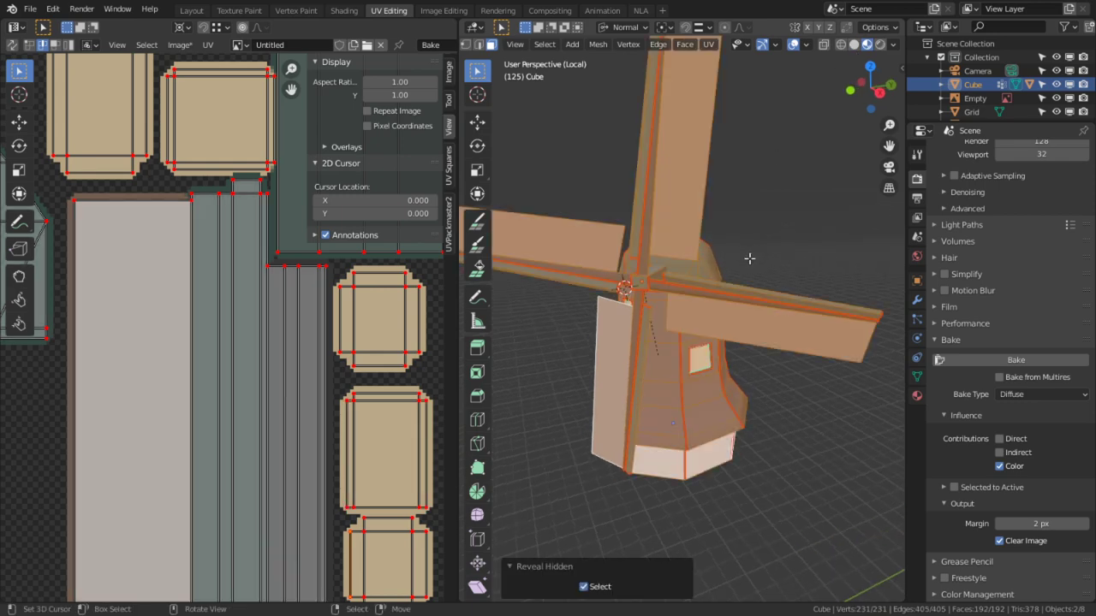
scroll(726, 316, "down", 4)
middle_click_drag(696, 312, 660, 281)
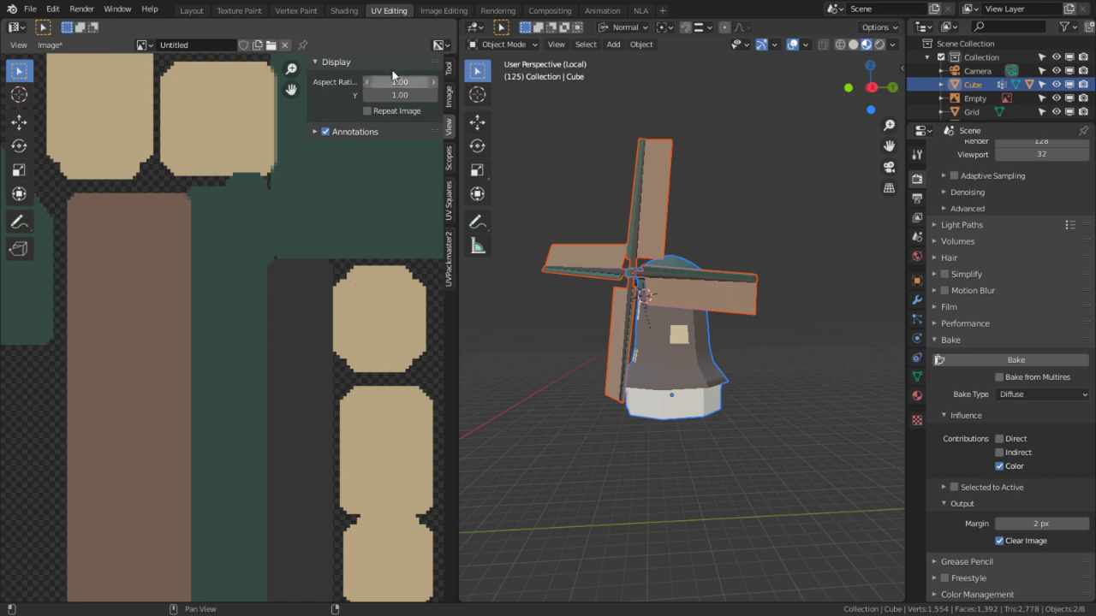
Start saving the baked image as a file and create a Textures folder inside the Windmill project folder.
scroll(322, 361, "down", 4)
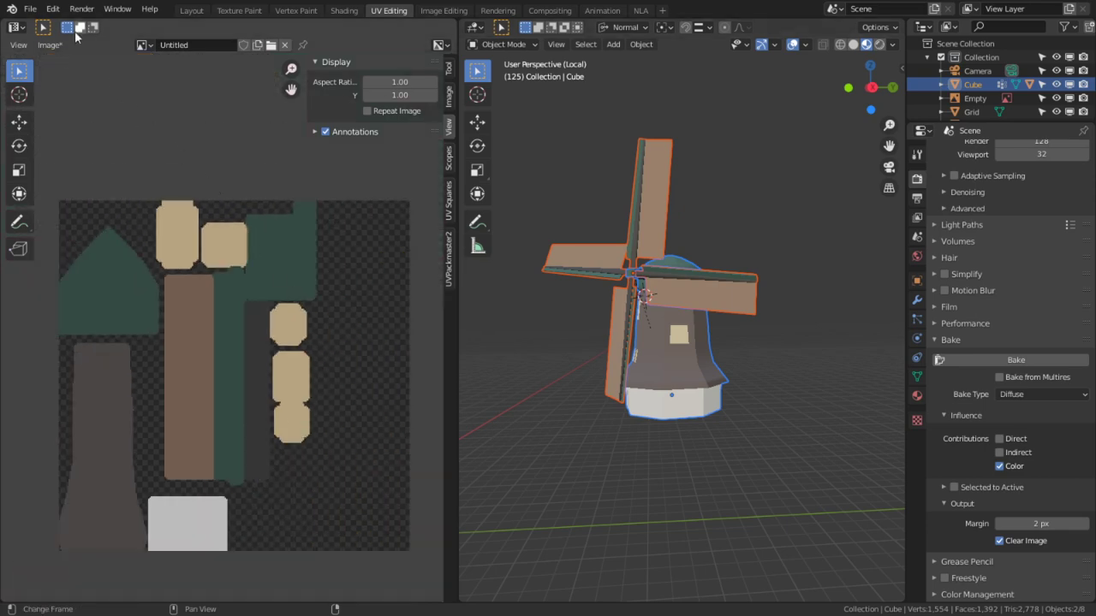
left_click(49, 44)
left_click(71, 169)
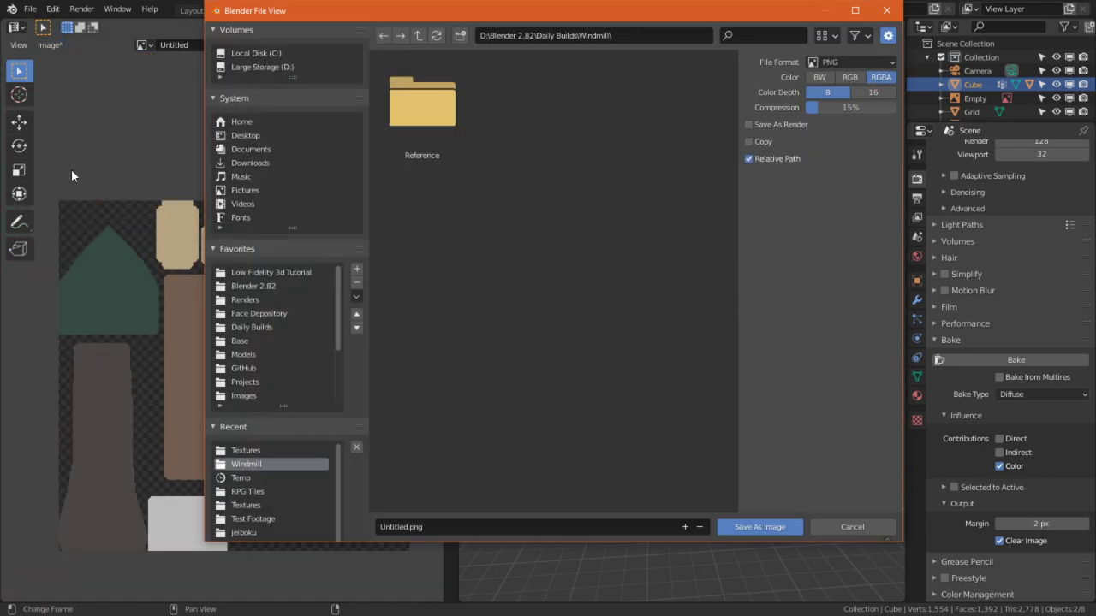
left_click(459, 36)
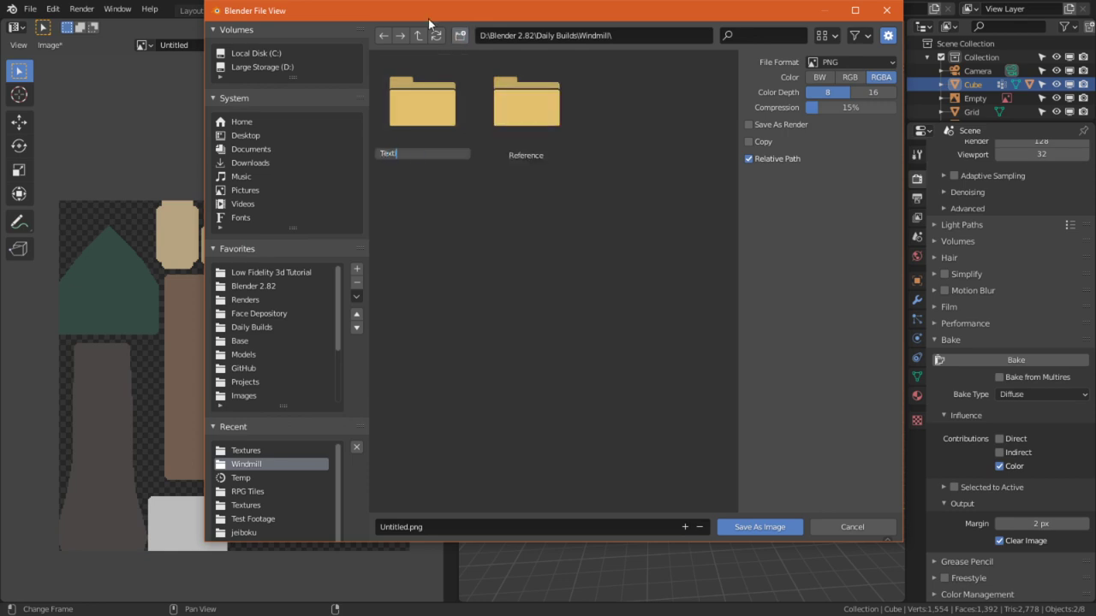
type("Textures")
key("Return")
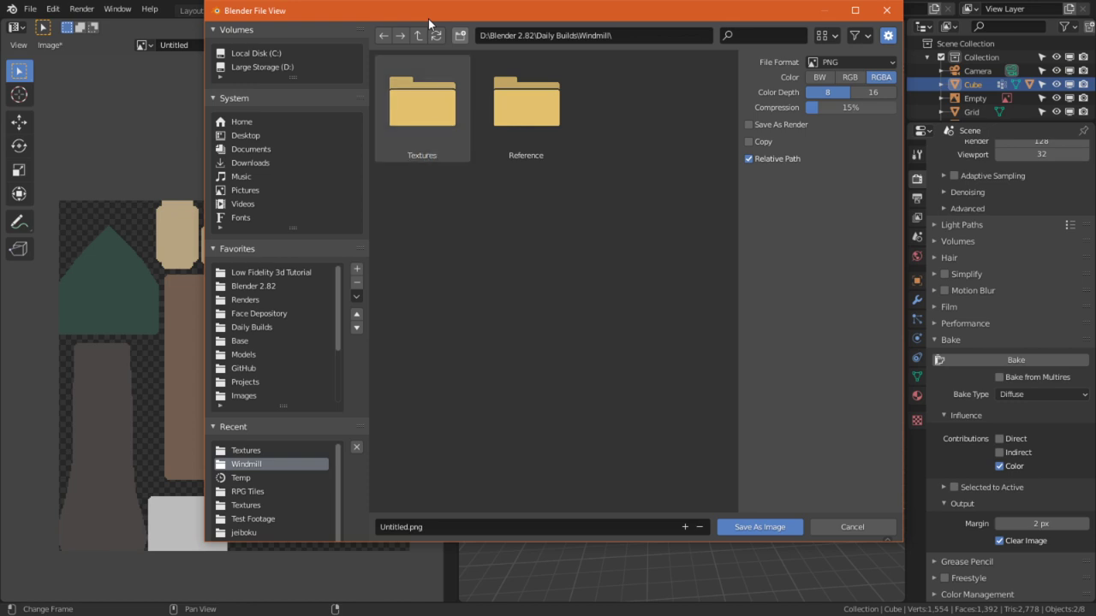
Save the baked image in the Textures folder under the name TEX_Windmill.
double_click(415, 94)
left_click(421, 526)
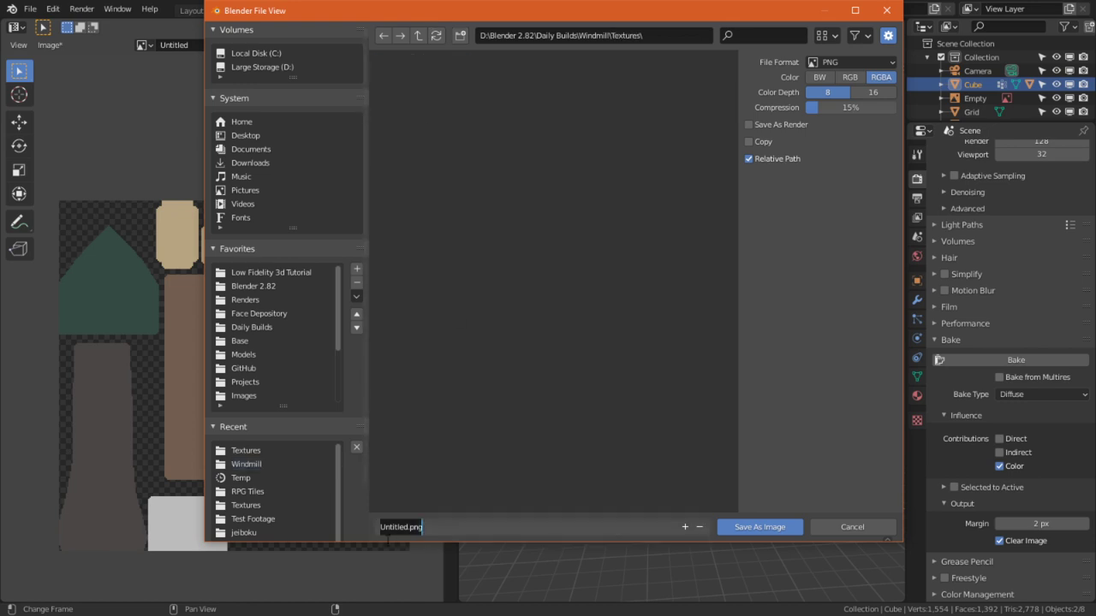
type("TEX_Win")
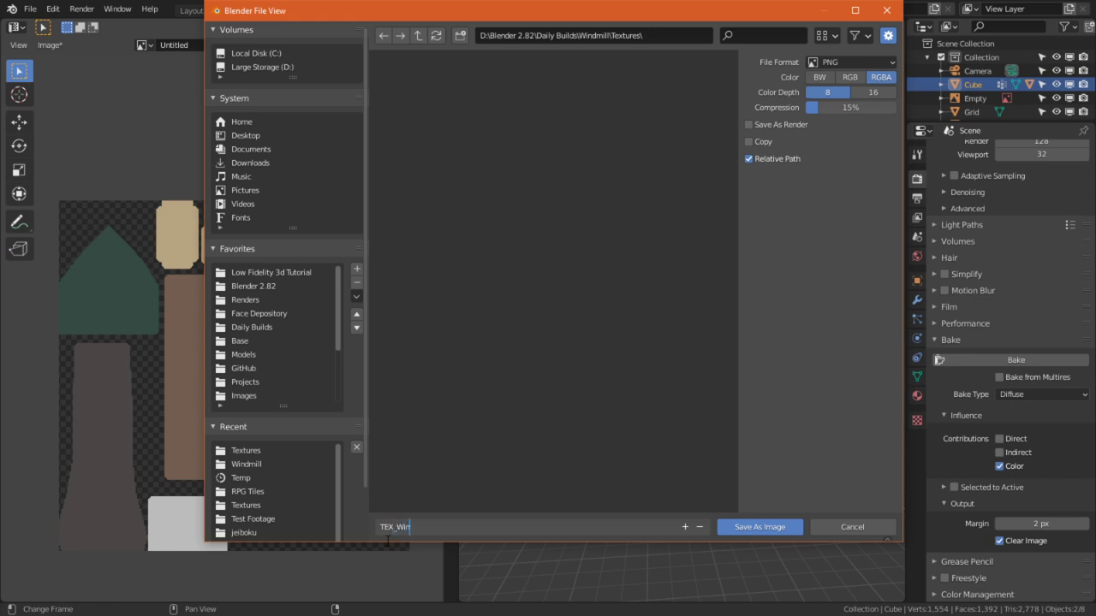
type("dmill")
key("Return")
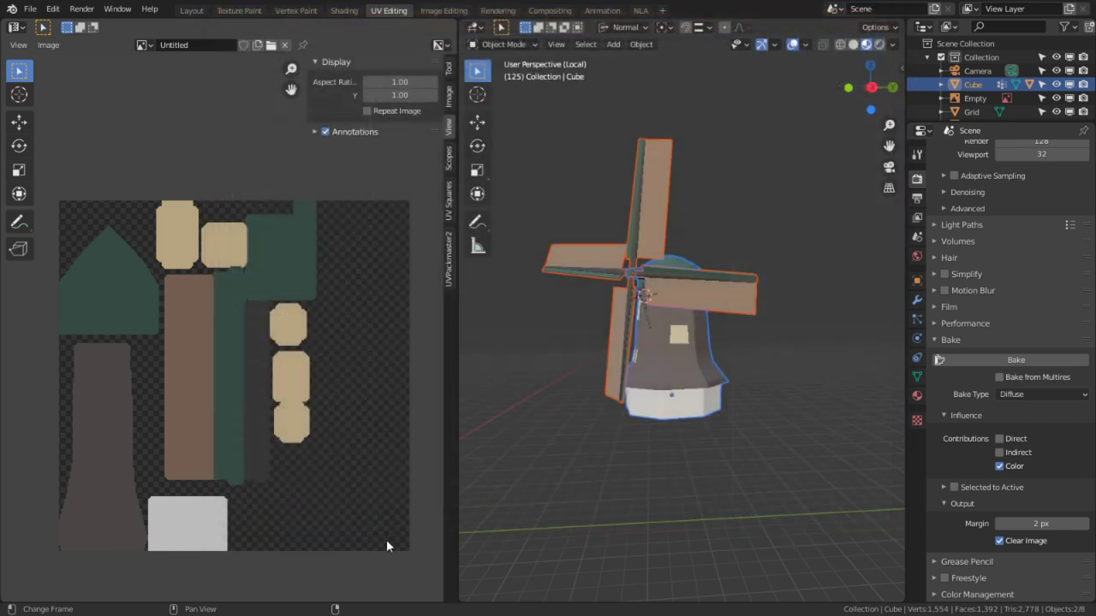
Open the Texture Paint workspace and frame the windmill closely from the blade side.
scroll(585, 338, "up", 2)
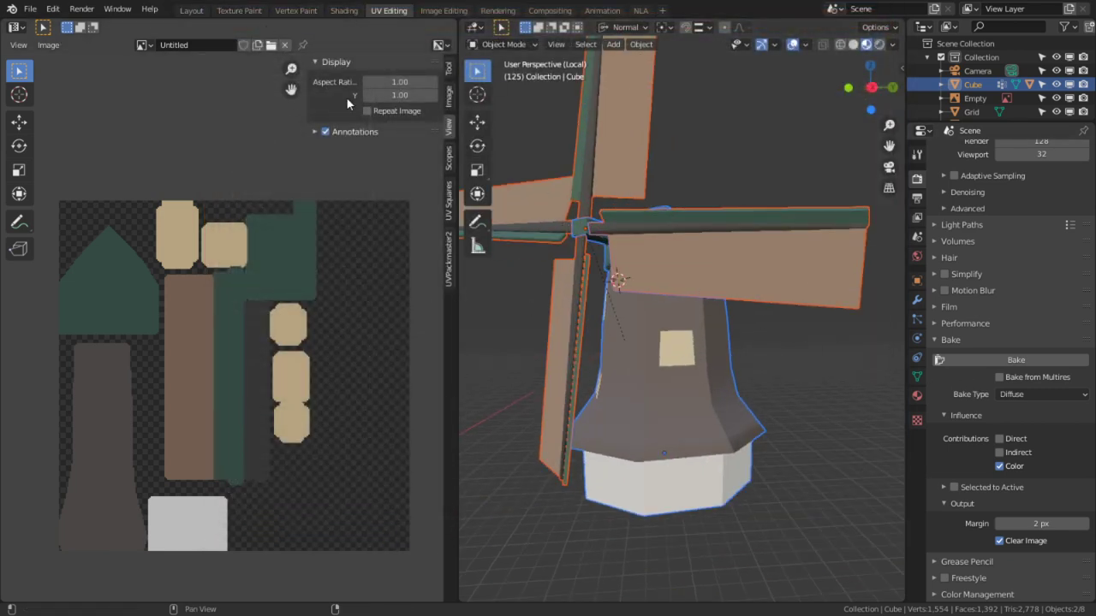
left_click(240, 11)
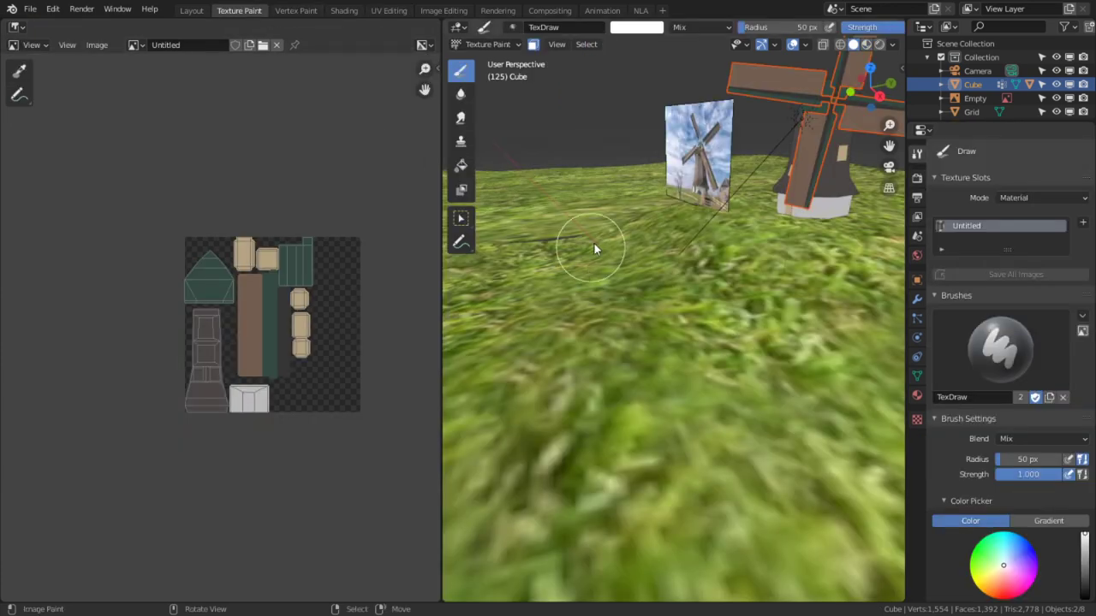
middle_click_drag(593, 243, 654, 195)
middle_click_drag(710, 105, 727, 380)
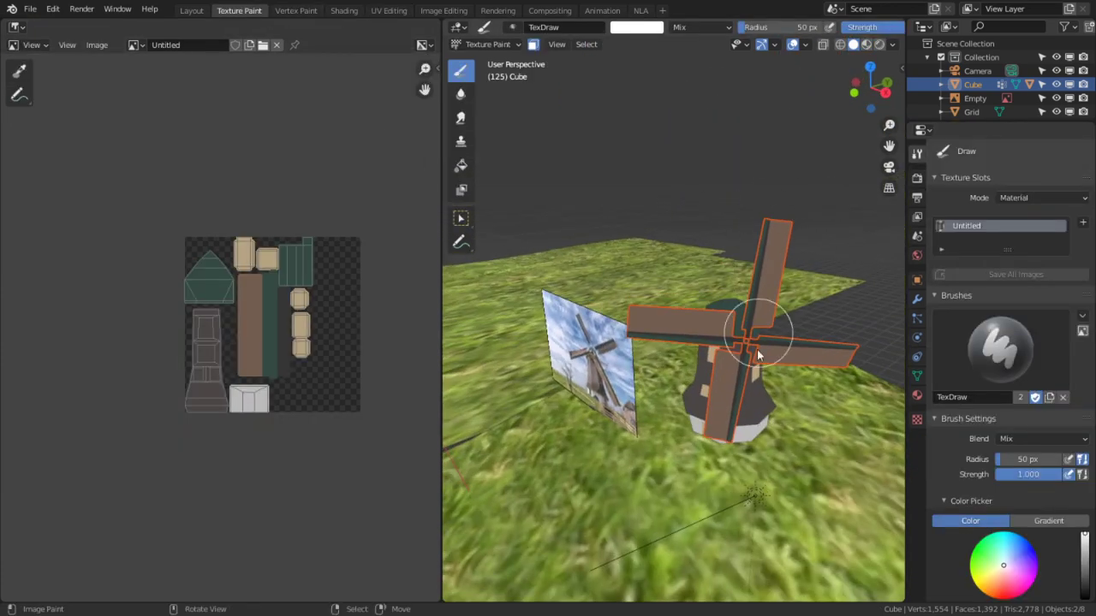
scroll(713, 380, "up", 5)
middle_click_drag(680, 328, 672, 285)
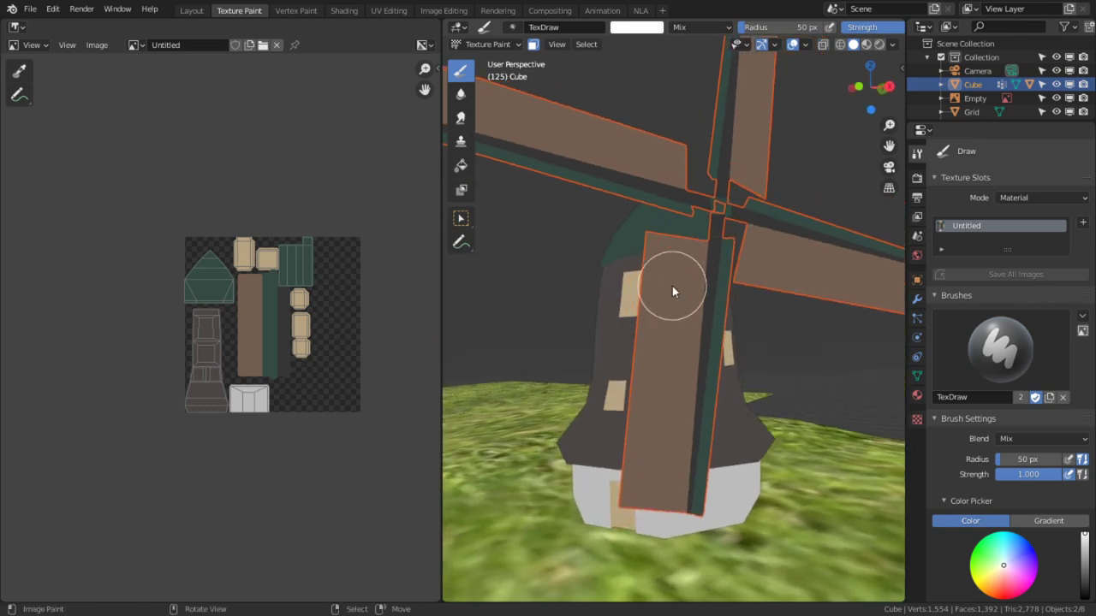
Make only the windmill blades the active object and put them in Texture Paint mode.
right_click(672, 286)
key("Tab")
right_click(688, 312)
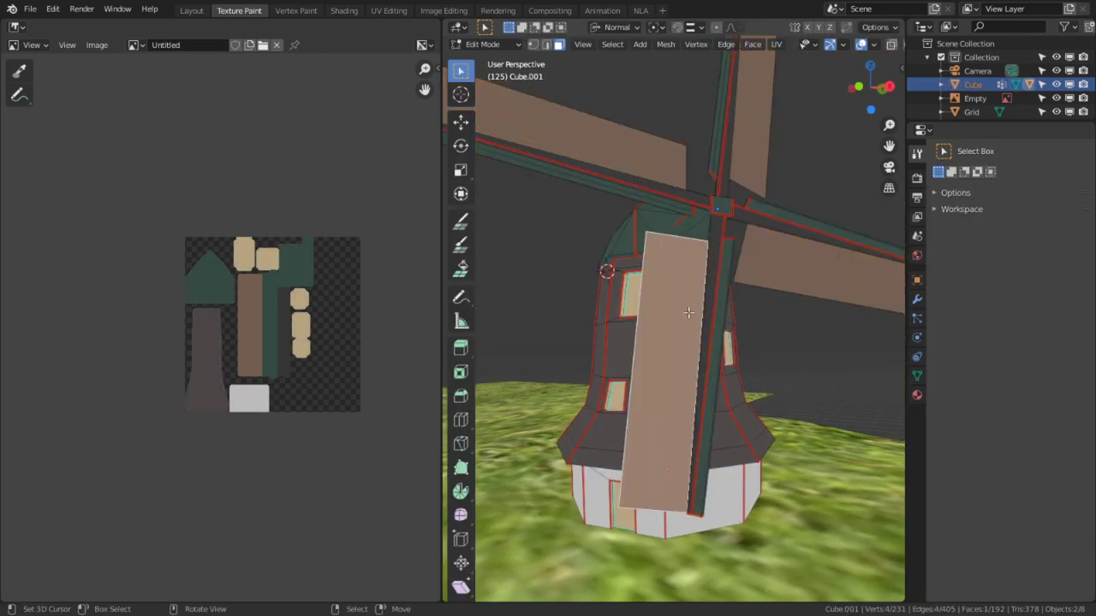
key("Tab")
right_click(688, 312)
right_click(688, 312)
key("Tab")
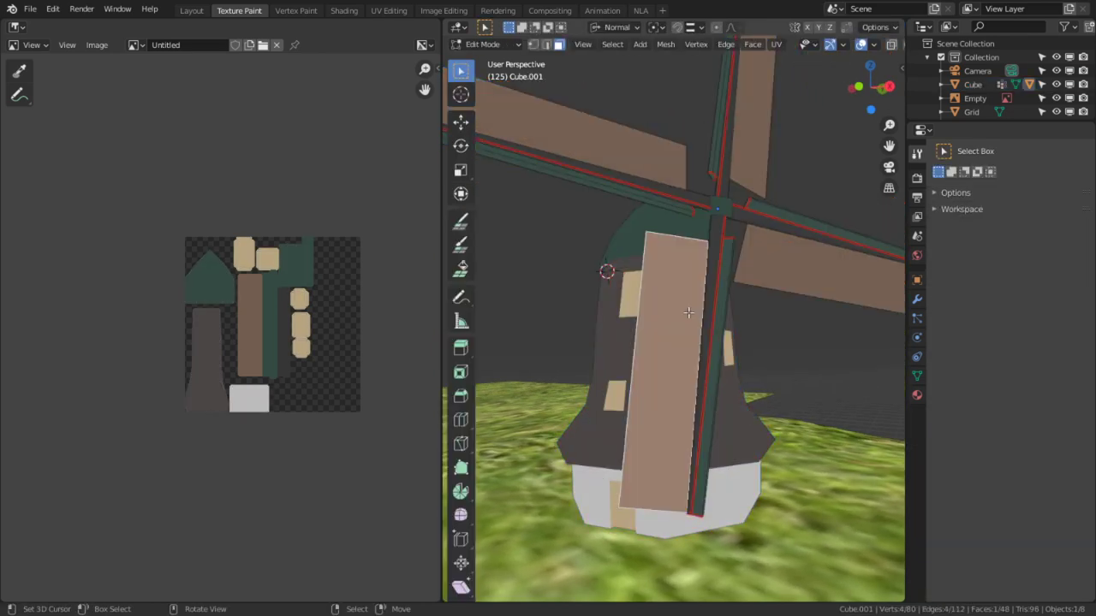
left_click(486, 44)
left_click(493, 135)
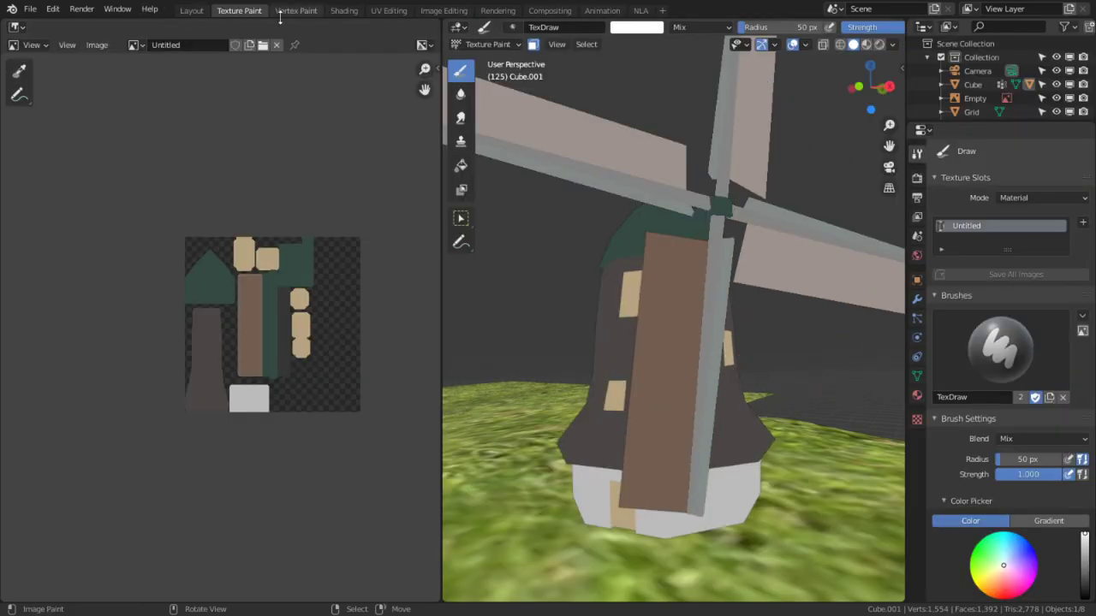
Widen the 3D viewport at the expense of the image editor and center the windmill in it.
left_click_drag(443, 187, 286, 184)
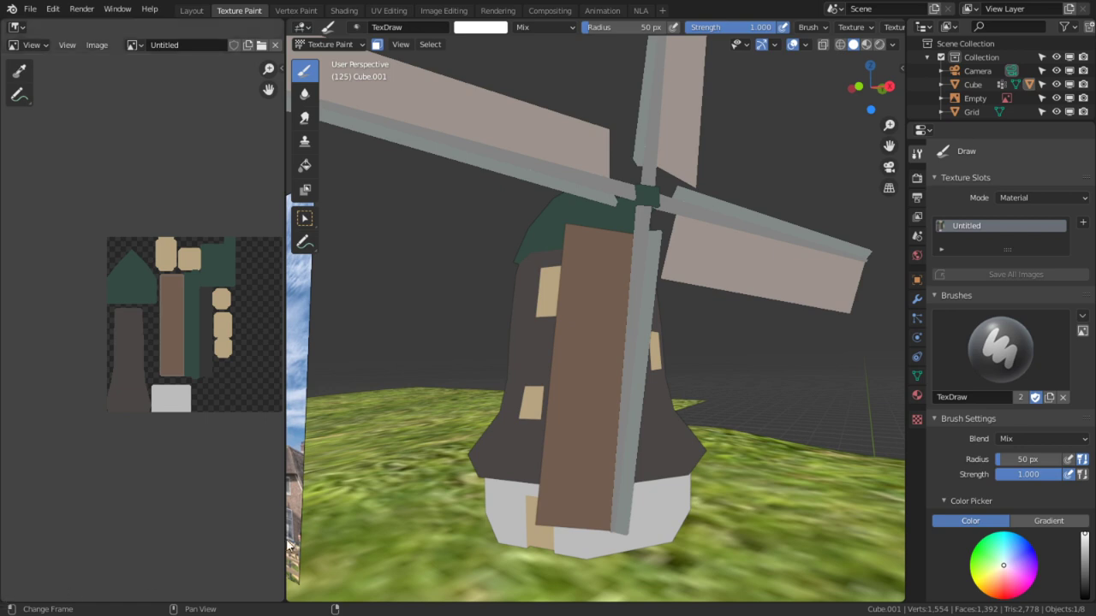
scroll(741, 381, "up", 1)
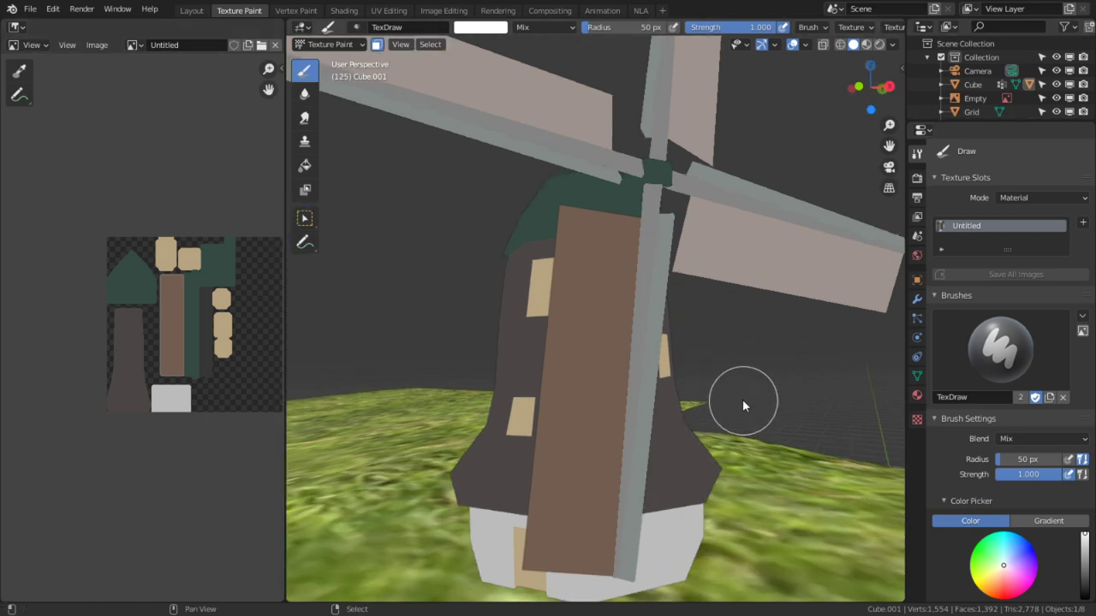
middle_click_drag(742, 399, 723, 322, "shift")
Give the Draw brush the Canvas texture, a radius of 98 px and the Multiply blend mode.
scroll(1016, 489, "down", 4)
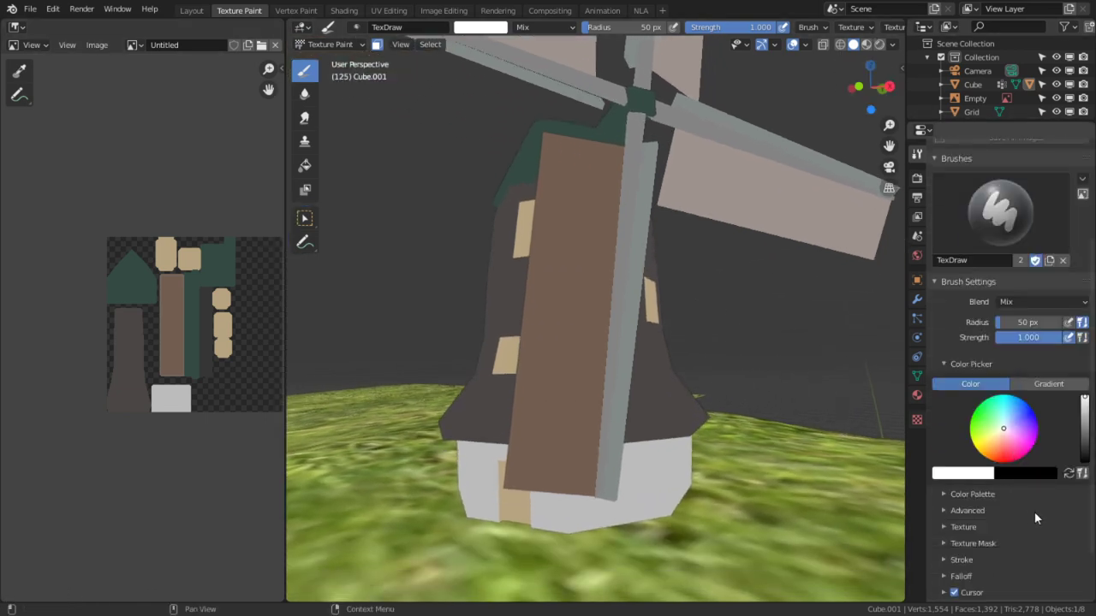
left_click(968, 527)
scroll(971, 527, "down", 4)
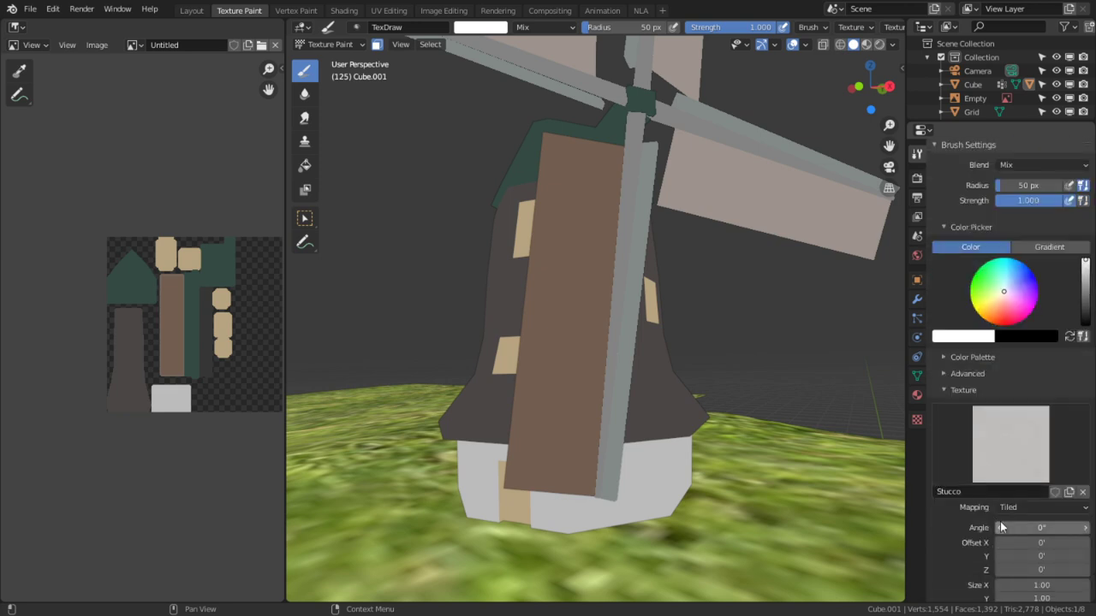
left_click(1007, 471)
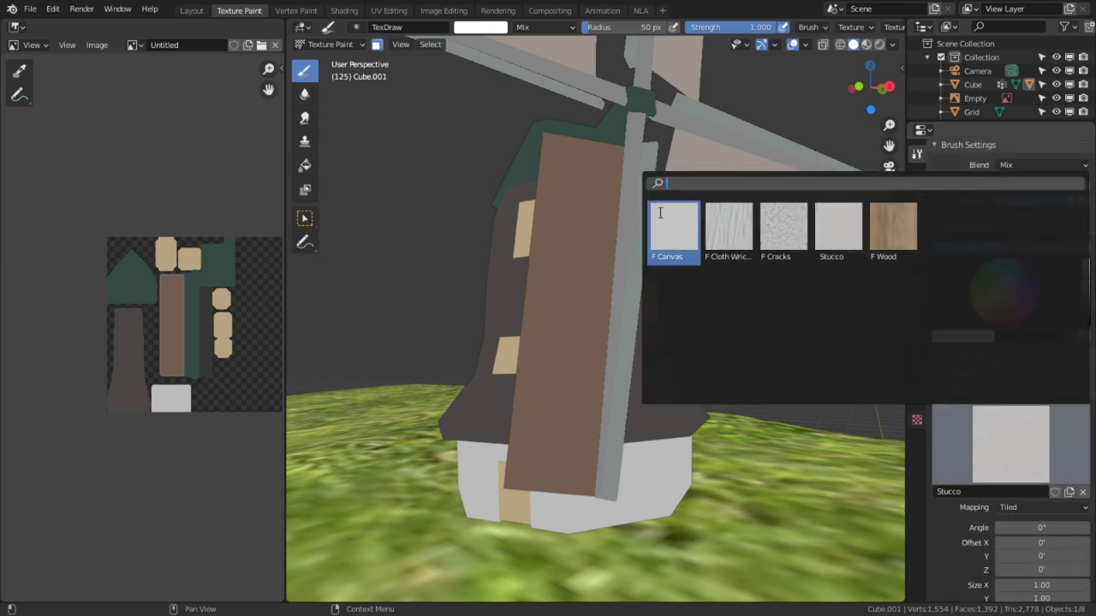
left_click(660, 213)
key("f")
left_click(654, 281)
middle_click_drag(635, 255, 601, 248)
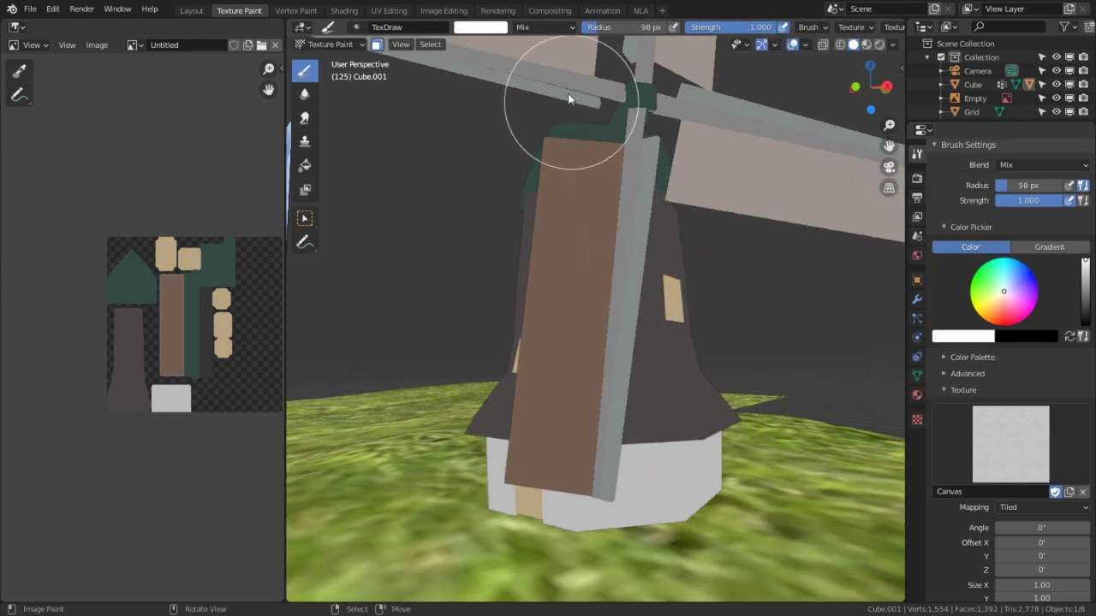
left_click(540, 26)
left_click(529, 80)
Try painting the Canvas texture over the brown sail of the lower blade, and undo the stroke.
middle_click_drag(590, 154, 628, 183)
scroll(615, 176, "up", 2)
scroll(628, 182, "down", 1)
mouse_move(607, 154)
left_mouse_down()
mouse_move(596, 171)
mouse_move(573, 112)
mouse_move(542, 179)
mouse_move(501, 386)
mouse_move(530, 516)
mouse_move(580, 151)
mouse_move(551, 343)
mouse_move(558, 446)
mouse_move(575, 102)
left_mouse_up()
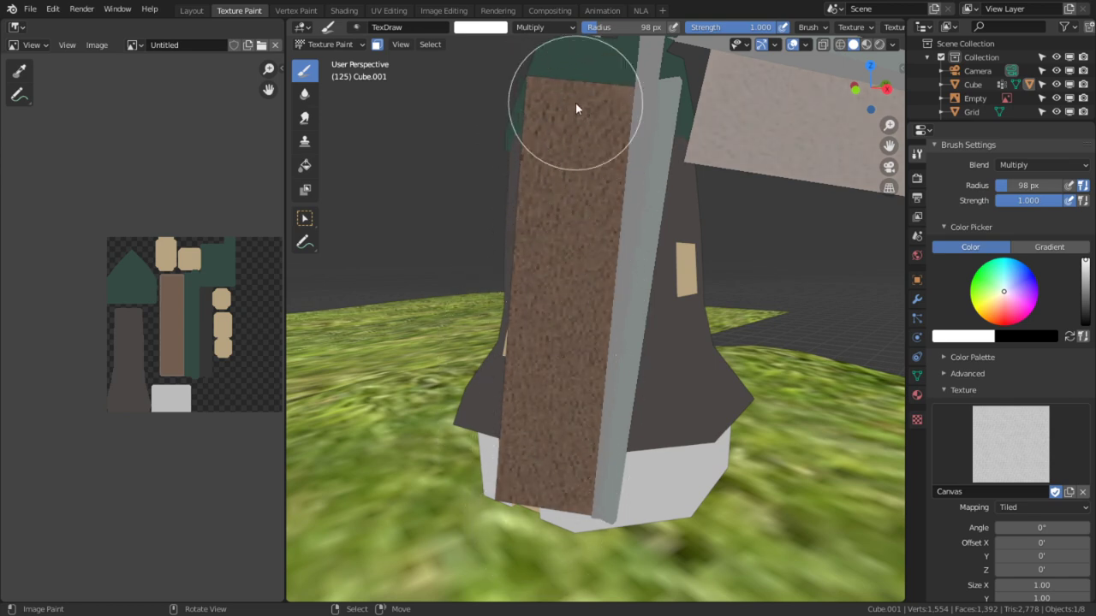
scroll(580, 330, "down", 5)
mouse_move(640, 347)
middle_mouse_down()
mouse_move(639, 313)
mouse_move(672, 328)
middle_mouse_up()
scroll(690, 330, "up", 3)
key("ctrl+z")
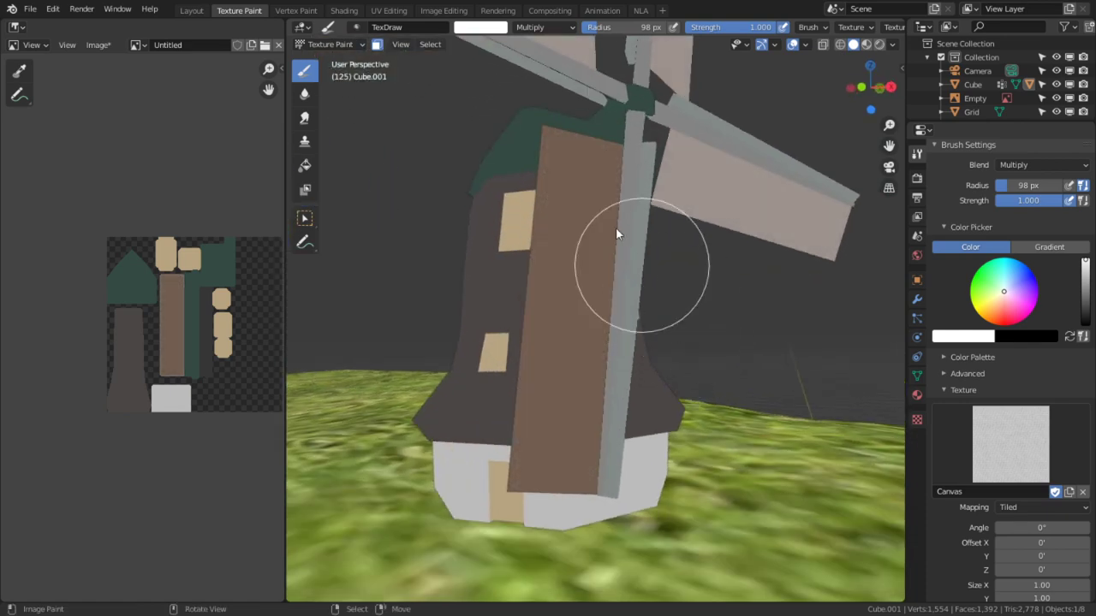
Sample the tan color of the tower's upper window and fill the blades' sails with it using the Fill tool.
middle_click_drag(599, 290, 578, 255)
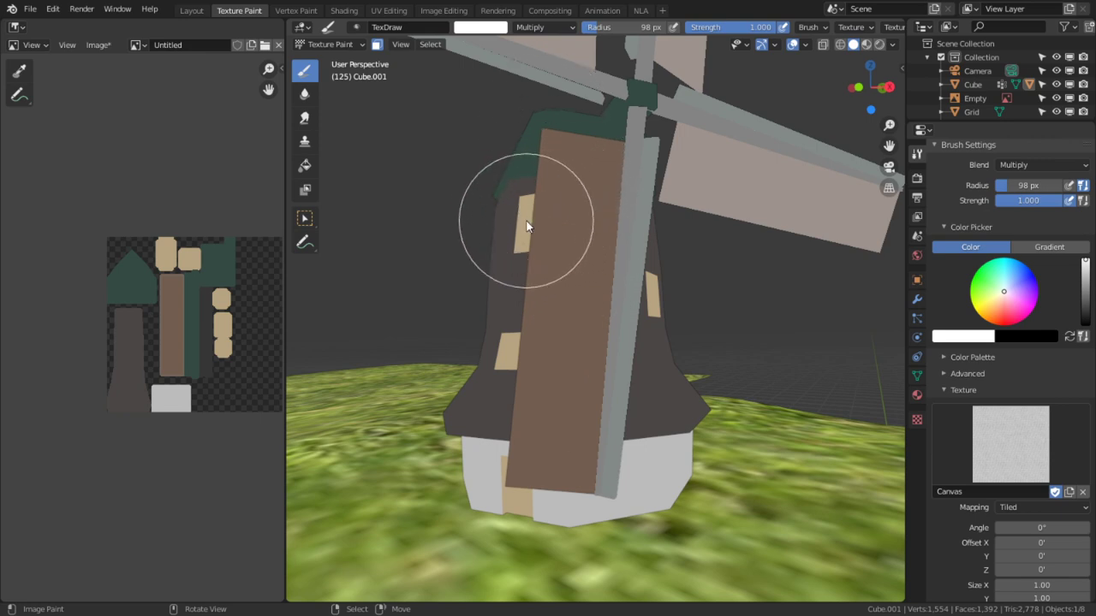
key("s")
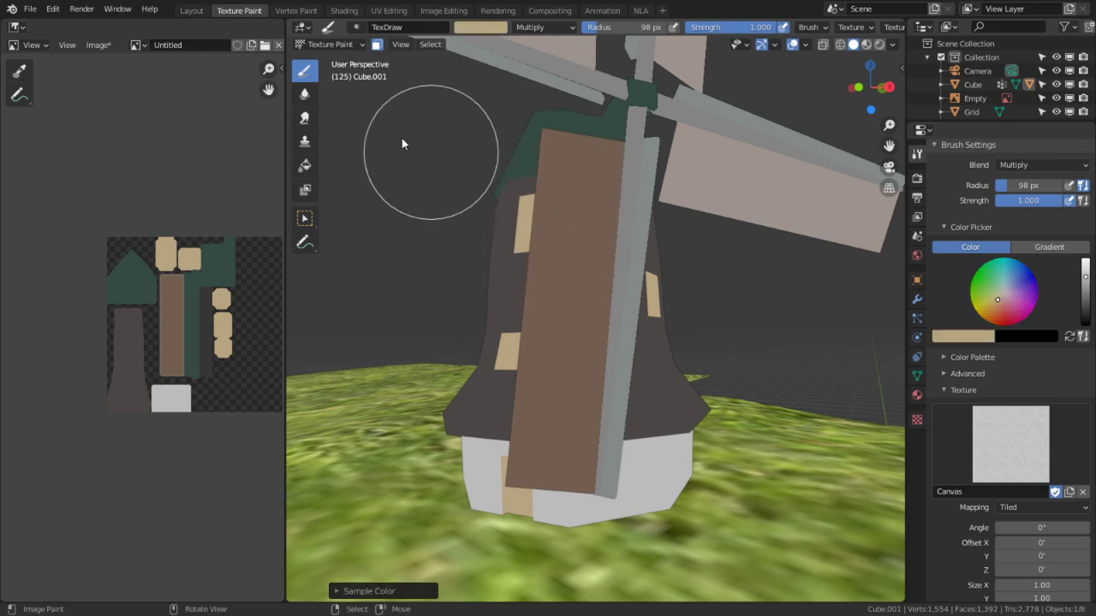
left_click(304, 165)
middle_click_drag(471, 236, 510, 252)
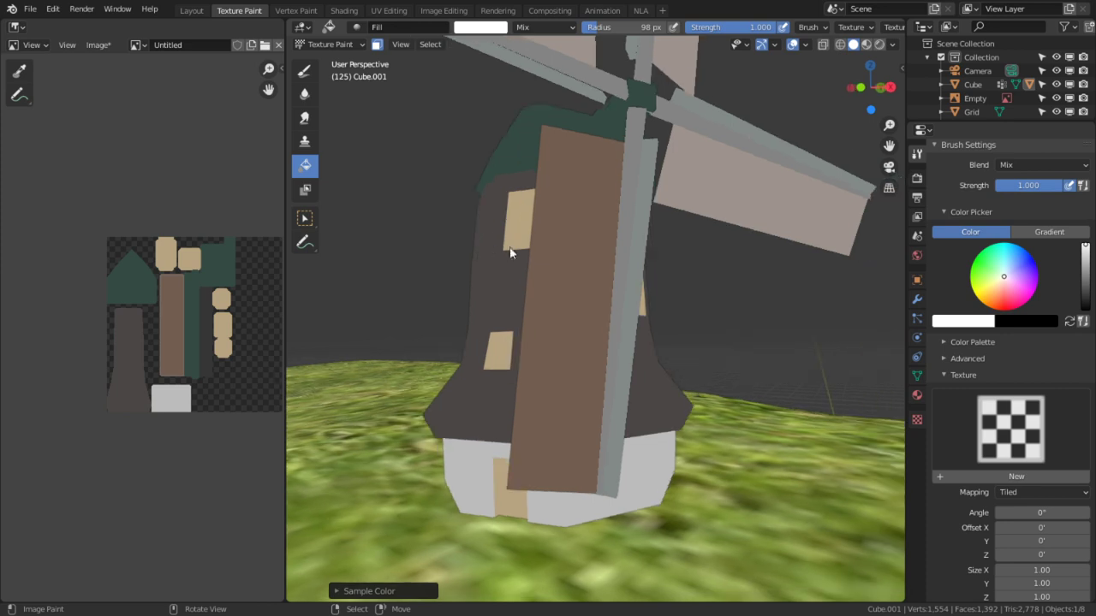
key("s")
left_click(578, 241)
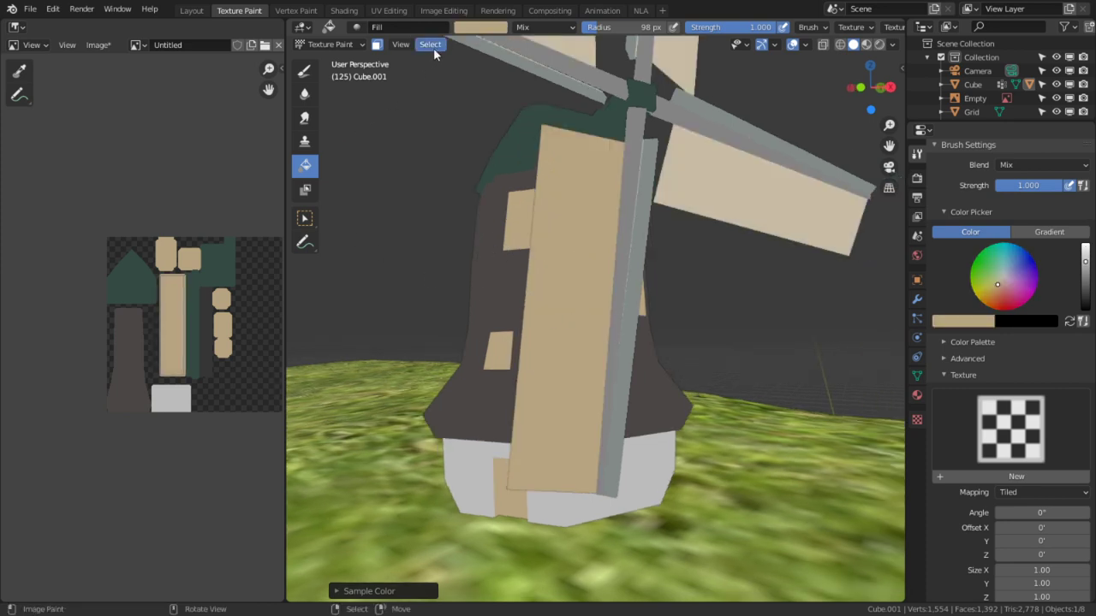
Lighten the fill color to saturation 0.276 and value 0.874 and fill the sails with it.
left_click(480, 27)
left_click_drag(571, 66, 572, 52)
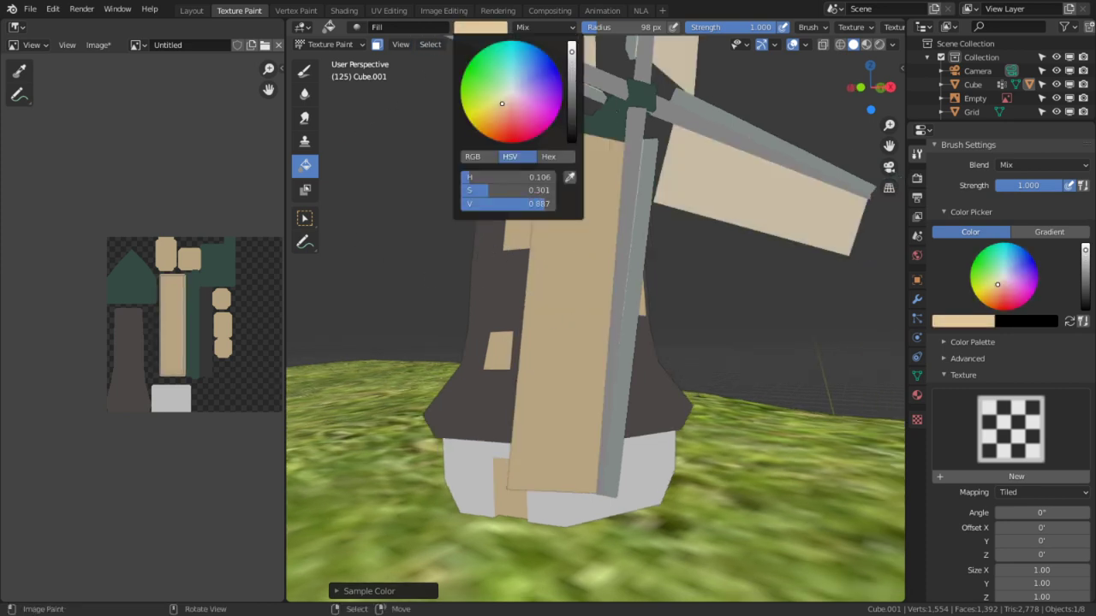
left_click_drag(482, 191, 481, 191)
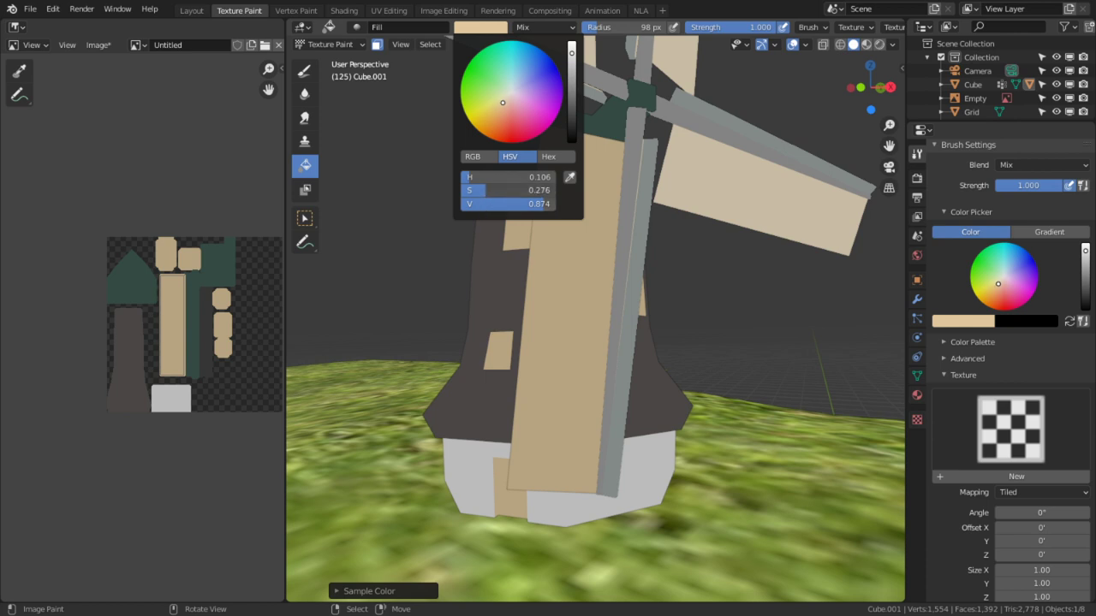
left_click(584, 268)
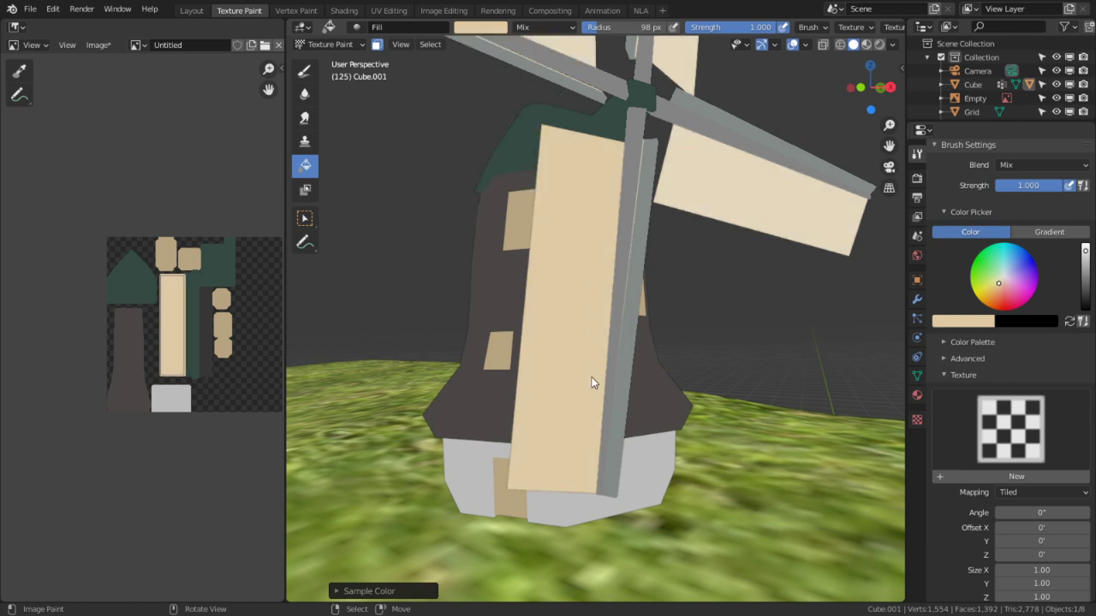
Try multiplying the Canvas texture onto the lower sail with the Draw brush's tan color, and undo the stroke.
left_click(303, 71)
middle_click_drag(477, 165, 499, 157)
left_click_drag(574, 159, 581, 217)
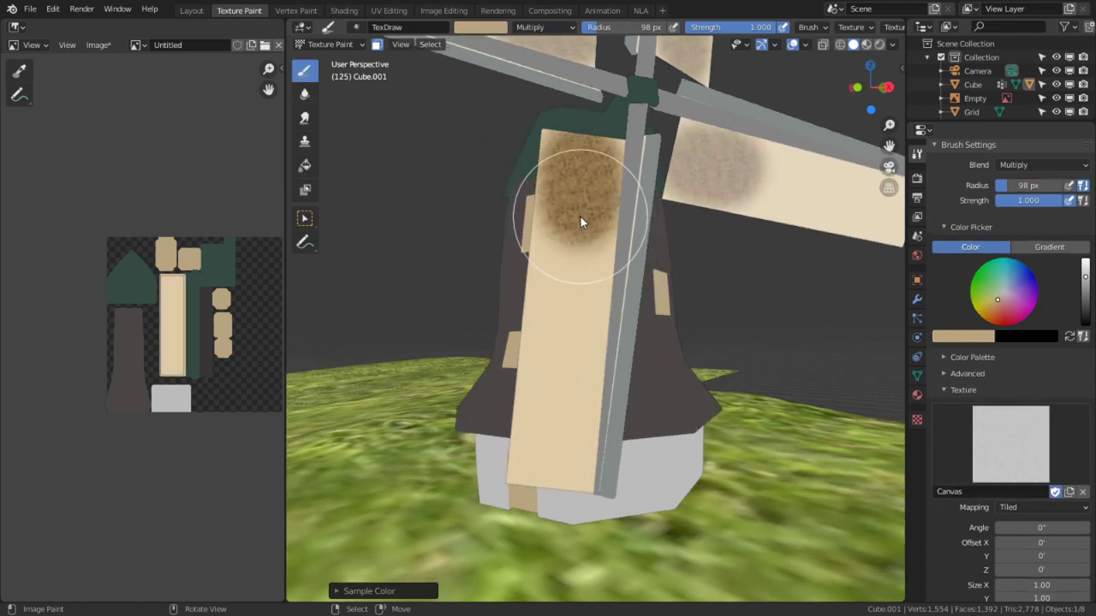
key("ctrl+z")
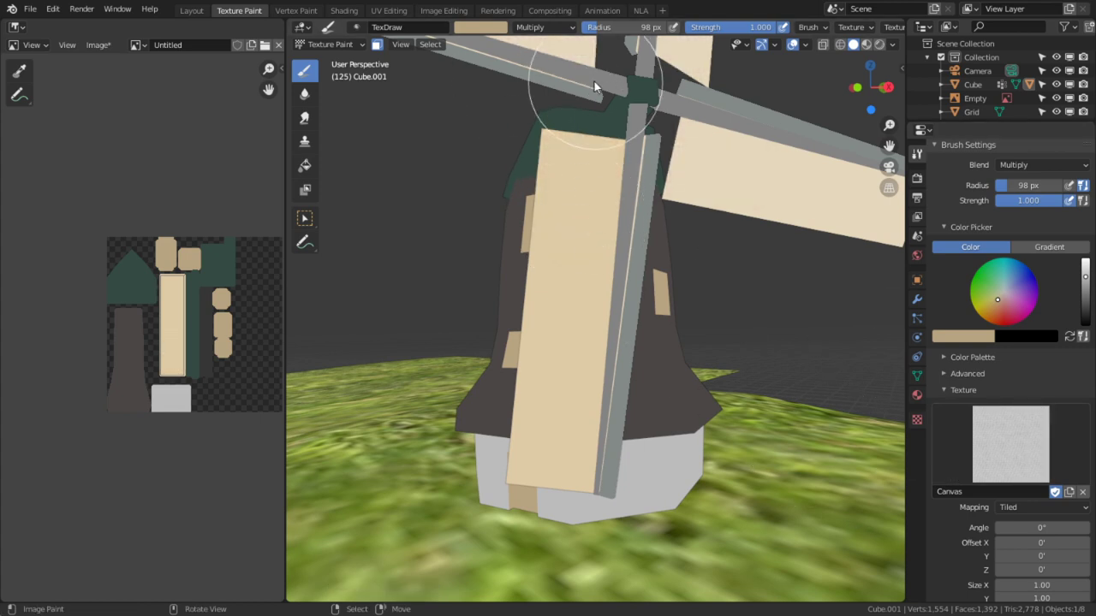
Set the Draw brush color's saturation to 0, try a grey Canvas stroke on the lower sail, and undo it.
left_click(483, 27)
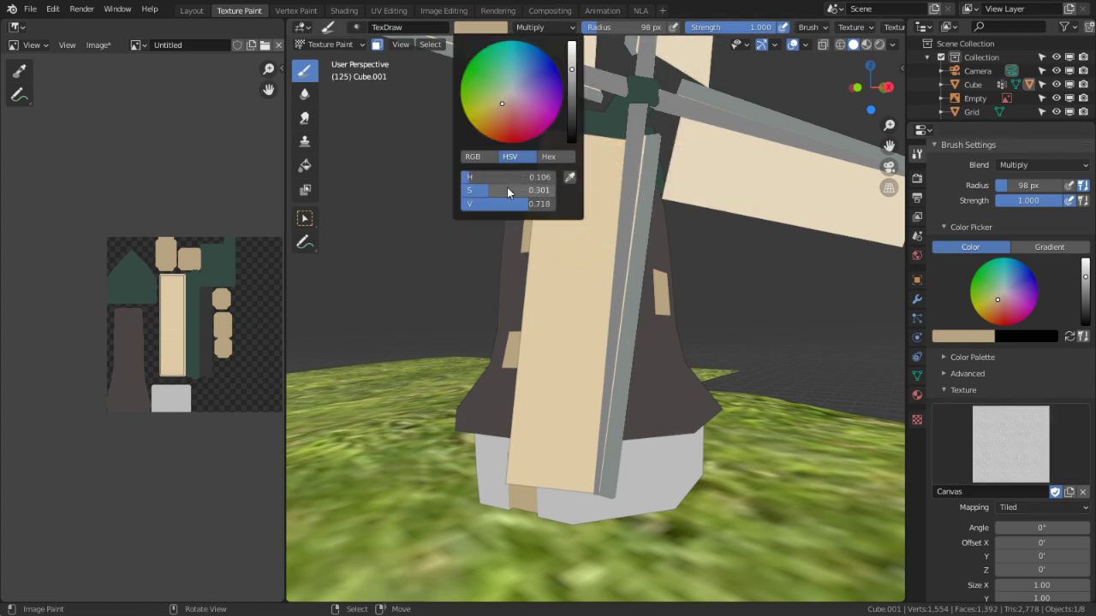
left_click_drag(507, 191, 462, 191)
mouse_move(572, 161)
left_mouse_down()
mouse_move(561, 157)
mouse_move(563, 211)
left_mouse_up()
key("ctrl+z")
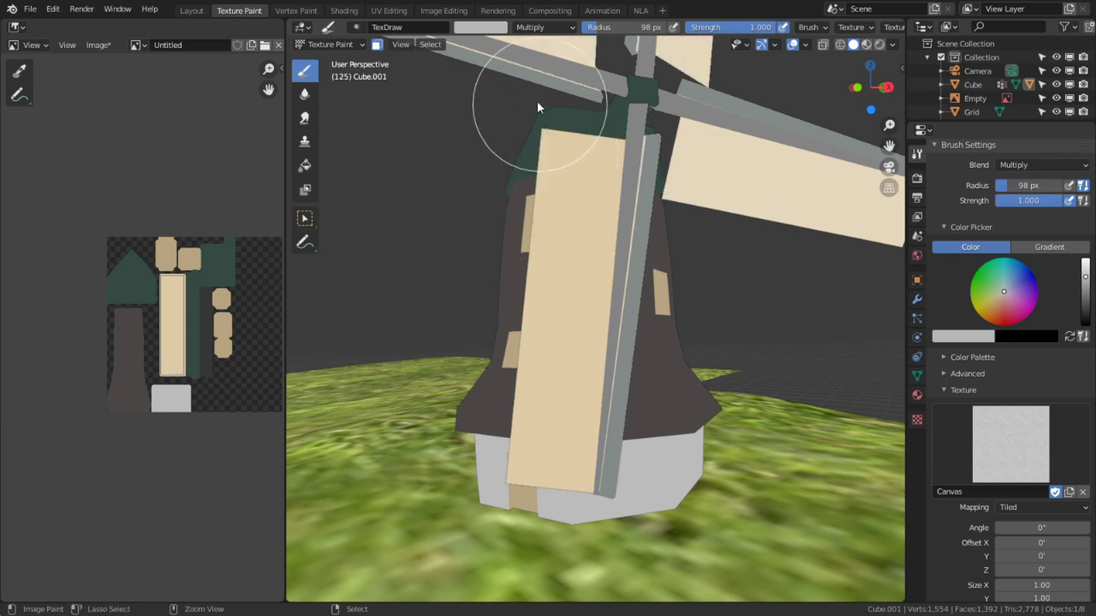
Raise the Draw brush color to white (value 1.000) and paint the Canvas texture over the sails.
left_click(486, 28)
left_click_drag(566, 76, 571, 42)
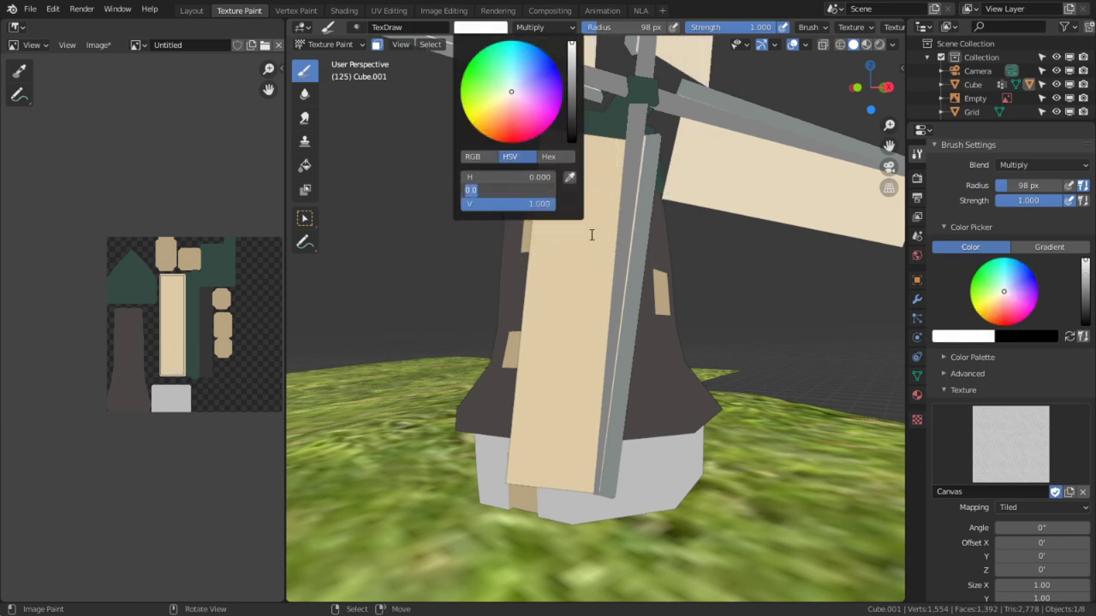
mouse_move(594, 158)
left_mouse_down()
mouse_move(581, 356)
mouse_move(526, 452)
mouse_move(587, 117)
mouse_move(566, 495)
mouse_move(573, 108)
left_mouse_up()
scroll(679, 341, "down", 3)
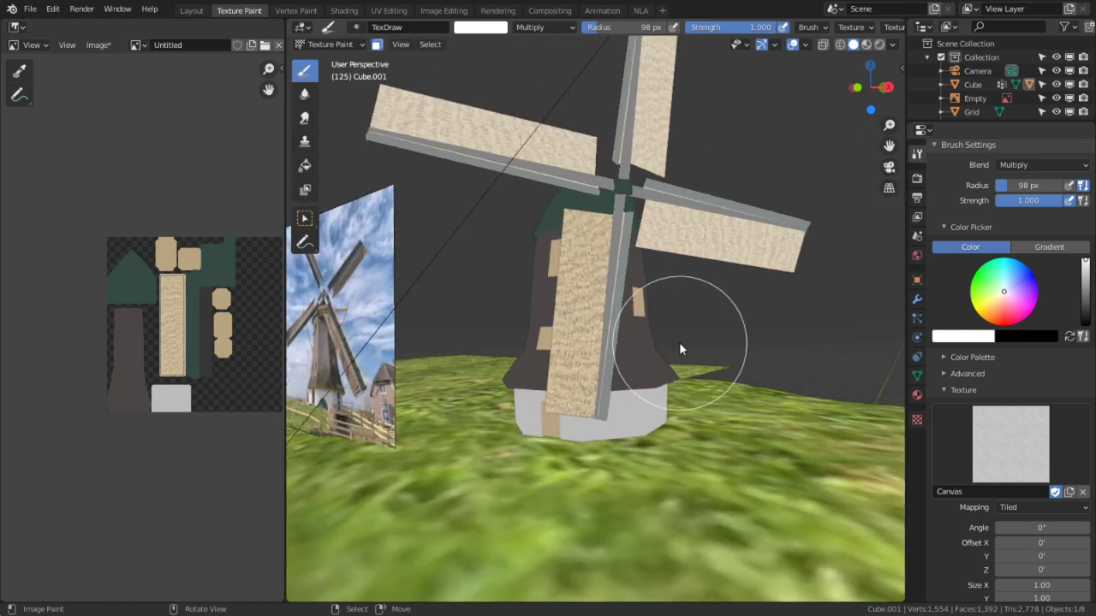
Examine the windmill reference photo and compare its sails and walls with the textured model.
mouse_move(679, 342)
middle_mouse_down()
mouse_move(600, 333)
mouse_move(660, 363)
mouse_move(368, 368)
middle_mouse_up()
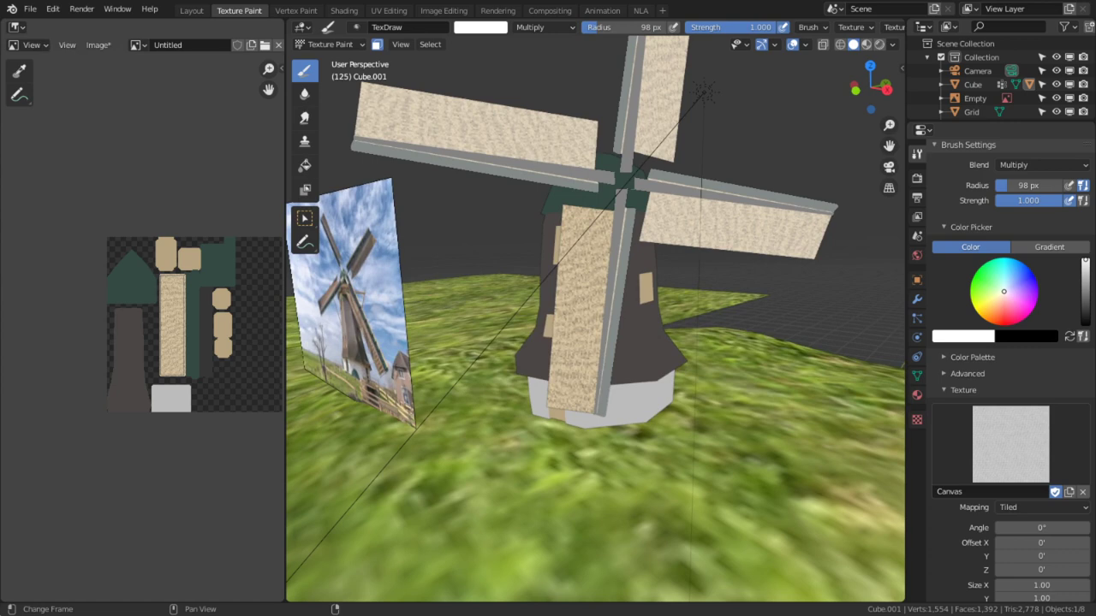
middle_click_drag(585, 309, 481, 319)
scroll(481, 318, "up", 6)
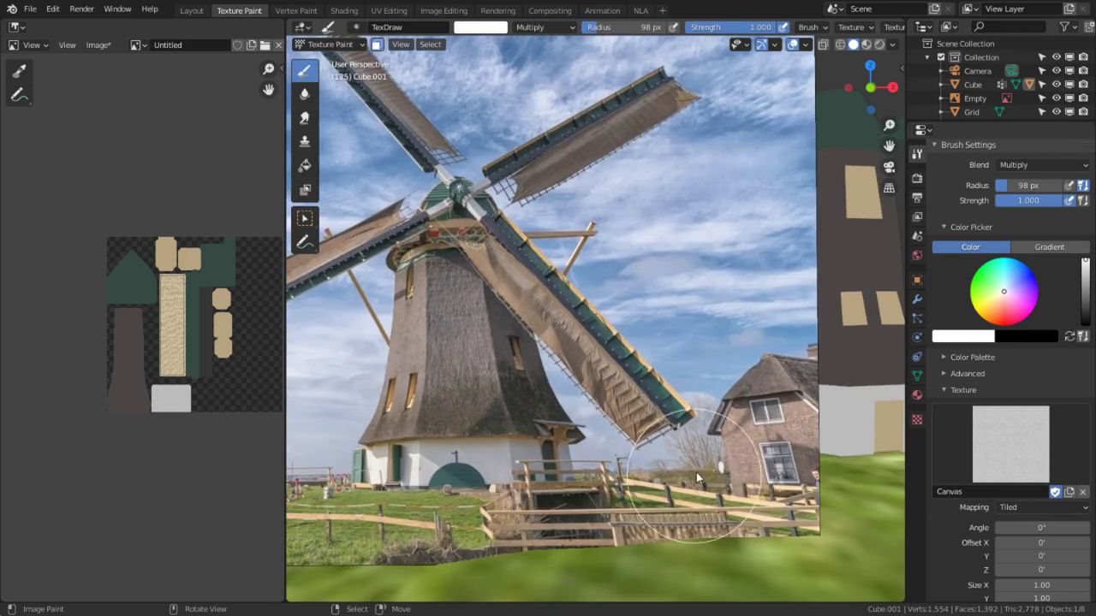
middle_click_drag(678, 374, 616, 318, "shift")
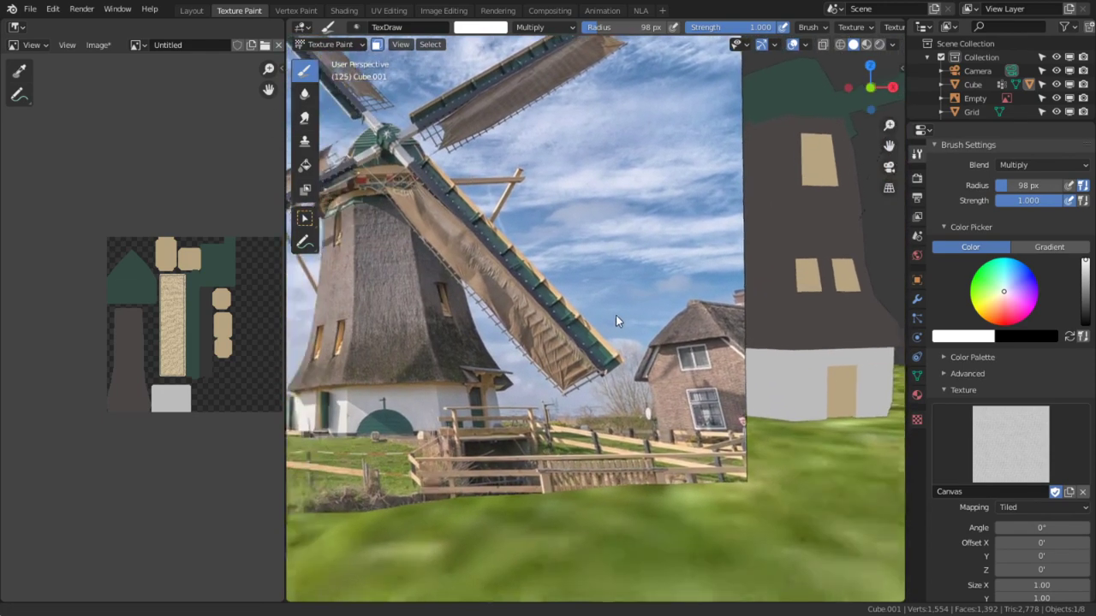
scroll(623, 351, "up", 2)
scroll(567, 293, "down", 4)
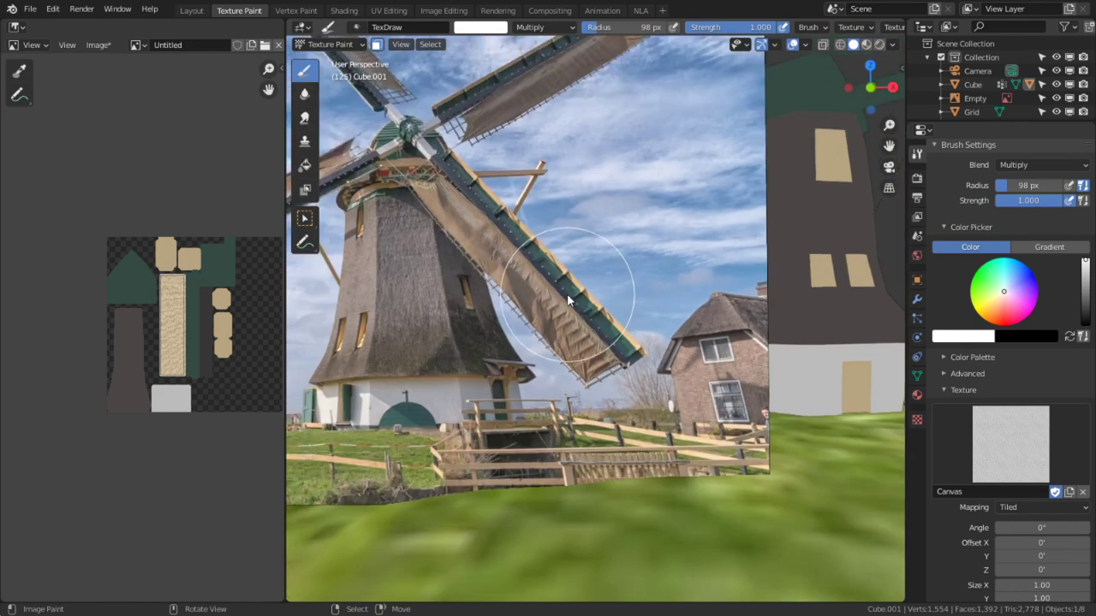
middle_click_drag(625, 307, 386, 385)
middle_click_drag(690, 273, 662, 287)
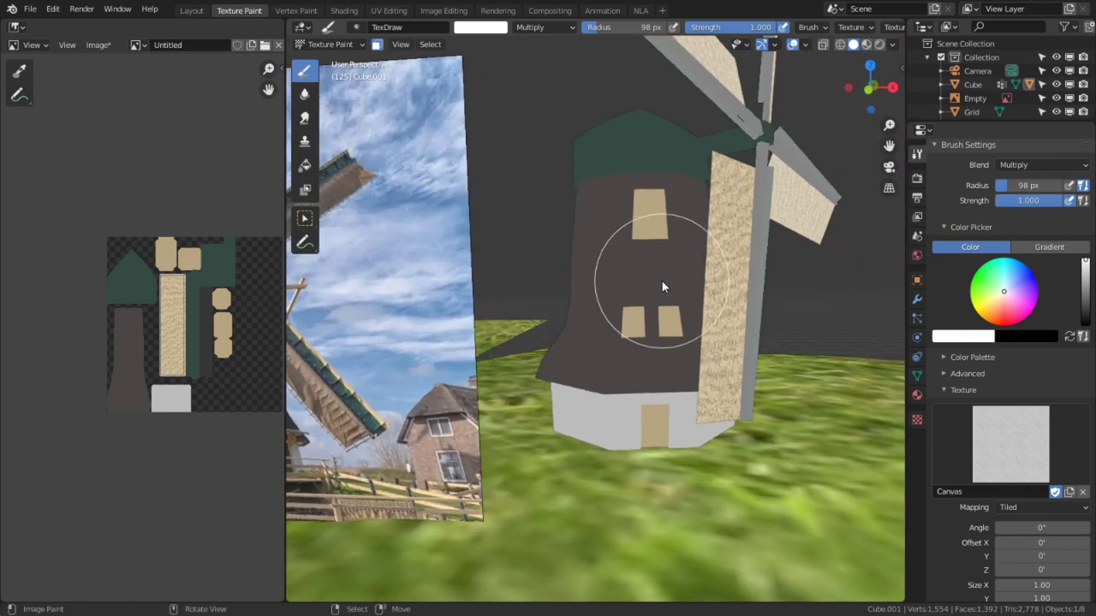
middle_click_drag(440, 328, 502, 229)
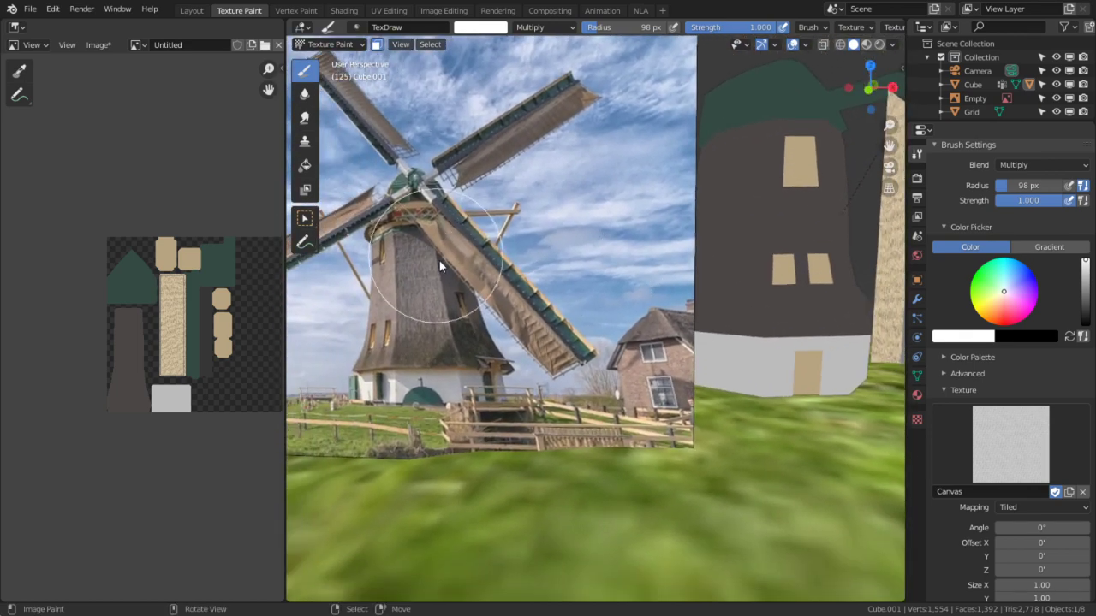
middle_click_drag(523, 331, 534, 340, "shift")
mouse_move(655, 233)
middle_mouse_down("shift")
mouse_move(635, 257)
mouse_move(726, 287)
middle_mouse_up("shift")
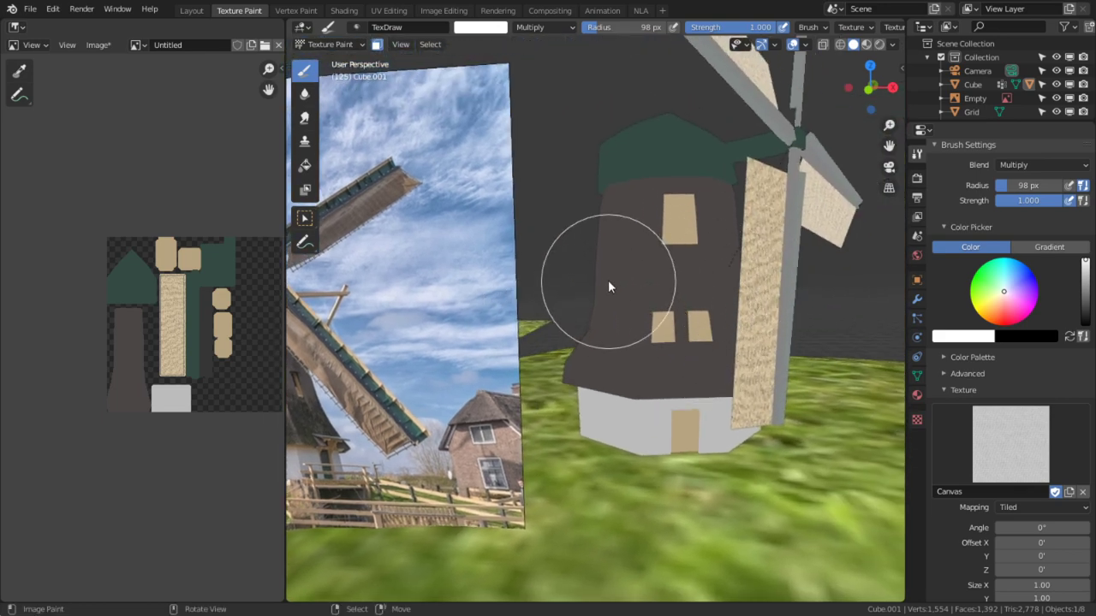
middle_click_drag(761, 336, 648, 247)
middle_click_drag(514, 188, 489, 247)
mouse_move(592, 266)
middle_mouse_down()
mouse_move(658, 191)
mouse_move(588, 316)
middle_mouse_up()
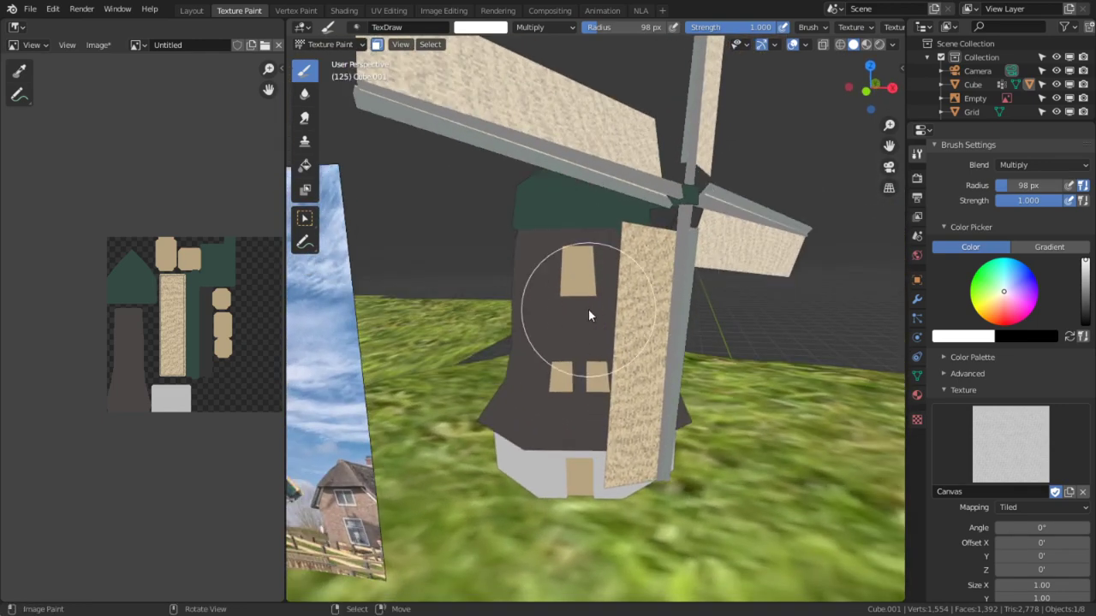
Cover the Canvas texture on the sails with the plain cream color using the Fill tool.
key("Tab")
key("Tab")
key("Tab")
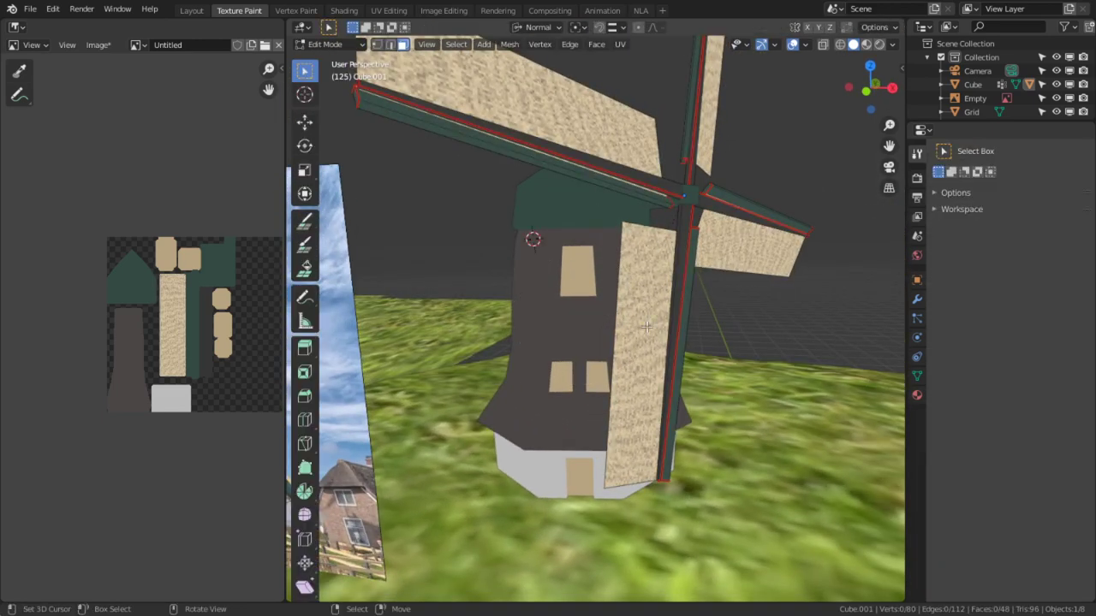
key("Tab")
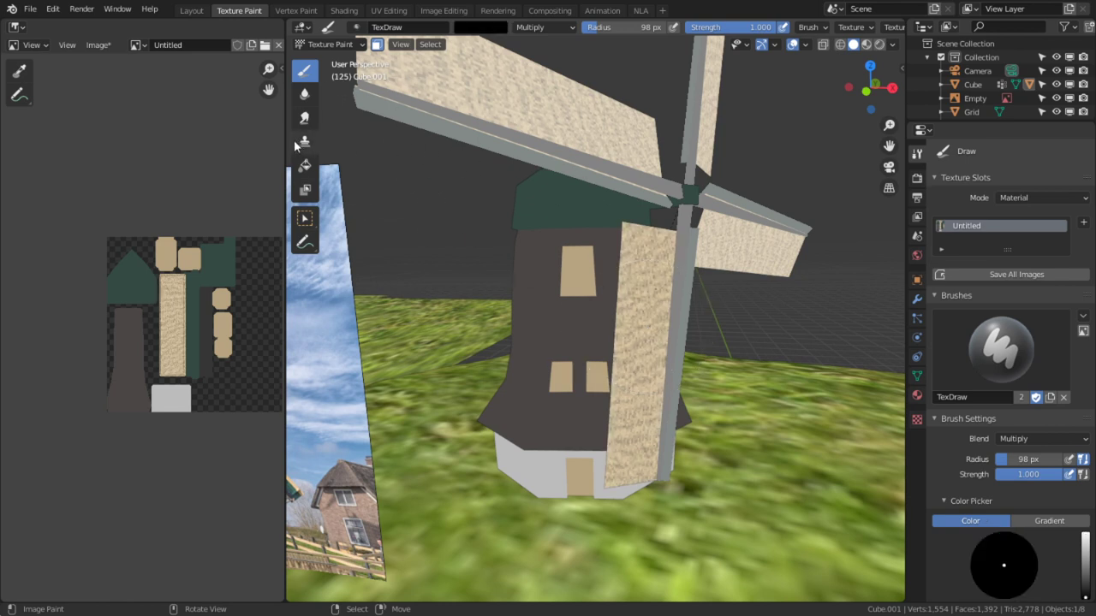
left_click(305, 165)
left_click(654, 336)
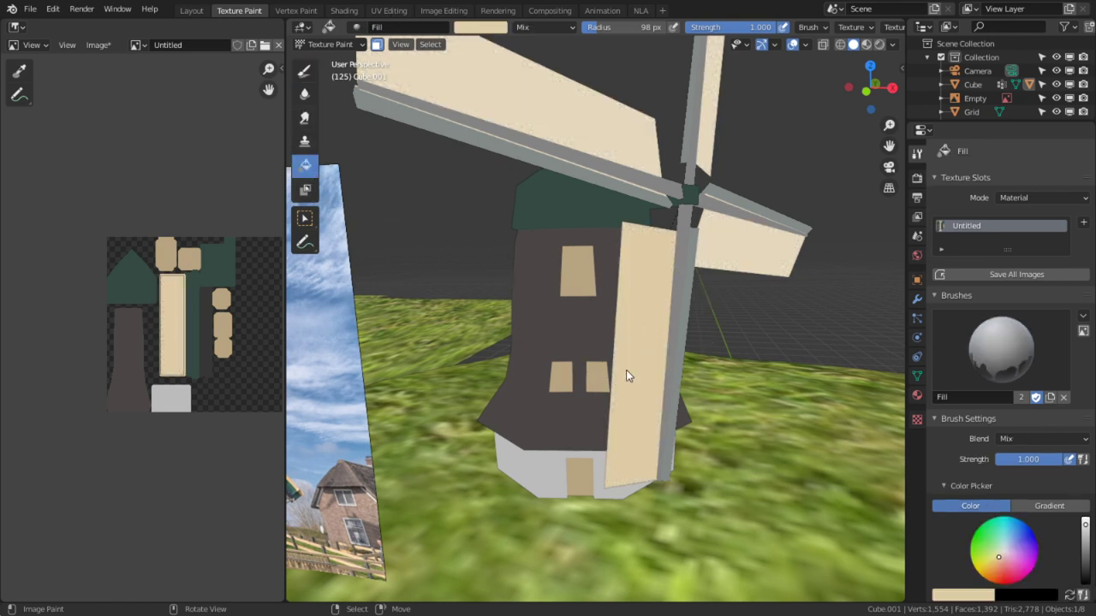
Return to the Draw brush, leave the blades' paint mode, and open the windmill body for mesh editing.
left_click(305, 71)
mouse_move(503, 301)
middle_mouse_down()
mouse_move(580, 317)
mouse_move(712, 279)
mouse_move(641, 285)
mouse_move(486, 339)
mouse_move(723, 324)
middle_mouse_up()
scroll(682, 335, "up", 2)
scroll(511, 349, "up", 1)
middle_click_drag(807, 292, 609, 345)
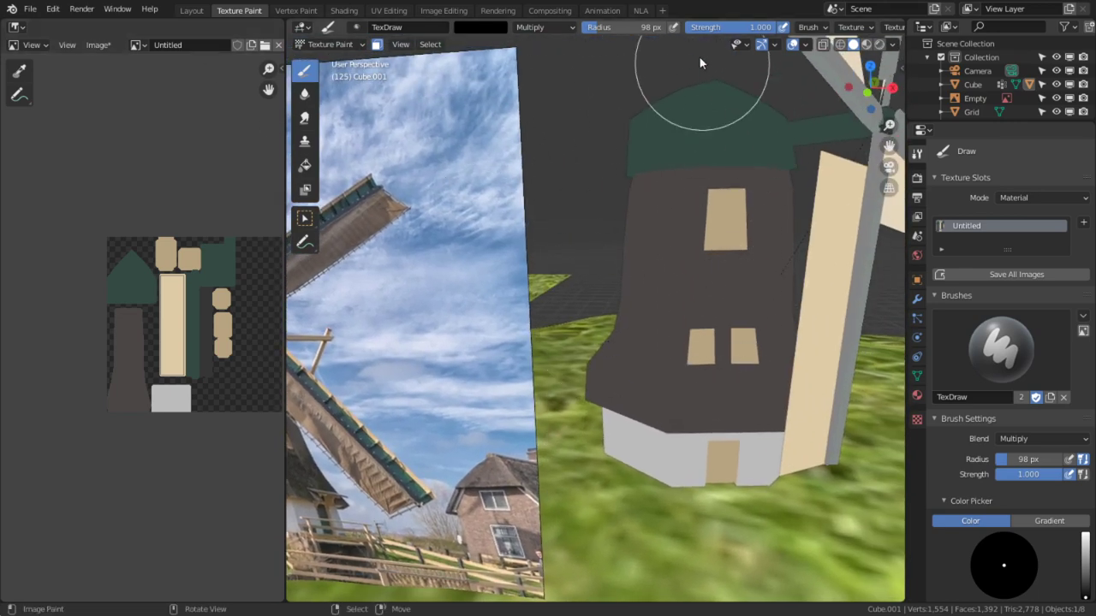
key("Tab")
left_click(329, 44)
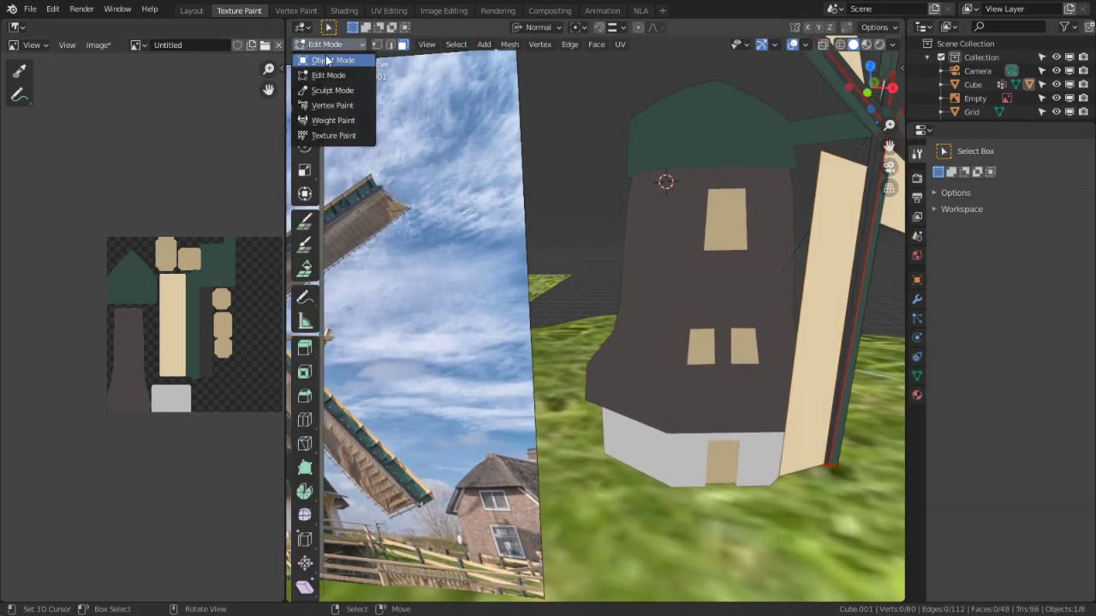
left_click(334, 50)
left_click(748, 179)
key("Tab")
Select all linked faces of one dark tower wall strip and isolate the windmill body in local view.
left_click(786, 248)
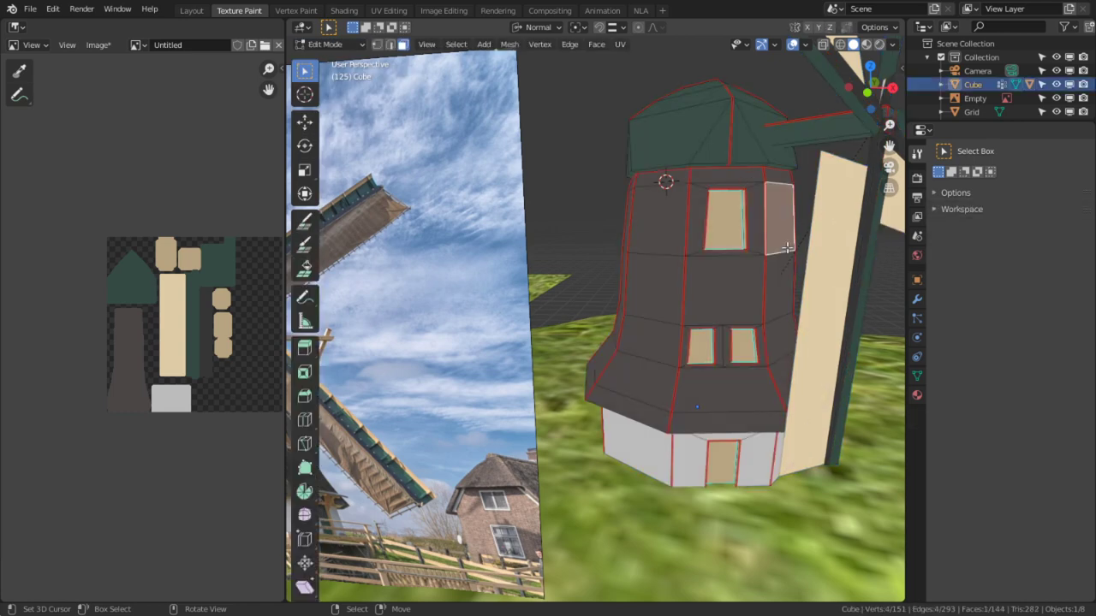
key("l")
middle_click_drag(808, 294, 685, 321)
key("KP_Divide")
scroll(694, 325, "up", 4)
Put the windmill body in Texture Paint mode and assign the Stucco texture to the Draw brush.
left_click(330, 44)
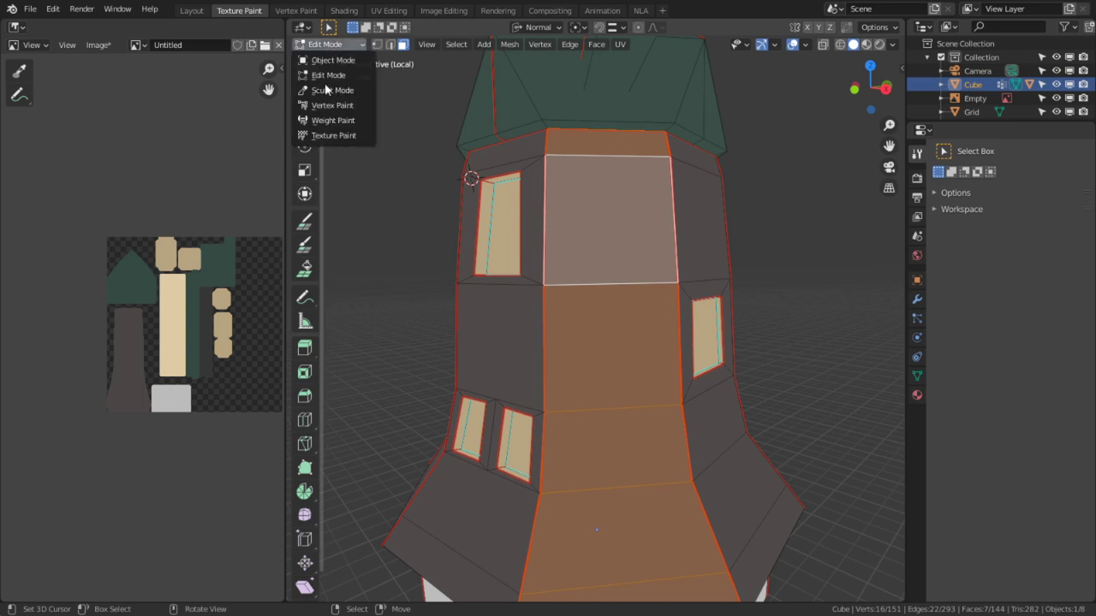
left_click(333, 135)
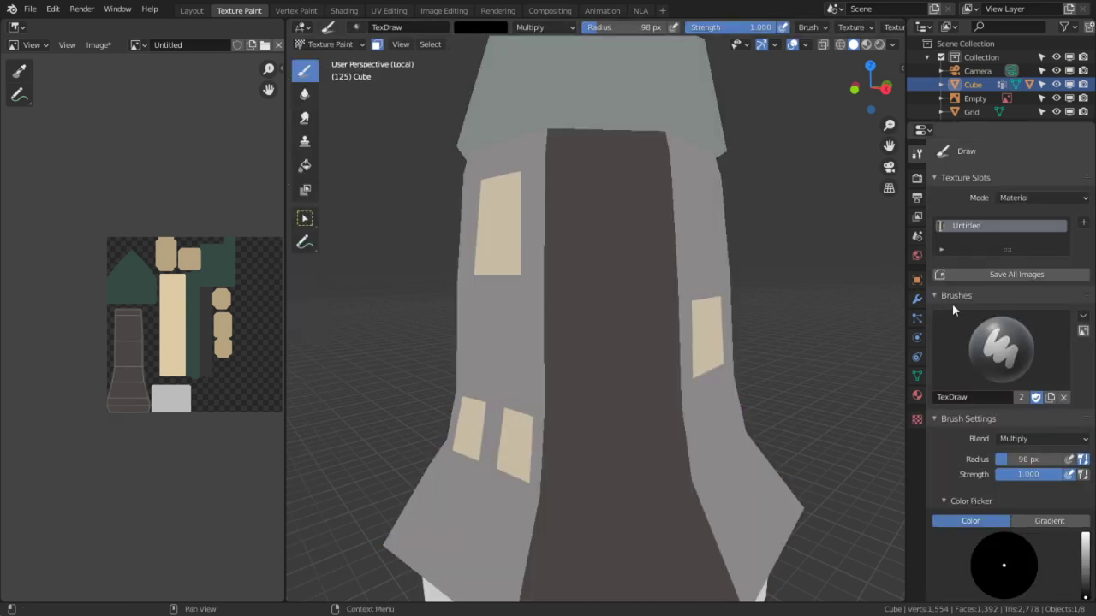
scroll(985, 466, "down", 7)
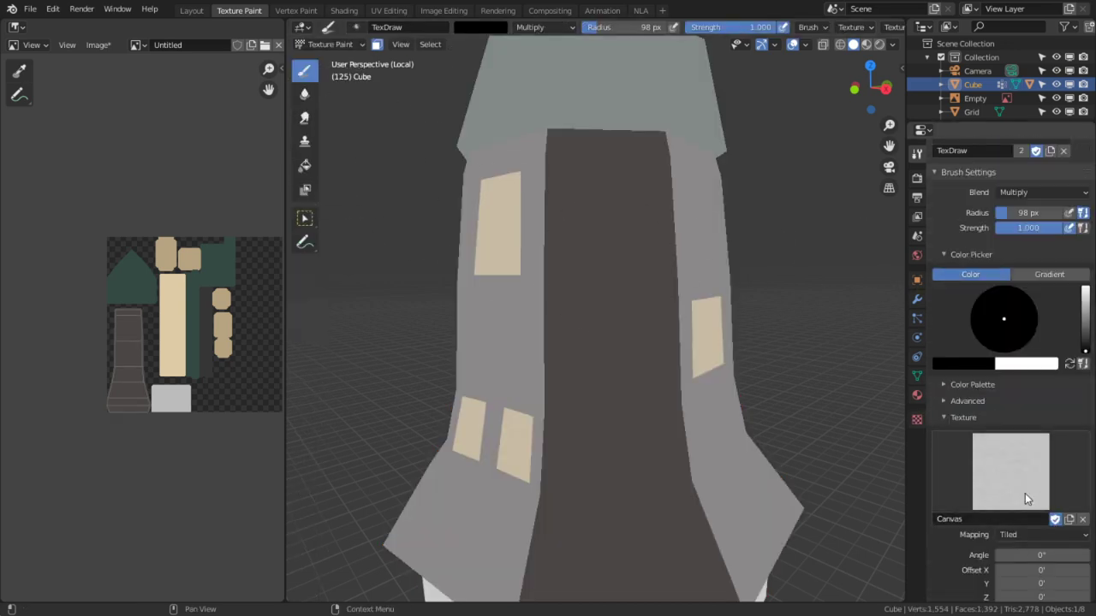
left_click(1027, 493)
left_click(831, 254)
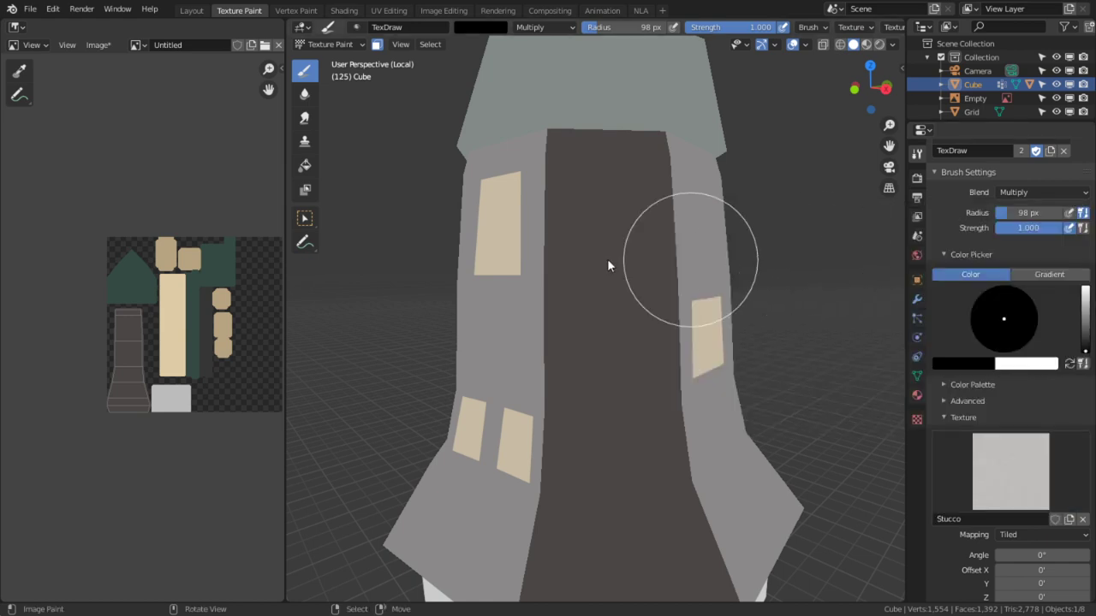
Enlarge the Draw brush radius to 367 px and set its color to white.
key("f")
left_click(623, 262)
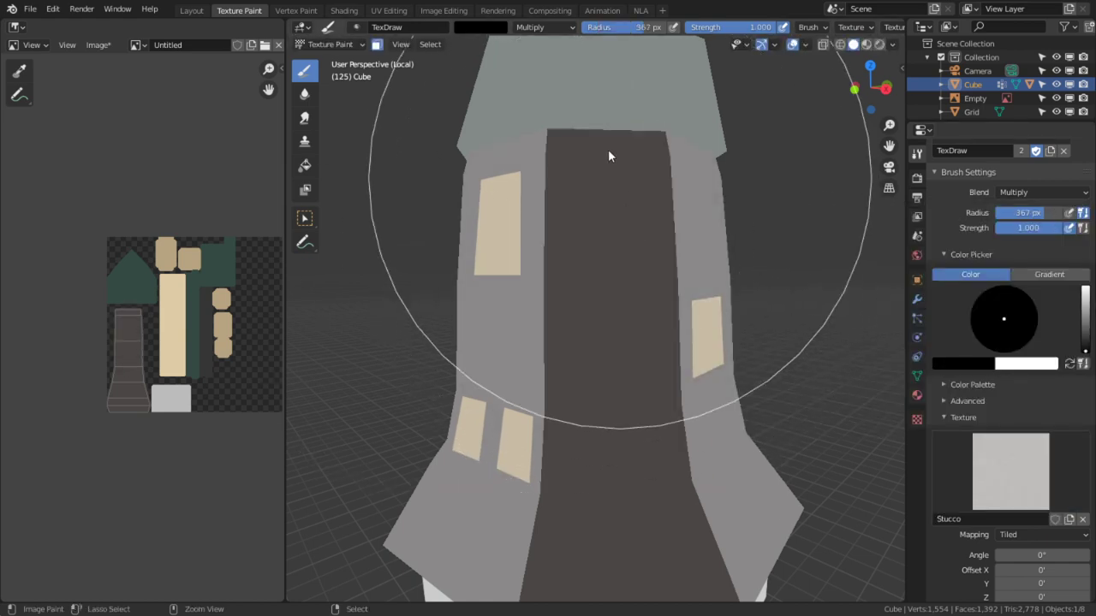
left_click(498, 28)
left_click_drag(570, 91, 572, 36)
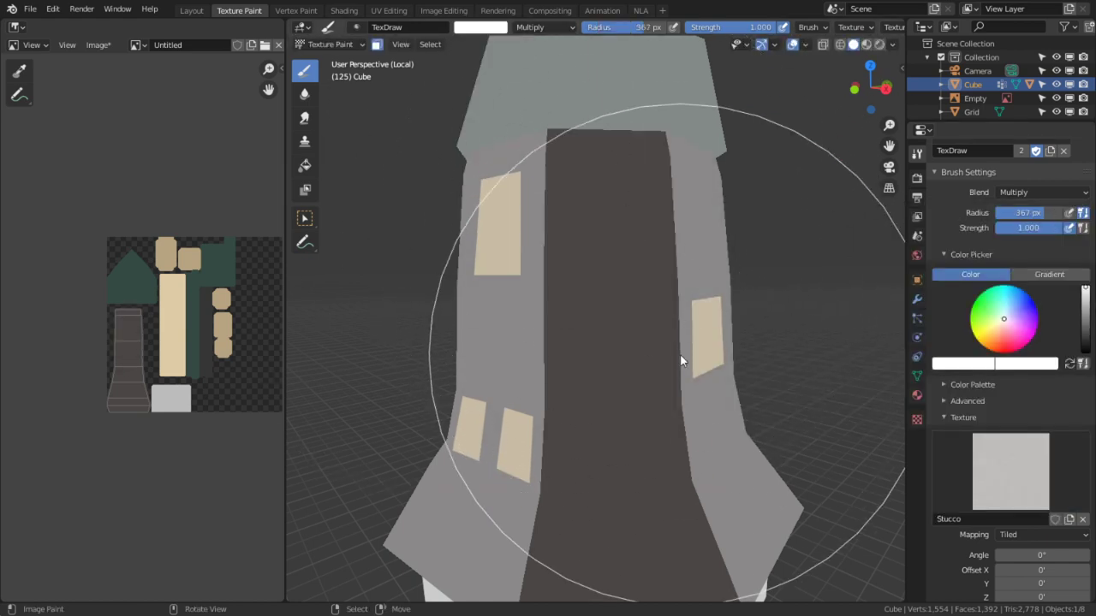
Paint the Stucco texture over the selected dark wall strip, including its underside, and undo the last excess stroke.
middle_click_drag(679, 359, 626, 154)
left_click_drag(626, 154, 608, 522)
middle_click_drag(608, 521, 605, 420)
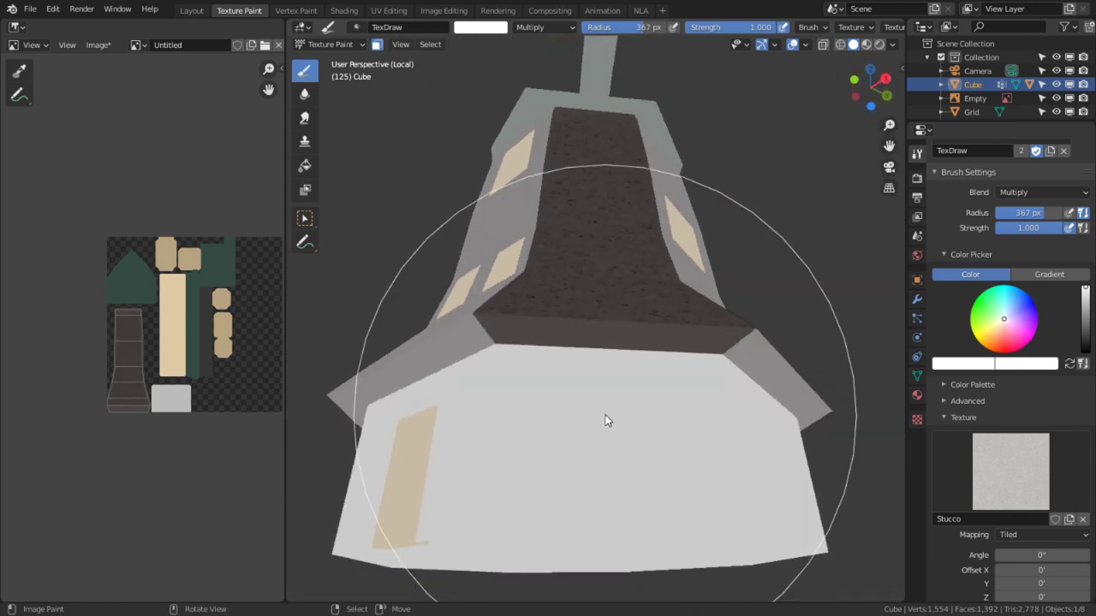
mouse_move(609, 334)
left_mouse_down()
mouse_move(517, 326)
mouse_move(626, 313)
mouse_move(566, 251)
mouse_move(577, 119)
left_mouse_up()
key("ctrl+z")
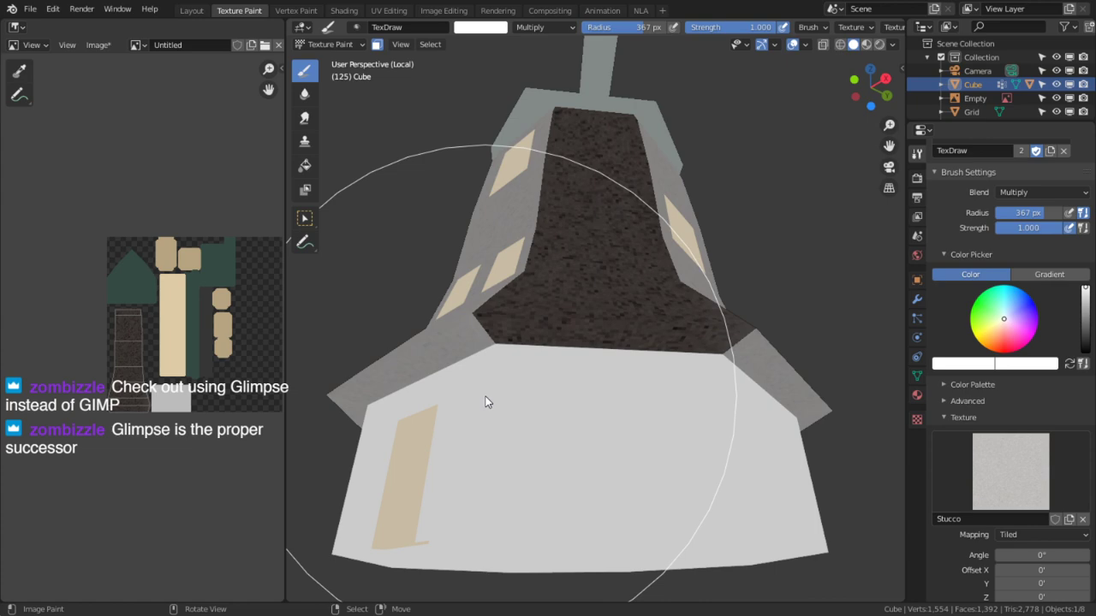
Paint the Stucco texture over the windmill's white base wall and switch the body to Edit Mode.
mouse_move(485, 402)
middle_mouse_down()
mouse_move(528, 212)
mouse_move(546, 242)
mouse_move(602, 247)
mouse_move(645, 289)
mouse_move(636, 269)
mouse_move(641, 309)
mouse_move(616, 411)
middle_mouse_up()
key("f")
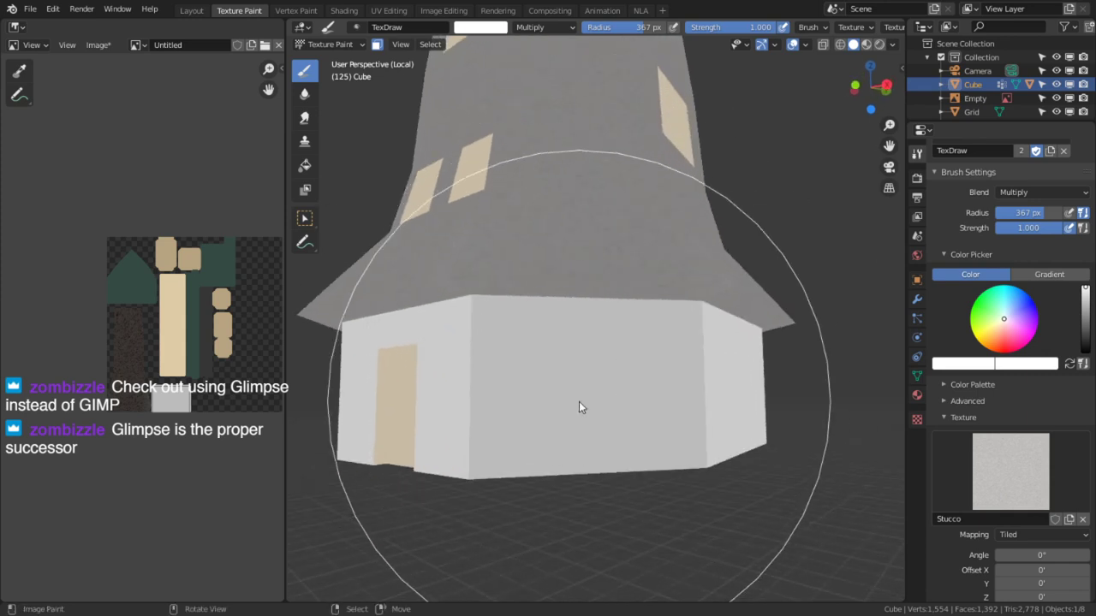
left_click(458, 398)
mouse_move(458, 398)
left_mouse_down()
mouse_move(559, 456)
mouse_move(421, 406)
mouse_move(411, 418)
left_mouse_up()
scroll(608, 421, "down", 5)
key("Tab")
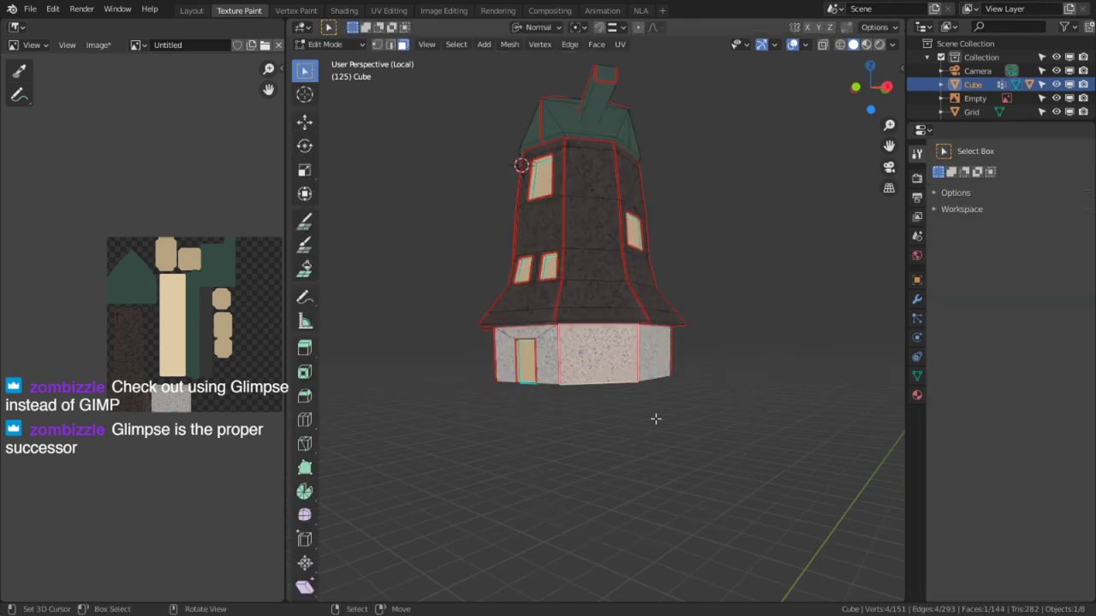
Cancel the Cycles render, set the render engine to Eevee and render the scene.
key("F12")
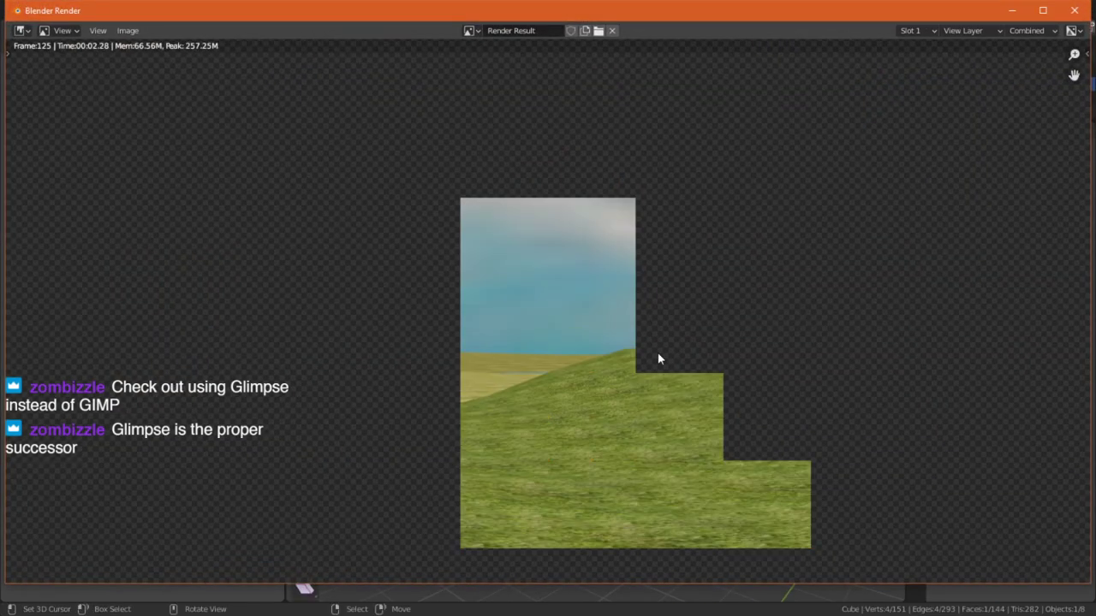
key("Escape")
left_click(917, 179)
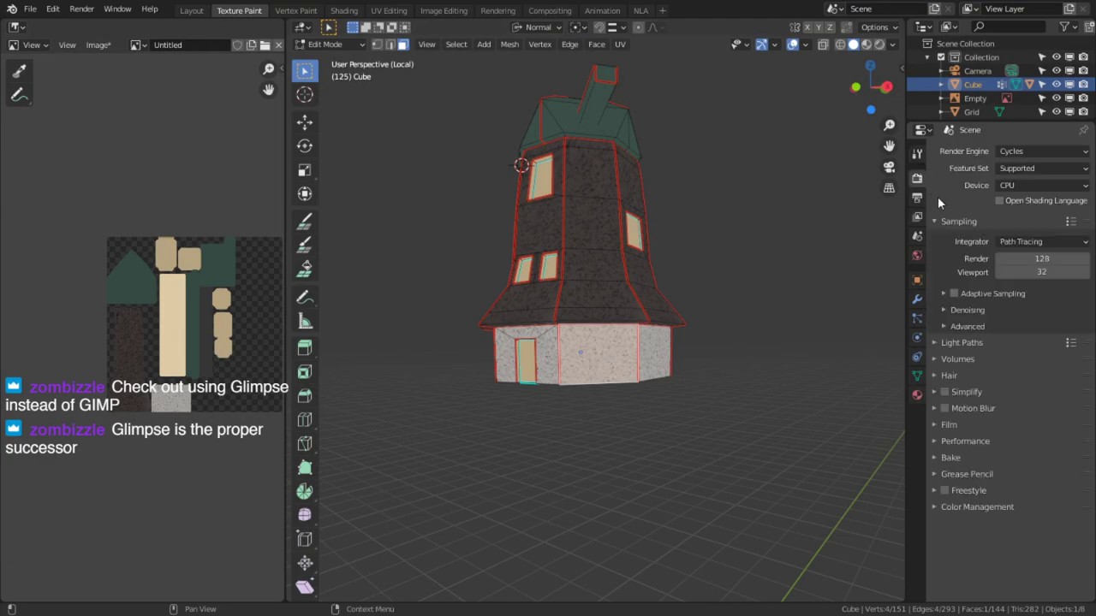
left_click(1002, 152)
left_click(1009, 167)
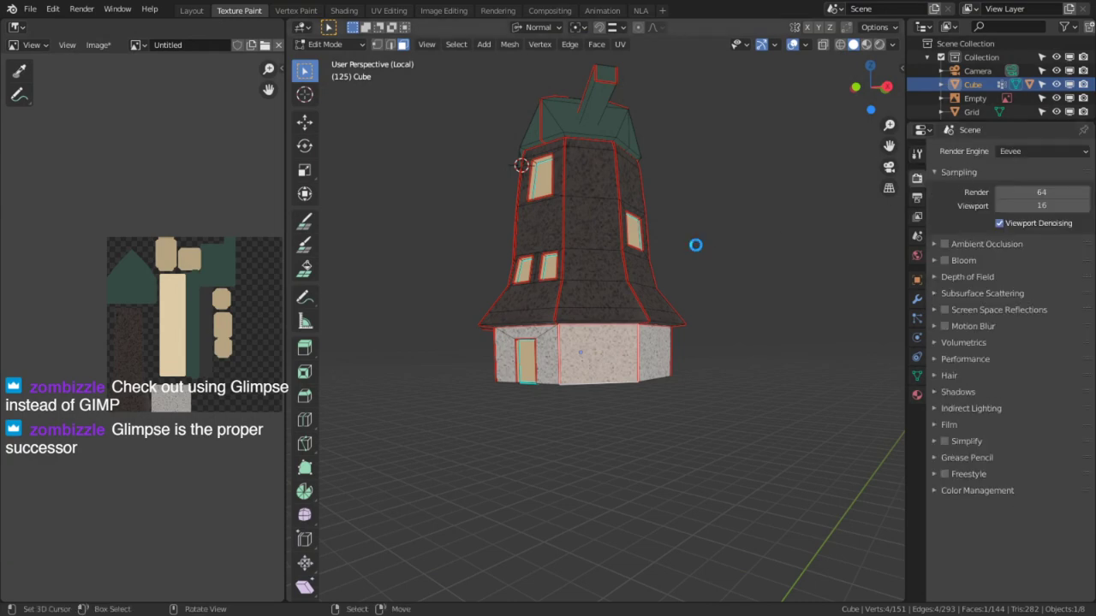
key("F12")
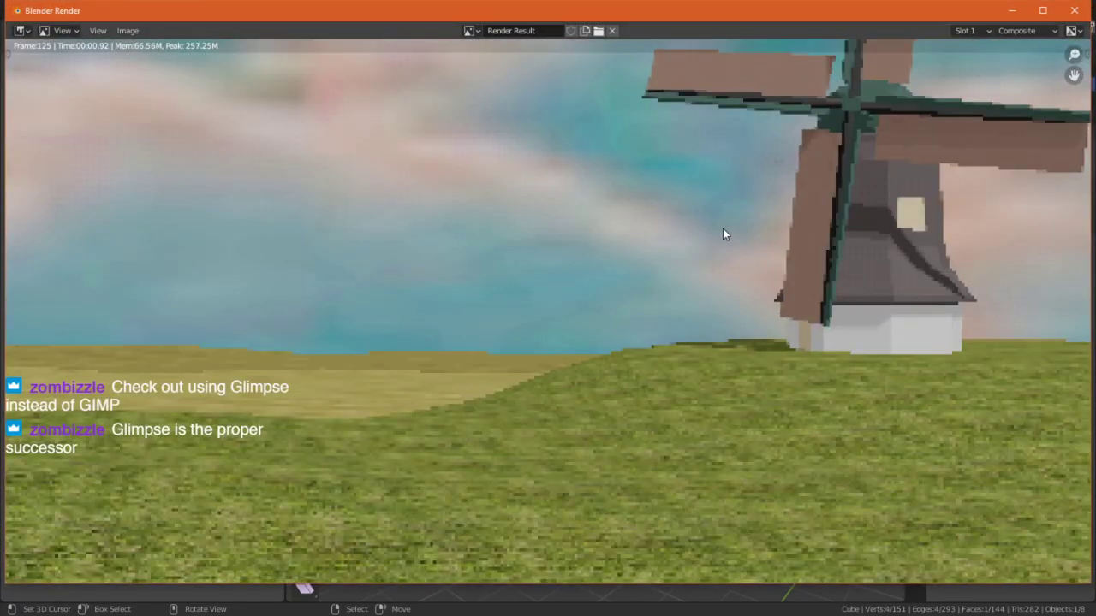
key("Escape")
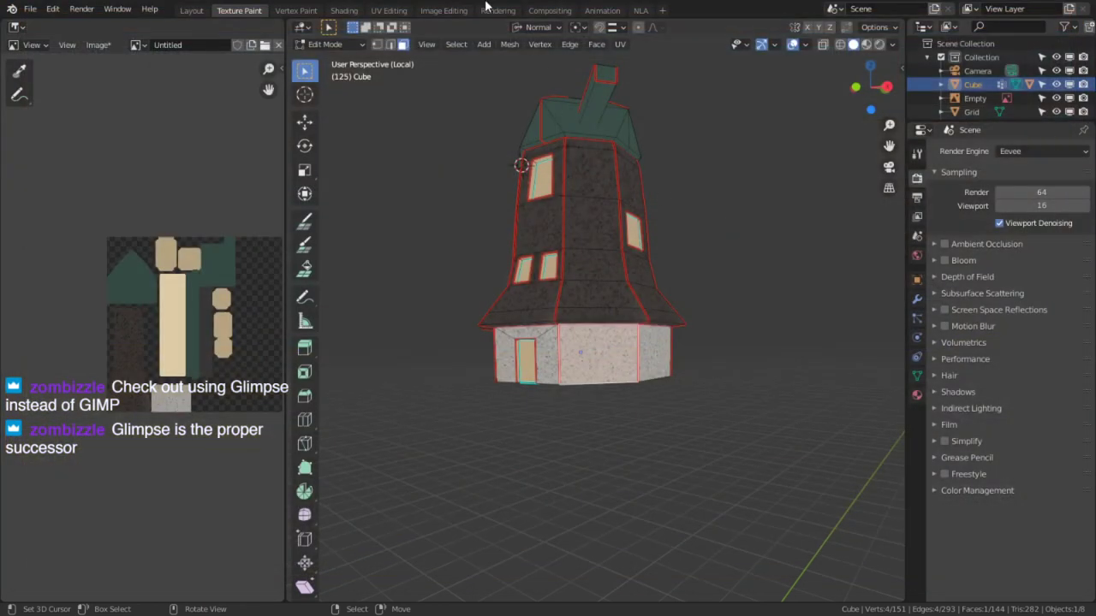
In the Shading workspace, connect the Untitled image's Color to the Diffuse with Alpha group's Texture input and show the viewport in Material Preview.
left_click(400, 11)
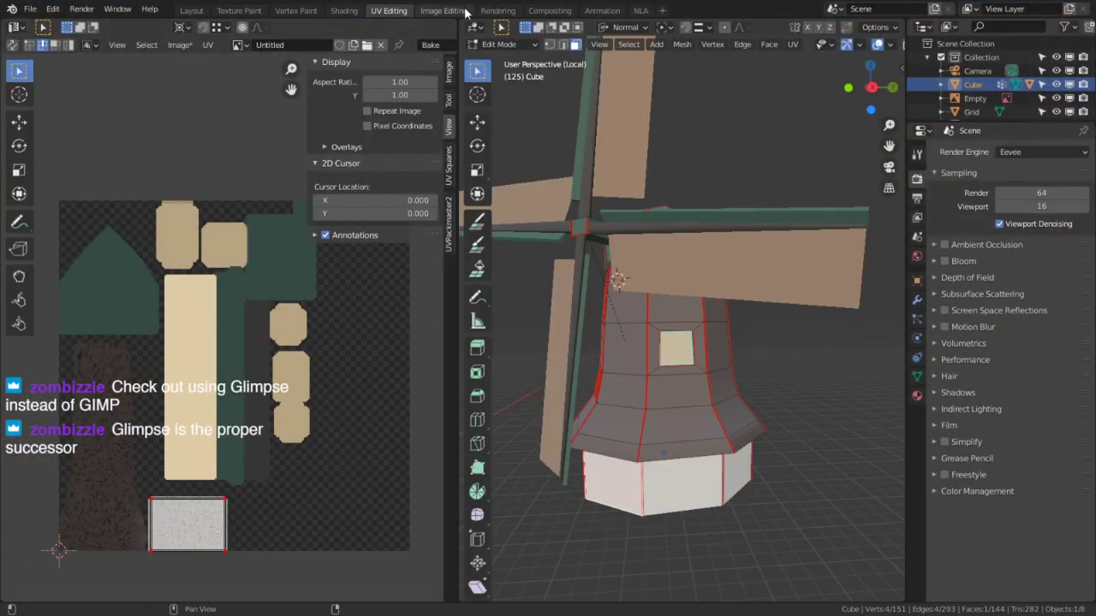
left_click(344, 10)
mouse_move(176, 233)
left_mouse_down()
mouse_move(254, 353)
mouse_move(223, 392)
left_mouse_up()
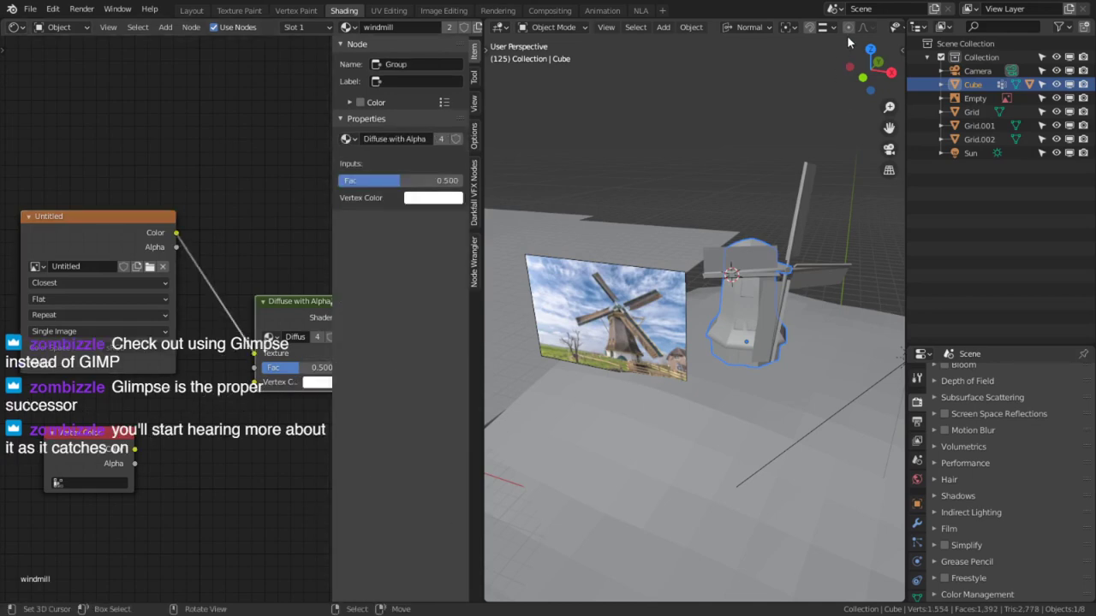
scroll(847, 27, "down", 4)
left_click(870, 27)
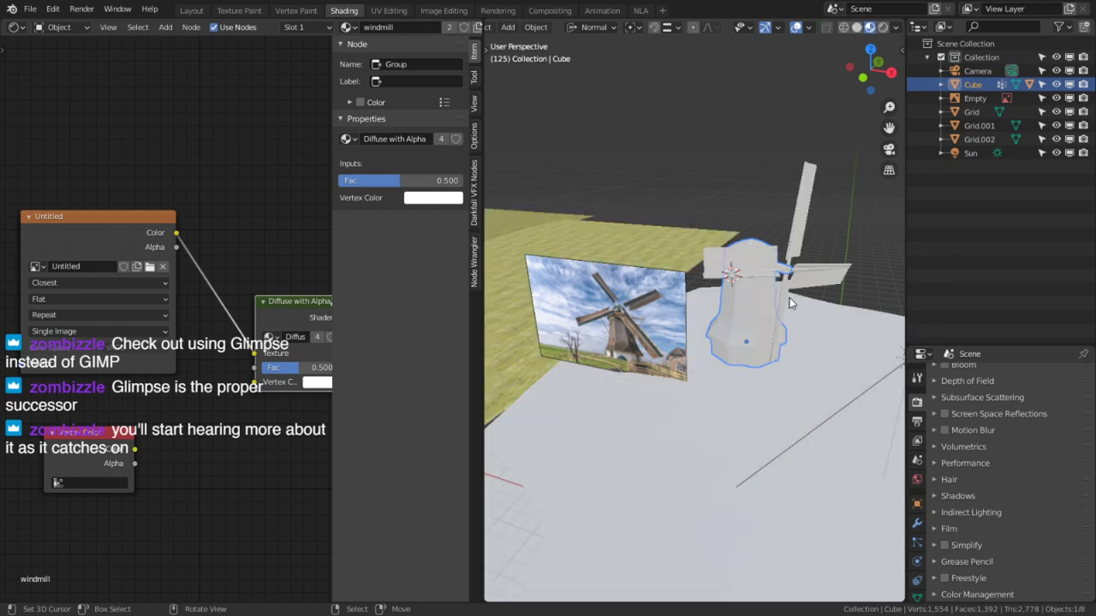
Examine the textured tower and sails up close, and render the scene to check the whole frame.
middle_click_drag(789, 303, 727, 263)
scroll(763, 313, "up", 4)
middle_click_drag(763, 313, 678, 345)
scroll(737, 393, "up", 3)
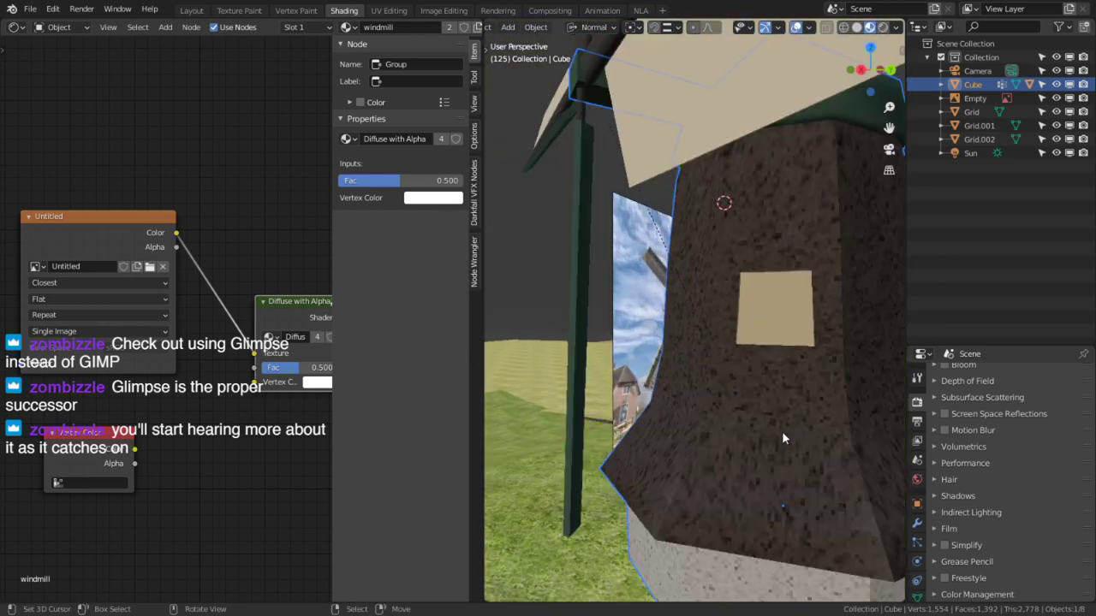
middle_click_drag(780, 391, 737, 302, "shift")
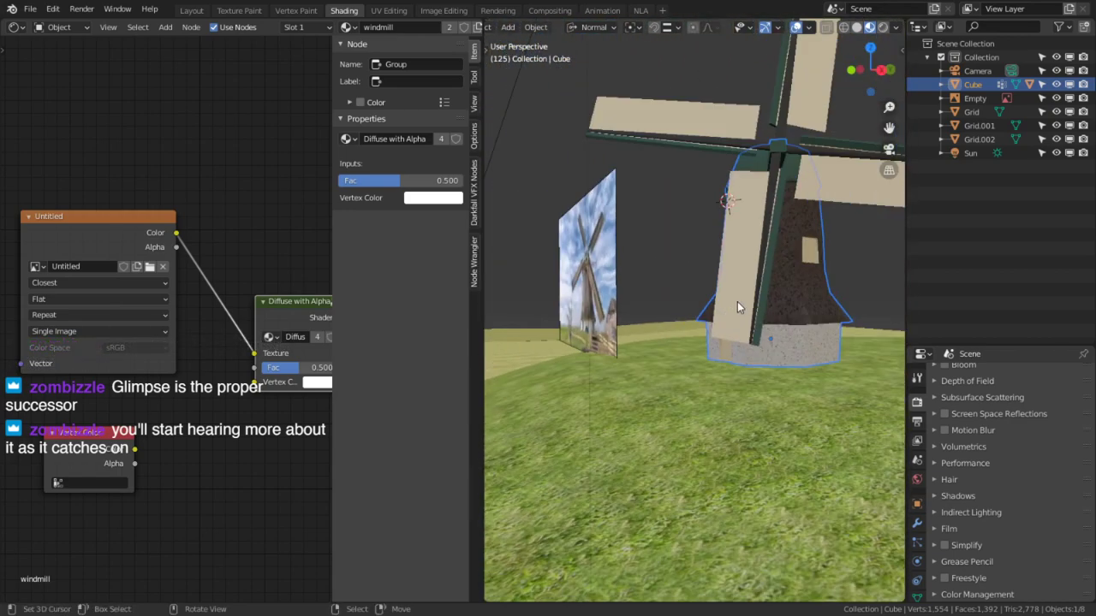
key("F12")
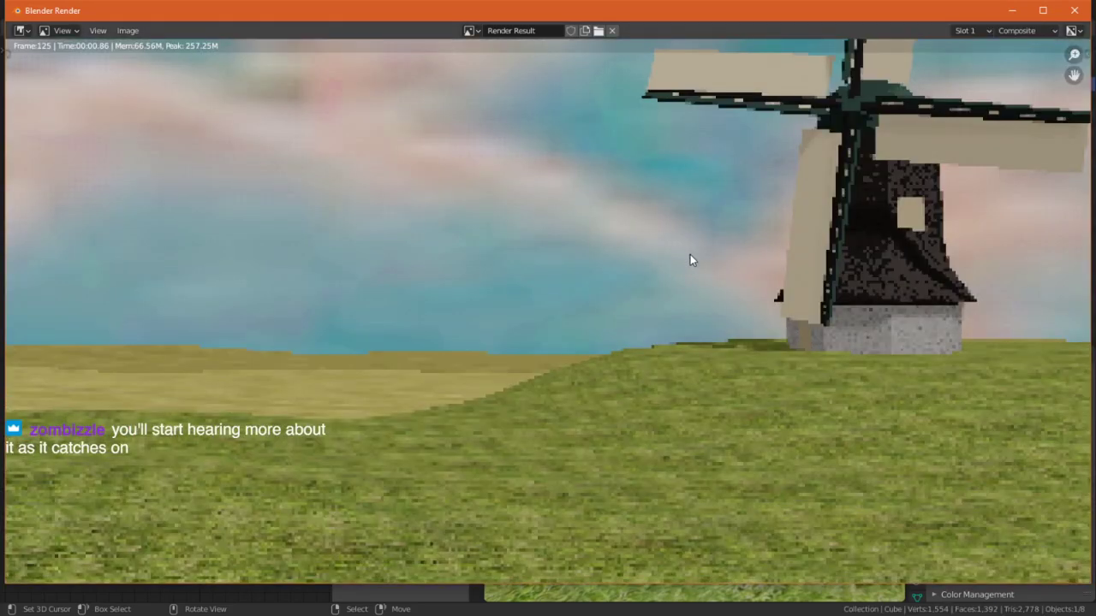
scroll(690, 255, "down", 2)
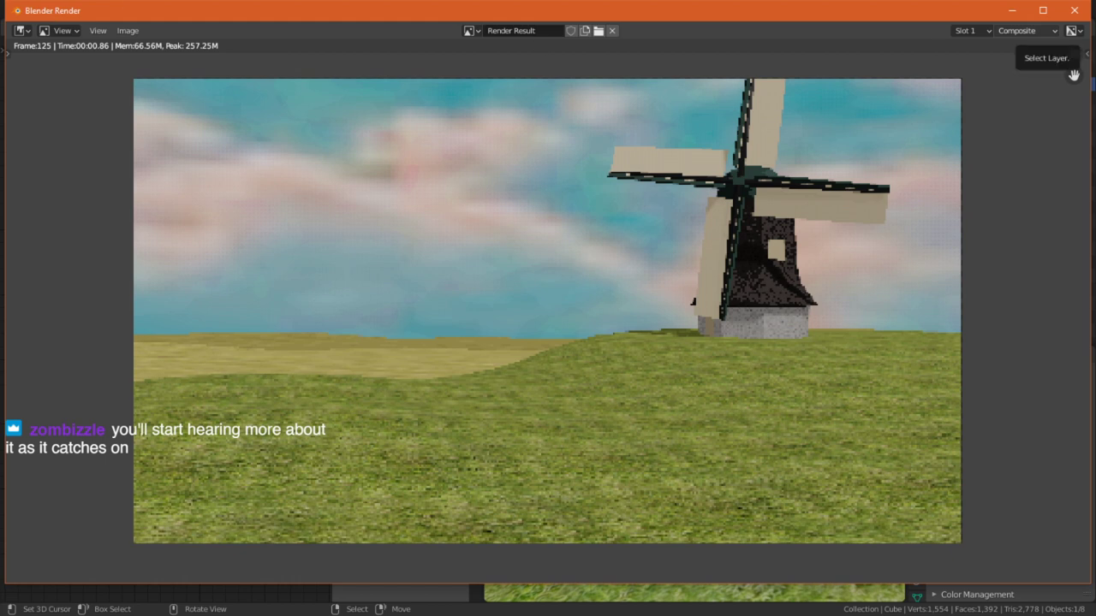
Switch to the web browser, look through the glimpse search results and search for "glimpse image editor" instead.
left_click_drag(0, 182, 0, 183)
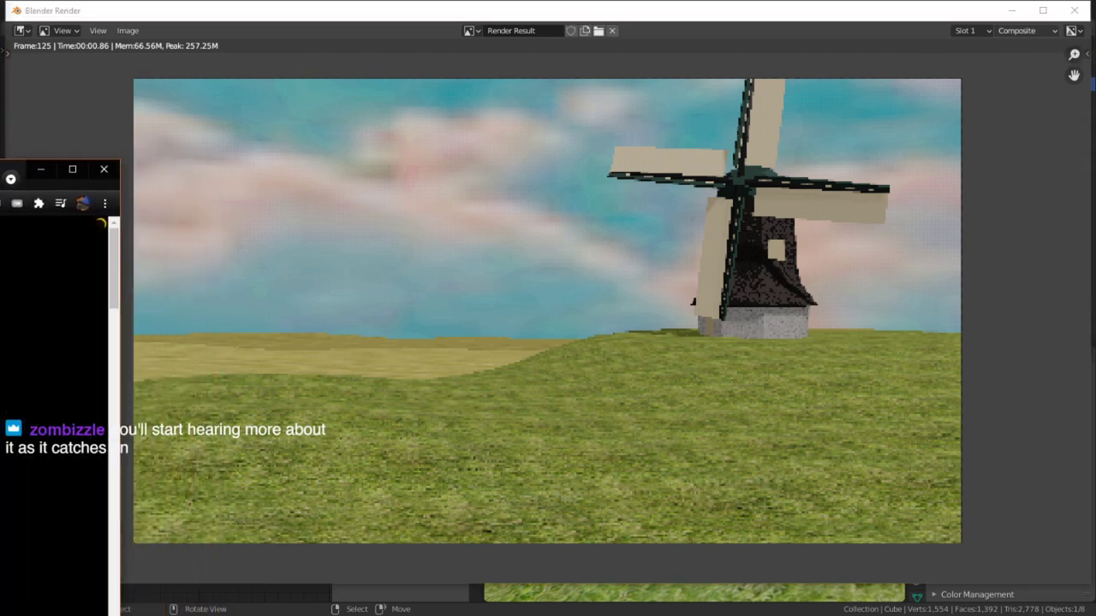
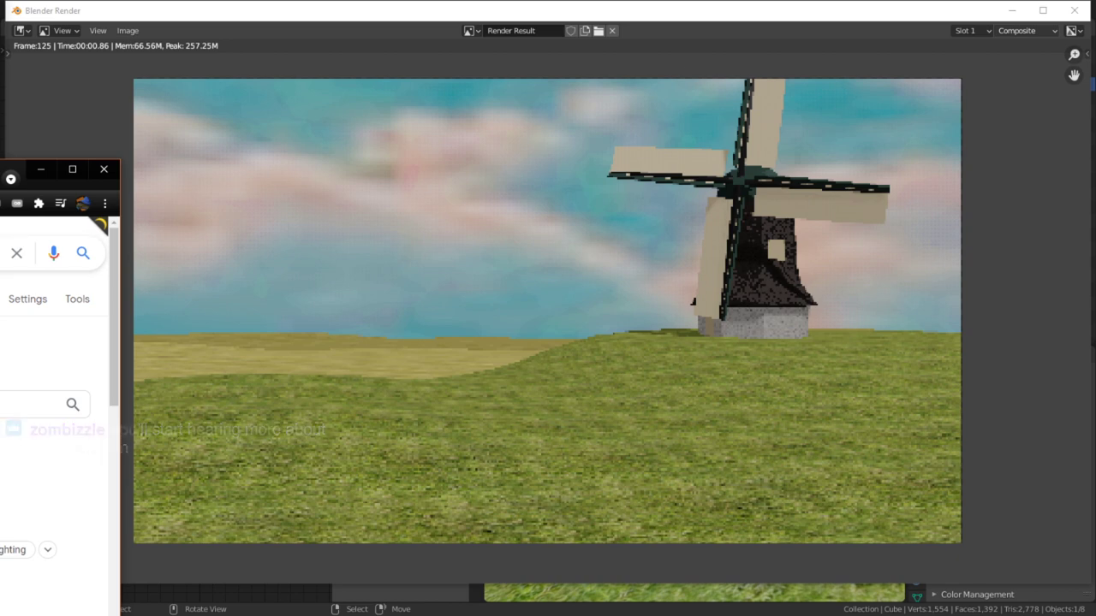
left_click_drag(0, 171, 383, 58)
scroll(420, 163, "down", 3)
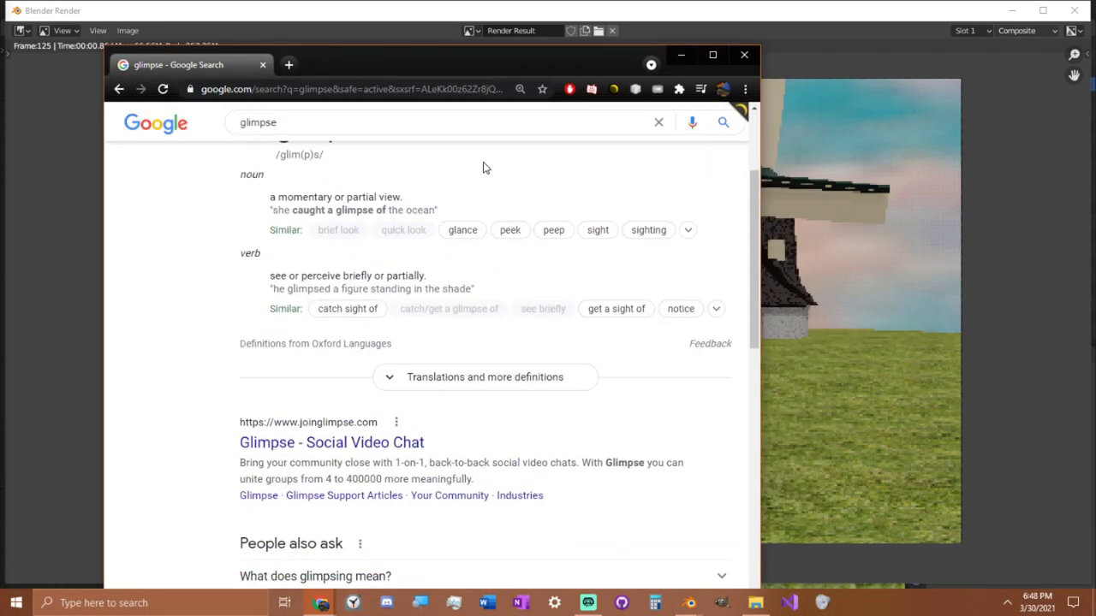
scroll(554, 188, "down", 7)
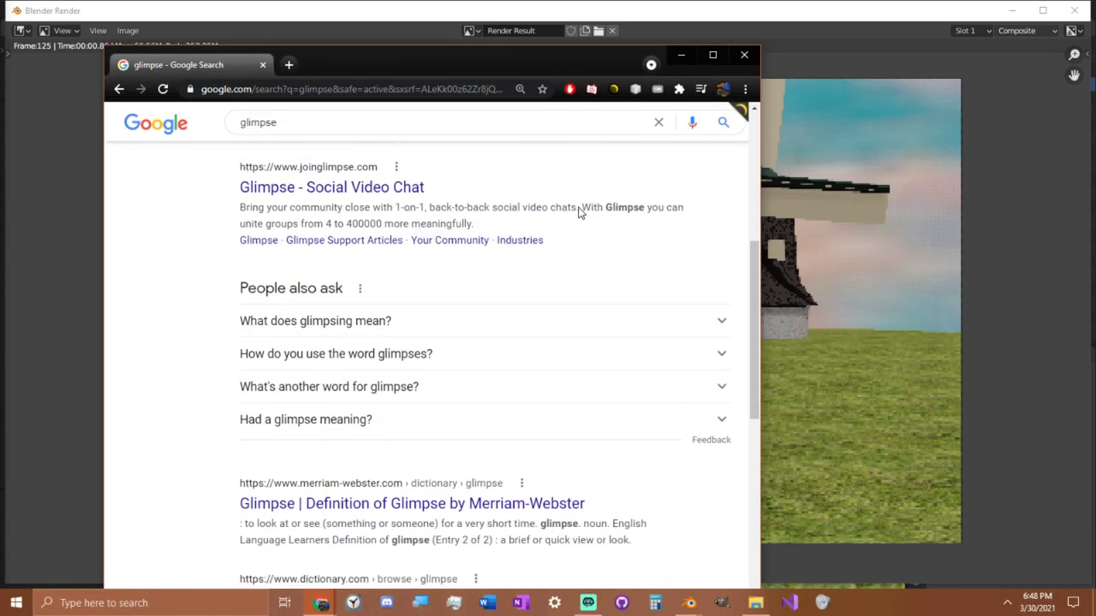
scroll(578, 212, "down", 2)
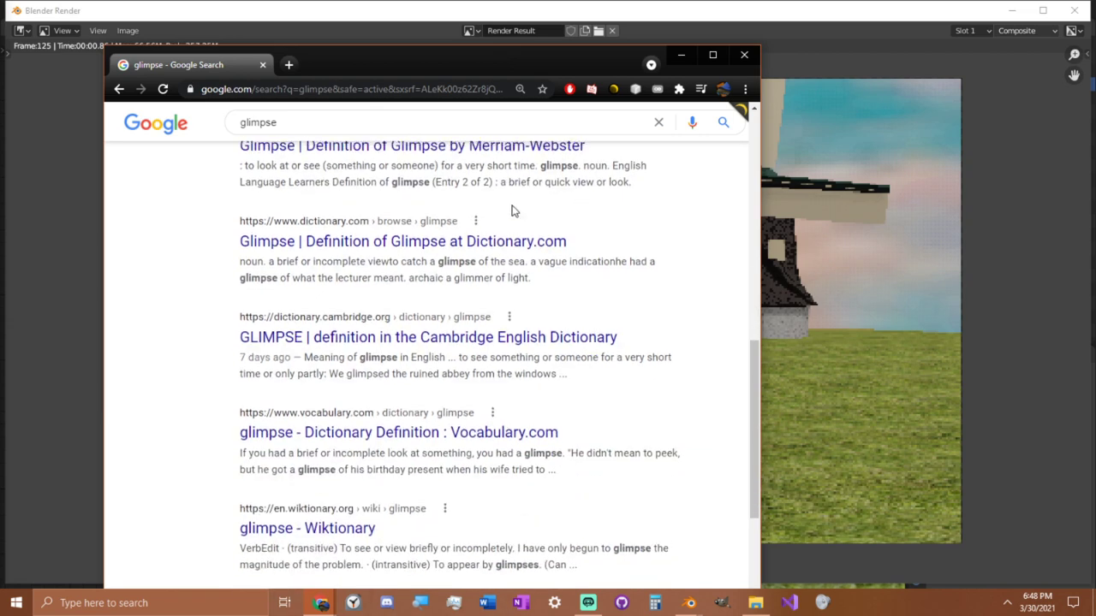
scroll(428, 171, "up", 4)
left_click(316, 121)
type("image editor")
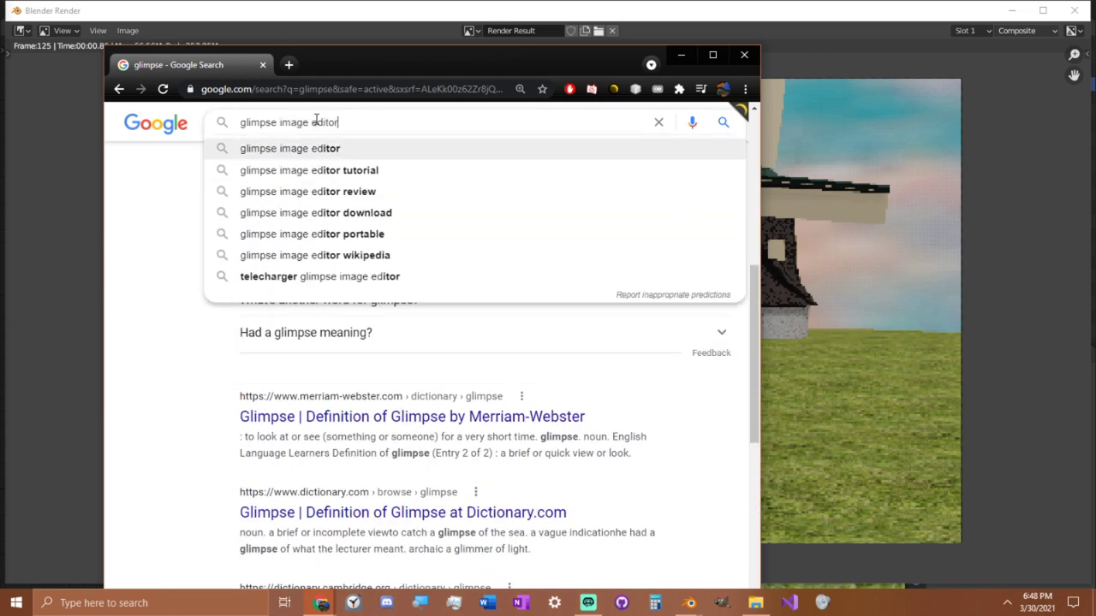
key("Return")
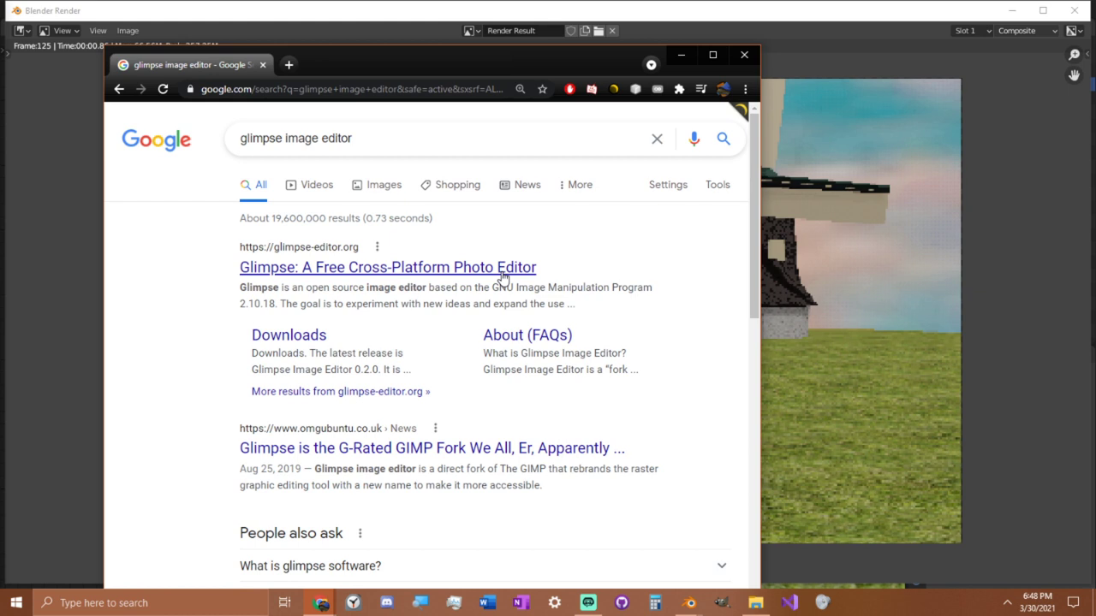
Open the glimpse-editor.org site, read through its feature descriptions and close the browser window.
left_click(501, 267)
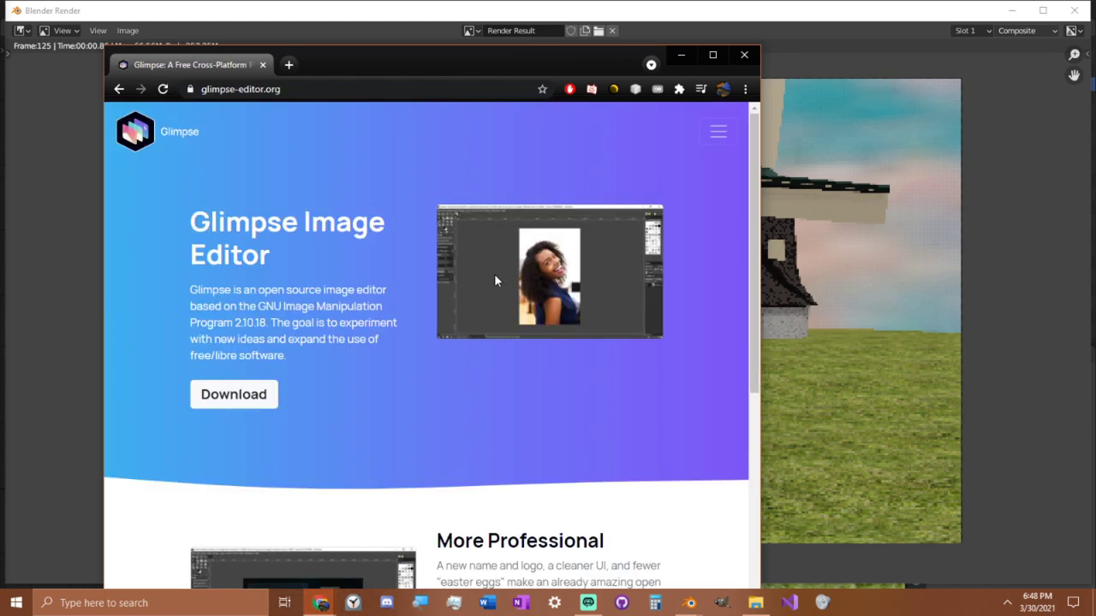
scroll(494, 281, "down", 3)
scroll(495, 281, "down", 2)
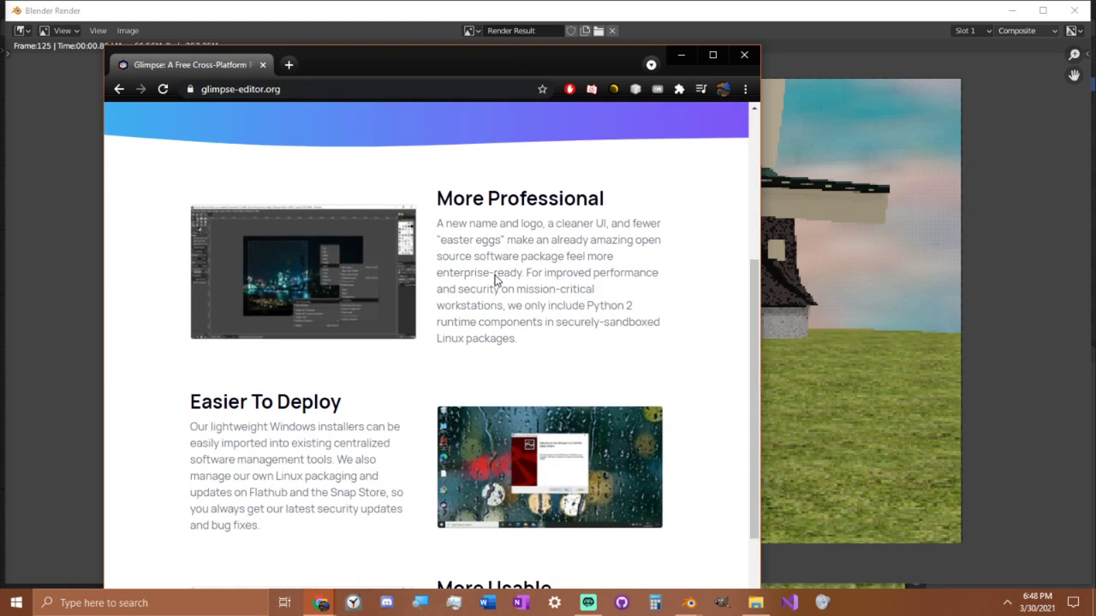
scroll(494, 273, "down", 3)
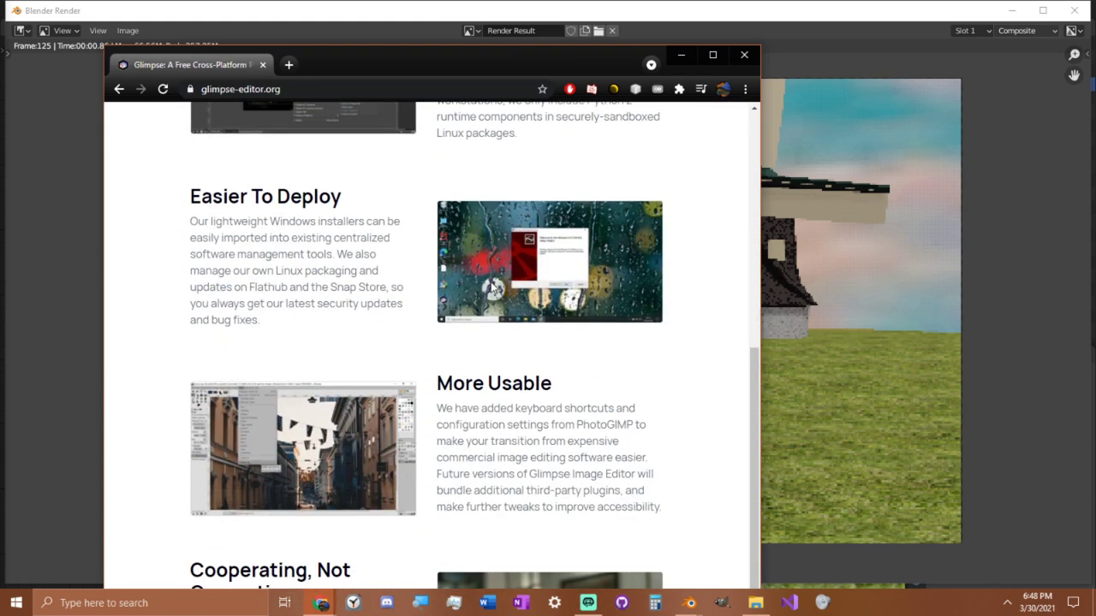
scroll(494, 288, "up", 3)
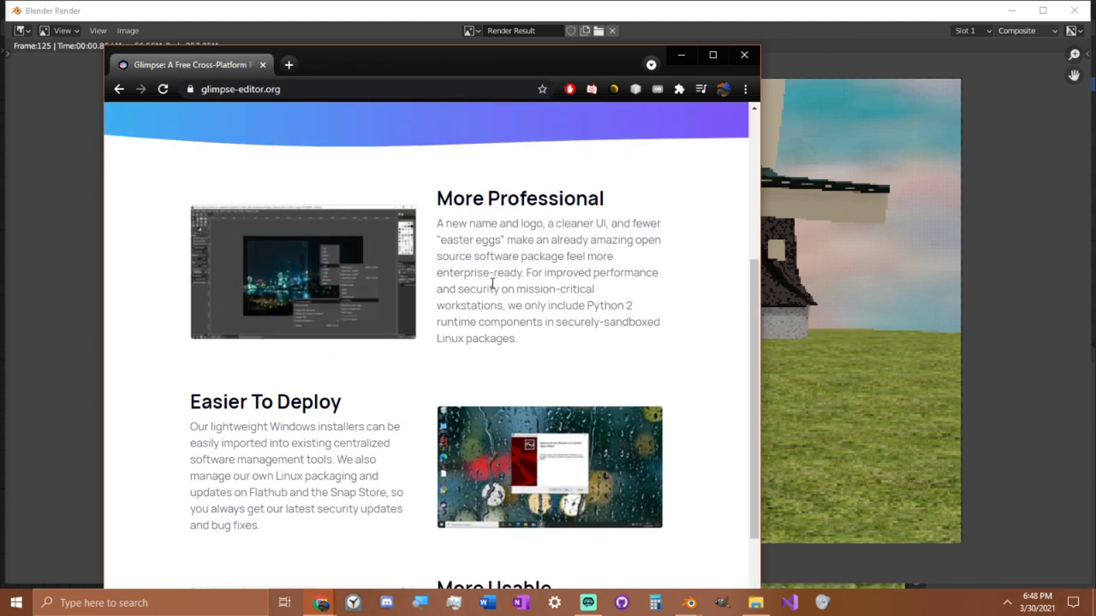
scroll(493, 284, "down", 7)
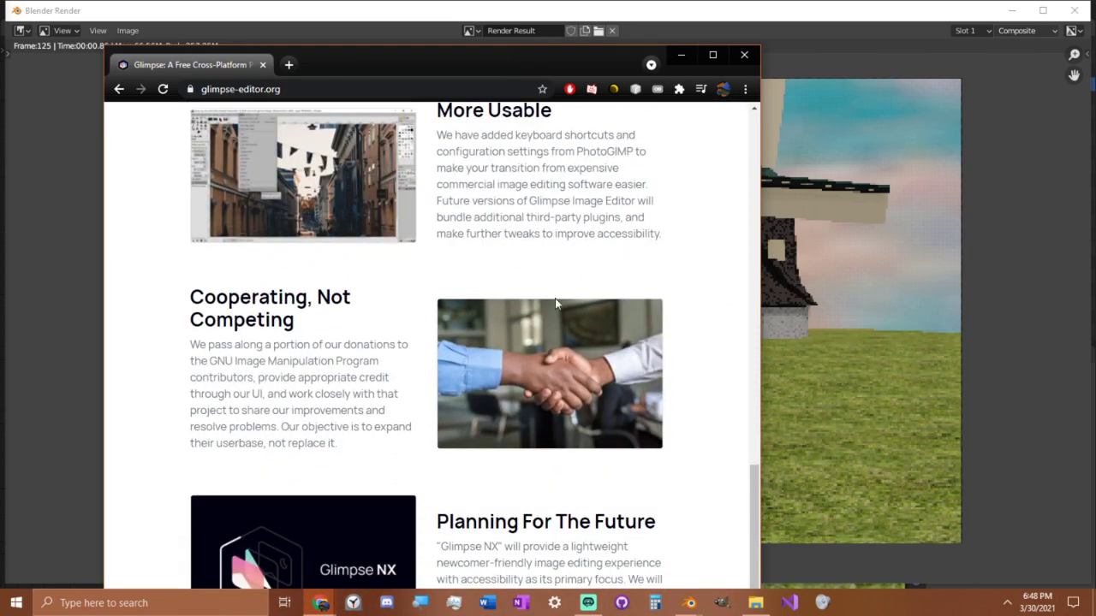
scroll(676, 480, "up", 12)
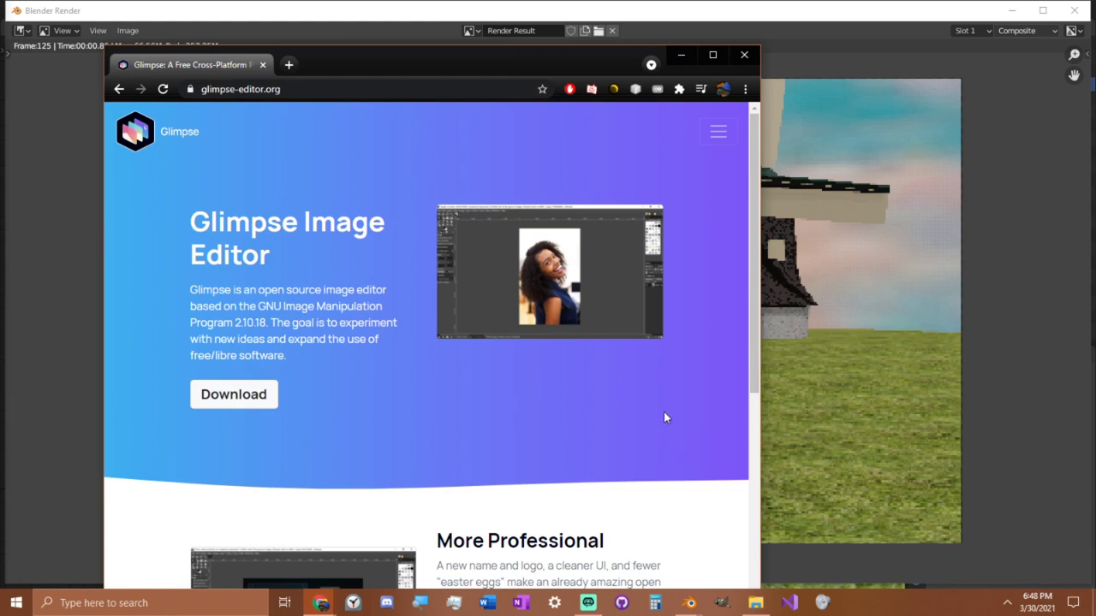
left_click(743, 55)
Put the render window away and examine the windmill's wall, base and window textures against the reference photo.
scroll(612, 404, "up", 2)
scroll(624, 407, "down", 2)
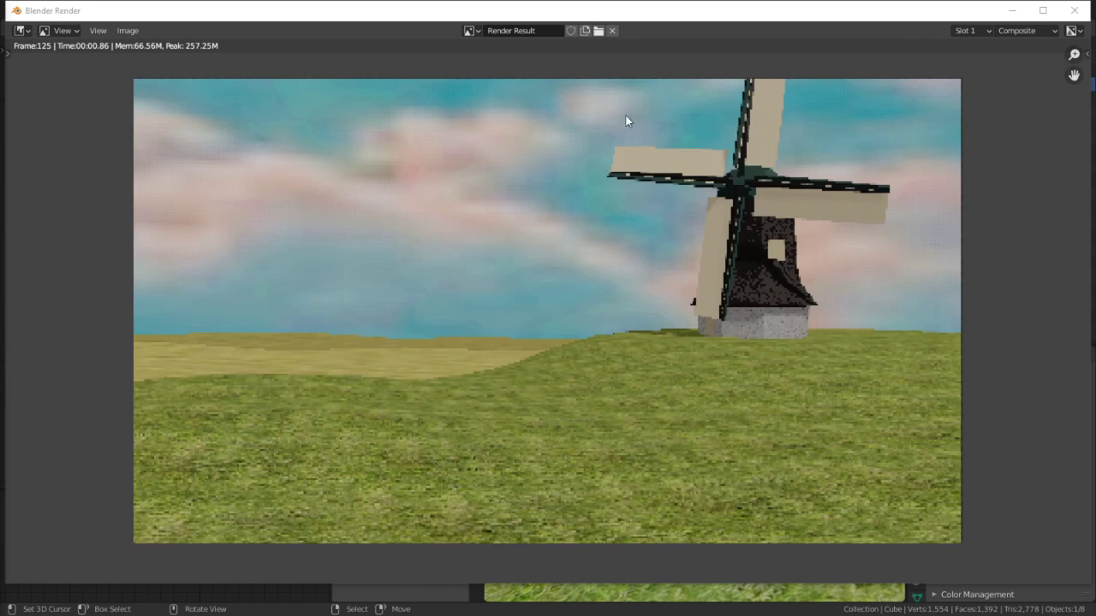
left_click(1022, 12)
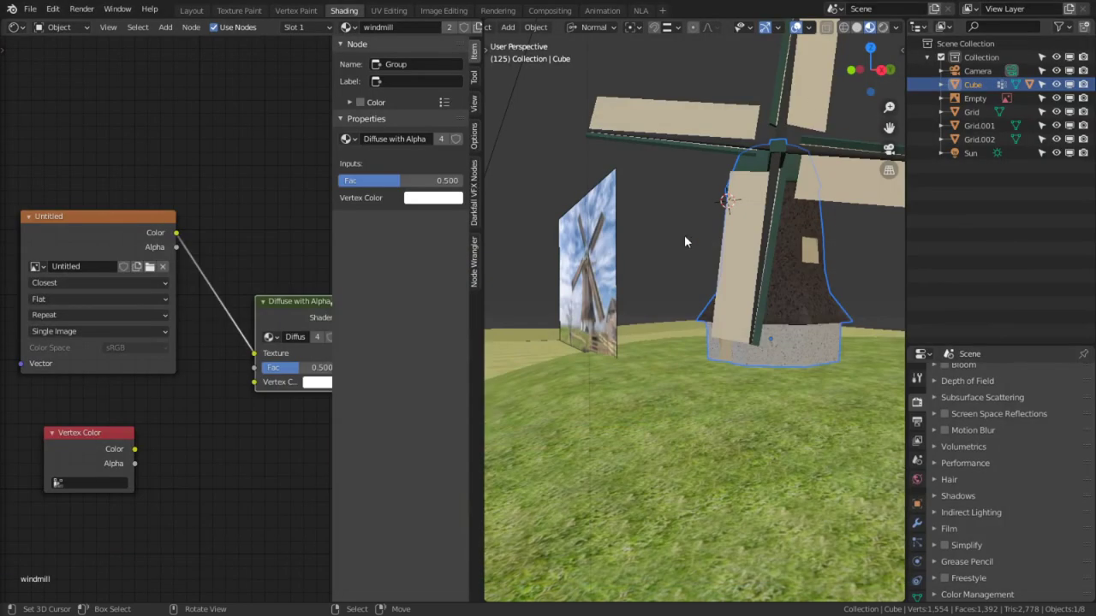
mouse_move(684, 235)
middle_mouse_down()
mouse_move(719, 260)
mouse_move(646, 299)
mouse_move(731, 337)
mouse_move(792, 315)
middle_mouse_up()
scroll(792, 315, "up", 4)
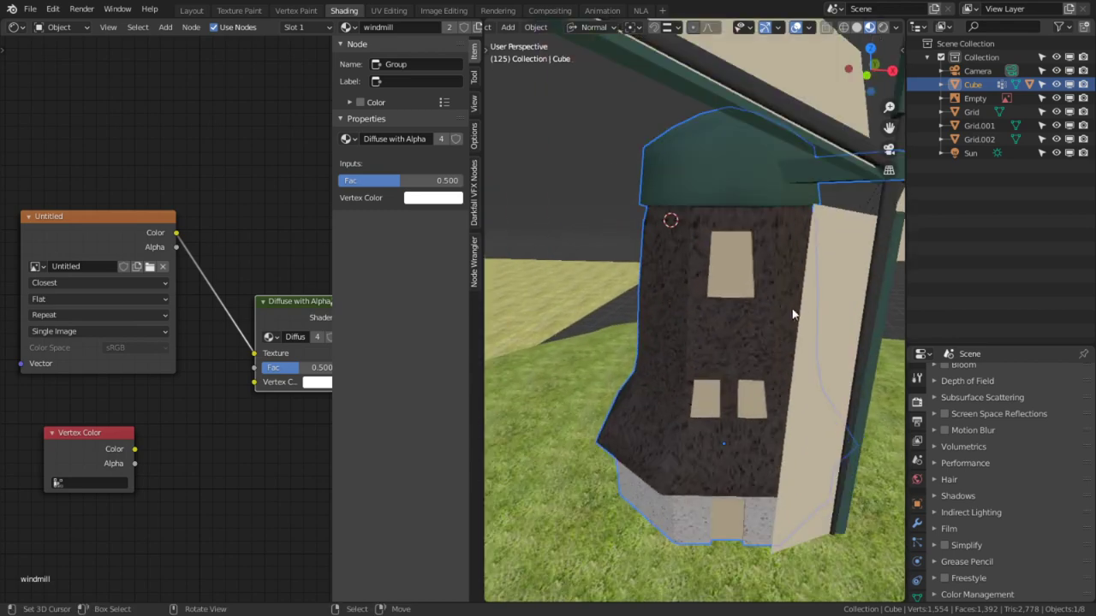
scroll(721, 332, "up", 5)
mouse_move(716, 335)
middle_mouse_down()
mouse_move(768, 287)
mouse_move(741, 293)
mouse_move(760, 416)
mouse_move(721, 331)
middle_mouse_up()
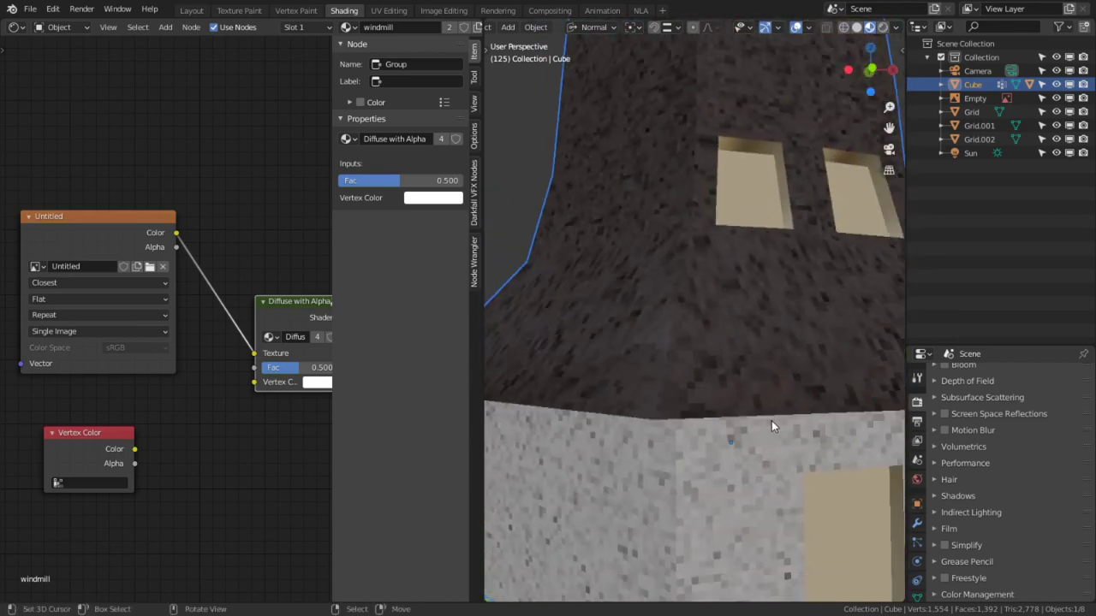
middle_click_drag(771, 421, 614, 429)
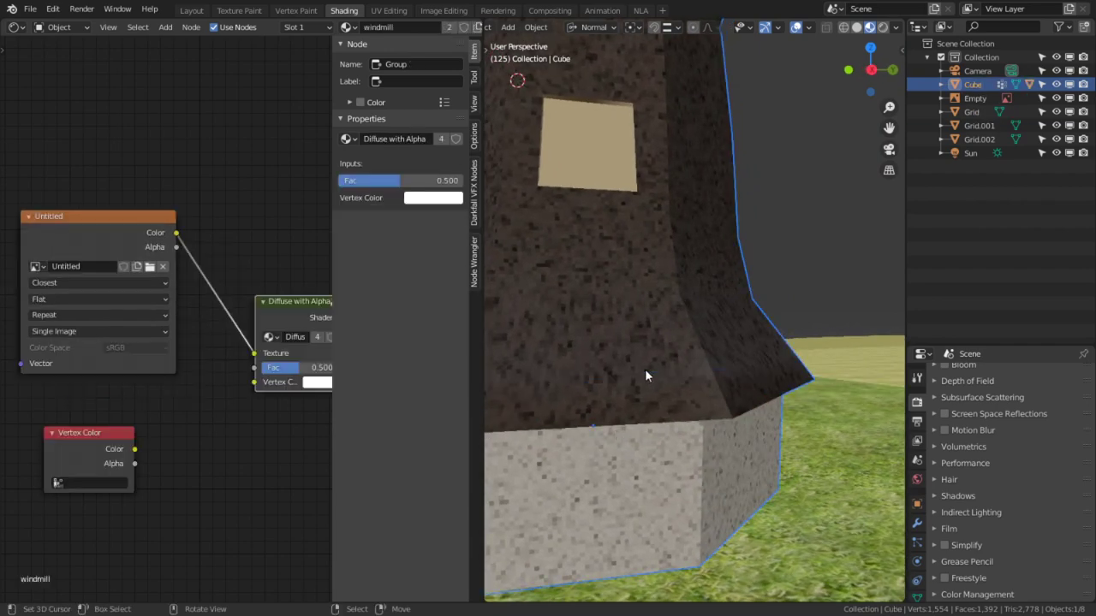
middle_click_drag(639, 359, 865, 332)
scroll(694, 368, "down", 5)
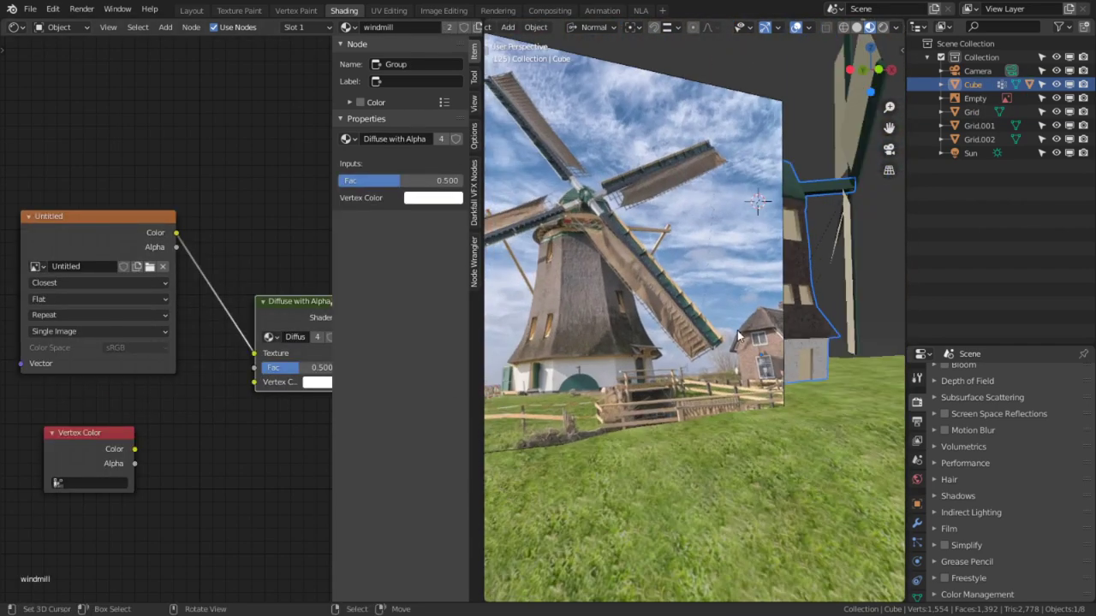
middle_click(562, 330, "alt")
scroll(568, 331, "up", 3)
middle_click_drag(810, 223, 726, 288, "shift")
scroll(726, 288, "up", 4)
scroll(726, 288, "down", 7)
middle_click_drag(839, 298, 797, 388)
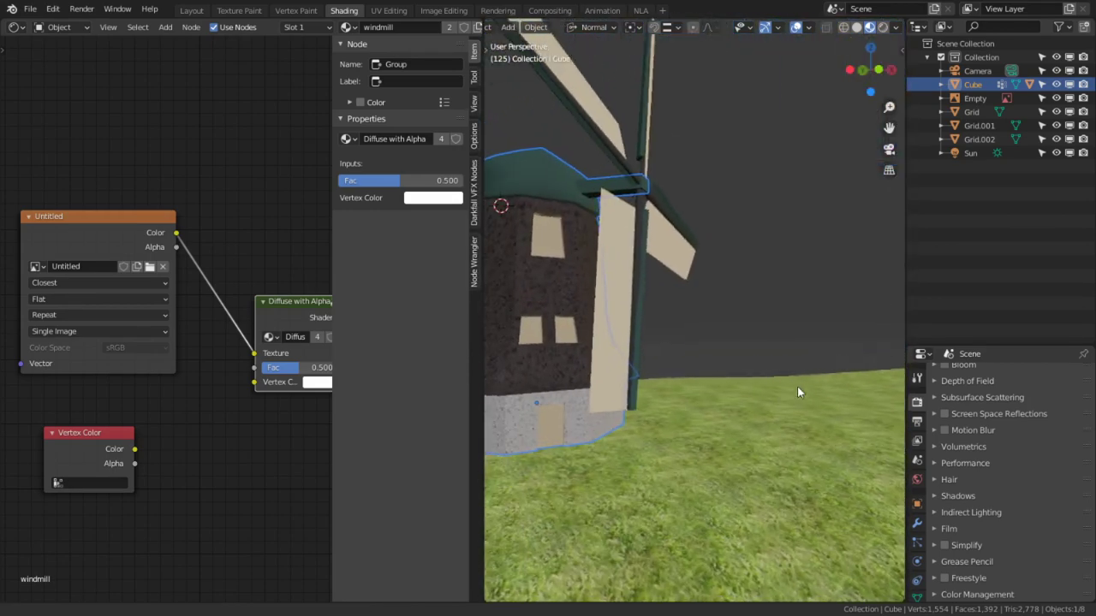
middle_click_drag(568, 338, 623, 308)
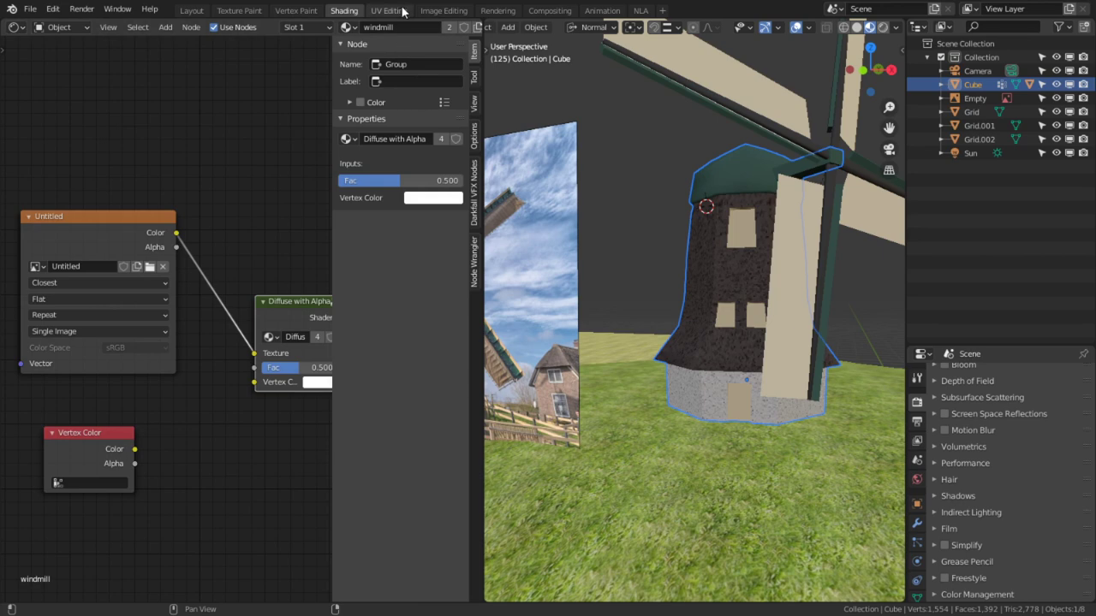
In Texture Paint, mask to a tower wall face, set the brush blending to Mix and paint the wall slightly off-white.
left_click(388, 10)
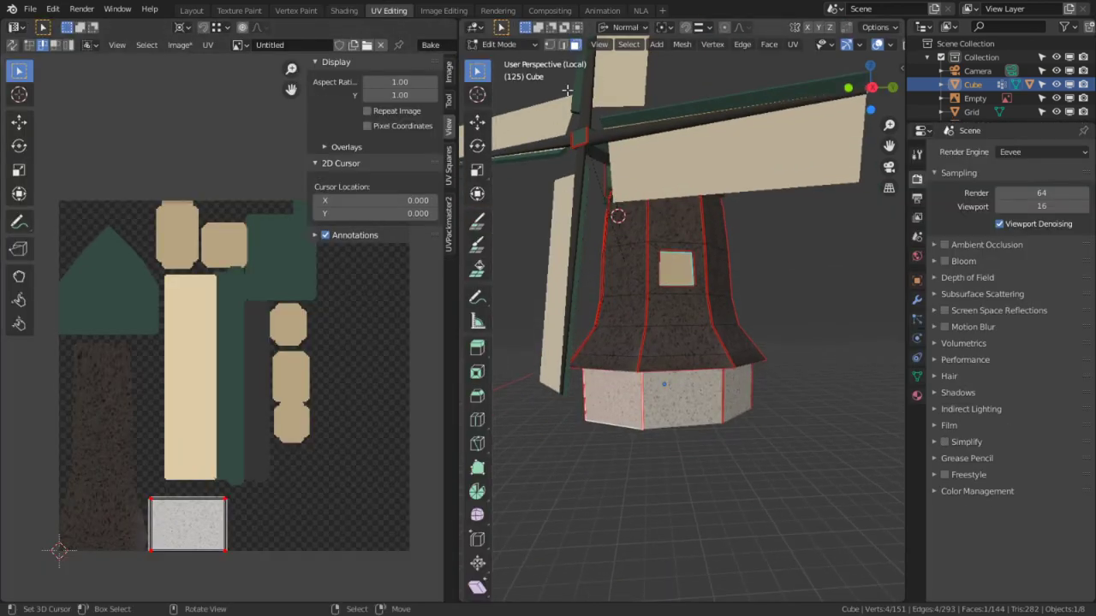
left_click(259, 10)
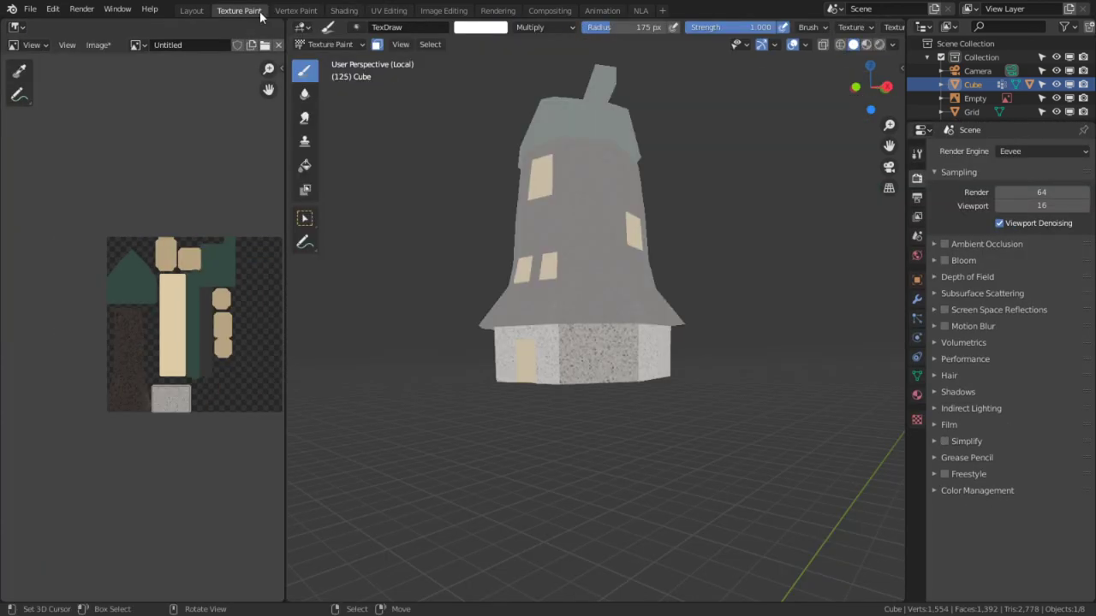
left_click(594, 258)
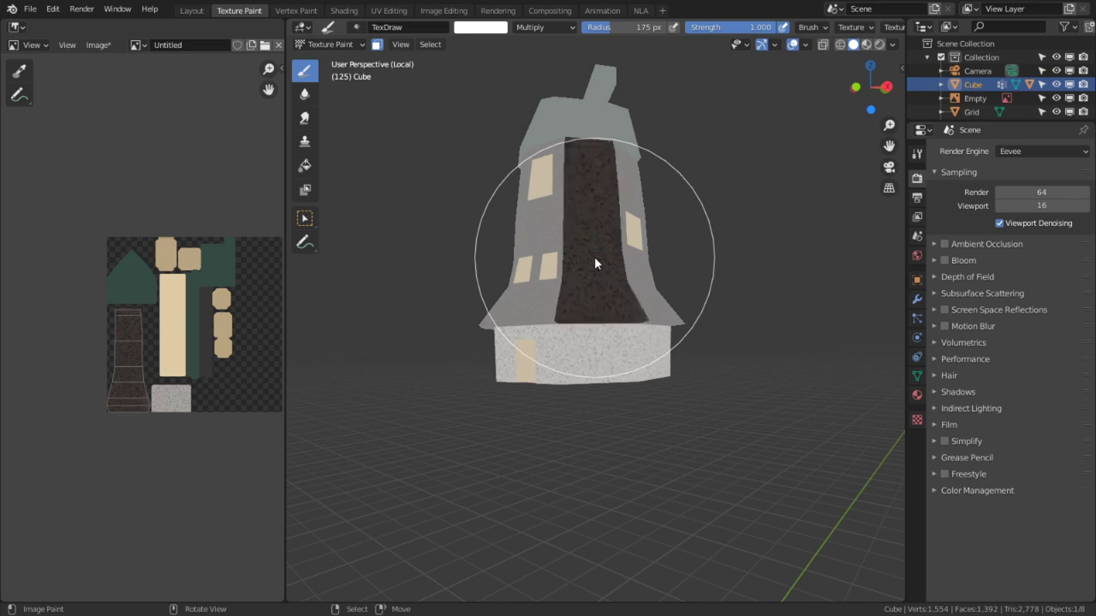
left_click(561, 28)
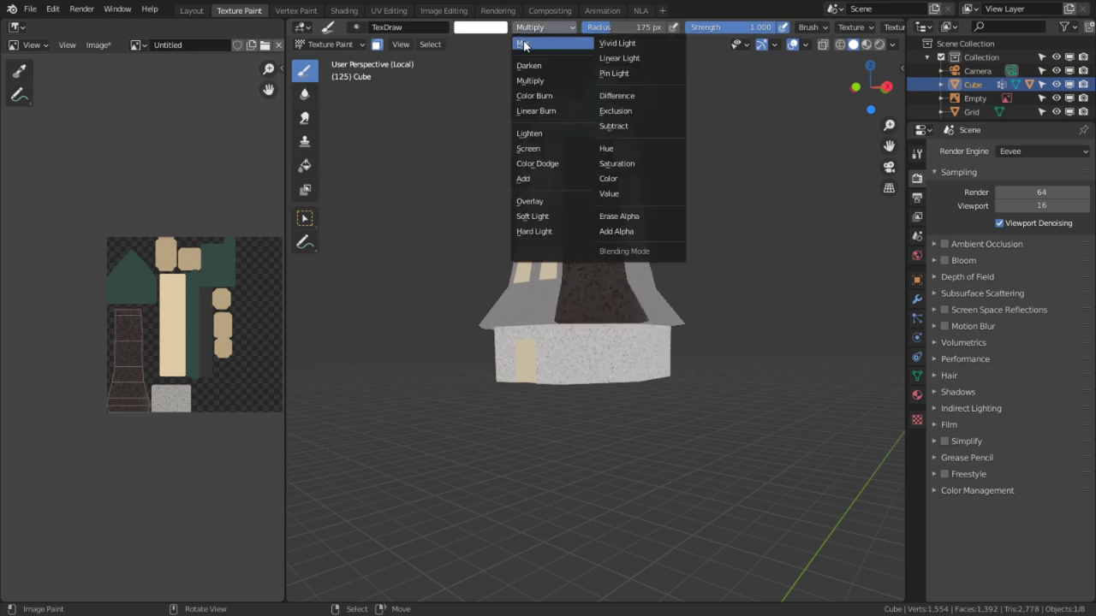
left_click(535, 42)
left_click(480, 26)
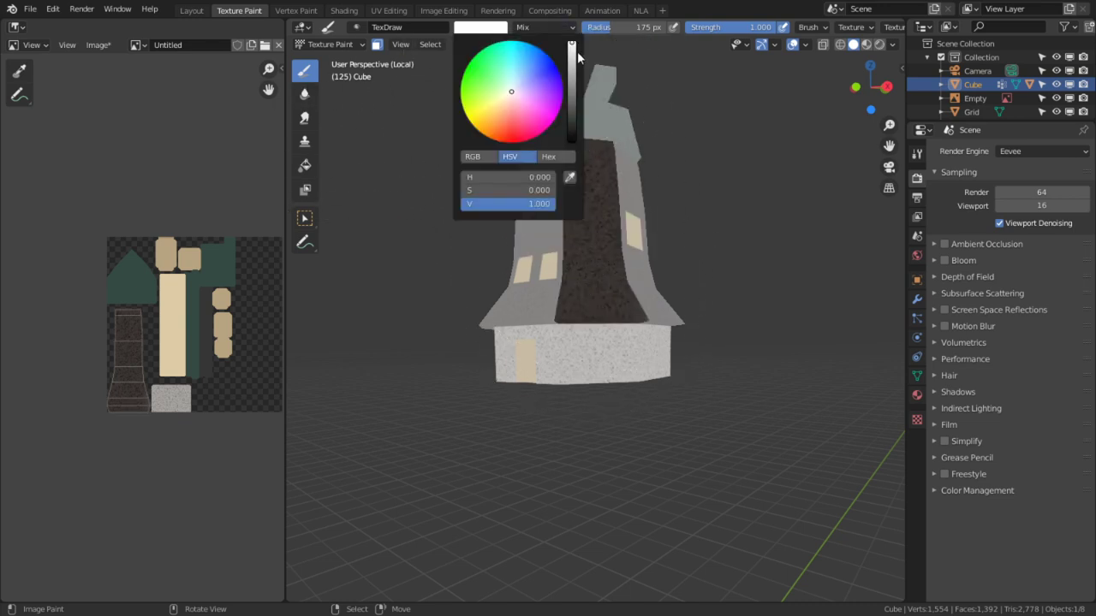
left_click(571, 56)
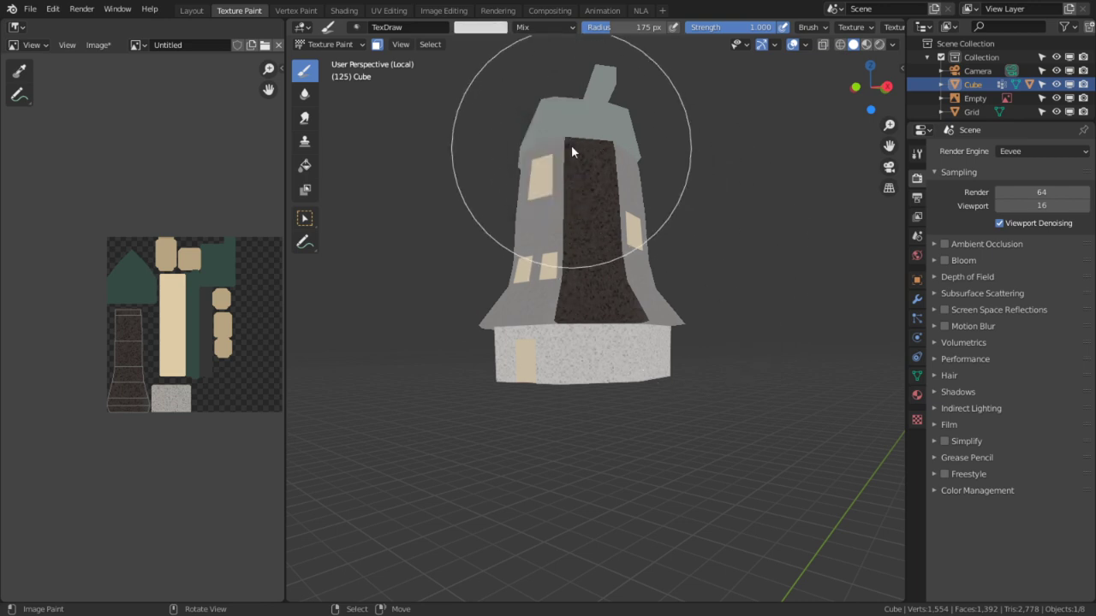
mouse_move(571, 147)
left_mouse_down()
mouse_move(611, 407)
mouse_move(600, 302)
mouse_move(571, 210)
left_mouse_up()
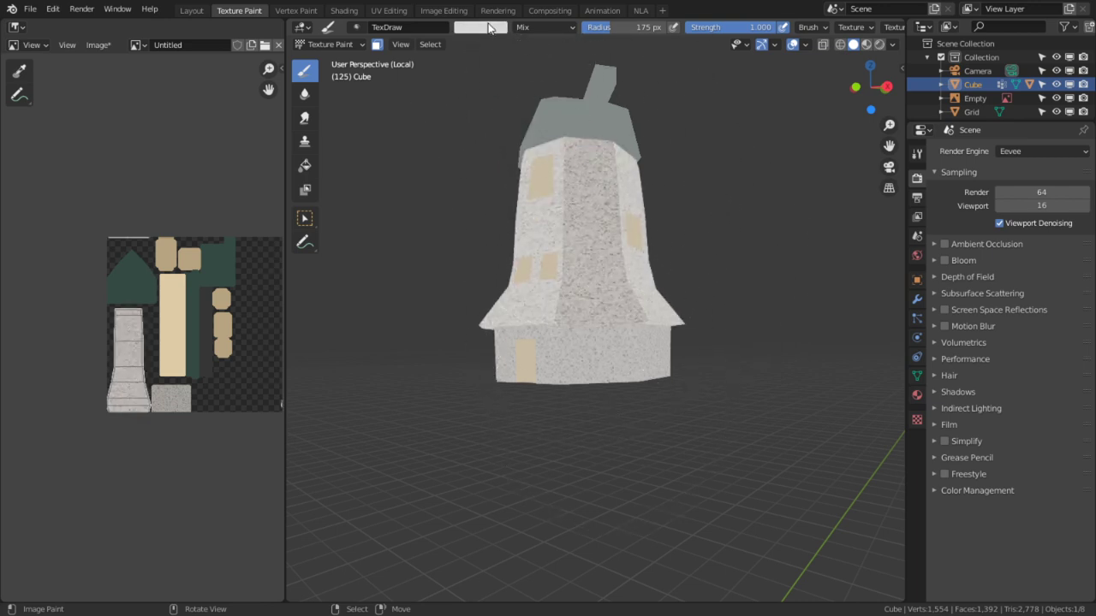
Darken the brush color to value 0.484 and repaint the tower wall grey.
left_click(493, 27)
left_click_drag(571, 78, 572, 94)
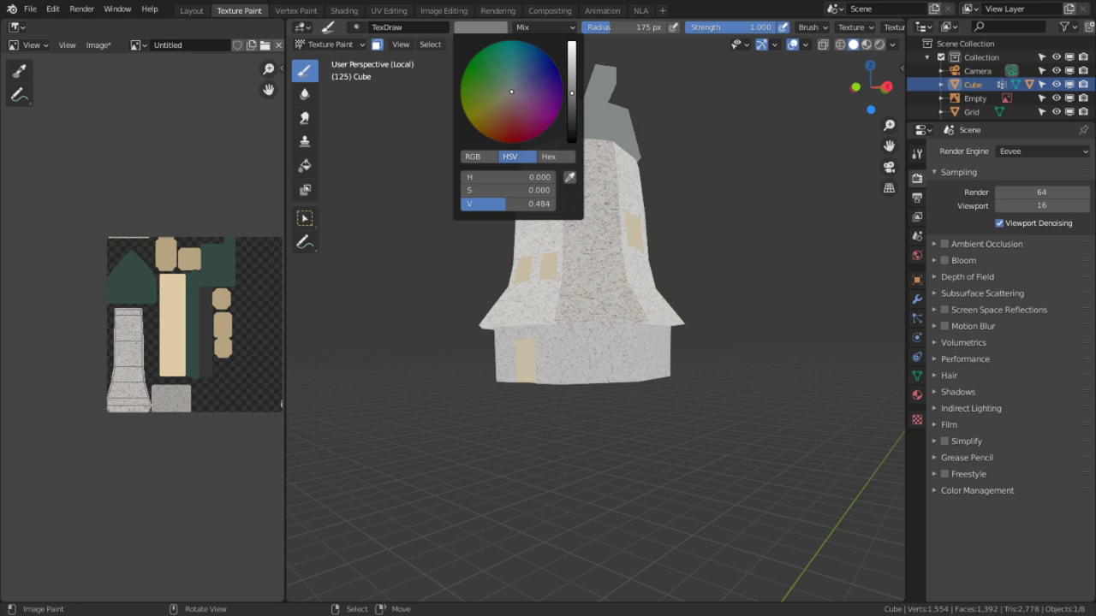
mouse_move(593, 163)
left_mouse_down()
mouse_move(586, 200)
mouse_move(568, 4)
mouse_move(518, 68)
mouse_move(526, 112)
left_mouse_up()
Mask to a face of the windmill's base, brighten the brush color to white and paint the base over.
scroll(580, 271, "up", 1)
middle_click_drag(579, 271, 573, 235)
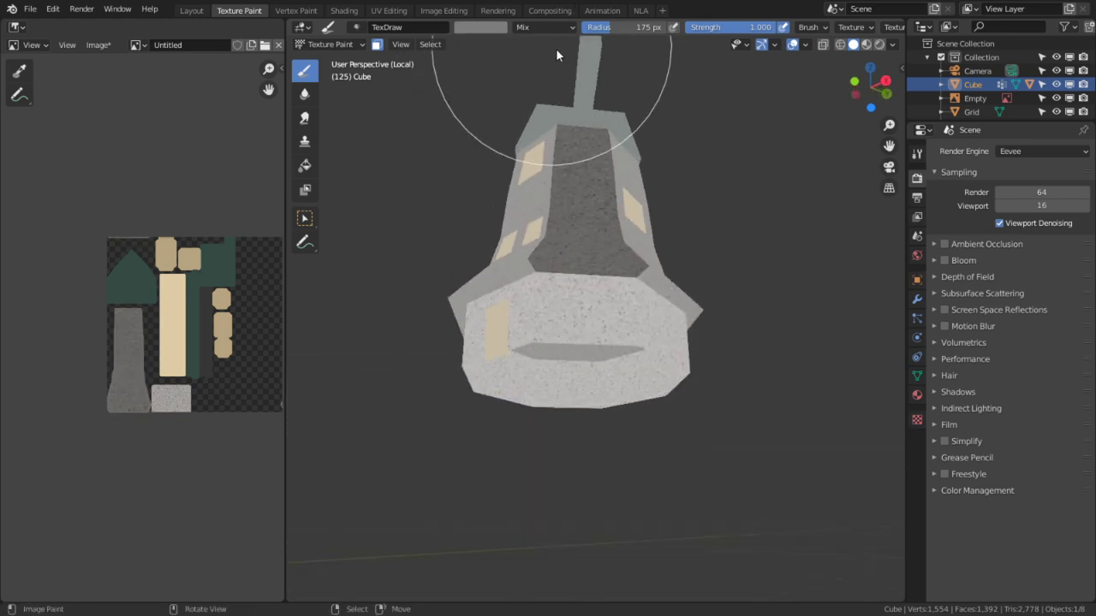
mouse_move(632, 164)
middle_mouse_down()
mouse_move(624, 223)
mouse_move(658, 217)
middle_mouse_up()
scroll(612, 214, "up", 2)
scroll(549, 419, "up", 3)
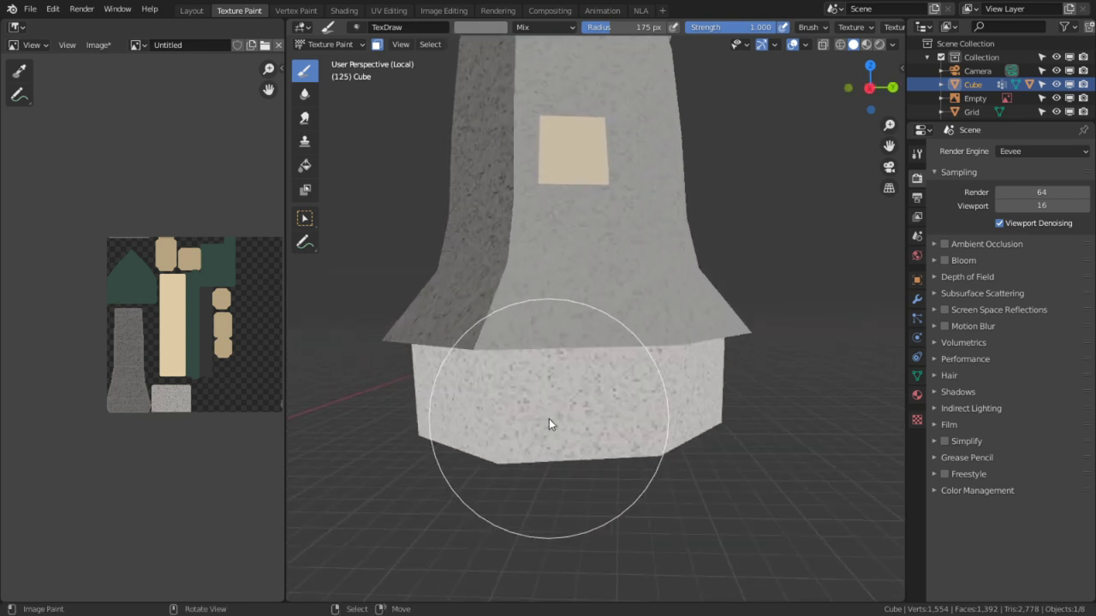
left_click(553, 417)
left_click(500, 27)
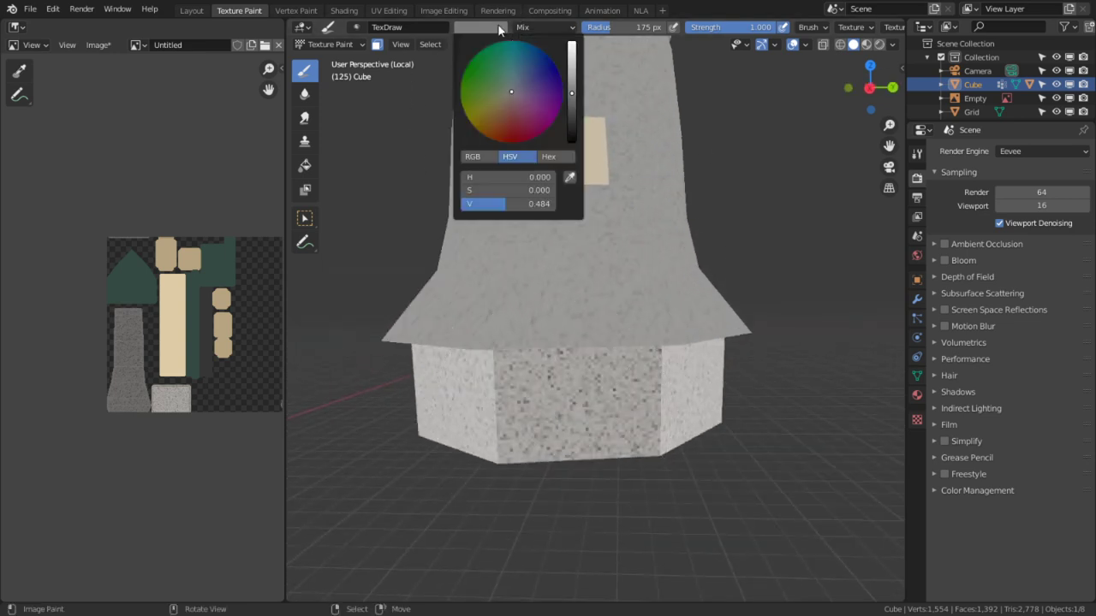
left_click_drag(572, 77, 572, 37)
mouse_move(559, 404)
left_mouse_down()
mouse_move(442, 396)
mouse_move(629, 331)
left_mouse_up()
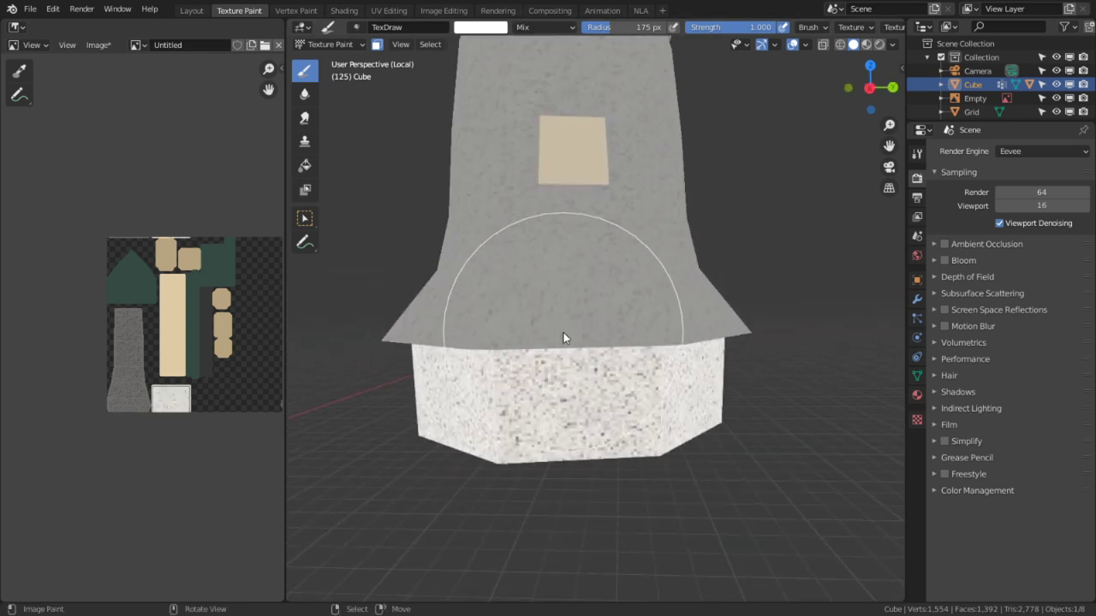
Render the scene and examine the grey tower and white base.
mouse_move(563, 336)
middle_mouse_down()
mouse_move(541, 306)
mouse_move(461, 351)
mouse_move(509, 311)
mouse_move(688, 282)
mouse_move(689, 330)
middle_mouse_up()
key("F12")
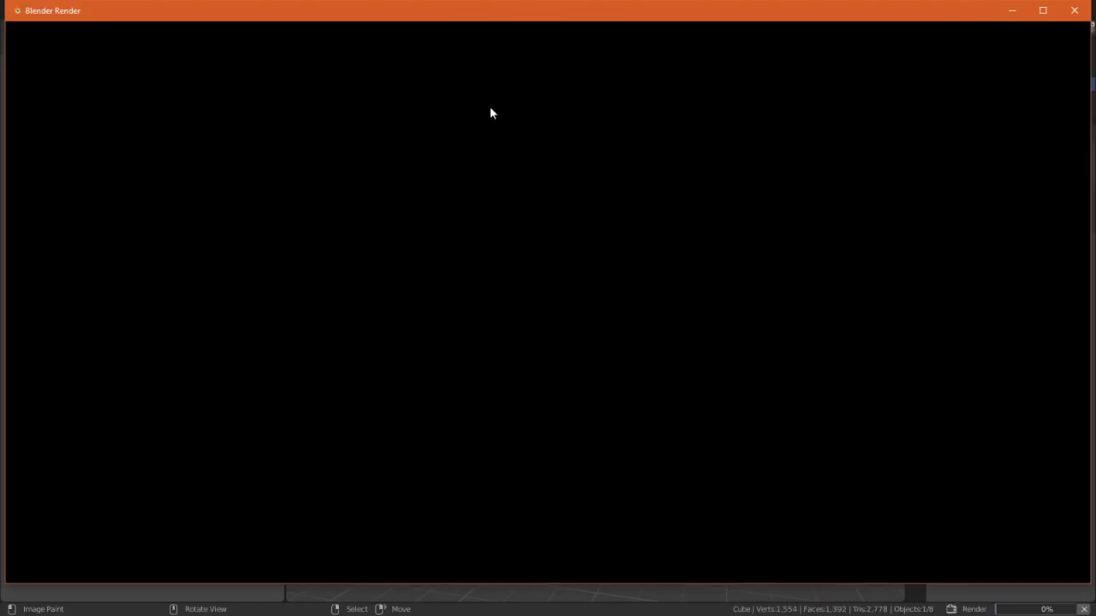
scroll(741, 269, "up", 2)
middle_click_drag(741, 269, 488, 262)
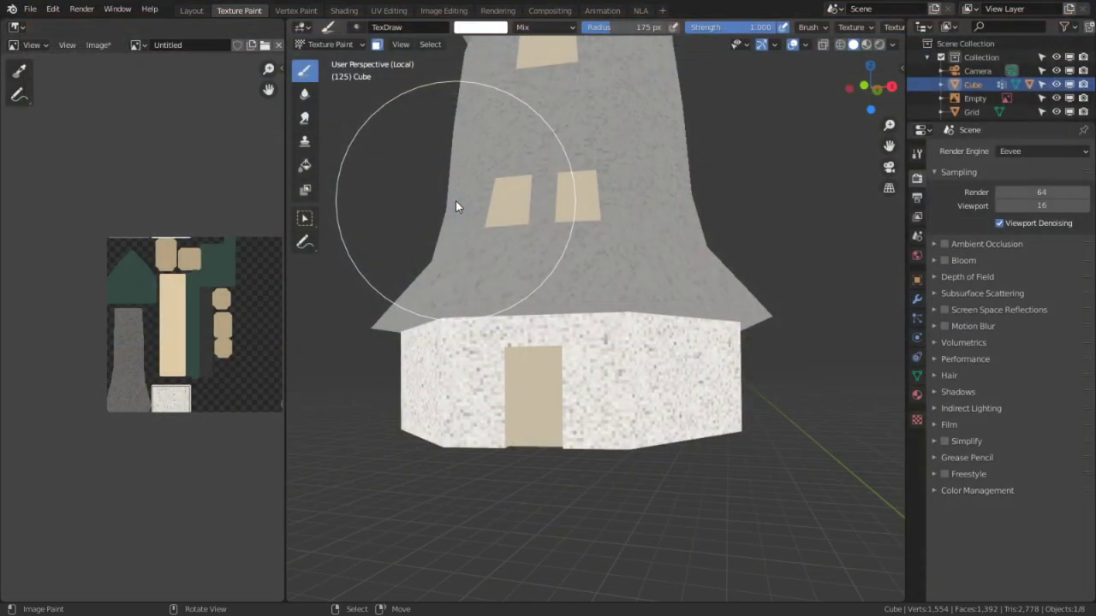
Return to the Layout workspace and play the animation briefly to check the repainted windmill in the scene.
left_click(197, 11)
key("KP_0")
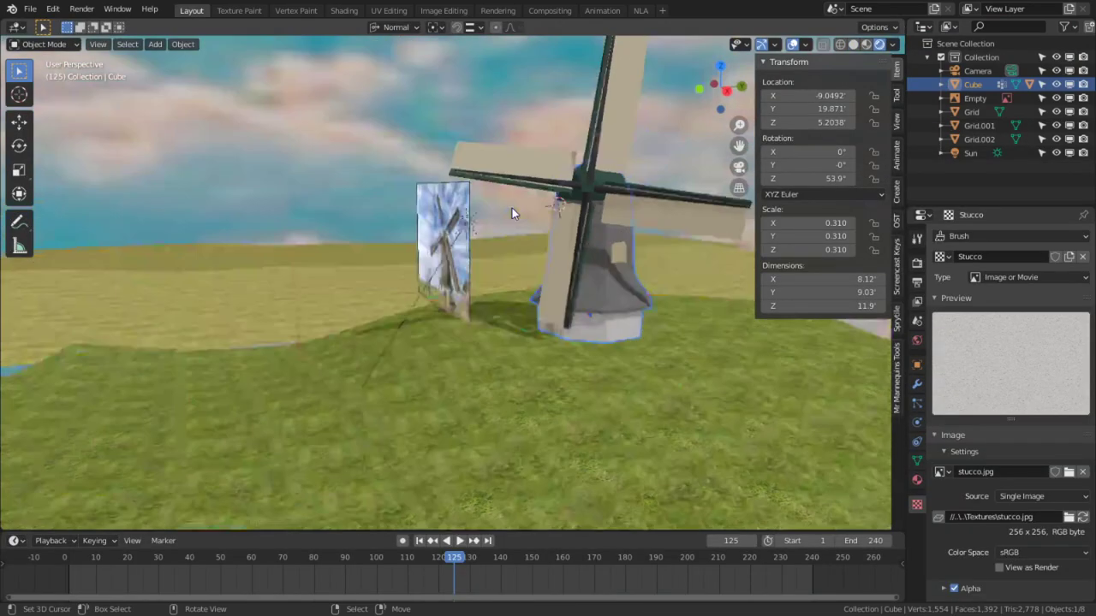
scroll(511, 210, "down", 3)
key("space")
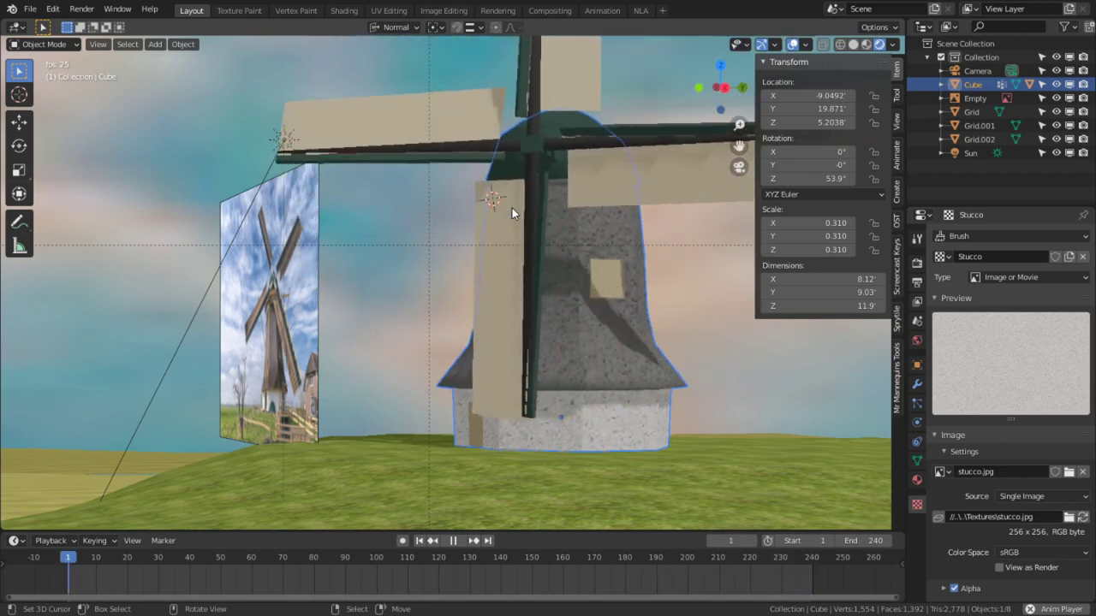
key("space")
Select the sails object, enter Edit Mode and select a long face on one sail's beam.
middle_click_drag(312, 60, 518, 183)
scroll(475, 218, "up", 7)
middle_click_drag(476, 223, 304, 75)
left_click(376, 305)
key("Tab")
left_click(376, 307)
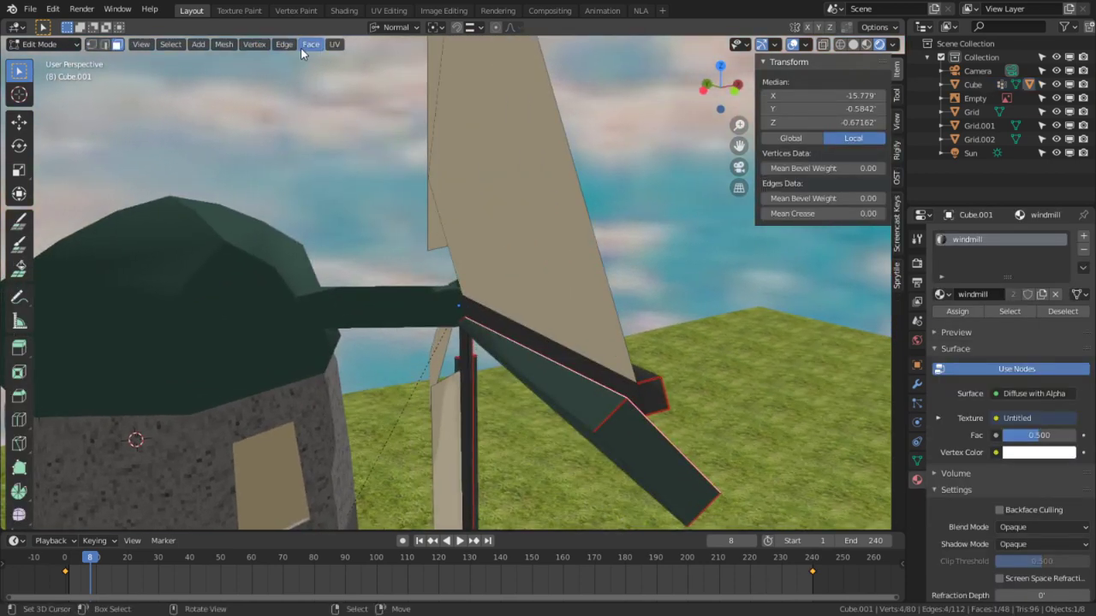
In Texture Paint, enlarge the image view and examine where the selected beam face lies on the texture, then restore the layout.
left_click(238, 10)
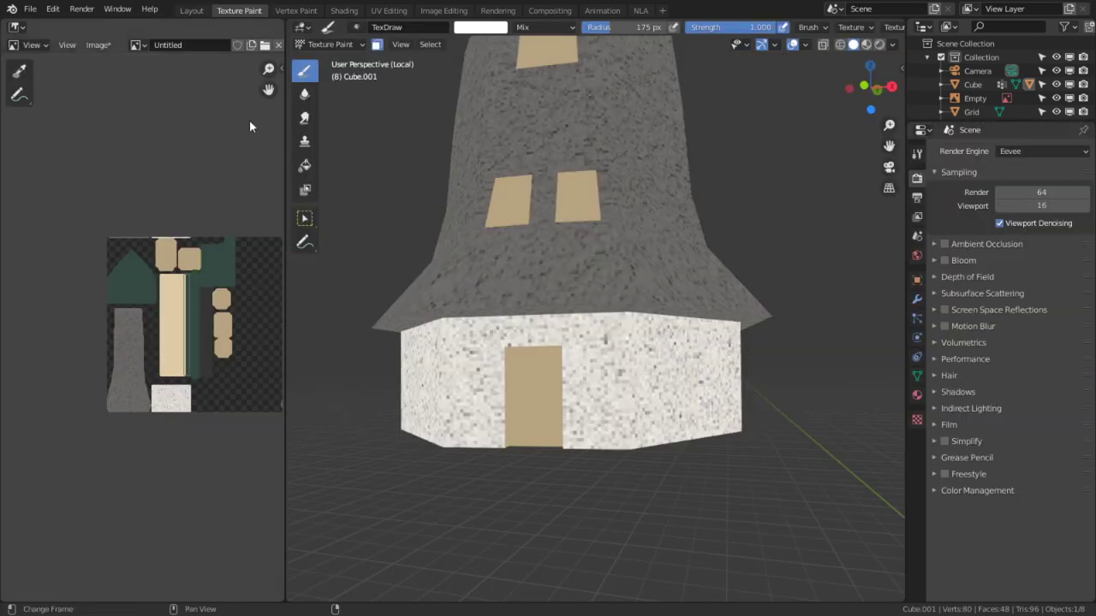
scroll(210, 318, "up", 8)
key("ctrl+space")
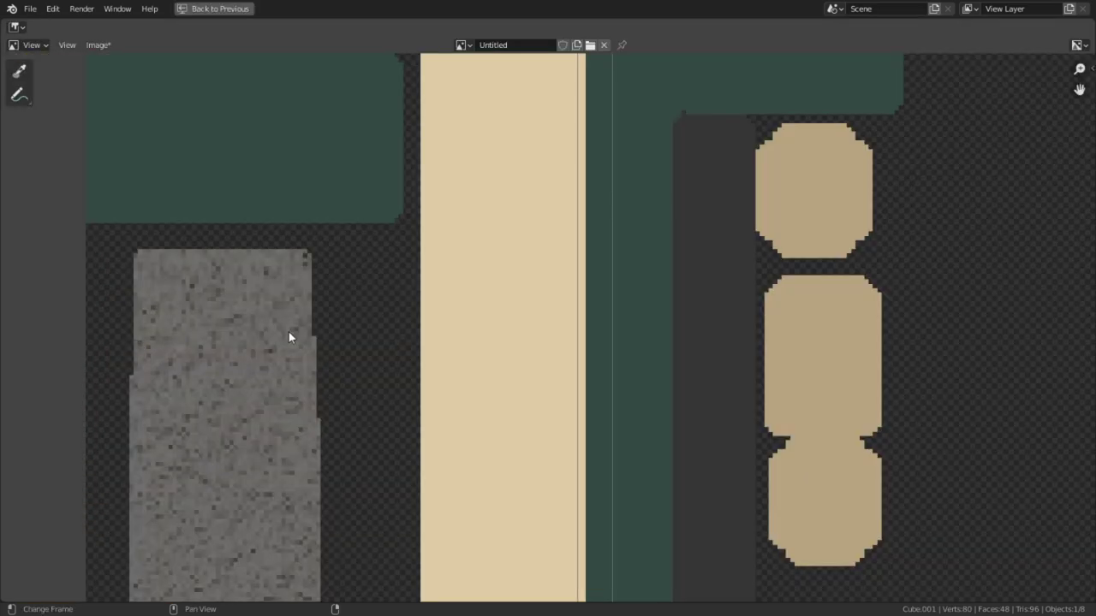
middle_click_drag(427, 289, 319, 460)
scroll(336, 415, "up", 3)
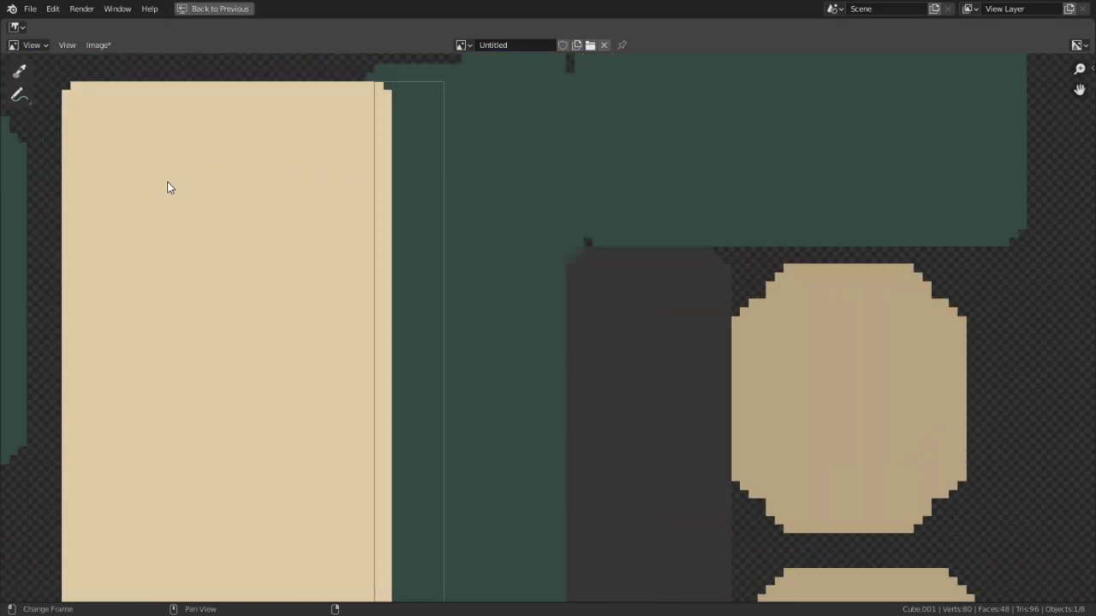
scroll(373, 159, "down", 4)
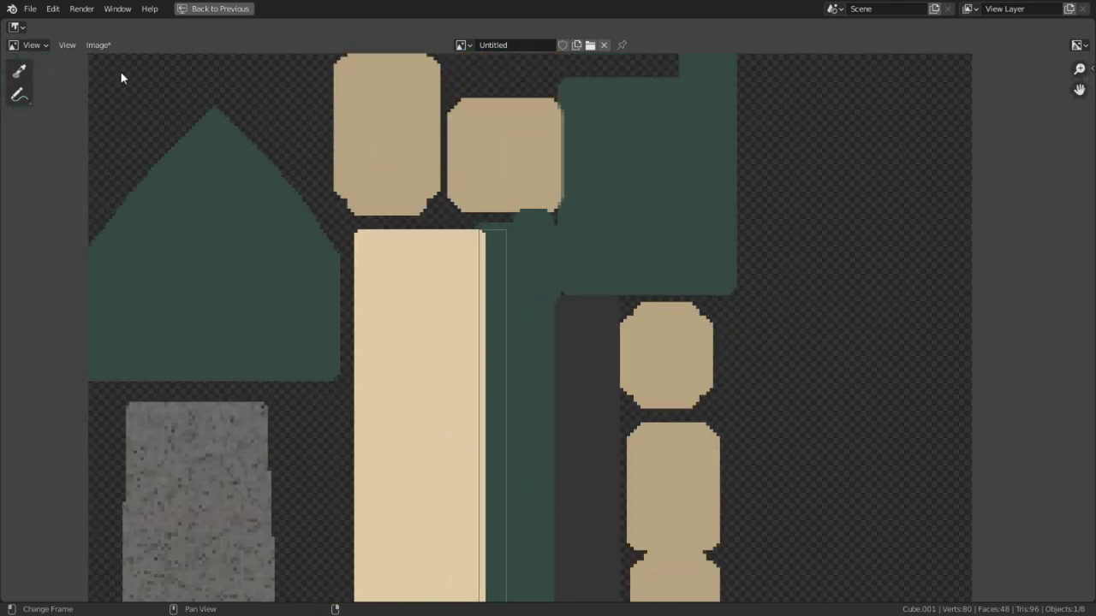
key("ctrl+space")
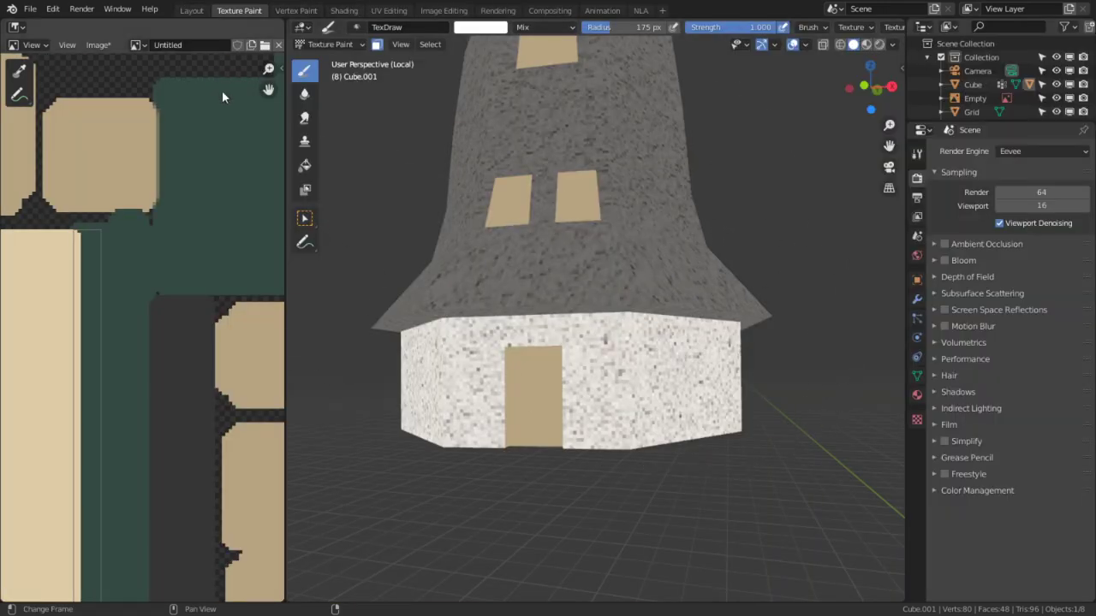
Show the model in material preview, put the sails into Object Mode and display their UV maps.
key("Tab")
scroll(433, 169, "down", 5)
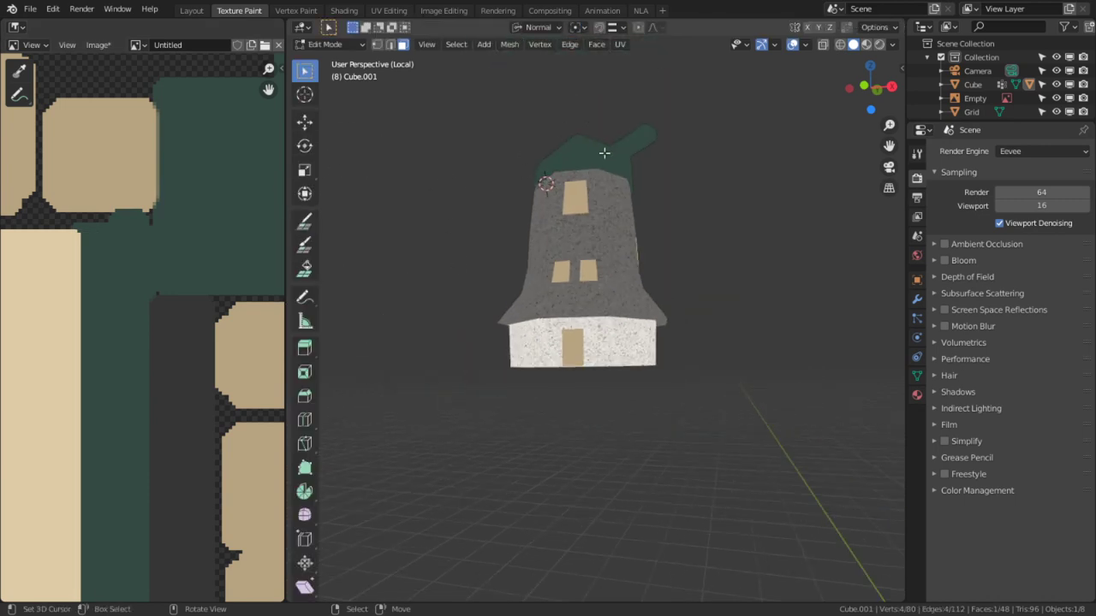
left_click(865, 44)
left_click(329, 44)
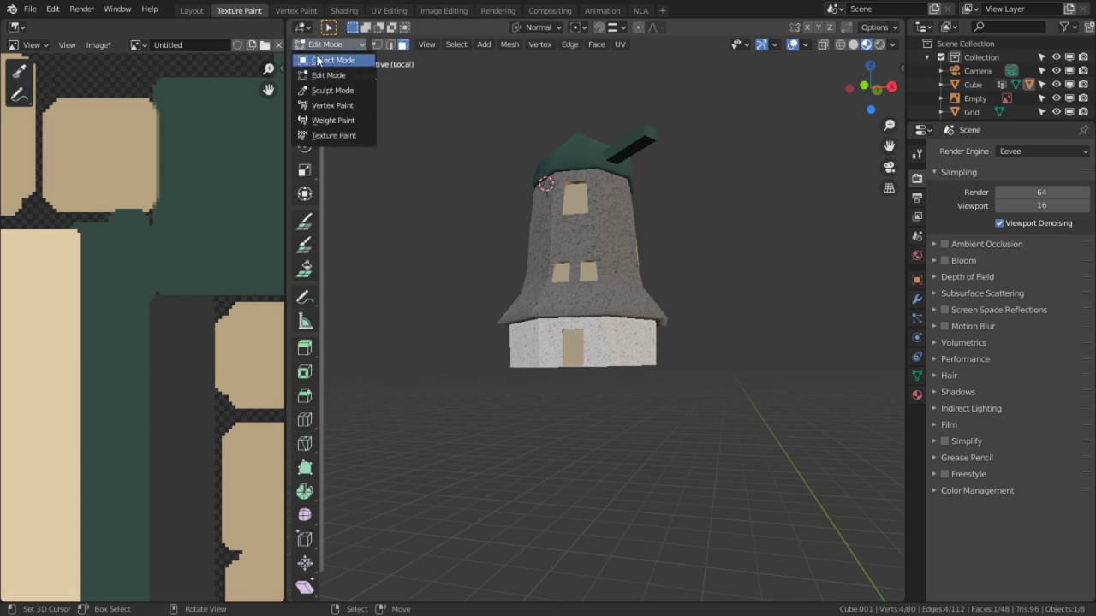
left_click(329, 59)
left_click(916, 377)
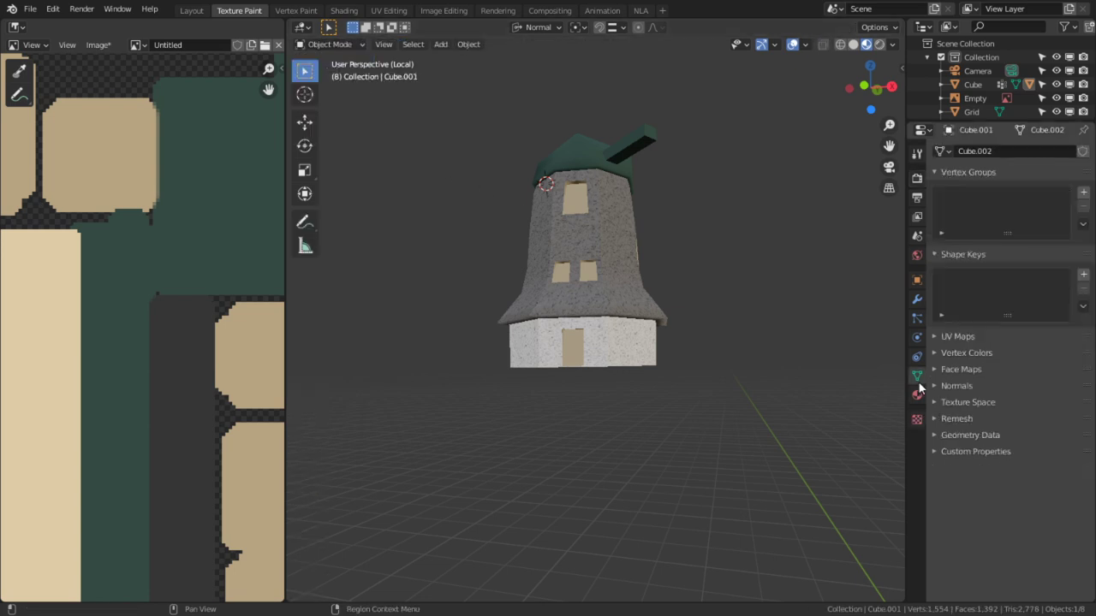
left_click(977, 335)
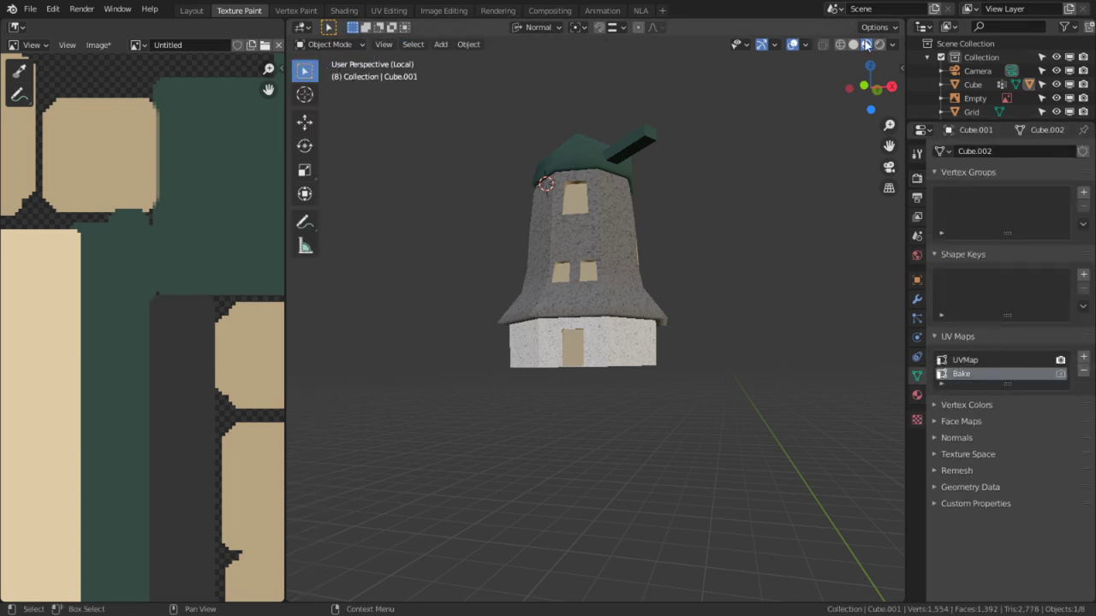
Leave local view, select the tower and the sails together and enter Edit Mode on both.
key("KP_Divide")
middle_click_drag(663, 149, 749, 186)
left_click(749, 187)
left_click(749, 185, "shift")
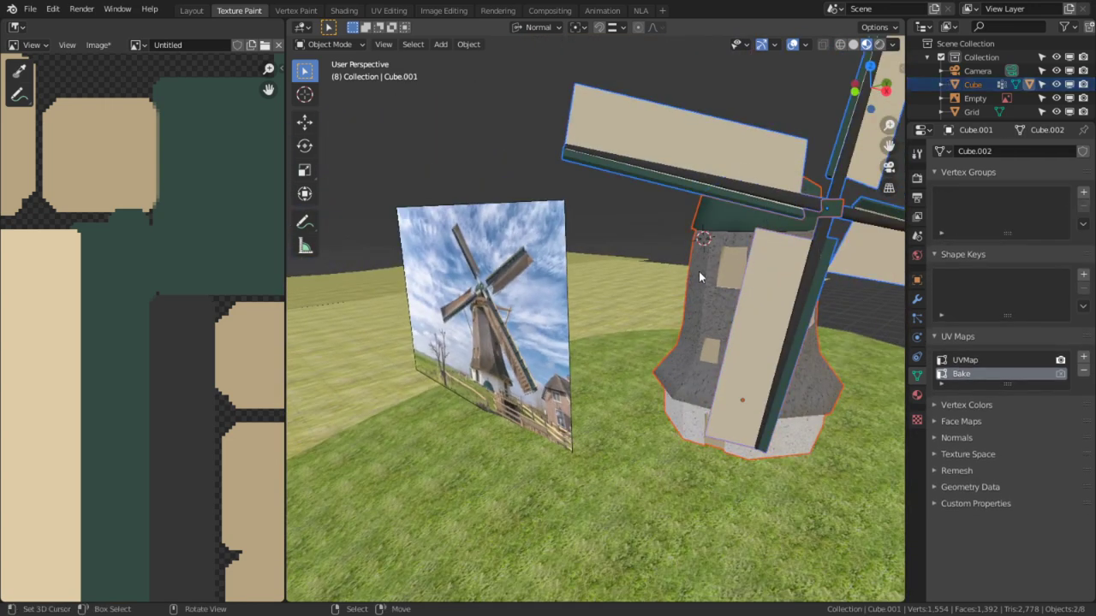
key("Tab")
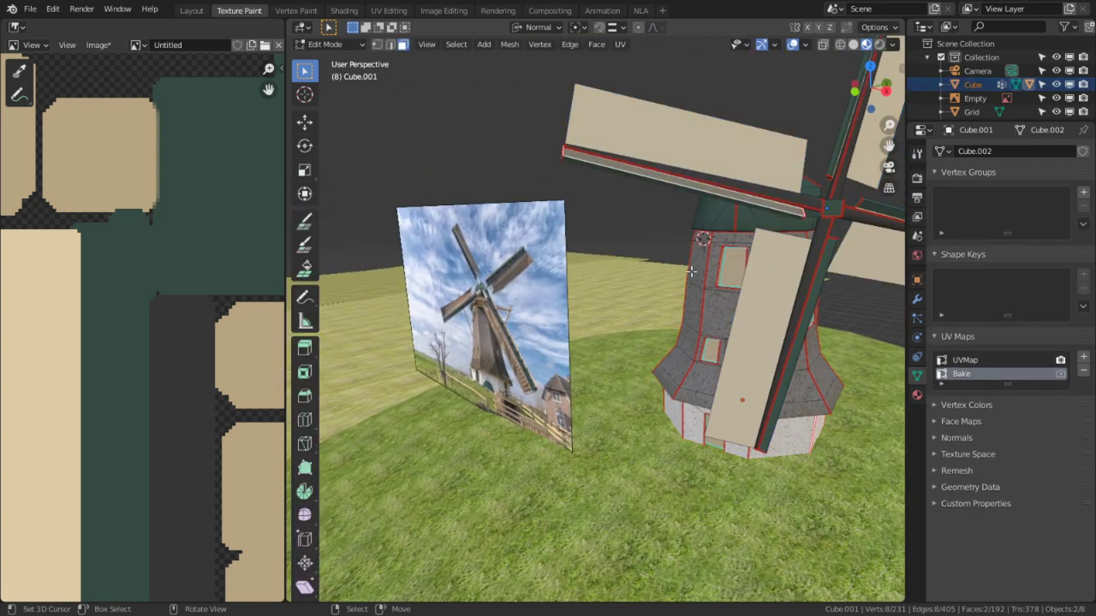
In the UV Editing workspace, select all faces of the tower and sails and all of their UVs.
scroll(683, 279, "down", 4)
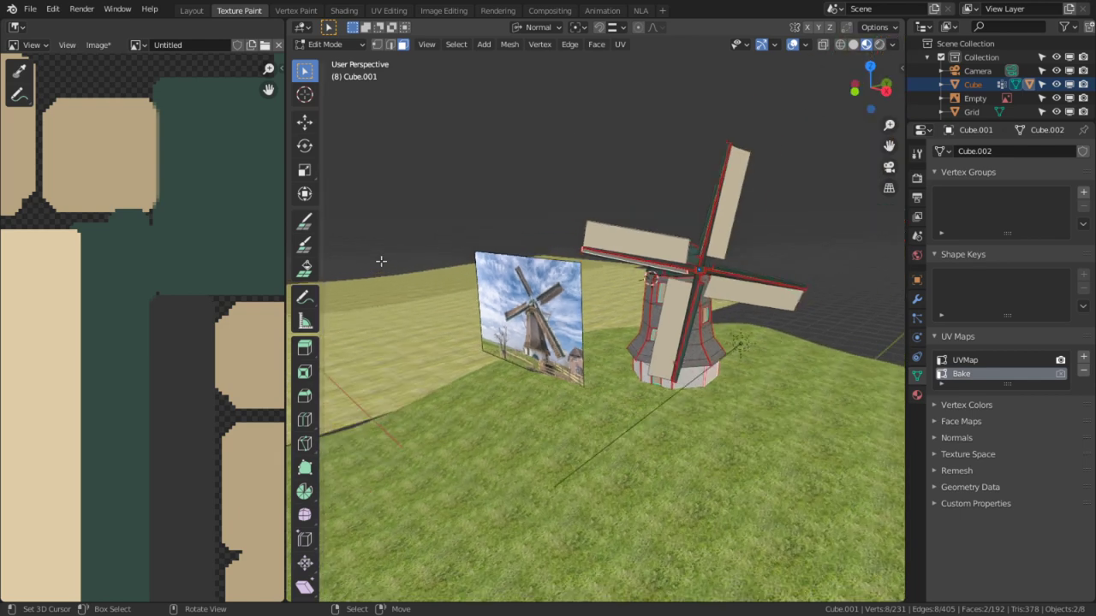
scroll(222, 428, "down", 4)
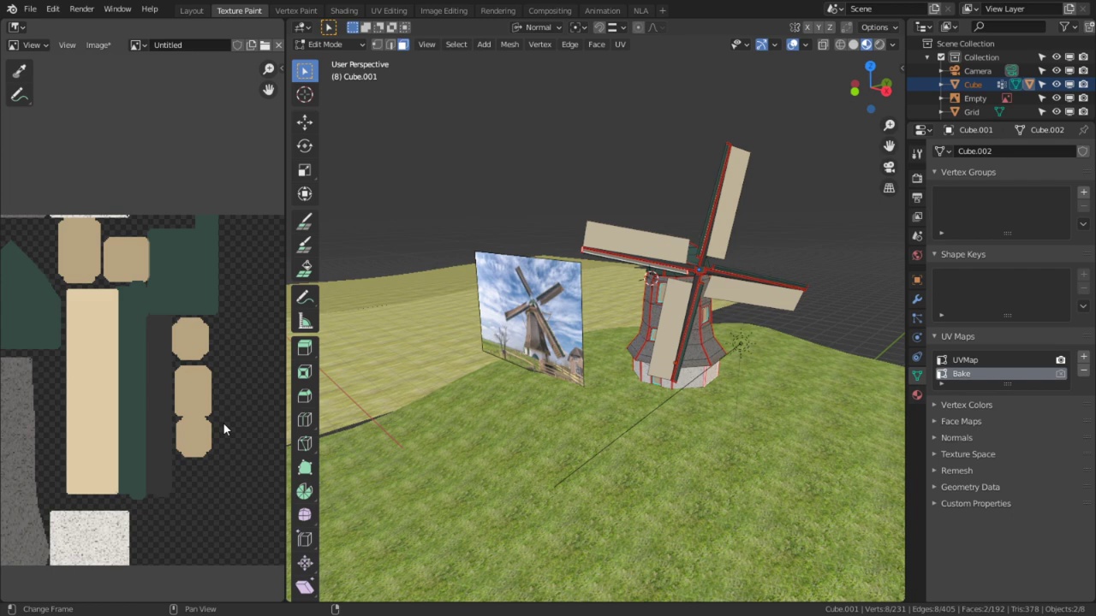
scroll(250, 320, "down", 2)
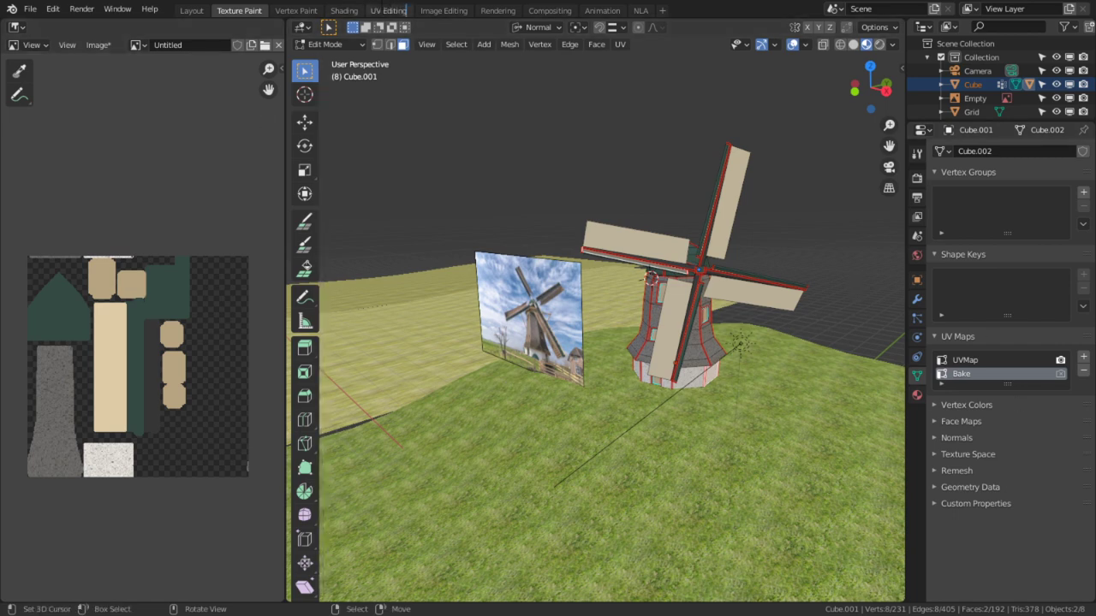
left_click(389, 11)
key("a")
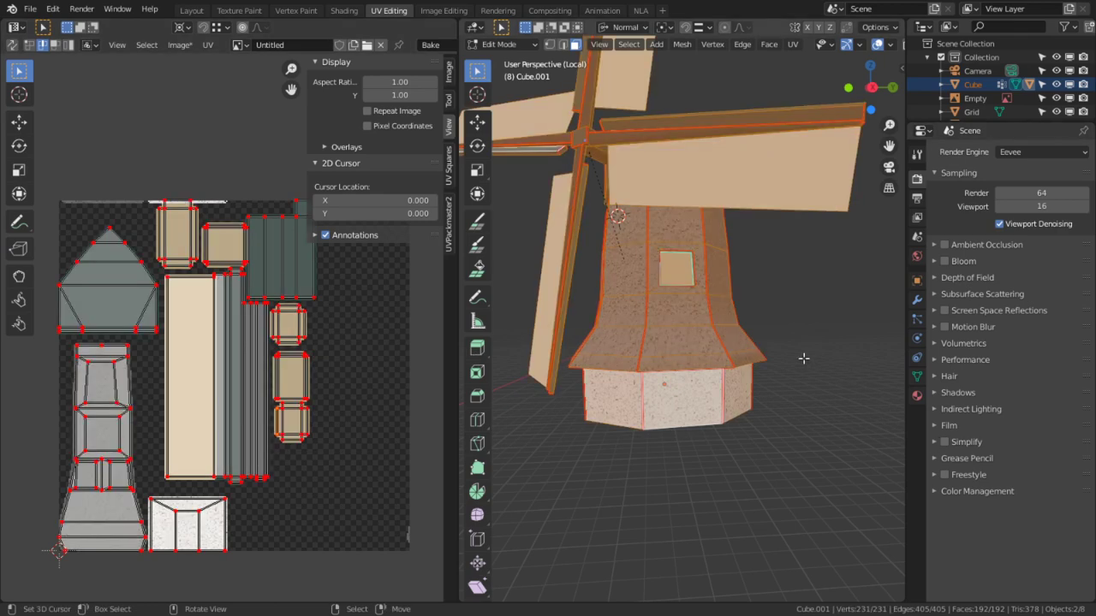
key("a")
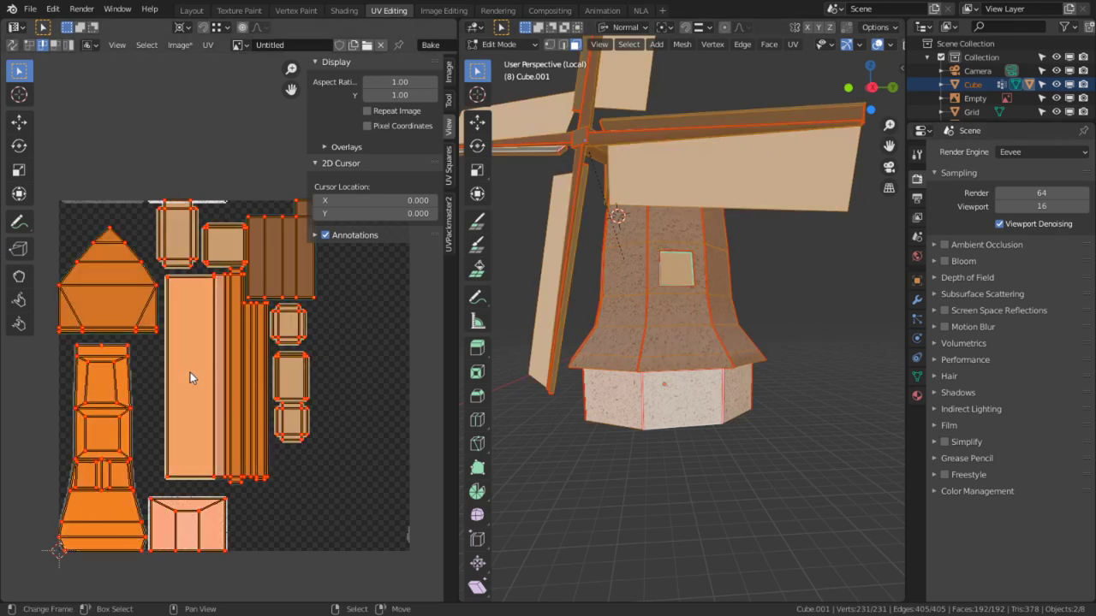
Start a UV layout export and set its format to Scalable Vector Graphic (.svg).
left_click(205, 45)
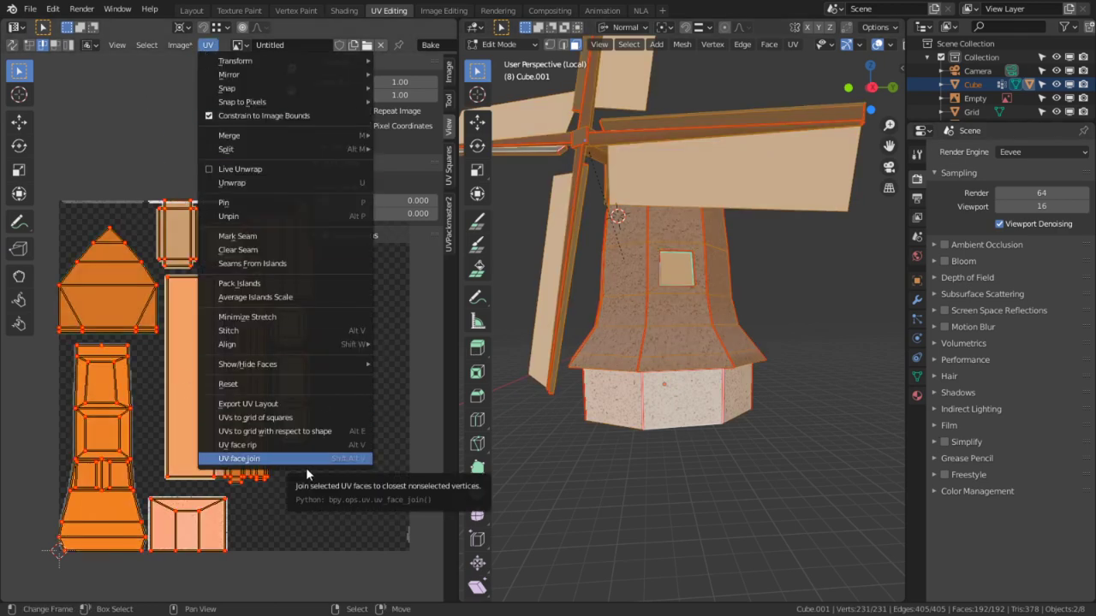
left_click(282, 404)
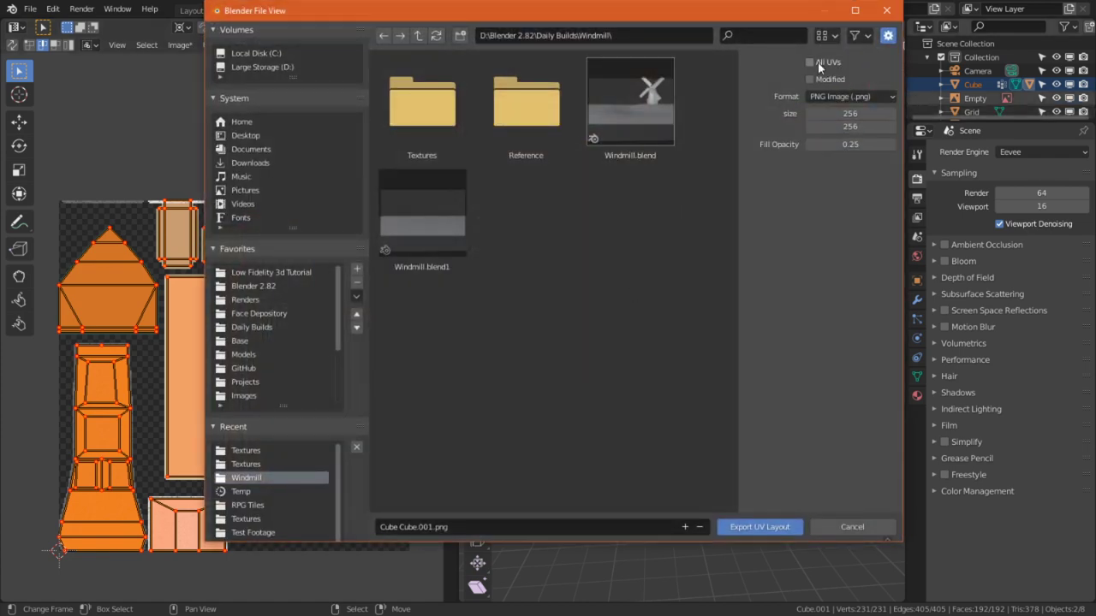
left_click(837, 96)
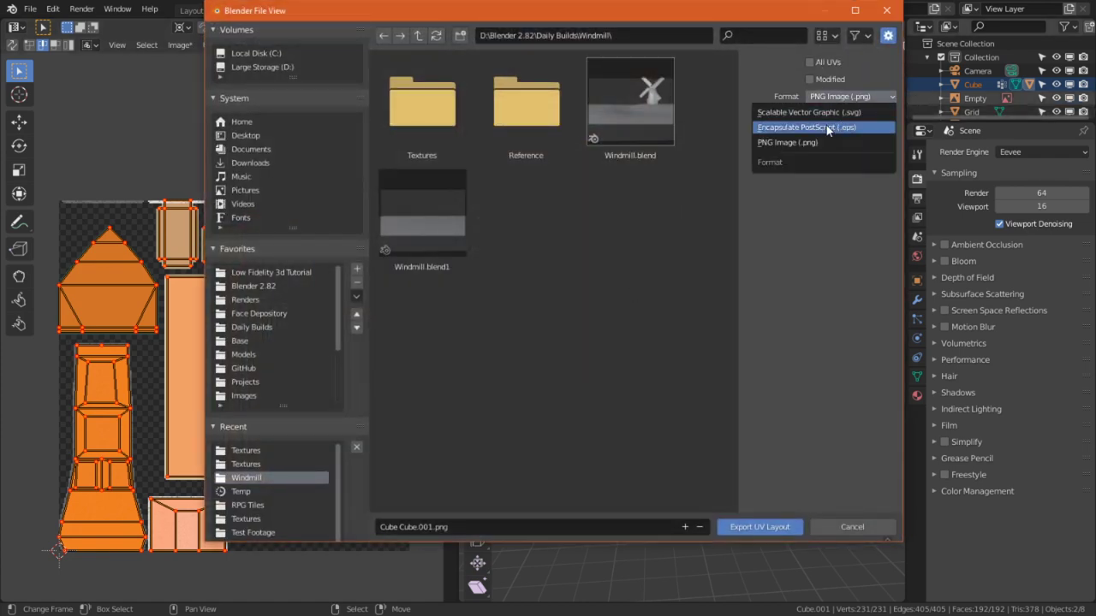
left_click(822, 113)
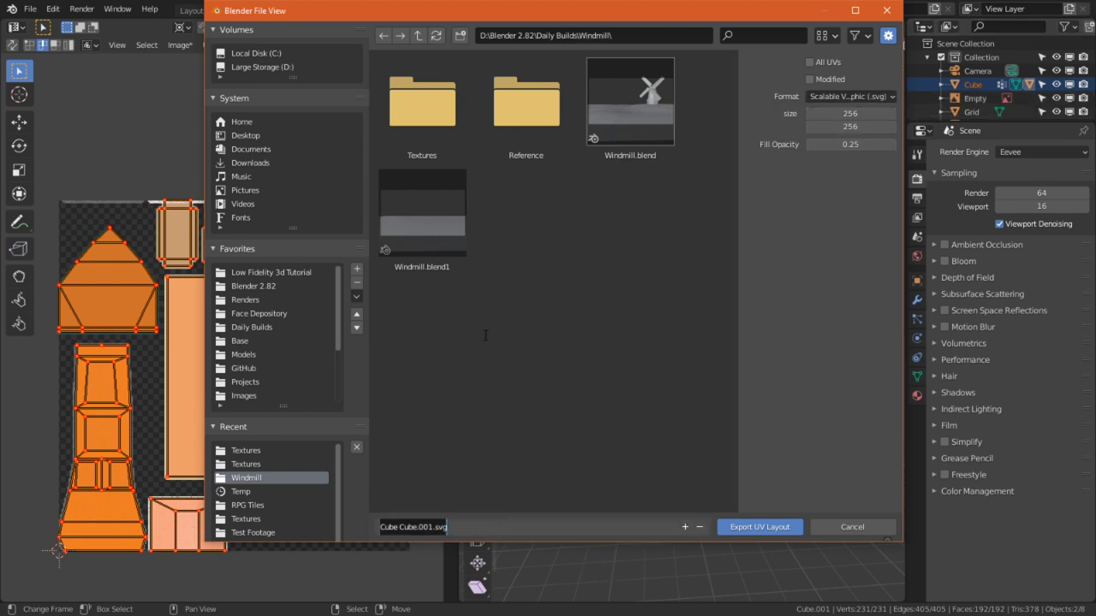
Export the UV layout into the Textures folder as UV_Windmill.svg.
double_click(439, 119)
left_click(446, 526)
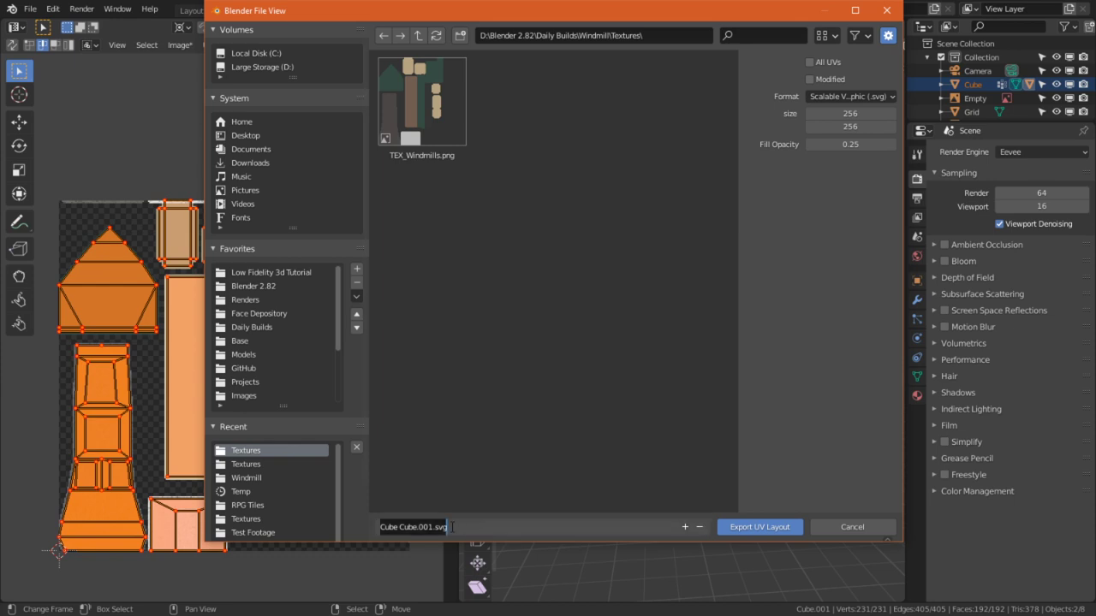
type("Windm")
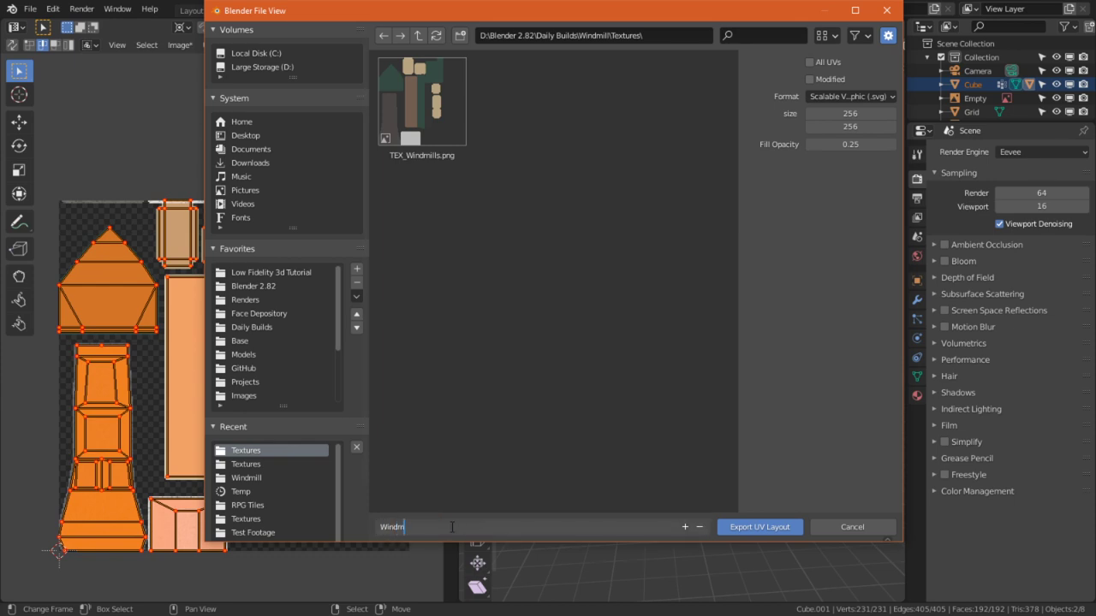
type("UV_")
key("Return")
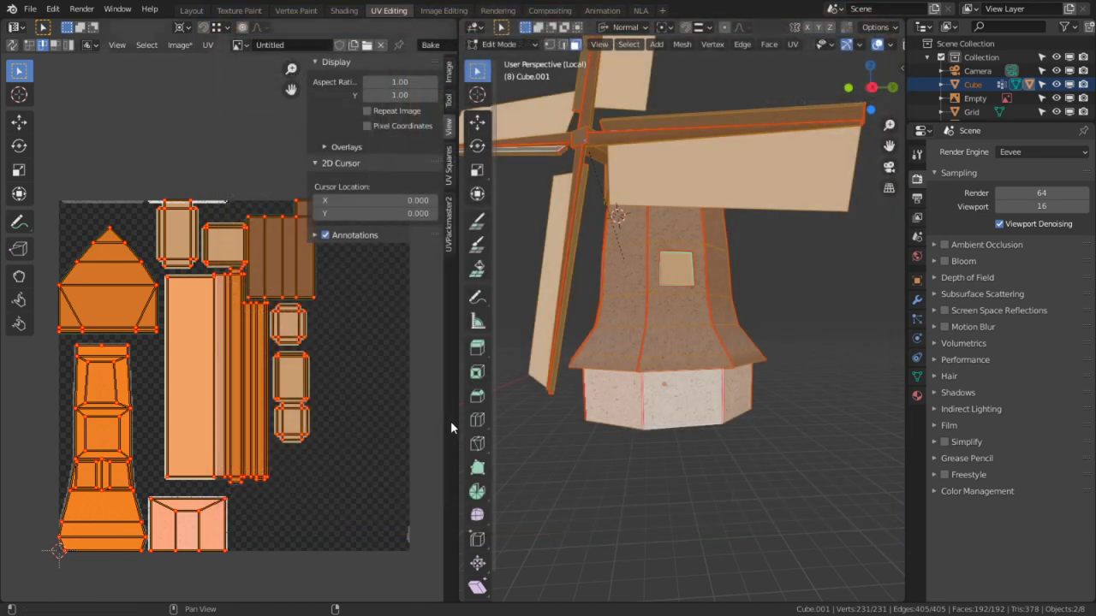
Switch to GIMP and create a new blank 256 × 256 px image with a white background.
key("alt+Tab")
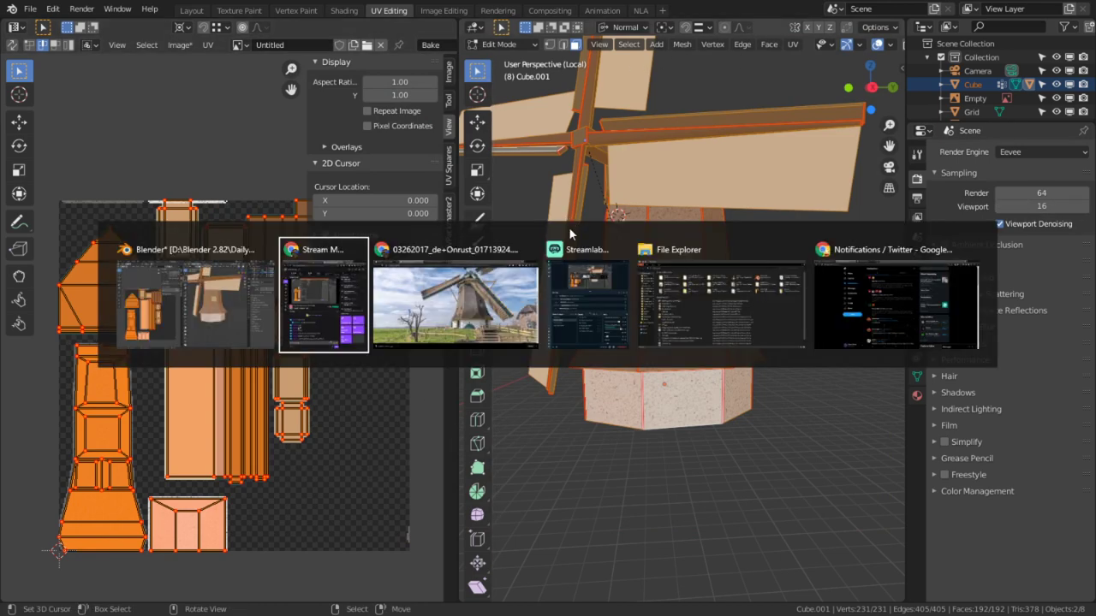
left_click(227, 312)
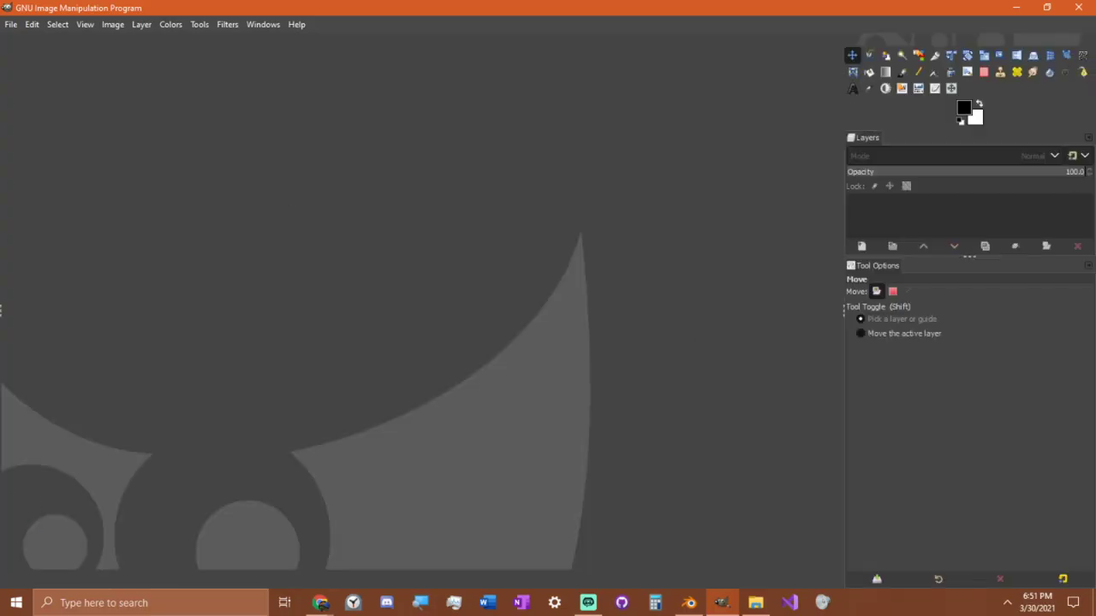
left_click(12, 25)
left_click(31, 43)
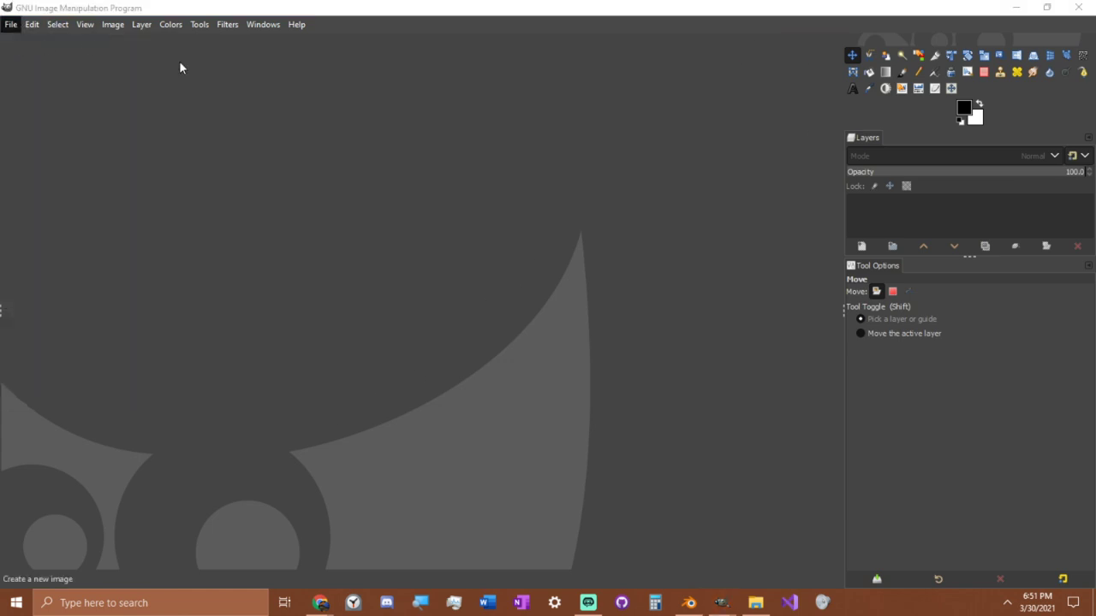
left_click(239, 214)
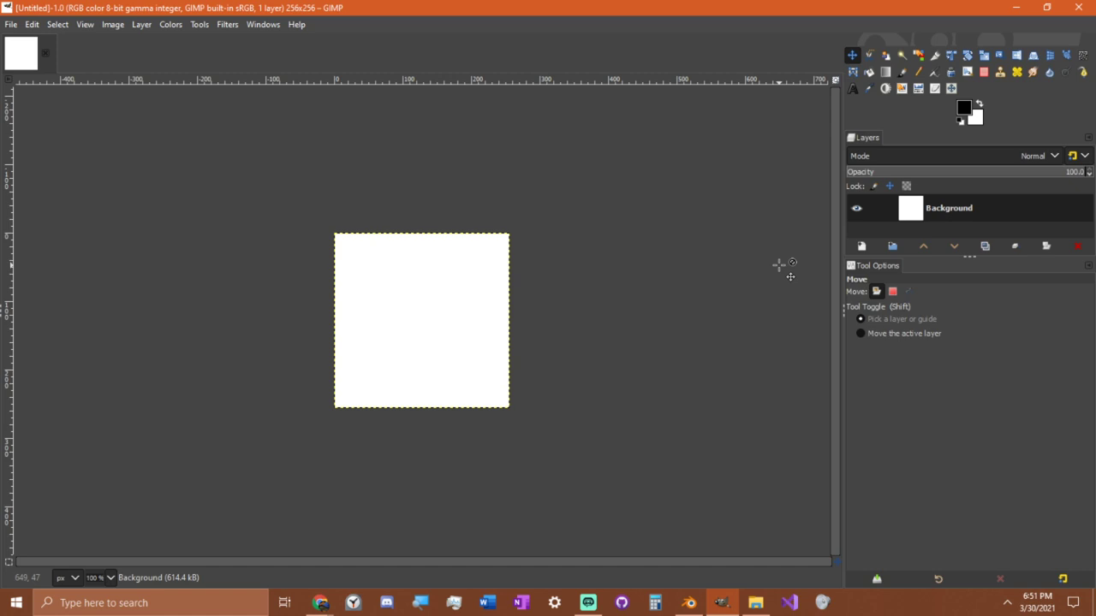
Open the Windmill project's Textures folder in File Explorer and reposition its window over GIMP.
left_click(758, 605)
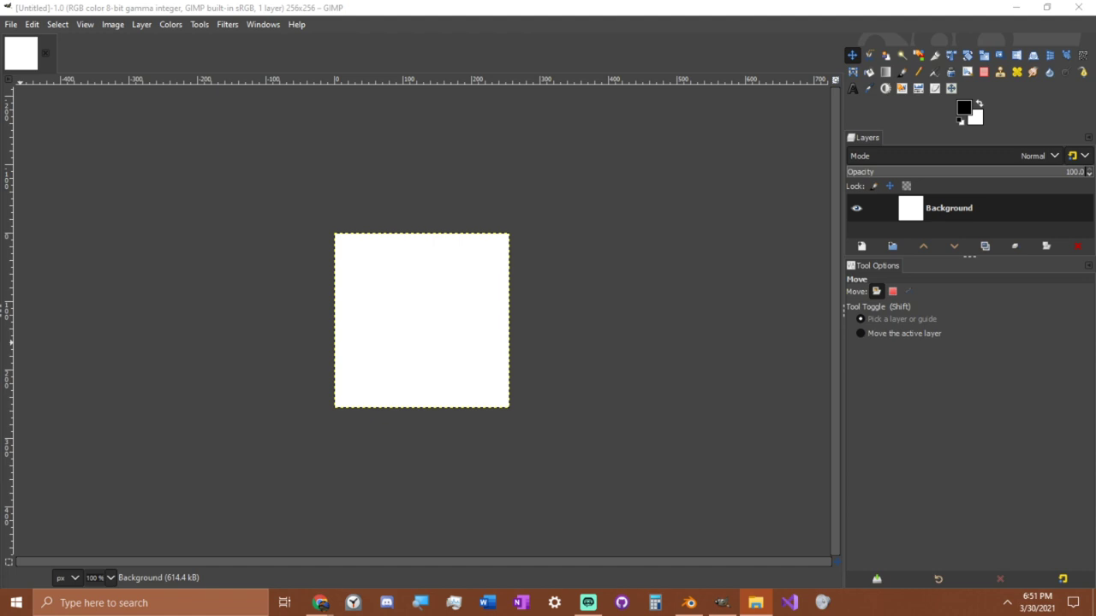
left_click_drag(0, 154, 550, 169)
left_click(368, 201)
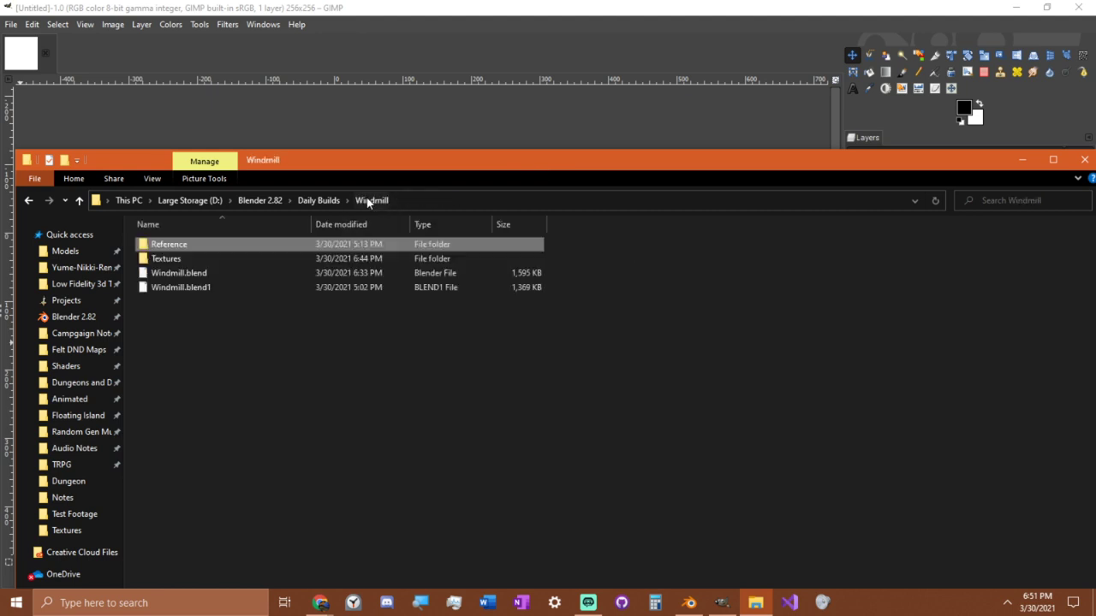
double_click(238, 263)
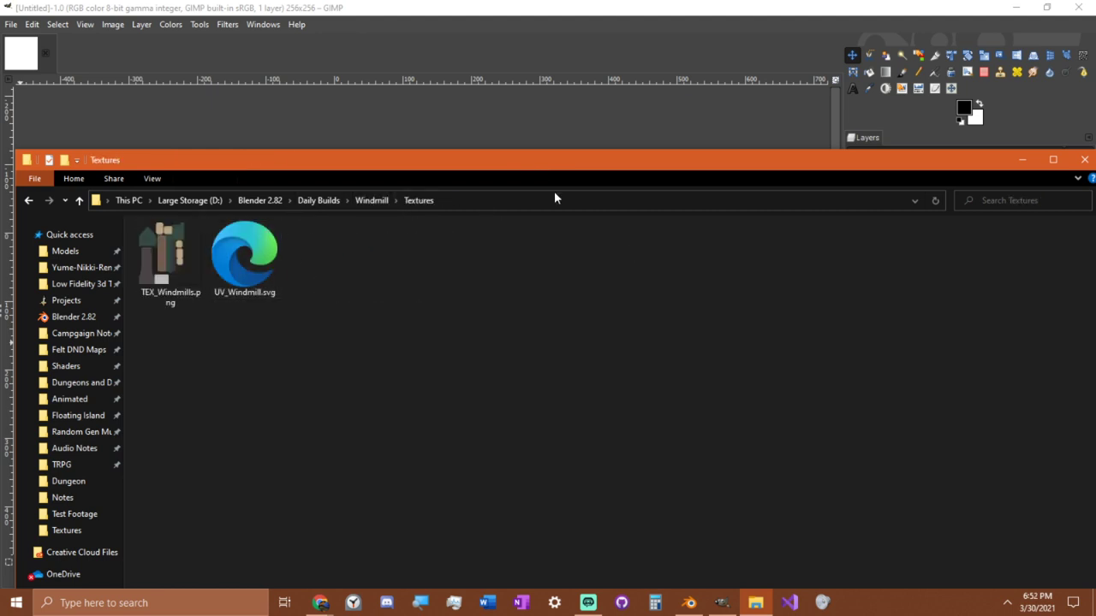
left_click_drag(623, 162, 582, 198)
Return to GIMP and open the dockable Paths dialog beside Layers.
left_click(269, 28)
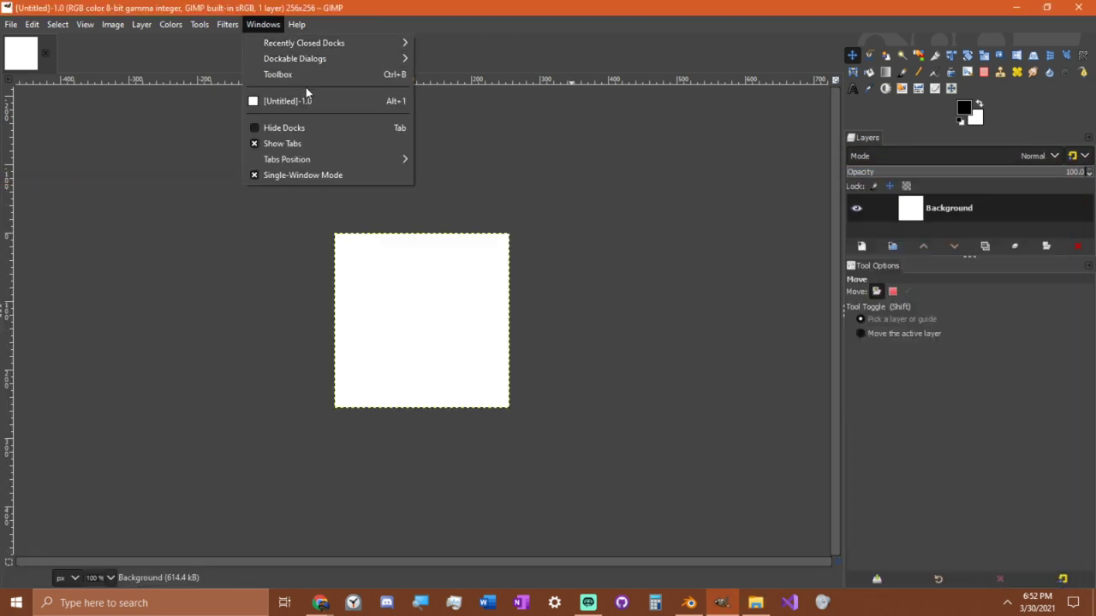
mouse_move(358, 57)
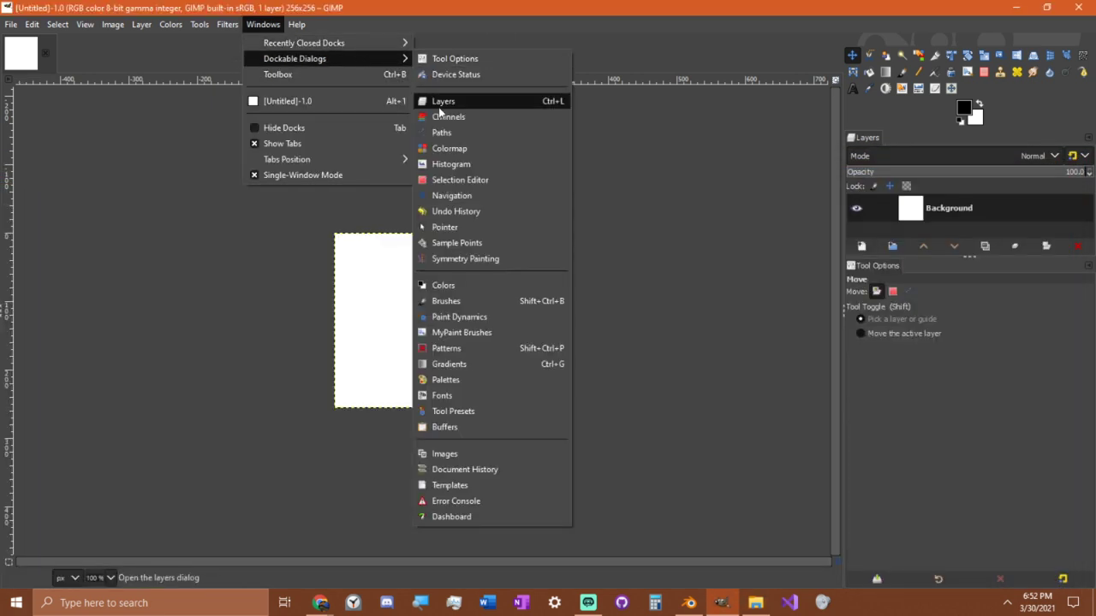
left_click(451, 135)
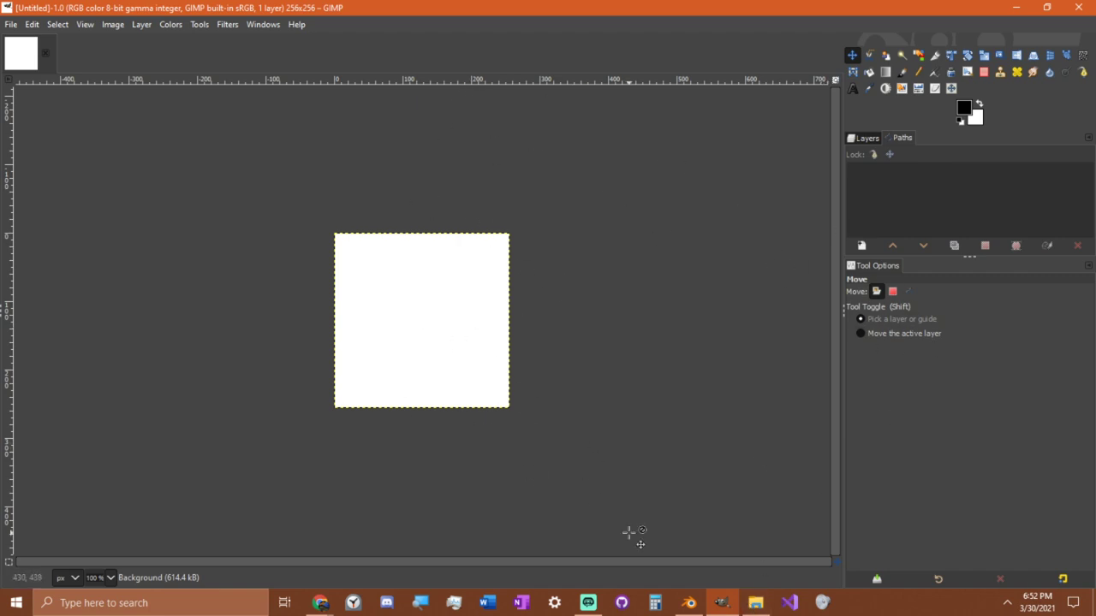
Switch to Blender and export the UV layout as the 256 × 256 PNG Cube Cube.001.png in the Windmill folder.
left_click(695, 606)
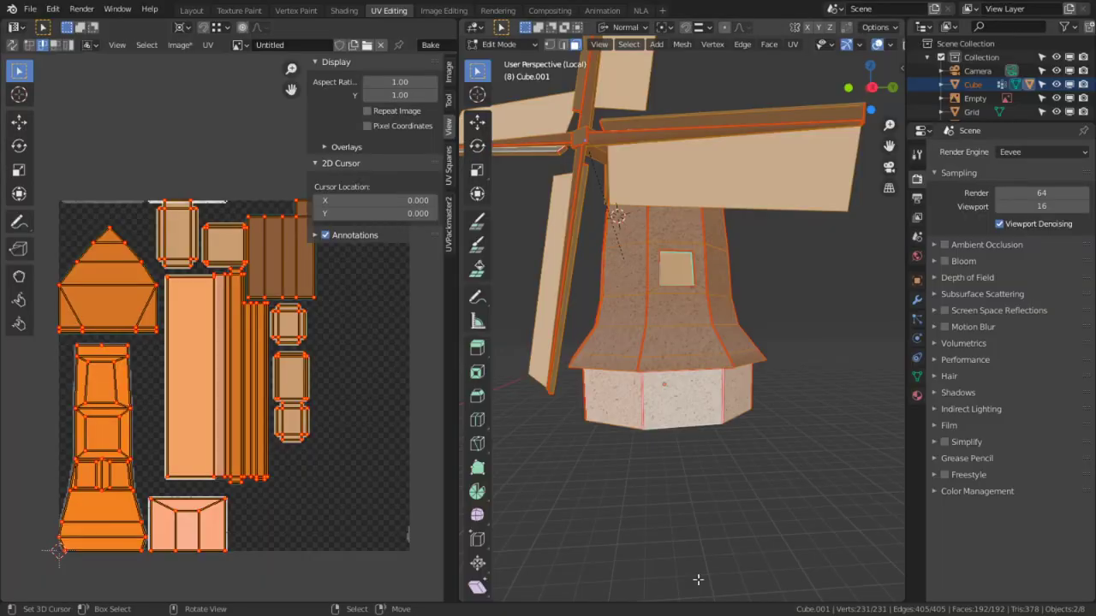
left_click(210, 48)
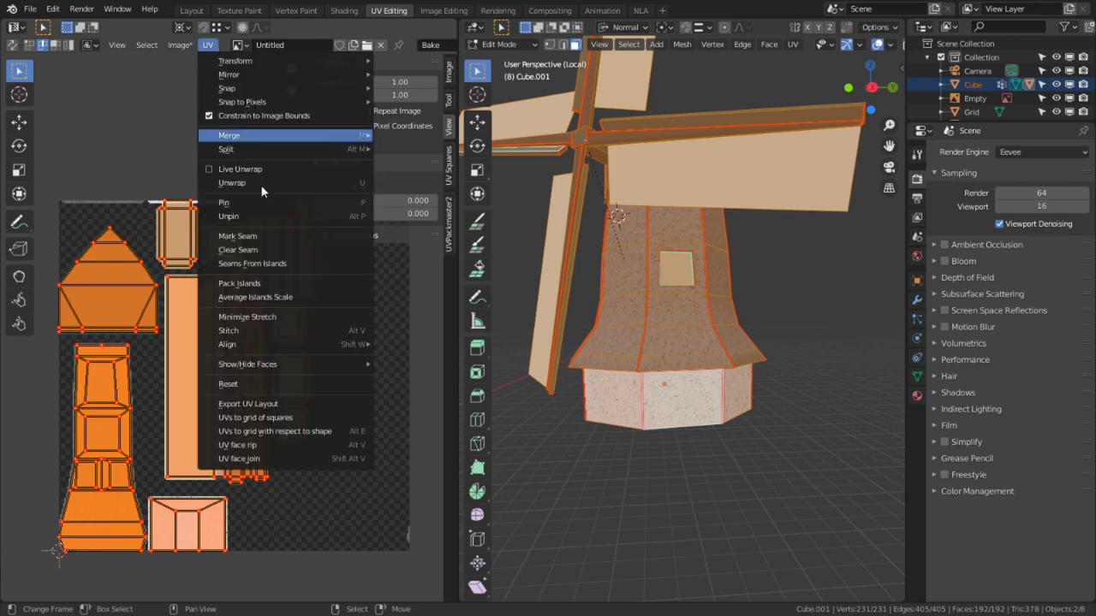
left_click(263, 403)
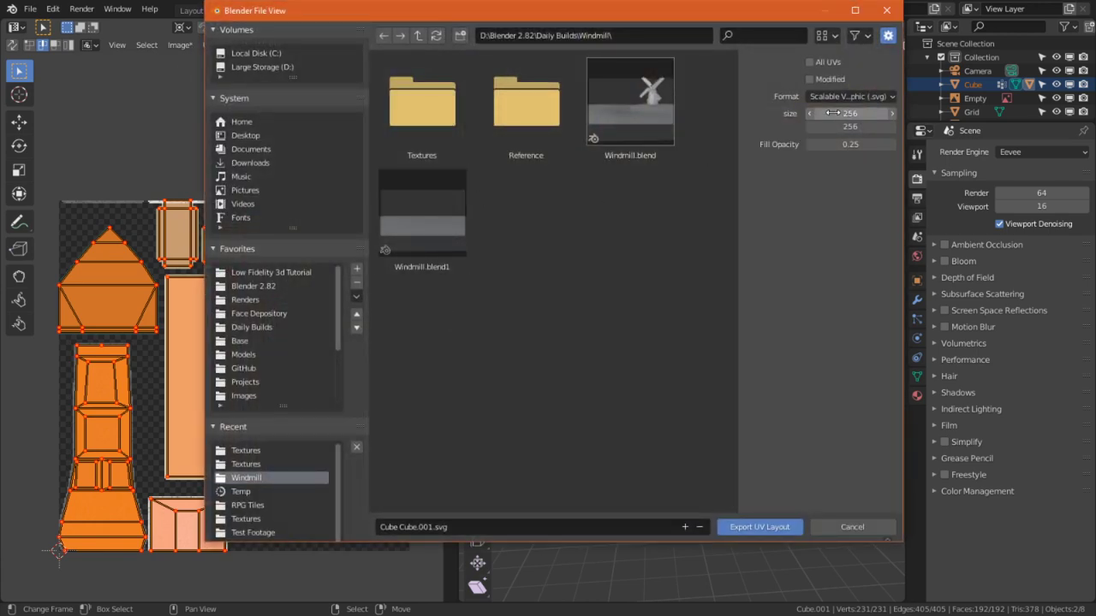
left_click(839, 97)
left_click(798, 141)
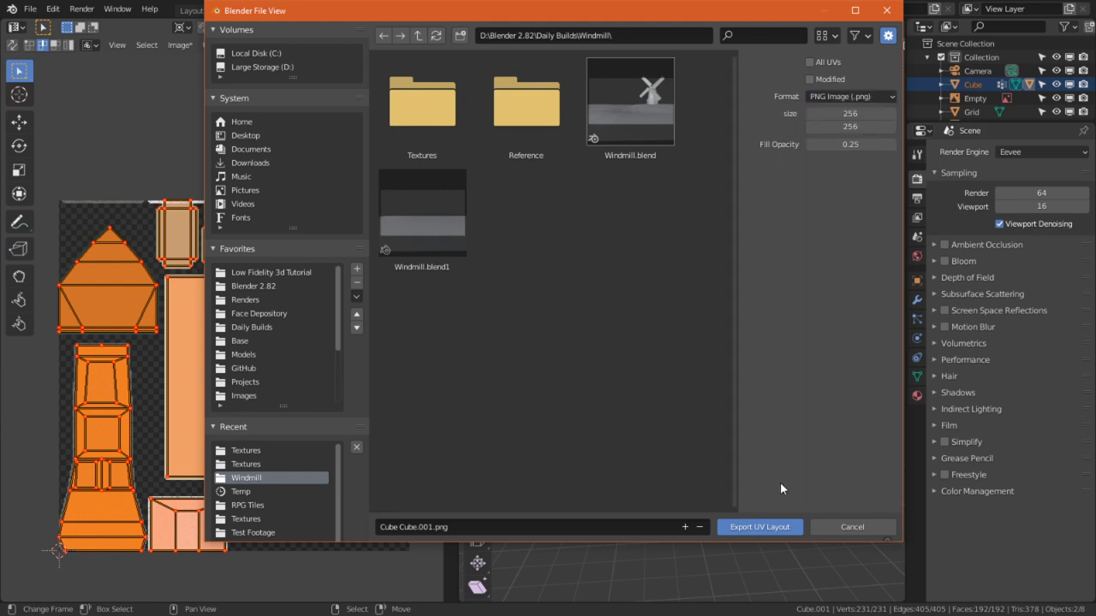
left_click(764, 527)
Look for the exported PNG in File Explorer's Textures folder and check the UV layout export destination in Blender.
left_click(628, 283)
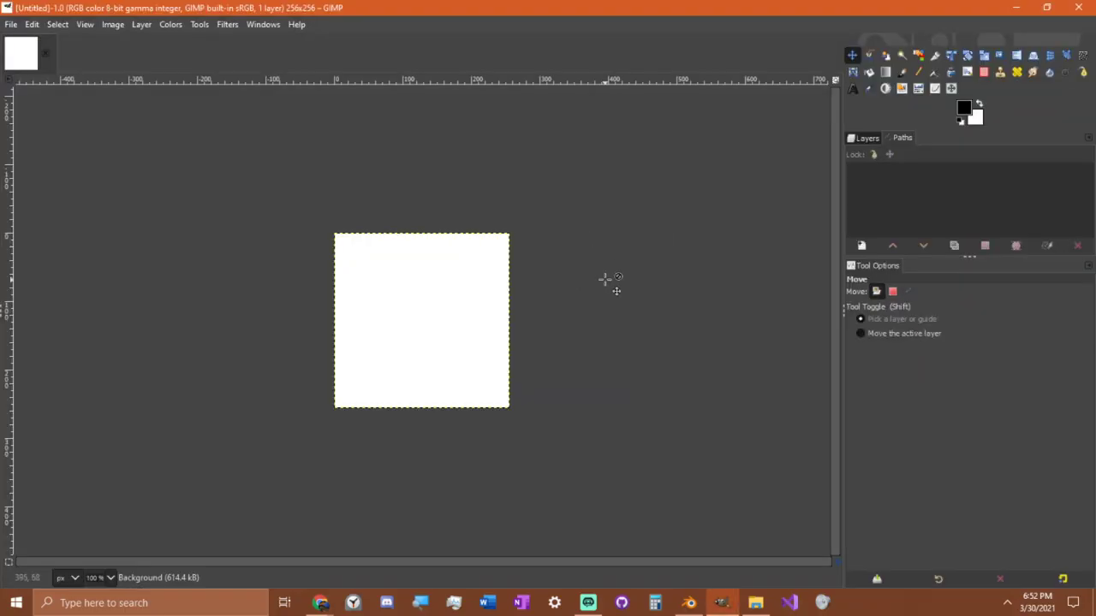
key("alt+Tab")
left_click(790, 239)
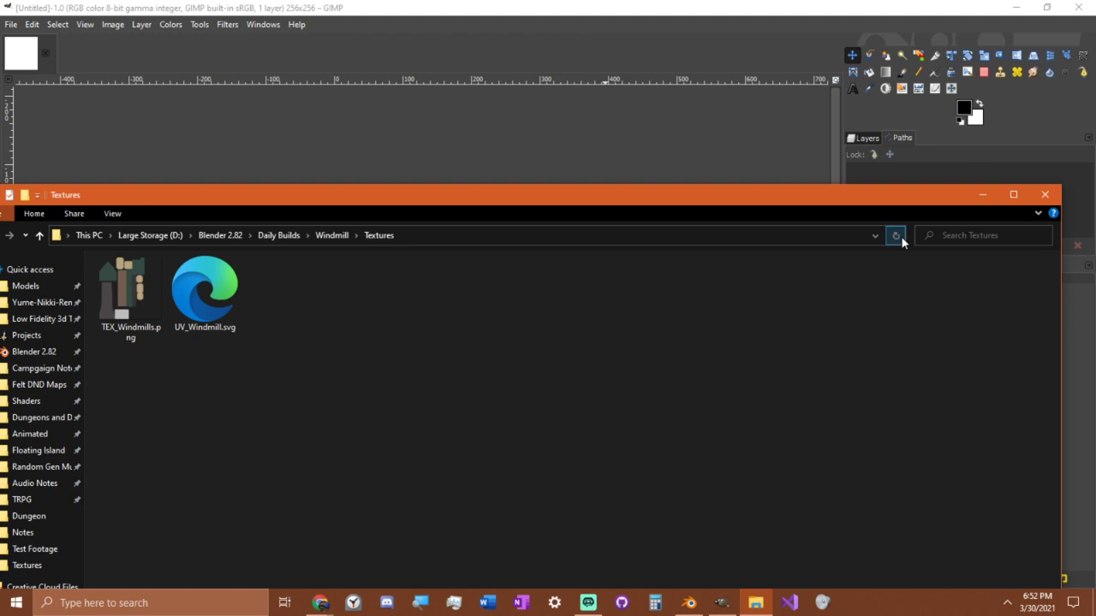
left_click(689, 603)
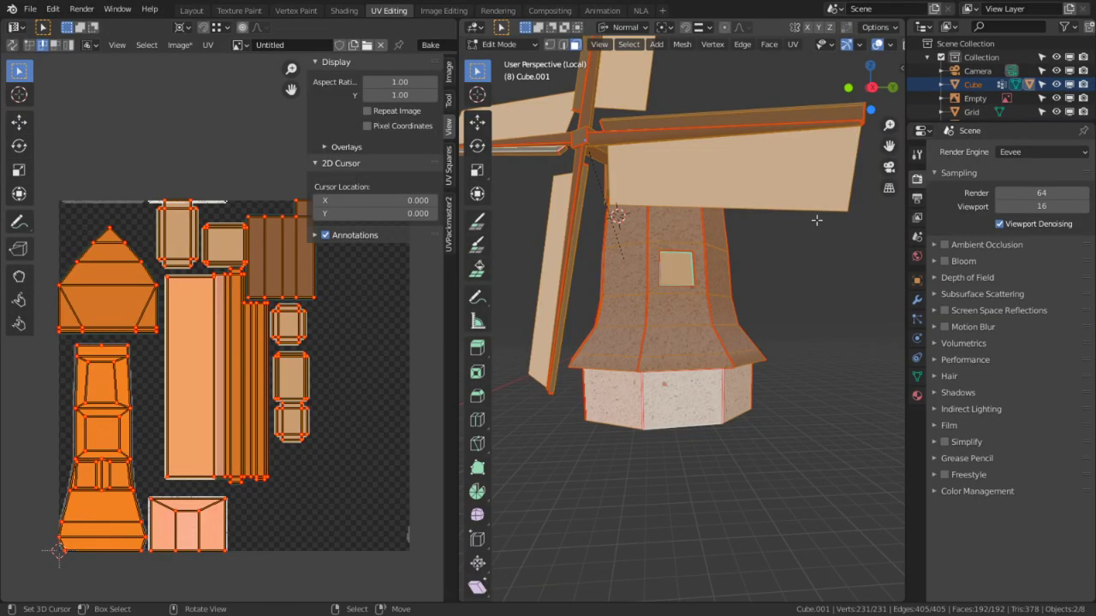
left_click(207, 44)
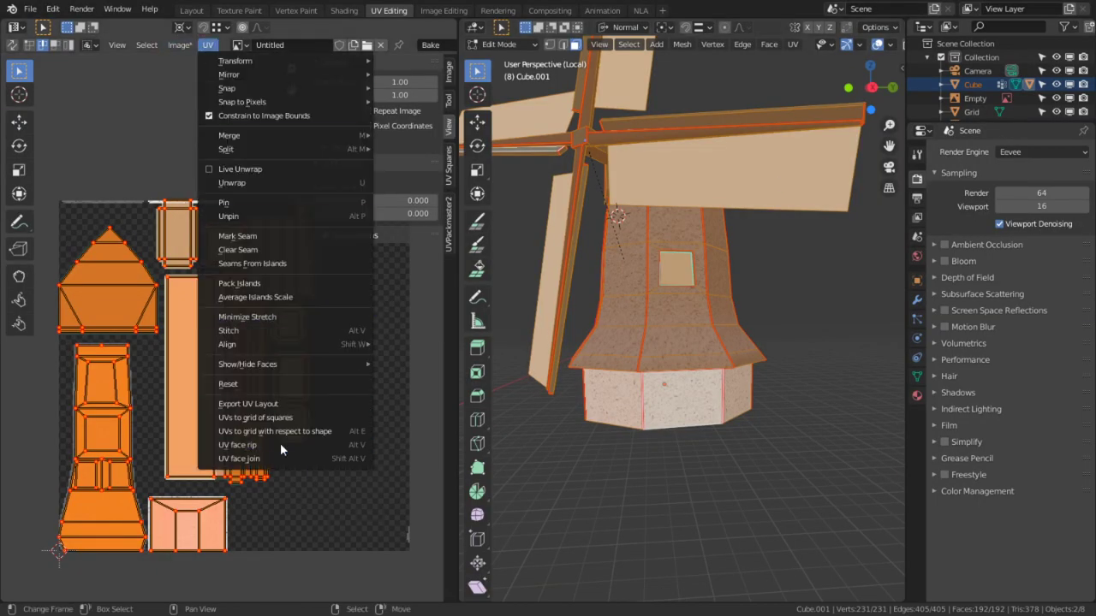
left_click(264, 403)
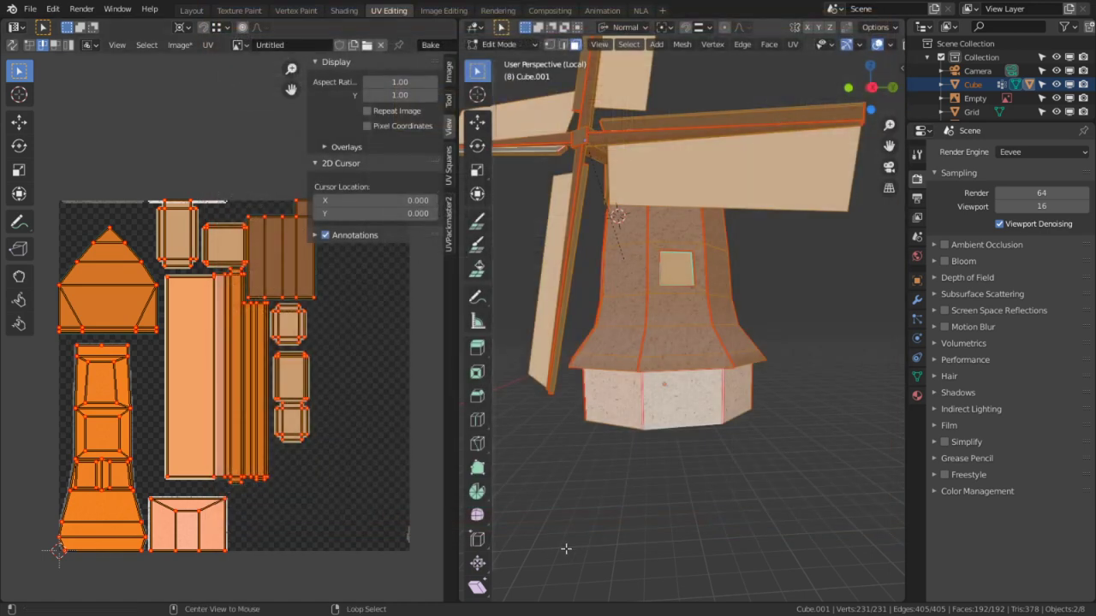
Open the parent Windmill folder in File Explorer and bring its window up over GIMP.
key("alt+Tab")
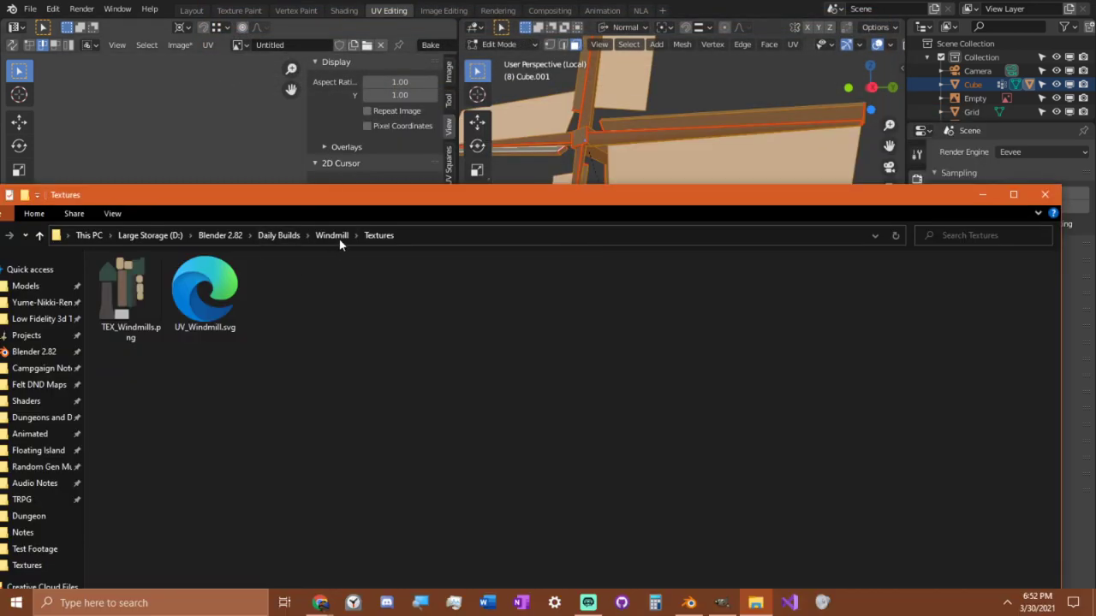
left_click(334, 236)
key("alt+Tab")
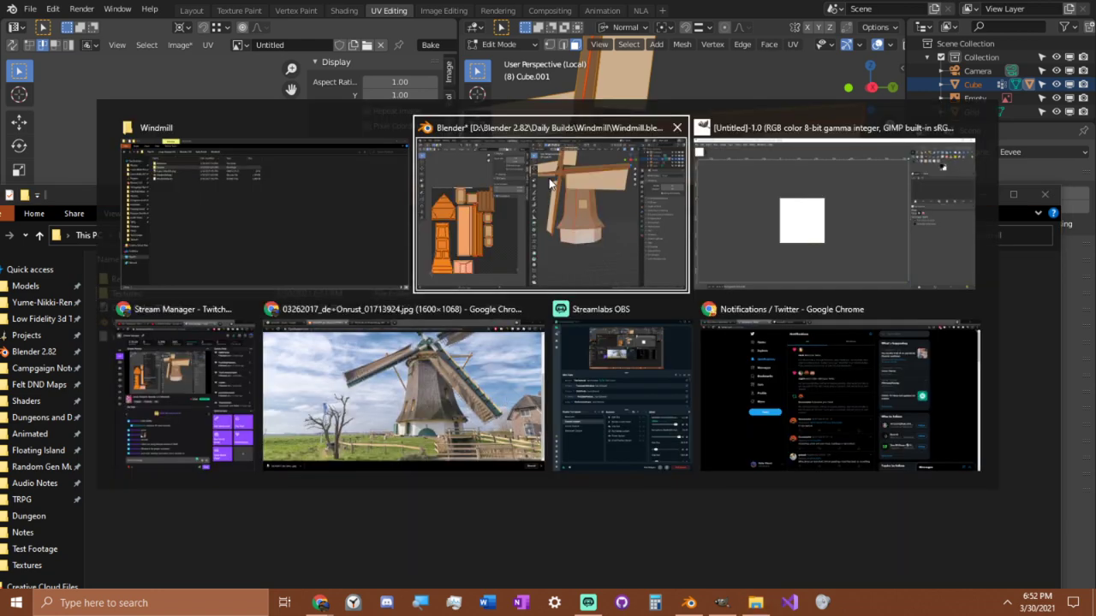
left_click(754, 229)
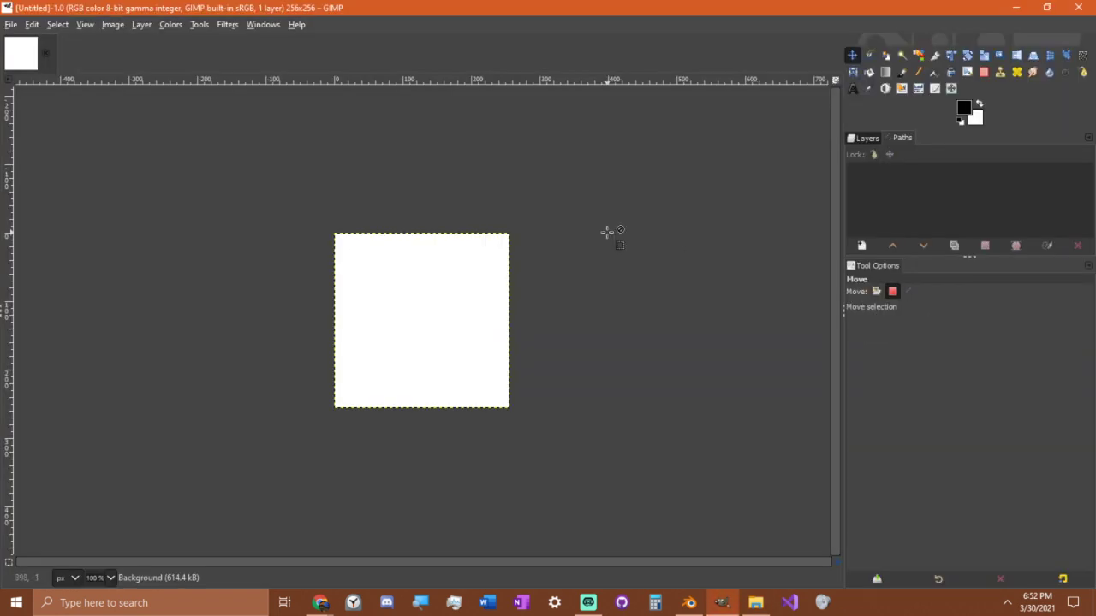
key("alt+Tab")
left_click(615, 224)
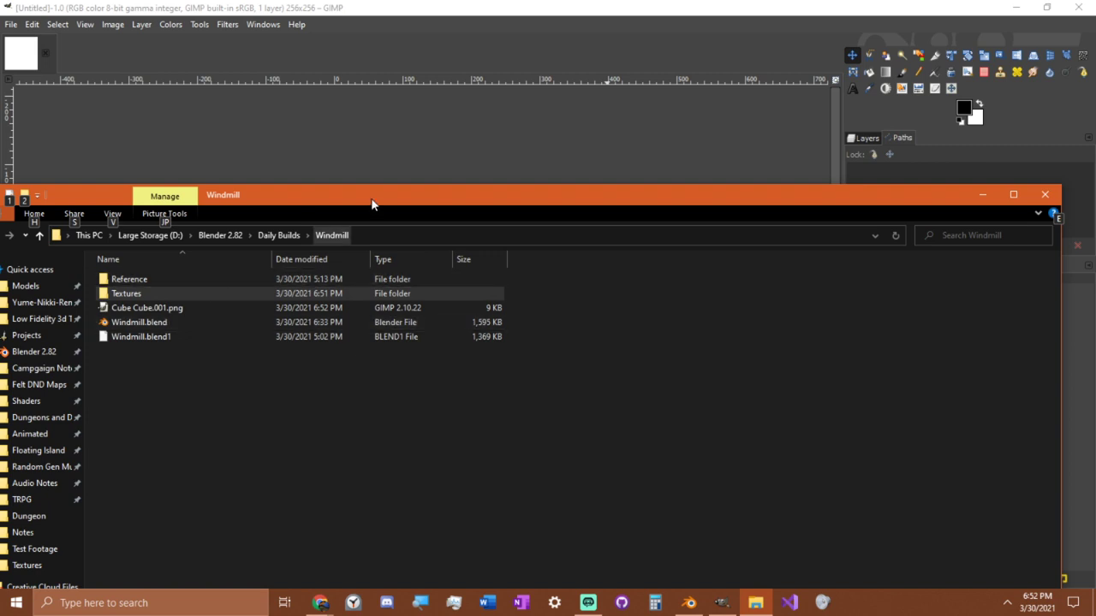
Bring Cube Cube.001.png into the untitled GIMP image as a layer, inspect the UV layout, and clear that layer's contents.
left_click_drag(372, 203, 370, 357)
left_click_drag(165, 460, 428, 202)
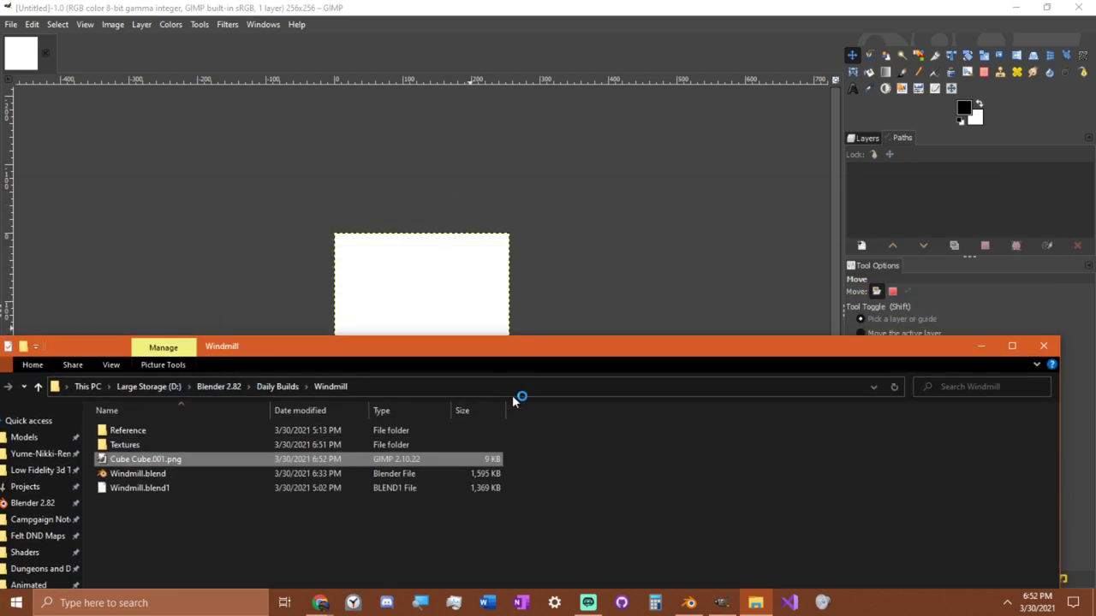
scroll(422, 296, "up", 3, "ctrl")
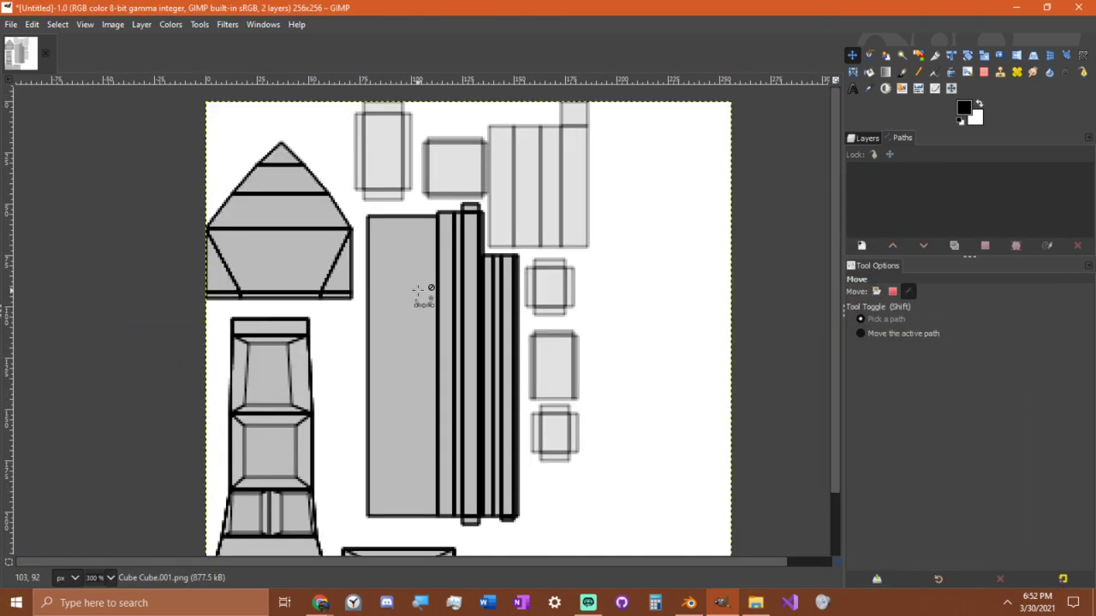
scroll(254, 323, "down", 2)
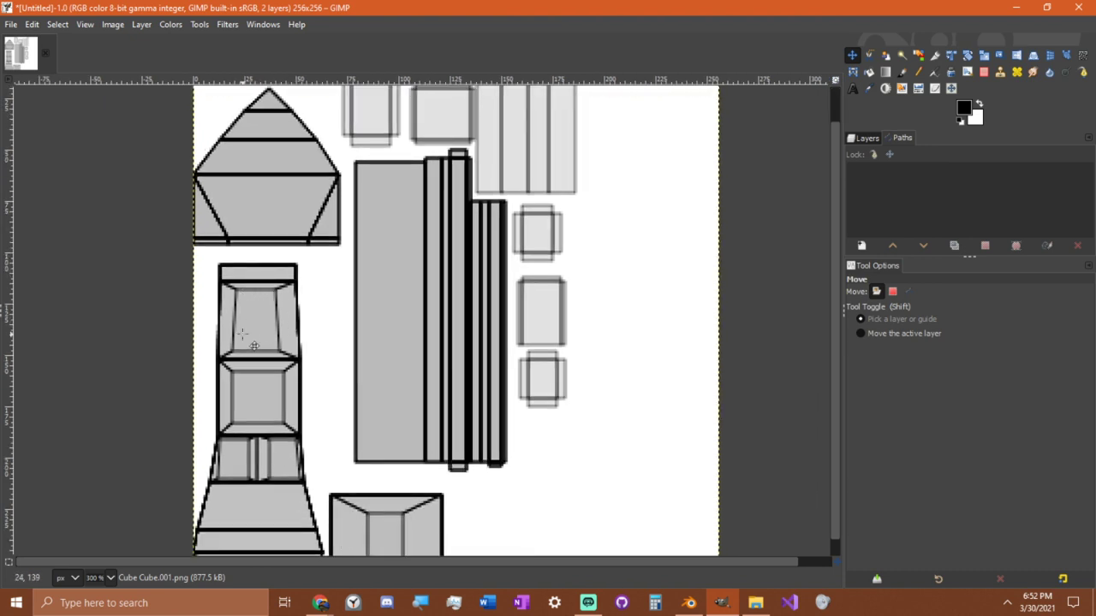
middle_click_drag(274, 328, 318, 309)
middle_click_drag(447, 347, 522, 396)
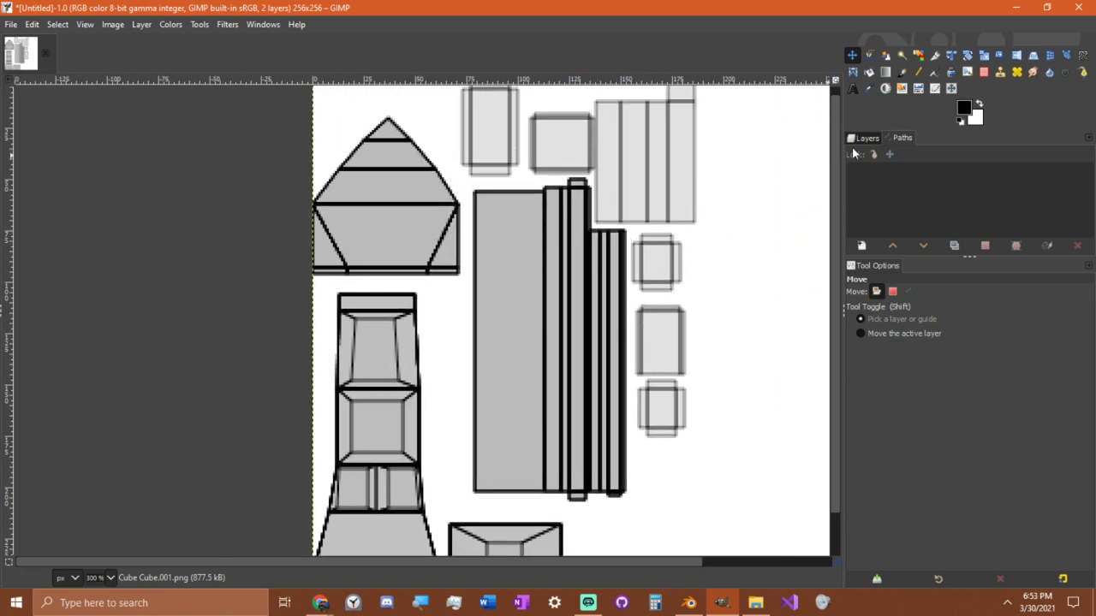
key("Delete")
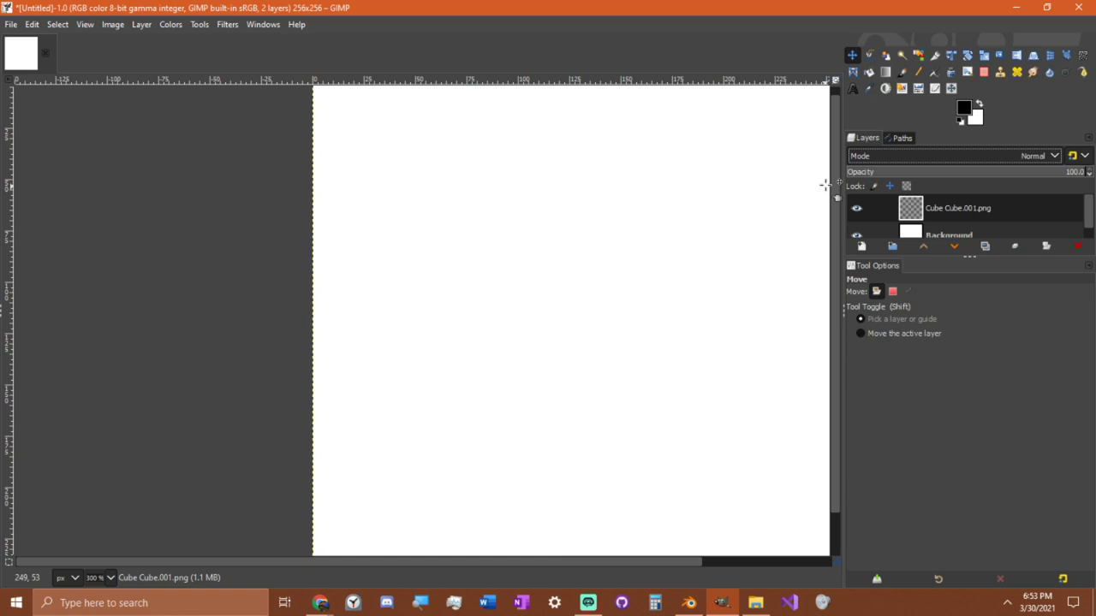
Start importing a path from an SVG file and browse to the Blender 2.82 folder.
left_click(904, 141)
right_click(902, 211)
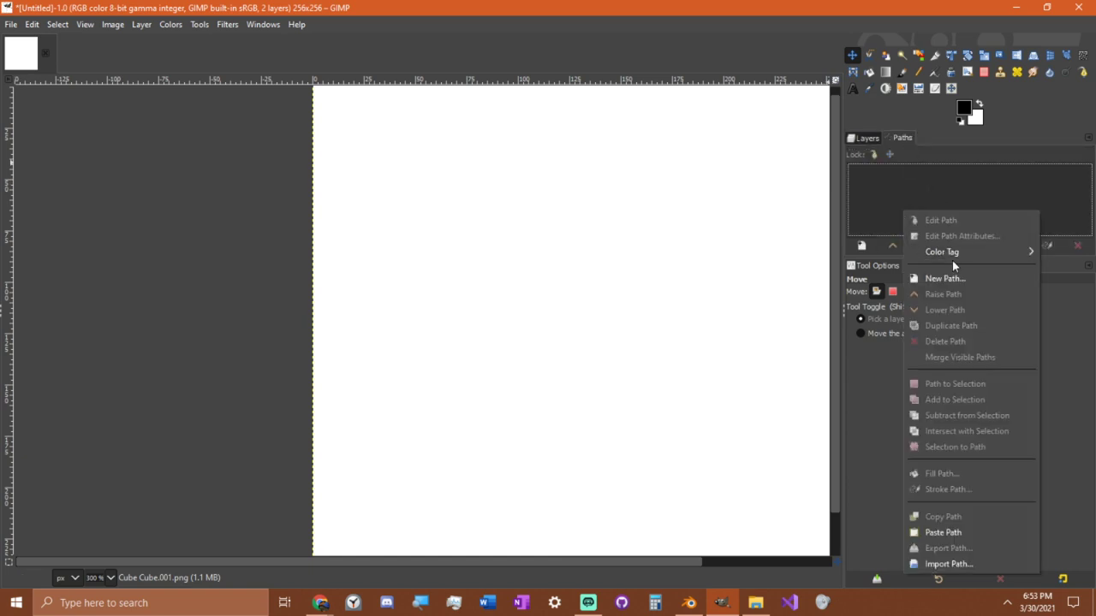
left_click(954, 564)
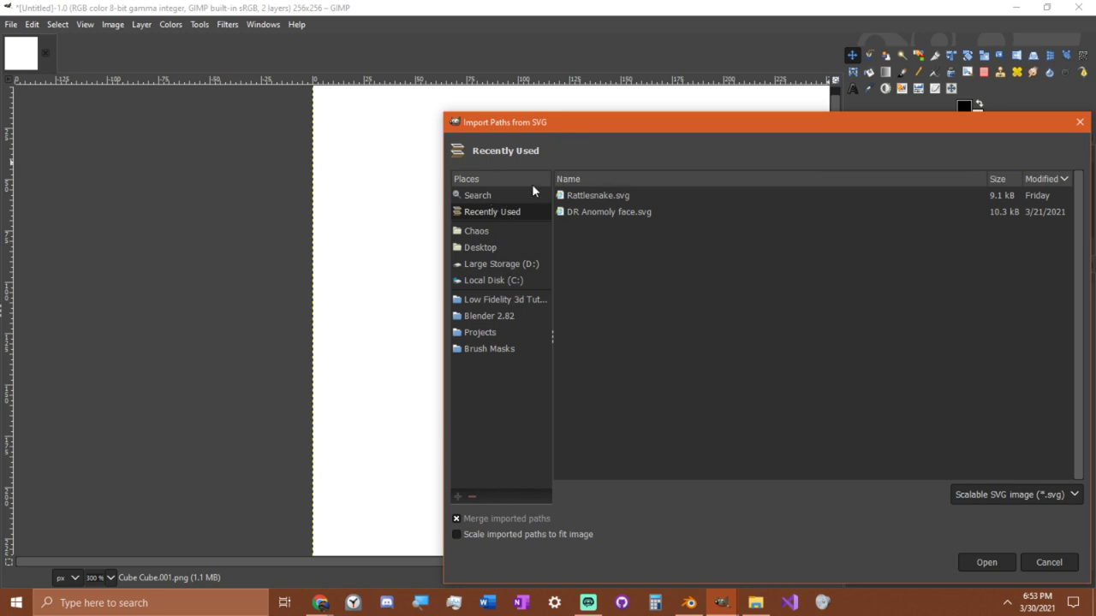
left_click(486, 197)
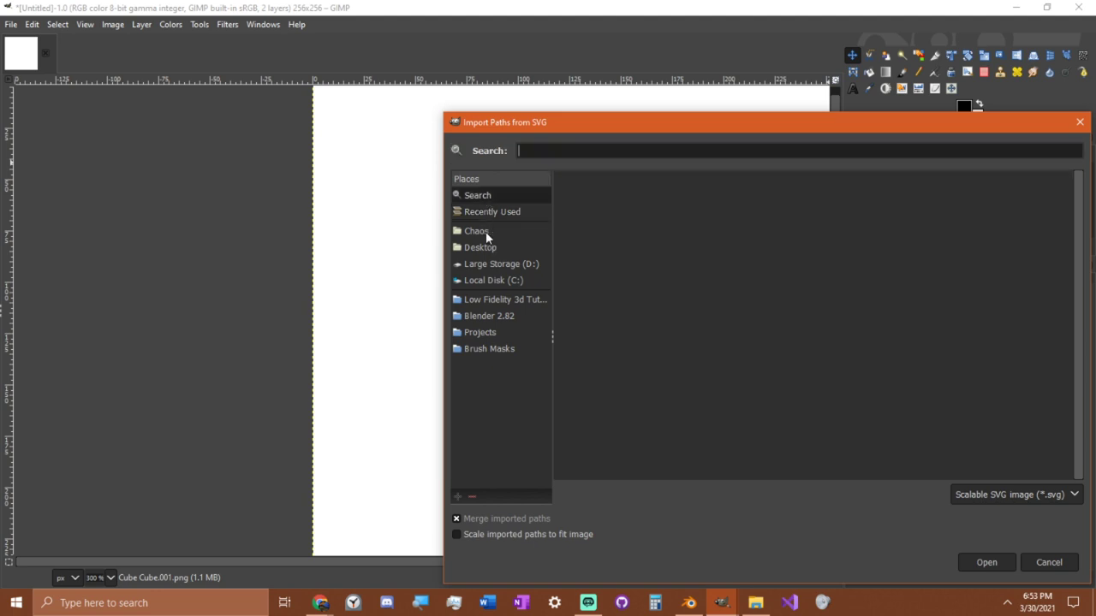
left_click(484, 232)
left_click(488, 265)
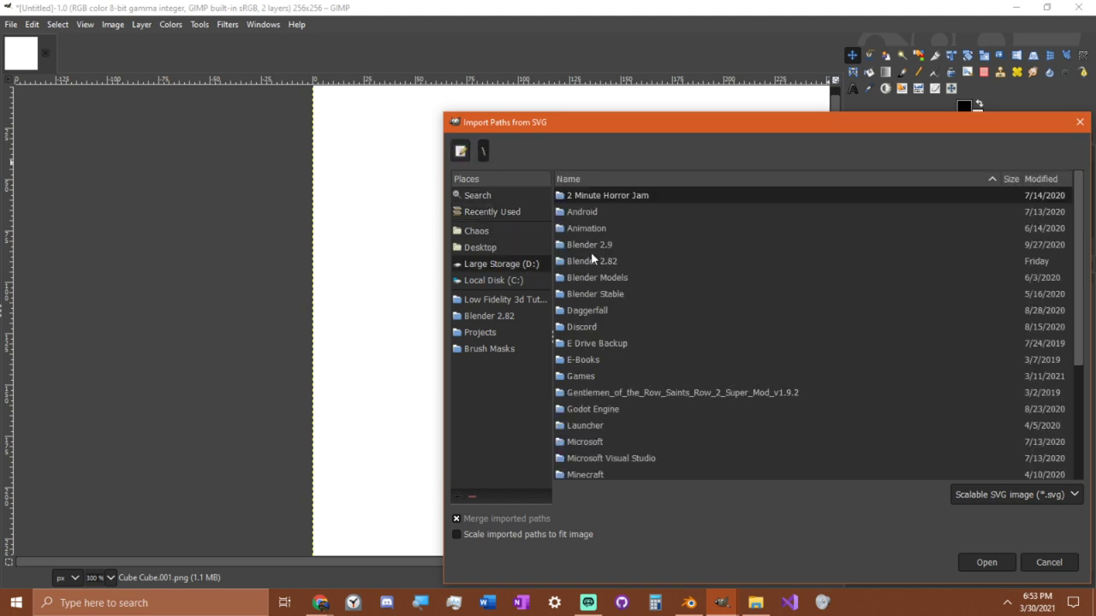
left_click(517, 318)
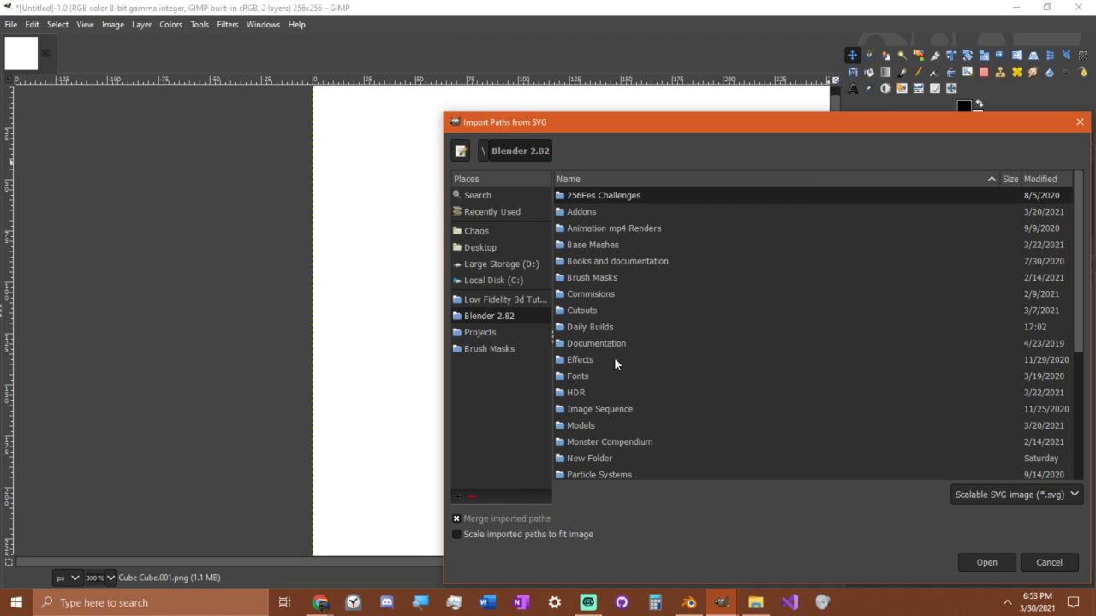
Import UV_Windmill.svg from Daily Builds, Windmill, Textures as a path and make it visible over the canvas.
left_click(599, 327)
double_click(599, 327)
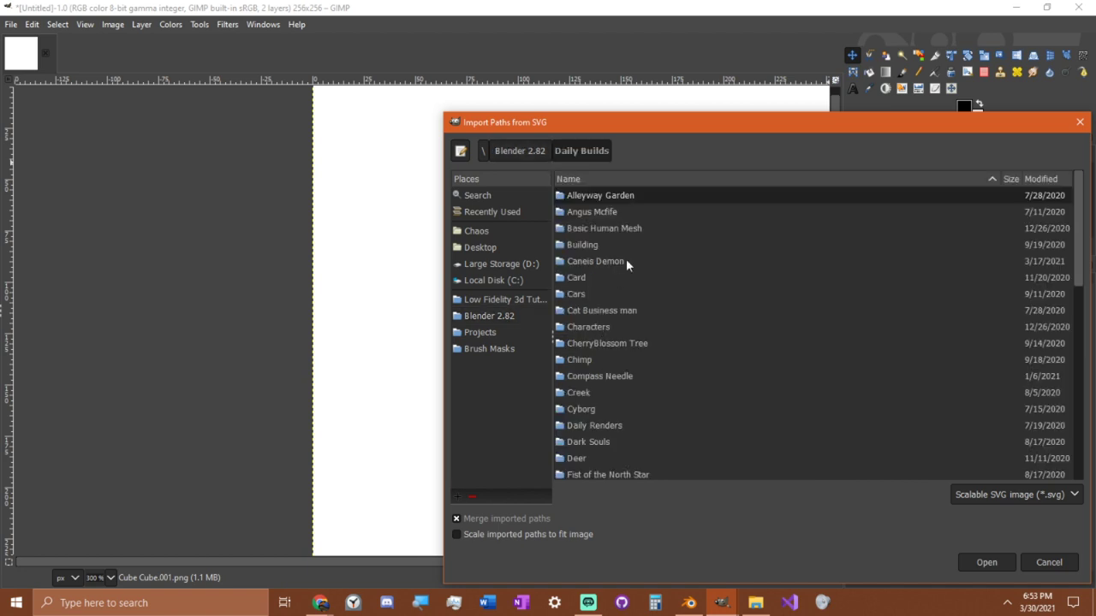
type("w")
double_click(587, 455)
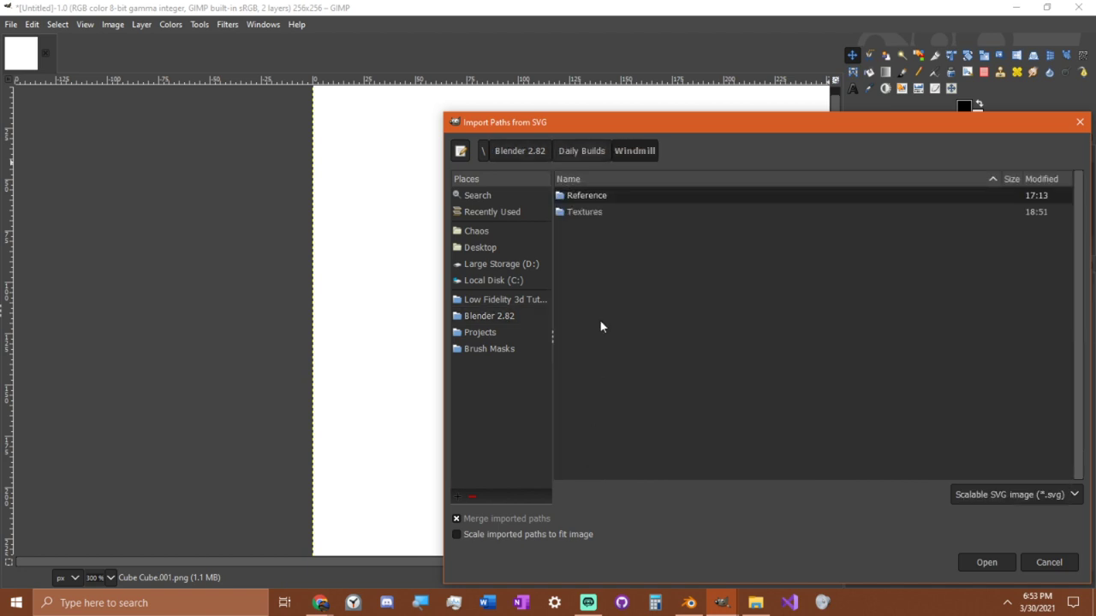
double_click(590, 213)
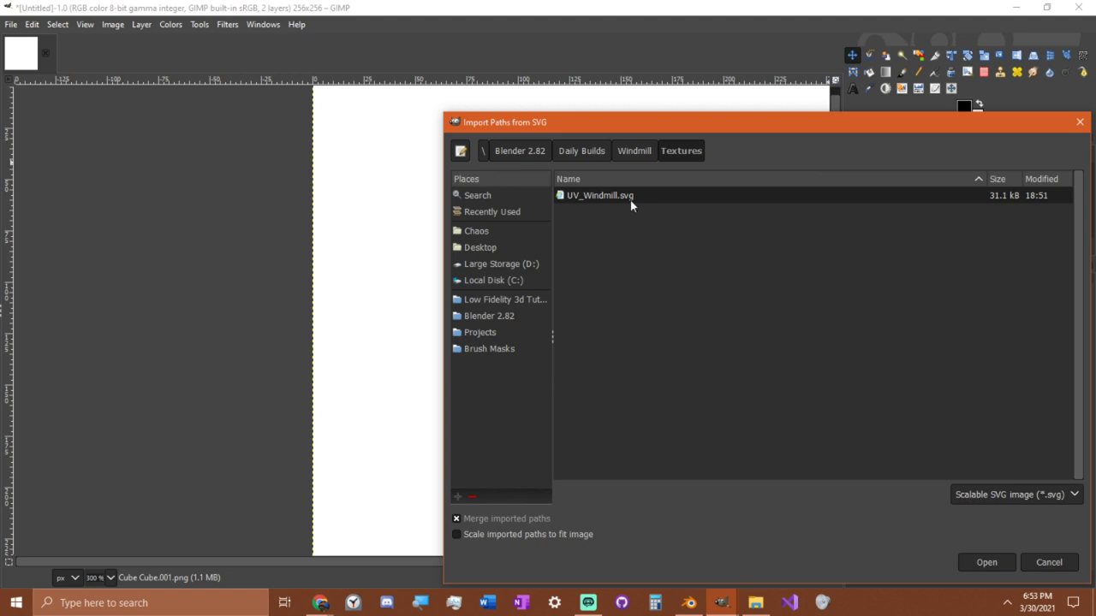
double_click(632, 197)
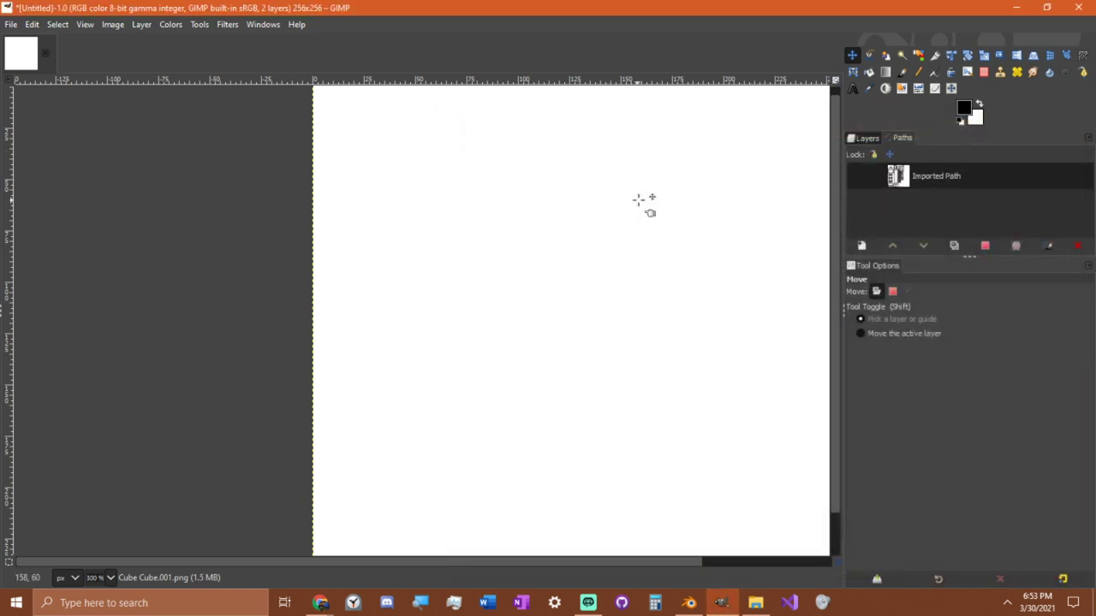
left_click(856, 176)
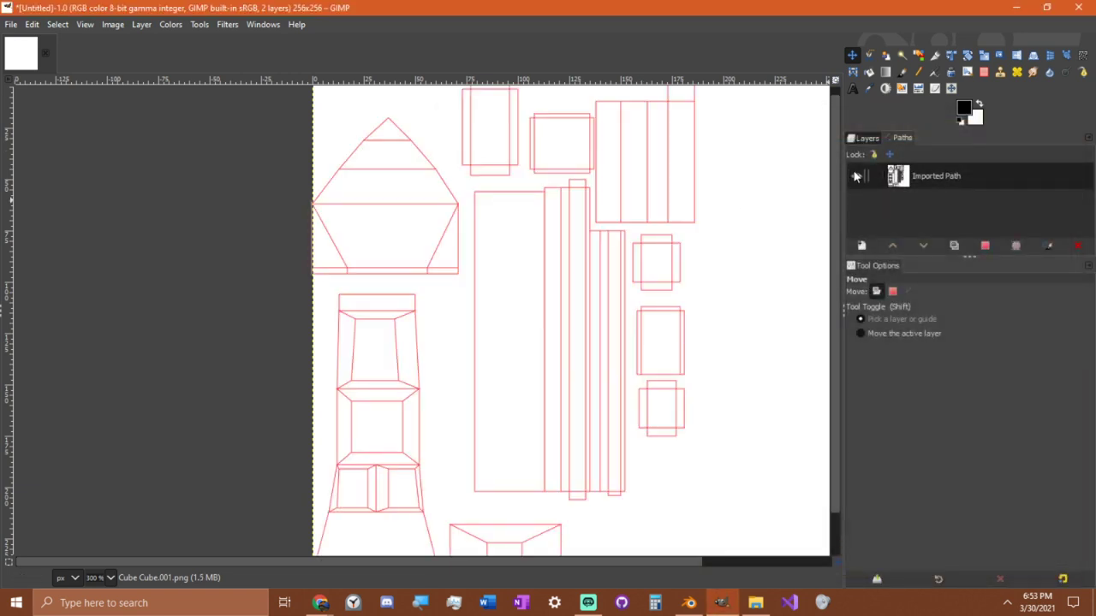
scroll(623, 202, "right", 2)
middle_click_drag(623, 202, 667, 221)
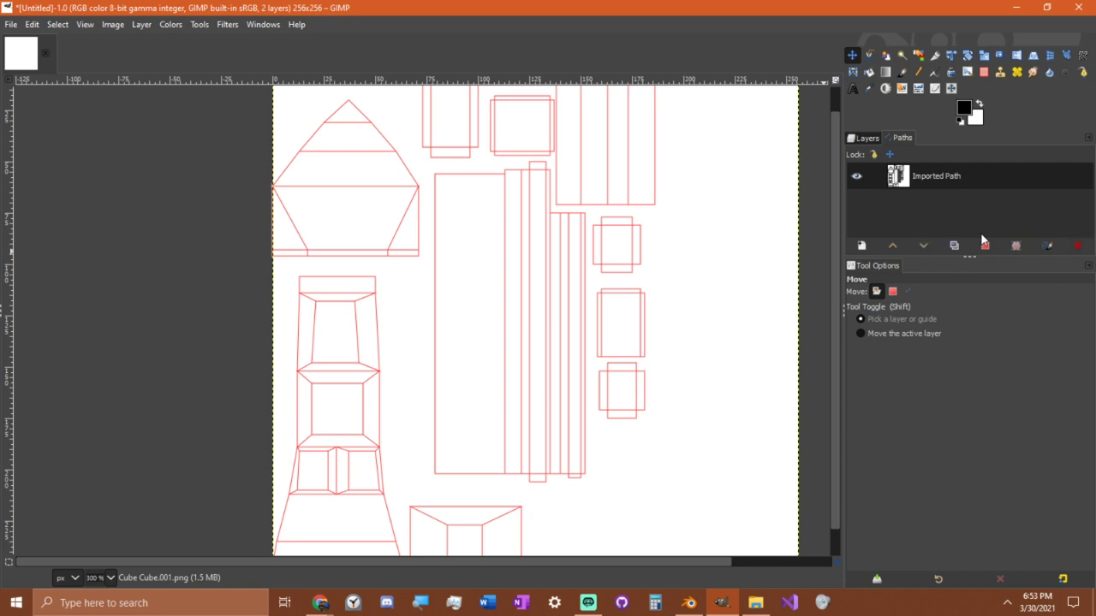
Try importing UV_Windmill.svg a second time with merging of imported paths turned off.
right_click(902, 214)
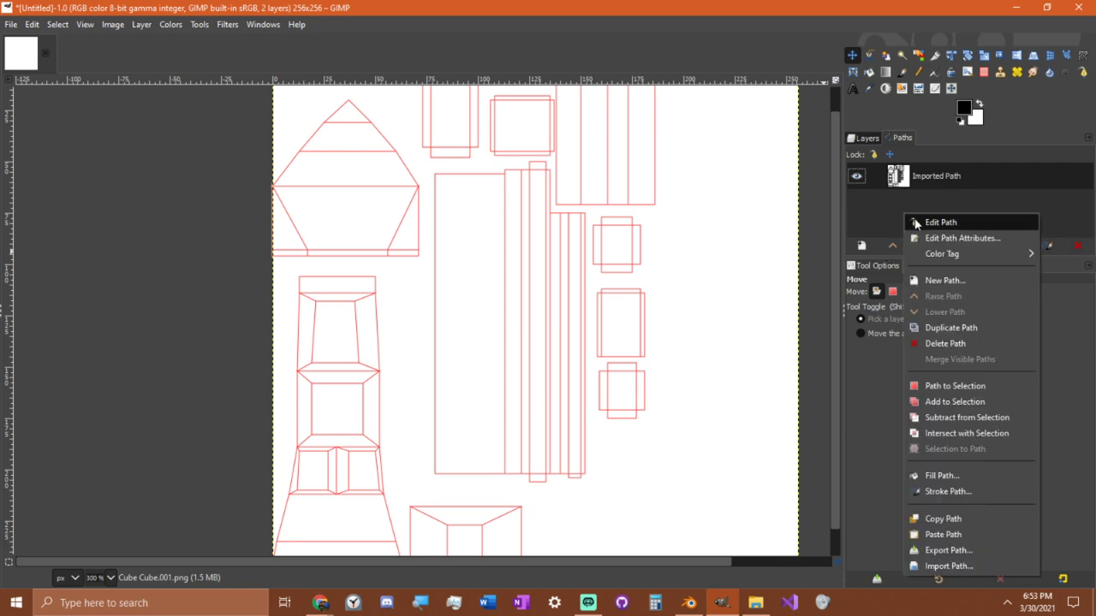
left_click(956, 563)
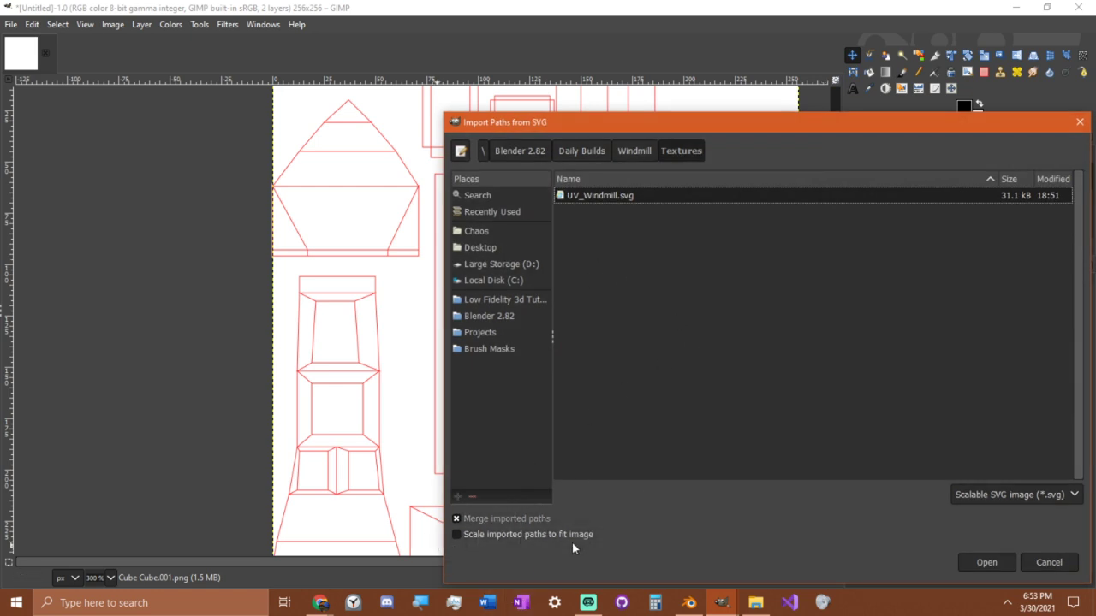
left_click(456, 520)
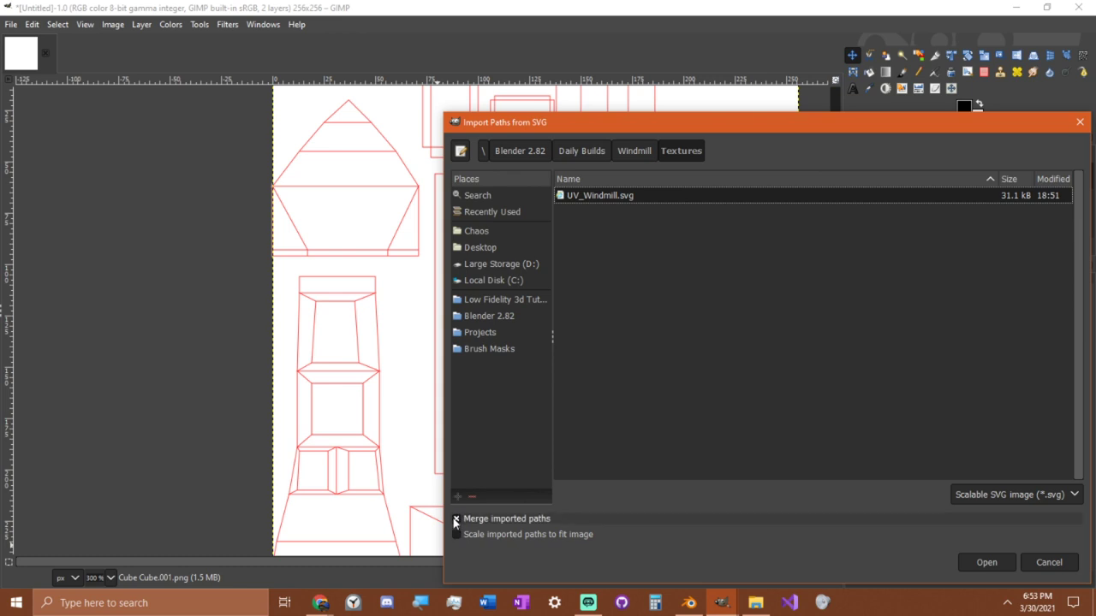
left_click(987, 563)
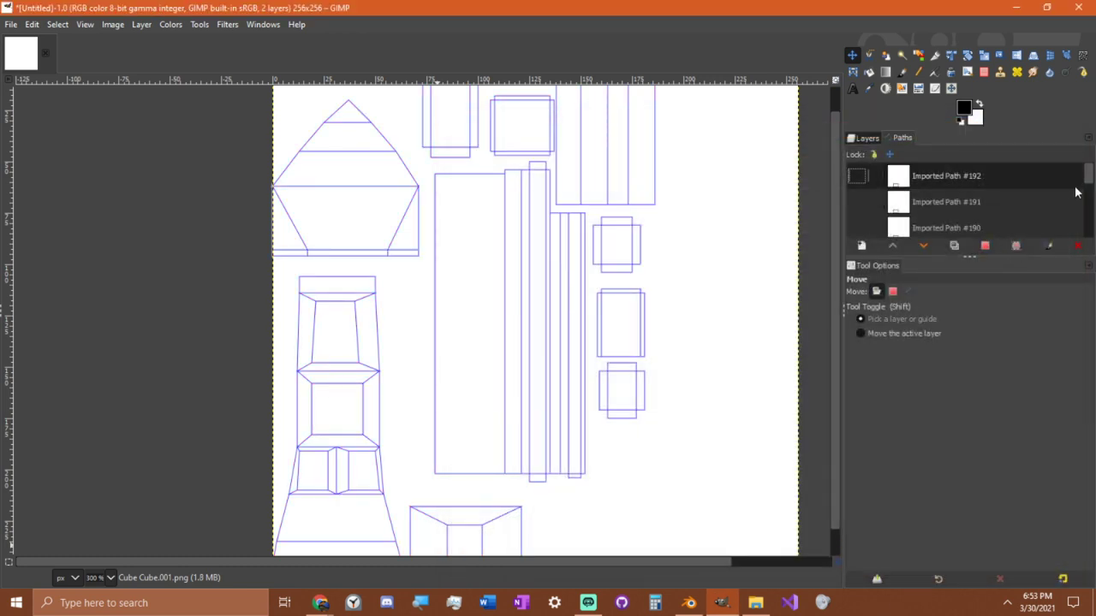
mouse_move(1089, 178)
left_mouse_down()
mouse_move(1087, 233)
mouse_move(1077, 170)
left_mouse_up()
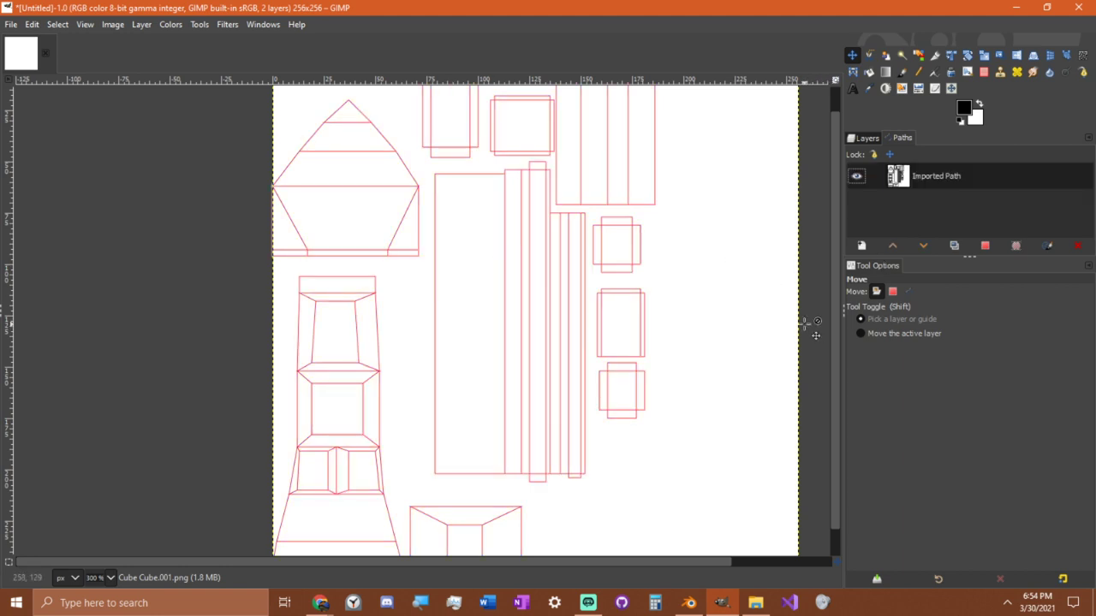
Switch to Blender and save the windmill's texture image from the UV editor.
left_click(689, 603)
left_click(179, 45)
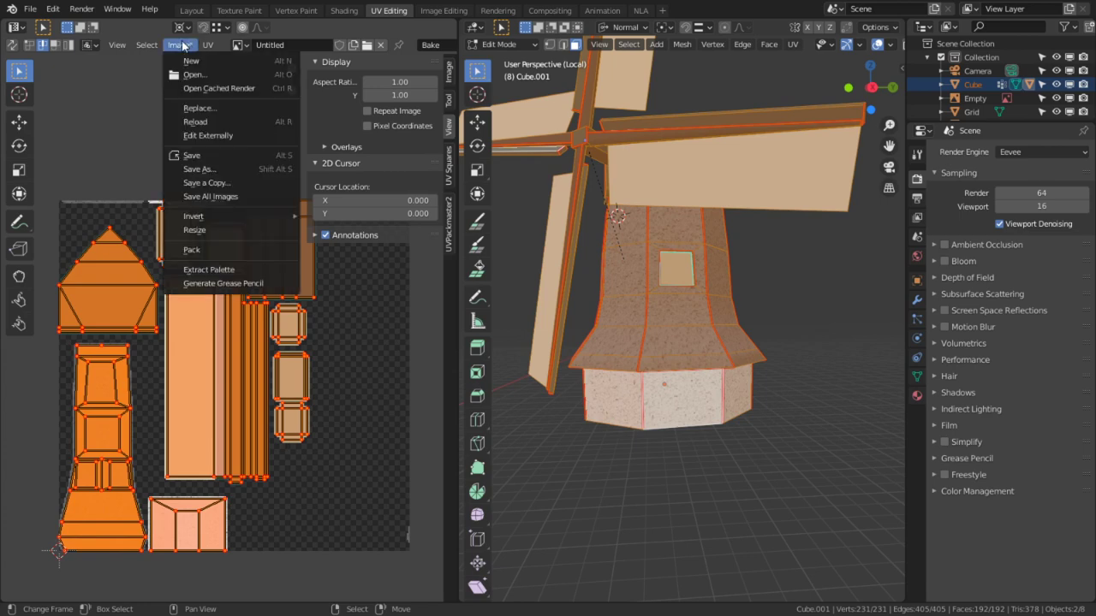
left_click(218, 155)
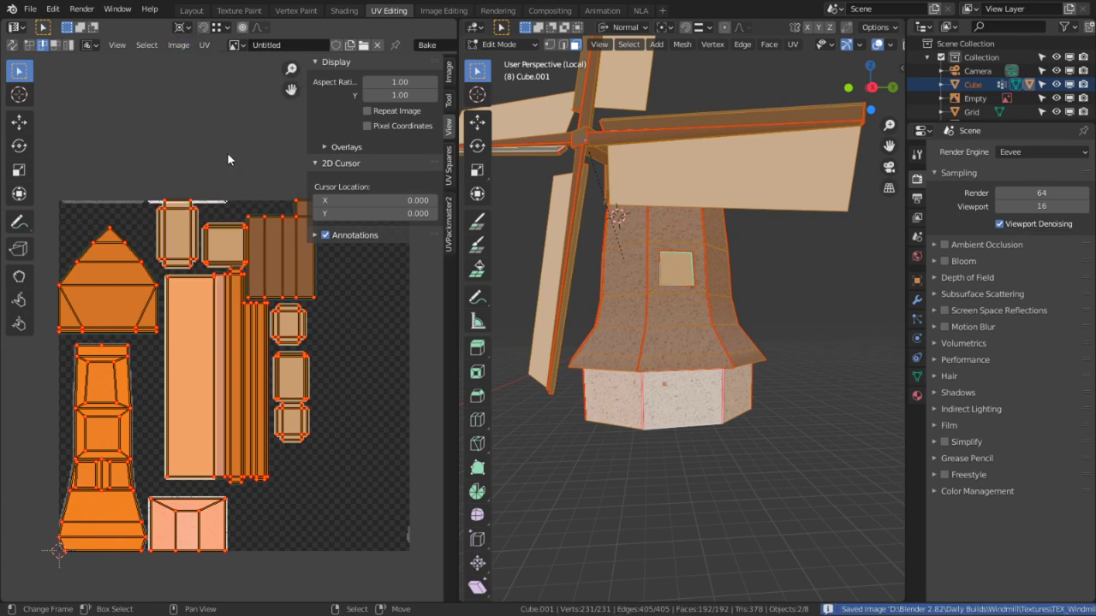
Switch to File Explorer and open the Windmill project's Textures folder.
key("alt+Tab")
key("alt+Tab")
key("alt+Tab")
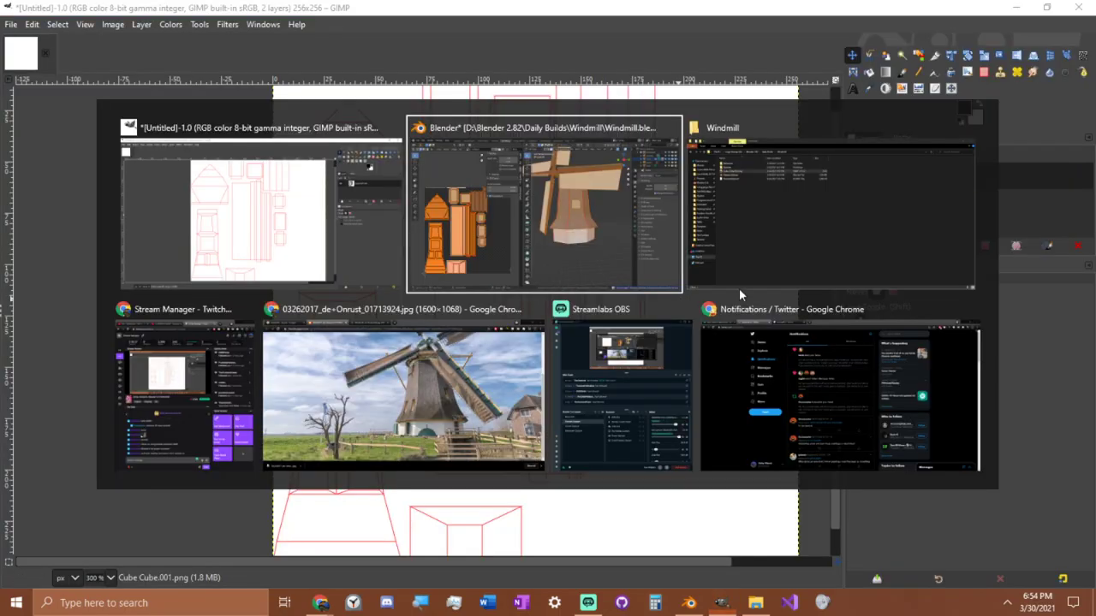
left_click(283, 386)
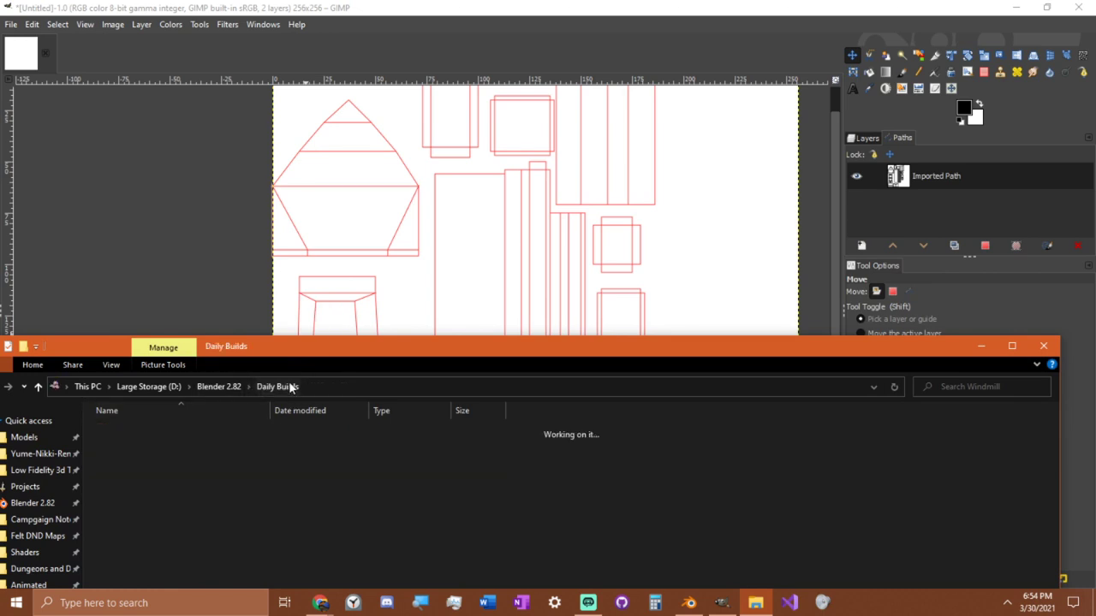
key("alt+Left")
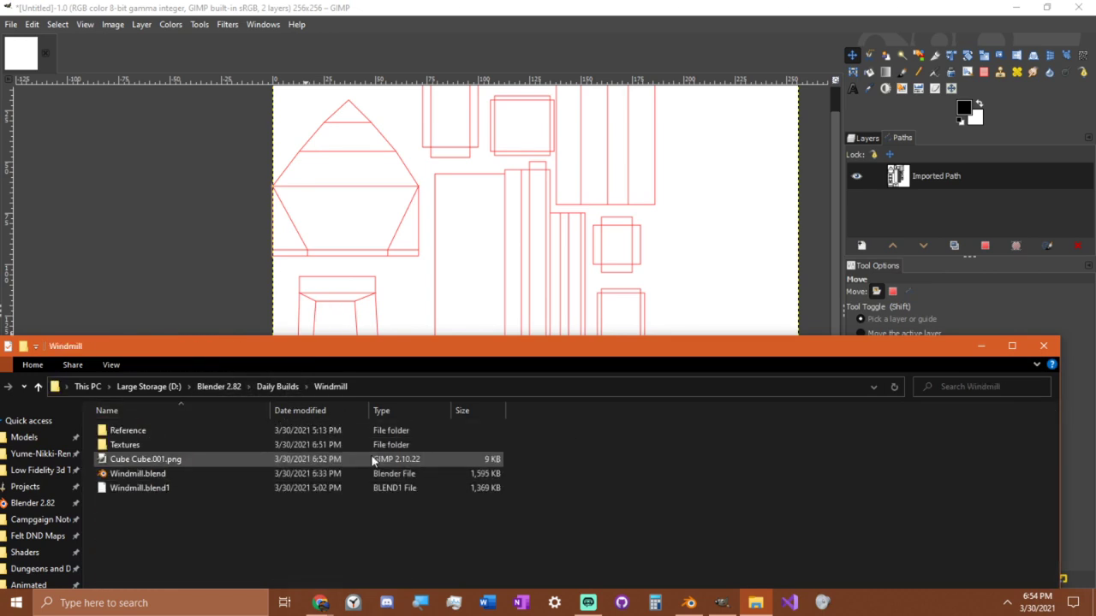
left_click(287, 459)
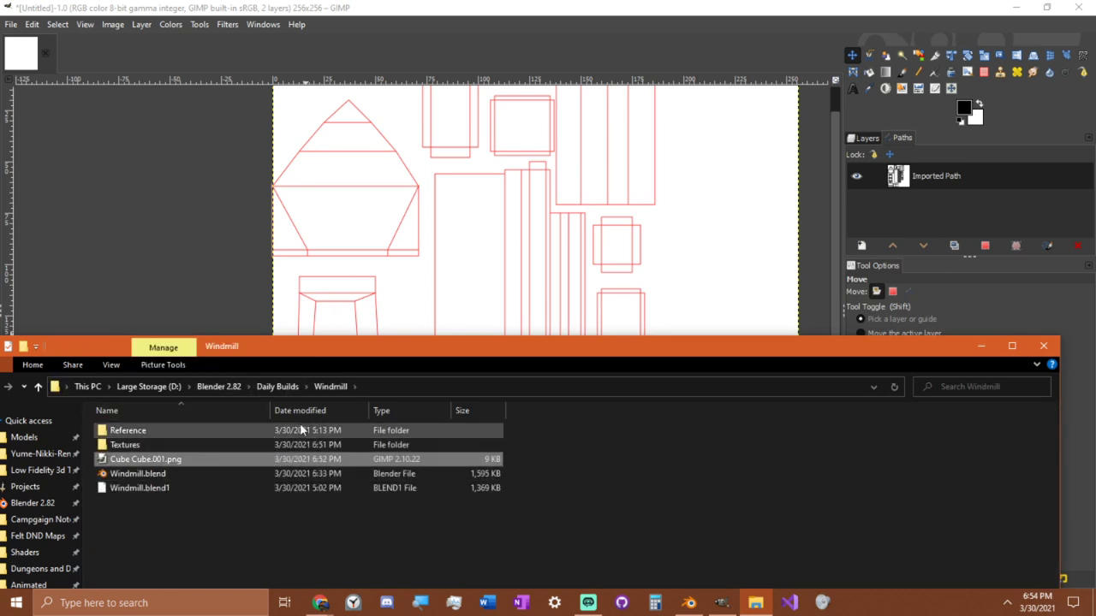
double_click(208, 444)
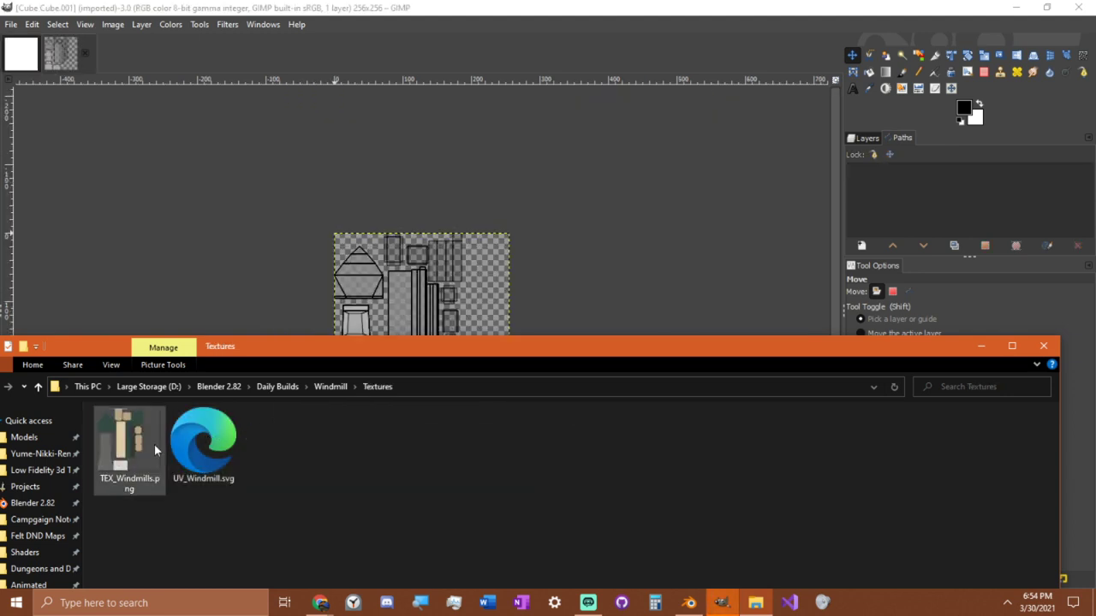
Close the separately opened Cube Cube.001 image in GIMP and add TEX_Windmills.png to the untitled image as a layer.
left_click_drag(129, 447, 138, 474)
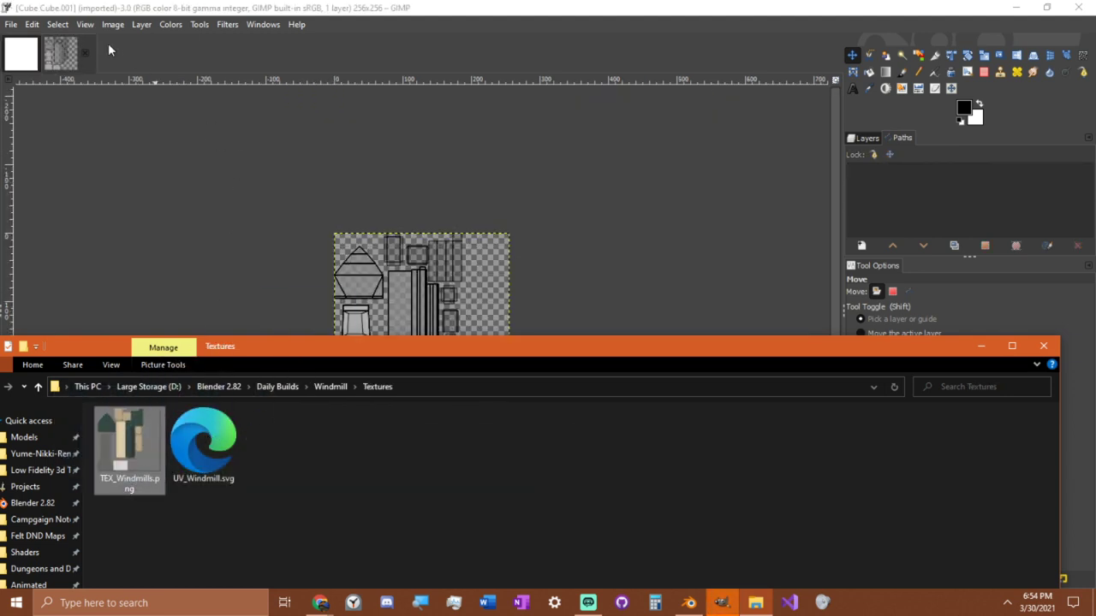
left_click(83, 54)
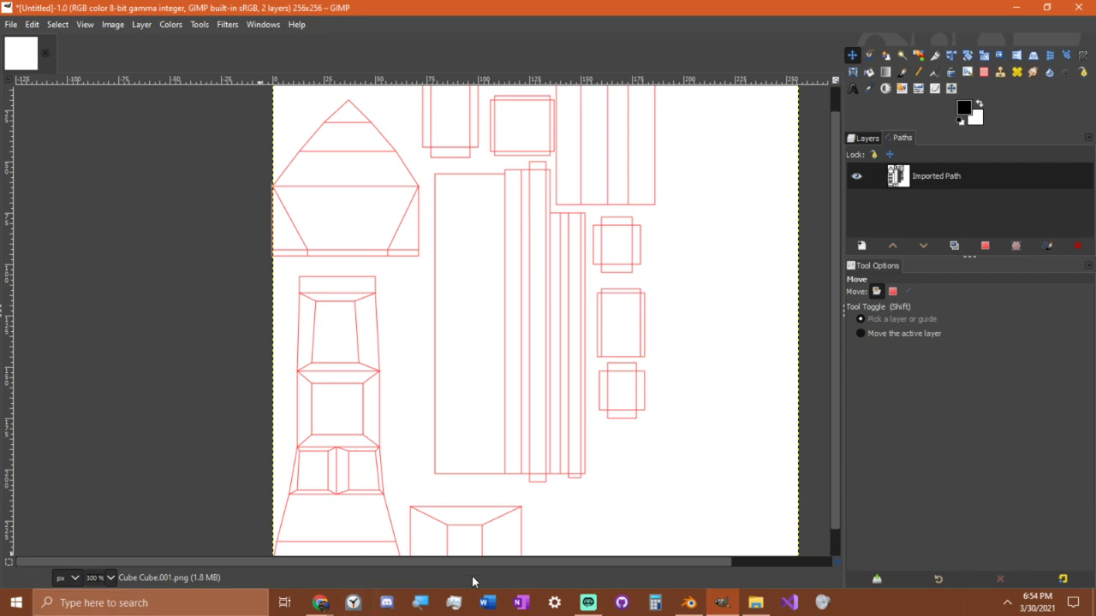
left_click(756, 602)
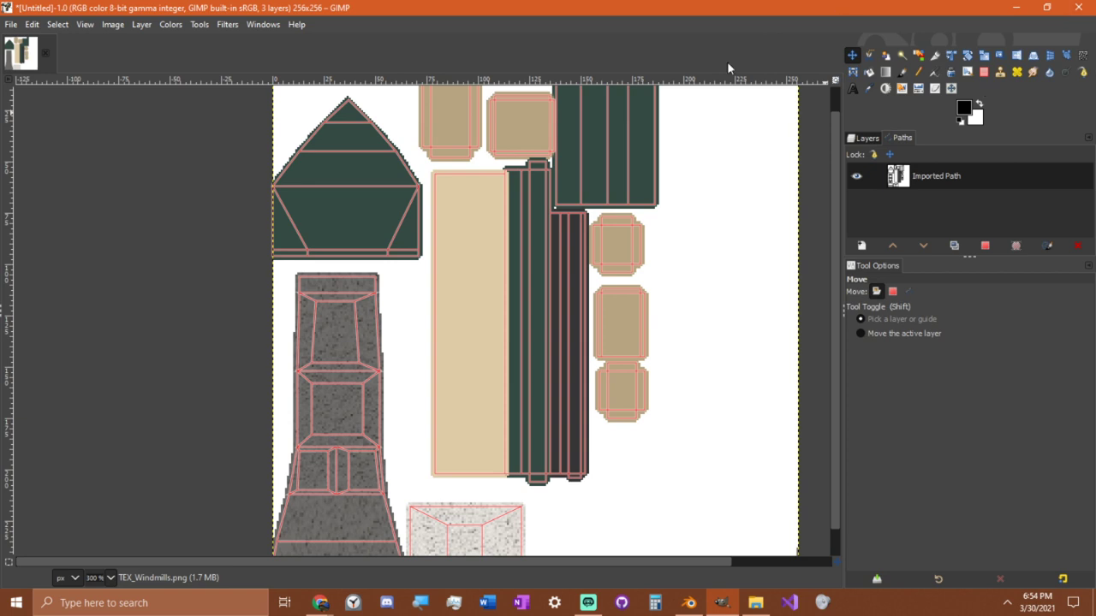
Set up the Pencil tool with the dark green sampled from the texture's long strip and a brush size of 5.
scroll(533, 269, "up", 3, "ctrl")
key("r")
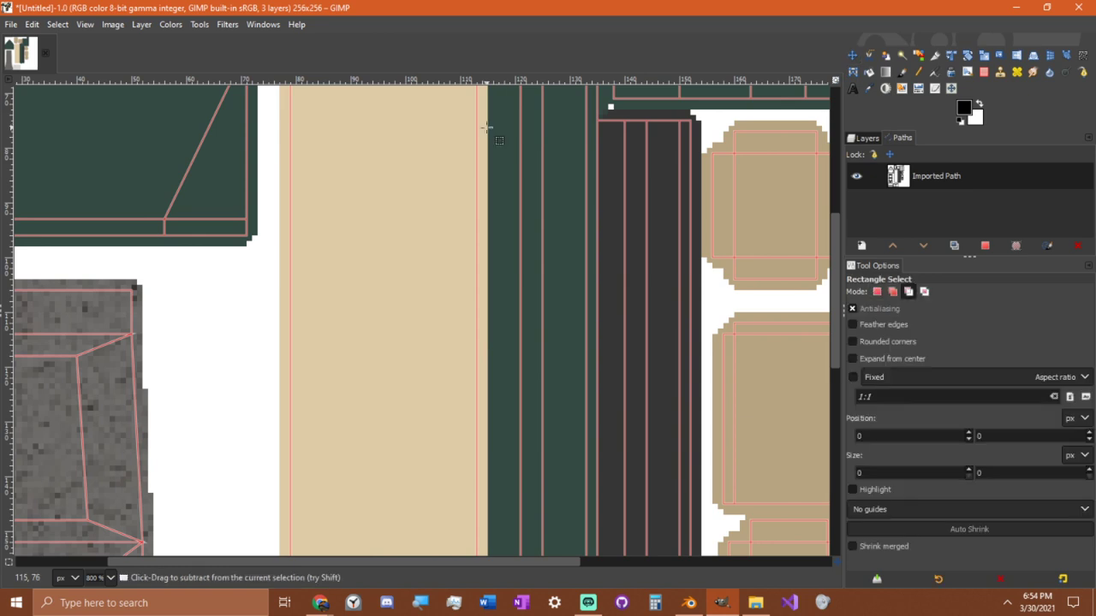
key("n")
left_click(560, 210, "ctrl")
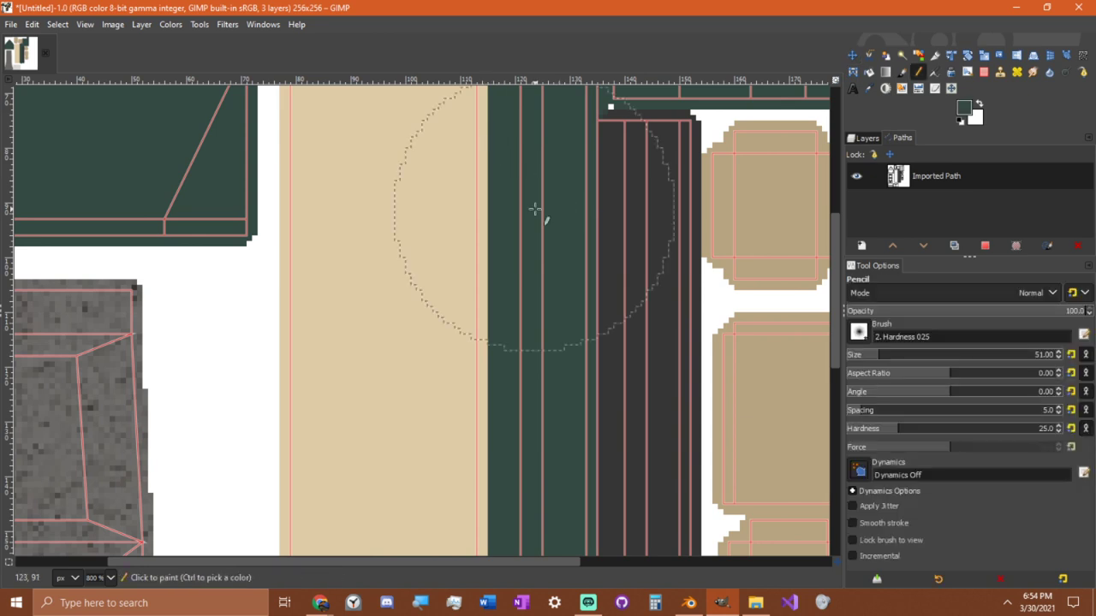
key("bracketleft")
key("bracketleft")
key("bracketleft")
key("bracketleft")
key("bracketleft")
key("bracketleft")
key("bracketleft")
key("bracketleft")
key("bracketleft")
key("bracketleft")
key("bracketleft")
key("bracketleft")
key("bracketleft")
key("bracketleft")
key("bracketleft")
key("bracketleft")
key("bracketleft")
key("bracketleft")
key("bracketleft")
key("bracketleft")
key("bracketleft")
key("bracketleft")
key("bracketleft")
key("bracketleft")
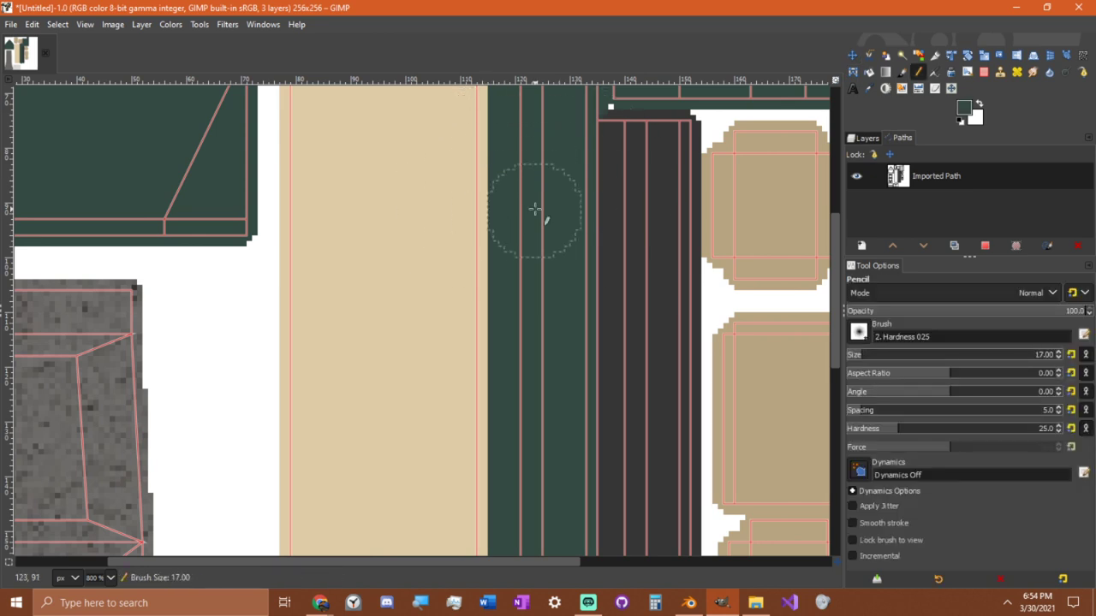
scroll(496, 190, "up", 5)
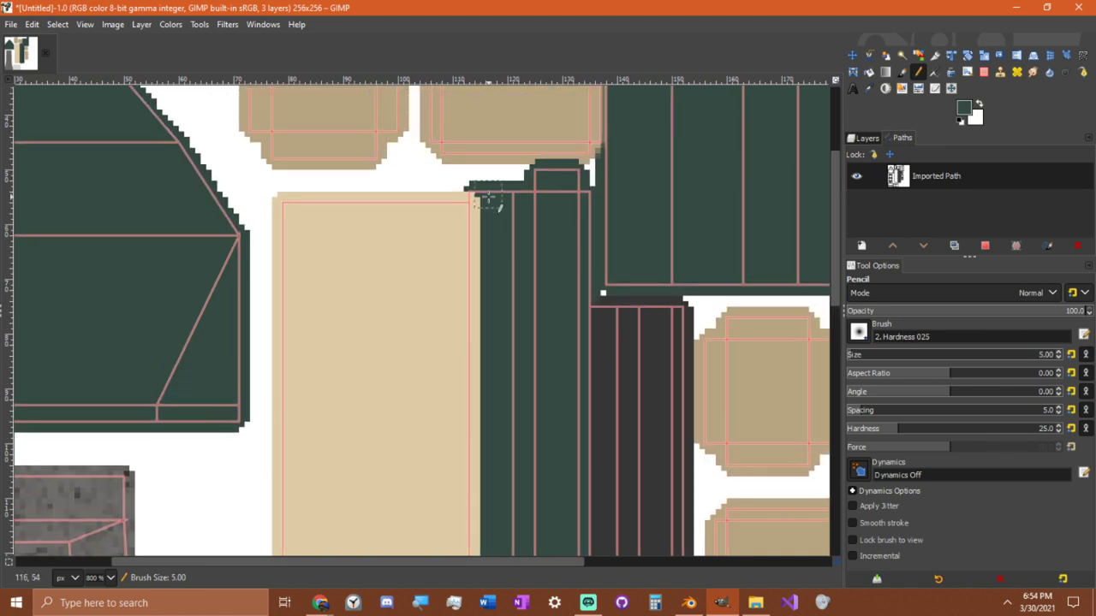
Paint a straight dark green line down the edge of the long green strip where it borders the beige panel.
scroll(489, 218, "down", 20)
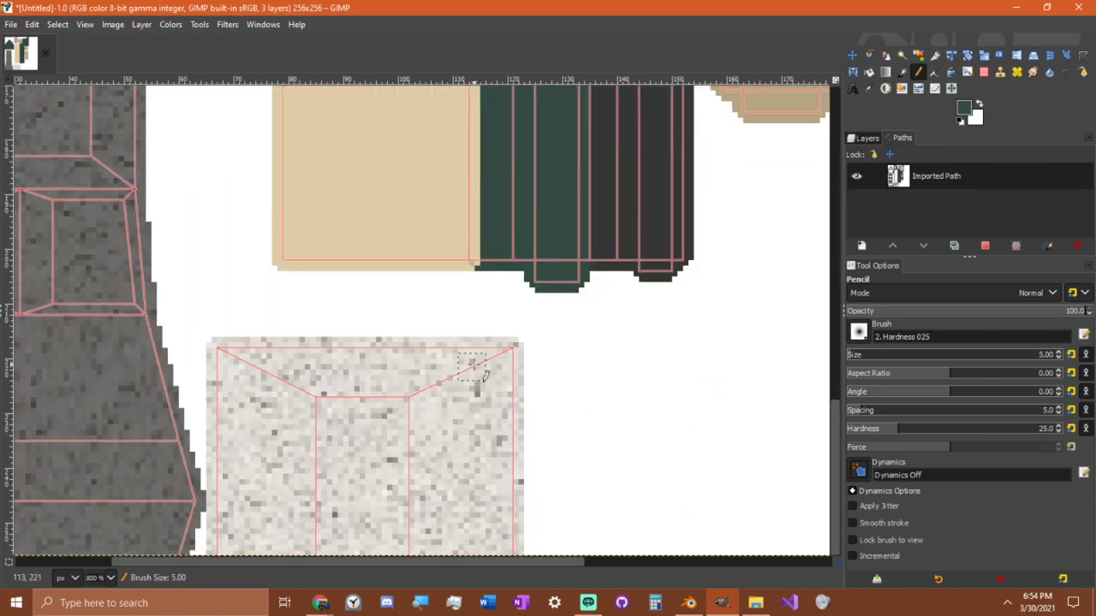
left_click(492, 251, "ctrl+shift")
middle_click_drag(536, 260, 509, 371)
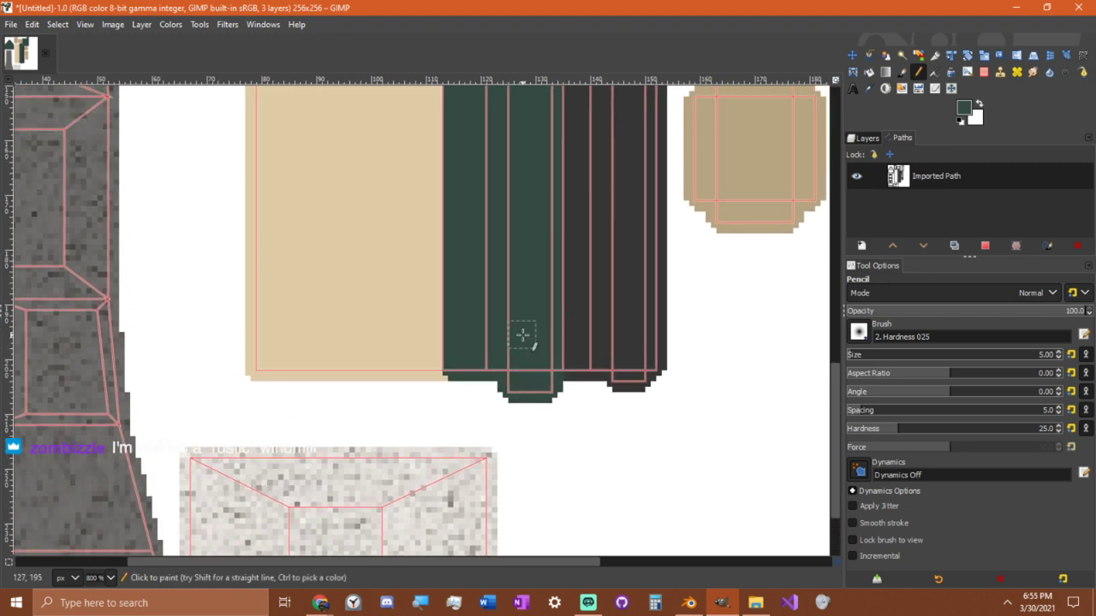
Examine the green and dark grey strips and the neighbouring islands against the UV path overlay.
mouse_move(651, 305)
middle_mouse_down()
mouse_move(563, 396)
mouse_move(560, 421)
mouse_move(568, 385)
middle_mouse_up()
mouse_move(530, 231)
middle_mouse_down()
mouse_move(445, 464)
mouse_move(405, 466)
middle_mouse_up()
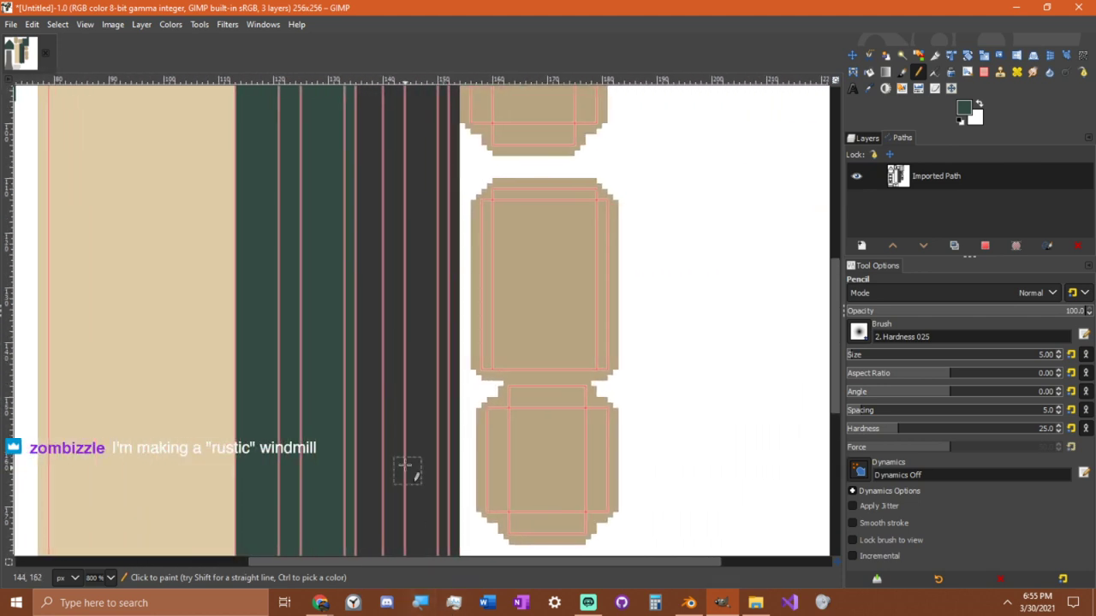
middle_click_drag(396, 377, 375, 594)
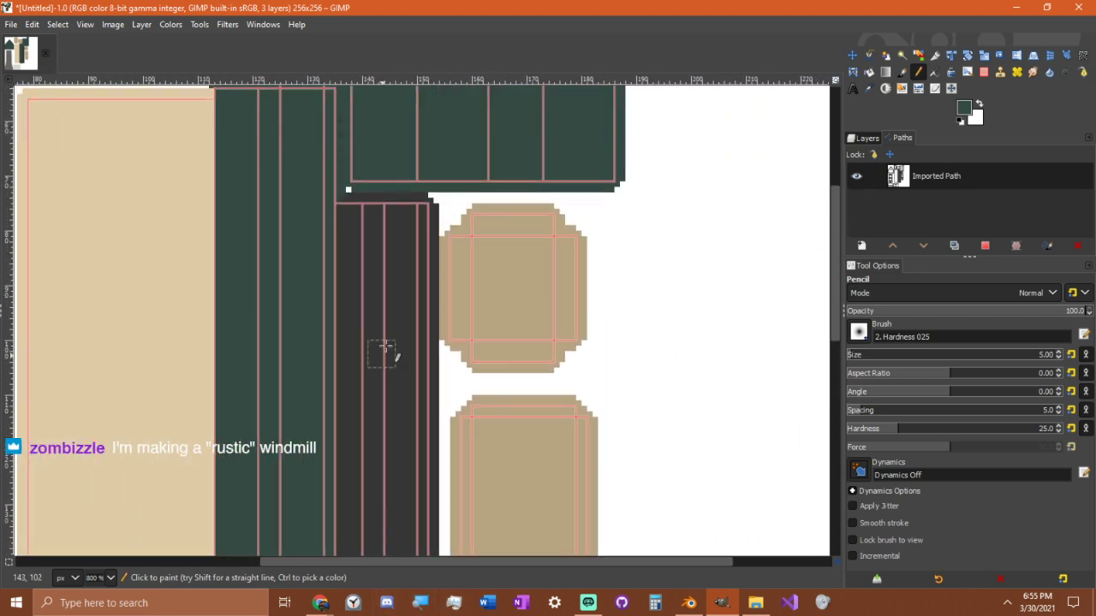
middle_click_drag(431, 385, 453, 565)
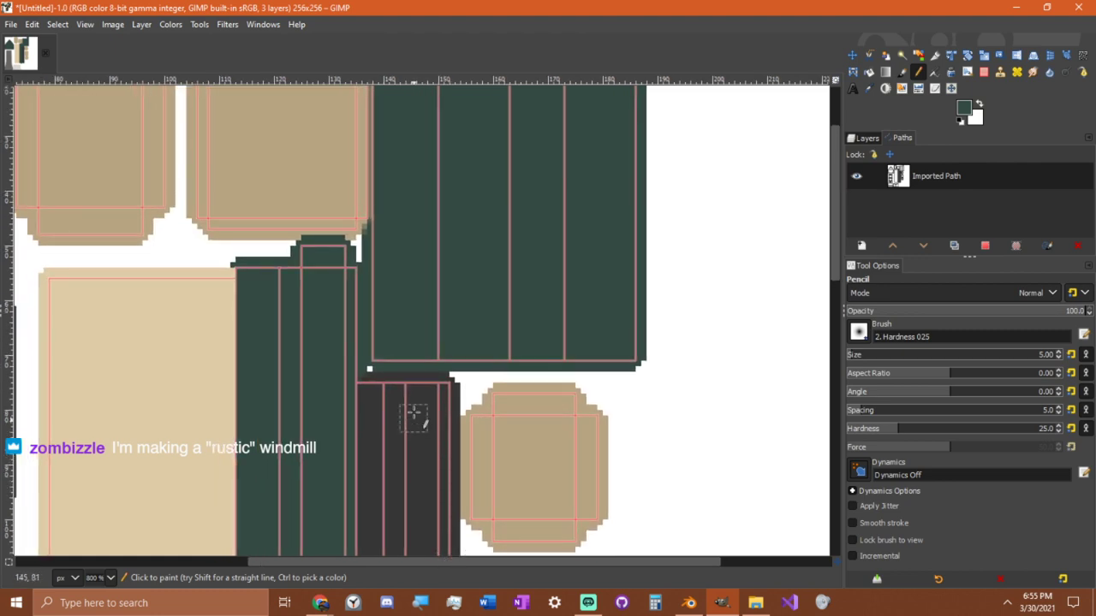
mouse_move(424, 299)
middle_mouse_down()
mouse_move(409, 363)
mouse_move(425, 475)
mouse_move(472, 418)
mouse_move(641, 320)
mouse_move(755, 179)
mouse_move(551, 262)
mouse_move(604, 52)
mouse_move(601, 1)
mouse_move(590, 1)
middle_mouse_up()
scroll(458, 240, "down", 8)
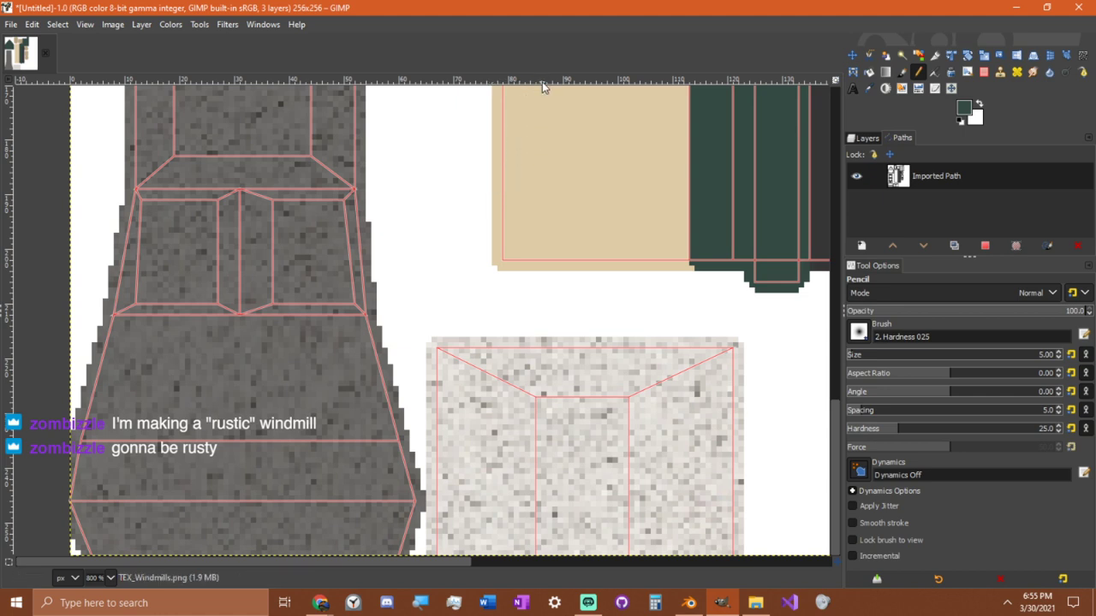
middle_click_drag(657, 261, 488, 441)
middle_click_drag(521, 328, 479, 392)
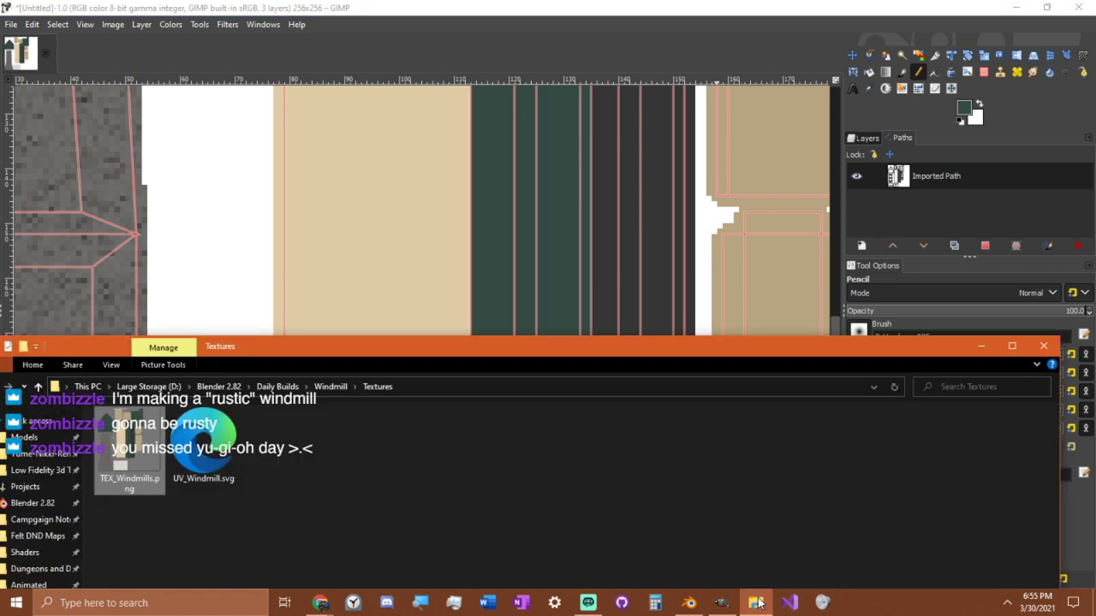
Switch to File Explorer, open the Windmill project's Reference folder and open the windmill photo in GIMP as a separate image.
left_click(755, 603)
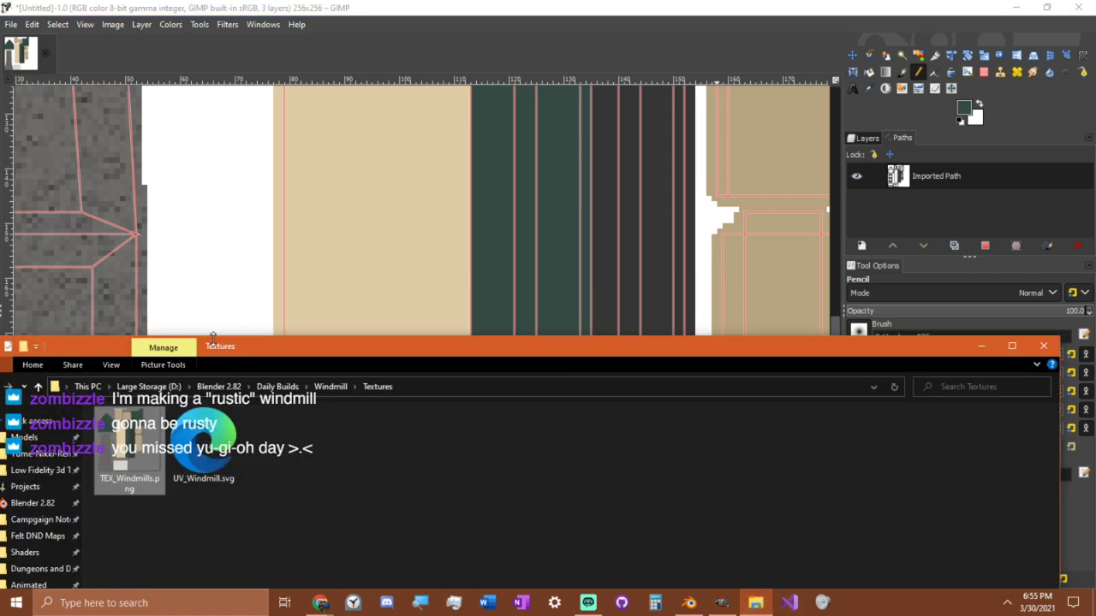
left_click(330, 386)
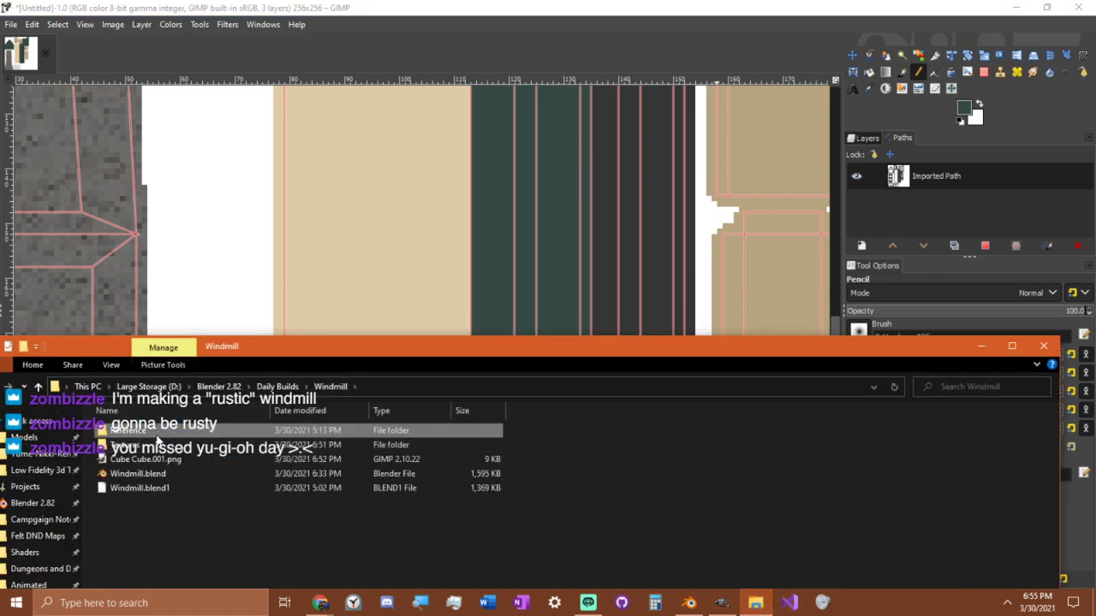
double_click(156, 435)
left_click_drag(129, 454, 261, 259)
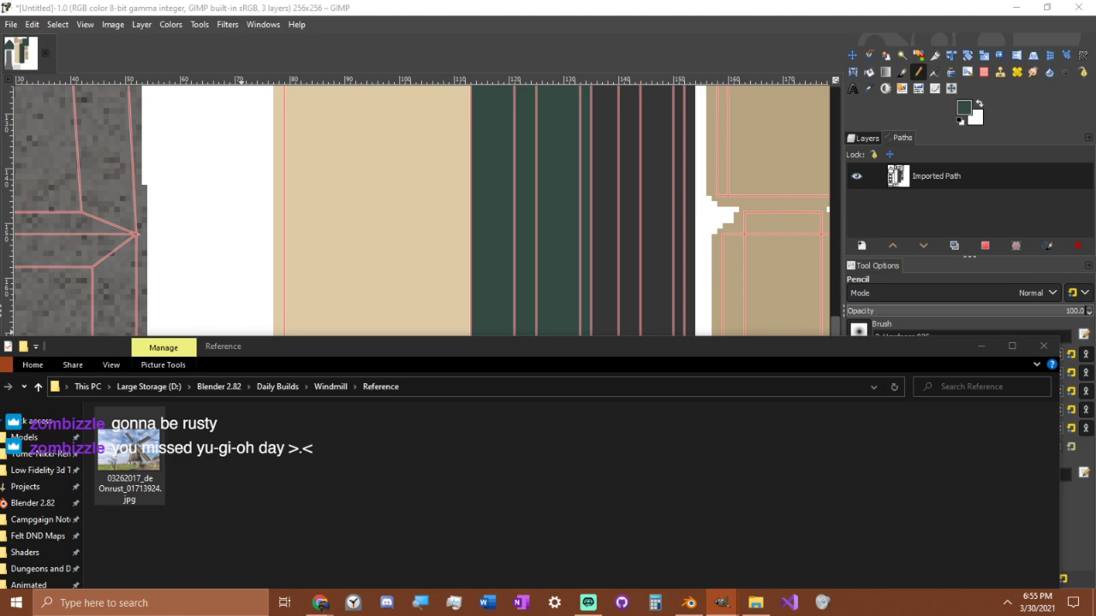
left_click_drag(128, 451, 436, 236)
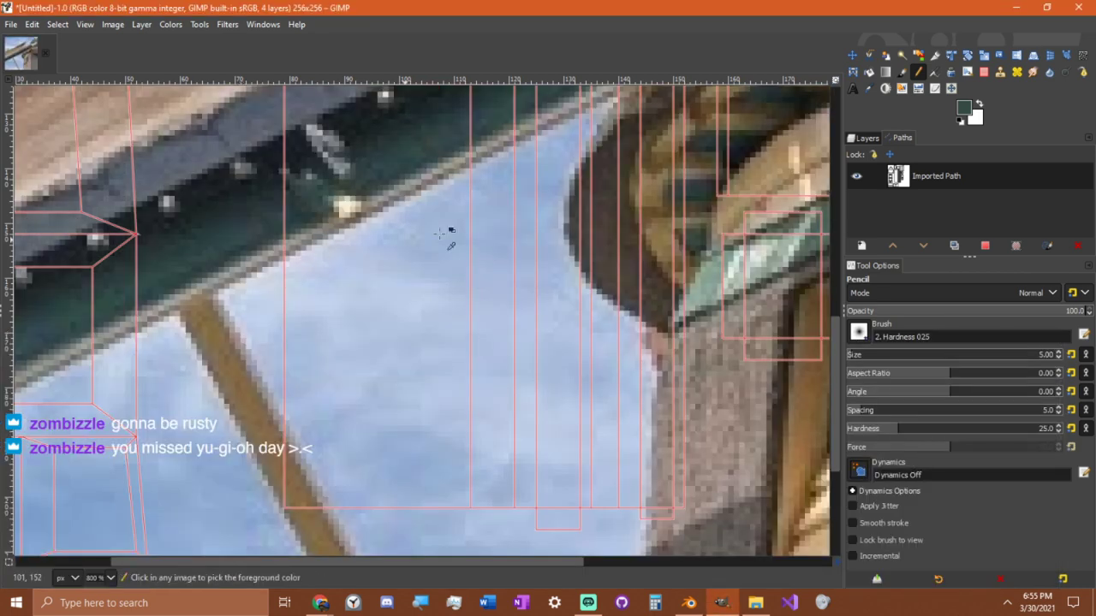
scroll(535, 206, "down", 4, "ctrl")
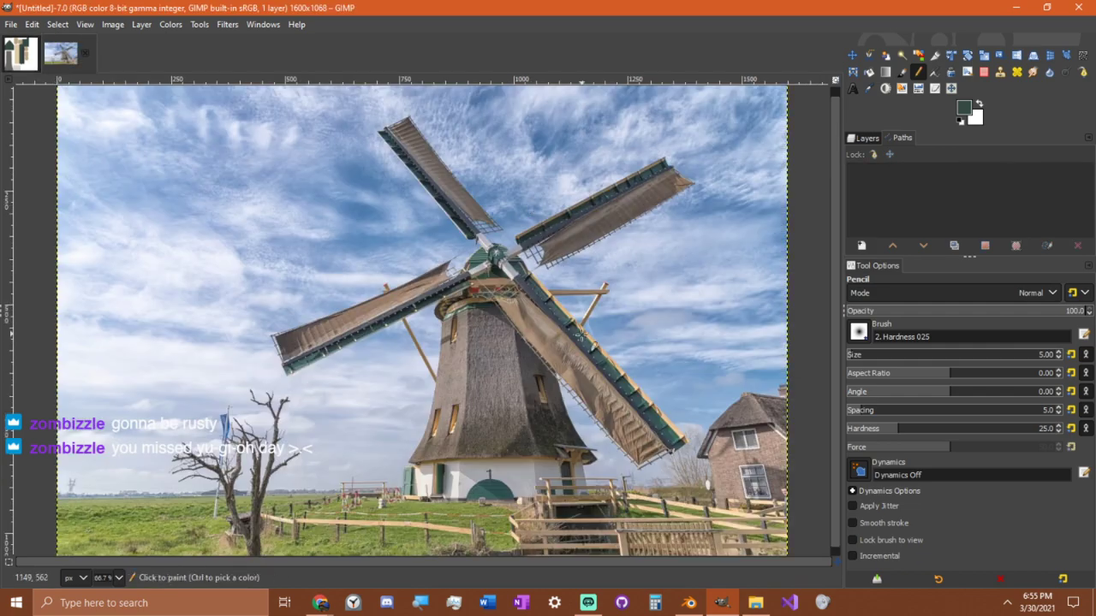
Outline the sail cloth on the windmill photo's lower-right blade with Free Select, following its corners around to a closed selection.
scroll(579, 336, "up", 3, "ctrl")
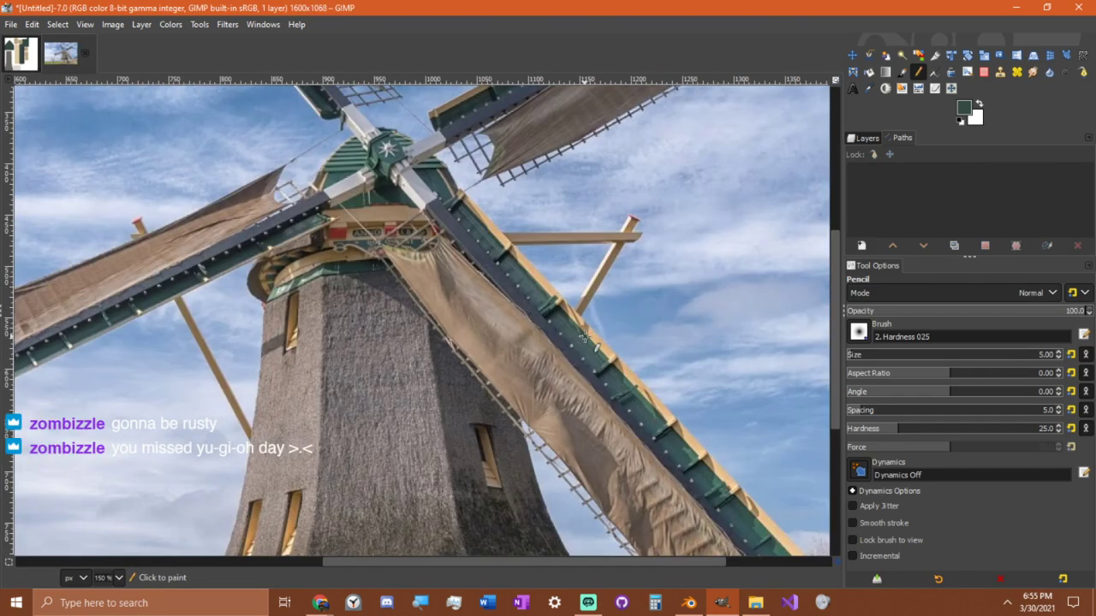
key("f")
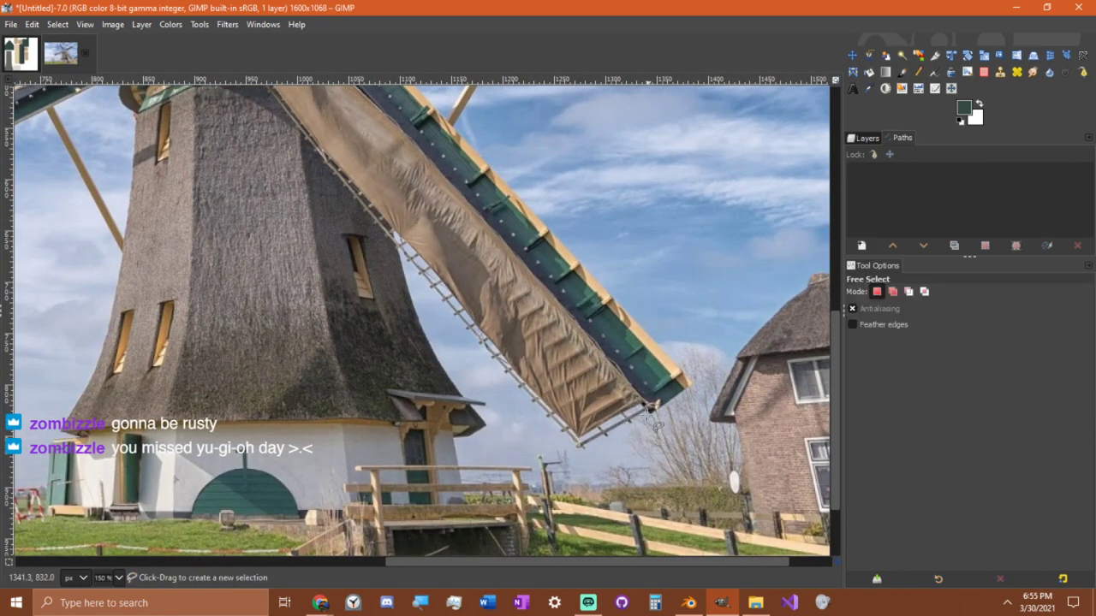
scroll(651, 424, "up", 1, "ctrl")
left_click(654, 404)
scroll(541, 250, "up", 1, "ctrl")
middle_click_drag(544, 287, 657, 555)
middle_click_drag(361, 147, 542, 425)
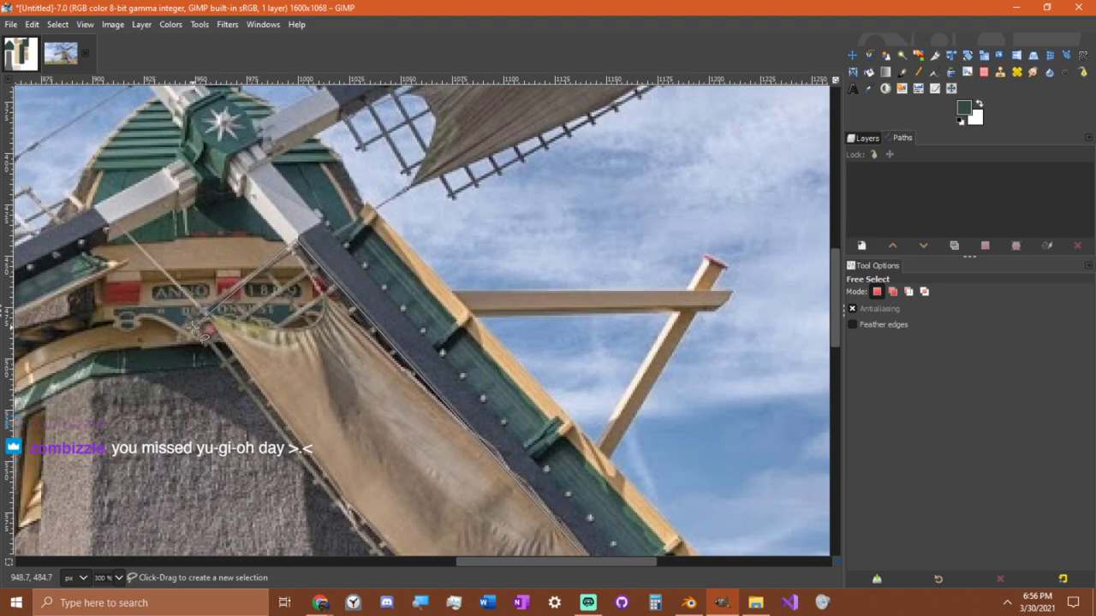
scroll(195, 328, "up", 1, "ctrl")
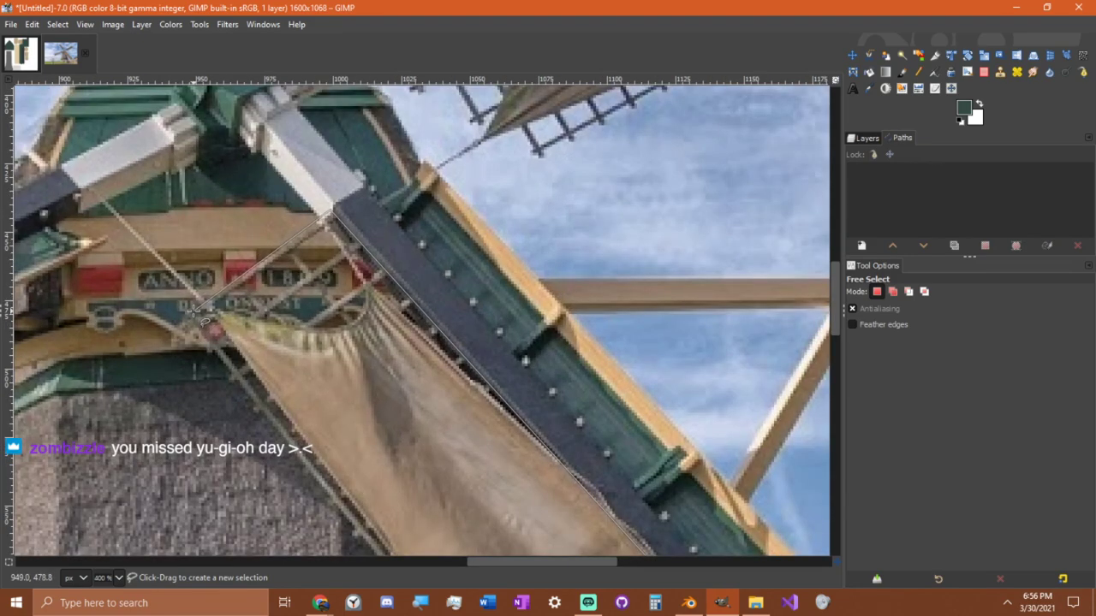
left_click(185, 315)
scroll(185, 315, "down", 4)
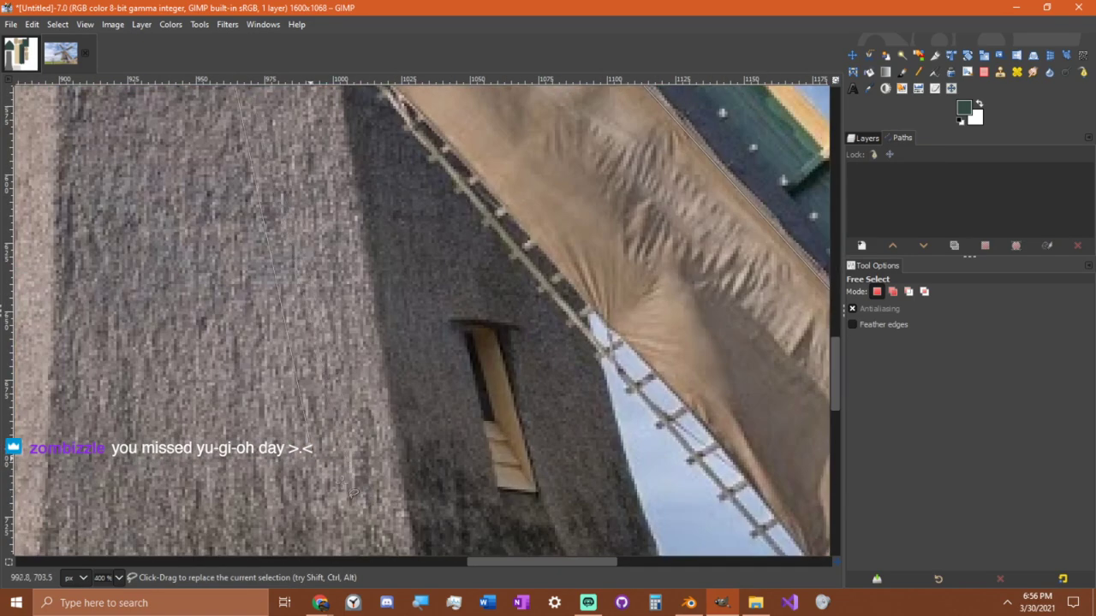
middle_click_drag(409, 485, 18, 161)
middle_click_drag(488, 402, 203, 235)
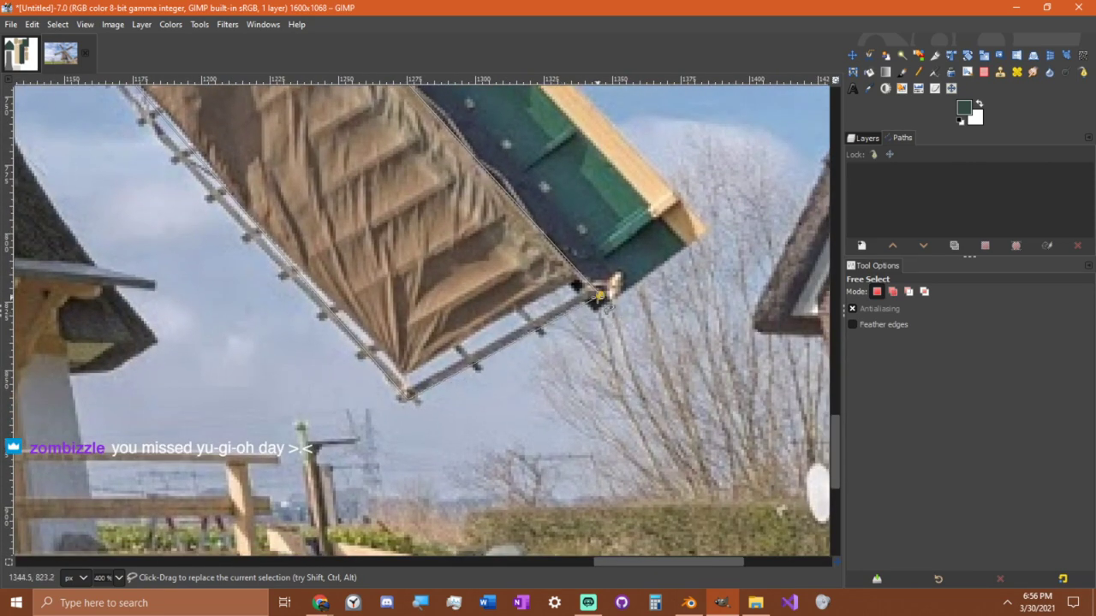
left_click(600, 294)
Cut the selected sail cloth out of the photo and return to the untitled texture image.
key("ctrl+x")
scroll(503, 250, "down", 3, "ctrl")
middle_click_drag(398, 186, 502, 426)
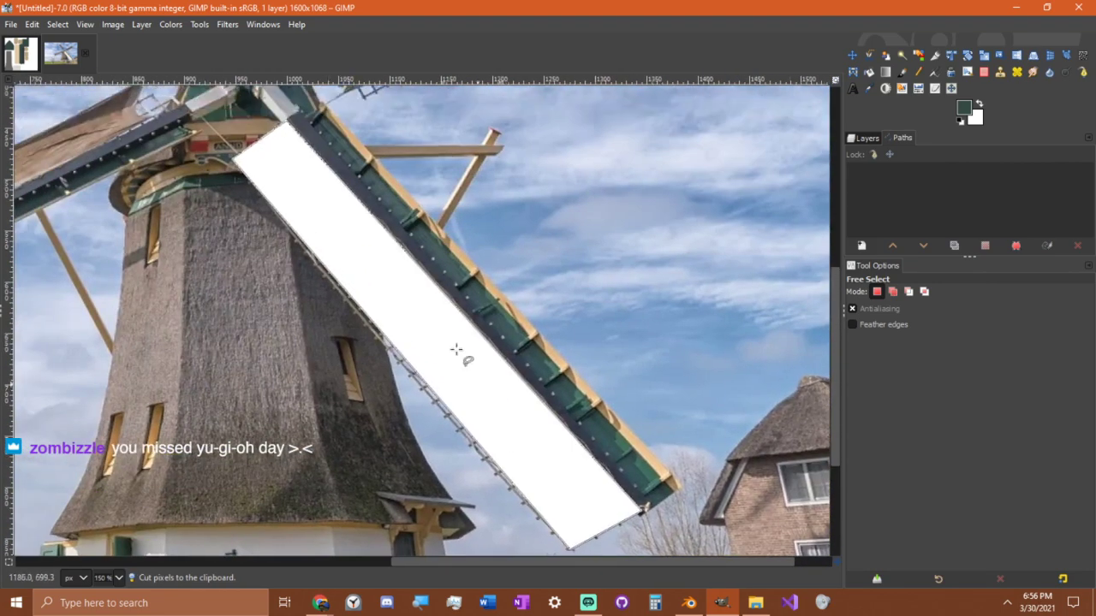
middle_click_drag(386, 259, 385, 382)
left_click(21, 53)
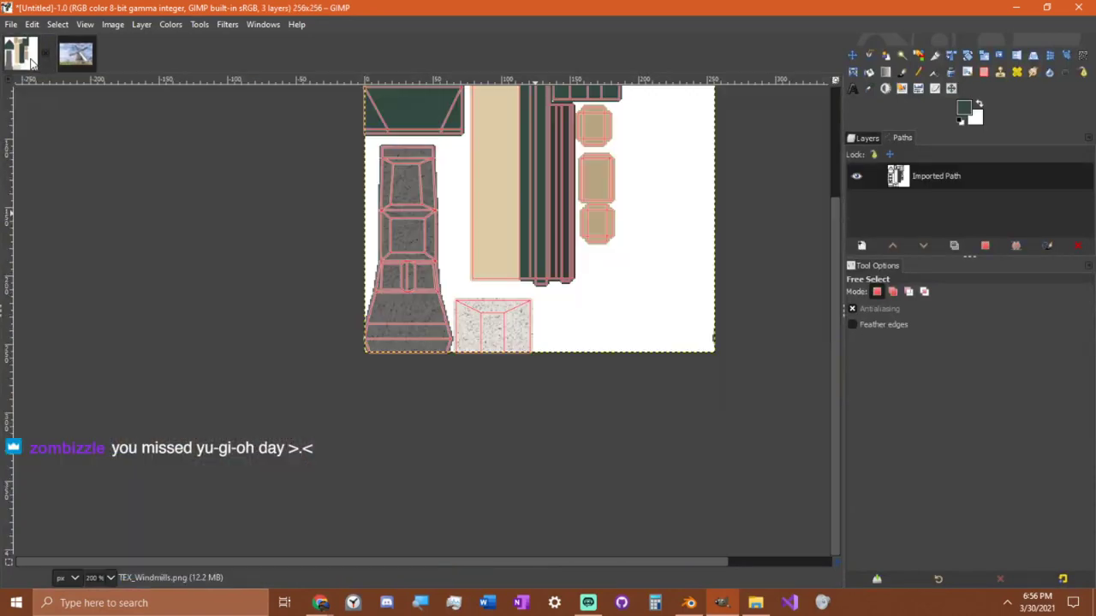
Paste the sail cloth into the texture image and convert the floating selection to a new layer.
key("ctrl+v")
scroll(548, 248, "down", 4, "ctrl")
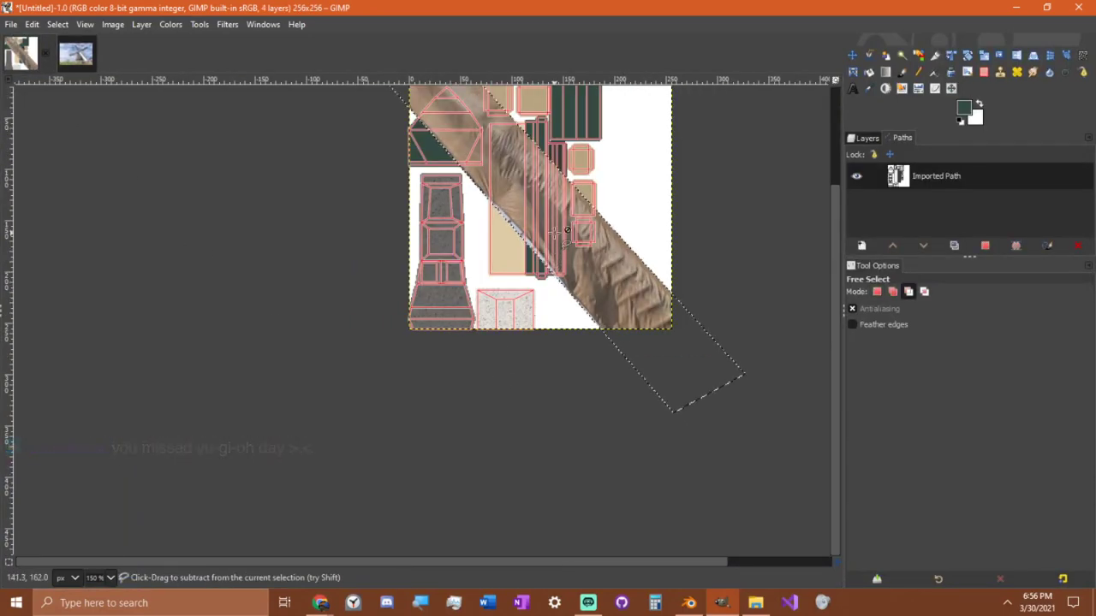
scroll(534, 228, "up", 2, "ctrl")
middle_click_drag(535, 228, 470, 339)
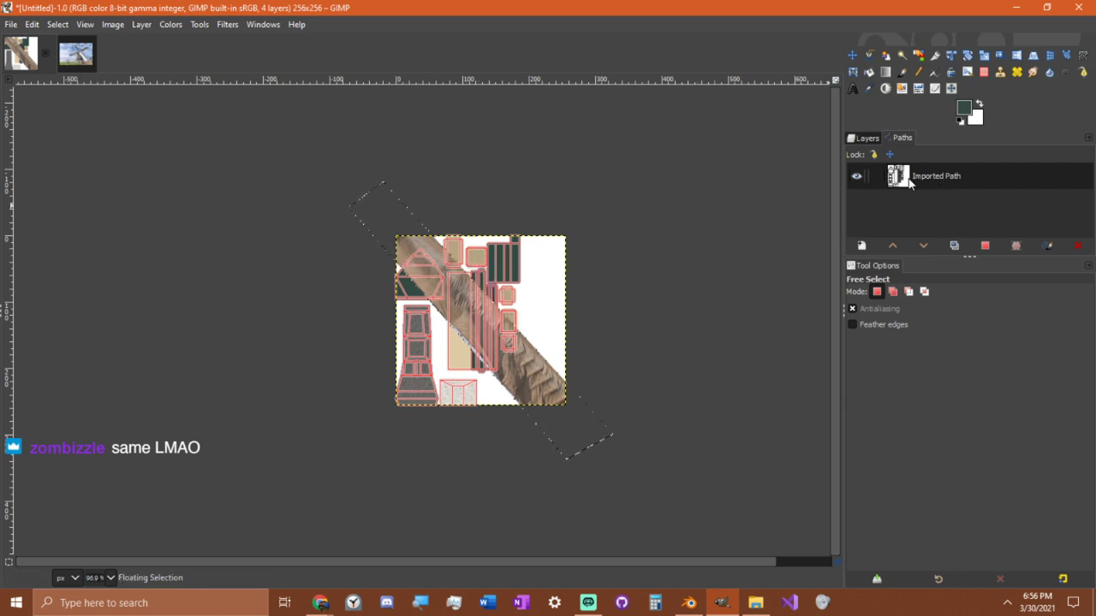
left_click(859, 138)
right_click(935, 215)
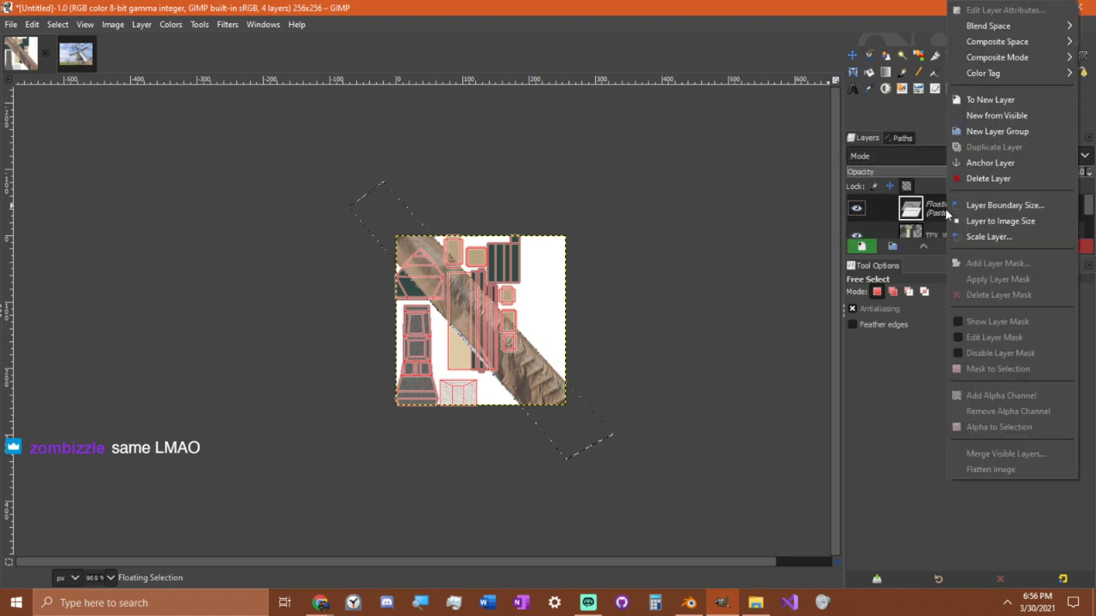
left_click(1001, 100)
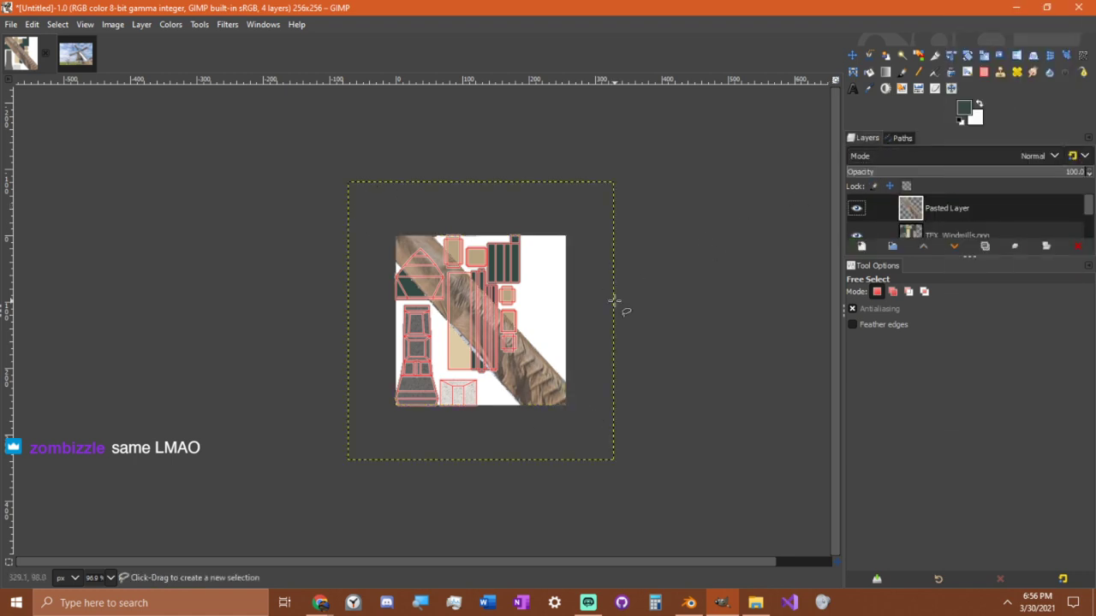
Start rotating the pasted sail cloth layer towards vertical at an angle of 38.86, with interpolation set to None.
scroll(615, 299, "up", 4, "ctrl")
key("shift+r")
left_click(429, 306)
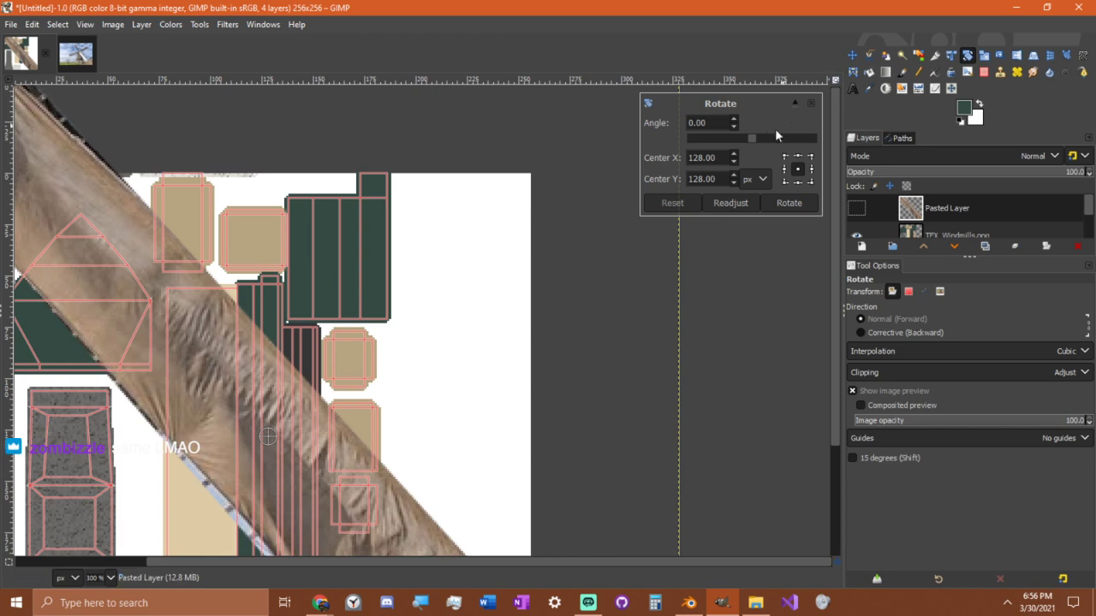
left_click_drag(749, 138, 761, 143)
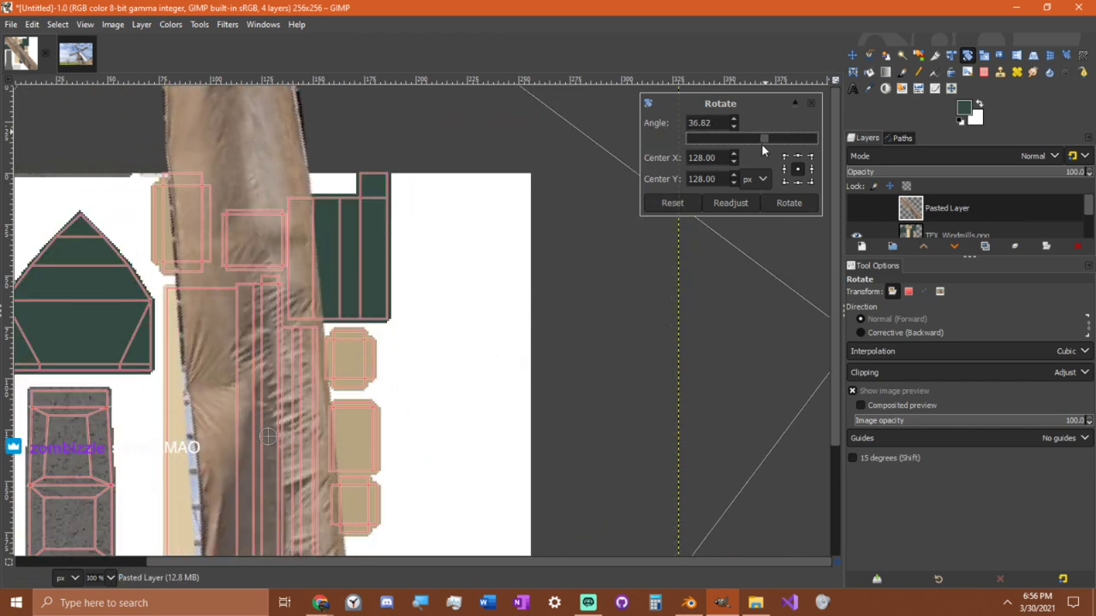
left_click_drag(762, 146, 761, 145)
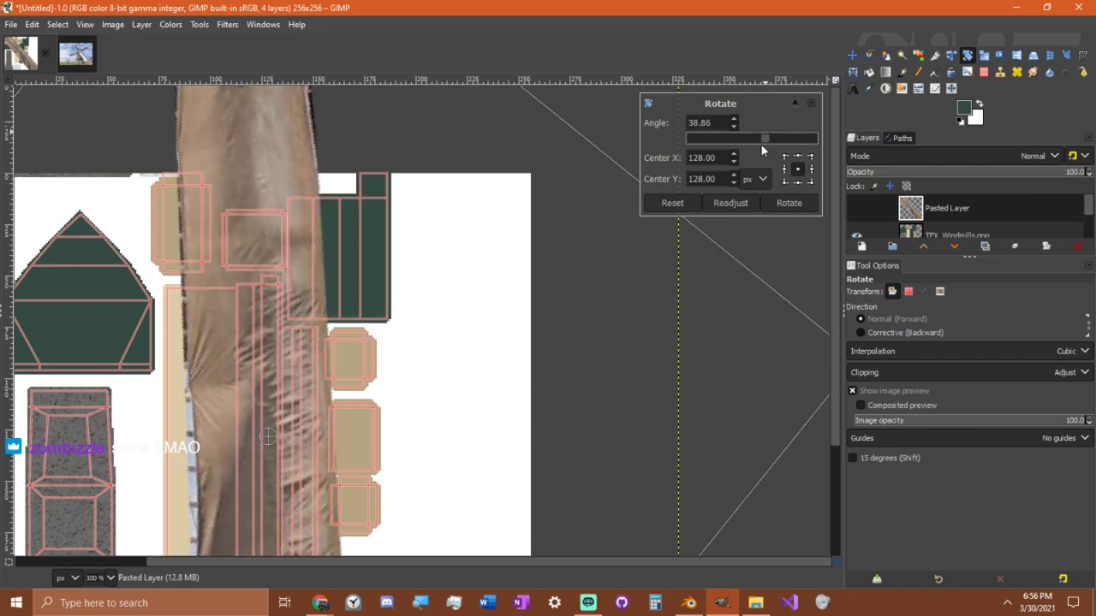
left_click(933, 353)
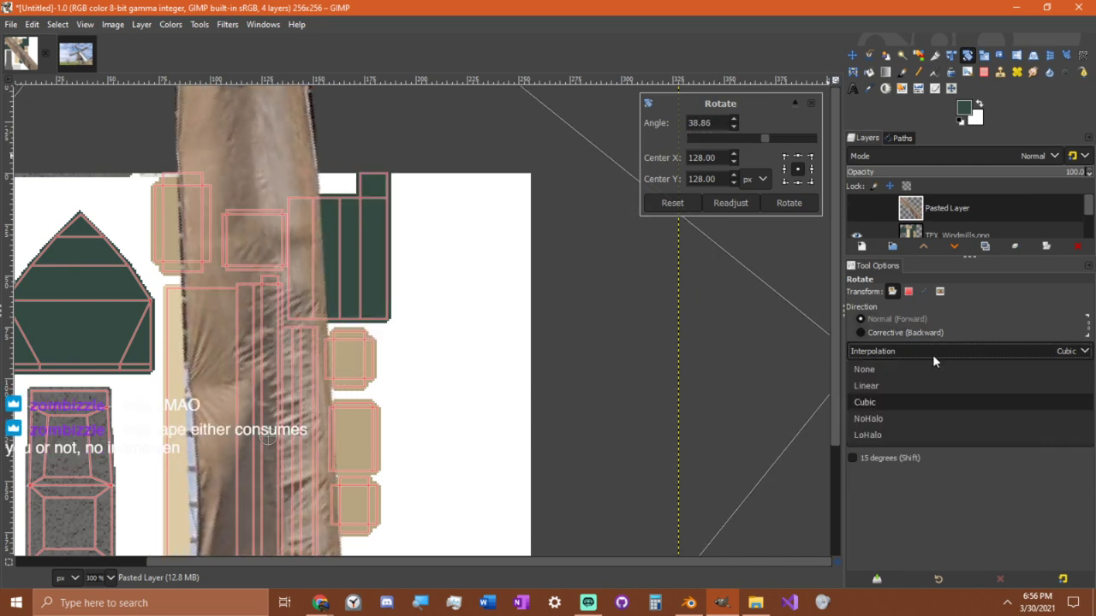
left_click(901, 369)
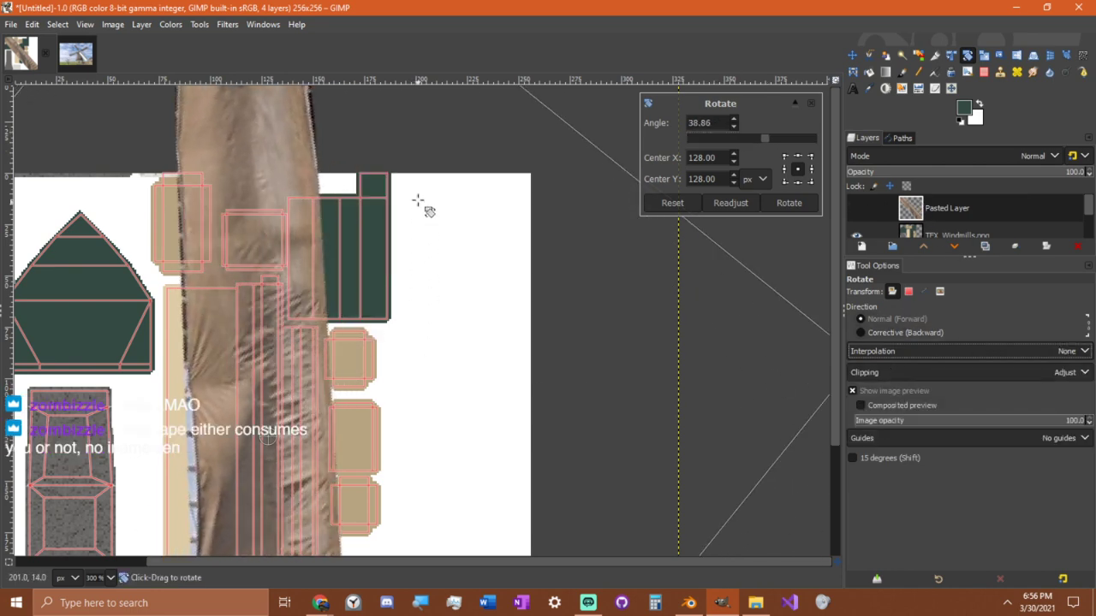
Adjust the pasted sail layer's rotation angle to 41.42 so the cloth stands vertical, and apply the rotation.
middle_click_drag(418, 201, 492, 341)
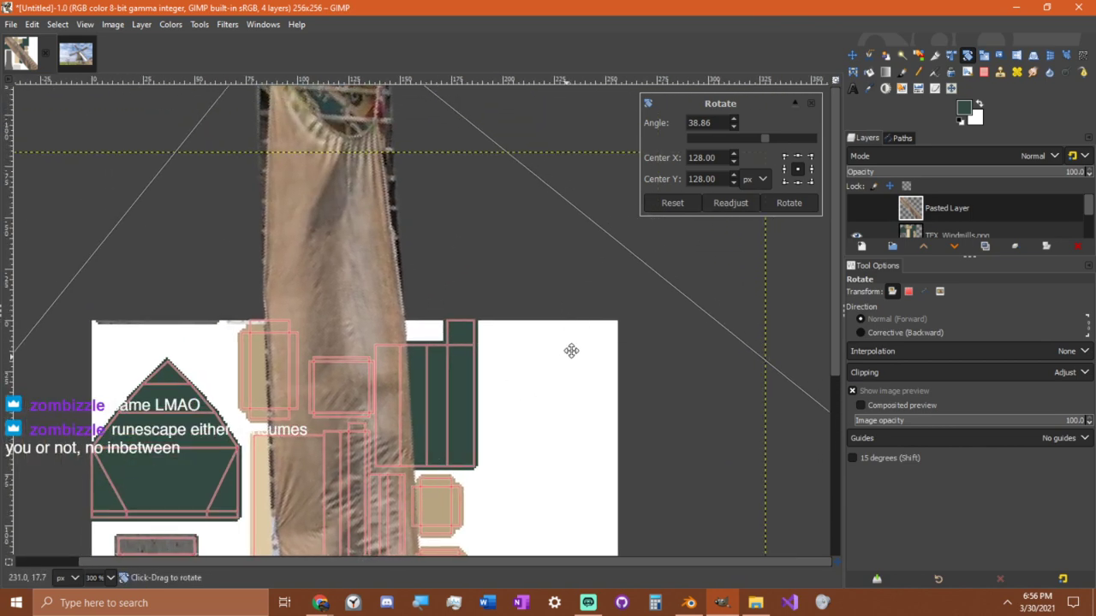
middle_click_drag(570, 352, 585, 114)
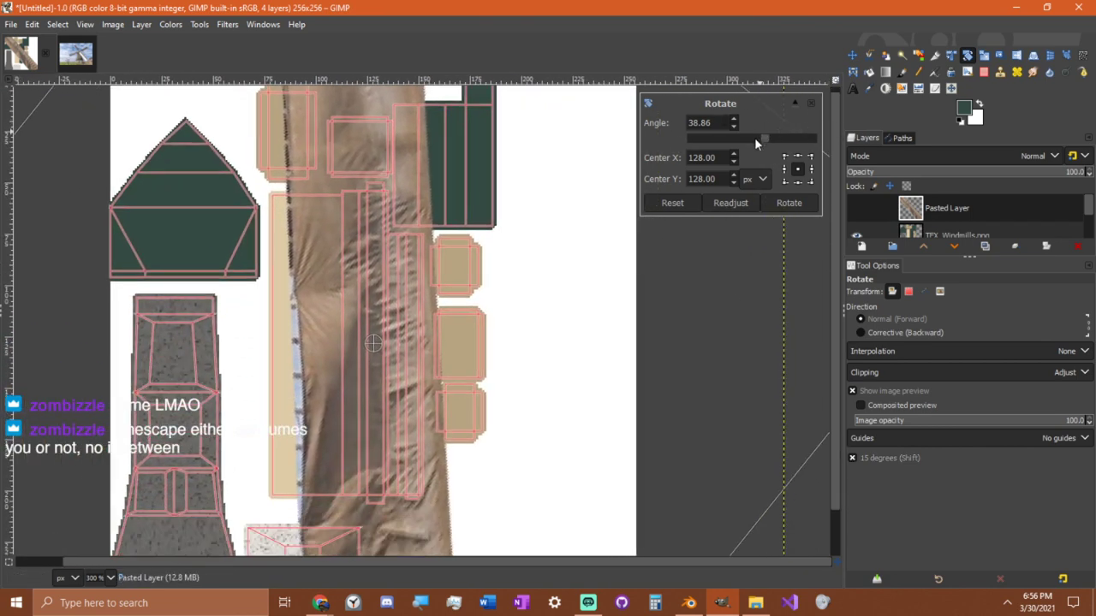
left_click_drag(755, 141, 774, 142)
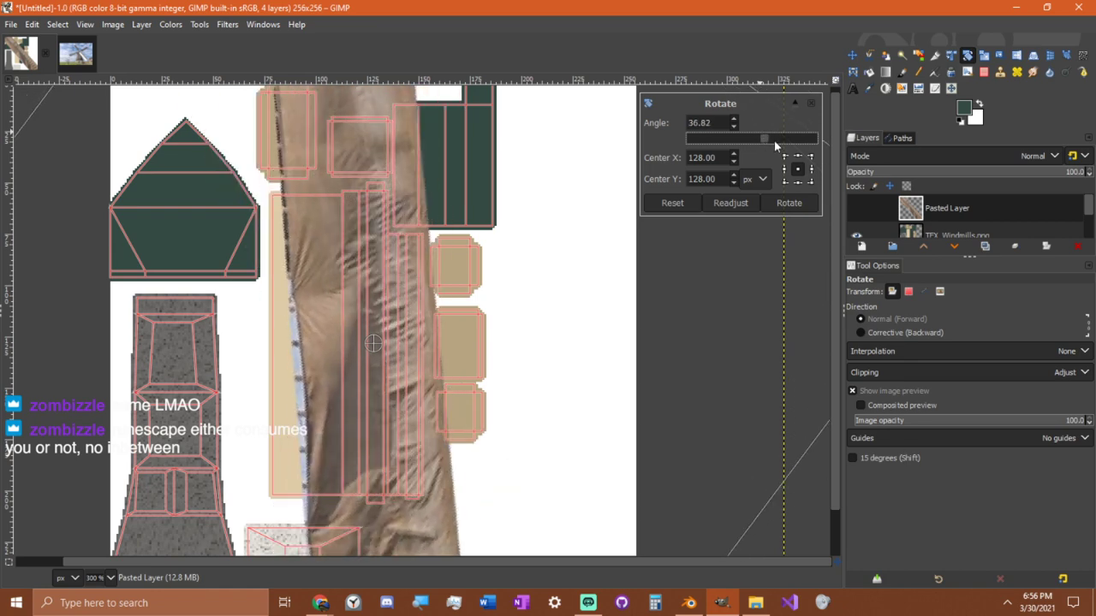
left_click(735, 120)
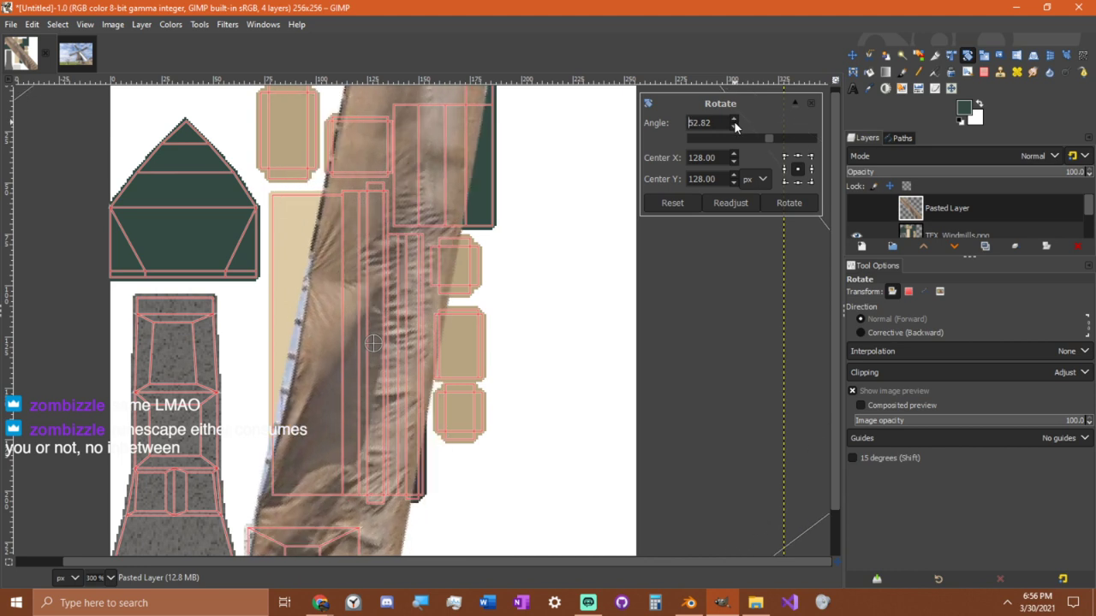
left_click(734, 128)
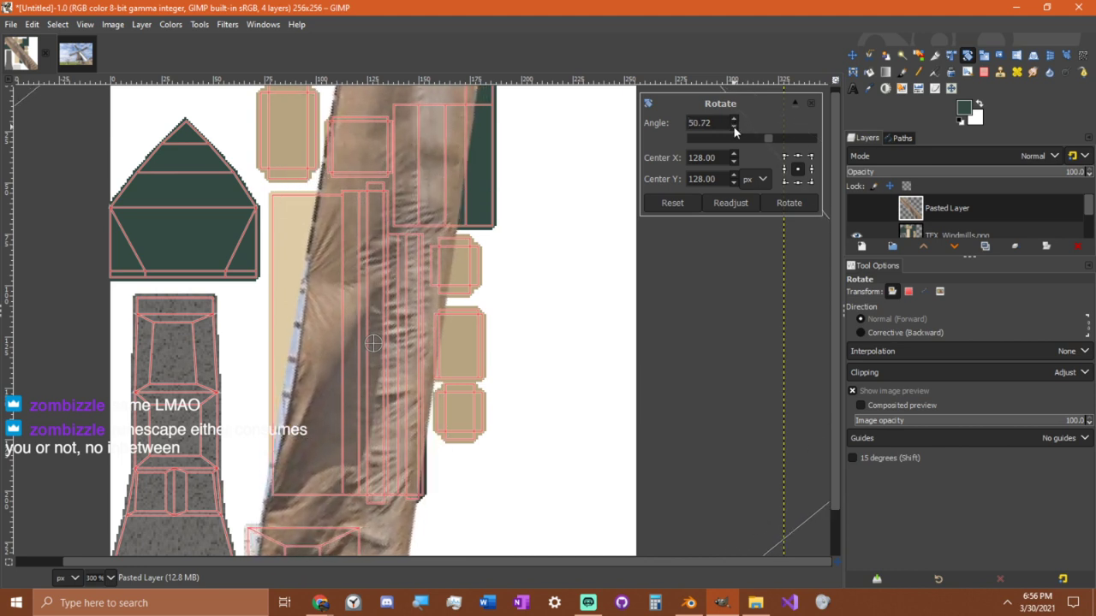
left_click(734, 127)
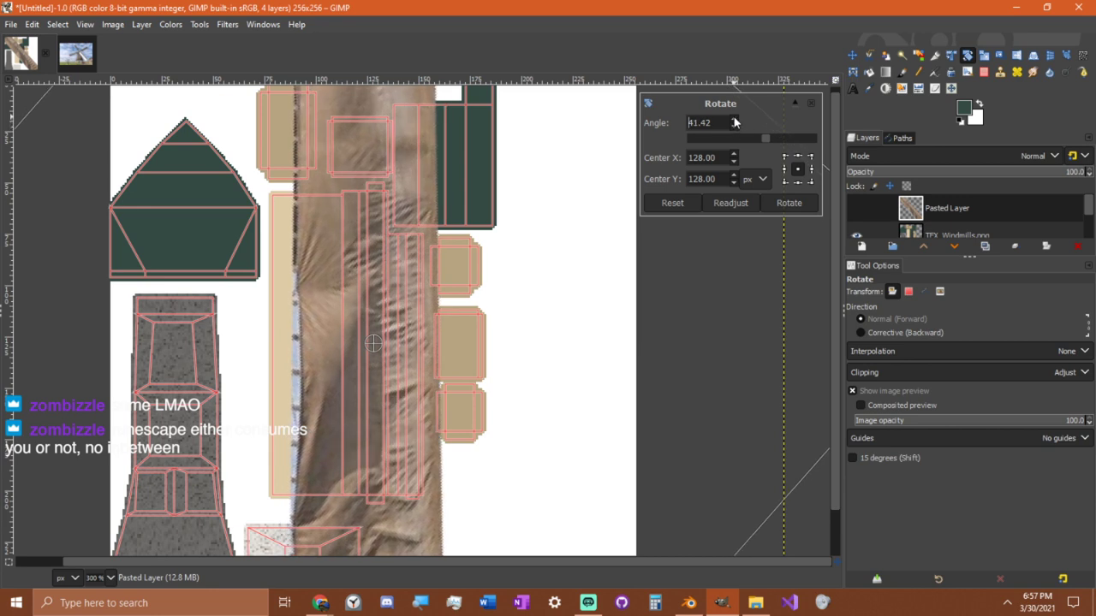
left_click(775, 203)
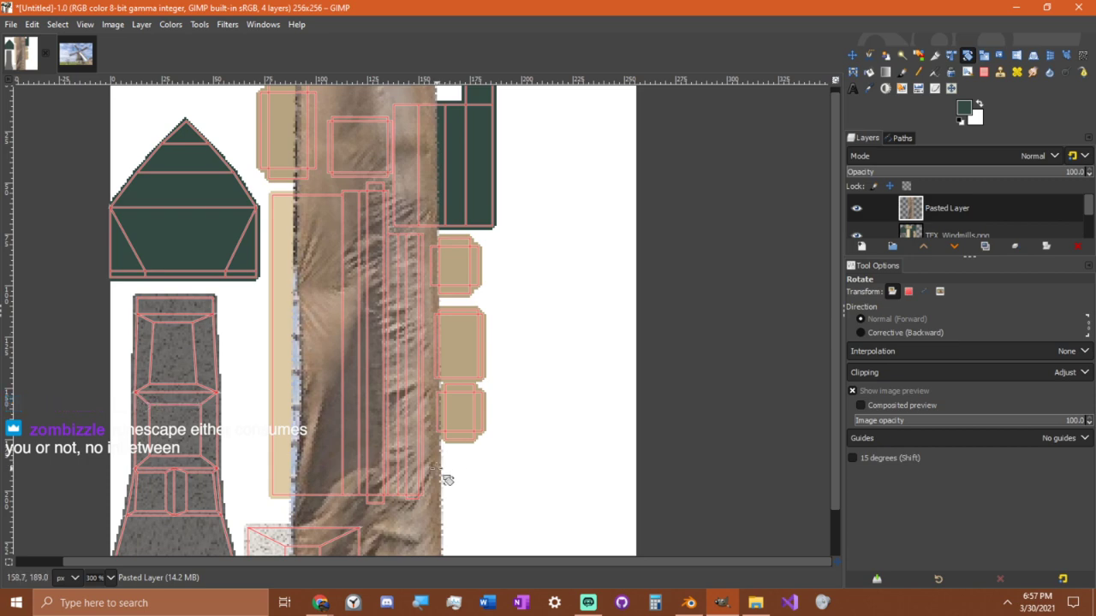
Move the rotated sail layer so its lower end covers the bottom of the tan sail strip in the UV layout.
scroll(473, 439, "down", 2, "ctrl")
middle_click_drag(423, 462, 422, 371)
key("m")
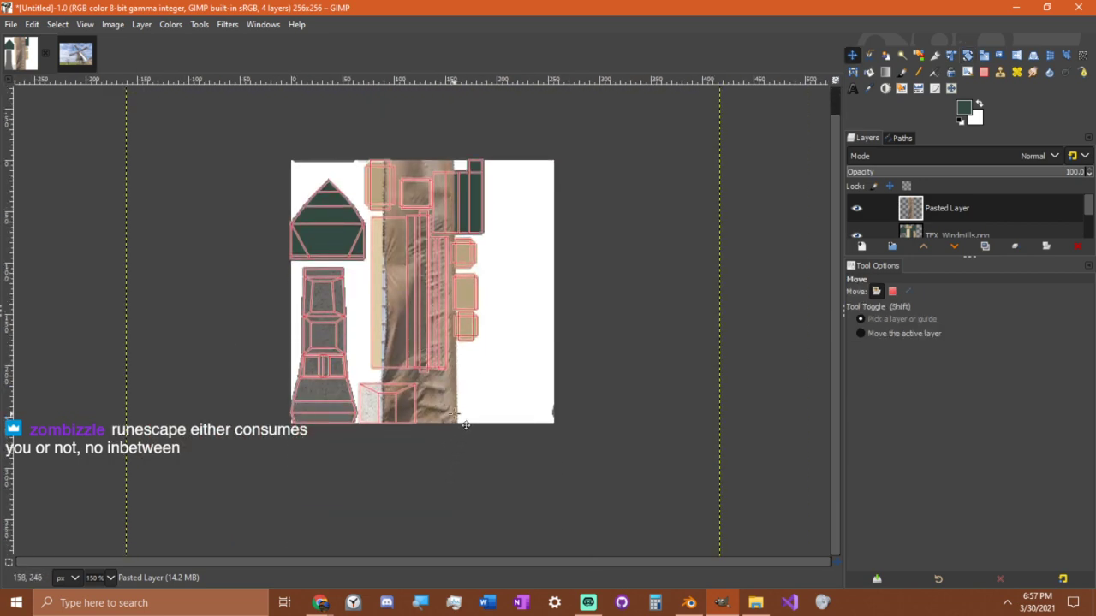
left_click_drag(463, 463, 470, 263)
scroll(439, 332, "up", 3, "ctrl")
left_click_drag(393, 456, 335, 439)
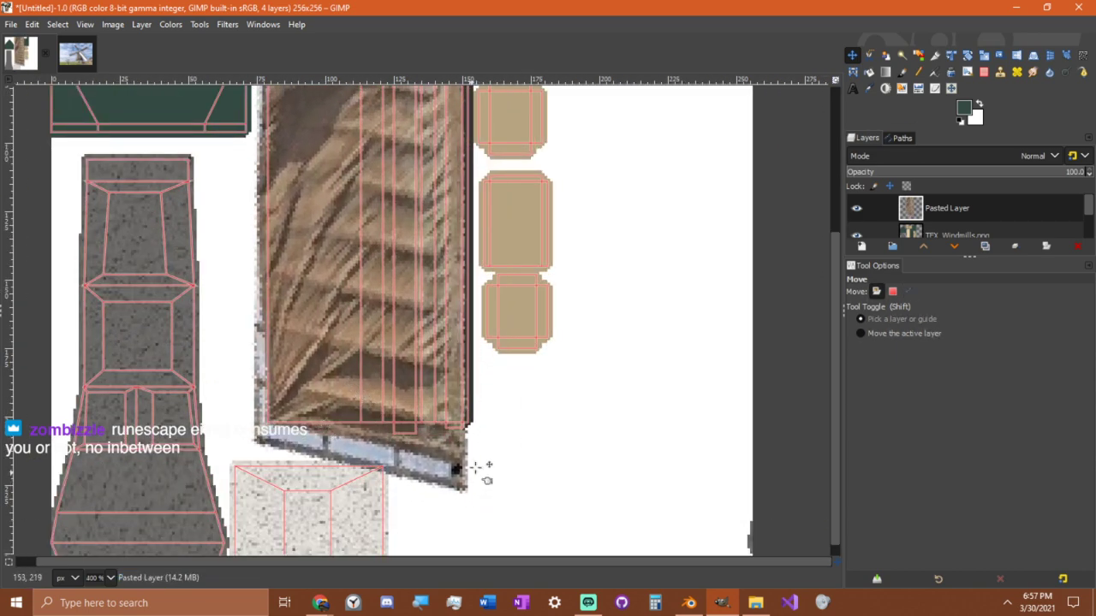
scroll(510, 342, "down", 1)
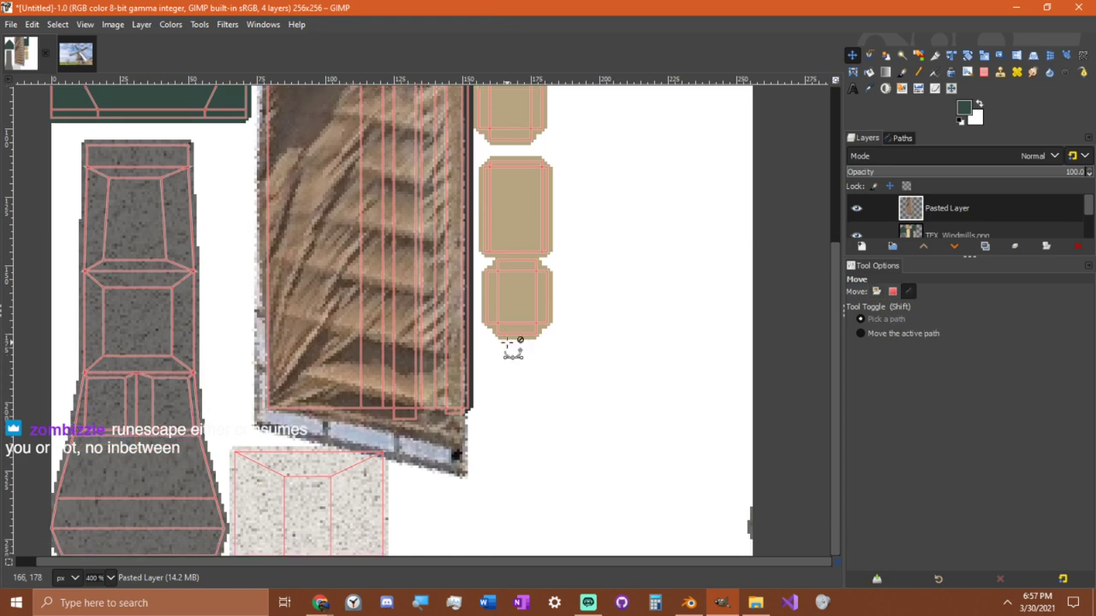
Cut the sail layer out of the texture and paste it as a new image.
key("ctrl+x")
key("ctrl+shift+v")
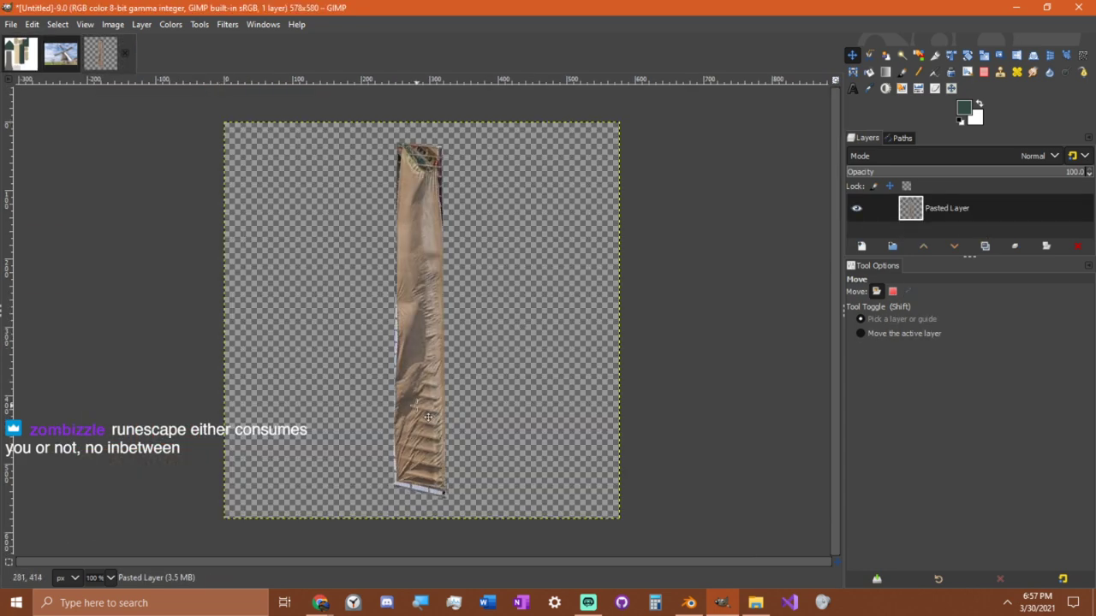
scroll(428, 417, "up", 4, "ctrl")
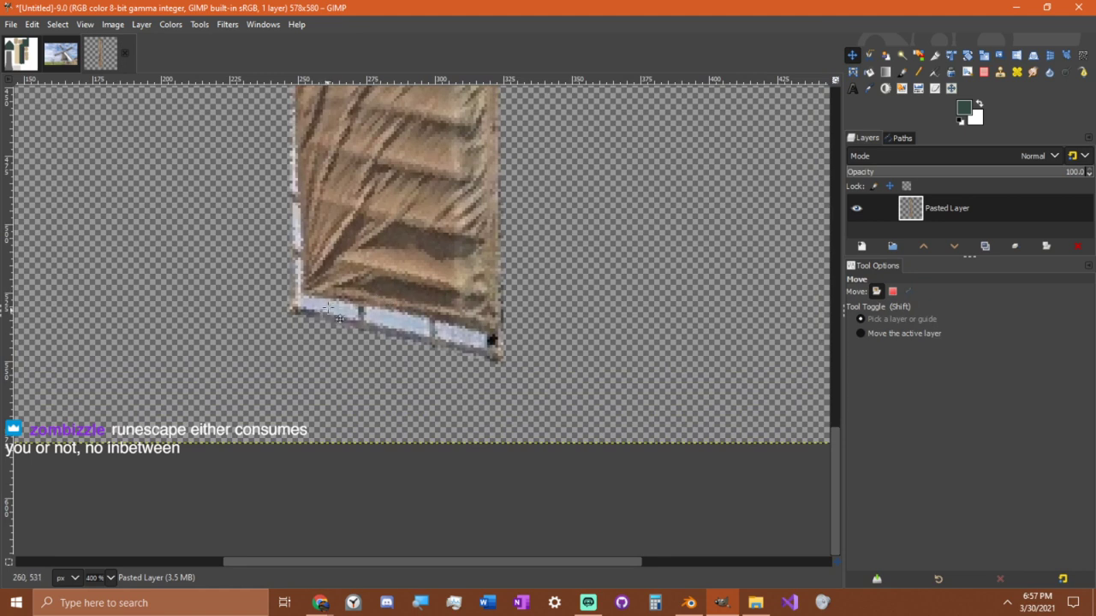
Start a Handle Transform on the sail layer and place handles at the cloth's corners.
left_click(1067, 57)
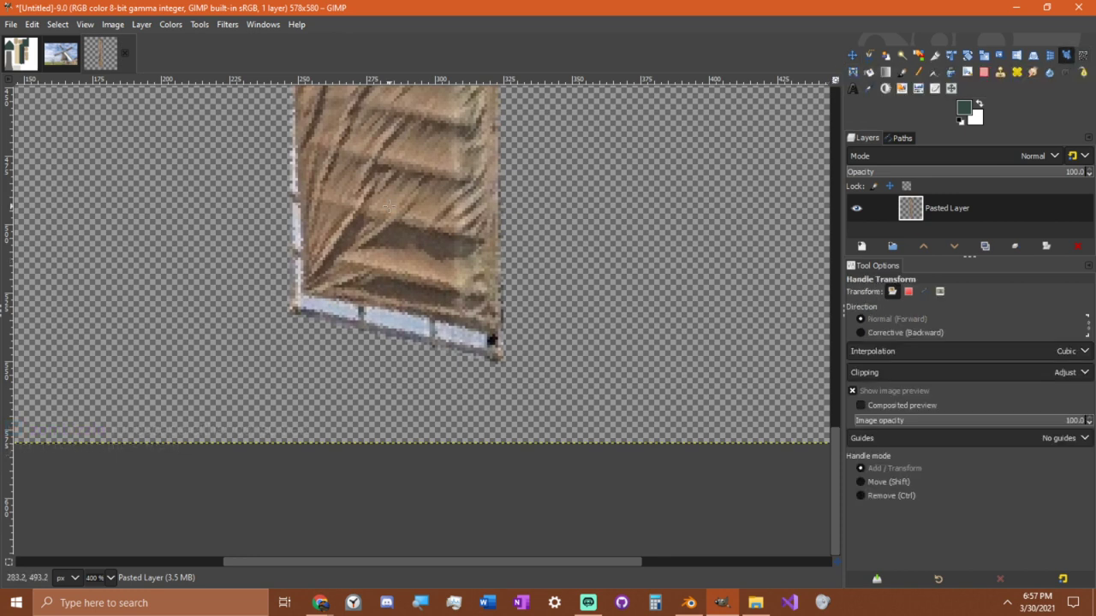
left_click(308, 298)
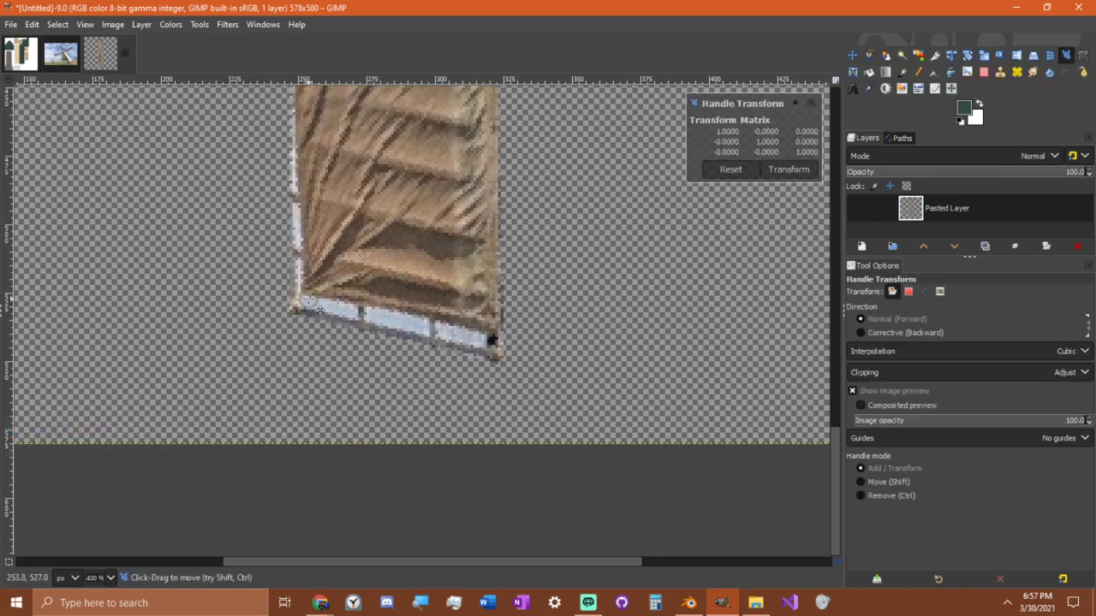
left_click(502, 332)
scroll(524, 318, "down", 1, "ctrl")
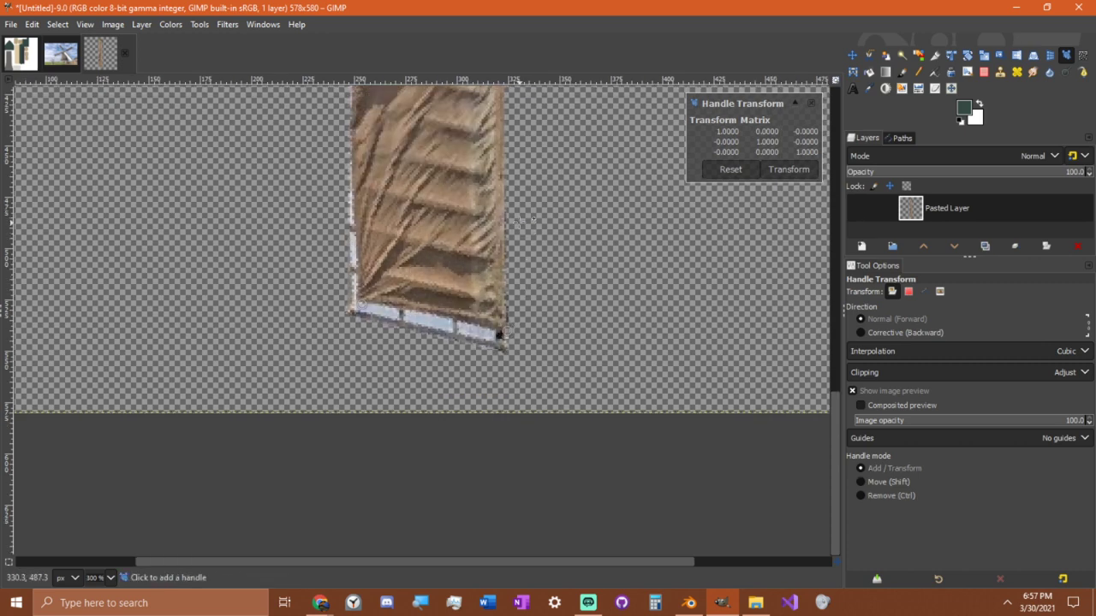
scroll(519, 223, "up", 6)
scroll(520, 224, "up", 10)
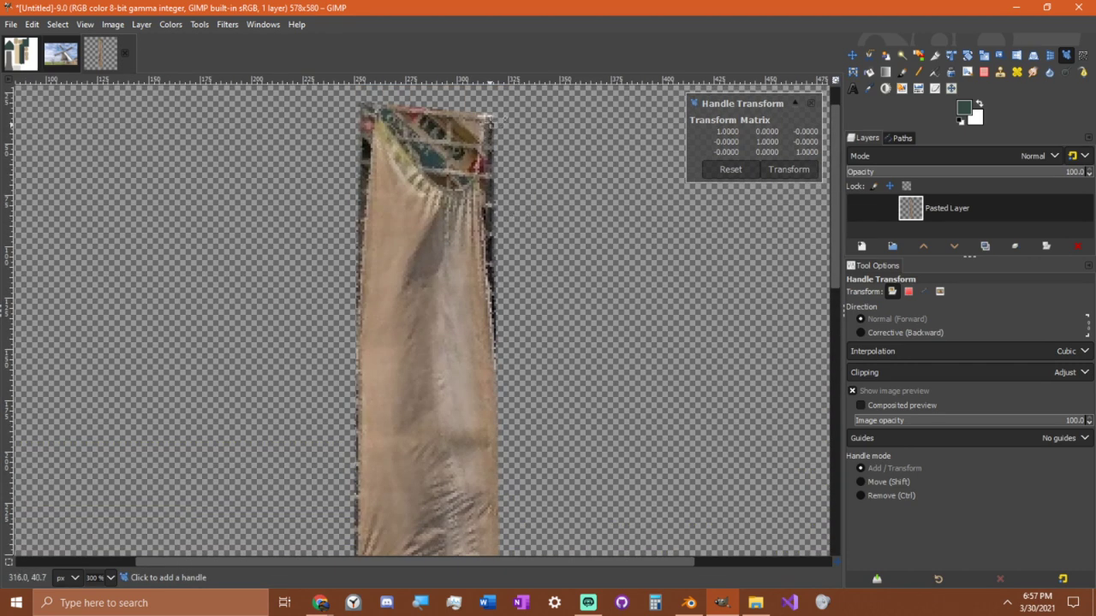
left_click(376, 111)
Raise the lower-right handle until the sail's slanted bottom edge runs level.
scroll(535, 286, "down", 12)
scroll(659, 475, "up", 1, "ctrl")
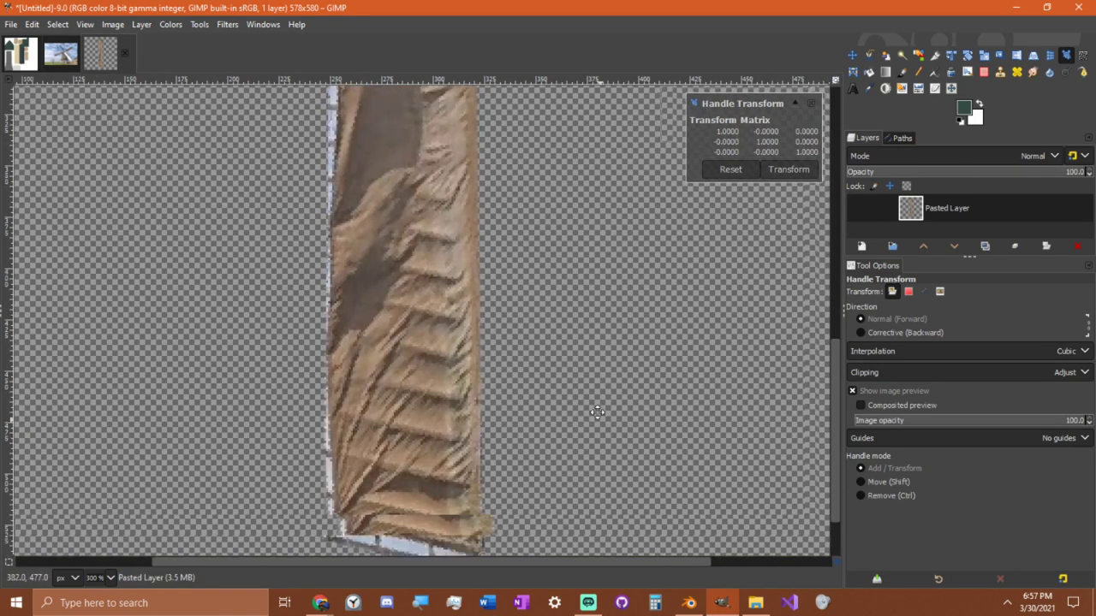
scroll(445, 432, "down", 1, "ctrl")
scroll(422, 432, "up", 2, "ctrl")
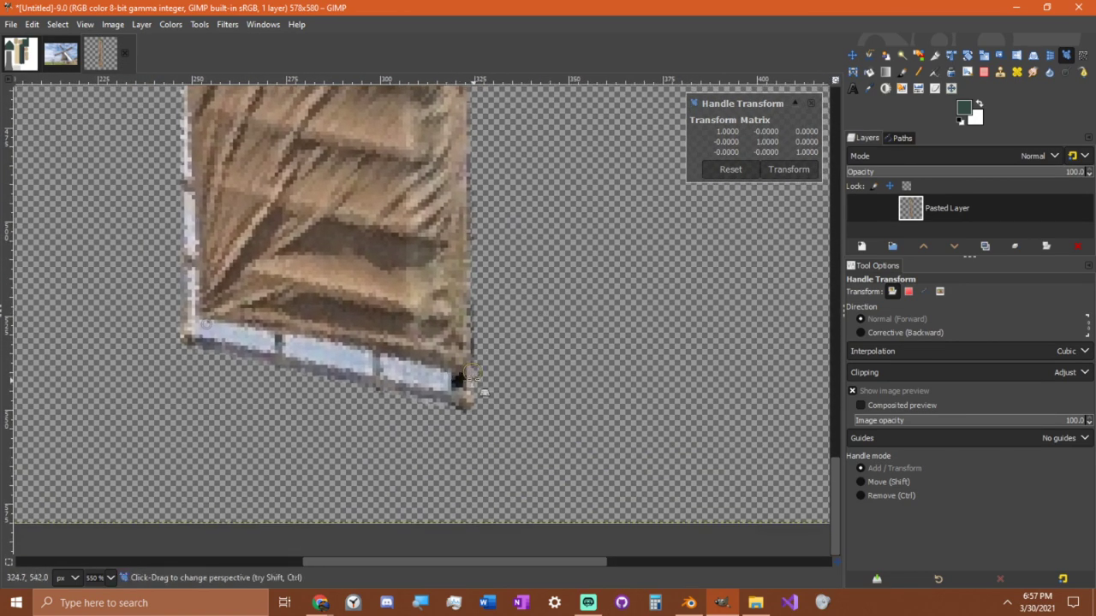
left_click_drag(465, 384, 463, 318)
scroll(463, 319, "down", 5, "ctrl")
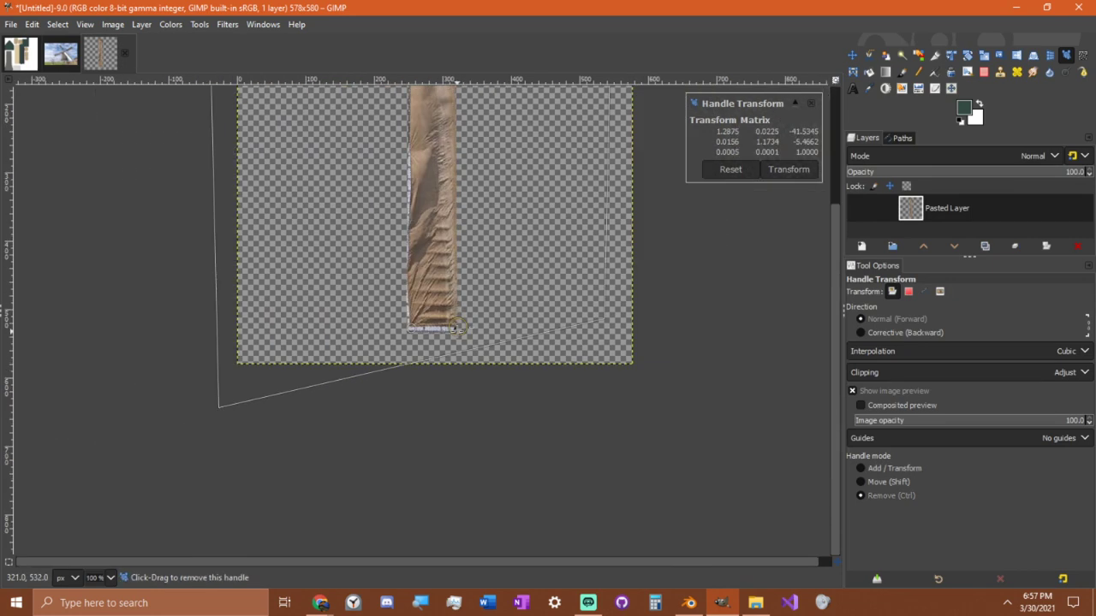
Shift the upper-left handle slightly to level the sail's top edge, and apply the handle transform.
middle_click_drag(431, 194, 427, 384)
scroll(413, 297, "up", 3, "ctrl")
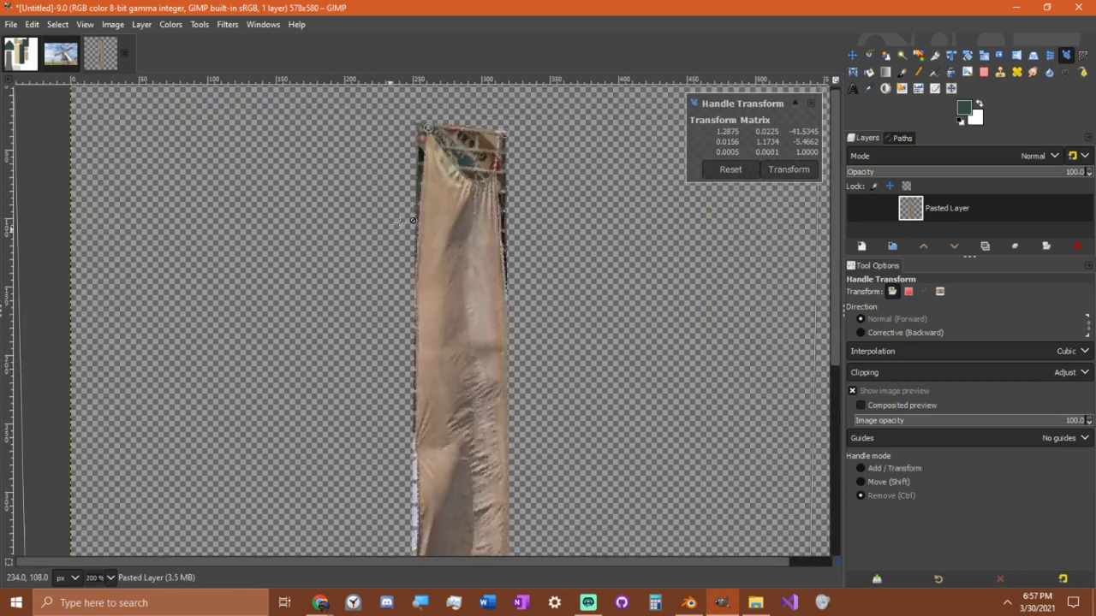
left_click_drag(414, 168, 411, 182)
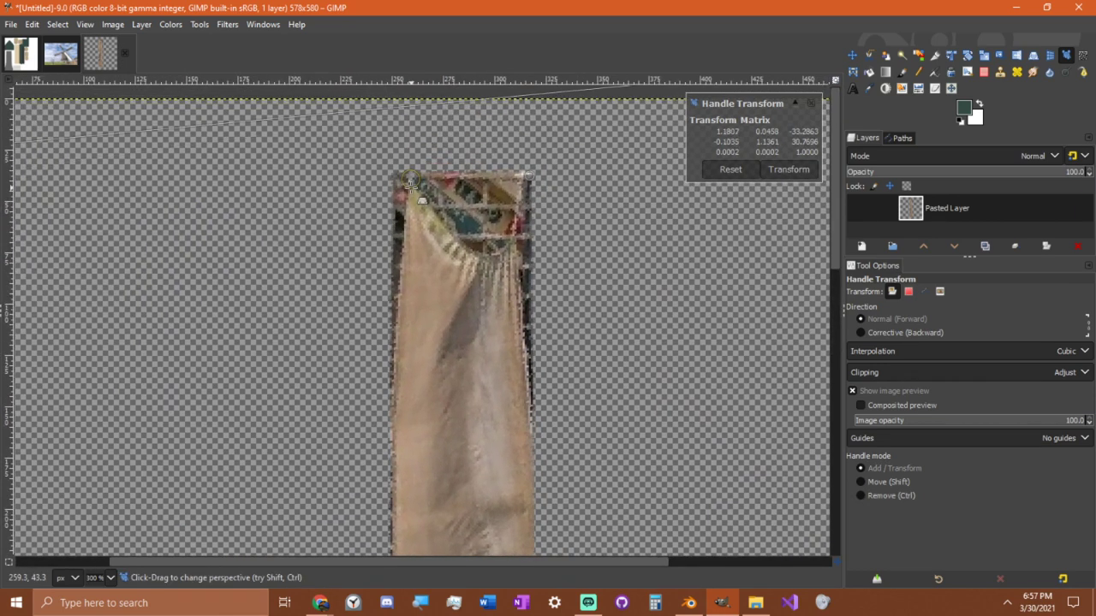
scroll(580, 418, "down", 3, "ctrl")
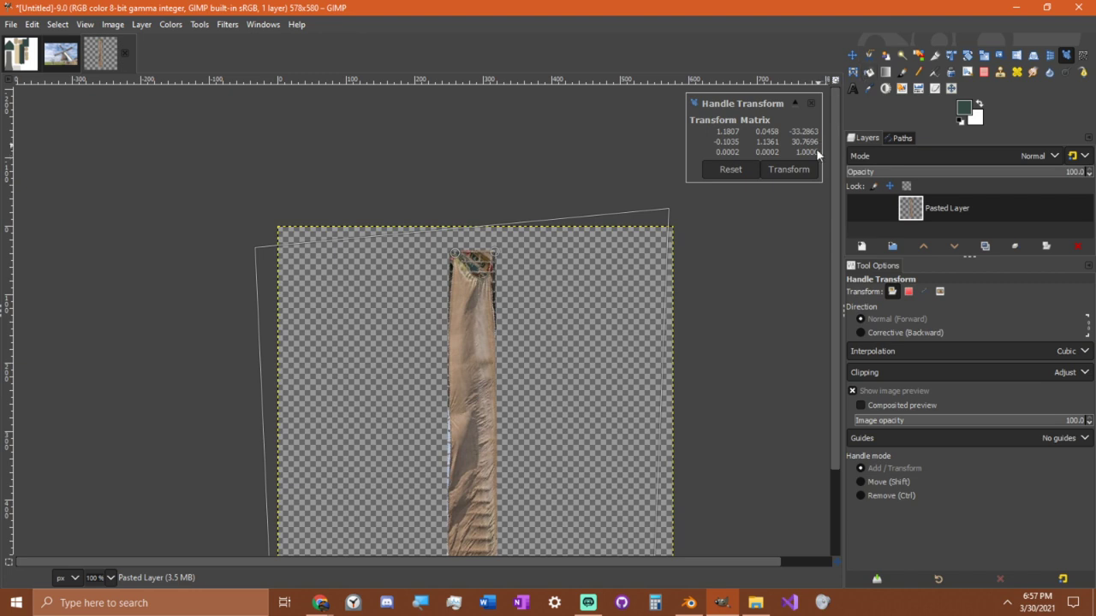
left_click(796, 169)
Cut the straightened sail, paste it into the windmill texture image, and move it over the tan sail strip.
key("ctrl+x")
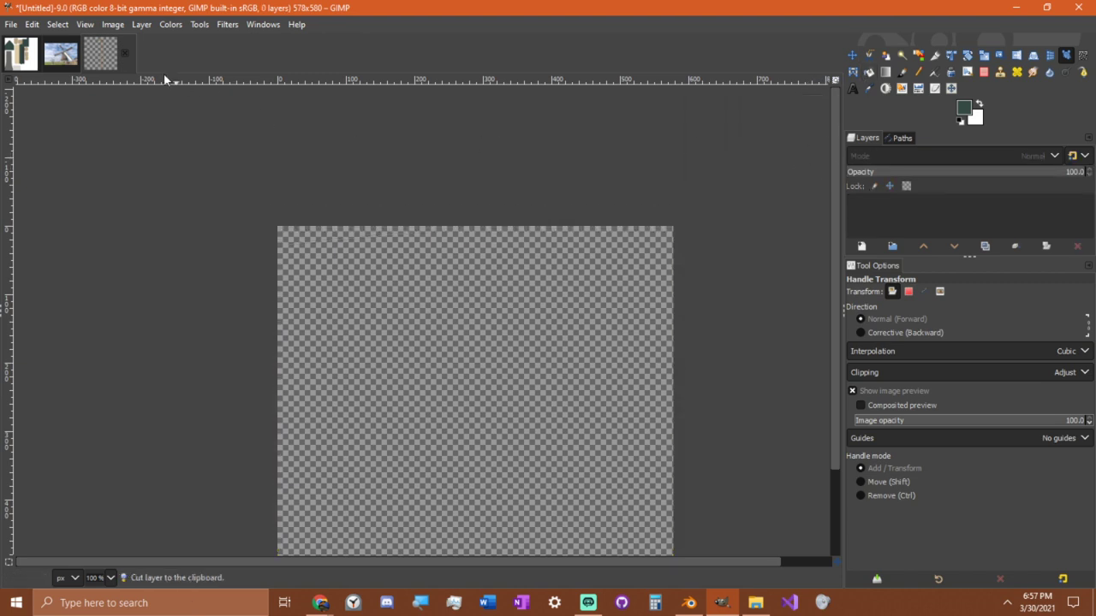
left_click(69, 61)
key("ctrl+v")
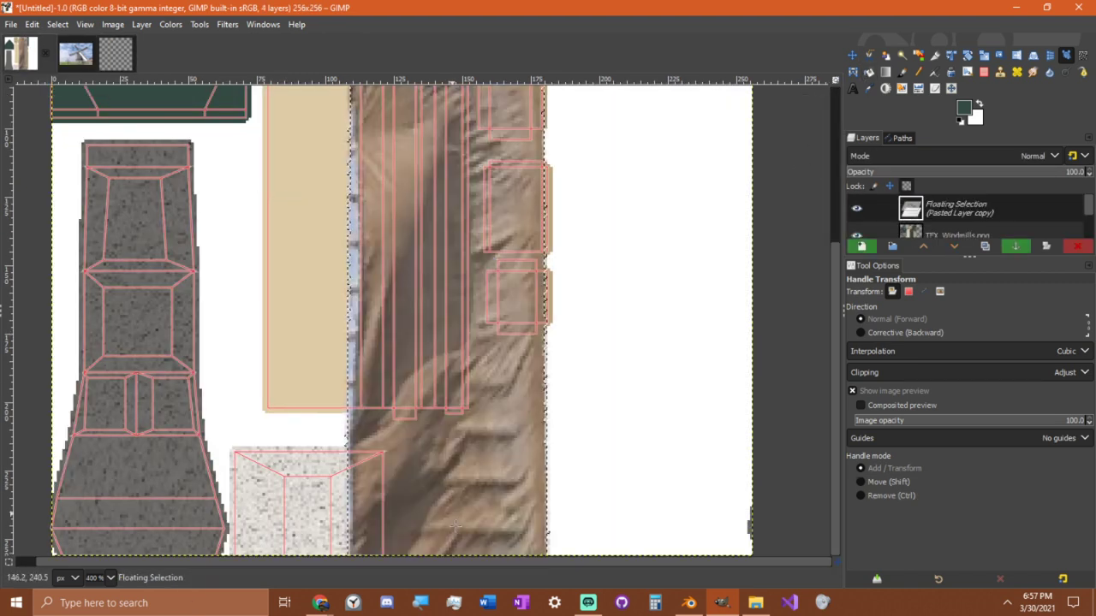
key("m")
left_click_drag(485, 553, 385, 135)
Scale the floating sail proportionally to 400 × 434 px and reposition it over the tan UV strip.
key("shift+s")
scroll(438, 311, "down", 4, "ctrl")
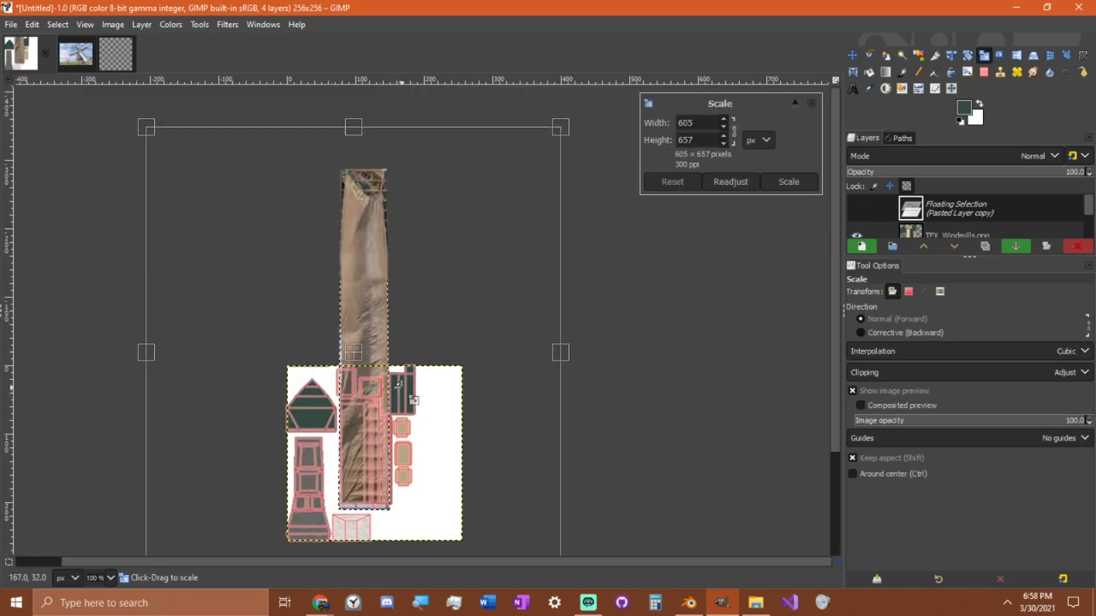
left_click_drag(559, 131, 420, 296)
left_click_drag(295, 441, 362, 412)
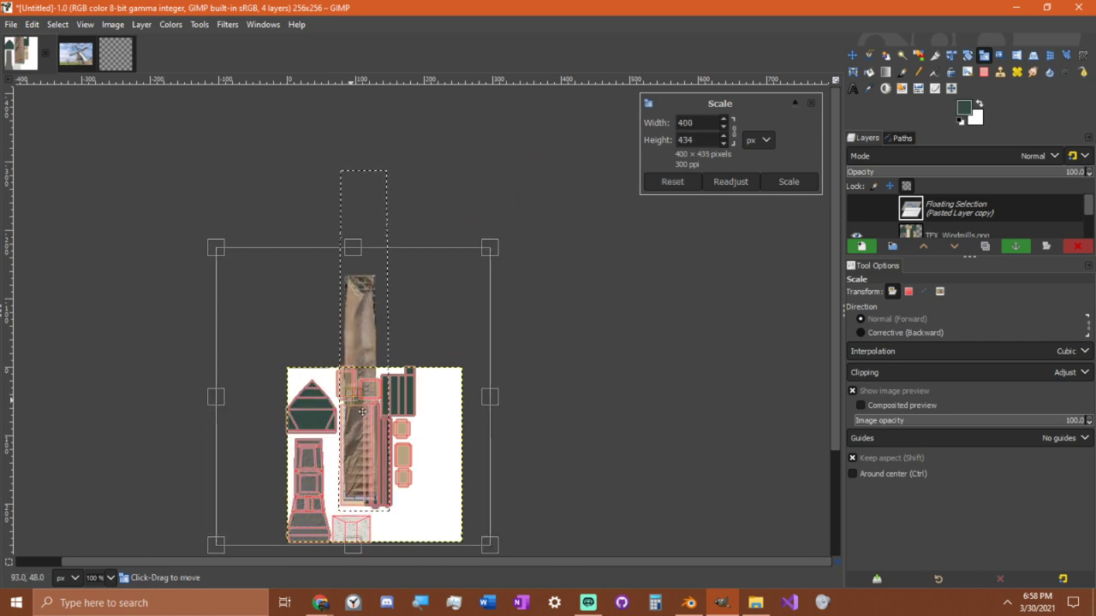
Shrink the floating sail further to 313 × 340 px and align it with the sides and bottom of the UV strip.
scroll(393, 420, "up", 2, "ctrl")
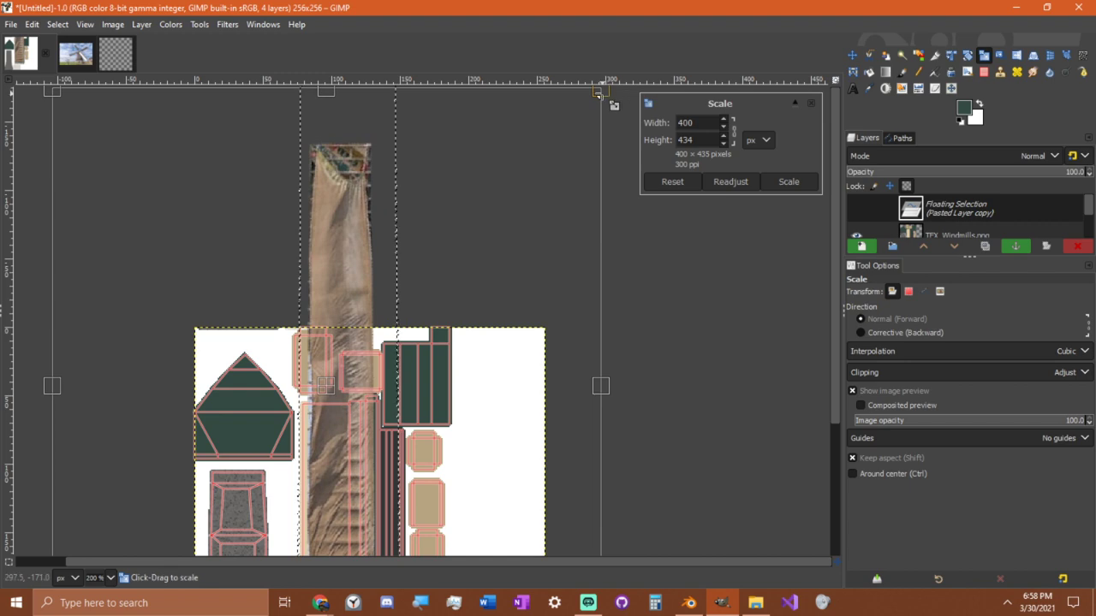
left_click_drag(609, 103, 447, 196)
middle_click_drag(415, 374, 497, 176, "ctrl")
scroll(413, 323, "down", 2, "ctrl")
middle_click_drag(242, 476, 461, 251)
left_click_drag(334, 313, 394, 299)
scroll(477, 217, "down", 2)
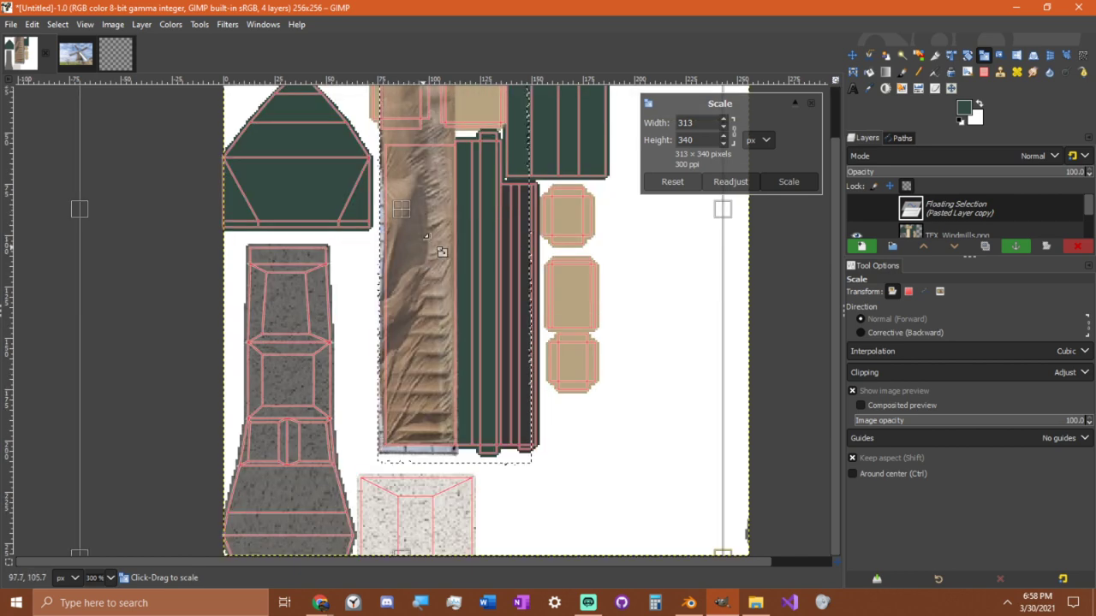
Compress the floating sail from its top edge to a height of 223 px, keeping the width at 313 px.
middle_click_drag(477, 217, 421, 227)
scroll(414, 185, "up", 2)
scroll(415, 179, "down", 2)
scroll(414, 176, "down", 2, "ctrl")
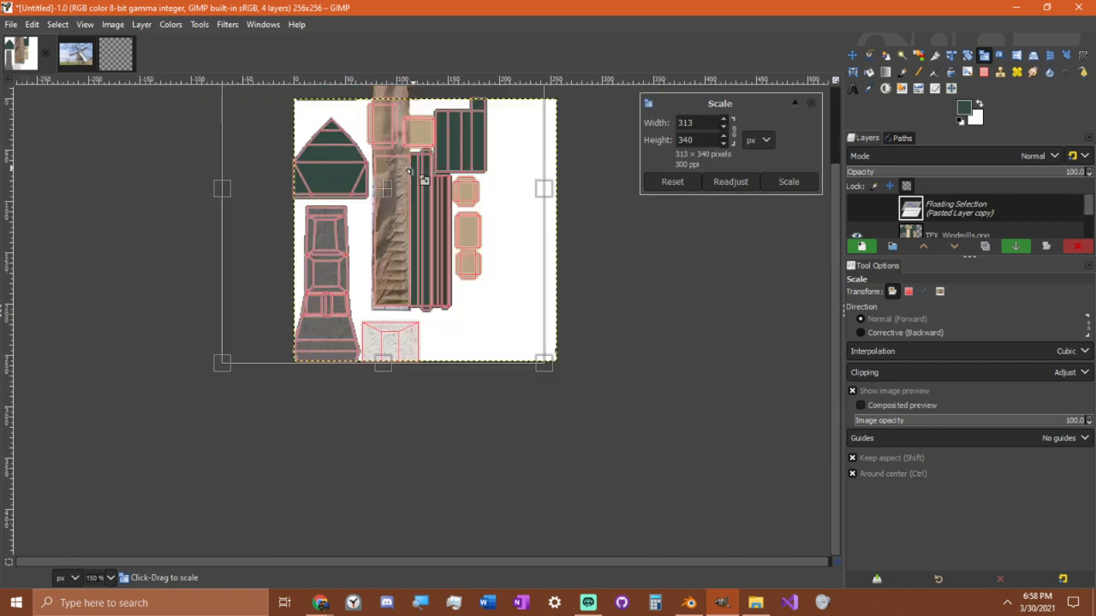
scroll(415, 174, "up", 3)
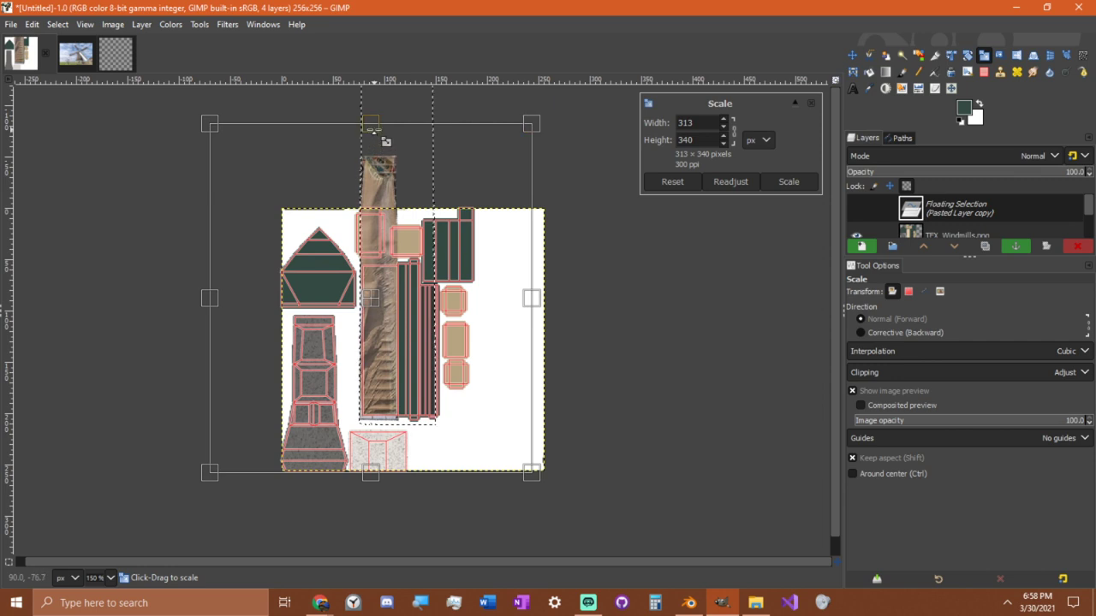
left_click_drag(370, 128, 374, 245)
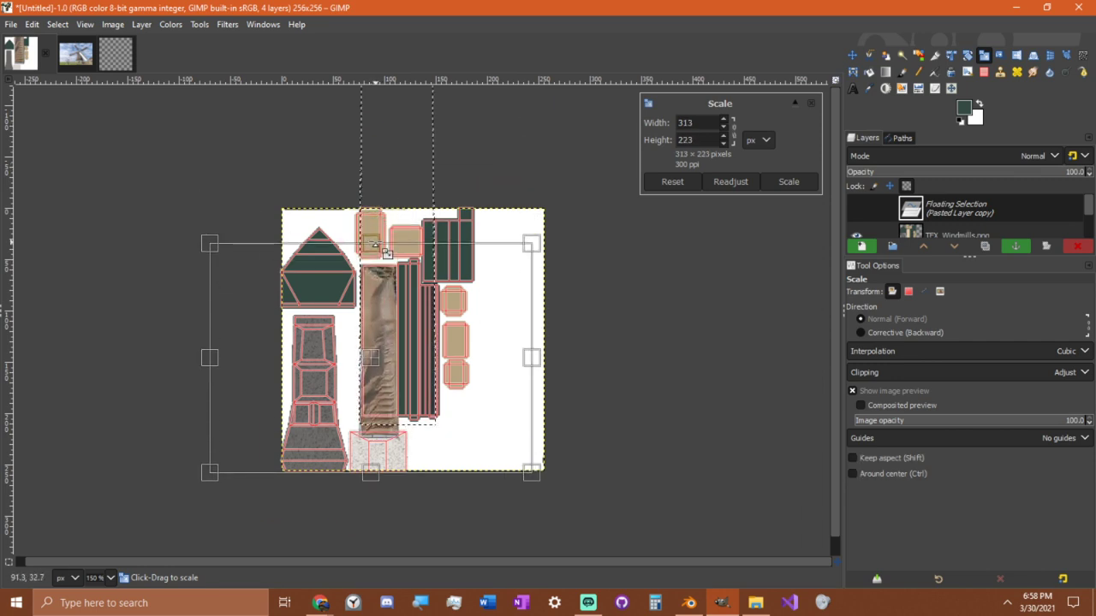
Compress the sail from its bottom edge to a height of 201 px to fit the UV strip, and apply the scaling.
scroll(445, 482, "up", 2, "ctrl")
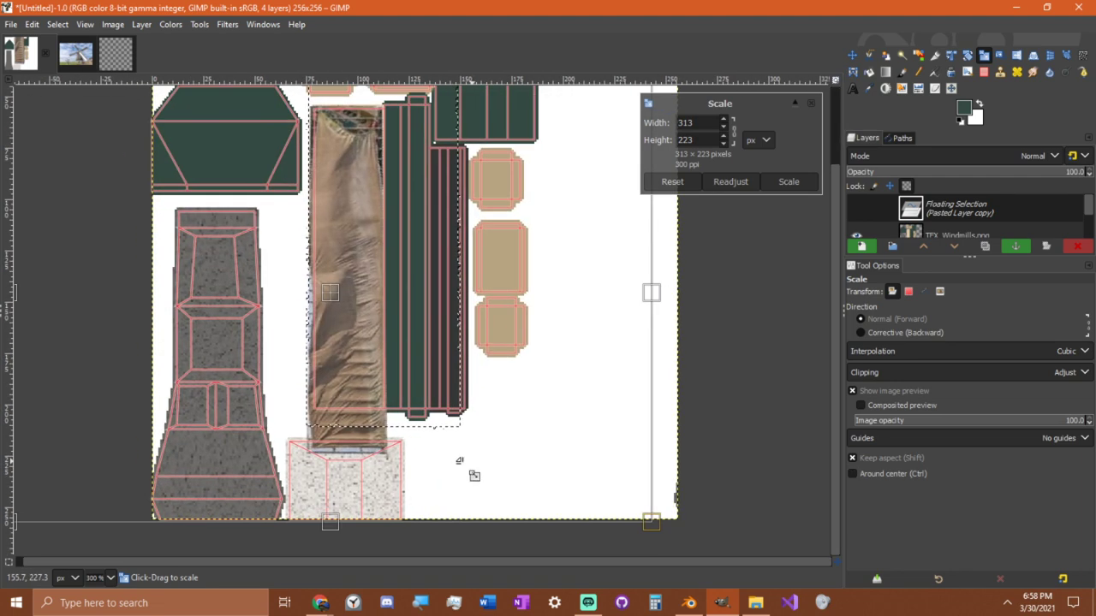
left_click_drag(333, 520, 334, 477)
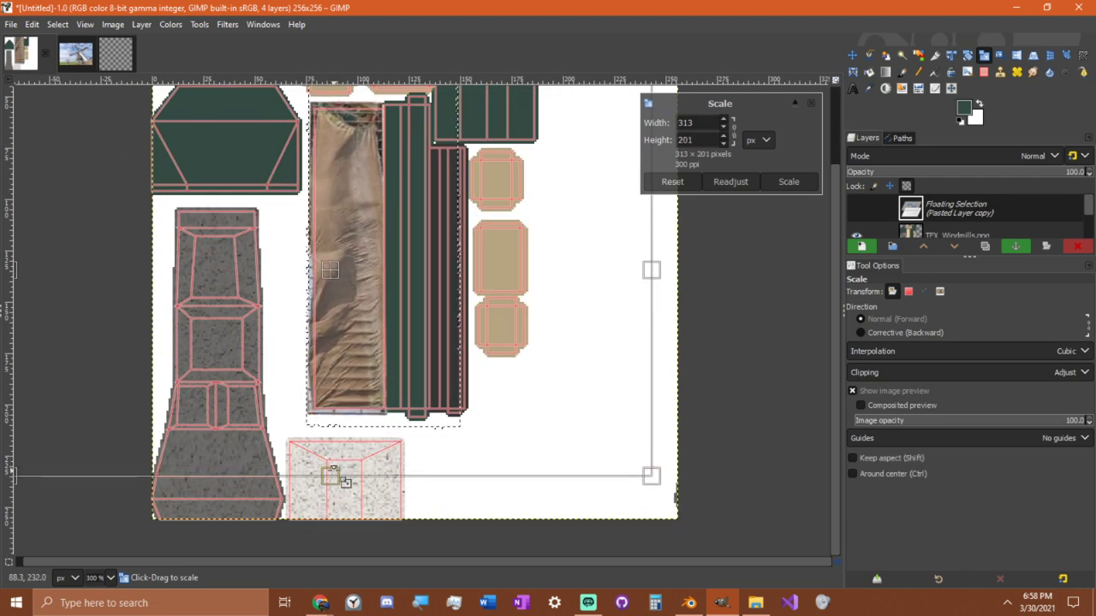
scroll(411, 301, "up", 3)
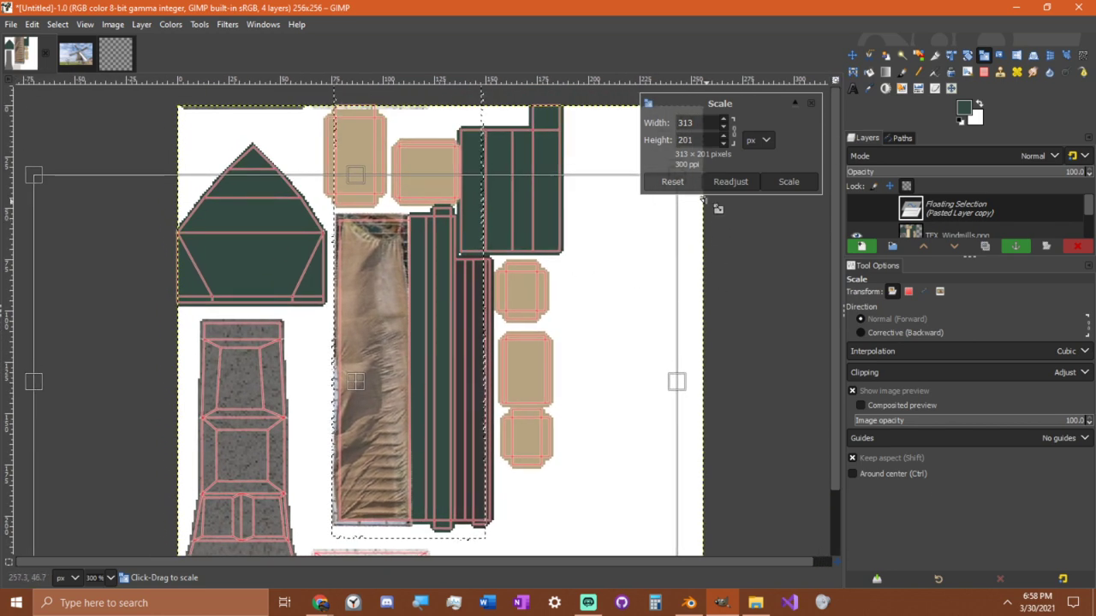
left_click(779, 182)
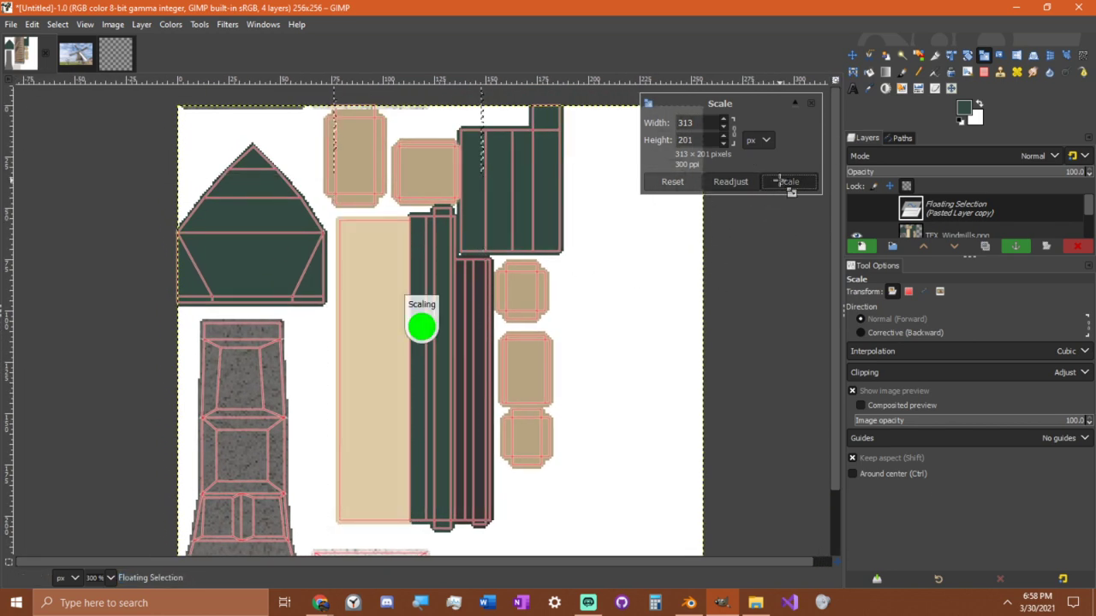
Try to crop the floating sail selection to its content.
scroll(502, 354, "up", 2, "ctrl")
middle_click_drag(368, 310, 514, 421)
scroll(484, 370, "up", 1, "ctrl")
scroll(473, 358, "up", 1, "ctrl")
middle_click_drag(464, 286, 397, 413)
key("r")
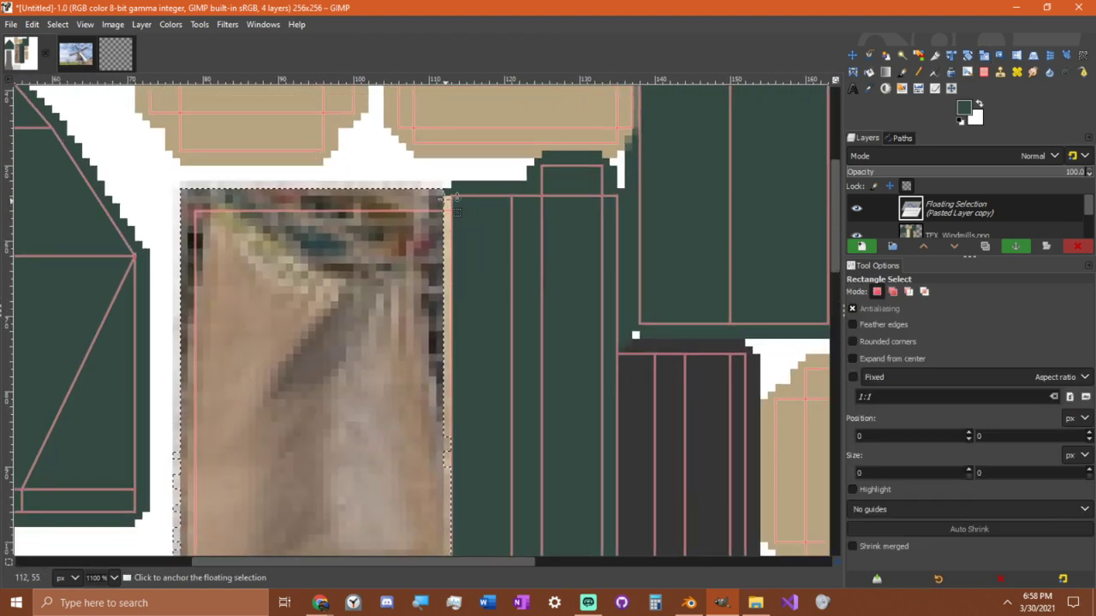
scroll(476, 254, "down", 4)
key("slash")
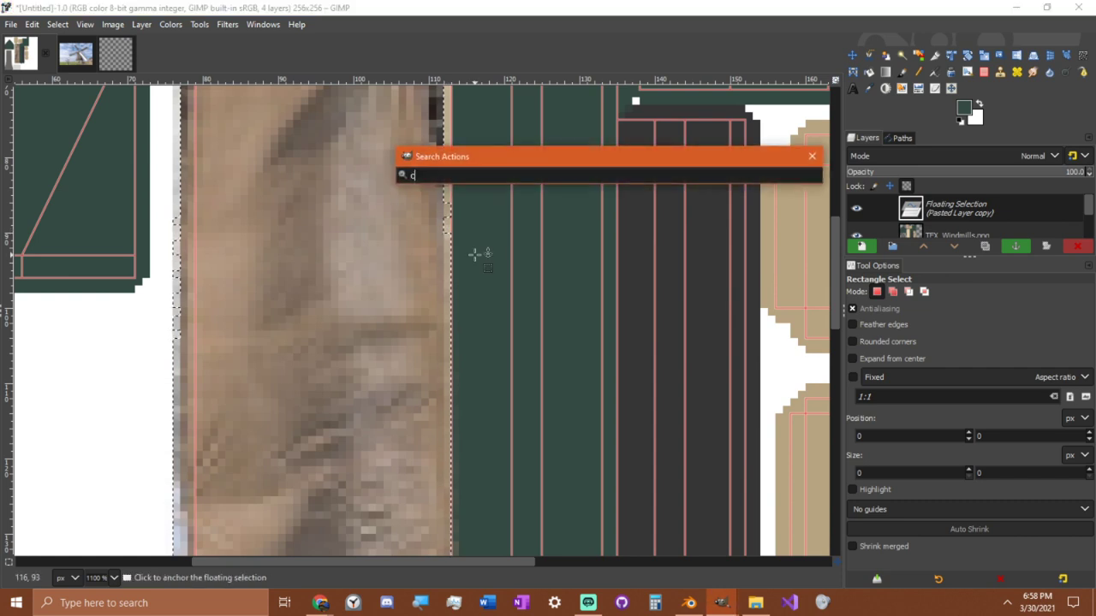
type("cropt")
key("BackSpace")
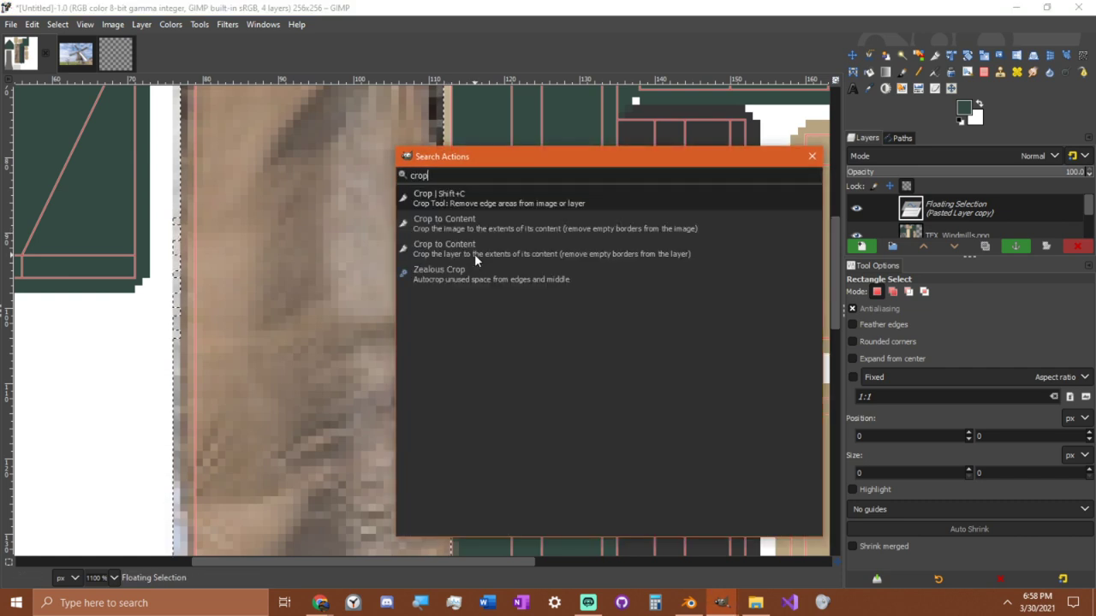
left_click(474, 254)
Convert the floating sail into a new layer and crop that layer to its content.
right_click(998, 210)
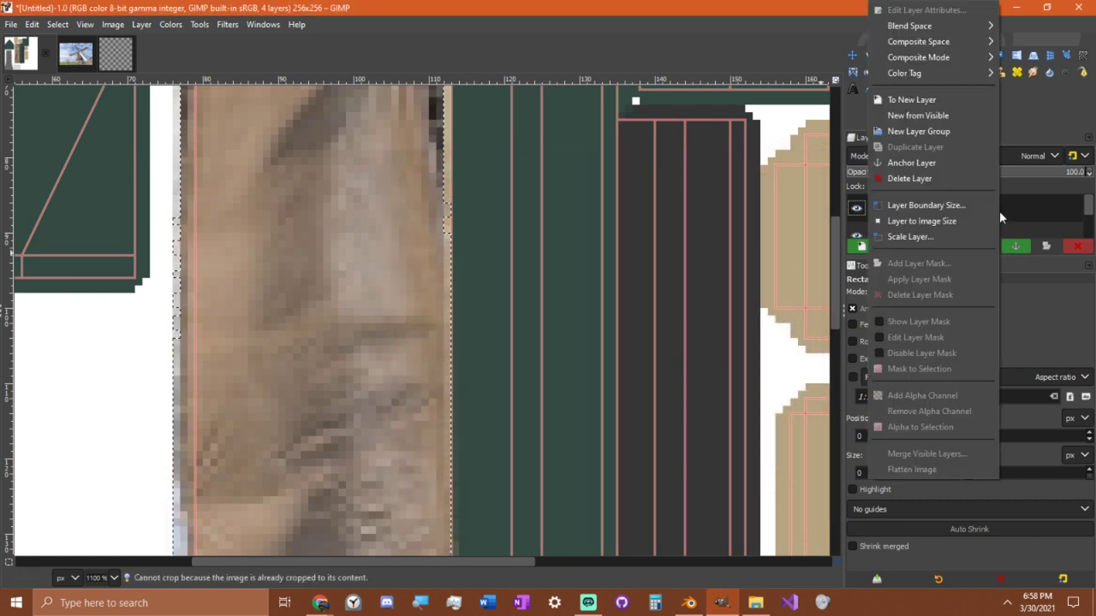
left_click(935, 99)
key("slash")
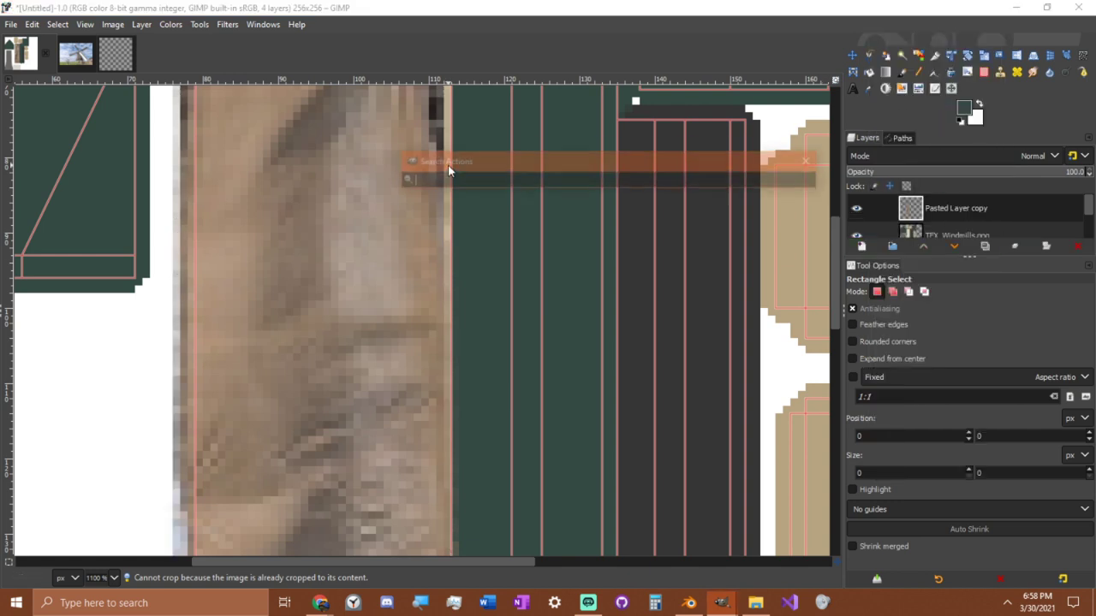
type("crop")
key("Down")
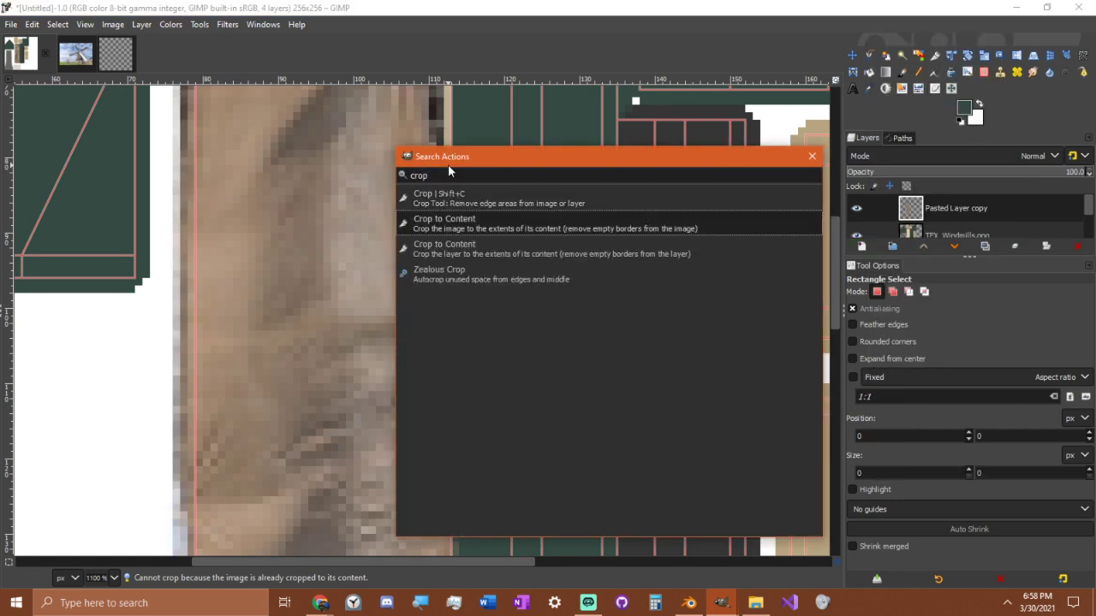
key("Down")
key("Return")
Crop only the sail layer to the UV strip outline at 79, 56 with a size of 34 × 146 px, aspect ratio unlocked.
scroll(531, 350, "up", 5)
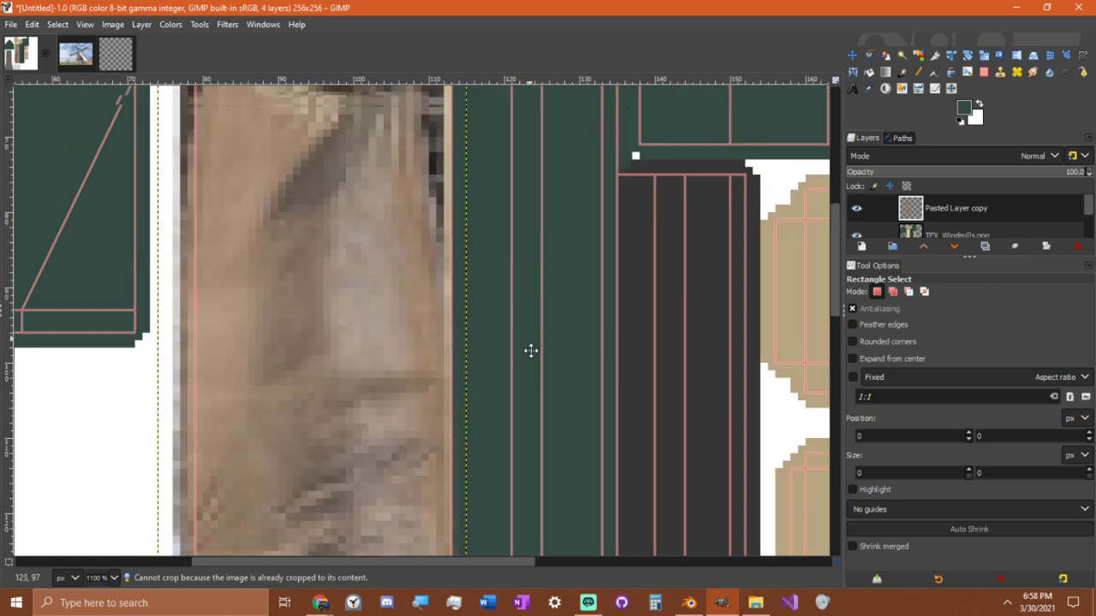
key("c")
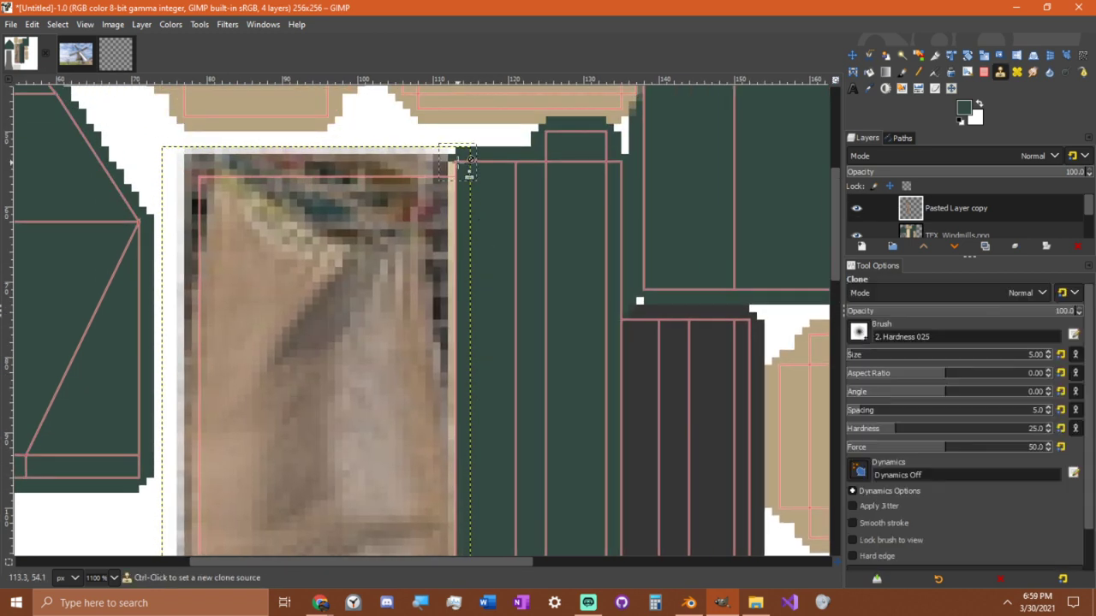
key("shift+c")
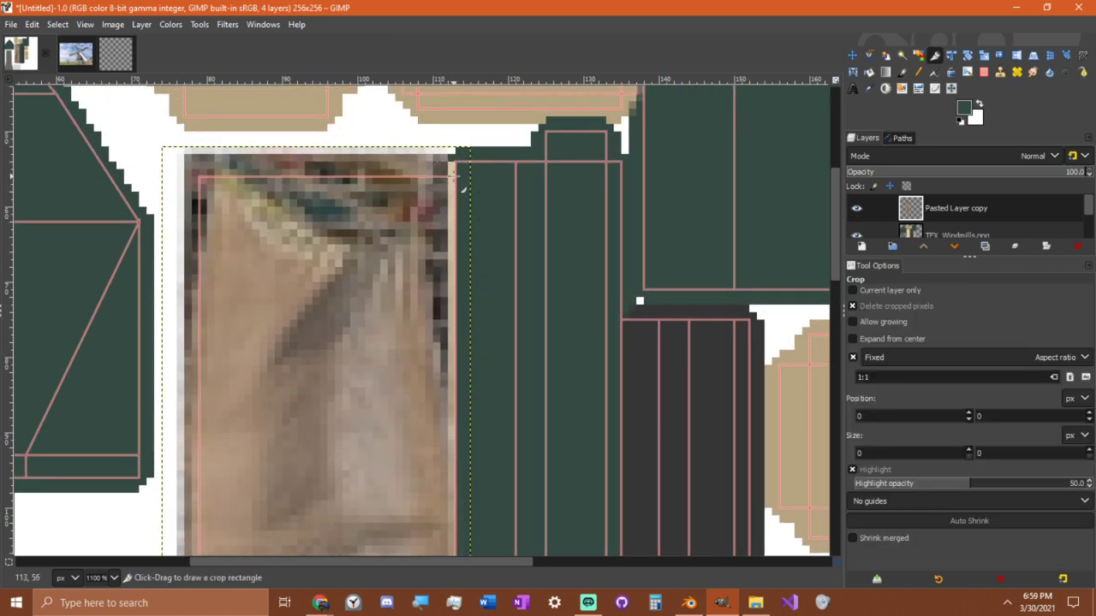
left_click_drag(458, 178, 303, 432)
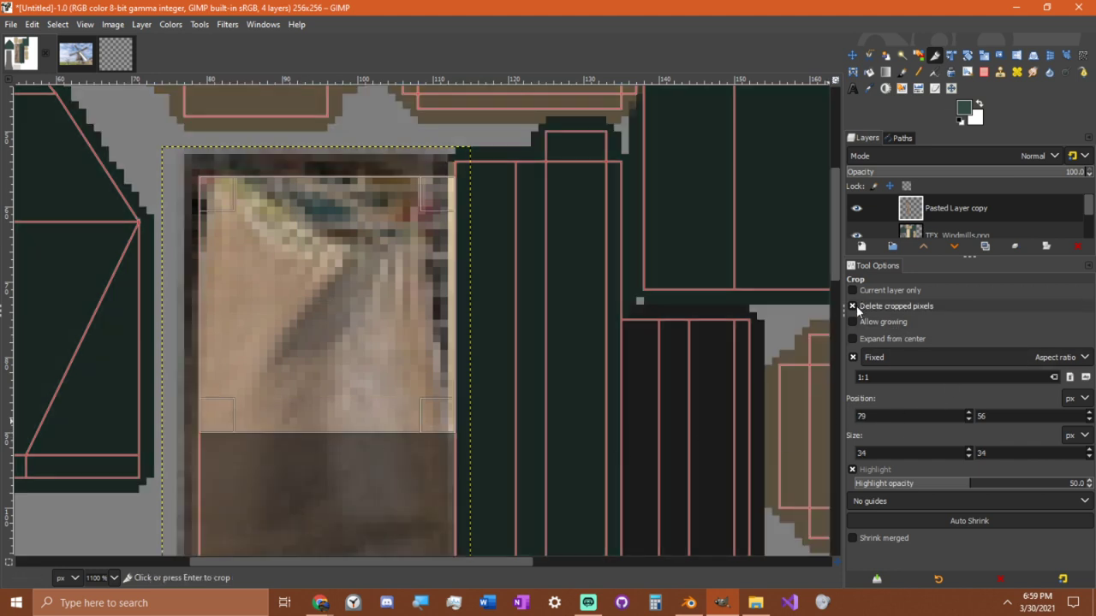
left_click(852, 290)
left_click(853, 357)
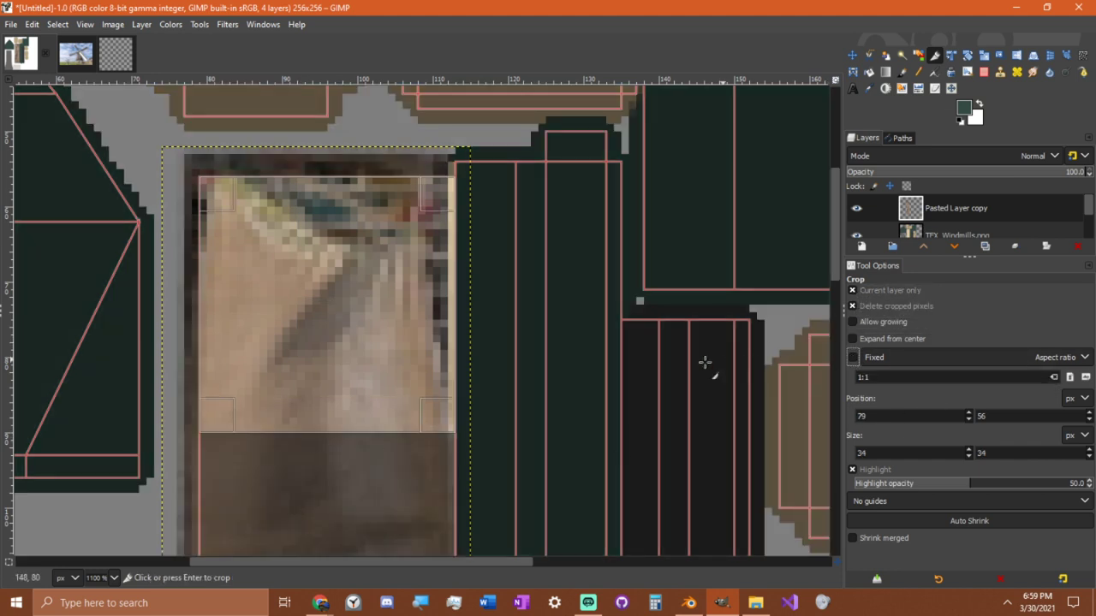
scroll(697, 373, "down", 3, "ctrl")
middle_click_drag(495, 428, 439, 255)
left_click_drag(504, 212, 507, 519)
left_click(499, 379)
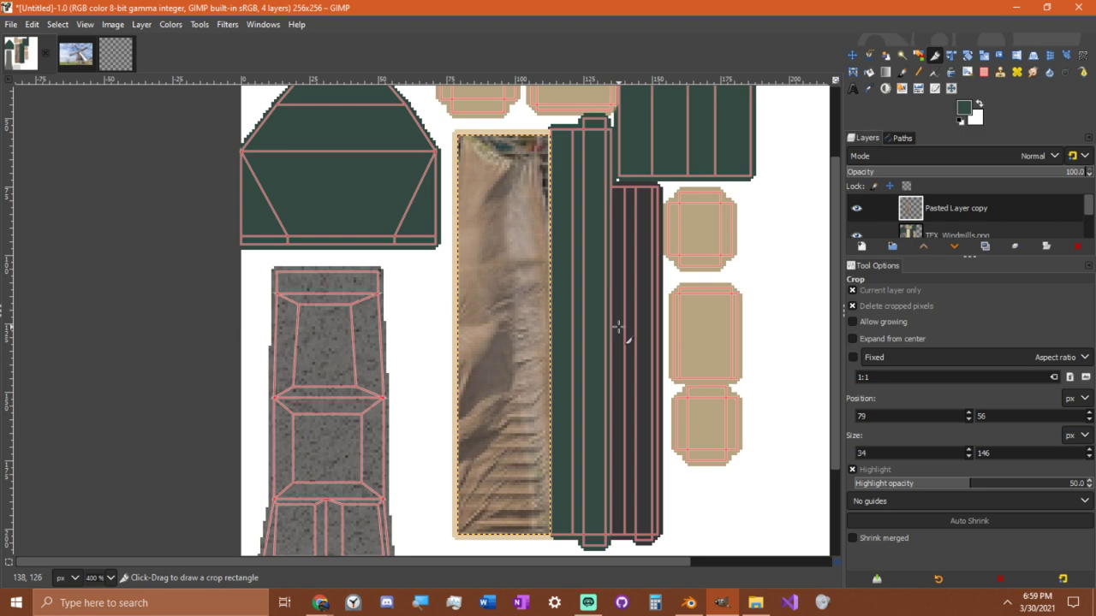
Warp the upper sail with a size 40 Move pixels brush, pushing the dark background remnants out past its side and top edges.
scroll(582, 296, "up", 2, "ctrl")
scroll(531, 296, "up", 4)
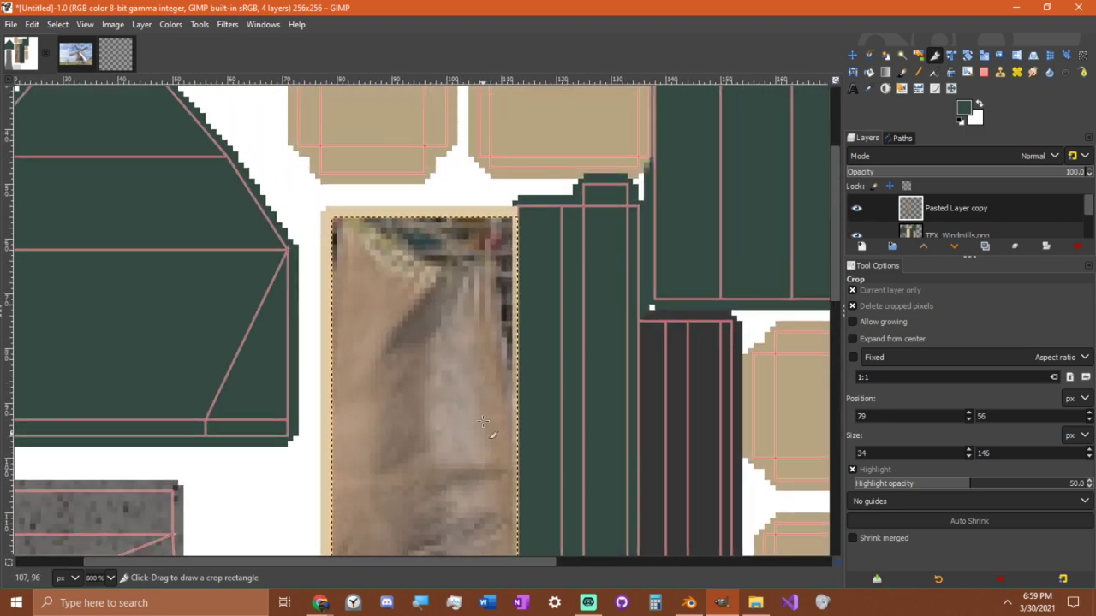
key("w")
mouse_move(436, 280)
left_mouse_down()
mouse_move(428, 248)
mouse_move(440, 269)
mouse_move(402, 244)
mouse_move(457, 256)
mouse_move(512, 296)
left_mouse_up()
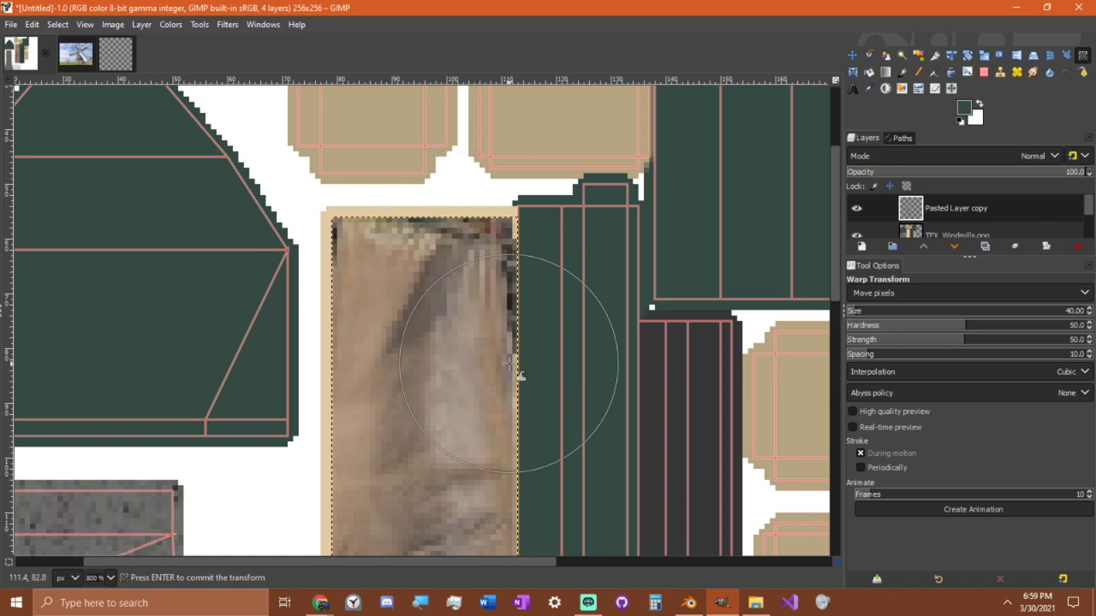
mouse_move(513, 375)
left_mouse_down()
mouse_move(521, 391)
mouse_move(477, 445)
mouse_move(511, 452)
mouse_move(509, 476)
left_mouse_up()
mouse_move(508, 476)
middle_mouse_down()
mouse_move(488, 332)
mouse_move(497, 478)
middle_mouse_up()
mouse_move(480, 280)
left_mouse_down()
mouse_move(509, 255)
mouse_move(458, 261)
mouse_move(508, 247)
mouse_move(424, 259)
mouse_move(455, 318)
mouse_move(511, 350)
mouse_move(402, 352)
left_mouse_up()
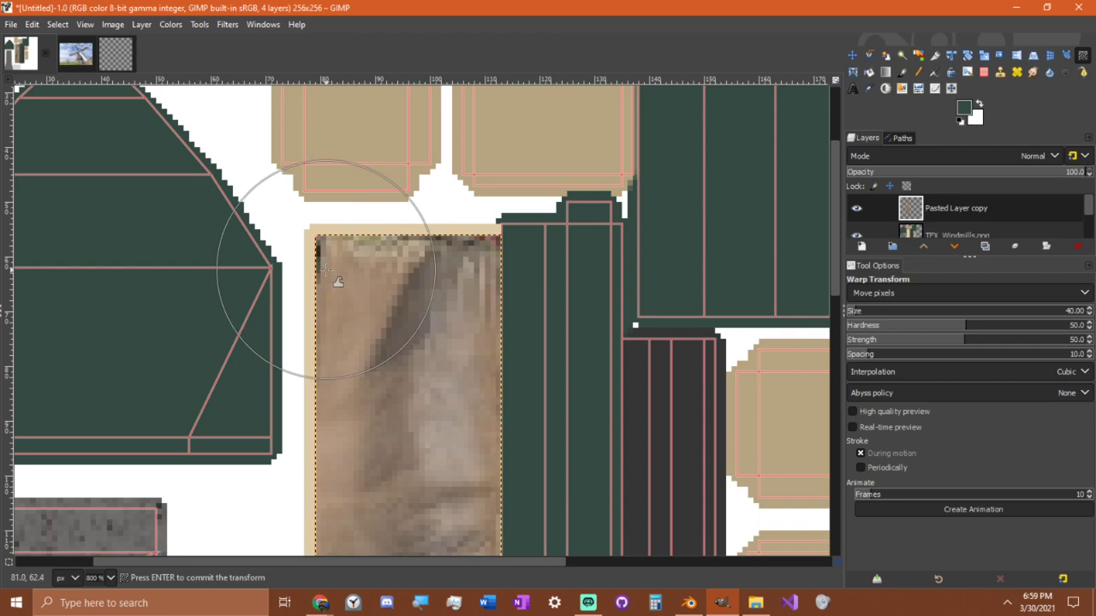
left_click_drag(326, 271, 318, 260)
scroll(431, 373, "down", 9)
scroll(431, 373, "down", 3, "ctrl")
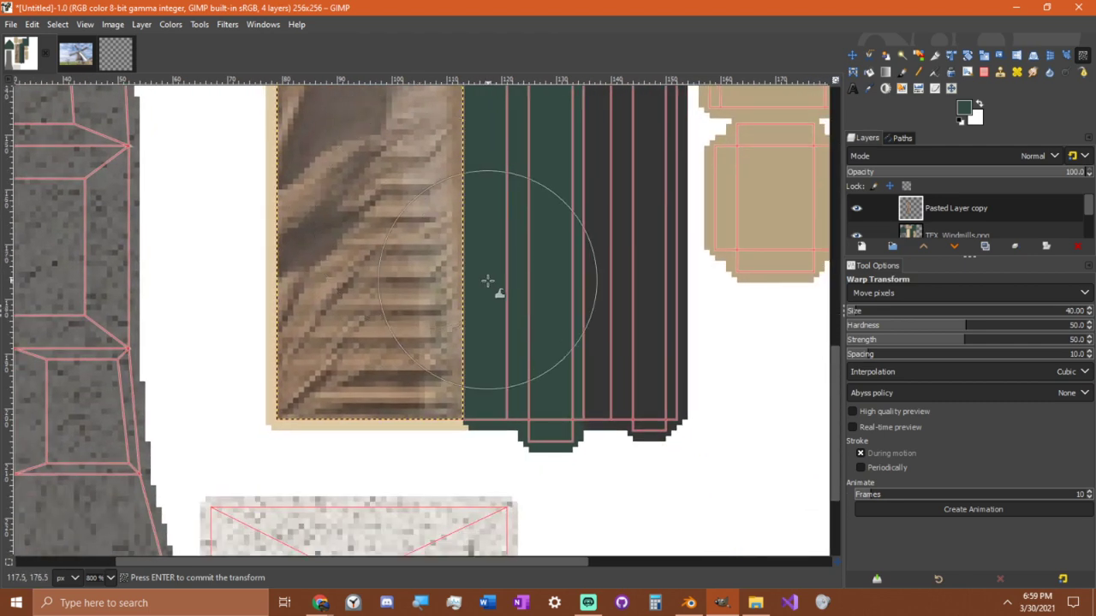
scroll(437, 287, "up", 5)
scroll(368, 282, "left", 1)
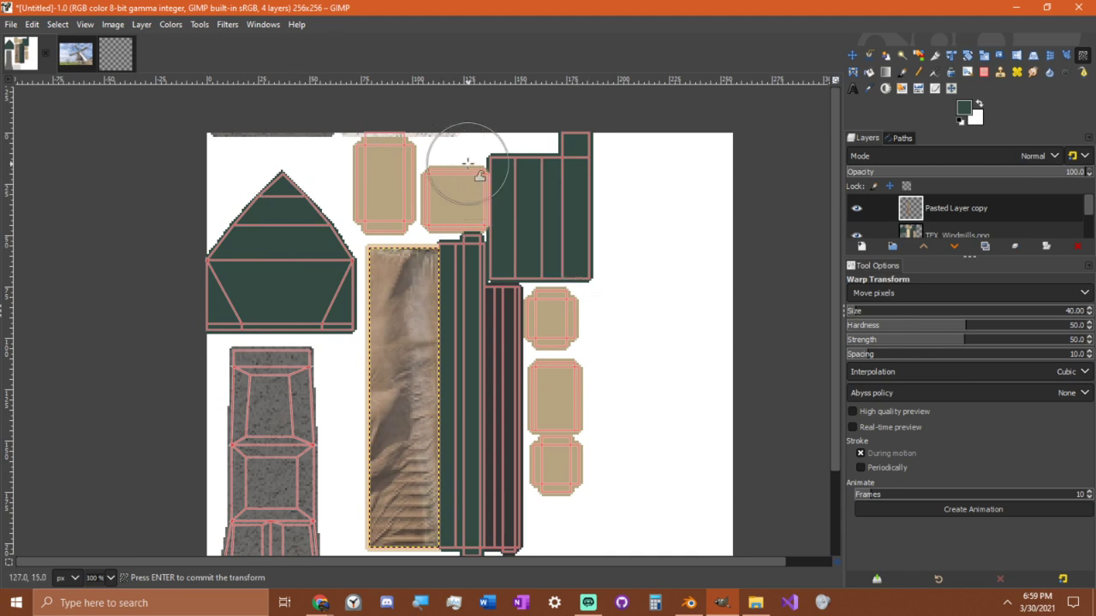
key("m")
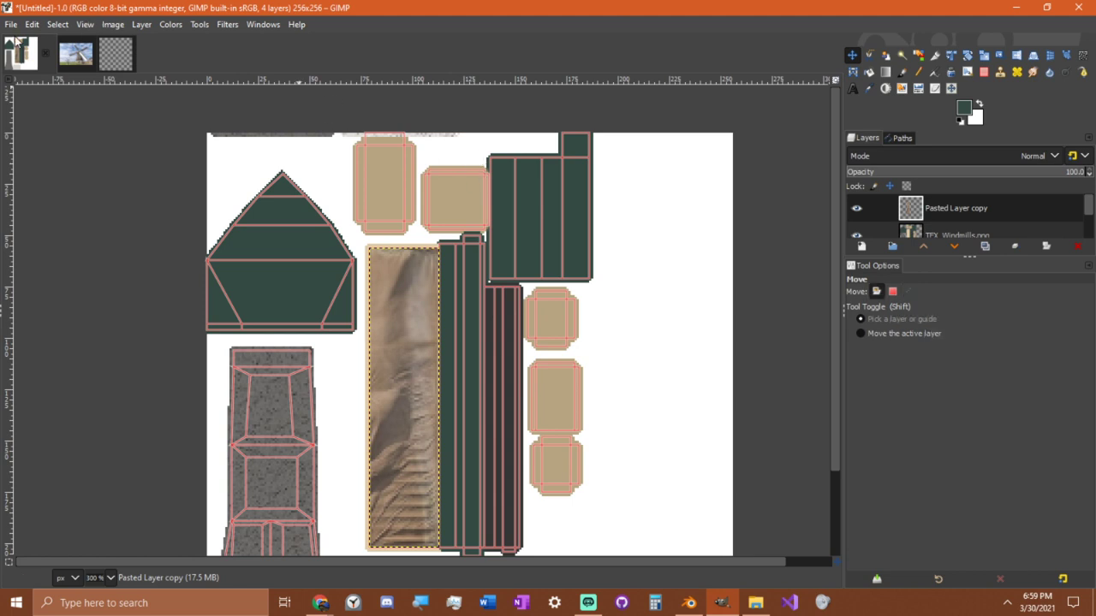
Rename the pasted sail layer to "windmill blade".
double_click(978, 206)
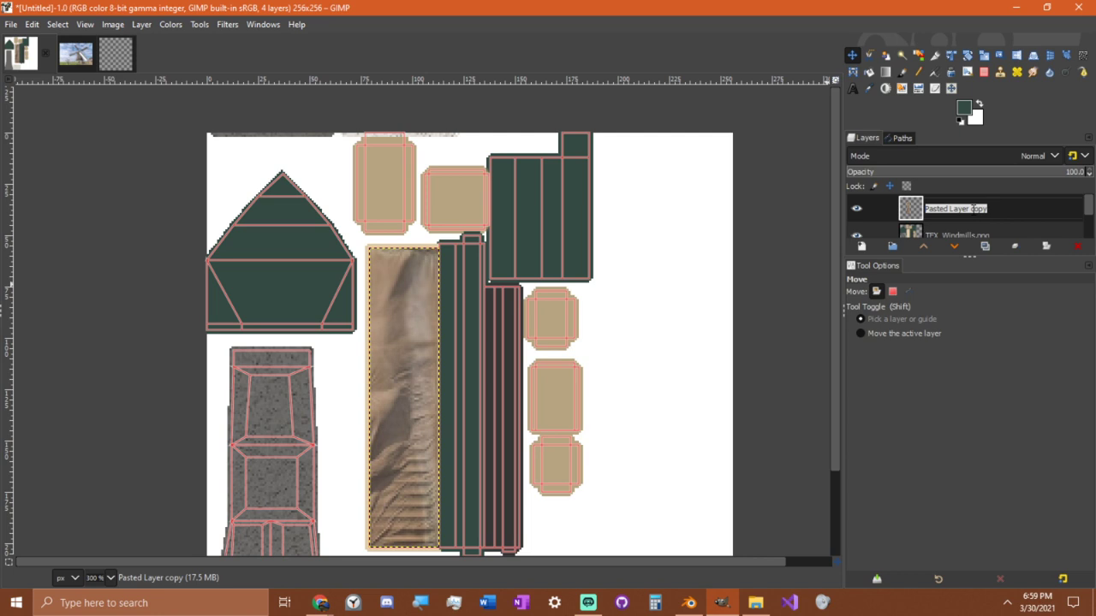
type("windmill blade")
key("Return")
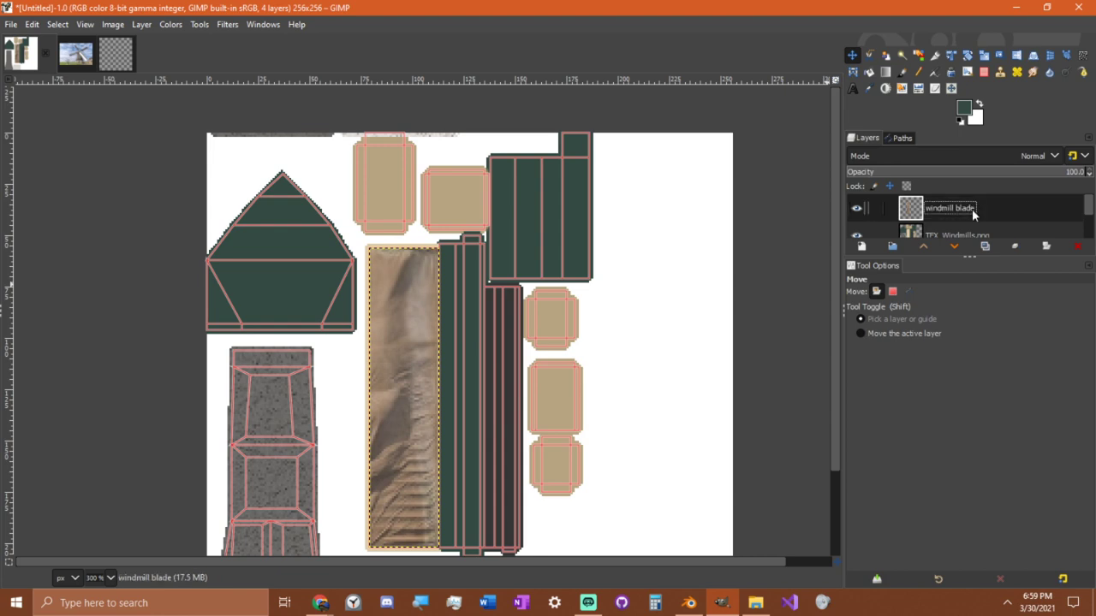
Save the project as gimp_windmill.xcf in the Windmill project's Textures folder.
key("ctrl+s")
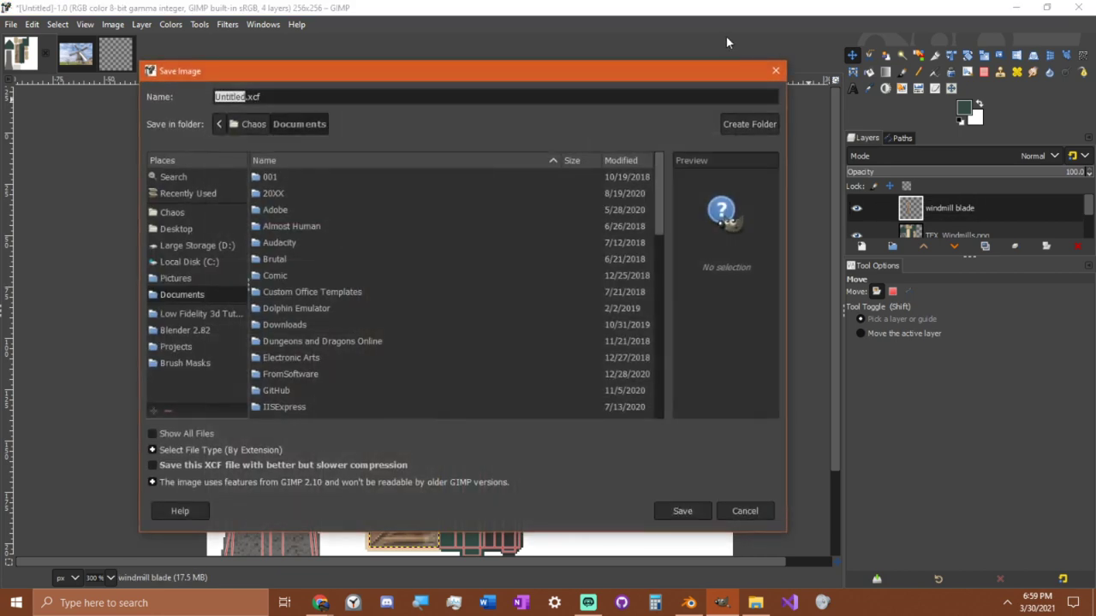
left_click(180, 196)
double_click(273, 176)
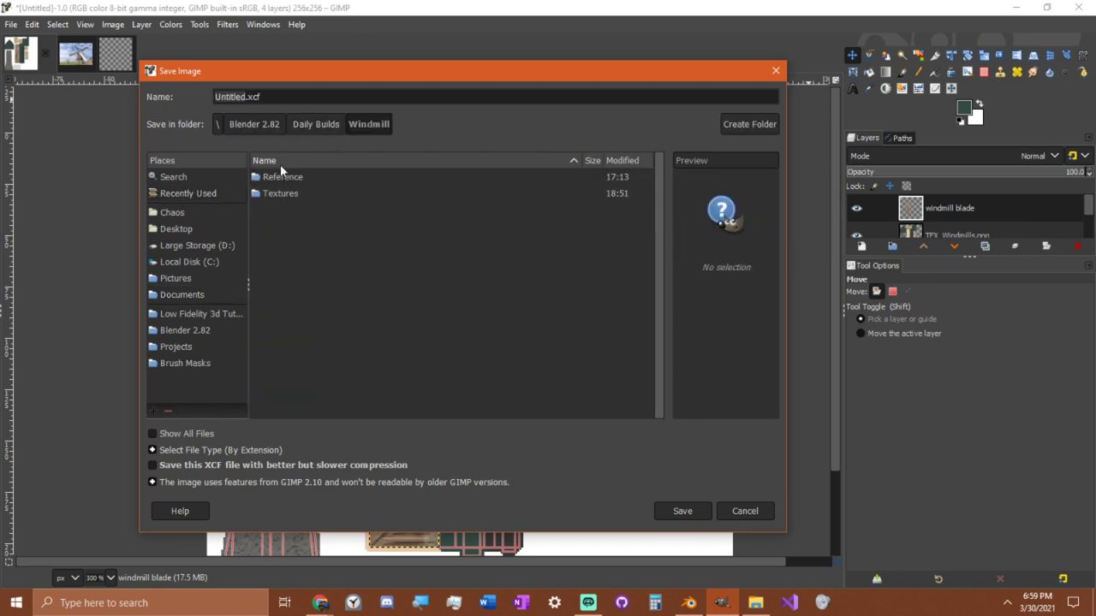
double_click(280, 189)
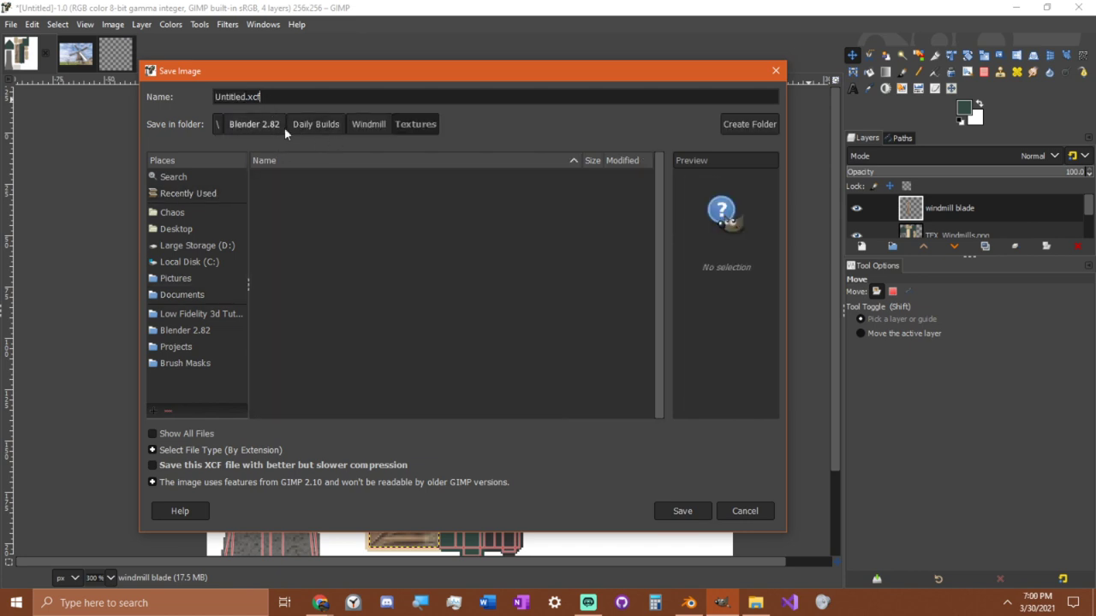
key("ctrl+a")
type("gimp_windmill")
key("Return")
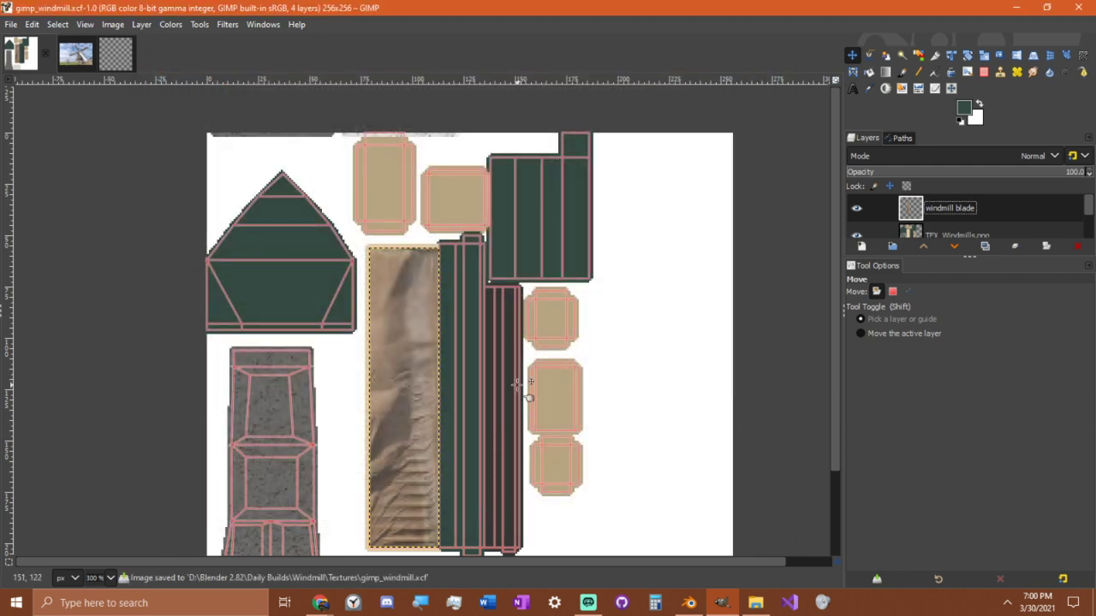
Export the texture as TEX_Windmill.png into the Textures folder, keeping the offered PNG options.
left_click(12, 26)
left_click(85, 166)
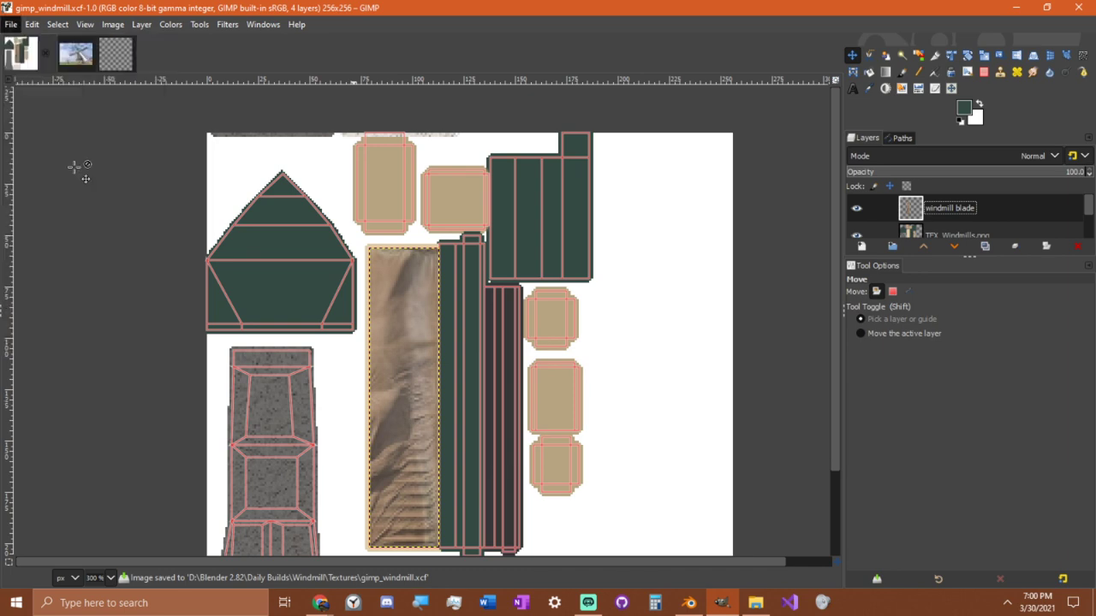
key("Escape")
left_click(11, 24)
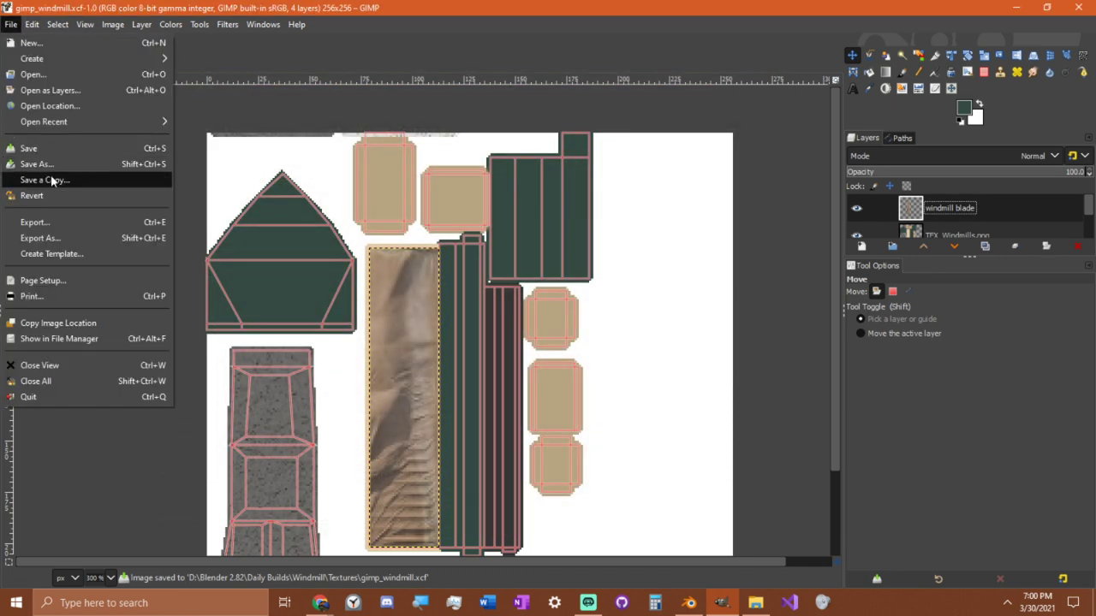
left_click(34, 222)
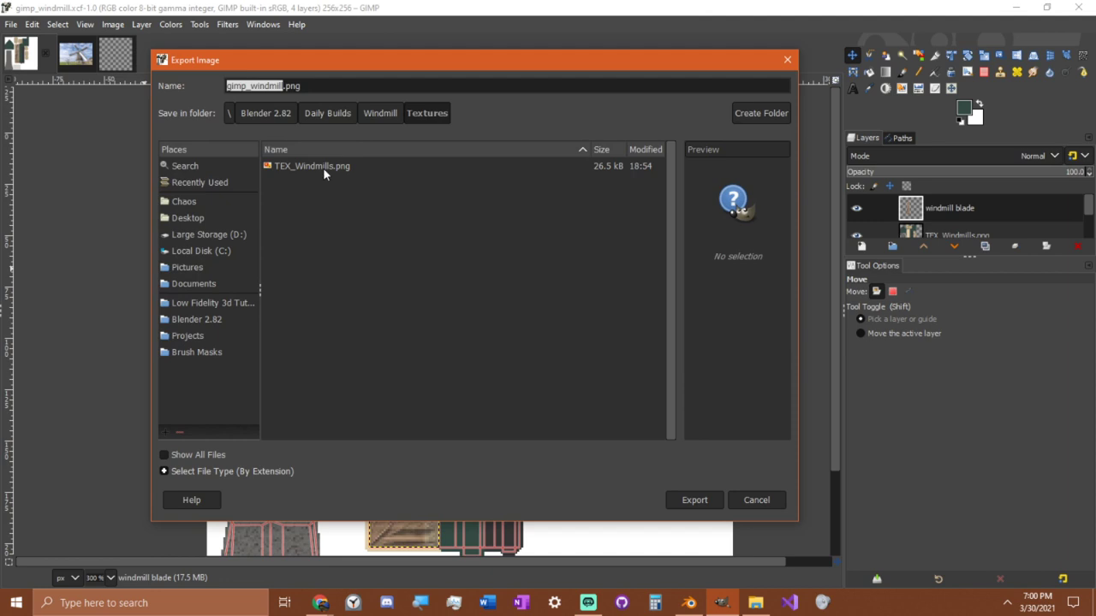
left_click(325, 167)
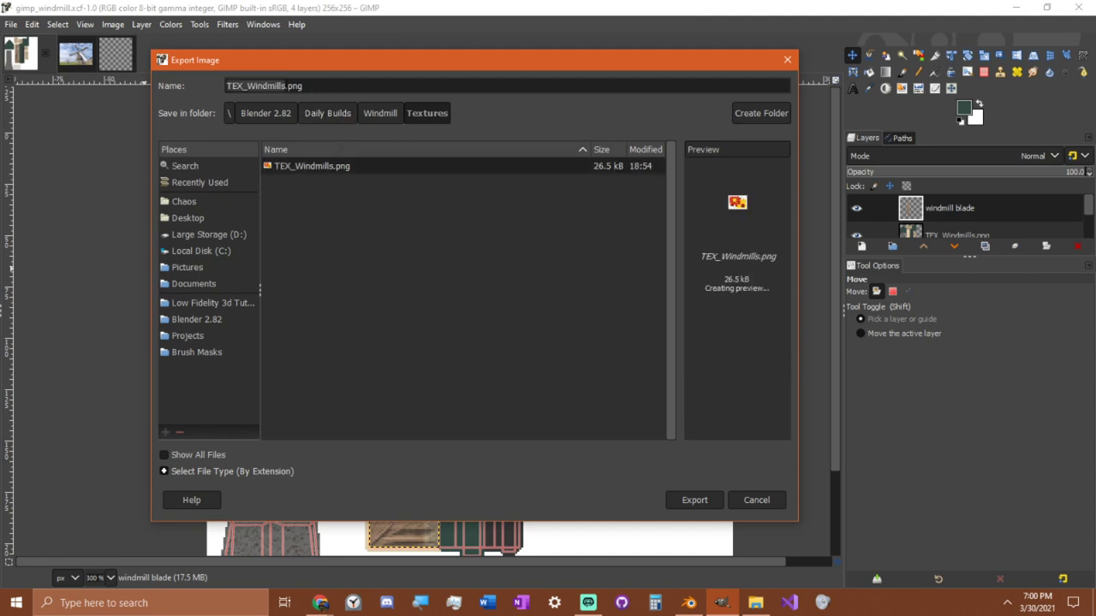
key("Return")
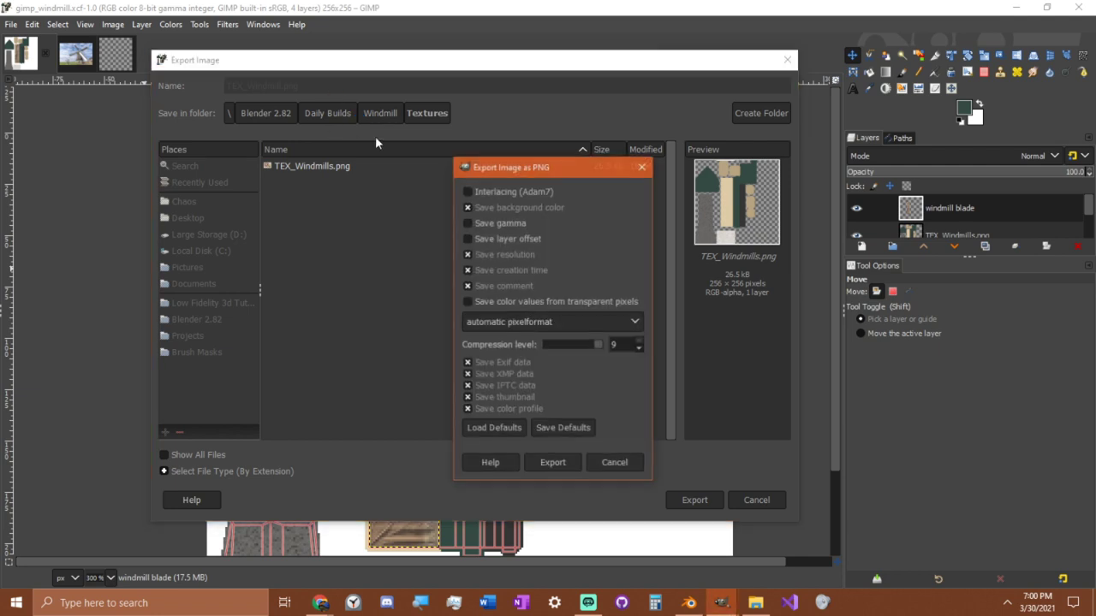
left_click(560, 463)
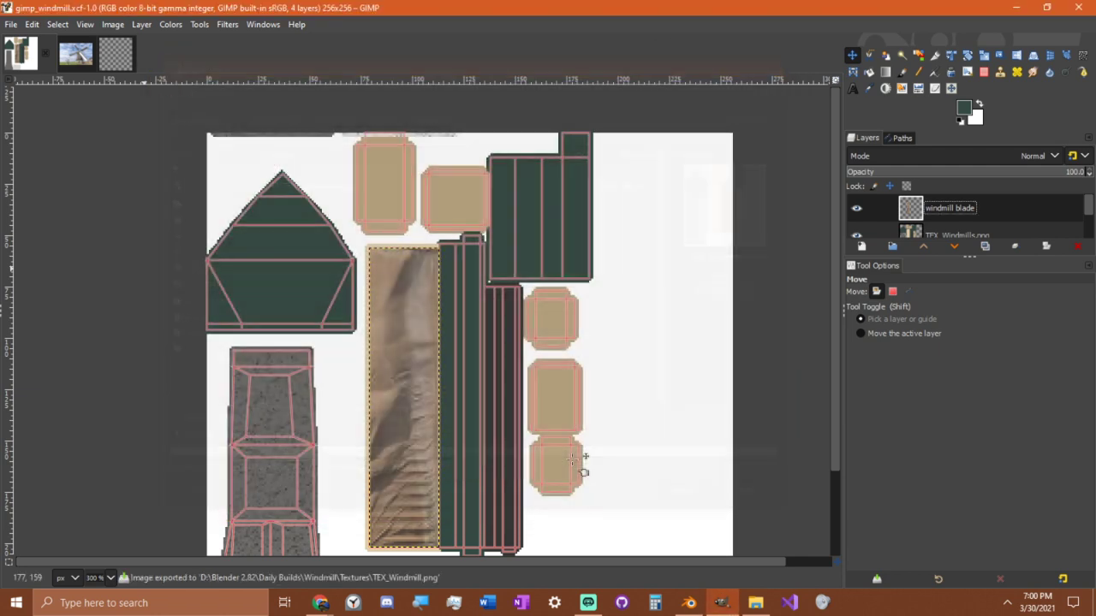
Switch to Blender and load TEX_Windmill.png from the Textures folder into the windmill material's image texture node.
left_click(689, 602)
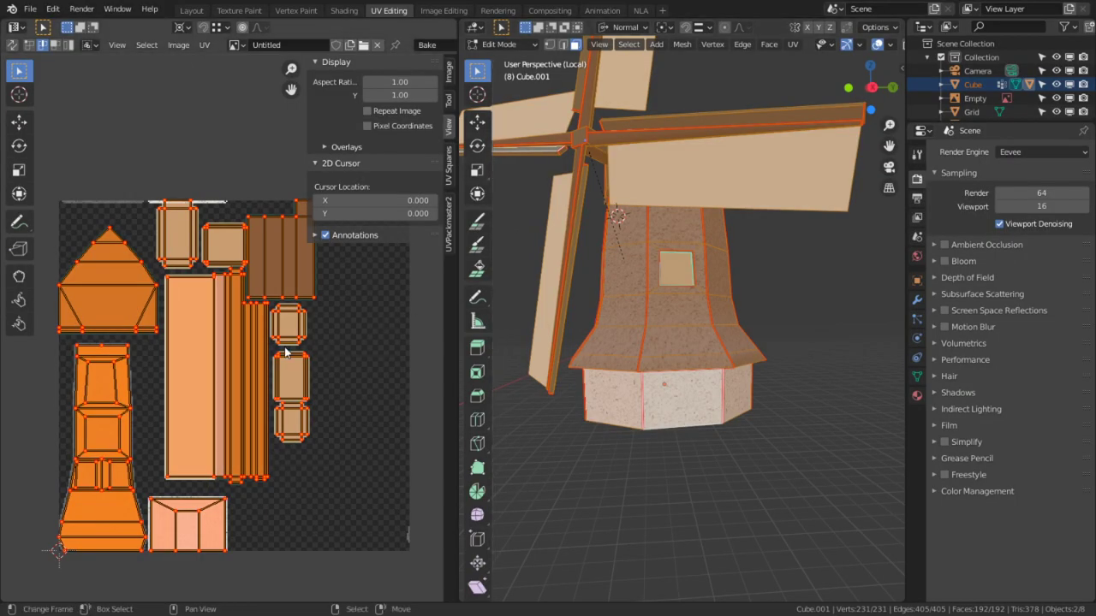
key("alt+Tab")
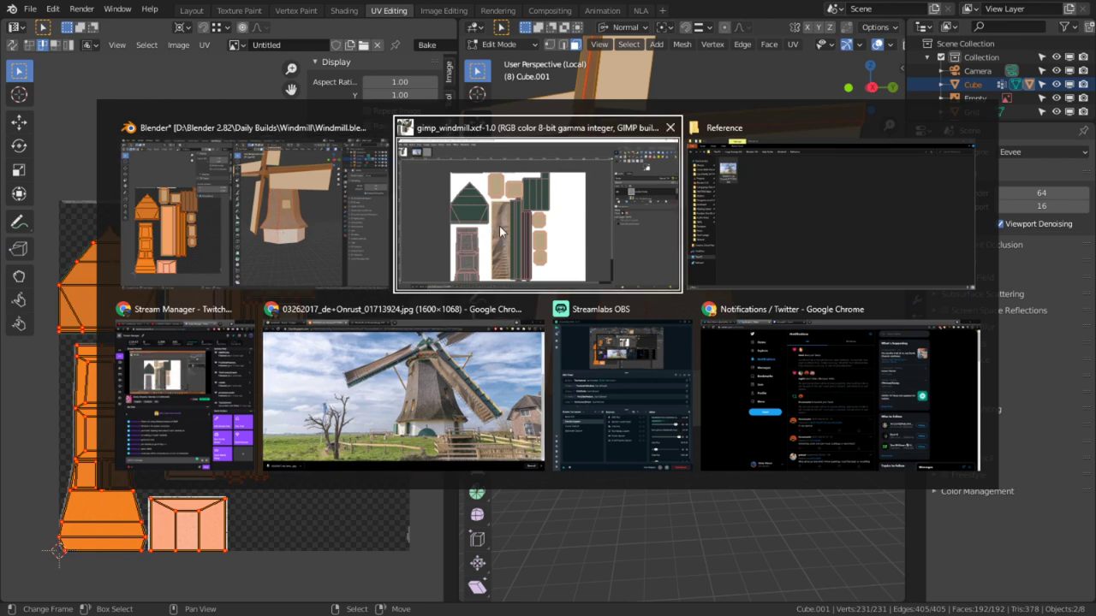
left_click(287, 263)
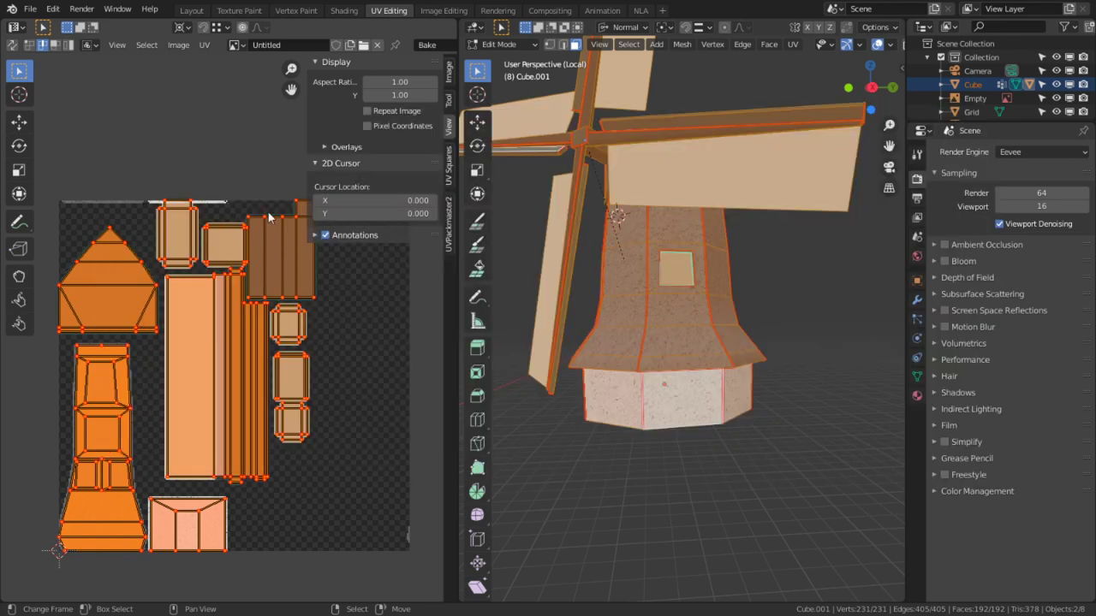
left_click(344, 10)
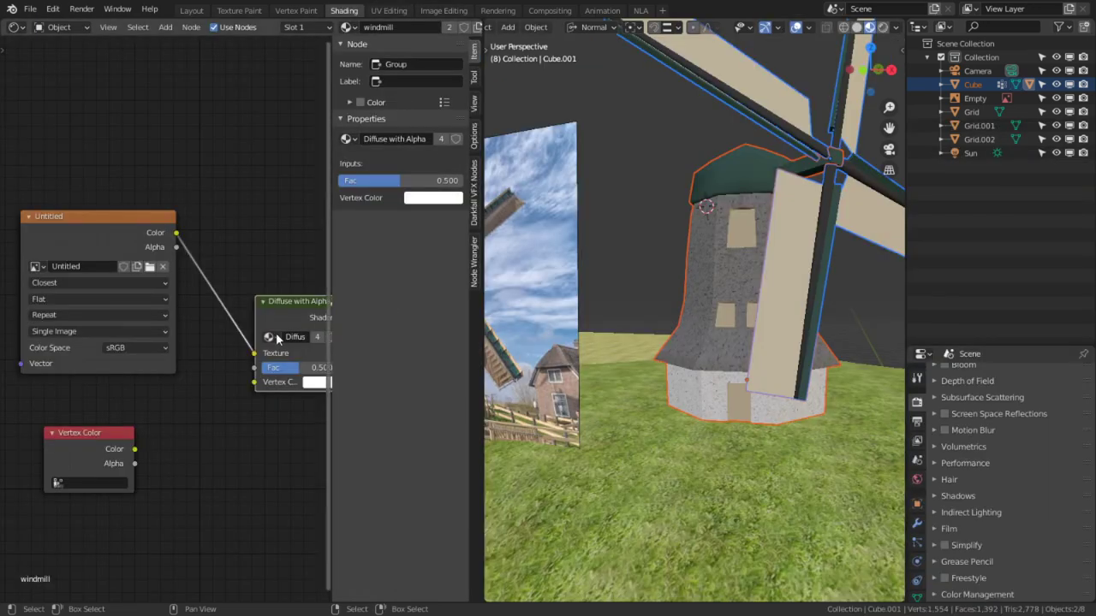
left_click(150, 267)
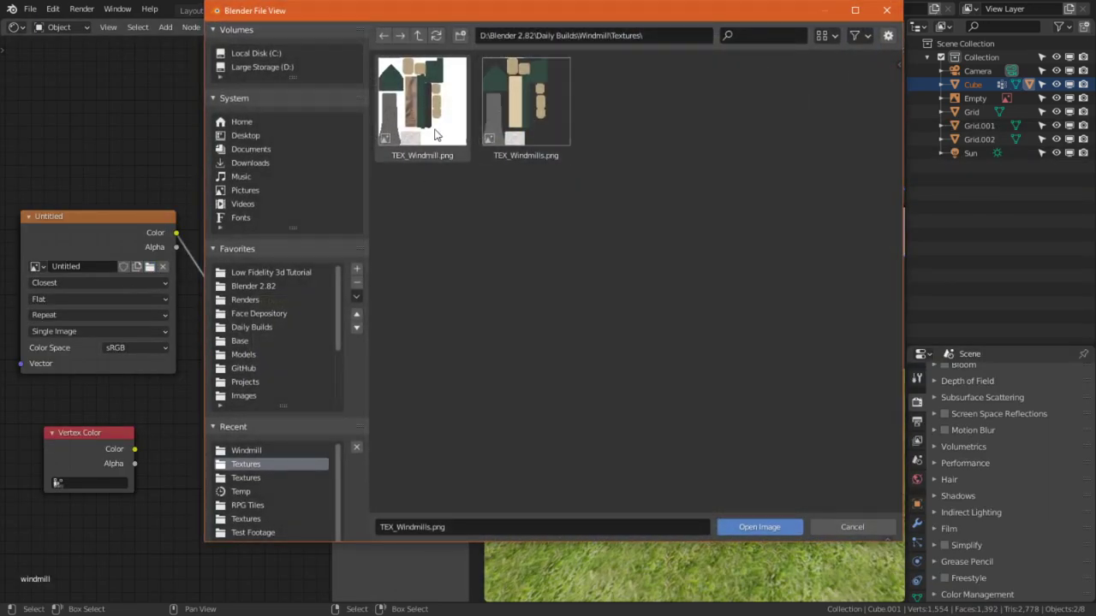
double_click(434, 135)
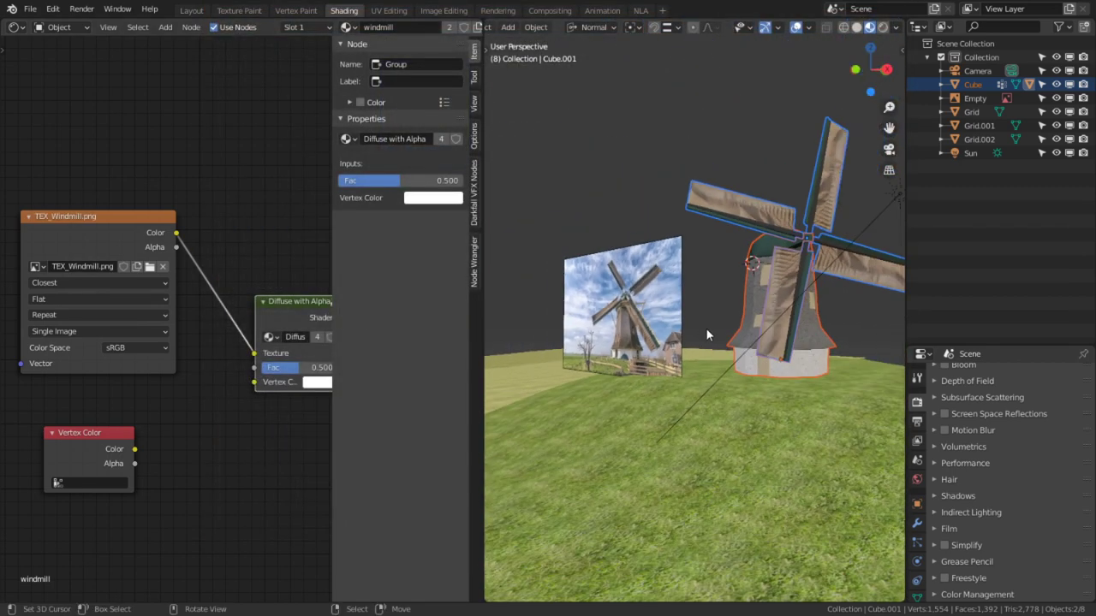
Render the scene from the camera, then inspect the orientation of the new sail cloth texture in the viewport.
key("KP_0")
key("F12")
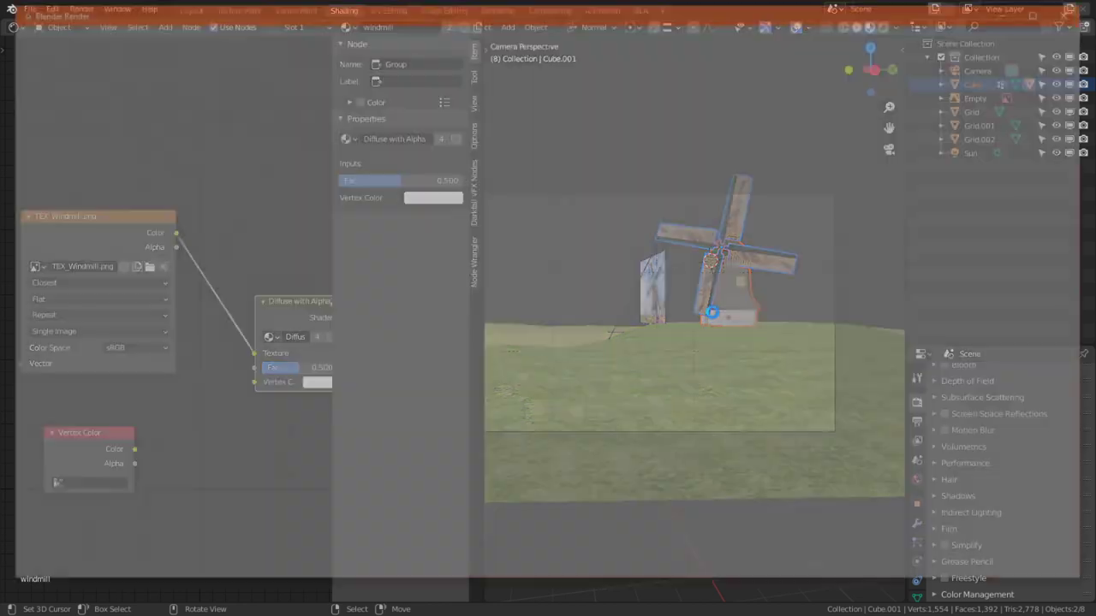
scroll(782, 242, "down", 1)
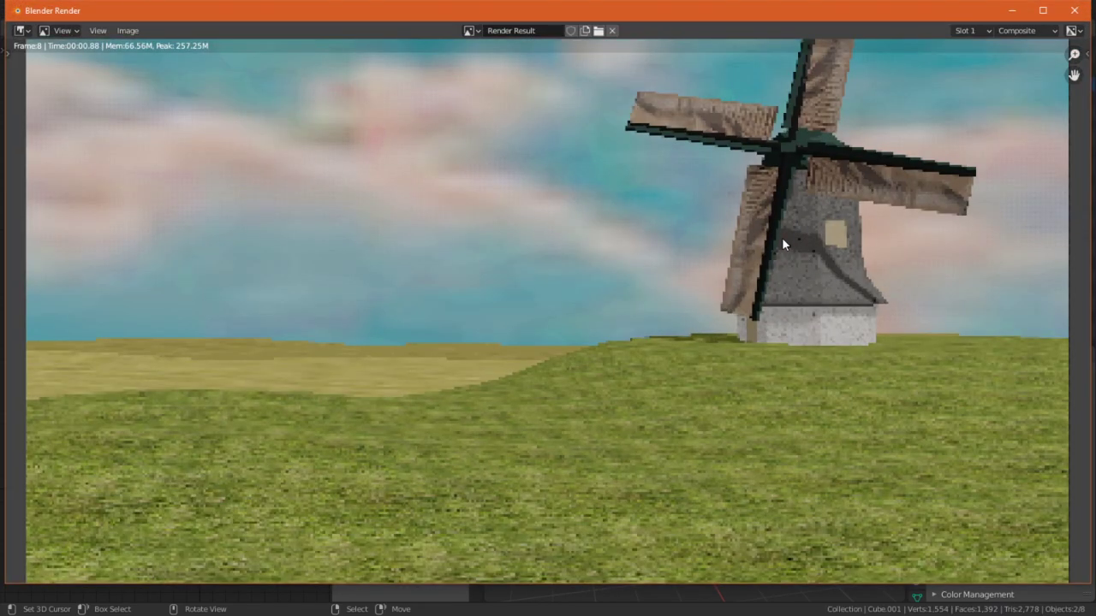
key("Escape")
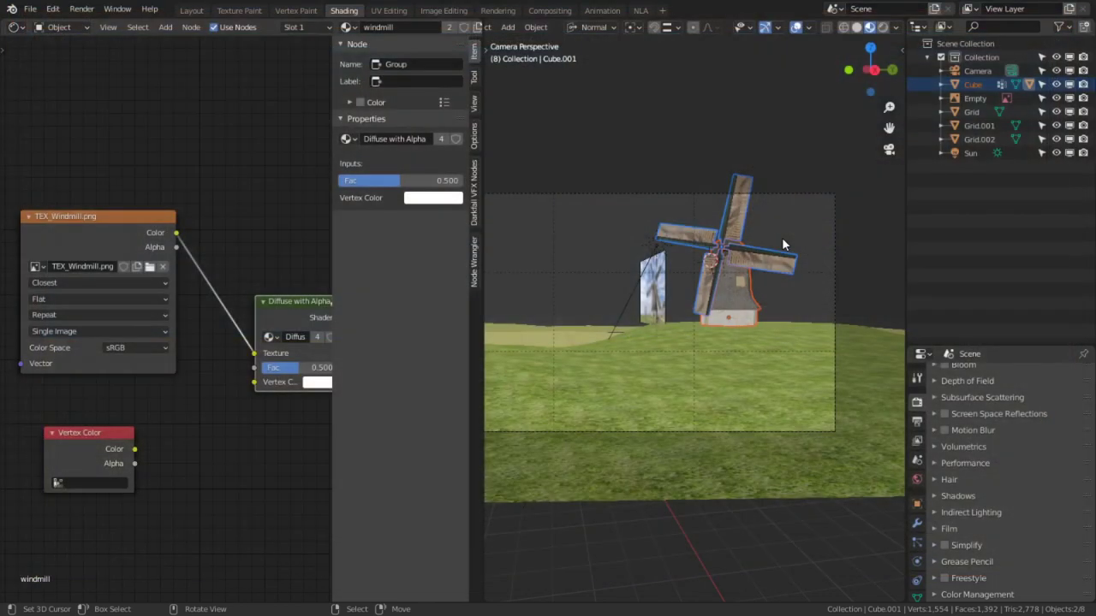
middle_click_drag(750, 265, 717, 481)
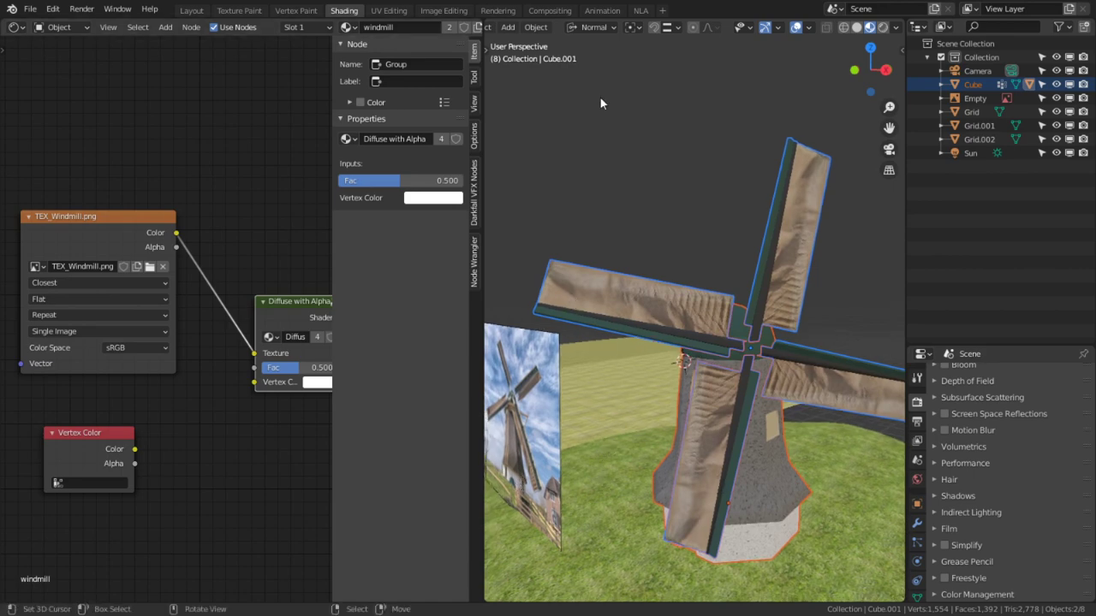
Switch to GIMP, flip the windmill blade layer vertically, and re-export the image as TEX_Windmill.png.
key("alt+Tab")
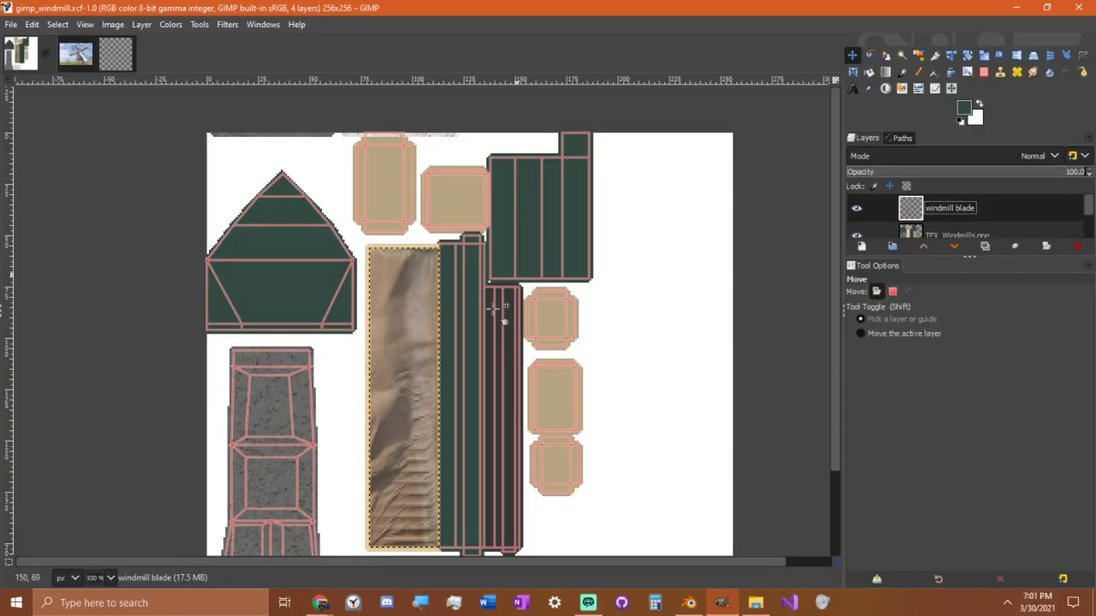
key("shift+f")
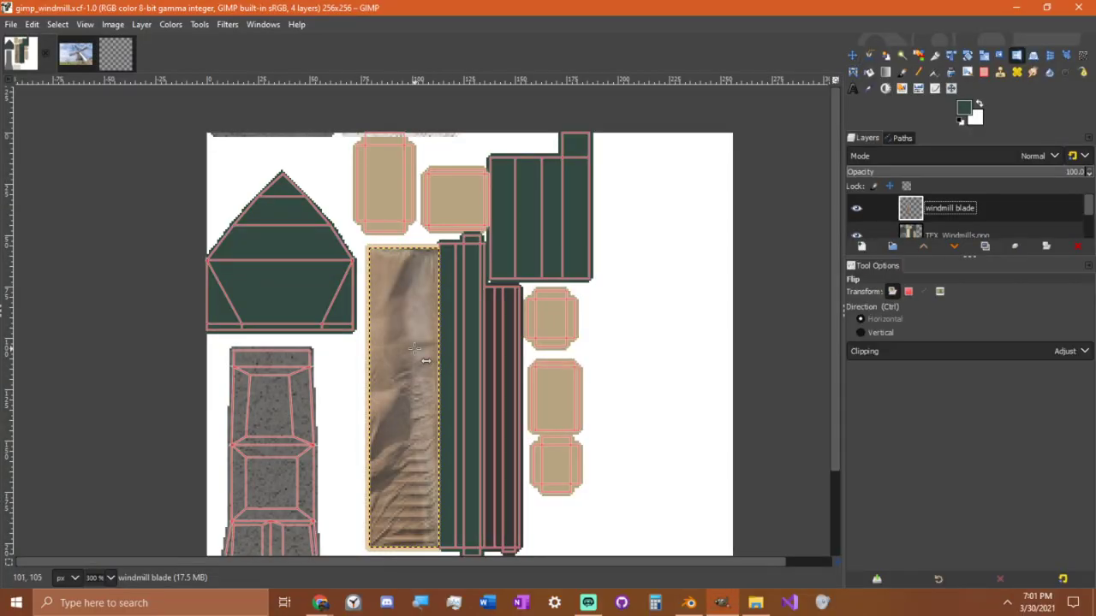
left_click(414, 349)
key("ctrl+z")
left_click(414, 350, "ctrl")
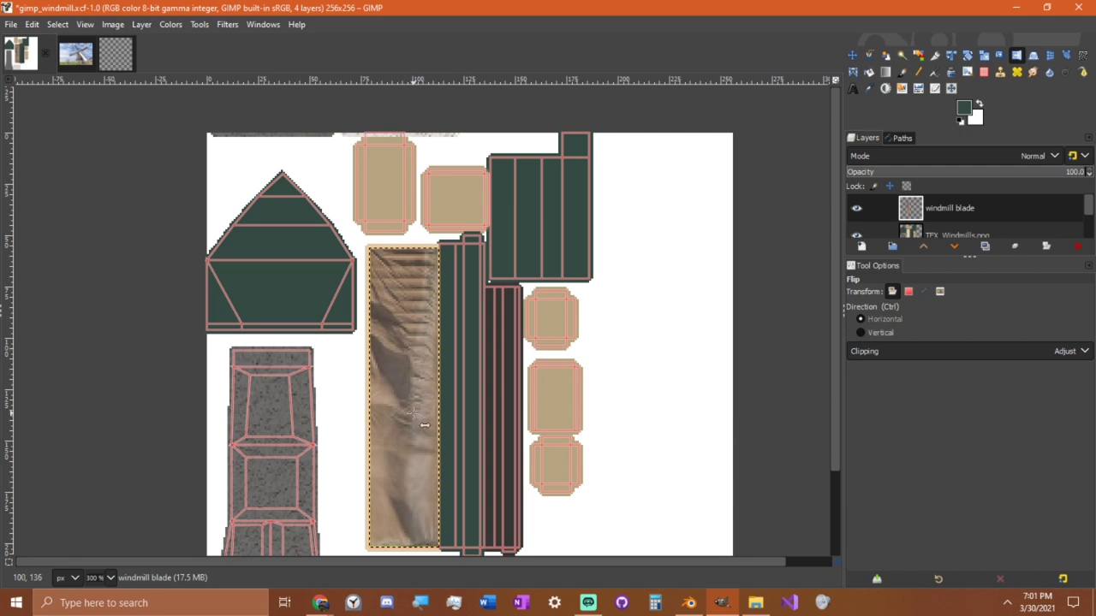
left_click(407, 365)
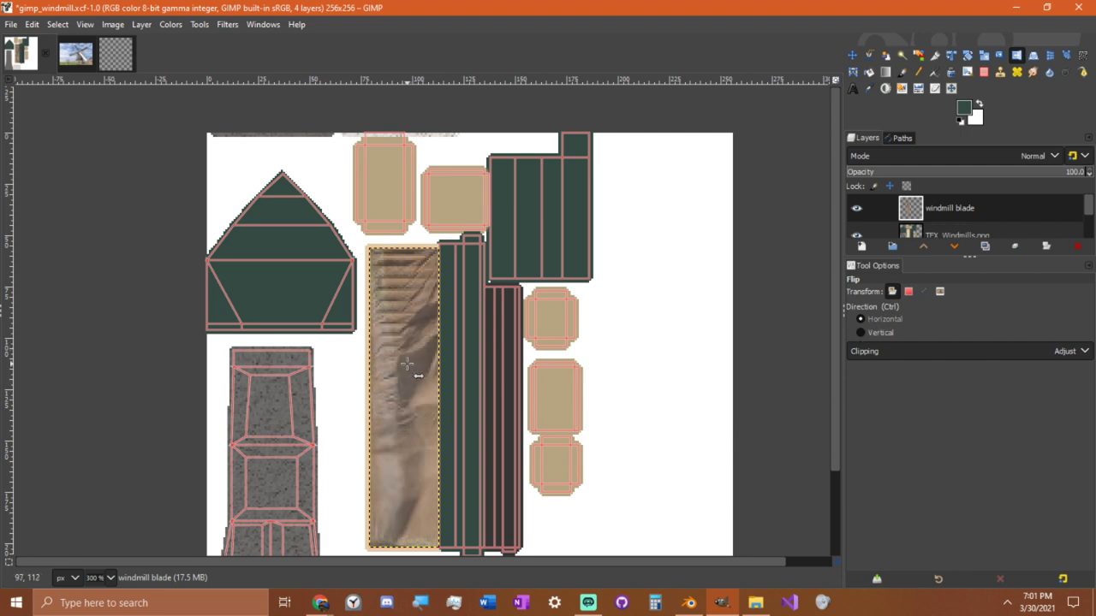
left_click(407, 365, "ctrl")
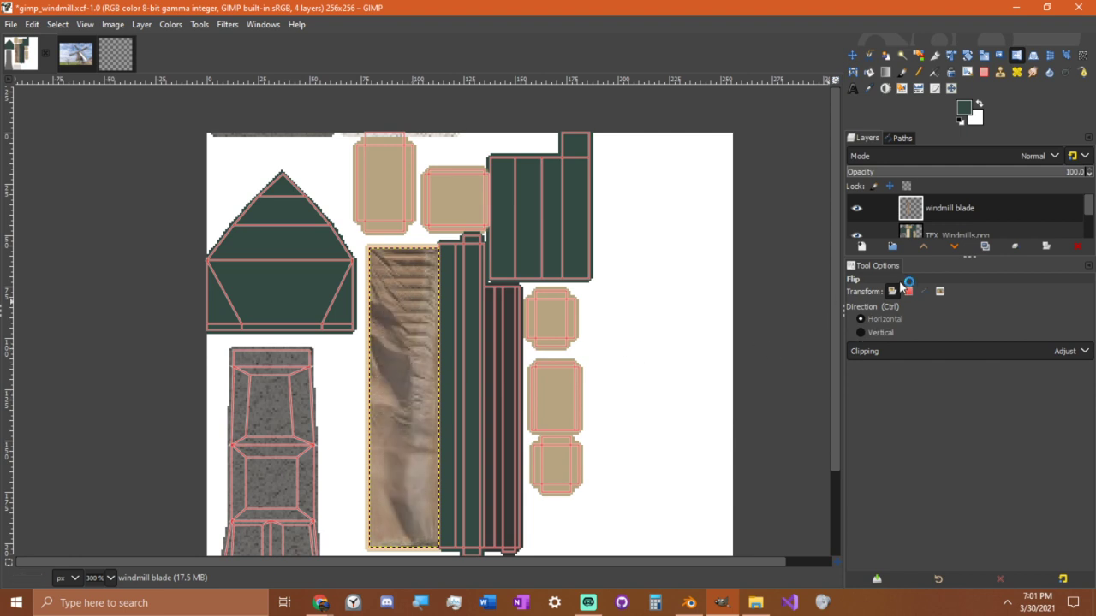
Delete the white Background layer from the texture image.
scroll(948, 231, "down", 2)
left_click(949, 233)
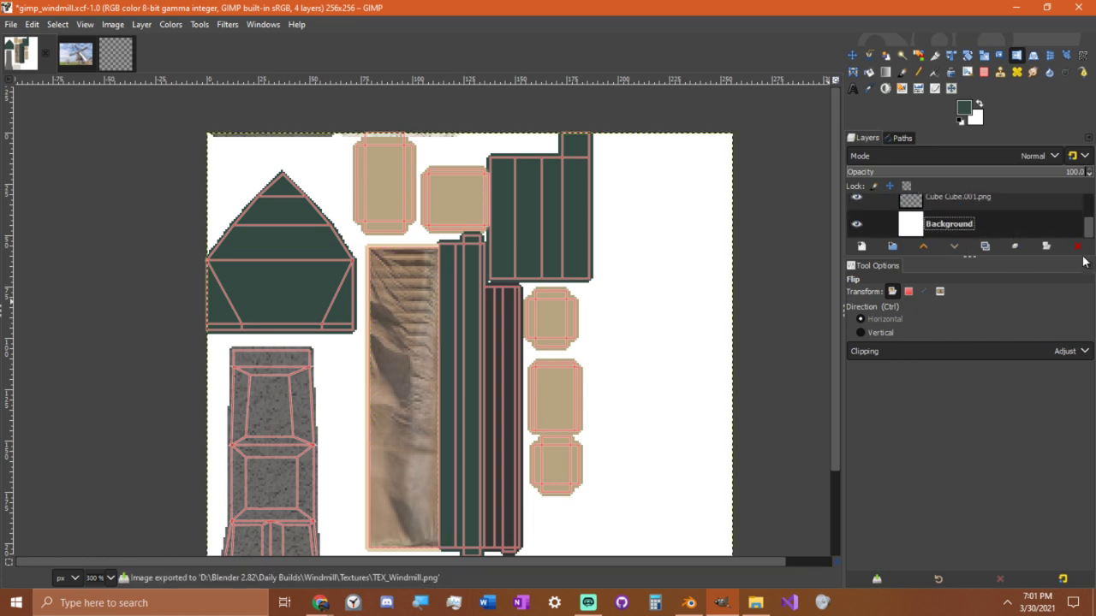
left_click(1077, 247)
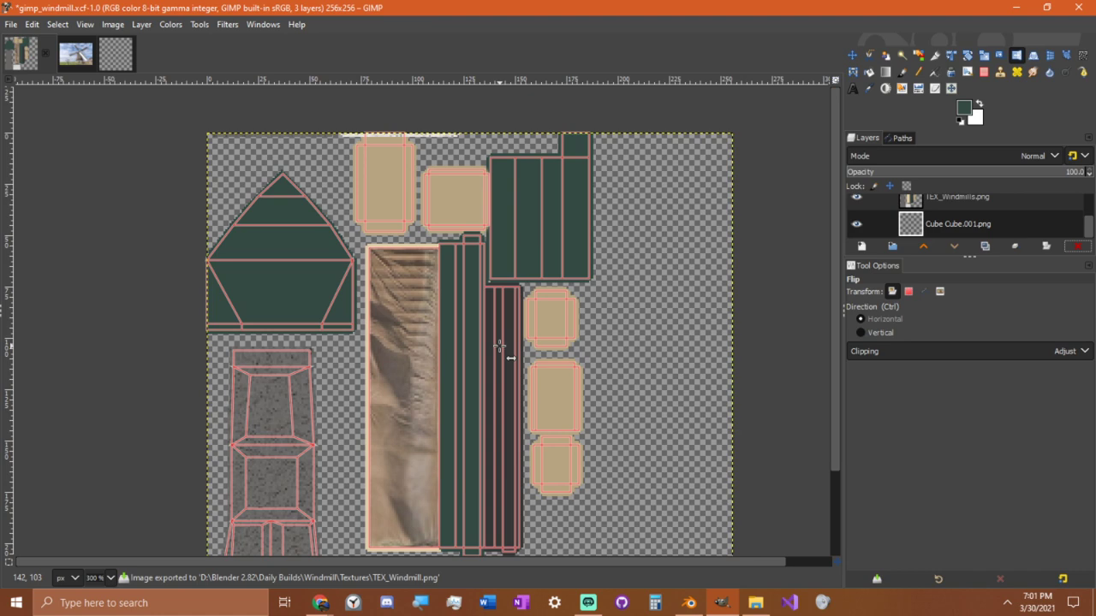
Switch to Blender and reload the re-exported TEX_Windmill.png in the windmill's image texture node.
left_click(722, 602)
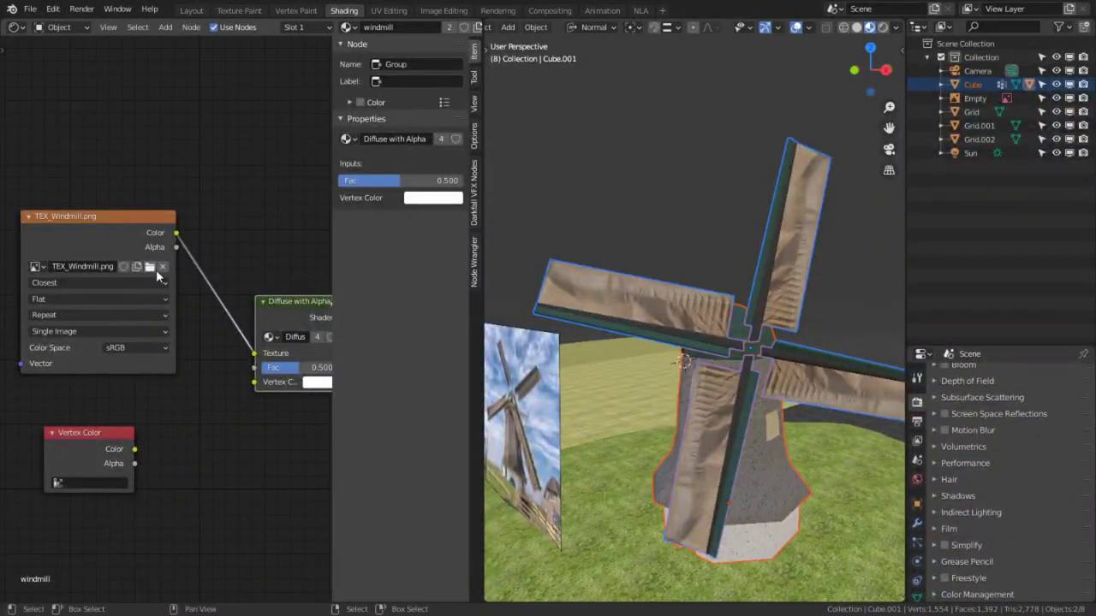
left_click(151, 270)
double_click(409, 102)
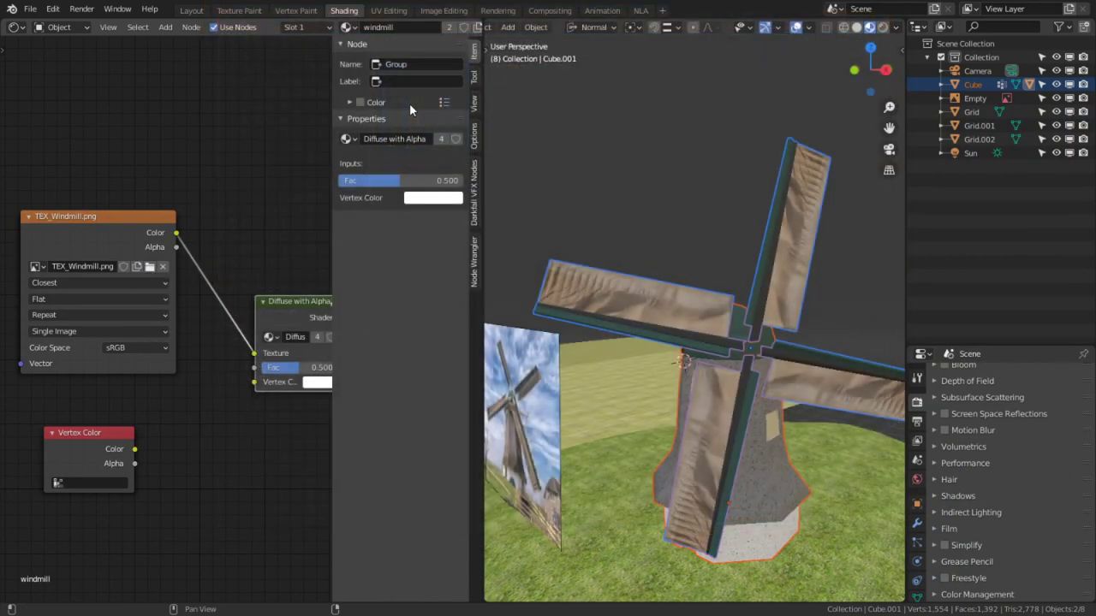
Render the scene again and examine the flipped sail cloth on the windmill.
scroll(708, 376, "down", 3)
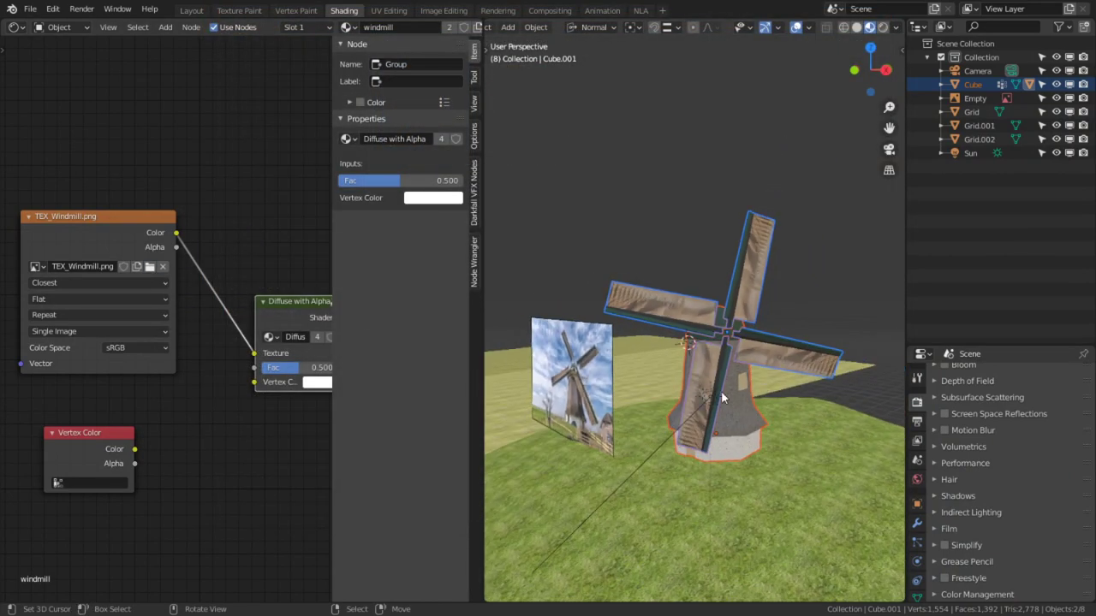
scroll(724, 395, "up", 6)
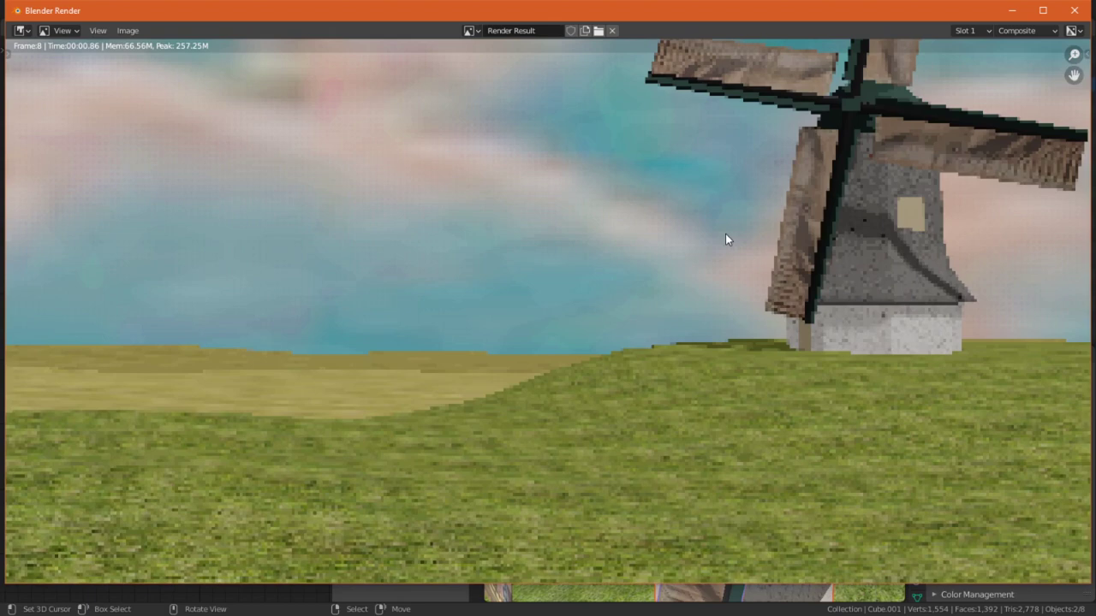
scroll(734, 277, "down", 4)
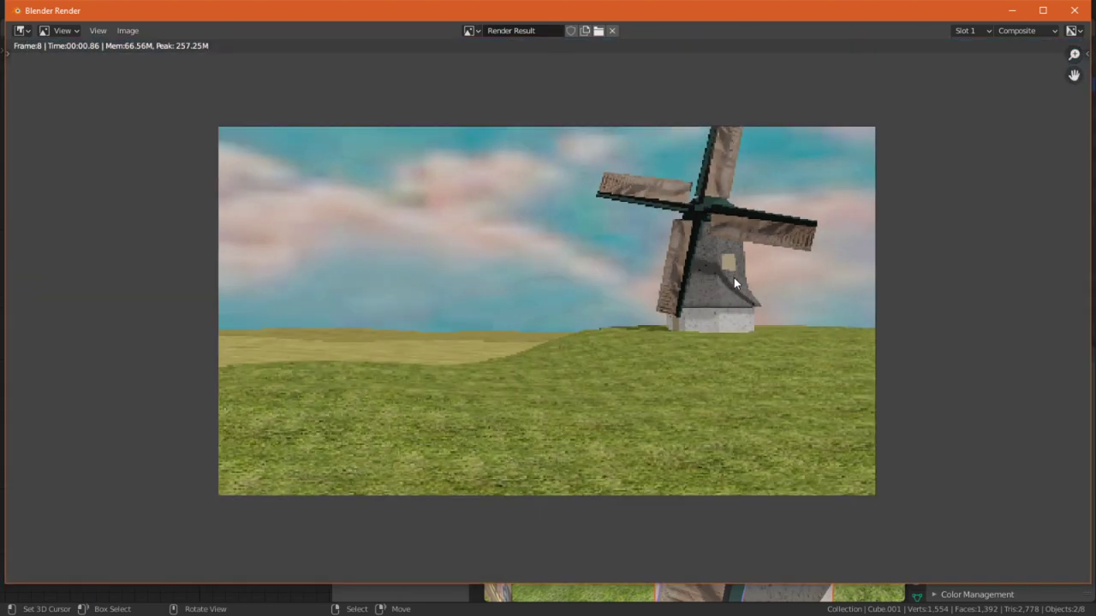
key("Escape")
Play the sail rotation animation and inspect the moving sails up close.
scroll(734, 281, "down", 2)
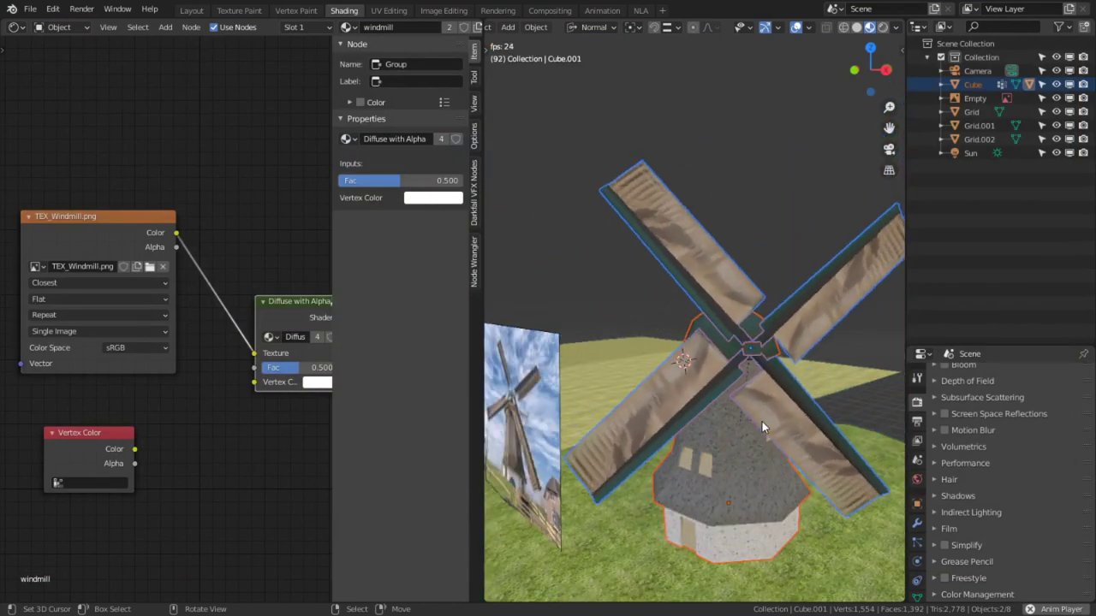
middle_click_drag(718, 434, 679, 296, "shift")
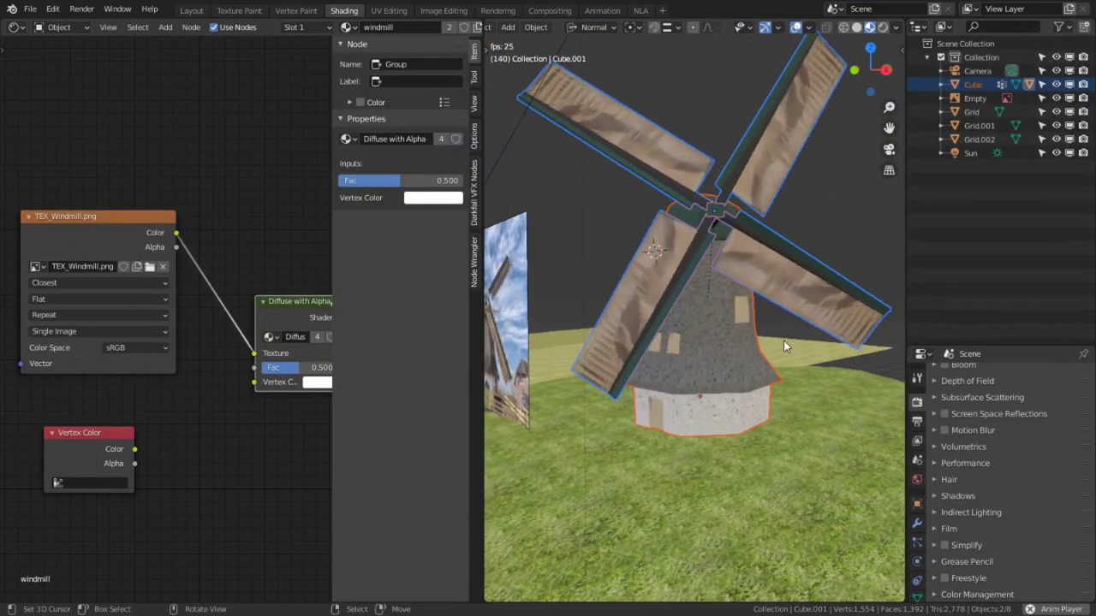
scroll(784, 342, "up", 2)
scroll(750, 333, "up", 6)
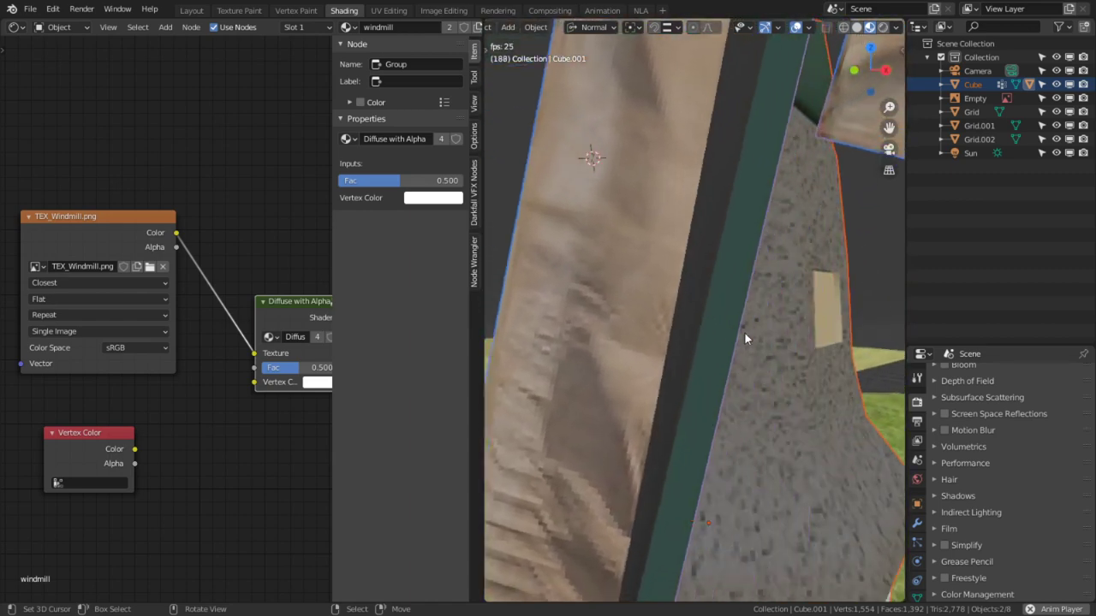
key("Escape")
Maximize the 3D viewport and examine the textured windmill's sails, walls, and cap from all sides, briefly checking its mesh in Edit Mode.
middle_click_drag(745, 333, 623, 326)
key("ctrl+space")
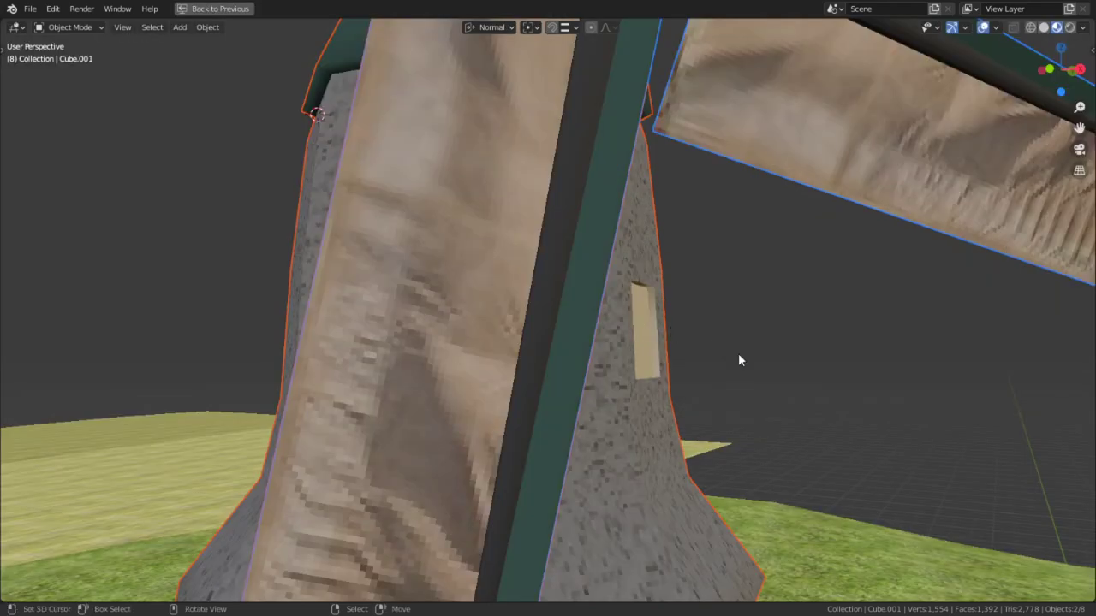
scroll(738, 358, "down", 3)
scroll(739, 363, "down", 5)
middle_click_drag(734, 391, 671, 399)
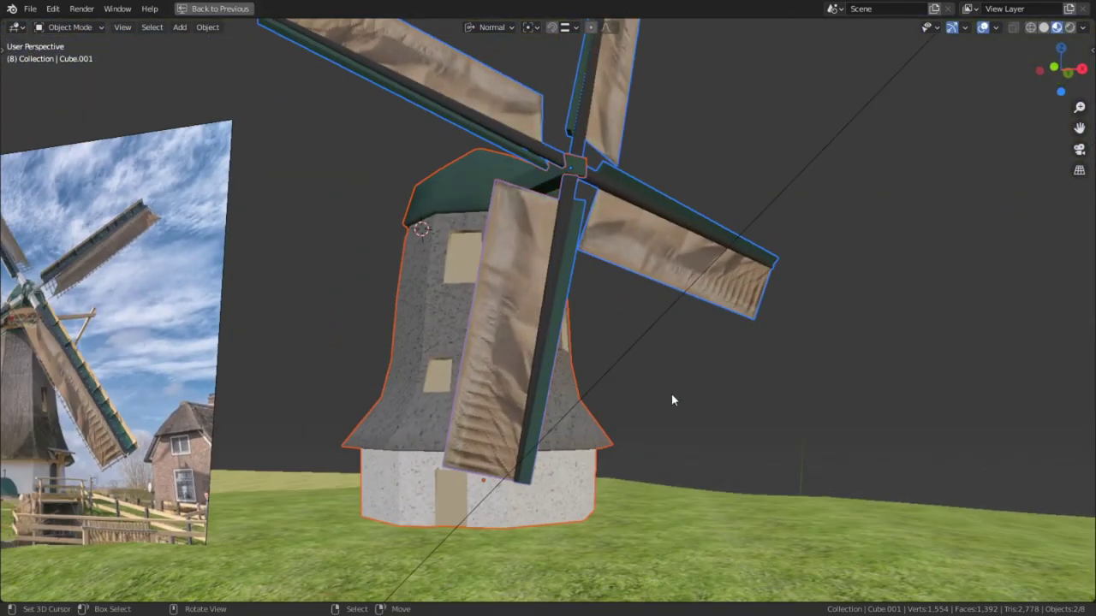
middle_click_drag(606, 434, 572, 392)
key("Tab")
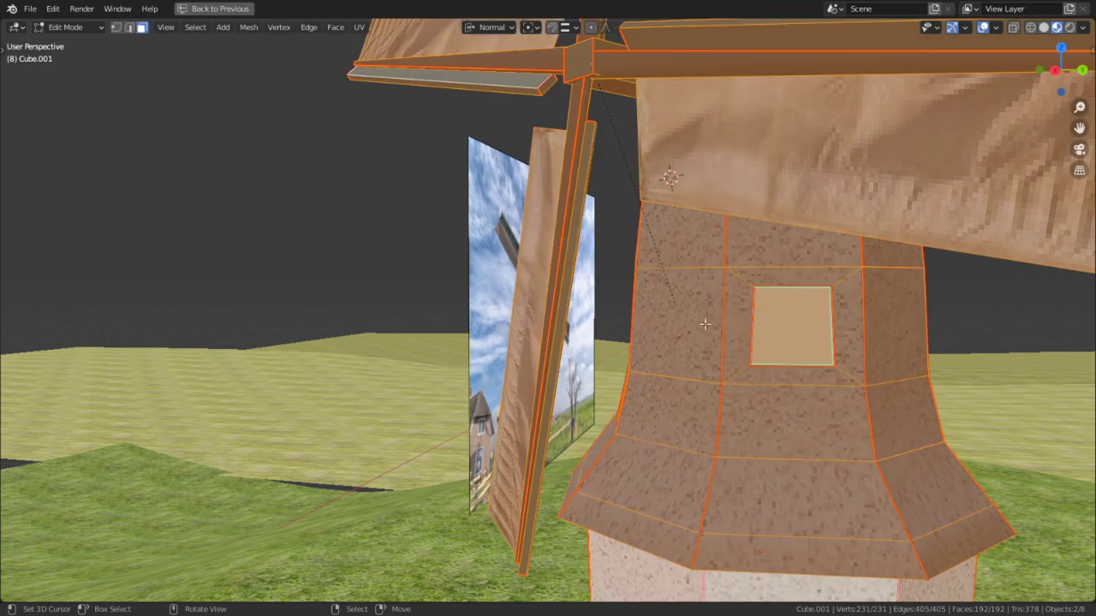
middle_click_drag(705, 323, 664, 300)
scroll(663, 300, "down", 5)
key("Tab")
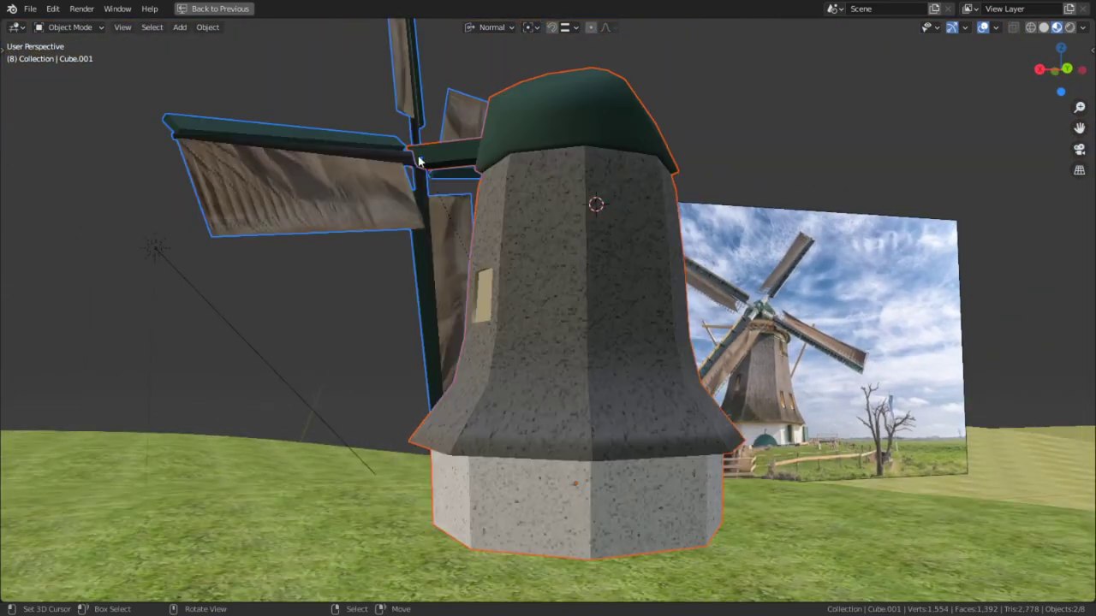
left_click(82, 30)
left_click(77, 43)
middle_click_drag(384, 139, 534, 277)
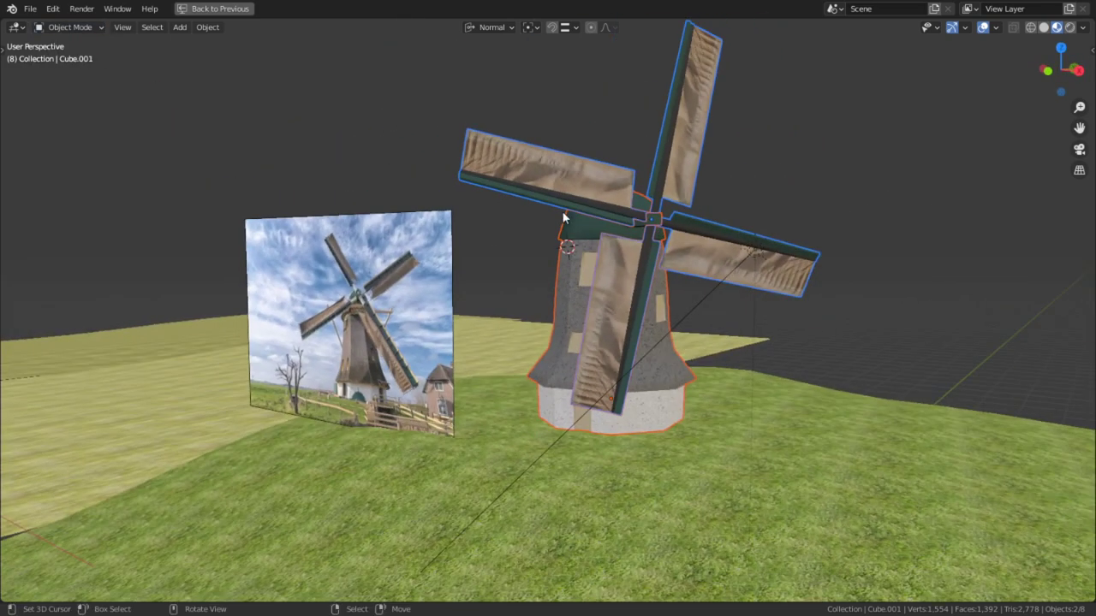
Render the camera view and examine the windmill in the finished image.
key("KP_0")
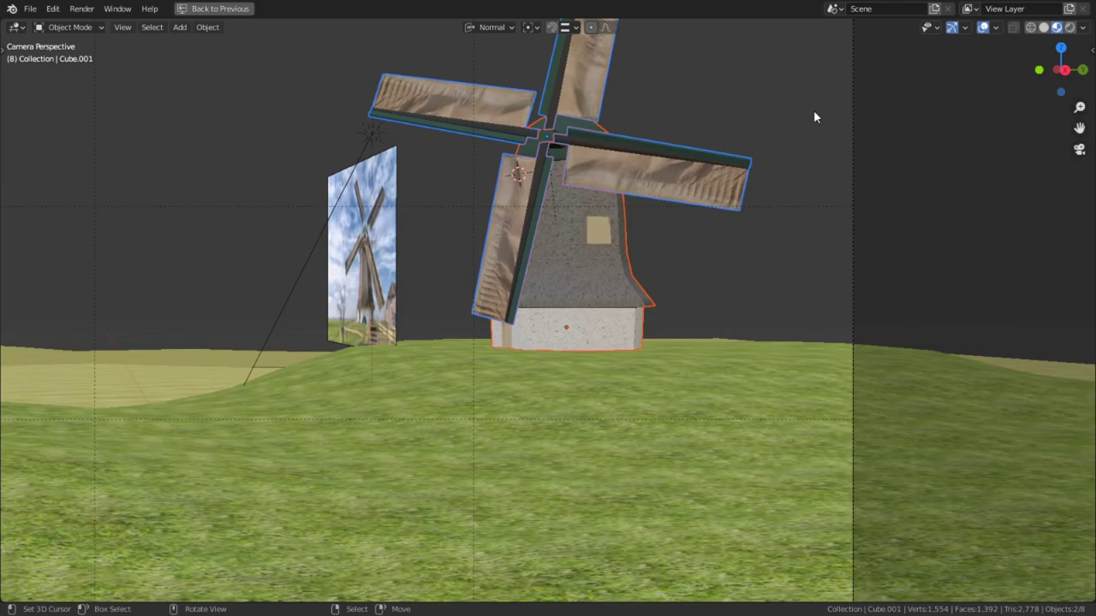
key("F12")
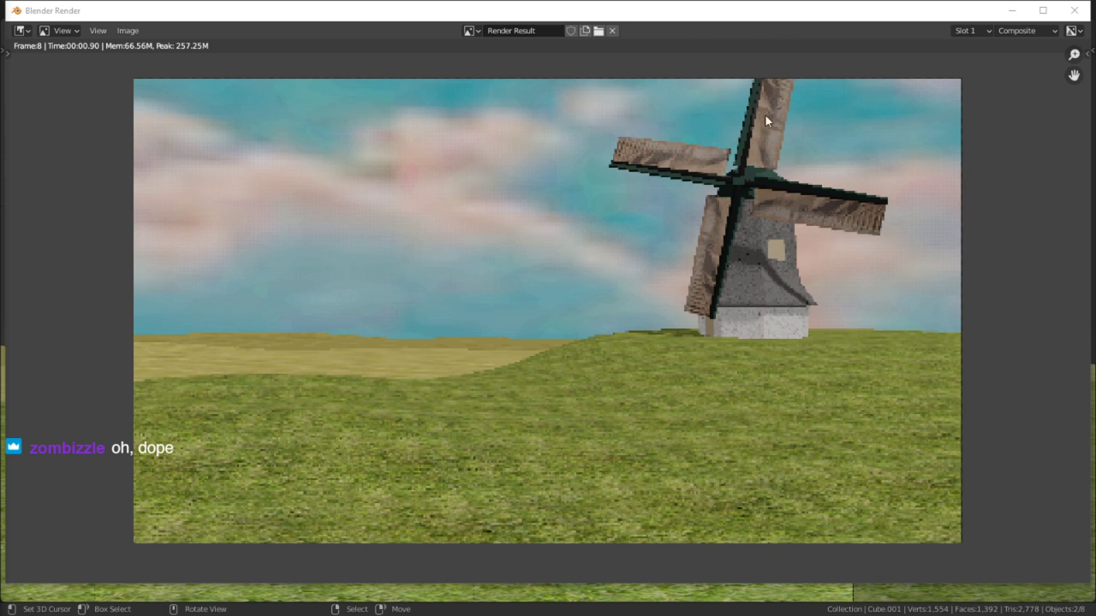
left_click(706, 231)
key("Escape")
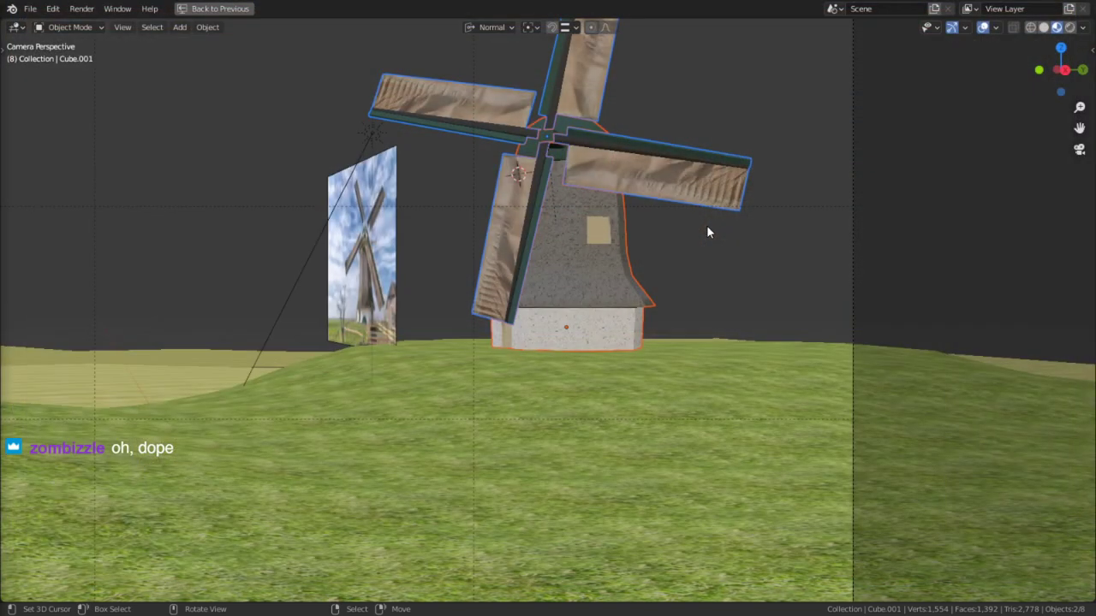
Play the rotating sail animation with the whole camera frame in view.
left_click(707, 227)
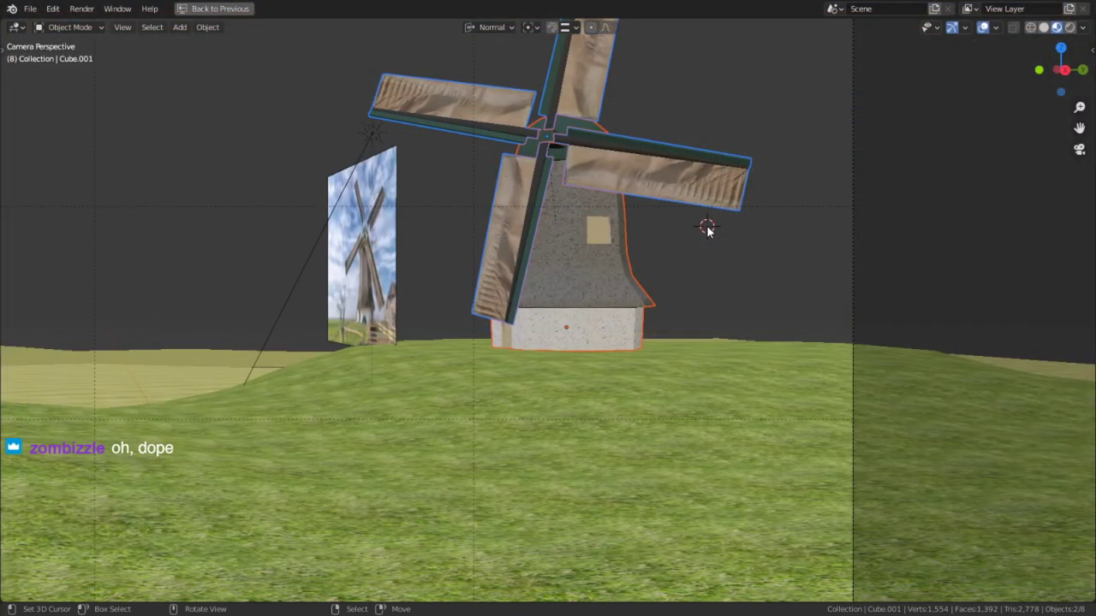
key("KP_0")
key("KP_0")
scroll(707, 228, "down", 3)
key("space")
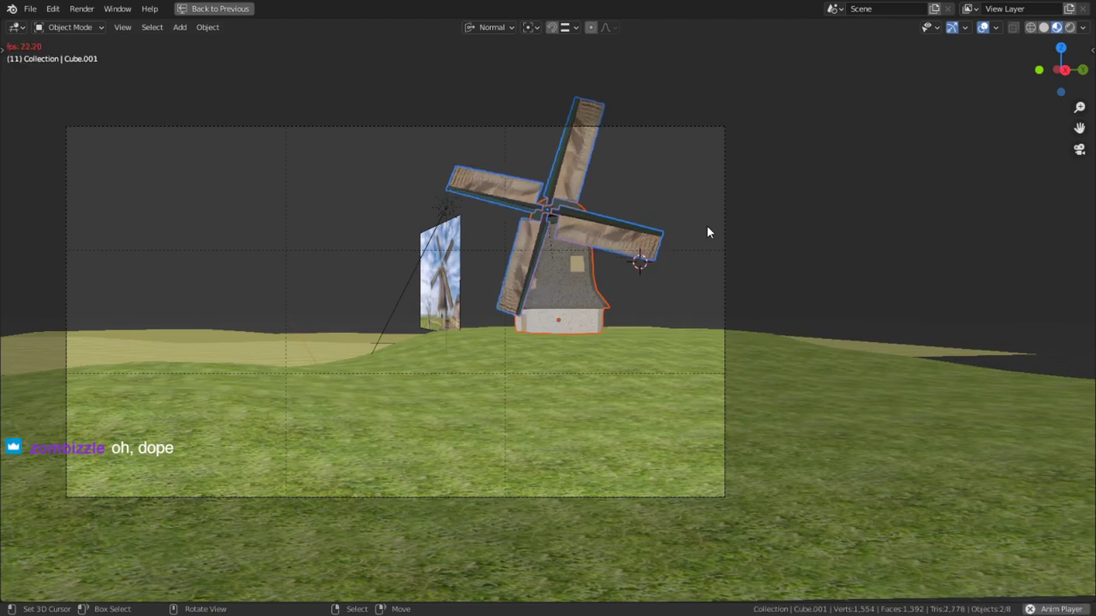